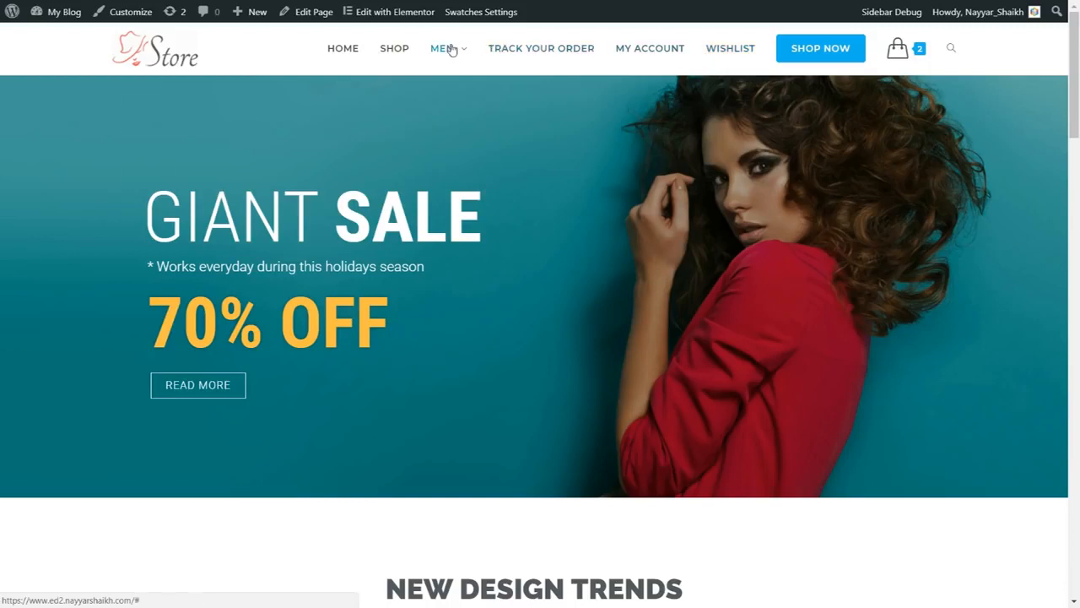
Examine the store's navigation with the Men submenu and cart, and the Giant Sale banner's text and Read More link.
mouse_move(441, 49)
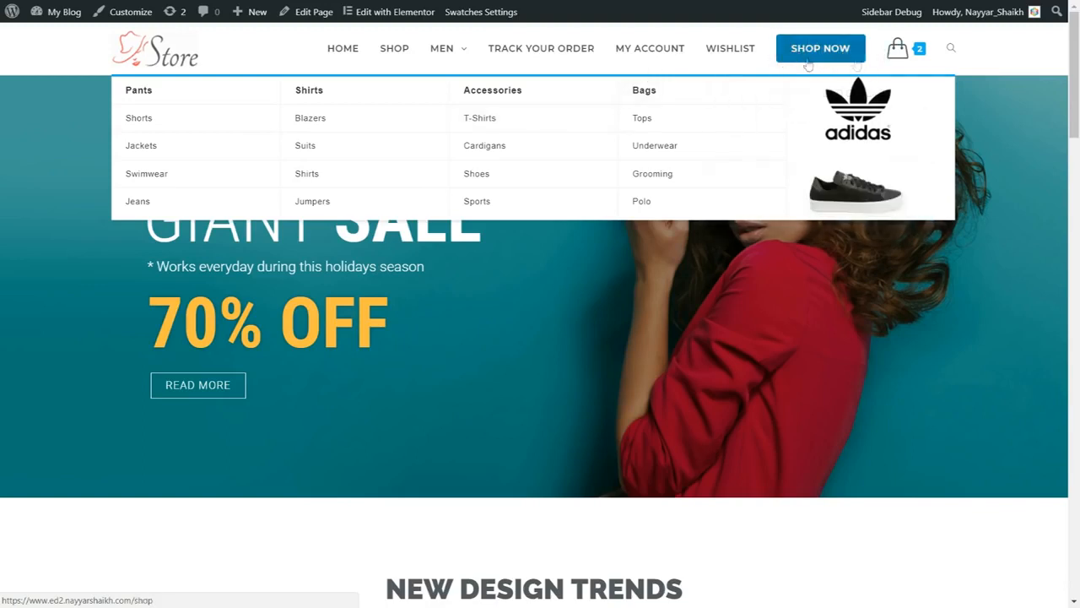
mouse_move(899, 53)
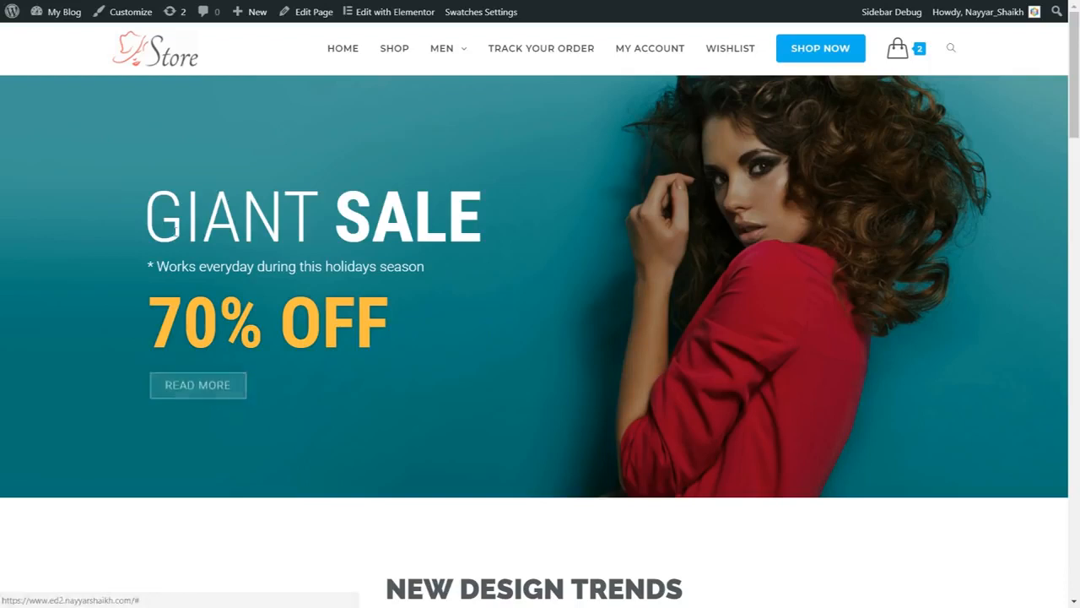
left_click_drag(147, 217, 482, 217)
left_click(482, 216)
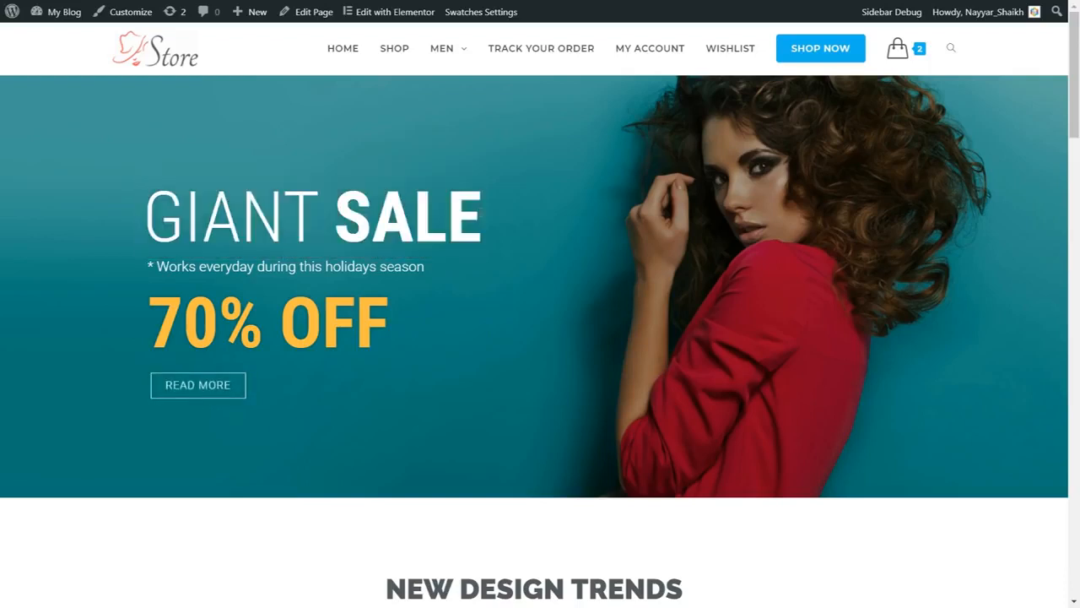
left_click_drag(146, 267, 379, 268)
left_click(378, 267)
left_click_drag(393, 330, 116, 318)
left_click(146, 313)
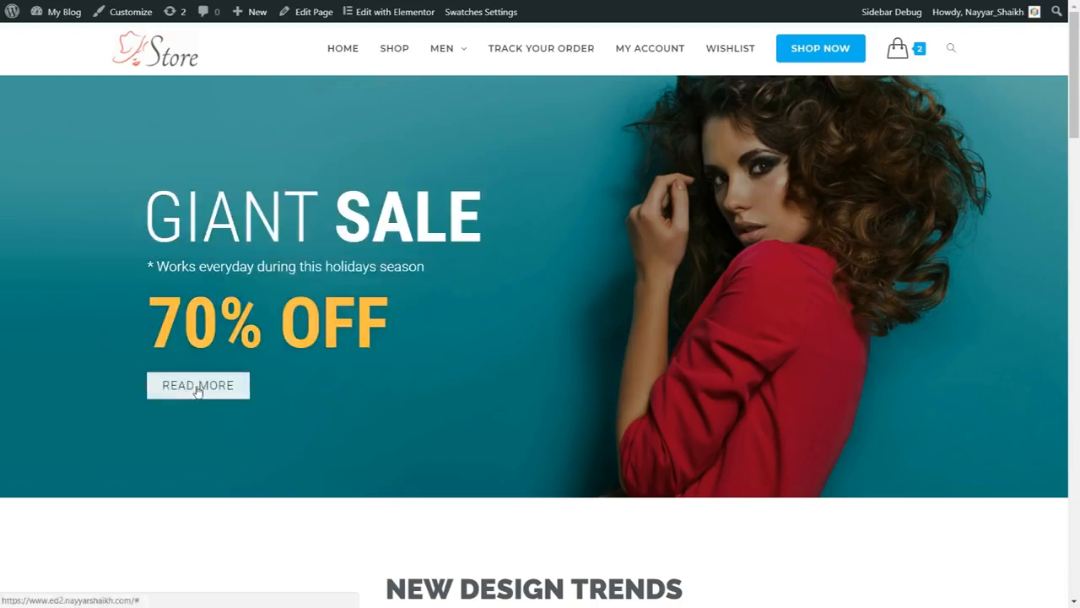
left_click_drag(147, 321, 460, 321)
left_click(460, 321)
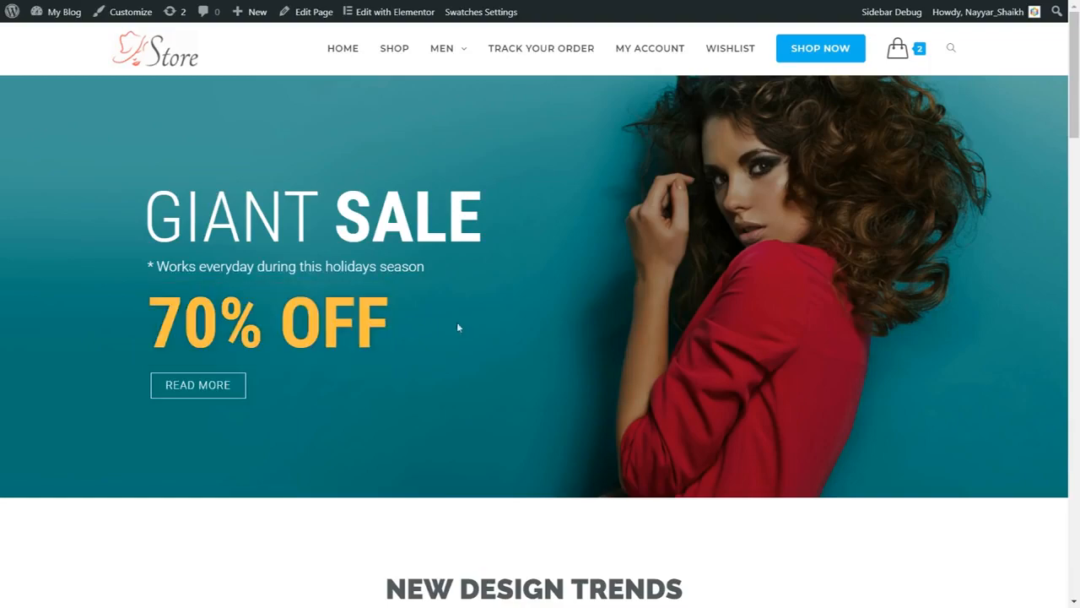
Look over the home page's New Design Trends categories, three promotional boxes and New Comers products.
scroll(882, 343, "down", 2)
scroll(882, 343, "down", 5)
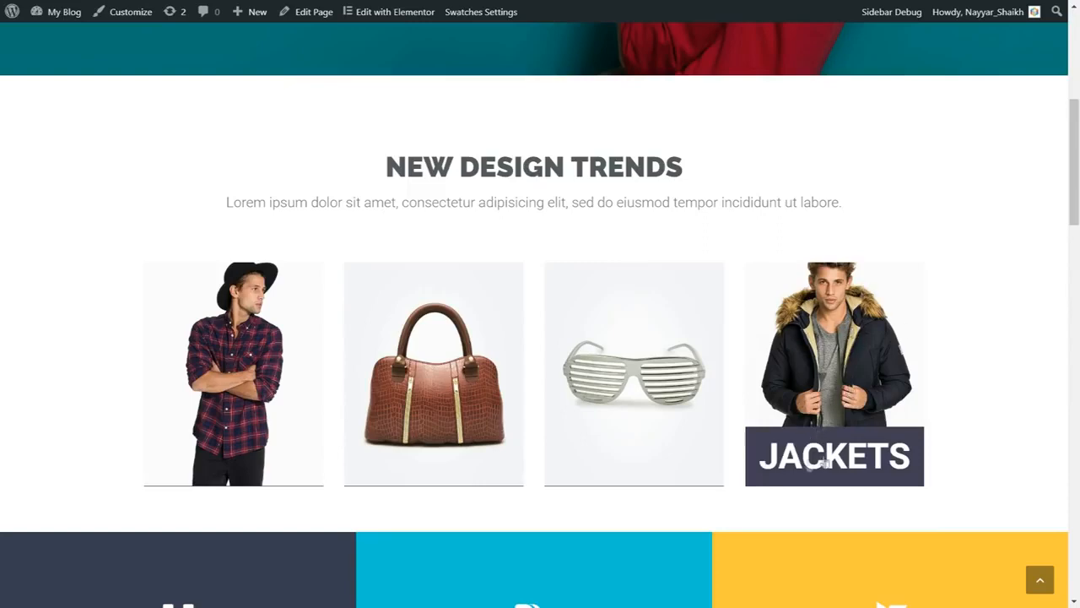
scroll(957, 379, "down", 4)
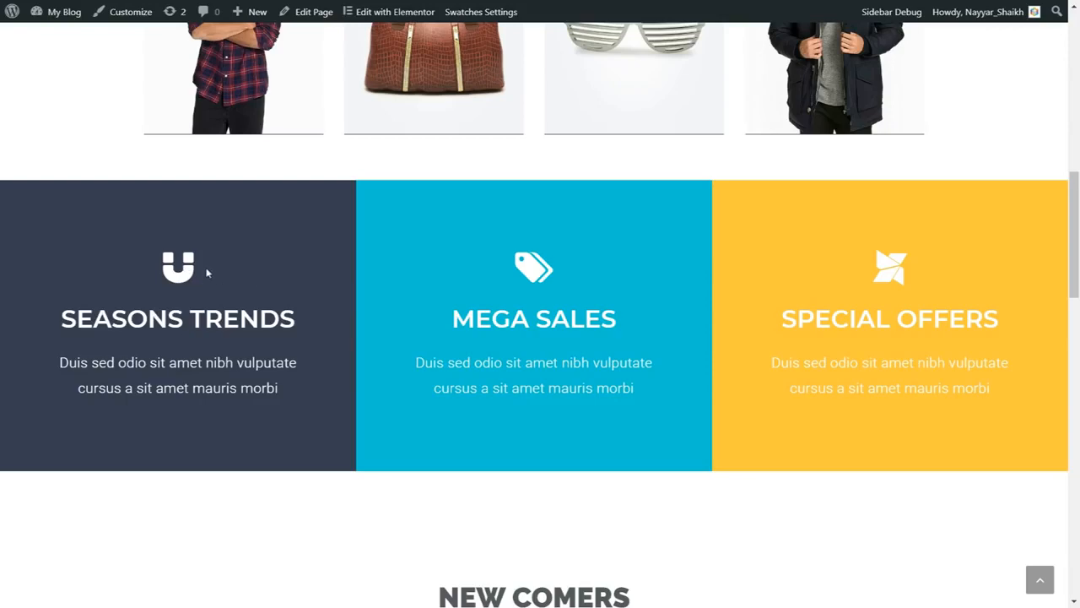
scroll(659, 417, "down", 3)
scroll(663, 425, "down", 2)
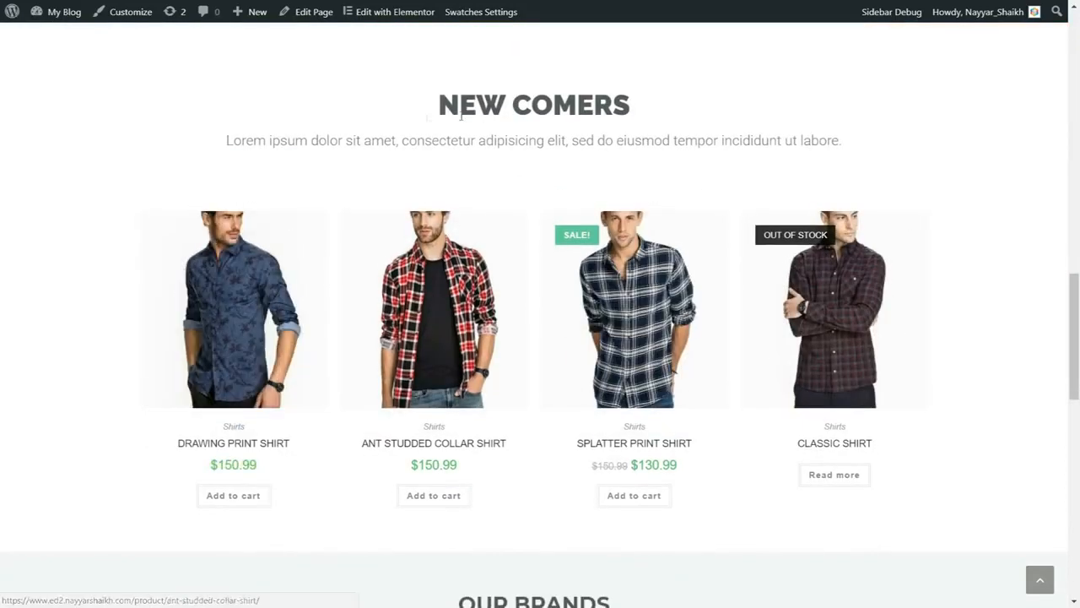
Inspect the New Comers section and preview the Drawing Print Shirt in Quick View, closing the preview when done.
left_click_drag(437, 104, 630, 102)
left_click(628, 97)
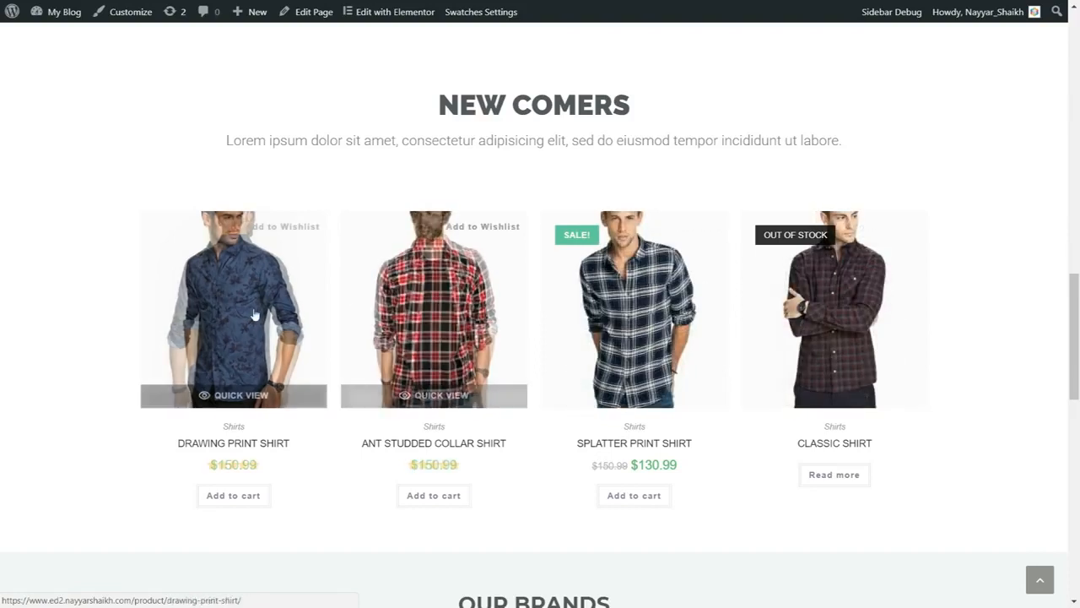
left_click(246, 402)
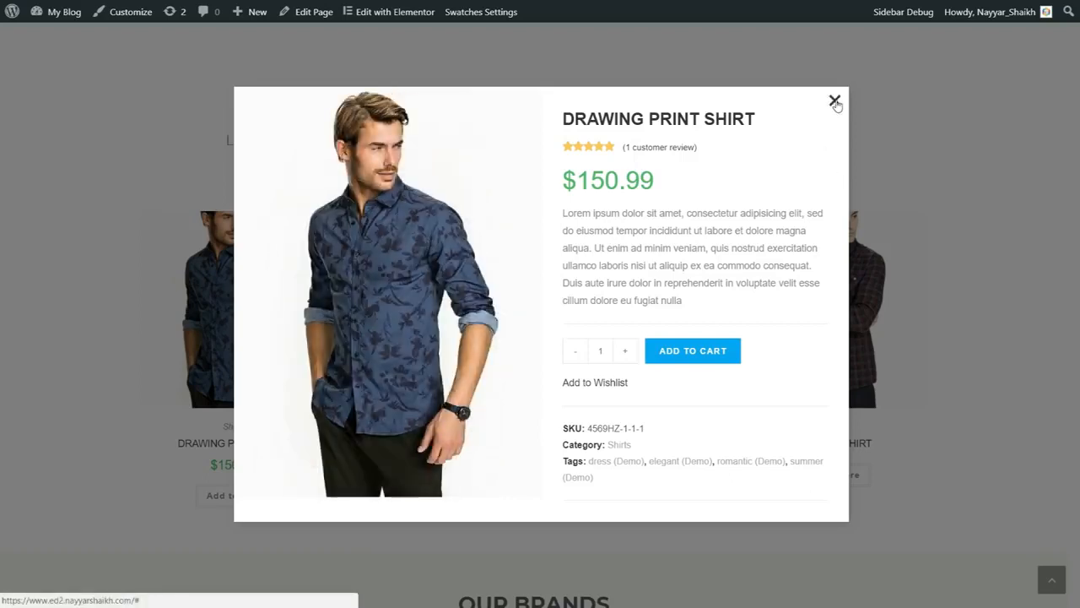
left_click(629, 362)
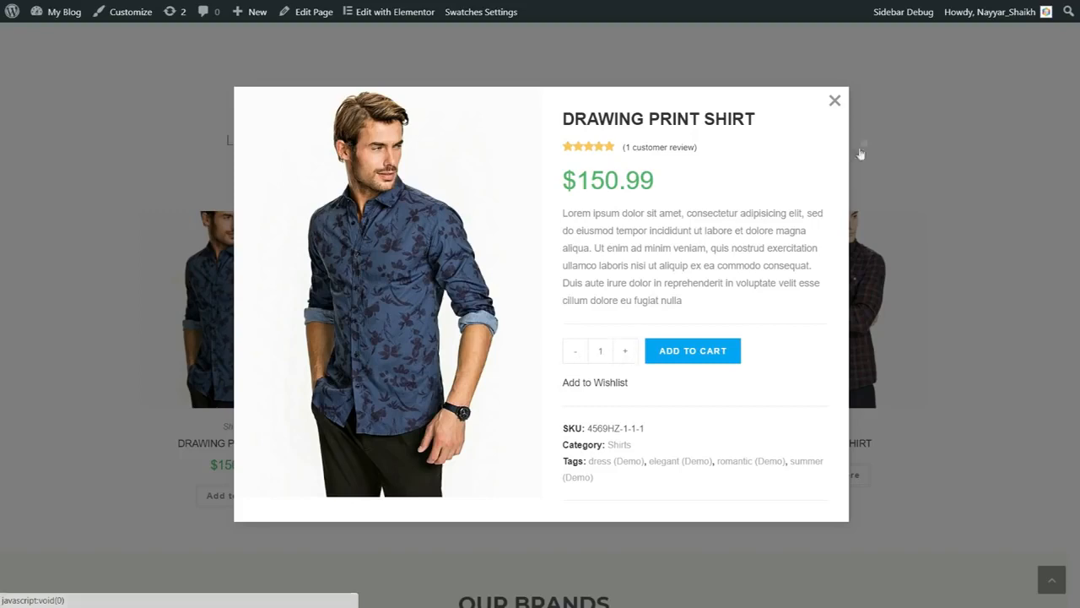
left_click(834, 100)
Review the home page's Our Brands, New From Blog and footer sections, and open the shop's Products page.
scroll(982, 272, "down", 5)
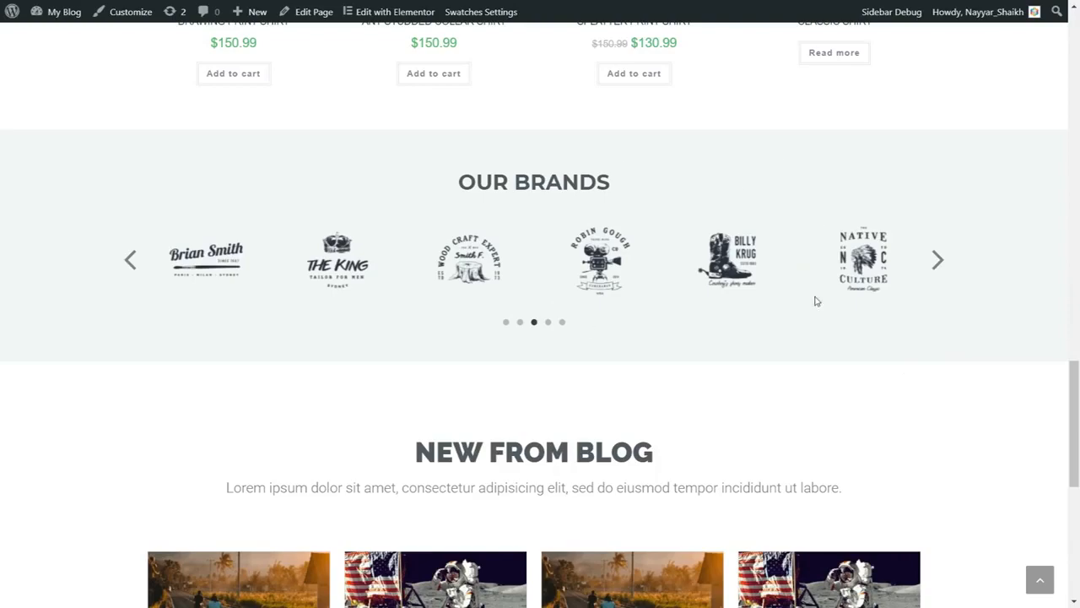
scroll(892, 390, "down", 3)
scroll(877, 304, "down", 2)
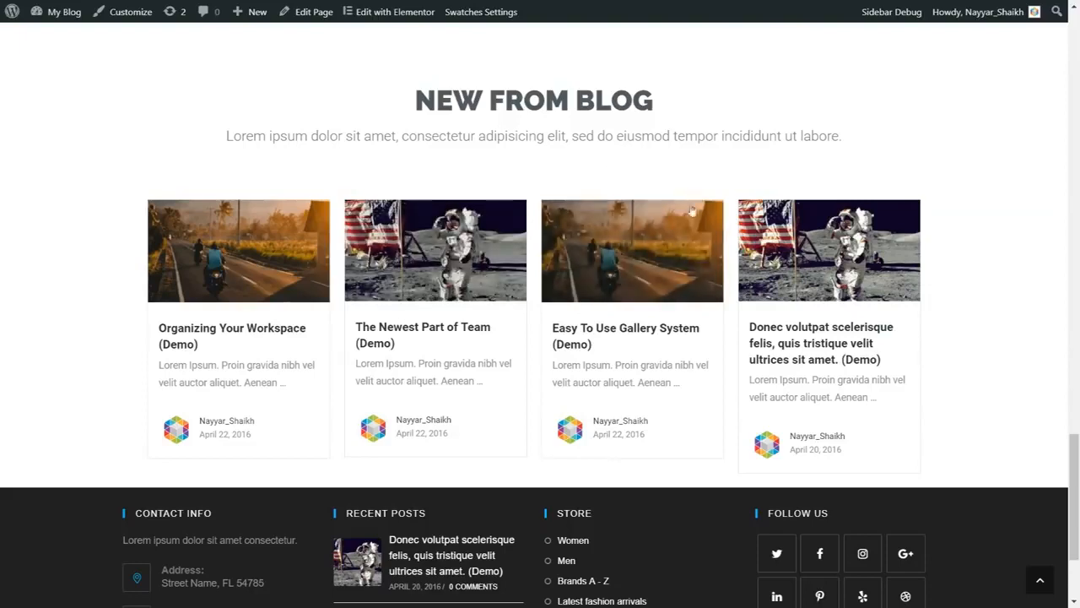
scroll(982, 336, "down", 2)
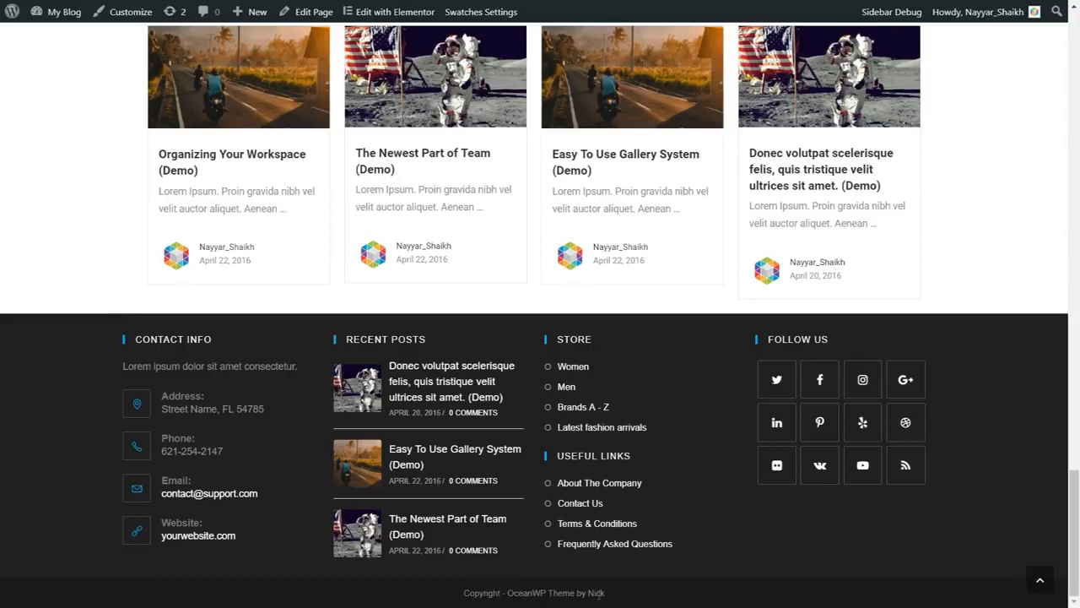
left_click(1041, 583)
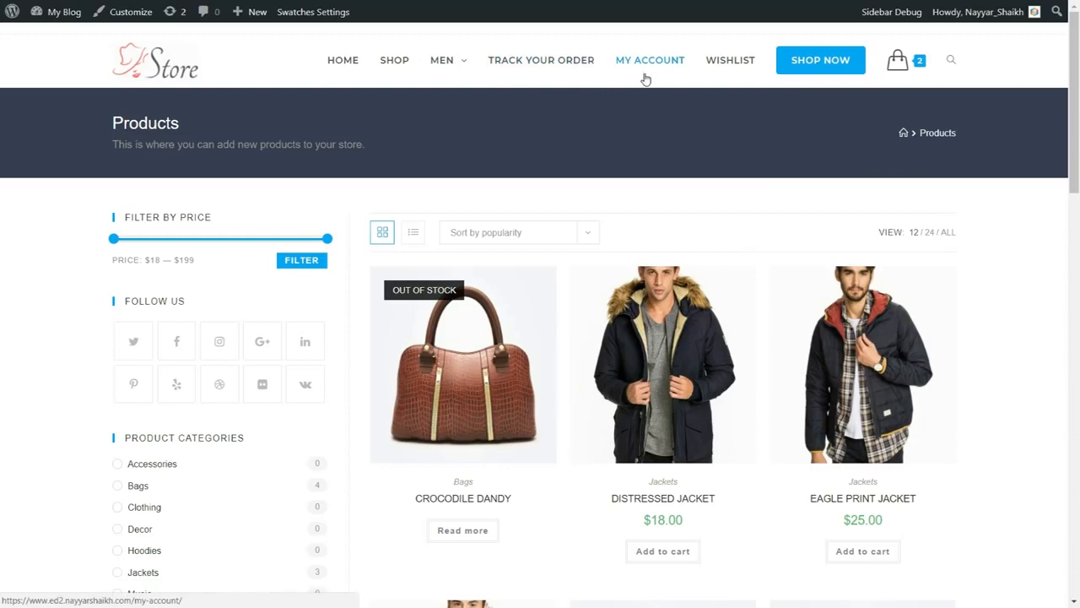
Examine the Products page's title, subtitle and full product listing.
left_click_drag(110, 129, 311, 162)
left_click(363, 155)
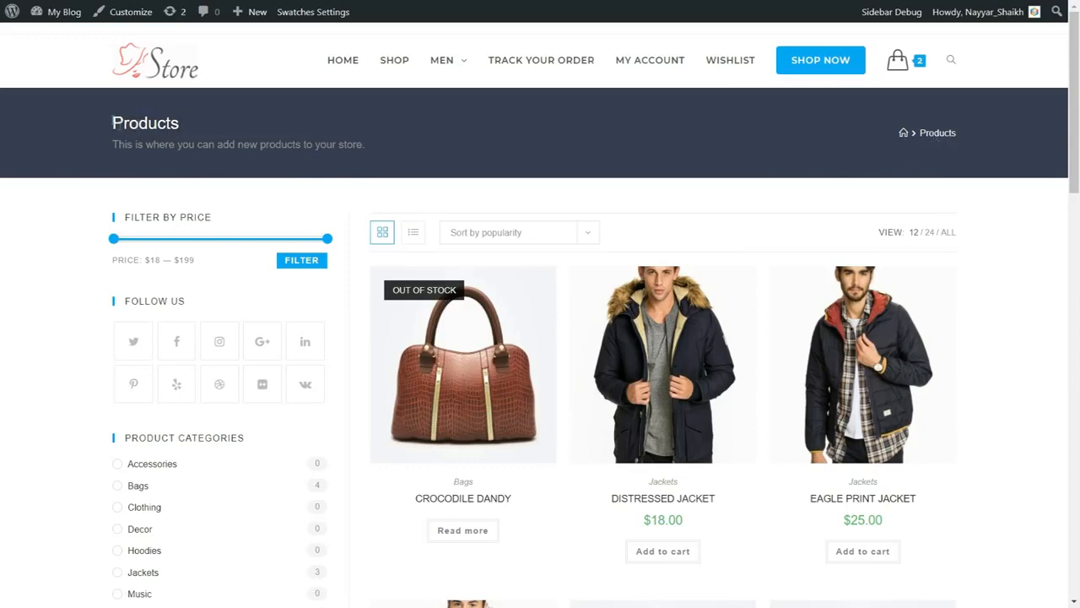
left_click_drag(111, 149, 358, 145)
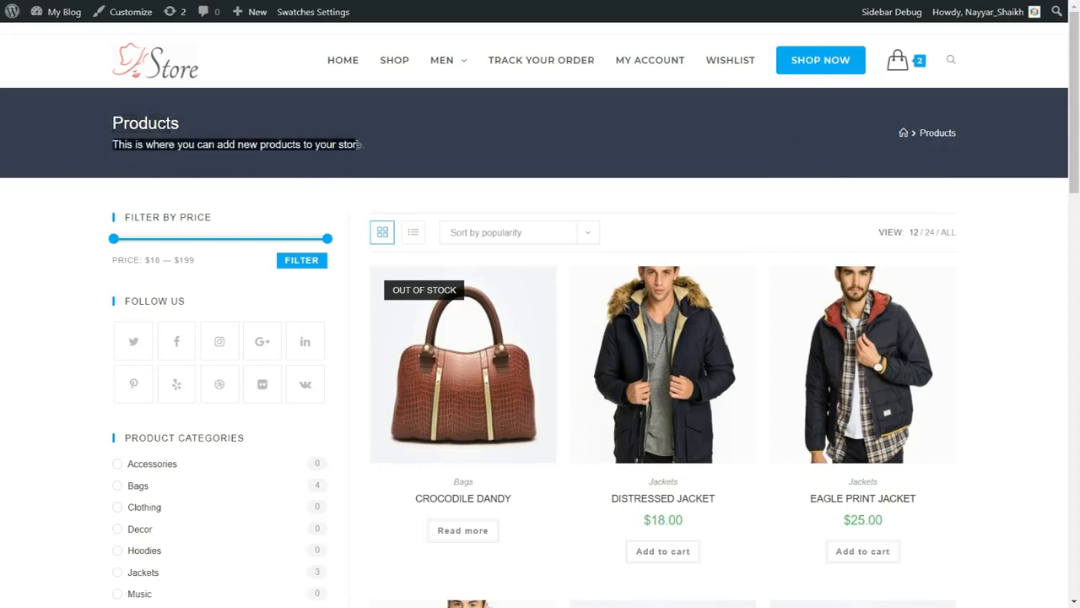
left_click(358, 145)
scroll(532, 175, "down", 3)
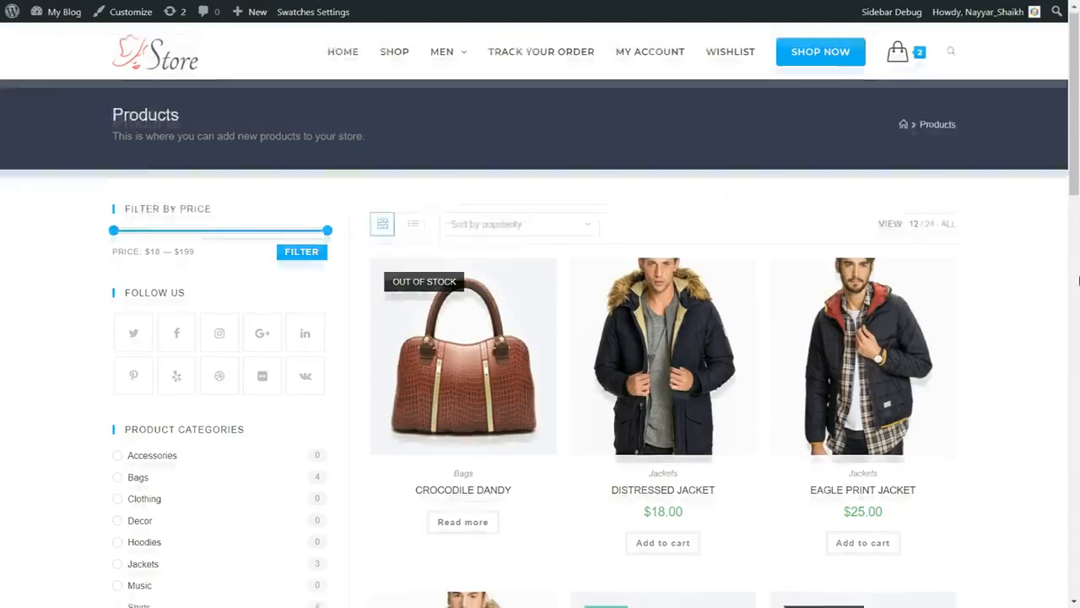
scroll(608, 148, "down", 9)
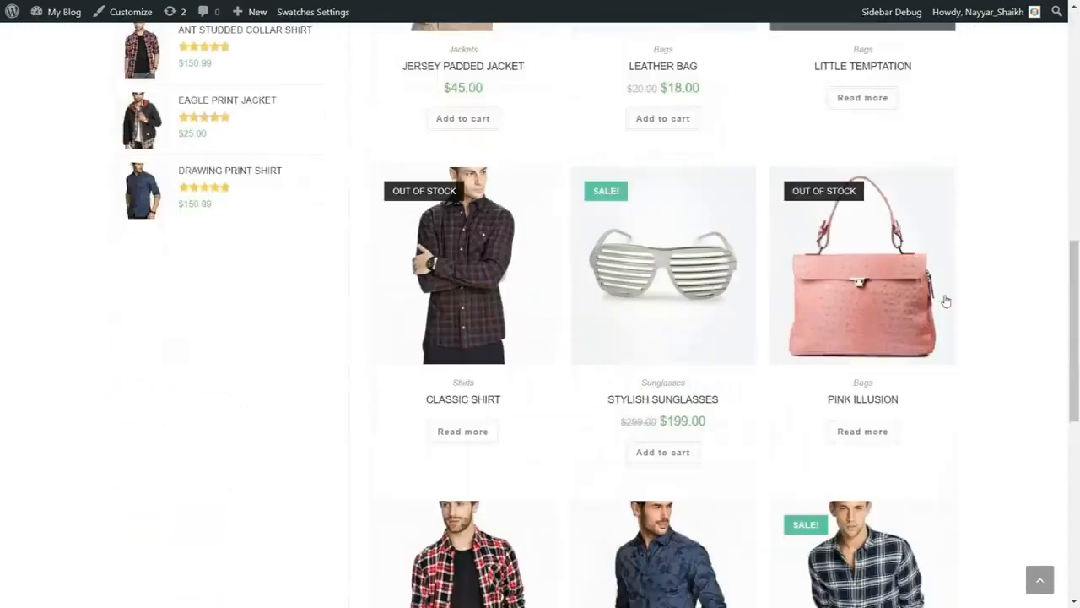
scroll(688, 381, "up", 12)
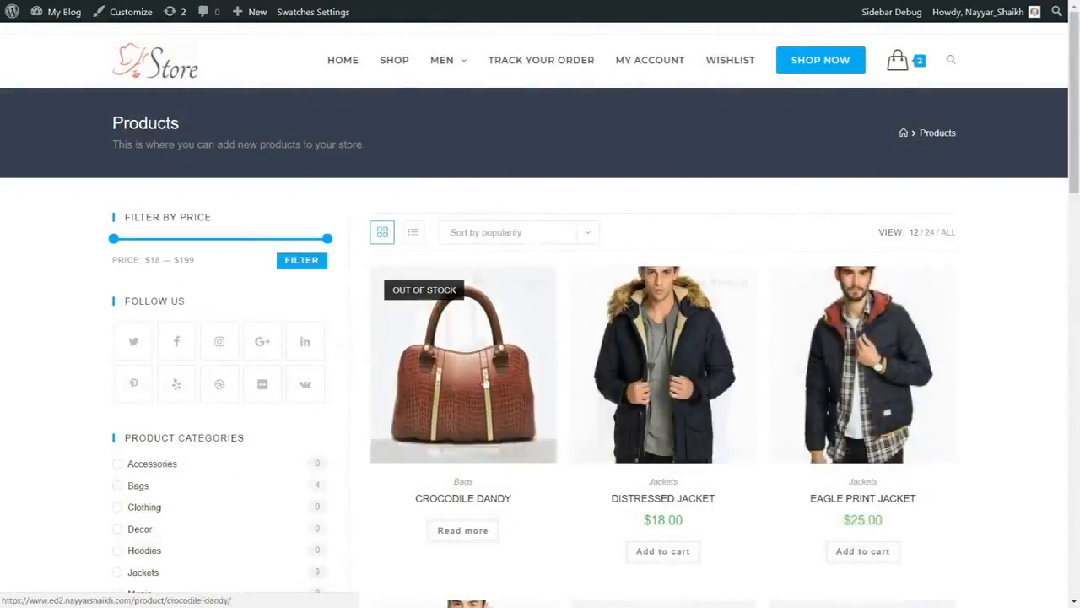
Check the available sorting options and compare the product listing in list view and grid view.
left_click(499, 239)
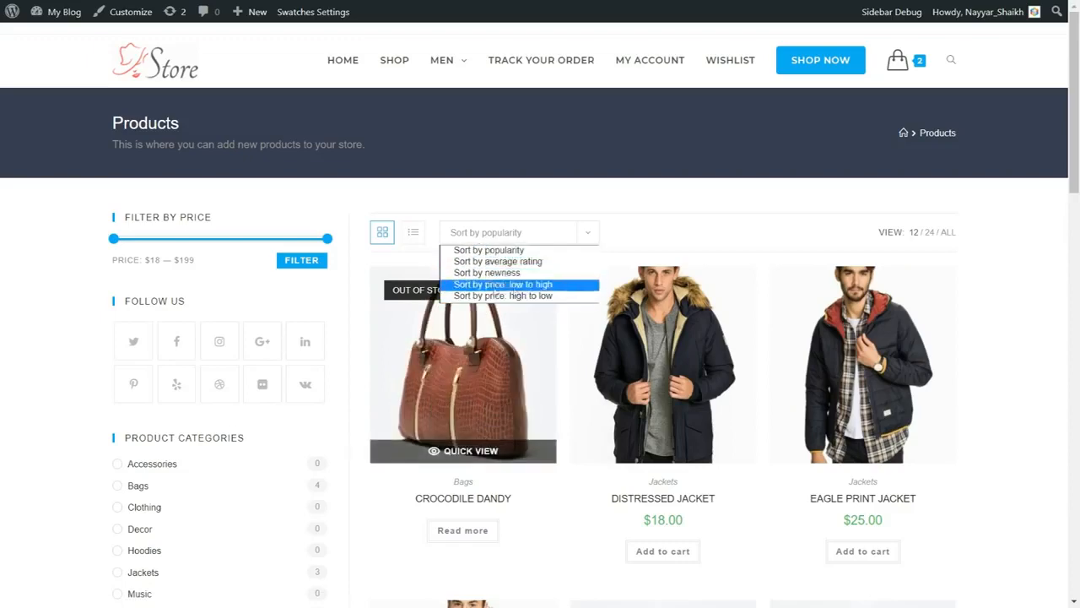
left_click(632, 244)
left_click(413, 232)
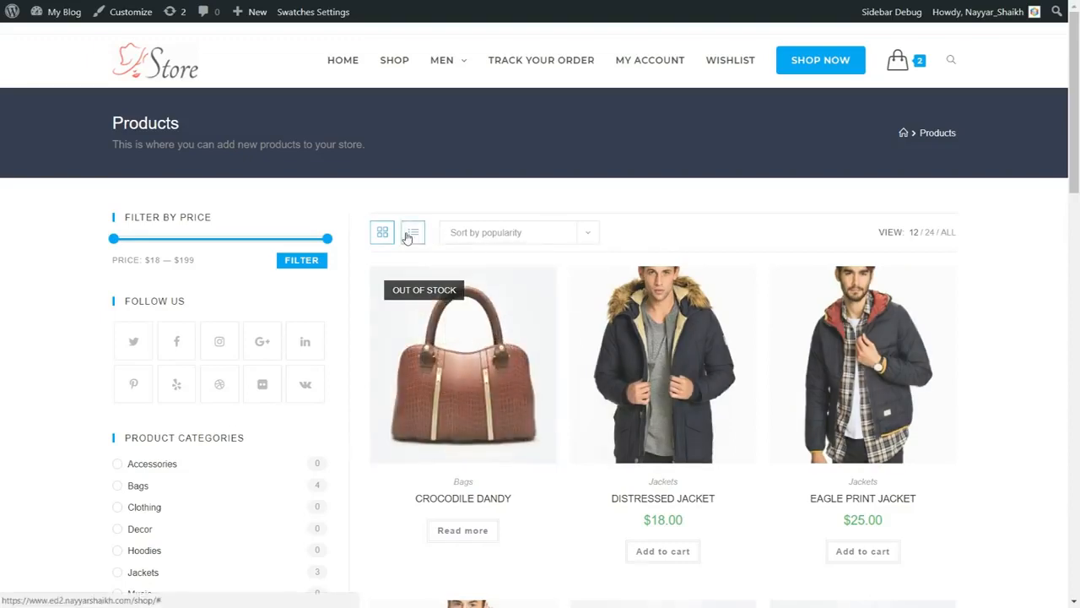
scroll(794, 313, "down", 1)
scroll(793, 313, "down", 10)
scroll(796, 410, "up", 10)
left_click(381, 232)
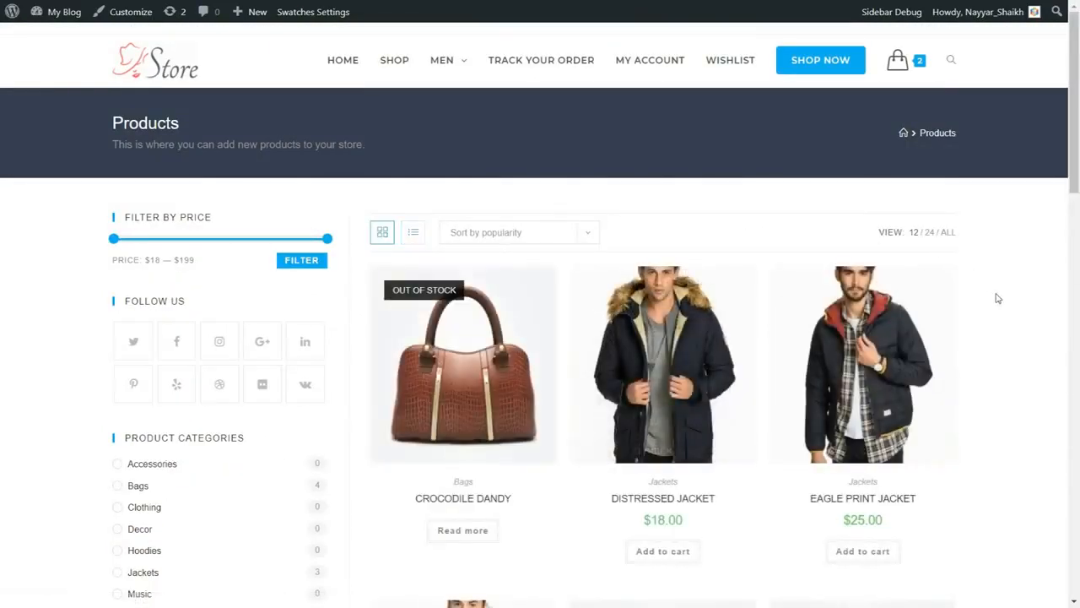
Narrow the sidebar's price filter range to $18 — $92.
scroll(197, 263, "down", 1)
scroll(203, 266, "down", 2)
scroll(229, 253, "up", 3)
left_click_drag(333, 244, 200, 253)
left_click_drag(117, 271, 198, 270)
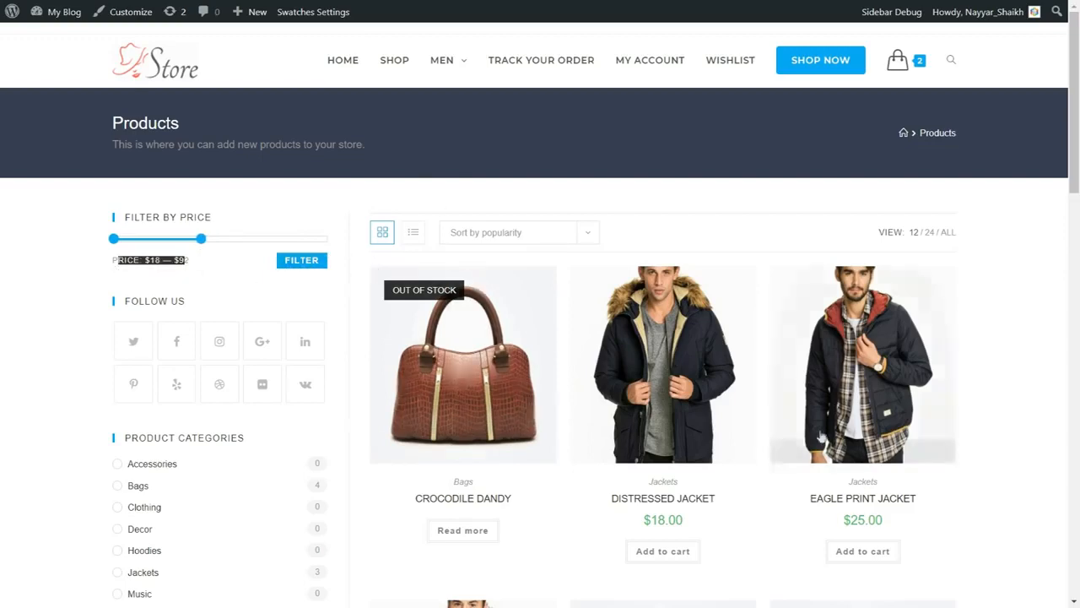
Review the shop sidebar's social links, product categories and top rated products, and open the Leather Bag product page.
scroll(248, 304, "down", 3)
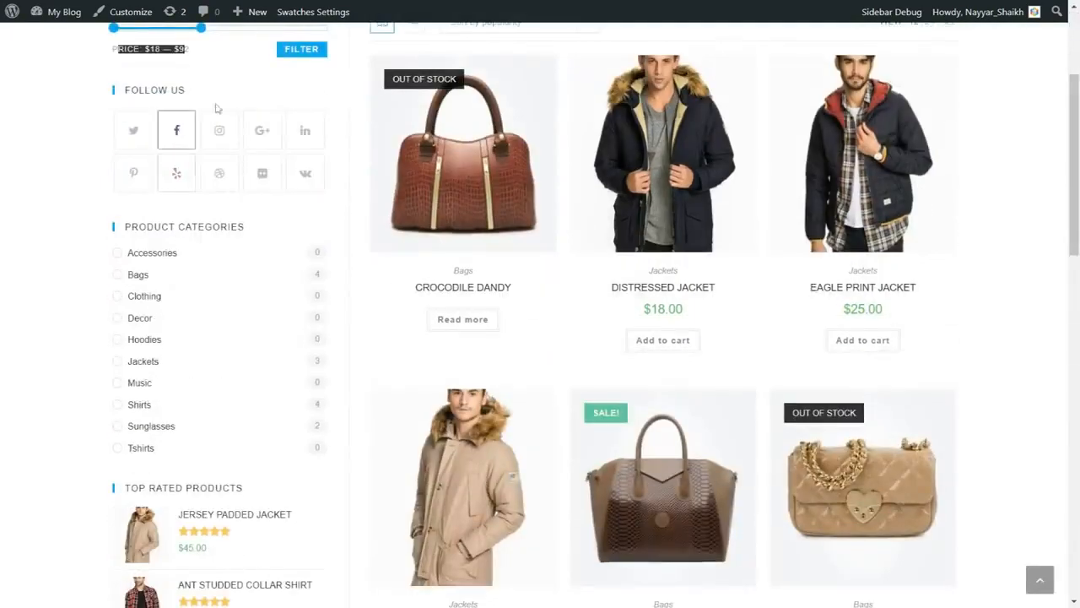
scroll(282, 214, "down", 1)
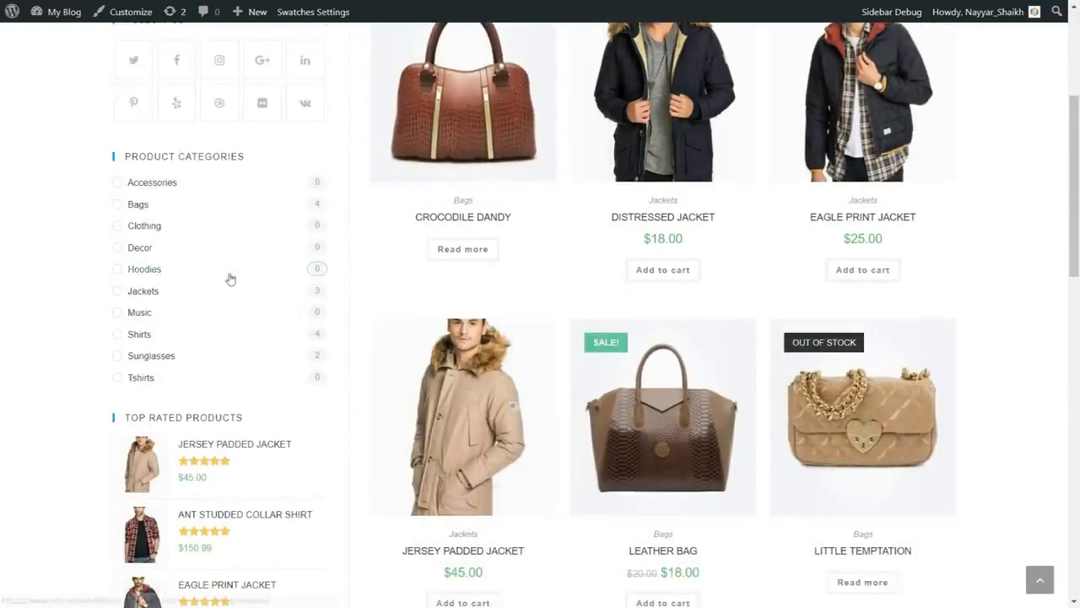
scroll(229, 279, "down", 3)
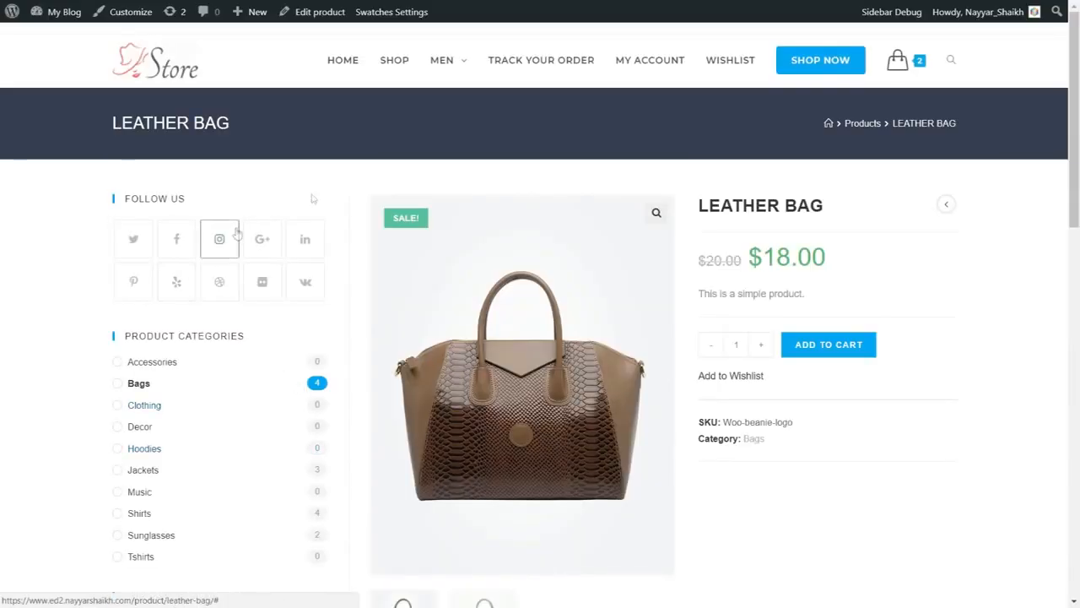
Look over the Leather Bag page's sidebar, image gallery and description section.
scroll(991, 379, "down", 5)
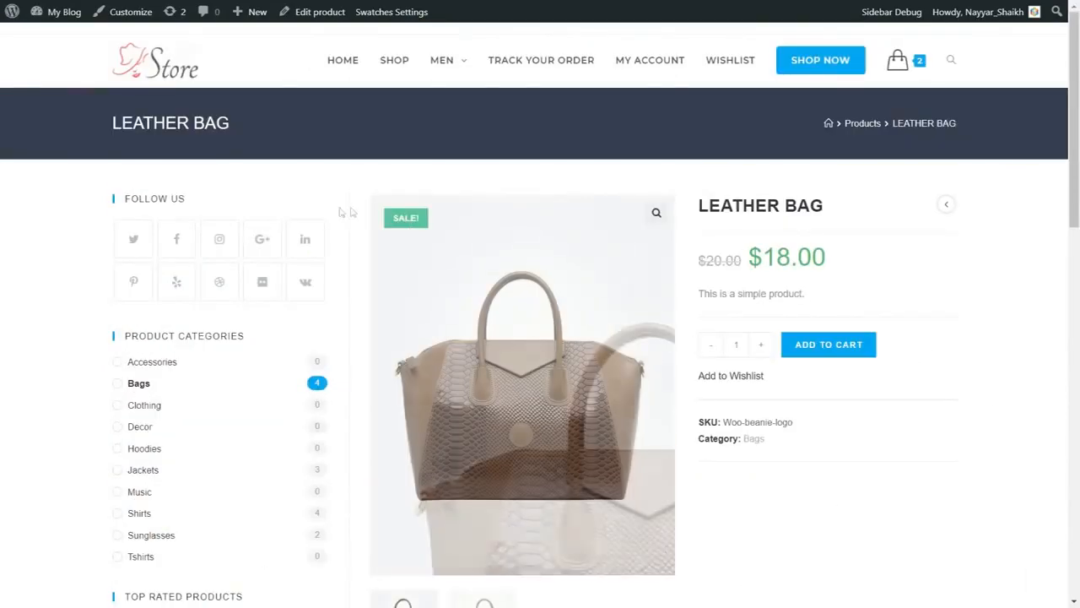
scroll(242, 321, "down", 6)
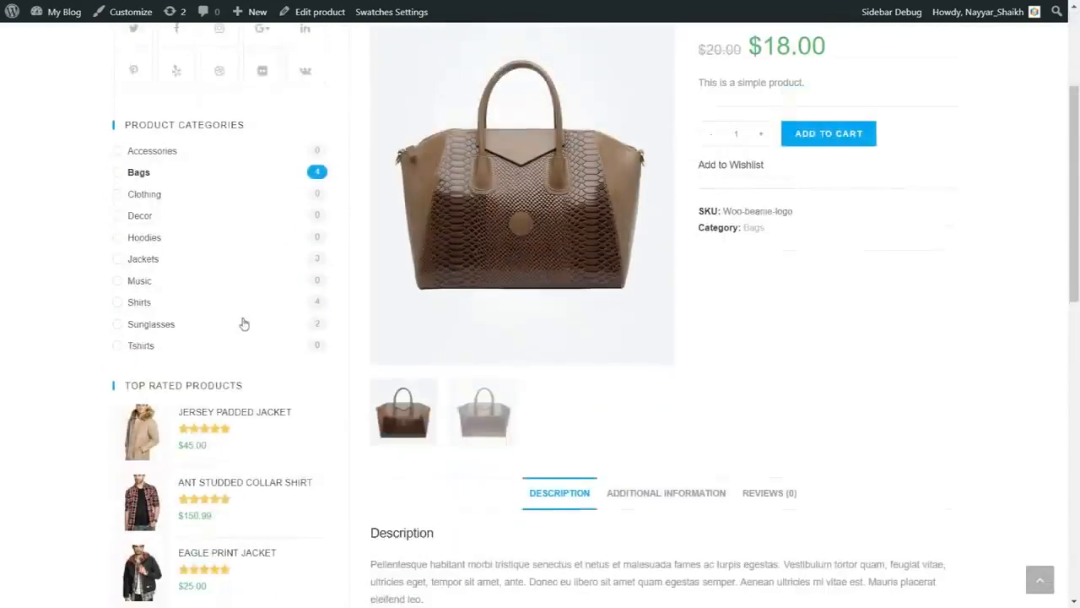
scroll(244, 381, "up", 6)
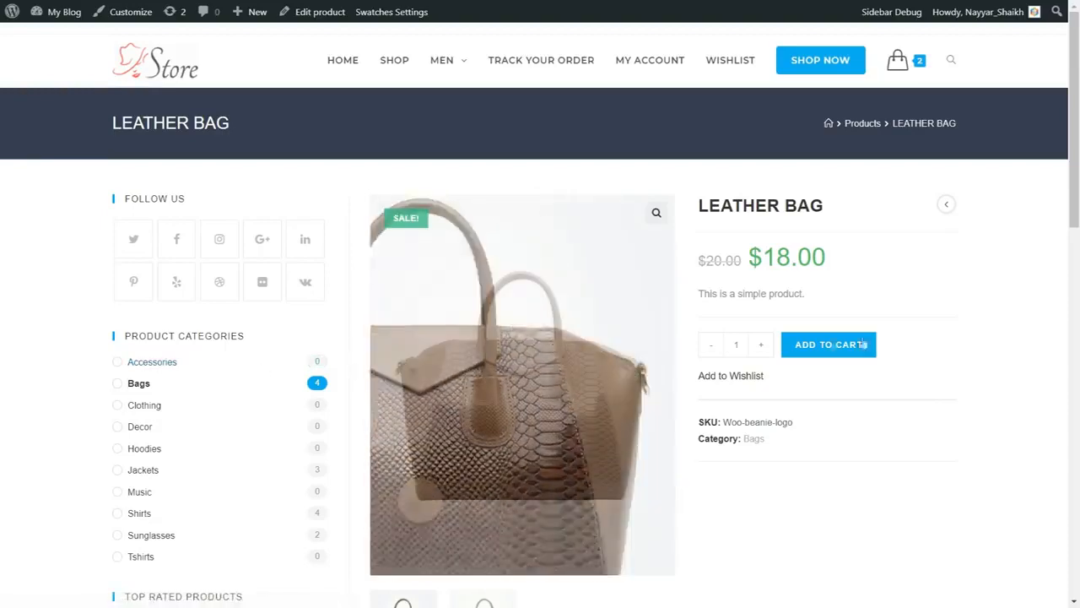
scroll(988, 334, "down", 2)
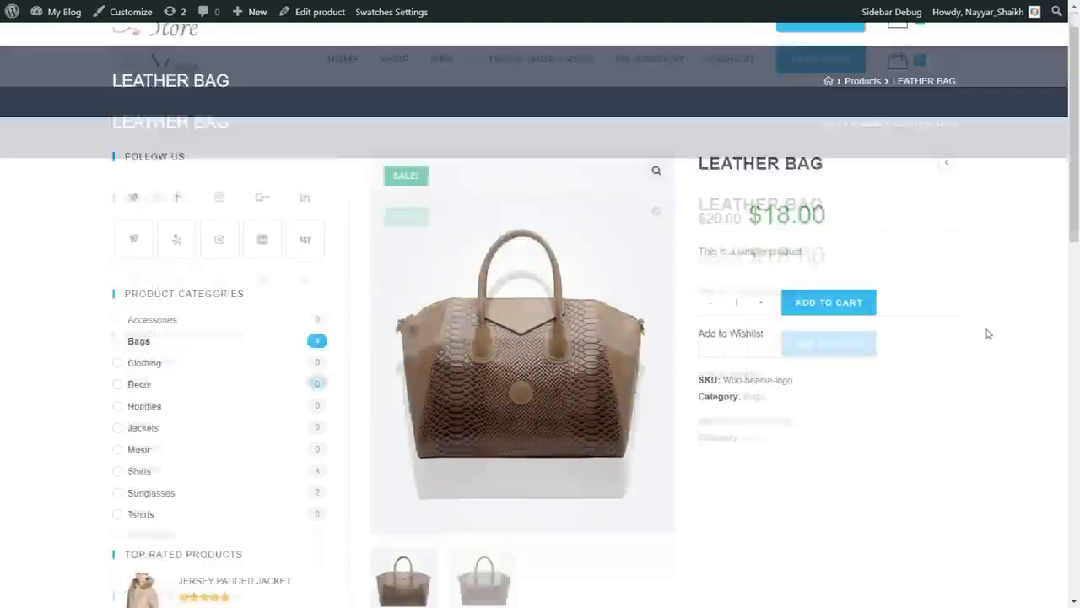
scroll(988, 334, "up", 2)
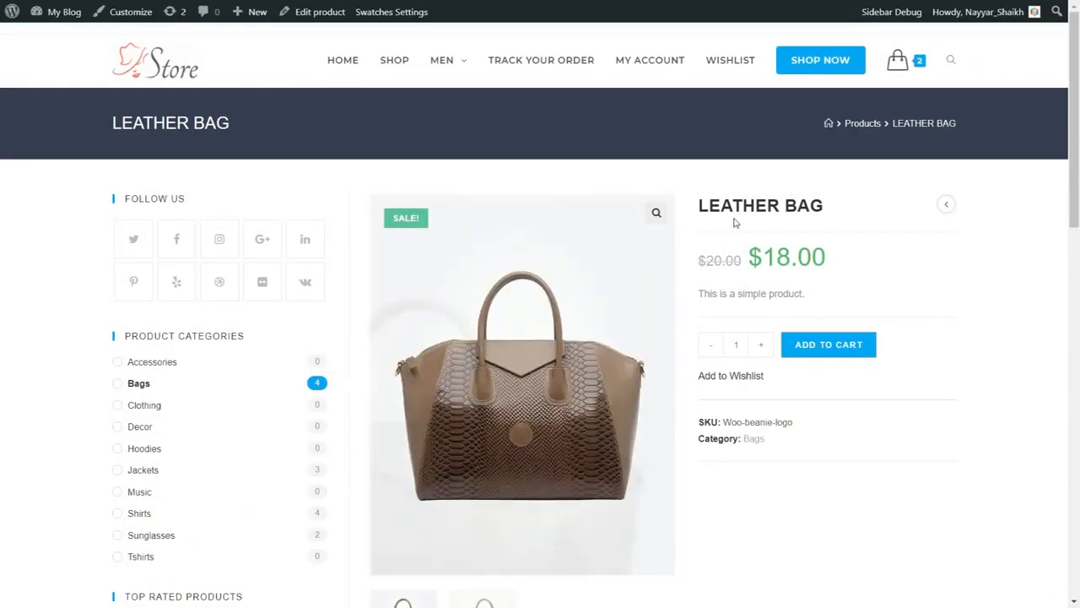
Examine the Leather Bag's title, regular and sale prices, short description and cart options.
left_click_drag(699, 208, 811, 205)
left_click(803, 257)
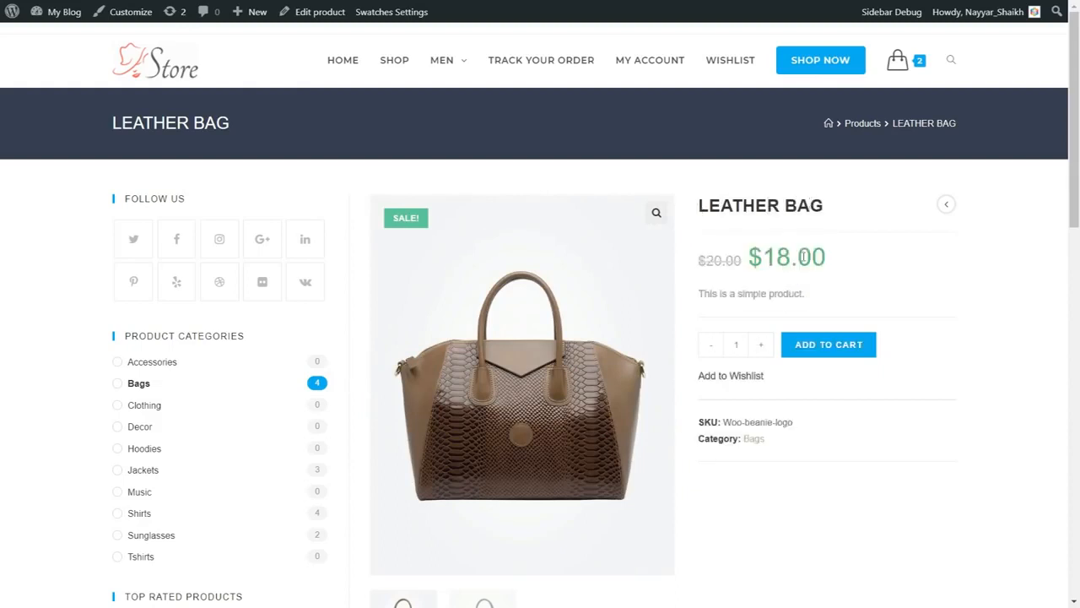
left_click_drag(700, 264, 746, 260)
left_click(703, 275)
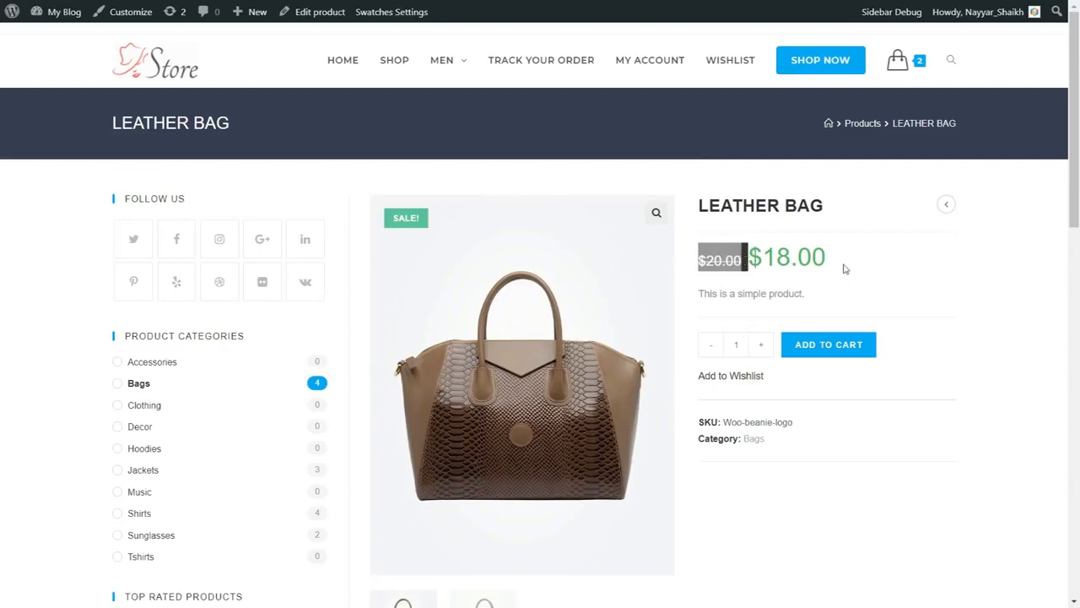
left_click_drag(845, 267, 763, 261)
left_click(804, 280)
left_click_drag(804, 294, 713, 295)
left_click(741, 317)
scroll(777, 338, "down", 2)
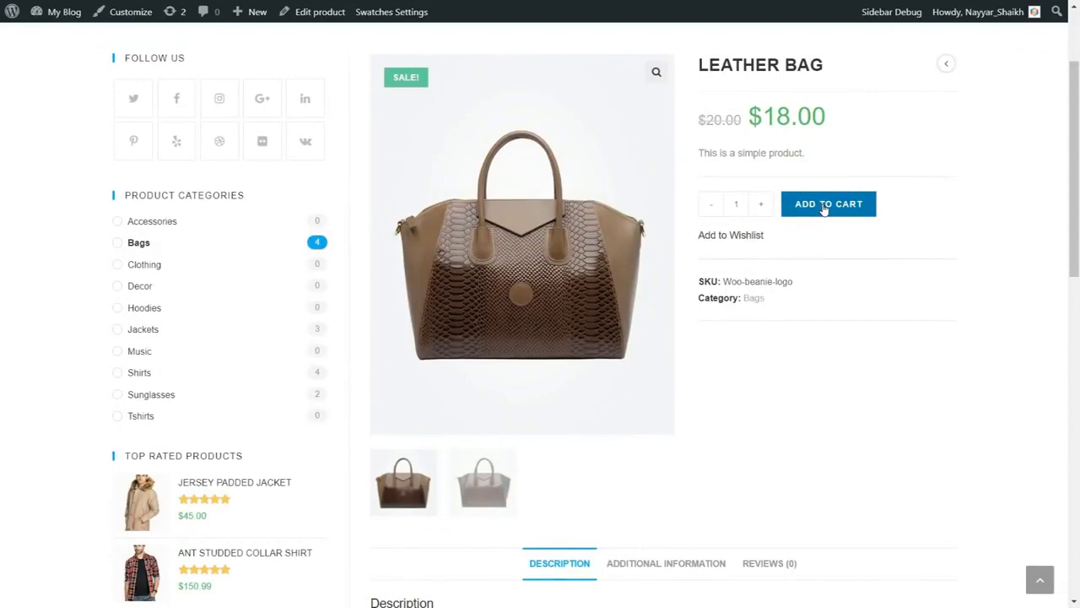
Preview both Leather Bag gallery images and view the product's additional information.
scroll(899, 304, "down", 3)
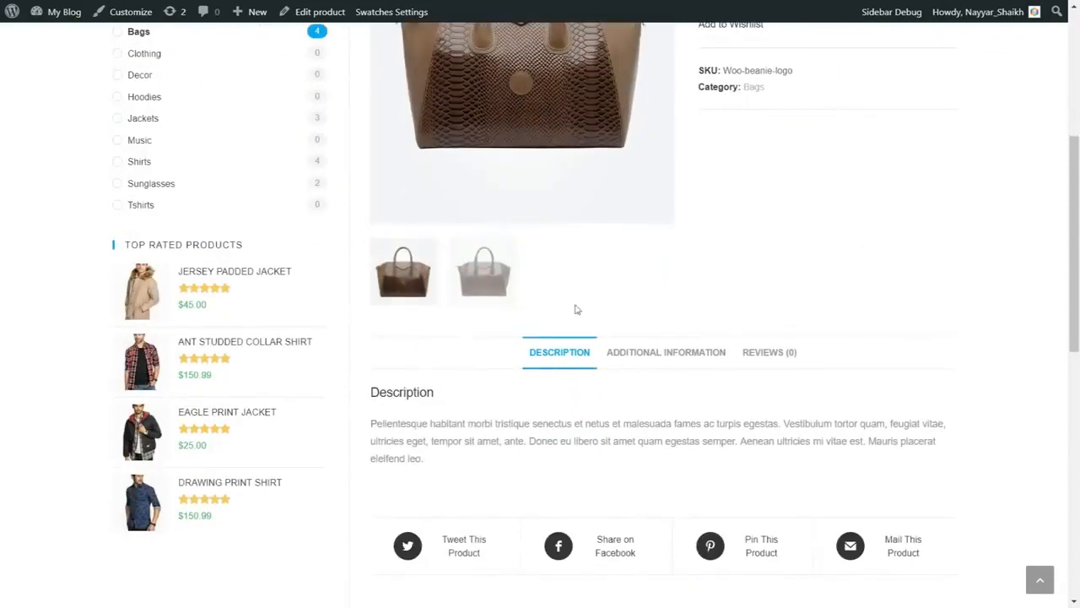
left_click(468, 291)
scroll(463, 303, "up", 4)
left_click(405, 565)
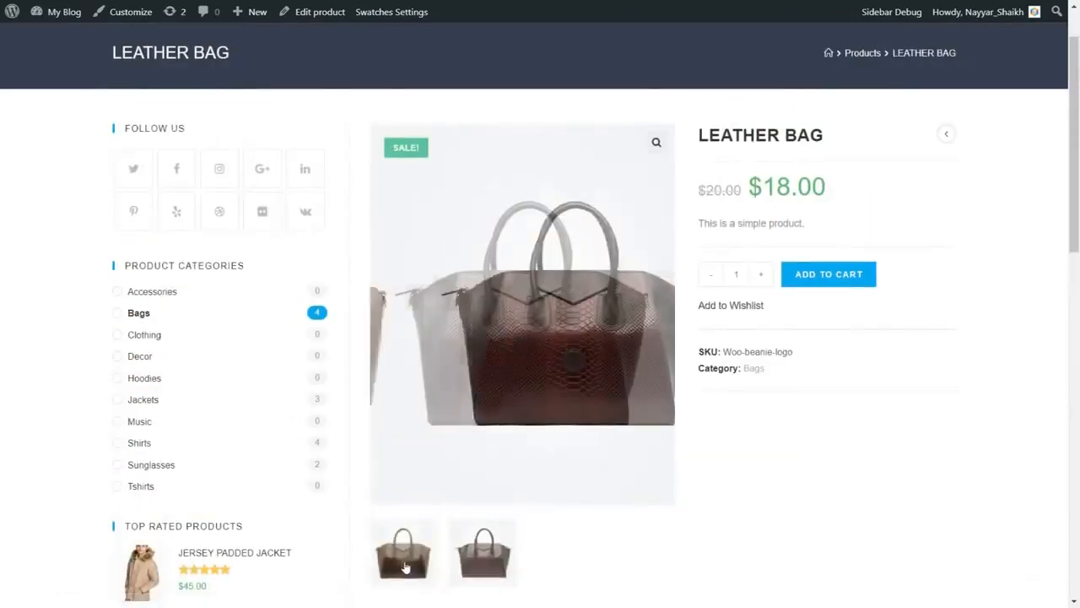
scroll(650, 391, "down", 4)
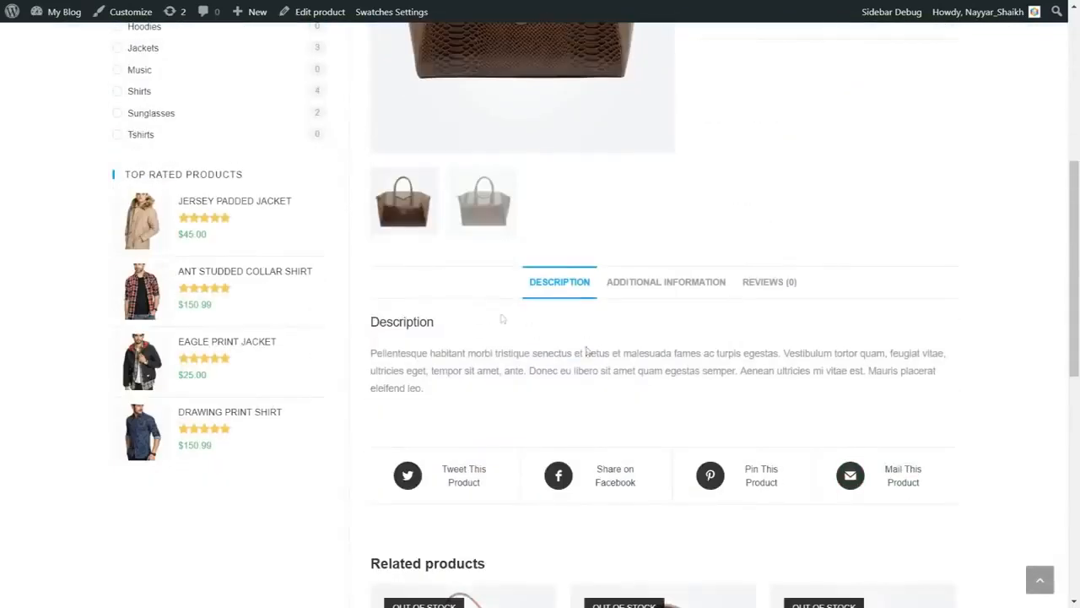
left_click(667, 291)
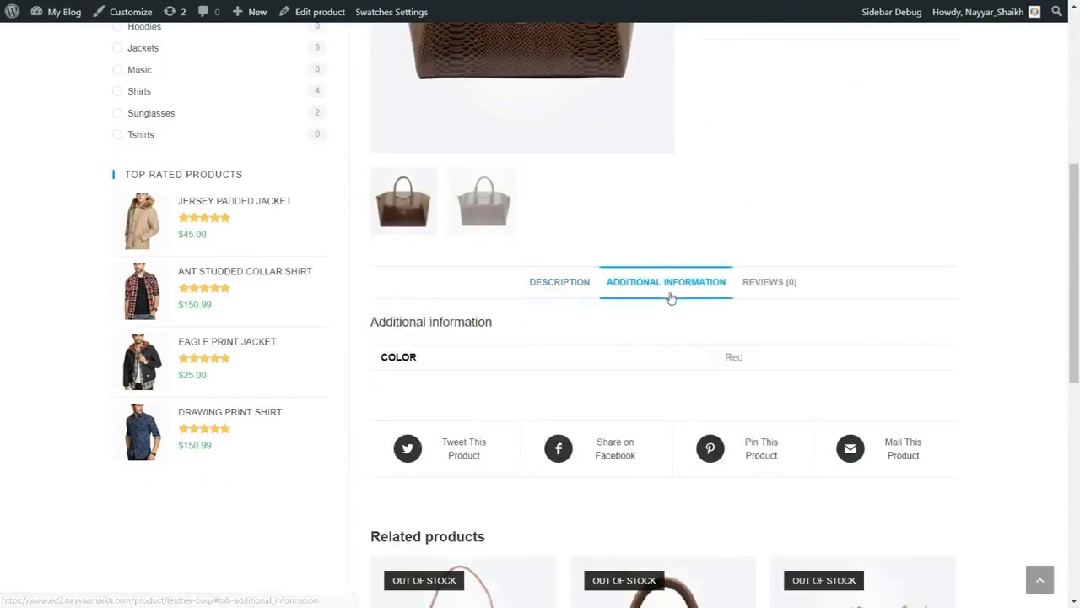
Submit a five-star review of the Leather Bag with the text "Awesome".
left_click(787, 286)
scroll(760, 323, "down", 2)
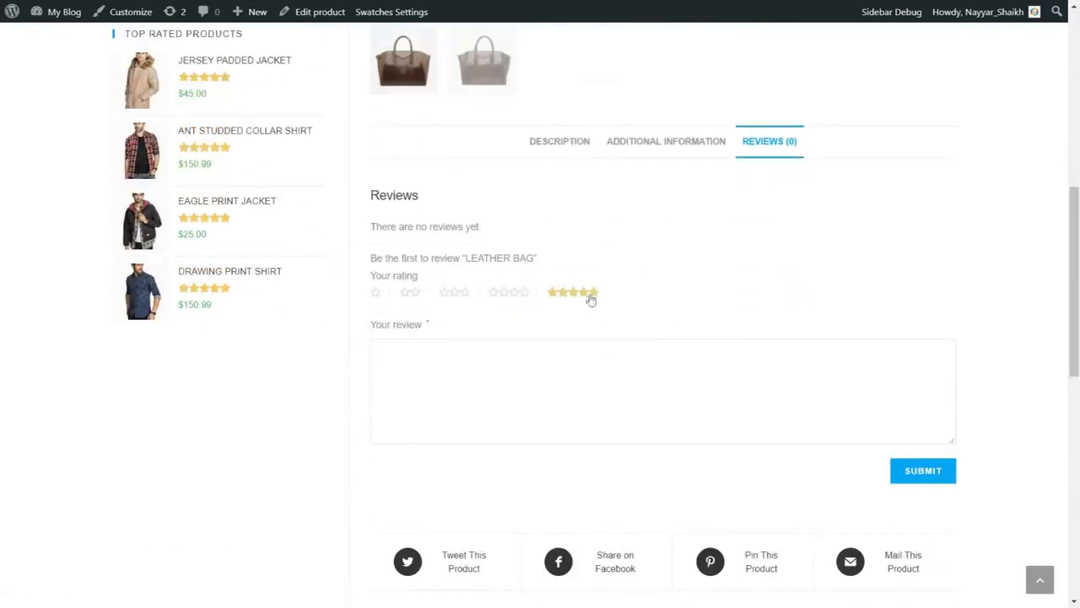
left_click(590, 297)
left_click(570, 365)
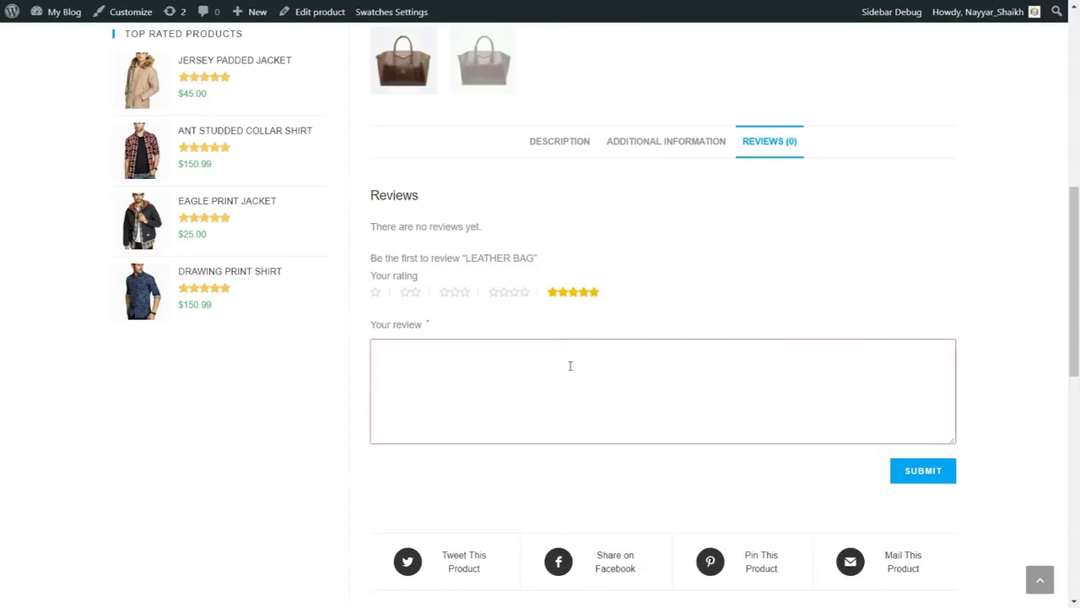
type("Awesome")
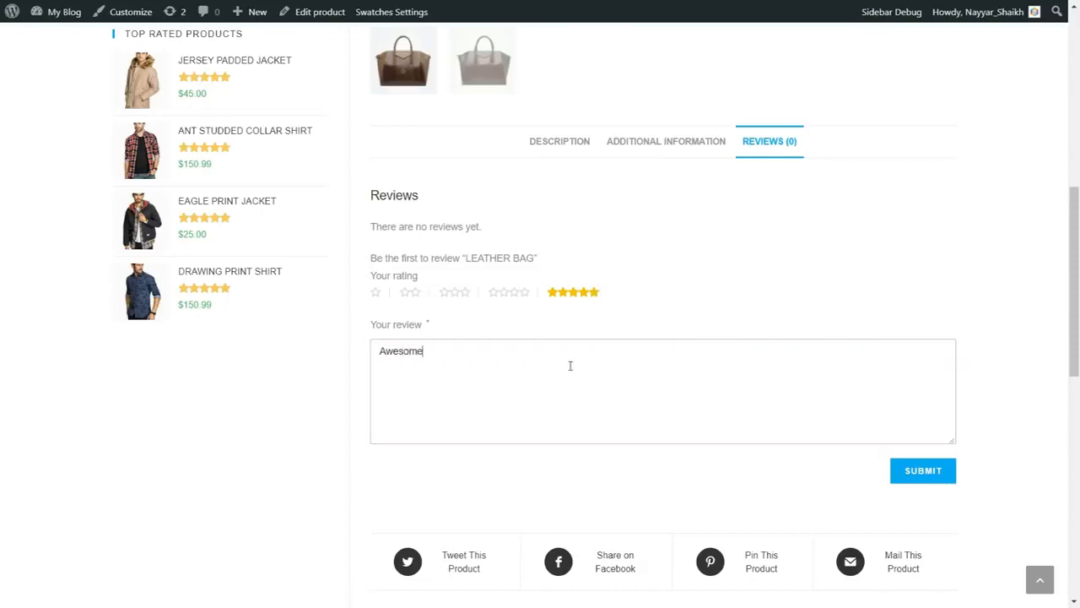
left_click(929, 475)
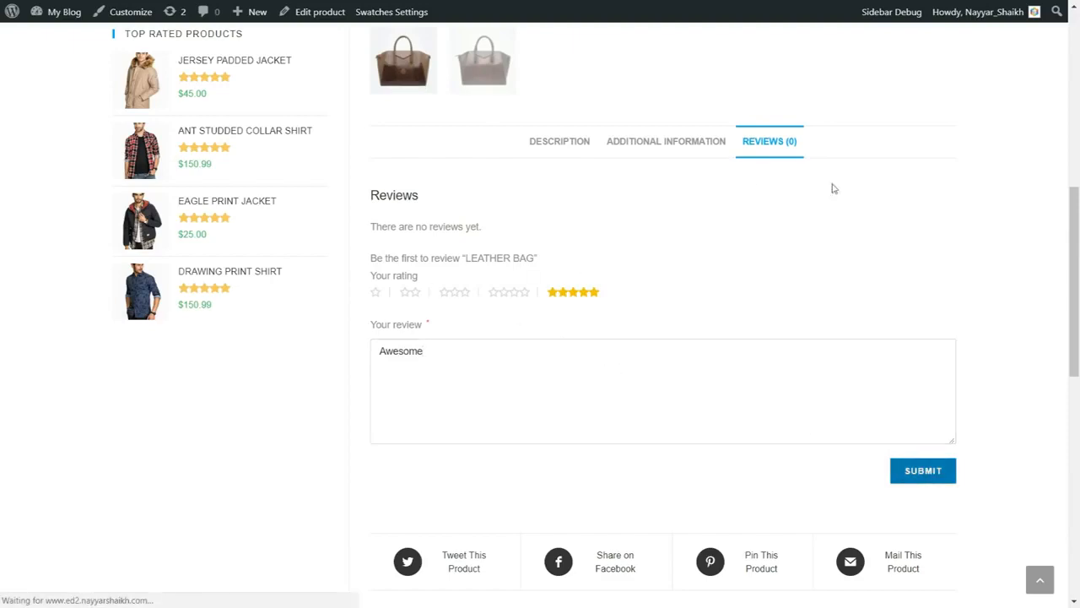
Go to the Leather Bag's customer reviews from its star rating and check the posted review.
scroll(876, 388, "up", 10)
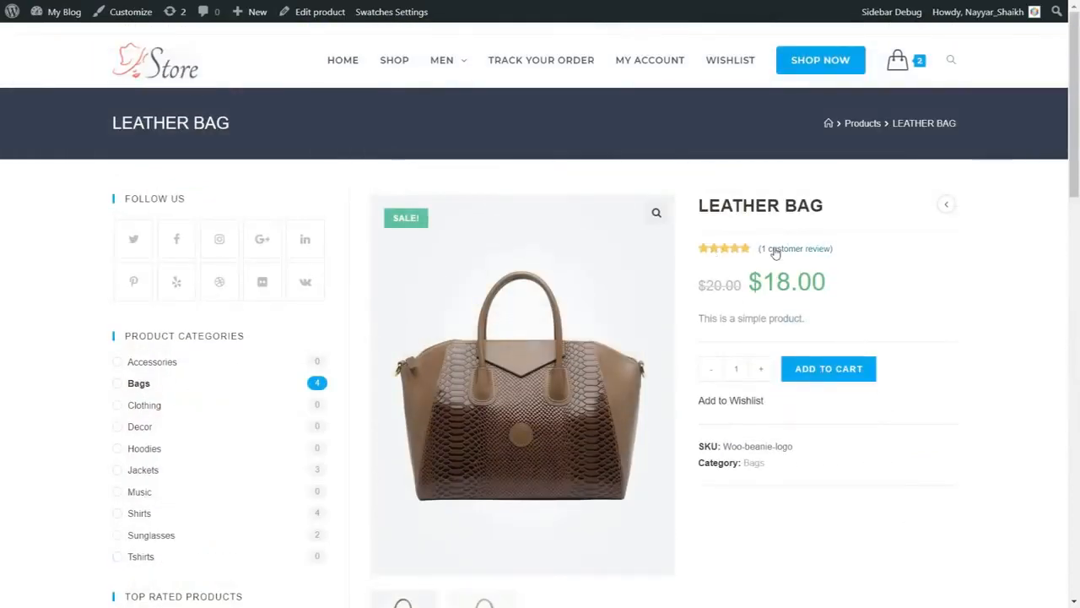
left_click(782, 251)
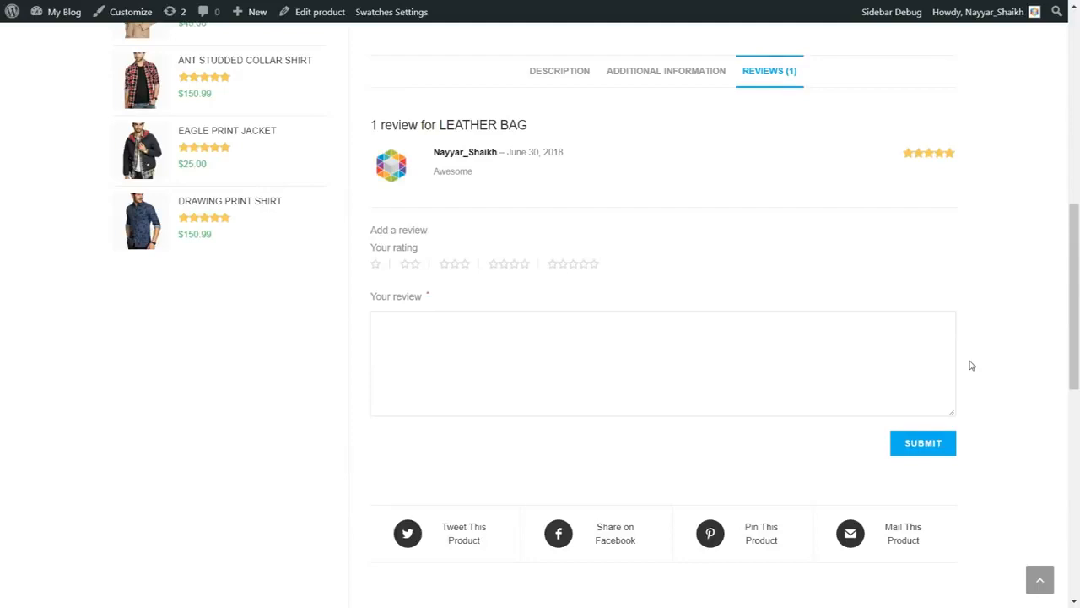
scroll(970, 365, "down", 2)
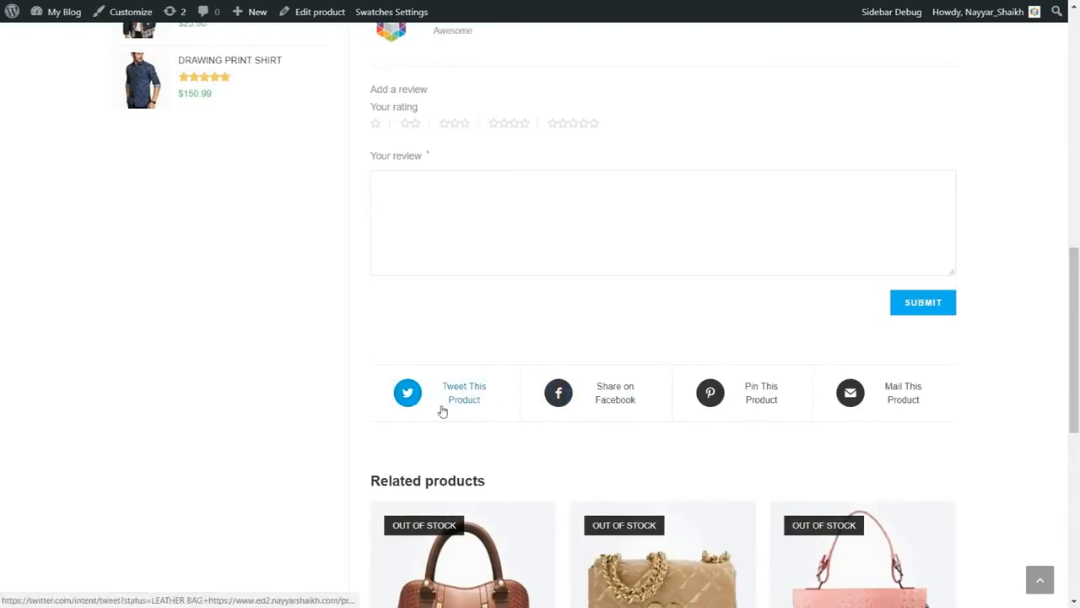
scroll(458, 419, "up", 10)
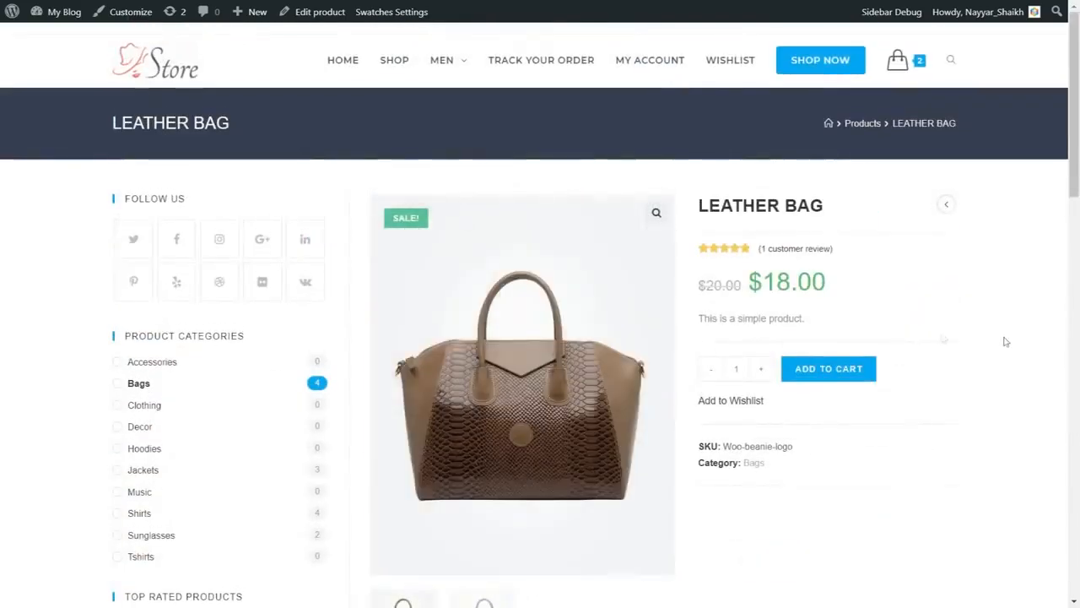
Look over the Leather Bag page's review form, social sharing links, related products and footer.
scroll(1005, 342, "down", 8)
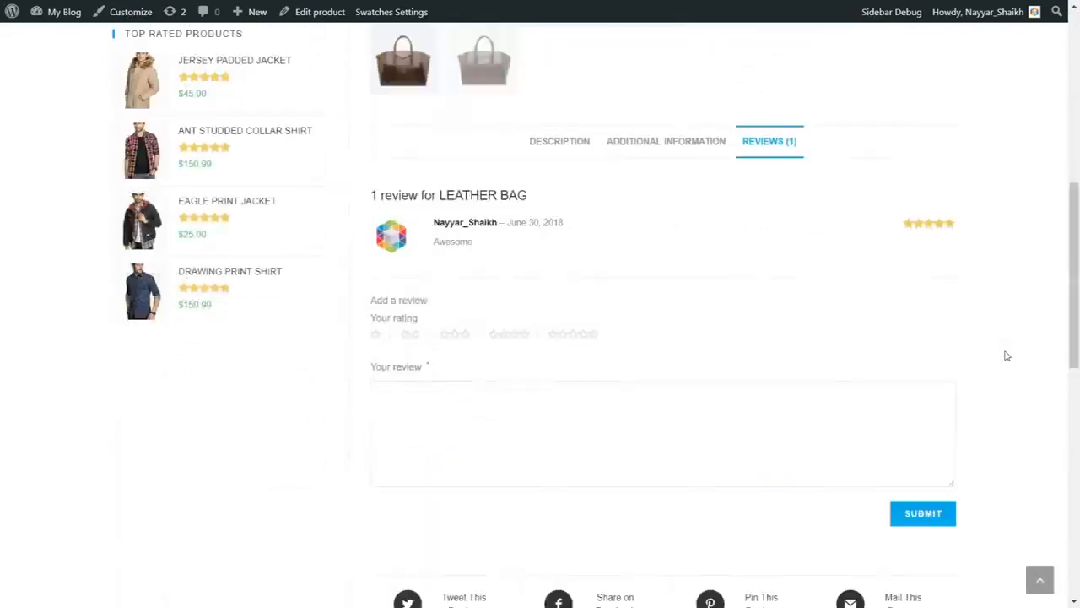
scroll(1005, 355, "down", 3)
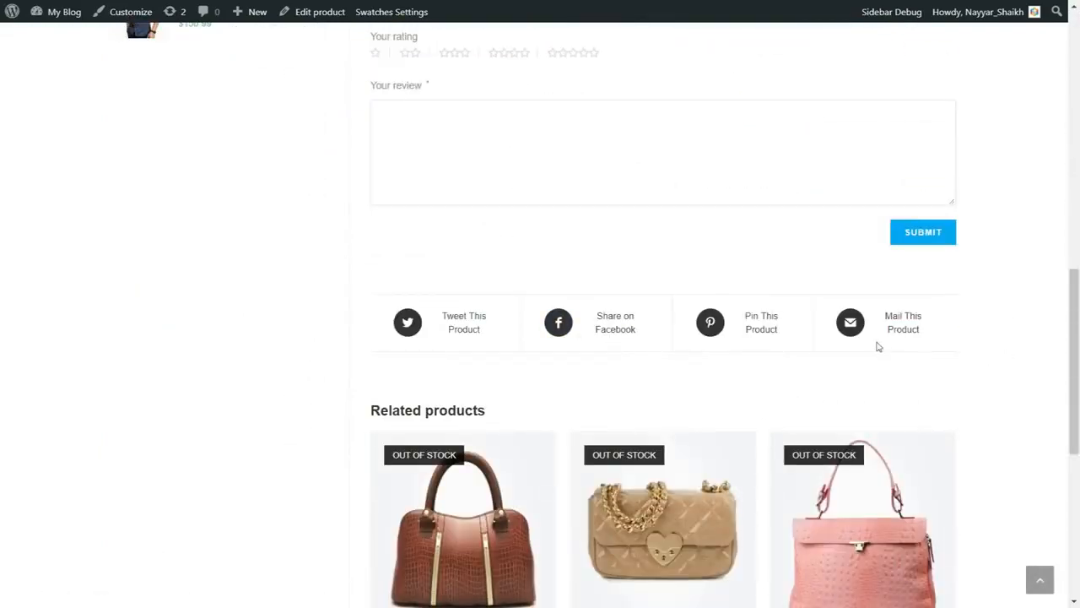
scroll(979, 366, "down", 1)
scroll(982, 376, "up", 5)
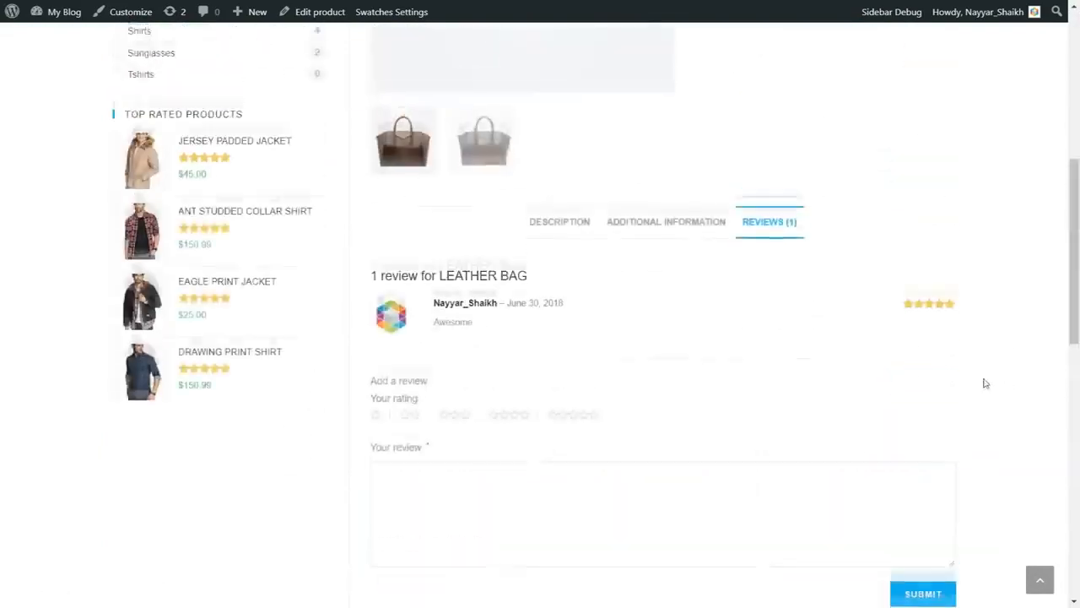
scroll(985, 380, "down", 5)
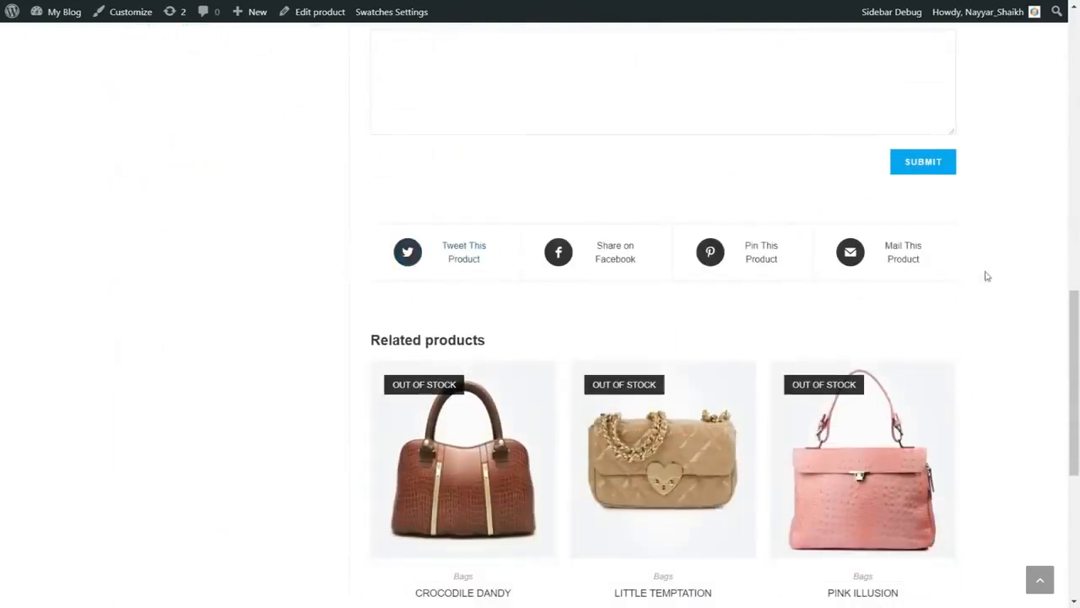
scroll(984, 273, "down", 3)
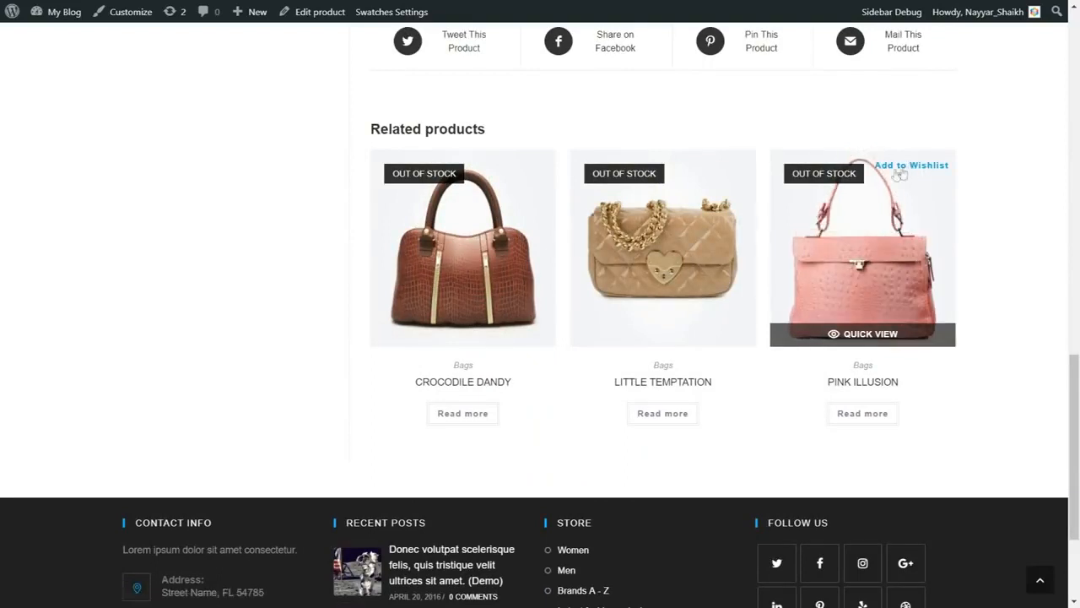
scroll(1001, 379, "down", 3)
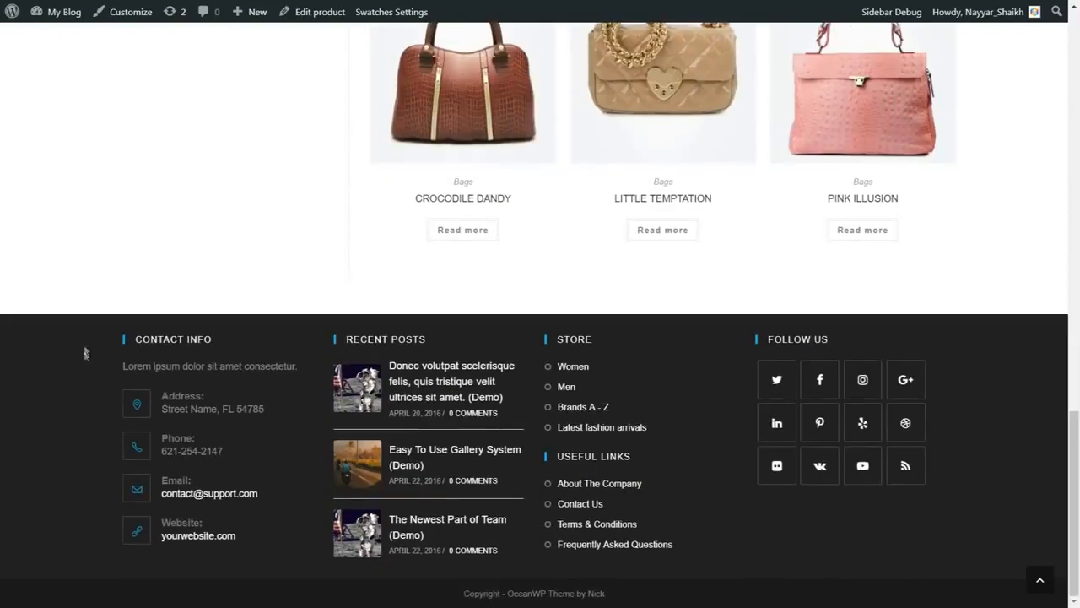
scroll(882, 483, "up", 20)
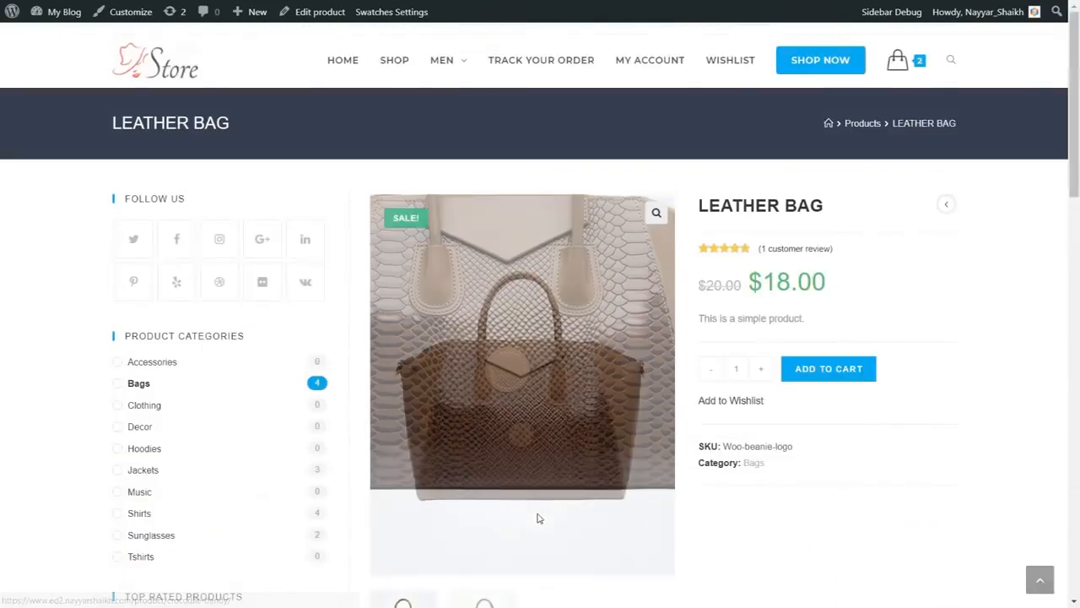
Open the Track Your Order page and track an order using its order ID and the billing email.
key("ctrl+Tab")
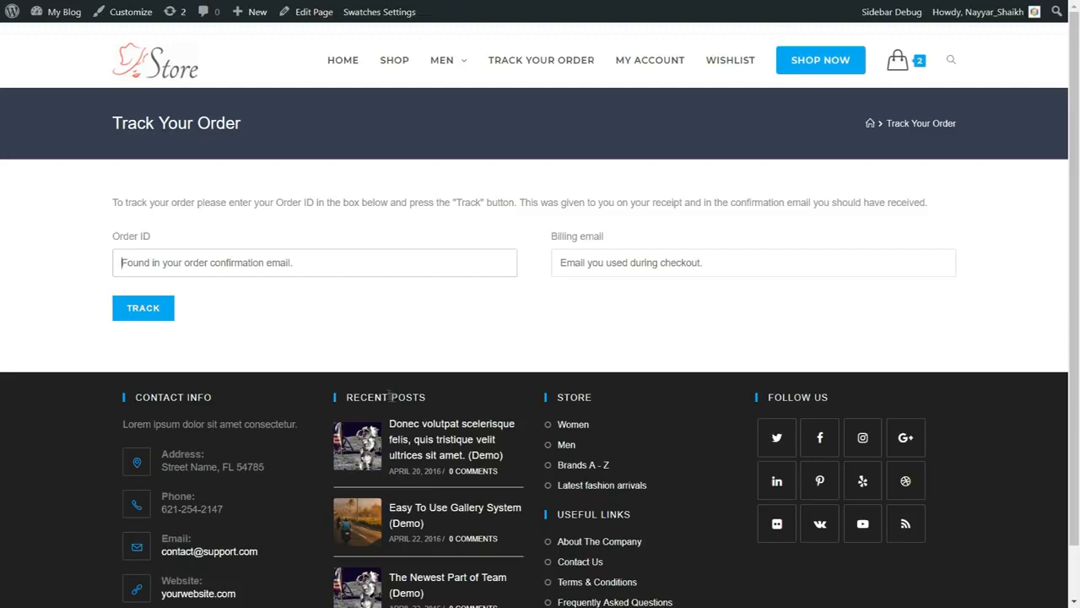
left_click(211, 265)
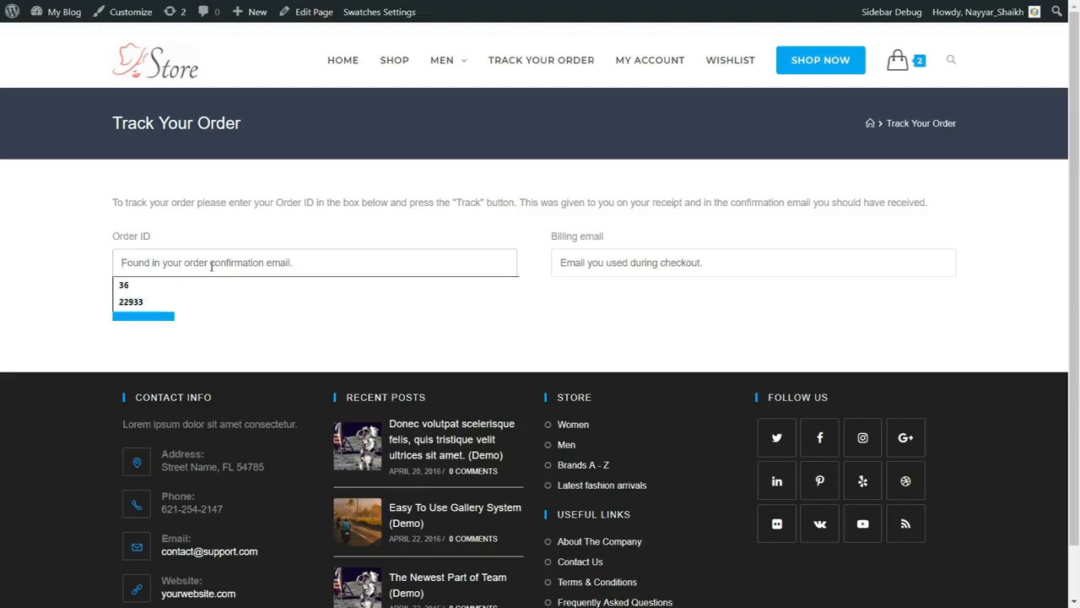
left_click(188, 302)
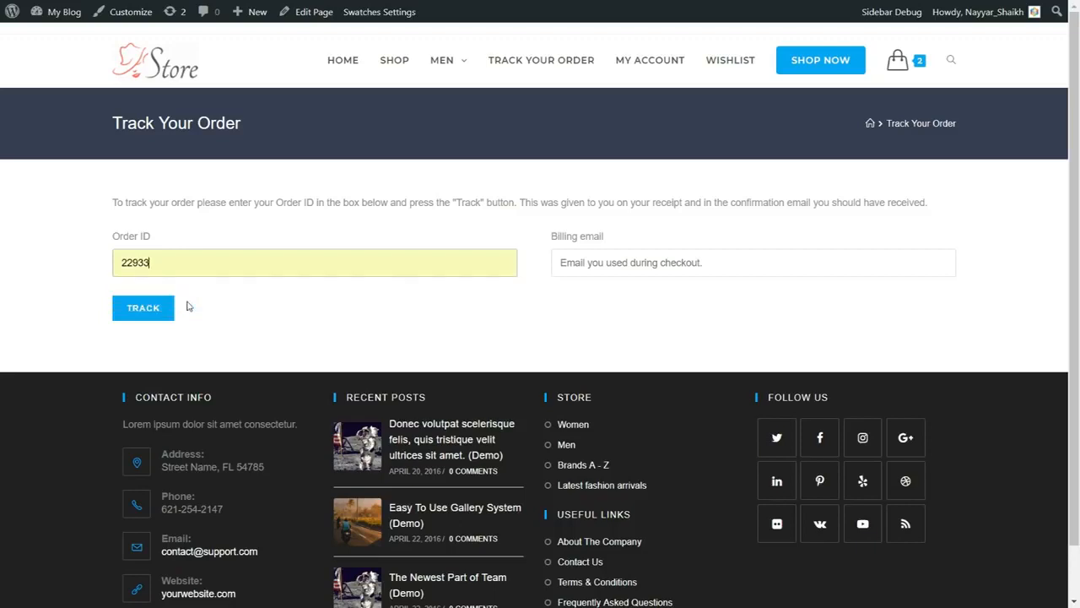
left_click(578, 268)
left_click(581, 285)
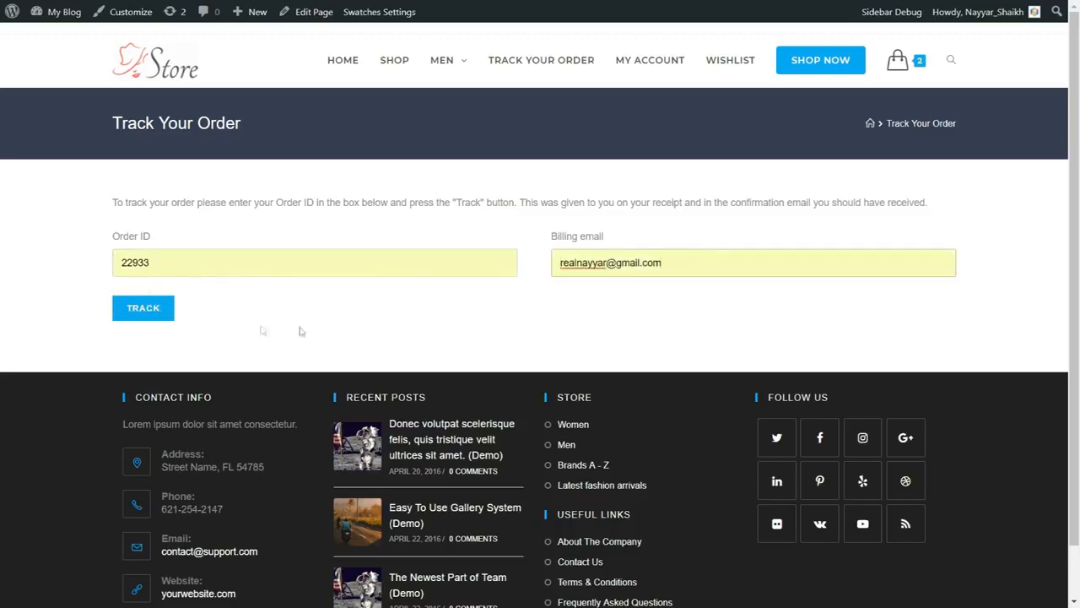
left_click(125, 318)
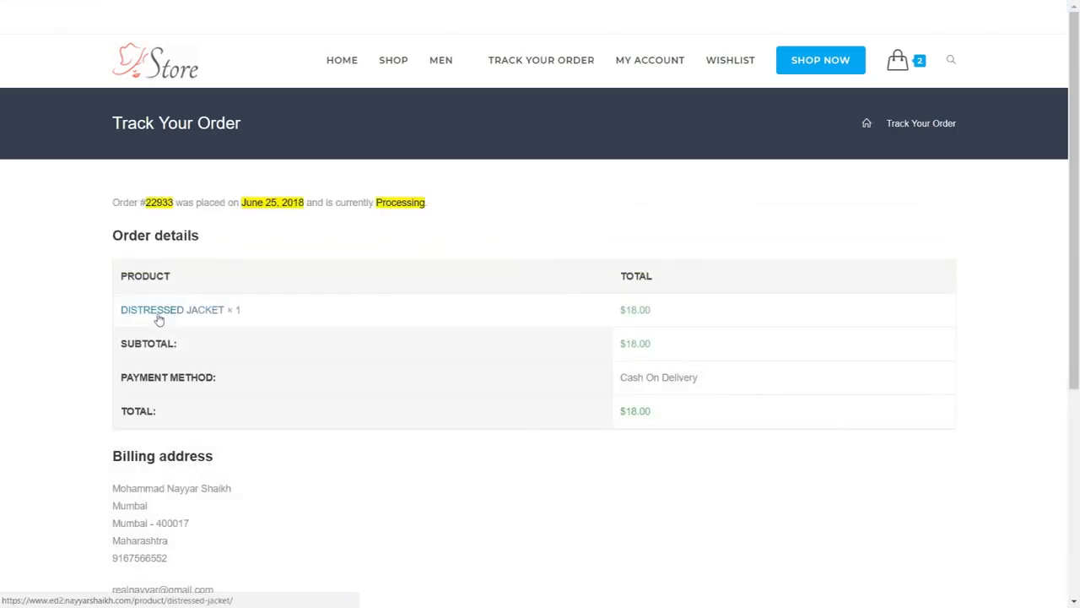
Examine the order number, order date and processing status in the tracked order's summary line.
left_click_drag(134, 202, 184, 204)
left_click(196, 209)
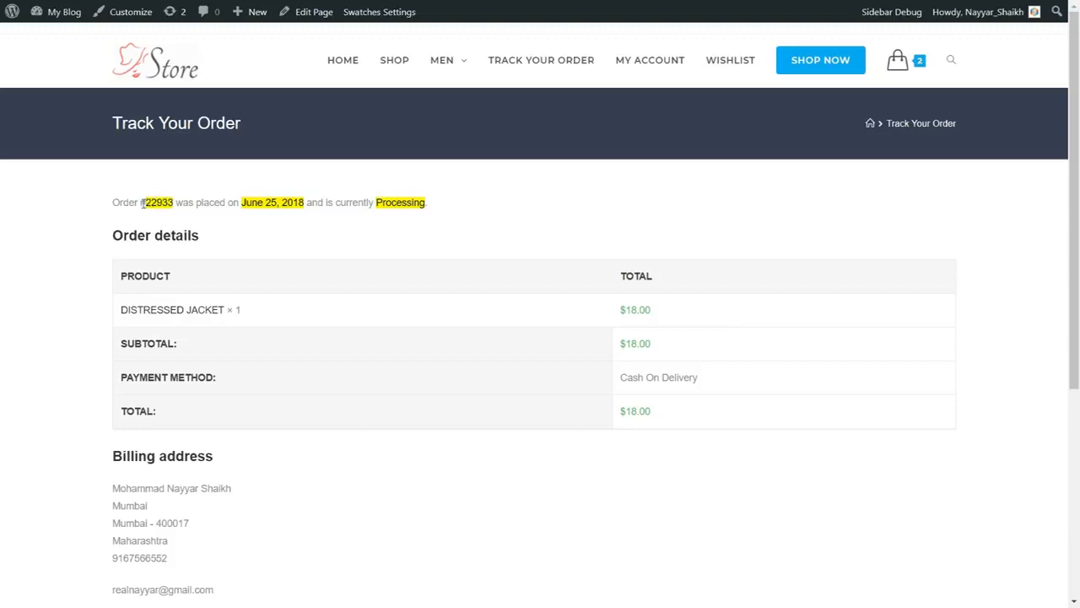
left_click_drag(141, 202, 174, 203)
left_click(228, 204)
left_click_drag(241, 203, 305, 202)
left_click_drag(440, 208, 380, 199)
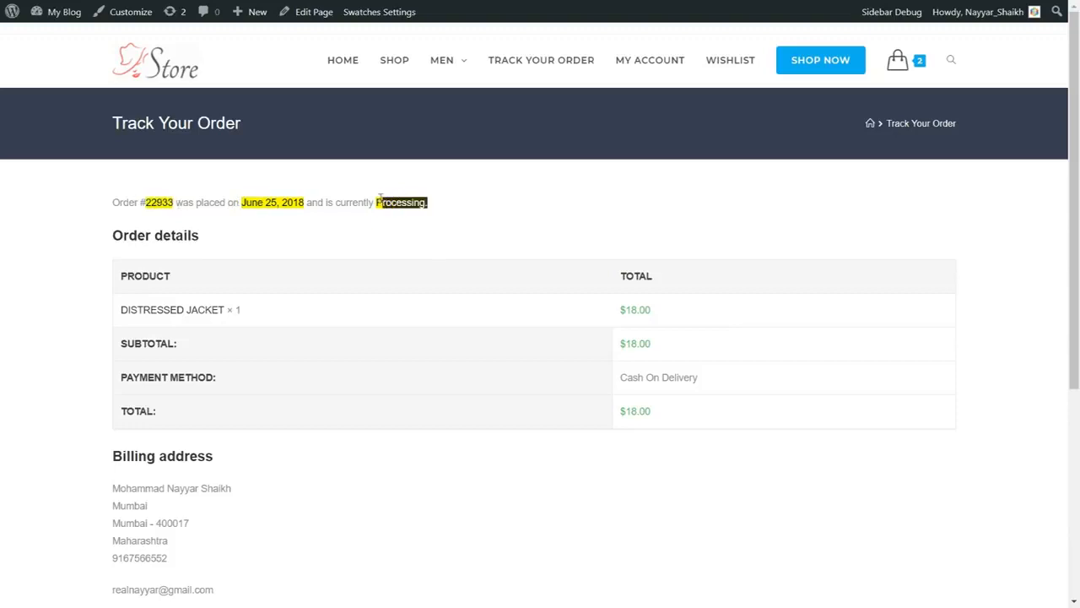
left_click_drag(145, 202, 173, 202)
left_click_drag(241, 203, 304, 203)
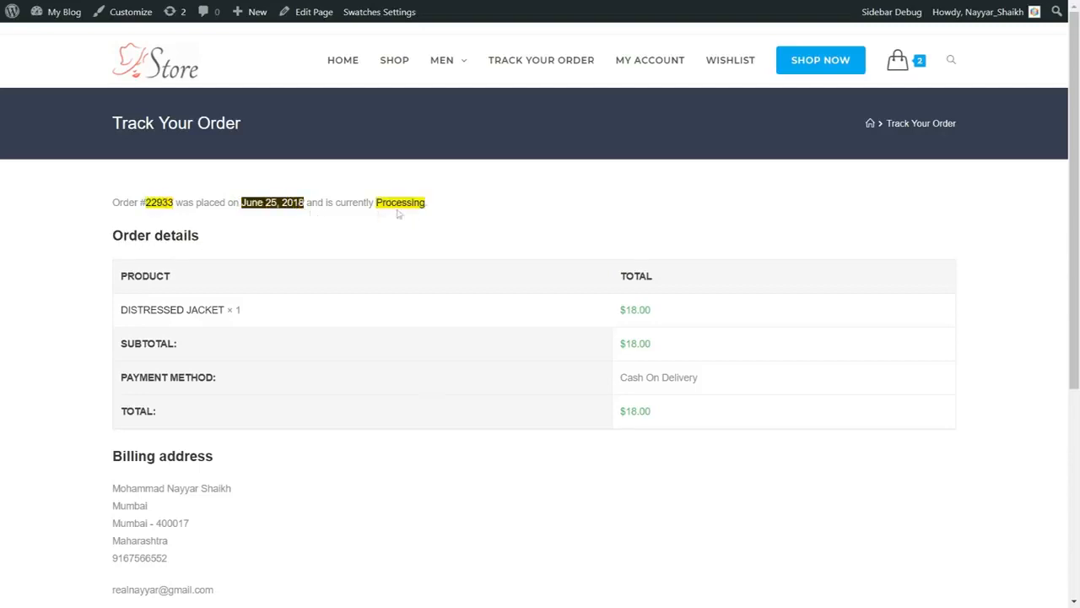
left_click_drag(429, 207, 372, 200)
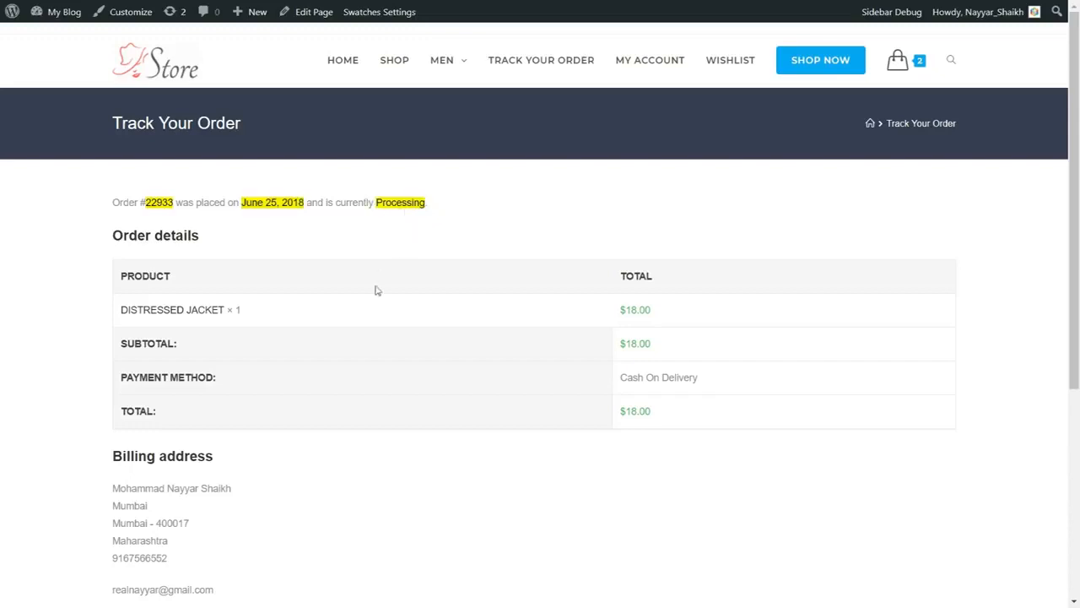
Review the tracked order's product, payment and total details and its billing address.
scroll(374, 290, "down", 1)
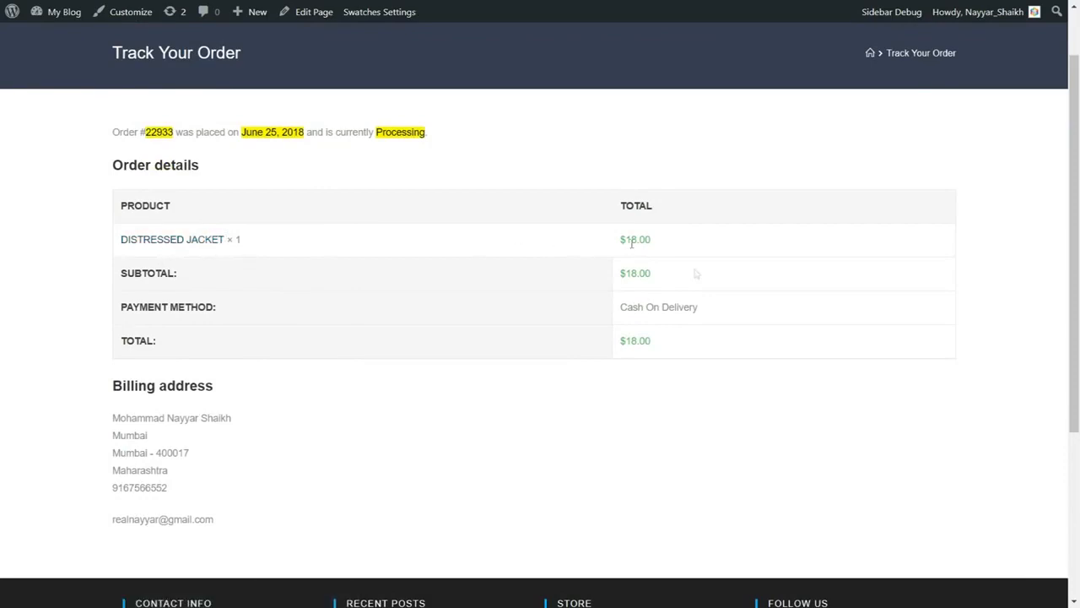
scroll(337, 388, "down", 2)
left_click_drag(108, 278, 200, 335)
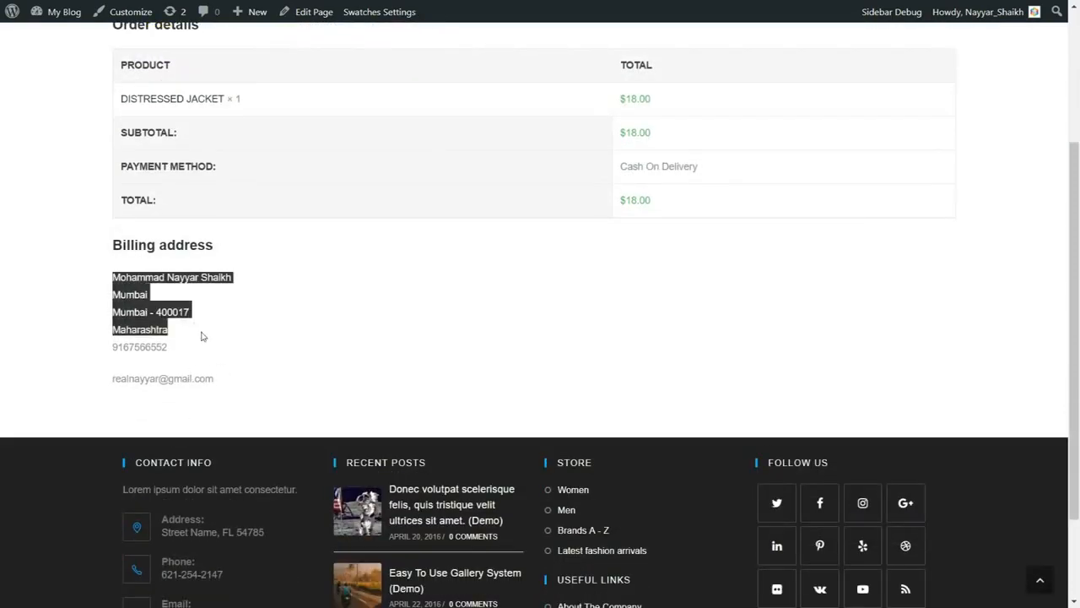
scroll(226, 404, "up", 3)
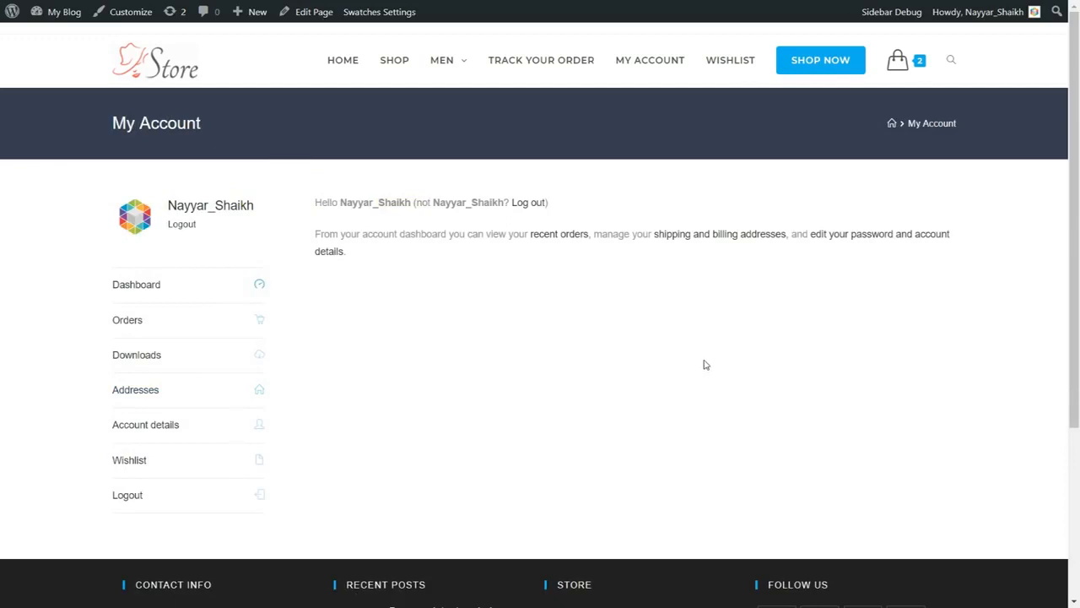
View the orders, downloads and addresses sections of My Account, and open the wishlist.
left_click(148, 327)
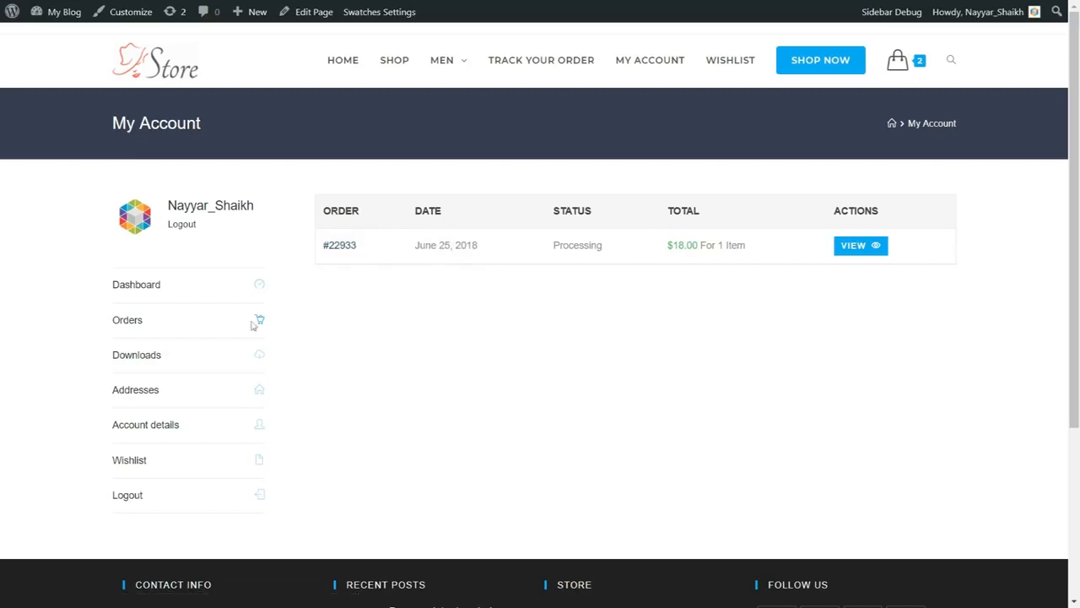
left_click(149, 357)
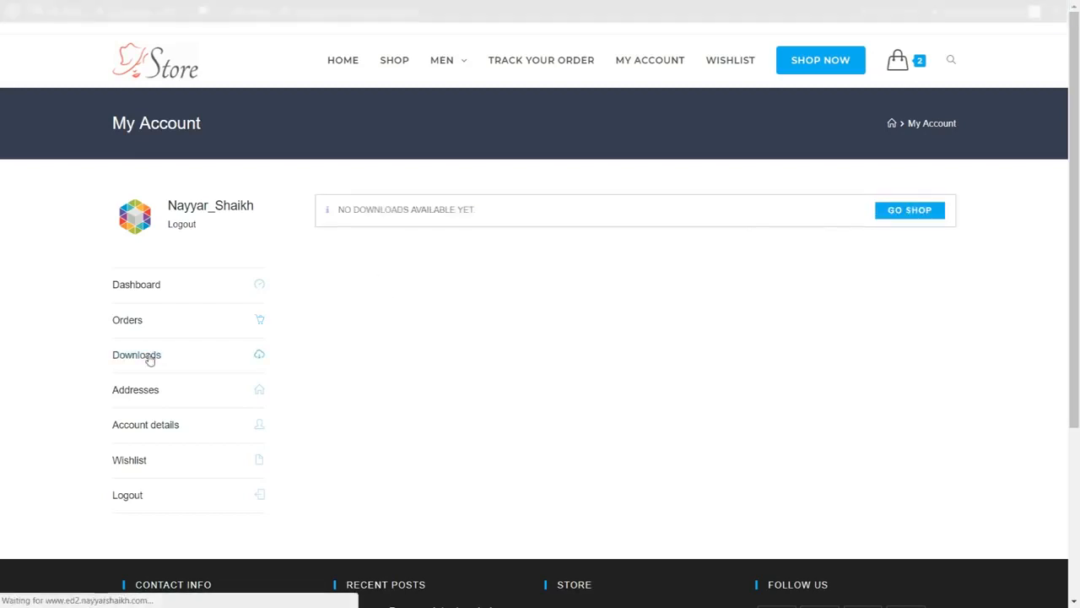
left_click(136, 390)
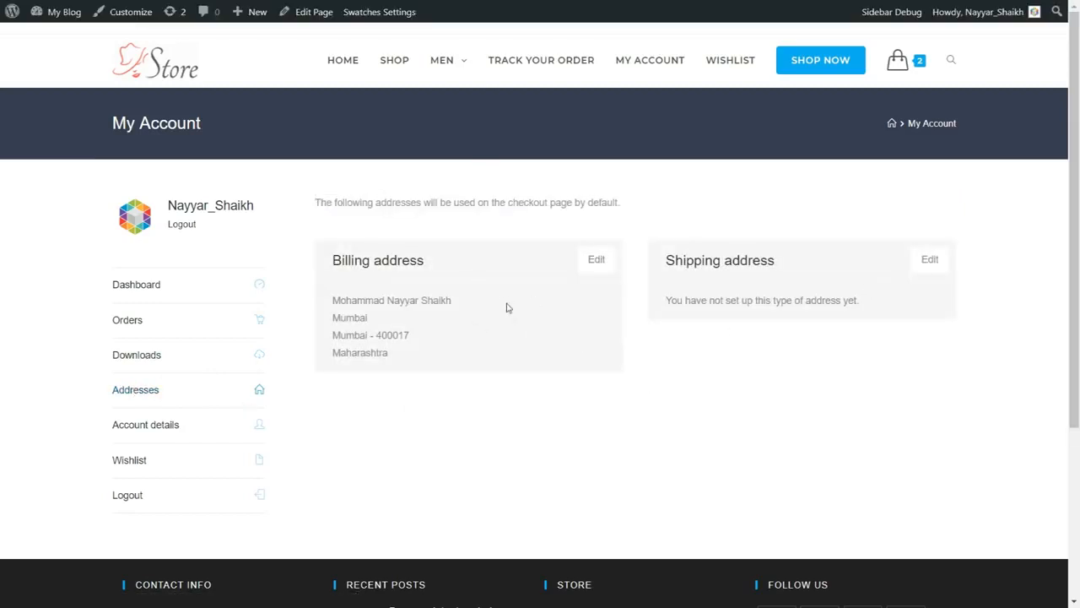
left_click(129, 469)
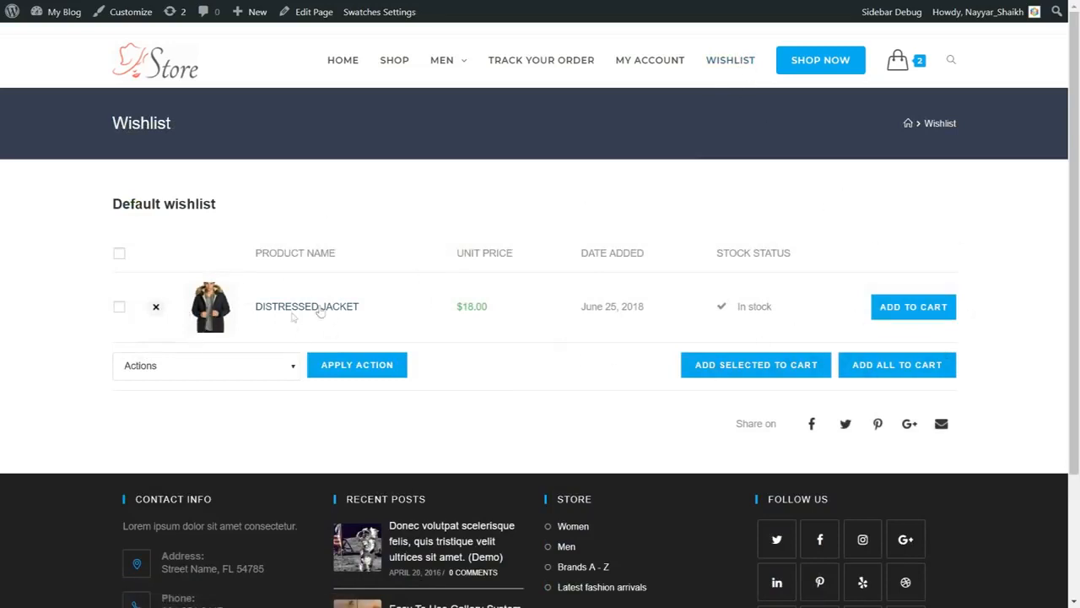
Review the wishlist's bulk actions and its options for adding items to the cart.
left_click(210, 370)
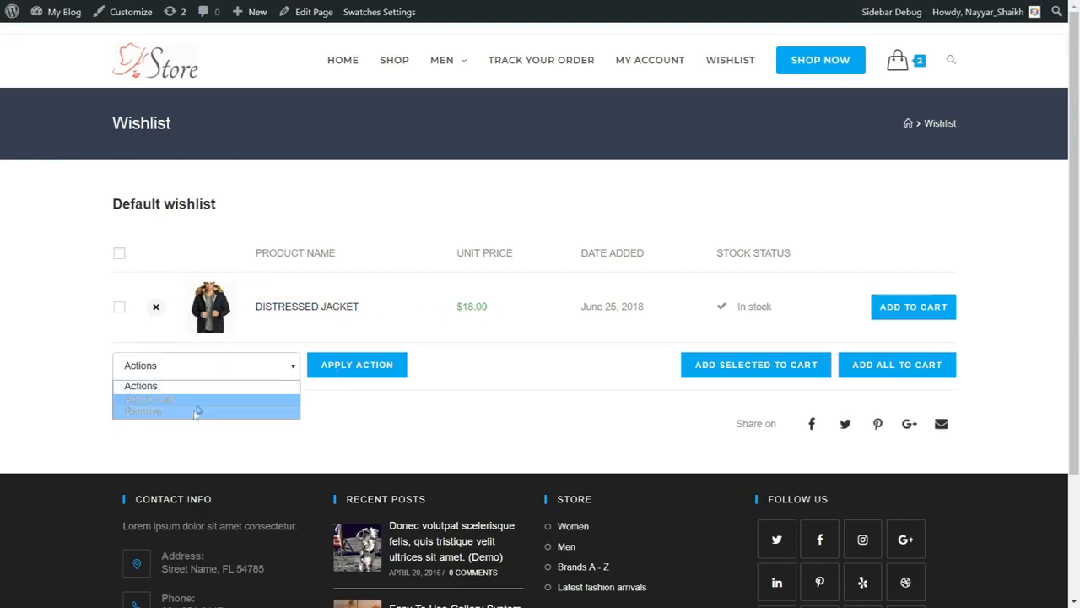
left_click(411, 405)
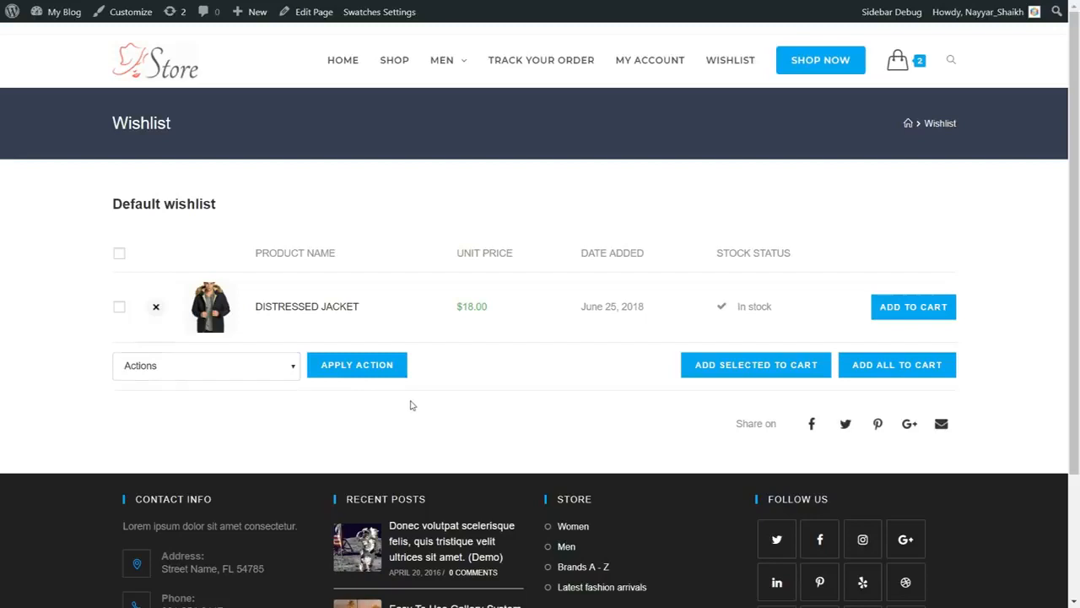
left_click(692, 361)
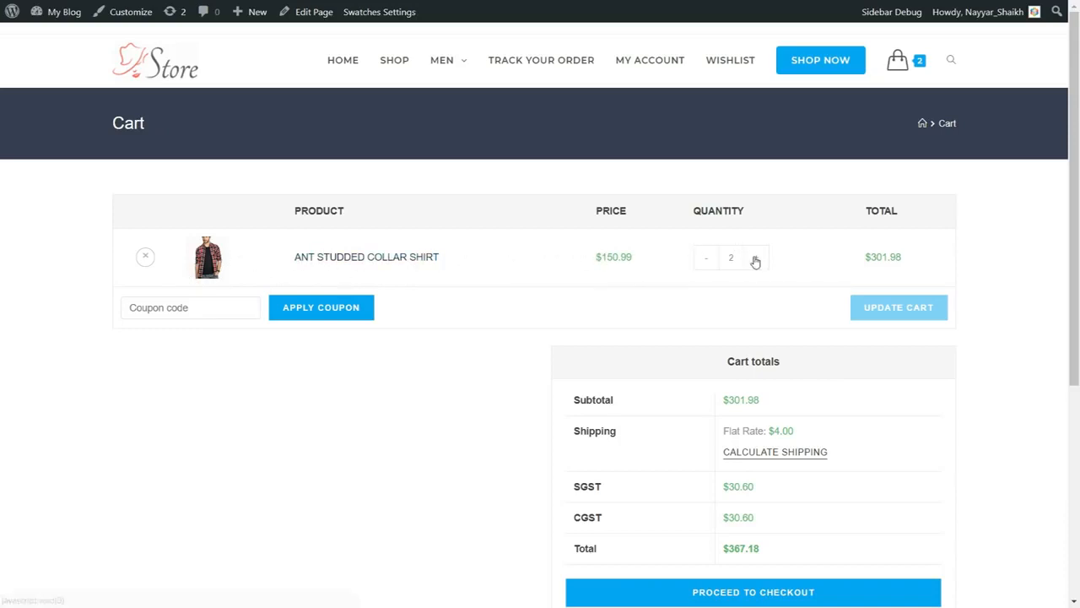
Examine the cart's Ant Studded Collar Shirt price and quantity, and the coupon code field.
left_click_drag(597, 257, 632, 263)
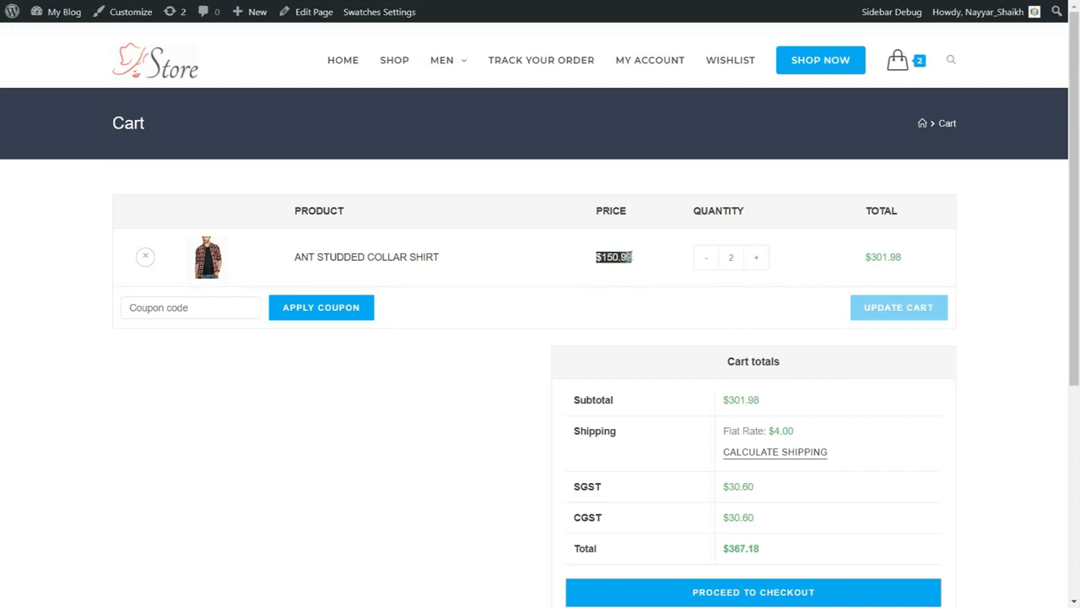
left_click(600, 268)
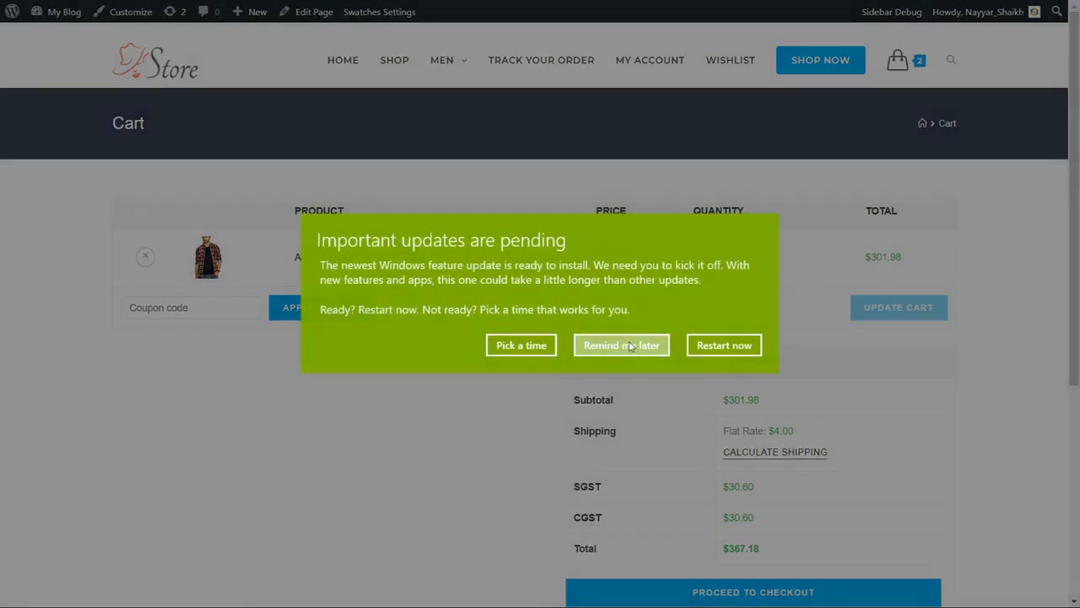
left_click(630, 346)
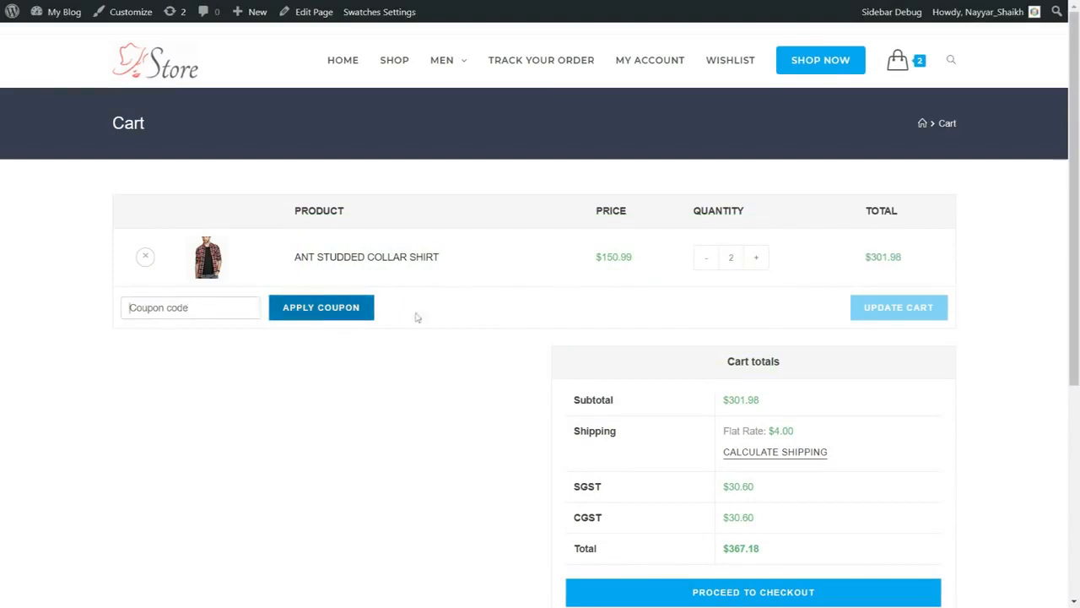
Review the subtotal and flat rate shipping charge in the cart totals.
scroll(1065, 311, "down", 3)
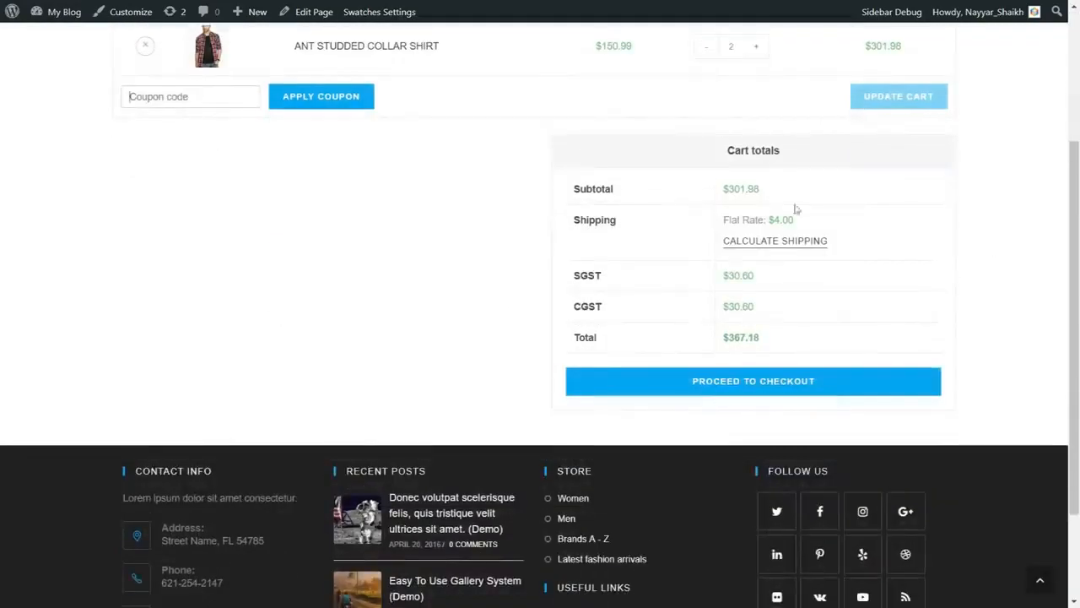
left_click_drag(723, 194, 779, 197)
left_click(779, 198)
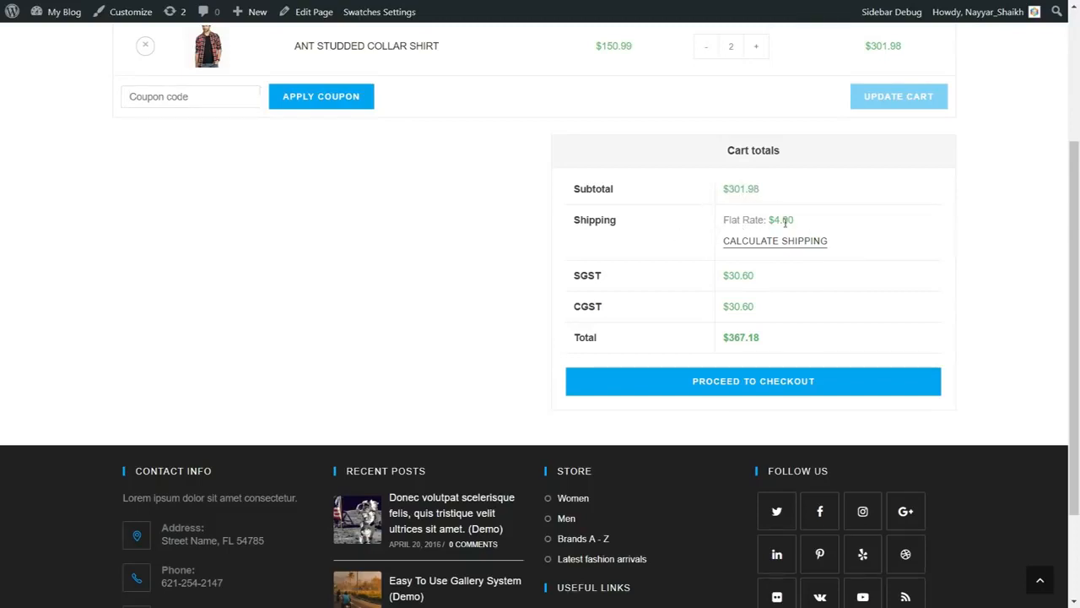
left_click_drag(801, 222, 766, 220)
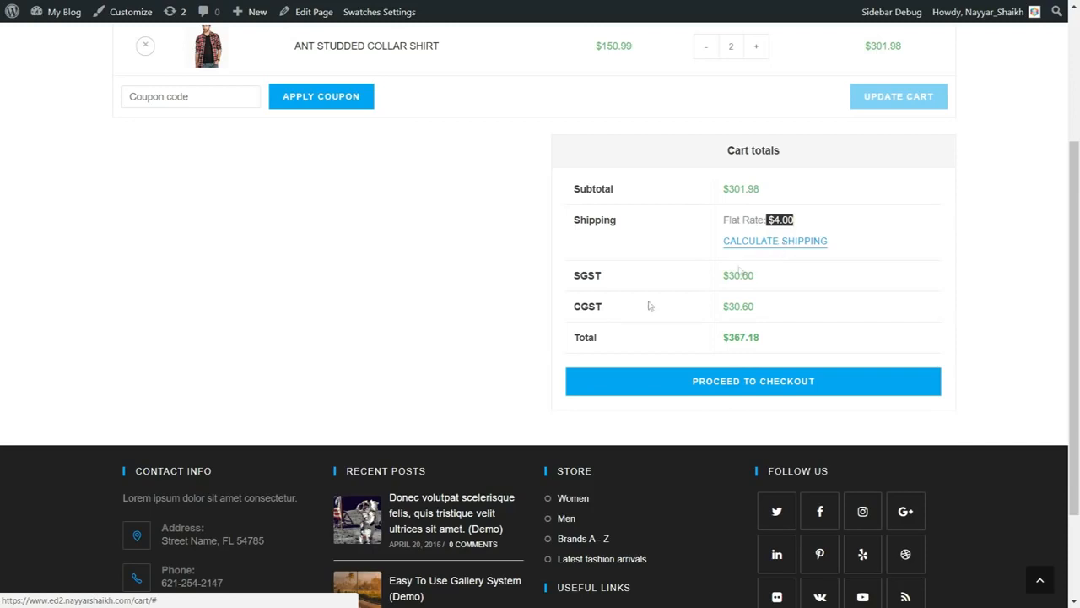
Examine the SGST and CGST tax lines and the final total in the cart totals.
left_click_drag(571, 272, 601, 302)
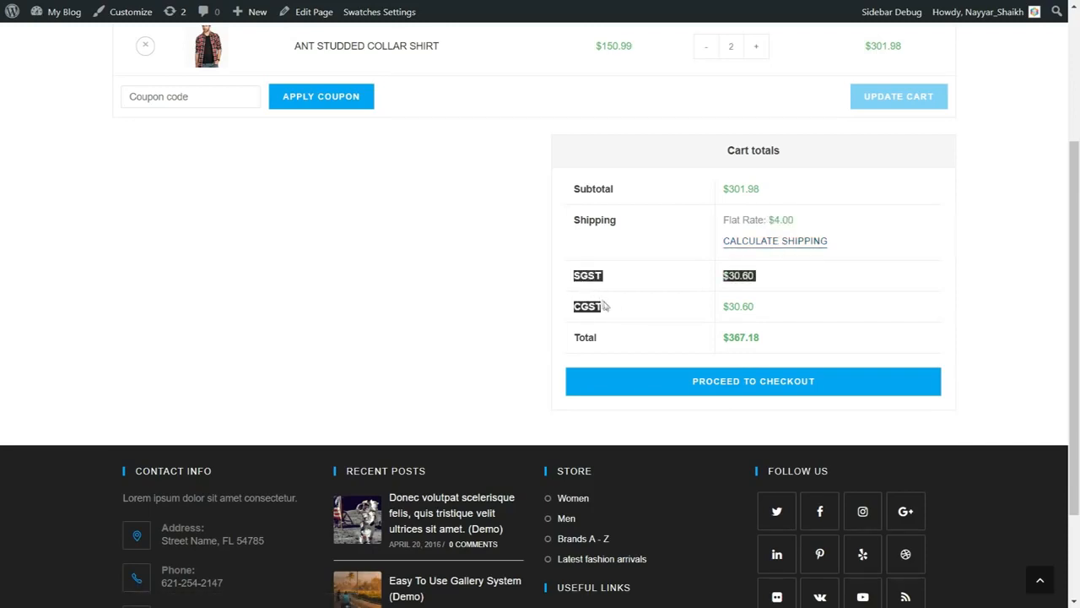
left_click(605, 307)
left_click_drag(604, 310, 562, 282)
left_click(562, 282)
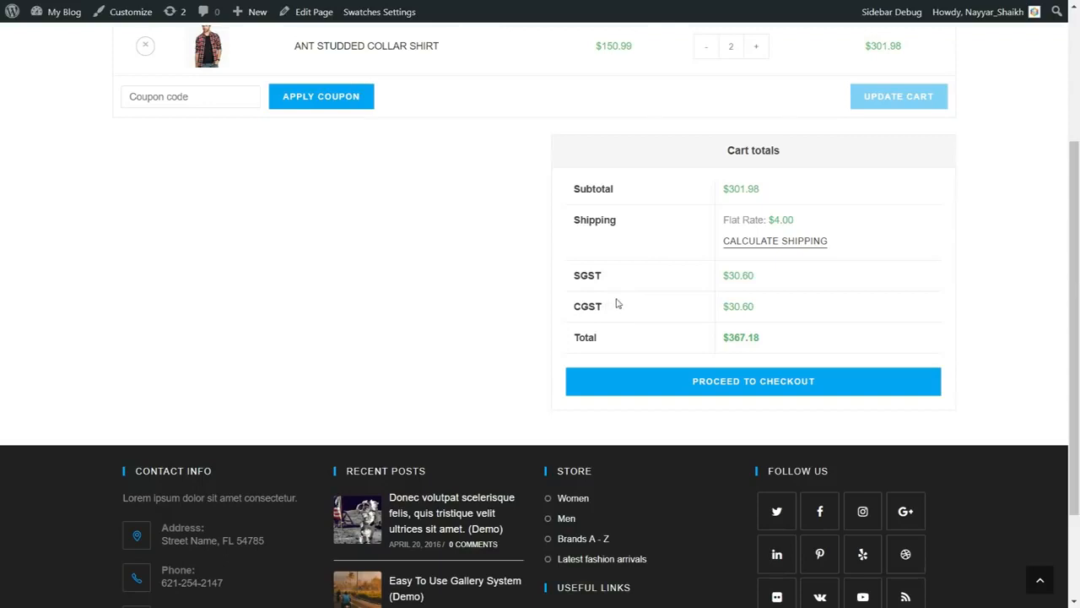
left_click_drag(765, 277, 722, 276)
left_click_drag(765, 312, 722, 309)
left_click_drag(572, 276, 572, 307)
left_click_drag(770, 336, 721, 339)
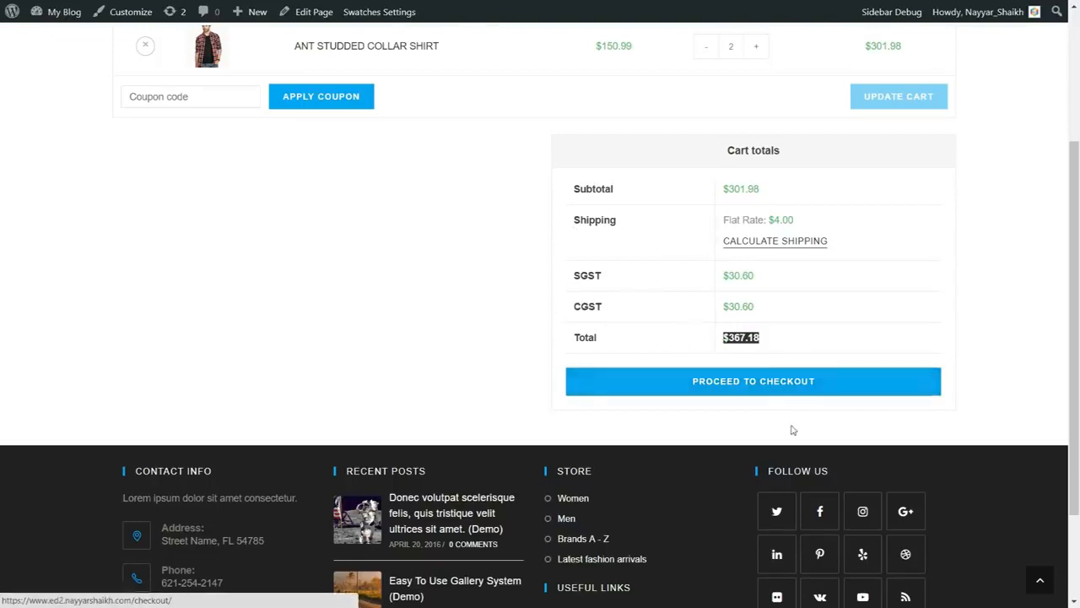
Return to the store's home page and look over its sale banner and New Design Trends section.
scroll(859, 489, "up", 3)
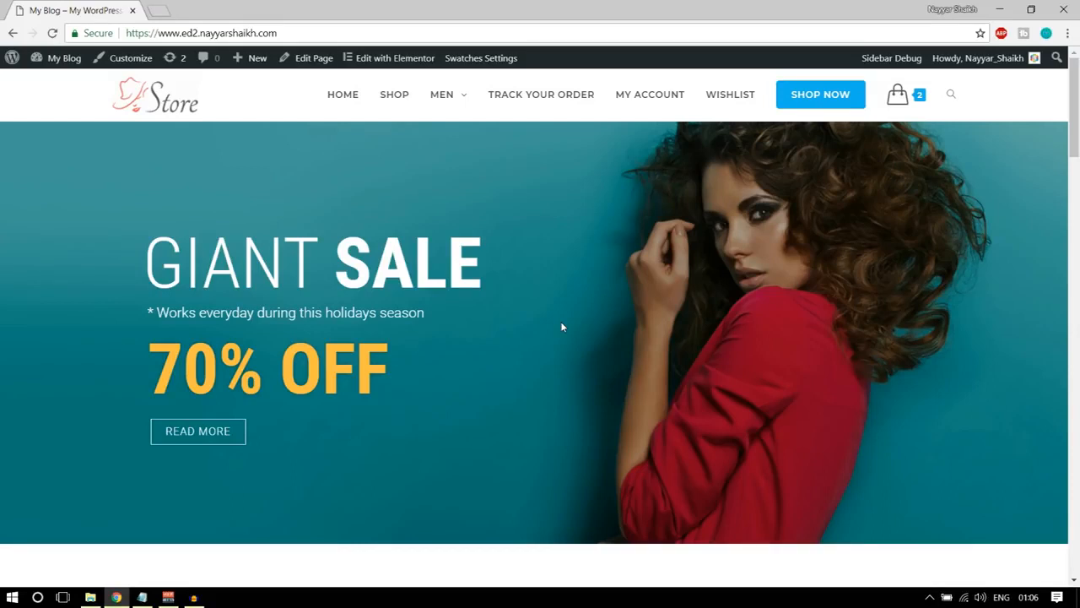
scroll(585, 318, "down", 9)
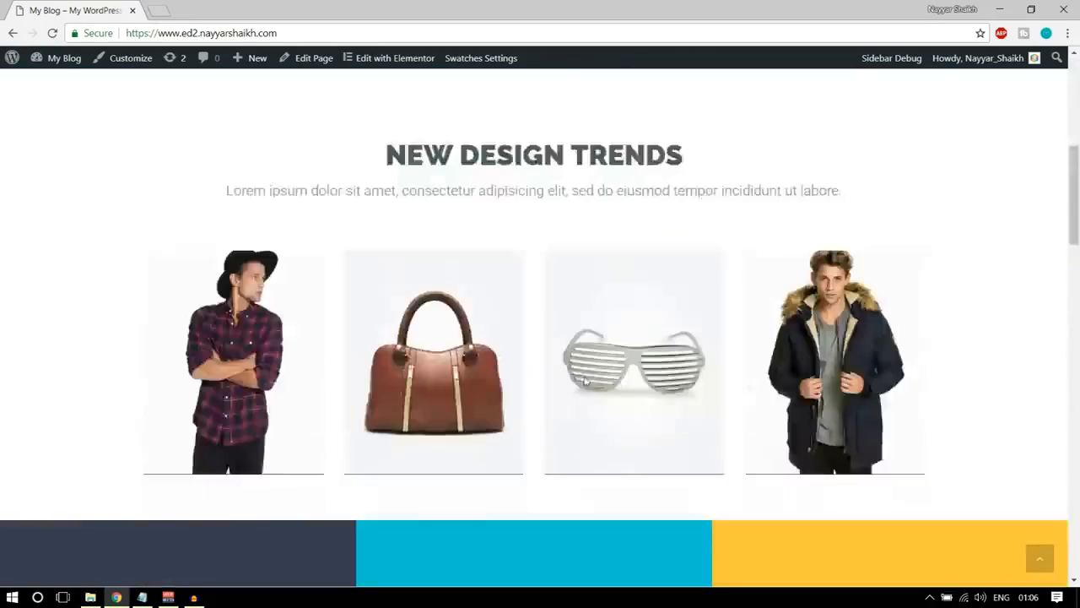
scroll(585, 432, "up", 10)
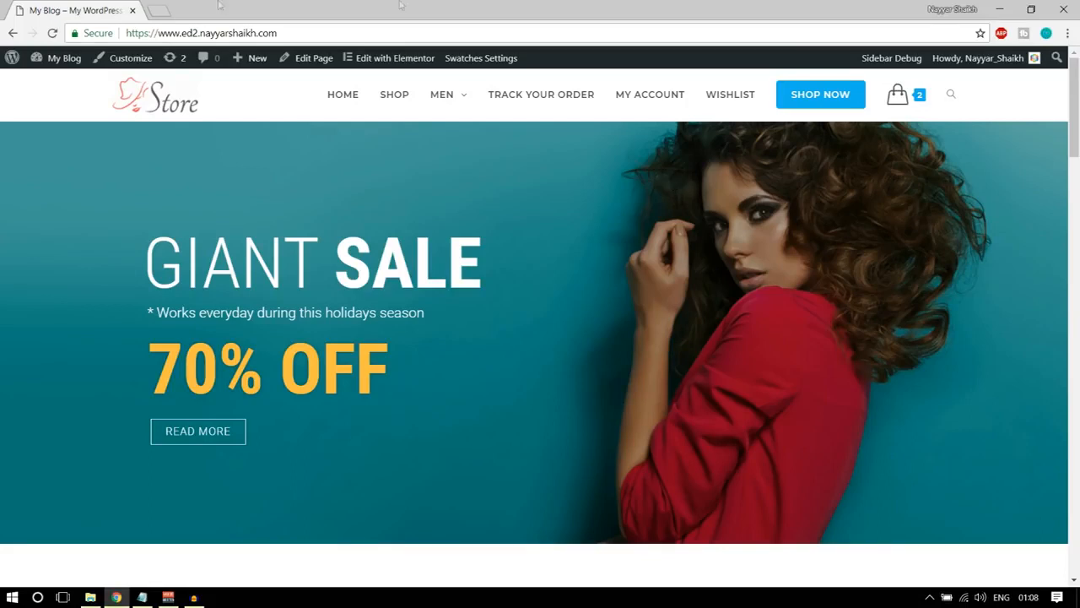
Open bloggdude.com/tmd in a new browser tab to reach the TMDHosting cloud hosting page.
left_click(158, 10)
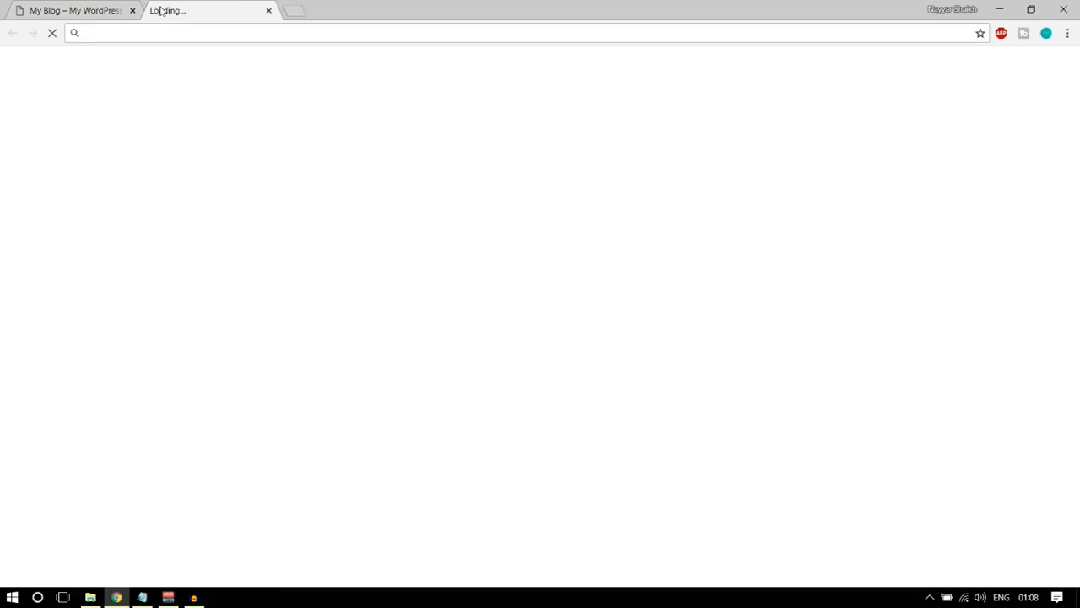
type("bloggdude.com")
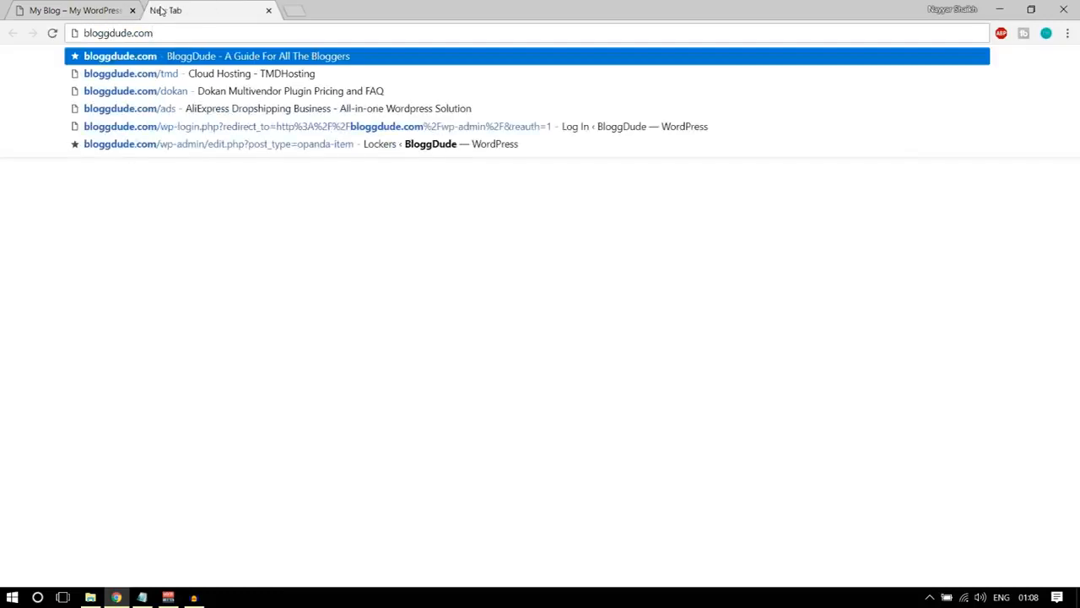
type("/tmd")
key("Return")
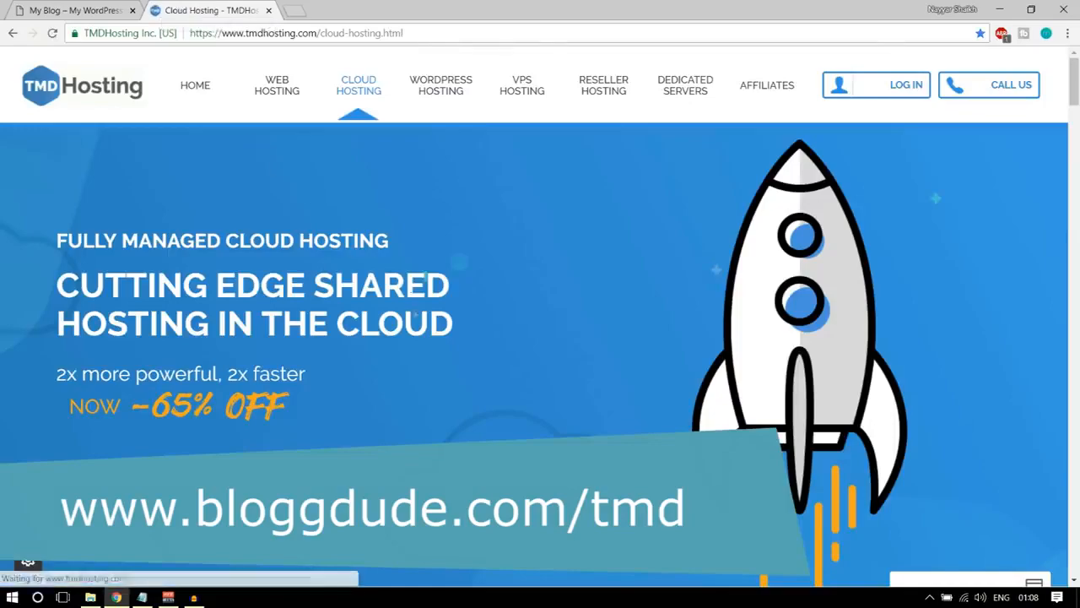
Examine the Starter, Business and Enterprise cloud hosting plans, noting the page address and the Starter Cloud price.
scroll(411, 339, "down", 10)
scroll(411, 339, "up", 10)
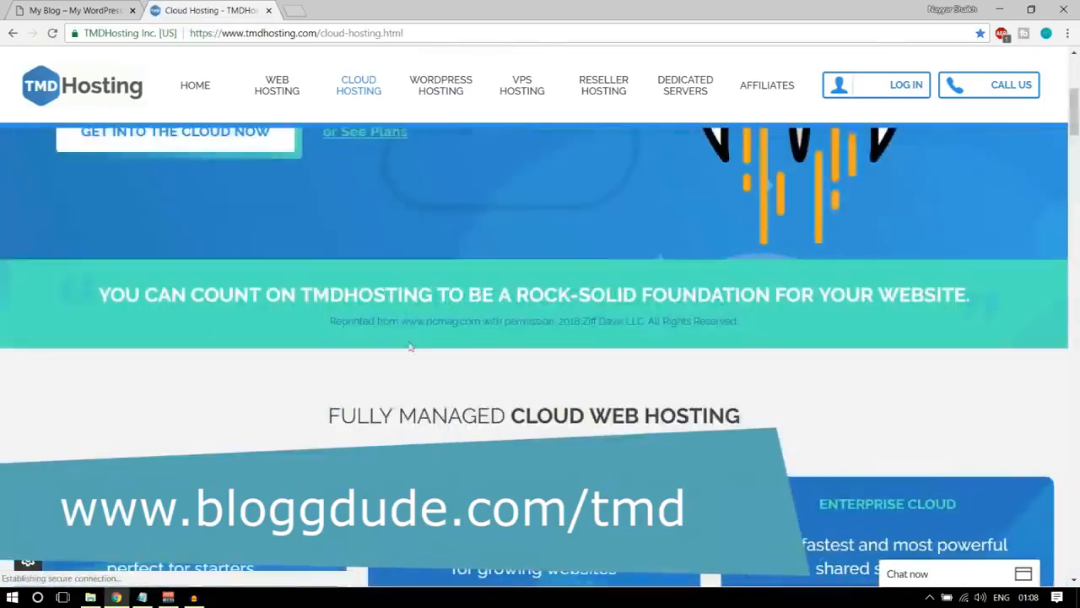
scroll(411, 377, "down", 8)
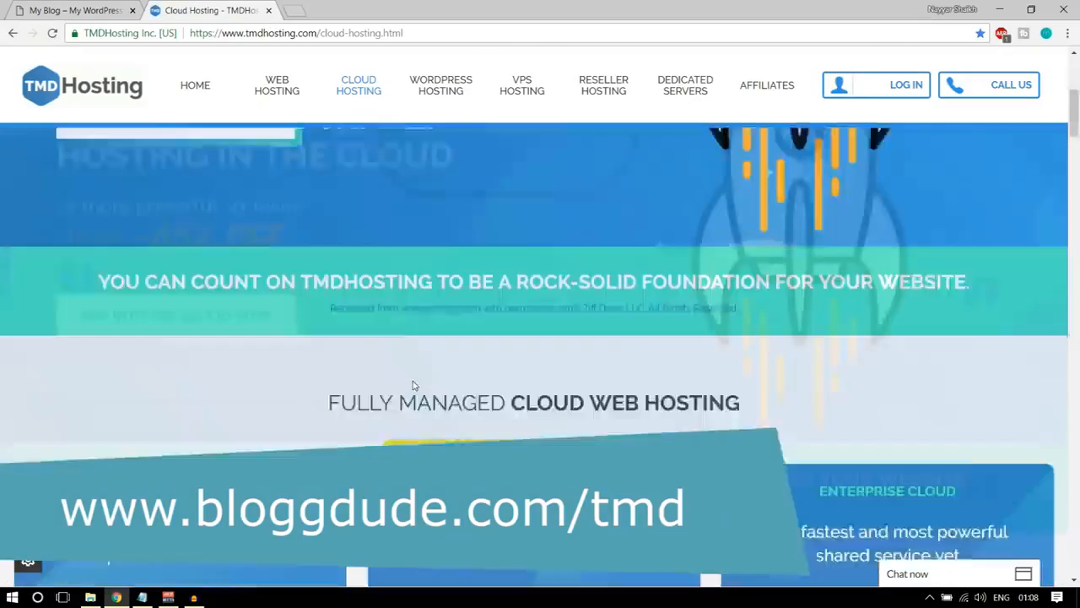
scroll(413, 386, "down", 2)
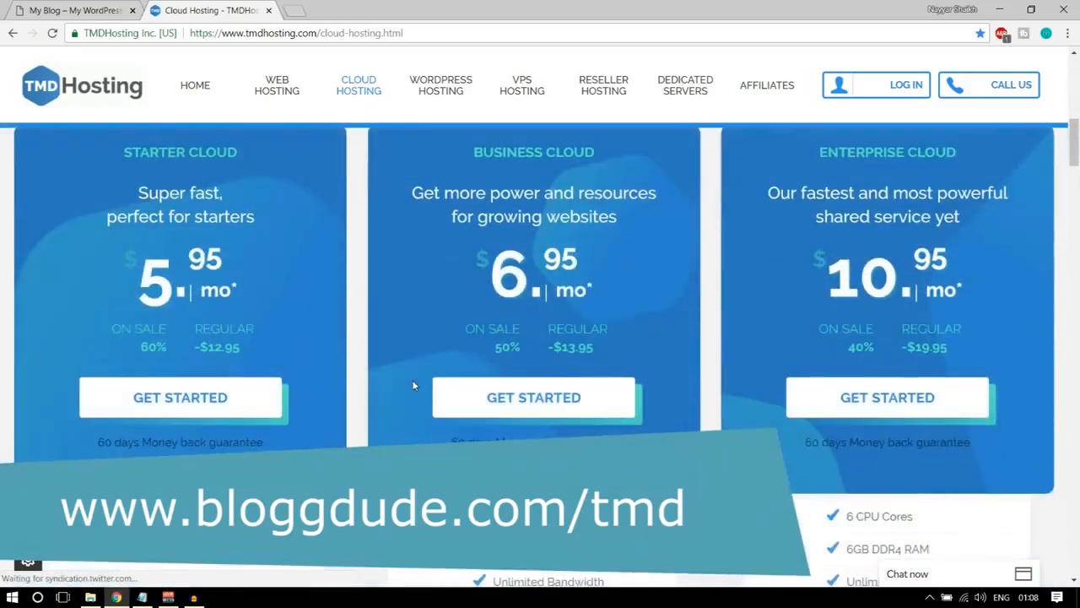
scroll(423, 390, "up", 1)
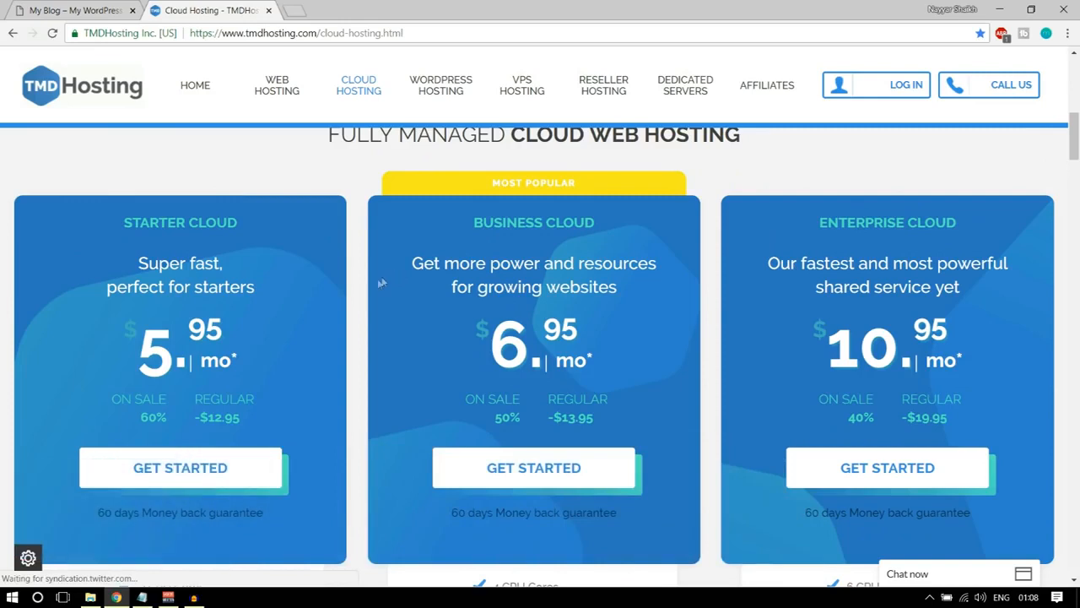
left_click_drag(405, 33, 318, 33)
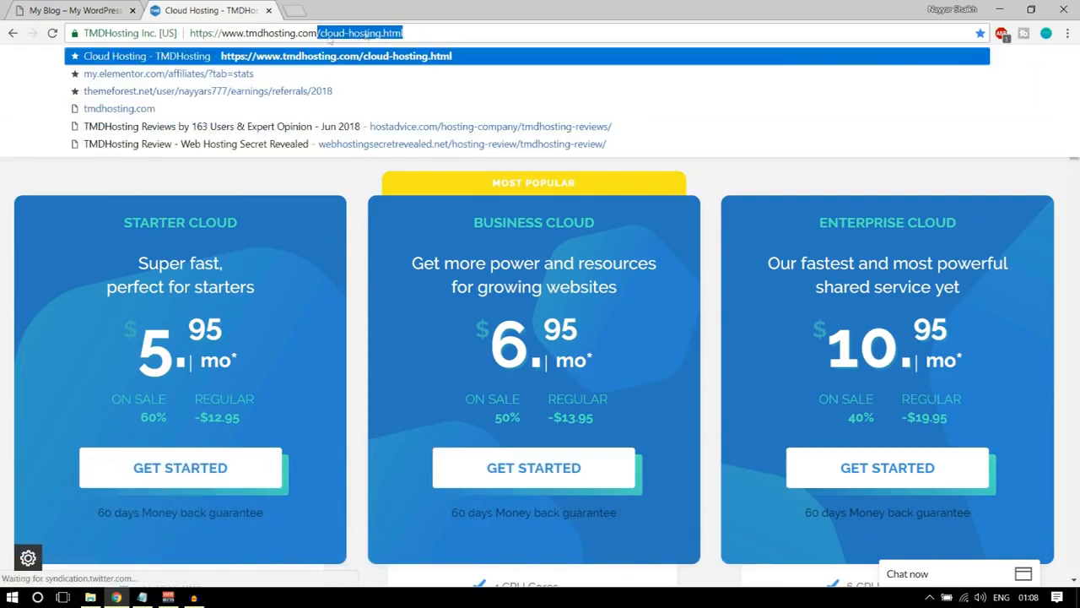
left_click(376, 284)
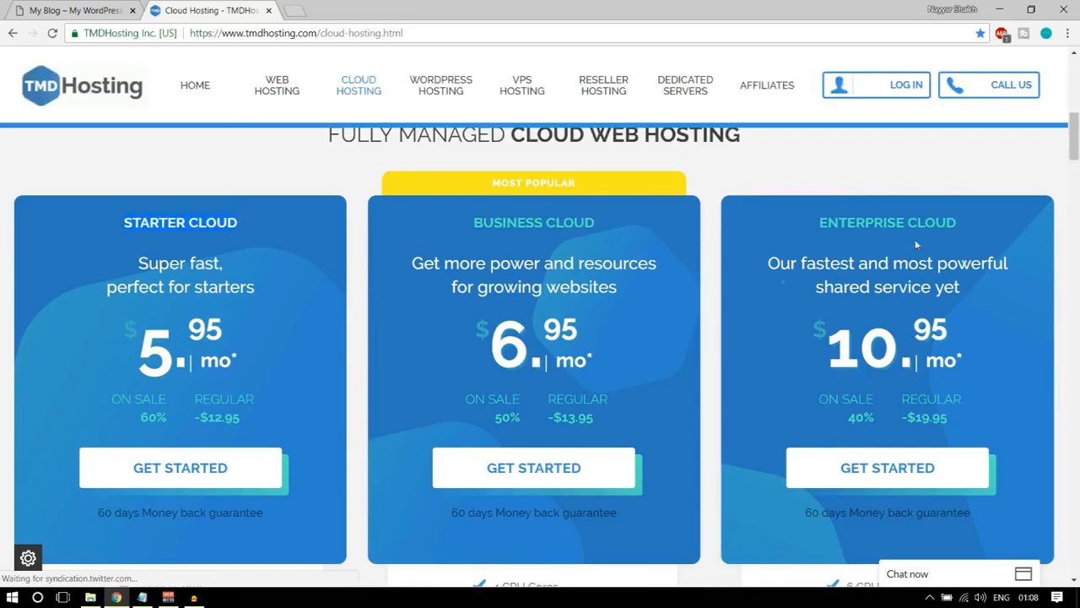
left_click_drag(122, 346, 226, 346)
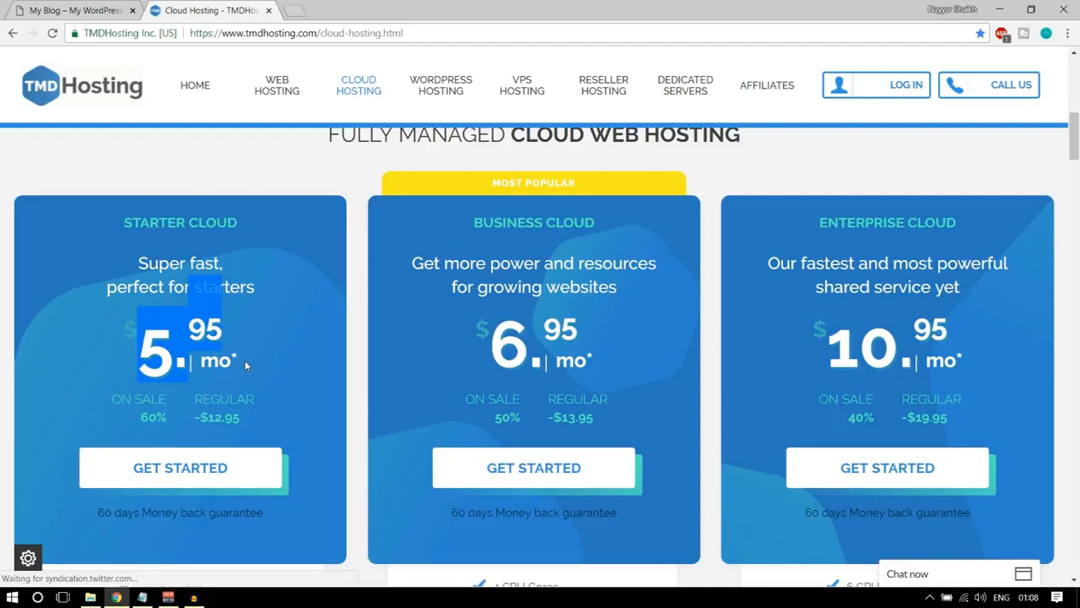
left_click(244, 360)
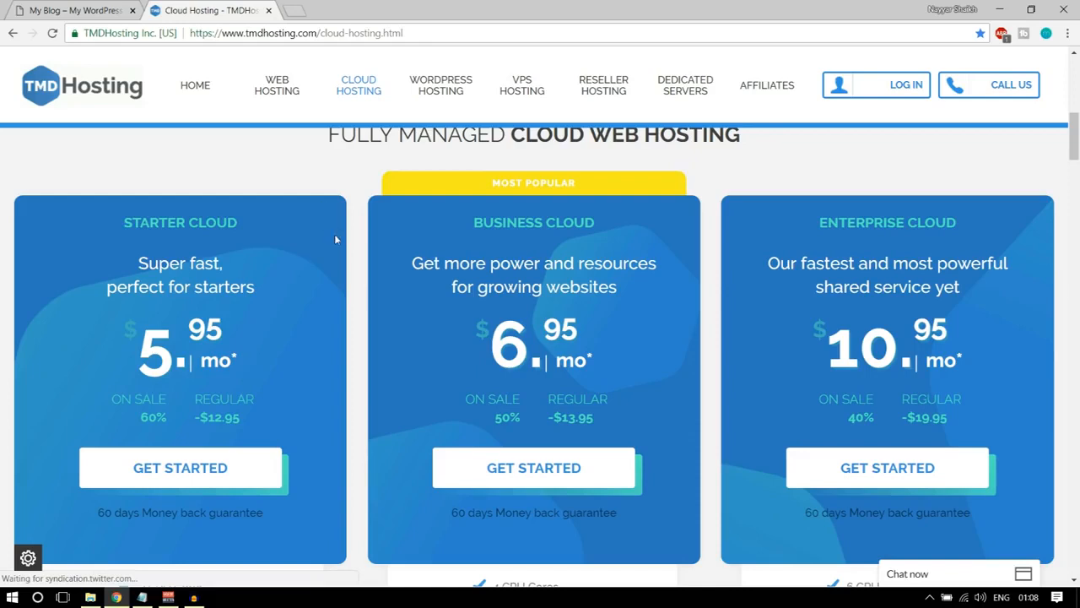
Open the Web Hosting page in a separate tab and check the shared Starter plan's monthly price.
right_click(282, 95)
left_click(287, 102)
left_click(329, 11)
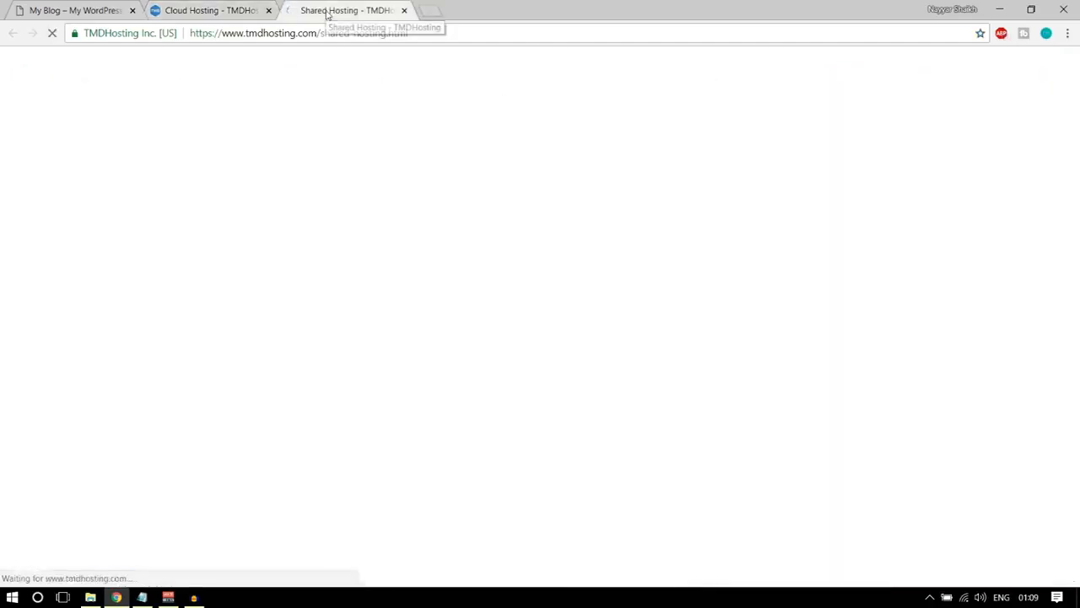
scroll(412, 279, "down", 10)
scroll(295, 288, "up", 3)
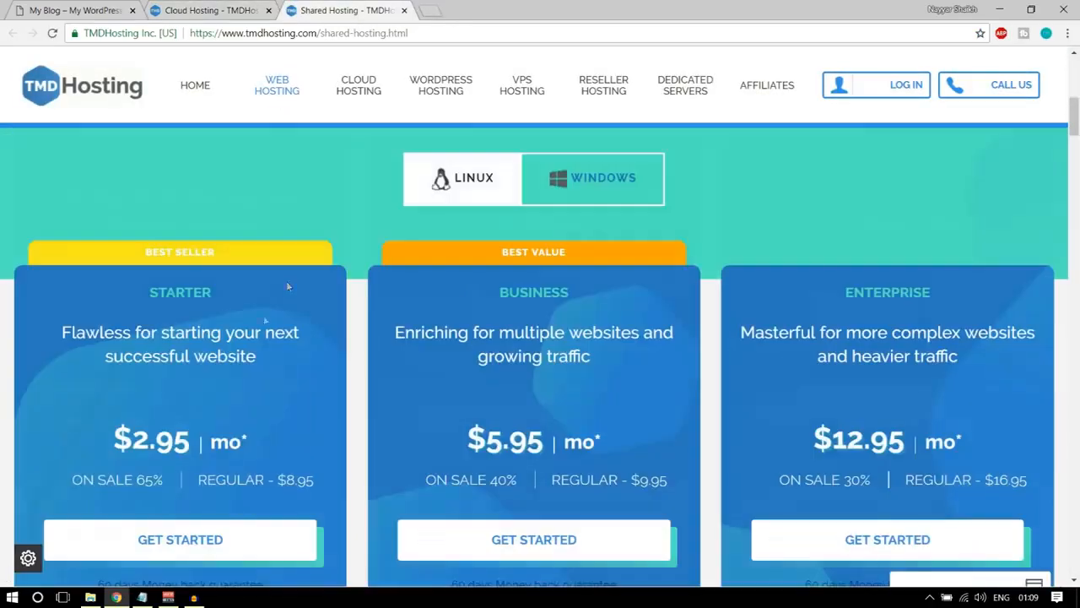
left_click_drag(131, 438, 174, 439)
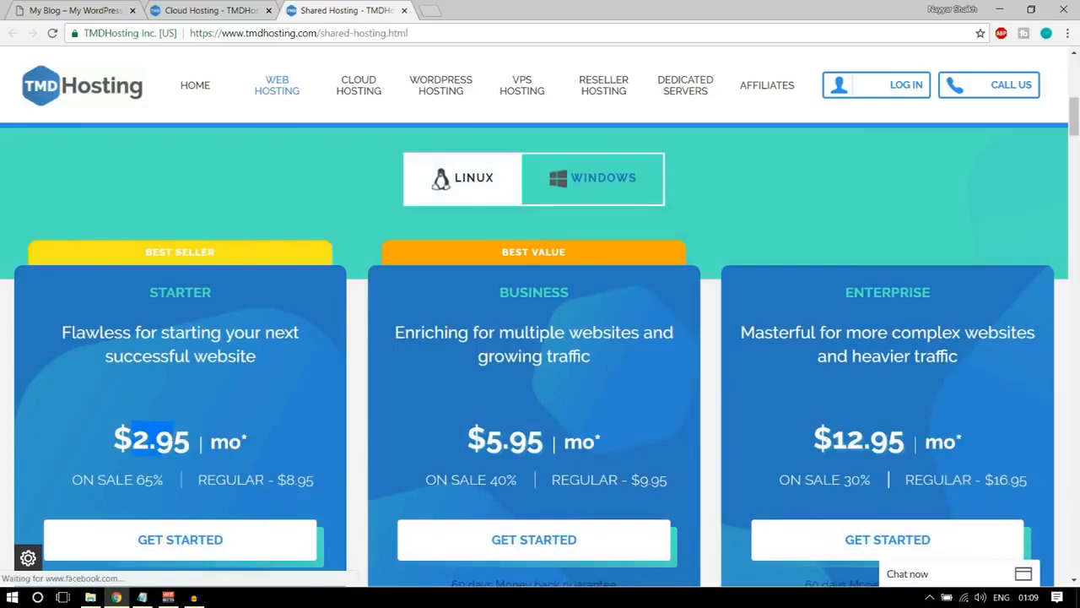
left_click(177, 432)
Compare the prices and included features of the Starter, Business and Enterprise shared hosting plans.
scroll(190, 411, "down", 7)
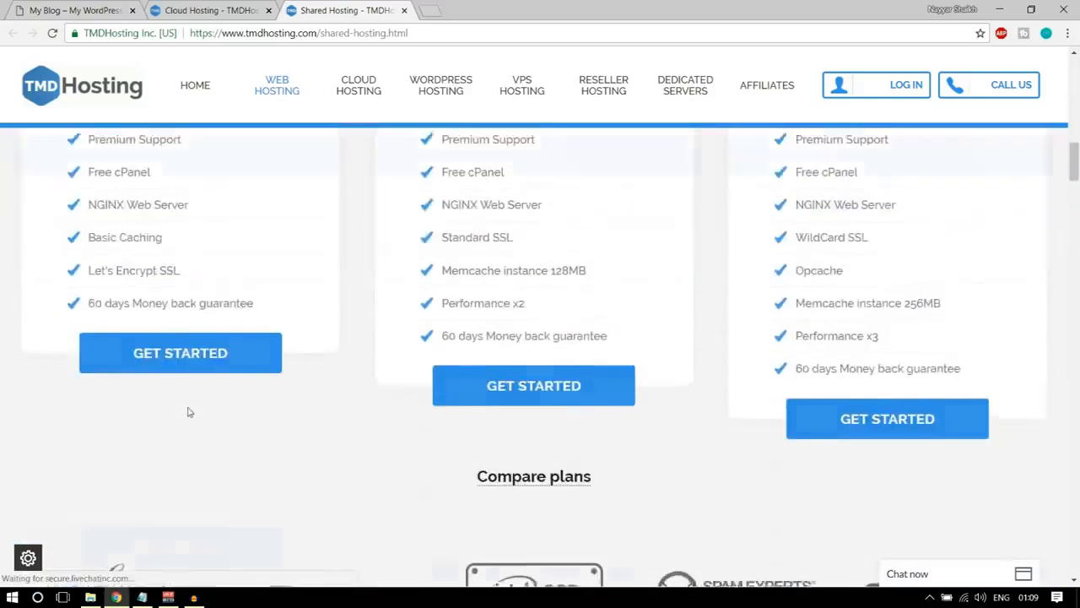
scroll(189, 412, "up", 14)
scroll(252, 400, "down", 5)
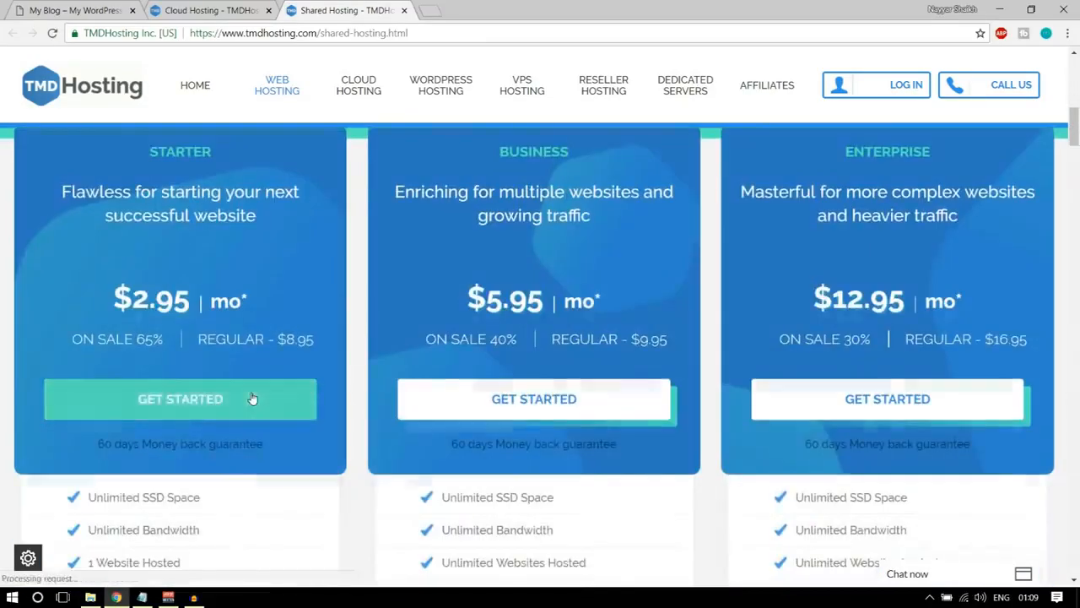
scroll(251, 399, "up", 2)
scroll(290, 214, "down", 1)
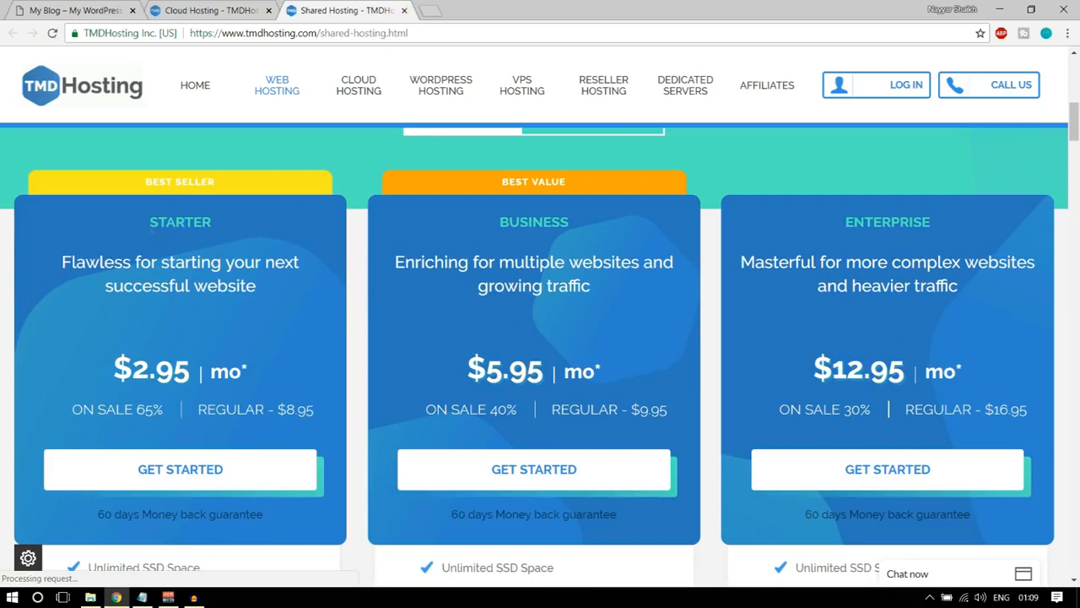
scroll(423, 368, "down", 1)
scroll(424, 368, "up", 1)
scroll(263, 314, "down", 1)
scroll(198, 314, "up", 2)
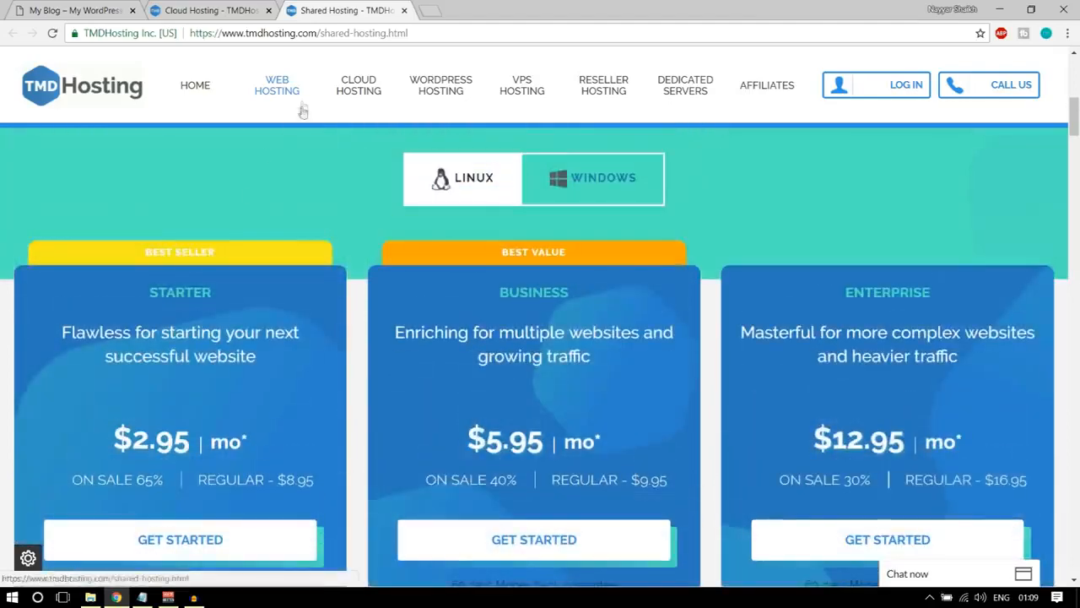
scroll(292, 160, "down", 1)
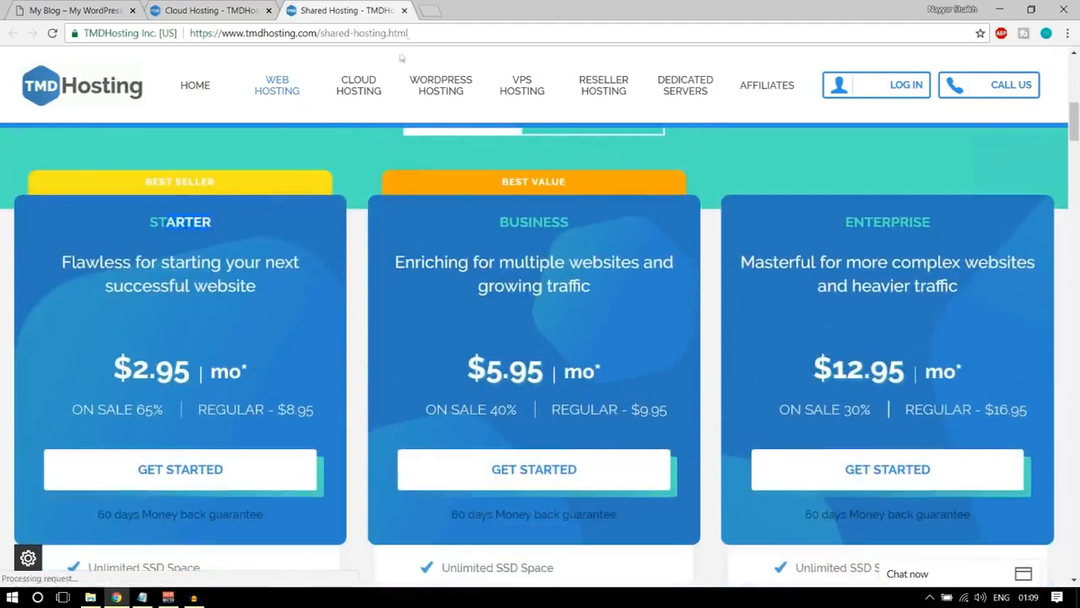
Close the shared hosting page and return to the cloud hosting plans.
left_click(404, 10)
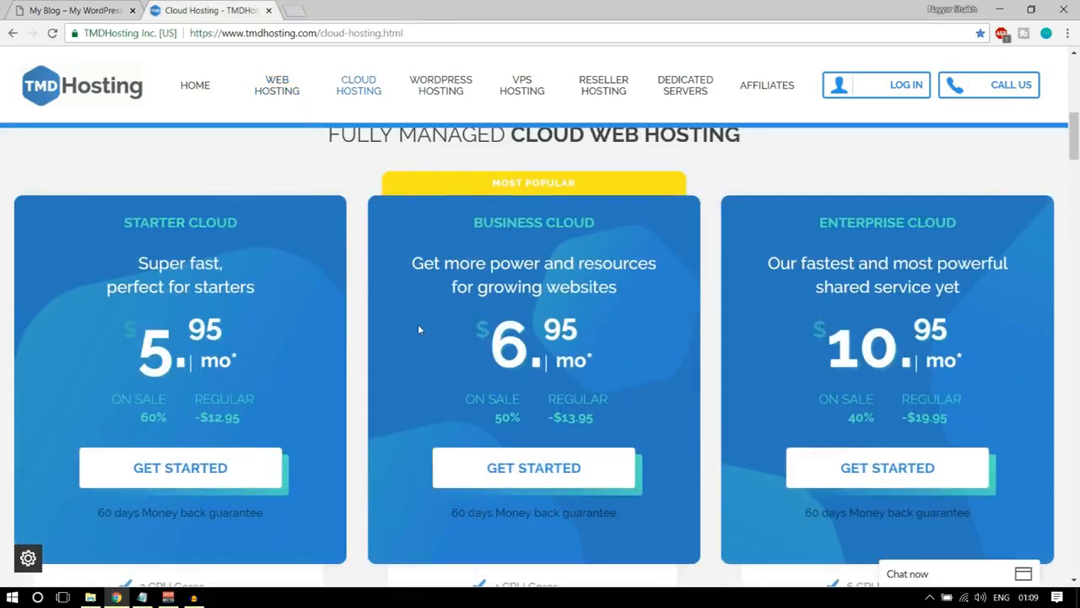
scroll(418, 324, "down", 1)
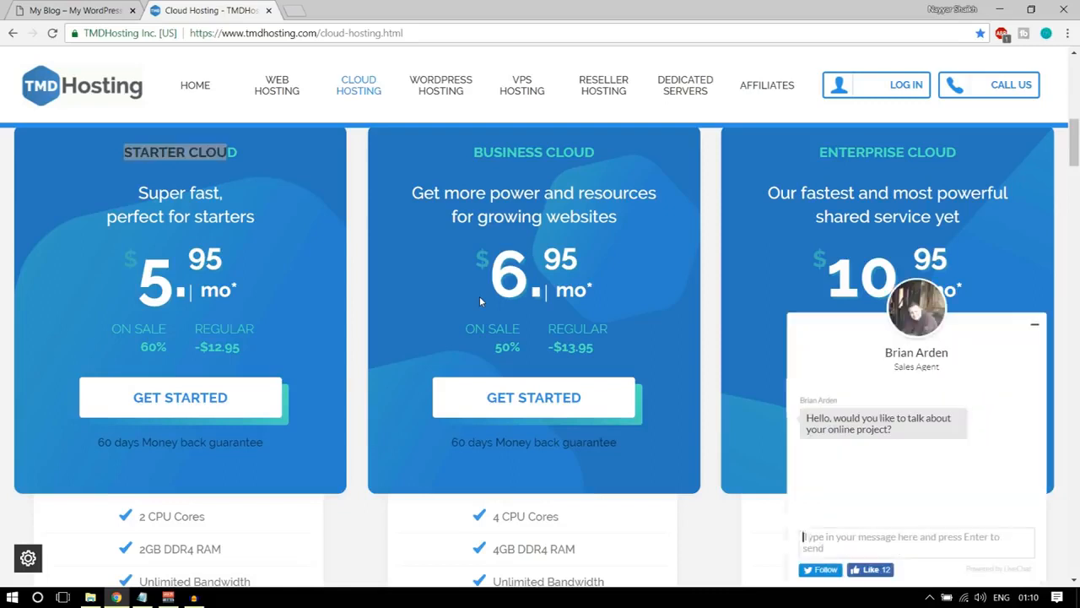
Minimize the sales chat, dismiss the Windows Defender notification, and review the Enterprise Cloud plan's CPU cores, RAM and bandwidth.
left_click(1033, 329)
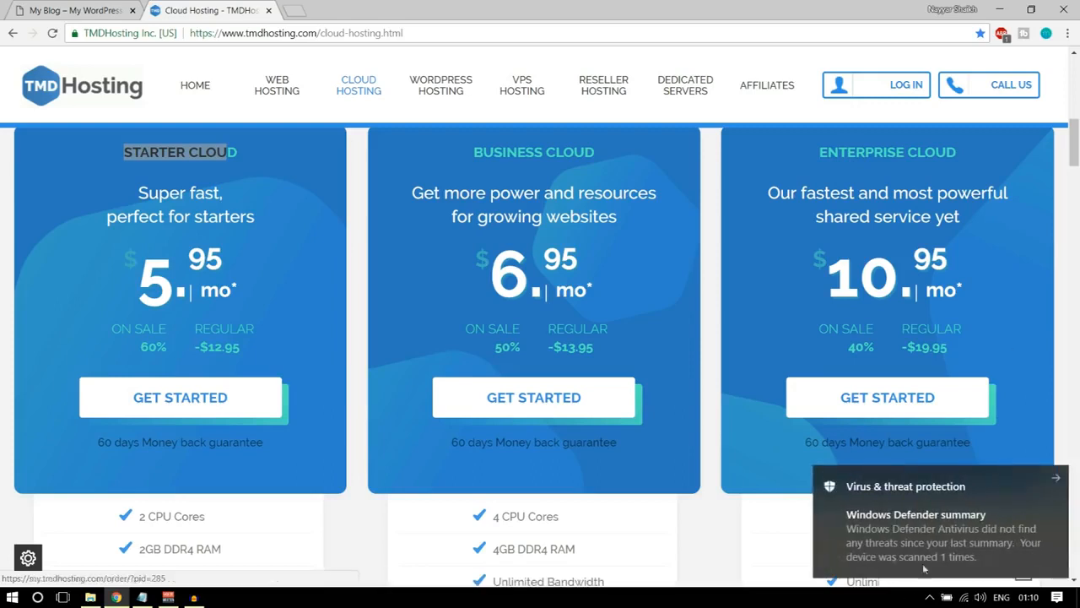
left_click(1048, 482)
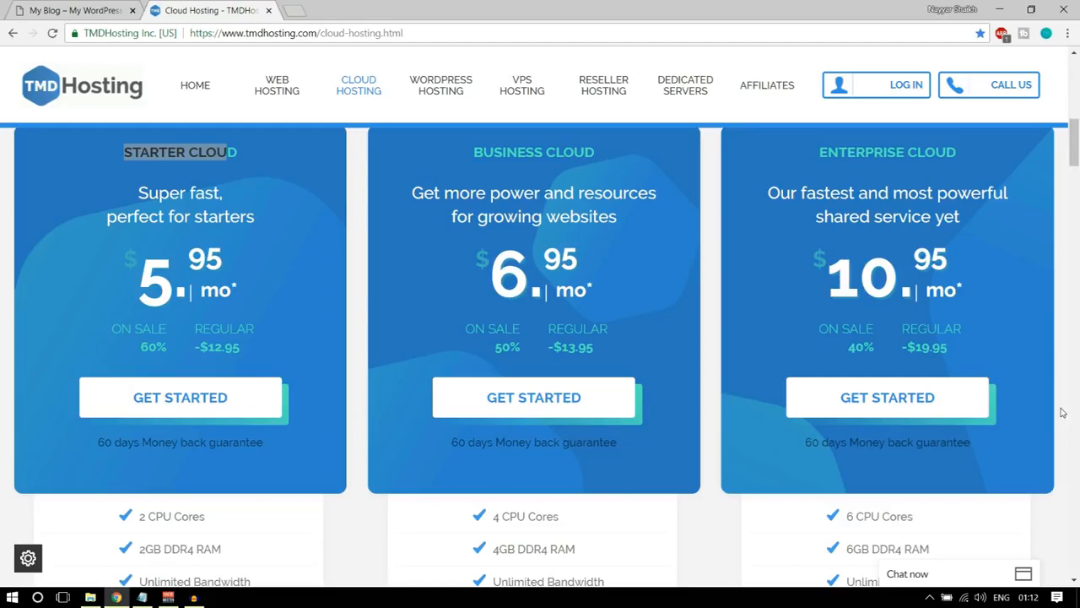
scroll(1063, 405, "down", 3)
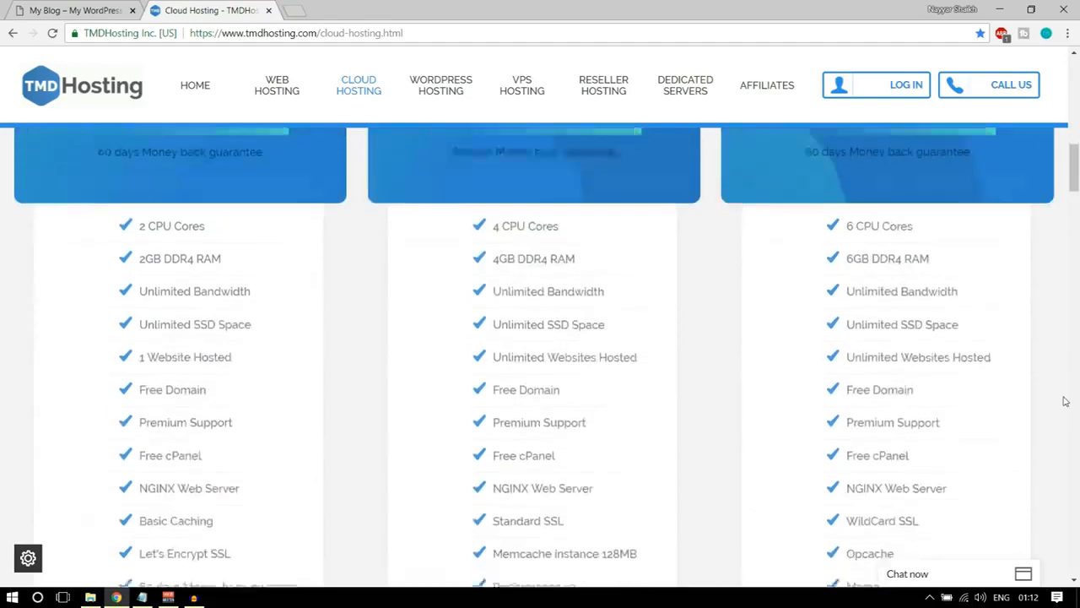
left_click_drag(846, 165, 931, 169)
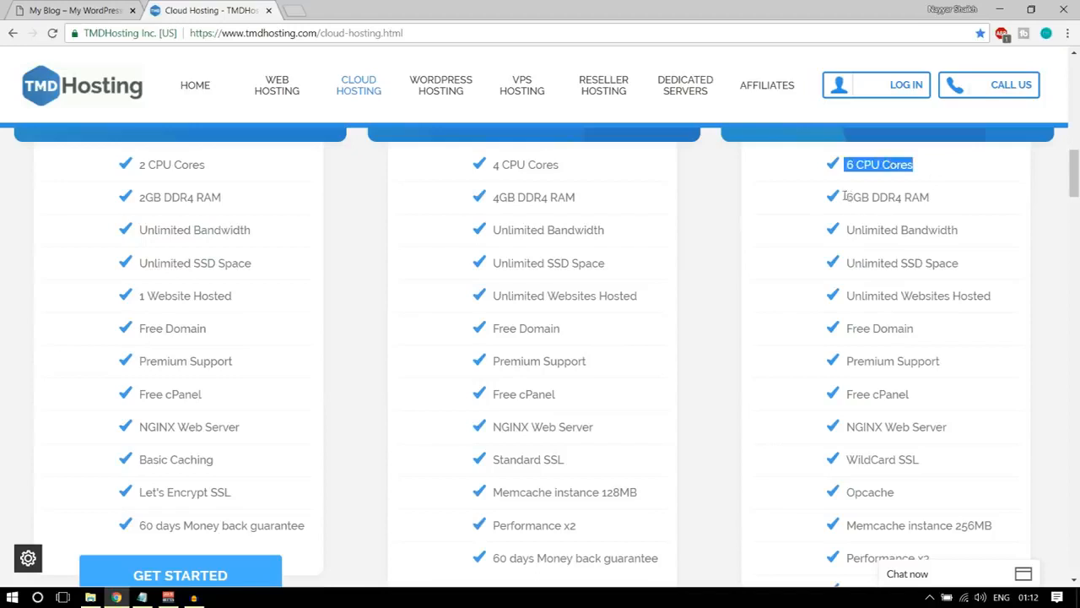
left_click_drag(844, 196, 944, 200)
left_click(955, 197)
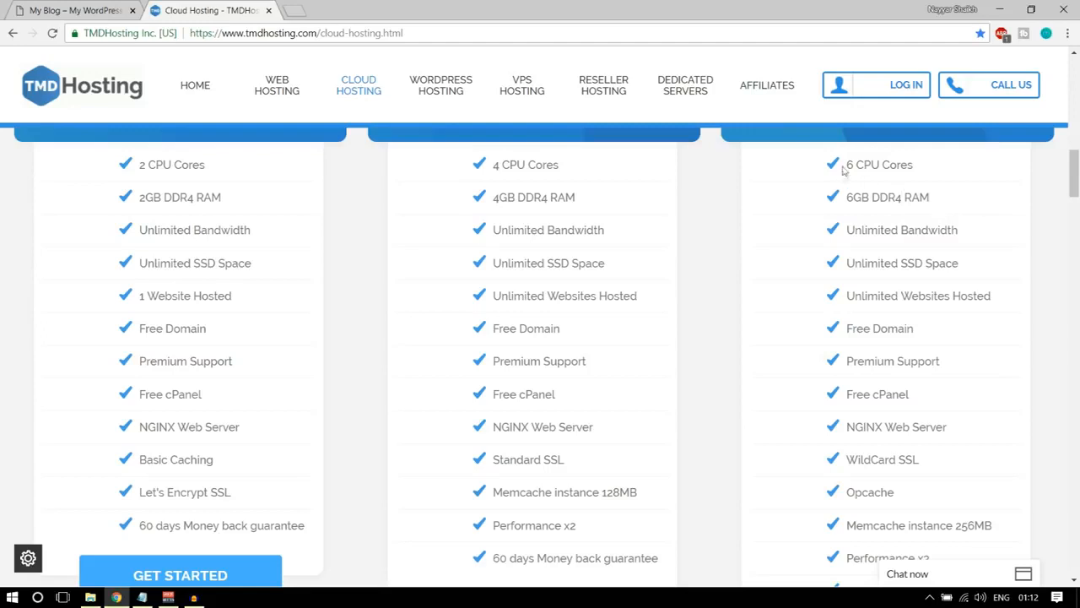
left_click_drag(843, 165, 938, 164)
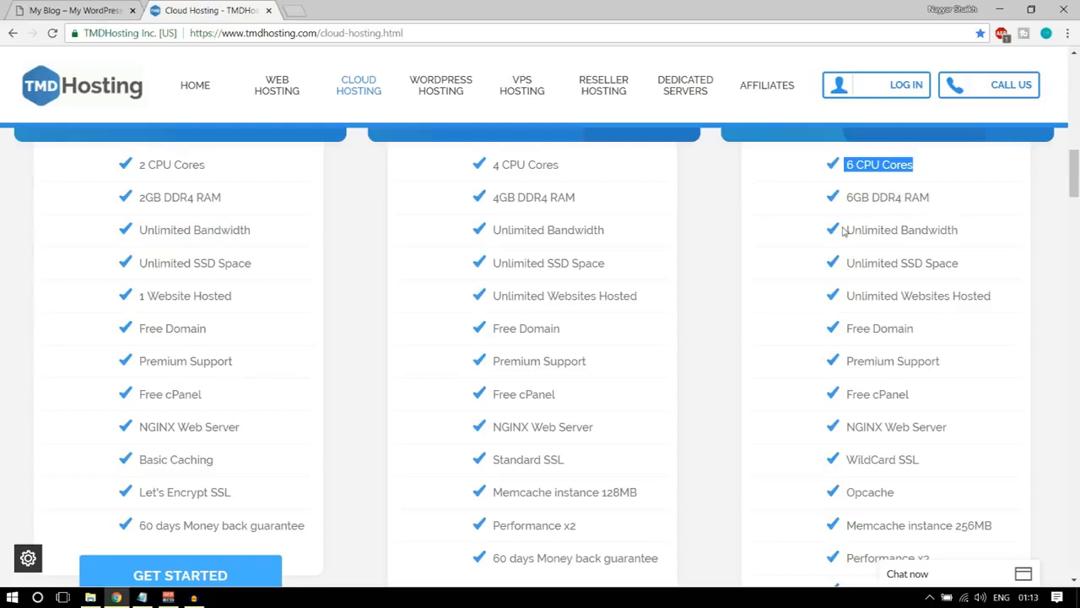
left_click_drag(848, 230, 971, 231)
left_click(975, 233)
Check the bandwidth and SSD space entries in the Enterprise Cloud feature list.
scroll(1032, 297, "up", 2)
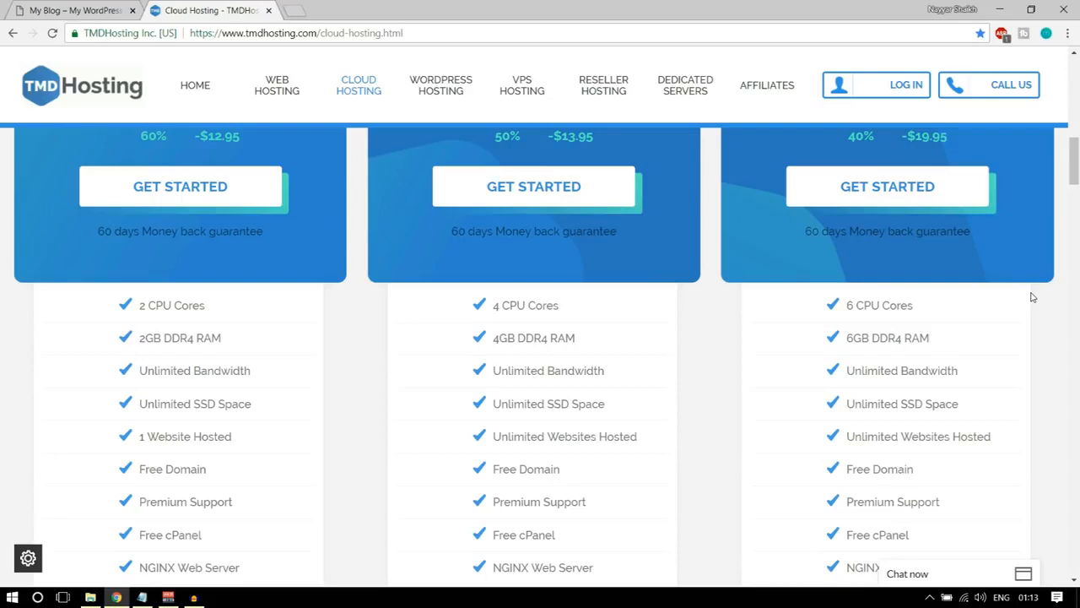
scroll(980, 380, "down", 1)
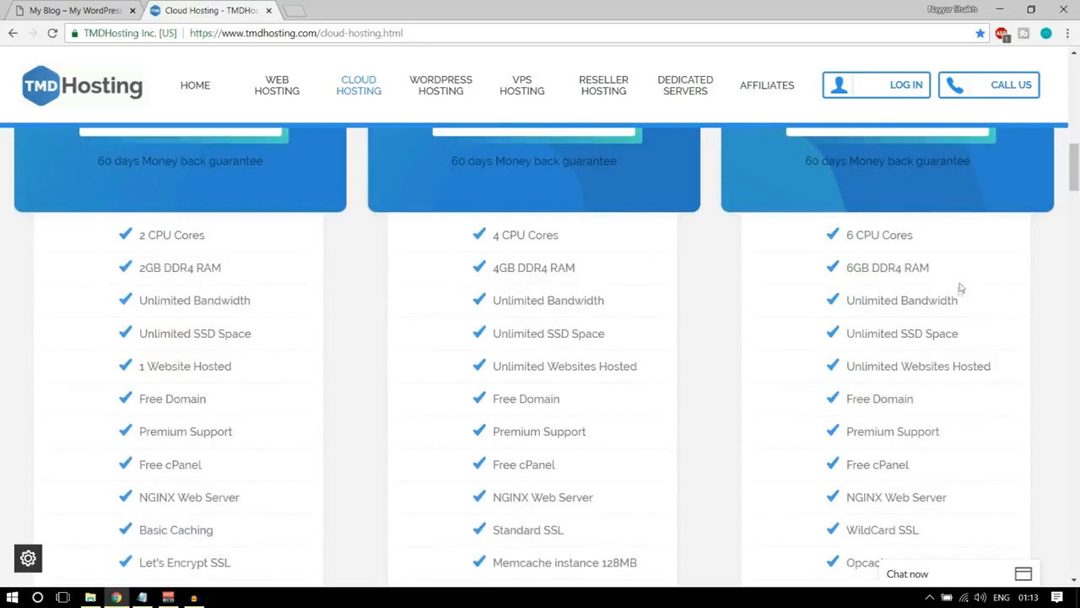
left_click_drag(963, 300, 846, 300)
scroll(947, 325, "down", 1)
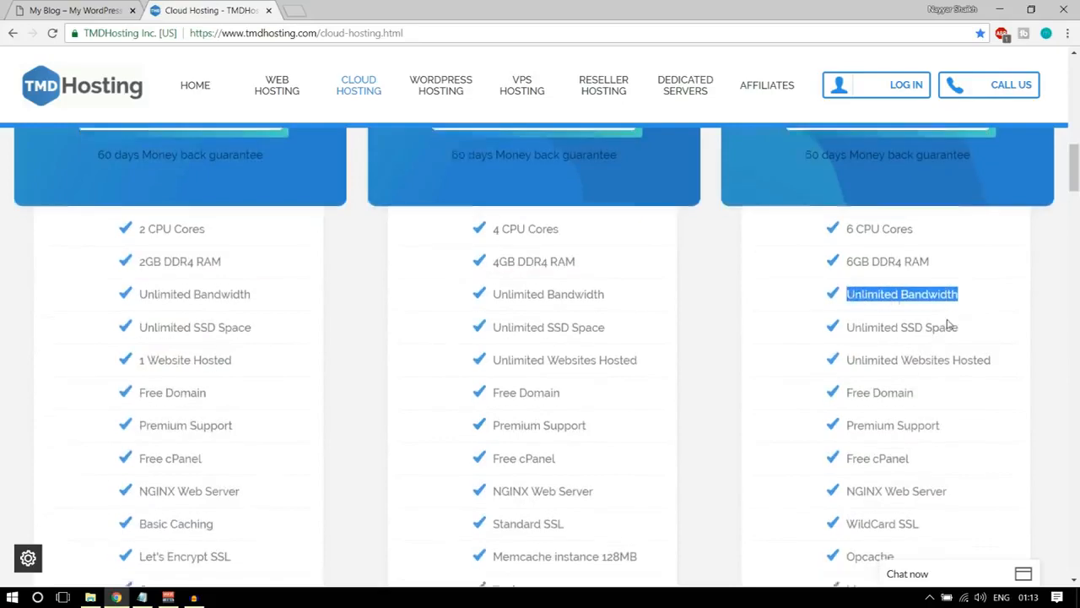
scroll(947, 324, "down", 1)
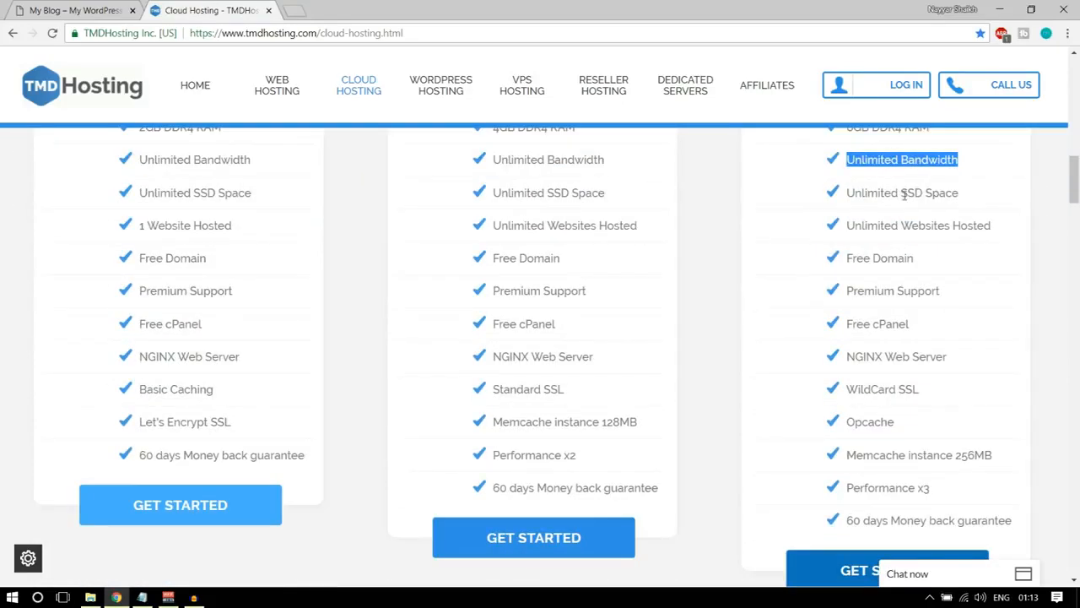
left_click_drag(901, 195, 982, 196)
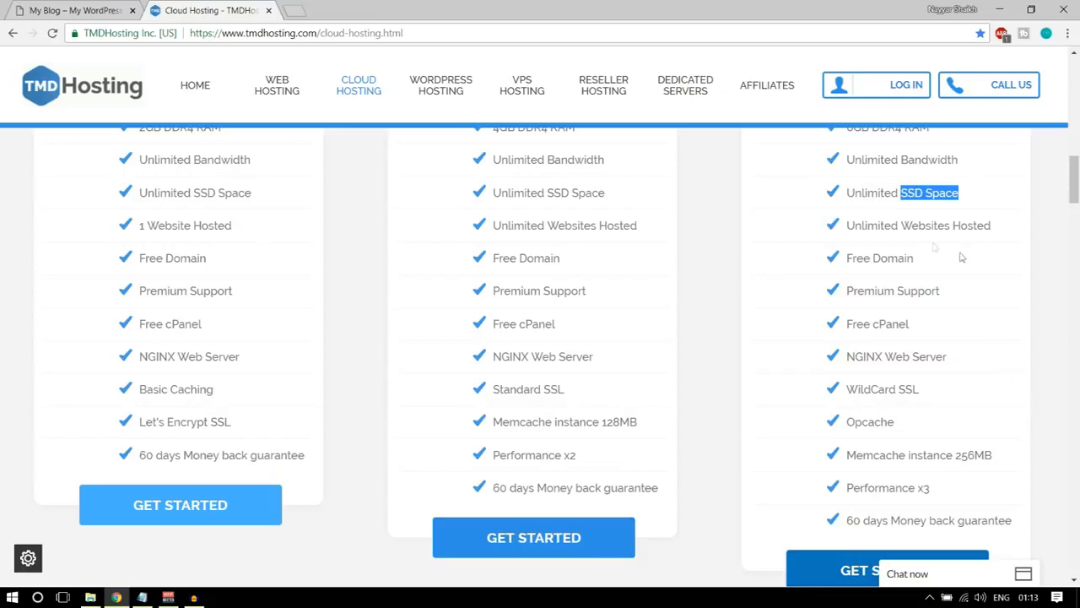
Search Google Images for "ssd vs hdd web hosting" in a separate tab.
left_click(304, 6)
type("ssd")
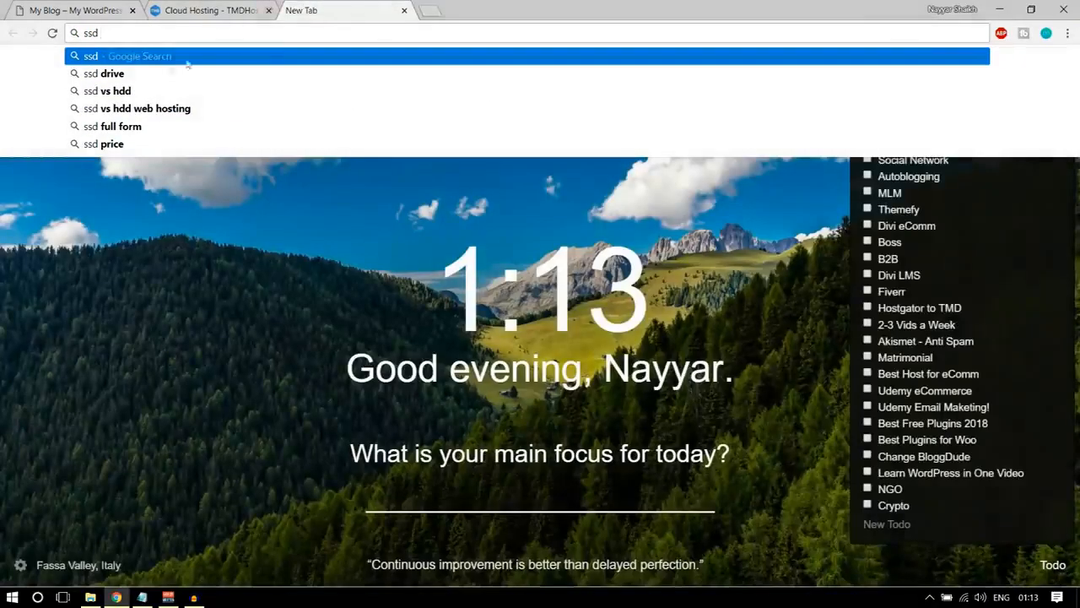
left_click(135, 108)
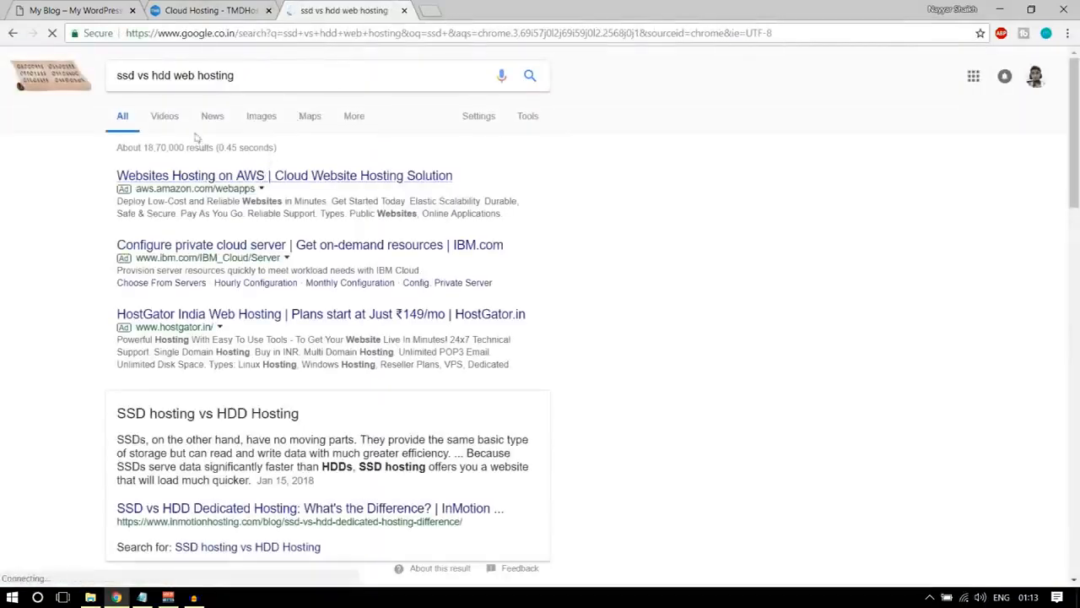
left_click(257, 124)
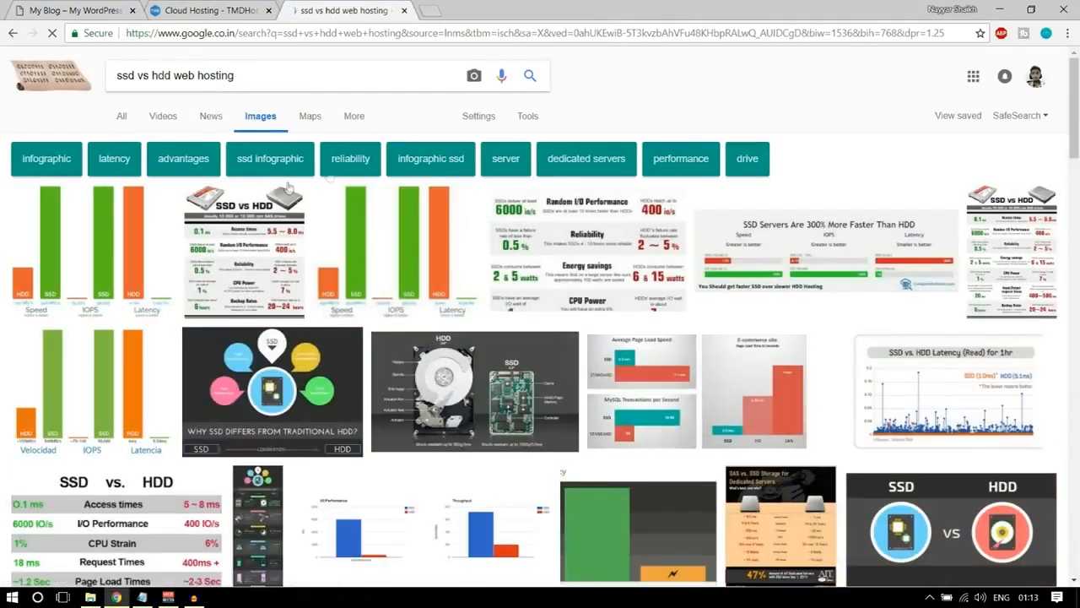
Enlarge the HDD and SSD chart of speed, IOPS and latency, examine it, and close the search tab.
left_click(130, 221)
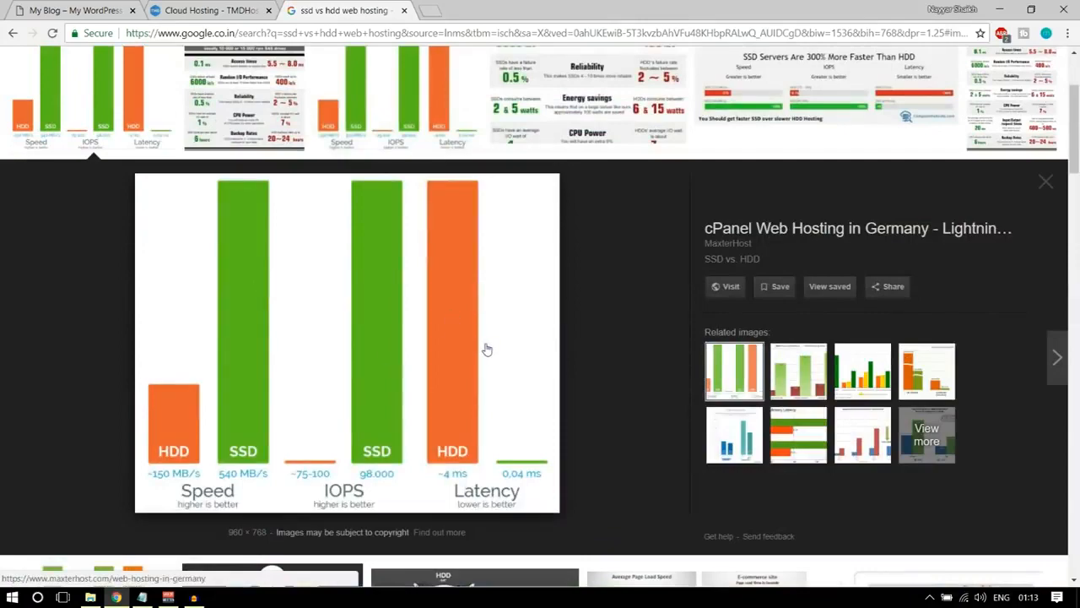
scroll(562, 397, "up", 2)
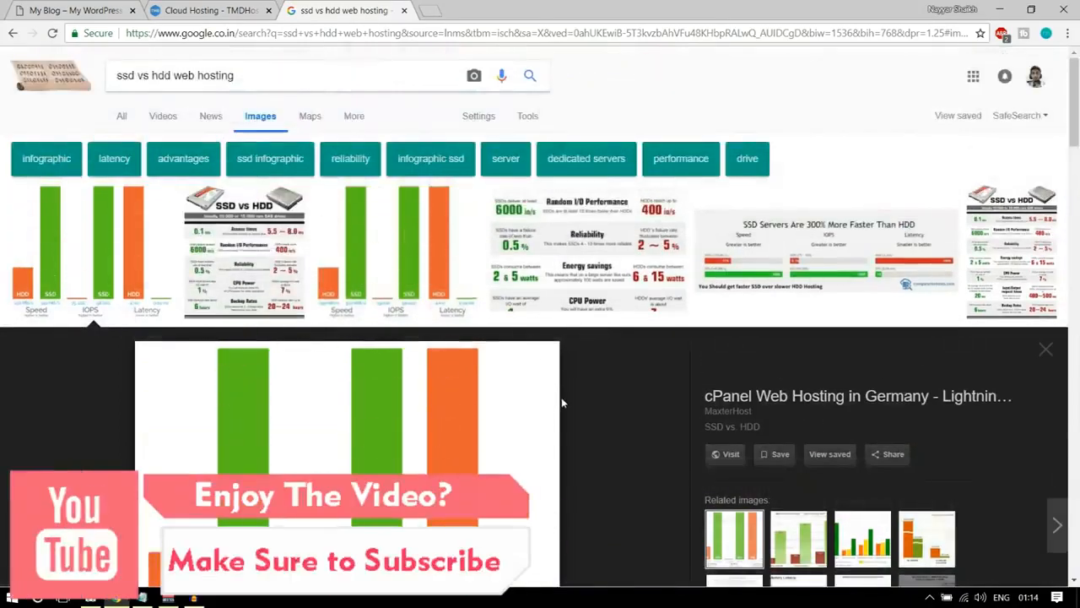
scroll(388, 288, "down", 3)
scroll(389, 288, "up", 4)
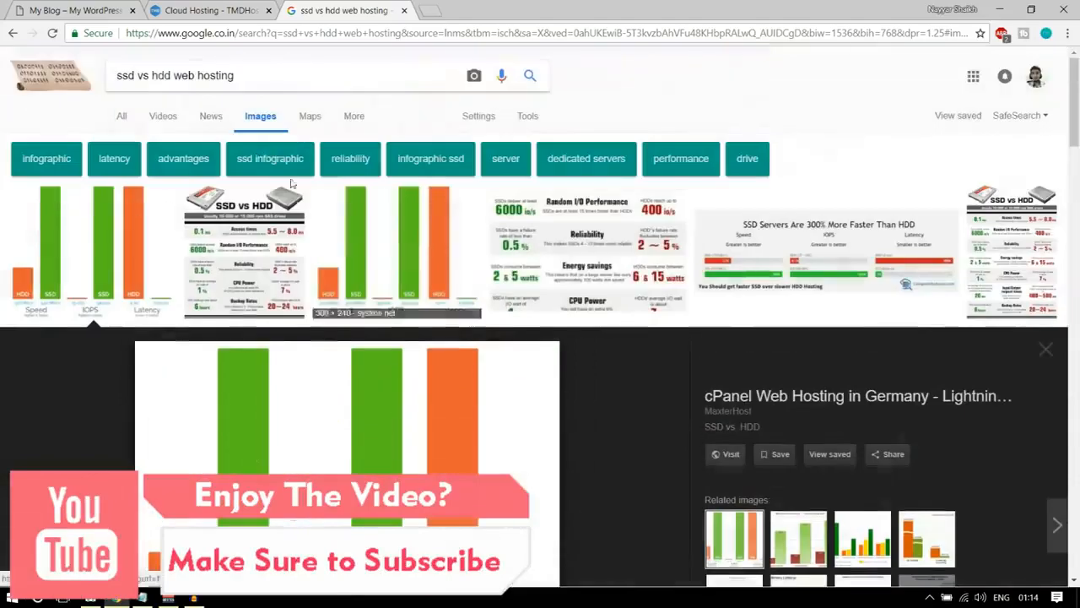
scroll(399, 181, "down", 3)
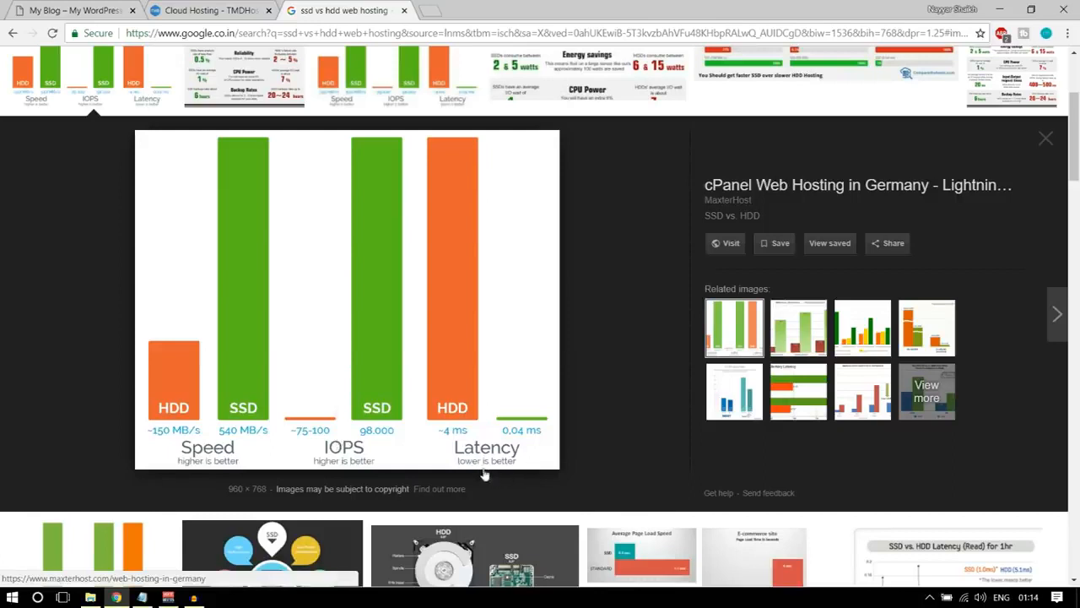
left_click(404, 10)
Review the SSD space and websites hosted allowances in the Enterprise Cloud feature list.
scroll(962, 342, "up", 1)
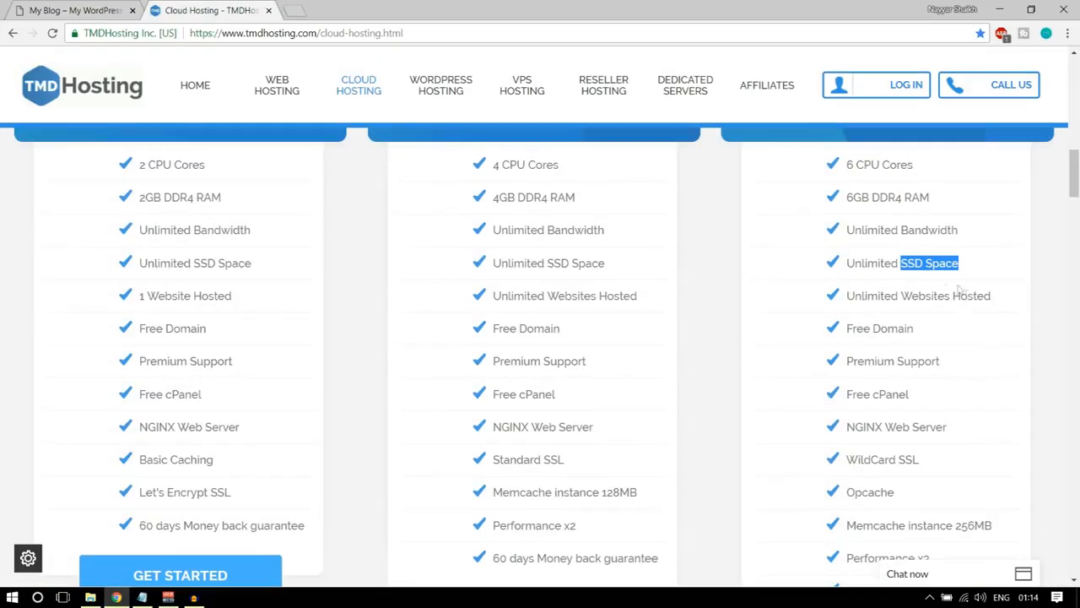
left_click(982, 266)
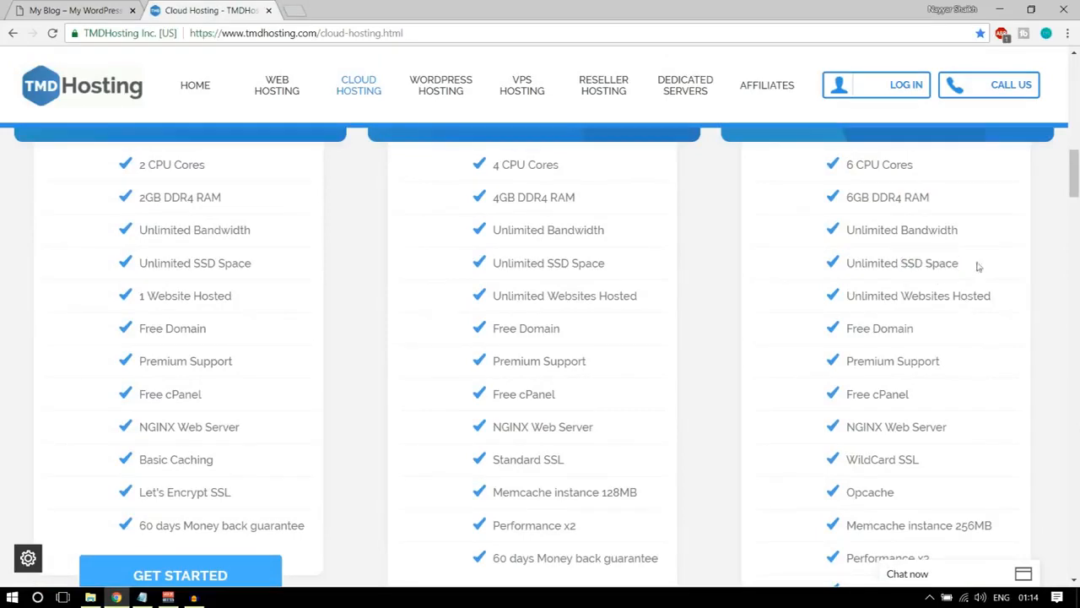
left_click_drag(850, 263, 977, 264)
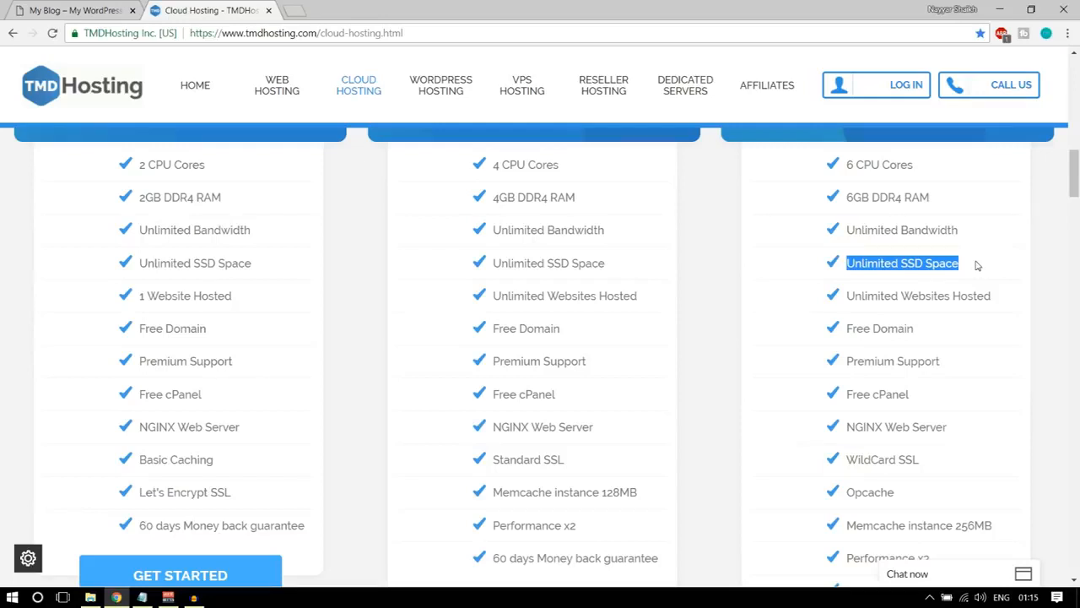
left_click(890, 278)
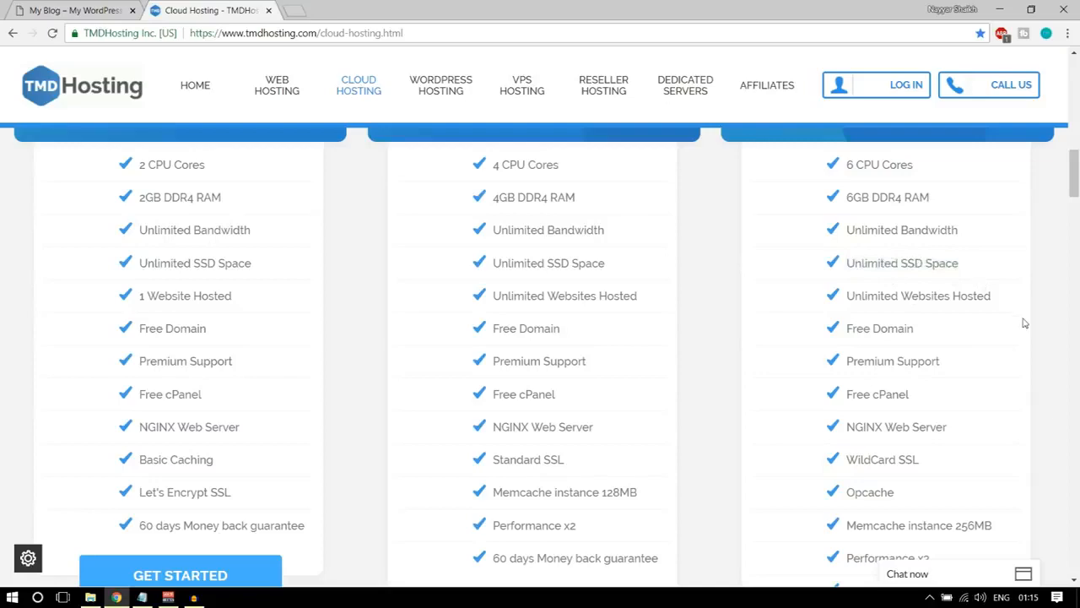
left_click_drag(846, 296, 1005, 297)
left_click(1005, 296)
Compare the prices of the three cloud plans with their lists of included features.
scroll(1009, 361, "up", 3)
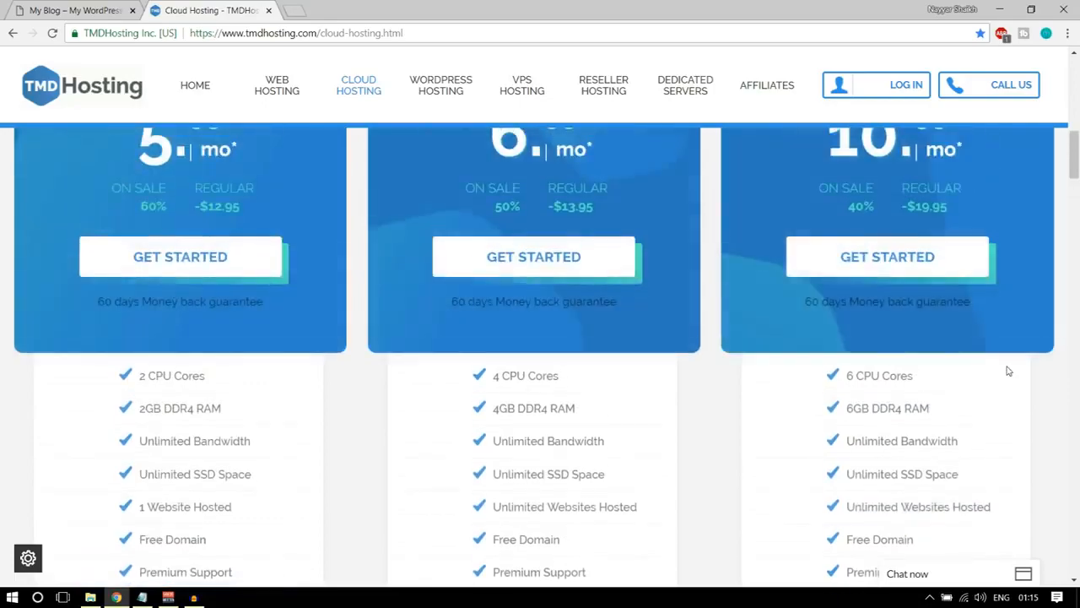
scroll(1006, 371, "up", 2)
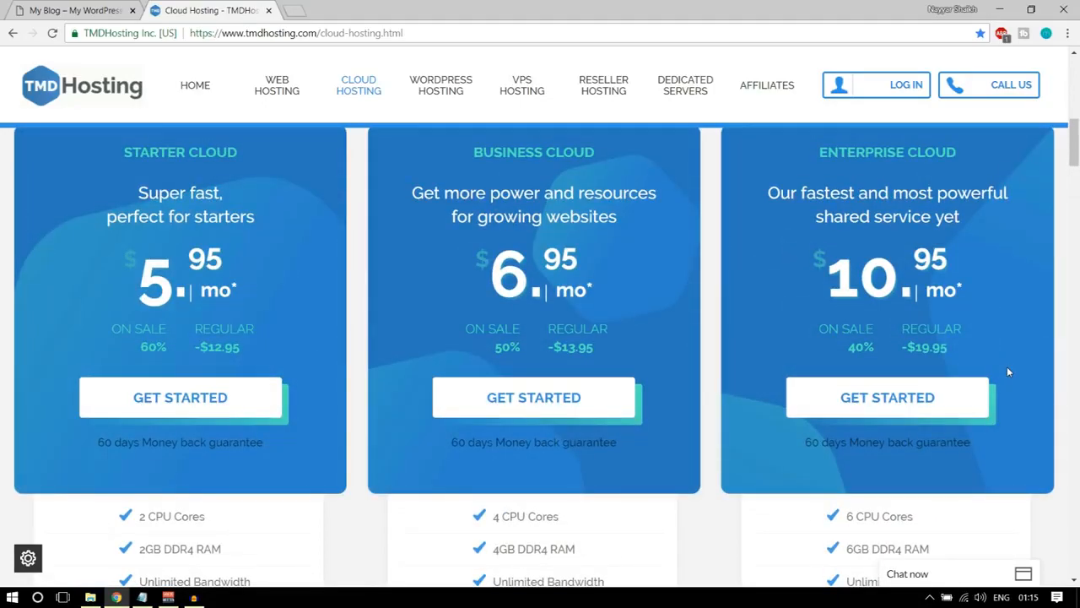
scroll(1007, 366, "down", 3)
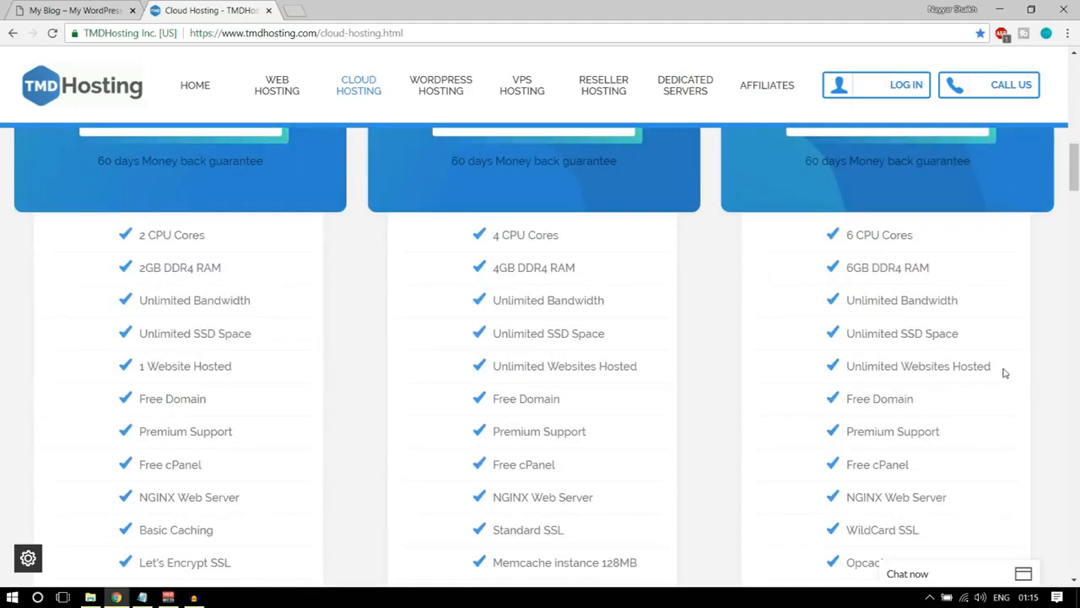
scroll(1004, 372, "up", 3)
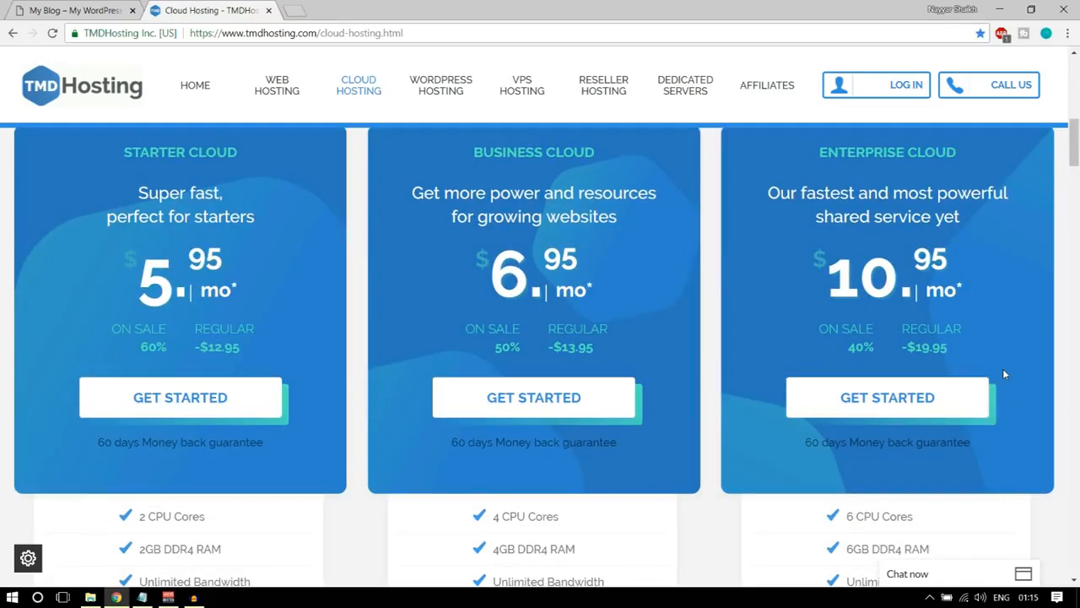
scroll(1005, 368, "down", 4)
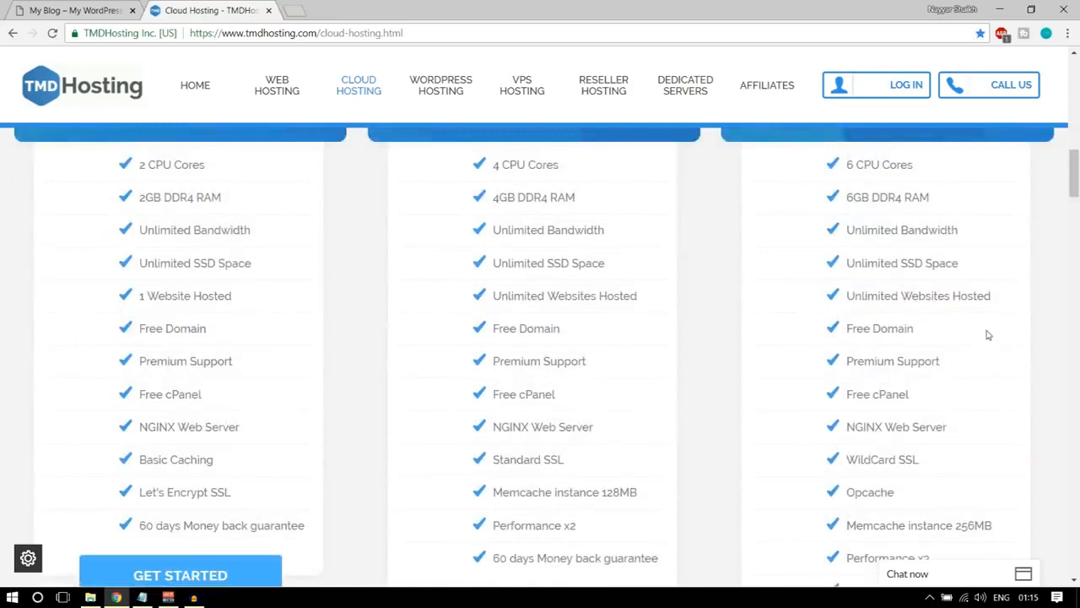
Check the free domain offer in the Enterprise Cloud plan and compare it with the other cloud plans.
left_click_drag(922, 332, 828, 335)
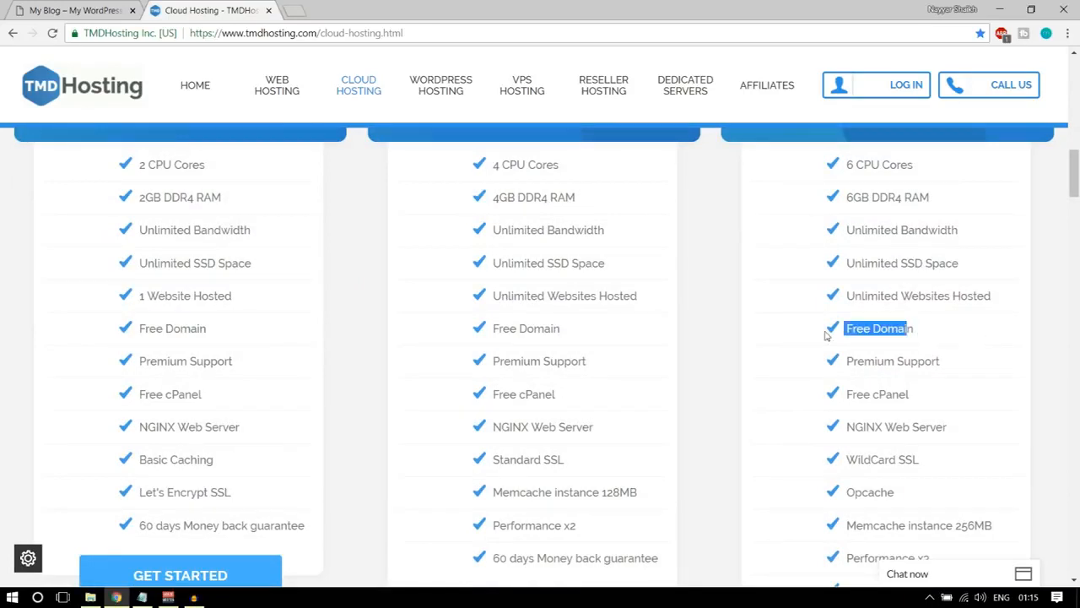
left_click(926, 332)
left_click_drag(926, 331, 844, 333)
left_click(928, 328)
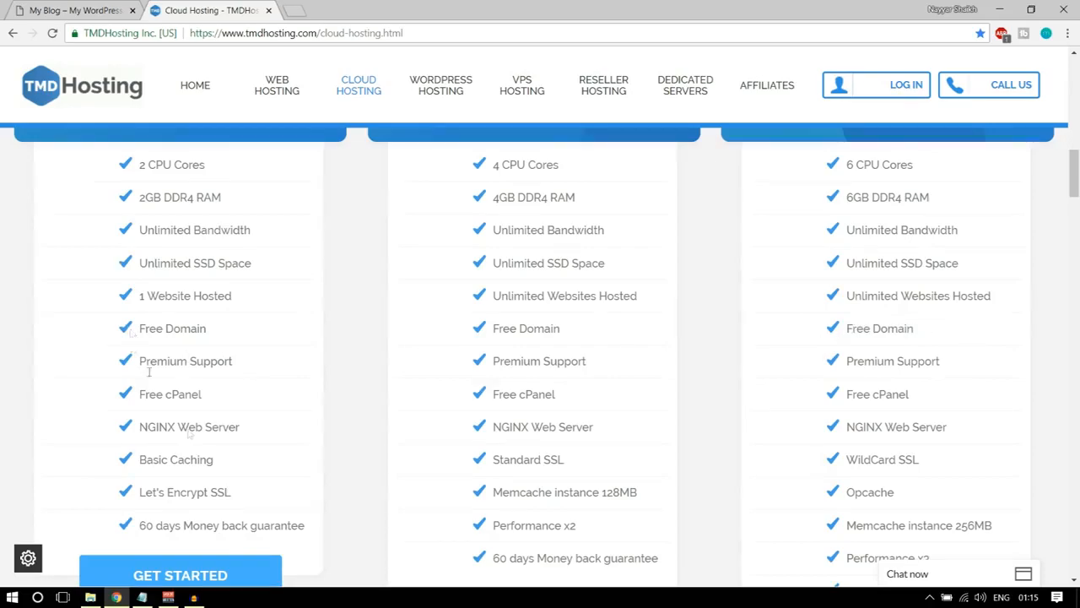
scroll(190, 363, "up", 3)
scroll(193, 443, "down", 3)
left_click_drag(917, 334, 845, 345)
left_click(851, 345)
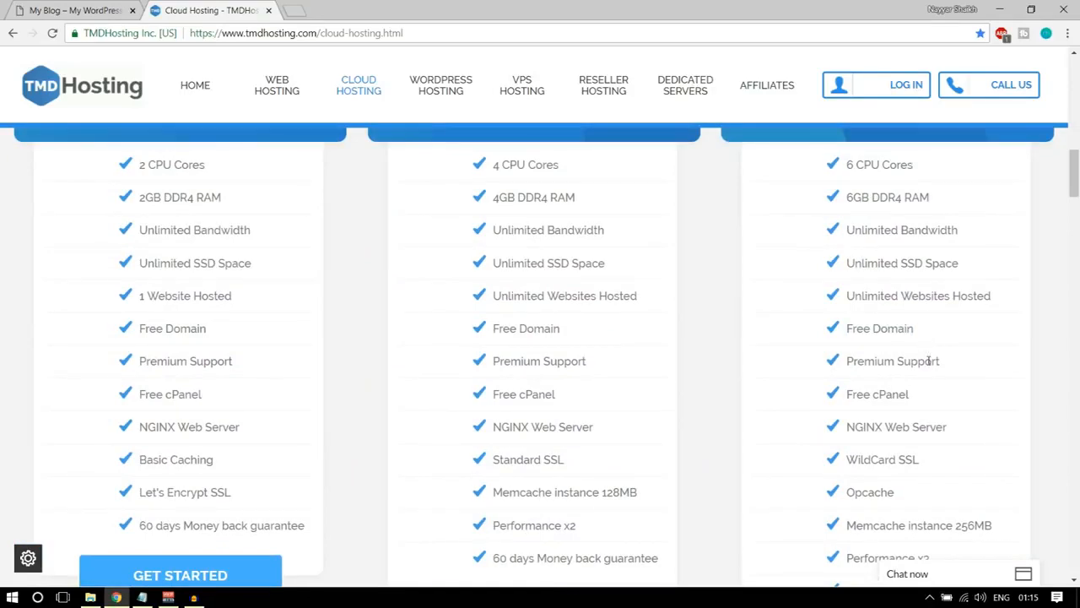
Check the Premium Support feature, then open the live sales chat and minimize it again.
scroll(929, 360, "down", 1)
left_click_drag(942, 295, 845, 295)
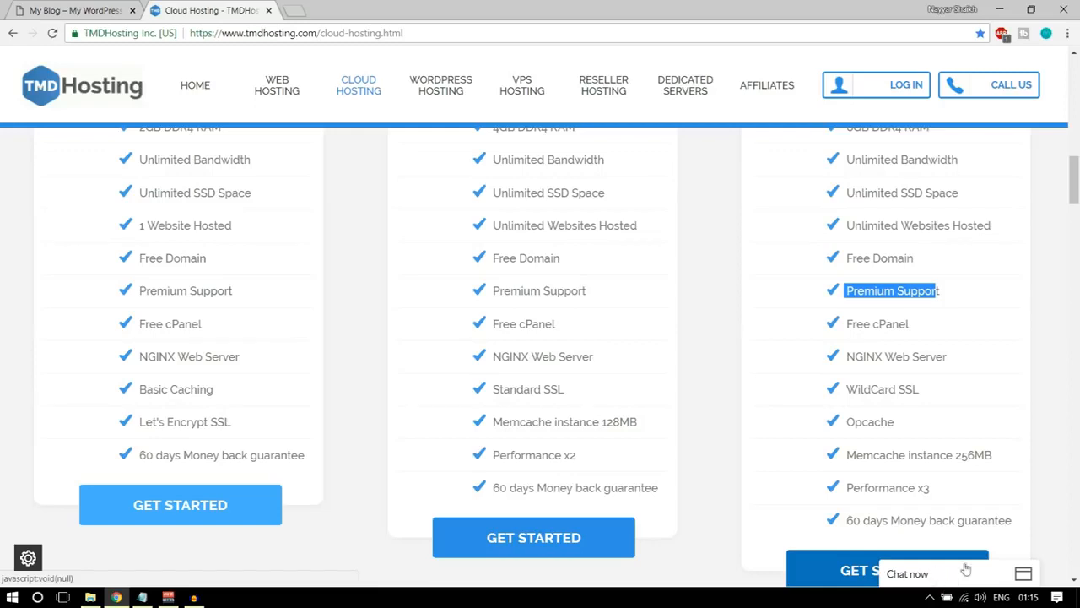
left_click(929, 578)
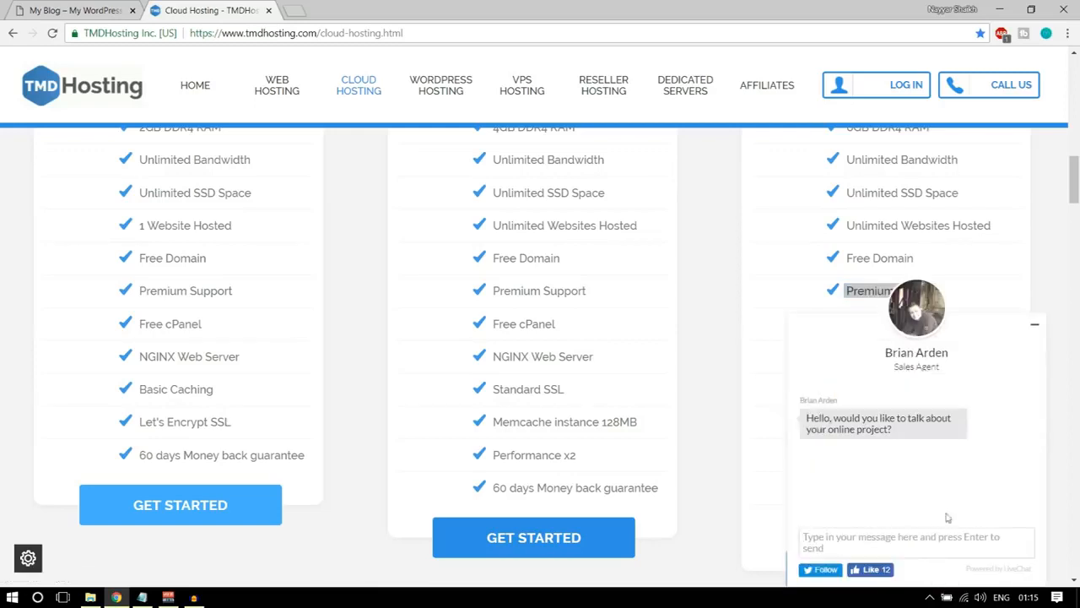
left_click(1036, 330)
Review the Free cPanel, NGINX Web Server and WildCard SSL features of the Enterprise Cloud plan.
left_click_drag(908, 324, 847, 327)
left_click_drag(949, 358, 845, 359)
scroll(941, 393, "down", 1)
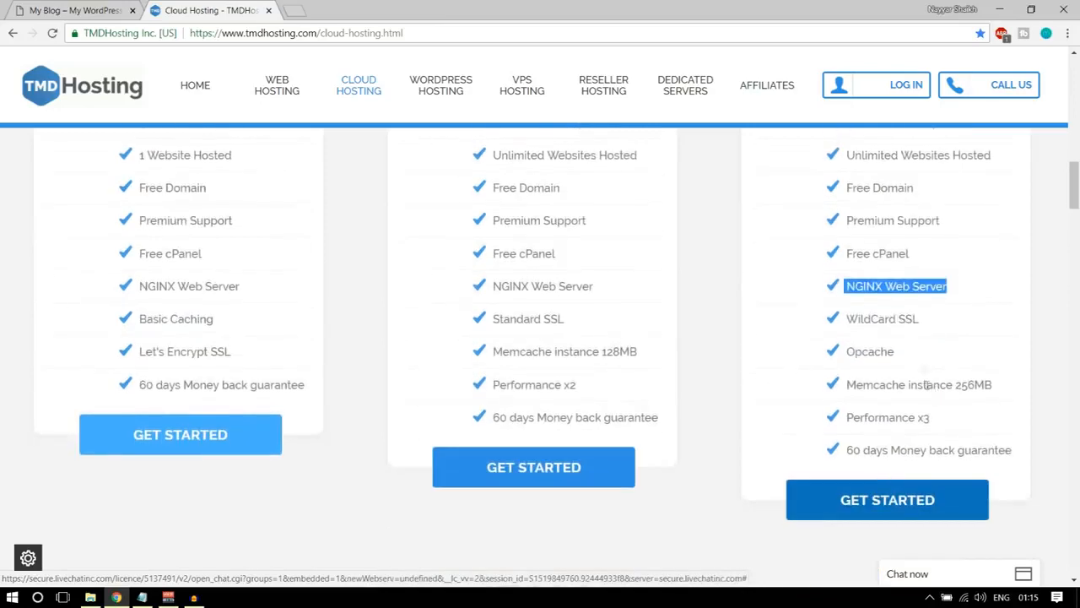
left_click_drag(922, 321, 847, 325)
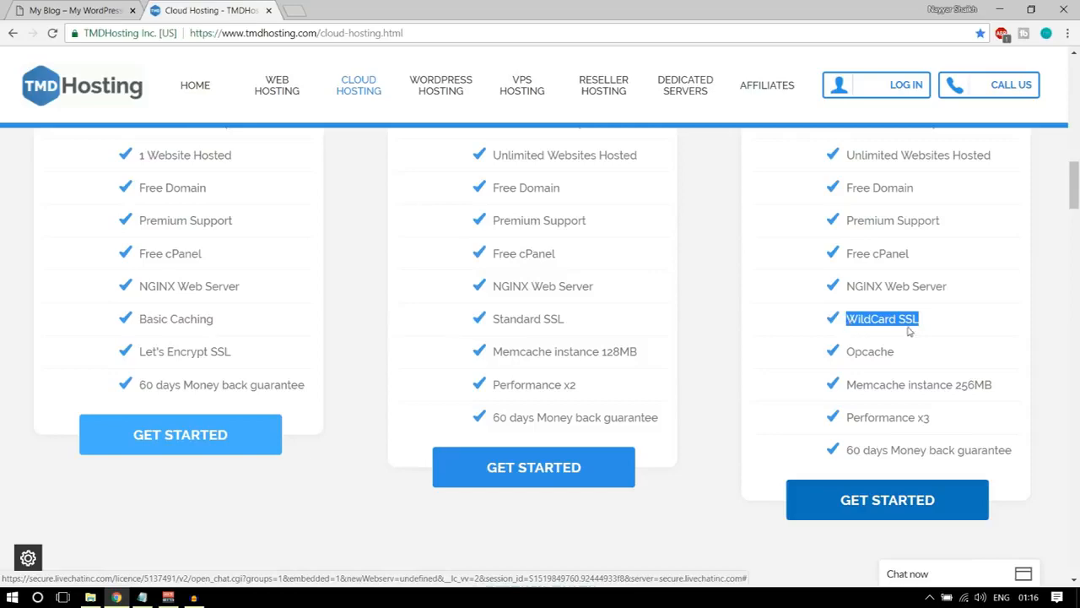
Switch to the store's home page and view its connection security details to illustrate SSL.
scroll(952, 380, "up", 1)
left_click(76, 10)
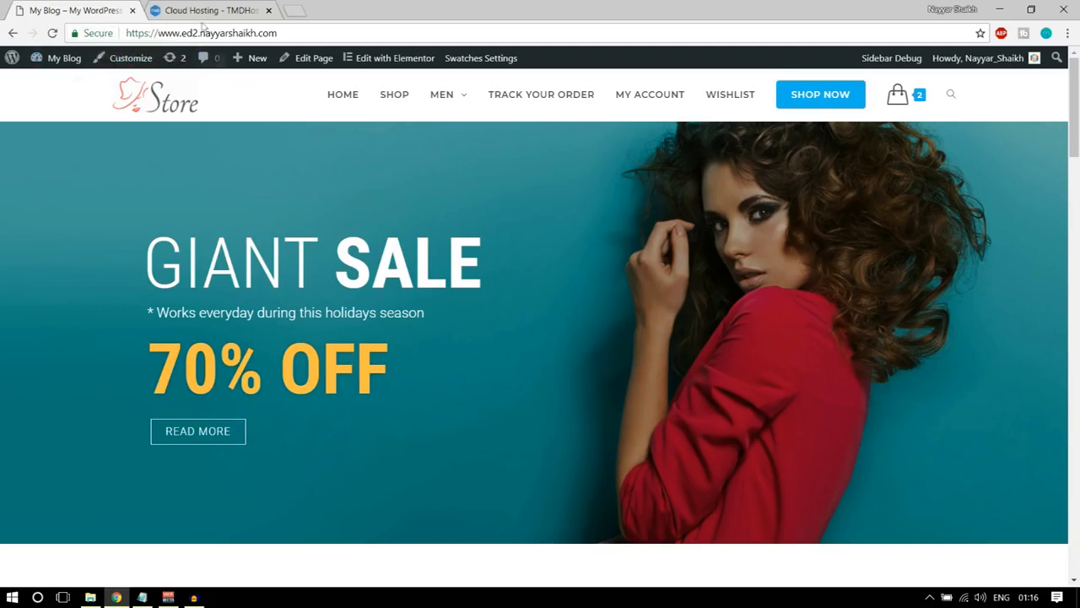
left_click(89, 37)
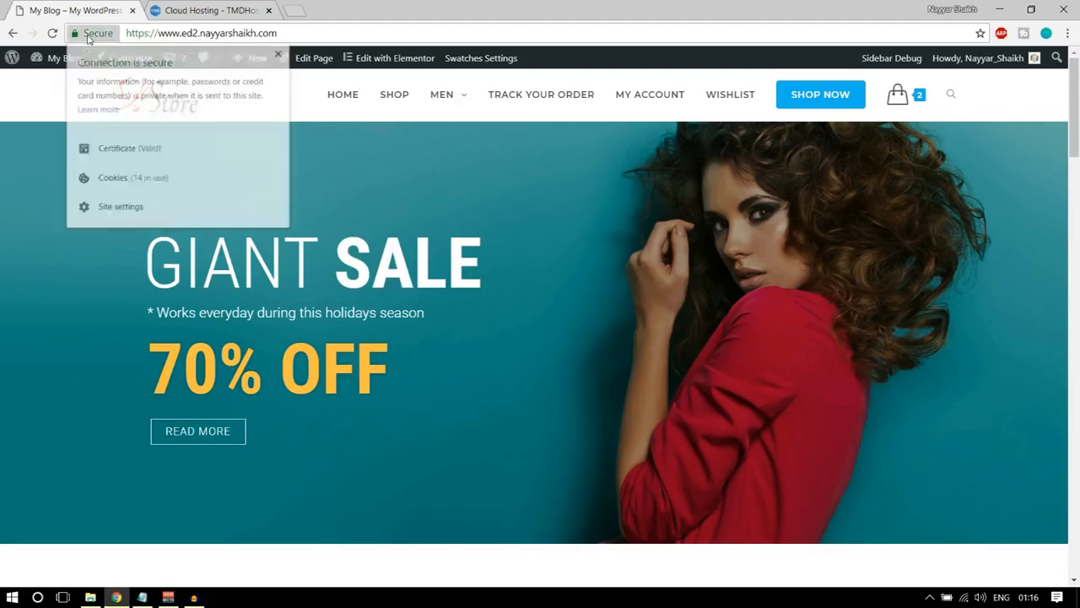
Close the store's connection details and return to the TMDHosting cloud plans to review the Enterprise Cloud plan's WildCard SSL.
left_click(280, 52)
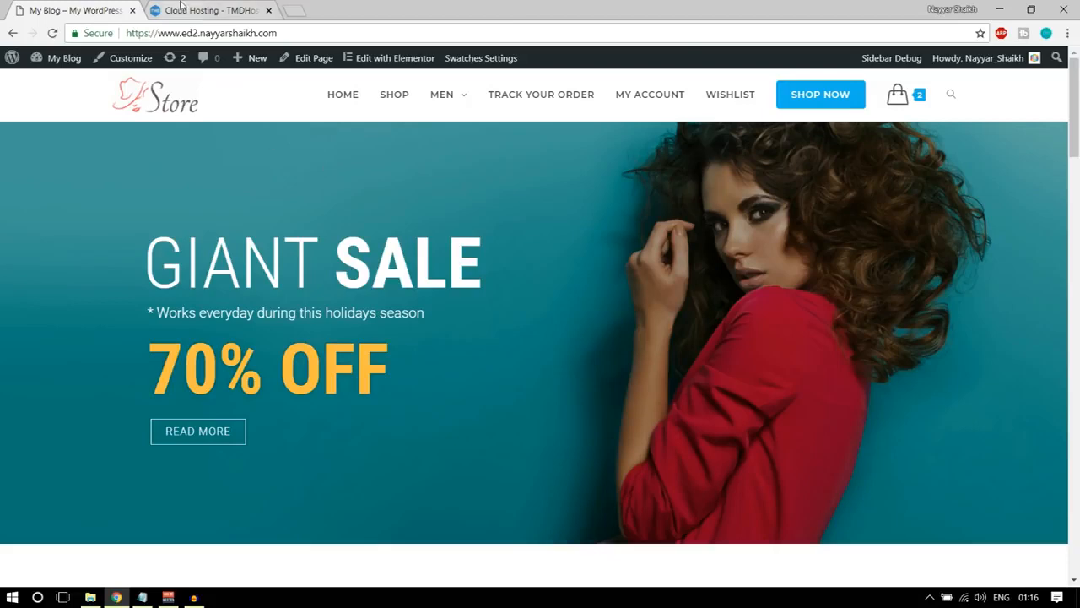
left_click(179, 7)
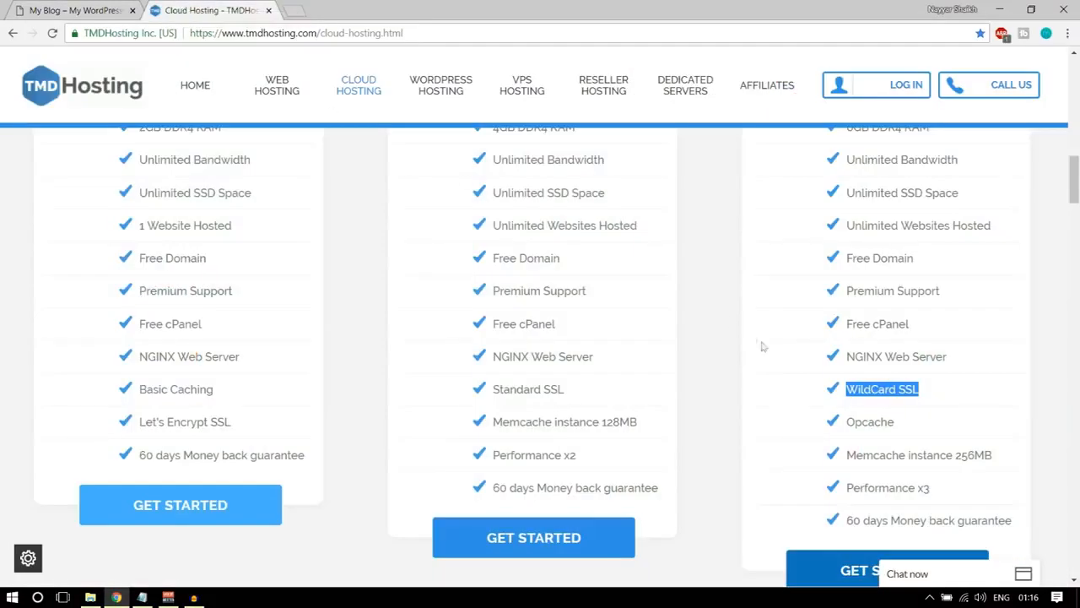
left_click_drag(925, 393, 899, 390)
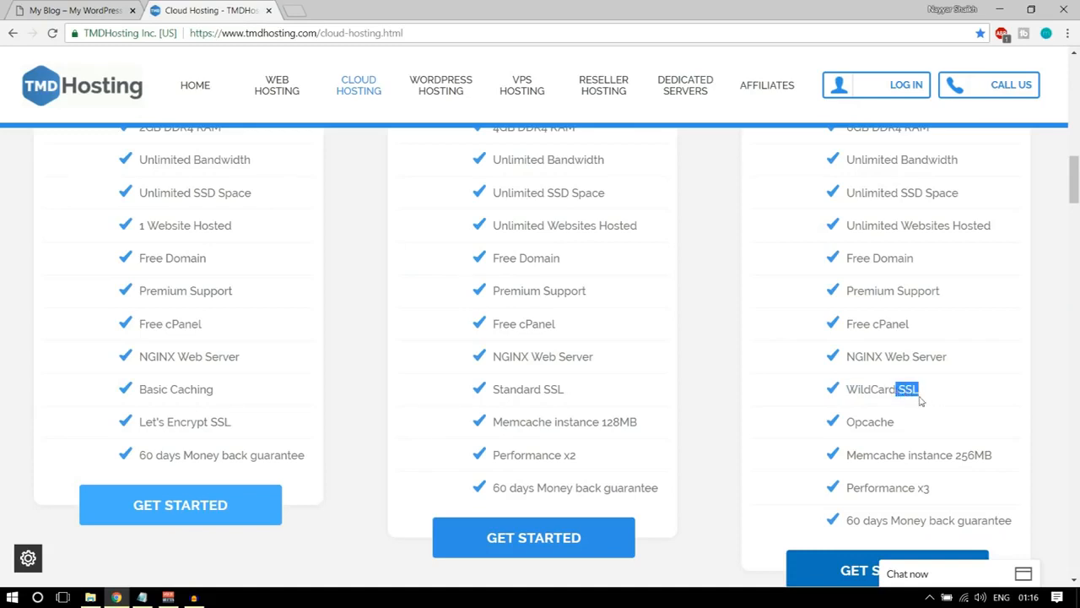
left_click_drag(848, 390, 942, 390)
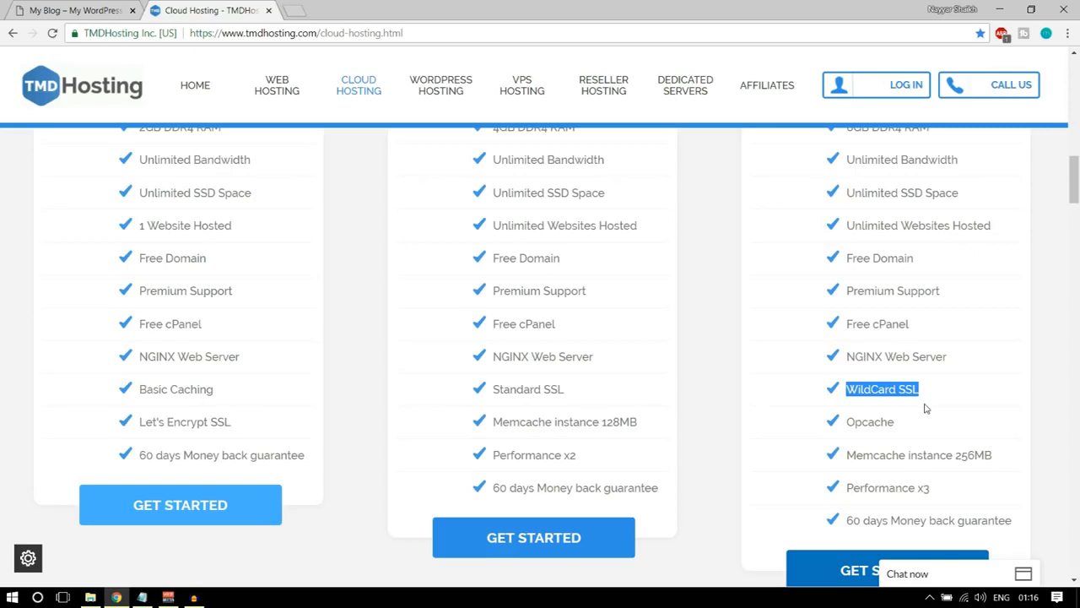
Review the Opcache and Memcache instance features of the Enterprise Cloud plan.
left_click_drag(919, 413, 852, 426)
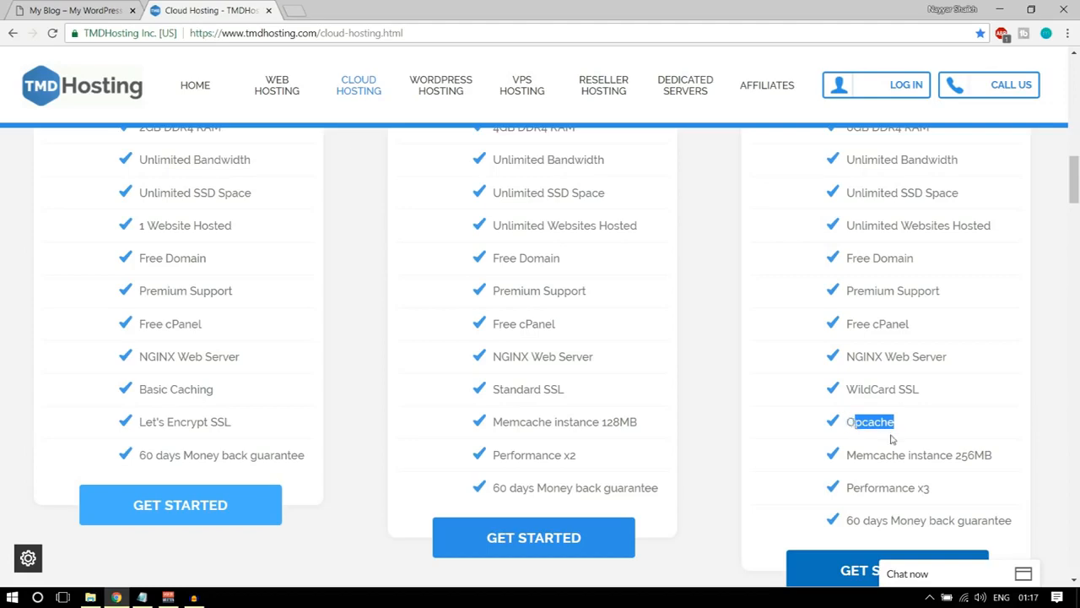
scroll(939, 451, "down", 1)
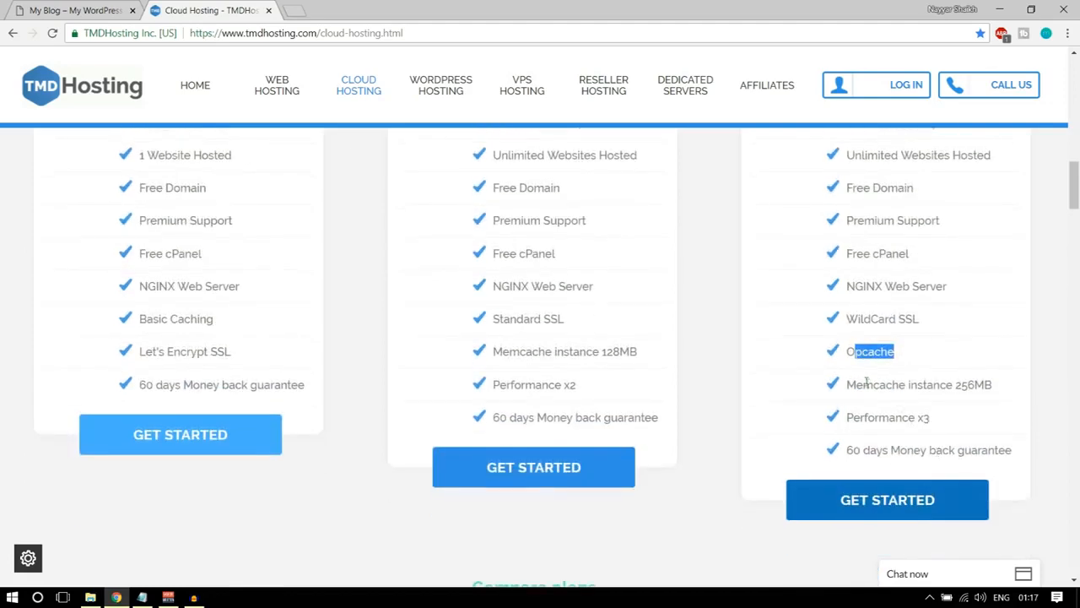
left_click_drag(992, 386, 955, 386)
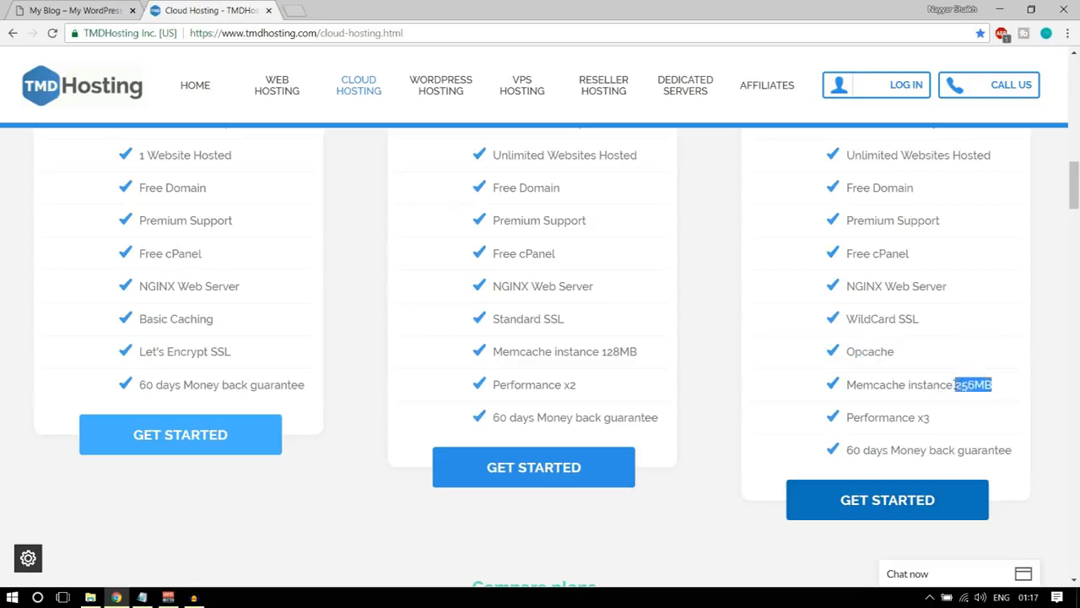
left_click(973, 384)
scroll(935, 446, "up", 5)
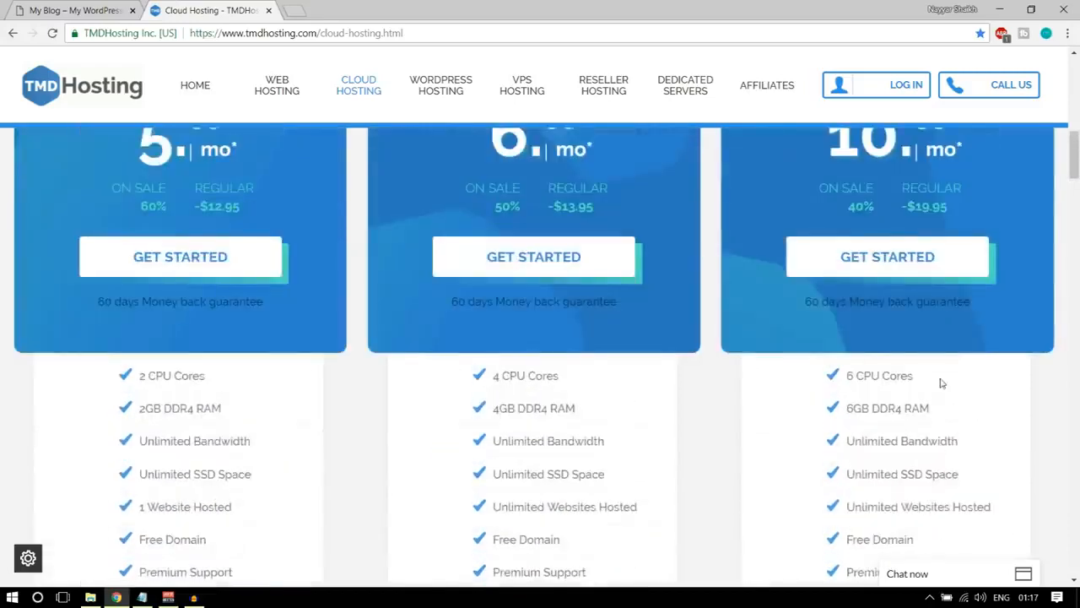
Check the Enterprise Cloud plan's money back guarantee and compare the pricing of the three cloud plans.
scroll(942, 383, "up", 3)
scroll(273, 317, "down", 8)
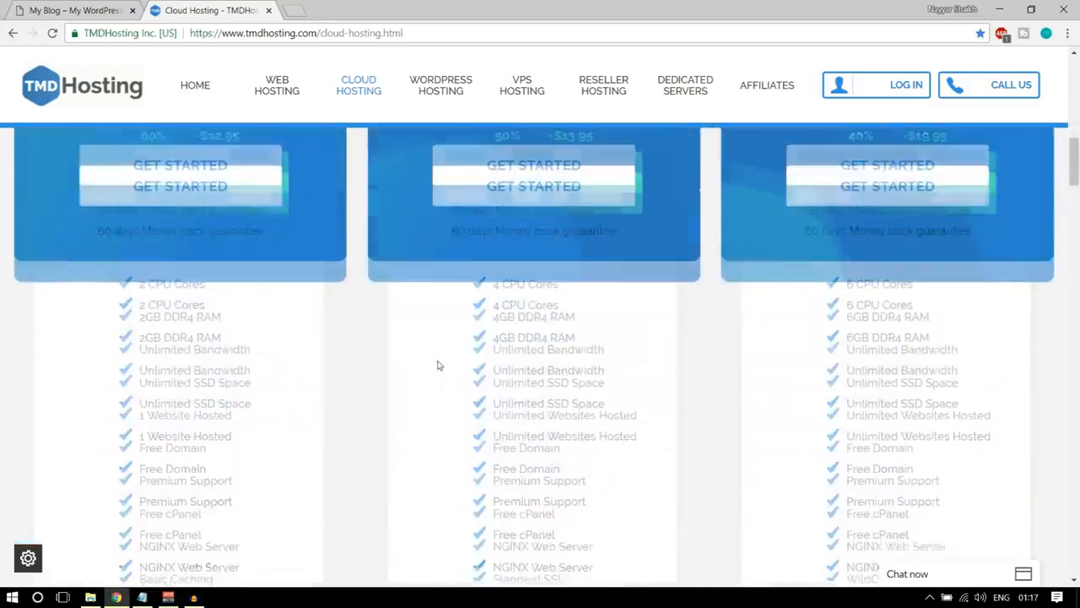
left_click_drag(845, 379, 1011, 381)
left_click(1010, 384)
scroll(1010, 385, "up", 7)
scroll(743, 344, "up", 2)
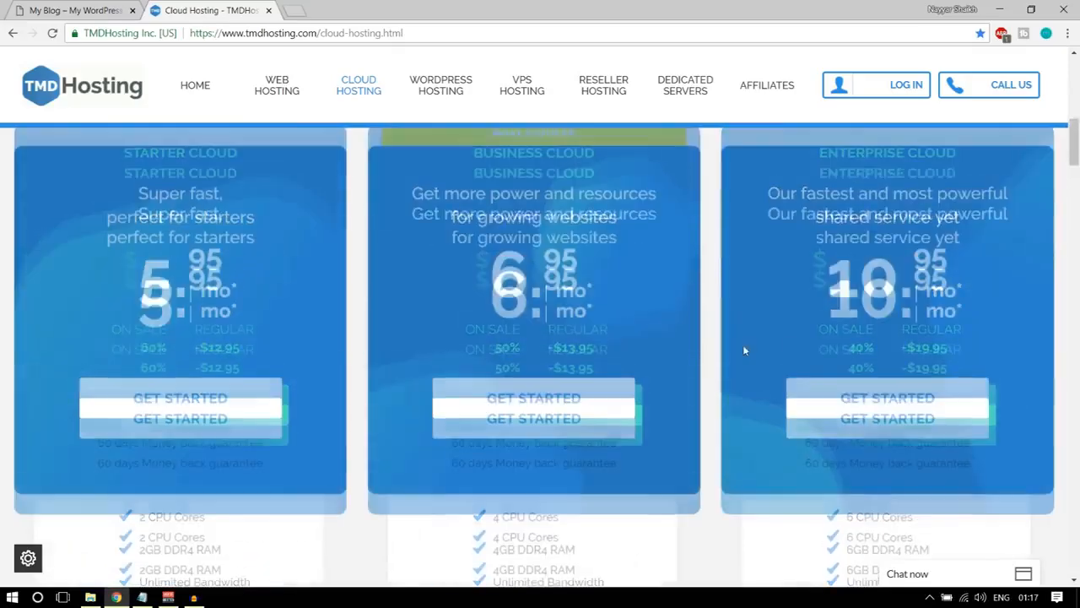
scroll(424, 290, "down", 2)
scroll(198, 264, "up", 1)
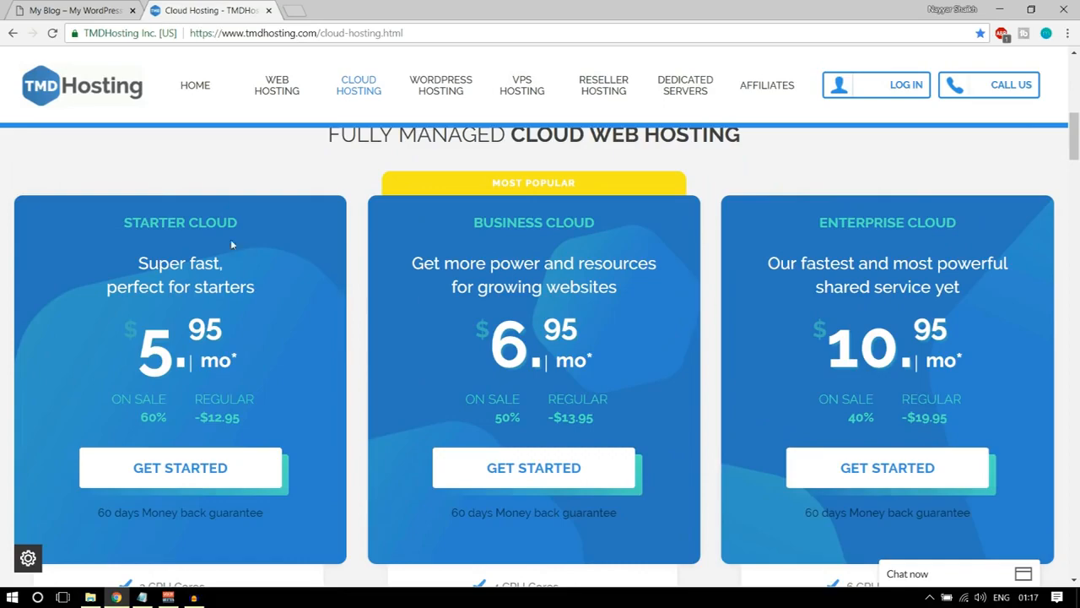
Check how many websites the Starter Cloud plan hosts and compare it with the other cloud plans.
scroll(262, 296, "down", 3)
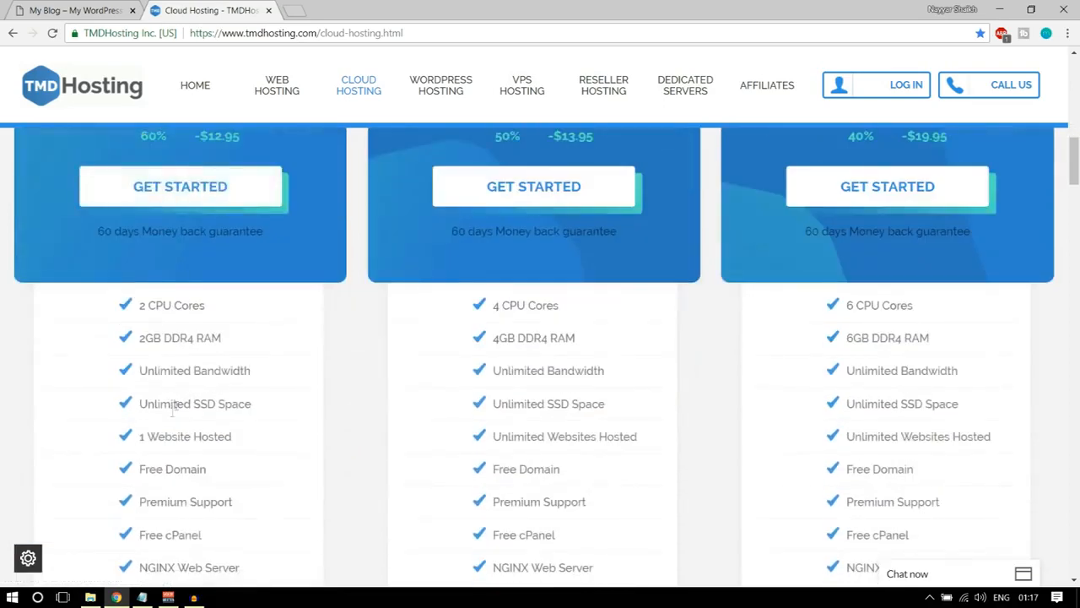
left_click_drag(139, 437, 247, 442)
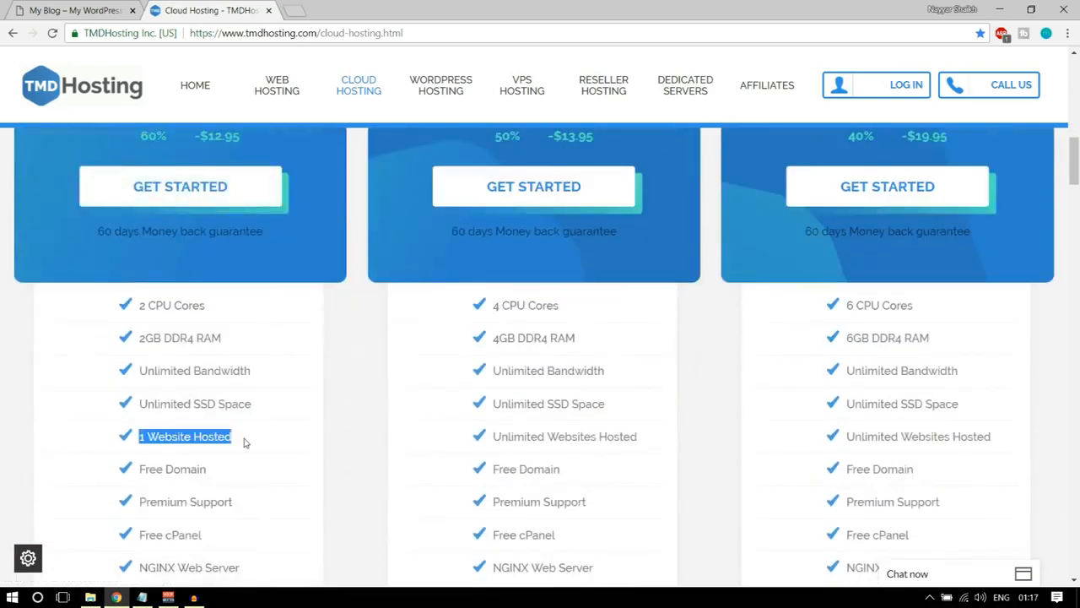
scroll(241, 462, "down", 1)
scroll(151, 405, "down", 5)
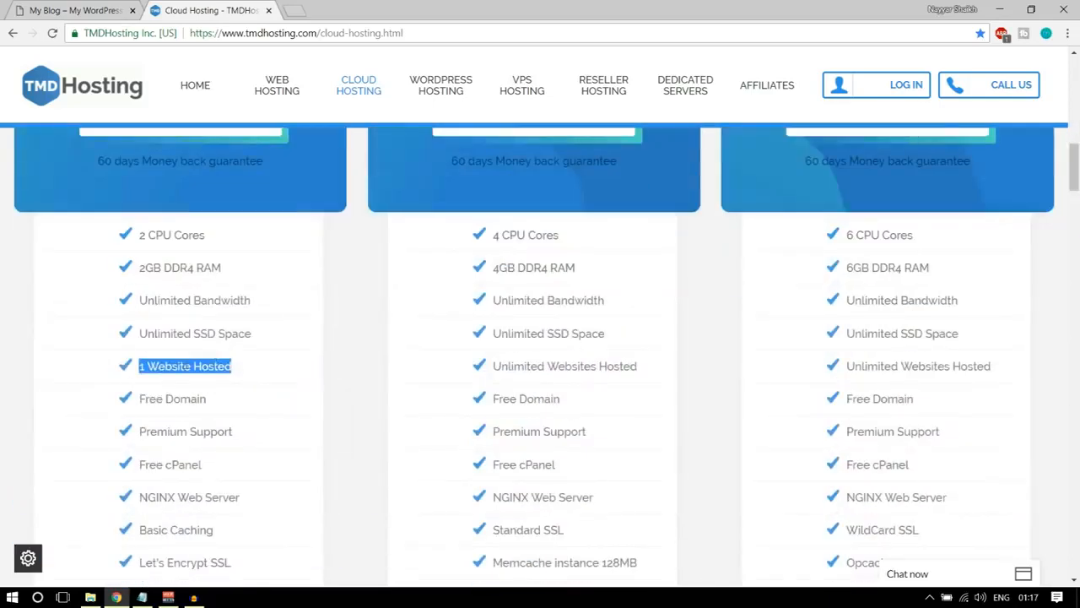
scroll(354, 406, "up", 6)
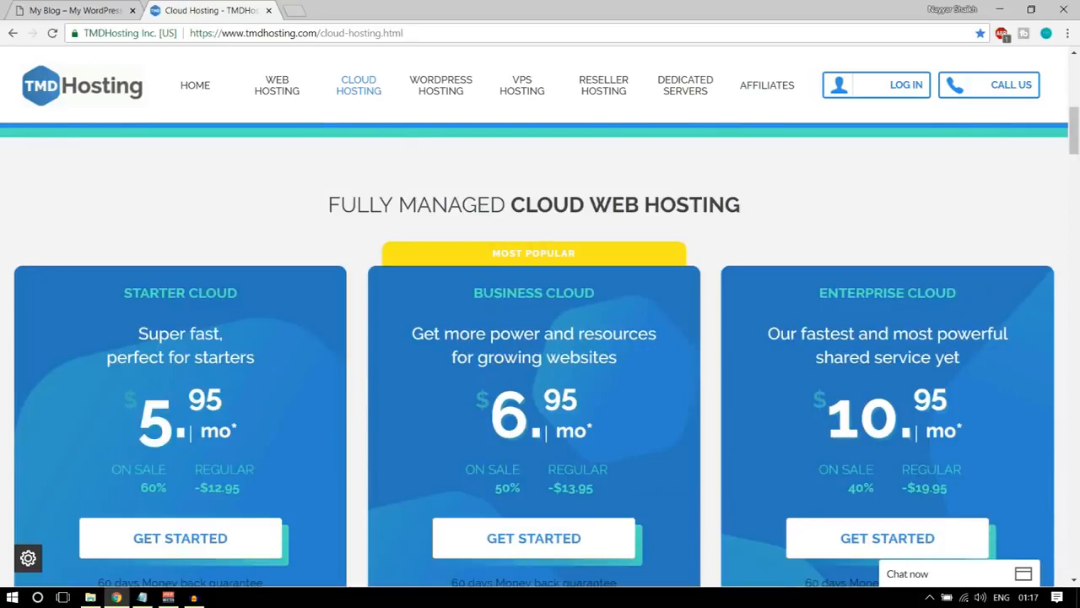
scroll(957, 337, "down", 1)
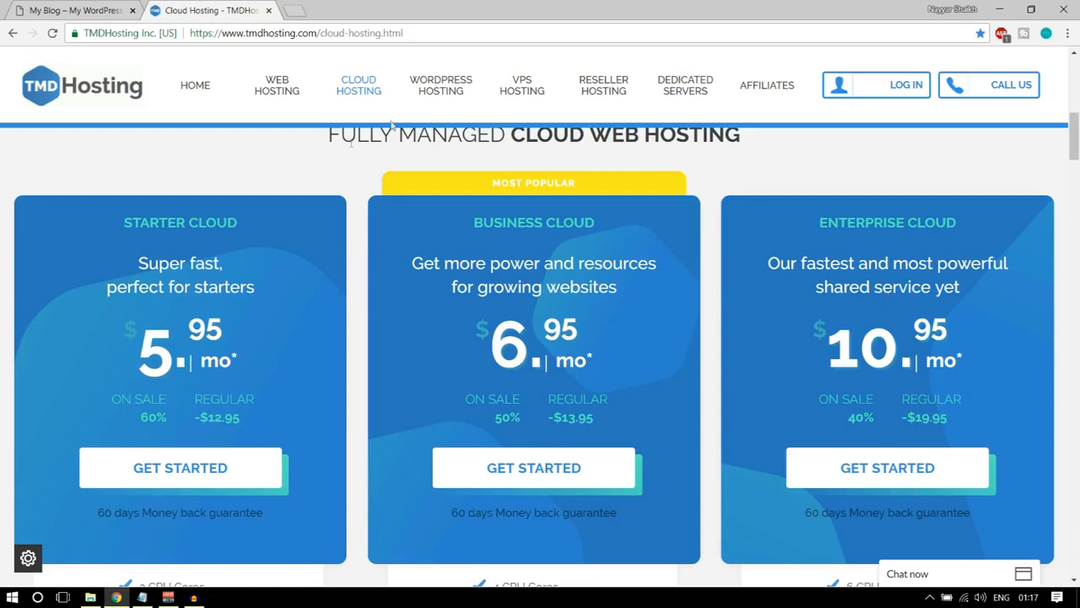
Compare the Starter Cloud, Business Cloud and Enterprise Cloud plans to decide which one to order.
left_click_drag(100, 227, 245, 222)
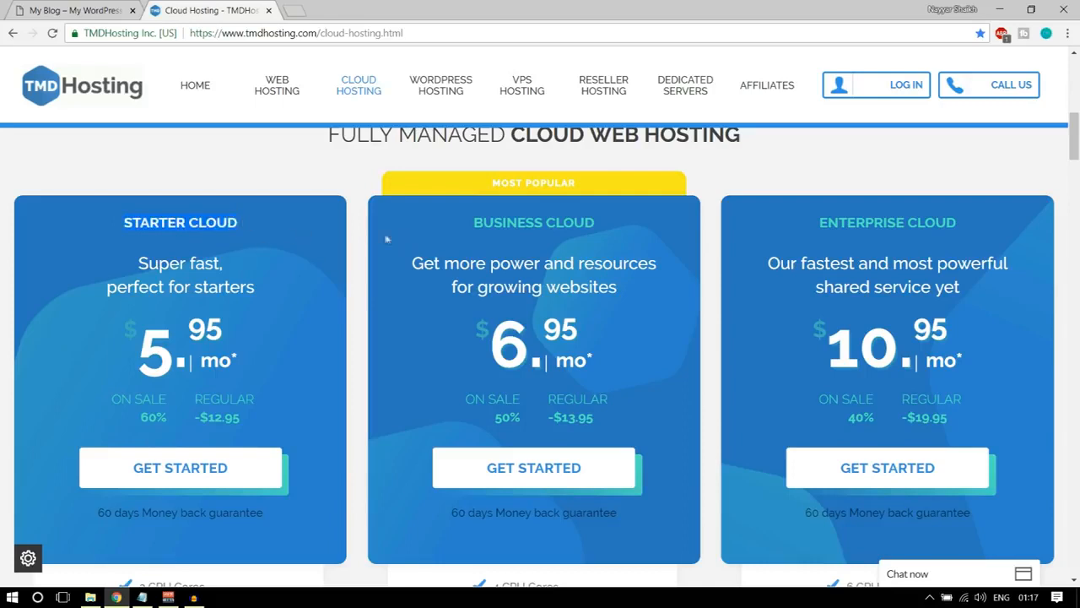
left_click_drag(469, 227, 602, 226)
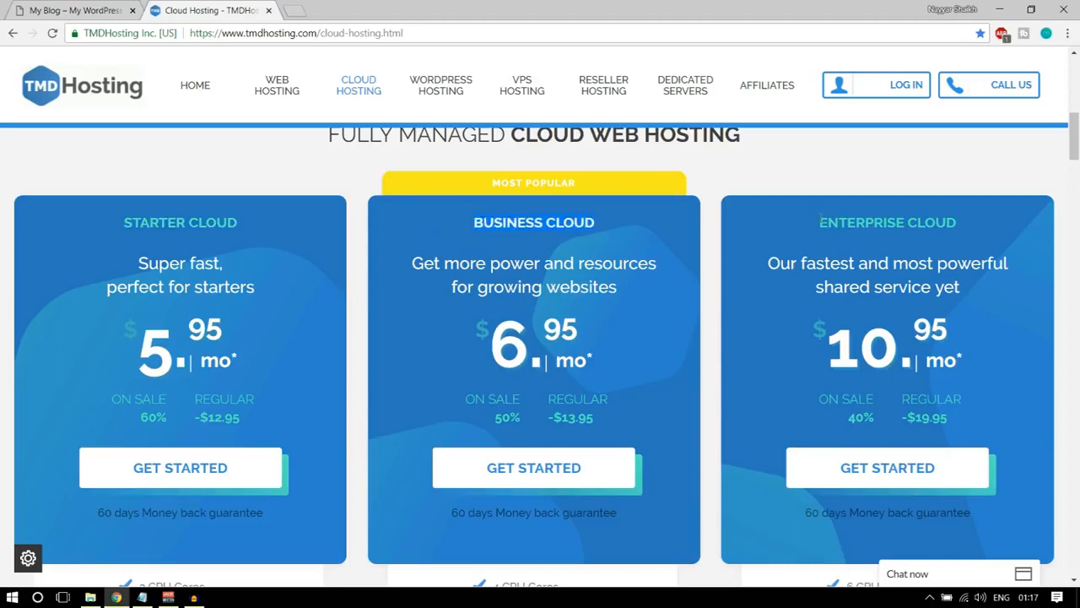
left_click(614, 225)
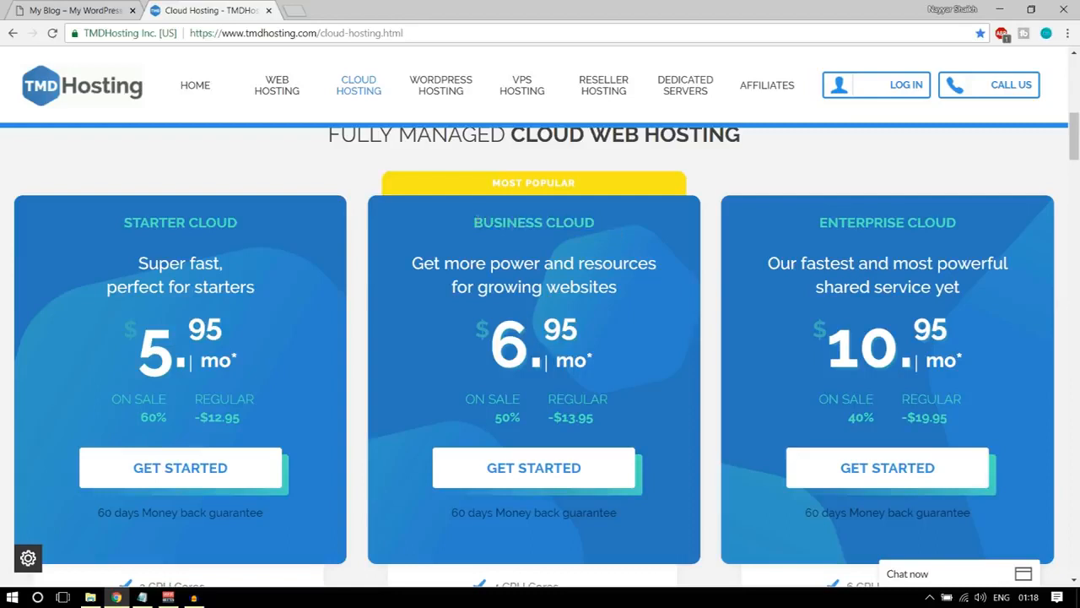
left_click_drag(474, 223, 597, 224)
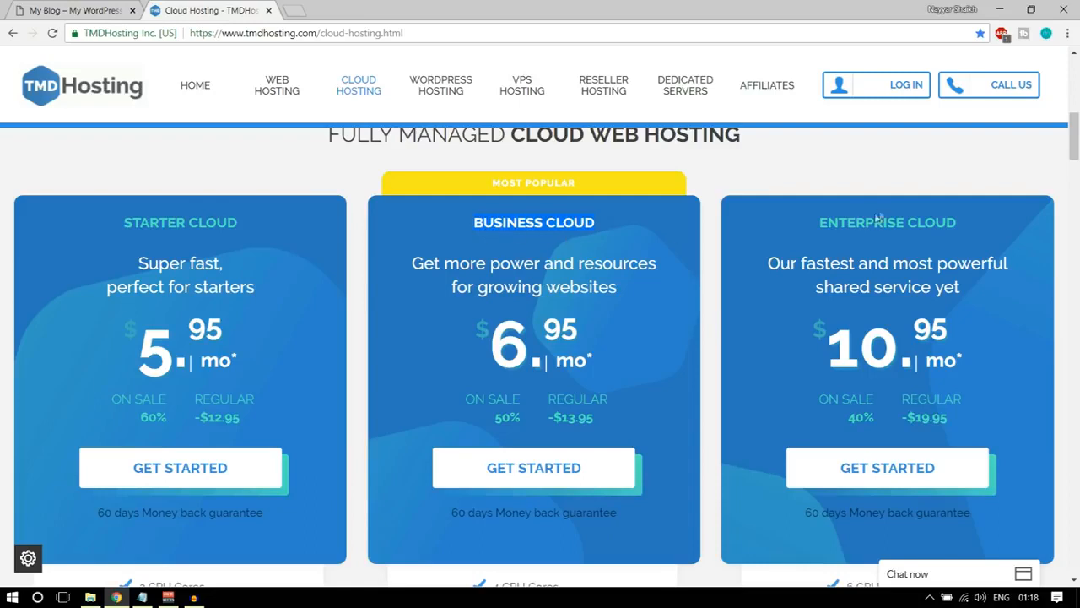
left_click_drag(820, 223, 969, 229)
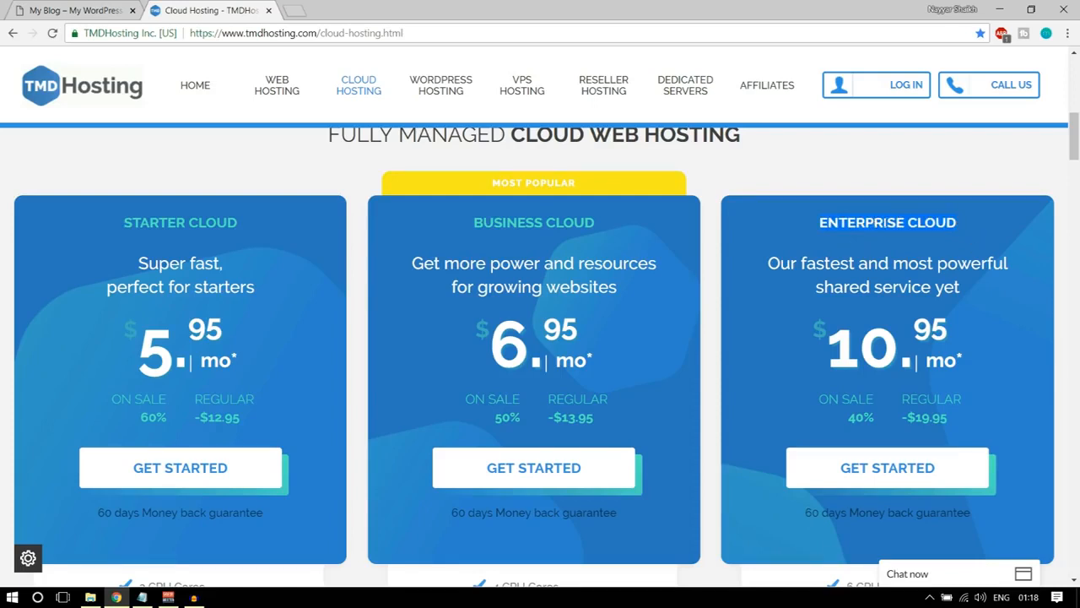
scroll(977, 342, "down", 2)
scroll(939, 355, "up", 2)
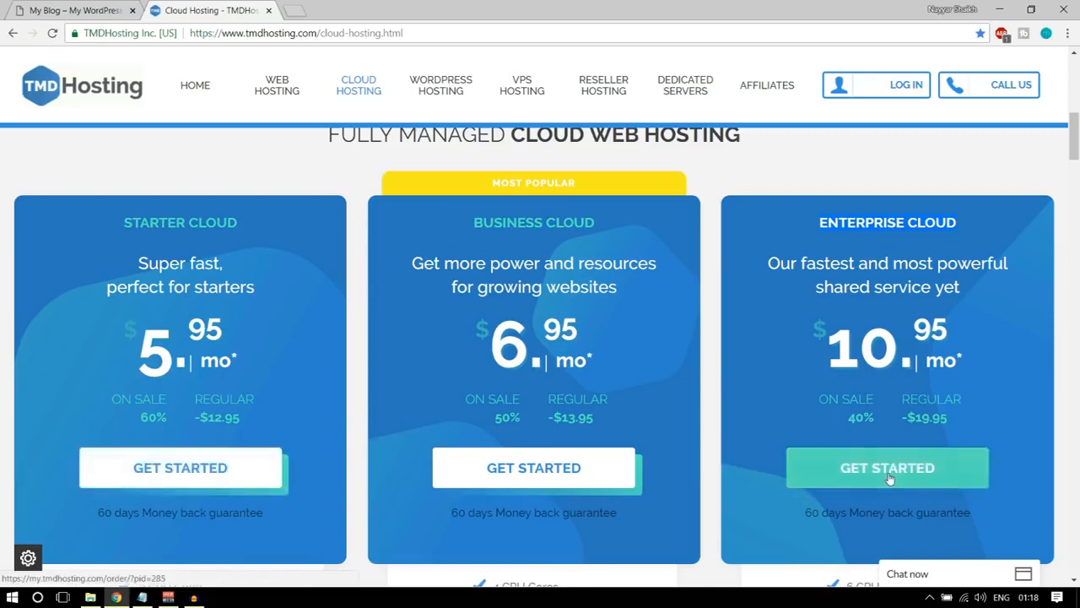
Start an order for the Enterprise Cloud plan and enter the desired name for the new free domain.
left_click(861, 472)
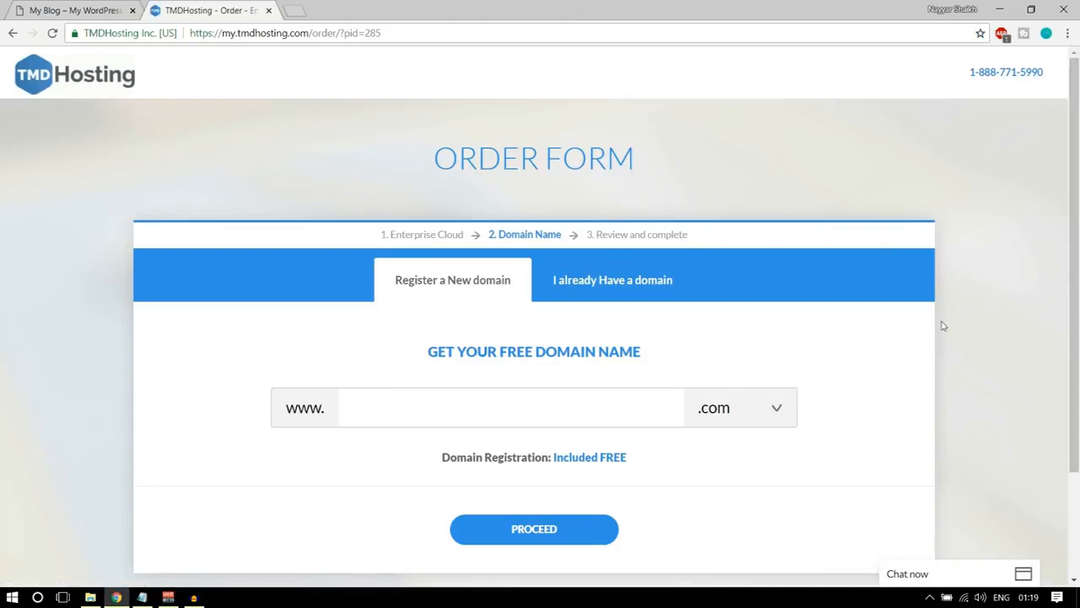
scroll(943, 326, "down", 1)
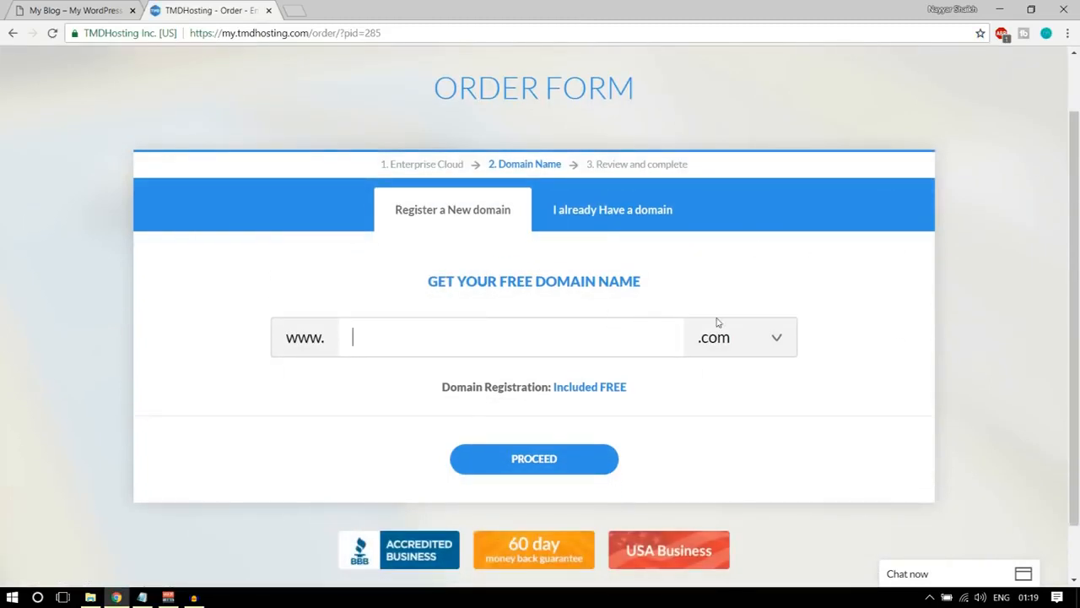
type("nayyarshaikhh")
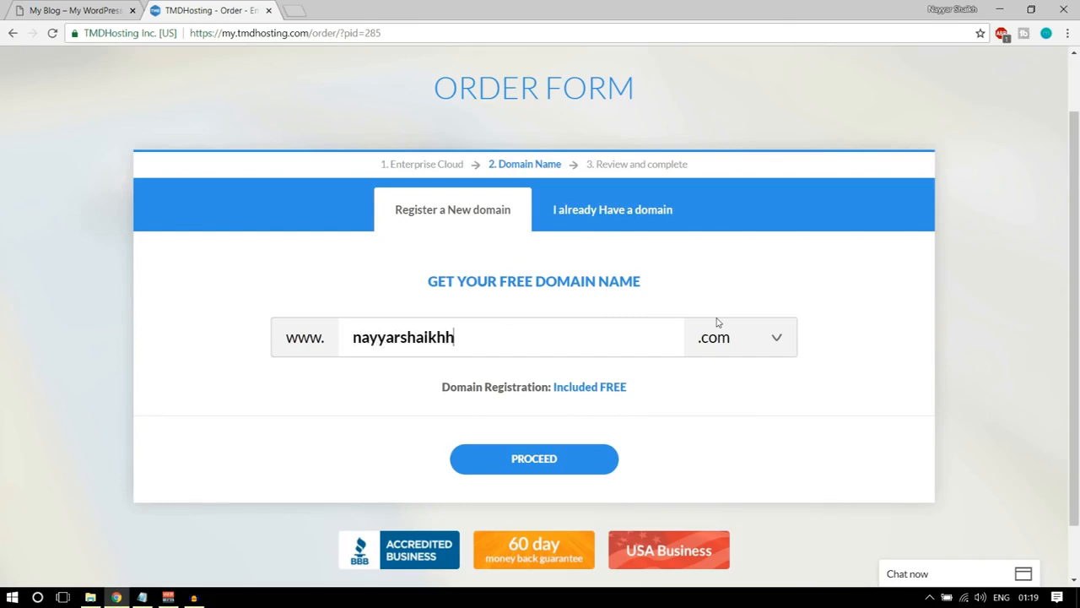
Try the .in extension for the new domain and look through the other free extensions.
left_click(760, 344)
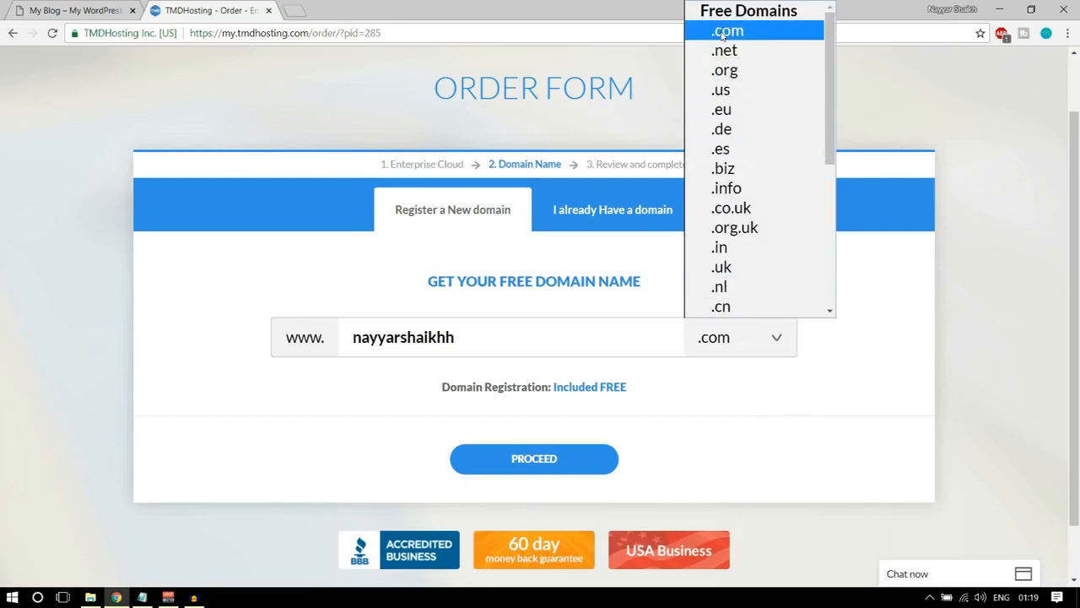
left_click(723, 32)
left_click(718, 339)
left_click(724, 247)
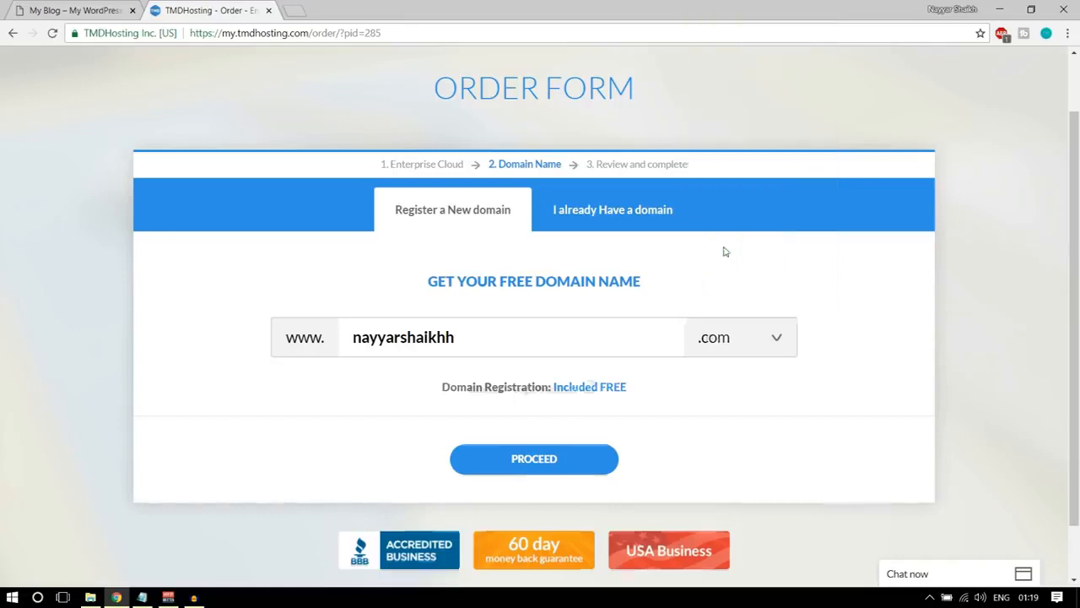
left_click(711, 350)
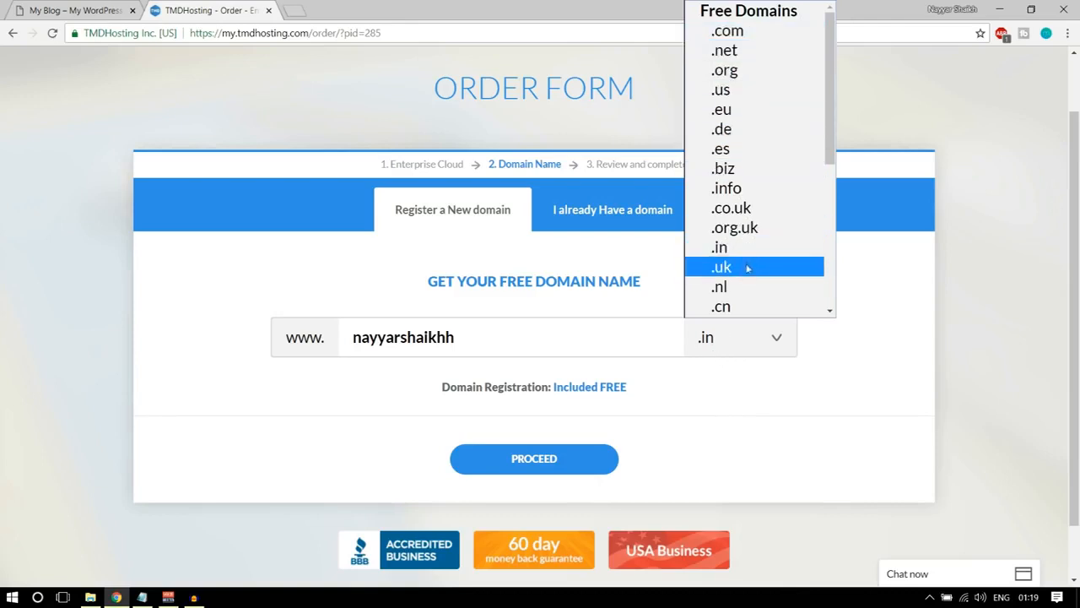
left_click(882, 282)
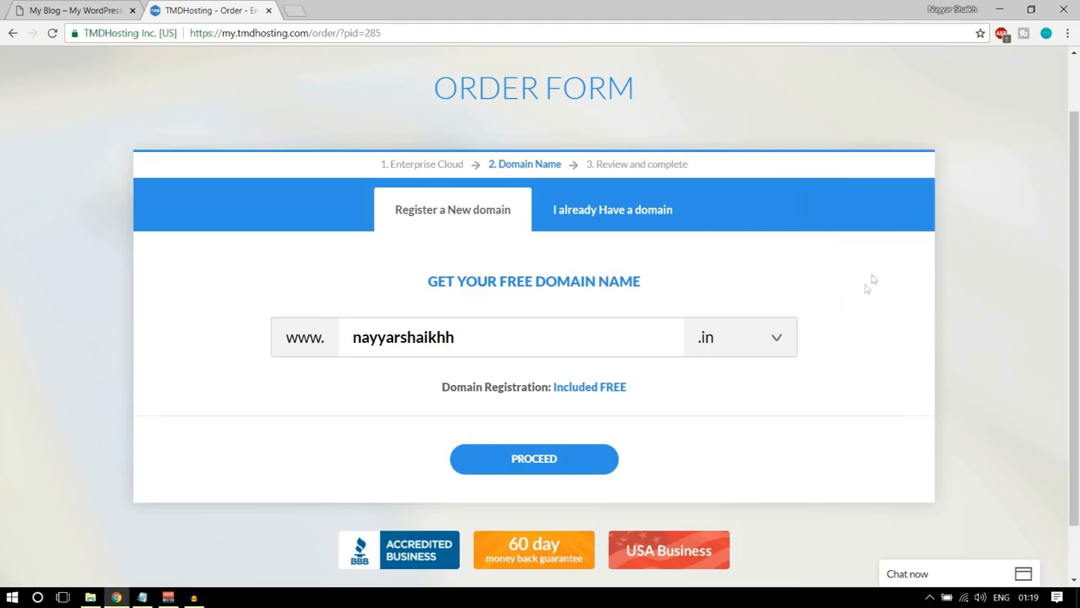
Set the domain extension to .com and proceed to the review stage of the order.
left_click_drag(462, 339, 348, 339)
left_click(709, 346)
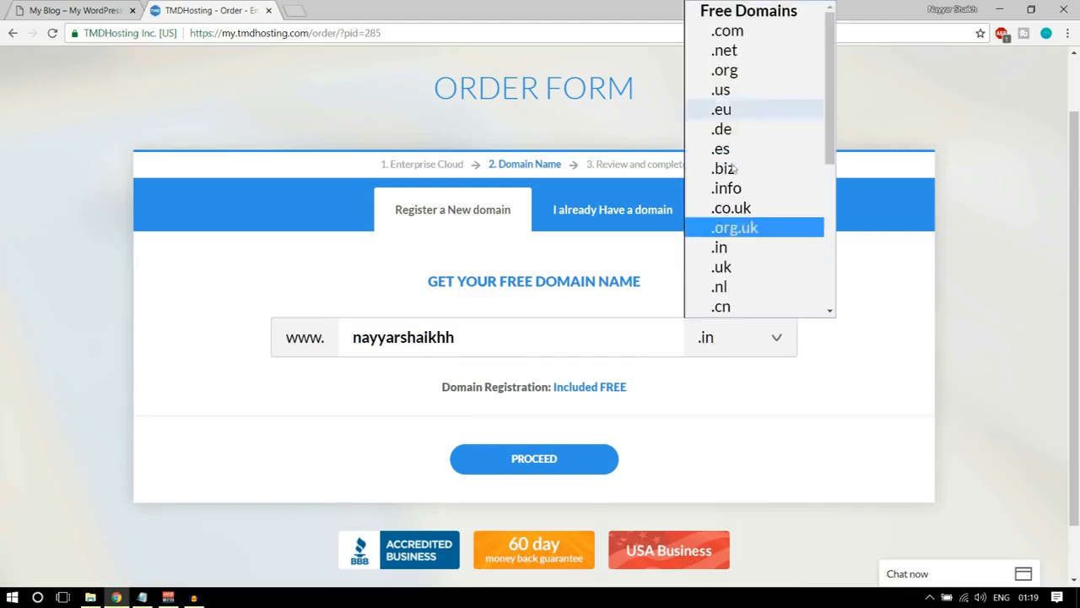
left_click(726, 31)
left_click(552, 463)
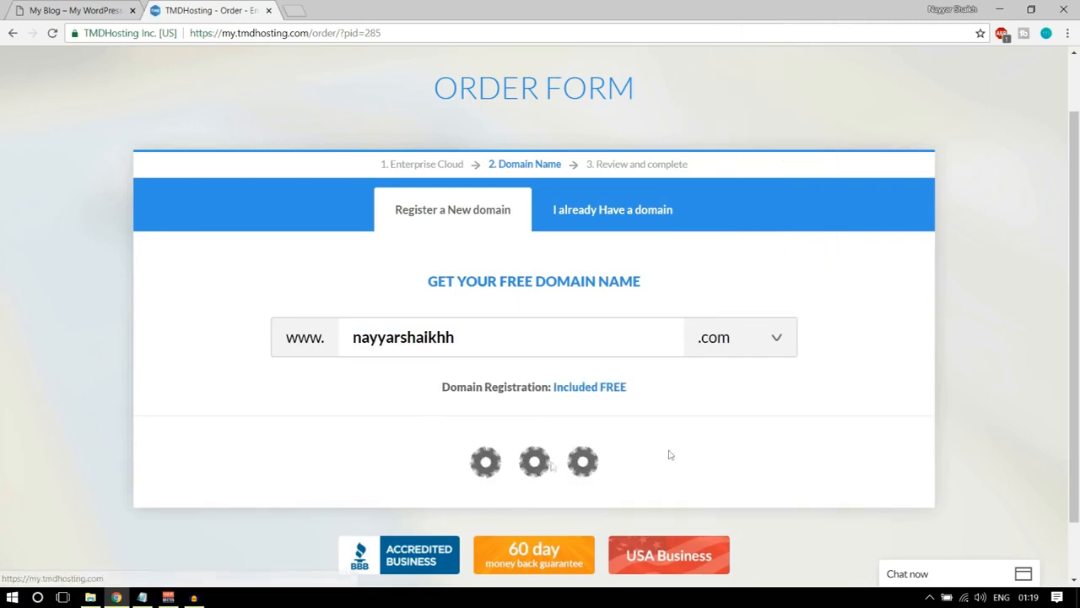
Look over the required contact information fields for a new customer in the order form.
scroll(954, 418, "down", 3)
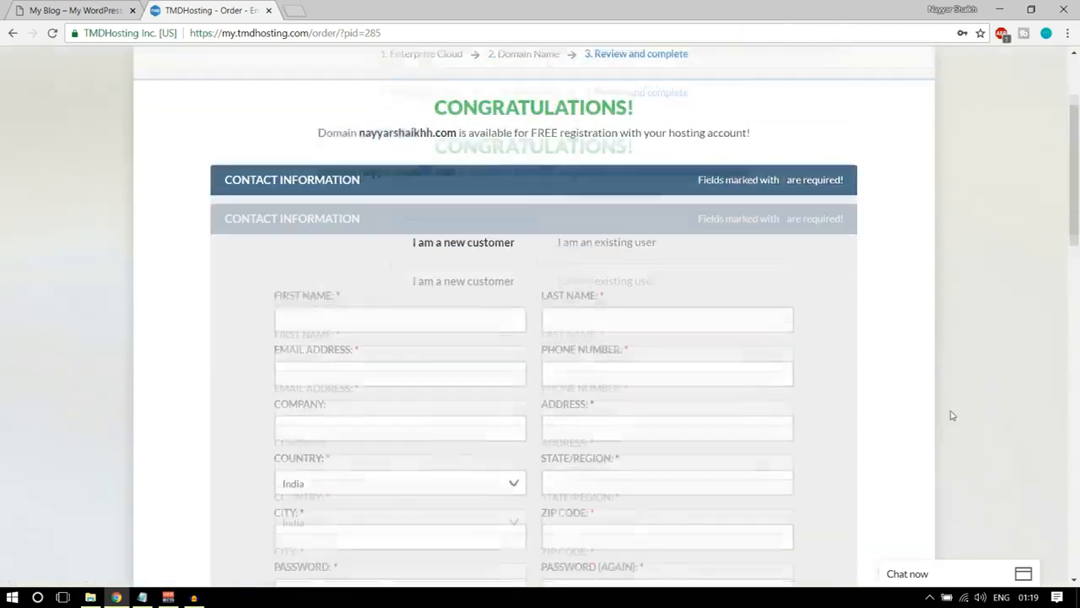
left_click(413, 218)
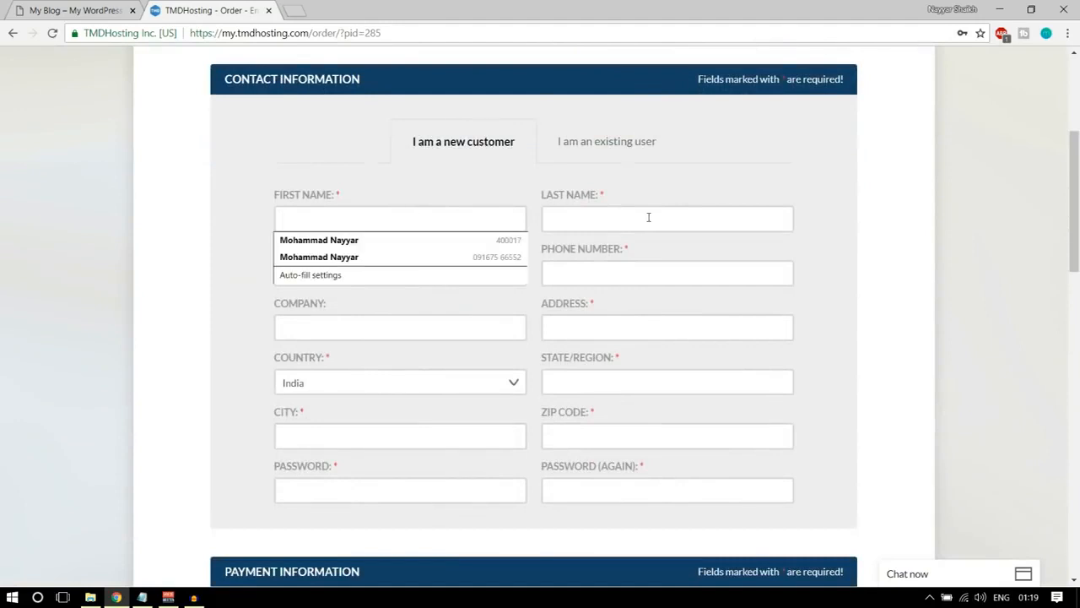
left_click(648, 268)
left_click(583, 352)
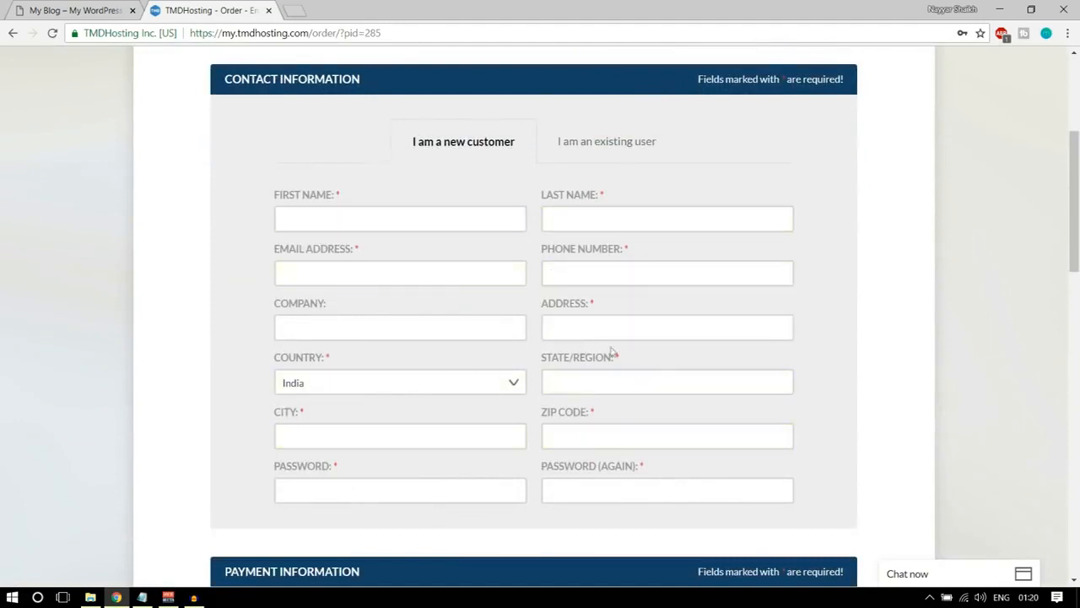
scroll(768, 439, "down", 1)
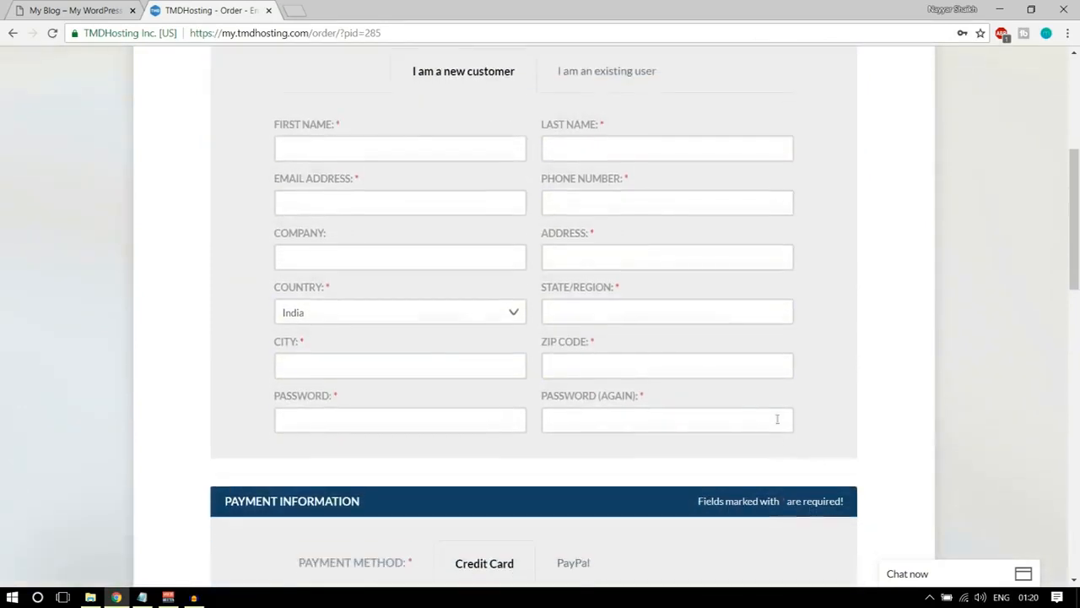
Look over the credit card fields in the payment information and the card types that can be chosen.
scroll(740, 360, "up", 2)
scroll(844, 325, "down", 4)
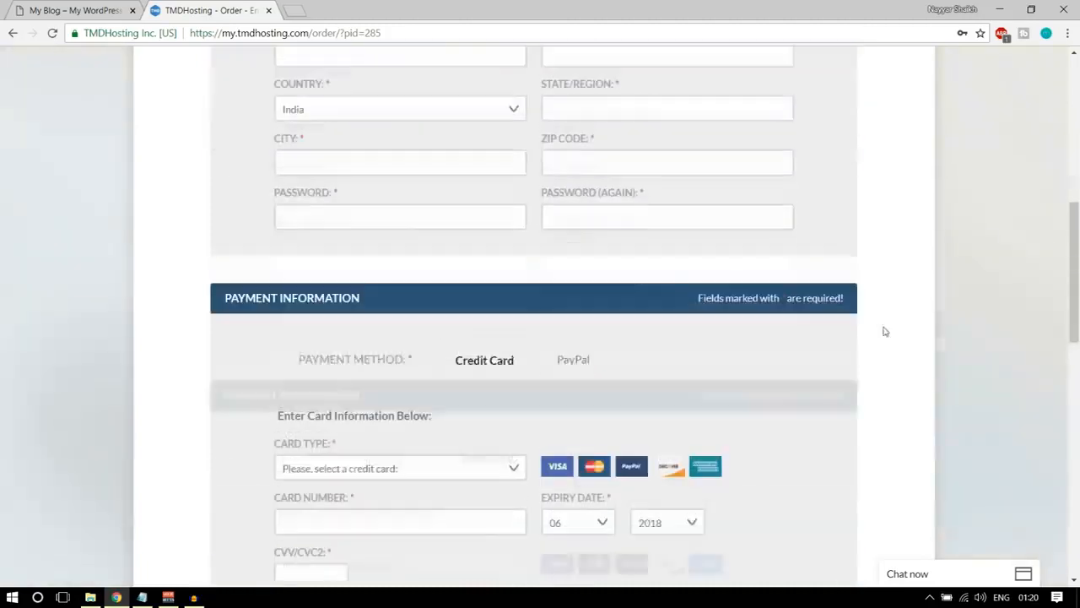
scroll(884, 330, "down", 3)
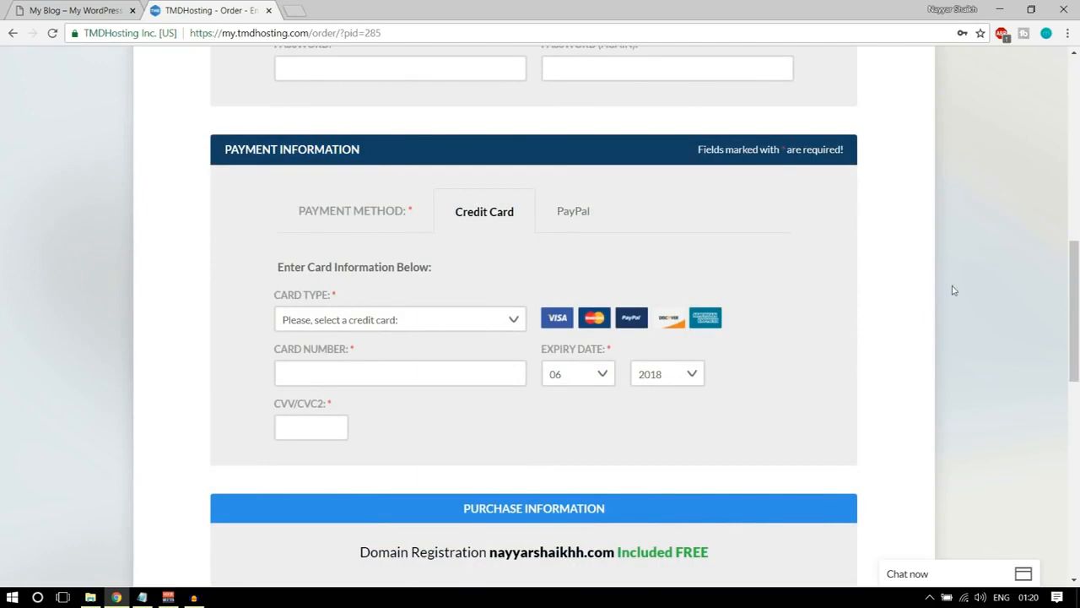
scroll(952, 289, "down", 1)
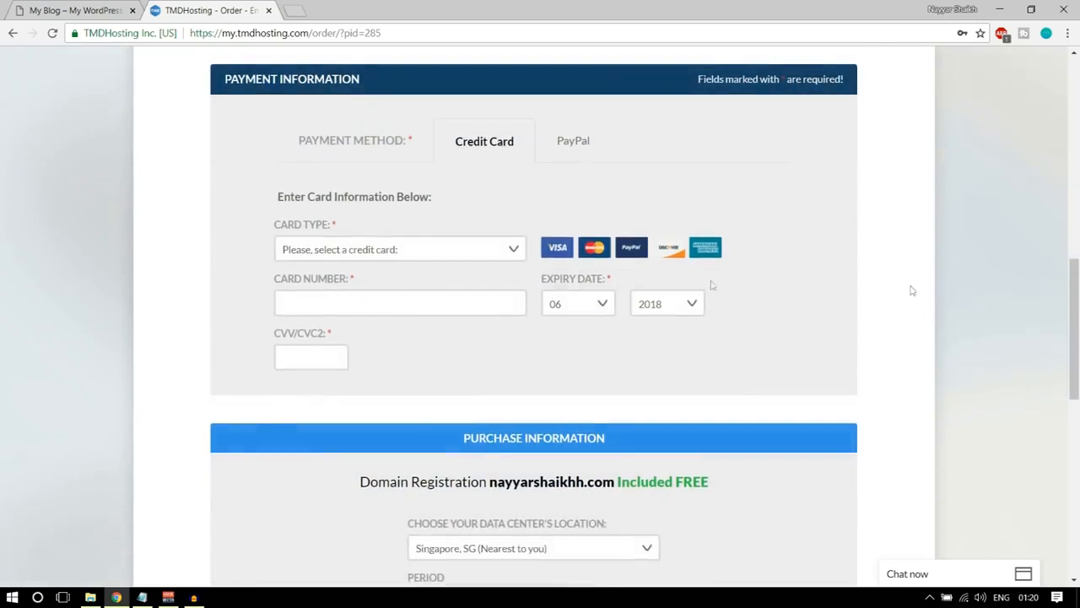
left_click(449, 250)
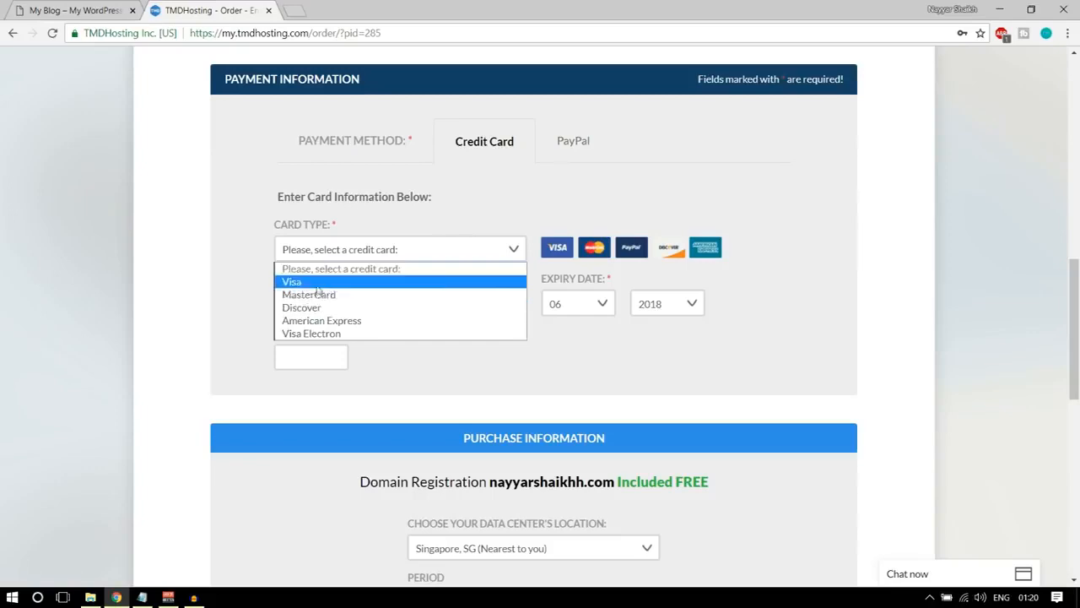
left_click(545, 208)
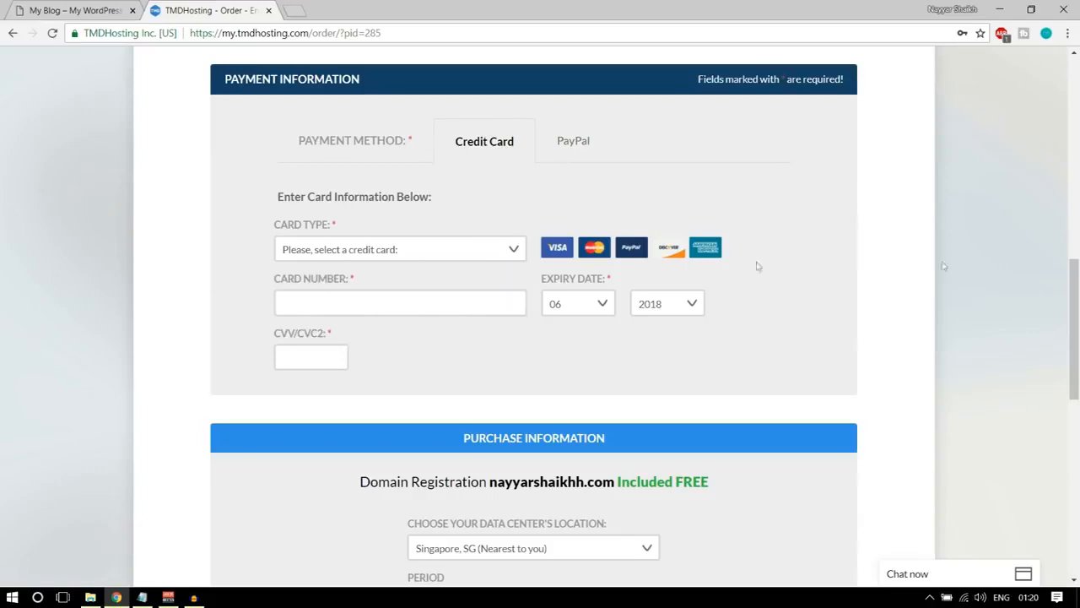
Choose Singapore, SG as the data center location and 12 months at $12.95/mo with free setup as the period.
scroll(757, 266, "down", 4)
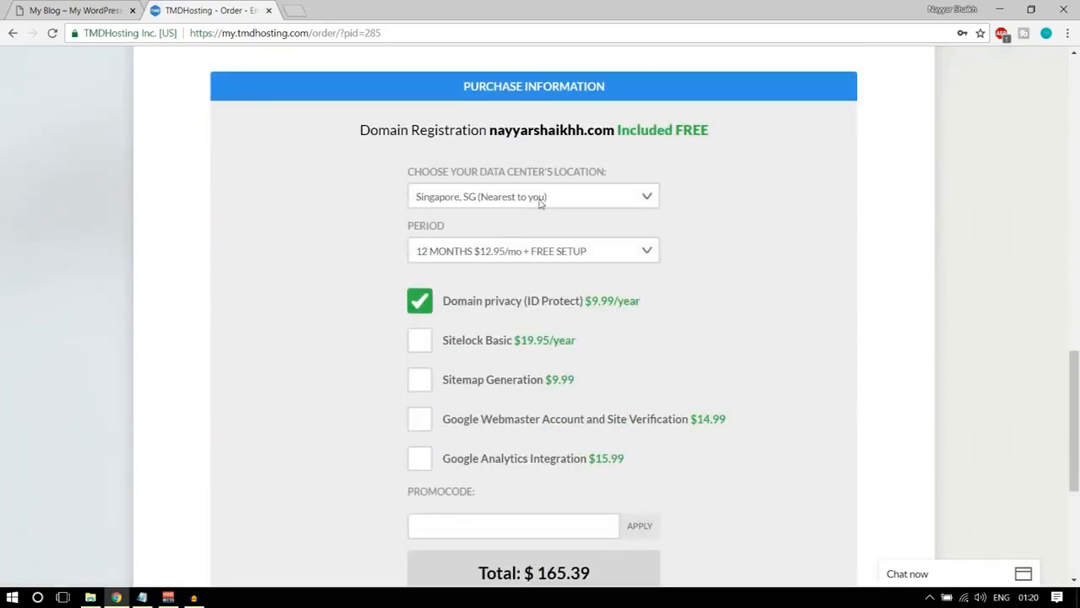
left_click(541, 202)
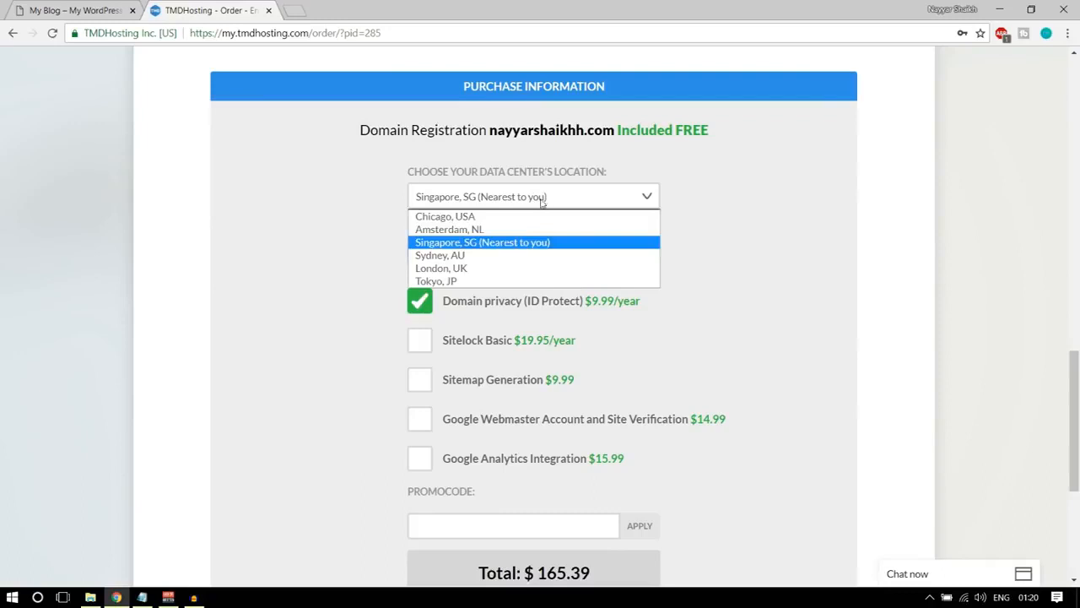
left_click(494, 244)
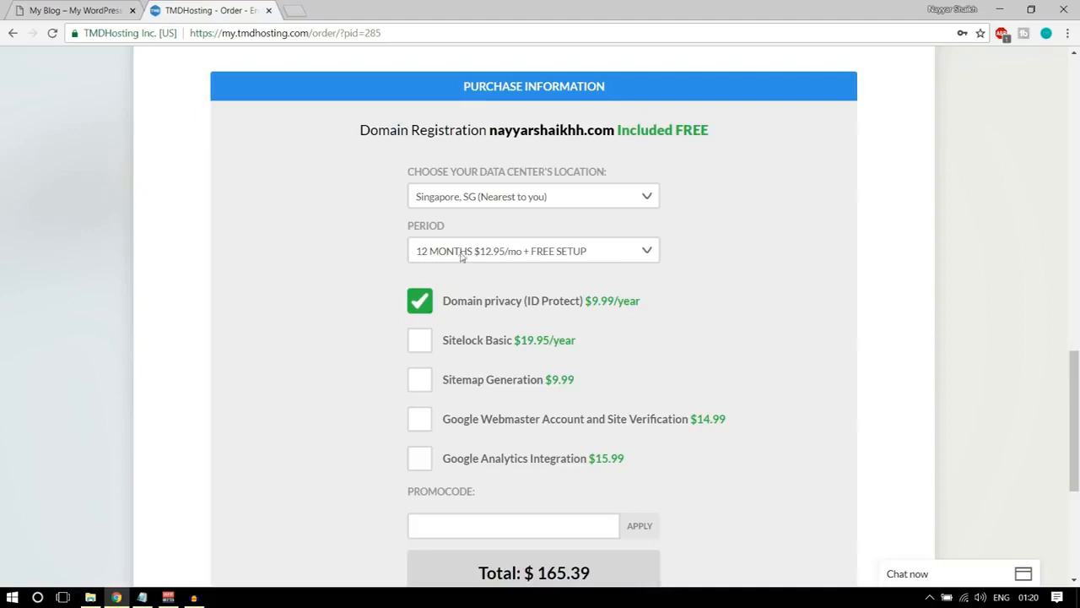
left_click(506, 251)
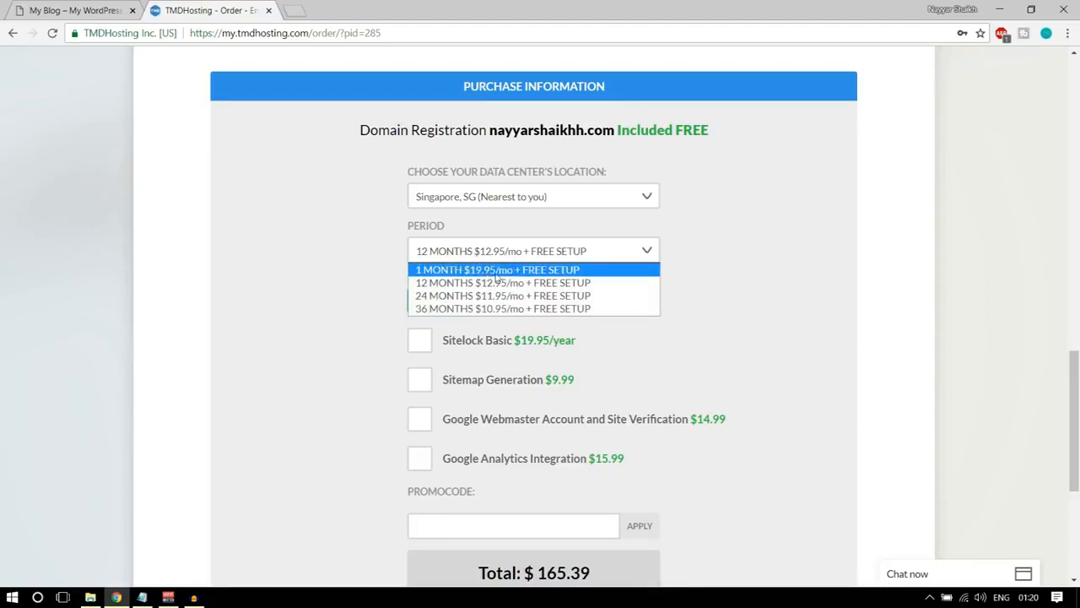
left_click(497, 282)
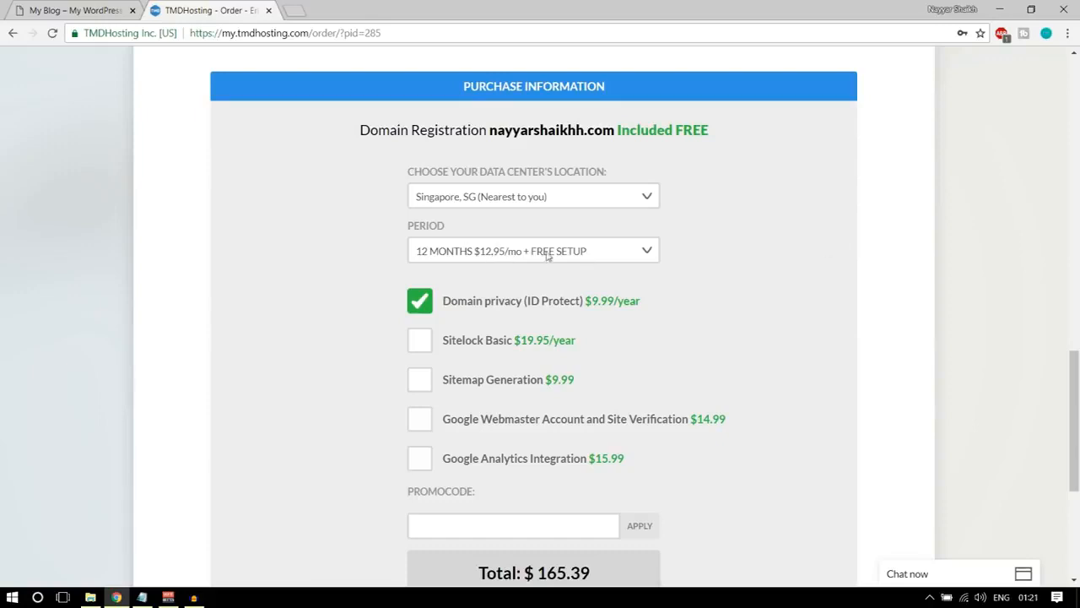
Review the optional add-ons, apply the promo code to the purchase and agree to the TMDHosting Terms of Service.
scroll(875, 309, "down", 2)
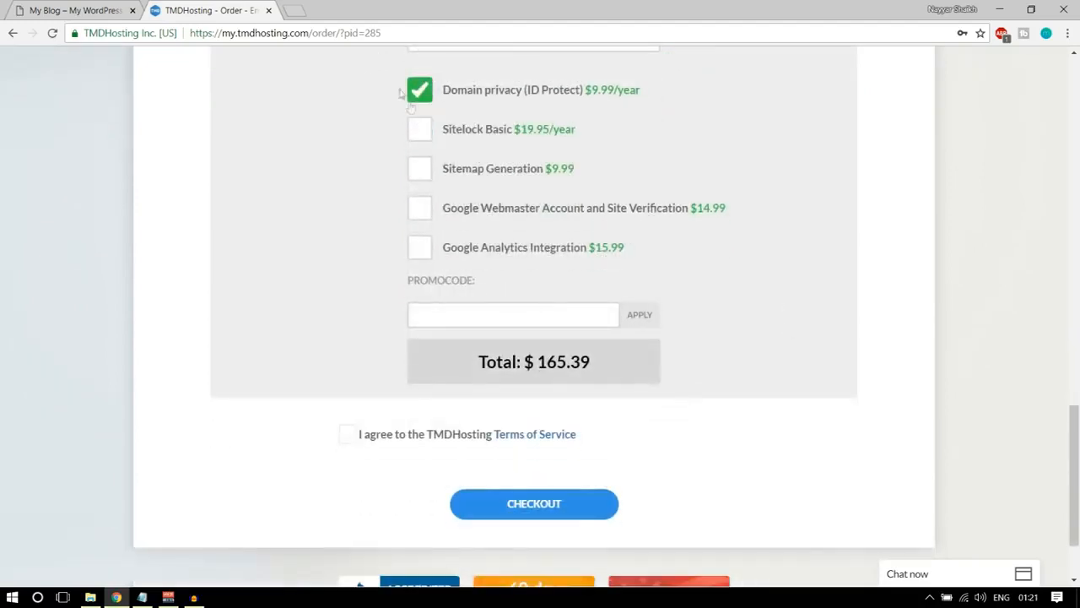
scroll(440, 123, "up", 1)
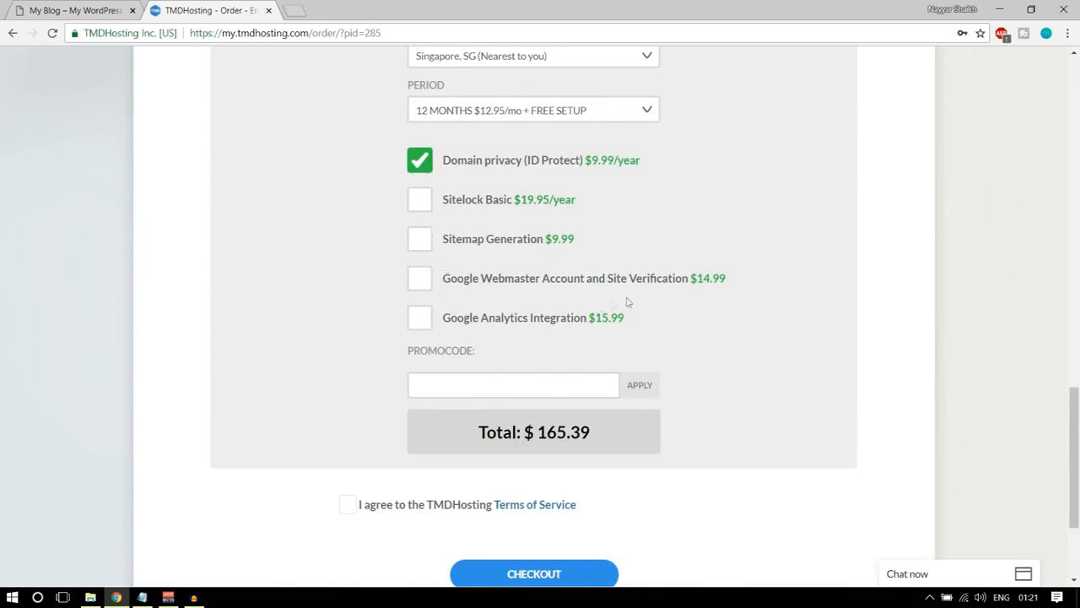
scroll(777, 292, "down", 1)
scroll(420, 169, "up", 1)
scroll(719, 257, "down", 1)
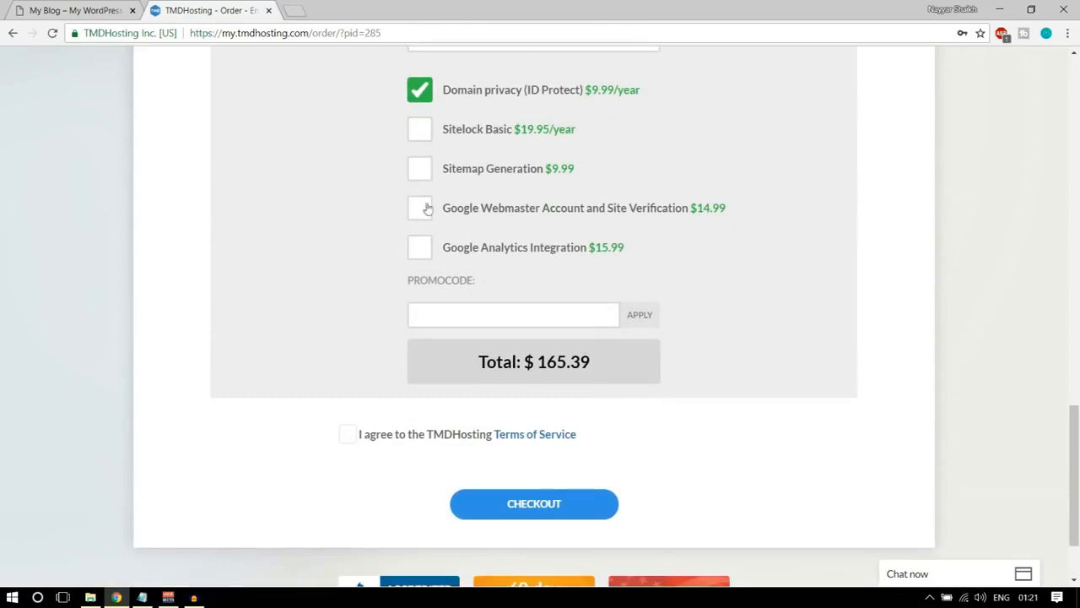
left_click(487, 304)
scroll(475, 265, "down", 1)
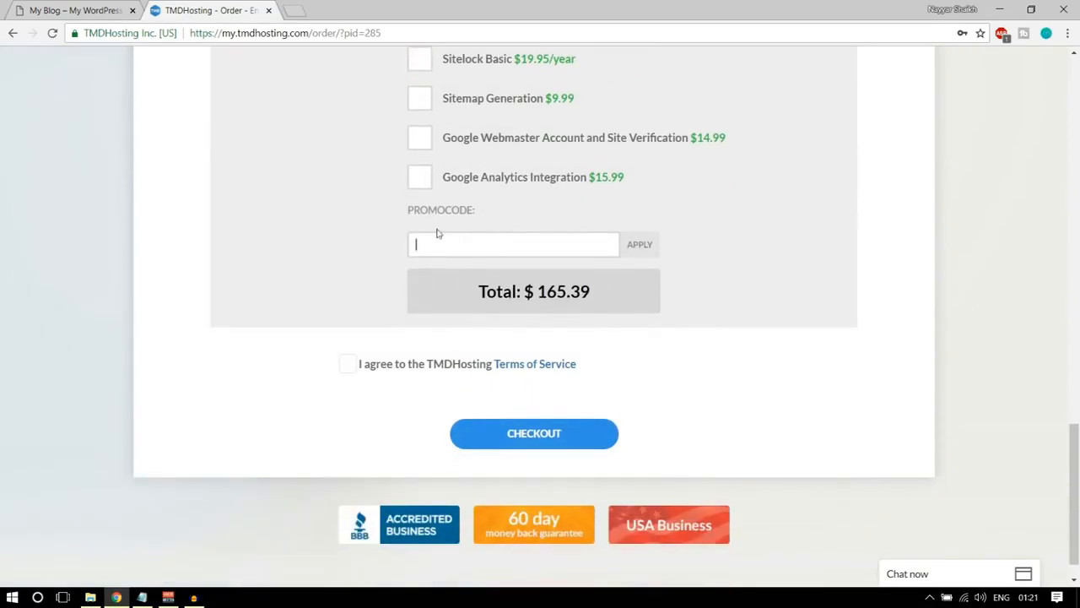
left_click_drag(405, 216, 489, 213)
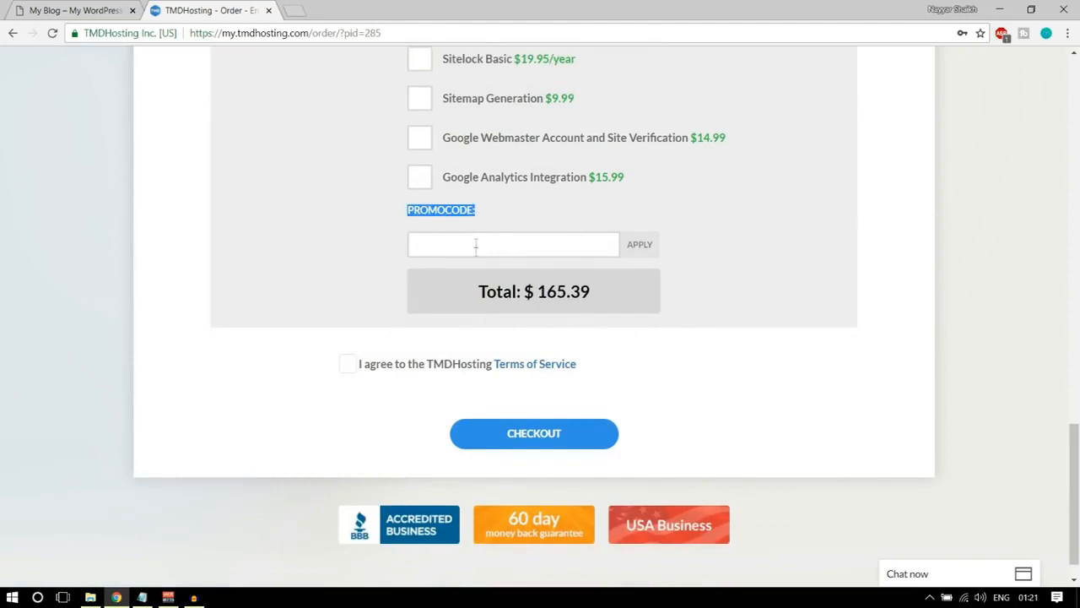
left_click(475, 244)
type("NAYY")
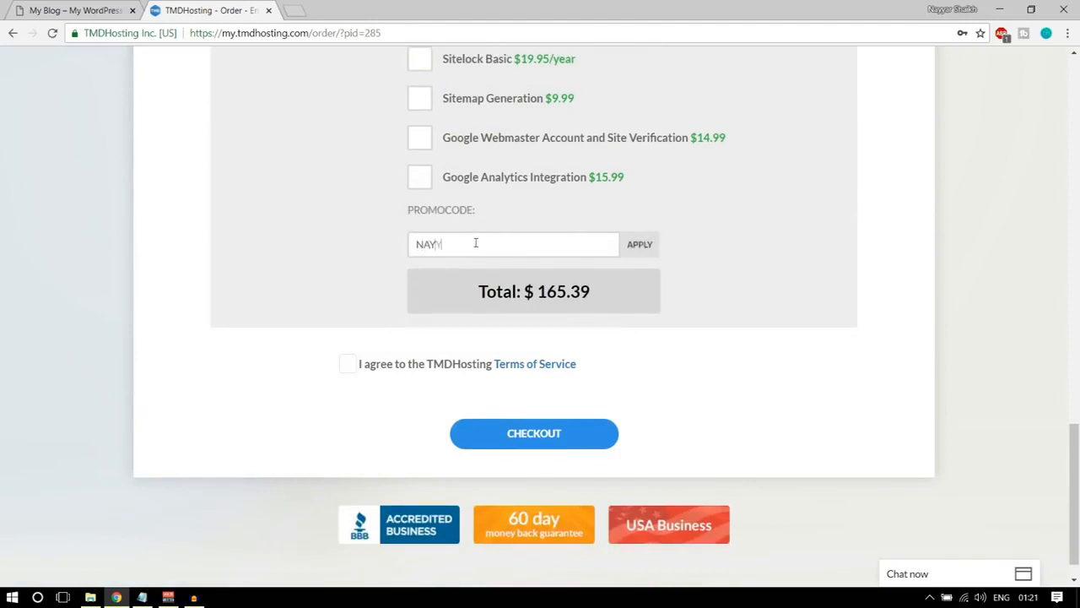
type("AR7")
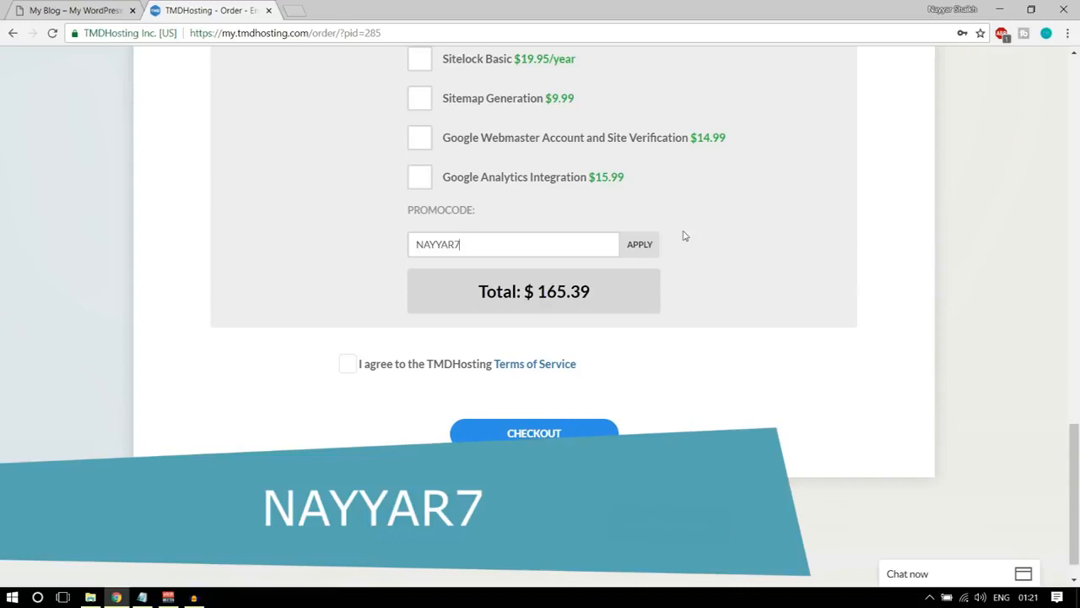
left_click(637, 249)
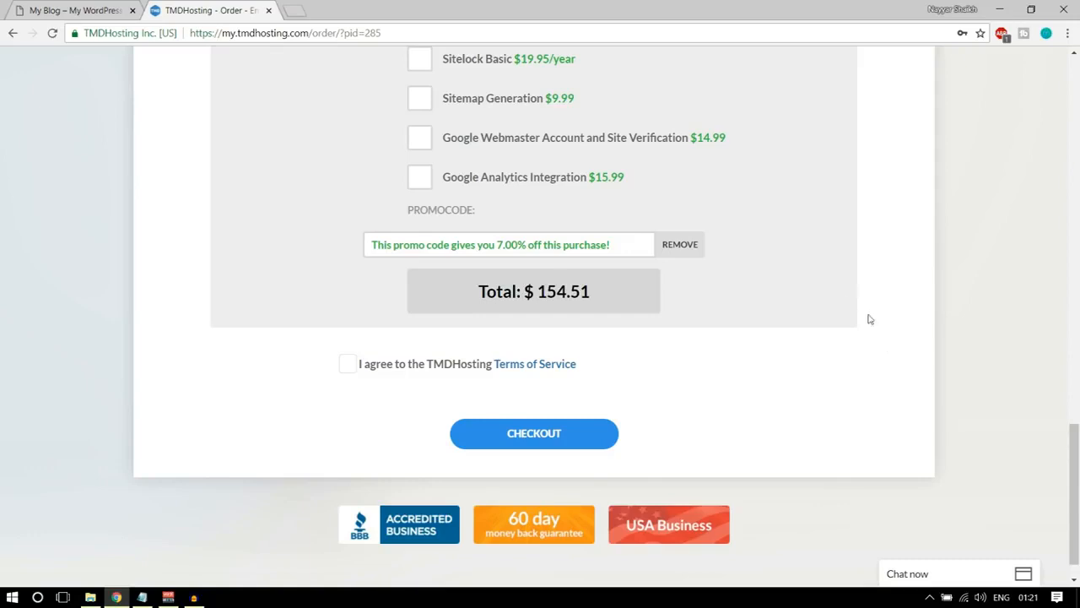
left_click(347, 364)
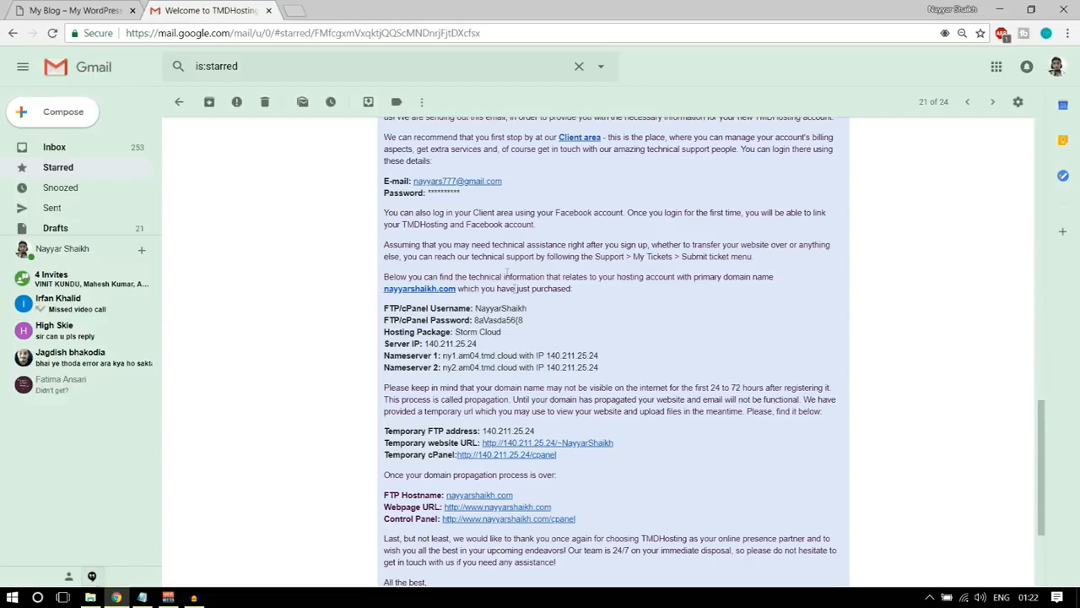
Examine the TMDHosting welcome email in Gmail for the cPanel username, cPanel password and nameserver details.
scroll(737, 325, "up", 3)
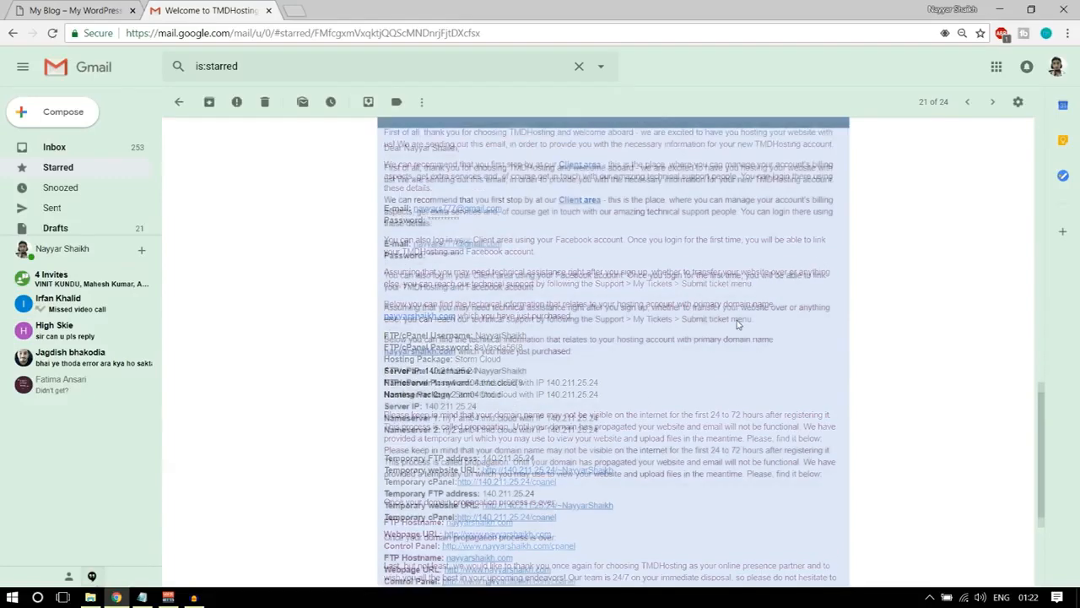
scroll(687, 324, "down", 3)
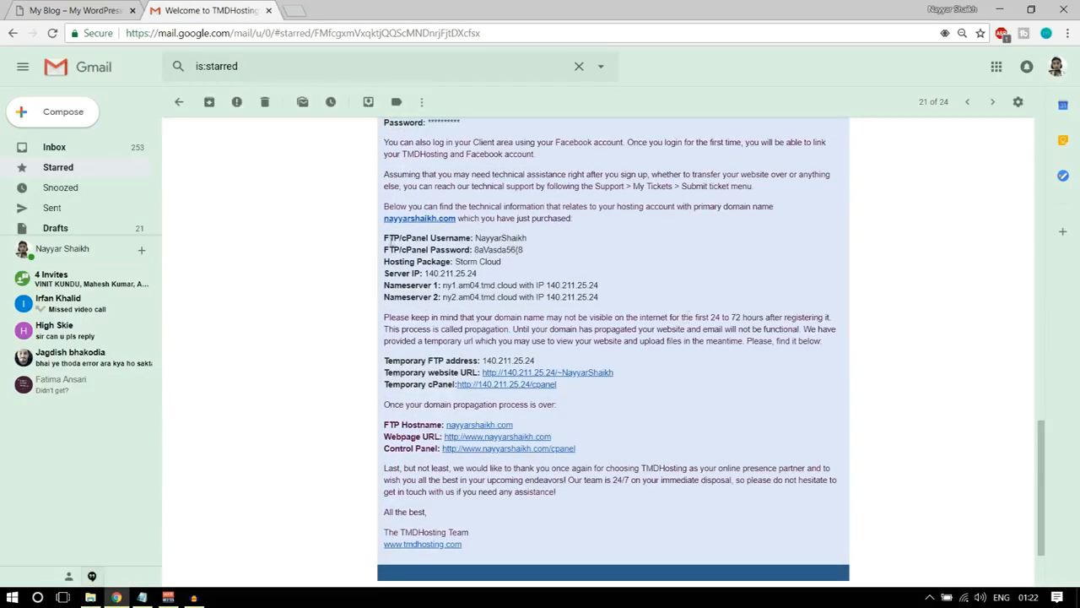
left_click_drag(385, 237, 482, 238)
left_click(509, 242)
left_click_drag(432, 237, 504, 240)
left_click_drag(436, 250, 493, 251)
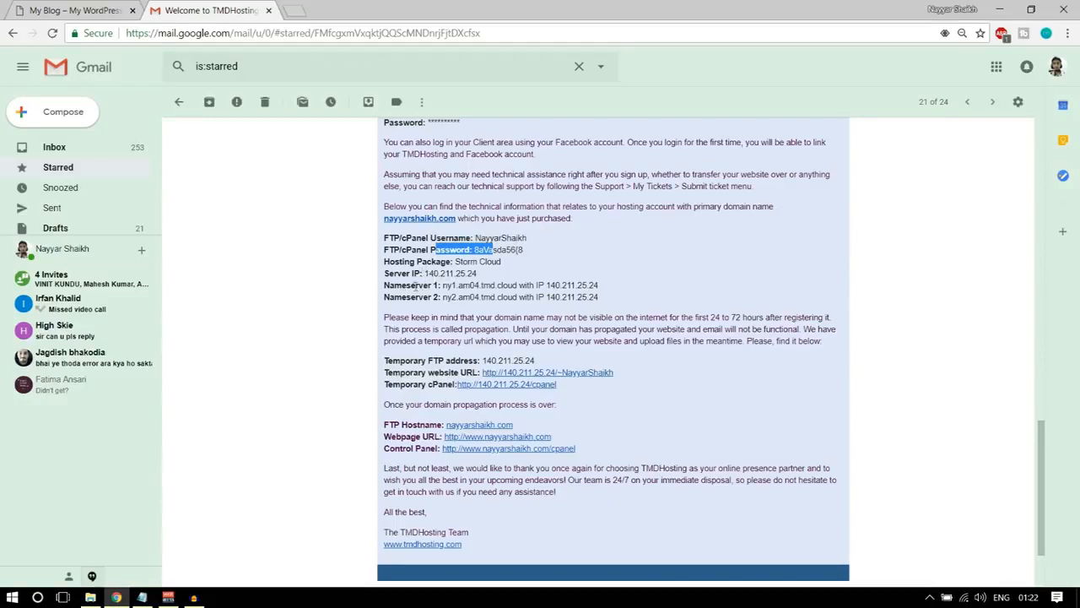
left_click(415, 284)
left_click_drag(415, 284, 601, 297)
left_click(609, 292)
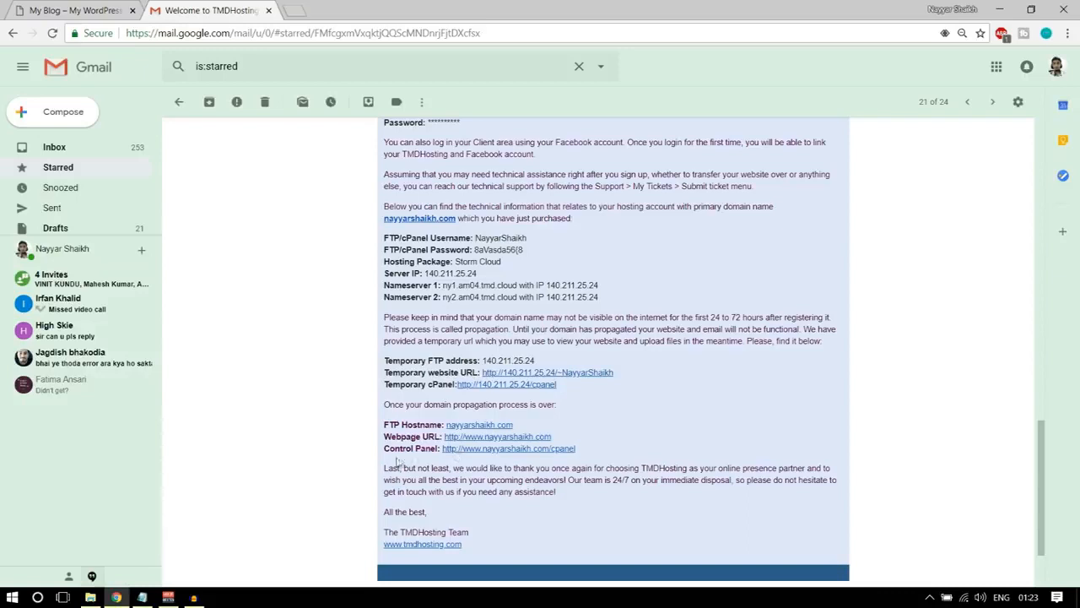
Open the email's permanent control panel link in a separate tab and log in to cPanel with the saved credentials.
left_click_drag(384, 448, 451, 450)
right_click(497, 453)
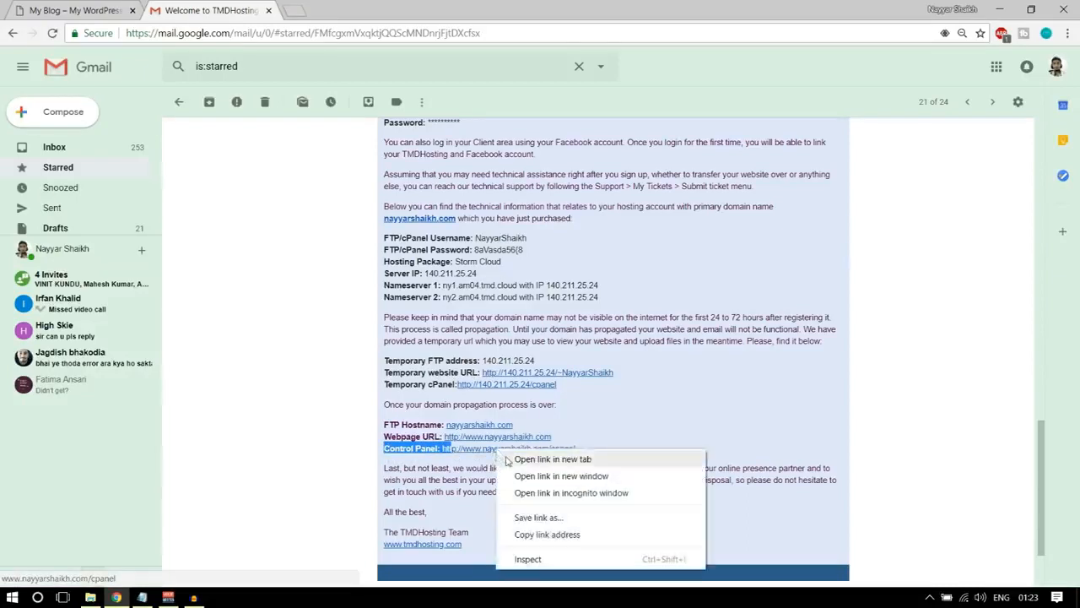
left_click(552, 459)
key("ctrl+Tab")
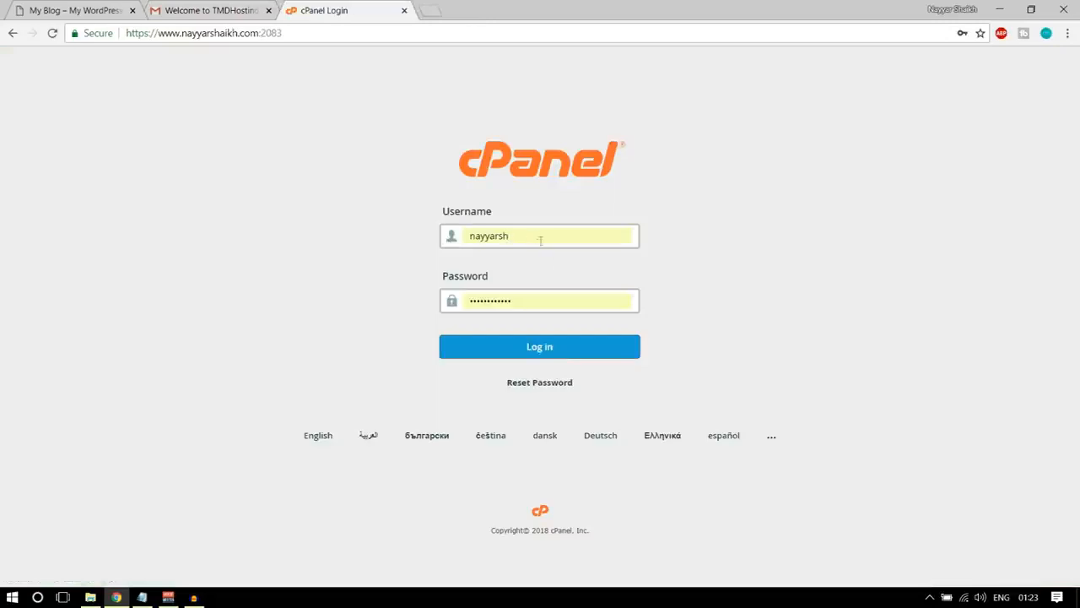
key("ctrl+shift+Tab")
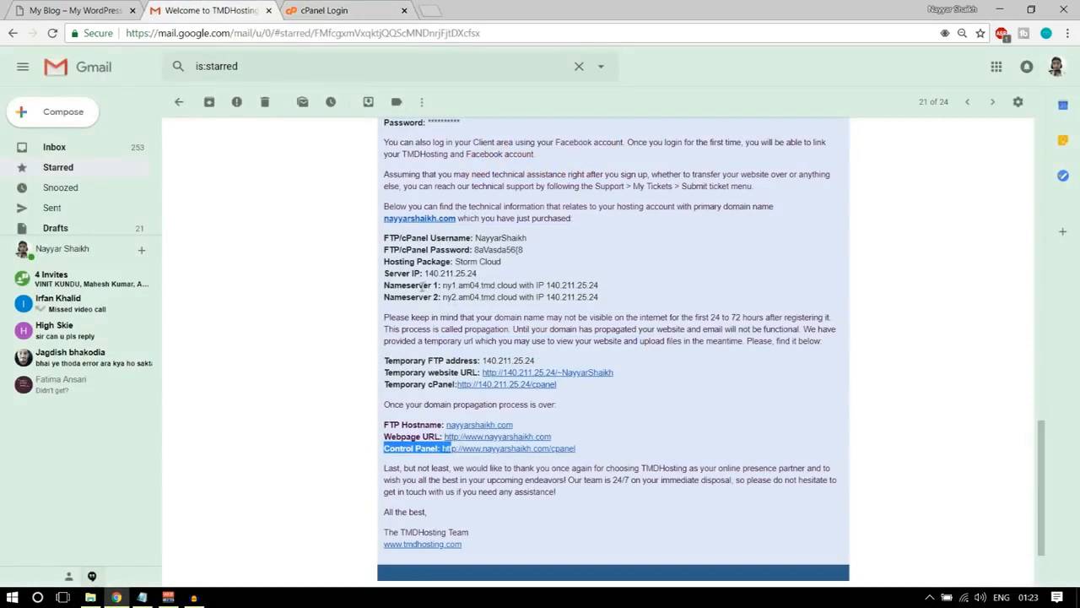
key("ctrl+Tab")
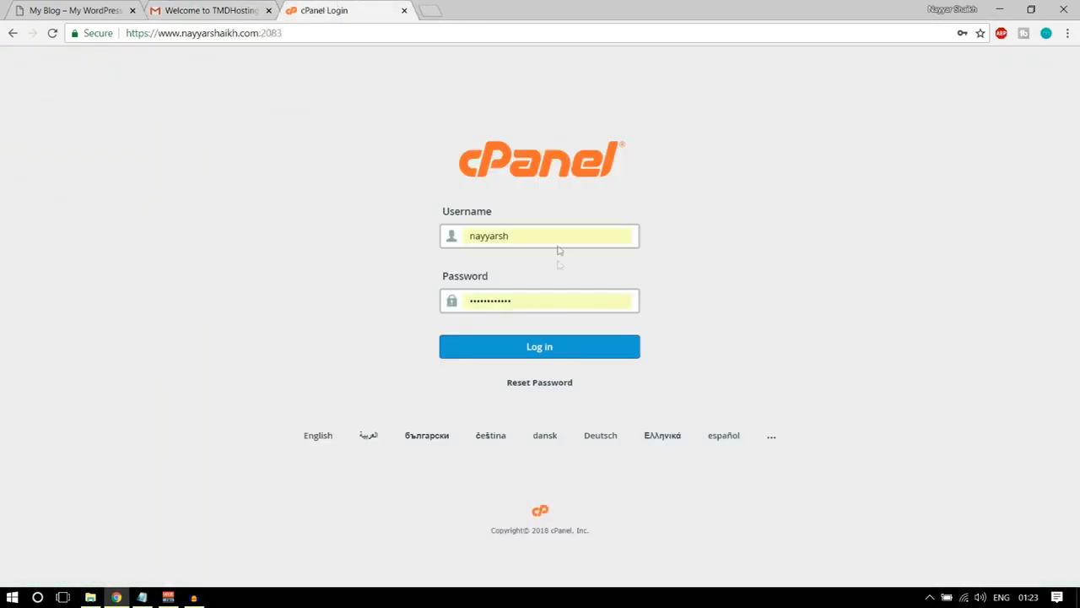
left_click(553, 359)
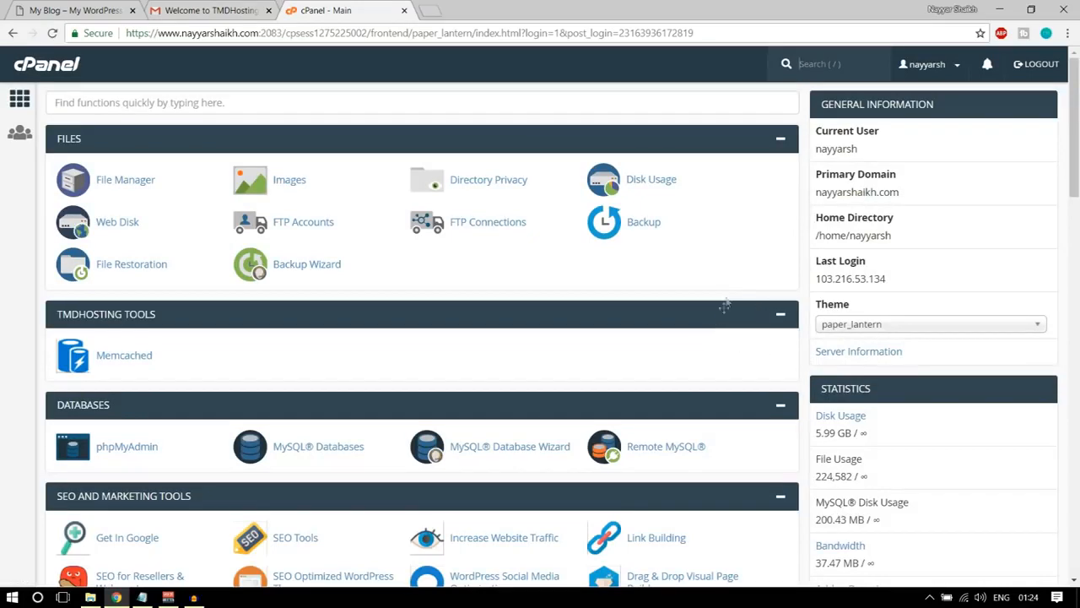
scroll(508, 220, "down", 3)
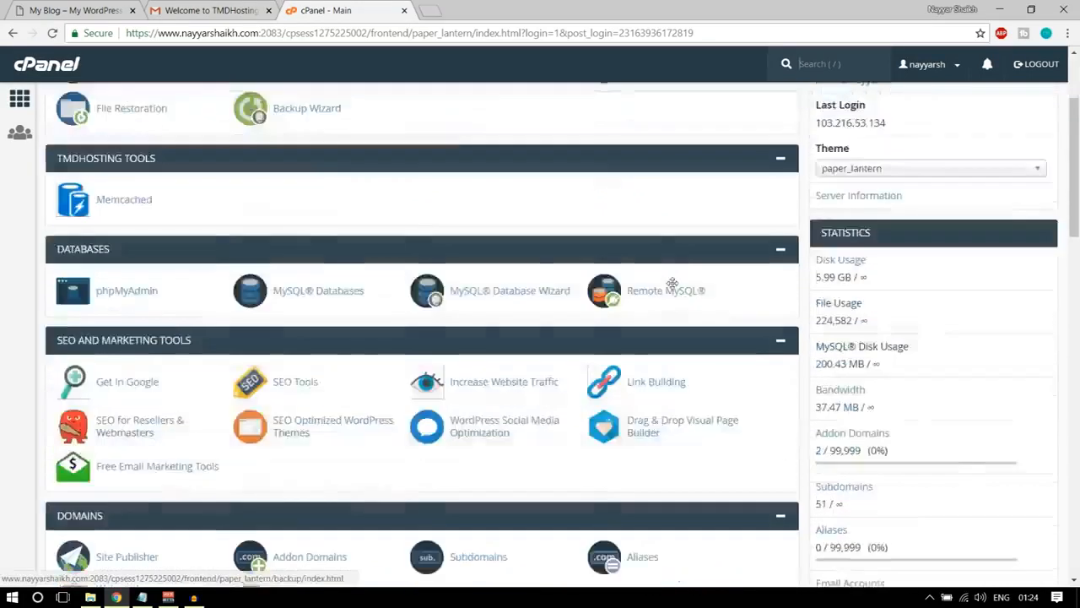
scroll(760, 362, "up", 3)
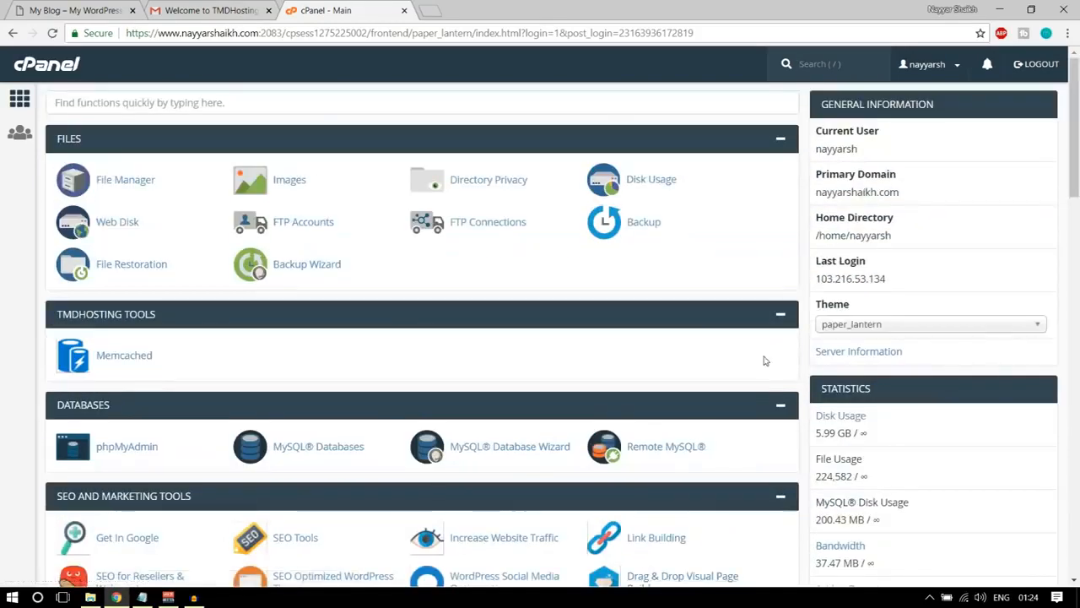
scroll(765, 361, "down", 4)
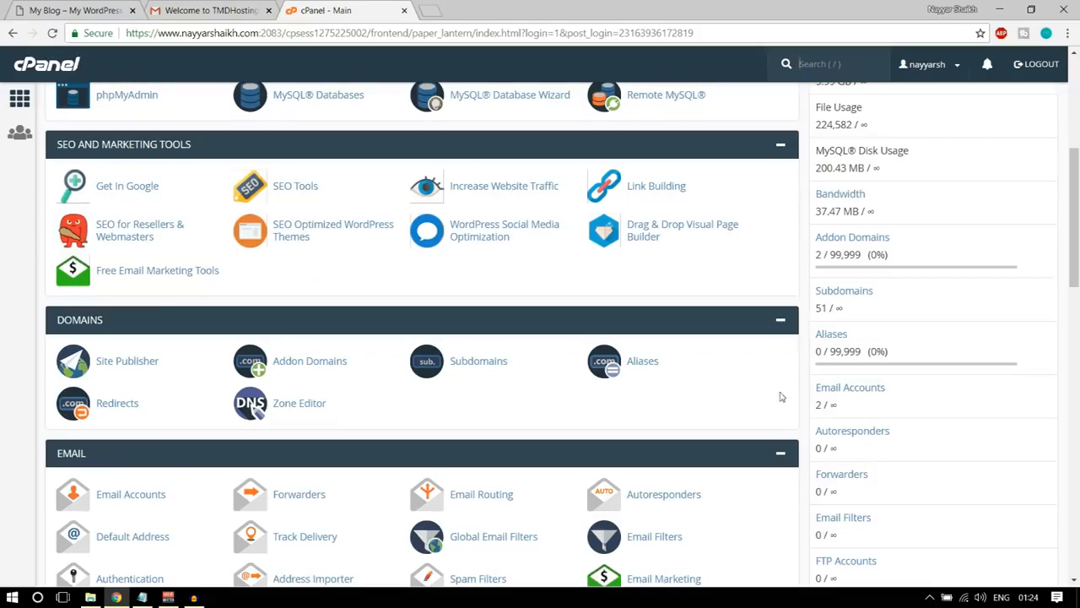
scroll(780, 397, "down", 6)
scroll(780, 397, "down", 8)
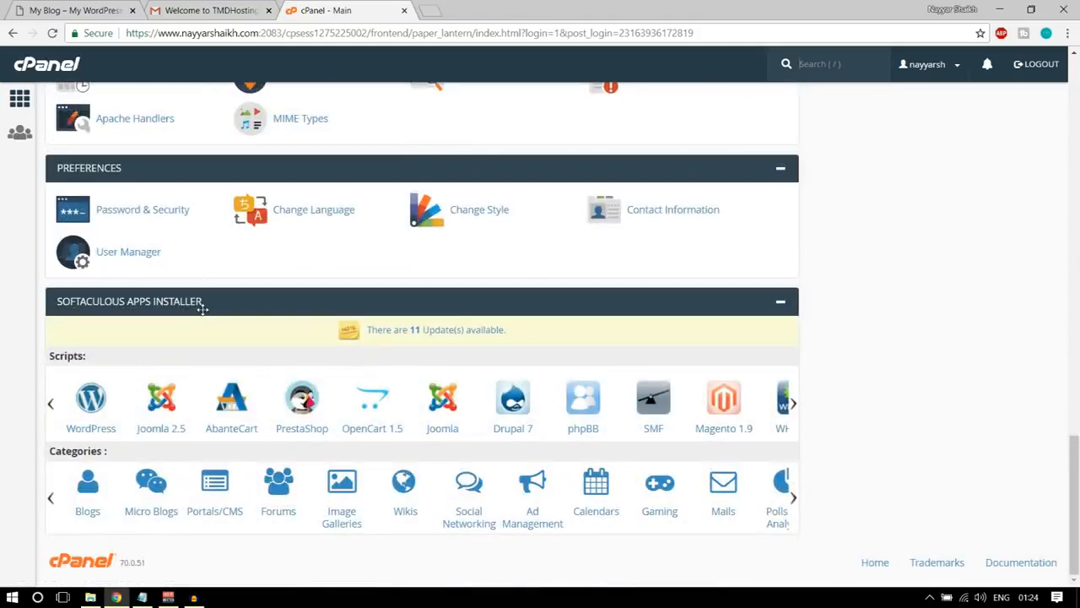
left_click(93, 403)
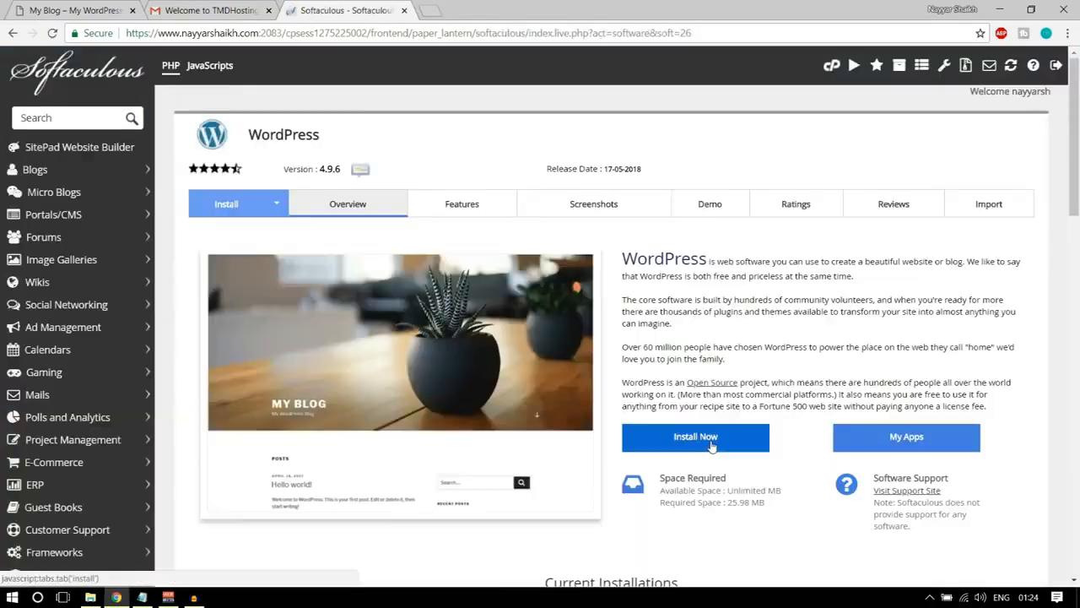
left_click(712, 441)
left_click(626, 314)
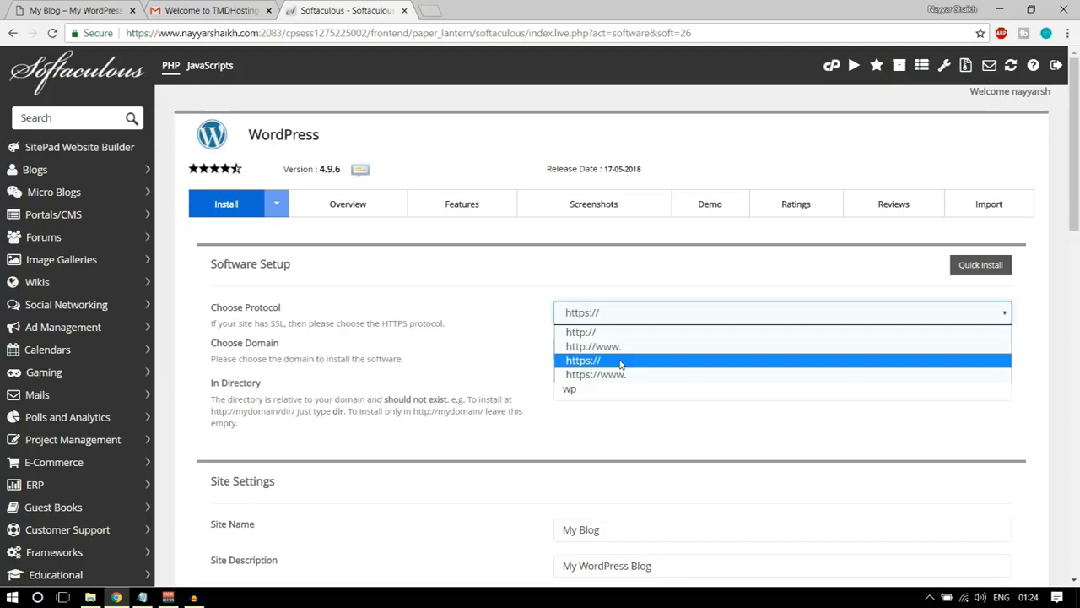
left_click(603, 377)
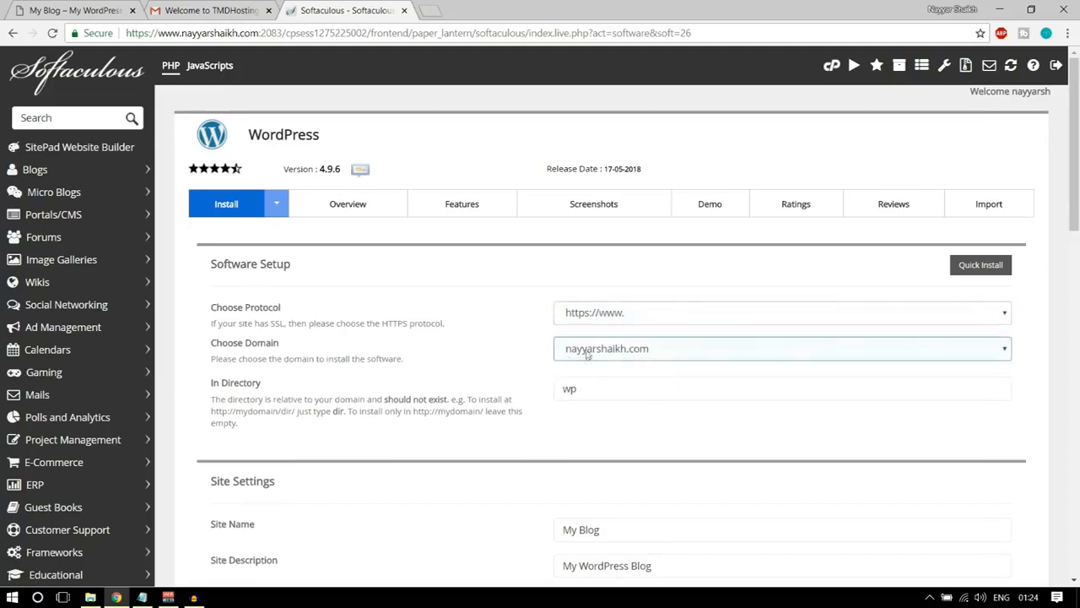
Check the protocol in the existing demo store's web address and return to the WordPress installation form.
left_click(76, 10)
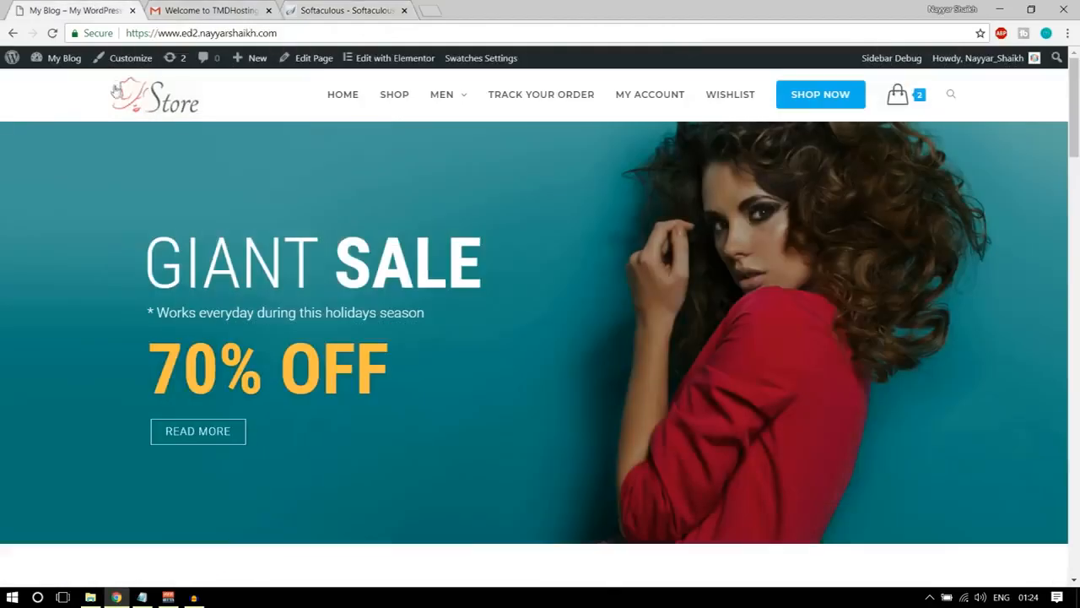
left_click(146, 34)
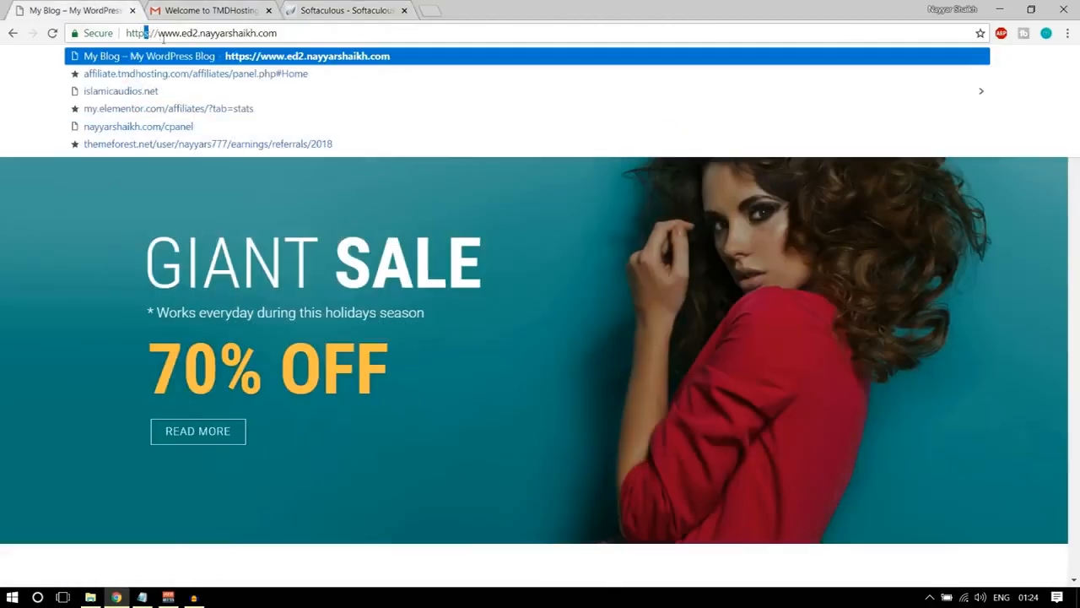
left_click(310, 11)
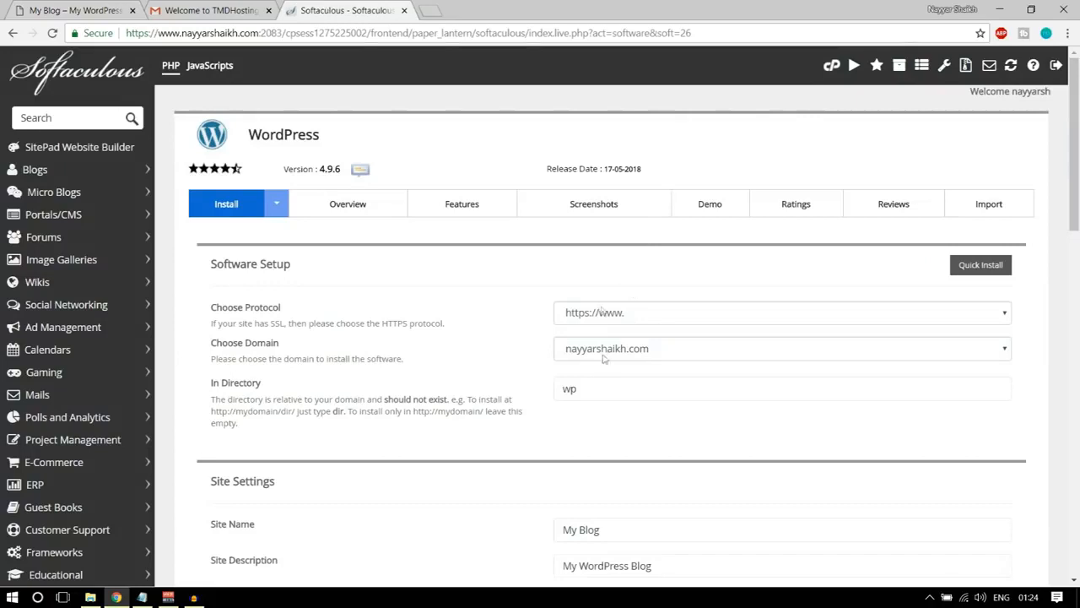
Choose the ed1 subdomain as the domain for the WordPress installation.
left_click(642, 355)
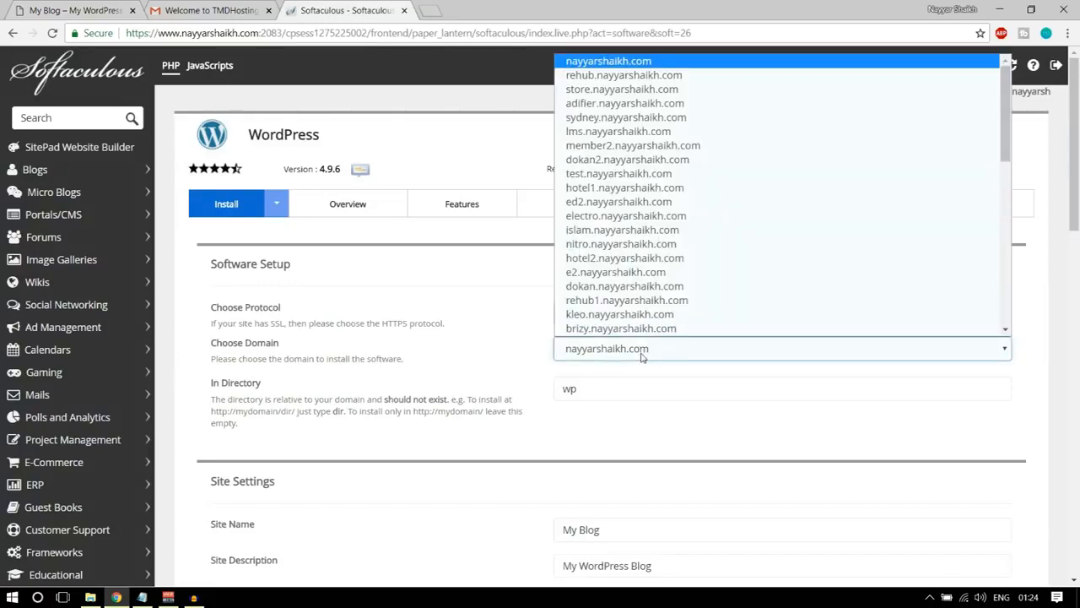
key("d")
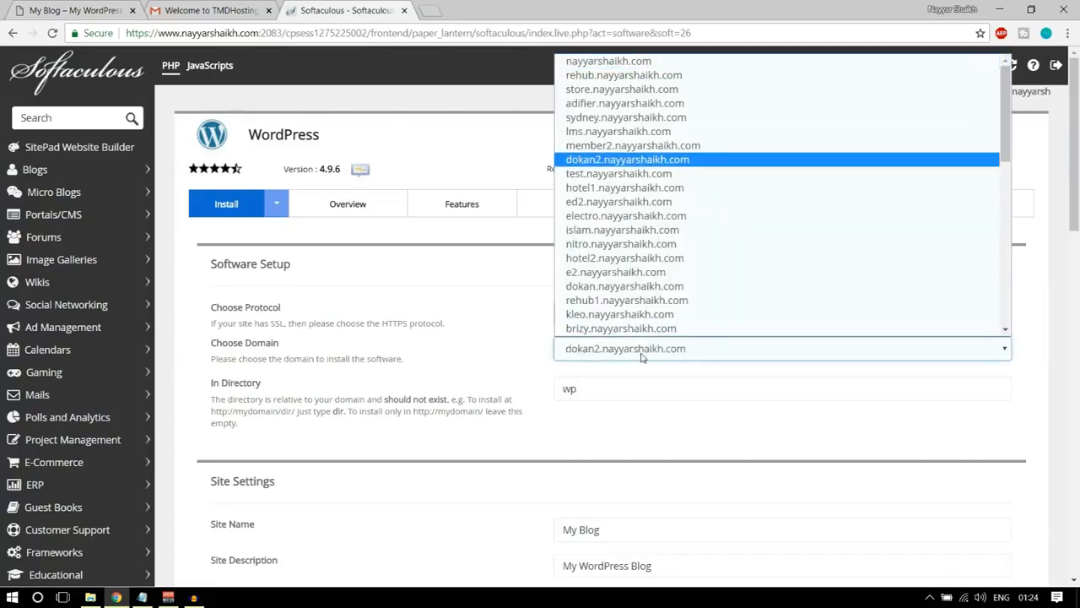
key("e")
key("d")
key("1")
key("Return")
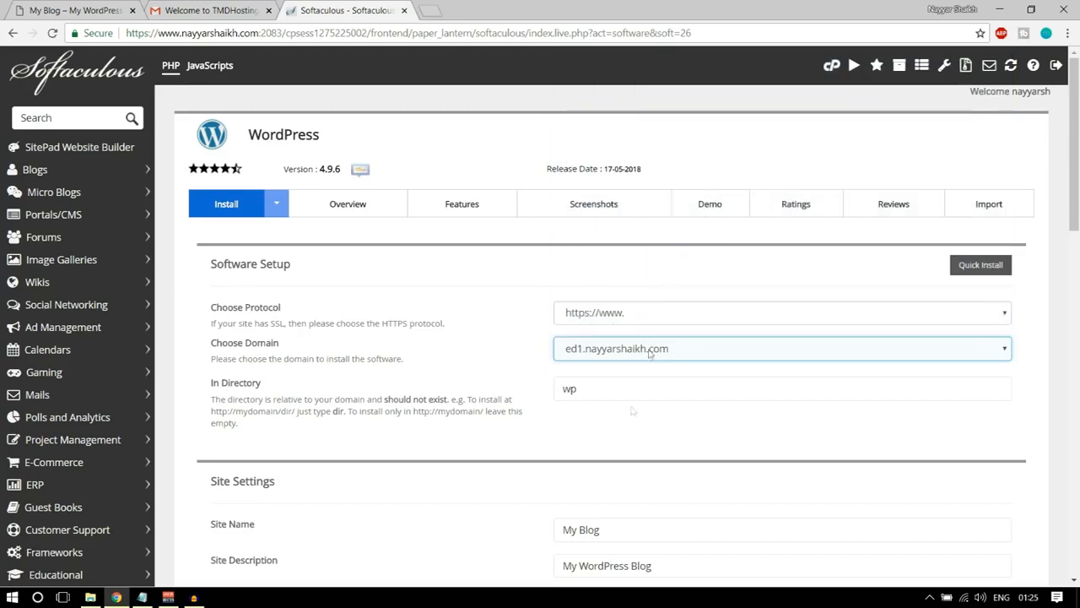
double_click(620, 388)
key("BackSpace")
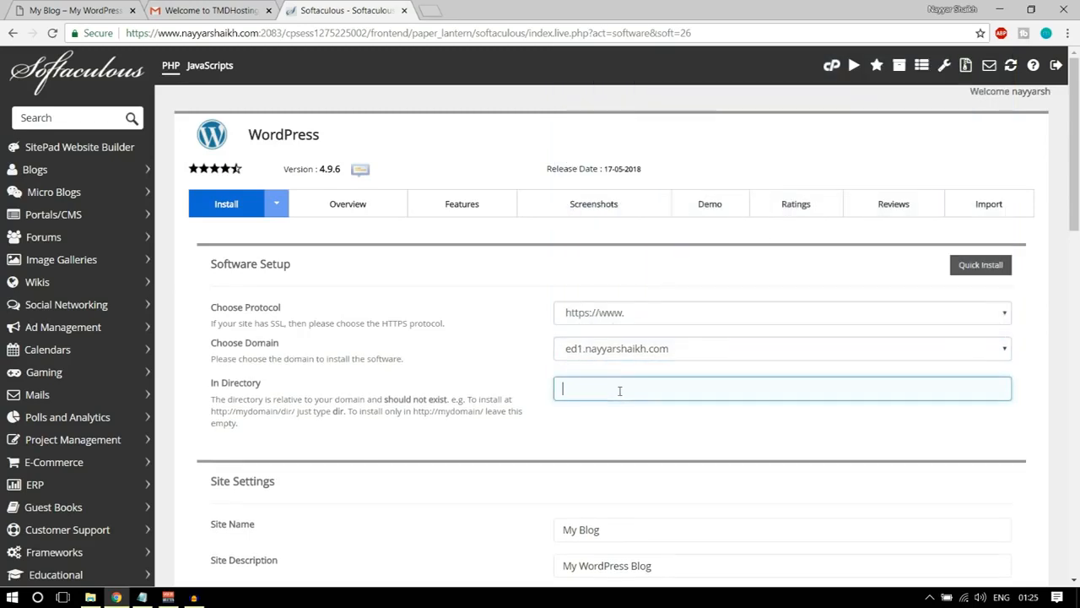
left_click(605, 440)
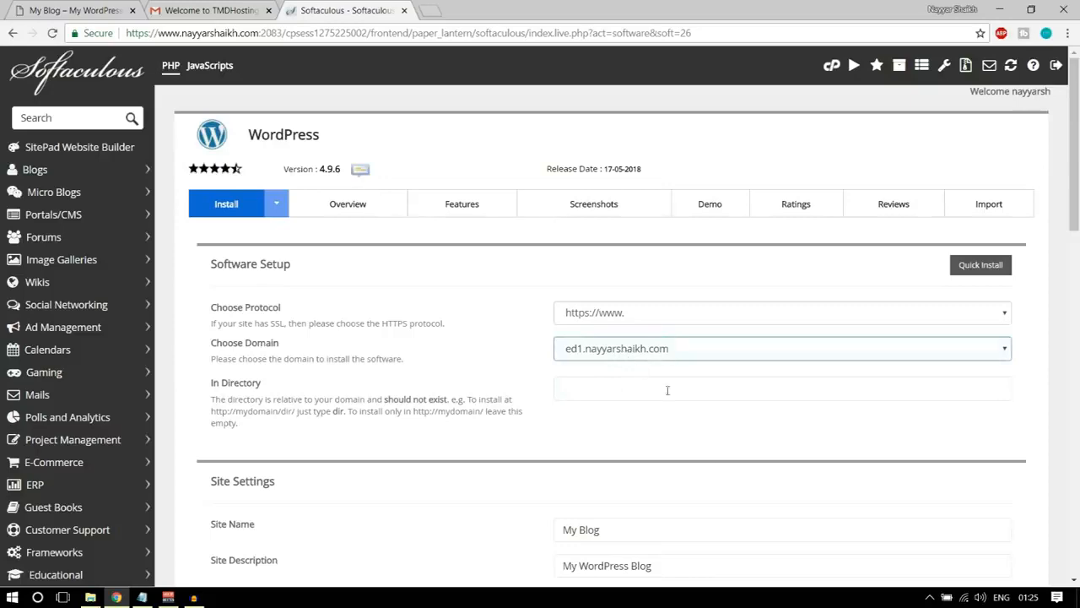
Set the site name to "OceanWP eCommerce" in the Site Settings.
scroll(725, 470, "down", 3)
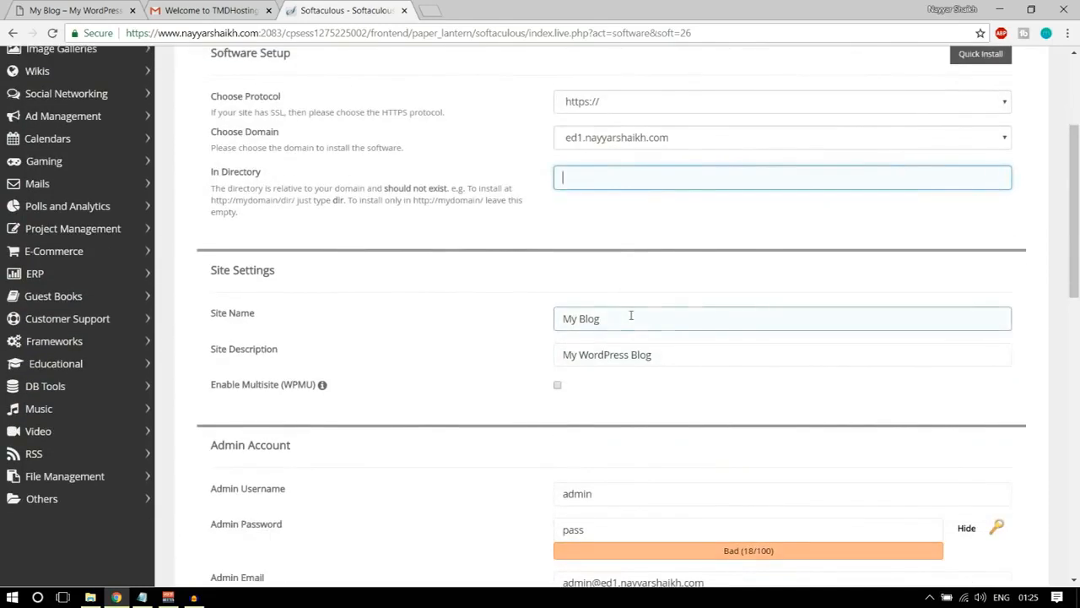
double_click(630, 316)
triple_click(630, 316)
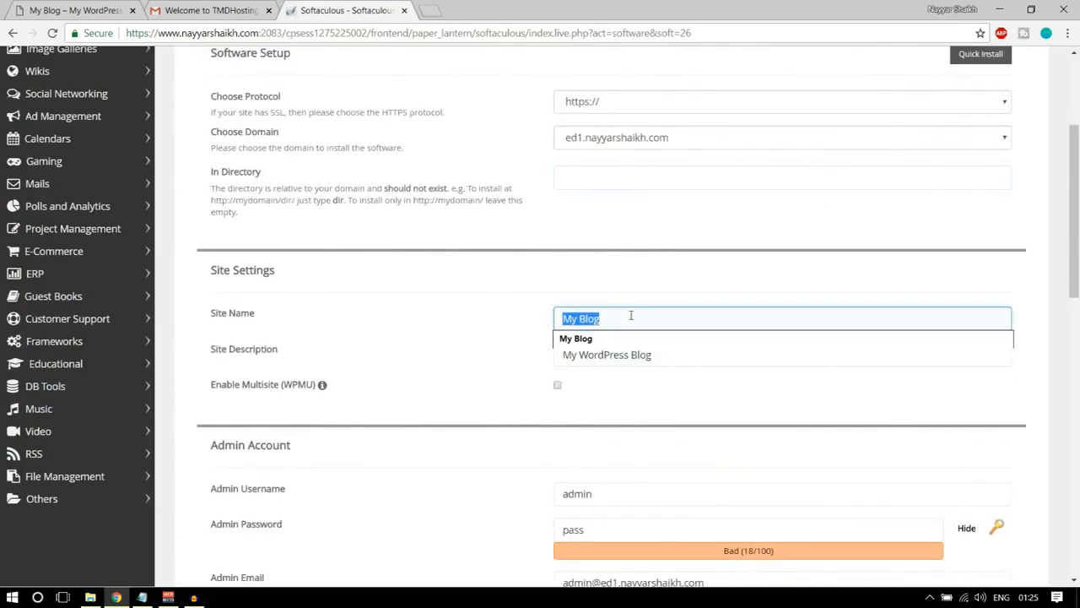
key("BackSpace")
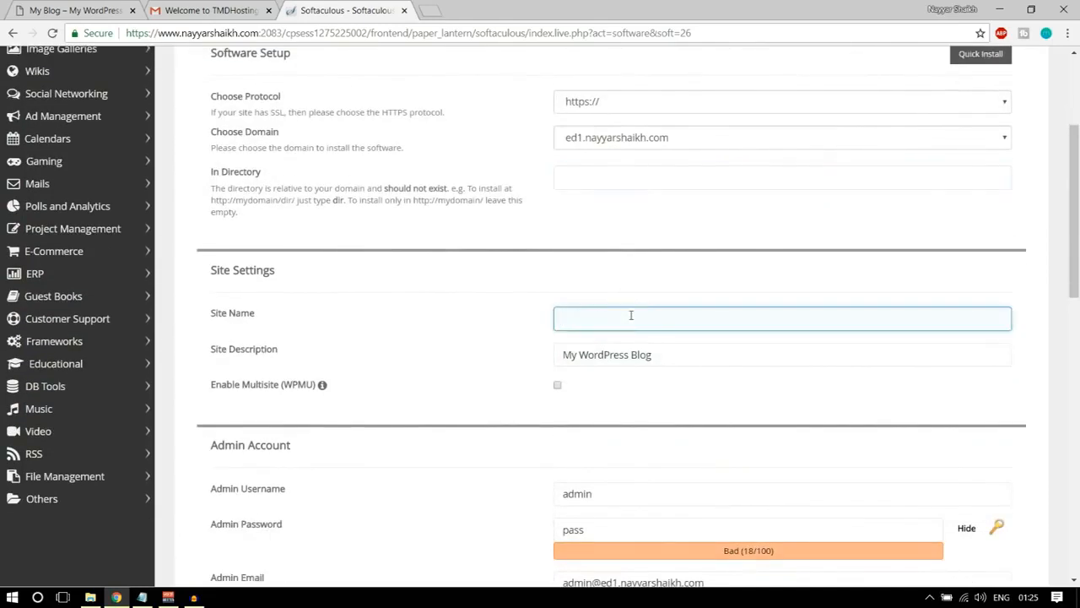
type("OceanWP eCommerce")
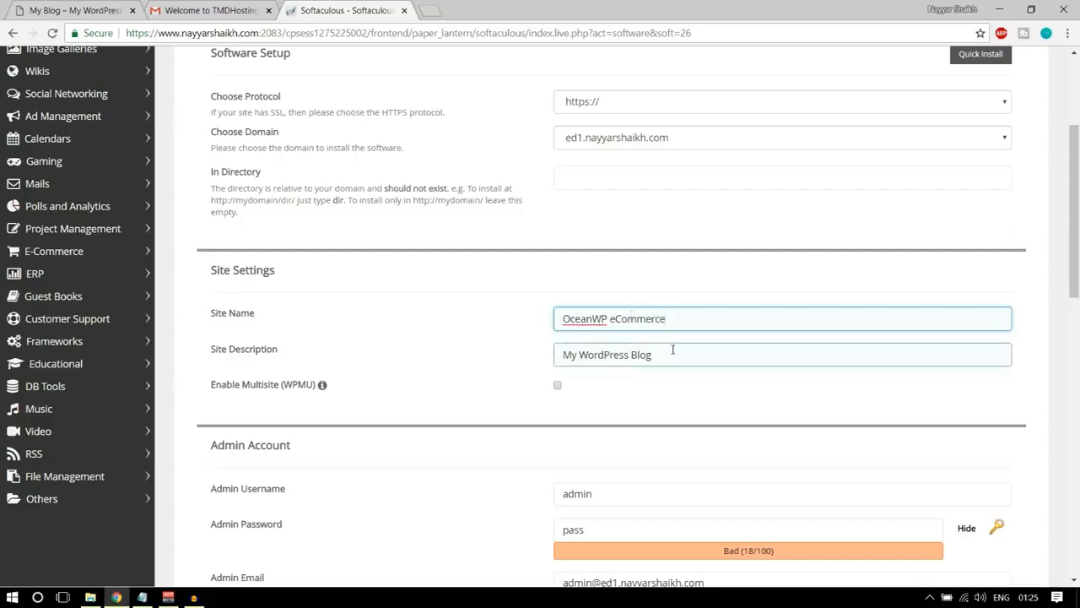
Replace the site description with "eCommerce Tutorial".
left_click_drag(674, 350, 240, 360)
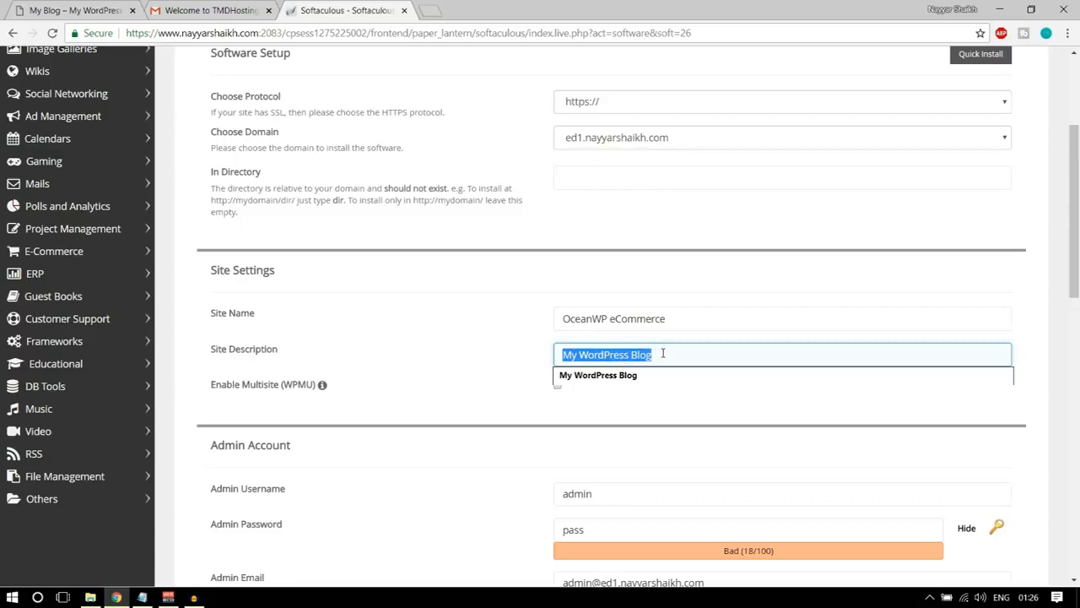
type("eCommerce")
key("BackSpace")
key("BackSpace")
type("ce ")
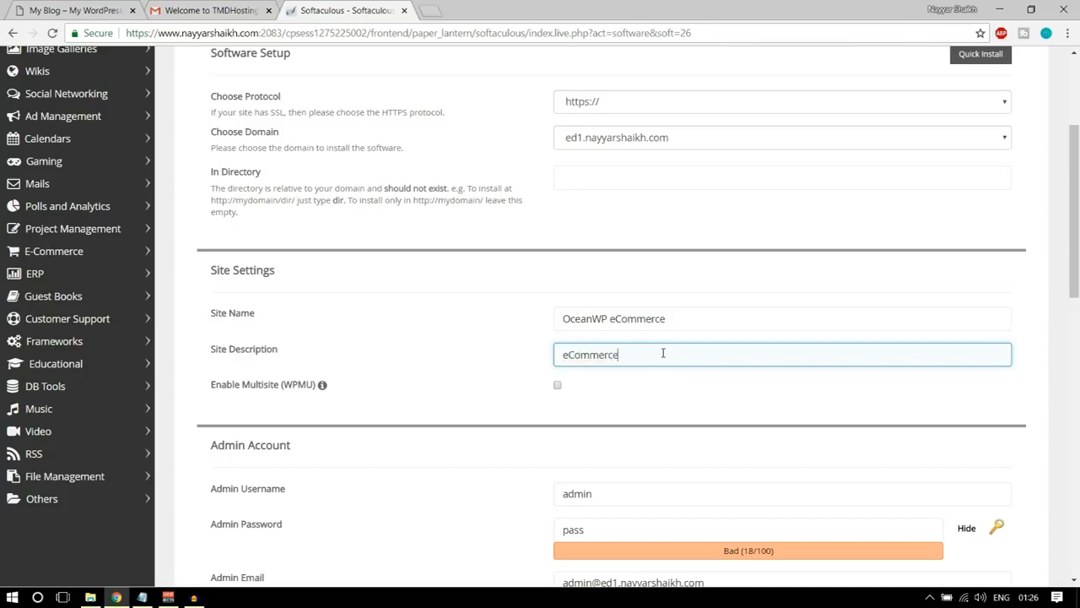
type("Tutorial")
Replace the default admin username with the site owner's own username, joining first and last name with an underscore.
scroll(699, 354, "down", 3)
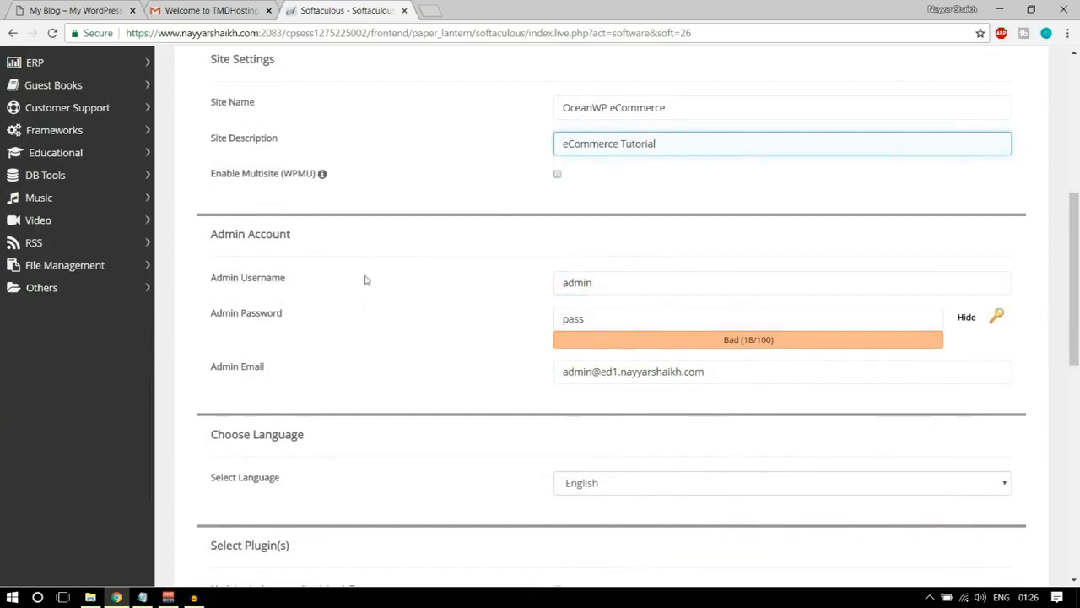
double_click(610, 283)
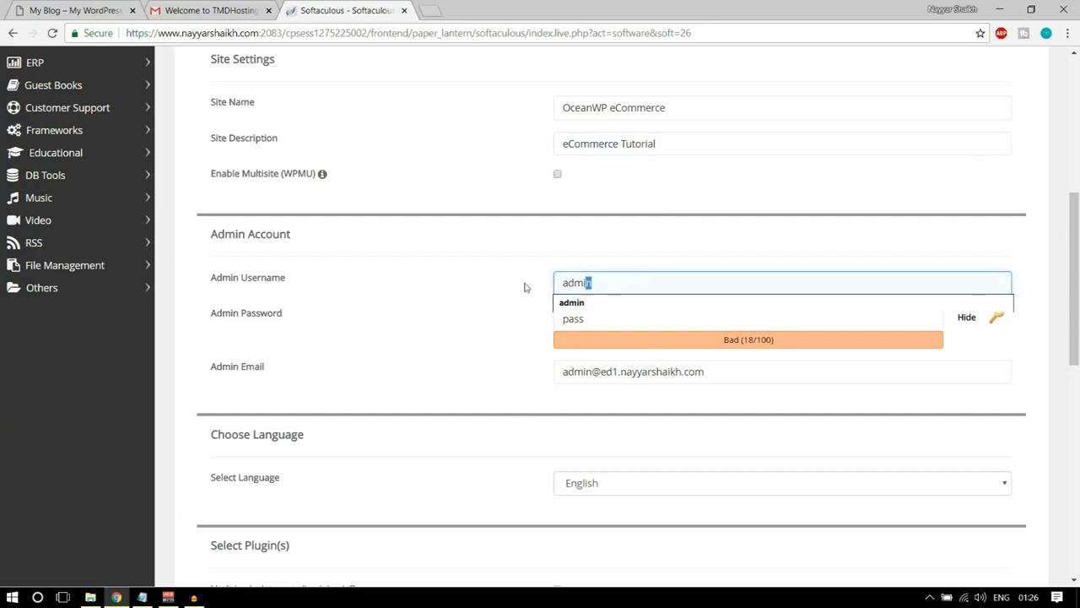
left_click(568, 266)
left_click(619, 312)
left_click_drag(599, 281, 505, 284)
type("Nayyar_Shaikh")
left_click(630, 304)
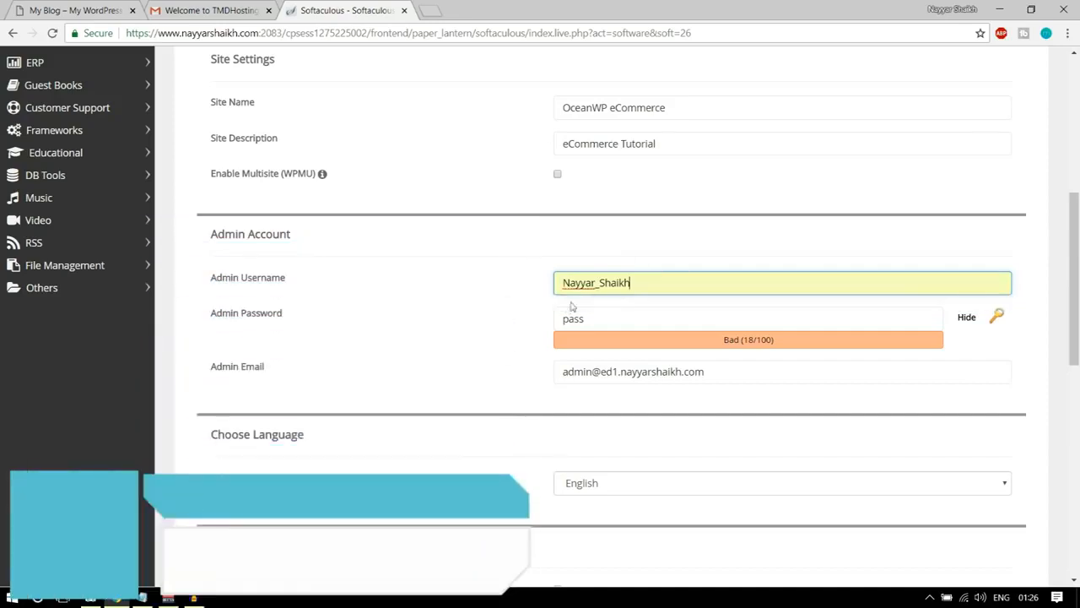
left_click_drag(661, 279, 600, 284)
left_click(601, 261)
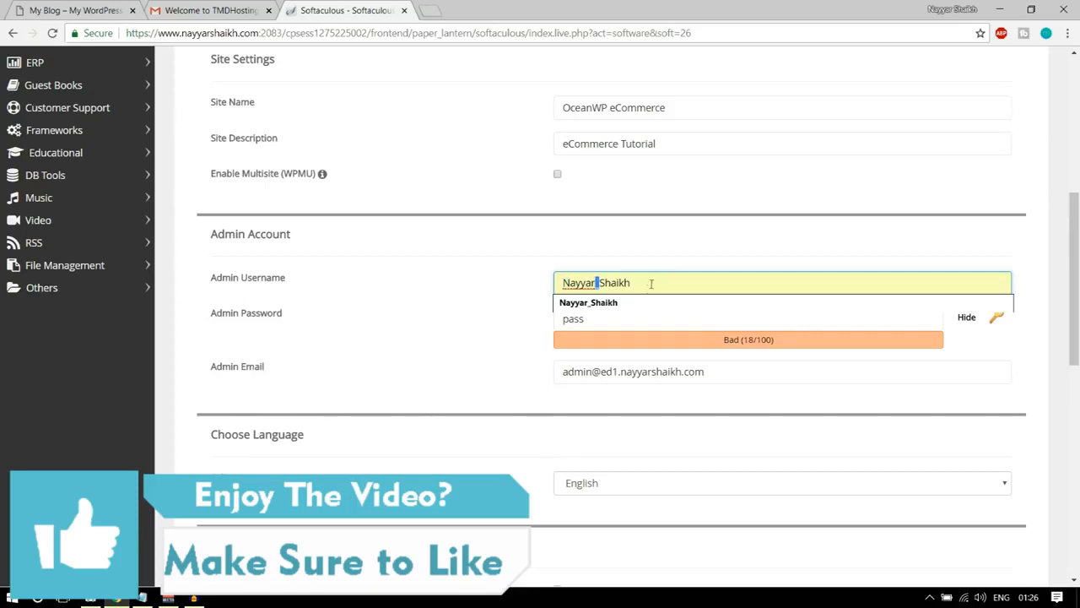
left_click(626, 266)
Hide the admin password's characters and replace the default with the admin account's password.
left_click(611, 317)
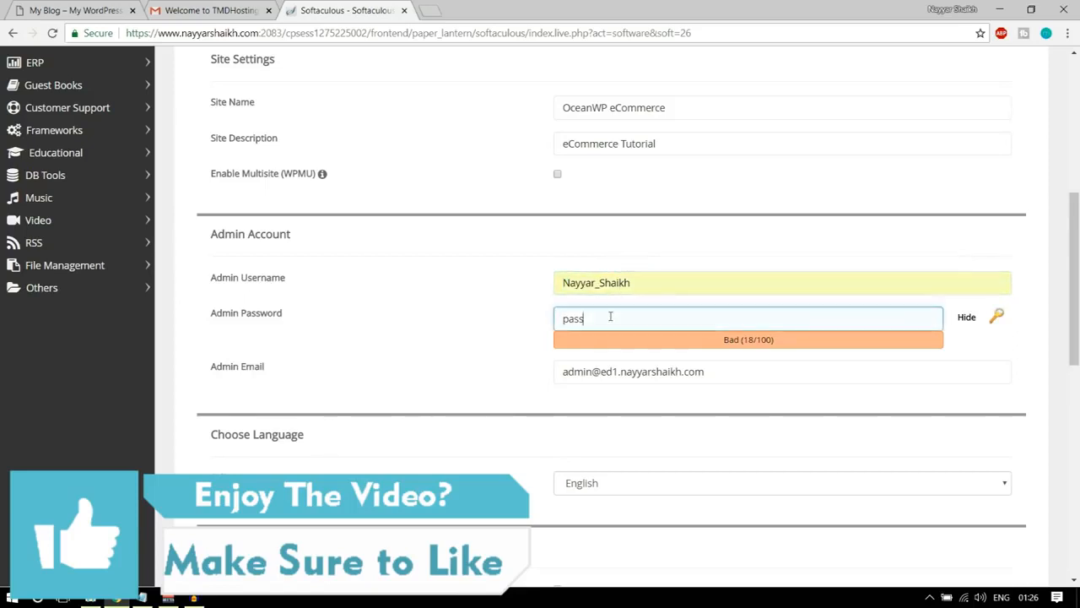
left_click(967, 317)
double_click(699, 322)
type("••••")
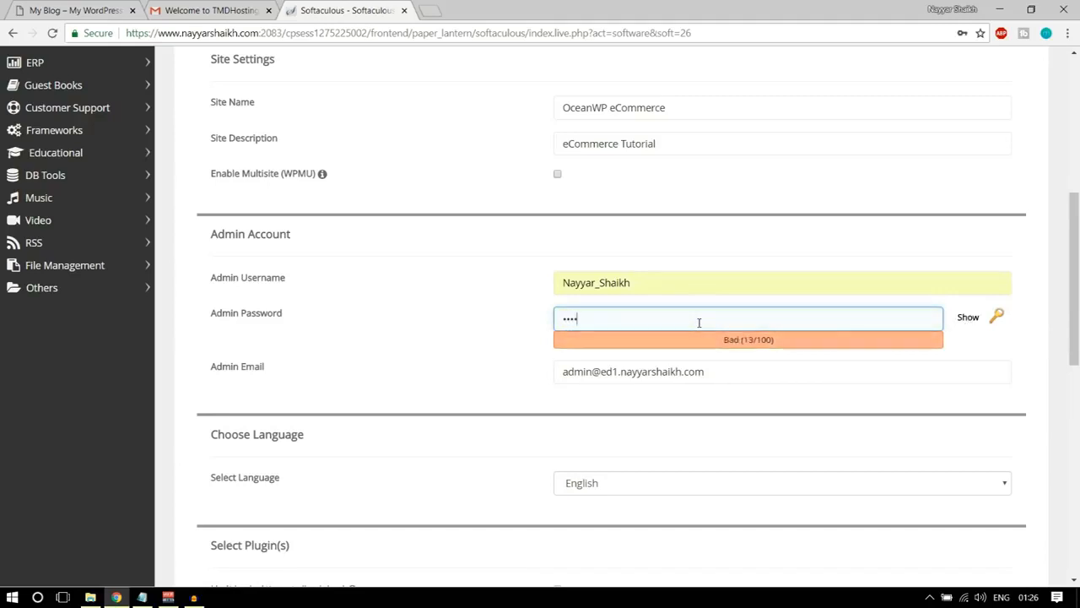
Replace the default admin email with the site owner's saved e-mail address.
triple_click(740, 371)
type("real")
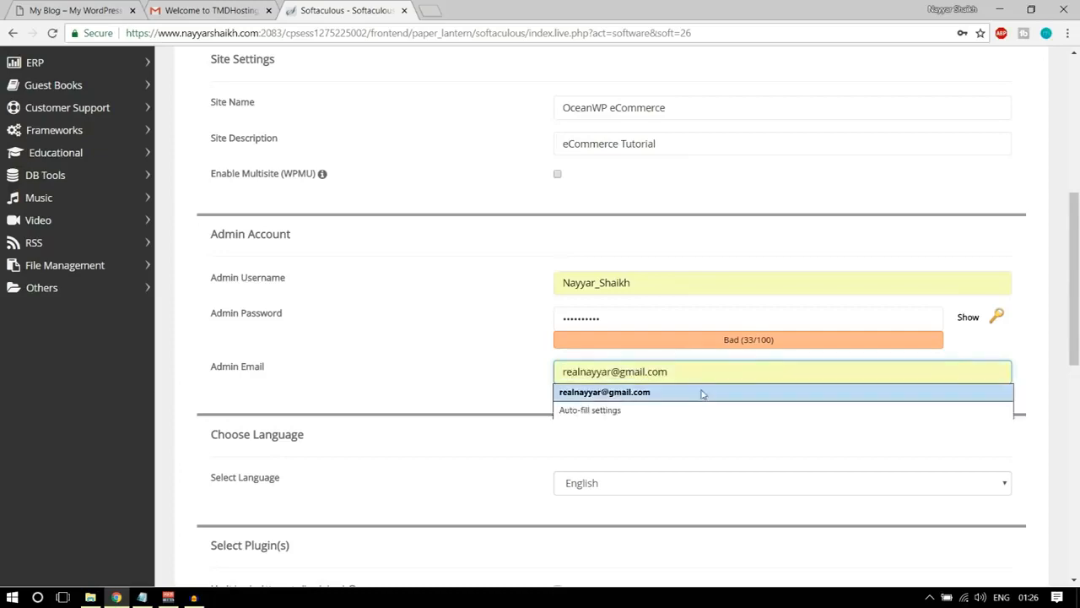
left_click(701, 391)
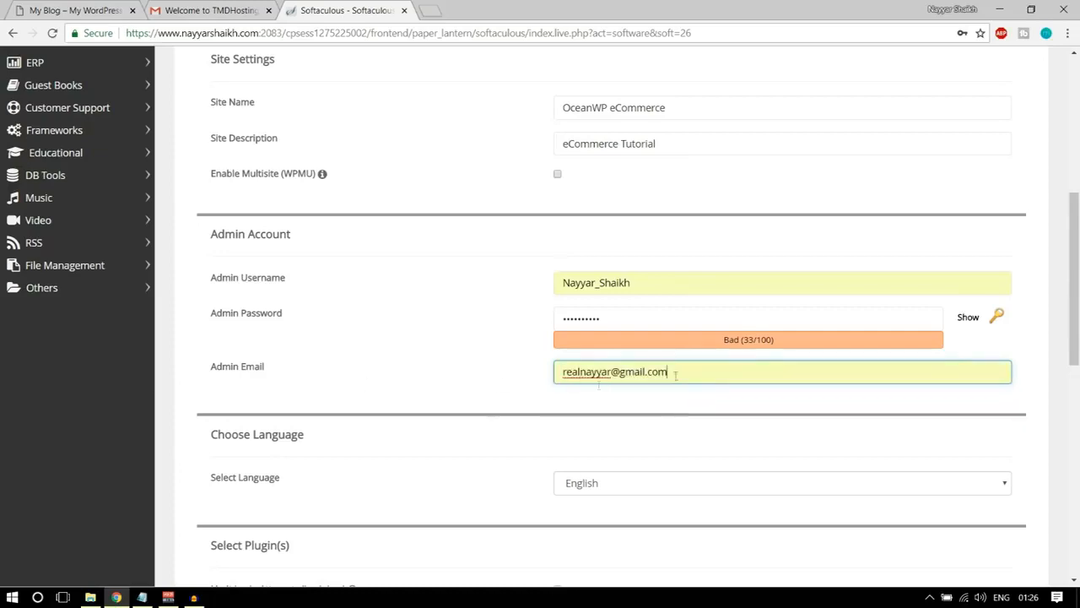
Install WordPress without selecting an optional theme and open the new site's administrative URL.
scroll(688, 376, "down", 10)
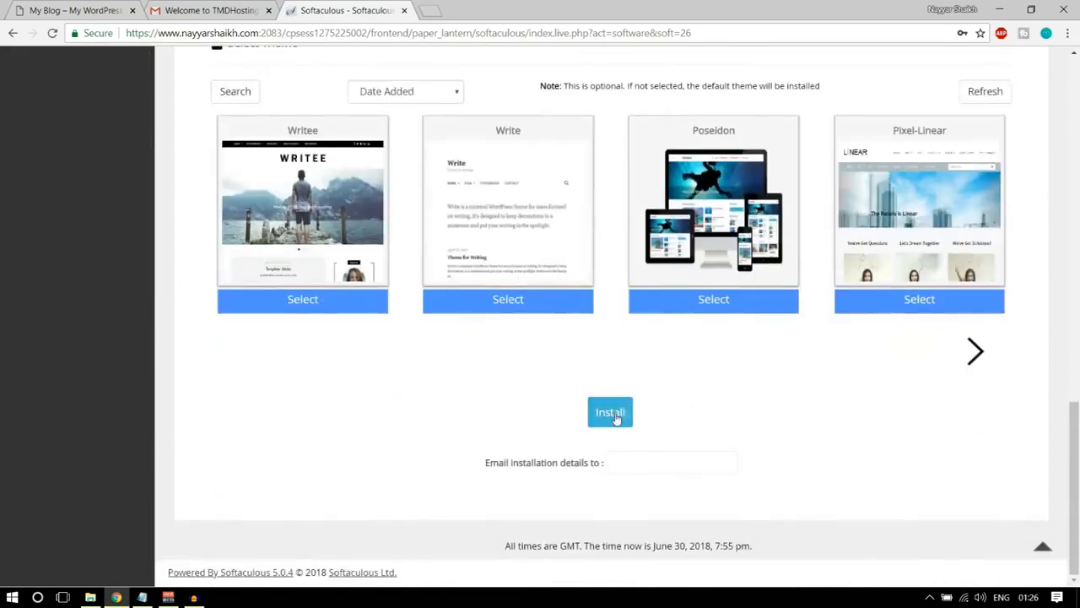
left_click(615, 419)
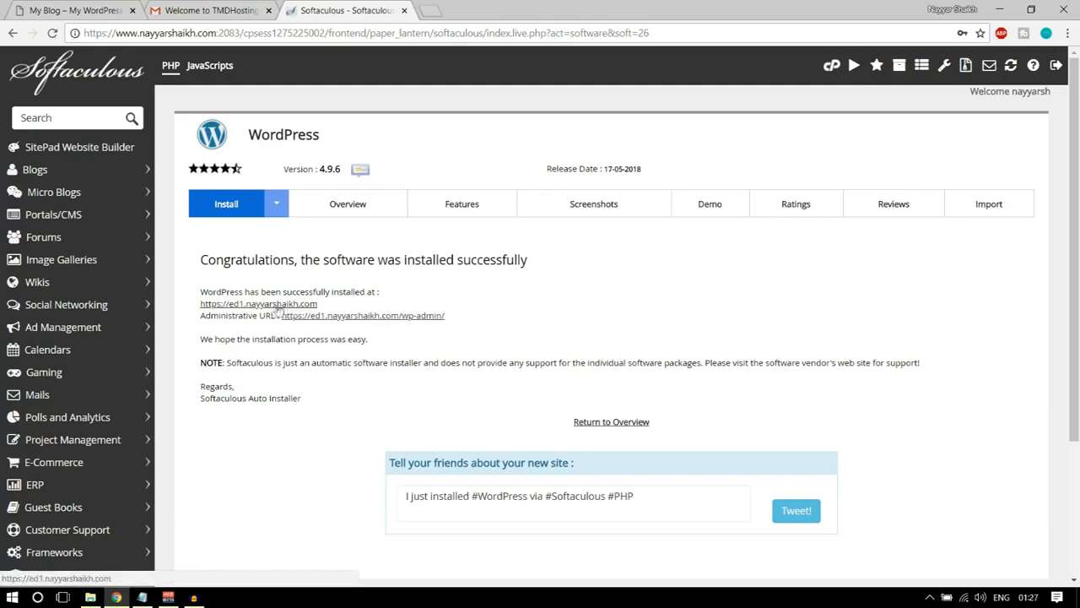
left_click(355, 318)
Close the Gmail and Softaculous tabs and dismiss the Personal Data and Privacy notice on the WordPress dashboard.
left_click(269, 10)
left_click(268, 10)
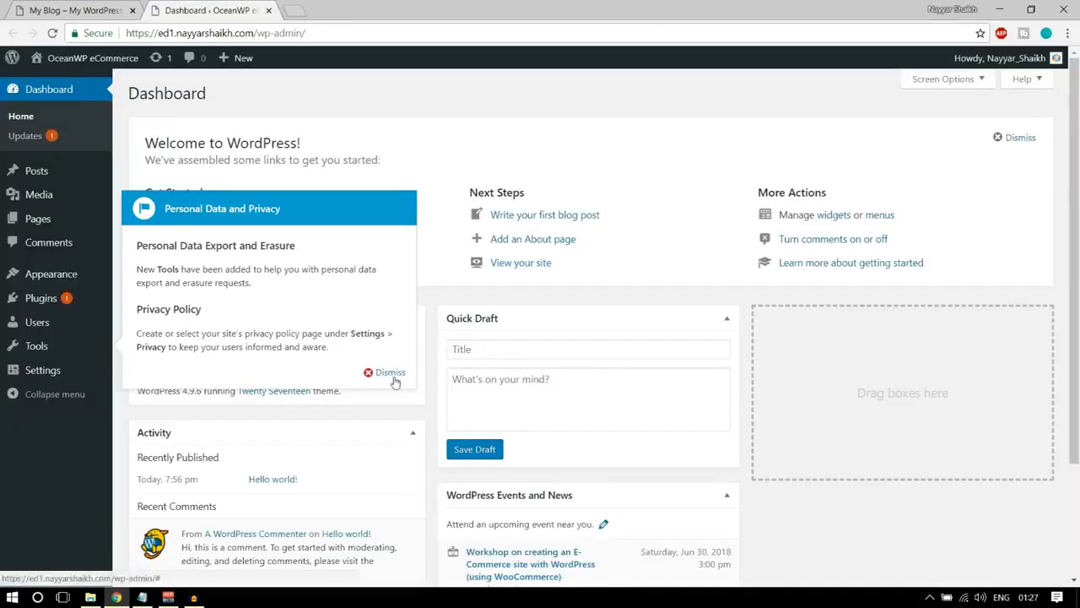
left_click(390, 372)
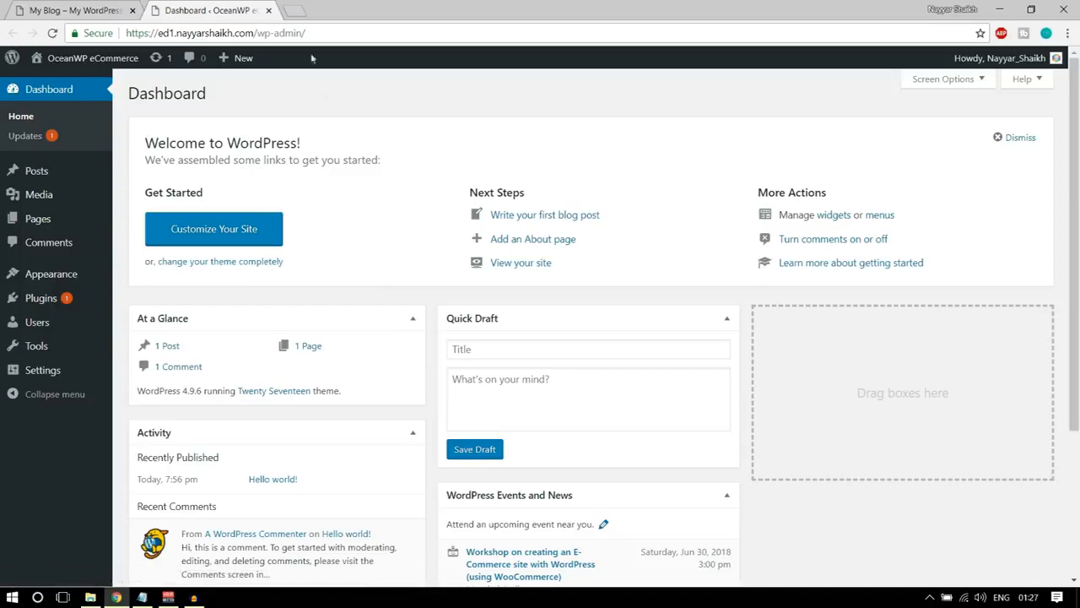
Examine the site URL and the /wp-admin/ part of the WordPress dashboard's address.
left_click_drag(134, 31, 256, 27)
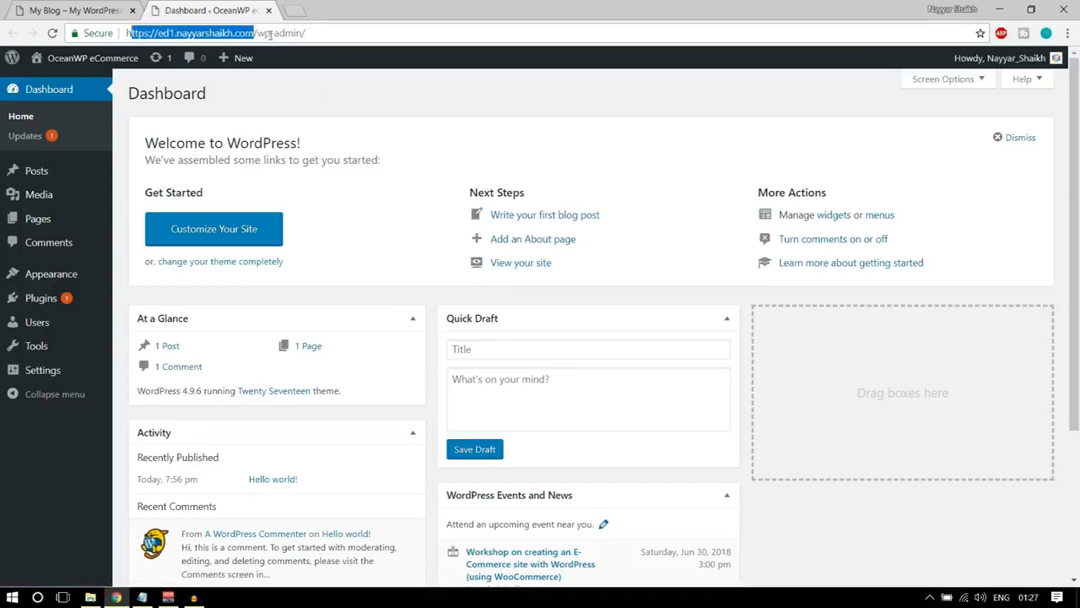
left_click_drag(321, 34, 258, 45)
left_click(335, 79)
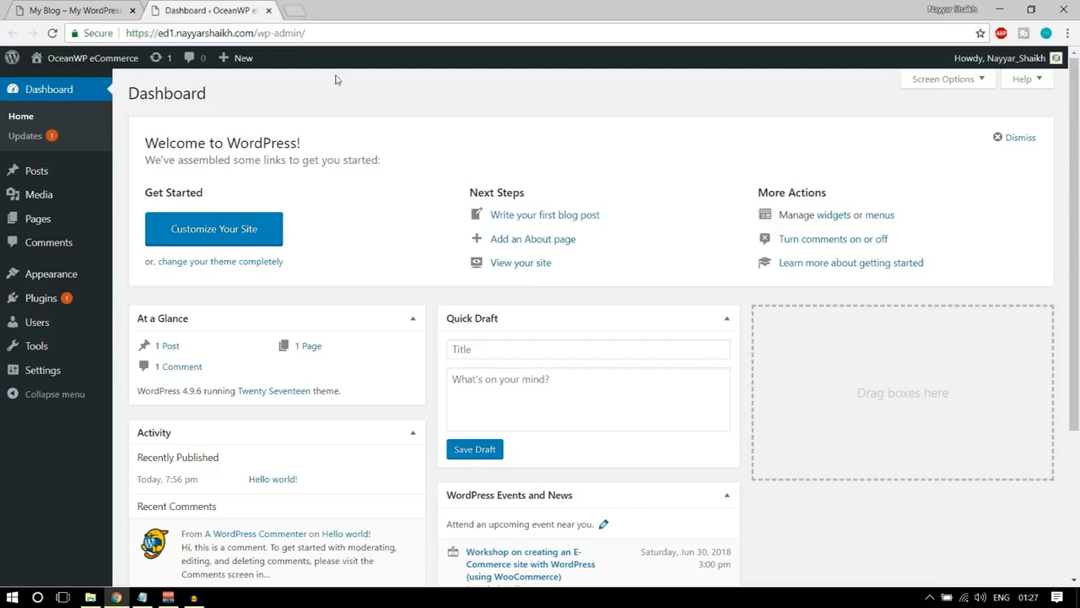
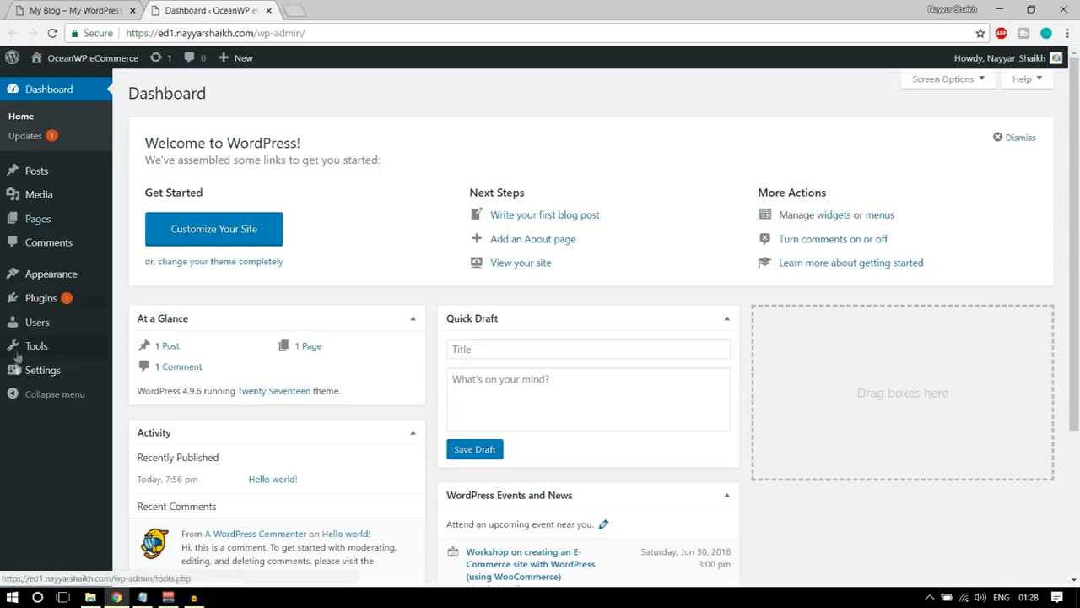
Open the General Settings page and review the site title and tagline.
mouse_move(39, 376)
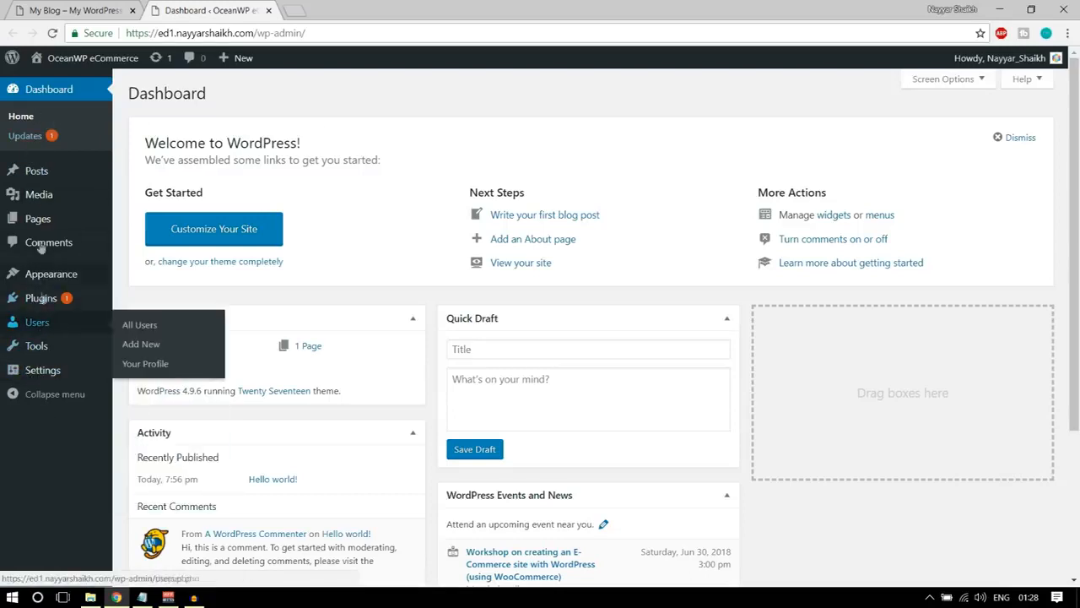
mouse_move(33, 184)
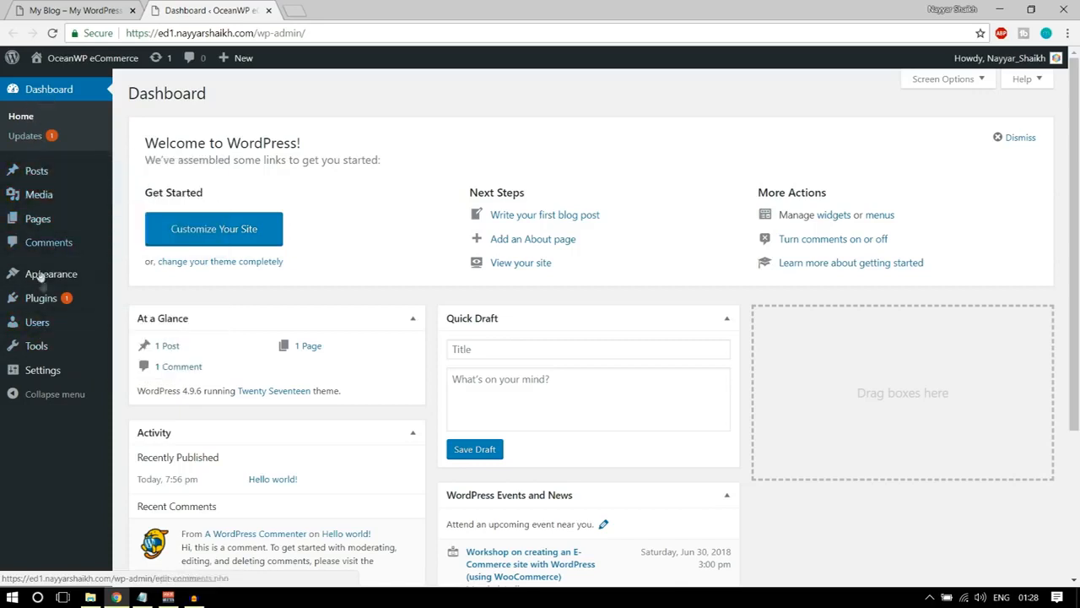
left_click(32, 378)
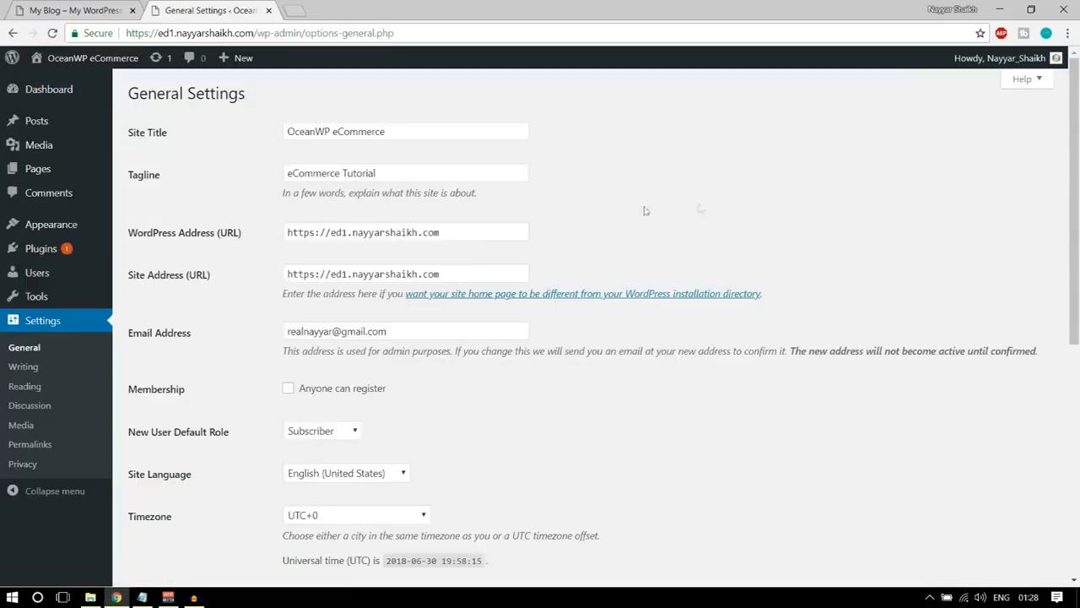
left_click_drag(410, 131, 244, 134)
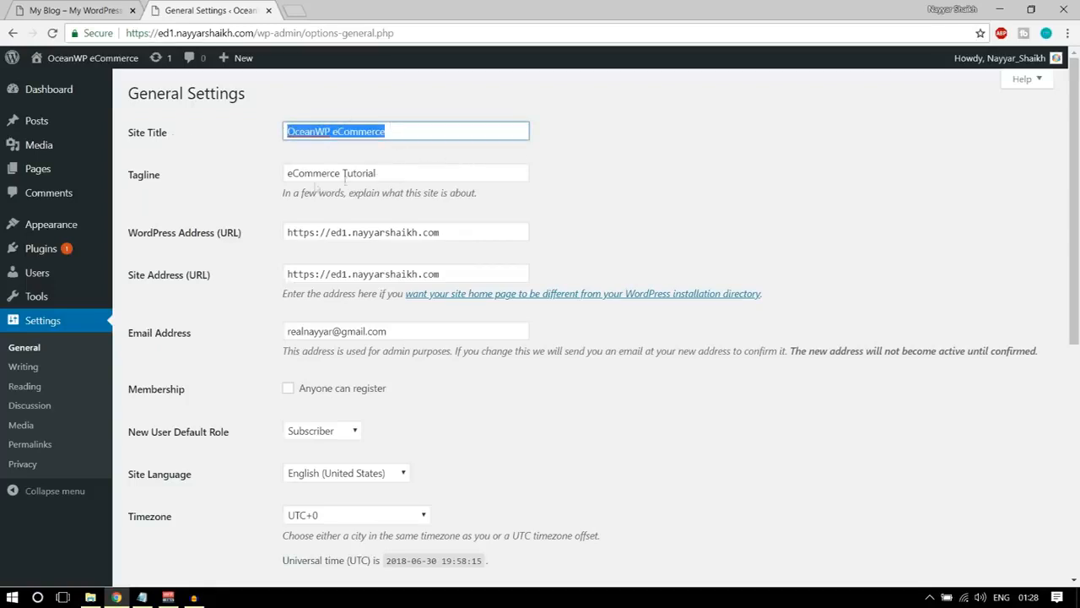
left_click_drag(382, 179, 253, 177)
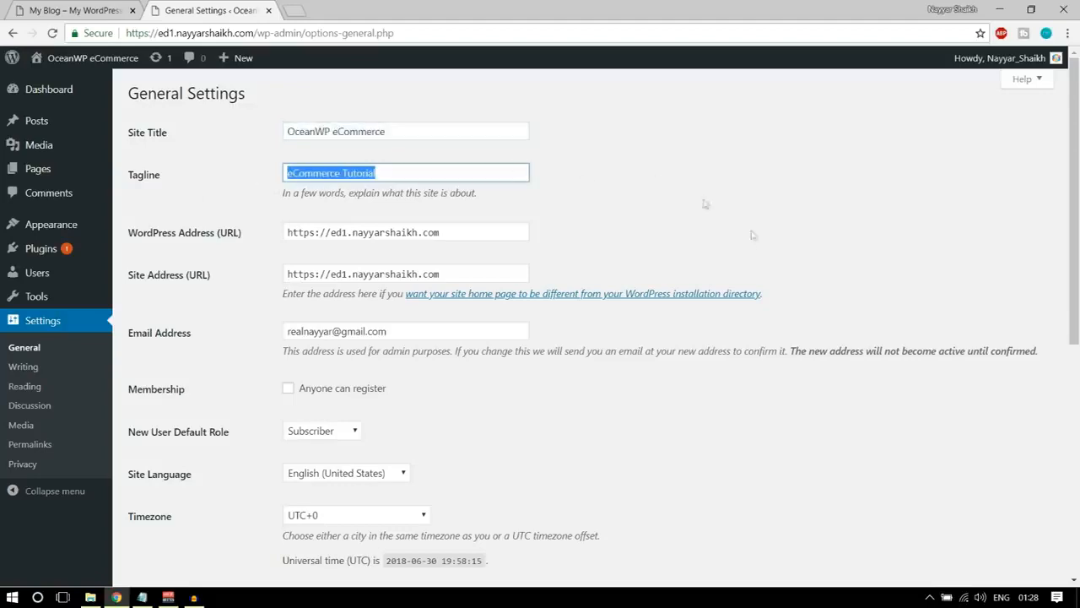
Try toggling the membership option that lets anyone register.
scroll(758, 261, "down", 2)
scroll(742, 261, "down", 1)
left_click(320, 183)
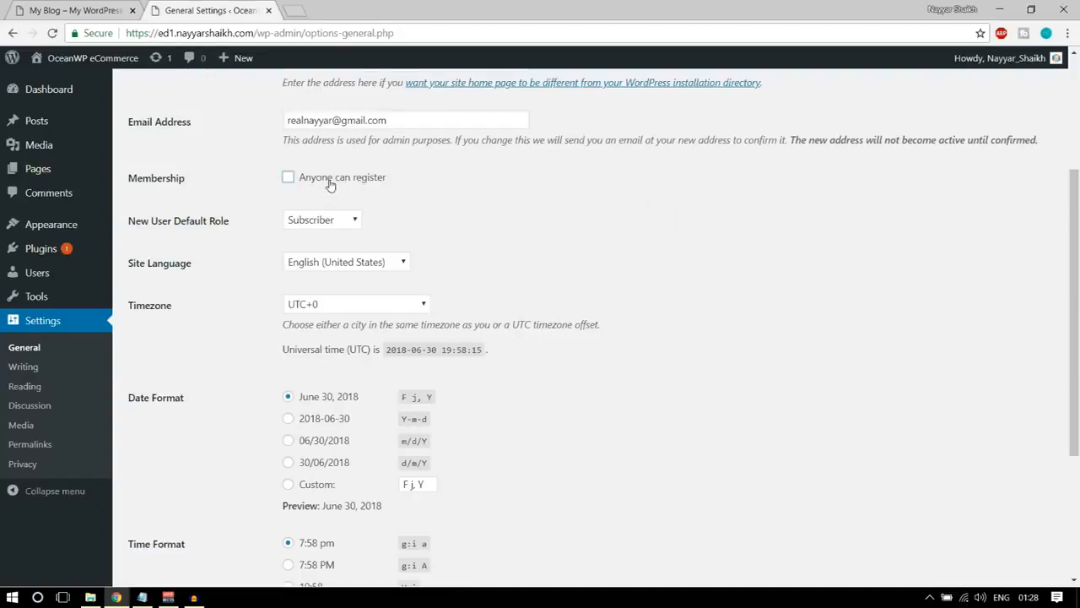
left_click(331, 185)
left_click(333, 183)
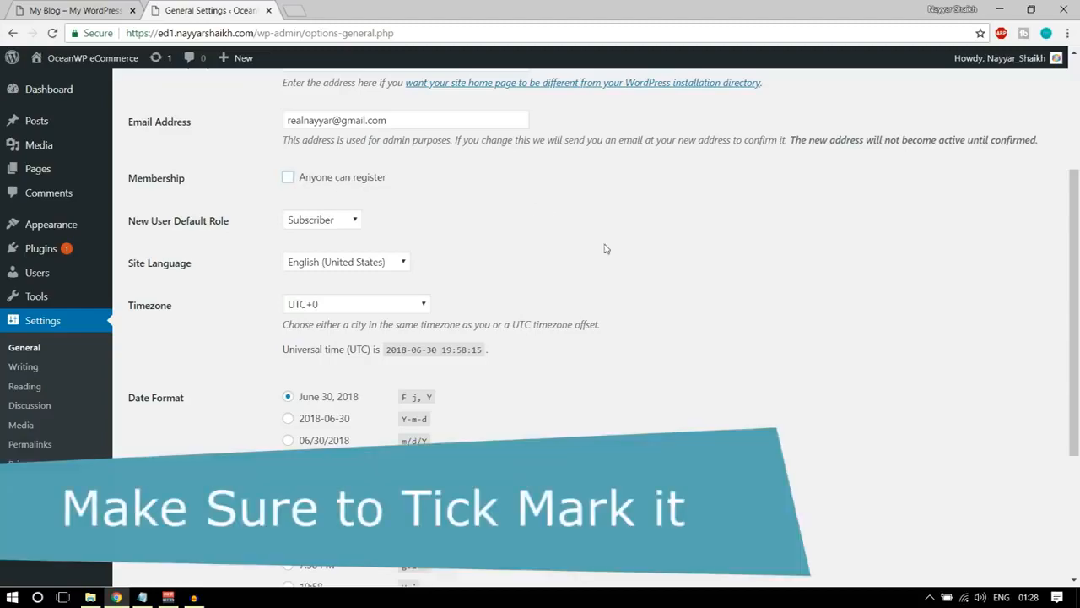
Check the date and time formats, the site title and the admin email field in the general settings.
scroll(604, 251, "down", 3)
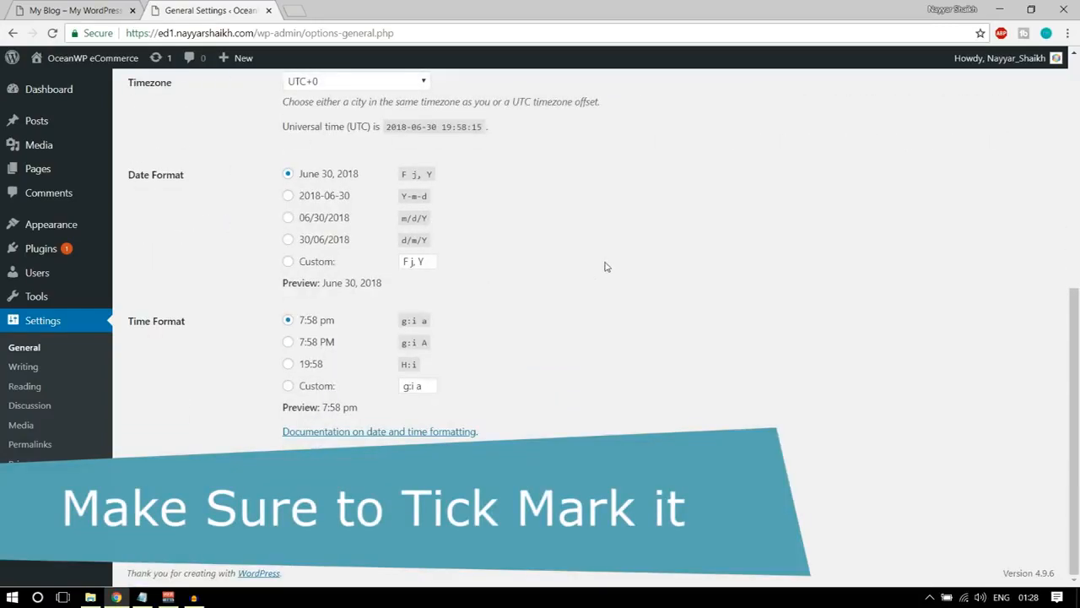
scroll(604, 267, "up", 5)
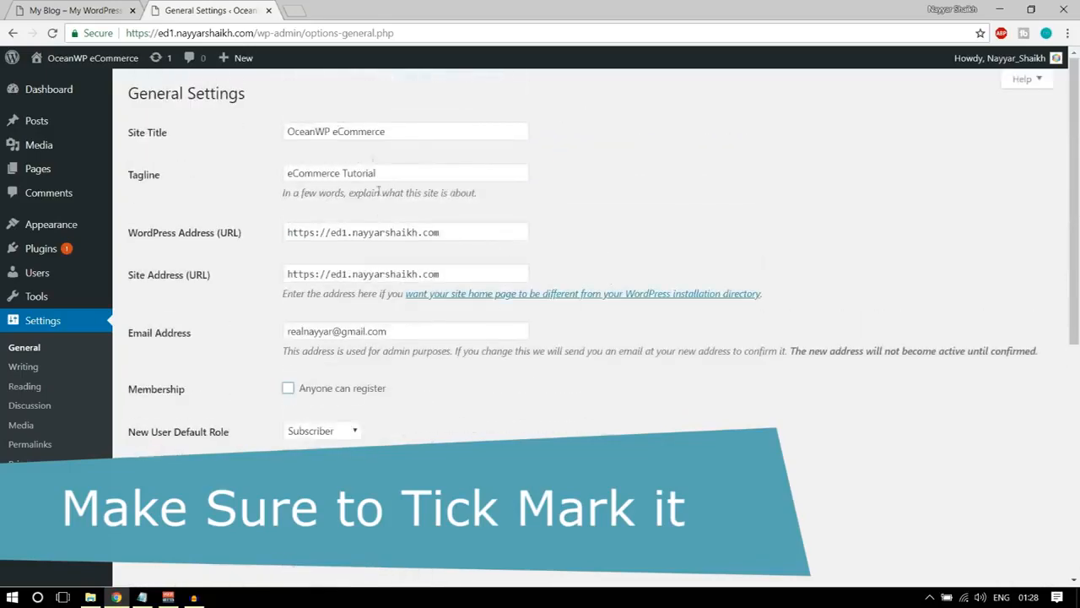
left_click_drag(394, 126, 272, 132)
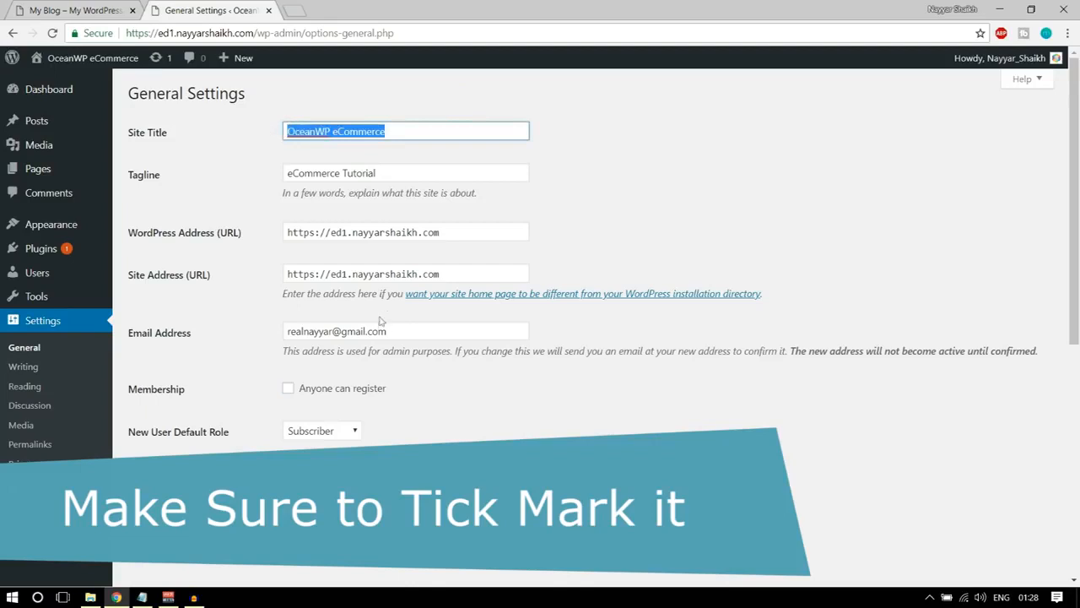
left_click(410, 335)
left_click(238, 324)
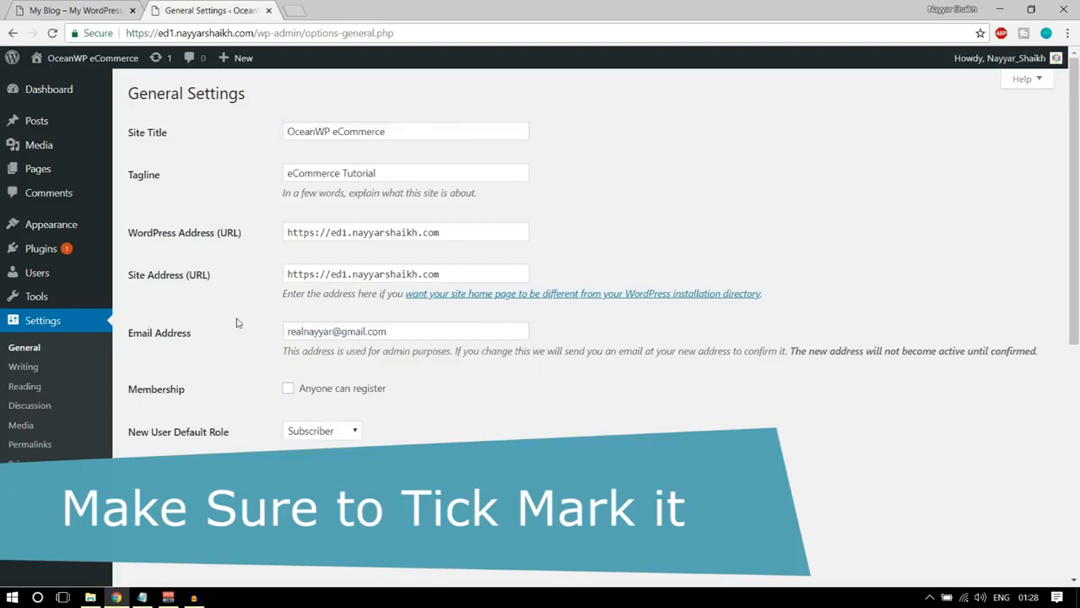
Set the permalink structure to Post name and save the permalink settings.
left_click(24, 385)
left_click(48, 444)
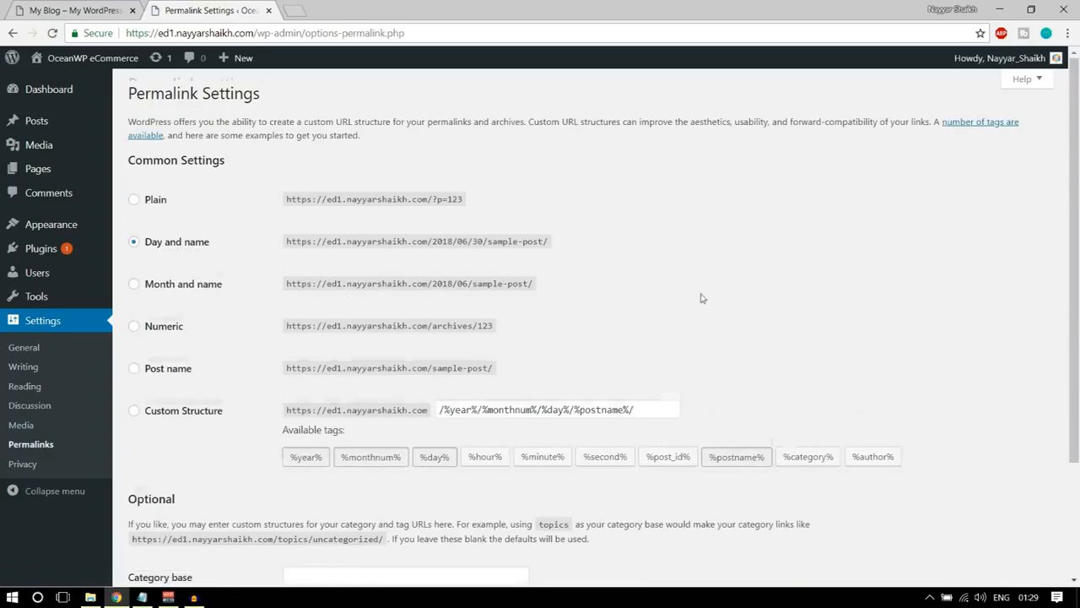
scroll(140, 314, "down", 1)
left_click(135, 299)
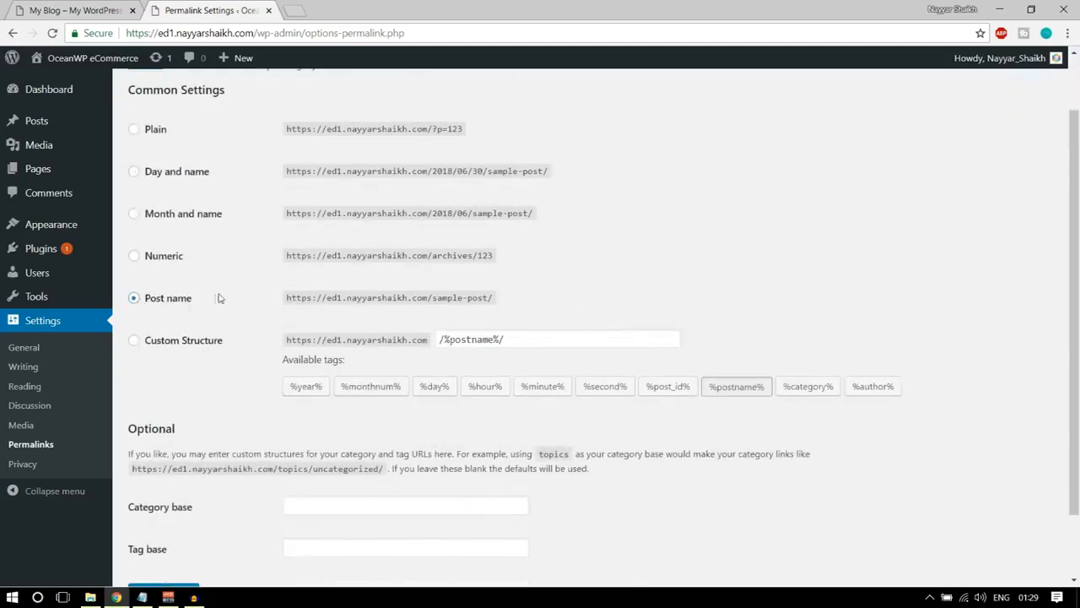
scroll(253, 295, "down", 1)
left_click(179, 516)
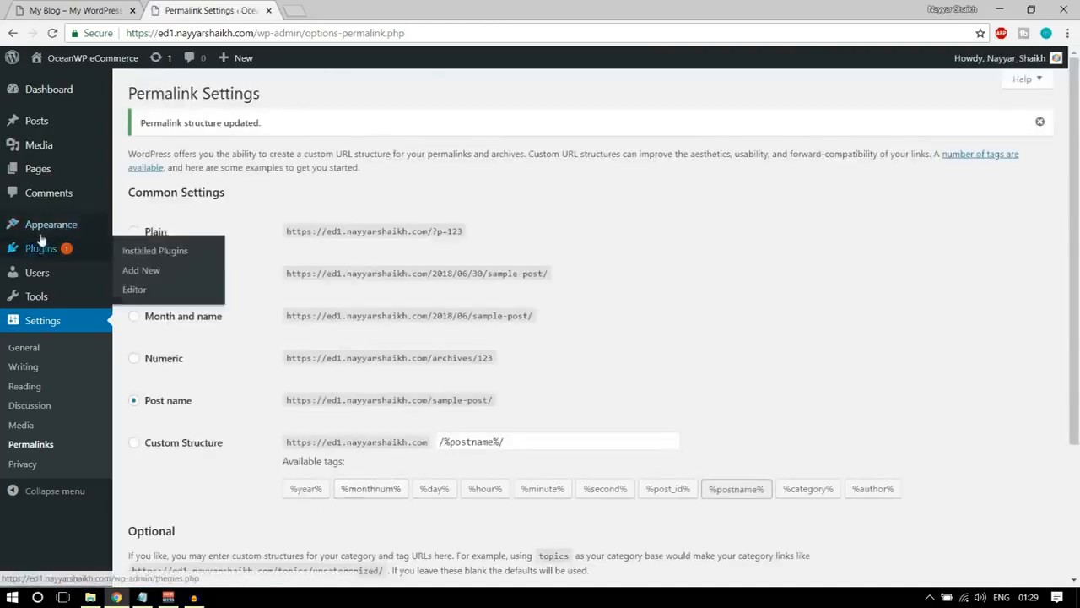
Open the installed themes list and bring up the live site in a new browser tab.
mouse_move(50, 230)
left_click(50, 229)
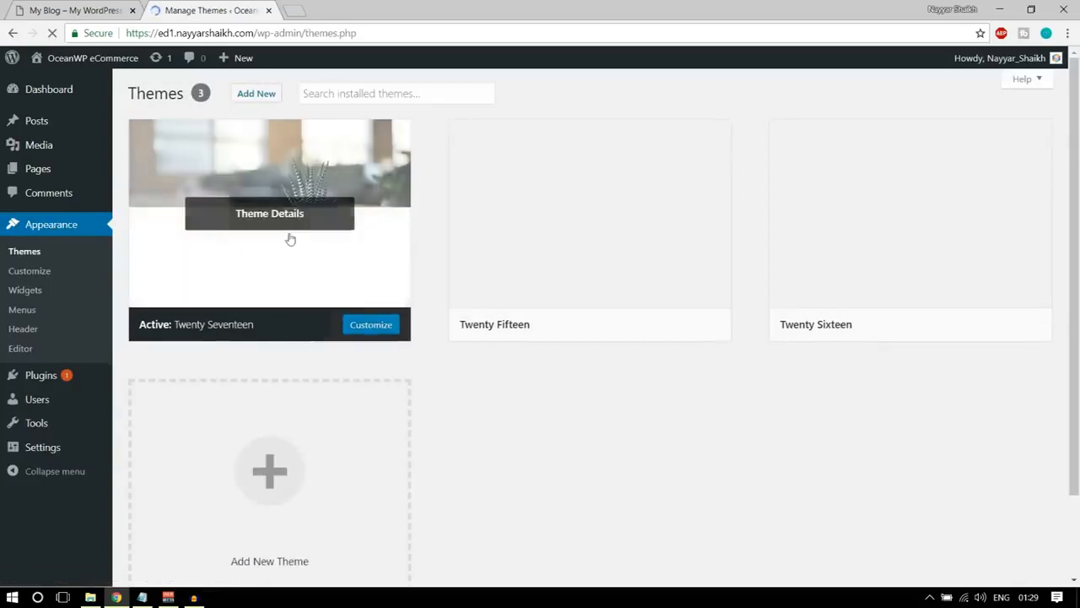
mouse_move(590, 228)
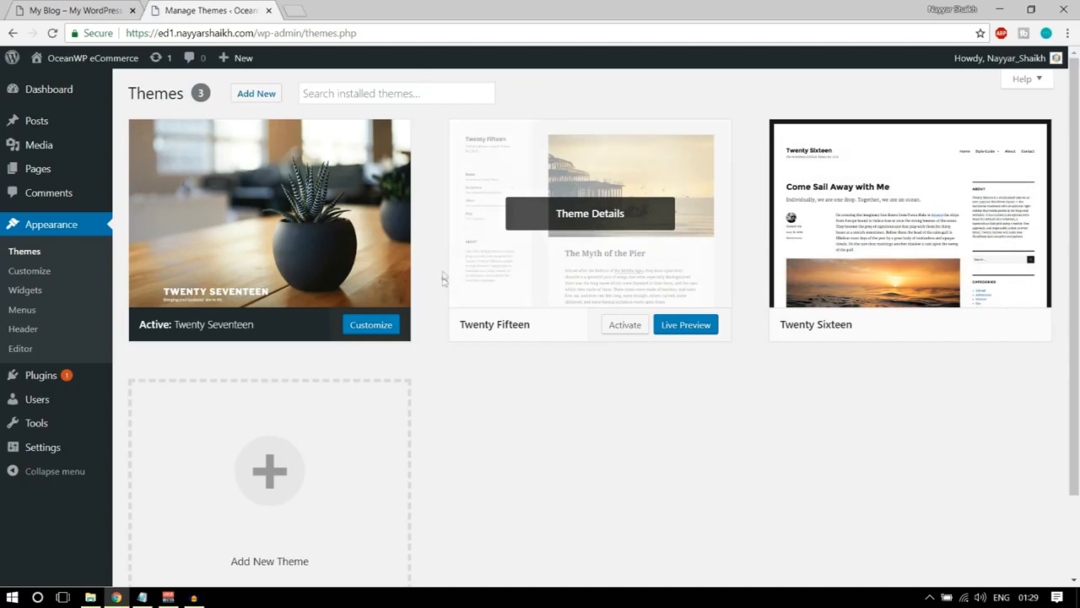
mouse_move(100, 61)
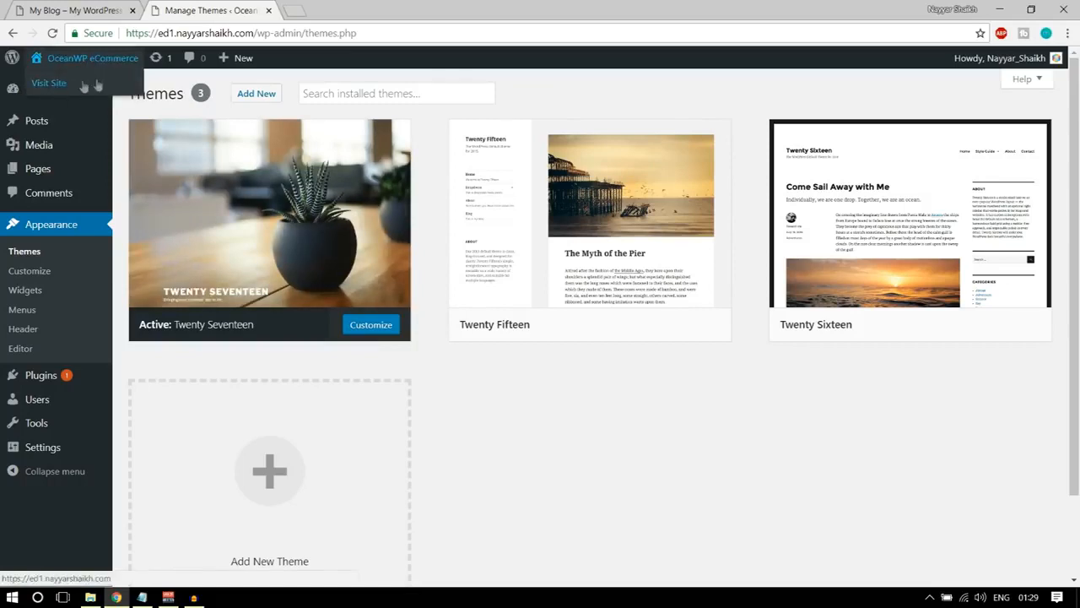
right_click(89, 87)
left_click(135, 91)
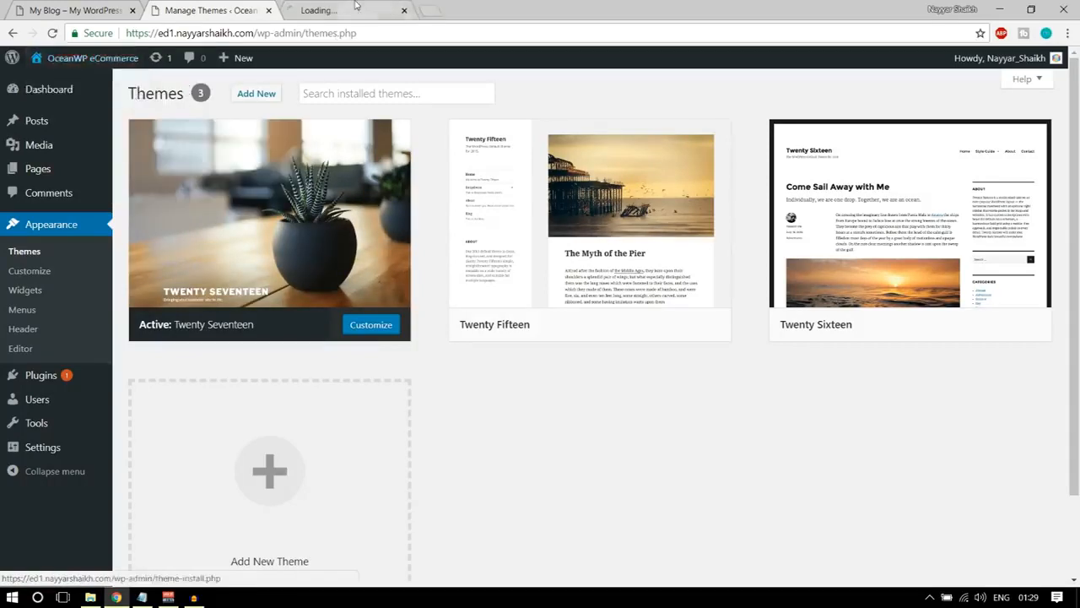
left_click(354, 10)
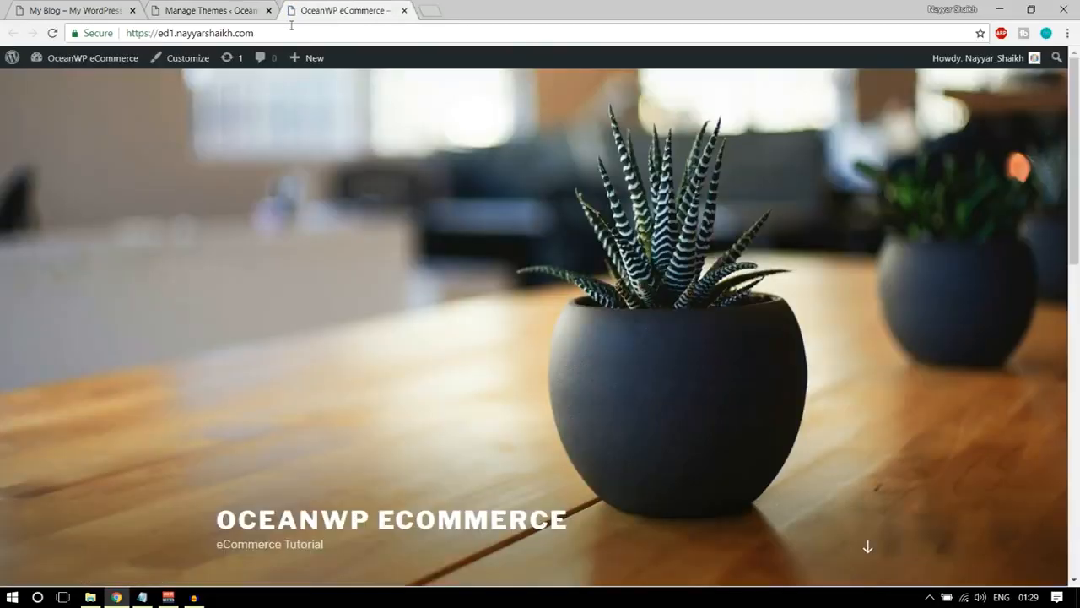
Examine the new site's homepage and compare it with the finished demo store's homepage.
scroll(407, 380, "down", 8)
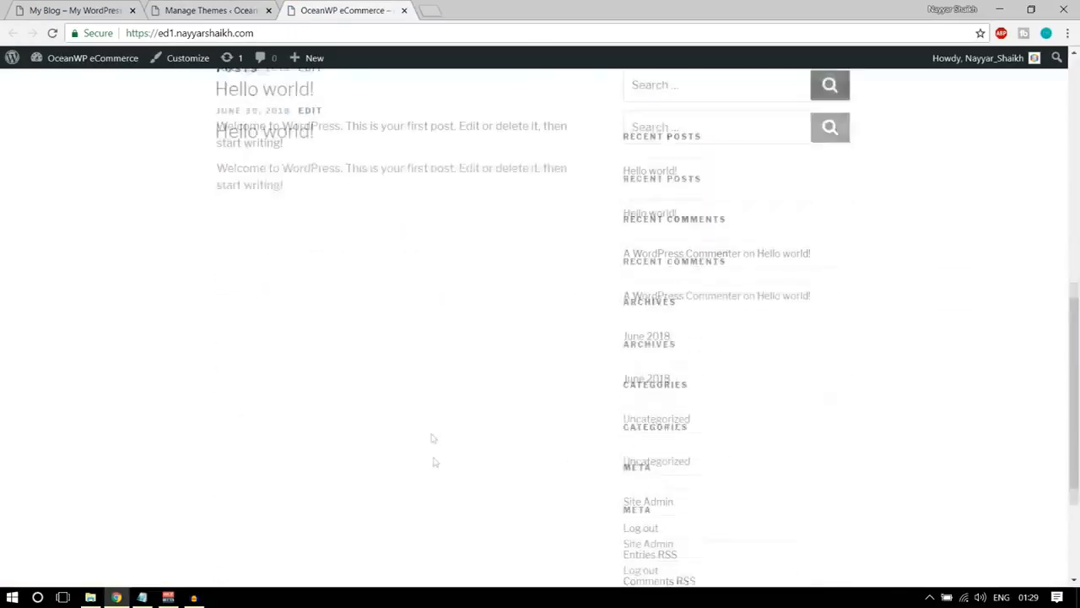
scroll(435, 474, "up", 8)
scroll(437, 485, "down", 10)
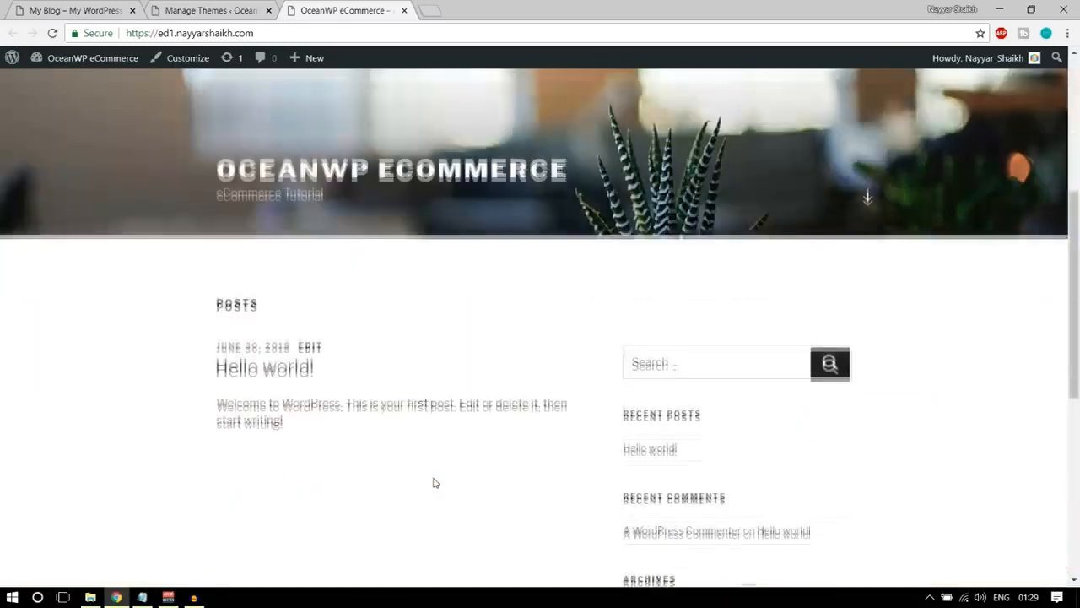
scroll(435, 486, "up", 10)
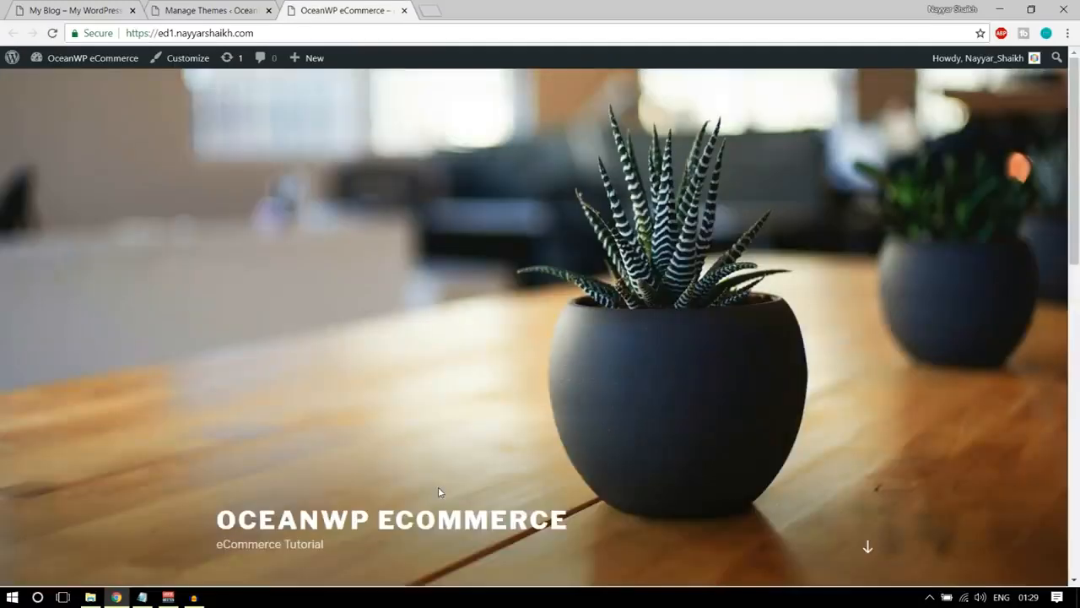
key("ctrl+1")
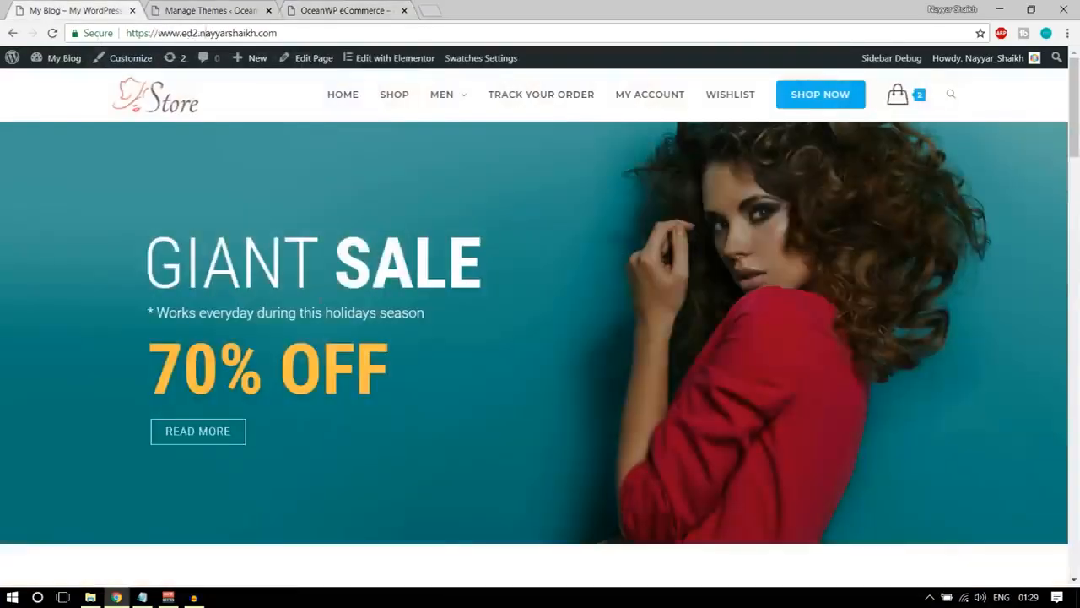
scroll(357, 363, "down", 10)
scroll(357, 391, "up", 10)
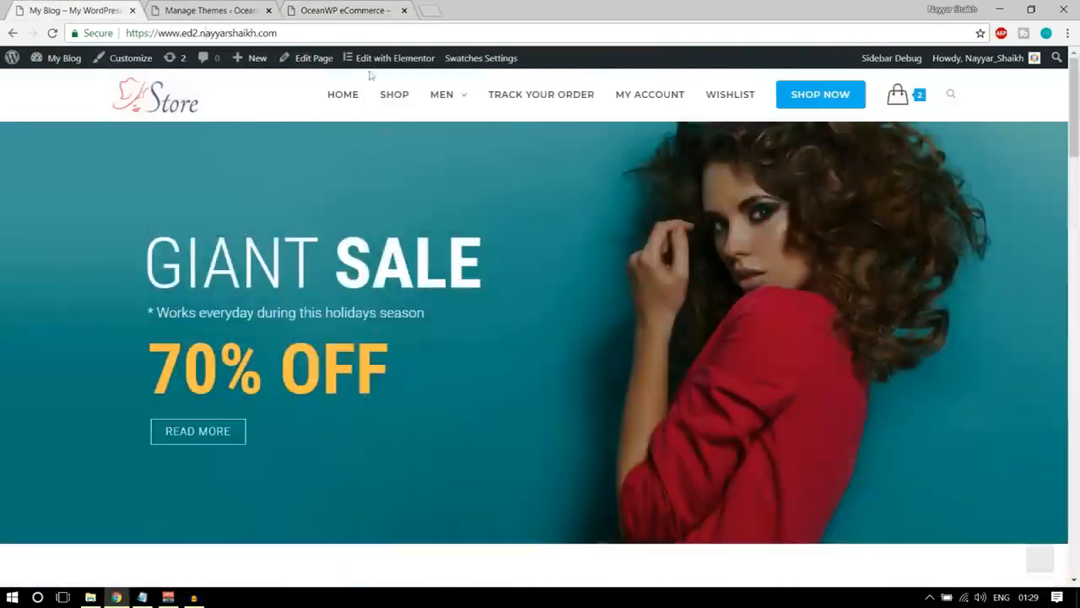
left_click(339, 7)
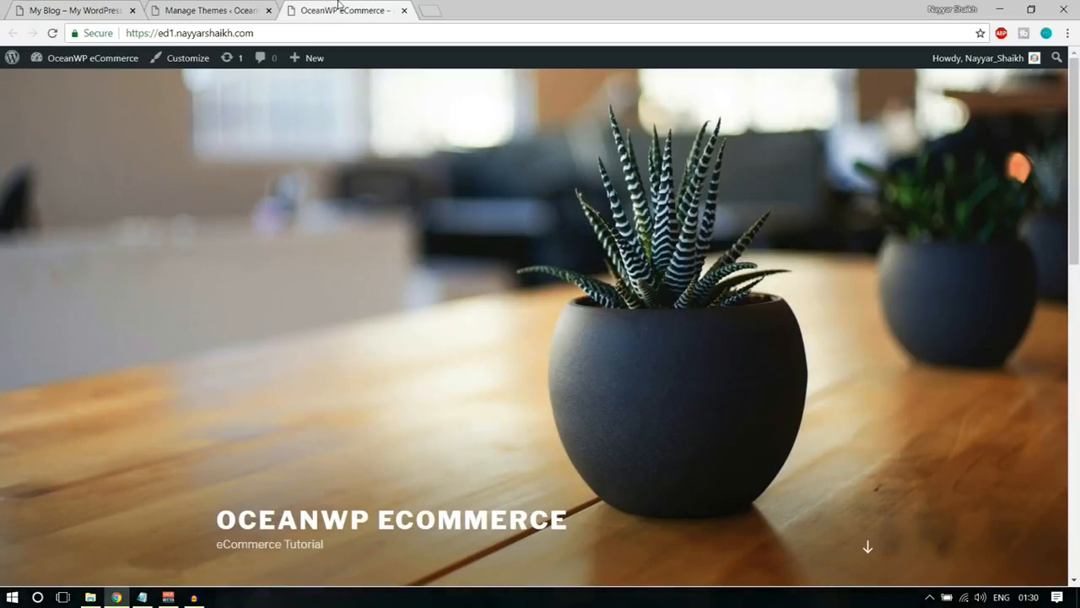
Return to the themes list and delete the Twenty Fifteen theme.
left_click(278, 7)
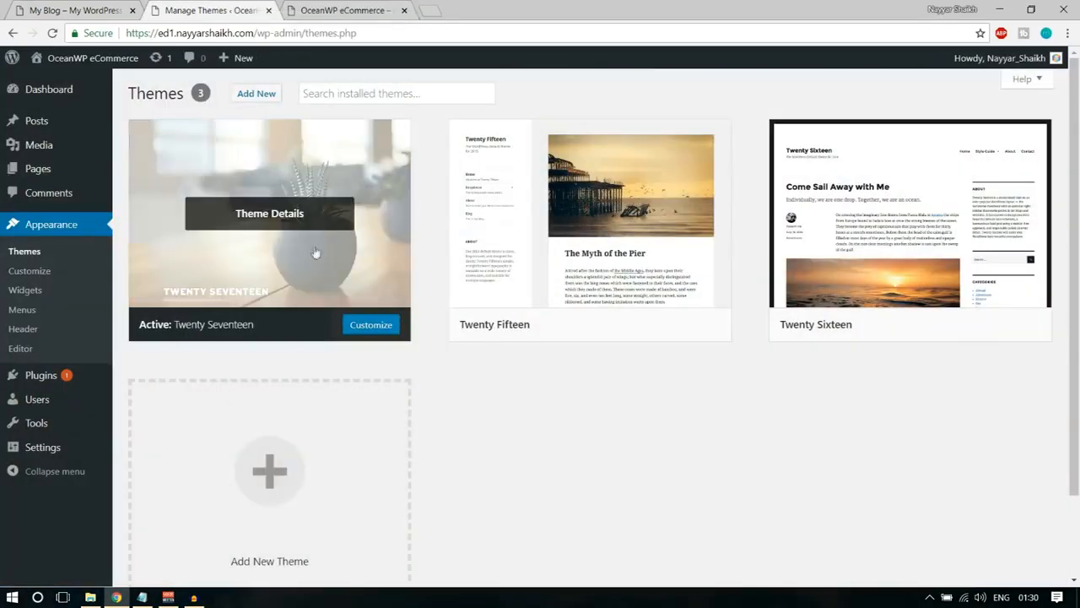
left_click(604, 177)
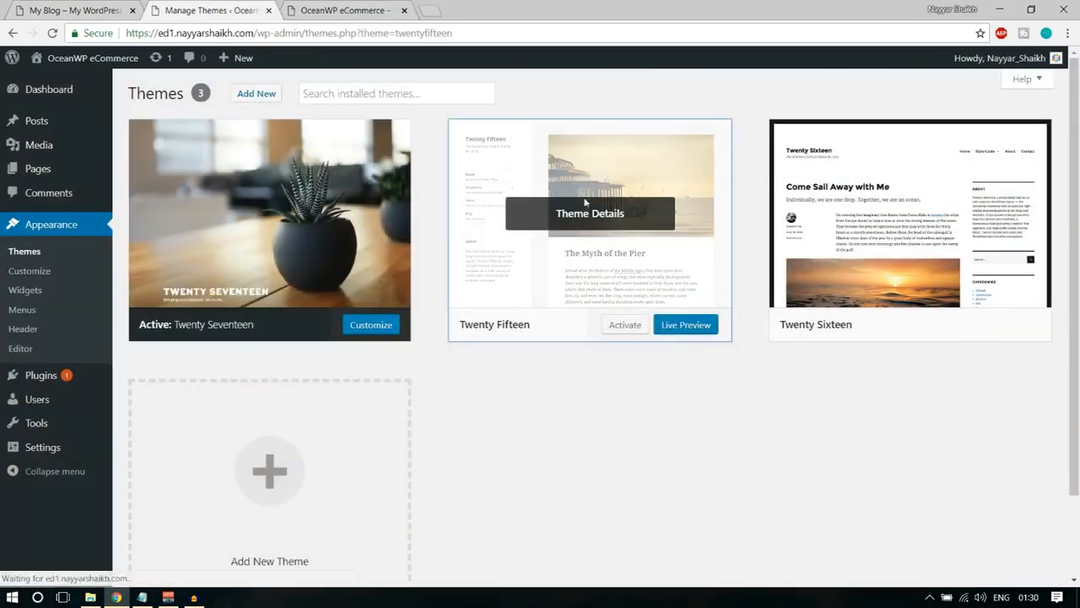
left_click(1027, 554)
left_click(608, 137)
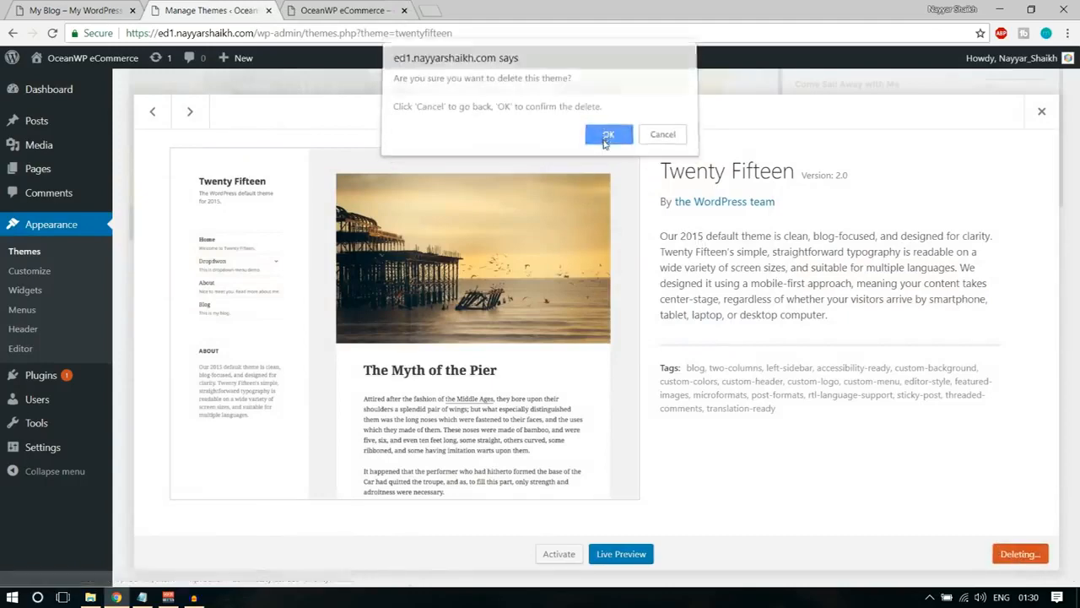
Delete the Twenty Sixteen theme from the installed themes.
left_click(590, 182)
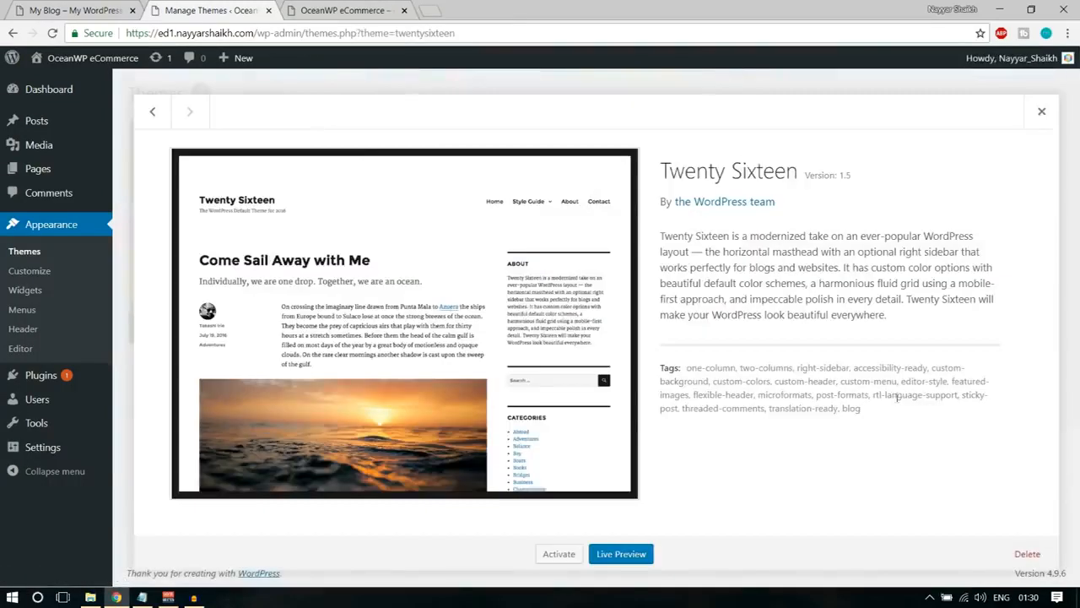
left_click(1025, 554)
left_click(619, 138)
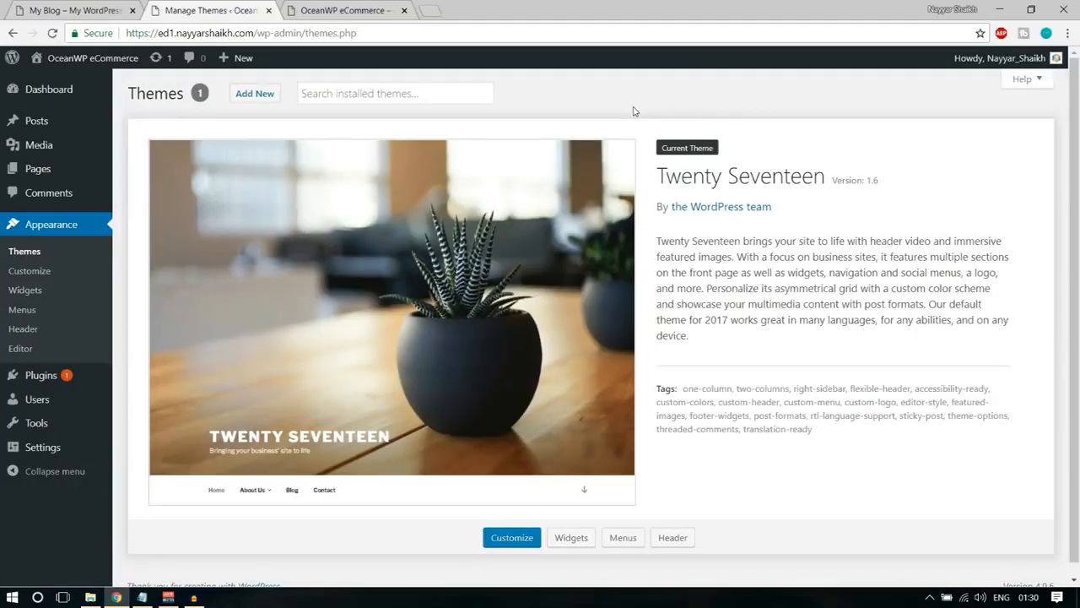
Search the theme directory for "oceanwp", then install and activate the OceanWP theme.
left_click(274, 97)
left_click(901, 138)
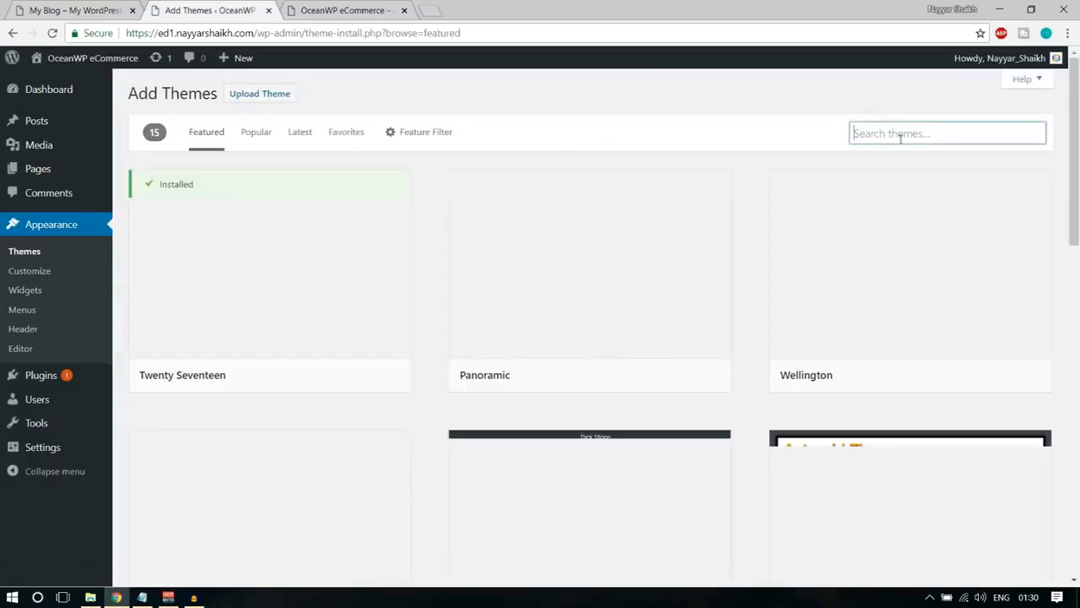
type("oceanwp")
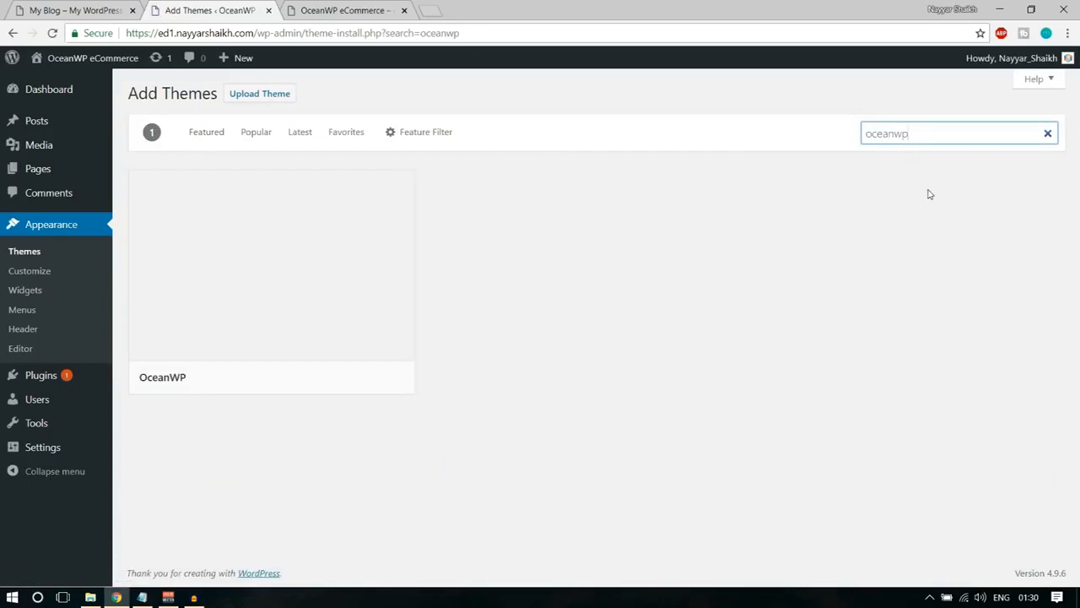
mouse_move(411, 222)
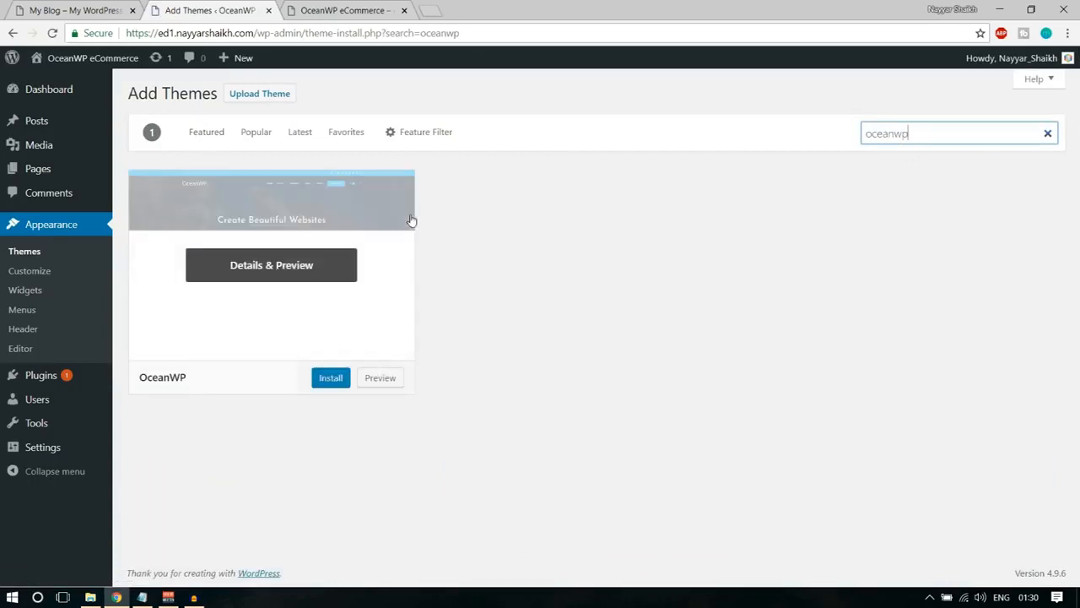
left_click(340, 382)
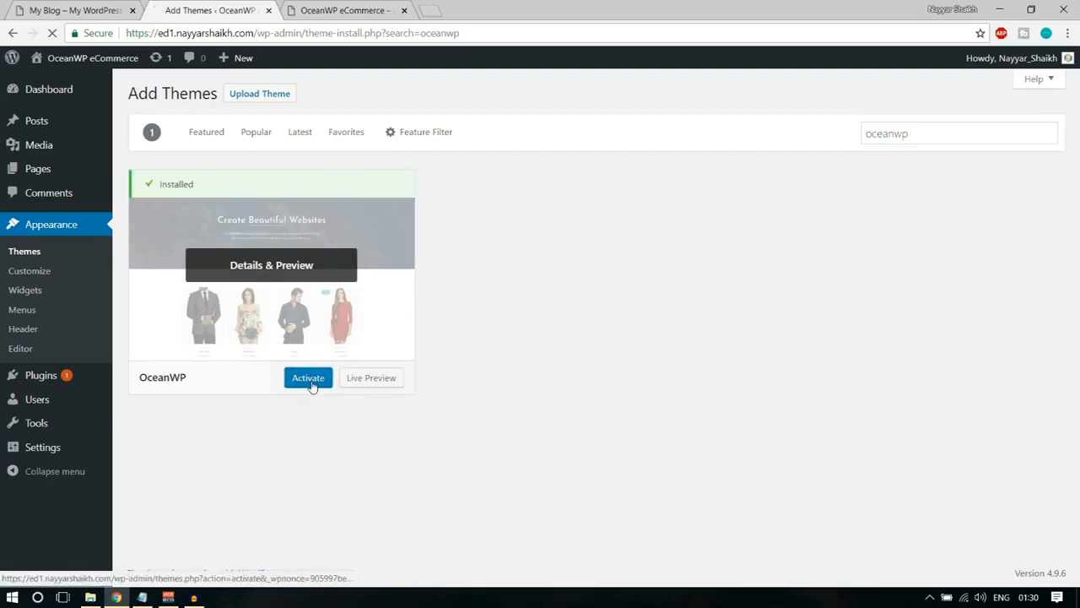
left_click(309, 381)
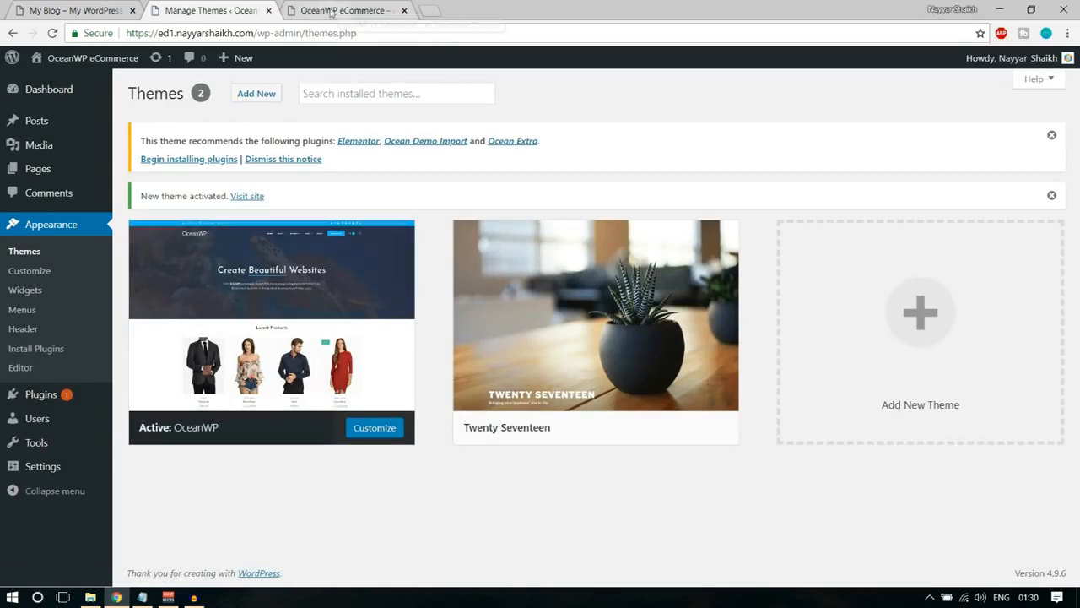
Reload the new site's homepage to review its OceanWP design, compare it with the demo store, and return to the themes list.
left_click(304, 7)
key("F5")
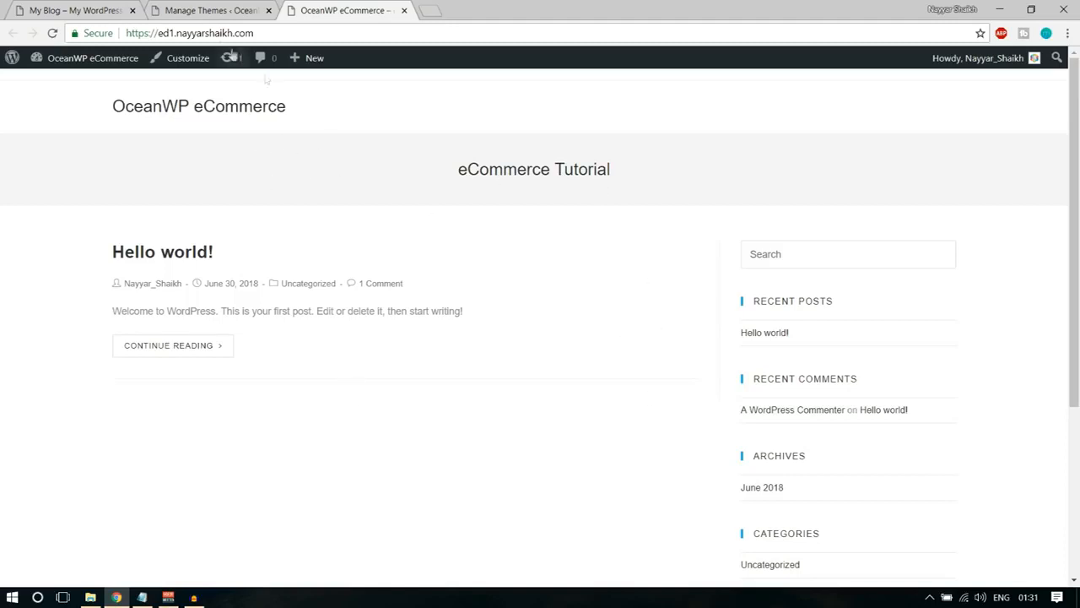
key("ctrl+Tab")
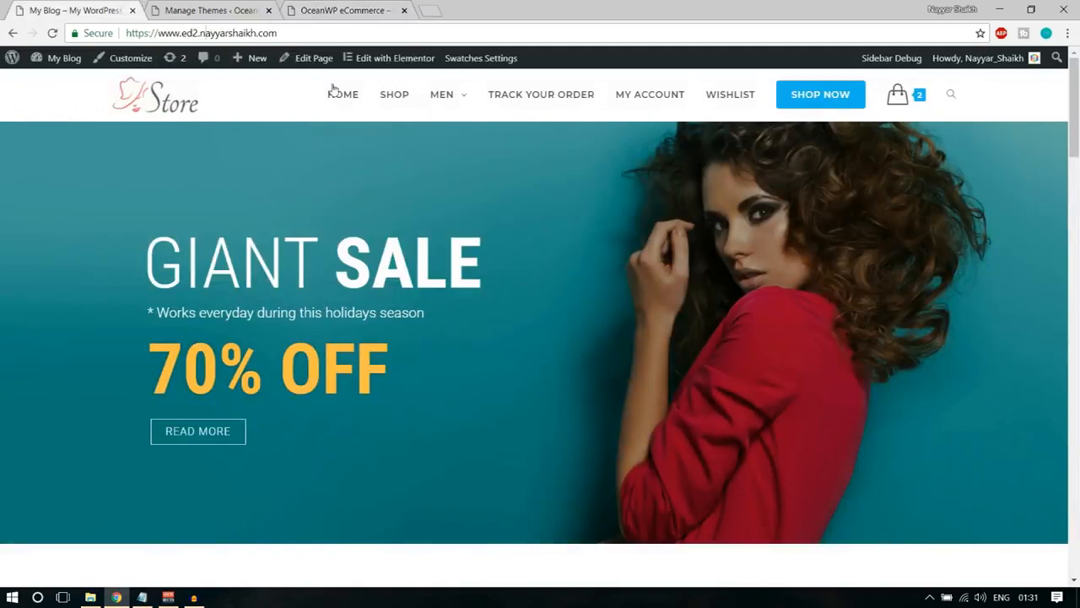
left_click(226, 8)
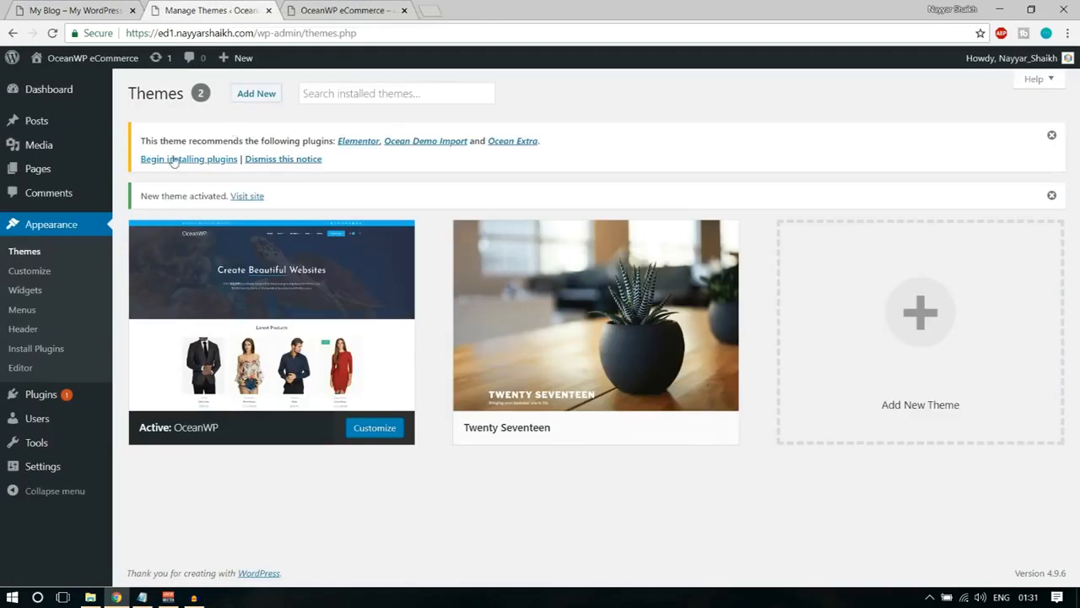
Install and activate the theme's recommended plugins Elementor, Ocean Demo Import and Ocean Extra in bulk, and return to the dashboard.
left_click_drag(145, 138, 319, 137)
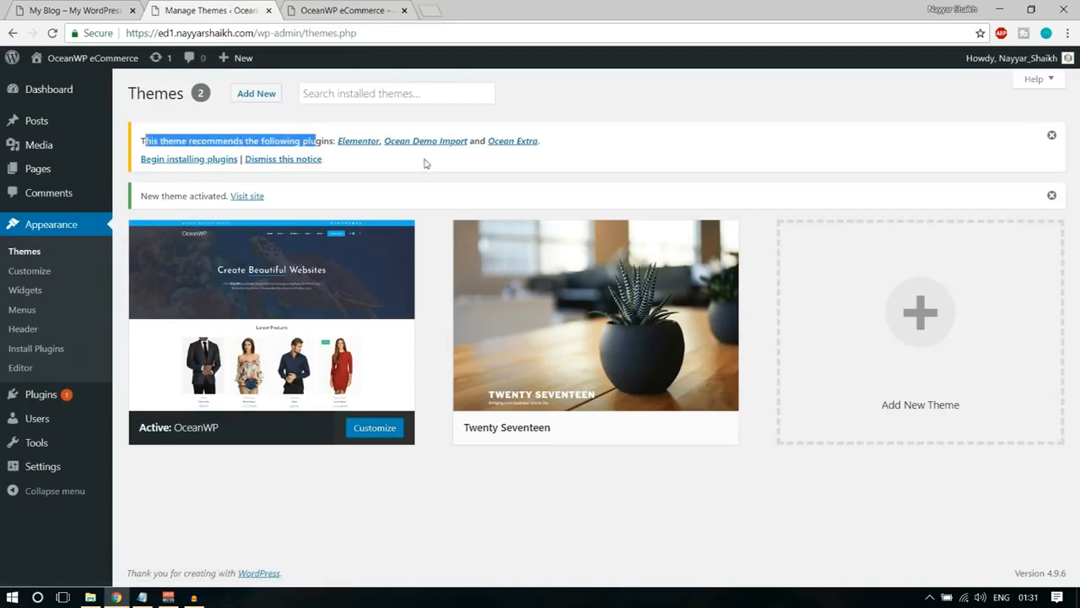
left_click(481, 169)
left_click(192, 160)
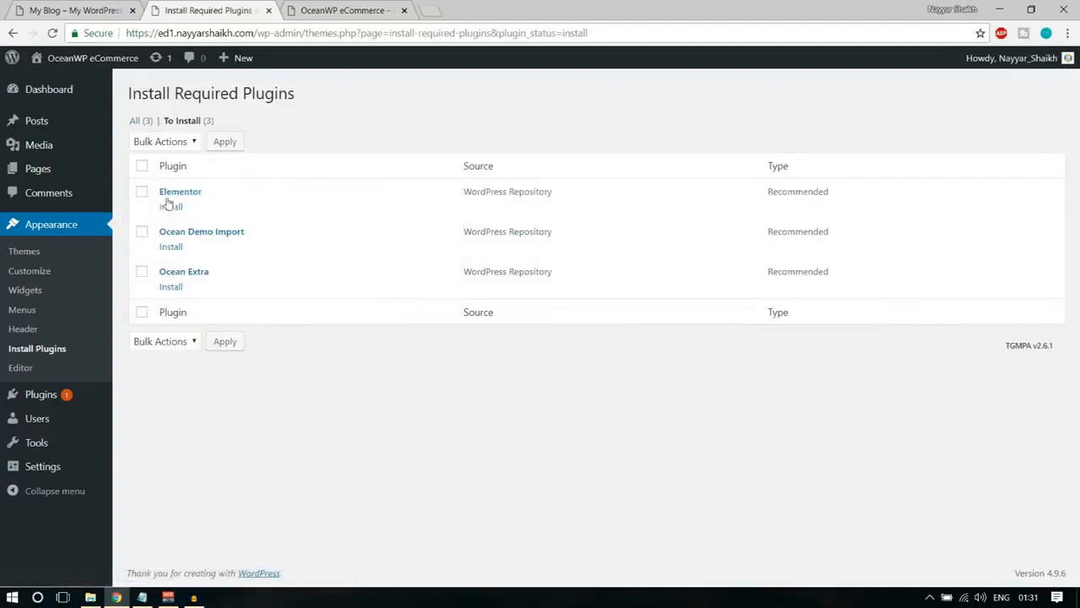
left_click(143, 167)
left_click(165, 142)
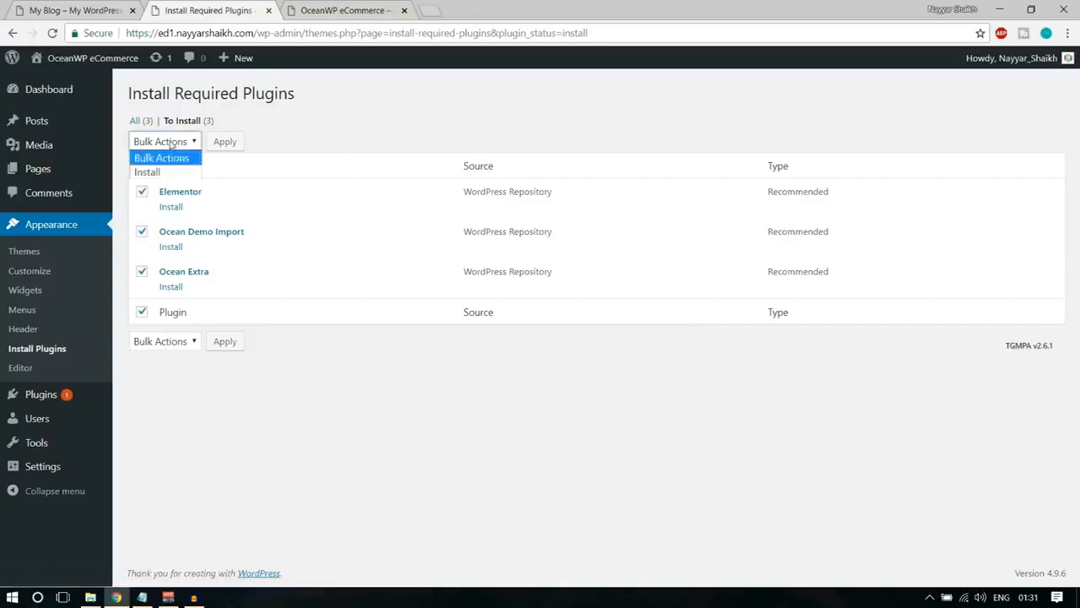
left_click(165, 174)
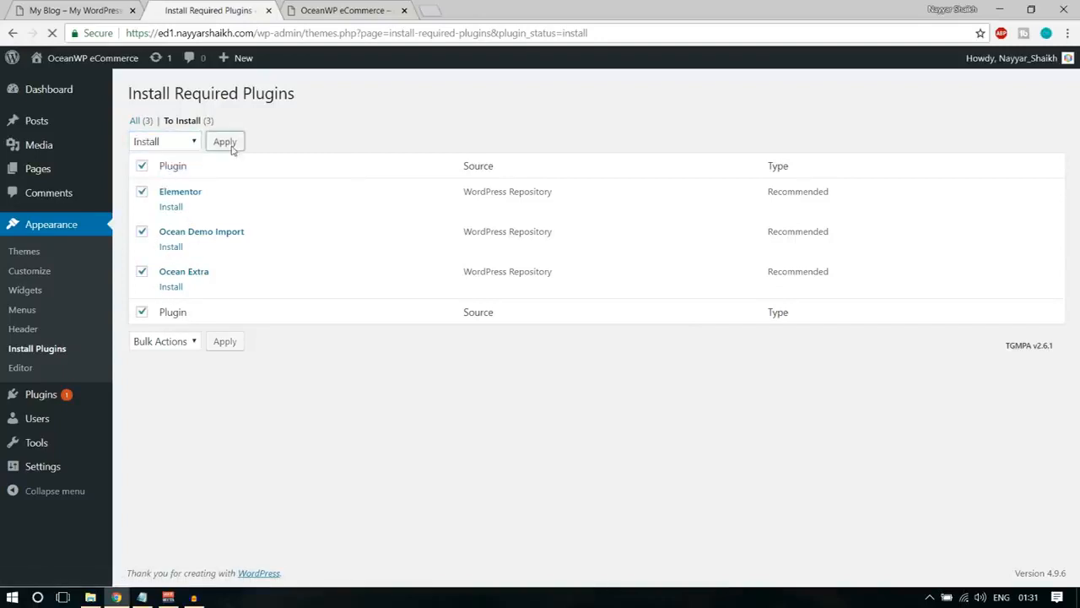
left_click(224, 142)
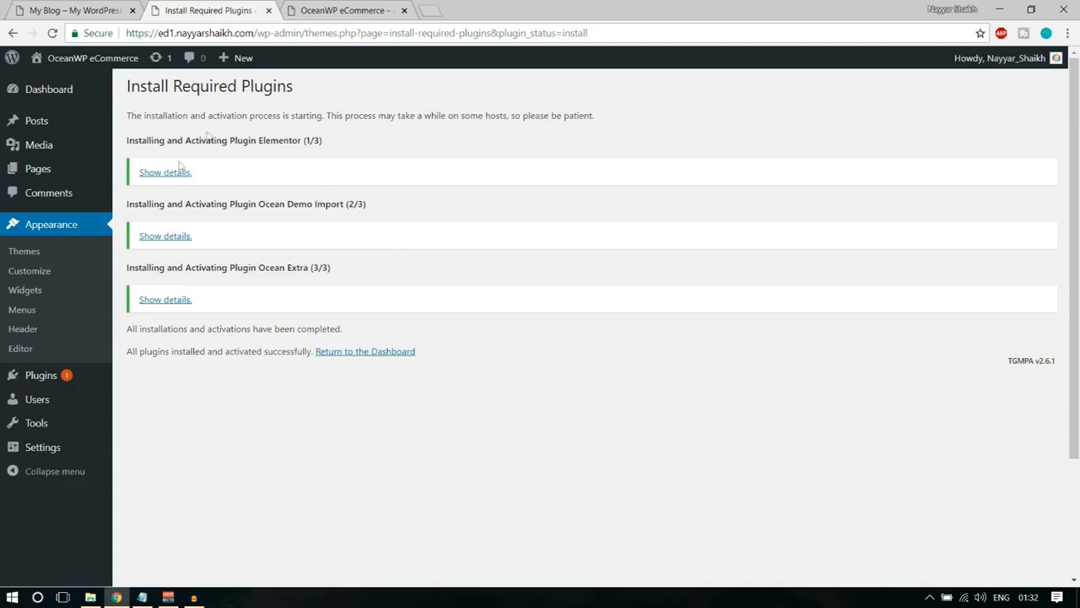
left_click(381, 353)
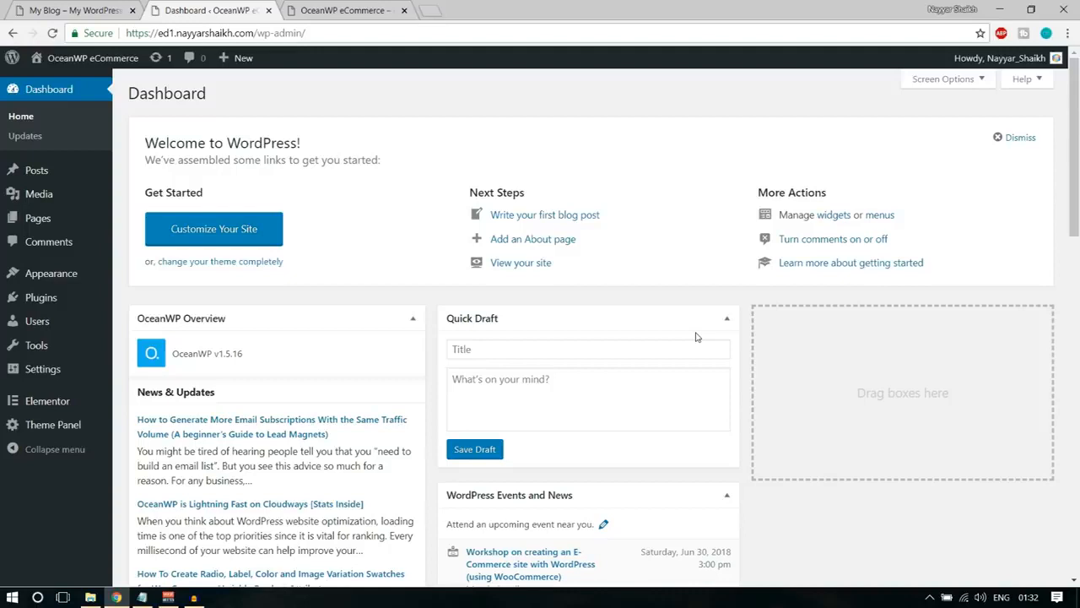
Open the installed plugins list and review the Elementor, Ocean Demo Import and Ocean Extra entries.
mouse_move(40, 309)
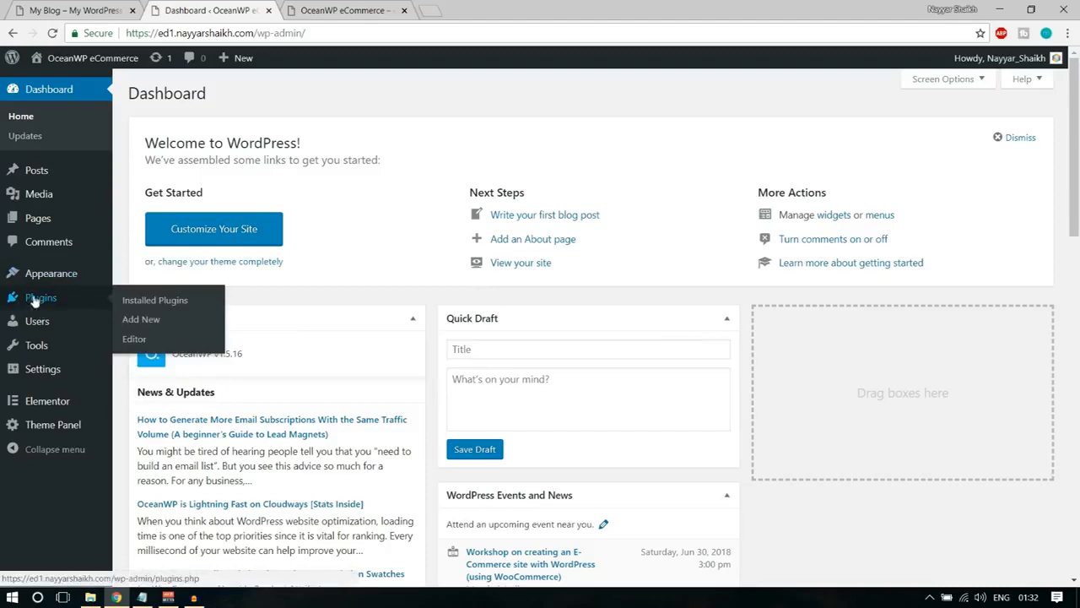
left_click(34, 300)
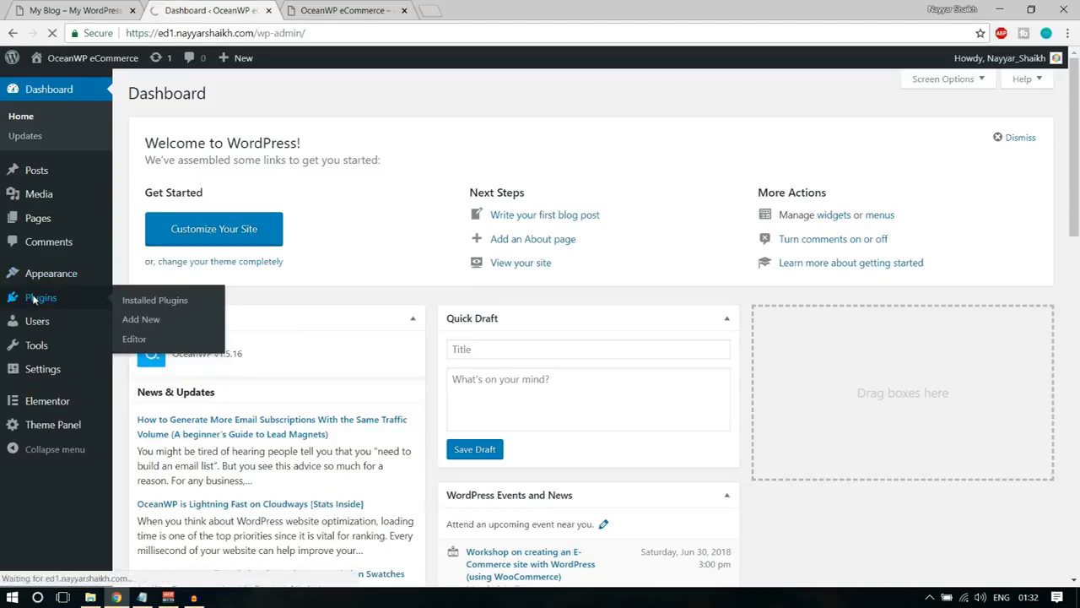
scroll(466, 414, "down", 1)
scroll(464, 433, "up", 1)
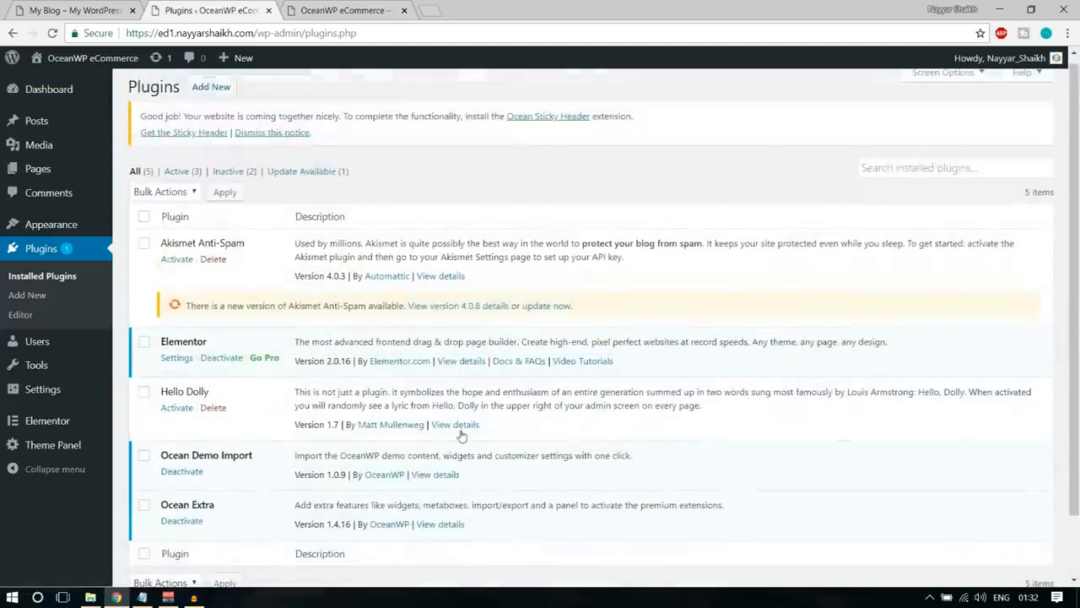
scroll(463, 433, "down", 1)
left_click_drag(159, 387, 257, 386)
left_click(218, 437)
left_click_drag(218, 439, 149, 434)
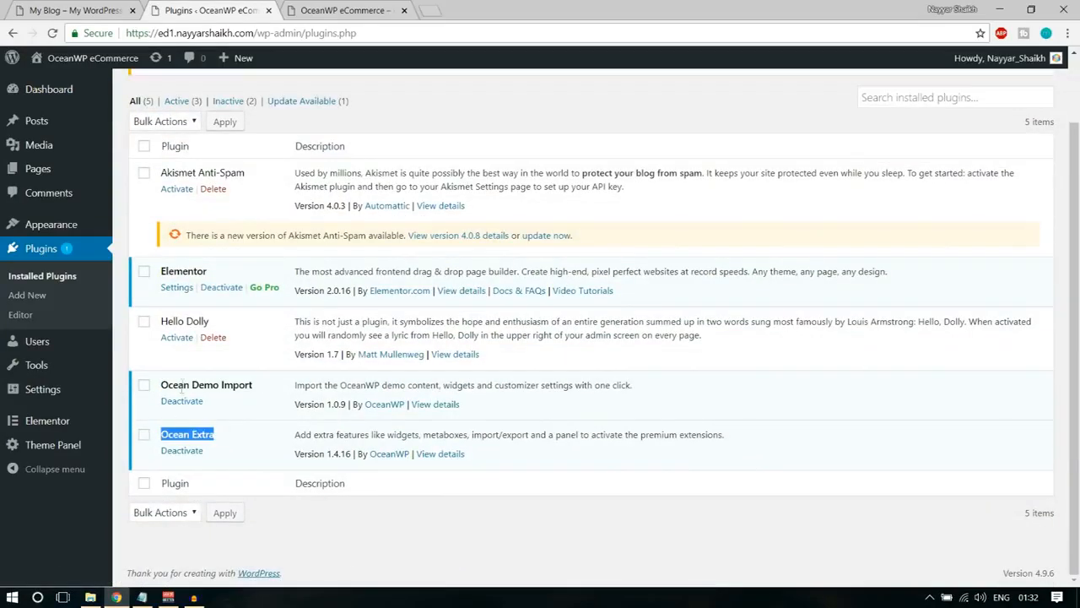
left_click_drag(161, 271, 213, 272)
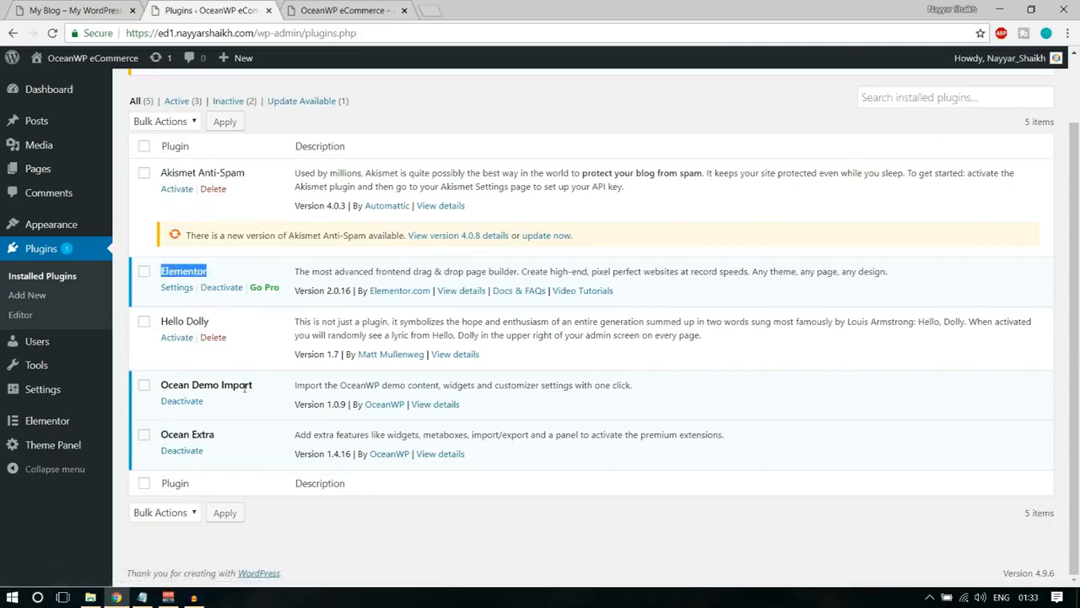
left_click_drag(257, 388, 167, 385)
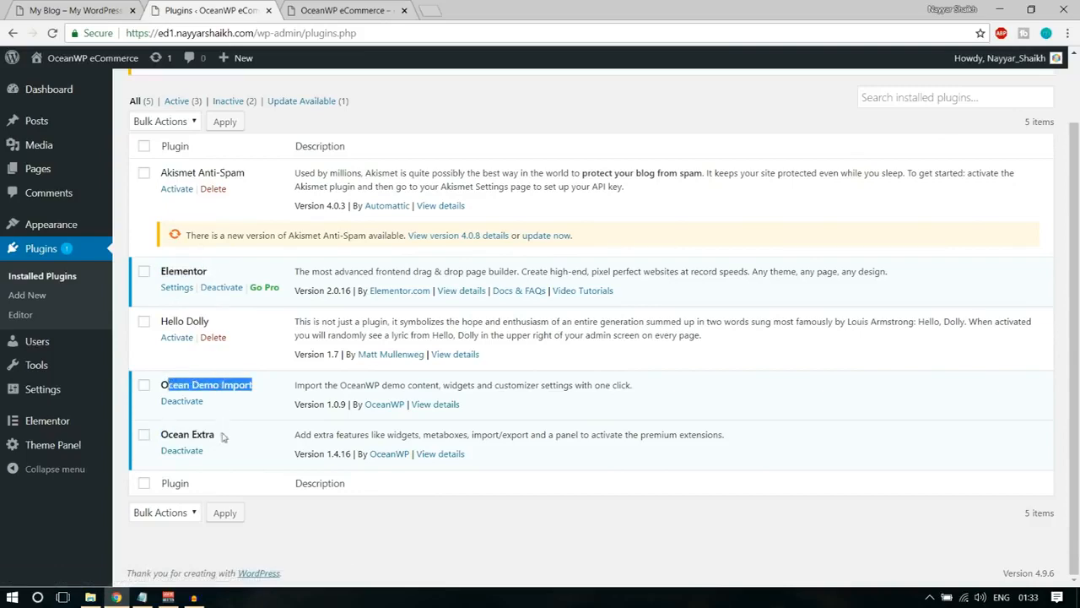
left_click_drag(223, 436, 158, 436)
scroll(280, 427, "up", 1)
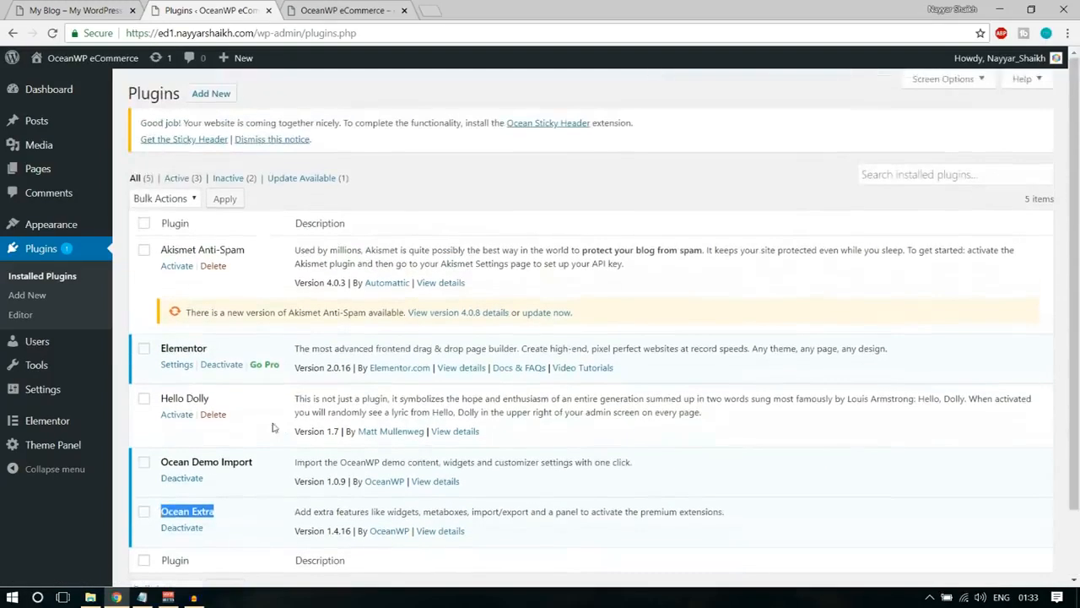
left_click(262, 220)
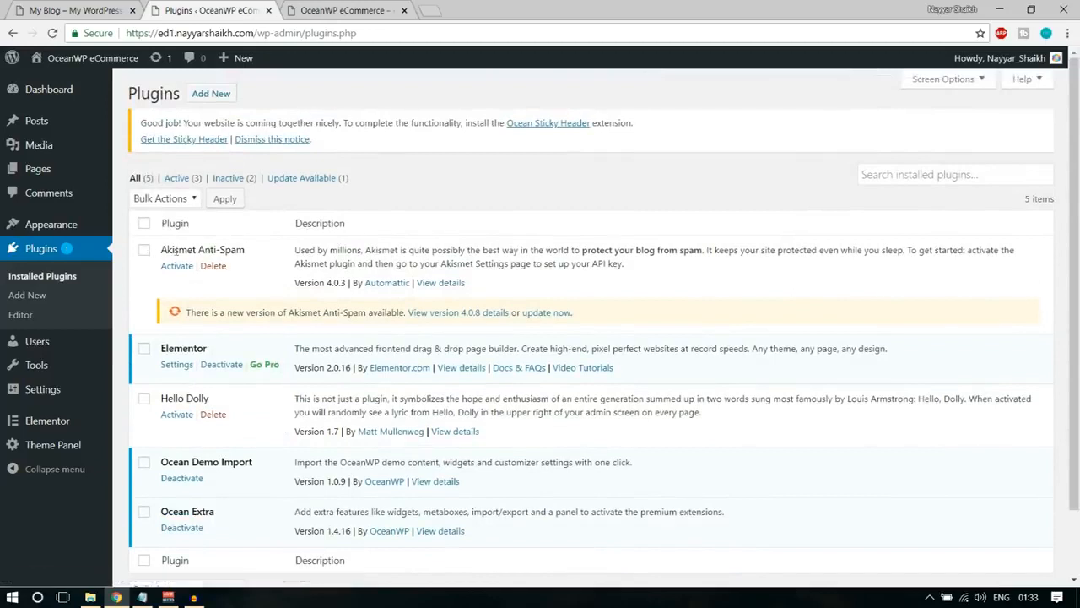
Delete the Akismet Anti-Spam and Hello Dolly plugins with a single bulk action.
left_click(144, 402)
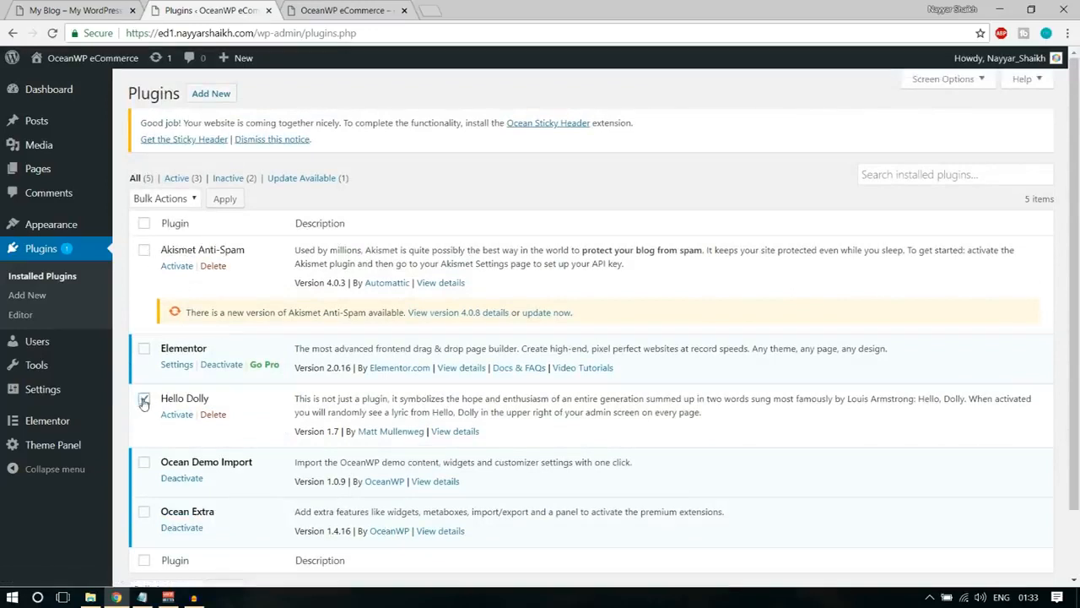
left_click(144, 249)
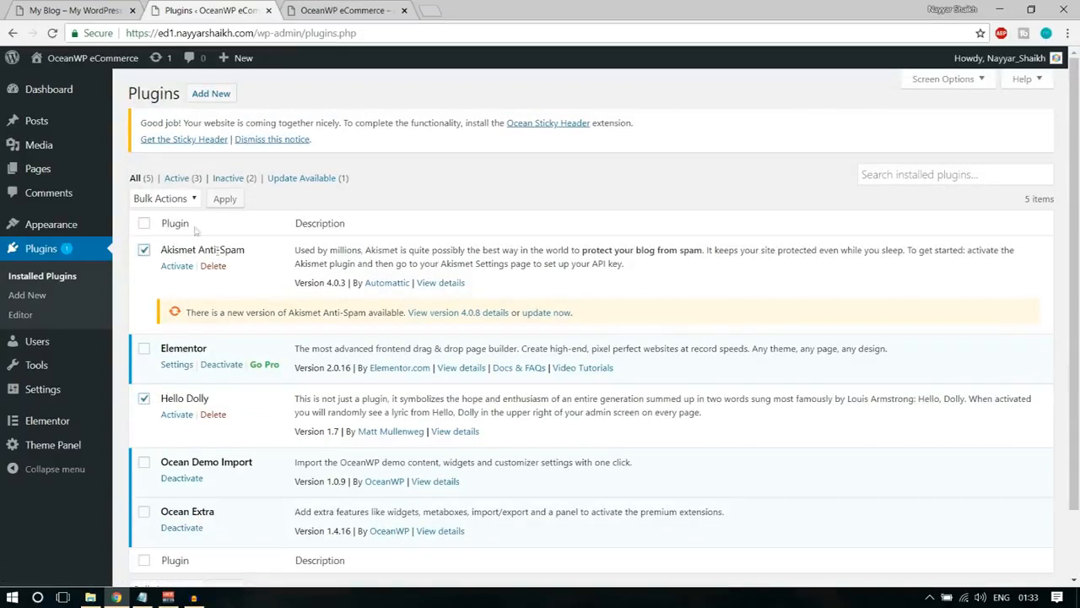
left_click(163, 199)
left_click(152, 274)
left_click(225, 199)
left_click(617, 126)
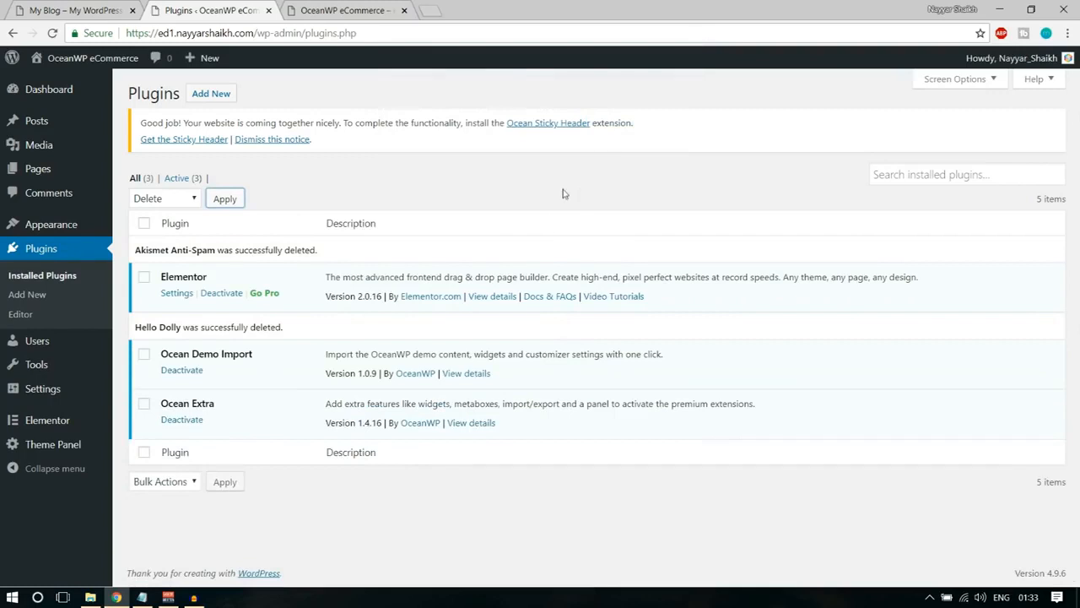
Dismiss the Ocean Sticky Header notice and open the page for adding new plugins.
left_click(293, 143)
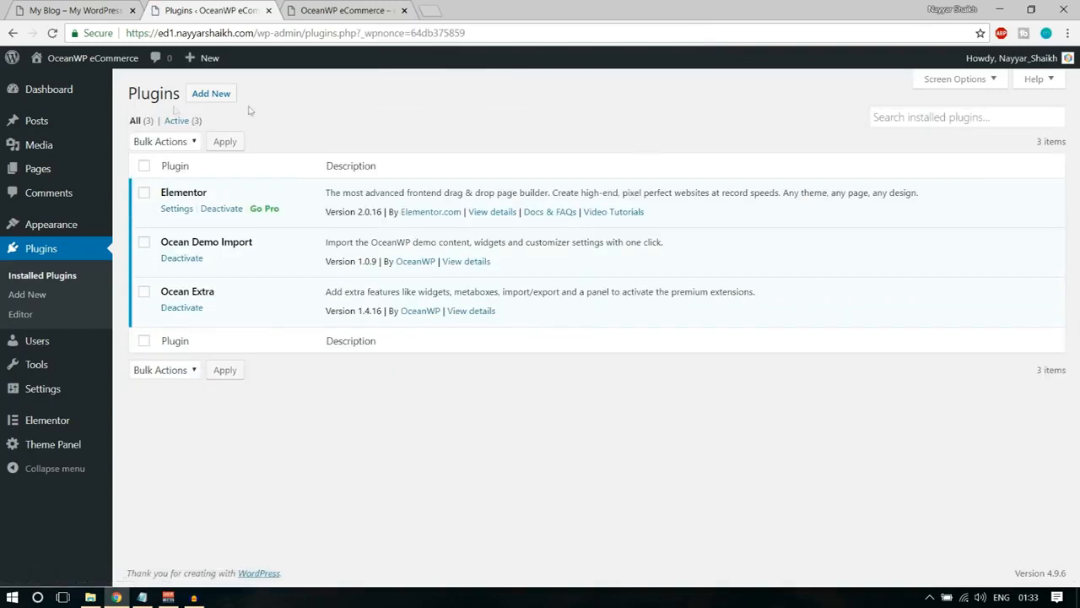
left_click(212, 94)
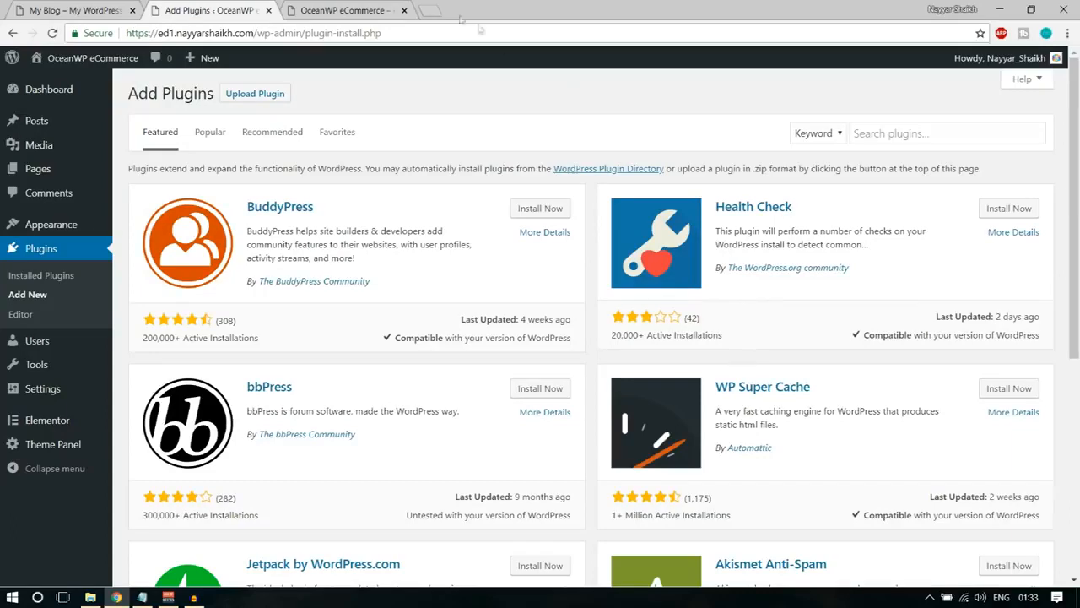
Open bloggdude.com in a new tab and find the images, CSS and layouts download in the eCommerce website post.
left_click(432, 9)
type("b")
key("Return")
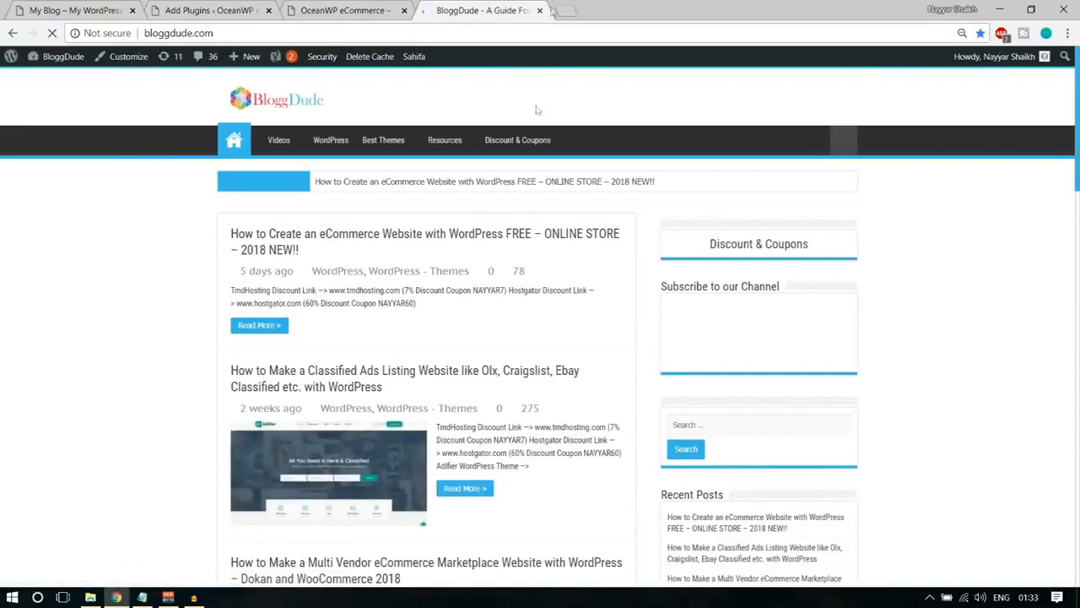
left_click(396, 240)
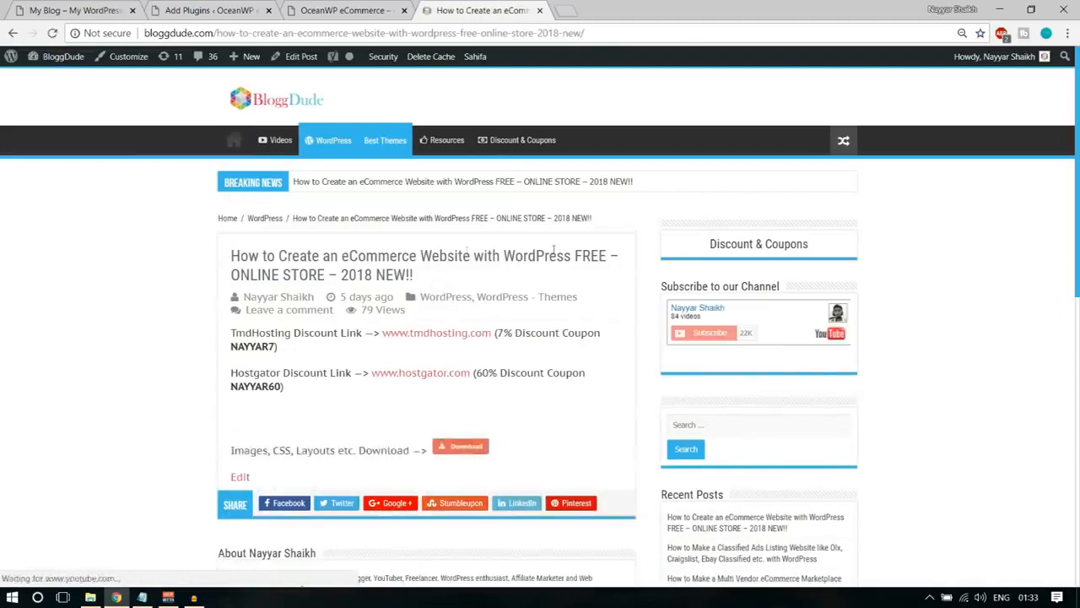
scroll(589, 358, "down", 3)
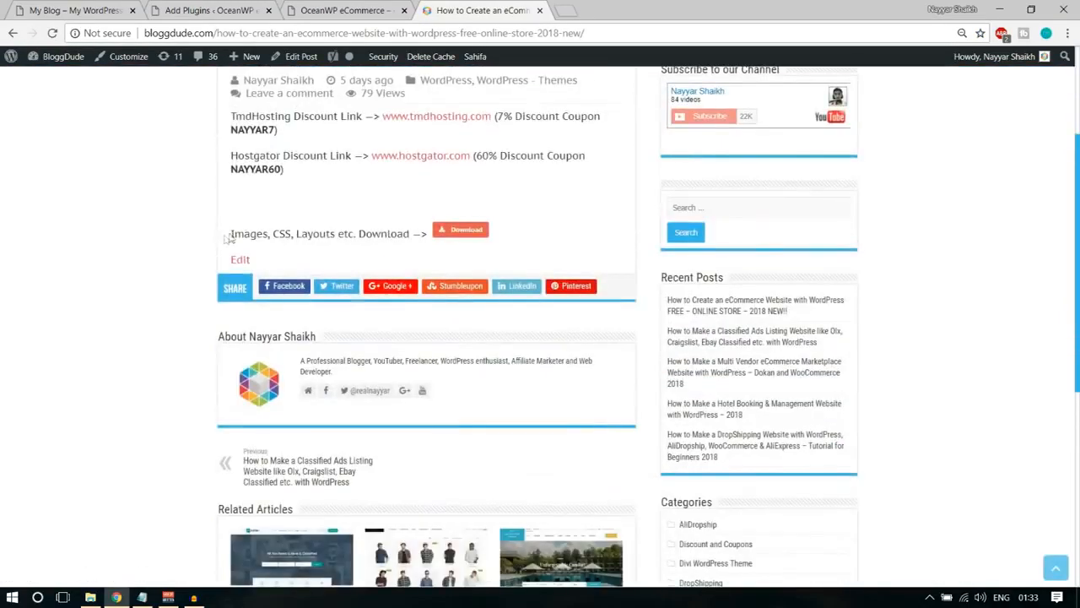
left_click_drag(231, 233, 414, 247)
left_click(413, 247)
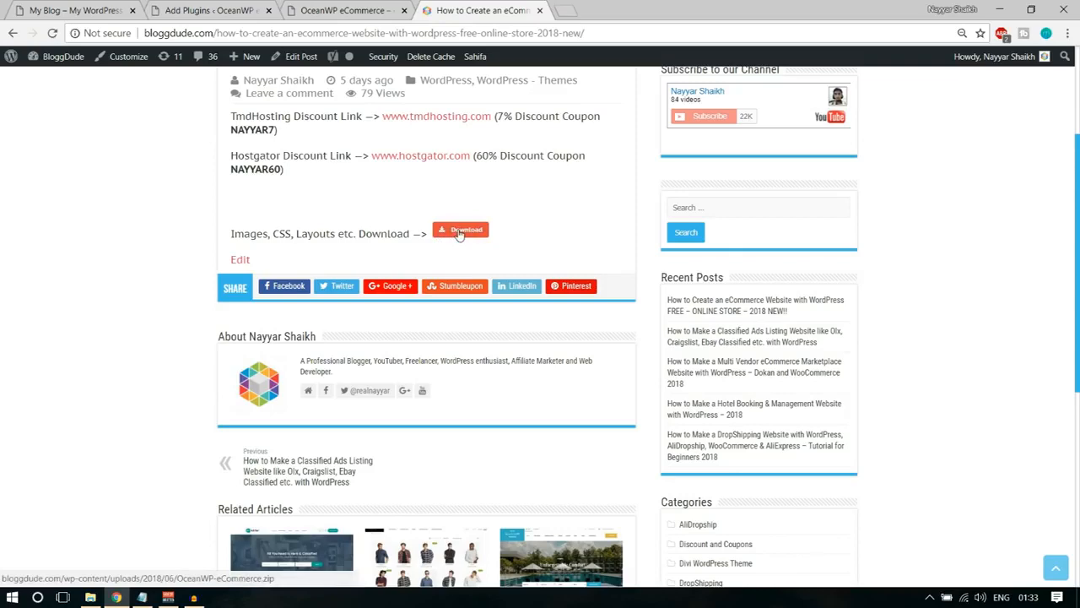
left_click(460, 231)
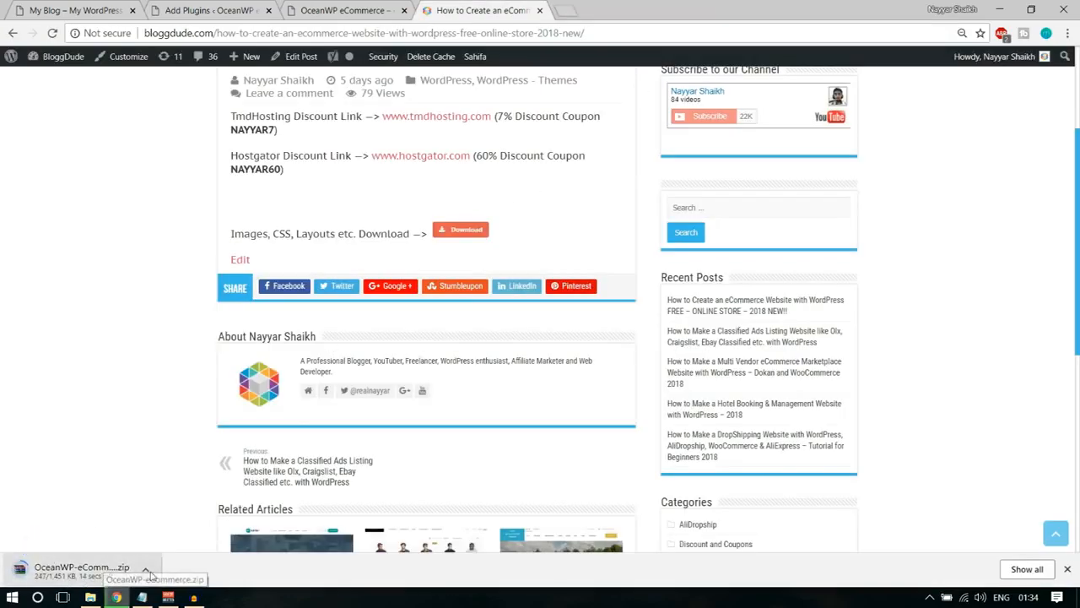
left_click(145, 572)
left_click(169, 547)
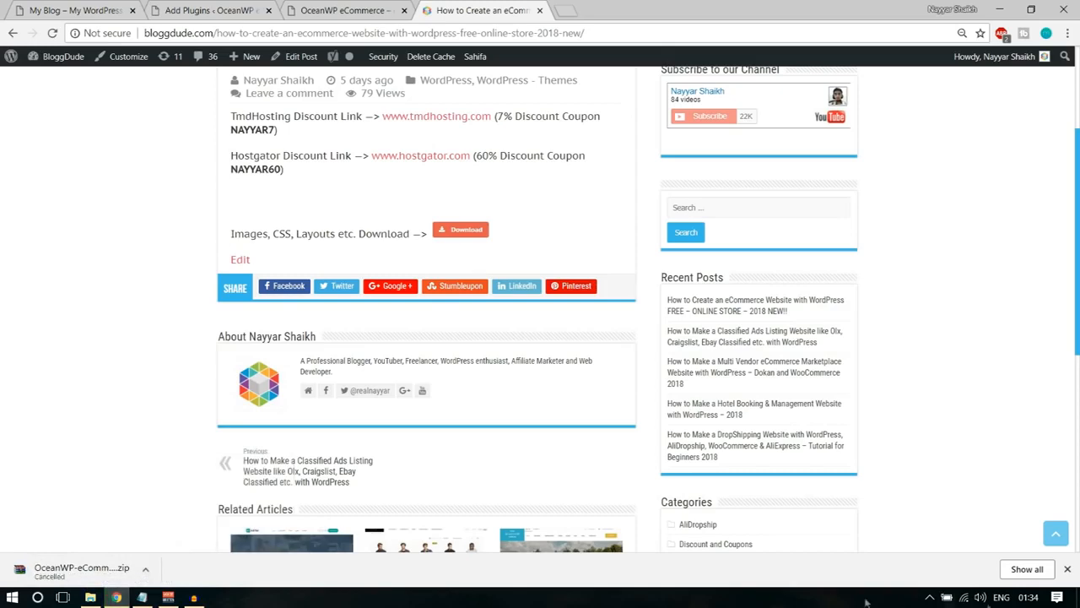
left_click(1068, 569)
Reread the post's download line, check the new site's homepage, and return to the page for adding plugins.
scroll(1027, 538, "up", 3)
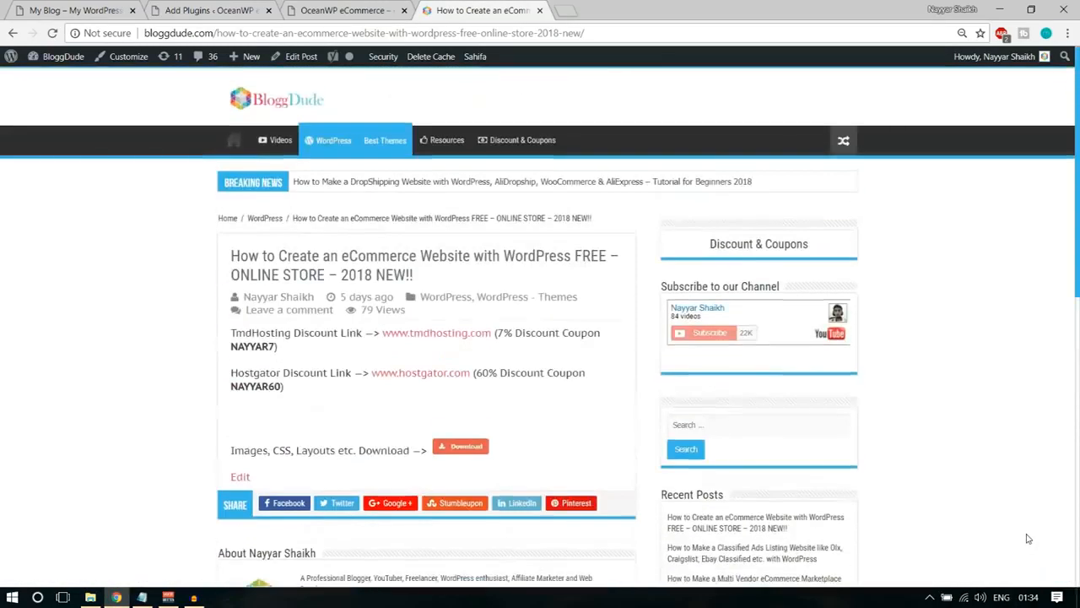
left_click_drag(221, 454, 529, 456)
left_click(529, 457)
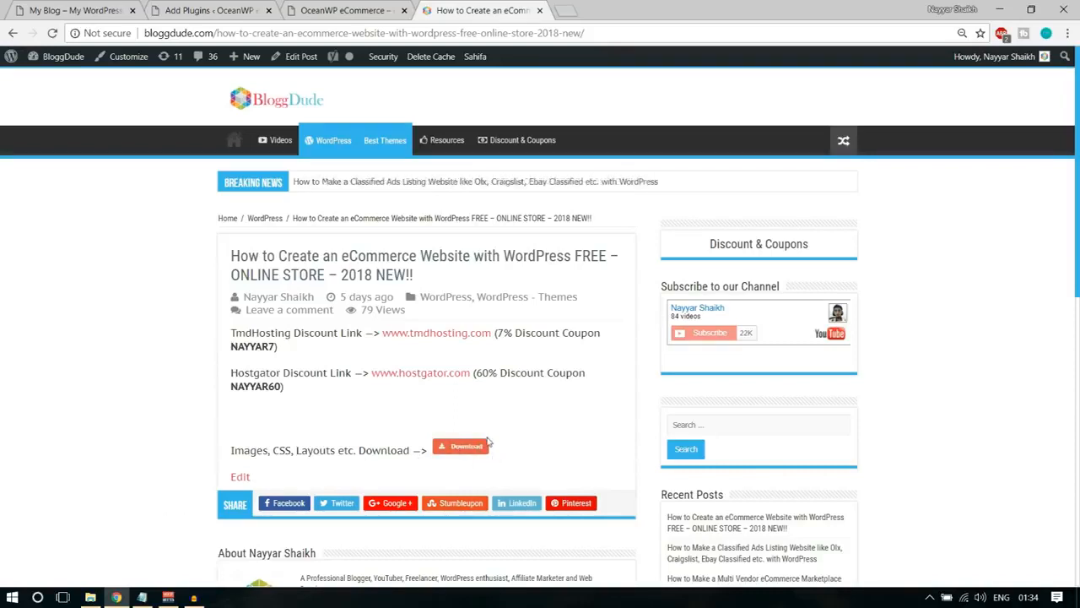
left_click(356, 14)
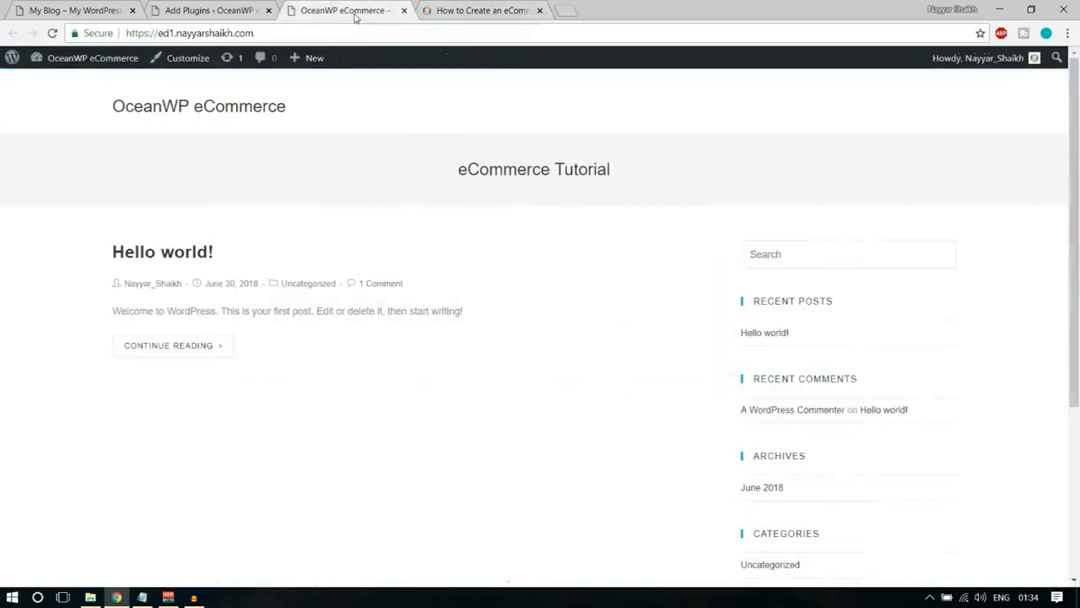
left_click(193, 9)
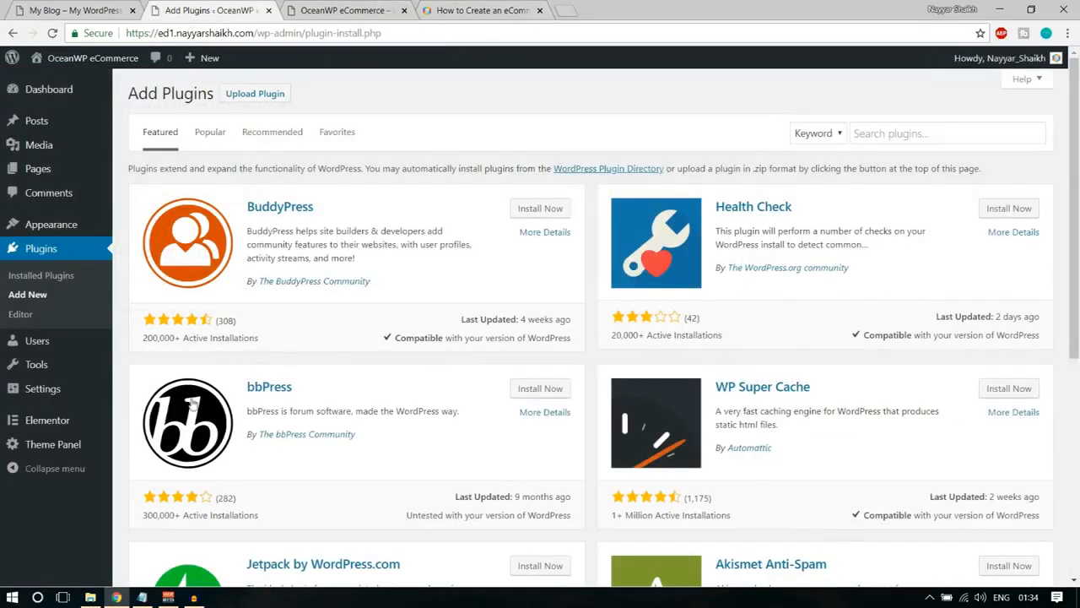
Check the plugin list in the Steps file in Notepad, copy Ocean Product Sharing, and search for and install that plugin in WordPress.
left_click(142, 597)
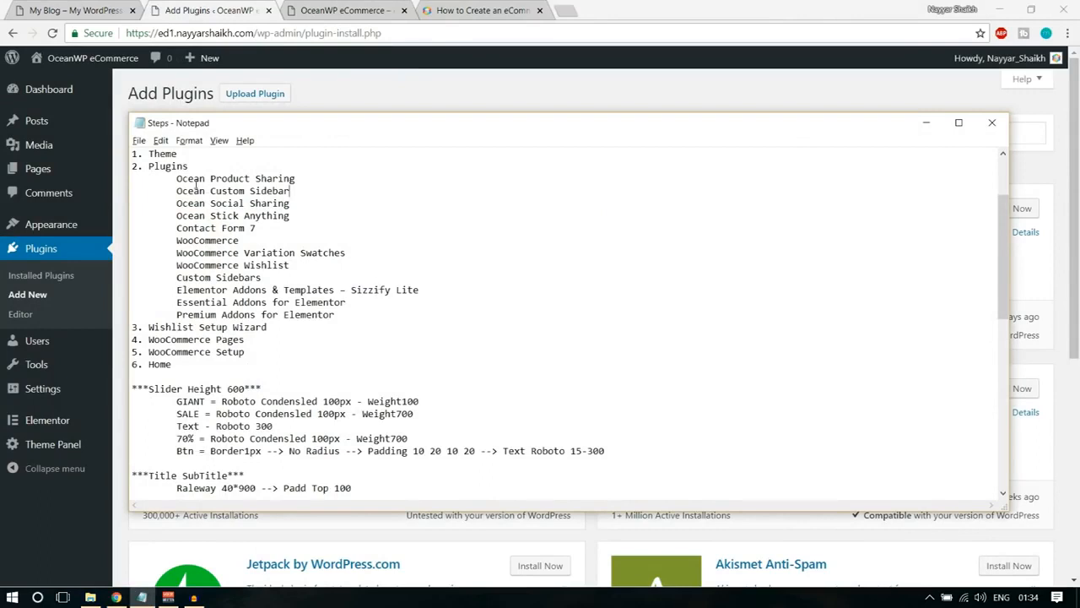
left_click_drag(171, 178, 376, 316)
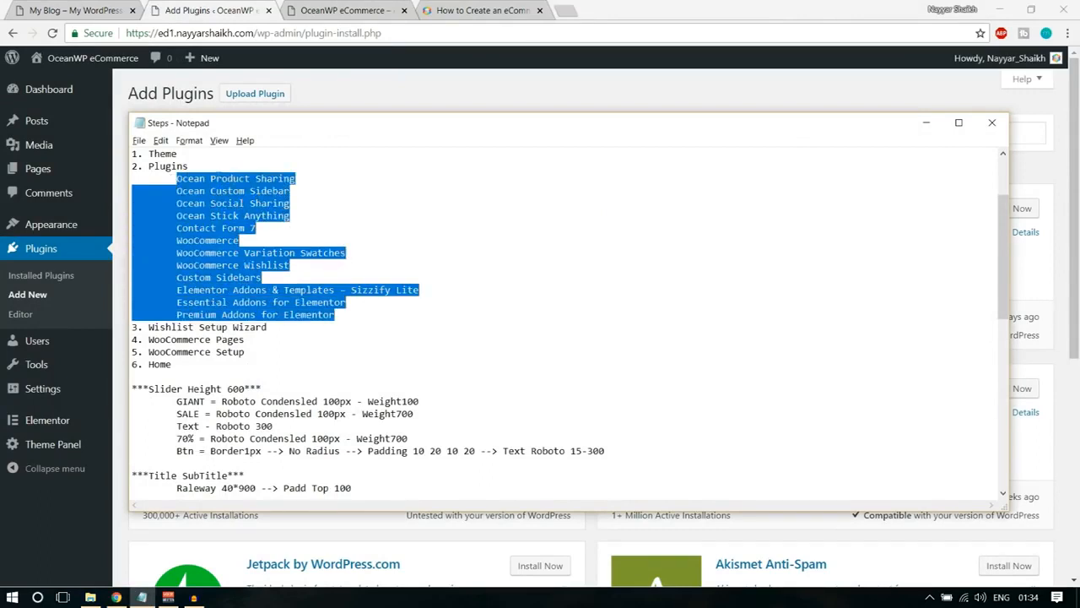
left_click(307, 181)
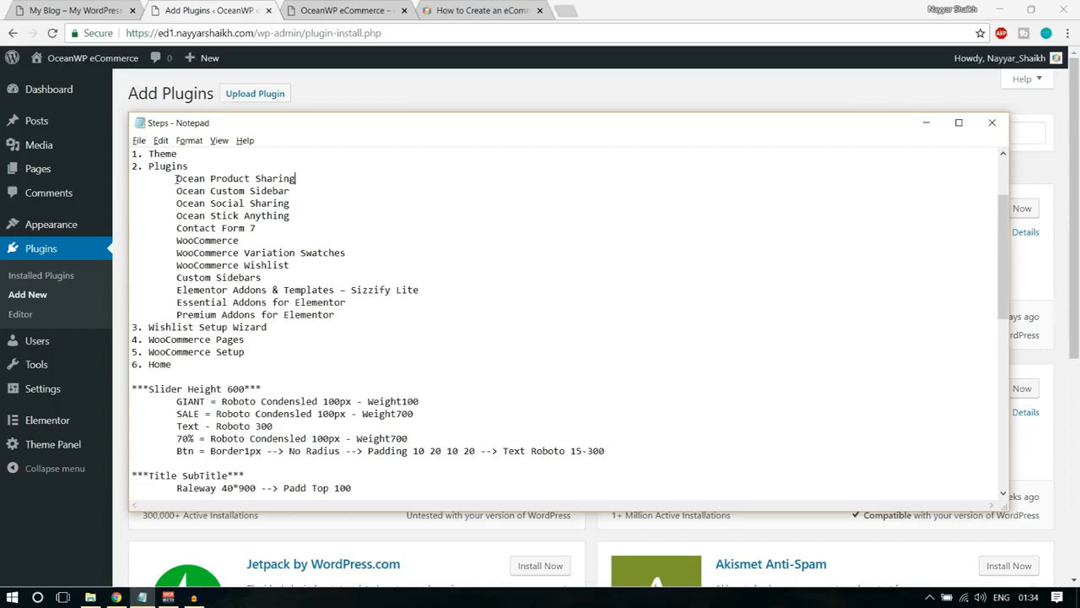
left_click_drag(176, 179, 301, 177)
key("ctrl+c")
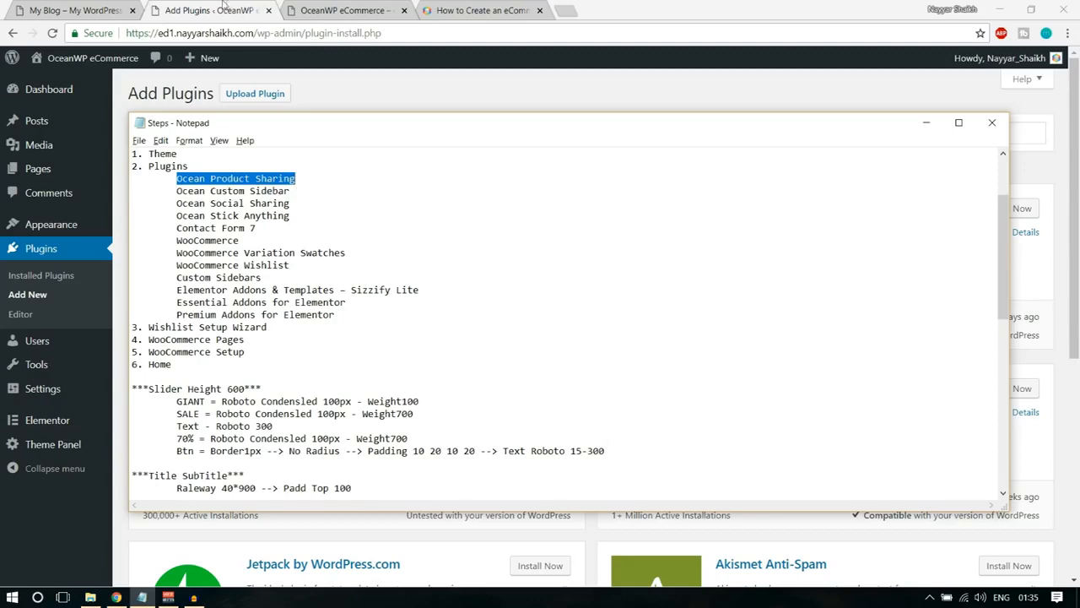
left_click(226, 6)
left_click(885, 134)
key("ctrl+v")
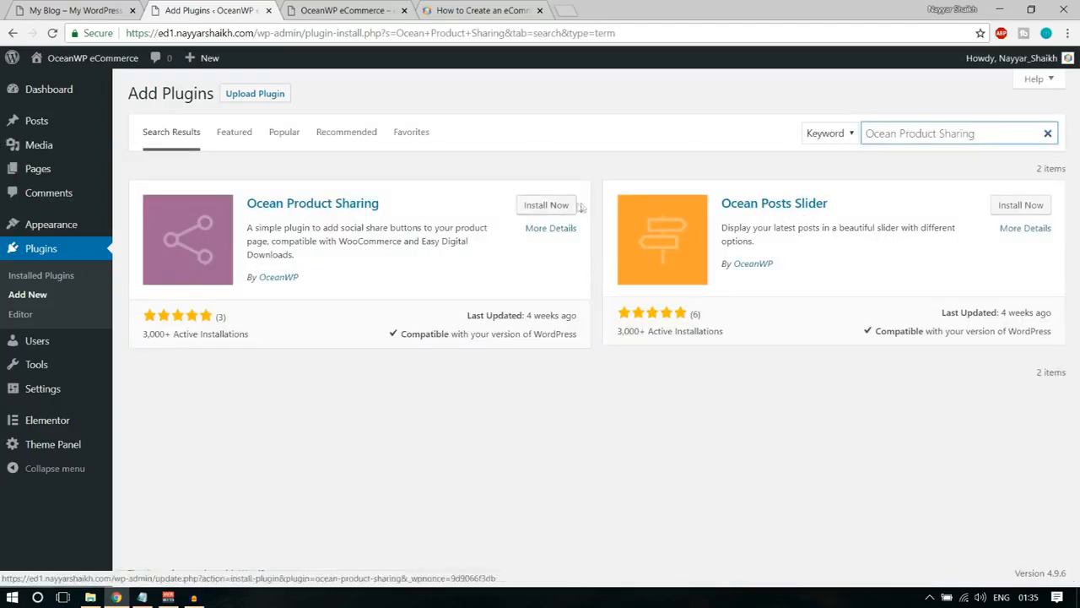
left_click(547, 206)
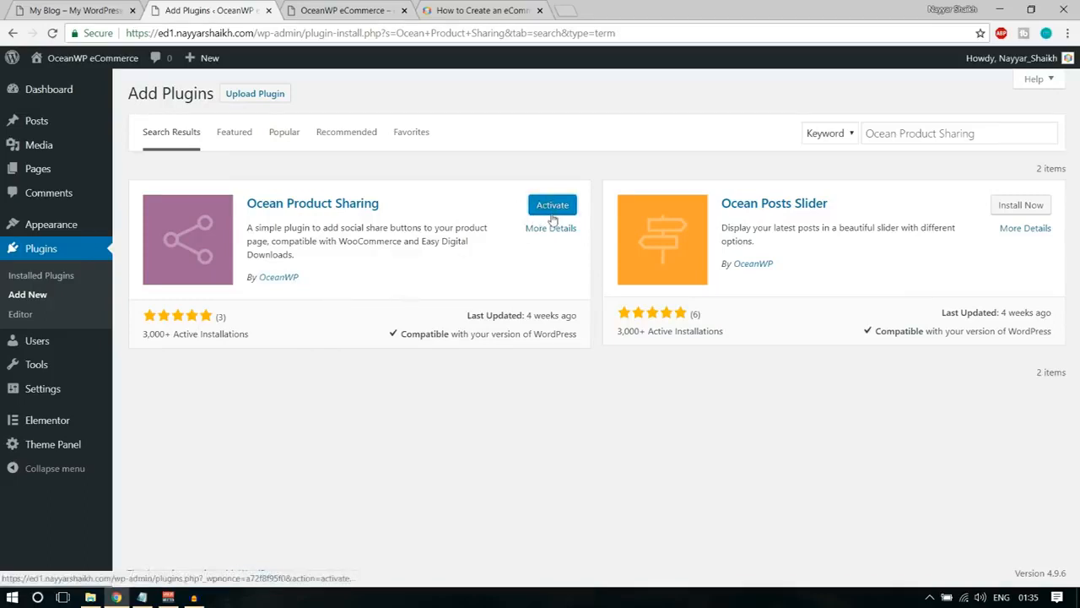
Activate the Ocean Product Sharing plugin and return to the page for adding plugins.
left_click(141, 598)
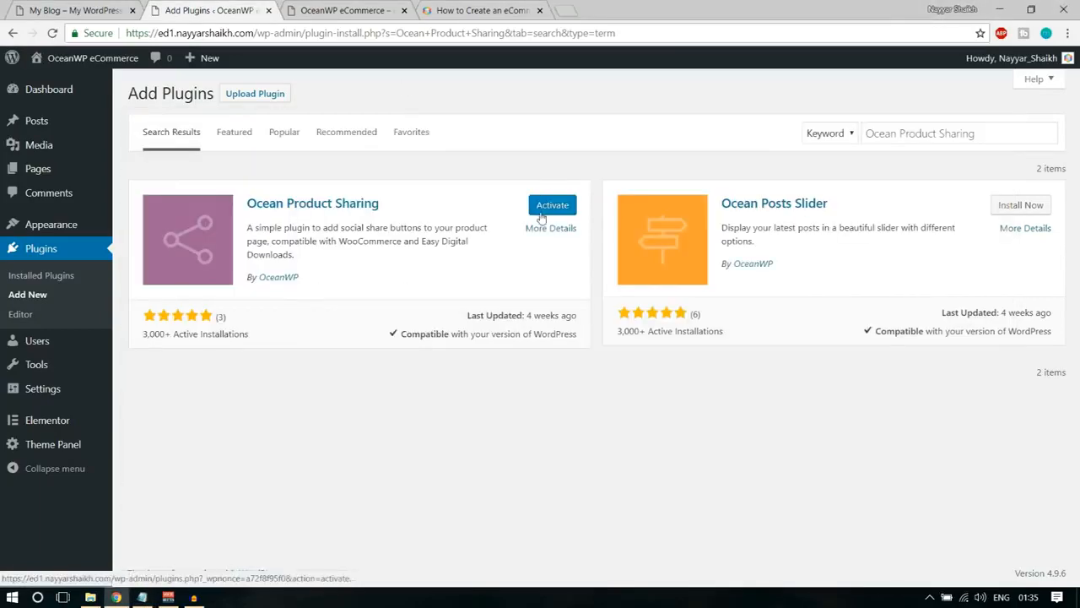
left_click(545, 211)
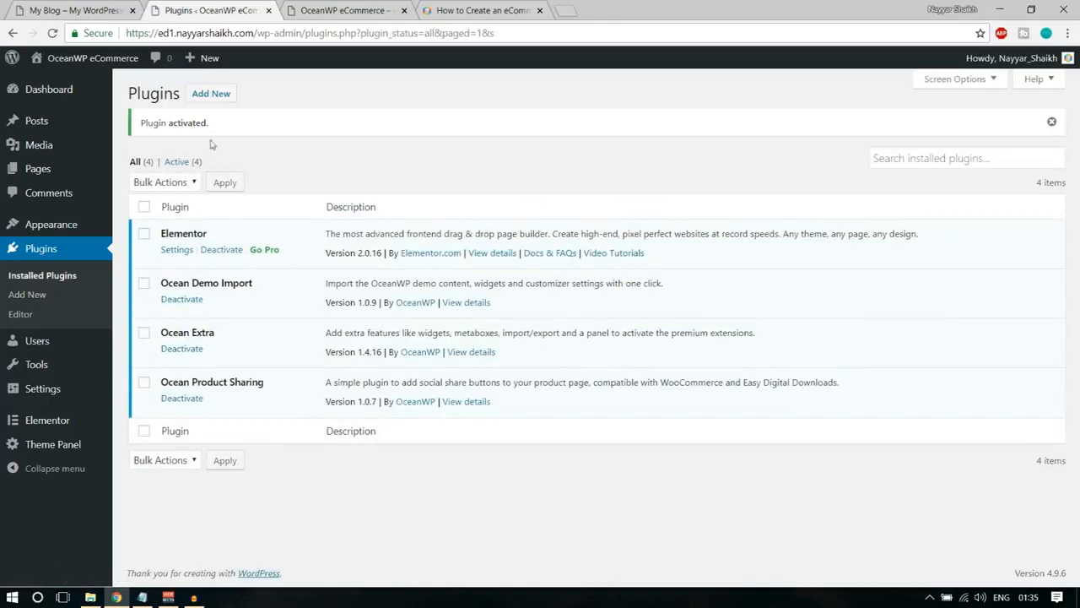
left_click(221, 96)
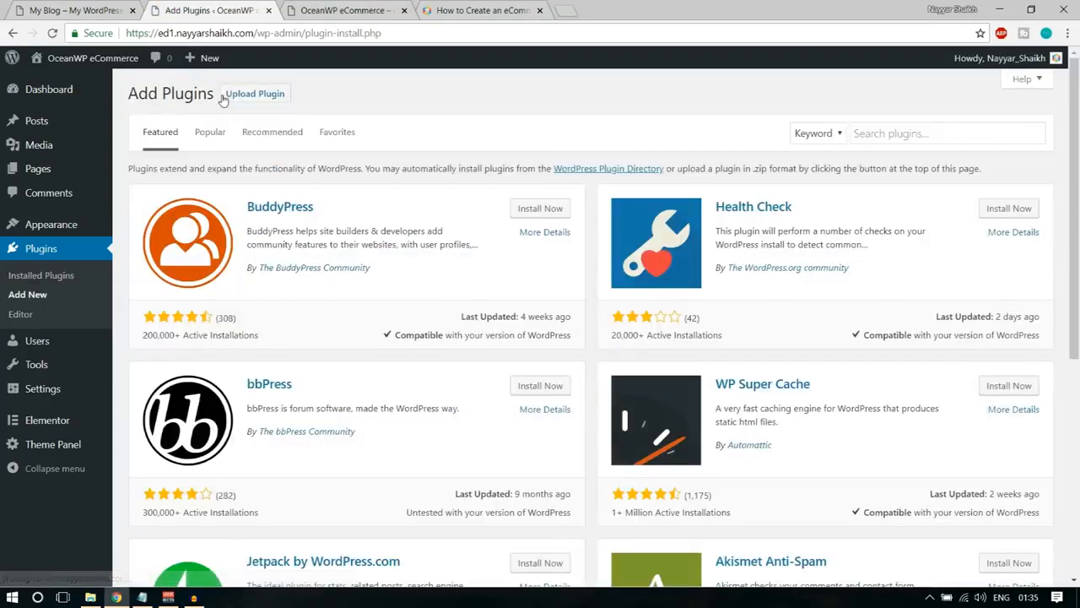
Copy Ocean Custom Sidebar from the Notepad list, search for it in WordPress and install the OceanWP plugin.
left_click(142, 597)
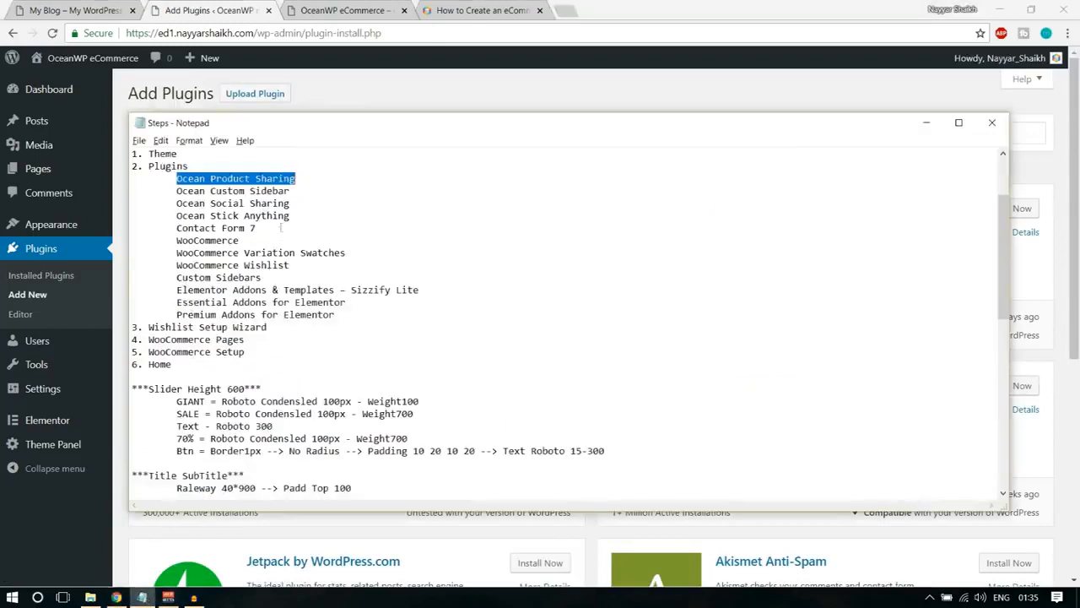
left_click_drag(290, 191, 175, 191)
key("ctrl+c")
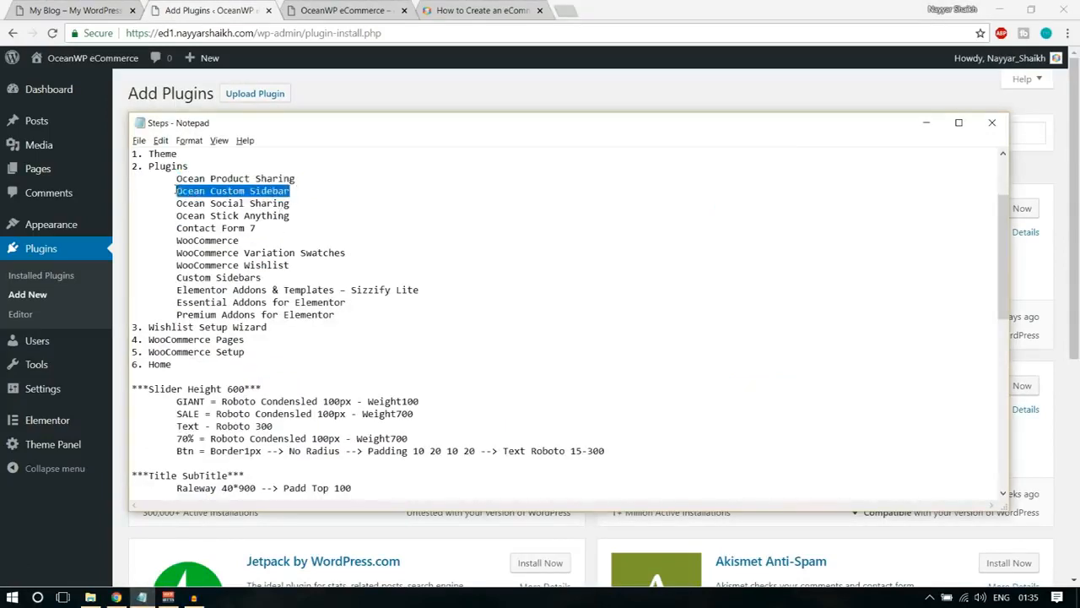
left_click(496, 95)
left_click(895, 135)
key("ctrl+v")
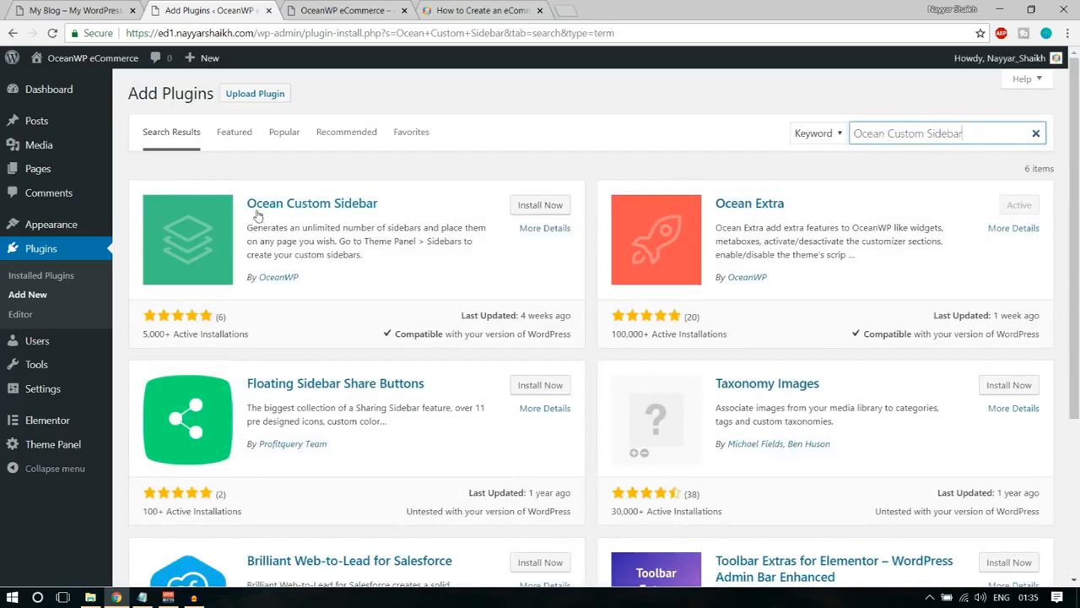
left_click(550, 209)
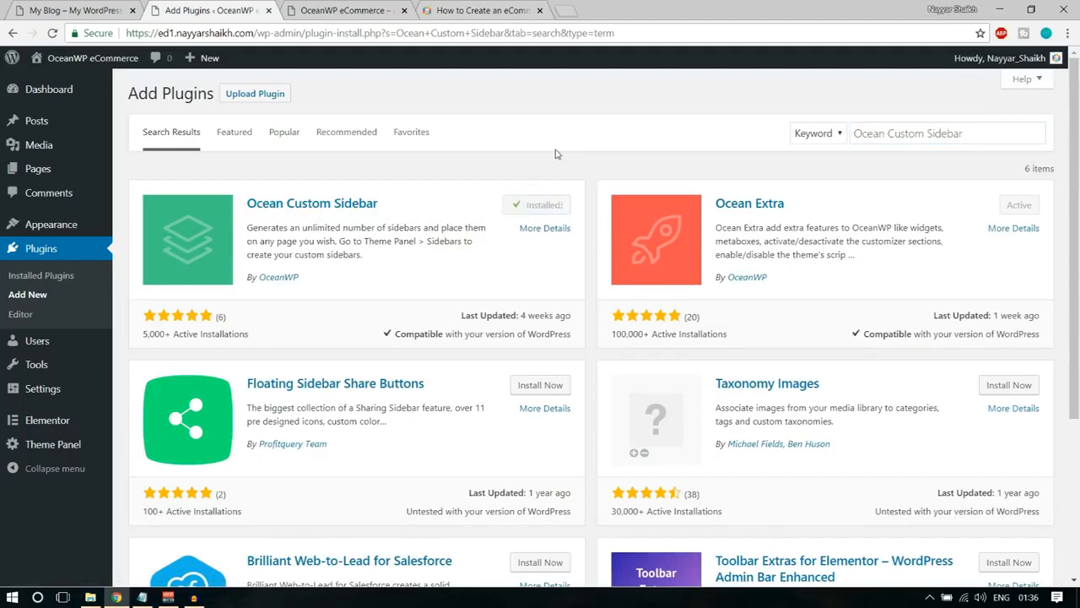
Copy Ocean Social Sharing from the Notepad list, replace the plugin search with it and install the OceanWP plugin.
left_click(142, 597)
left_click_drag(170, 205, 314, 199)
key("ctrl+c")
left_click(489, 91)
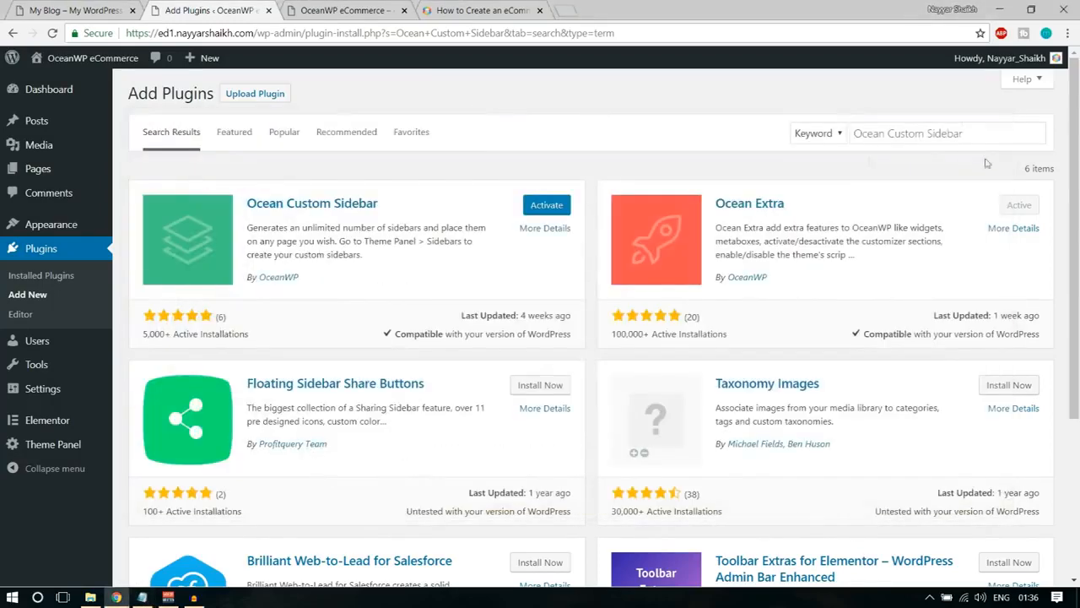
key("ctrl+a")
key("ctrl+v")
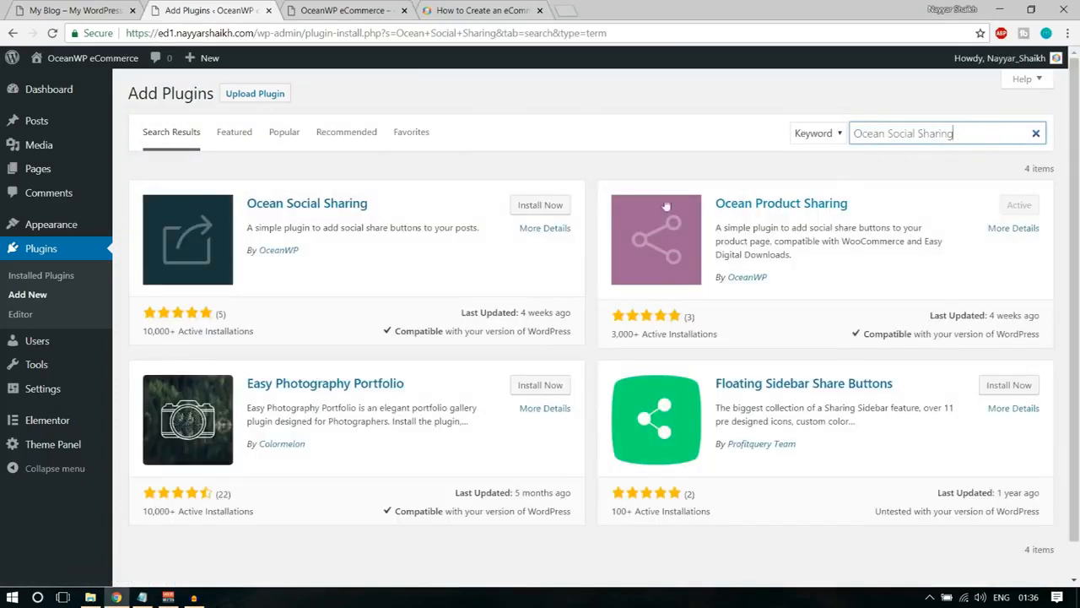
left_click_drag(322, 259, 266, 255)
left_click(297, 278)
left_click(540, 205)
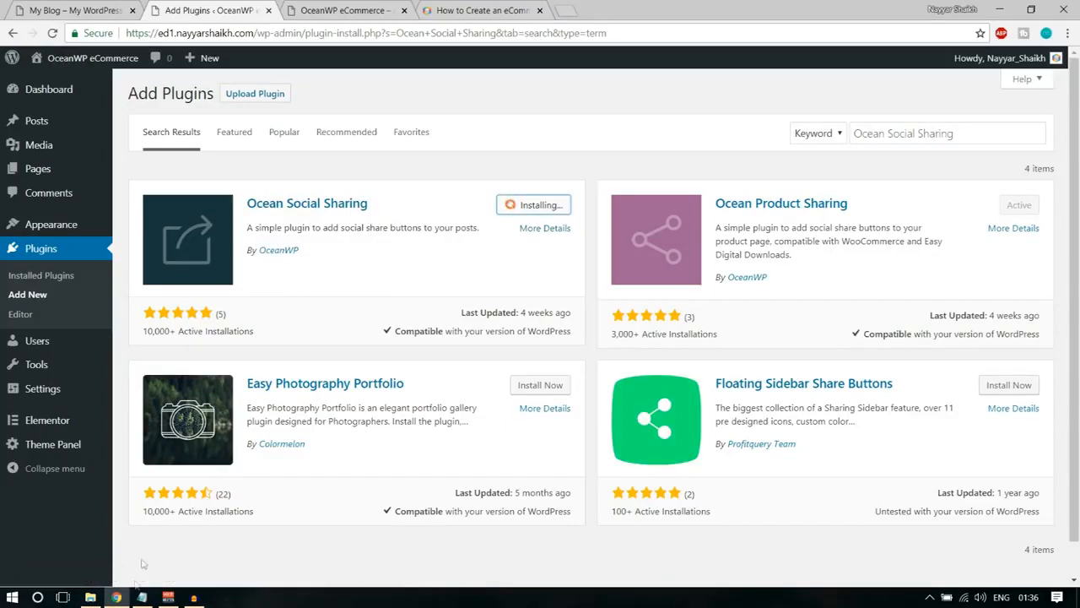
Copy Ocean Stick Anything from the Notepad list, search for it in the plugin directory and install it.
left_click(143, 597)
mouse_move(292, 216)
left_mouse_down()
mouse_move(173, 209)
mouse_move(304, 216)
left_mouse_up()
key("ctrl+c")
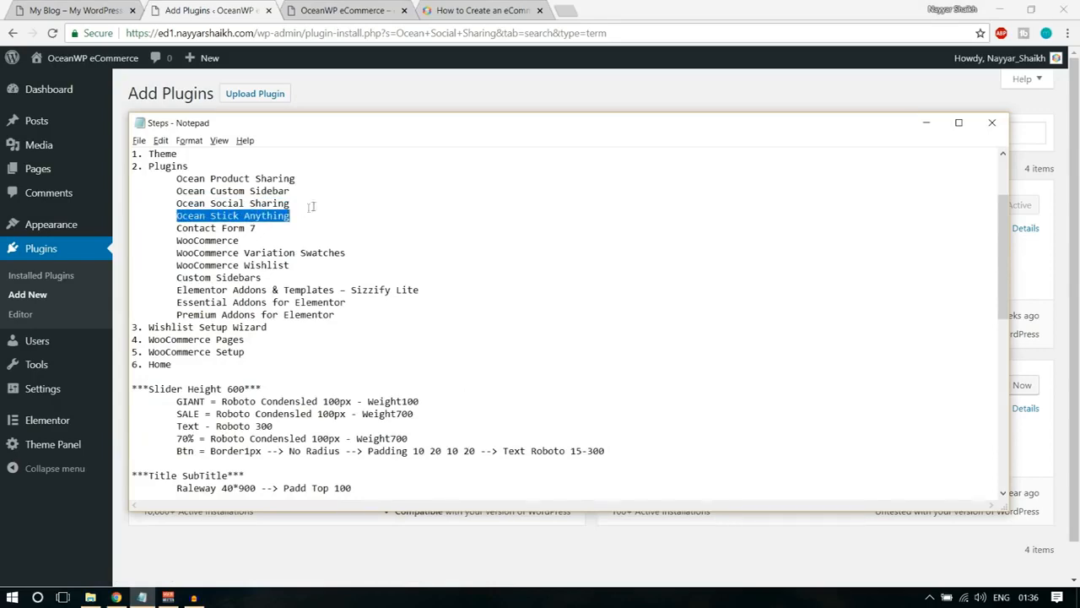
left_click(548, 94)
triple_click(918, 129)
key("ctrl+v")
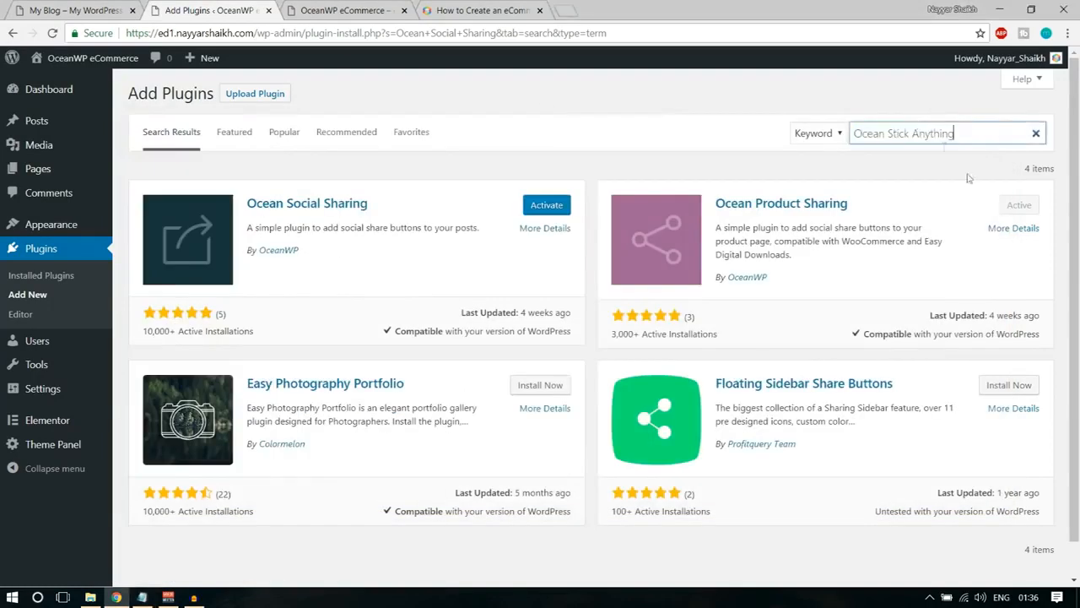
left_click(552, 205)
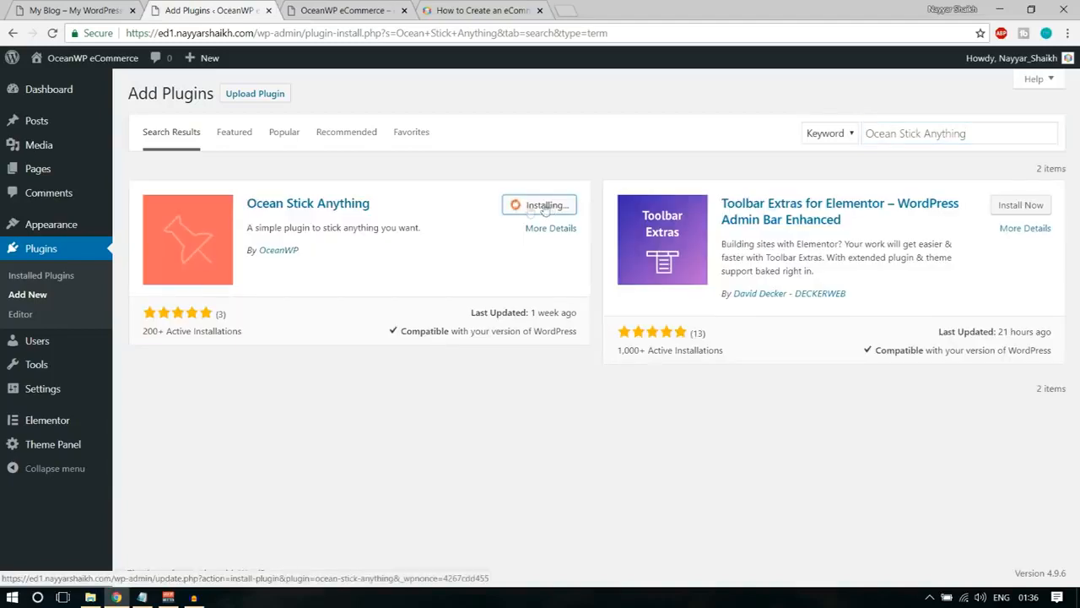
Copy Contact Form 7 from the Notepad list, search for it in the plugin directory and install it.
left_click(143, 598)
left_click_drag(175, 229, 265, 229)
key("ctrl+c")
key("alt+Tab")
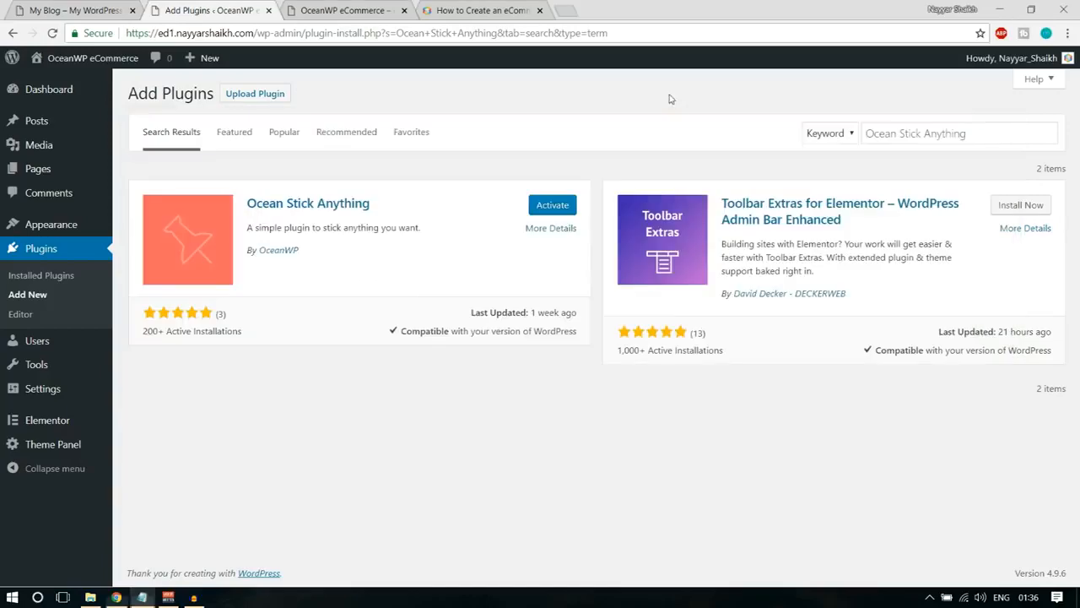
triple_click(926, 132)
key("ctrl+v")
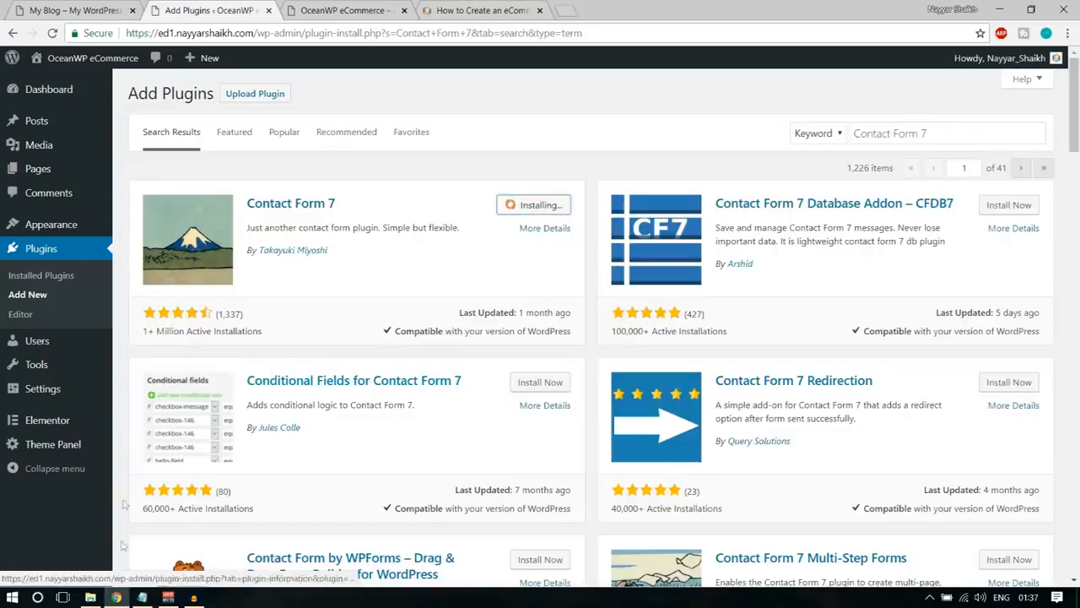
Copy WooCommerce from the Notepad list, search for it in the plugin directory and install Automattic's plugin.
left_click(141, 596)
left_click_drag(240, 244, 168, 245)
key("ctrl+c")
left_click(661, 94)
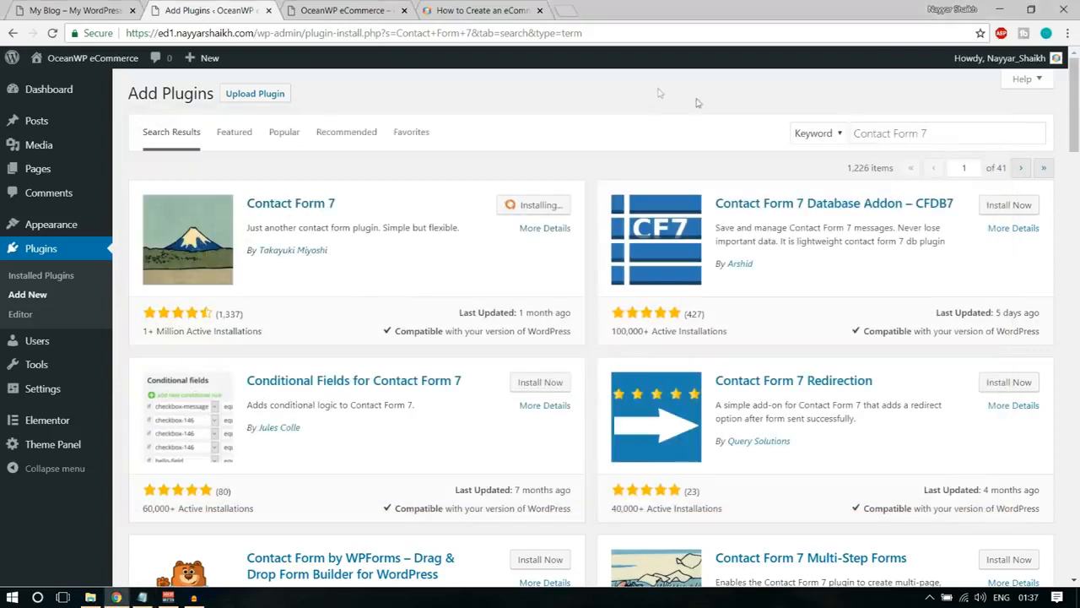
left_click(876, 132)
key("ctrl+a")
key("ctrl+v")
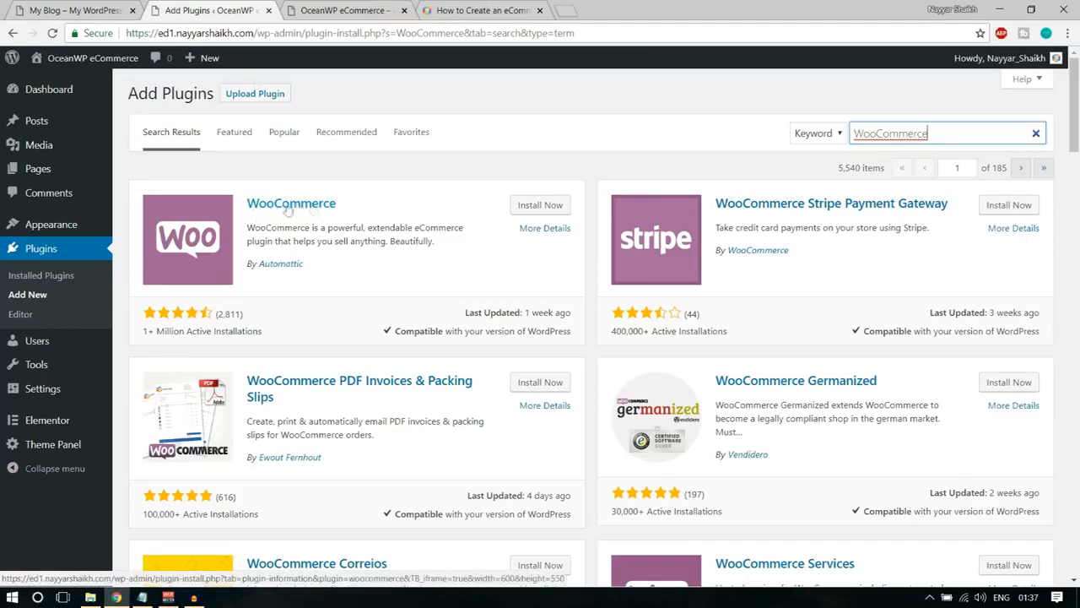
left_click(530, 208)
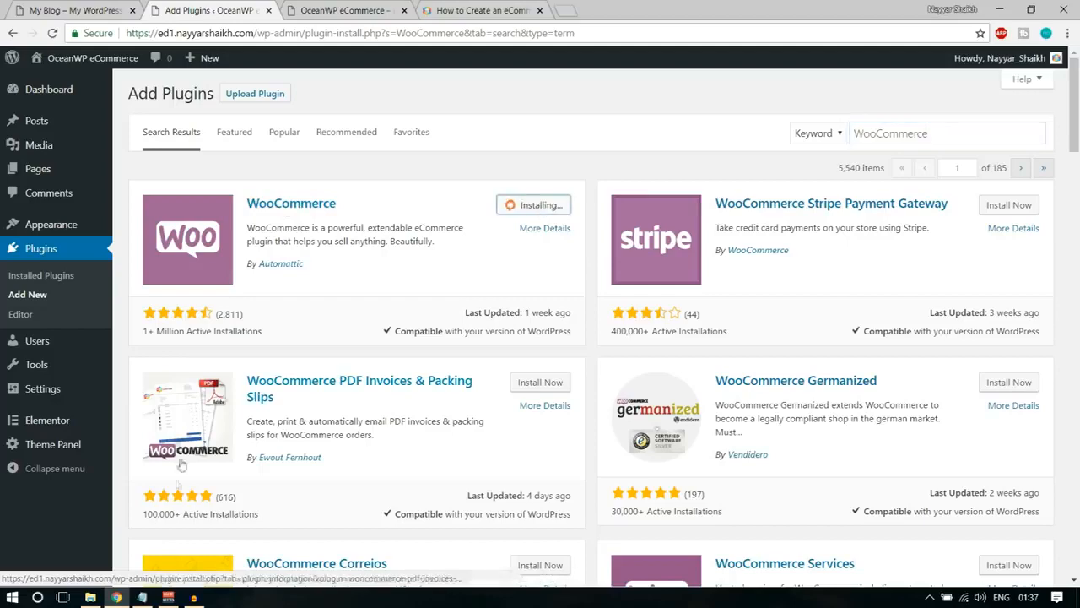
Copy WooCommerce Variation Swatches from the Notepad list, search for it in WordPress and install the first plugin of that name.
key("alt+Tab")
left_click_drag(349, 254, 175, 253)
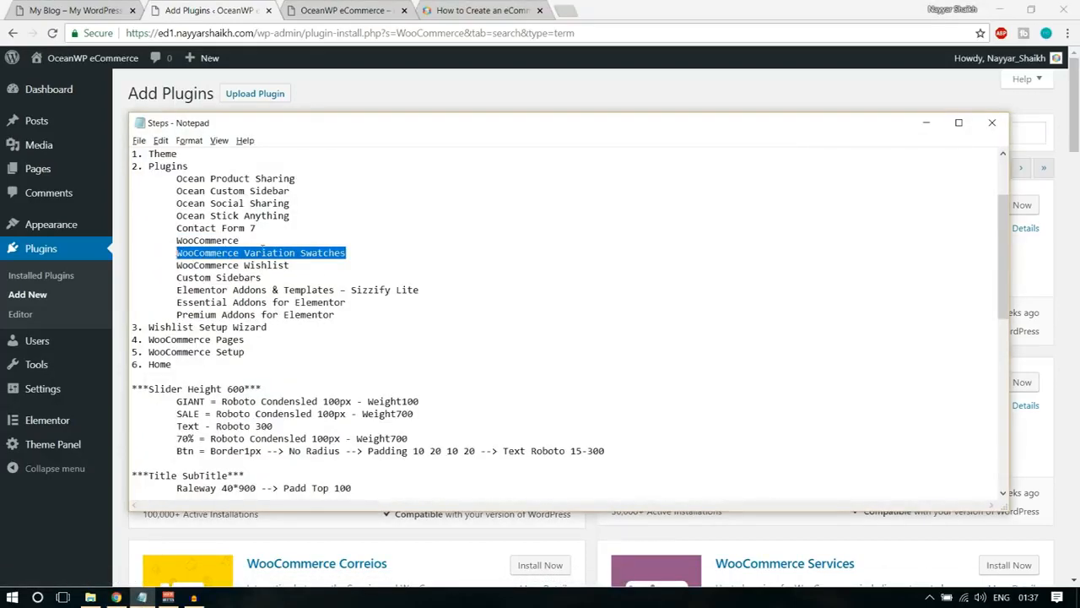
key("ctrl+c")
key("alt+Tab")
left_click(1026, 133)
key("ctrl+a")
key("ctrl+v")
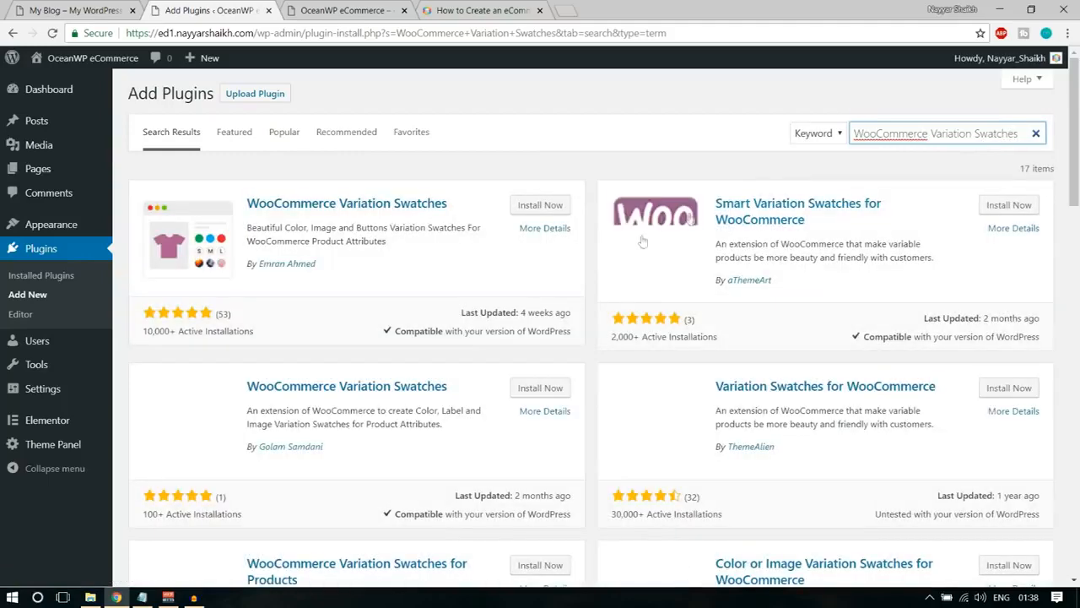
left_click(544, 207)
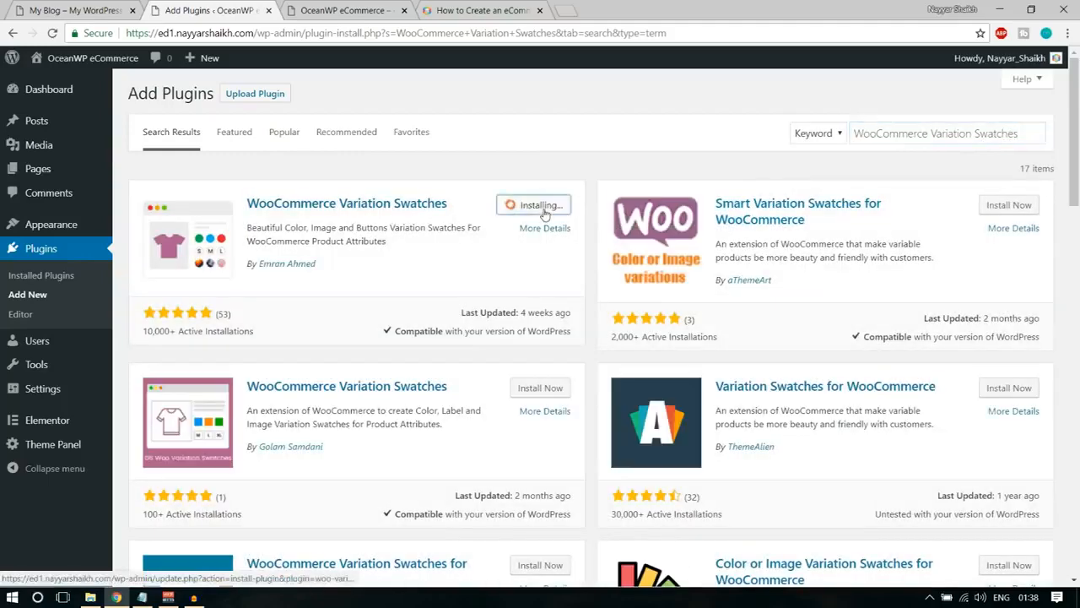
Copy WooCommerce Wishlist from the Notepad list, search for it and install the WooCommerce Wishlist Plugin by TemplateInvaders.
left_click(142, 598)
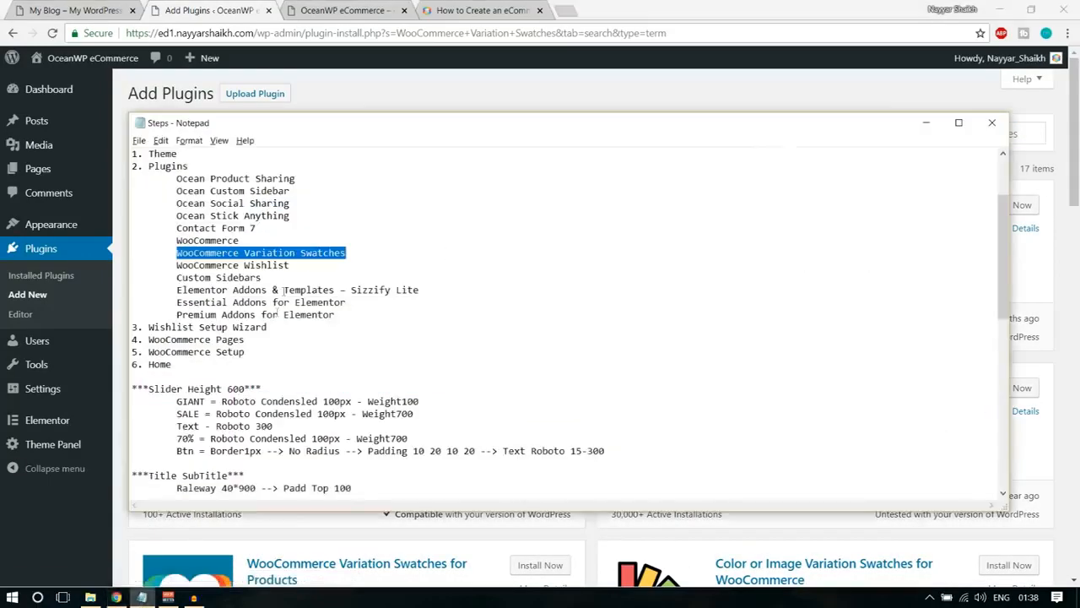
left_click_drag(290, 266, 176, 268)
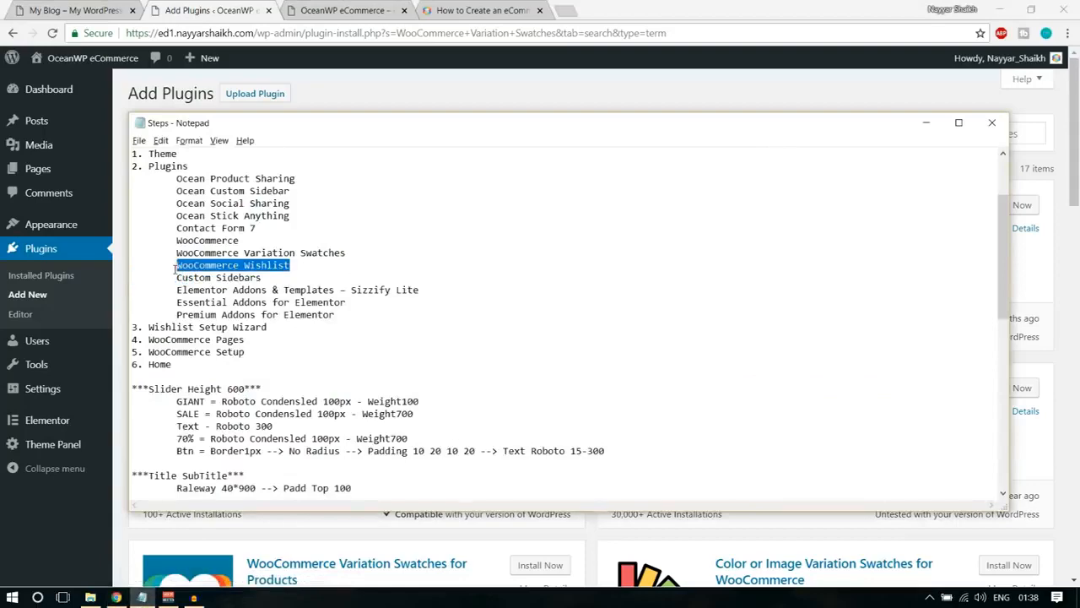
left_click(625, 99)
left_click(902, 137)
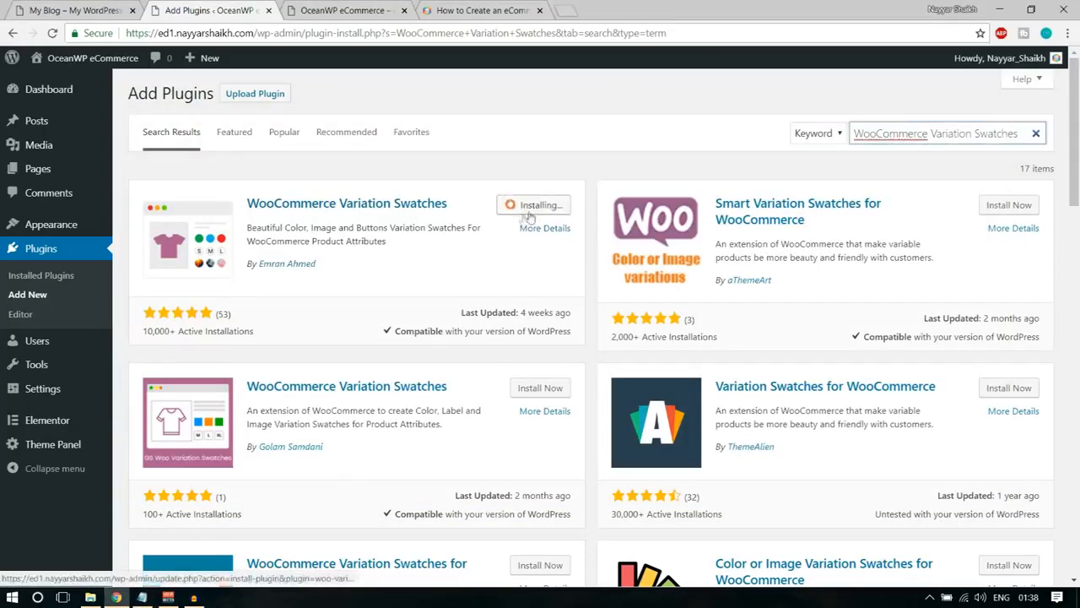
key("ctrl+a")
key("ctrl+v")
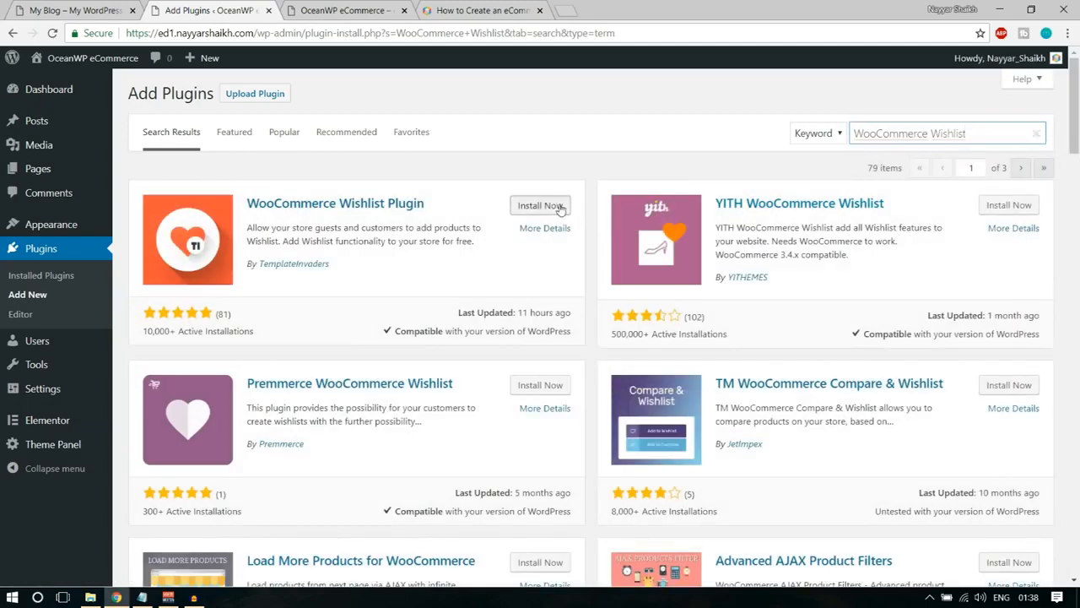
left_click(544, 208)
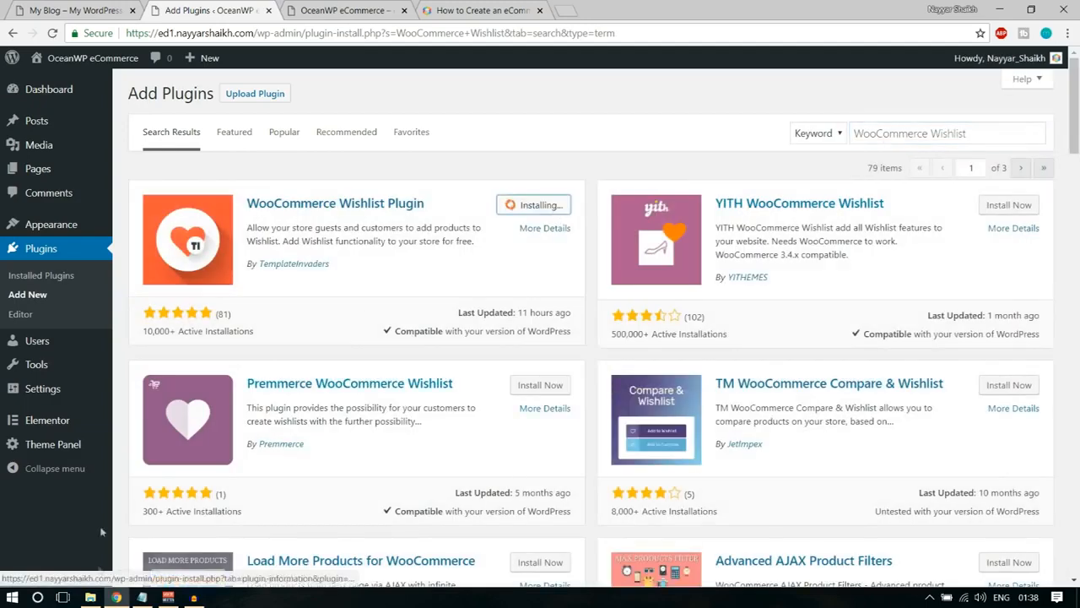
Copy Custom Sidebars from the Notepad list, search for it in the plugin directory and install WPMU DEV's plugin.
left_click(142, 597)
left_click_drag(175, 281, 279, 276)
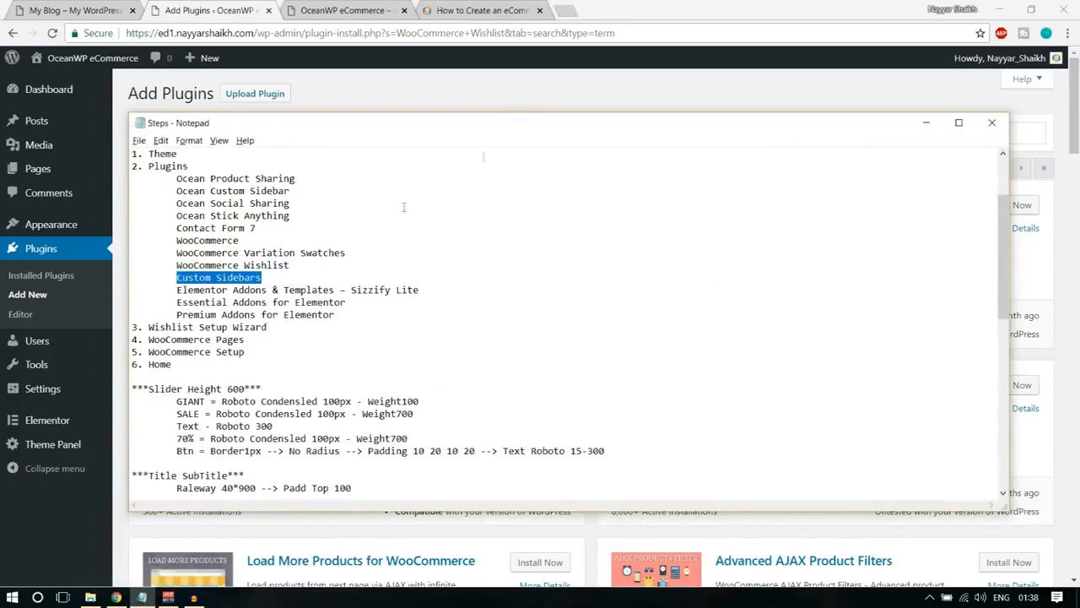
left_click(520, 86)
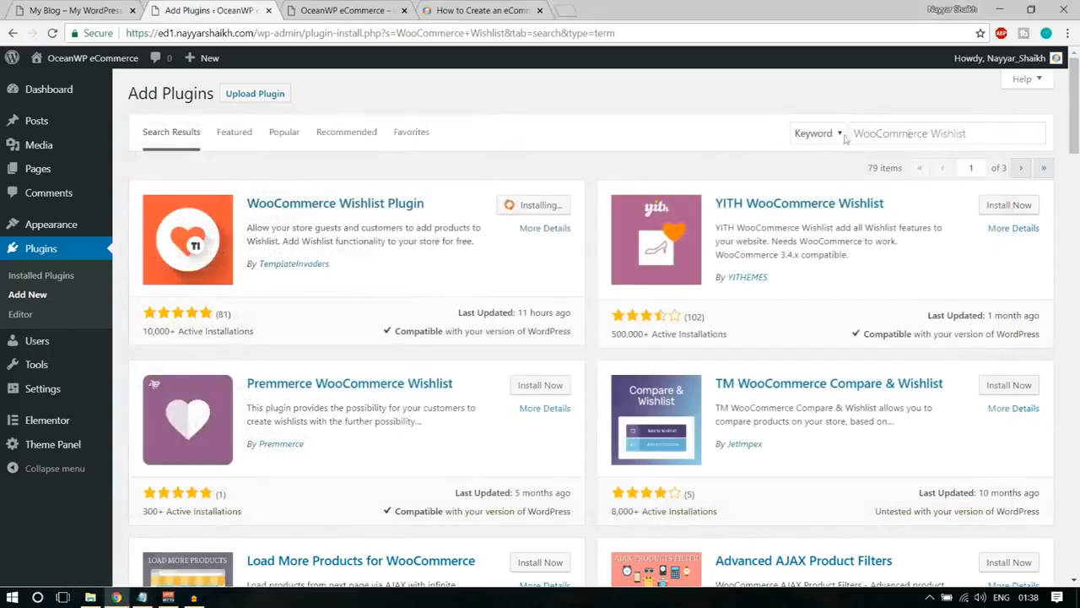
triple_click(961, 134)
key("ctrl+v")
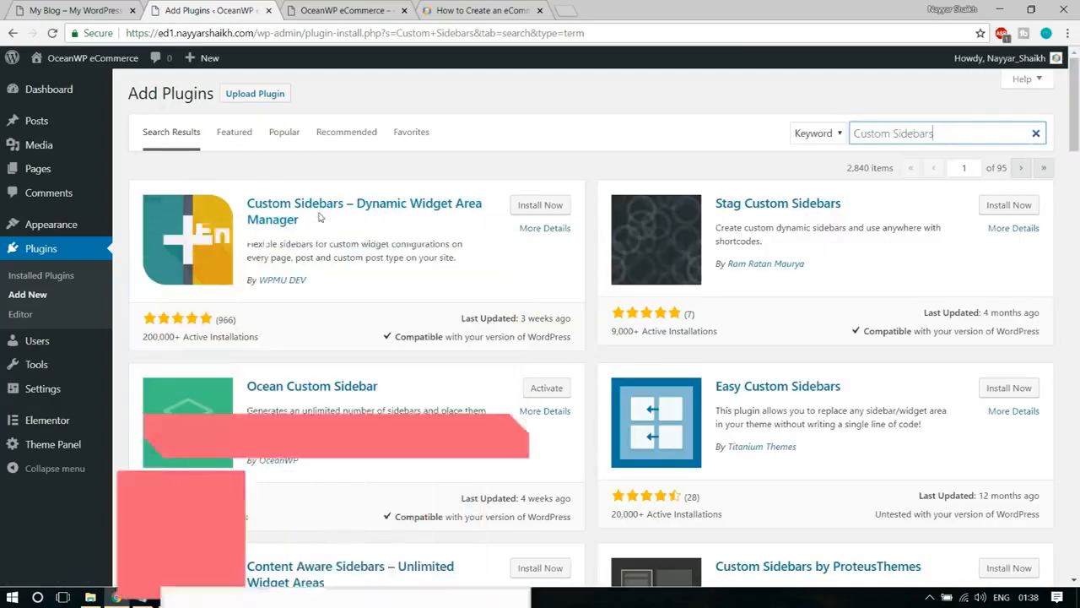
left_click_drag(320, 282, 272, 279)
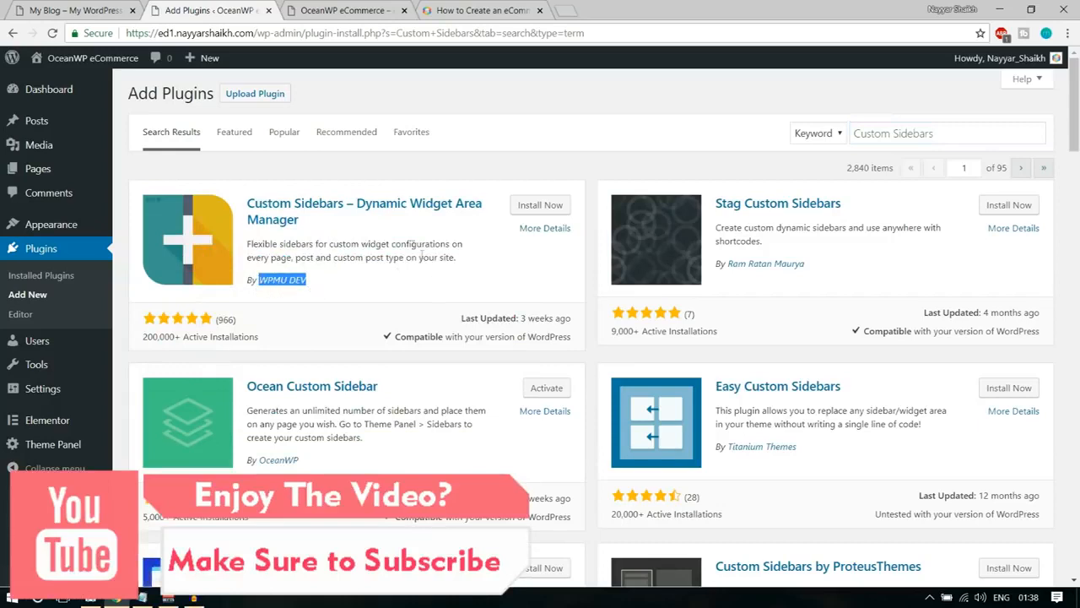
left_click(562, 210)
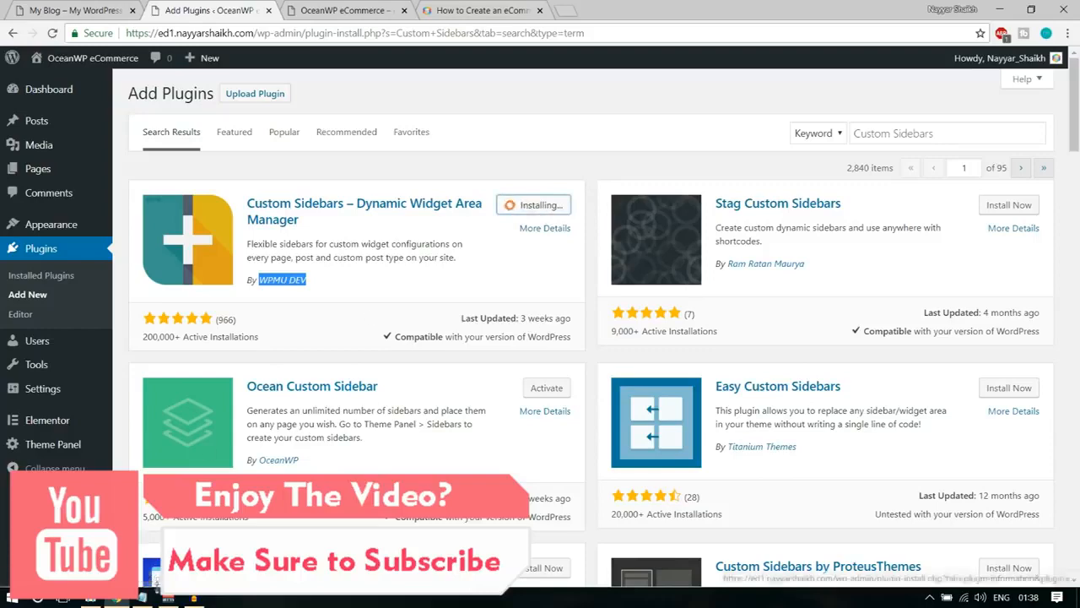
Copy Elementor Addons & Templates – Sizzify Lite from the Notepad list, search for it in WordPress and install ThemeIsle's plugin.
left_click(142, 598)
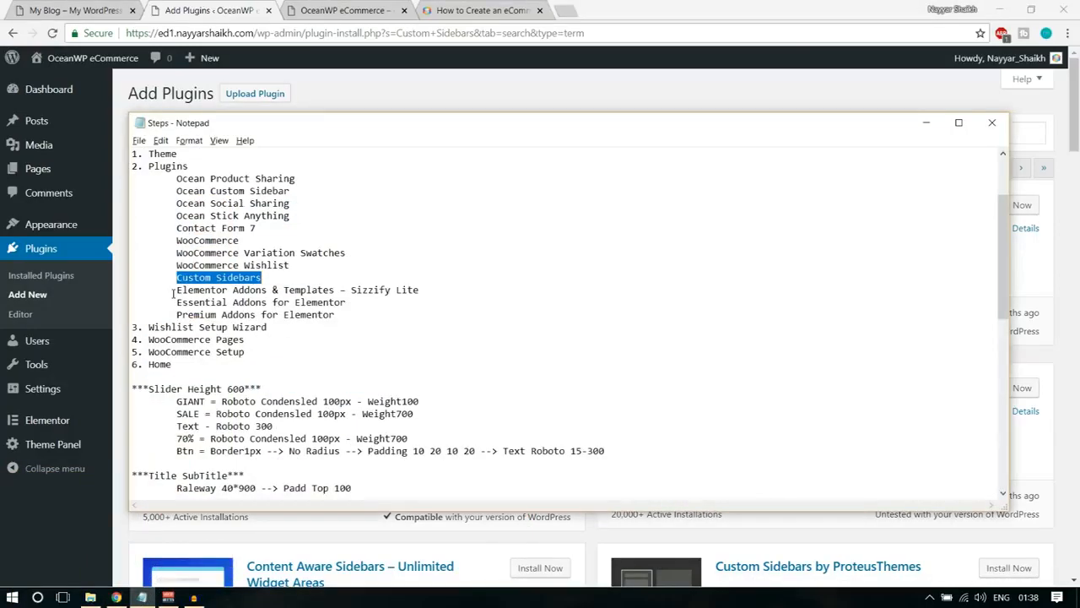
left_click_drag(176, 290, 459, 287)
key("ctrl+c")
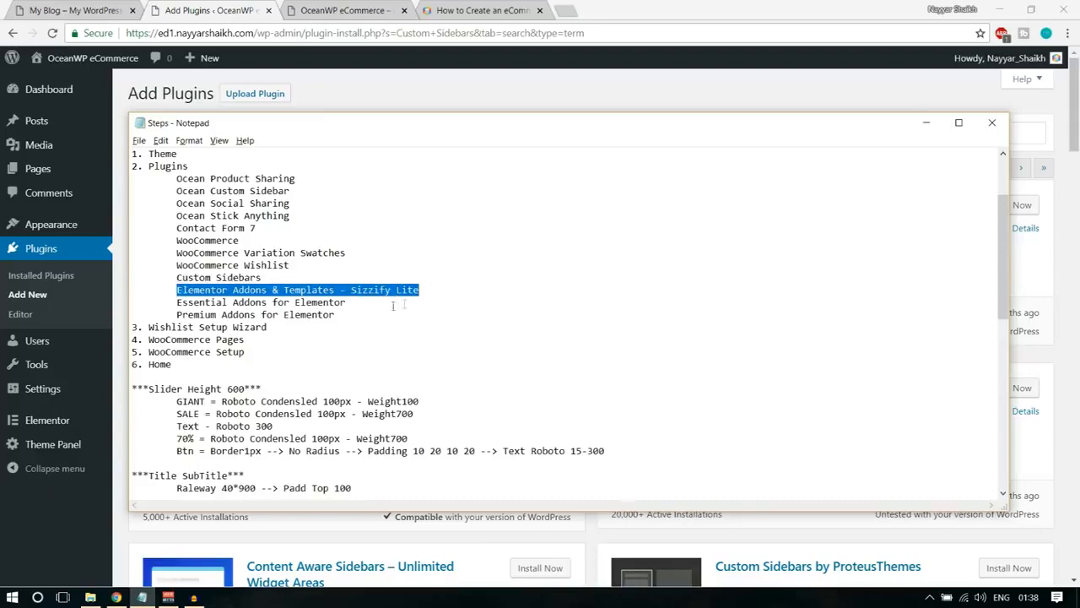
left_click(568, 87)
left_click(909, 133)
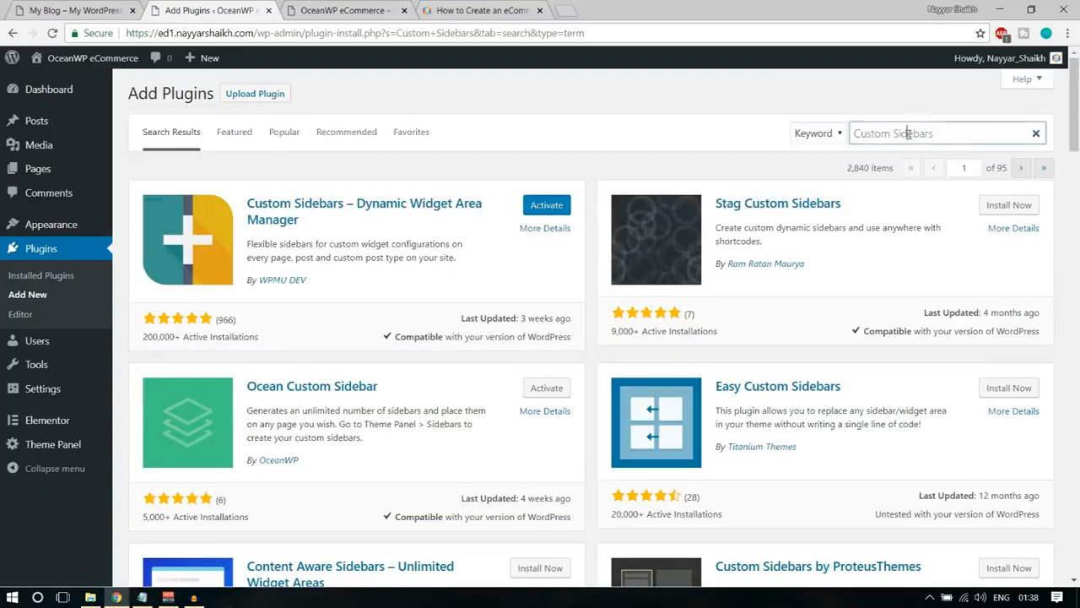
key("ctrl+a")
key("ctrl+v")
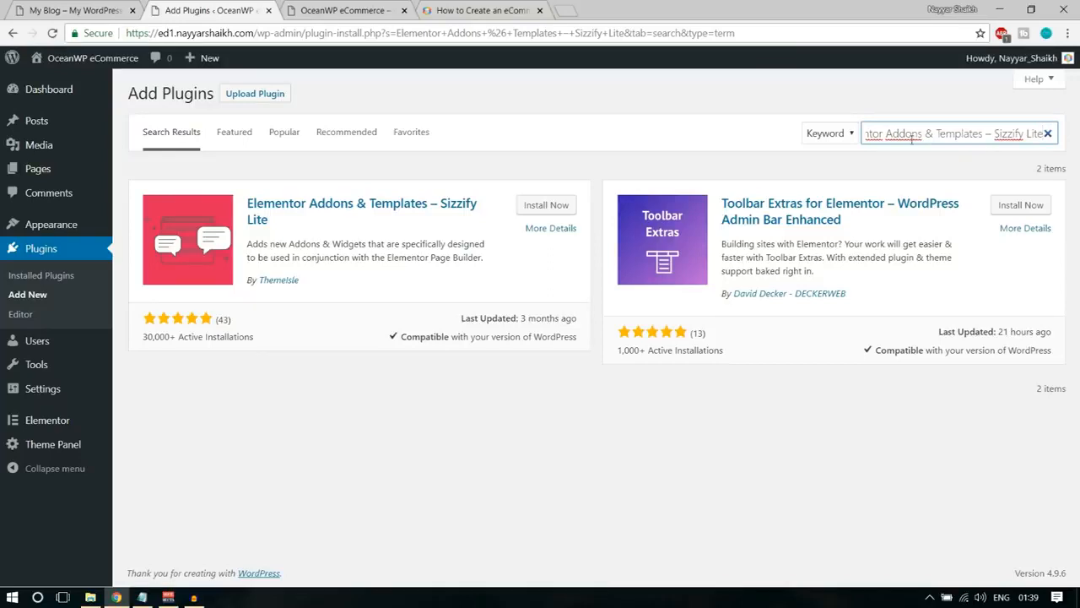
left_click(546, 205)
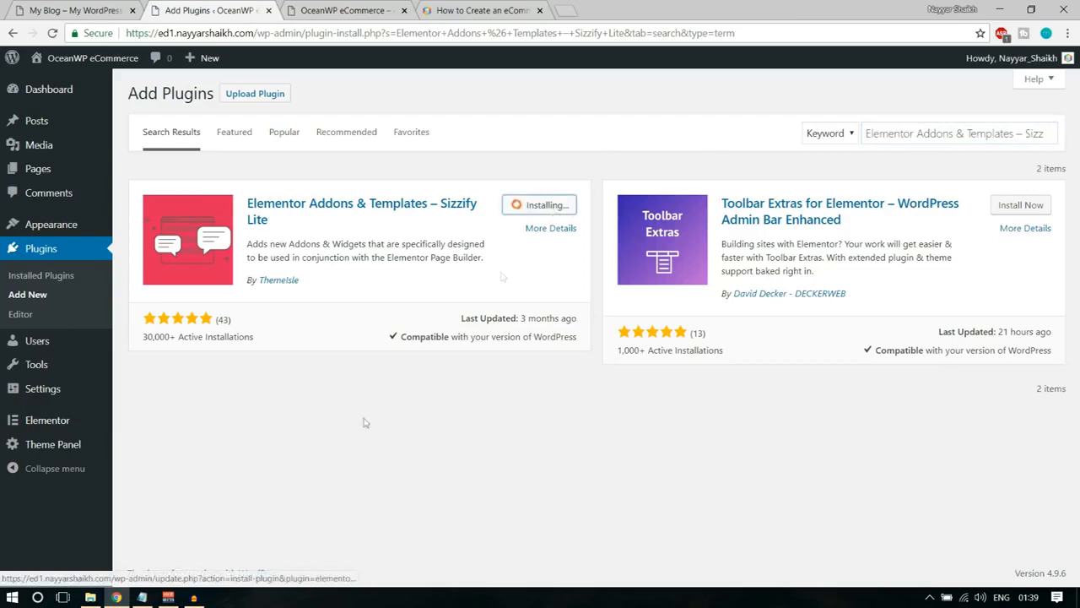
Copy Essential Addons for Elementor from the Notepad list, search for it and install Codetic's Elementor Essential Addons.
left_click(142, 597)
left_click_drag(176, 302, 360, 300)
key("ctrl+c")
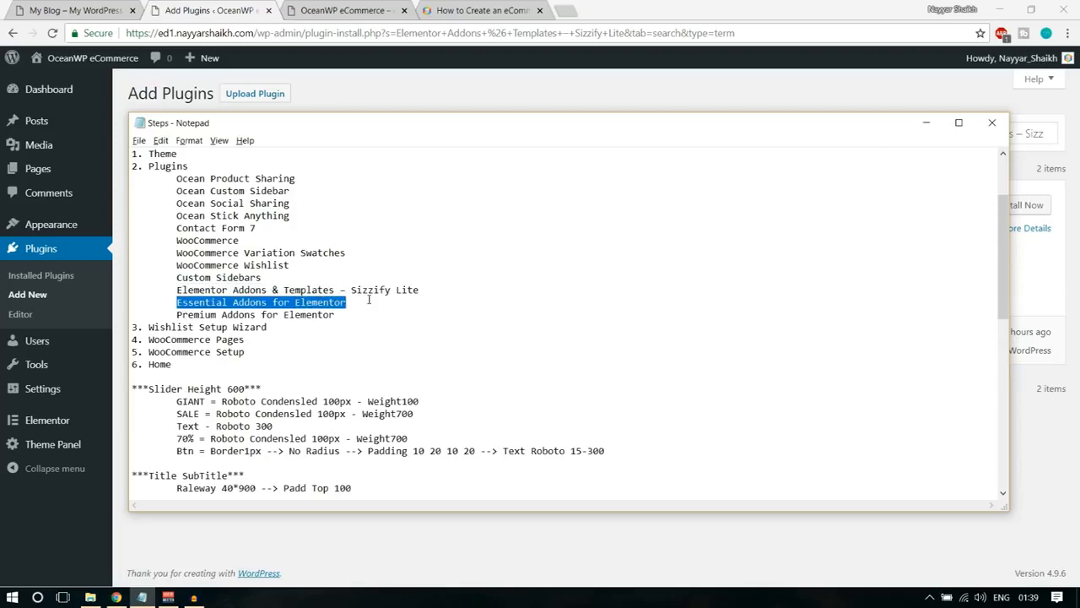
left_click(643, 97)
triple_click(945, 133)
key("ctrl+v")
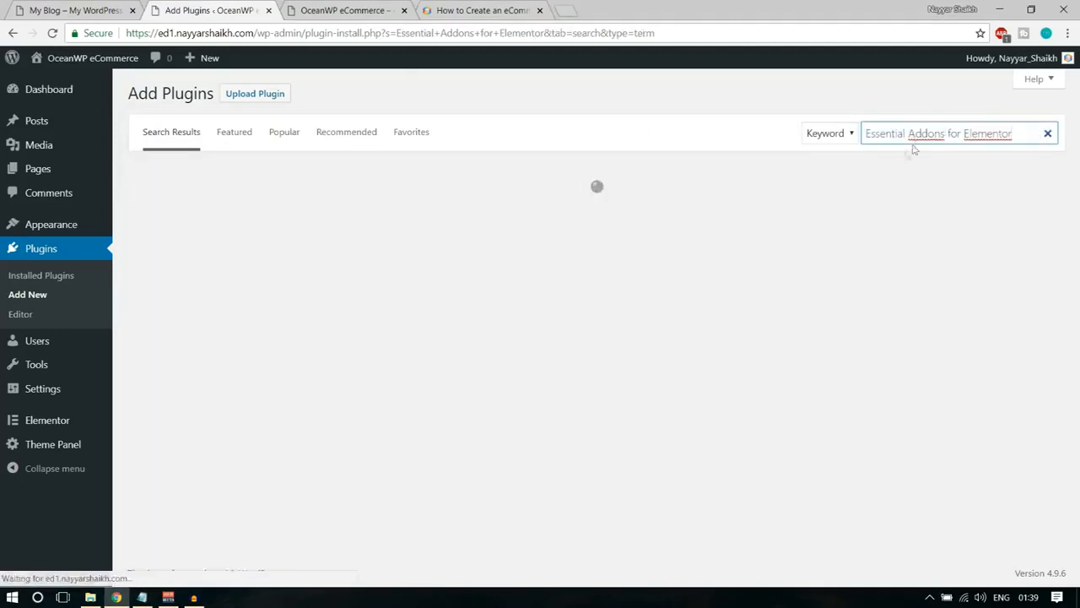
left_click(539, 207)
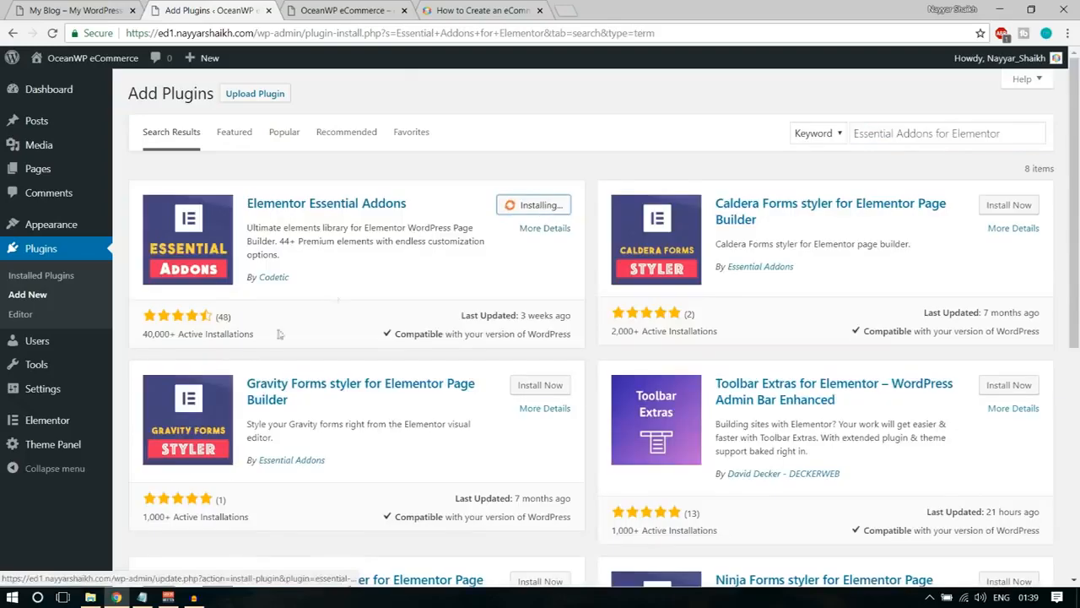
Copy Premium Addons for Elementor from the Notepad list, search for it in WordPress and install Leap13's plugin.
left_click(142, 597)
left_click_drag(335, 315, 404, 311)
key("ctrl+c")
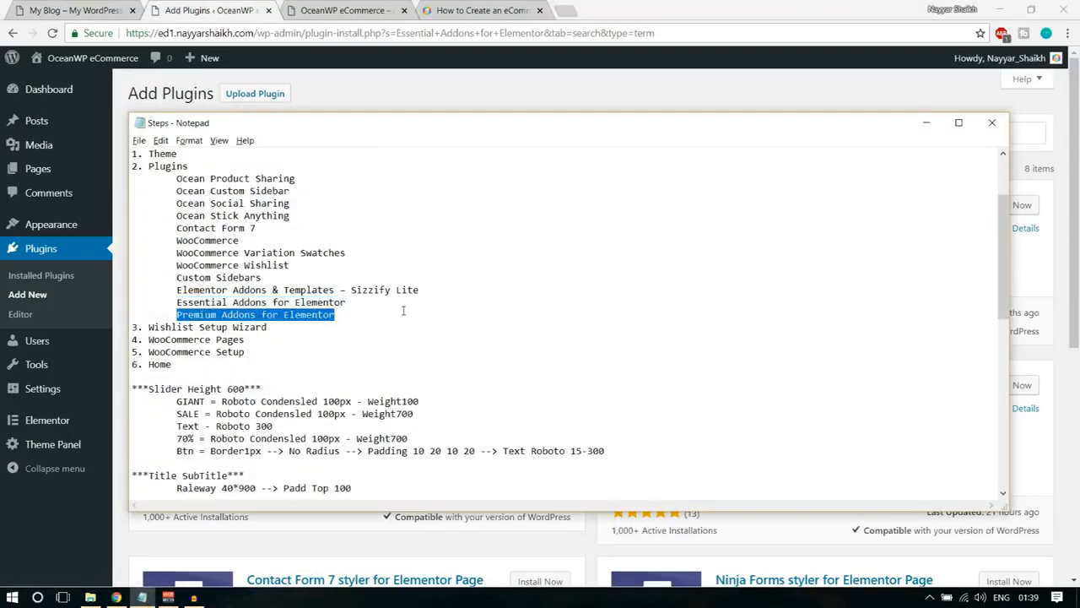
left_click(737, 112)
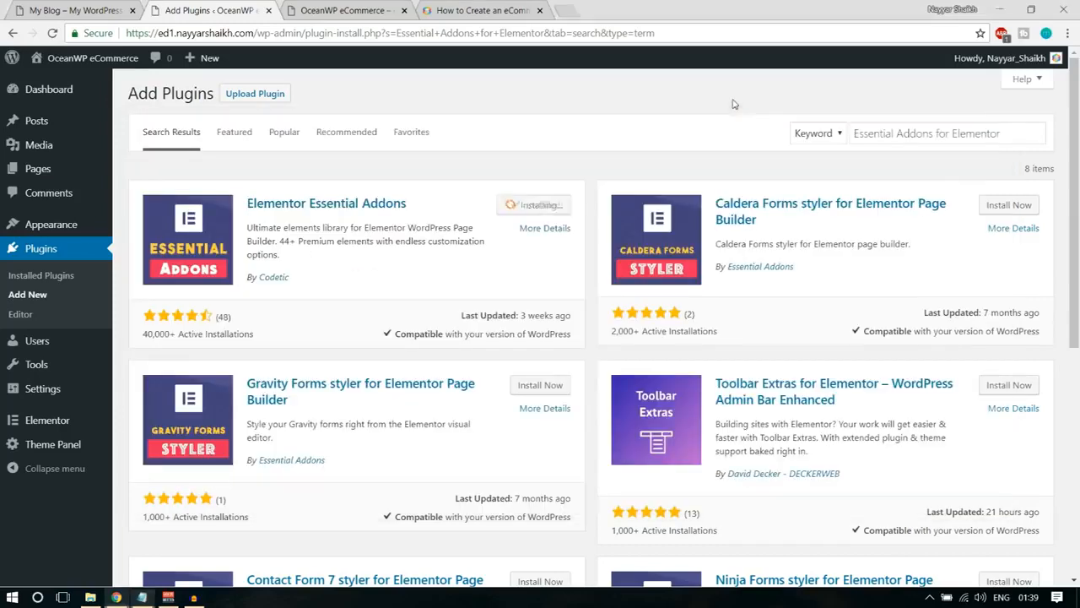
left_click(938, 135)
key("ctrl+v")
key("ctrl+a")
key("ctrl+v")
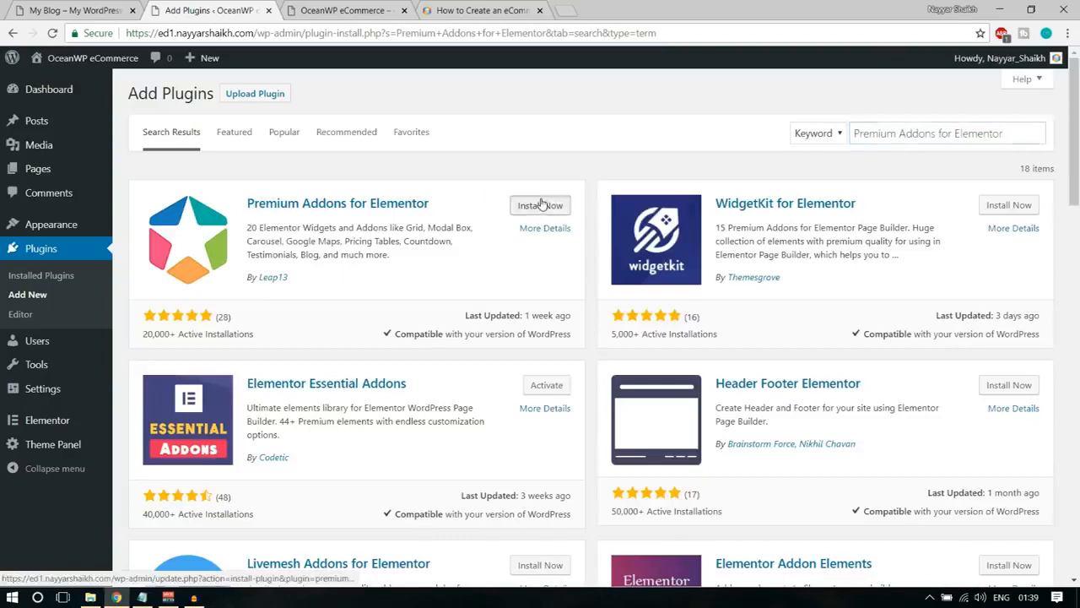
left_click(541, 204)
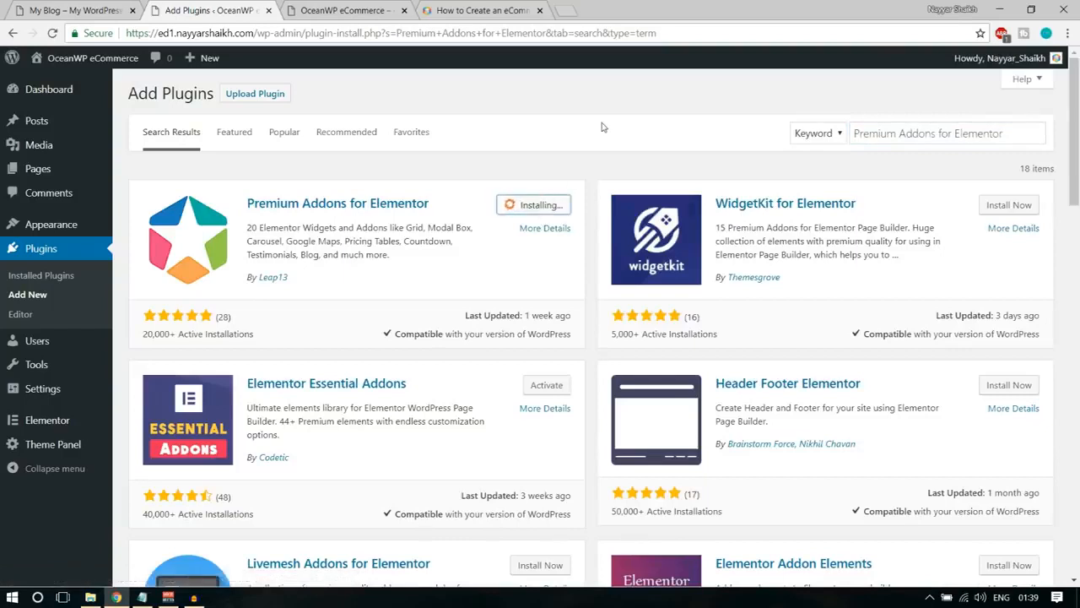
Select all the installed plugins and activate them with a bulk action.
left_click(48, 276)
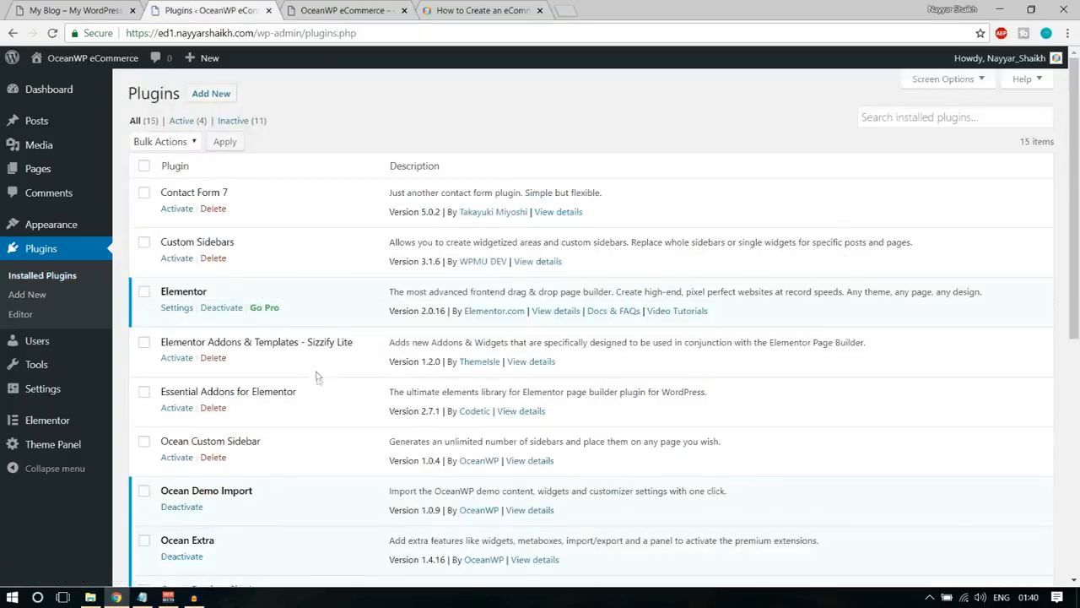
scroll(317, 378, "down", 5)
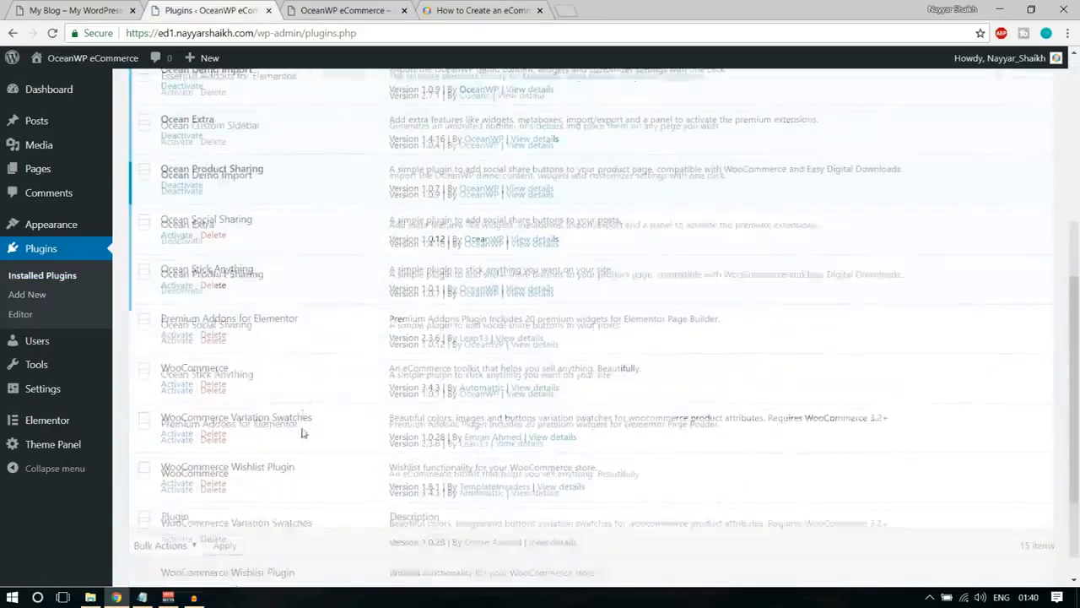
scroll(304, 432, "up", 5)
left_click(143, 166)
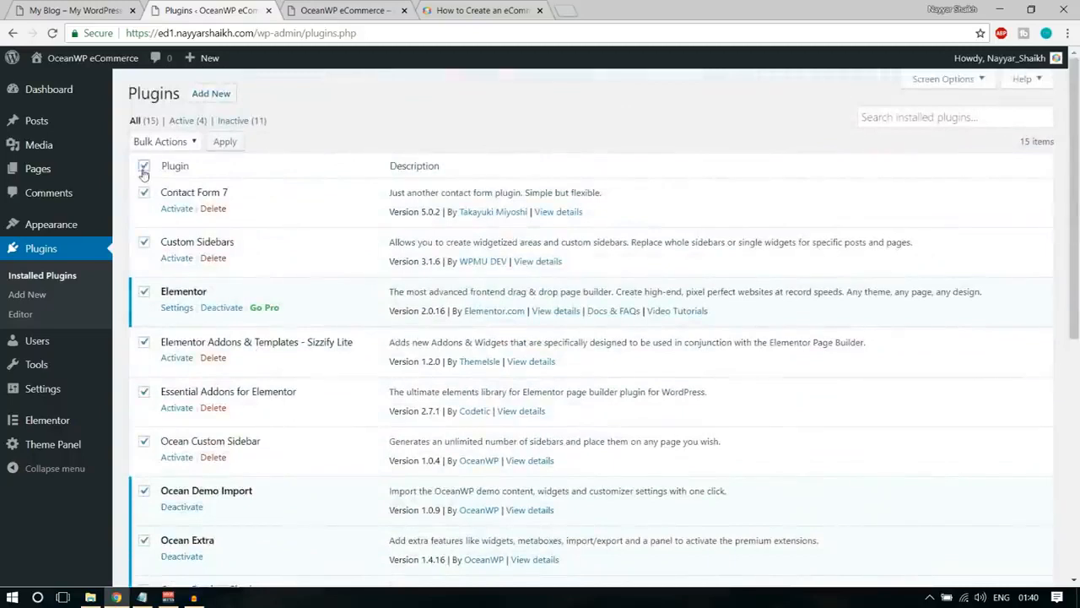
left_click(178, 143)
left_click(168, 173)
left_click(225, 141)
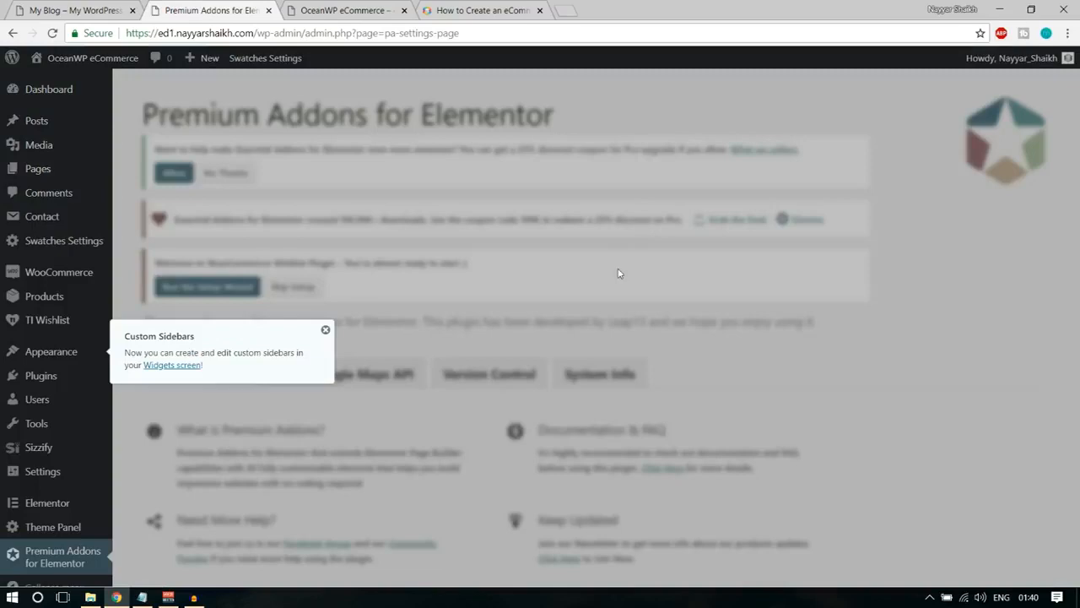
Close the Custom Sidebars notice and open the Dashboard to review the admin menu entries of the activated plugins.
left_click(326, 330)
left_click(79, 92)
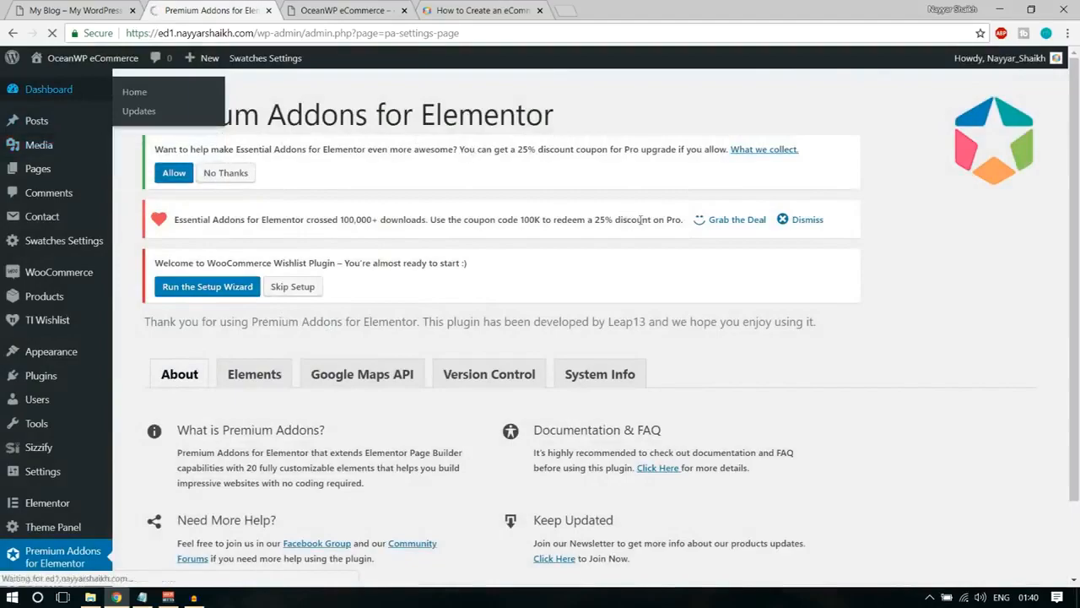
scroll(103, 417, "down", 3)
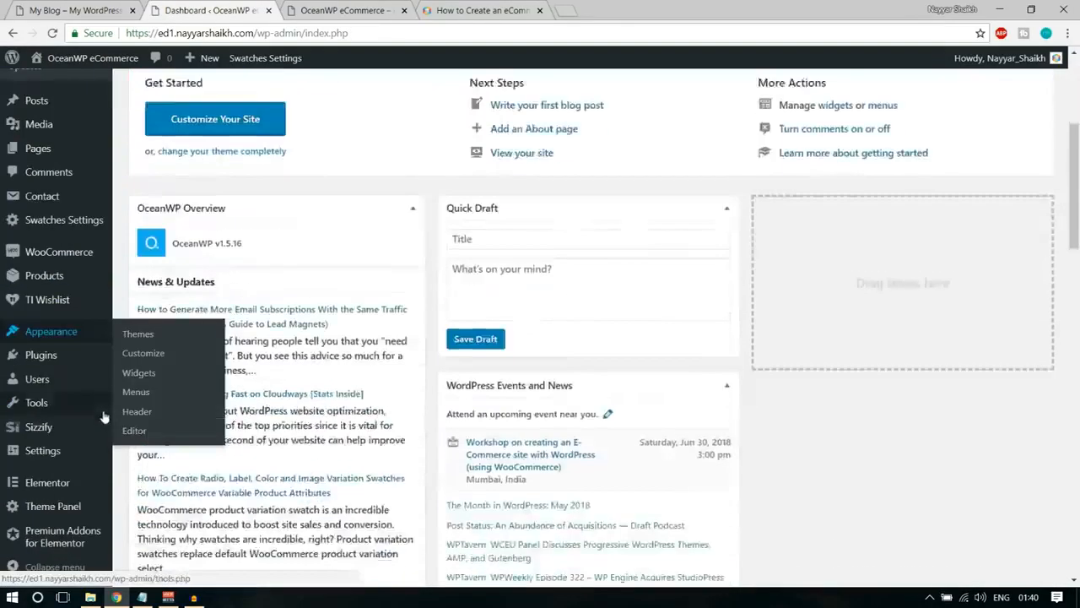
scroll(93, 472, "down", 4)
scroll(72, 494, "up", 8)
scroll(71, 460, "down", 2)
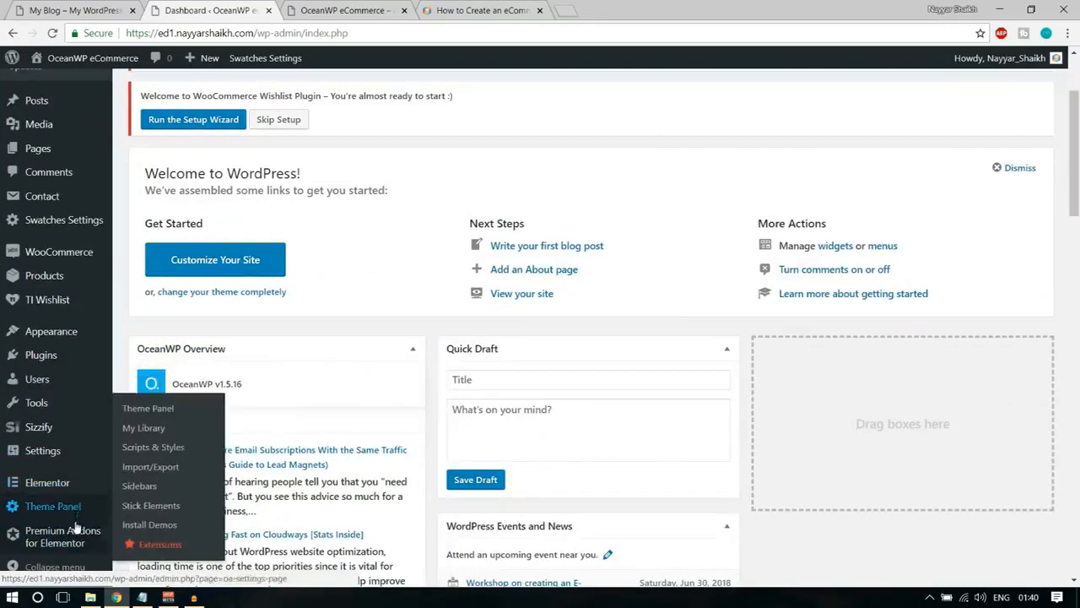
scroll(76, 527, "up", 3)
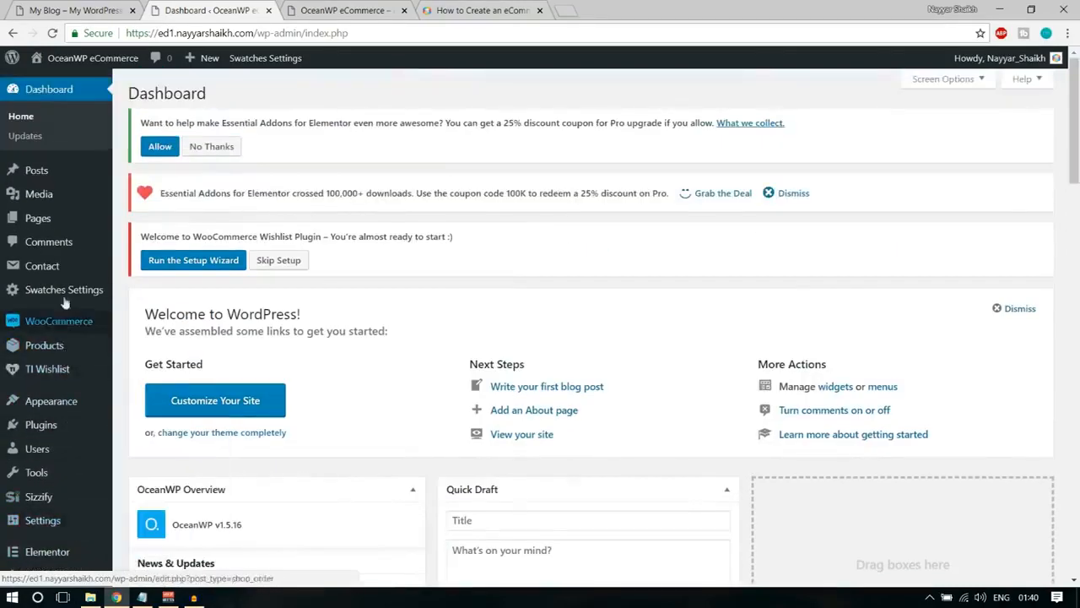
mouse_move(57, 353)
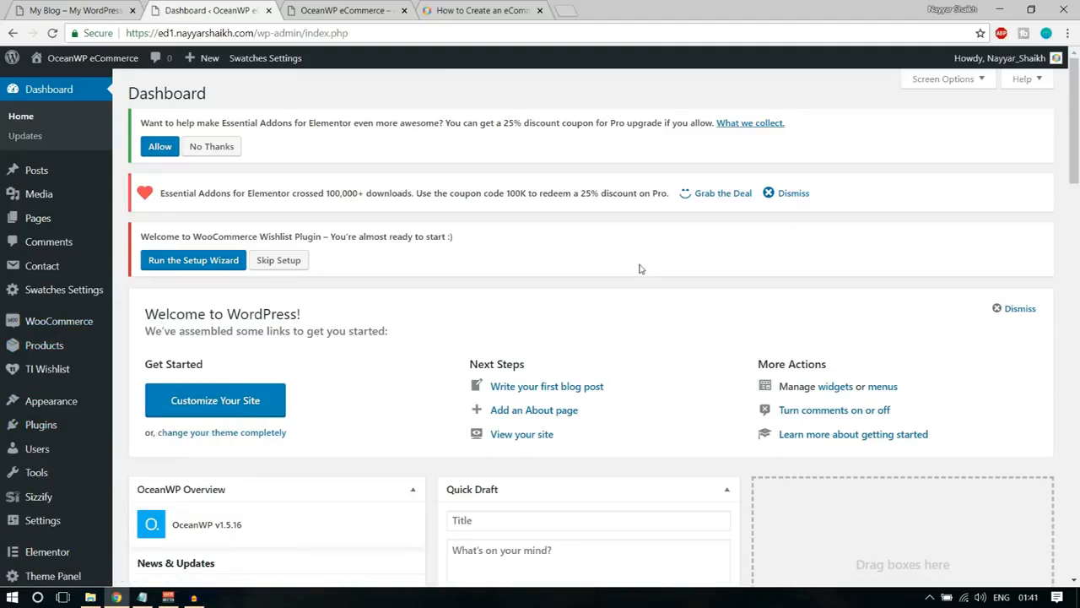
Clear the admin notices by declining Essential Addons data sharing, skipping the Wishlist setup and dismissing the Essential Addons coupon offer.
left_click(190, 147)
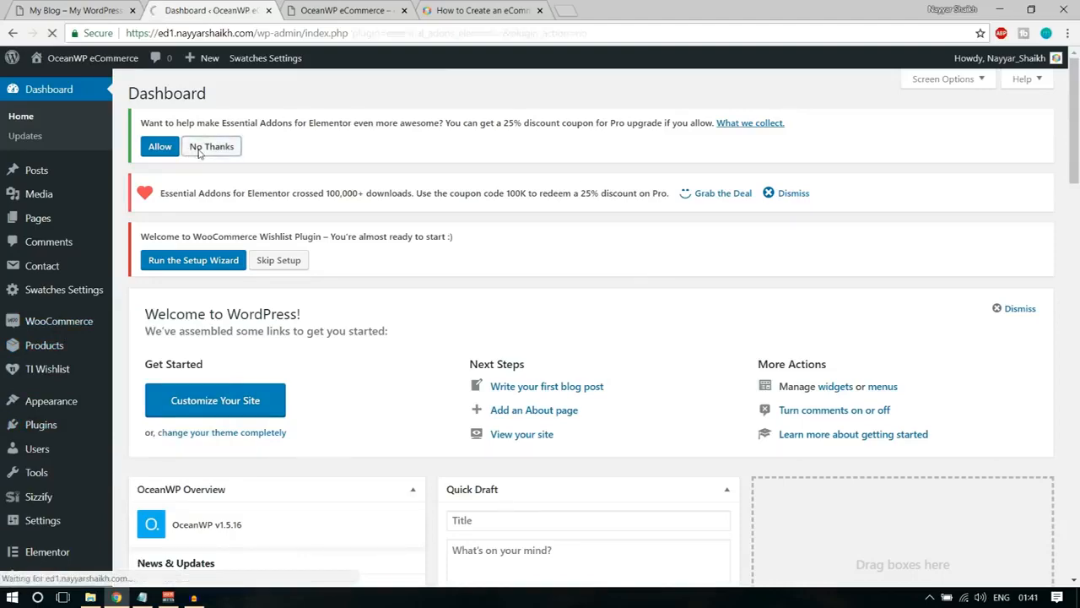
left_click(287, 198)
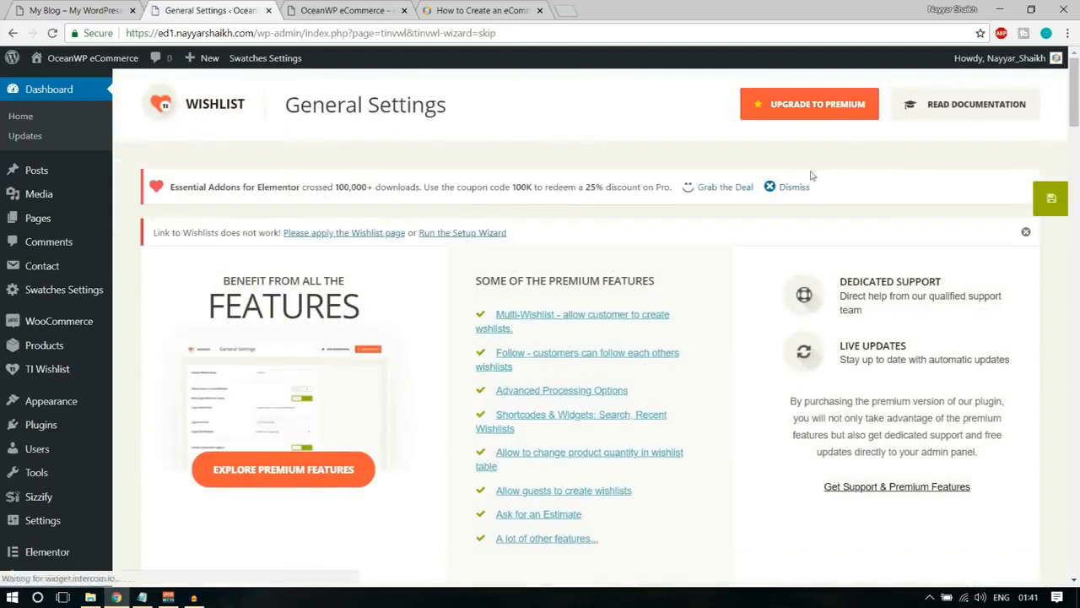
left_click(797, 188)
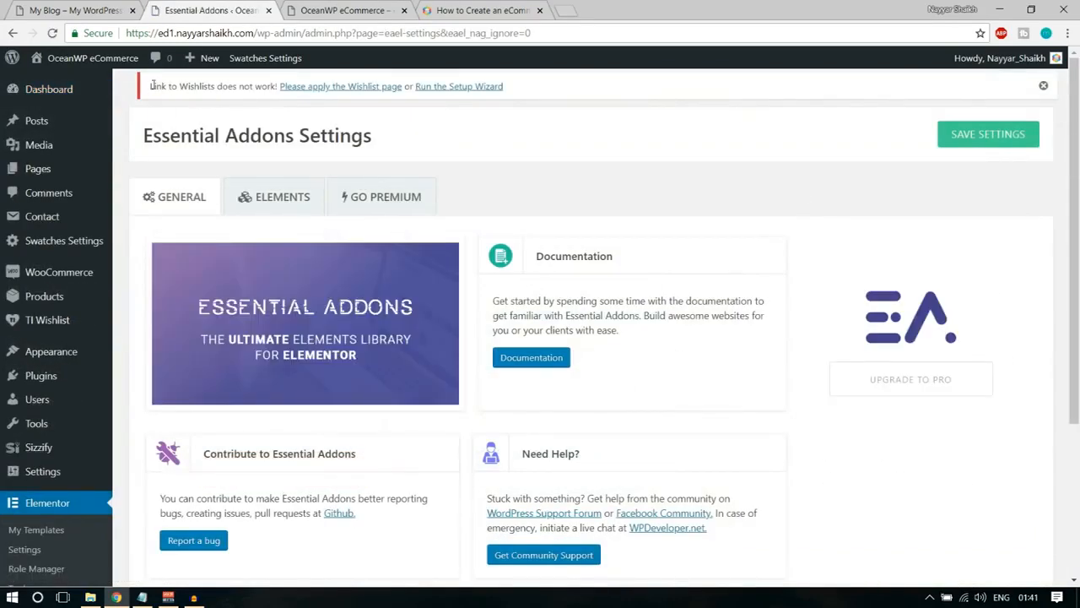
Run the TI Wishlist setup wizard from the Wishlist notice and proceed past its introduction to Page Setup.
left_click_drag(151, 84, 565, 101)
left_click(498, 106)
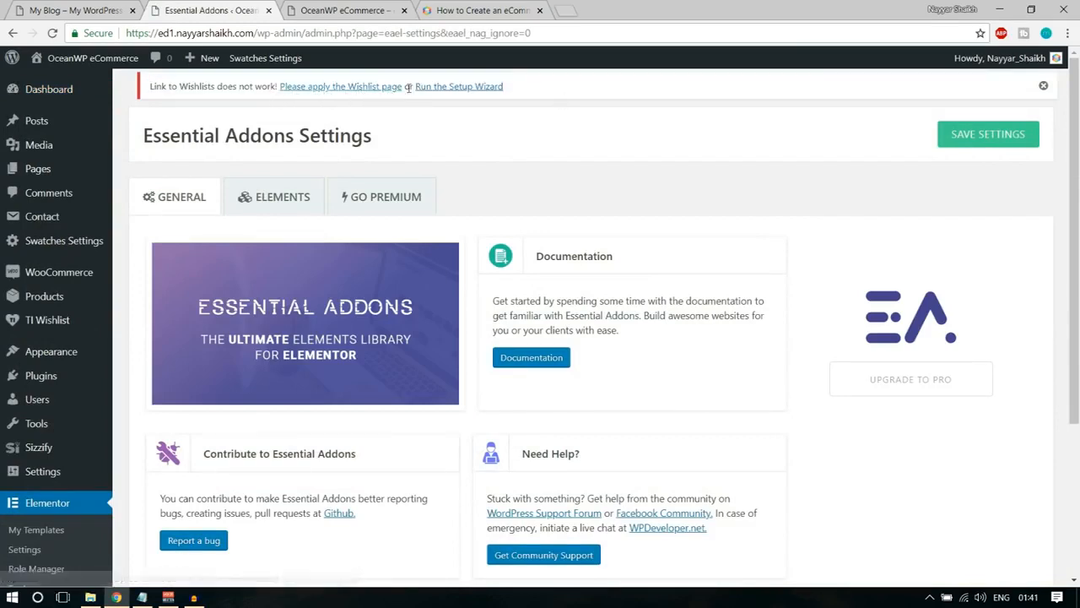
left_click(475, 89)
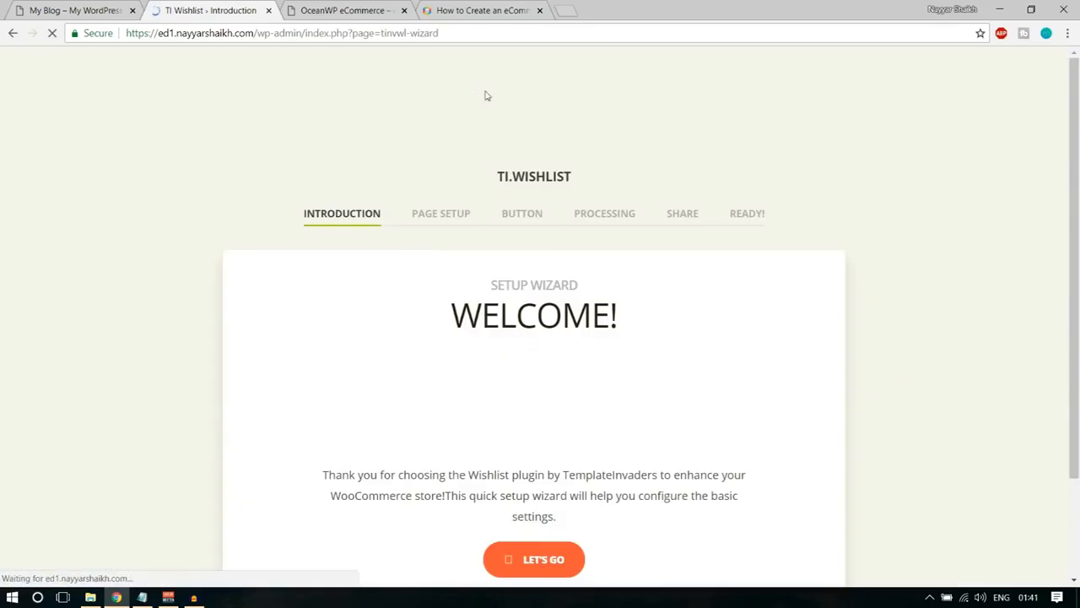
scroll(906, 310, "down", 3)
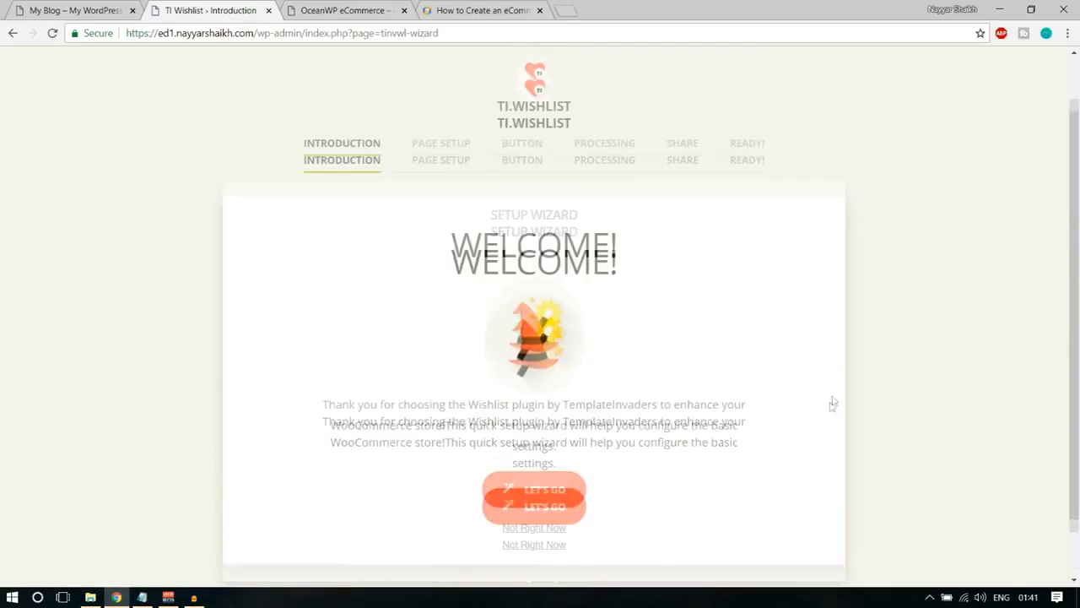
left_click(545, 437)
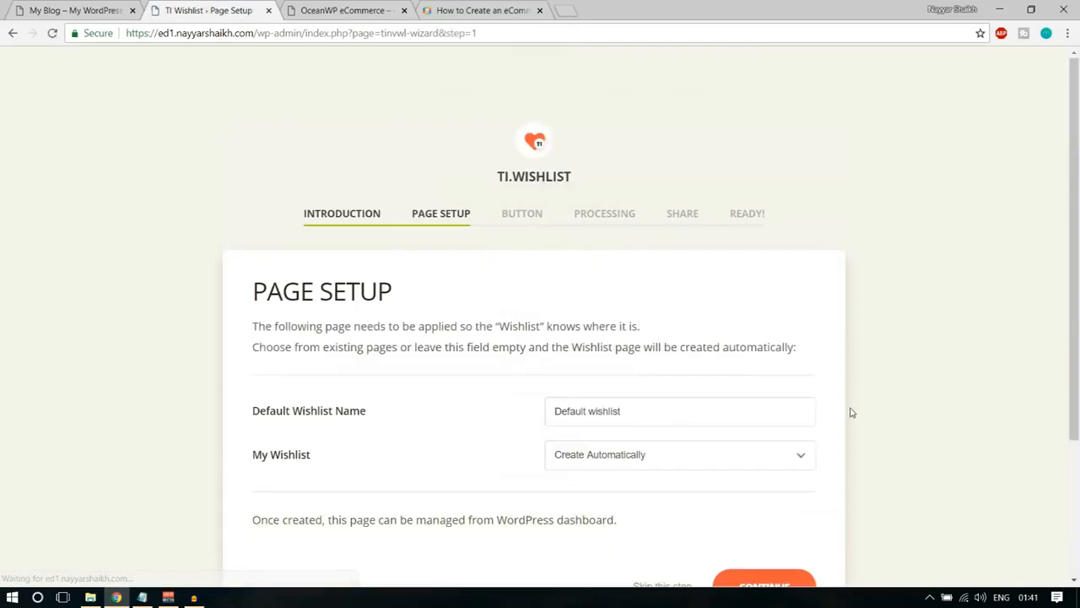
Complete Page Setup with the name "Default wishlist" and the My Wishlist page set to Create Automatically.
scroll(844, 405, "down", 3)
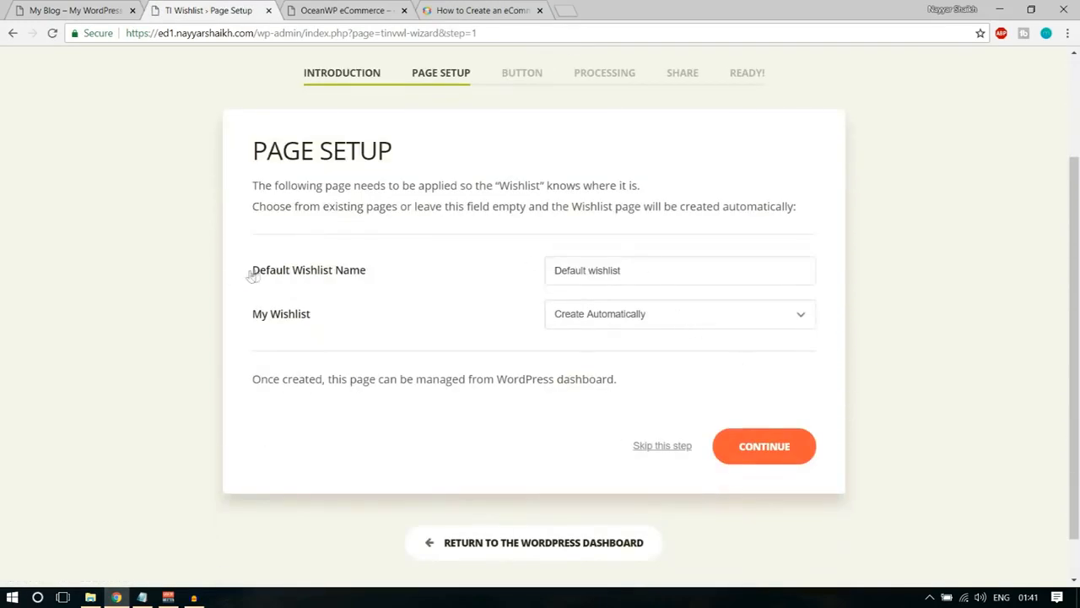
left_click_drag(251, 276, 374, 273)
left_click(362, 282)
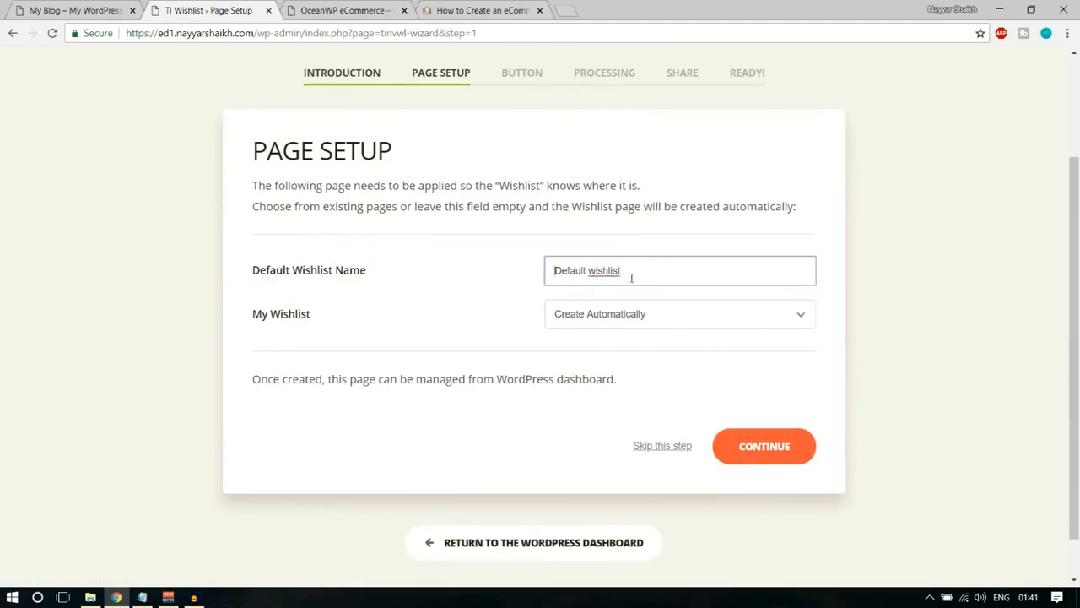
left_click_drag(663, 265, 437, 282)
left_click_drag(264, 321, 321, 321)
left_click(629, 321)
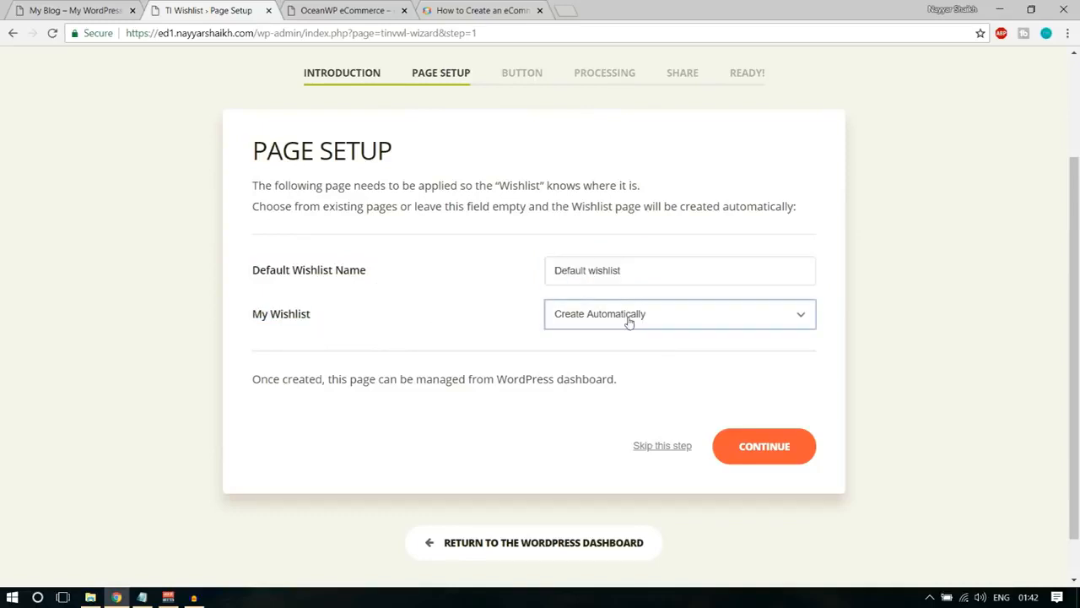
left_click(618, 335)
left_click(648, 320)
left_click(646, 315)
scroll(997, 299, "up", 1)
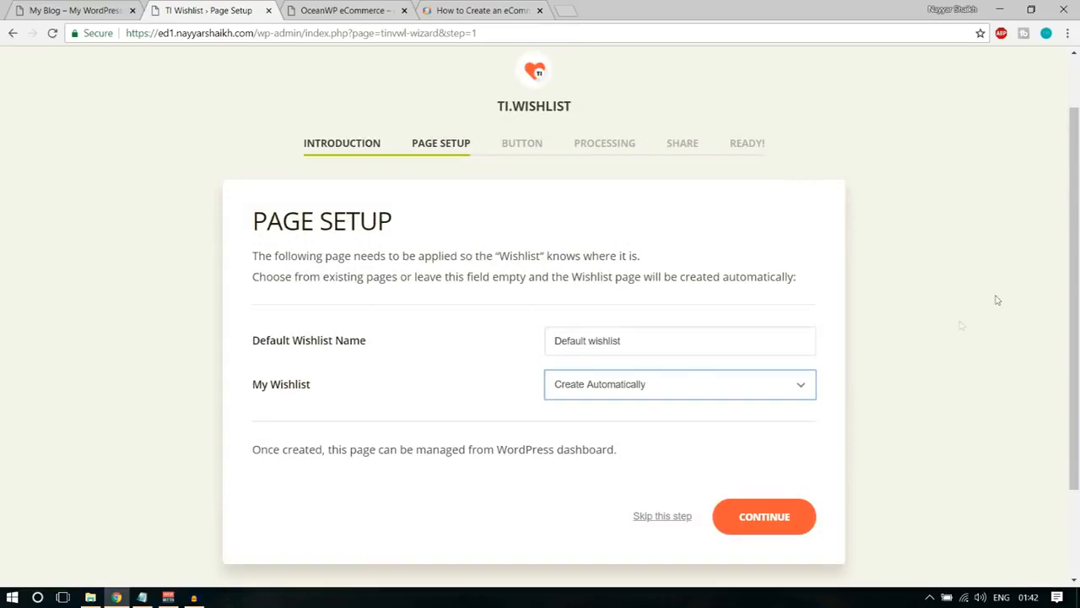
left_click(796, 518)
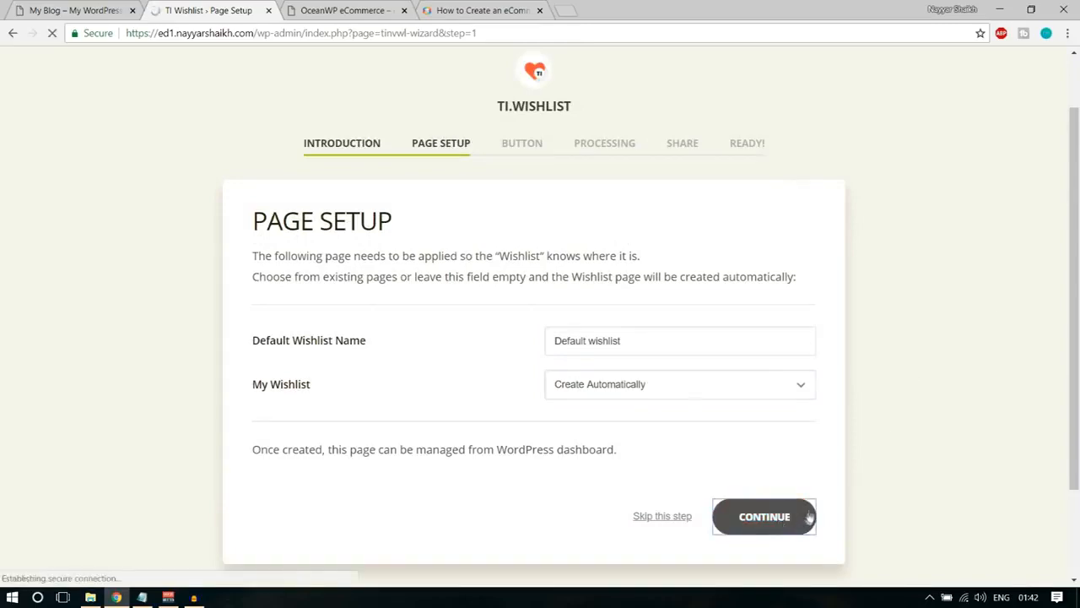
Accept the button options: position after the "Add to Cart" button, text "Add to Wishlist", and Show in Product listing enabled.
scroll(655, 338, "down", 1)
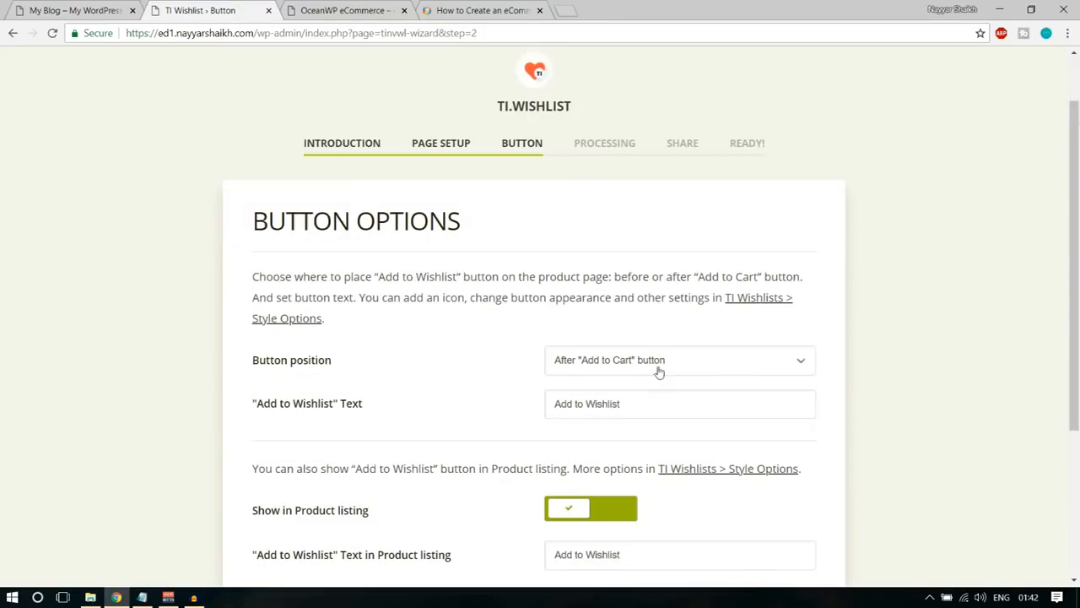
scroll(676, 369, "down", 1)
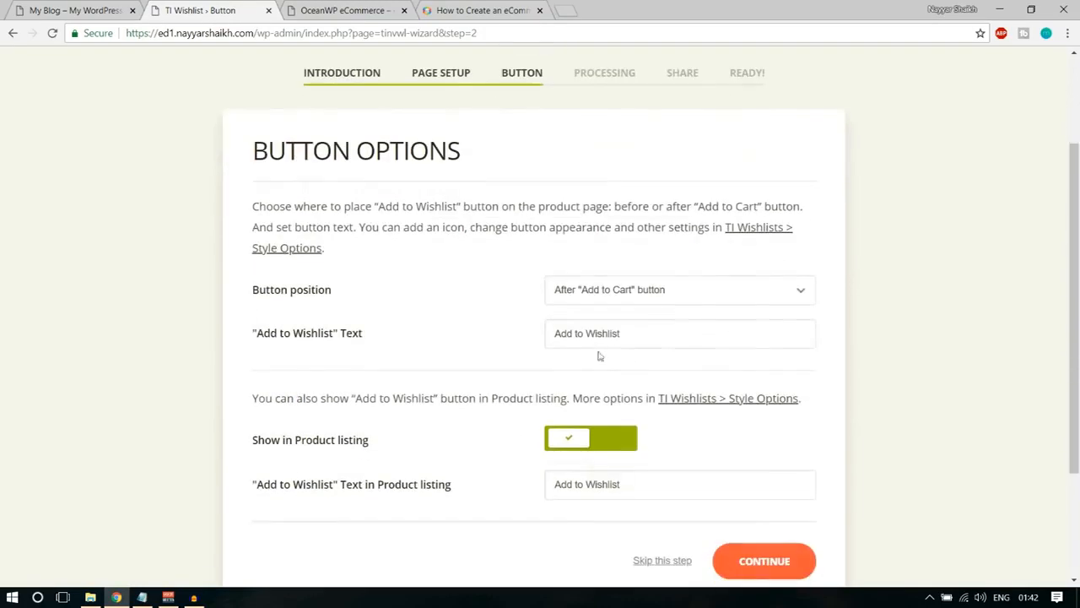
left_click_drag(251, 292, 332, 301)
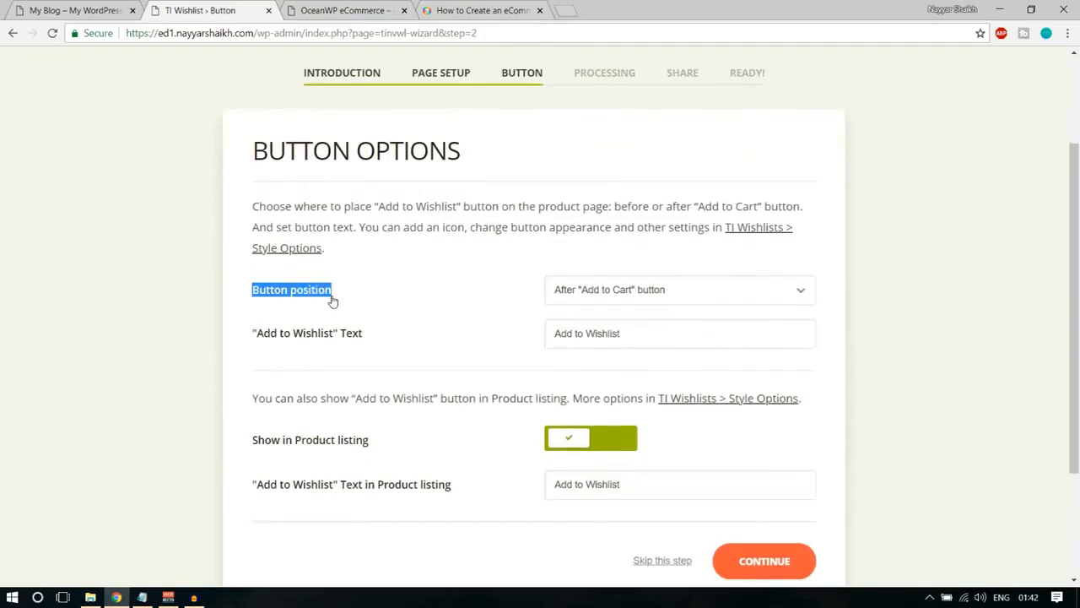
left_click(682, 301)
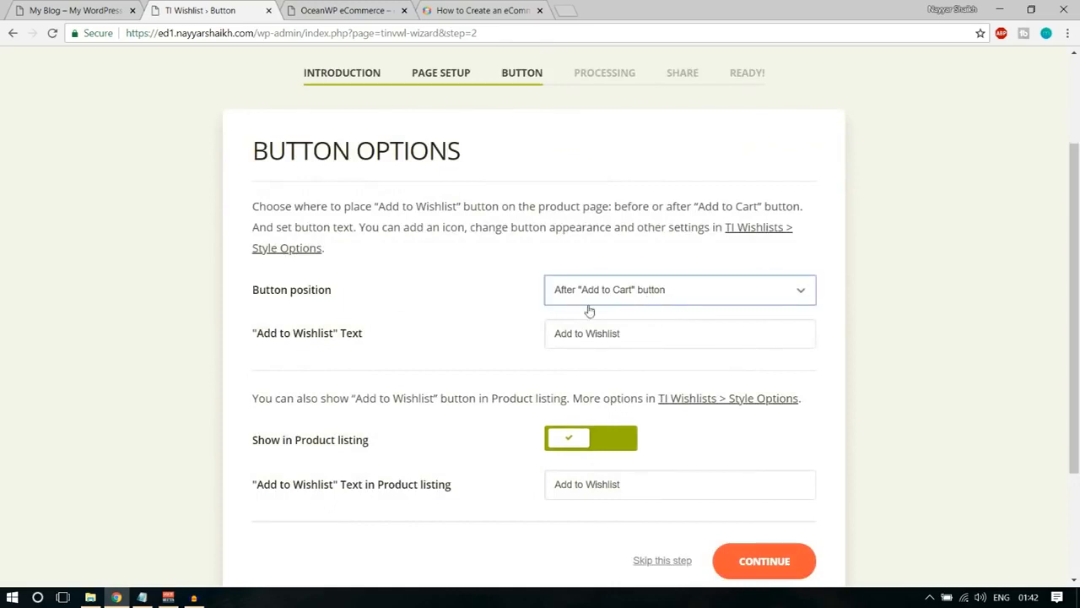
left_click_drag(251, 341, 382, 346)
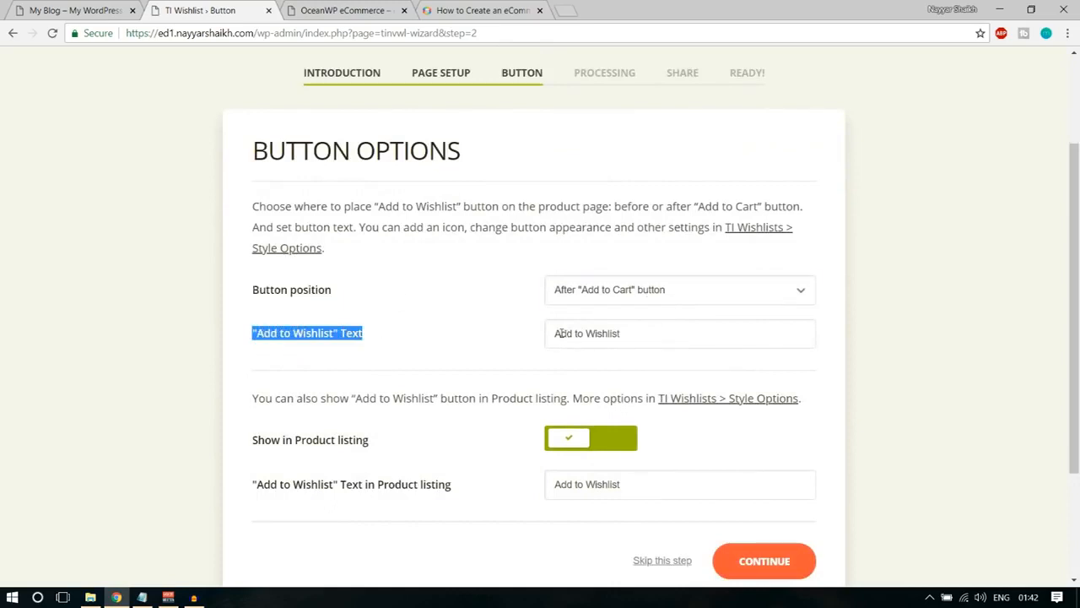
triple_click(625, 335)
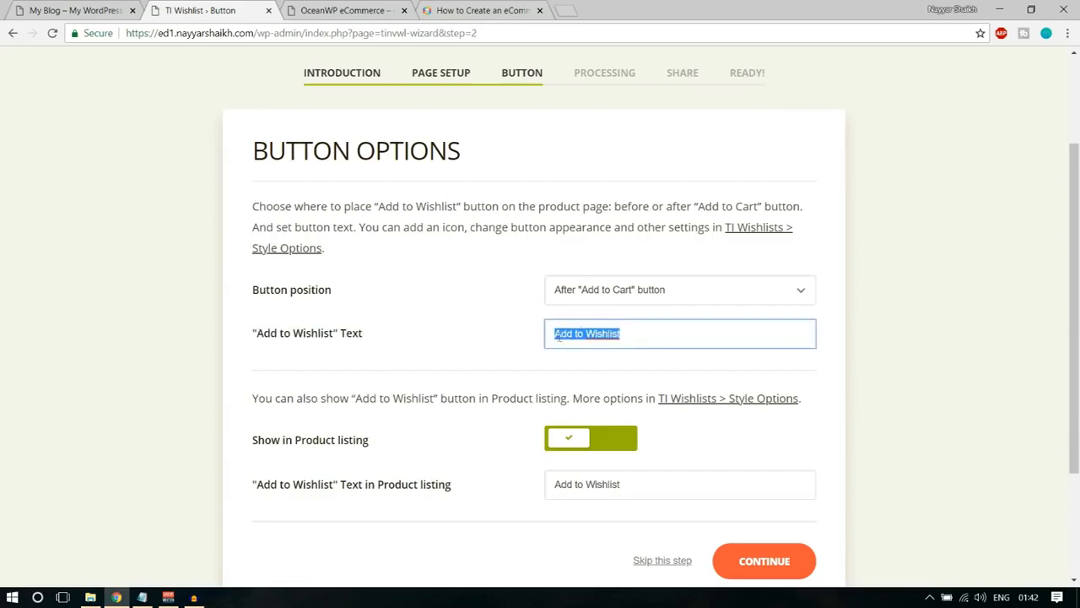
scroll(923, 361, "down", 1)
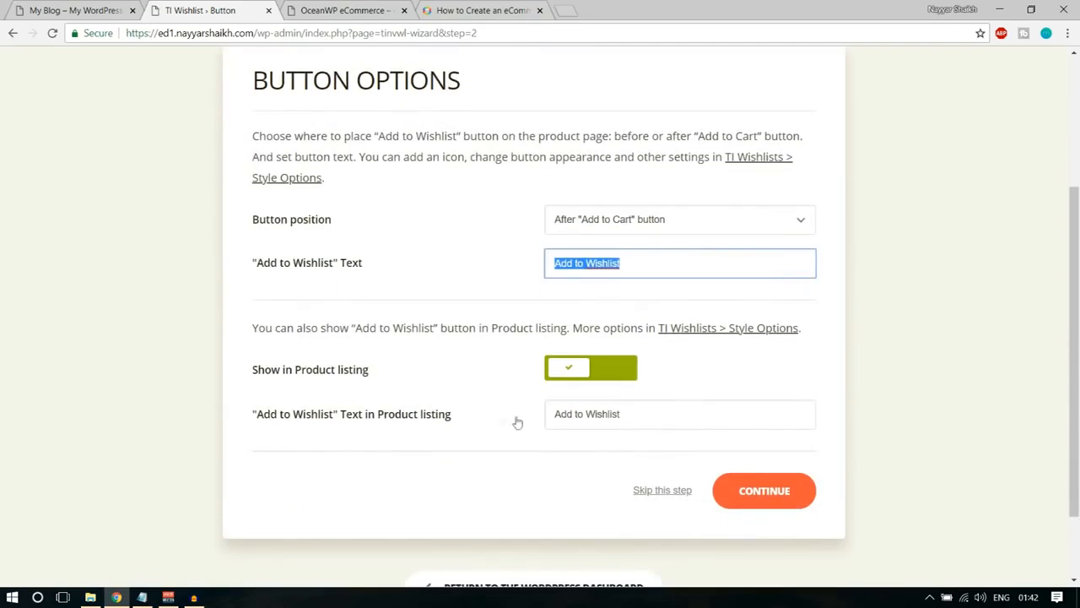
left_click_drag(256, 377, 355, 379)
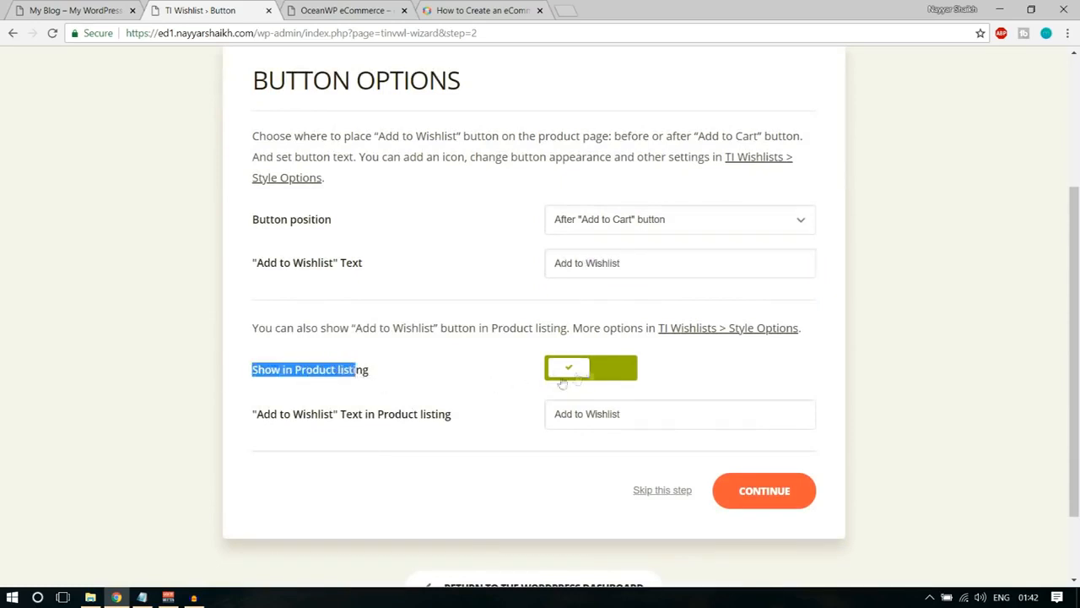
left_click(707, 369)
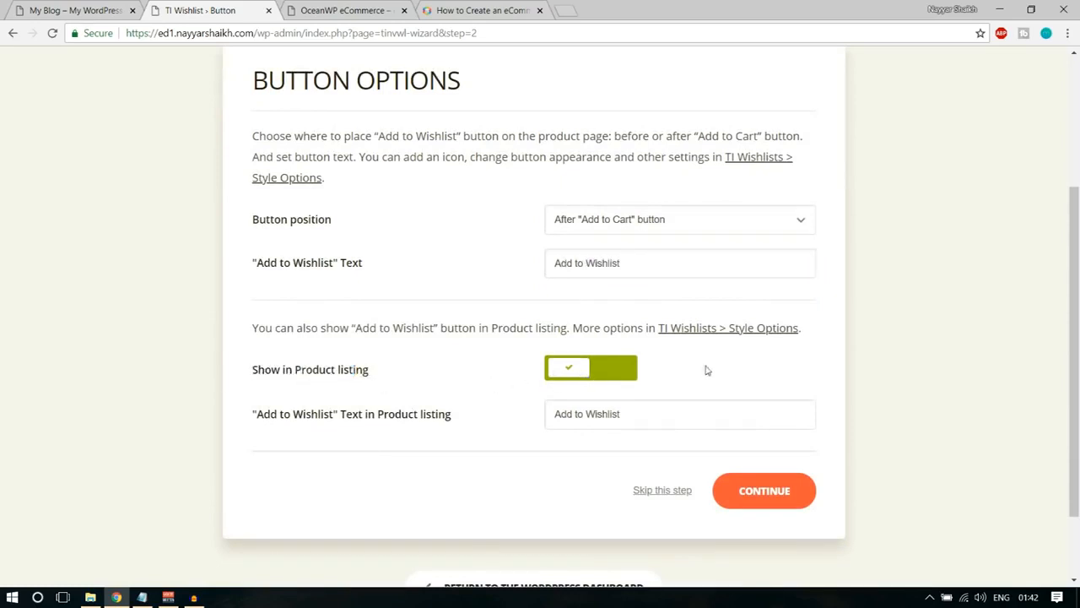
left_click(620, 375)
left_click(622, 376)
left_click(781, 494)
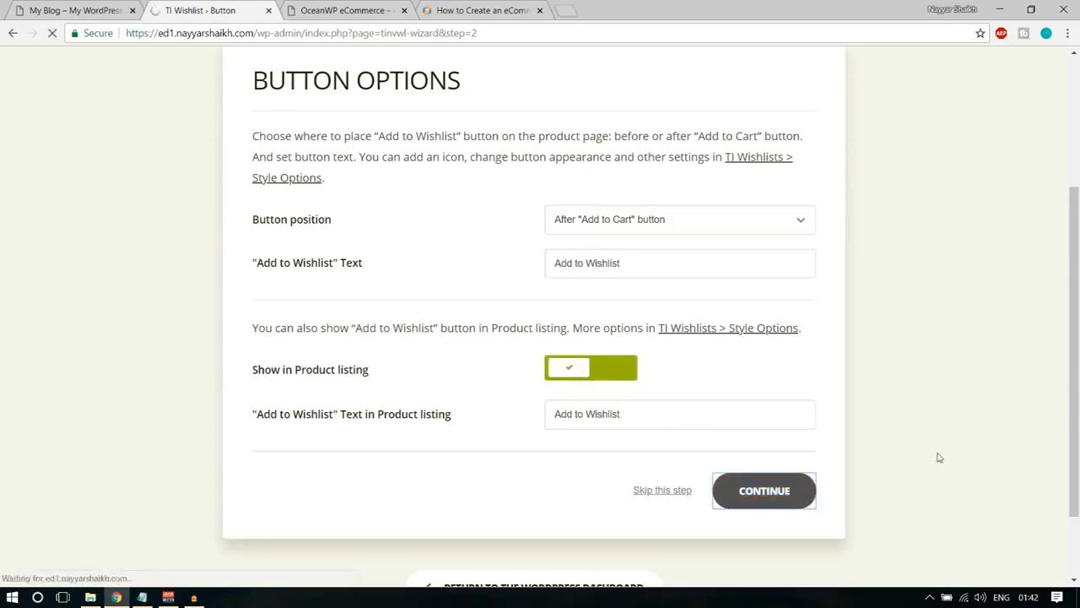
Finish the wishlist wizard with the default Processing and Share settings, and return to the WordPress dashboard.
left_click(770, 484)
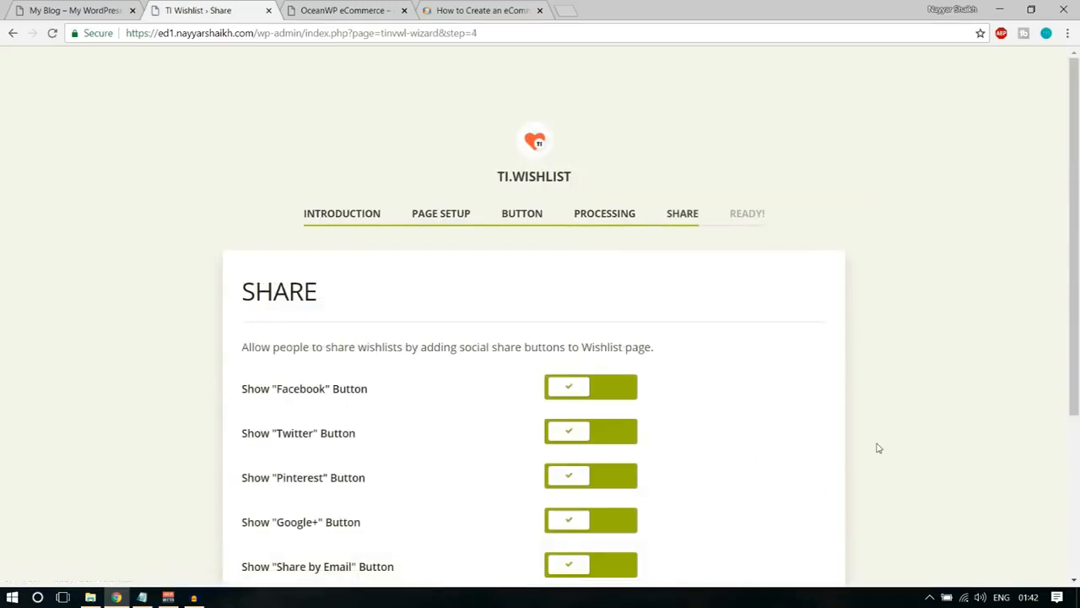
scroll(418, 395, "down", 2)
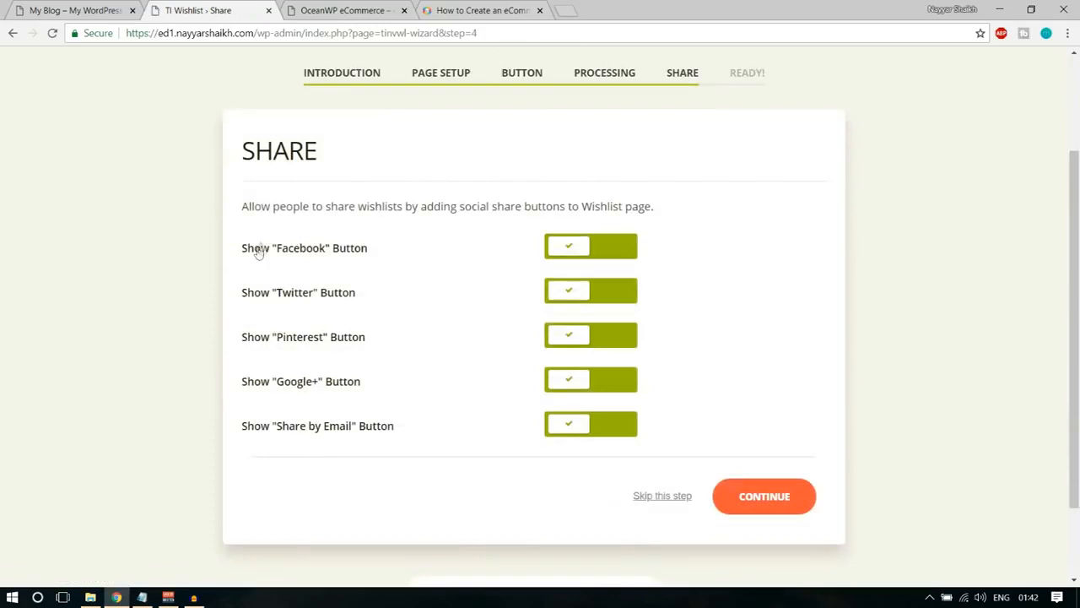
left_click(789, 503)
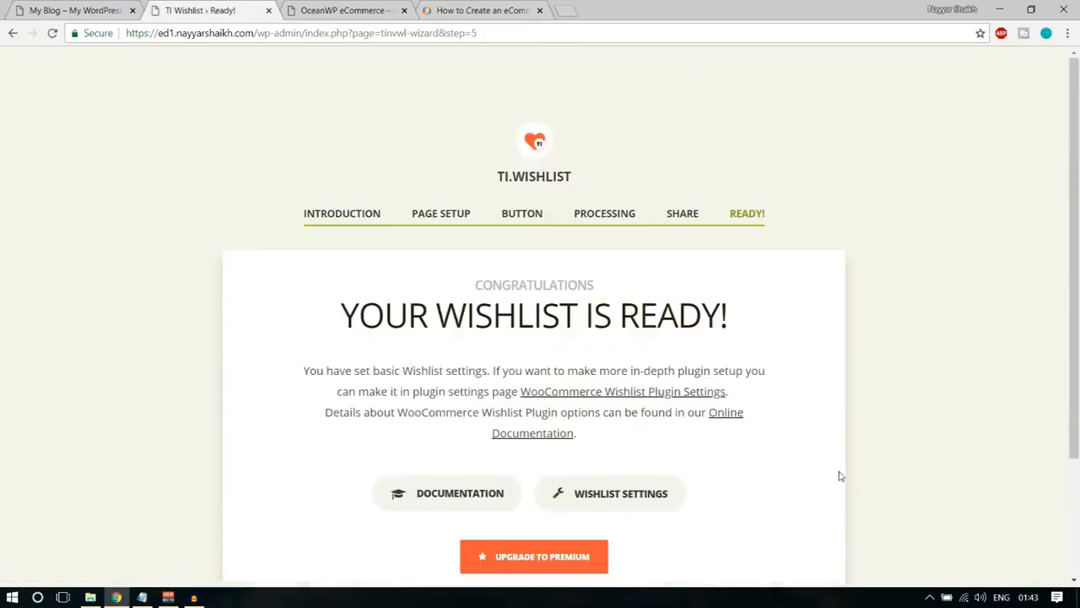
scroll(836, 473, "down", 3)
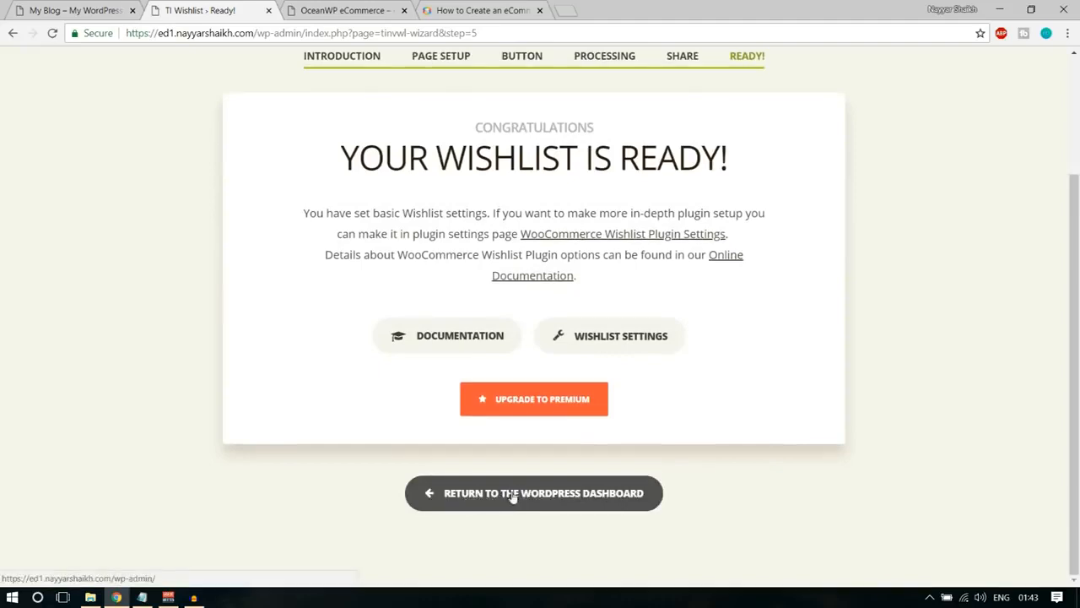
left_click(518, 497)
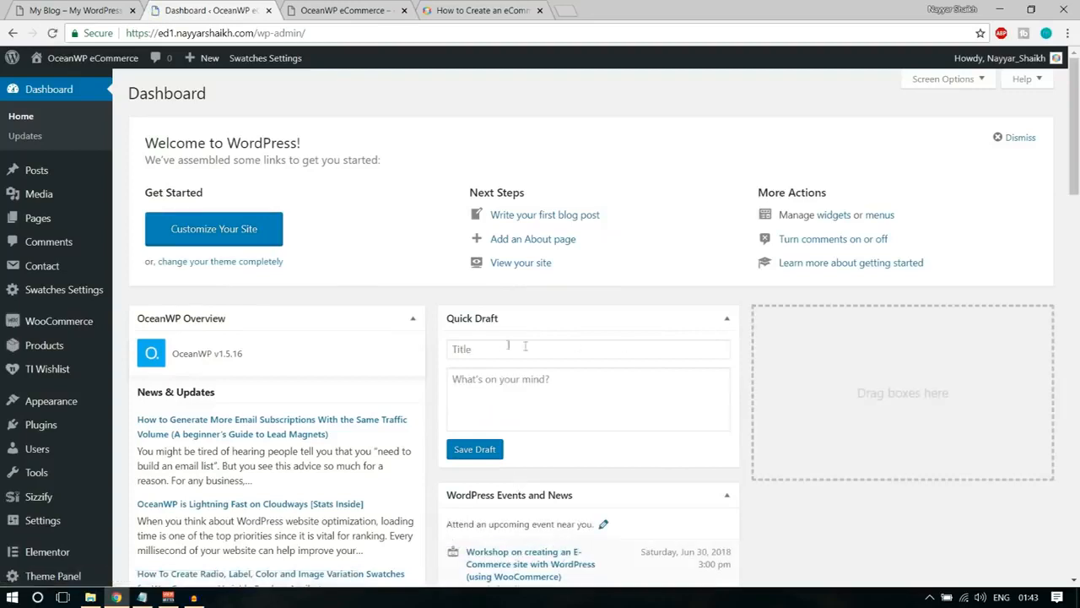
Collapse Quick Draft, WordPress Events and News, and the dashboard widgets from OceanWP Overview through WooCommerce recent reviews, and open the Pages list.
left_click(413, 318)
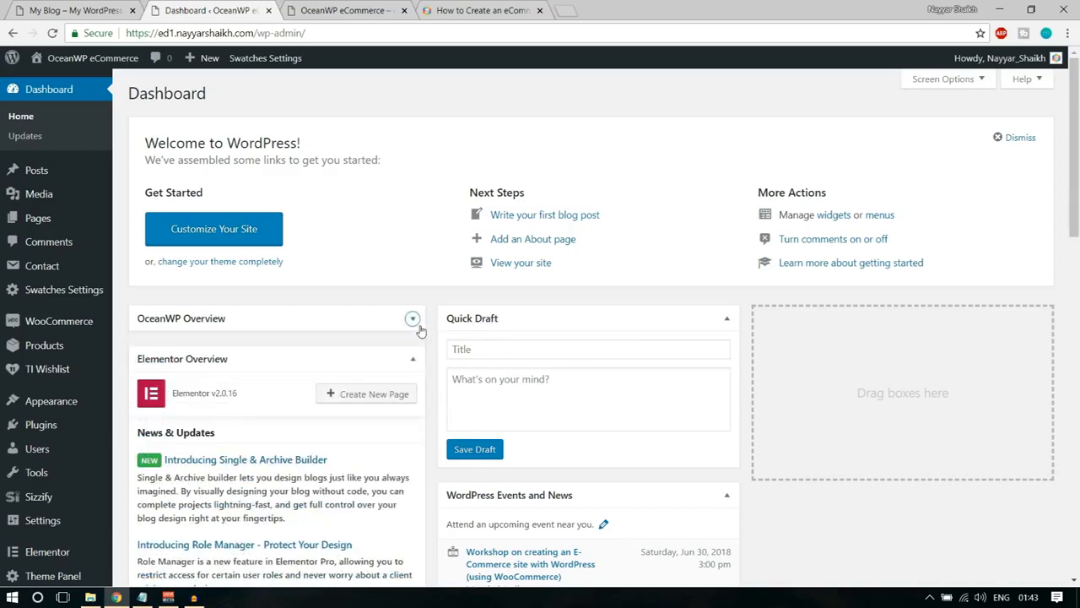
left_click(727, 318)
left_click(413, 359)
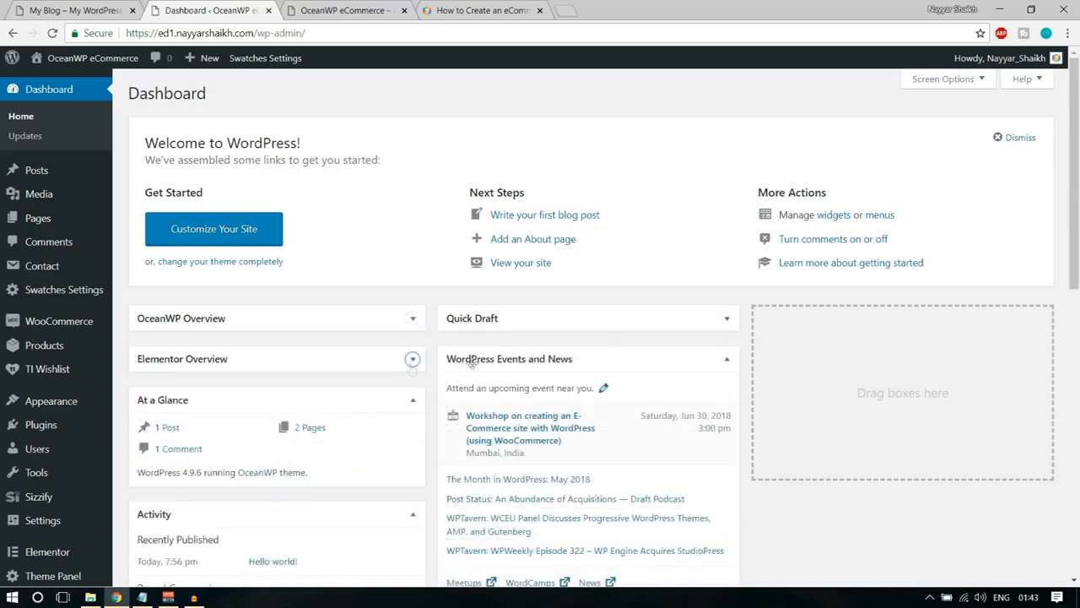
left_click(727, 359)
left_click(413, 399)
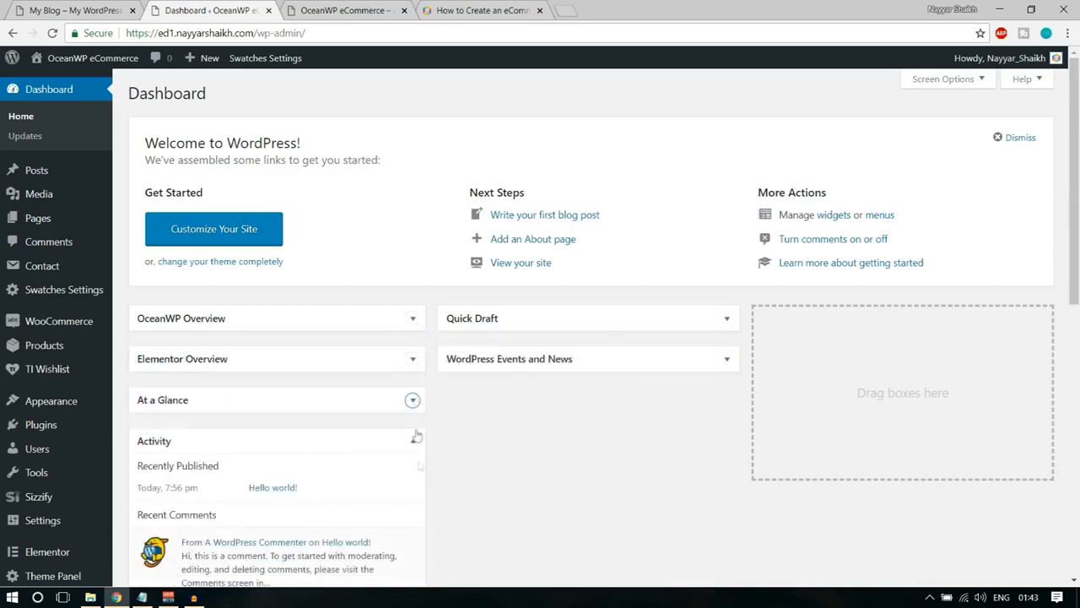
left_click(409, 449)
left_click(412, 481)
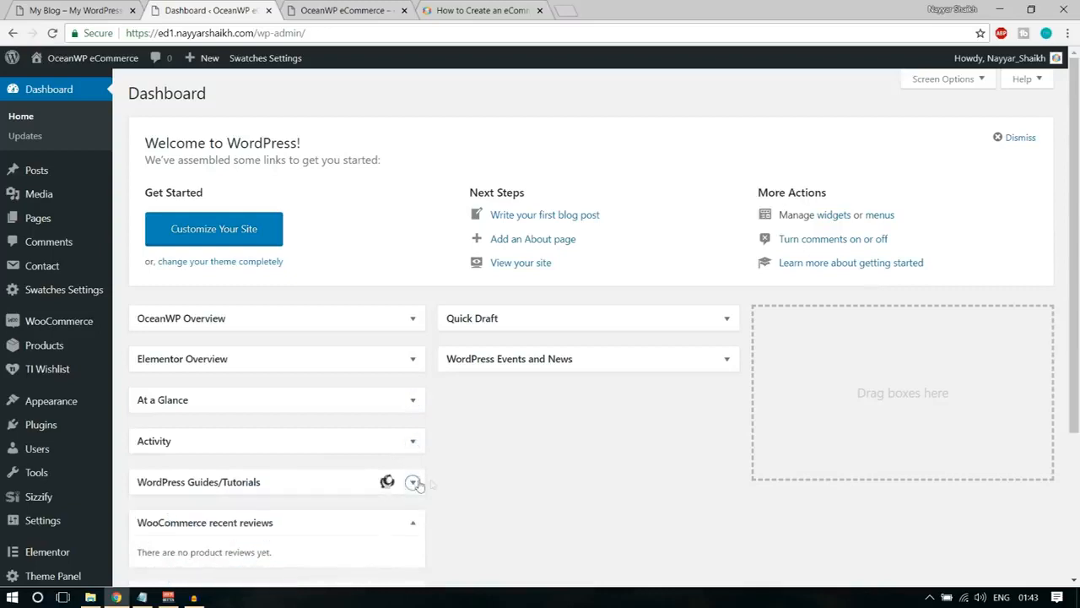
left_click(413, 523)
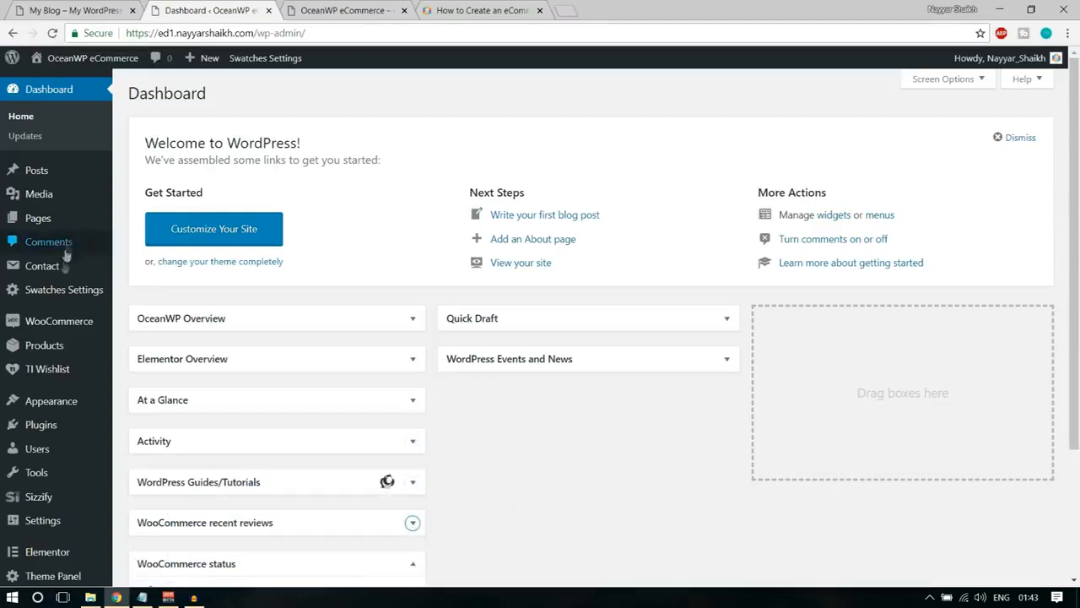
left_click(44, 225)
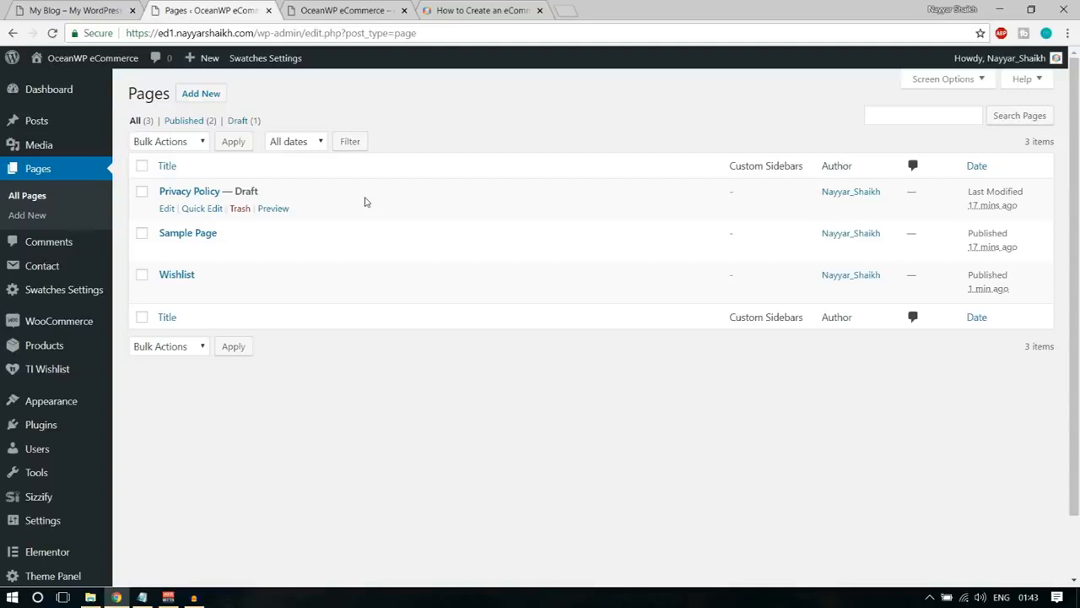
Search Google for "woocommerce shortcodes" in a new browser tab and open the WooCommerce Docs article on included shortcodes.
left_click(563, 7)
type("woocommerce")
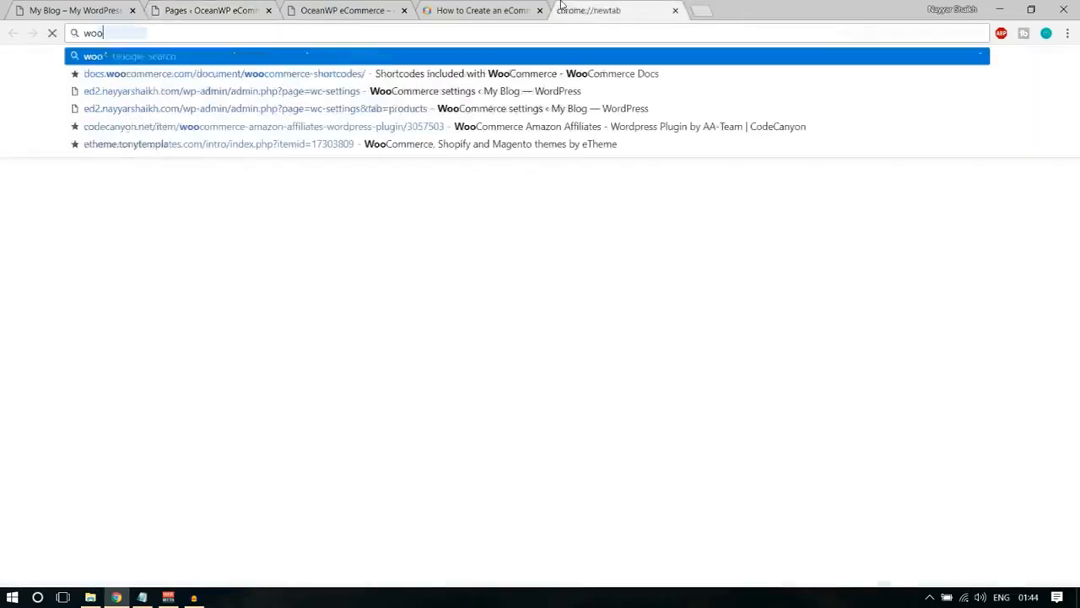
key("Down")
key("Down")
key("Down")
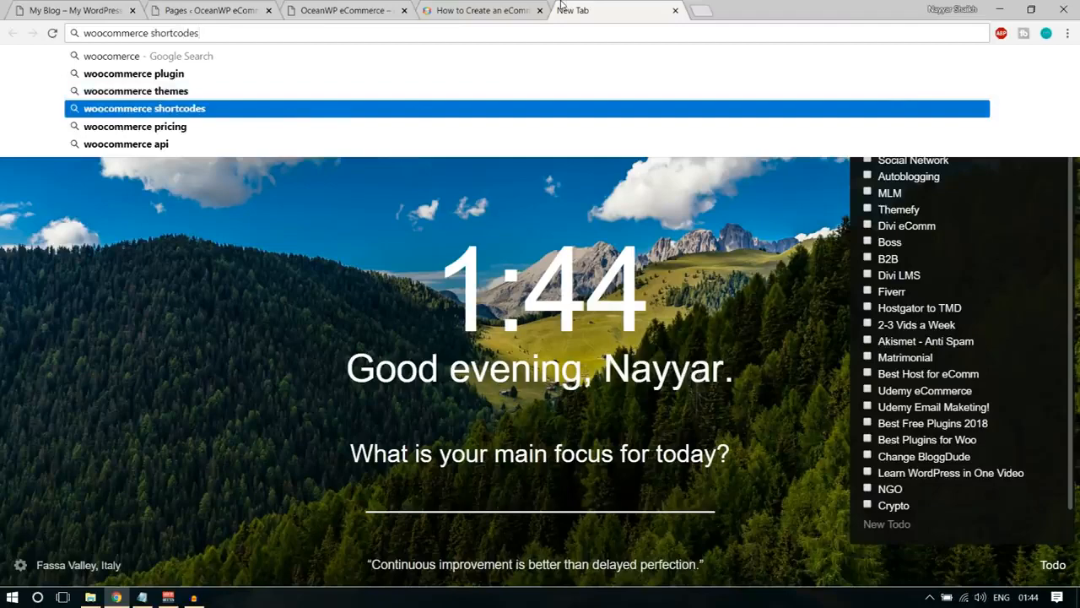
key("Return")
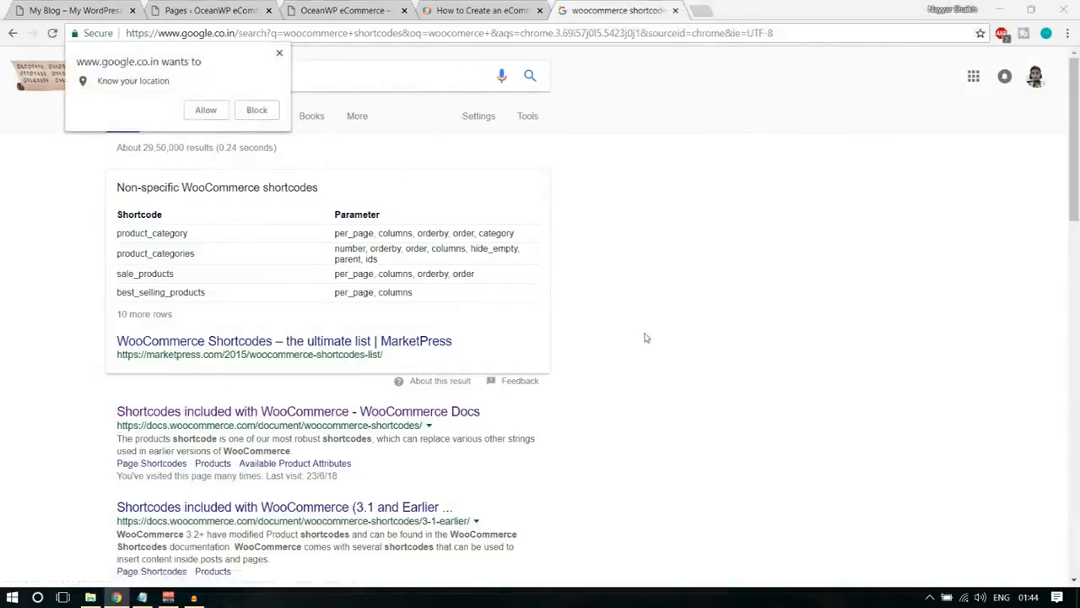
scroll(645, 342, "down", 1)
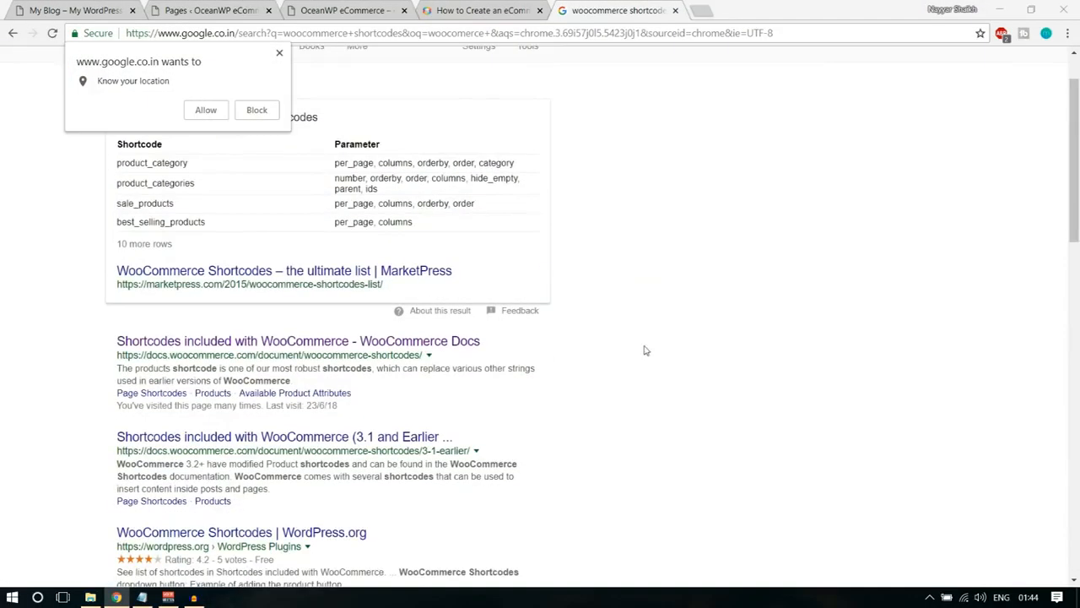
left_click(275, 345)
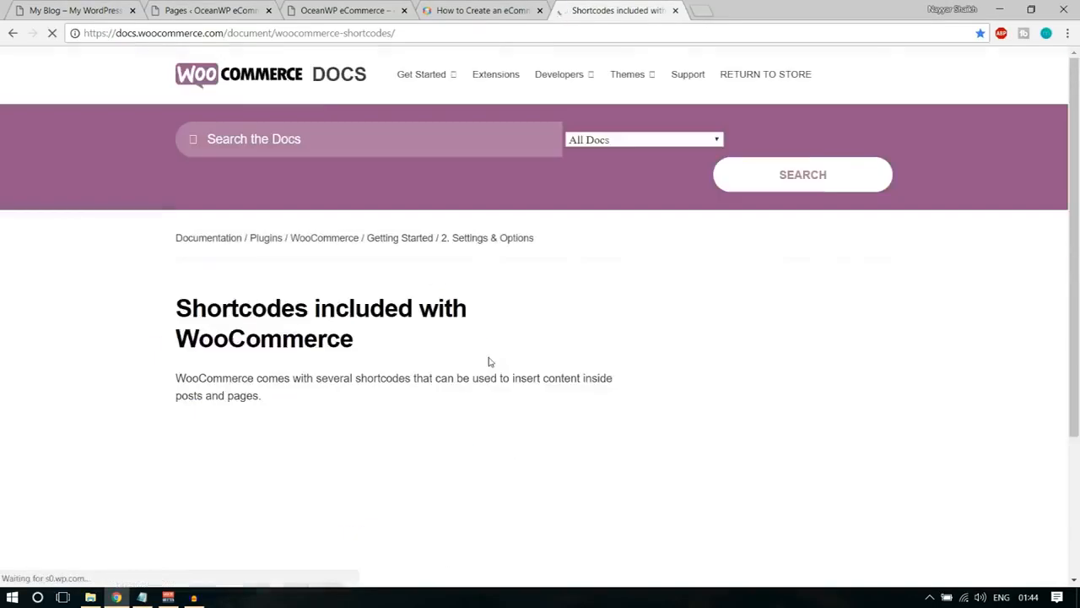
Find the Page Shortcodes list in the article and select the [woocommerce_cart] shortcode.
scroll(654, 354, "down", 5)
scroll(655, 356, "up", 5)
scroll(653, 357, "down", 5)
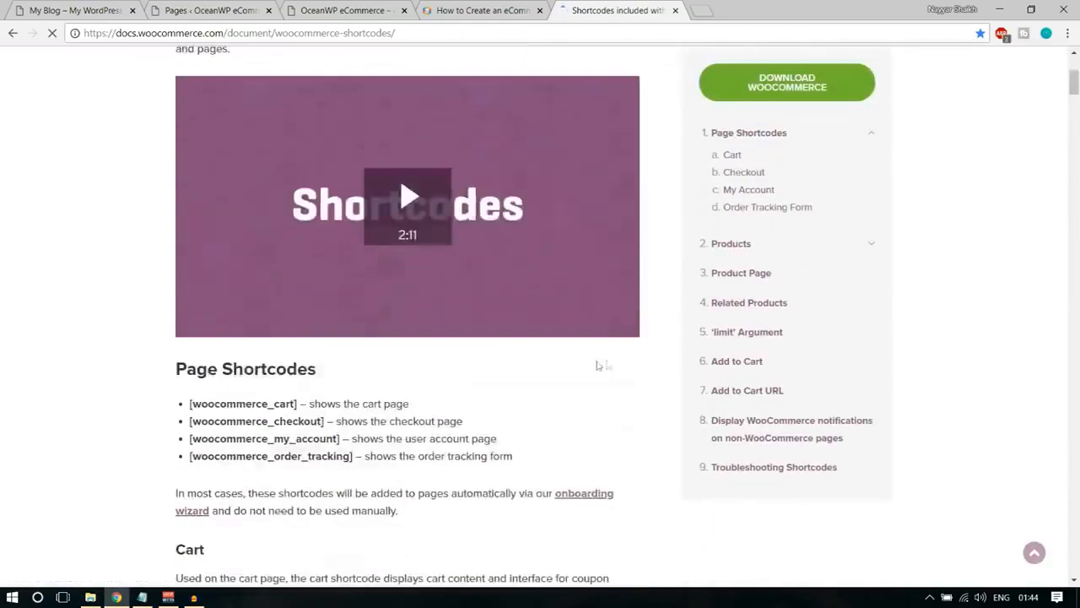
left_click_drag(175, 231, 306, 291)
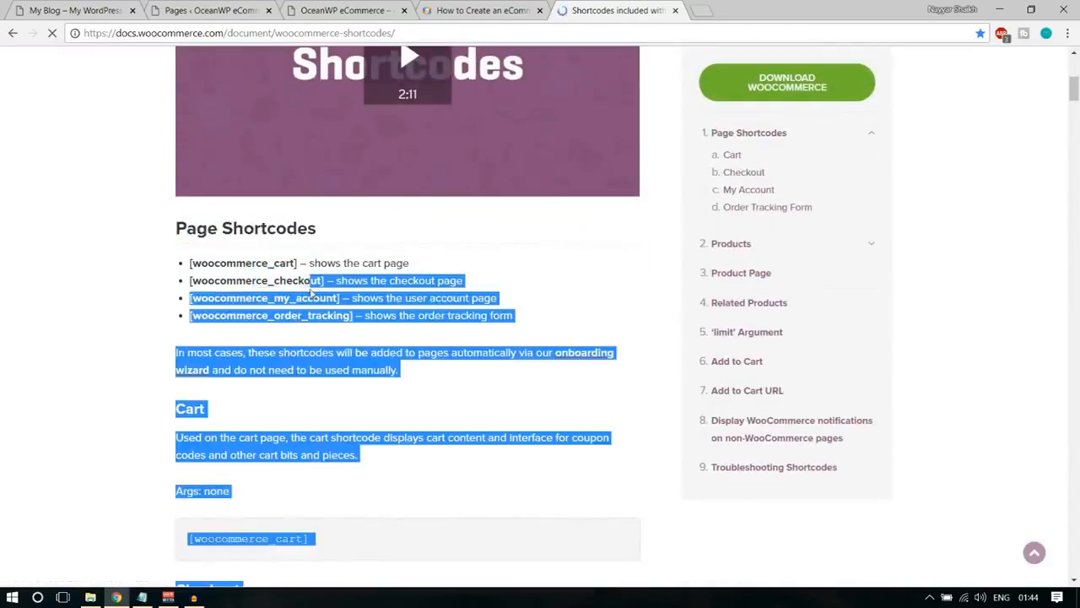
left_click(306, 291)
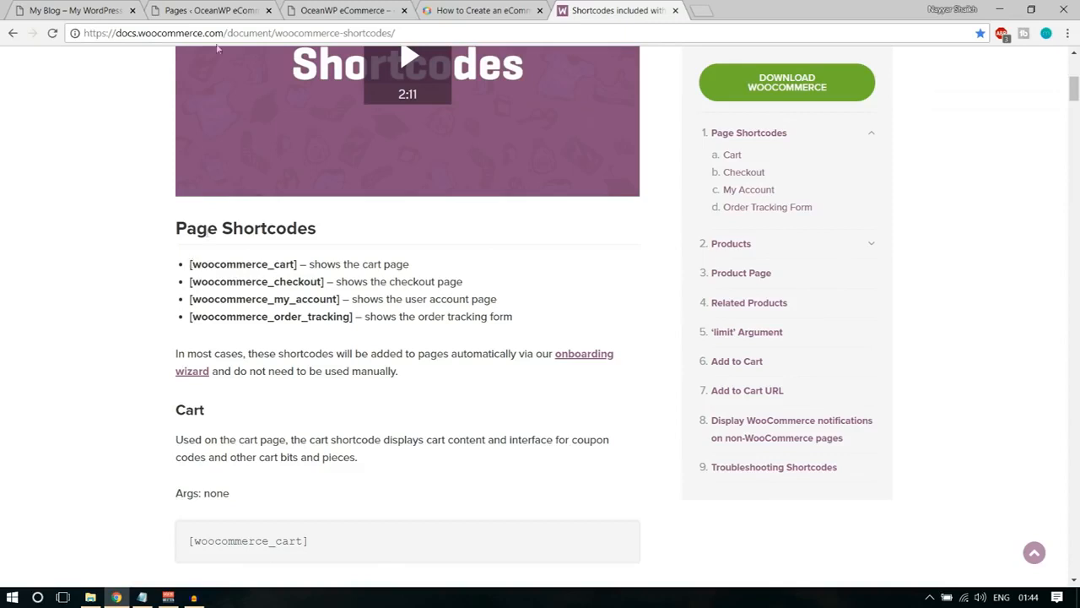
left_click_drag(189, 265, 301, 264)
key("ctrl+c")
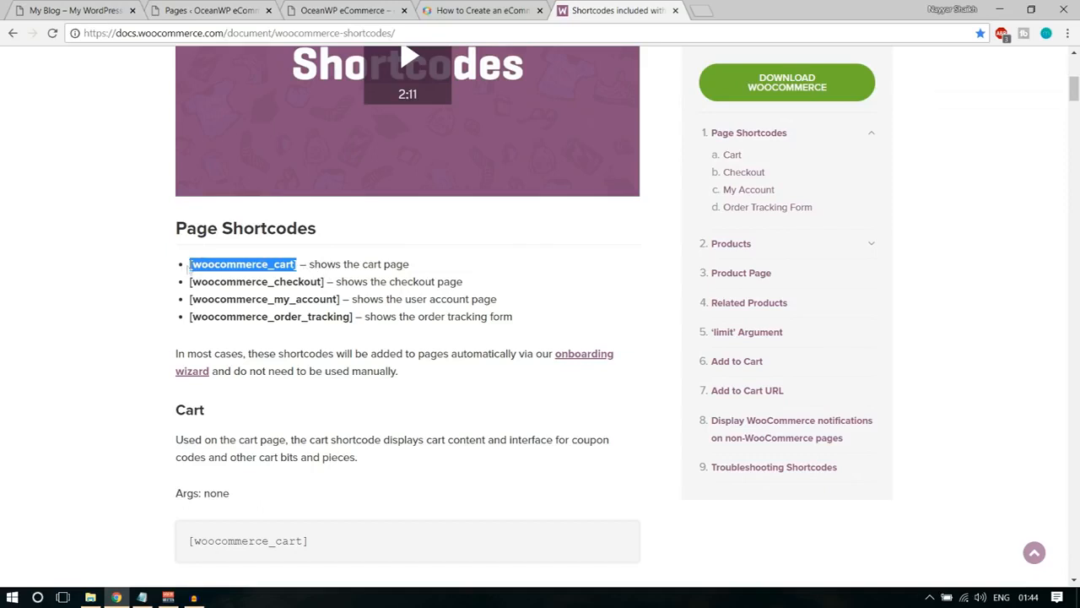
Copy the [woocommerce_cart] shortcode from the docs article and add a new WordPress page titled Cart with the shortcode as its content.
left_click(284, 267)
left_click_drag(298, 264, 191, 262)
left_click_drag(310, 264, 418, 266)
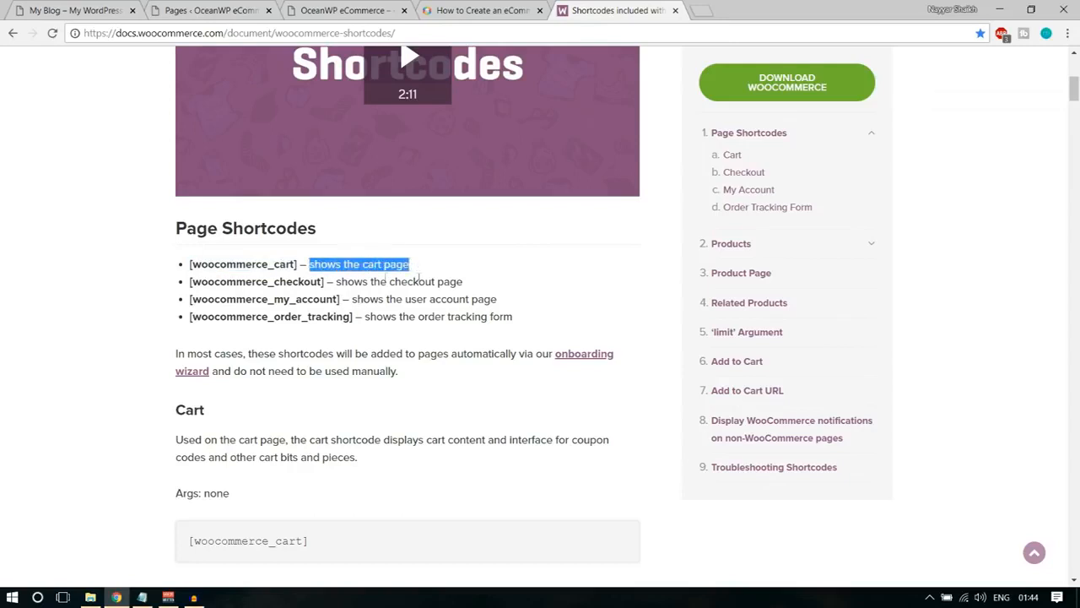
left_click(211, 10)
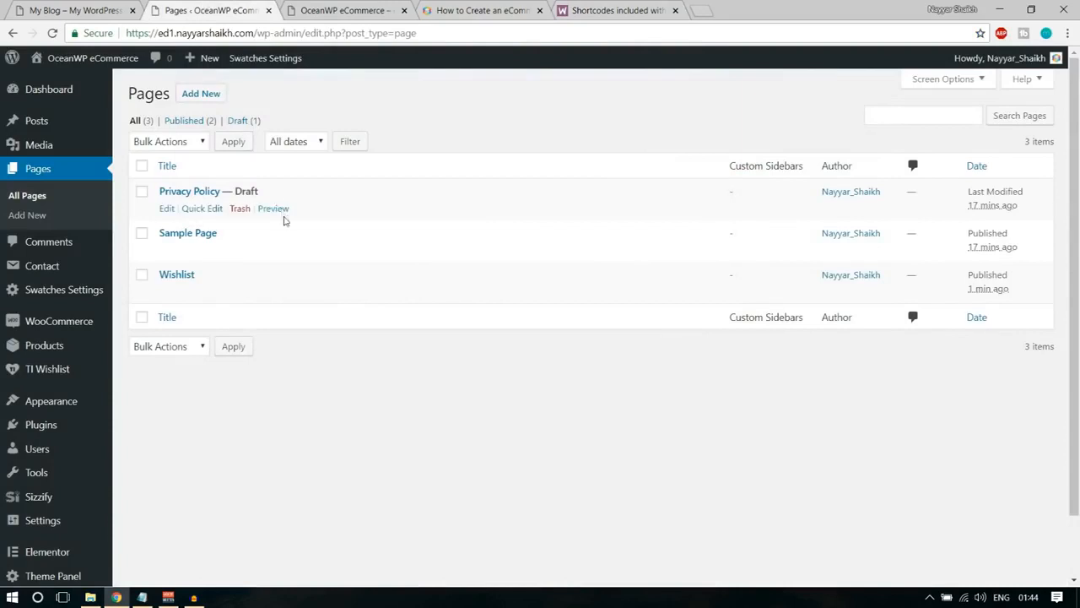
left_click(207, 100)
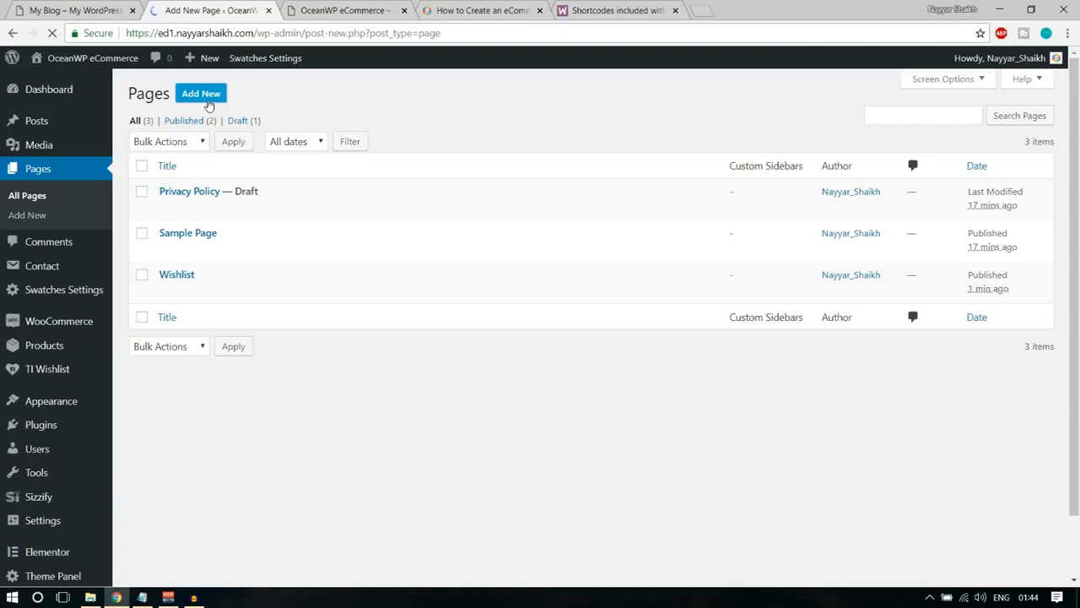
type("Cart")
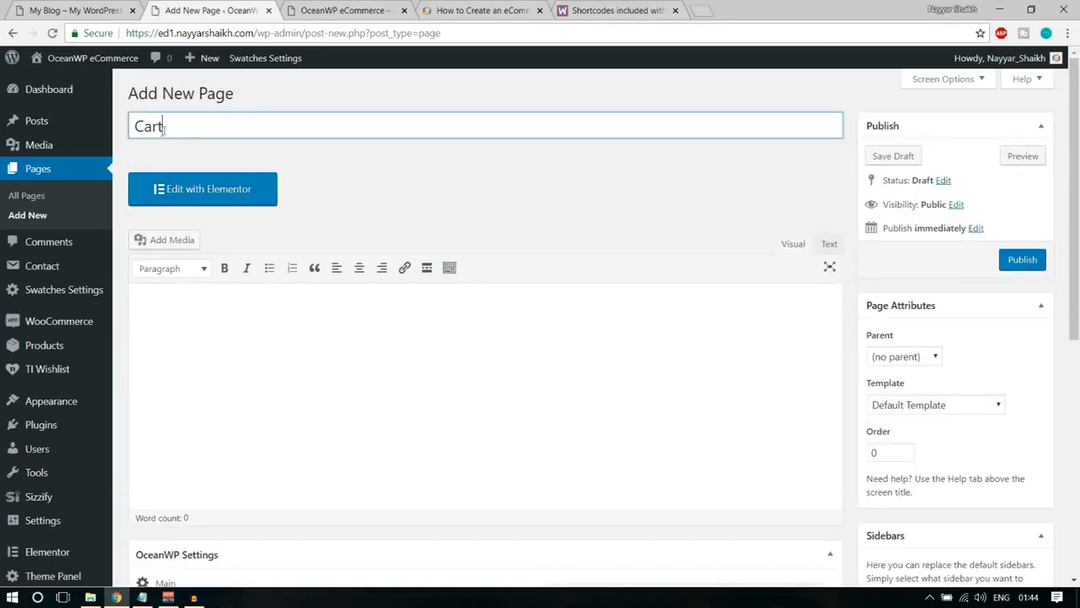
left_click(298, 368)
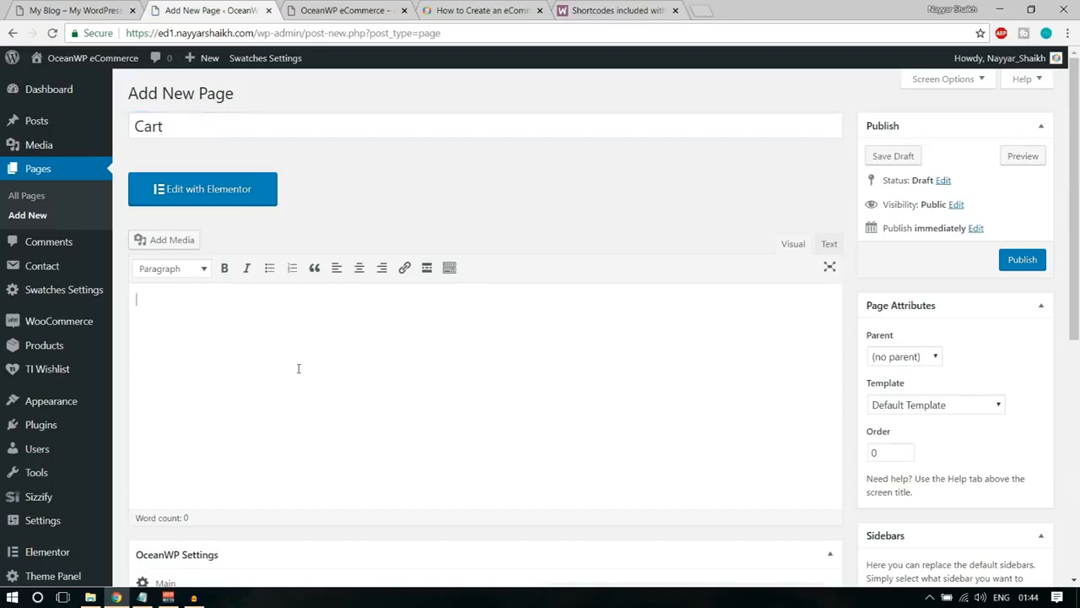
key("ctrl+v")
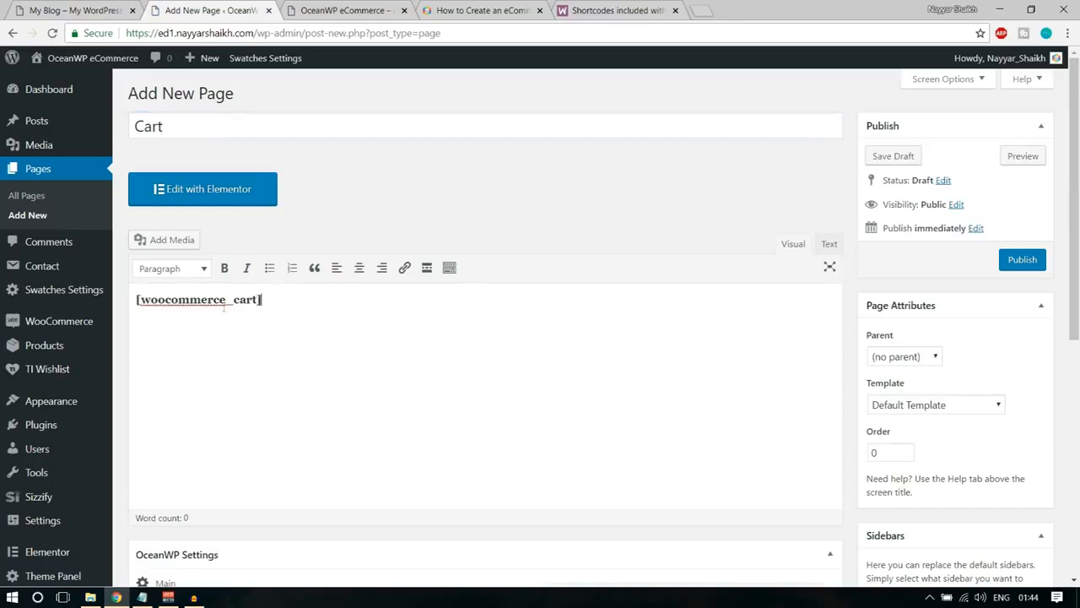
Check the shortcode and title of the Cart page, and publish it.
left_click_drag(271, 297, 123, 297)
left_click(179, 336)
left_click_drag(268, 307, 137, 305)
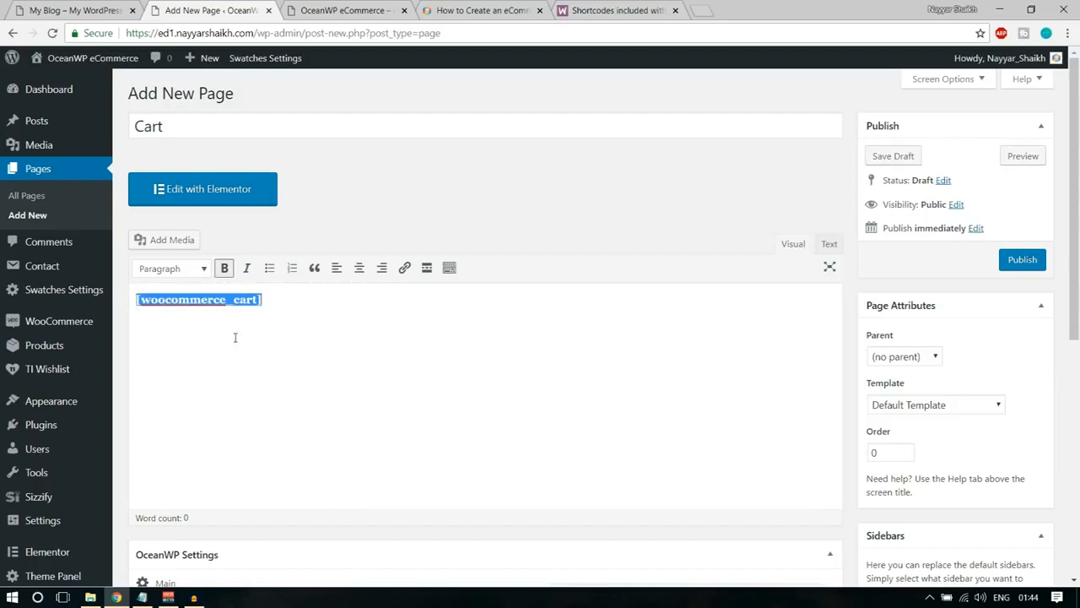
left_click_drag(184, 119, 123, 126)
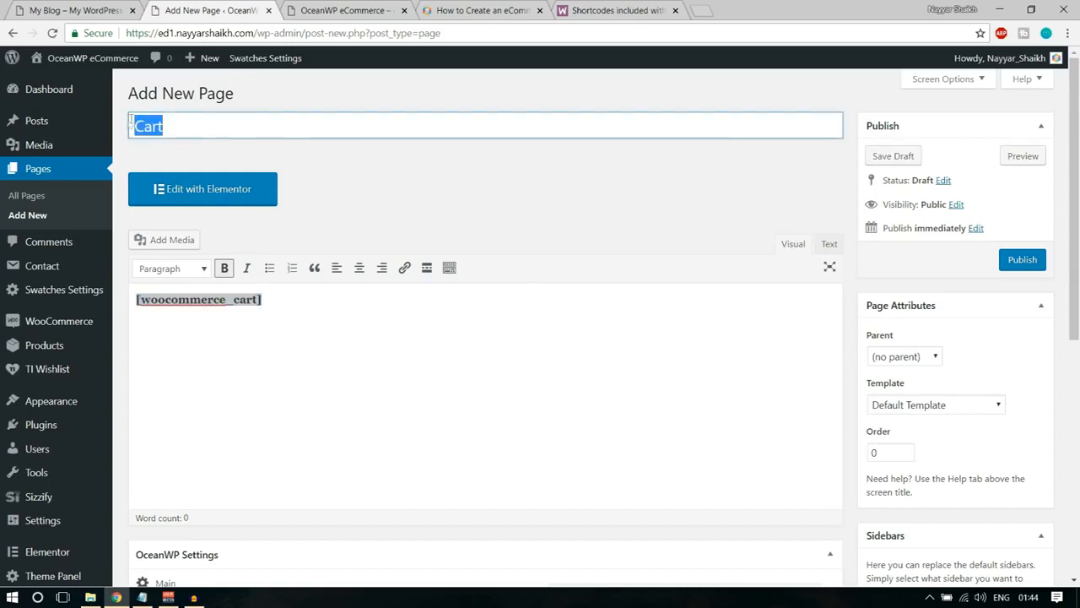
left_click(265, 323)
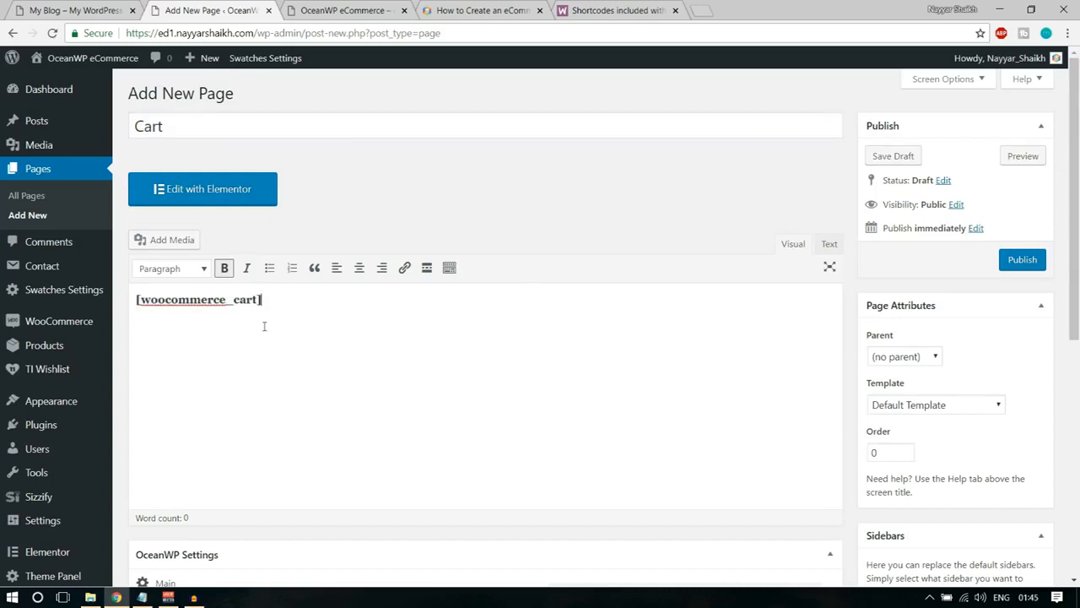
left_click(1040, 261)
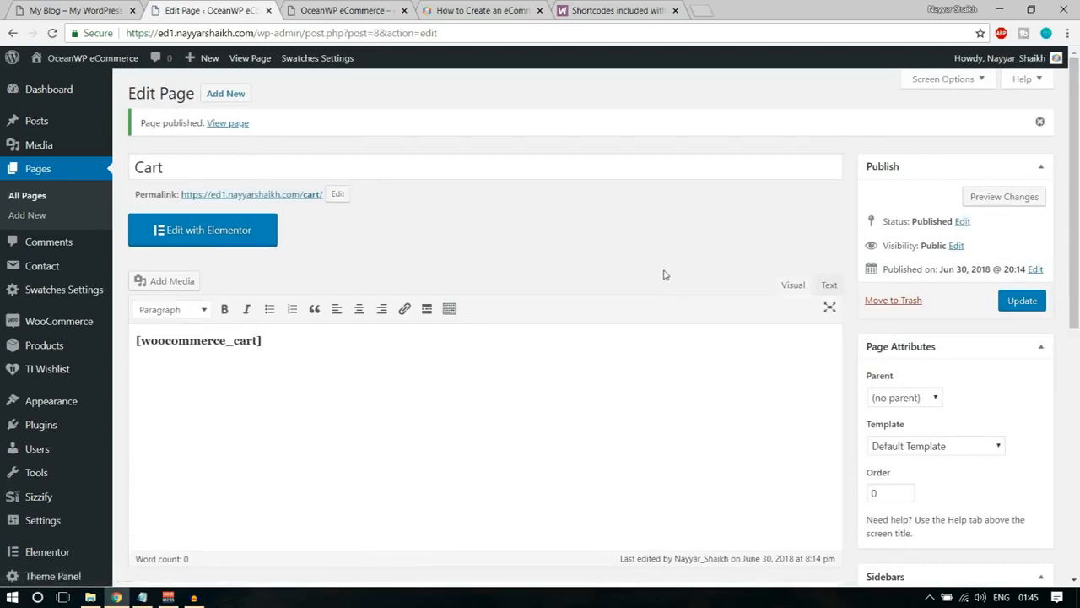
Copy the [woocommerce_checkout] shortcode from the docs article and publish a new page titled Checkout containing it.
left_click(616, 9)
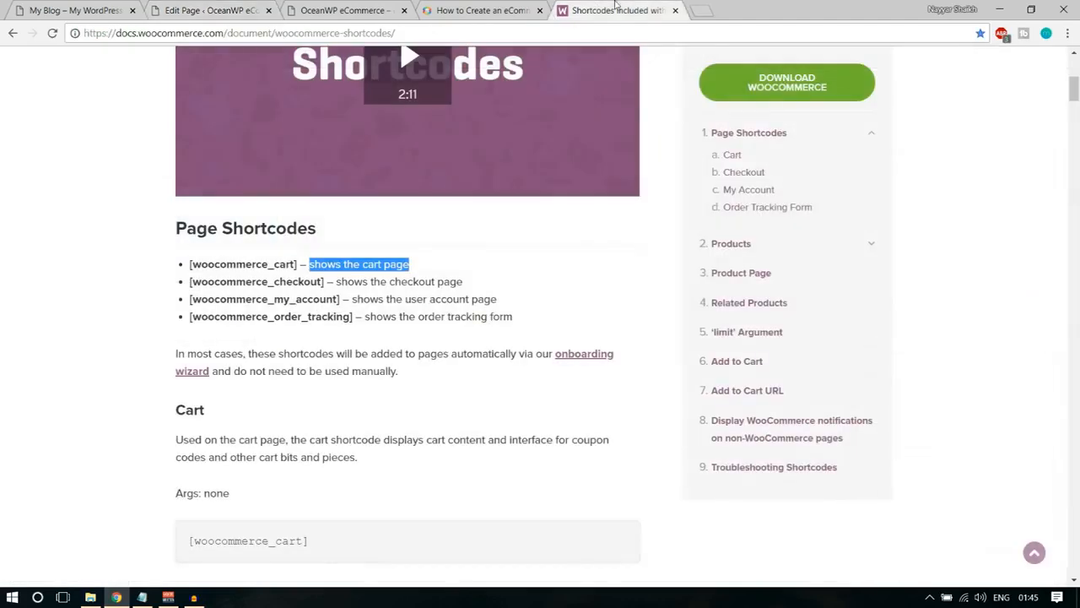
left_click(240, 296)
left_click_drag(188, 285, 329, 281)
key("ctrl+c")
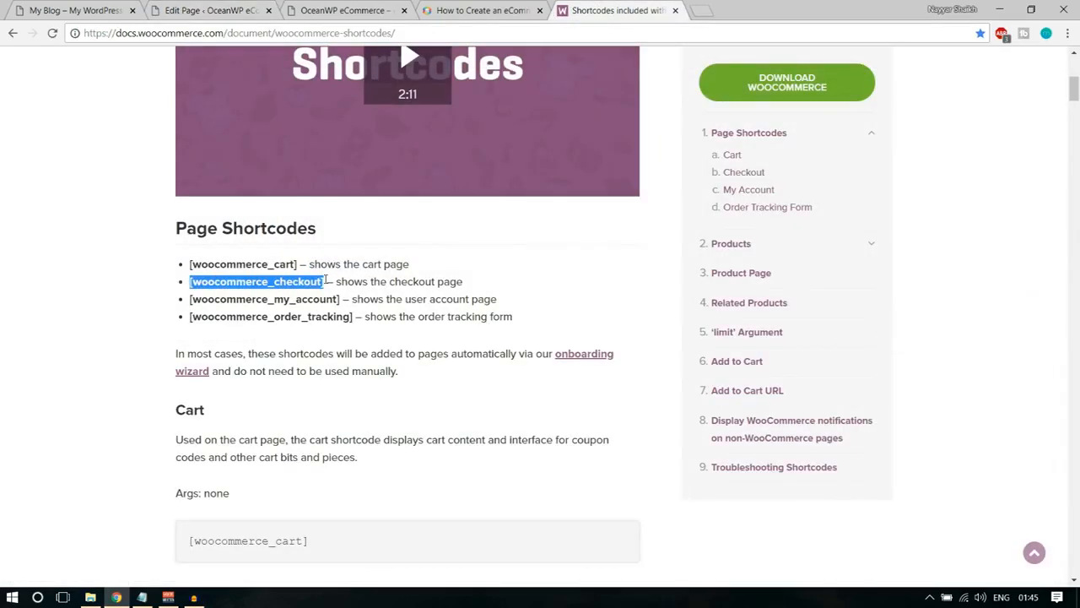
left_click(261, 7)
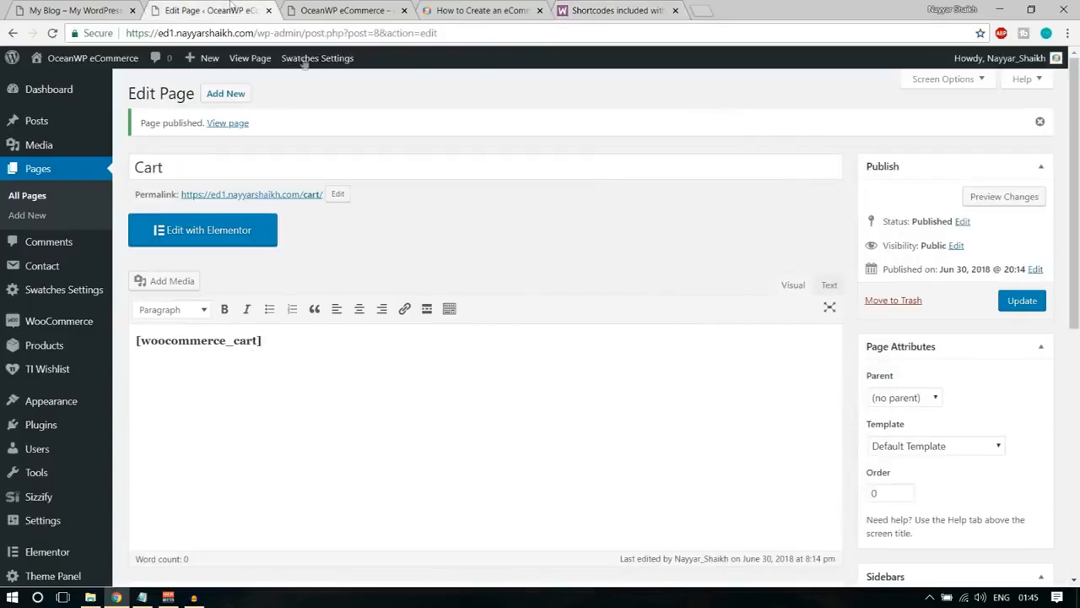
left_click(238, 96)
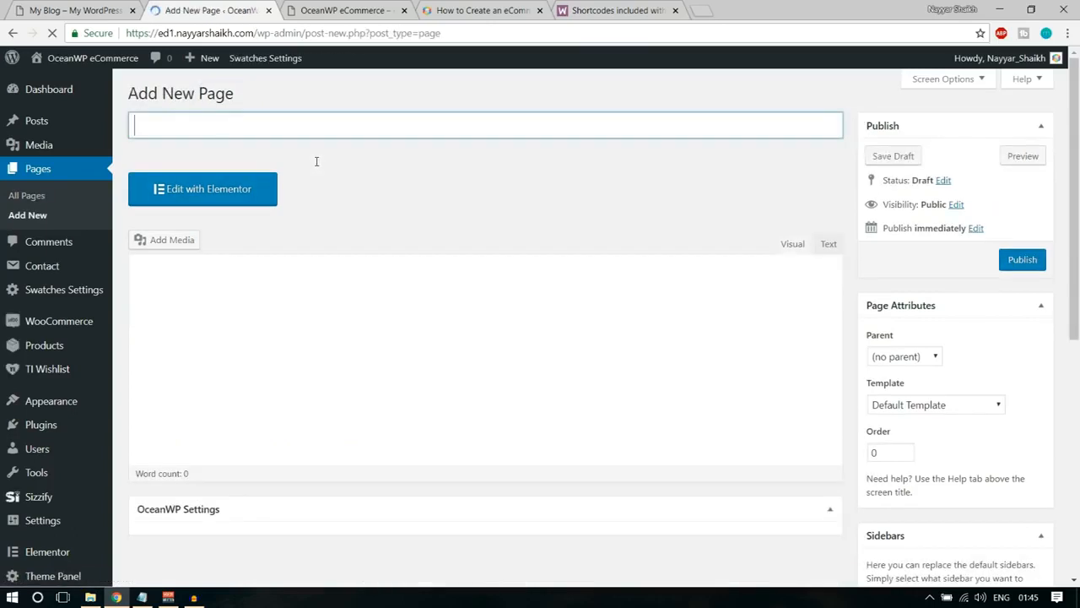
type("Checkout")
left_click(307, 345)
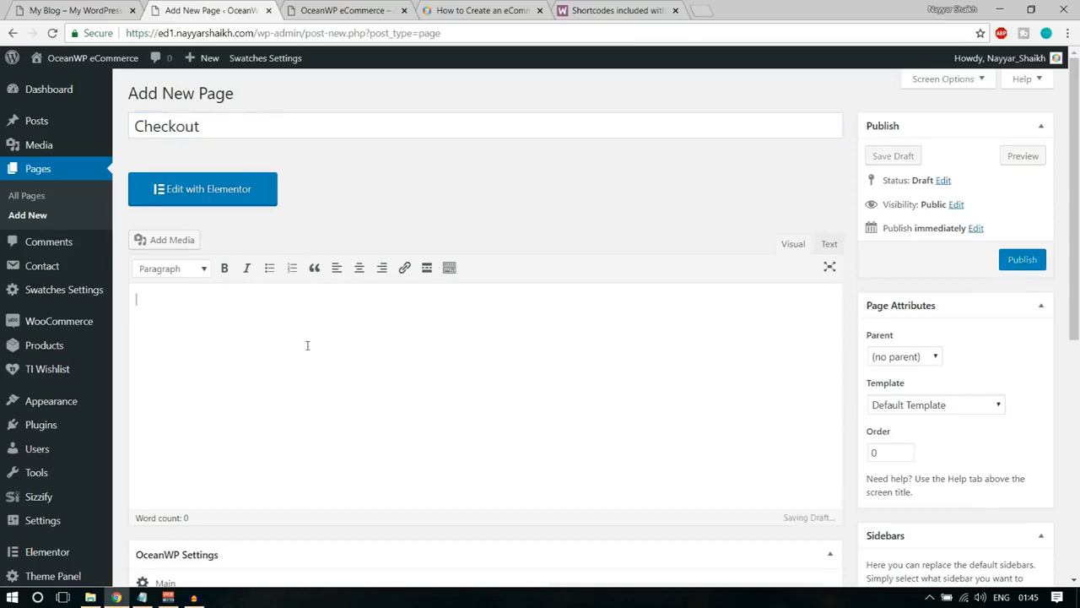
key("ctrl+v")
left_click(1012, 264)
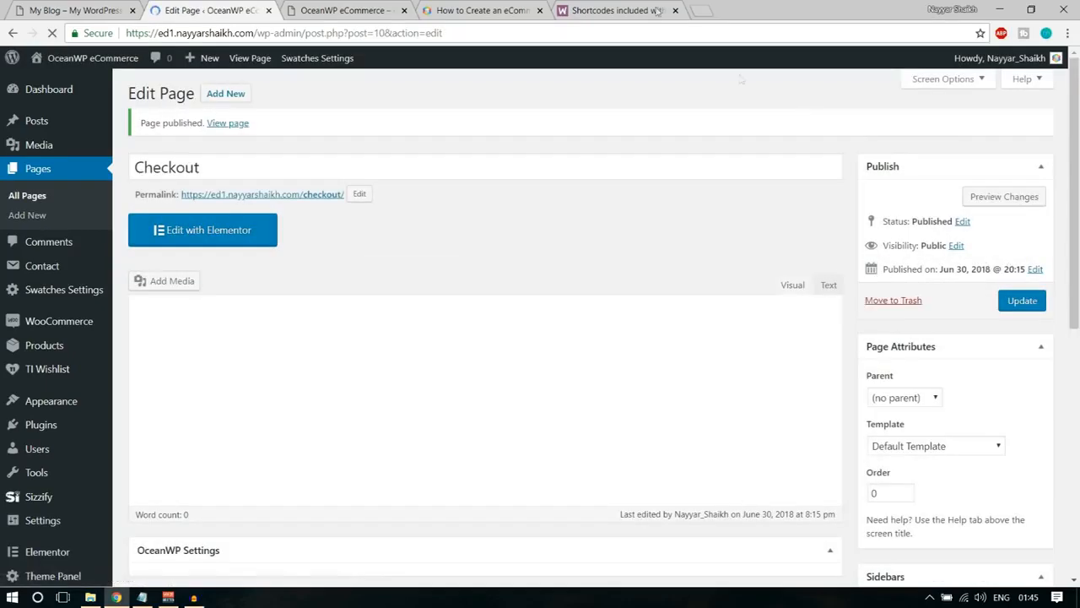
Copy the [woocommerce_my_account] shortcode from the docs article and publish a new page titled My Account containing it.
left_click(621, 10)
left_click_drag(190, 304, 346, 299)
key("ctrl+c")
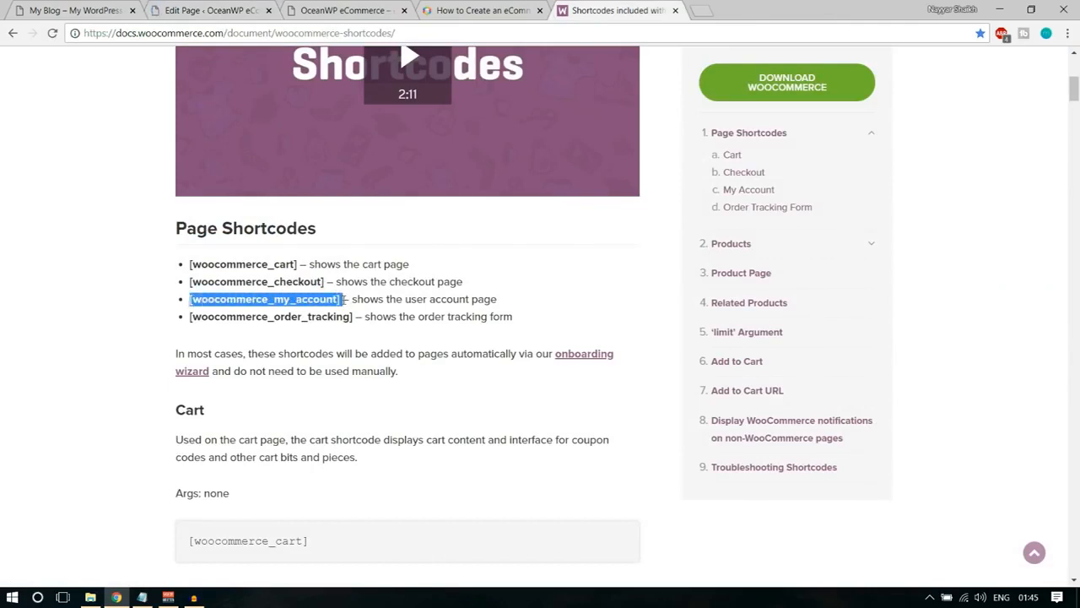
left_click(242, 10)
left_click(207, 95)
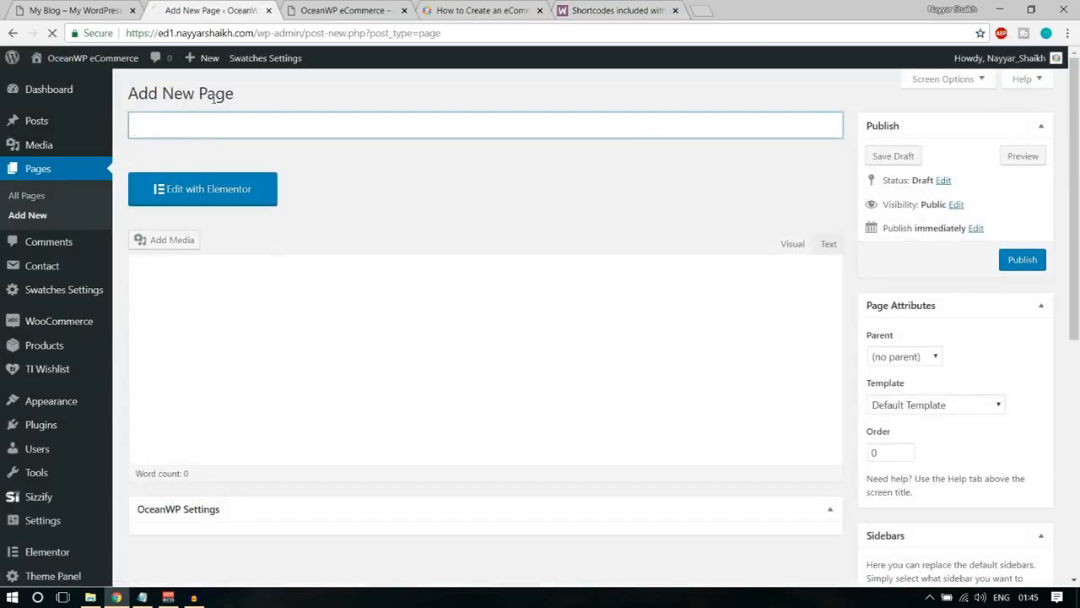
type("My Account")
left_click(253, 342)
key("ctrl+v")
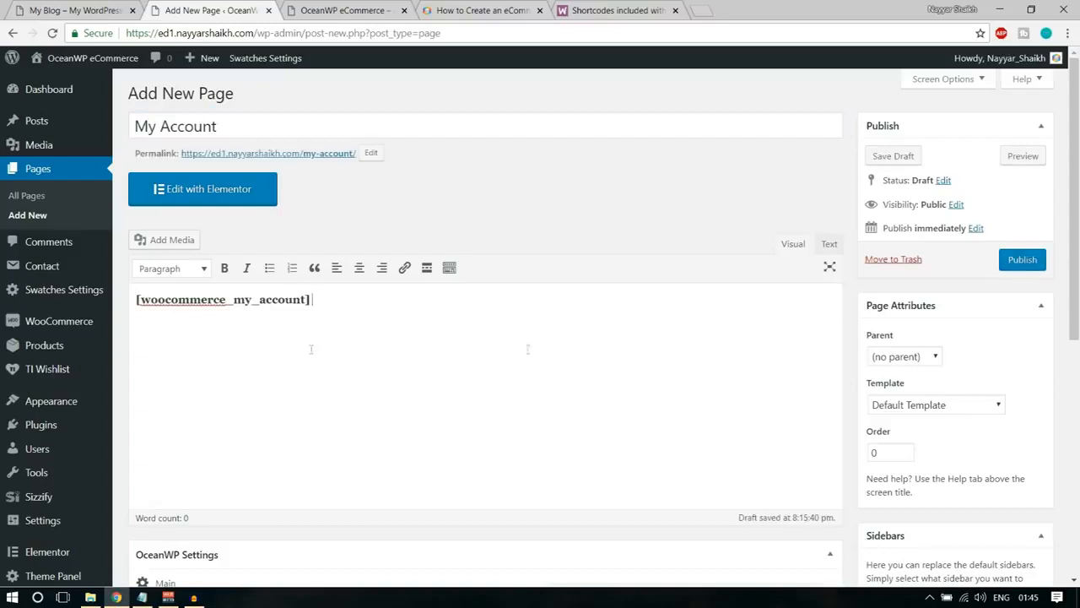
left_click(1034, 258)
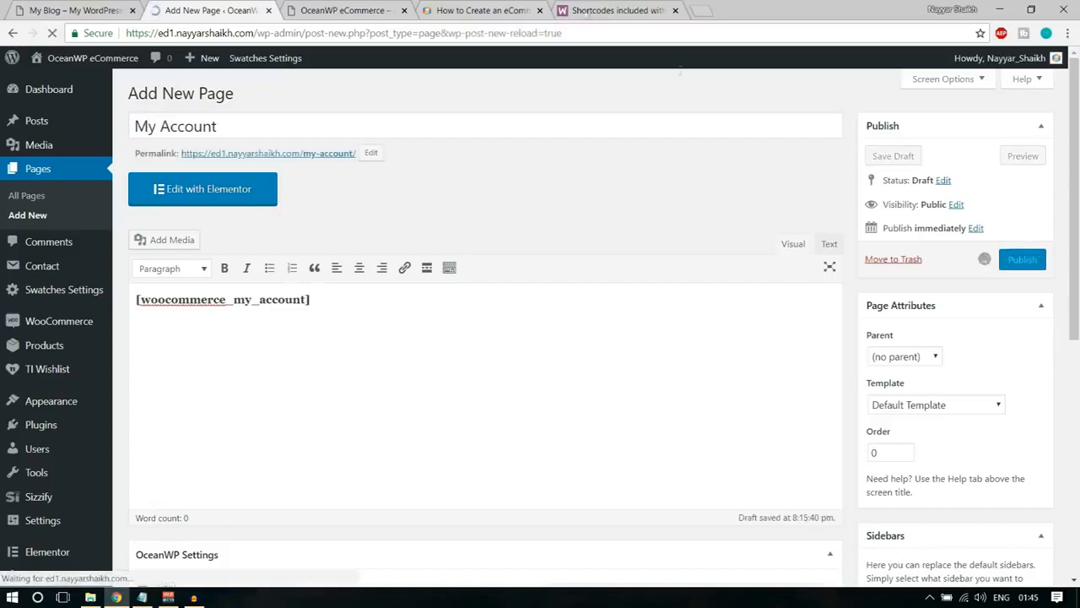
Copy the [woocommerce_order_tracking] shortcode from the docs article and publish a new page titled Track Your Order containing it.
left_click(591, 8)
left_click_drag(191, 320, 351, 318)
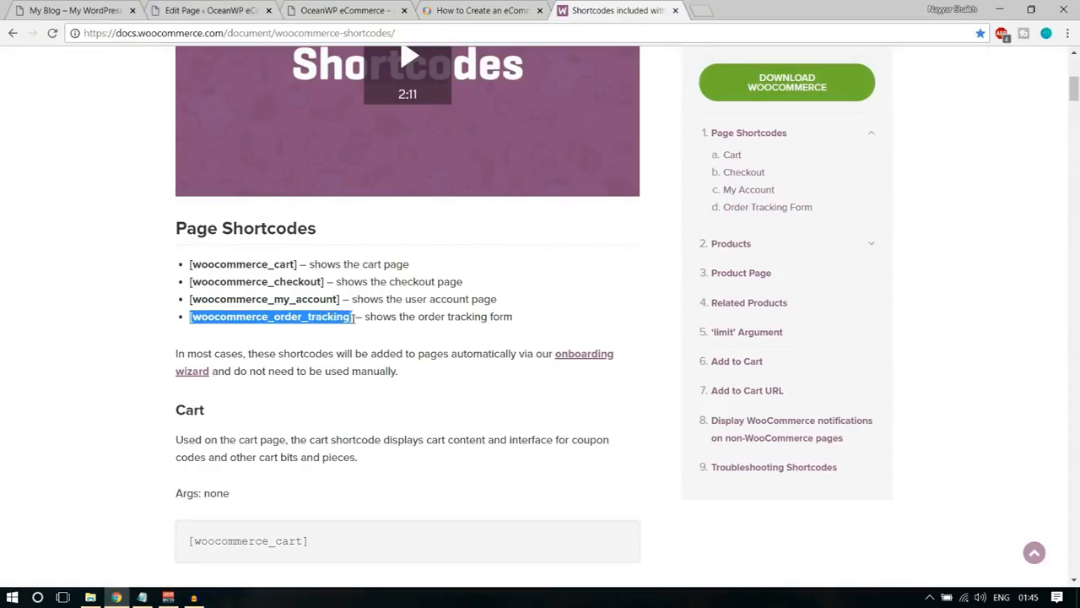
left_click(230, 10)
left_click(228, 96)
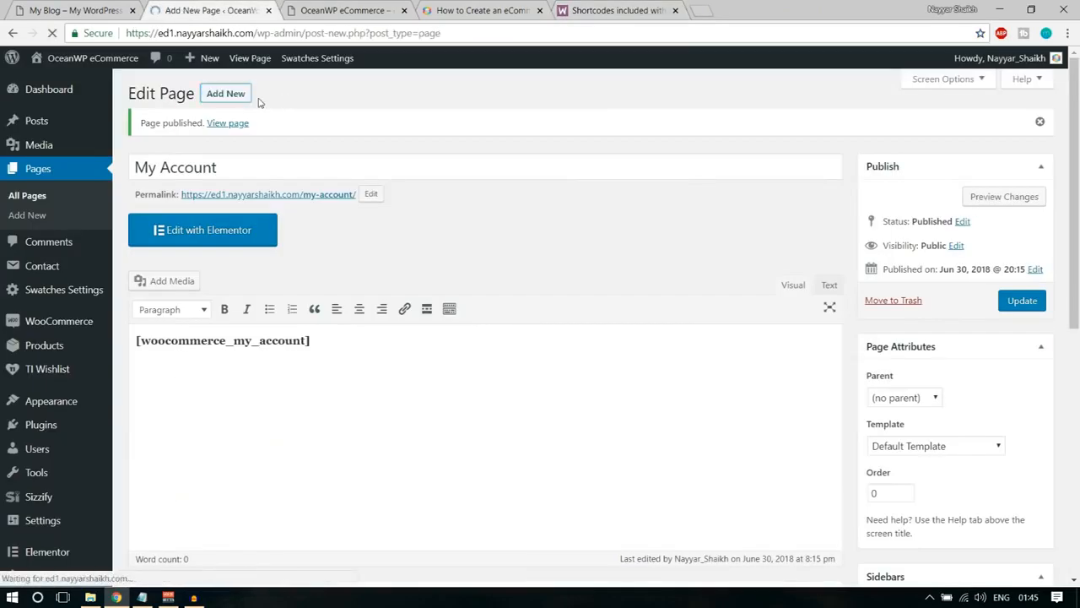
type("Trac")
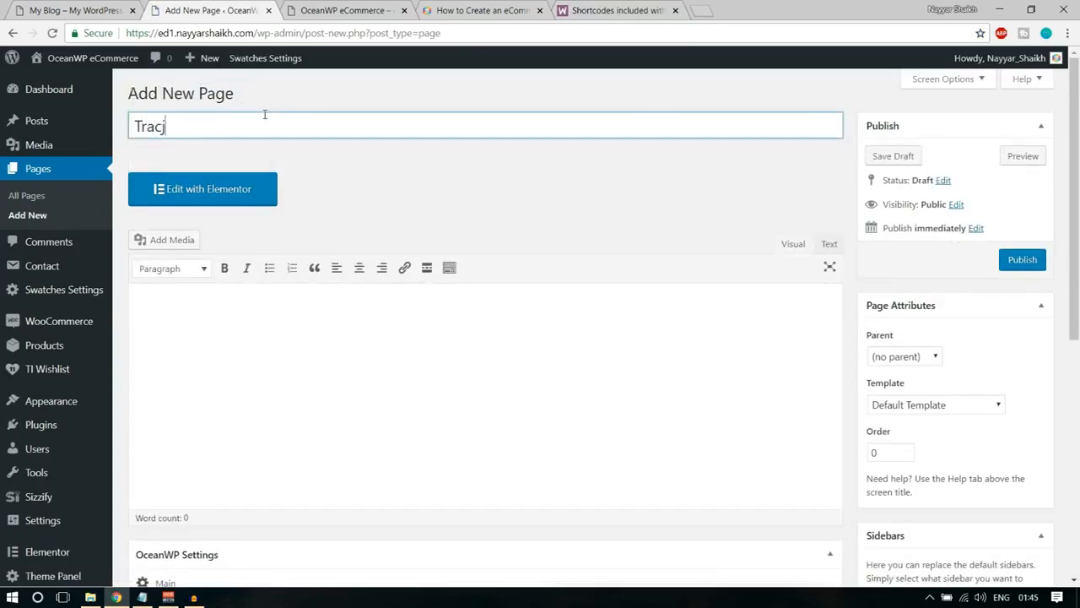
type("k Your Order")
left_click(246, 289)
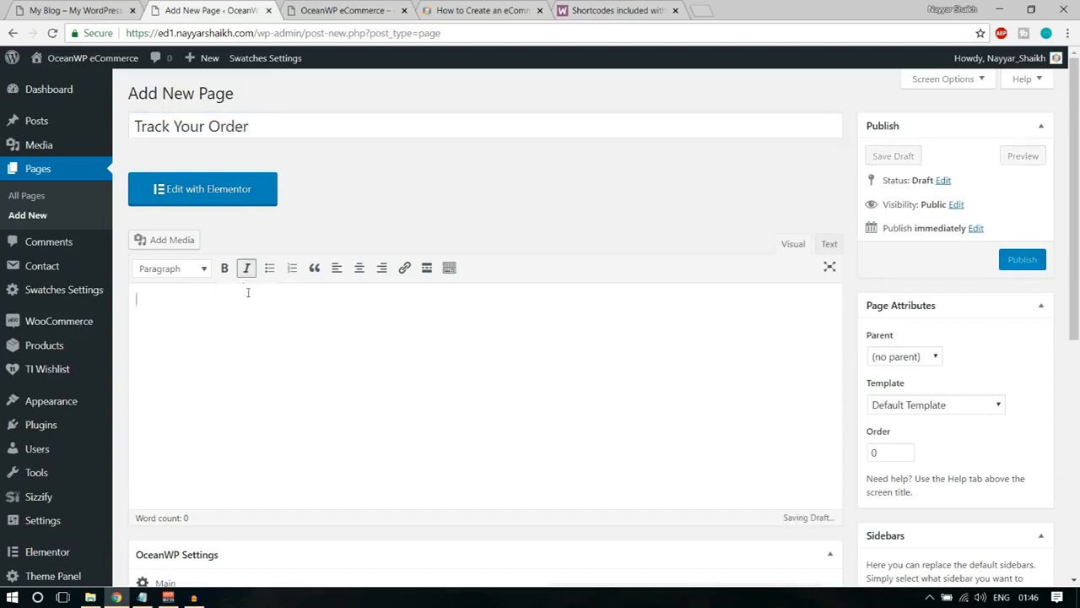
type("[woocommerce_order_tracking]")
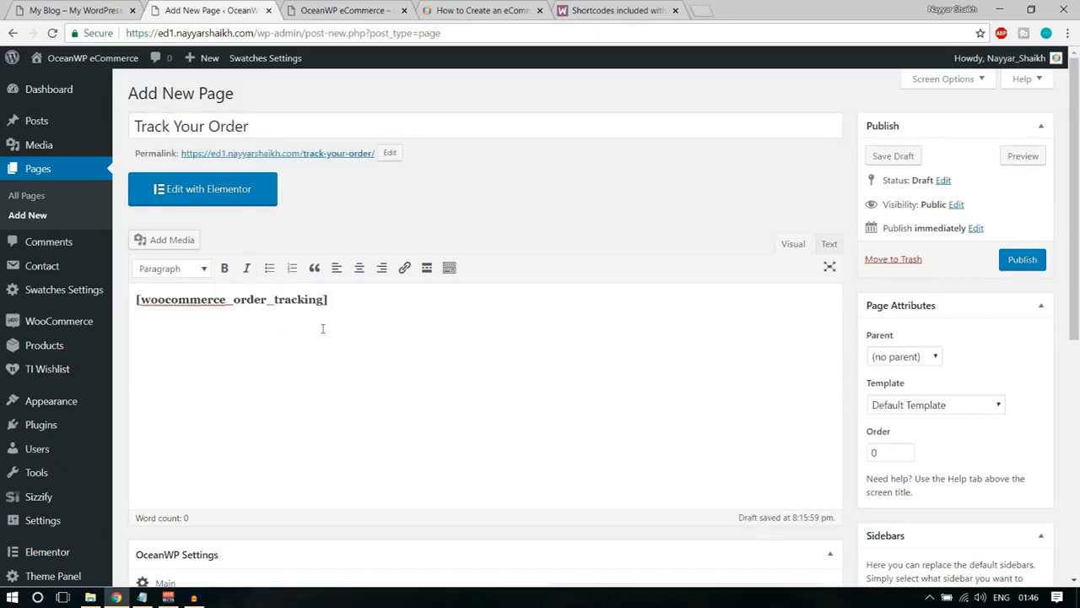
left_click(1035, 263)
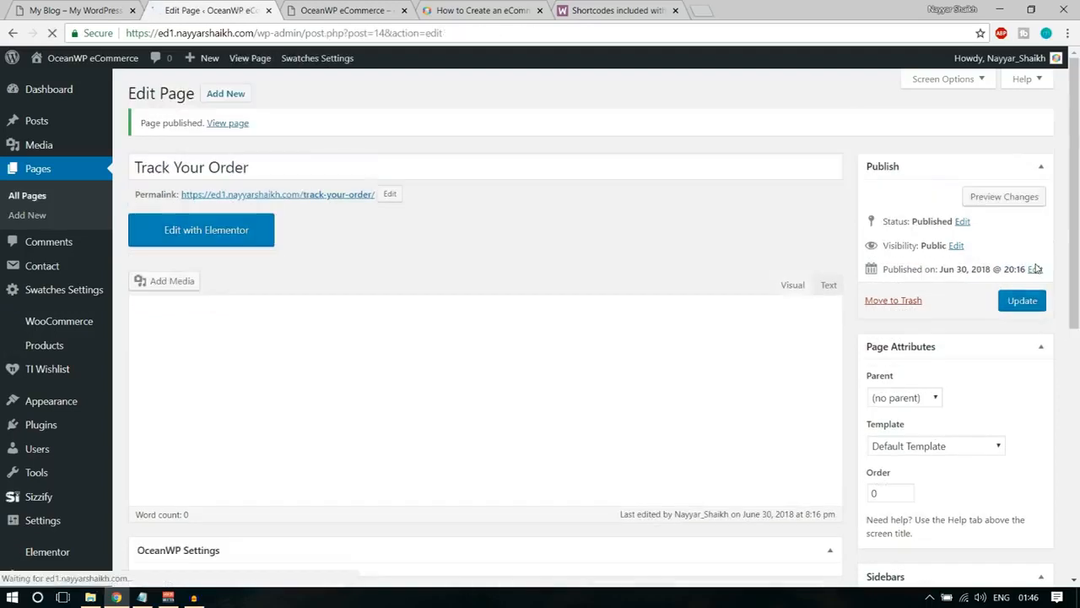
Move Sample Page to the Trash in the list of all pages, and reload the site's front page.
left_click(27, 195)
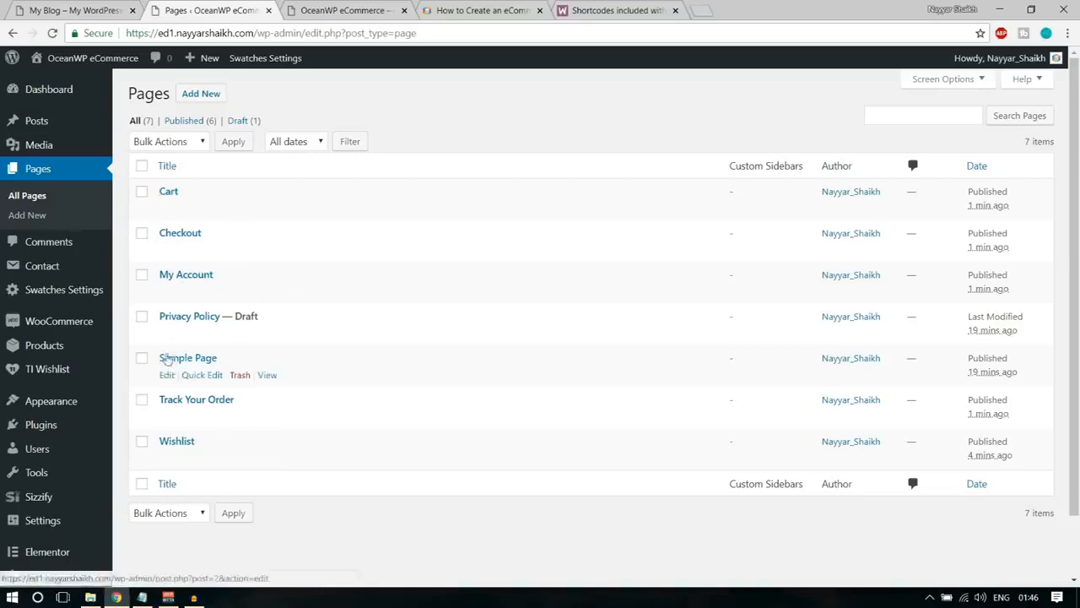
left_click(239, 377)
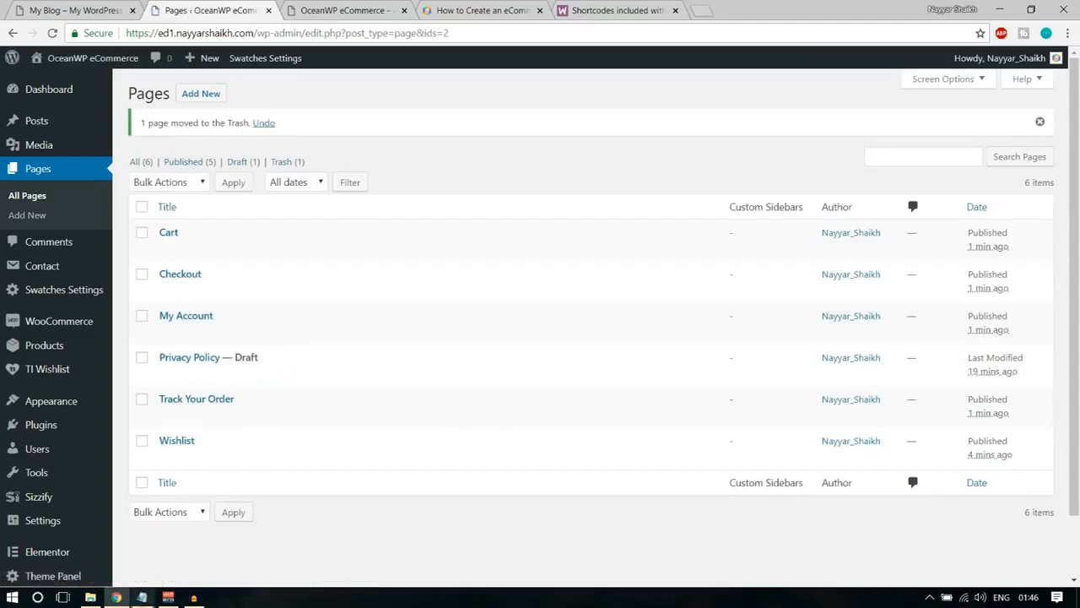
left_click(346, 10)
left_click(52, 33)
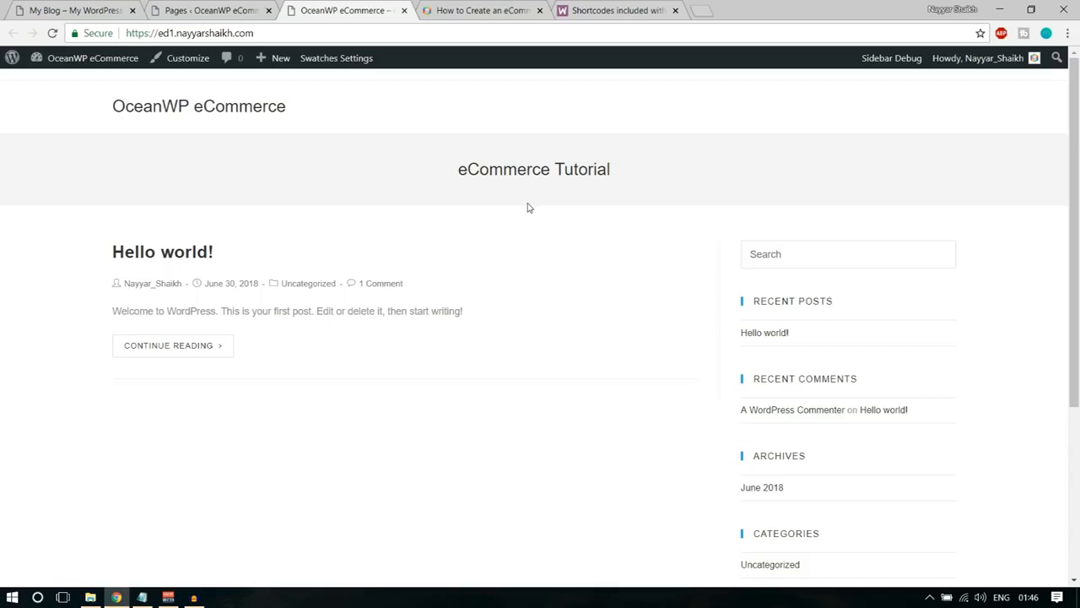
Close the eCommerce article and WooCommerce shortcodes browser tabs, and open the WooCommerce settings in the WordPress admin.
left_click(540, 10)
left_click(540, 11)
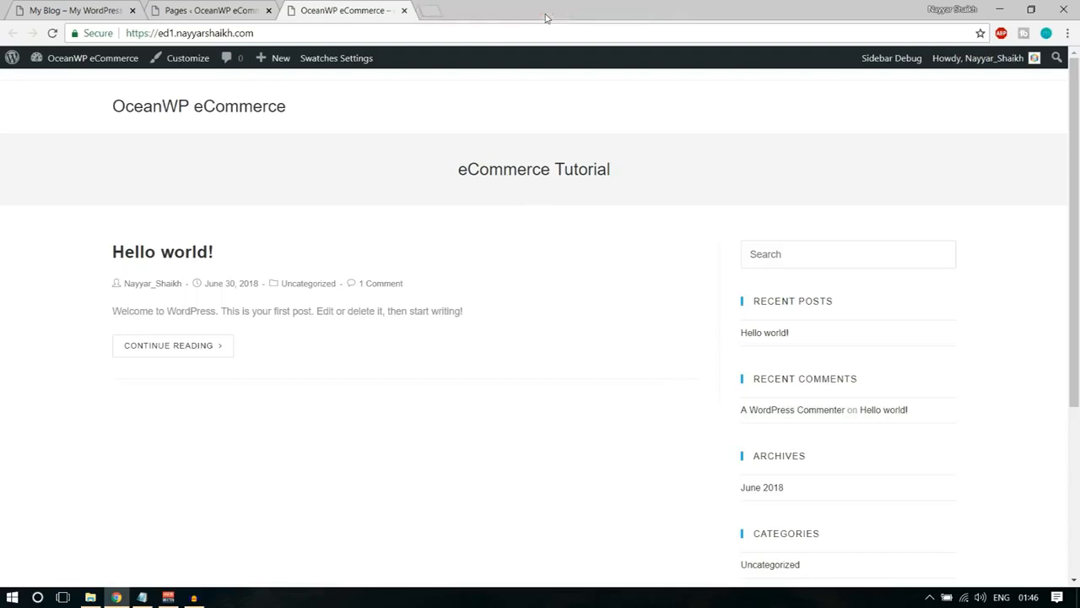
left_click(212, 10)
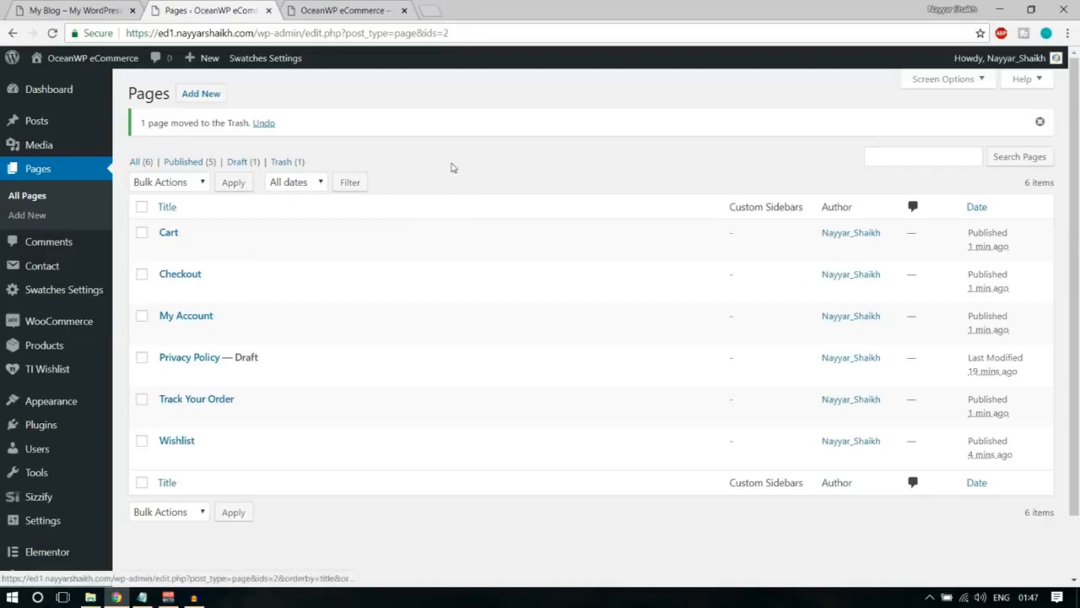
mouse_move(57, 329)
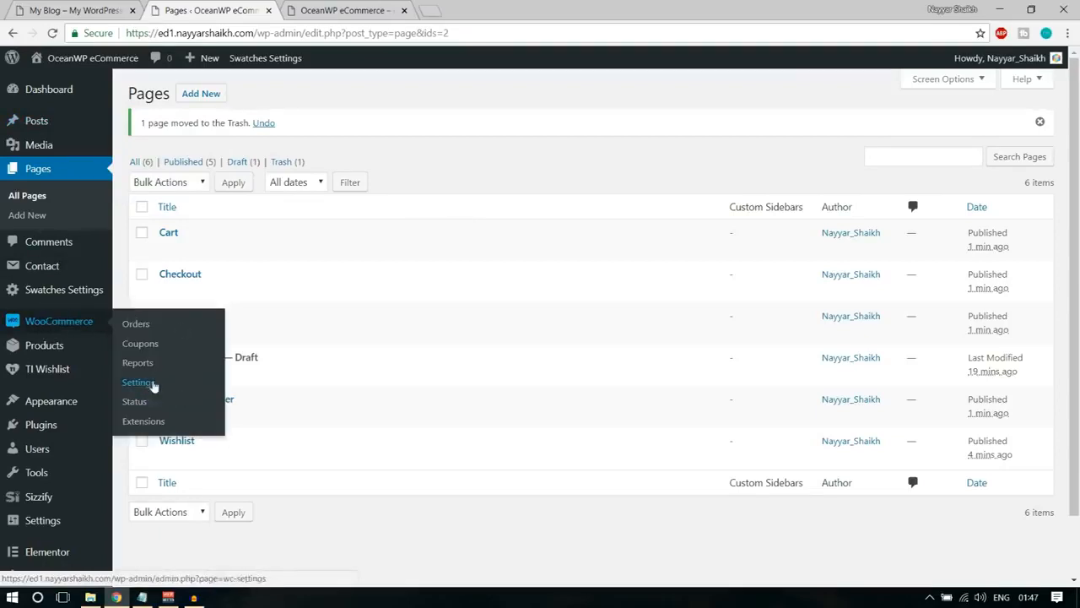
left_click(155, 385)
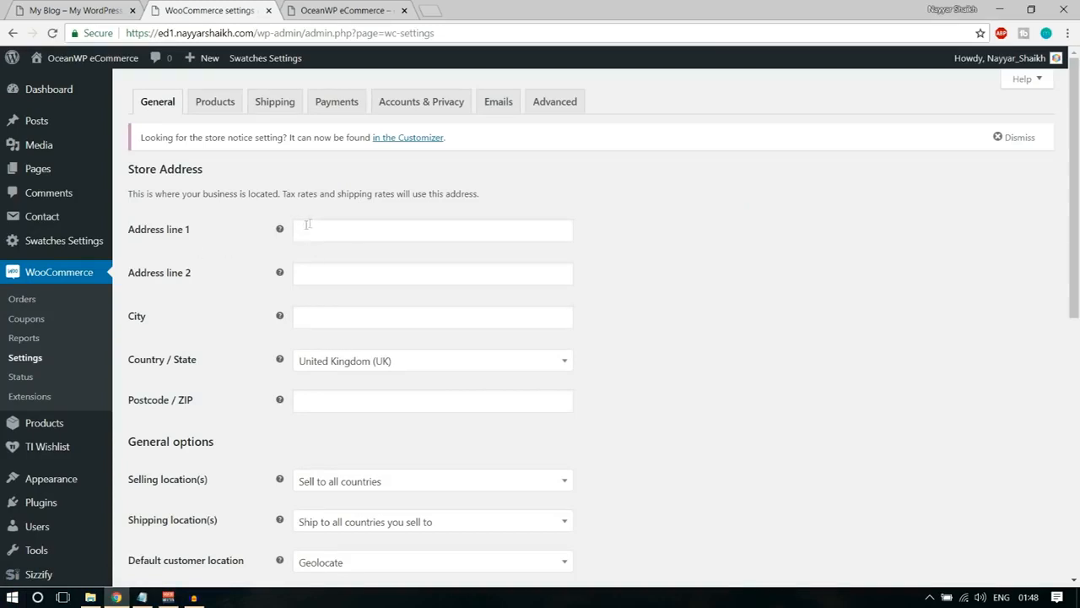
Fill in the store's address line 1, city and postcode, and set Country / State to India — Maharashtra.
left_click(352, 236)
left_click(369, 245)
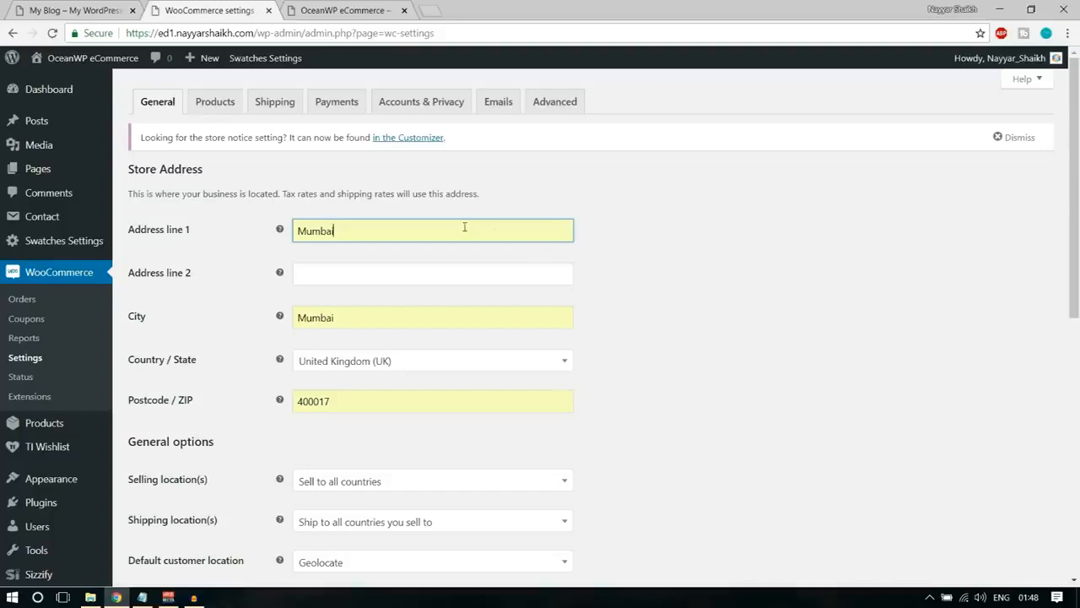
scroll(697, 345, "down", 2)
left_click(397, 223)
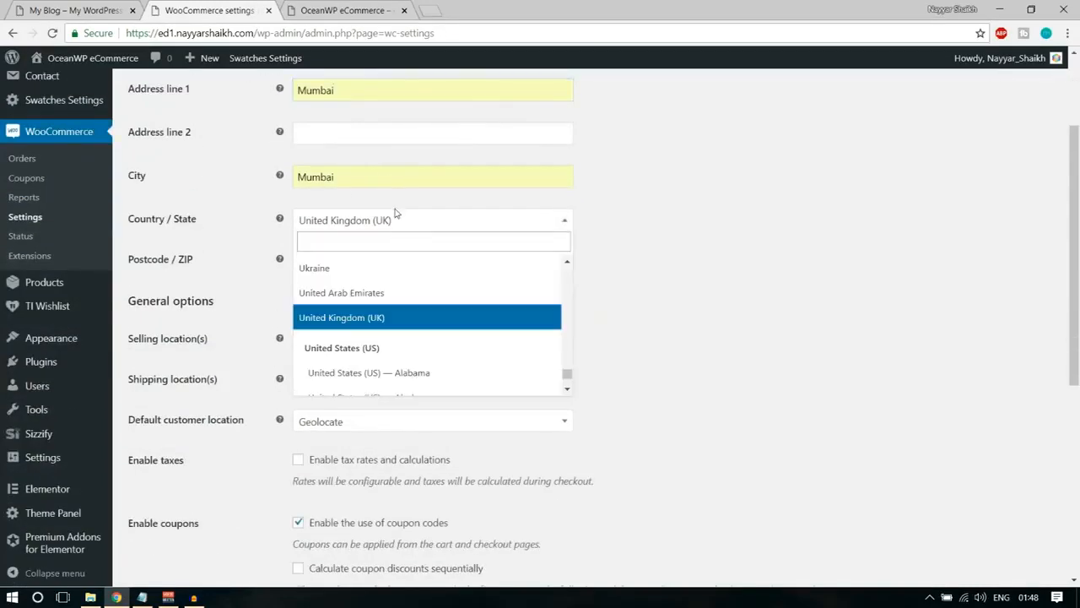
type("maha")
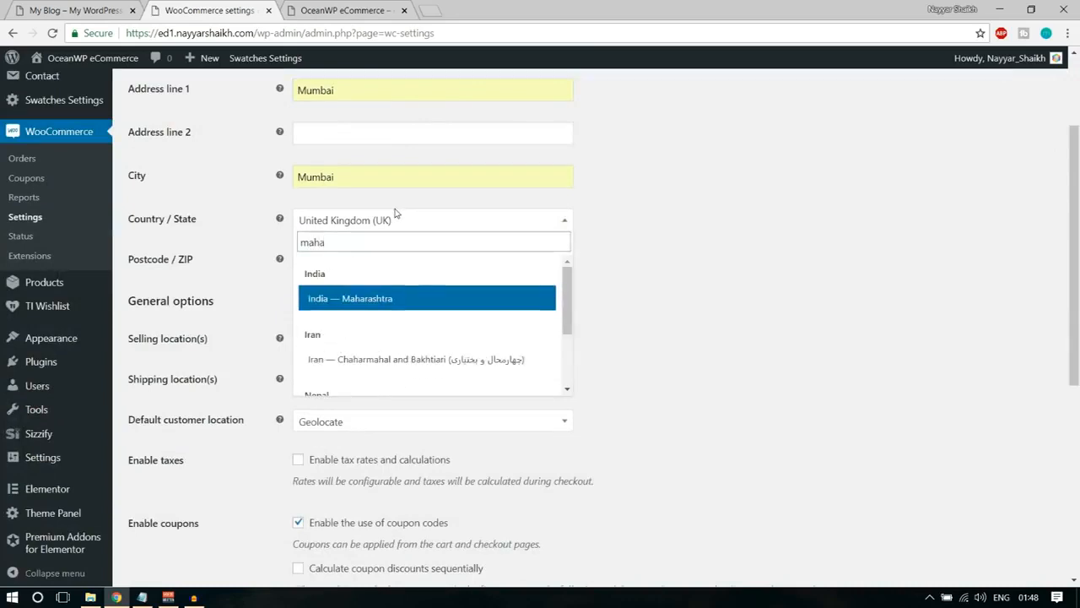
key("Return")
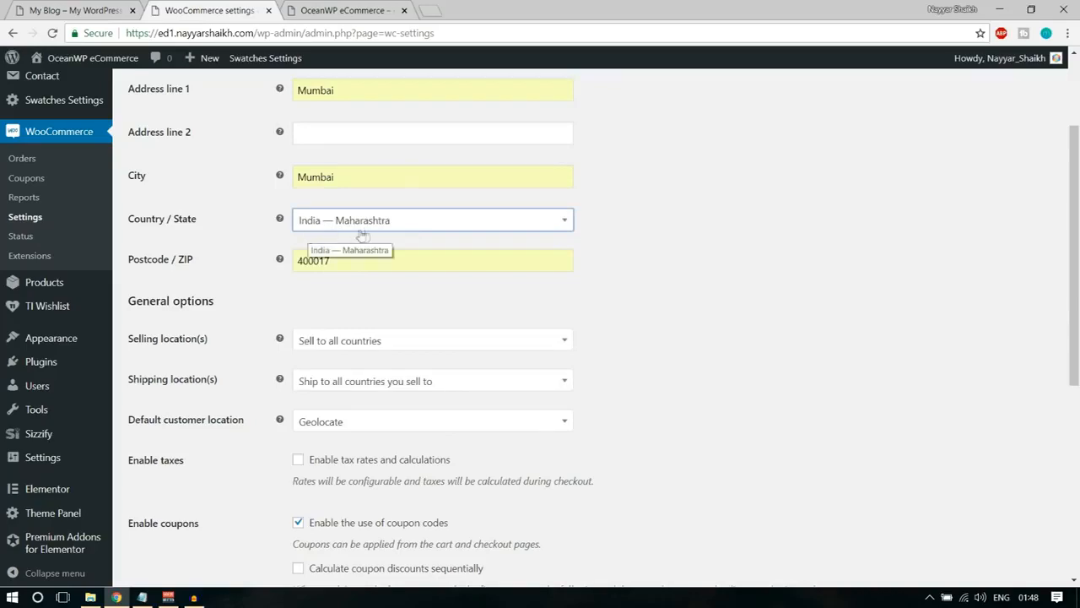
left_click_drag(349, 185, 294, 190)
left_click(674, 200)
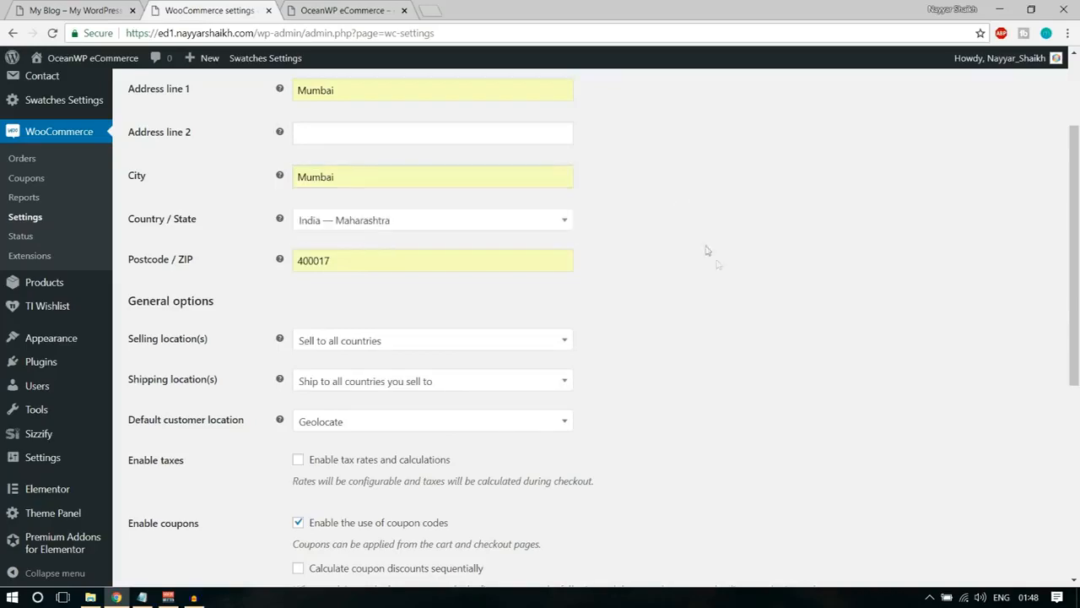
Set the selling locations to specific countries and add India, Pakistan and United States (US).
scroll(715, 263, "down", 3)
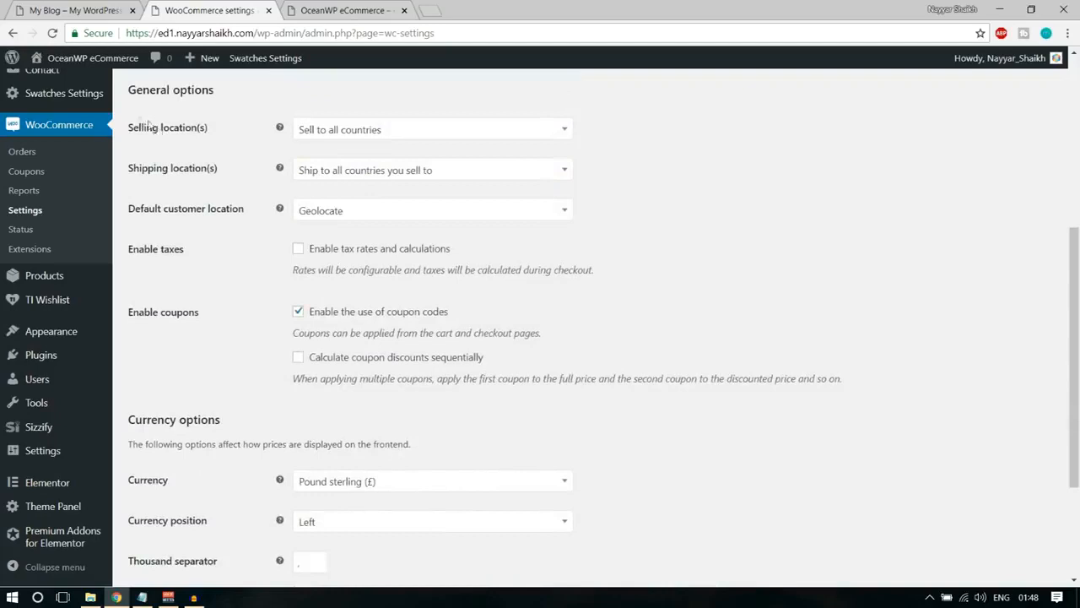
left_click(381, 138)
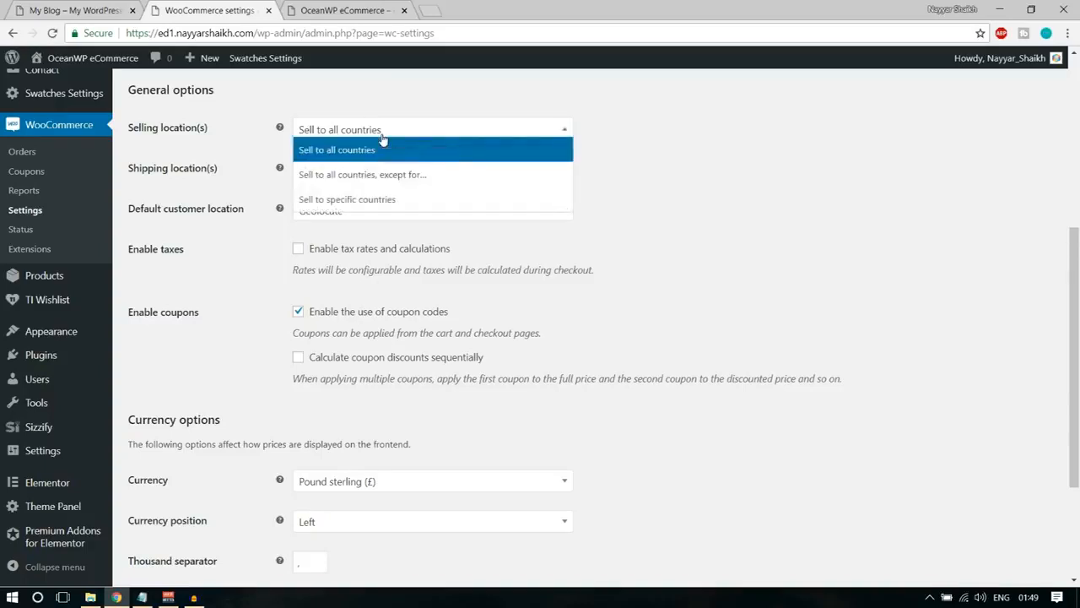
left_click(388, 201)
left_click(360, 171)
type("ind")
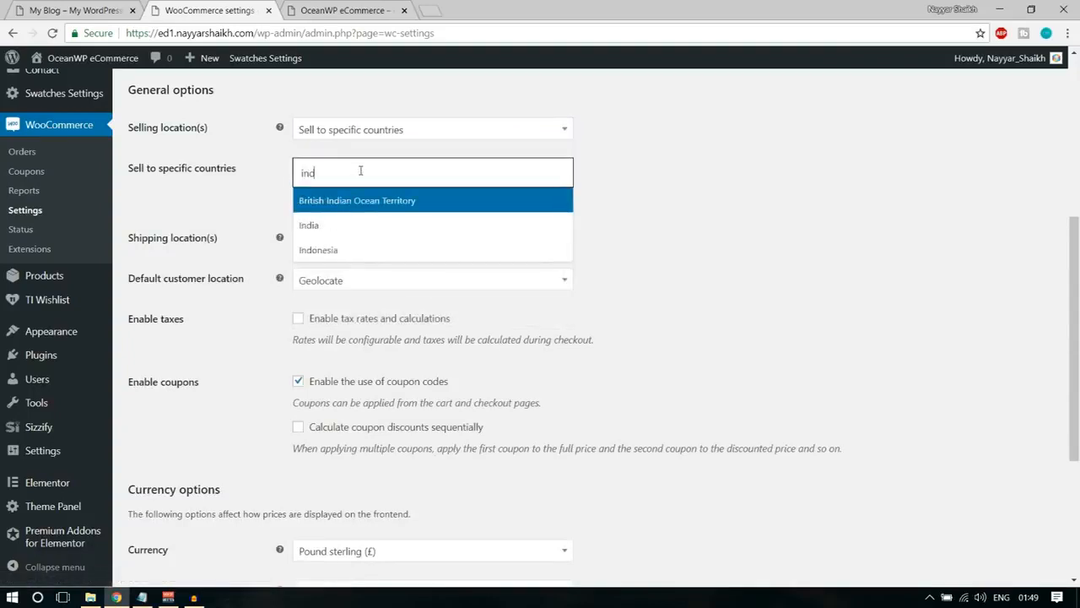
left_click(337, 228)
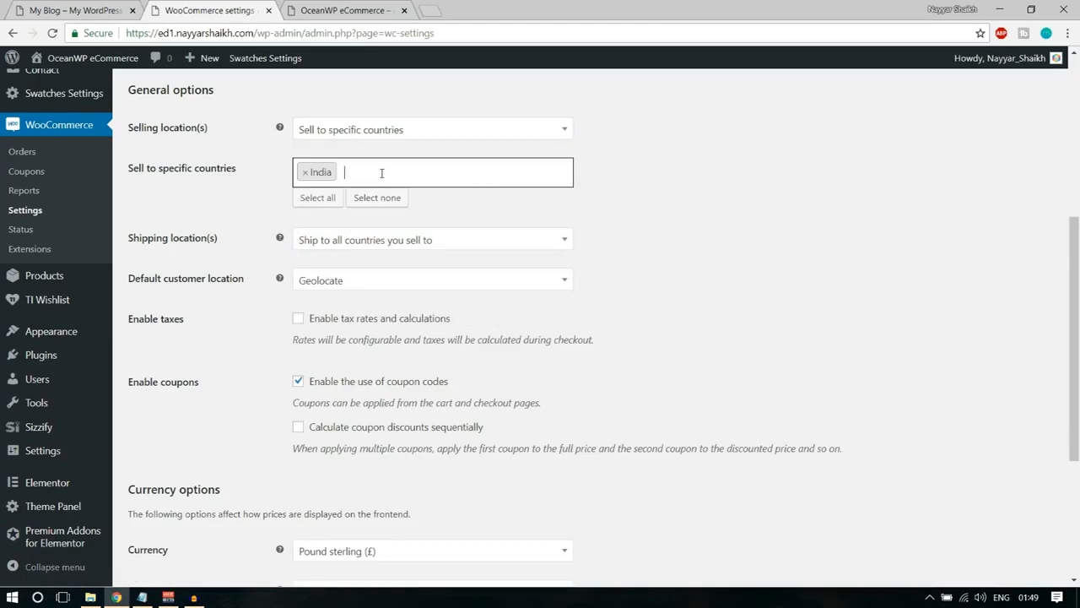
type("pakis")
key("Return")
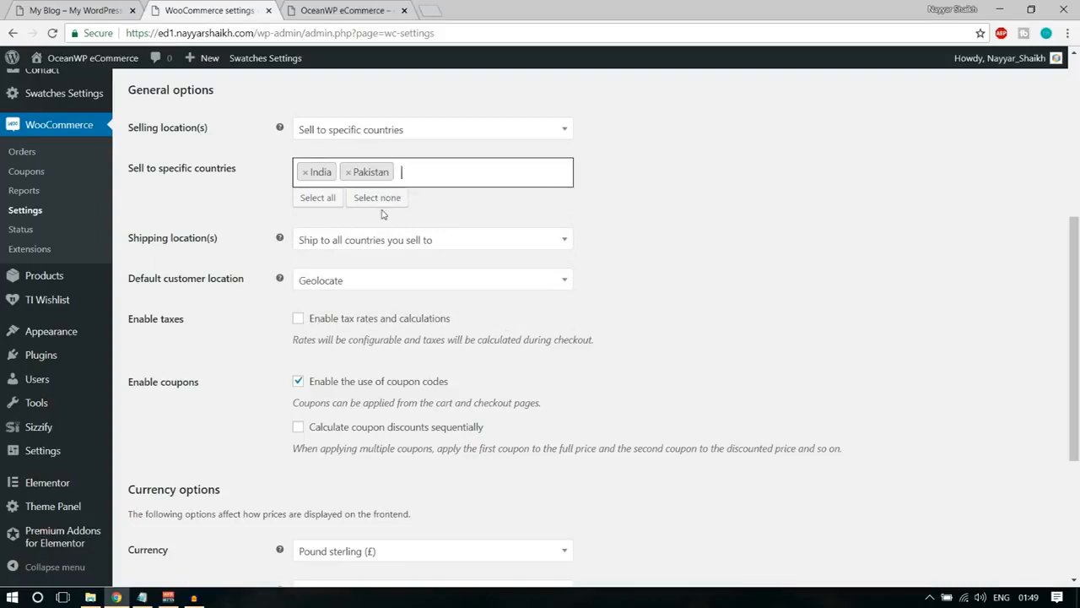
type("uni")
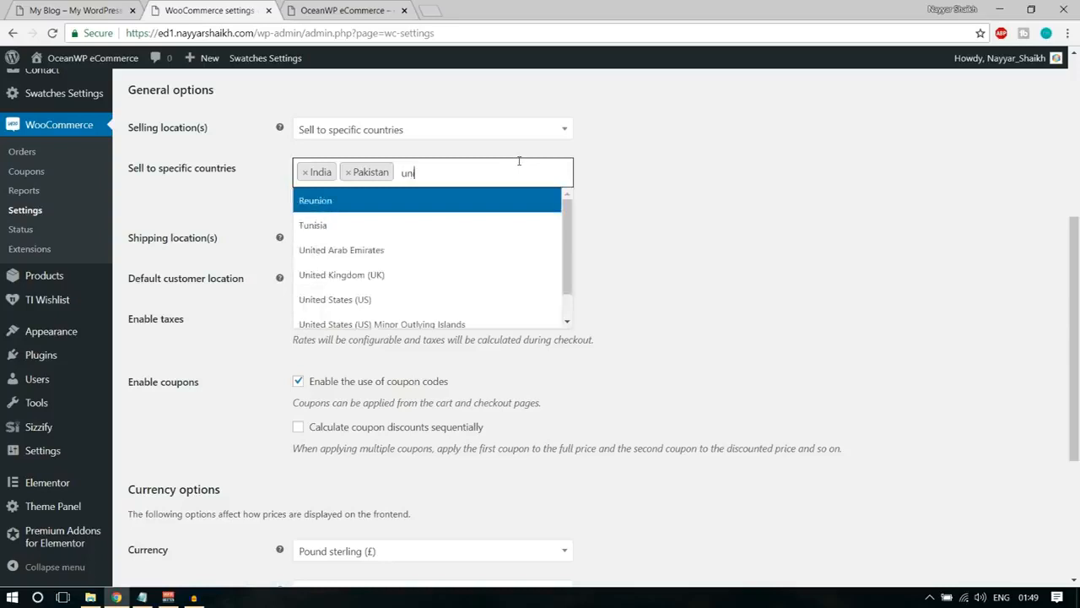
type("te")
left_click(470, 253)
left_click(689, 244)
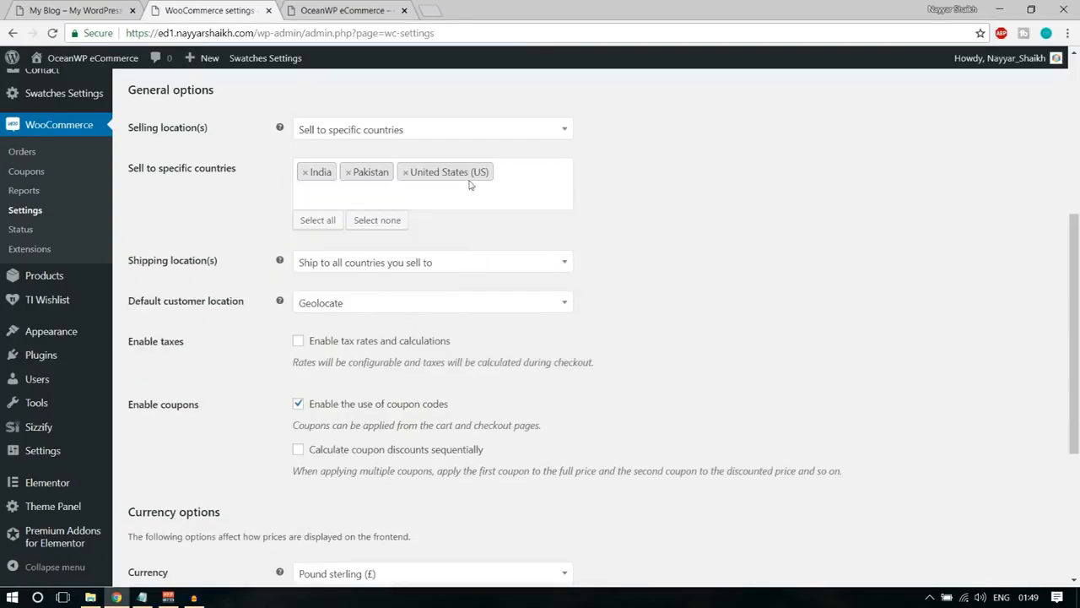
Choose "Ship to all countries you sell to" as the shipping location in the general options.
scroll(873, 231, "down", 2)
scroll(199, 131, "up", 1)
left_click(346, 194)
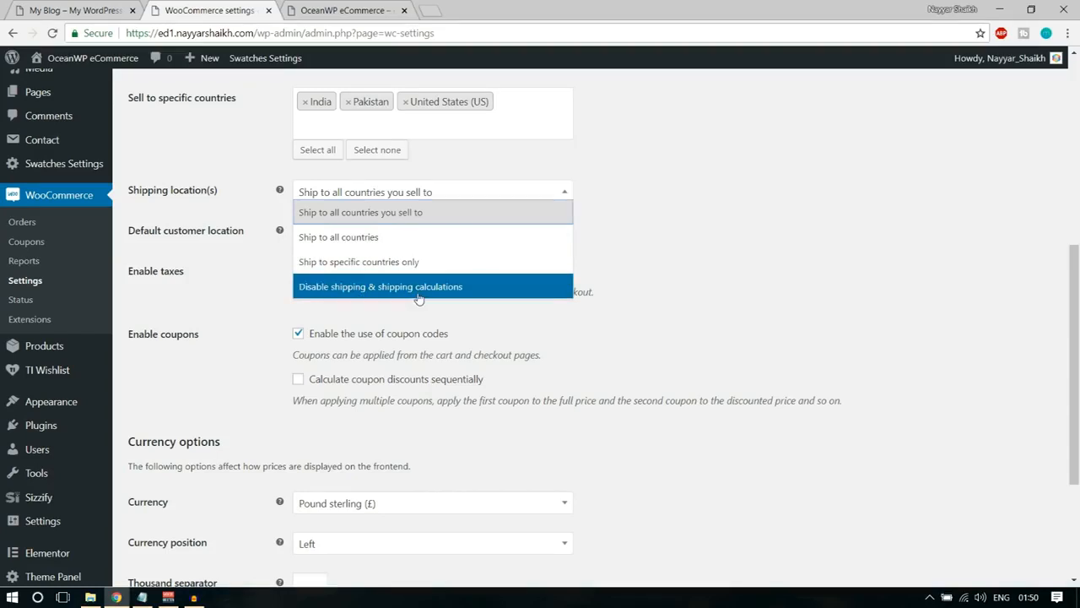
left_click(411, 217)
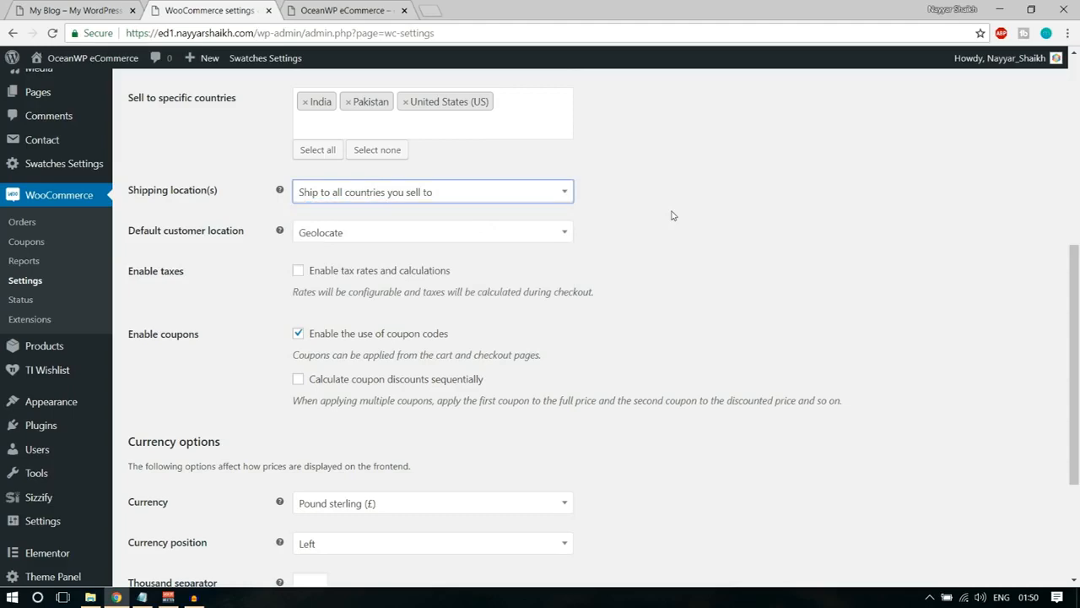
scroll(673, 215, "up", 1)
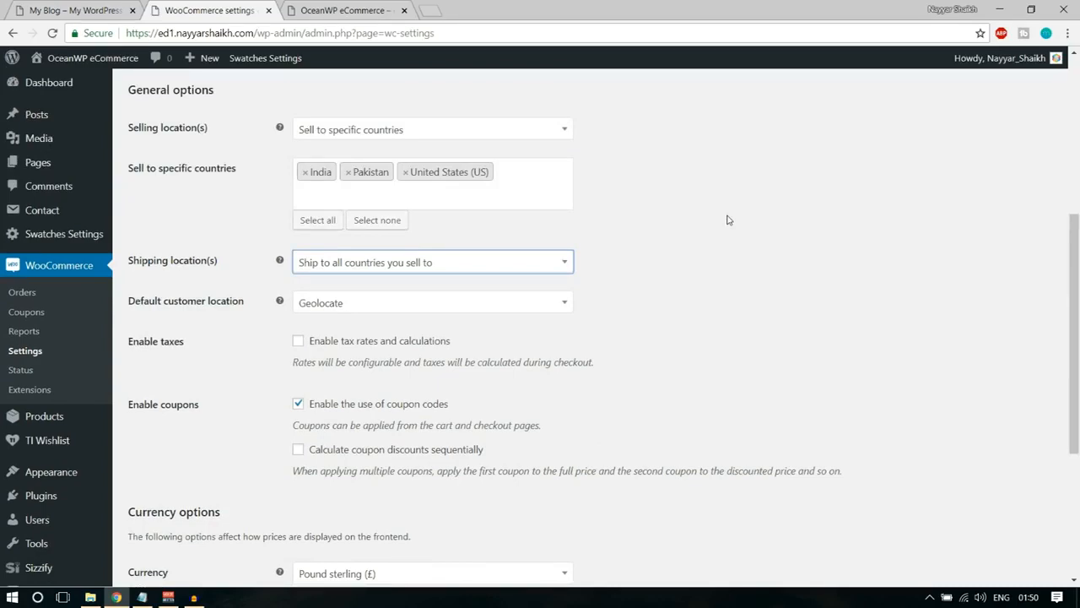
Enable tax rates and calculations for the store in the general options.
scroll(415, 239, "down", 1)
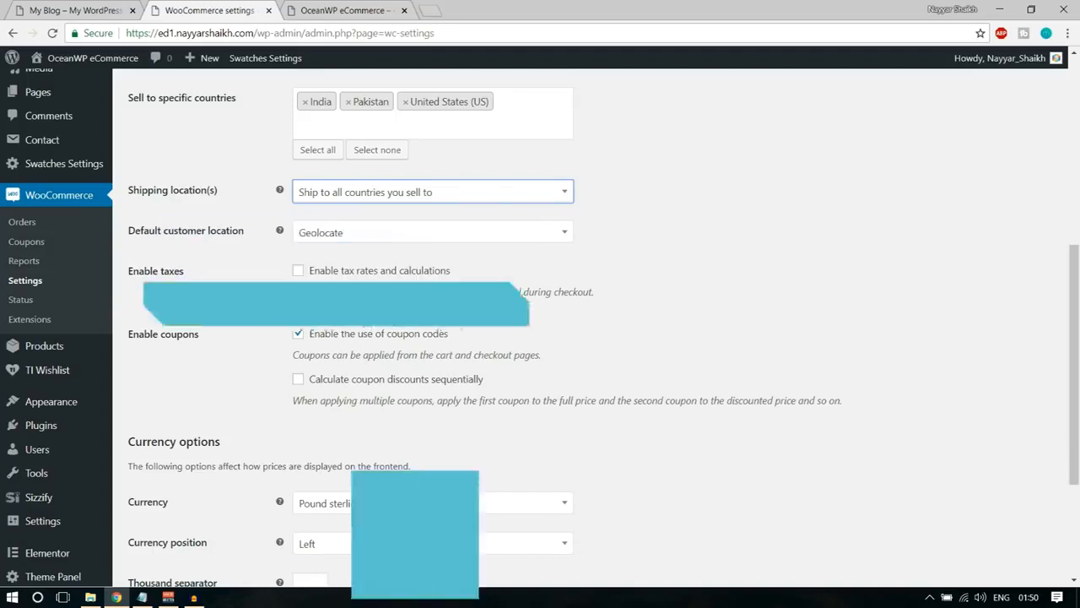
left_click(324, 274)
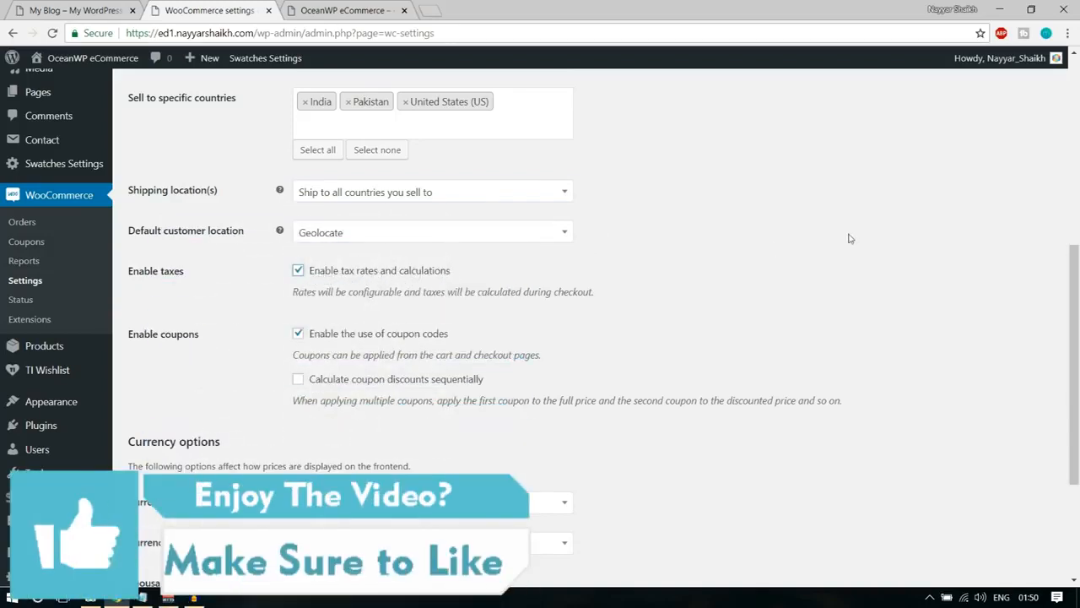
left_click(333, 275)
left_click(339, 279)
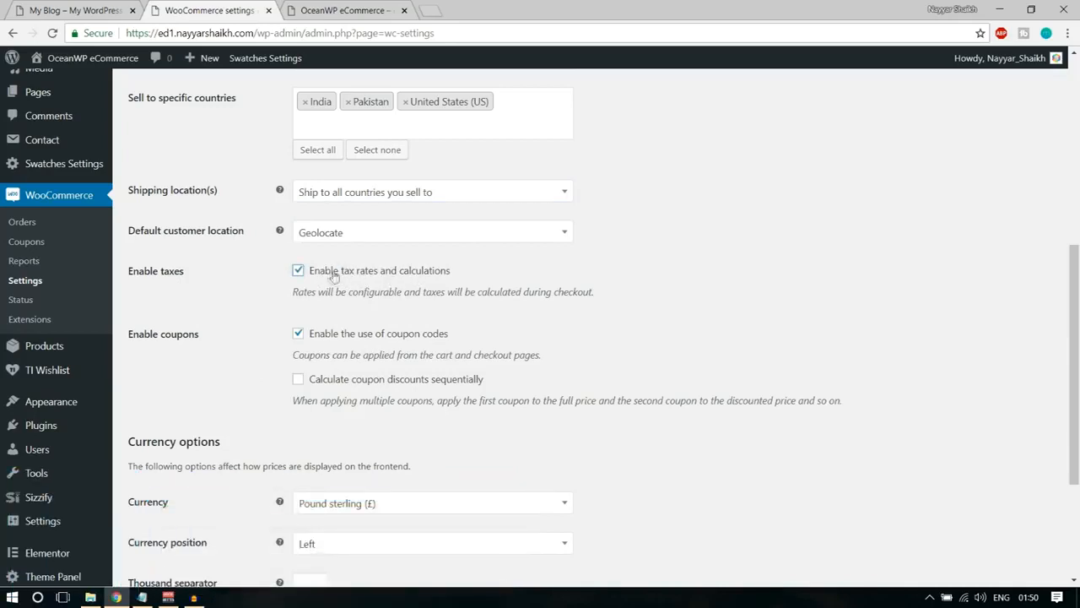
Set the store currency to Indian rupee (₹) in the currency options.
scroll(769, 289, "down", 3)
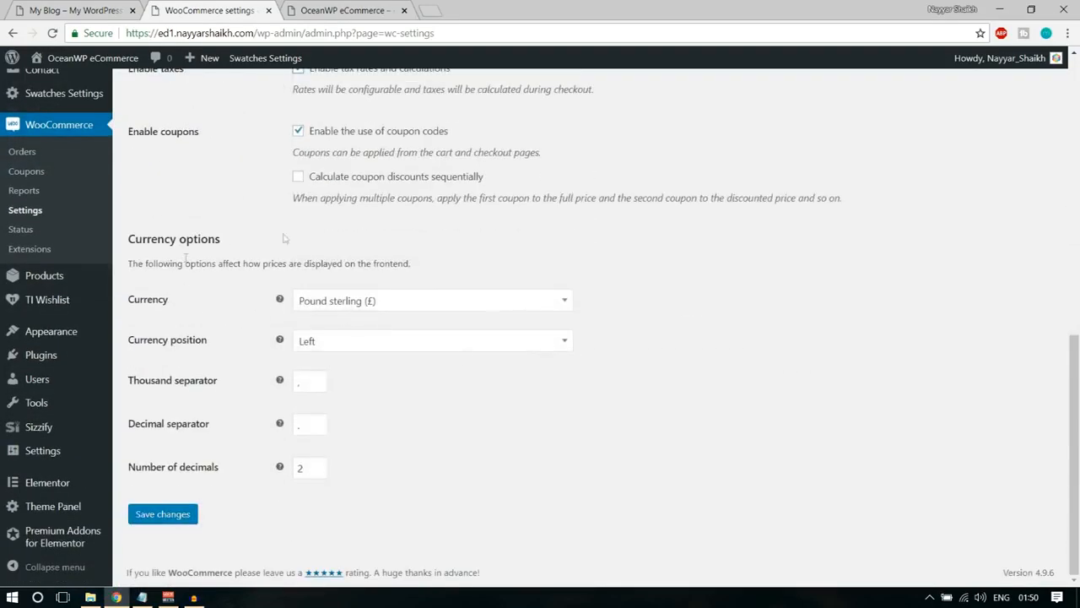
left_click(339, 307)
type("indi")
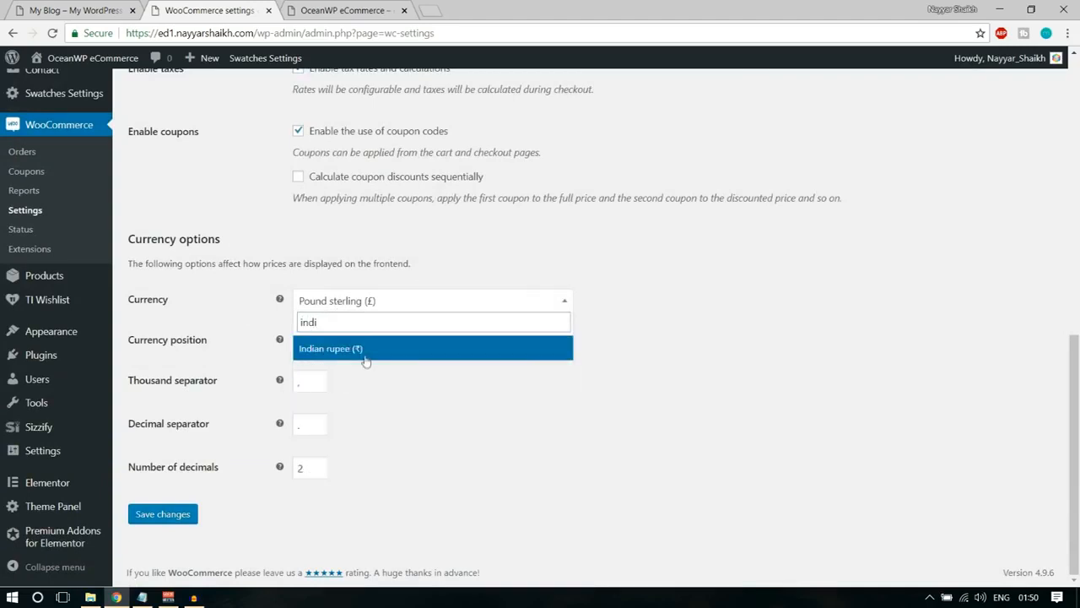
left_click(365, 358)
Set the store currency to United States (US) dollar ($) and save the general settings.
left_click(383, 304)
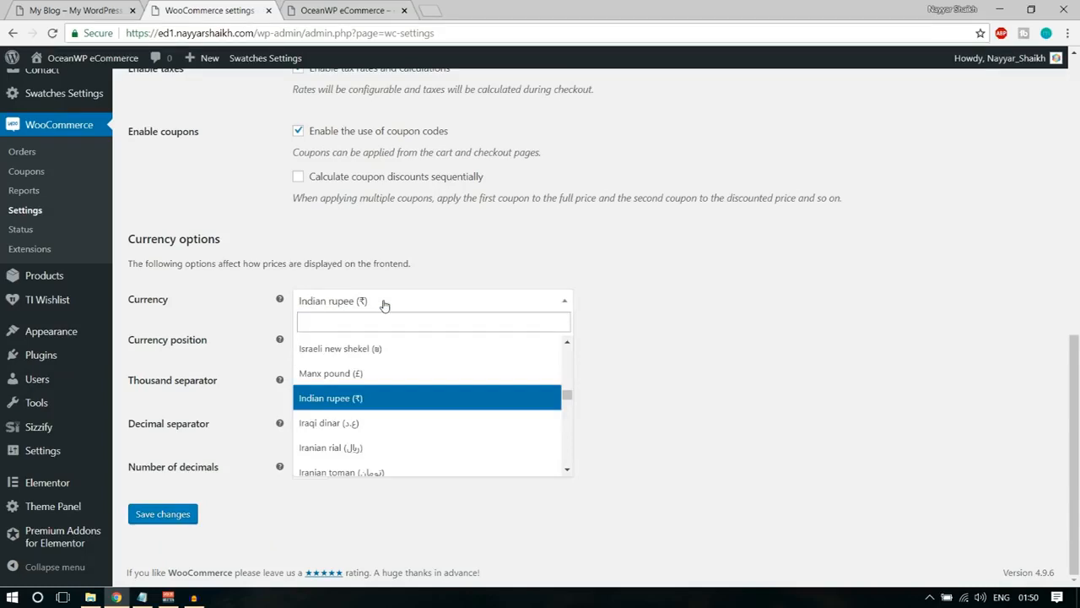
type("unit")
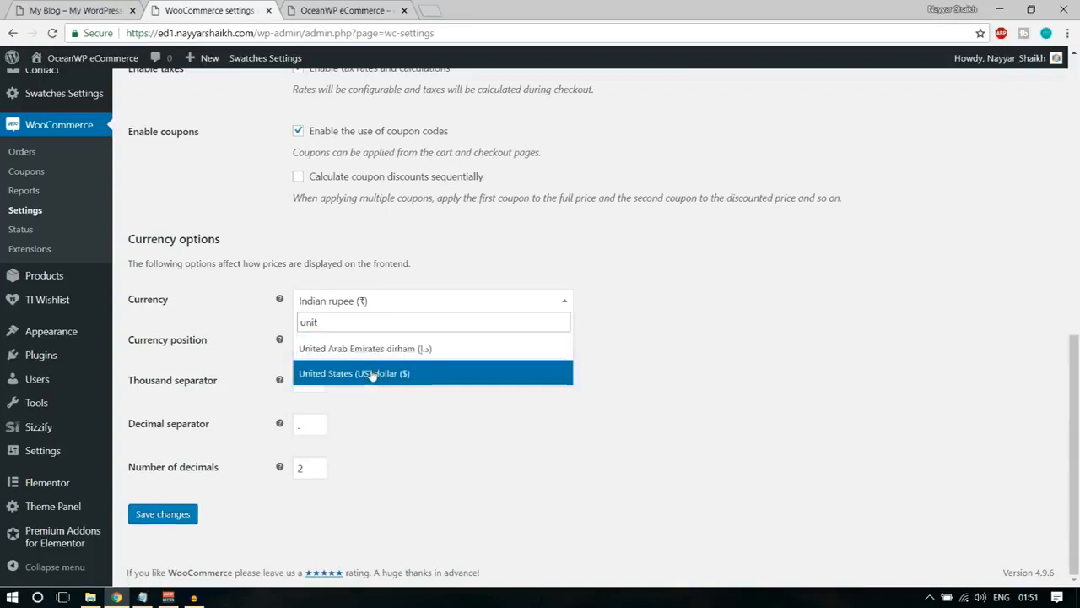
left_click(374, 374)
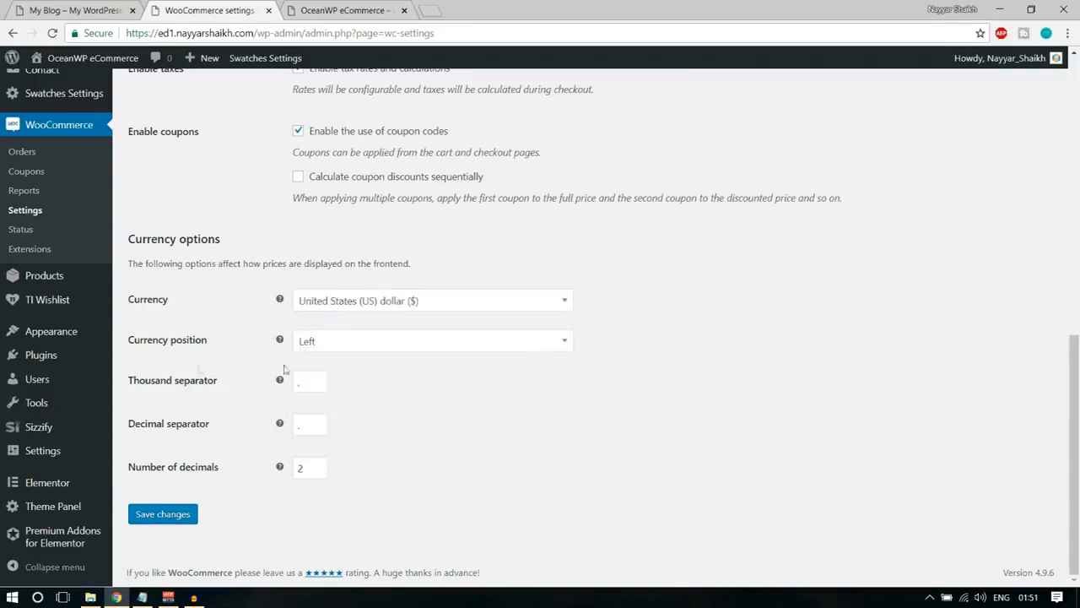
left_click(311, 382)
left_click(413, 391)
double_click(310, 382)
left_click(455, 385)
left_click(161, 521)
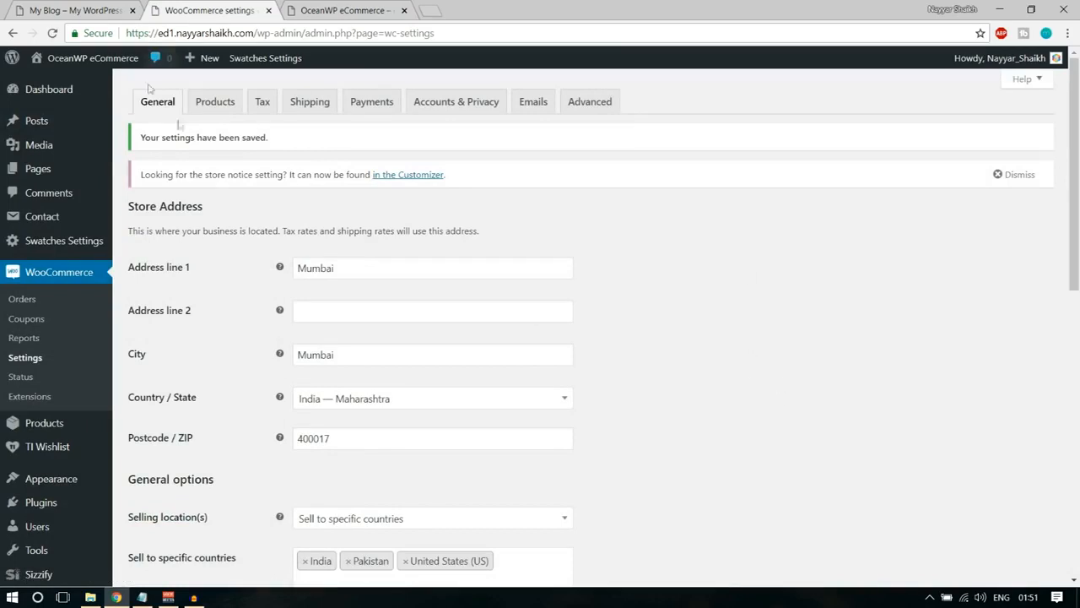
Open the WooCommerce Products settings and review the Add to cart behaviour options.
left_click(223, 107)
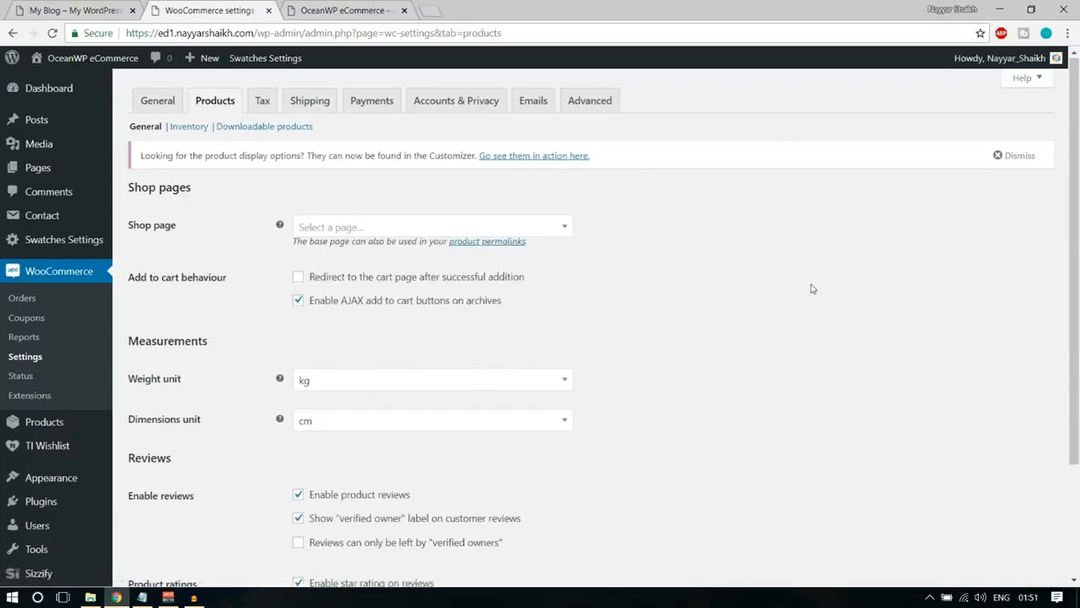
scroll(810, 219, "down", 1)
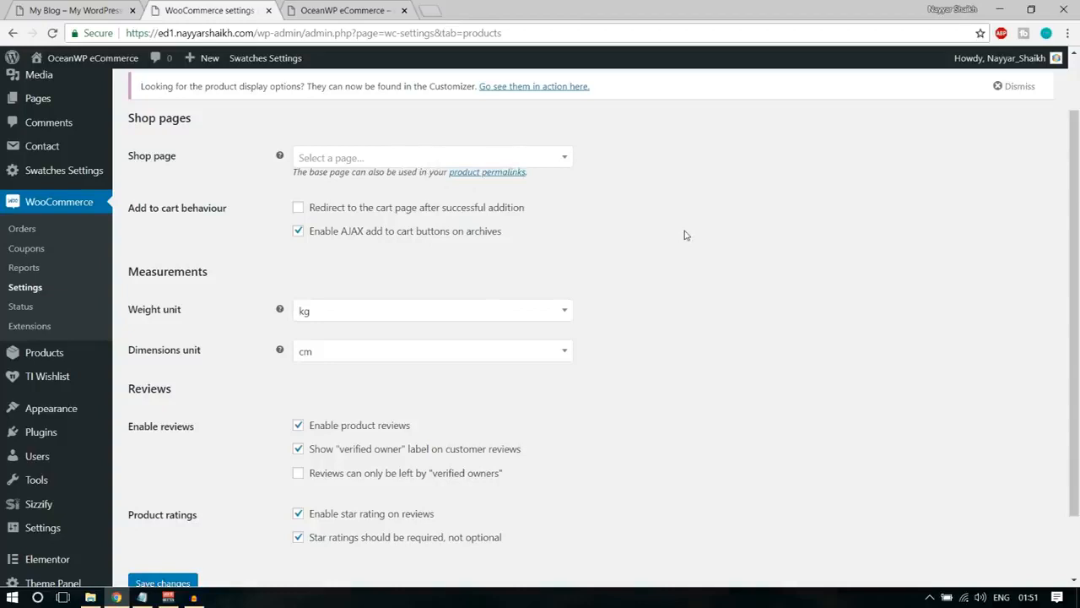
left_click_drag(128, 208, 244, 217)
left_click(254, 222)
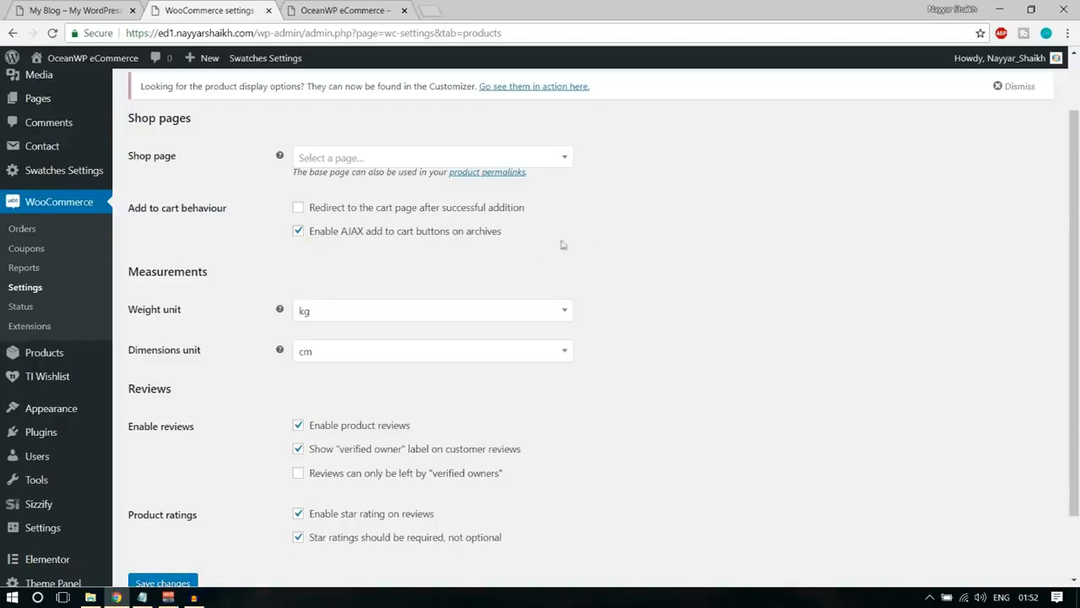
Set the product weight unit to g in the Measurements options.
scroll(775, 298, "down", 2)
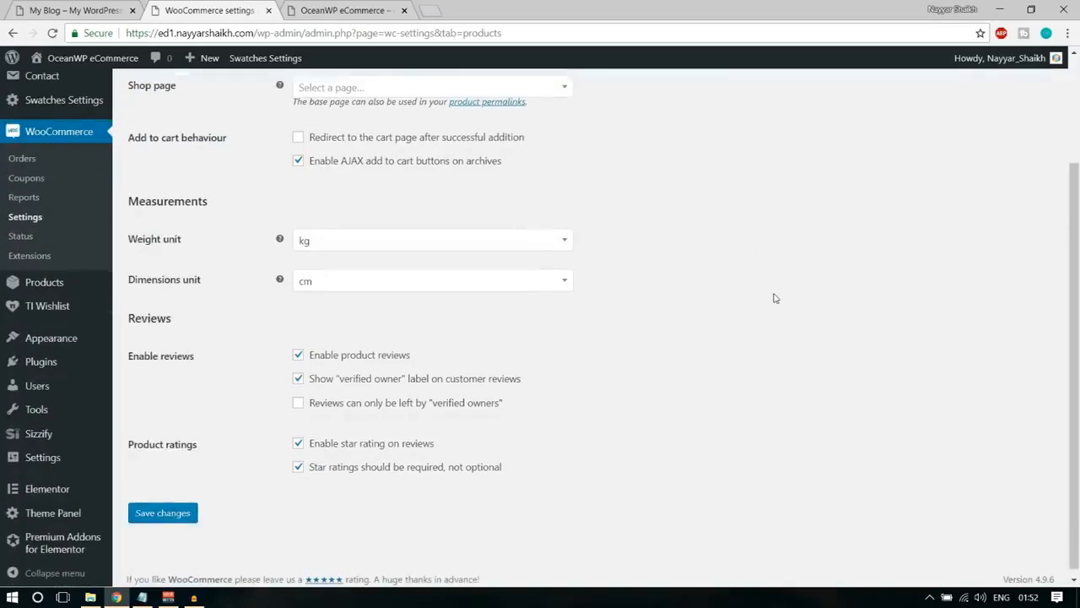
left_click(389, 248)
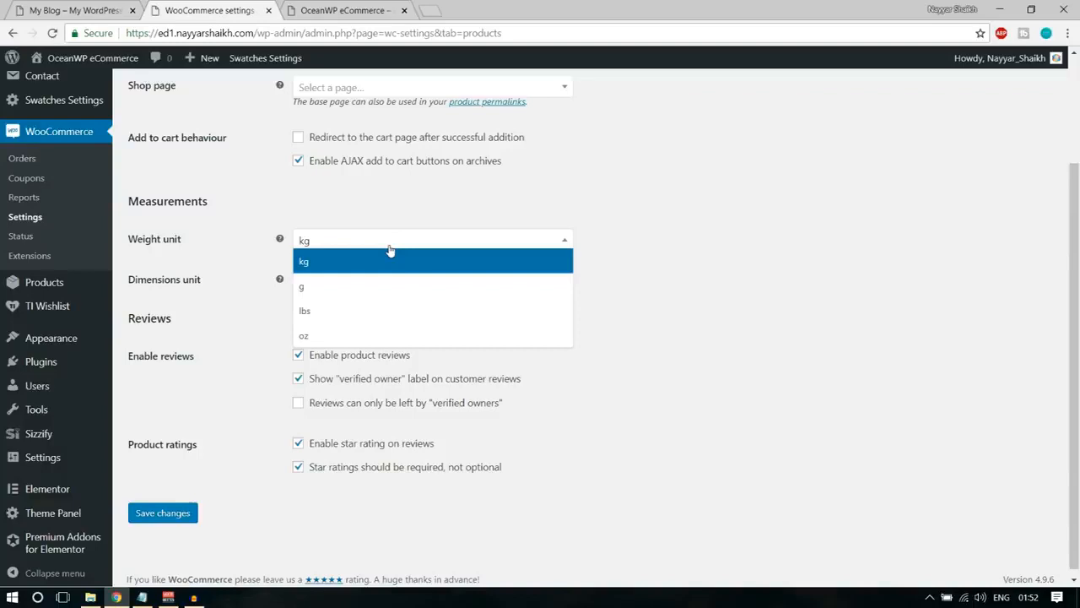
left_click(377, 287)
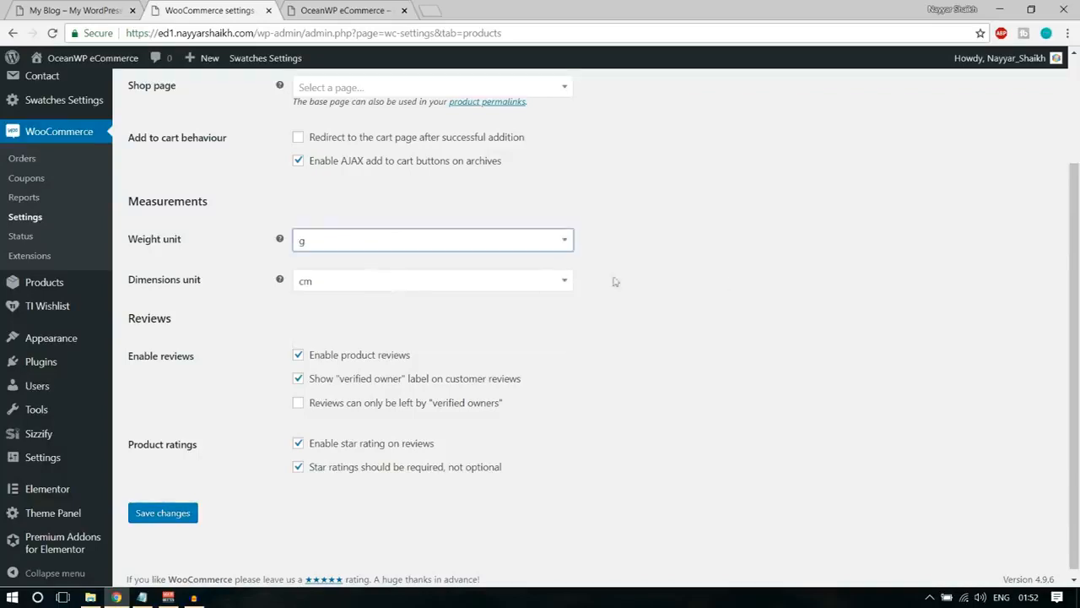
left_click(469, 248)
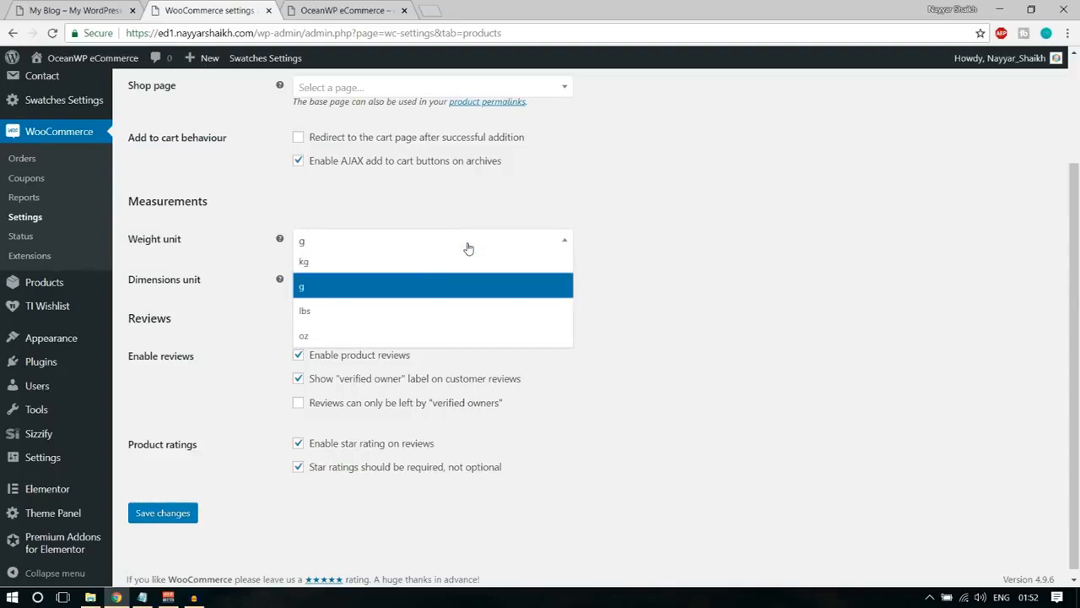
left_click(460, 261)
left_click(435, 245)
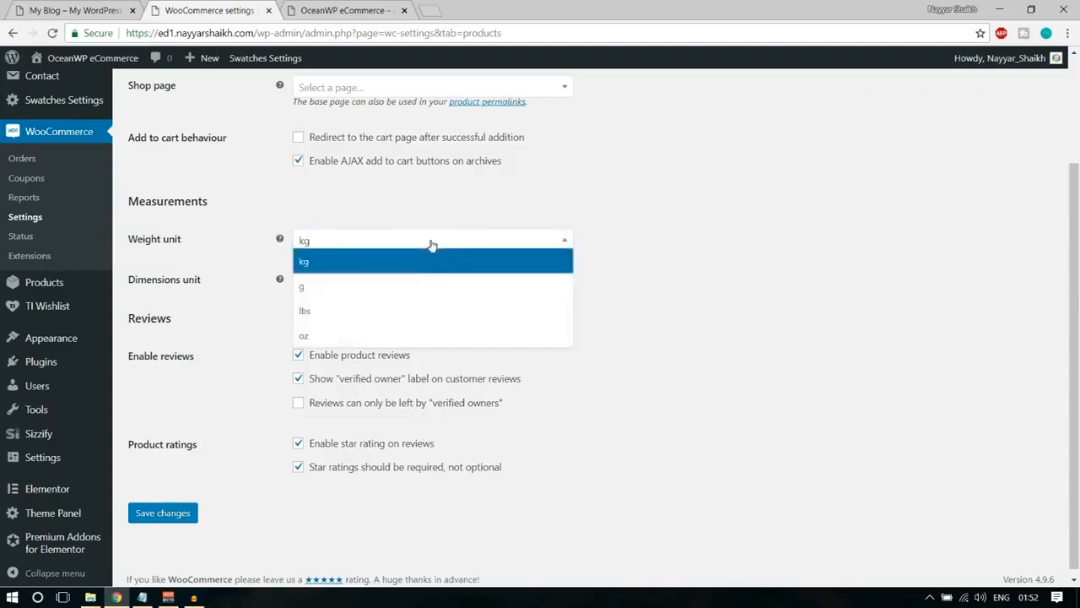
left_click(399, 288)
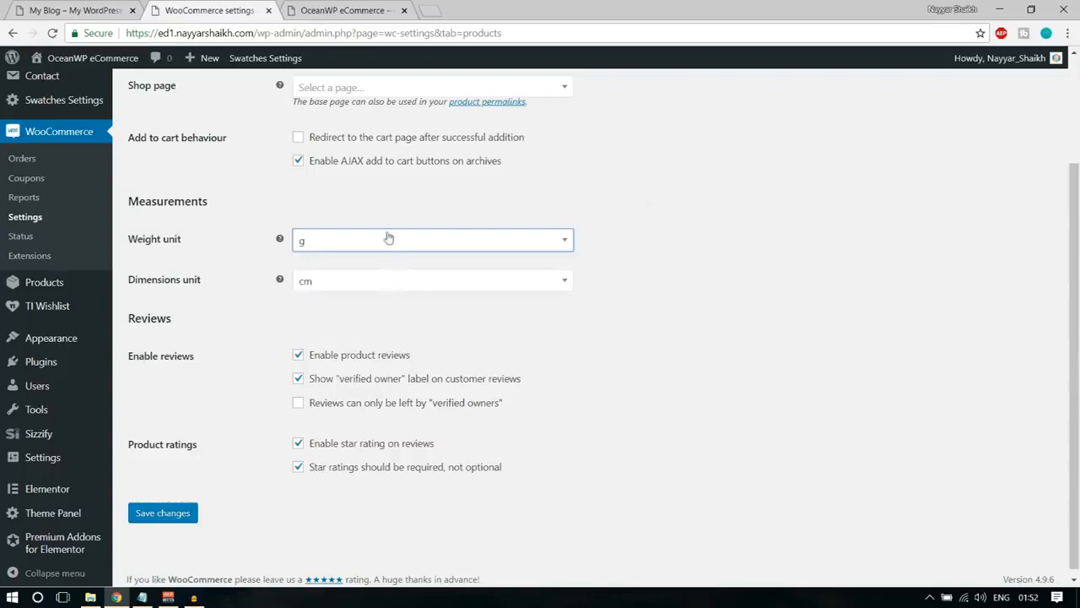
left_click(391, 244)
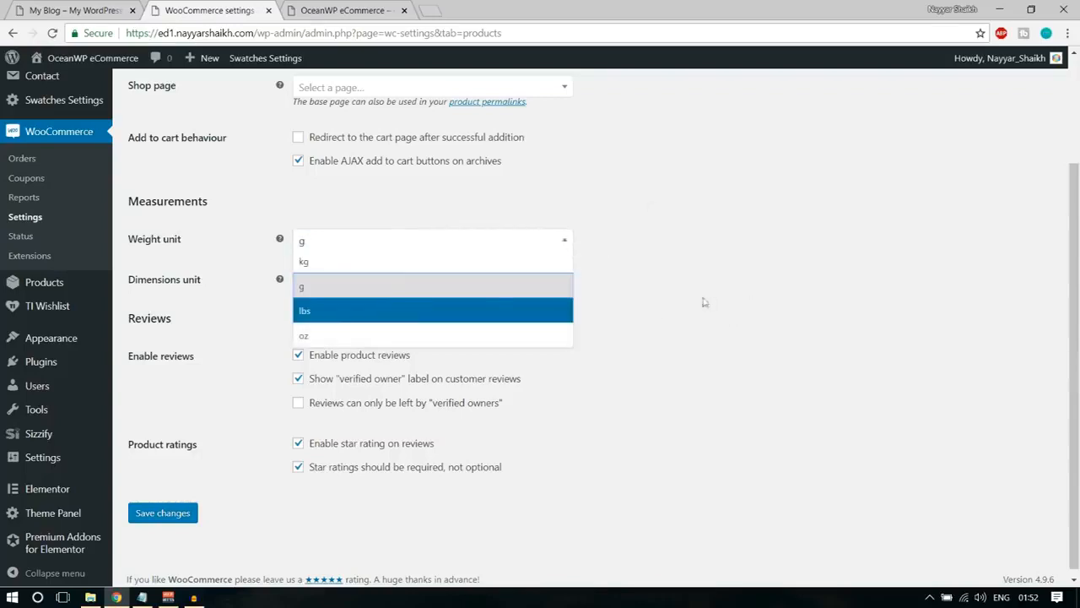
left_click(795, 224)
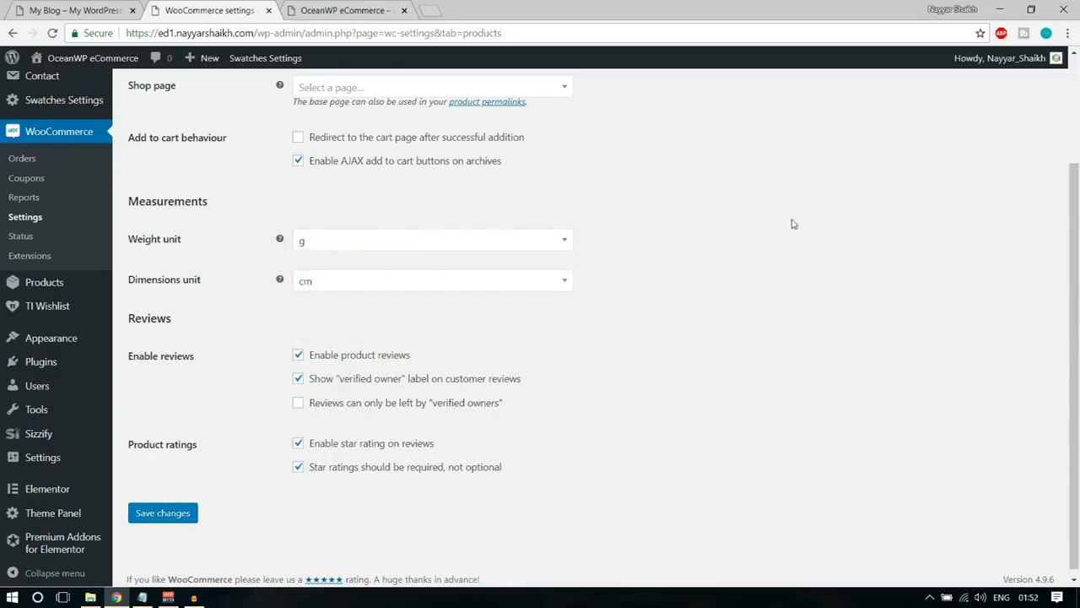
Check the available dimensions units and choose cm as the product dimensions unit.
left_click(378, 282)
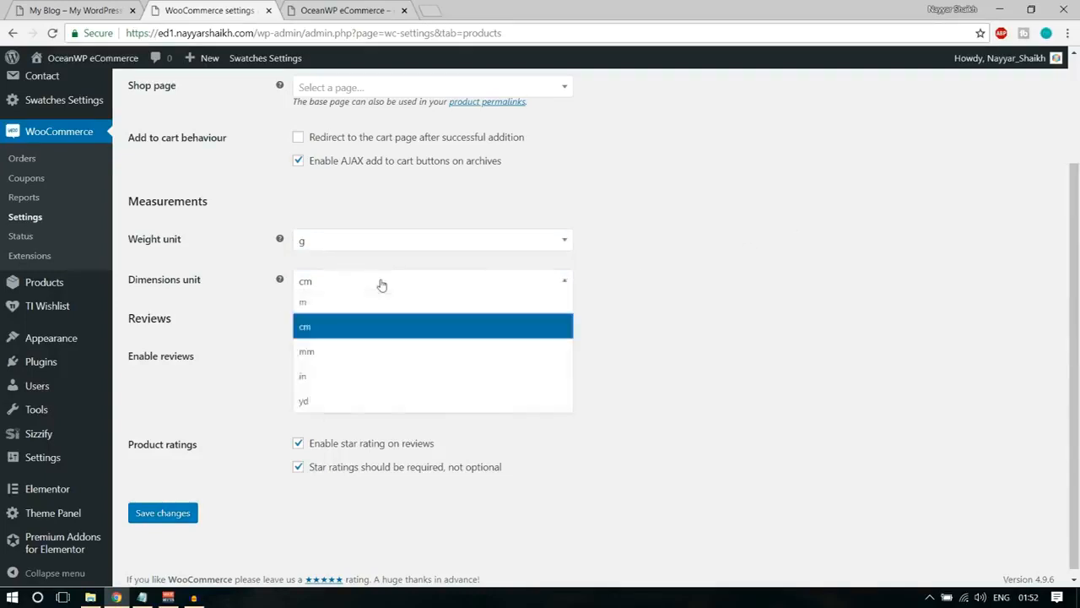
left_click(660, 308)
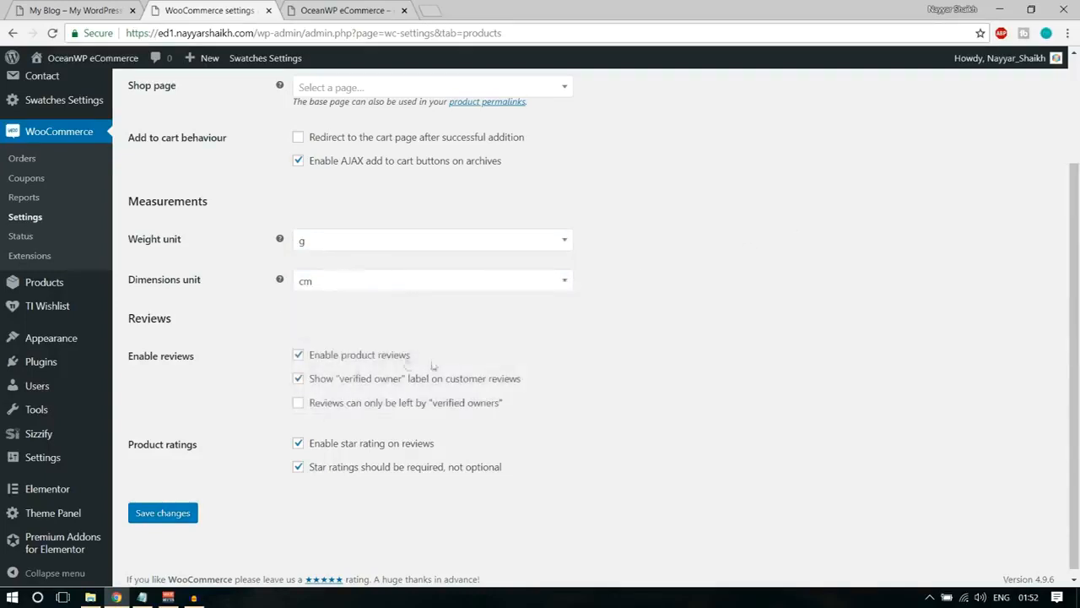
left_click(377, 285)
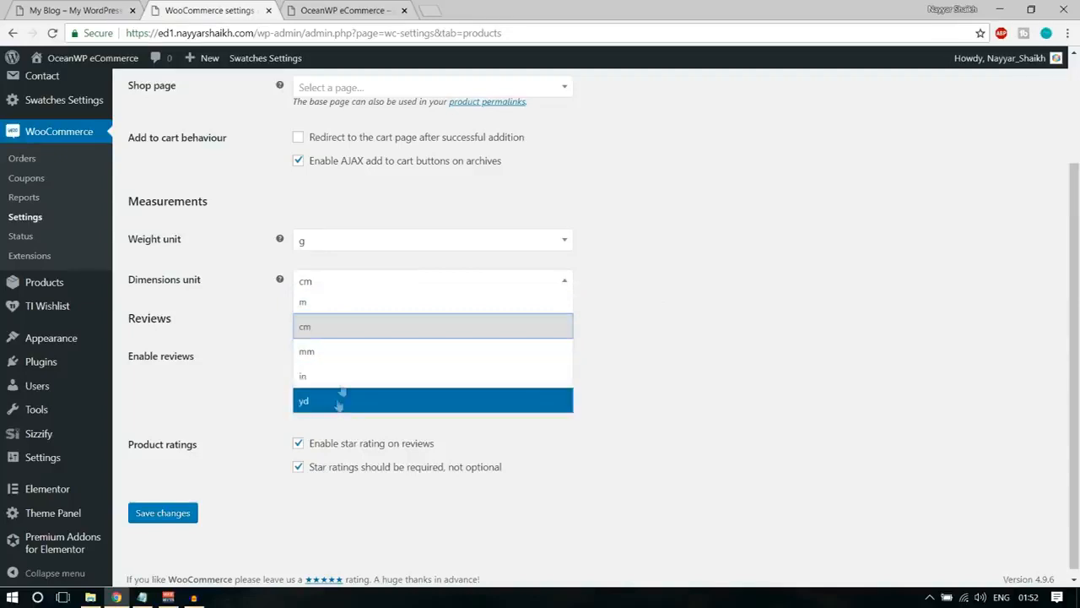
left_click(723, 338)
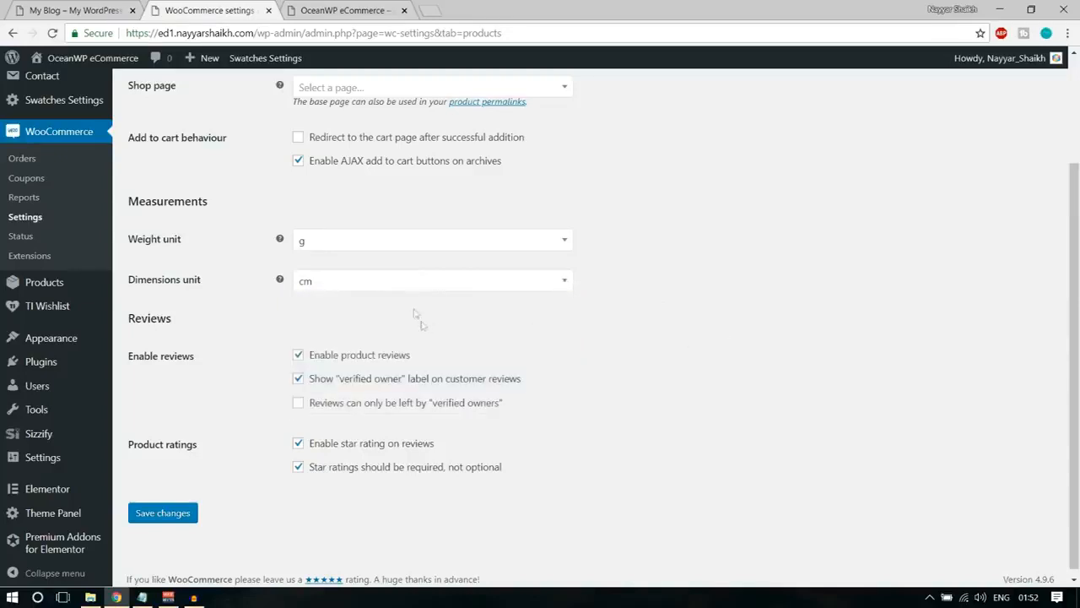
left_click(416, 284)
left_click(373, 327)
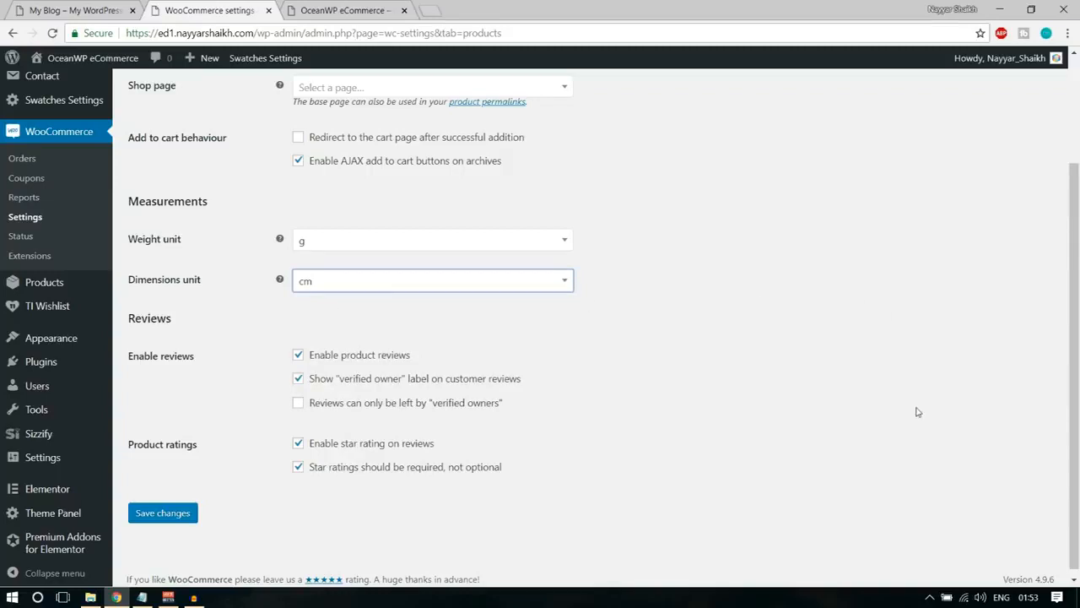
Review the product review options, save the general product settings and open the Inventory settings.
scroll(919, 412, "down", 1)
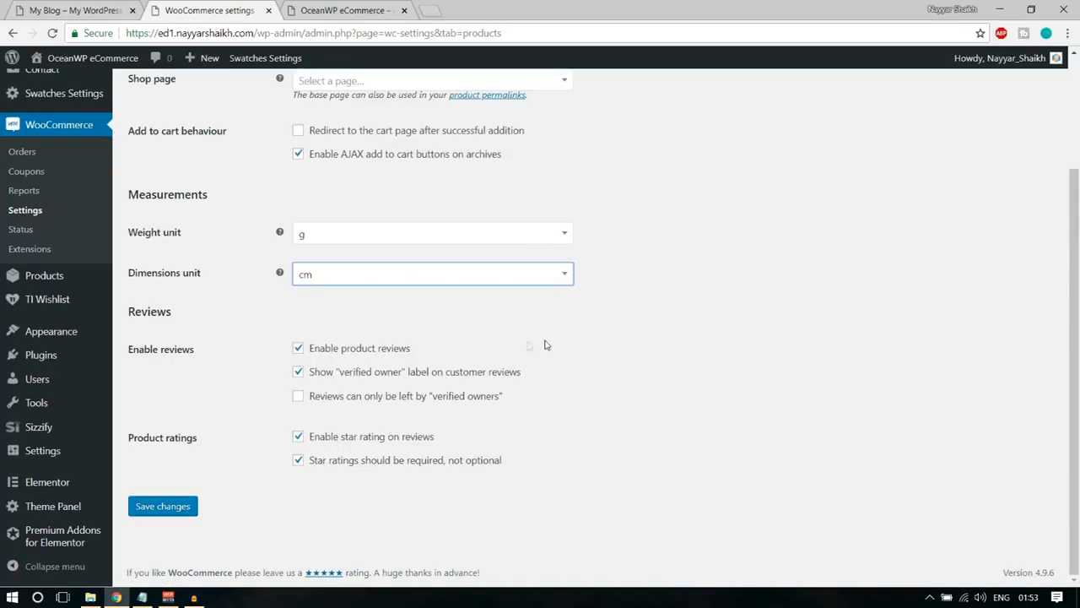
left_click_drag(343, 382, 527, 385)
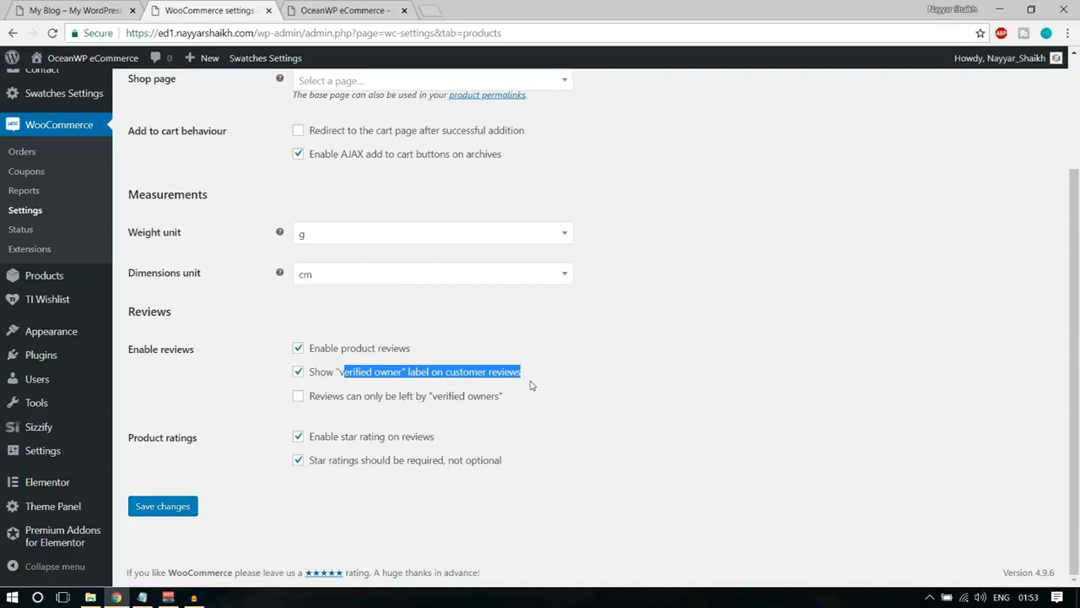
left_click(428, 418)
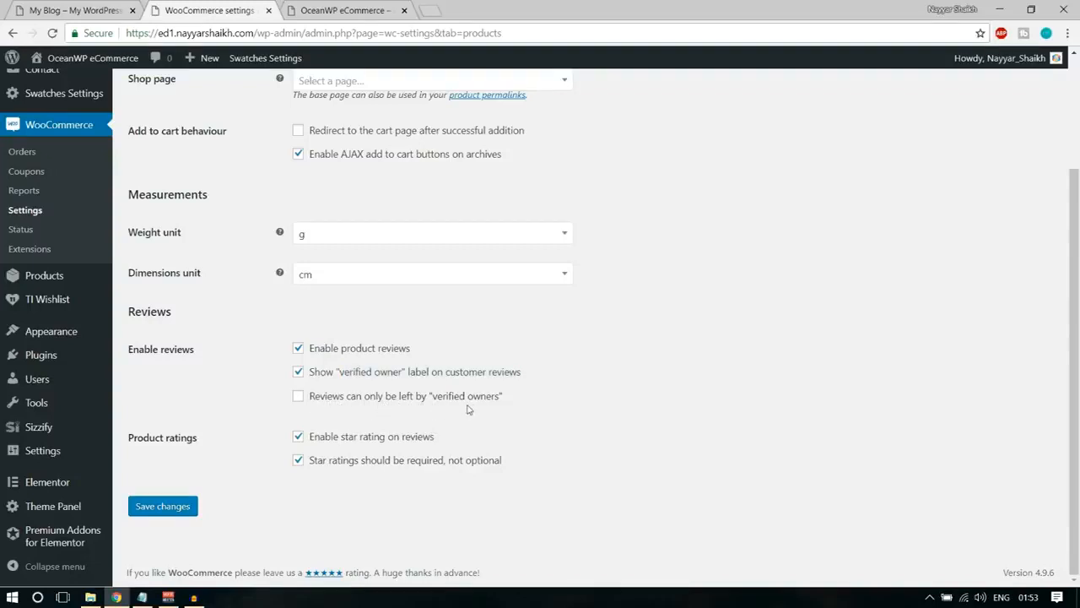
left_click(363, 404)
left_click(173, 506)
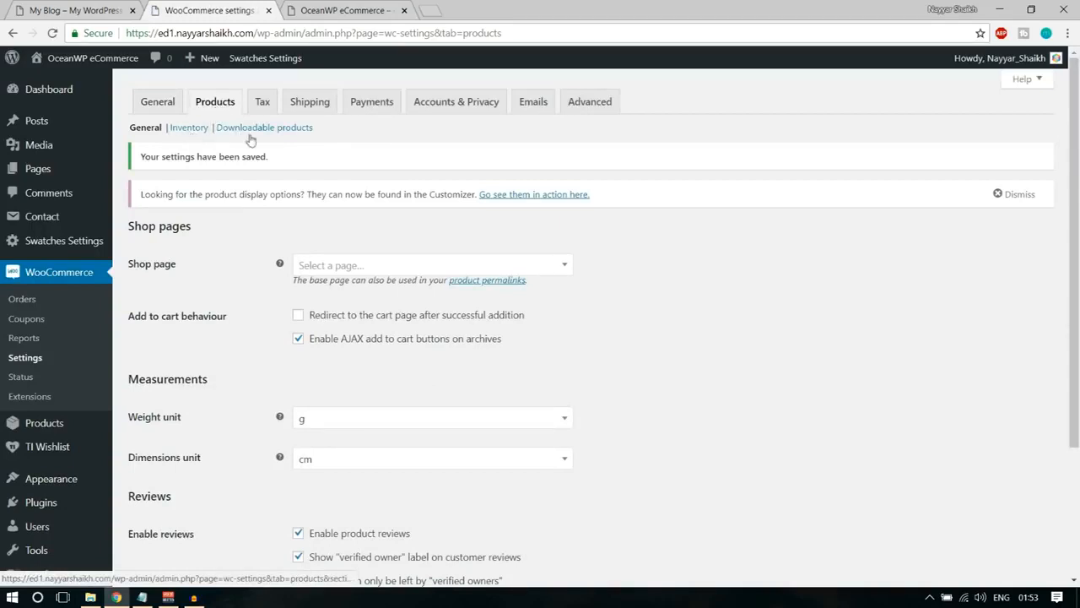
left_click(198, 132)
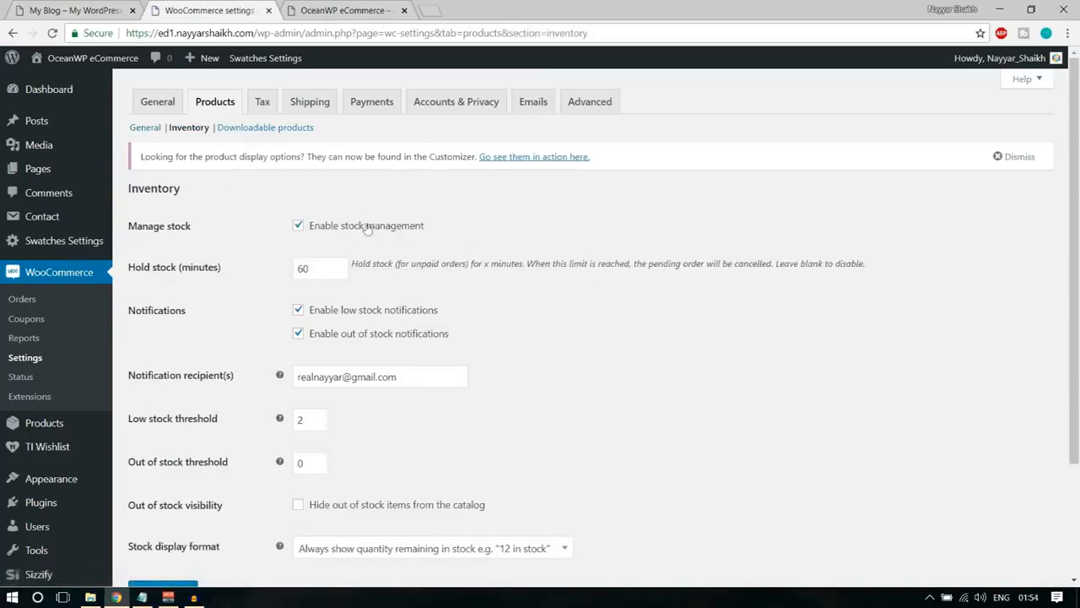
Switch to the demo store and look through the Drawing Print Shirt product page before returning to the Inventory settings.
left_click(75, 10)
scroll(679, 334, "down", 5)
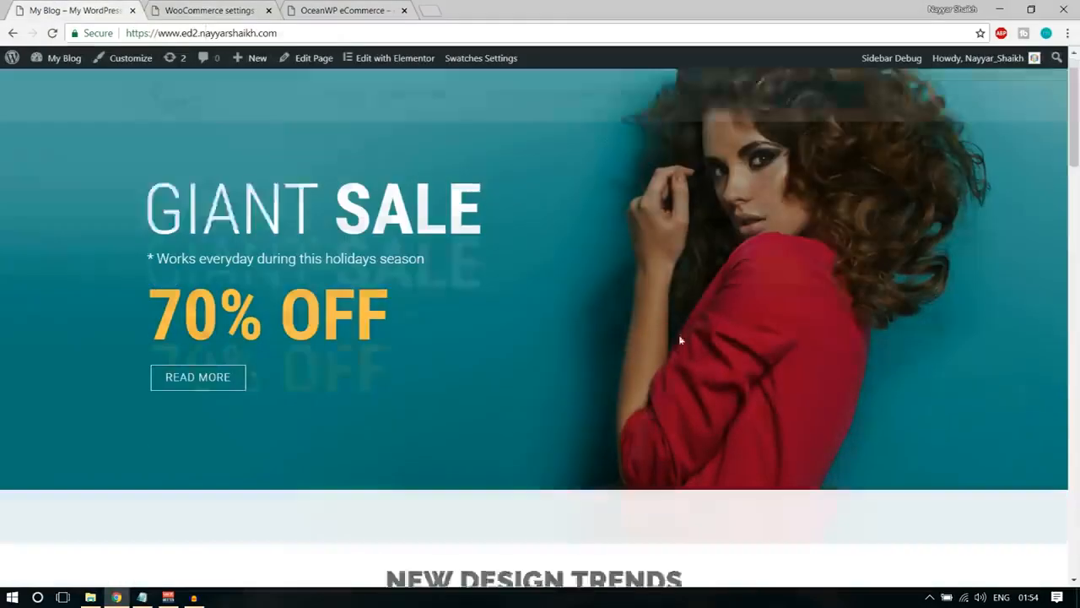
scroll(682, 371, "down", 2)
scroll(684, 393, "down", 5)
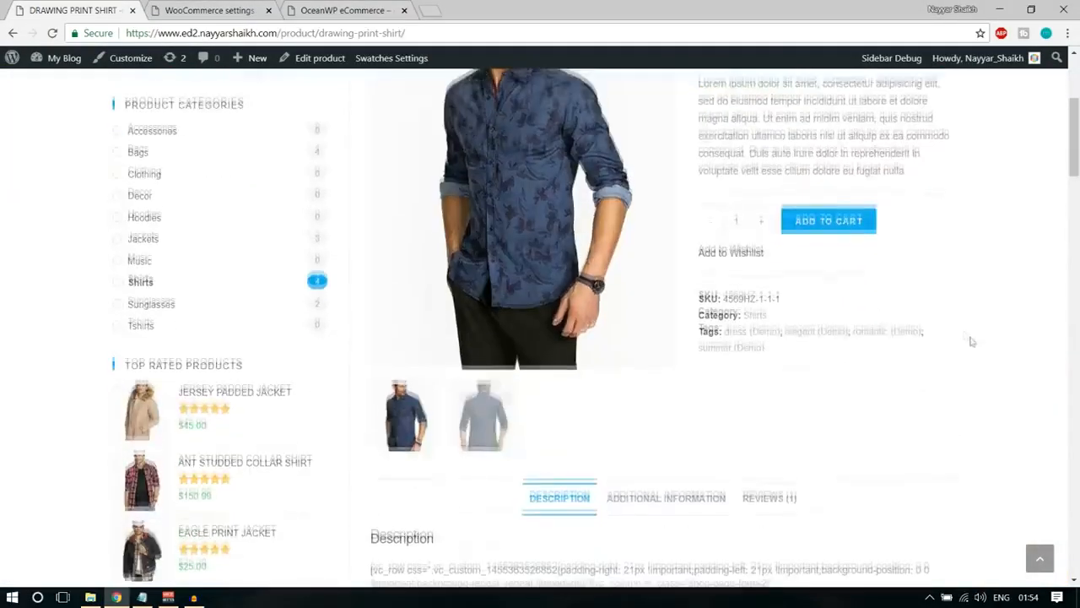
scroll(971, 340, "up", 5)
scroll(1015, 357, "down", 10)
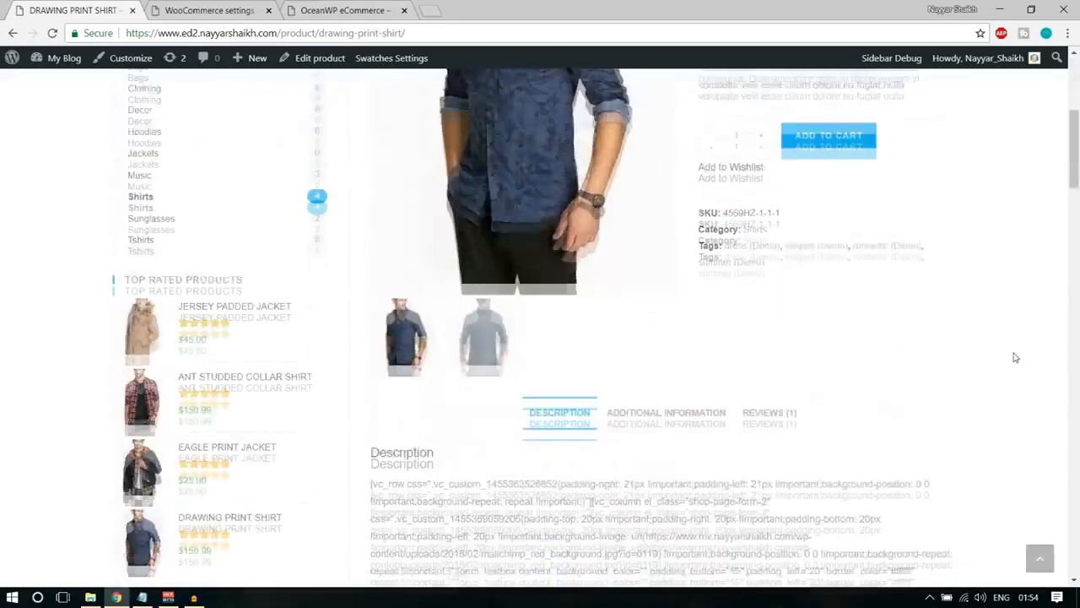
scroll(1014, 356, "up", 10)
scroll(1015, 359, "down", 2)
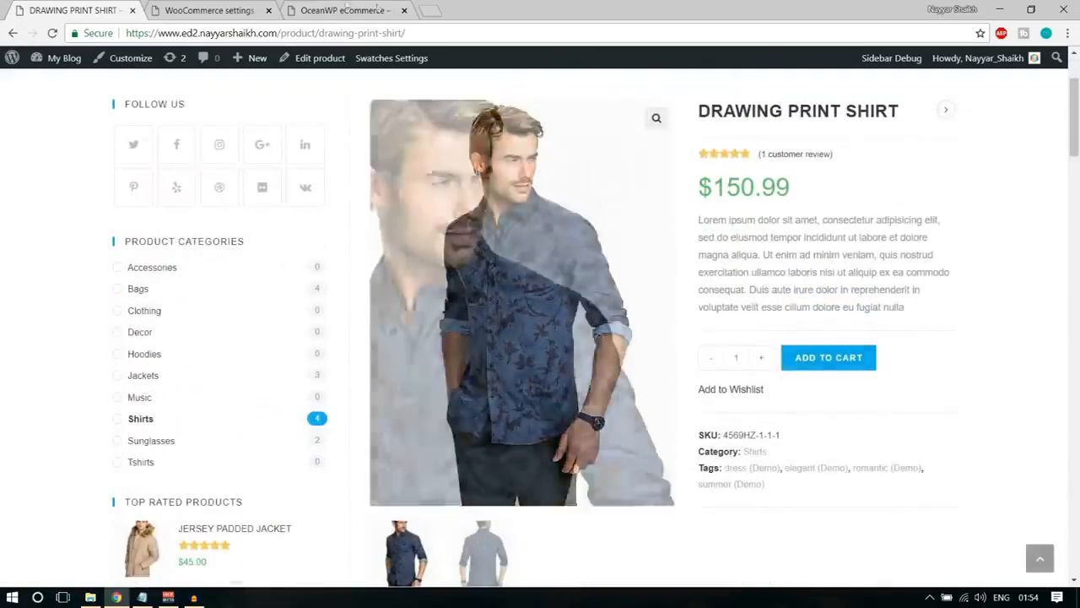
left_click(230, 9)
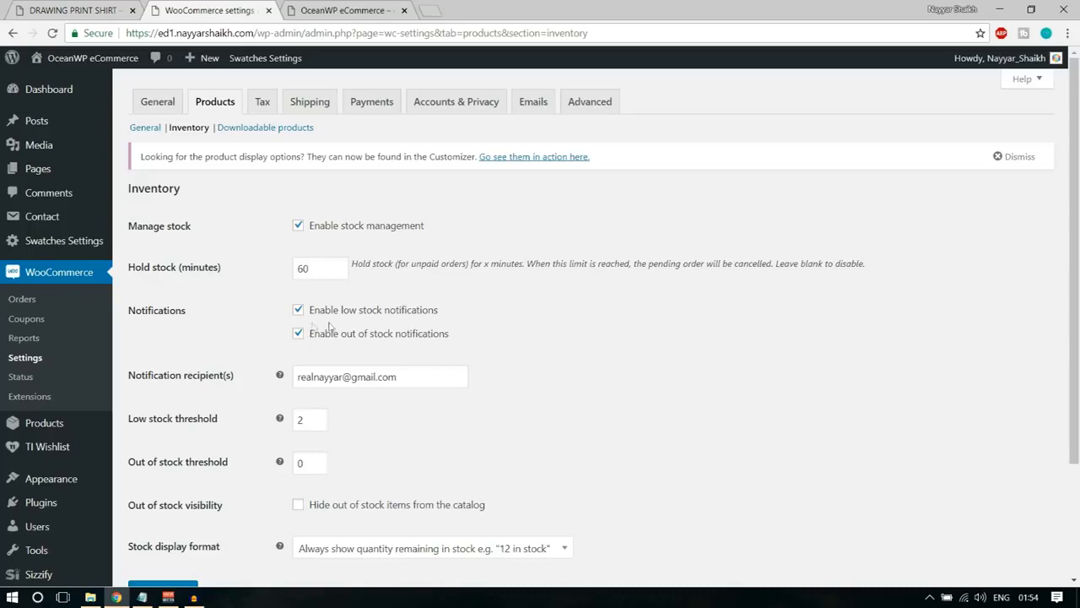
Examine the area between the description and the Add to Cart control on the demo's Drawing Print Shirt page.
left_click(63, 8)
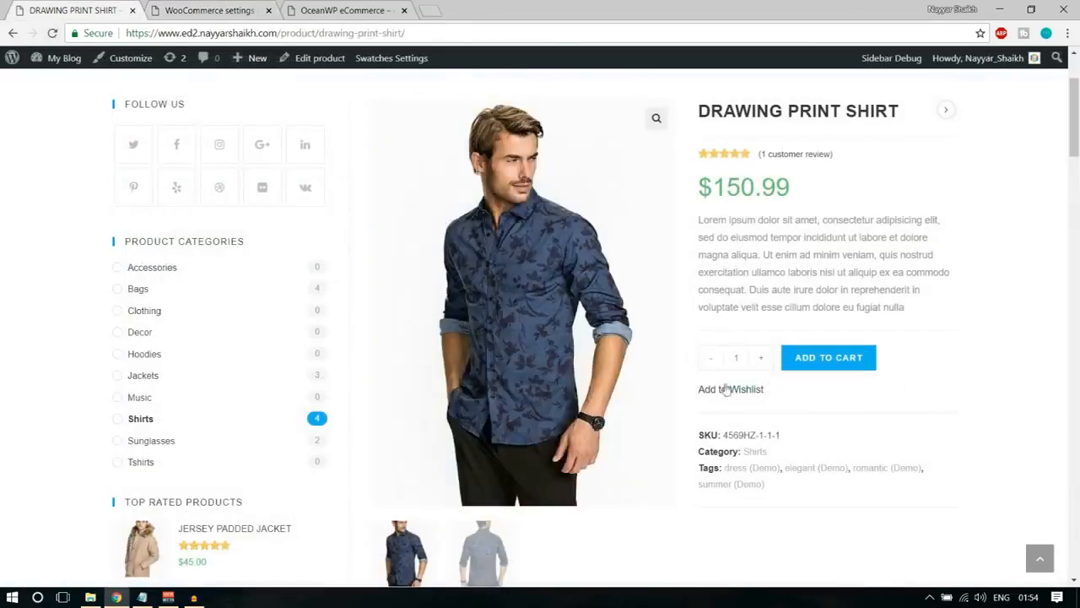
left_click_drag(699, 333, 700, 306)
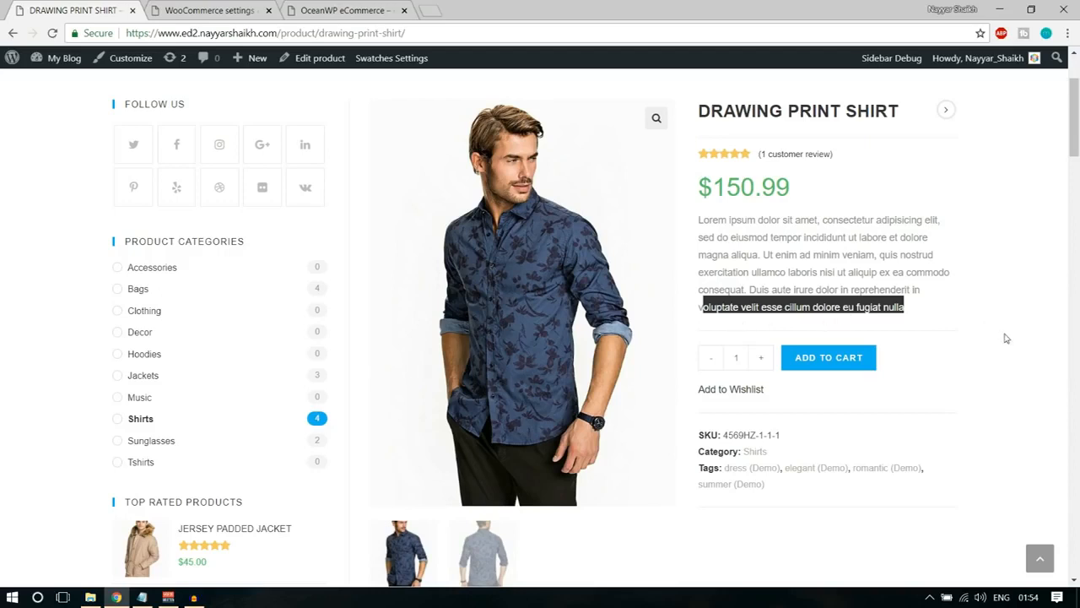
left_click(860, 292)
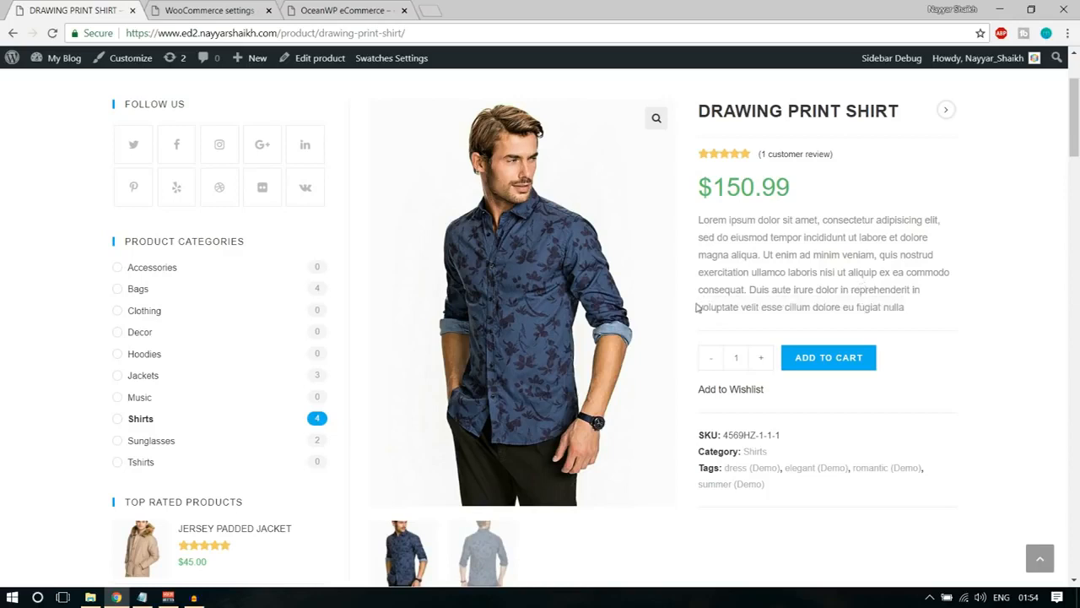
left_click_drag(697, 306, 904, 313)
left_click(907, 315)
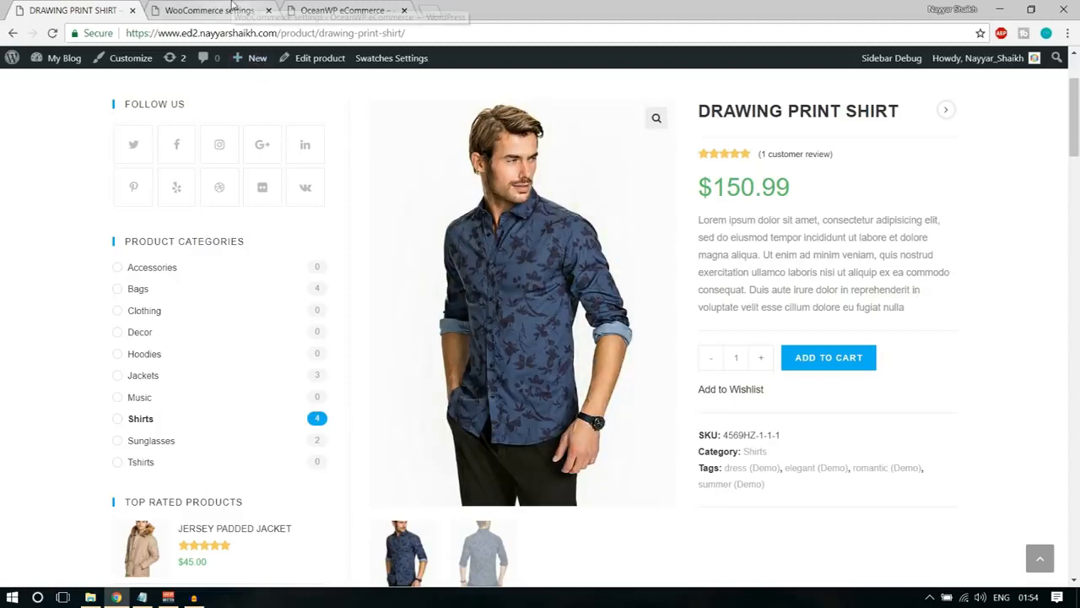
left_click(210, 10)
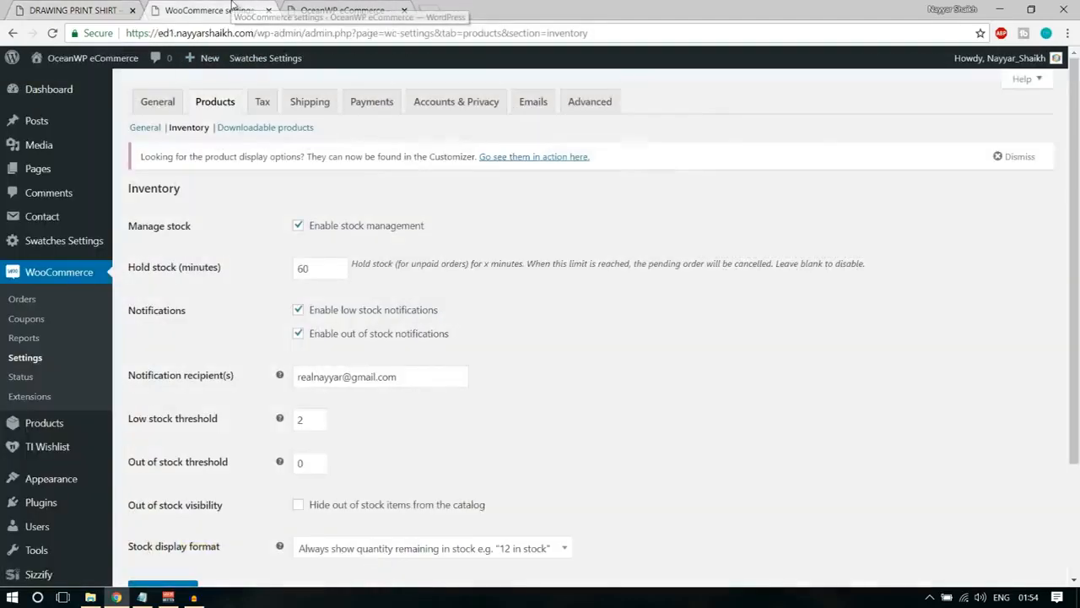
Examine the low stock and out of stock notification options and the notification recipient in the Inventory settings.
left_click_drag(128, 314, 210, 314)
left_click(211, 314)
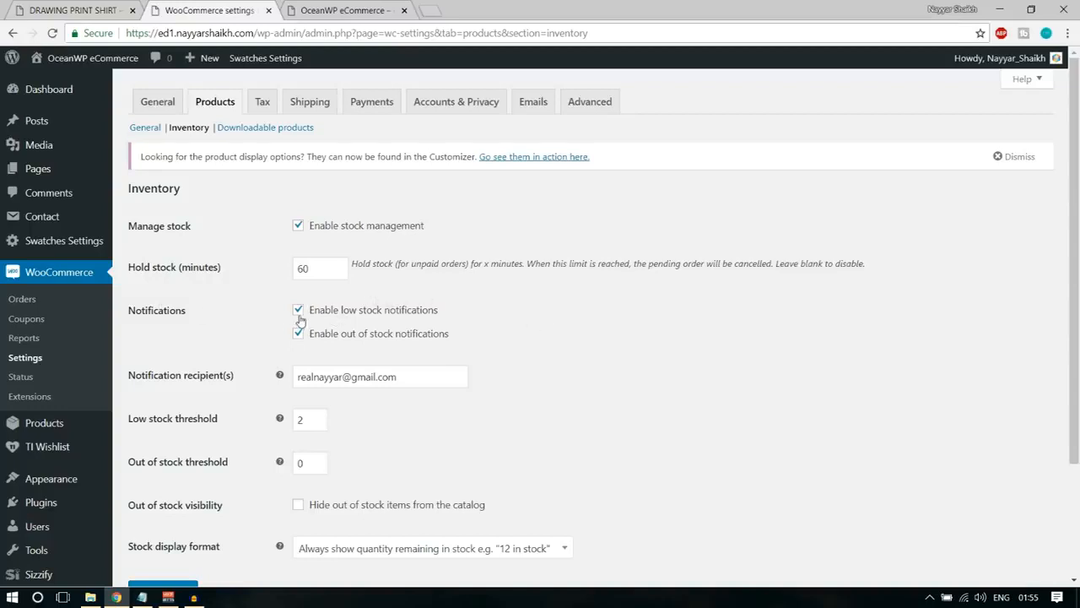
left_click_drag(320, 310, 439, 324)
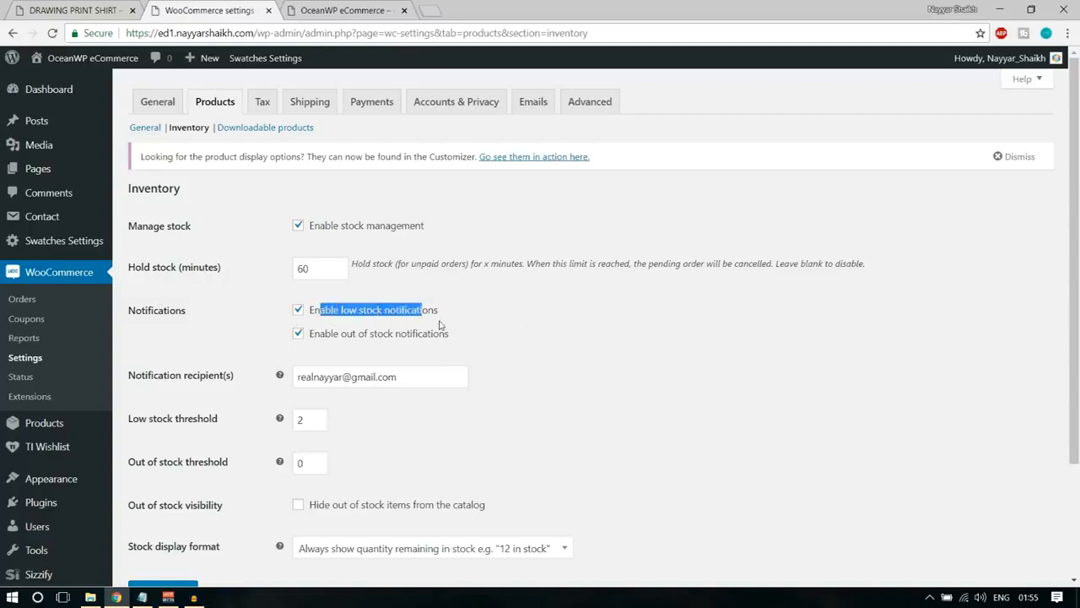
left_click_drag(342, 335, 448, 344)
left_click(422, 340)
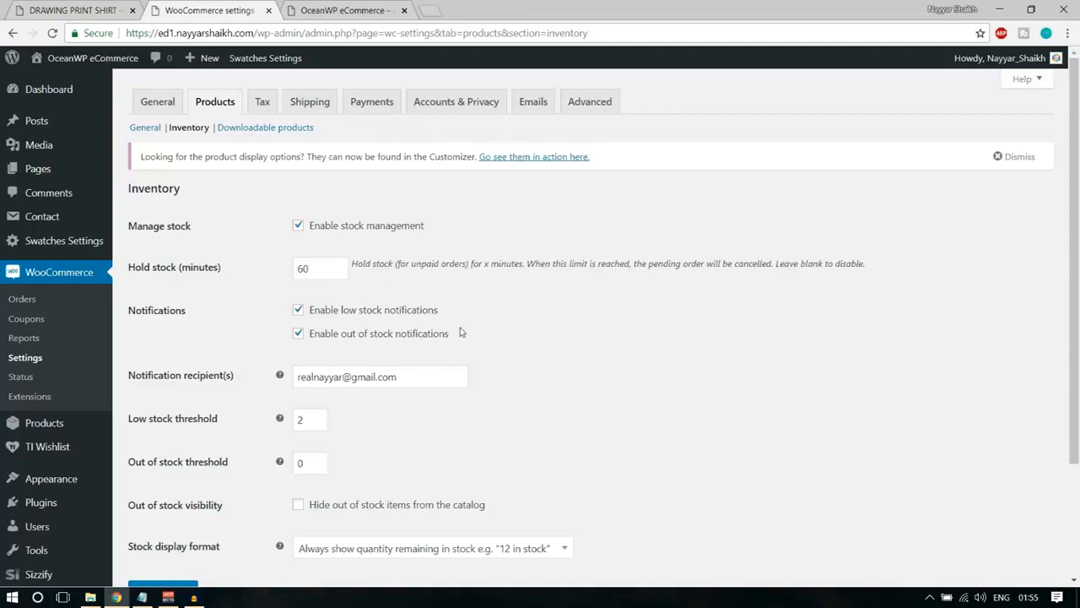
left_click_drag(397, 382, 295, 380)
left_click(534, 372)
Save the Inventory settings with a low stock threshold of 2 and an out of stock threshold of 0.
scroll(712, 398, "down", 2)
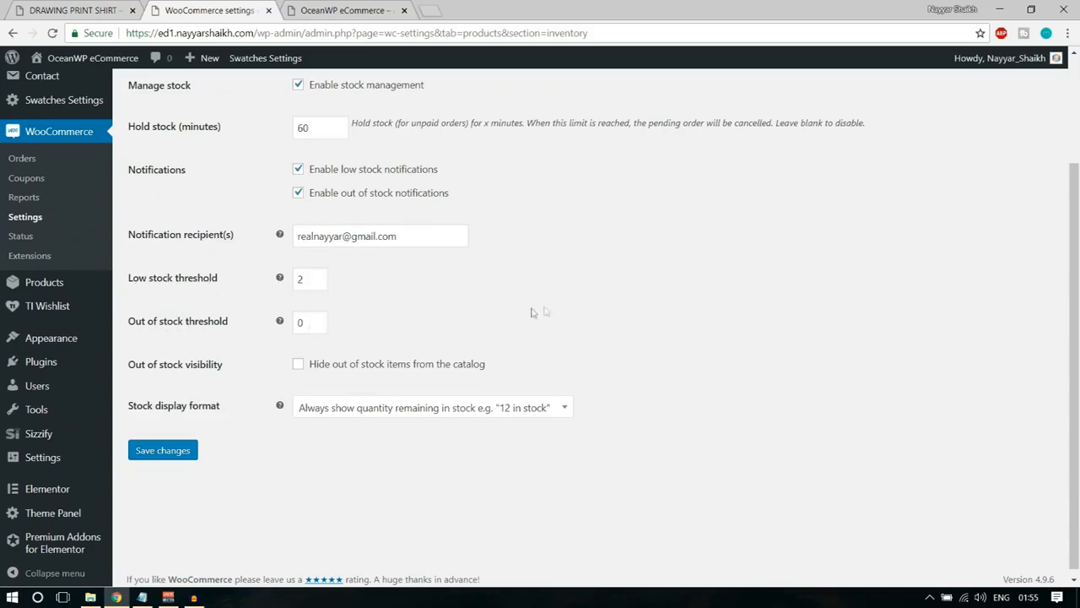
left_click(301, 280)
double_click(300, 280)
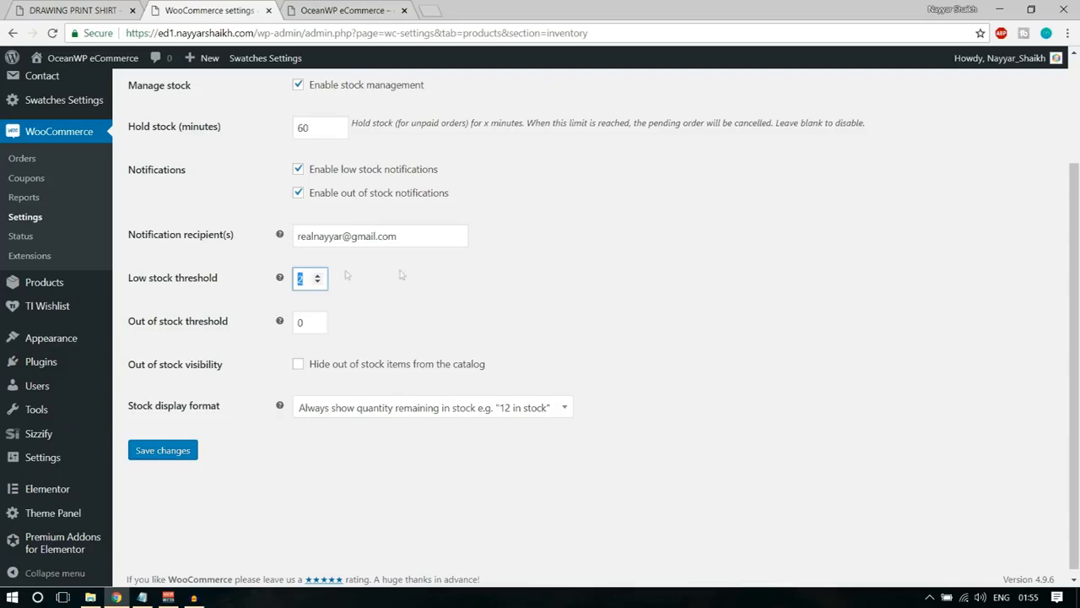
scroll(465, 287, "up", 1)
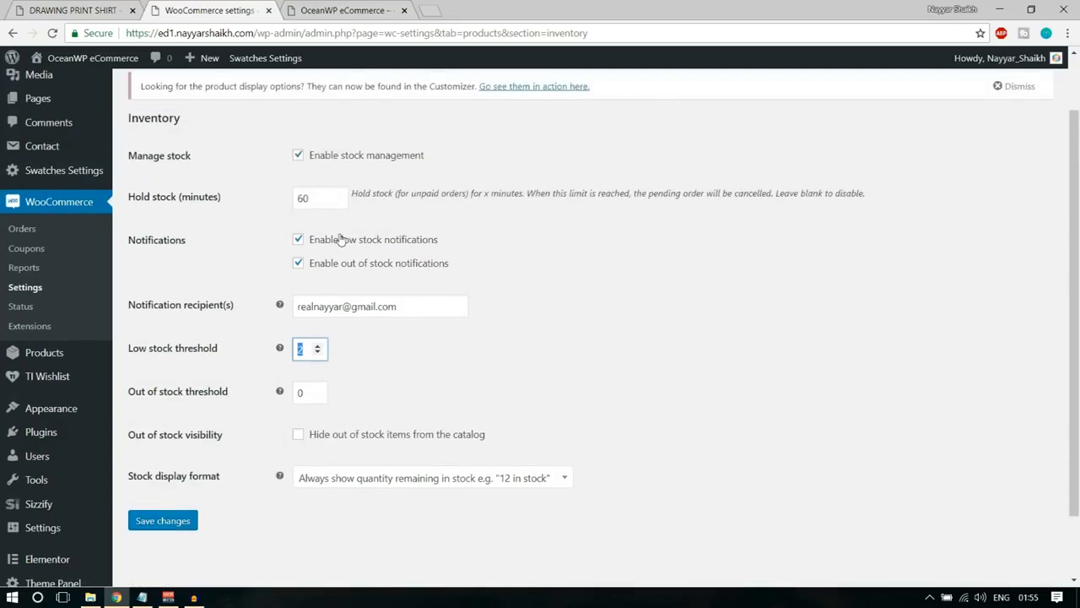
left_click_drag(401, 309, 275, 314)
left_click(579, 318)
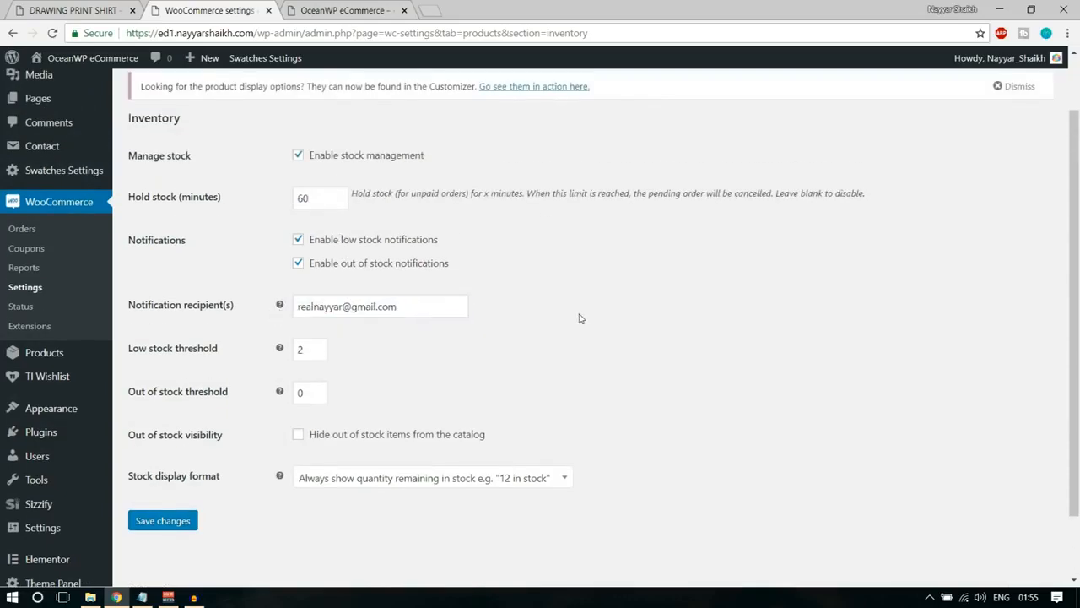
double_click(302, 394)
left_click(156, 523)
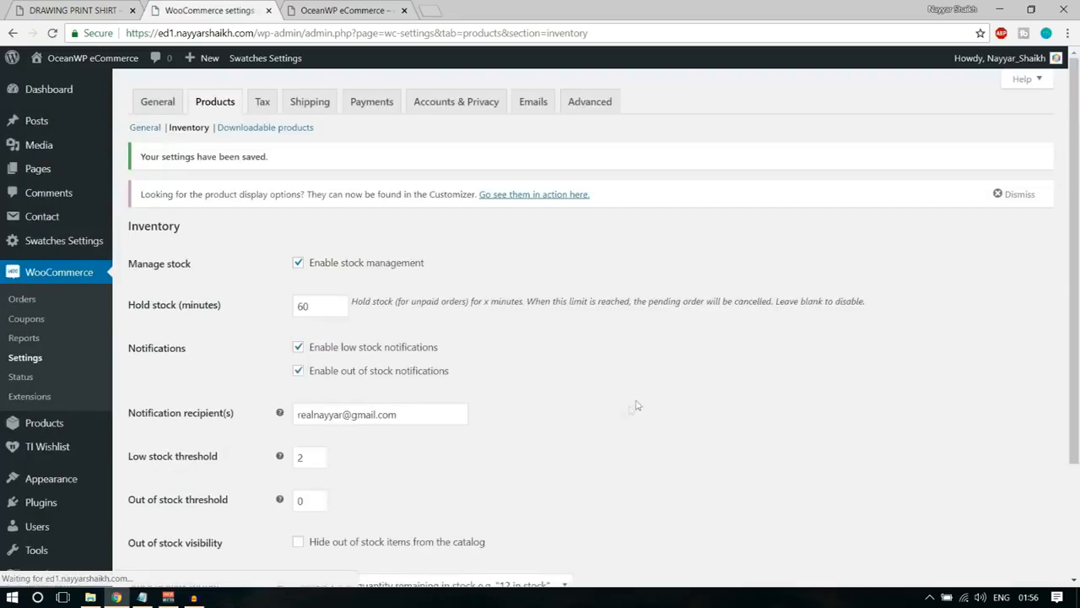
Open the Tax settings and examine the option for entering prices exclusive of tax.
left_click(269, 111)
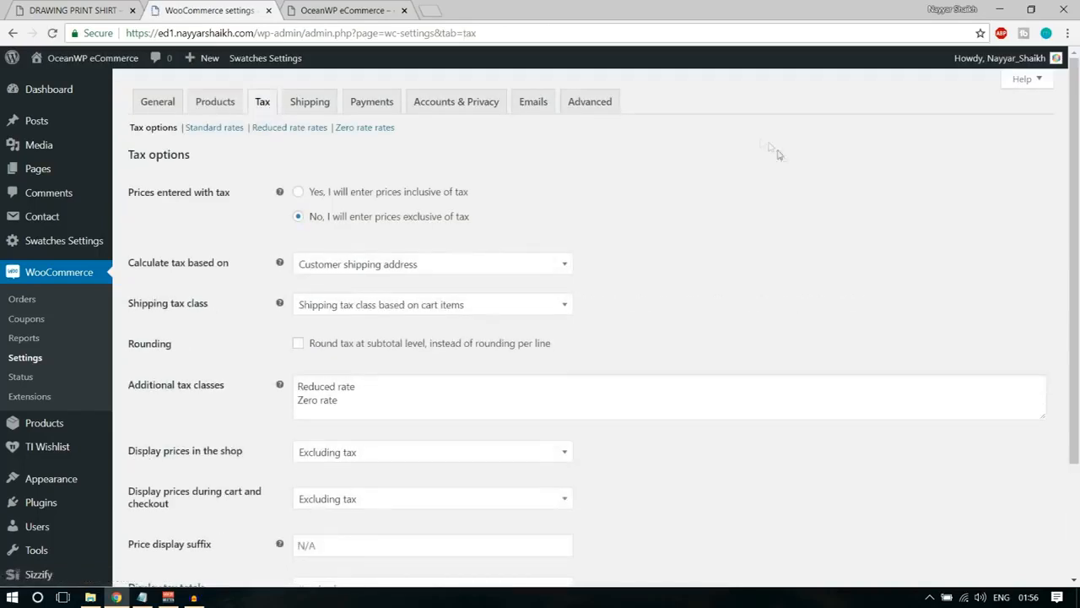
left_click_drag(133, 193, 228, 200)
left_click(248, 201)
left_click_drag(482, 217, 297, 203)
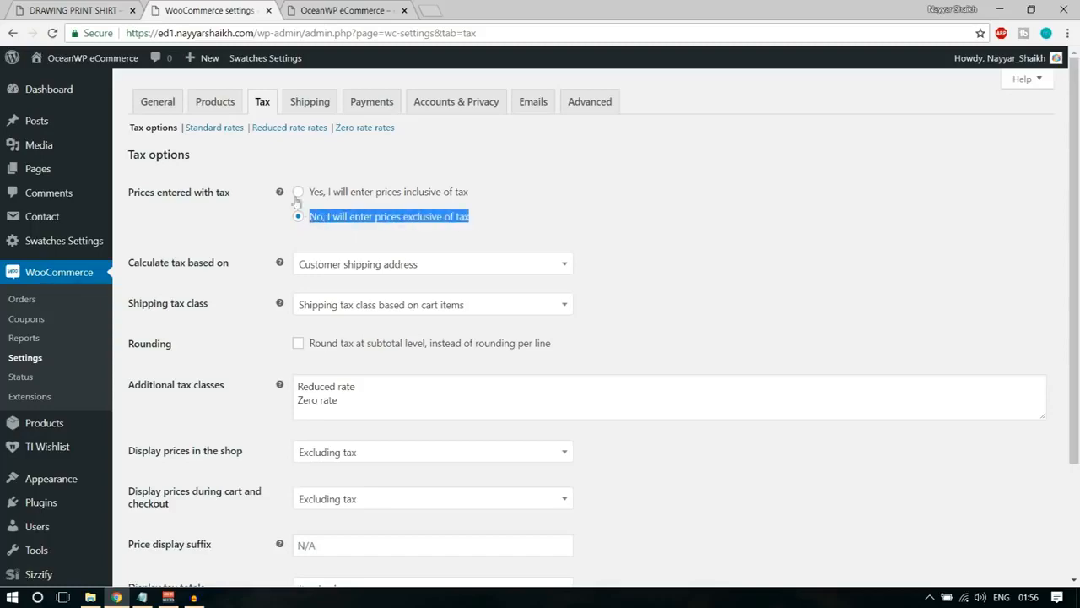
Check the Drawing Print Shirt's price on the demo store page and return to the Tax settings.
left_click(103, 10)
left_click_drag(779, 199, 700, 195)
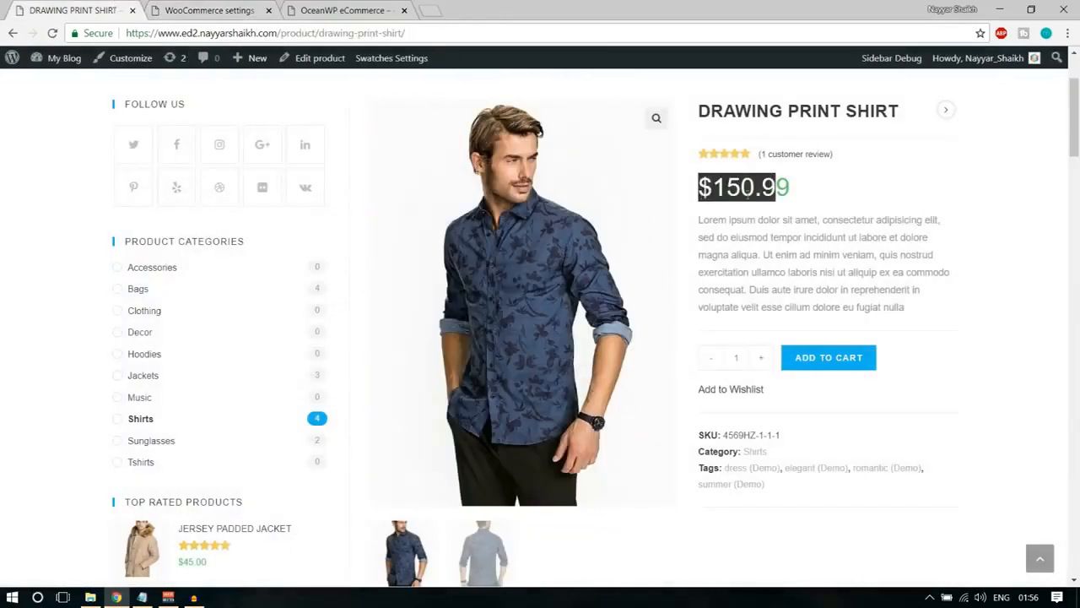
left_click(748, 195)
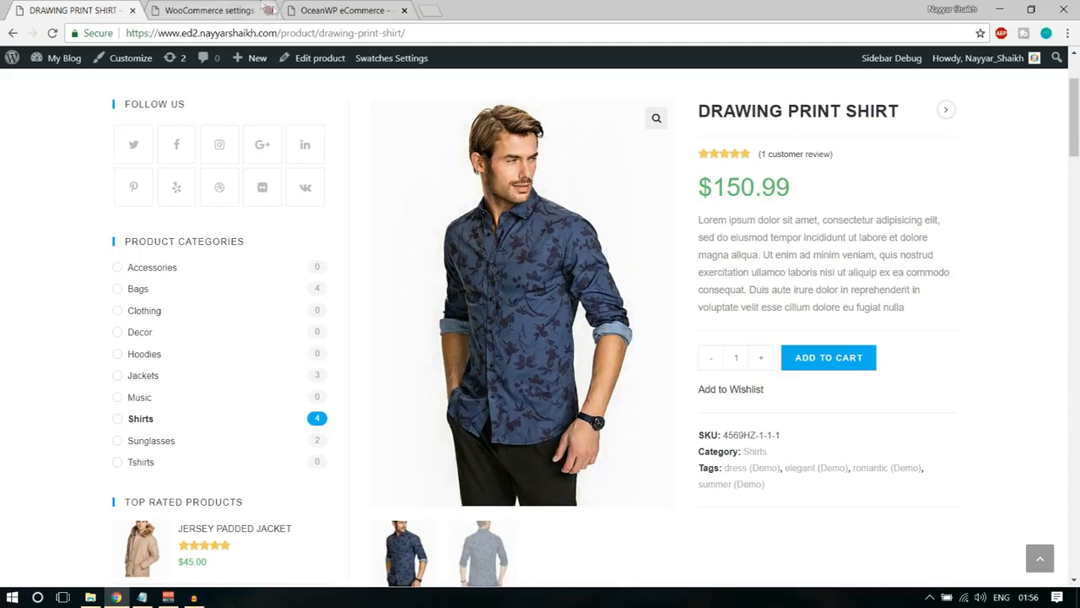
left_click(209, 11)
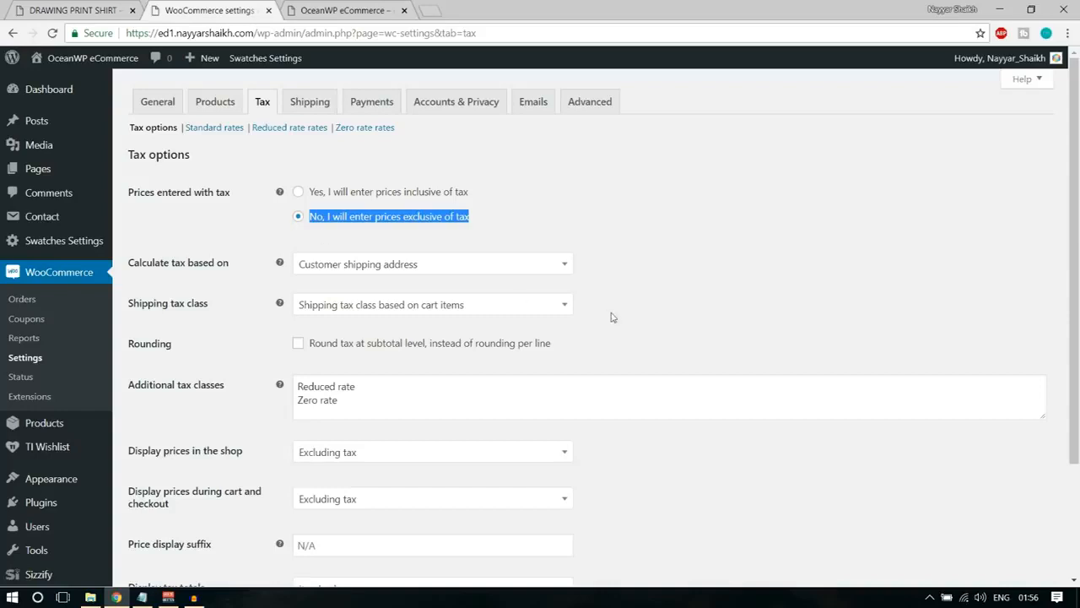
Choose the customer shipping address as the basis for calculating tax and review the shipping tax class choices.
left_click(457, 269)
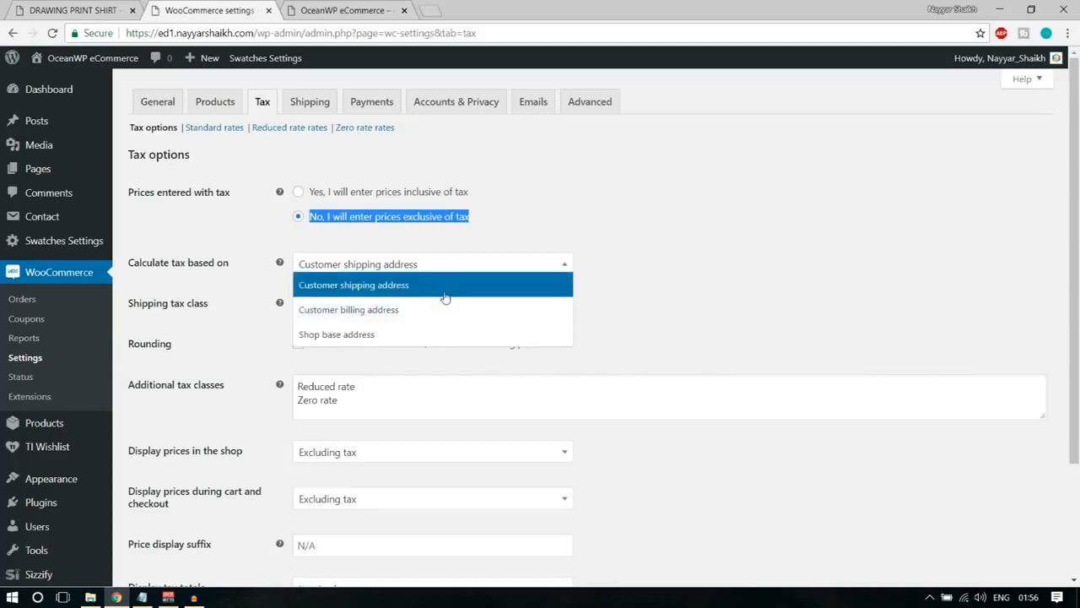
left_click(446, 289)
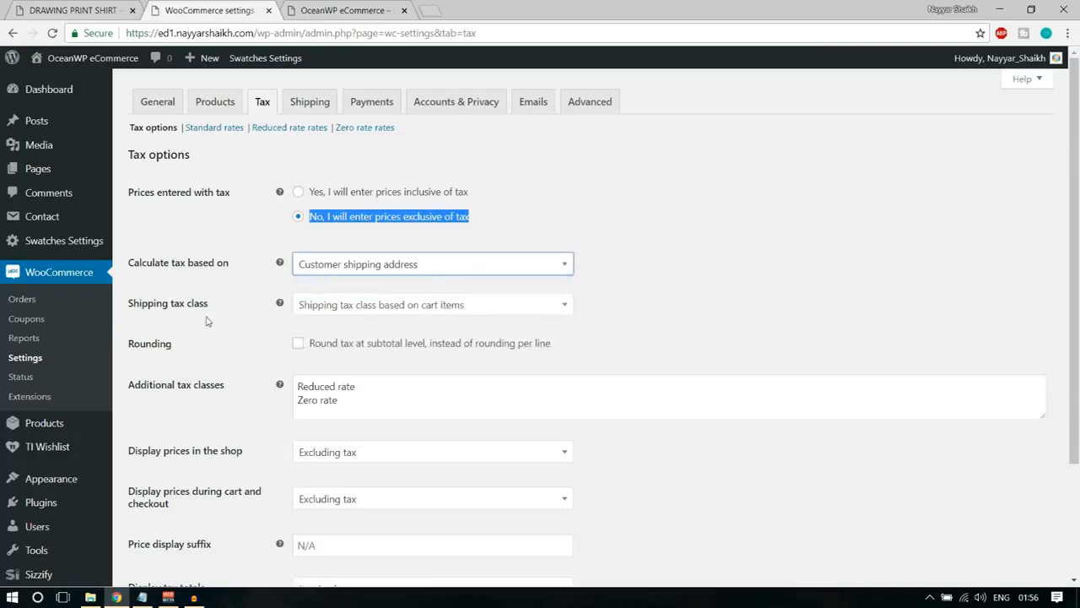
left_click(441, 309)
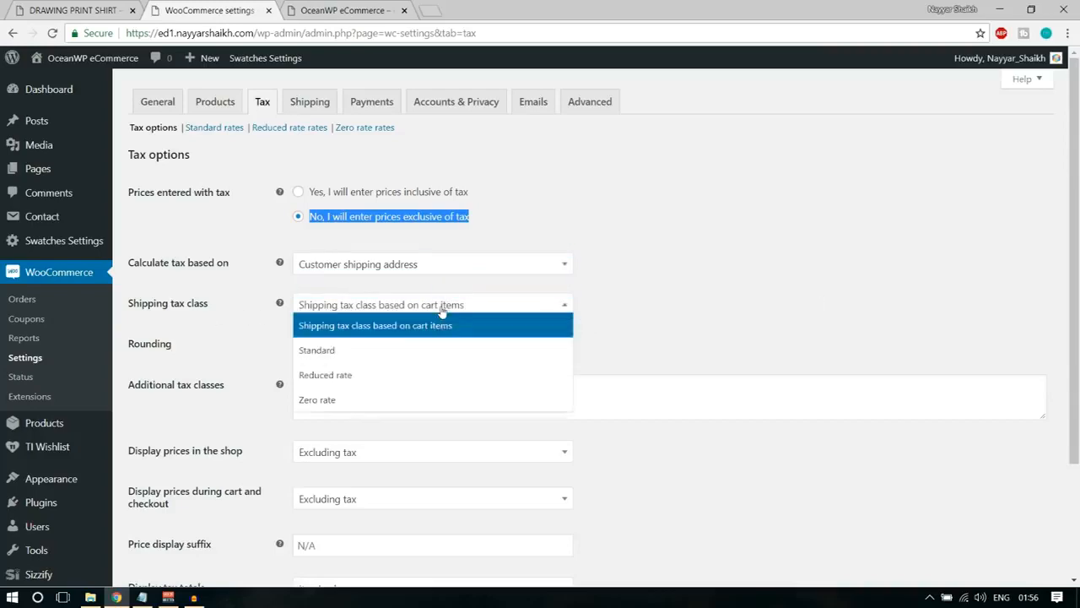
left_click(441, 309)
left_click(714, 312)
Compare the additional tax classes with the shipping tax class choices and select the shipping tax class based on cart items.
scroll(714, 311, "down", 1)
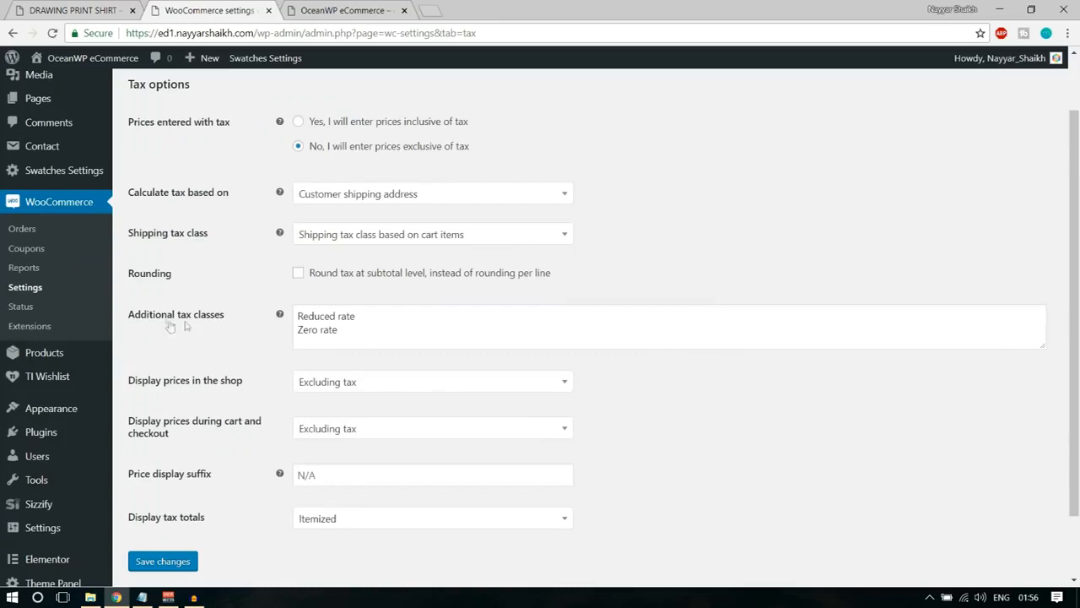
left_click_drag(130, 317, 234, 322)
double_click(408, 246)
left_click(408, 247)
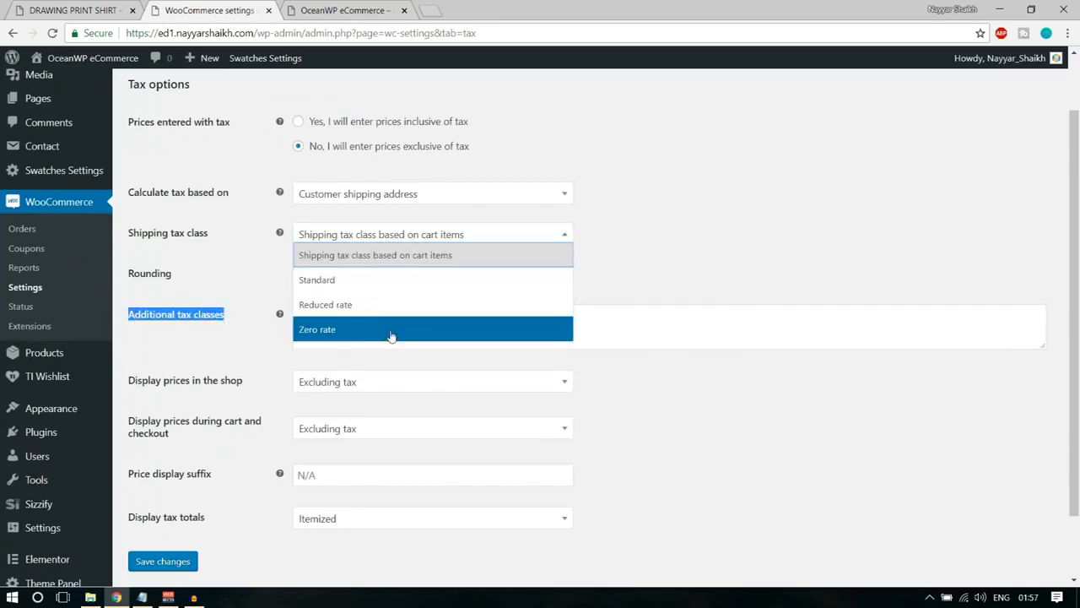
left_click(592, 242)
left_click(388, 237)
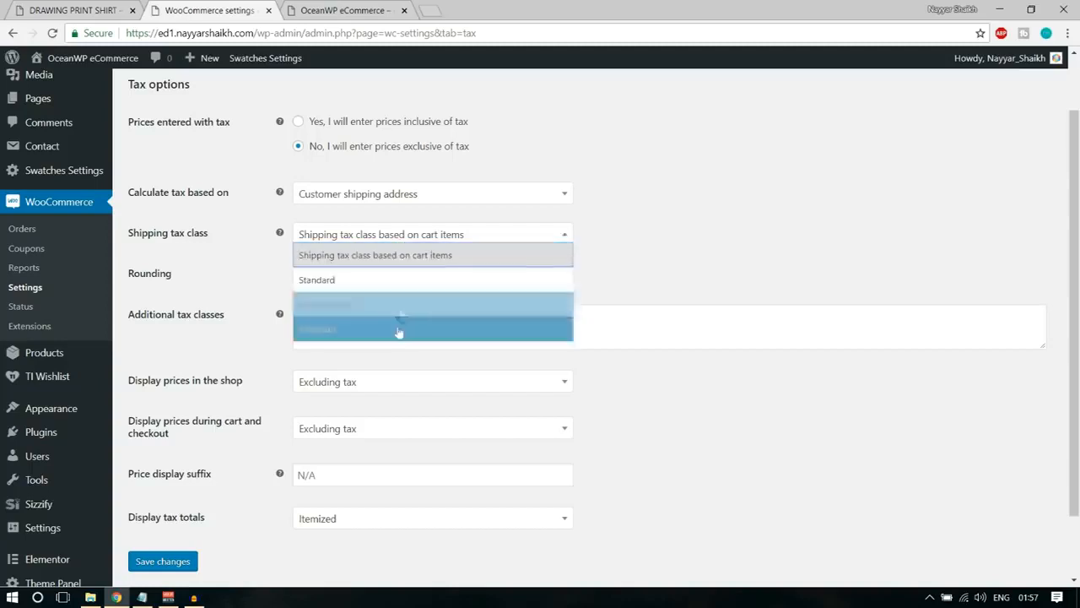
left_click(394, 256)
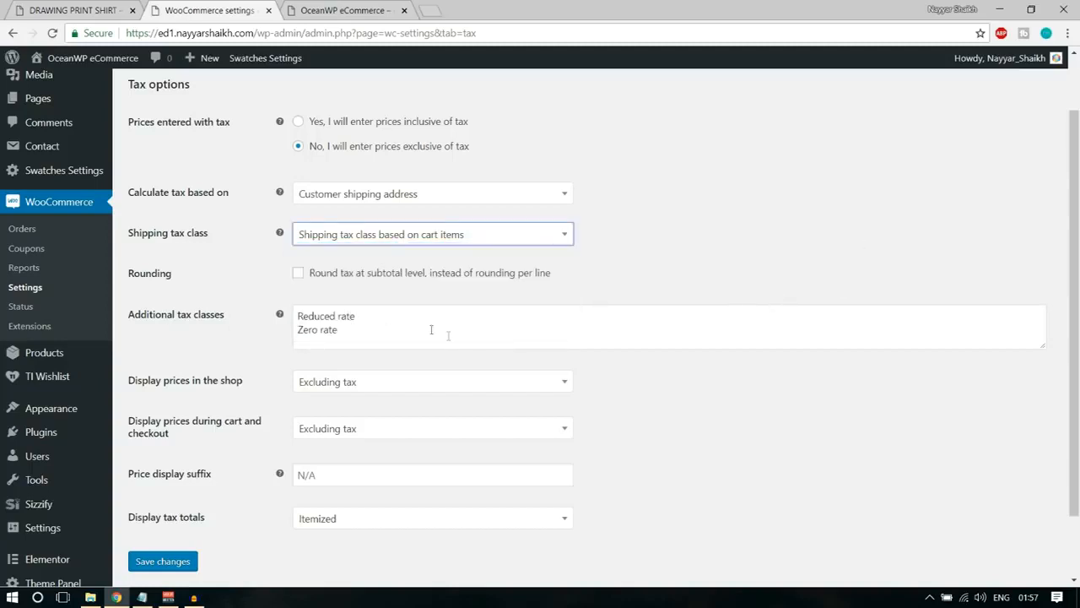
Review the Reduced rate and Zero rate classes and the shop price display option, and save the tax options.
left_click_drag(374, 311, 236, 320)
left_click_drag(409, 332, 192, 334)
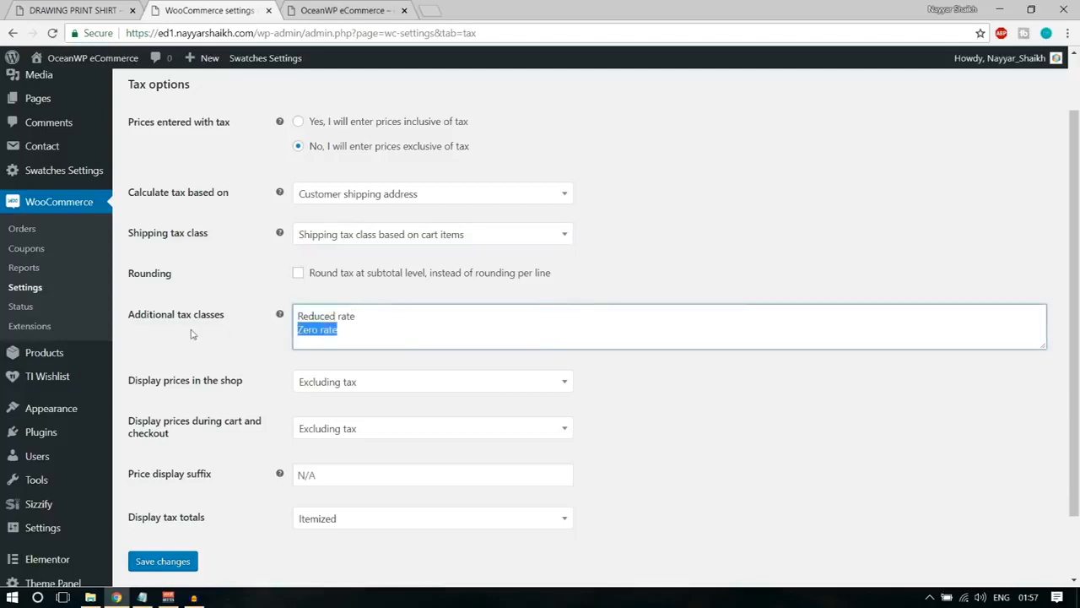
left_click(394, 339)
scroll(761, 381, "down", 2)
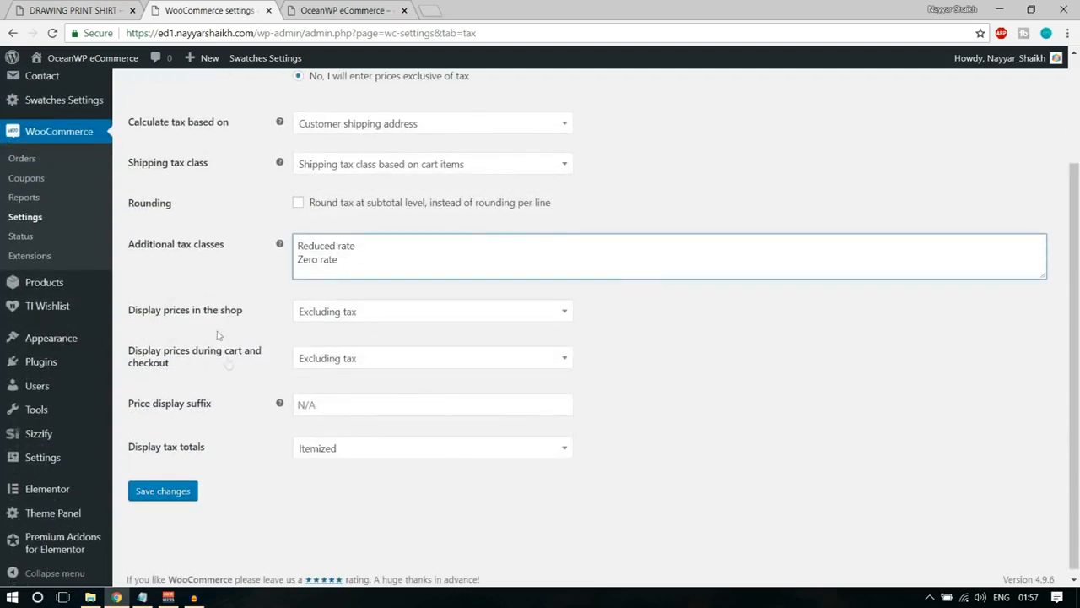
left_click_drag(149, 311, 263, 317)
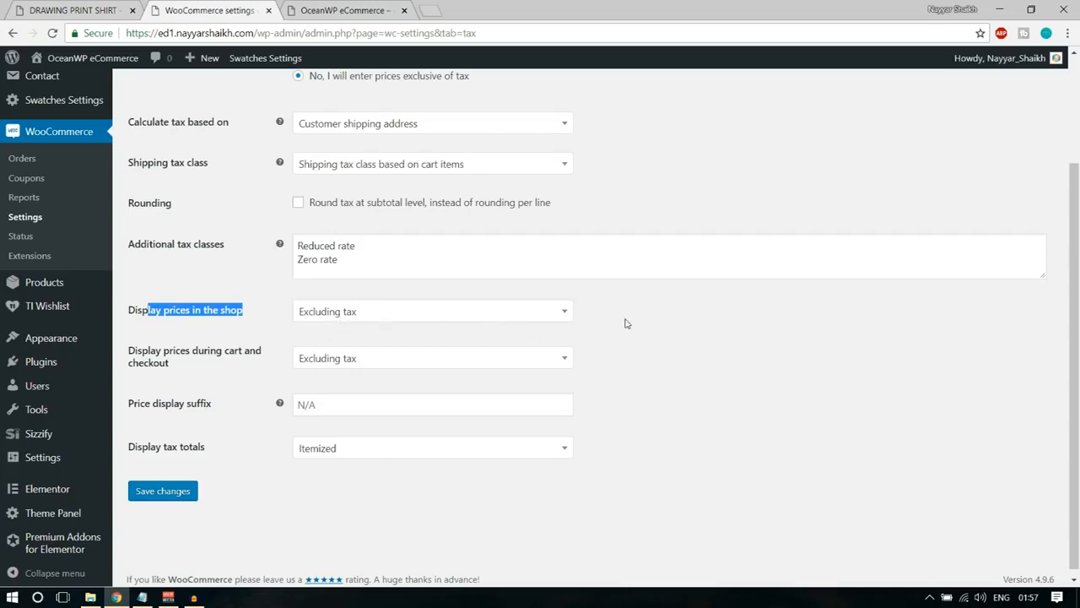
left_click(187, 492)
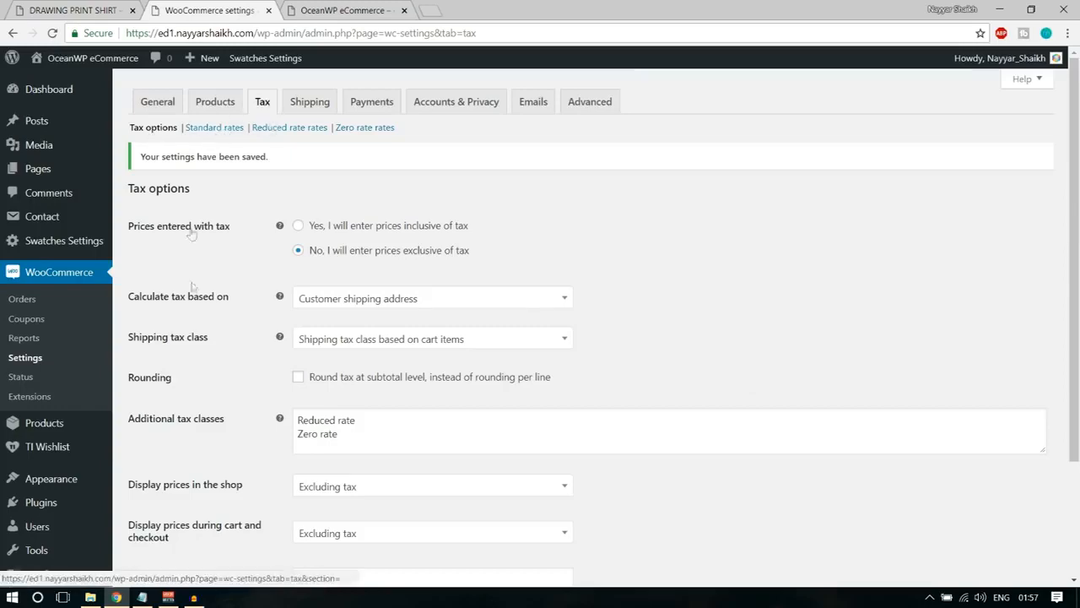
Add GST on a new line of the additional tax classes, below Zero rate, and save the tax options.
scroll(193, 234, "down", 2)
scroll(192, 234, "up", 2)
scroll(508, 299, "down", 2)
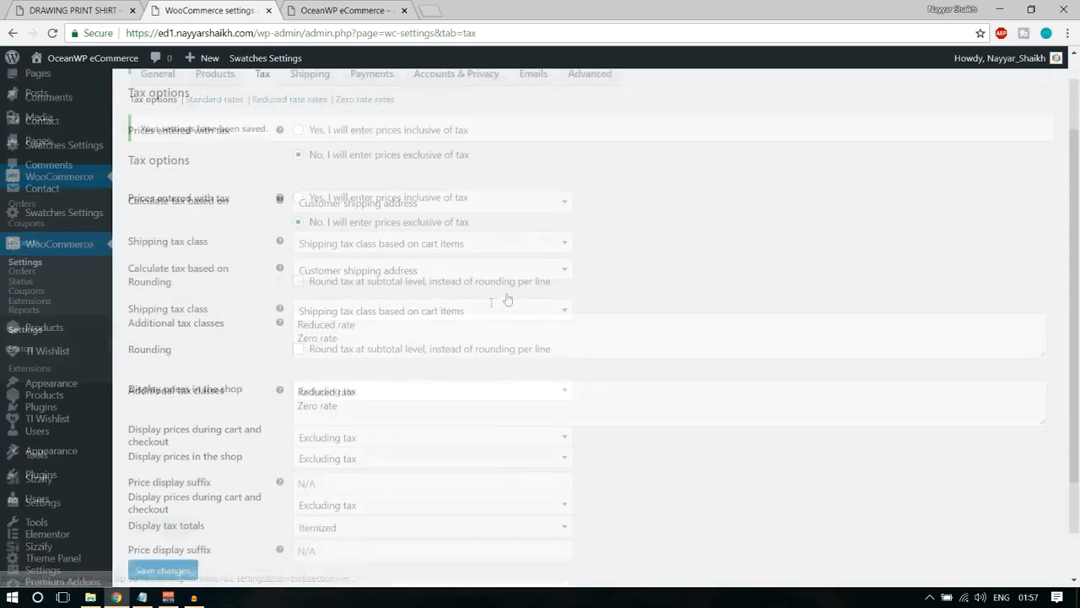
scroll(507, 299, "down", 2)
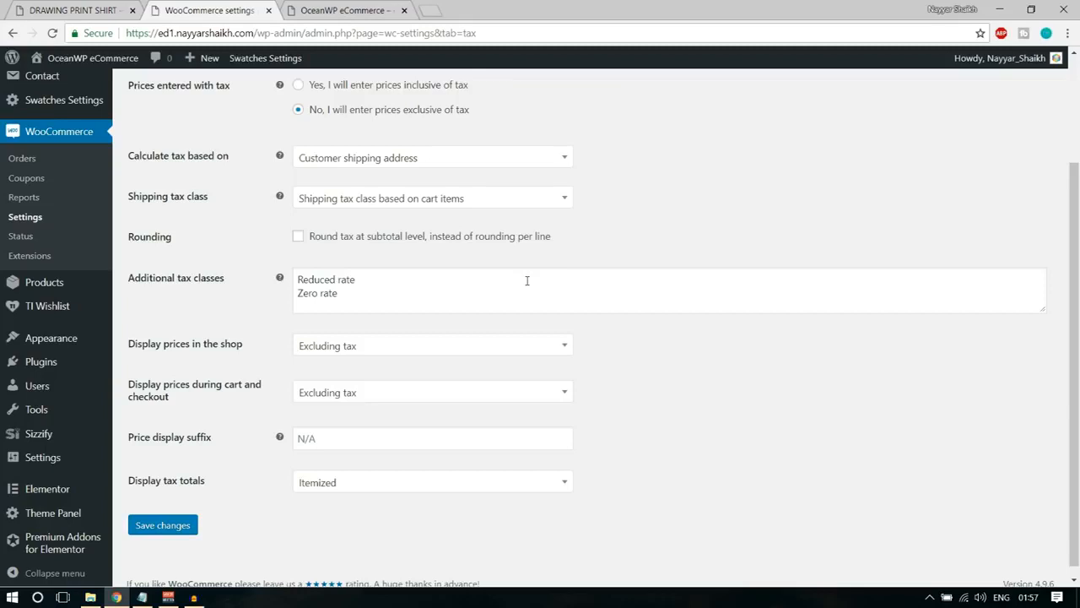
left_click(368, 292)
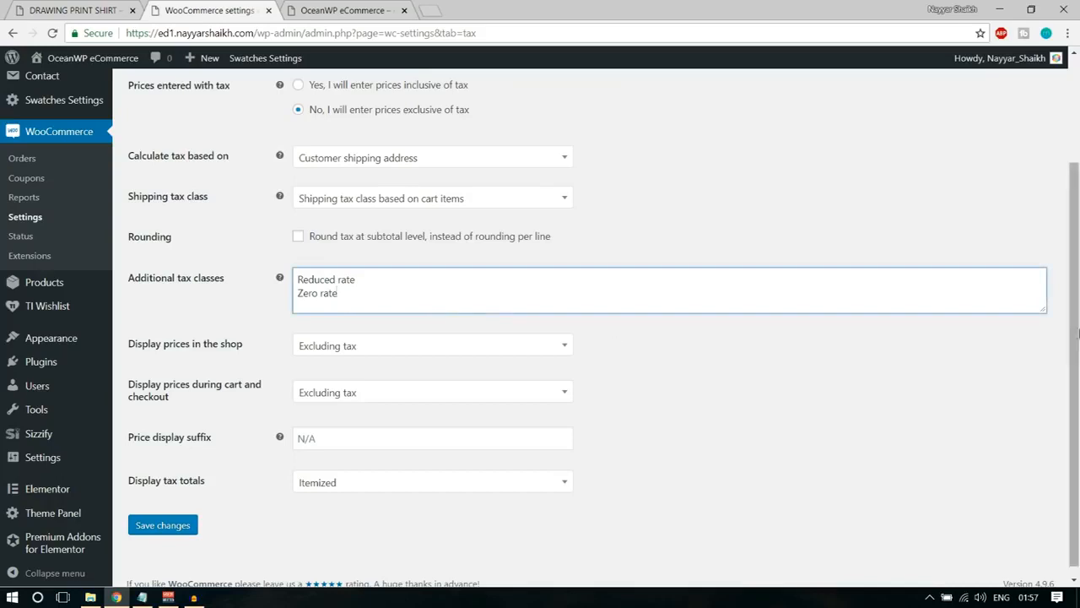
left_click_drag(1045, 309, 1047, 356)
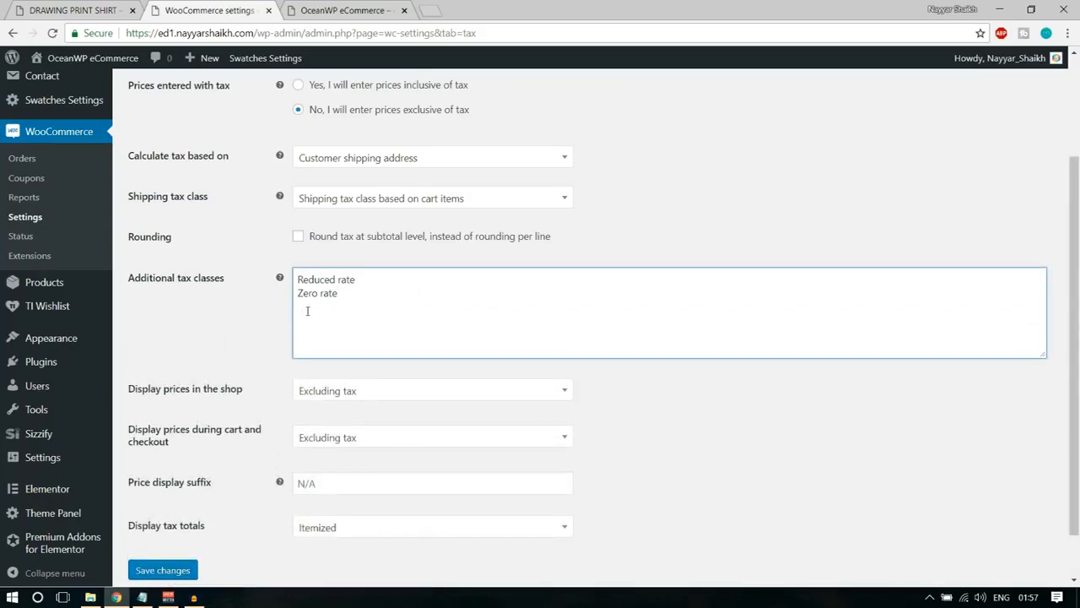
key("Return")
type("GST")
scroll(447, 367, "down", 1)
left_click(171, 518)
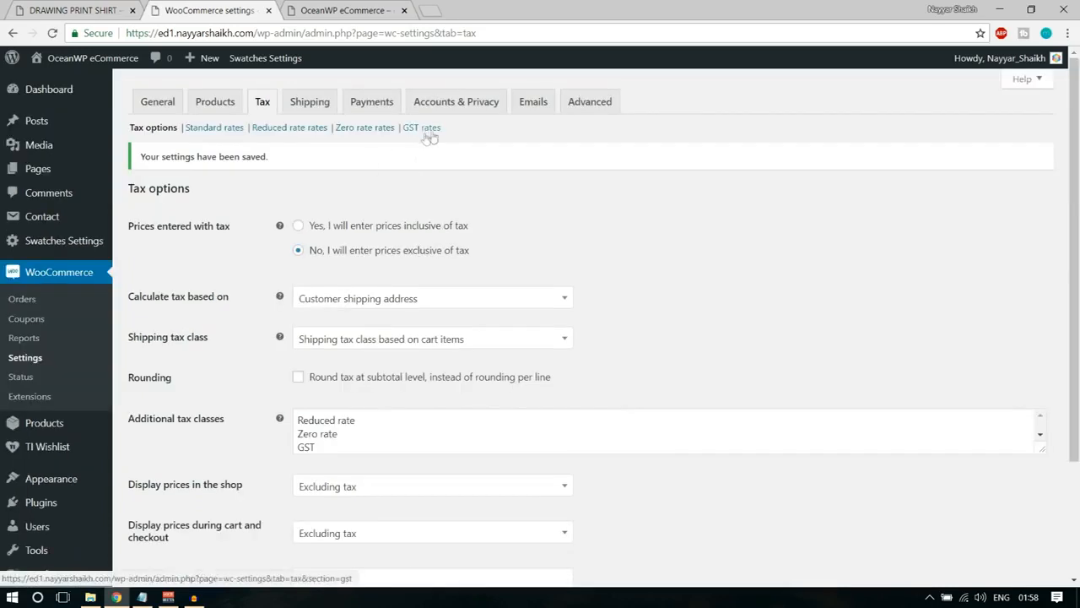
Open the GST rates and insert a tax rate row with country code IN, leaving the state code blank.
left_click(430, 131)
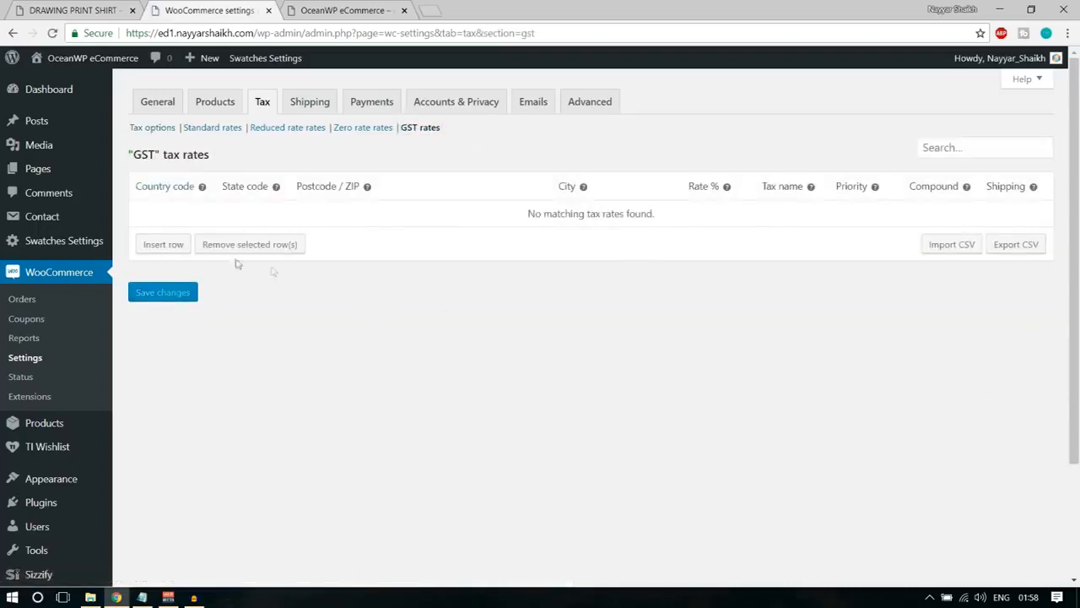
left_click(167, 247)
left_click(164, 214)
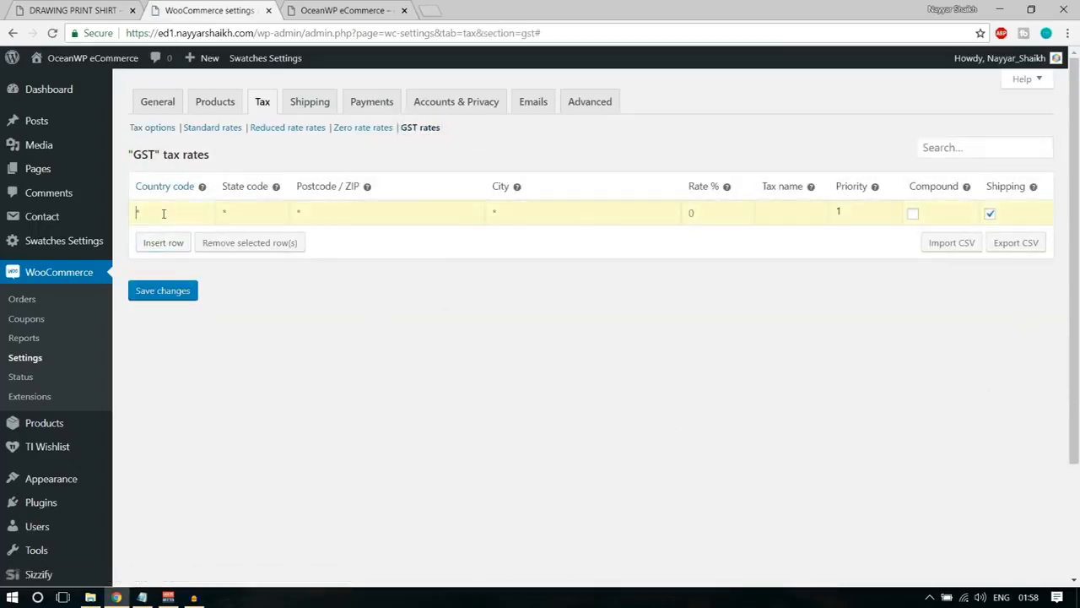
type("IN")
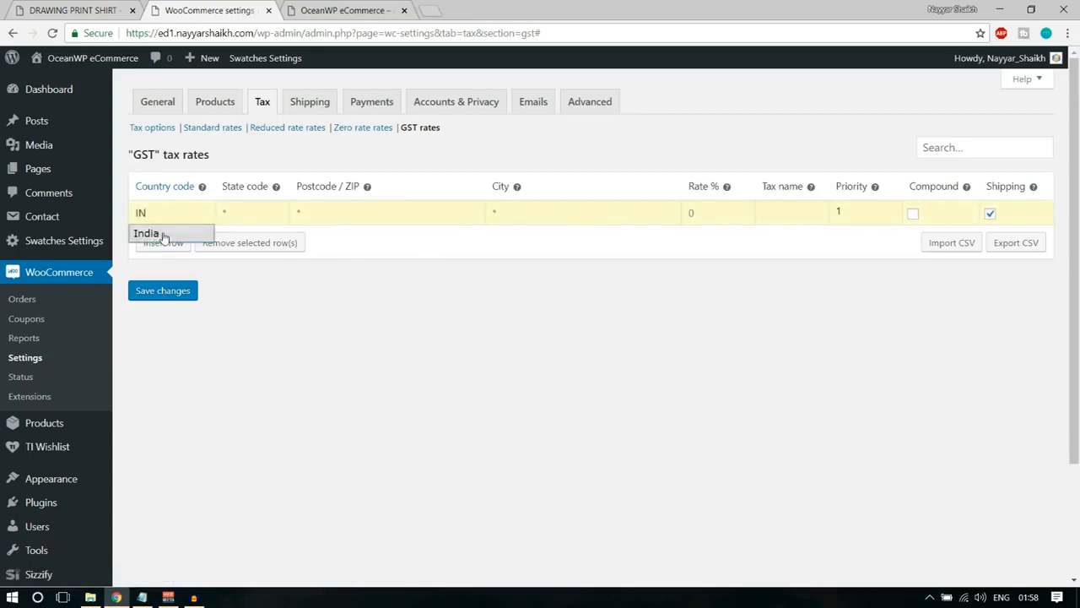
left_click(145, 234)
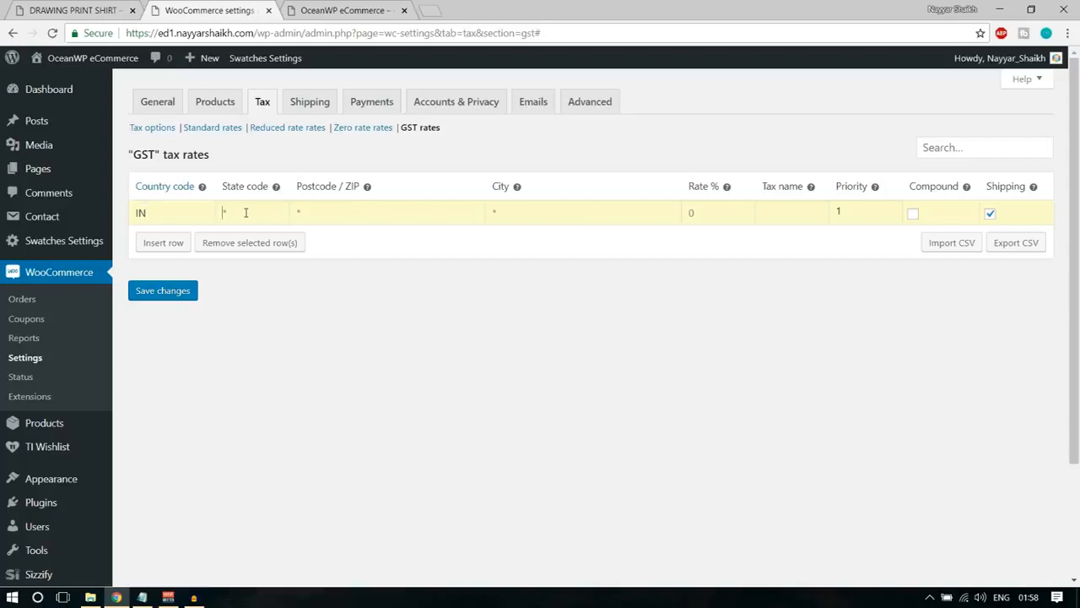
left_click(247, 213)
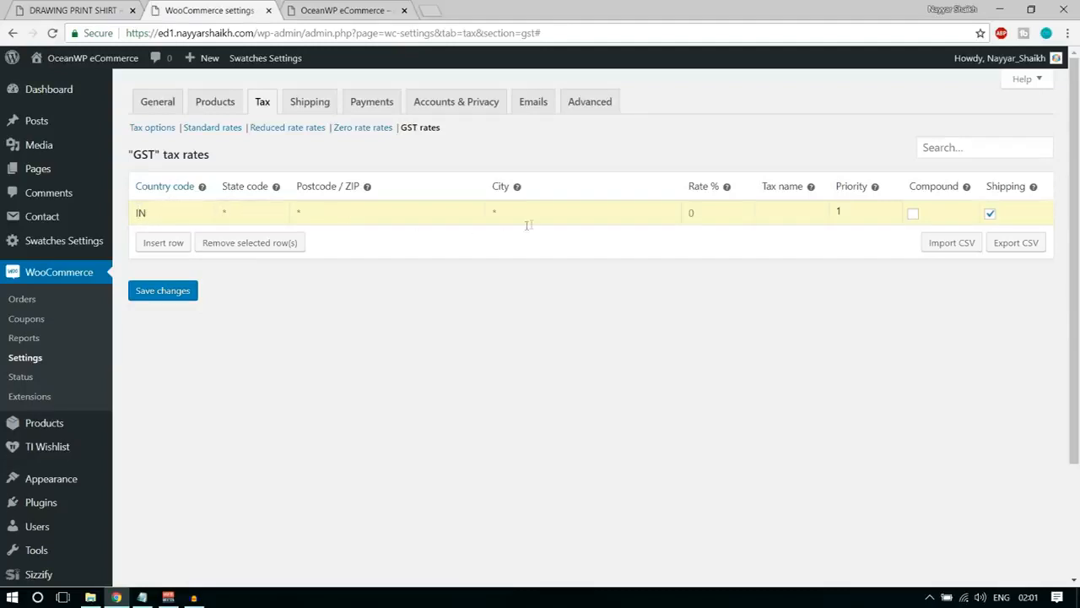
Set the IN row's rate to 10% and name the tax CGST.
left_click(715, 212)
type("10")
left_click(785, 214)
type("CGST")
Insert a second GST tax rate row with country code IN.
left_click(163, 244)
left_click(181, 243)
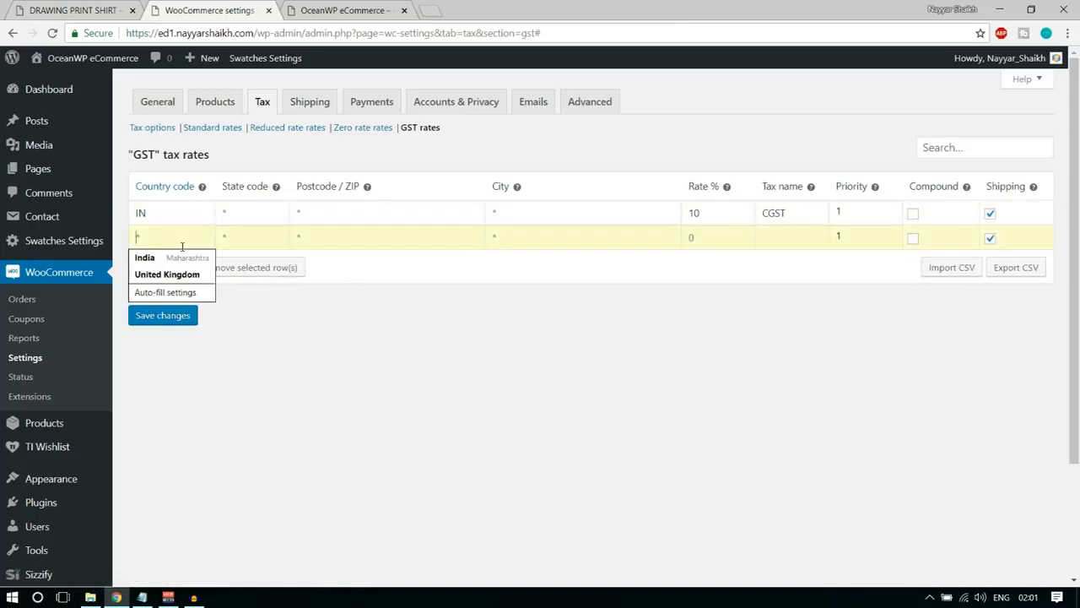
type("IN")
key("Tab")
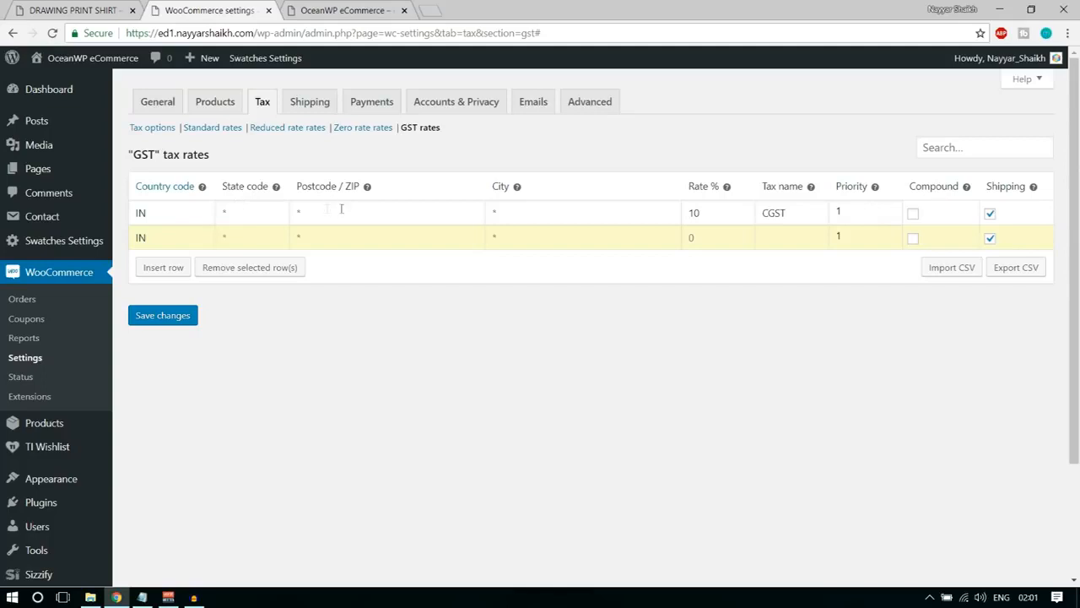
double_click(140, 212)
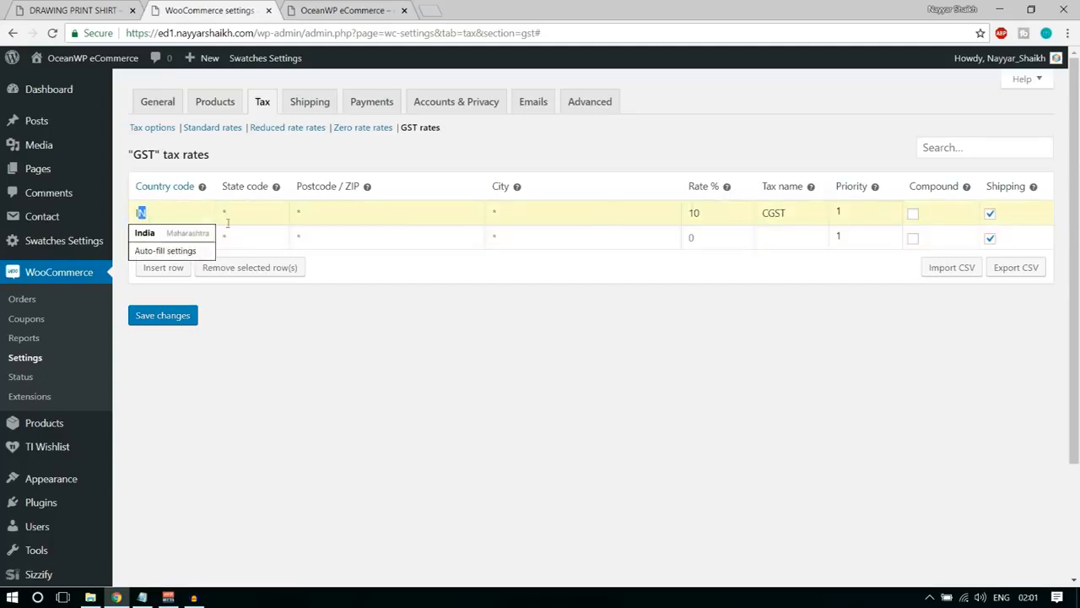
left_click(163, 210)
left_click(566, 375)
Give the second GST row the state code MH, a 10% rate and the tax name SGST.
left_click(271, 243)
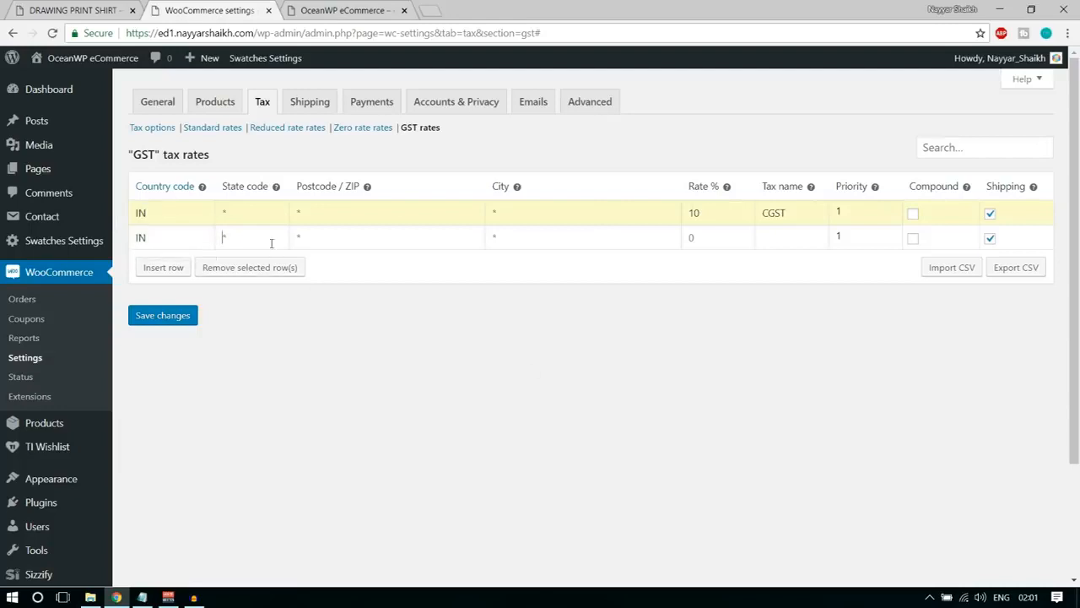
left_click(271, 243)
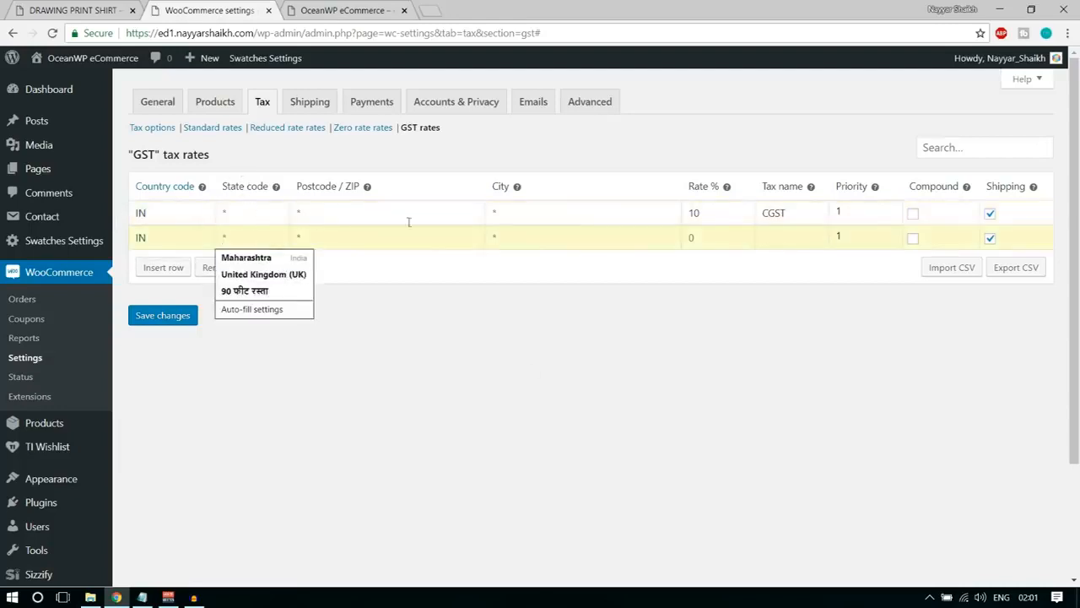
type("MH")
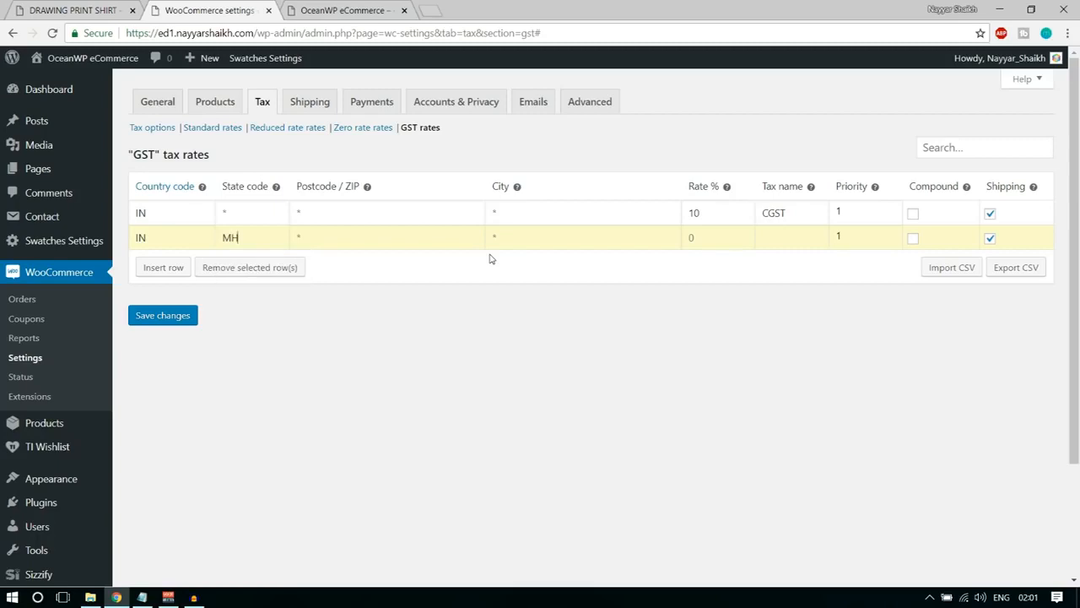
double_click(232, 239)
type("10")
key("Tab")
type("SGST")
Mark both the CGST and SGST rates as compound and save the GST tax rates.
left_click(913, 213)
left_click(913, 238)
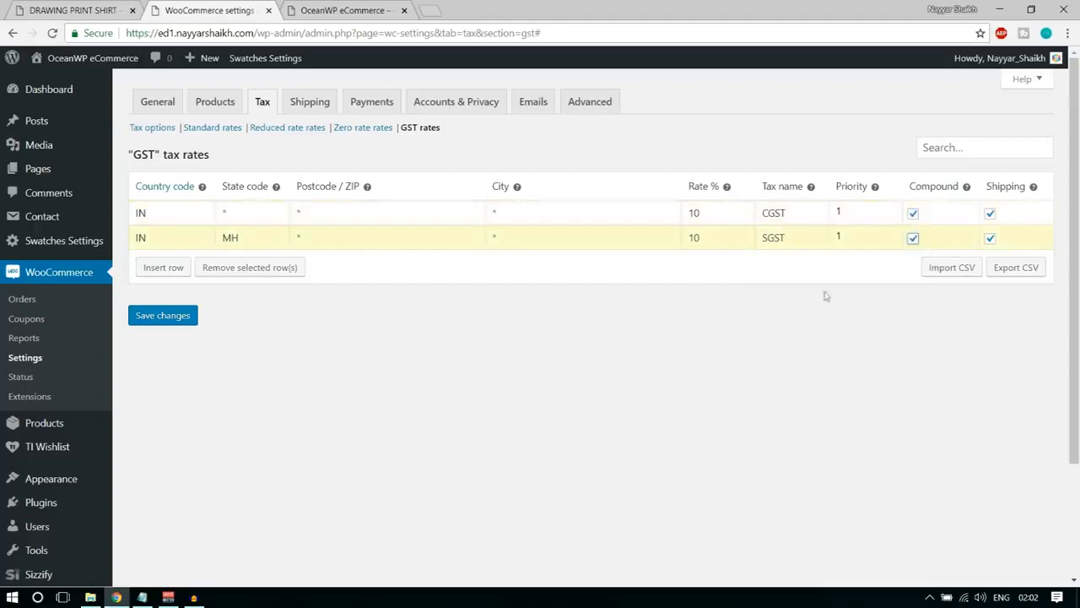
left_click(167, 319)
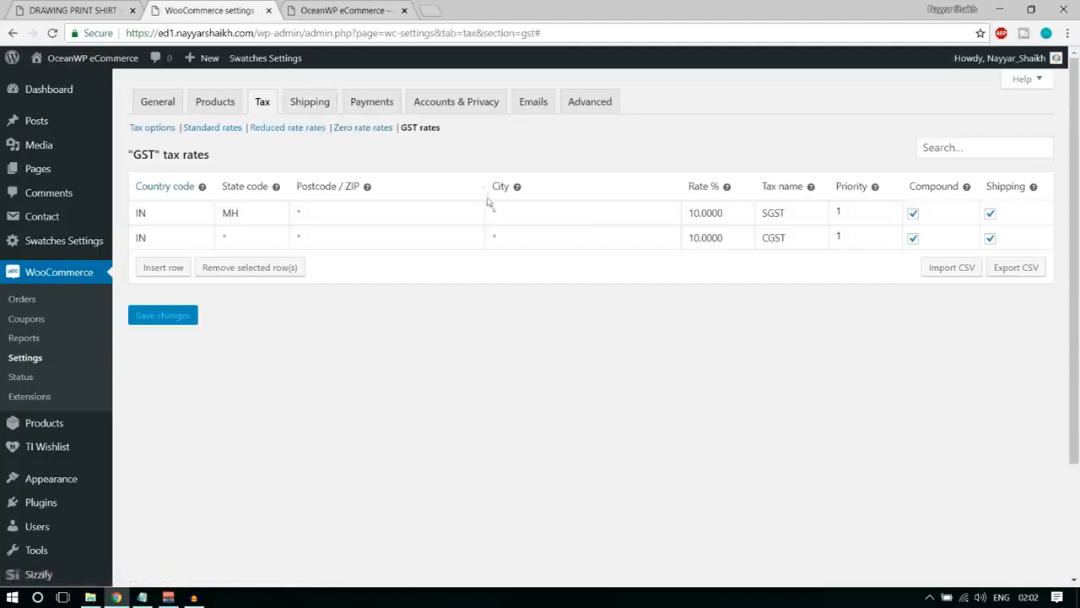
Add a new shipping zone named Maharashtra in the WooCommerce shipping settings.
left_click(331, 108)
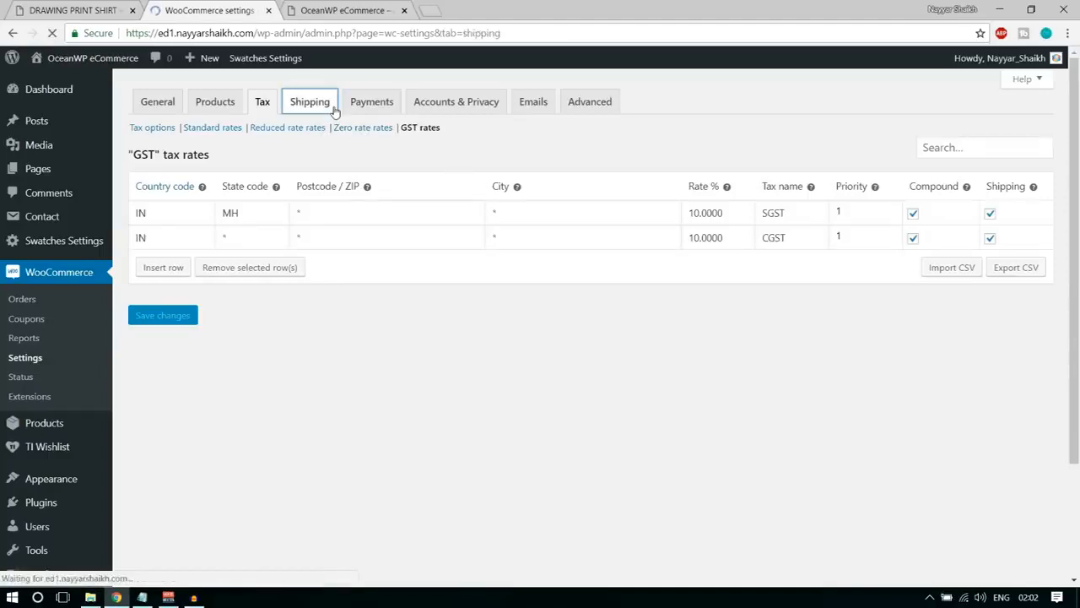
scroll(482, 431, "down", 3)
scroll(483, 431, "up", 3)
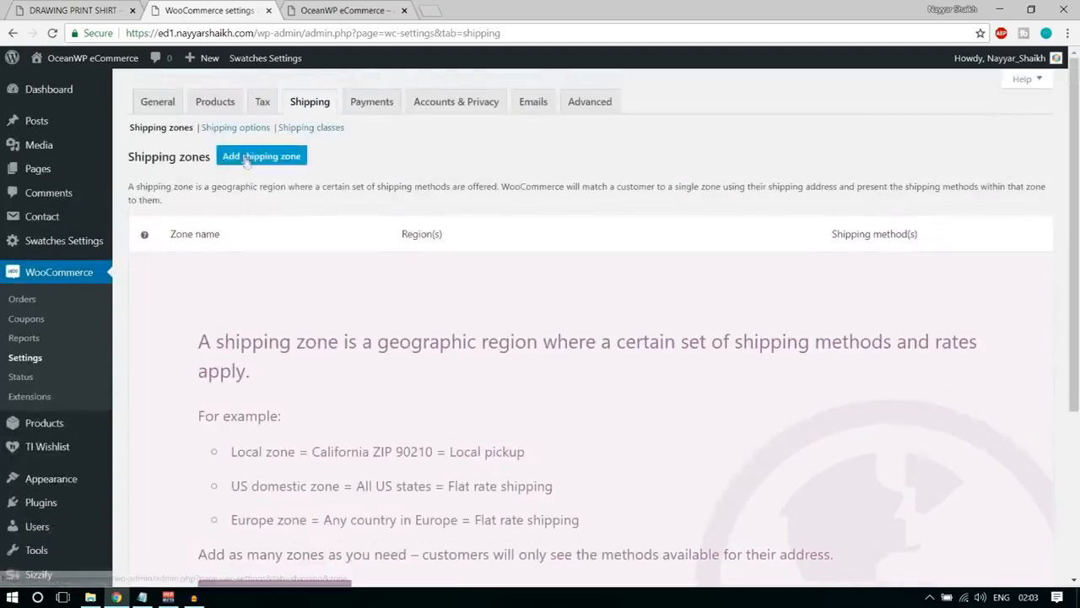
left_click(247, 159)
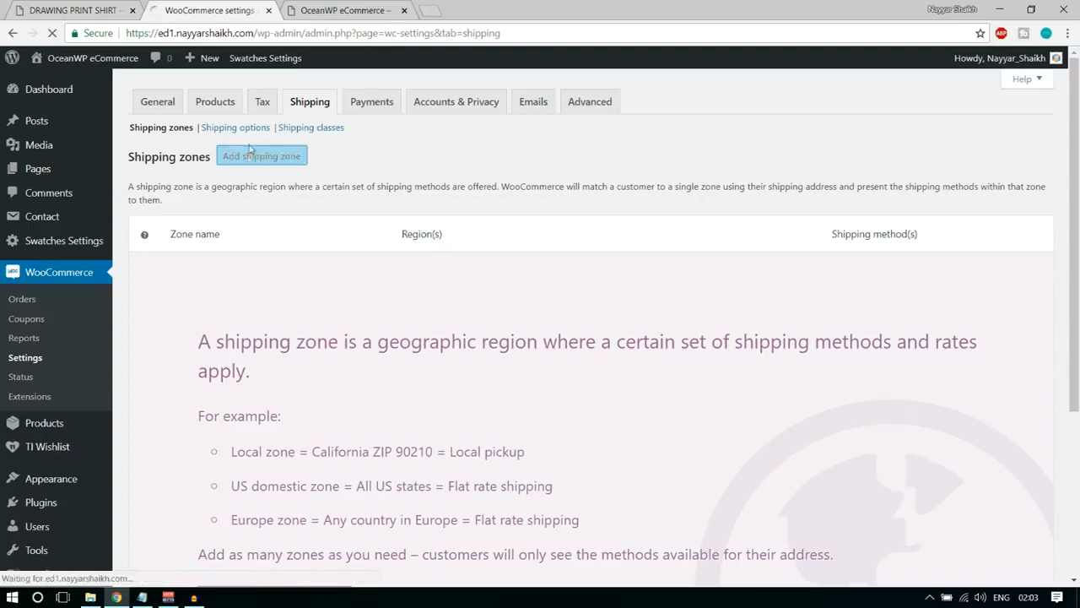
left_click(340, 199)
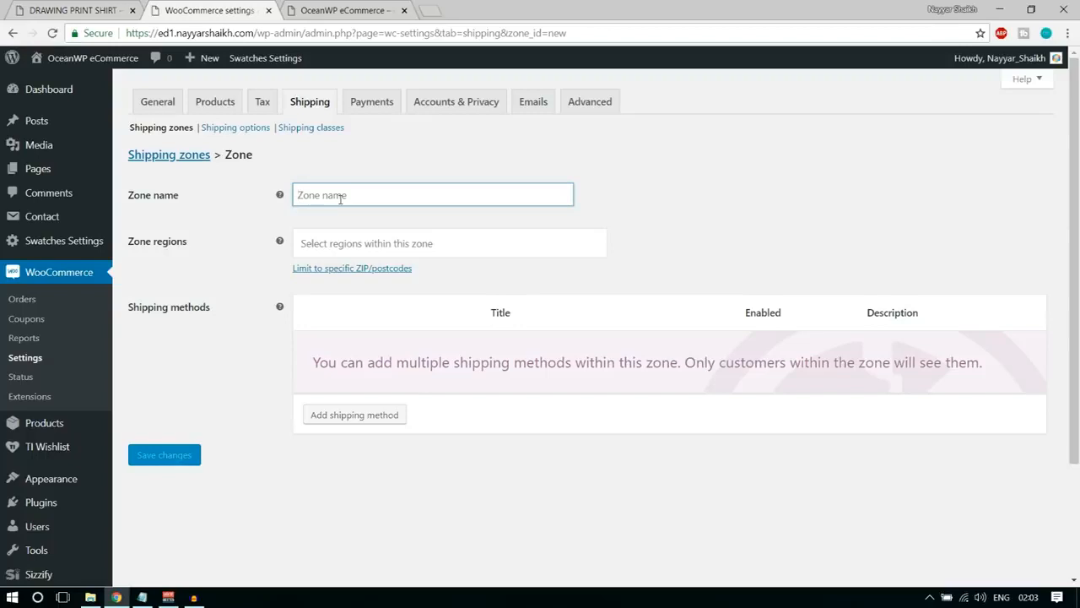
type("Mah")
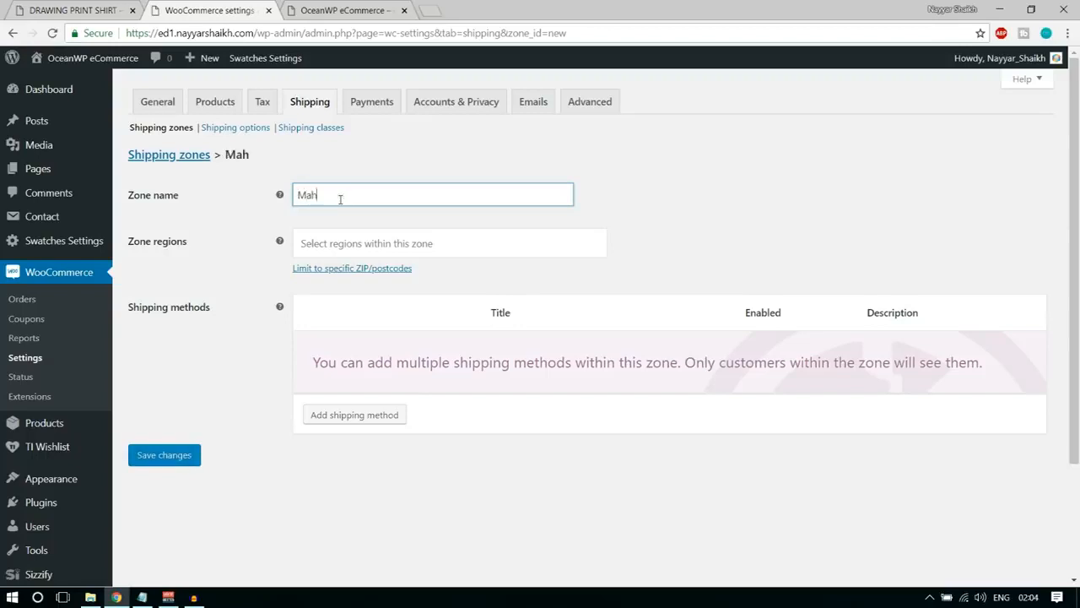
type("arashtra")
Assign the Maharashtra region to the new shipping zone and save the zone.
left_click(432, 244)
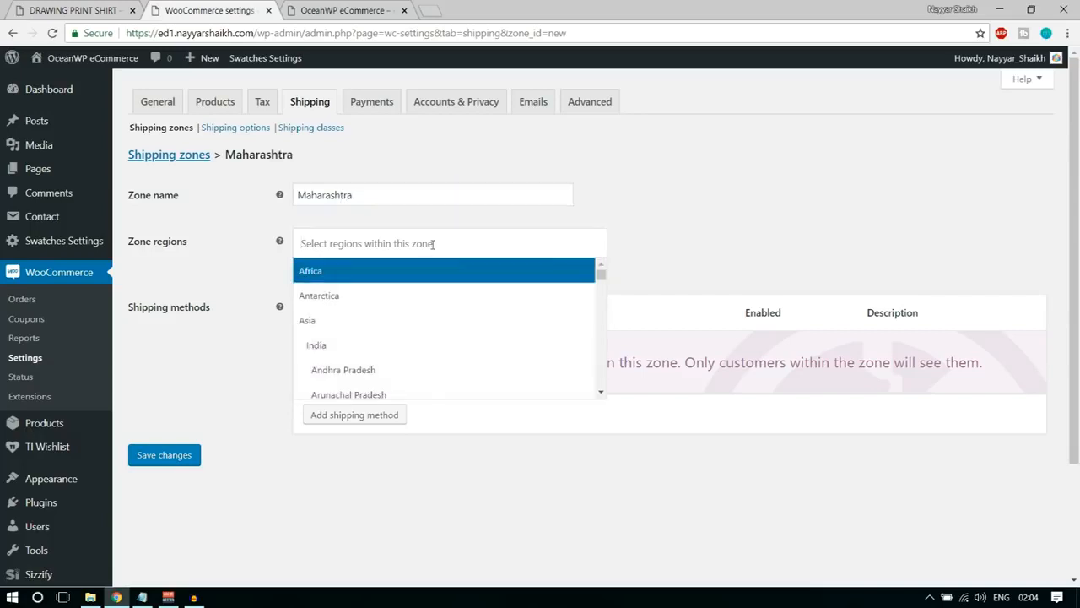
type("maha")
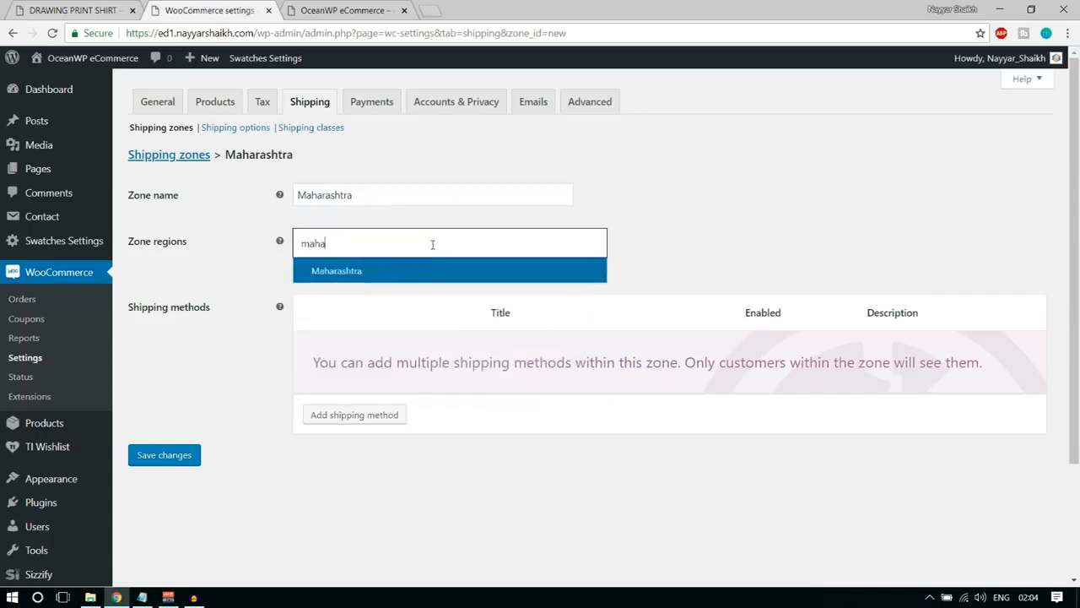
left_click(404, 282)
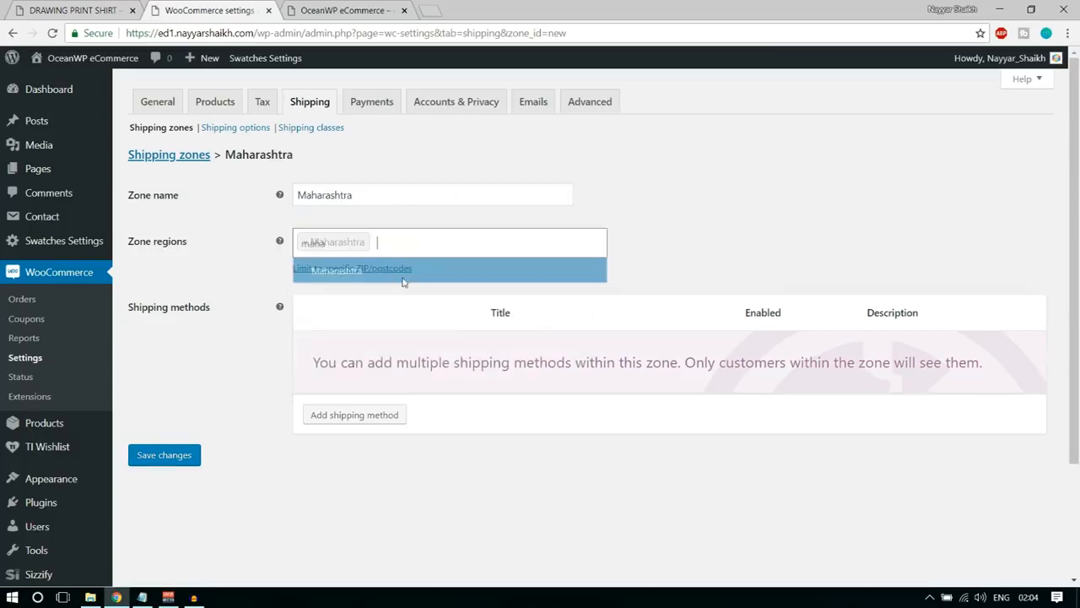
left_click(179, 456)
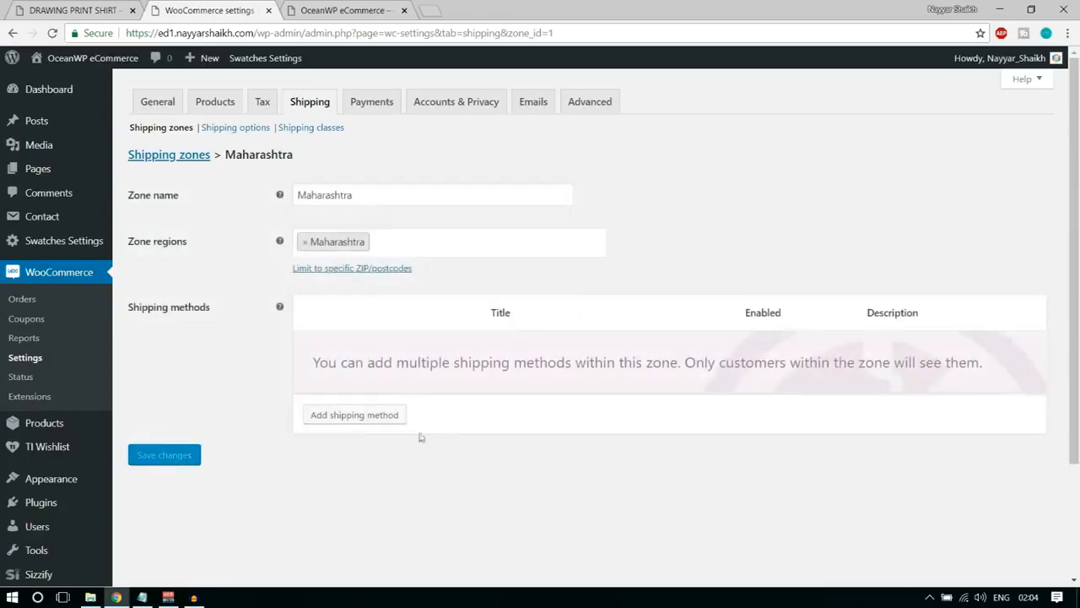
Add a flat rate shipping method to the Maharashtra zone and set its cost to 2.00 * [qty].
left_click(354, 415)
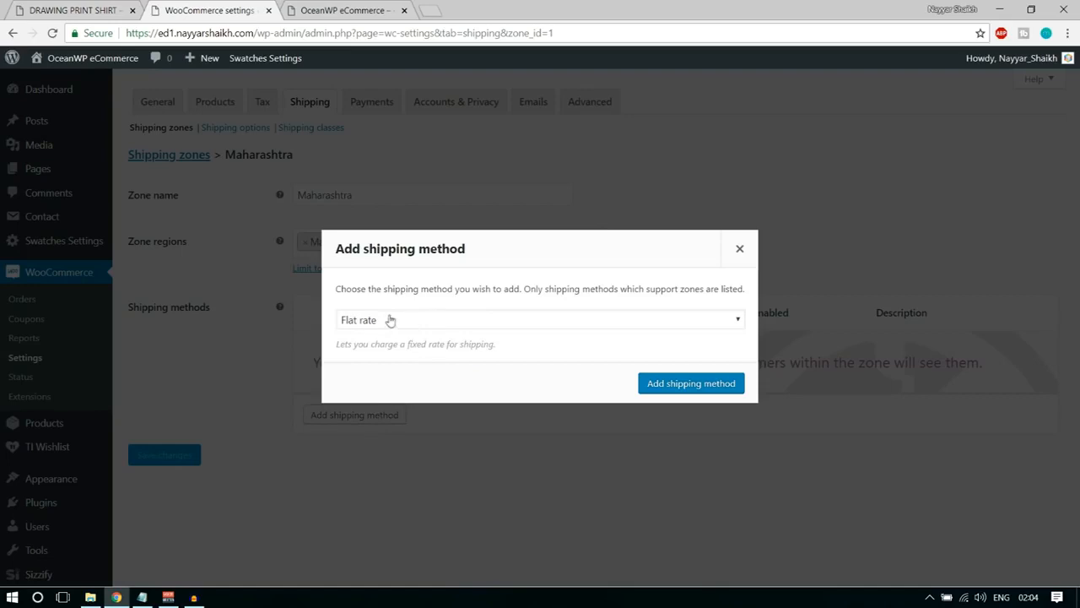
left_click(667, 385)
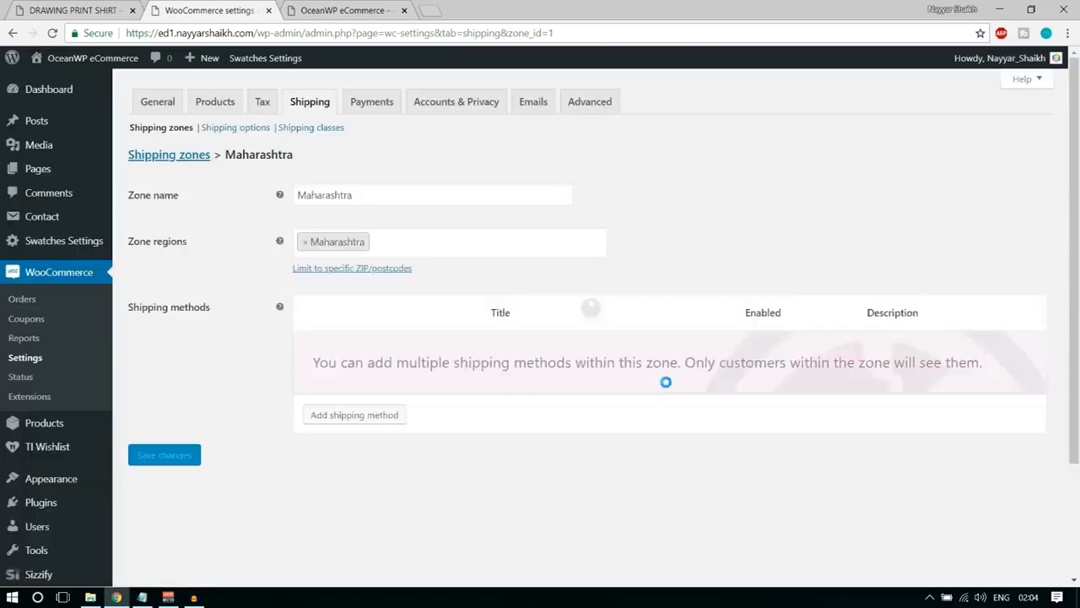
mouse_move(396, 374)
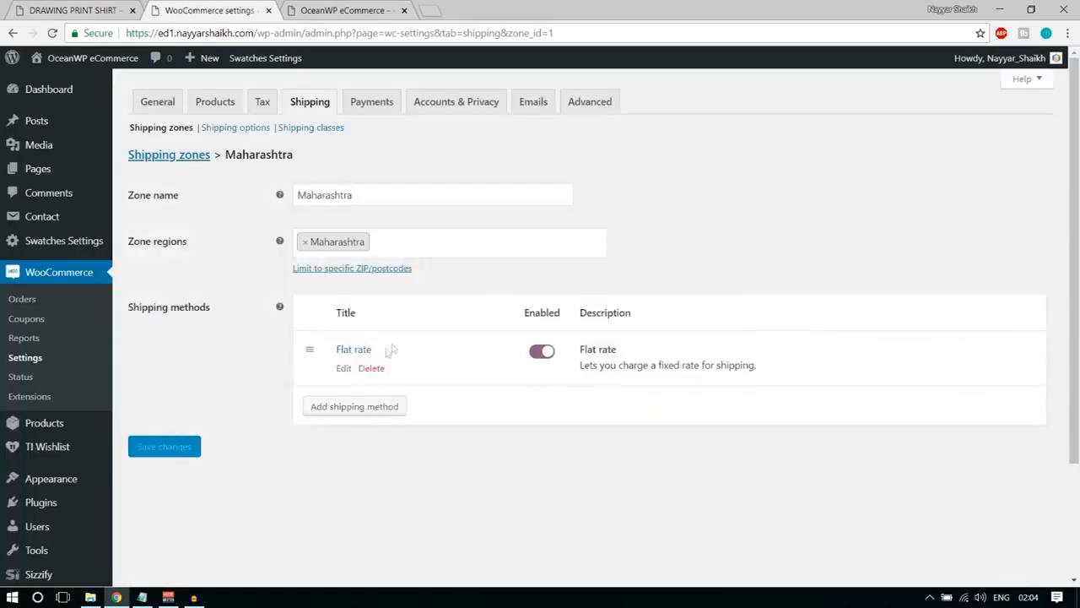
left_click(344, 369)
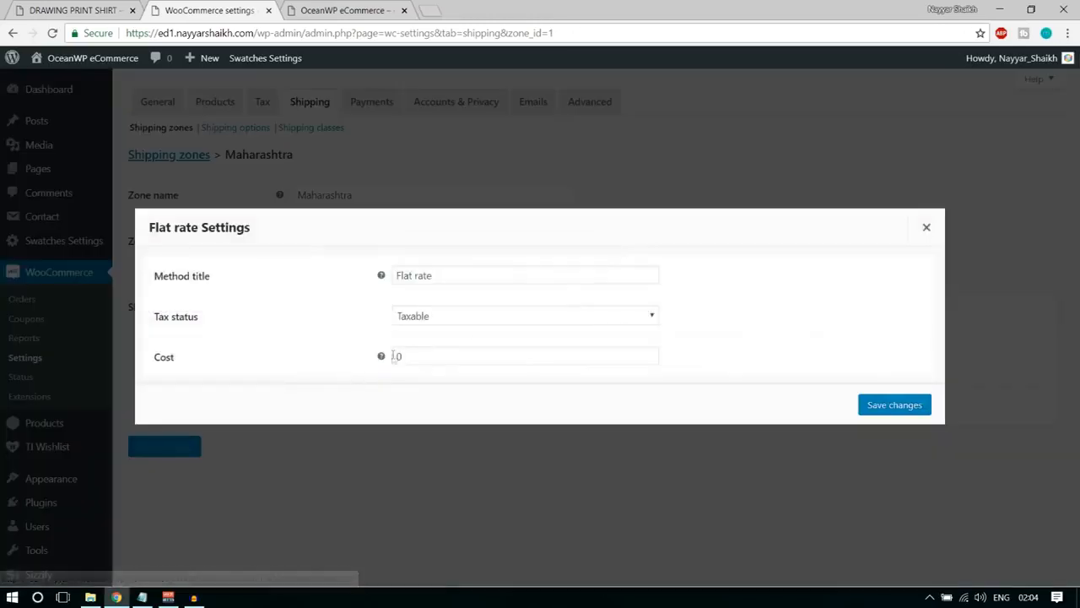
left_click(434, 357)
left_click_drag(434, 357, 386, 361)
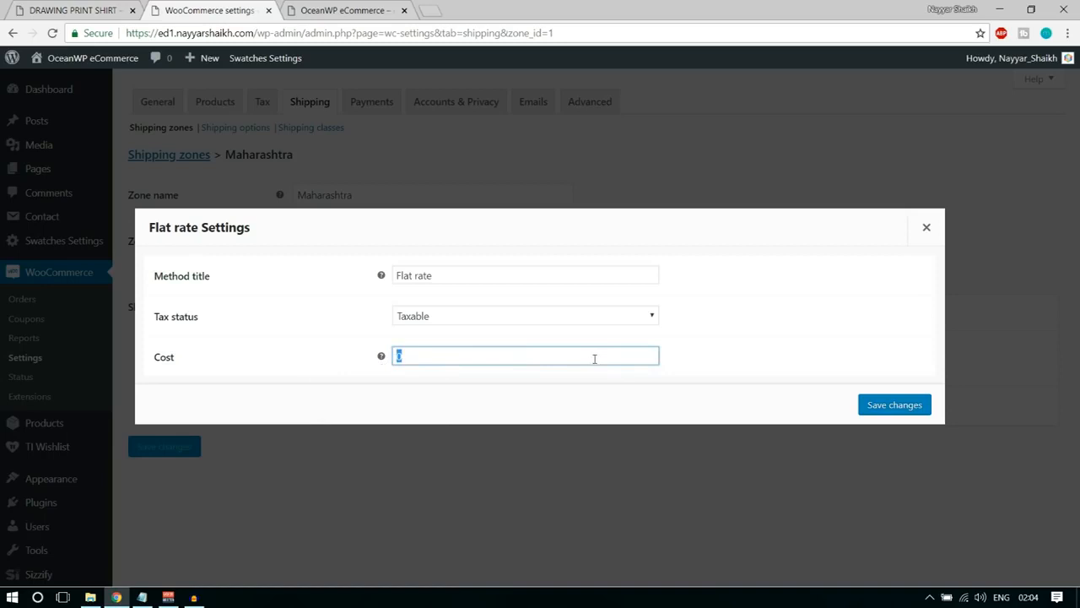
type("2")
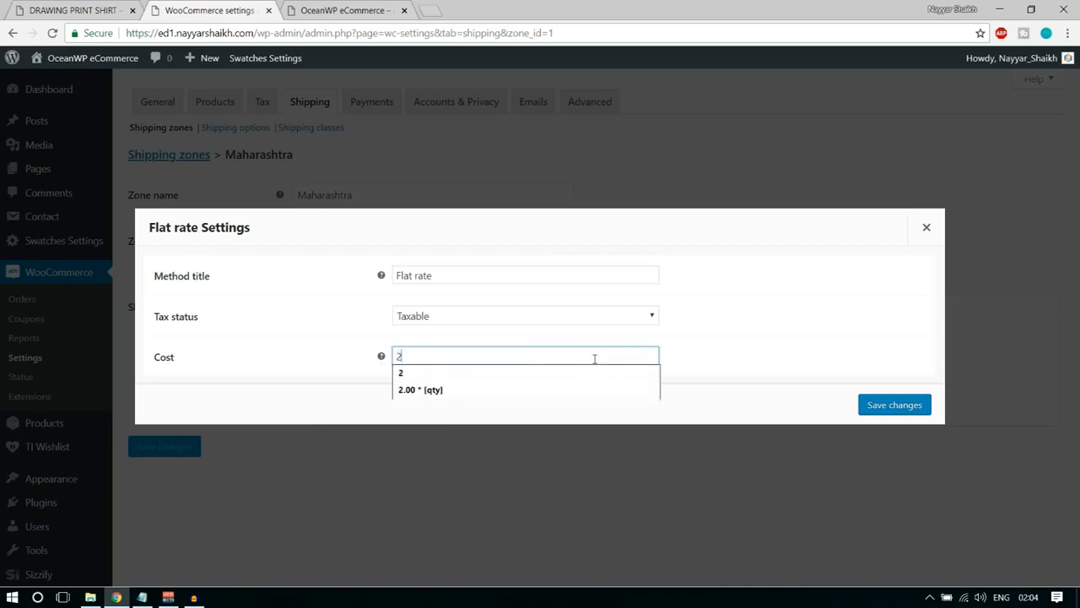
type(".00 * [qty")
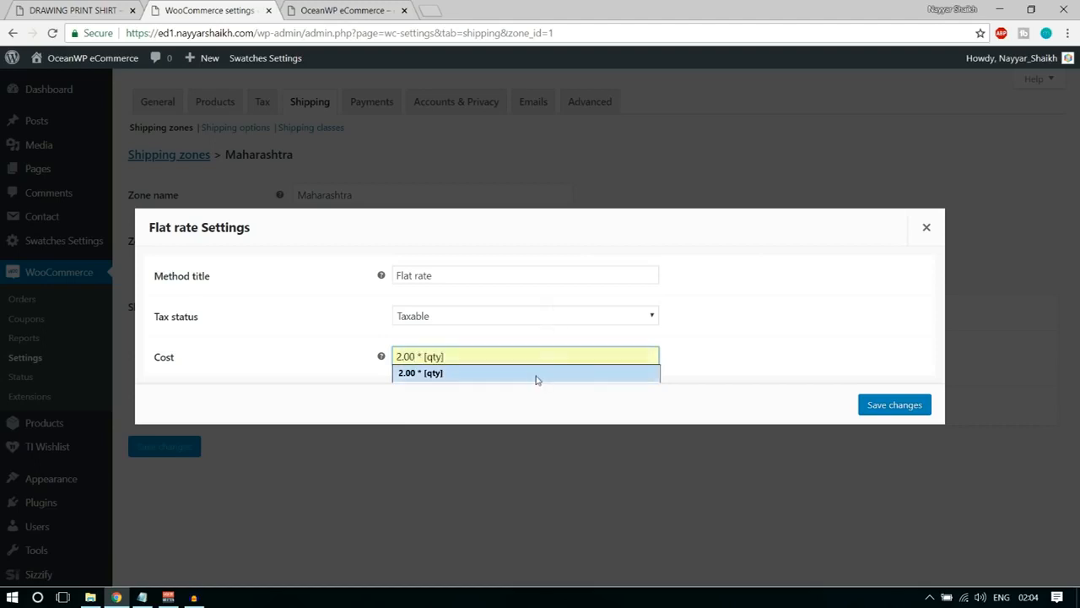
left_click(535, 377)
Examine the amount, the multiplication sign and the quantity placeholder in the flat rate's cost formula.
left_click(416, 356)
left_click_drag(417, 356, 421, 356)
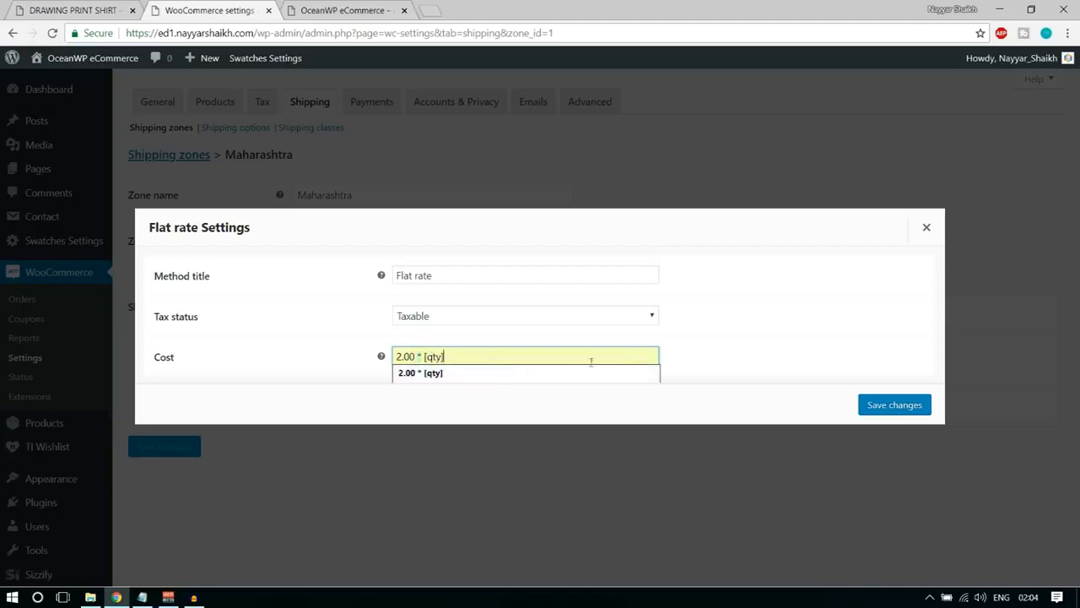
left_click_drag(420, 356, 425, 356)
left_click_drag(425, 357, 457, 356)
left_click(529, 397)
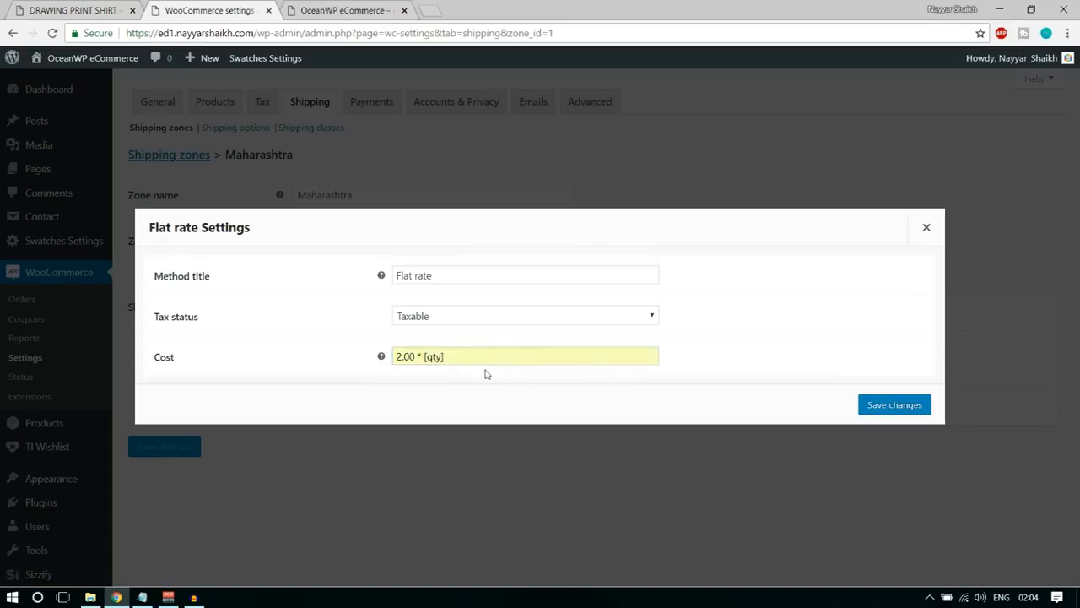
left_click_drag(395, 357, 602, 410)
left_click(718, 343)
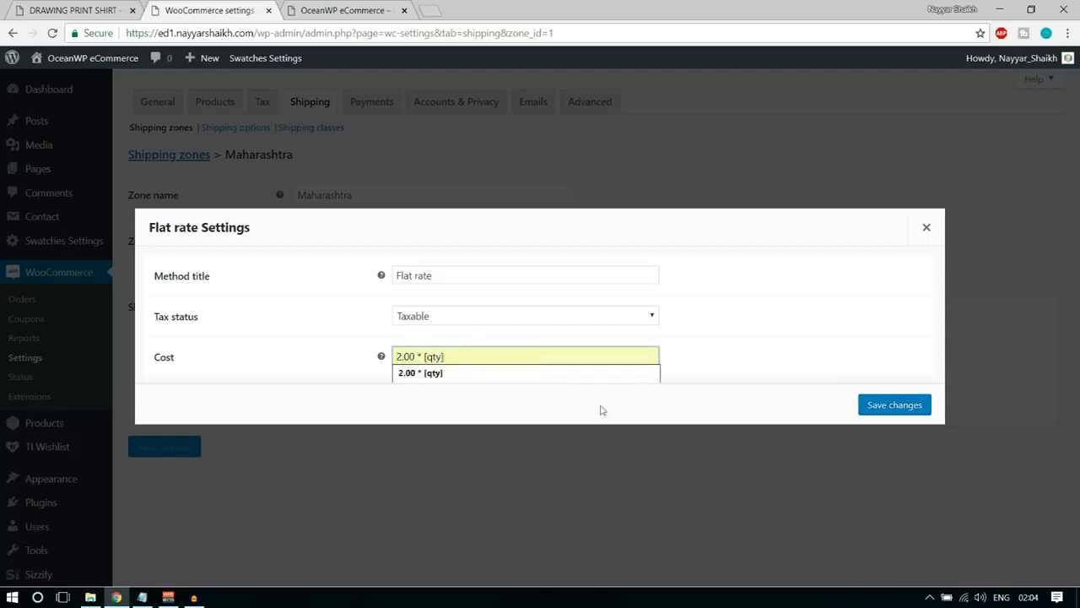
Replace the Maharashtra flat rate's cost formula with a fixed cost of 2.
key("ctrl+a")
type("2")
left_click(774, 323)
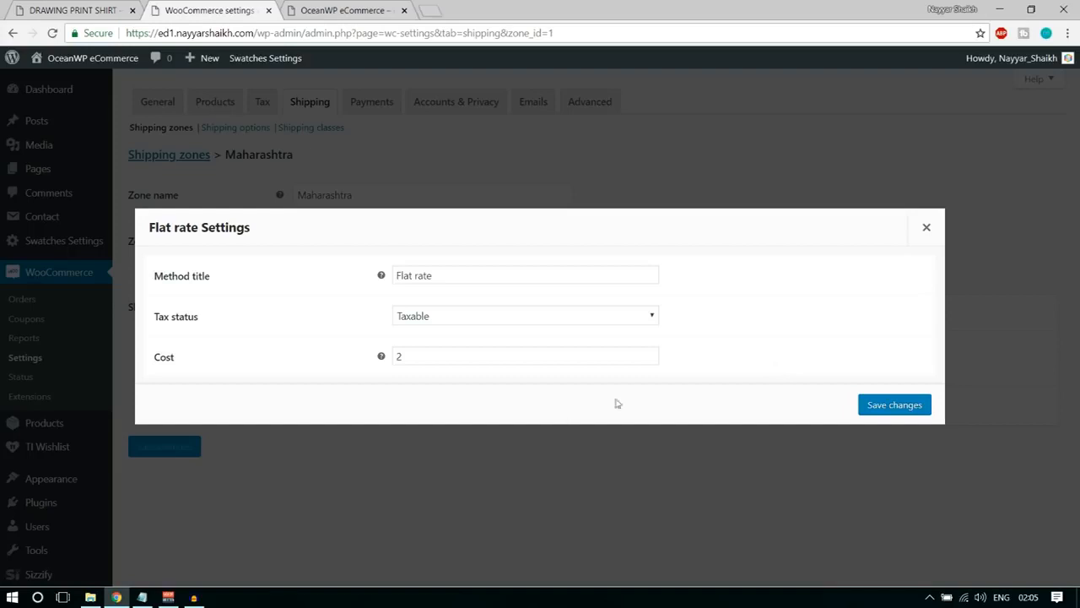
Set the Maharashtra flat rate's cost back to 2.00 * [qty] and save the method settings.
left_click(493, 356)
left_click(460, 390)
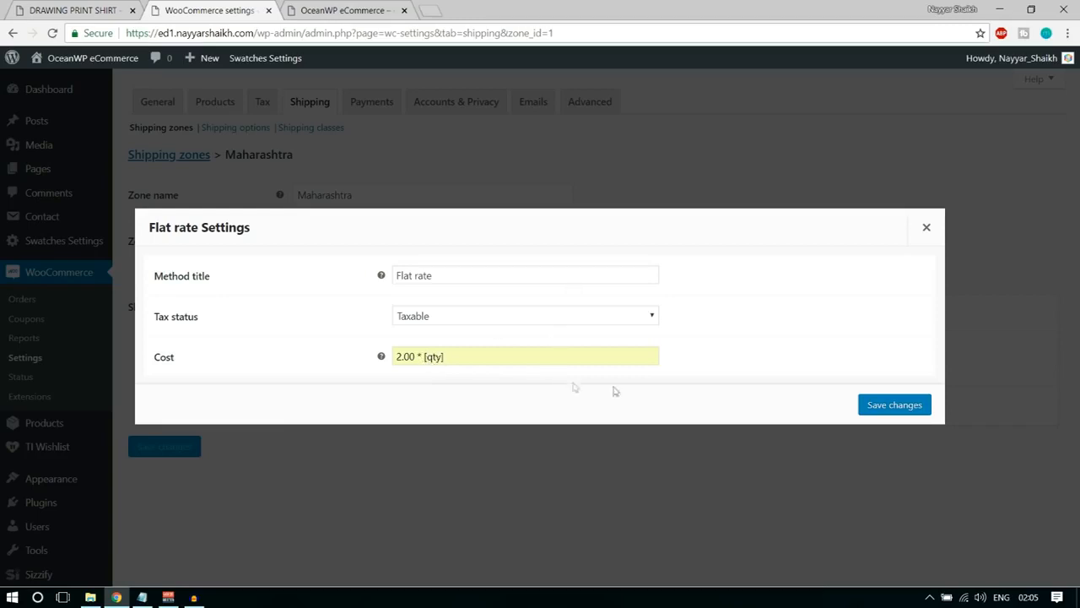
left_click(890, 405)
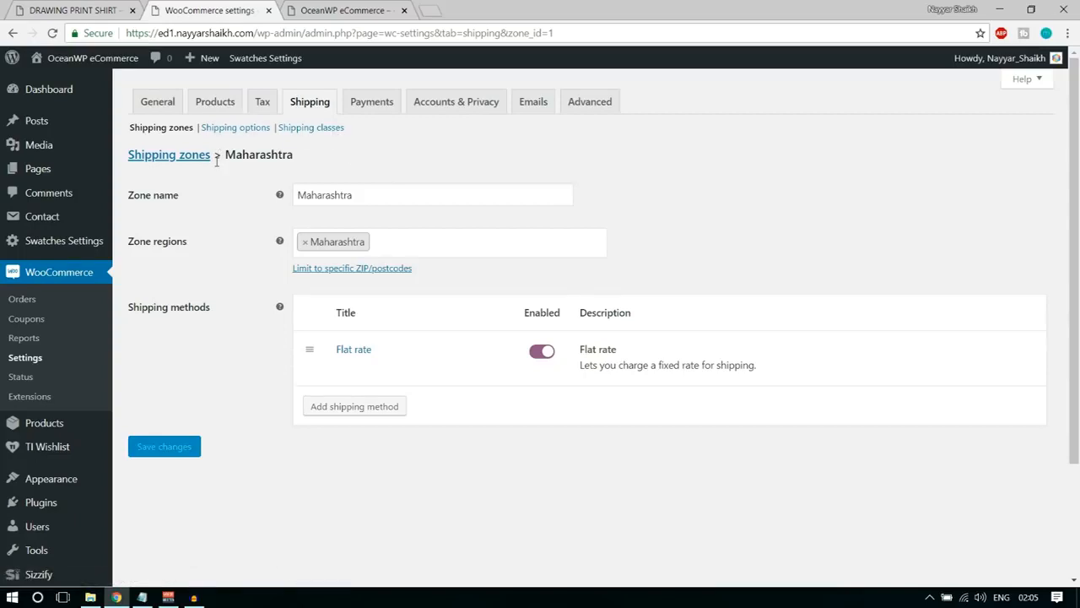
Add another shipping zone named India and assign India as its region.
left_click(176, 162)
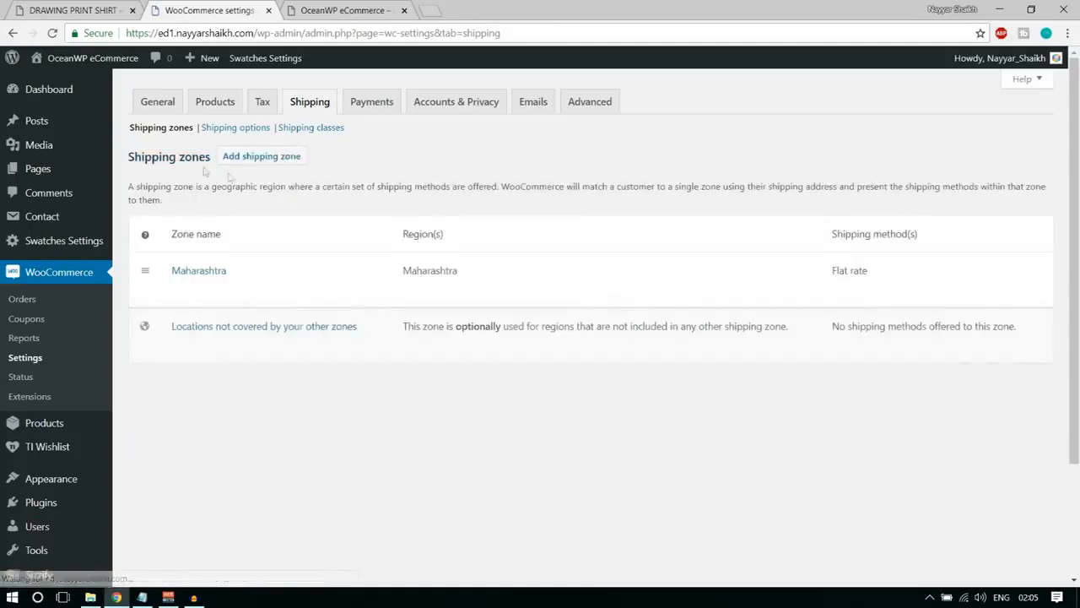
left_click(269, 164)
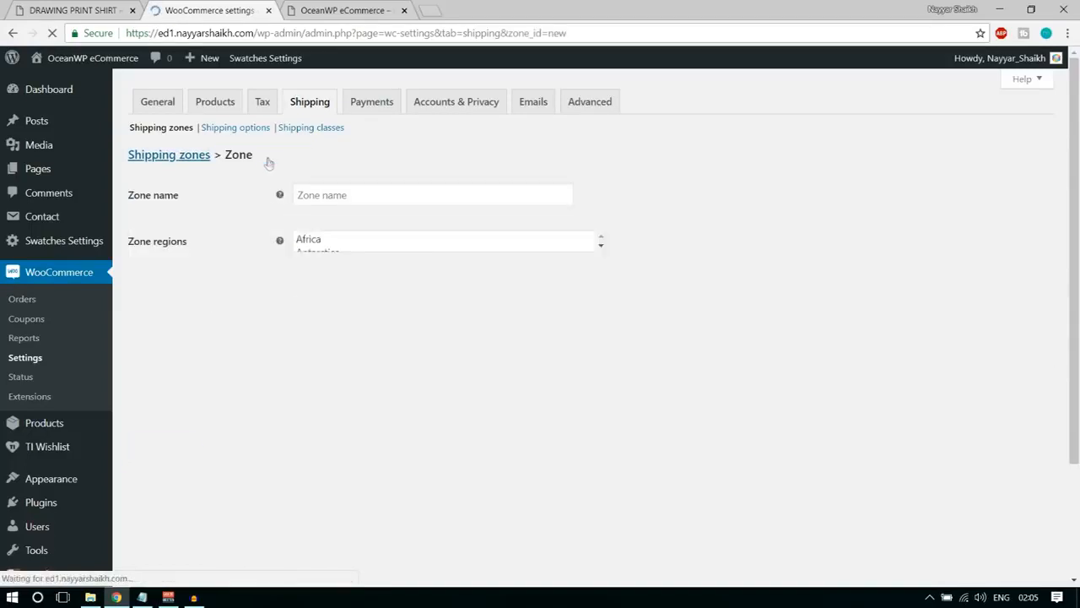
left_click(359, 199)
type("India")
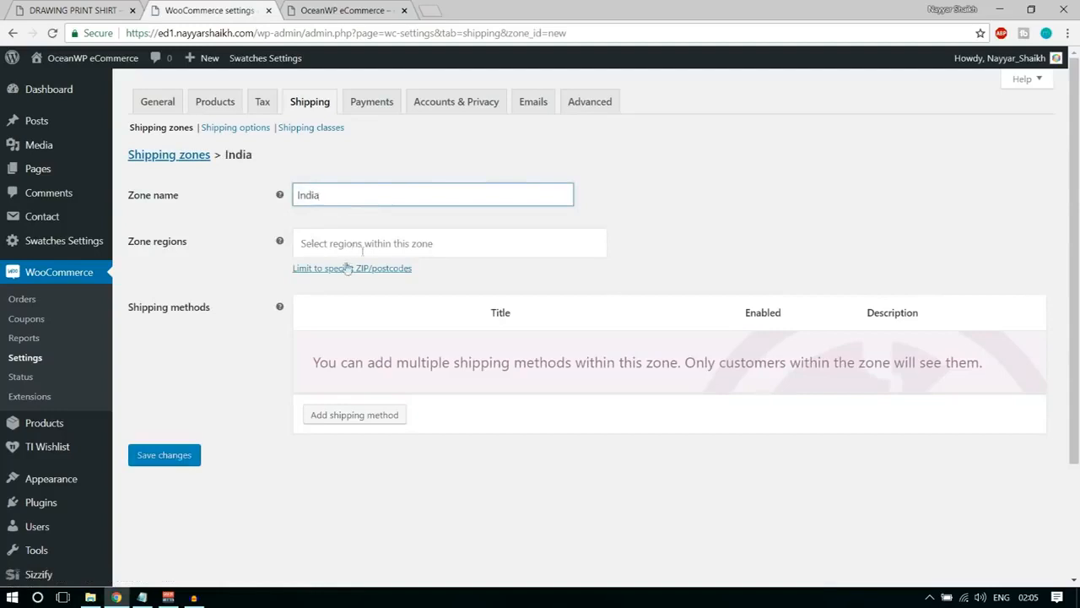
left_click(367, 245)
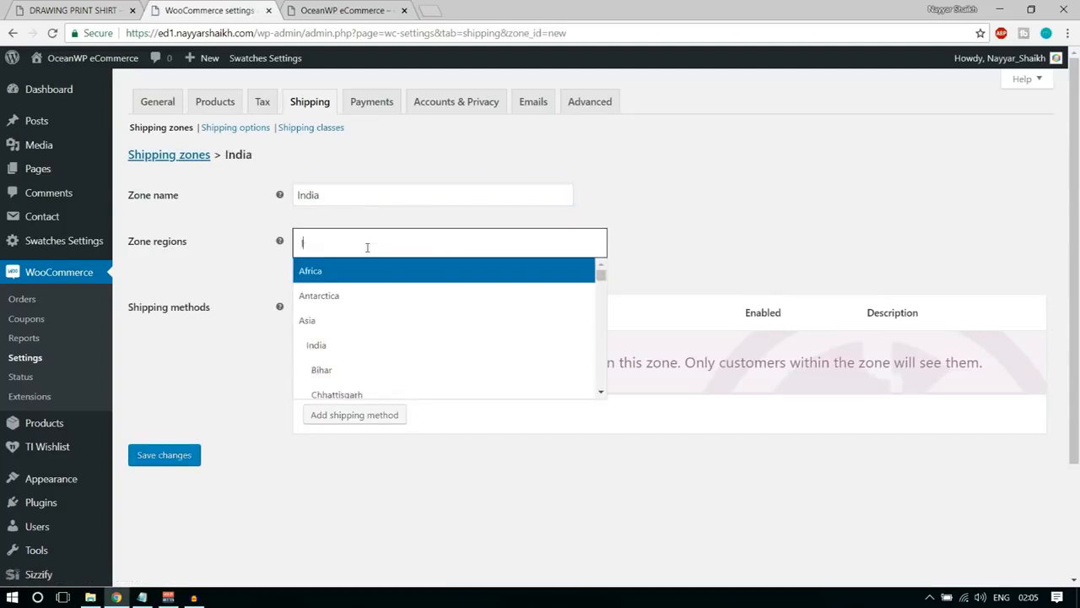
type("Ind")
left_click(377, 282)
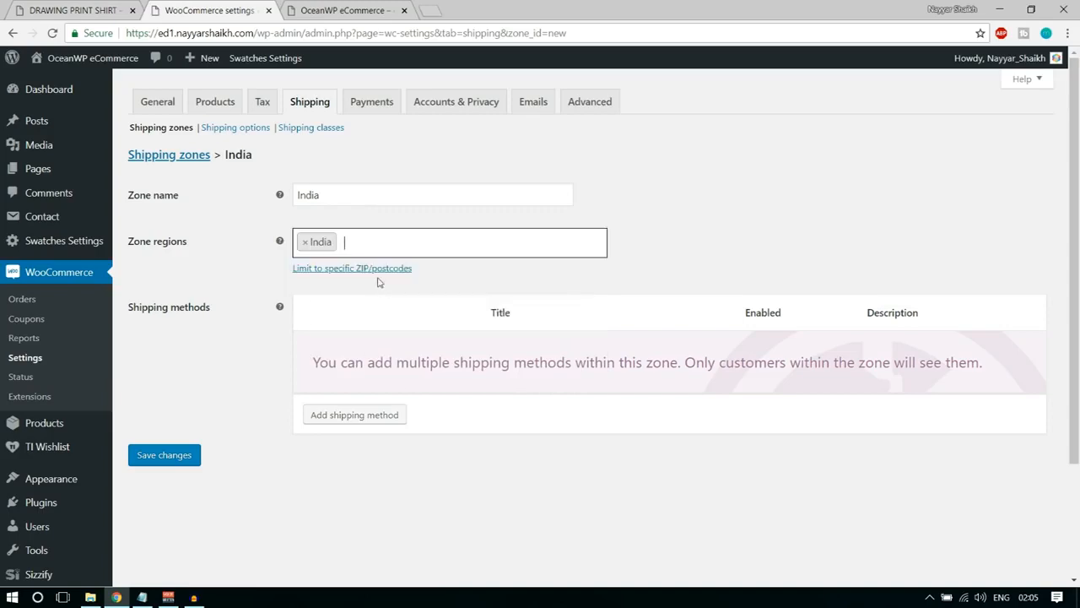
Add a taxable flat rate shipping method to the India zone with a cost of 5.00 * [qty] and save it.
left_click(314, 419)
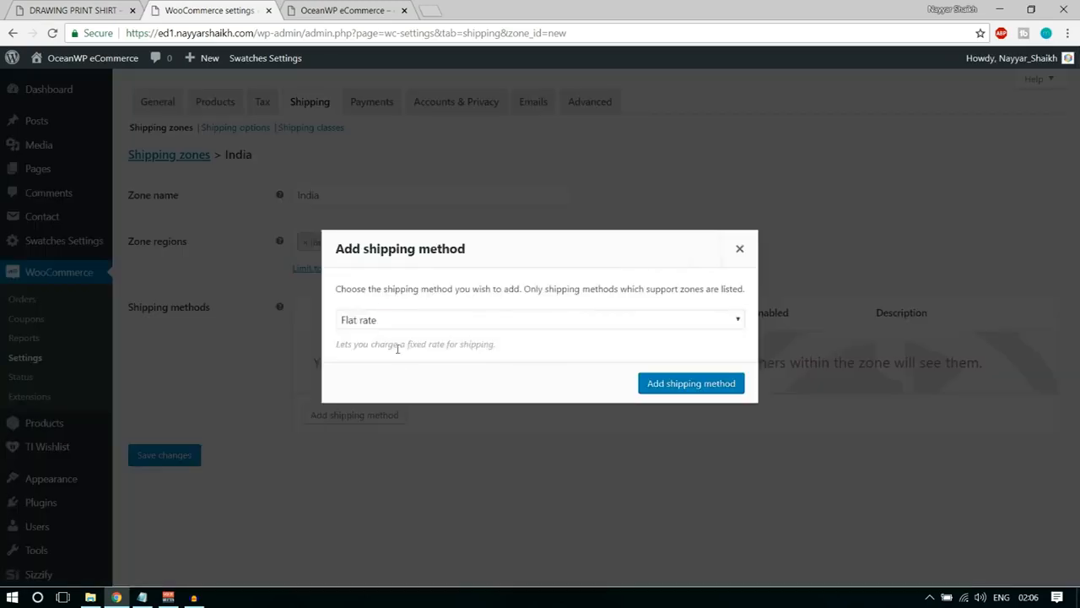
left_click(693, 386)
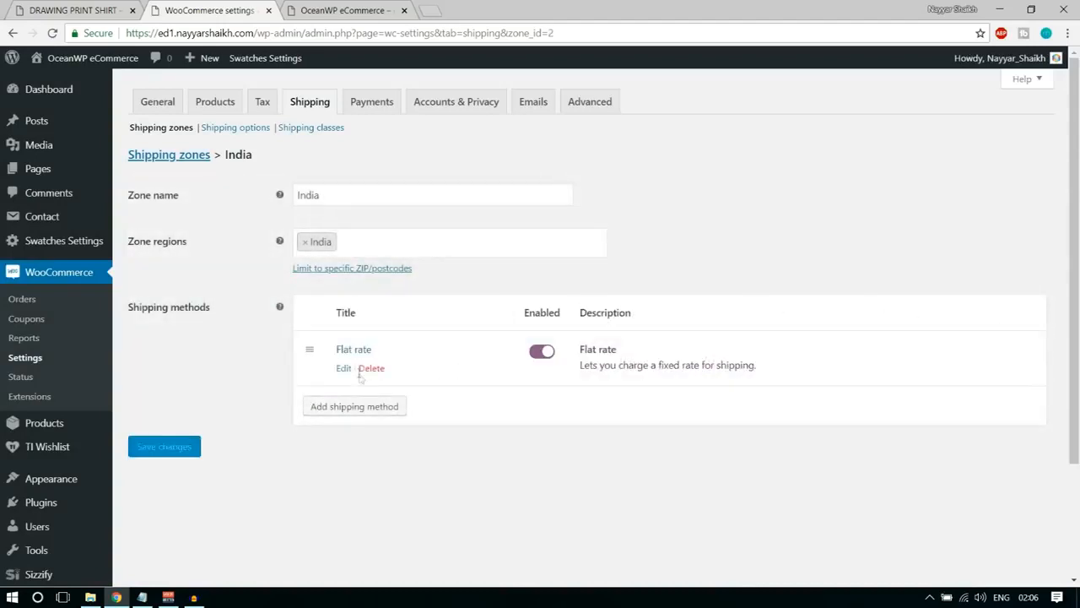
left_click(344, 368)
left_click(441, 320)
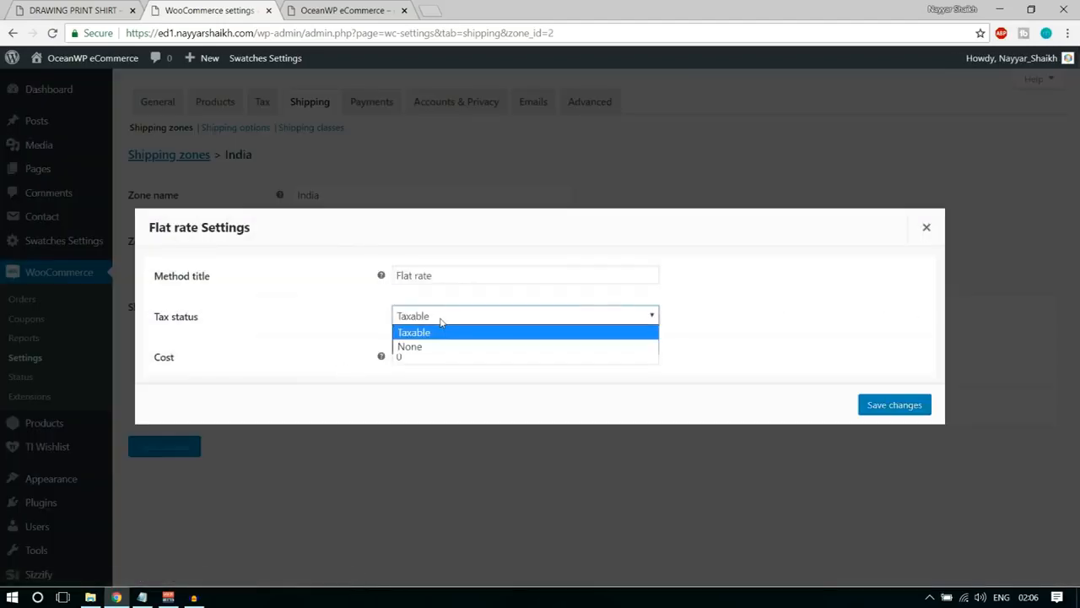
left_click(417, 356)
left_click(417, 356)
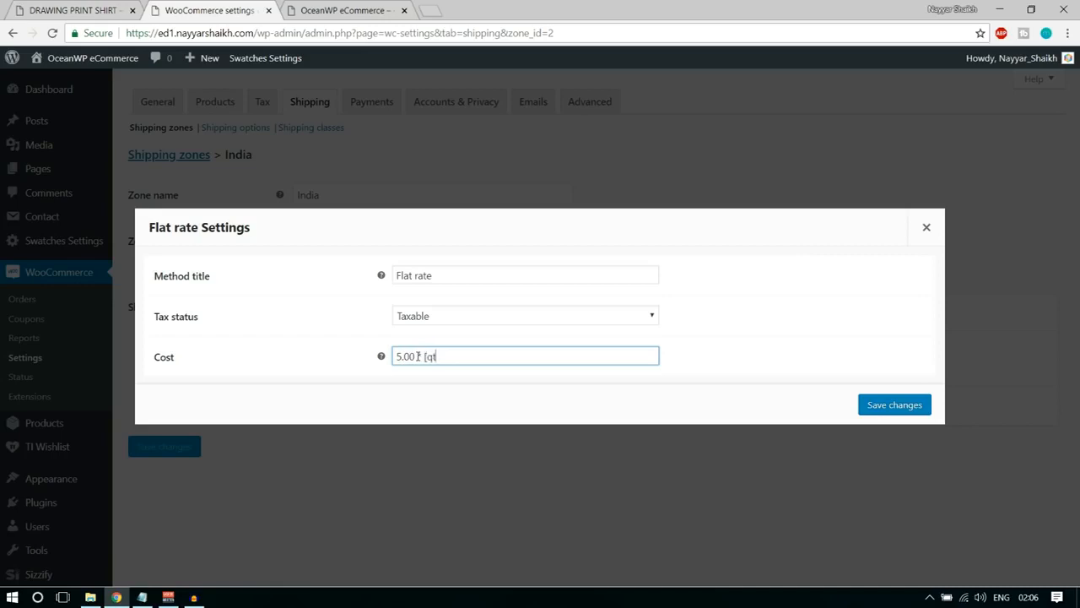
left_click(893, 405)
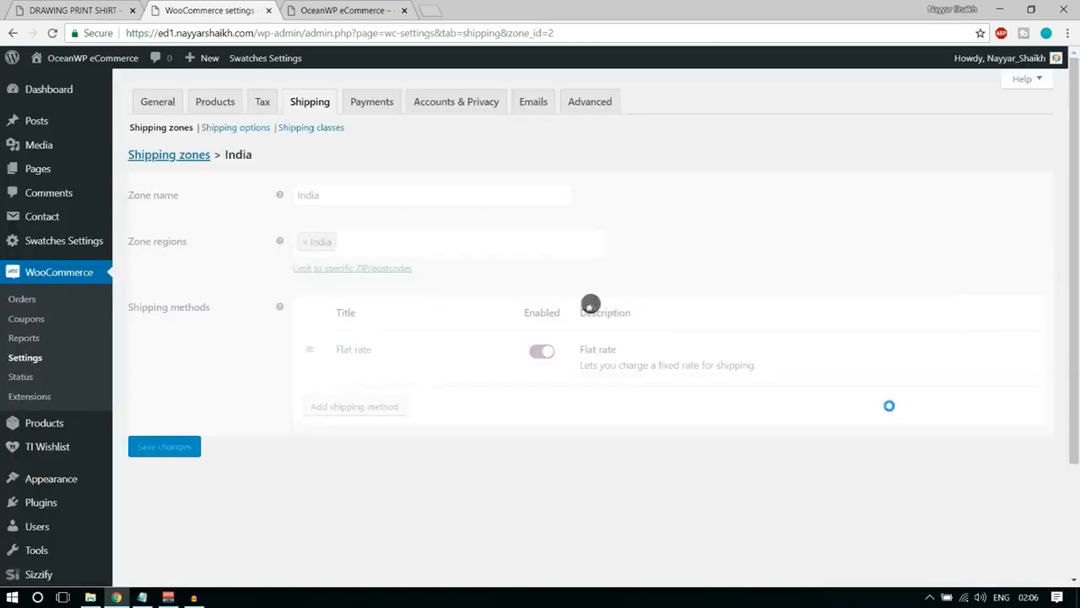
Delete the Maharashtra shipping zone from the list of shipping zones.
left_click(169, 154)
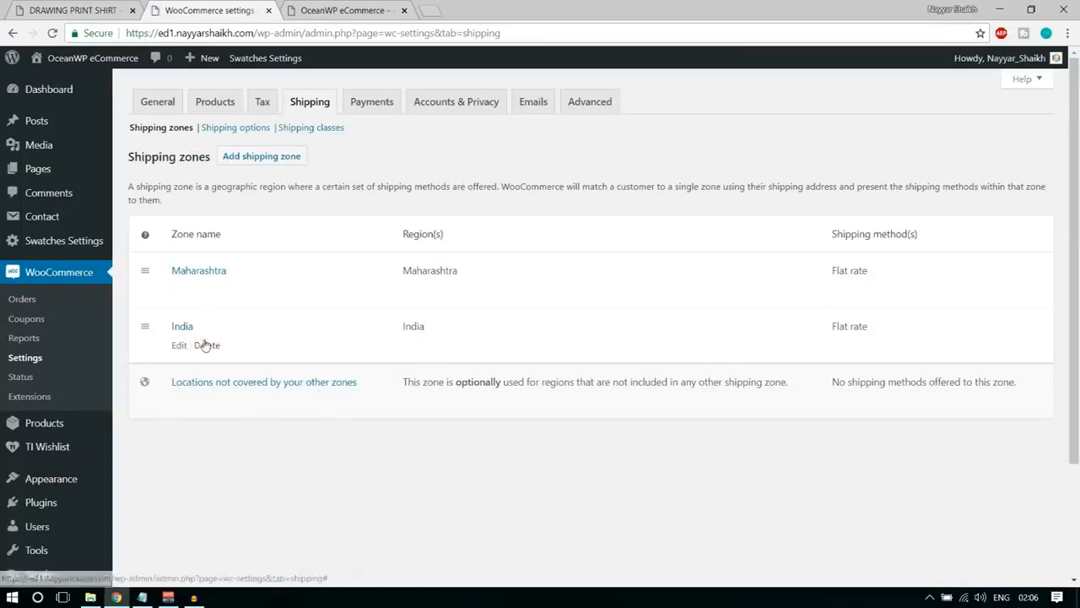
left_click(218, 290)
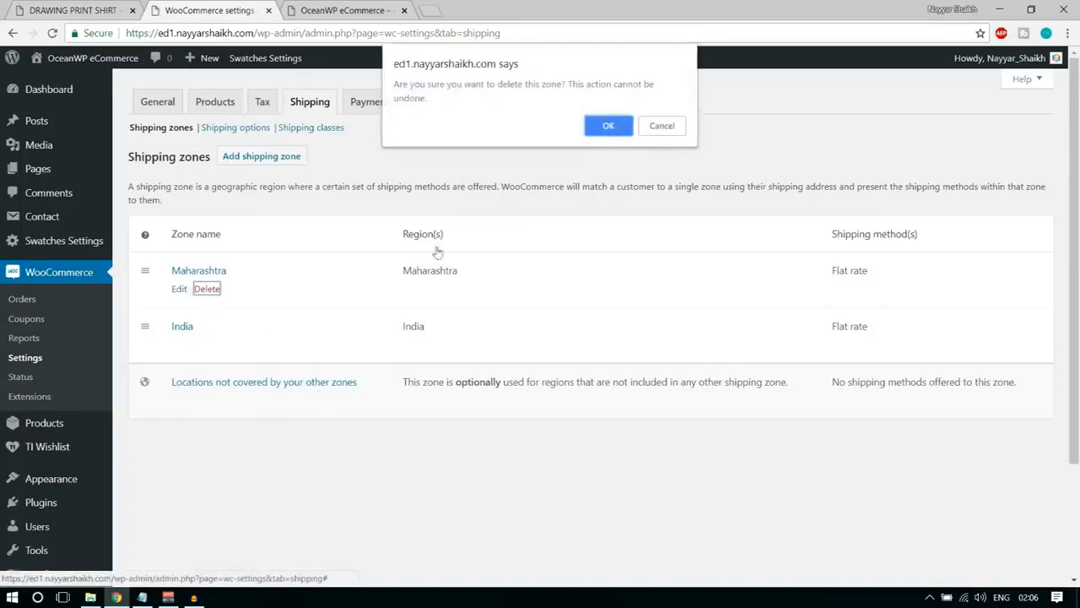
left_click(610, 124)
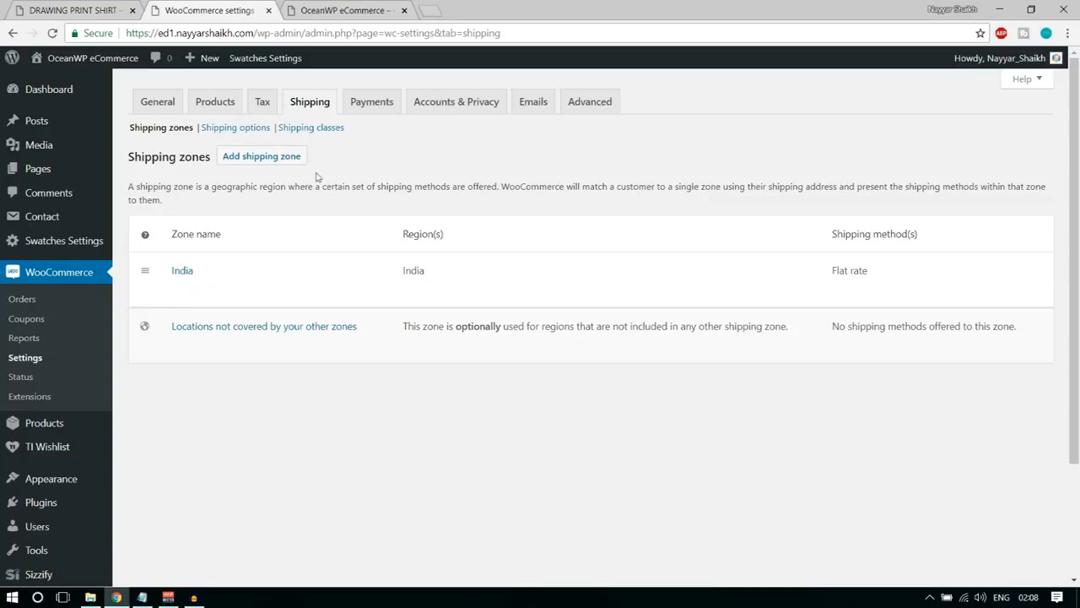
Add a shipping class named Bulky and save the shipping classes.
left_click(323, 130)
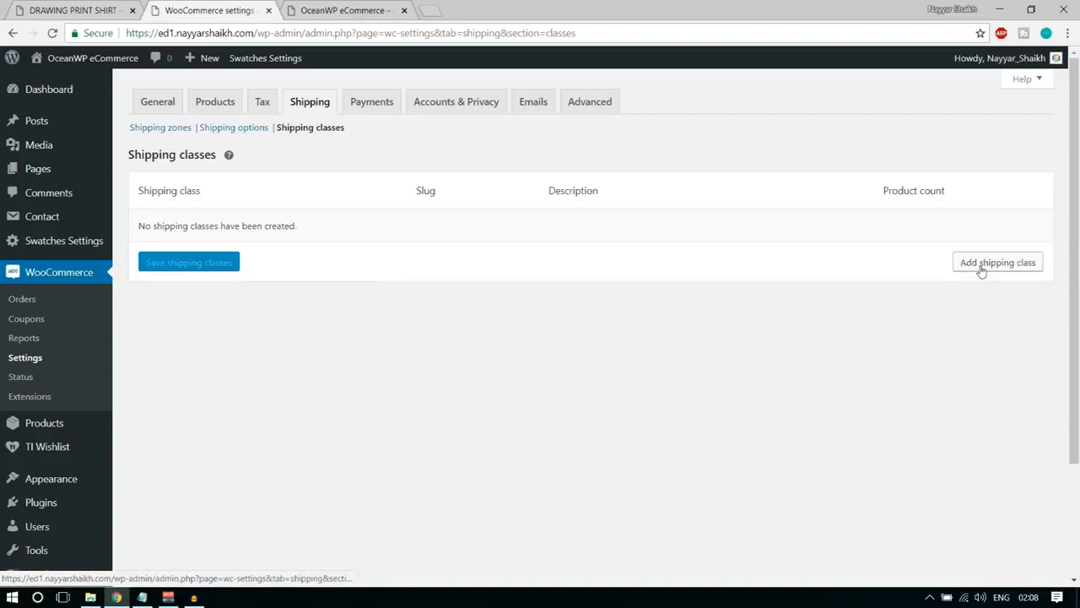
left_click(981, 269)
left_click(222, 232)
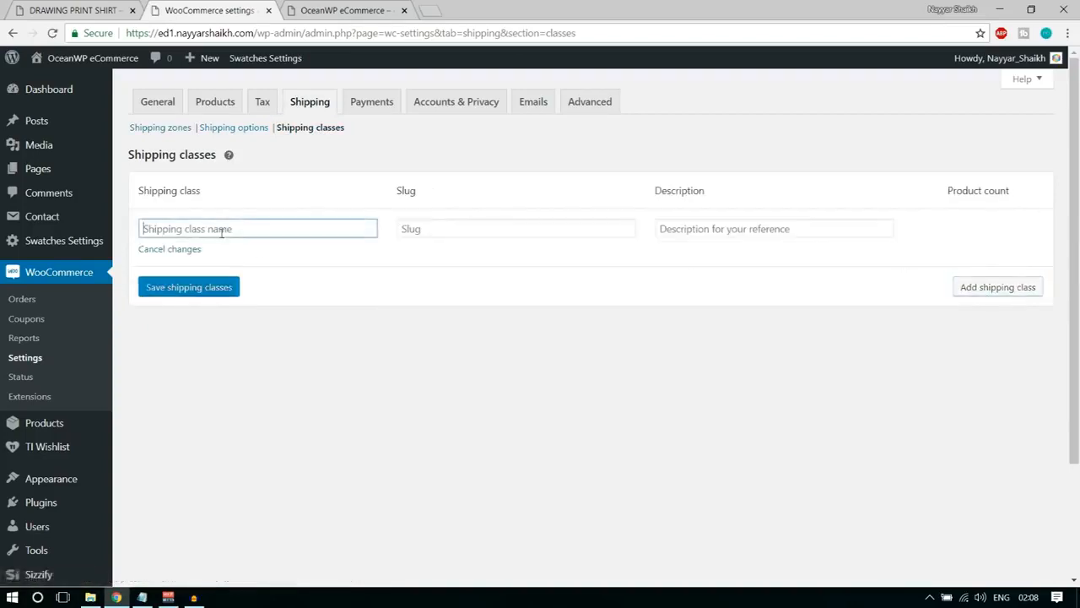
type("Bulky")
left_click(203, 291)
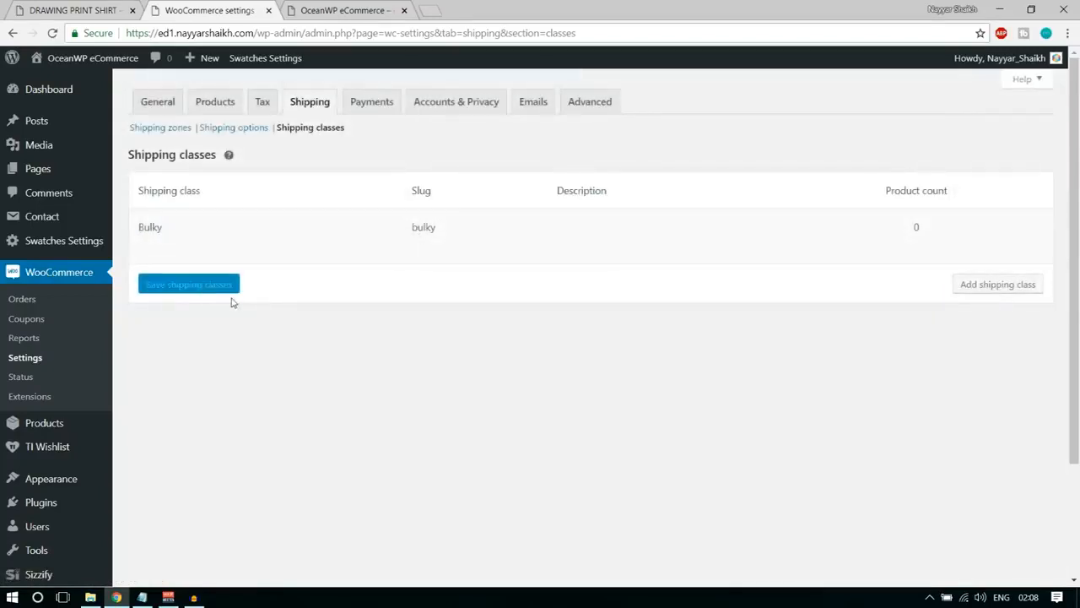
Edit the India zone's flat rate and set the Bulky shipping class cost to 10.00 * [qty].
left_click(166, 133)
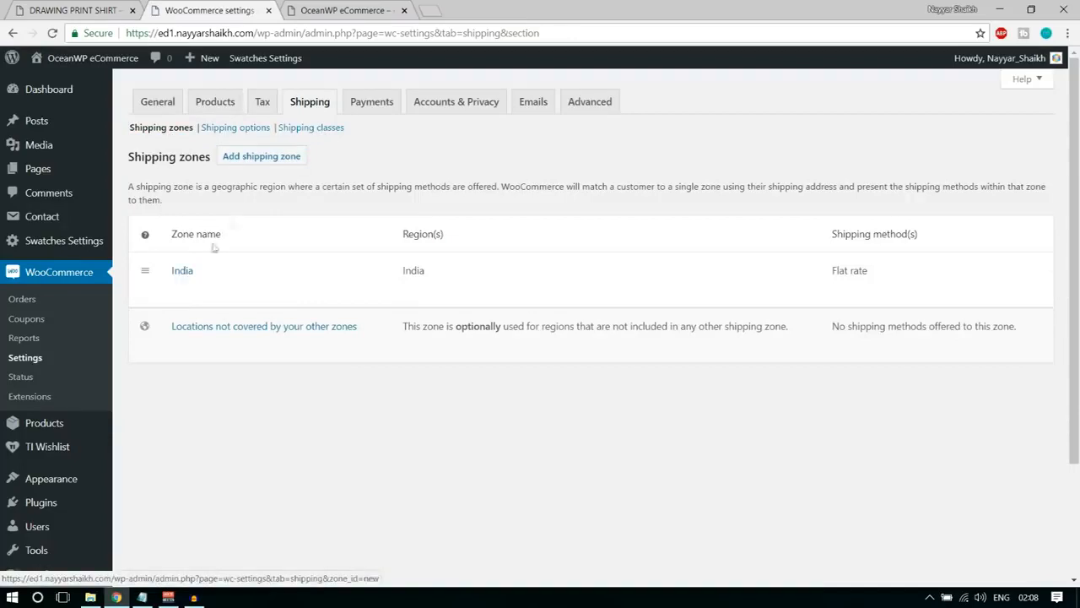
left_click(178, 290)
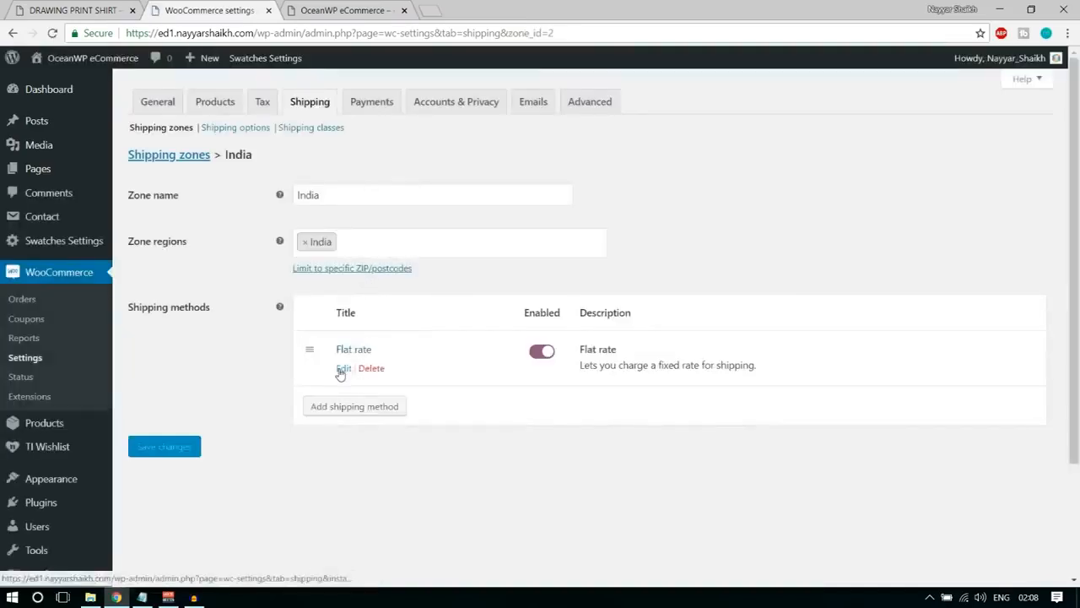
left_click(343, 370)
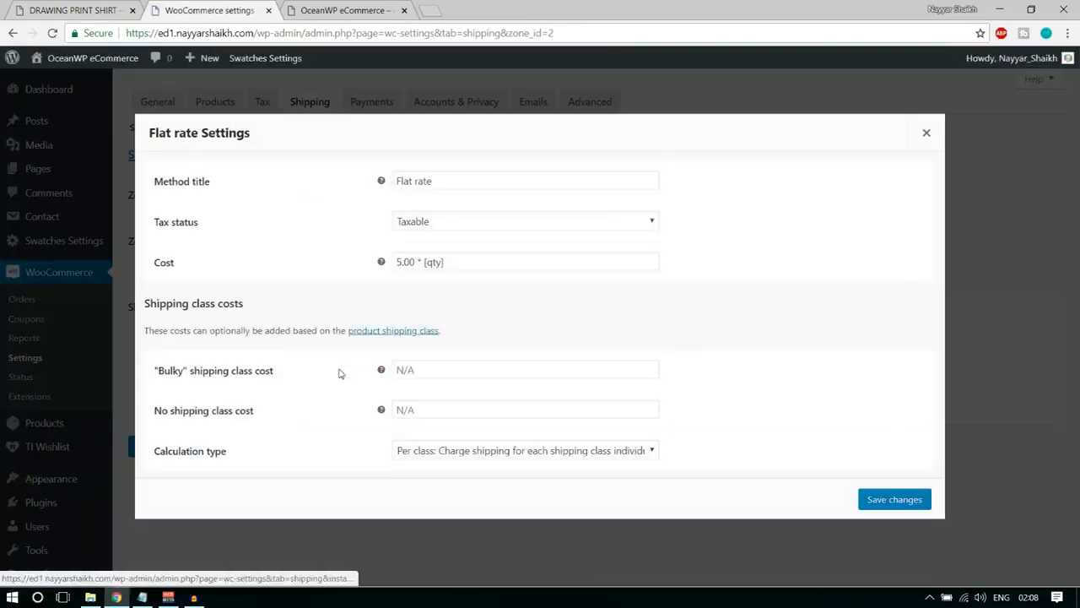
left_click_drag(477, 263, 369, 196)
left_click(435, 261)
left_click(519, 368)
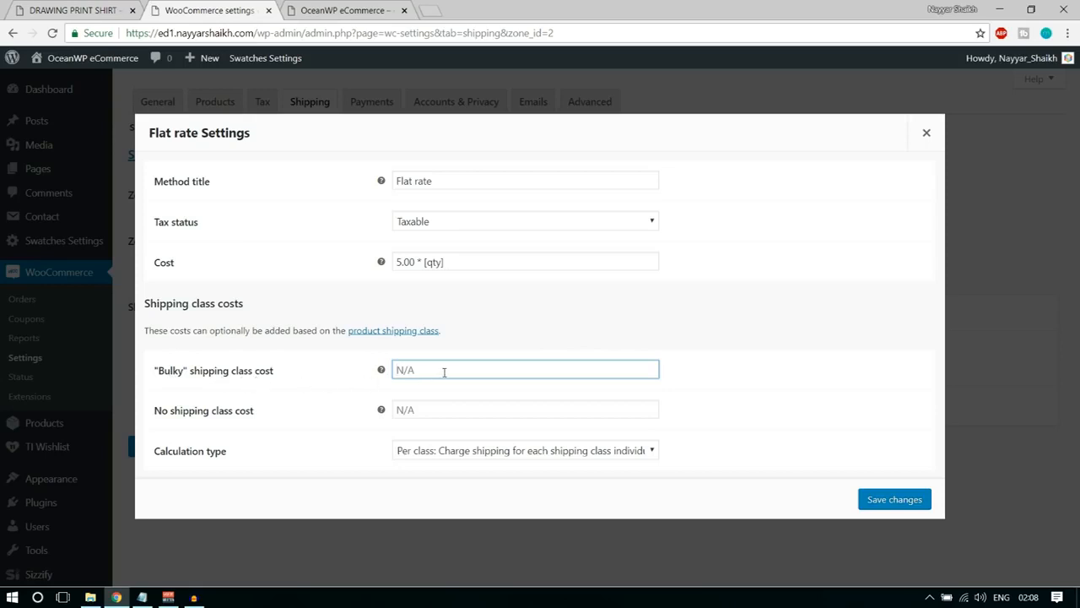
type("10.00 * [qty")
Set the flat rate's no shipping class cost to the same 5.00 * [qty] as its base cost and save the method settings.
left_click_drag(154, 412, 261, 422)
triple_click(457, 261)
key("ctrl+c")
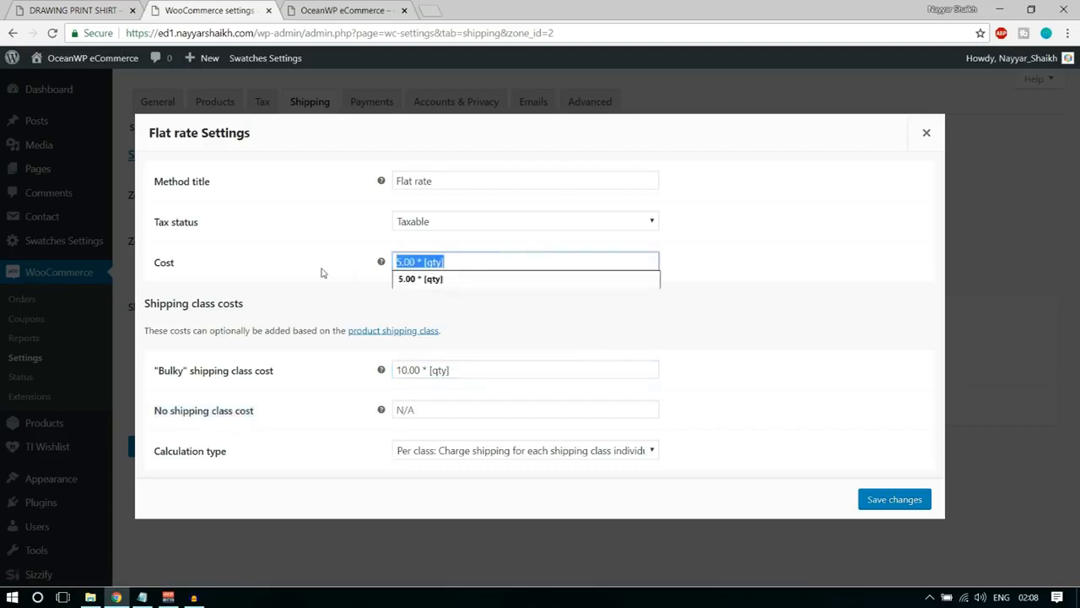
left_click(437, 408)
key("ctrl+v")
left_click(820, 405)
triple_click(471, 408)
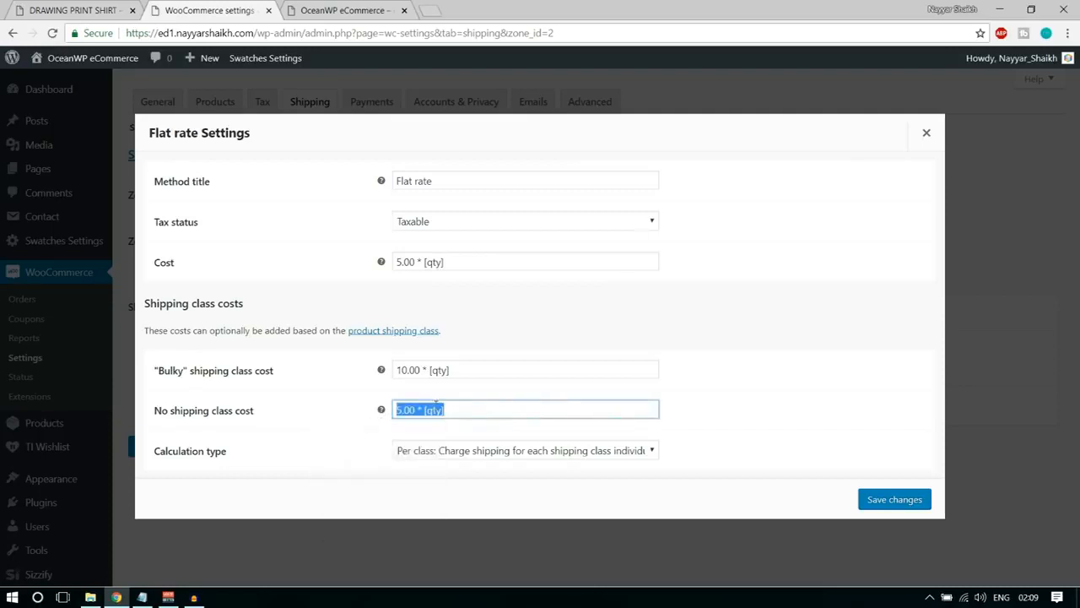
left_click(917, 502)
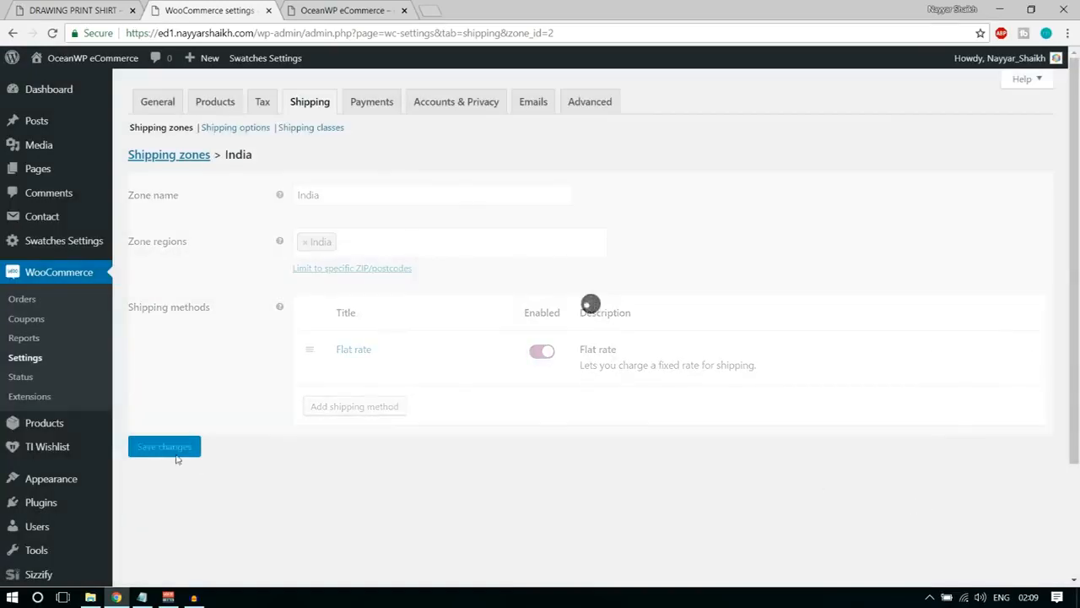
Enable PayPal as a payment method and save the payment settings.
left_click(371, 107)
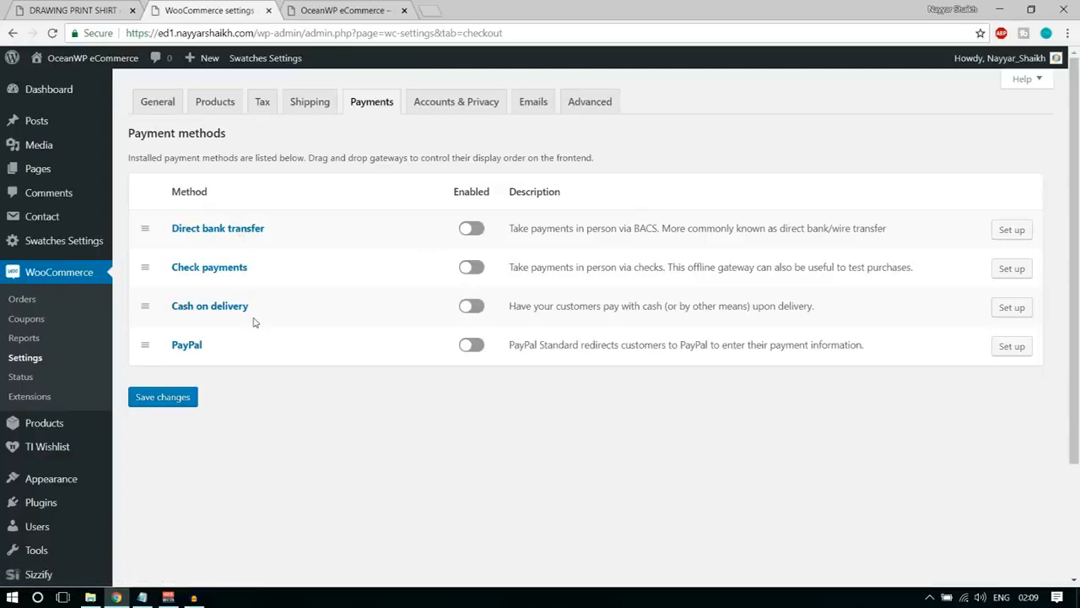
left_click(475, 348)
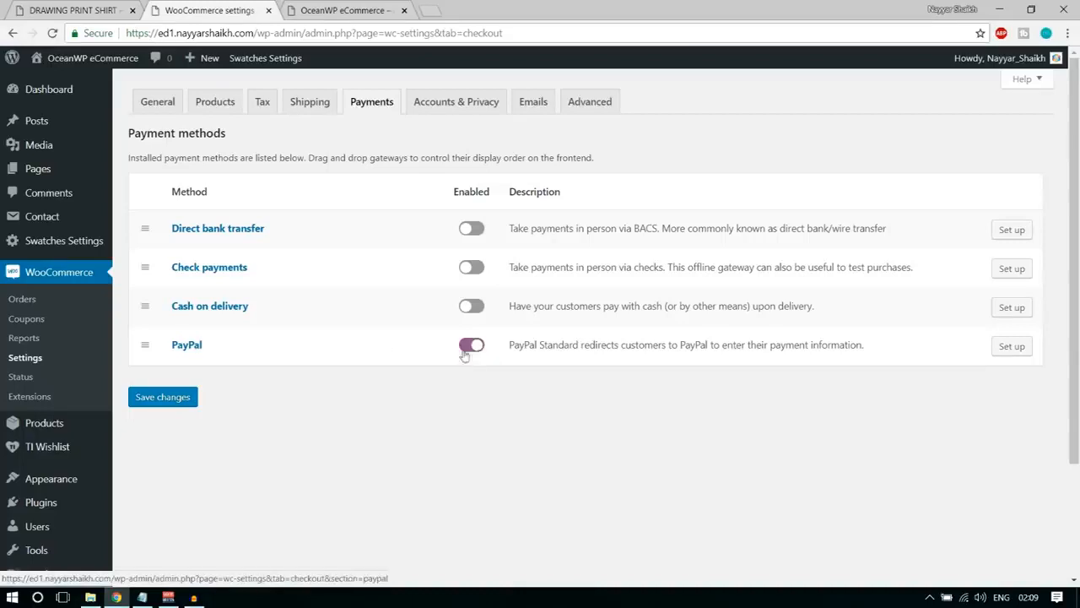
left_click(187, 398)
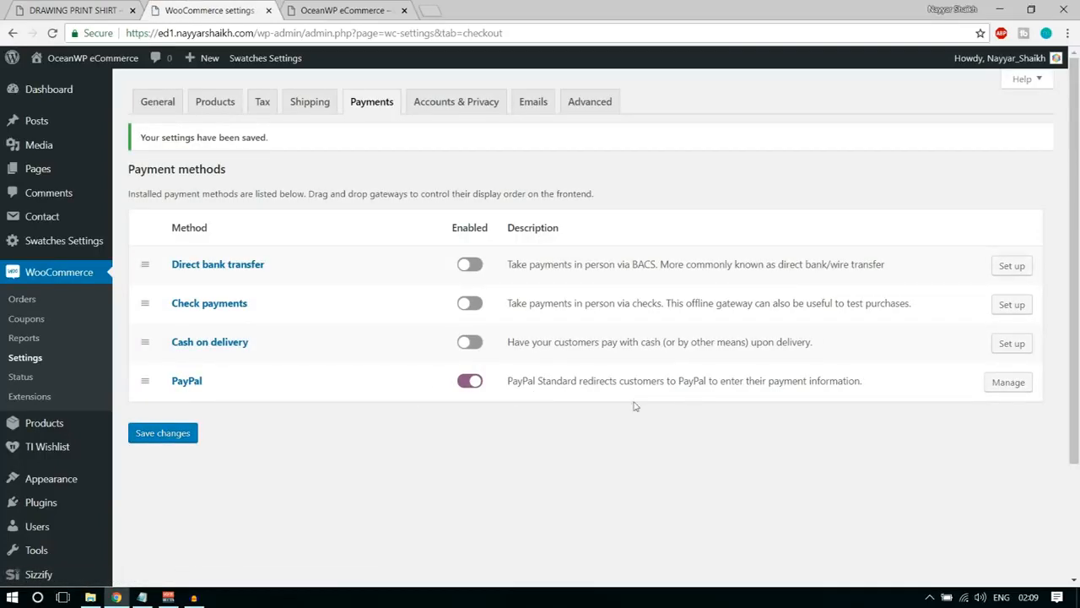
Examine the PayPal method's settings, including its title, description, PayPal email, advanced options and API credential fields.
left_click(1006, 386)
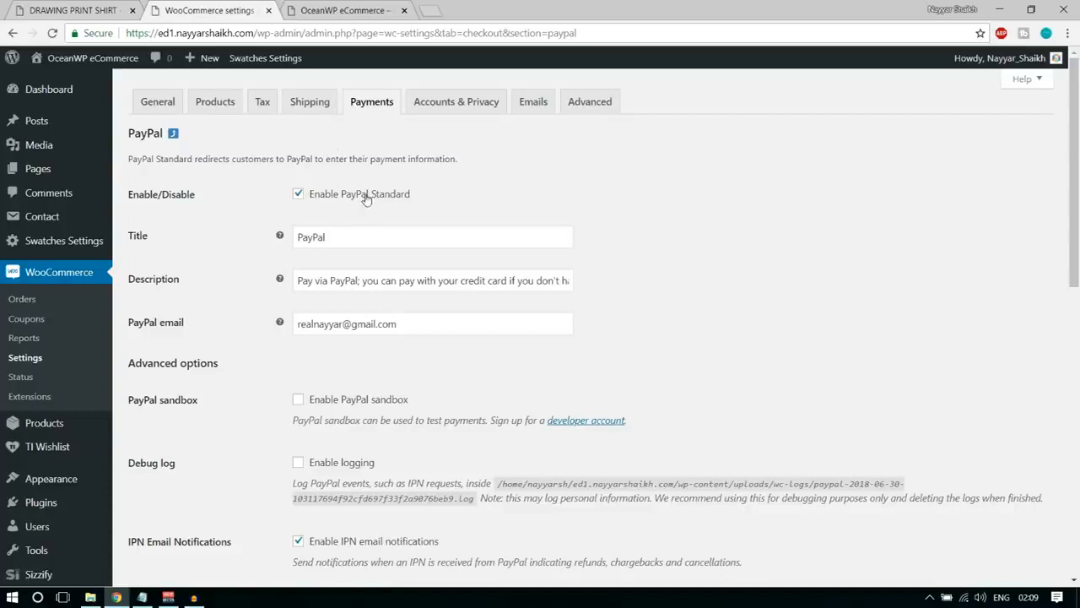
double_click(357, 235)
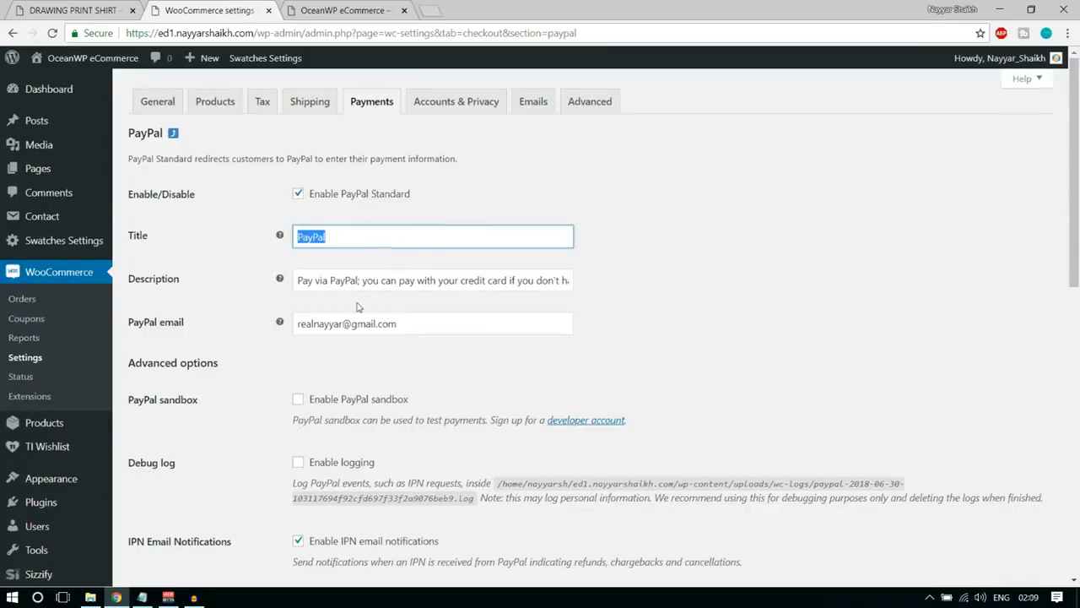
scroll(357, 307, "down", 1)
left_click(318, 210)
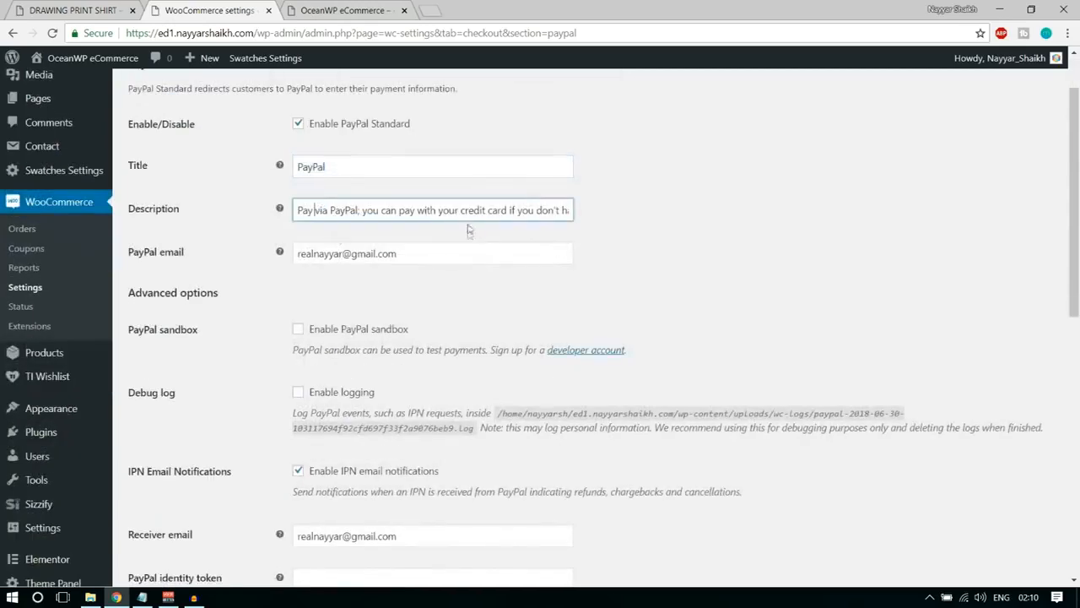
left_click_drag(187, 254, 122, 254)
left_click(186, 255)
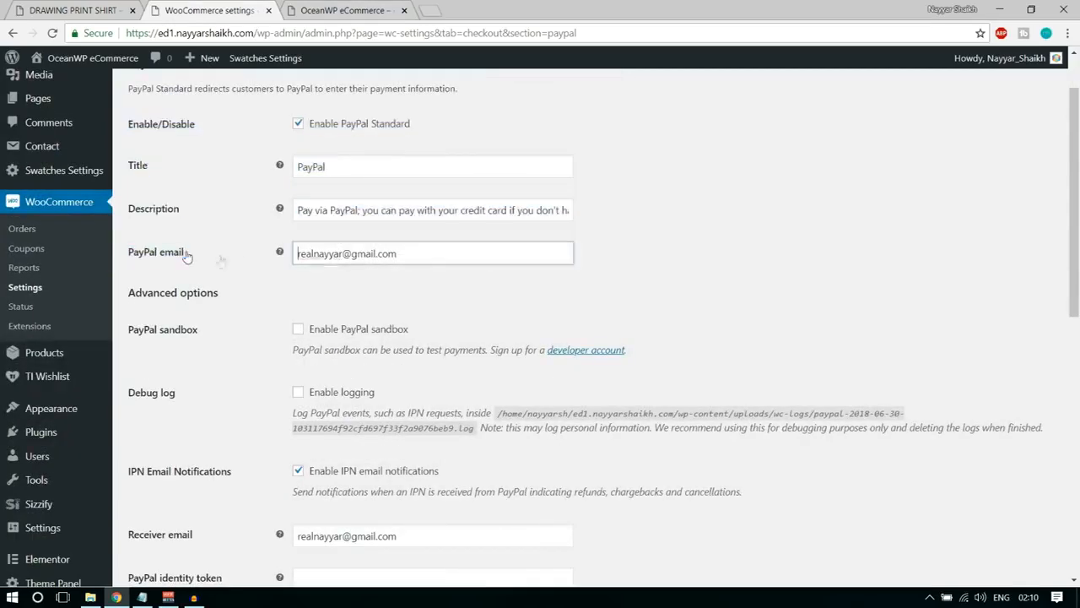
scroll(405, 254, "up", 1)
left_click_drag(415, 254, 282, 267)
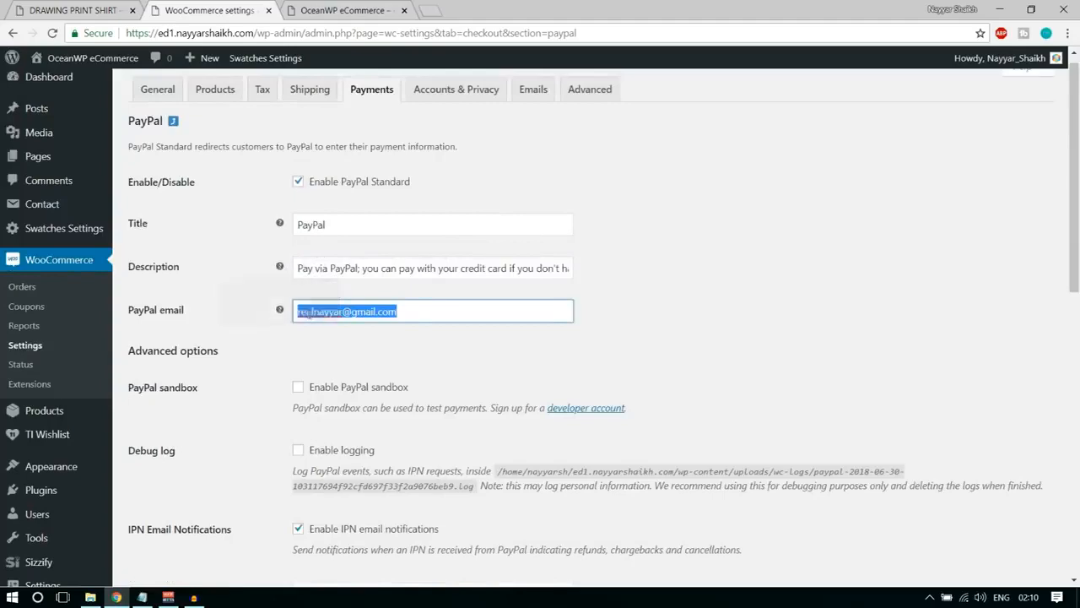
left_click(345, 353)
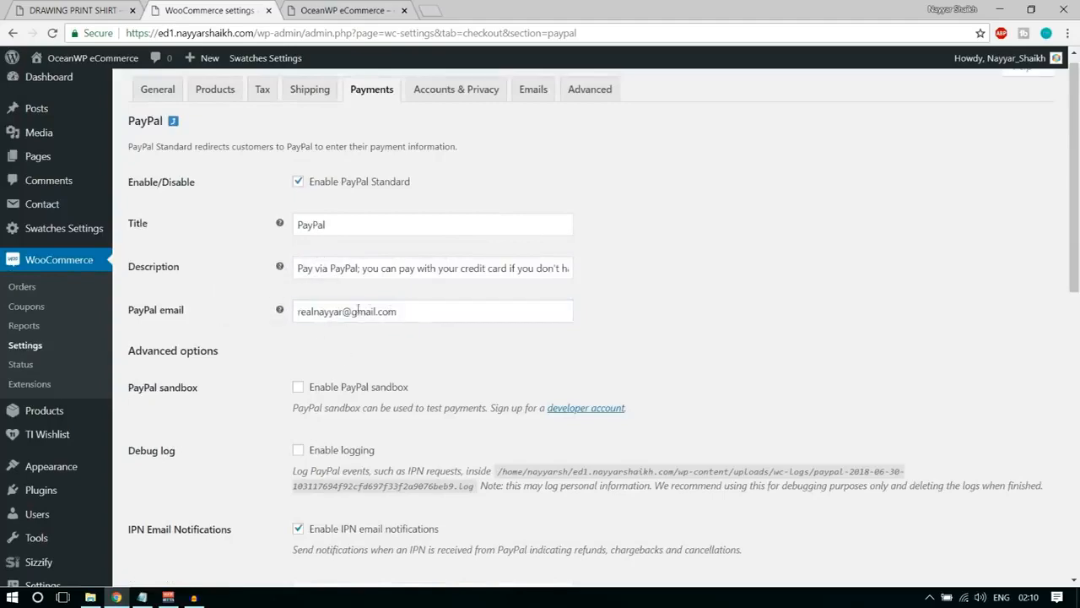
scroll(451, 329, "down", 3)
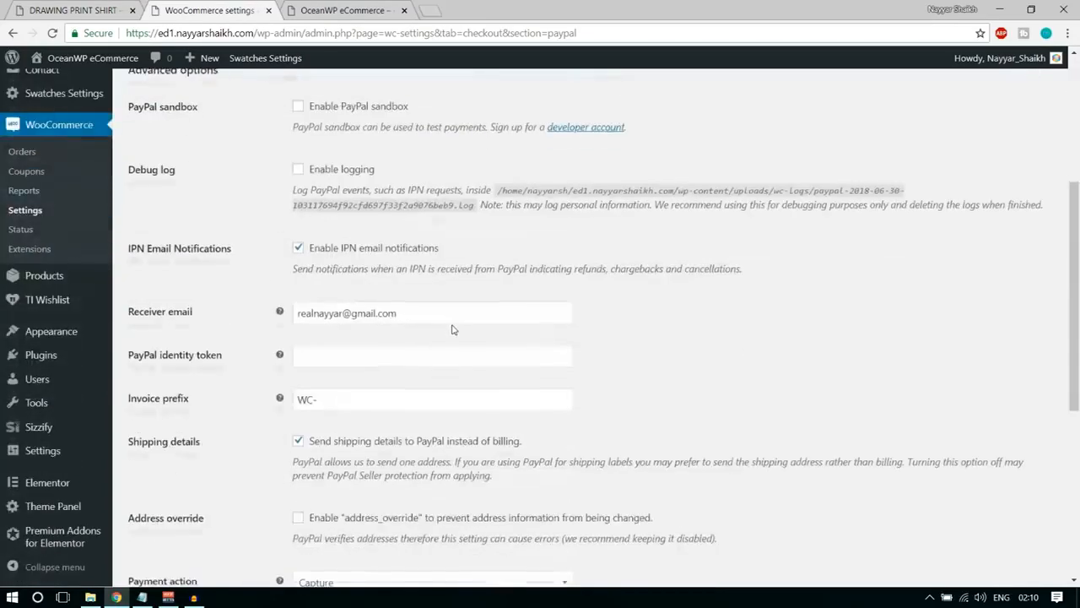
scroll(712, 298, "down", 4)
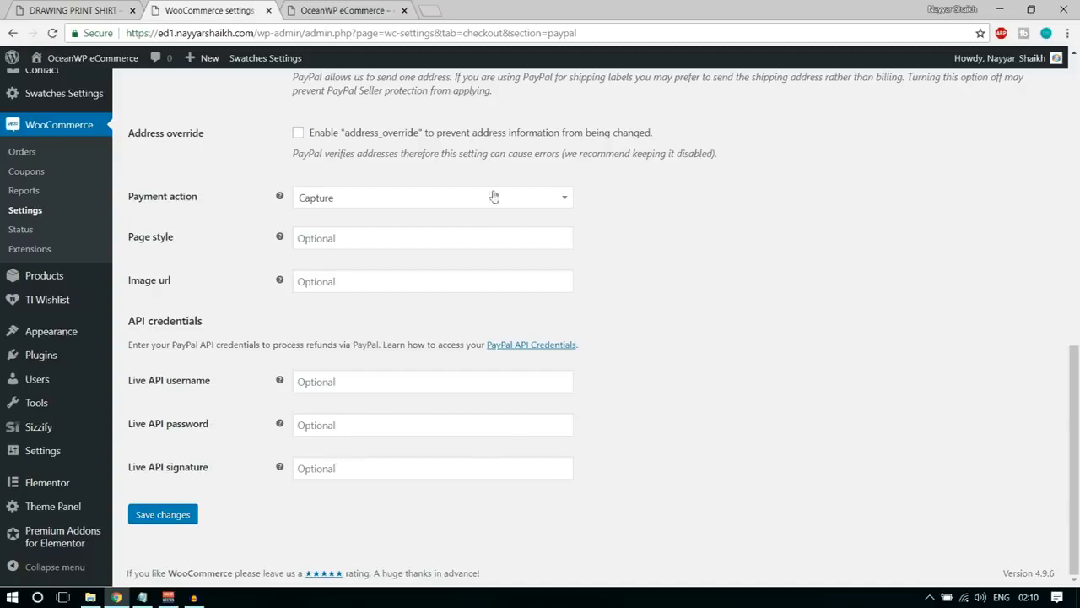
Open paypal.com in a new browser tab and go to the API access settings in the seller preferences.
left_click(430, 7)
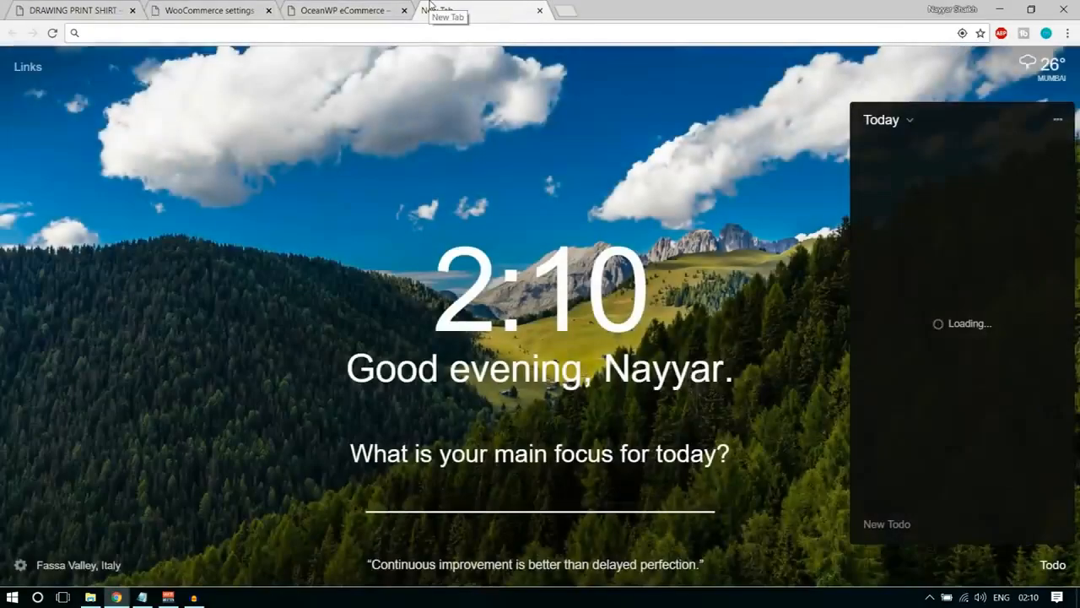
type("paypal.com")
key("Return")
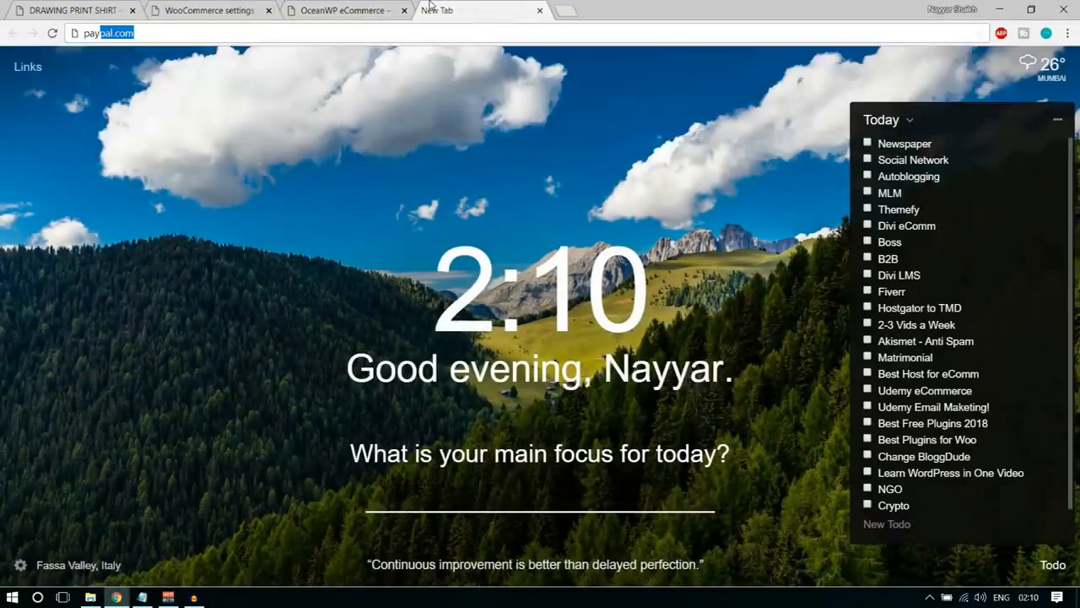
scroll(1017, 385, "down", 5)
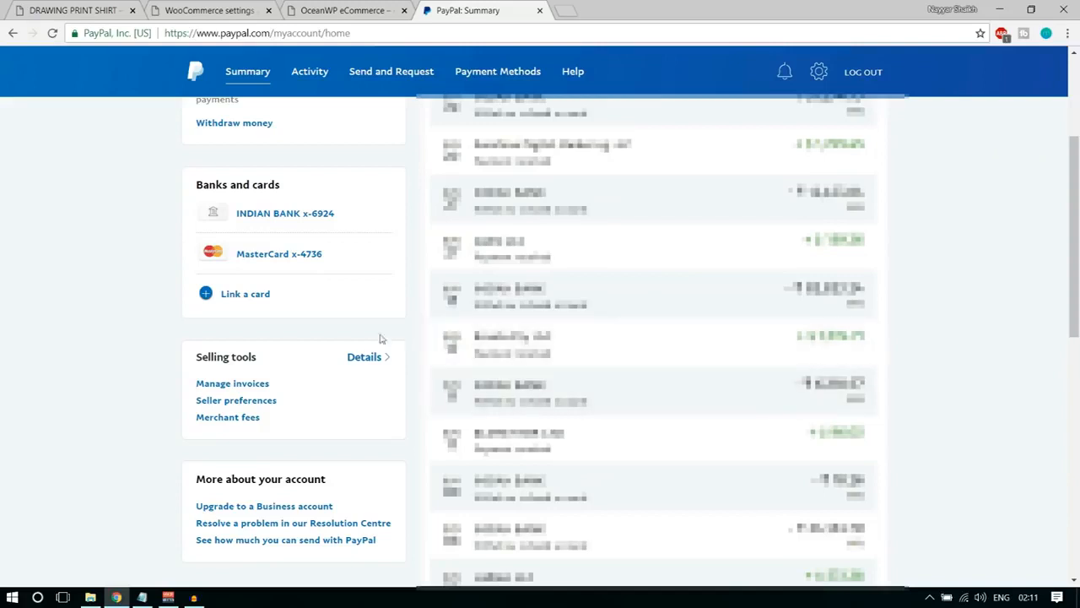
left_click(243, 402)
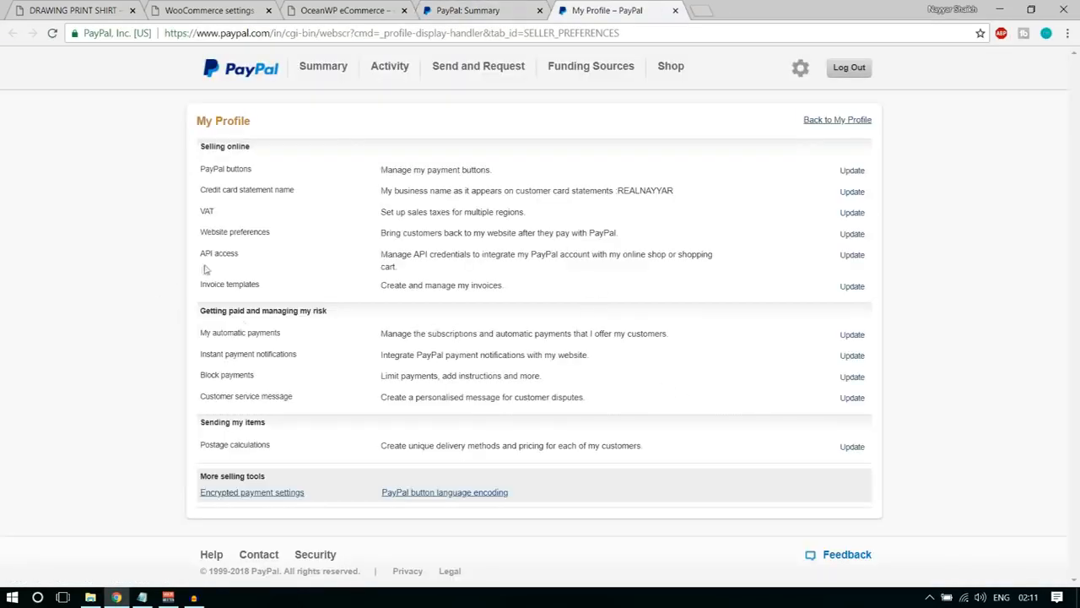
left_click_drag(199, 255, 229, 253)
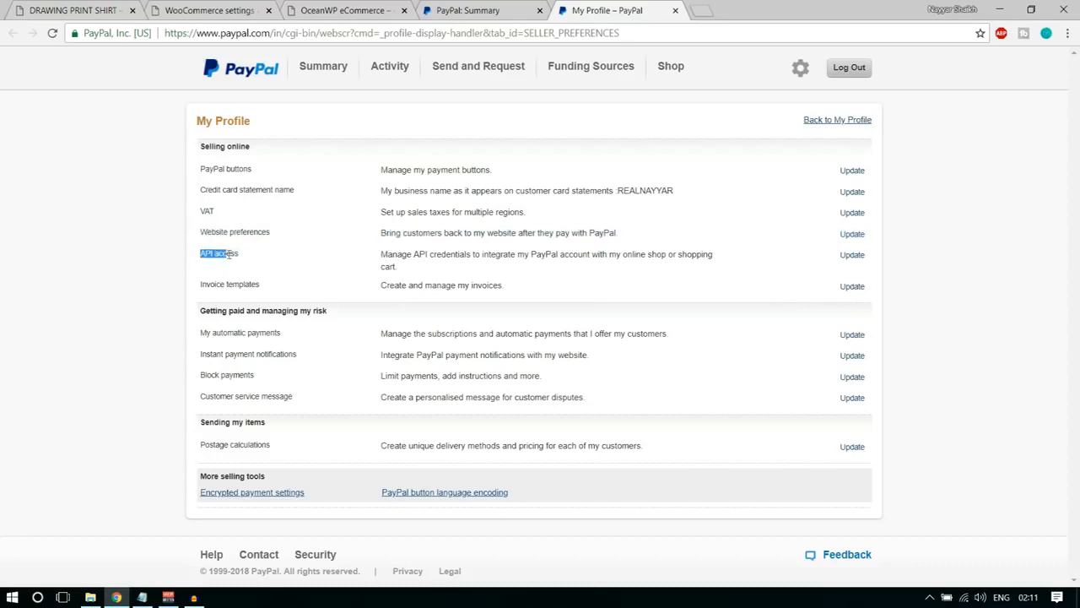
left_click(854, 258)
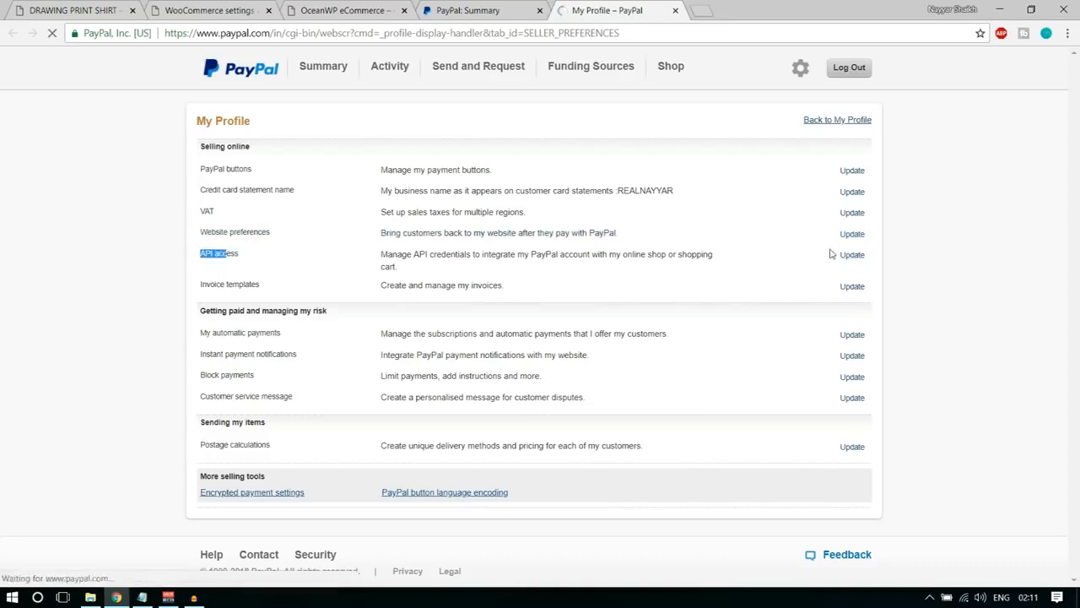
Open the API credentials management for the NVP/SOAP API integration (Classic).
scroll(803, 405, "down", 5)
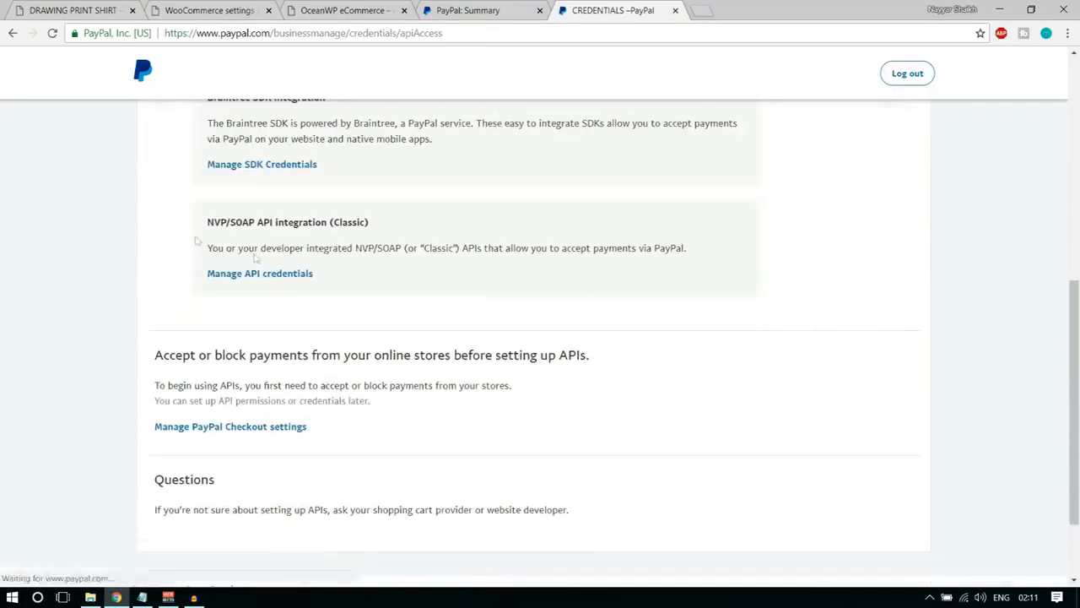
left_click_drag(204, 222, 388, 224)
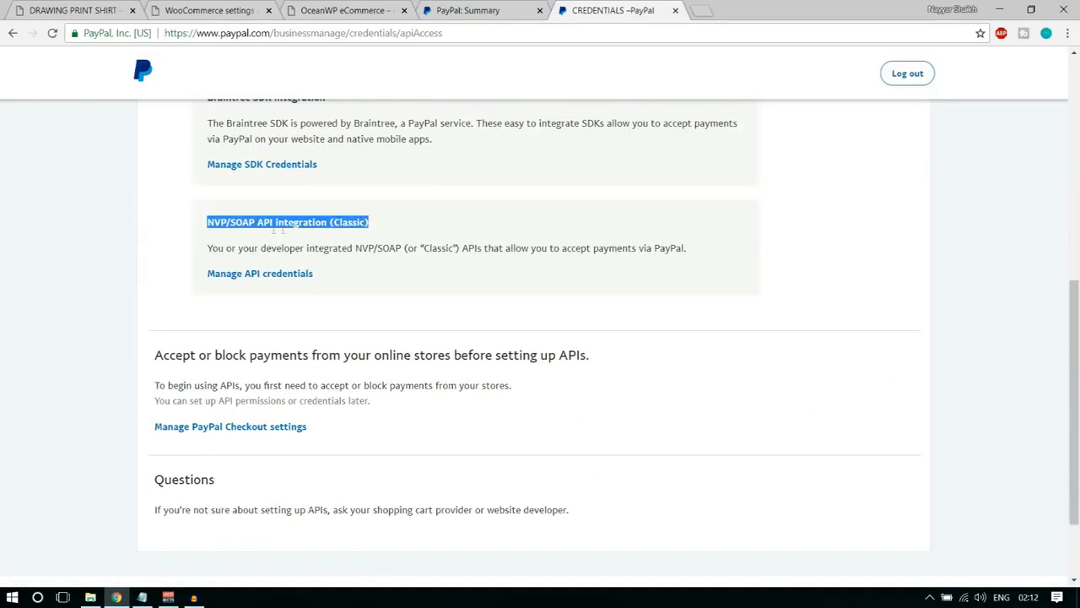
left_click(377, 224)
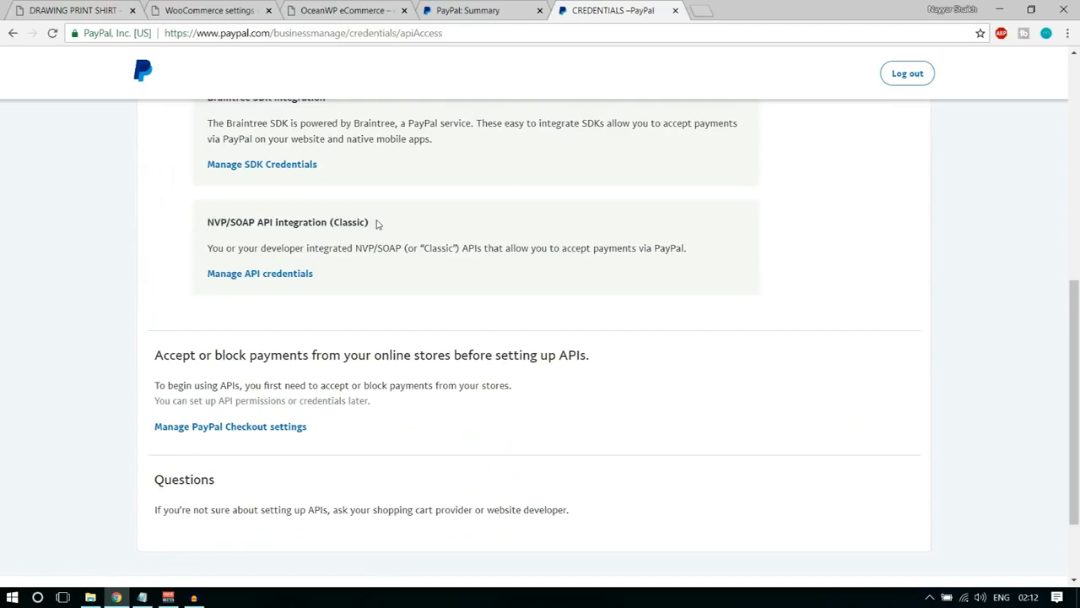
left_click_drag(378, 224, 326, 223)
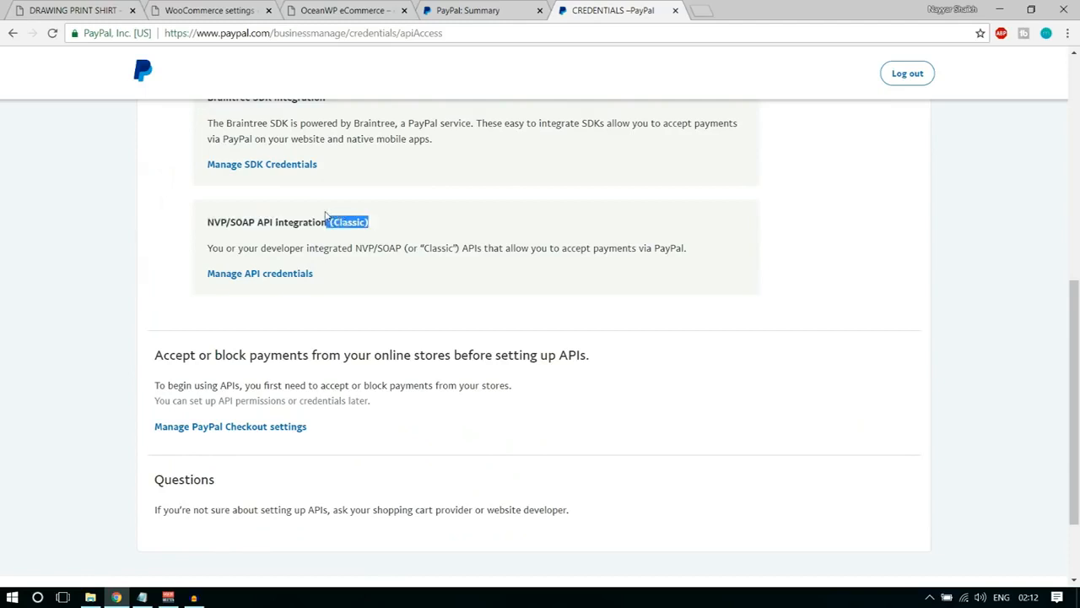
left_click(275, 276)
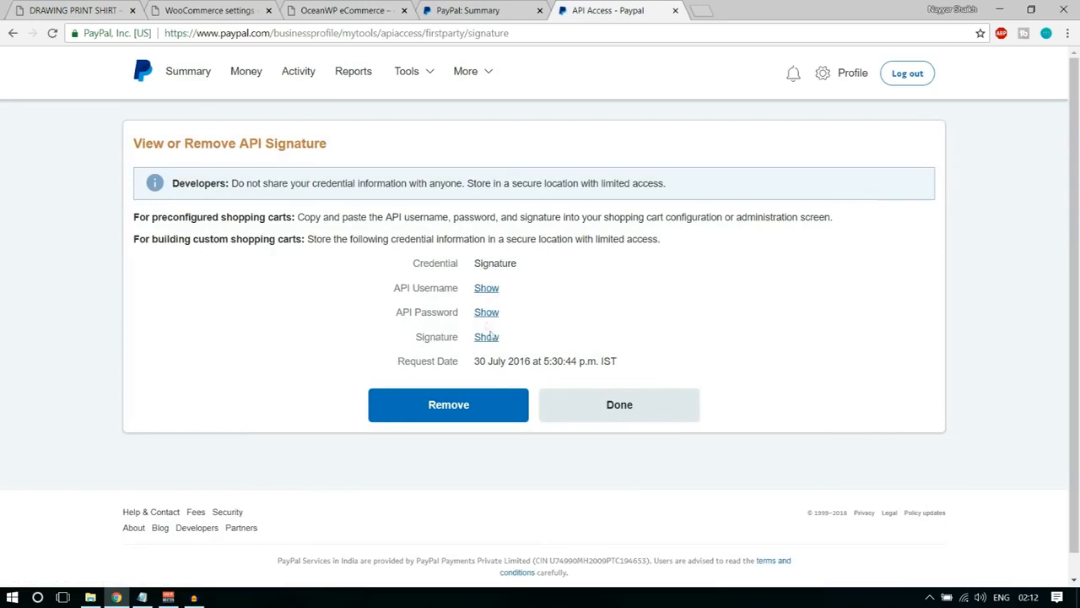
Reveal the PayPal API username and copy it into the live API username field of WooCommerce's PayPal settings.
left_click(486, 290)
left_click_drag(475, 288, 610, 292)
key("ctrl+c")
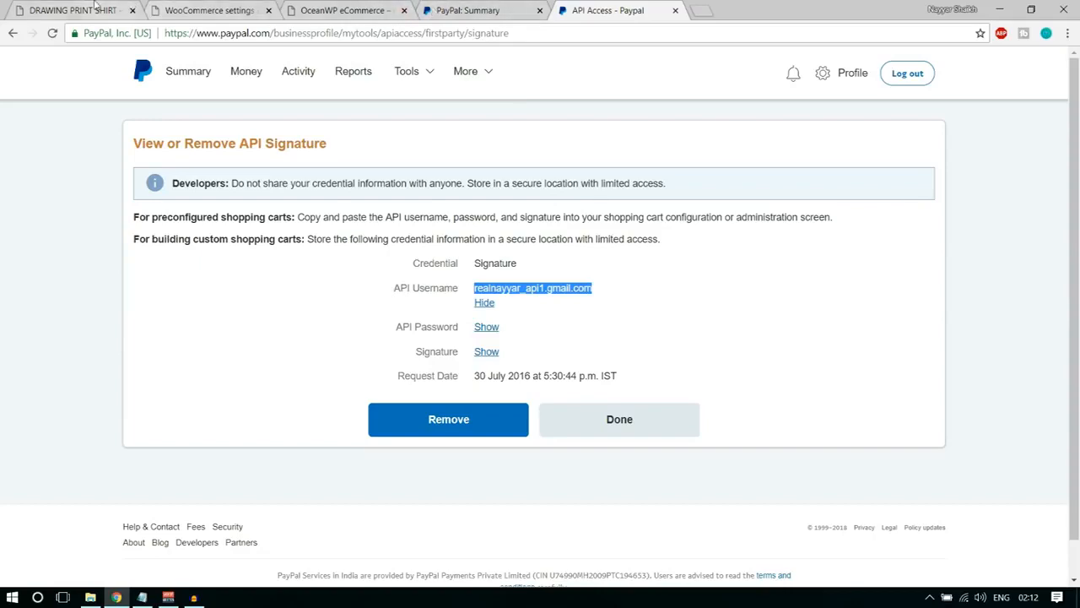
left_click(206, 10)
left_click(357, 382)
key("ctrl+v")
left_click(654, 361)
Reveal the API password on PayPal's API signature page and return to WooCommerce's list of payment methods.
left_click(631, 6)
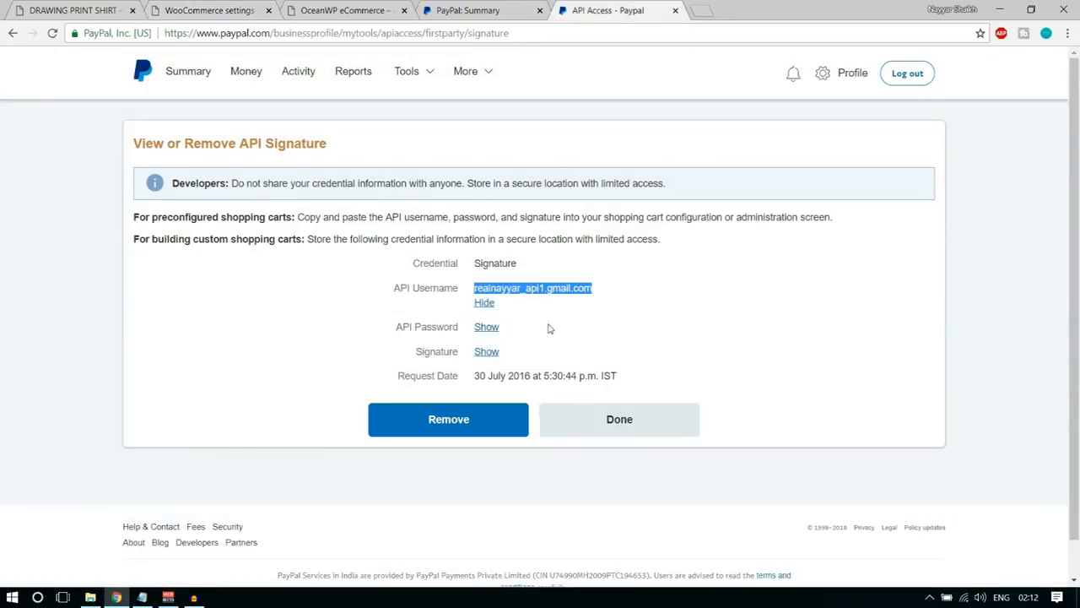
left_click(491, 329)
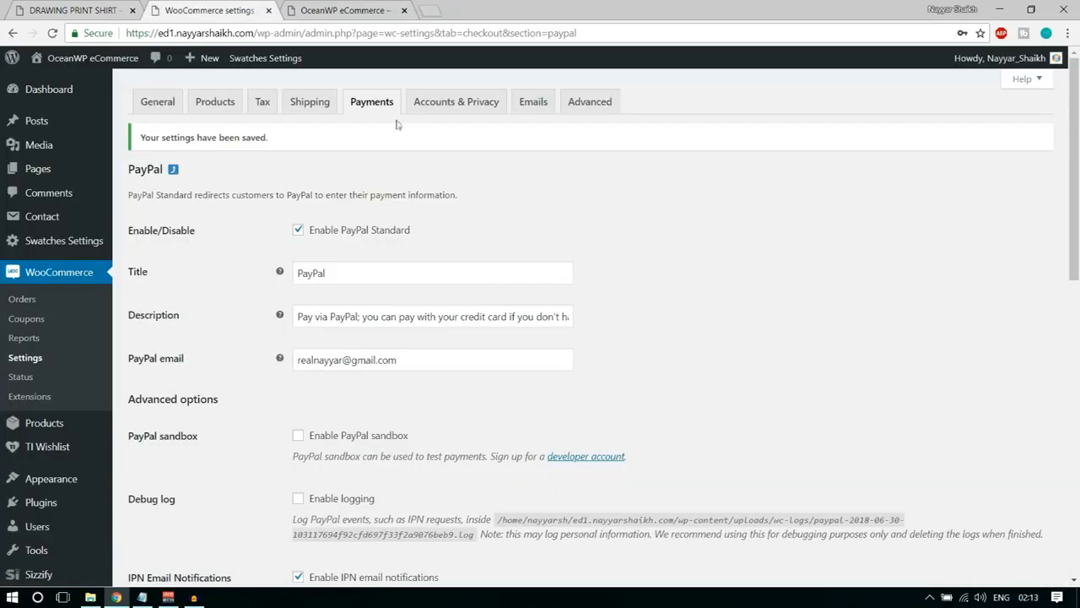
left_click(356, 112)
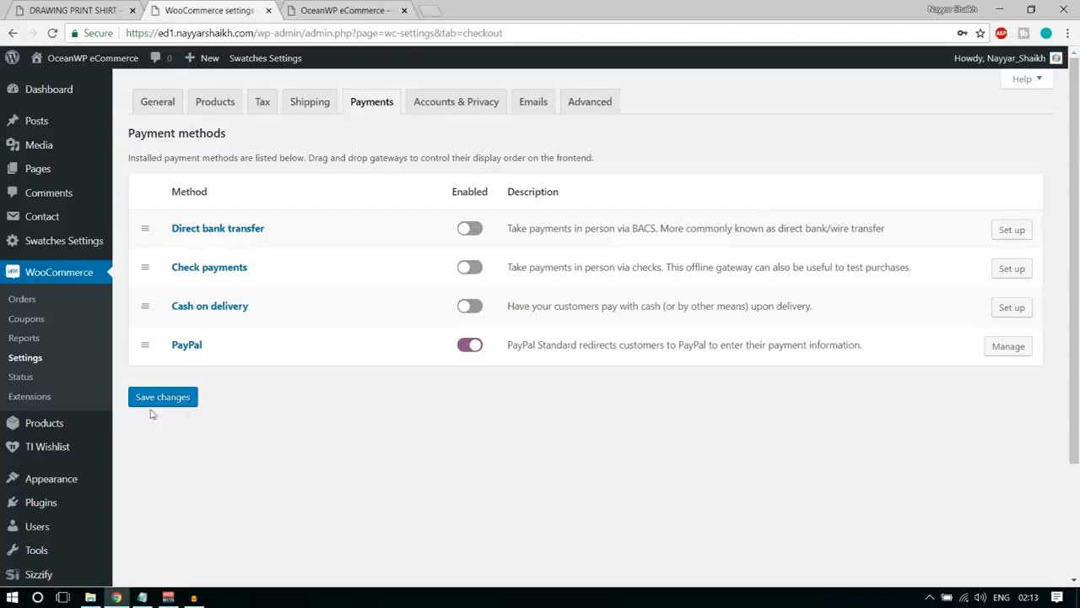
Search the plugin directory for stripe, then install and activate the WooCommerce Stripe Payment Gateway plugin.
scroll(32, 507, "down", 1)
mouse_move(41, 439)
left_click(149, 453)
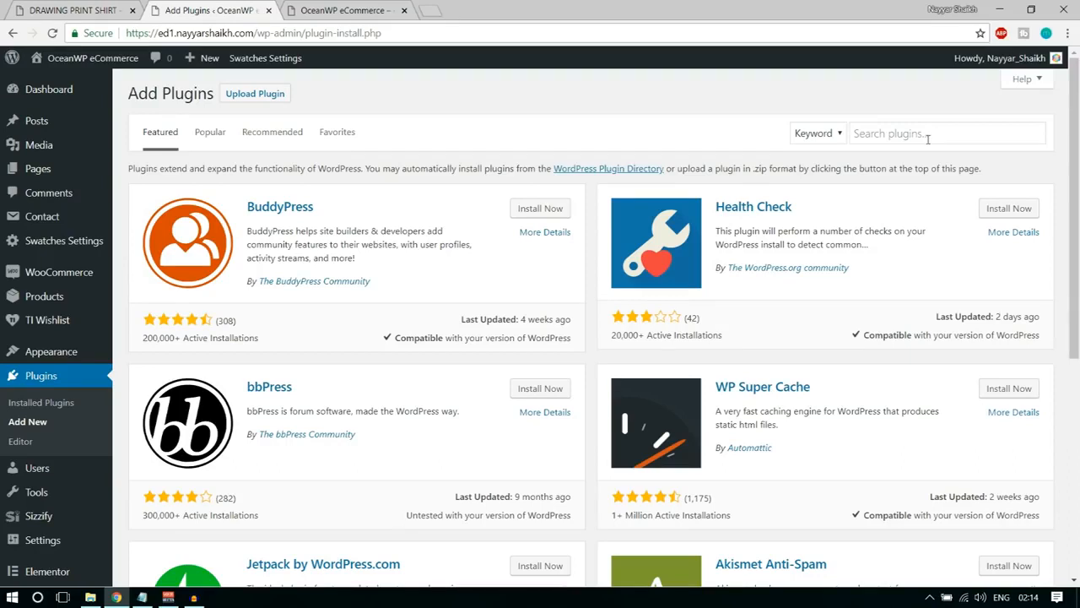
left_click(928, 139)
type("str")
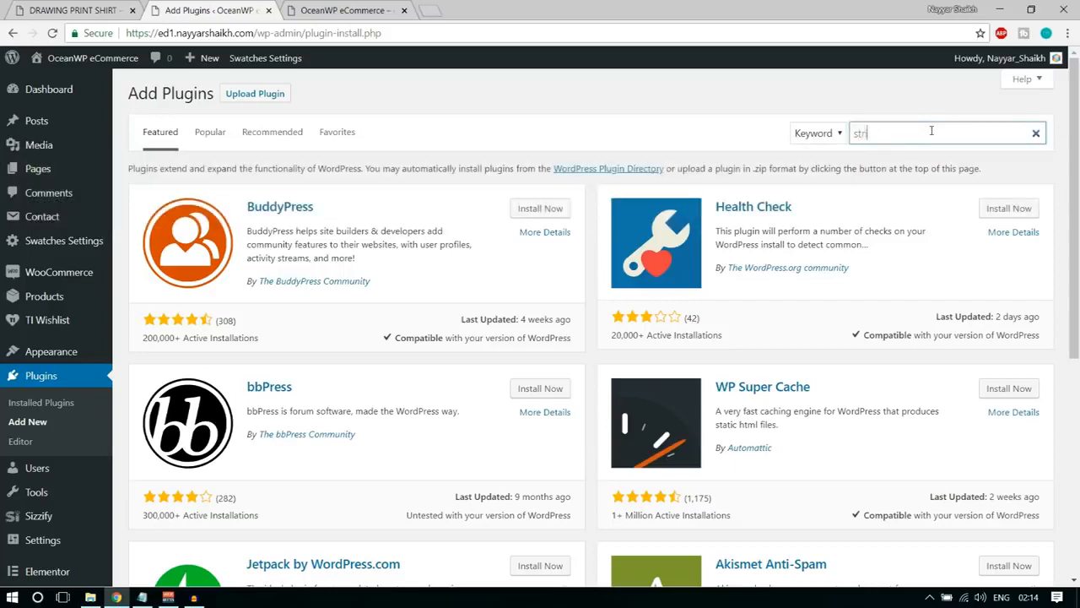
type("ipe")
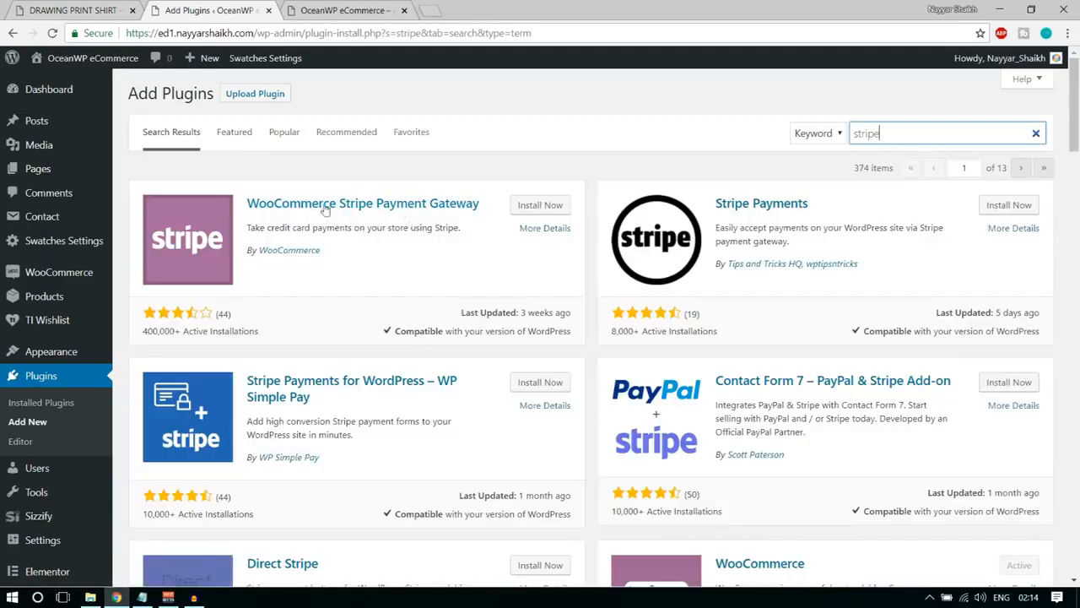
left_click(545, 211)
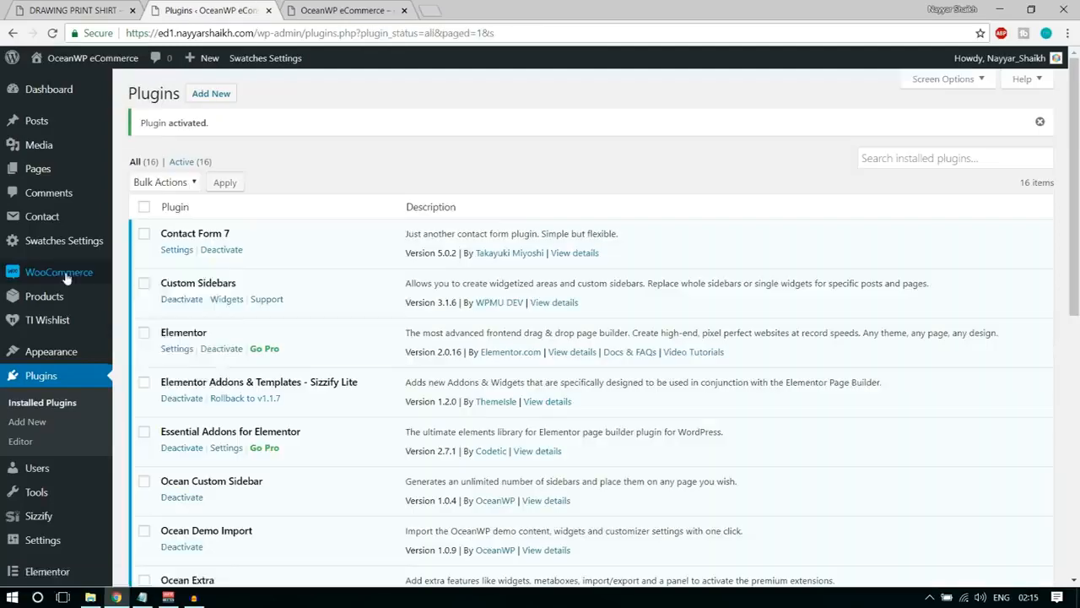
Return to WooCommerce's payment methods and enable the Stripe credit card method.
mouse_move(49, 278)
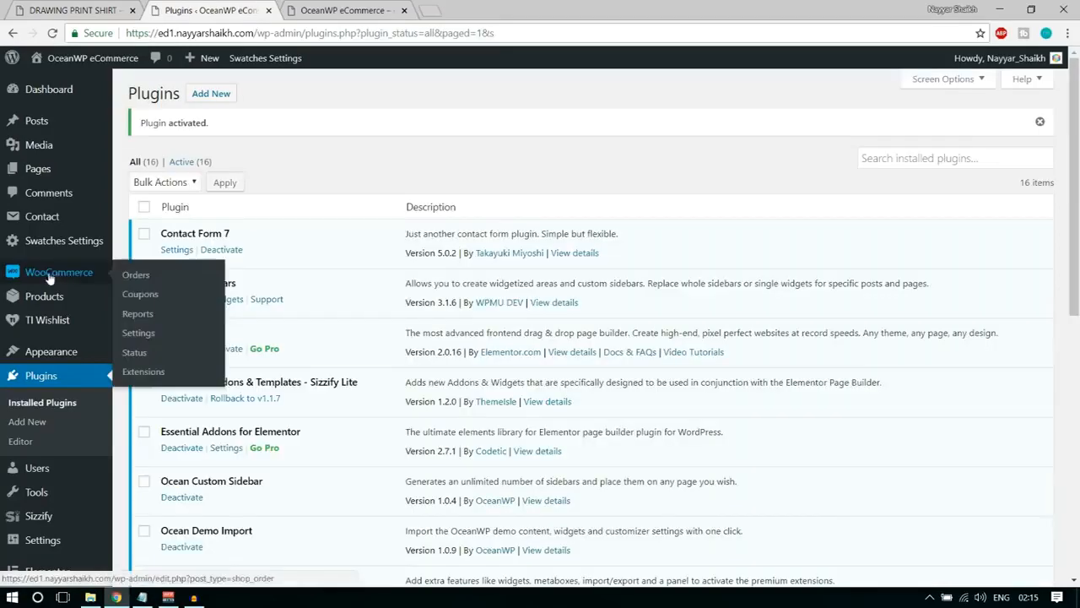
left_click(147, 336)
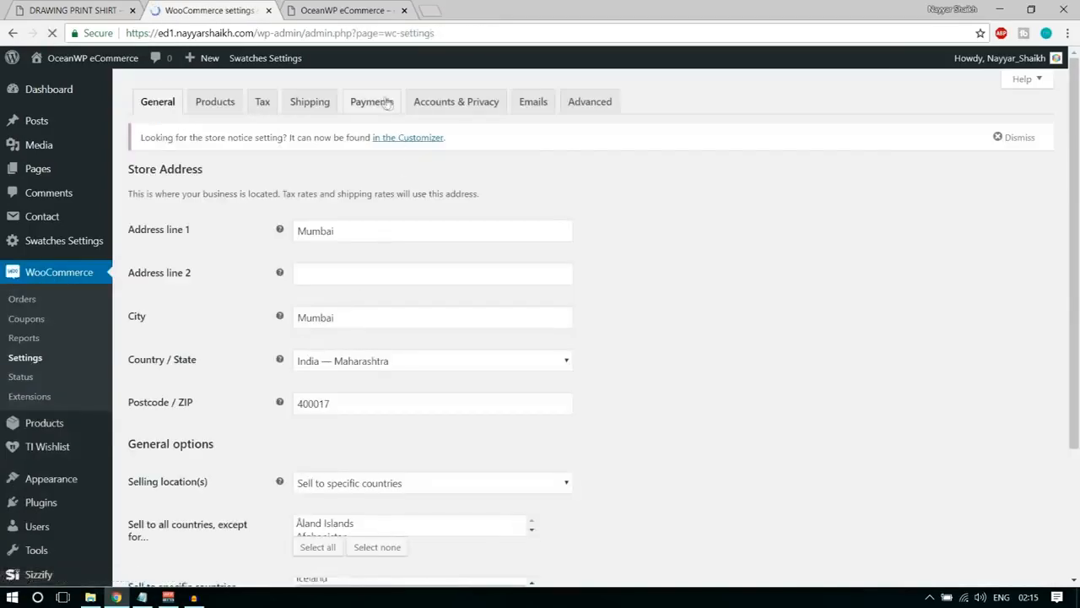
left_click(381, 103)
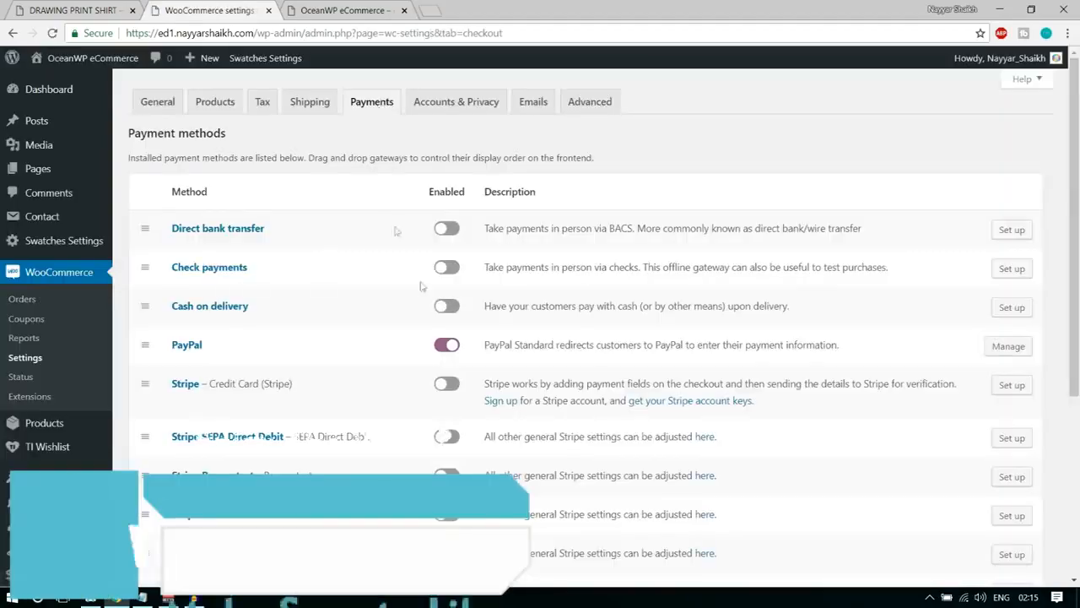
scroll(430, 393, "down", 3)
scroll(431, 393, "up", 3)
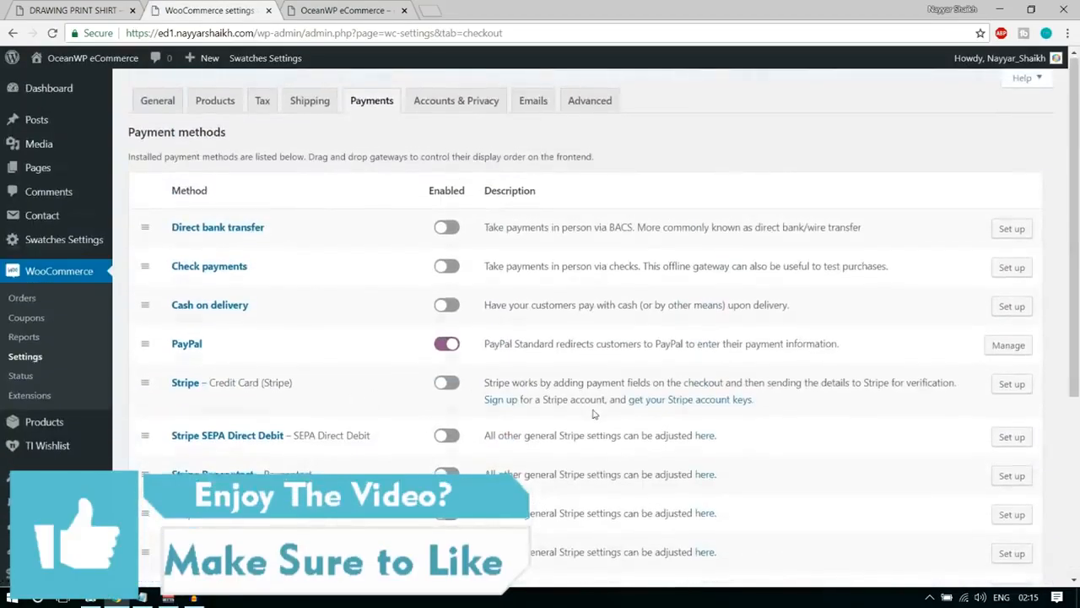
scroll(596, 413, "down", 1)
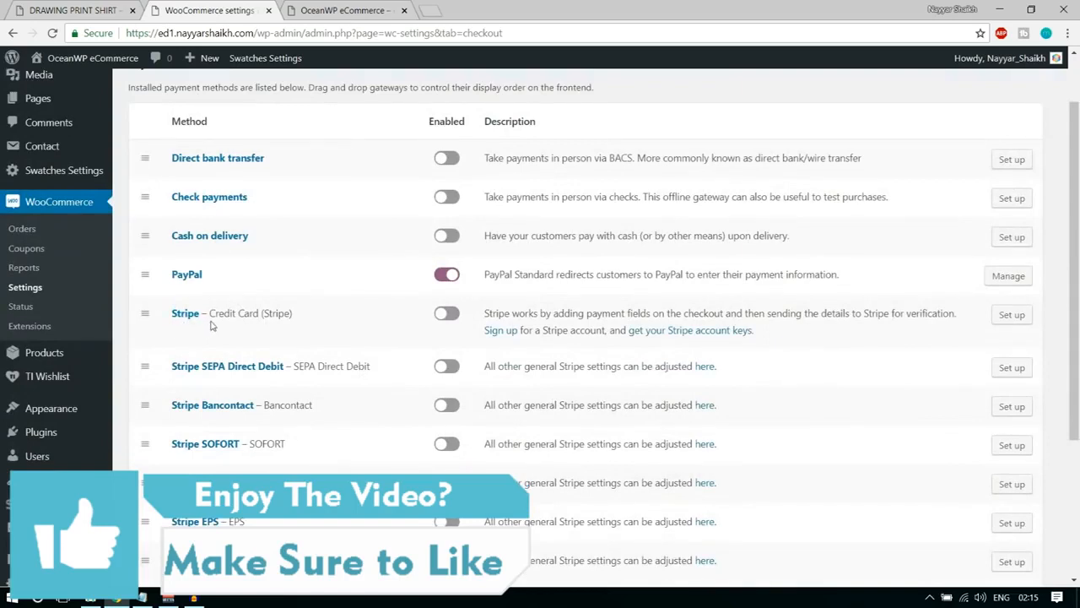
left_click_drag(210, 313, 302, 314)
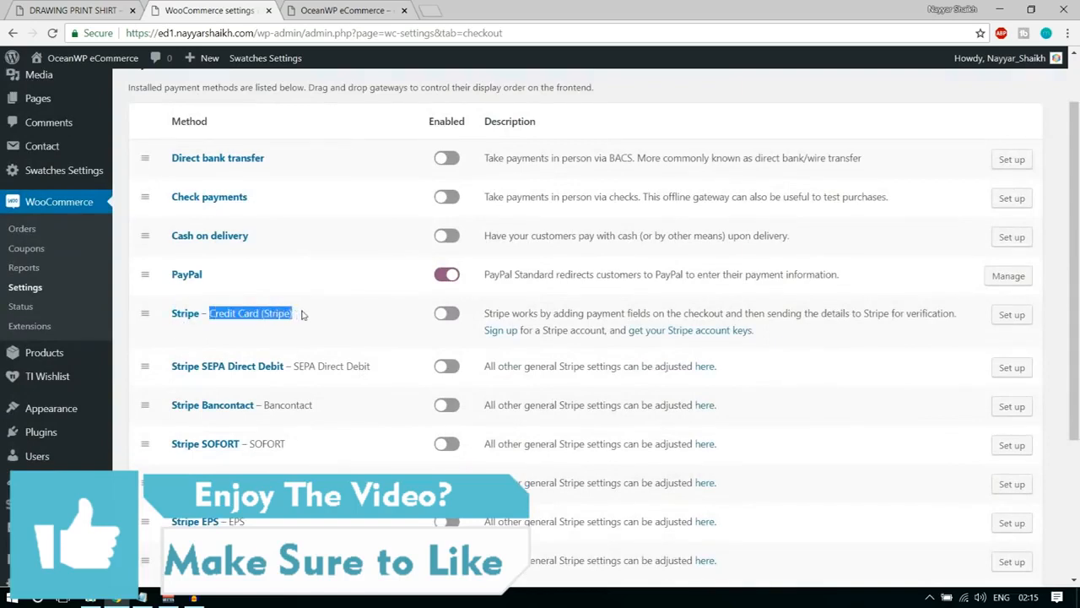
left_click(461, 318)
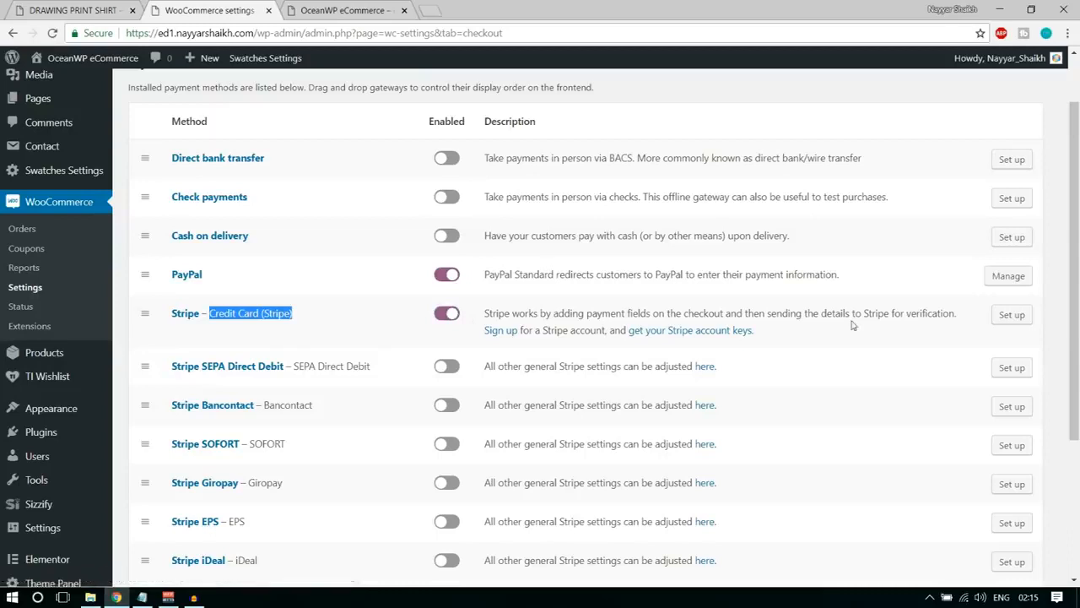
Open the Stripe setup and set its title to "Credit Card" and its description to "Pay with your credit card.".
left_click(1017, 317)
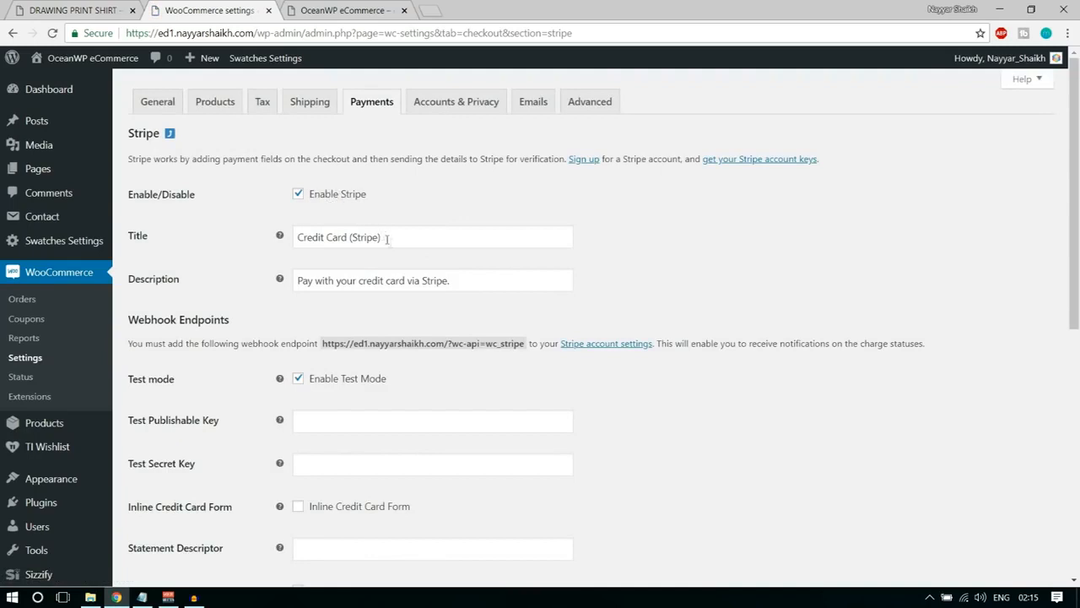
left_click_drag(390, 241, 354, 234)
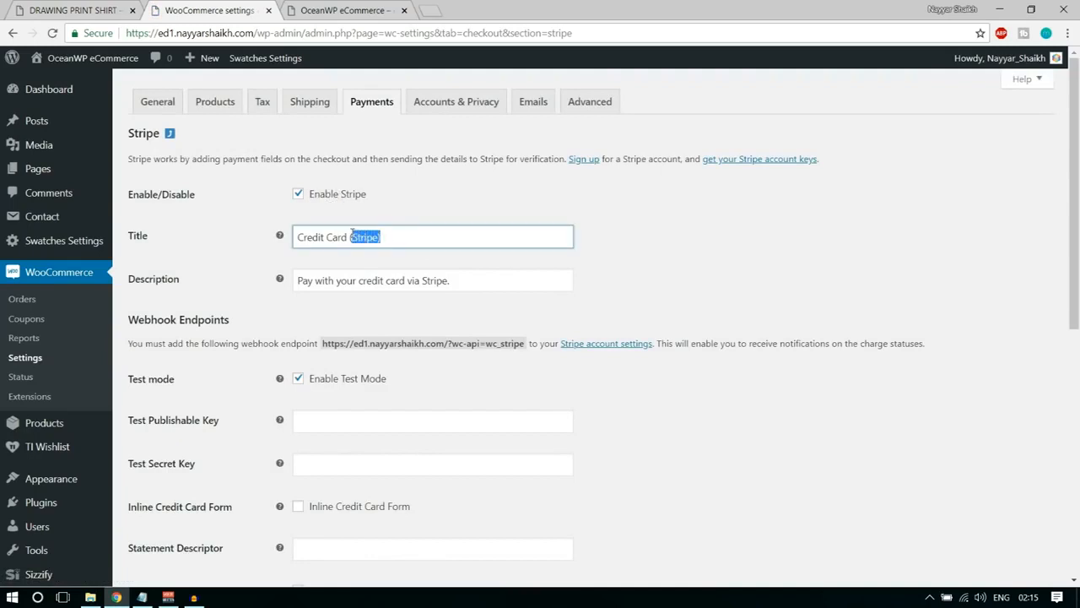
key("BackSpace")
left_click(472, 281)
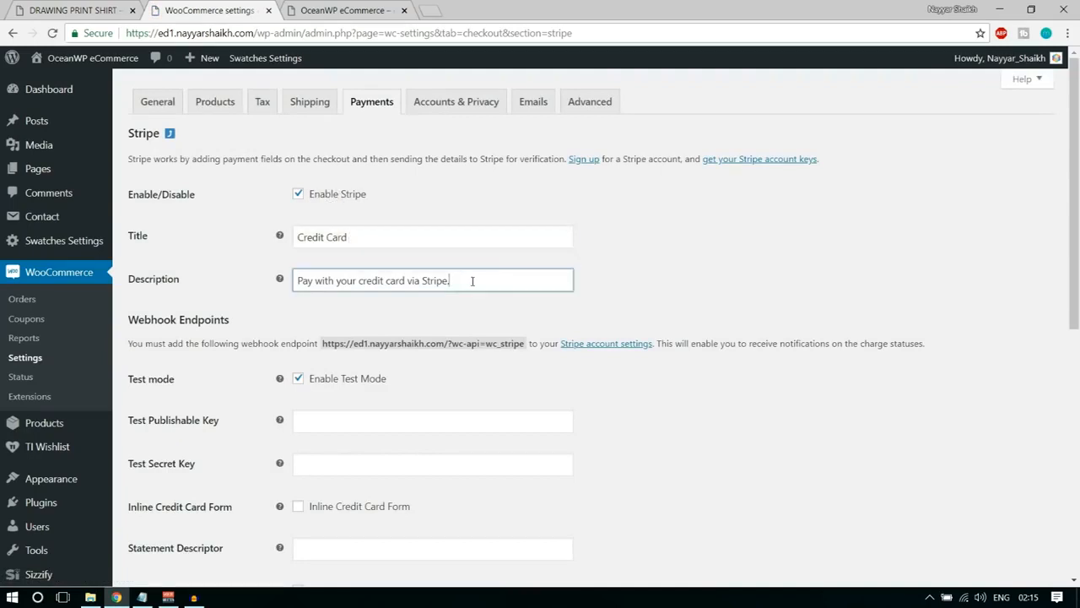
left_click_drag(455, 281, 410, 284)
key("BackSpace")
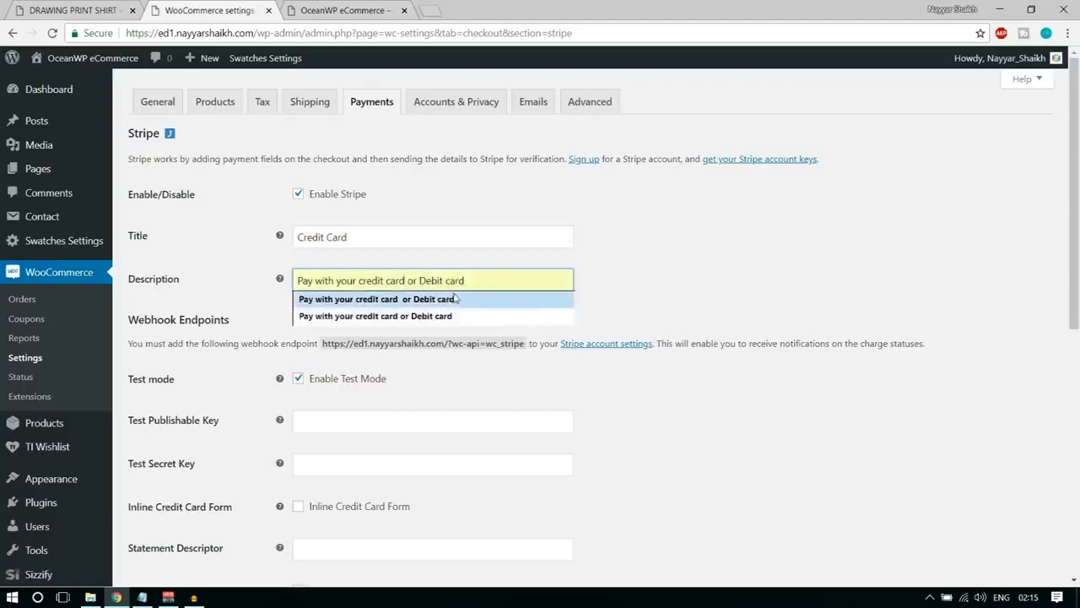
type(".")
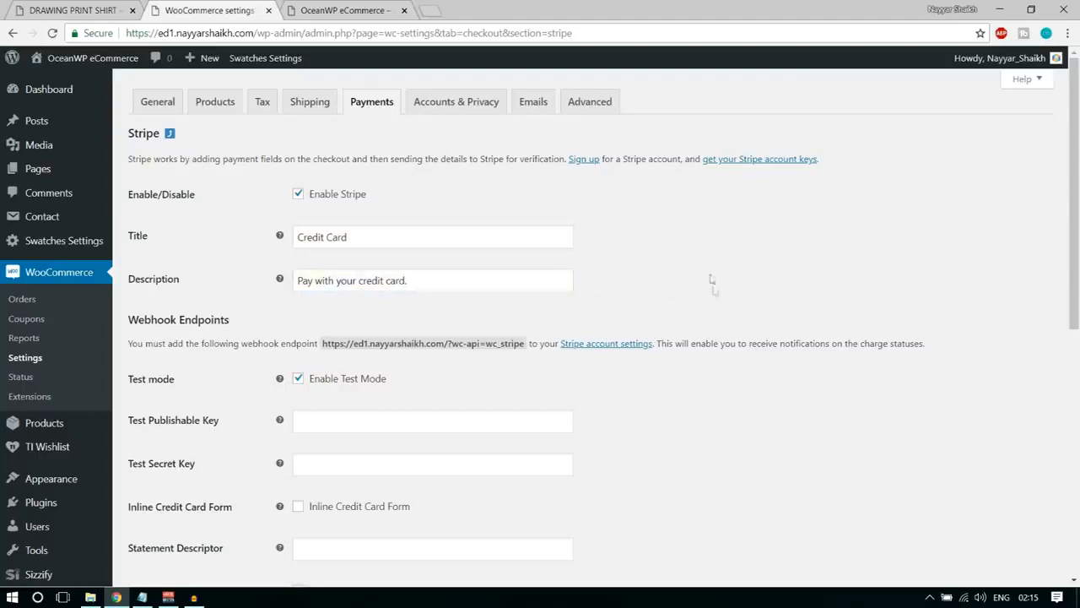
Look through the remaining Stripe options, switch test mode off and turn it back on.
scroll(703, 257, "down", 5)
scroll(707, 292, "down", 1)
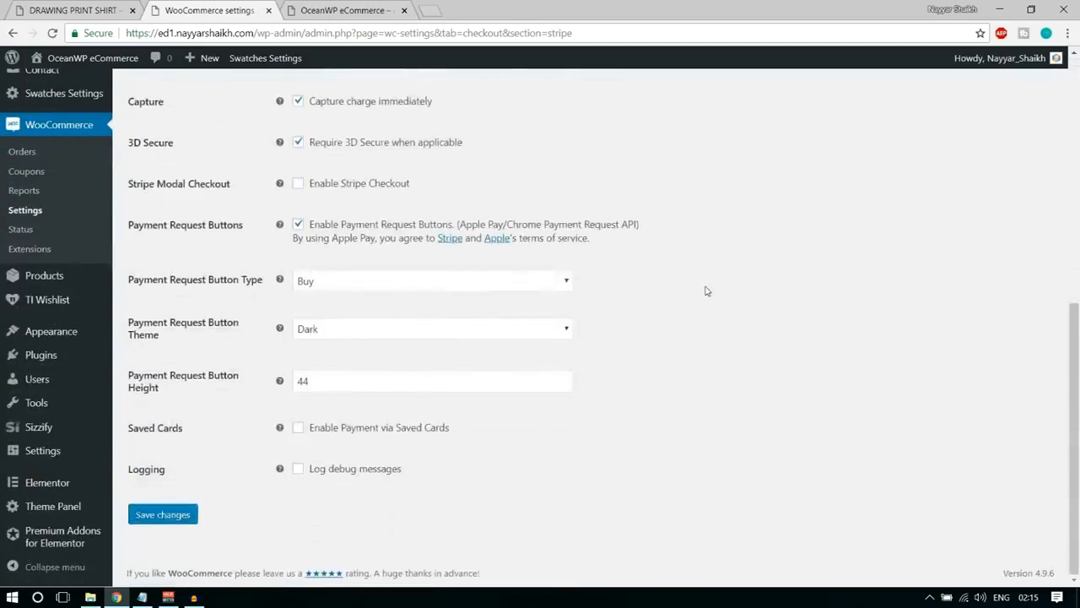
scroll(705, 293, "up", 4)
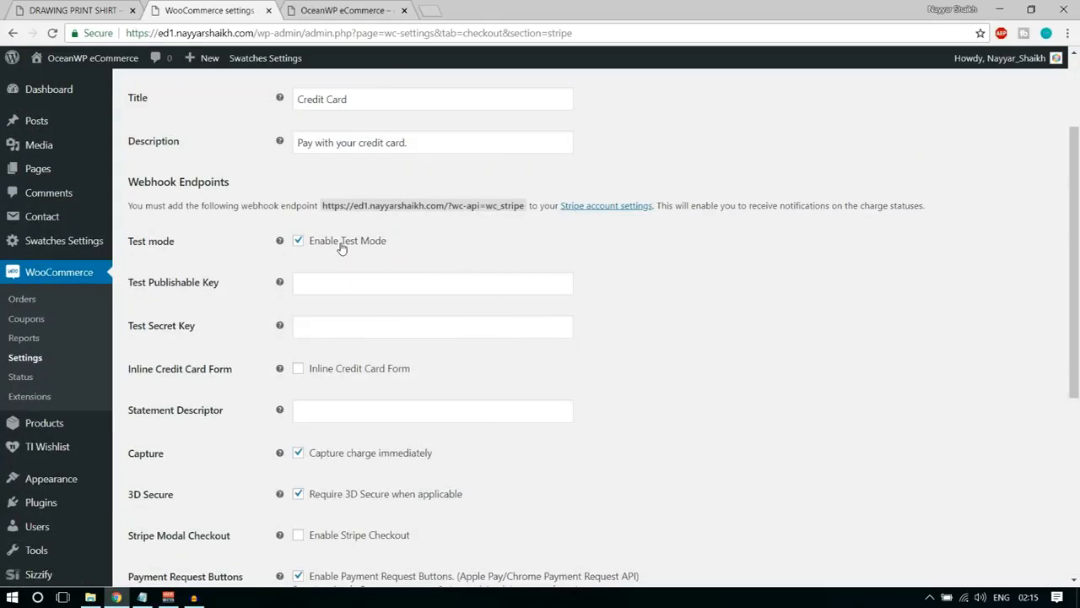
left_click(339, 244)
left_click(334, 252)
Open the API keys page of the Stripe dashboard in a new browser tab and copy the publishable key into WooCommerce's Test Publishable Key field.
left_click(432, 6)
type("das")
key("Return")
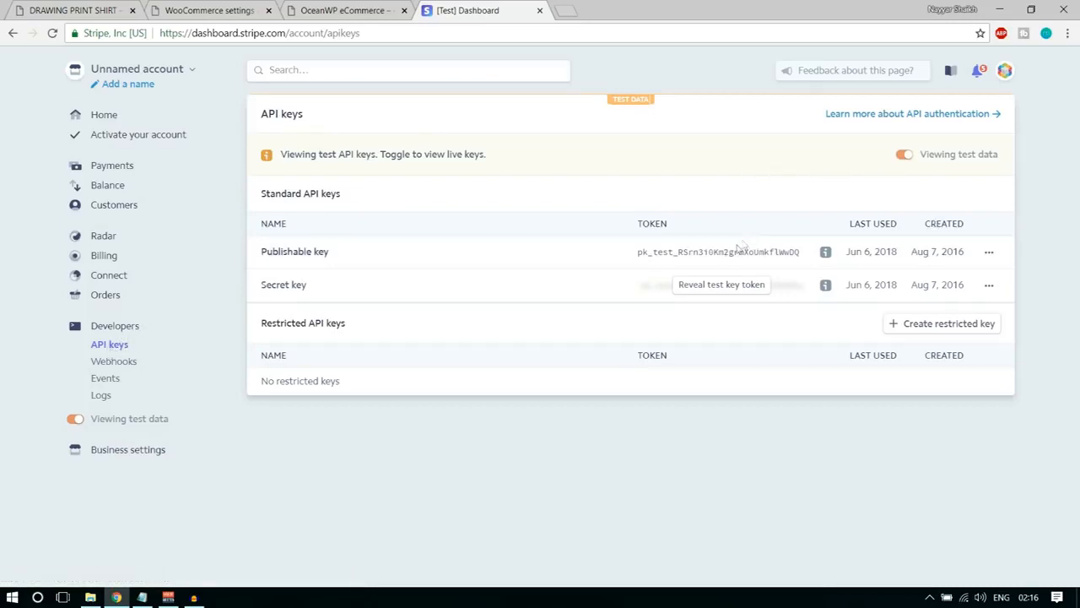
left_click_drag(639, 253, 805, 262)
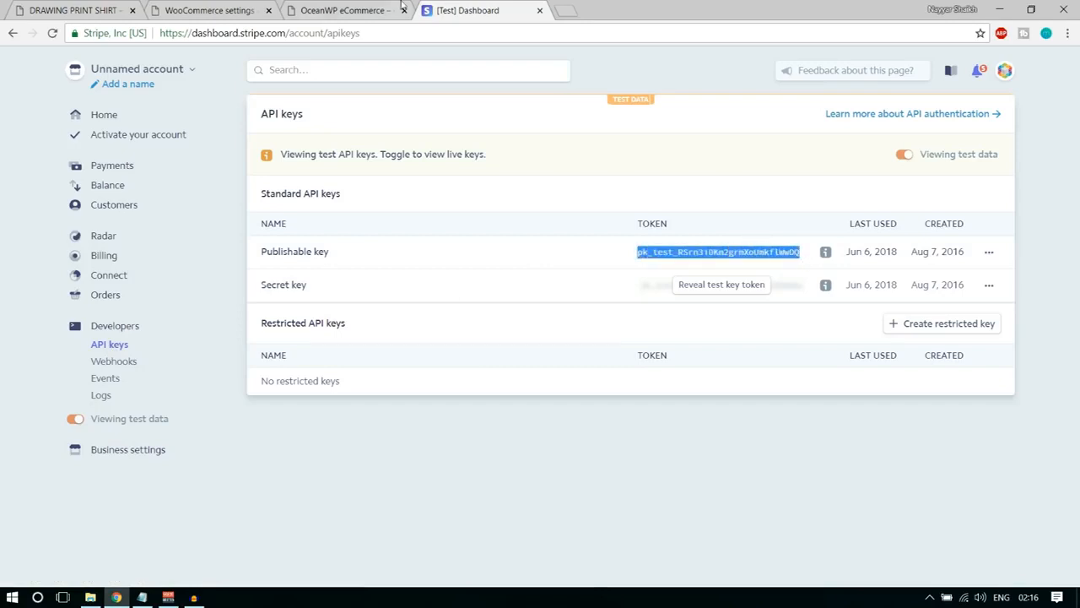
left_click(211, 10)
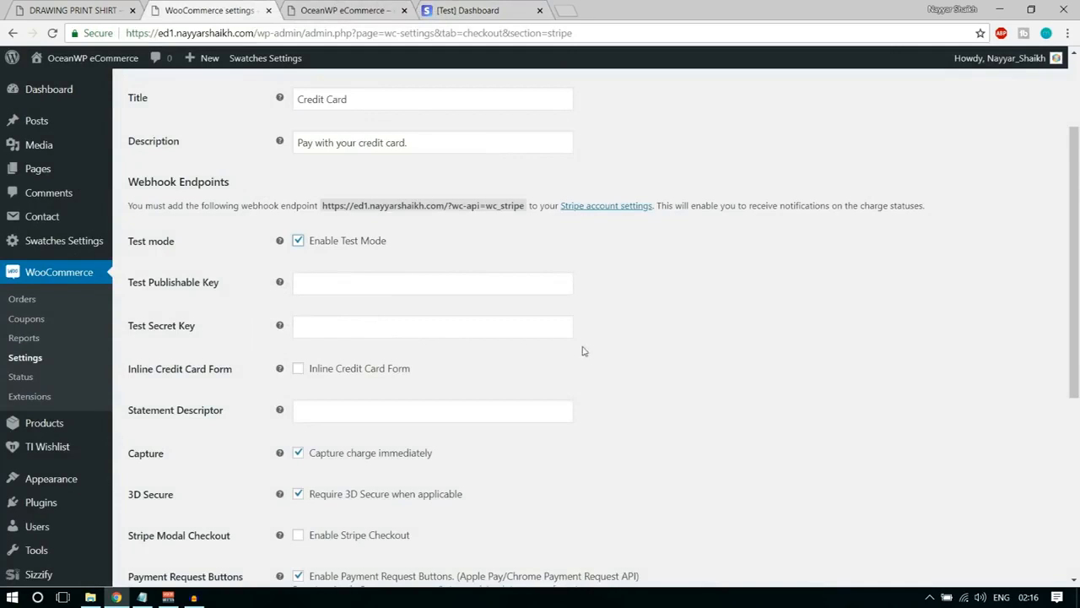
left_click(371, 283)
key("ctrl+v")
Reveal the test secret key in the Stripe dashboard, copy it into WooCommerce's Test Secret Key field and save the Stripe settings.
left_click(450, 9)
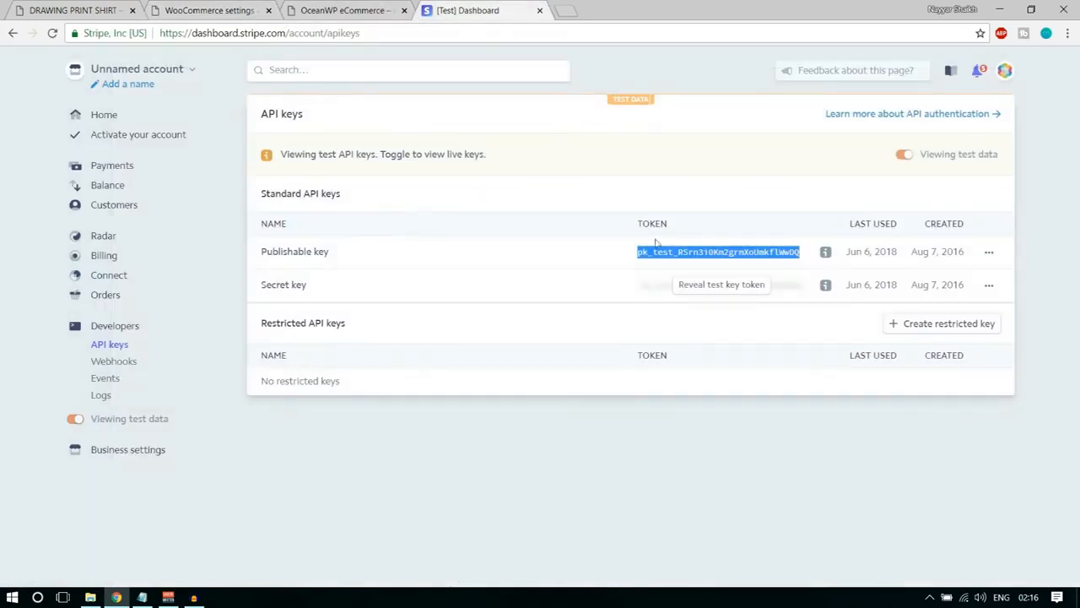
left_click(706, 287)
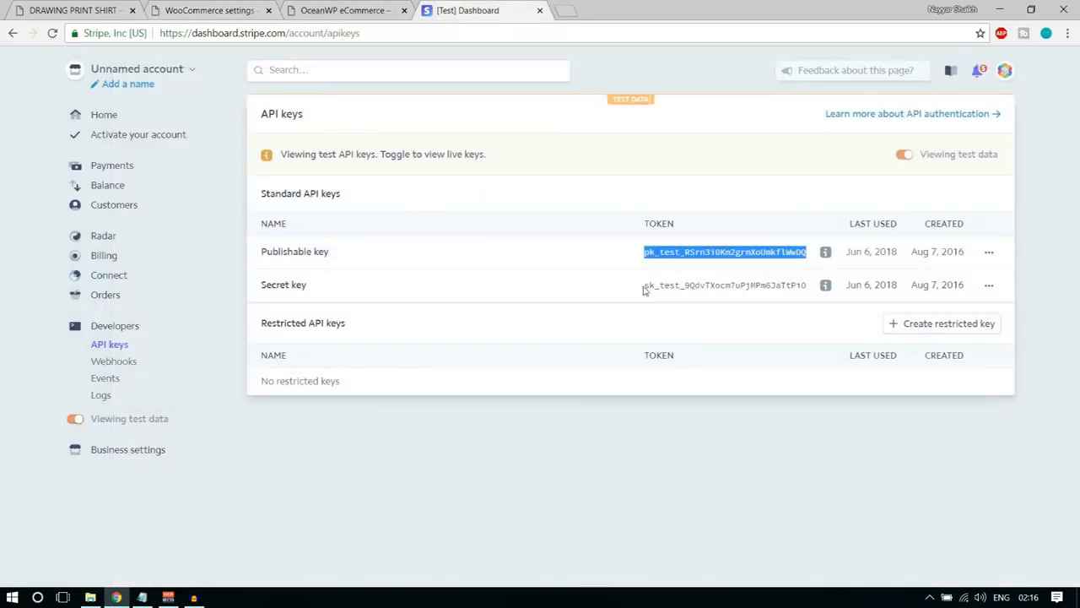
left_click_drag(644, 290, 807, 285)
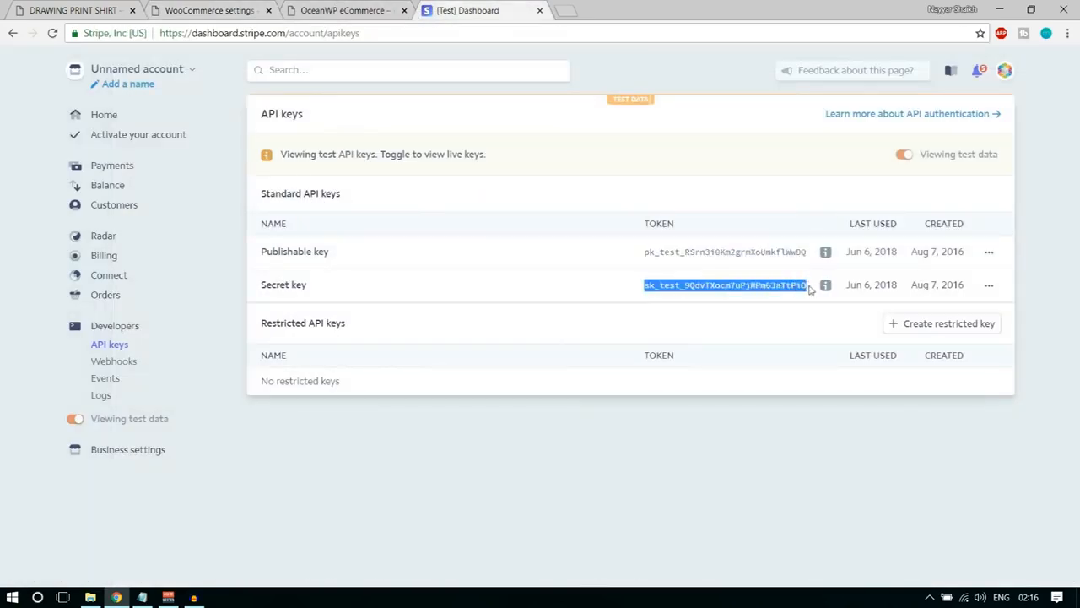
left_click(209, 10)
left_click(343, 325)
key("ctrl+v")
scroll(759, 338, "down", 5)
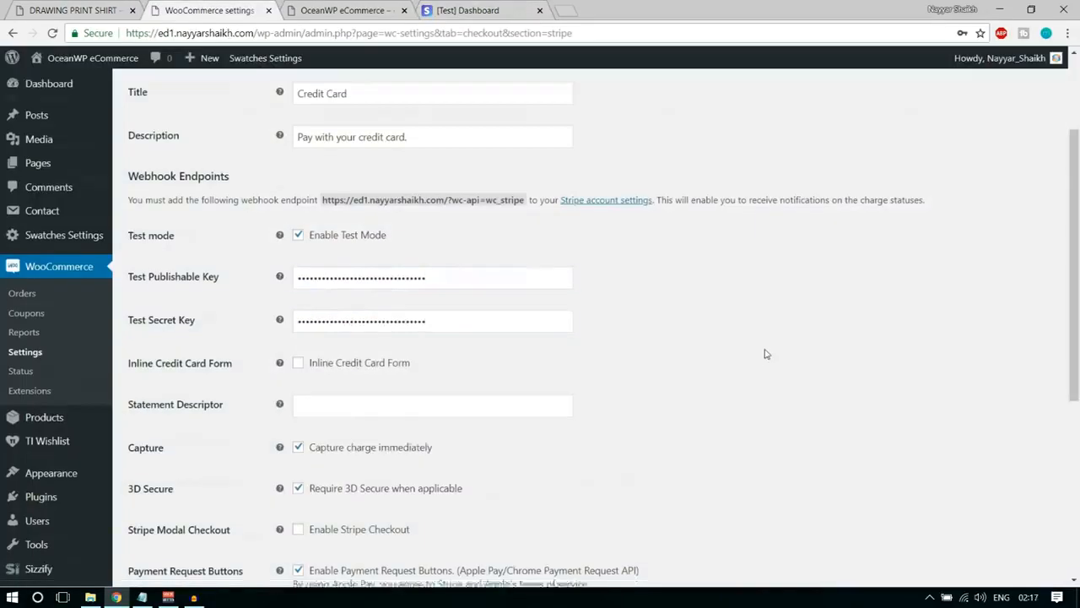
left_click(176, 516)
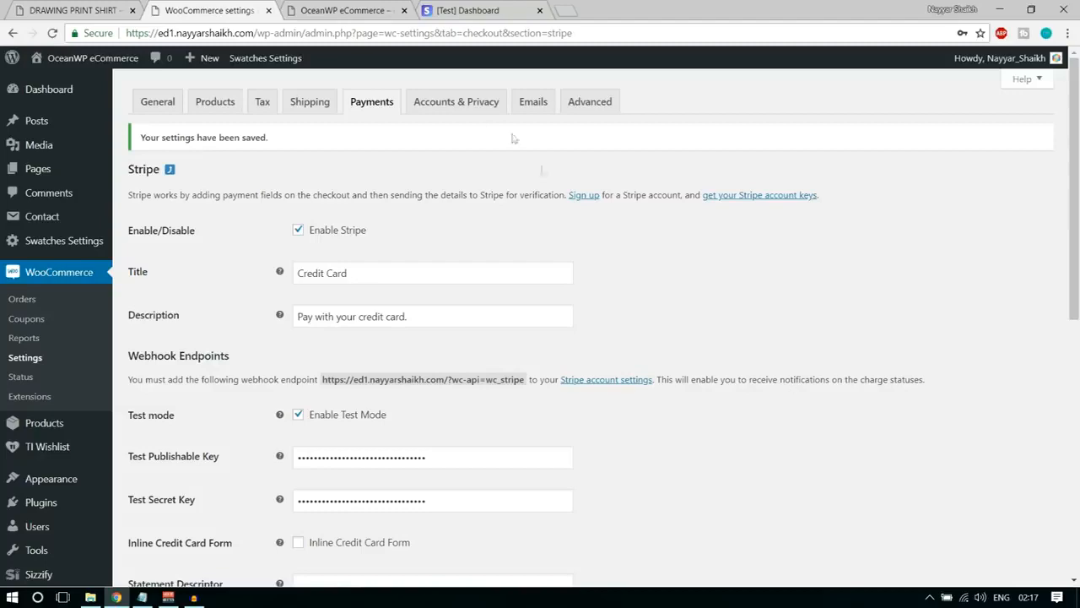
In the account settings, allow account creation during checkout and on the "My account" page, and disable automatic username and password generation.
left_click(463, 101)
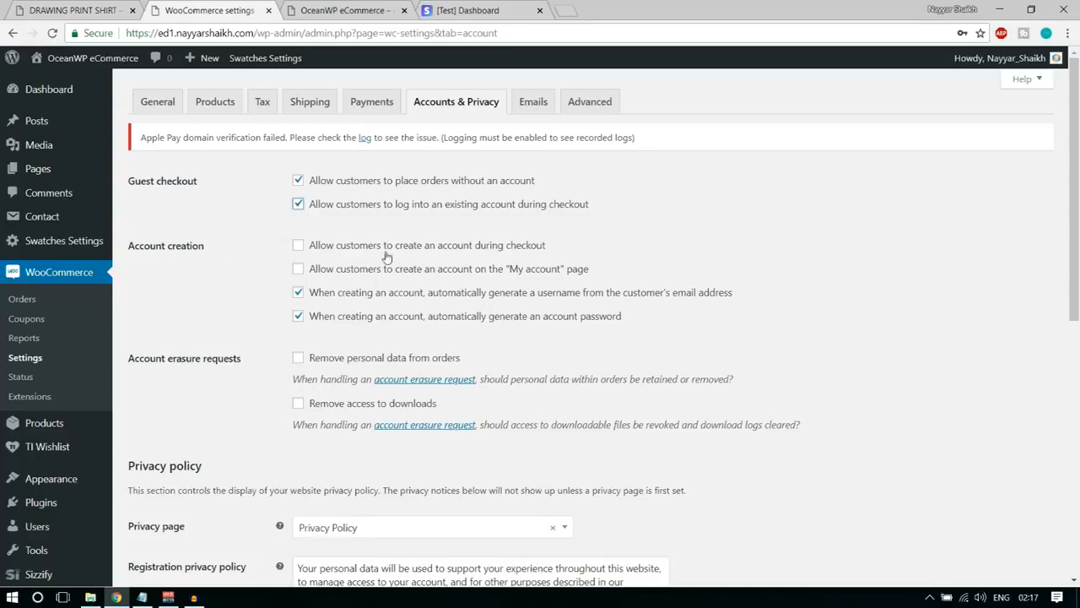
left_click(507, 253)
left_click(475, 277)
left_click(431, 302)
left_click(418, 319)
Choose Privacy Policy as the privacy page, review the registration privacy text and save the accounts and privacy settings.
scroll(775, 345, "down", 1)
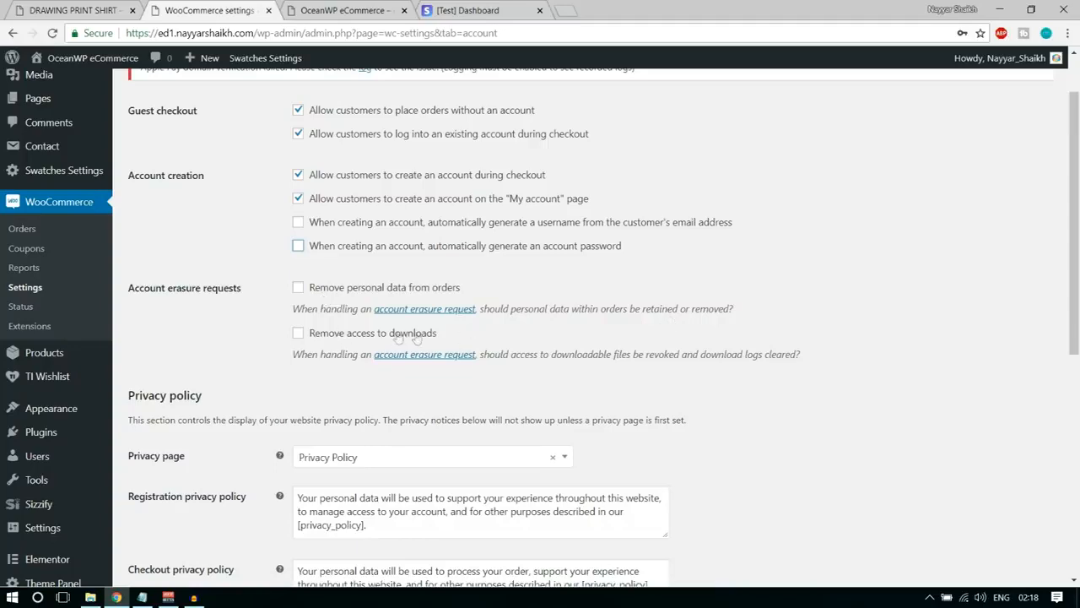
scroll(823, 420, "down", 3)
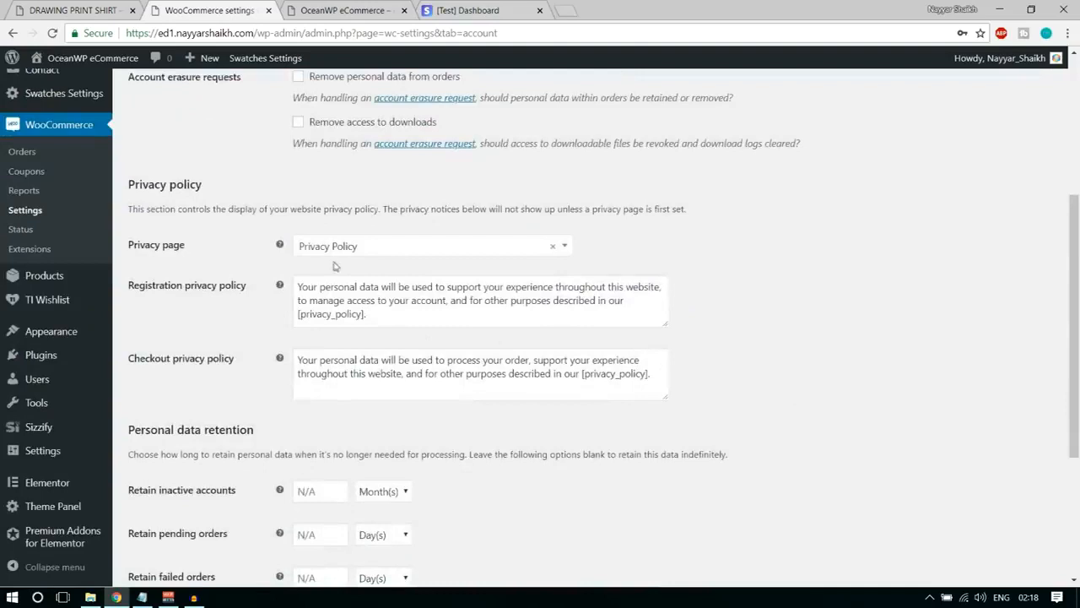
left_click(400, 247)
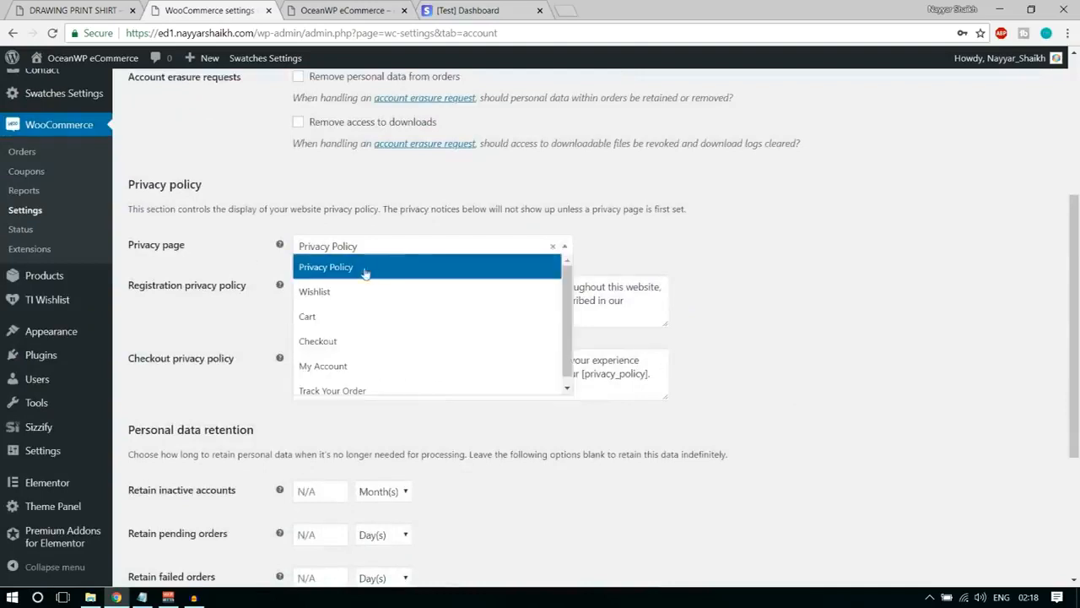
left_click(365, 270)
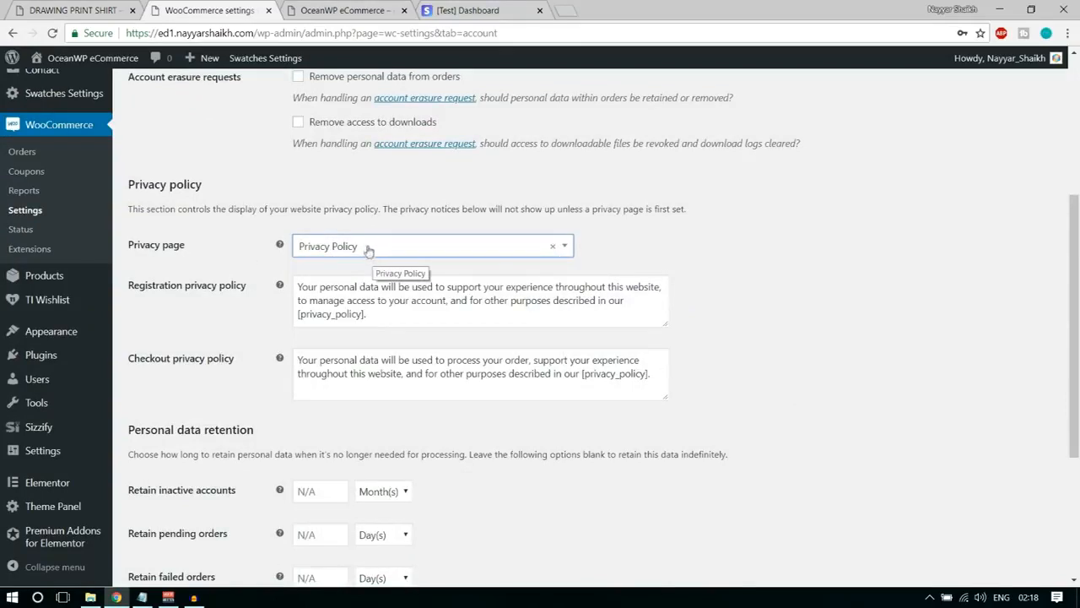
left_click_drag(418, 316, 295, 281)
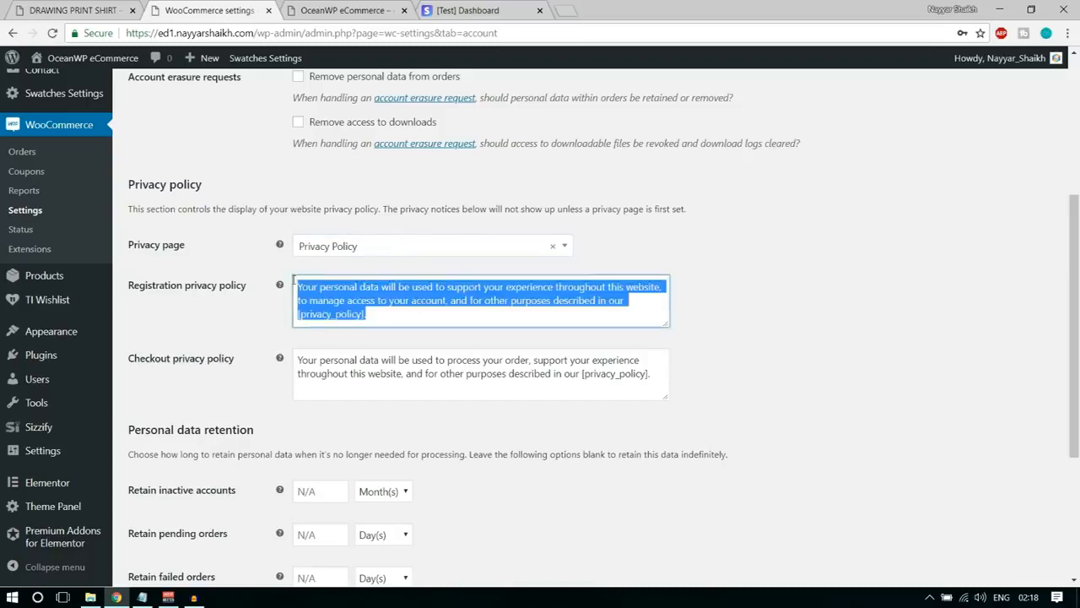
left_click(345, 301)
scroll(356, 372, "down", 3)
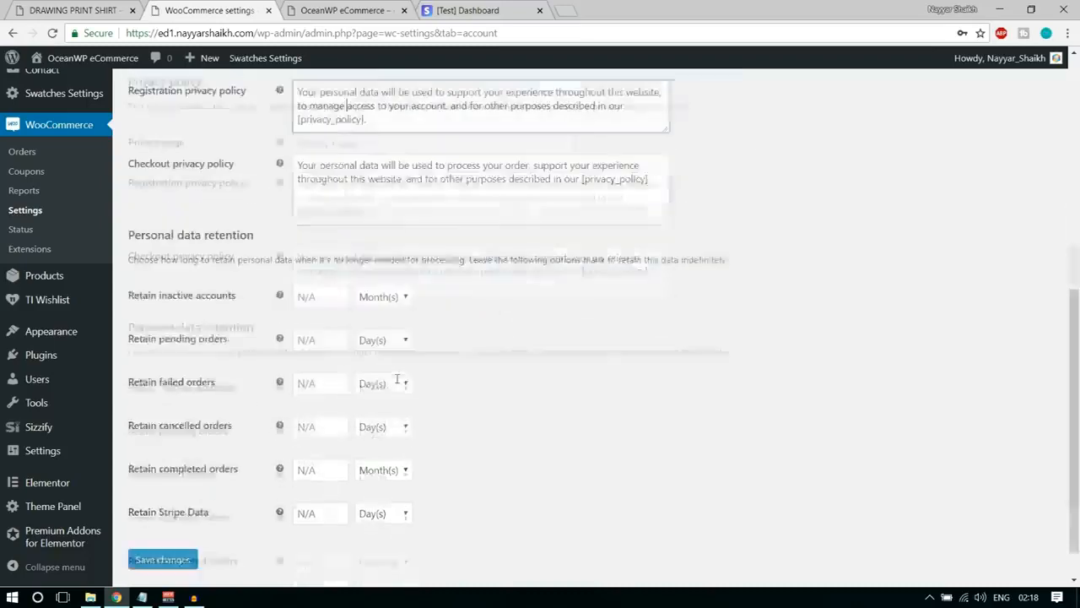
left_click(155, 547)
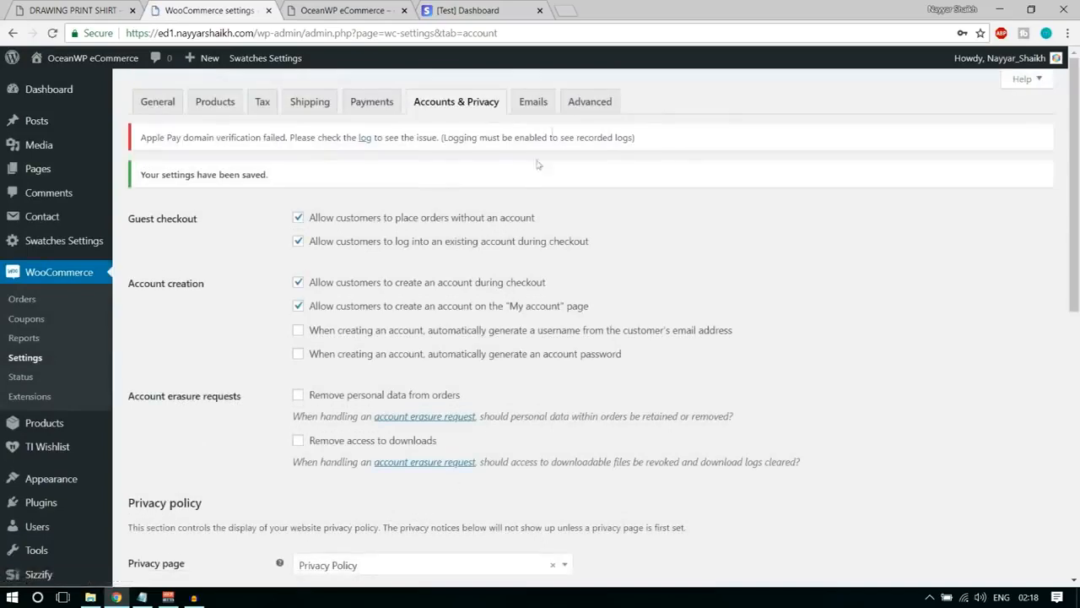
Open WooCommerce's email notifications and examine the recipients of the new, cancelled and failed order emails.
left_click(533, 102)
left_click_drag(749, 349, 596, 265)
left_click(692, 308)
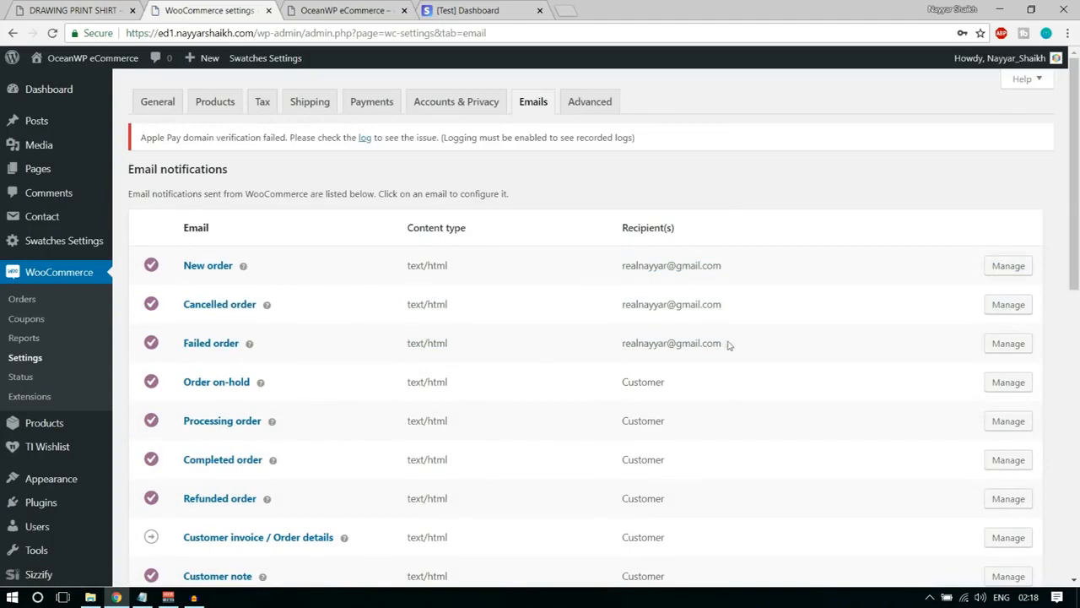
Examine the failed order recipient and the remaining email notifications down to the email sender options.
left_click_drag(622, 344, 737, 347)
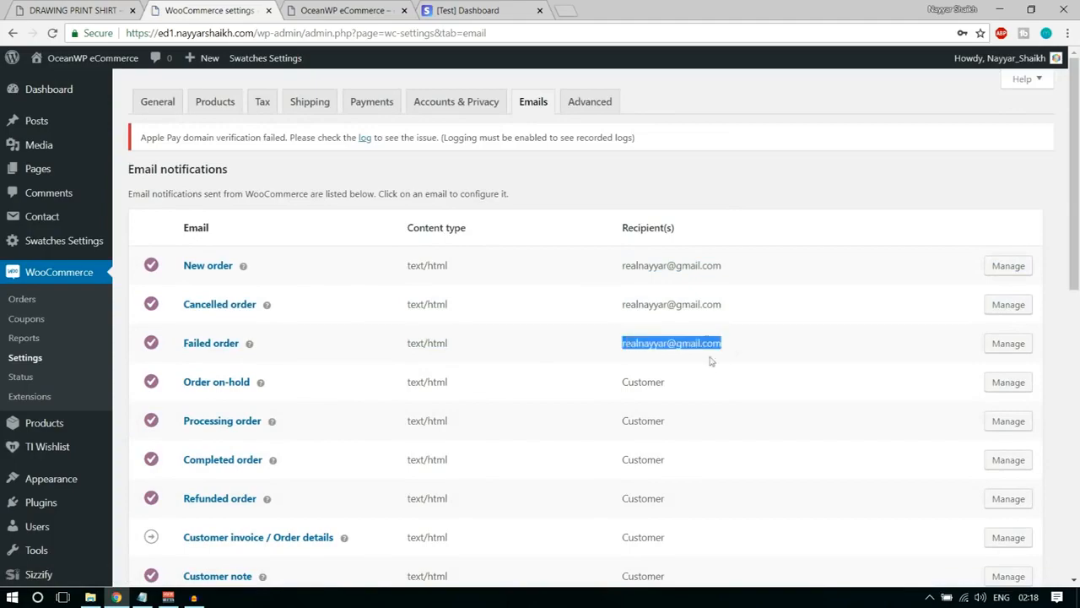
scroll(731, 405, "down", 4)
scroll(735, 414, "up", 4)
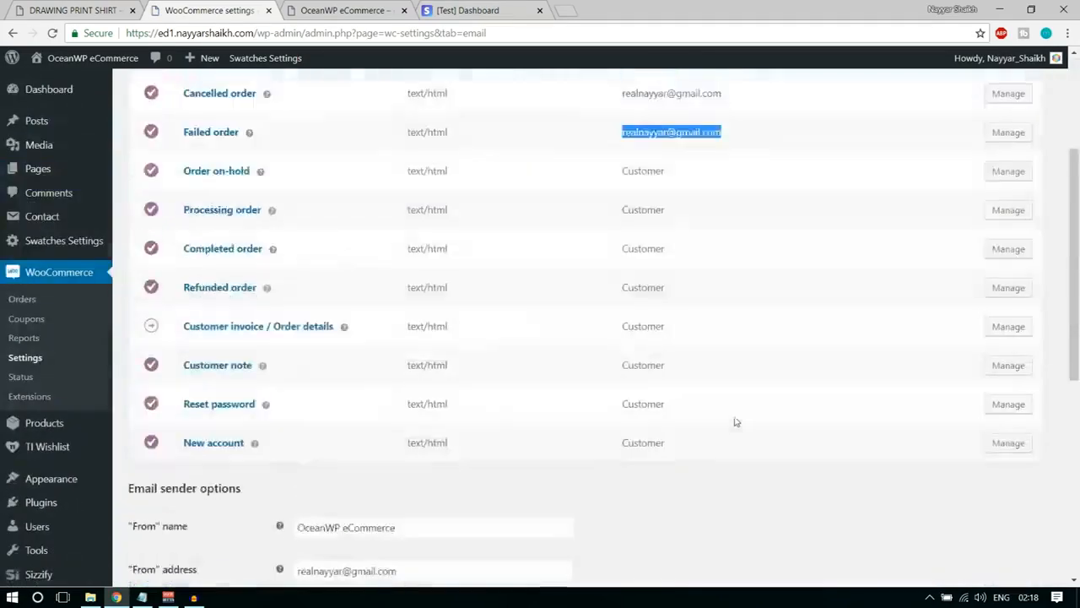
In WooCommerce's advanced page setup, assign Cart as the cart page and Checkout as the checkout page.
left_click(609, 105)
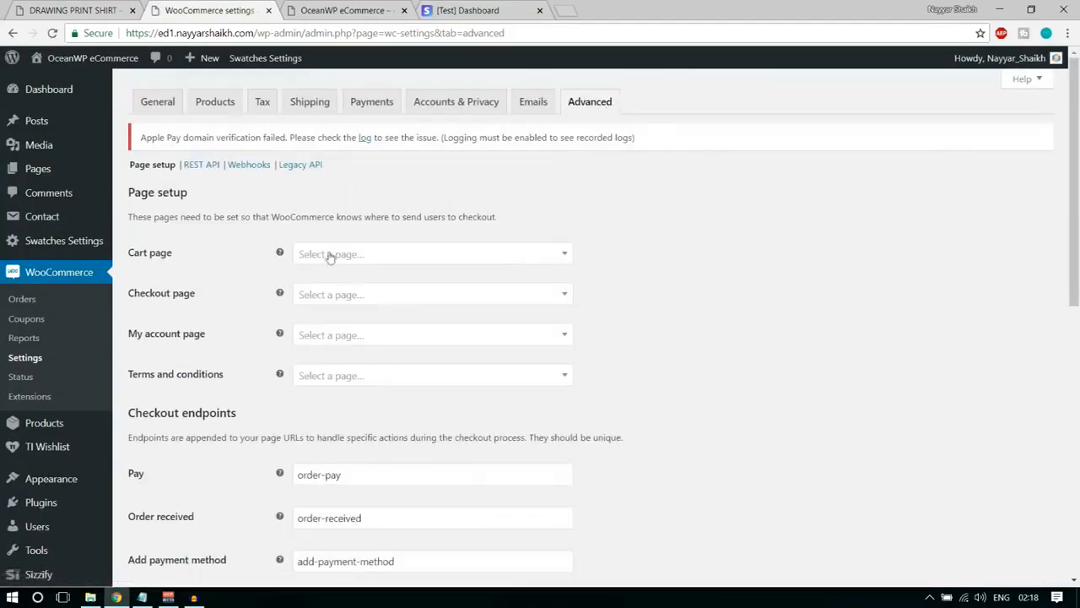
left_click(363, 254)
left_click(362, 328)
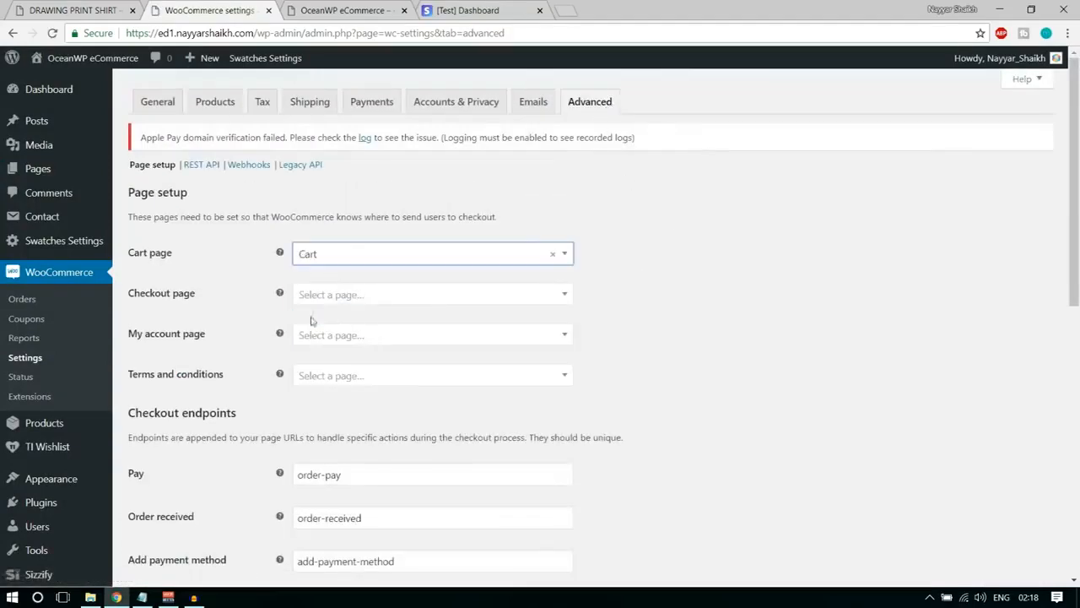
left_click(342, 295)
left_click(362, 391)
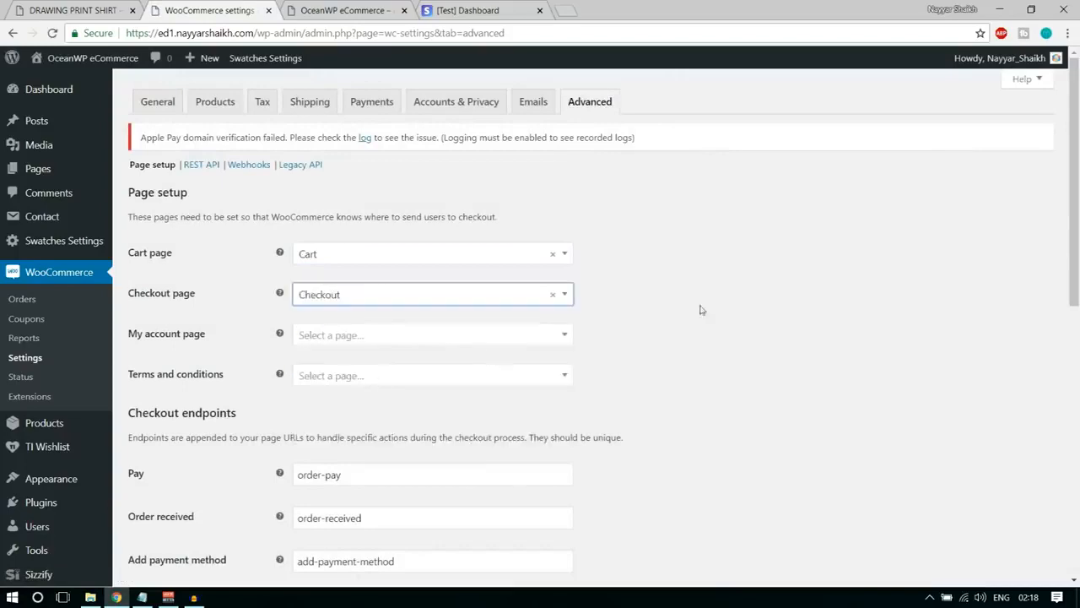
Assign My Account as the my account page and Privacy Policy as the terms and conditions page.
scroll(724, 296, "down", 1)
left_click(353, 266)
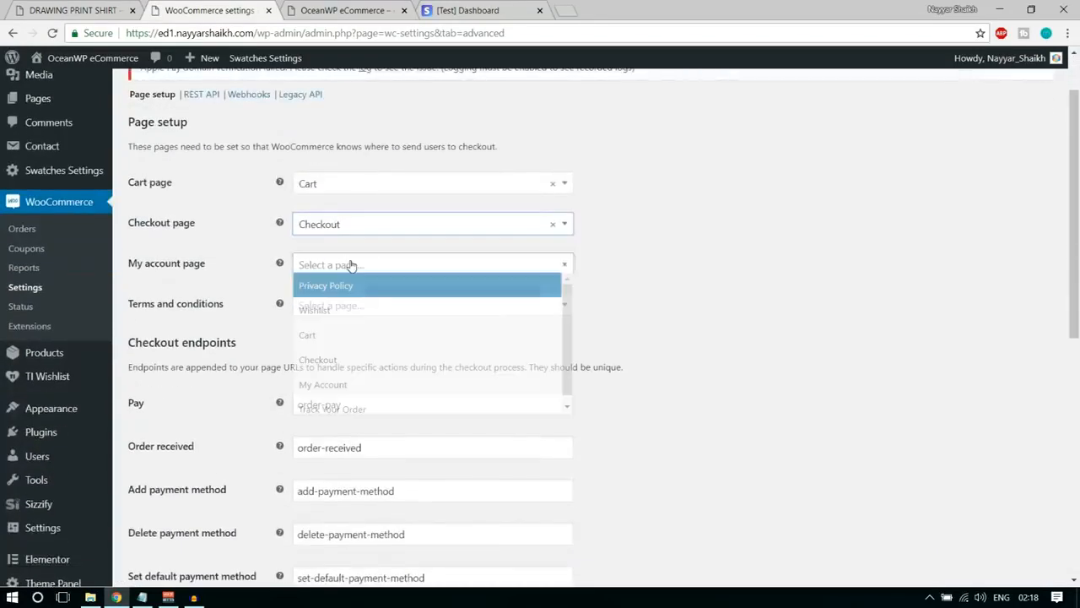
left_click(373, 393)
left_click(348, 308)
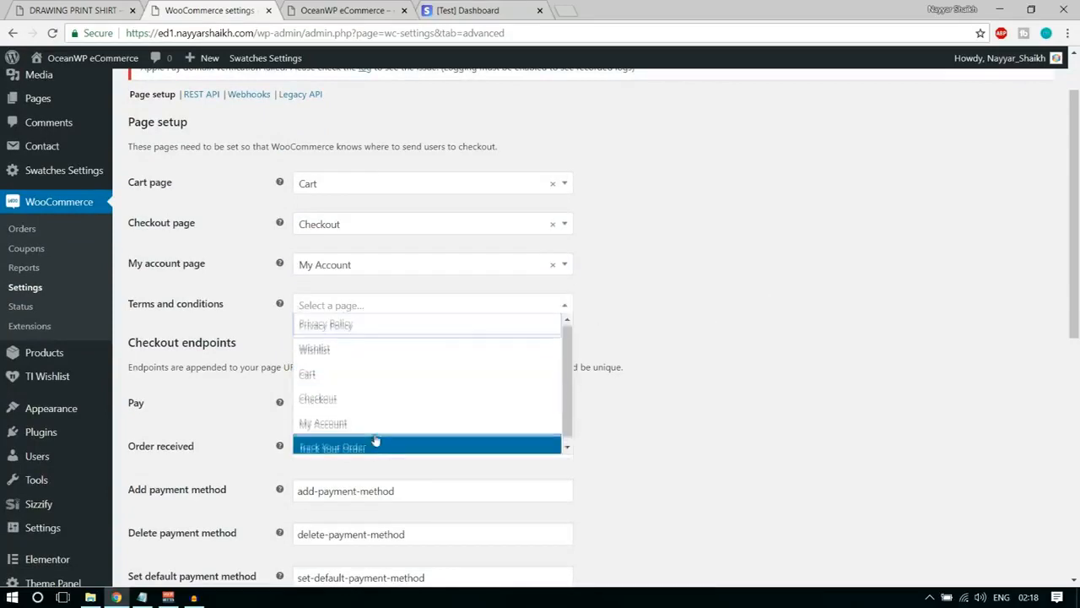
left_click(366, 328)
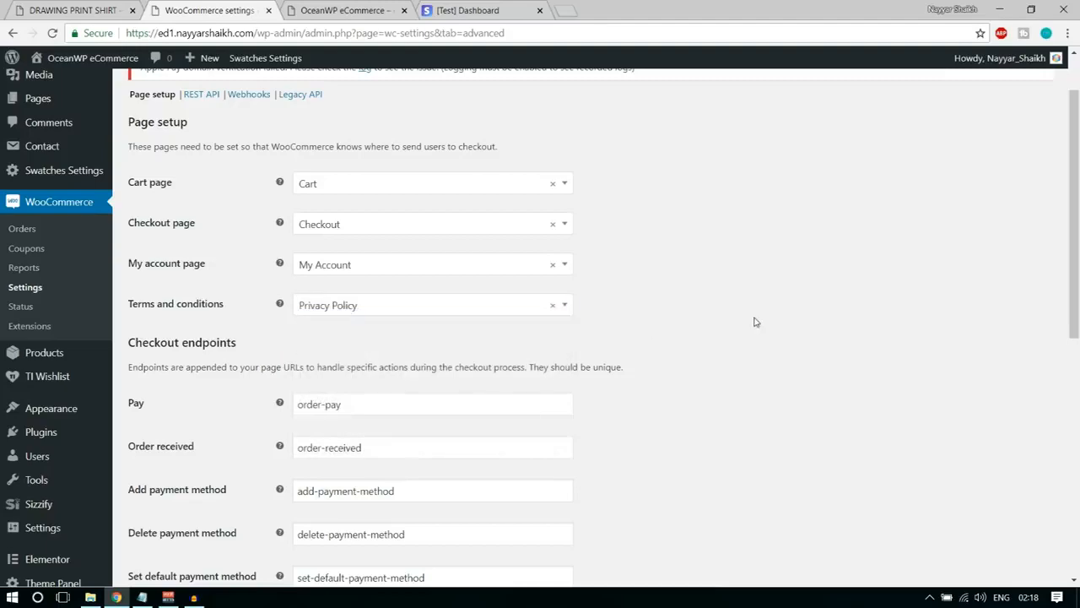
Review the checkout and account endpoints and save the advanced page setup settings.
scroll(762, 340, "down", 3)
scroll(762, 341, "down", 5)
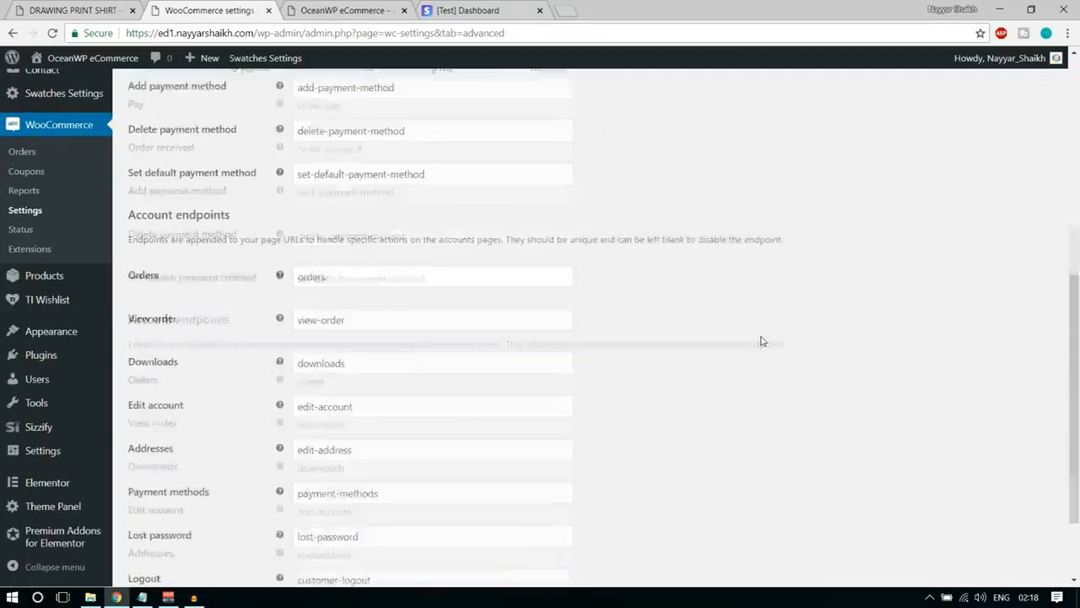
scroll(764, 342, "up", 7)
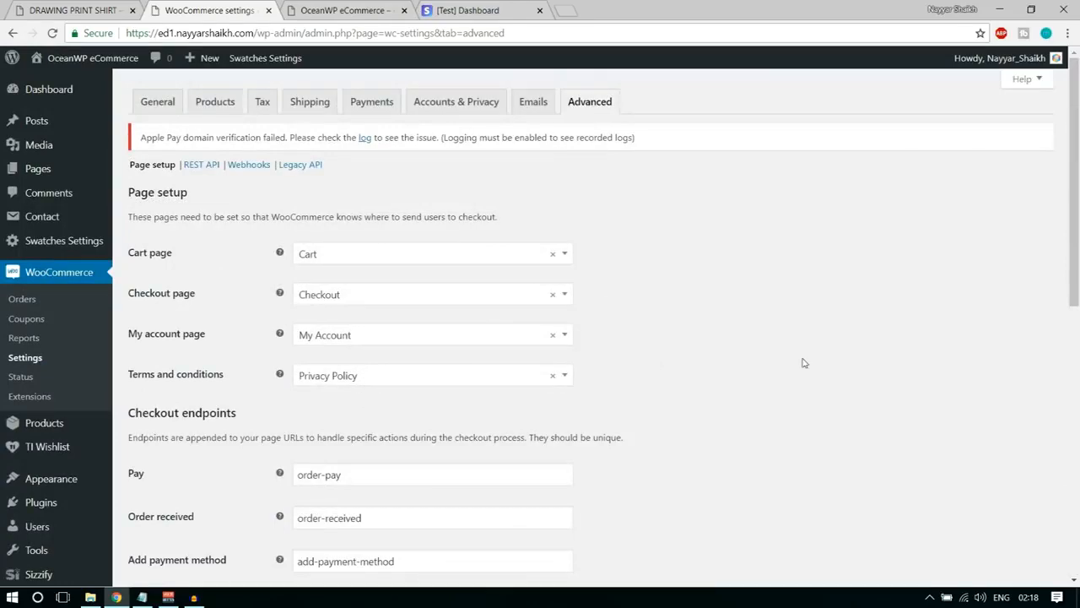
scroll(803, 363, "down", 5)
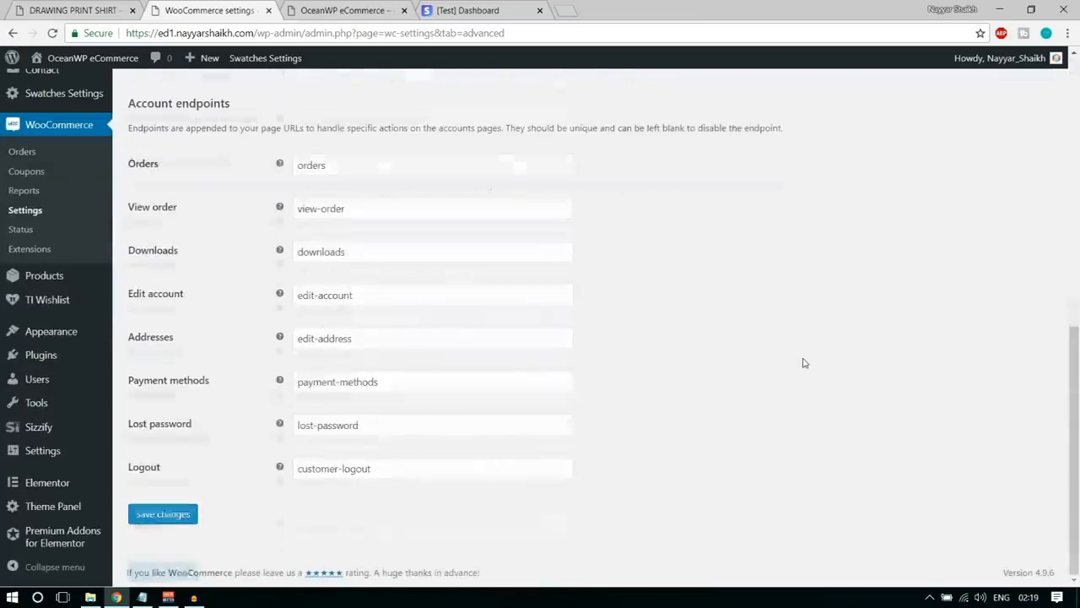
left_click(181, 515)
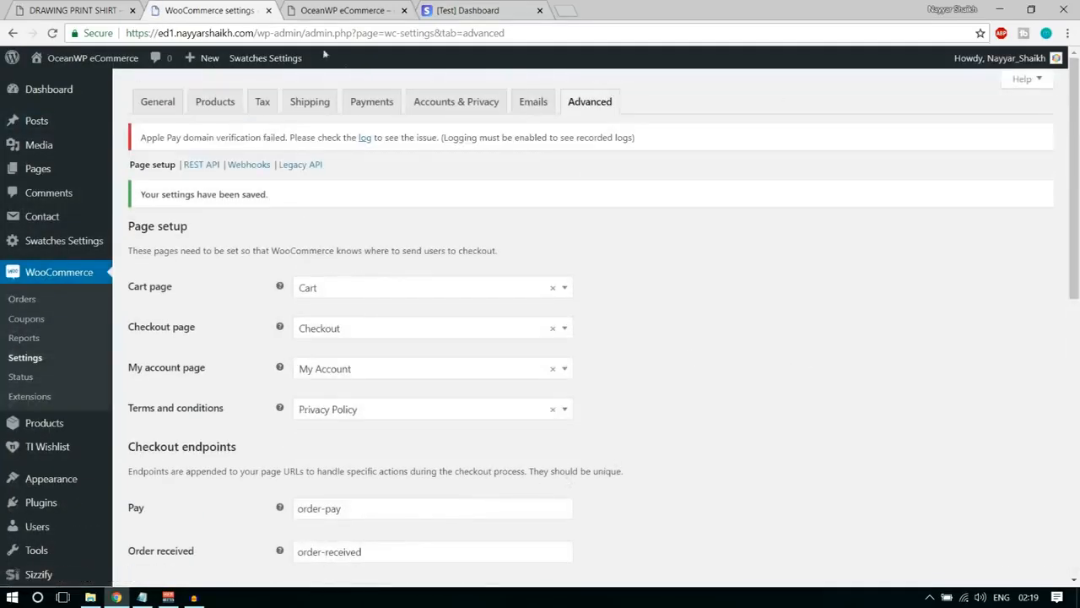
Reload the store's front page to check it and return to the WooCommerce settings.
left_click(336, 11)
left_click(51, 33)
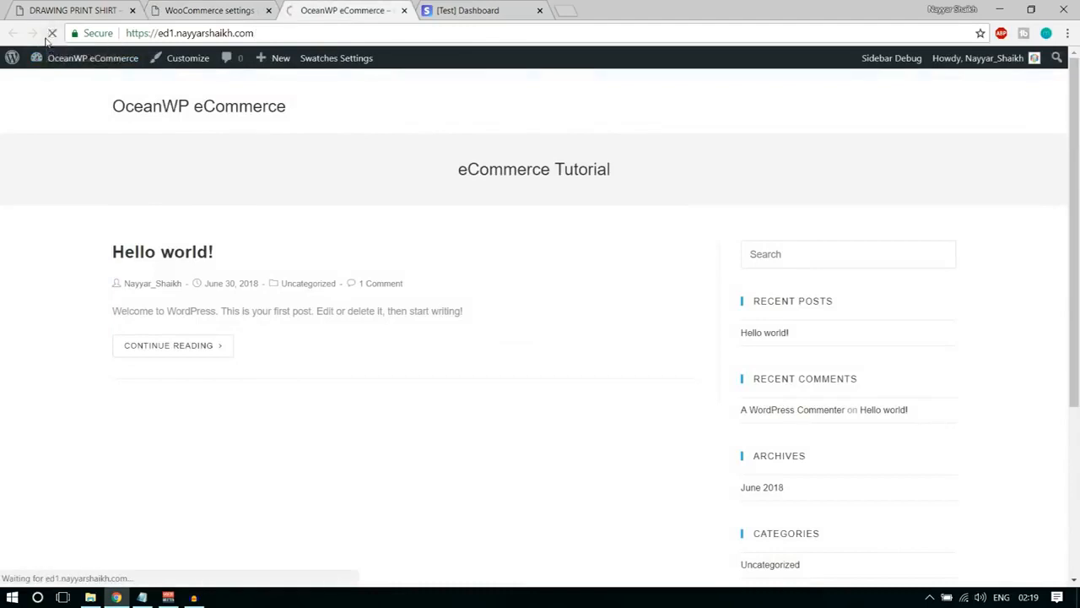
left_click(241, 11)
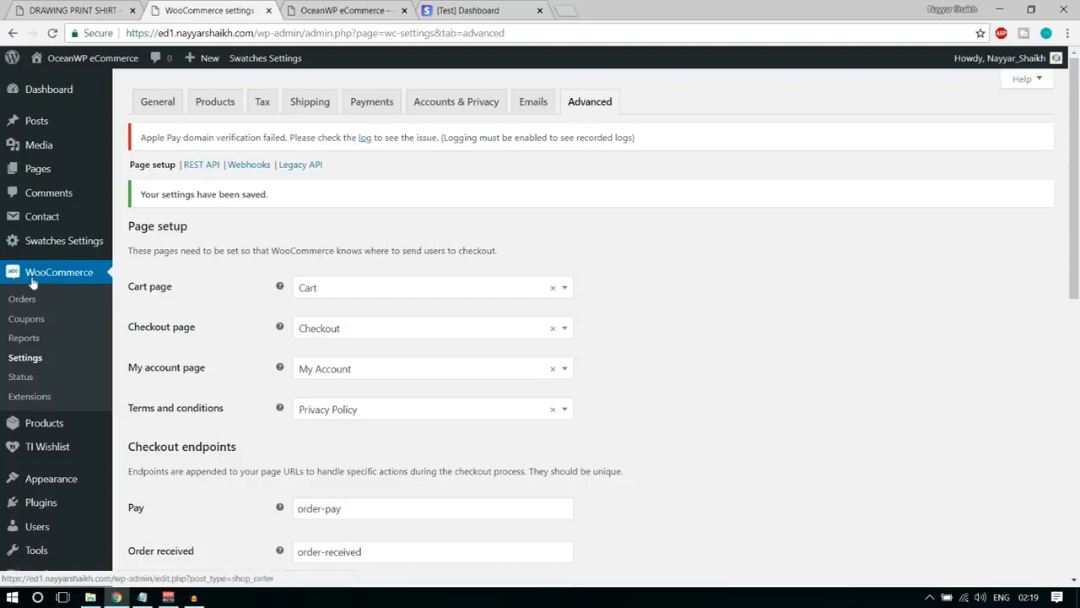
Create the first WooCommerce coupon, using the store owner's first name in capitals followed by 7 as its code.
left_click(30, 326)
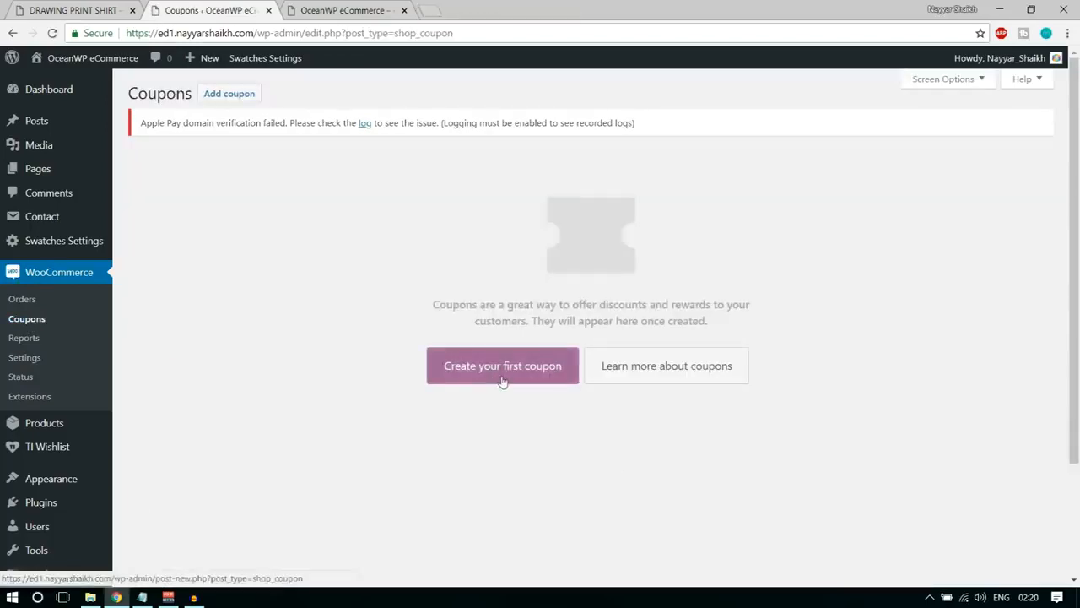
left_click(503, 382)
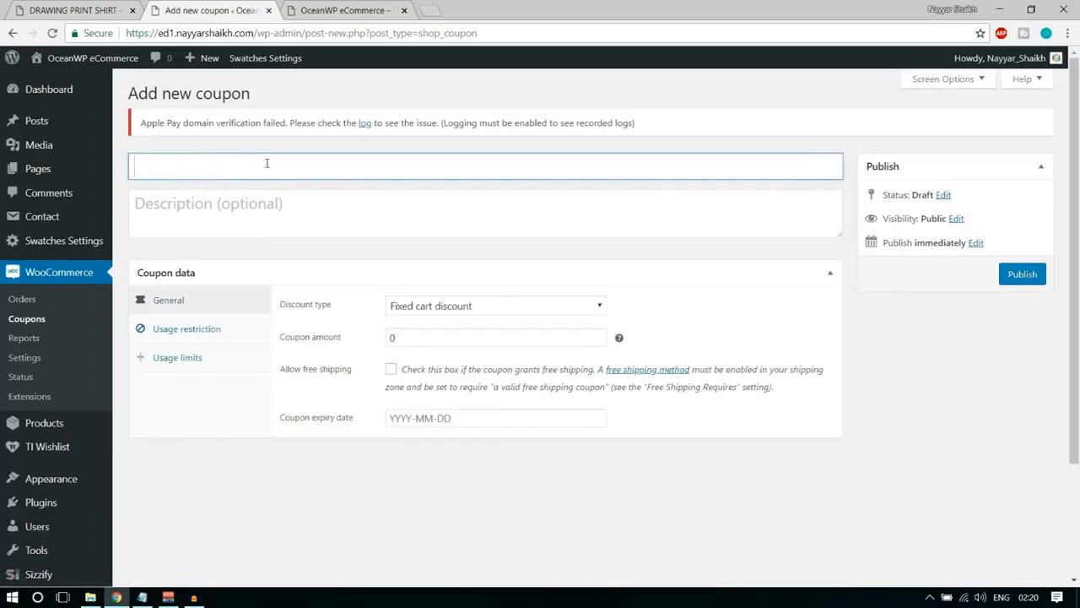
type("NAYYAR7")
Enter the coupon description "This coupon code gives you 7% Off the Purchase".
left_click(271, 201)
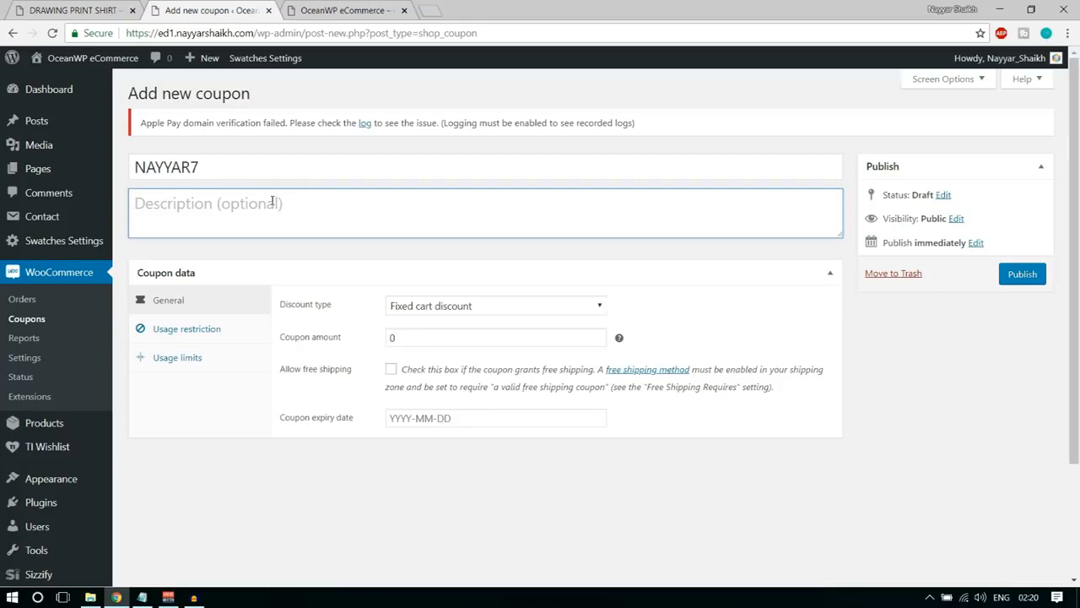
type("Thi")
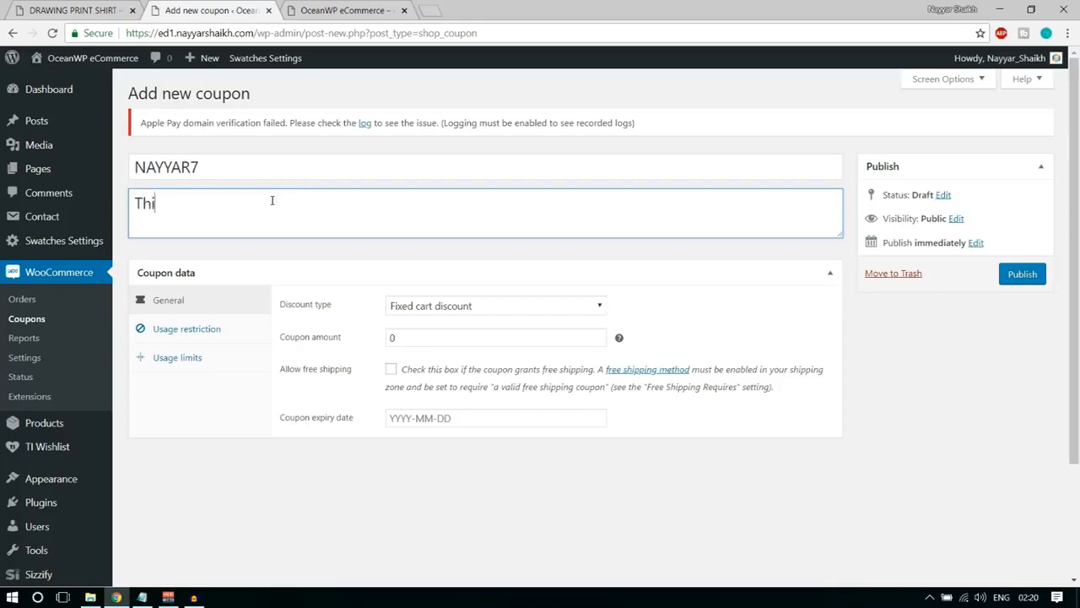
type("s coupon code give")
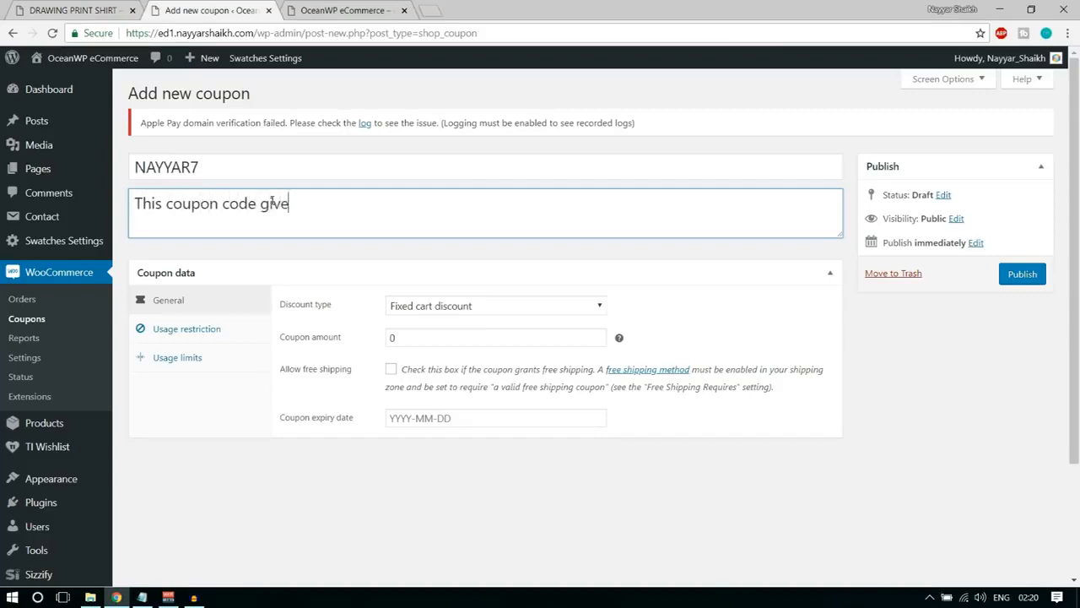
type("s you 7% Off the Purchase")
Set the coupon's discount type to Percentage discount in its general data.
left_click(191, 311)
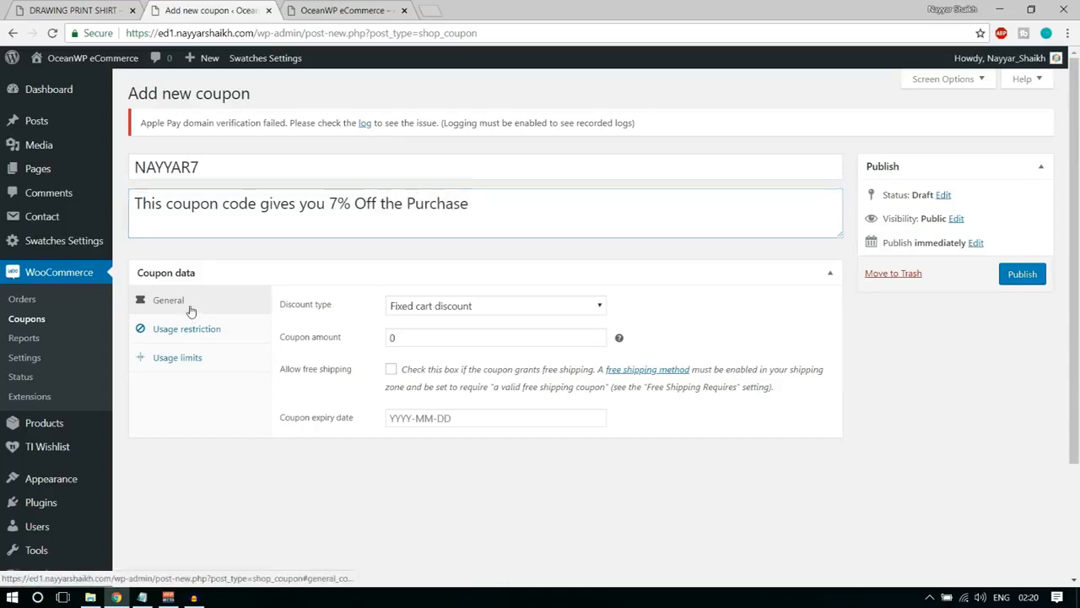
left_click_drag(300, 310, 342, 315)
left_click(342, 316)
left_click(446, 309)
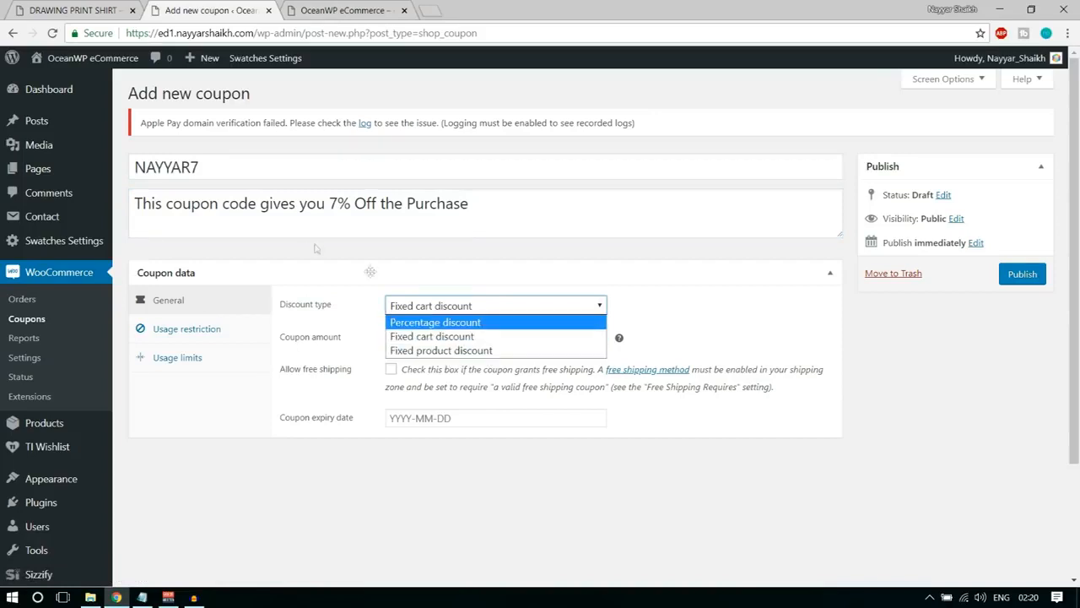
left_click_drag(330, 204, 366, 203)
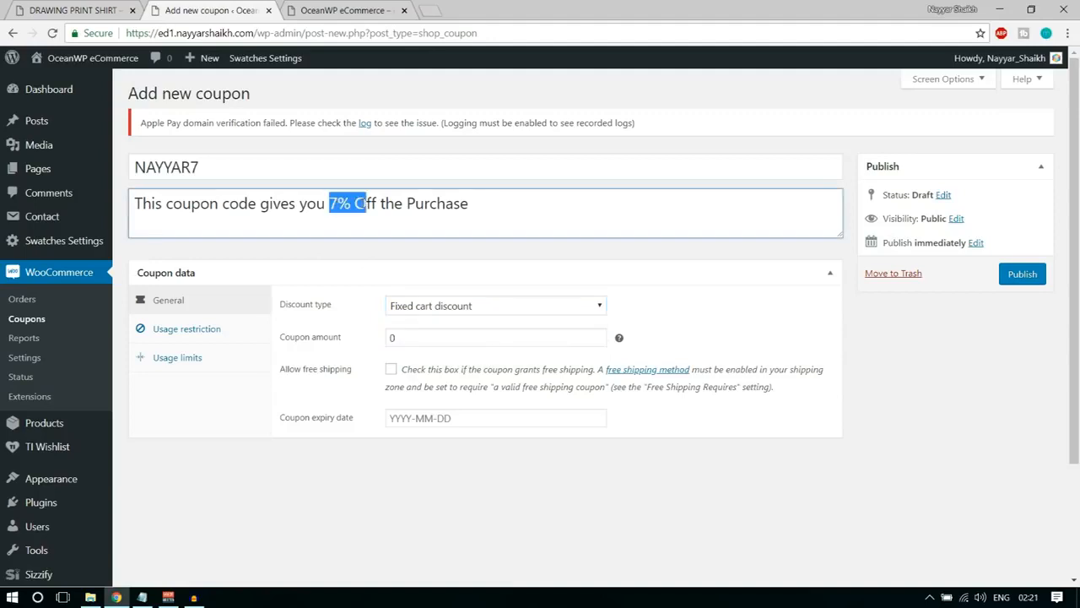
left_click(436, 306)
left_click(437, 328)
Set the coupon amount to 7 and the coupon expiry date to 2018-07-31.
left_click(460, 336)
left_click_drag(404, 336, 358, 342)
type("7")
left_click(689, 319)
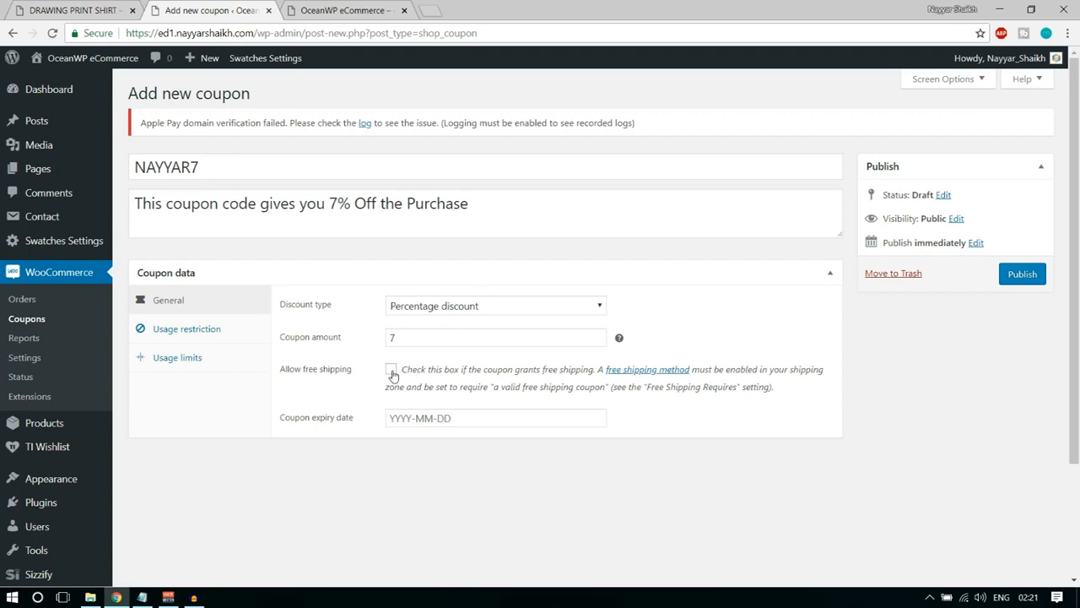
left_click(441, 420)
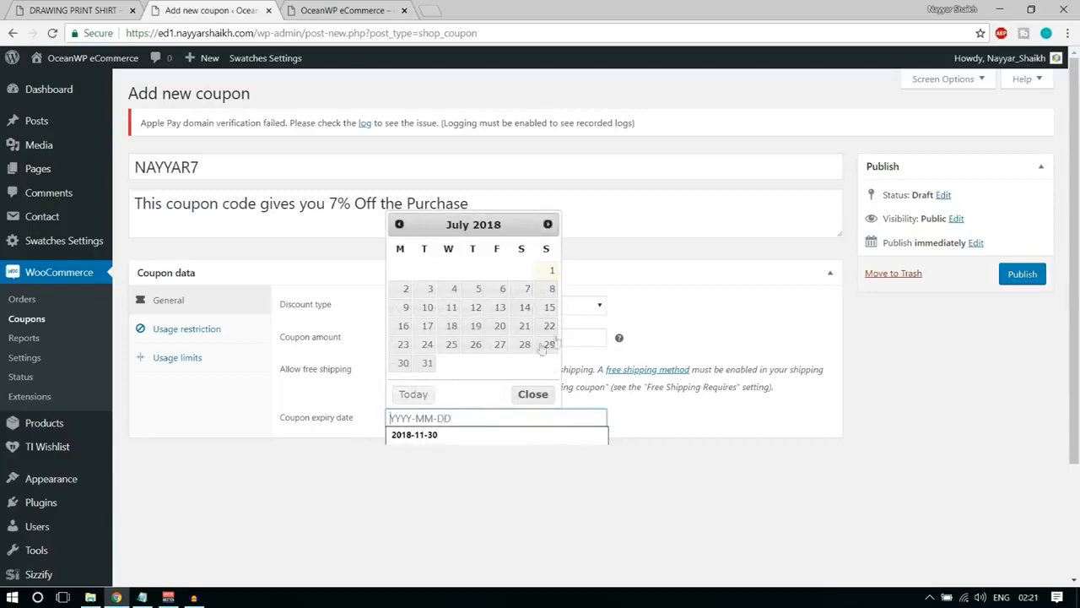
left_click(425, 364)
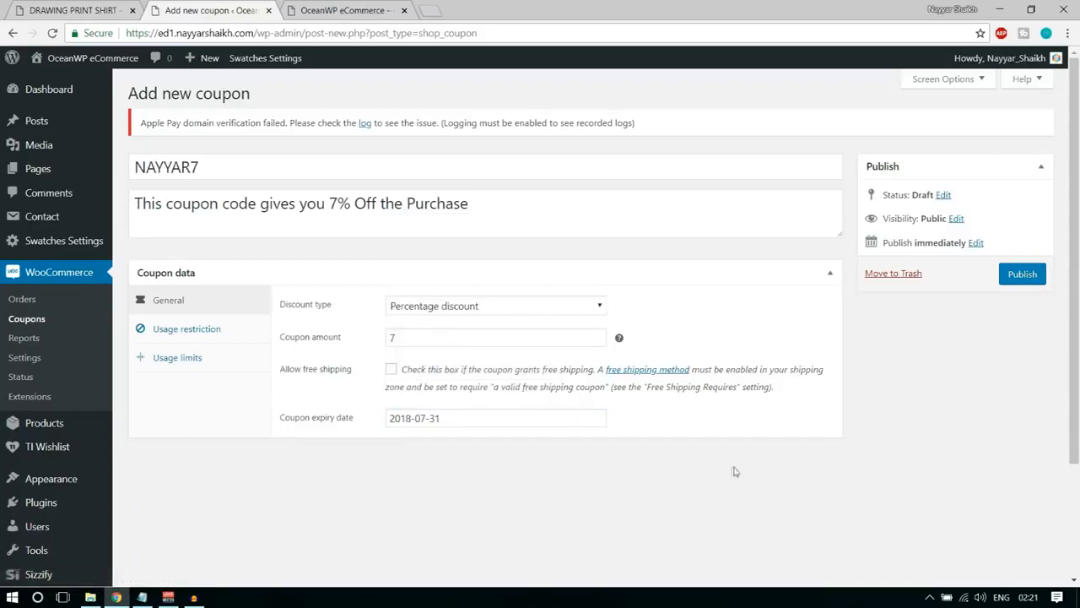
In the coupon's usage restrictions, set the minimum spend to 100 and the maximum spend to 1000.
left_click(232, 327)
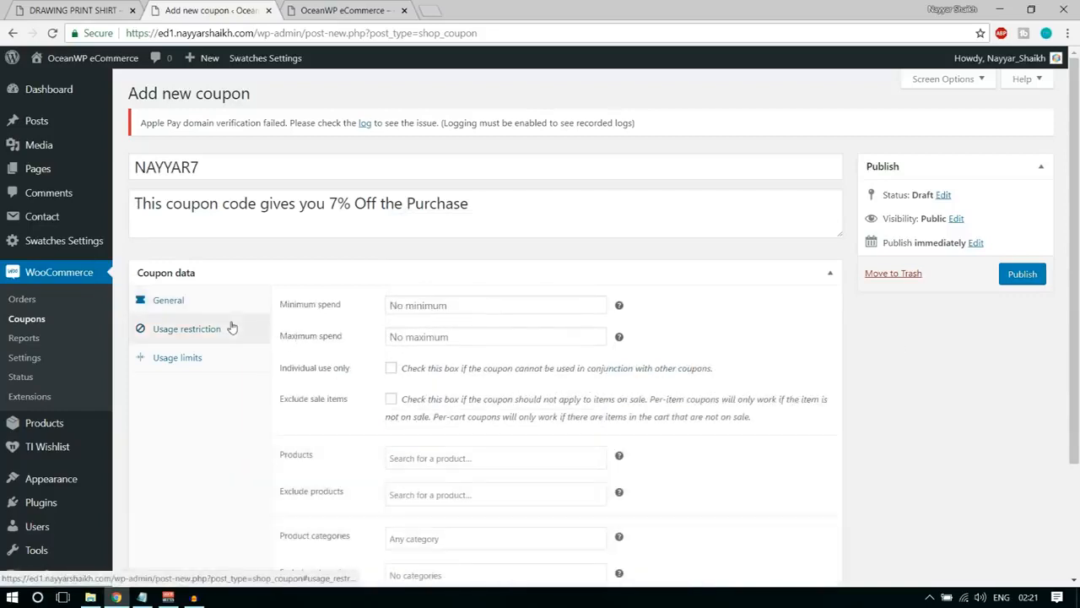
left_click(422, 306)
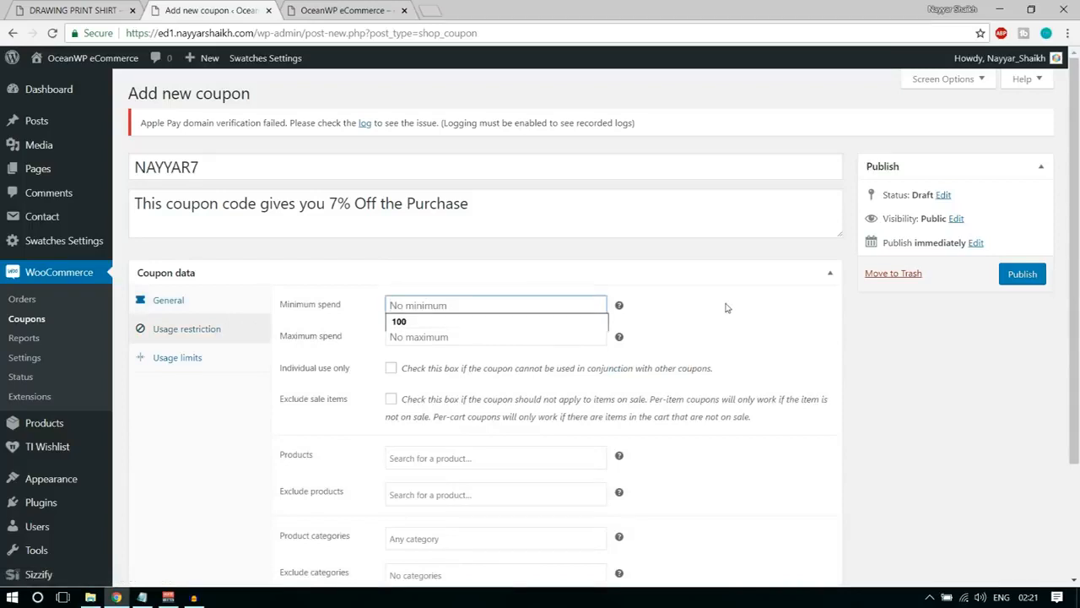
type("100")
left_click(726, 307)
left_click(475, 339)
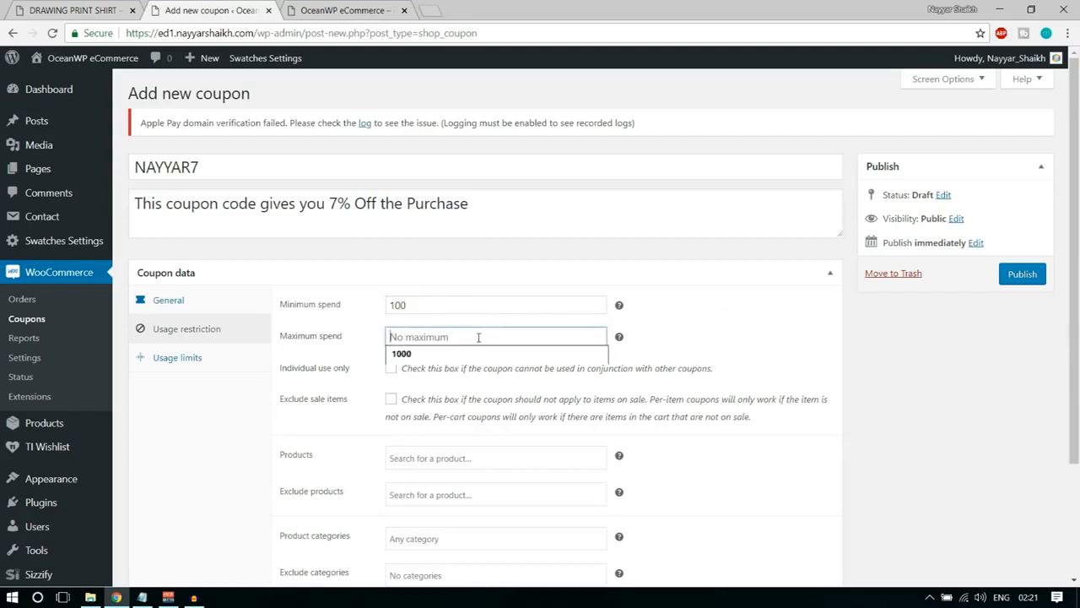
left_click(465, 355)
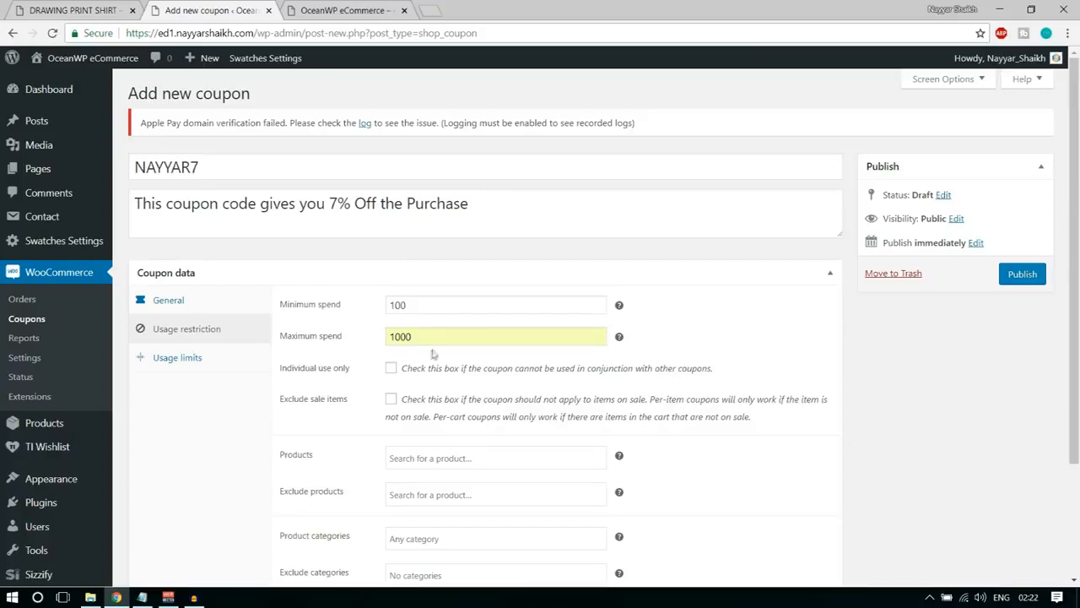
left_click_drag(429, 339, 355, 346)
left_click(731, 340)
Restrict the coupon to individual use only and exclude sale items.
scroll(847, 394, "down", 1)
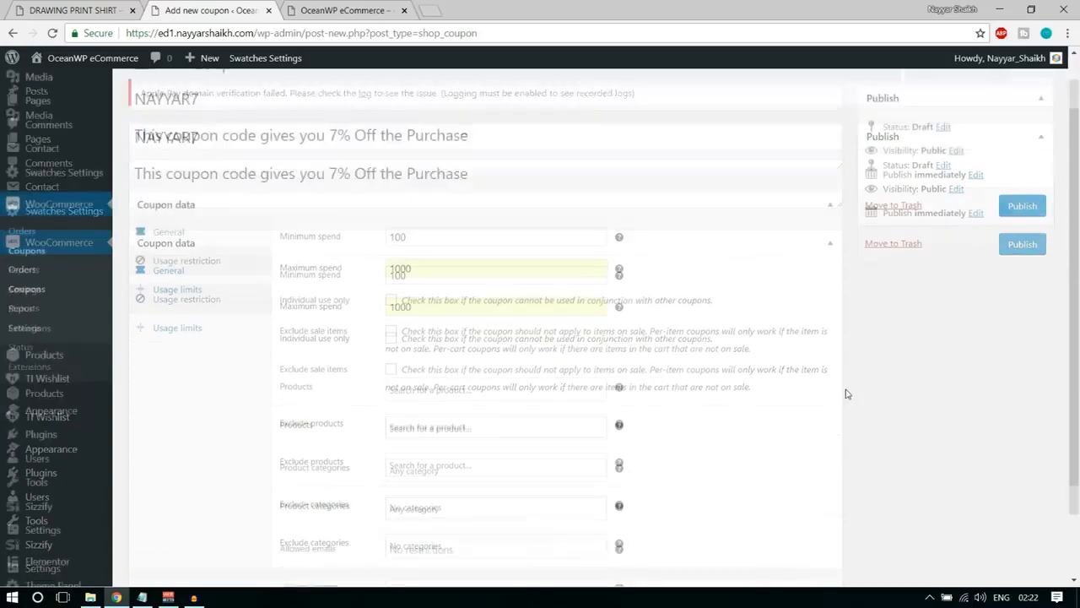
scroll(848, 394, "down", 1)
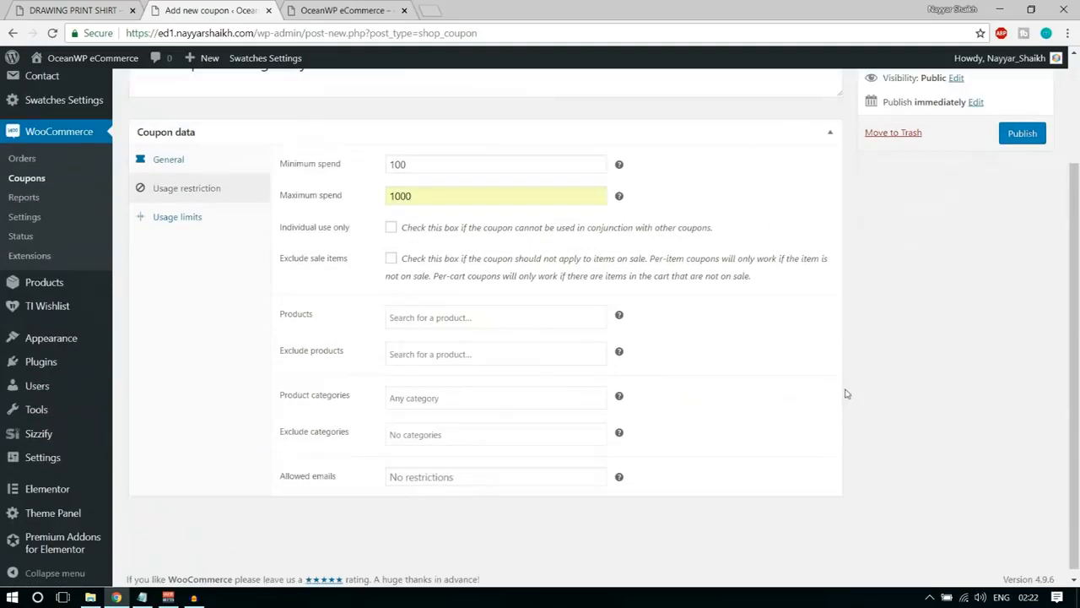
left_click(391, 229)
left_click(391, 260)
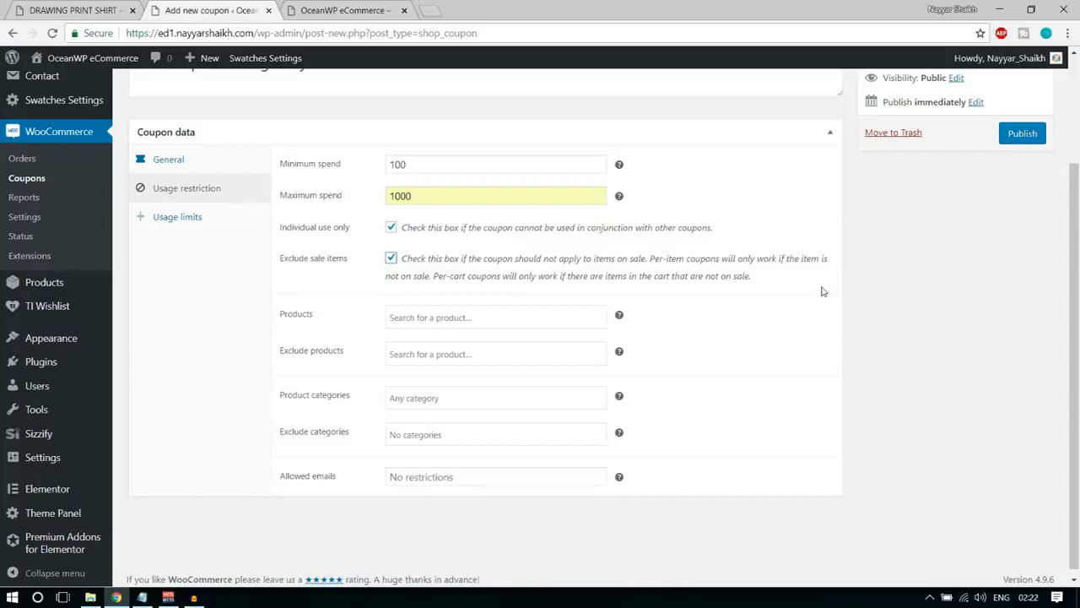
Check the coupon's product restriction without choosing a product and publish the coupon.
left_click(515, 319)
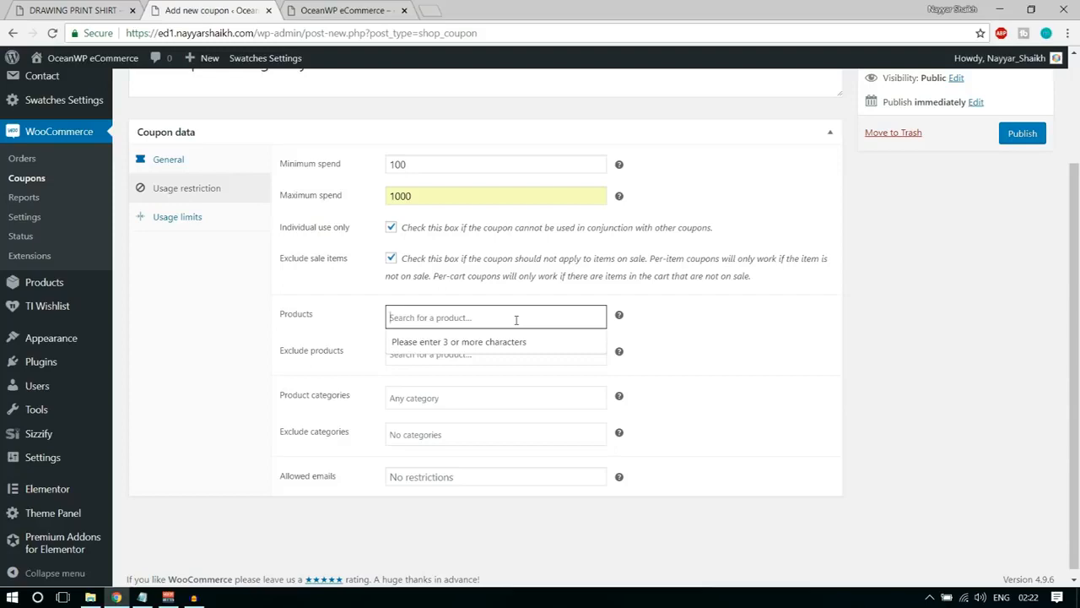
left_click(770, 330)
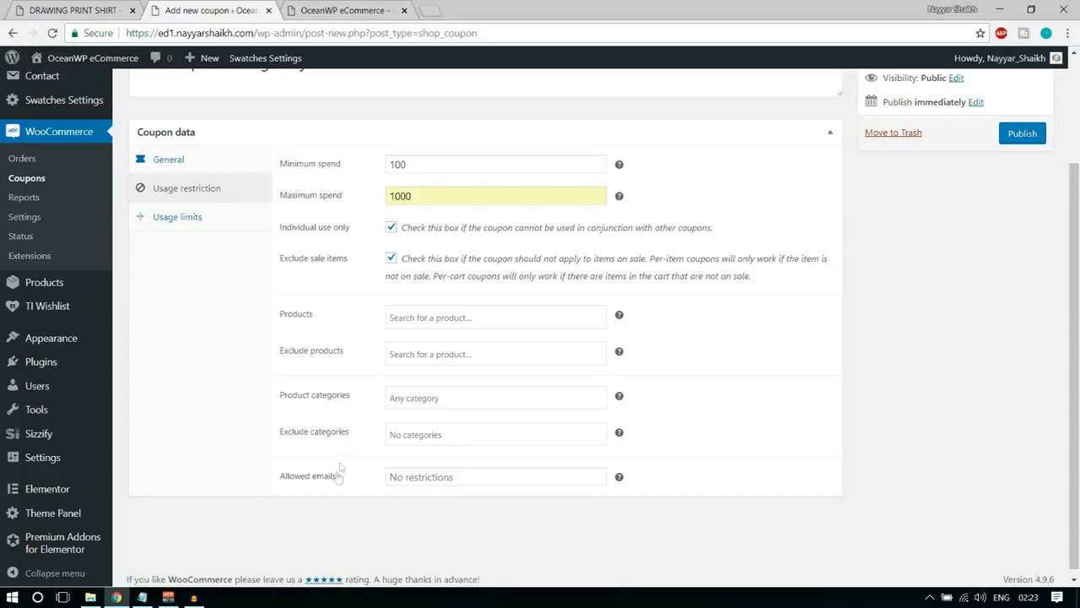
left_click(1034, 134)
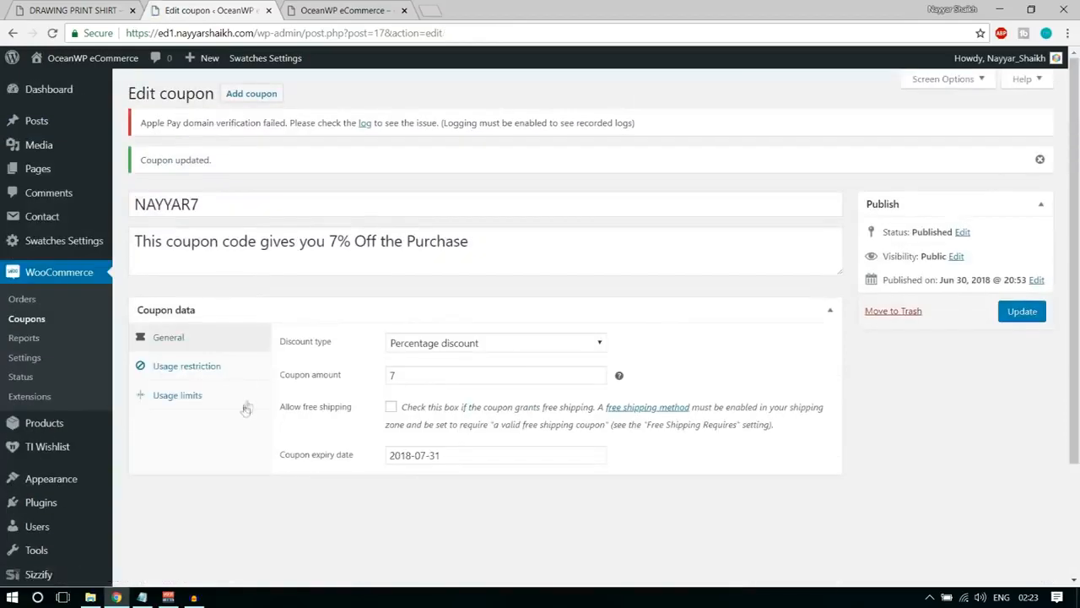
In the coupon's usage limits, set the usage limit per coupon to 10.
left_click(178, 396)
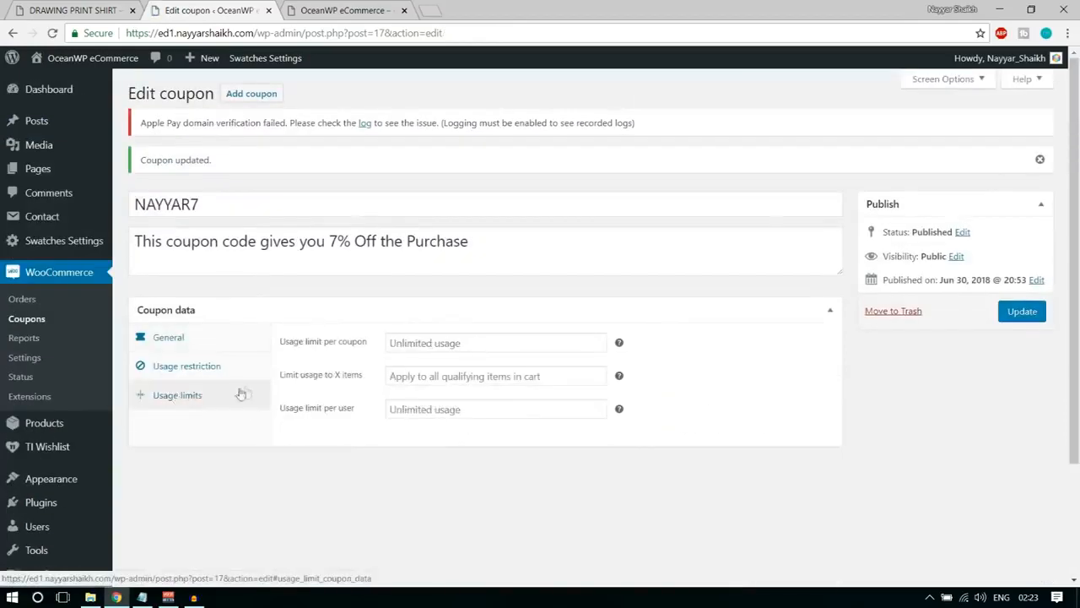
left_click(417, 343)
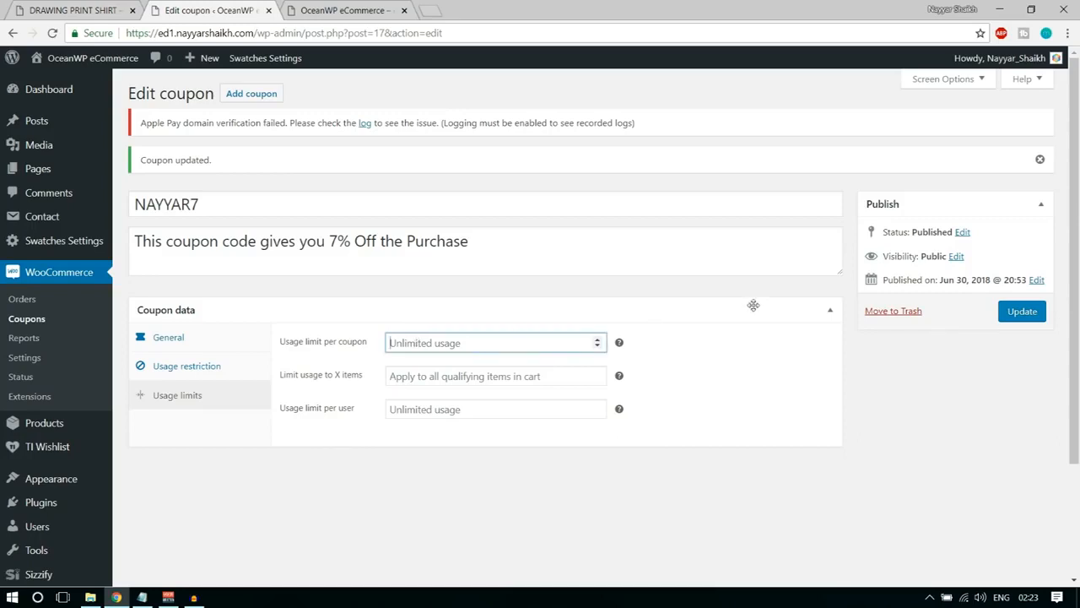
type("10")
left_click(753, 305)
left_click(398, 310)
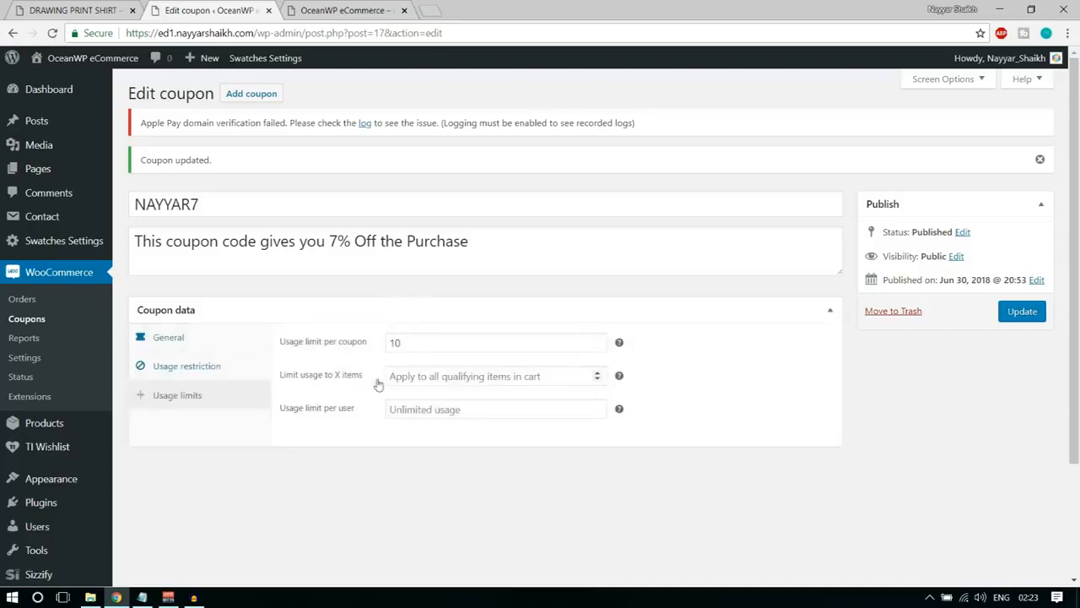
Limit the coupon's usage to 1 item in the cart.
left_click(426, 381)
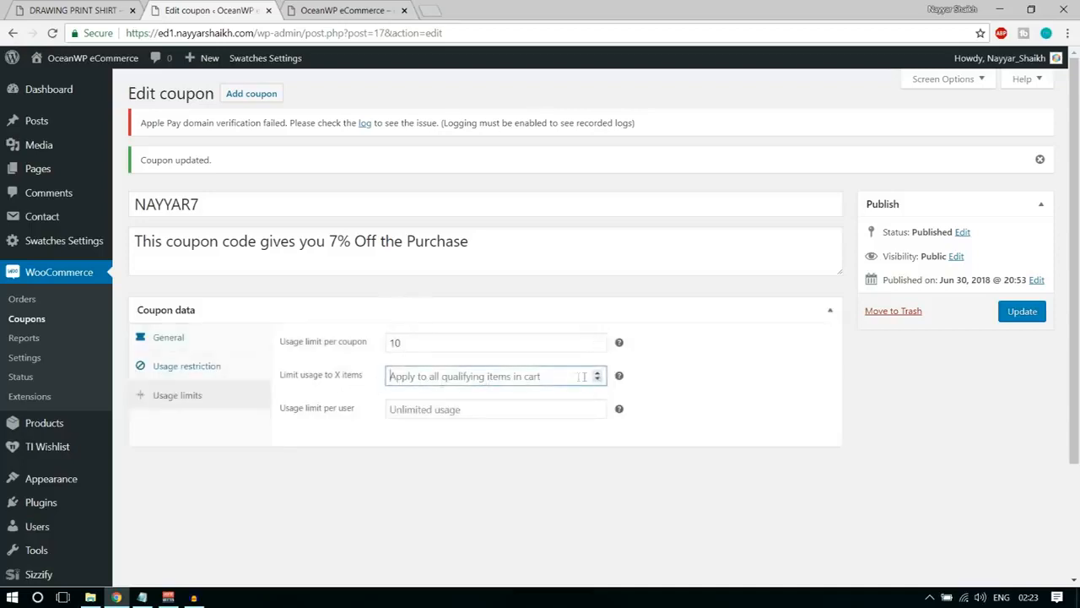
left_click(698, 377)
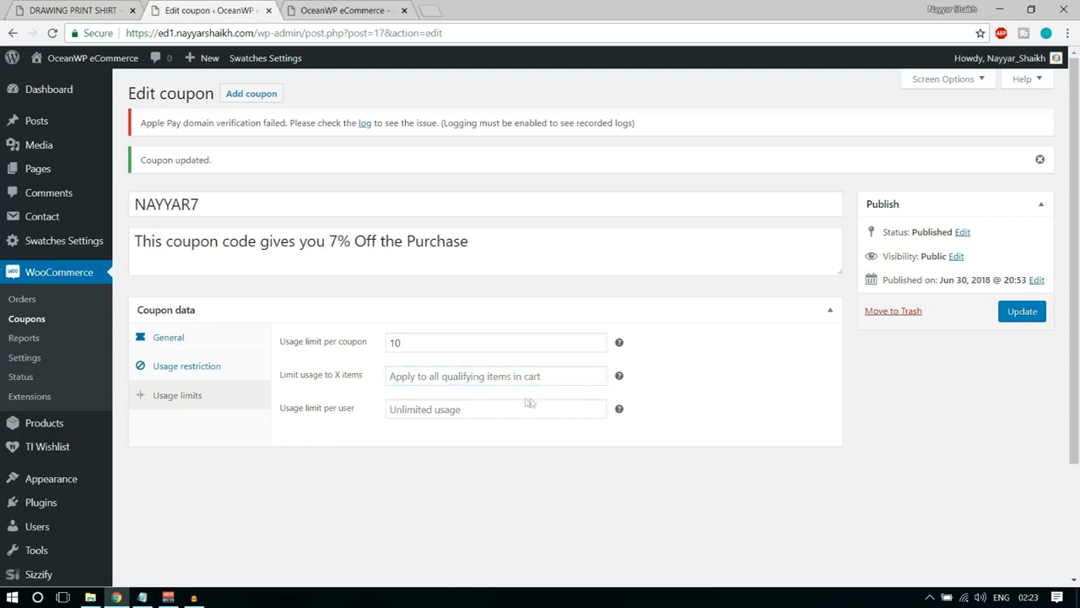
left_click(597, 372)
left_click(662, 380)
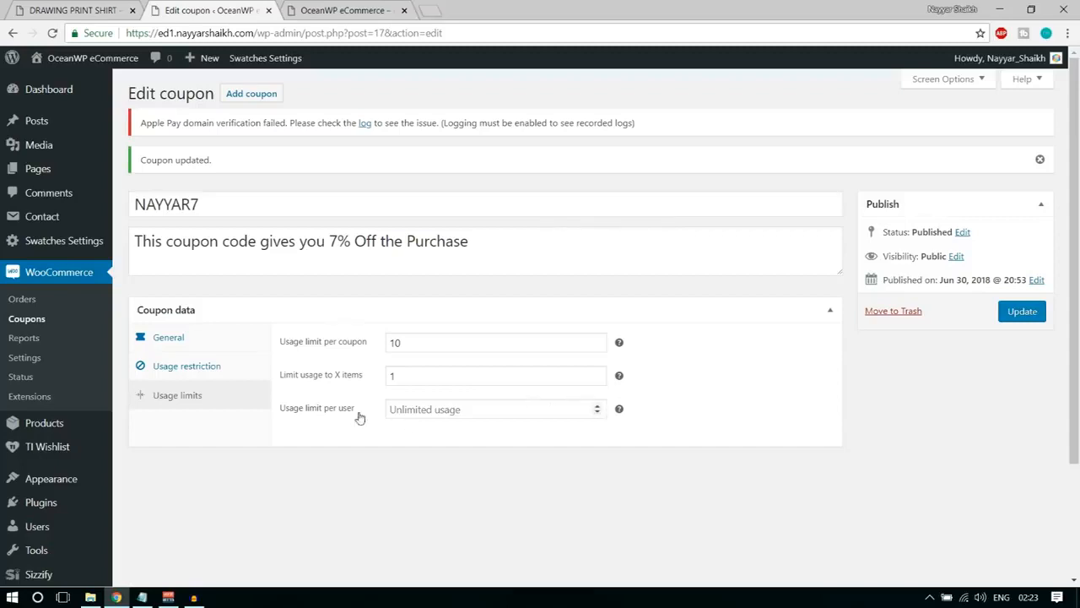
Set the coupon's usage limit per user to 1 and update the coupon.
left_click(522, 410)
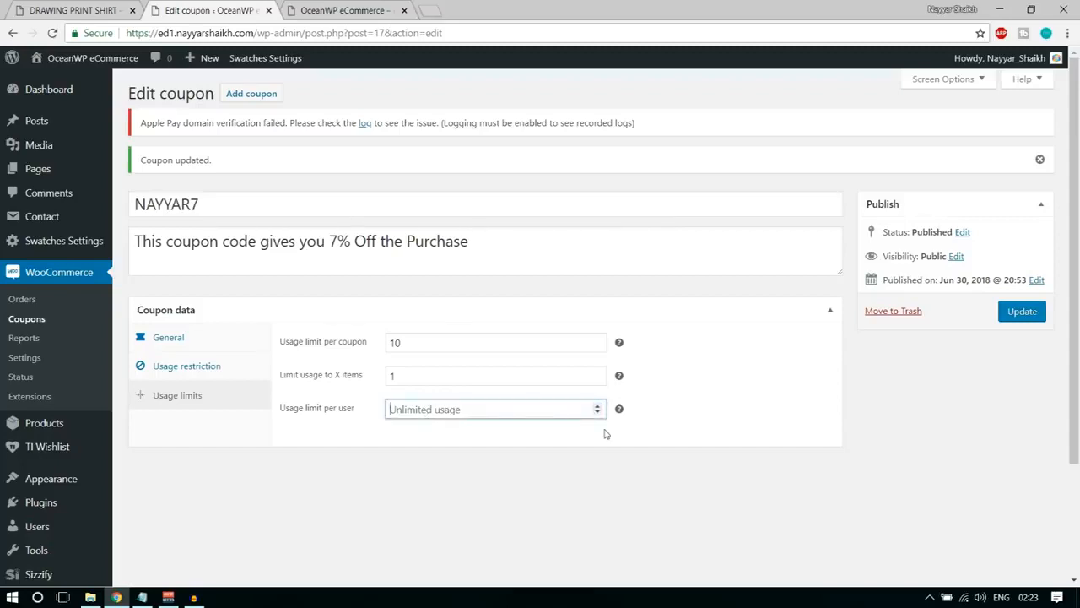
type("1")
left_click(659, 442)
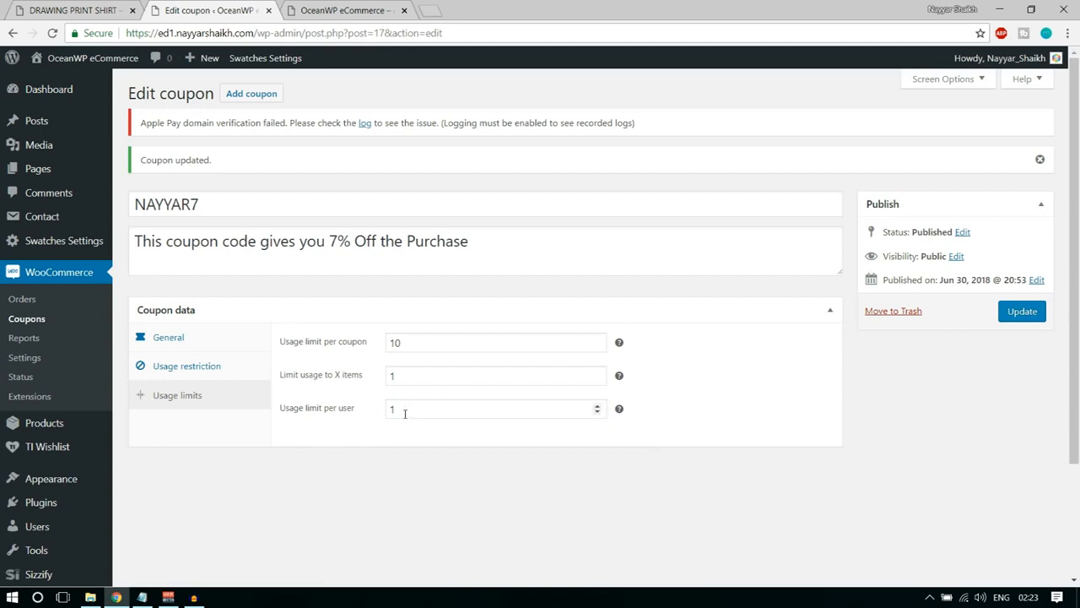
left_click(1020, 316)
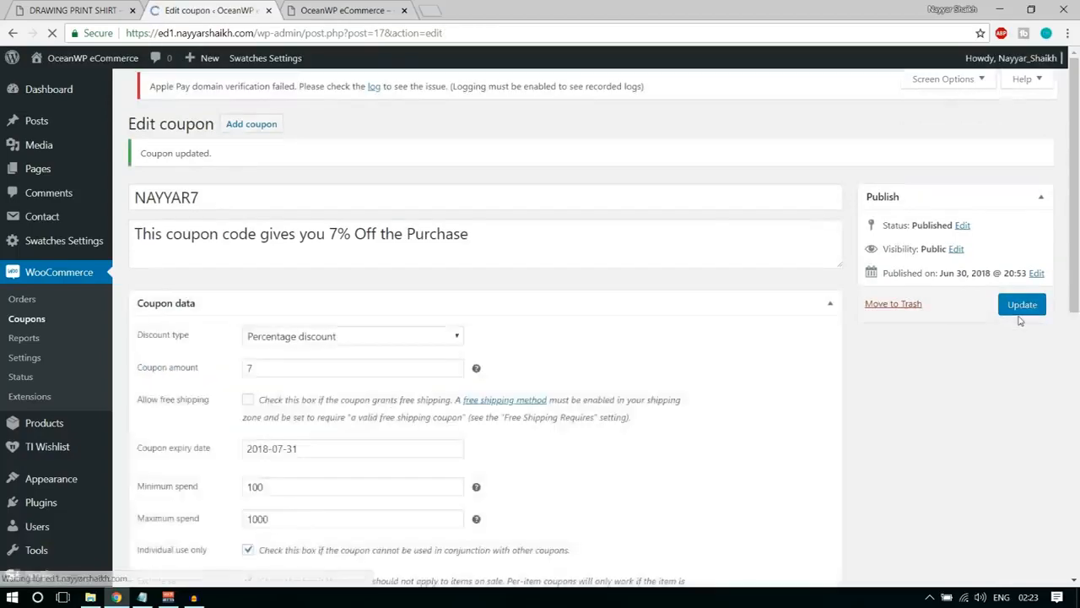
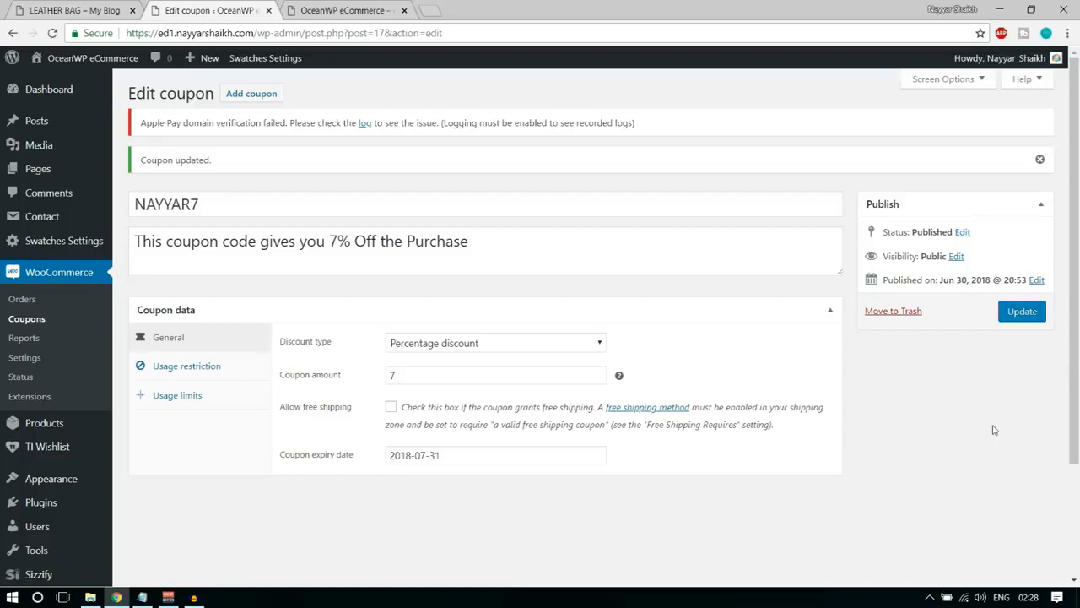
Start a new product on the ed1 store and review the Leather Bag page and its gallery images on the demo site.
mouse_move(27, 429)
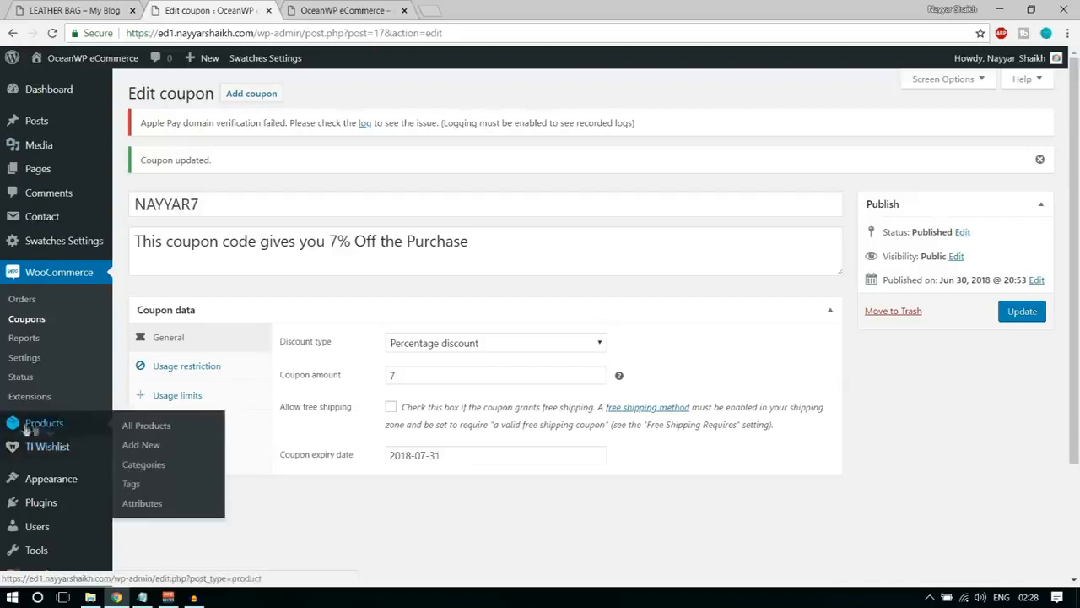
left_click(155, 449)
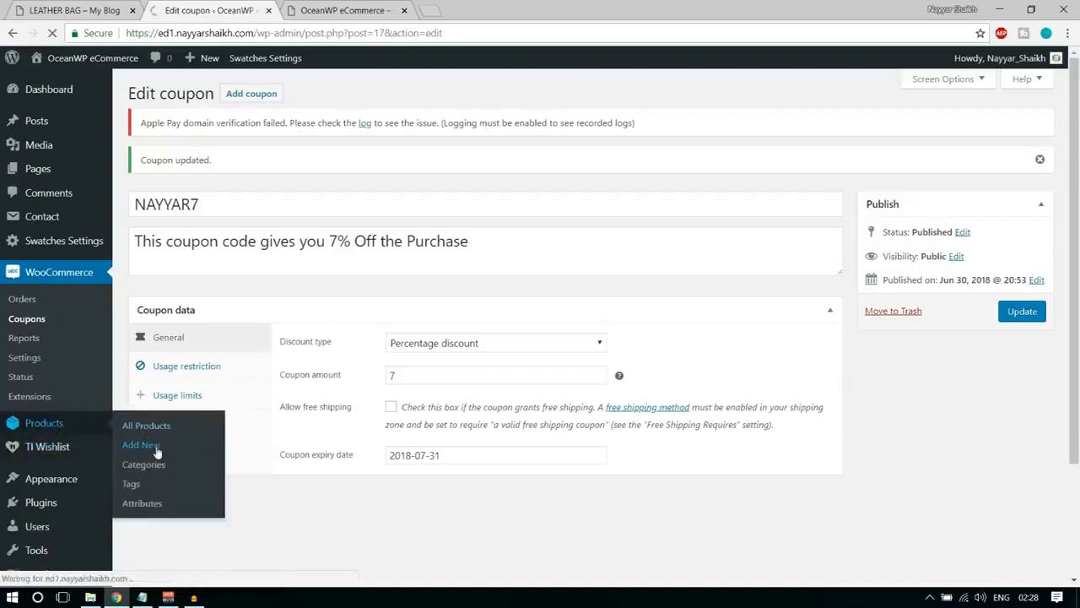
left_click(101, 10)
scroll(1078, 330, "down", 2)
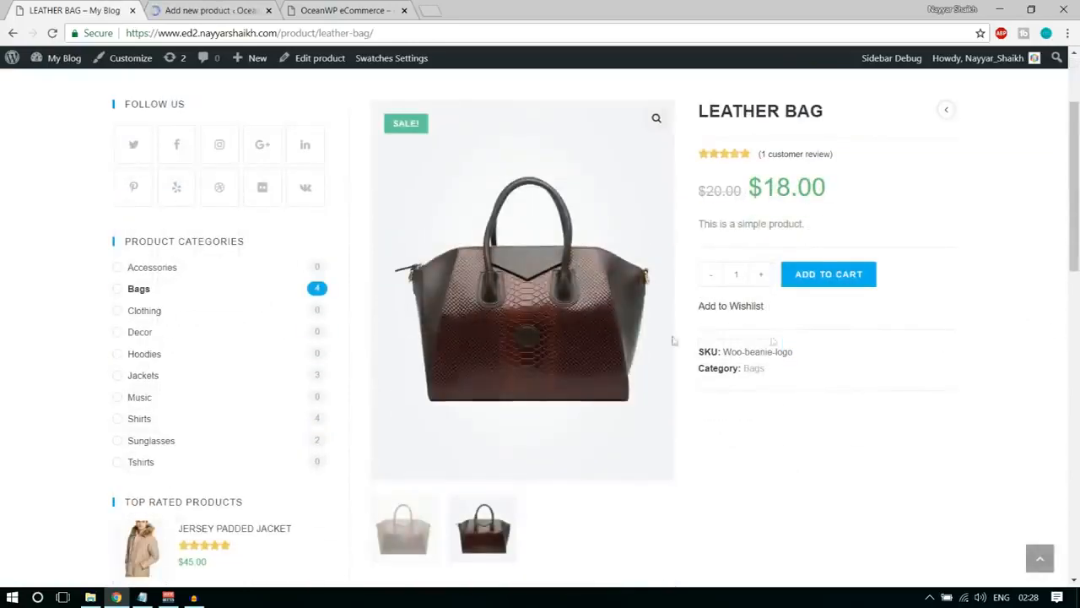
left_click(427, 541)
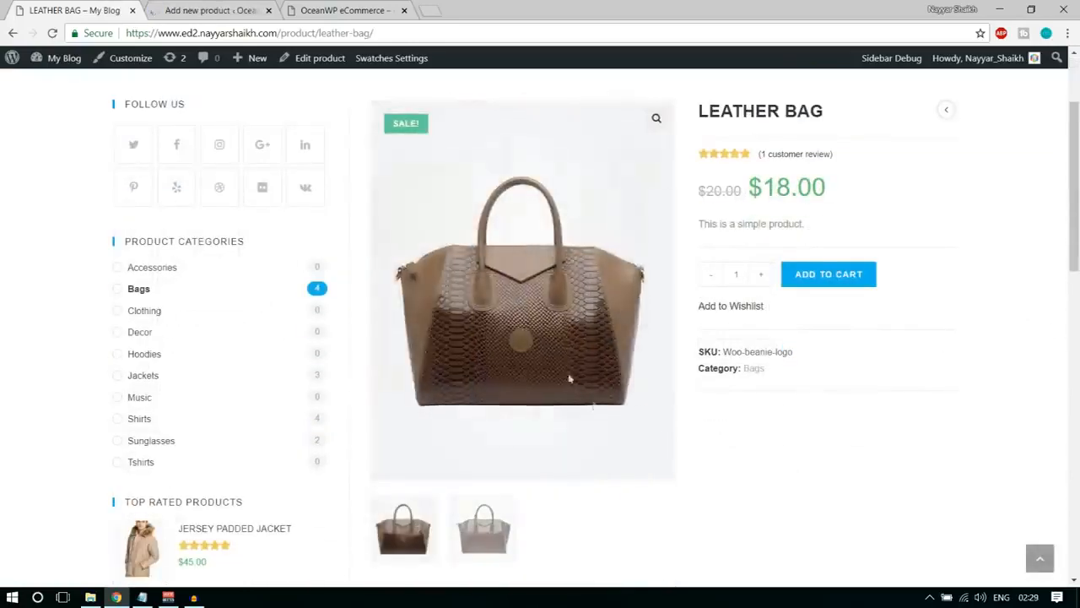
scroll(566, 364, "up", 1)
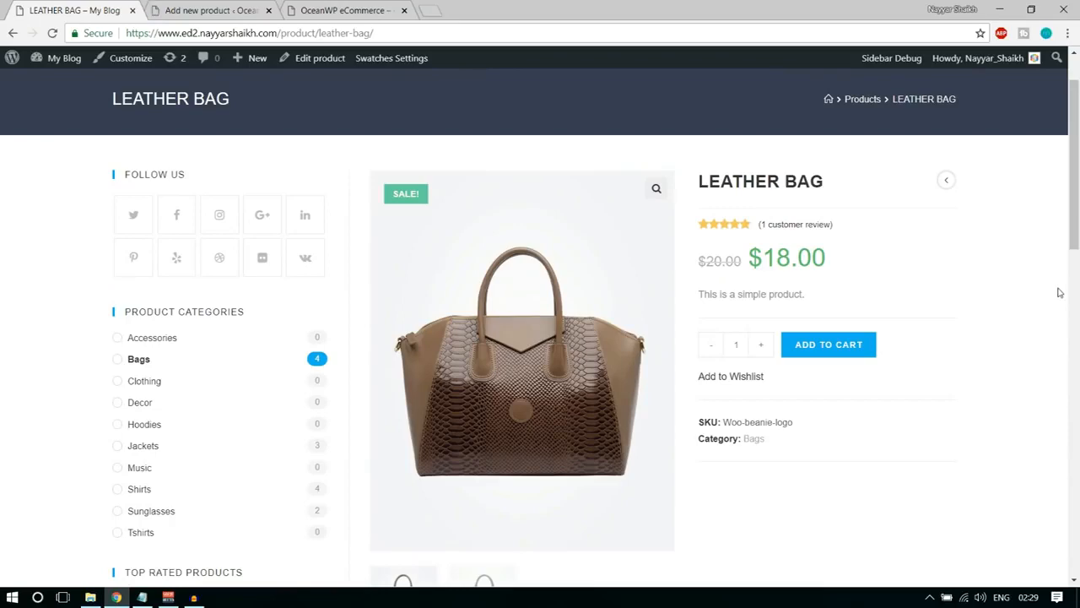
scroll(545, 254, "up", 1)
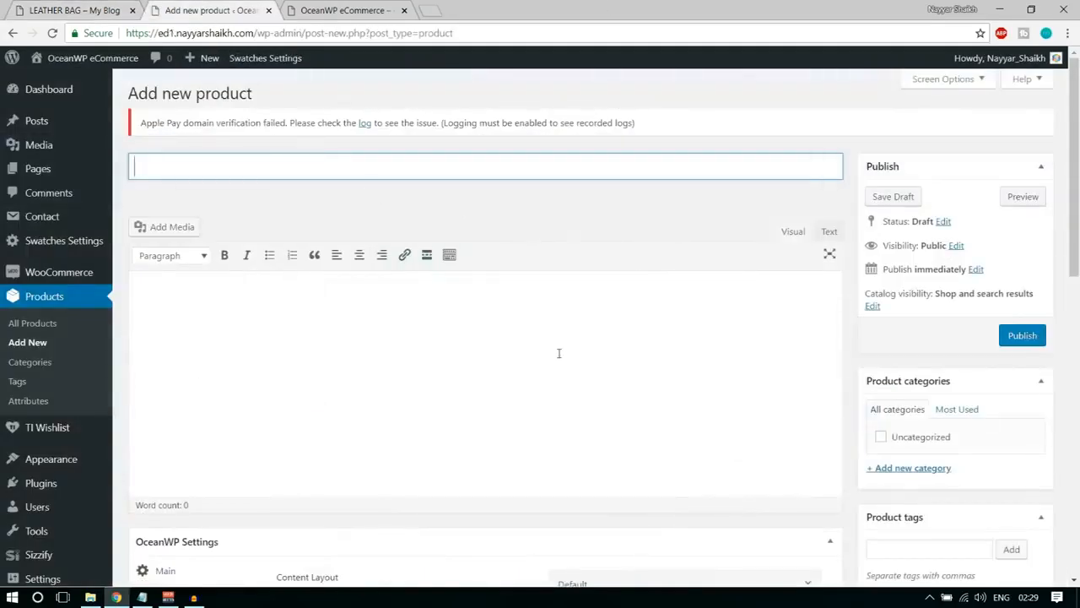
Name the new product Leather Bag, using the demo product's title as reference.
scroll(559, 351, "down", 5)
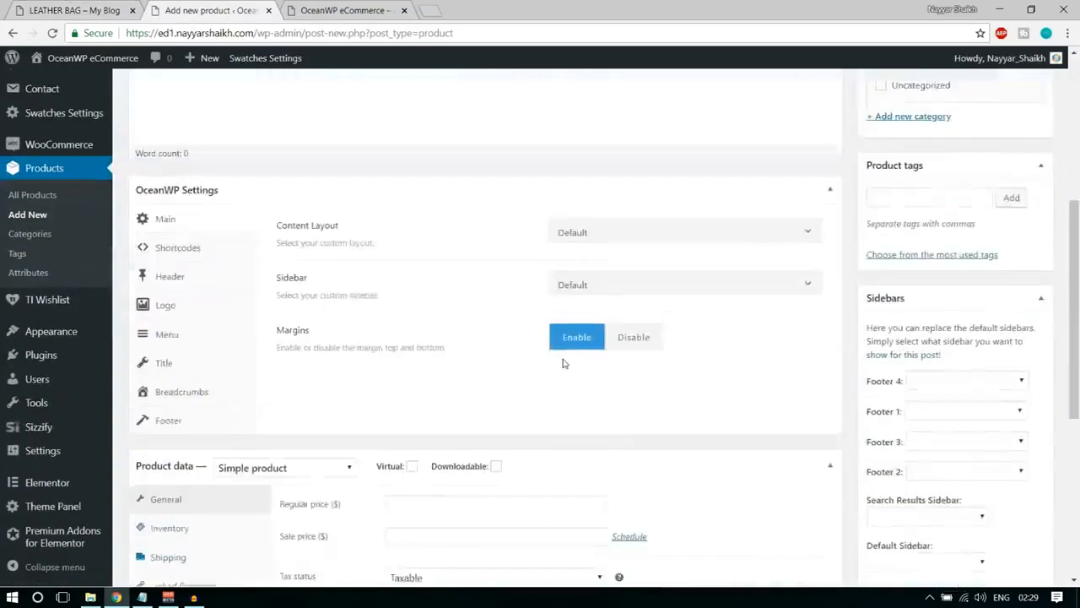
scroll(565, 366, "down", 5)
scroll(568, 368, "up", 7)
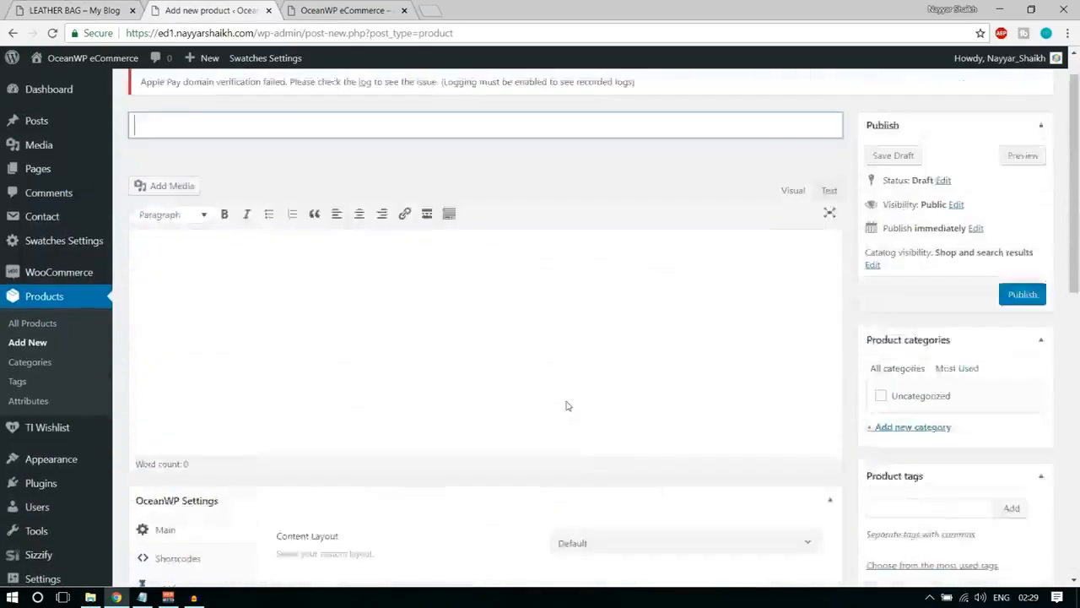
scroll(567, 405, "up", 1)
left_click(239, 200)
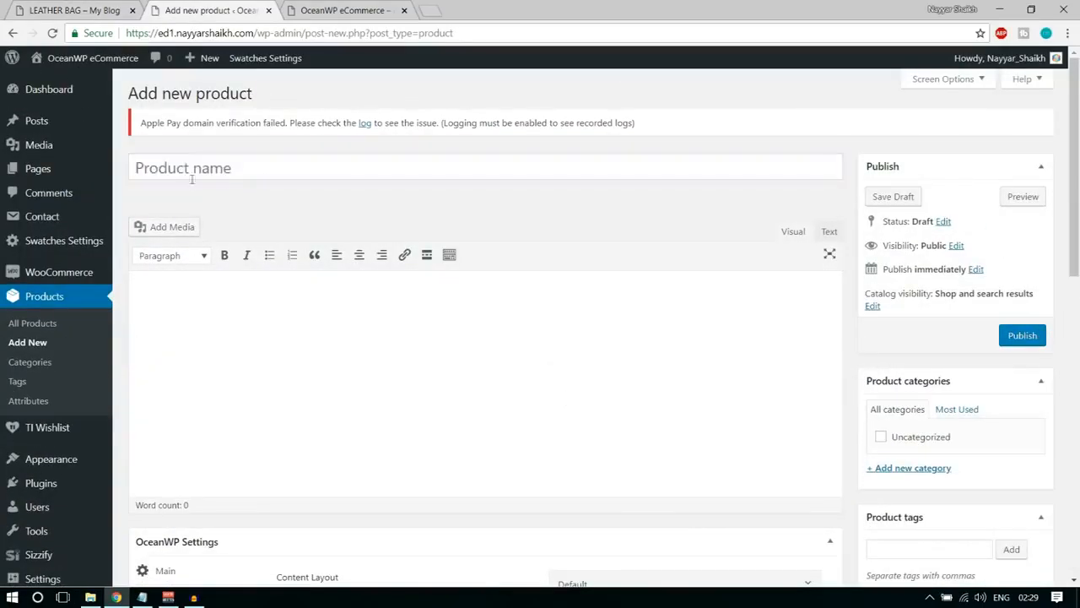
left_click(226, 171)
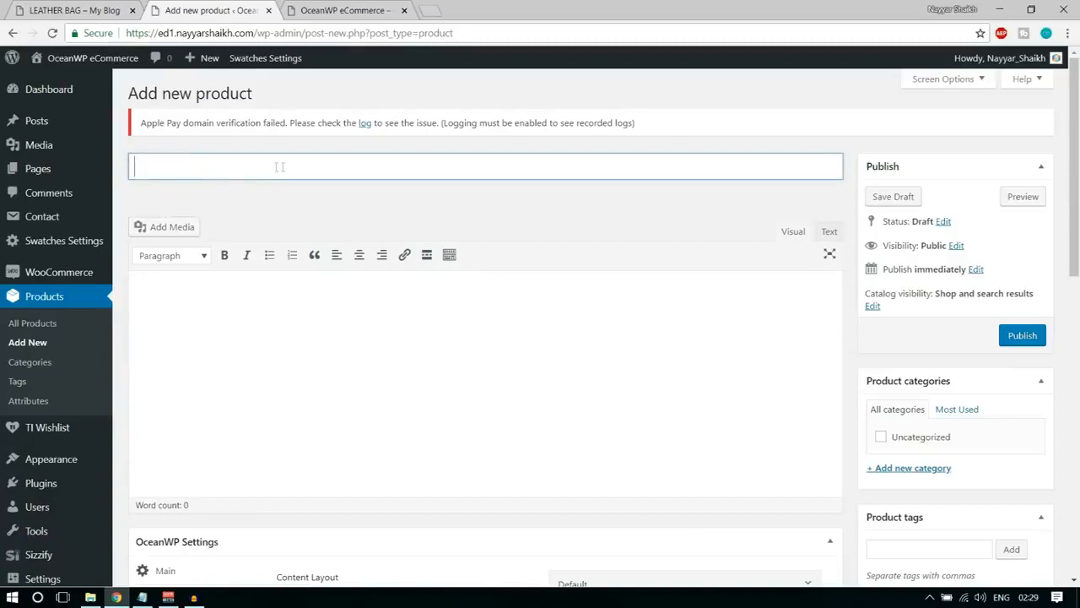
left_click(81, 6)
left_click(207, 10)
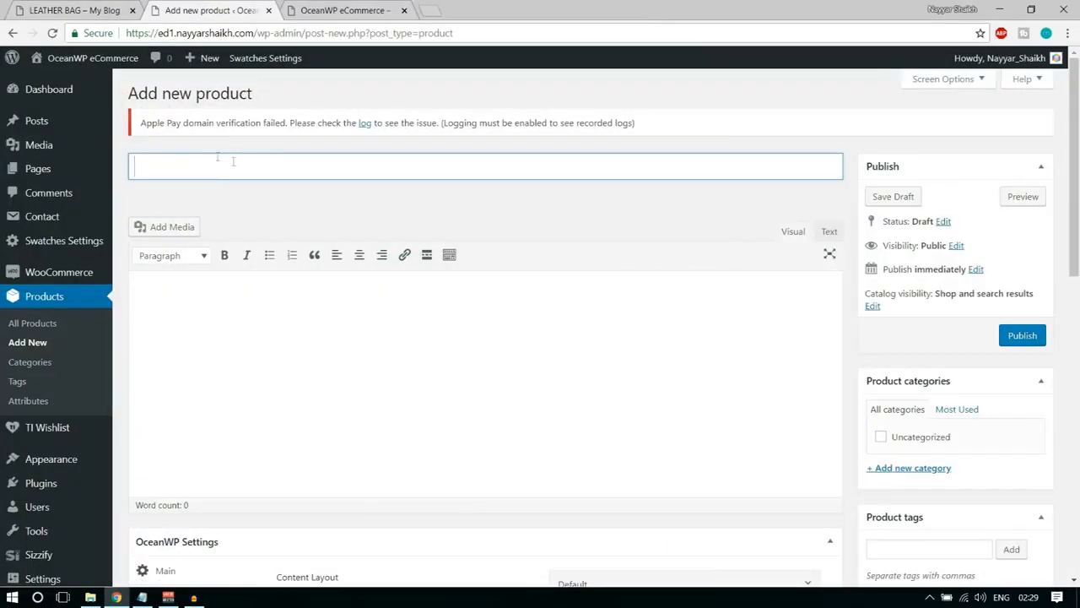
left_click(91, 9)
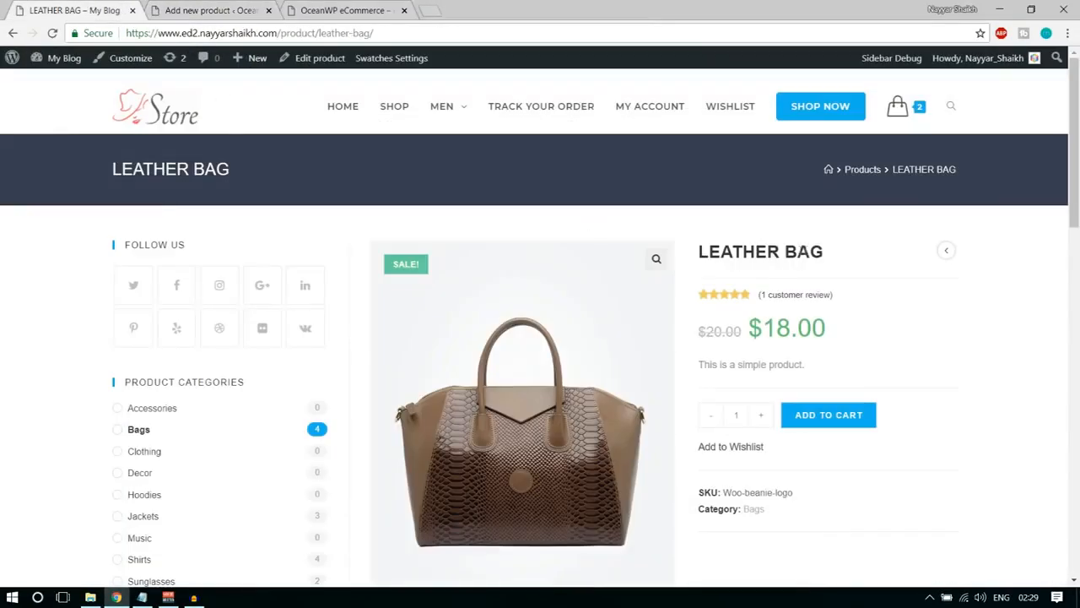
left_click_drag(833, 252, 697, 251)
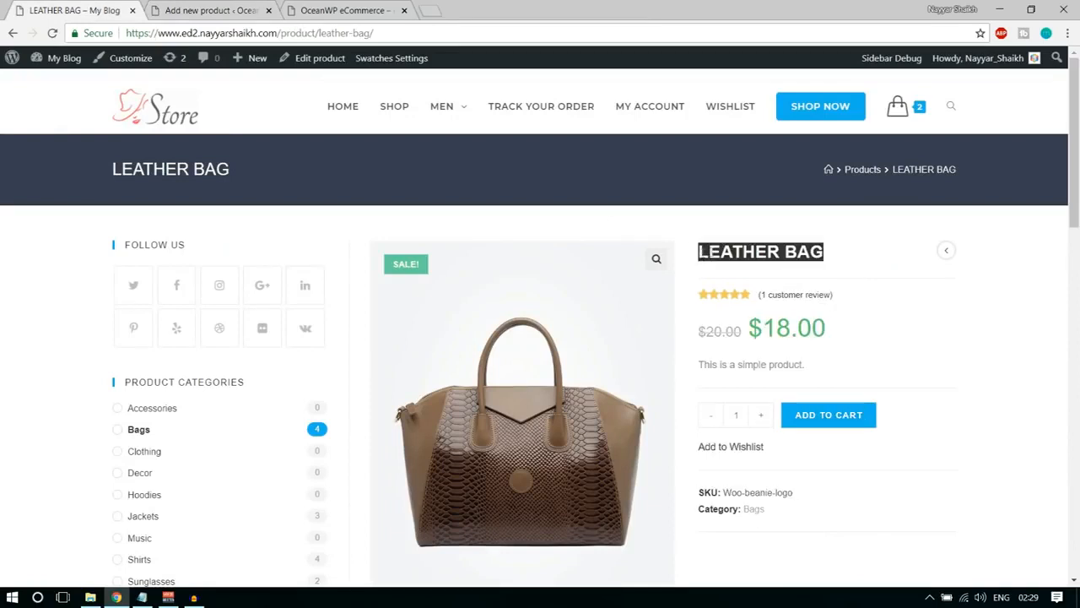
left_click(254, 10)
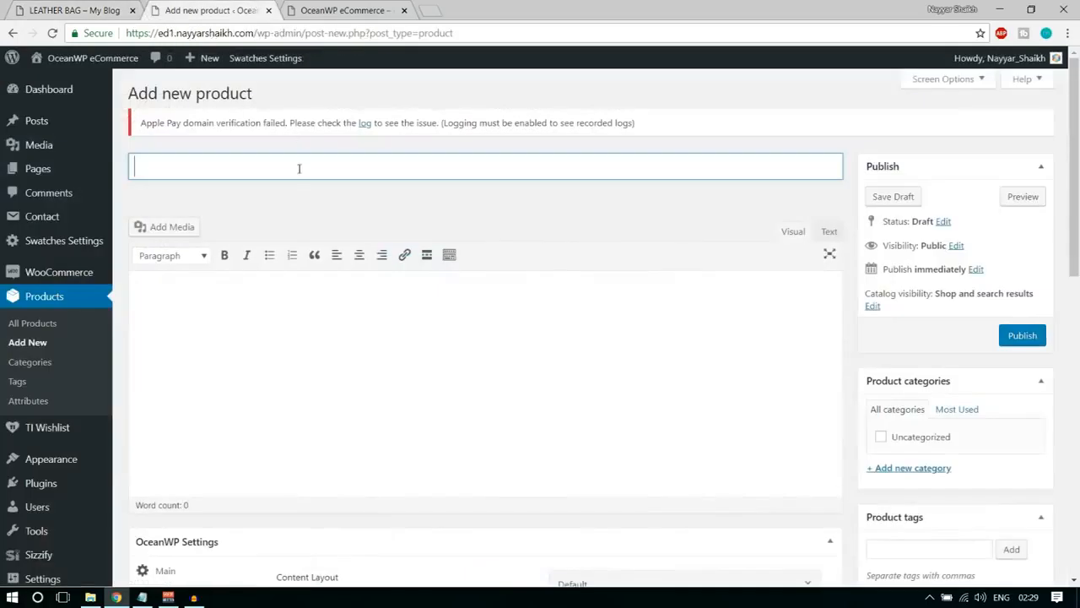
type("Leather Bag")
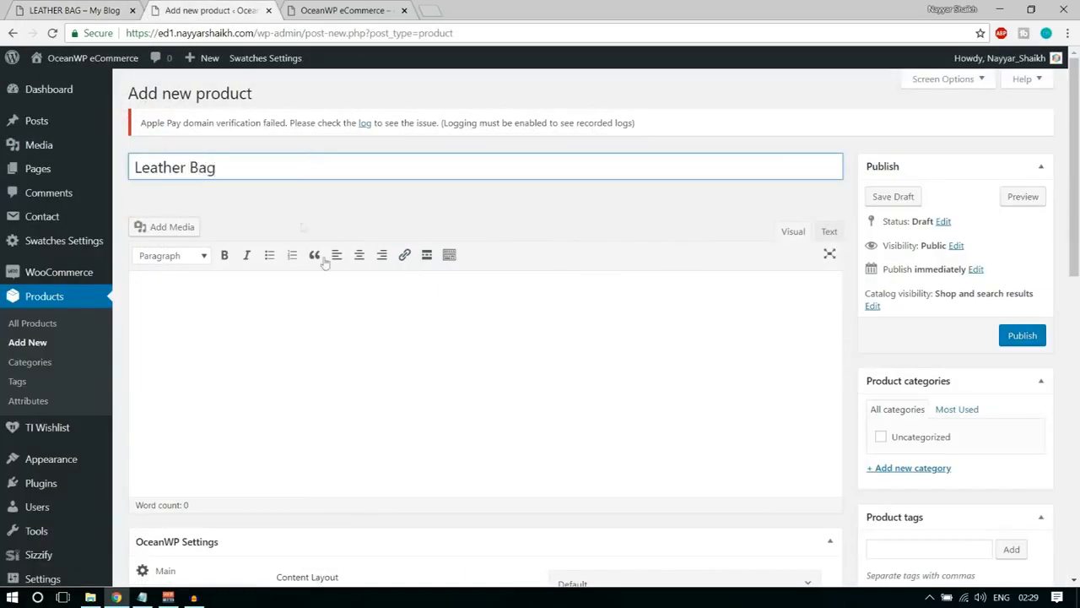
Examine where the short description and the full description appear on the demo Leather Bag page.
left_click(319, 349)
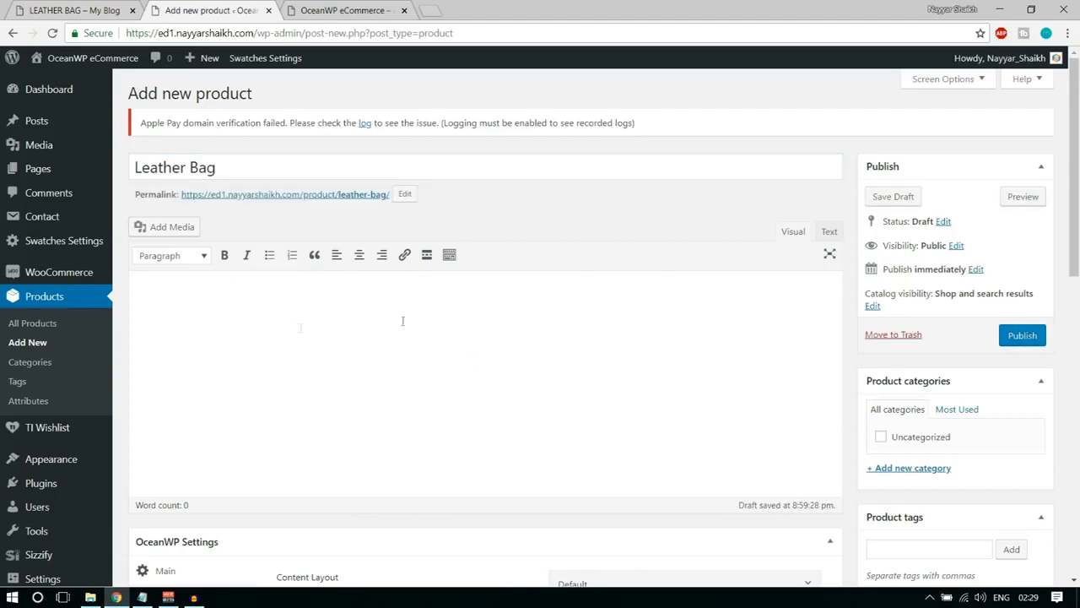
scroll(512, 345, "down", 2)
scroll(439, 330, "up", 1)
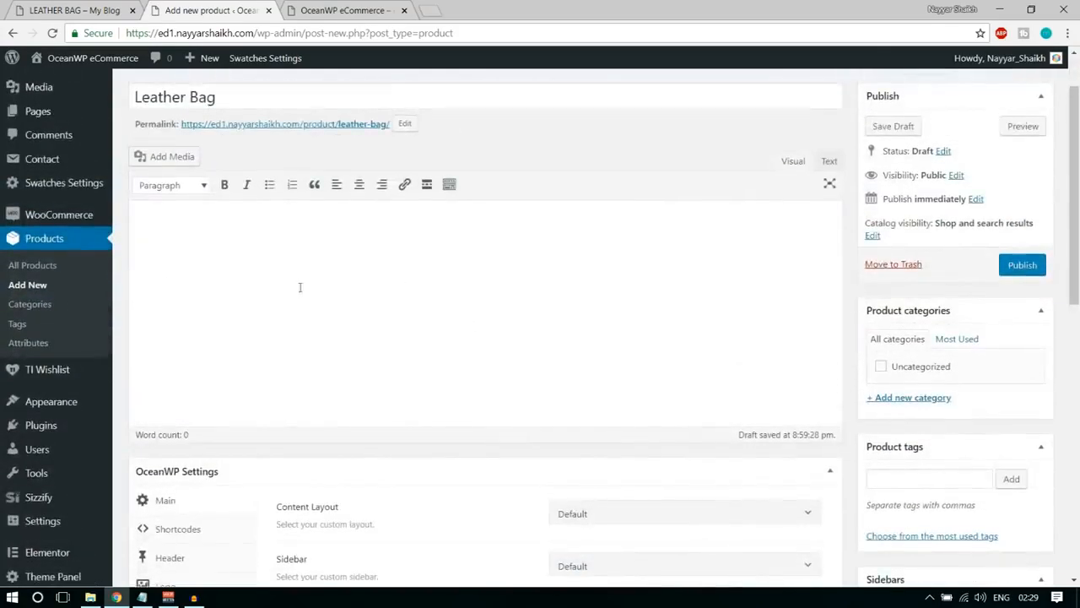
left_click(34, 7)
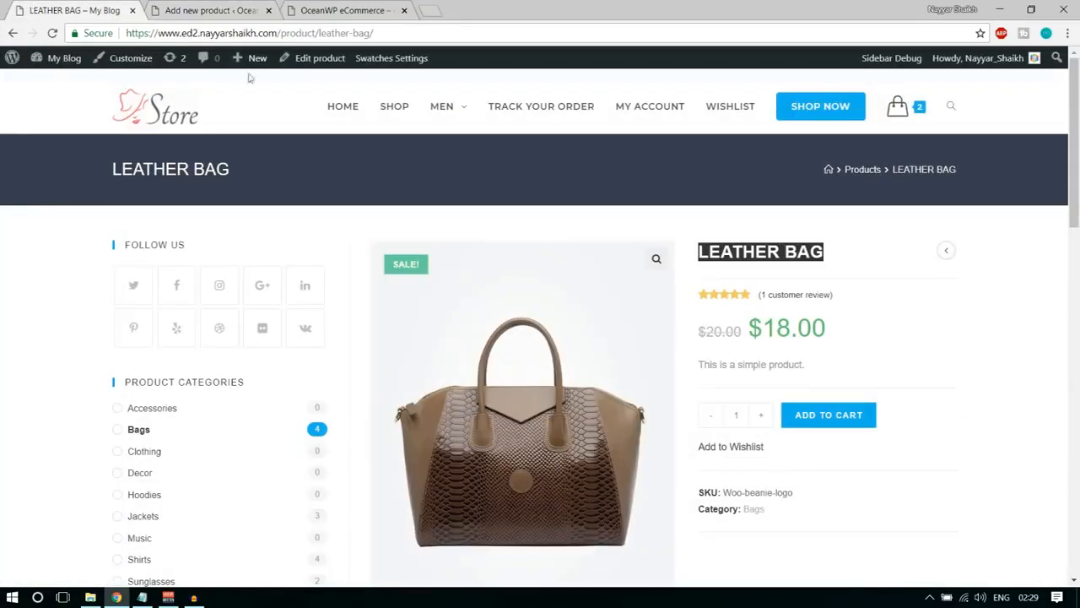
left_click_drag(828, 368, 700, 363)
left_click(769, 377)
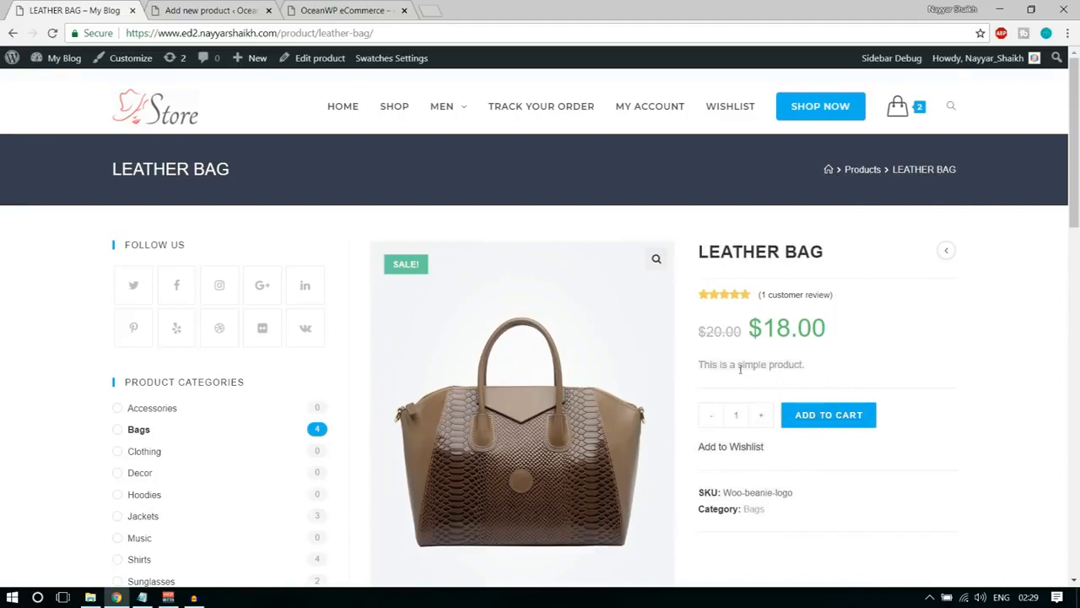
left_click_drag(702, 365, 800, 366)
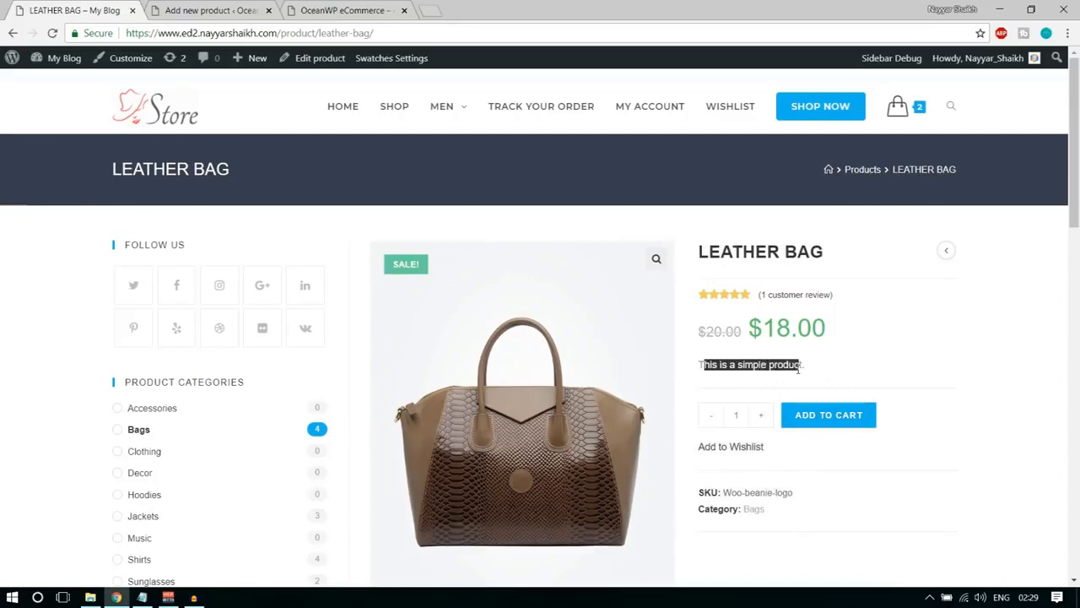
scroll(877, 397, "down", 7)
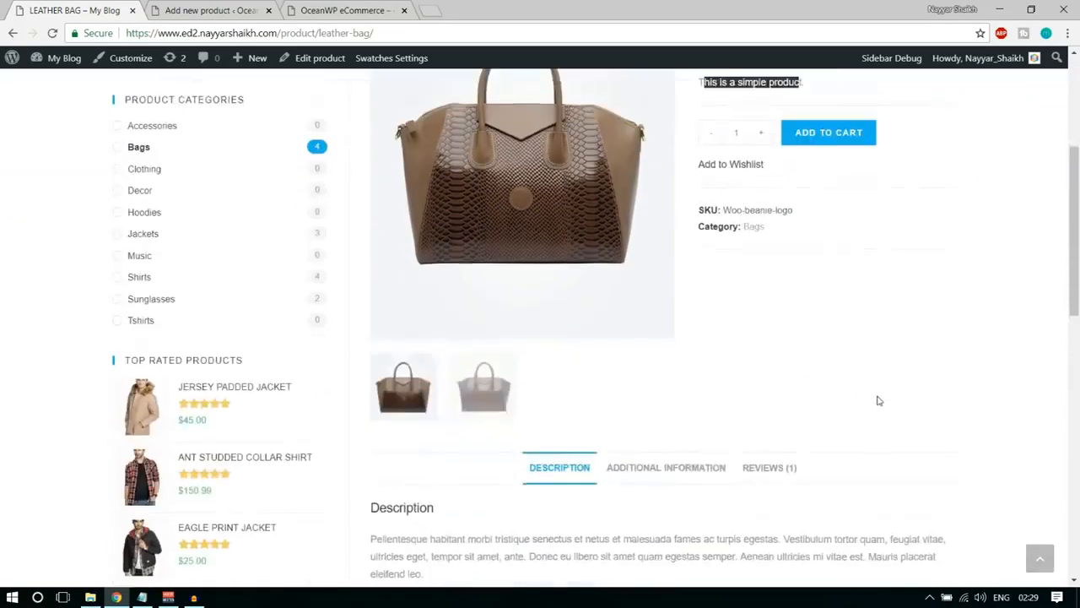
triple_click(374, 258)
left_click(415, 296)
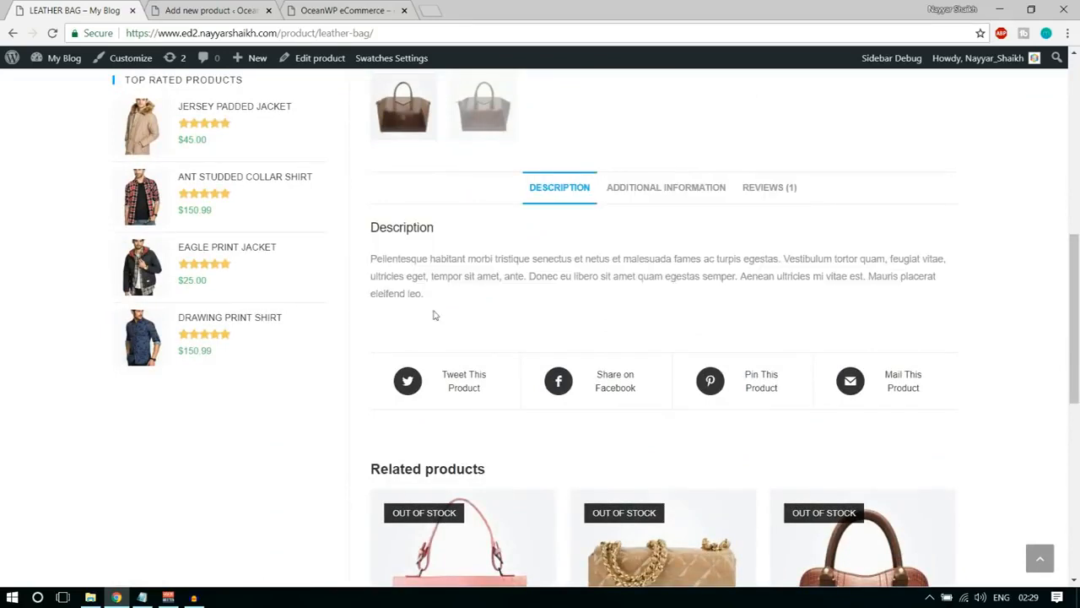
left_click_drag(425, 296, 370, 255)
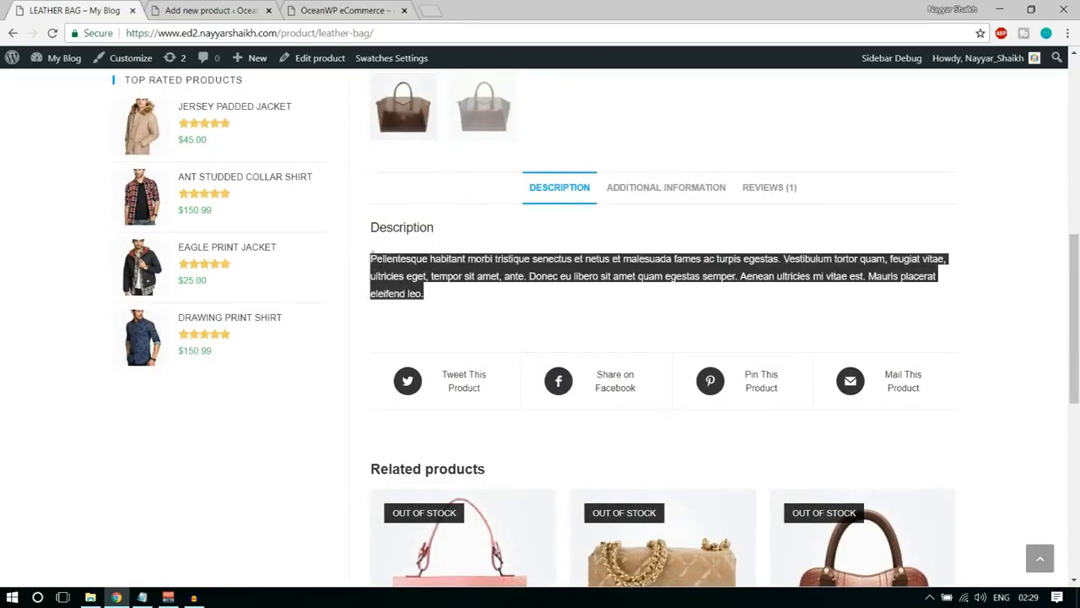
left_click(455, 273)
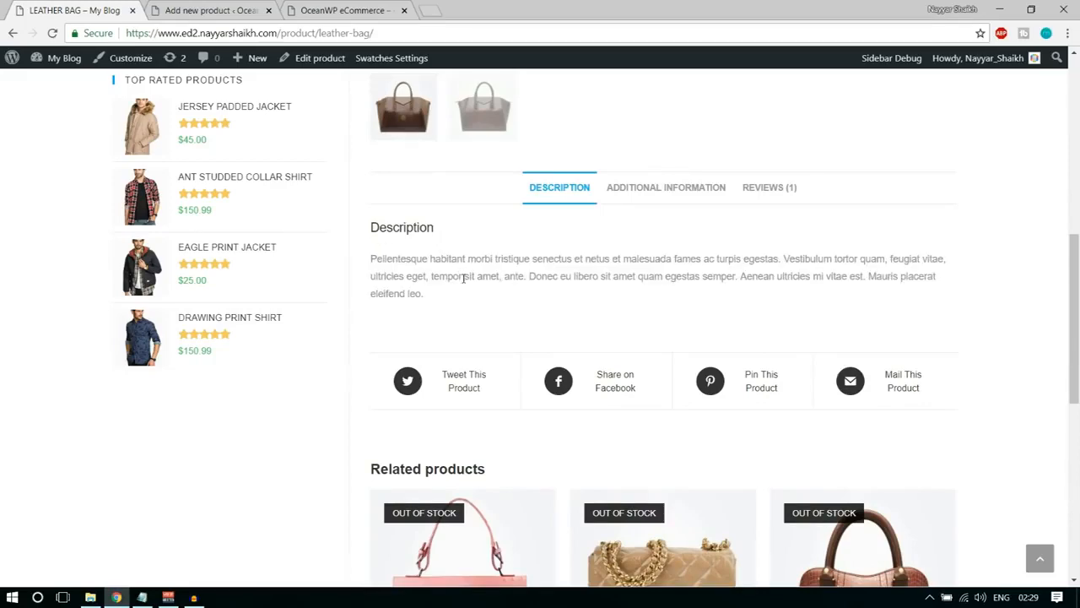
scroll(560, 369, "up", 5)
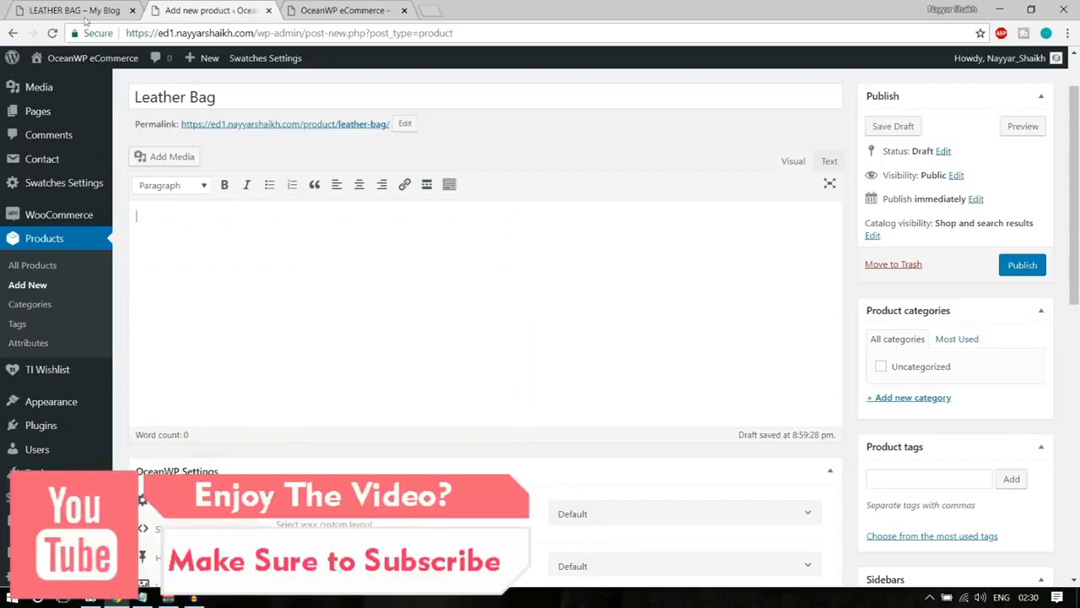
Copy the full description paragraph from the demo Leather Bag page into the new product's main description.
left_click(56, 8)
scroll(314, 340, "down", 5)
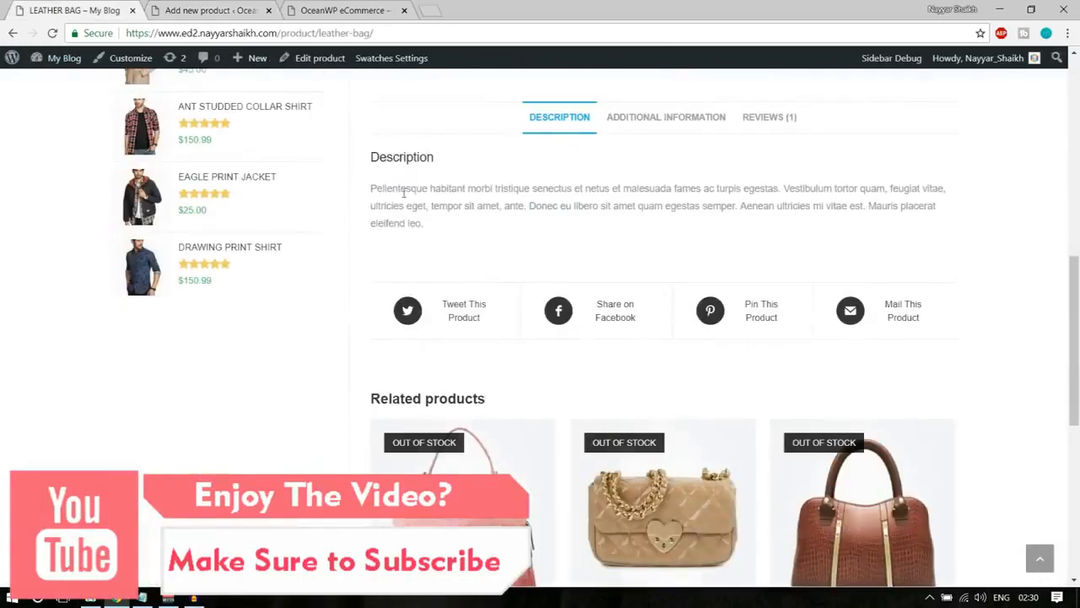
mouse_move(373, 184)
left_mouse_down()
mouse_move(433, 228)
mouse_move(380, 207)
mouse_move(372, 190)
left_mouse_up()
key("ctrl+c")
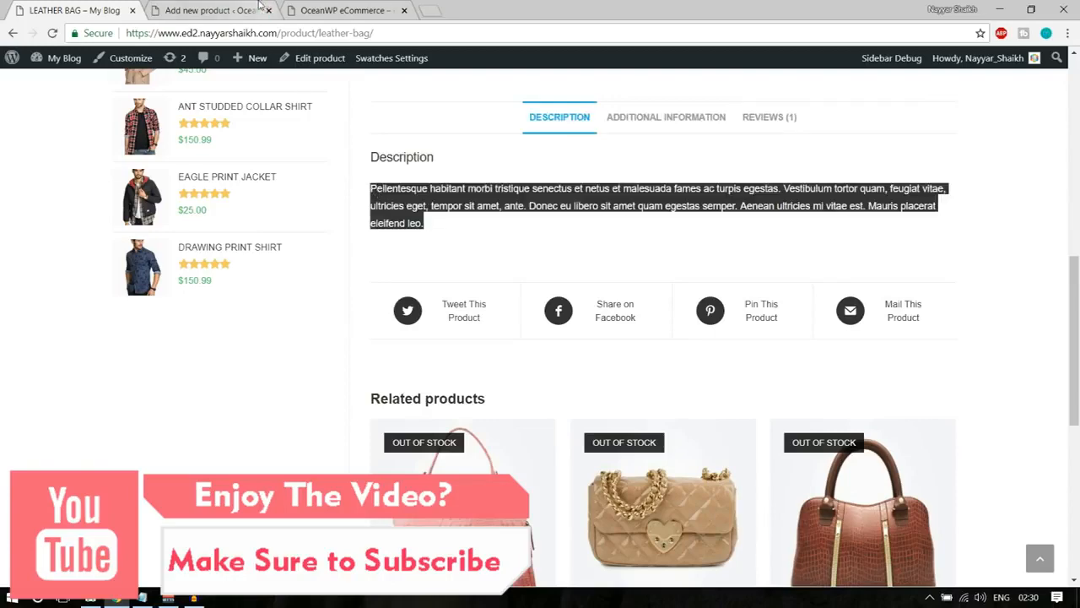
left_click(259, 8)
key("ctrl+v")
key("Return")
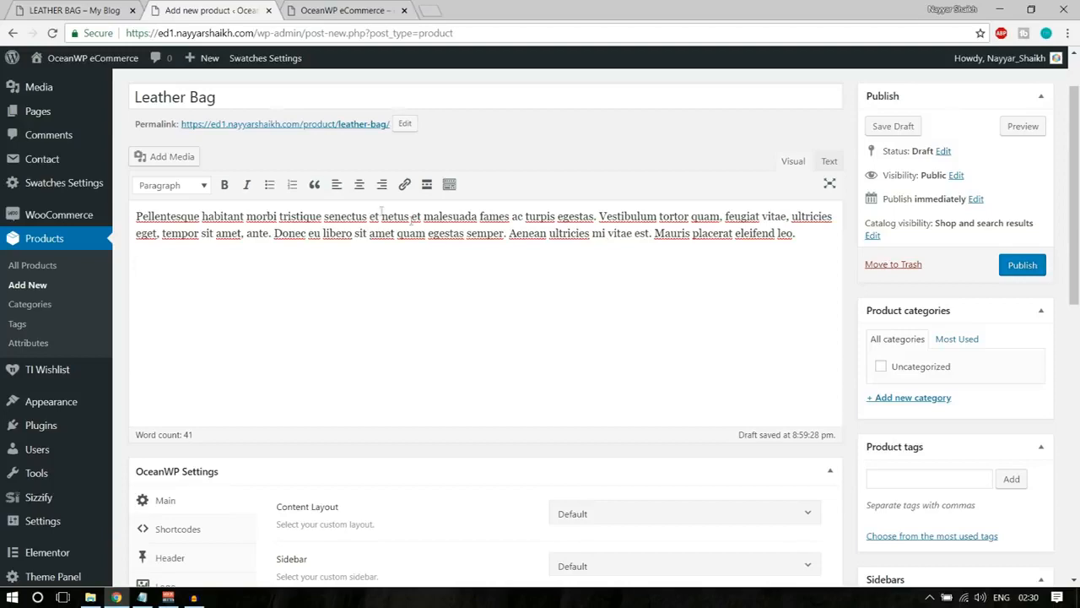
Start uploading media for the product description and browse to the Media folder inside OceanWP eCommerce on drive E.
left_click(171, 158)
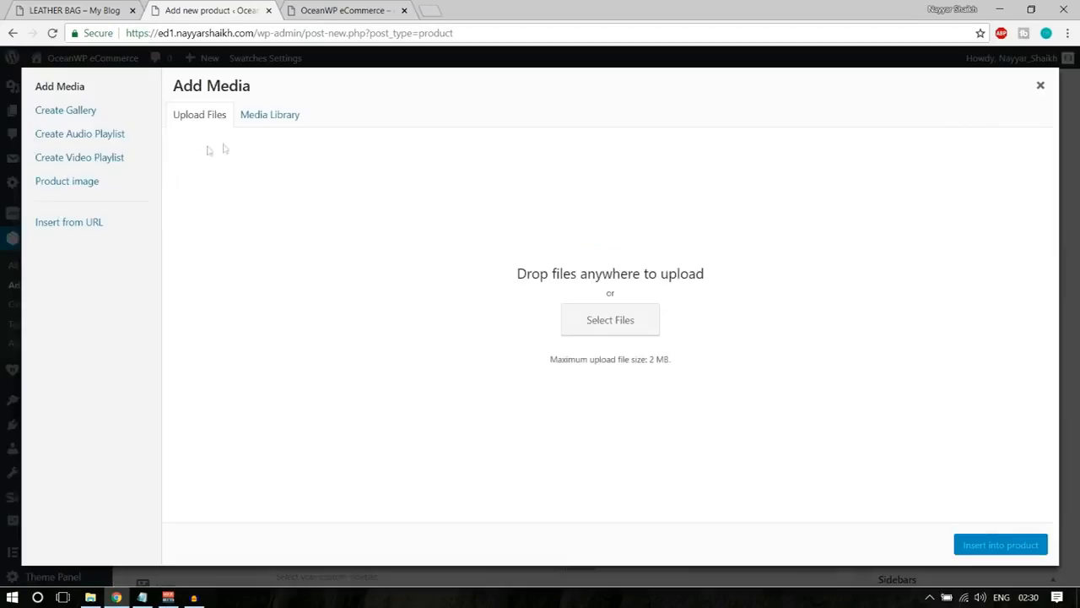
left_click(587, 319)
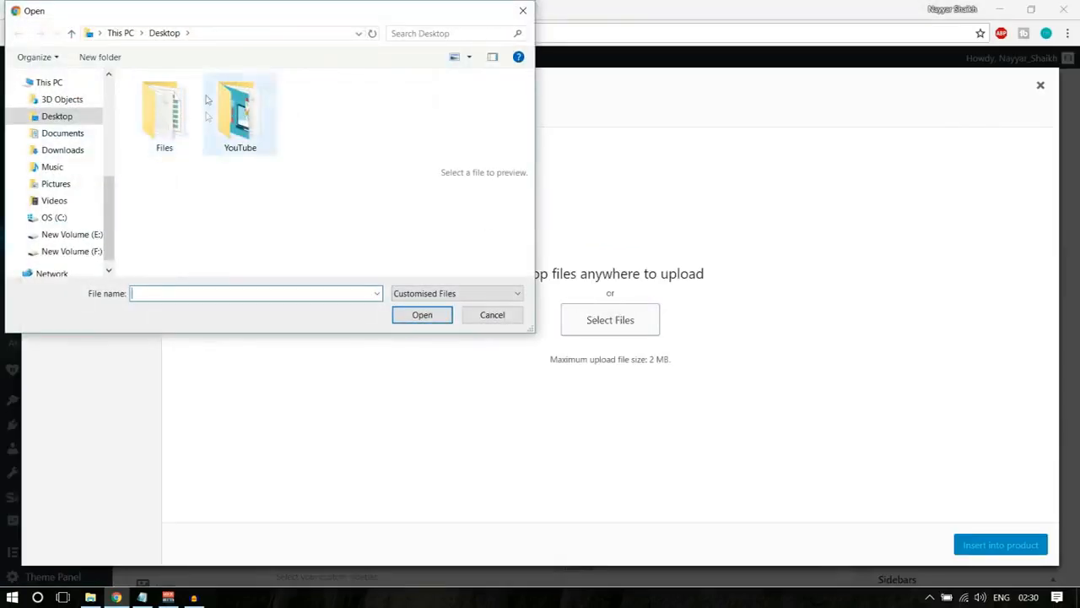
left_click(121, 35)
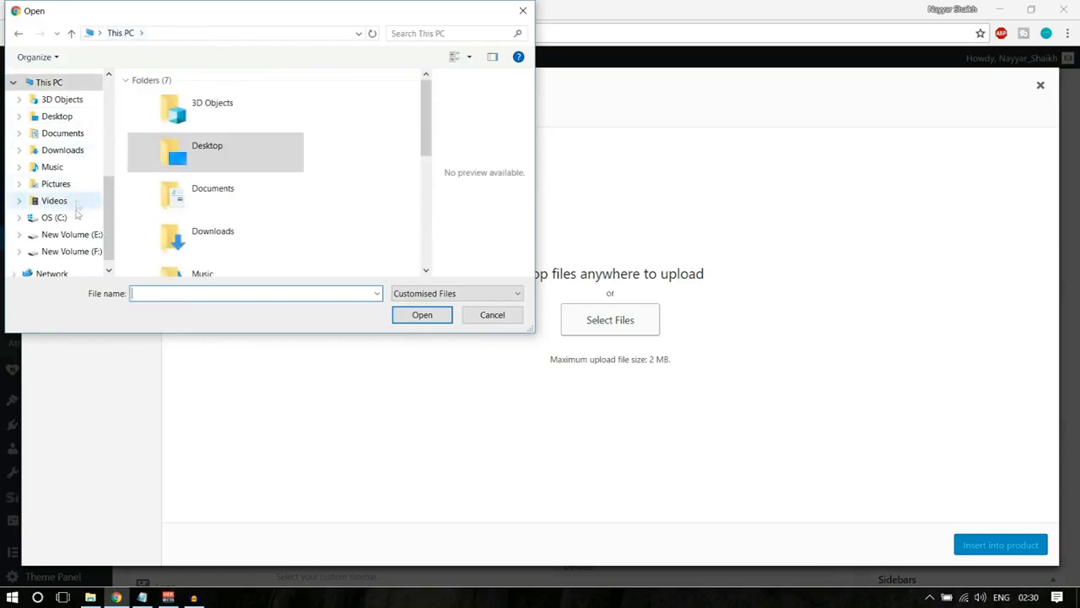
scroll(78, 221, "up", 3)
left_click(73, 128)
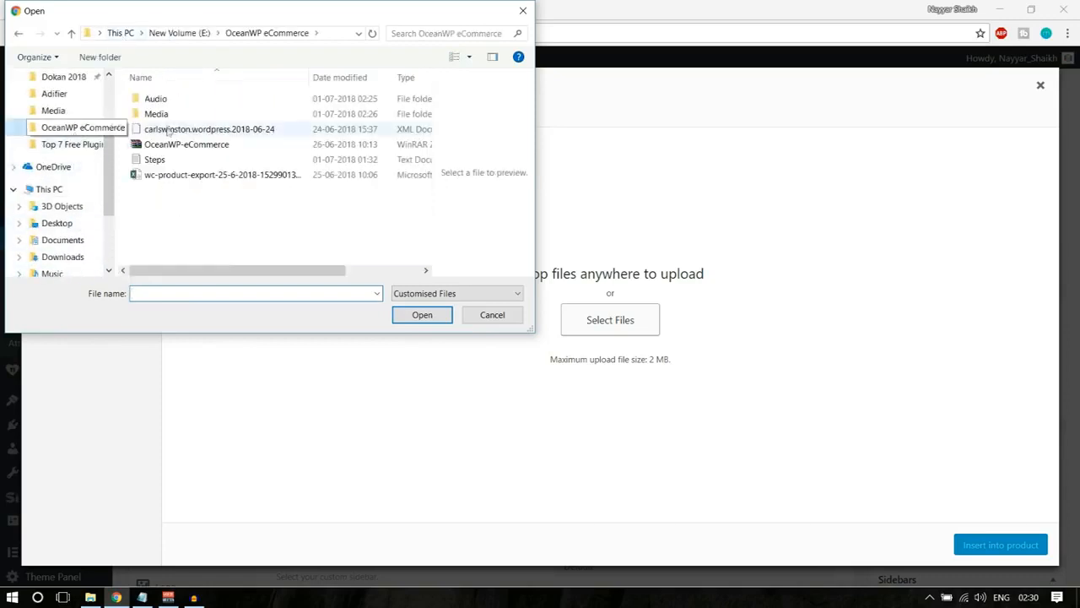
left_click(179, 117)
double_click(179, 115)
Upload the Client-Logo-18-thegem-person image from the Media folder and insert it into the product description.
scroll(253, 186, "down", 5)
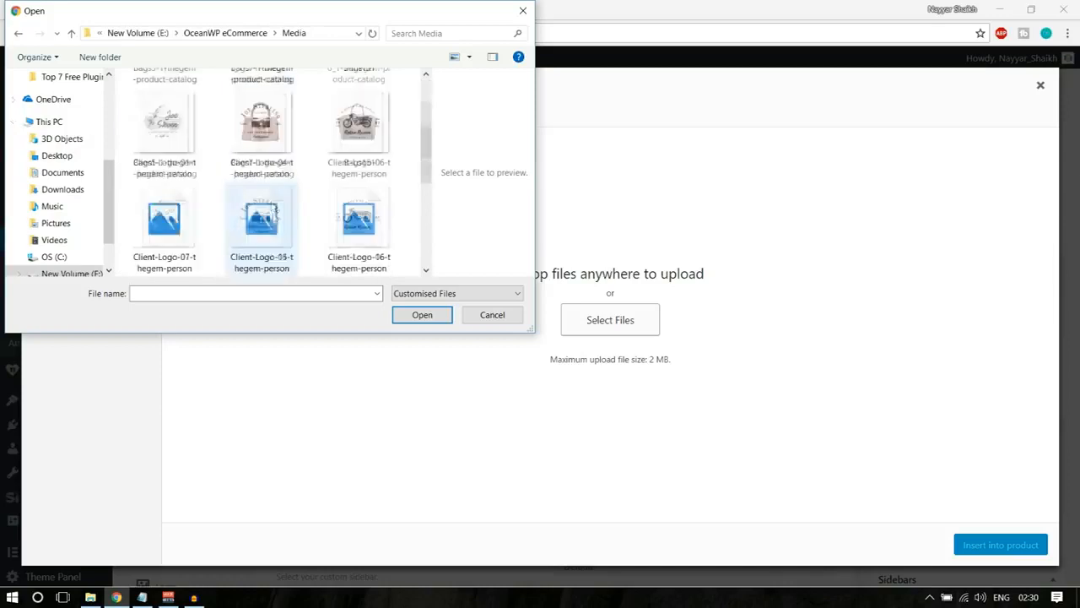
scroll(281, 242, "up", 6)
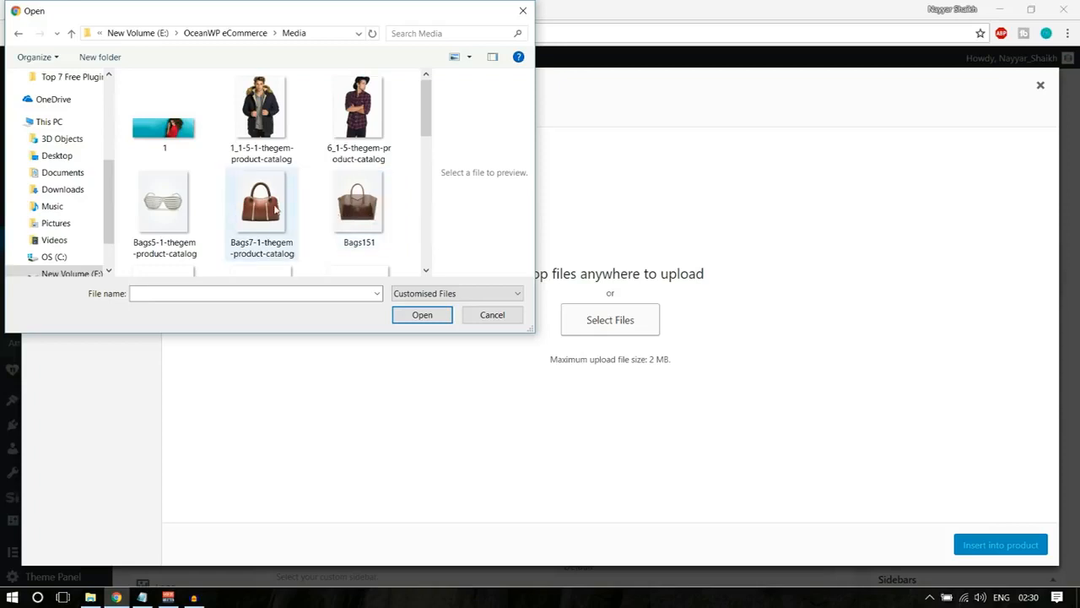
scroll(307, 224, "down", 5)
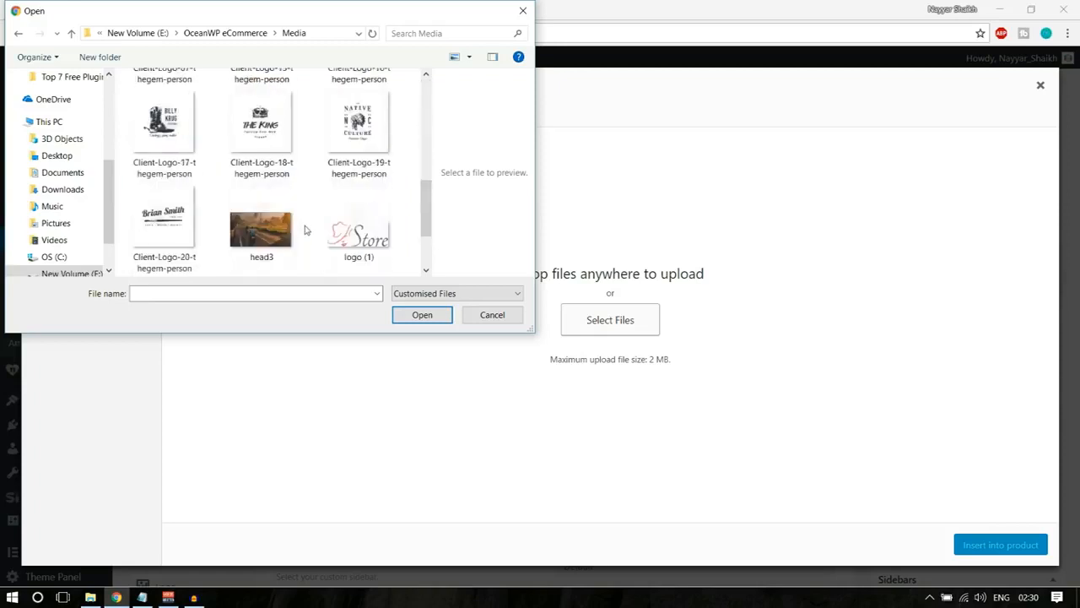
scroll(307, 242, "up", 1)
left_click(278, 207)
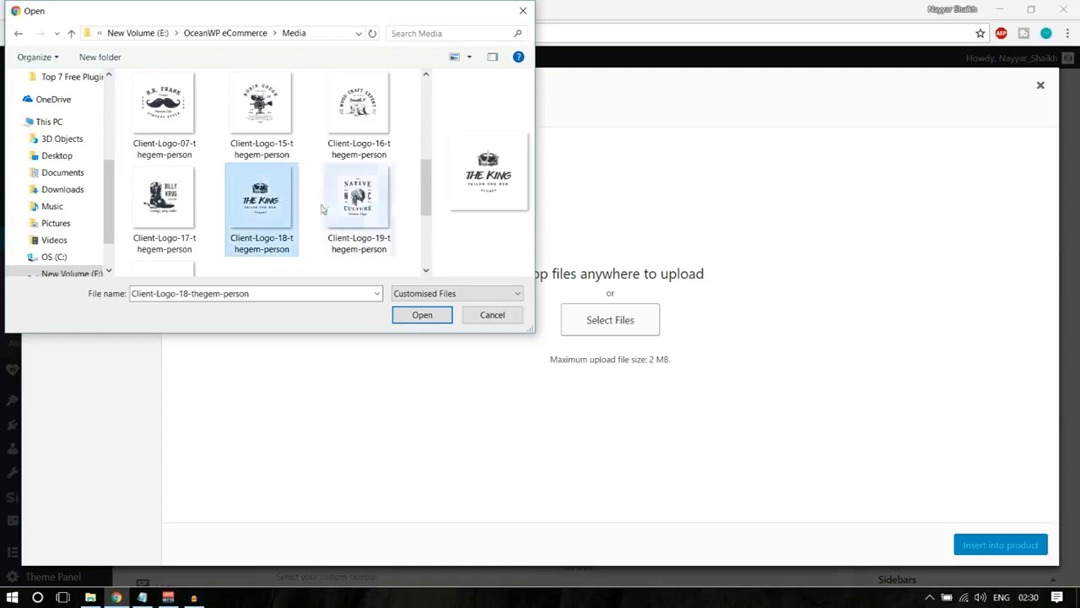
left_click(422, 318)
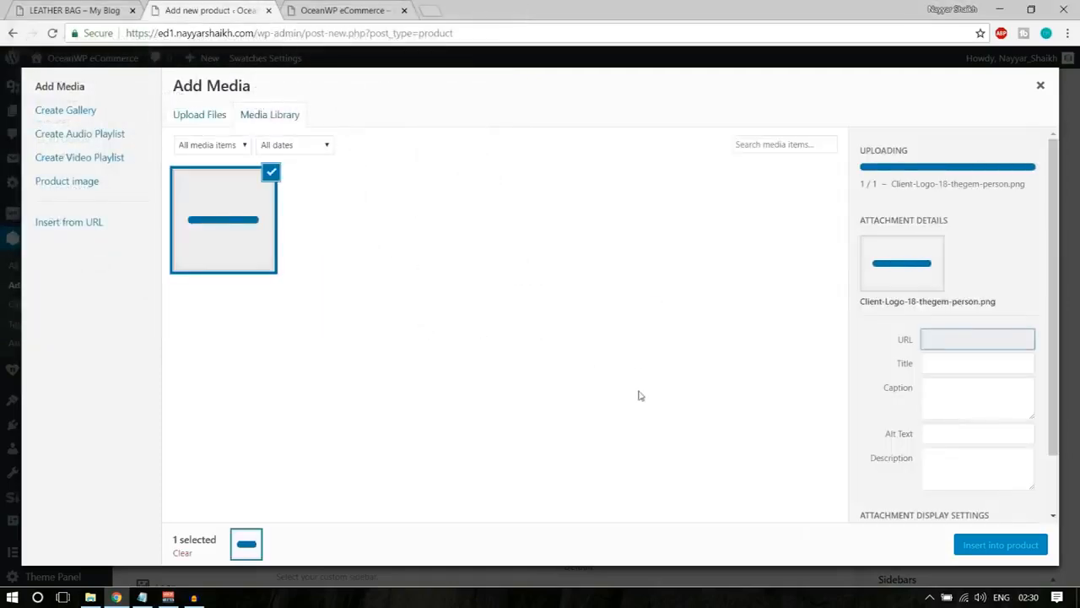
left_click(1001, 544)
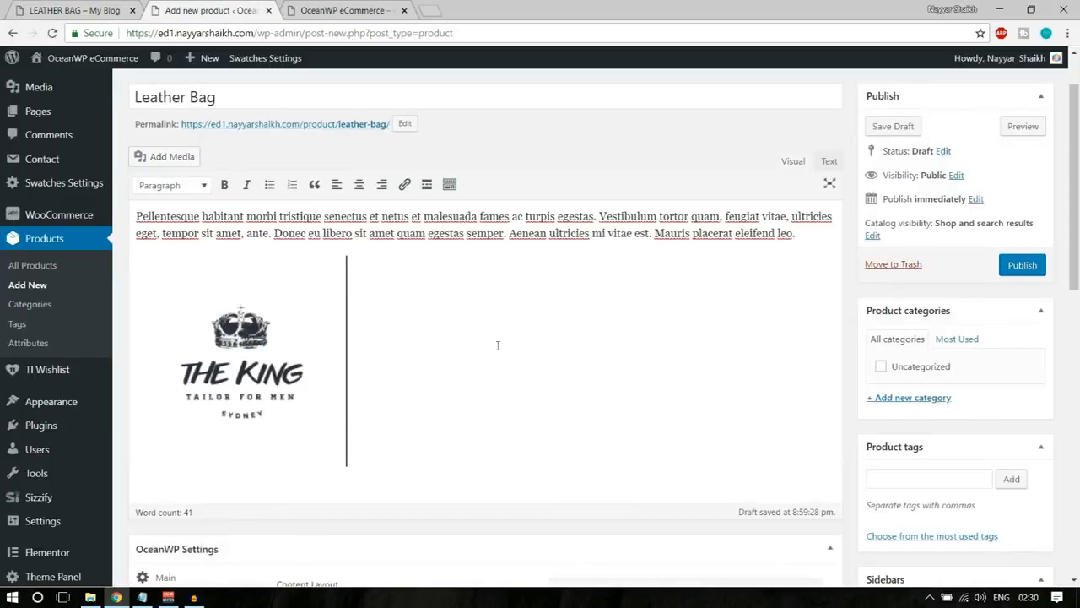
Align the logo image left and move it to the start of the description paragraph so the text wraps beside it.
left_click(270, 318)
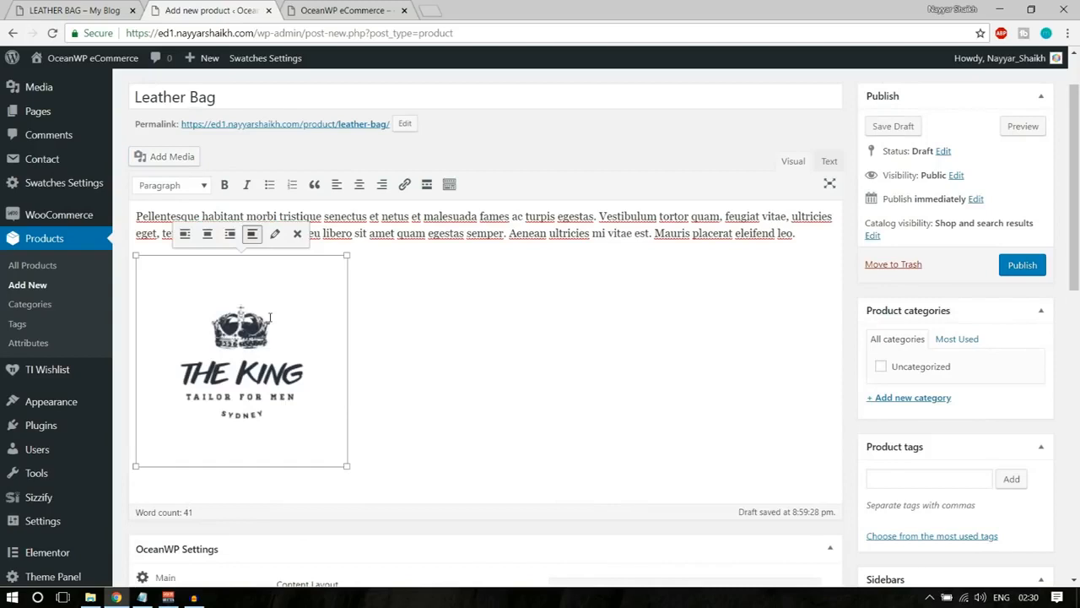
left_click(185, 236)
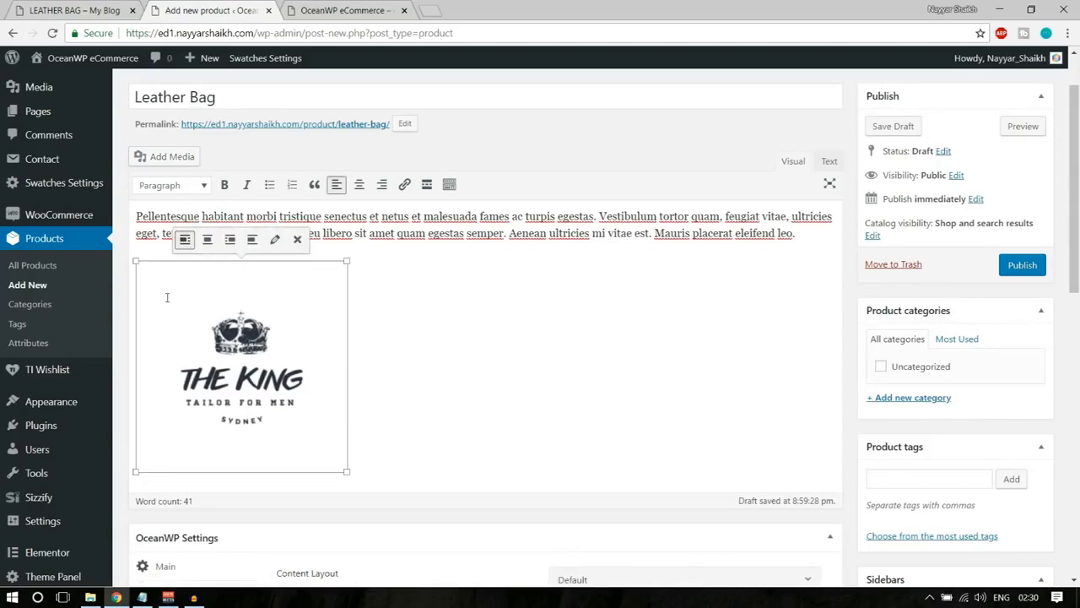
key("Delete")
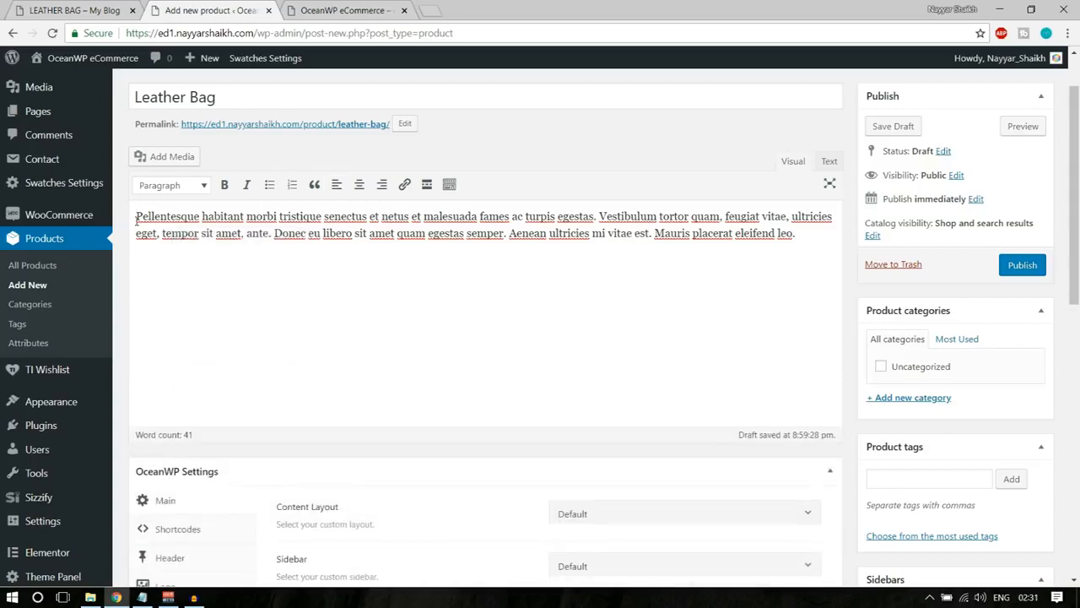
key("ctrl+z")
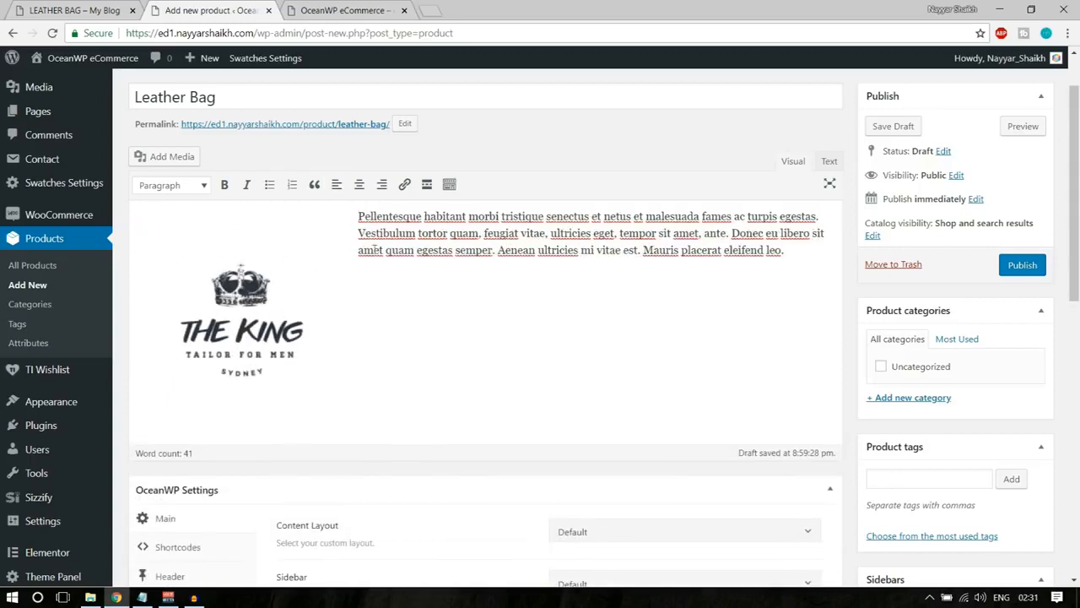
left_click(336, 243)
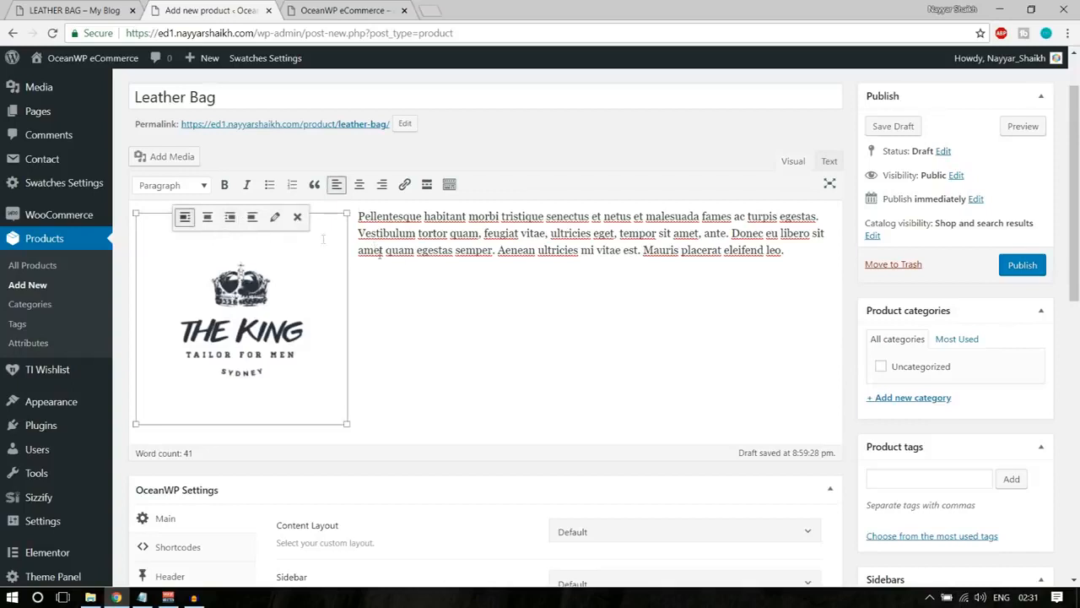
Add empty lines after the description paragraph until the insertion point is below the logo image.
left_click(796, 254)
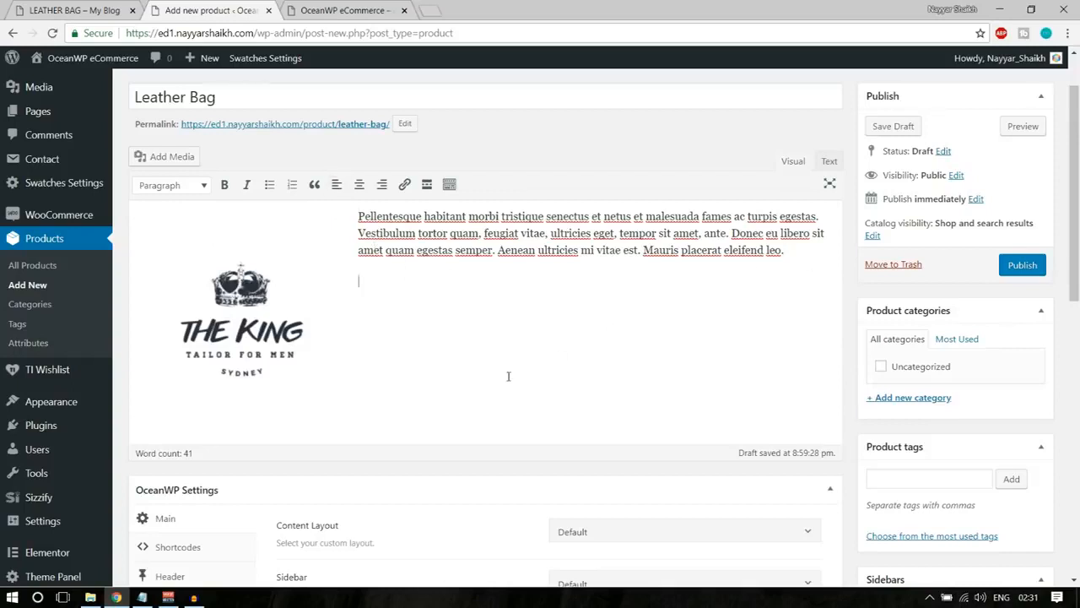
key("Return")
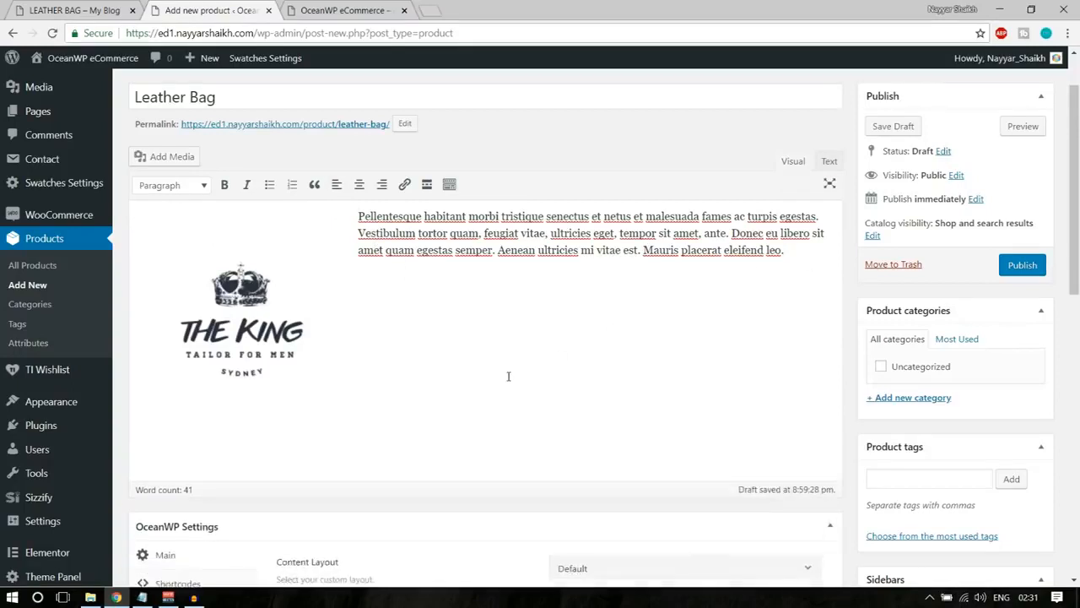
key("Return")
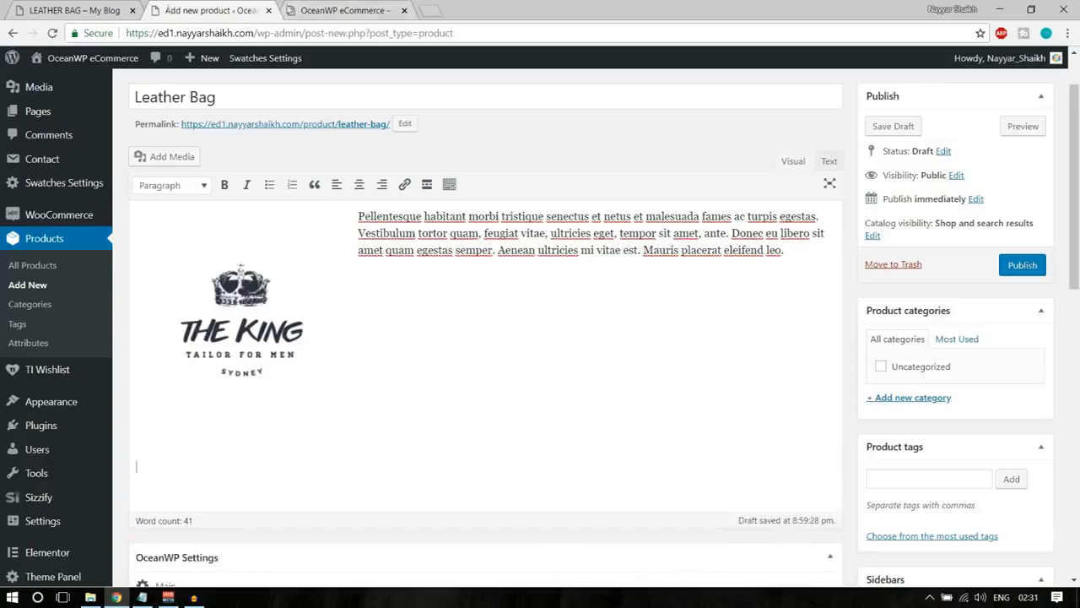
Open the creator's YouTube channel in a new tab and copy the link of the Top 10 FREE Plugins For Wordpress 2018 video.
left_click(432, 8)
type("u")
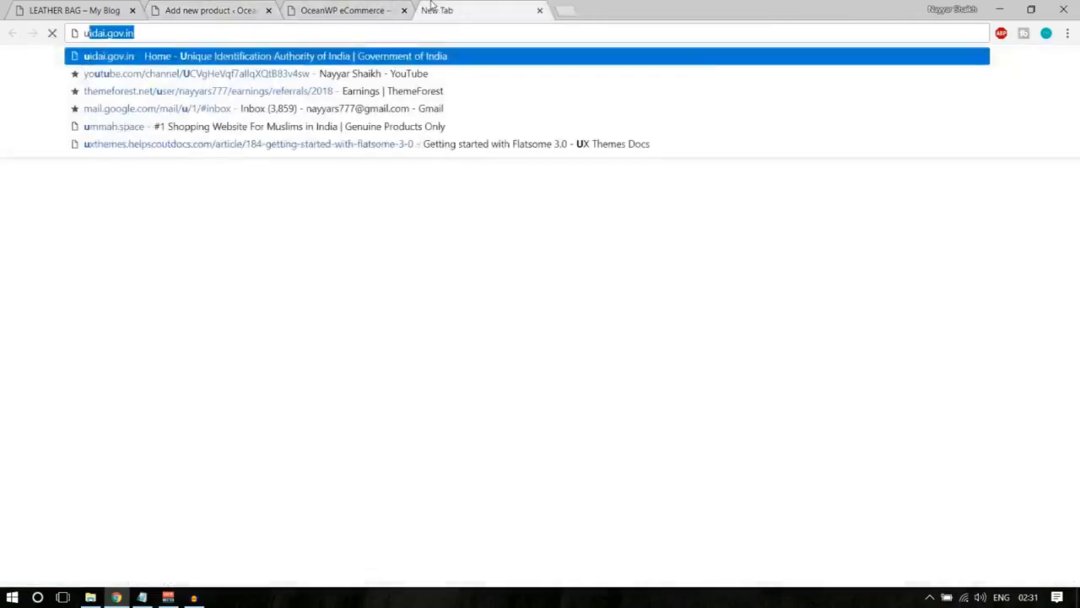
key("BackSpace")
key("BackSpace")
type("youtube.com/nayyarshaikh")
key("Return")
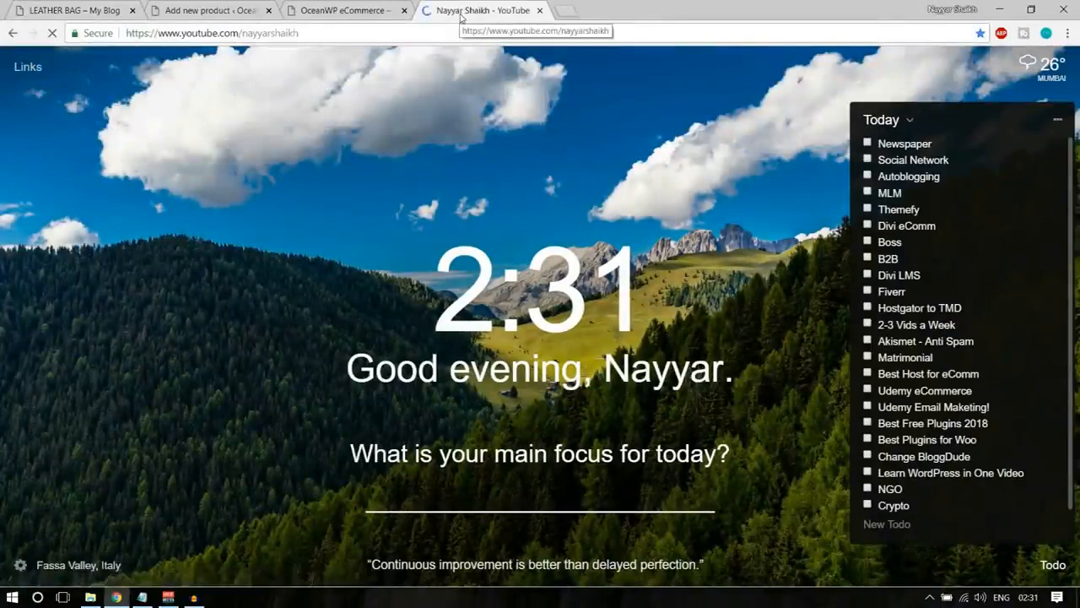
scroll(491, 183, "down", 3)
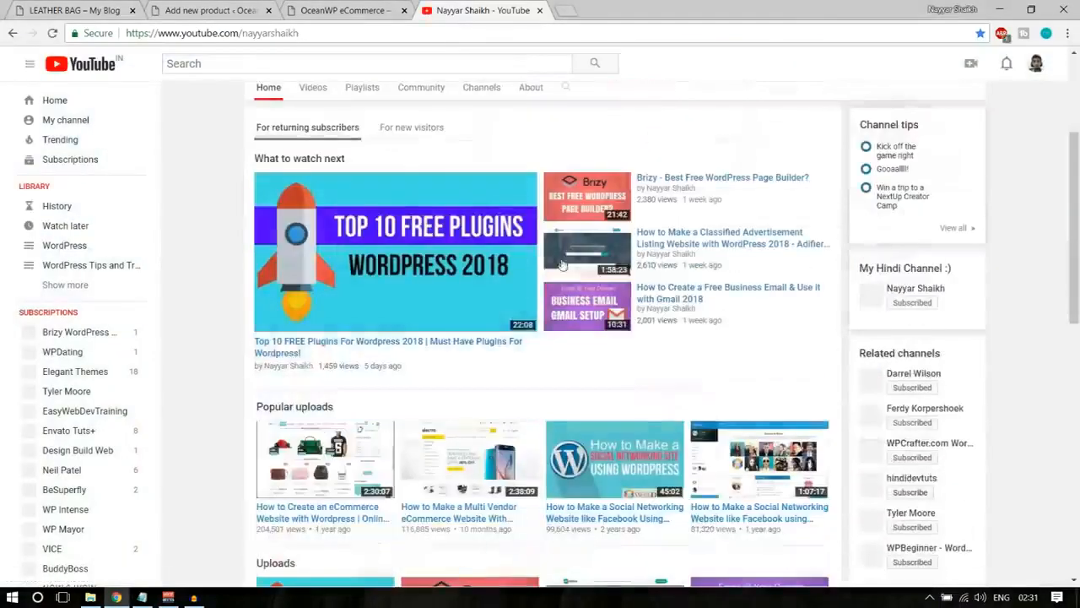
right_click(403, 350)
left_click(473, 435)
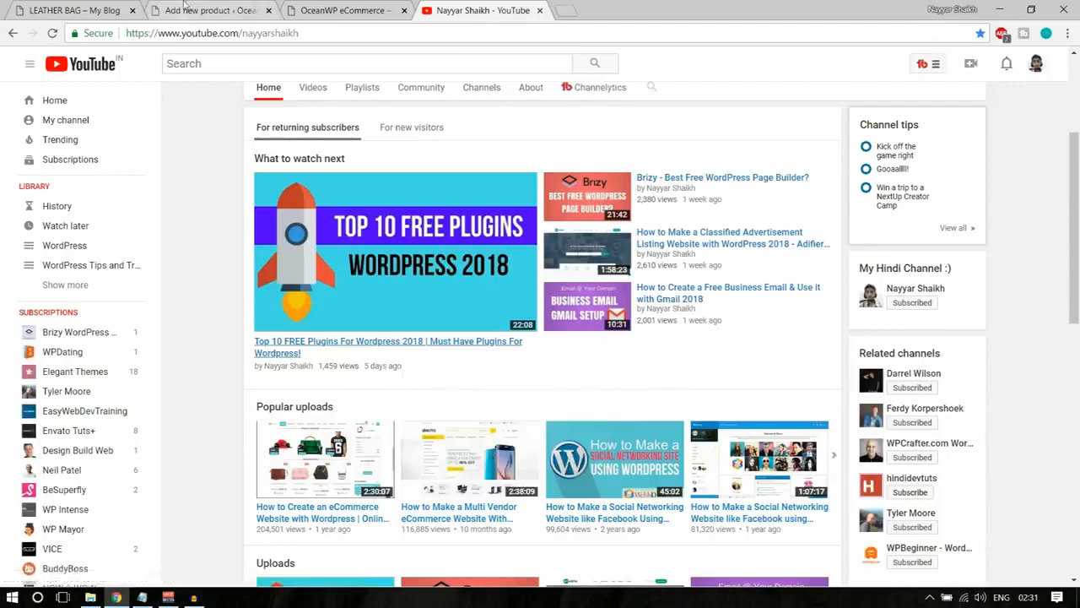
Embed the copied YouTube video in the Leather Bag description below the logo and check its preview.
key("ctrl+2")
key("ctrl+v")
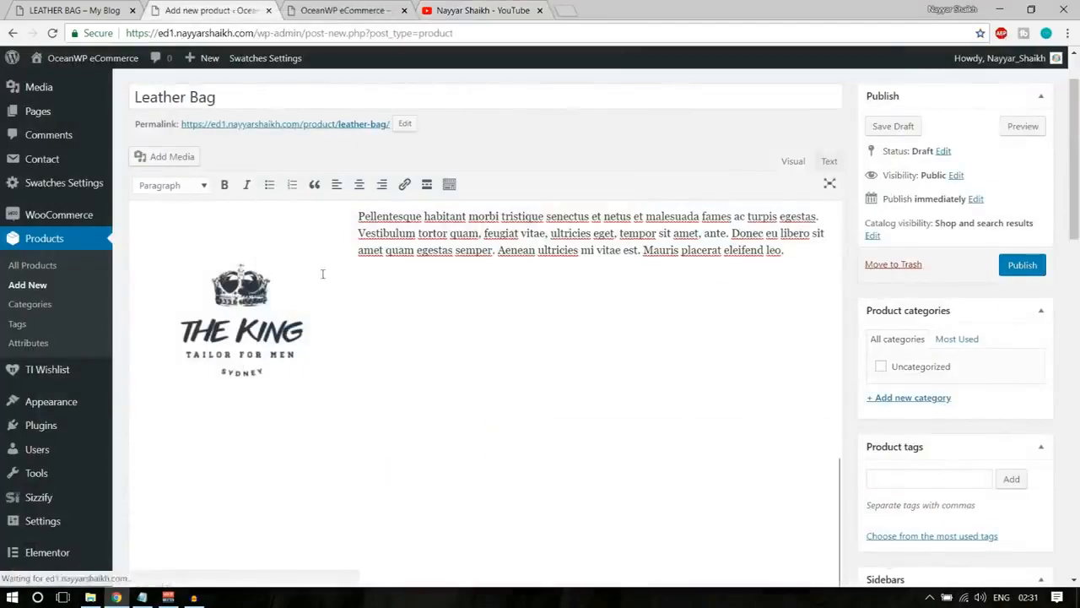
scroll(382, 303, "down", 5)
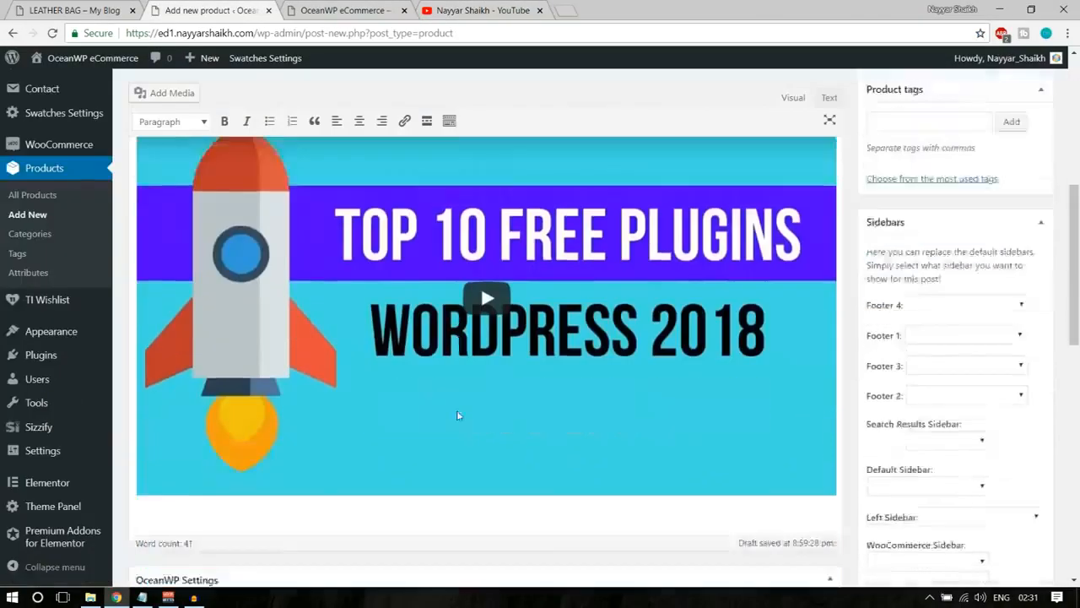
scroll(461, 410, "up", 4)
scroll(461, 409, "up", 2)
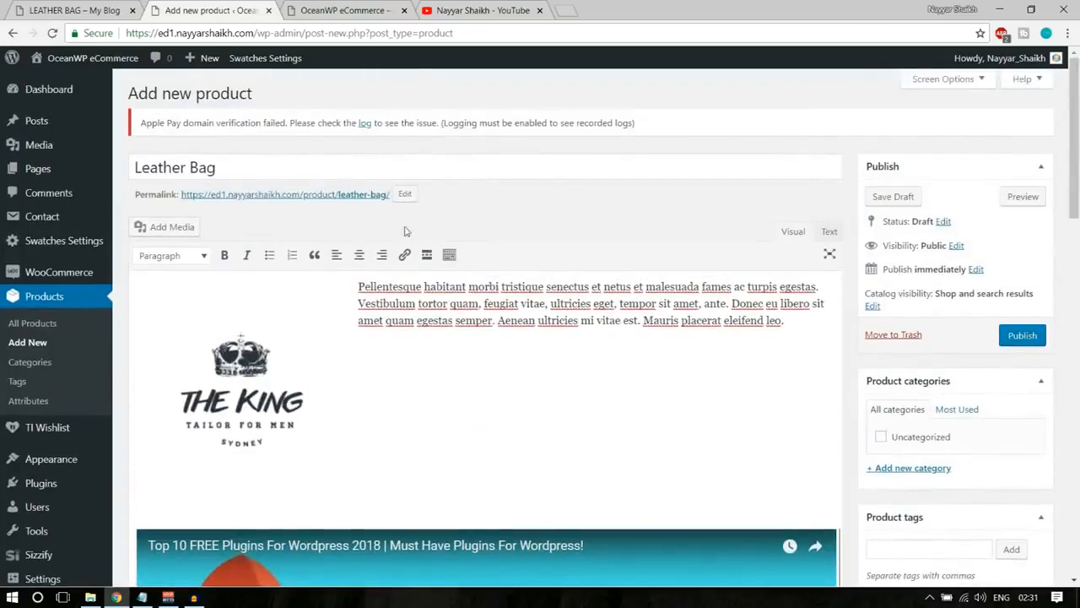
Show the editor's additional formatting tools and colour the words "Pellentesque habitant morbi tristique senectus" red.
left_click_drag(391, 321, 478, 320)
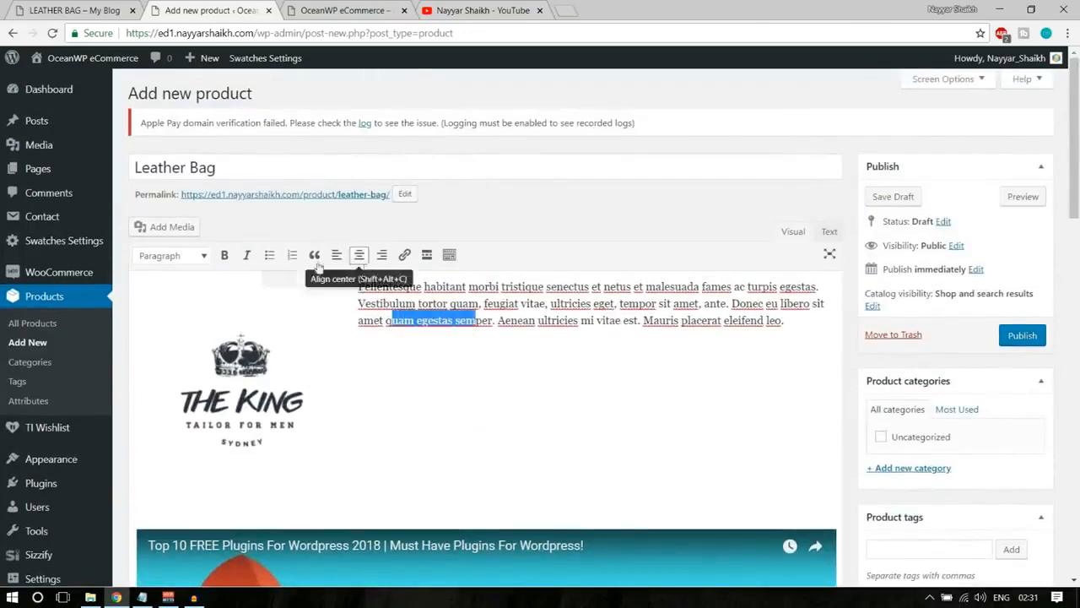
left_click(452, 256)
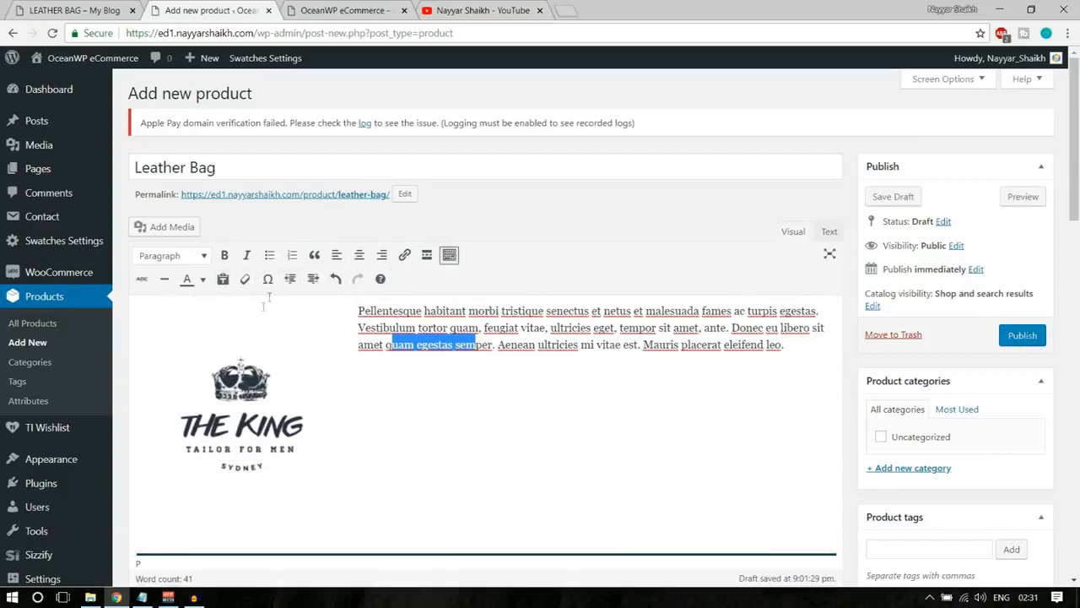
left_click(441, 345)
left_click_drag(359, 311, 596, 312)
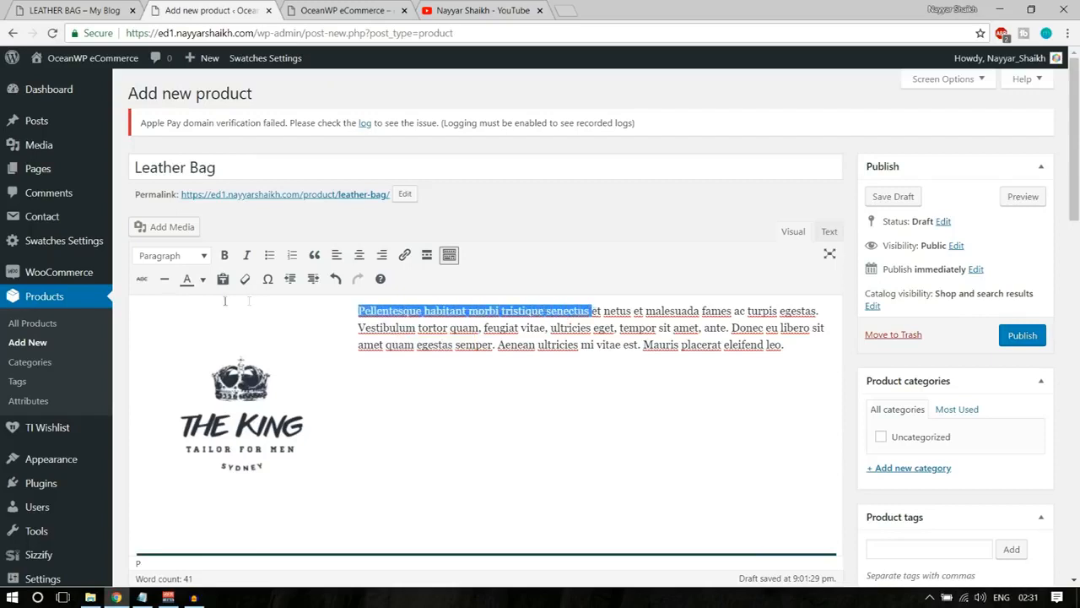
left_click(202, 279)
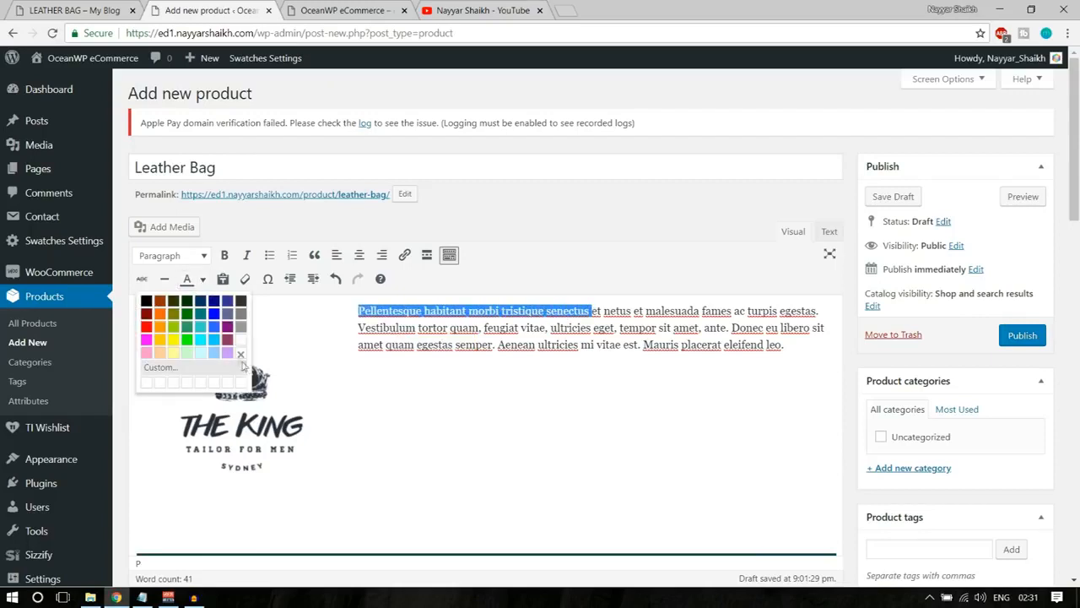
left_click(148, 327)
left_click(382, 328)
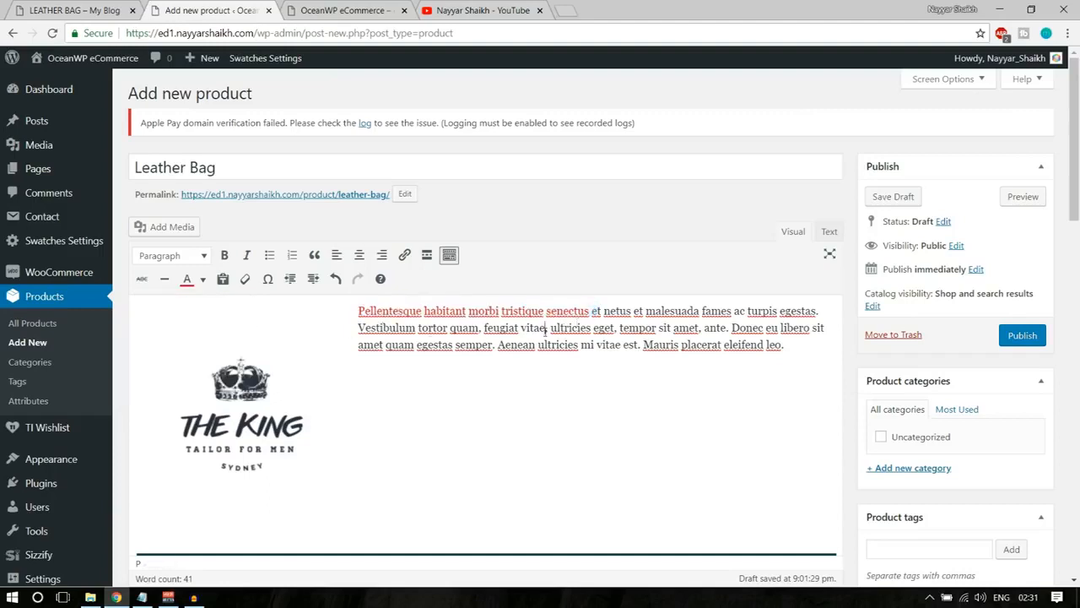
Link the word "Vestibulum" in the description to the placeholder address #.
left_click_drag(357, 328, 415, 327)
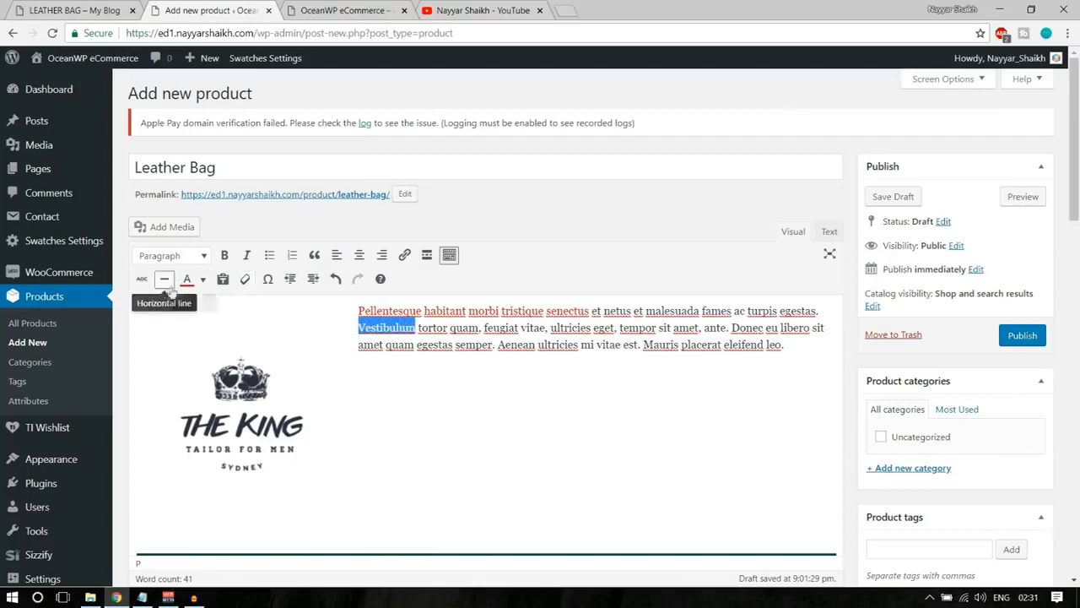
left_click(405, 262)
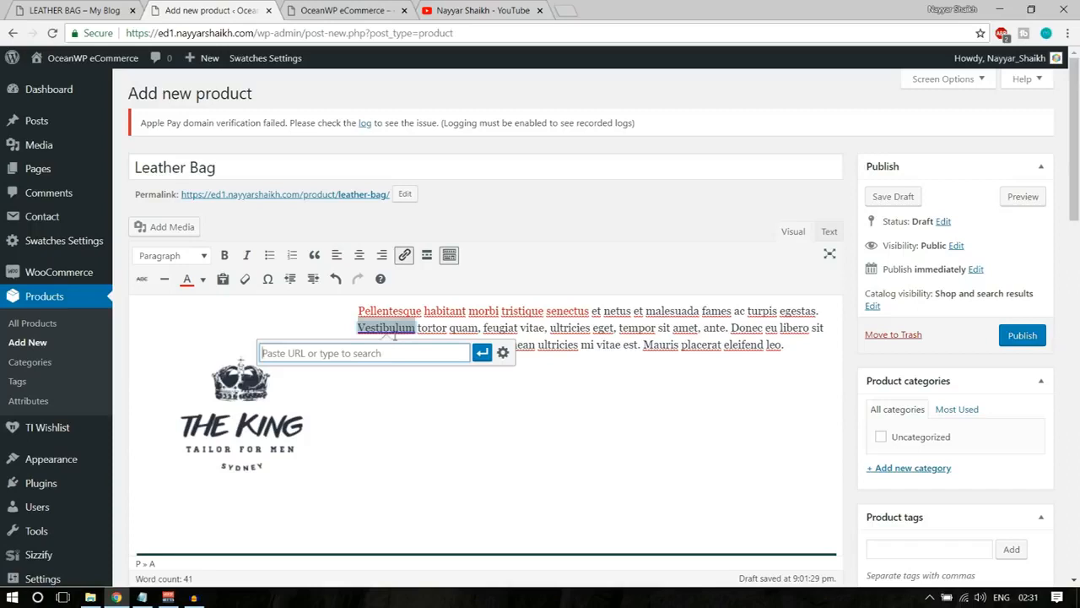
type("#")
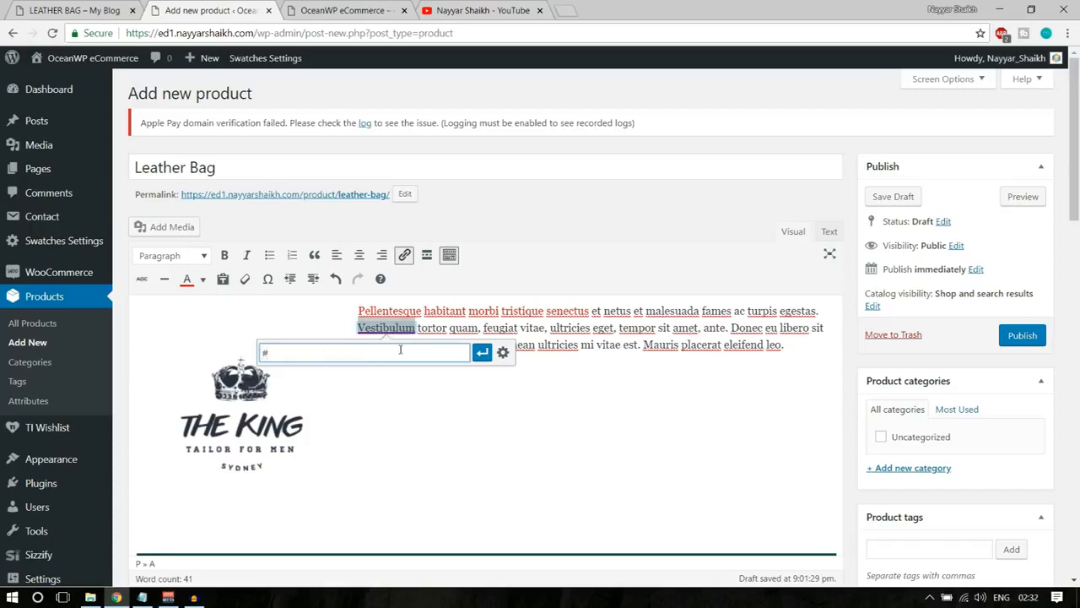
left_click(482, 352)
left_click(547, 414)
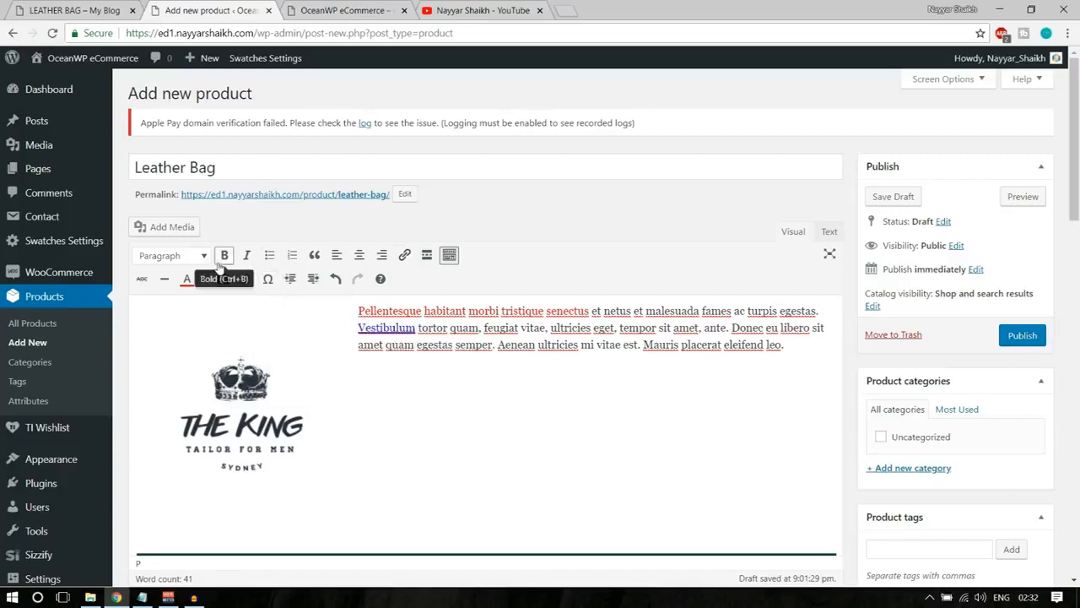
Examine the available paragraph styles and the Leather Bag description's layout down to the embedded video.
left_click(173, 255)
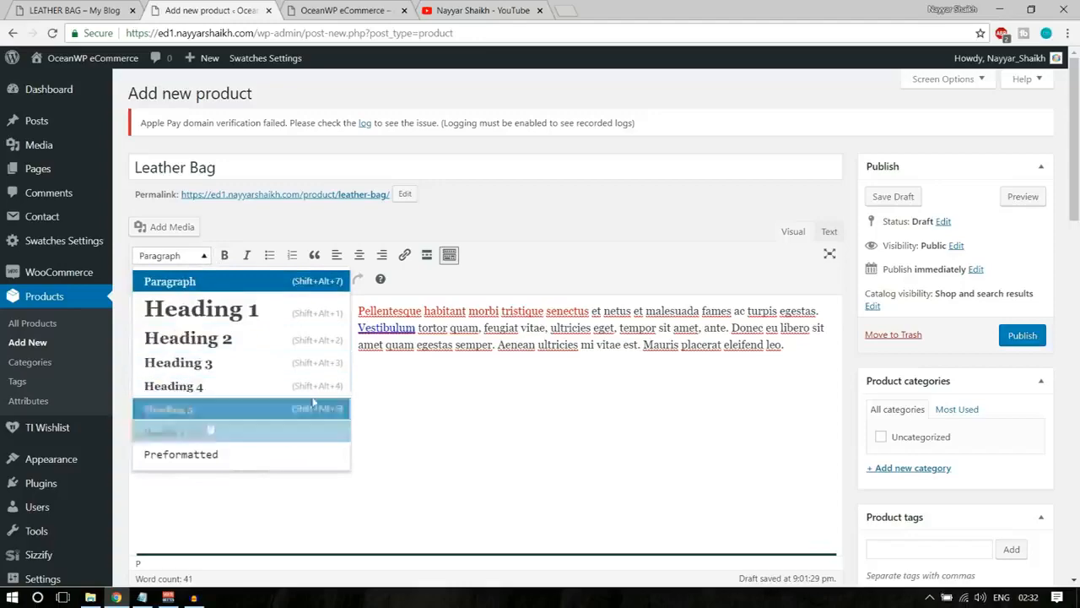
left_click(462, 405)
scroll(493, 451, "down", 3)
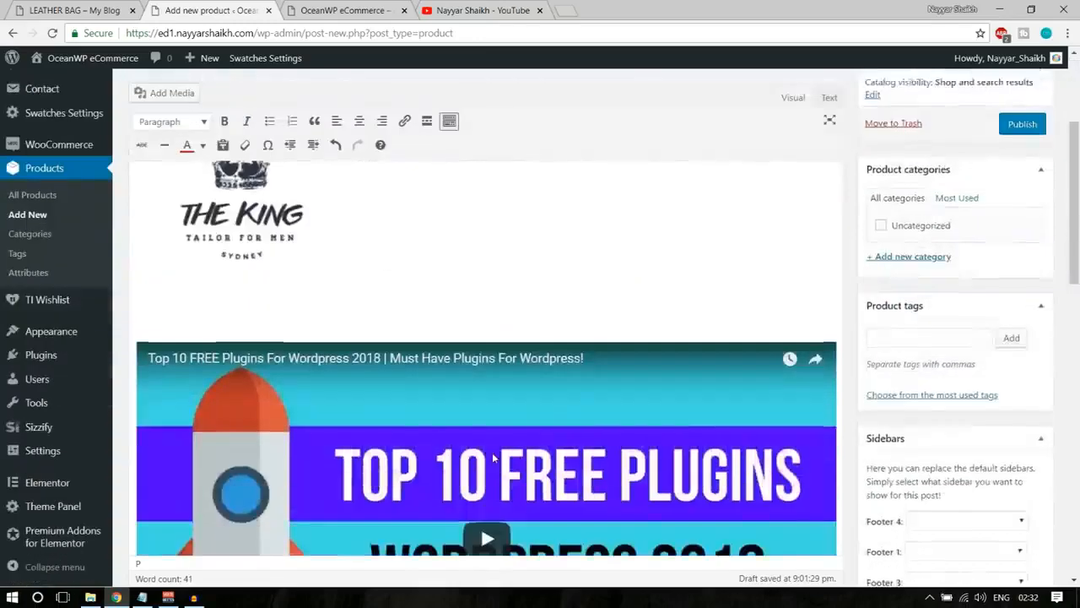
scroll(493, 454, "down", 5)
scroll(493, 455, "up", 1)
scroll(493, 456, "up", 10)
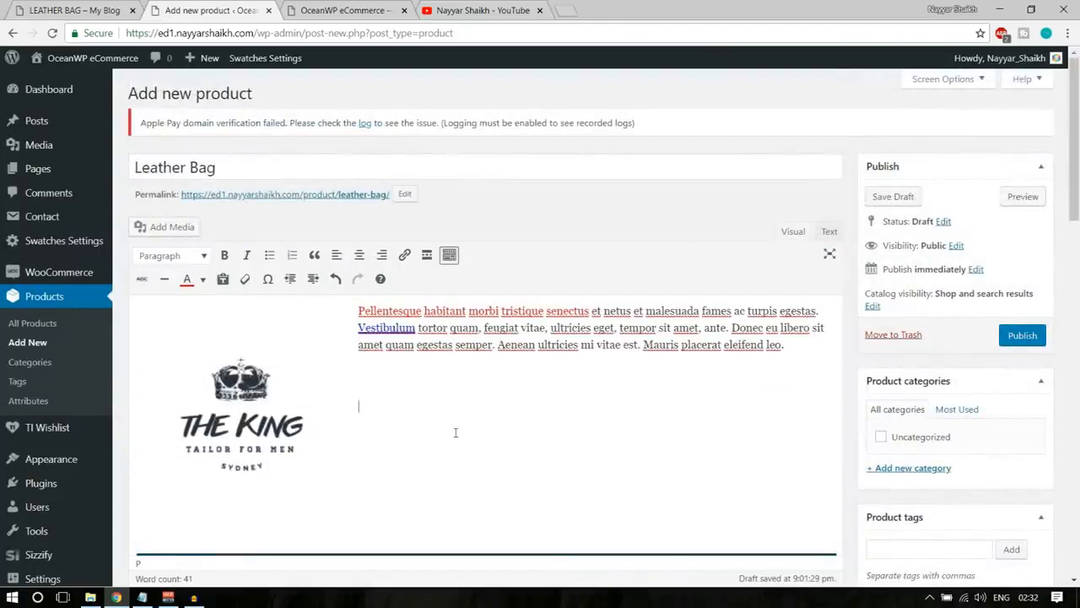
Create a new product category named Bags and assign the Leather Bag product to it.
scroll(455, 432, "down", 1)
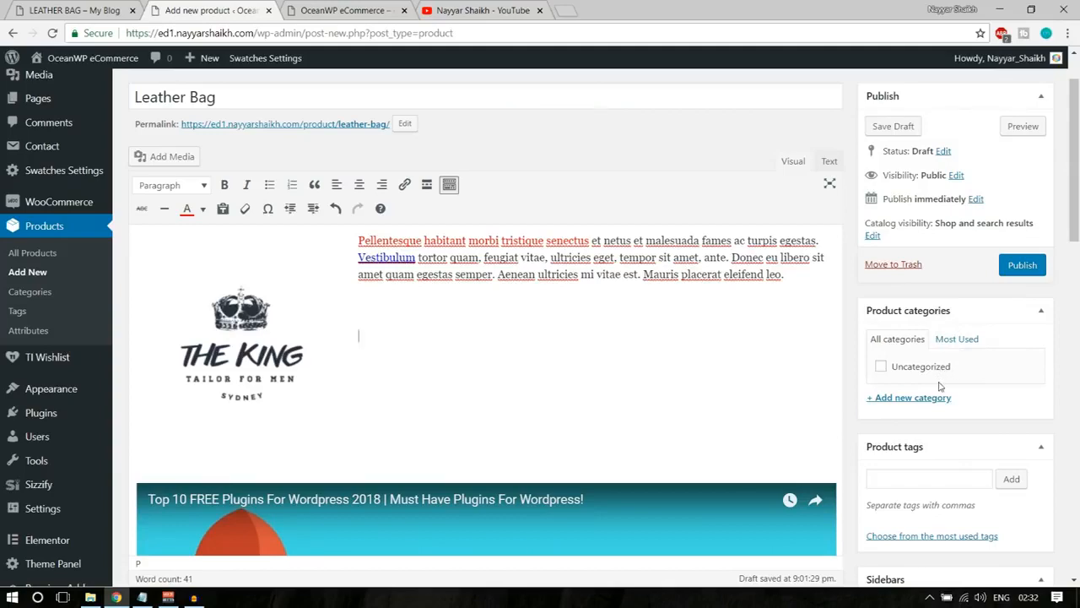
scroll(926, 417, "up", 1)
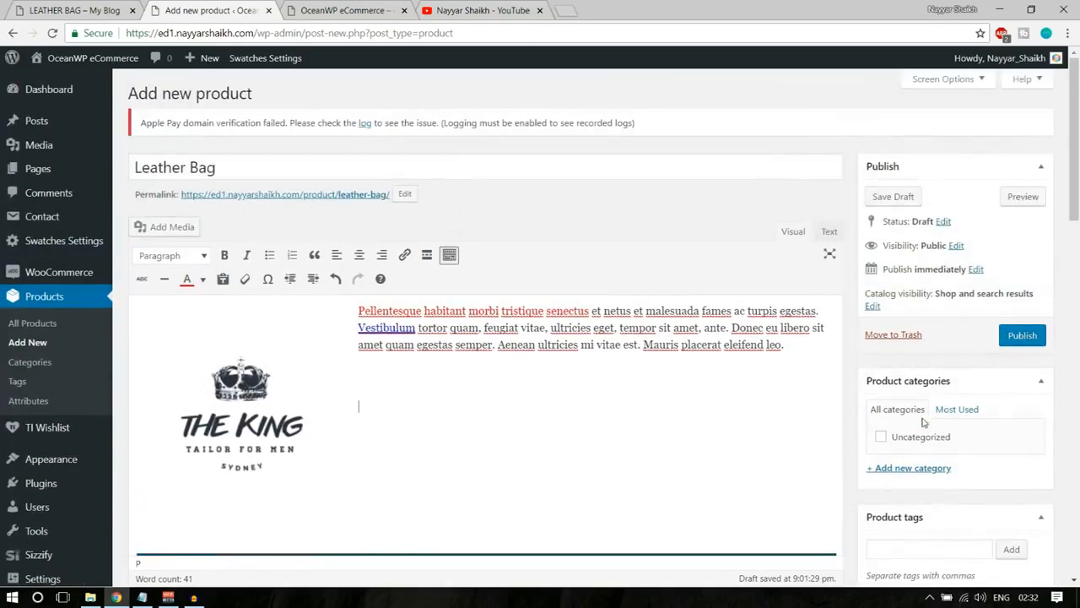
scroll(827, 410, "down", 2)
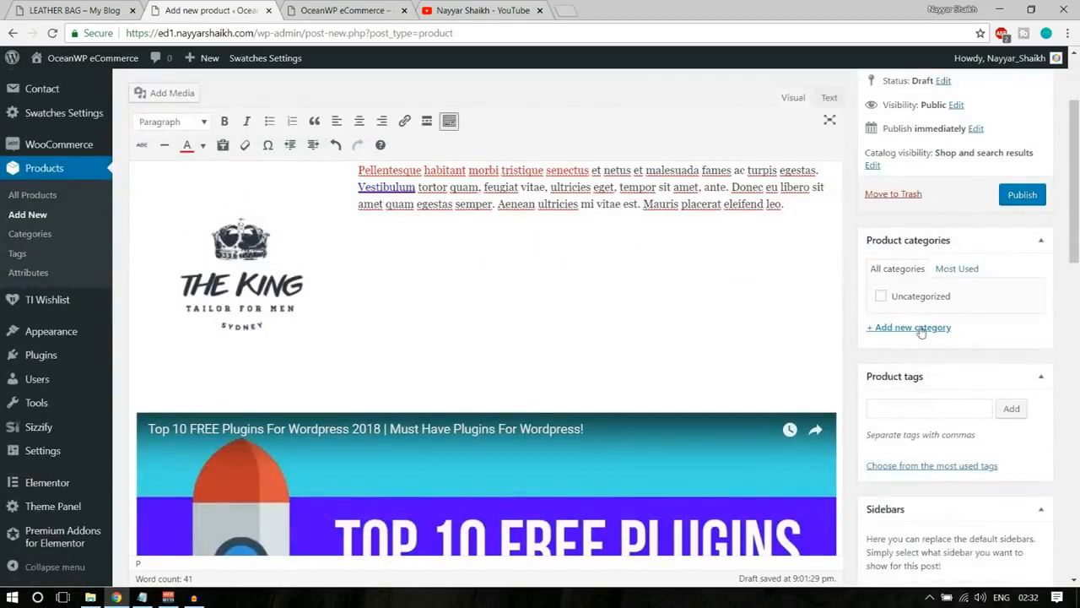
left_click(920, 326)
type("Bags")
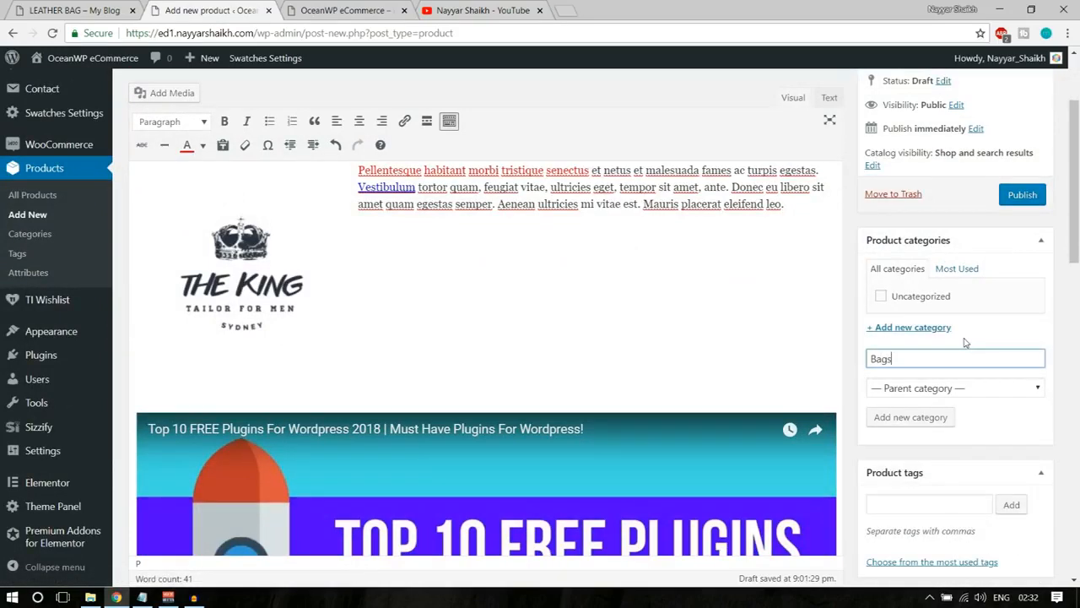
left_click(915, 421)
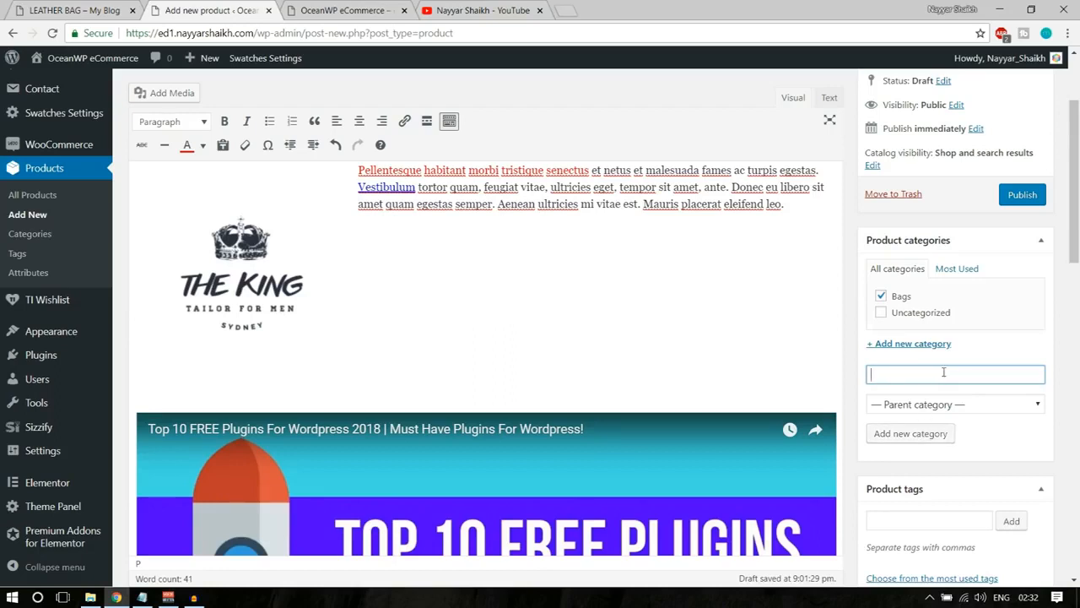
Enter "Laether Bags" as a new category name and choose Bags as its parent category.
type("L")
left_click(949, 404)
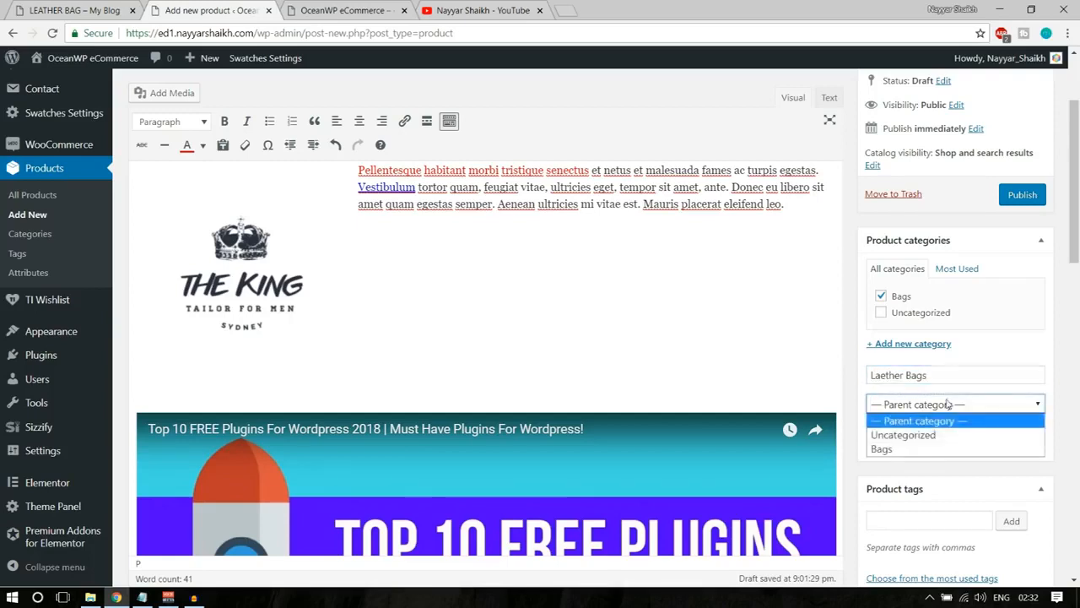
left_click(924, 447)
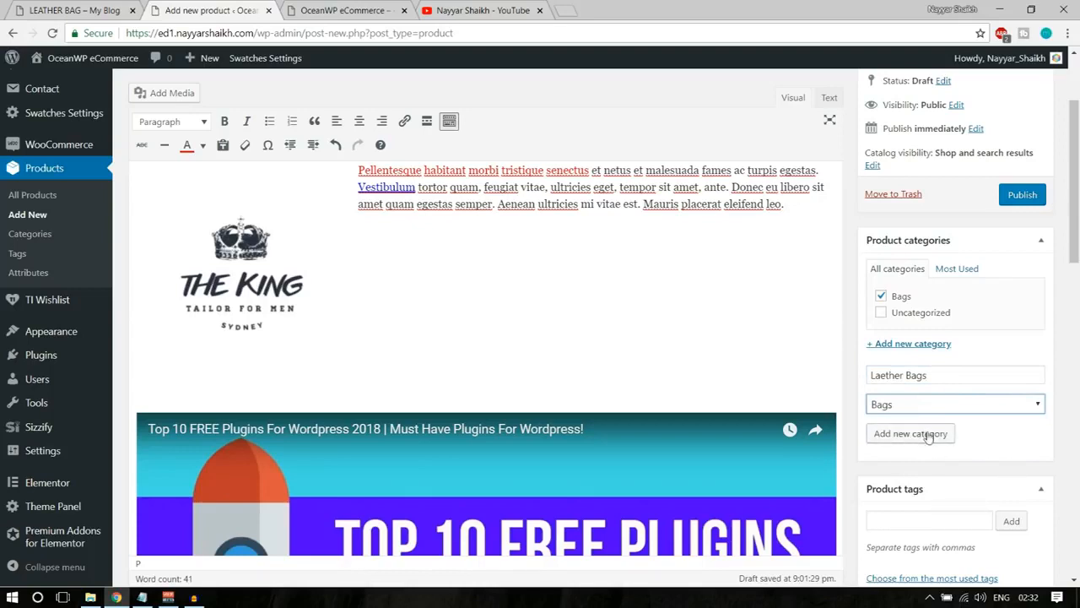
left_click(1002, 443)
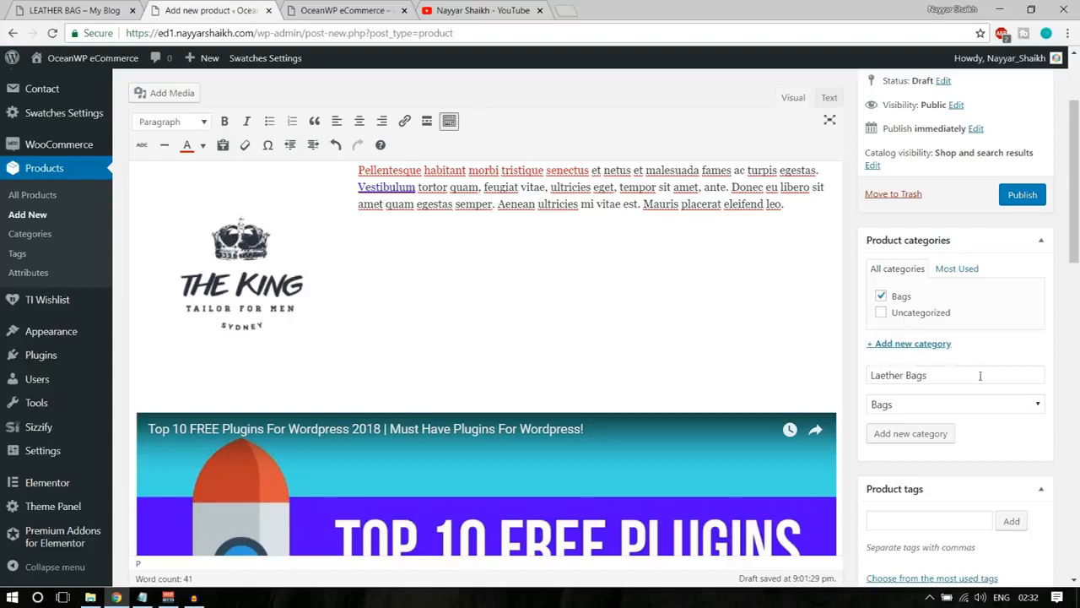
Add the product tags Leather and Bag to the Leather Bag product.
scroll(1022, 445, "down", 2)
left_click(910, 379)
scroll(1042, 404, "down", 1)
scroll(1042, 404, "down", 1)
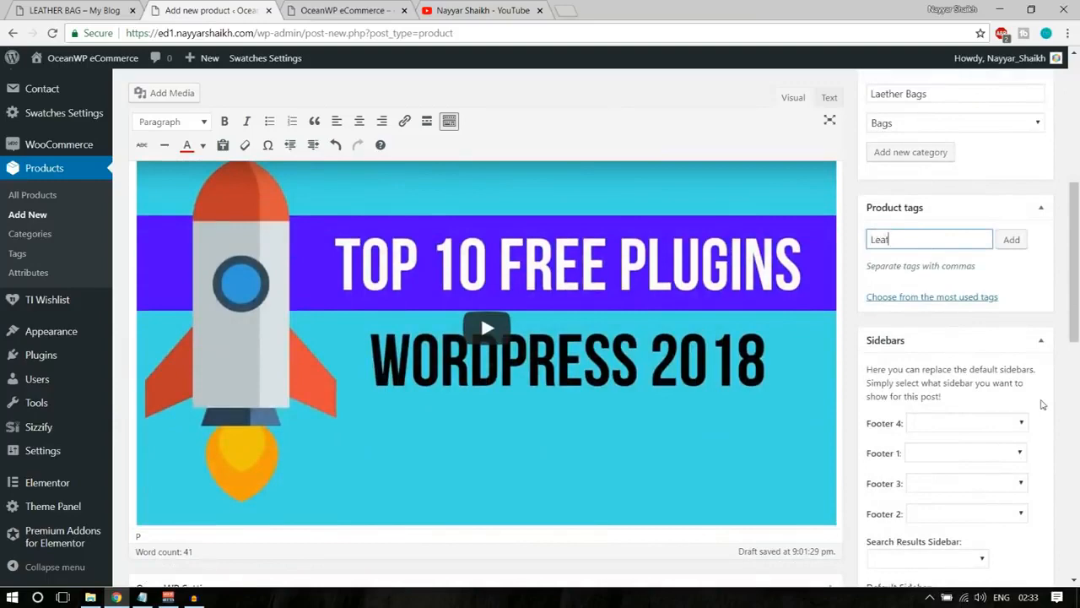
type("Leather")
key("Return")
type("Bag")
key("Return")
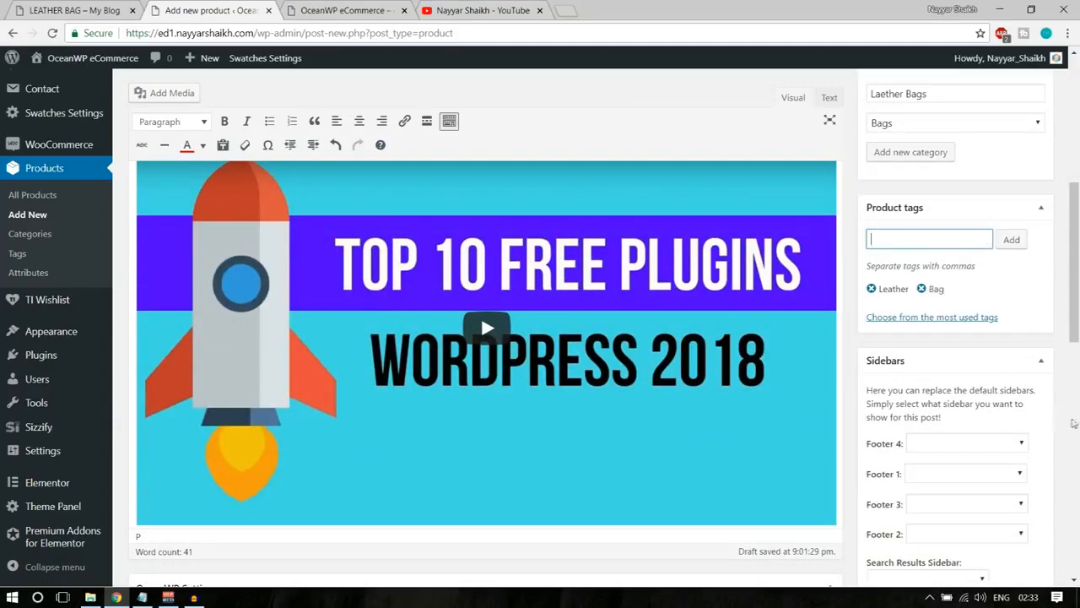
Check how the main image and gallery thumbnails work on the demo store's Leather Bag page.
scroll(1063, 420, "down", 4)
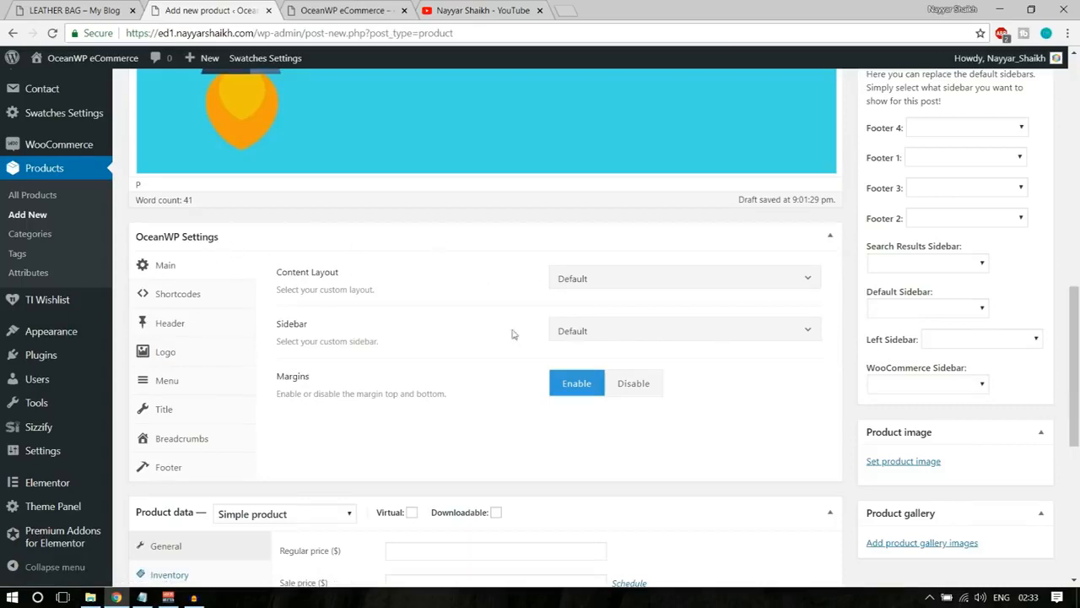
scroll(512, 337, "down", 1)
scroll(513, 340, "down", 4)
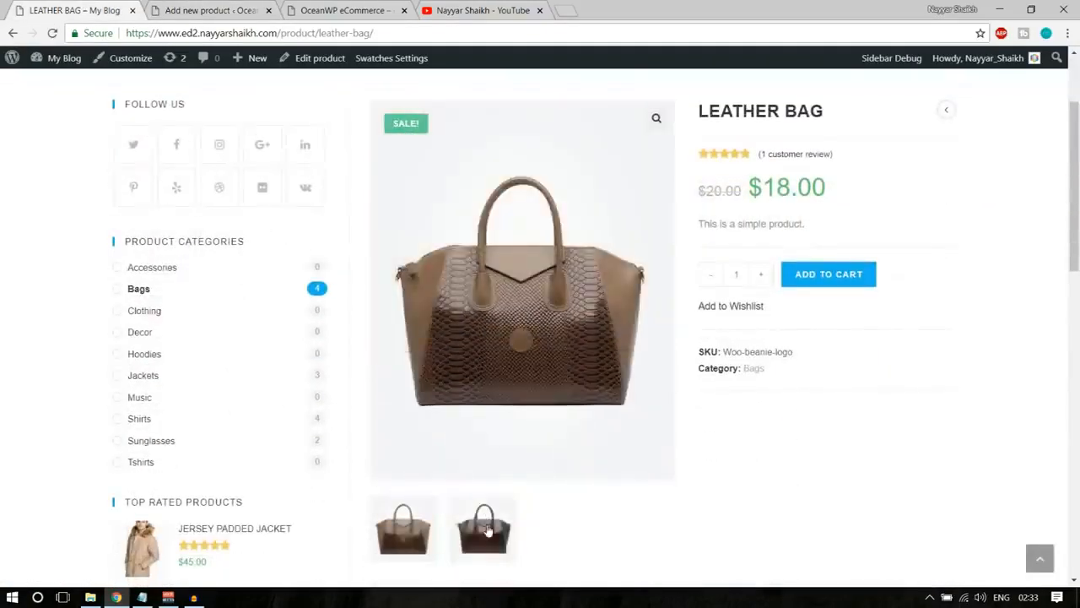
left_click(488, 530)
left_click(417, 529)
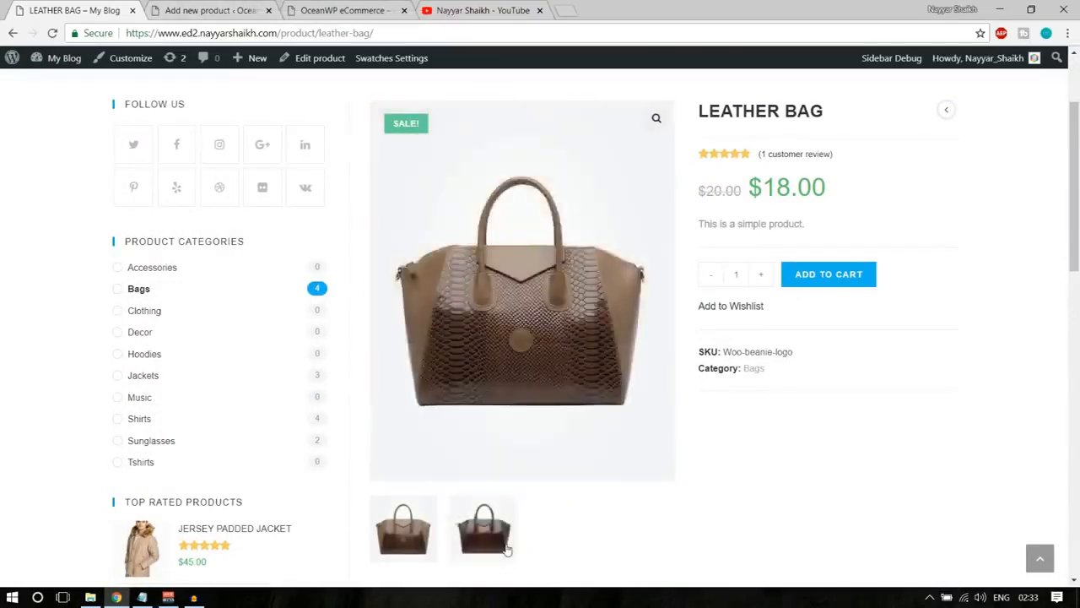
left_click(507, 550)
left_click(404, 529)
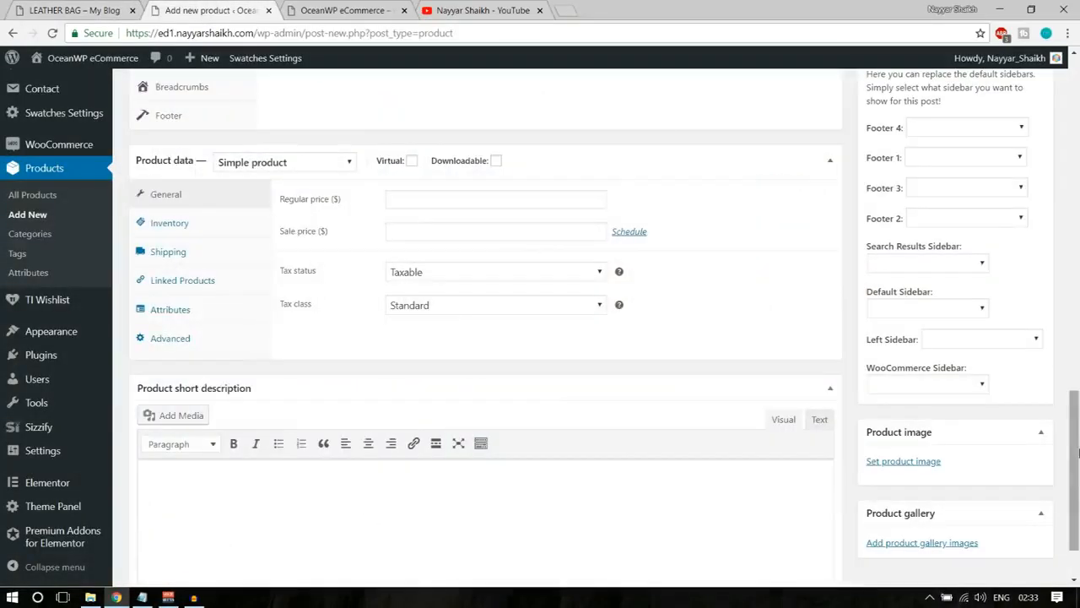
Upload Bags7-1-thegem-product-catalog and Bags151 to the new product, and set Bags7-1-thegem-product-catalog as the product image.
scroll(887, 453, "down", 1)
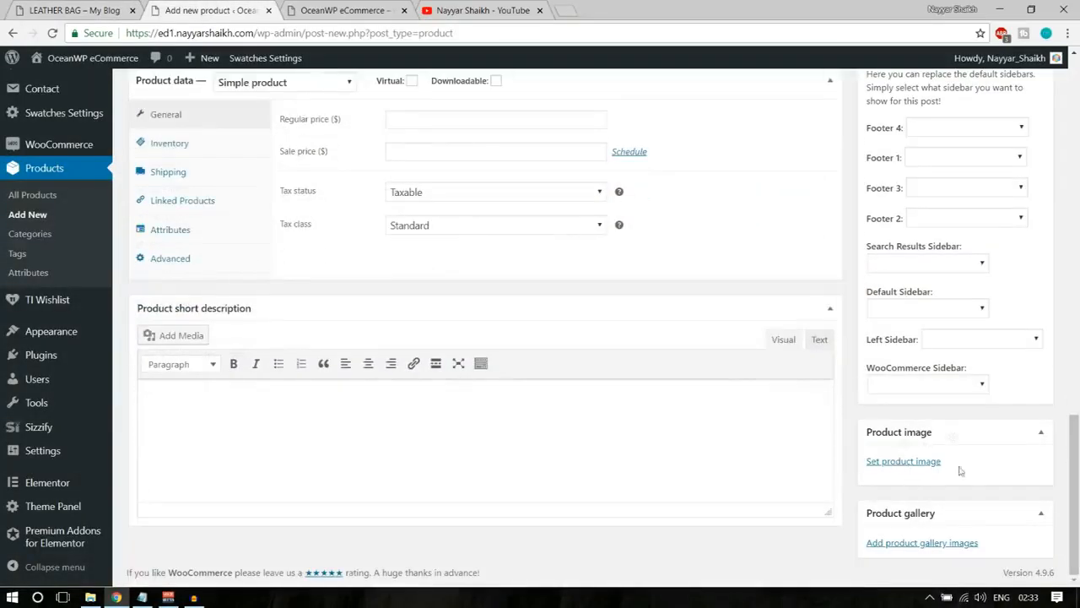
left_click(921, 462)
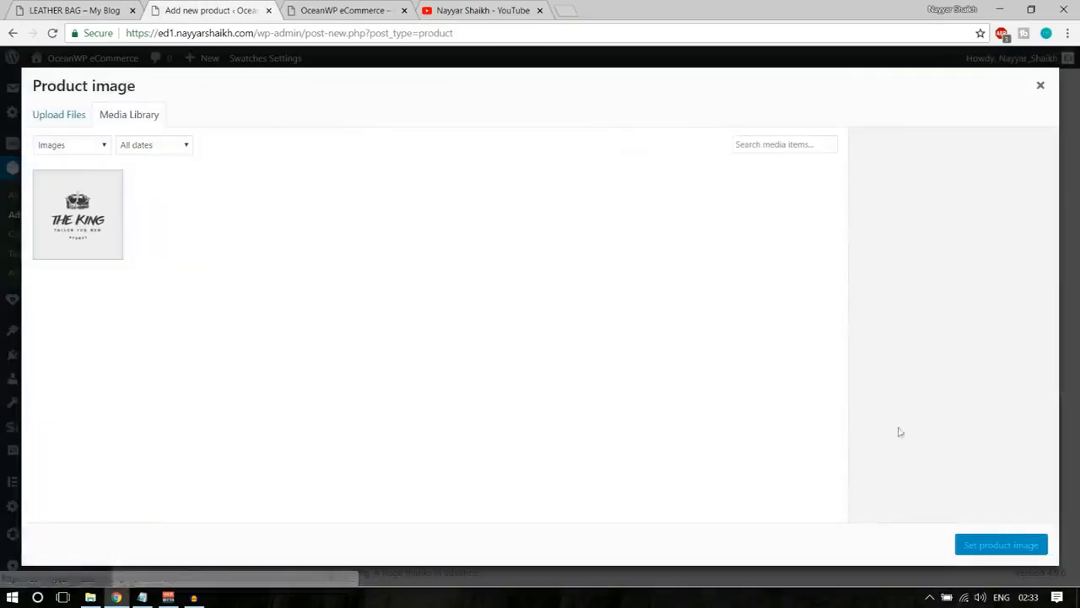
left_click(73, 115)
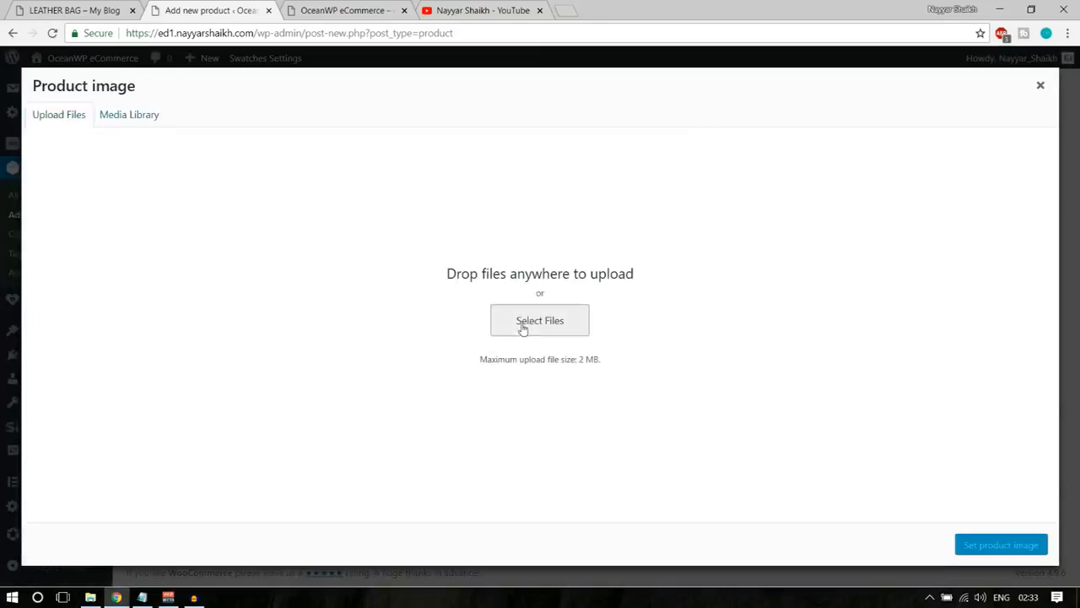
left_click(522, 328)
left_click(258, 221)
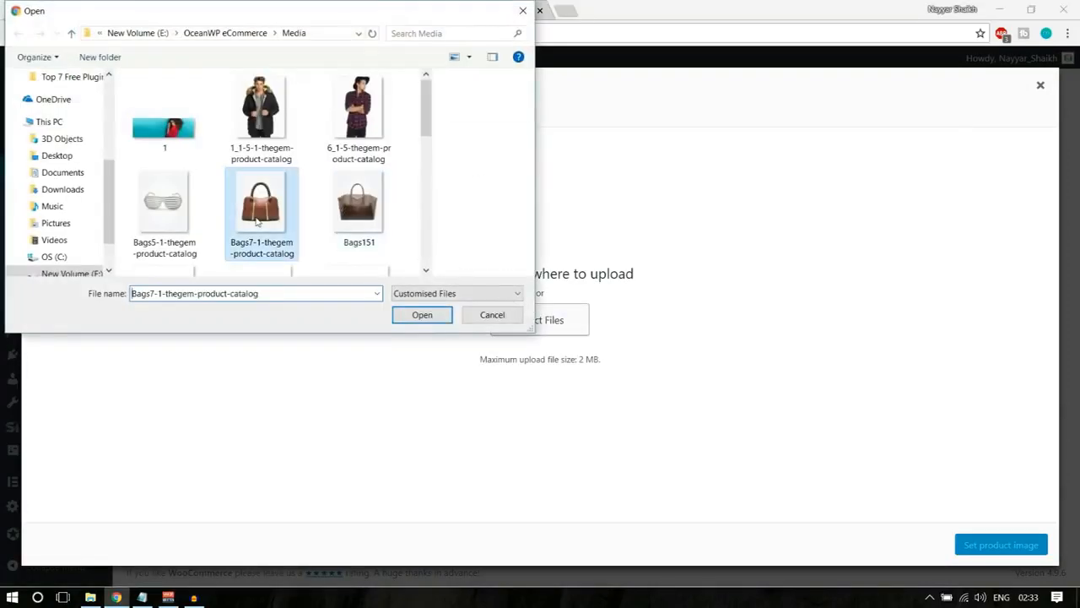
left_click(348, 212, "ctrl")
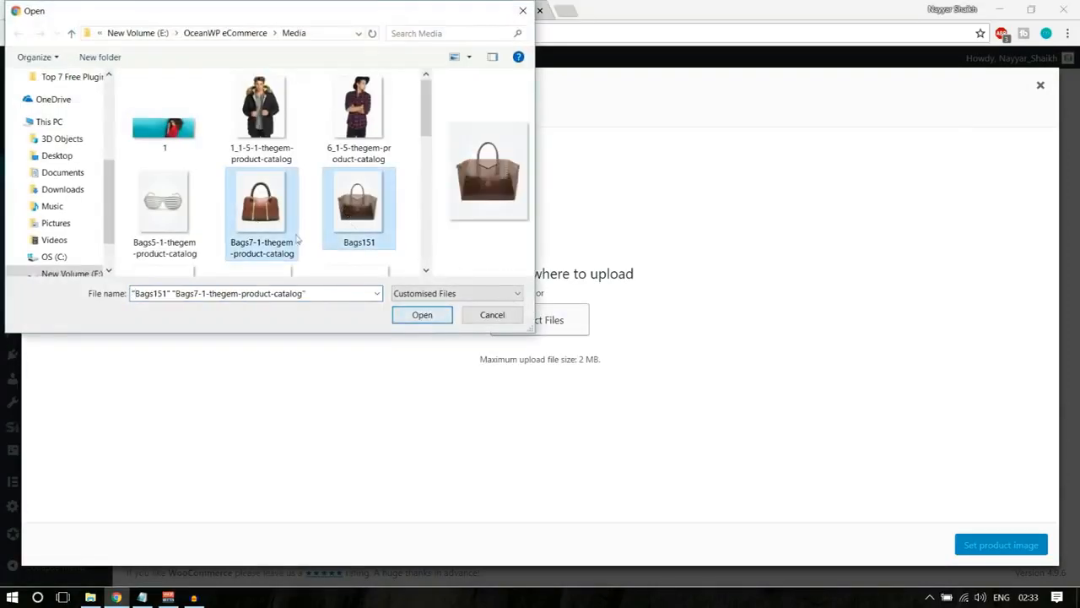
left_click(422, 319)
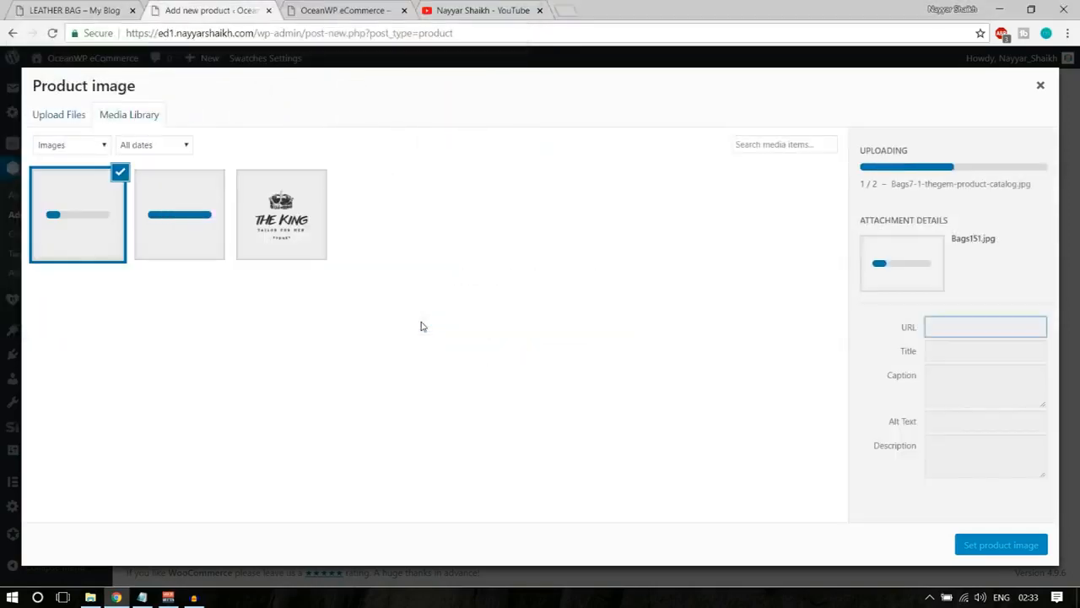
left_click(180, 218)
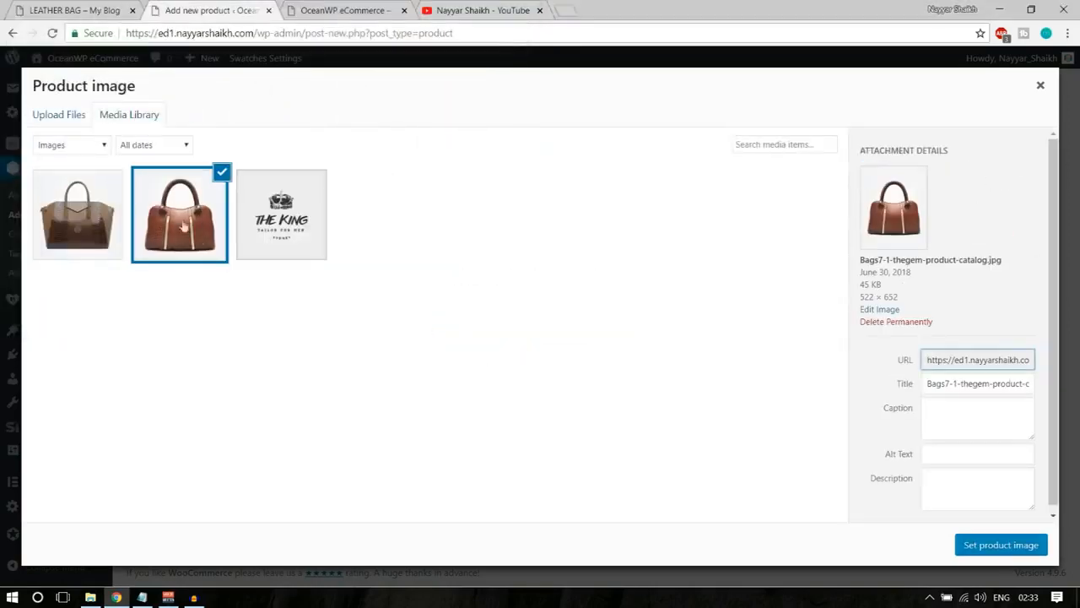
left_click(1001, 545)
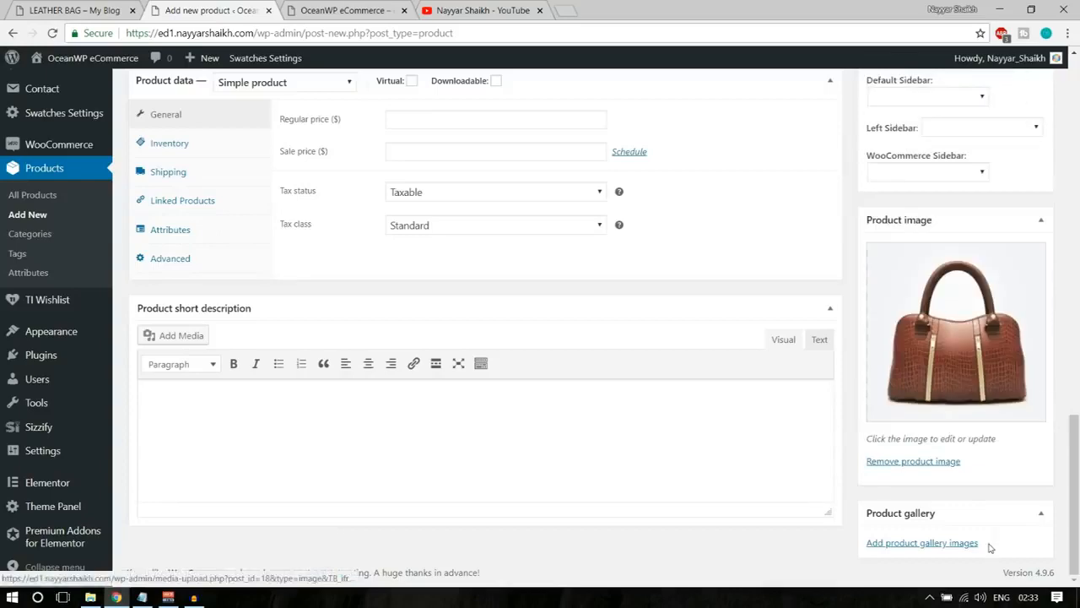
Add the Bags151 image to the Leather Bag's product gallery.
left_click(924, 544)
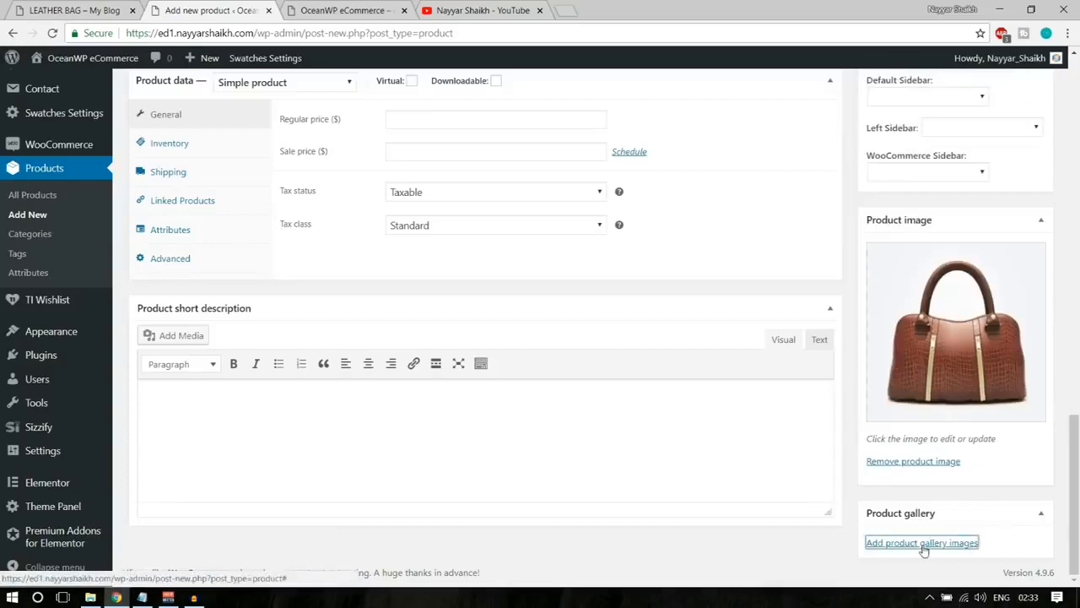
left_click(95, 214)
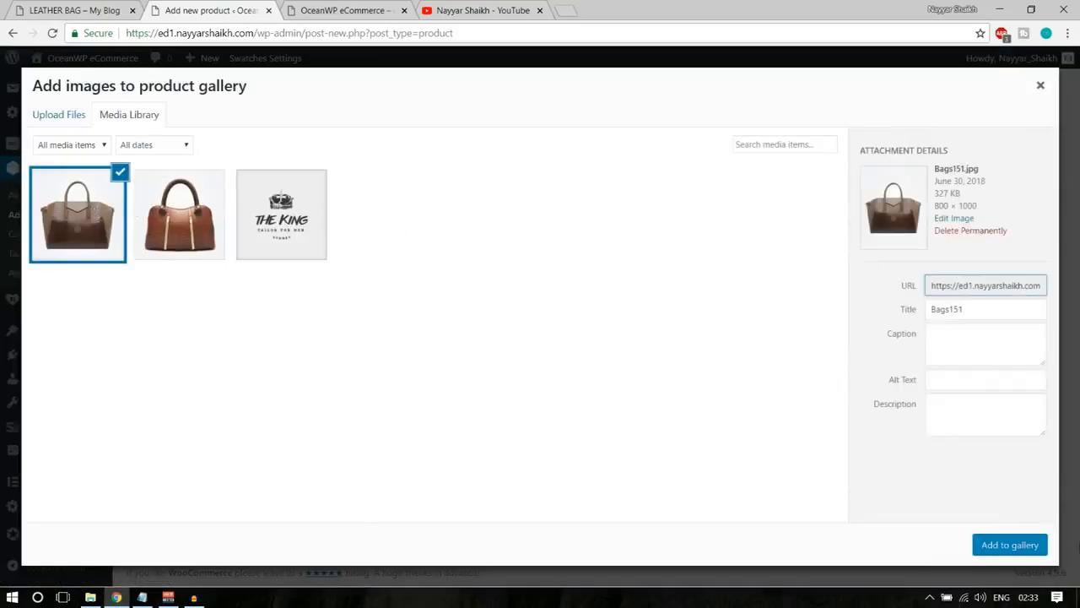
left_click(1010, 545)
Choose Simple product as the product type in the Leather Bag's product data.
scroll(979, 523, "up", 5)
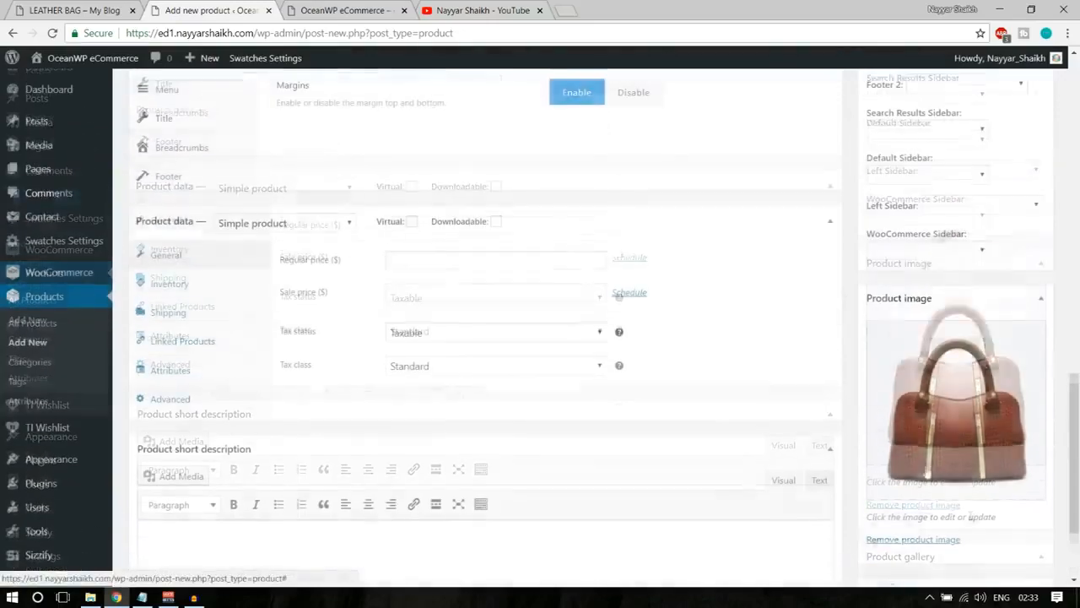
scroll(900, 448, "up", 3)
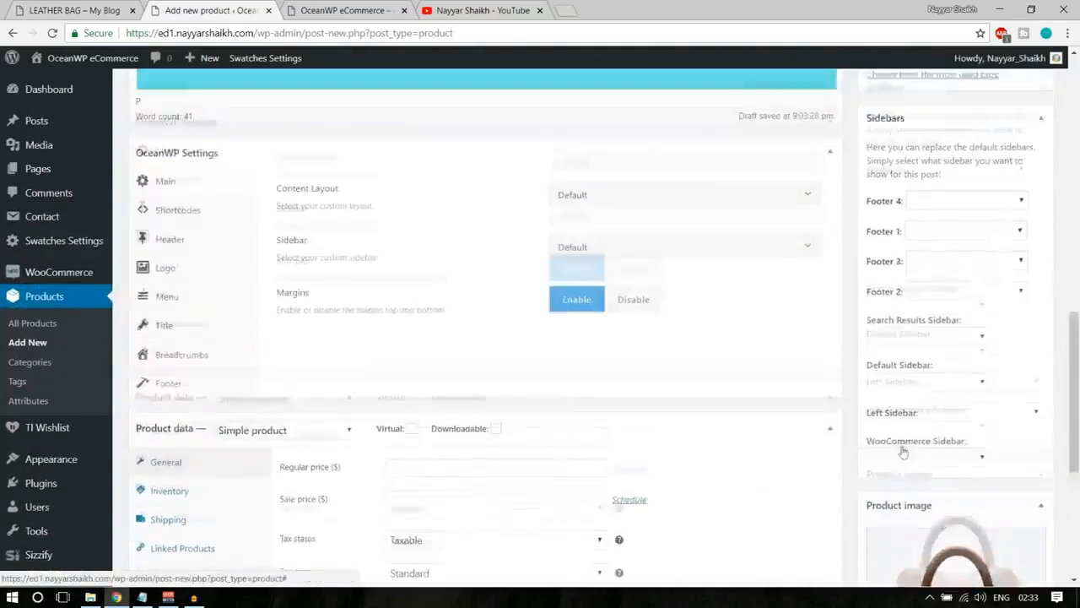
scroll(900, 448, "down", 5)
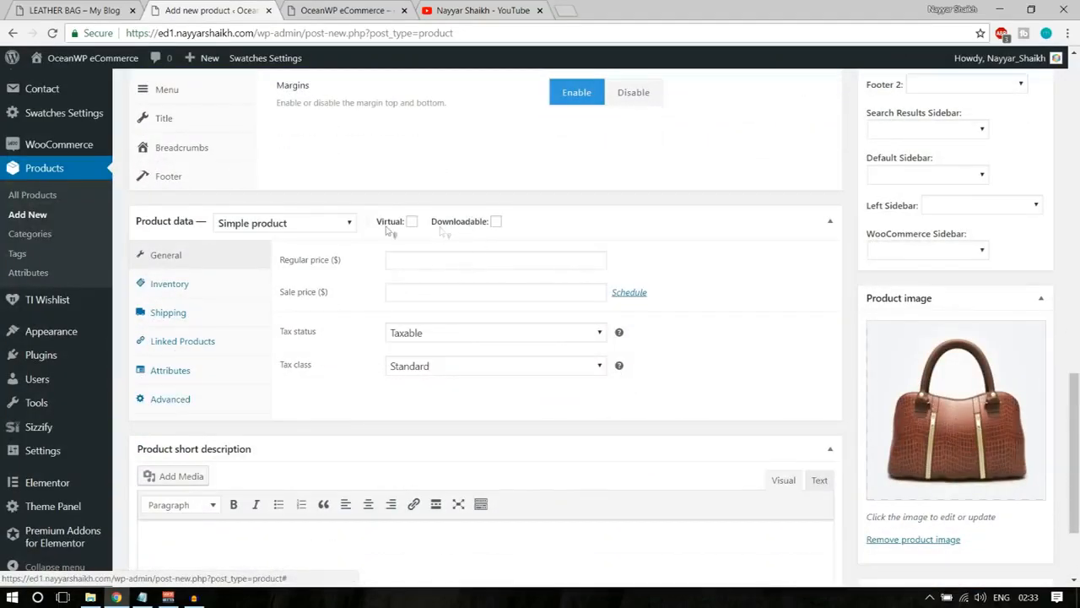
left_click(268, 229)
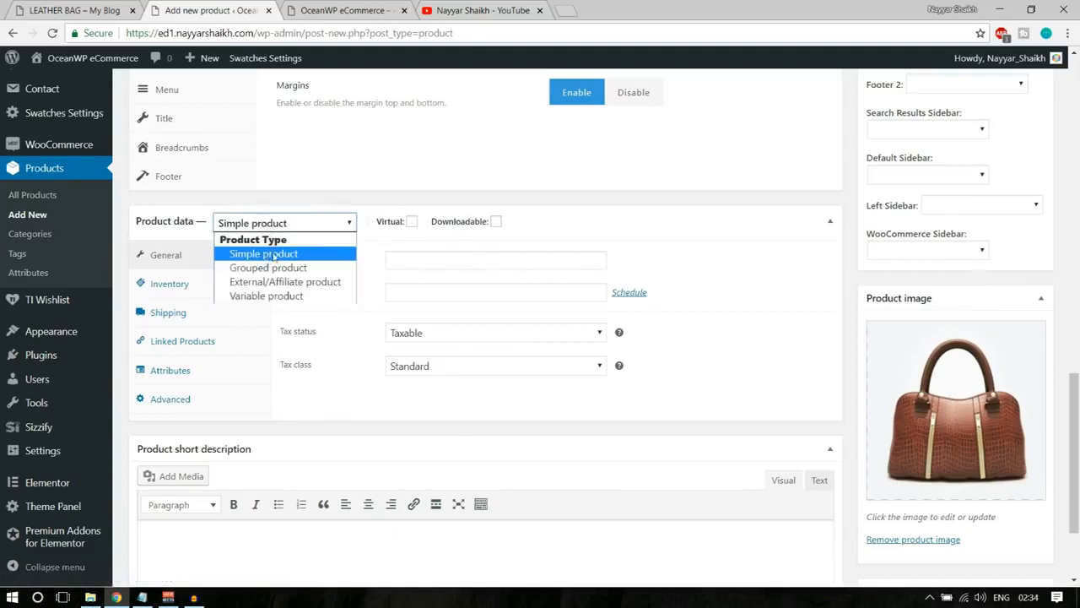
left_click(272, 255)
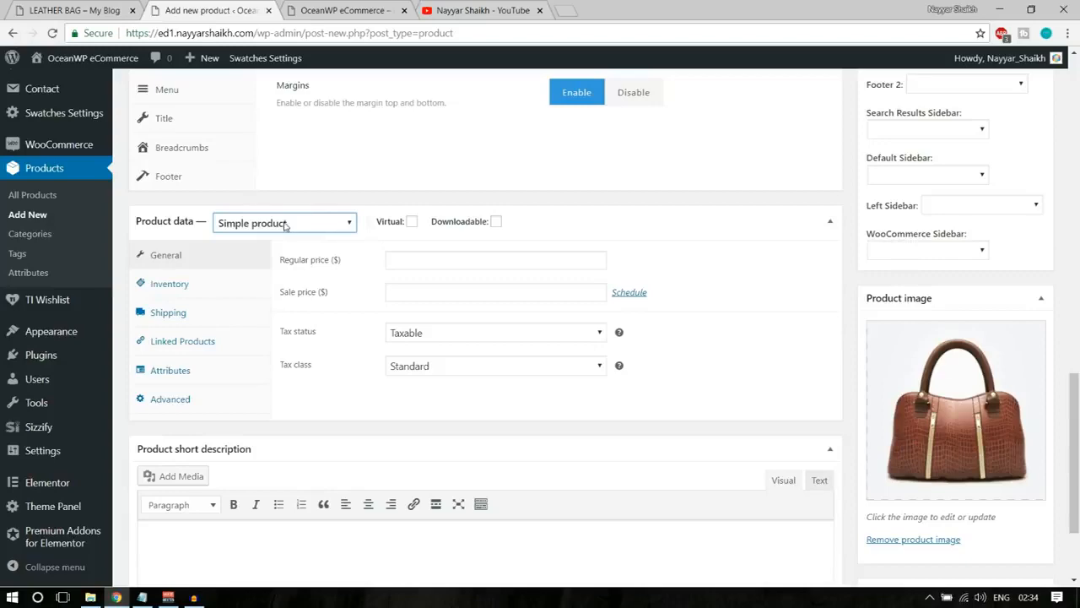
Look up the regular and sale prices on the demo store's Leather Bag page.
left_click(417, 261)
left_click(84, 14)
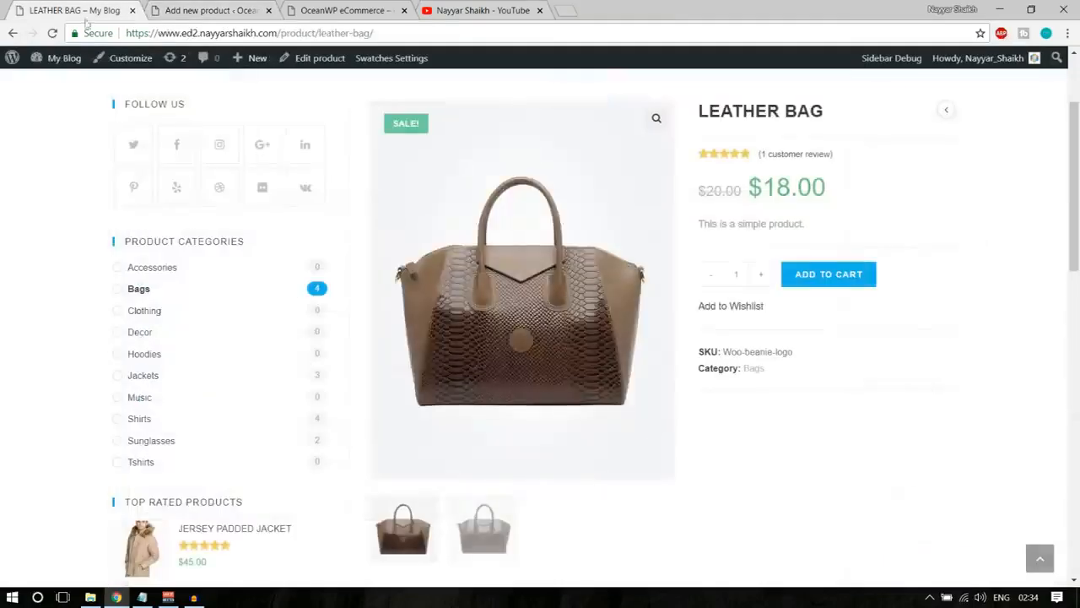
scroll(591, 295, "up", 2)
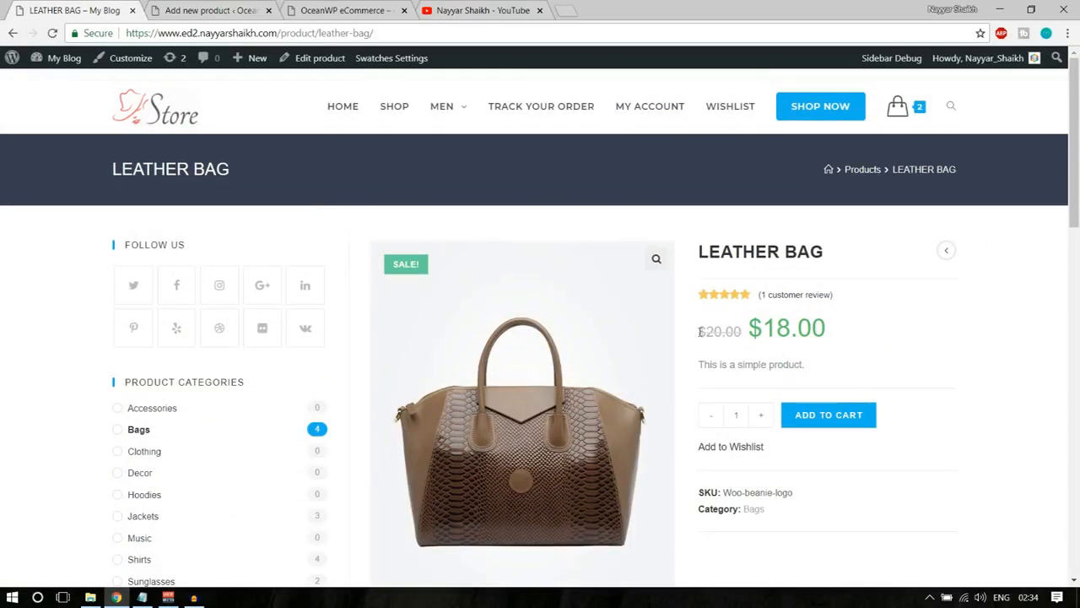
left_click_drag(700, 332, 742, 332)
left_click(745, 334)
left_click_drag(838, 331, 752, 331)
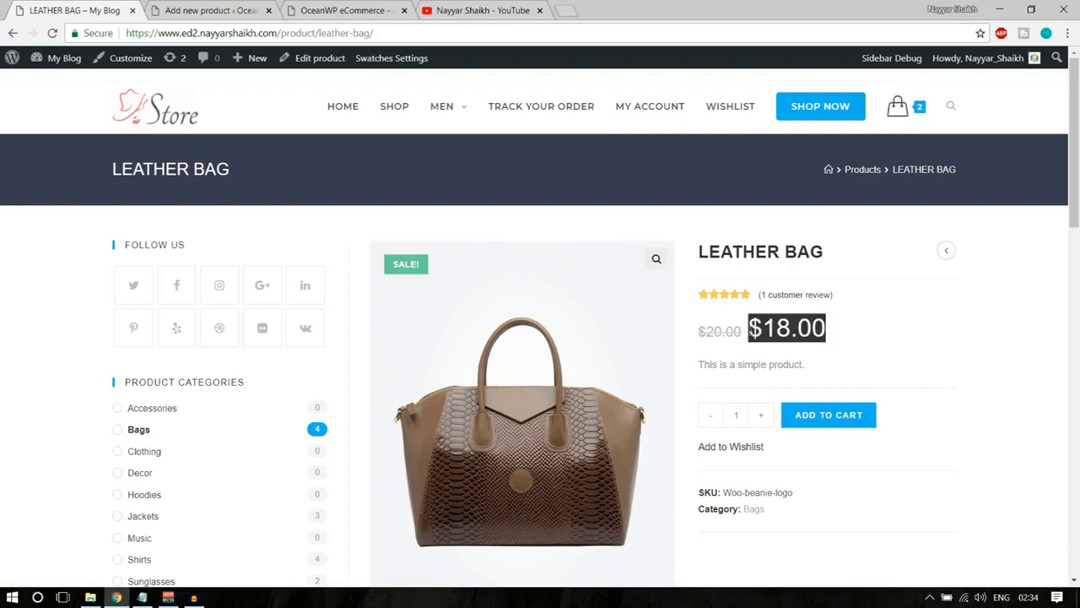
Set the Leather Bag's regular price to 20 and its sale price to 18, following the demo store's product page.
left_click(817, 330)
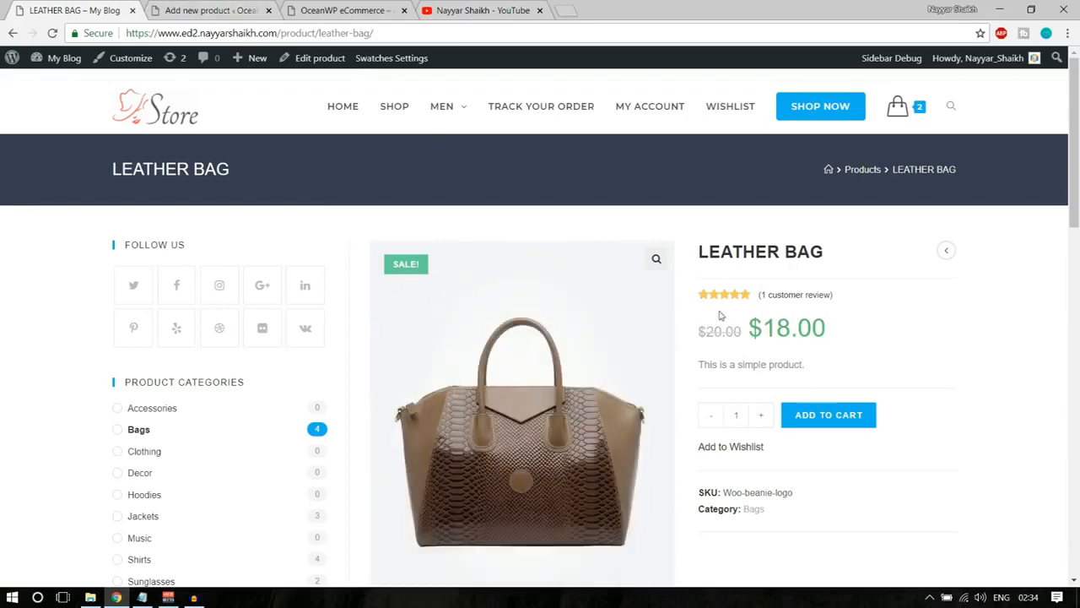
left_click_drag(699, 330, 810, 328)
left_click(816, 327)
left_click_drag(697, 334, 736, 331)
left_click(839, 329)
left_click(211, 10)
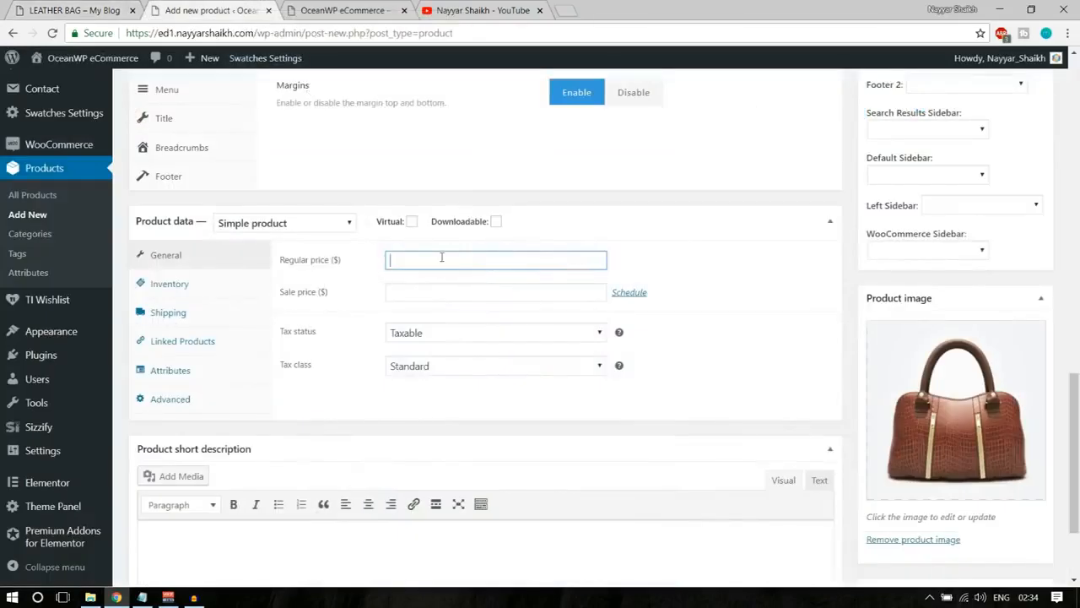
type("20")
left_click(438, 294)
type("18")
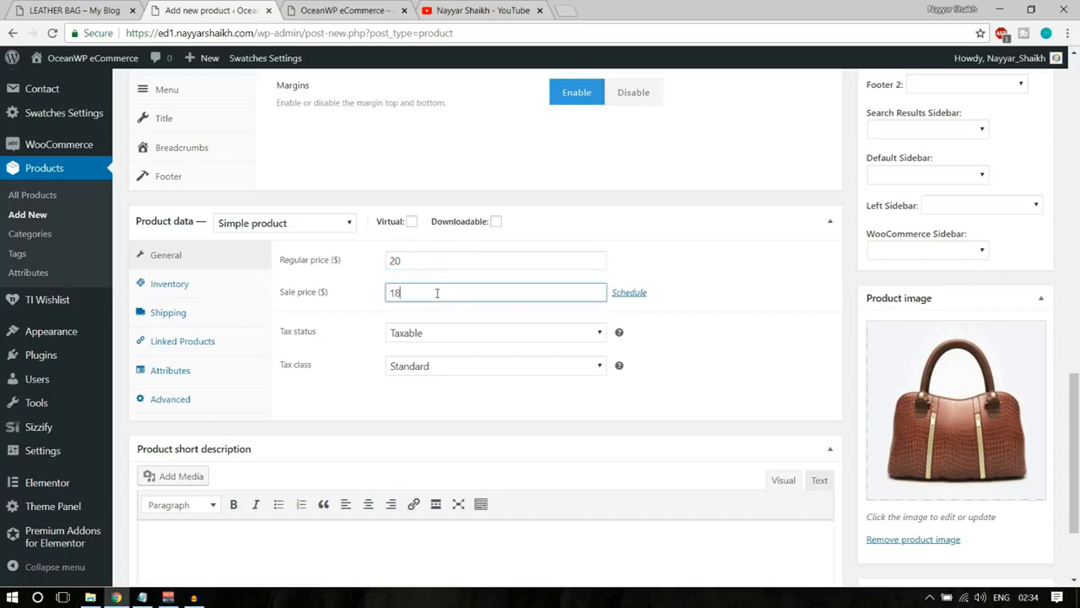
Set the Leather Bag's tax status to Taxable and its tax class to GST.
left_click(436, 336)
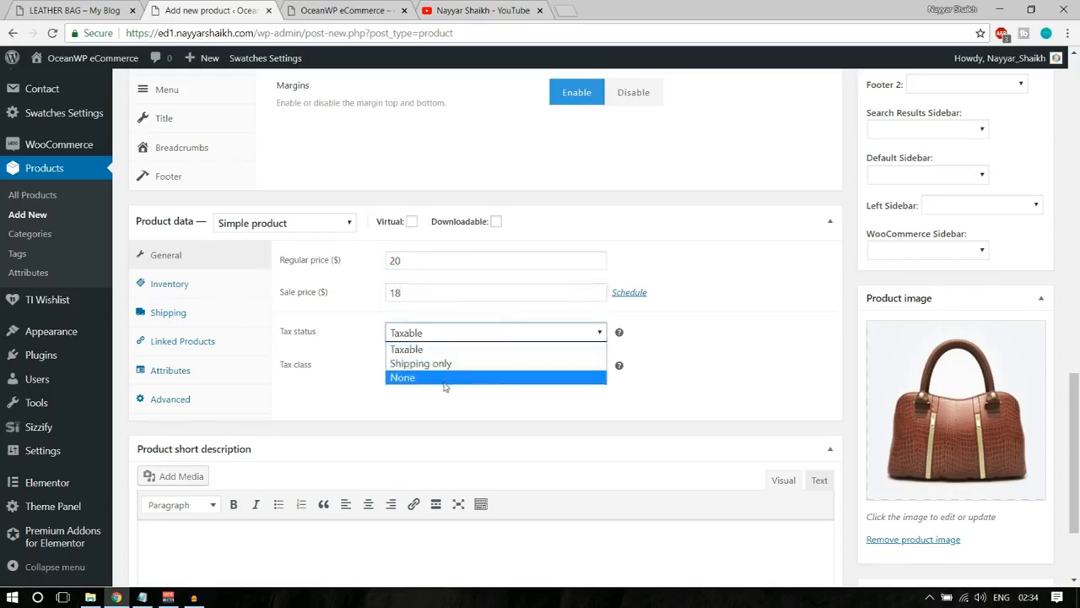
left_click(436, 348)
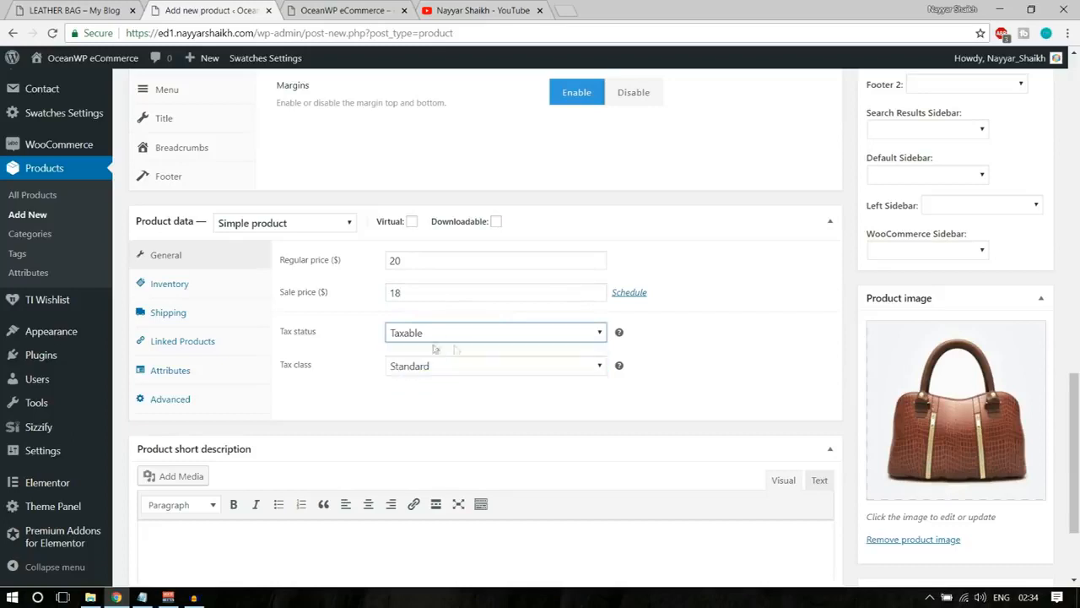
left_click(448, 370)
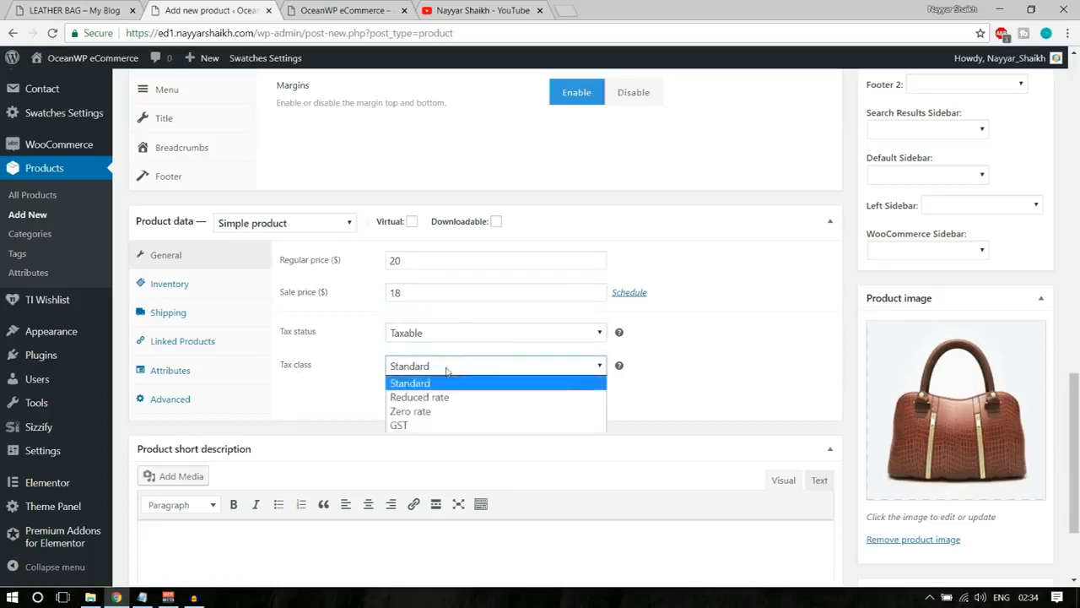
left_click(443, 426)
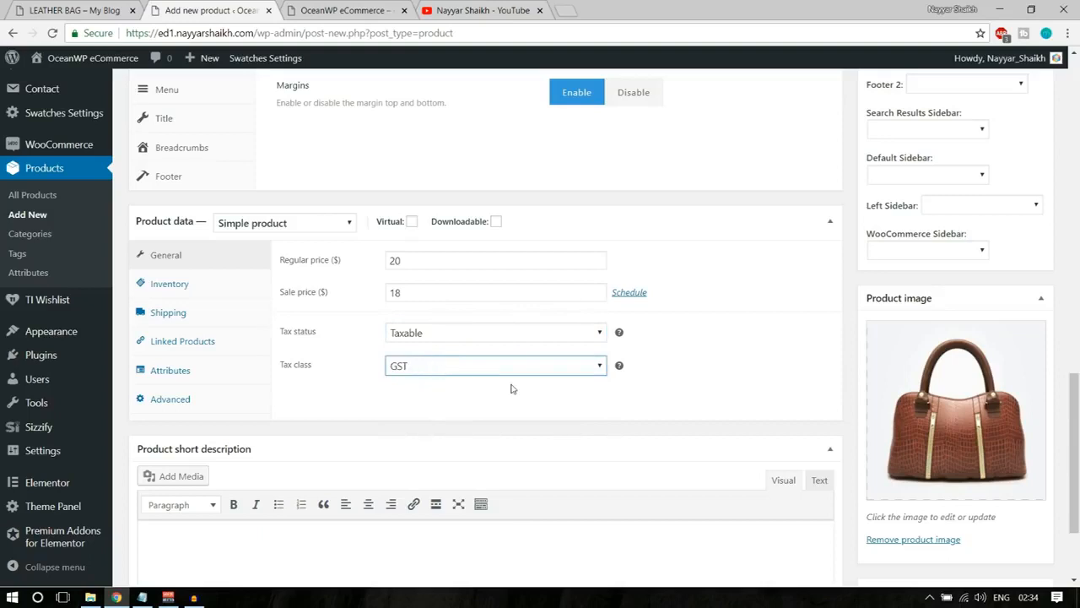
left_click(487, 371)
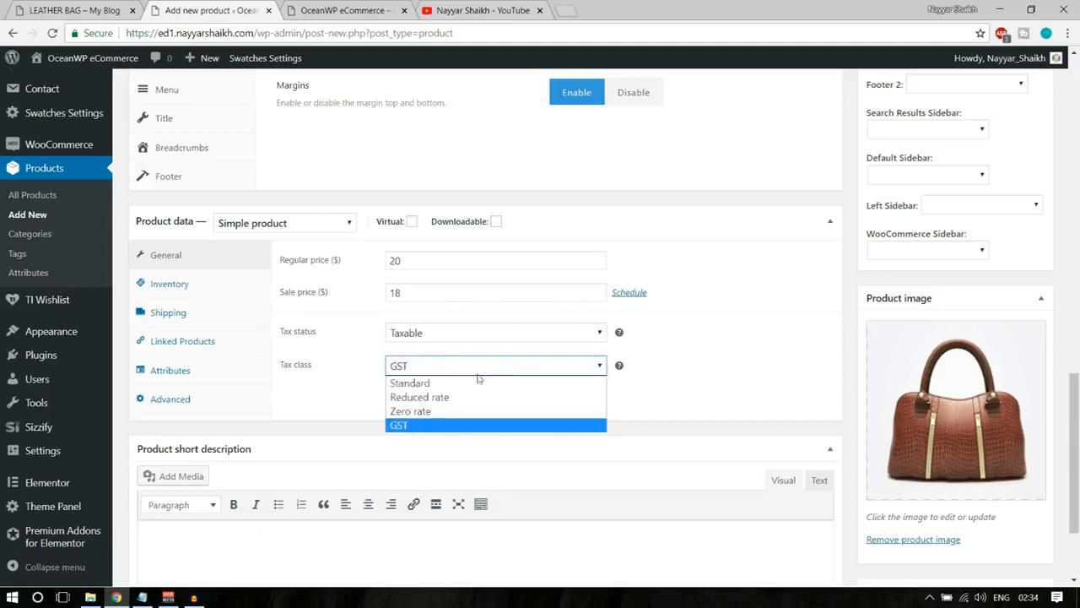
left_click(452, 426)
Enter LeatherBag1 as the SKU in the Leather Bag's inventory data.
left_click(185, 292)
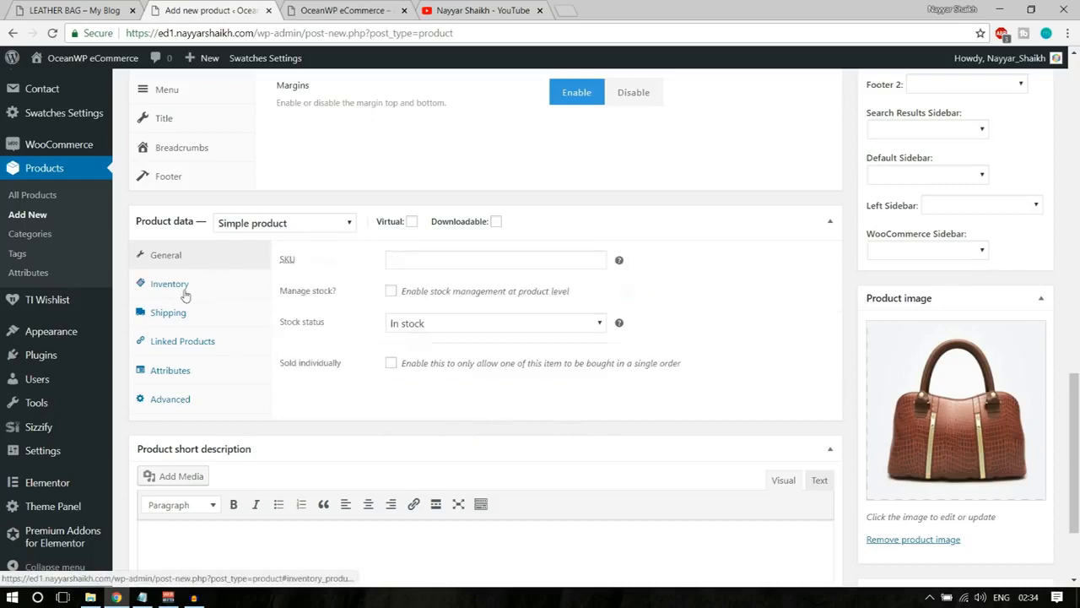
left_click(446, 259)
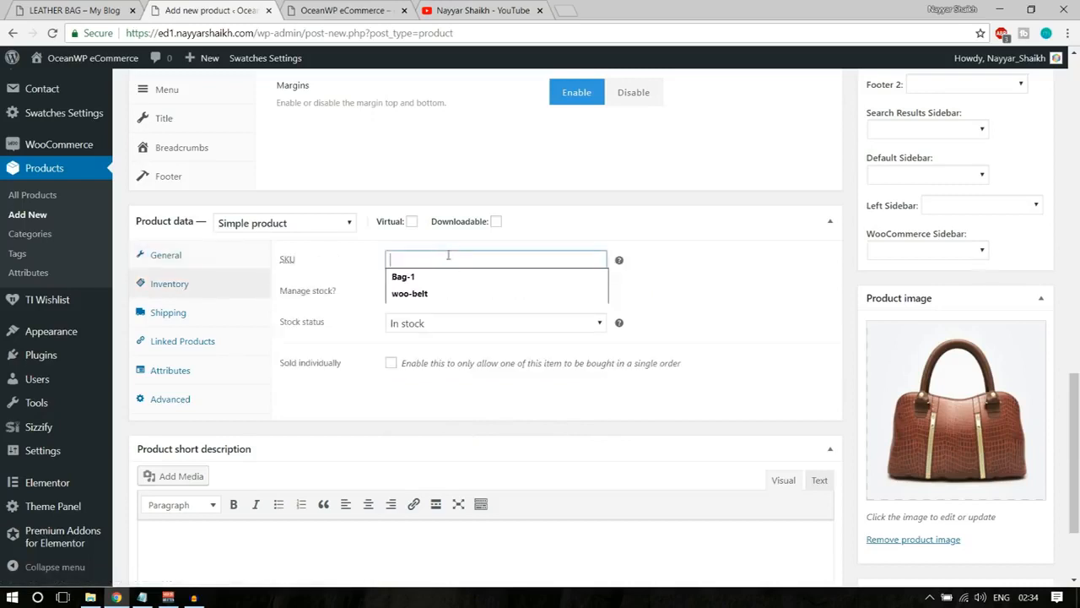
left_click(695, 229)
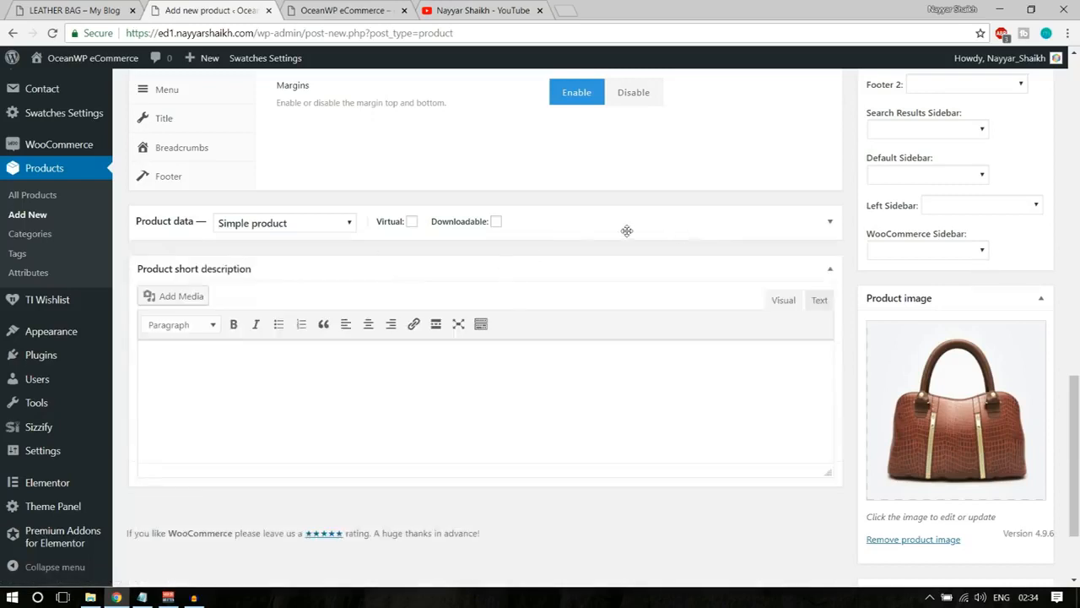
left_click(627, 231)
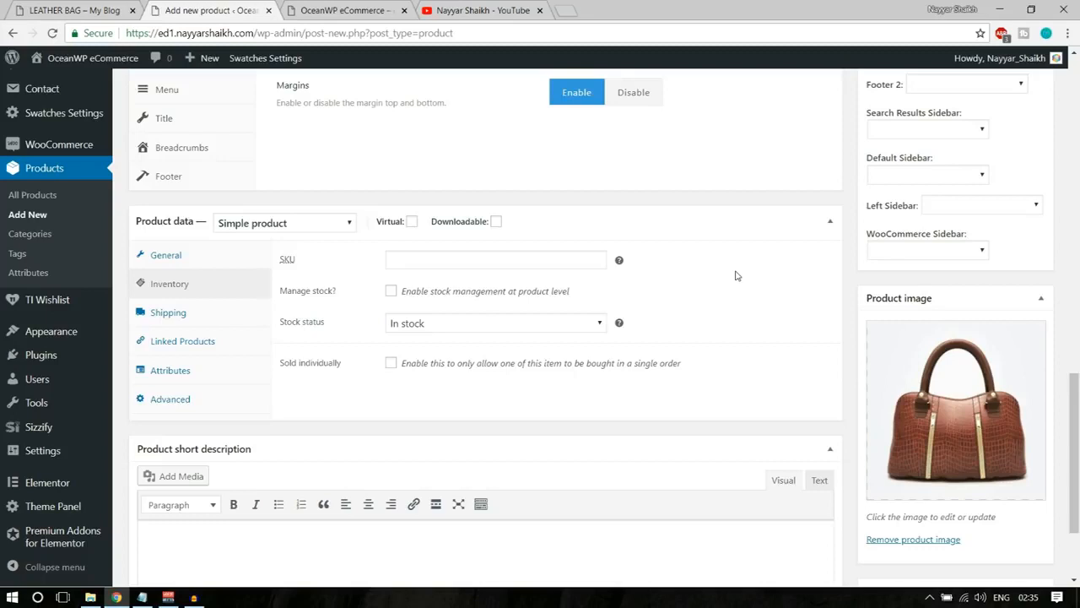
left_click(565, 260)
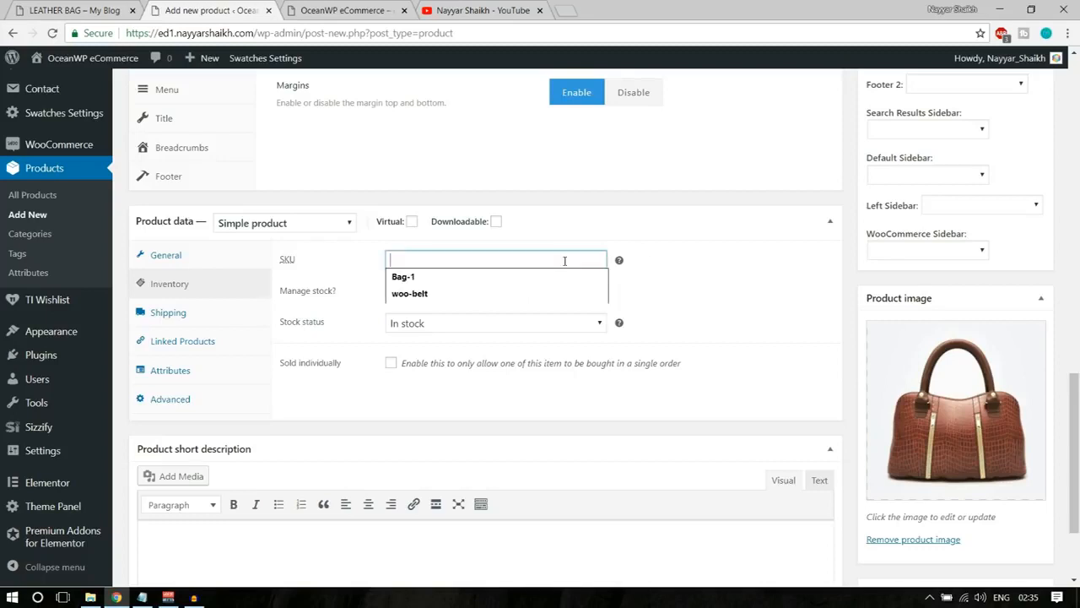
type("LeatherBag1")
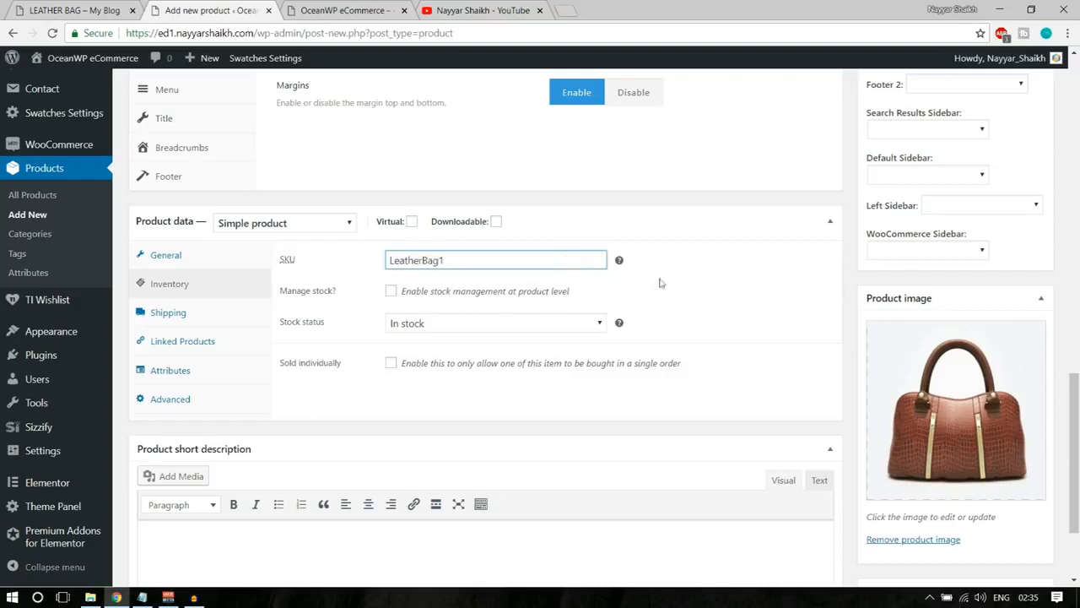
left_click_drag(448, 255, 378, 263)
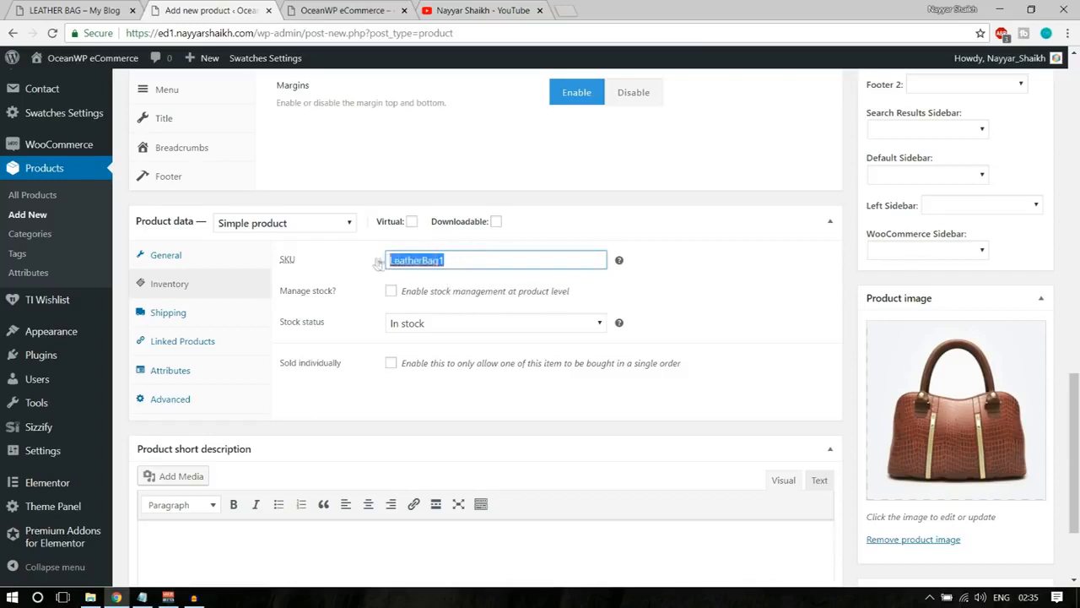
left_click(748, 268)
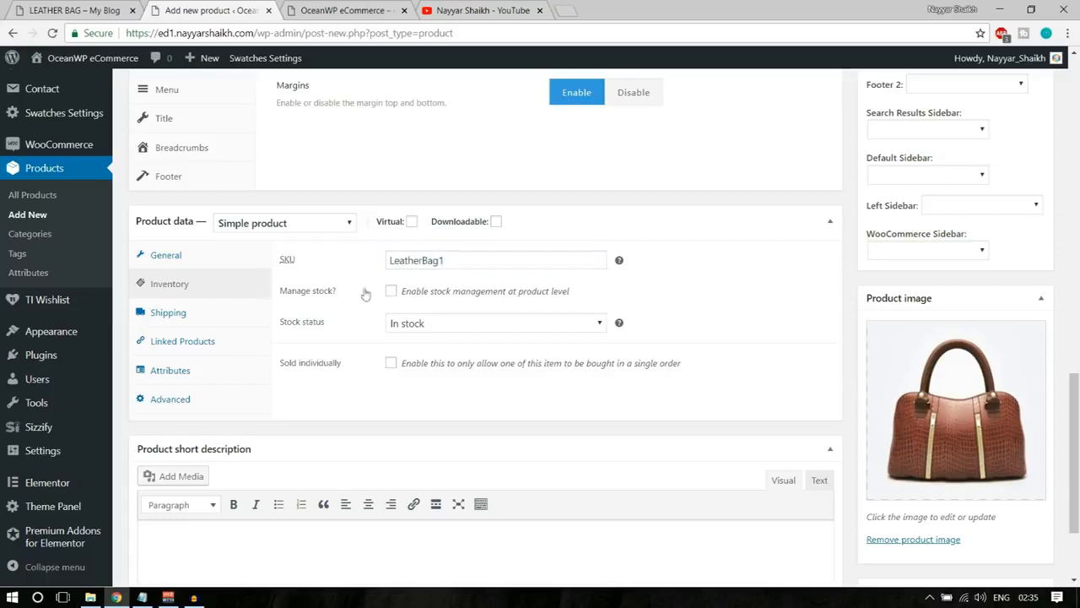
Enable stock management at product level for the Leather Bag and set its stock quantity to 20.
left_click(391, 292)
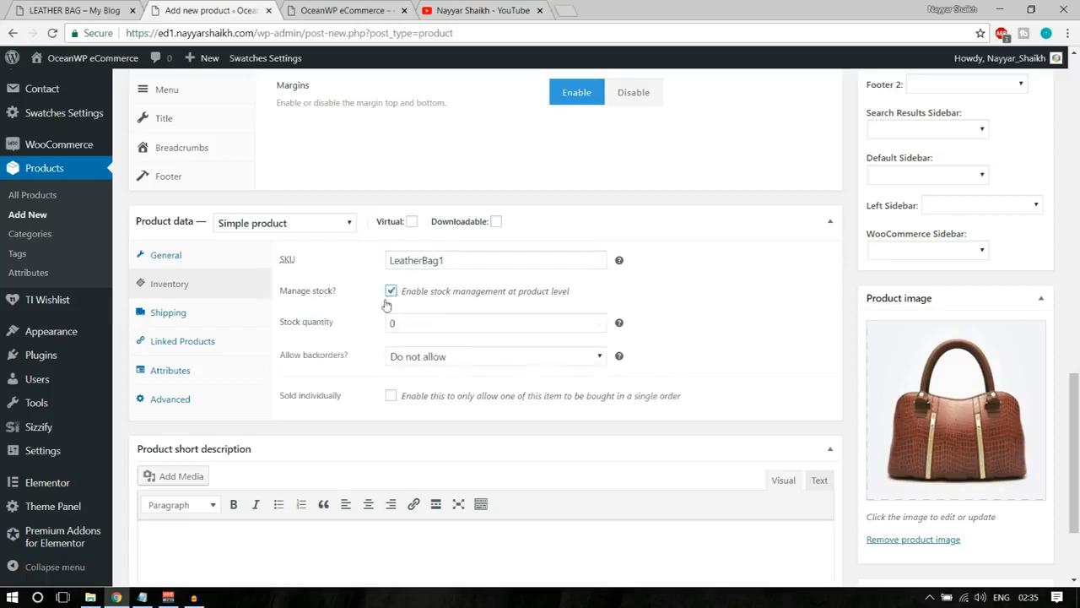
left_click_drag(428, 325, 381, 328)
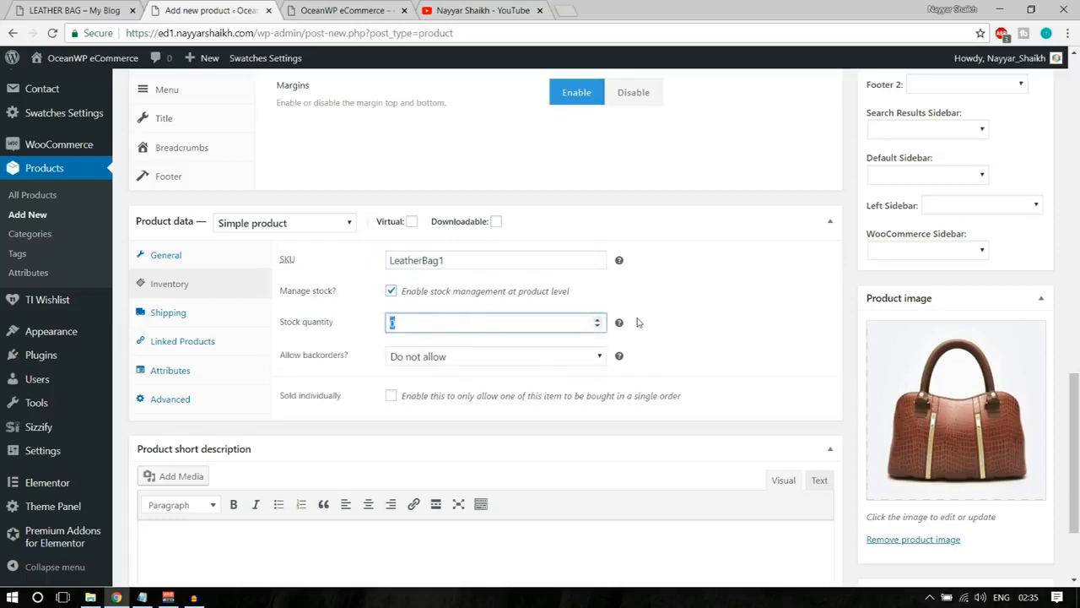
left_click(707, 297)
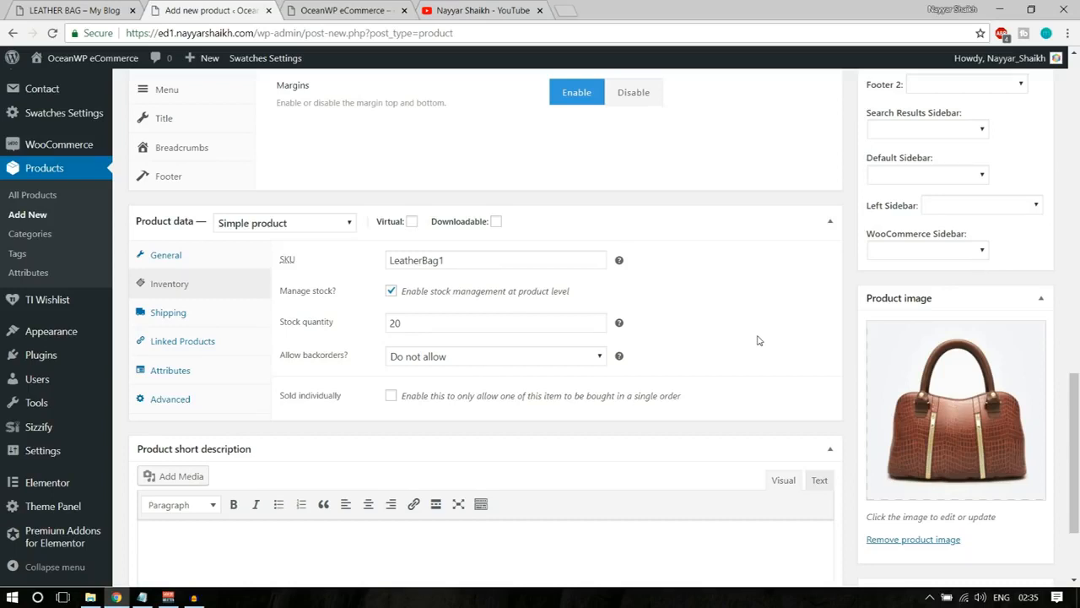
Set the Leather Bag's backorders option to Allow, but notify customer.
left_click(491, 355)
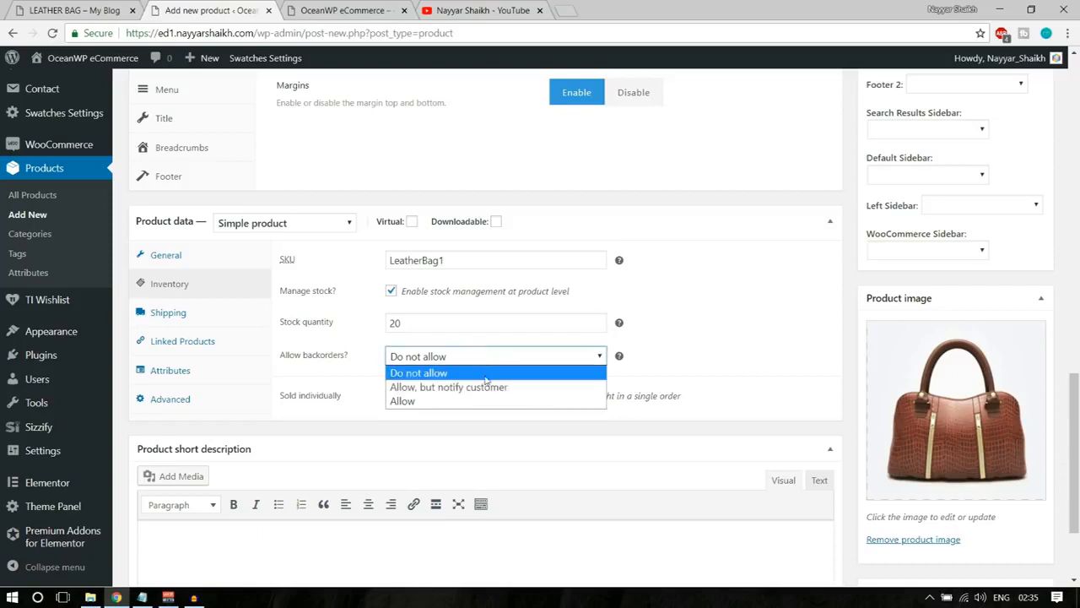
left_click(451, 372)
left_click(451, 357)
left_click(435, 403)
left_click(440, 358)
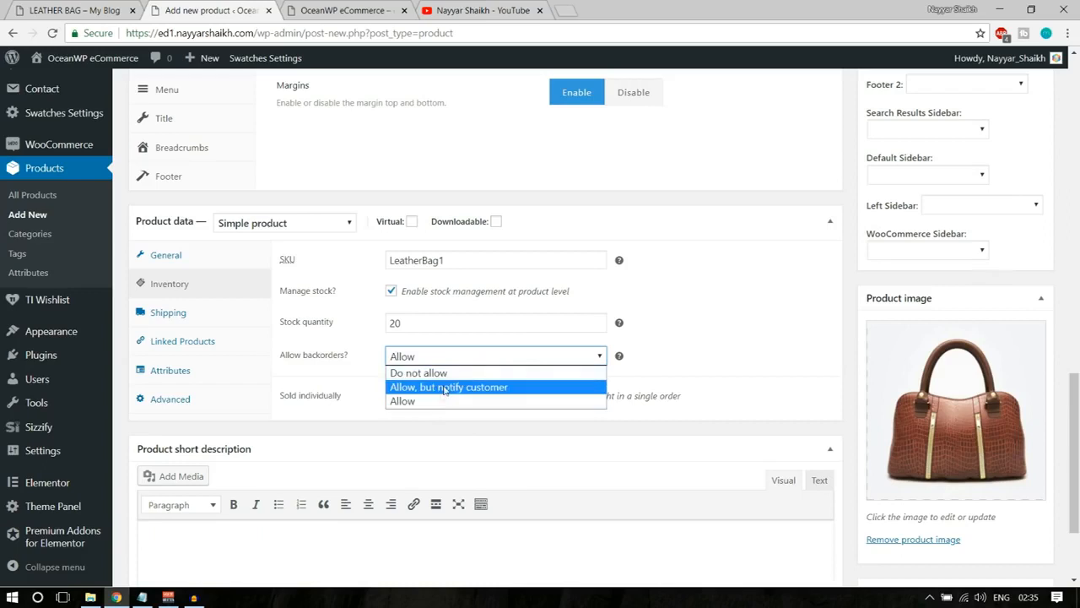
left_click(445, 388)
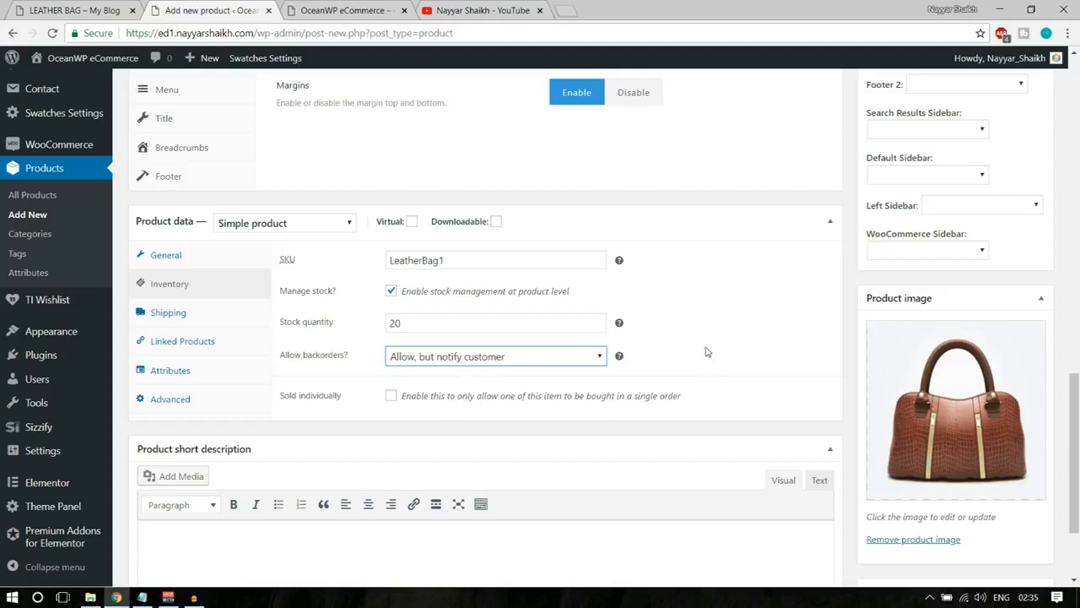
Set the Leather Bag's shipping weight to 300 g.
left_click(173, 319)
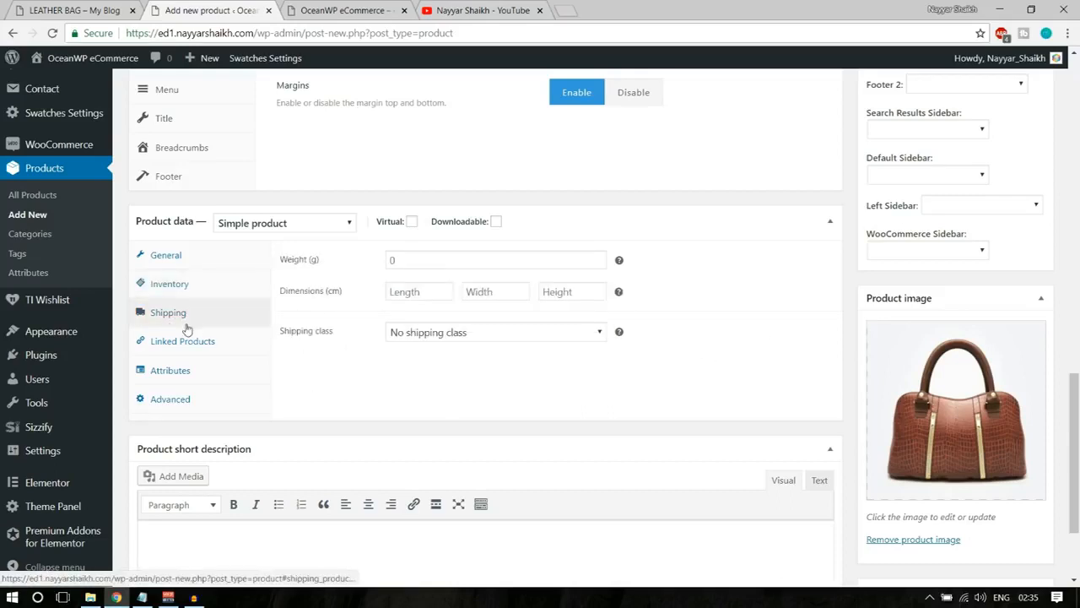
left_click(414, 260)
left_click(710, 259)
left_click(494, 264)
type("300")
Set the Leather Bag's dimensions to 50 × 50 × 50 cm and choose No shipping class.
left_click(439, 290)
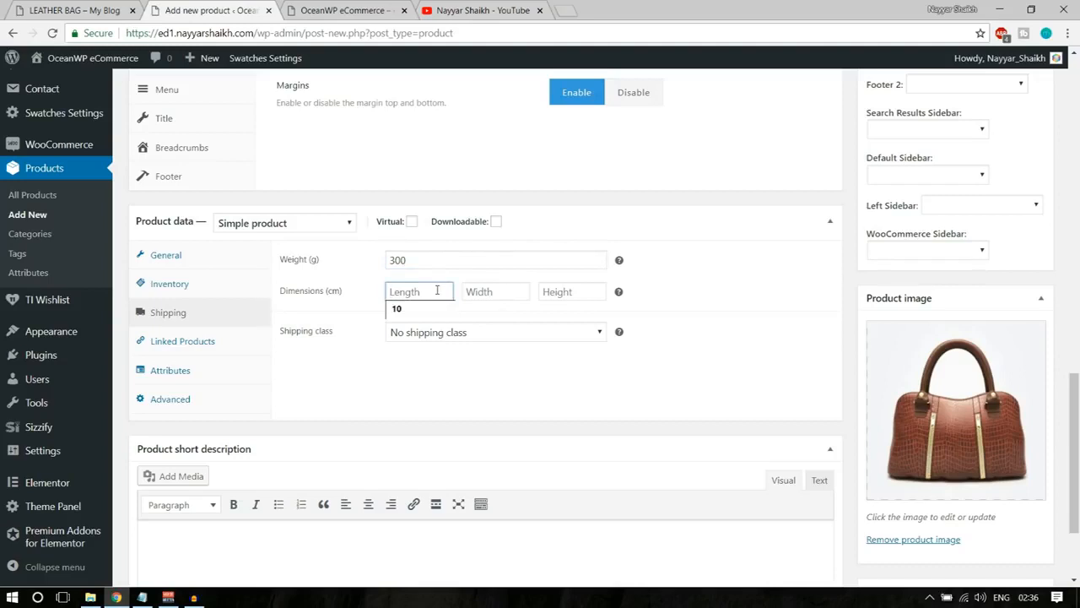
type("50")
key("Tab")
type("50")
key("Tab")
type("50")
left_click(460, 384)
left_click(459, 335)
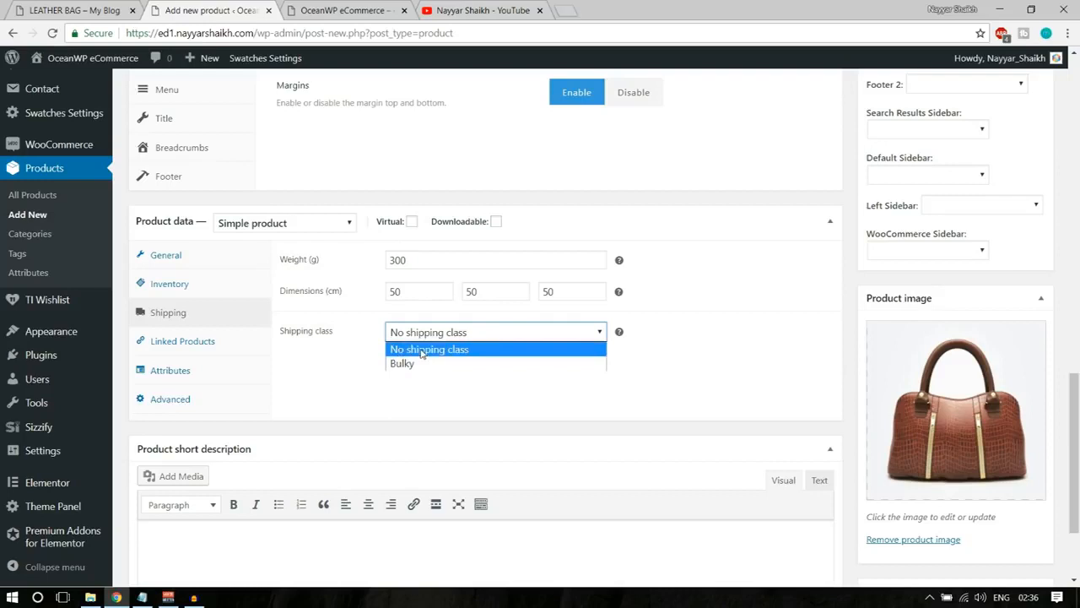
left_click(421, 353)
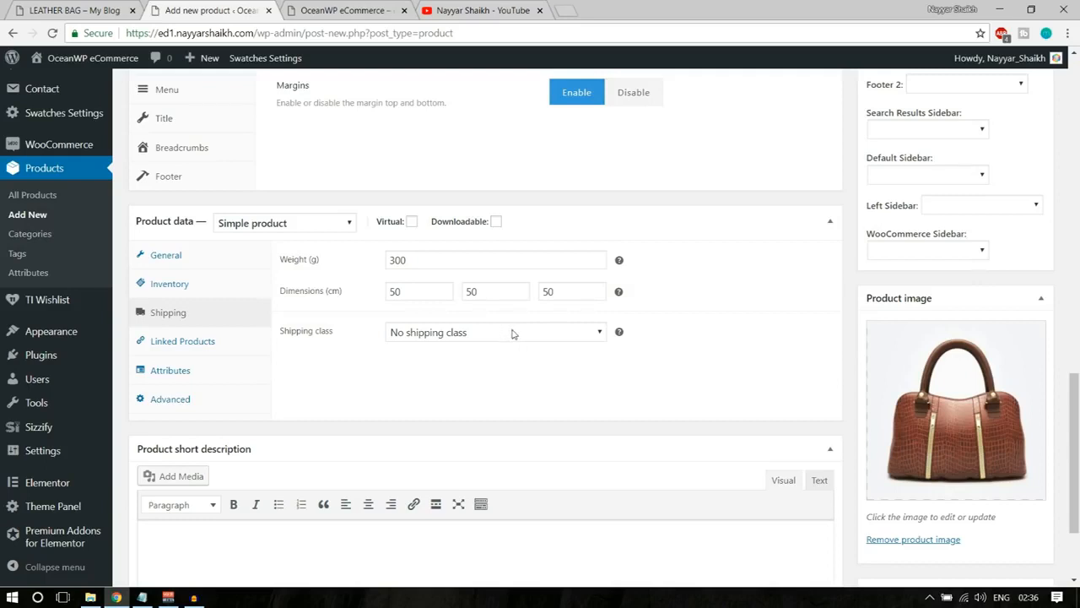
Review the Leather Bag's linked products, attributes and general settings in the product data.
left_click(242, 342)
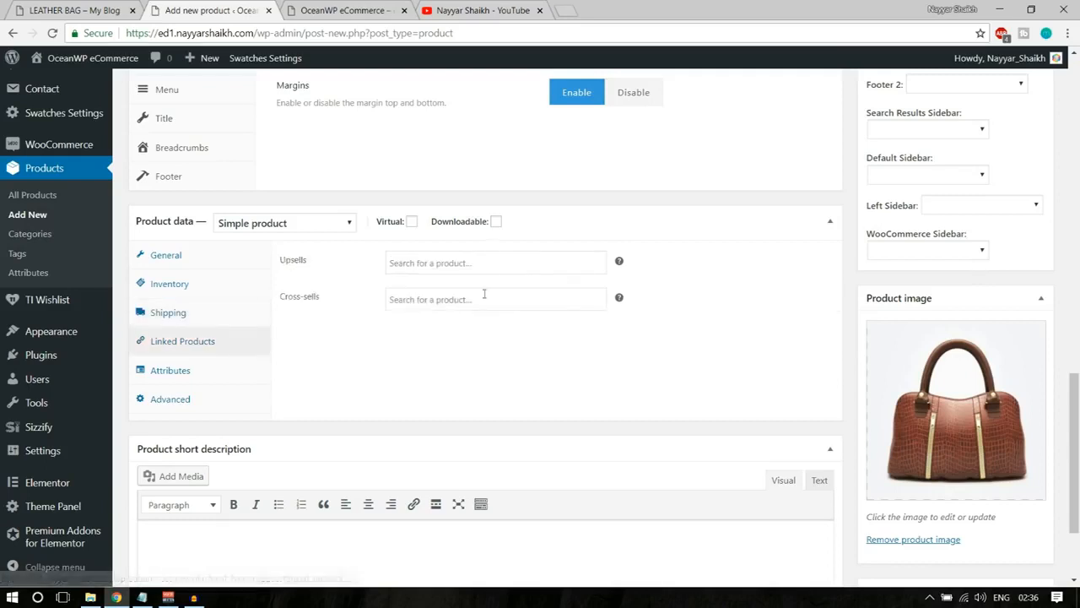
left_click(187, 369)
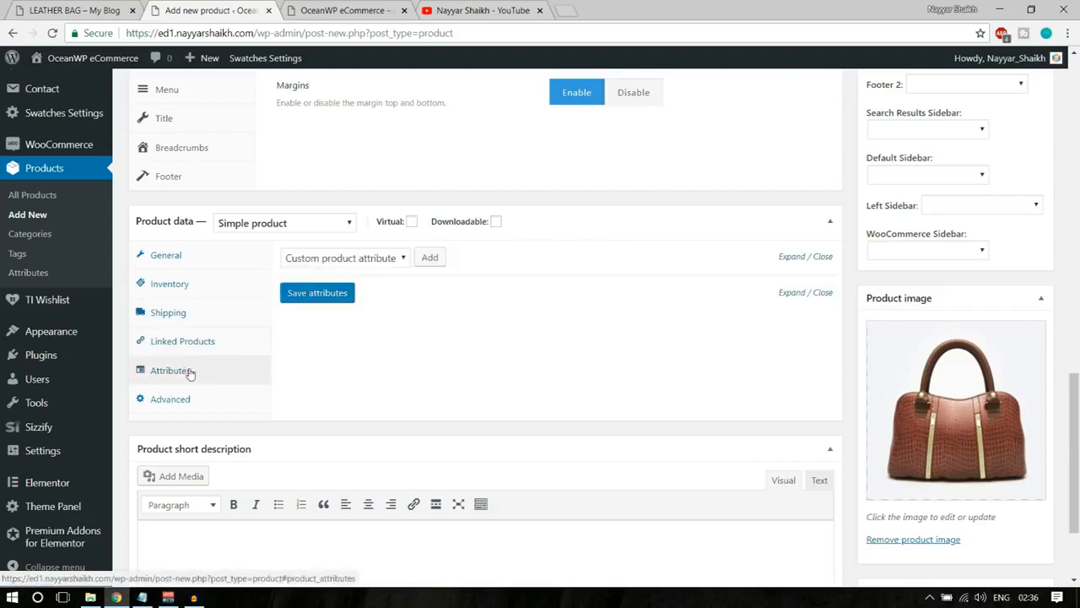
left_click(210, 253)
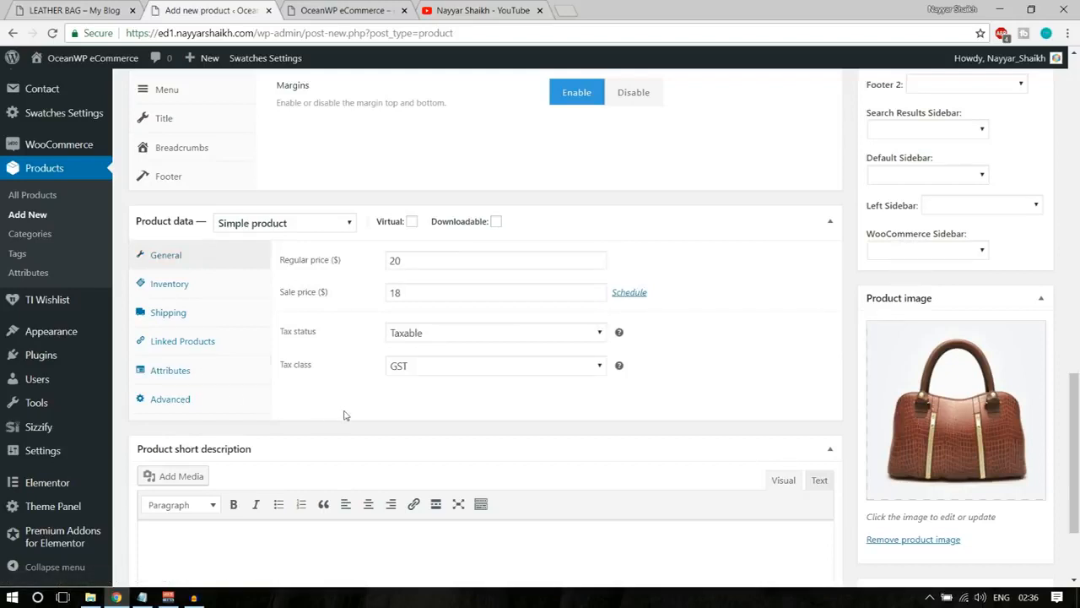
left_click(181, 373)
left_click(189, 257)
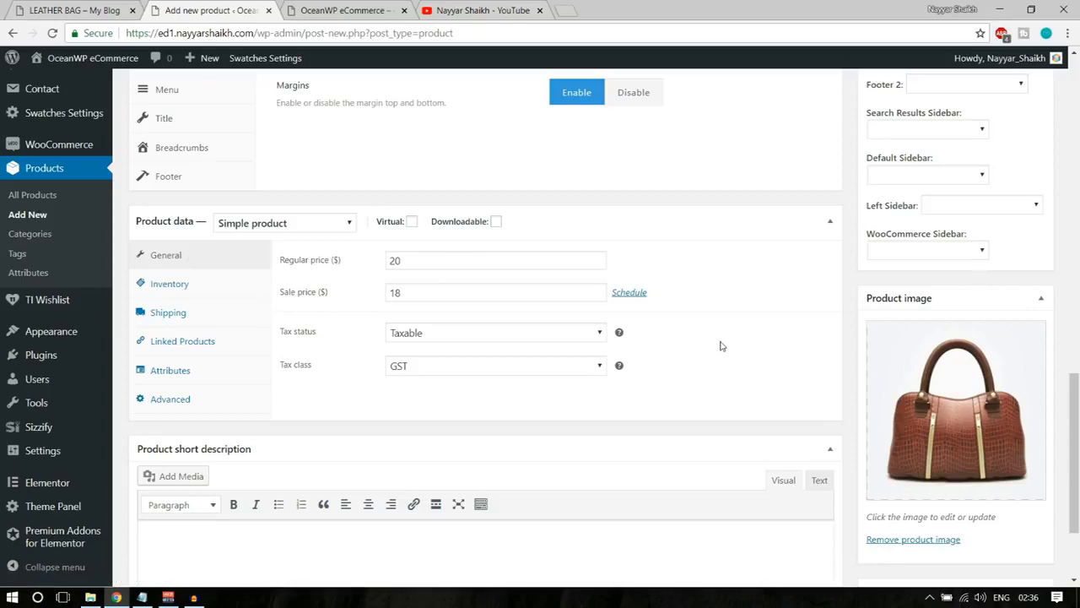
Look up the short description text on the demo store's Leather Bag page.
scroll(722, 345, "down", 2)
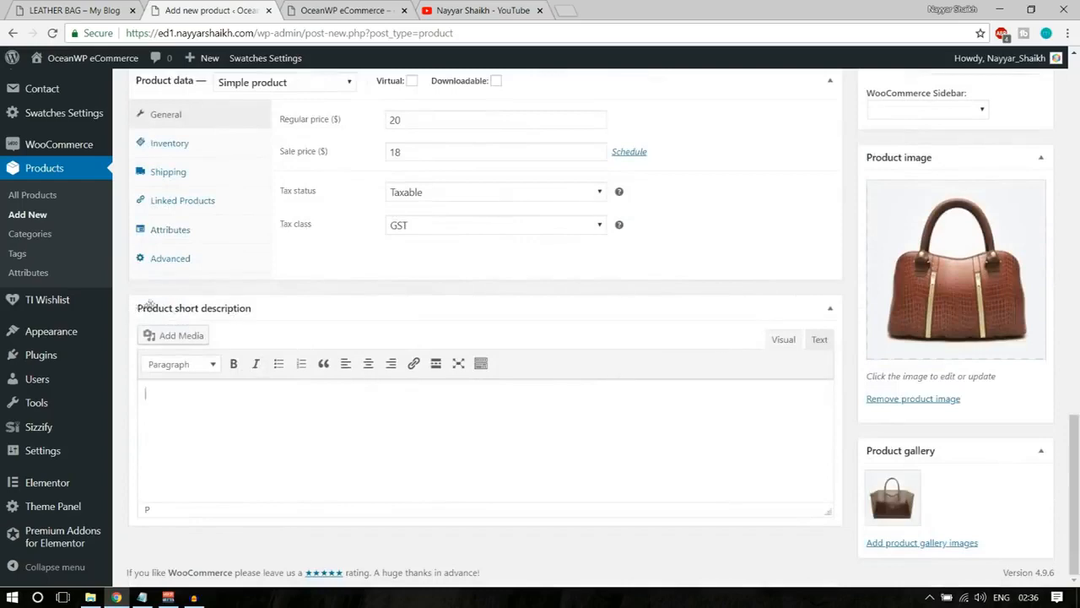
left_click(47, 6)
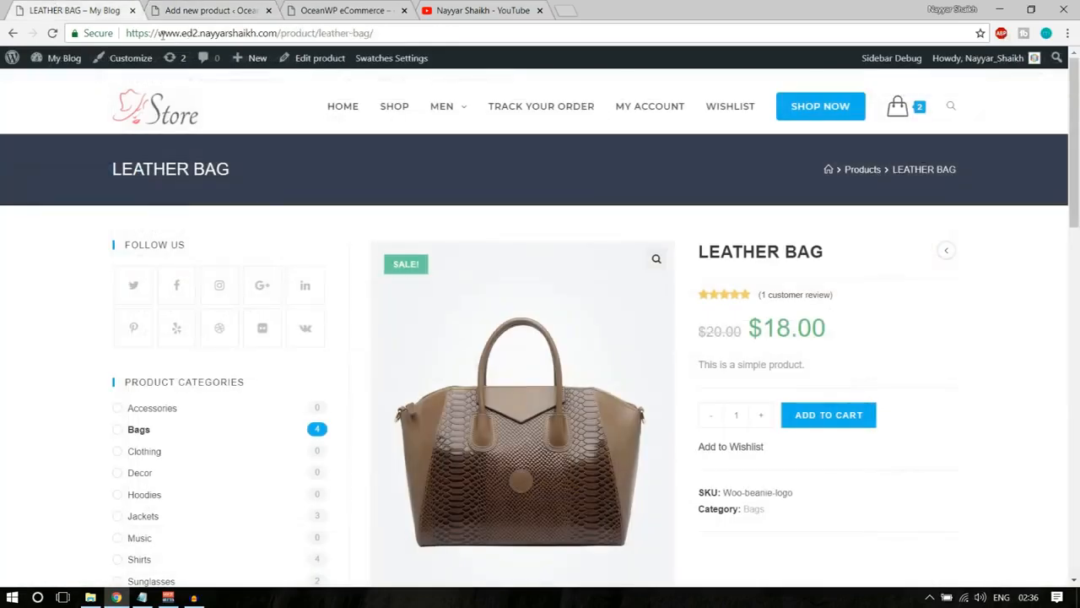
left_click_drag(812, 364, 697, 365)
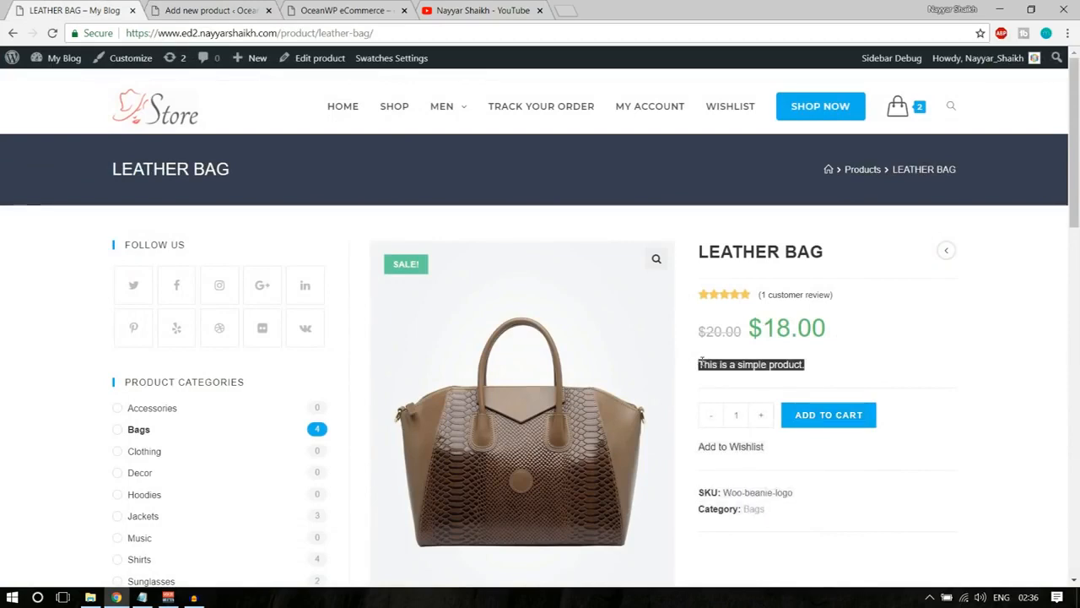
Insert The King logo image from the media library into the Leather Bag's short description on the ed1 product page.
left_click(245, 13)
left_click(459, 454)
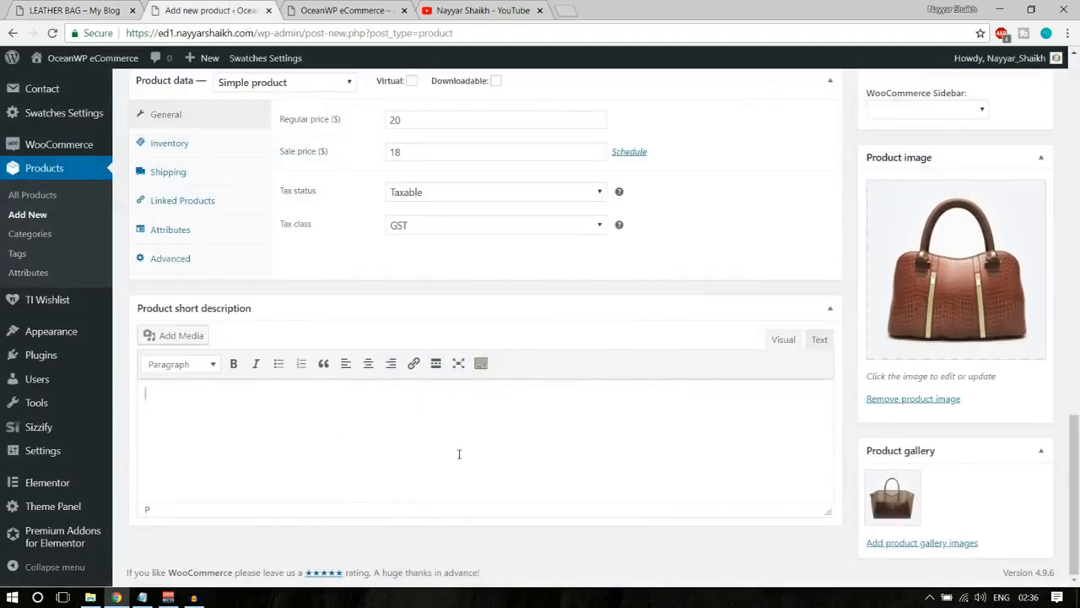
left_click(181, 336)
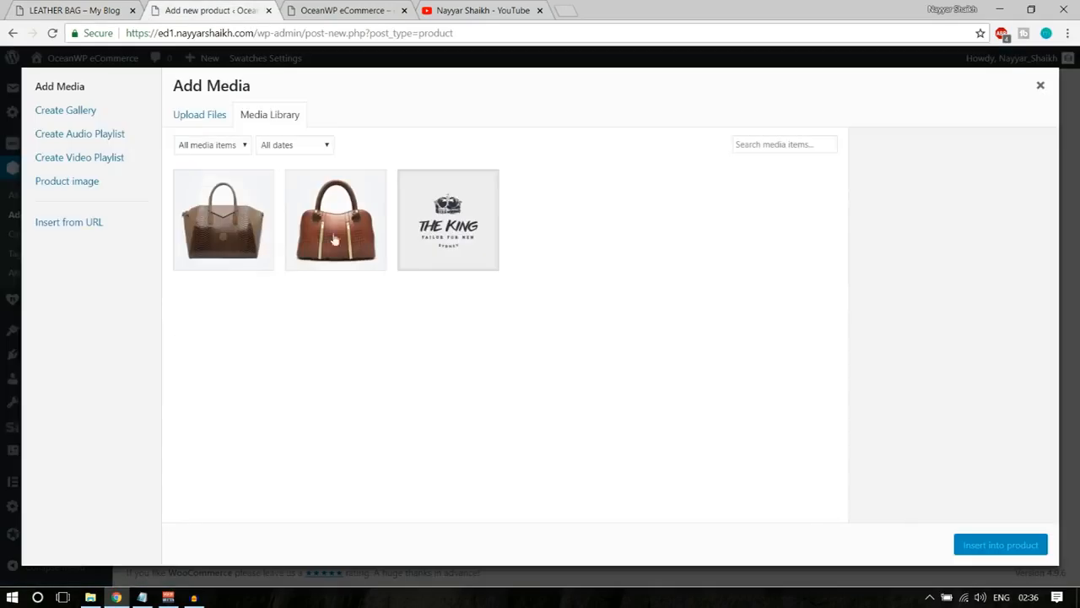
left_click(449, 227)
left_click(1024, 545)
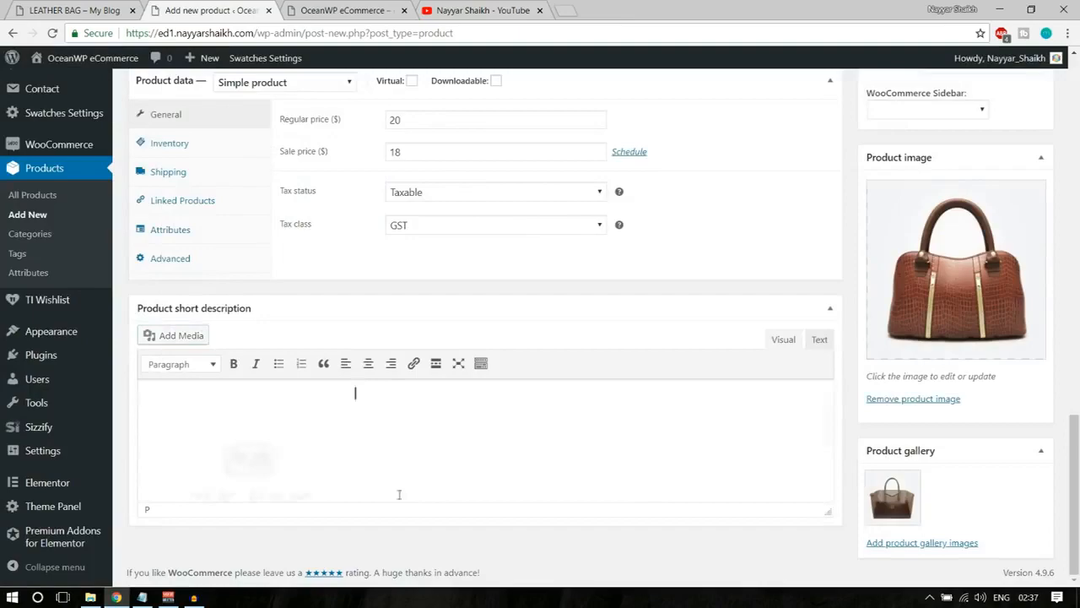
left_click(309, 463)
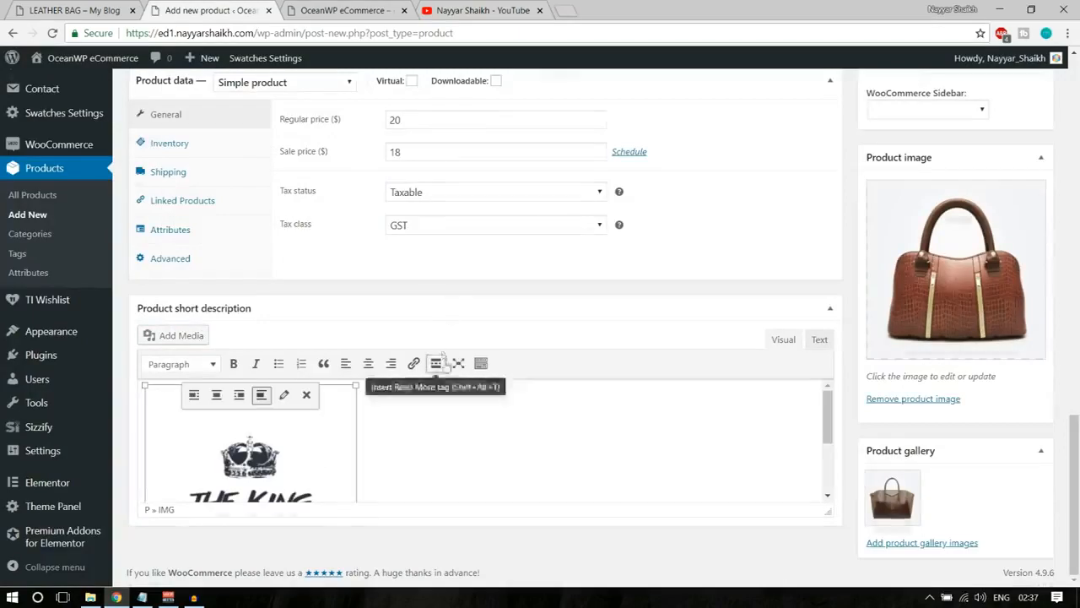
Copy the main description's text from "Donec eu libero" through "placerat eleifend leo." into the short description after the logo image.
scroll(447, 366, "up", 3)
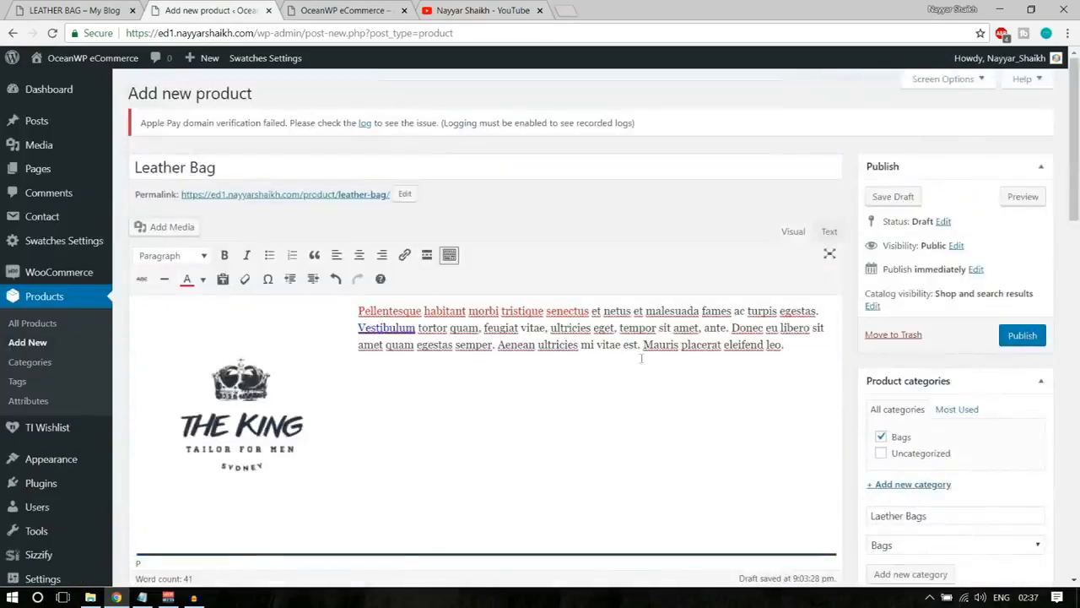
left_click_drag(790, 360, 730, 328)
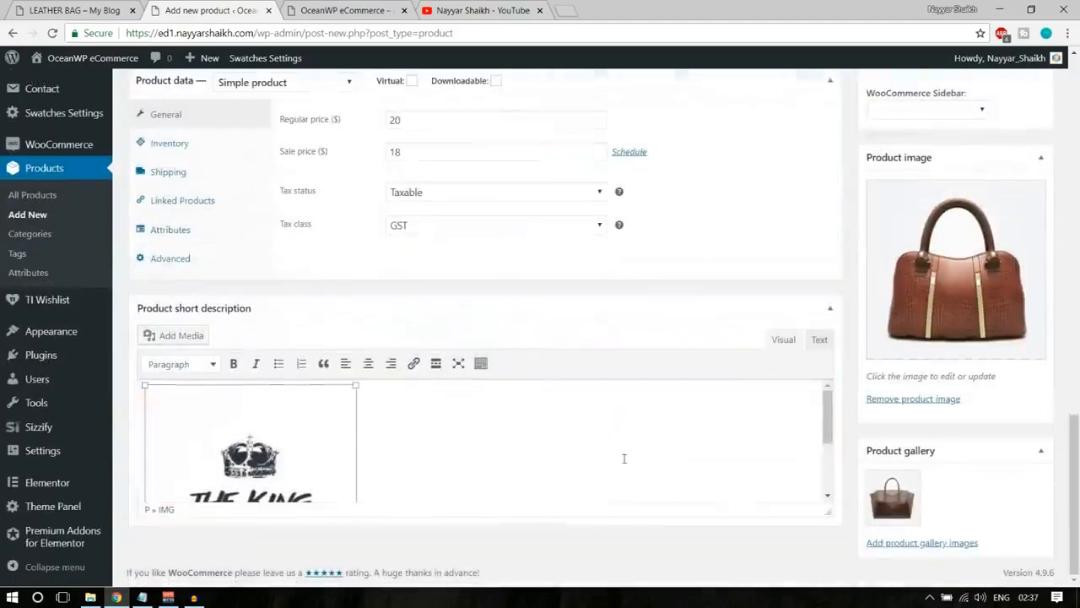
left_click(501, 433)
key("ctrl+v")
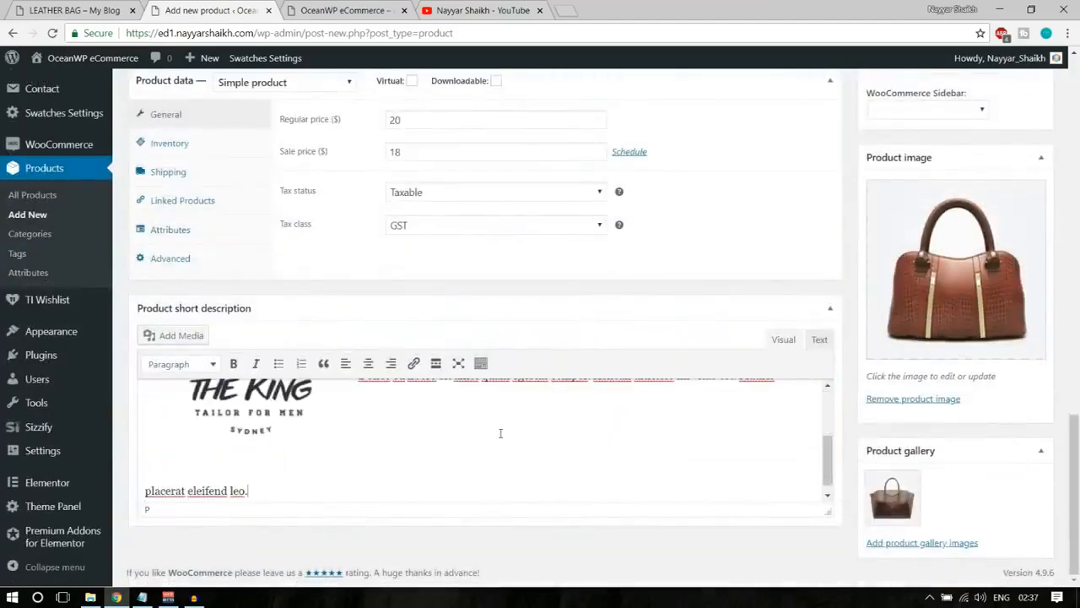
Left-align the logo image in the short description so the text wraps beside it.
left_click(292, 416)
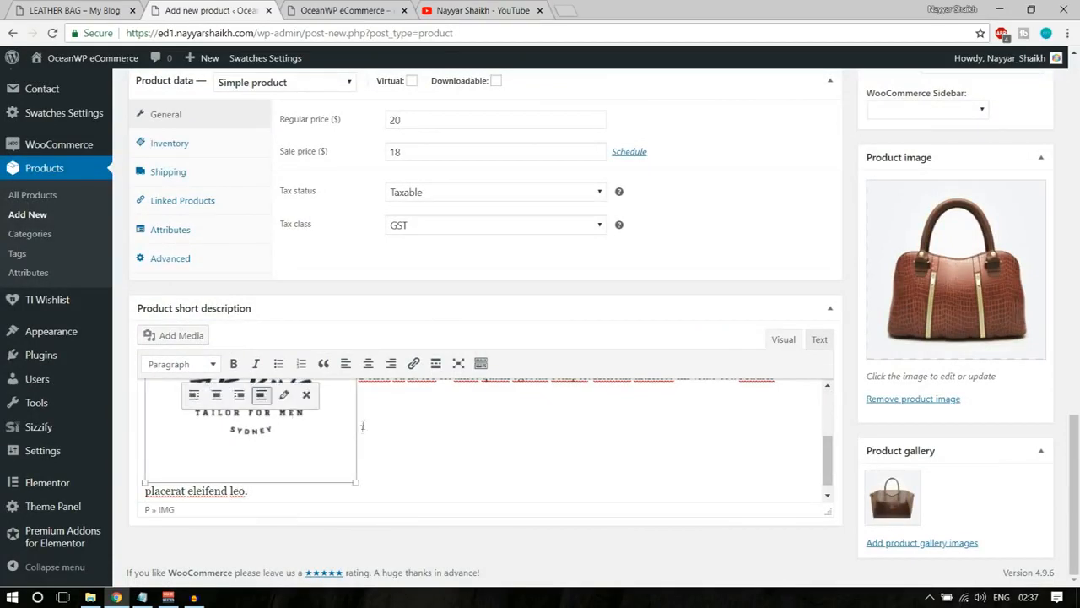
left_click(193, 395)
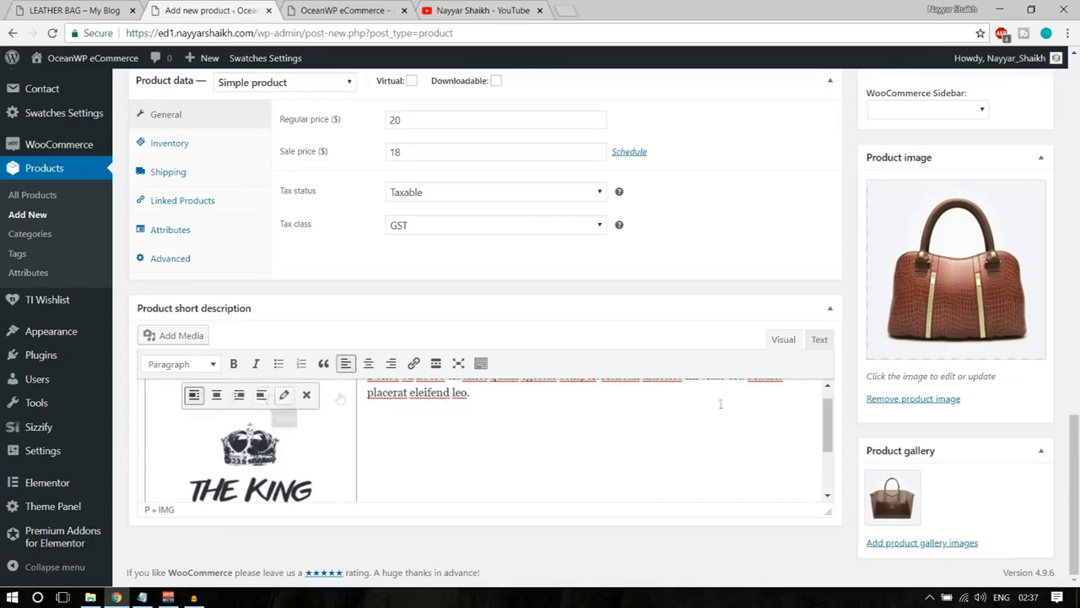
scroll(742, 441, "up", 1)
scroll(485, 460, "up", 3)
scroll(485, 460, "down", 2)
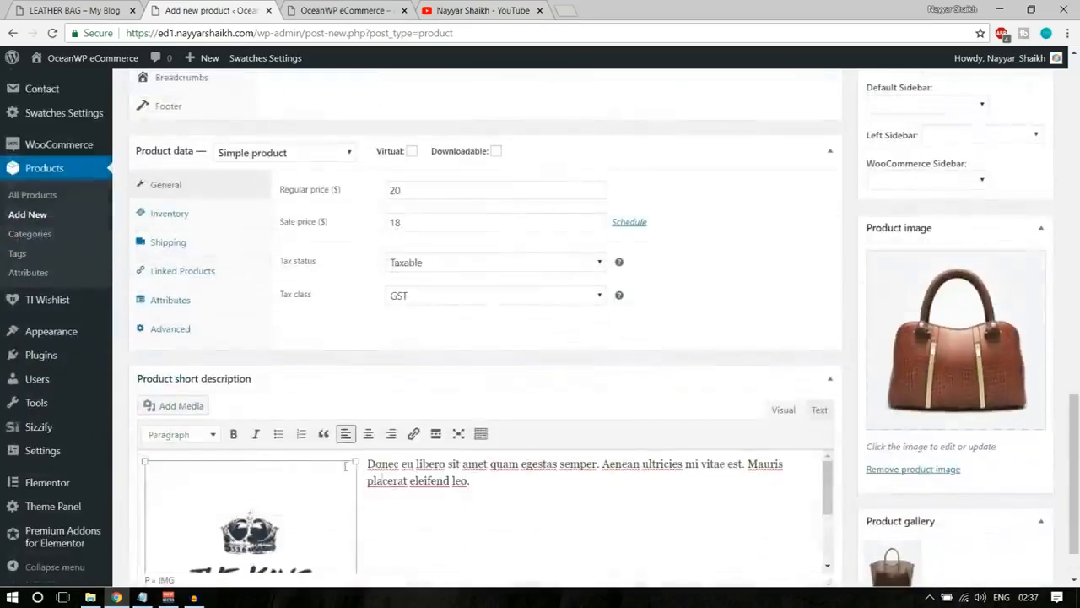
scroll(346, 381, "down", 1)
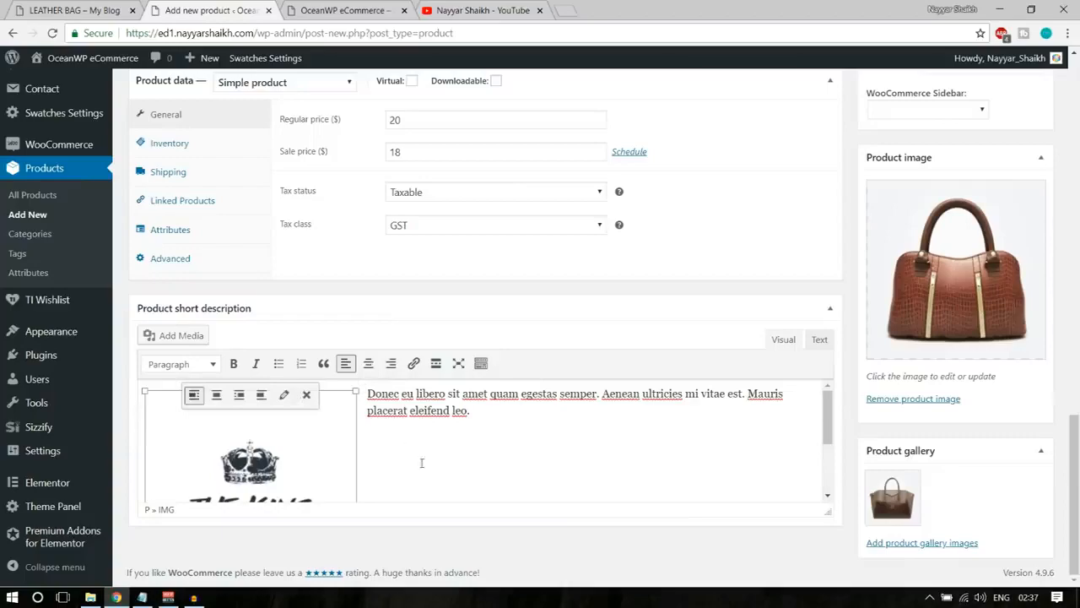
Publish the Leather Bag product and open its store page in a new tab.
scroll(430, 473, "up", 15)
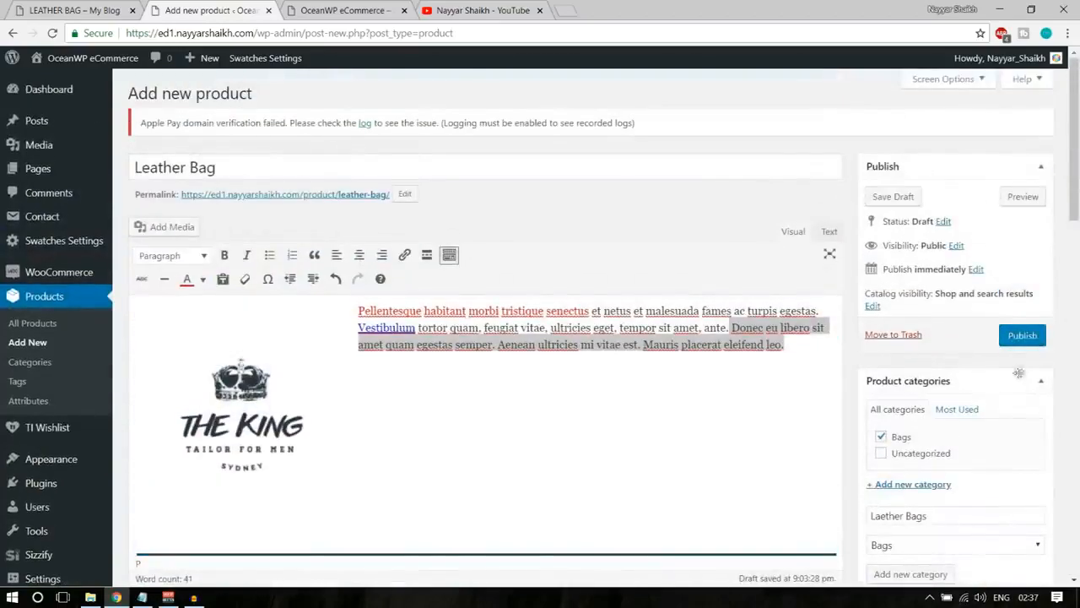
left_click(1035, 346)
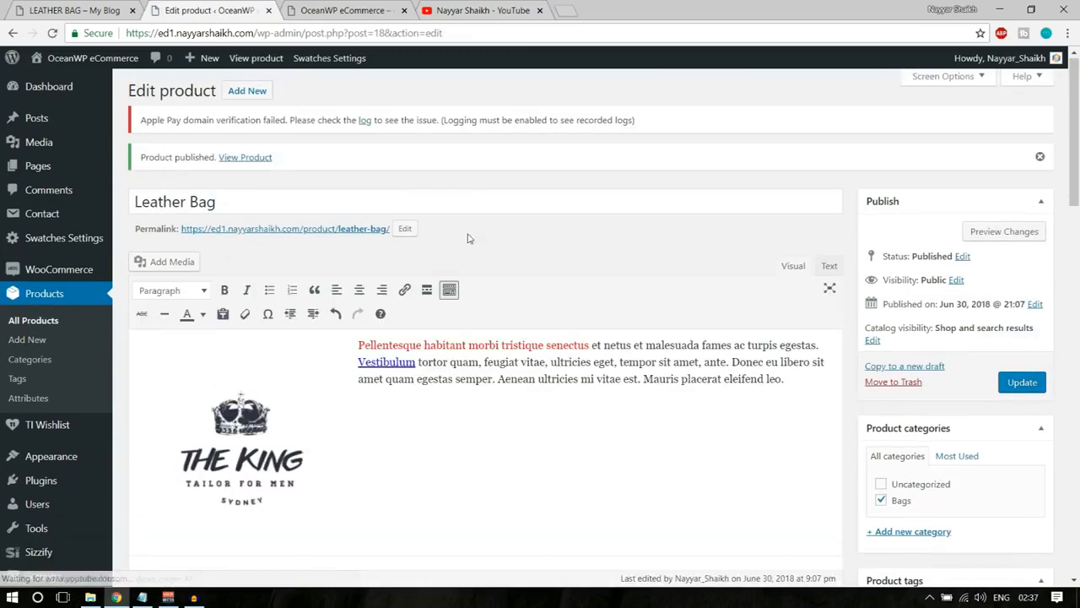
right_click(253, 160)
left_click(291, 169)
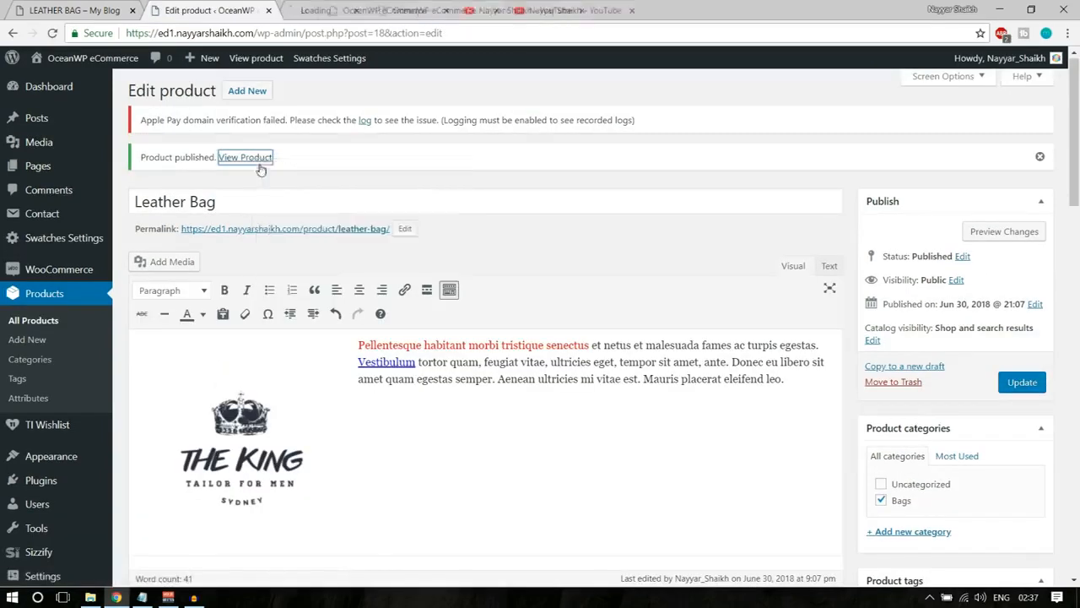
left_click(329, 11)
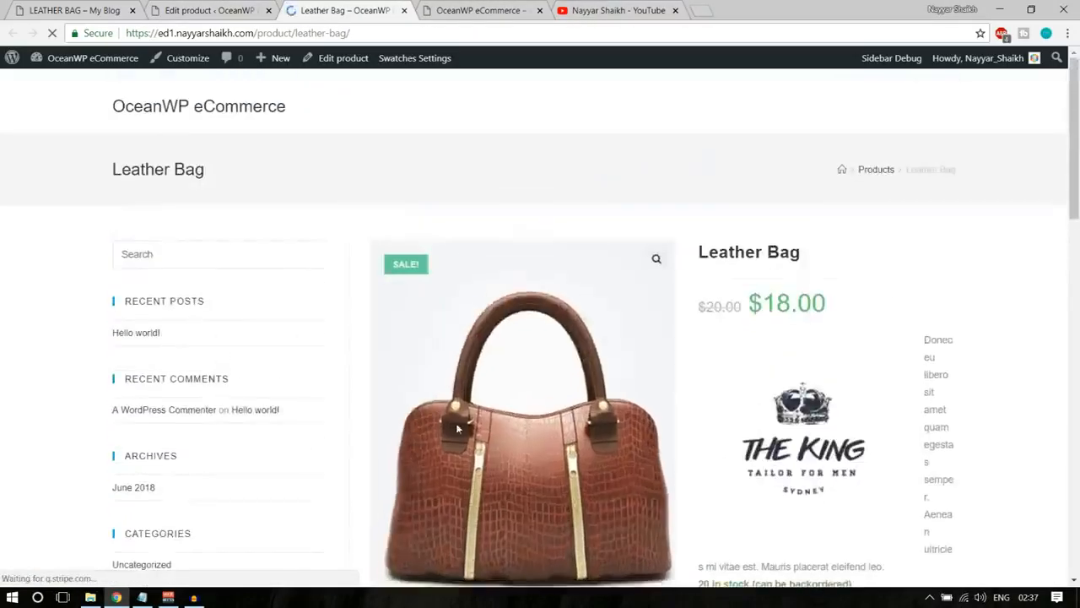
Check the Leather Bag's price, short description, stock, quantity selector, SKU, category and tags on its store page.
scroll(538, 388, "down", 2)
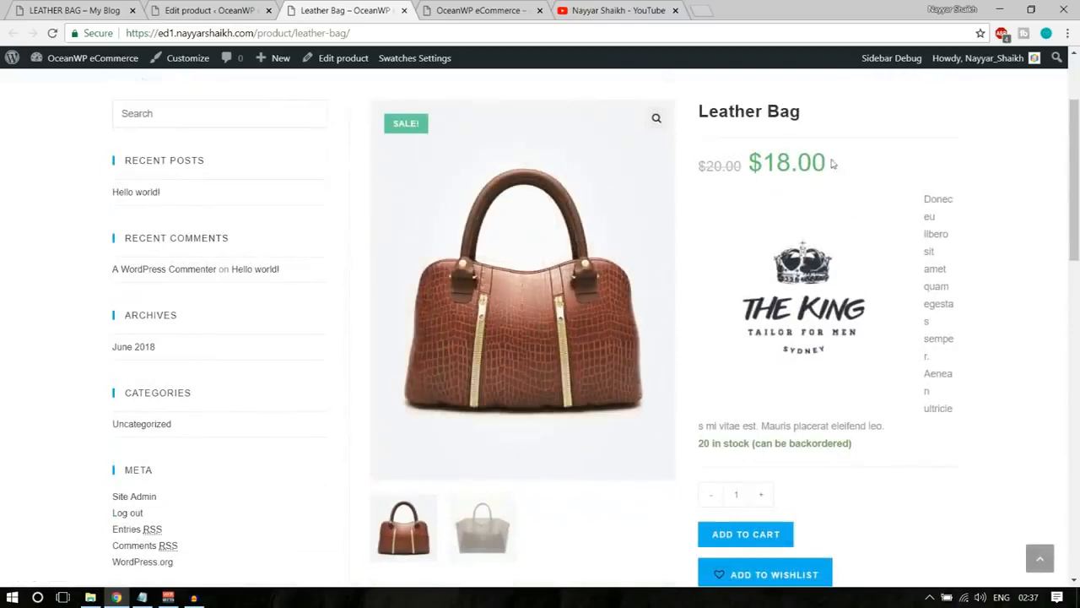
left_click_drag(922, 200, 812, 319)
scroll(878, 325, "down", 3)
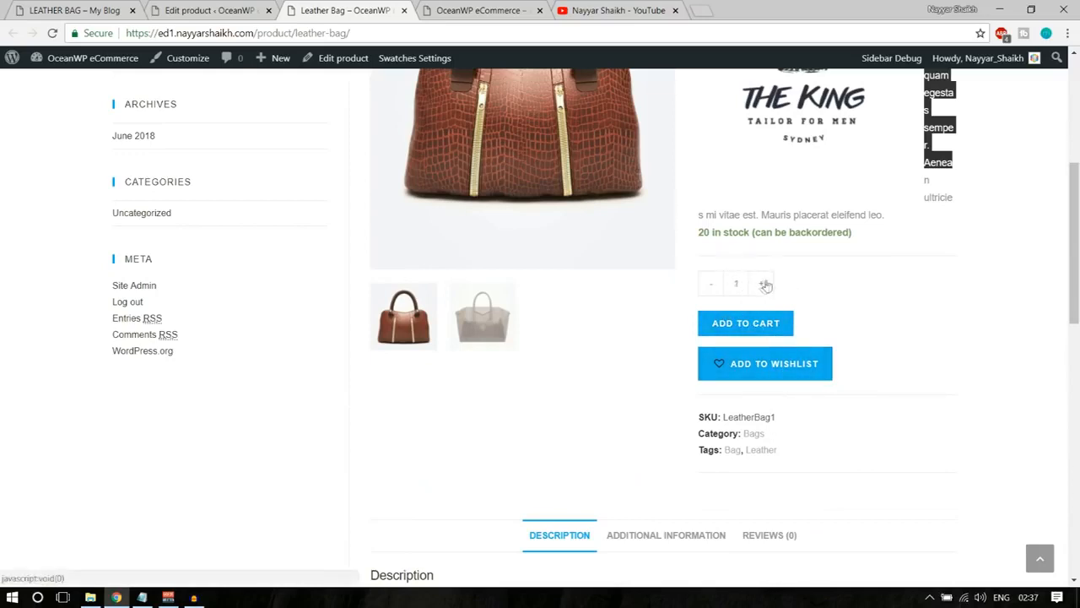
scroll(979, 311, "down", 1)
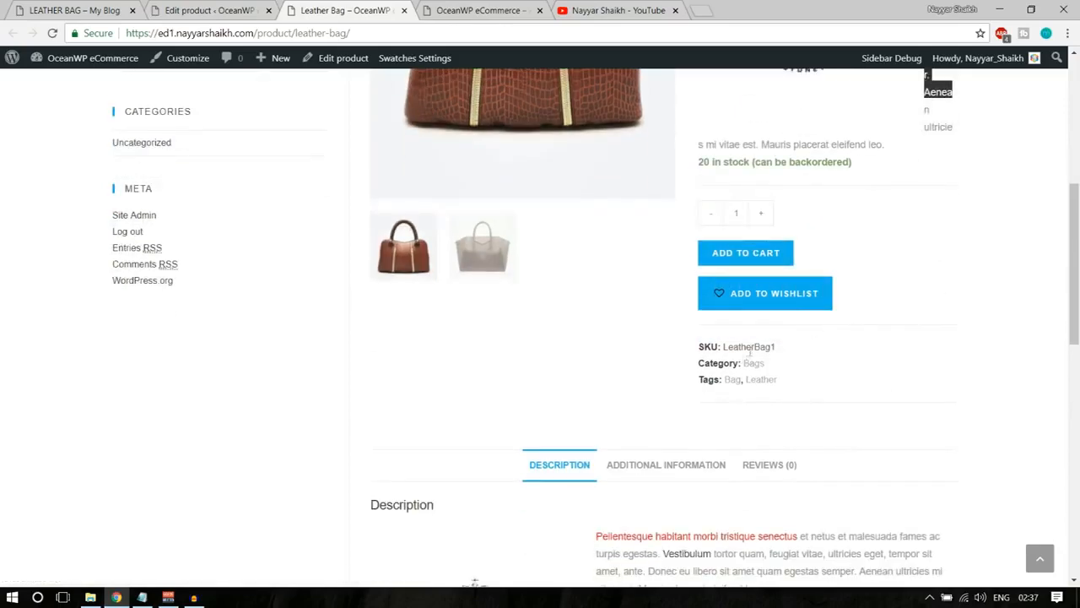
scroll(928, 374, "down", 3)
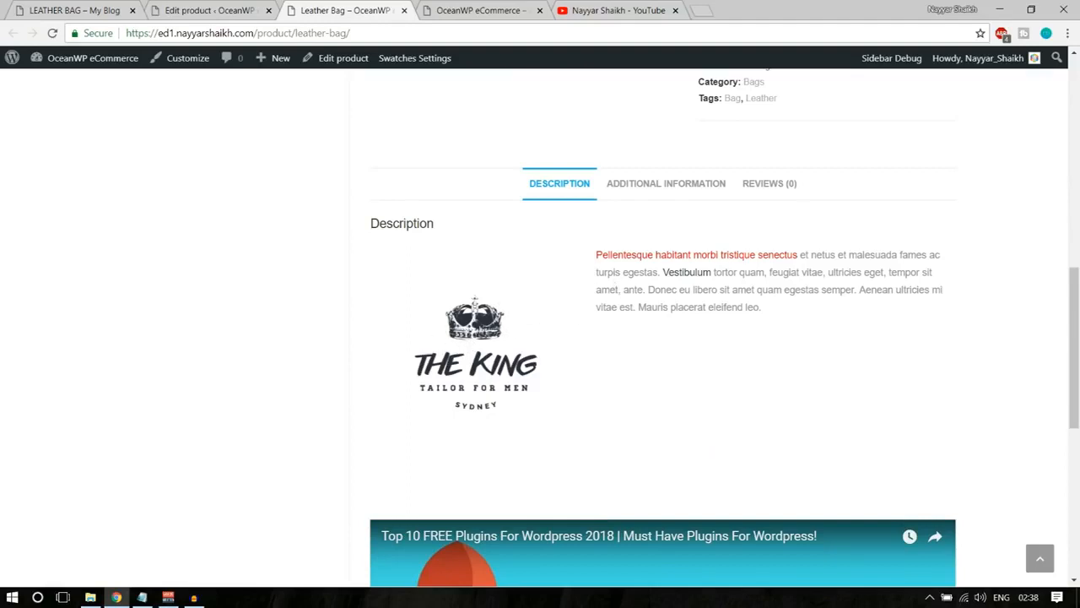
Examine the product's description text, additional information with weight and dimensions, and reviews section on the store page.
left_click_drag(597, 253, 752, 254)
left_click(752, 253)
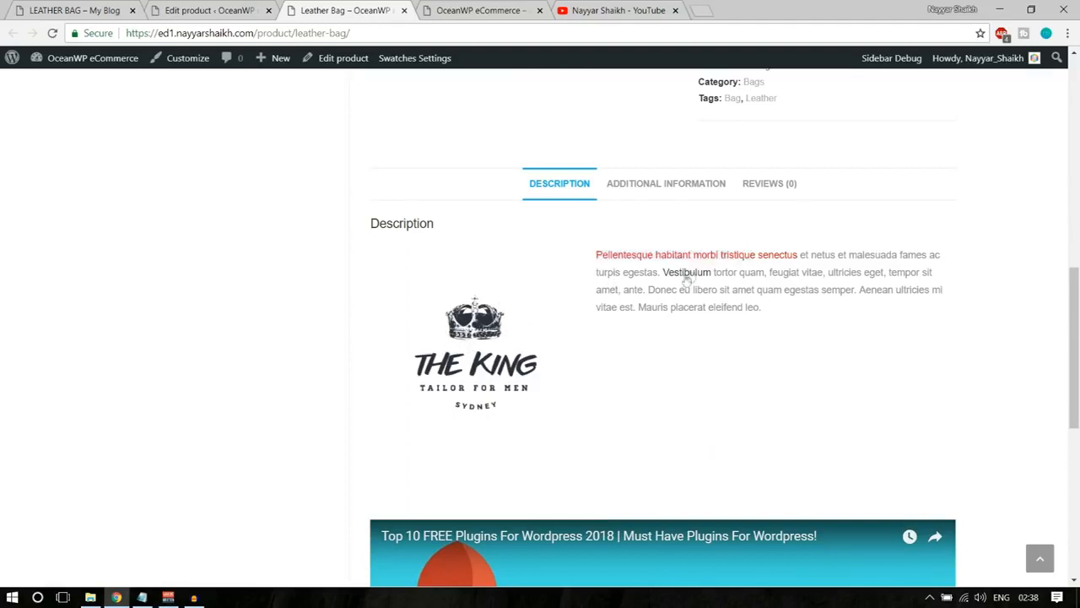
left_click(672, 191)
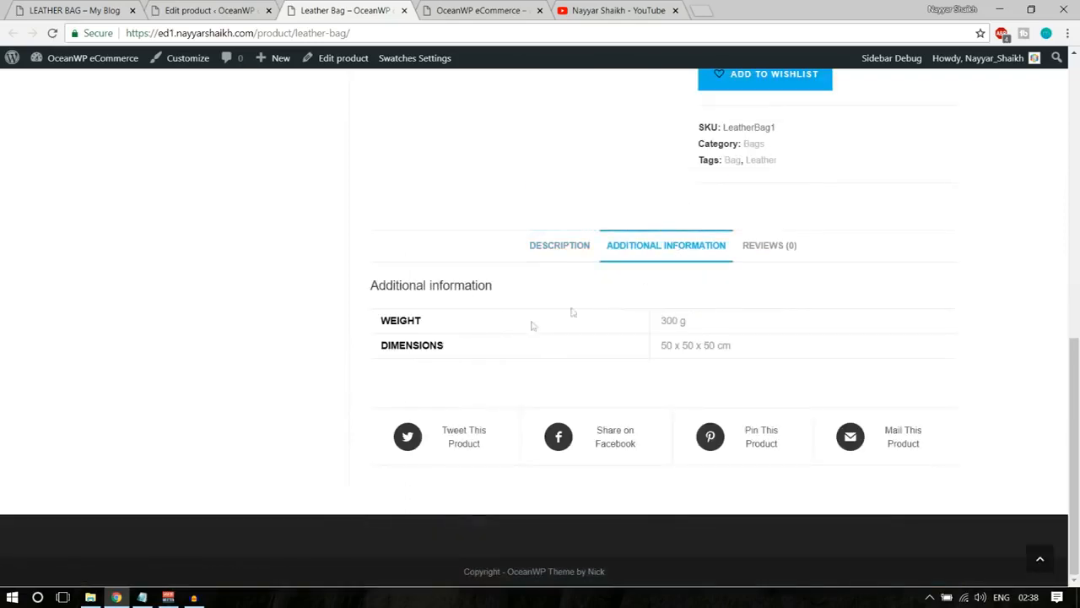
left_click_drag(667, 316, 726, 321)
left_click_drag(646, 352, 750, 346)
left_click(768, 247)
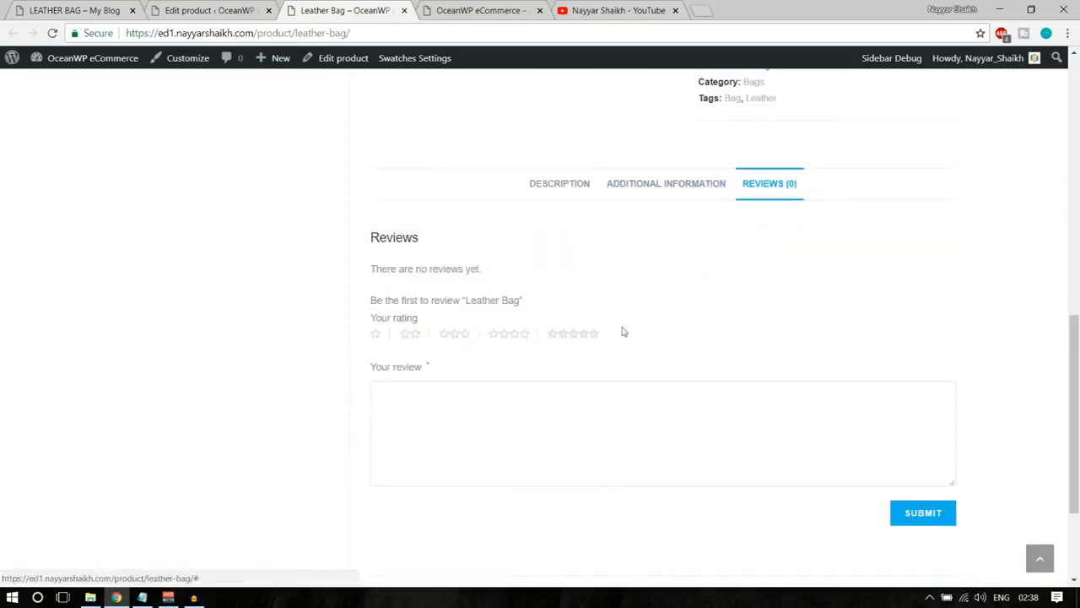
left_click(586, 191)
Look over the embedded video and the social sharing links on the product page, returning to the product summary.
scroll(844, 307, "down", 8)
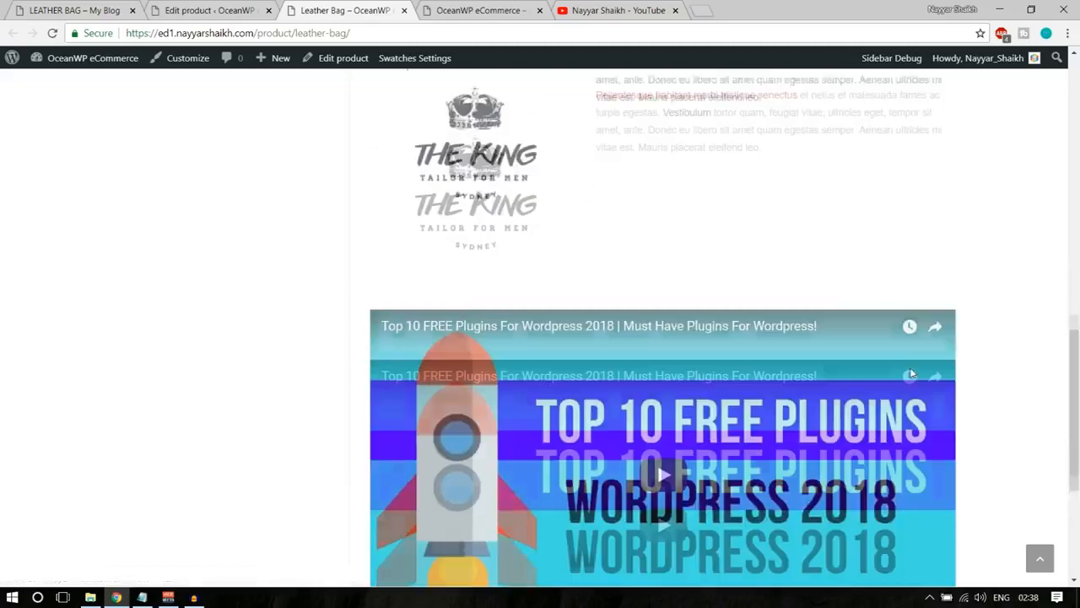
scroll(935, 427, "up", 4)
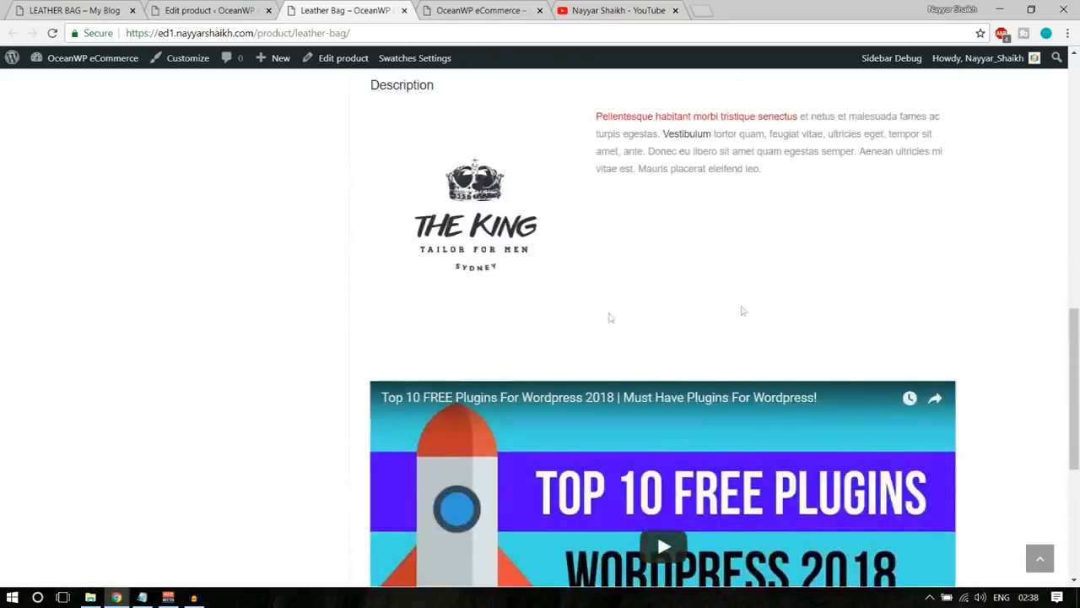
scroll(638, 347, "down", 4)
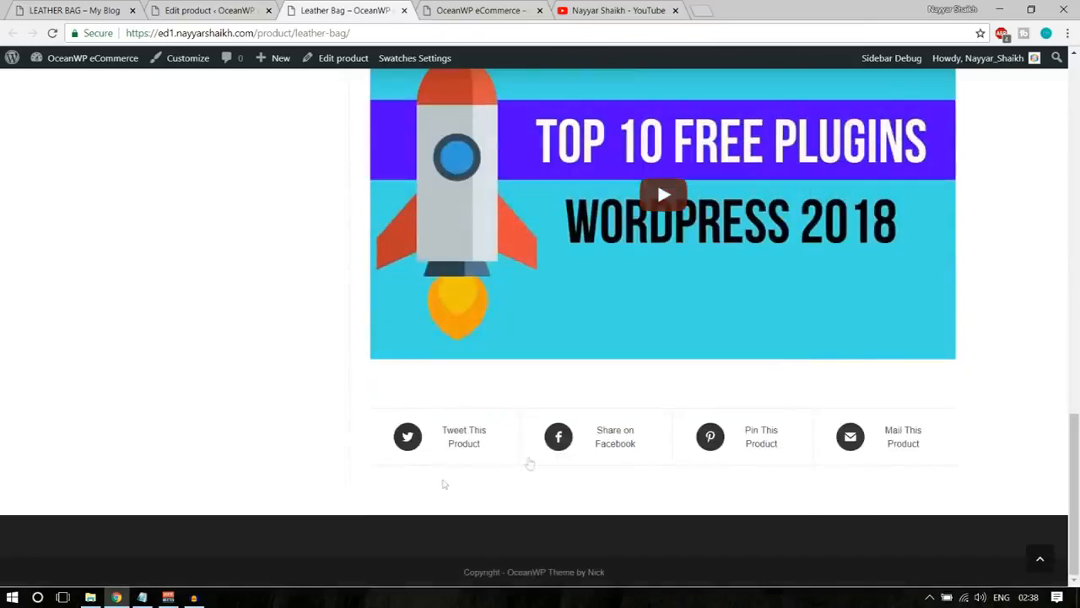
scroll(897, 465, "up", 3)
scroll(966, 473, "down", 3)
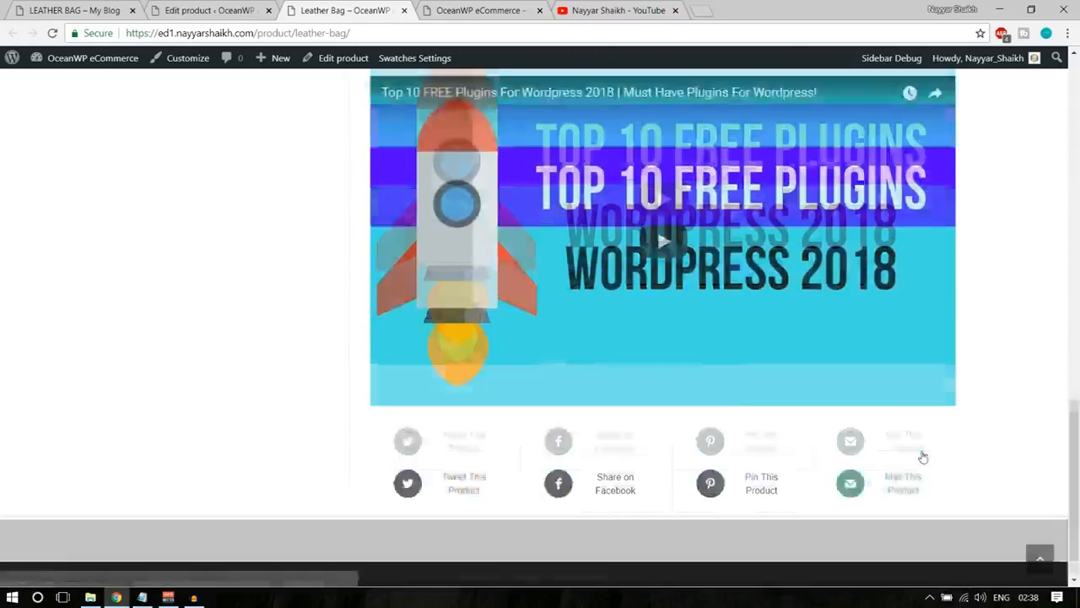
scroll(919, 451, "up", 5)
scroll(922, 456, "up", 4)
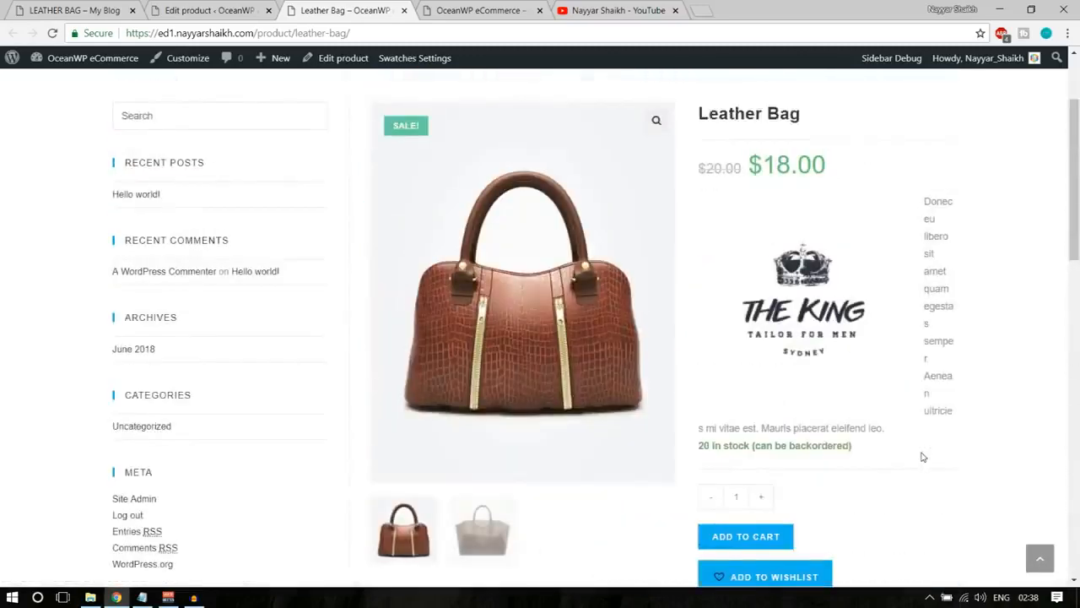
scroll(924, 456, "up", 2)
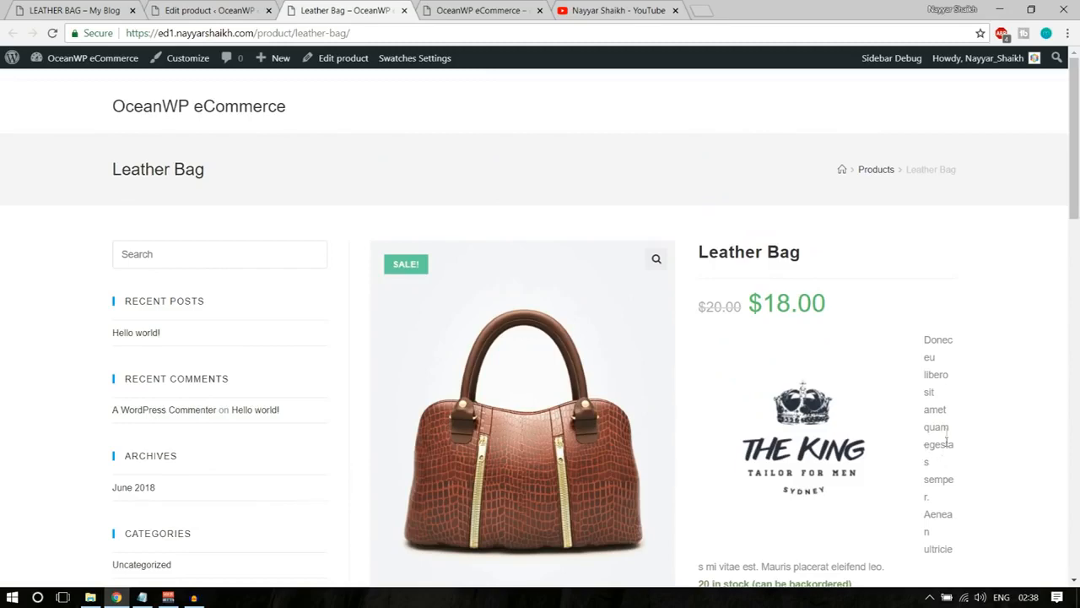
Return to the Leather Bag's edit page and review its title, description, categories, tags, OceanWP settings and product data.
left_click(207, 10)
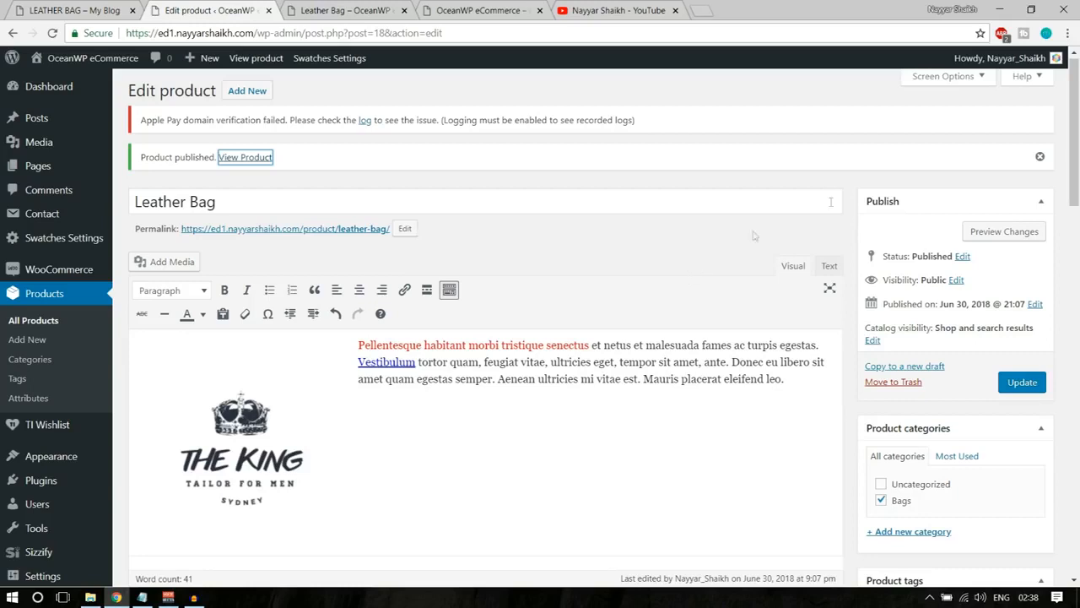
scroll(719, 346, "down", 1)
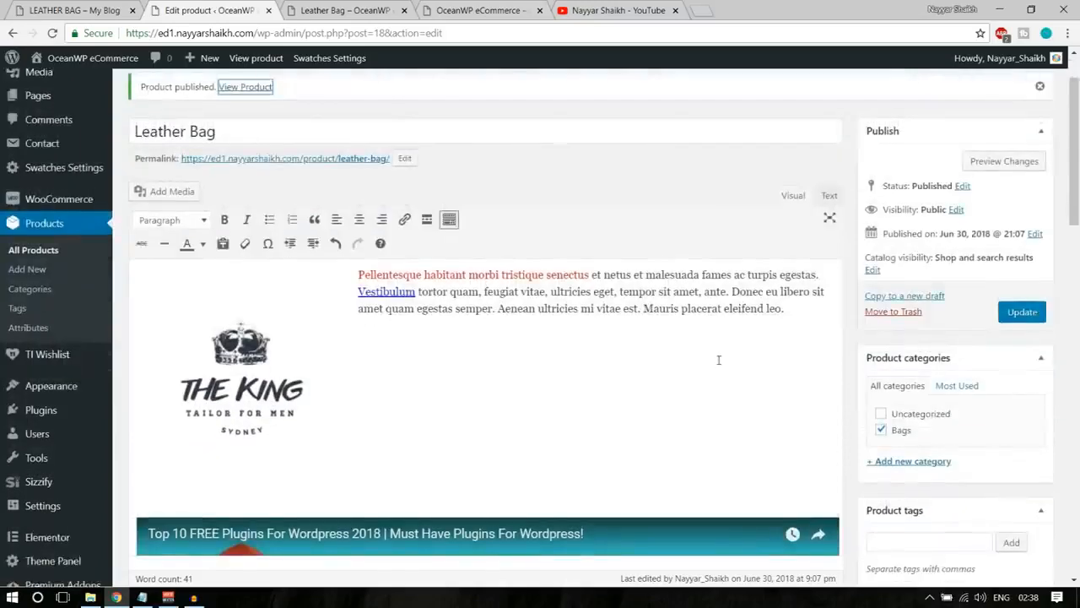
scroll(719, 360, "up", 1)
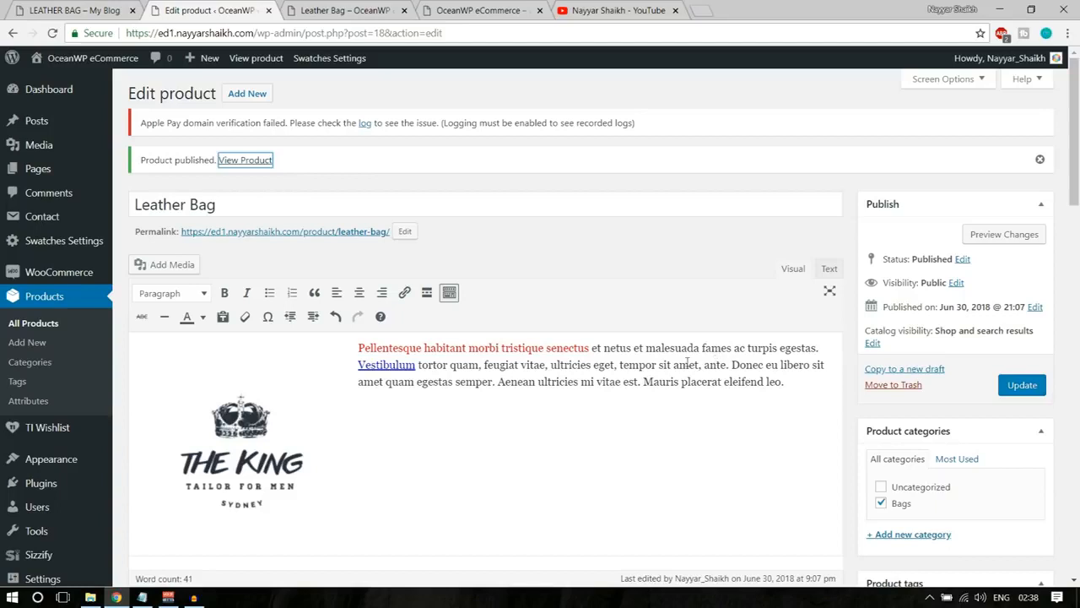
triple_click(230, 205)
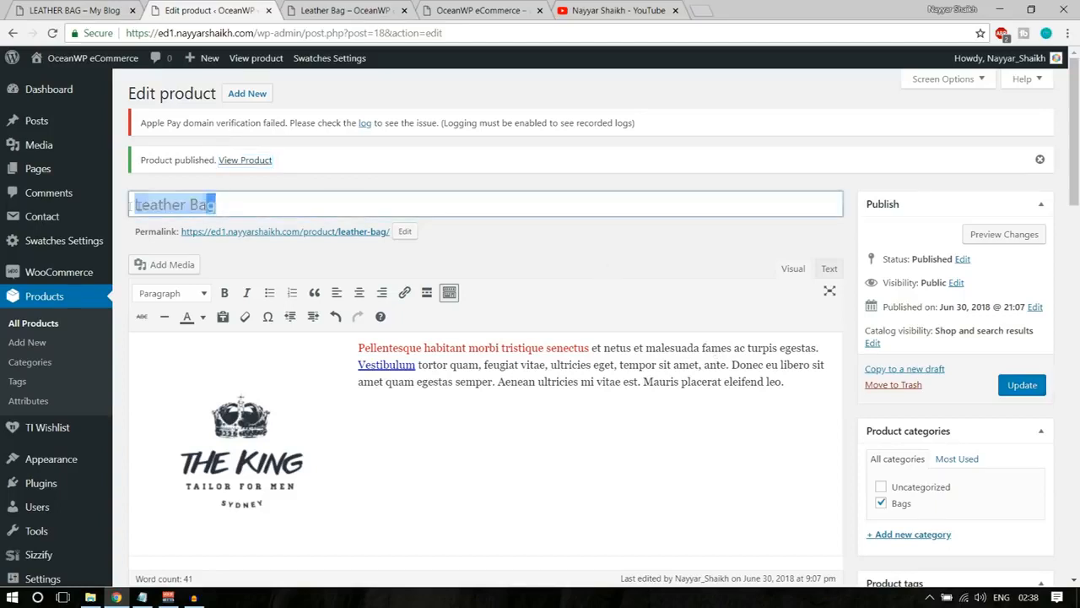
scroll(374, 278, "down", 1)
scroll(375, 278, "down", 1)
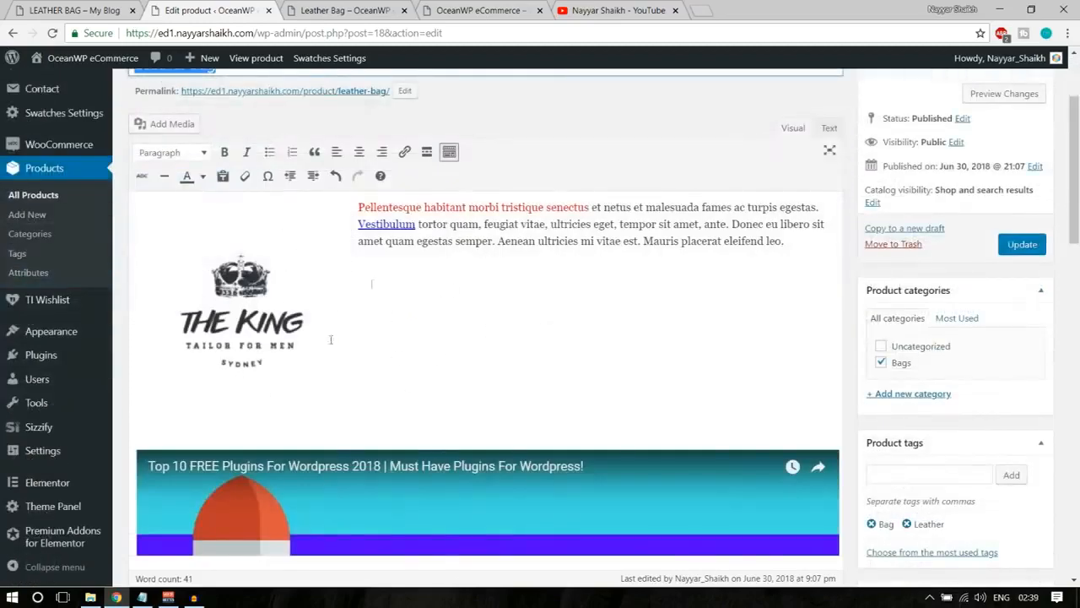
scroll(388, 333, "down", 1)
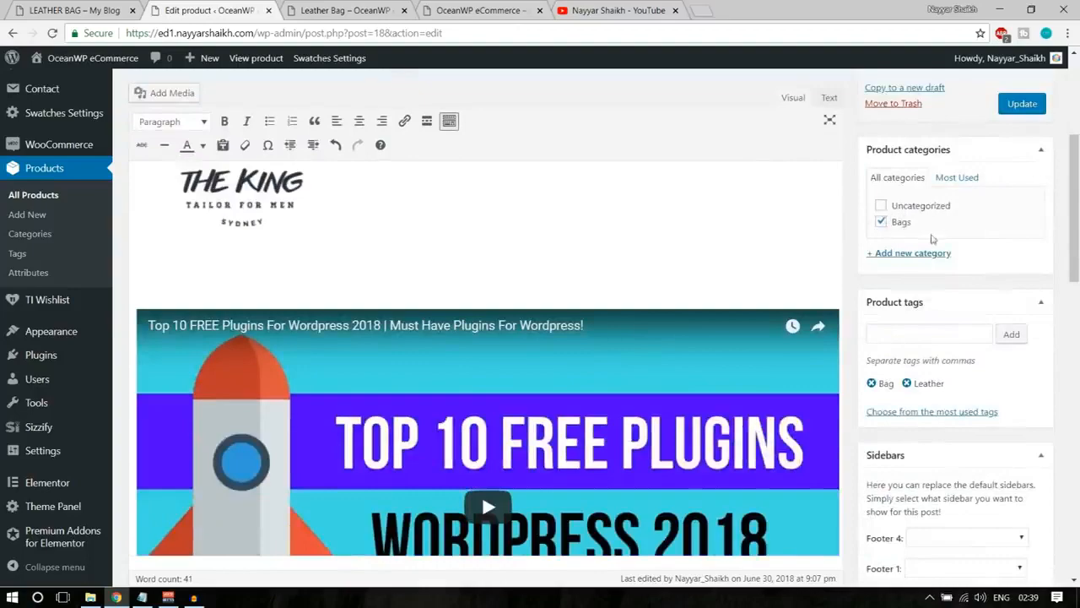
scroll(931, 240, "down", 1)
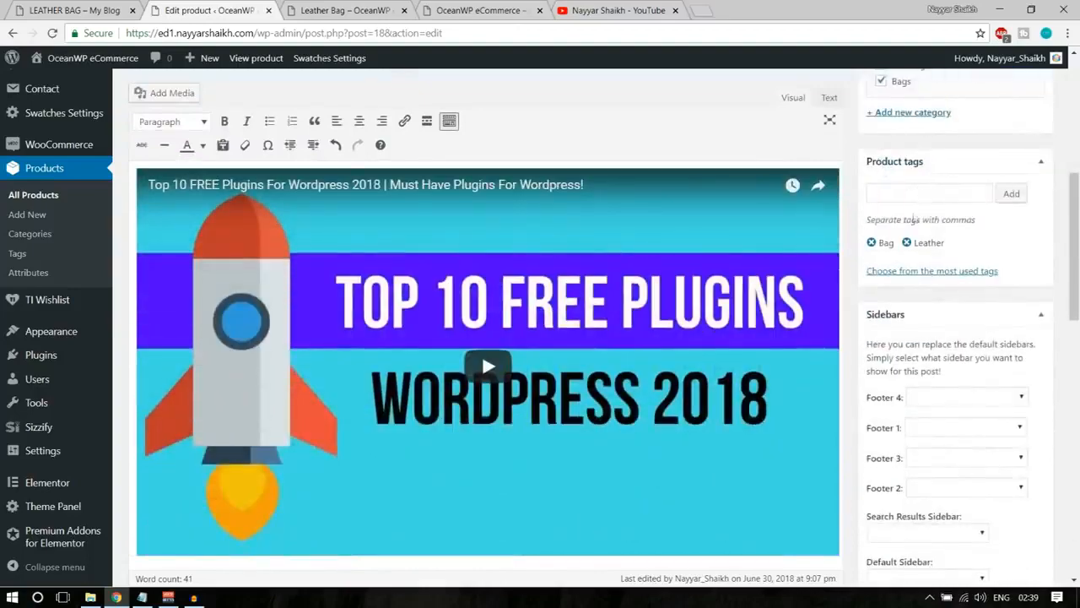
scroll(916, 220, "down", 3)
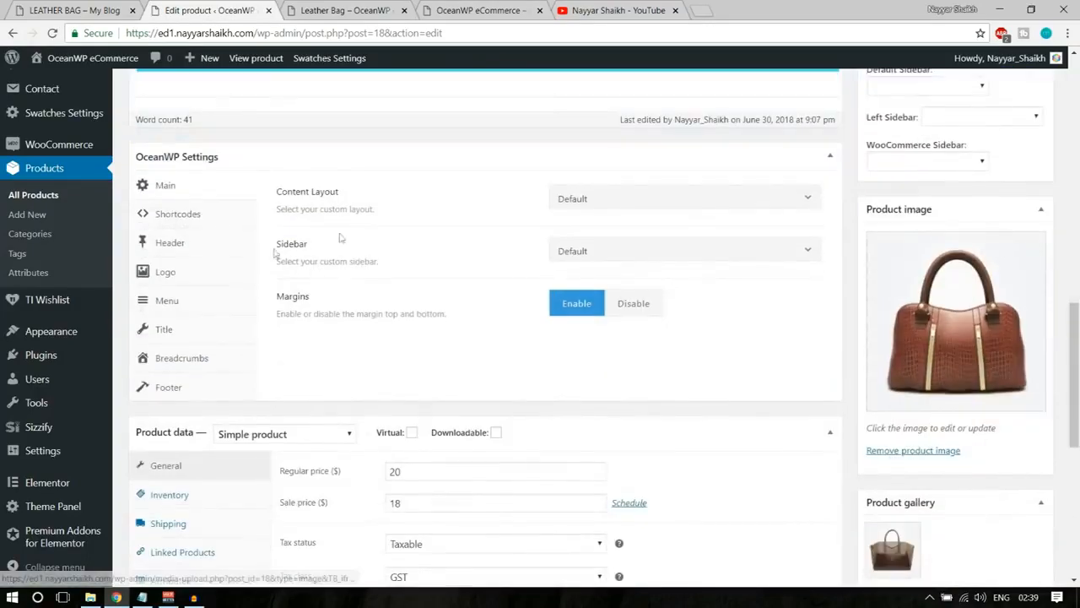
scroll(341, 239, "down", 2)
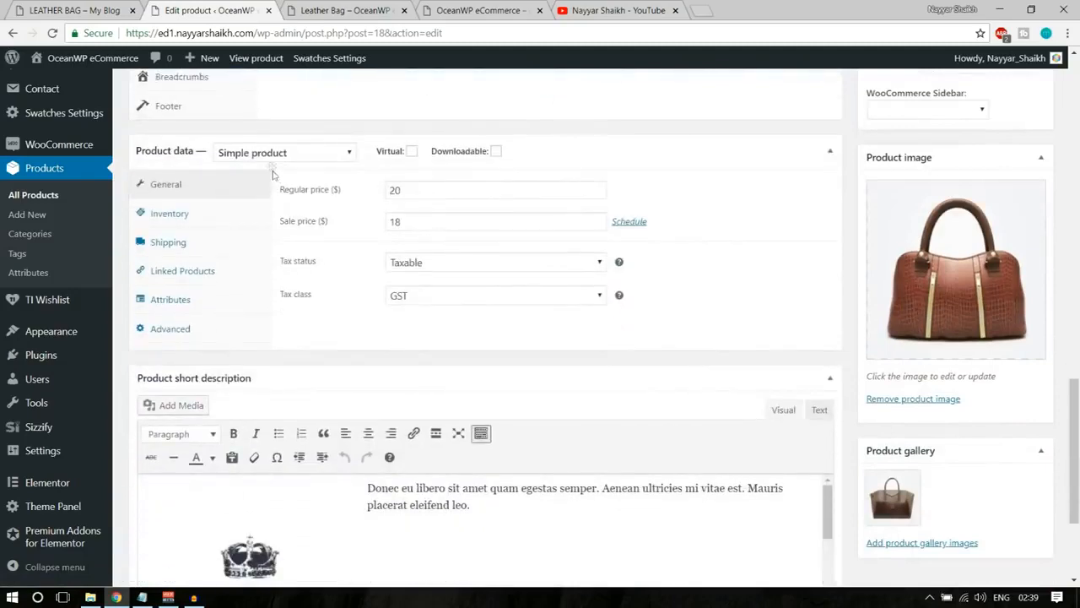
Change the Leather Bag's product type to Variable product and review its inventory, shipping and linked products settings.
left_click(269, 156)
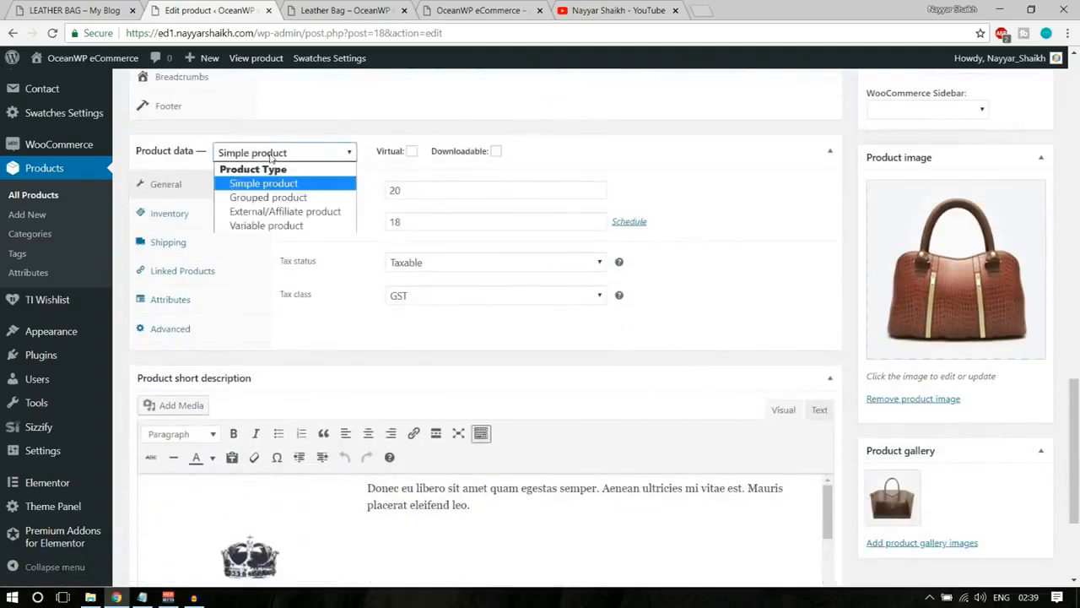
left_click(269, 226)
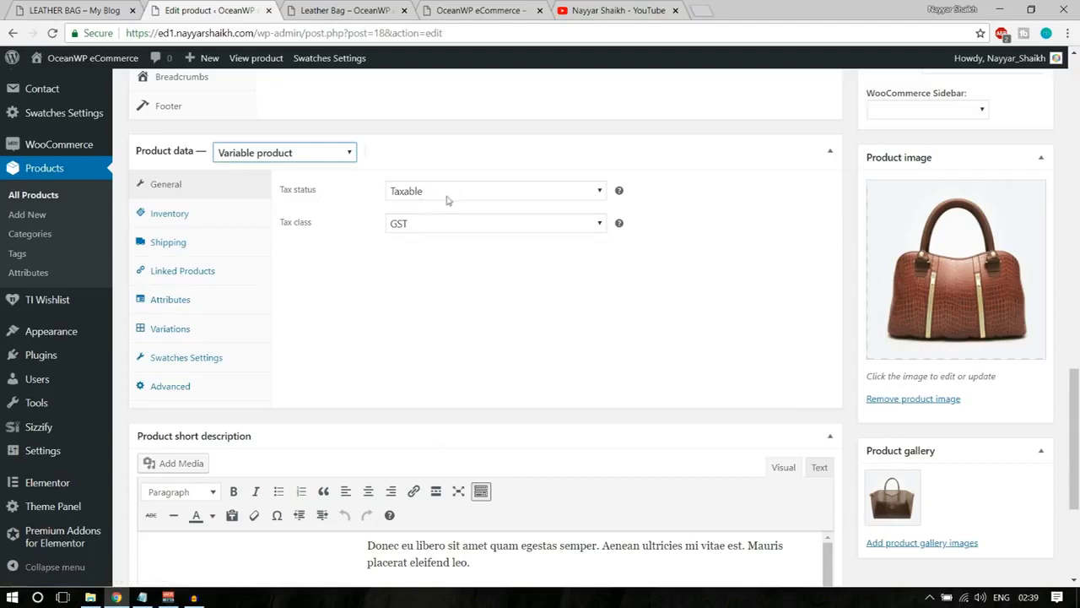
left_click(170, 221)
left_click_drag(465, 189, 381, 197)
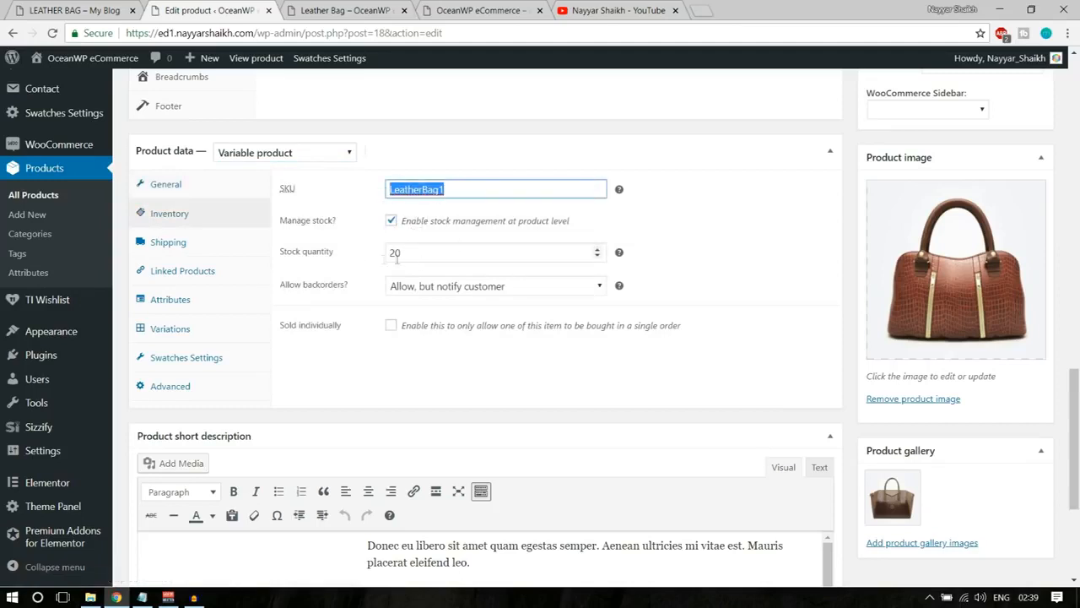
left_click(222, 247)
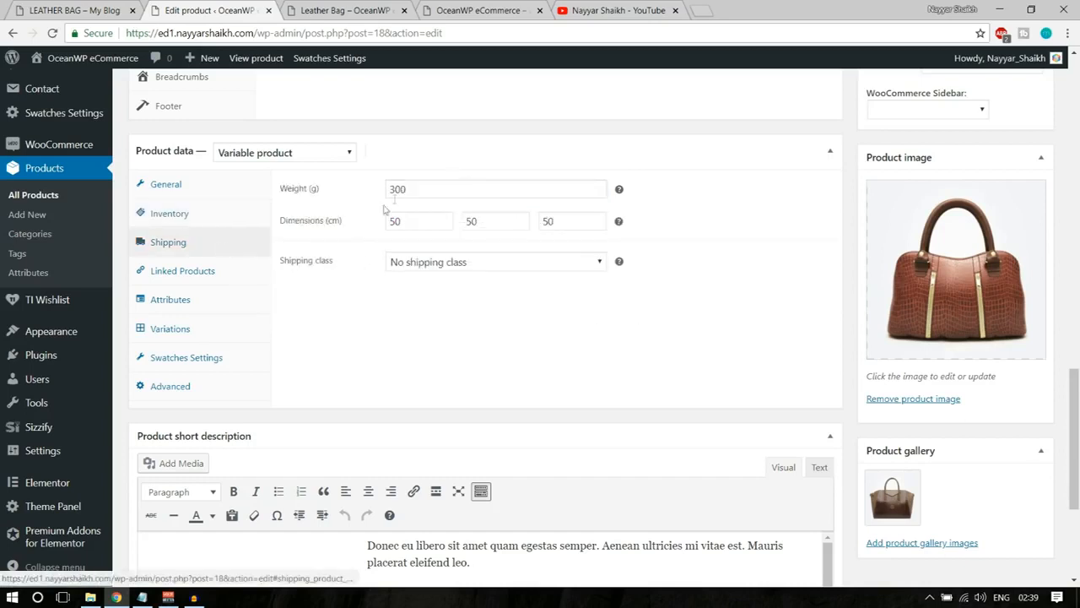
left_click(222, 270)
Add a custom product attribute named Material to the Leather Bag.
left_click(202, 302)
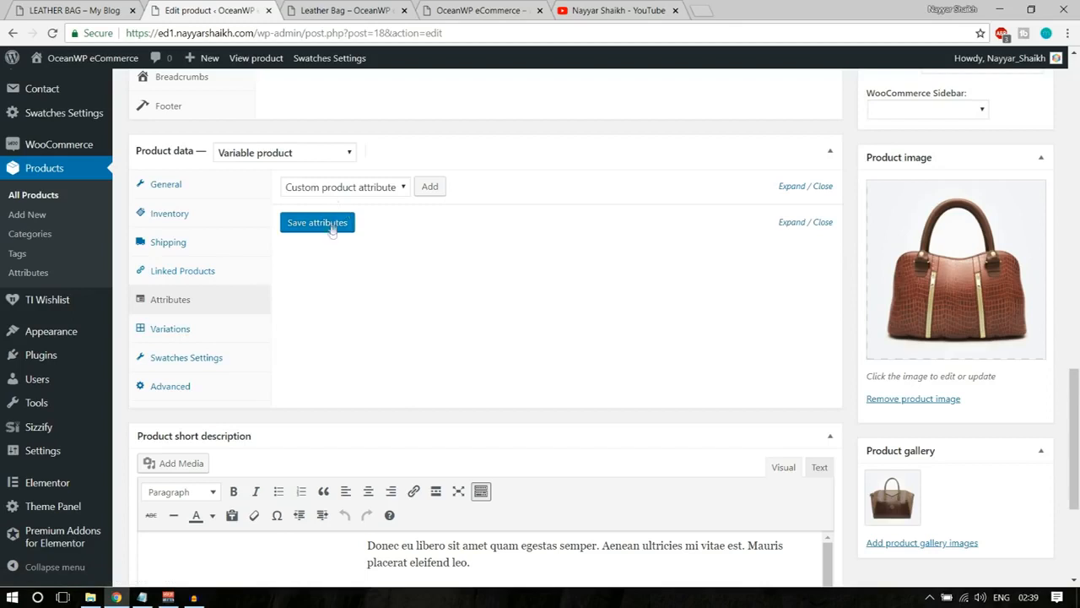
left_click(431, 187)
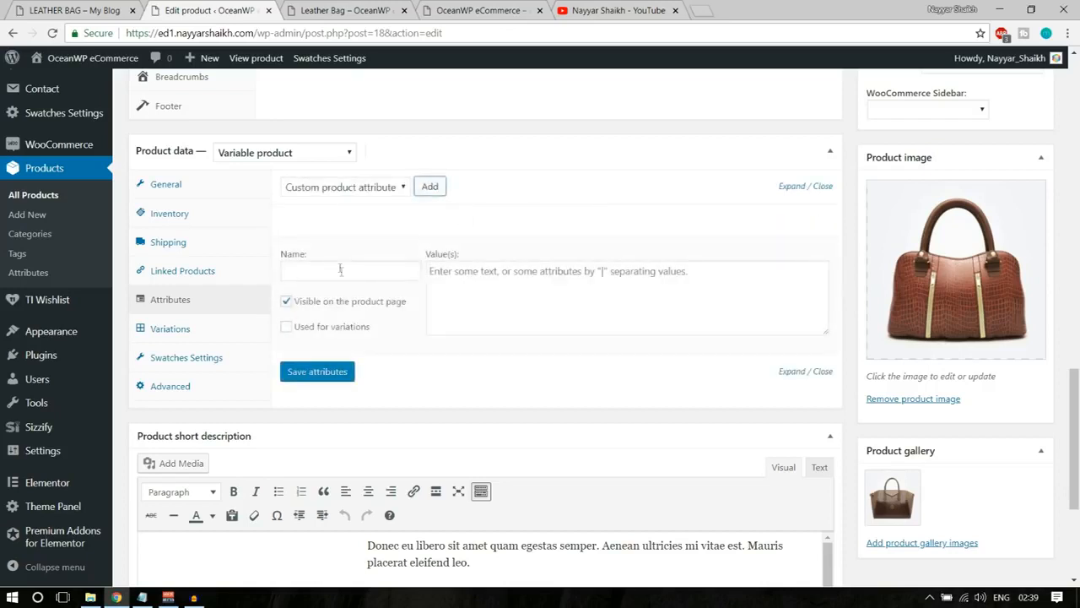
left_click(338, 272)
type("Material")
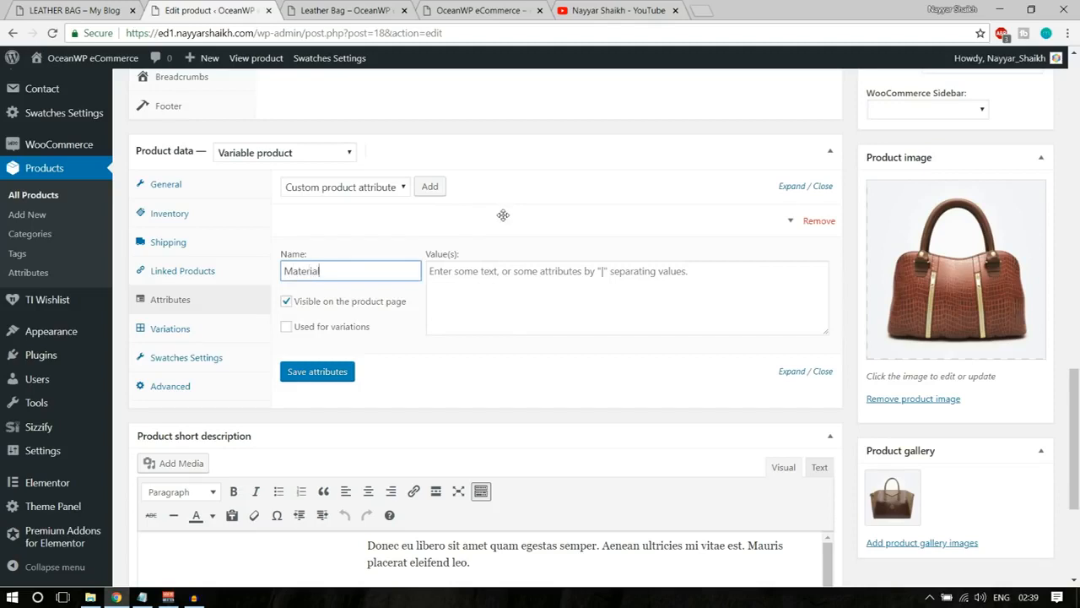
key("ctrl+a")
type("Co")
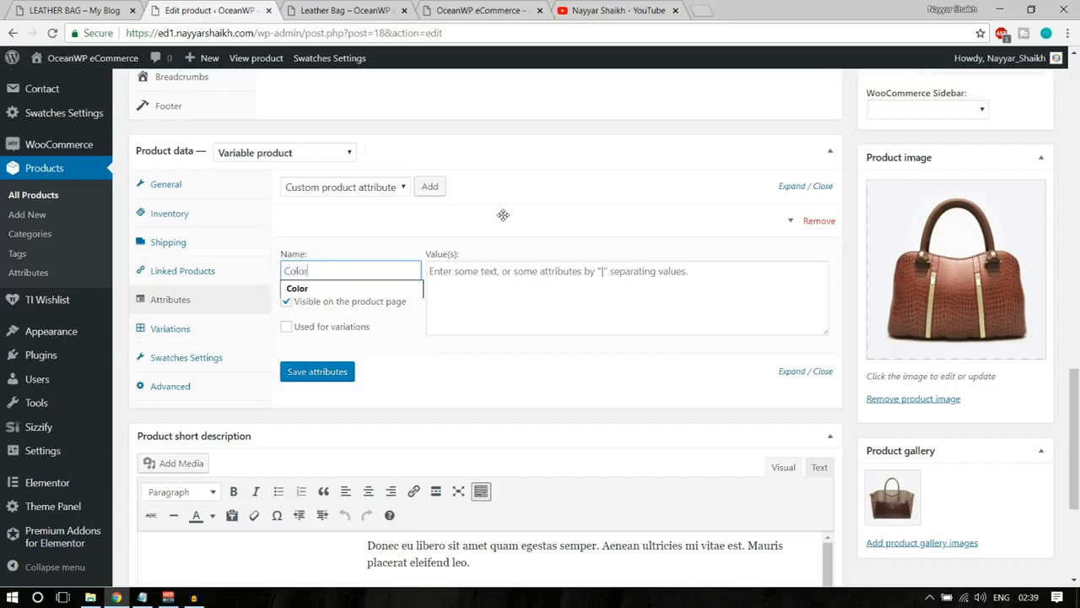
type("lor")
key("ctrl+a")
type("Mate")
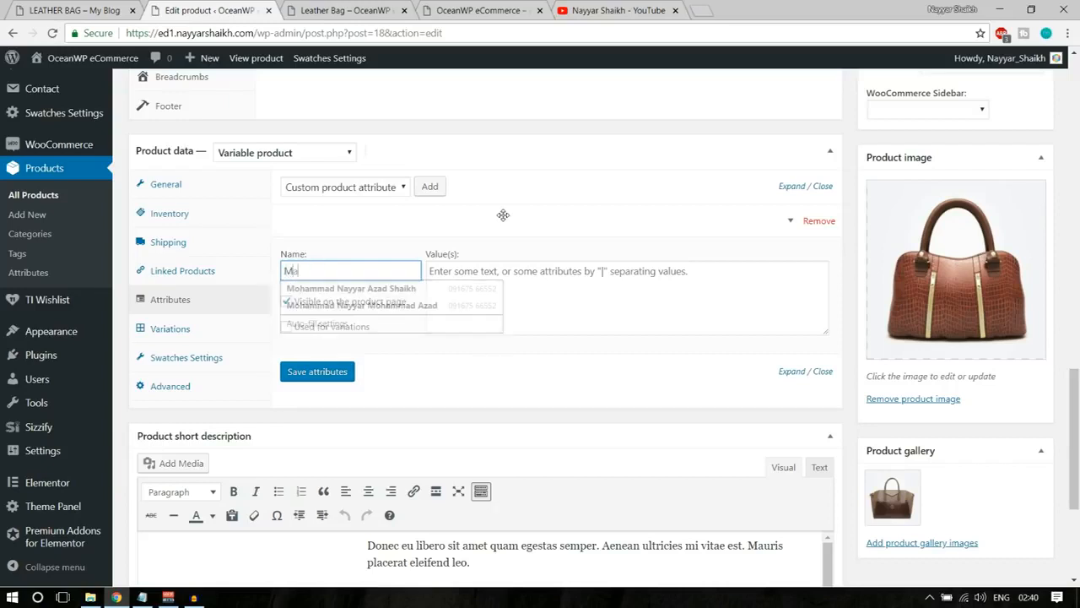
Give the Material attribute the values "Leather | PU | Option3", mark it as used for variations, and save the attributes.
left_click(511, 287)
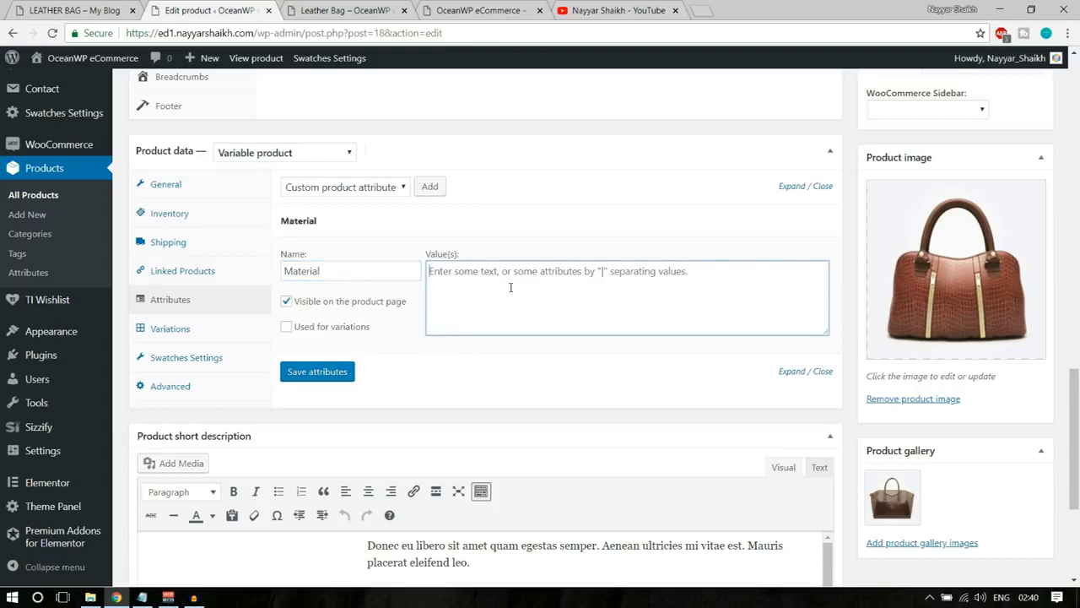
type("Laether")
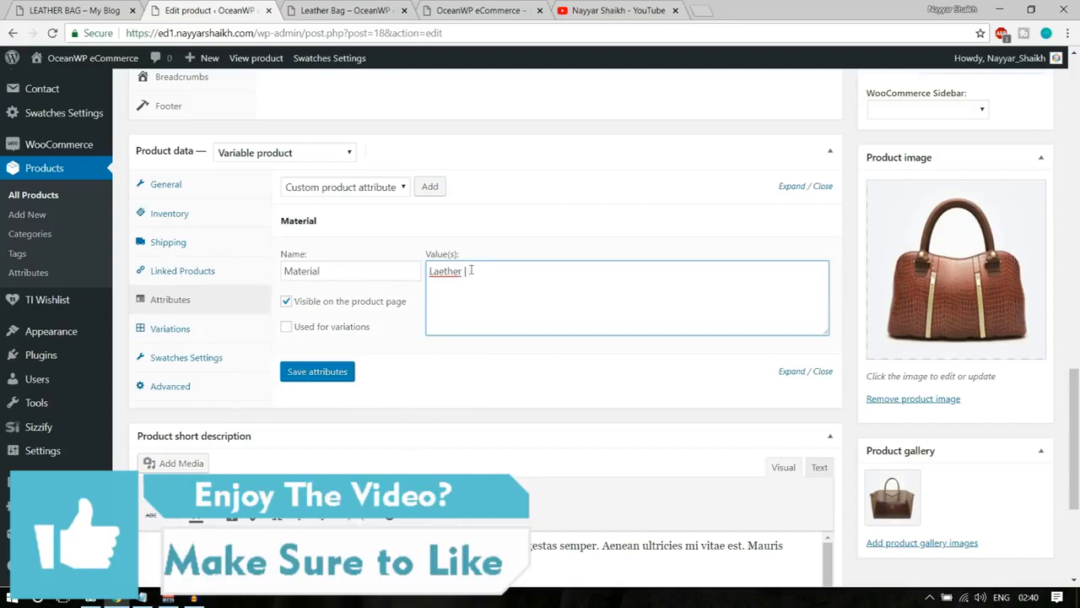
left_click_drag(465, 271, 406, 269)
type("Leather | PU | Option3")
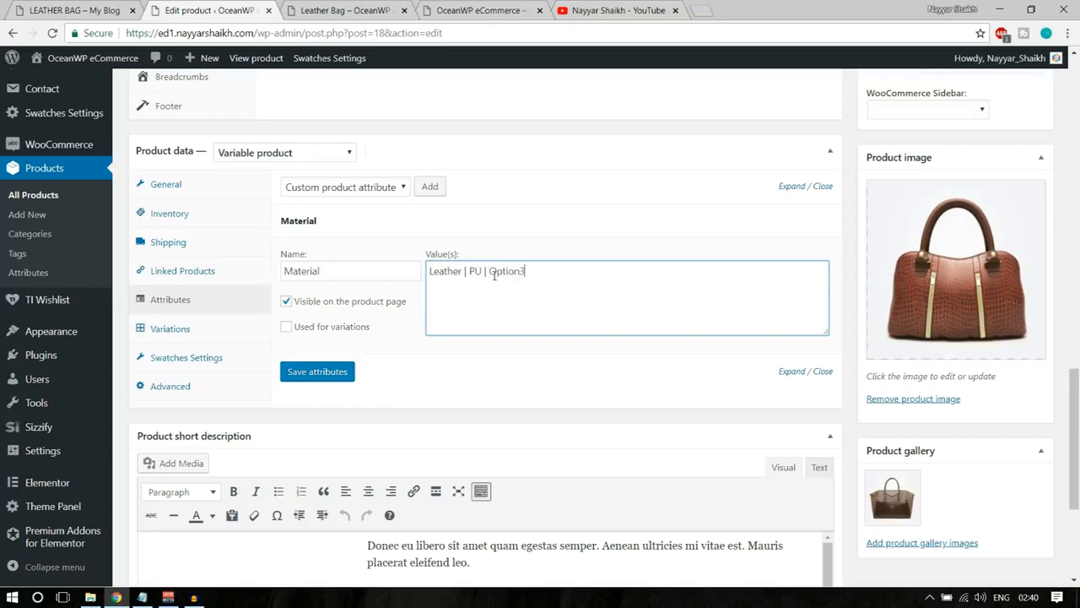
left_click(312, 329)
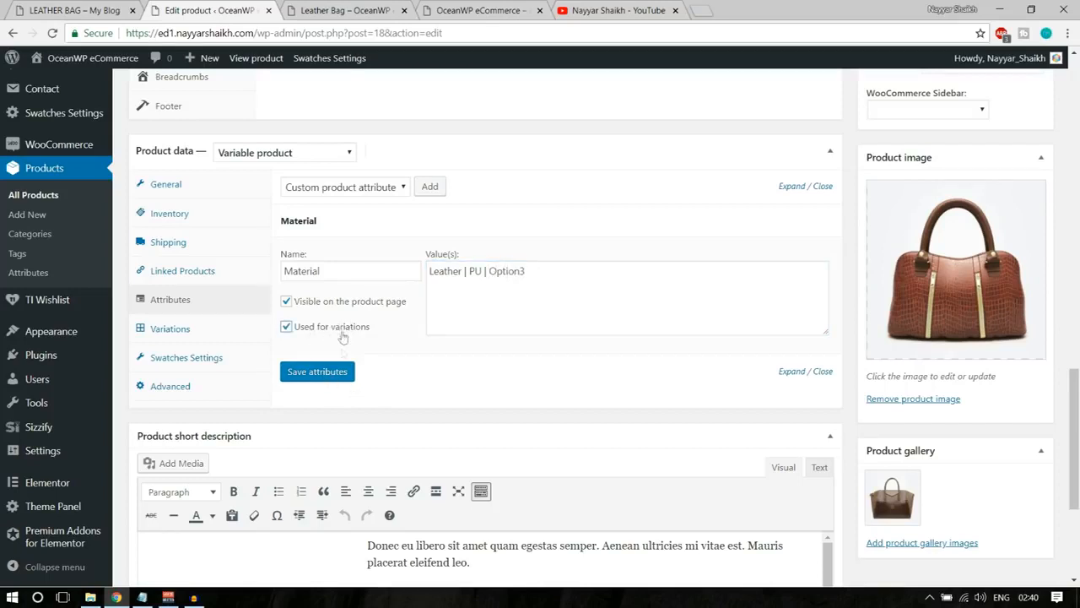
left_click(337, 373)
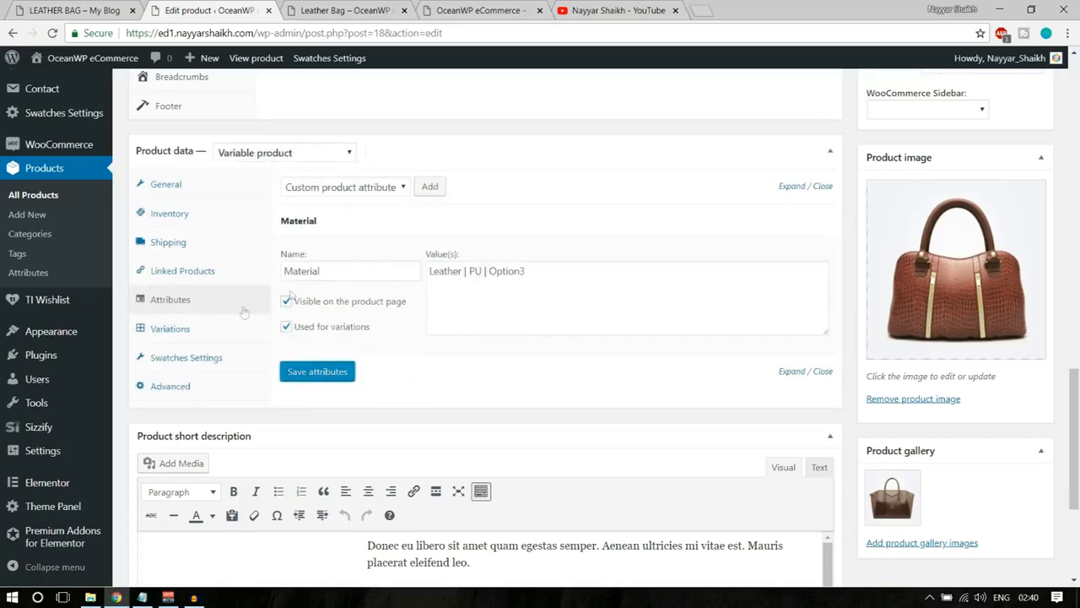
Create the product's variations from all attributes and accept the confirmations.
left_click(182, 330)
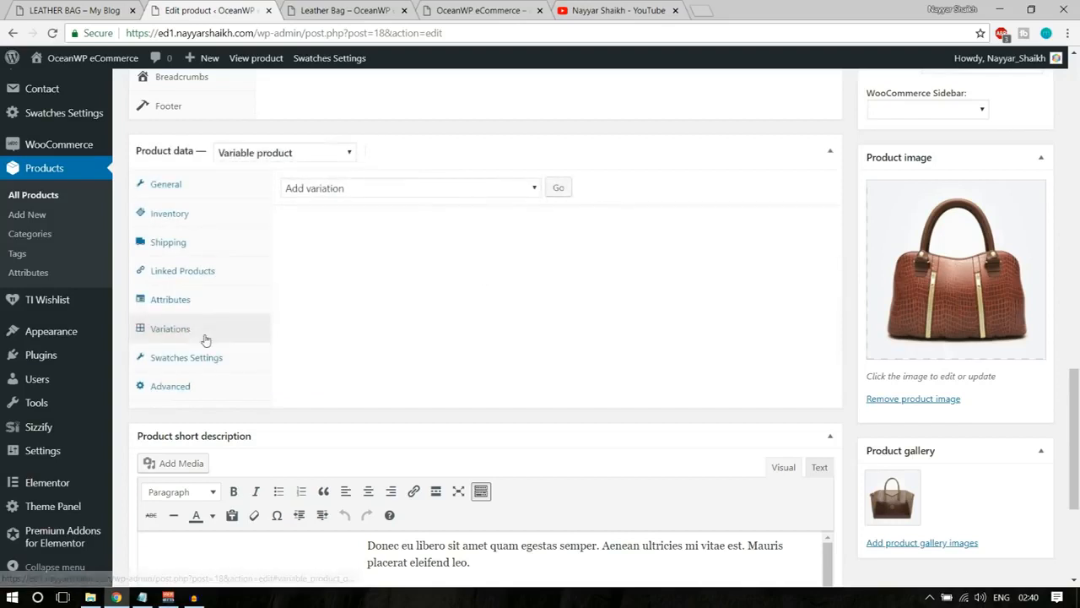
left_click(393, 189)
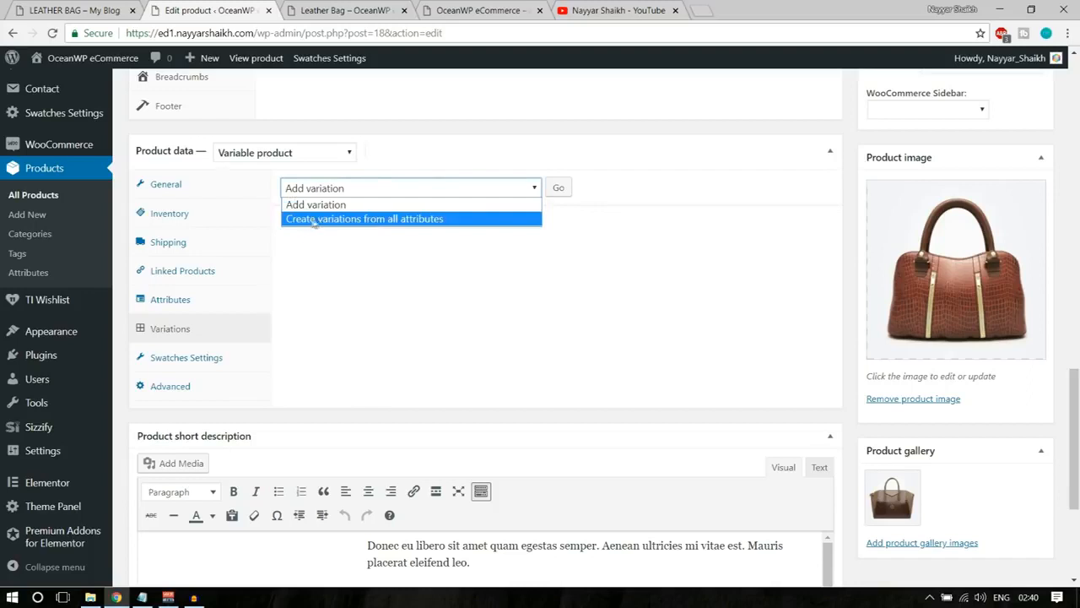
left_click(364, 220)
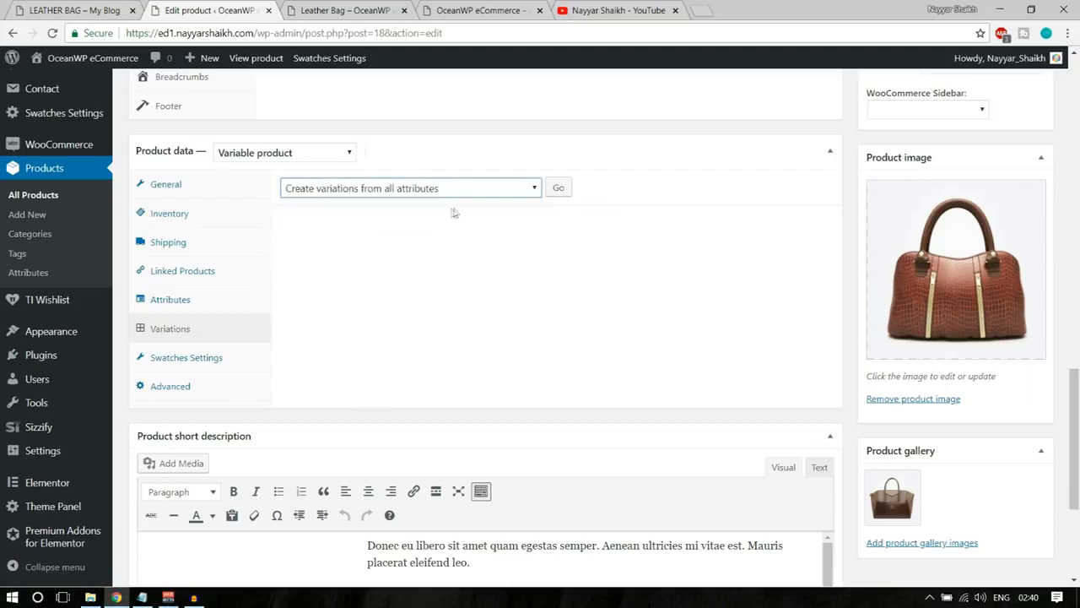
left_click(559, 190)
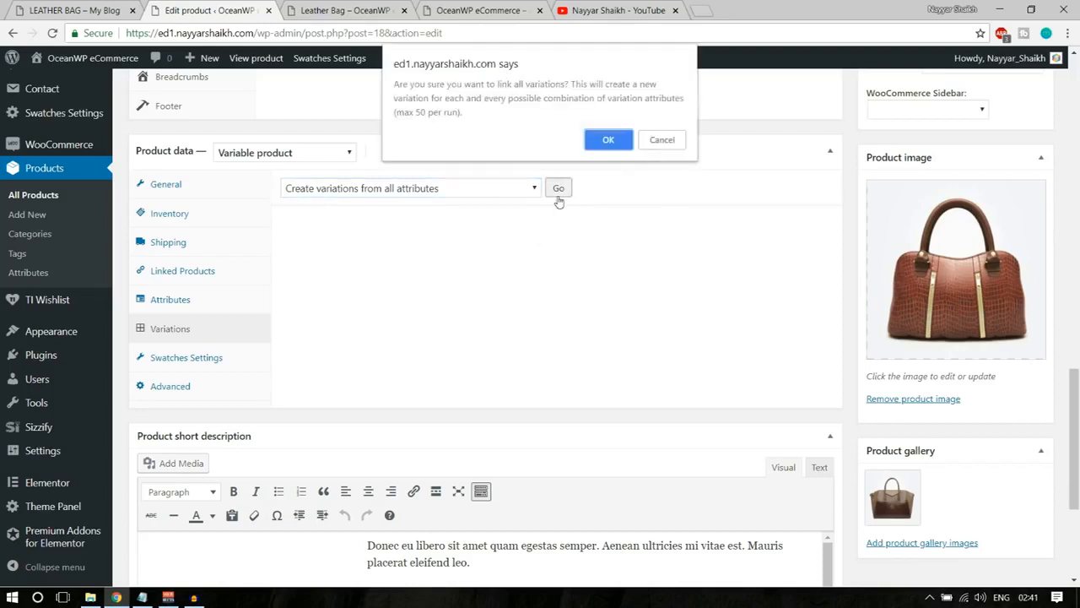
left_click(609, 140)
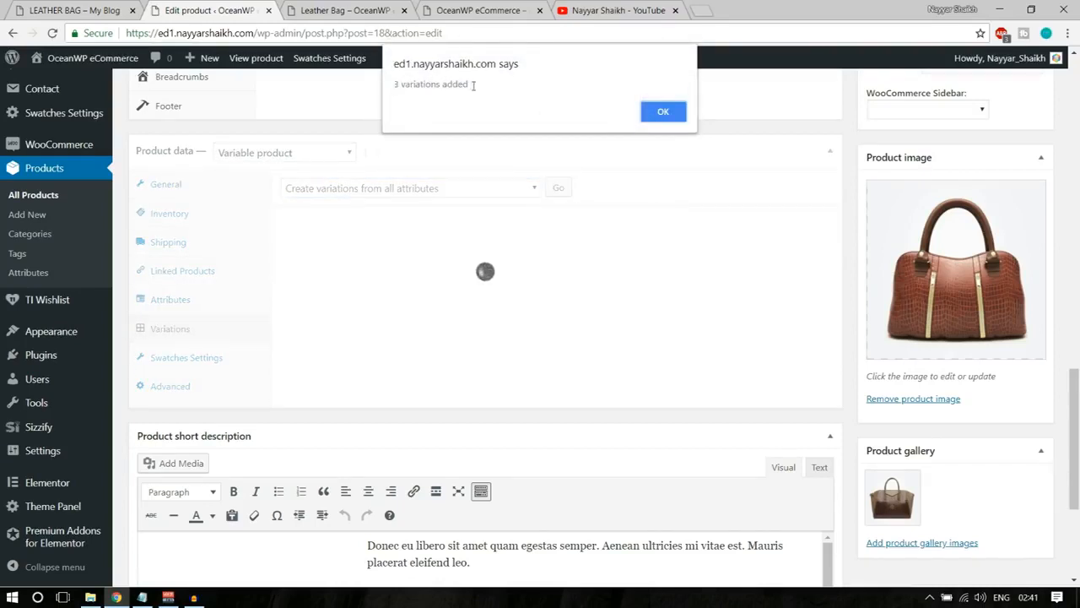
left_click(666, 112)
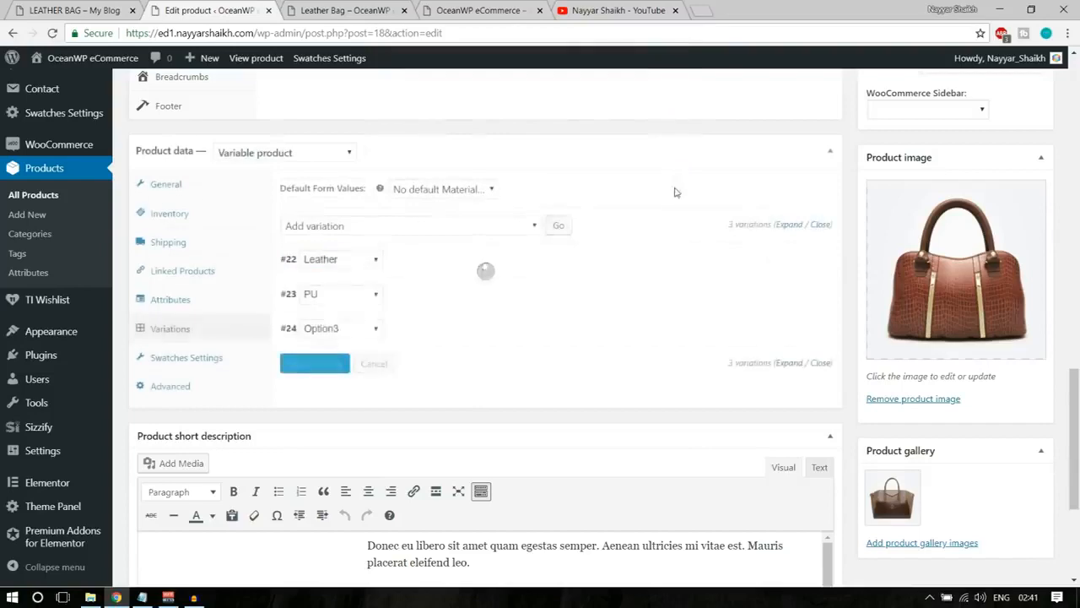
Expand the Leather variation and set its regular price to $50.
scroll(372, 127, "down", 3)
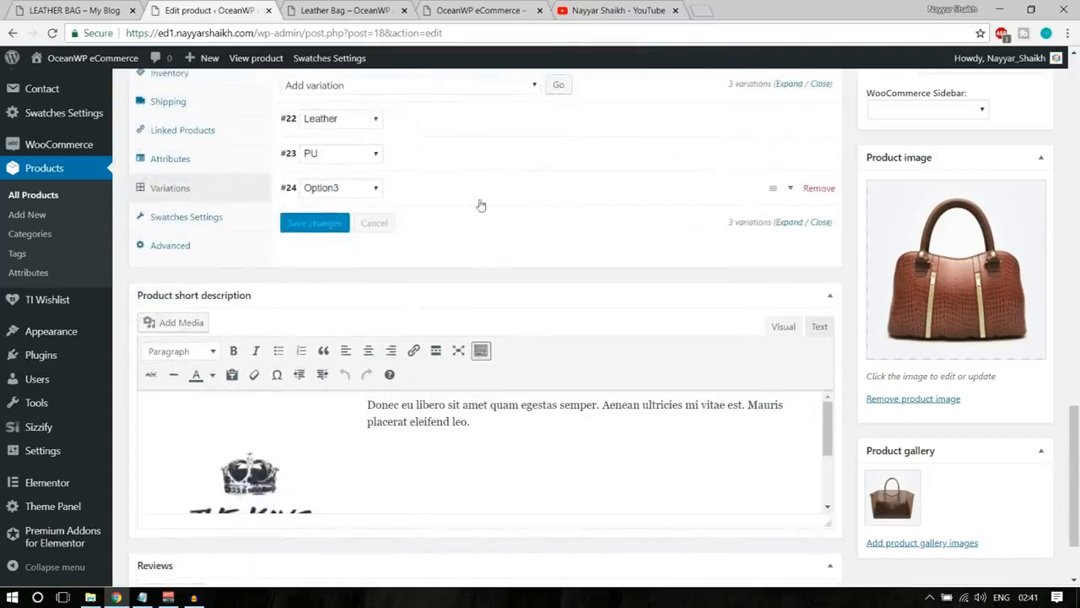
scroll(469, 208, "up", 1)
left_click(453, 197)
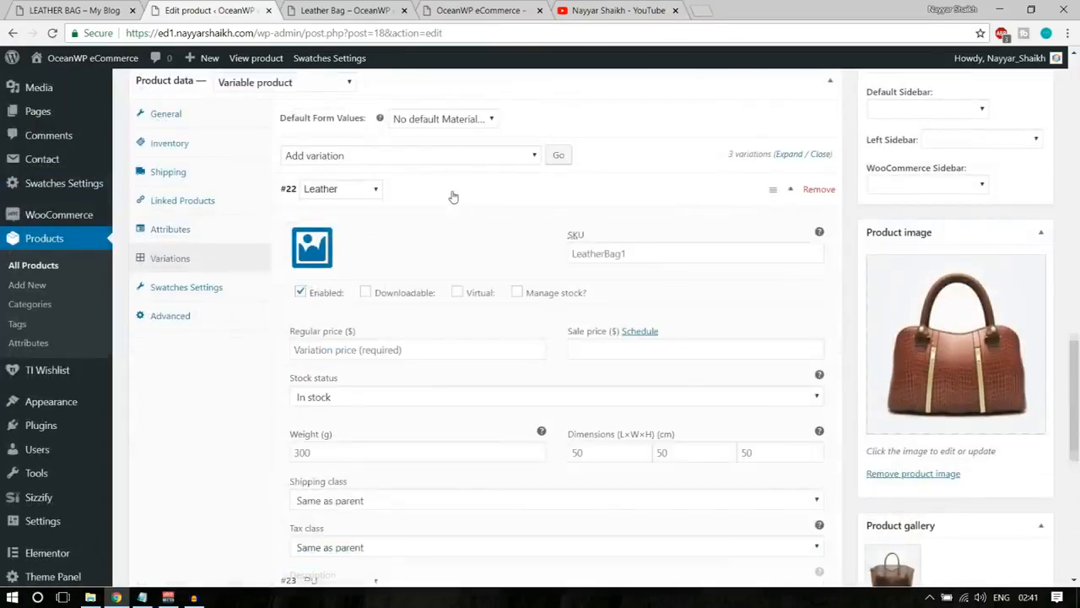
scroll(458, 309, "down", 1)
left_click(406, 278)
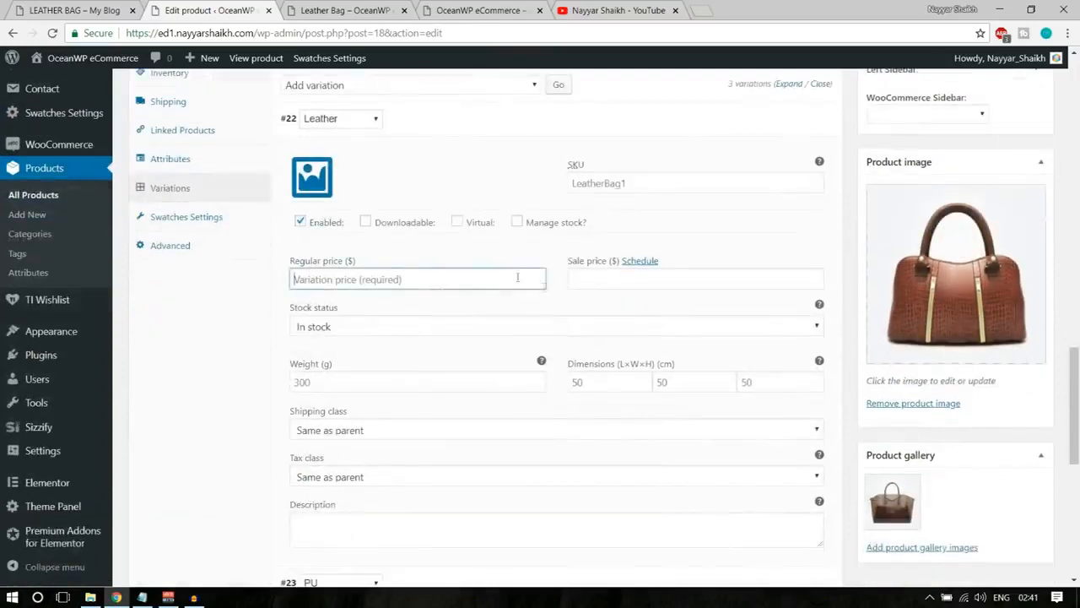
scroll(406, 279, "up", 1)
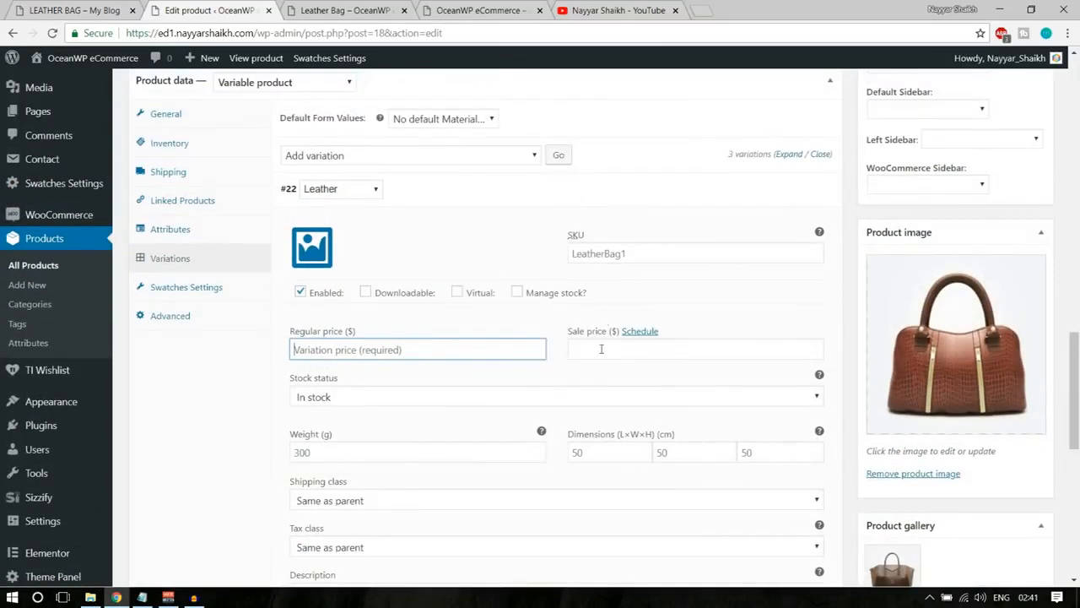
type("50")
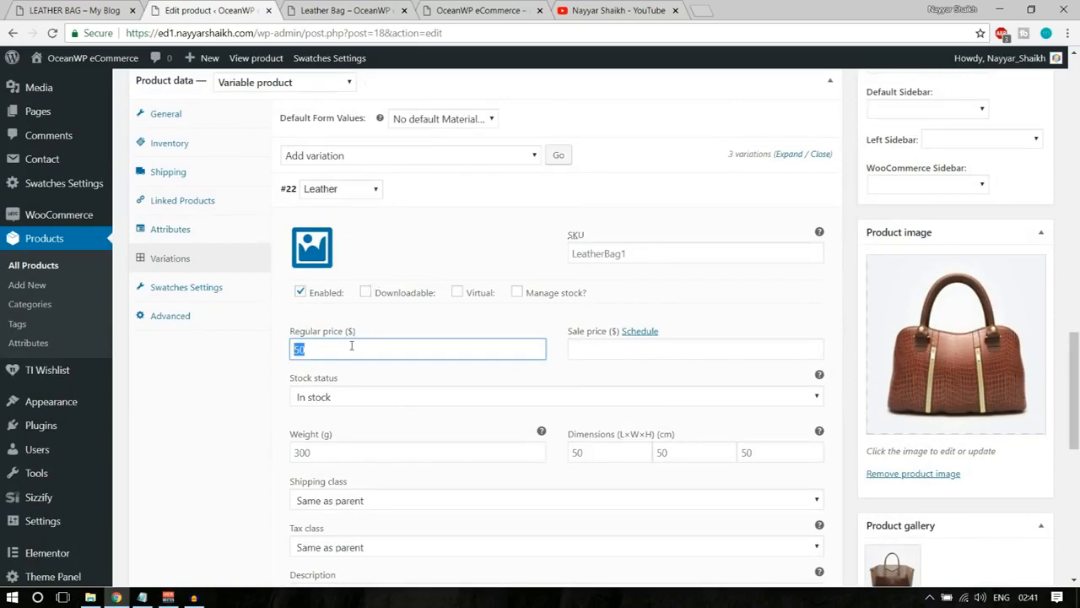
Assign the reddish-brown bag from the media library as the Leather variation's image, then collapse that variation.
scroll(501, 357, "up", 6)
scroll(509, 367, "down", 4)
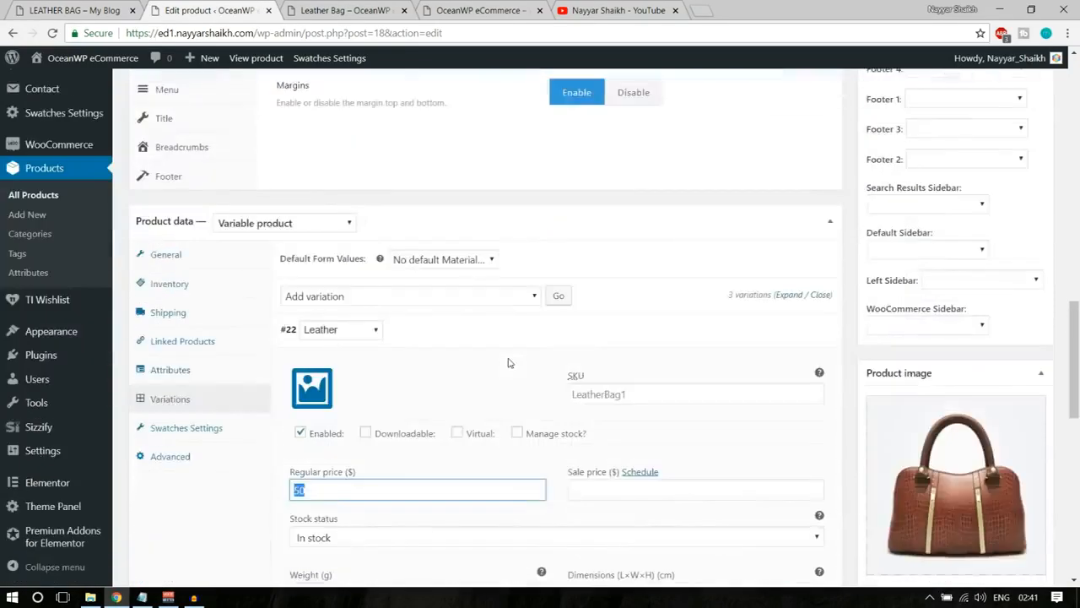
scroll(553, 346, "down", 2)
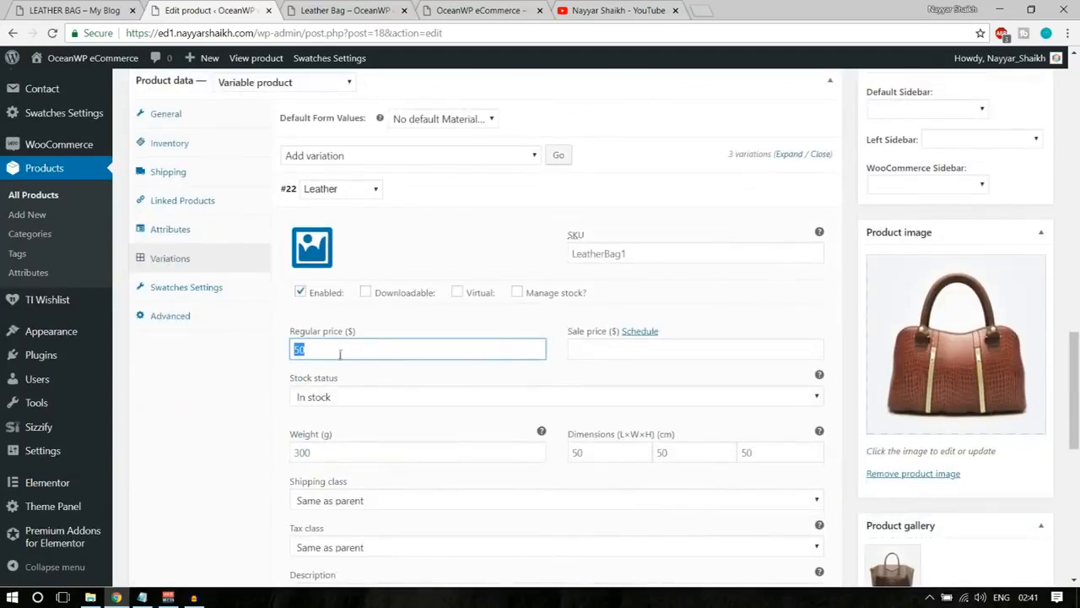
left_click(312, 246)
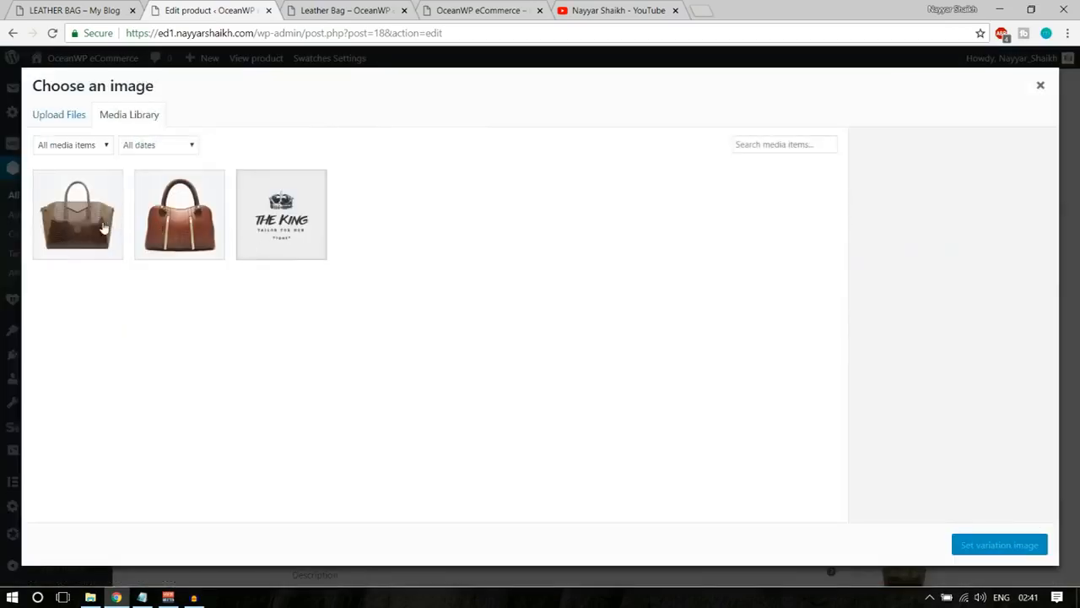
left_click(194, 233)
left_click(966, 546)
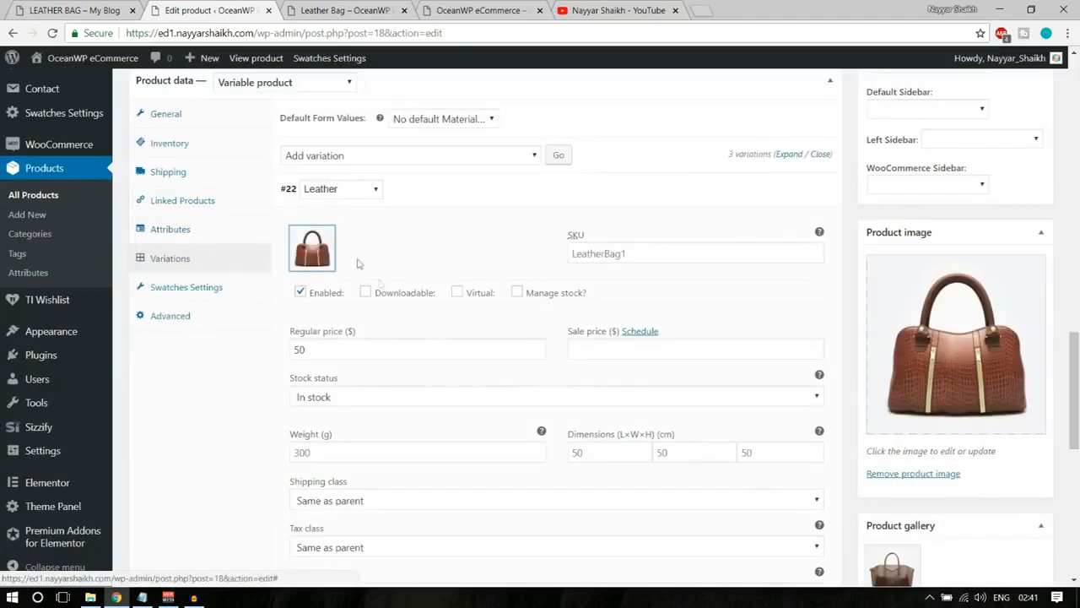
scroll(338, 346, "down", 2)
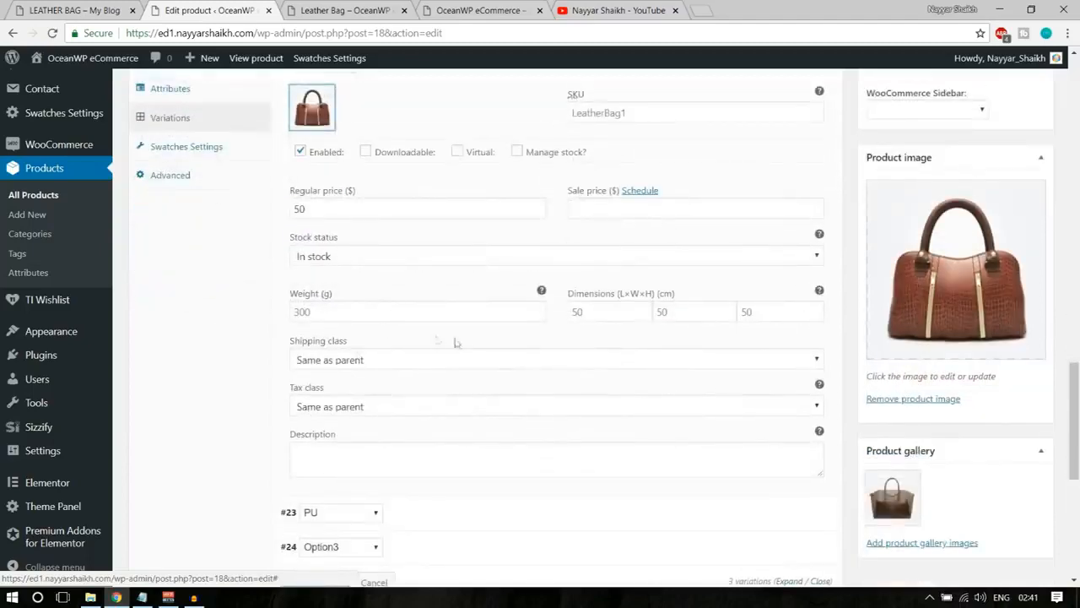
scroll(454, 342, "up", 3)
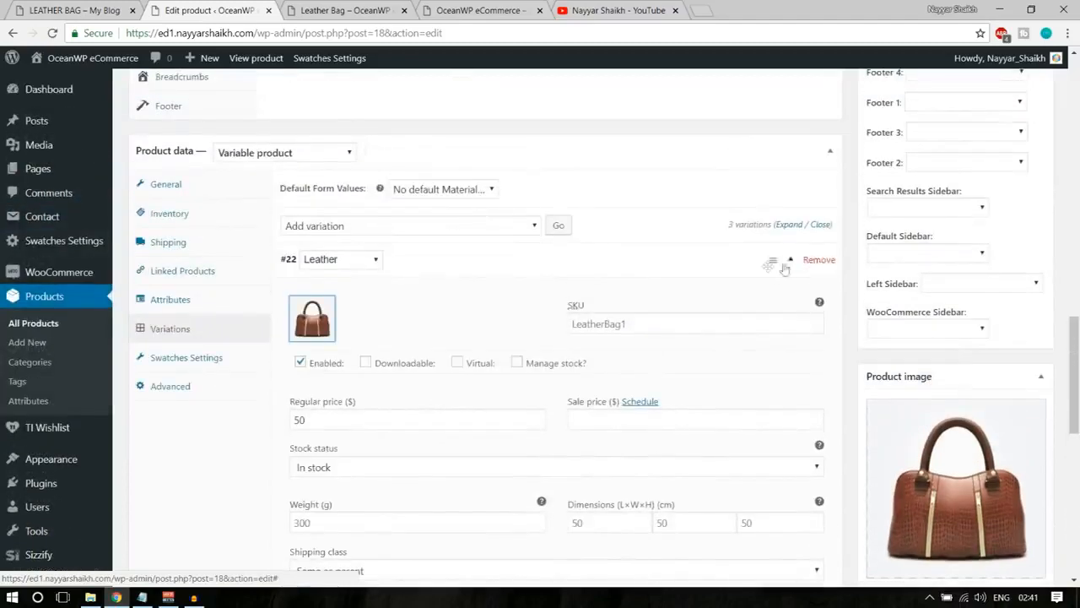
left_click(785, 268)
Set the PU variation's regular price to $30 and assign Bags151.jpg as its image.
left_click(794, 294)
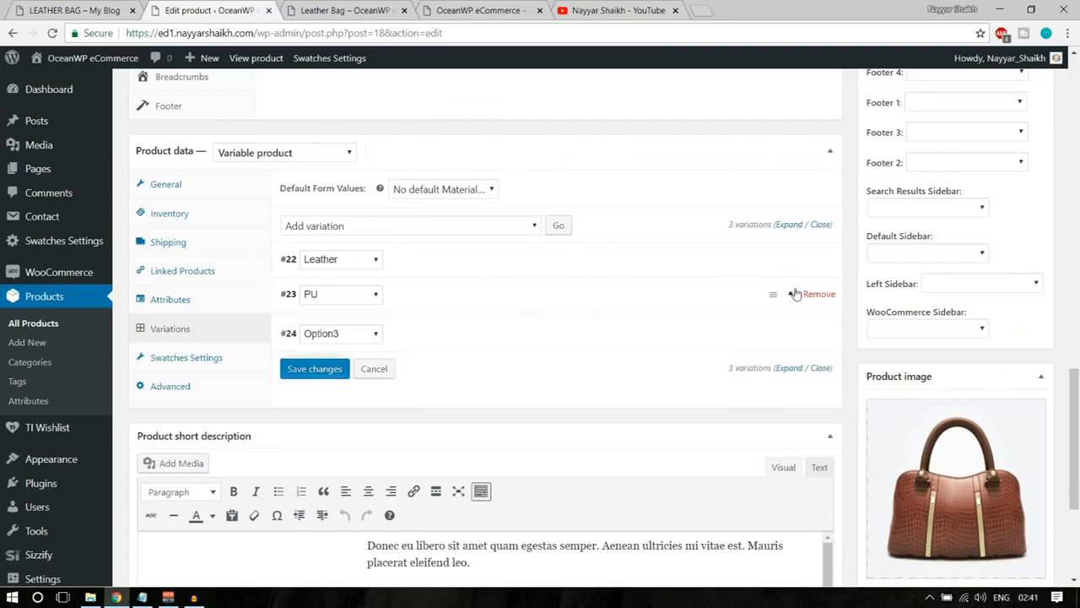
scroll(362, 410, "down", 1)
left_click(368, 382)
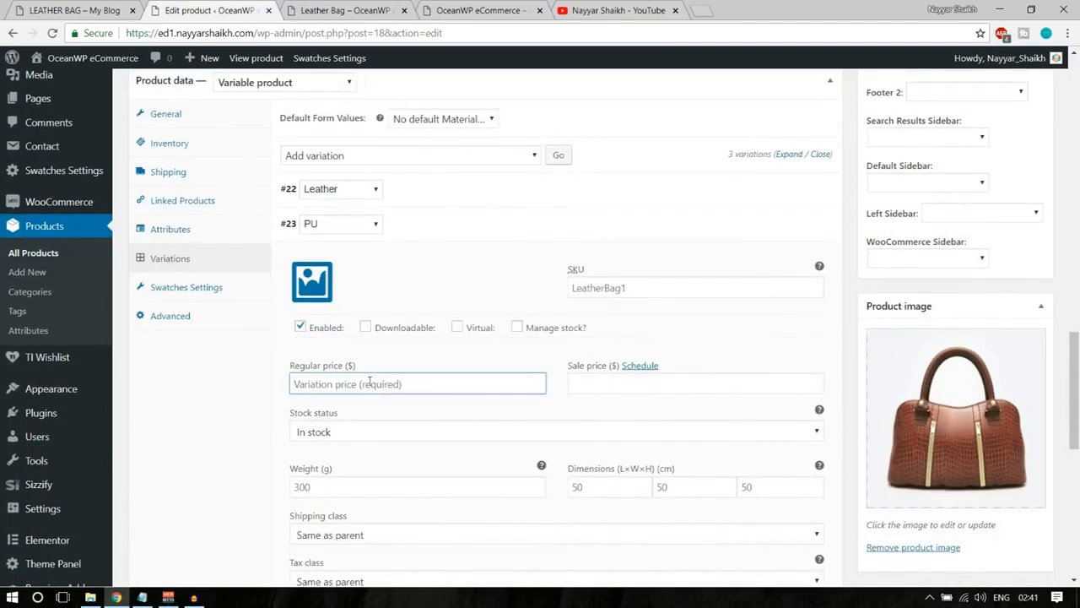
type("30")
left_click(312, 282)
left_click(88, 227)
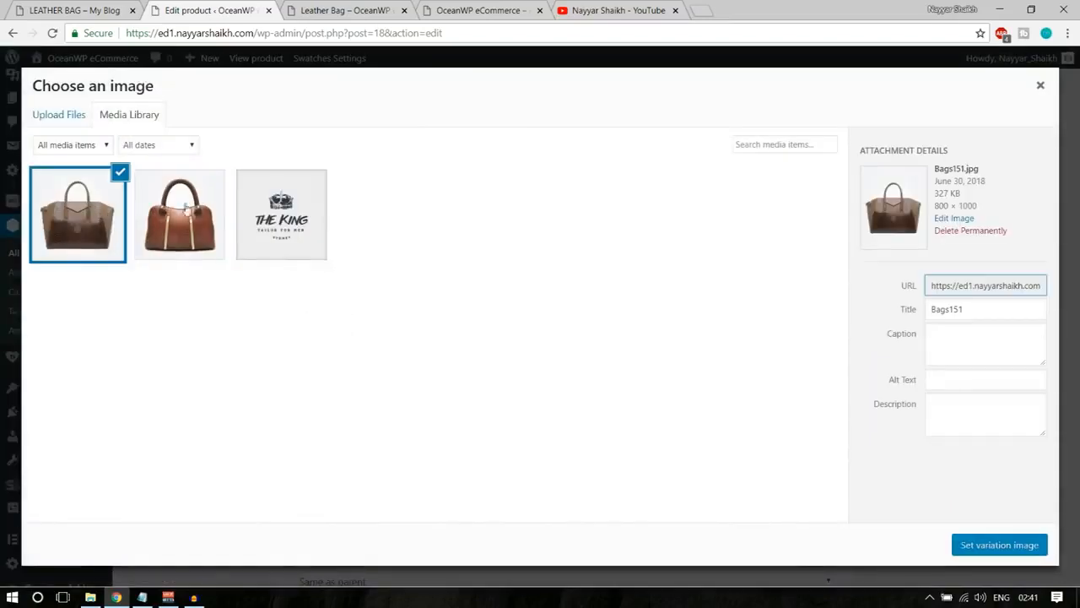
left_click(982, 548)
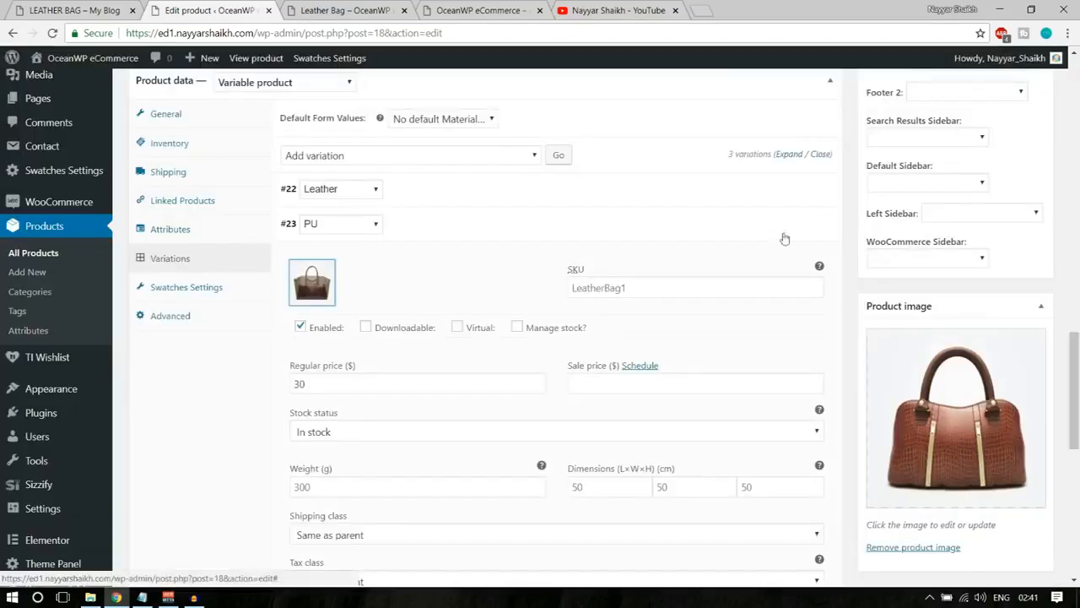
Assign Client-Logo-18-thegem-person.png as the Option3 variation's image, set its regular price to $10, and collapse the variation.
left_click(791, 232)
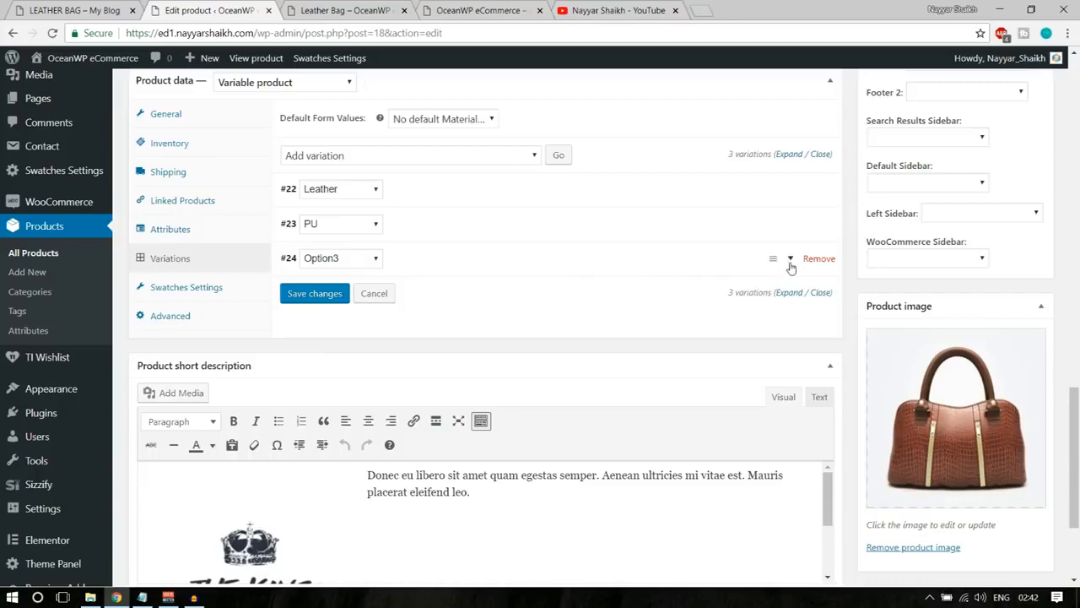
left_click(789, 266)
left_click(294, 328)
left_click(253, 245)
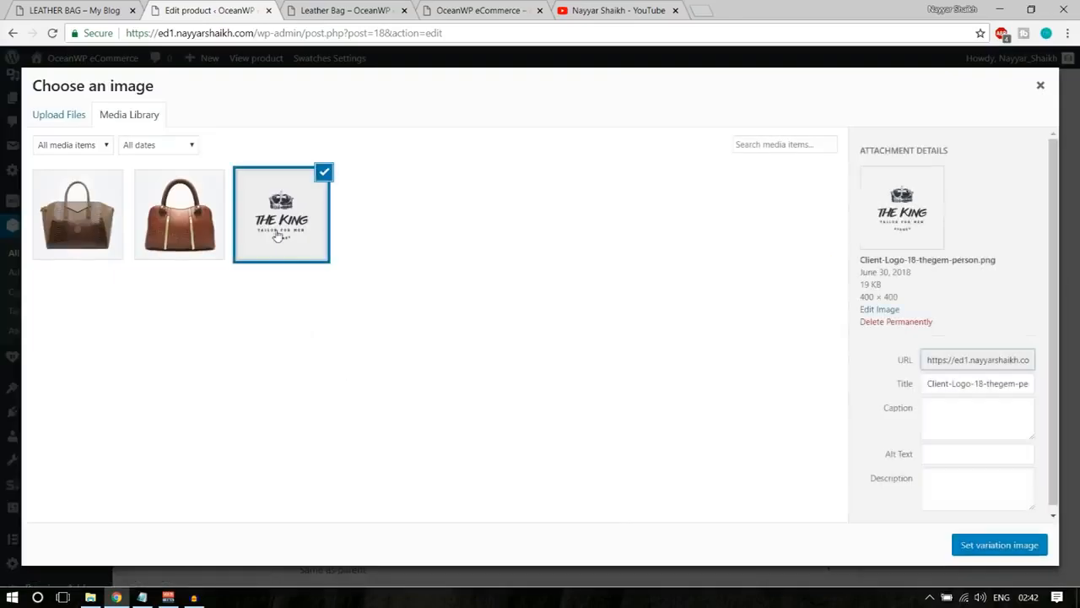
left_click(1016, 546)
left_click(407, 411)
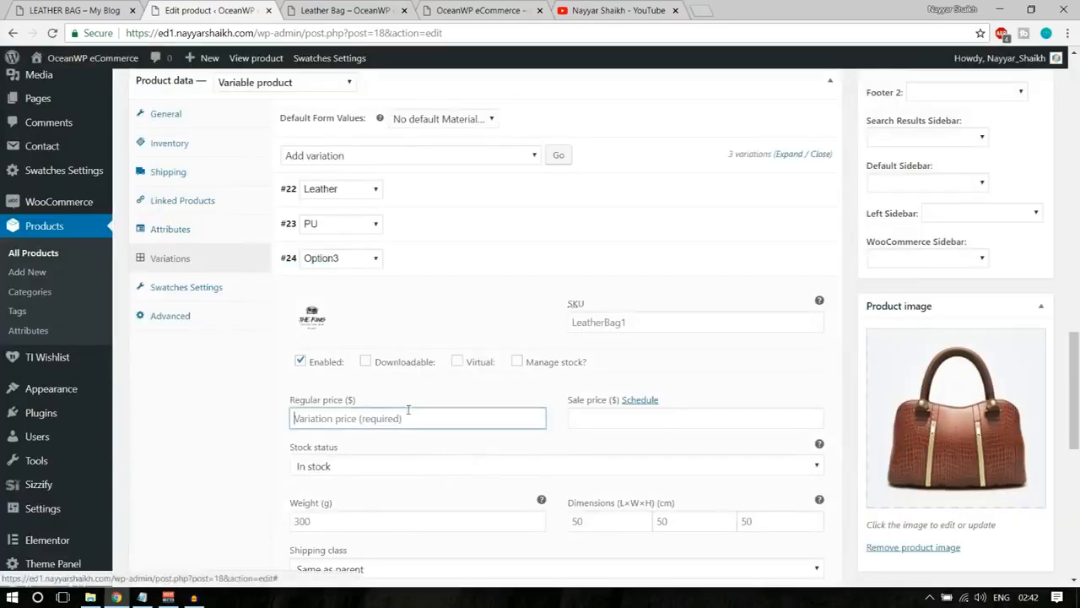
type("10")
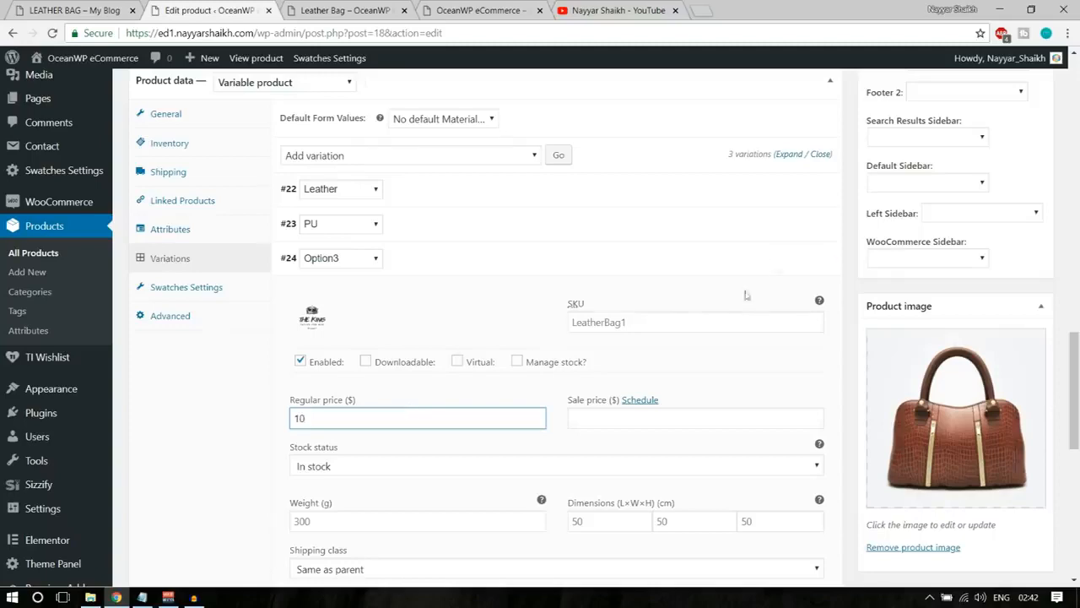
left_click(791, 271)
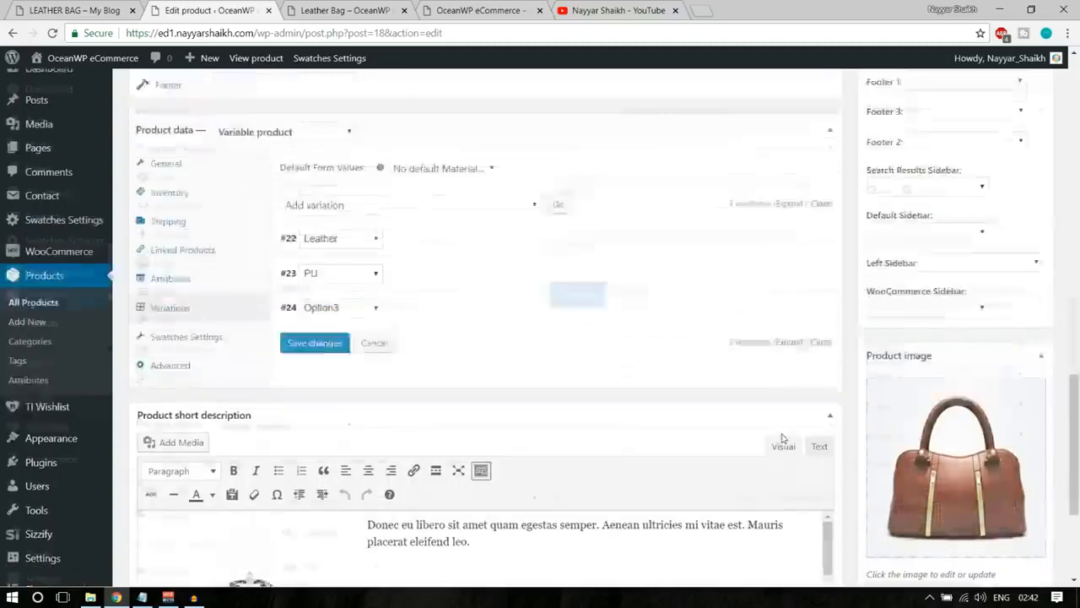
Update the Leather Bag product and reload its live store page.
scroll(844, 338, "up", 10)
left_click(1028, 280)
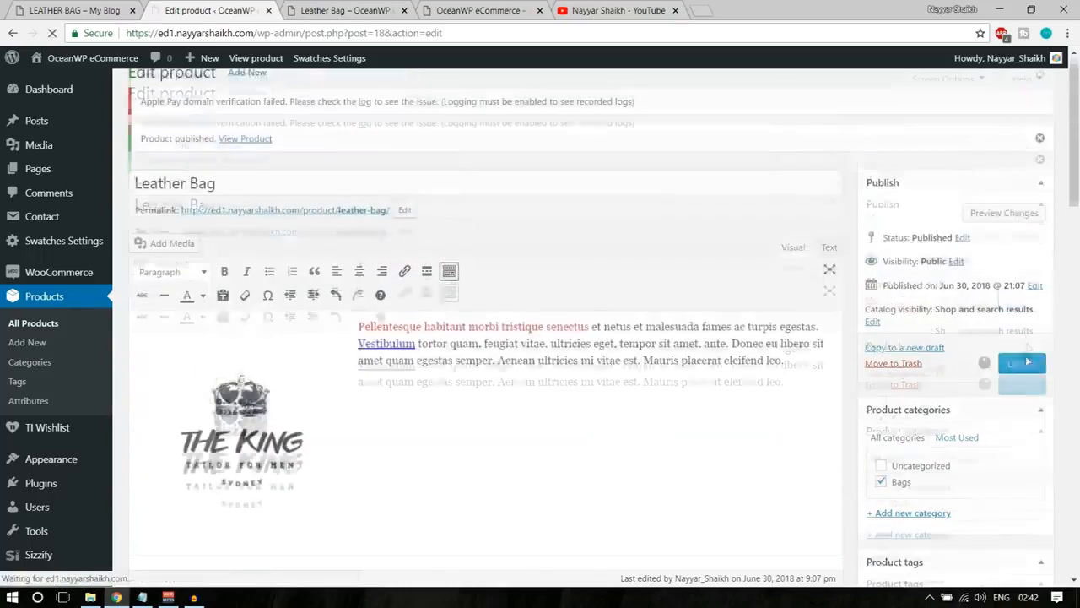
left_click(338, 10)
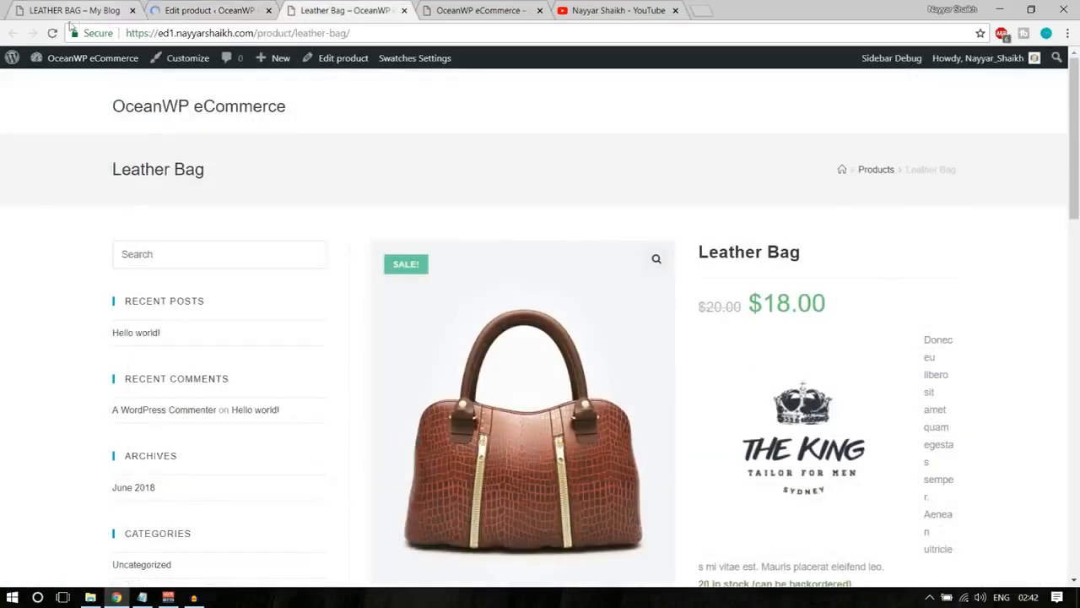
left_click(52, 34)
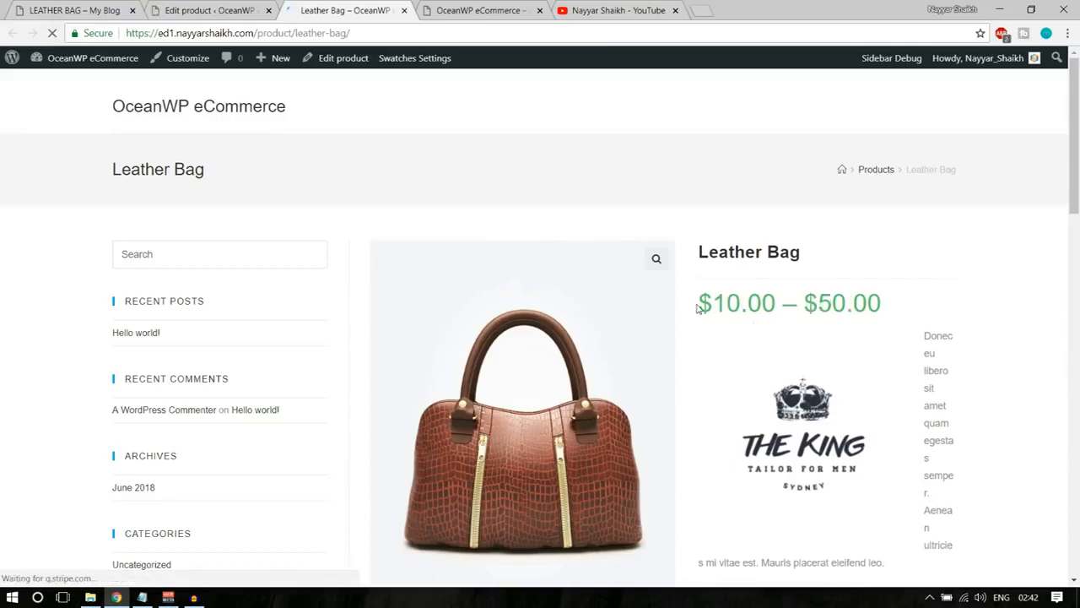
Examine the price range and the Material selector on the live Leather Bag page.
left_click_drag(698, 309, 870, 307)
left_click(887, 309)
scroll(997, 350, "down", 2)
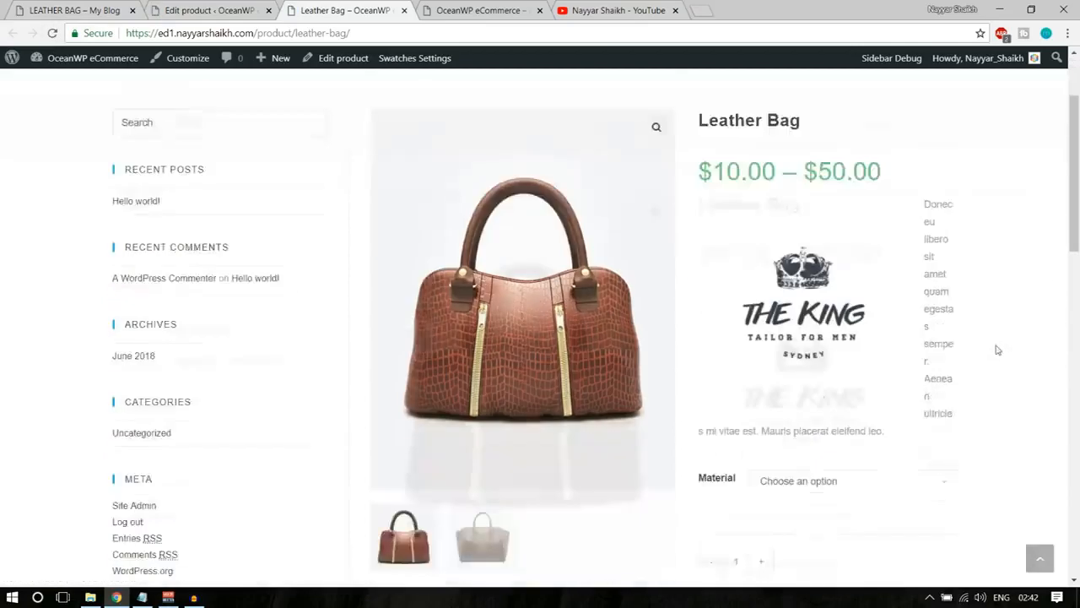
scroll(998, 350, "down", 3)
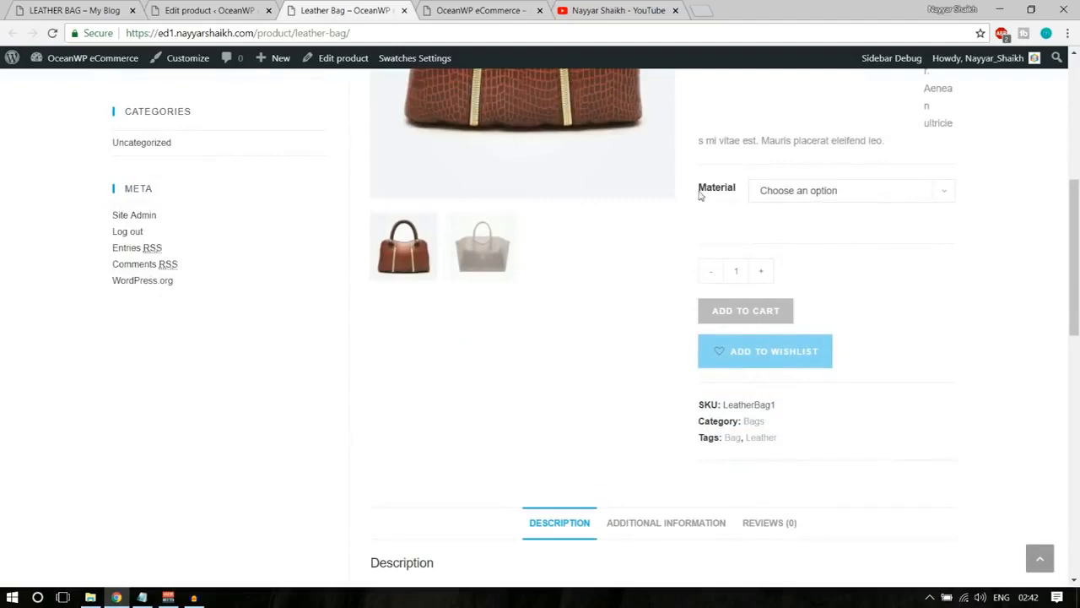
left_click_drag(701, 193, 742, 194)
scroll(931, 362, "up", 2)
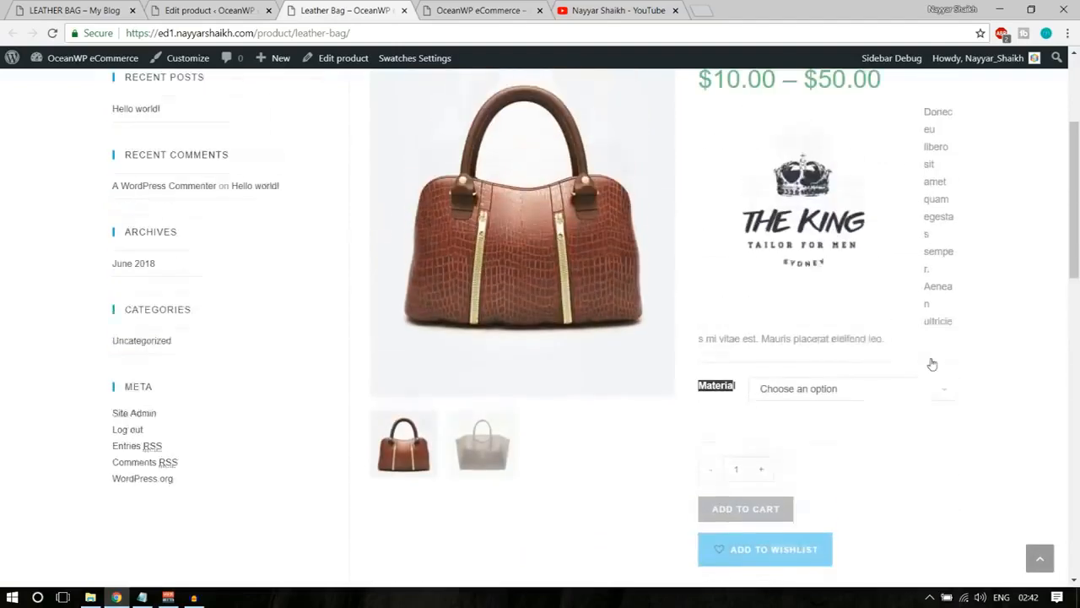
Choose Leather as the Material on the product page and check that variation's price.
left_click(853, 405)
left_click(820, 436)
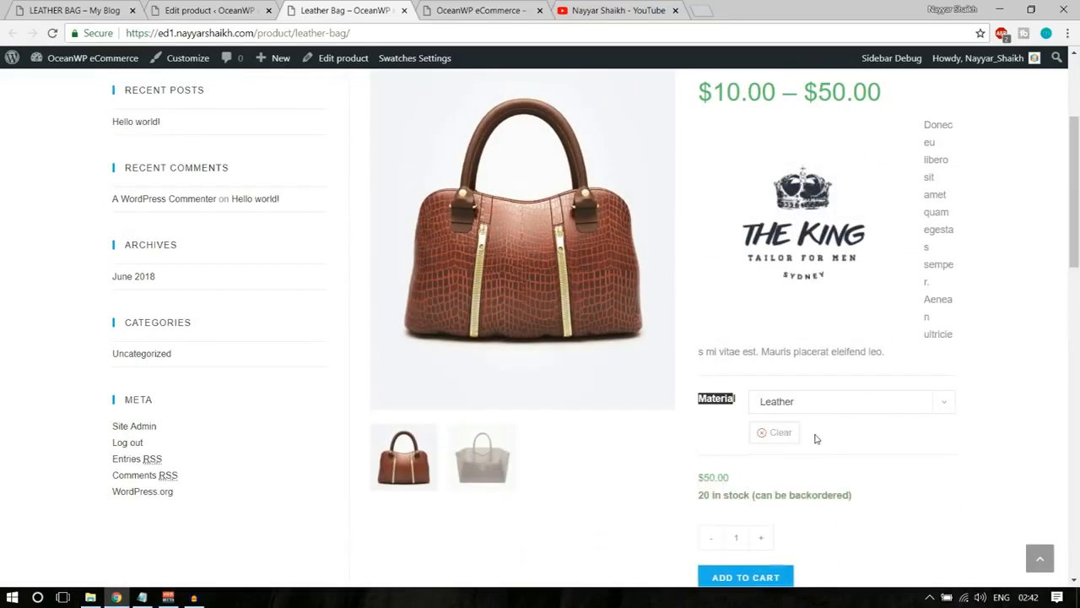
left_click_drag(700, 478, 734, 479)
left_click(733, 480)
Switch the Material to PU and check that variation's image and price.
left_click(823, 402)
left_click(820, 448)
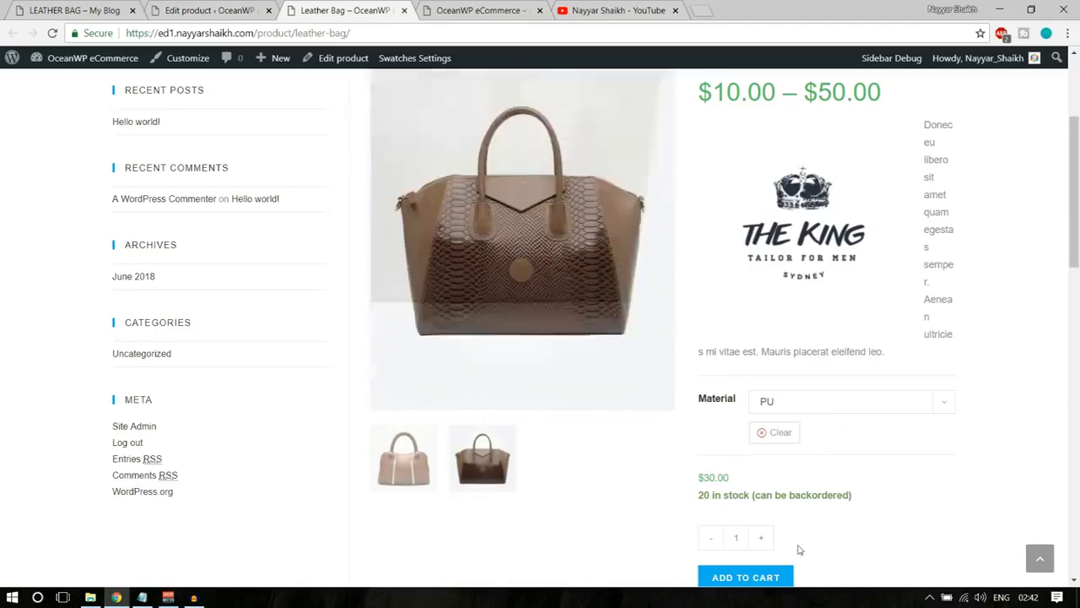
mouse_move(694, 481)
left_mouse_down()
mouse_move(716, 478)
mouse_move(698, 479)
left_mouse_up()
left_click(723, 478)
left_click(878, 479)
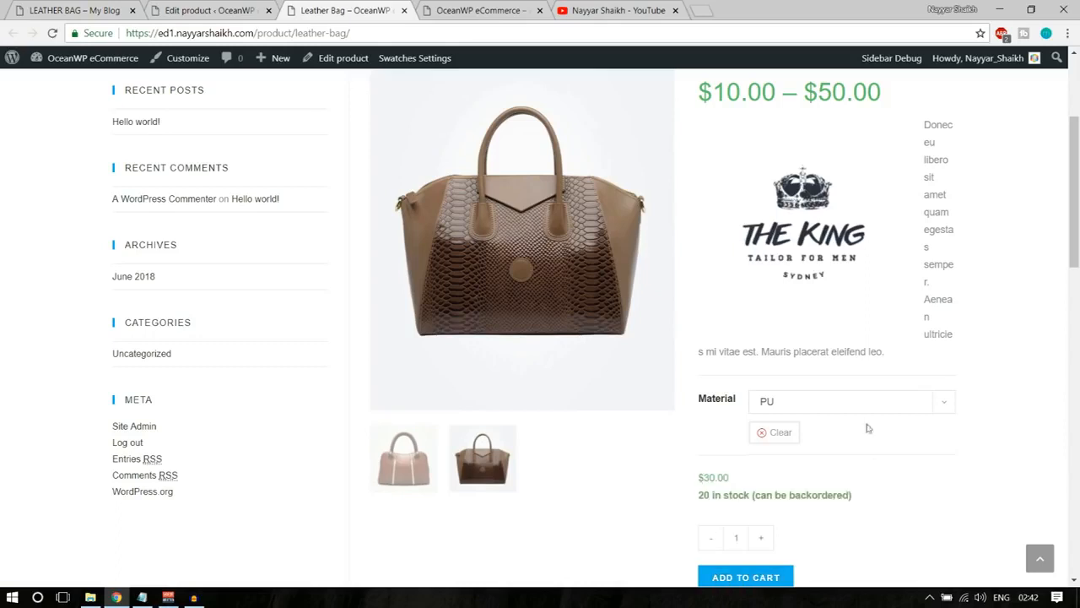
Switch the Material to Option3, check its image and price, and look over the rest of the product page.
left_click(861, 402)
left_click(815, 462)
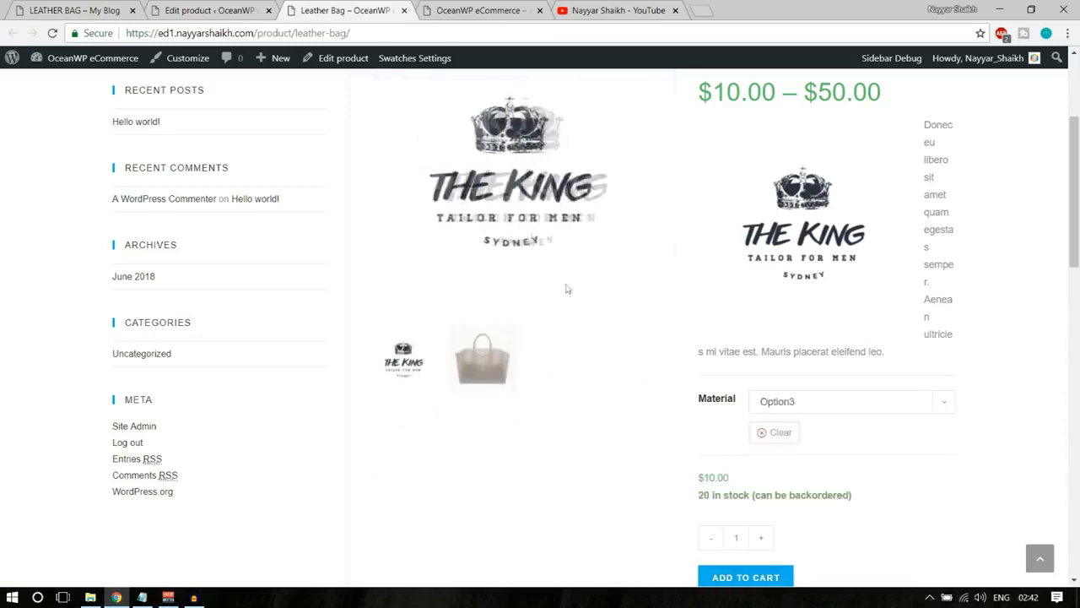
left_click_drag(696, 481, 727, 478)
left_click(890, 472)
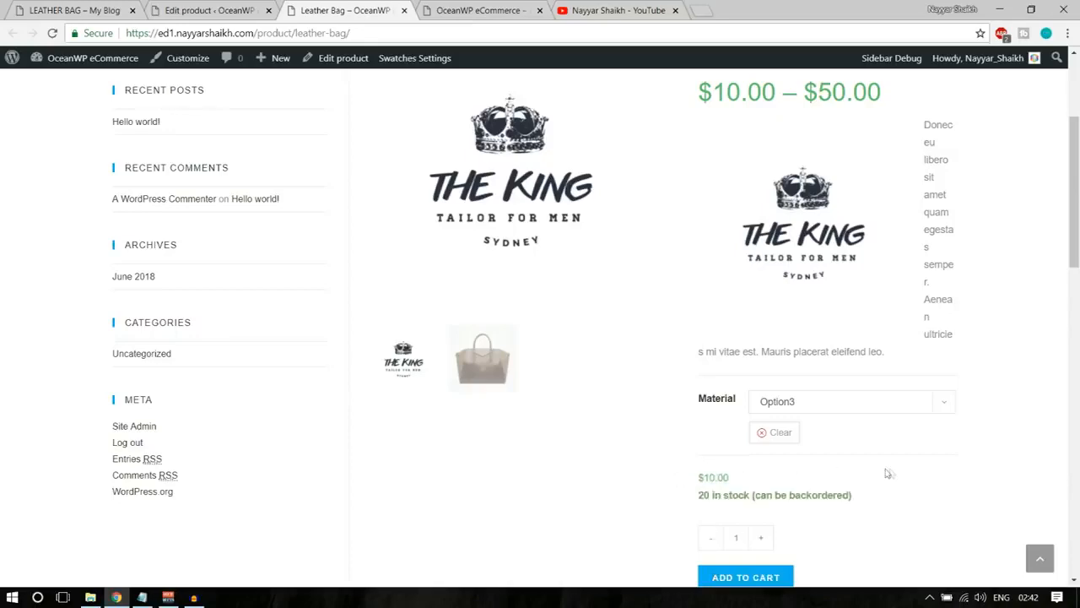
scroll(981, 509, "down", 8)
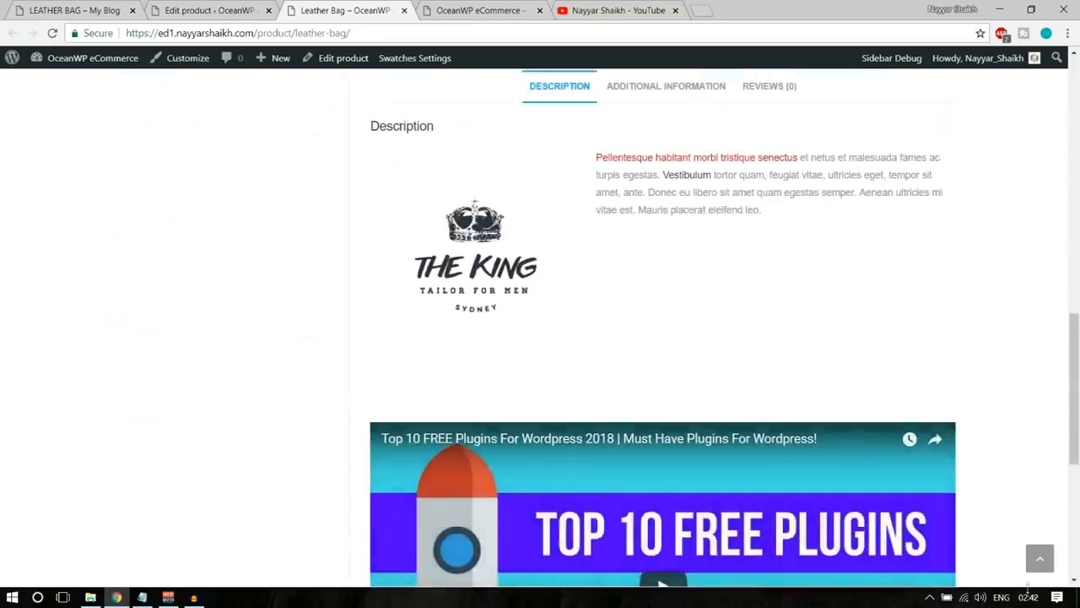
left_click(1045, 561)
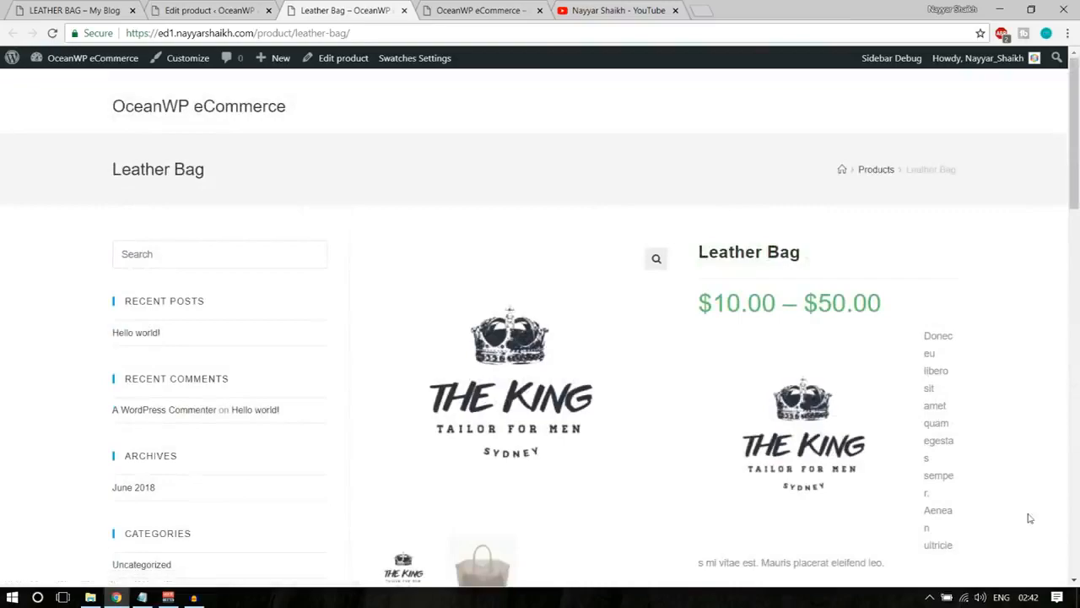
Return to editing the Leather Bag and review the available product types, keeping Variable product selected.
left_click(207, 10)
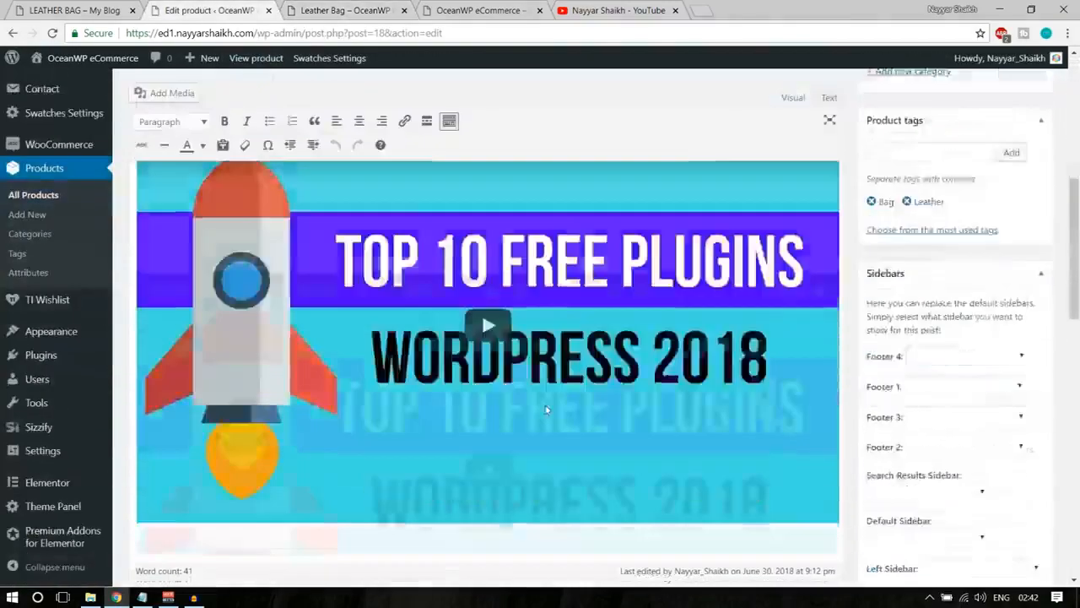
scroll(545, 409, "down", 15)
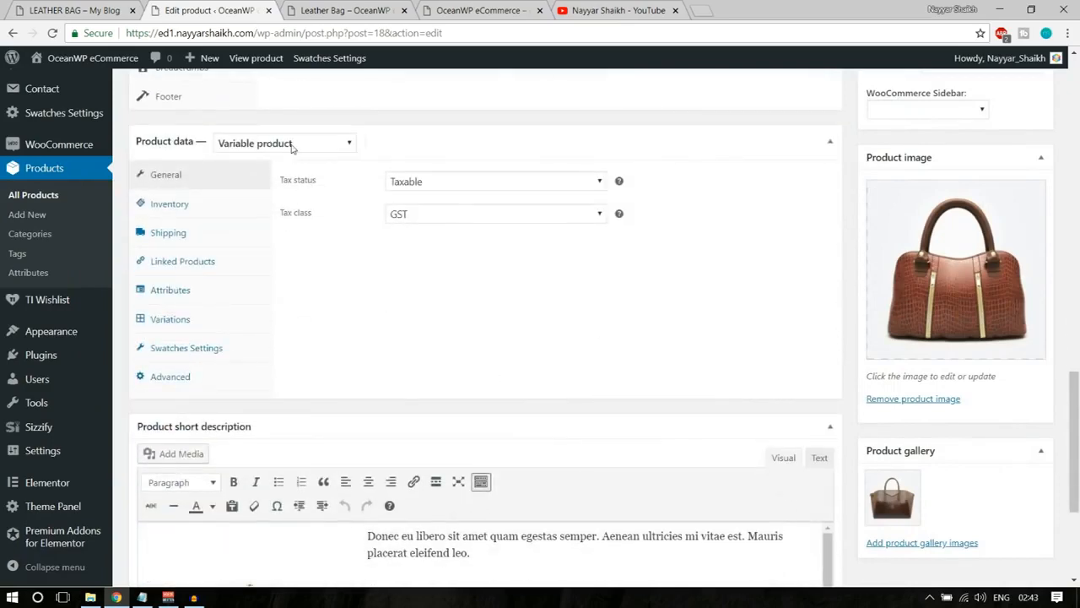
left_click(292, 146)
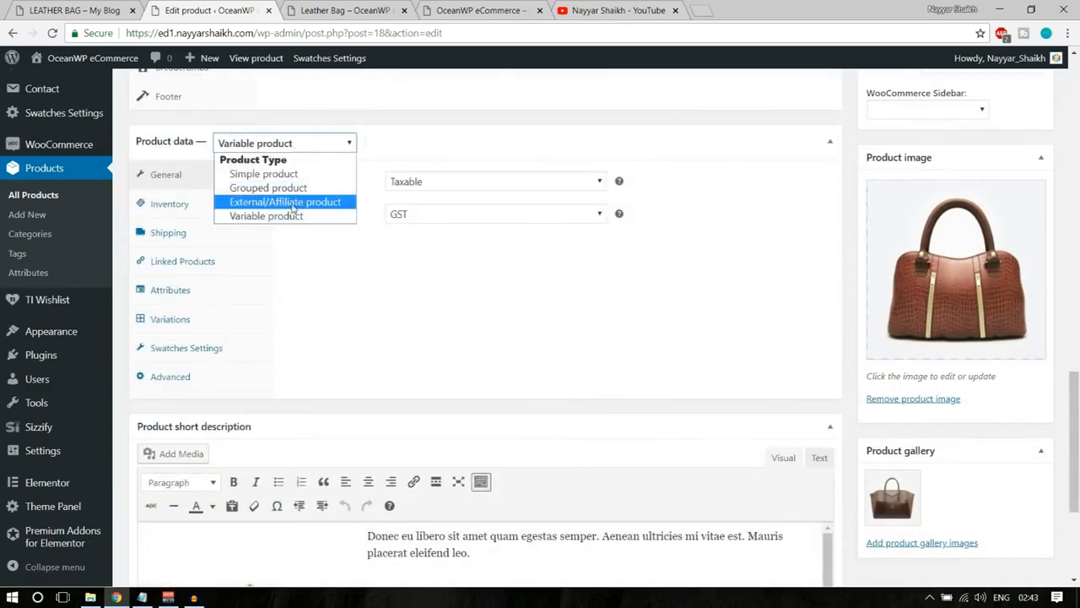
left_click(329, 216)
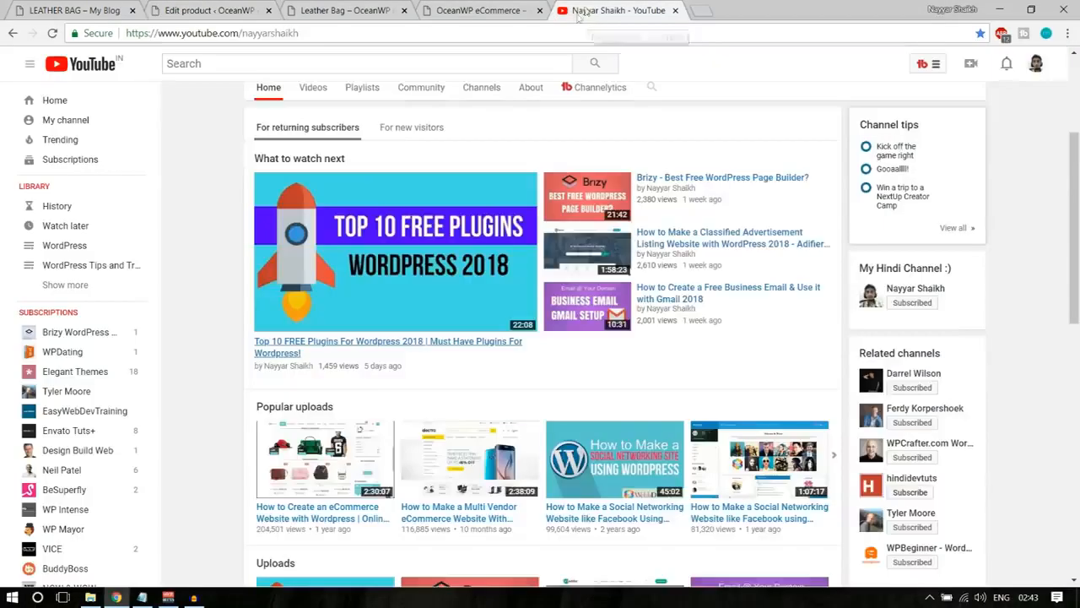
Switch to YouTube, search for the channel owner's name plus "woocommerce", and look through the resulting tutorials.
left_click(591, 10)
scroll(431, 141, "up", 3)
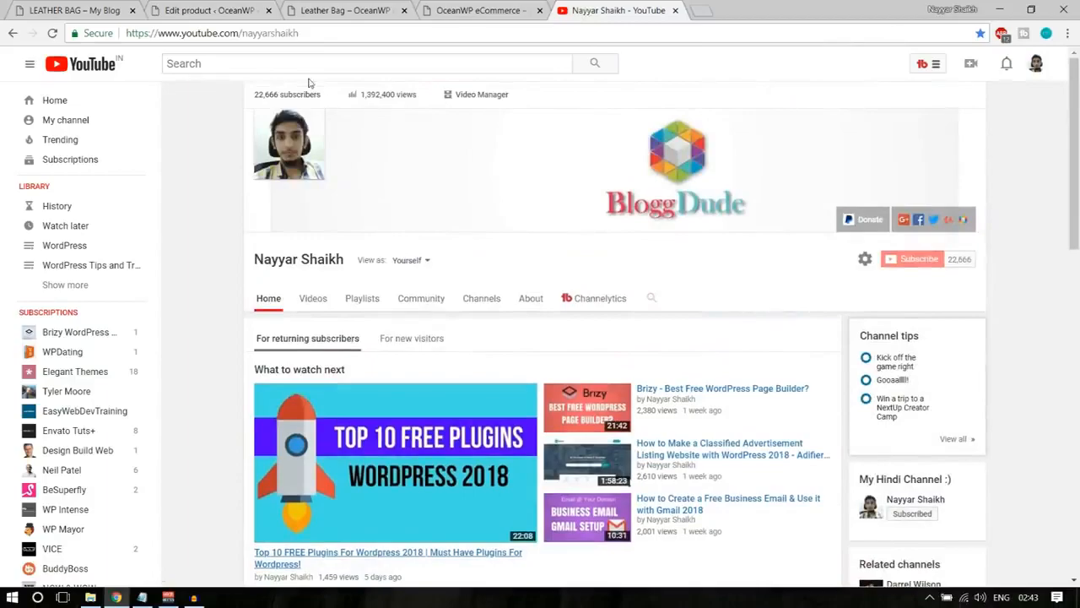
scroll(521, 265, "down", 5)
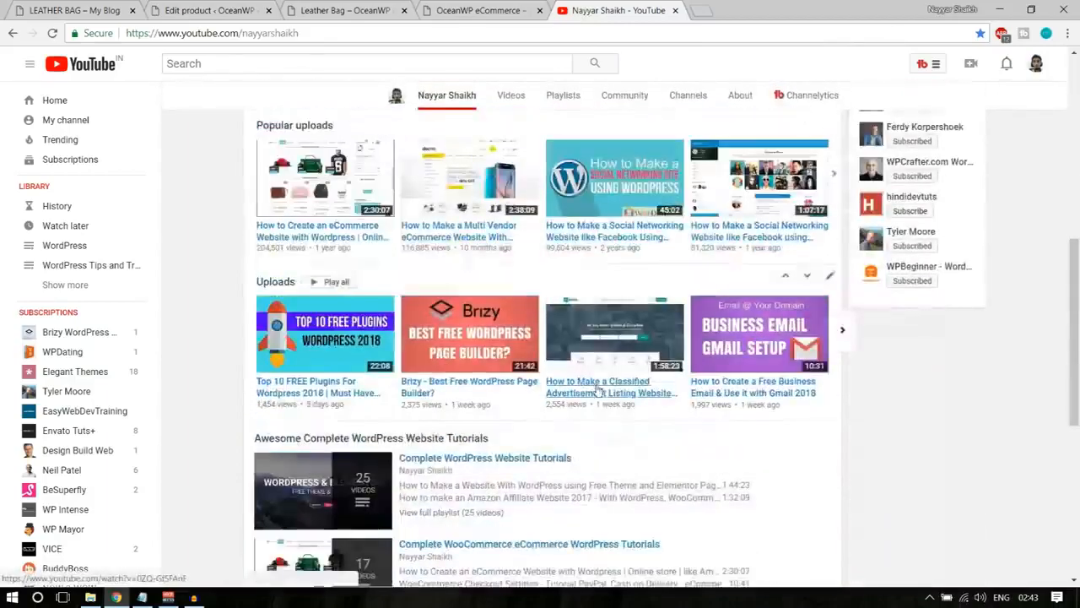
scroll(634, 418, "up", 5)
left_click(325, 70)
type("nay")
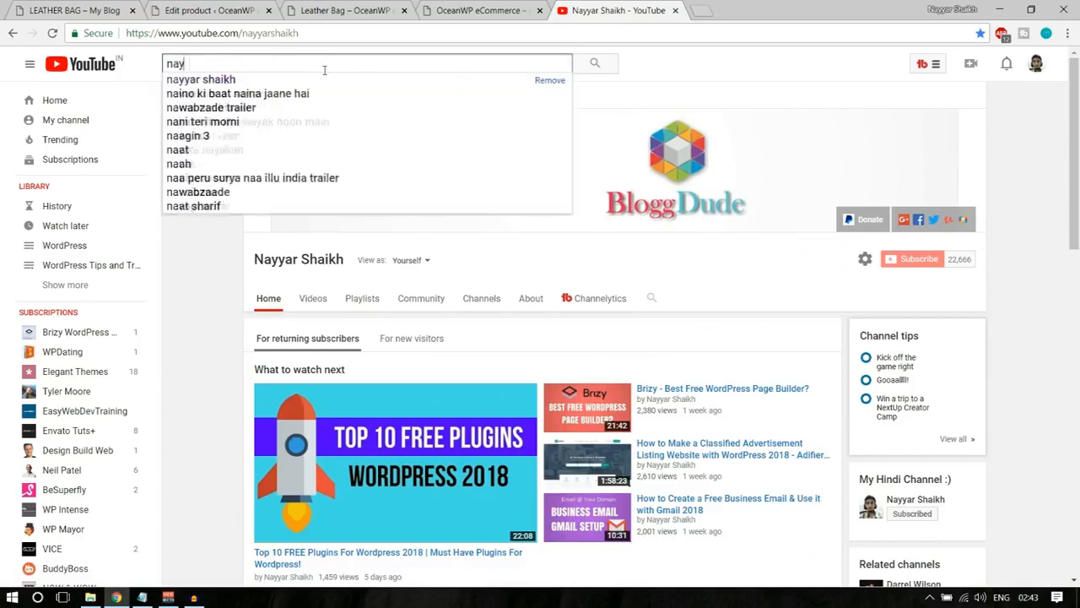
type("yar shaikh wooco")
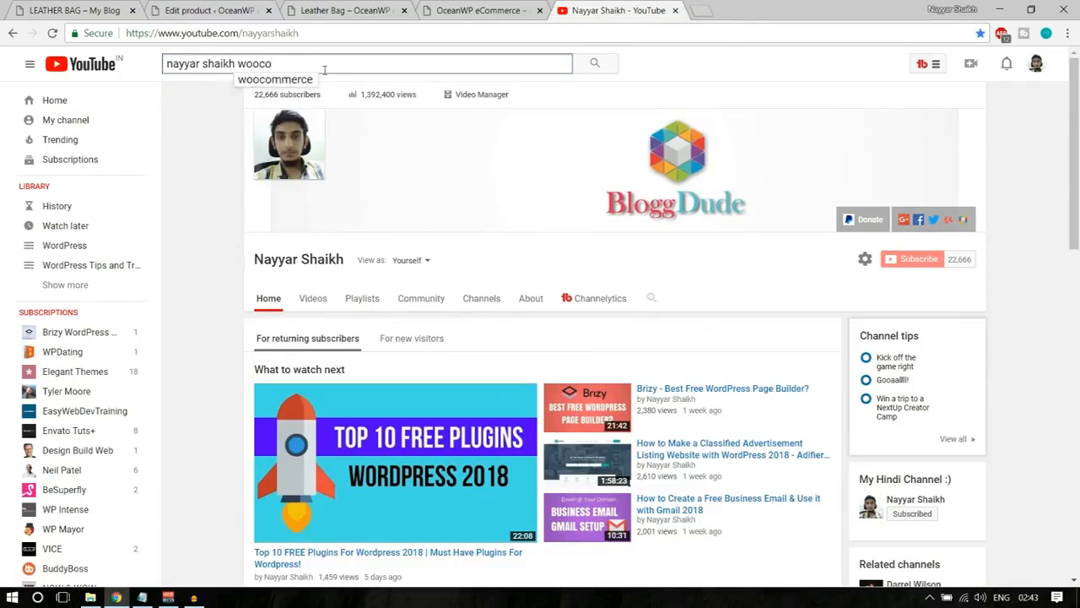
type("mmerce")
key("Return")
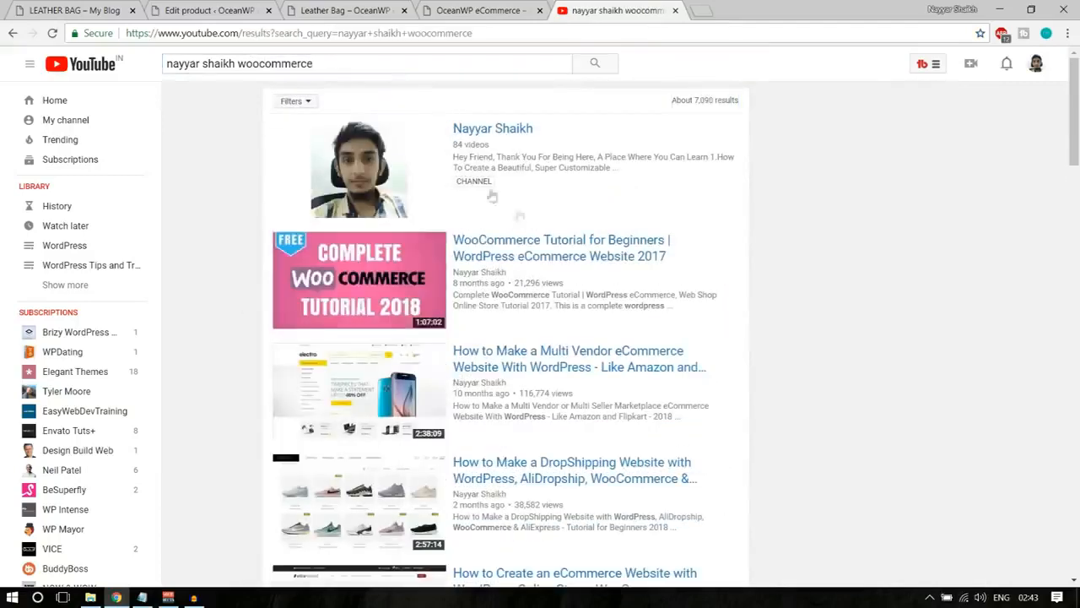
scroll(392, 296, "down", 1)
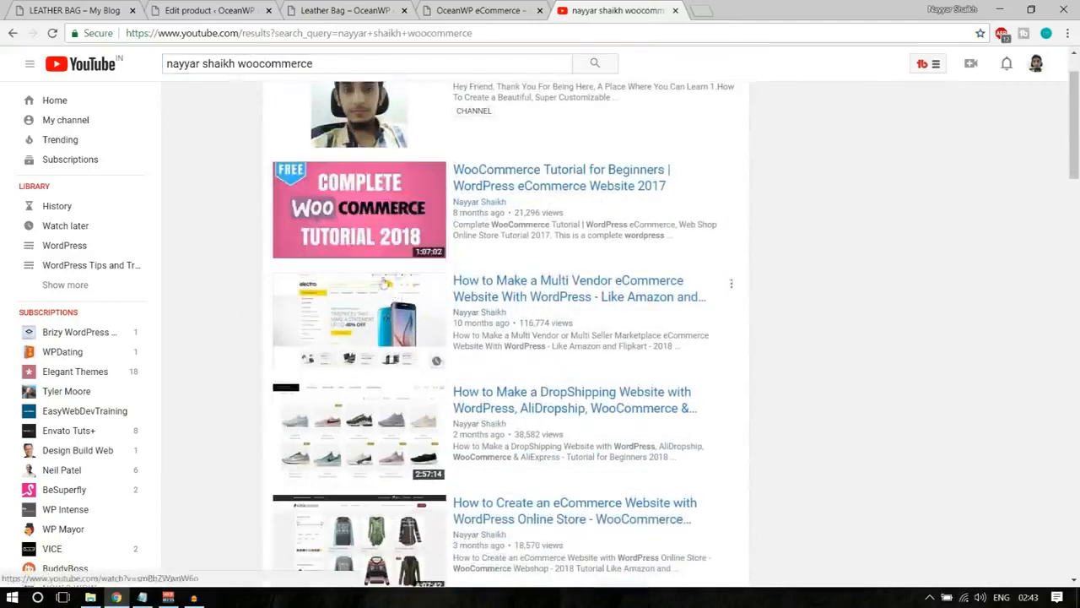
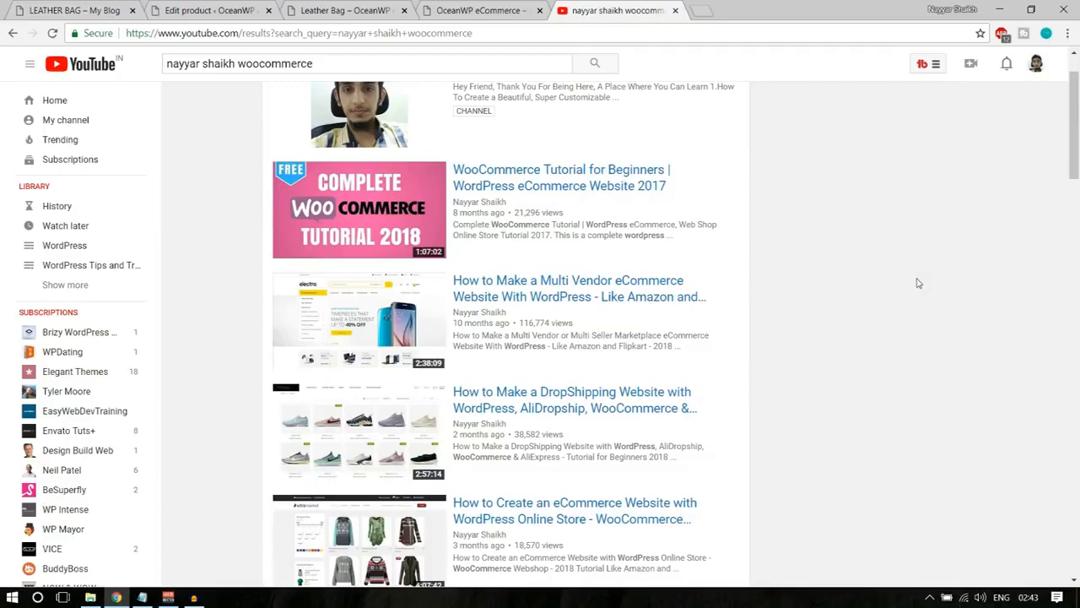
Browse the YouTube search results for the channel's WooCommerce and eCommerce website tutorials.
scroll(918, 283, "down", 2)
scroll(919, 283, "up", 3)
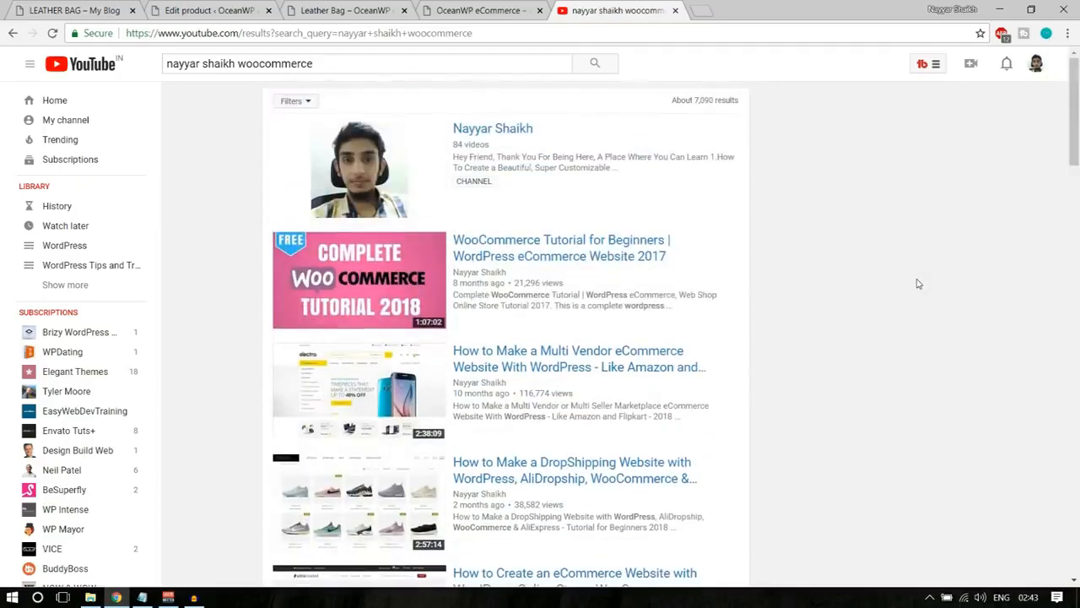
scroll(918, 284, "down", 2)
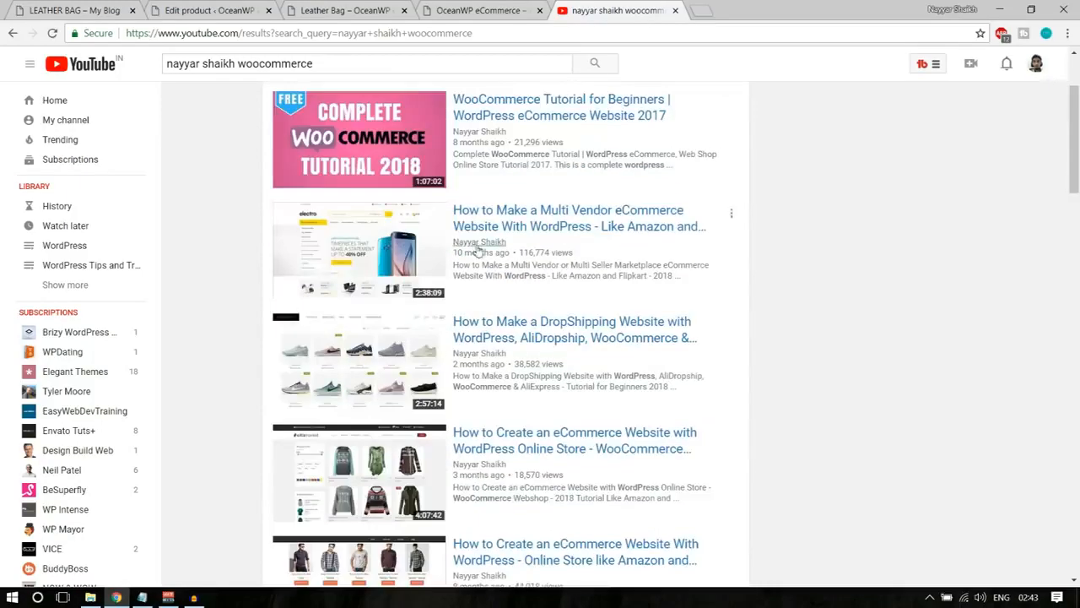
scroll(481, 254, "down", 4)
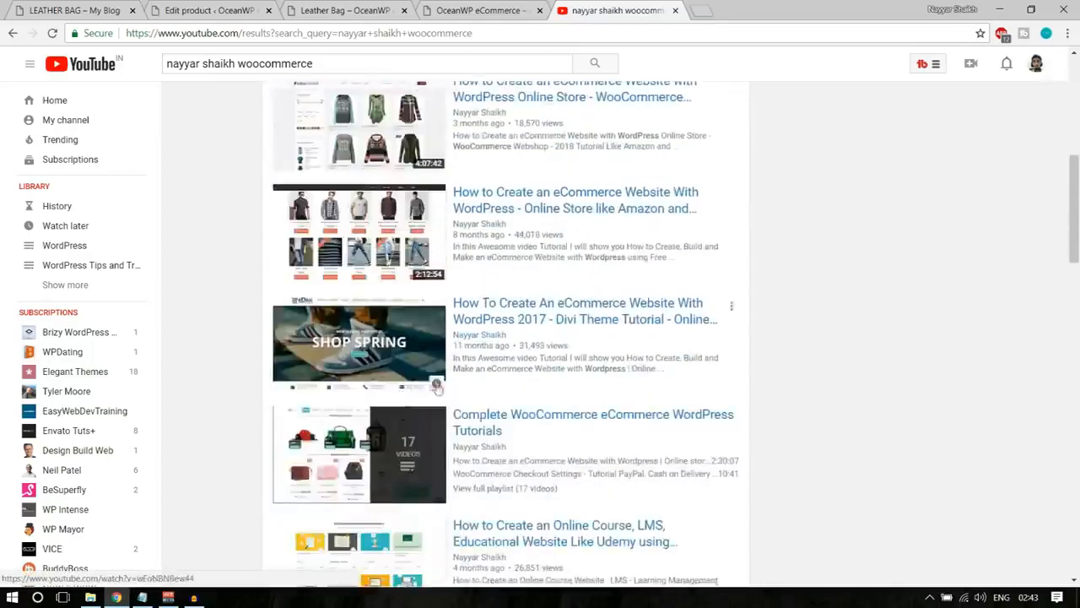
scroll(418, 338, "up", 7)
scroll(422, 318, "down", 9)
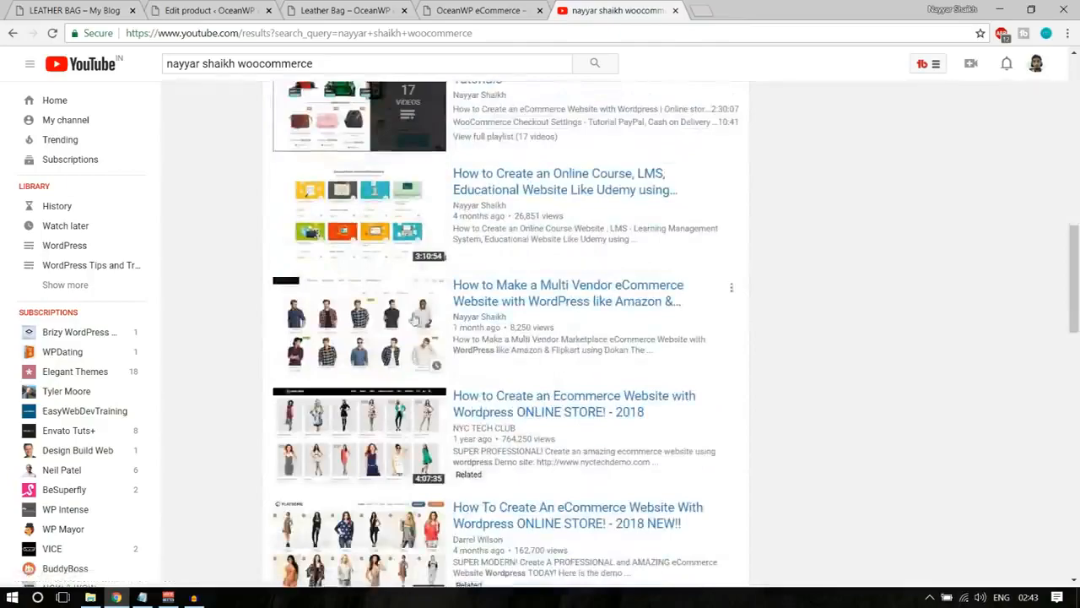
scroll(604, 380, "down", 2)
scroll(807, 378, "up", 4)
scroll(808, 378, "up", 5)
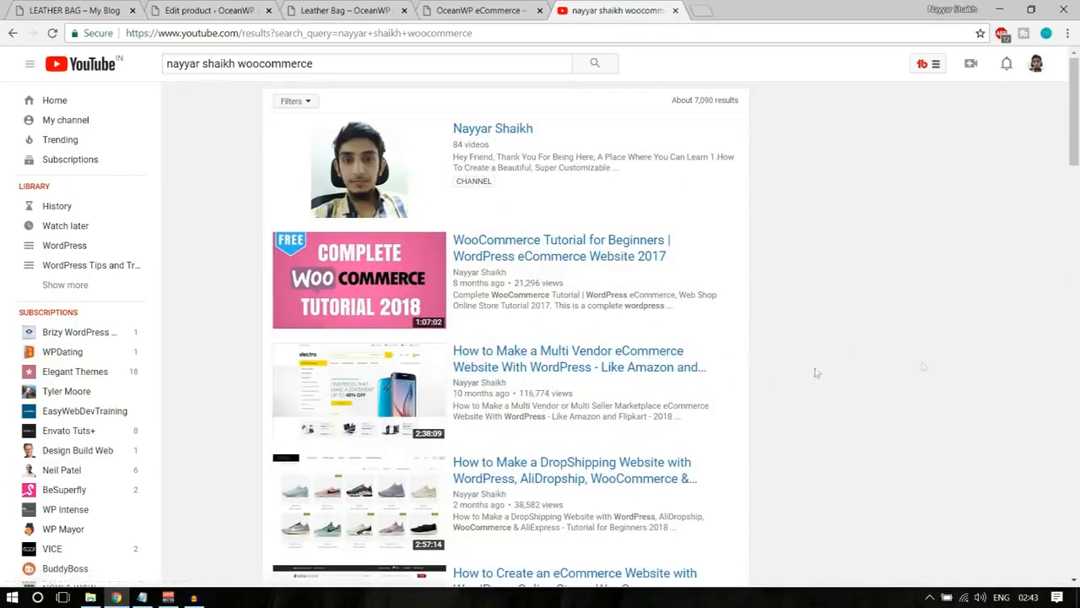
scroll(989, 333, "down", 3)
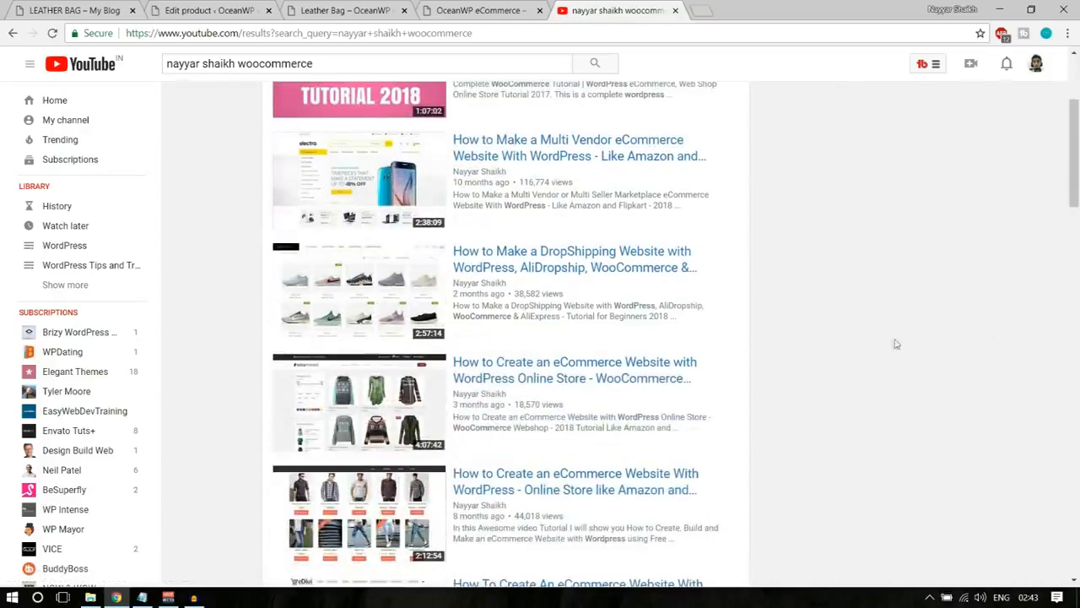
scroll(895, 343, "up", 3)
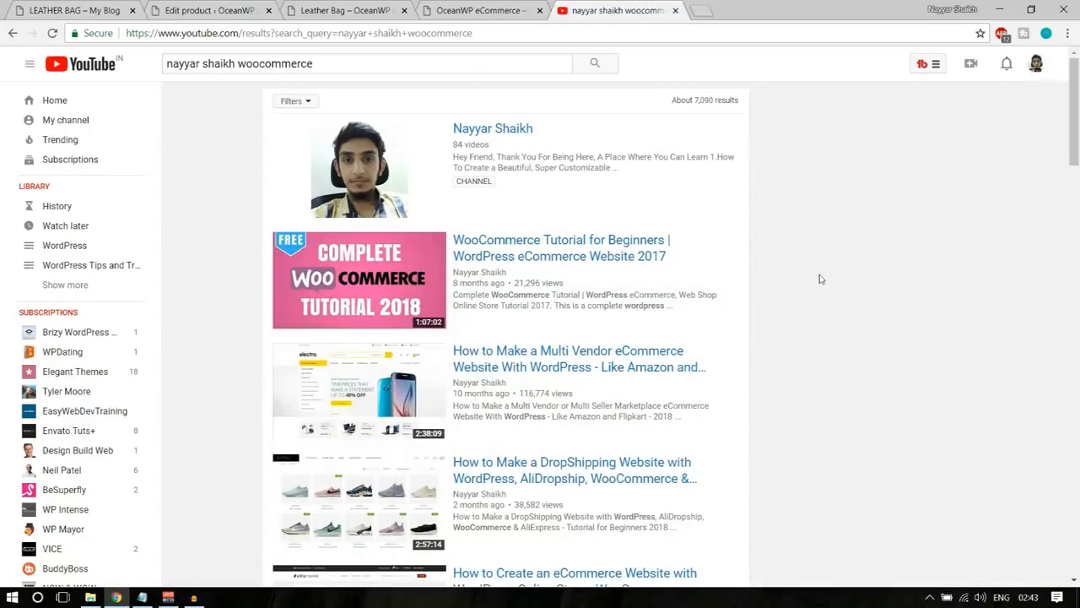
scroll(818, 279, "down", 2)
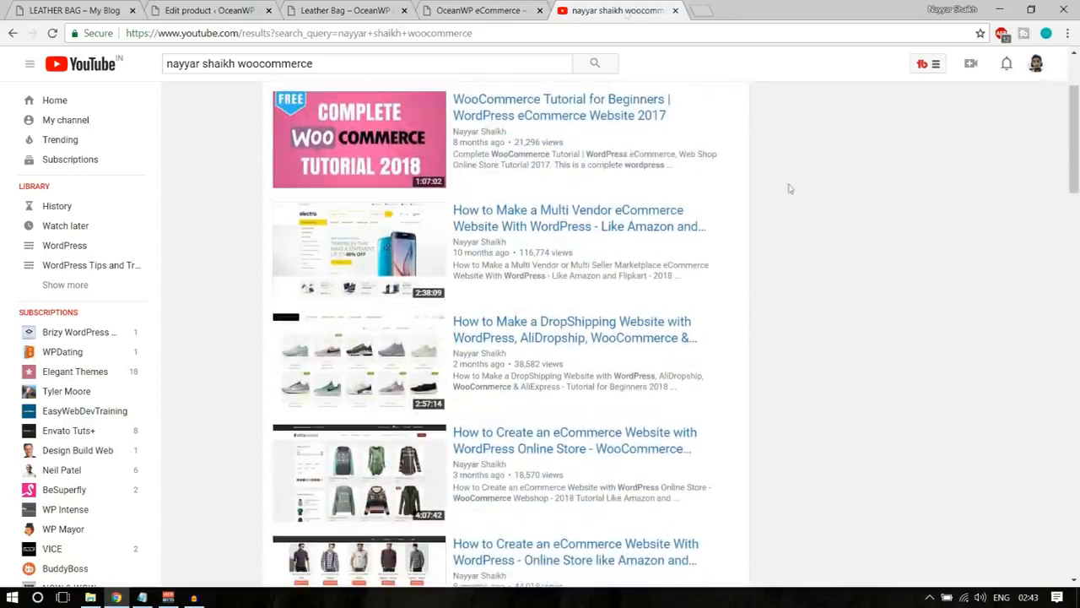
Close the YouTube search results and return to the store's Leather Bag product page.
left_click(361, 7)
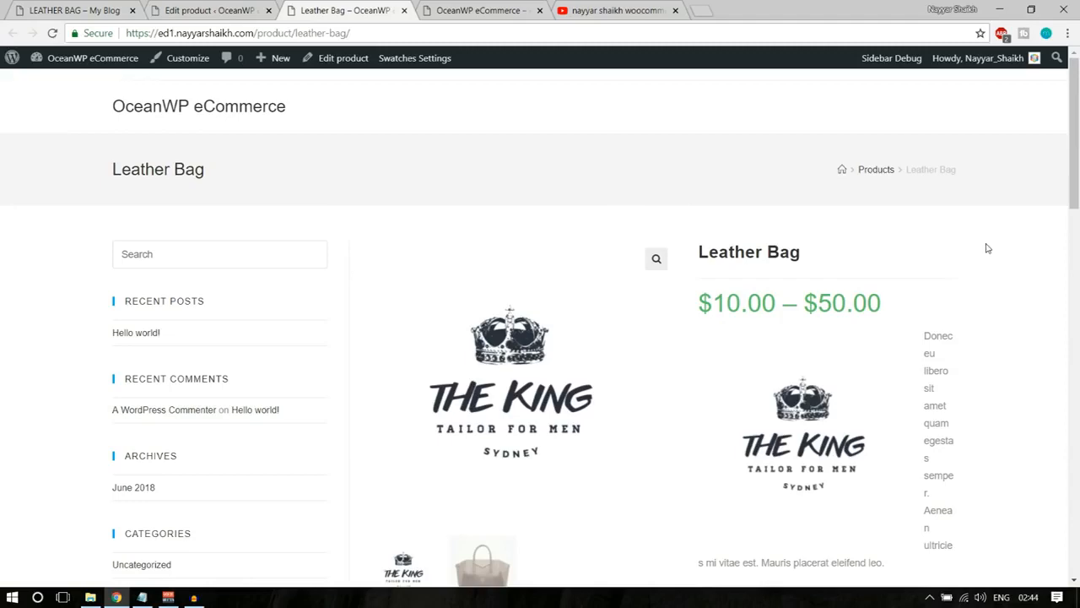
left_click(620, 10)
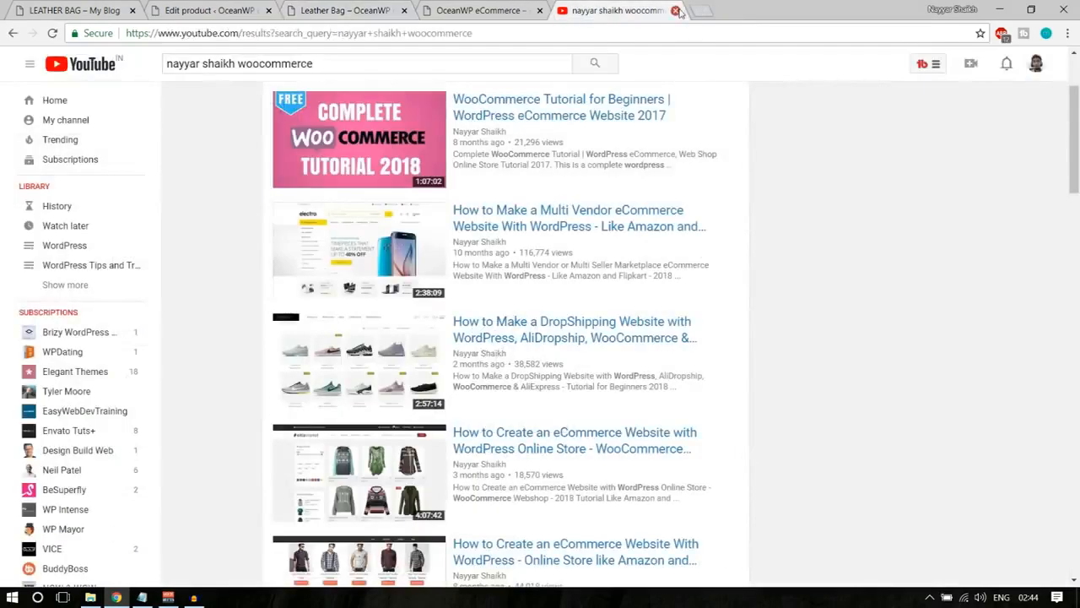
left_click(675, 10)
left_click(323, 5)
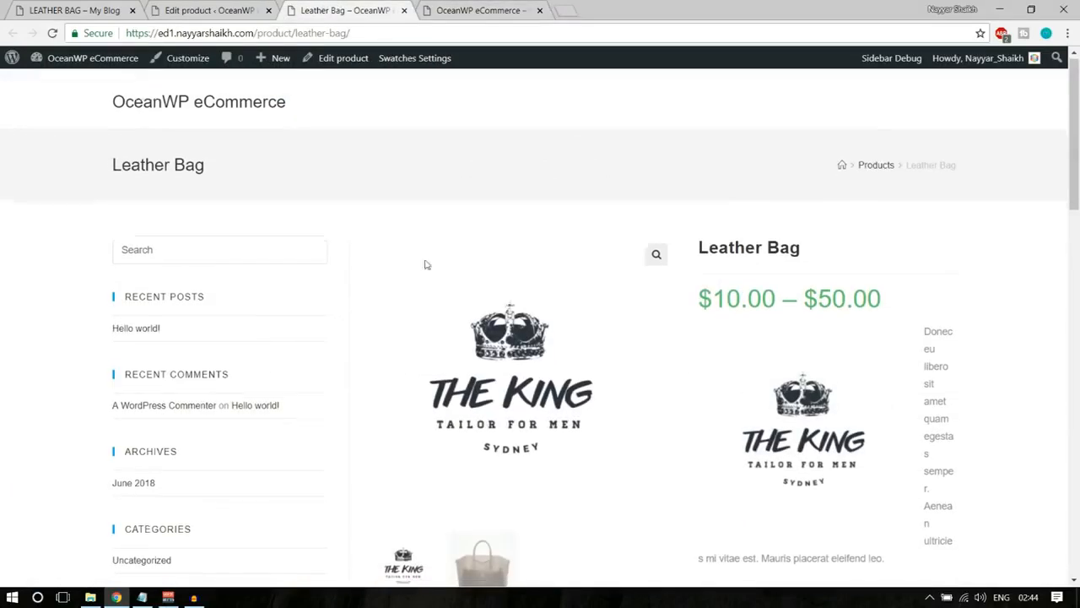
Look over the Leather Bag product page and show the brown bag from the gallery as the main image.
scroll(509, 379, "down", 8)
scroll(564, 442, "up", 6)
scroll(564, 442, "up", 3)
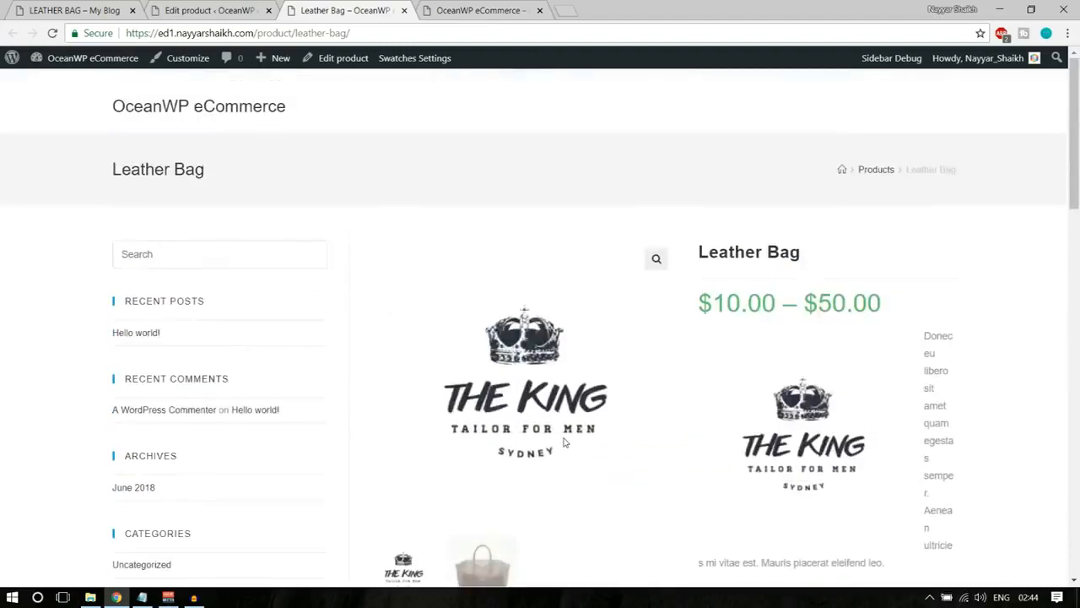
scroll(203, 326, "down", 7)
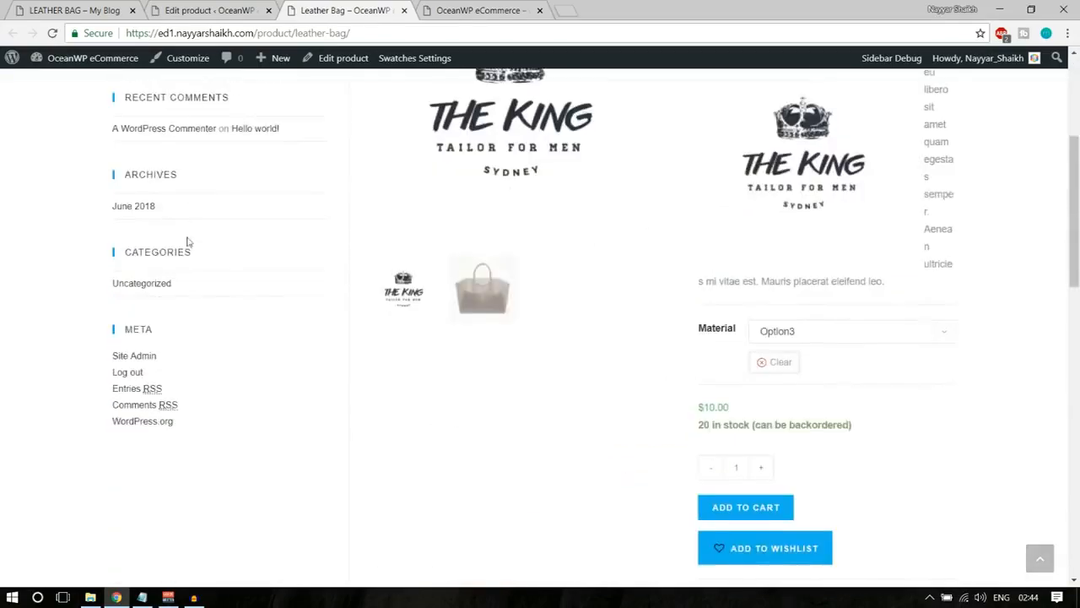
scroll(951, 378, "up", 4)
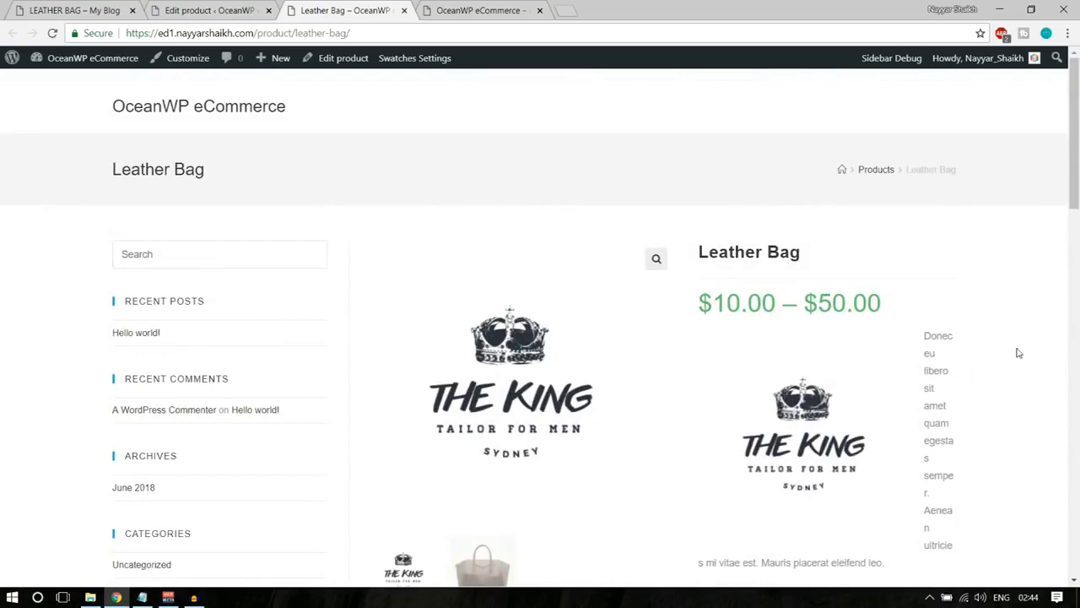
left_click(482, 564)
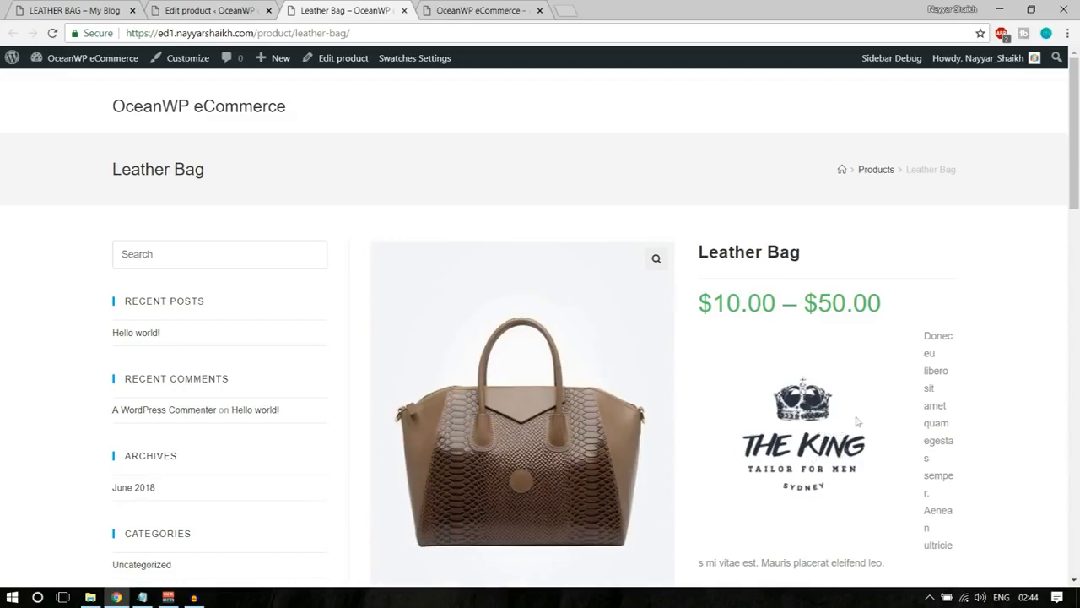
Delete the logo image from the Leather Bag's product short description and update the product.
key("ctrl+Page_Up")
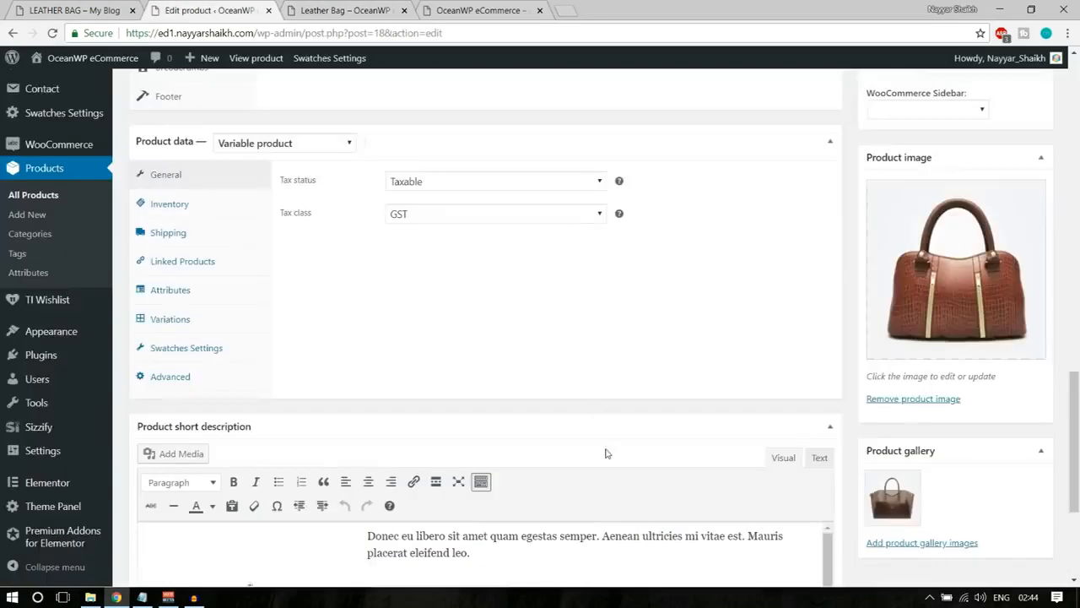
scroll(605, 453, "up", 5)
scroll(546, 437, "down", 8)
left_click(297, 361)
key("Delete")
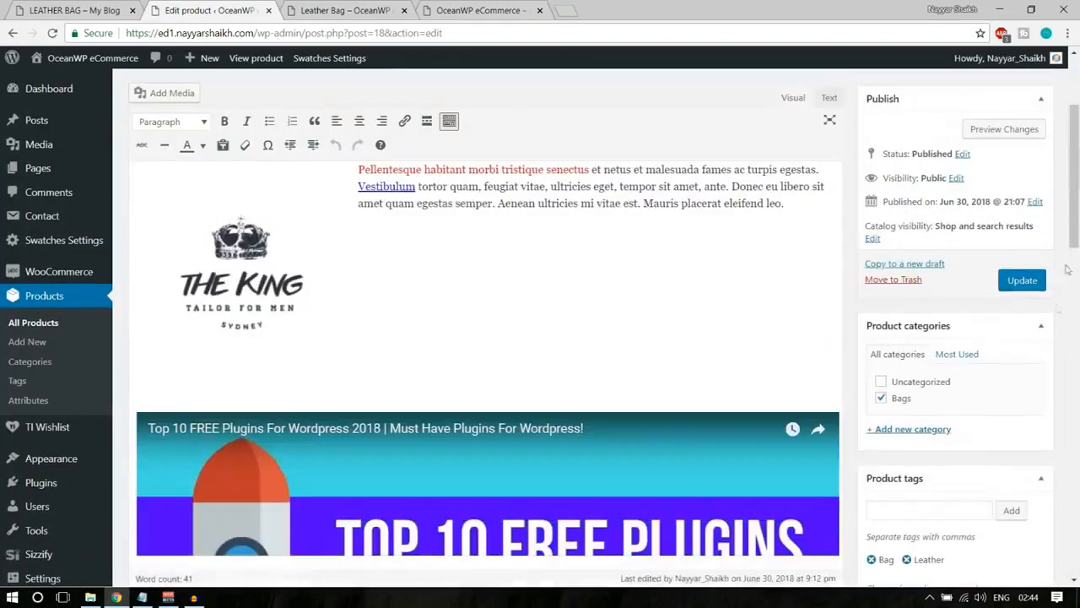
left_click(1017, 284)
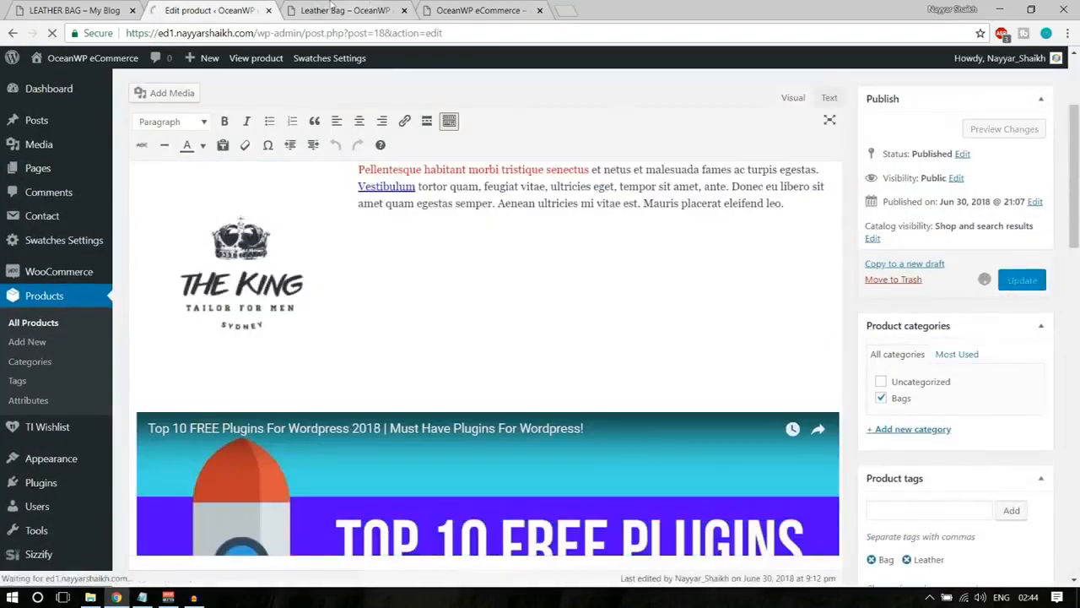
Reload the Leather Bag product page to check the update, and go to the store's front page.
left_click(346, 11)
left_click(52, 33)
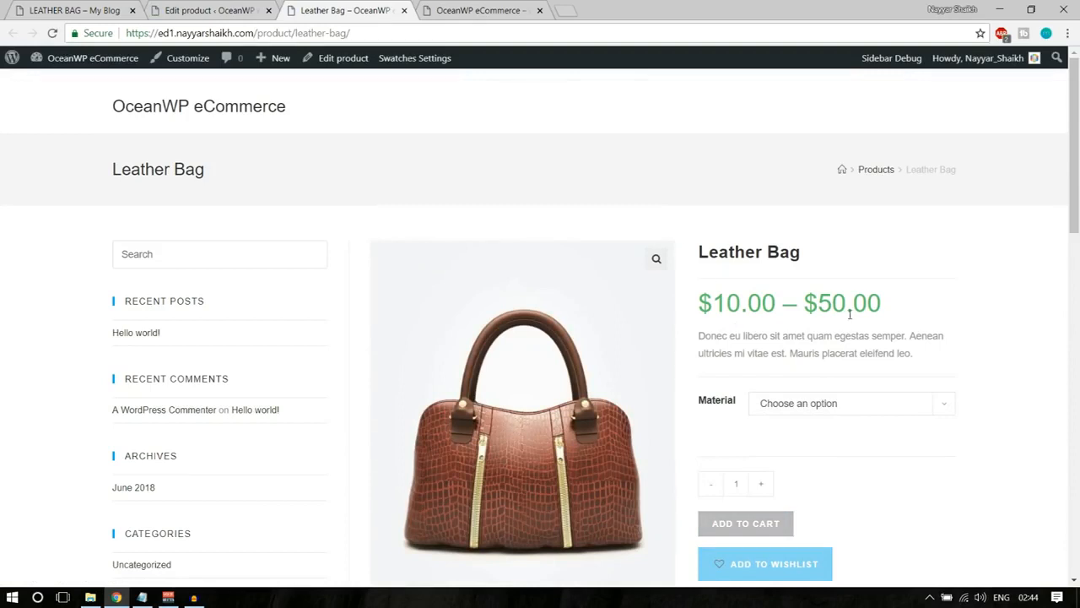
left_click(183, 116)
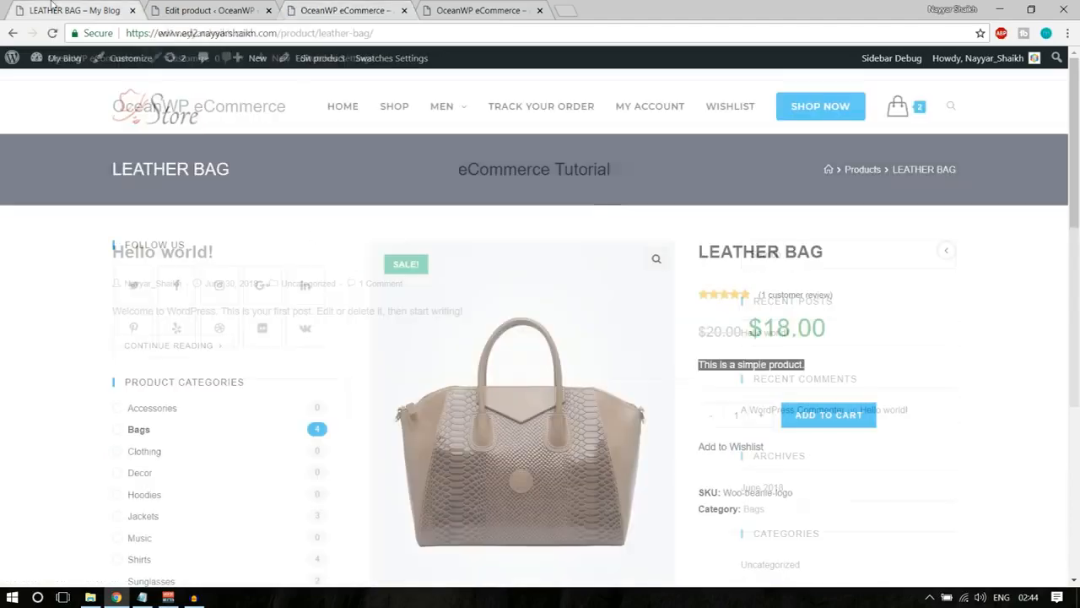
Open the finished demo store's homepage and look through its sections from the banner down and back up.
left_click(142, 111)
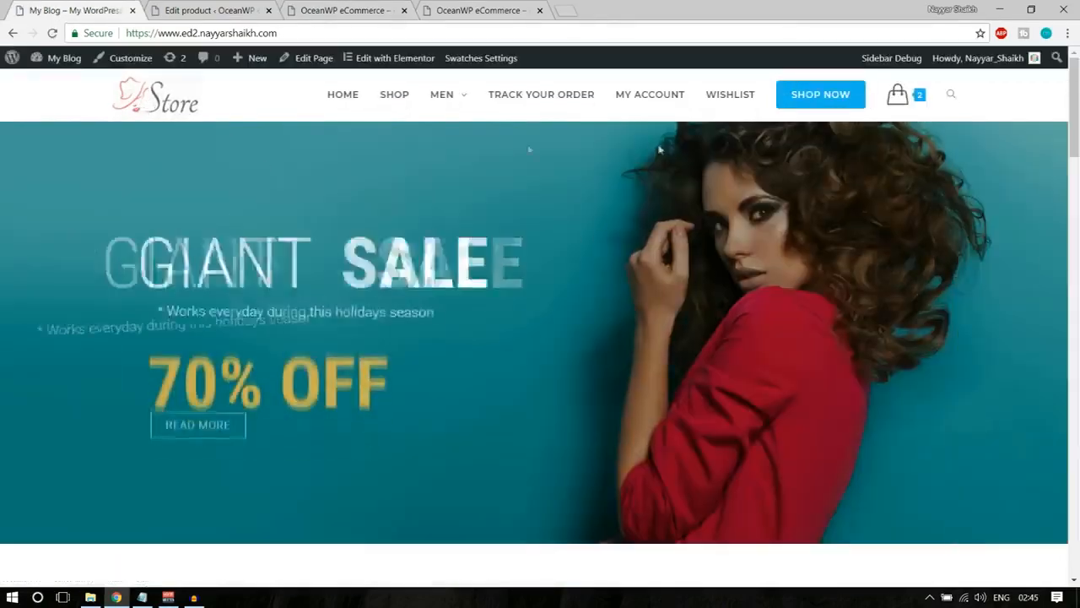
scroll(545, 380, "down", 15)
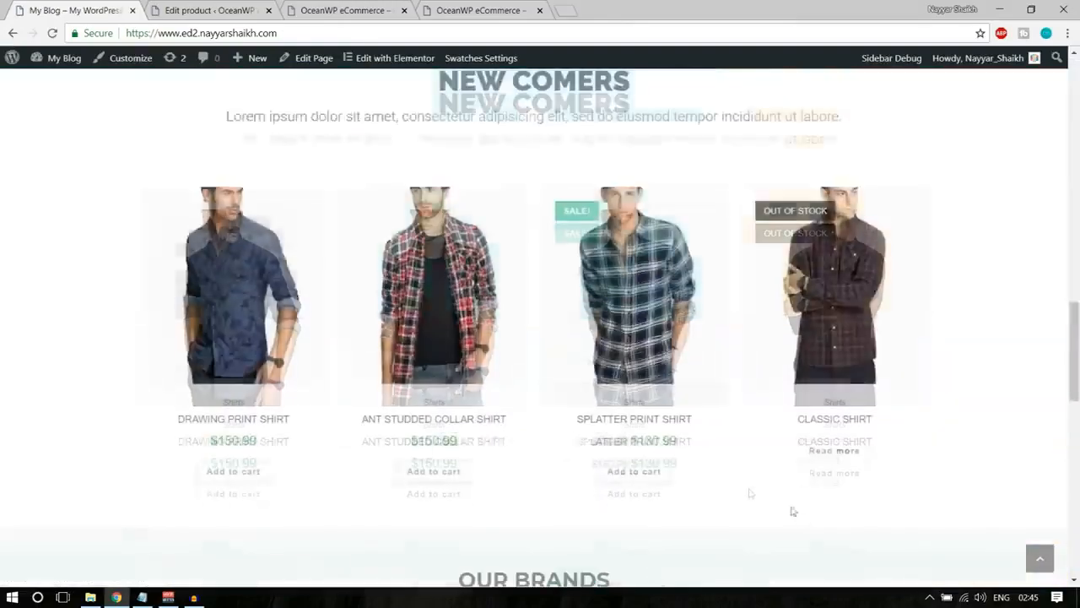
scroll(750, 493, "down", 5)
left_click(1039, 558)
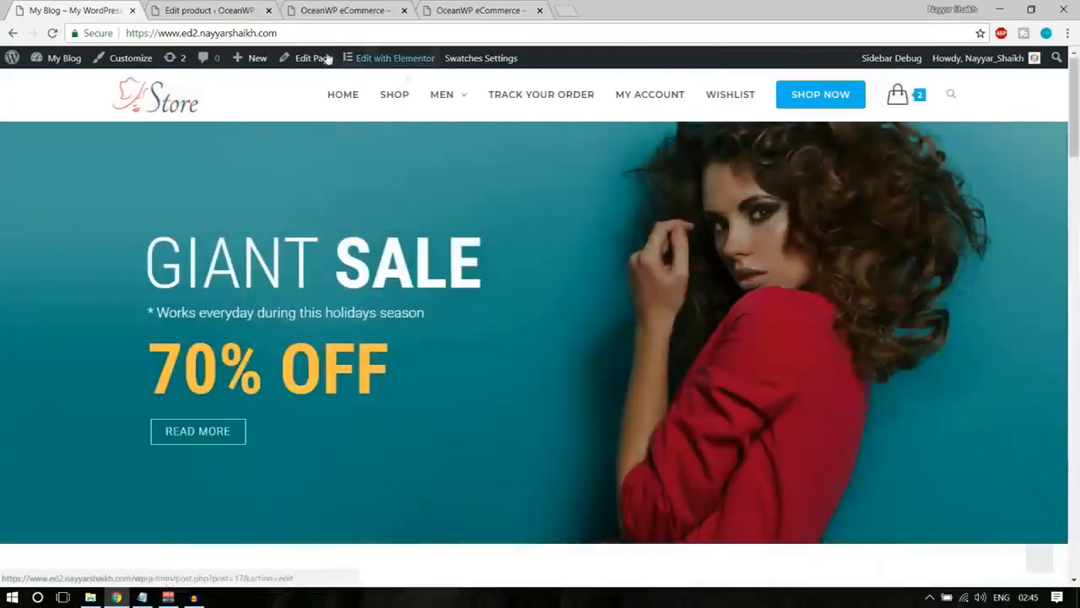
Create a new page titled "Home" on the OceanWP eCommerce site and publish it.
key("ctrl+Tab")
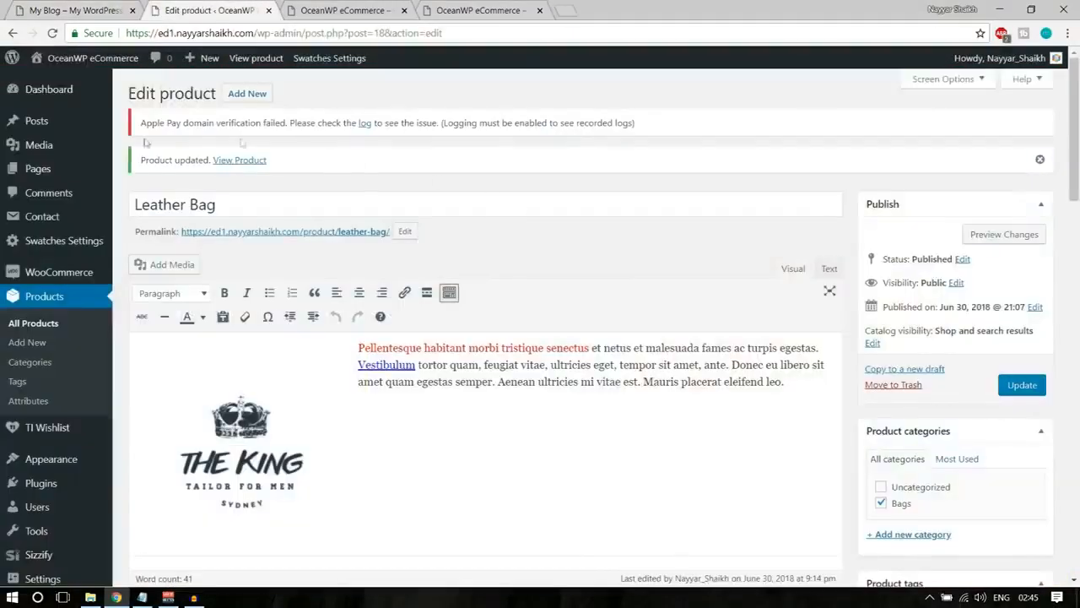
mouse_move(38, 173)
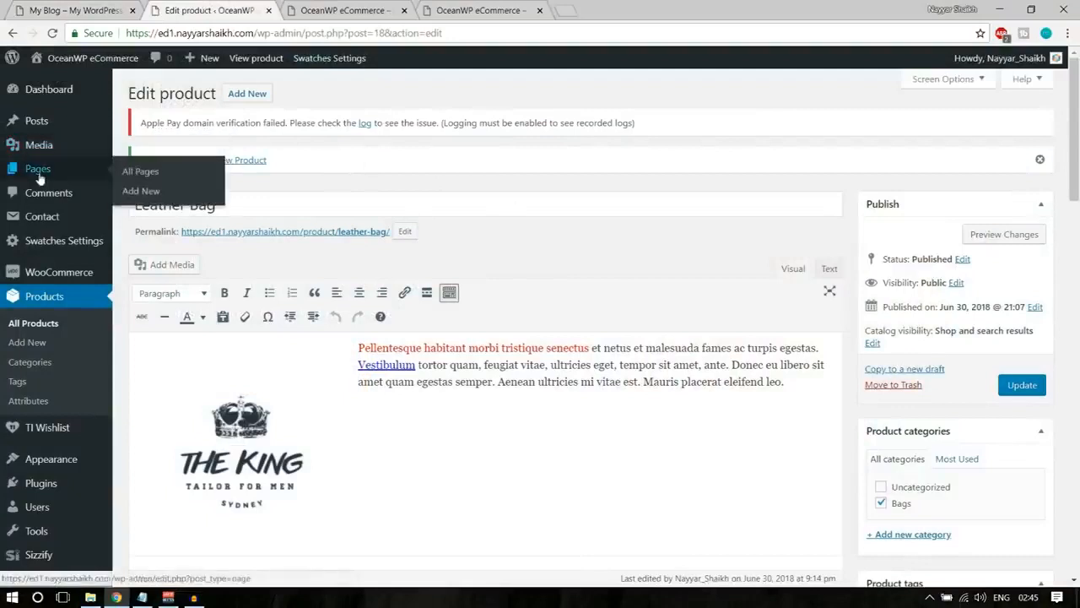
left_click(166, 194)
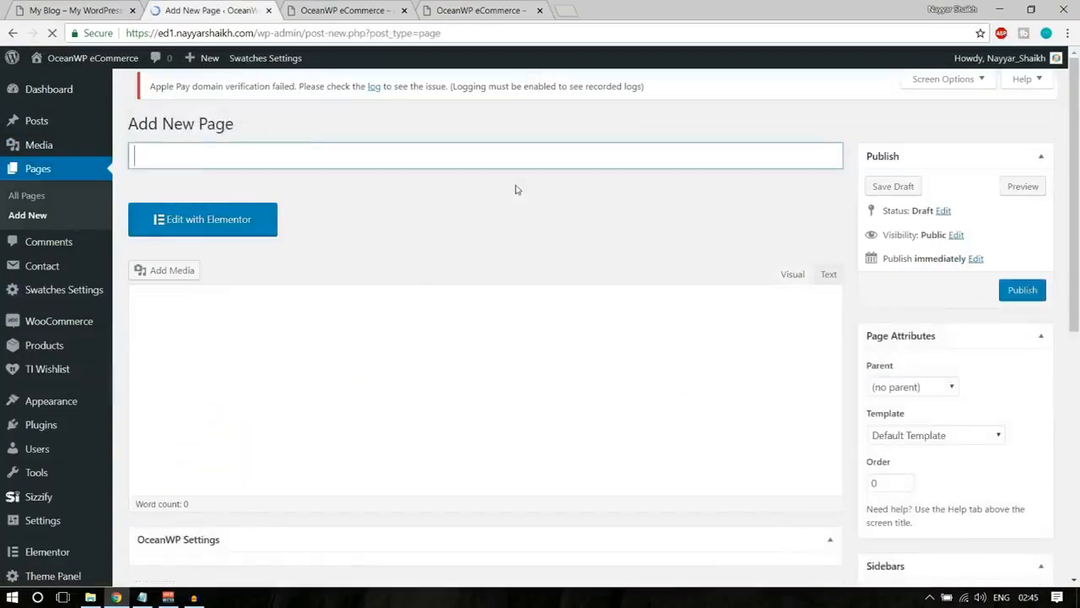
type("Home")
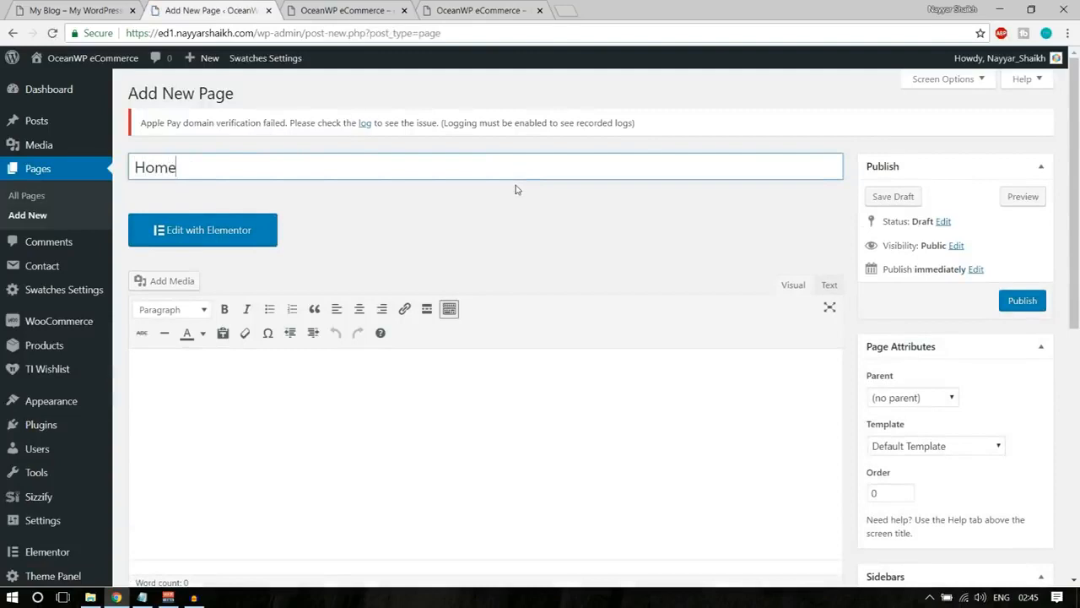
left_click(1023, 302)
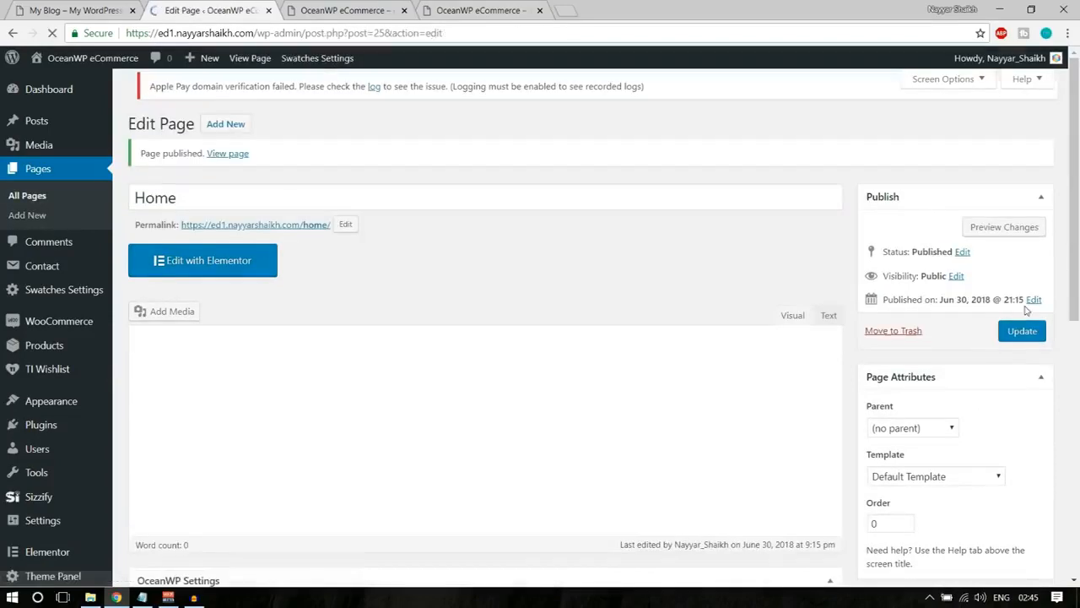
Close the duplicate browser tab showing the OceanWP eCommerce front page.
left_click(518, 15)
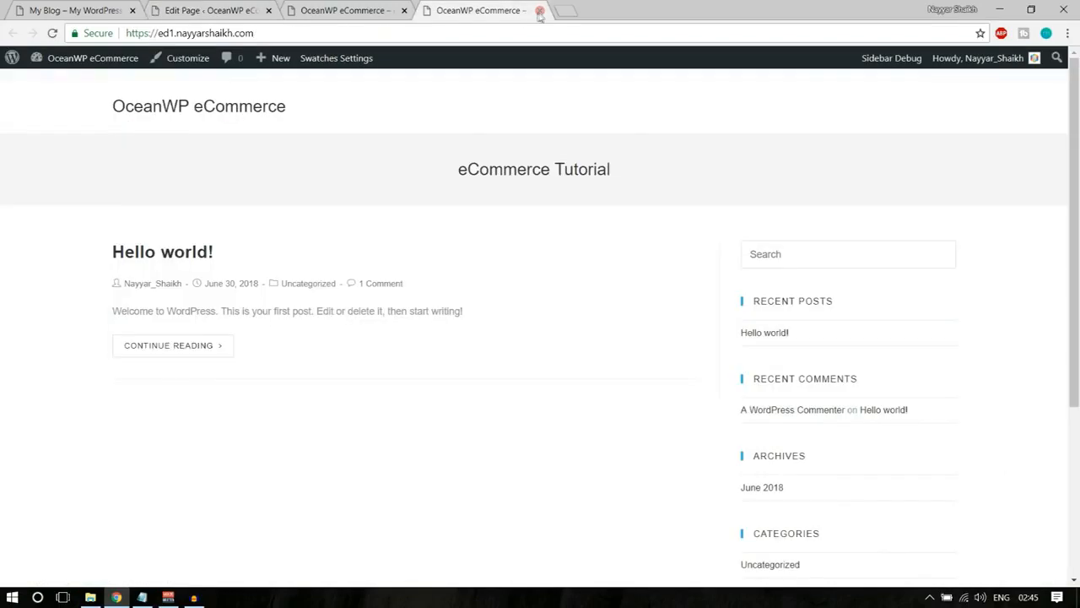
left_click(393, 11)
left_click(404, 11)
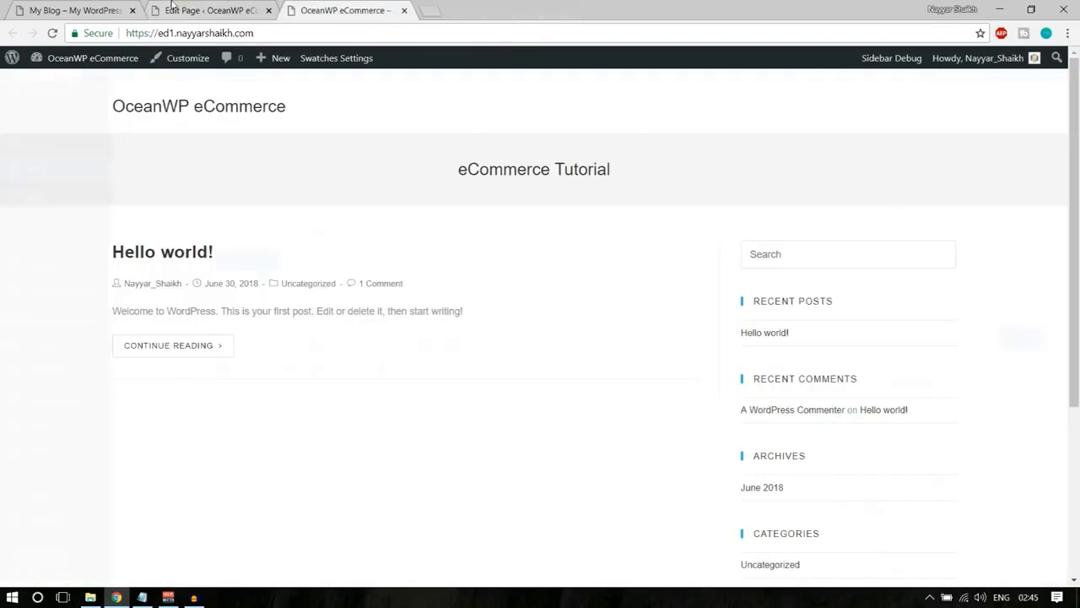
Open the published Home page in a new tab and examine its title area, empty content and sidebar.
left_click(211, 11)
right_click(231, 163)
left_click(288, 176)
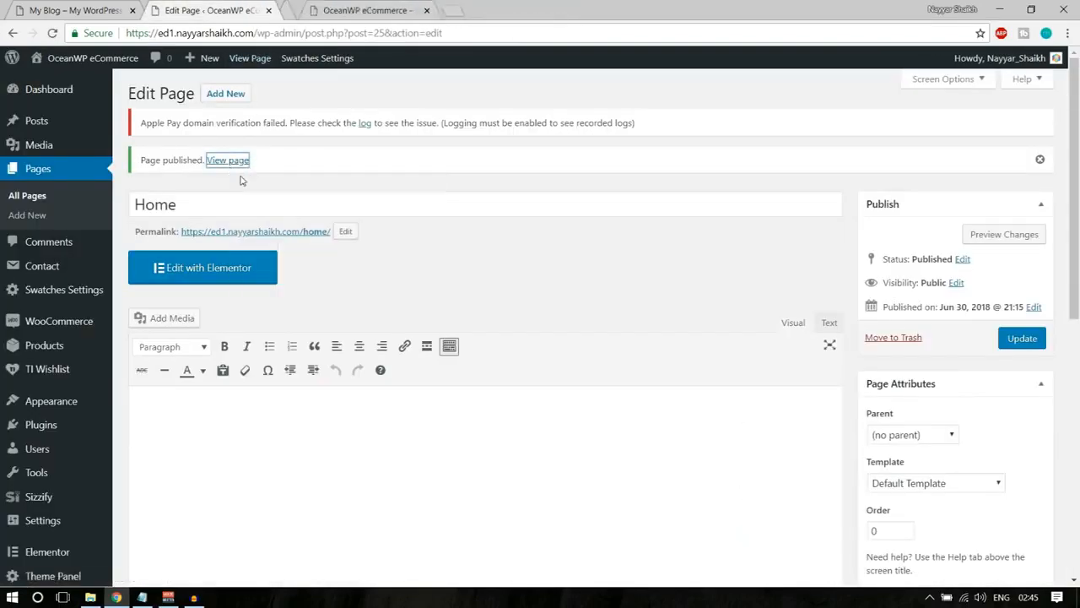
left_click(346, 10)
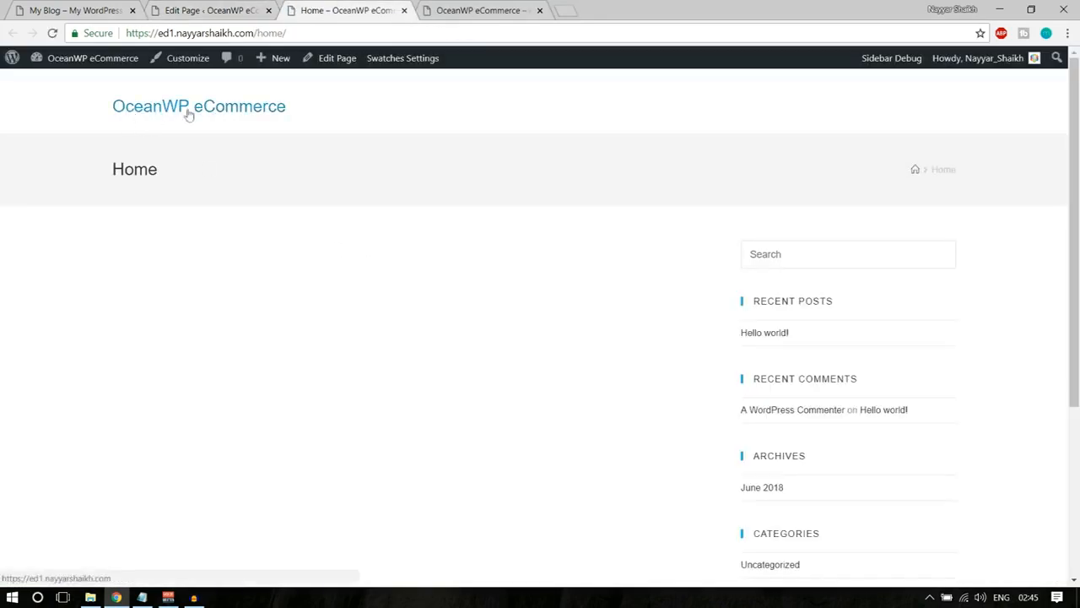
left_click_drag(107, 172, 290, 173)
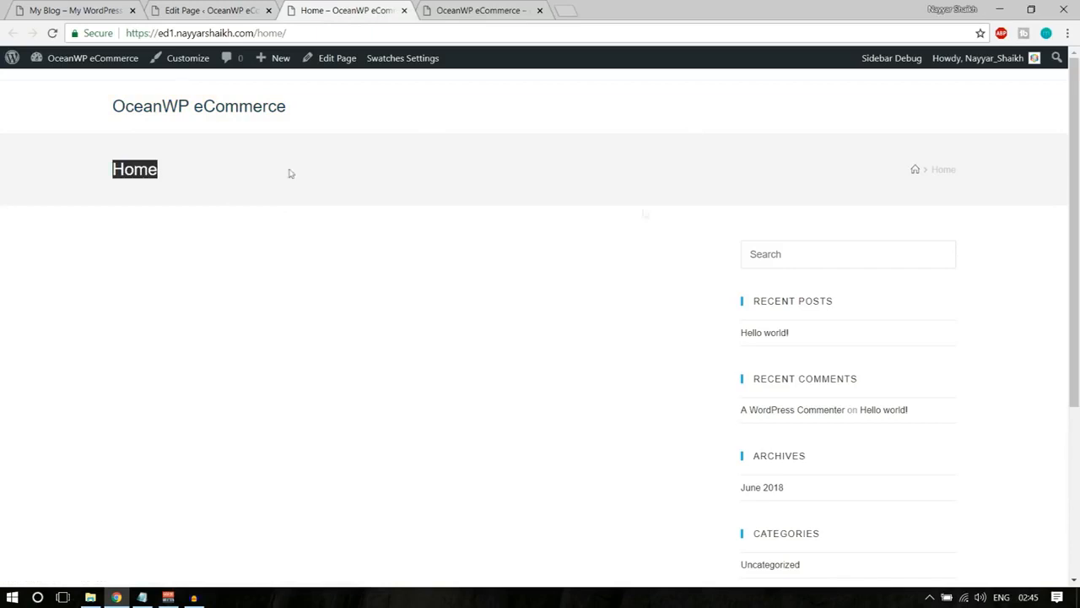
scroll(843, 257, "down", 5)
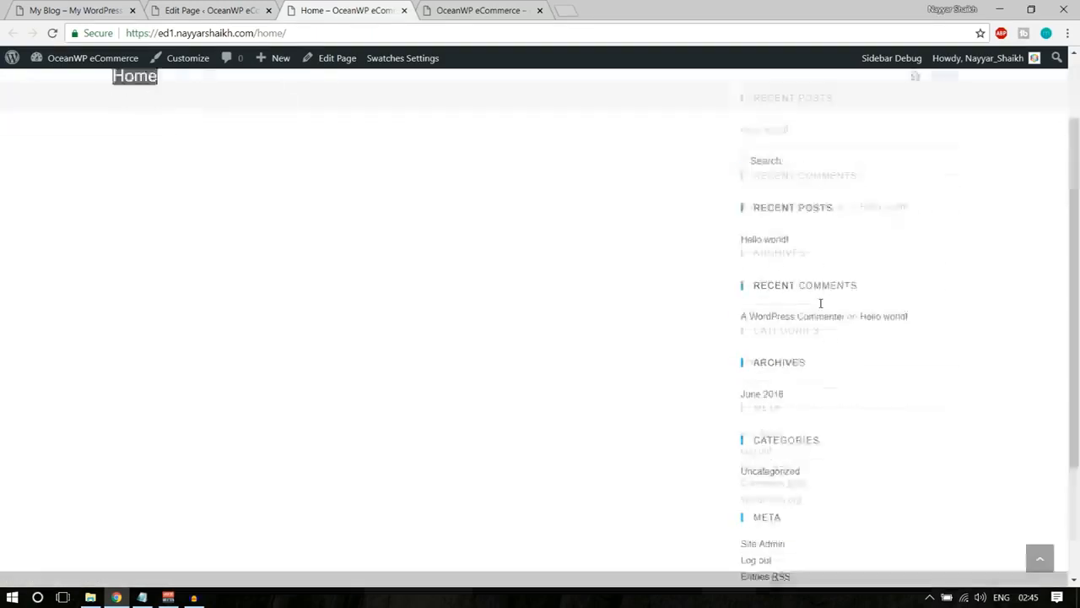
scroll(853, 328, "up", 5)
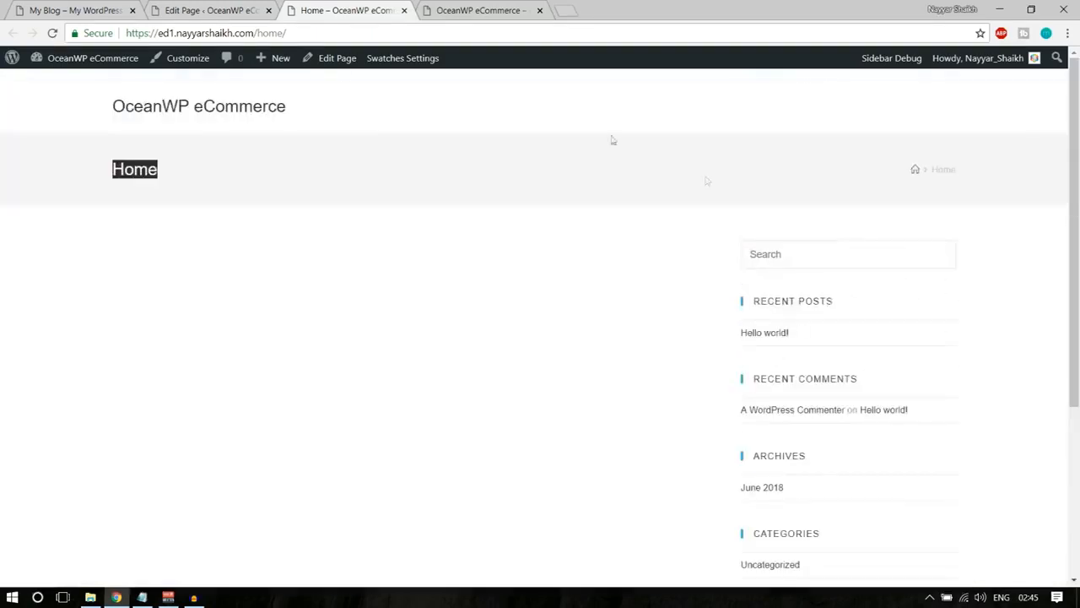
Compare the demo store's homepage banner with the published, still empty Home page.
left_click(85, 10)
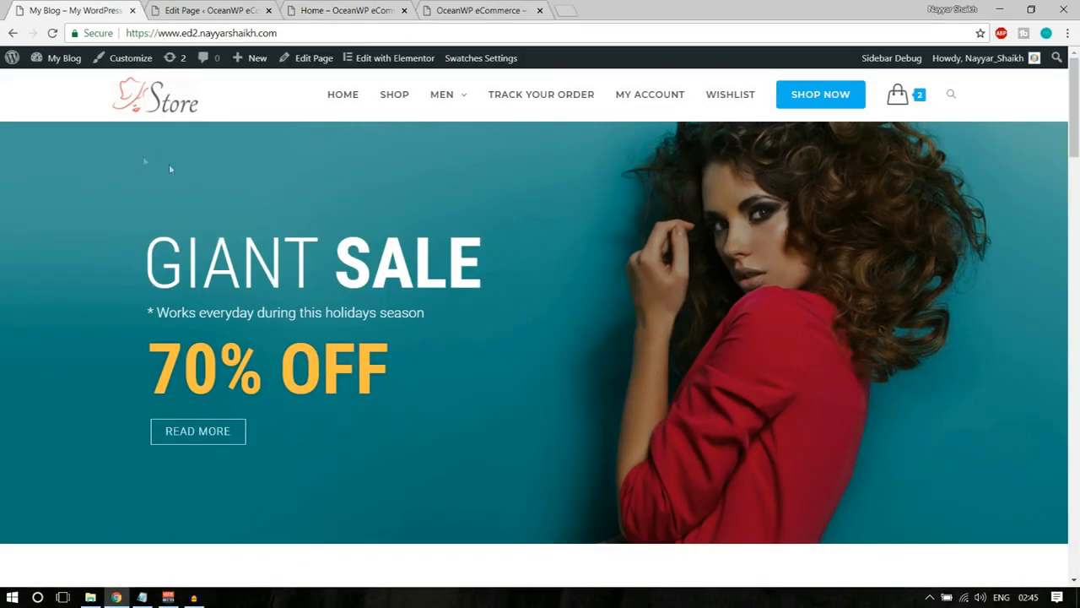
scroll(846, 281, "down", 5)
scroll(846, 281, "up", 5)
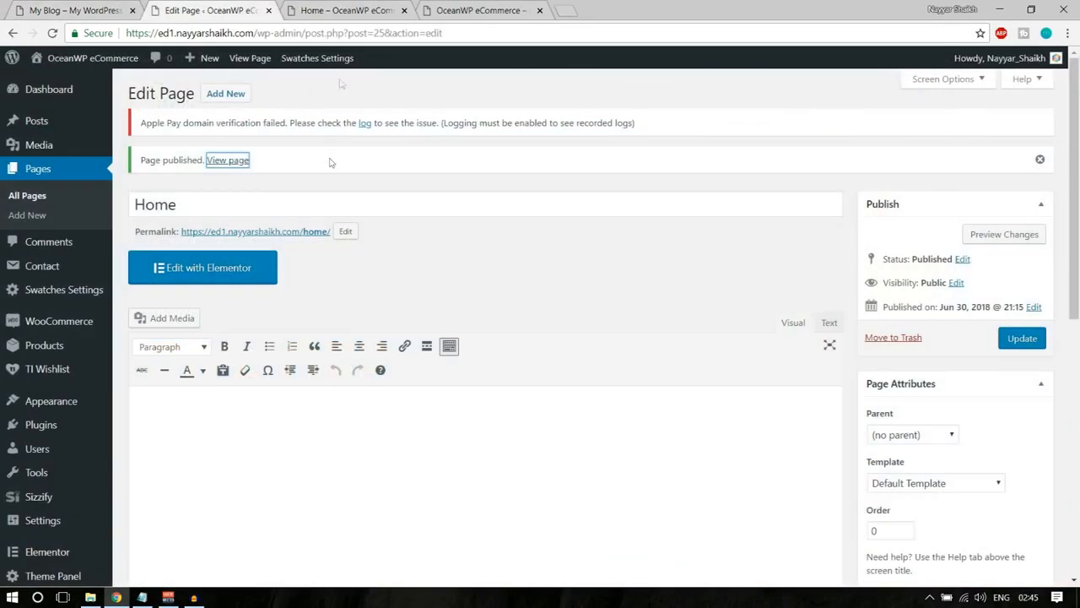
left_click(330, 7)
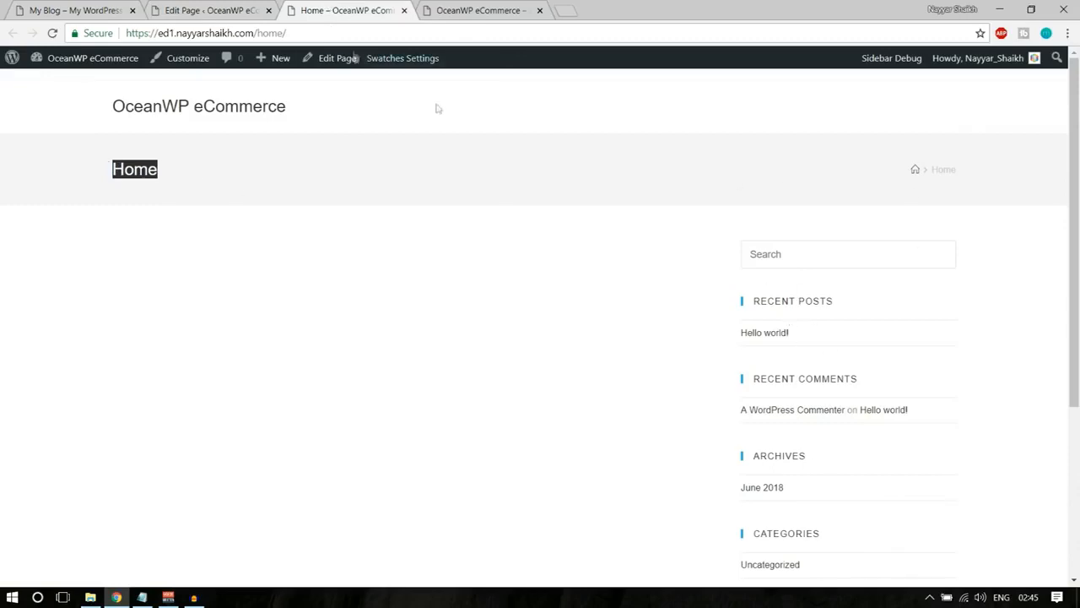
In the Home page's OceanWP settings, set the content layout to Full Width.
left_click(203, 8)
scroll(439, 206, "down", 10)
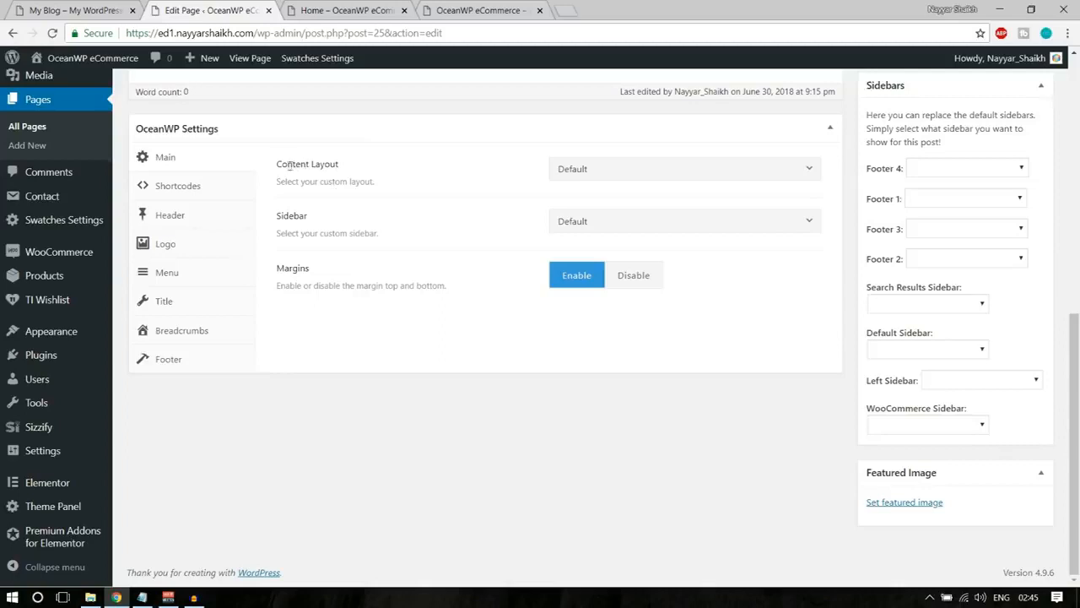
left_click_drag(281, 166, 361, 169)
left_click(354, 171)
left_click(603, 170)
left_click(629, 273)
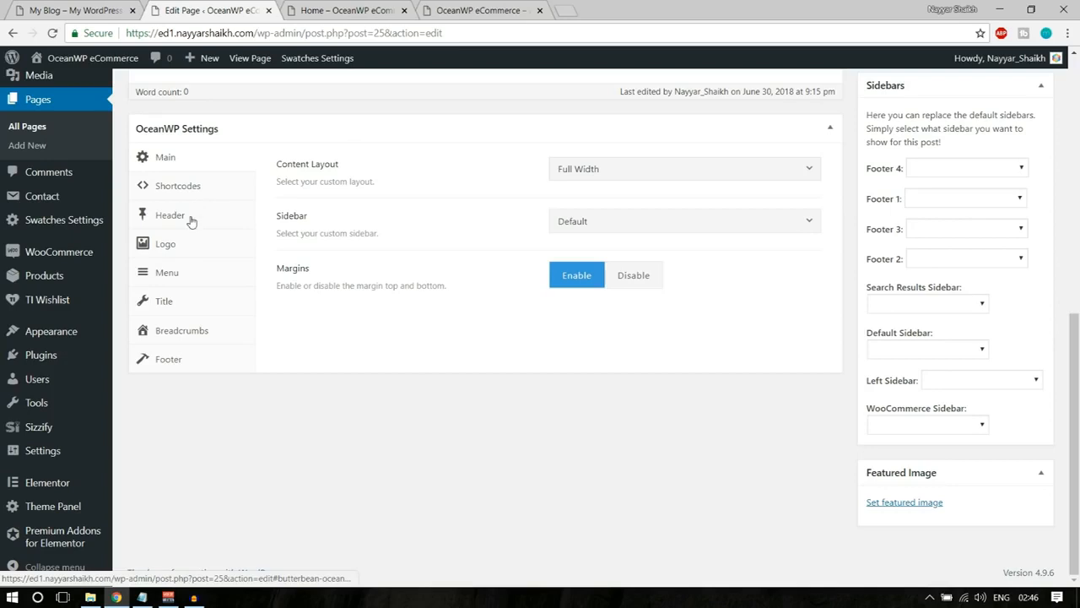
Disable the page title display for the Home page, update the page and reload its published view.
left_click(201, 304)
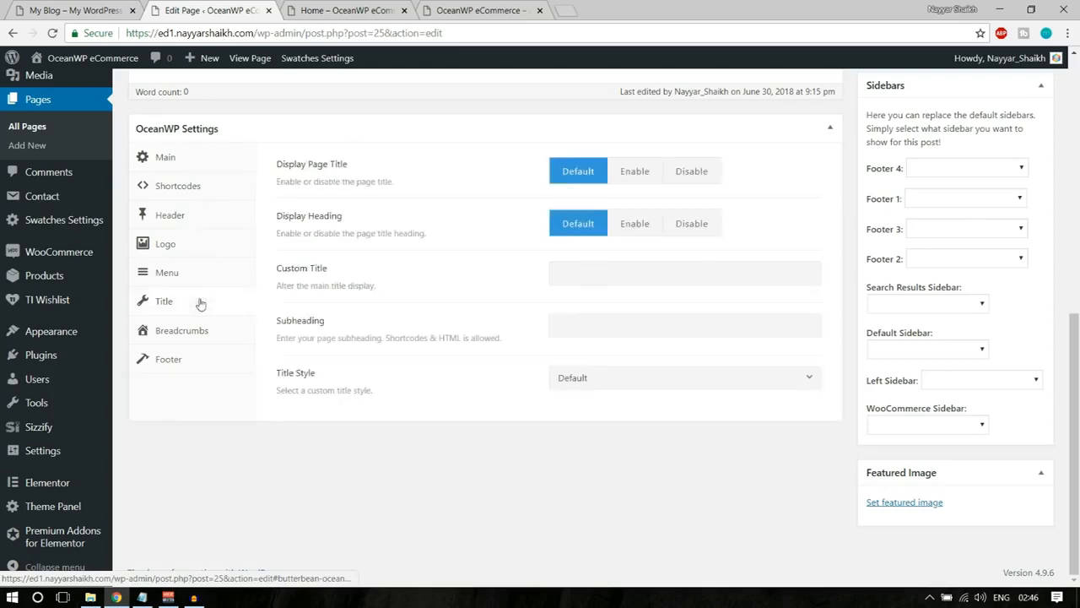
left_click(716, 177)
scroll(582, 379, "up", 6)
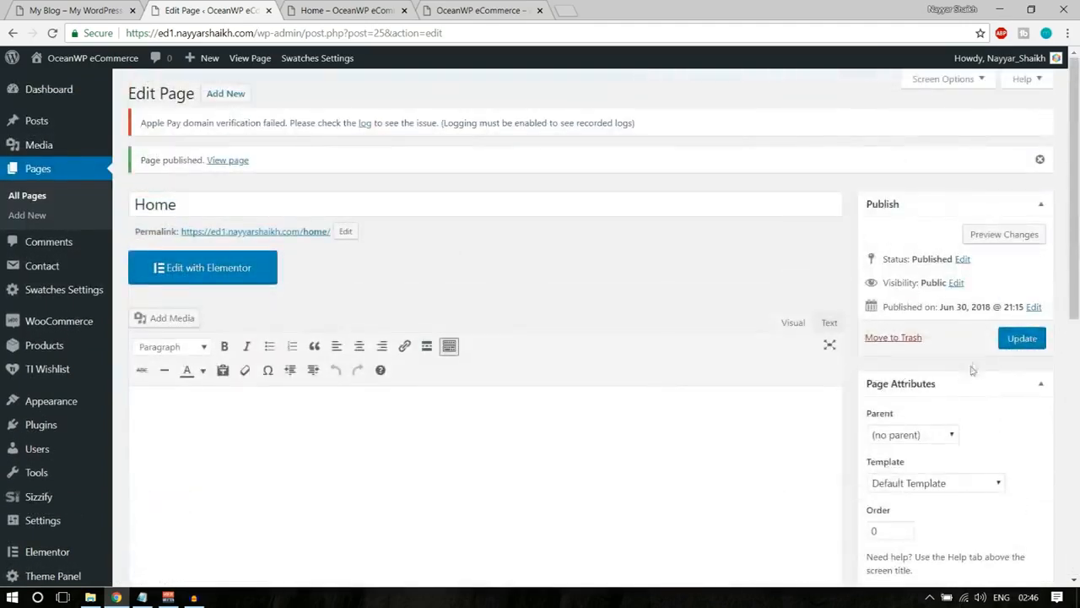
left_click(1022, 342)
left_click(337, 9)
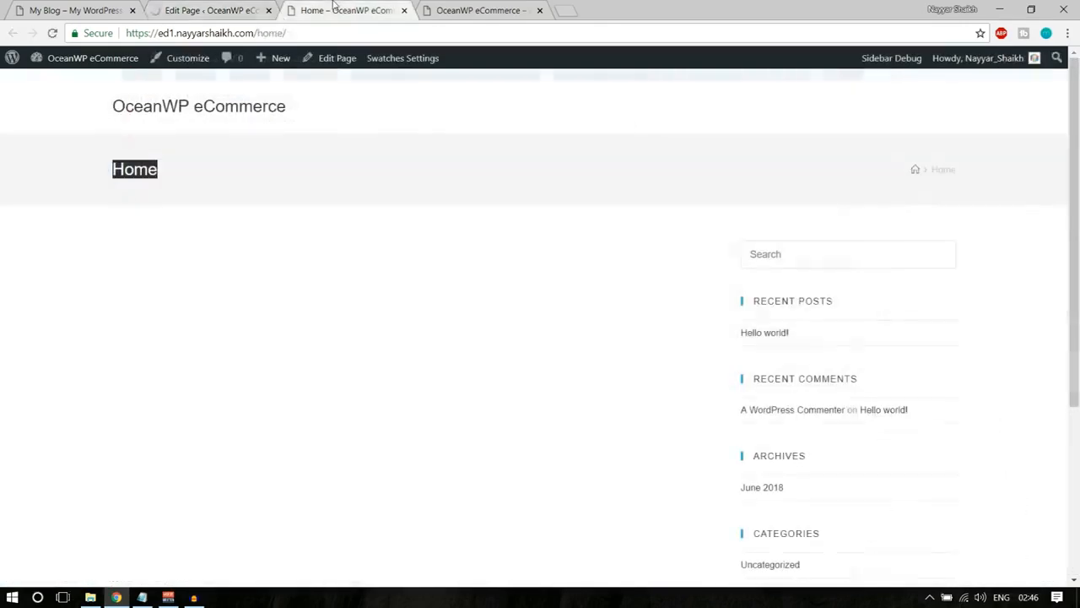
left_click(51, 34)
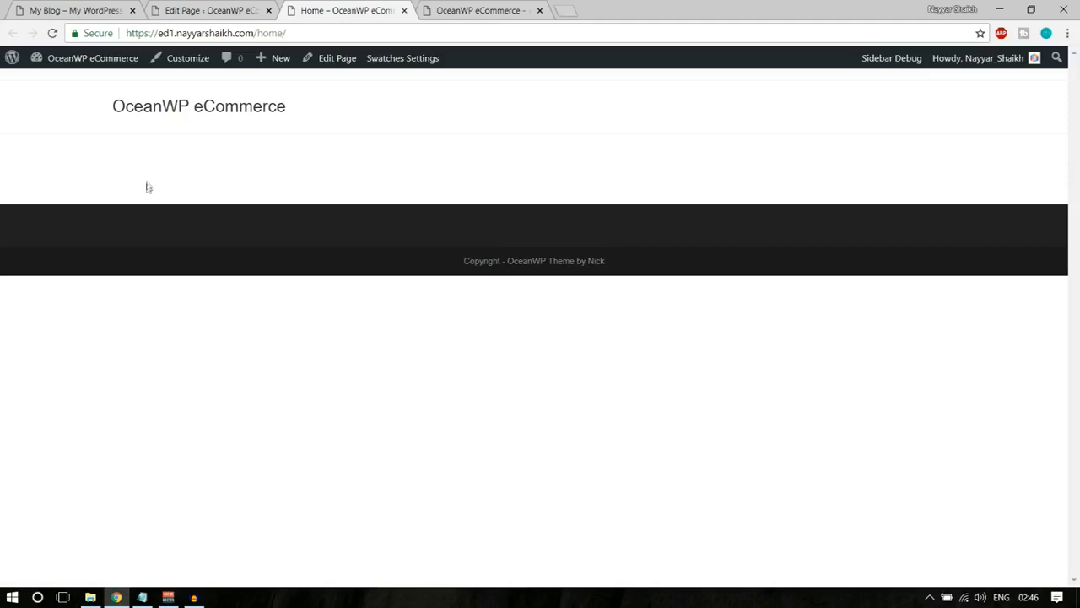
Examine the demo store's banner texts, from the GIANT SALE heading to the holiday note and discount line.
key("ctrl+1")
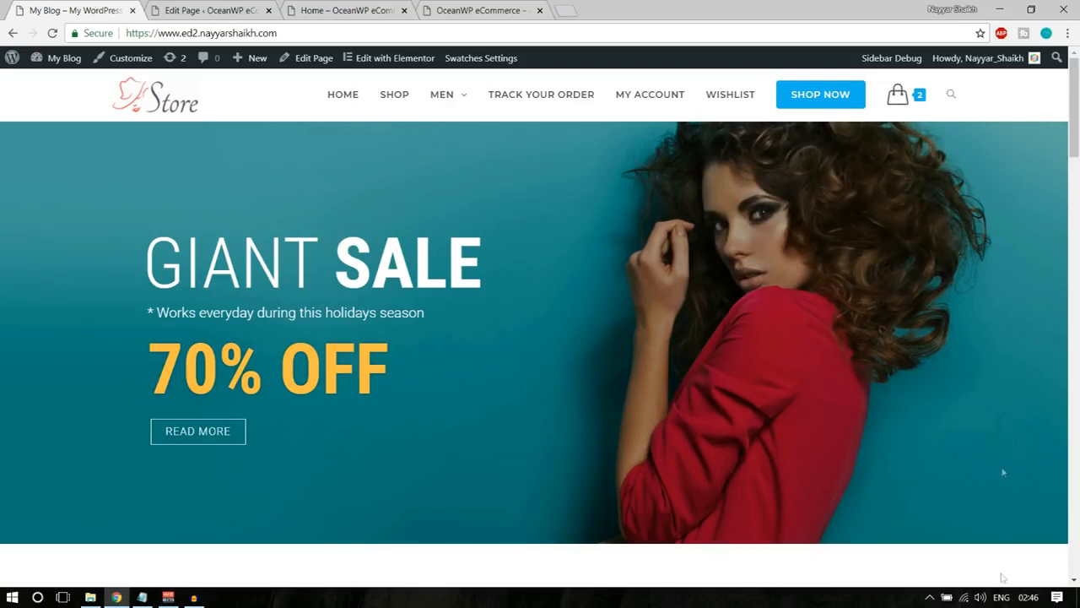
left_click_drag(148, 256, 321, 256)
left_click(334, 258)
left_click_drag(462, 247, 337, 250)
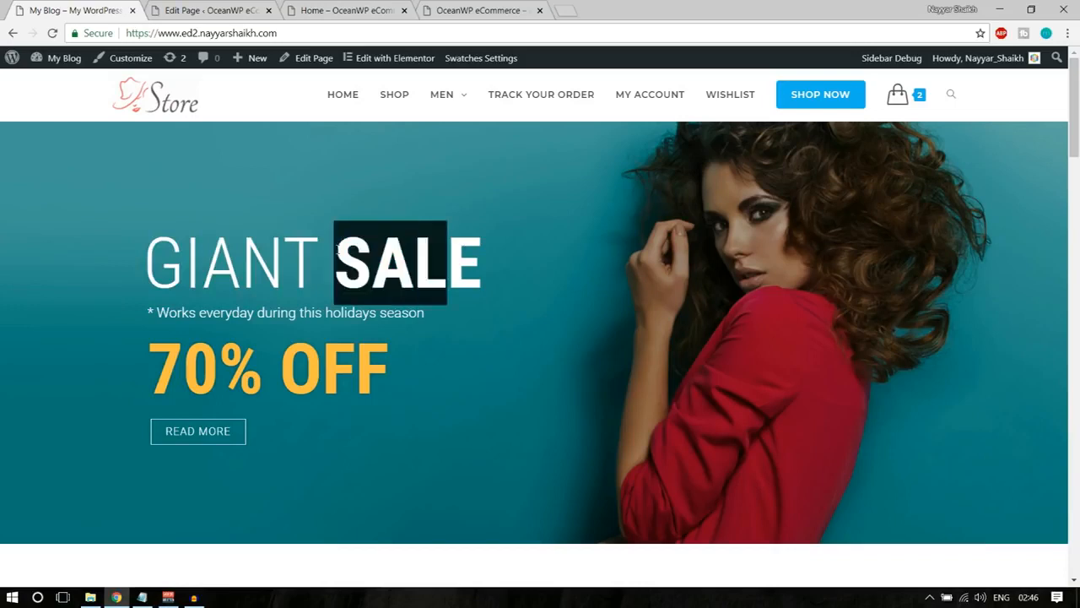
left_click(340, 250)
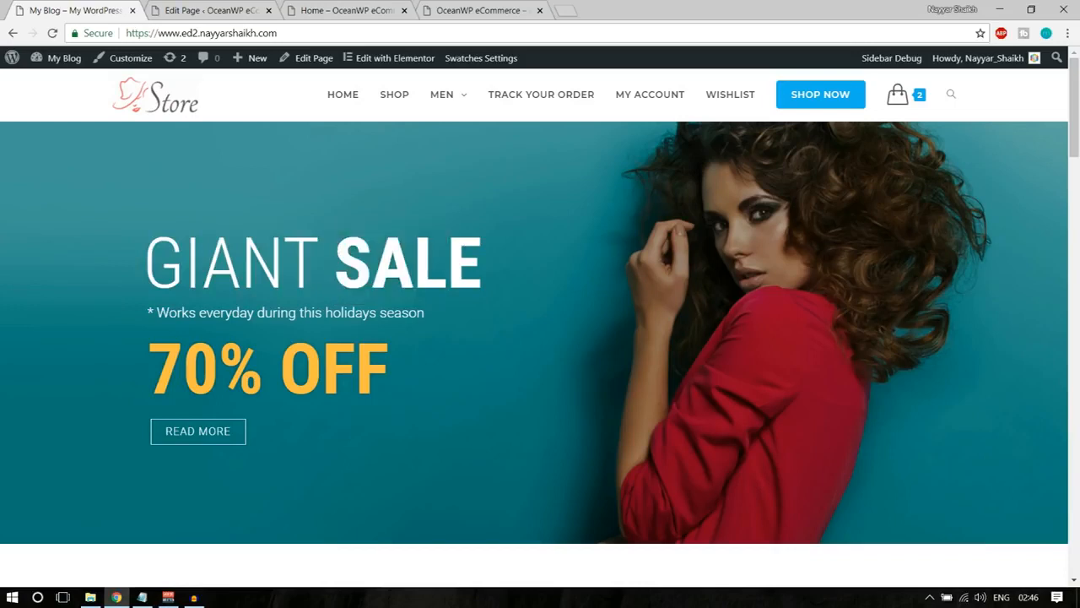
left_click_drag(149, 312, 405, 313)
left_click(329, 368)
Open the Home page in the Elementor editor and look through the available widgets.
left_click(346, 10)
left_click(236, 10)
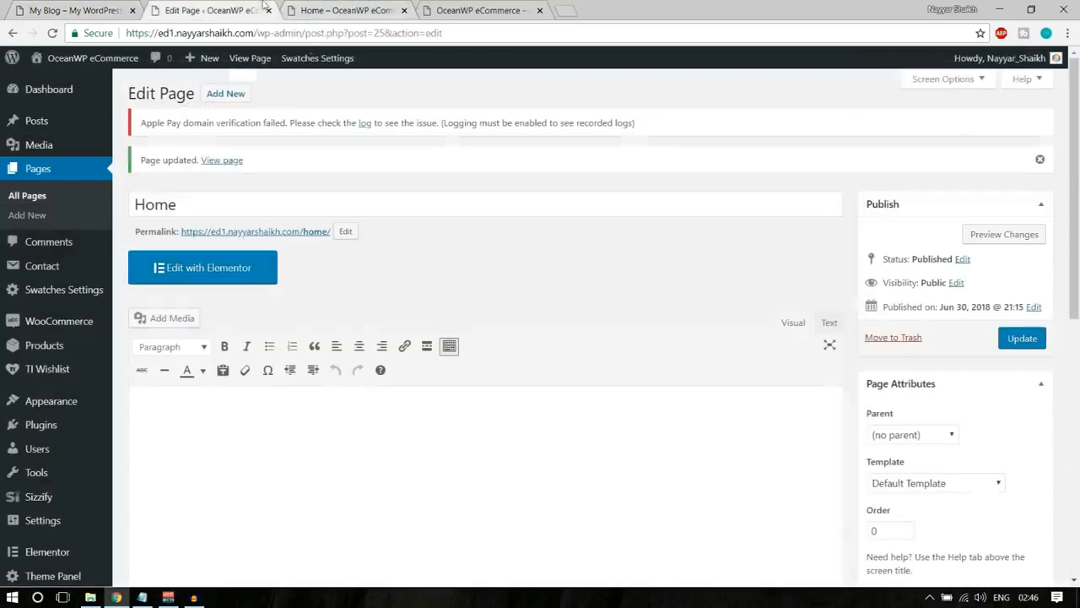
left_click(197, 282)
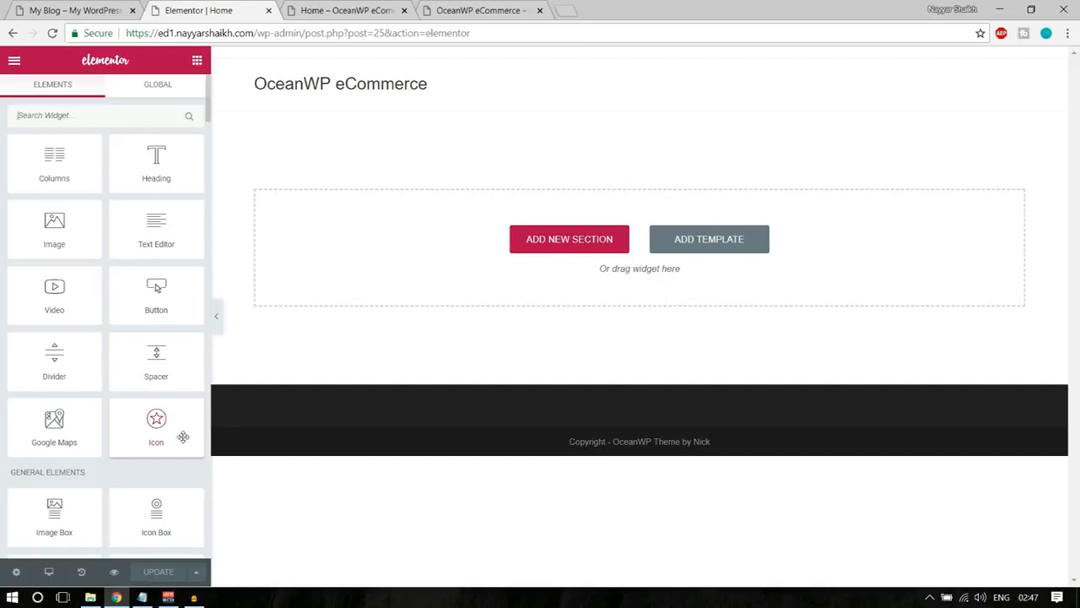
scroll(152, 472, "down", 5)
scroll(150, 489, "up", 5)
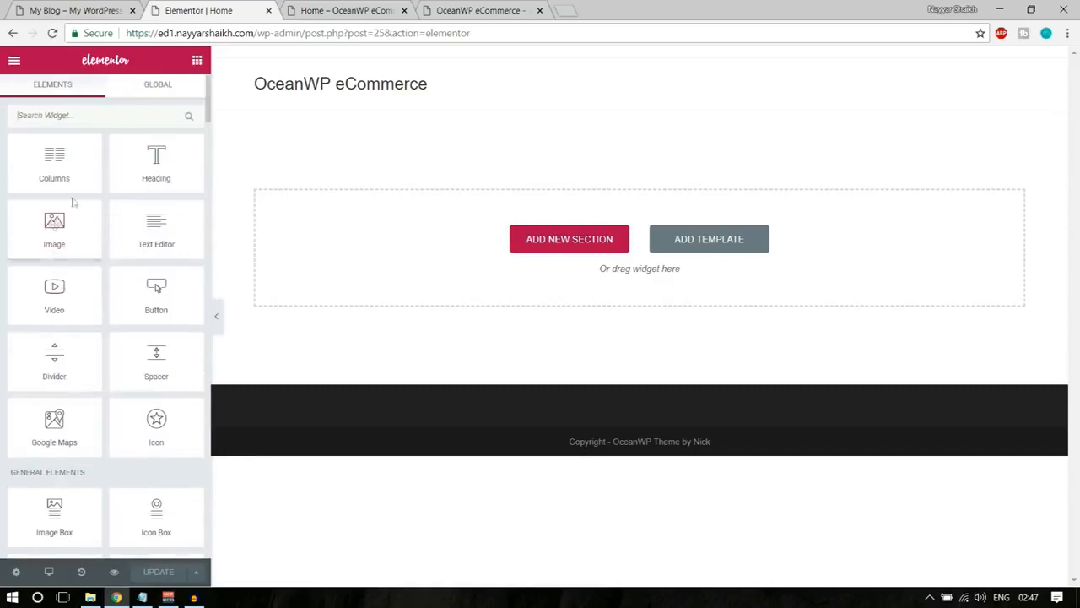
scroll(126, 386, "down", 1)
scroll(144, 412, "up", 1)
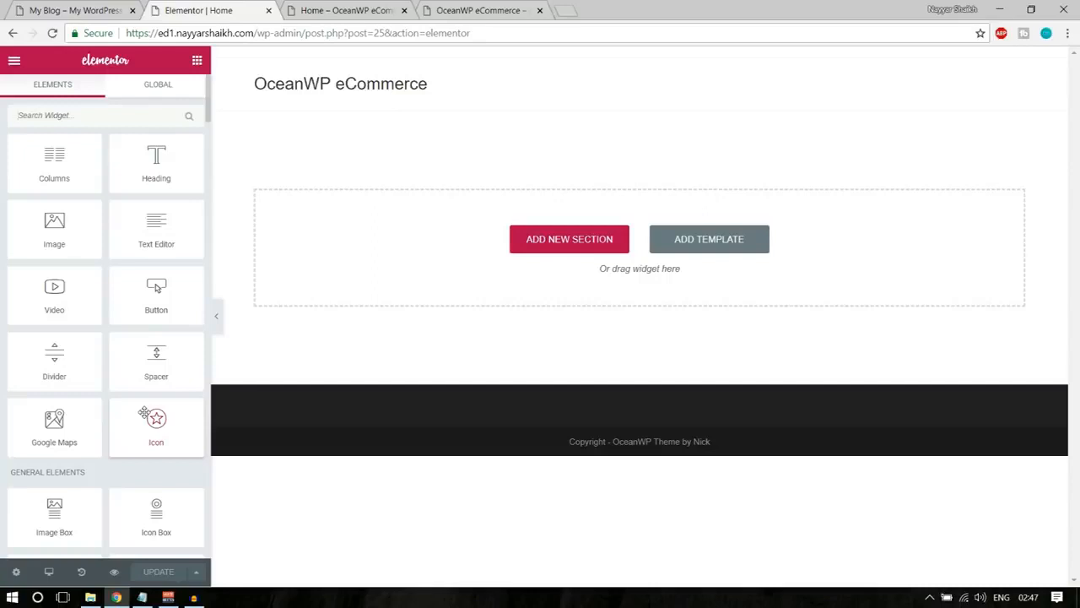
Examine how the demo banner's GIANT SALE heading is split into two differently styled words.
left_click(52, 7)
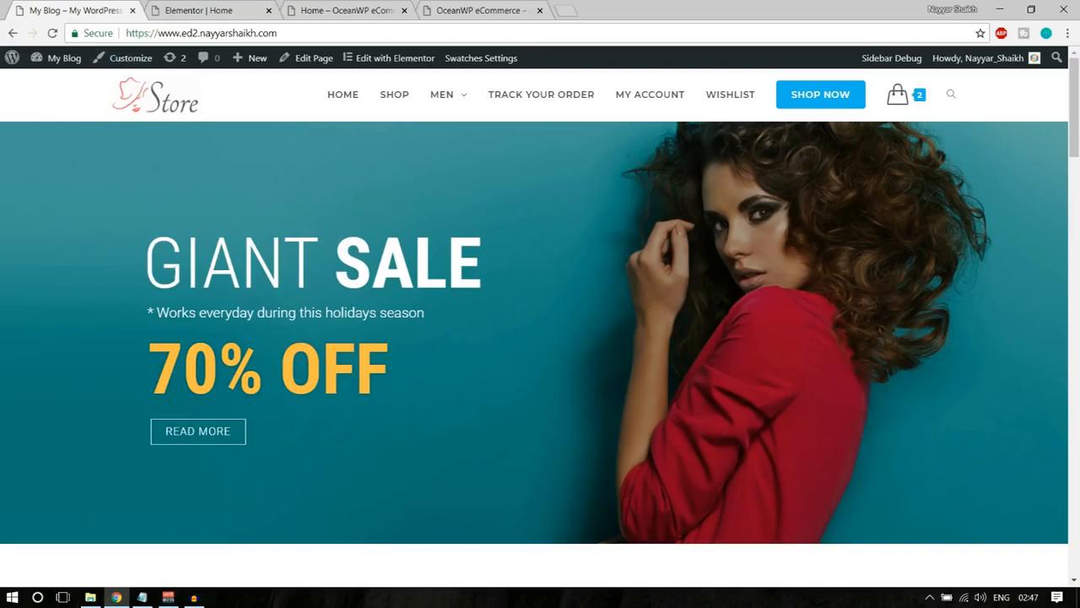
left_click_drag(146, 265, 441, 277)
left_click(393, 262)
left_click_drag(138, 261, 321, 261)
left_click(320, 259)
left_click_drag(140, 262, 323, 263)
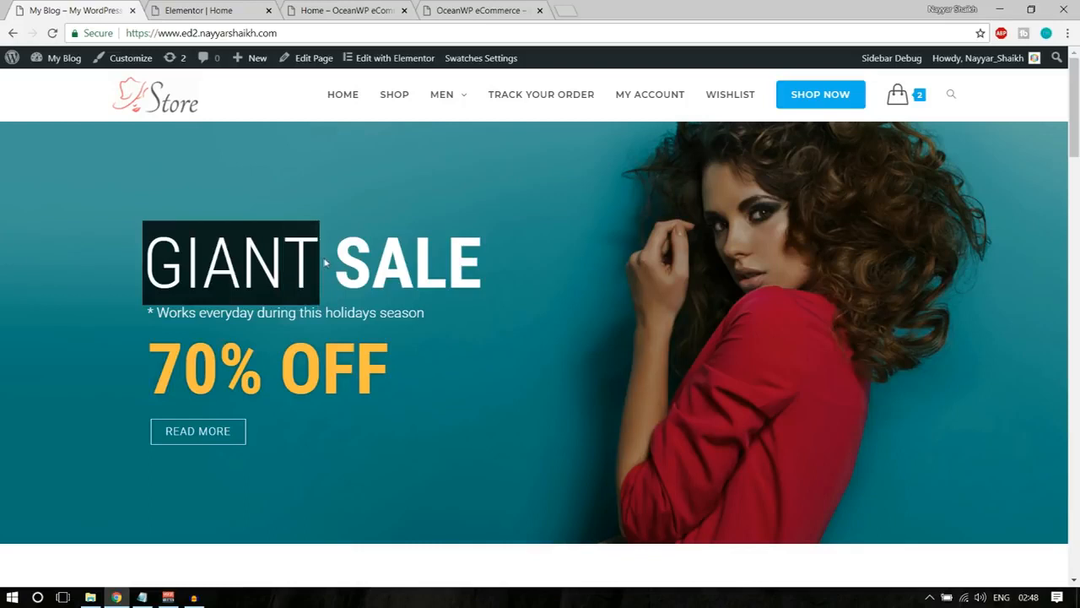
Add a Heading widget to the empty Home page and set its title to "GIANT".
left_click(235, 11)
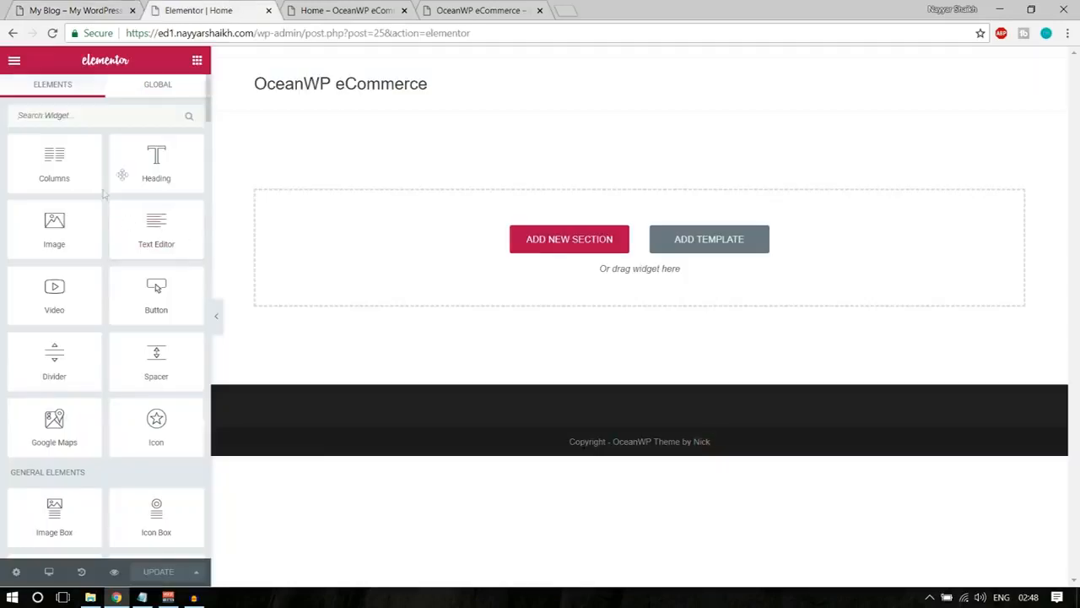
left_click_drag(147, 164, 445, 256)
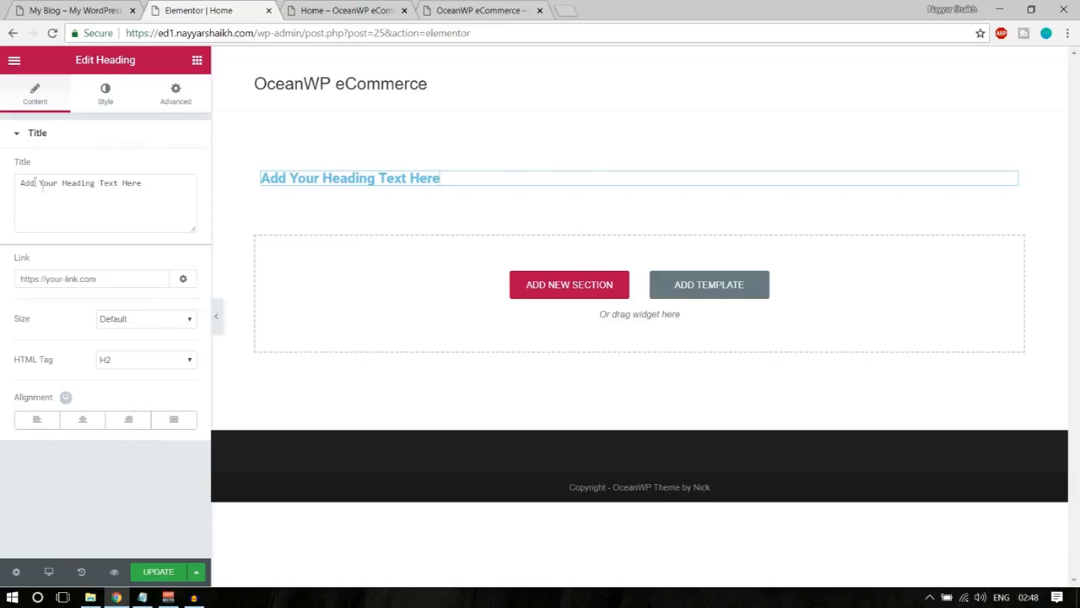
left_click_drag(16, 181, 142, 192)
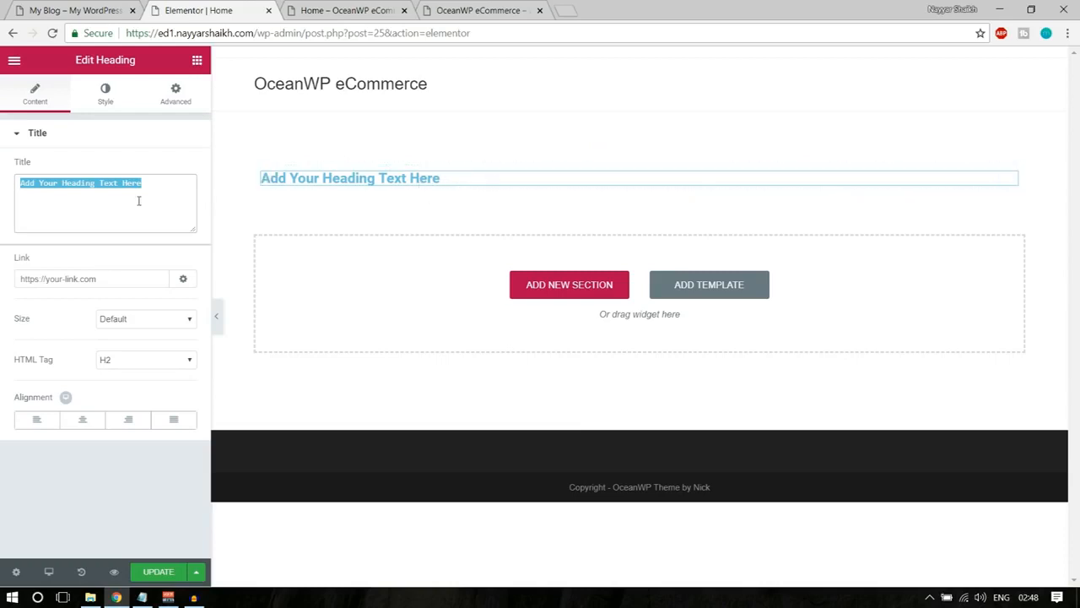
type("Text")
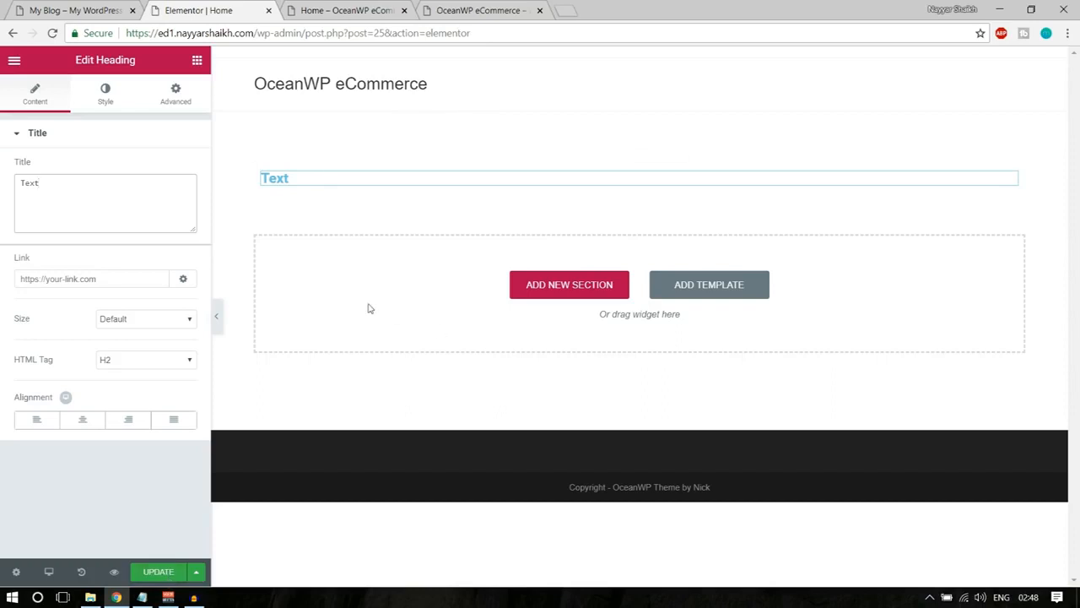
triple_click(185, 195)
type("GIANT")
Set the GIANT heading's text color to white (#ffffff), matching the demo banner's heading.
left_click(46, 8)
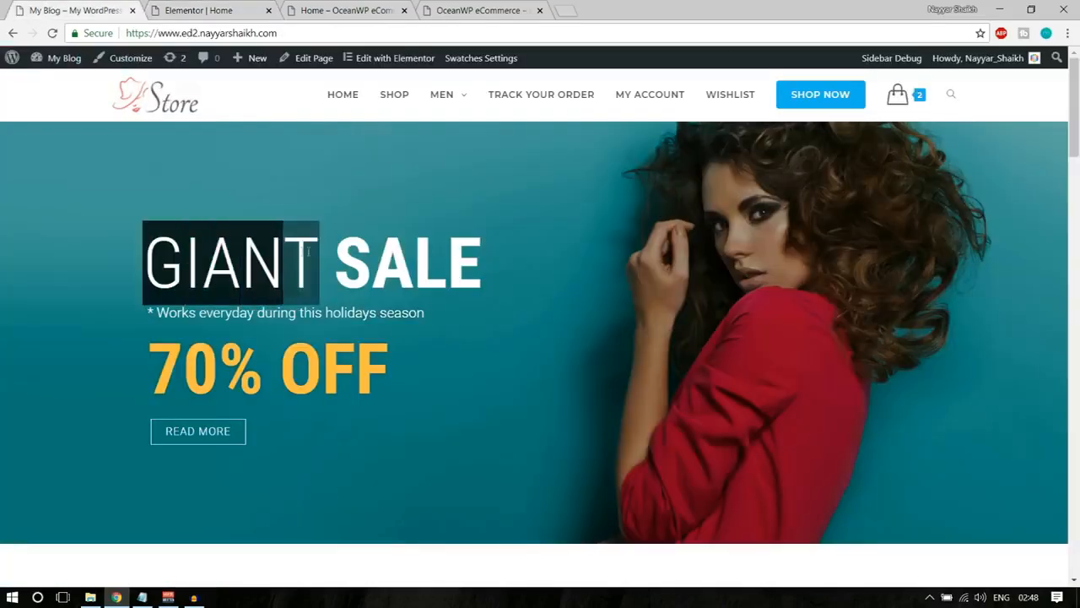
left_click(234, 7)
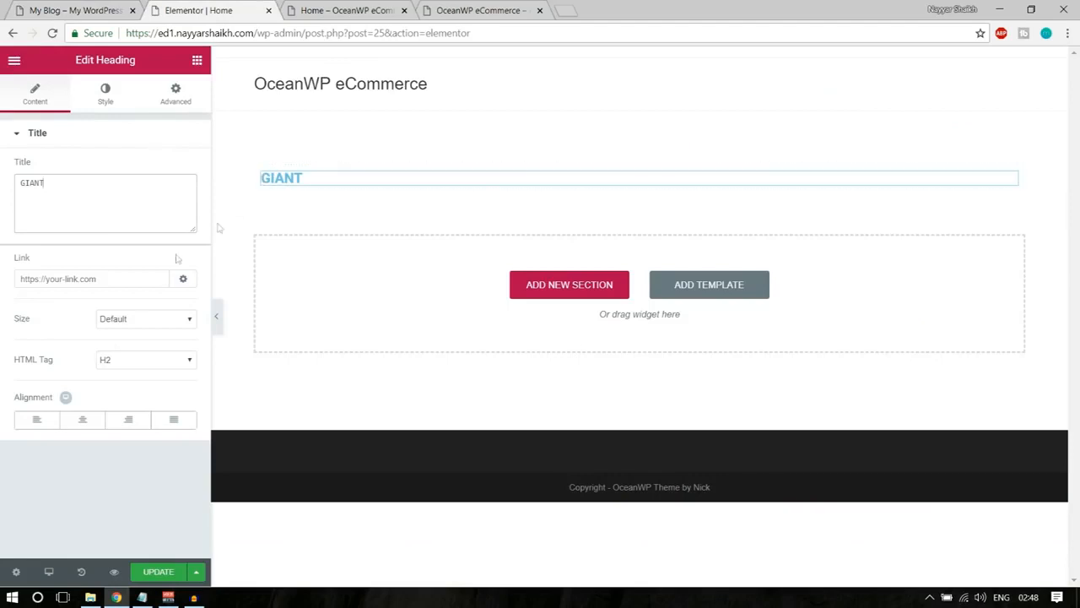
left_click(101, 95)
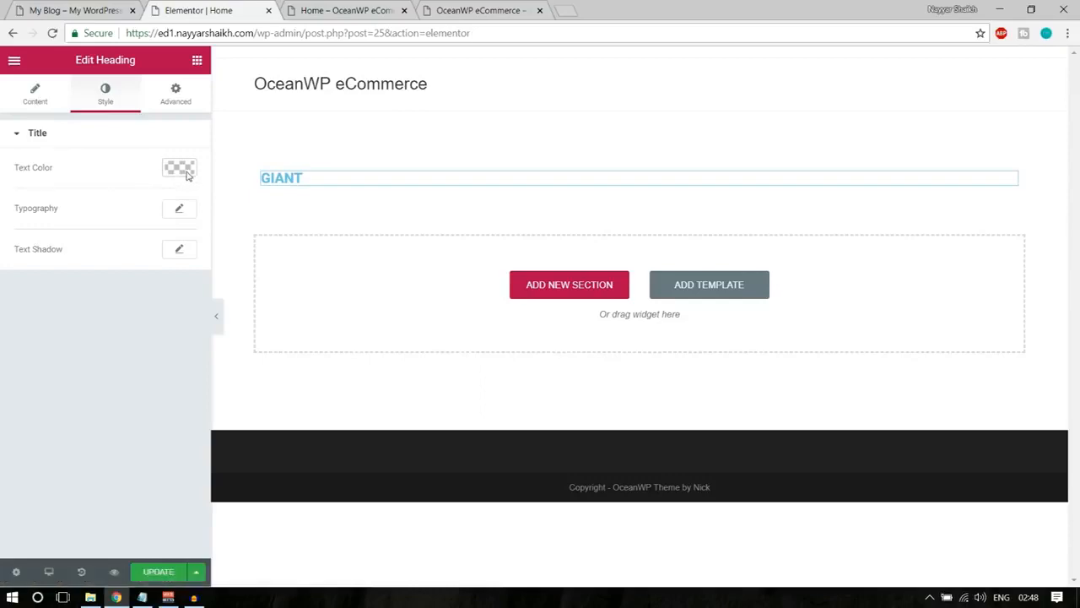
left_click(179, 168)
left_click(144, 337)
left_click(75, 10)
left_click(237, 279)
left_click(203, 10)
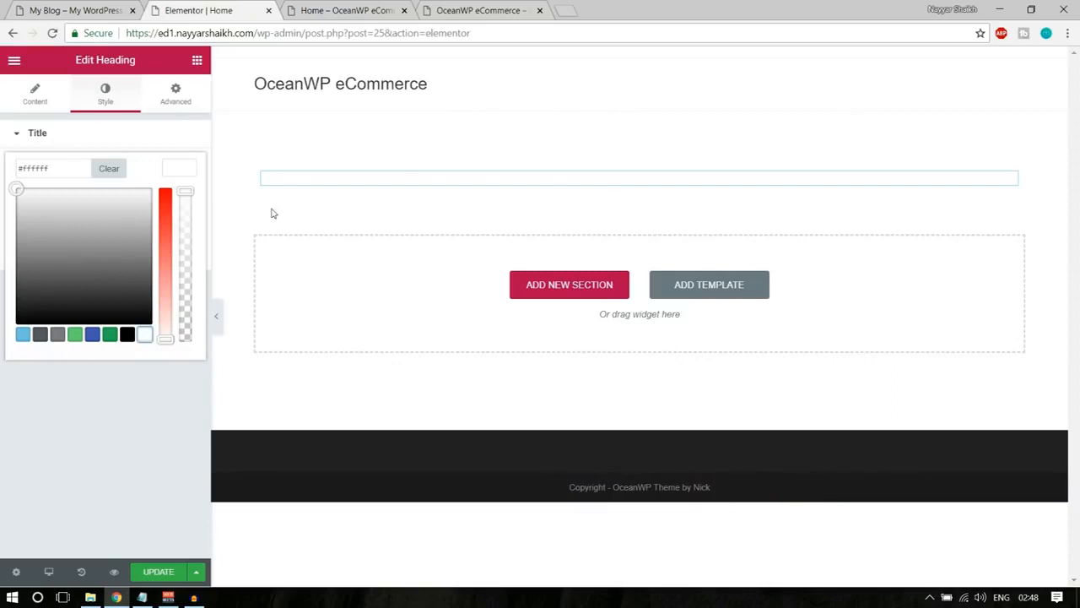
left_click(182, 166)
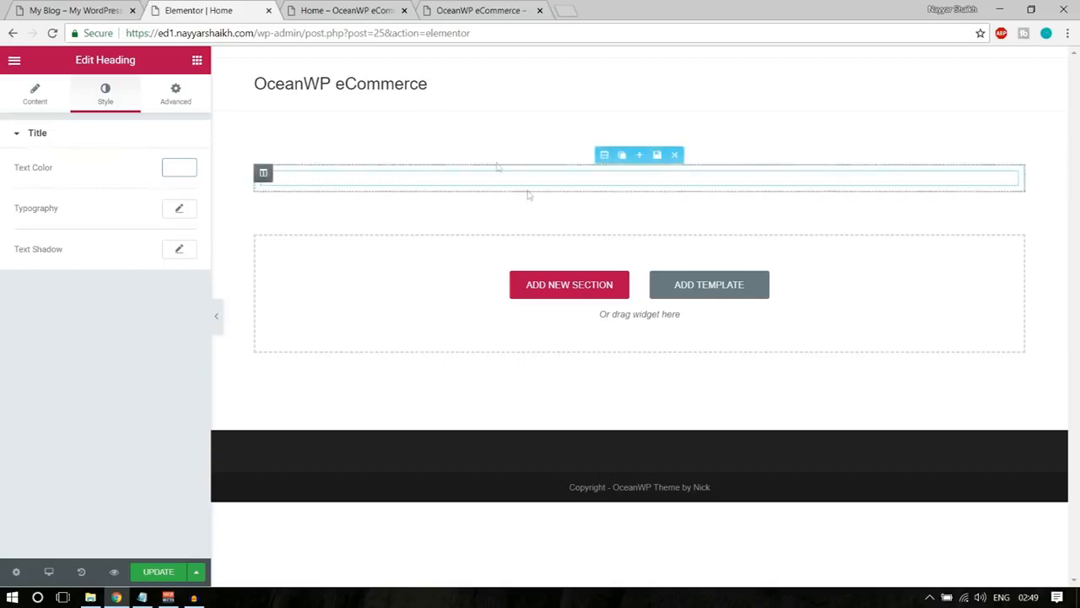
Give the section holding the GIANT heading a color/image background type, following the demo store's banner.
left_click(90, 8)
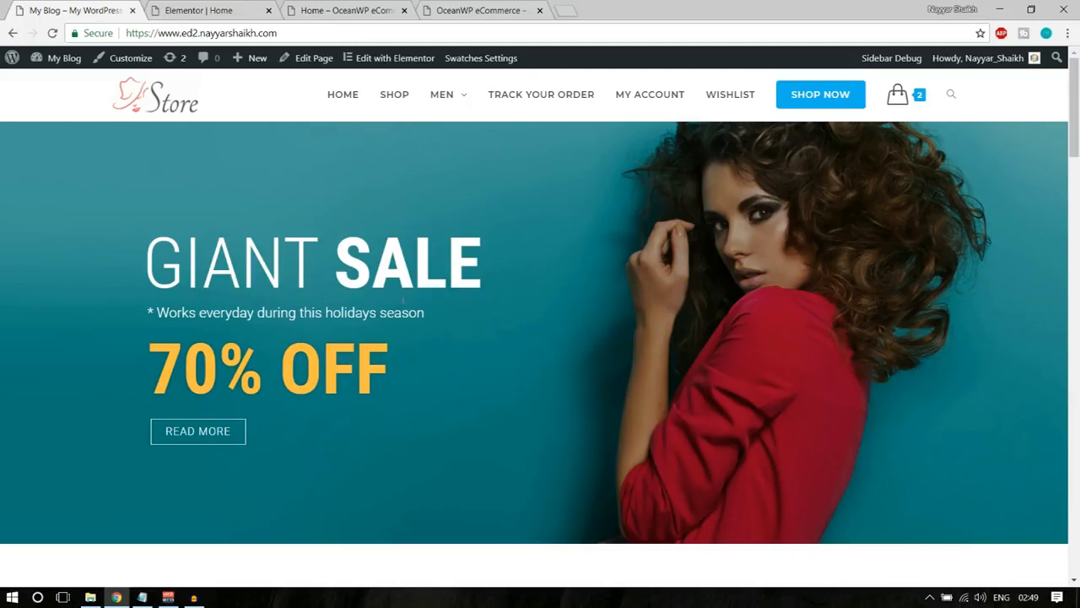
left_click(202, 10)
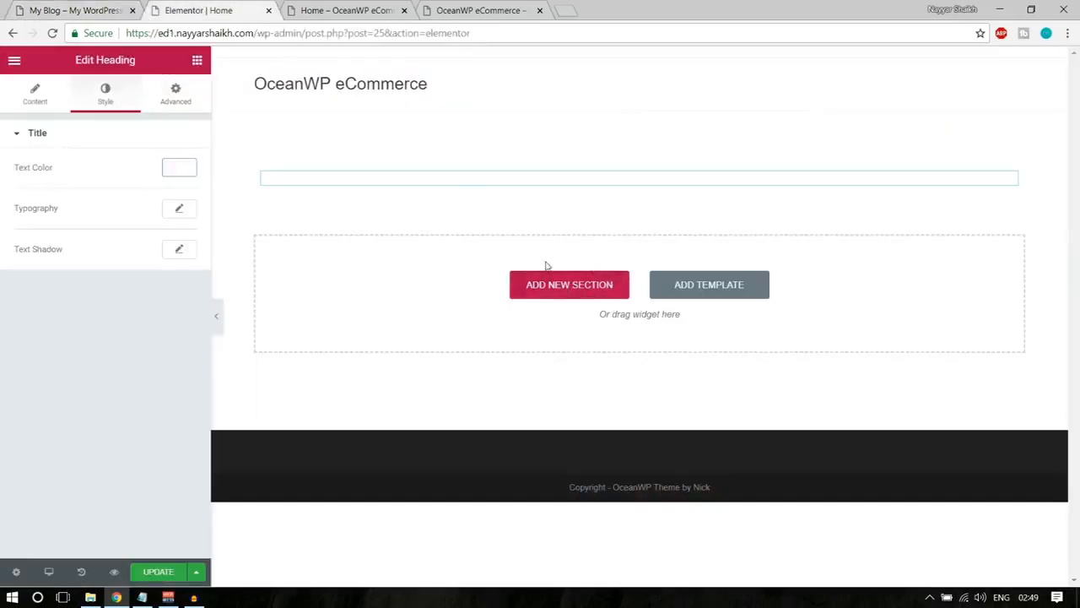
mouse_move(602, 173)
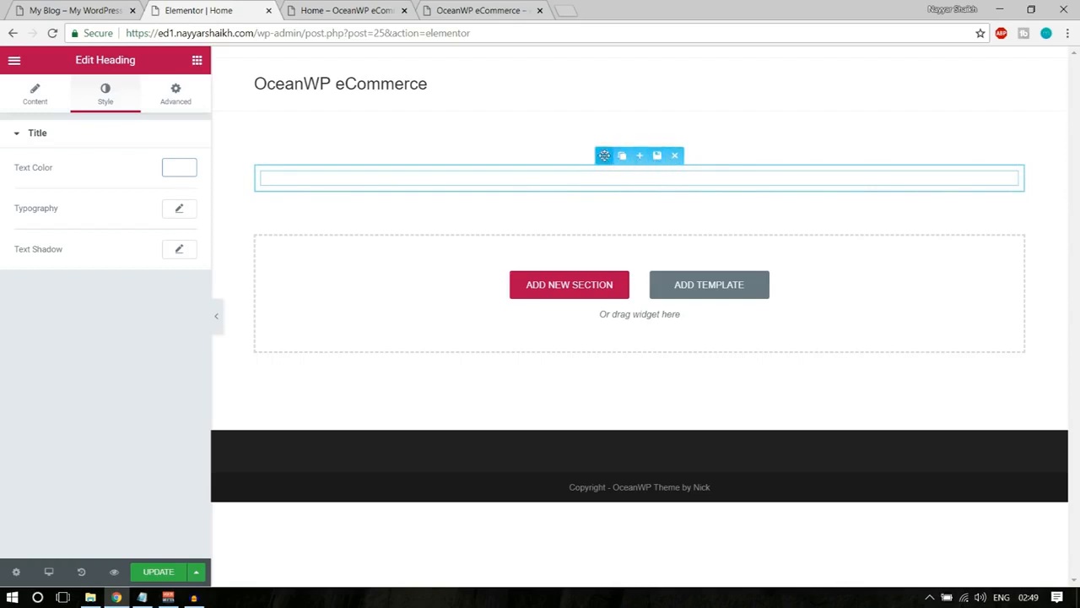
left_click(604, 156)
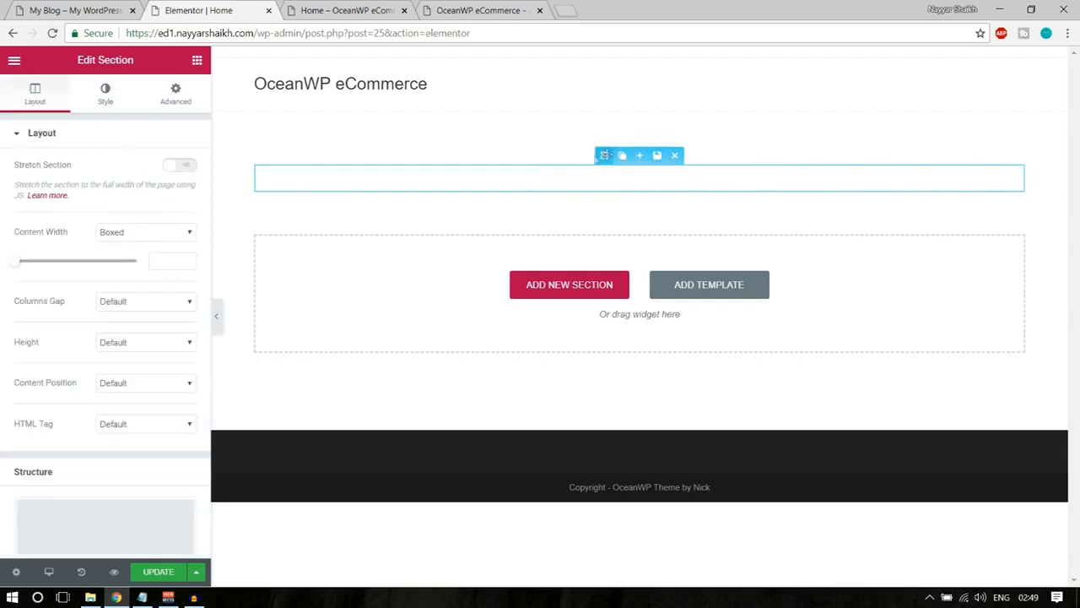
left_click(106, 95)
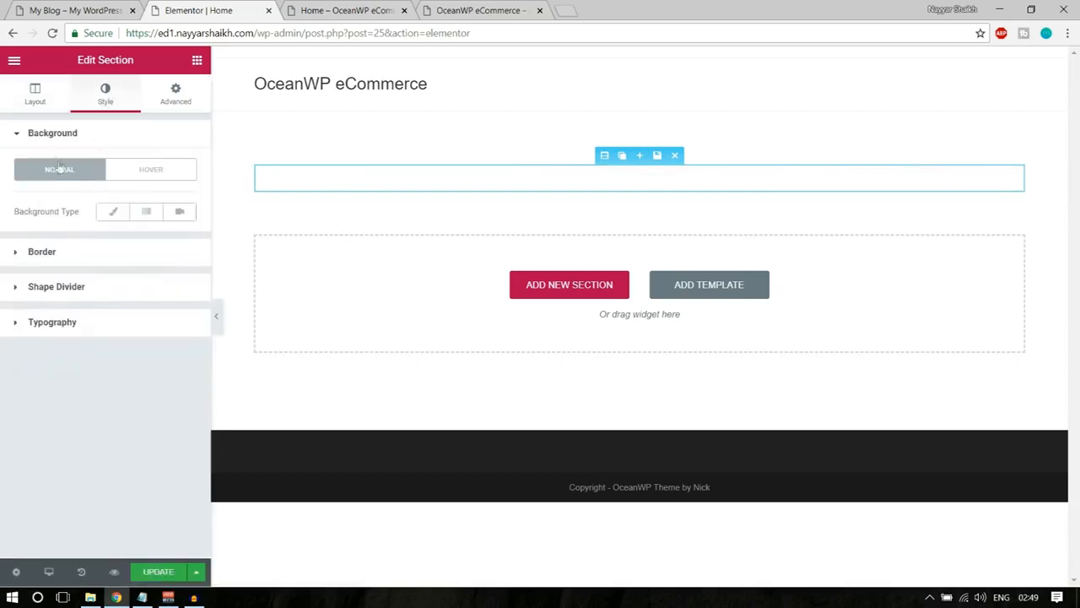
left_click(114, 213)
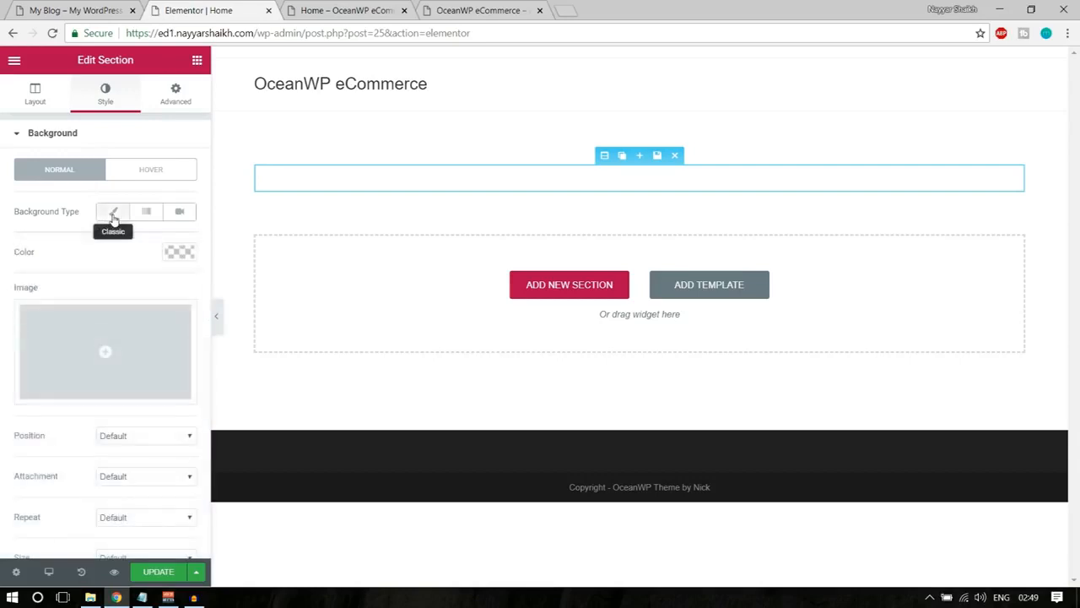
Upload the model photo 1.jpg from the Media folder and insert it as the section's background image.
left_click(108, 355)
left_click(72, 118)
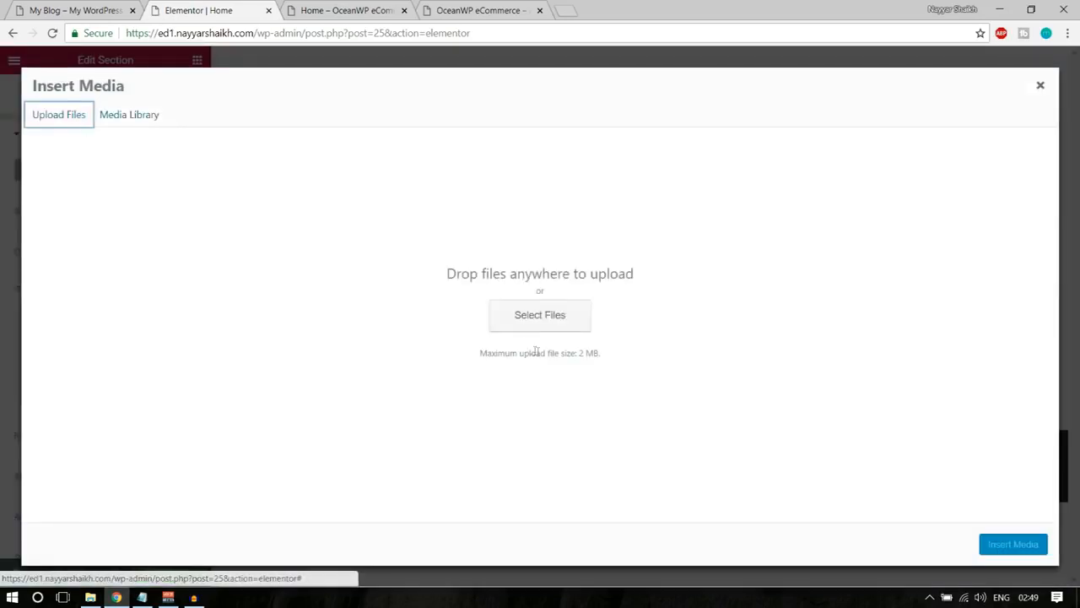
left_click(555, 317)
left_click(160, 123)
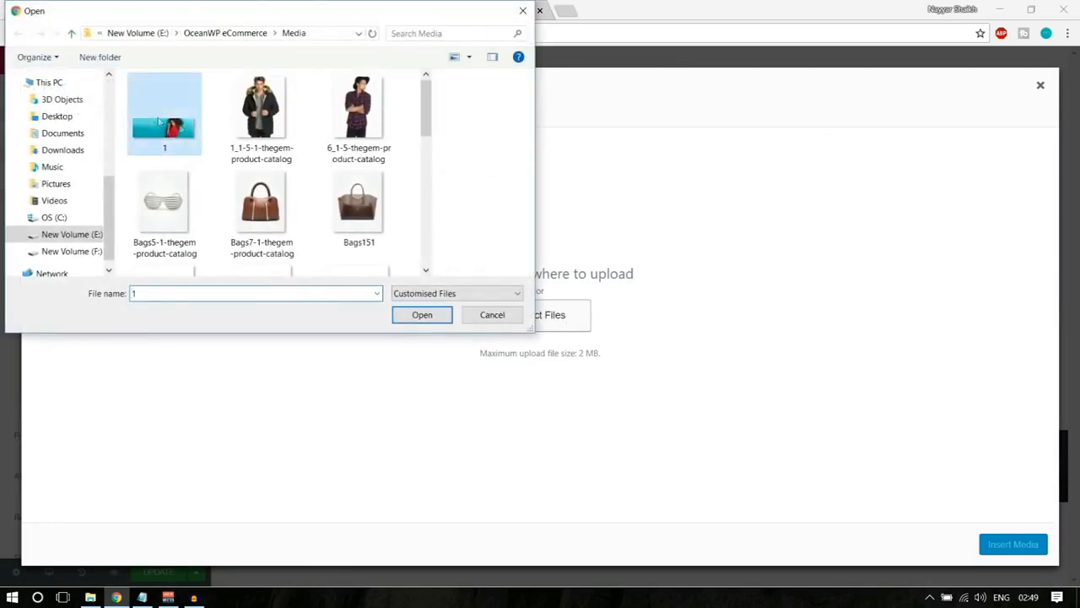
left_click(414, 316)
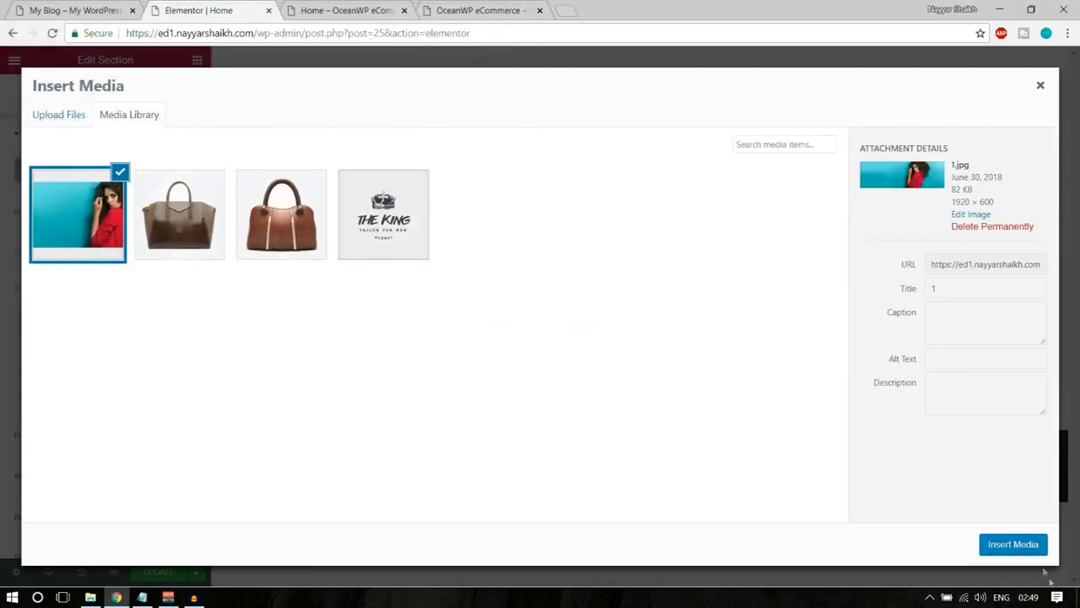
left_click(1016, 545)
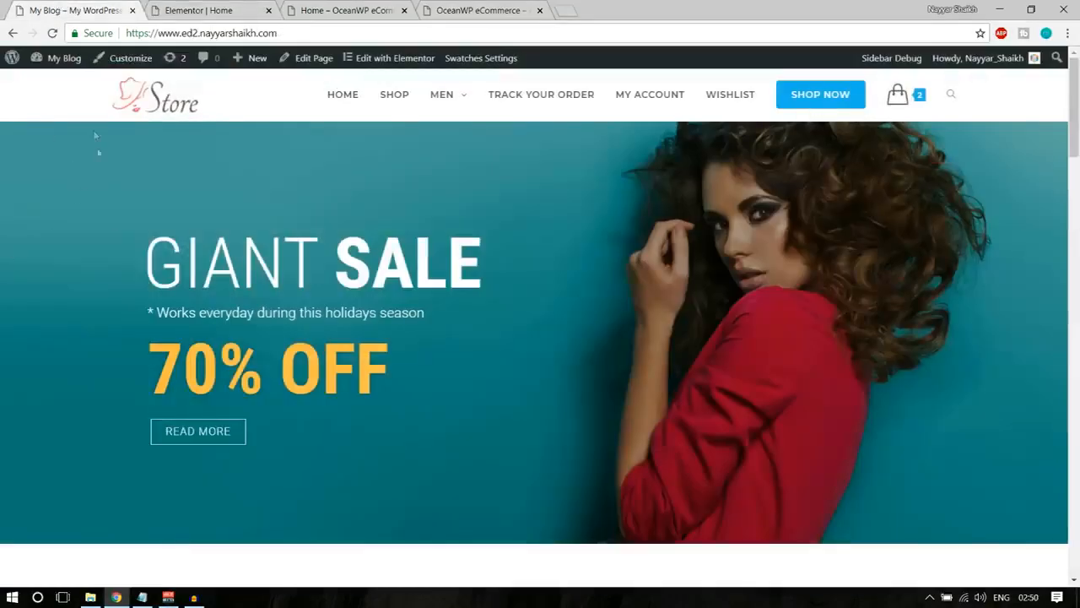
Stretch the GIANT section to the full page width, like the demo store's banner.
scroll(135, 278, "down", 6)
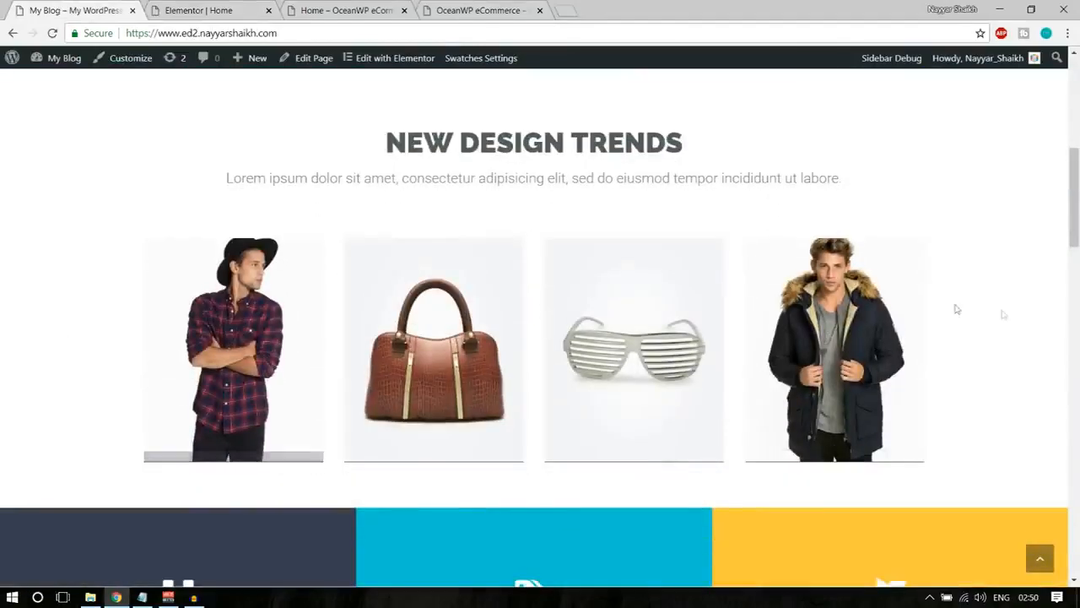
scroll(121, 391, "up", 6)
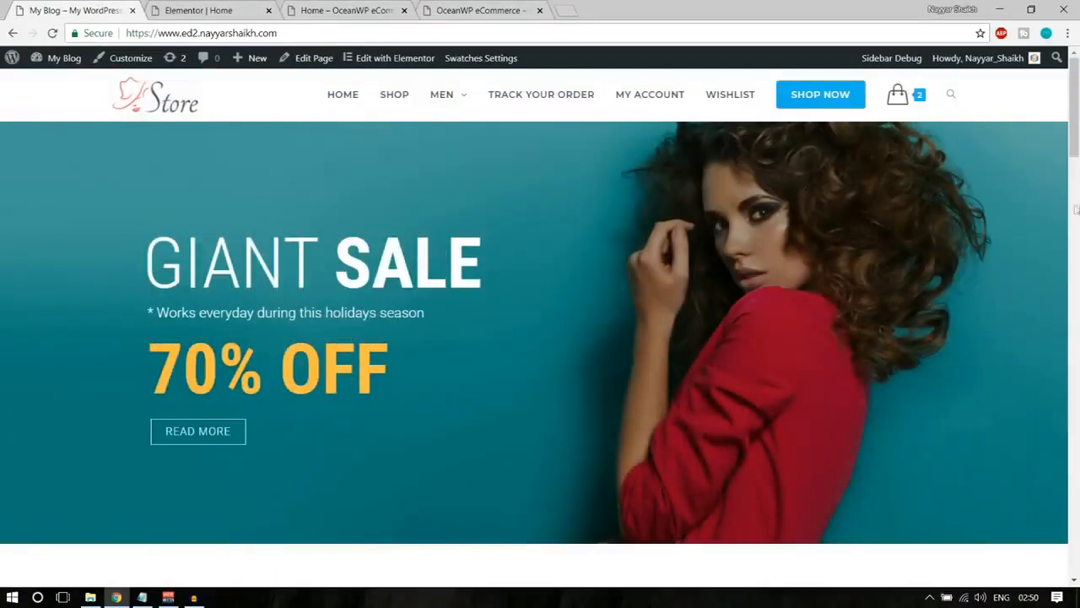
left_click(240, 7)
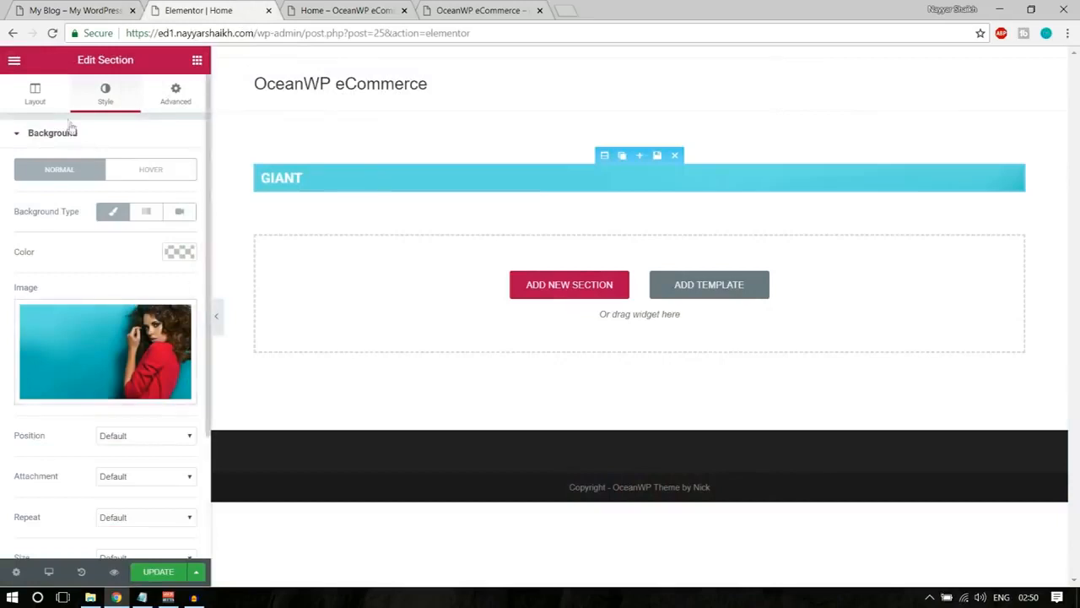
left_click(39, 108)
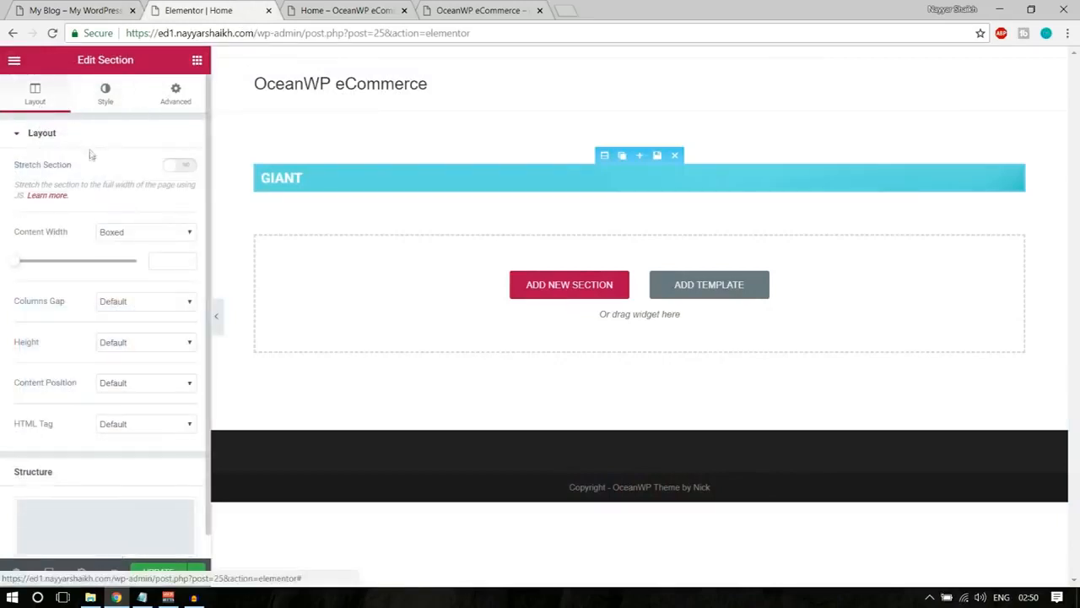
mouse_move(13, 166)
left_mouse_down()
mouse_move(73, 167)
mouse_move(8, 168)
left_mouse_up()
left_click(4, 168)
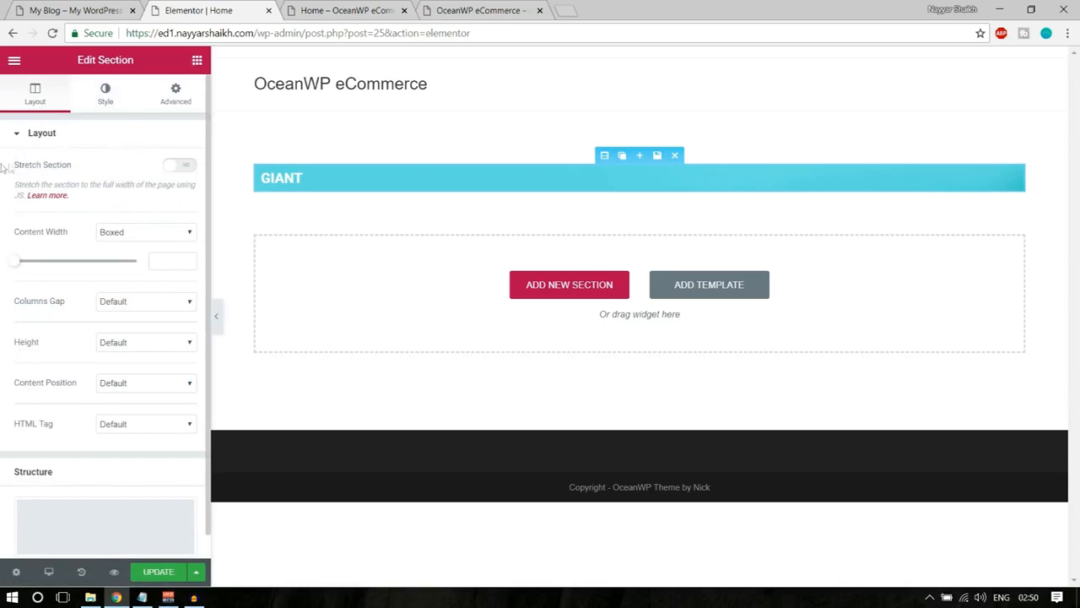
left_click(183, 166)
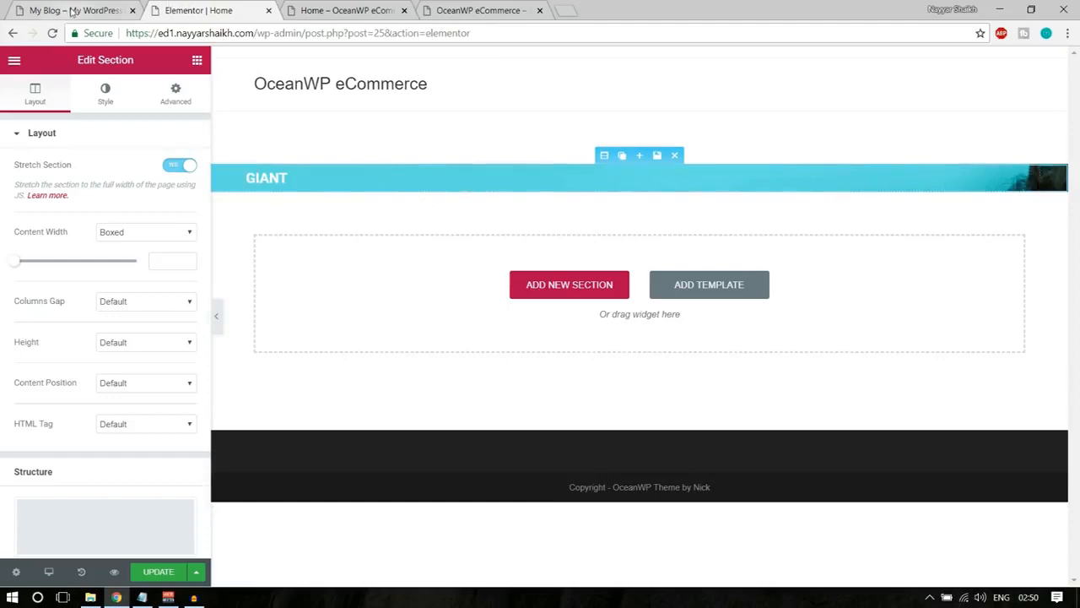
left_click(119, 100)
left_click(61, 93)
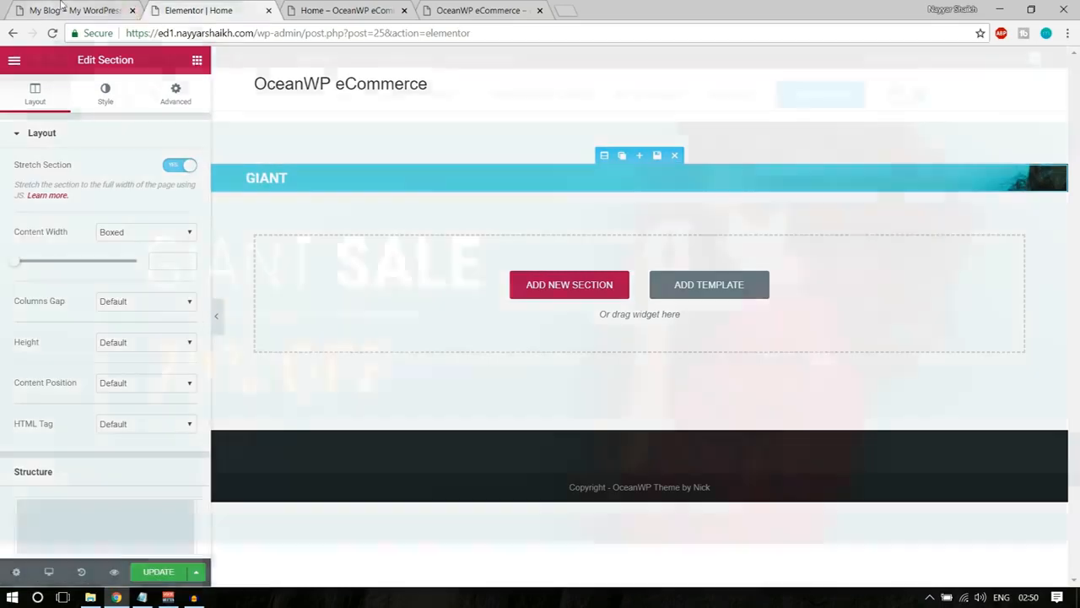
Set the section's height to Min Height with a minimum of 600 px.
left_click(125, 10)
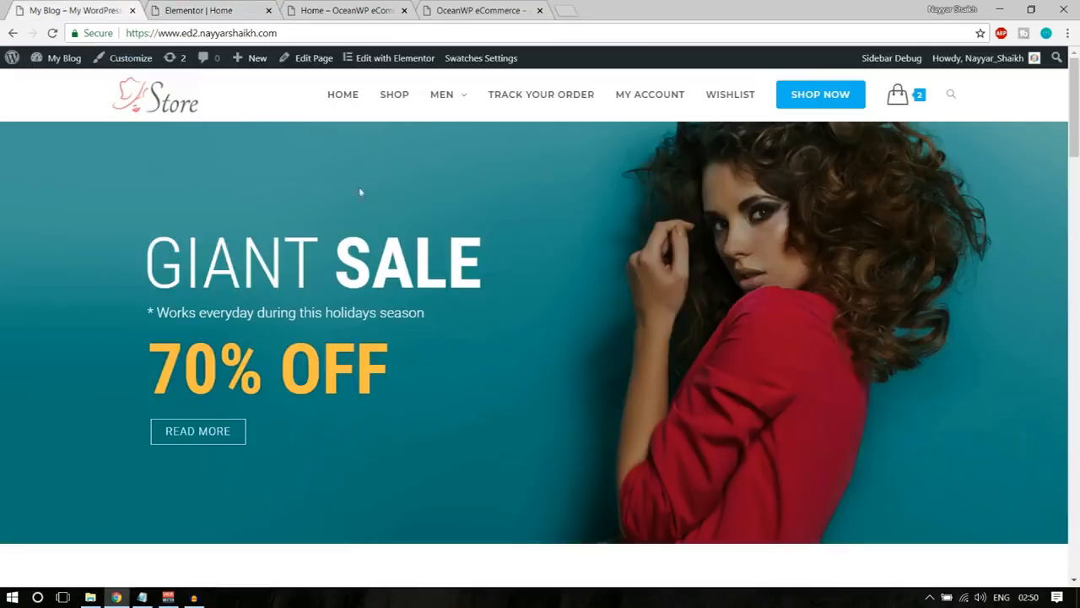
left_click(261, 7)
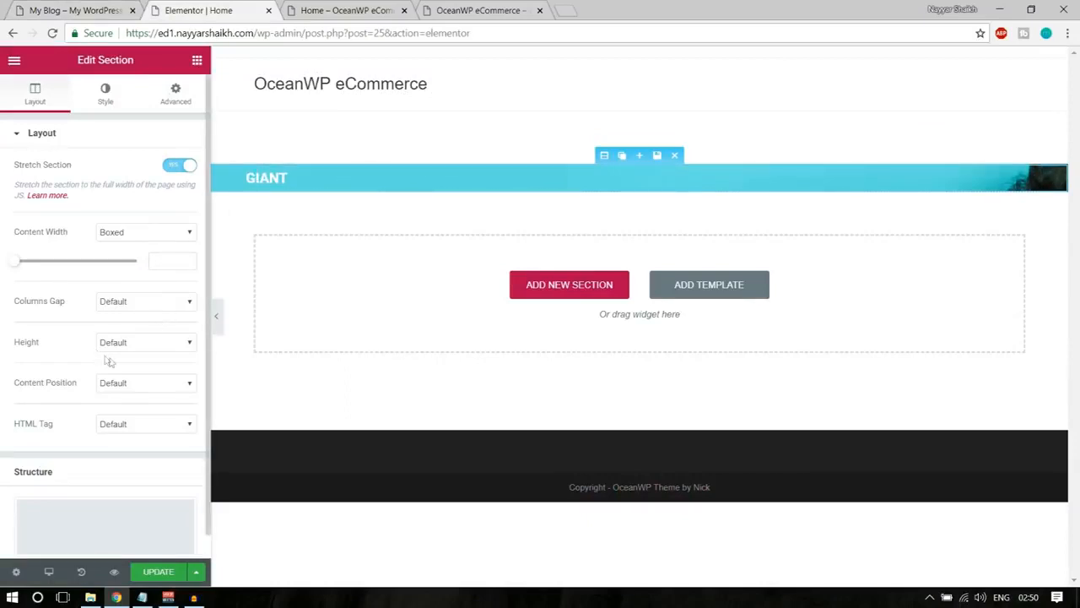
left_click_drag(13, 344, 31, 346)
left_click(115, 344)
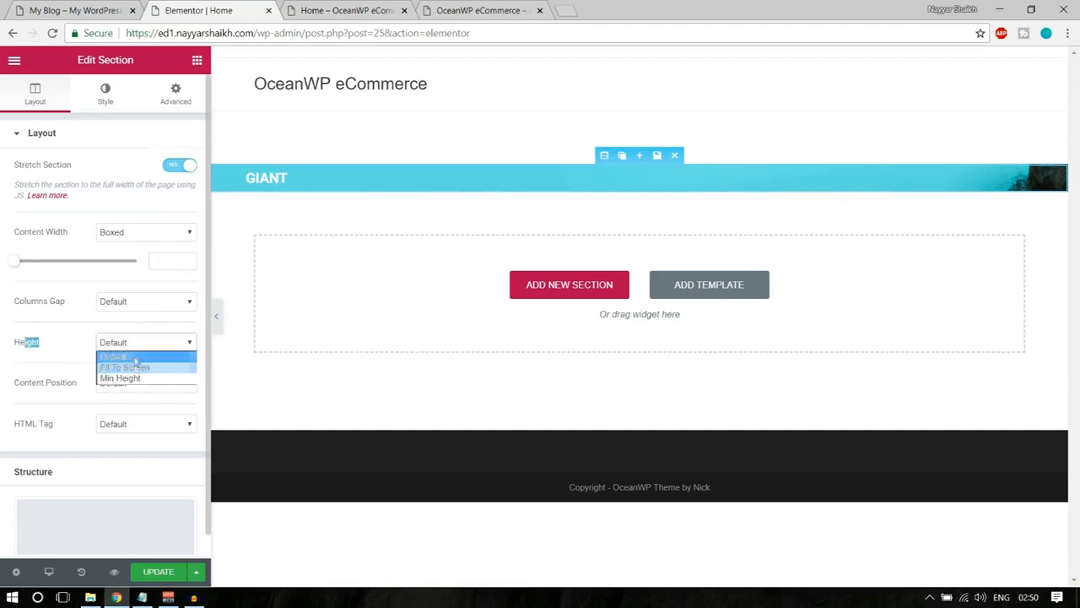
left_click(127, 379)
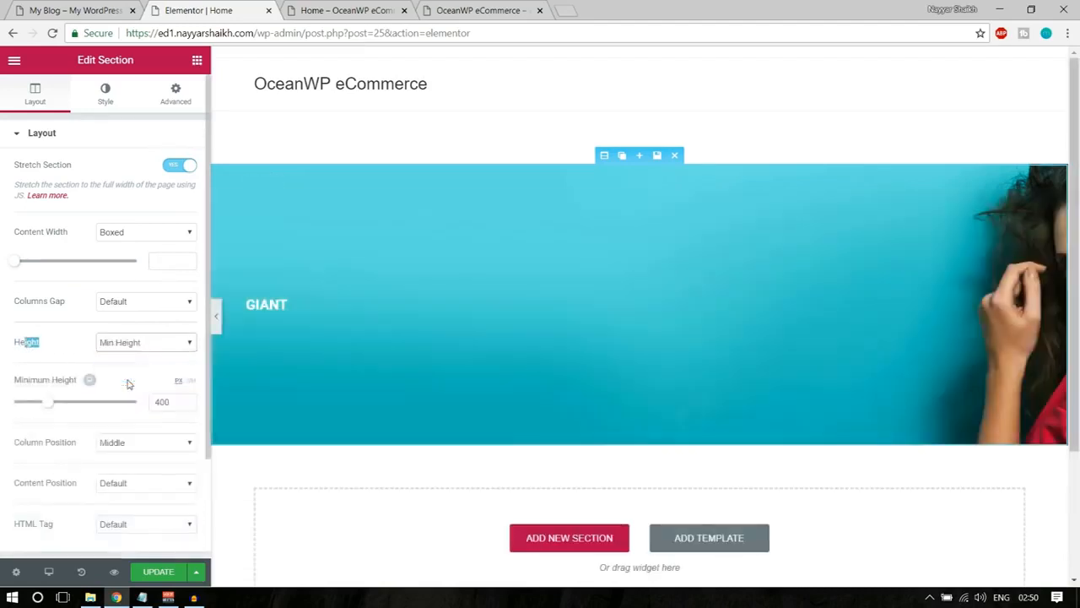
double_click(172, 402)
type("600")
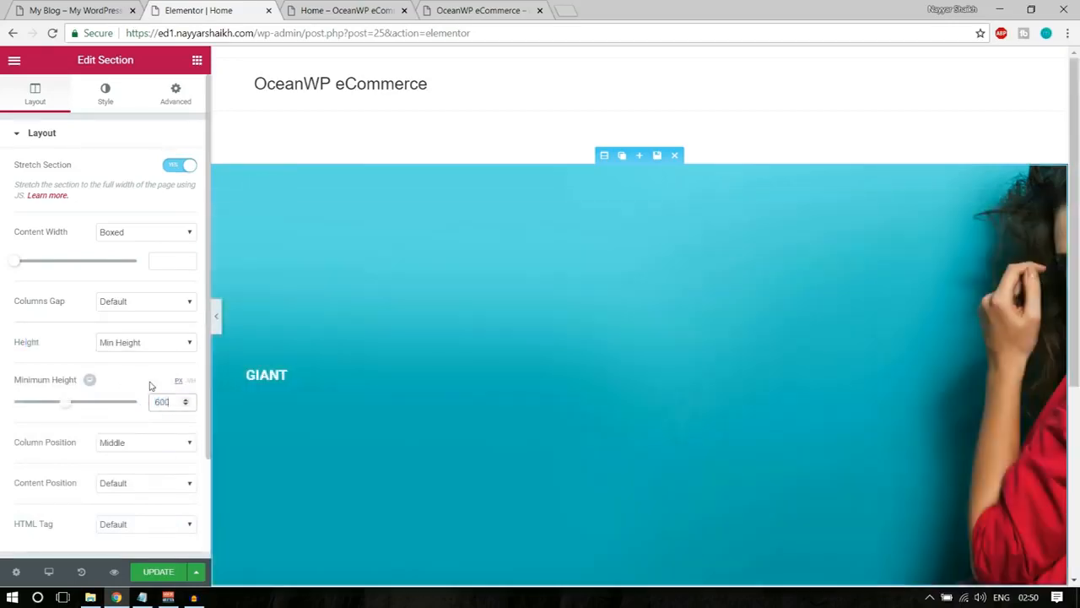
scroll(625, 347, "down", 4)
scroll(614, 331, "up", 4)
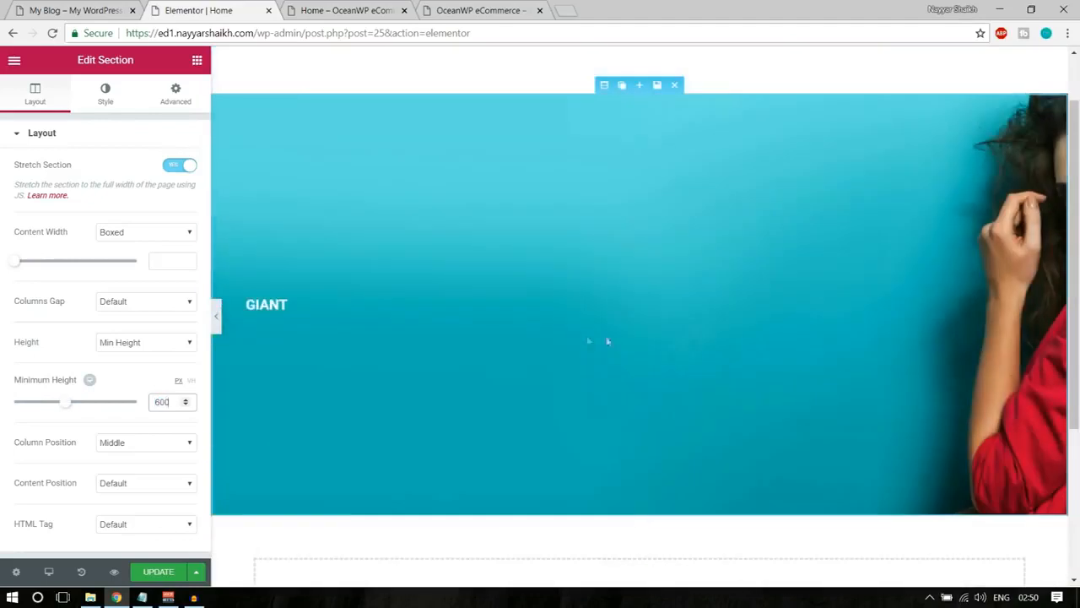
scroll(135, 428, "down", 2)
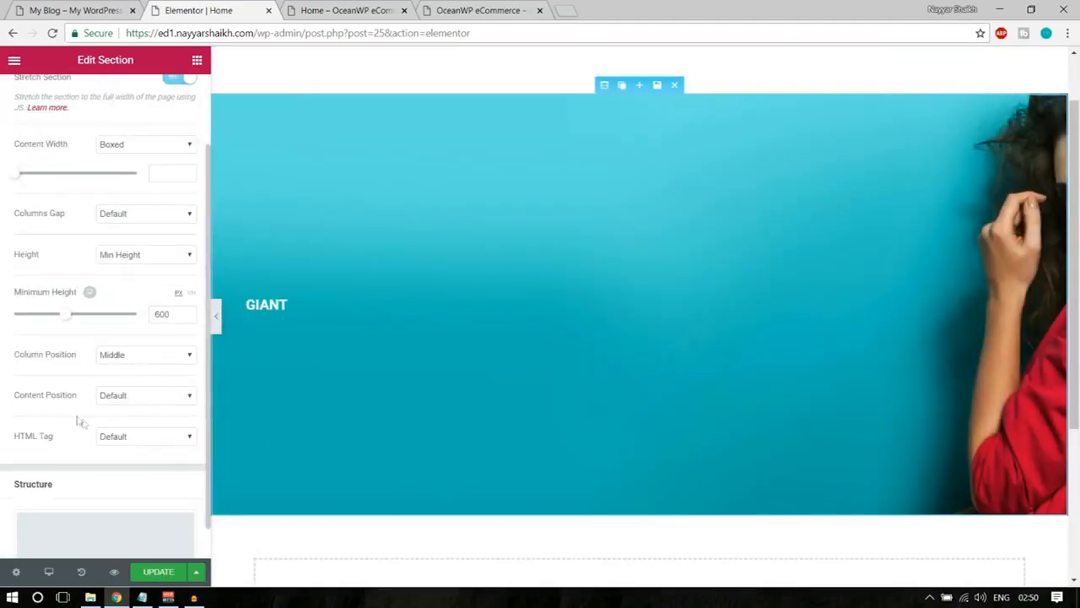
left_click(115, 400)
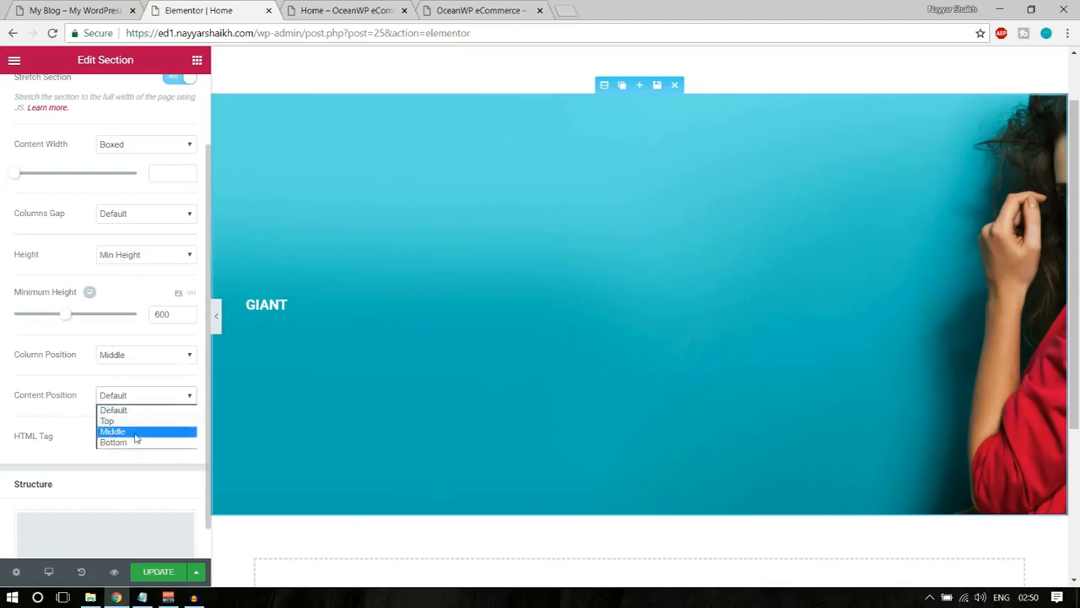
left_click(73, 403)
scroll(161, 439, "up", 2)
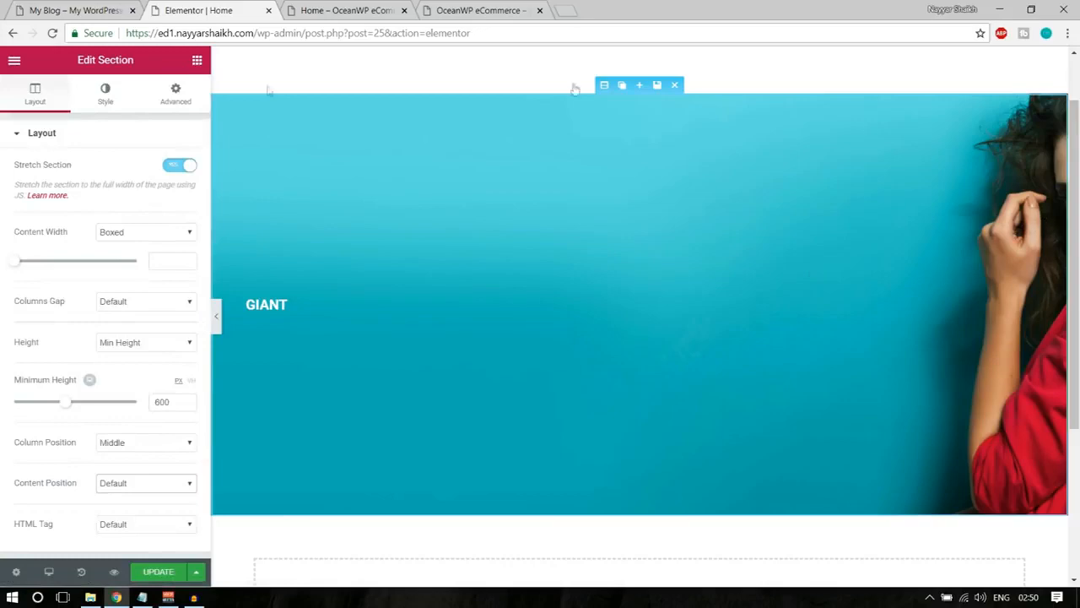
Set the section's background image position to Center Center, so the model is framed as in the demo banner.
left_click(83, 5)
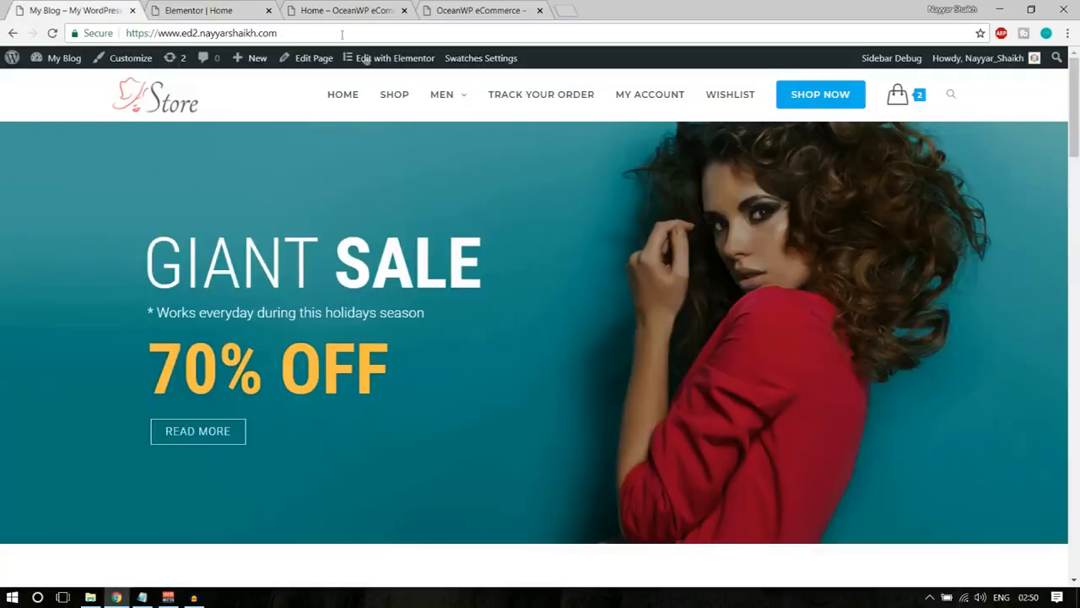
left_click(199, 10)
left_click(223, 8)
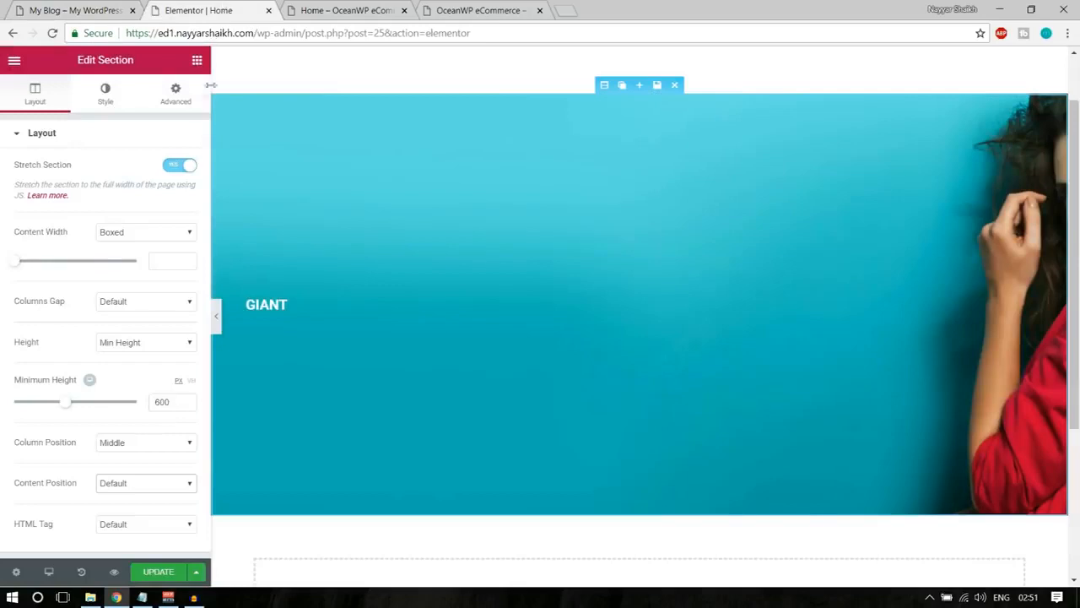
left_click(105, 95)
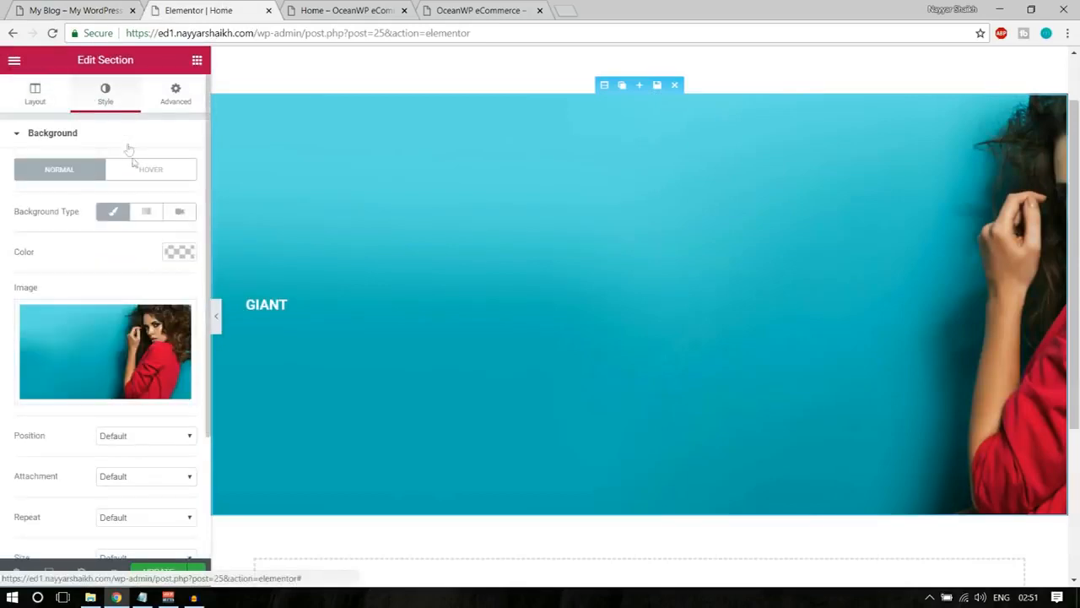
scroll(169, 297, "down", 2)
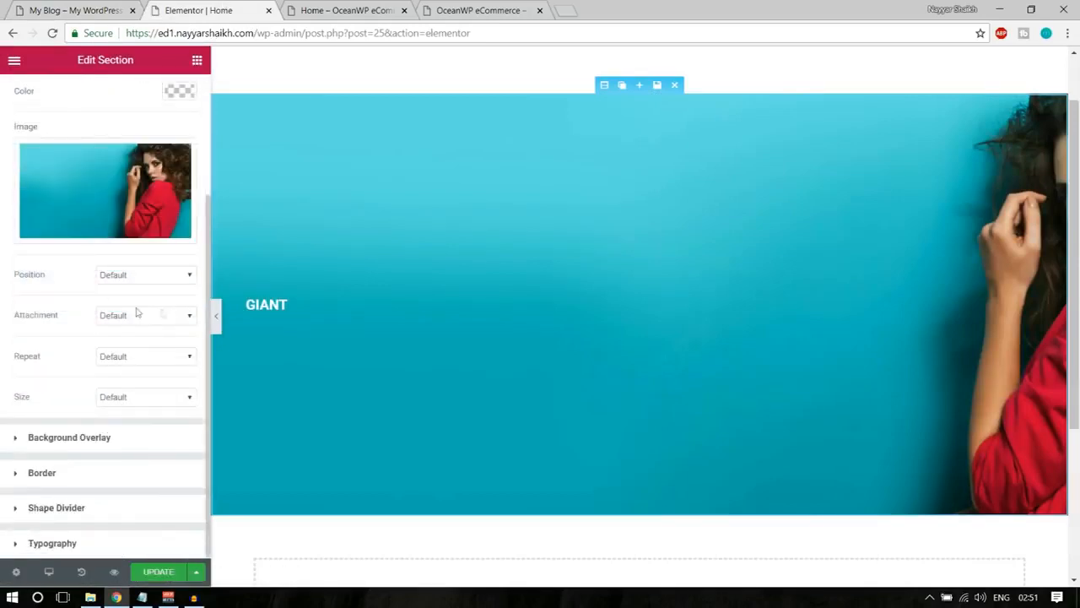
left_click(140, 275)
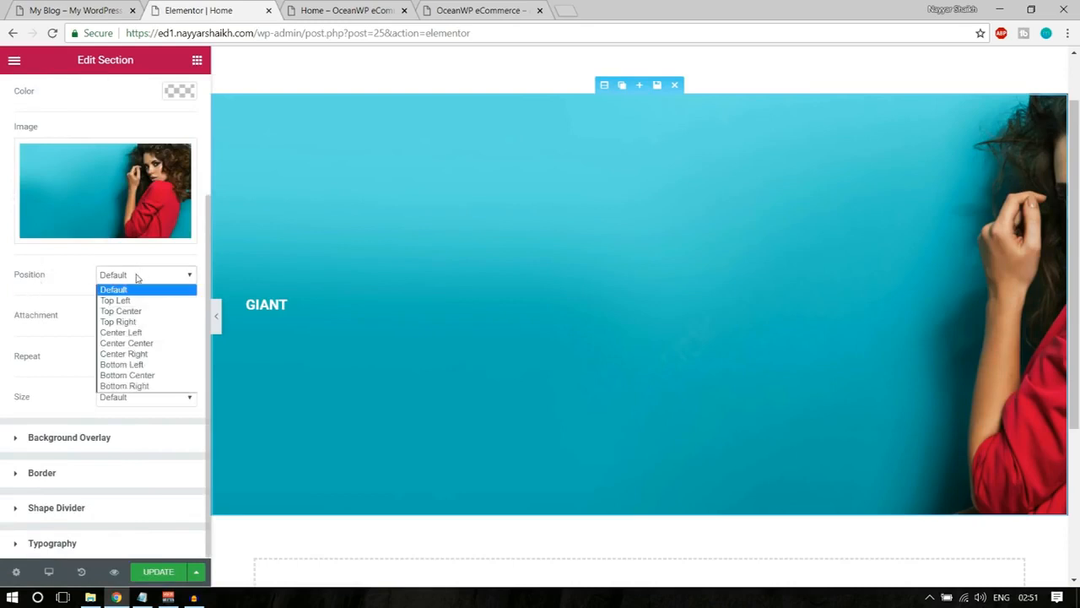
left_click(138, 276)
left_click(127, 317)
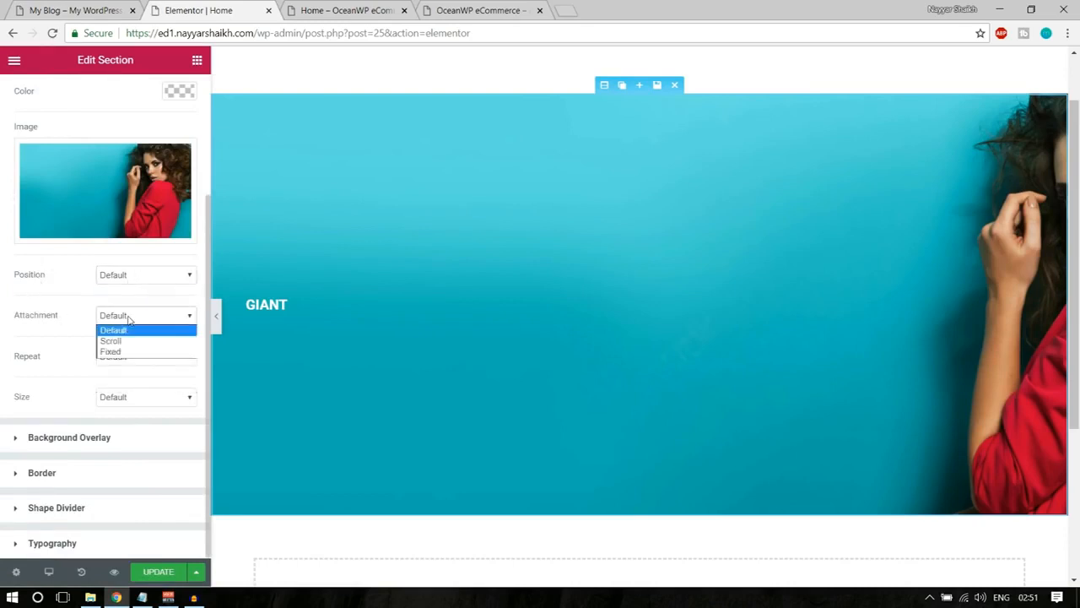
left_click(128, 318)
left_click(142, 275)
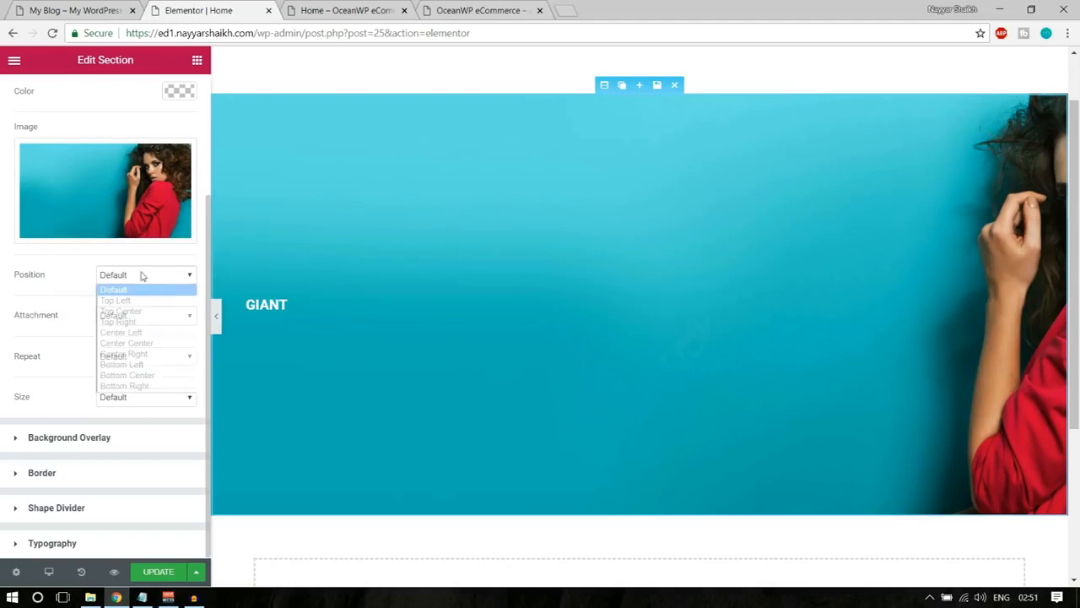
left_click(150, 344)
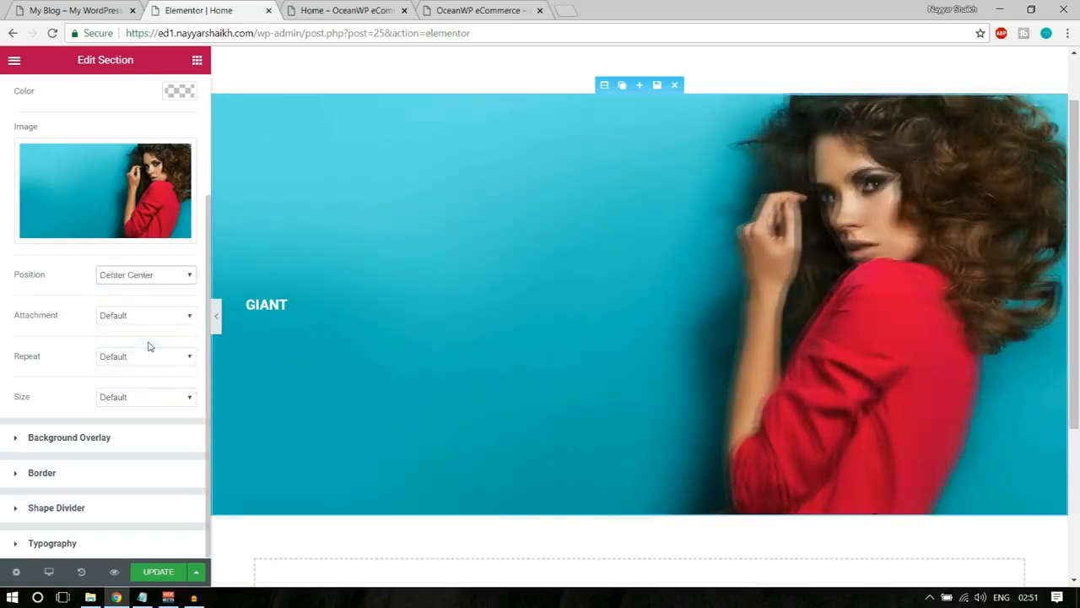
scroll(1061, 334, "up", 1)
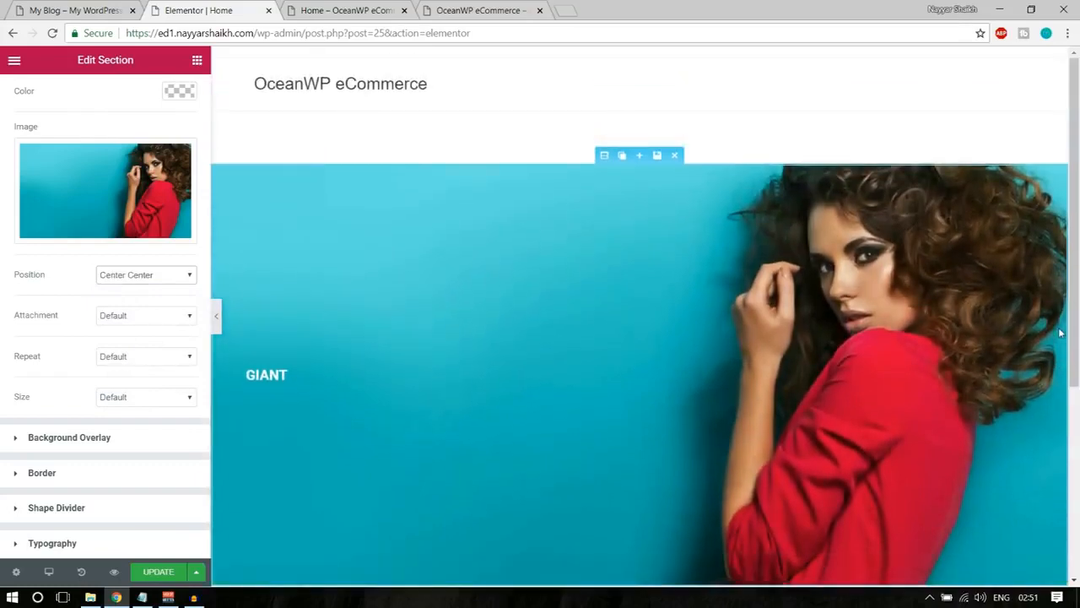
Set the section's background image size to Cover.
left_click(132, 397)
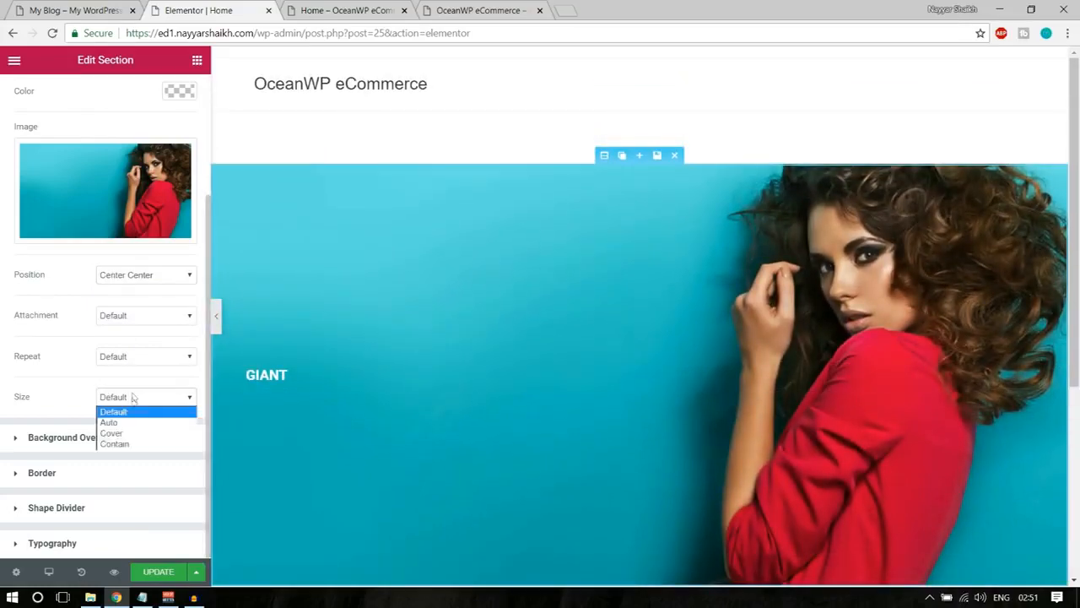
left_click(135, 436)
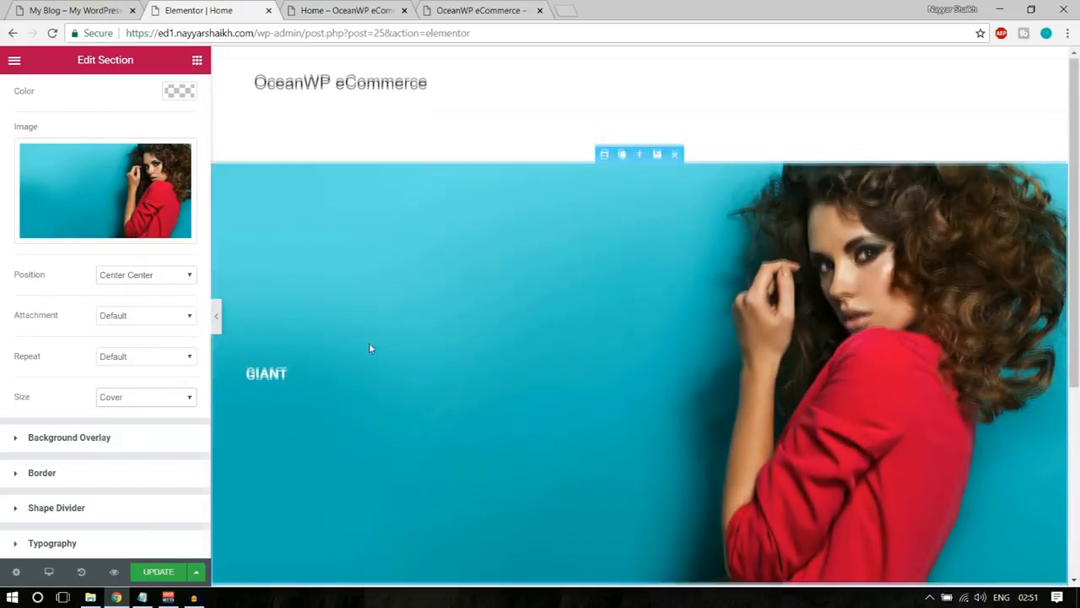
scroll(369, 343, "down", 2)
double_click(23, 279)
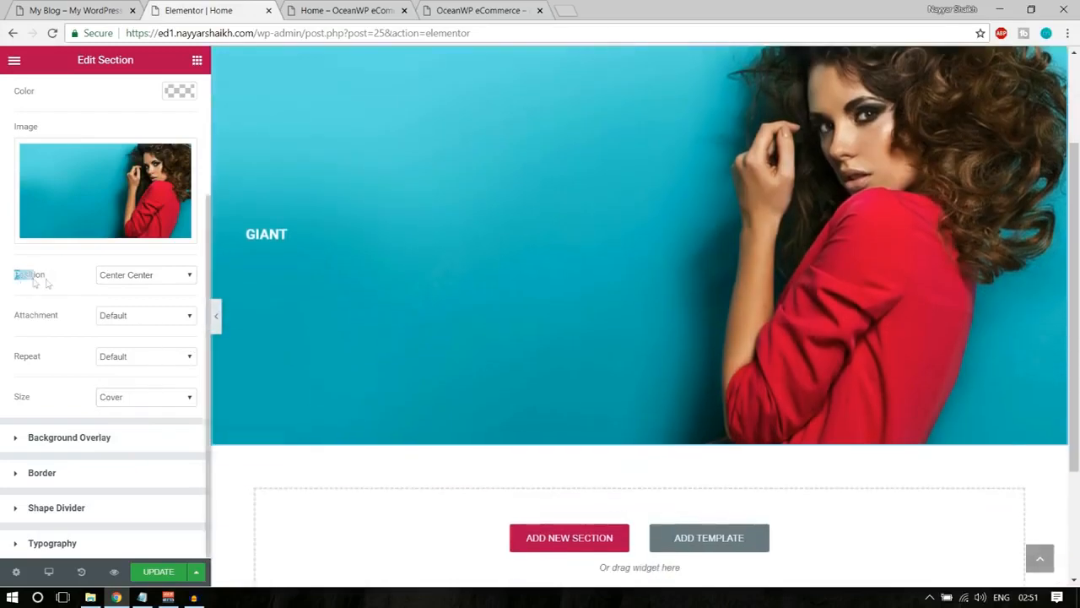
scroll(382, 414, "up", 2)
scroll(394, 410, "down", 1)
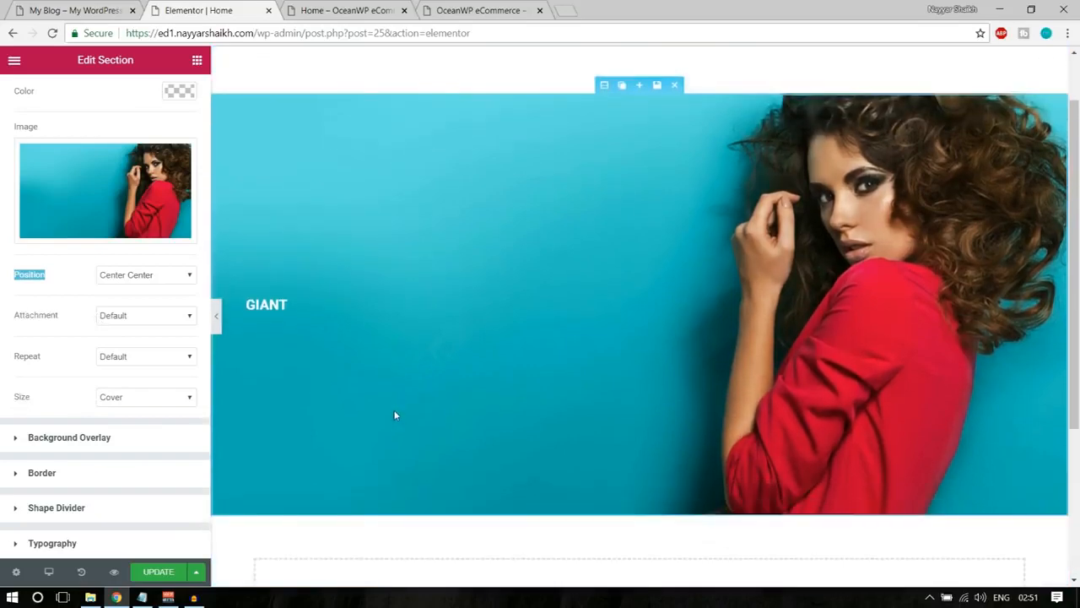
scroll(377, 410, "down", 1)
scroll(378, 410, "up", 1)
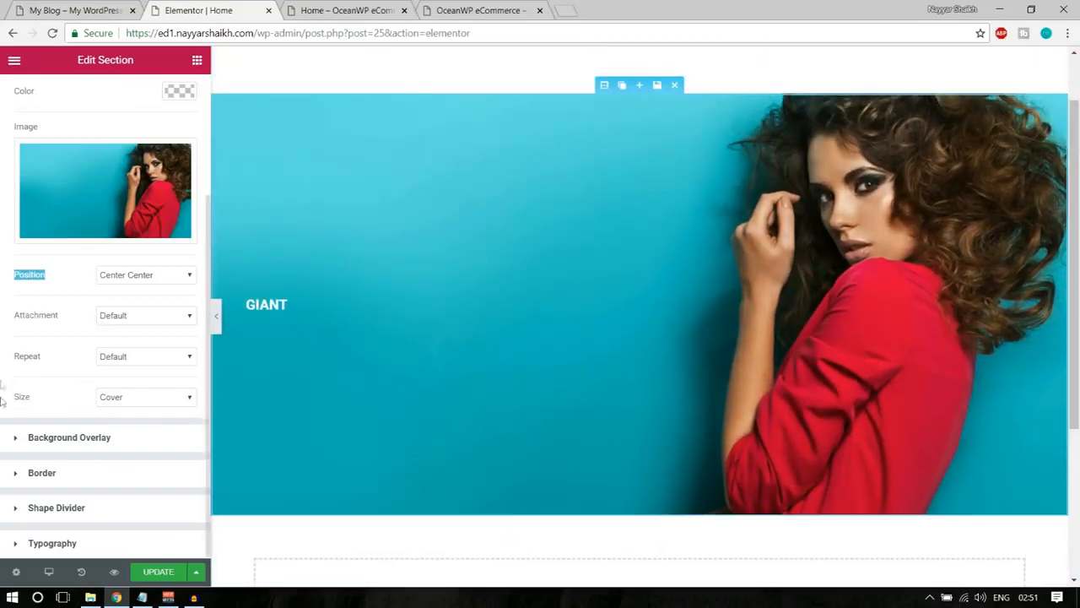
Give the section a classic background overlay, trying black, light blue #6ec1e4 and green #61ce70 as its color.
left_click(77, 439)
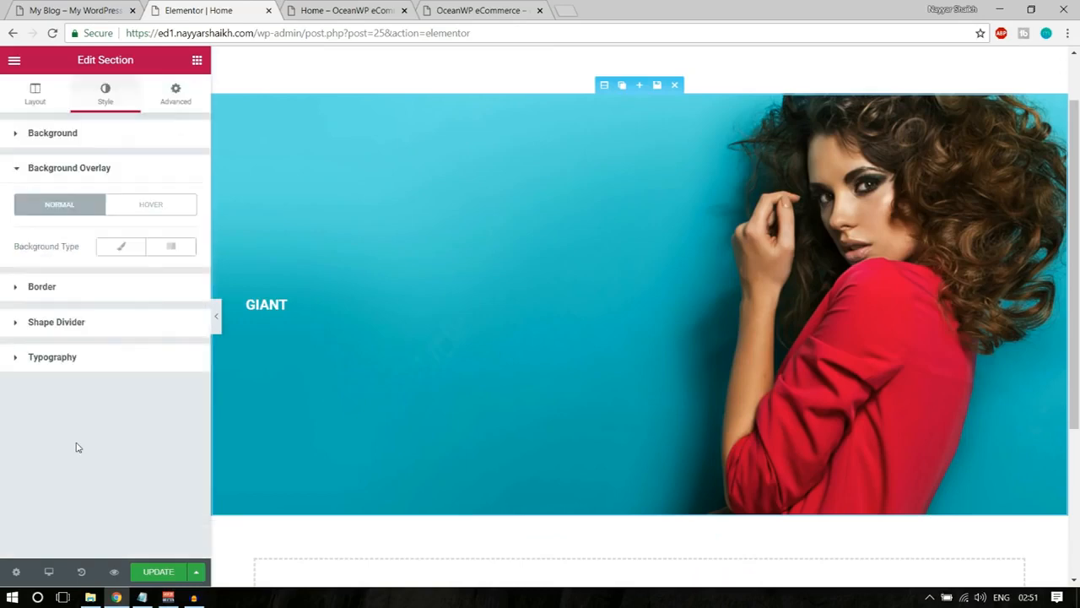
left_click(124, 245)
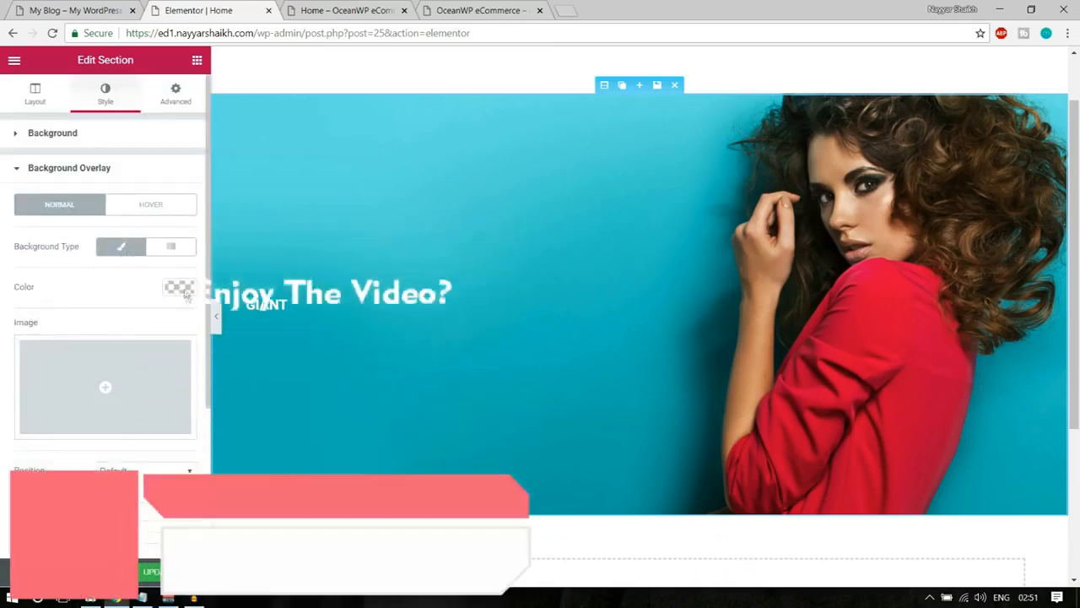
left_click(184, 289)
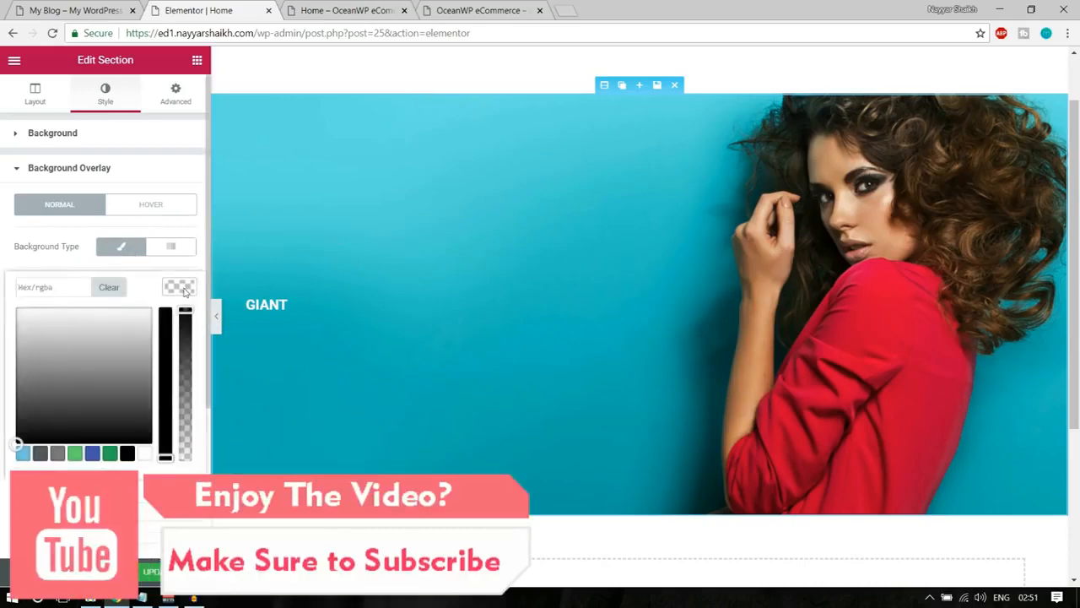
left_click(128, 456)
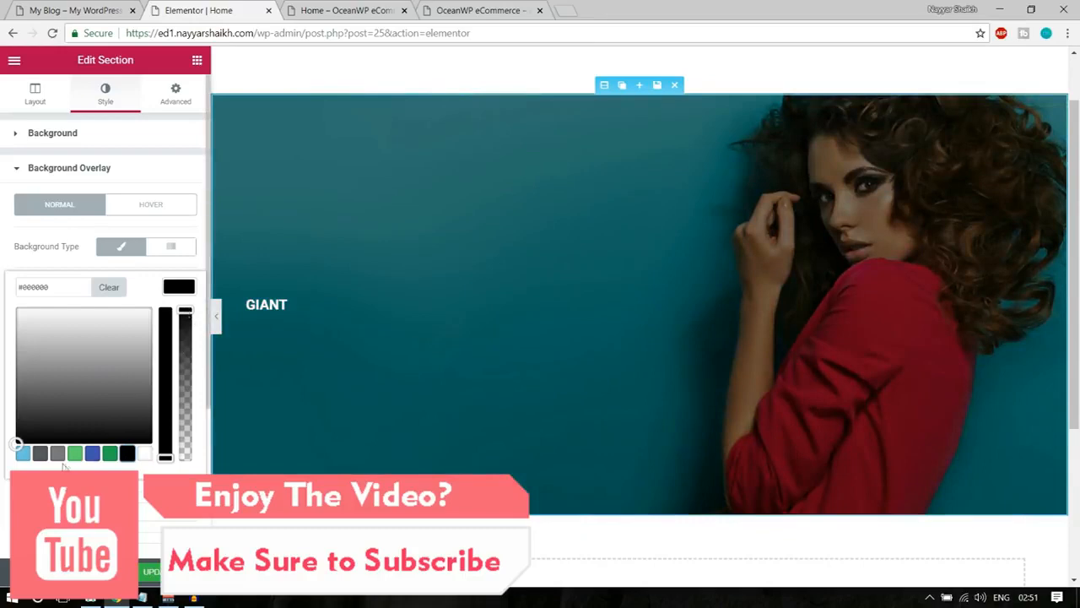
left_click(23, 456)
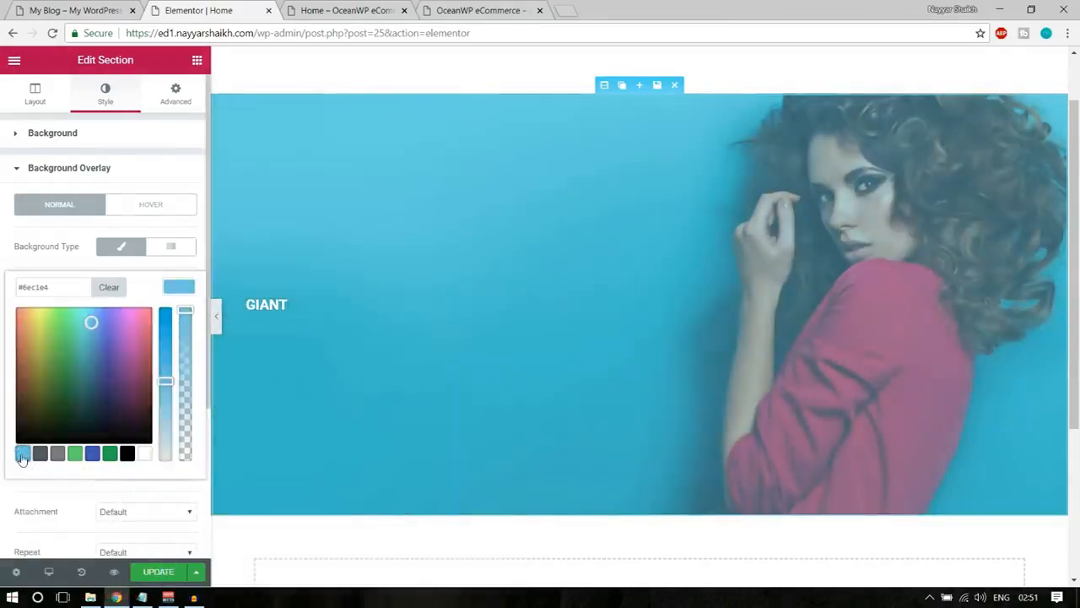
left_click(76, 457)
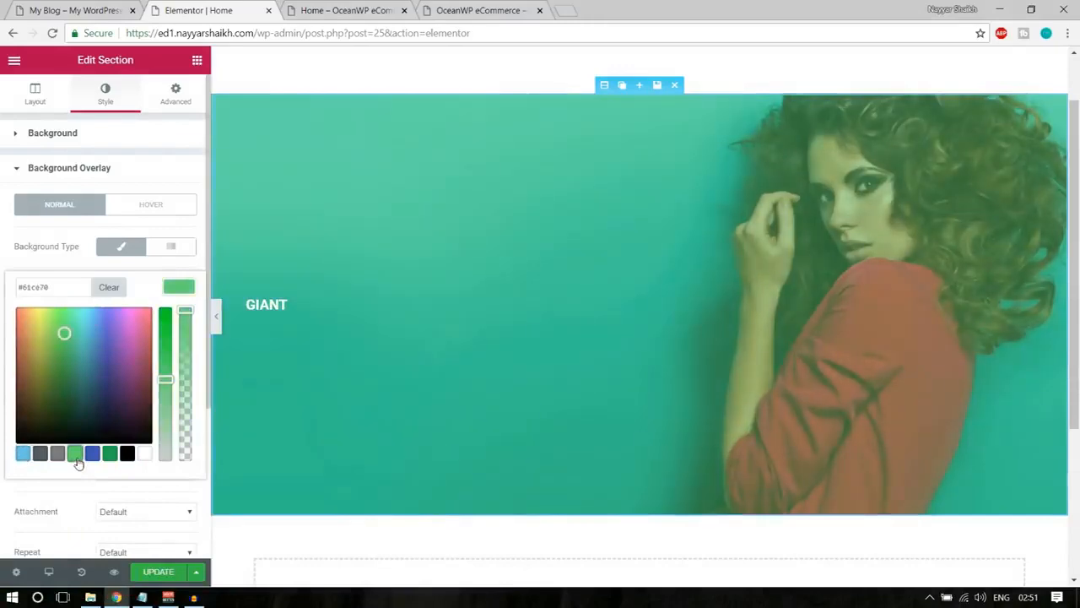
Set the overlay color to black at 0.7 opacity, matching the demo store's banner, and update the page.
left_click(126, 455)
left_click_drag(184, 312, 184, 332)
mouse_move(191, 347)
left_mouse_down()
mouse_move(193, 452)
mouse_move(196, 346)
mouse_move(195, 362)
left_mouse_up()
left_click(358, 6)
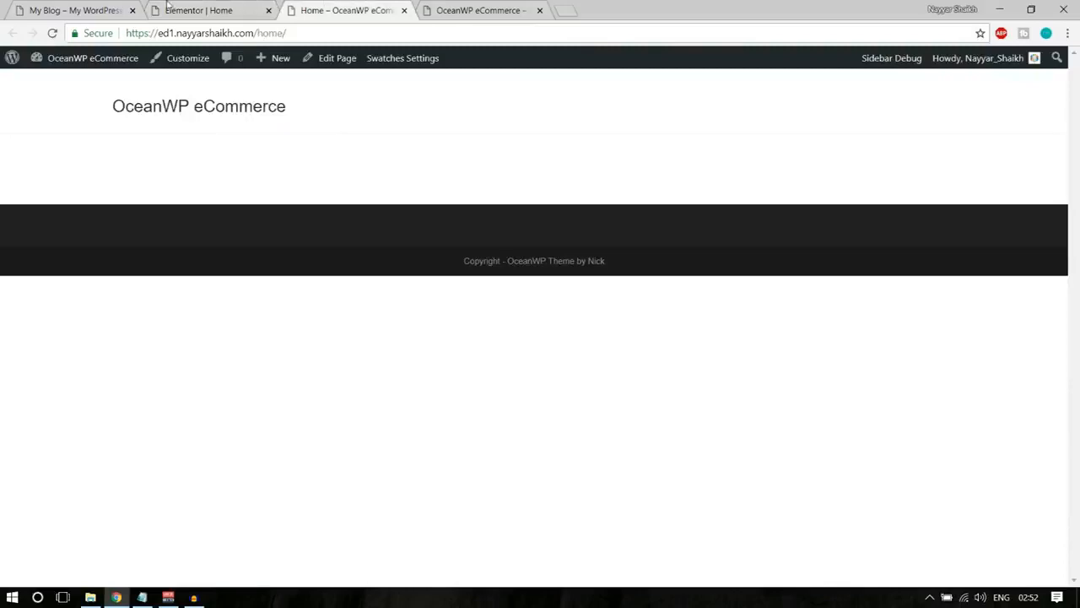
left_click(169, 5)
left_click(54, 5)
left_click(161, 7)
left_click(127, 7)
left_click(160, 7)
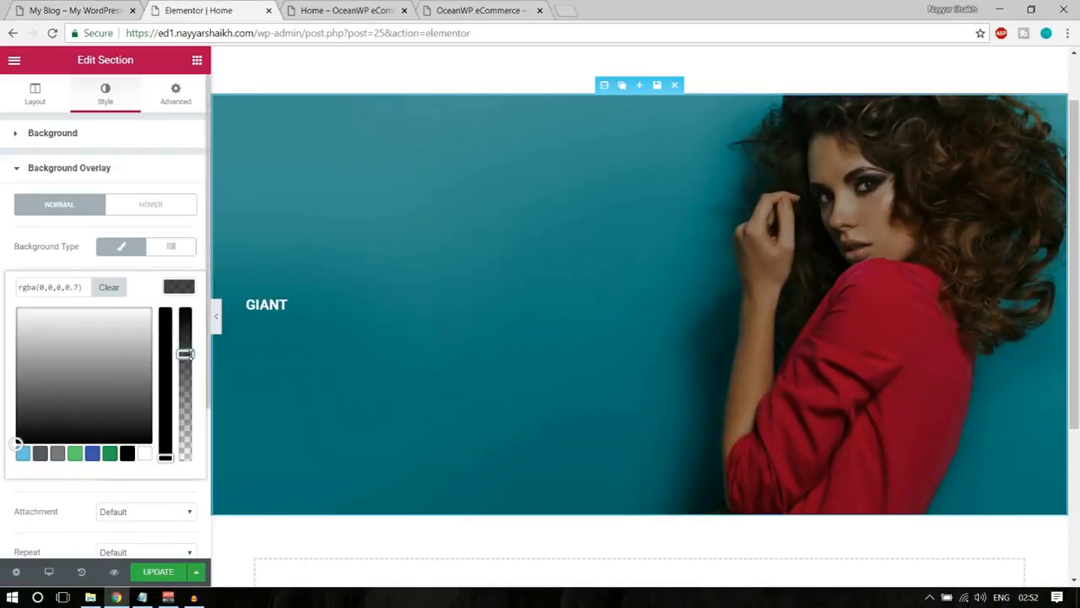
left_click(158, 571)
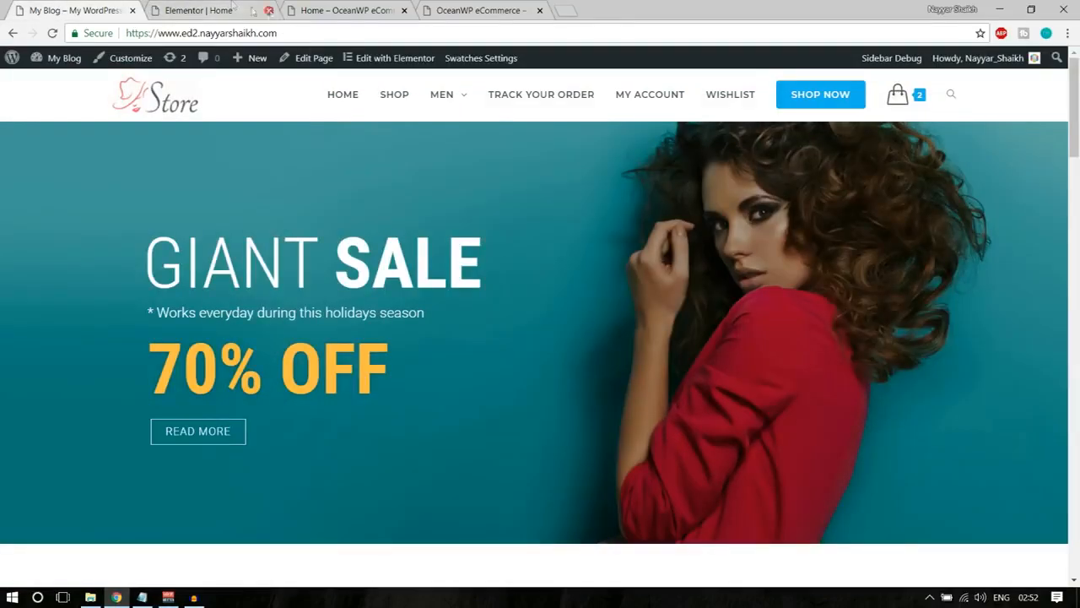
Set the GIANT heading's font family to Roboto Condensed.
left_click(216, 9)
left_click(283, 302)
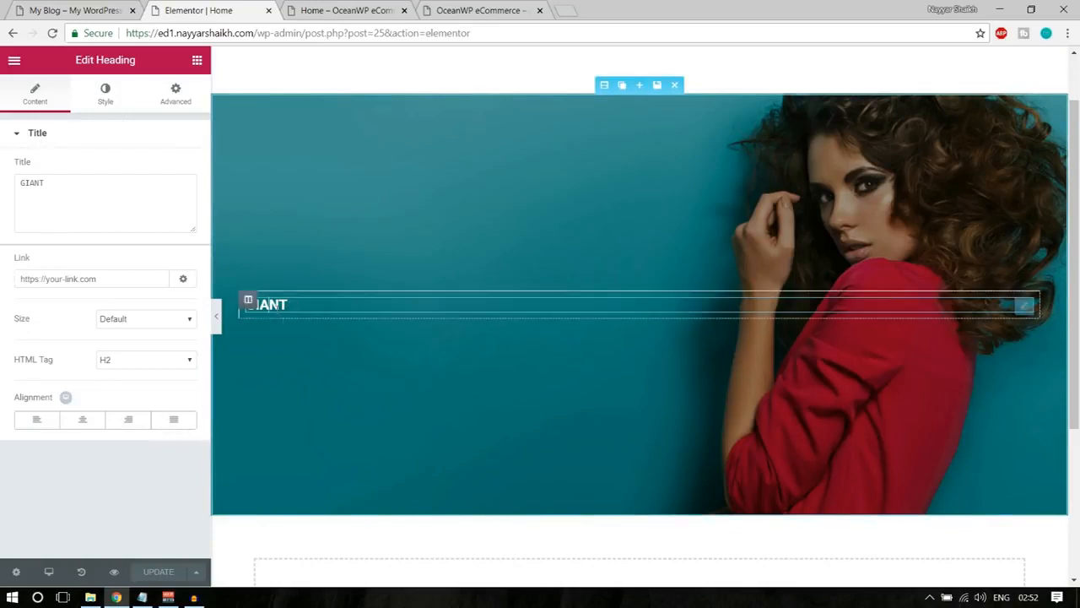
left_click(108, 95)
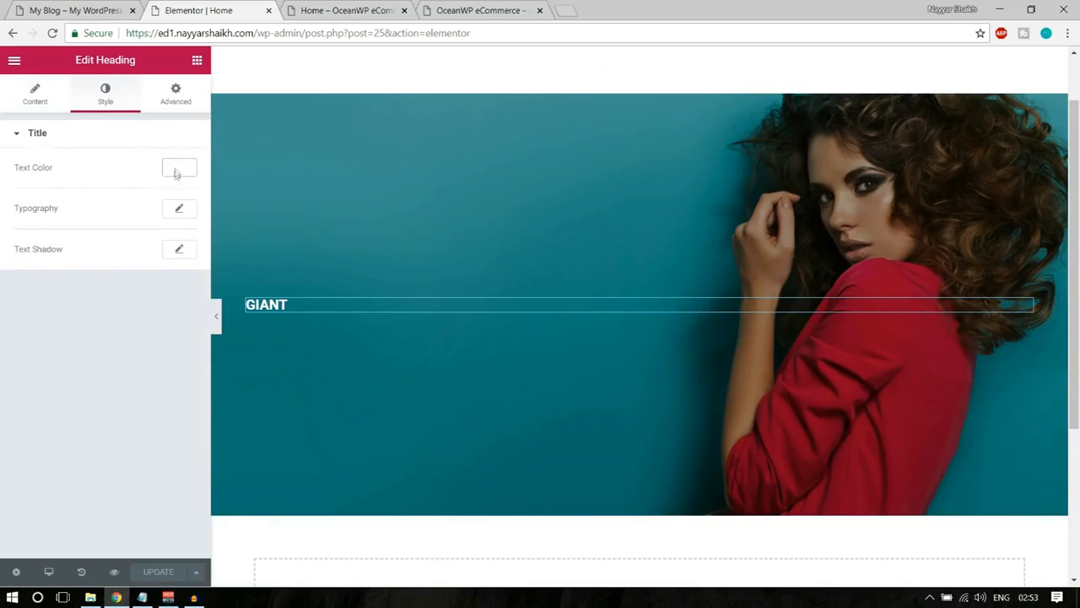
left_click(181, 213)
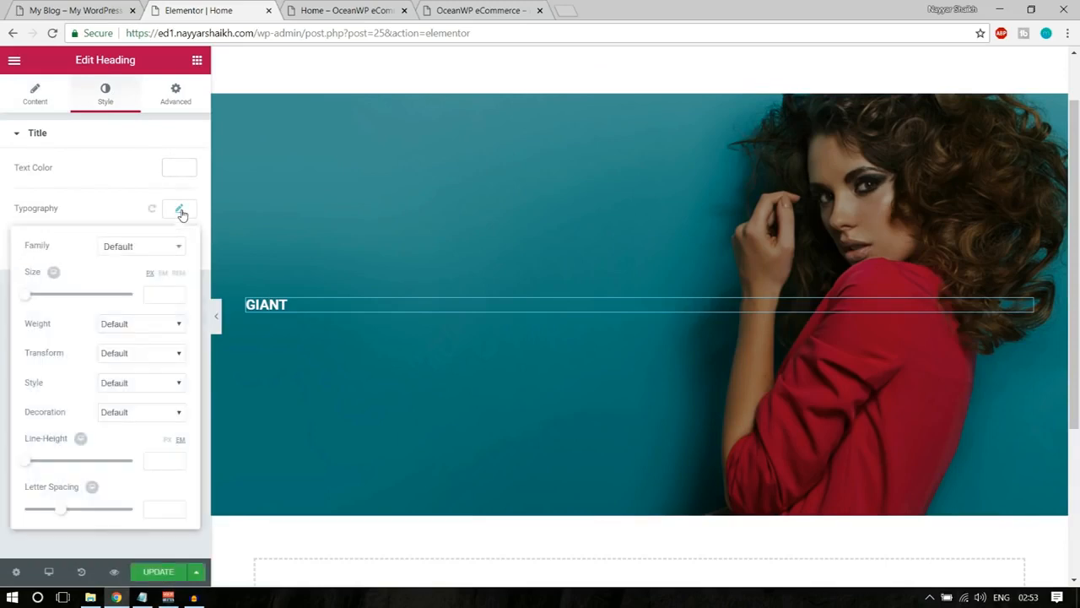
left_click(144, 246)
scroll(131, 387, "down", 4)
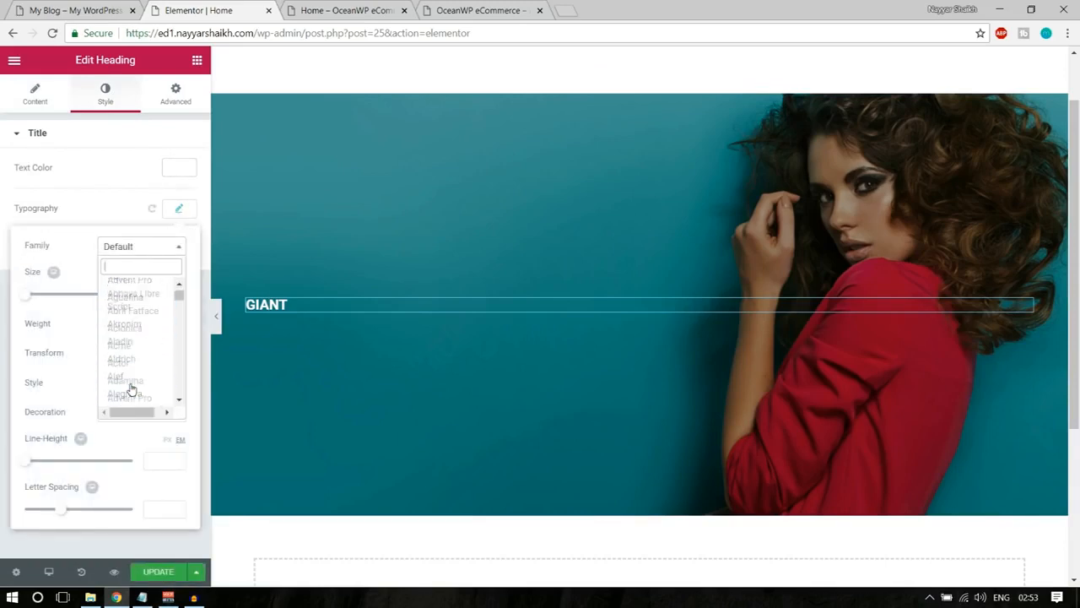
scroll(131, 386, "up", 4)
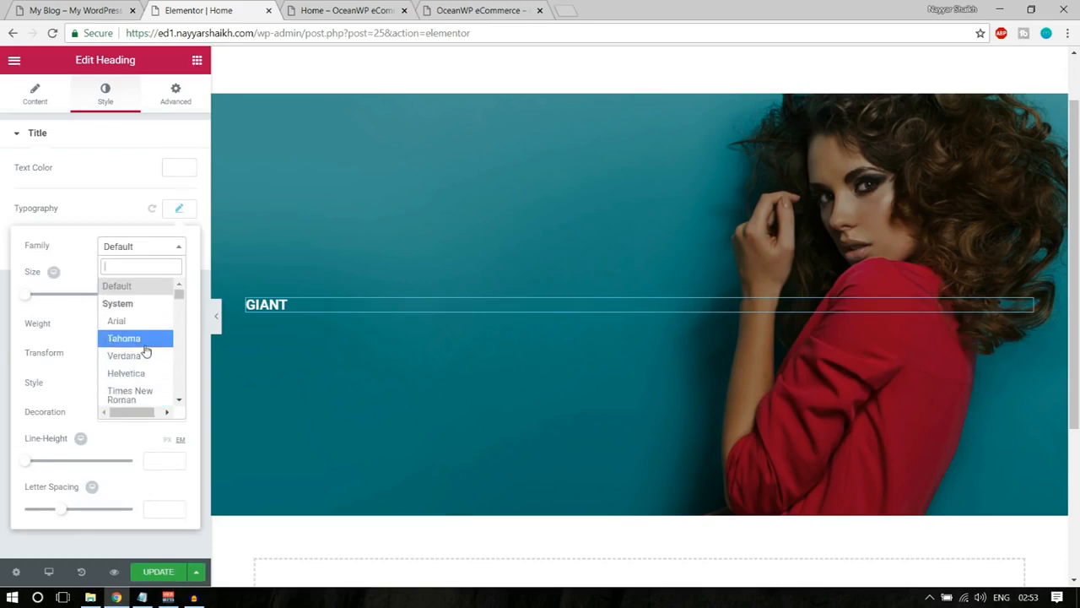
type("robo")
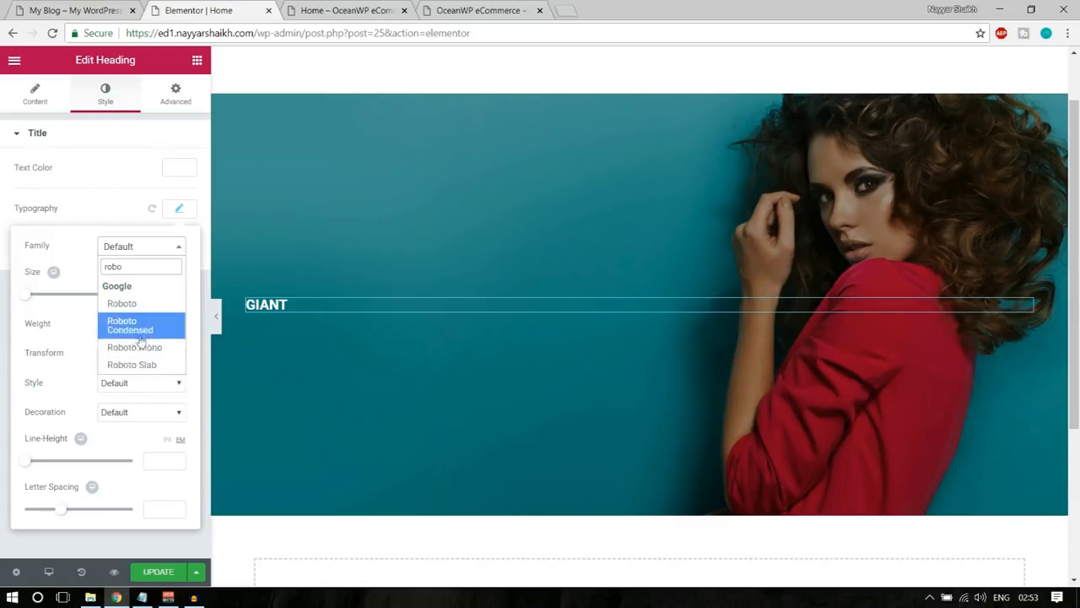
left_click(142, 337)
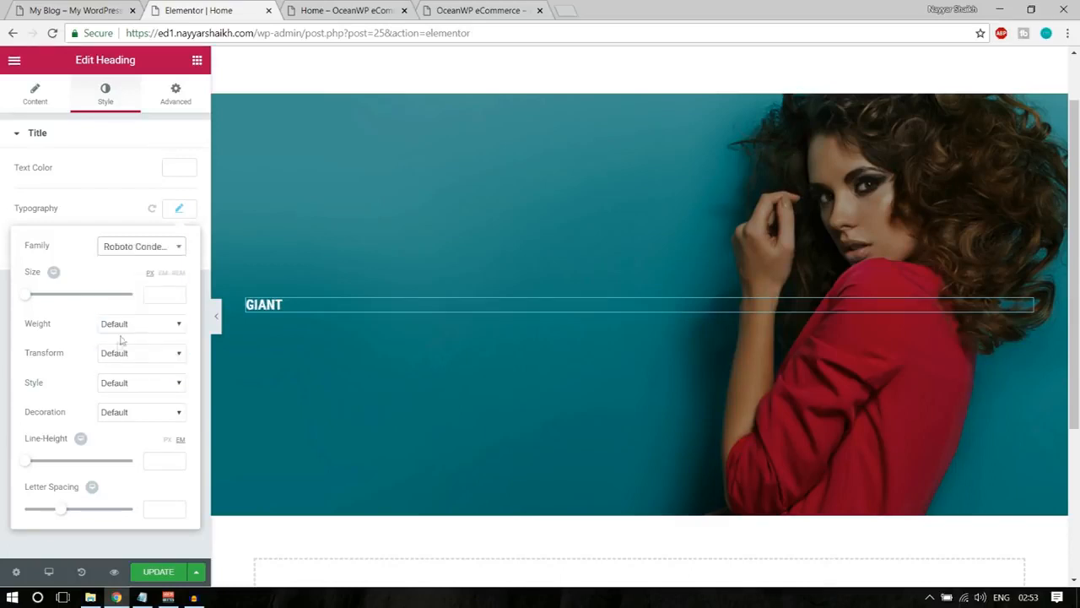
Enlarge the GIANT heading's font size to 100 px, after trying 72 and 70 px.
left_click_drag(30, 300, 68, 304)
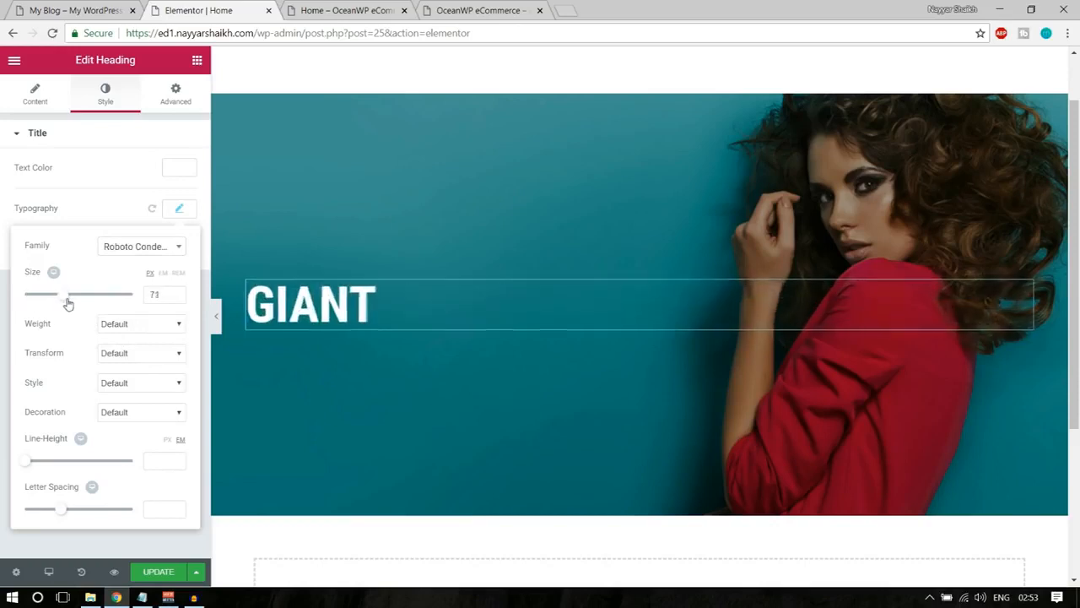
left_click_drag(67, 304, 68, 304)
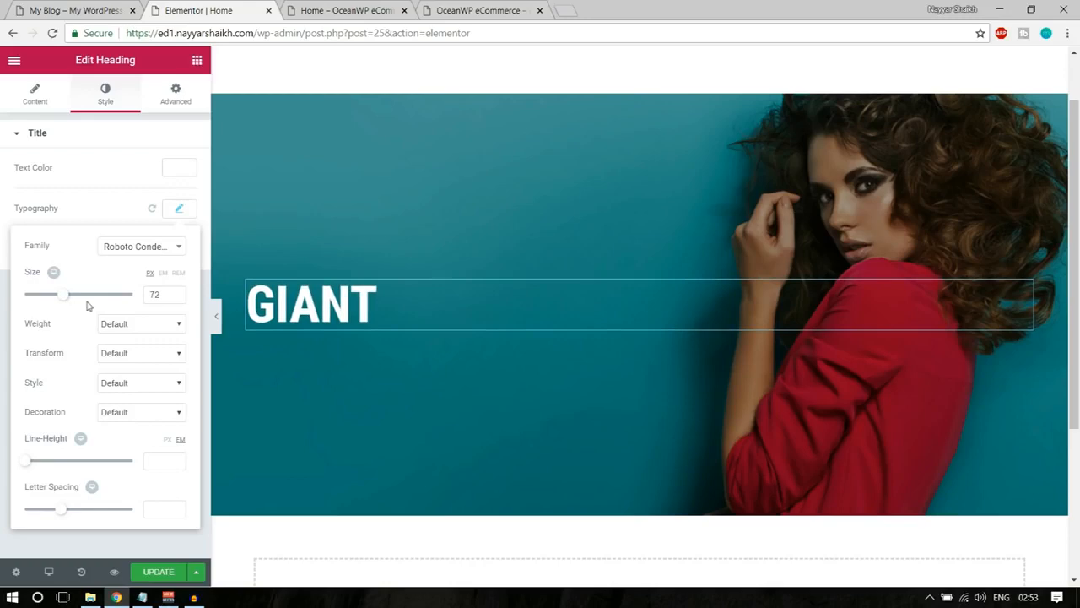
left_click_drag(165, 296, 135, 302)
type("70")
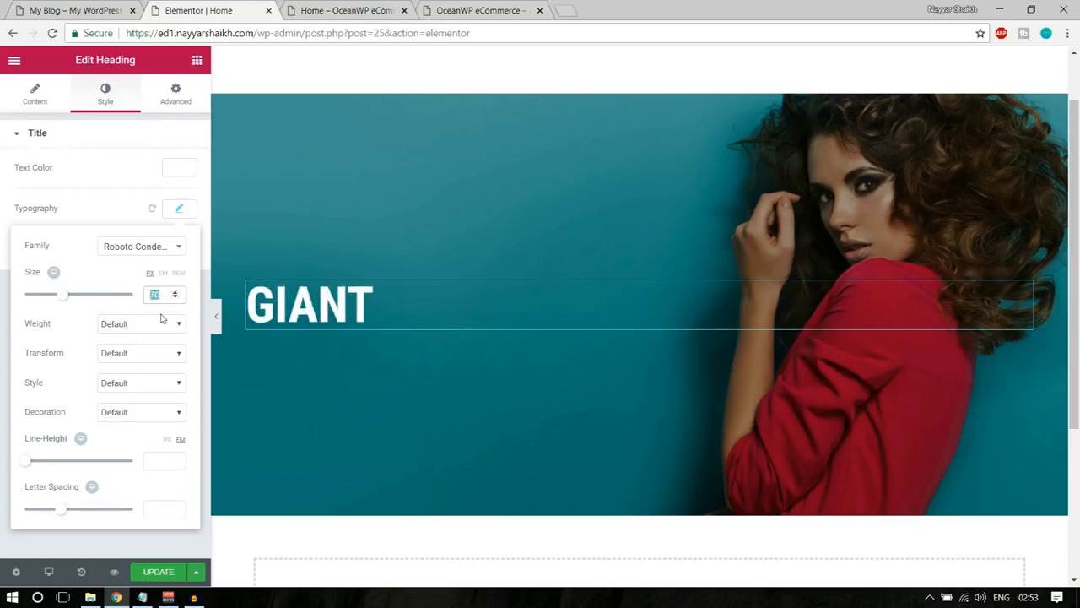
type("100")
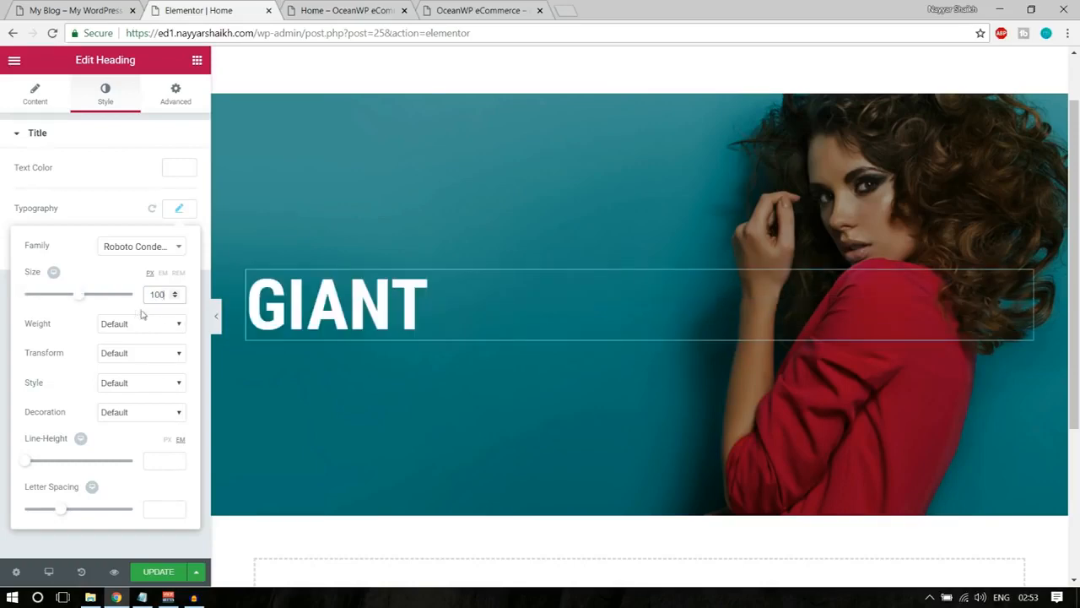
Set the GIANT heading's font weight to 100, comparing it with the thin lettering in the demo store's banner.
left_click(76, 10)
left_click_drag(145, 265, 283, 264)
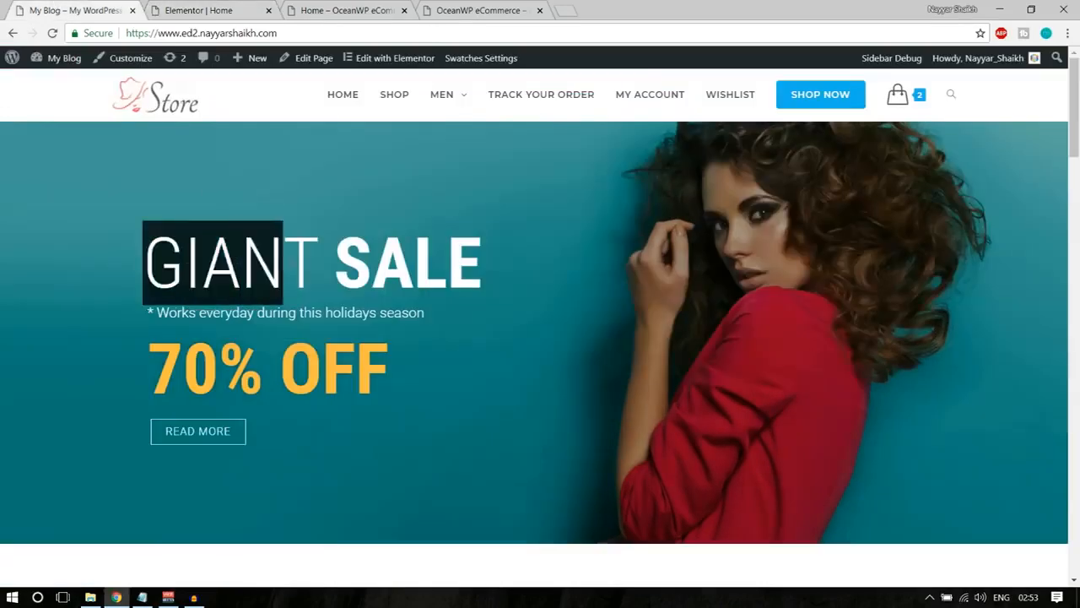
left_click(300, 262)
left_click(182, 4)
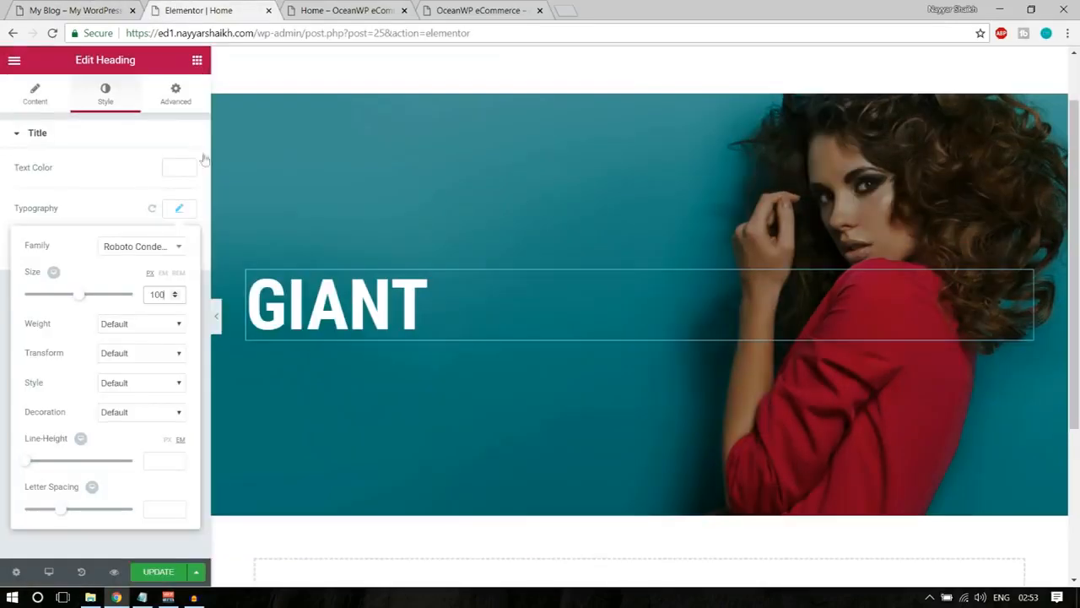
left_click(125, 324)
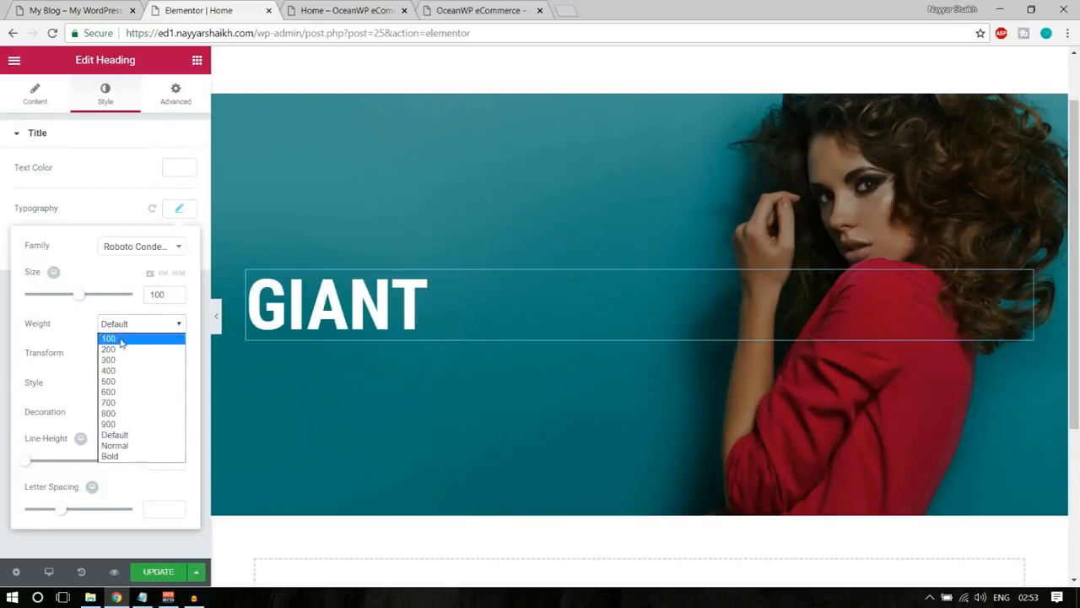
left_click(122, 339)
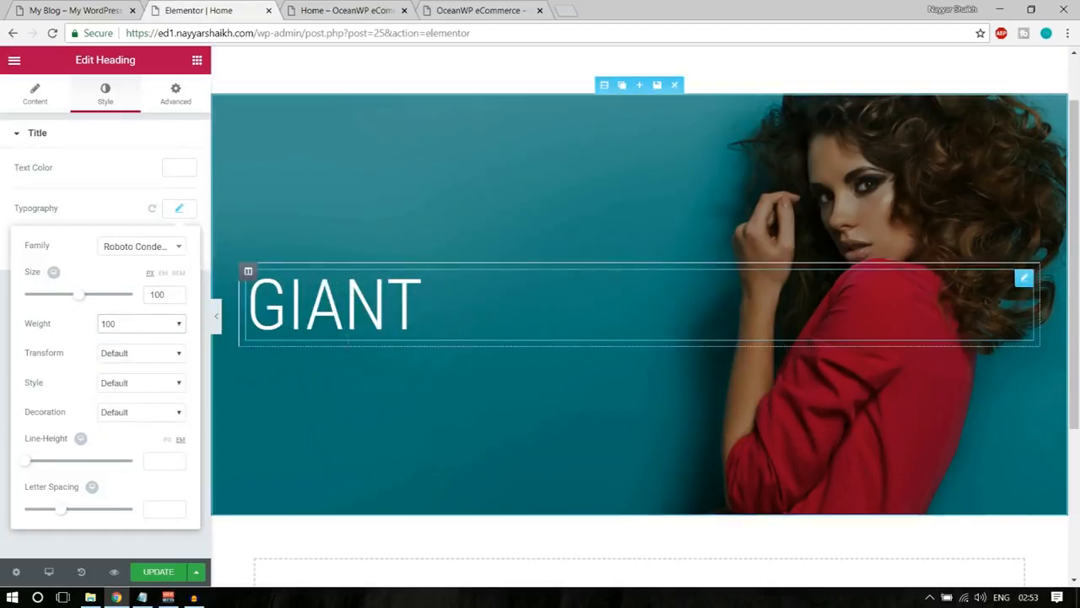
left_click(106, 11)
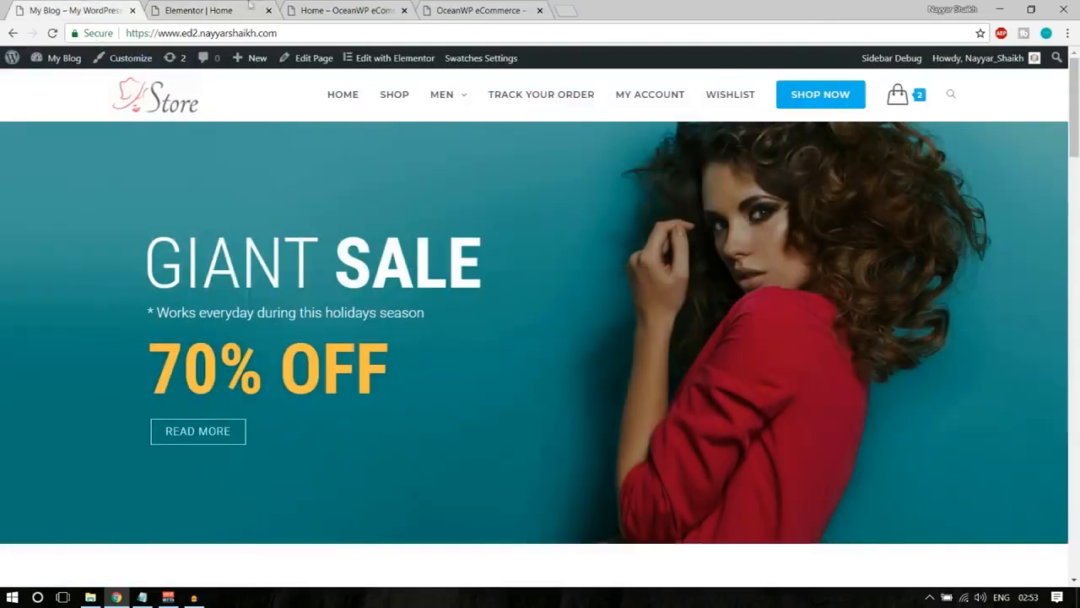
left_click(250, 7)
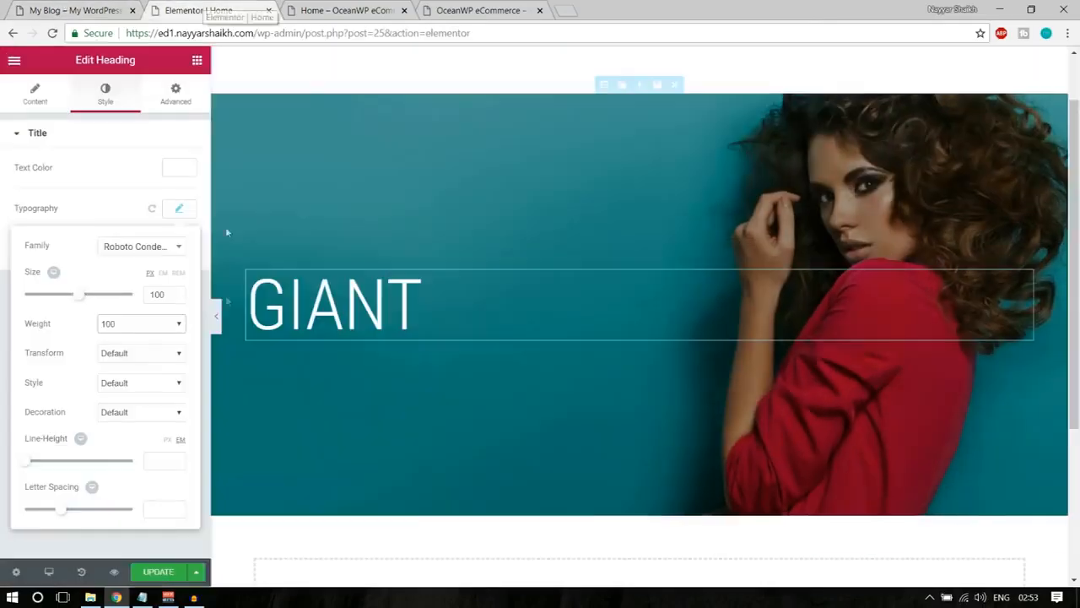
left_click(178, 208)
Check the bold SALE word beside GIANT in the demo store's banner, and duplicate the GIANT heading's column.
left_click(43, 9)
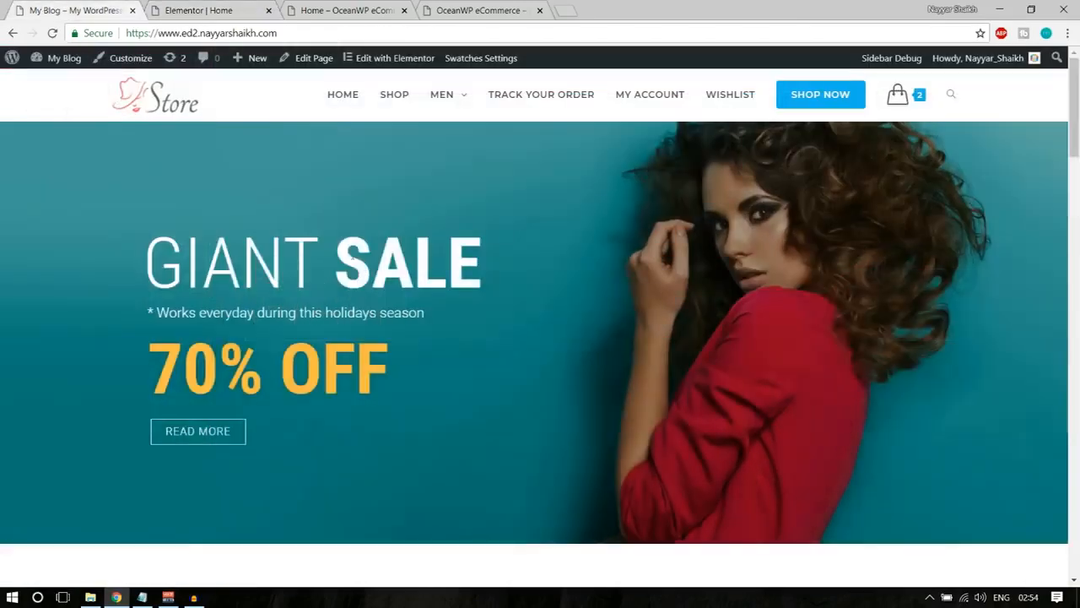
left_click_drag(344, 252, 498, 256)
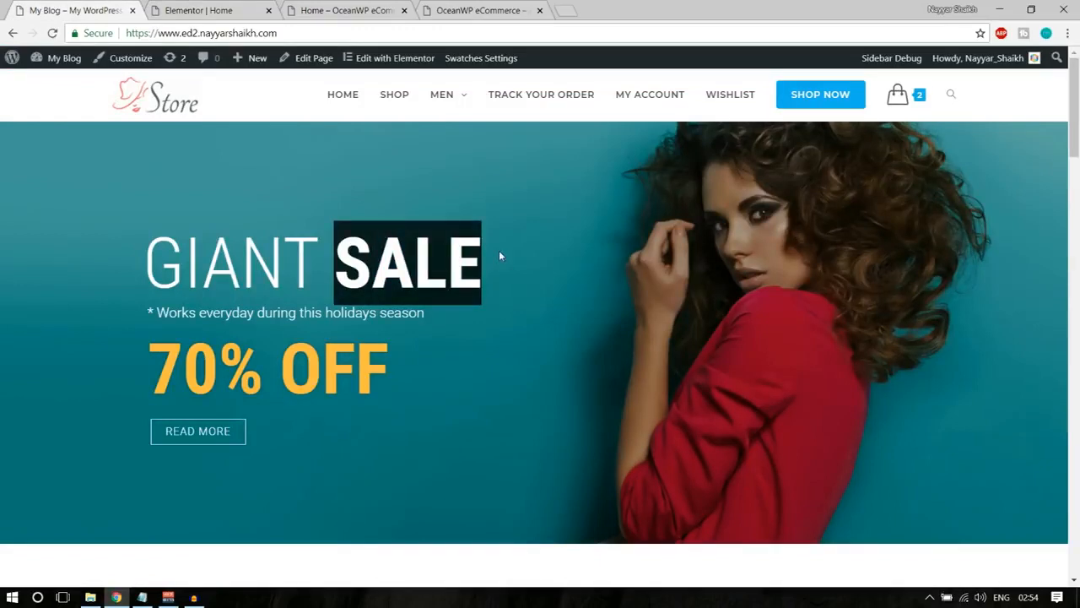
left_click(381, 272)
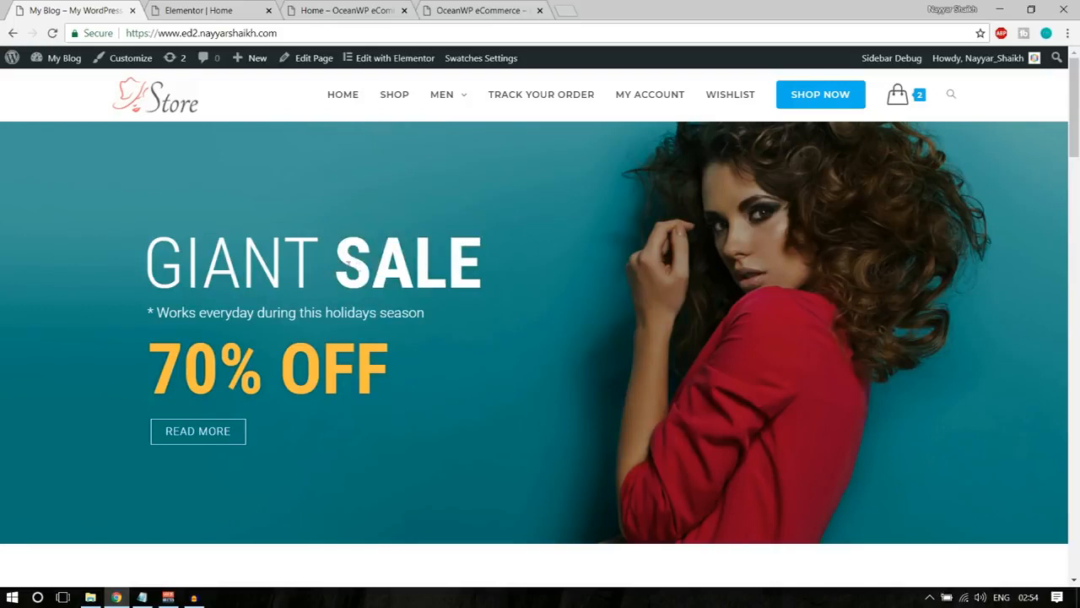
left_click_drag(341, 258, 485, 261)
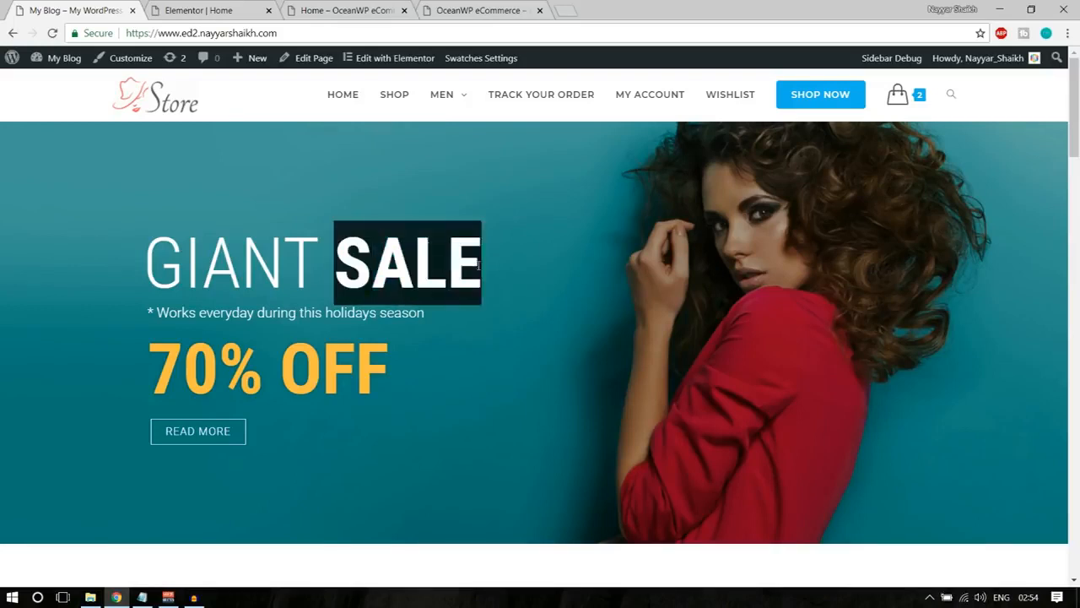
left_click(485, 262)
left_click(227, 9)
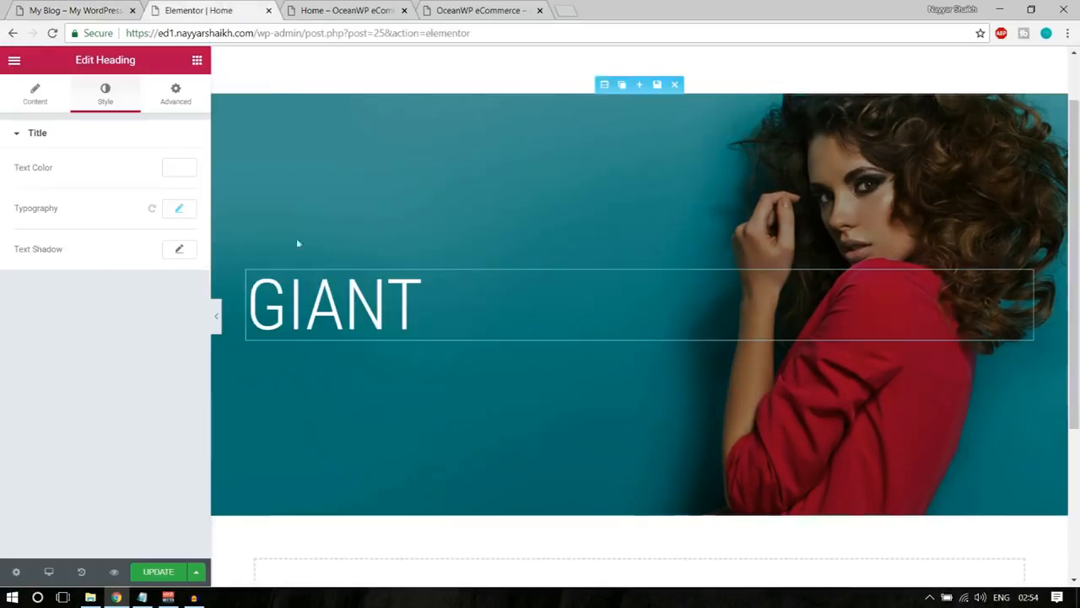
mouse_move(255, 272)
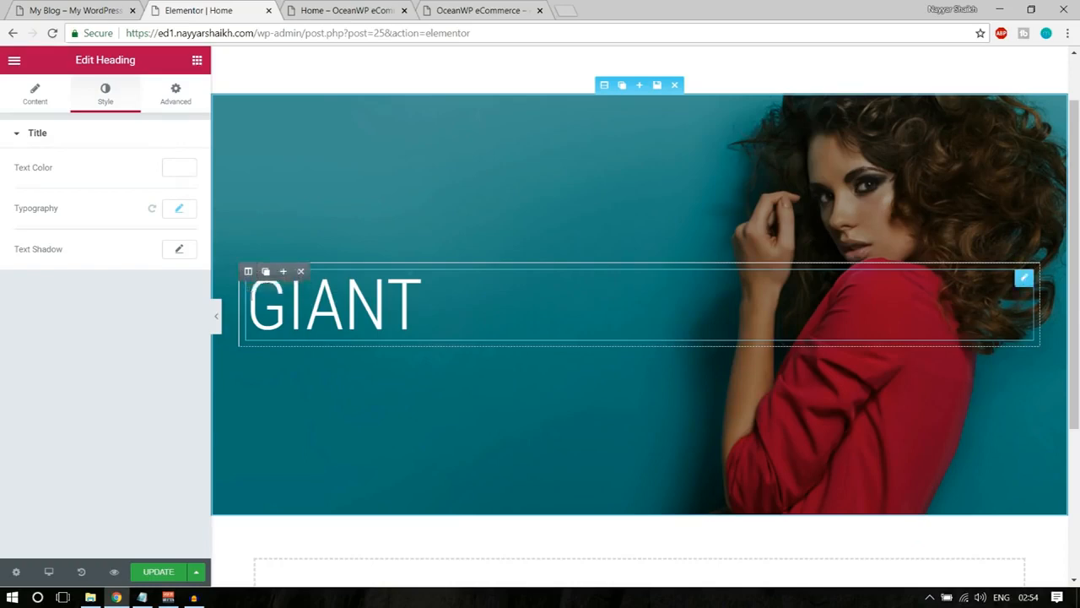
left_click(266, 272)
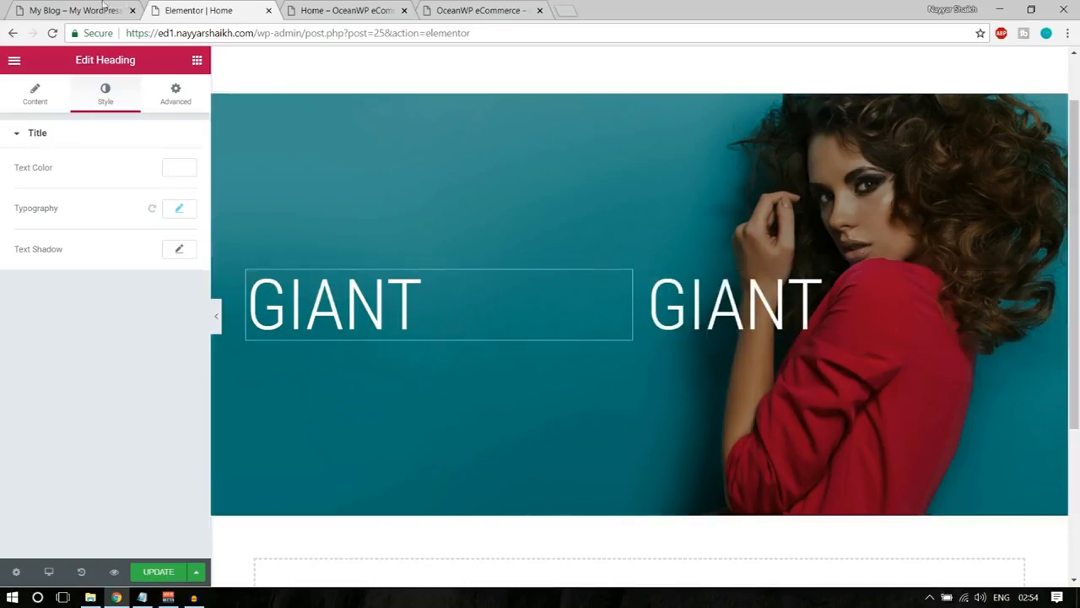
Narrow the first GIANT column to bring the duplicate close beside it, matching the demo banner's word spacing.
left_click(78, 11)
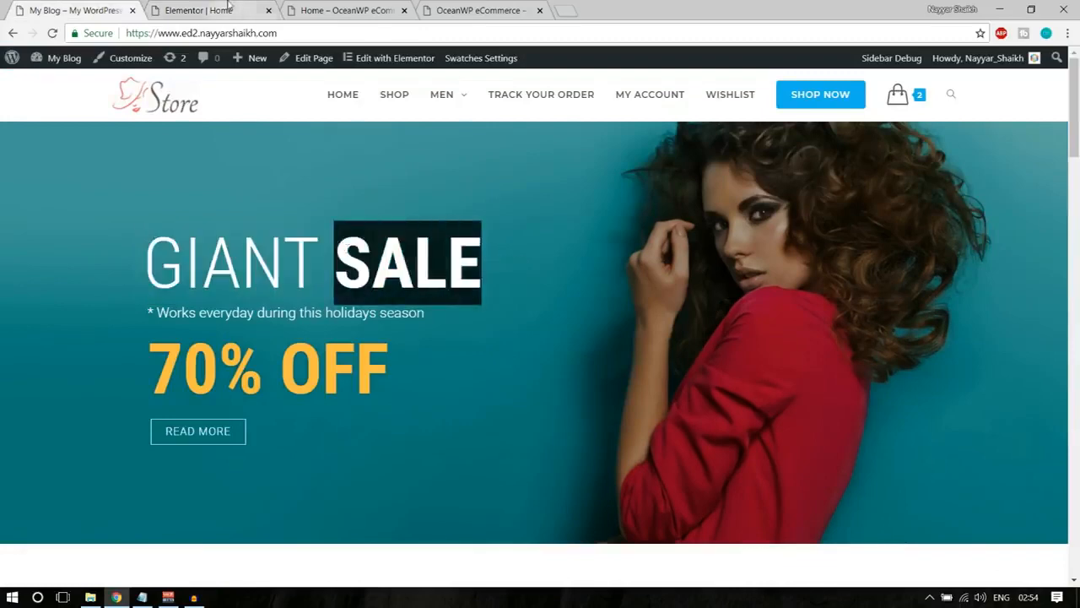
left_click(199, 10)
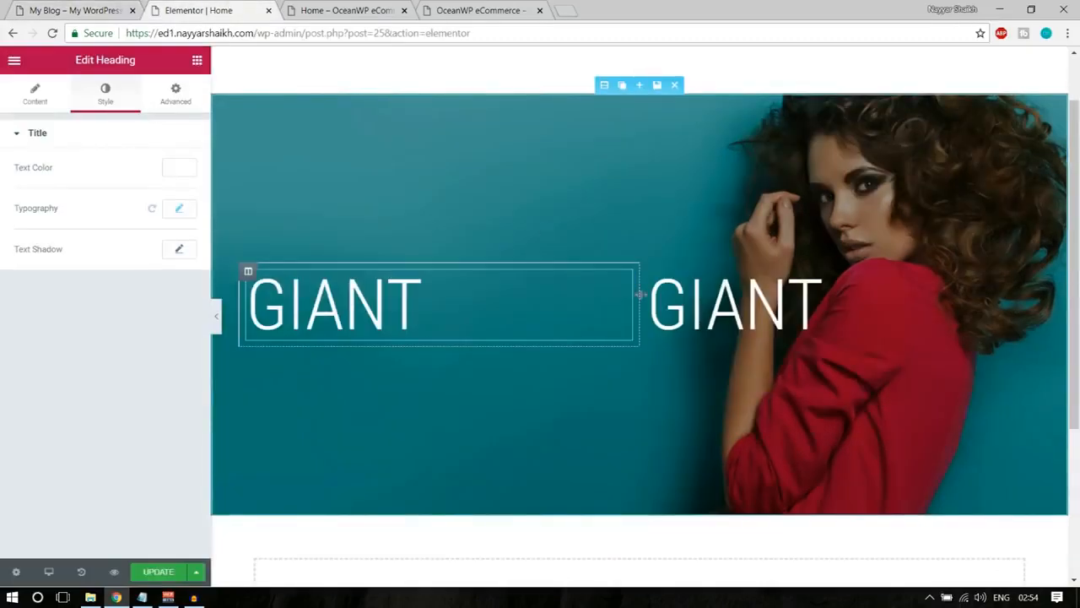
left_click_drag(637, 293, 439, 306)
Change the duplicated heading's title to SALE.
left_click(581, 329)
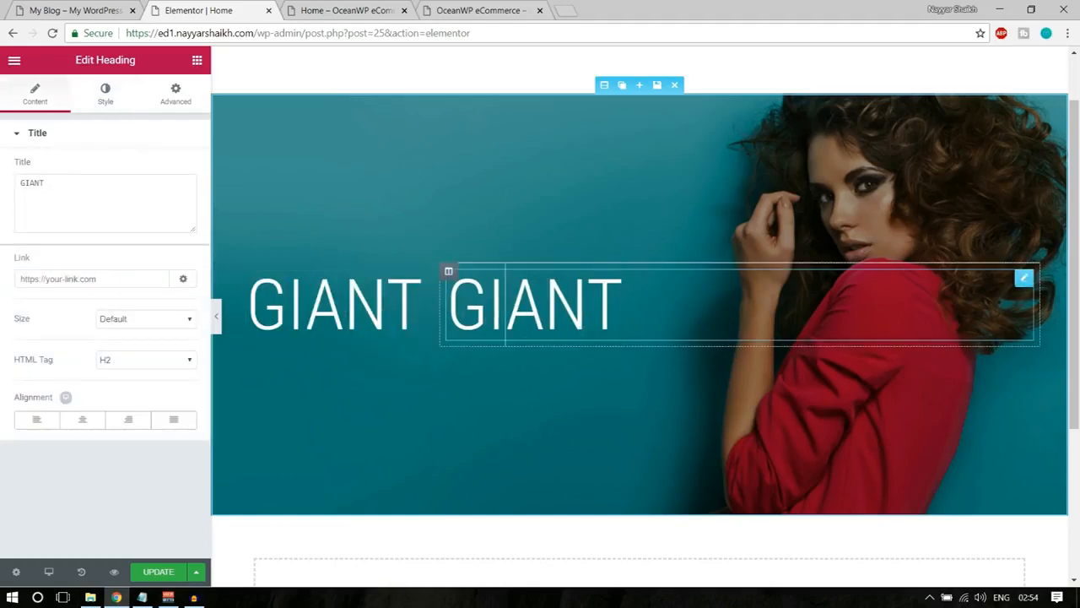
left_click_drag(91, 188, 1, 184)
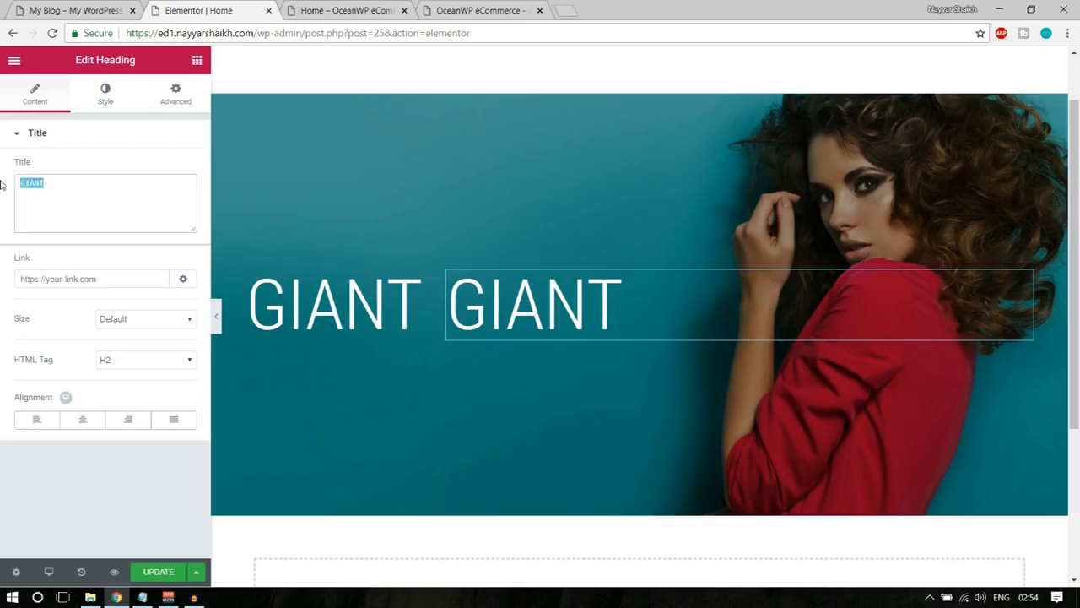
type("SALE")
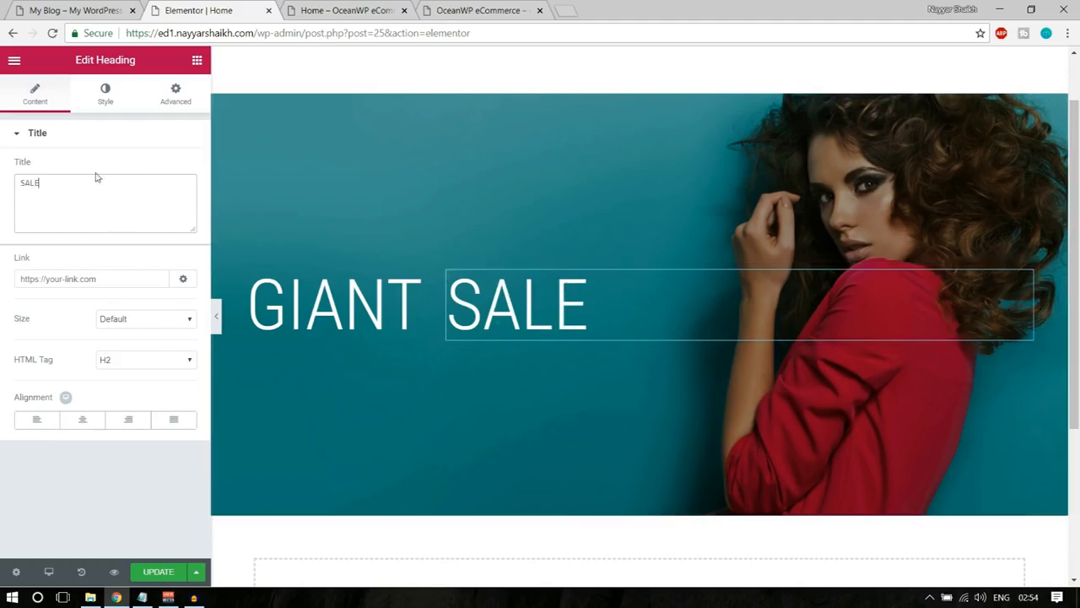
Set the SALE heading's font weight to 700 and update the page.
left_click(105, 95)
left_click(179, 208)
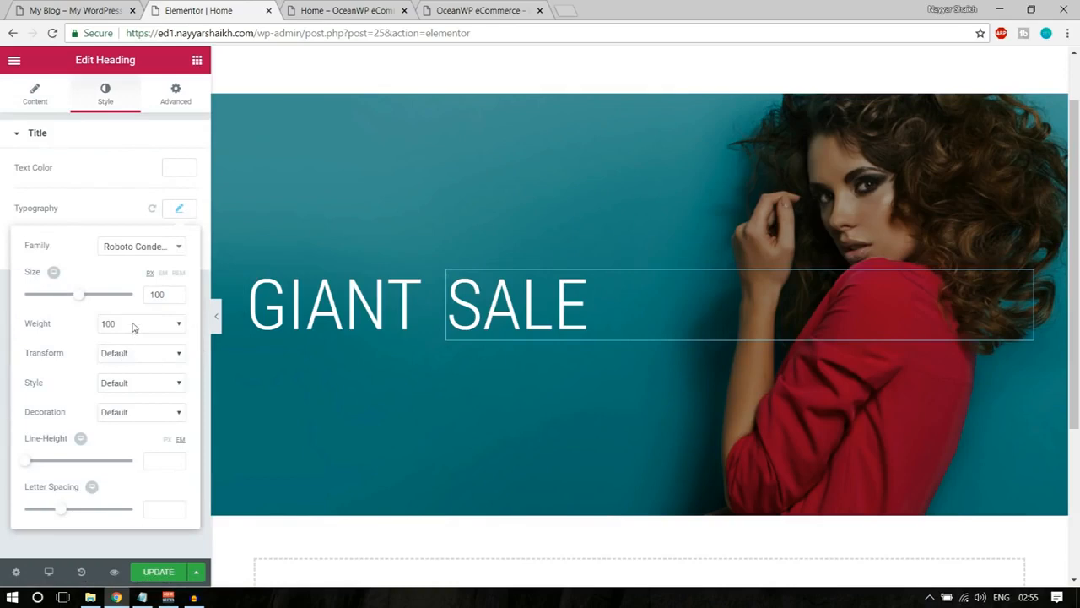
left_click(132, 327)
left_click(148, 402)
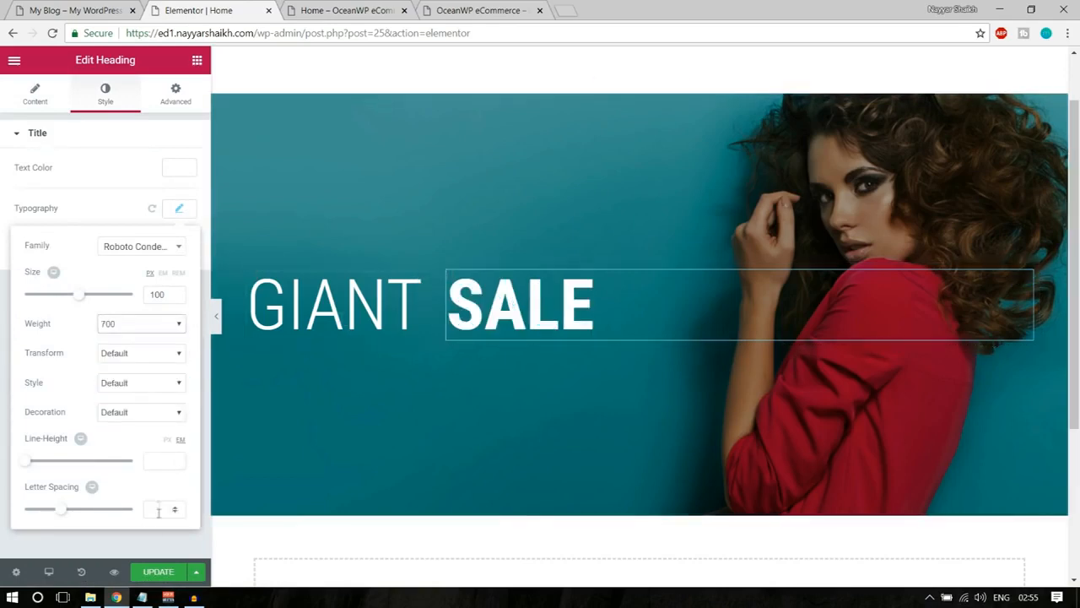
left_click(149, 574)
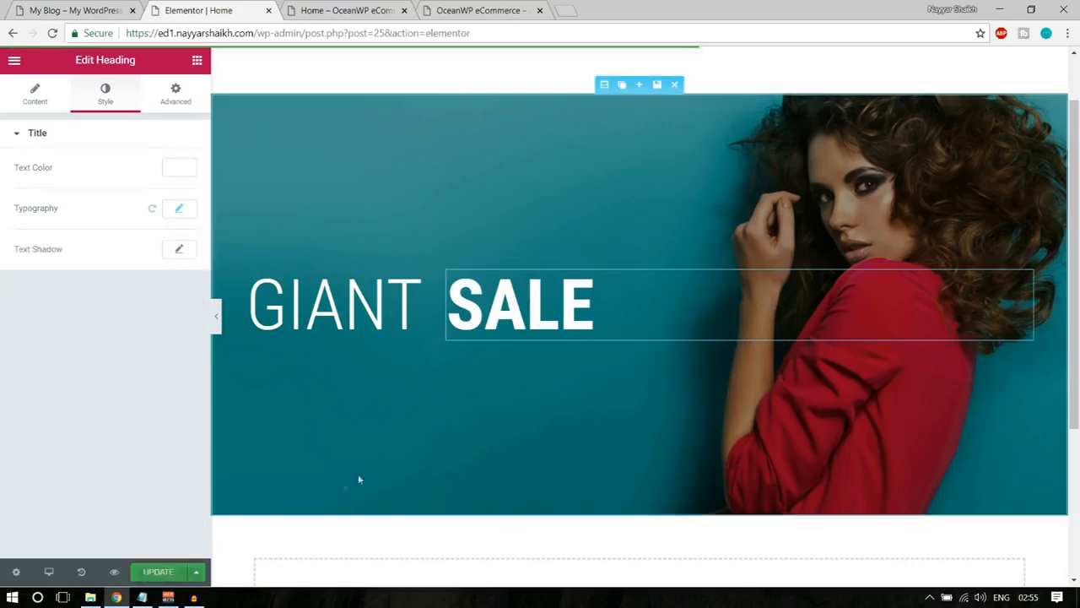
Try to place a Heading widget below GIANT for the demo banner's "* Works everyday during this holidays season" line.
left_click(84, 10)
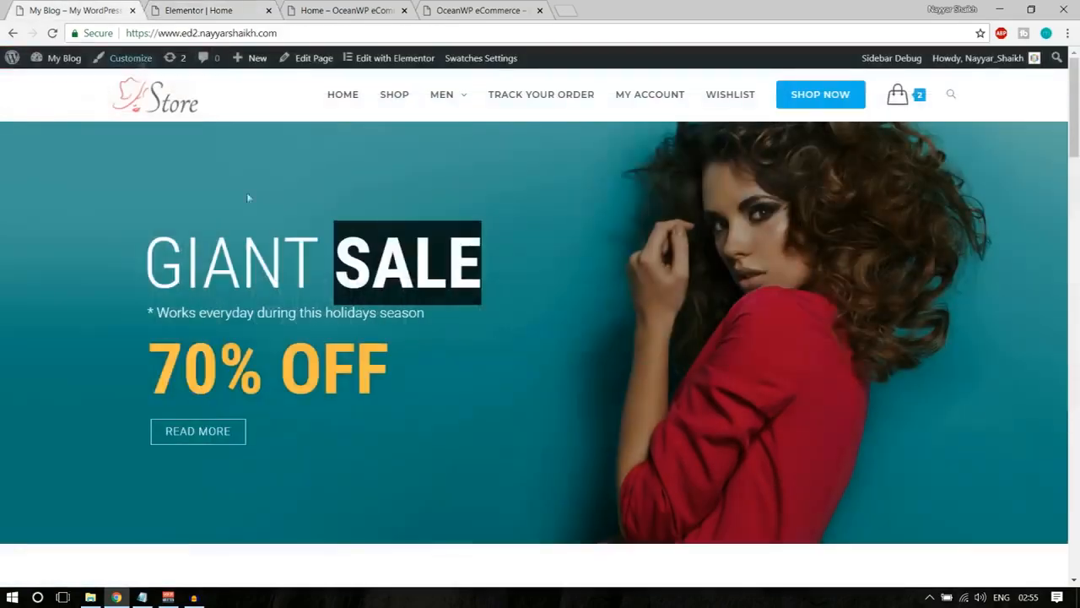
left_click_drag(149, 312, 438, 313)
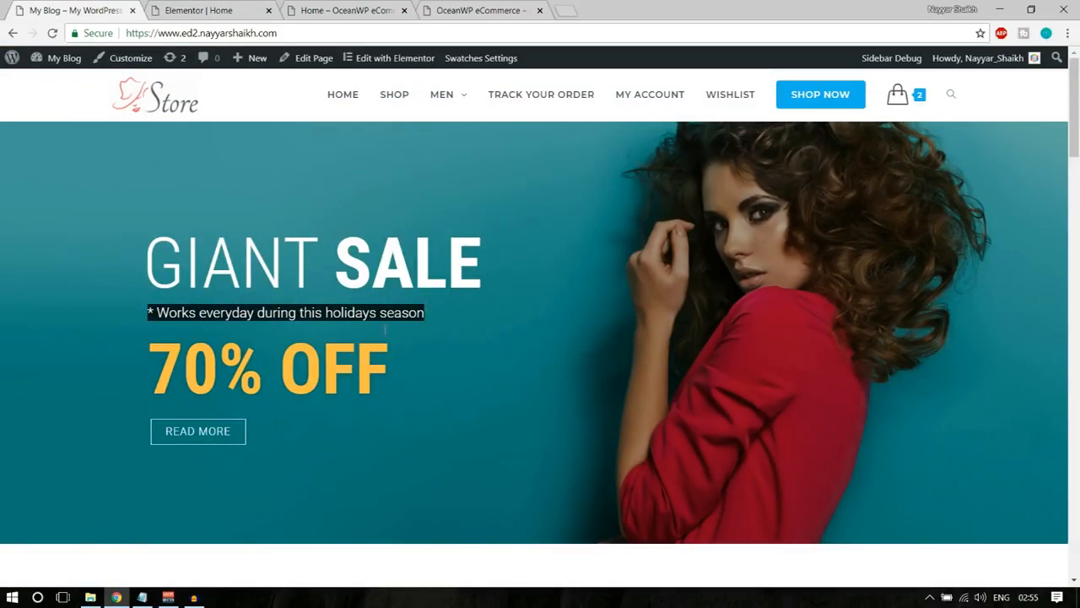
left_click(385, 330)
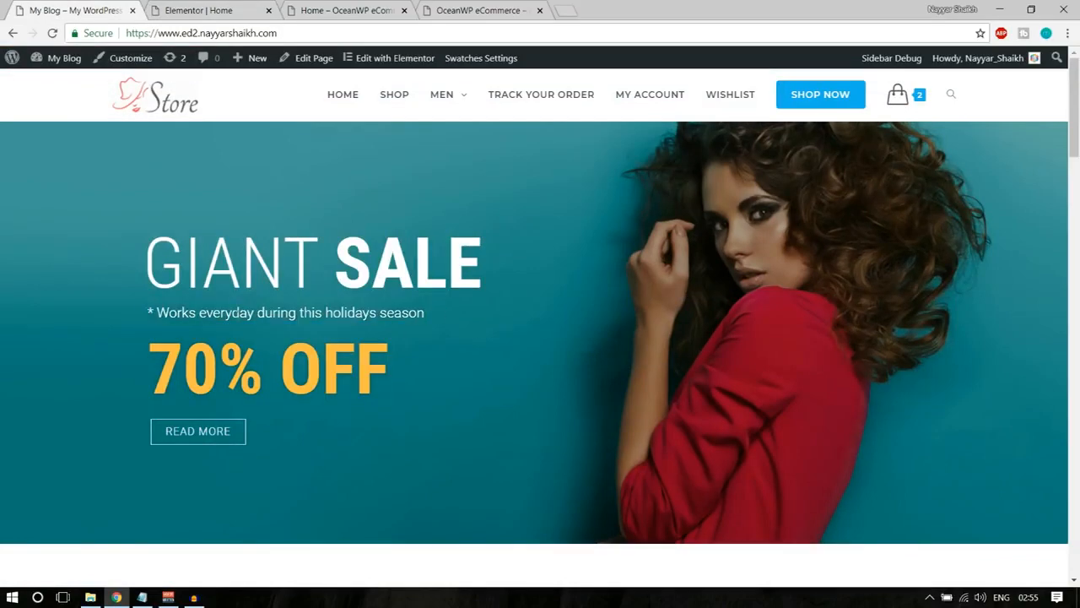
left_click(213, 9)
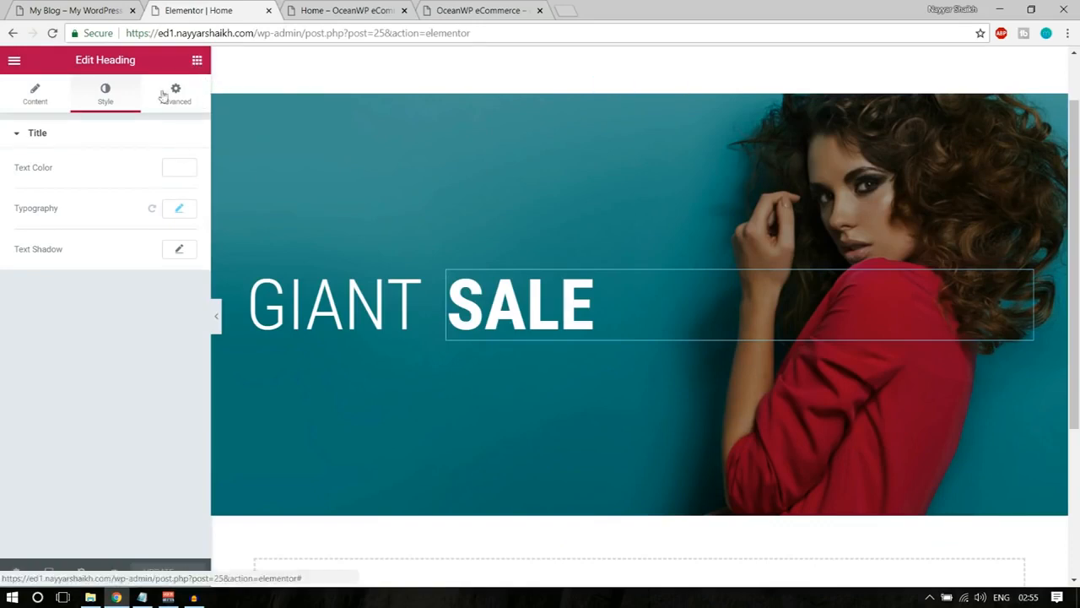
left_click(198, 62)
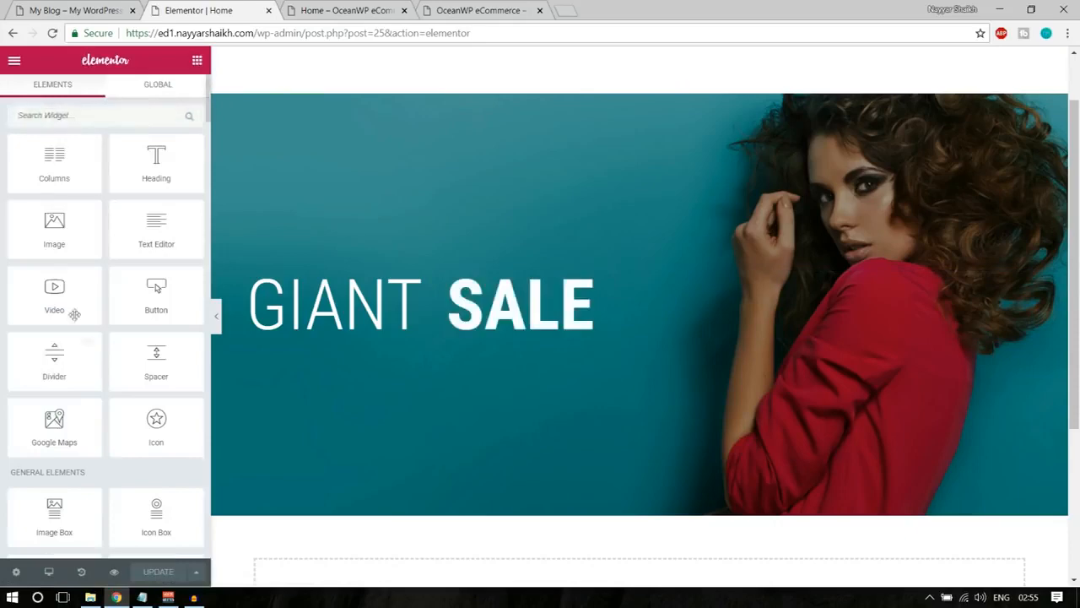
scroll(84, 337, "down", 8)
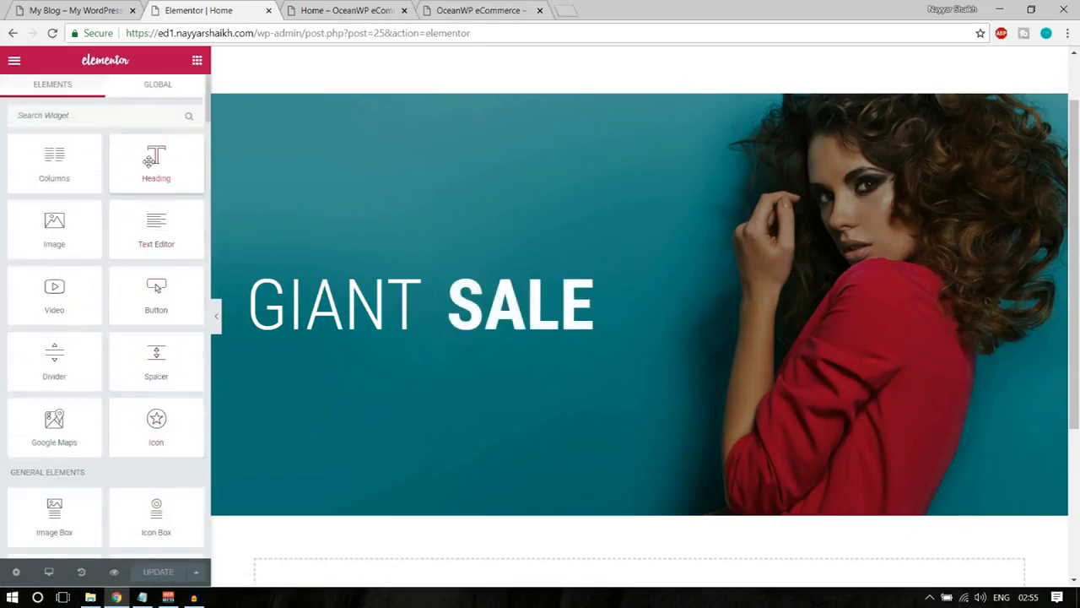
left_click_drag(148, 161, 245, 295)
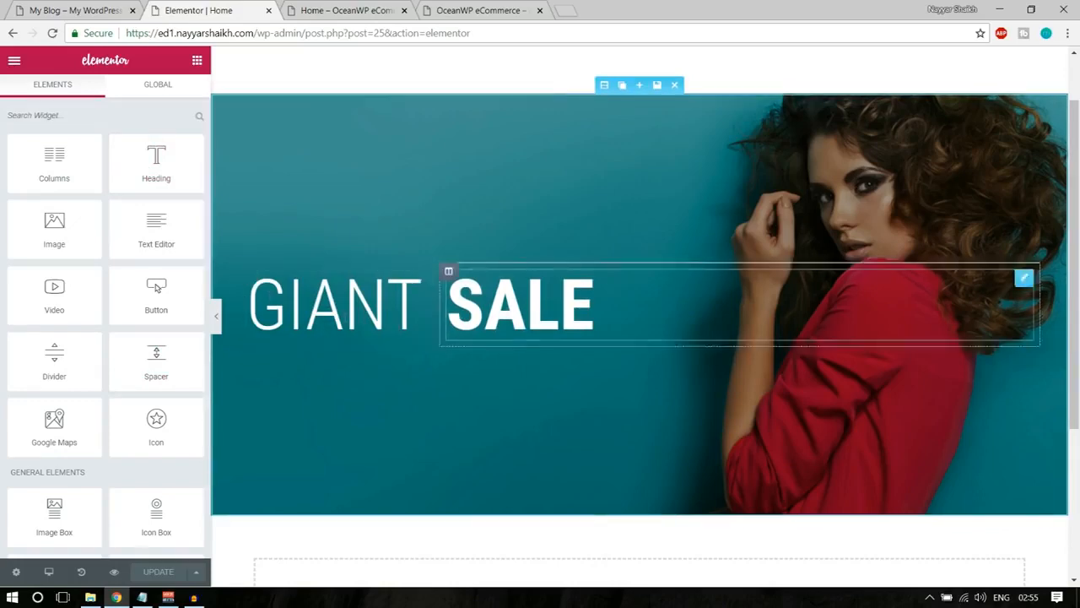
Compare the demo banner's layout and look through the available widgets for one to arrange the banner text.
left_click(61, 9)
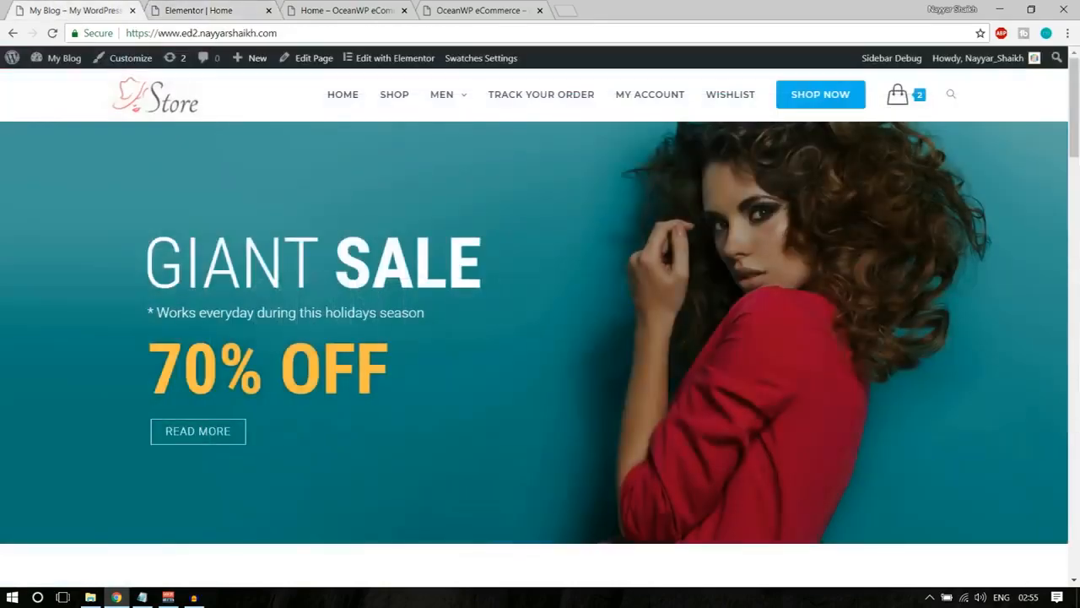
left_click(192, 6)
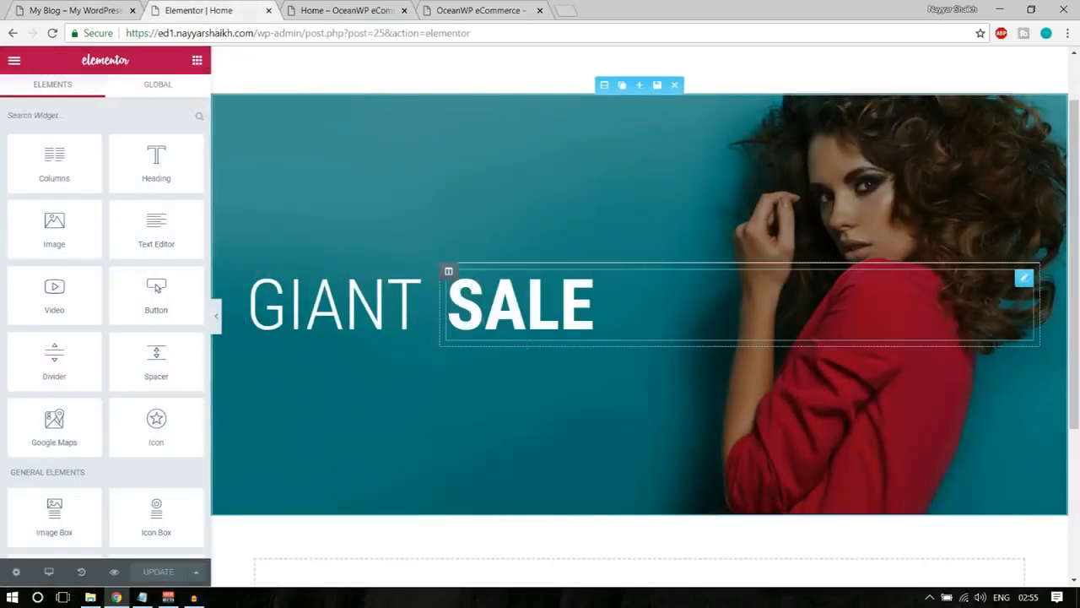
scroll(163, 410, "down", 6)
scroll(168, 413, "down", 4)
scroll(169, 415, "up", 6)
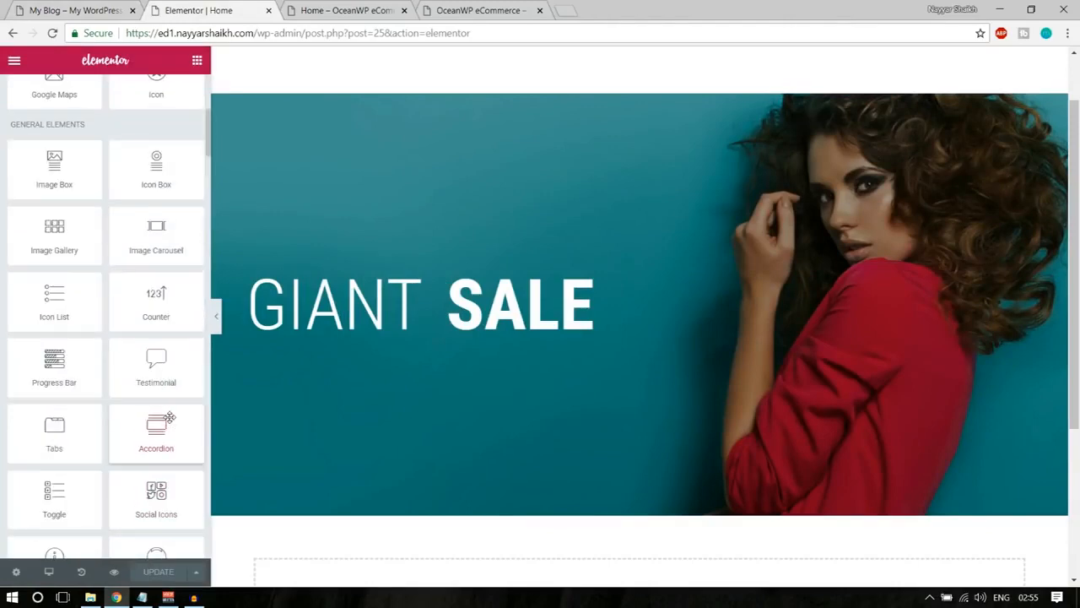
scroll(177, 374, "up", 3)
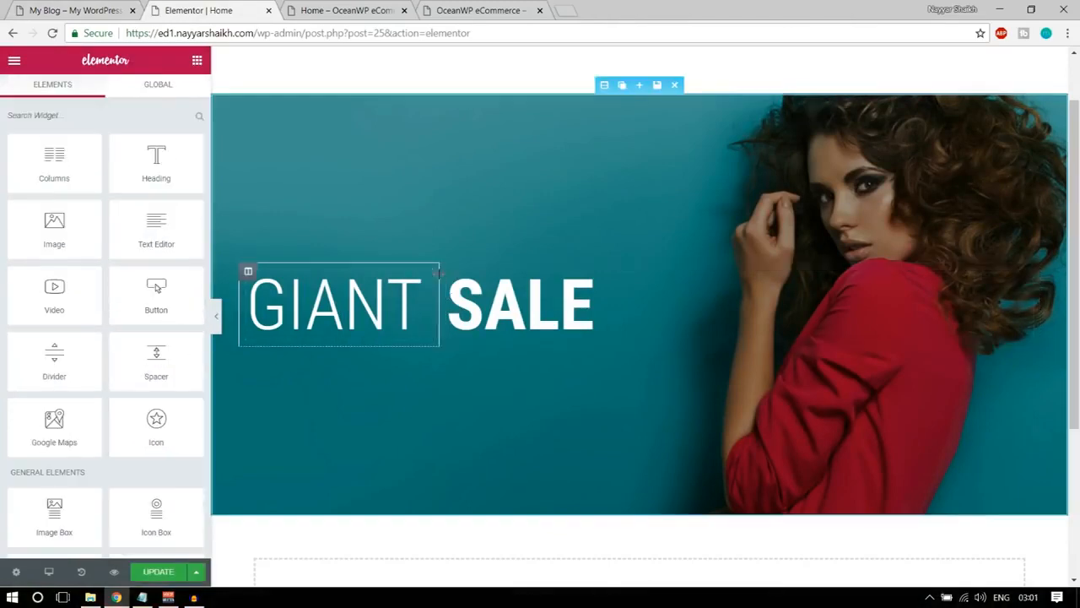
Add a two-column inner section below the GIANT heading with the Columns widget, after rechecking the demo banner's tagline.
mouse_move(425, 278)
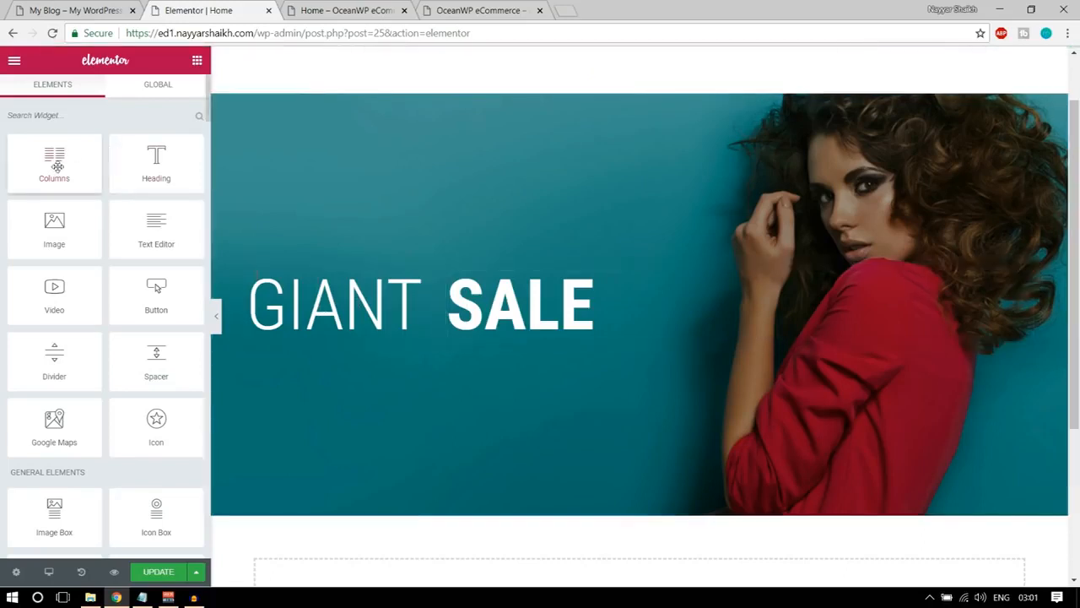
left_click(39, 8)
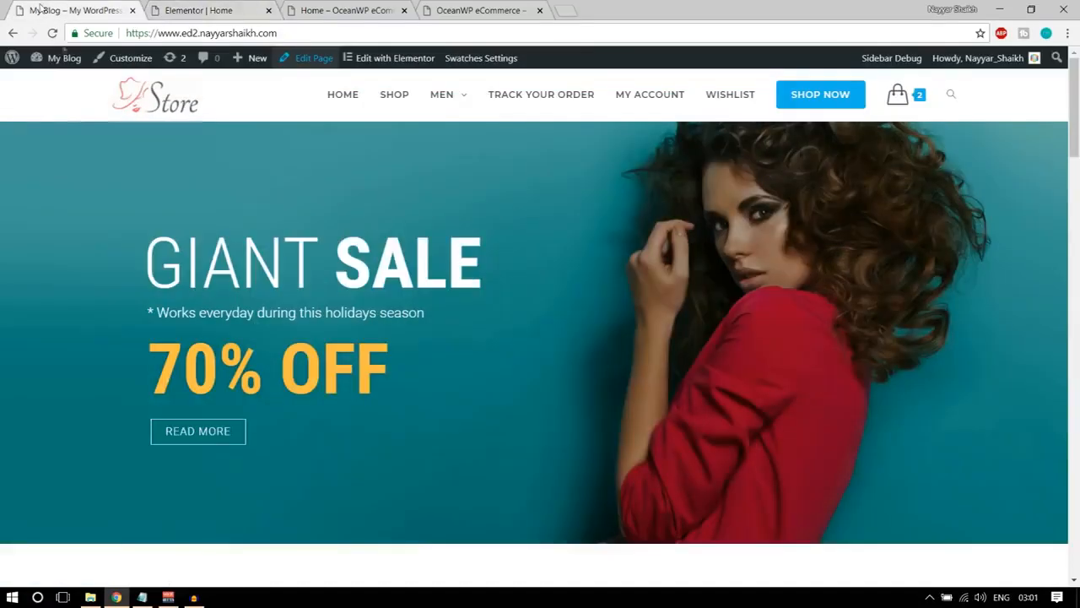
left_click_drag(147, 313, 378, 314)
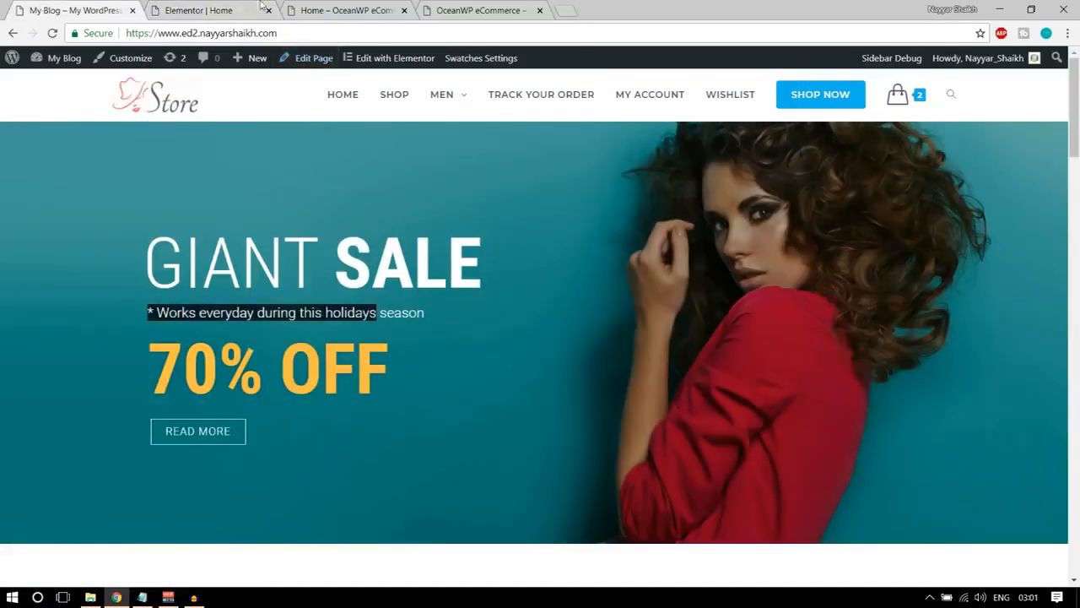
left_click(262, 8)
left_click_drag(156, 164, 191, 186)
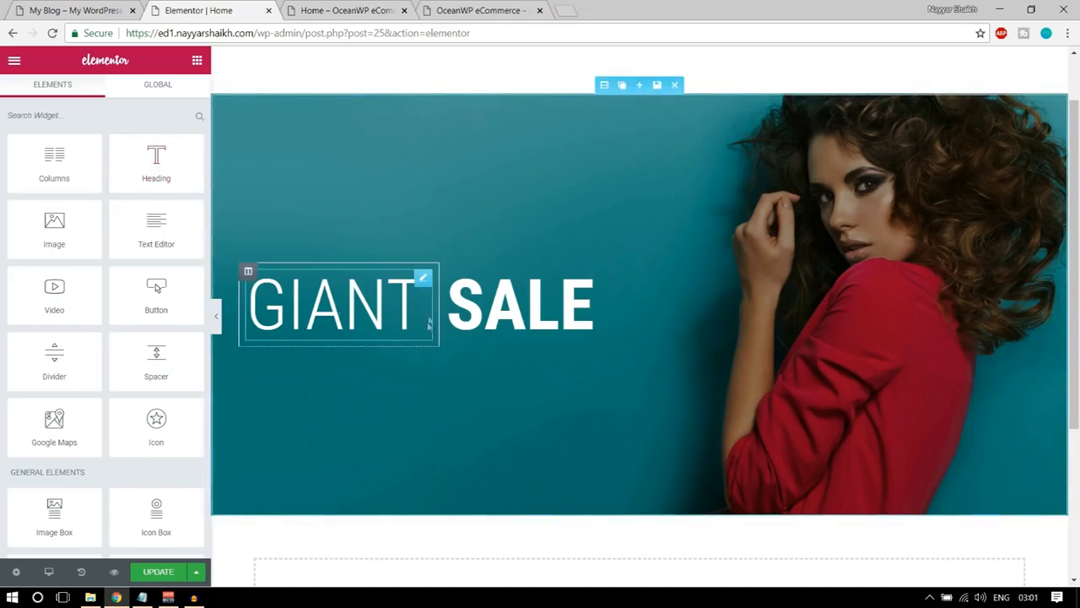
left_click_drag(63, 158, 377, 319)
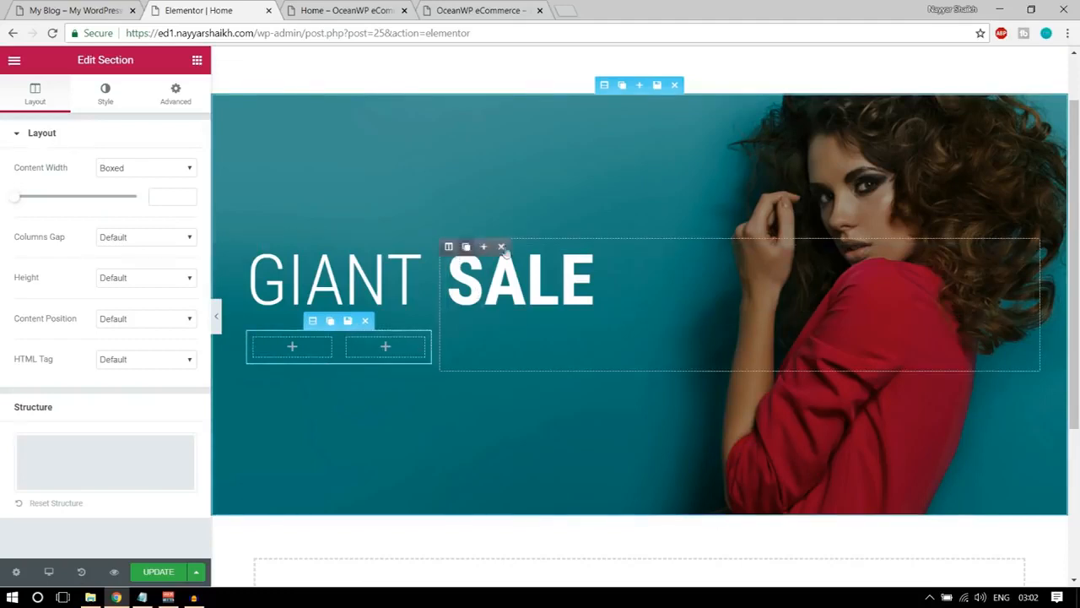
Move the SALE heading into the inner section's second column and delete the emptied outer column.
left_click_drag(1022, 251, 377, 343)
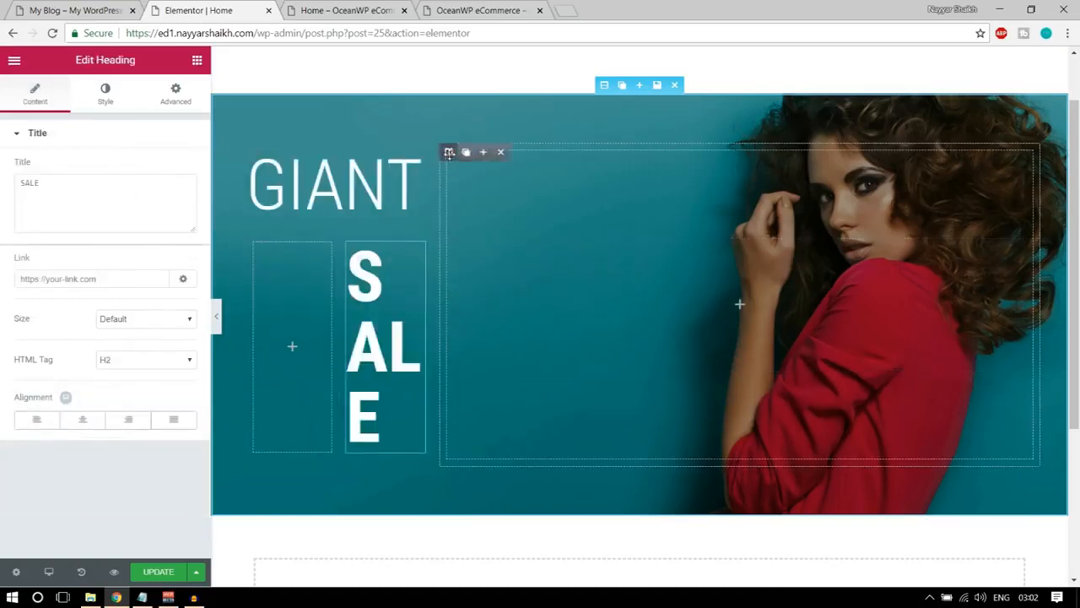
left_click(502, 152)
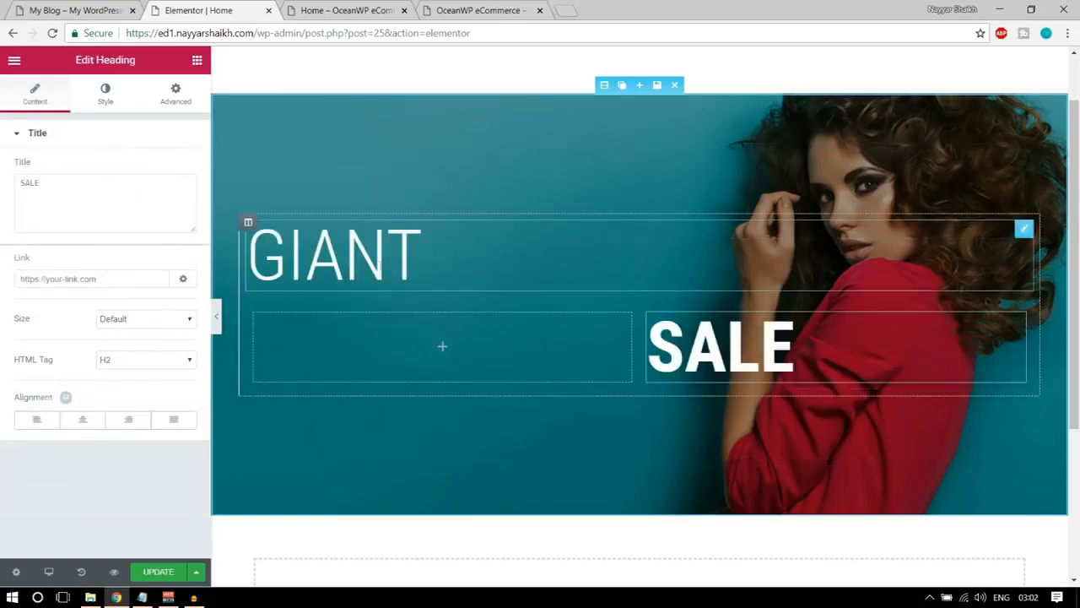
Move the GIANT heading into the inner section's first column and narrow that column to bring SALE beside it.
left_click_drag(1021, 228, 405, 297)
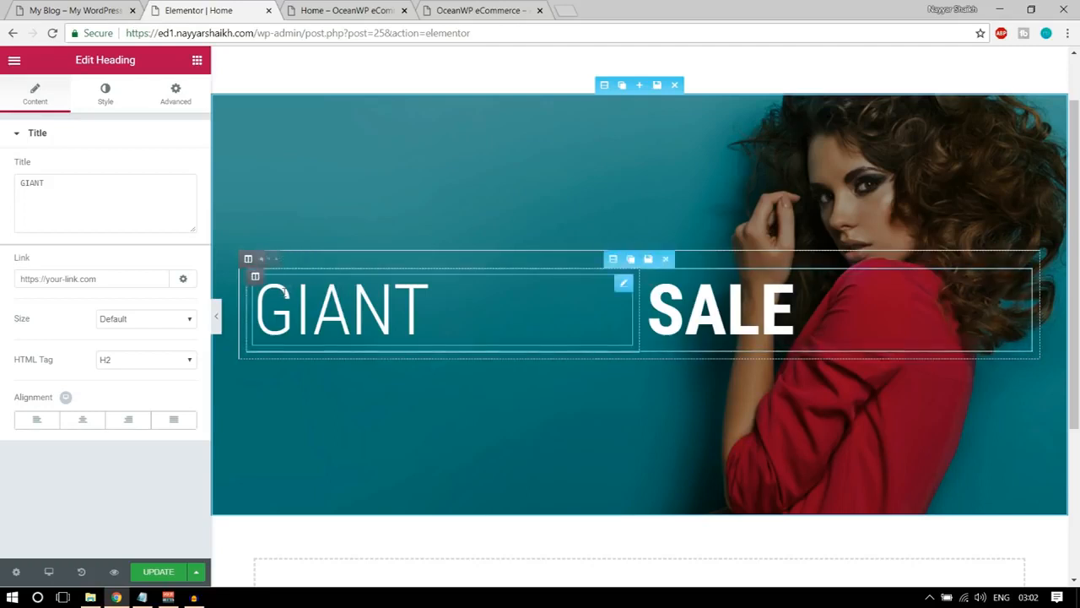
left_click_drag(639, 307, 443, 303)
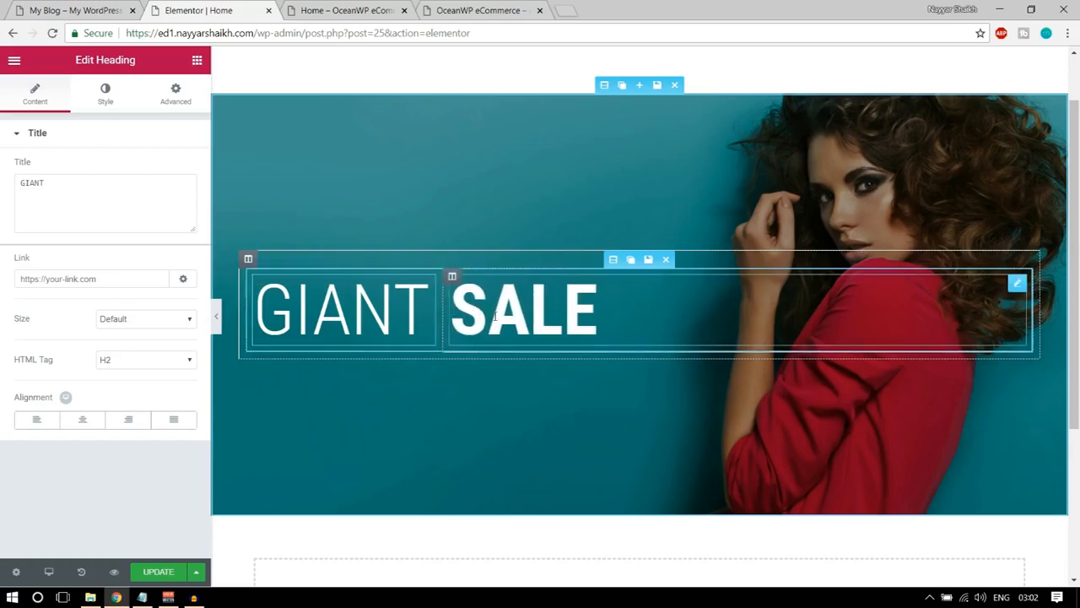
Save the page and copy the tagline "* Works everyday during this holidays season" from the demo homepage's banner.
left_click(145, 574)
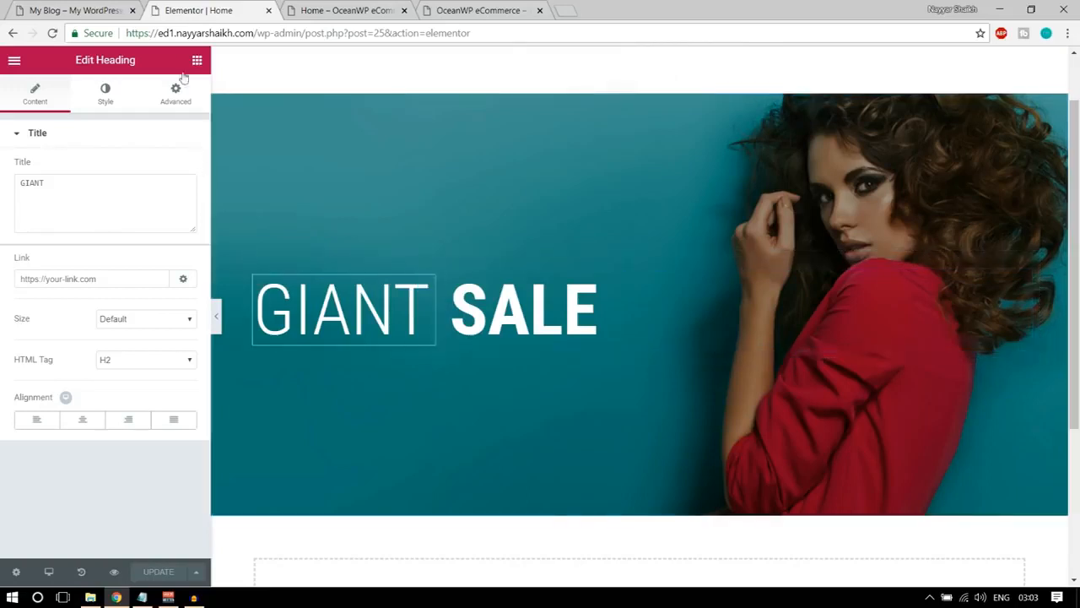
left_click(98, 19)
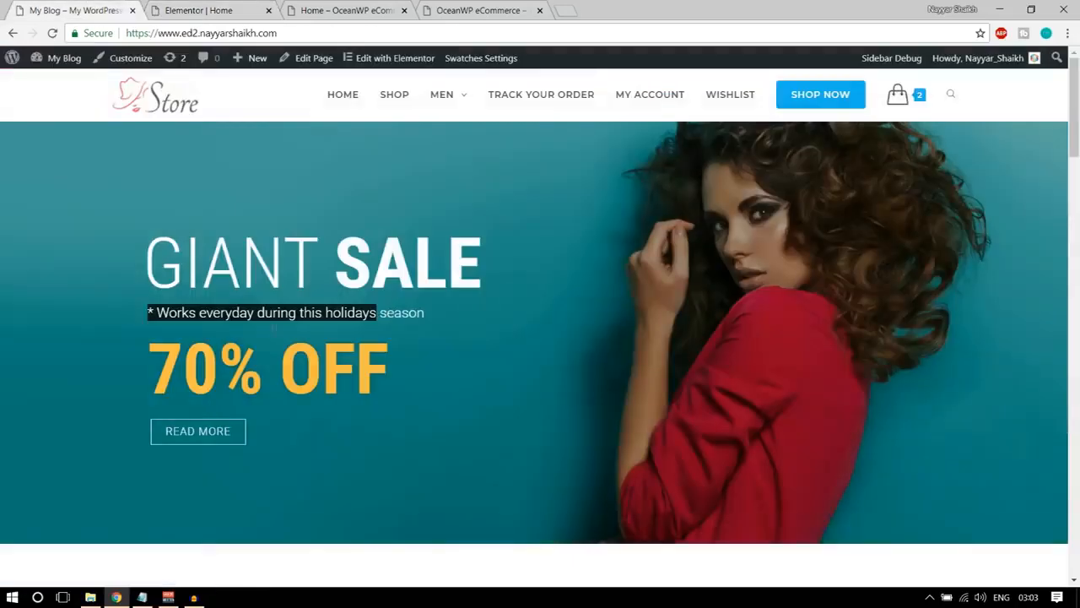
left_click(148, 311)
left_click_drag(148, 311, 467, 313)
key("ctrl+c")
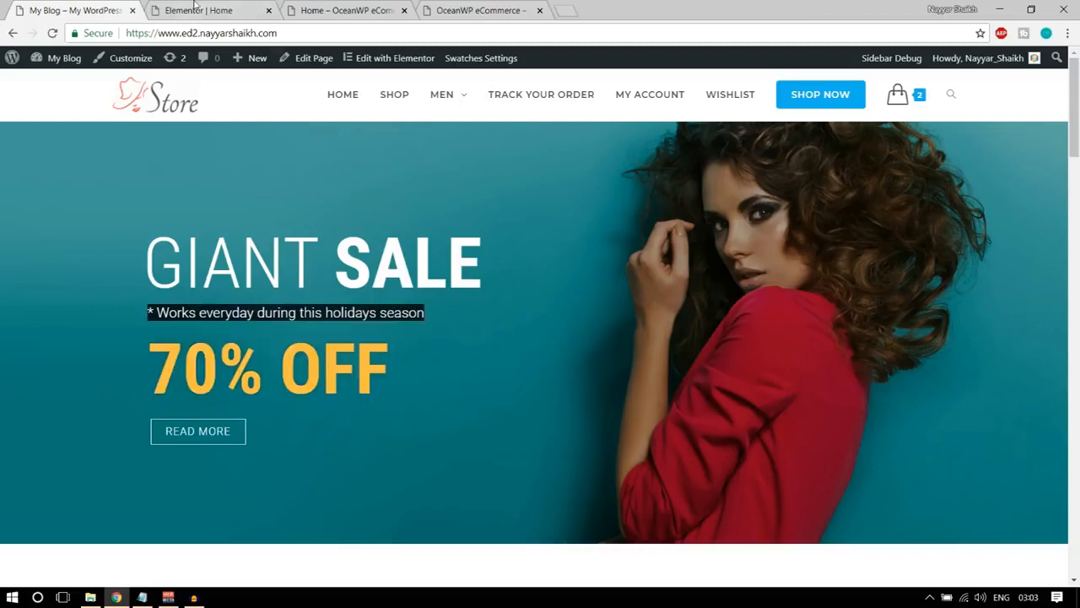
Add a Heading widget below GIANT SALE in the Elementor page with the title "* Works everyday during this holidays season".
left_click(195, 9)
left_click(197, 60)
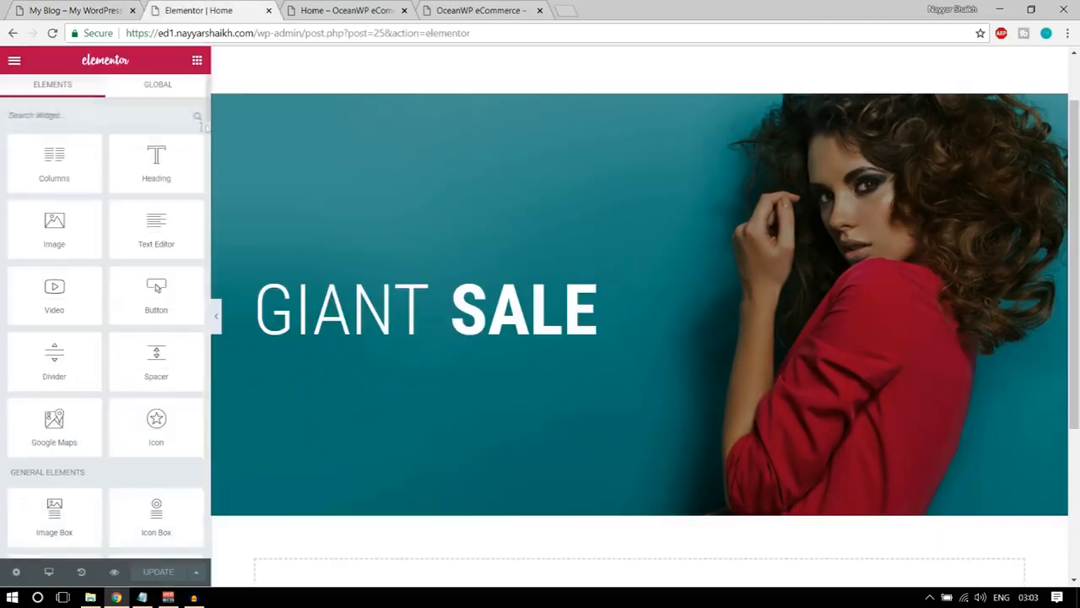
left_click_drag(156, 160, 386, 311)
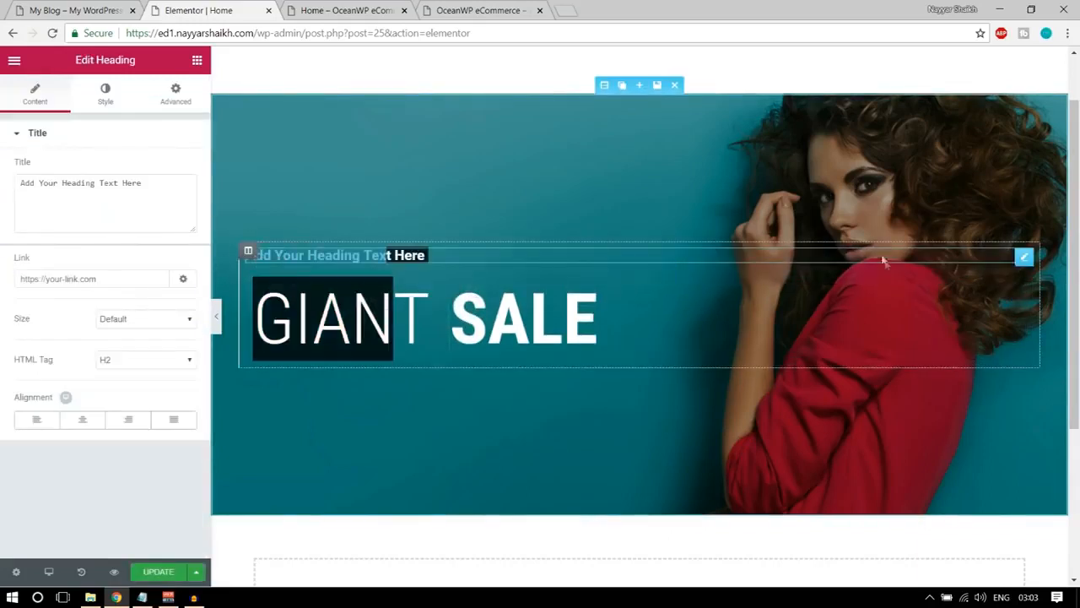
left_click_drag(1021, 256, 668, 393)
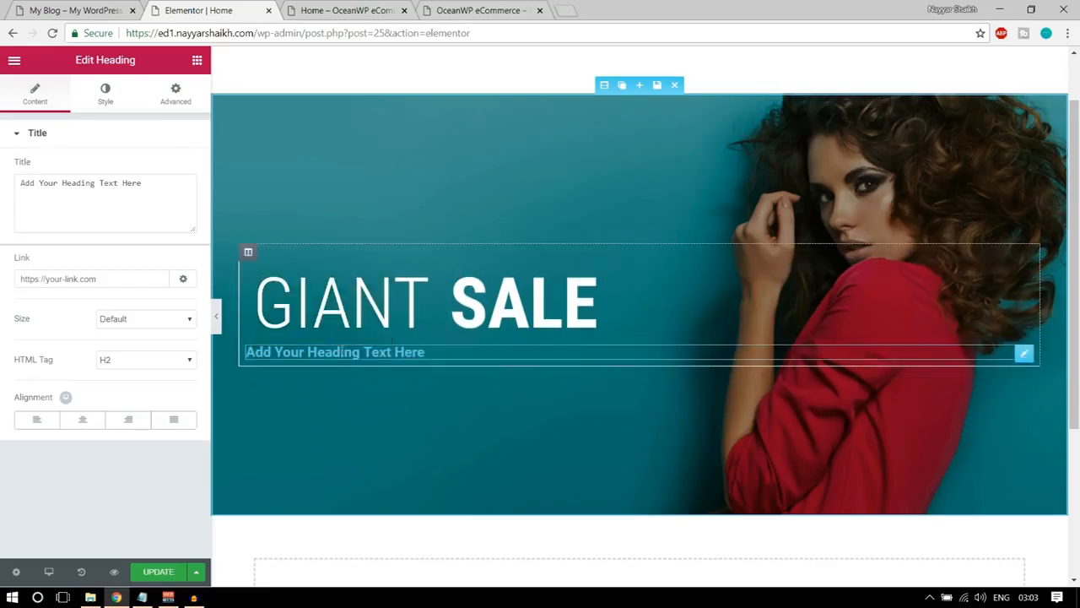
left_click(166, 203)
key("ctrl+a")
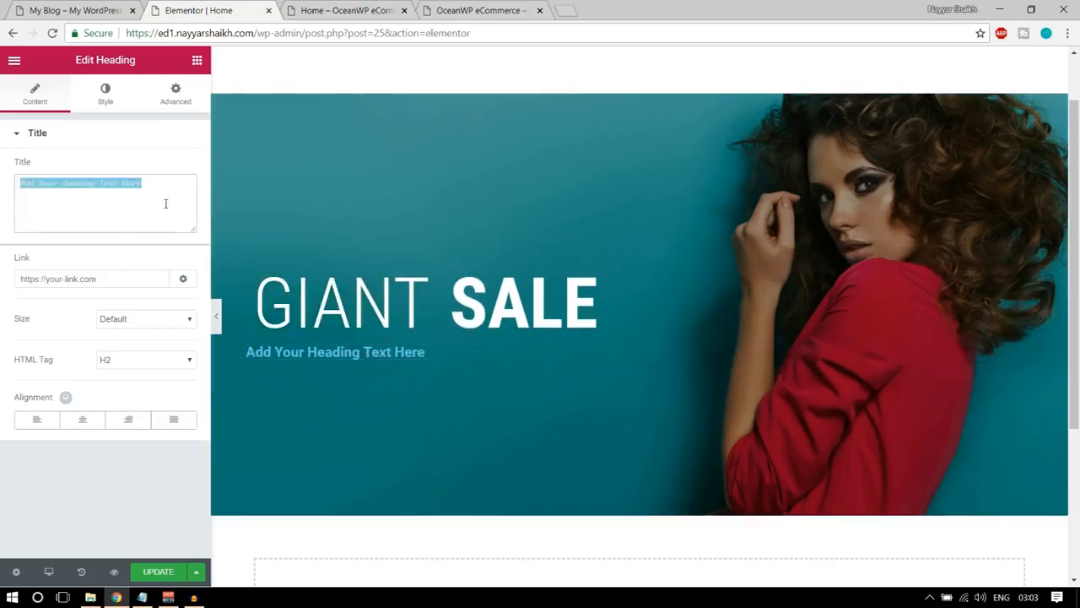
key("ctrl+v")
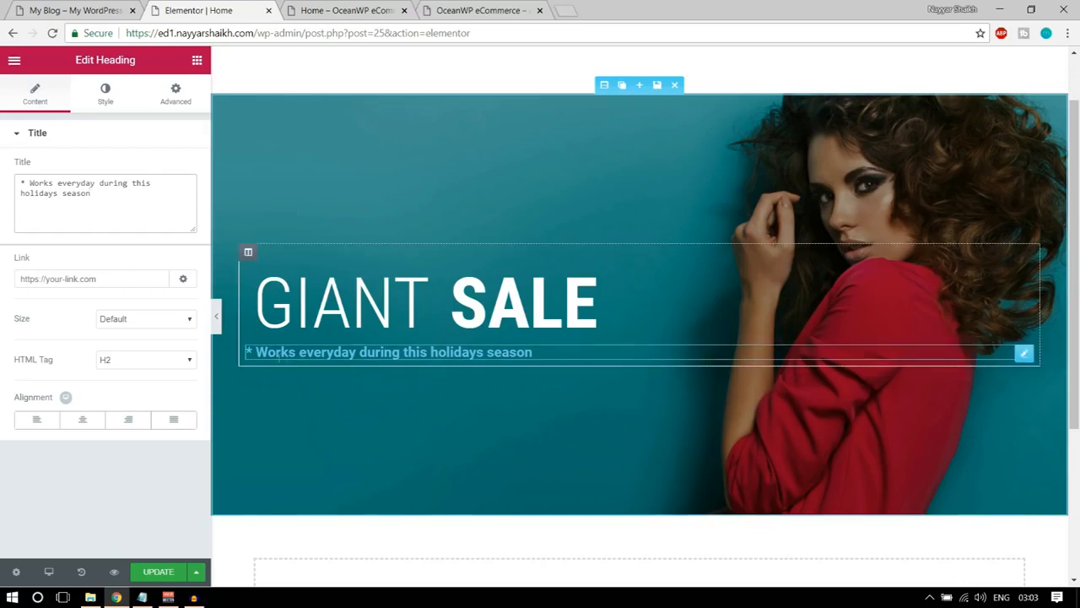
Set the tagline heading's text color to white (#ffffff).
left_click(105, 93)
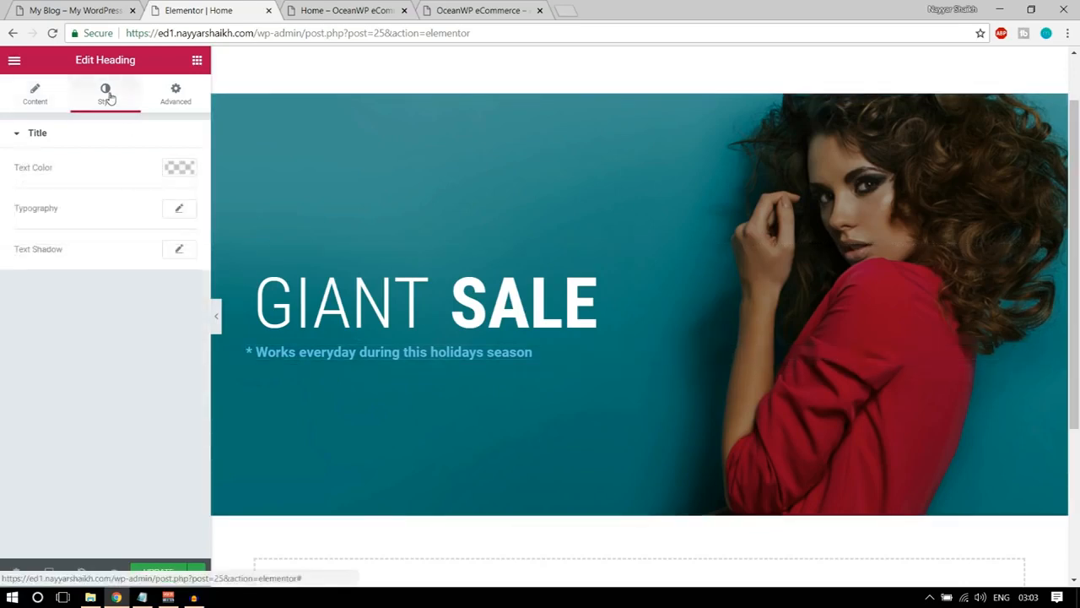
left_click(189, 168)
left_click(145, 335)
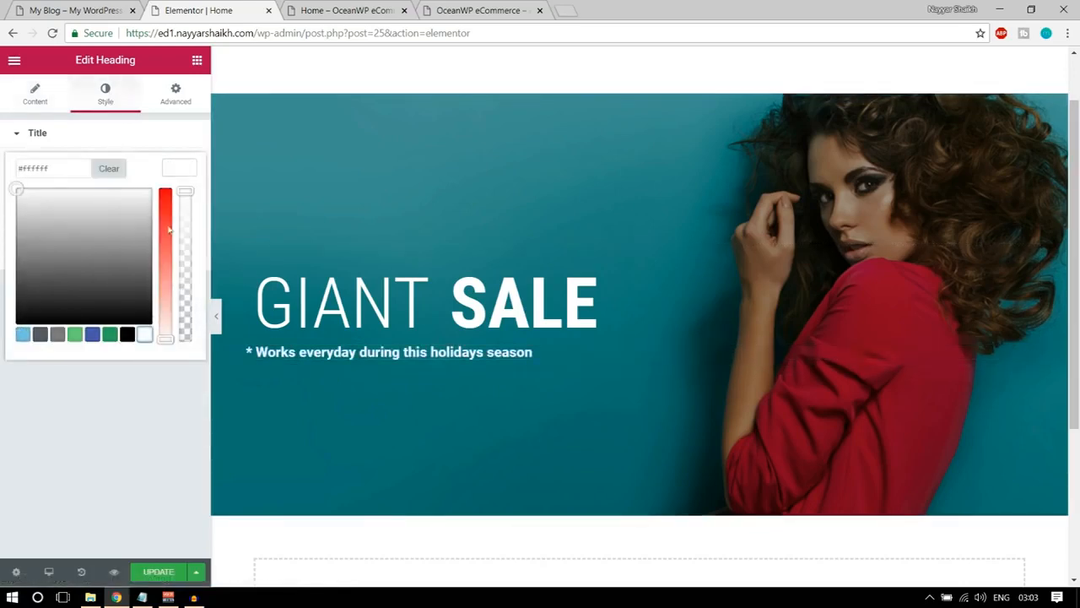
left_click(183, 173)
Set the tagline's typography to the Roboto family with a weight of 300.
left_click(178, 210)
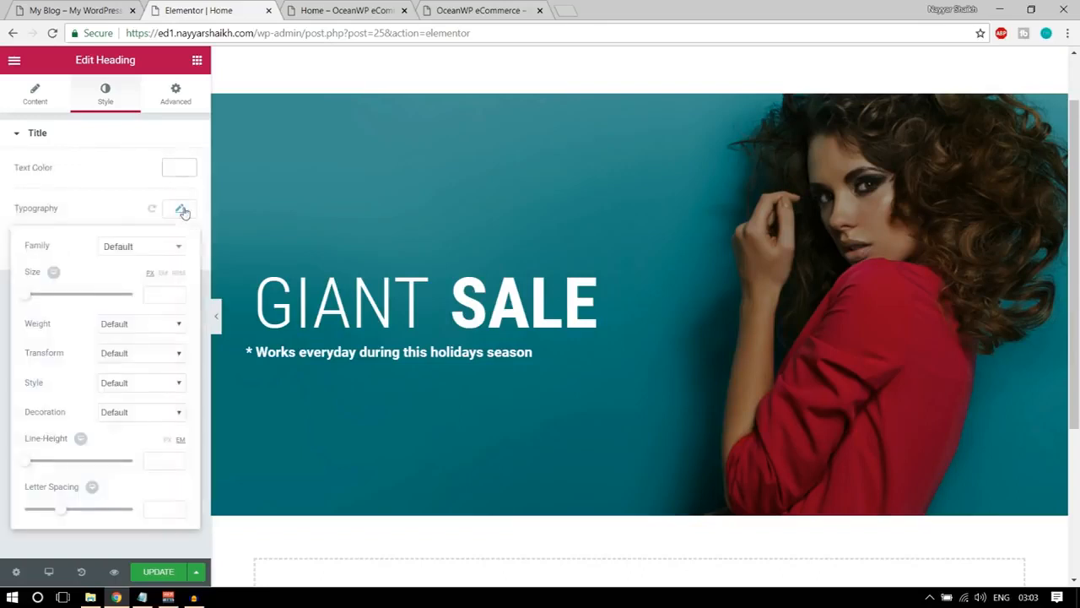
left_click(145, 245)
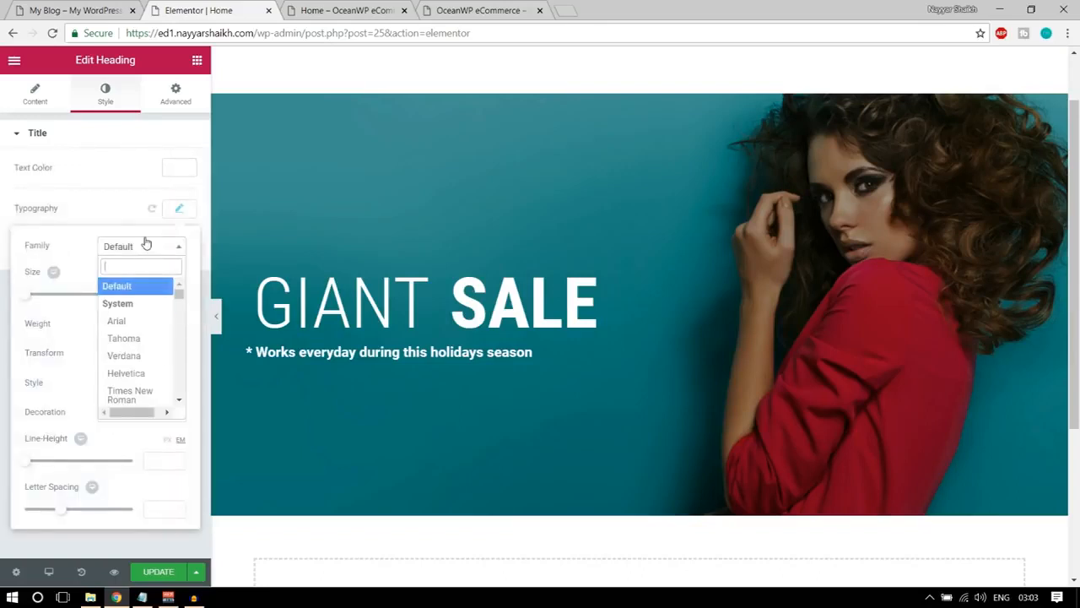
type("robo")
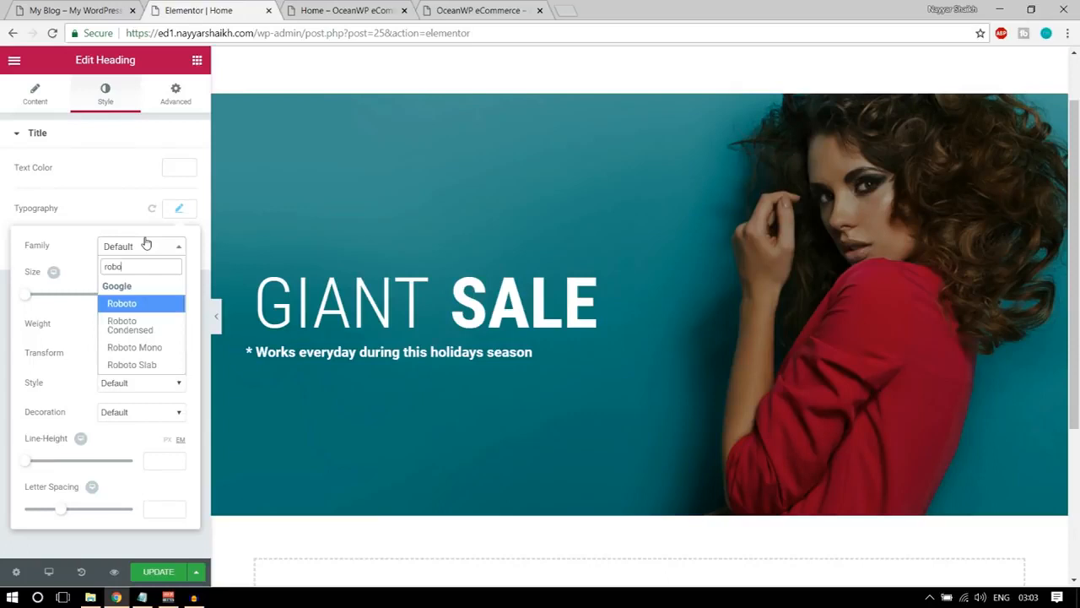
key("Return")
left_click(130, 327)
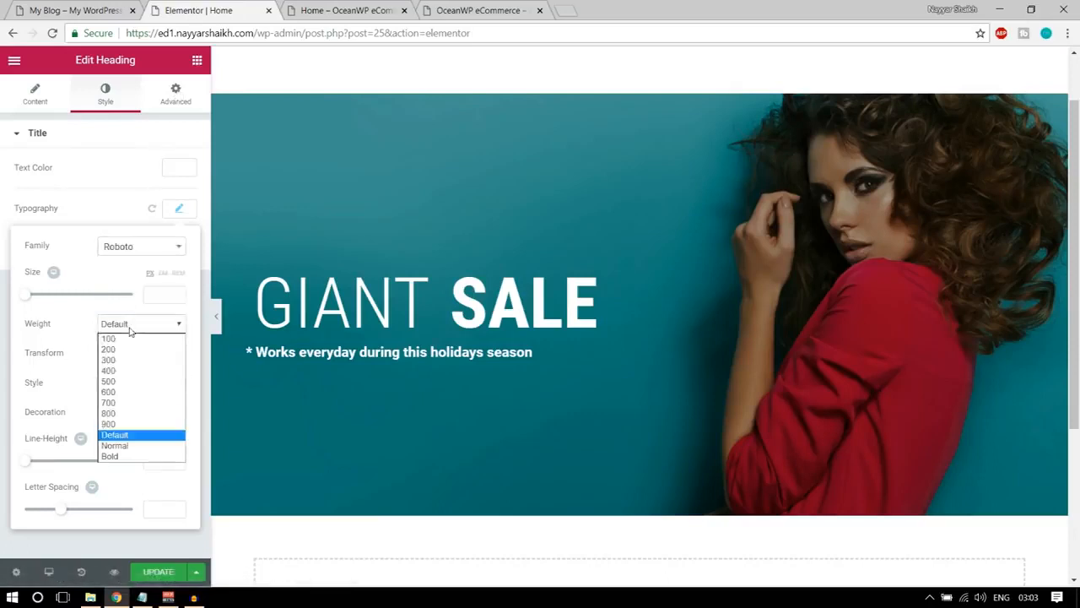
left_click(129, 362)
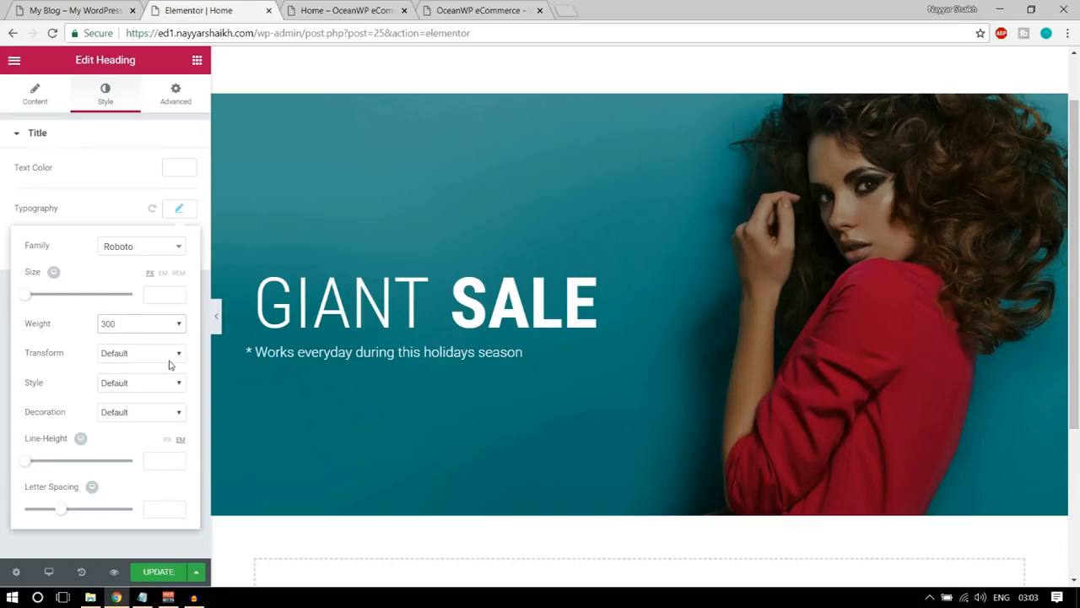
left_click(176, 212)
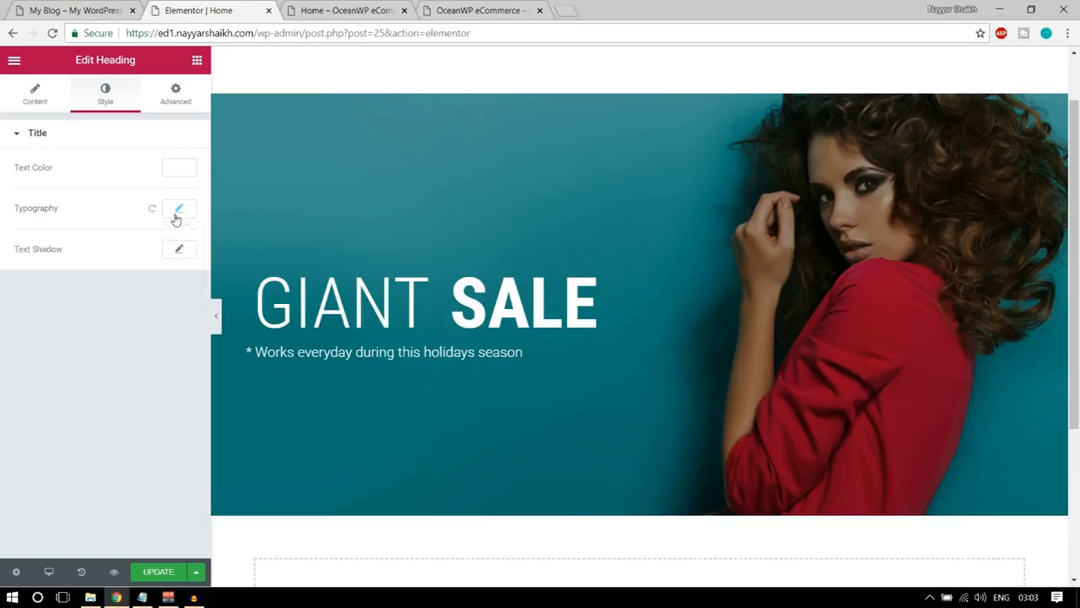
Compare the tagline's alignment under GIANT with the demo banner and open the tagline heading's spacing settings.
left_click(37, 6)
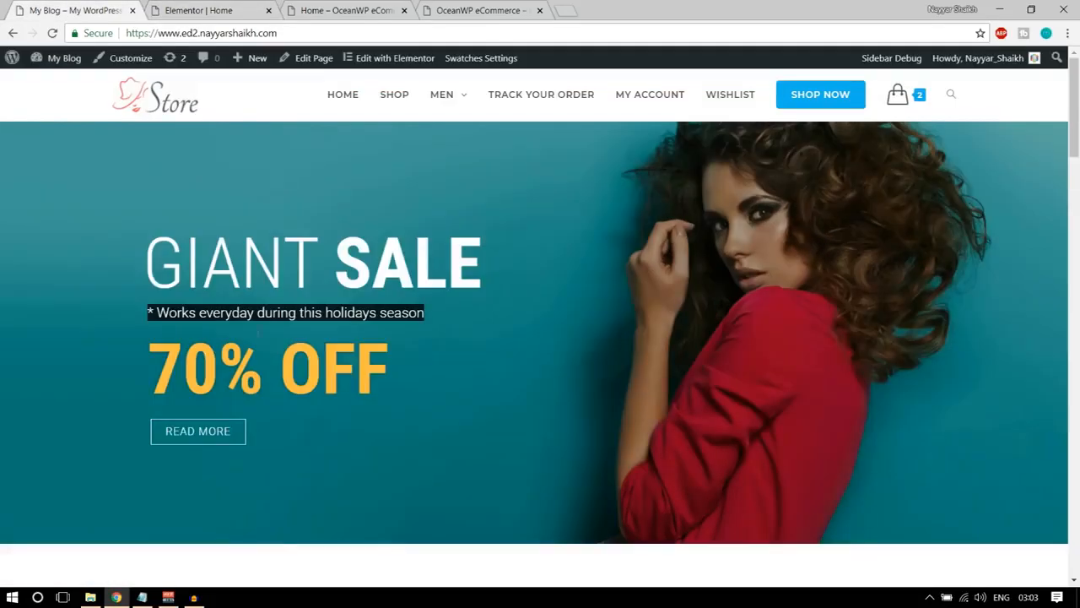
left_click(151, 269)
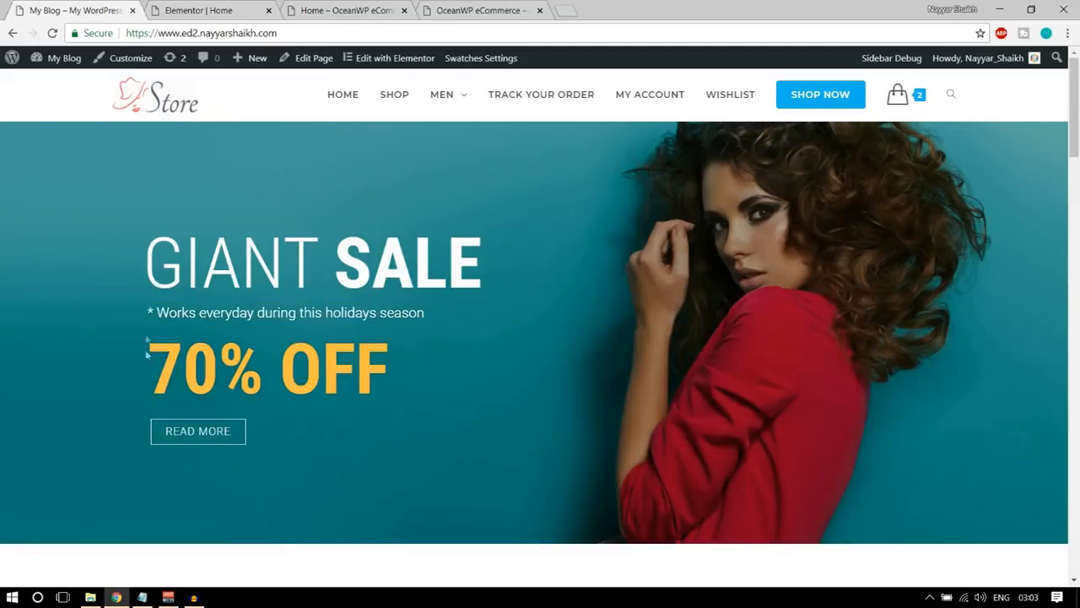
left_click(198, 10)
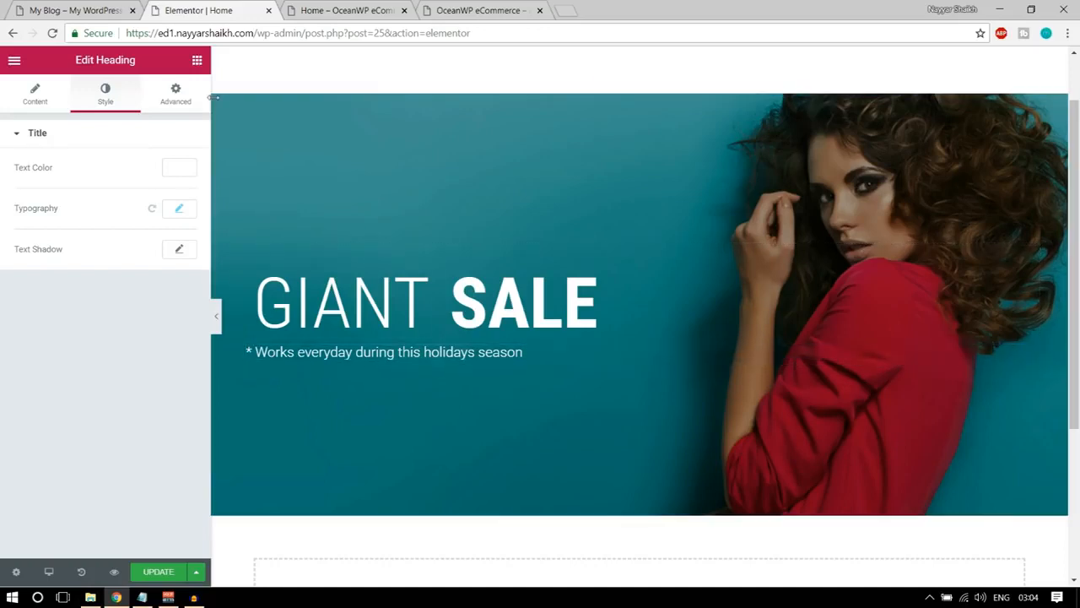
left_click(178, 104)
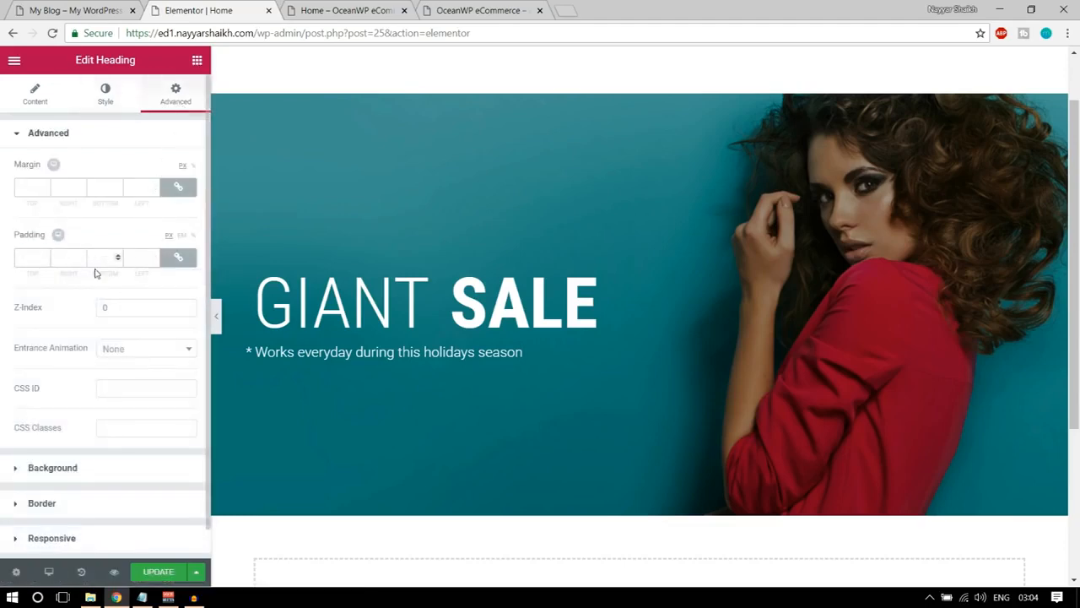
Try a uniform 10 px padding on all sides of the tagline heading and reset it to 0.
left_click(178, 260)
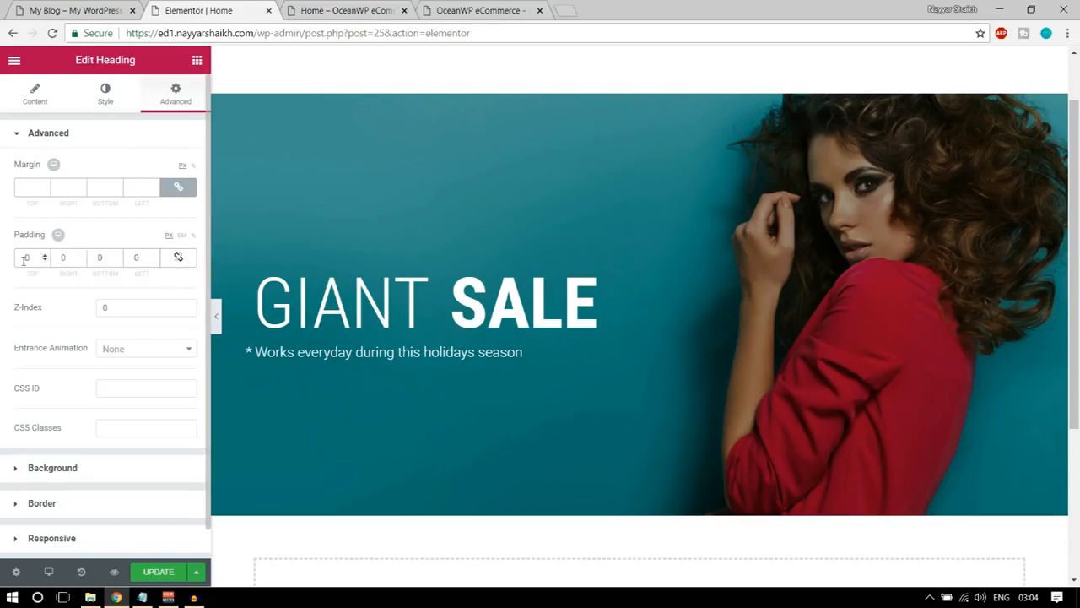
left_click(178, 260)
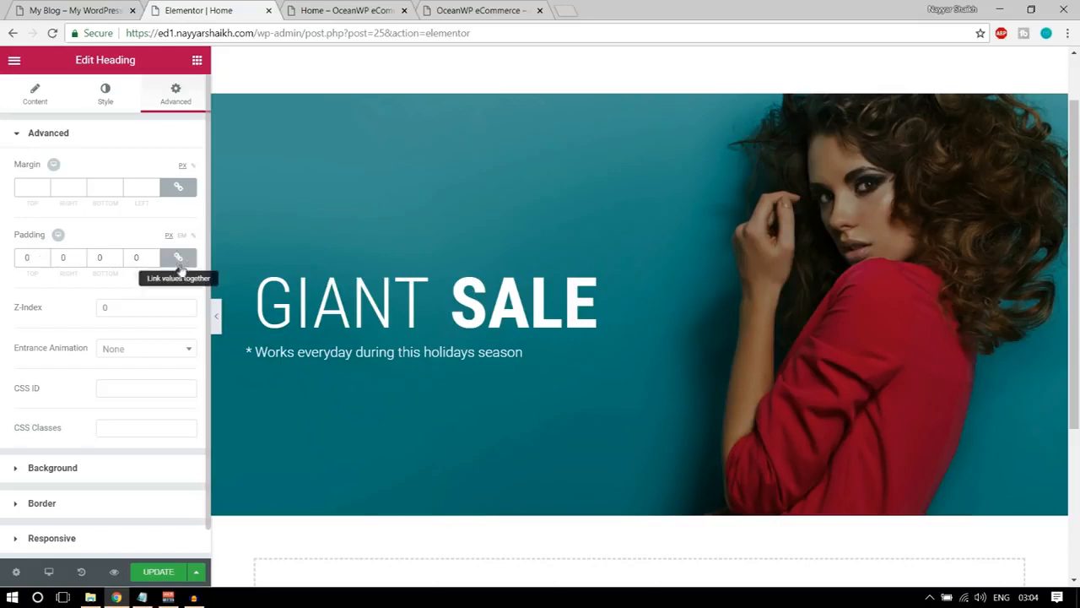
left_click(24, 257)
type("10")
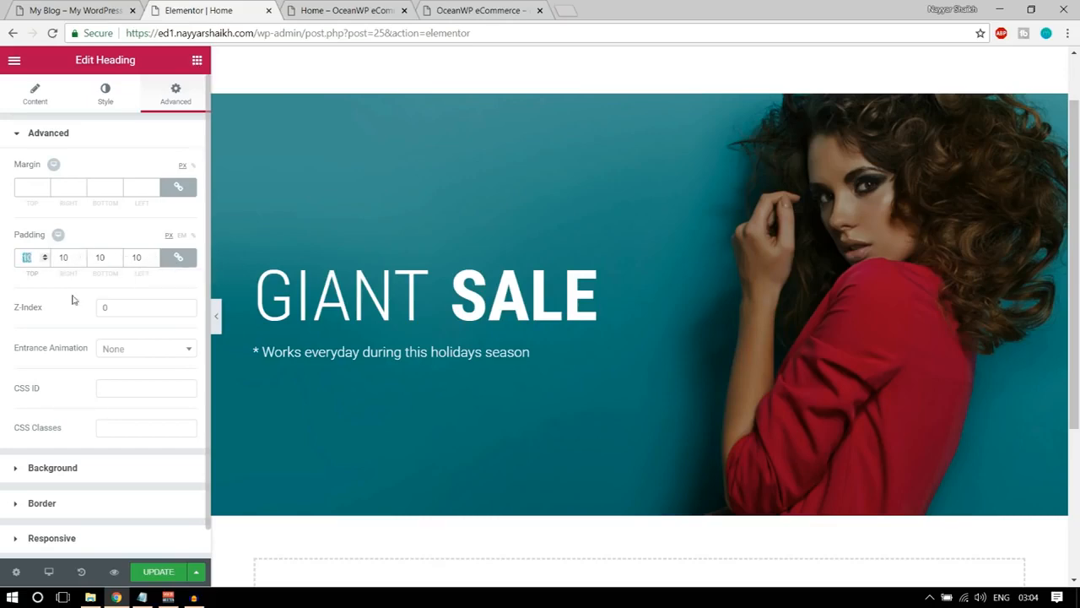
type("0")
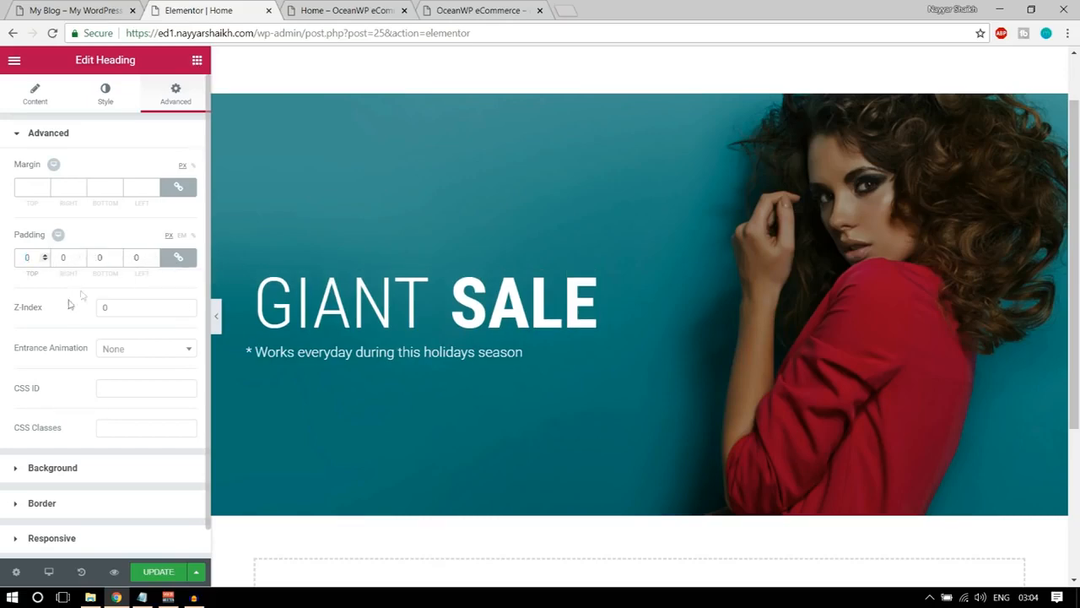
Unlink the tagline's padding values and set only the left padding to 20 px.
left_click(178, 256)
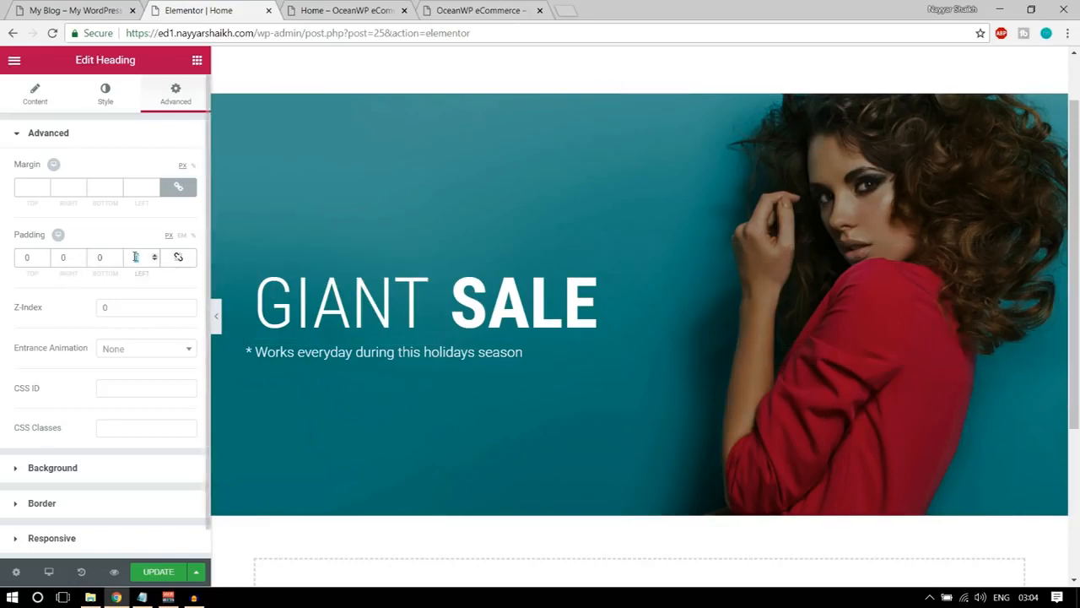
type("30")
type("0")
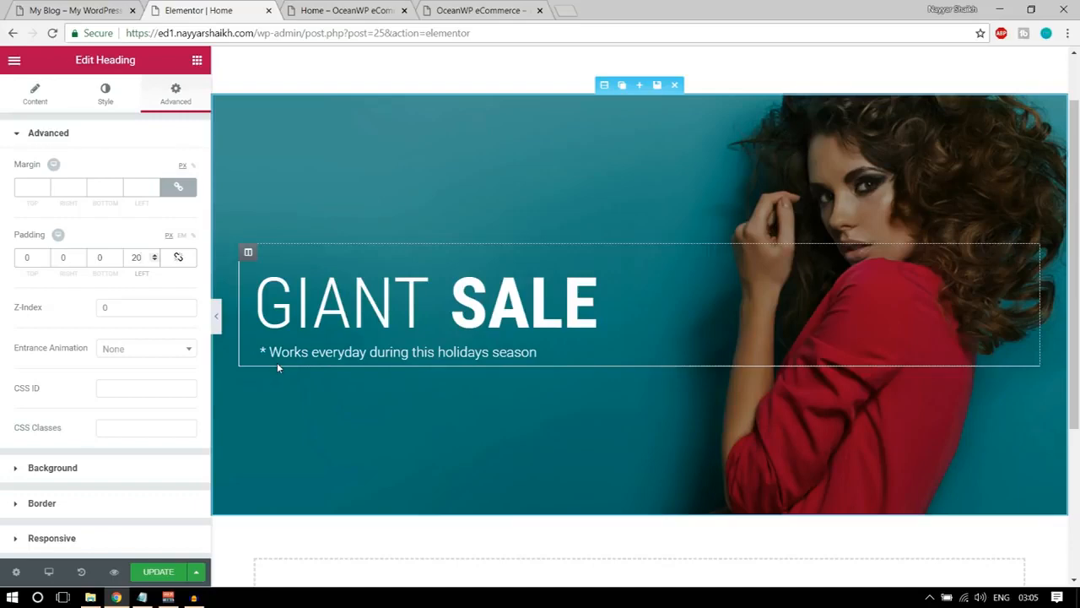
Copy the "70% OFF" text from the demo homepage's banner and return to the Elementor page.
left_click(75, 7)
left_click_drag(153, 364, 384, 368)
key("ctrl+c")
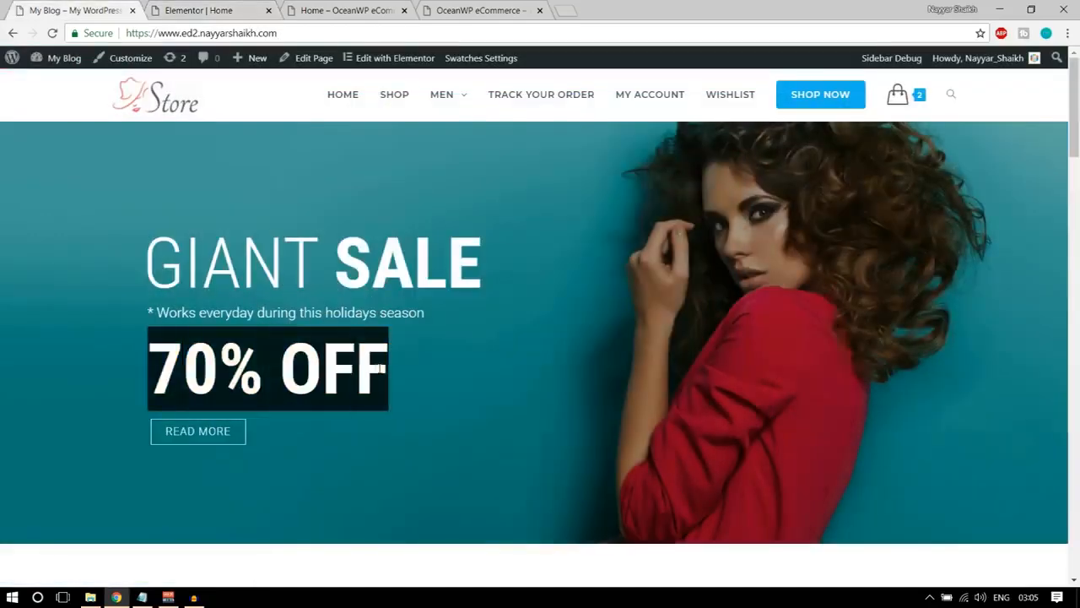
left_click(199, 10)
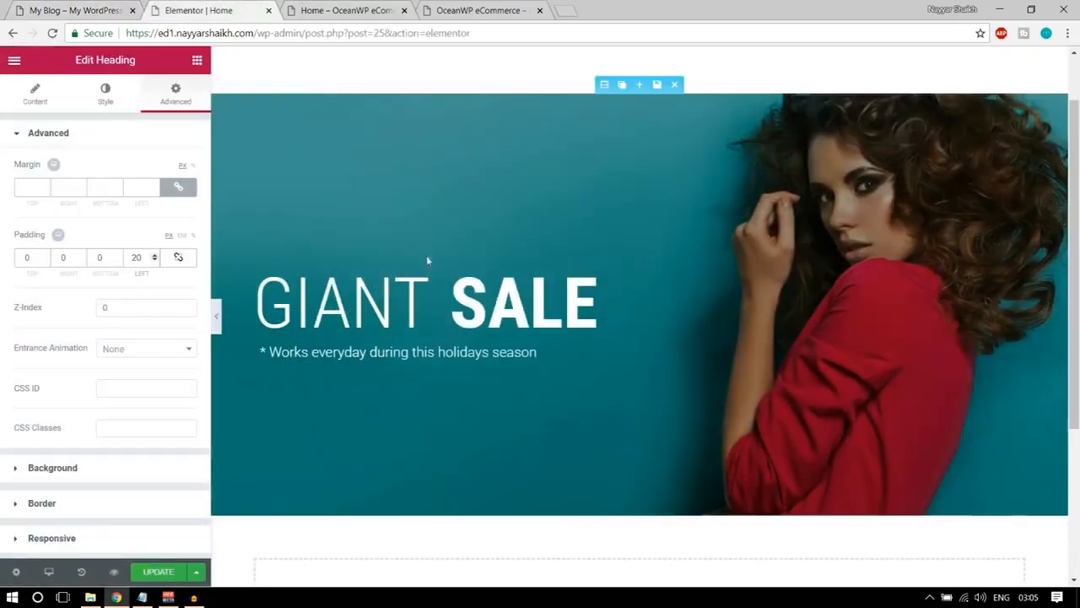
Try duplicating the SALE column and moving a SALE column within the inner section, and undo both changes.
mouse_move(454, 271)
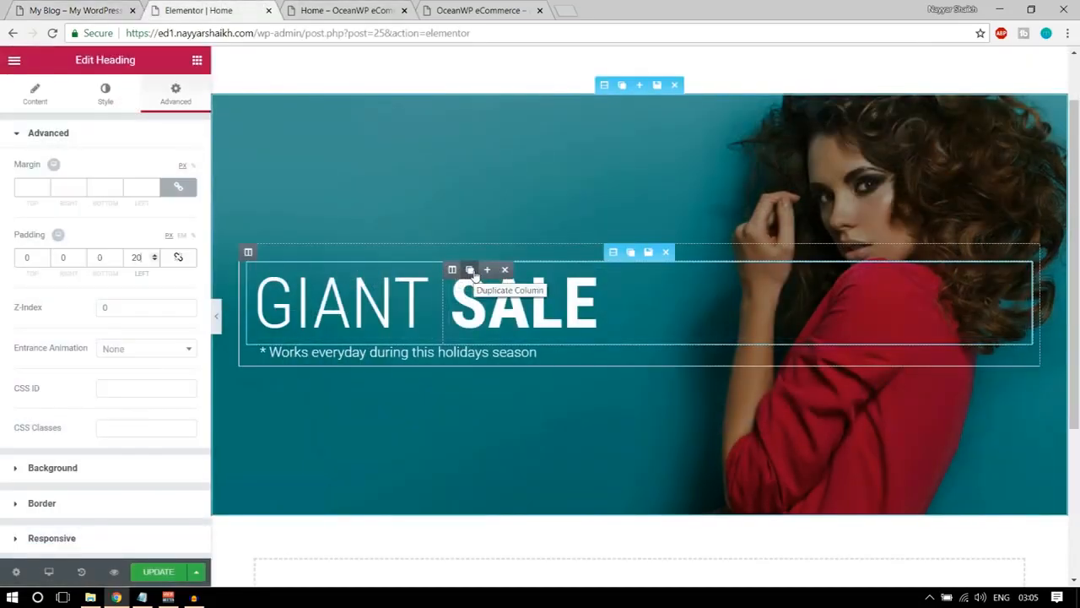
left_click(470, 270)
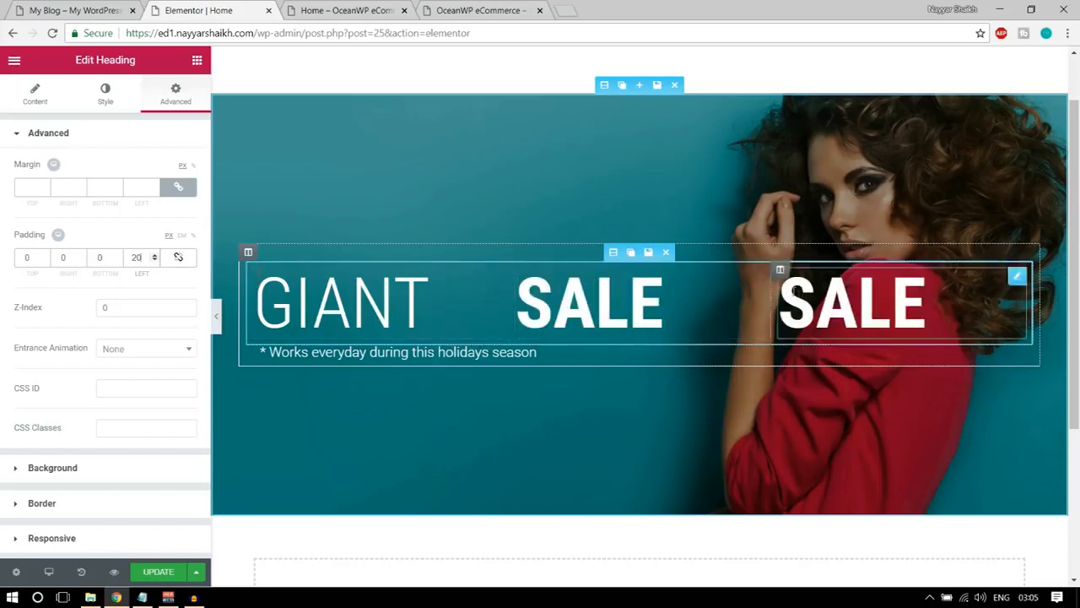
mouse_move(781, 270)
left_click_drag(781, 270, 673, 307)
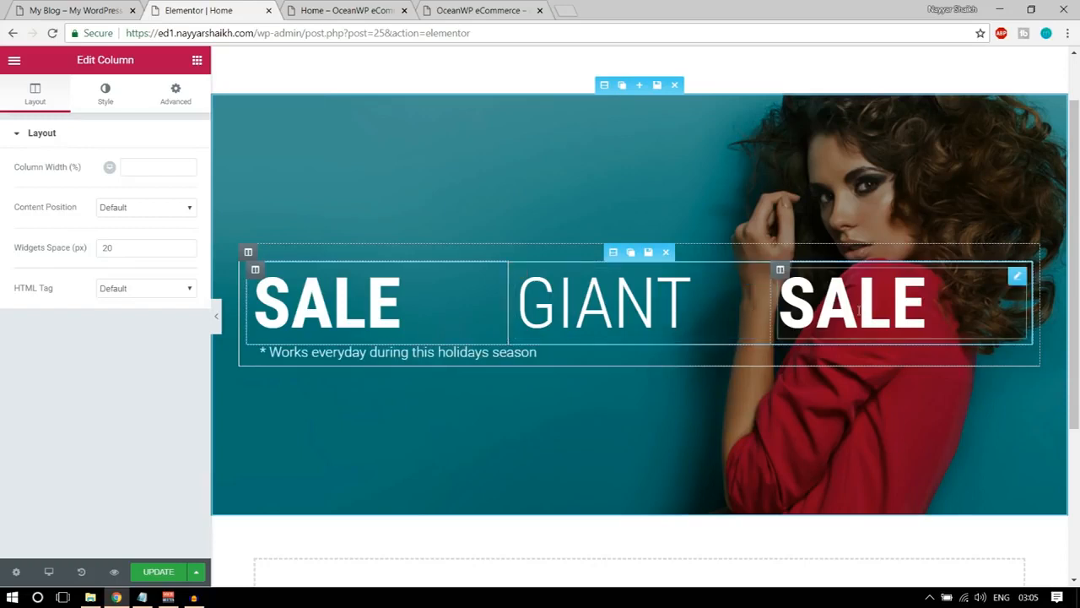
key("ctrl+z")
key("ctrl+z")
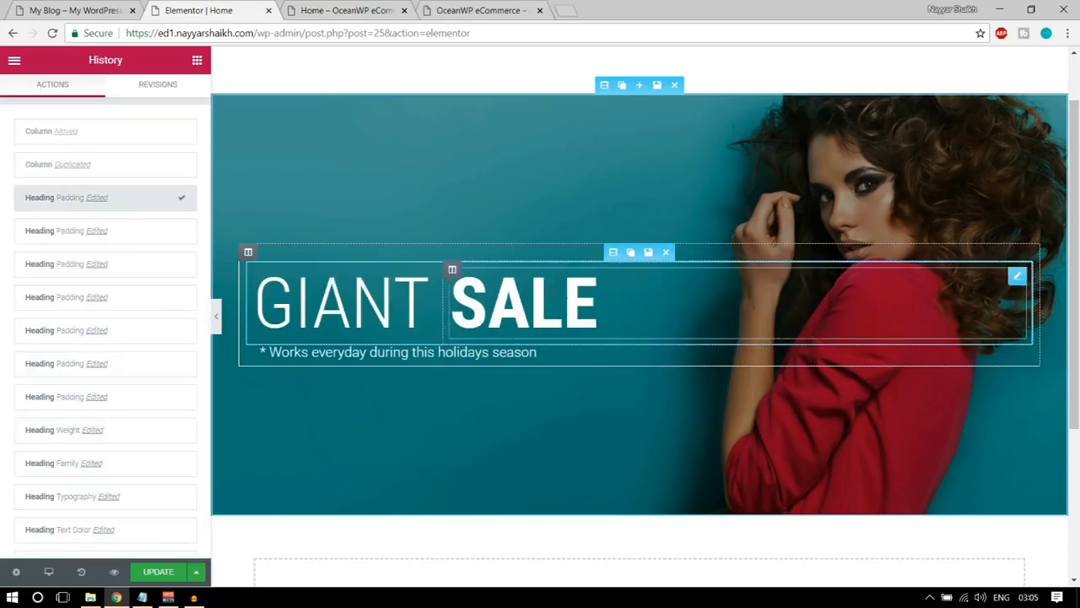
Duplicate the SALE heading widget and move the copy below the tagline.
mouse_move(1016, 278)
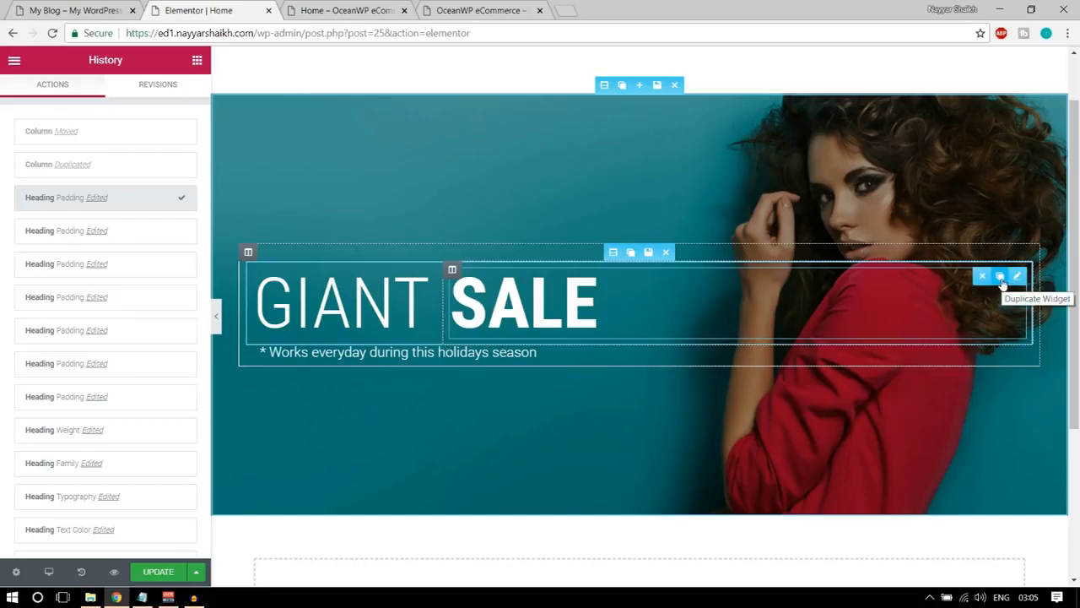
left_click(1001, 279)
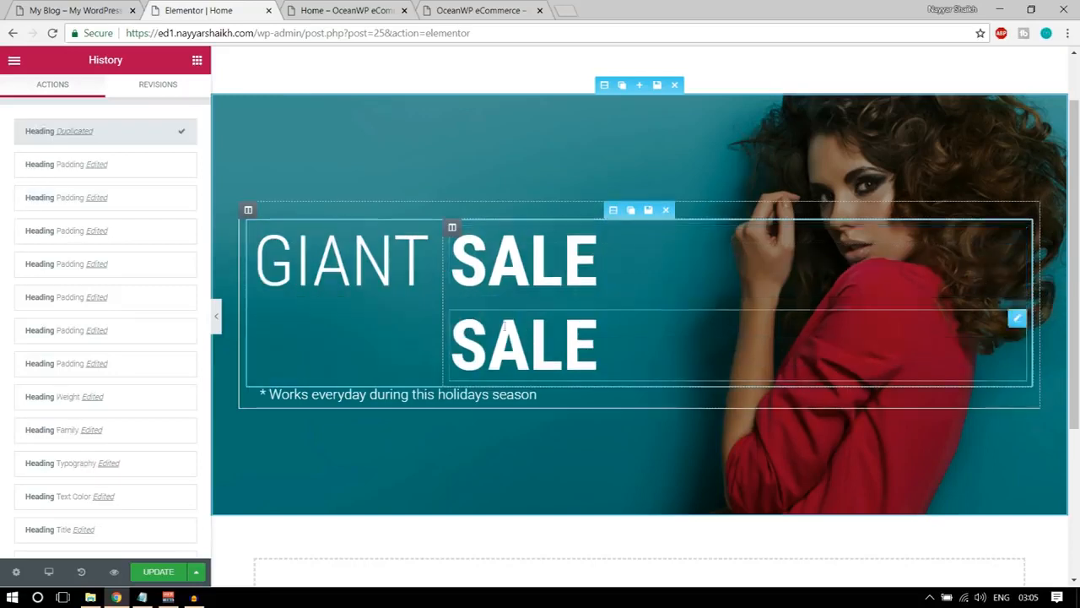
left_click_drag(1011, 319, 352, 366)
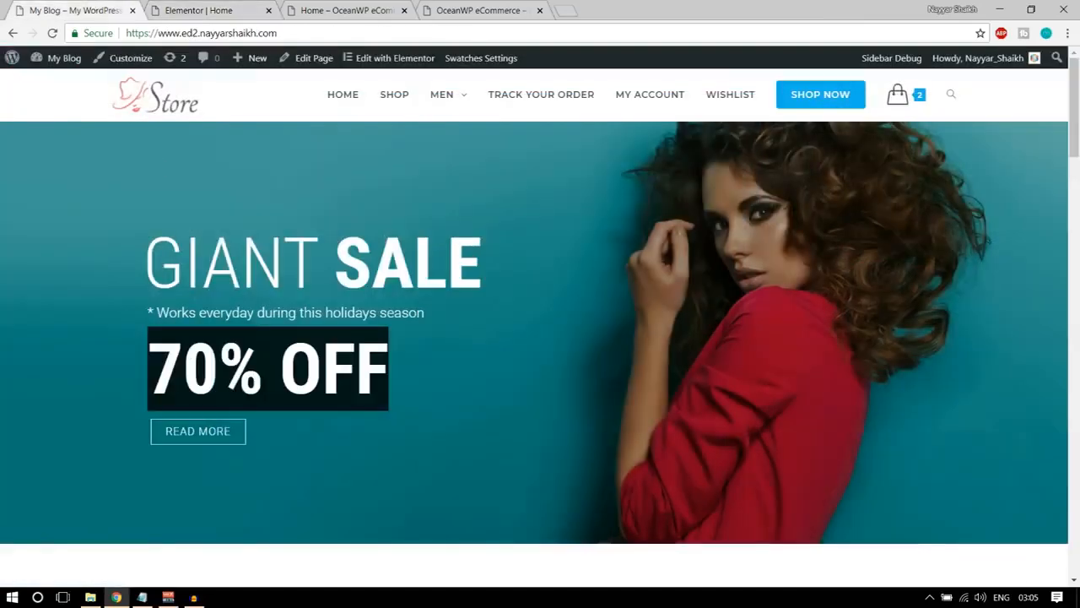
Replace the duplicated heading's title with the copied text "70% OFF".
left_click(188, 5)
left_click(95, 202)
key("ctrl+a")
key("ctrl+v")
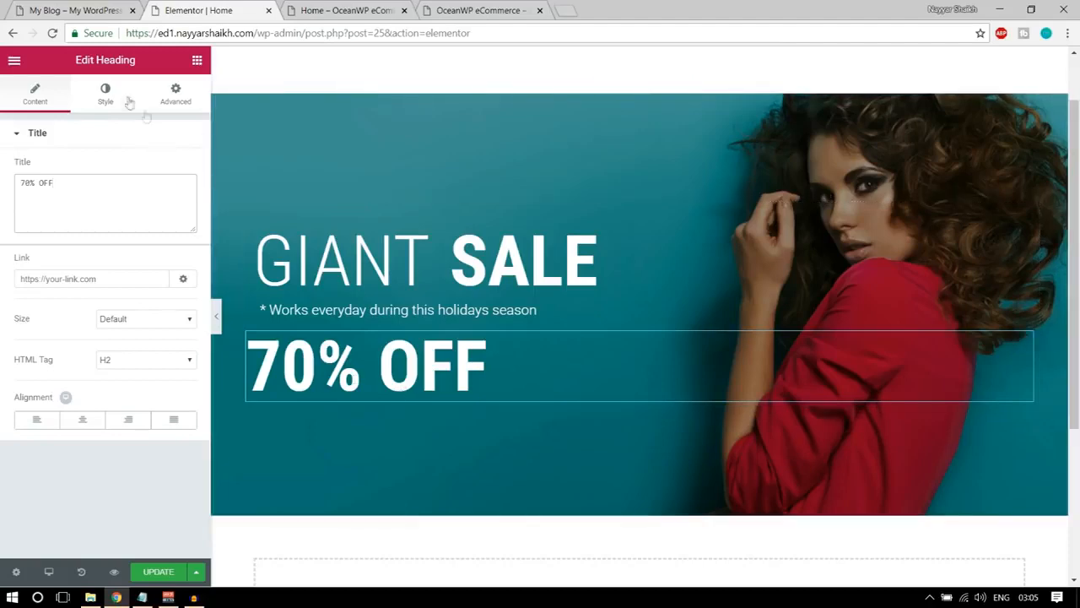
Set the 70% OFF heading's text color to the orange-yellow #ffc342, matching the demo banner.
left_click(94, 98)
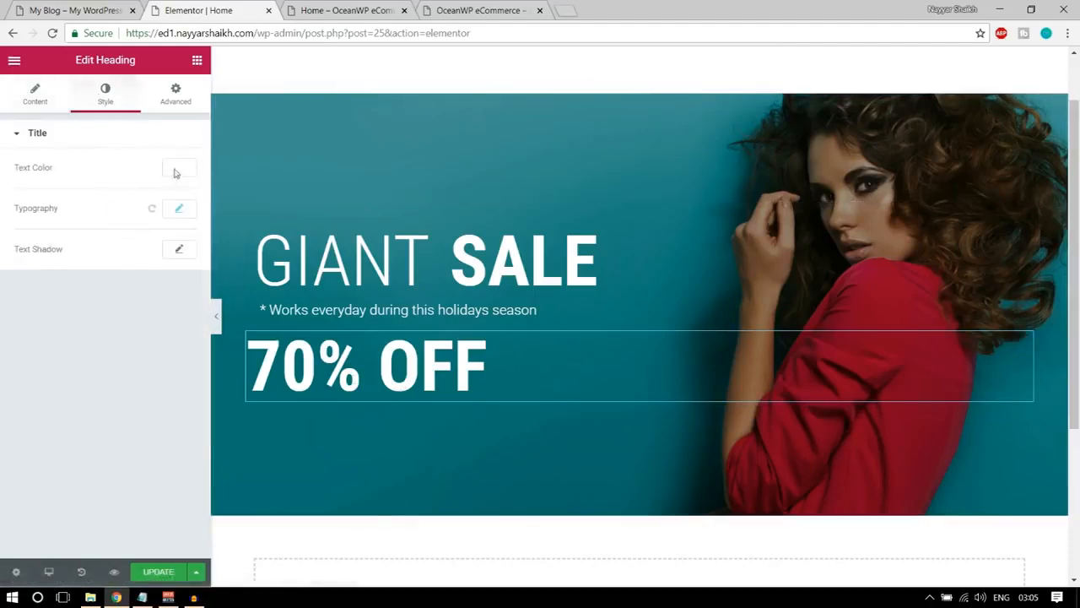
left_click(175, 171)
left_click(74, 10)
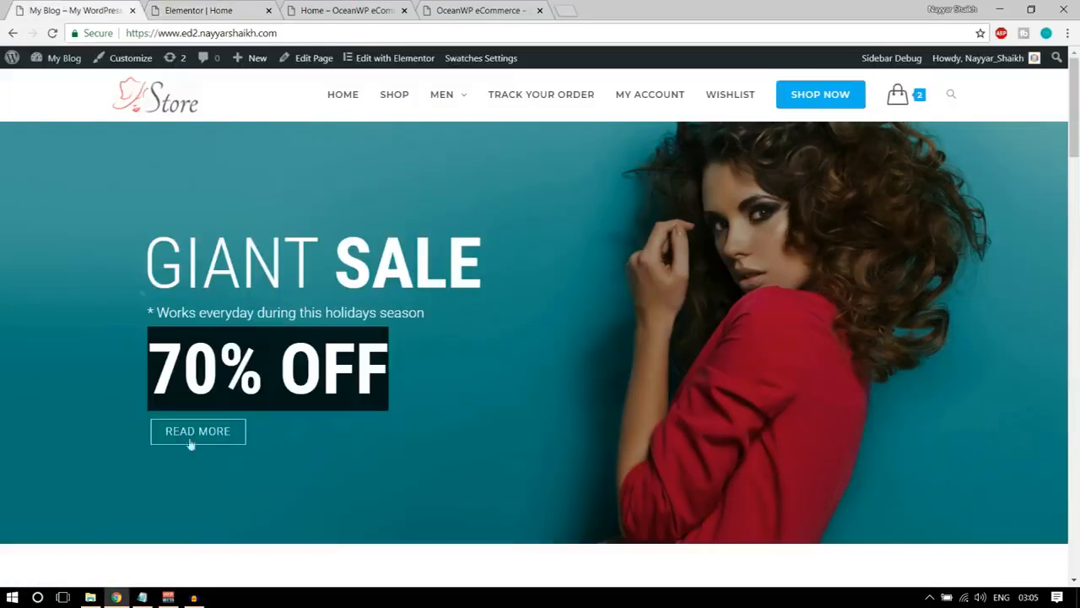
left_click(200, 11)
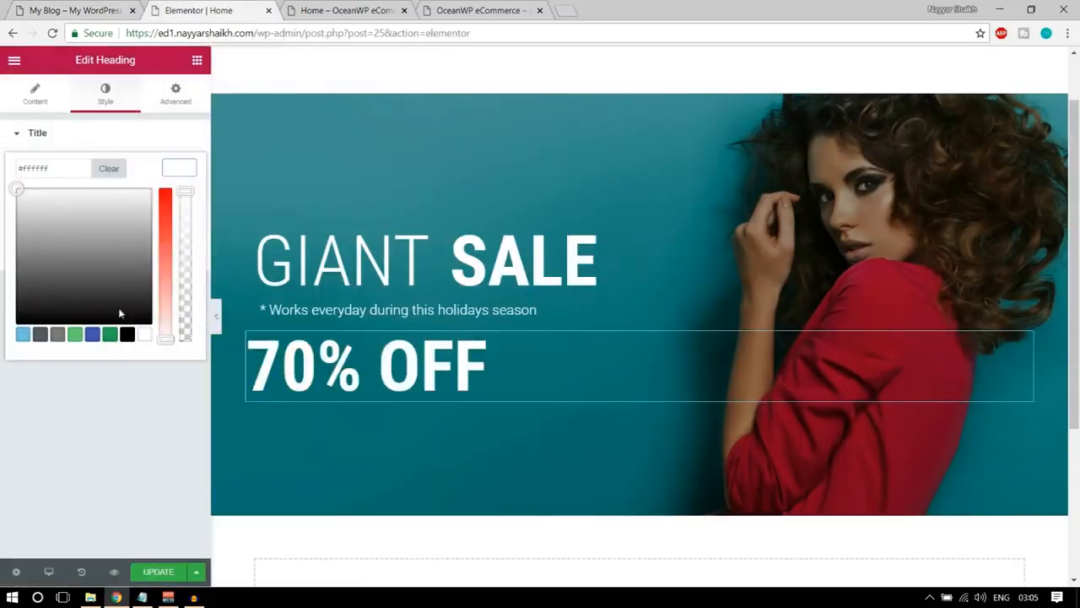
left_click(119, 309)
left_click(61, 337)
mouse_move(76, 283)
left_mouse_down()
mouse_move(82, 203)
mouse_move(120, 254)
mouse_move(166, 230)
left_mouse_up()
left_click(166, 242)
left_click_drag(73, 205, 32, 187)
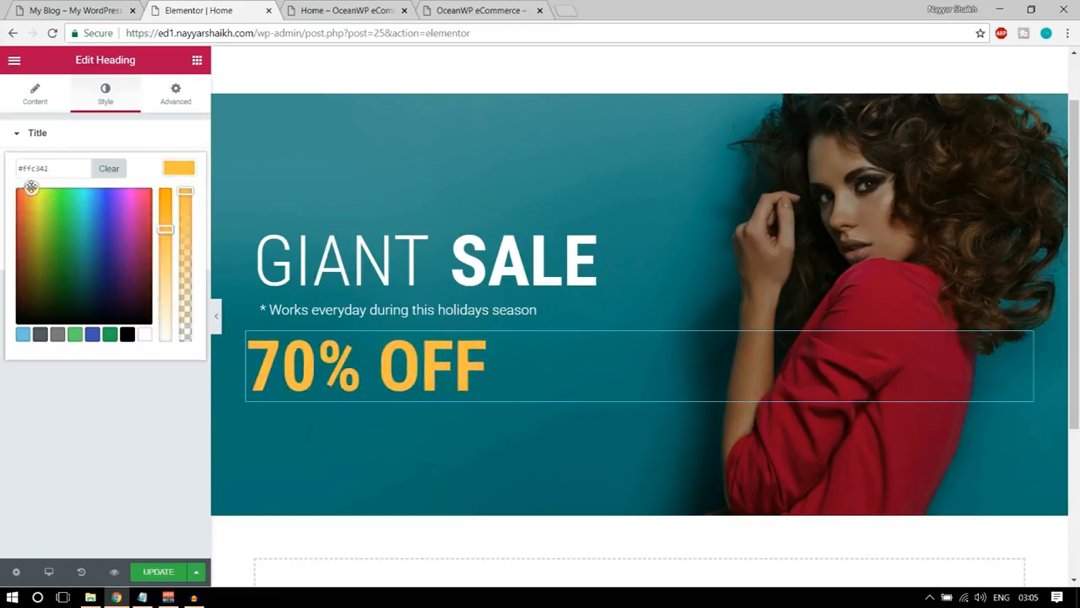
left_click(178, 166)
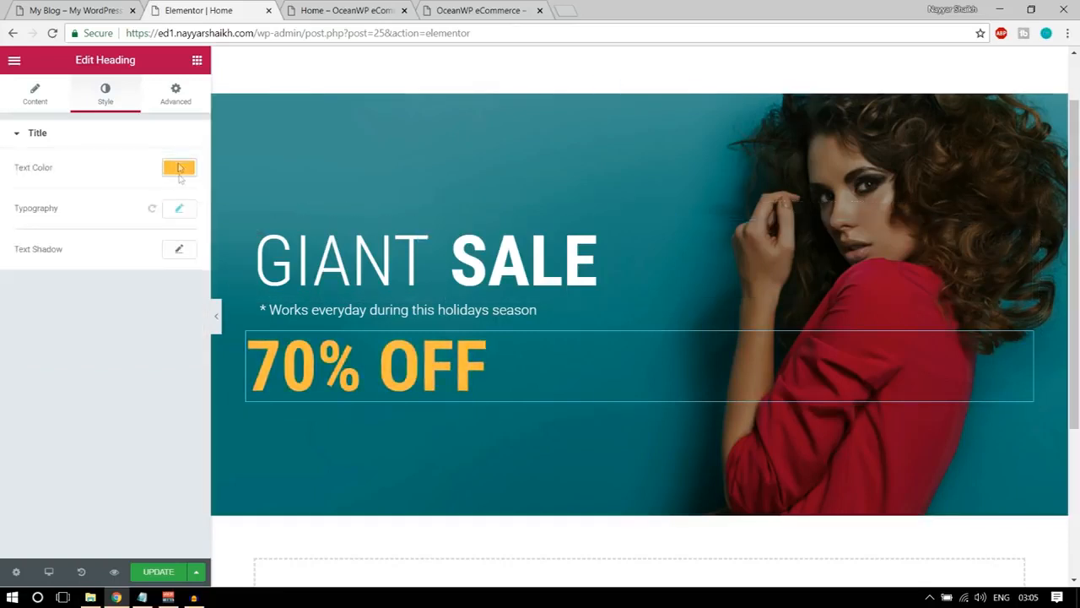
Add a text shadow with a blur of 33 to the 70% OFF heading.
left_click(179, 250)
left_click_drag(40, 324, 61, 323)
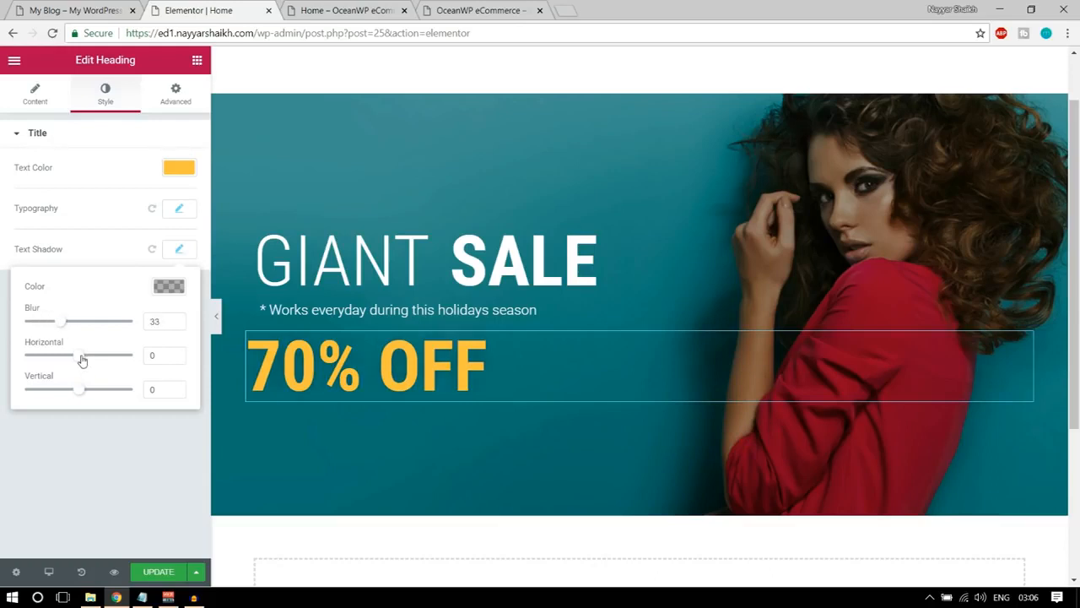
Try light blue, green and dark blue shadow colors on the 70% OFF heading, and return the shadow to black.
left_click(169, 287)
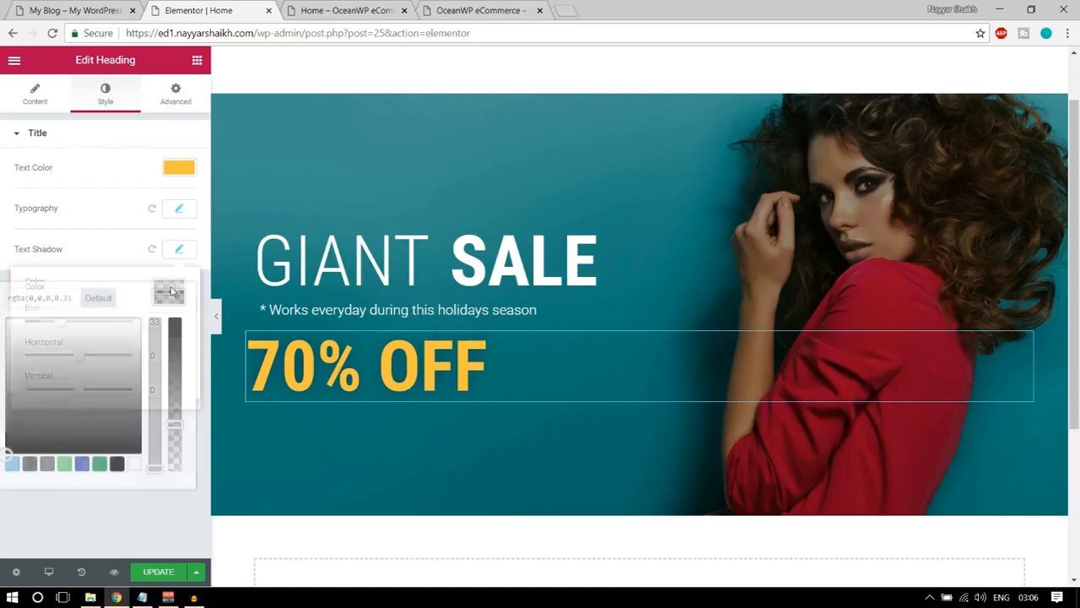
left_click(11, 466)
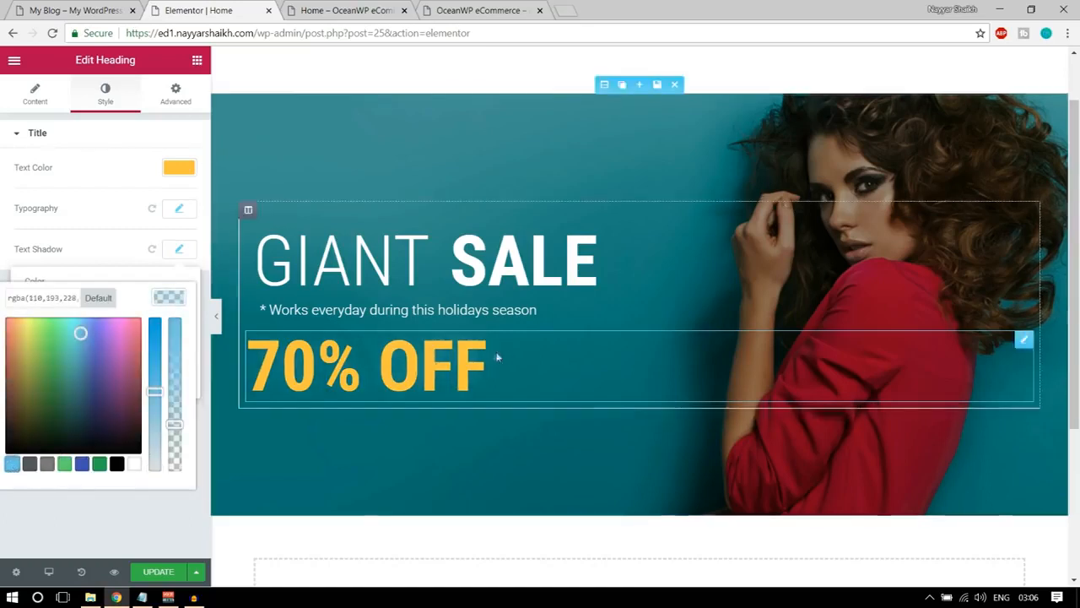
left_click(98, 466)
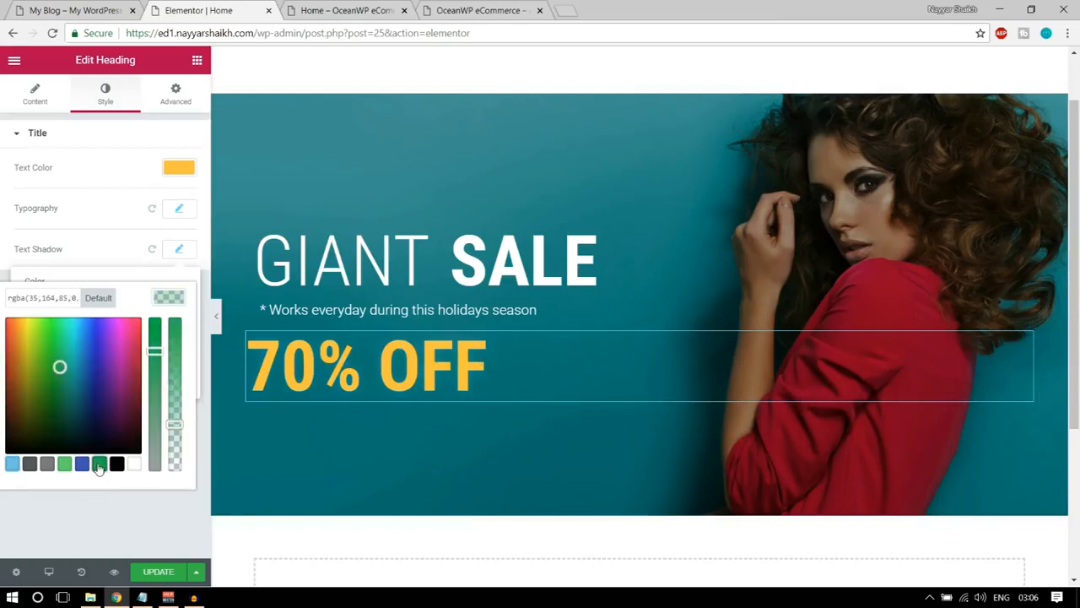
left_click_drag(58, 366, 90, 350)
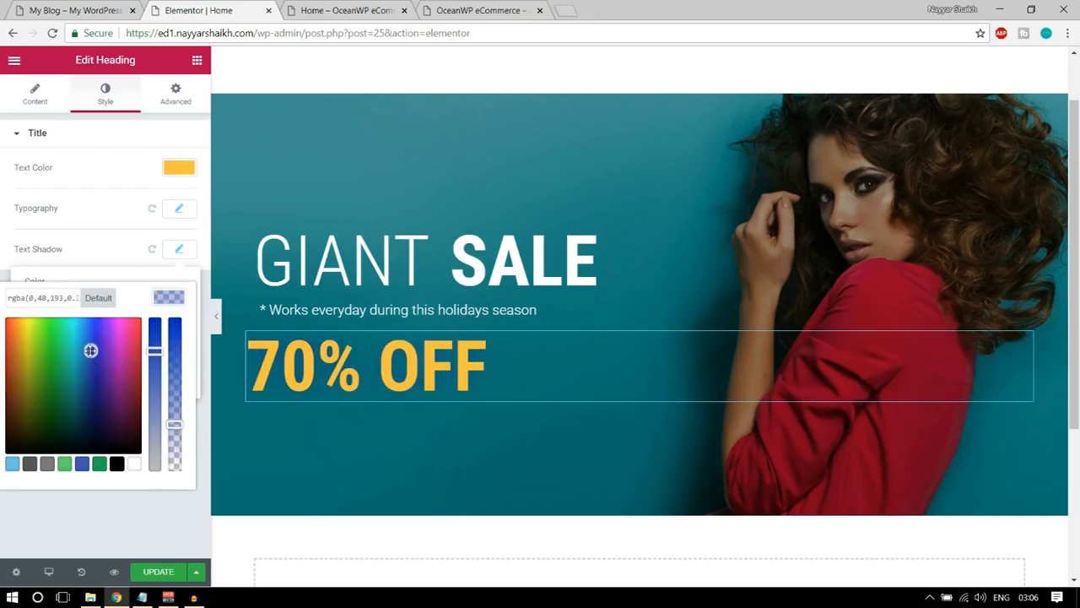
left_click(117, 466)
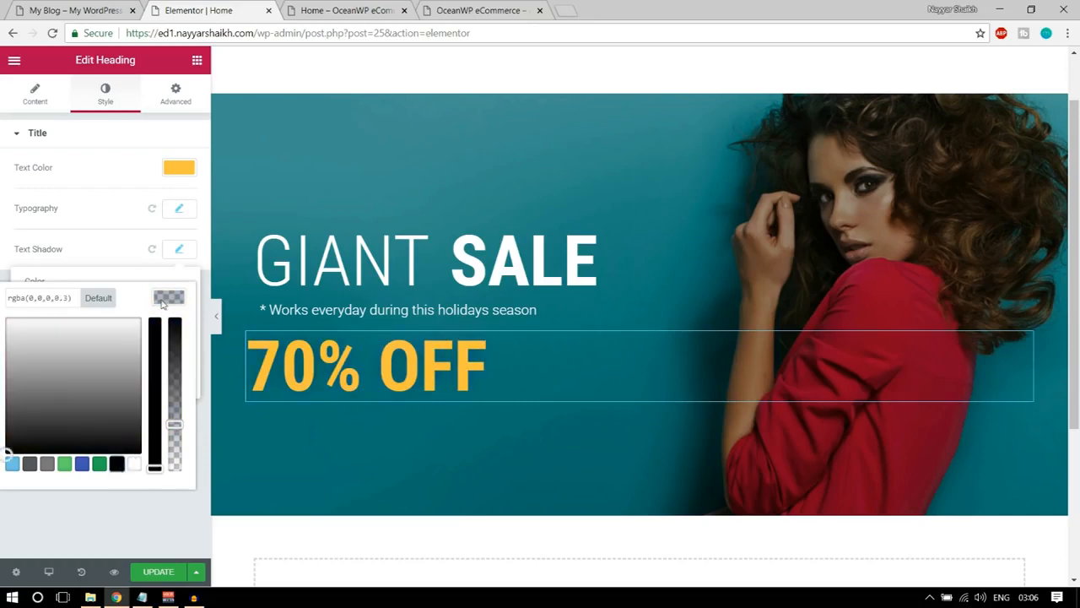
left_click(163, 302)
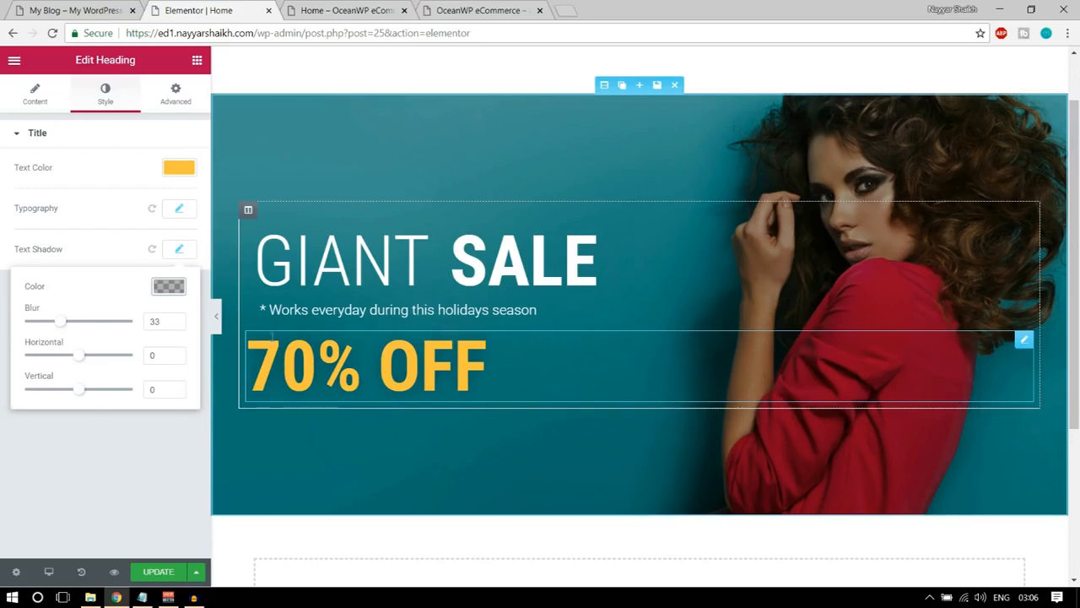
Unlink the 70% OFF heading's padding, set only the left padding to 20 px, and update the page.
left_click(175, 100)
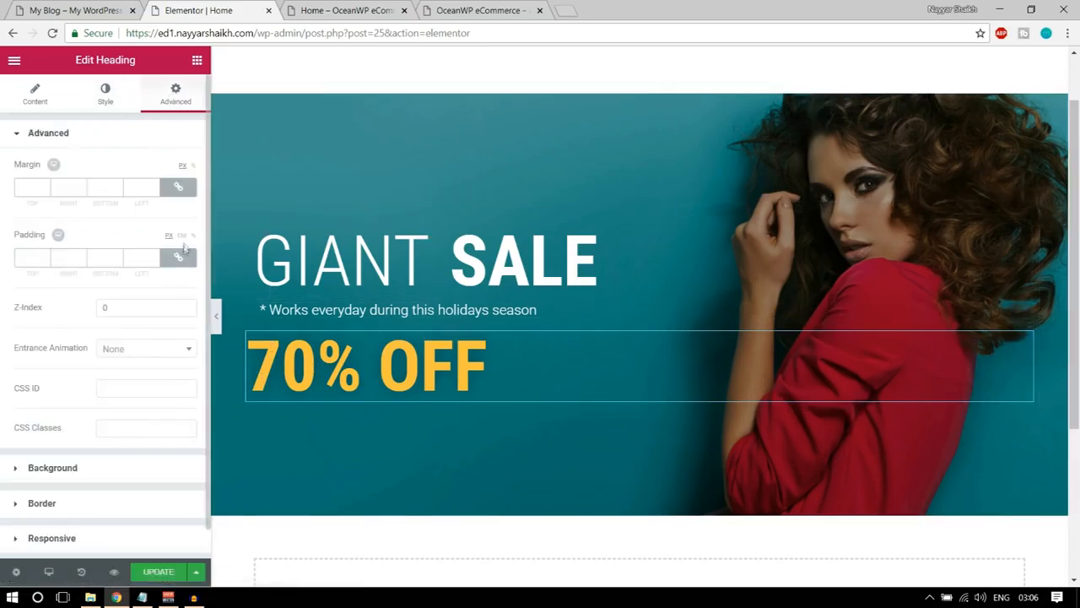
left_click(178, 257)
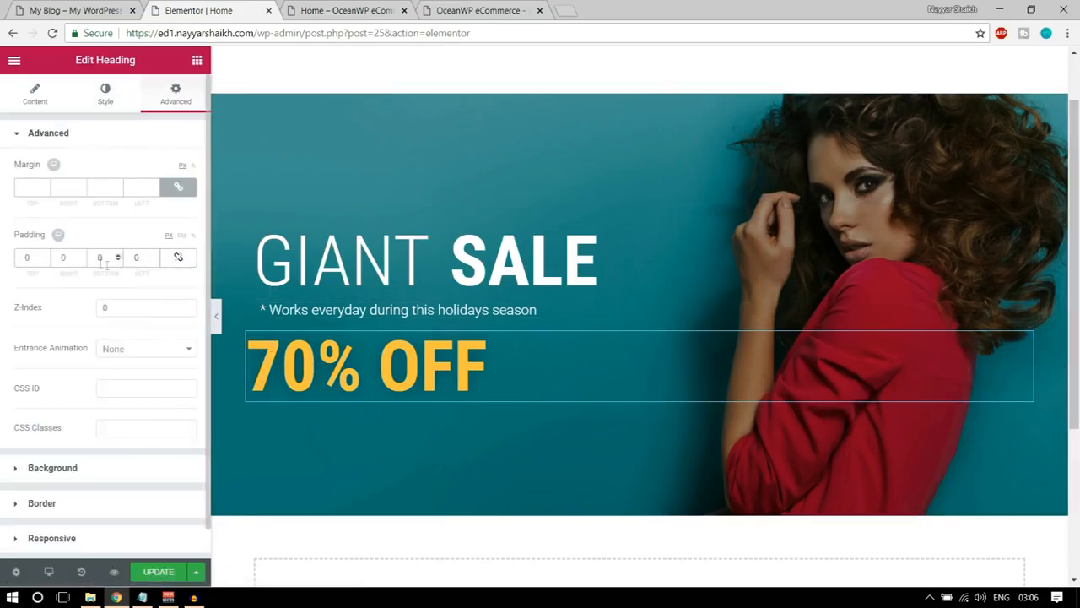
double_click(145, 257)
type("20")
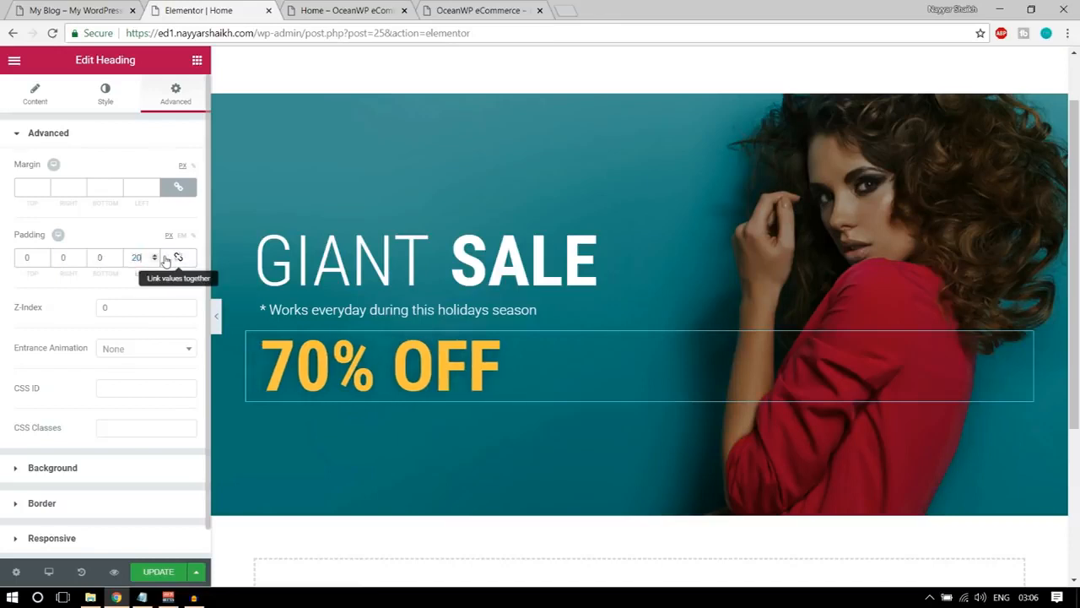
left_click(145, 573)
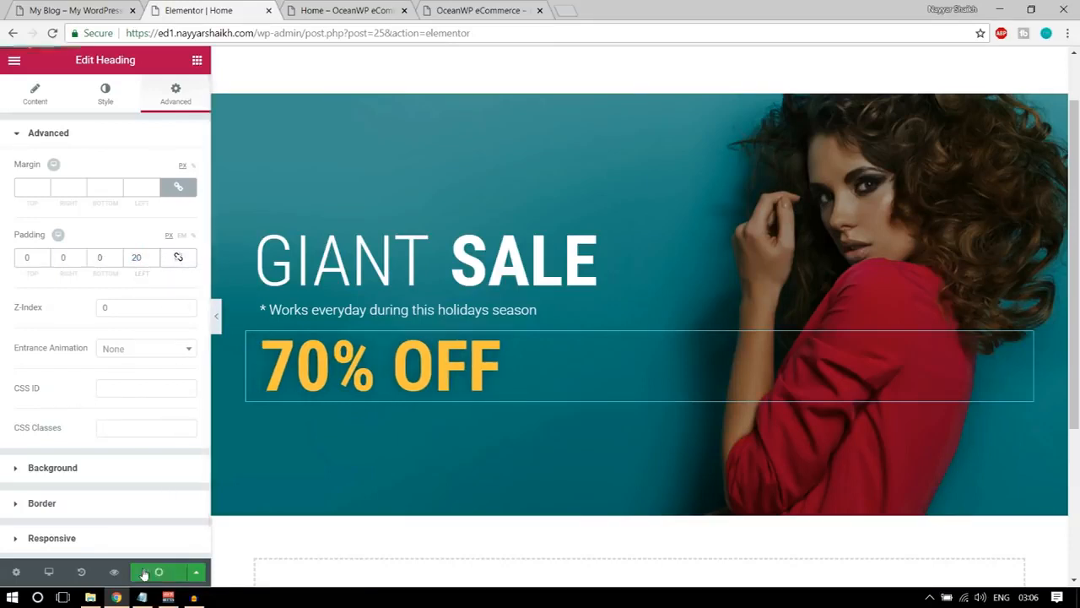
Check the demo banner and add a Button widget directly below the 70% OFF heading.
left_click(115, 10)
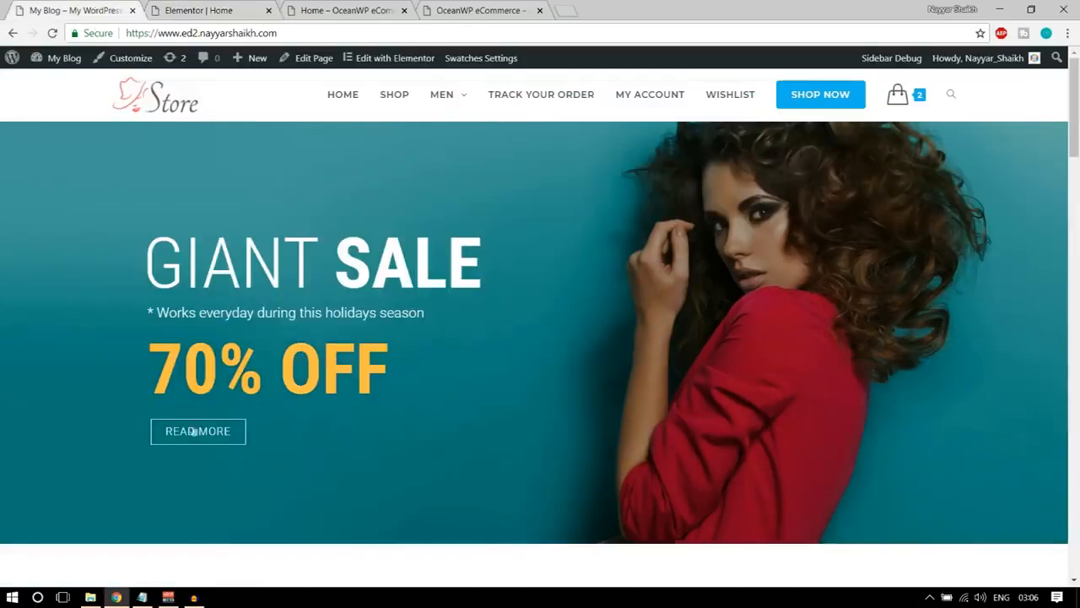
left_click(228, 10)
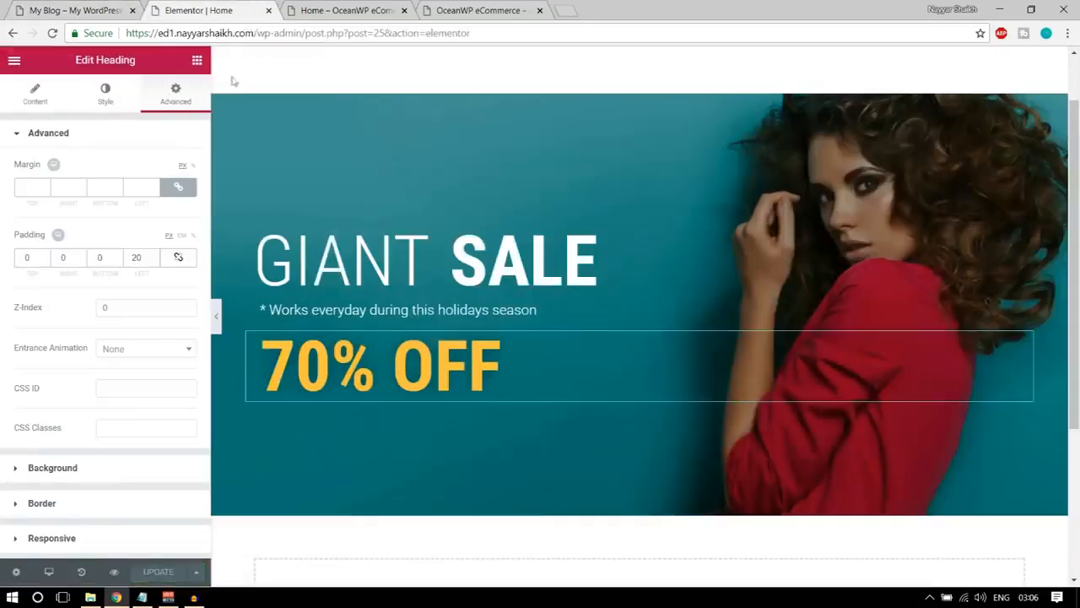
left_click(196, 63)
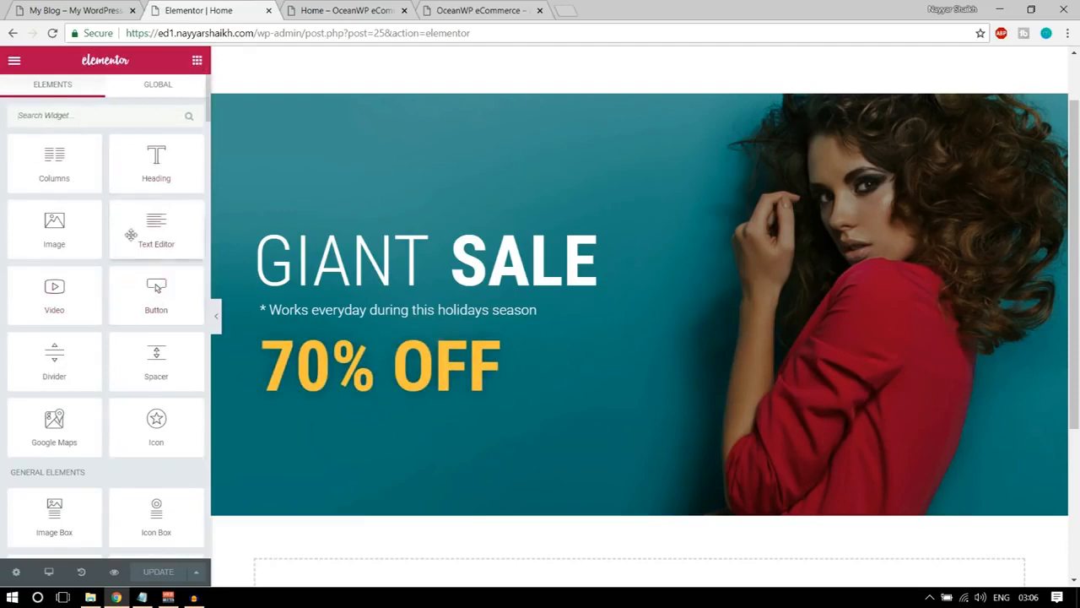
scroll(133, 349, "down", 6)
scroll(132, 353, "up", 6)
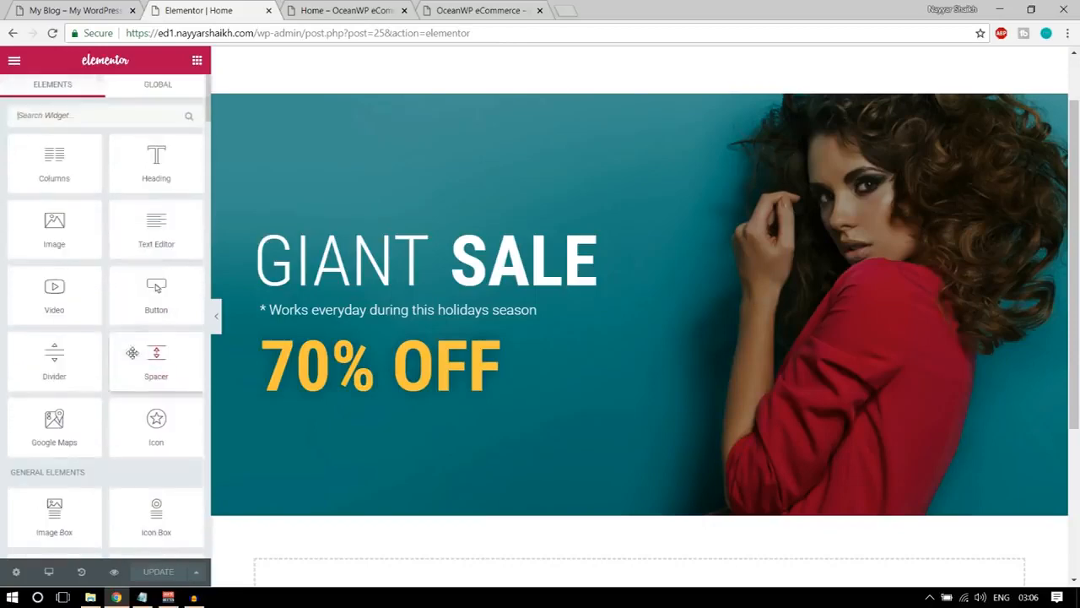
key("ctrl+shift+Tab")
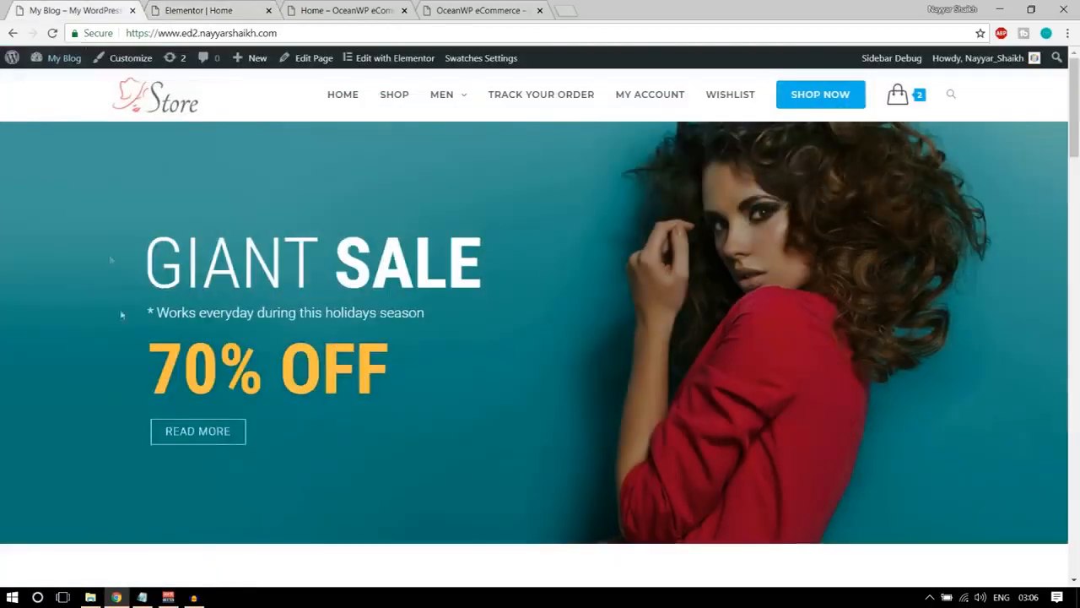
key("ctrl+Tab")
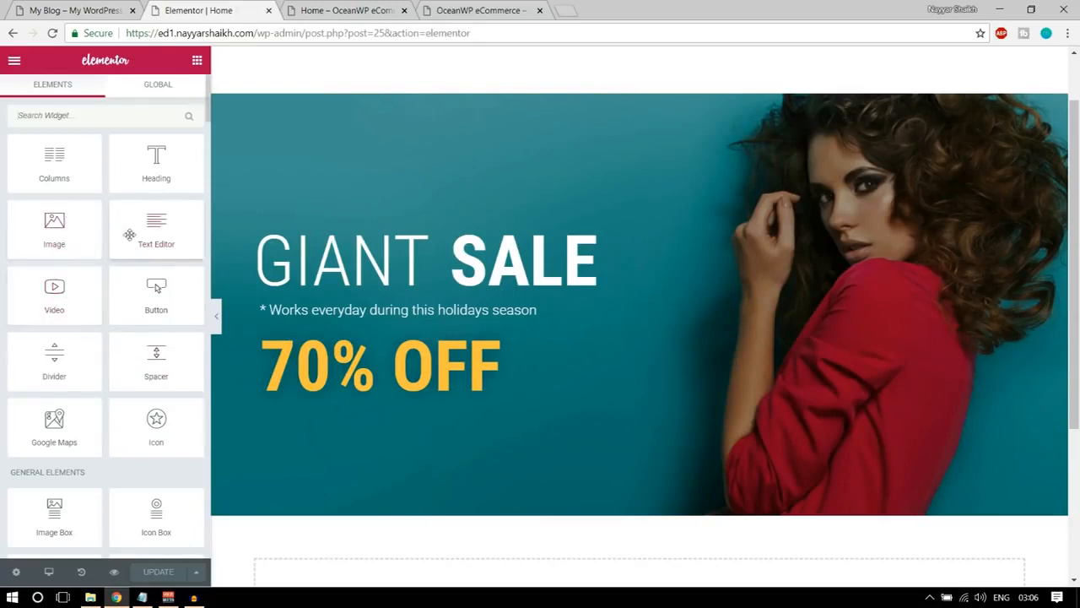
left_click_drag(156, 288, 403, 400)
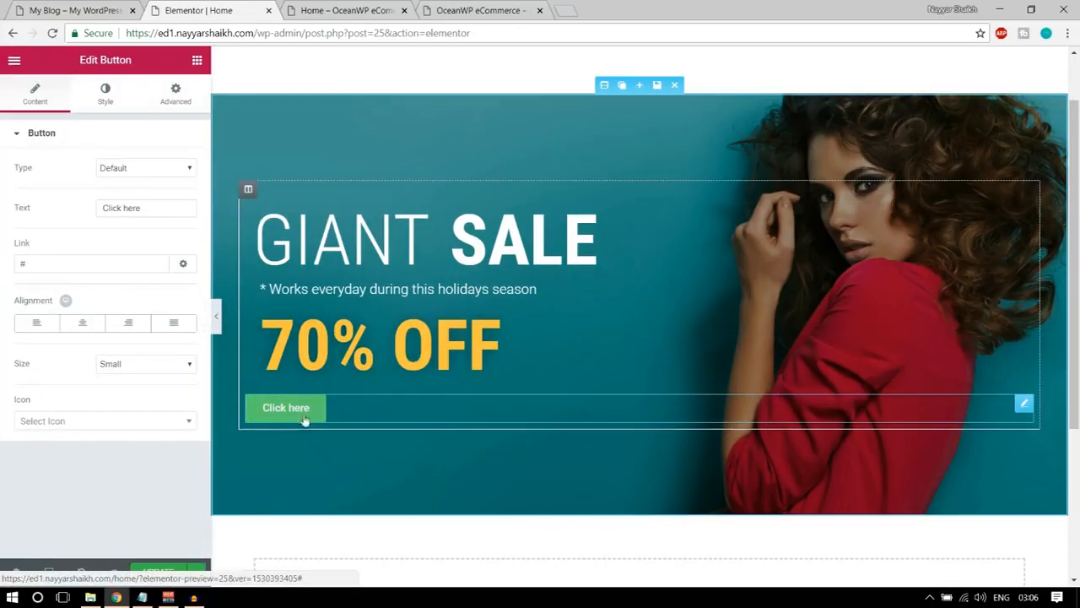
Change the new button's text to "READ MORE" to match the button on the demo homepage.
left_click(74, 10)
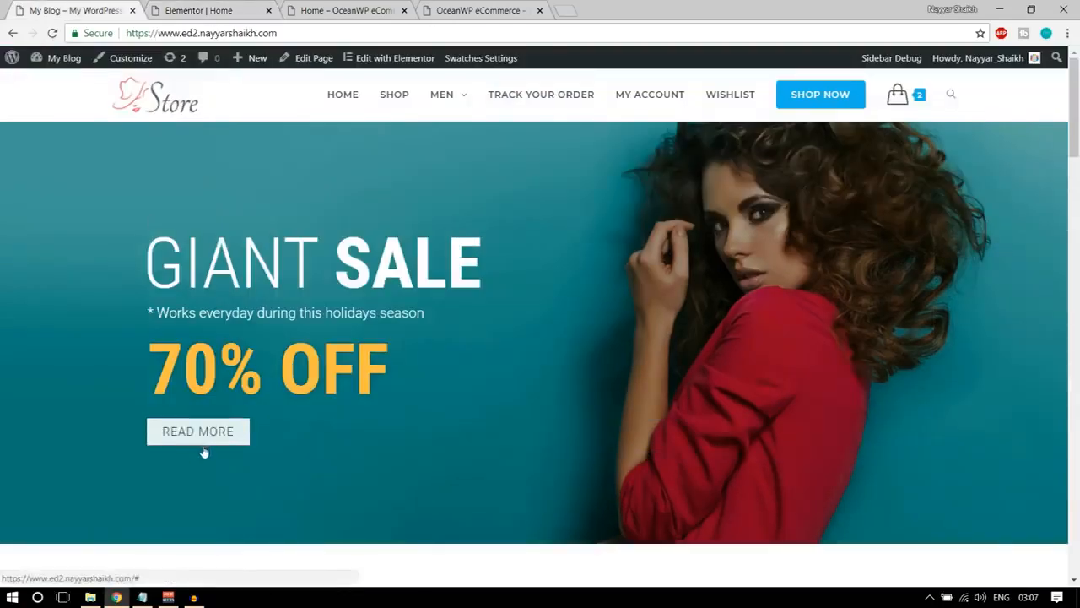
left_click(188, 10)
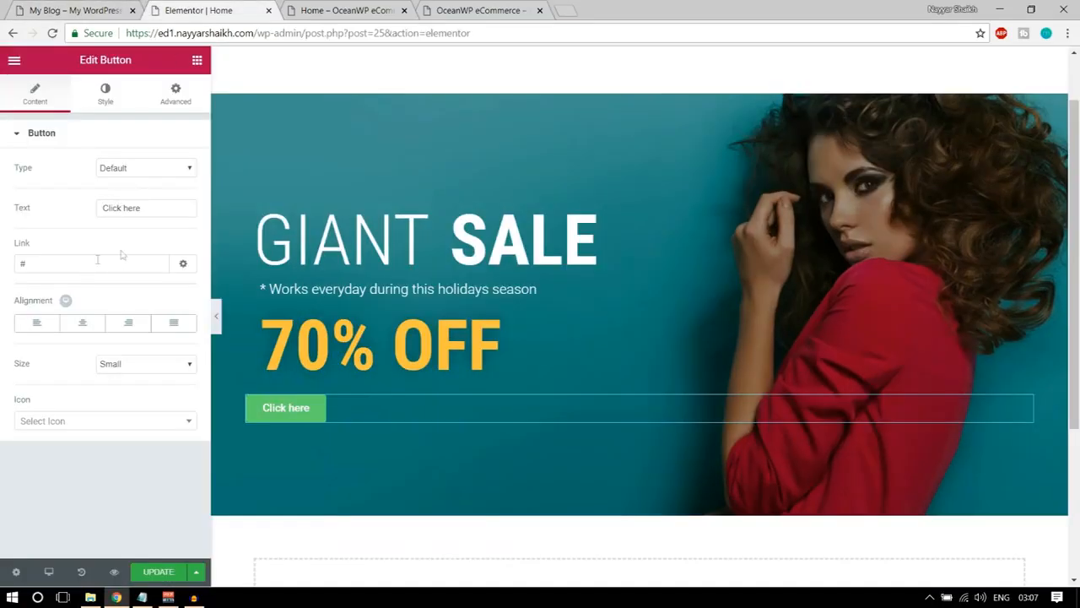
left_click_drag(148, 205, 85, 207)
type("READ ")
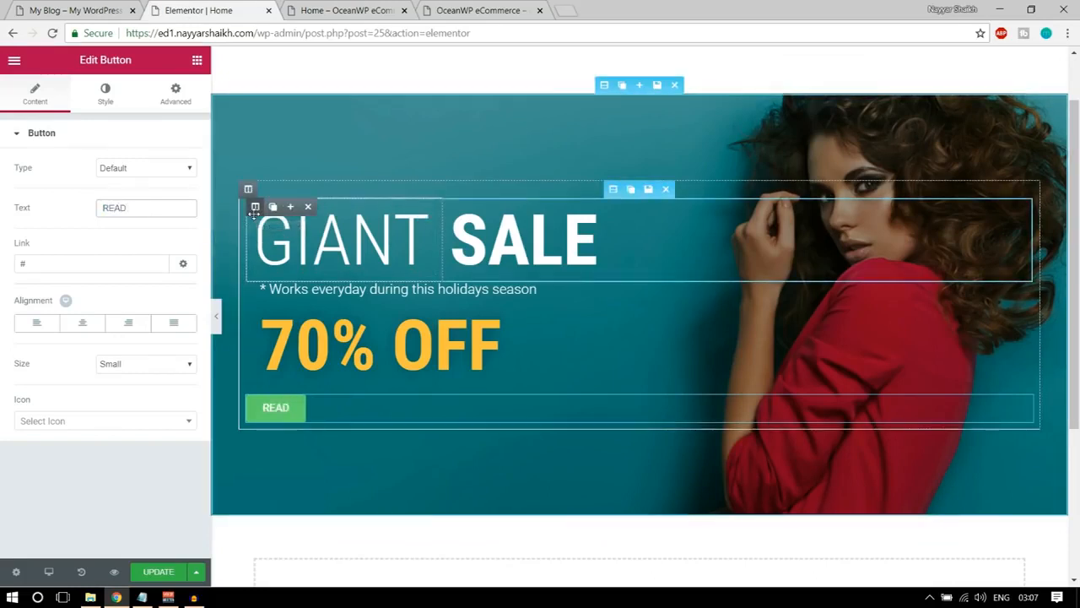
type("MORE")
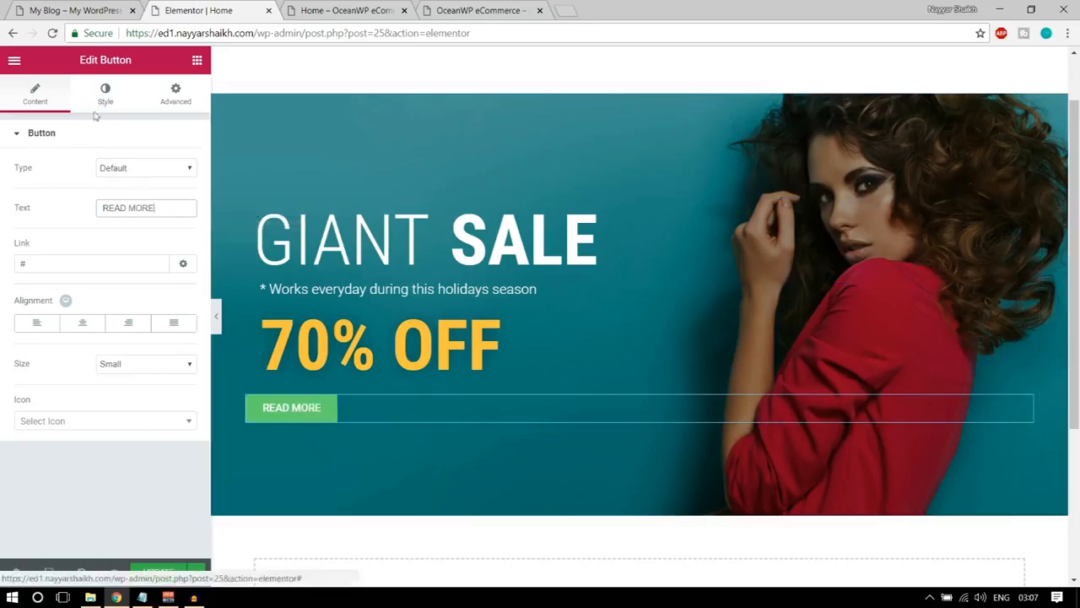
Compare with the demo's button and set the READ MORE button's font weight to 300.
left_click(103, 94)
left_click(65, 5)
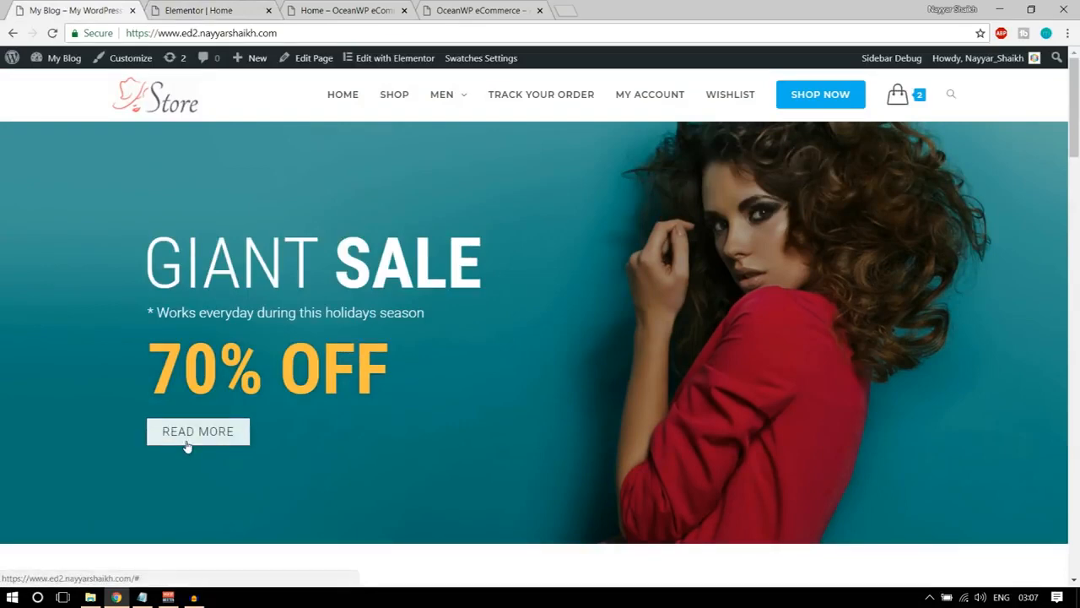
left_click(198, 10)
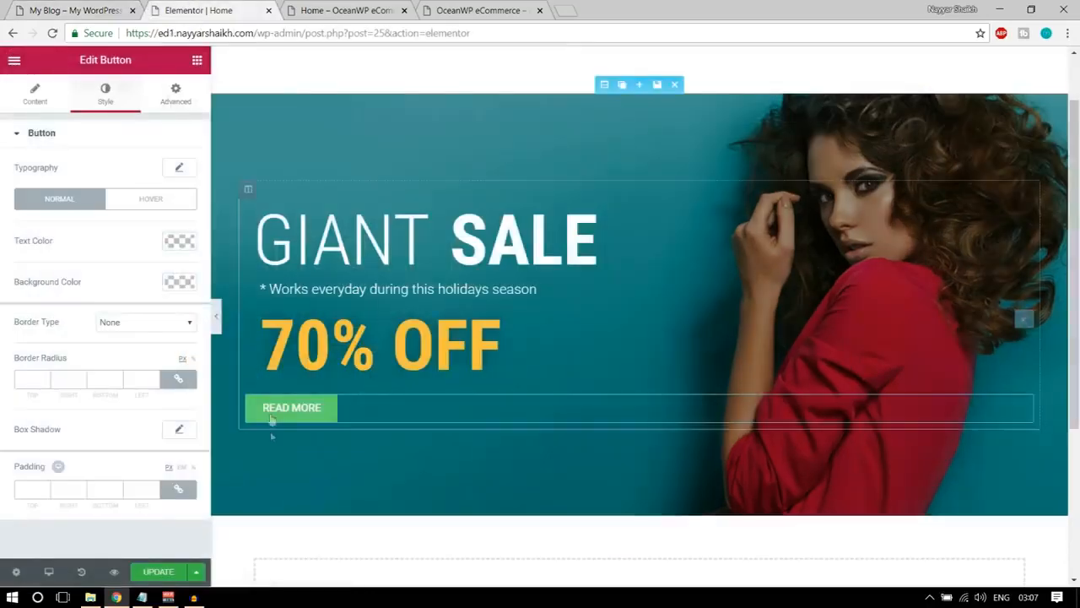
left_click(180, 171)
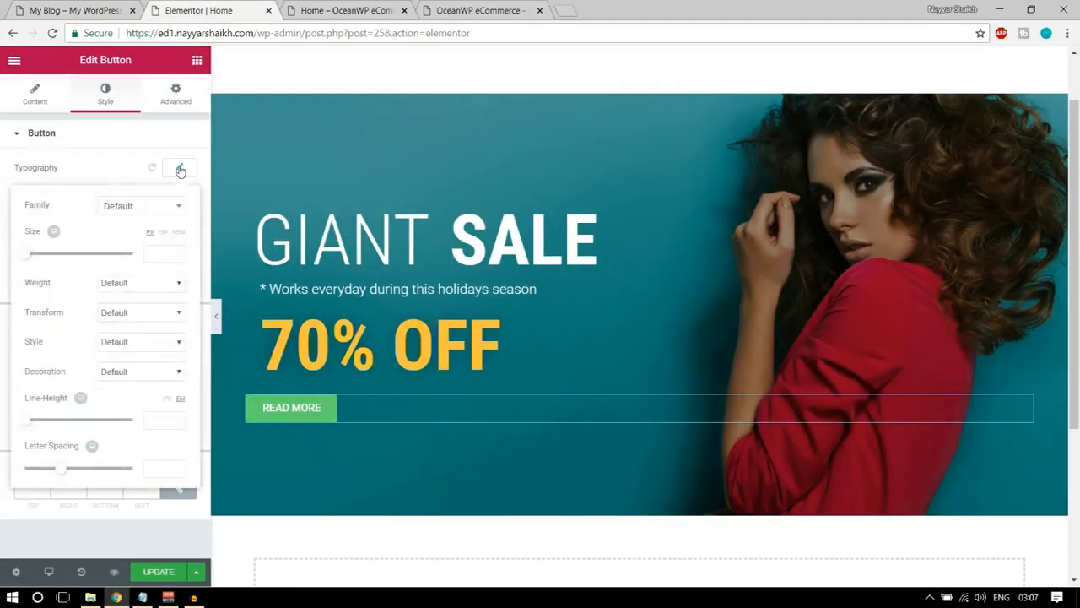
left_click(141, 283)
left_click(128, 320)
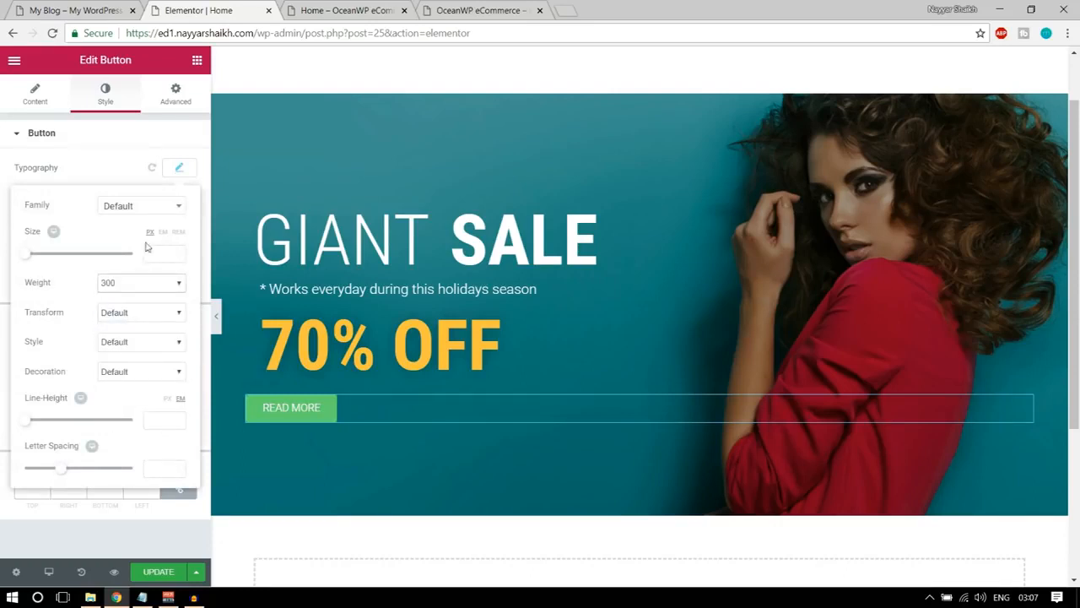
left_click(179, 168)
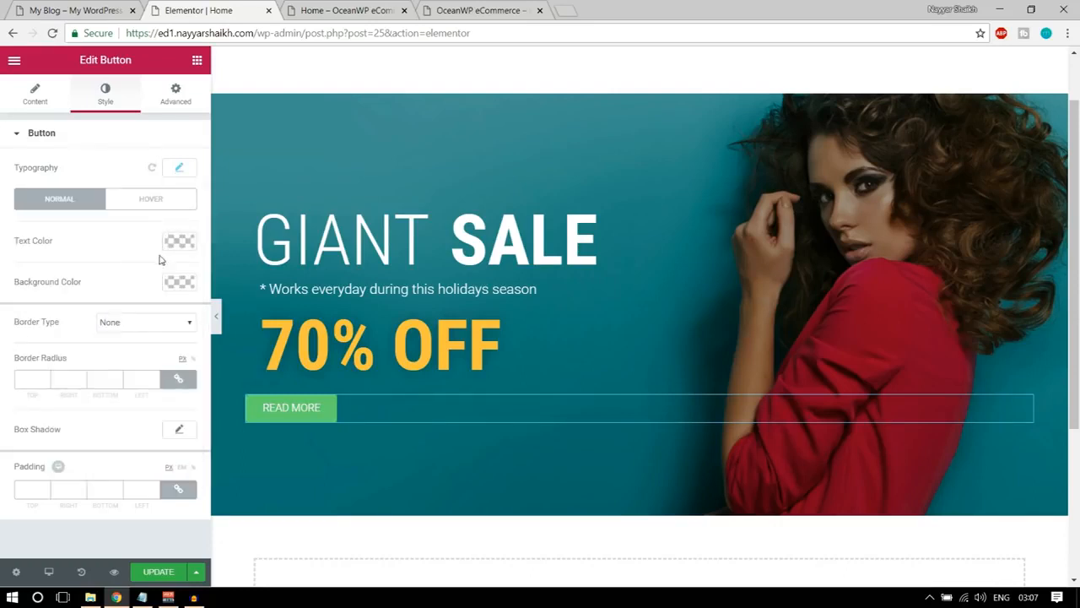
Compare with the demo's button and make the READ MORE button's background fully transparent, rgba(0,0,0,0).
left_click(107, 6)
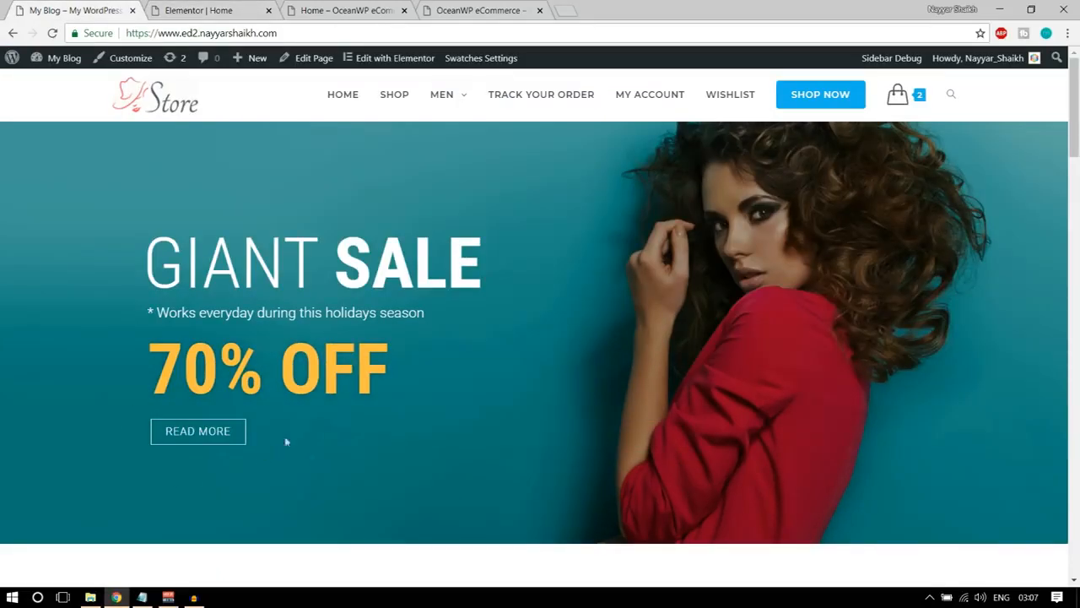
left_click(199, 11)
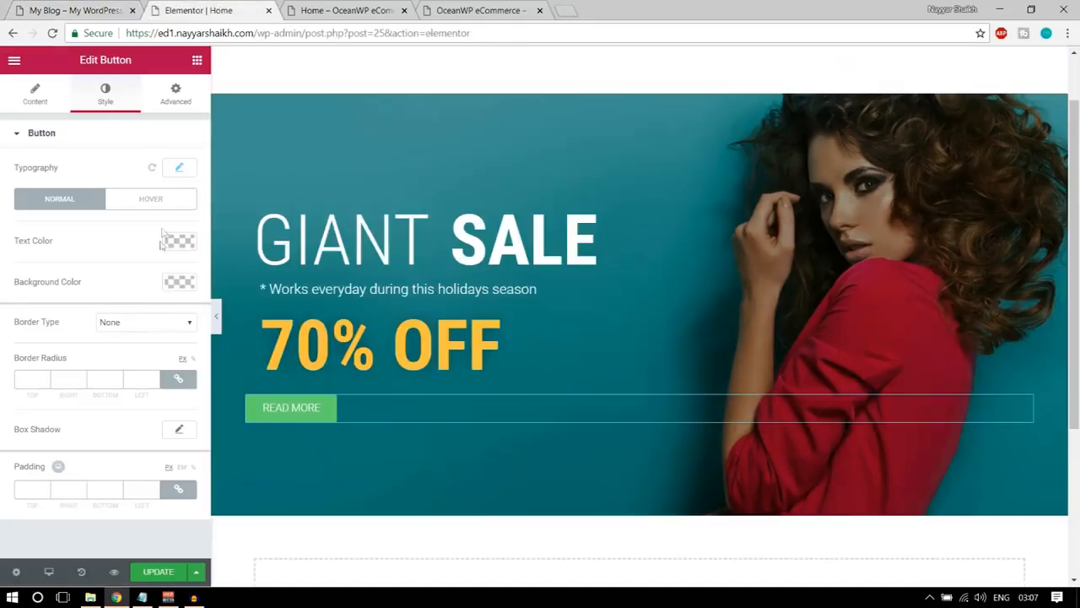
left_click(179, 282)
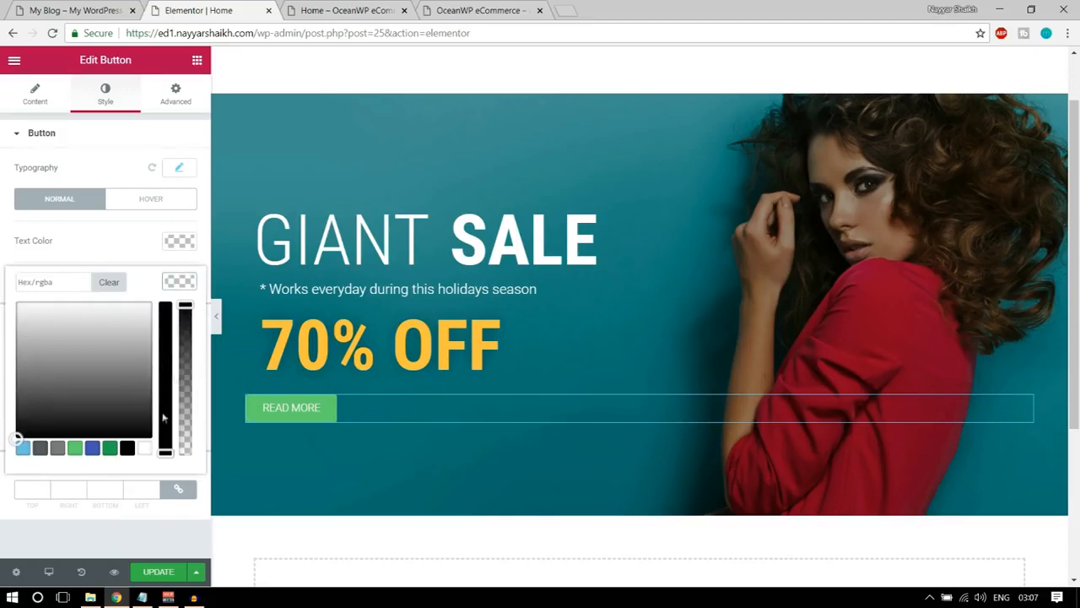
left_click_drag(186, 305, 185, 474)
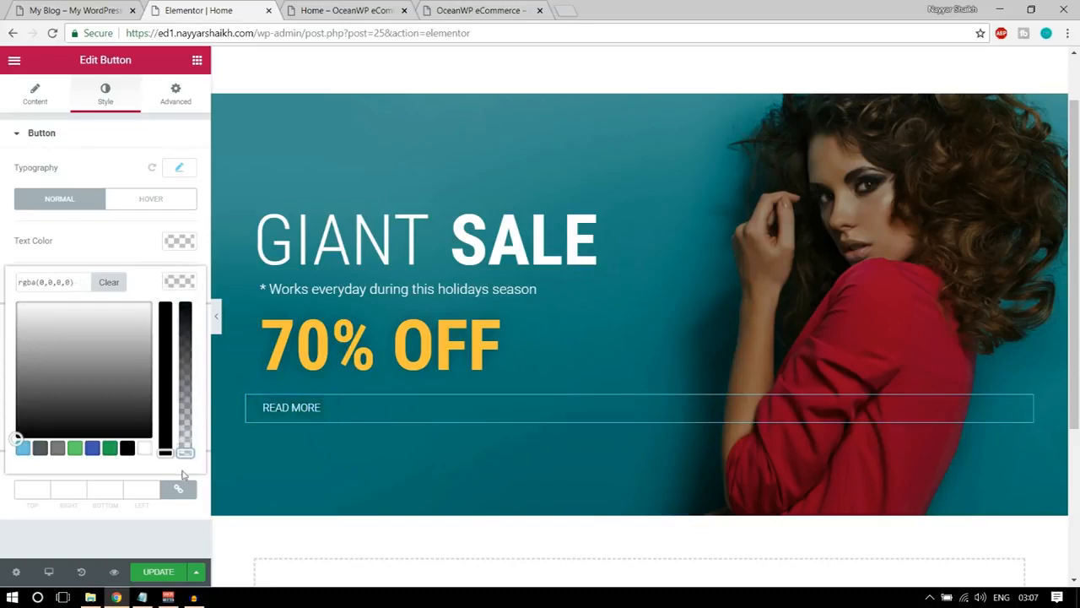
left_click(188, 285)
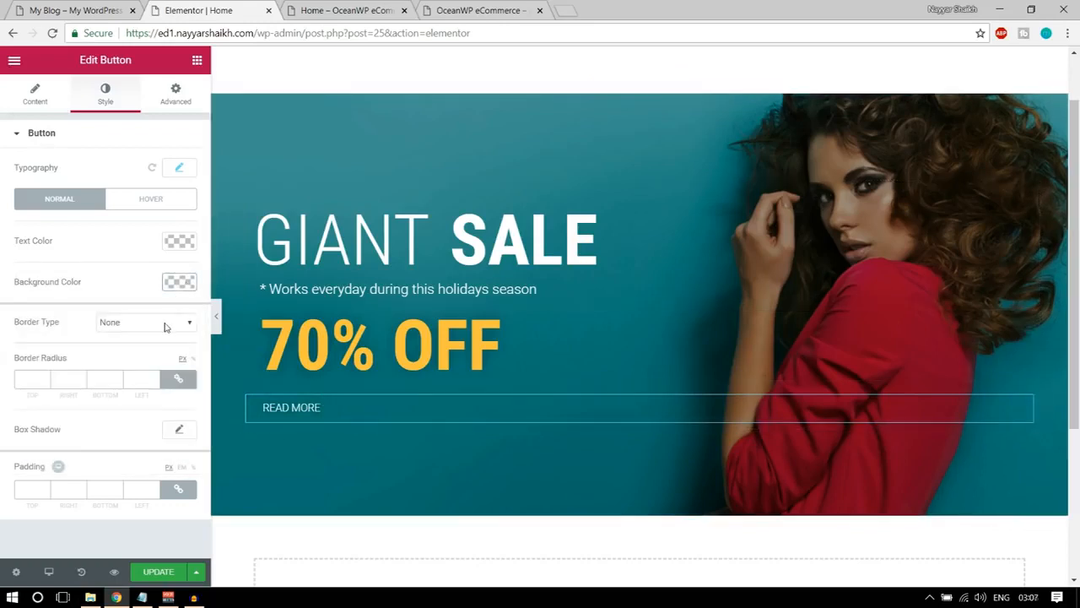
Give the READ MORE button a solid border with width 1 on all sides and colour #ffffff.
left_click(138, 325)
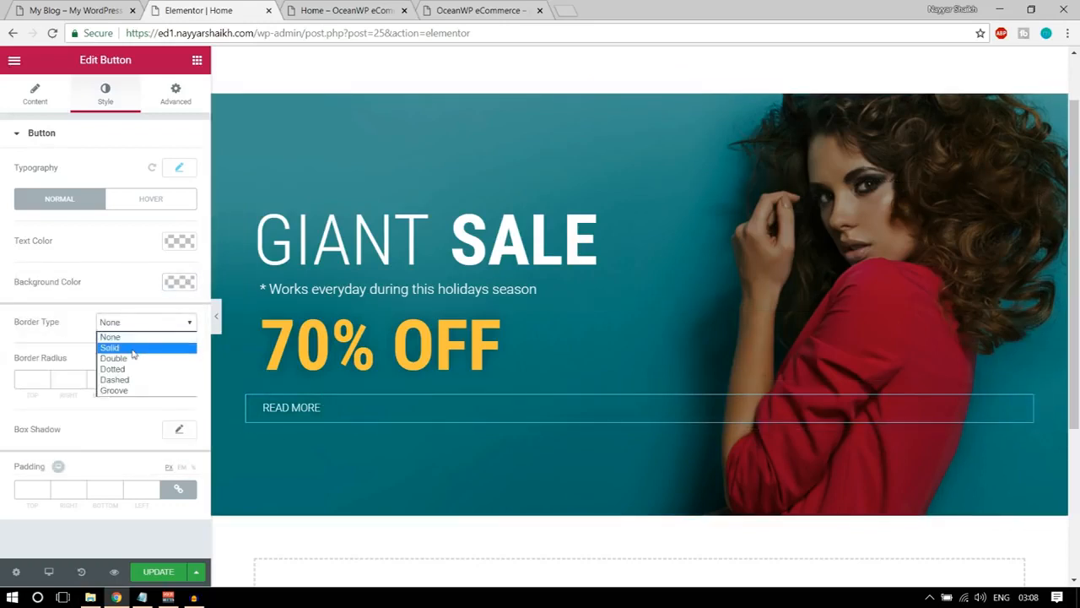
left_click(132, 347)
left_click(45, 375)
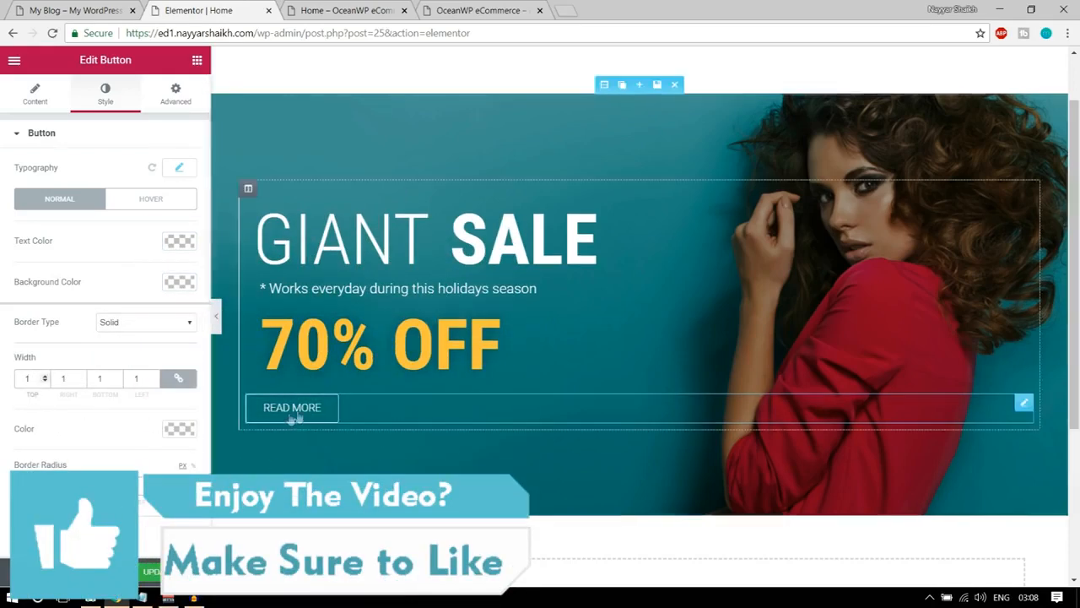
scroll(131, 426, "down", 1)
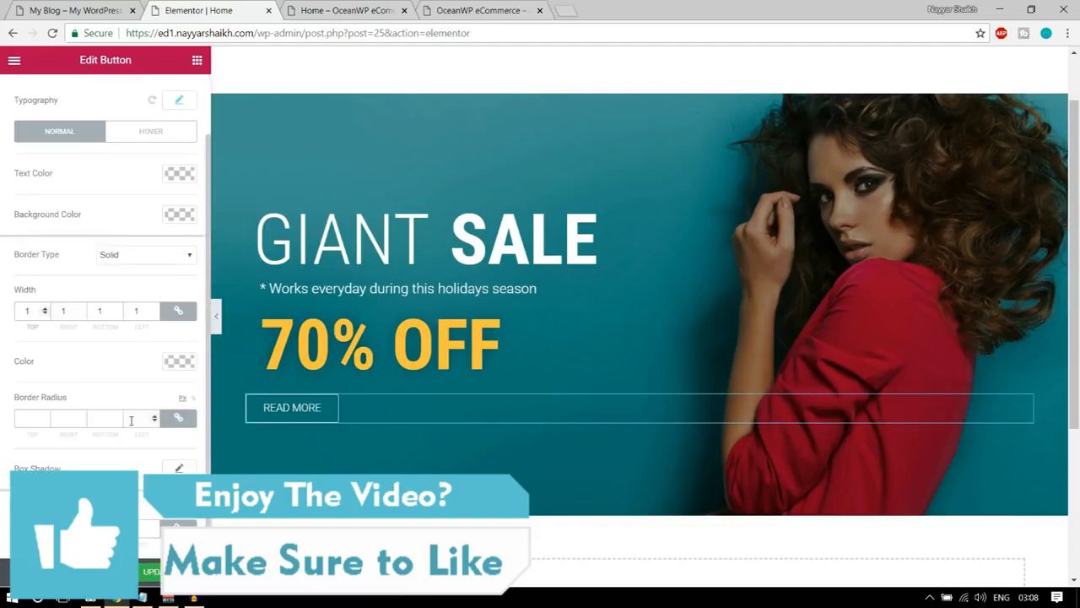
left_click(179, 368)
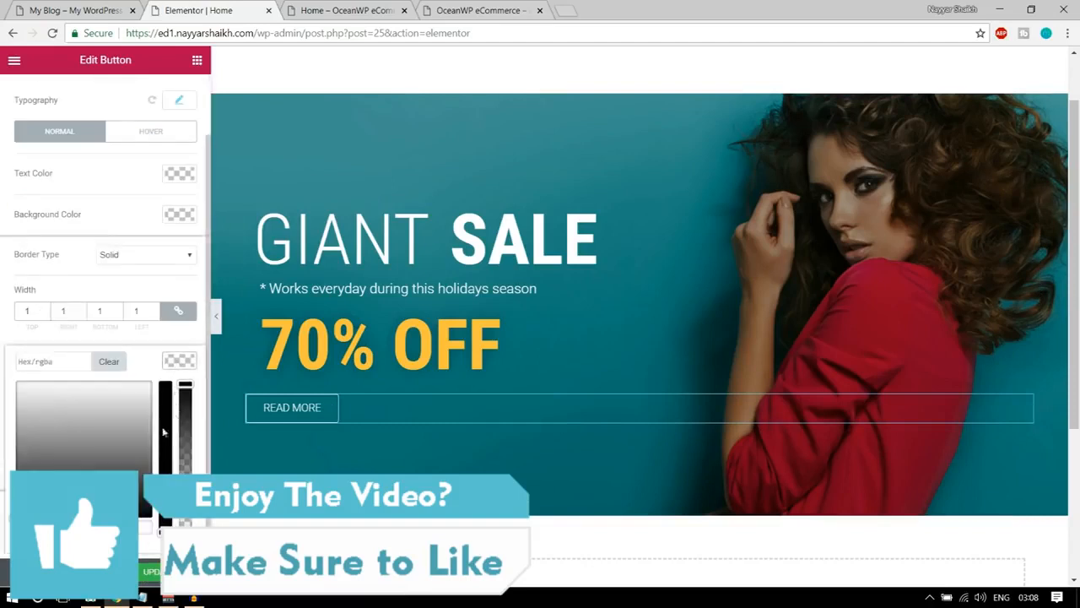
left_click(175, 382)
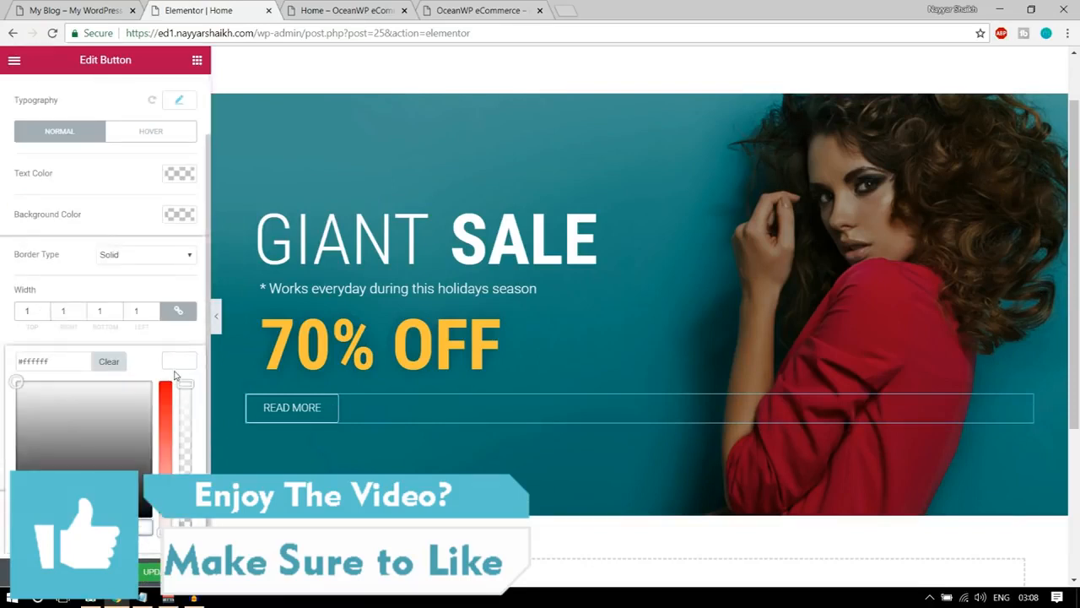
left_click(182, 366)
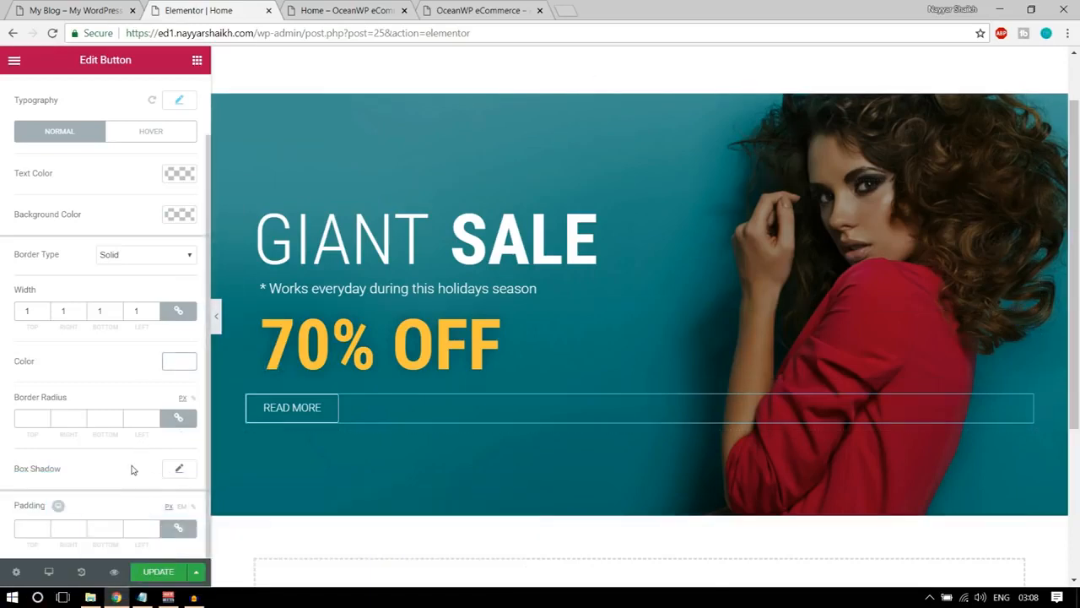
Unlink the READ MORE button's padding, set only the left padding to 20 px, and compare the button with the demo homepage.
scroll(95, 490, "up", 2)
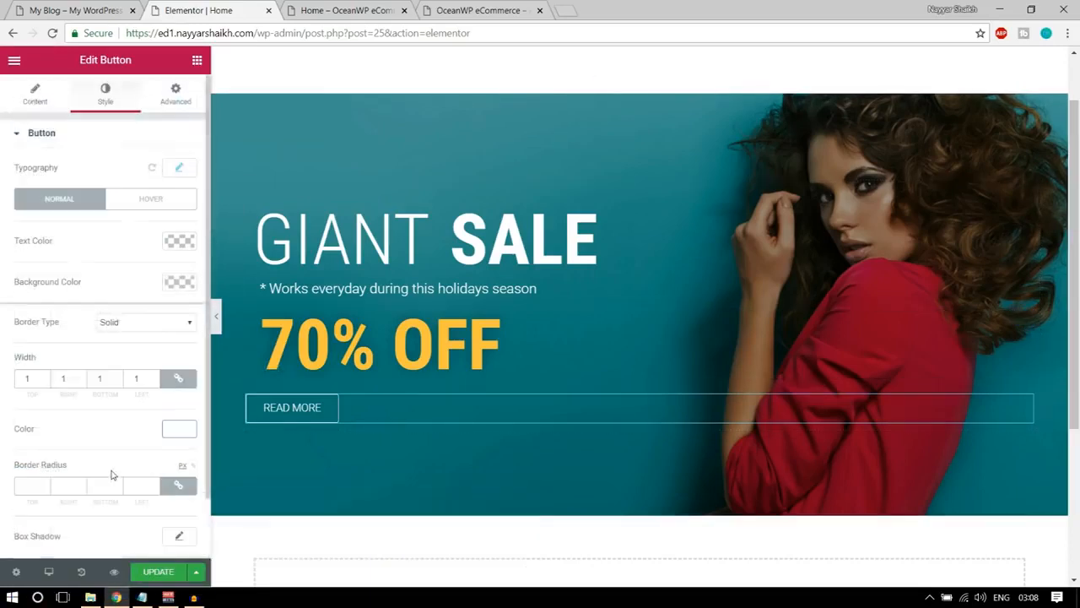
left_click(174, 97)
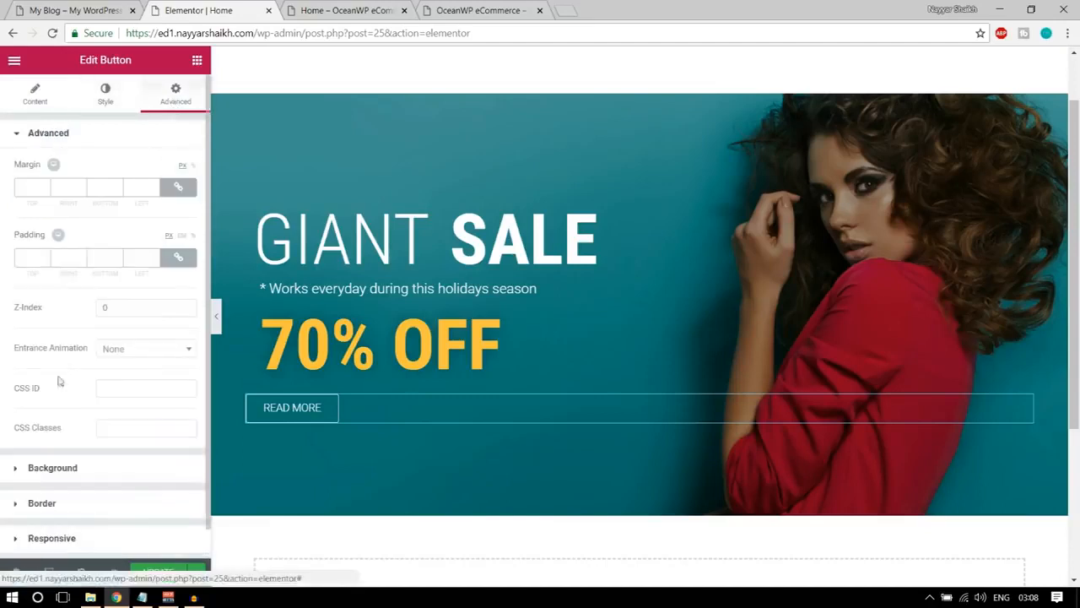
left_click(178, 258)
double_click(141, 257)
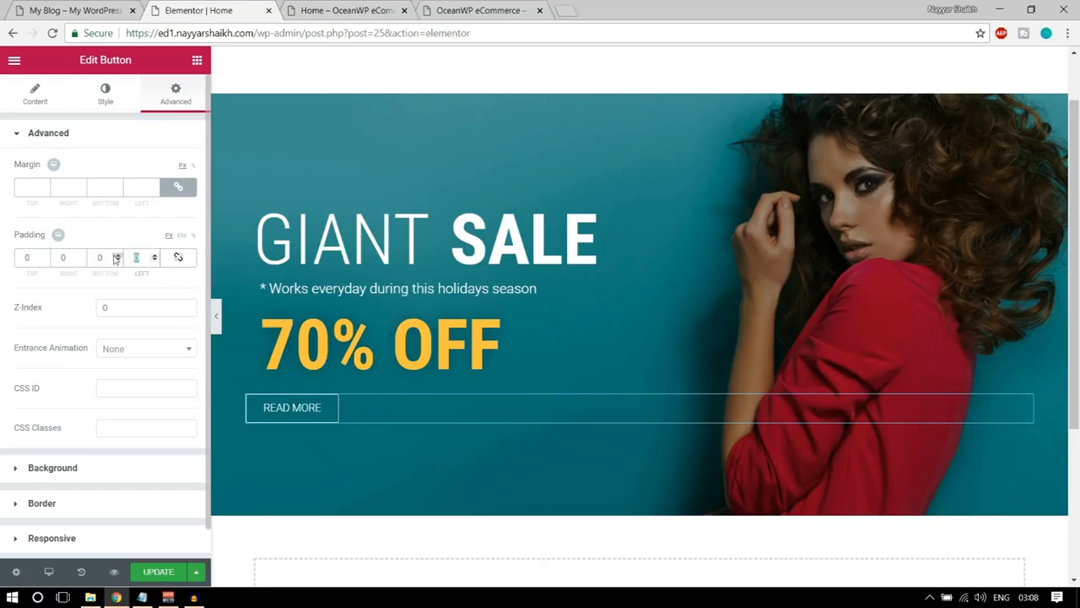
type("20")
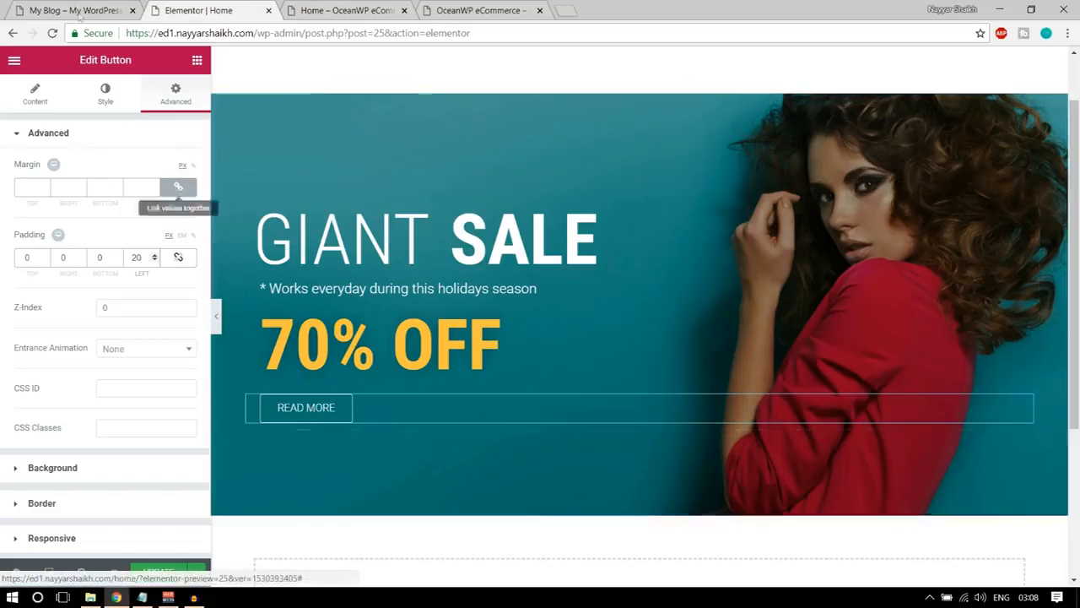
left_click(76, 10)
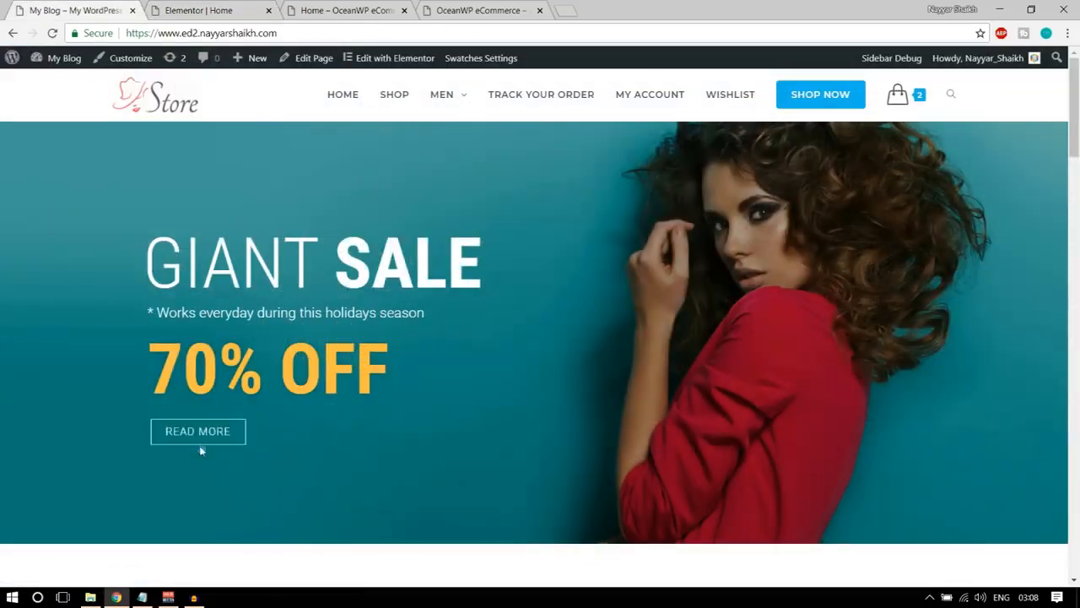
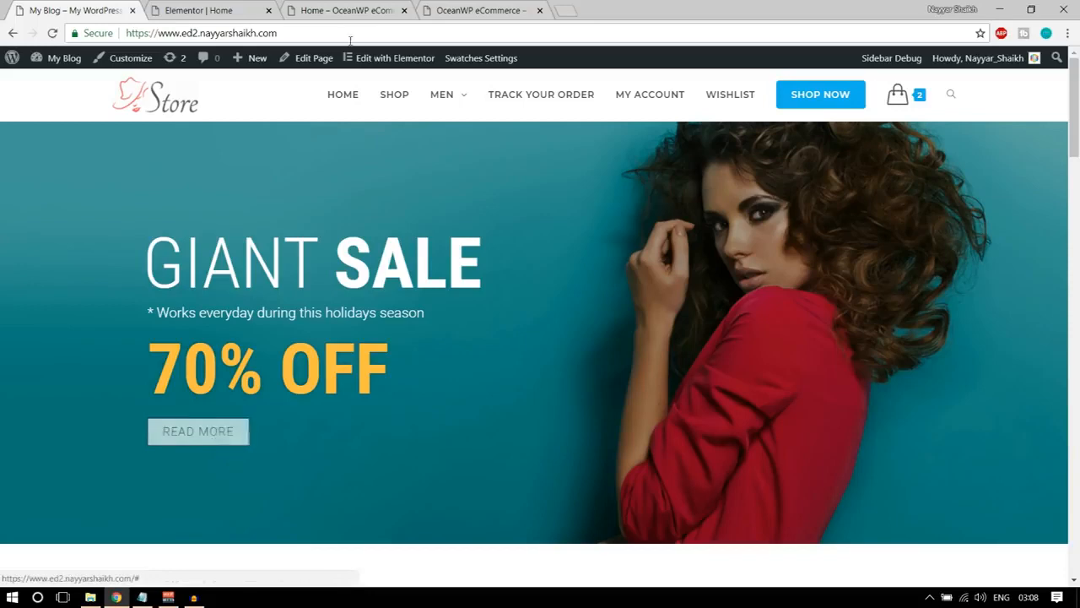
Return to the Elementor editor and set the READ MORE button's hover text colour to black, #000000.
left_click(335, 7)
left_click(228, 7)
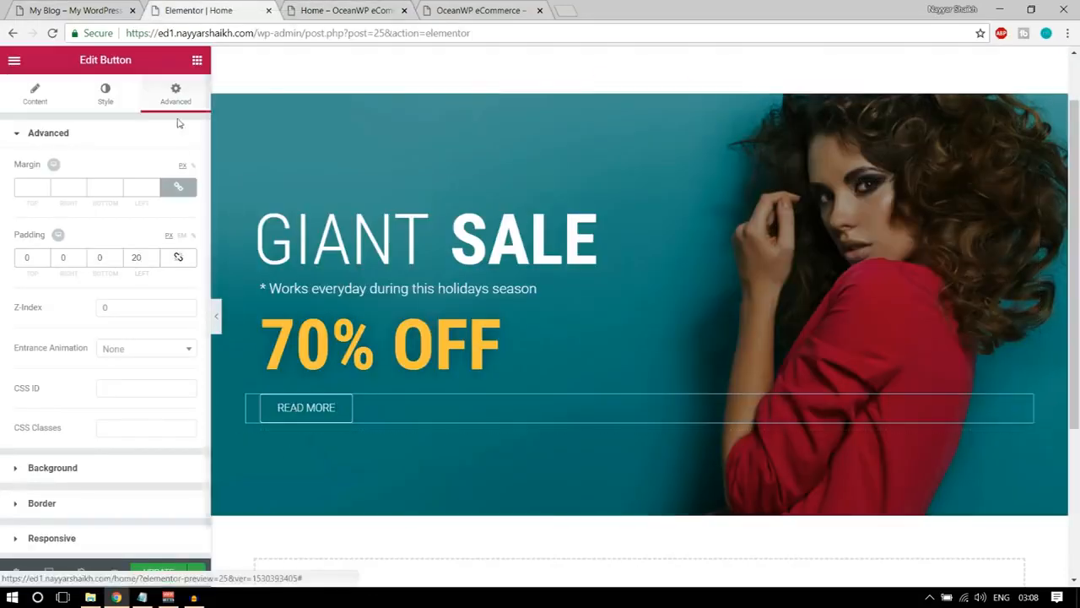
left_click(105, 93)
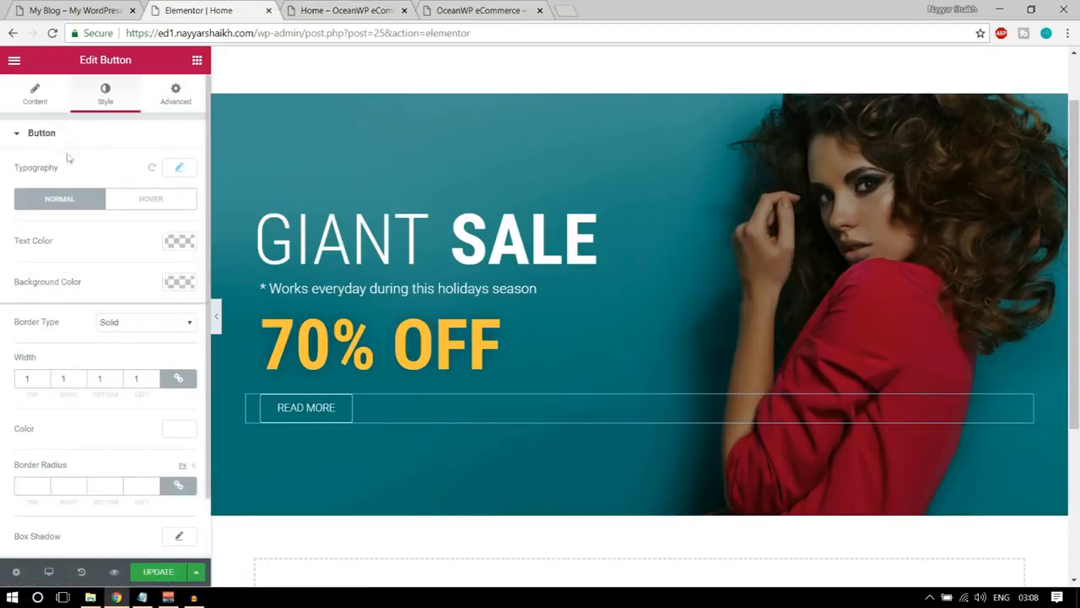
scroll(83, 263, "down", 1)
scroll(112, 360, "up", 1)
left_click(152, 199)
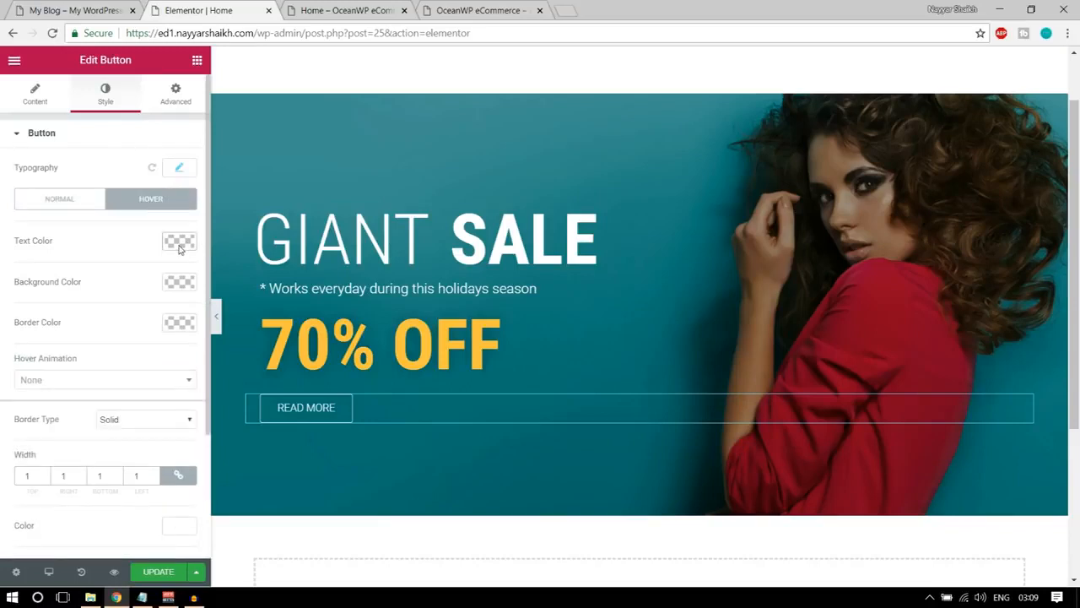
left_click(179, 243)
left_click(128, 408)
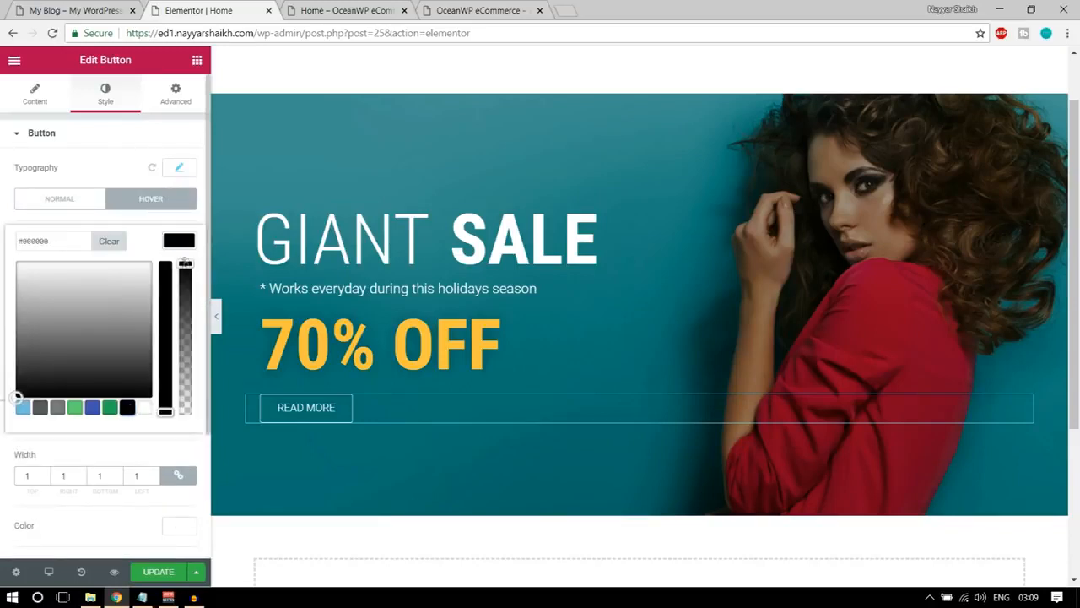
left_click(184, 244)
Set the READ MORE button's hover background colour to white, #ffffff, and its hover border colour to black.
left_click(180, 283)
left_click(148, 453)
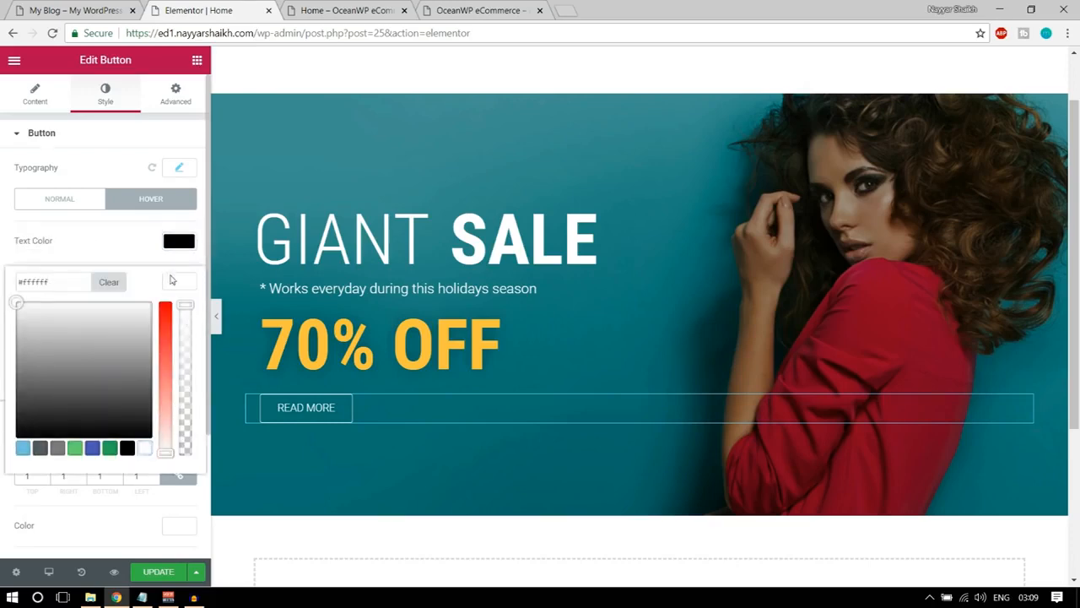
left_click(173, 281)
left_click(180, 326)
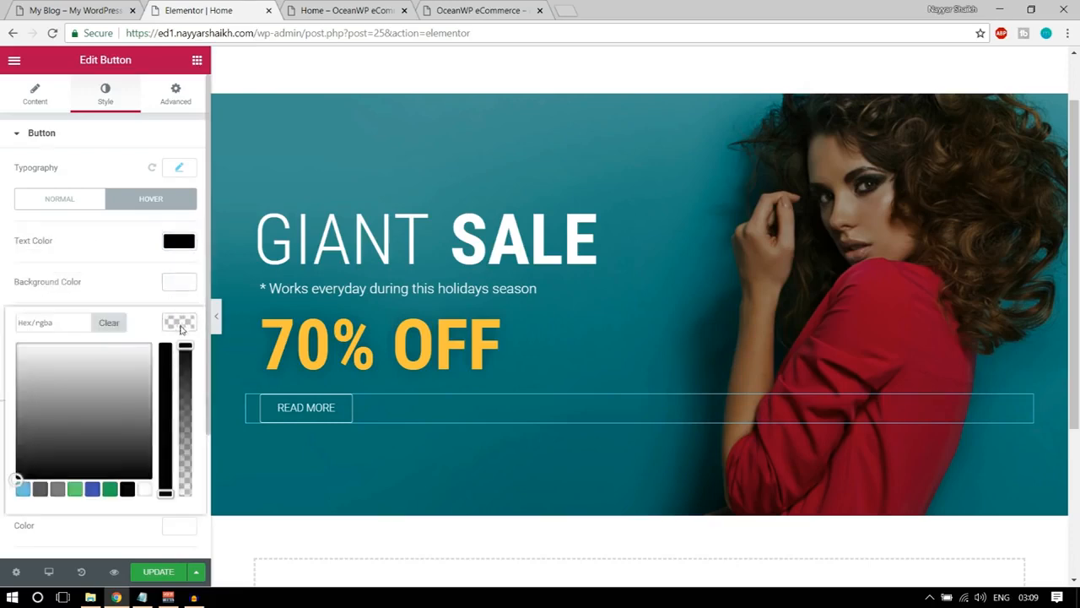
left_click(128, 490)
left_click(184, 322)
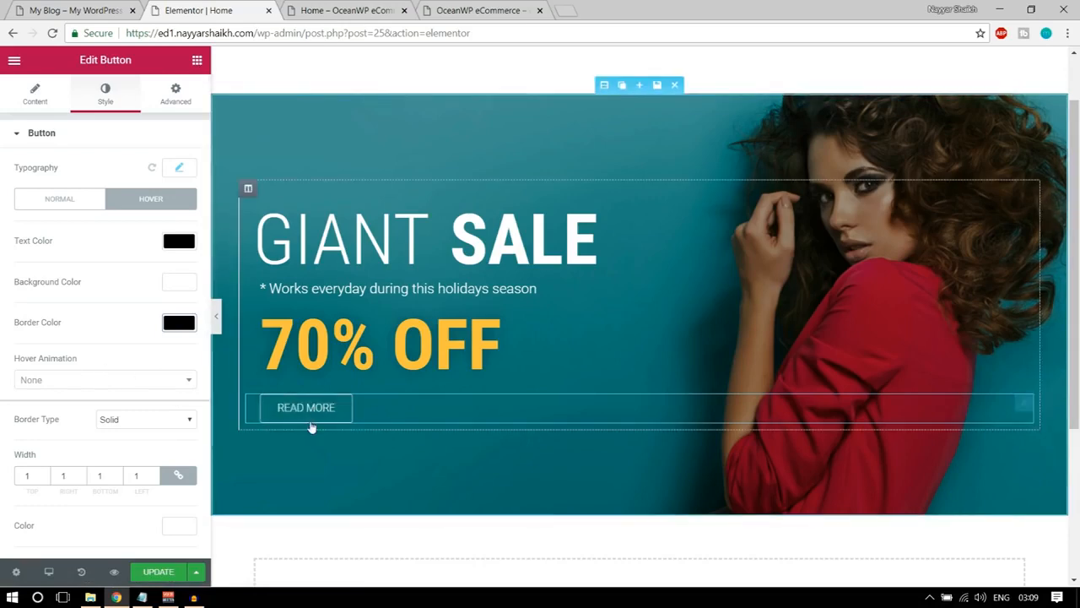
Give the READ MORE button the Bounce In hover animation.
left_click(128, 384)
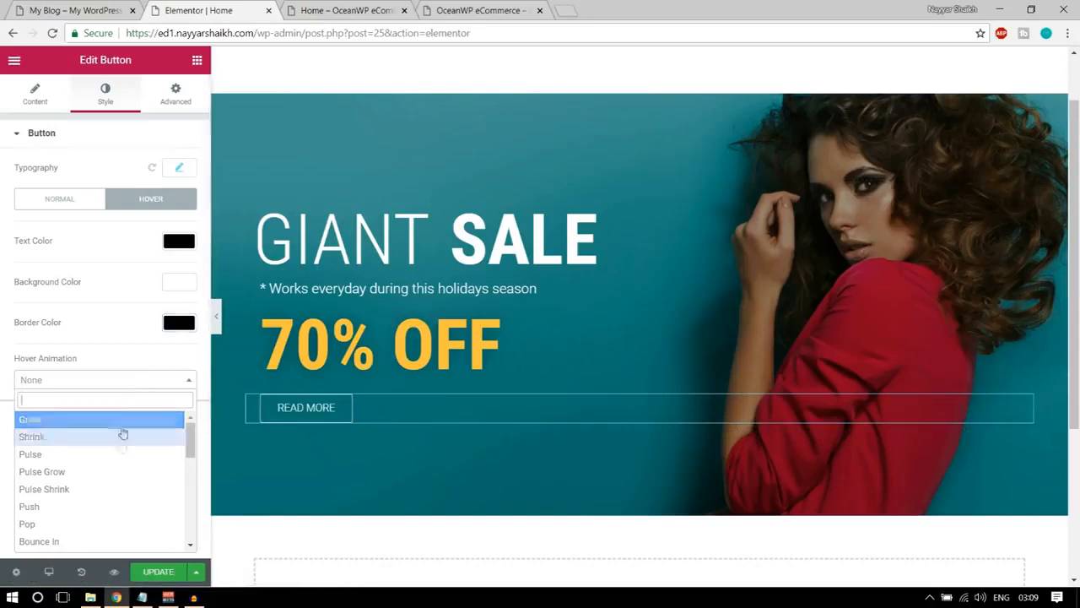
scroll(119, 468, "down", 3)
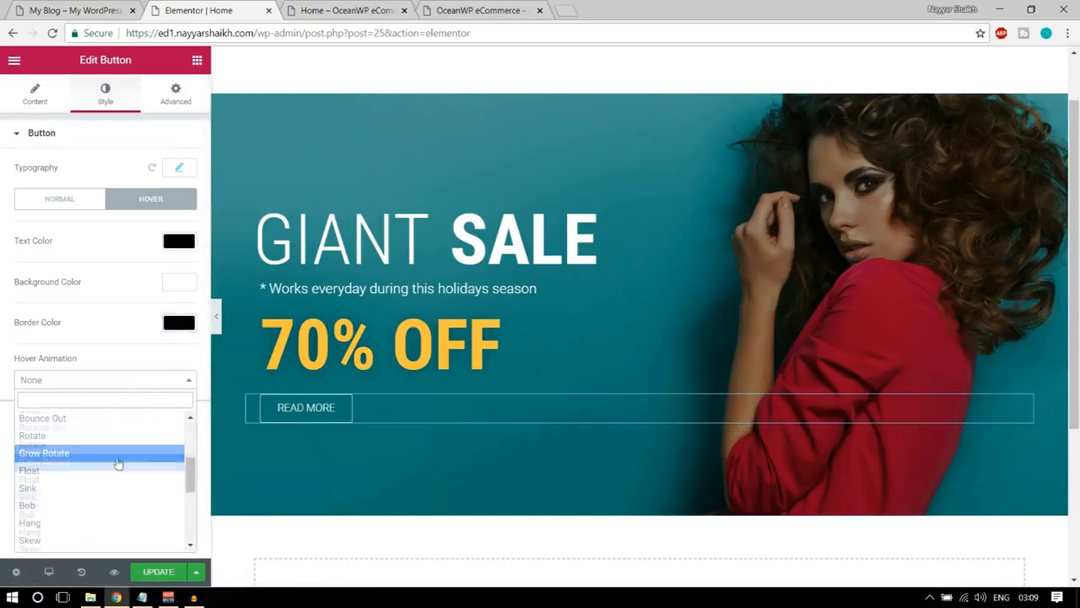
scroll(99, 475, "up", 2)
left_click(95, 473)
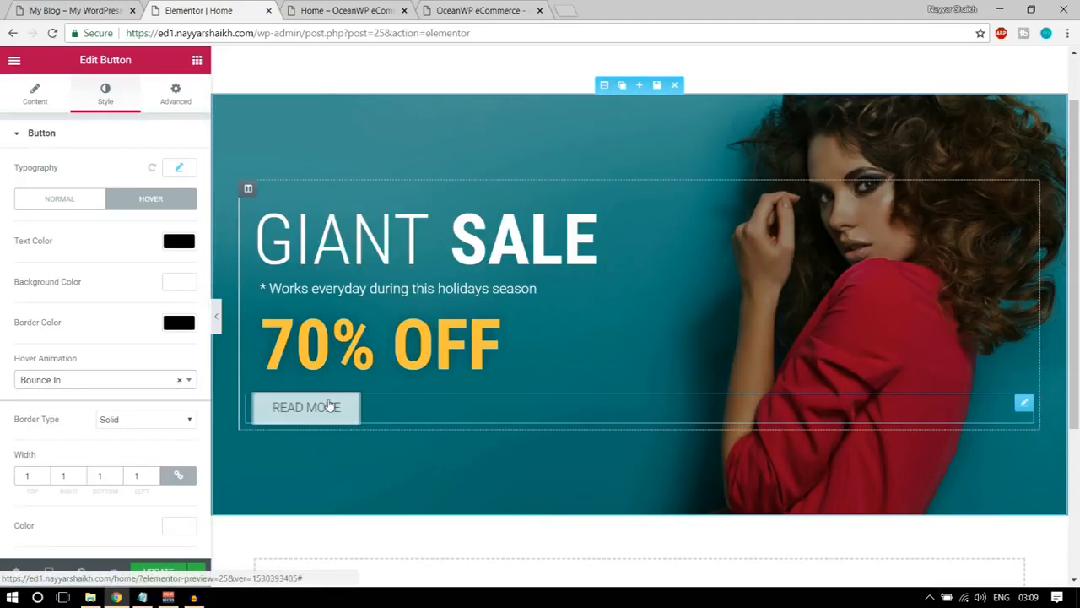
Update the Home page and check the banner in a preview, closing the extra preview tab.
left_click(155, 574)
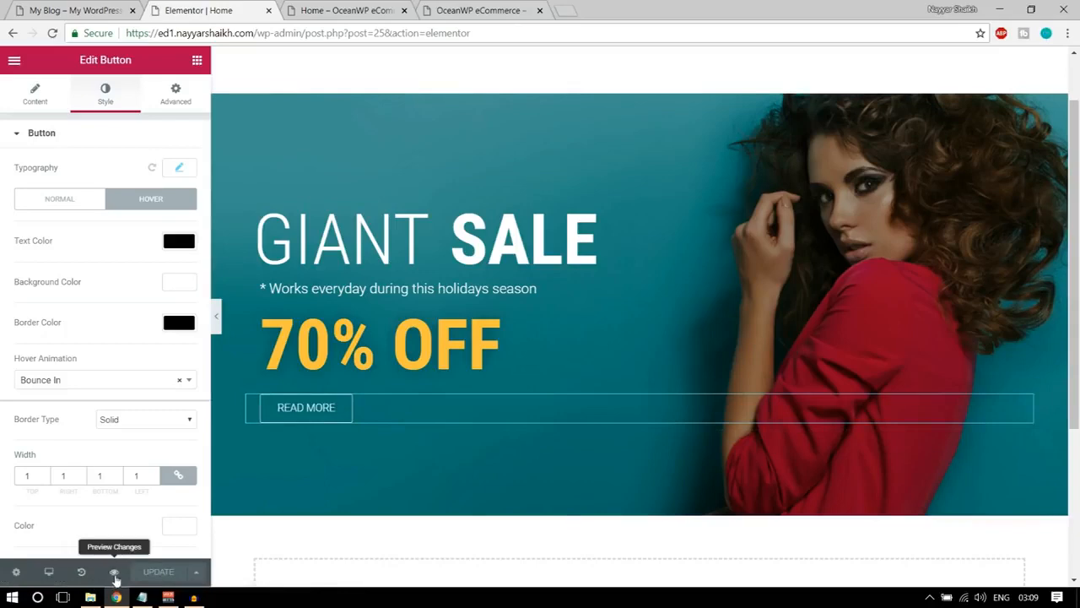
left_click(113, 572)
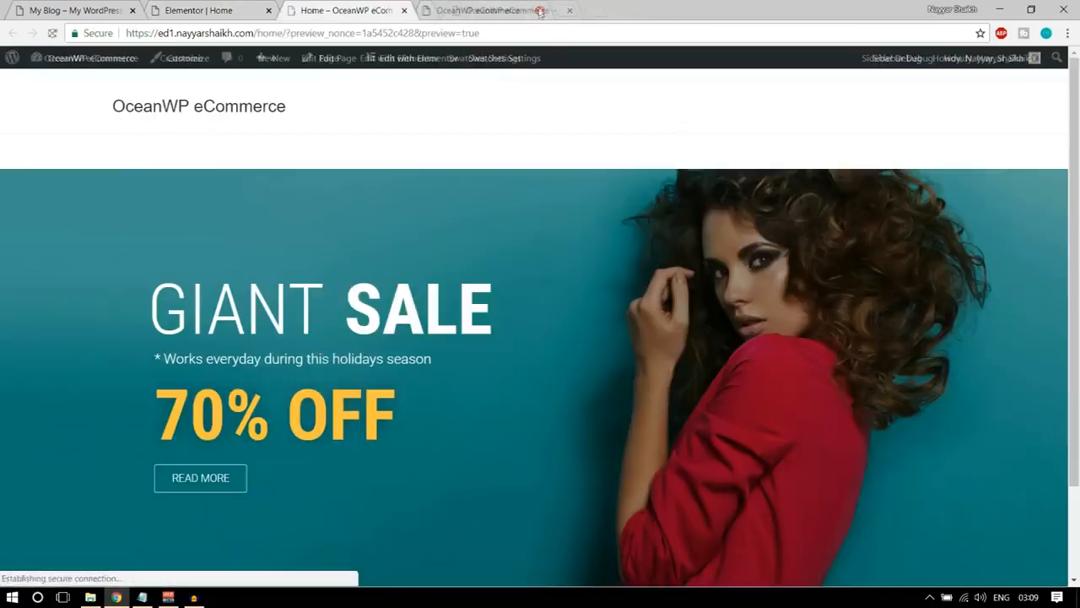
left_click(539, 10)
left_click(539, 10)
scroll(583, 248, "down", 3)
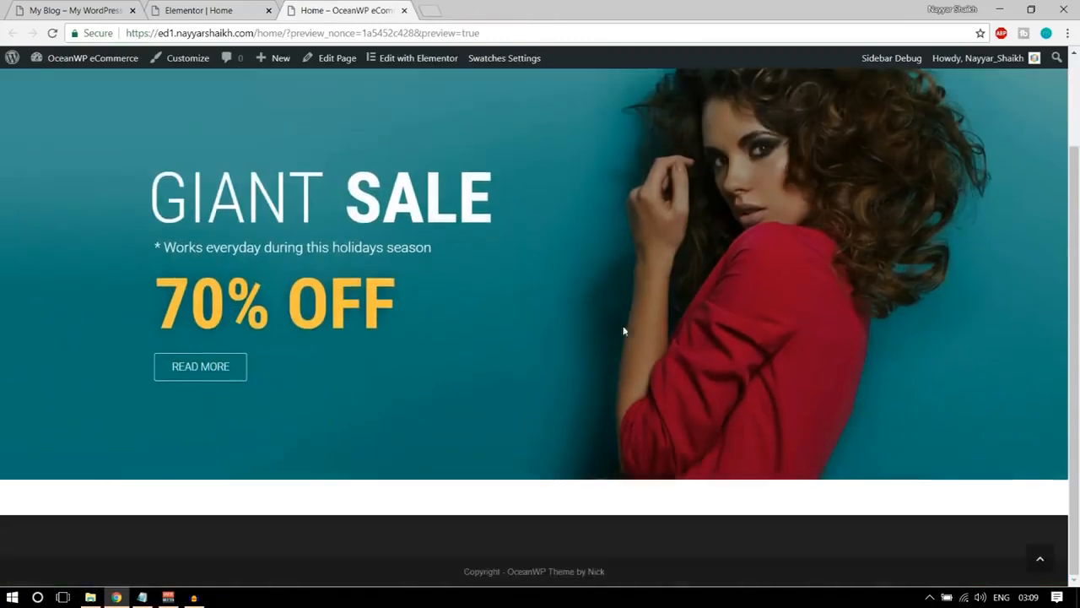
scroll(631, 354, "up", 3)
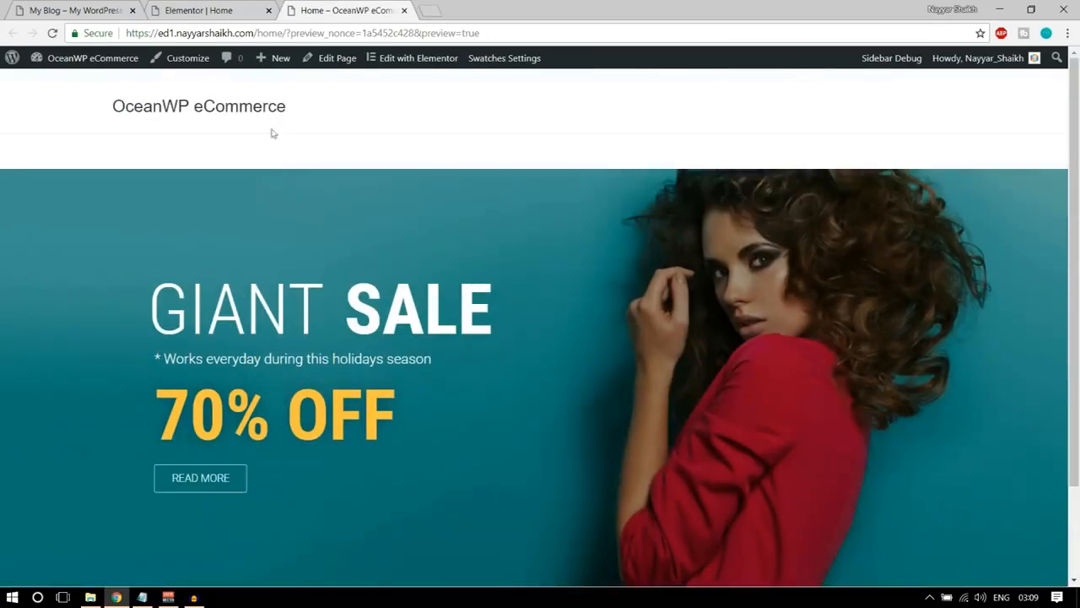
scroll(312, 413, "down", 2)
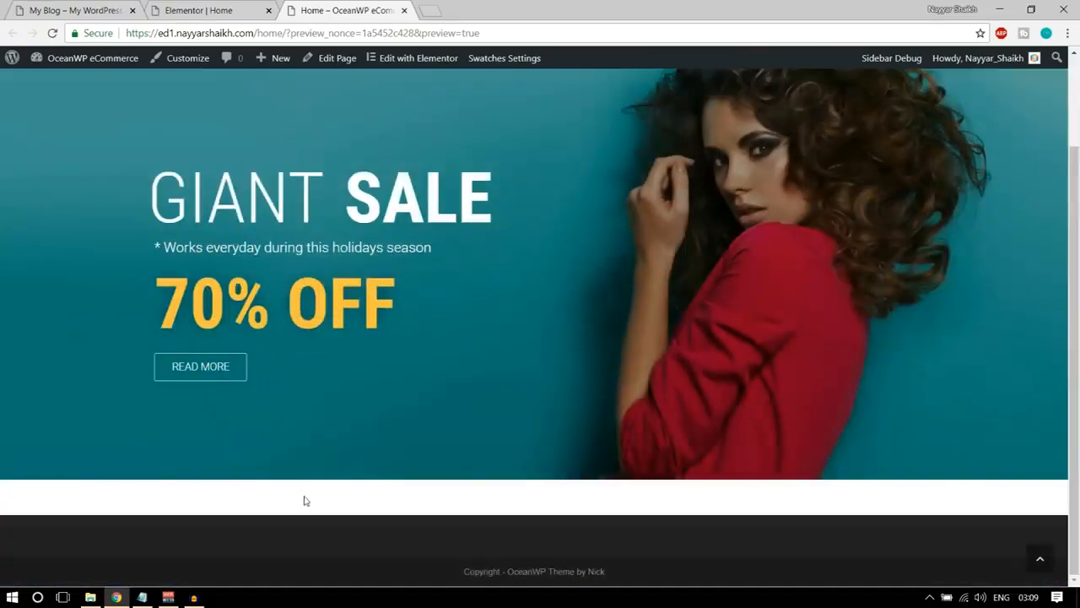
scroll(306, 500, "up", 2)
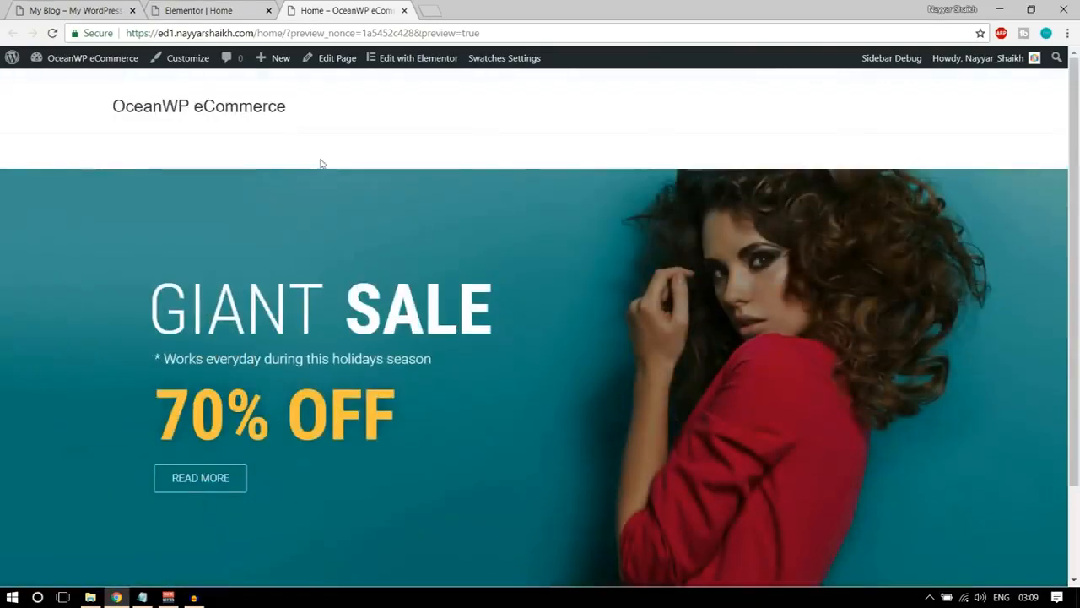
left_click(203, 12)
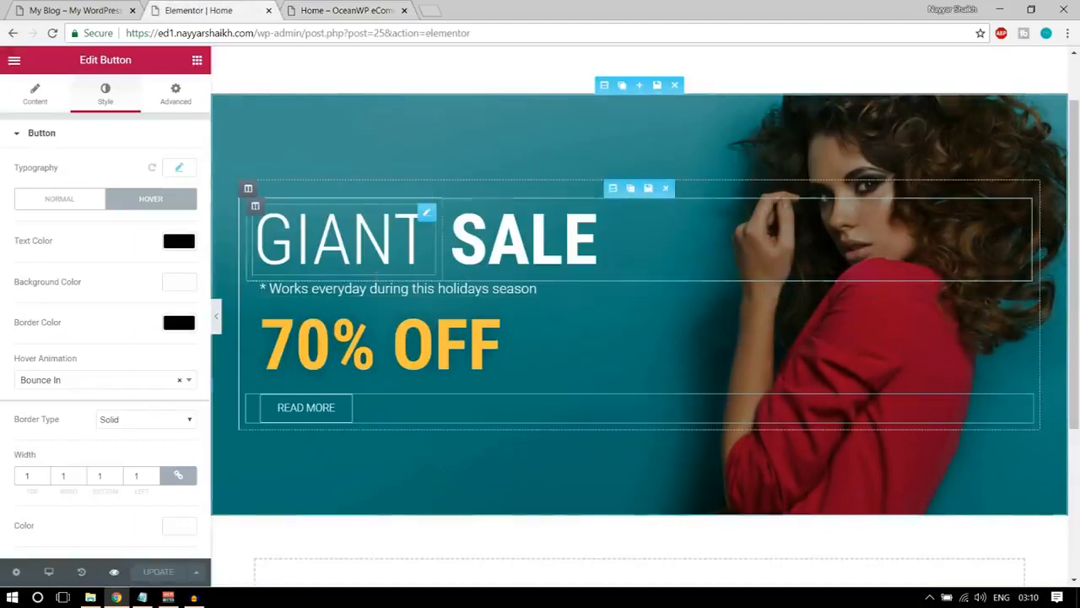
Examine the sections that follow the GIANT SALE banner on the demo homepage.
left_click(76, 10)
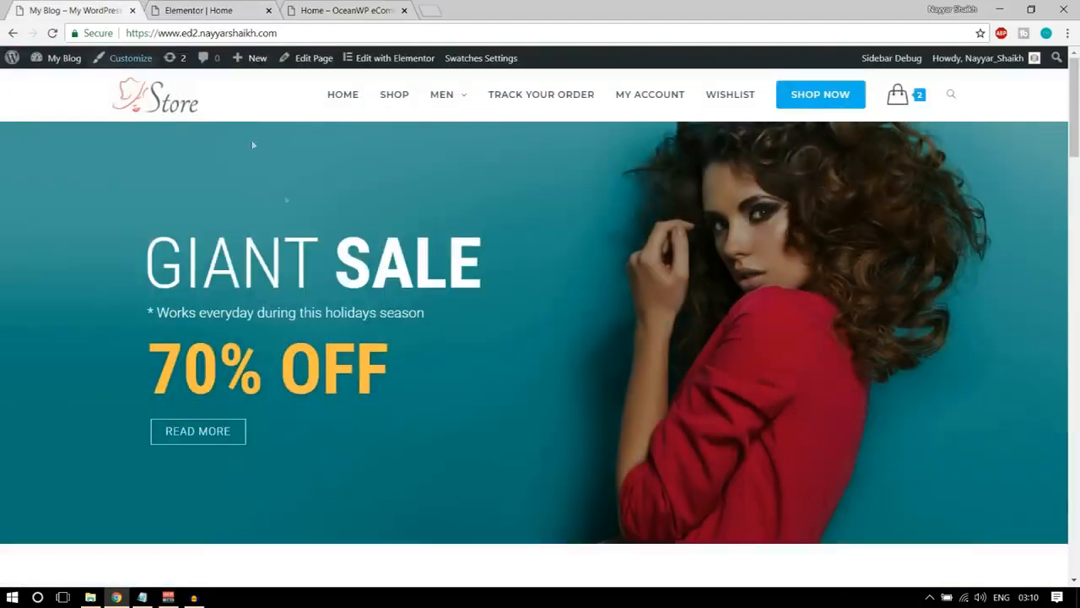
scroll(312, 315, "down", 1)
scroll(313, 321, "down", 2)
scroll(313, 335, "up", 3)
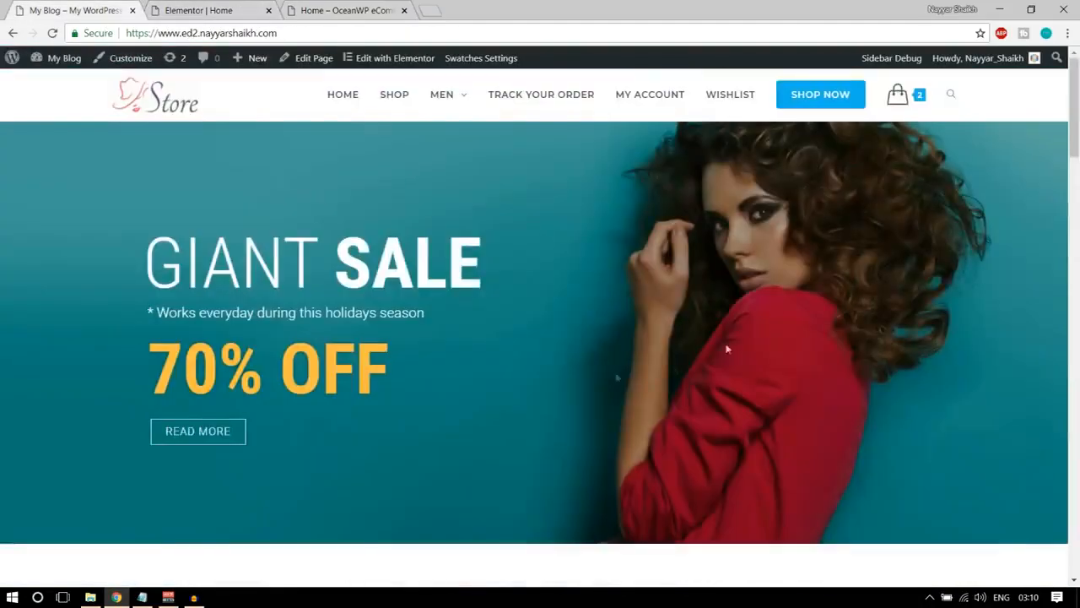
scroll(892, 279, "down", 15)
scroll(632, 414, "down", 10)
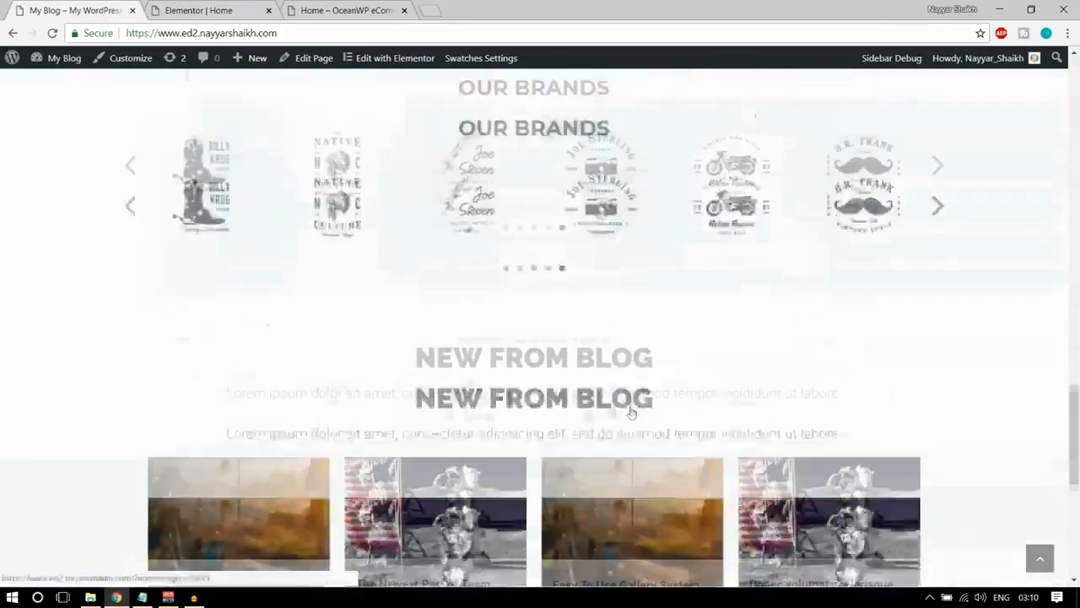
scroll(675, 438, "up", 8)
scroll(681, 439, "up", 10)
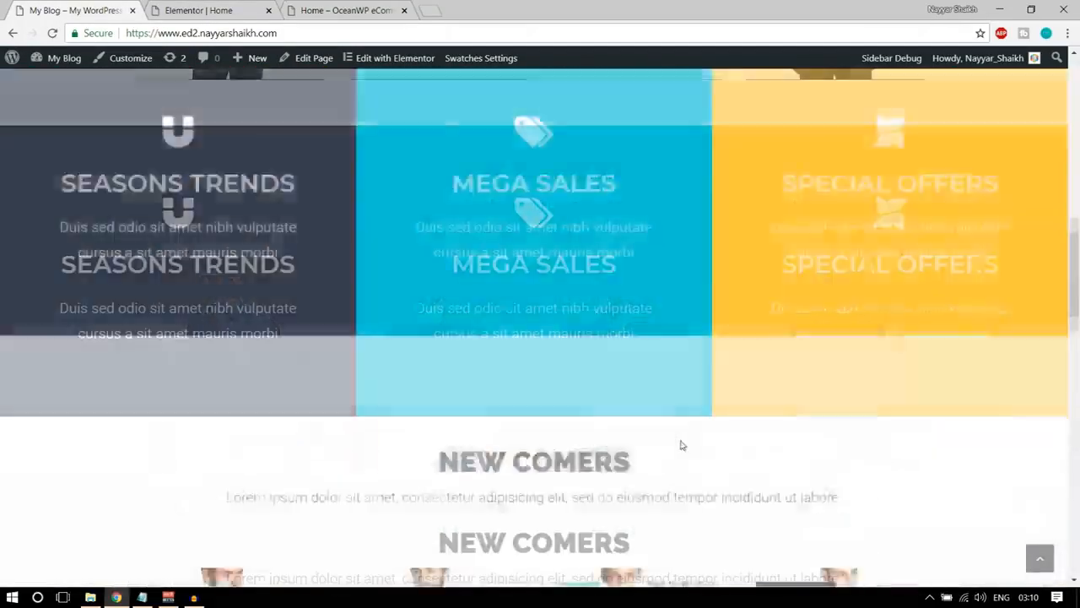
scroll(718, 370, "down", 1)
scroll(717, 370, "up", 2)
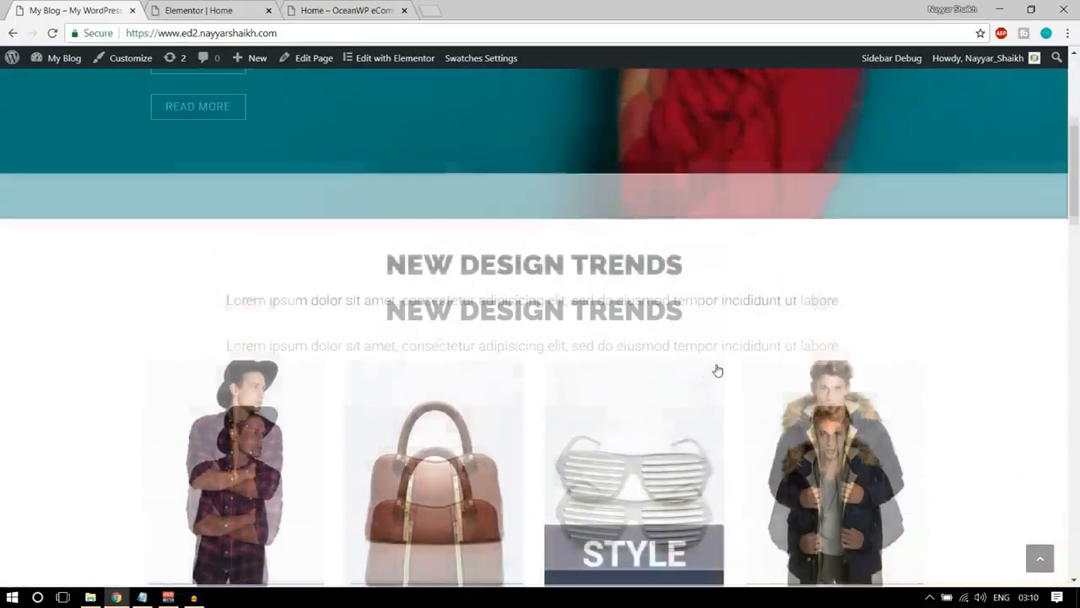
Examine the demo's NEW DESIGN TRENDS section, including its heading, subtitle and category images.
scroll(718, 369, "down", 2)
scroll(717, 369, "up", 2)
left_click_drag(387, 255, 646, 257)
left_click(551, 291)
double_click(550, 290)
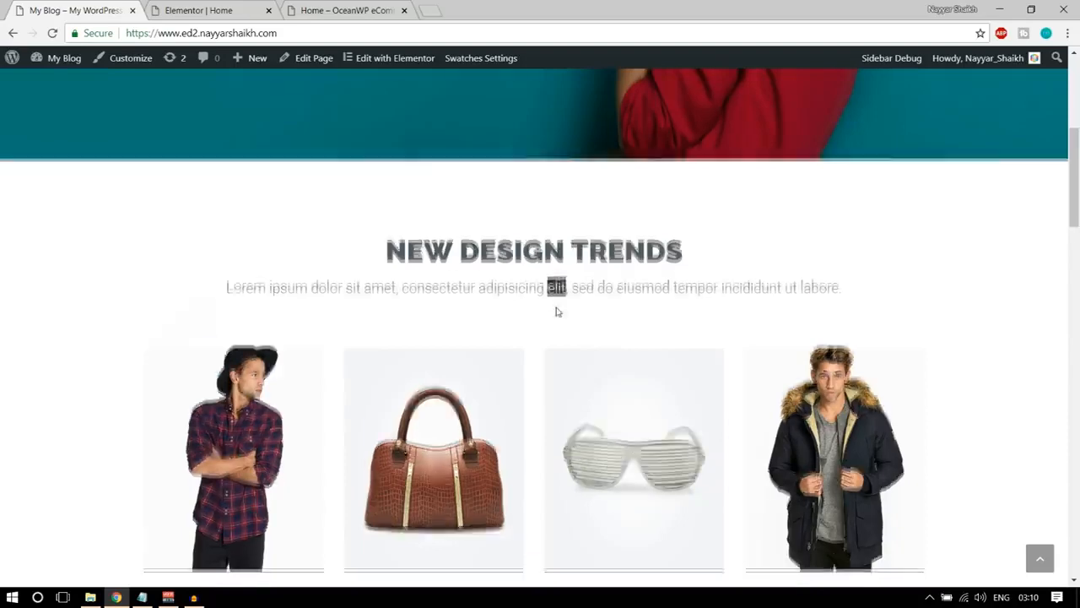
scroll(554, 309, "down", 2)
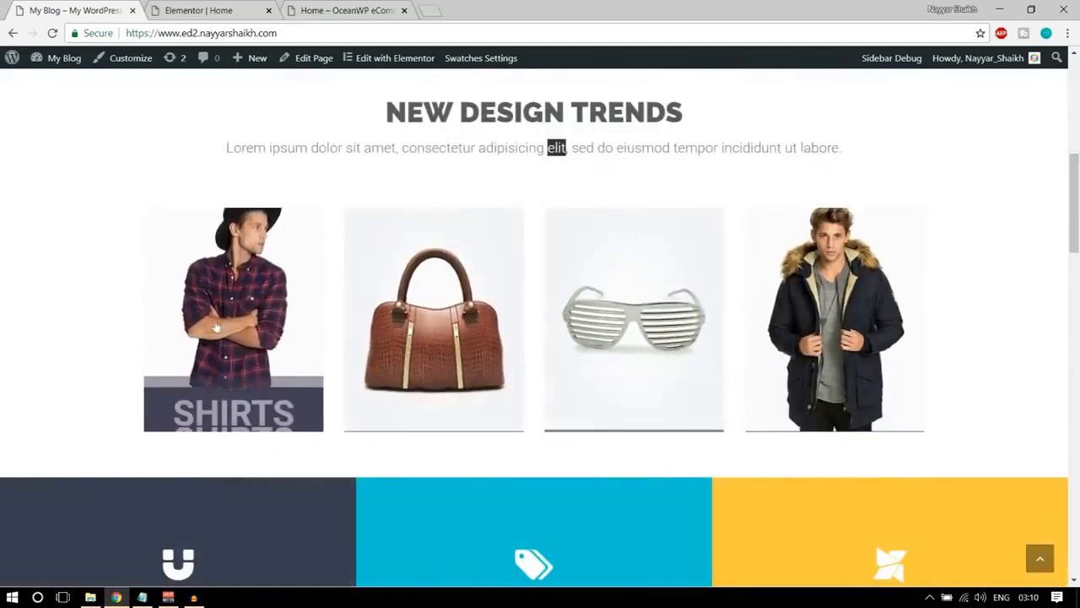
scroll(553, 399, "up", 5)
scroll(554, 399, "down", 5)
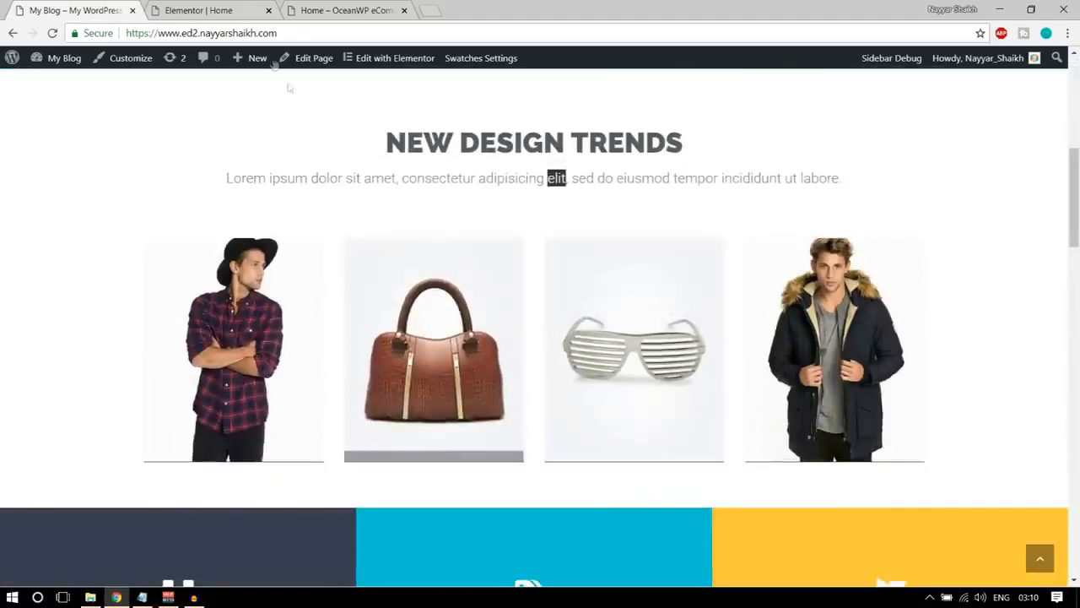
Copy the NEW DESIGN TRENDS heading text from the demo homepage.
left_click(217, 7)
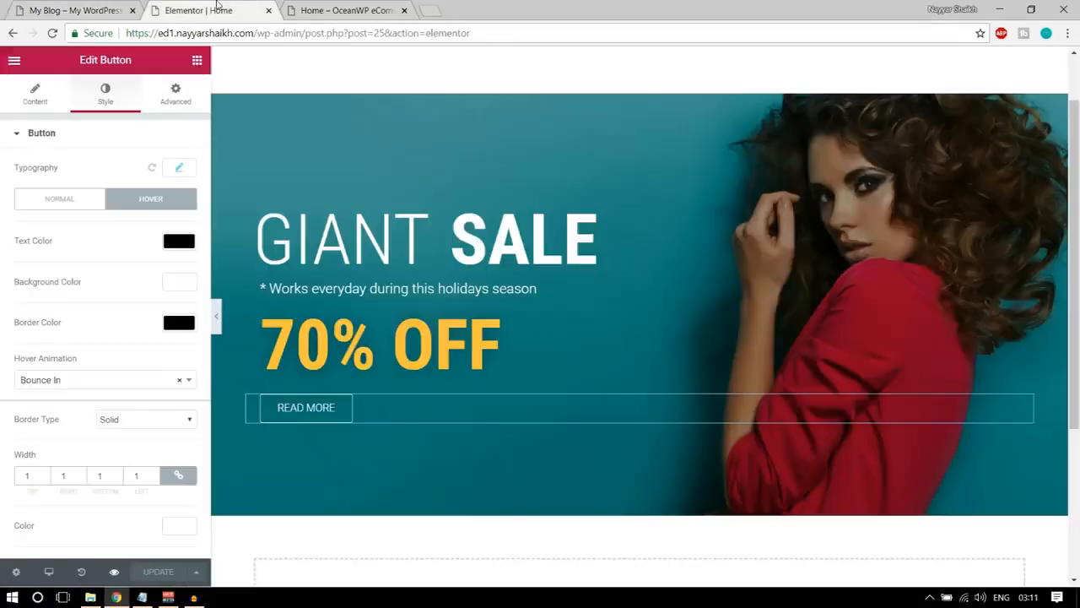
left_click(39, 6)
scroll(502, 321, "down", 1)
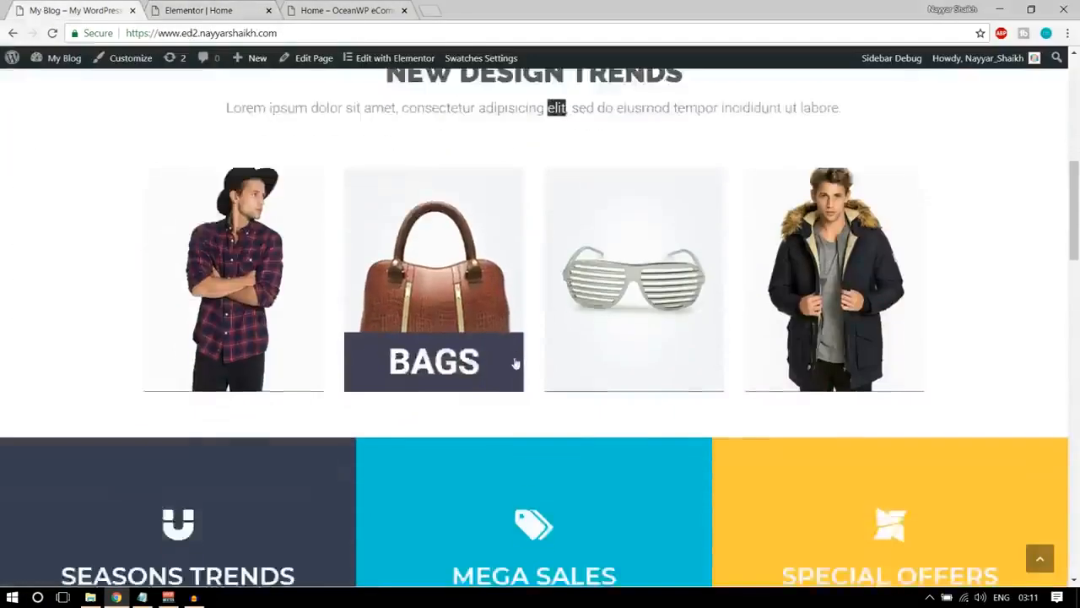
scroll(513, 361, "up", 3)
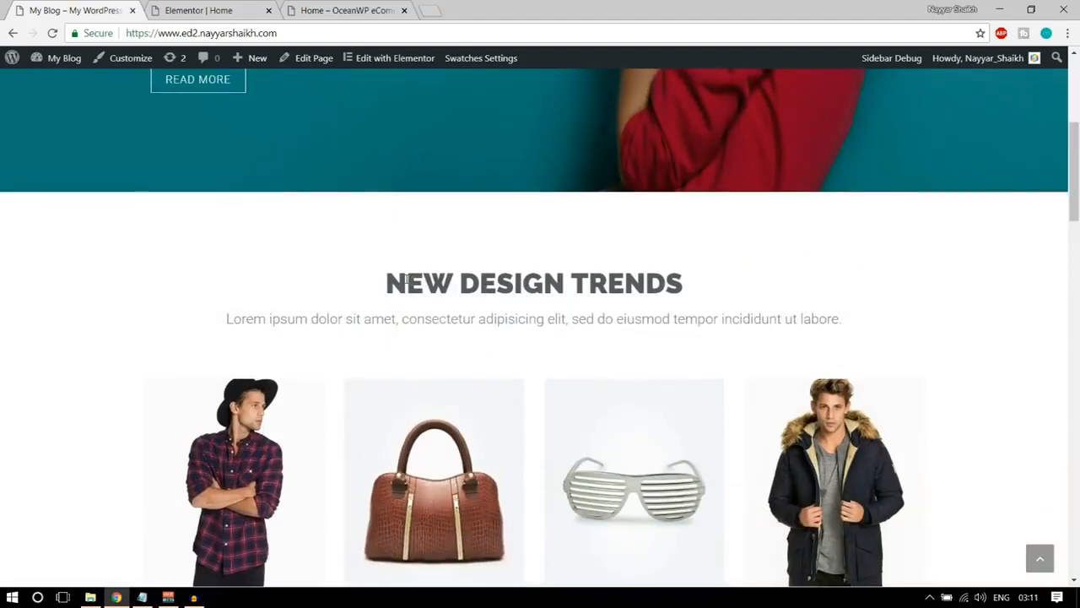
left_click_drag(385, 283, 686, 278)
key("ctrl+c")
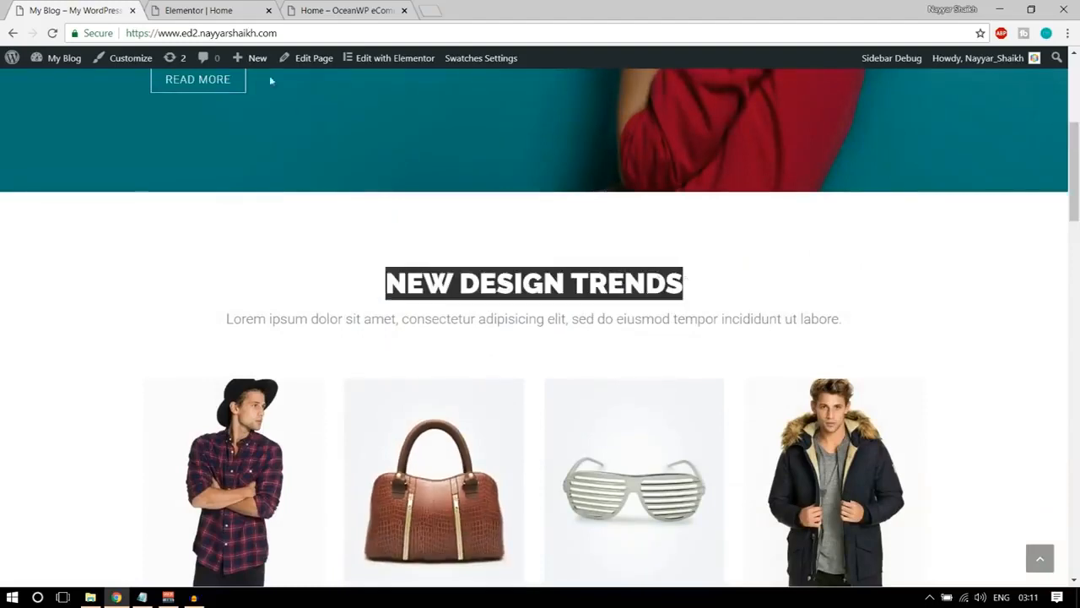
Add a Heading widget in a new section below the GIANT SALE banner in the Elementor editor.
left_click(217, 9)
scroll(562, 413, "down", 3)
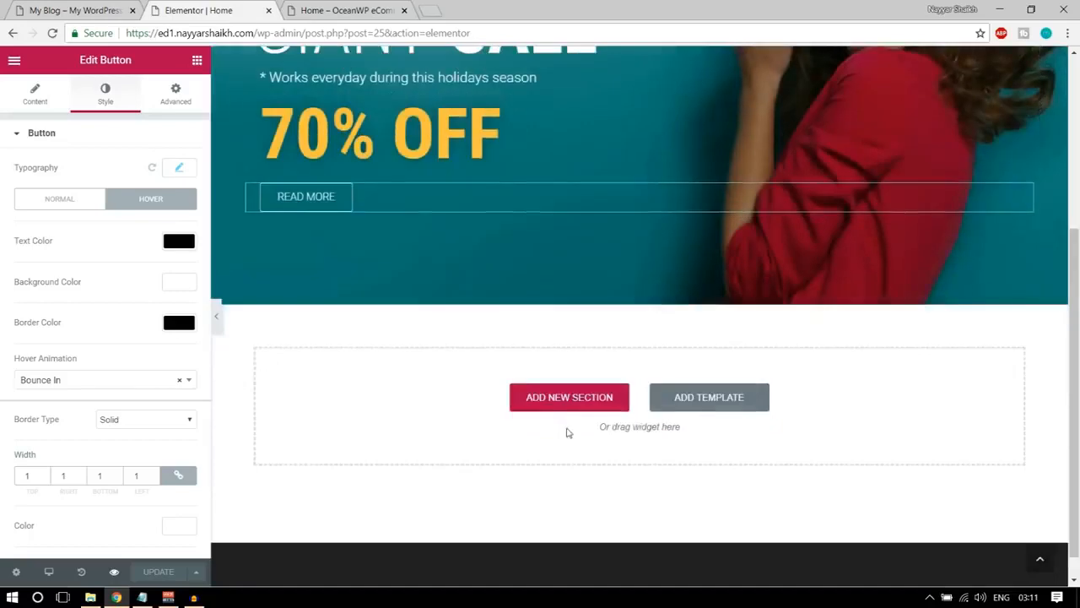
scroll(566, 434, "up", 2)
scroll(639, 441, "down", 2)
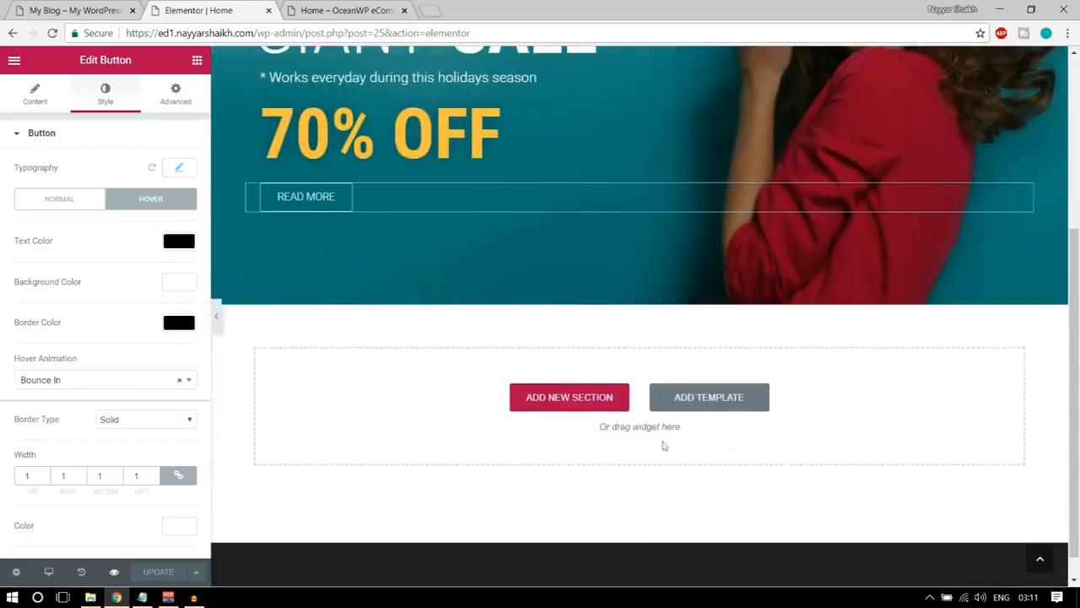
left_click(197, 60)
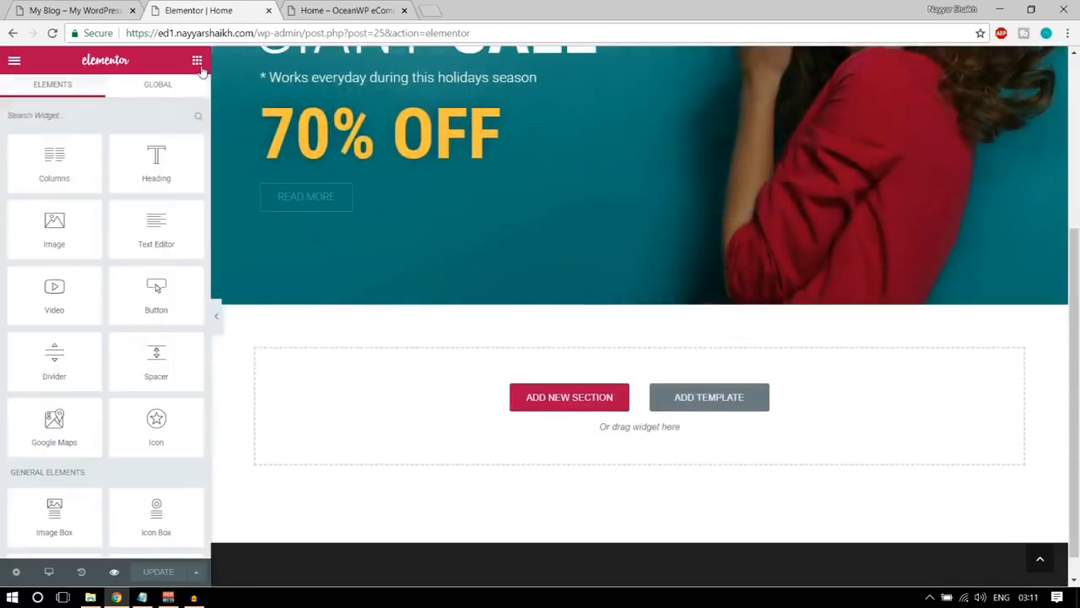
left_click_drag(181, 161, 654, 411)
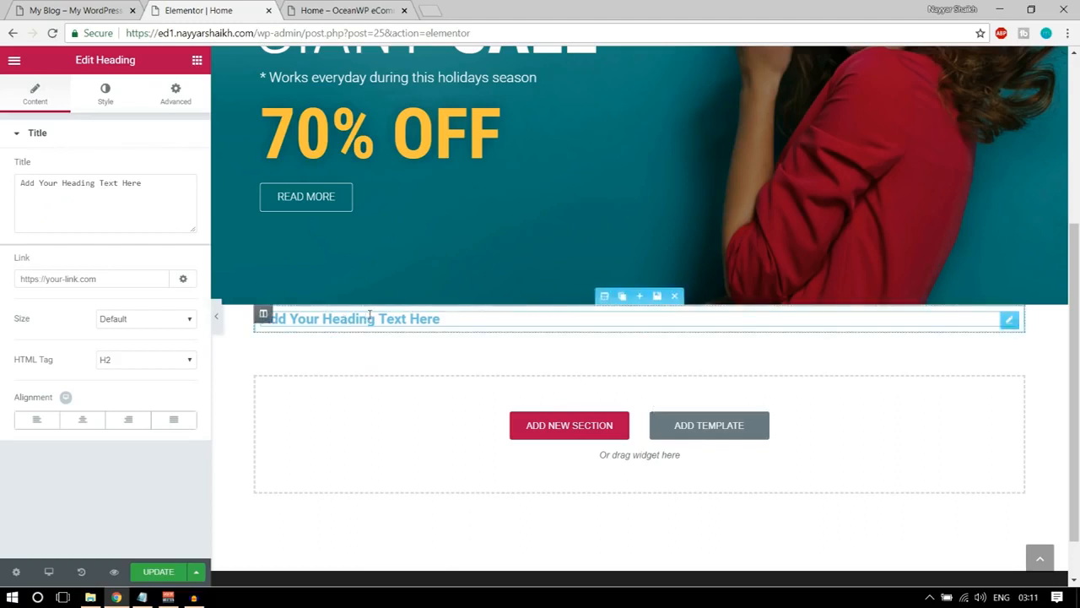
Replace the new heading's title with the copied text NEW DESIGN TRENDS and centre it.
triple_click(135, 197)
key("ctrl+v")
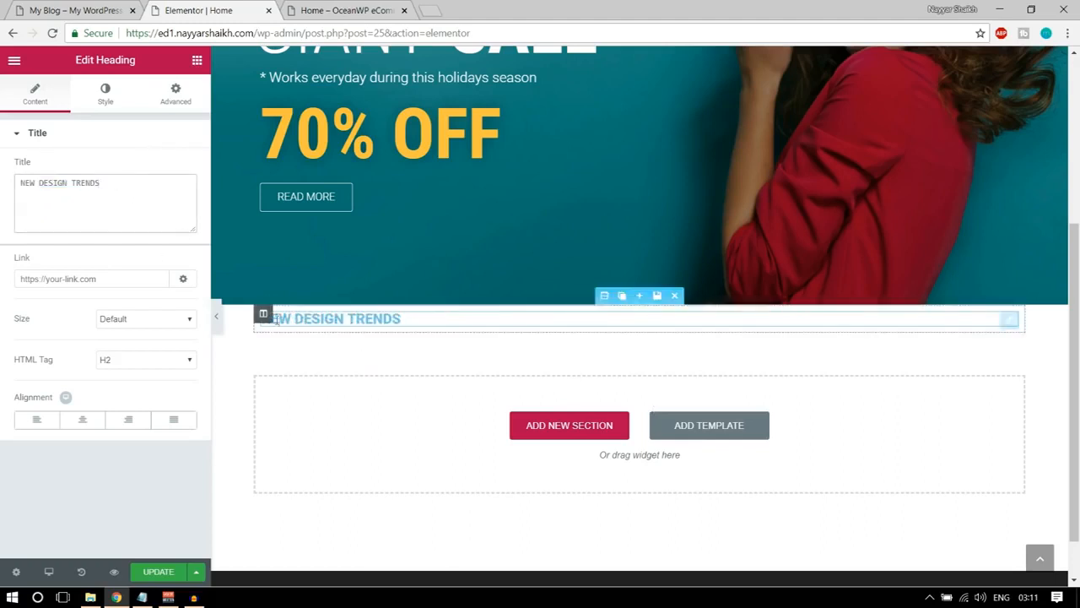
left_click(91, 423)
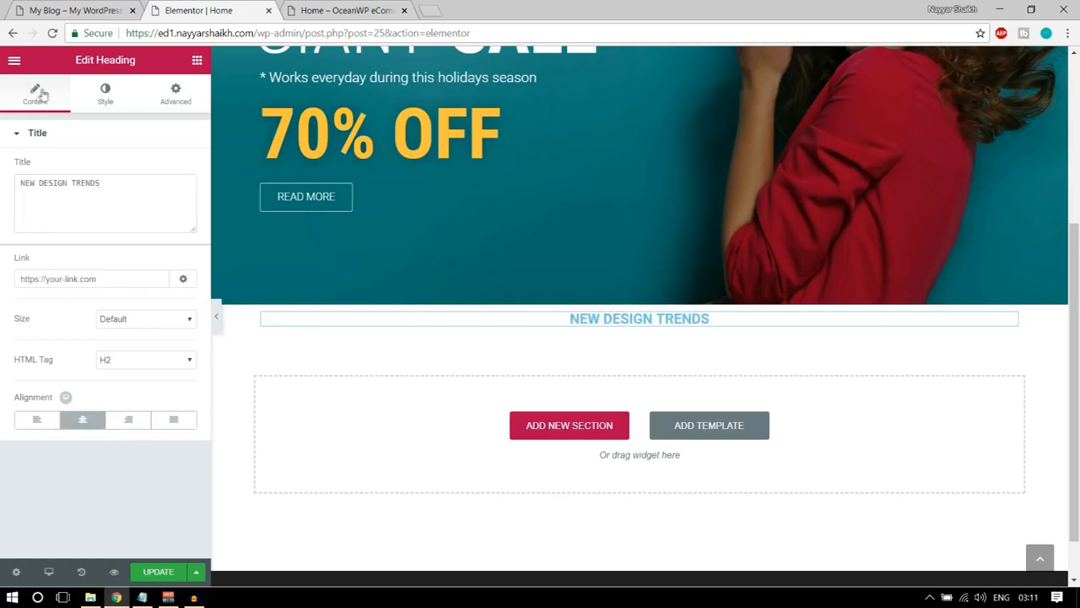
Set the NEW DESIGN TRENDS heading's text colour to dark grey #54595f.
left_click(108, 102)
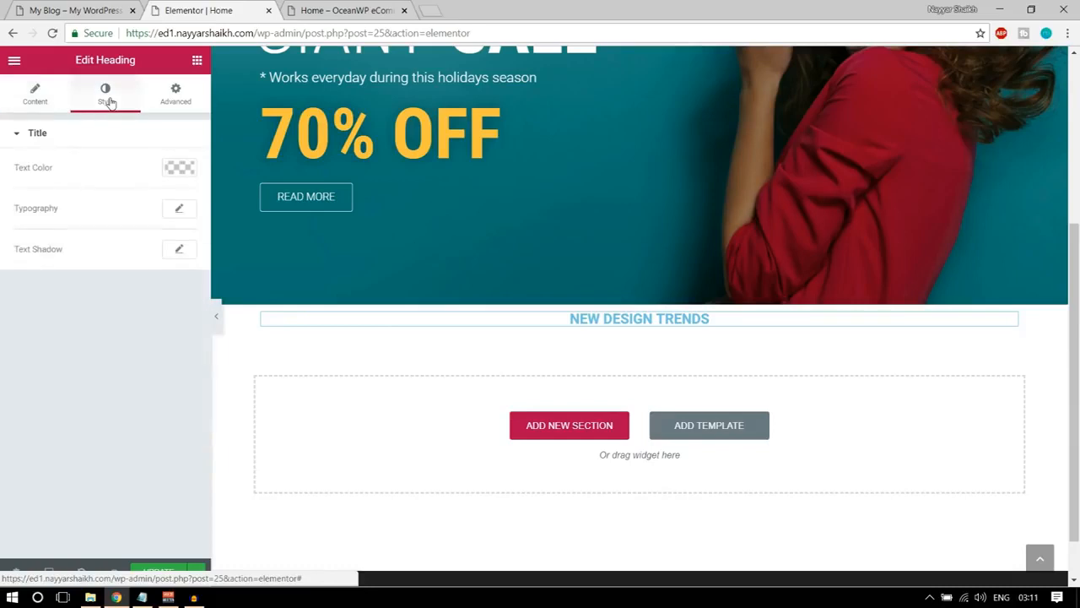
left_click(179, 168)
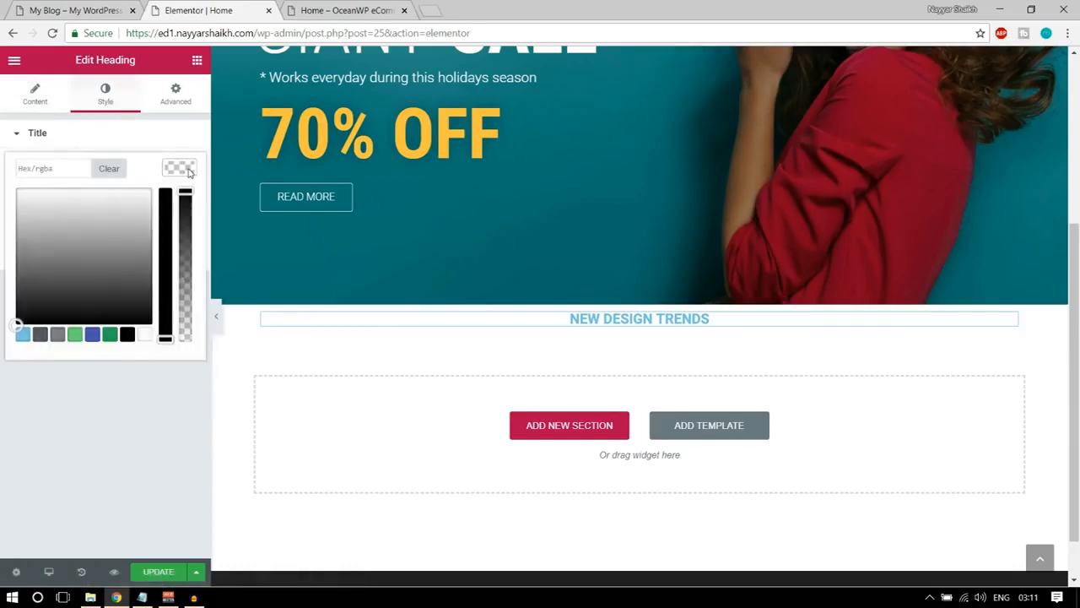
left_click(41, 335)
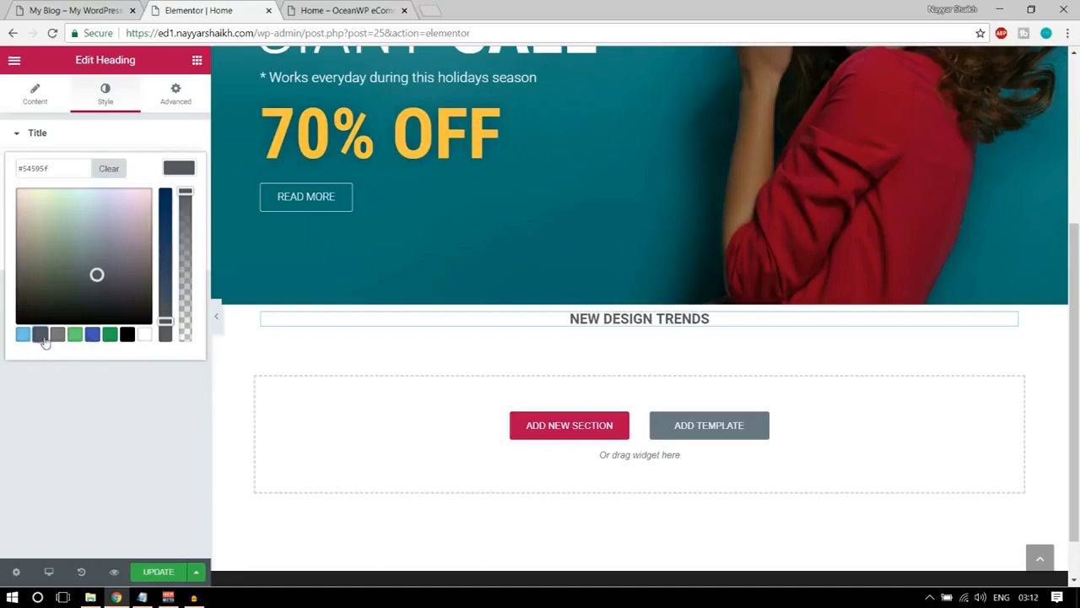
left_click_drag(62, 167, 29, 167)
left_click(66, 168)
left_click(178, 167)
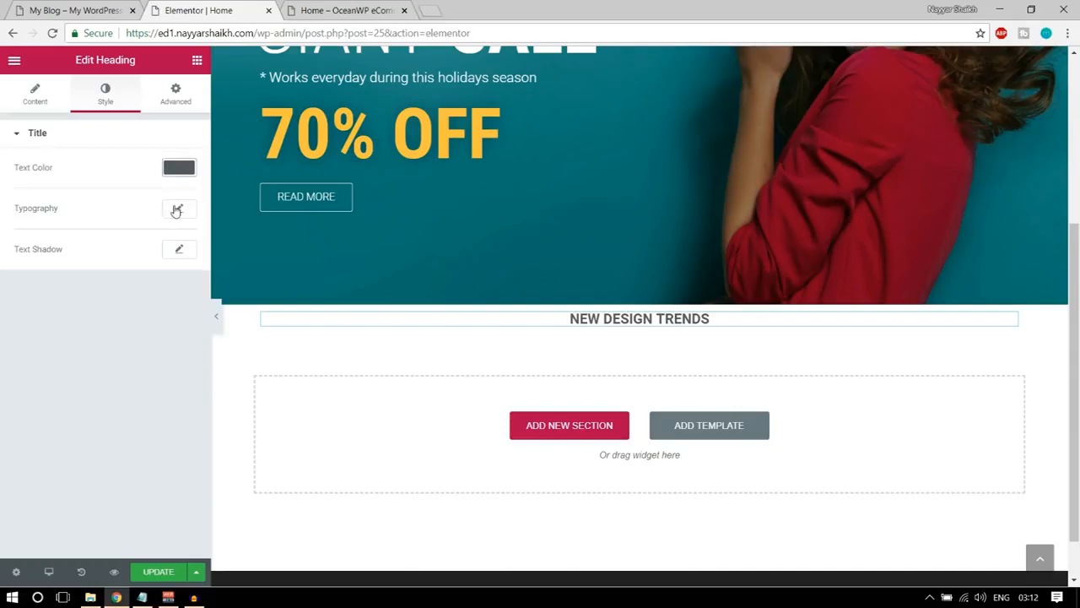
Set the NEW DESIGN TRENDS heading's font family to Raleway.
left_click(177, 210)
left_click(135, 249)
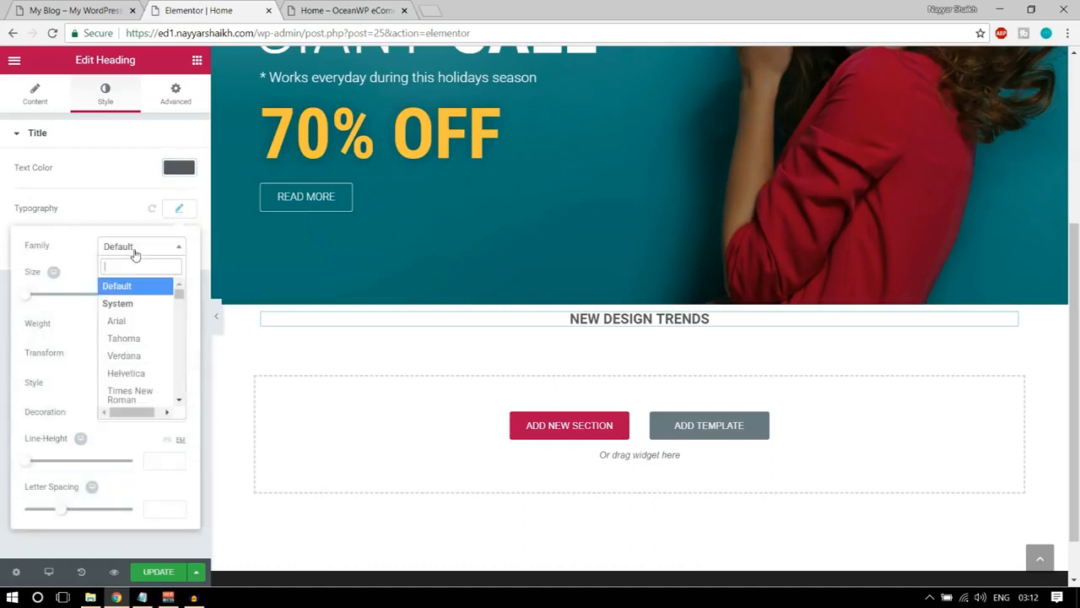
type("rale")
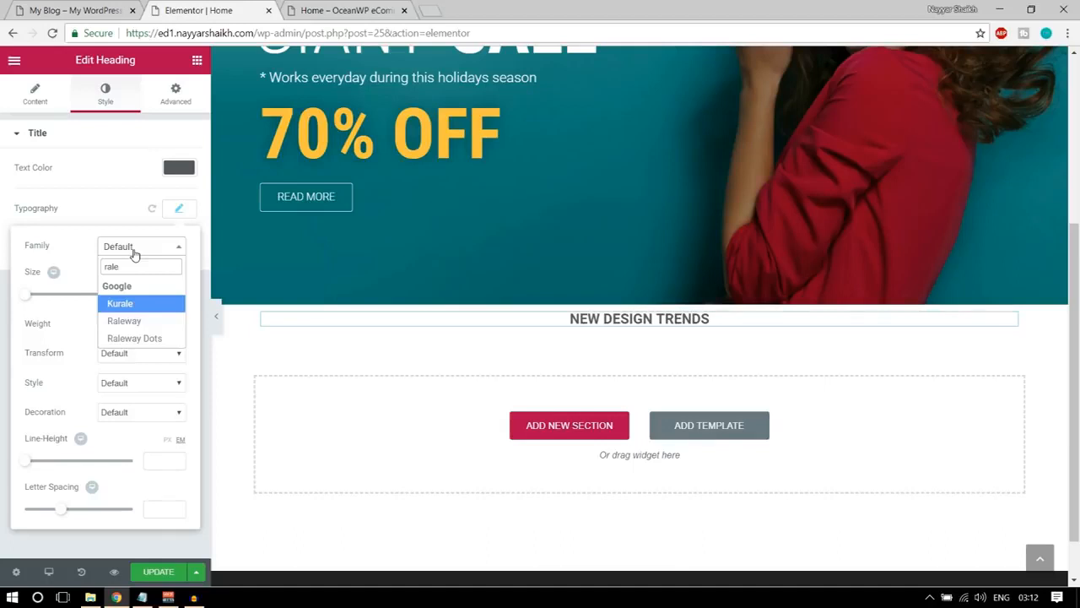
left_click(119, 322)
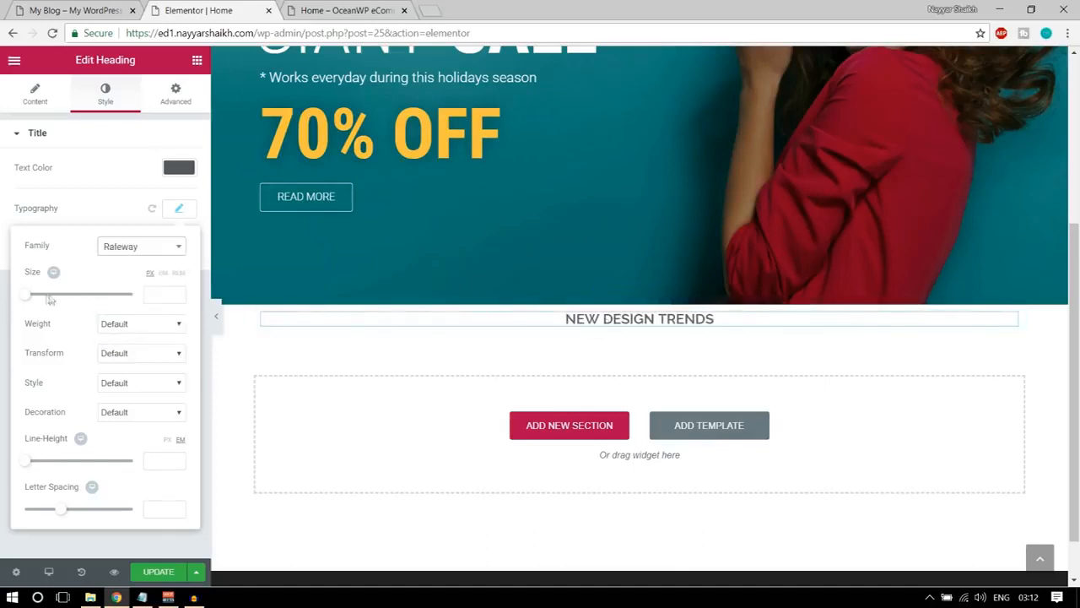
Set the NEW DESIGN TRENDS heading's size to 40 px and weight to 900, and compare it with the demo homepage.
left_click_drag(26, 301, 55, 304)
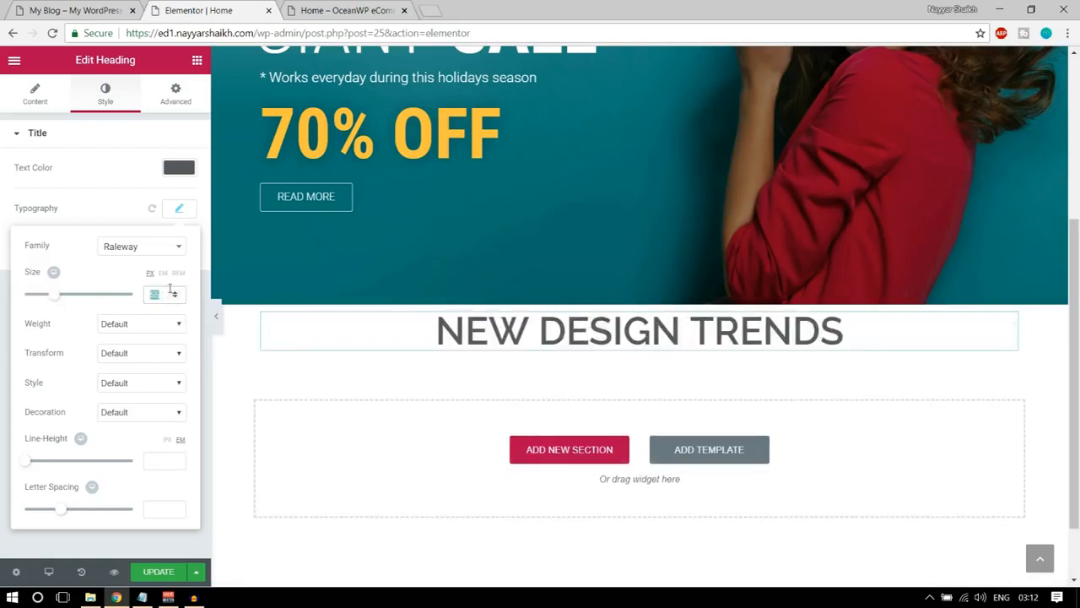
type("40")
left_click(144, 333)
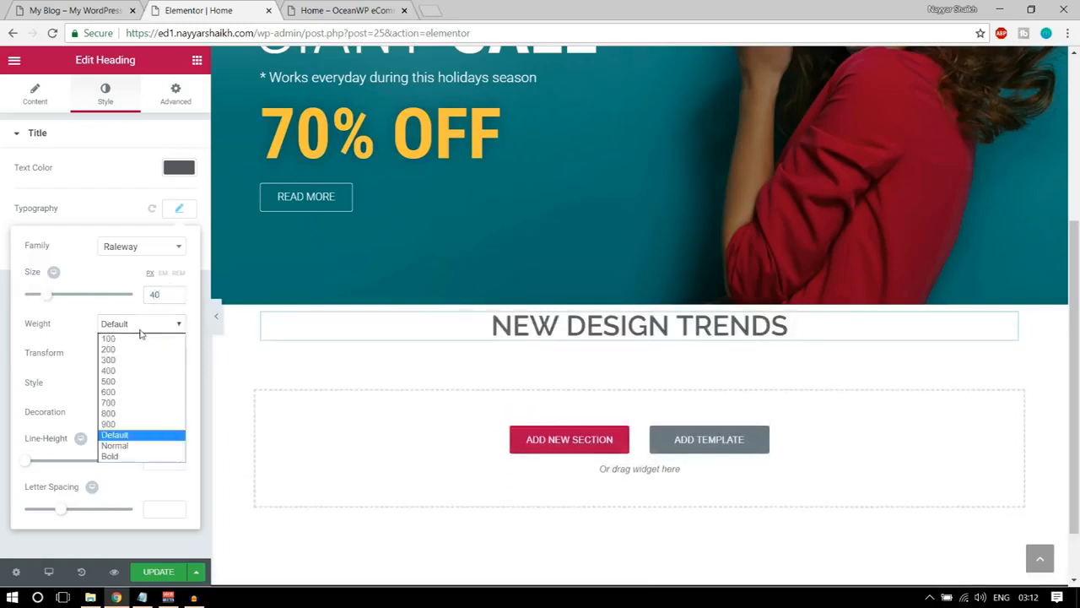
left_click(138, 423)
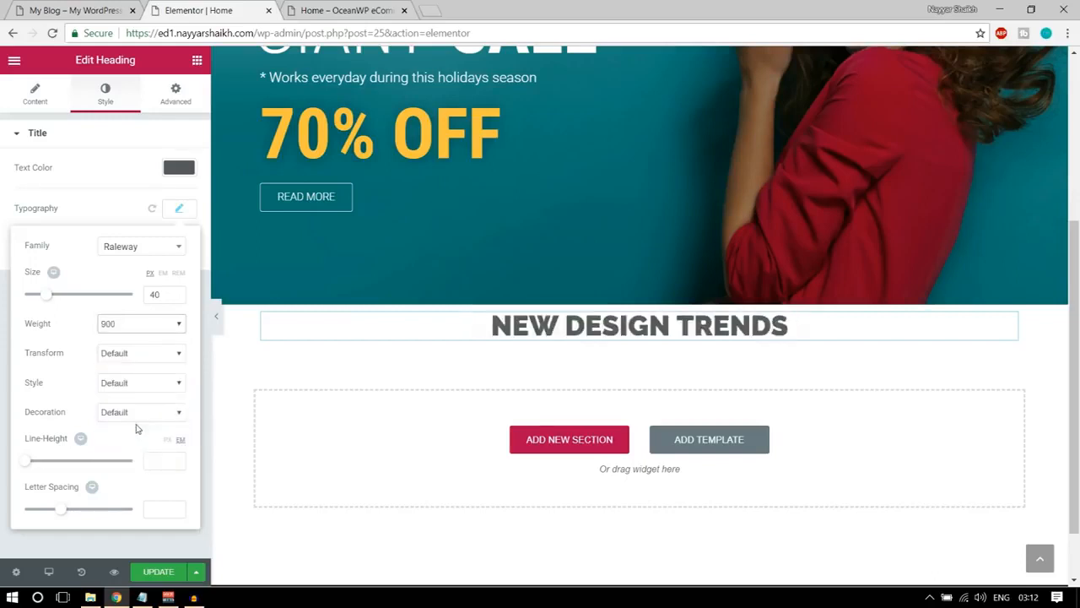
left_click(118, 10)
left_click(202, 10)
left_click(101, 7)
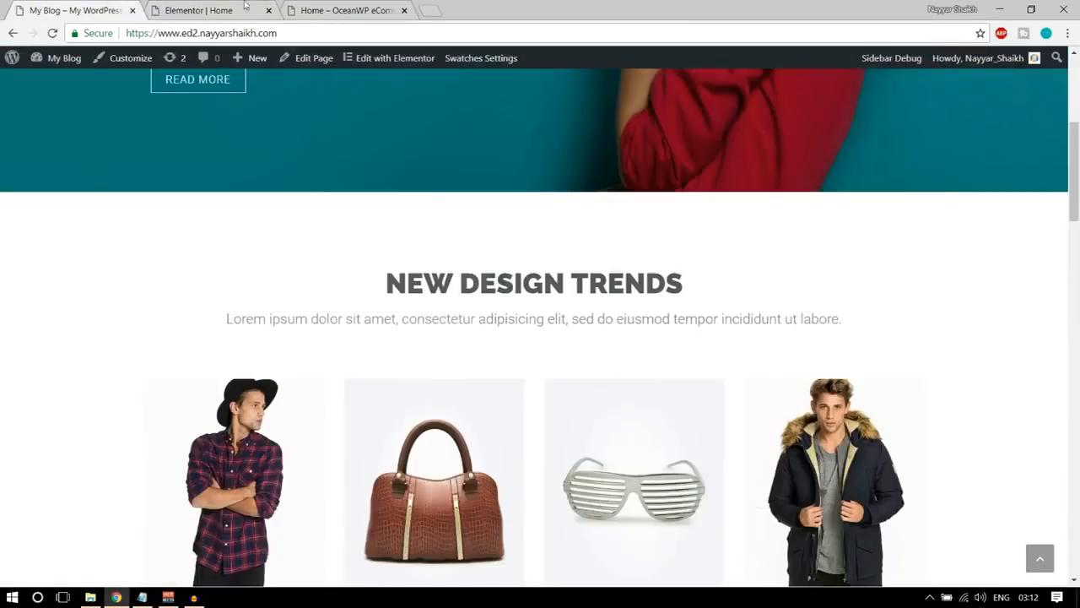
left_click(245, 9)
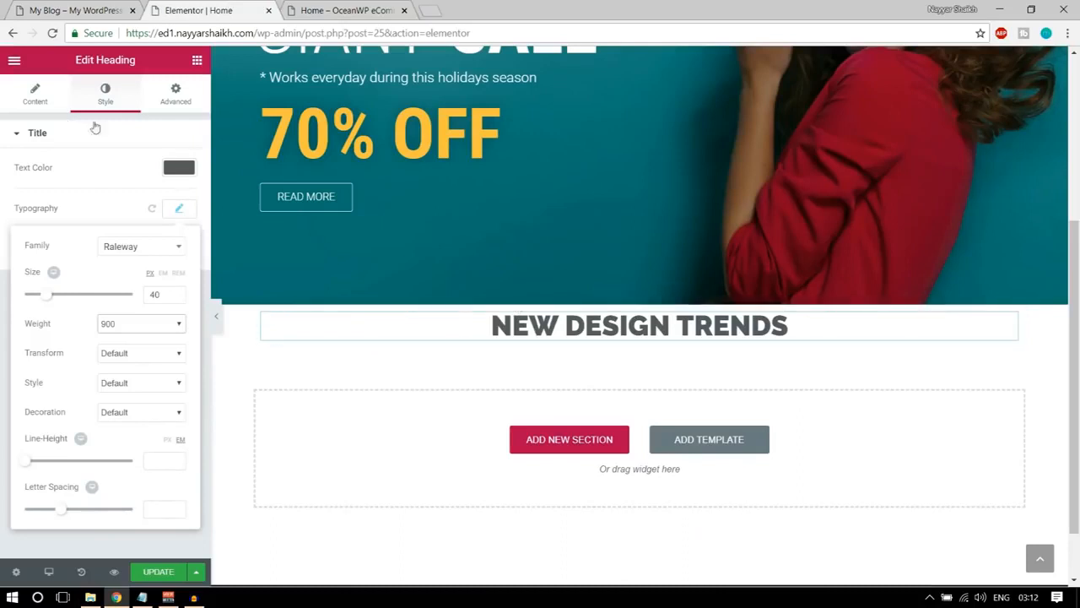
Unlink the NEW DESIGN TRENDS heading's padding values and set the top padding to 70 px.
left_click(179, 168)
left_click(175, 92)
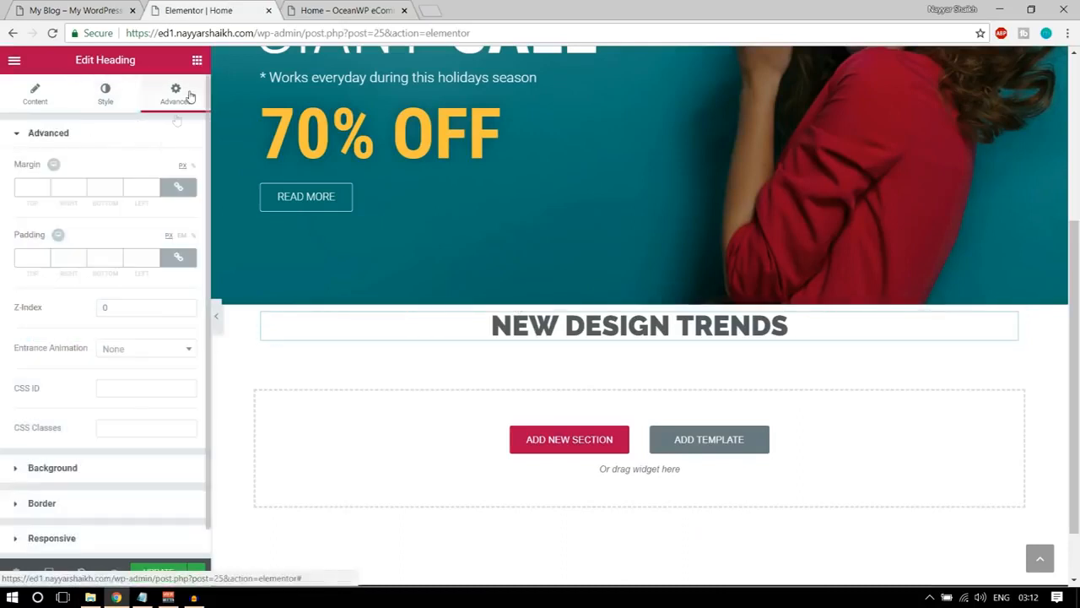
left_click(179, 260)
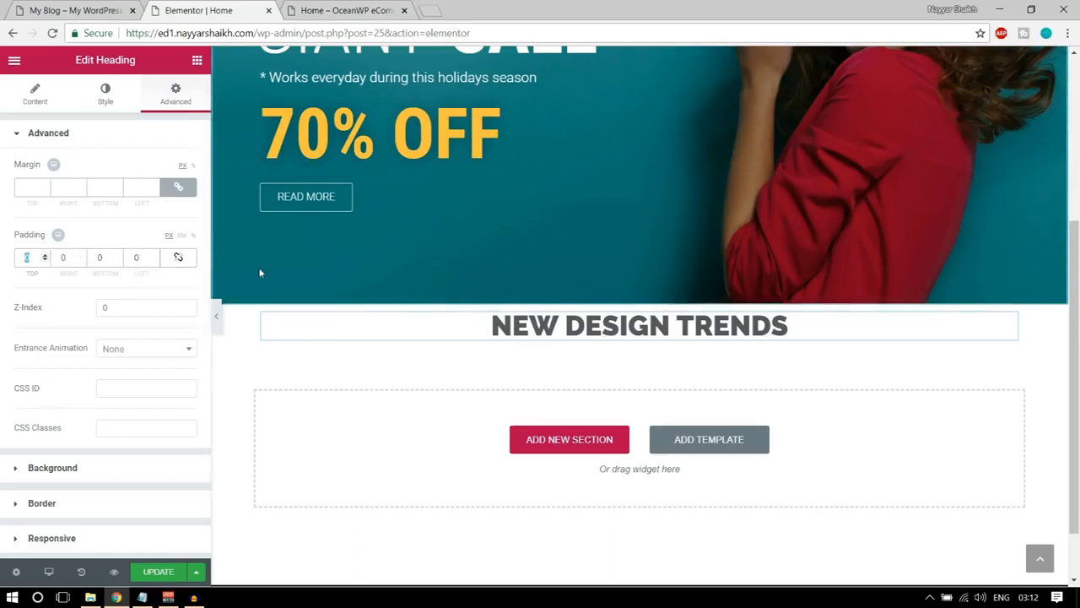
type("90")
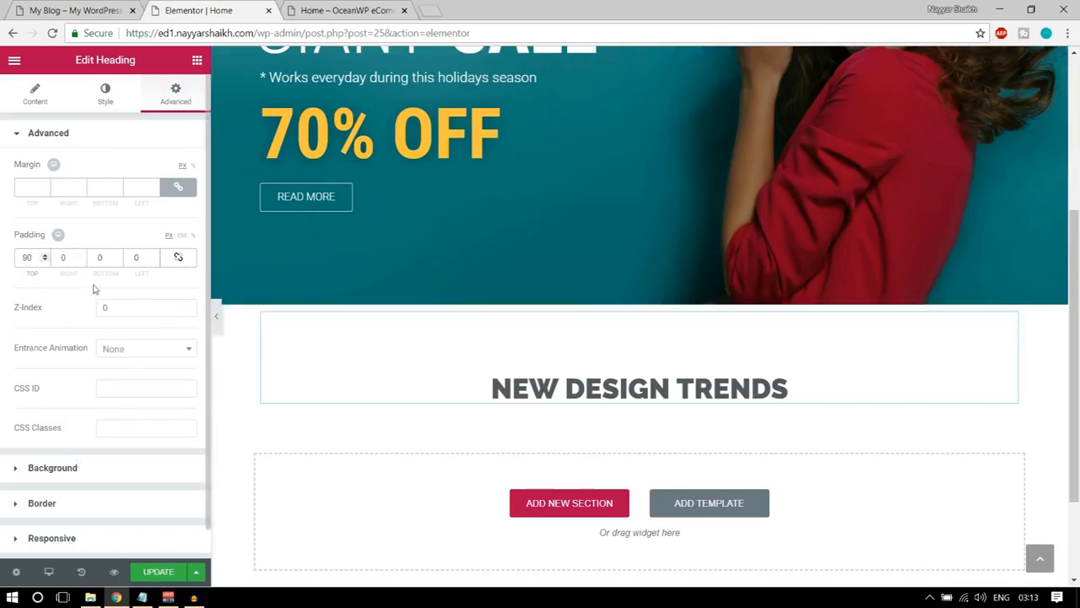
type("60")
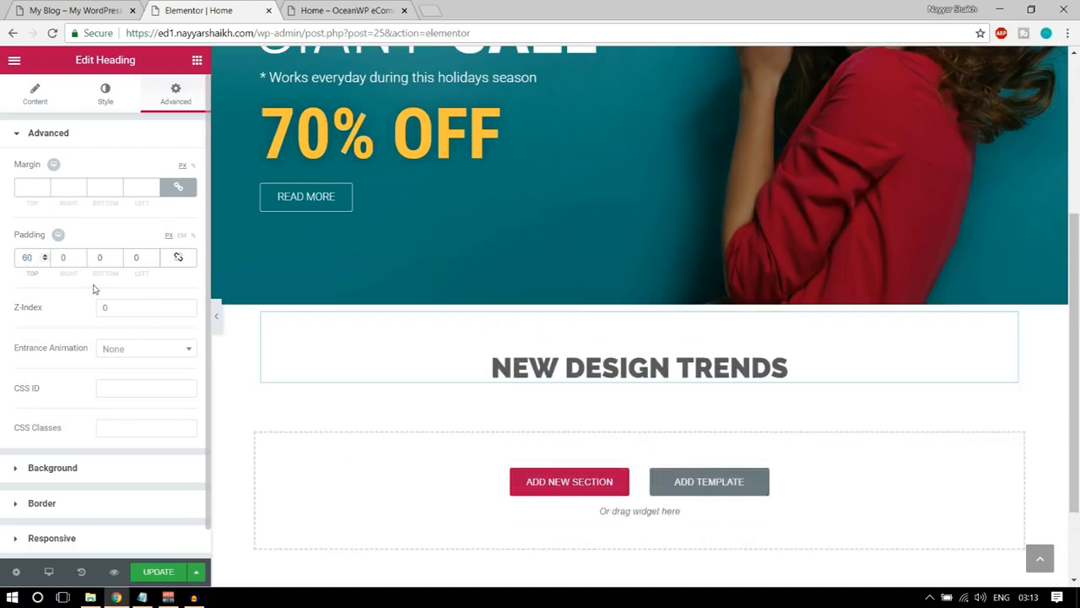
type("70")
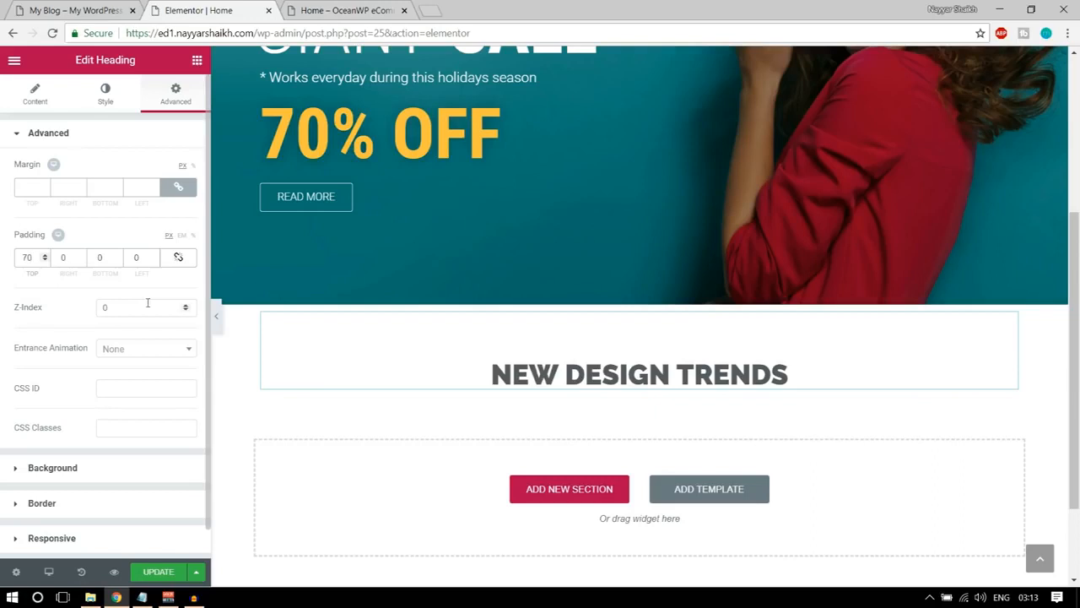
Copy the Lorem ipsum subtitle below the demo homepage's NEW DESIGN TRENDS heading and return to the Elementor editor.
left_click(91, 7)
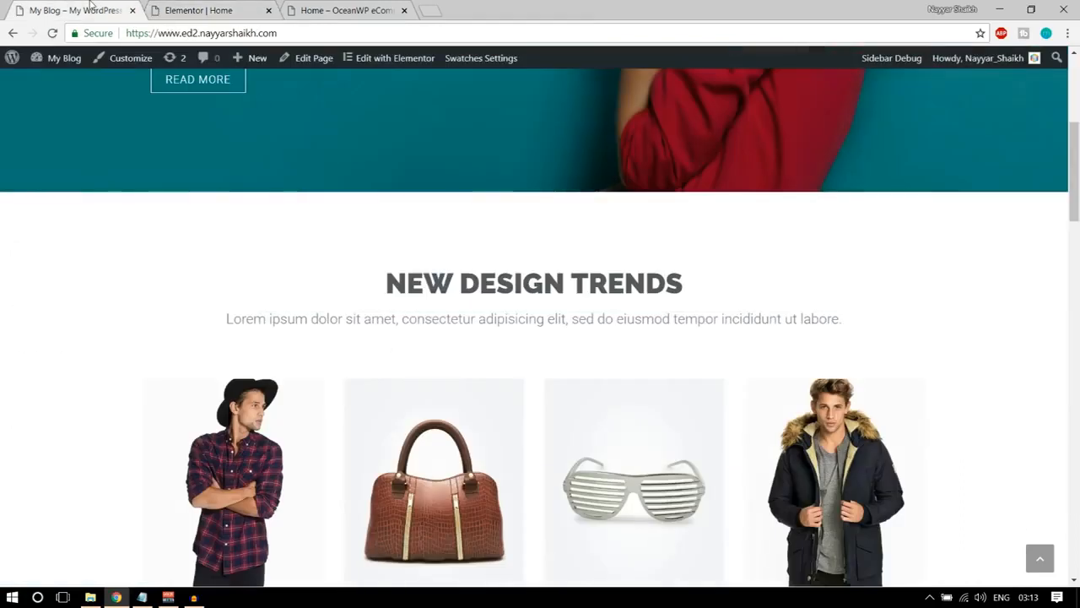
left_click_drag(228, 318, 842, 333)
key("ctrl+c")
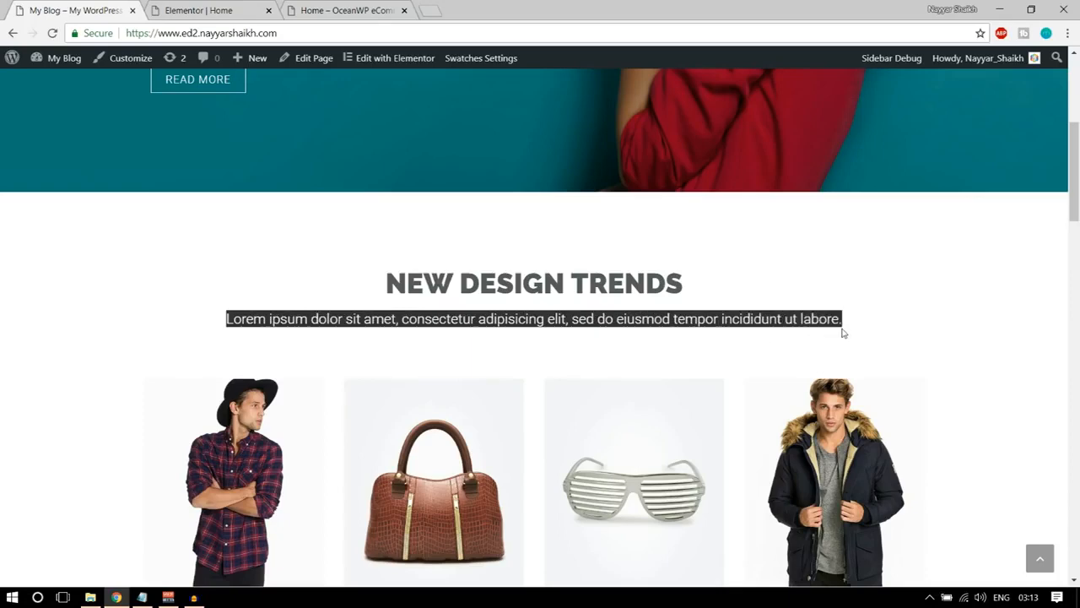
left_click(231, 6)
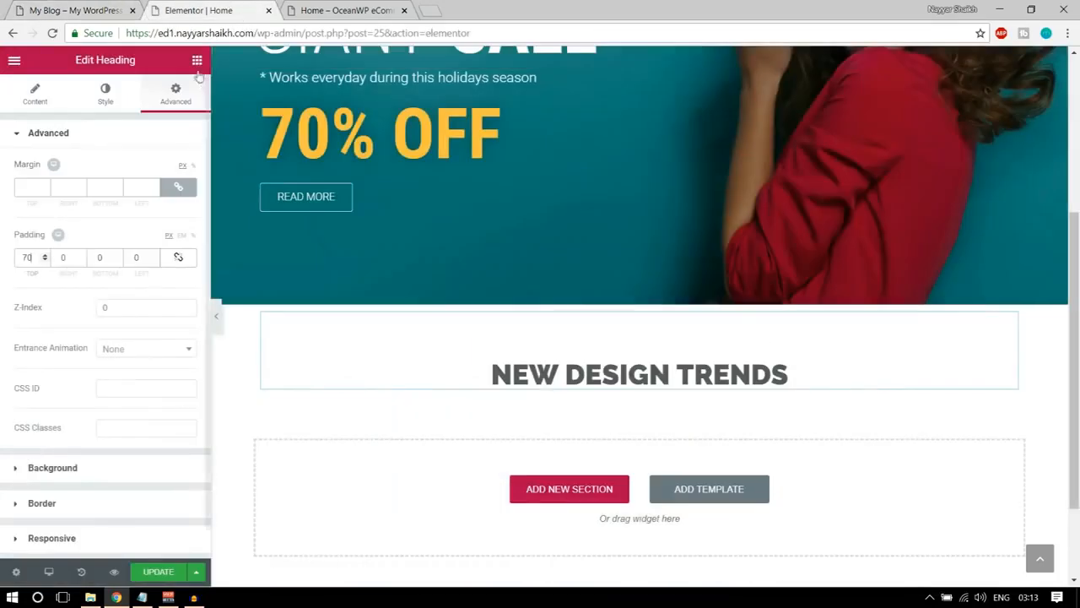
Add a second Heading widget directly below NEW DESIGN TRENDS, containing the copied Lorem ipsum subtitle and aligned to the centre.
left_click(197, 60)
left_click_drag(169, 160, 667, 395)
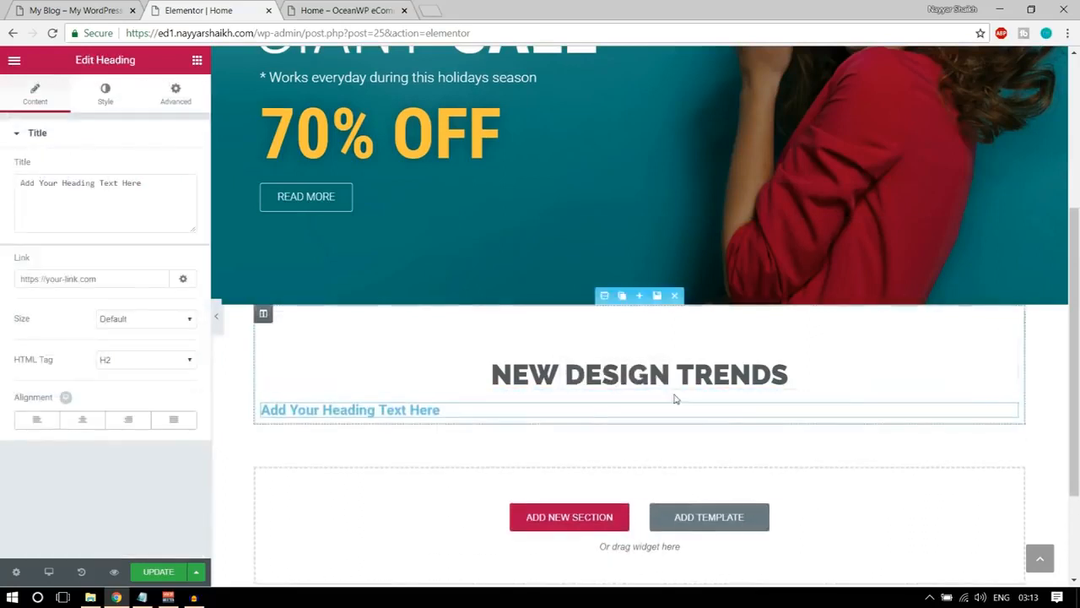
triple_click(57, 177)
key("ctrl+v")
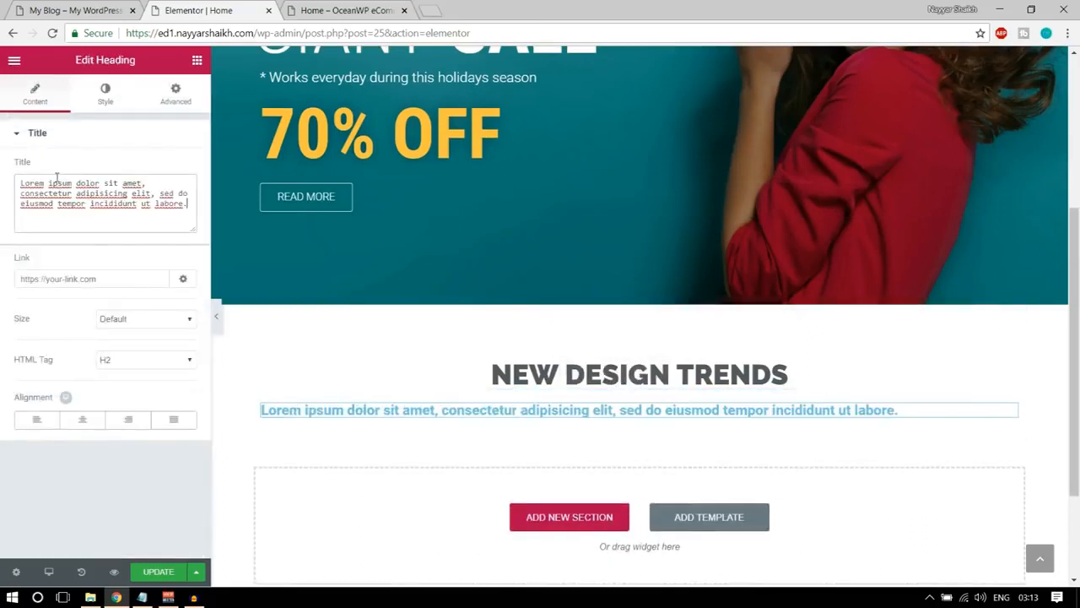
left_click(85, 422)
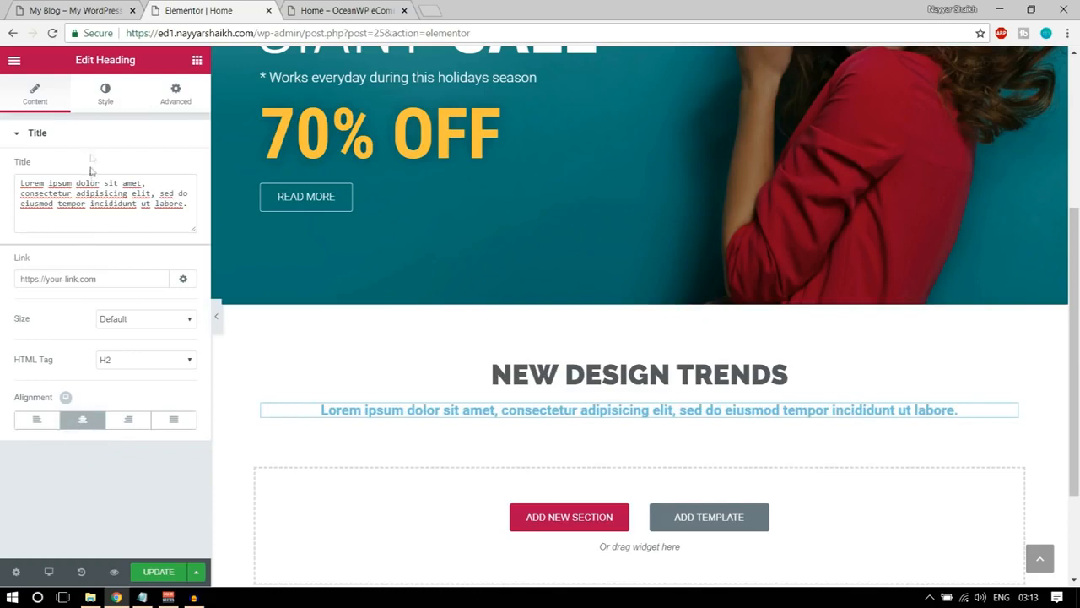
Set the Lorem ipsum subtitle's text colour to grey #7a7a7a.
left_click(102, 103)
left_click(179, 173)
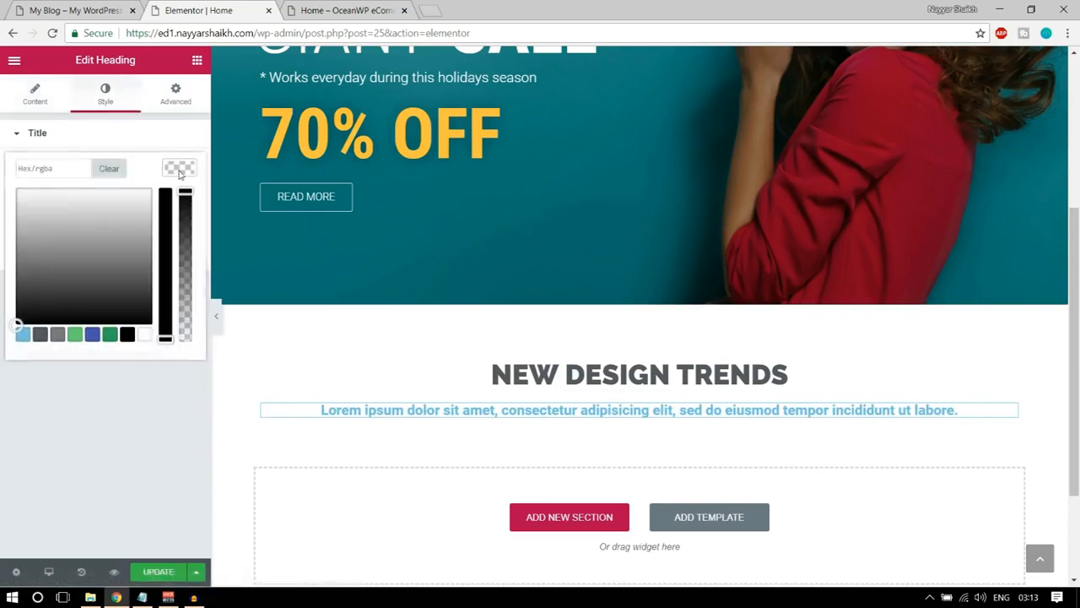
left_click(143, 335)
left_click(190, 171)
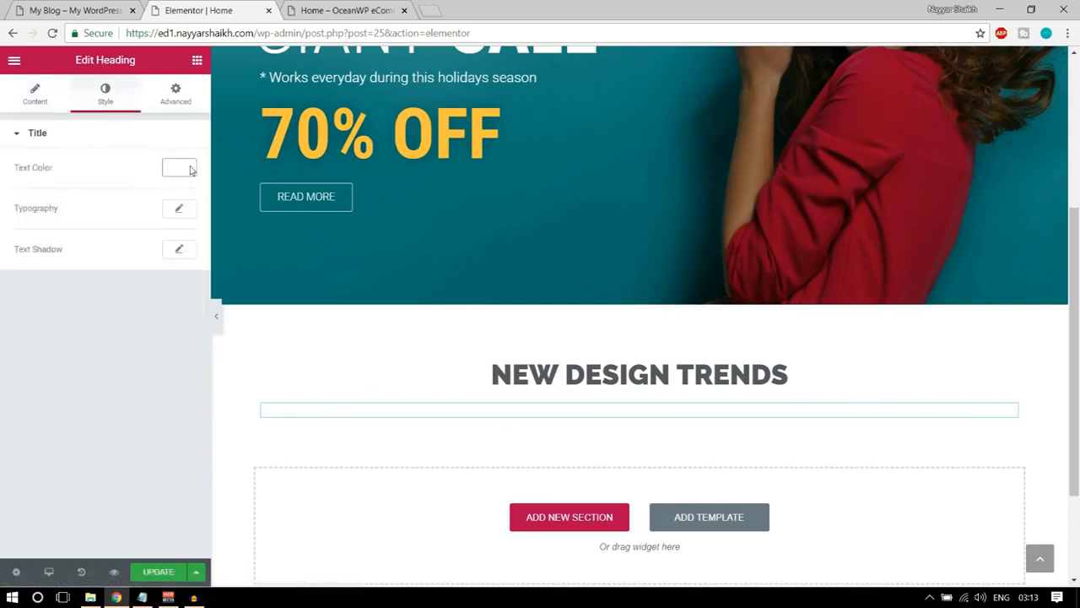
left_click(175, 168)
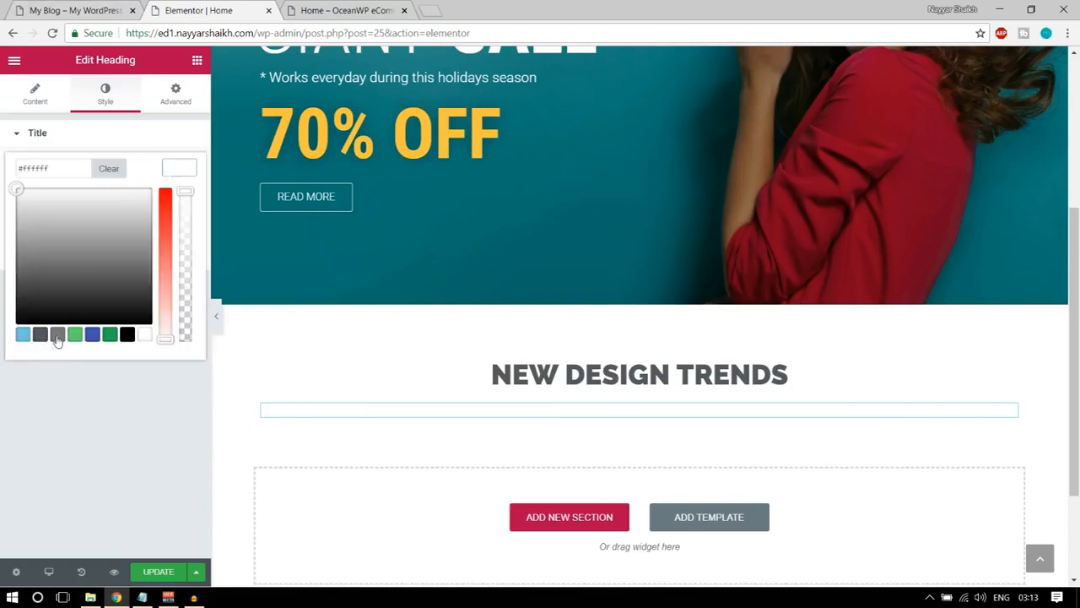
left_click(57, 335)
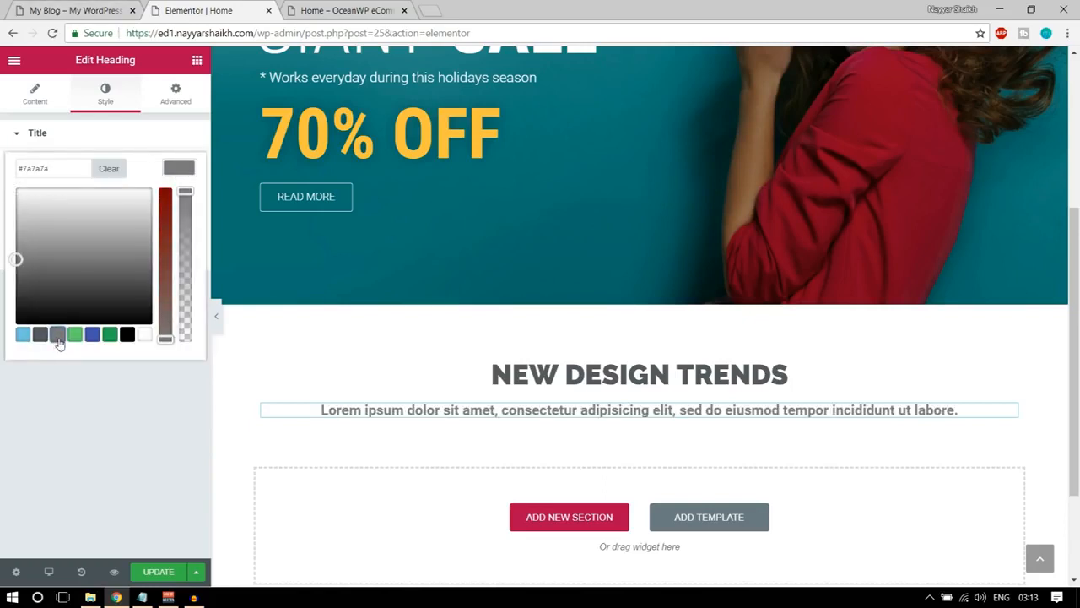
left_click(177, 168)
Set the Lorem ipsum subtitle's font weight to 400 and compare it with the subtitle on the demo homepage.
left_click(179, 210)
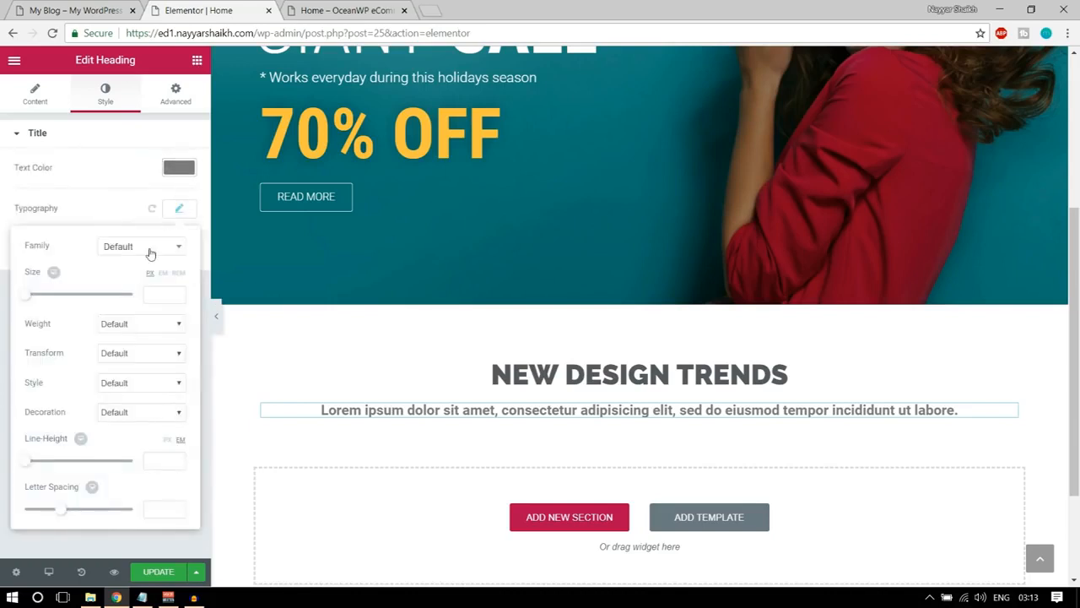
left_click(119, 325)
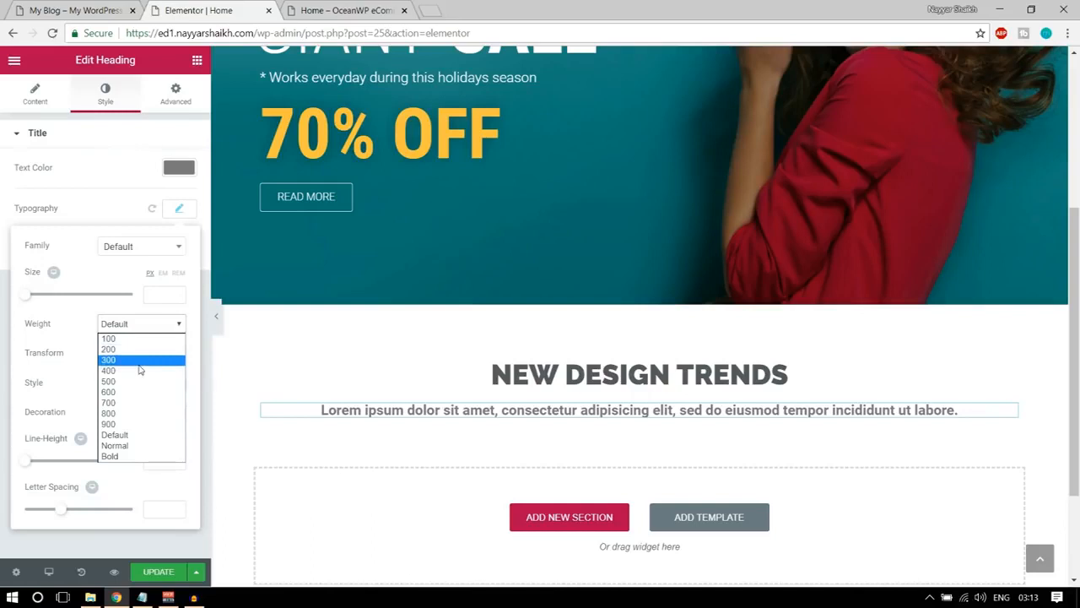
left_click(140, 360)
left_click(141, 326)
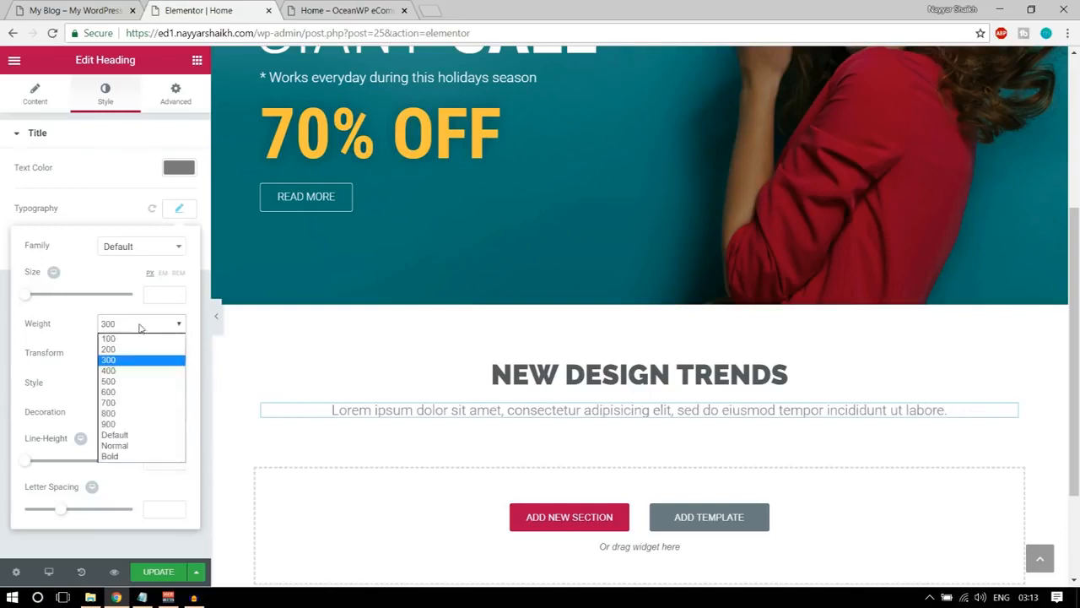
left_click(138, 373)
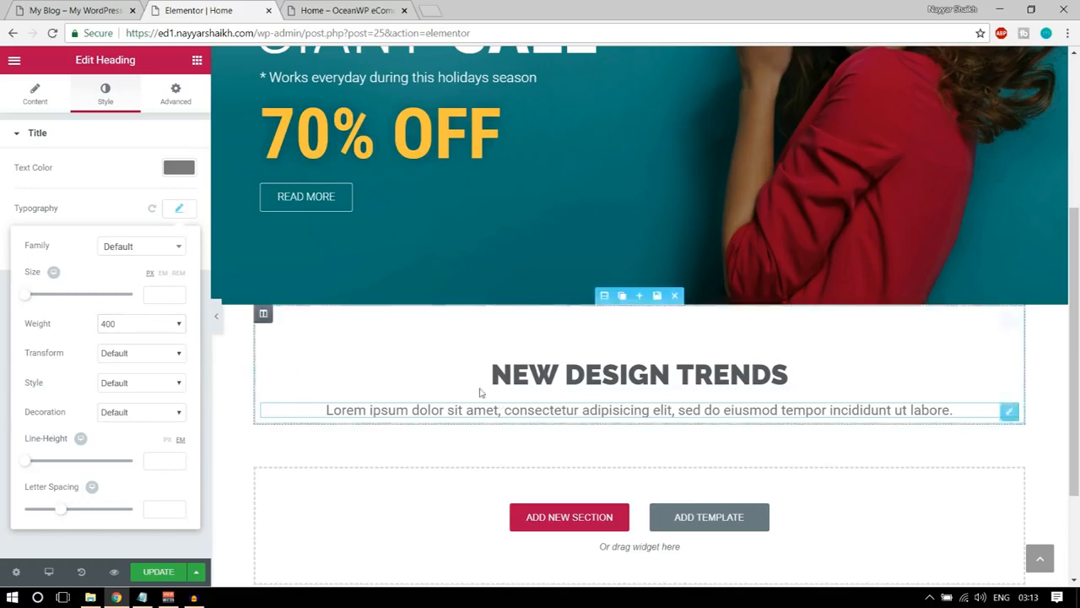
left_click(69, 8)
left_click(453, 342)
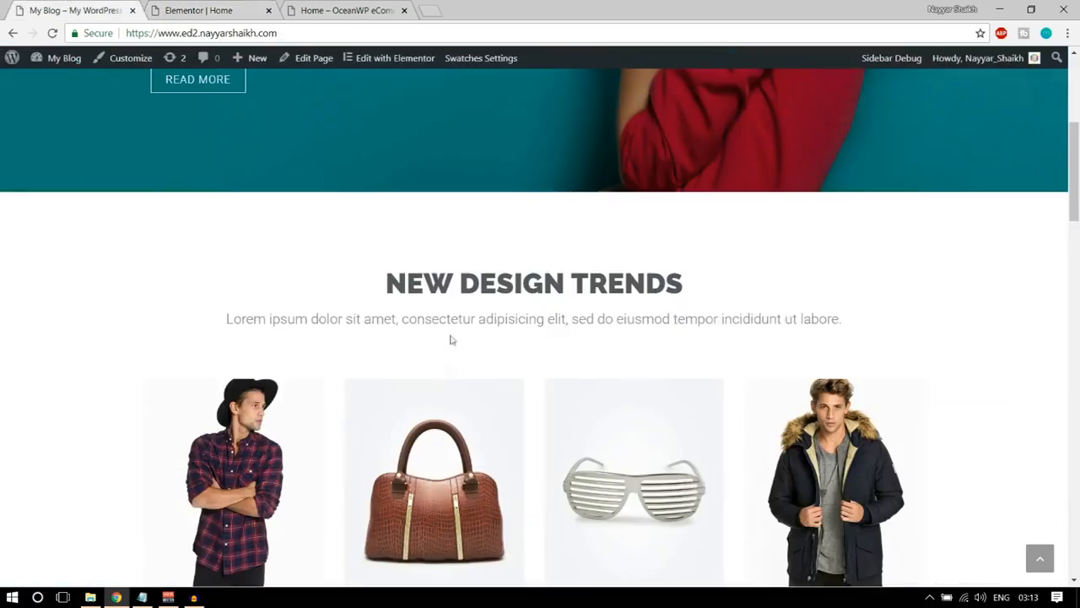
left_click_drag(411, 319, 564, 320)
left_click(554, 341)
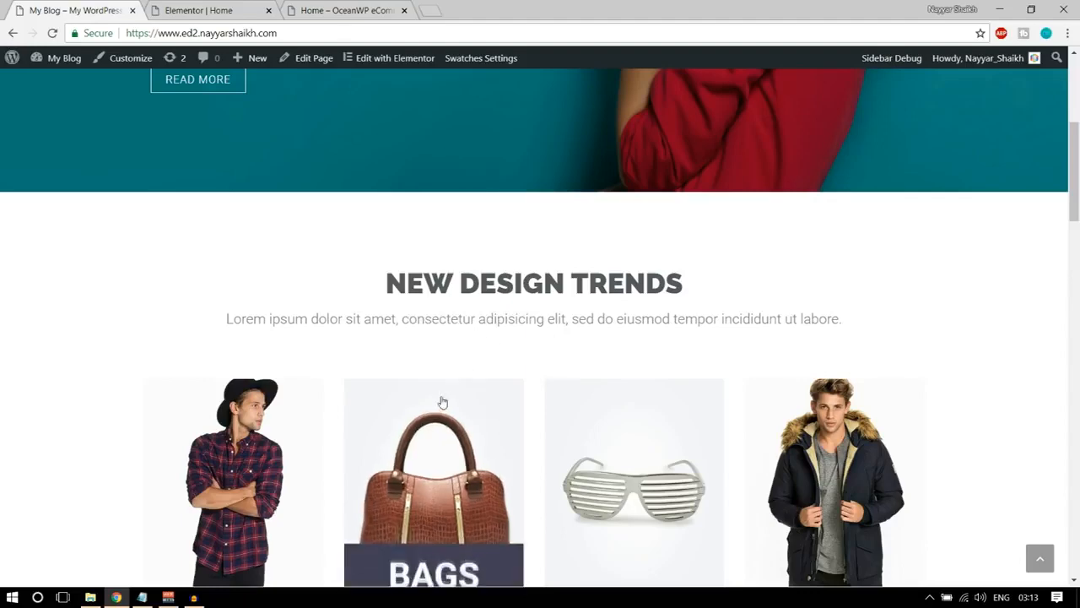
left_click(199, 10)
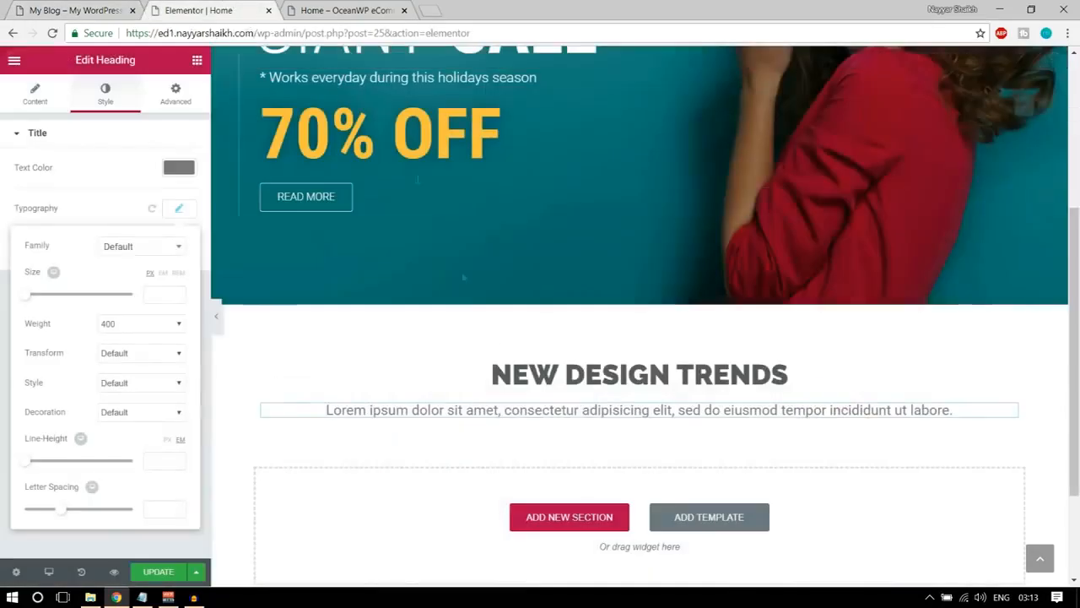
Set the Lorem ipsum subtitle's font weight to 300 and its unlinked bottom padding to 50 px.
left_click(147, 321)
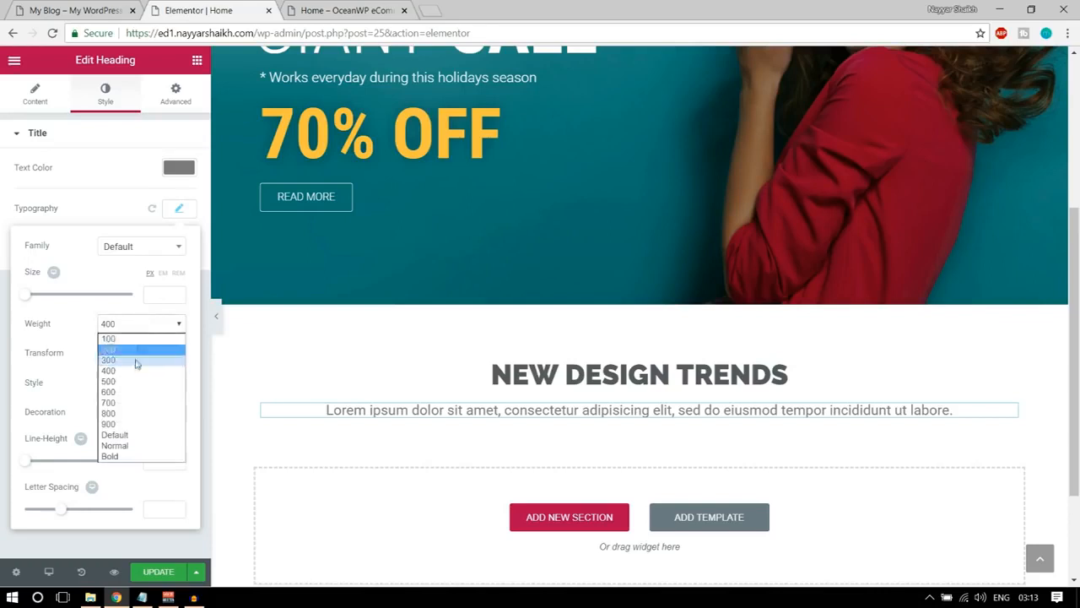
left_click(137, 362)
left_click(175, 95)
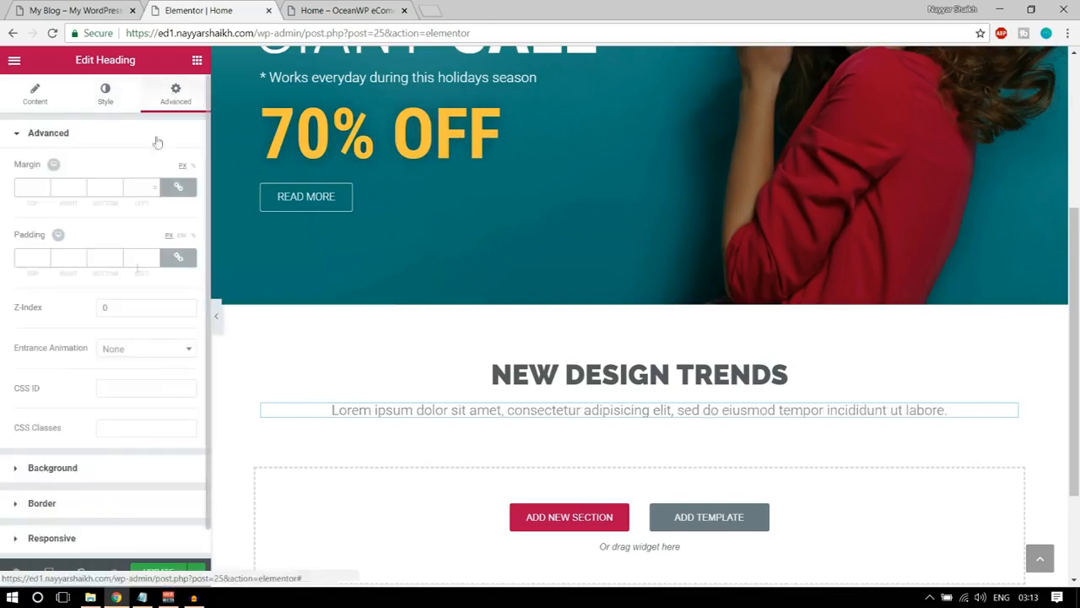
left_click(178, 257)
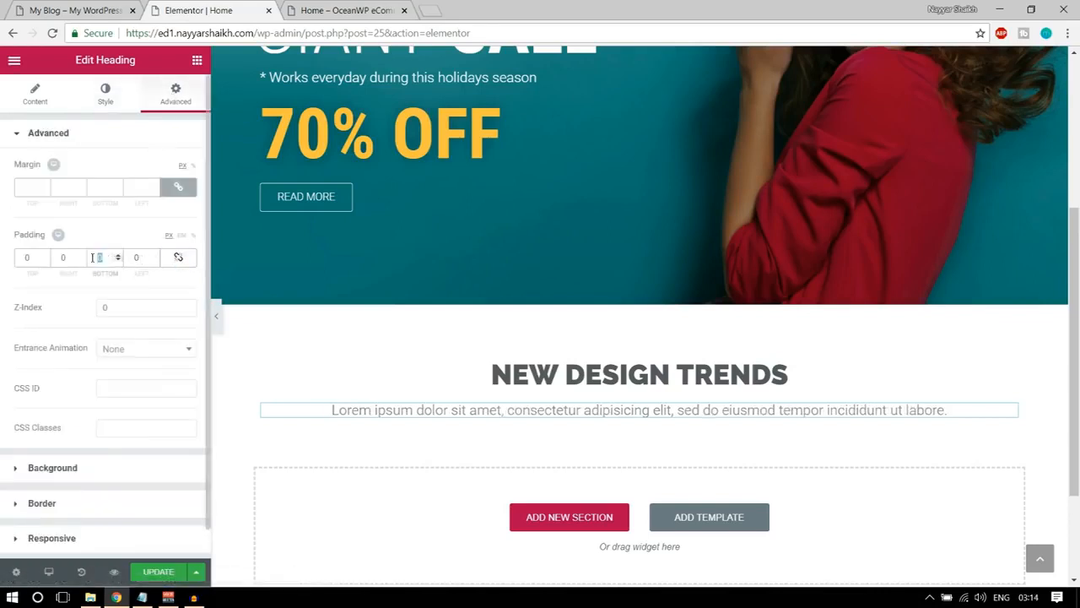
type("50")
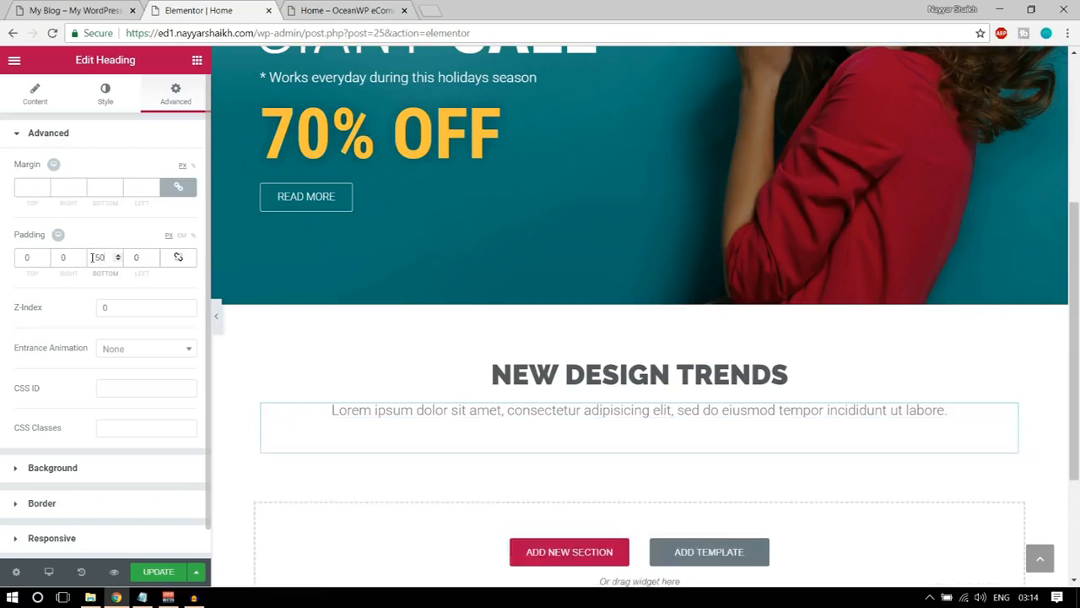
Update the page and review the NEW DESIGN TRENDS title and subtitle in the page preview.
left_click(161, 572)
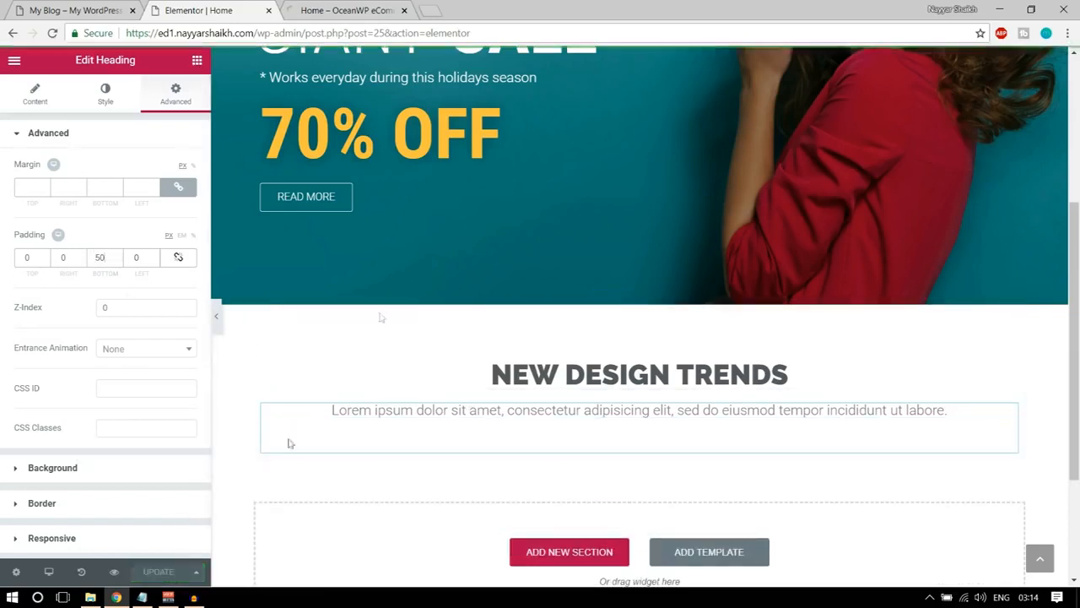
left_click(297, 8)
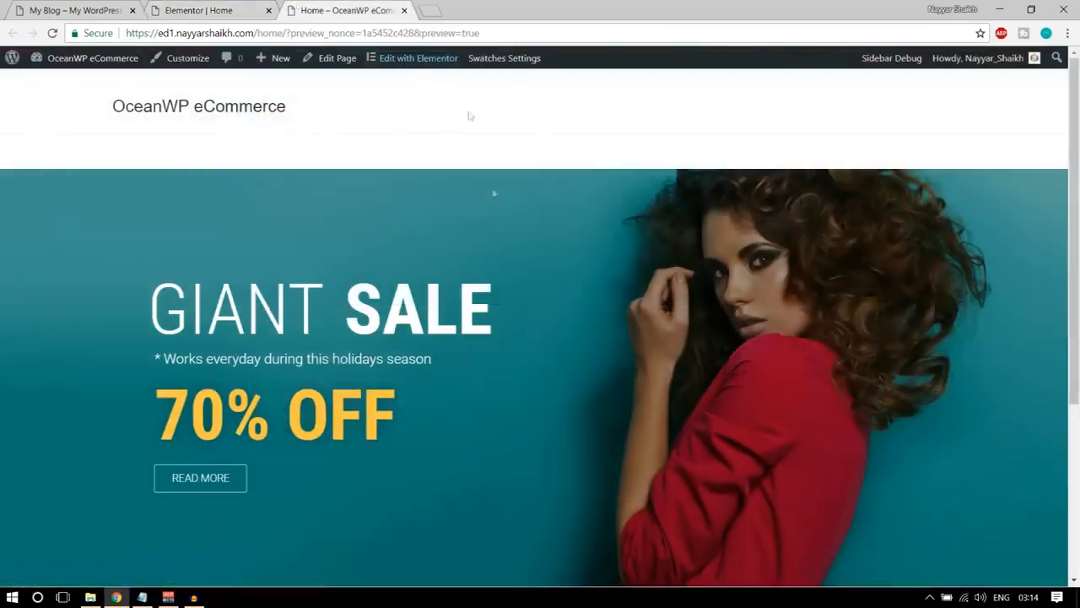
scroll(554, 385, "down", 3)
left_click_drag(452, 393, 883, 442)
left_click(892, 443)
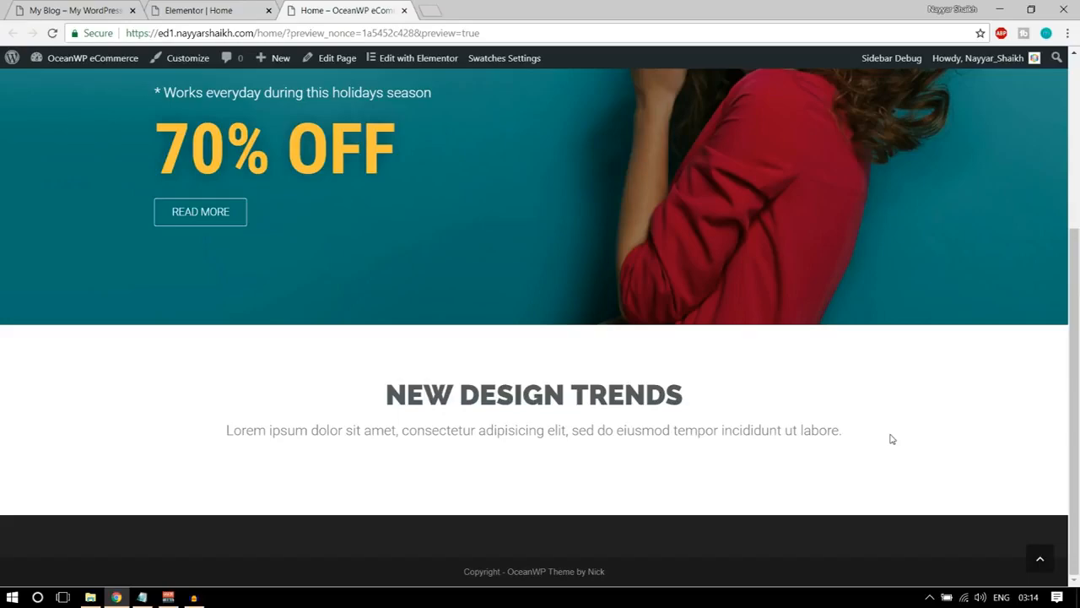
Examine the demo homepage for the title-and-subtitle blocks repeated above its sections, from NEW DESIGN TRENDS down to NEW FROM BLOG.
left_click(76, 10)
left_click_drag(380, 285, 459, 330)
scroll(473, 343, "down", 1)
left_click(484, 296)
scroll(557, 338, "down", 4)
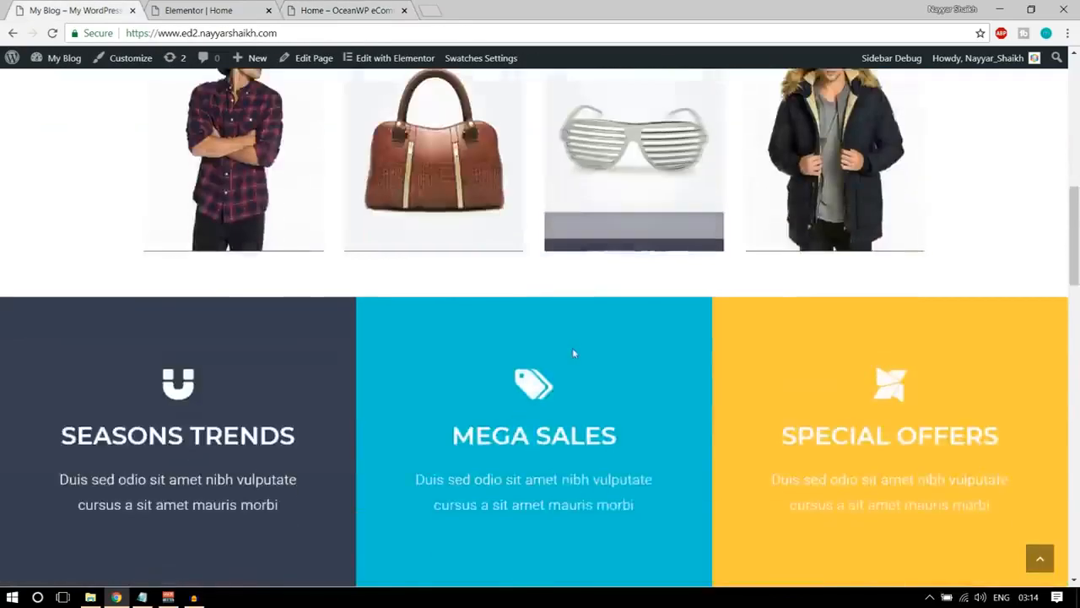
scroll(572, 353, "down", 4)
left_click_drag(438, 355, 550, 414)
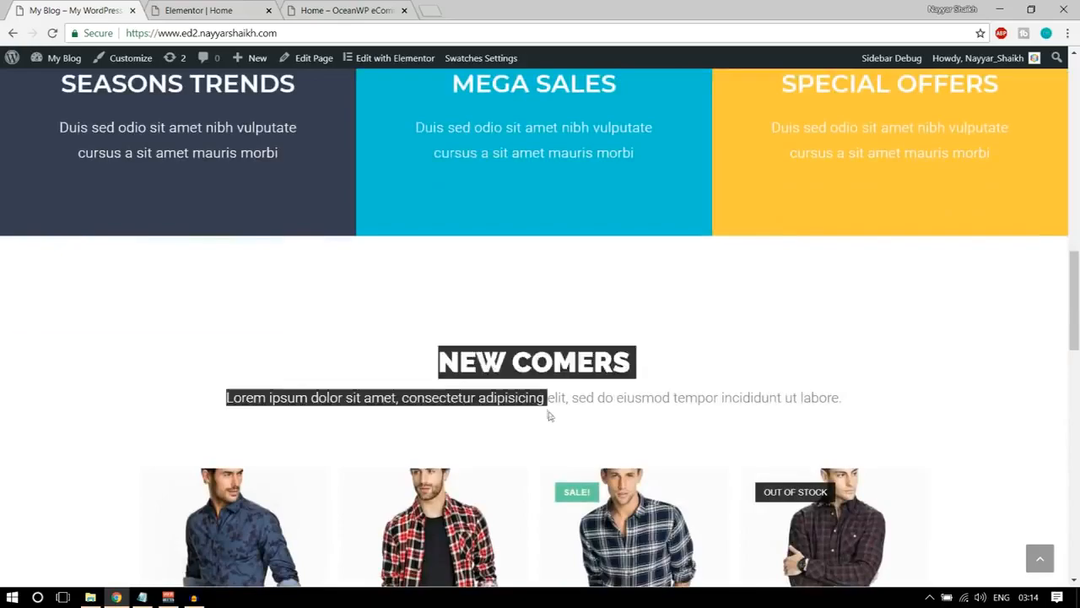
scroll(550, 415, "down", 10)
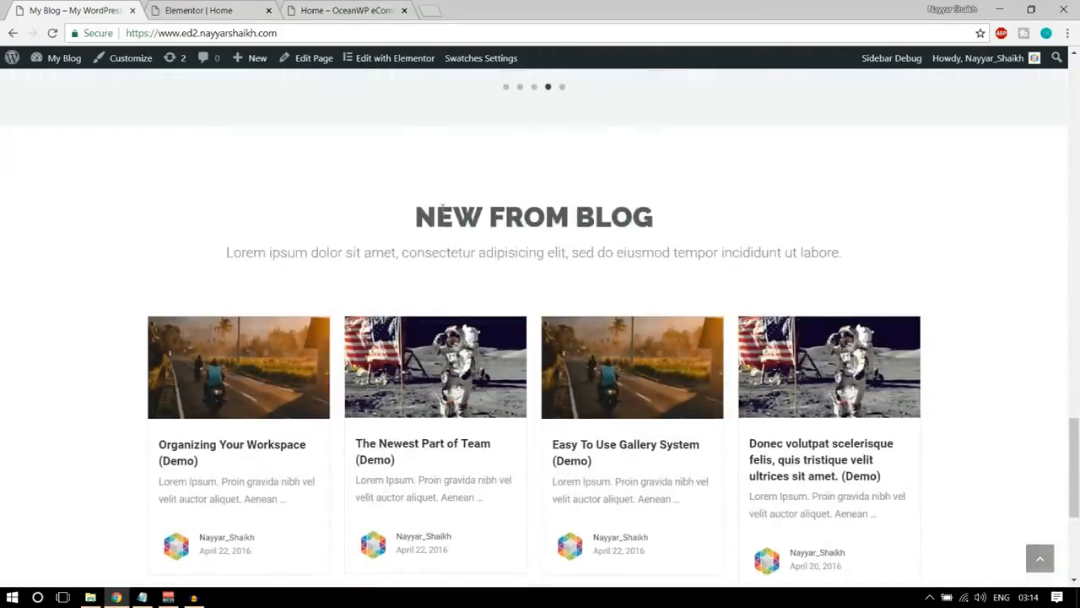
left_click_drag(436, 211, 684, 304)
left_click(684, 304)
scroll(722, 432, "down", 3)
scroll(721, 431, "up", 15)
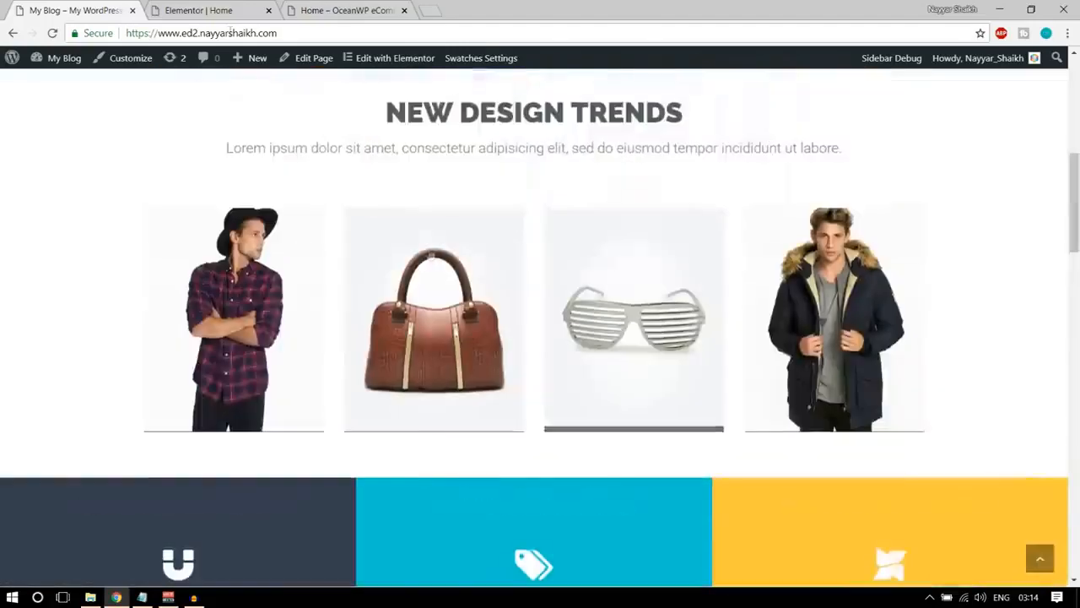
Back in the Elementor editor, save the NEW DESIGN TRENDS section to the library as a template named Title.
left_click(203, 10)
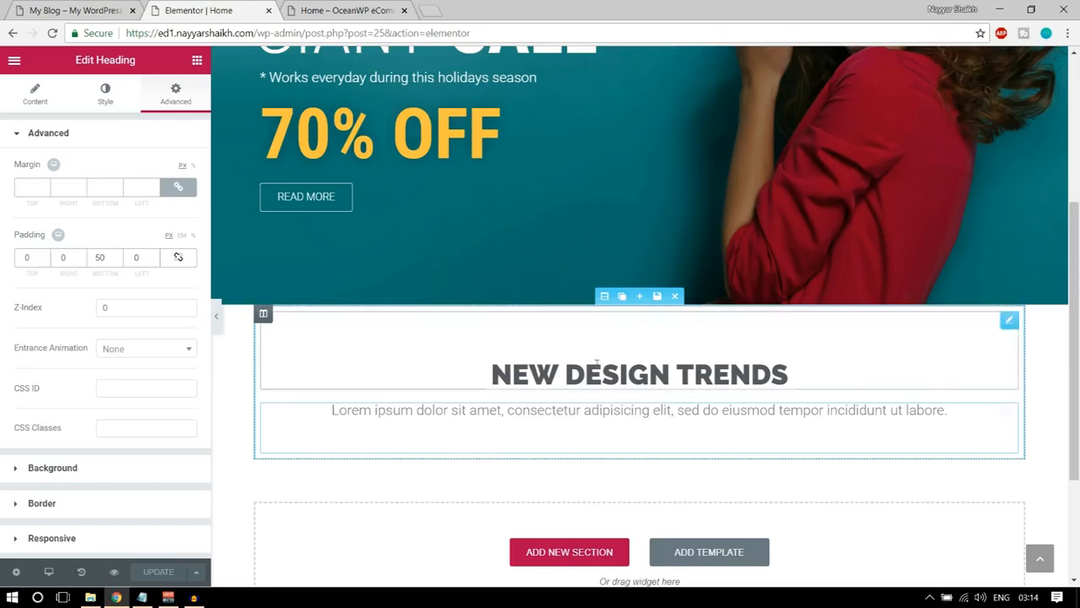
left_click(657, 297)
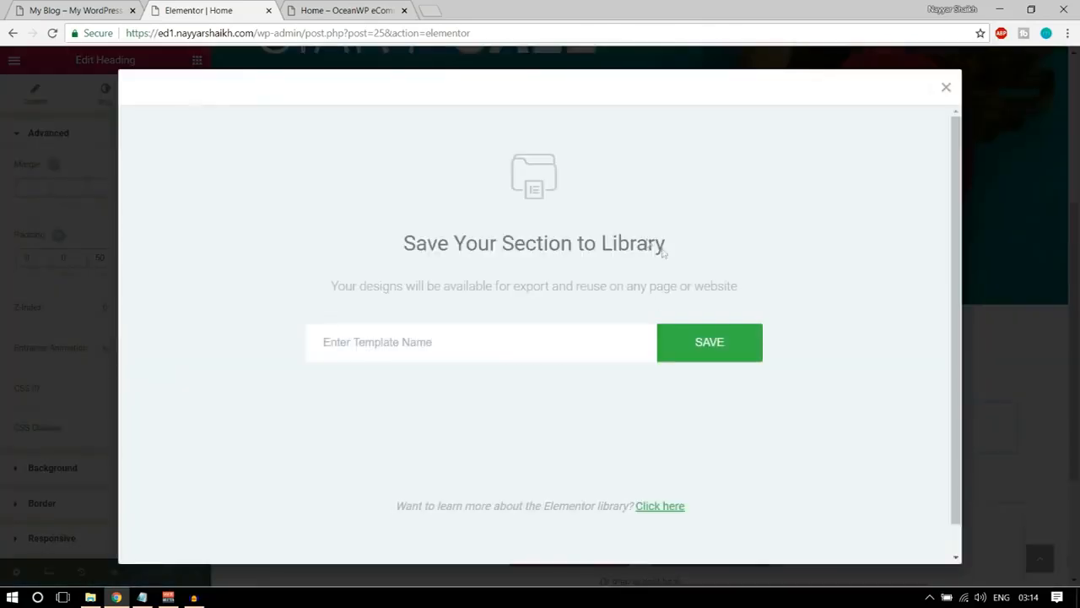
left_click(522, 349)
type("Title")
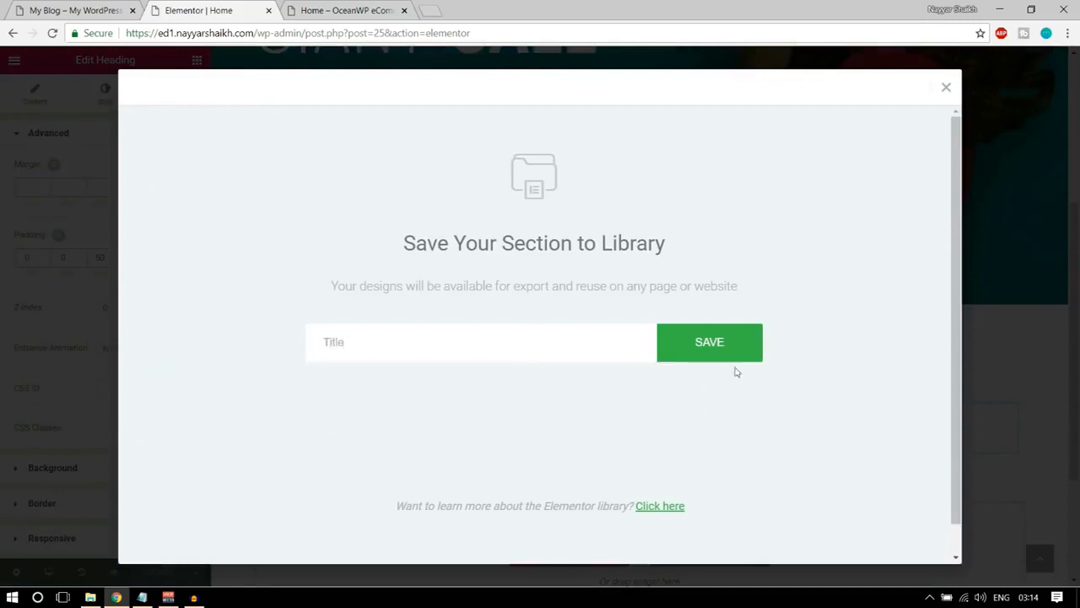
left_click(733, 355)
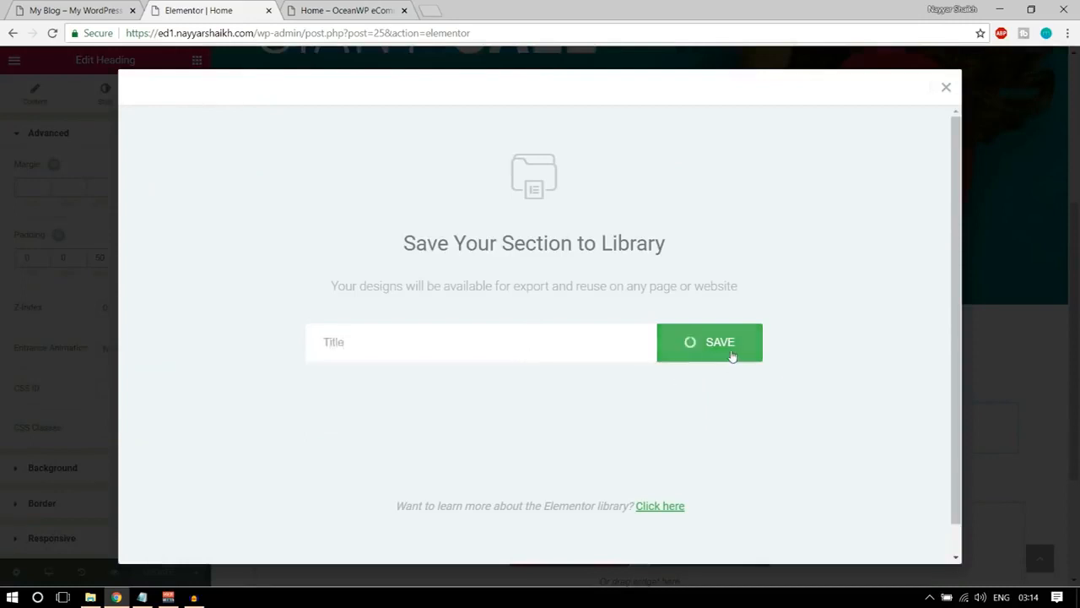
left_click(946, 87)
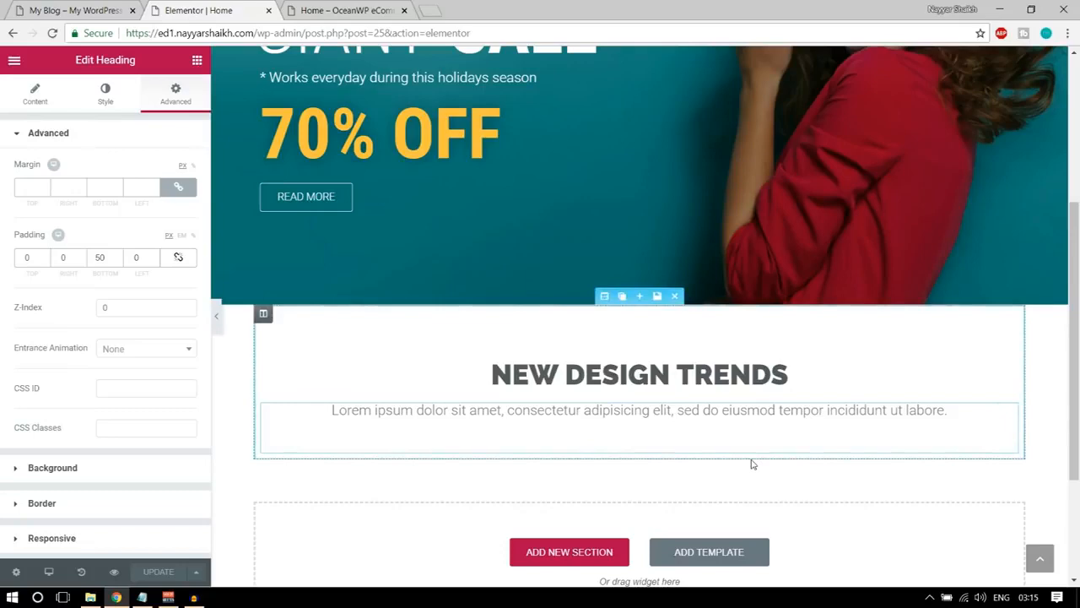
Following the demo homepage's banner row, add an inner section of four columns below the Lorem ipsum subtitle.
left_click(51, 8)
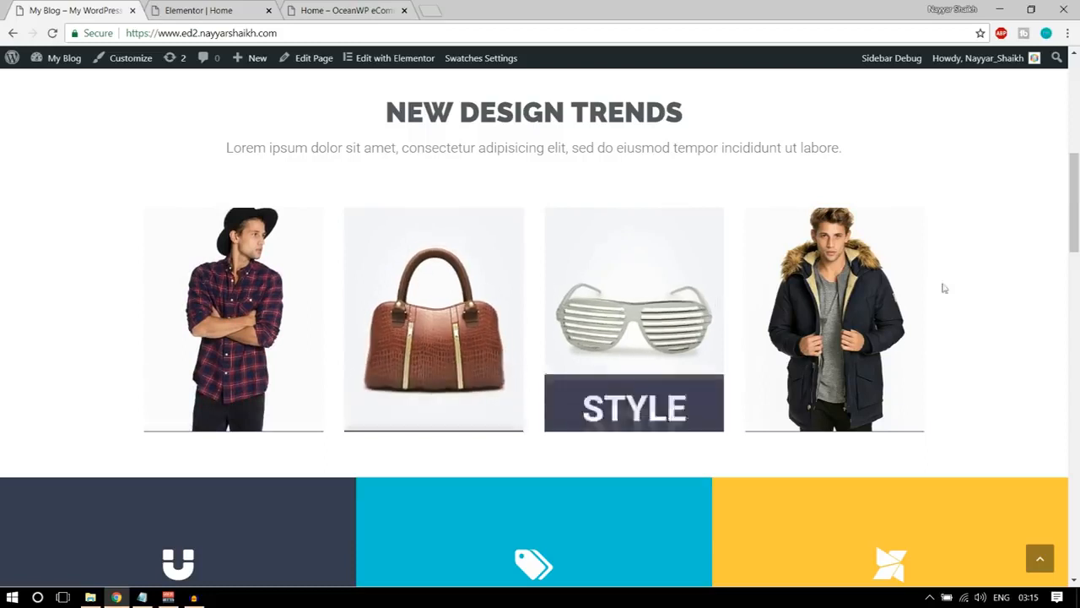
key("ctrl+Tab")
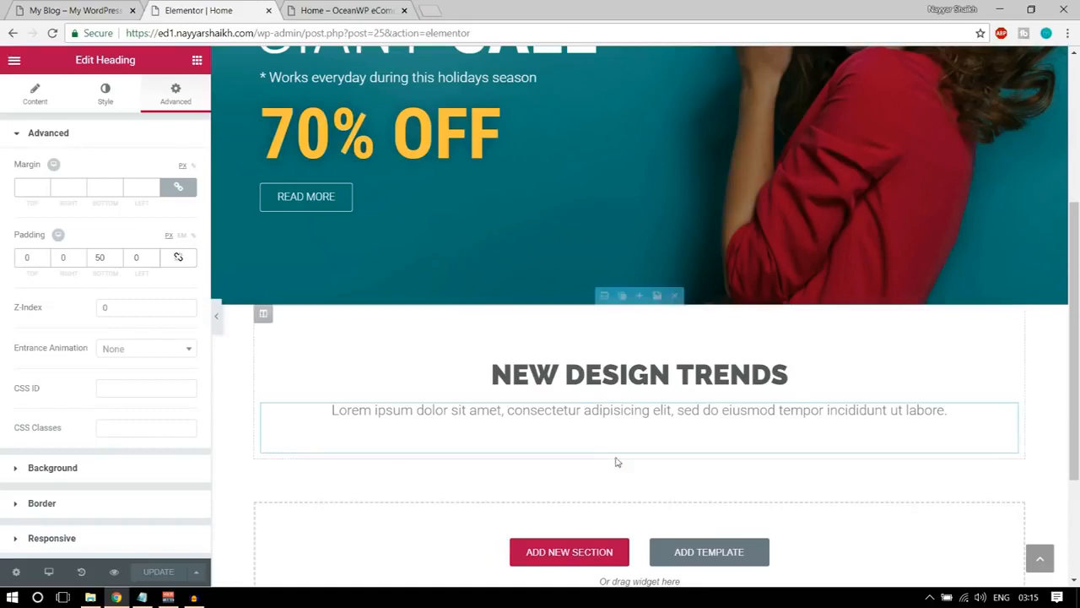
left_click(196, 61)
left_click_drag(49, 164, 675, 437)
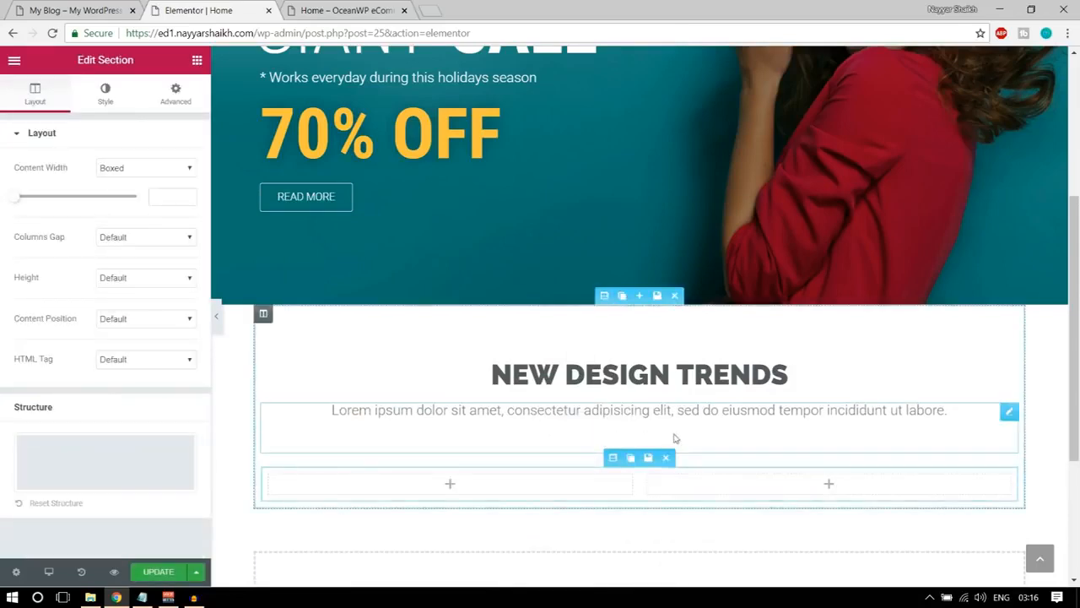
scroll(675, 437, "down", 2)
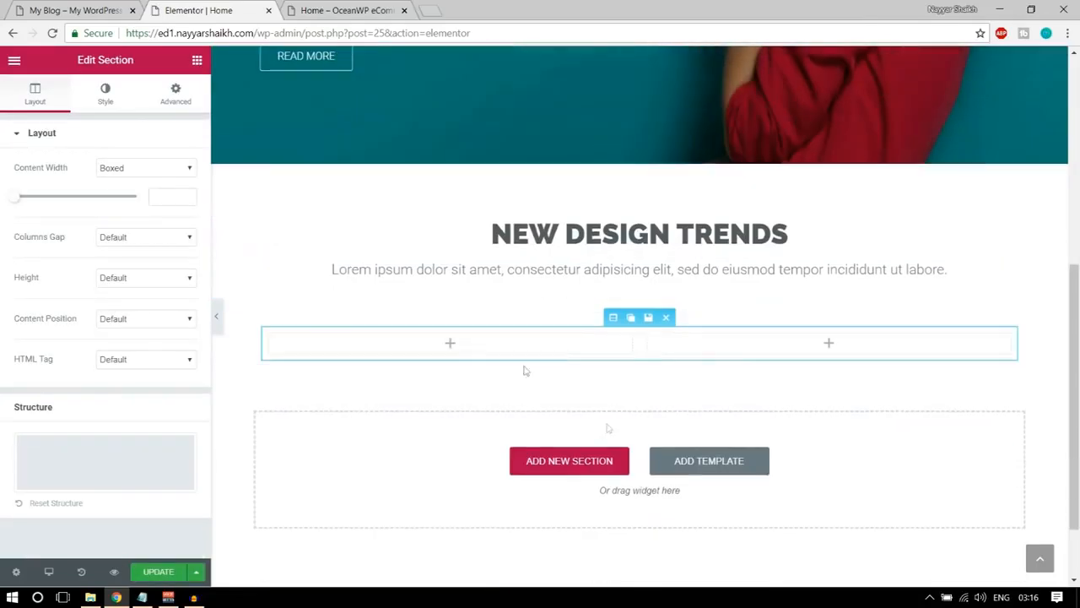
left_click(287, 336)
left_click(287, 336)
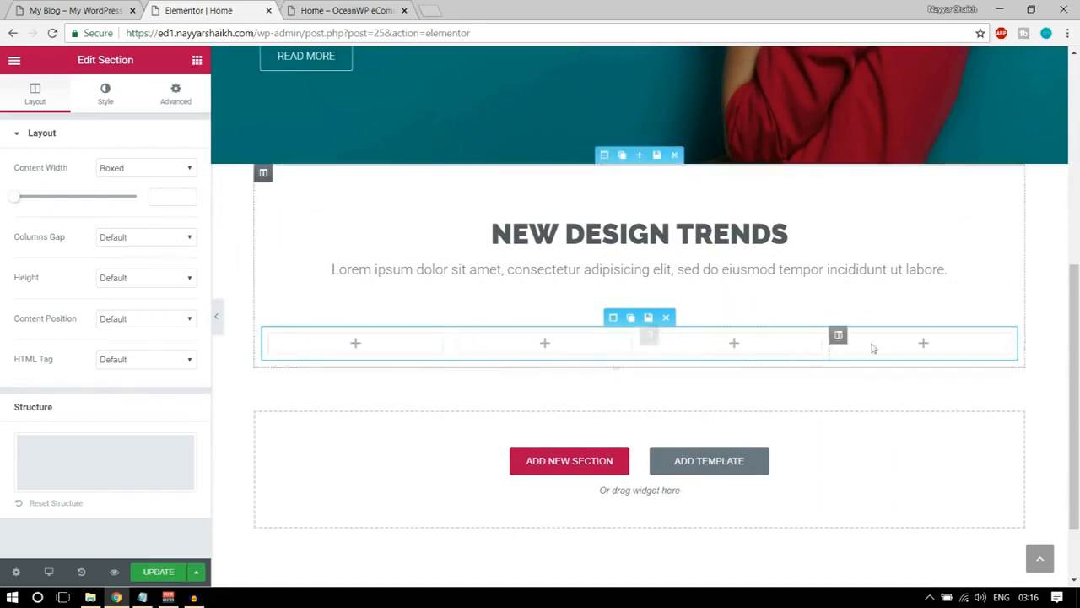
Add a Premium Banner widget to the first column of the four-column inner section.
left_click(197, 61)
scroll(150, 320, "down", 8)
scroll(150, 345, "down", 10)
scroll(151, 345, "down", 4)
scroll(149, 343, "up", 1)
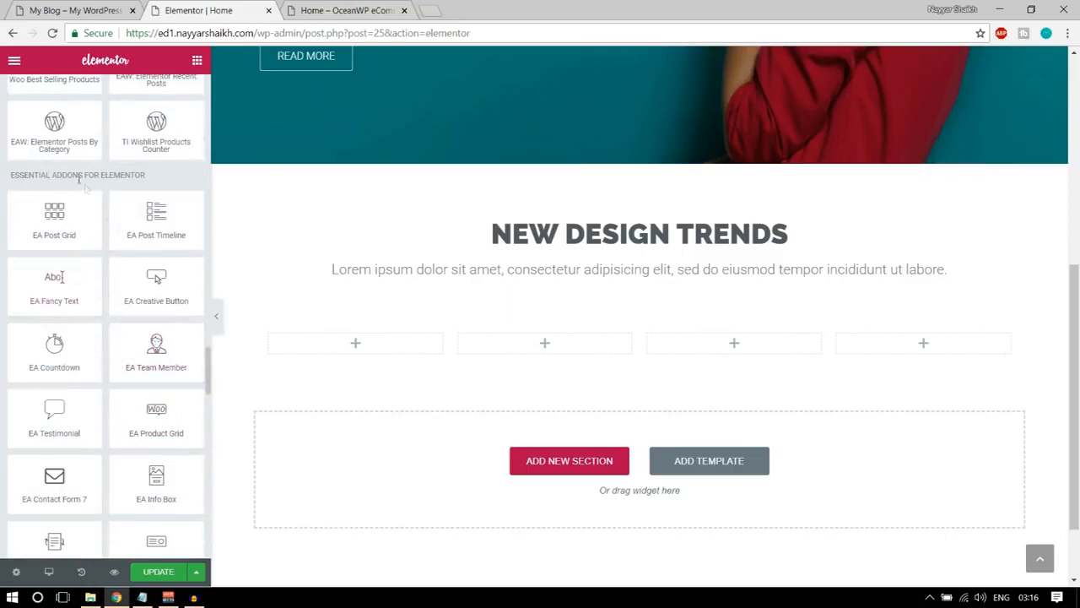
scroll(138, 276, "down", 10)
scroll(139, 276, "down", 2)
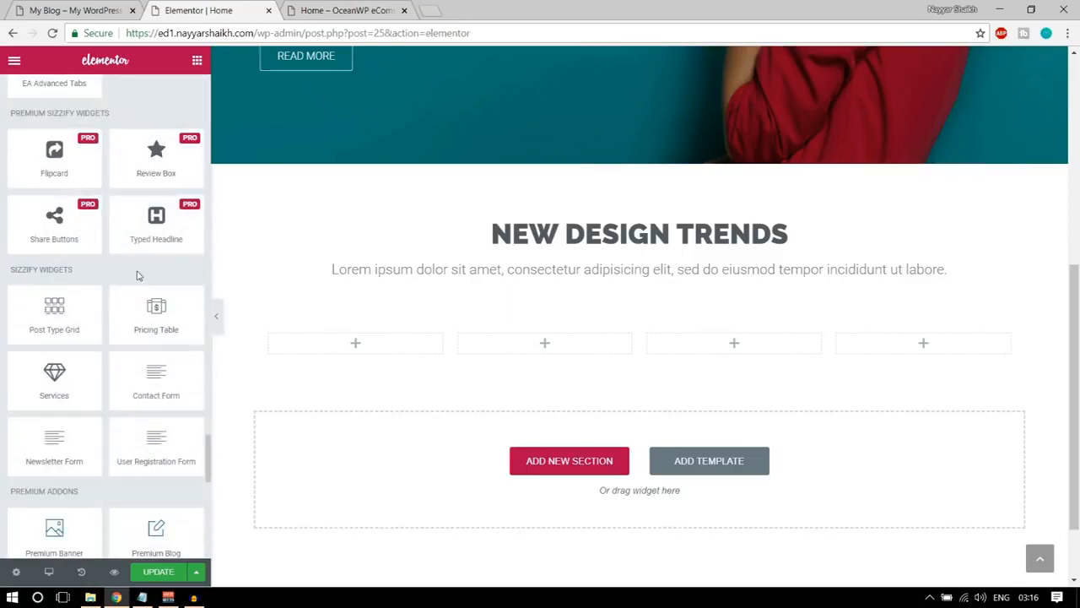
scroll(106, 297, "down", 4)
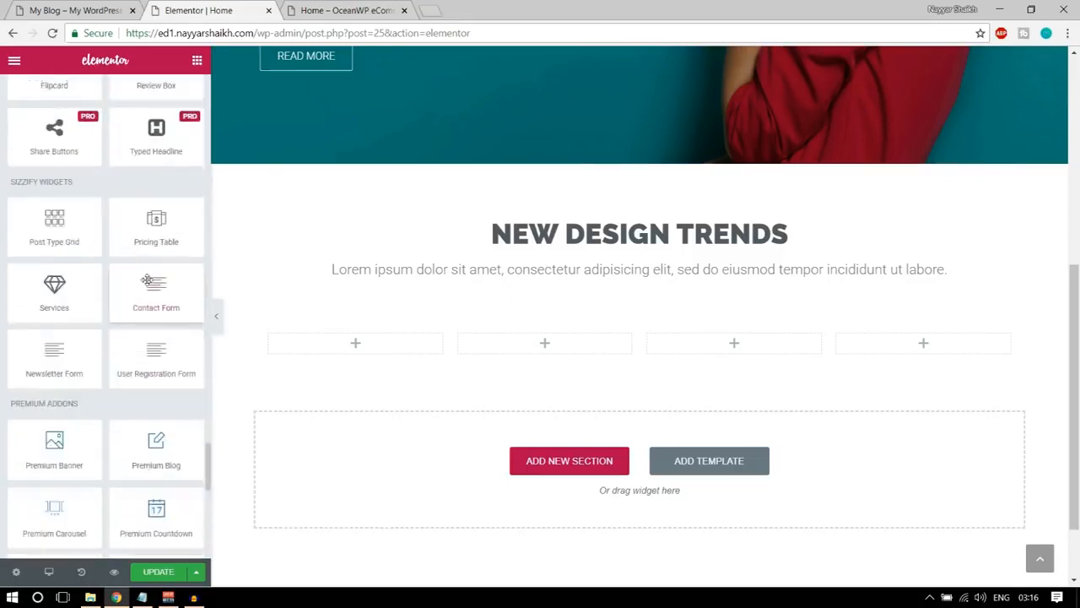
left_click_drag(64, 139, 4, 144)
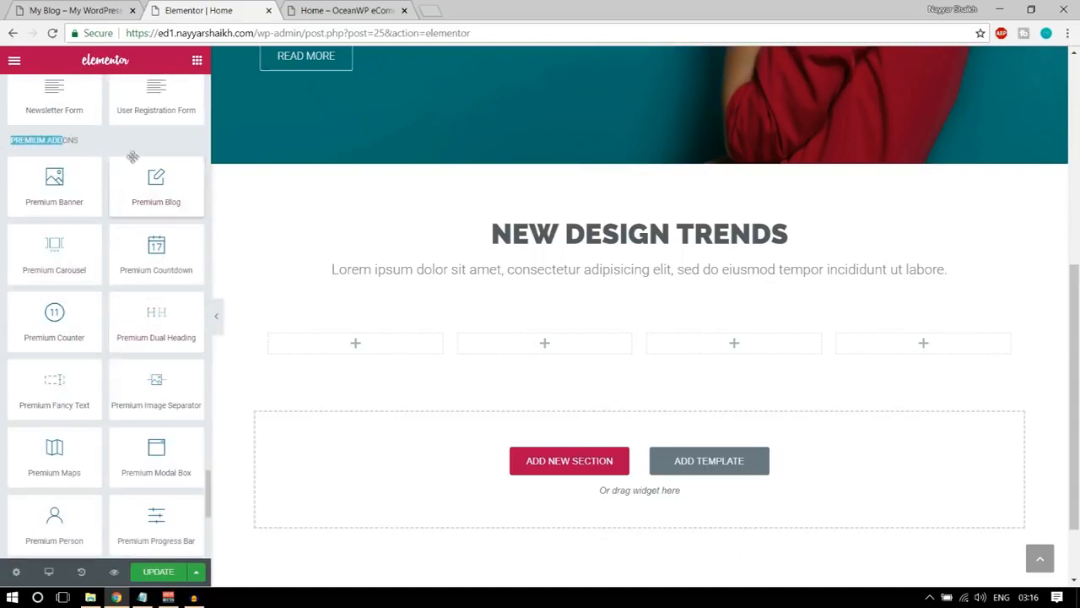
left_click_drag(38, 192, 390, 358)
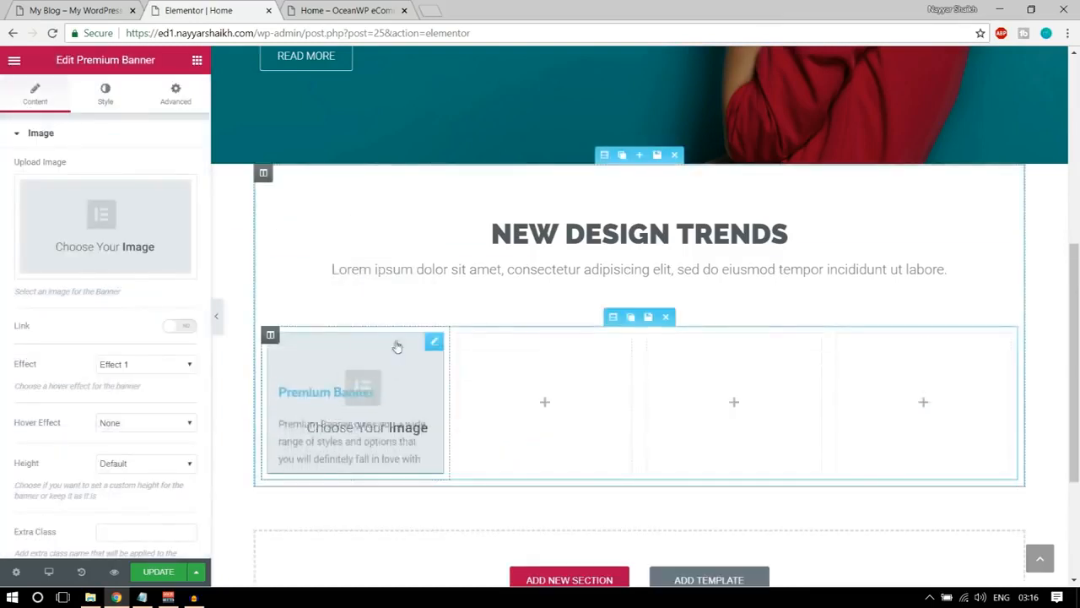
Upload the image 6_1-5-thegem-product-catalog from the Media folder and insert it as the Premium Banner's image.
left_click(111, 220)
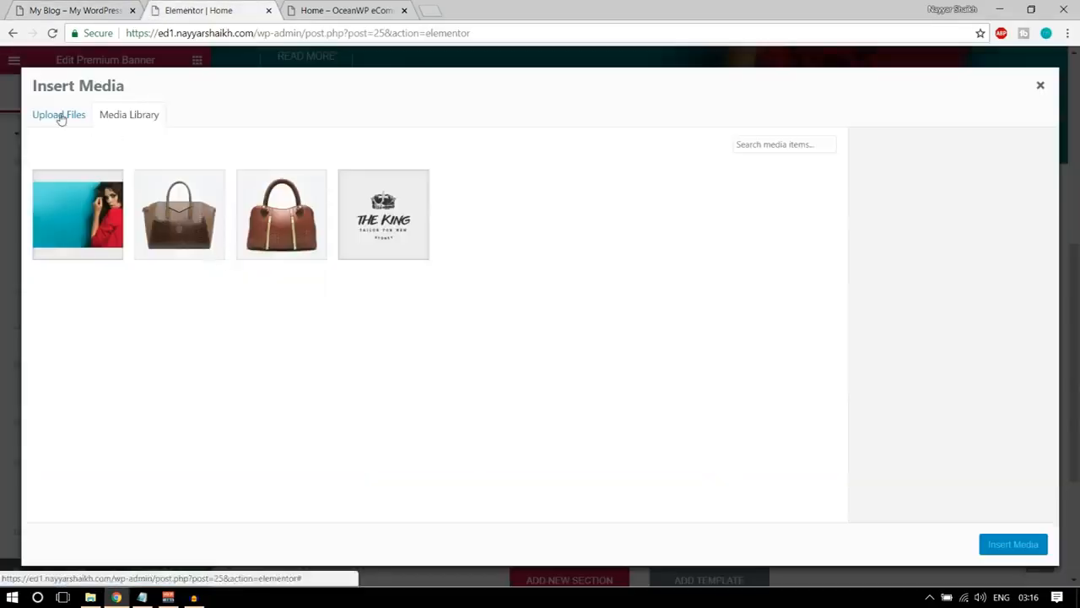
left_click(58, 114)
left_click(528, 315)
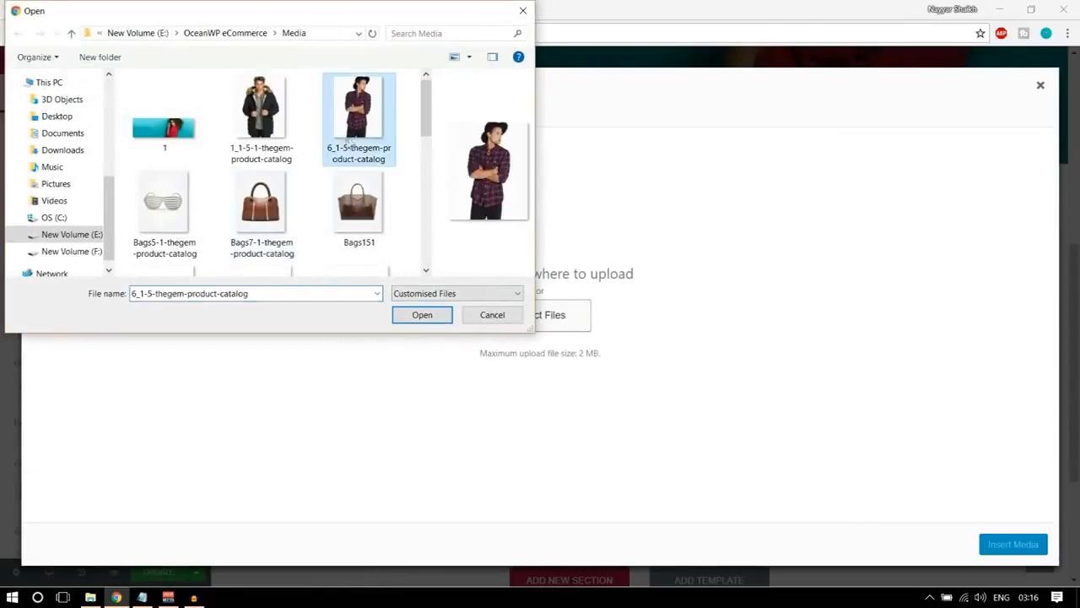
left_click(412, 317)
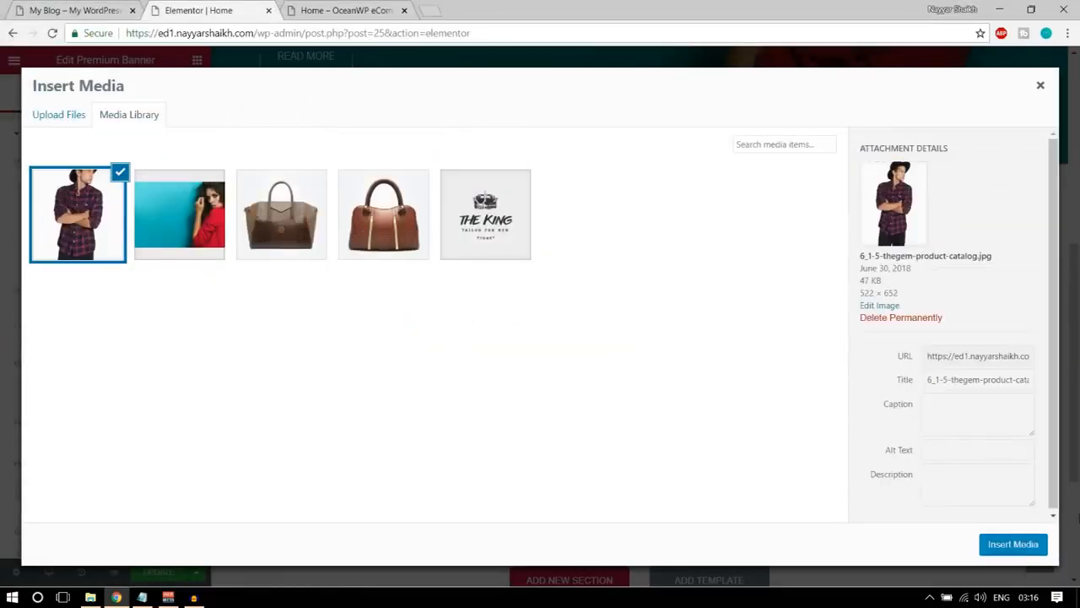
left_click(1014, 544)
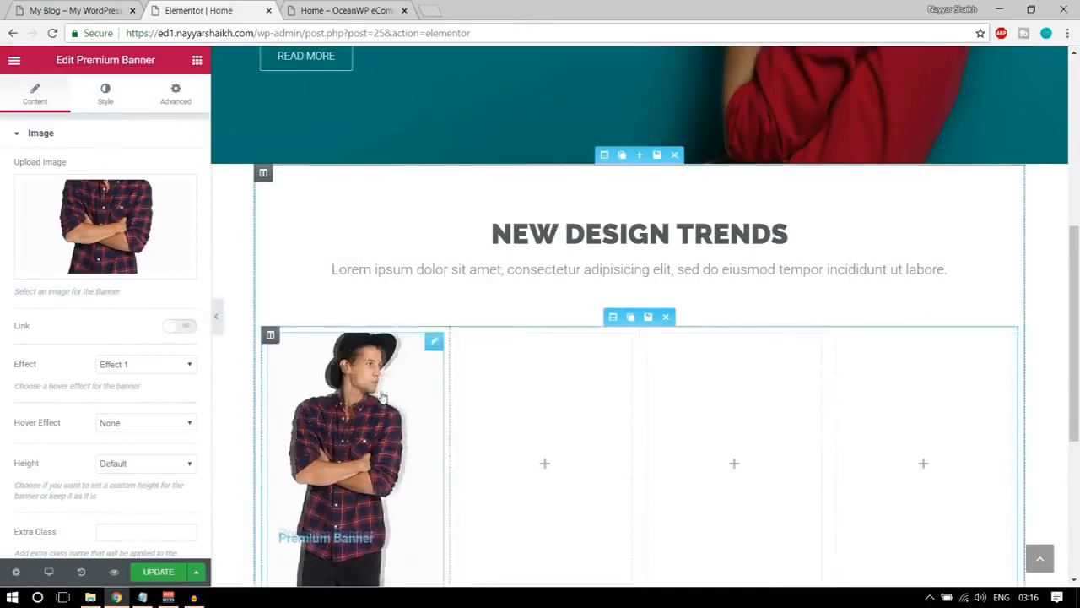
Check the hover behaviour of the demo homepage's SHIRTS banner and set the new Premium Banner's Effect to Effect 2.
scroll(381, 397, "down", 2)
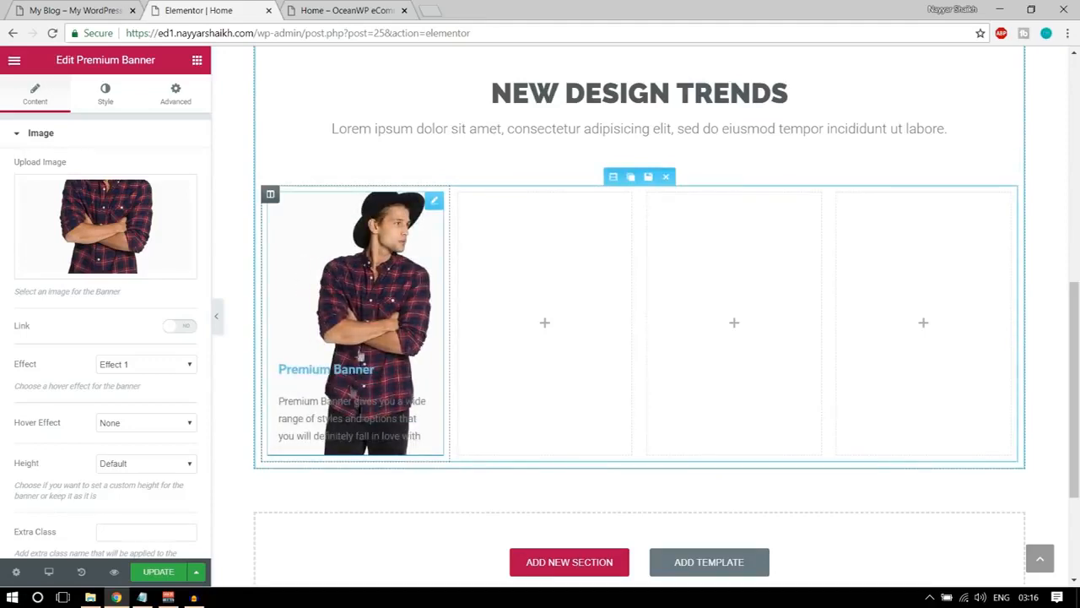
left_click(78, 11)
mouse_move(275, 292)
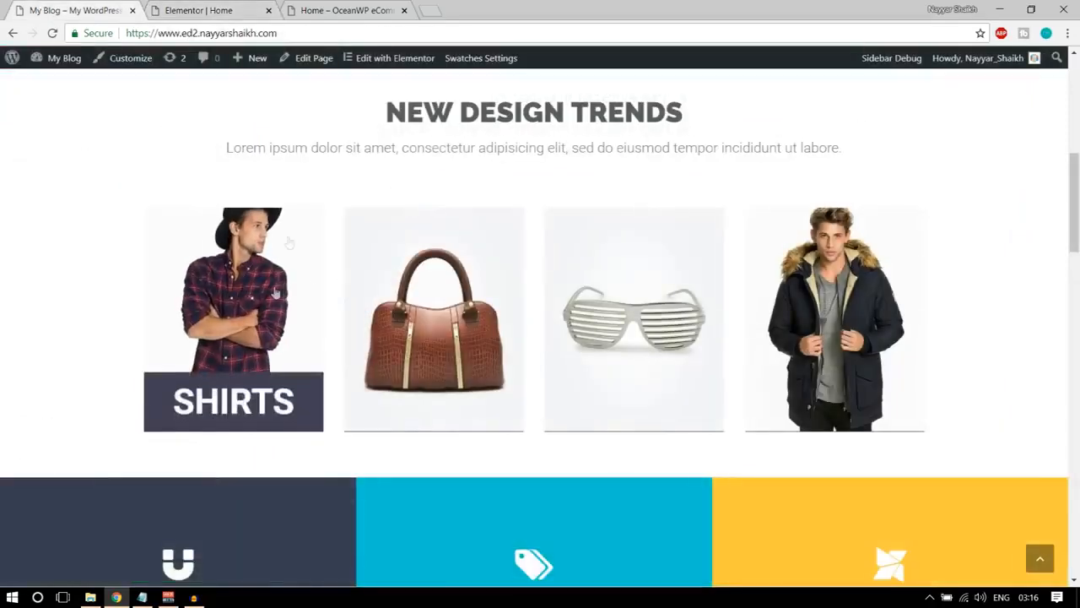
left_click(199, 10)
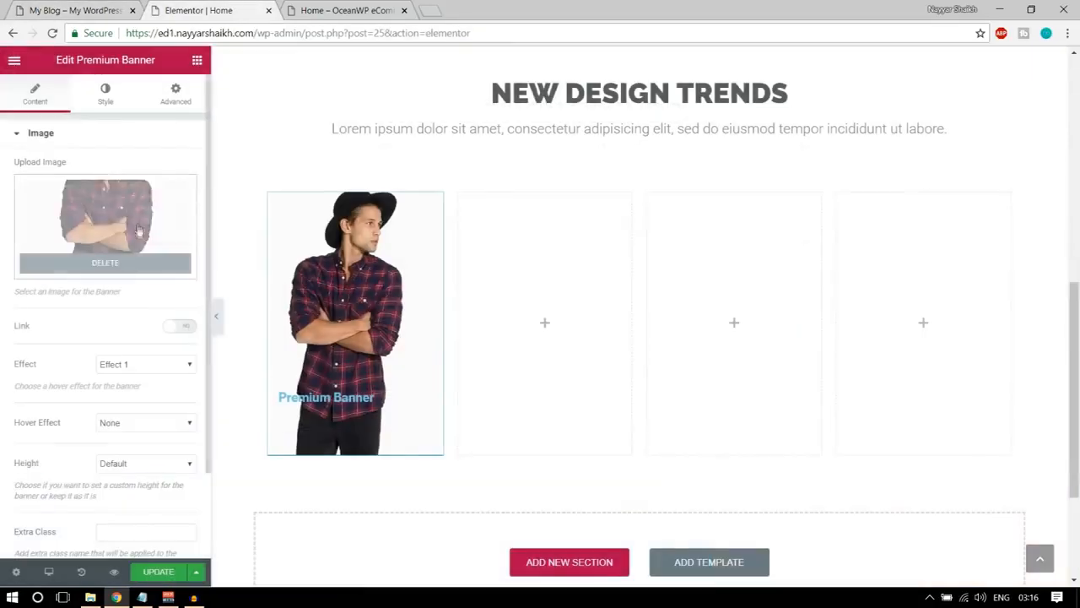
scroll(156, 340, "down", 1)
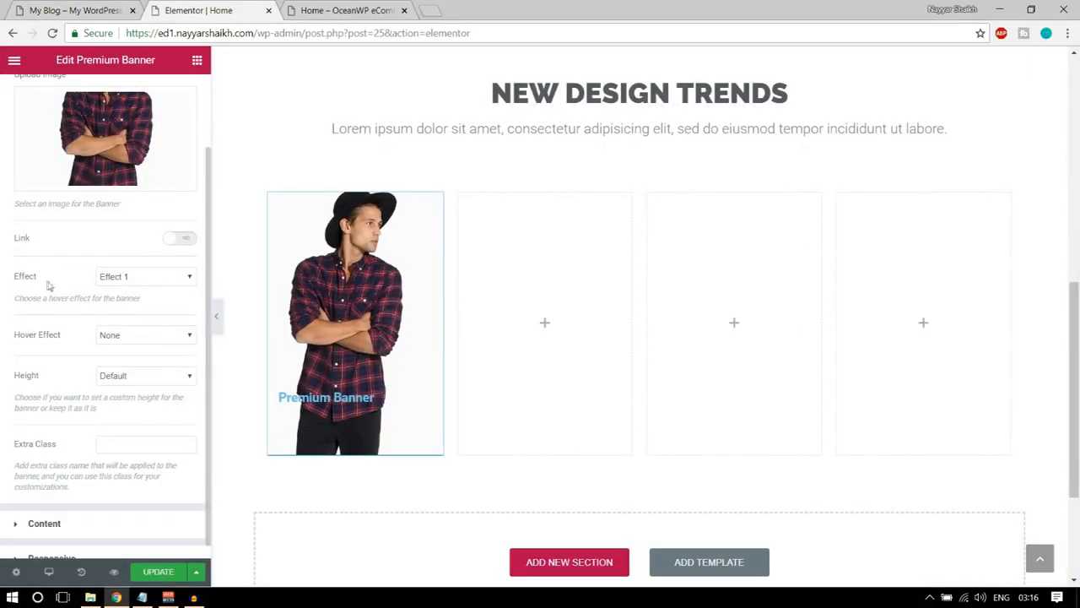
left_click(128, 279)
left_click(137, 302)
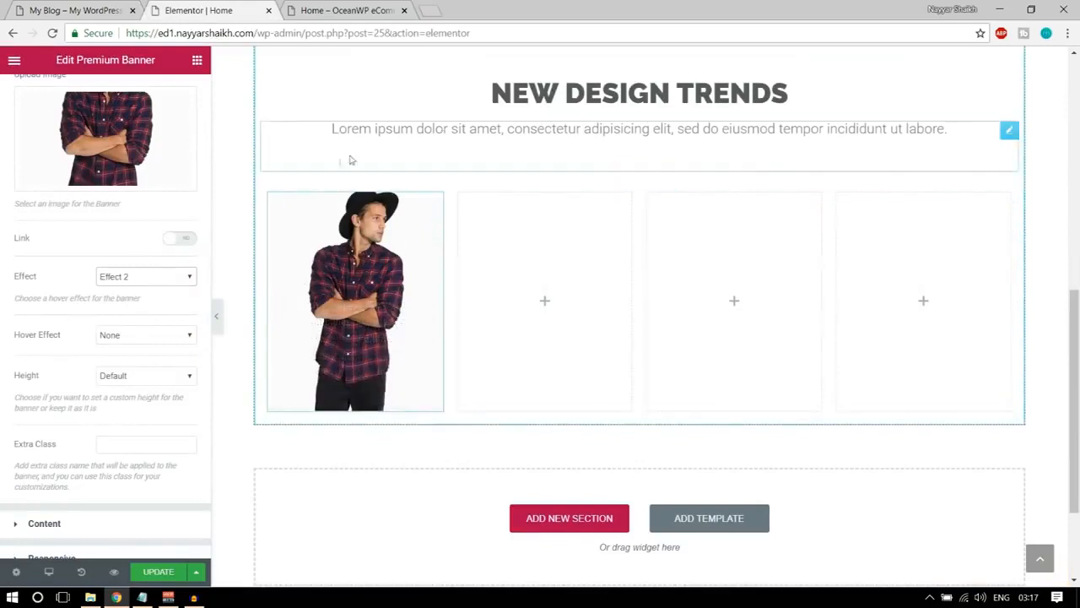
Set the Premium Banner's Hover Effect to Zoom In.
scroll(230, 296, "down", 1)
left_click(160, 335)
left_click(145, 362)
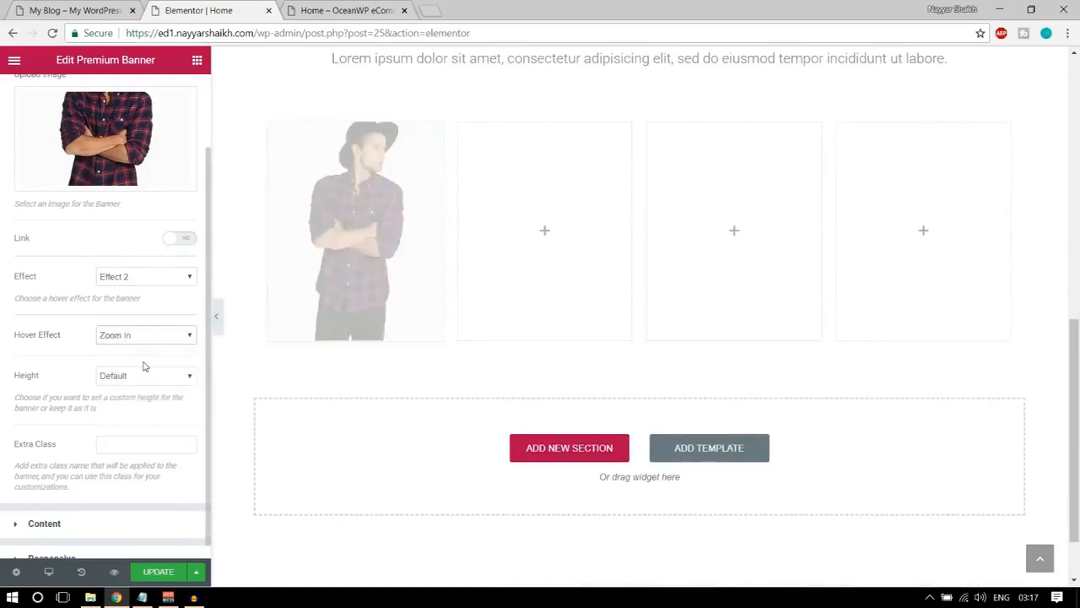
Try the Custom height option for the first Premium Banner, and return its Height to Default.
scroll(202, 354, "up", 1)
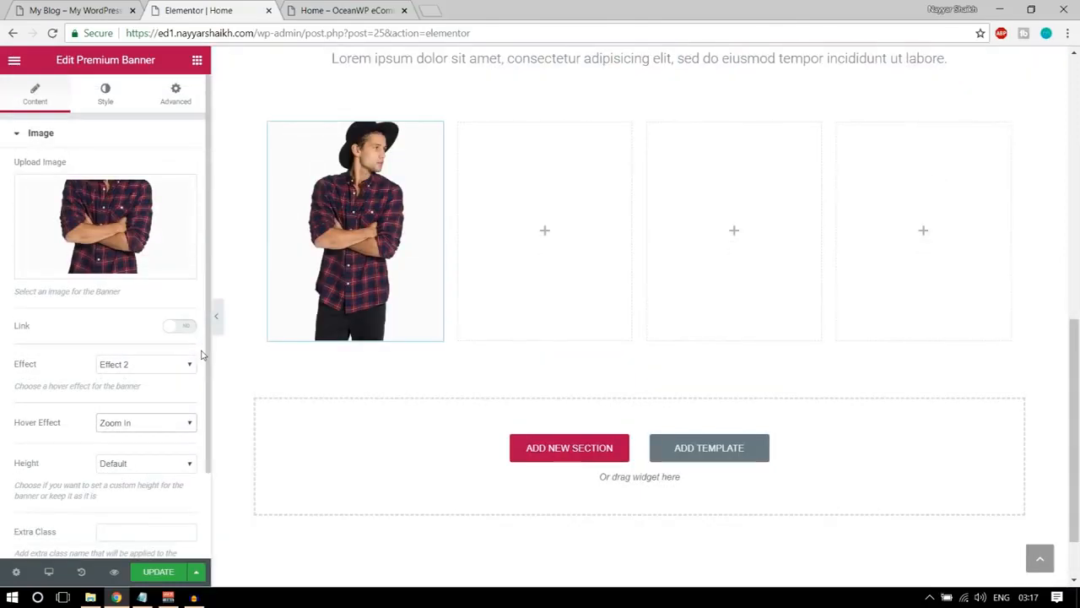
scroll(217, 350, "up", 1)
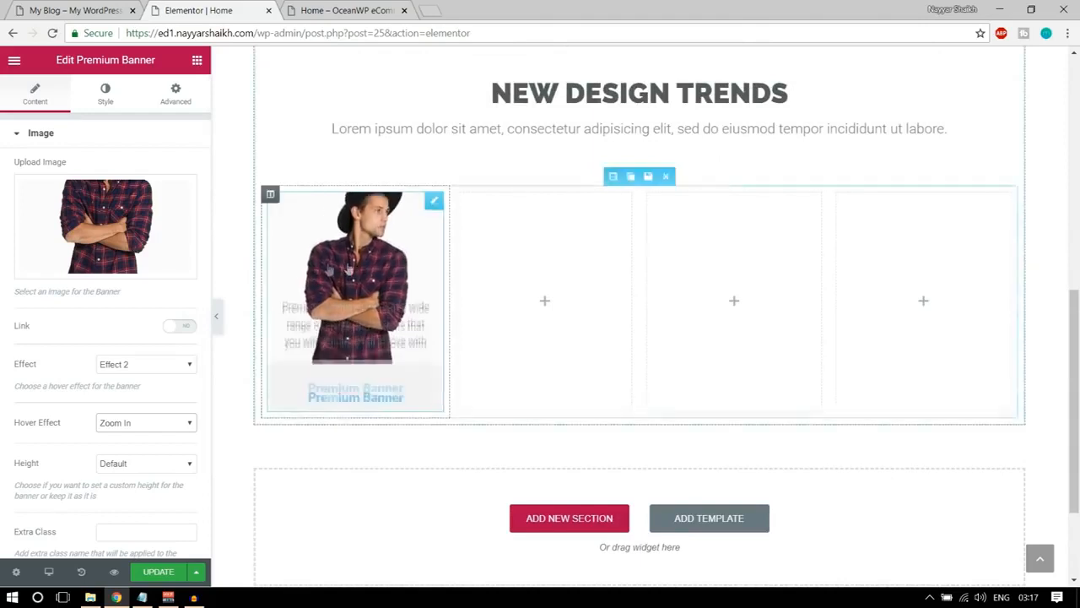
scroll(201, 328, "down", 1)
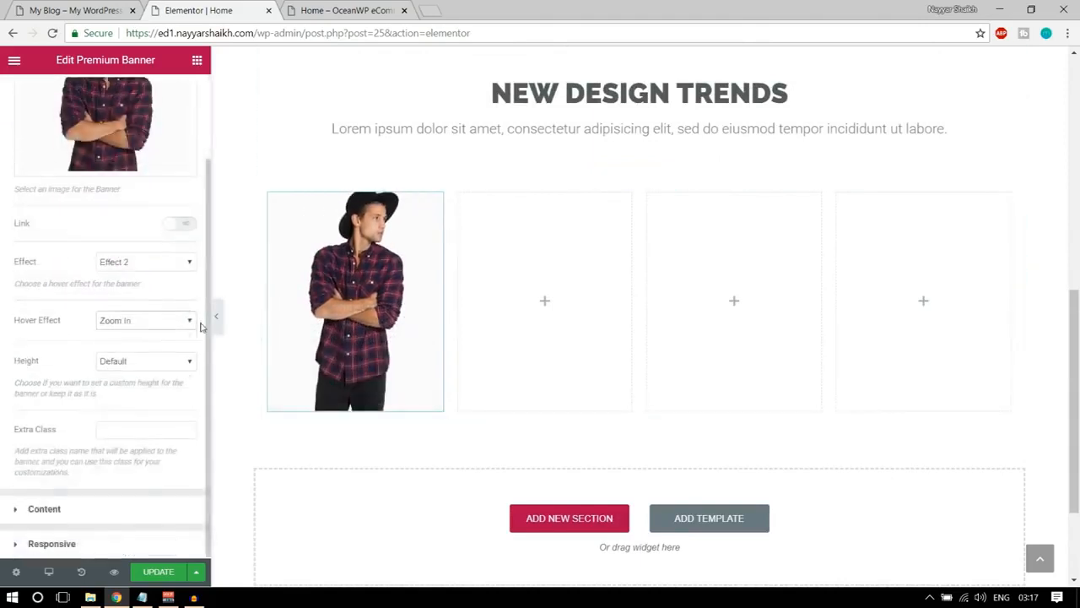
left_click(149, 362)
left_click(139, 386)
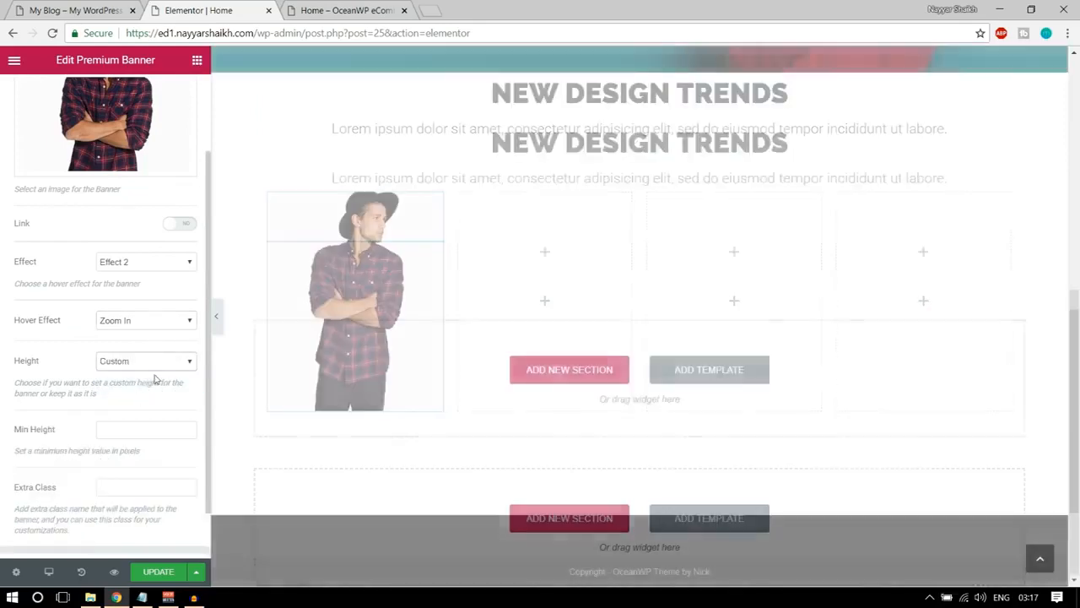
left_click(143, 360)
left_click(138, 377)
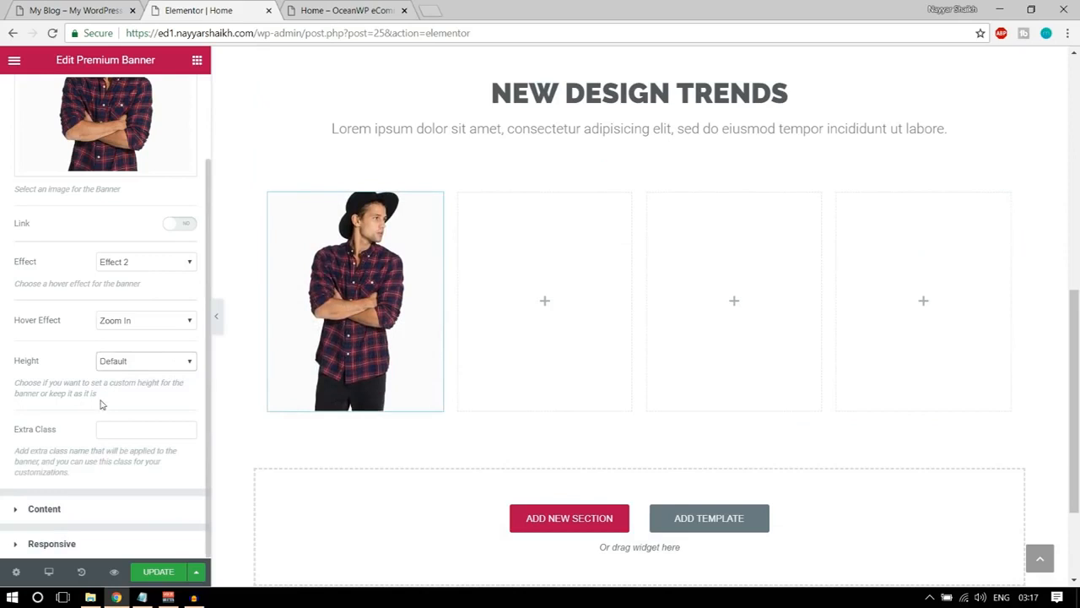
Delete the placeholder description text from the Premium Banner's content.
left_click(90, 516)
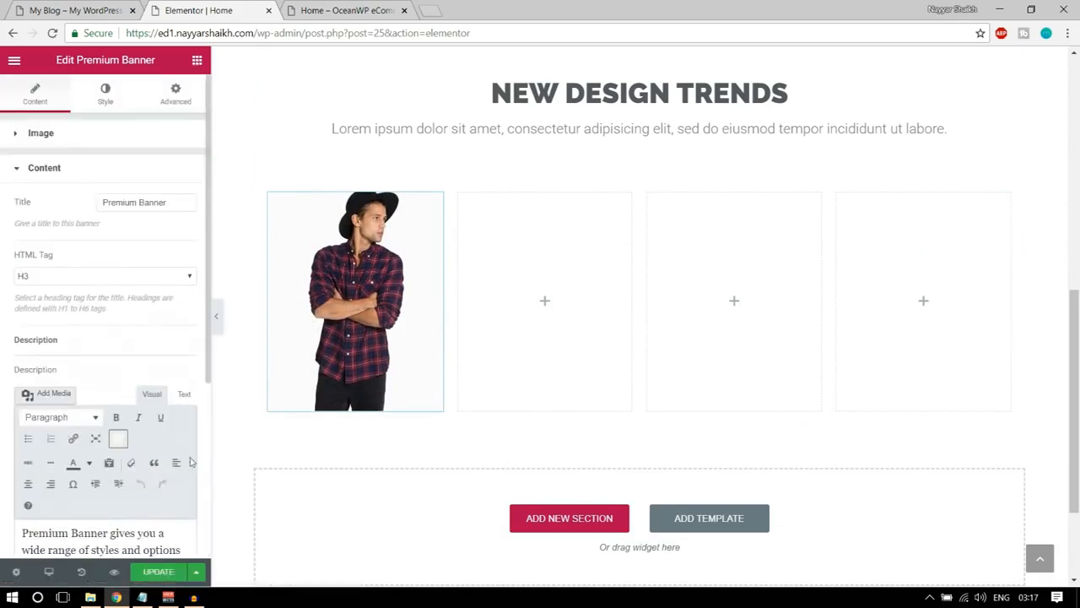
scroll(166, 431, "down", 3)
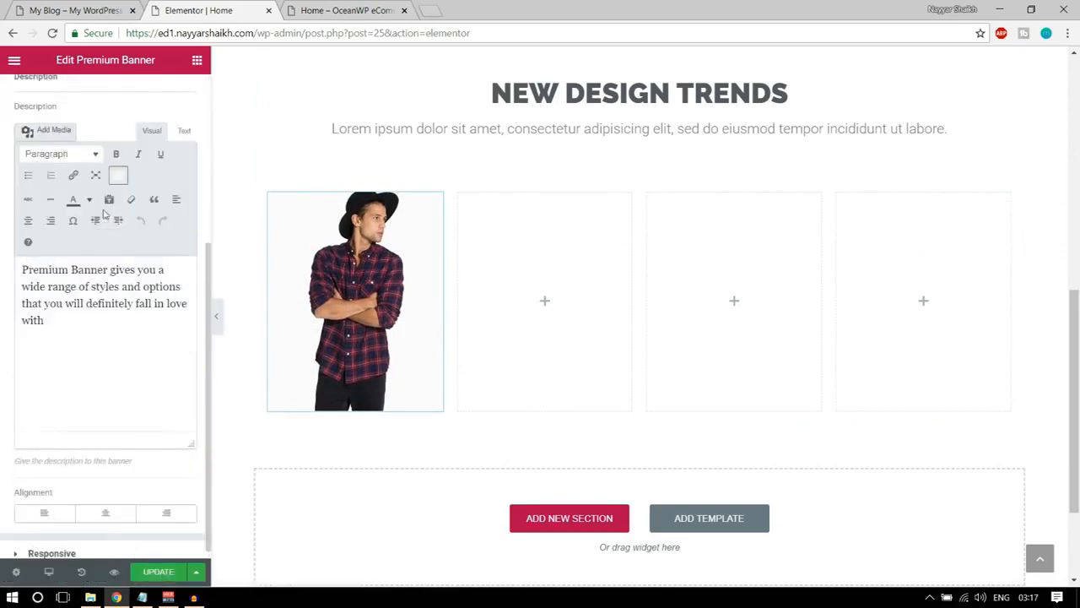
scroll(103, 213, "up", 2)
scroll(116, 279, "down", 2)
left_click_drag(116, 319, 8, 252)
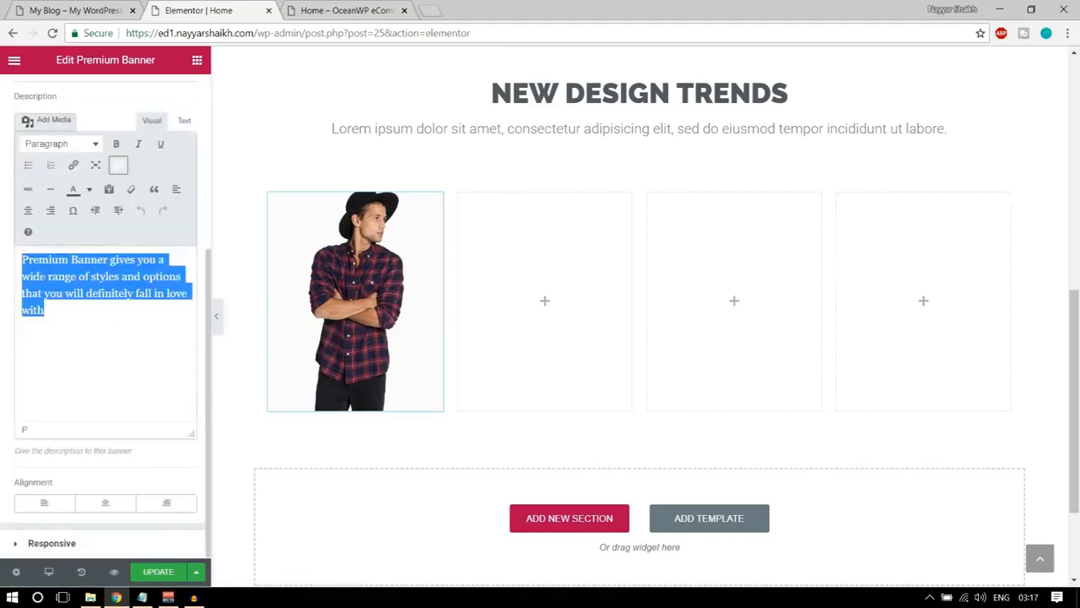
key("BackSpace")
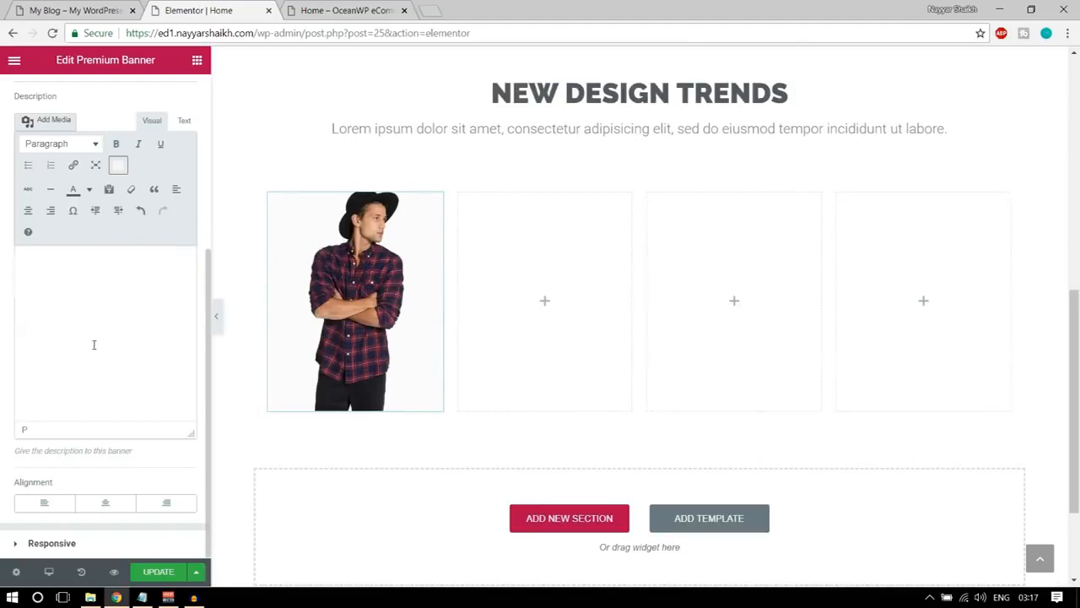
scroll(210, 220, "up", 3)
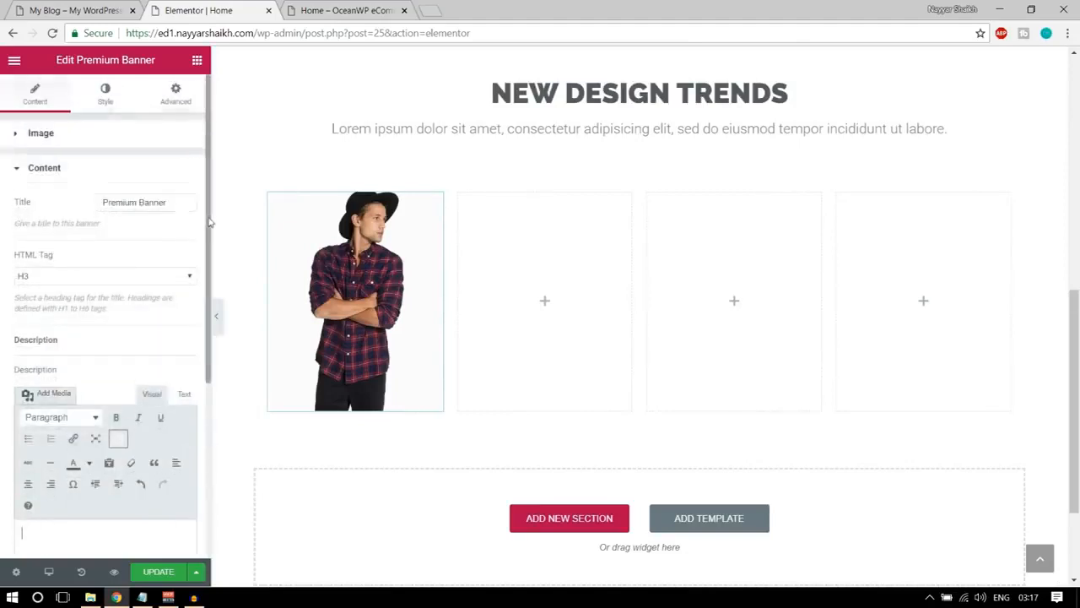
Replace the Premium Banner's title with SHIRTS.
left_click_drag(176, 202, 99, 197)
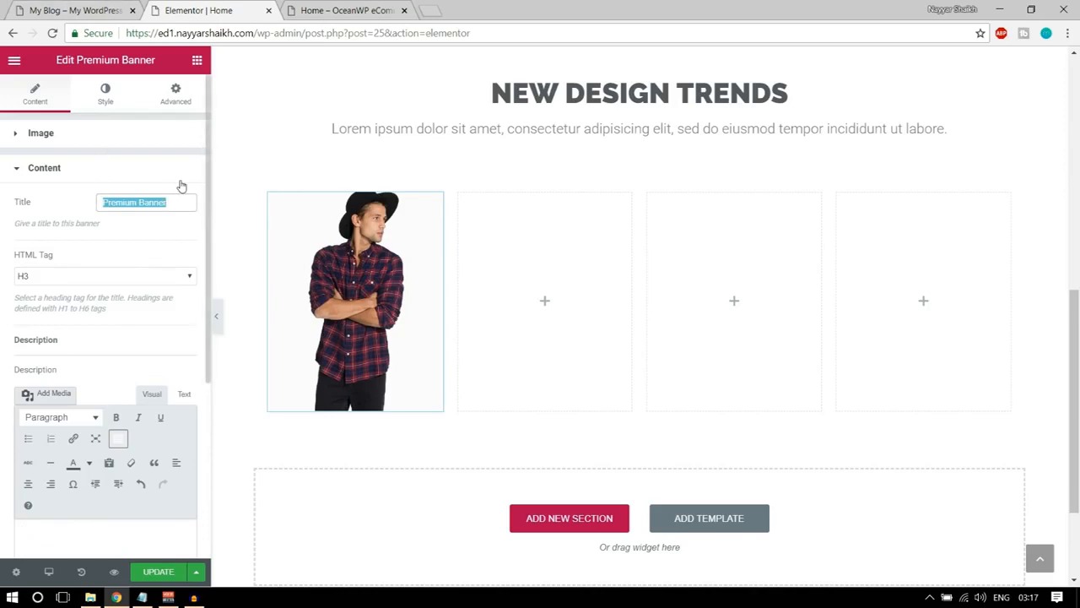
type("SHIRTS")
scroll(166, 390, "down", 3)
scroll(177, 425, "up", 3)
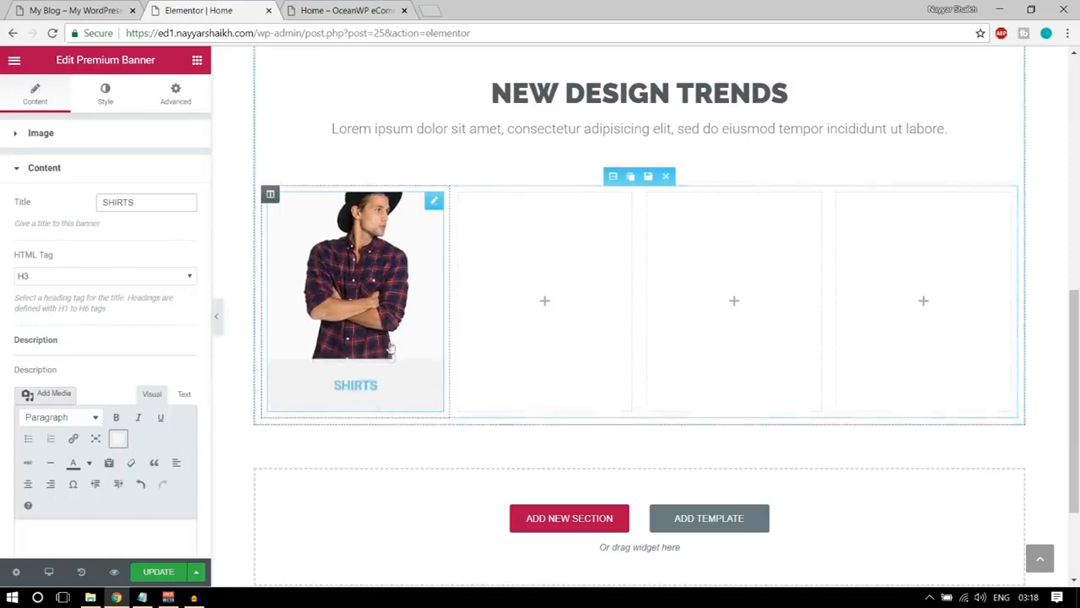
Set the background color in the Premium Banner's image style to the dark grey preset #54595f.
left_click(106, 94)
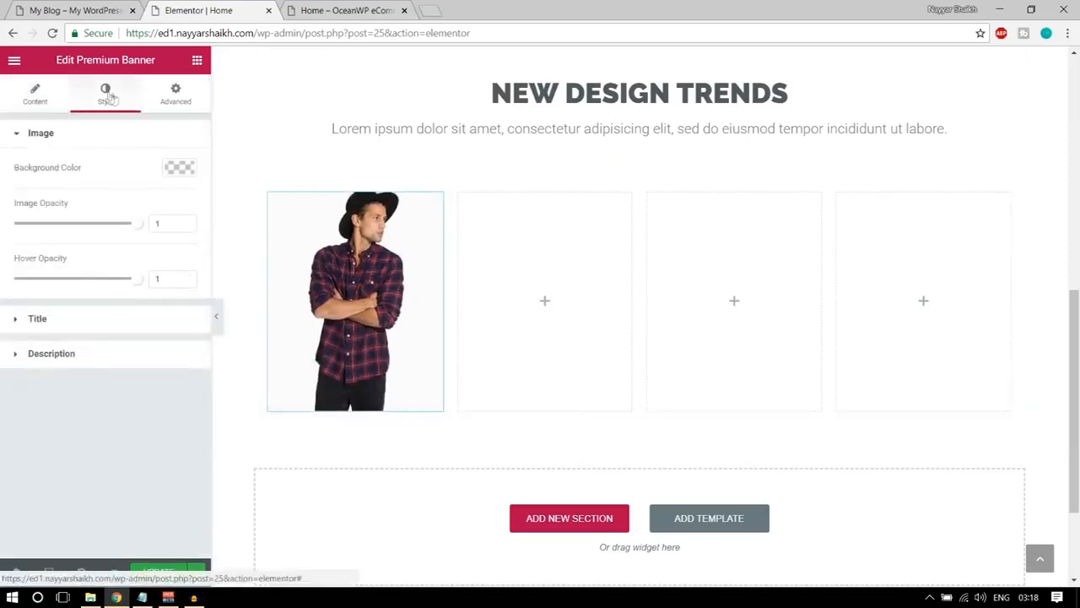
left_click(179, 168)
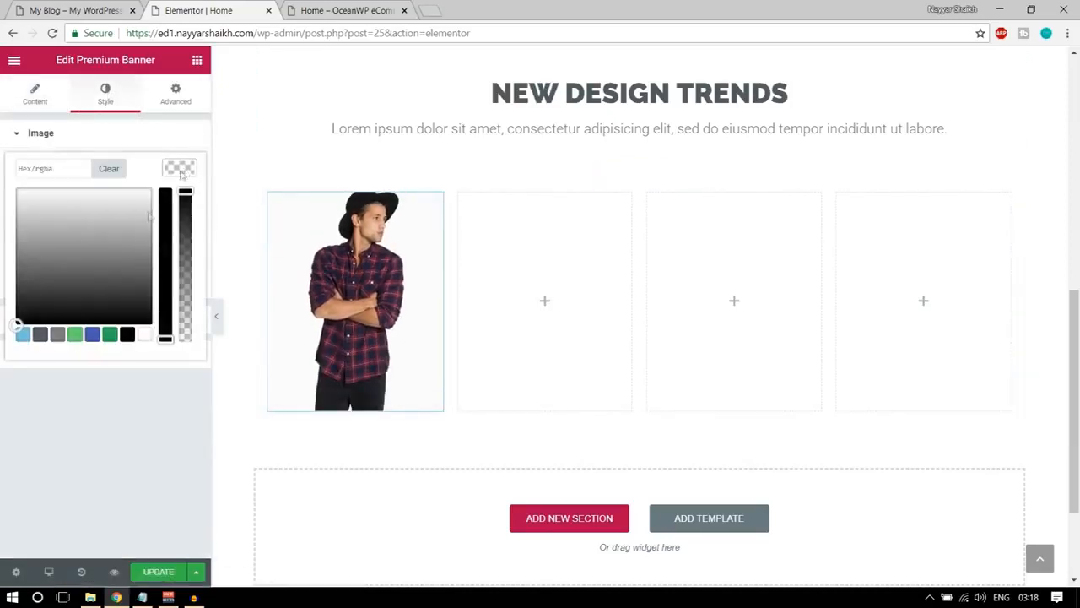
left_click(40, 335)
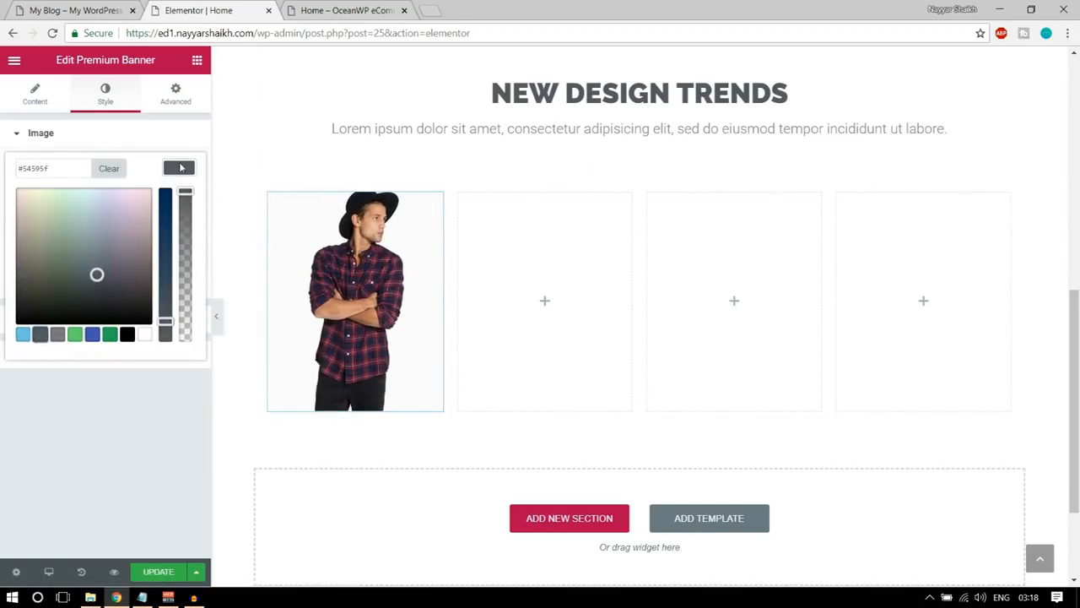
left_click(180, 168)
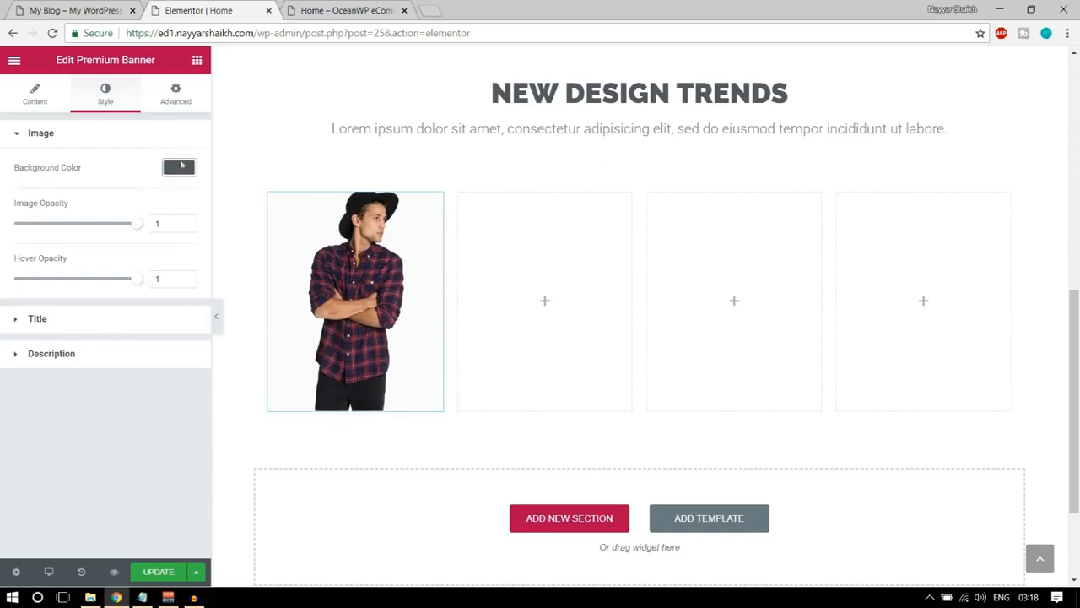
Set the Premium Banner's title text color to white.
left_click(75, 318)
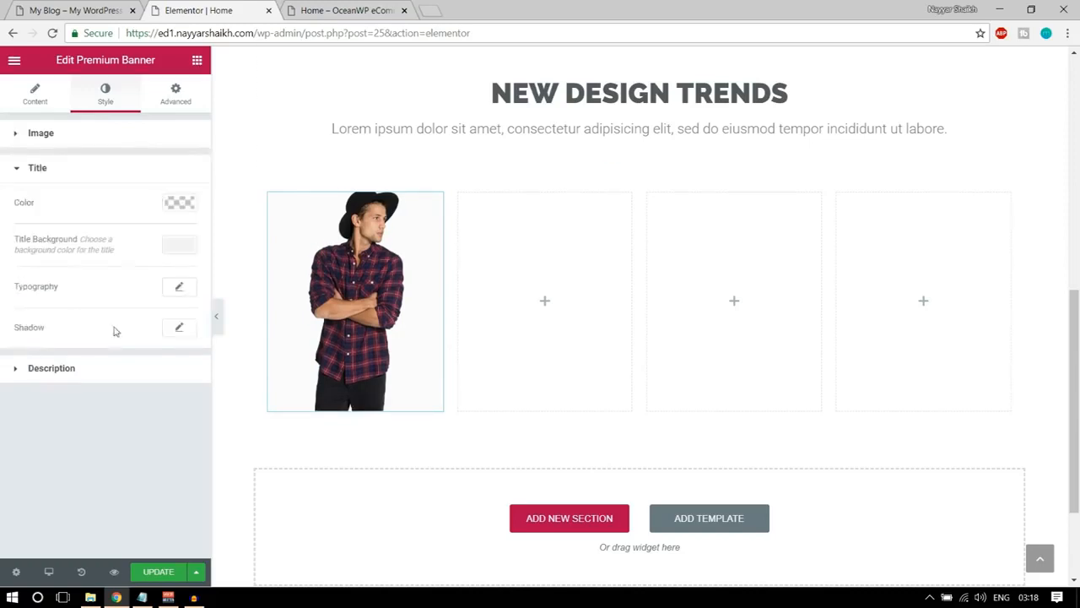
left_click(180, 204)
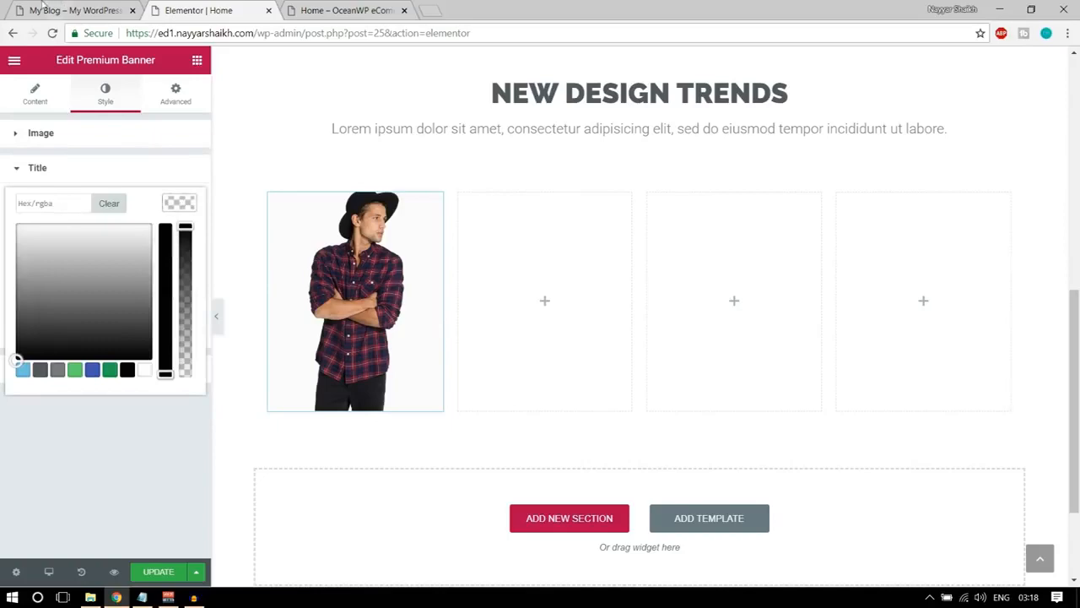
left_click(41, 7)
left_click(202, 9)
left_click(144, 371)
left_click(176, 208)
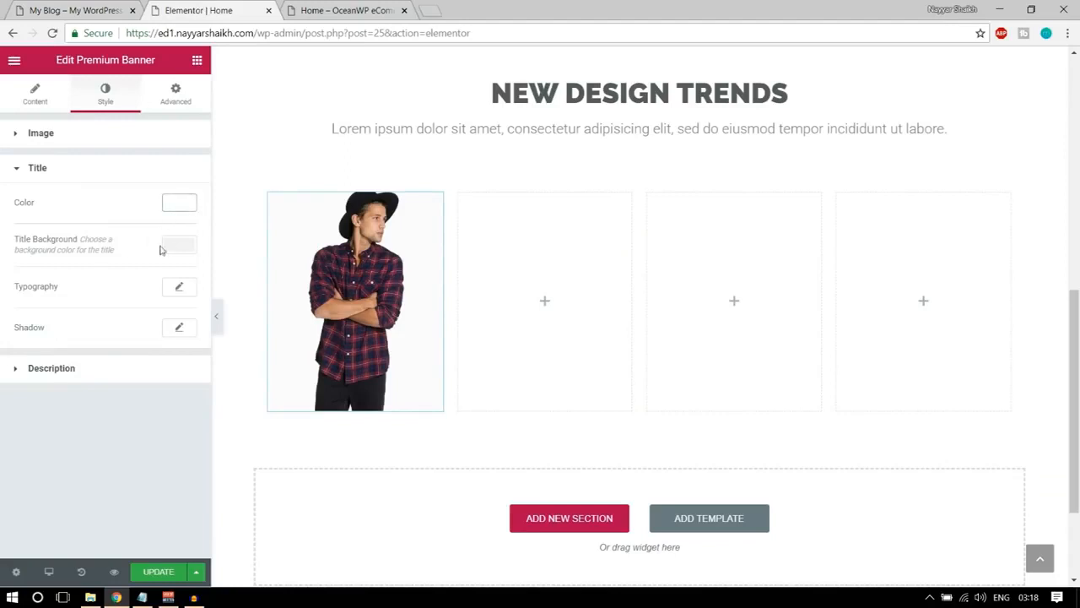
Set the banner's title background to dark grey #54595f and the title's font size to 50 px.
left_click(177, 247)
left_click(40, 411)
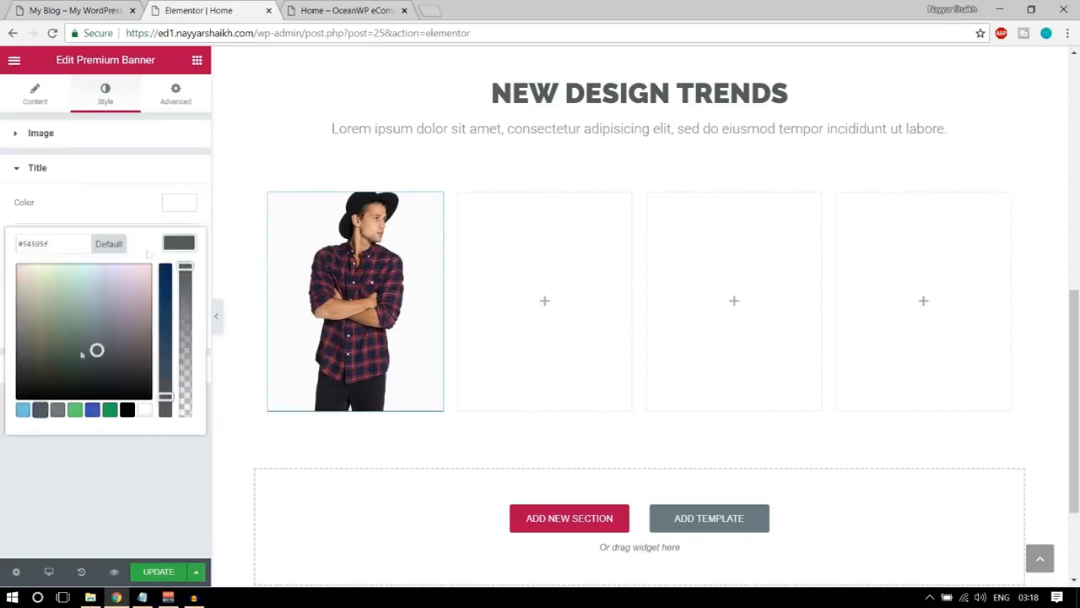
left_click(184, 247)
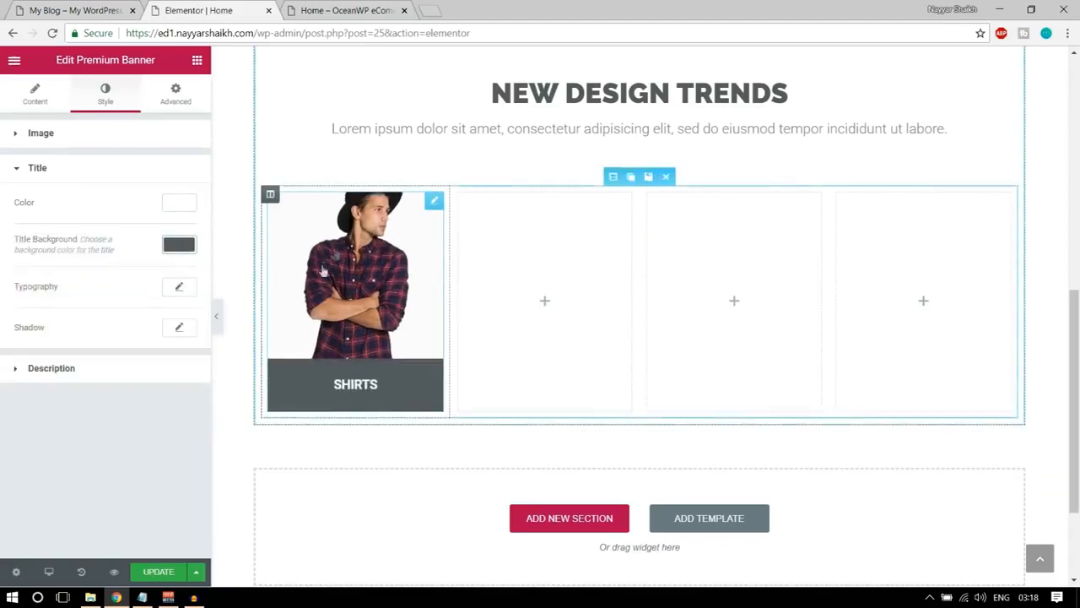
left_click(177, 287)
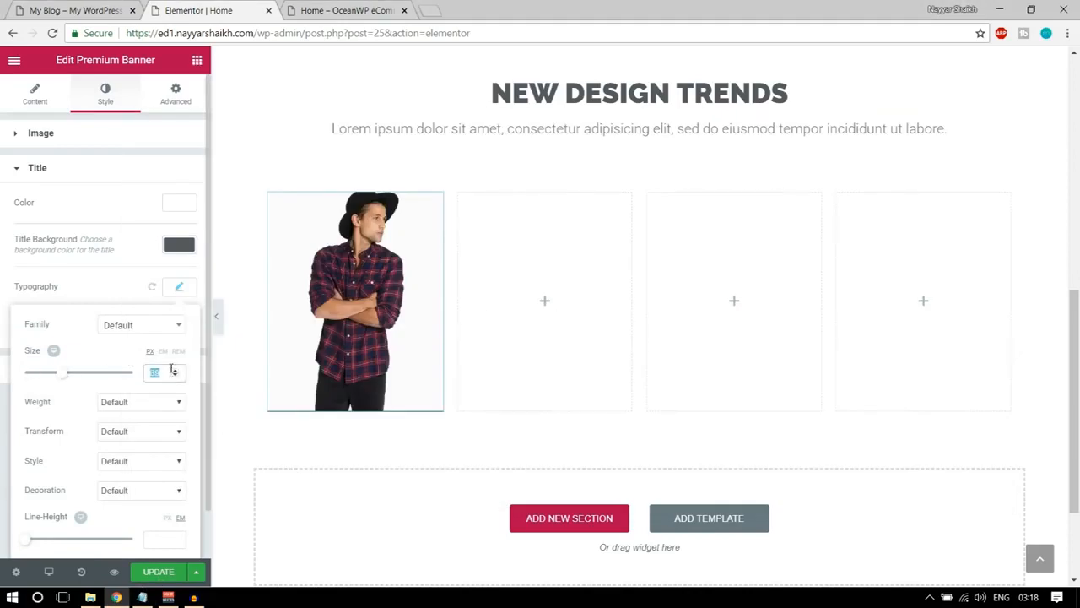
mouse_move(300, 330)
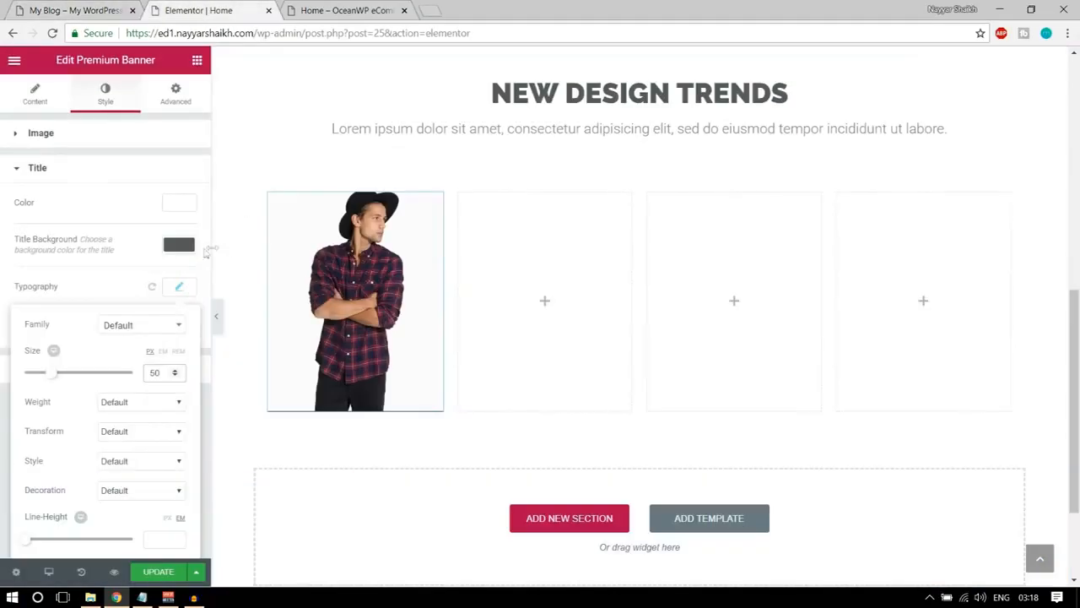
Change the banner's title background to dark blue #21364f and preview it on the banner.
left_click(179, 245)
left_click_drag(166, 396, 165, 327)
mouse_move(382, 325)
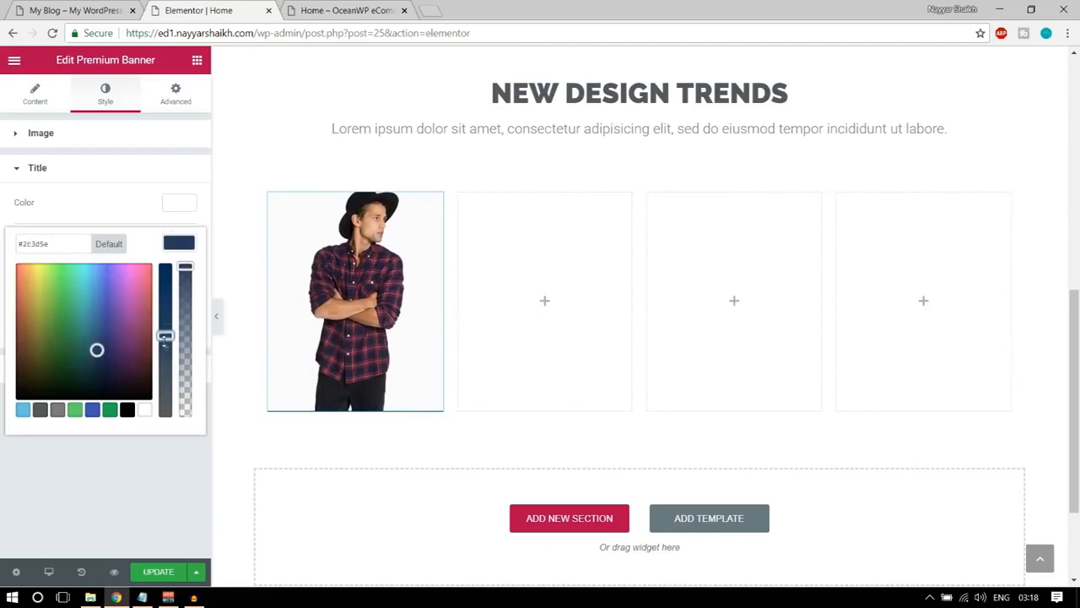
left_click_drag(96, 349, 96, 358)
mouse_move(278, 351)
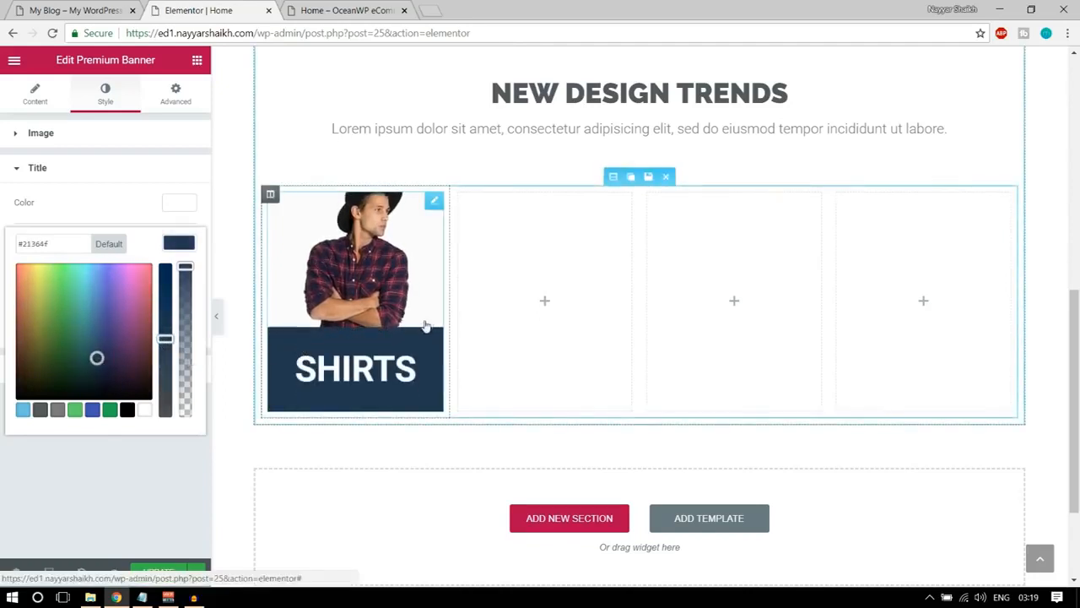
left_click(140, 194)
mouse_move(367, 384)
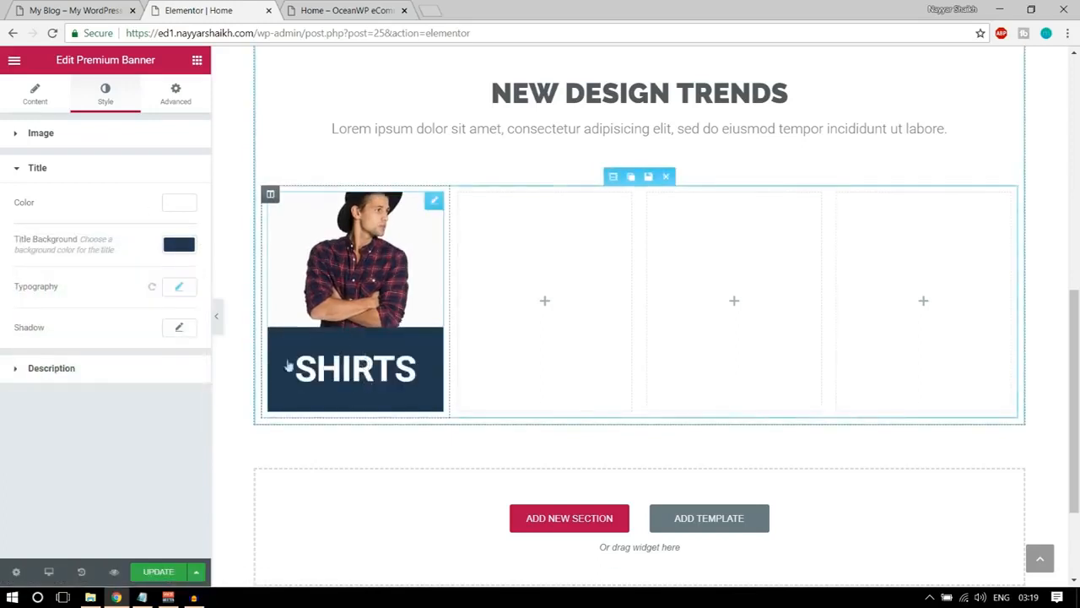
Set the banner title's line height to 0.7 em and update the page.
left_click(183, 292)
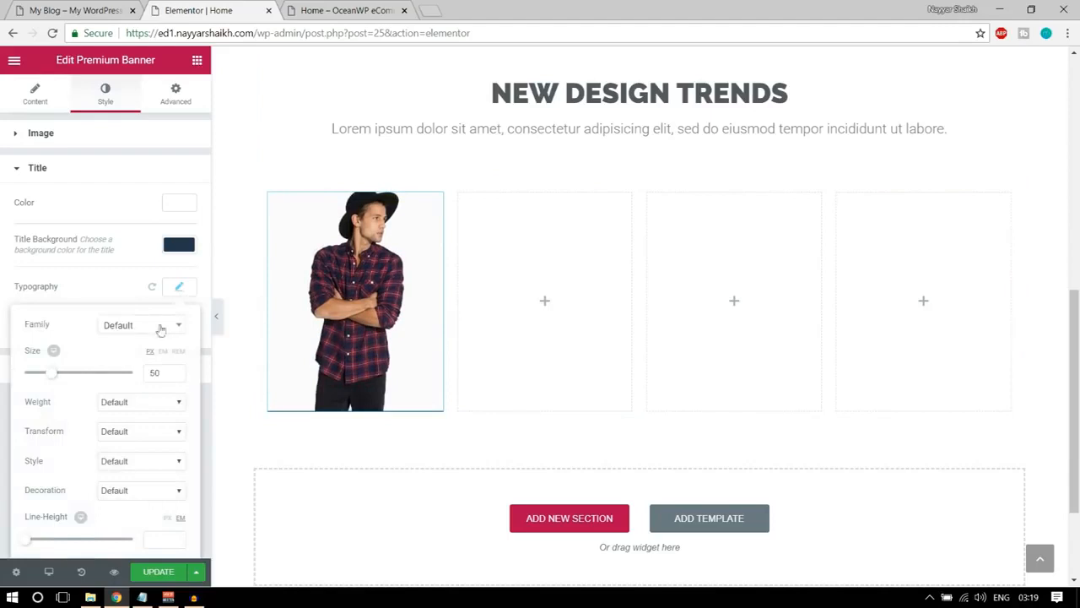
scroll(163, 366, "down", 1)
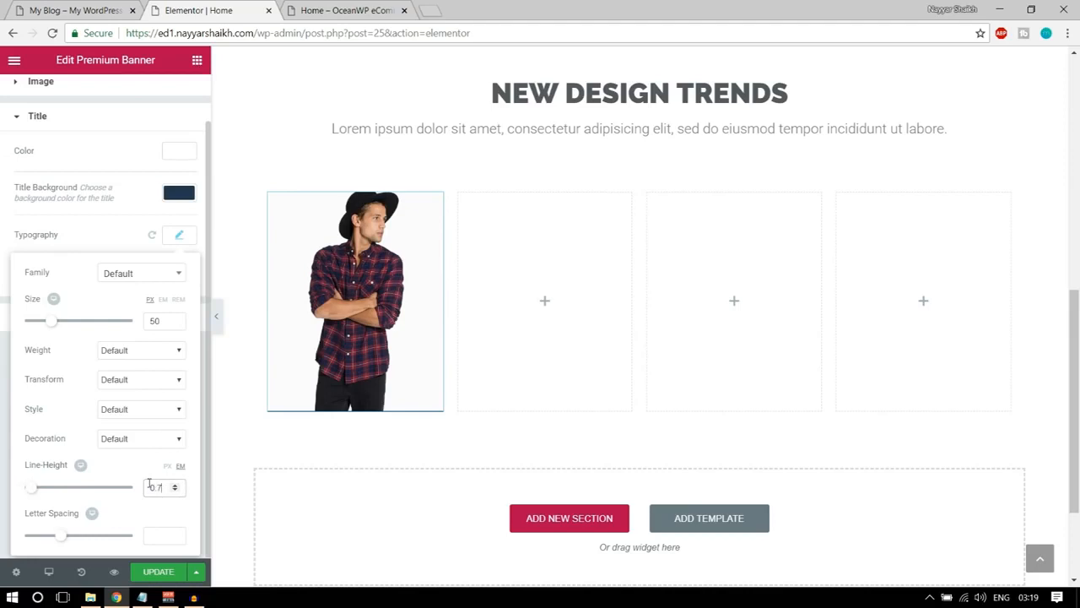
mouse_move(296, 369)
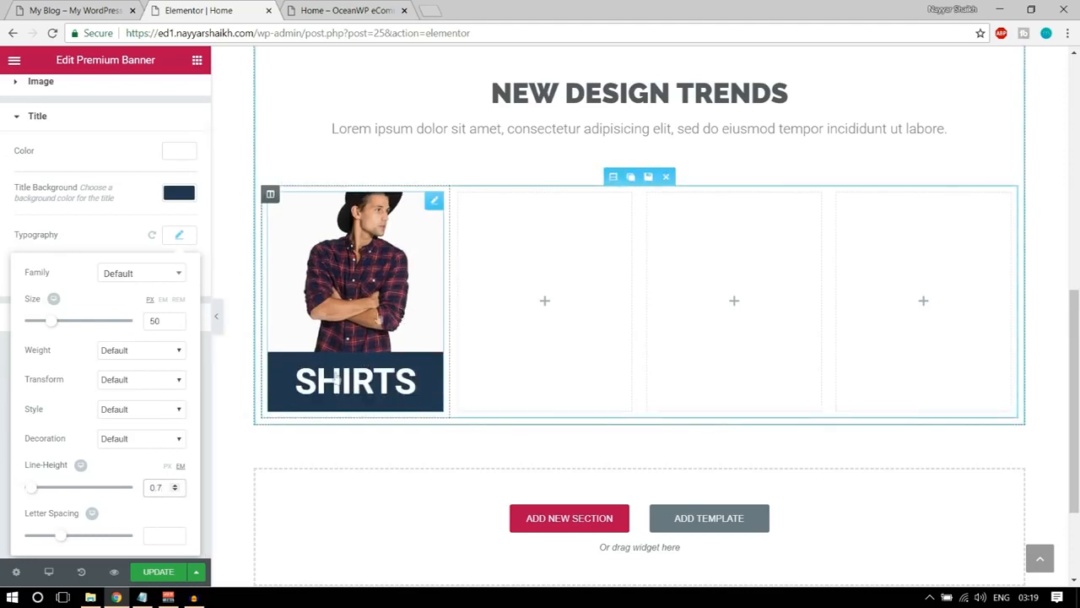
left_click(158, 571)
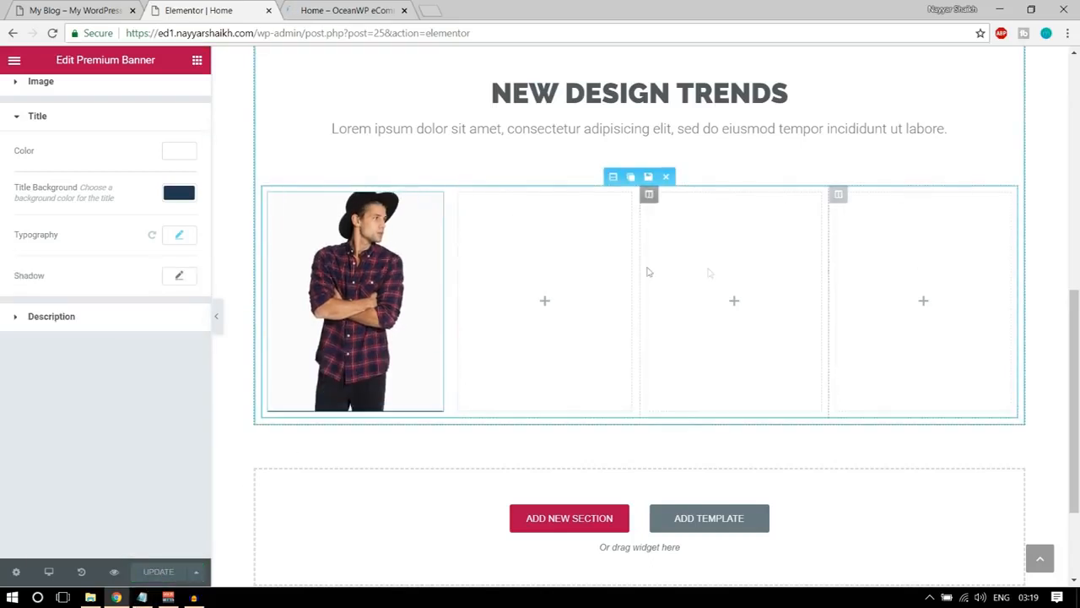
Duplicate the first column containing the SHIRTS banner three times.
mouse_move(459, 199)
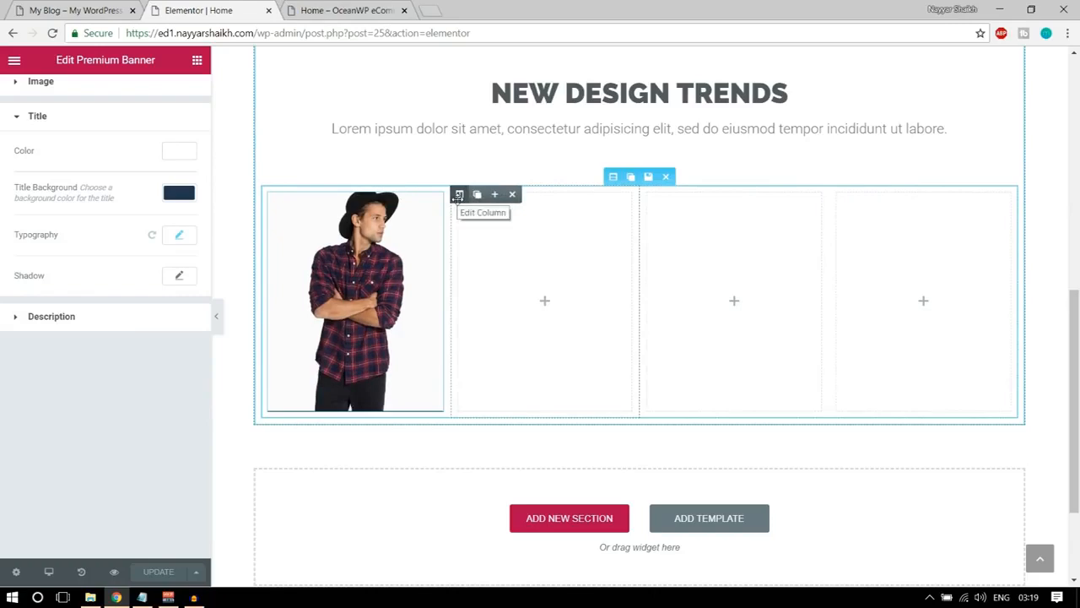
left_click(287, 196)
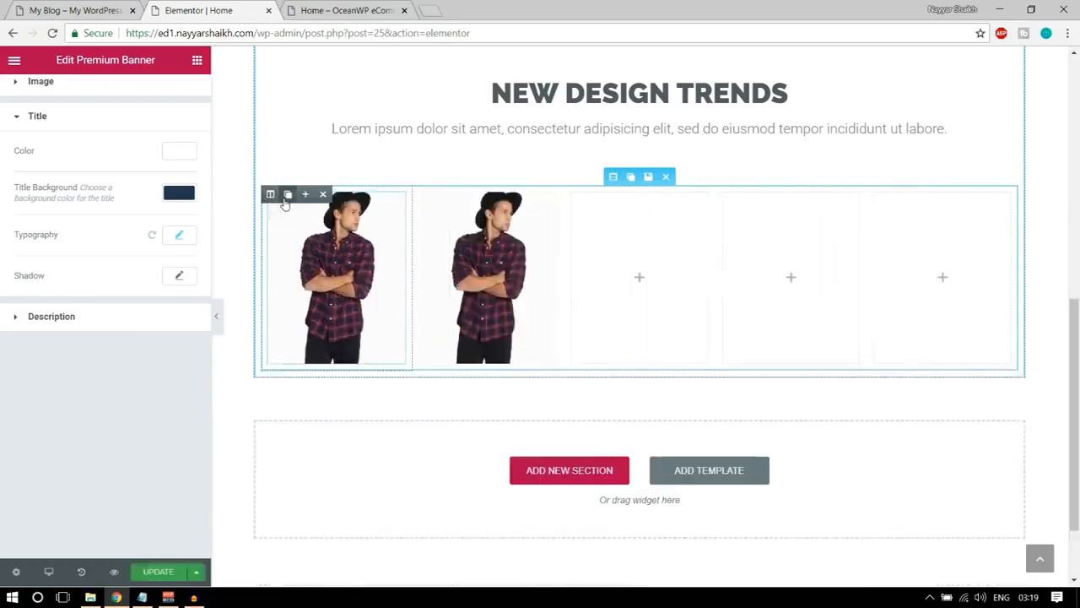
left_click(288, 195)
left_click(288, 195)
Delete the three empty columns following the four SHIRTS banner columns.
mouse_move(709, 203)
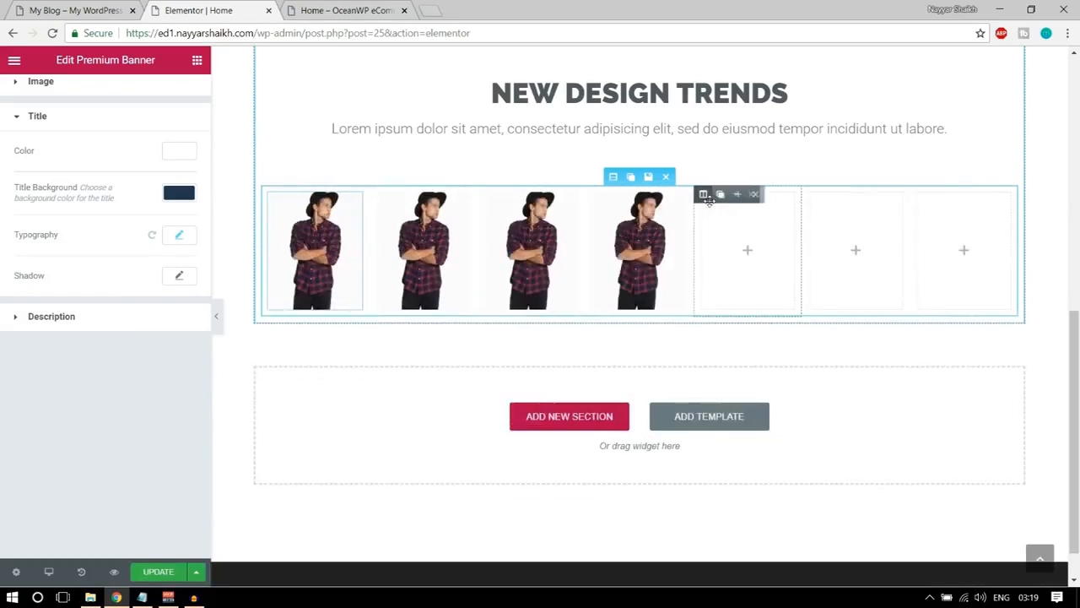
left_click(754, 195)
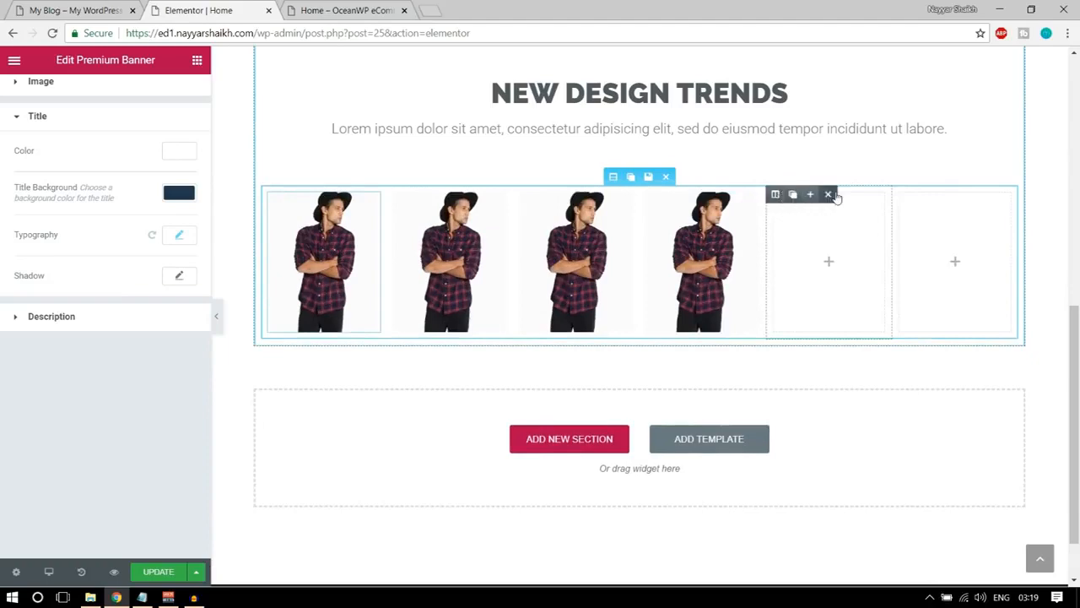
left_click(834, 195)
left_click(931, 196)
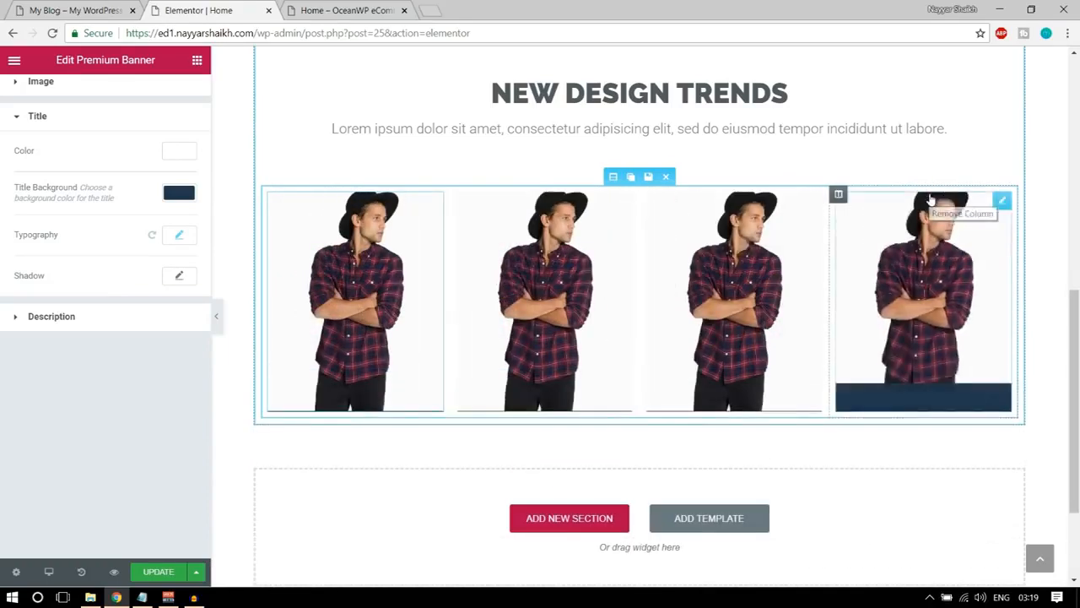
Replace the second banner's image with the brown handbag picture Bags7-1-thegem-product-catalog.jpg from the media library.
left_click(536, 254)
left_click(104, 259)
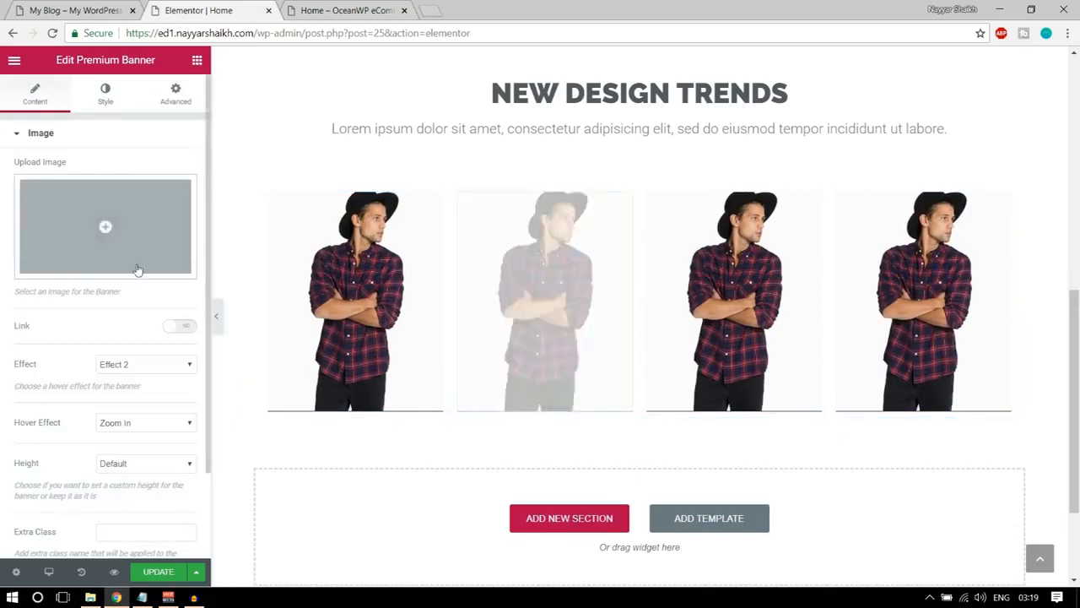
left_click(76, 10)
left_click(198, 10)
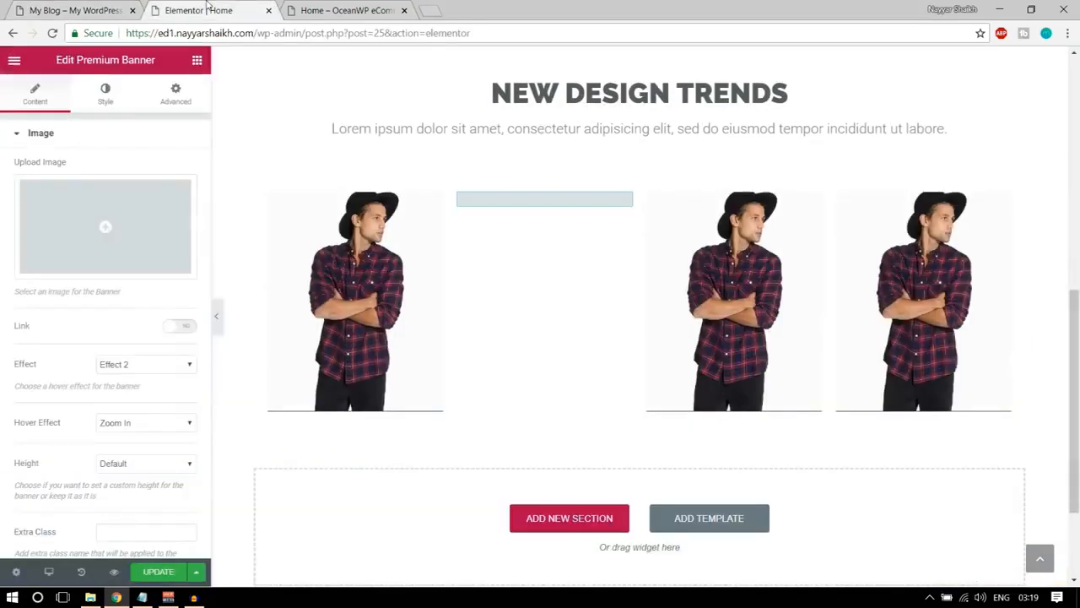
left_click(168, 254)
left_click(360, 226)
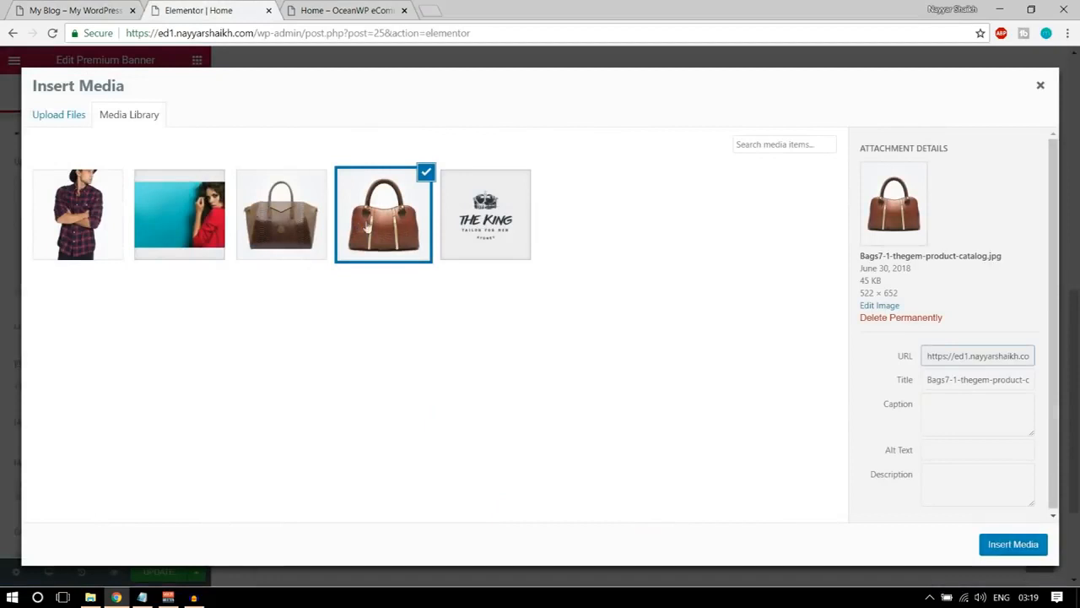
left_click(1001, 545)
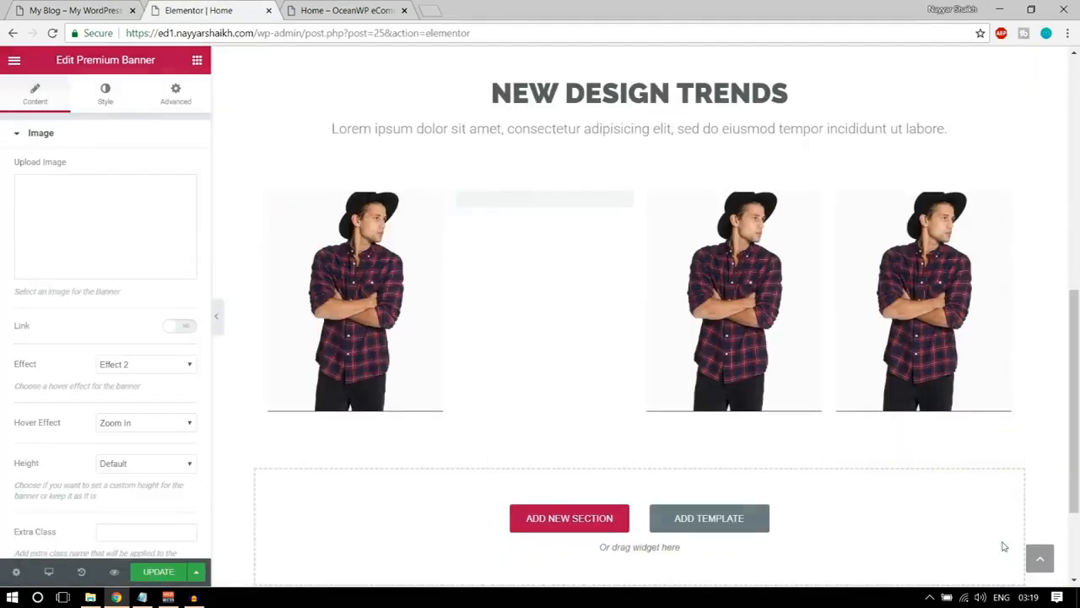
Set the second banner's title to BAGS and update the page.
scroll(133, 396, "down", 2)
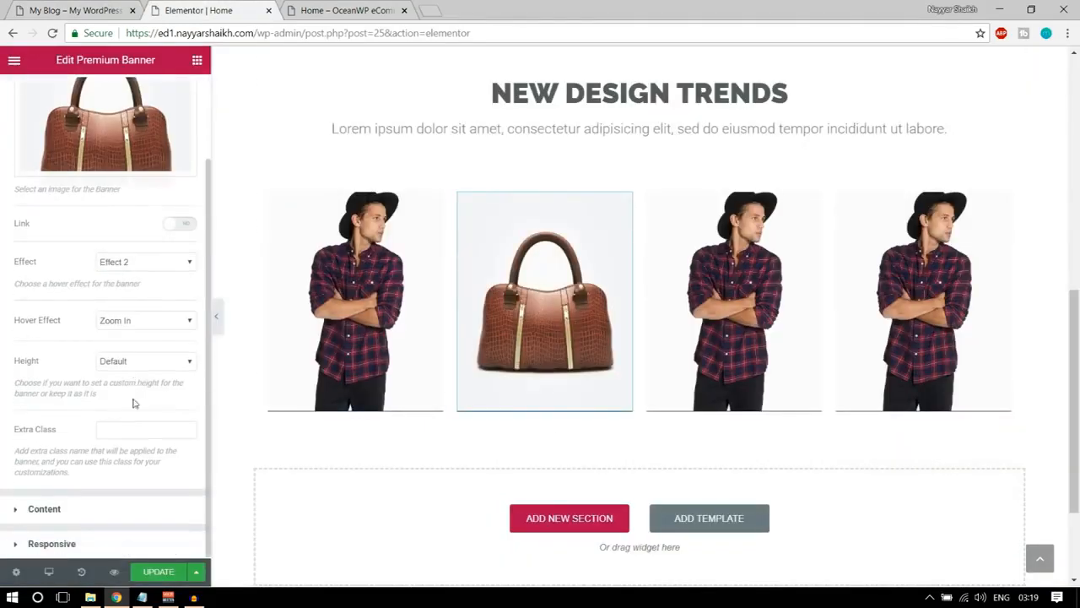
left_click(94, 509)
type("BAGS")
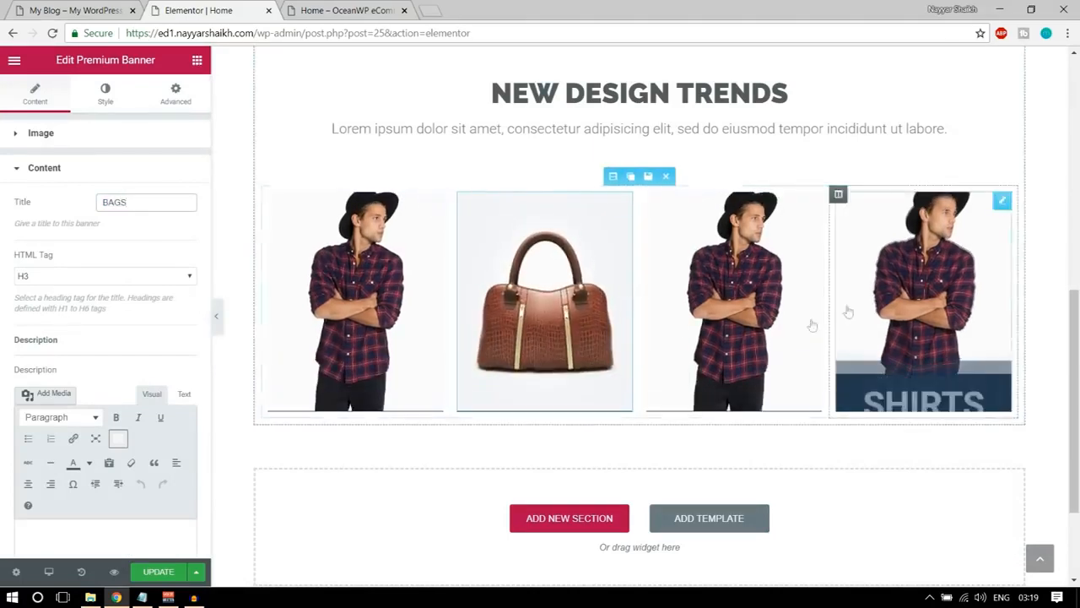
left_click(155, 572)
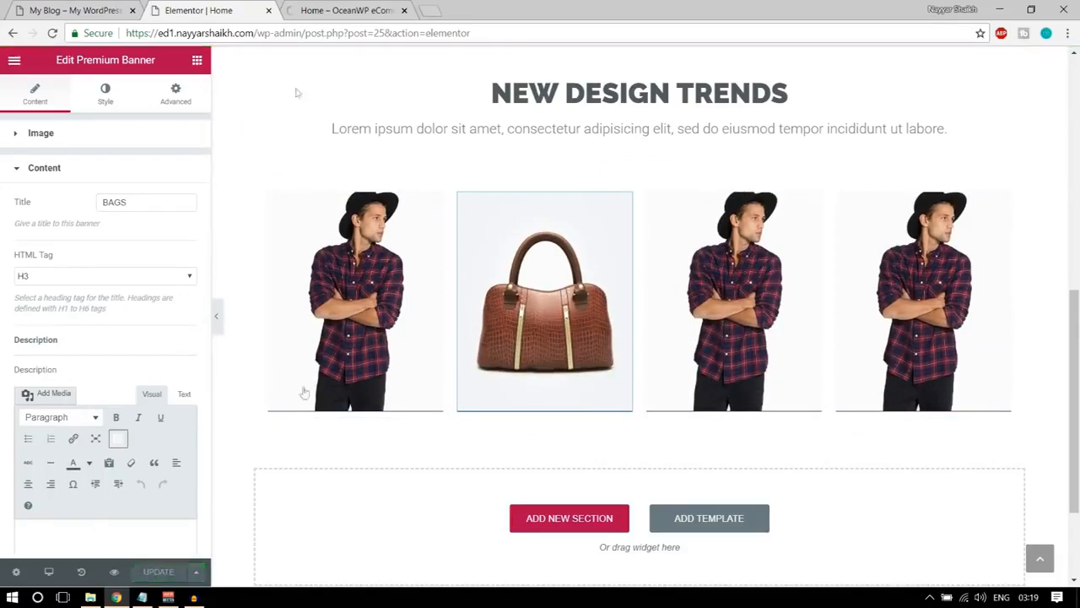
Check the banners on the home page preview and examine the demo page's section below its banners.
left_click(354, 11)
scroll(706, 313, "down", 7)
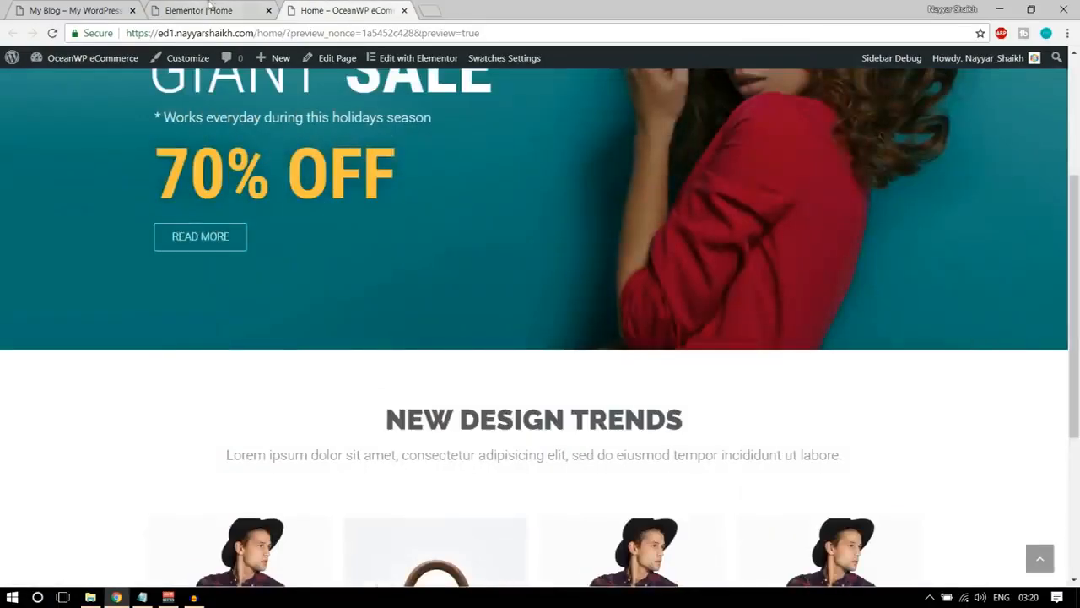
left_click(76, 10)
scroll(390, 242, "down", 1)
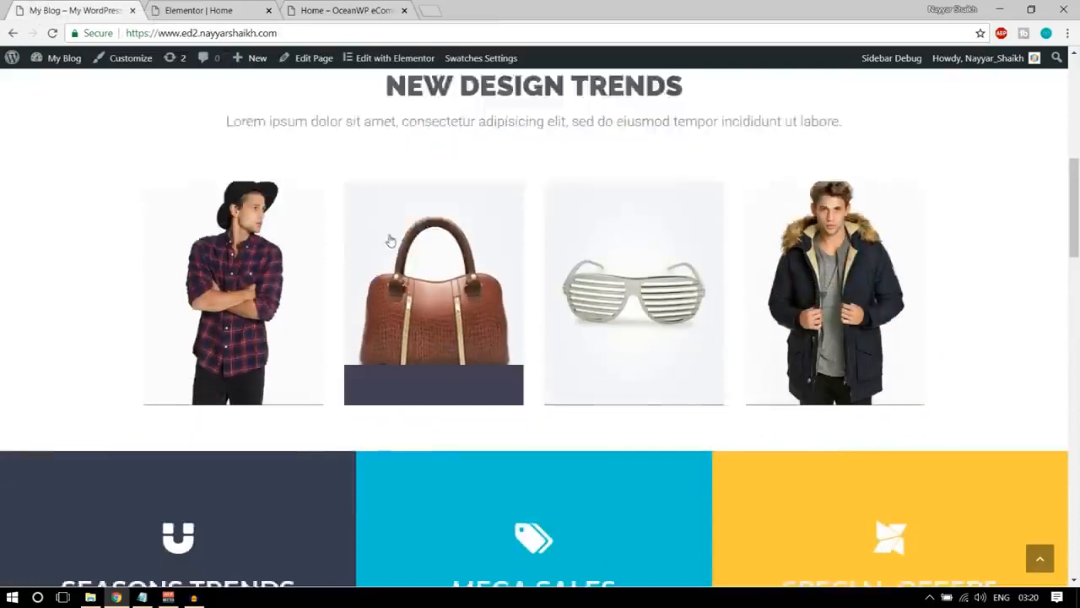
scroll(390, 241, "down", 4)
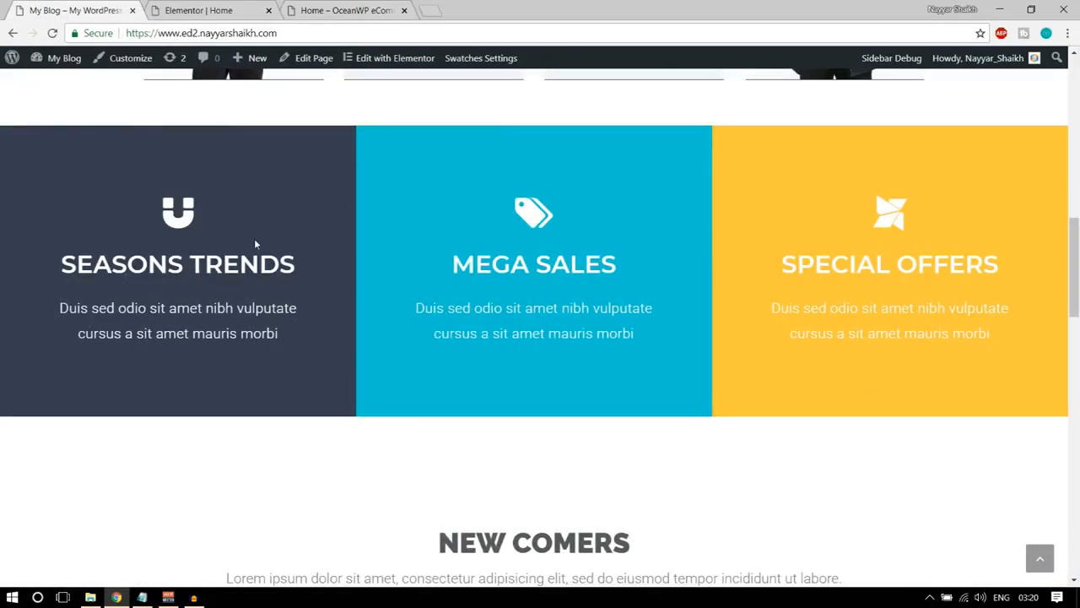
left_click(197, 7)
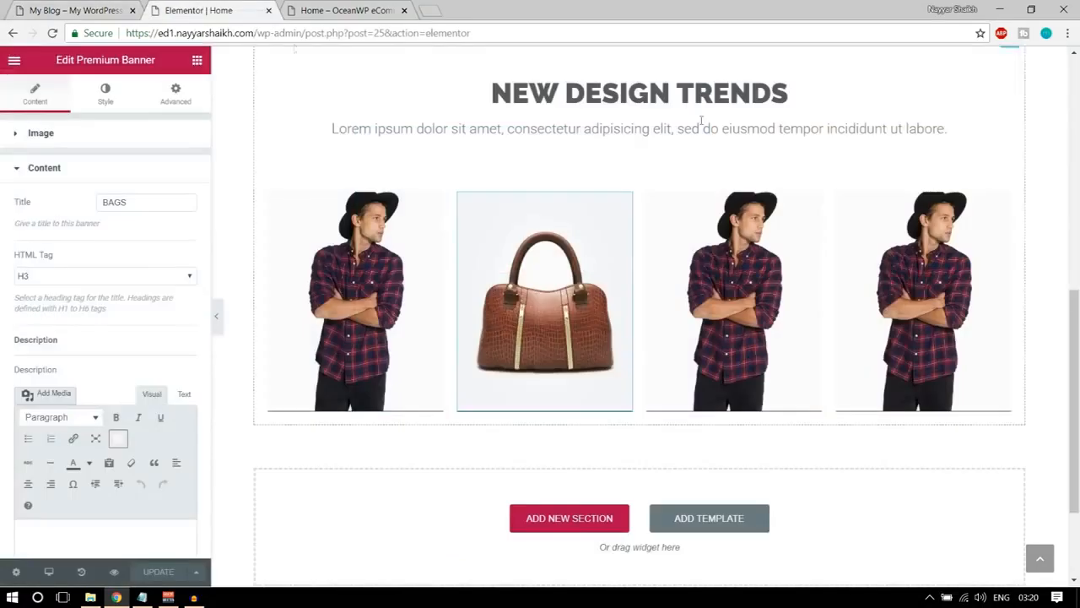
Add a Columns element below the banners, extend it to three columns, and compare it with the demo page's three boxes.
scroll(572, 527, "down", 2)
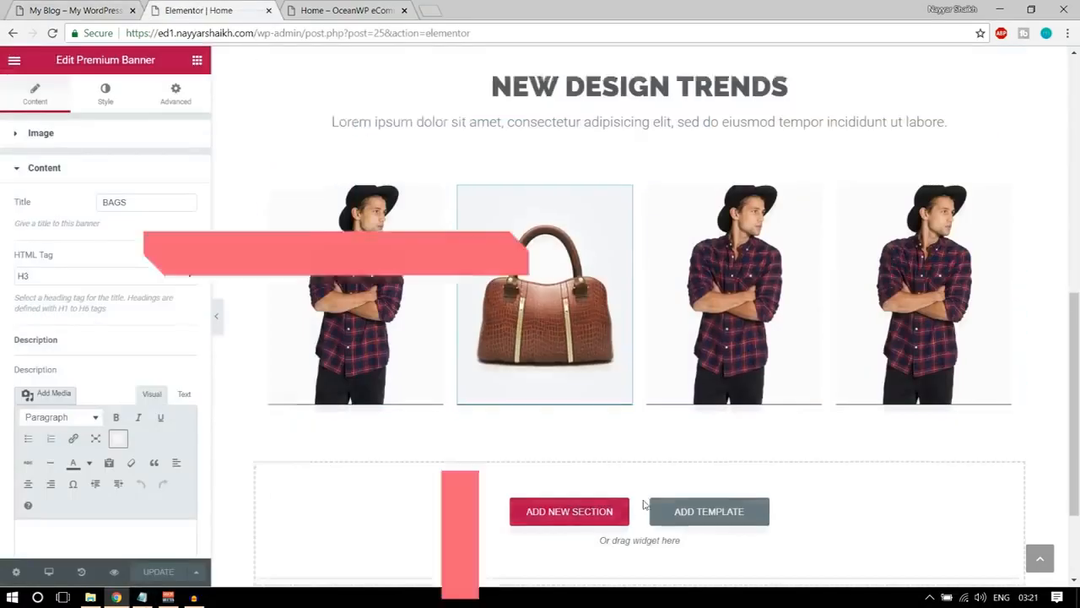
left_click(197, 60)
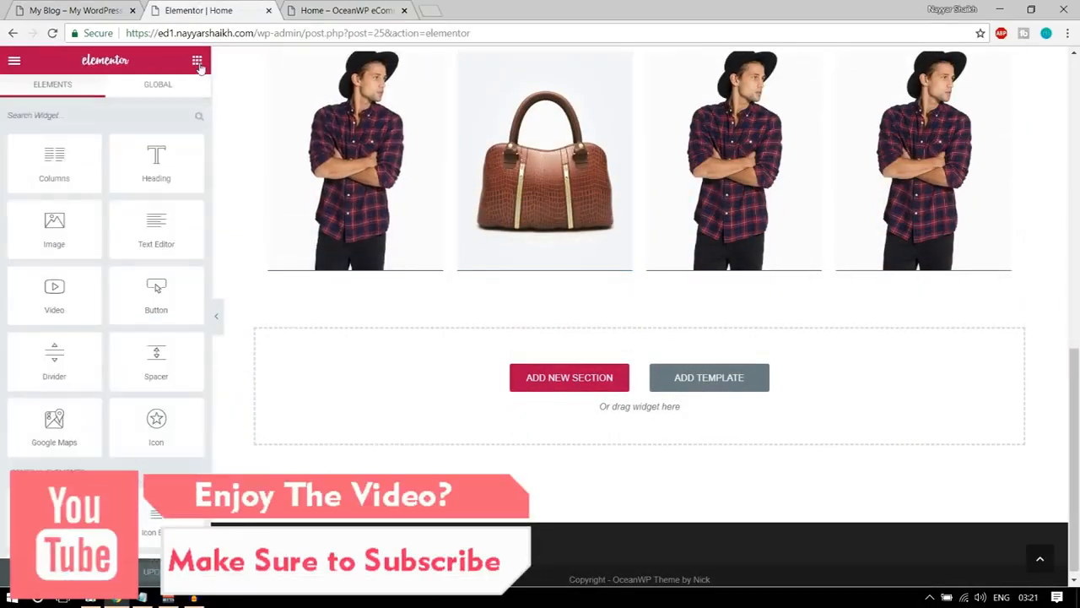
left_click_drag(54, 160, 540, 371)
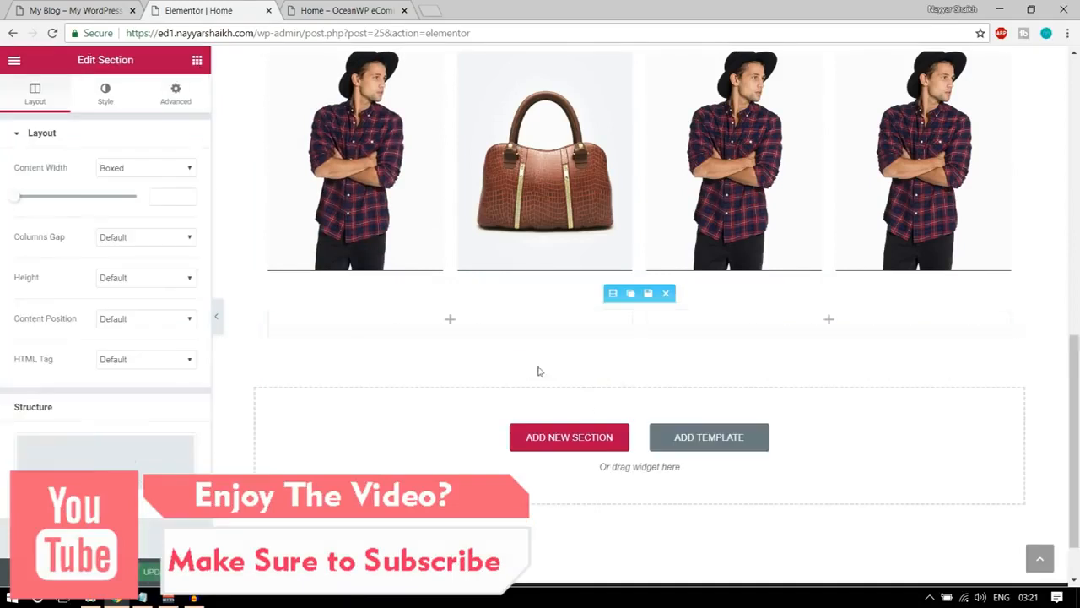
mouse_move(271, 311)
left_click(289, 314)
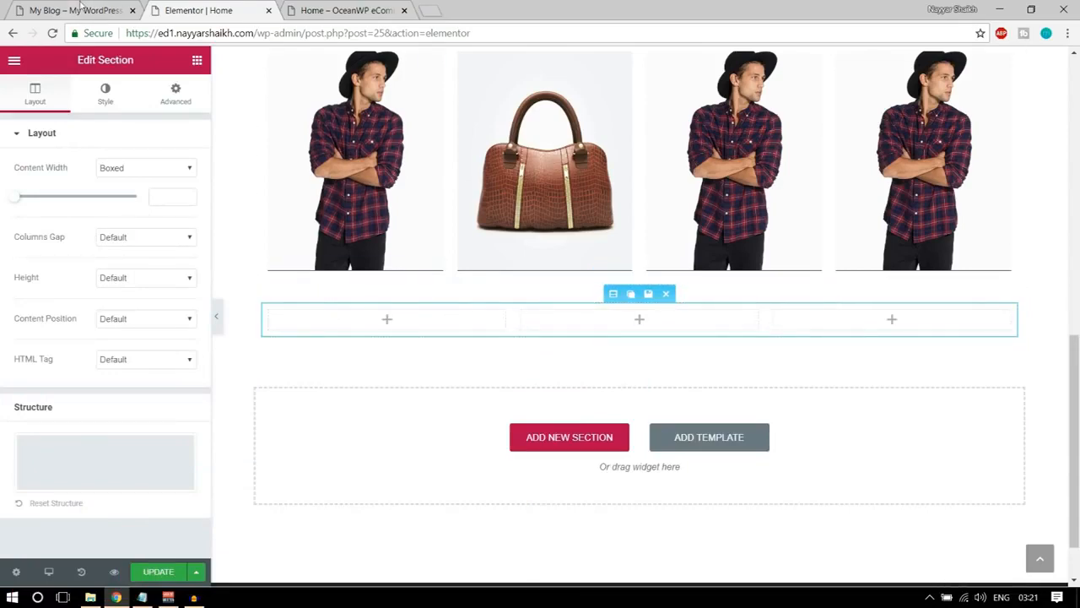
left_click(76, 8)
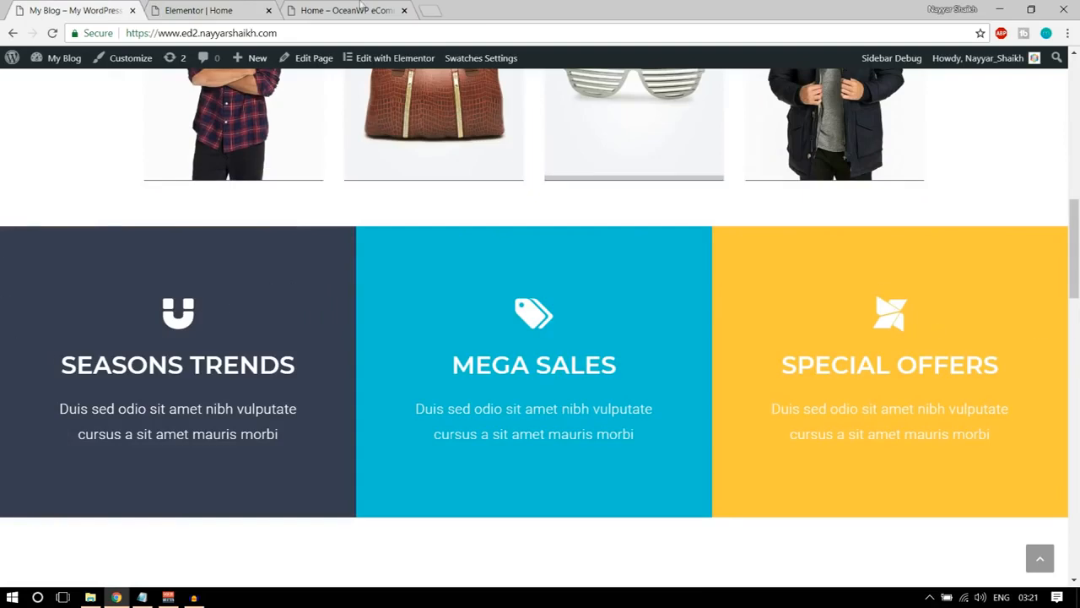
left_click(198, 10)
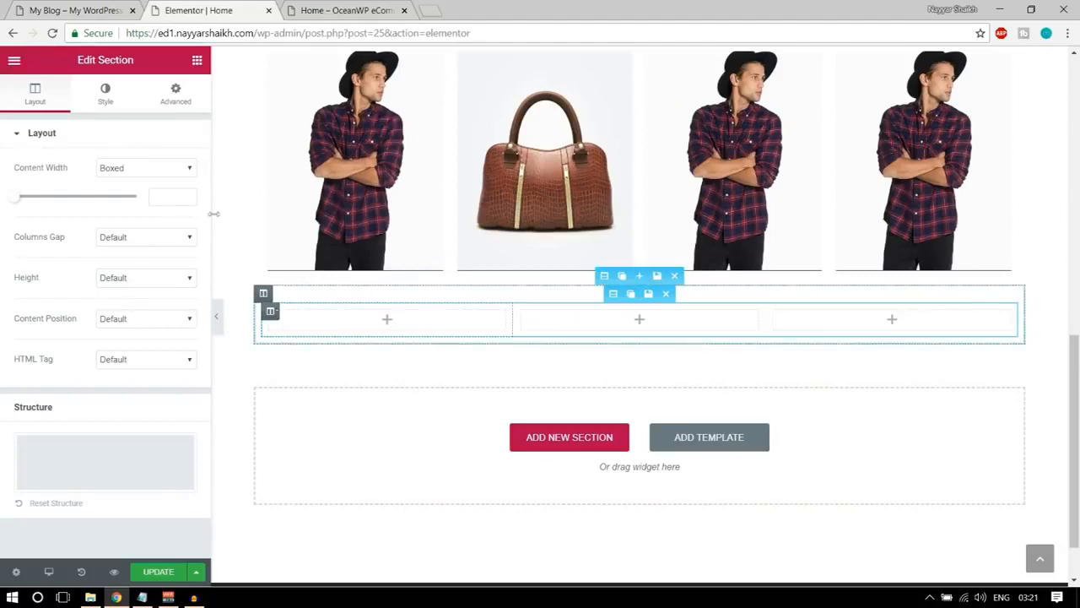
Inspect the SEASONS TRENDS box on the demo page and select its background colour value #393d50 in the styles.
left_click(74, 7)
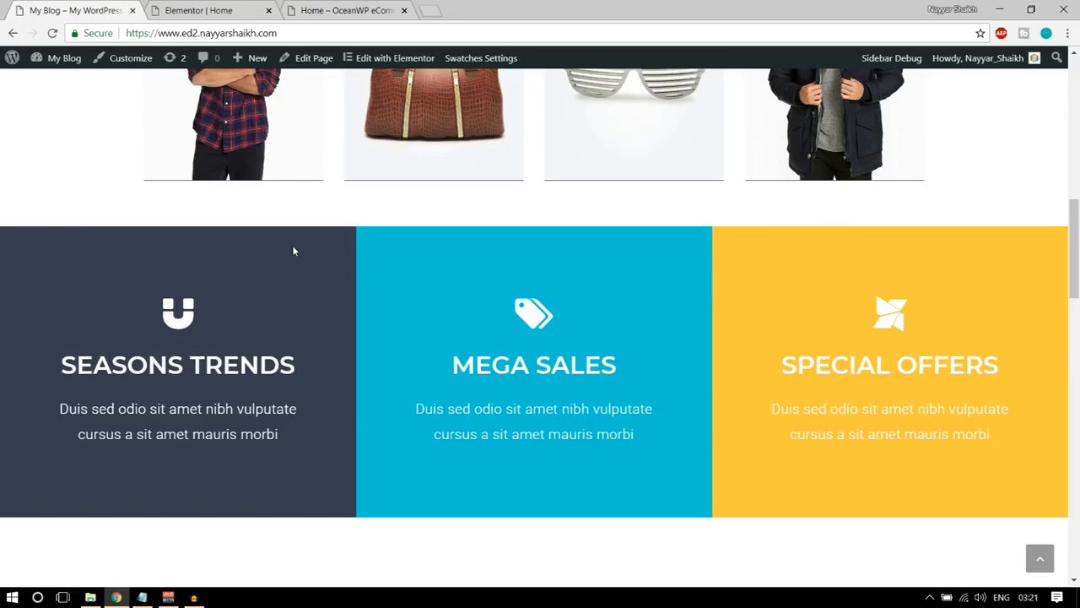
scroll(293, 251, "down", 1)
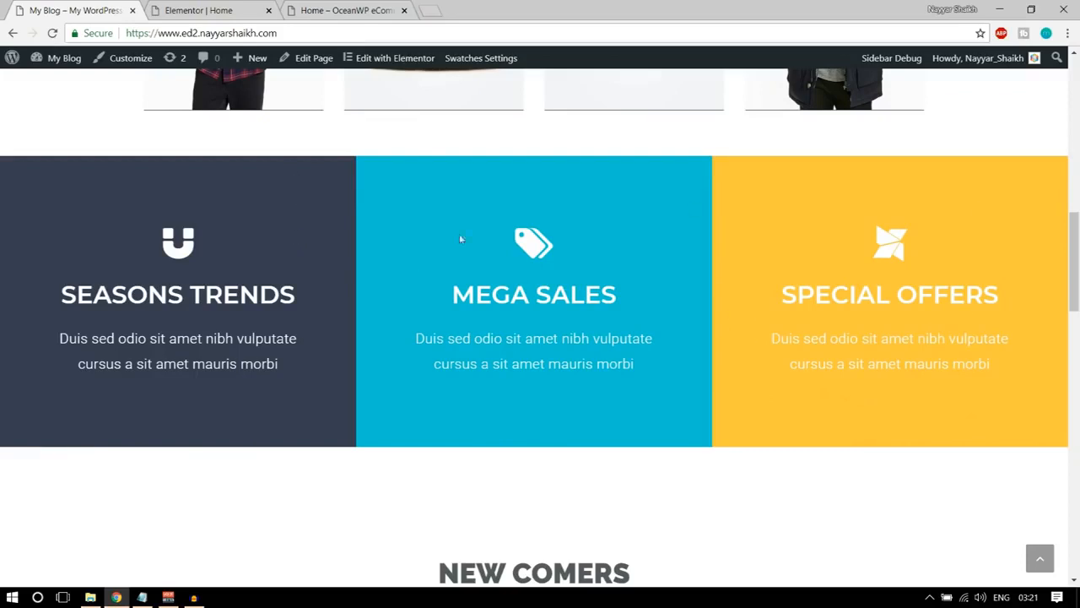
right_click(252, 192)
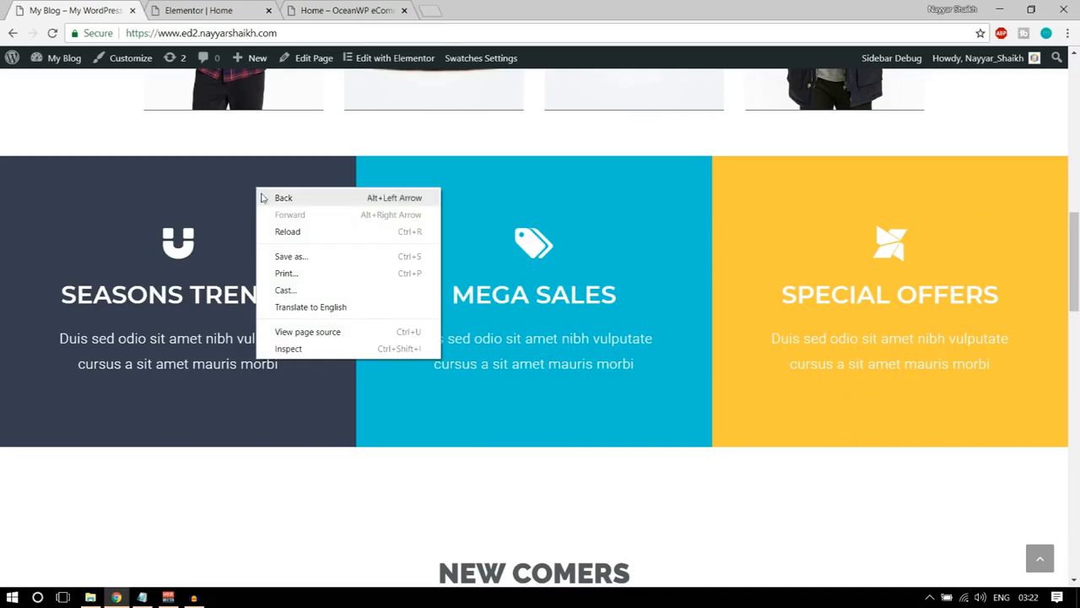
right_click(244, 172)
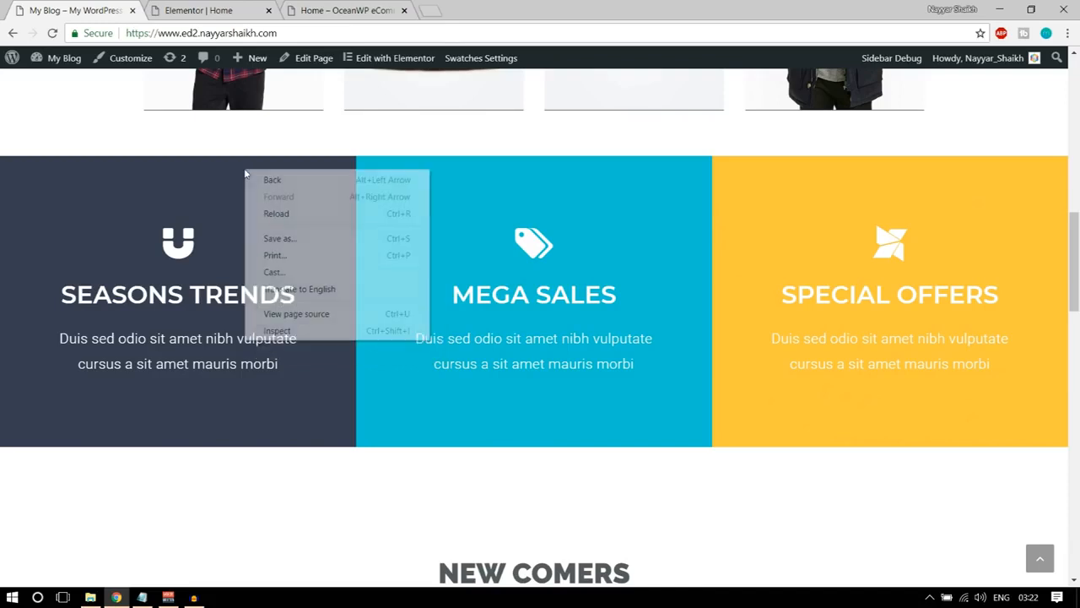
left_click(310, 332)
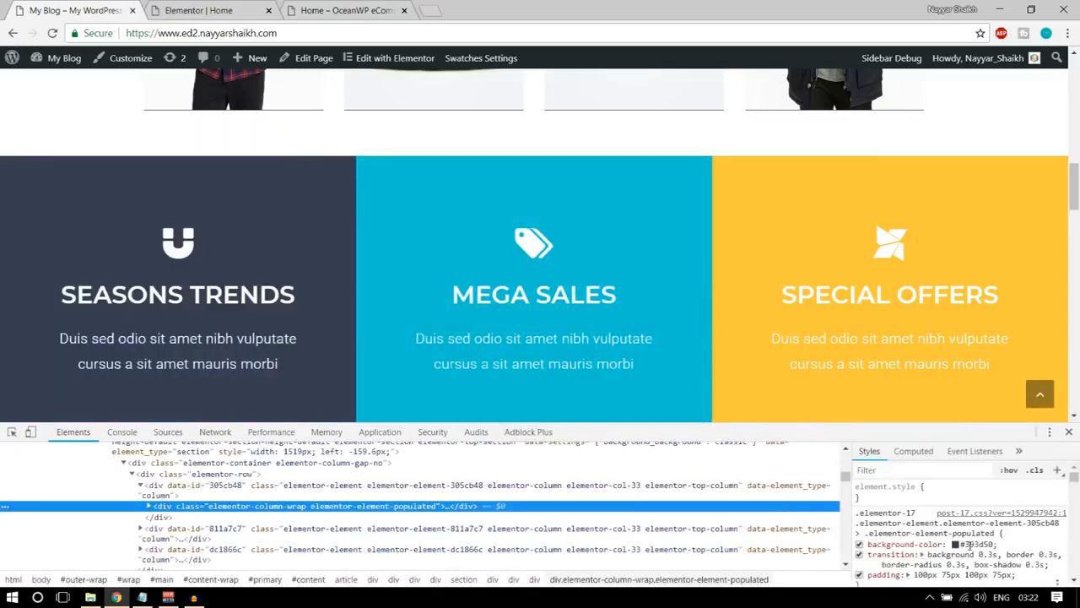
left_click(972, 544)
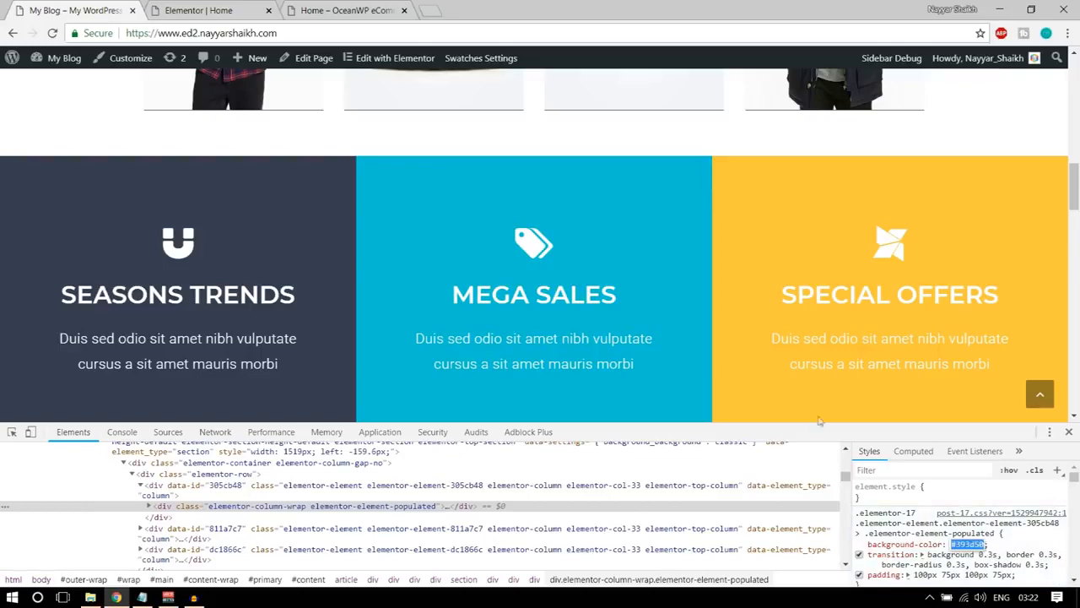
Add an Icon Box widget to the first of the three empty columns below the banners.
left_click(240, 8)
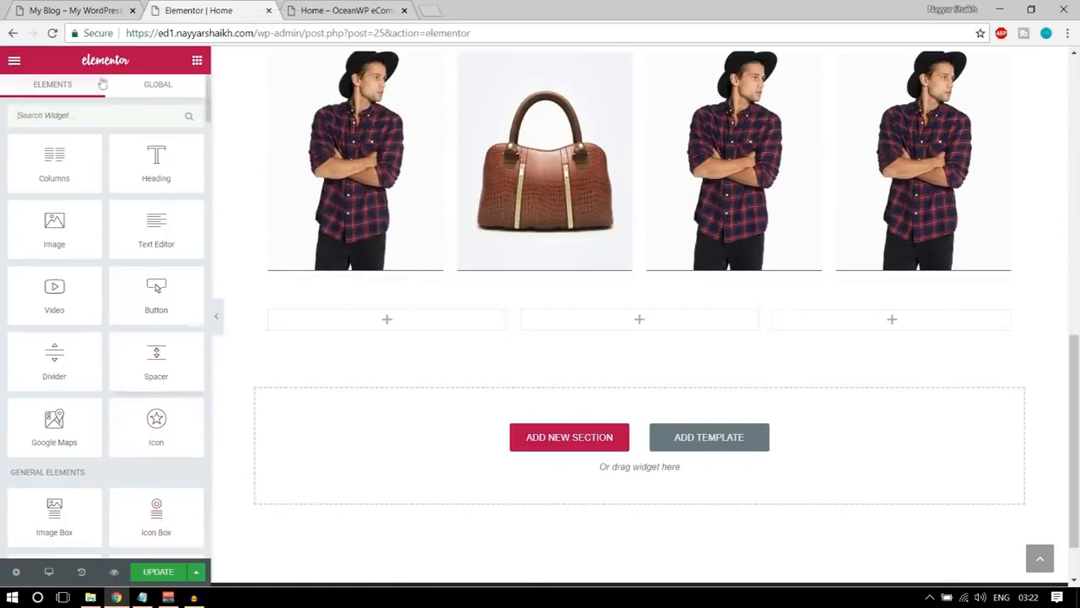
left_click(81, 11)
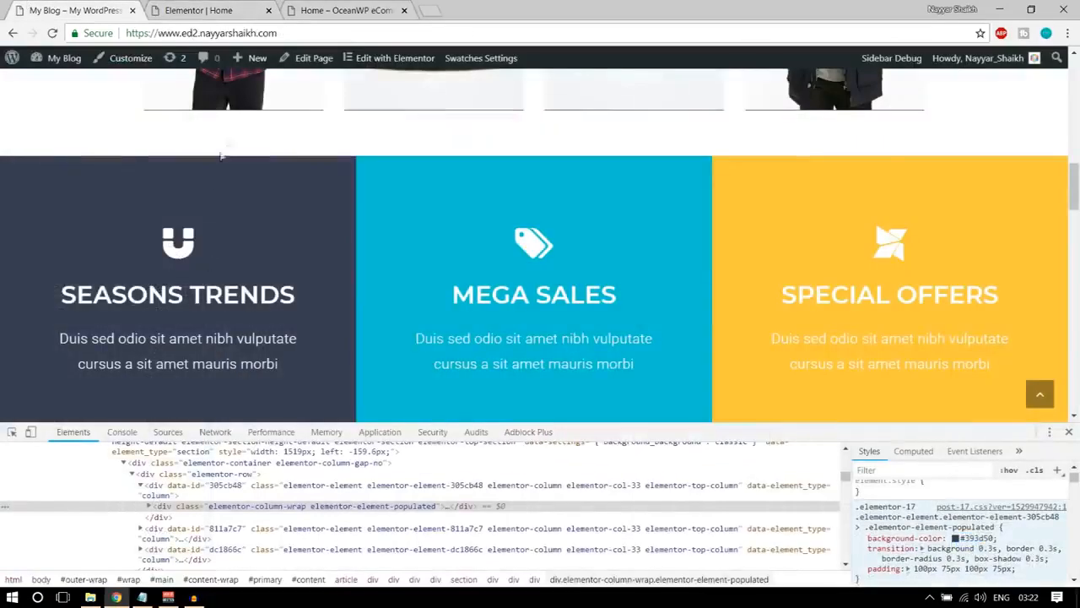
key("ctrl+Tab")
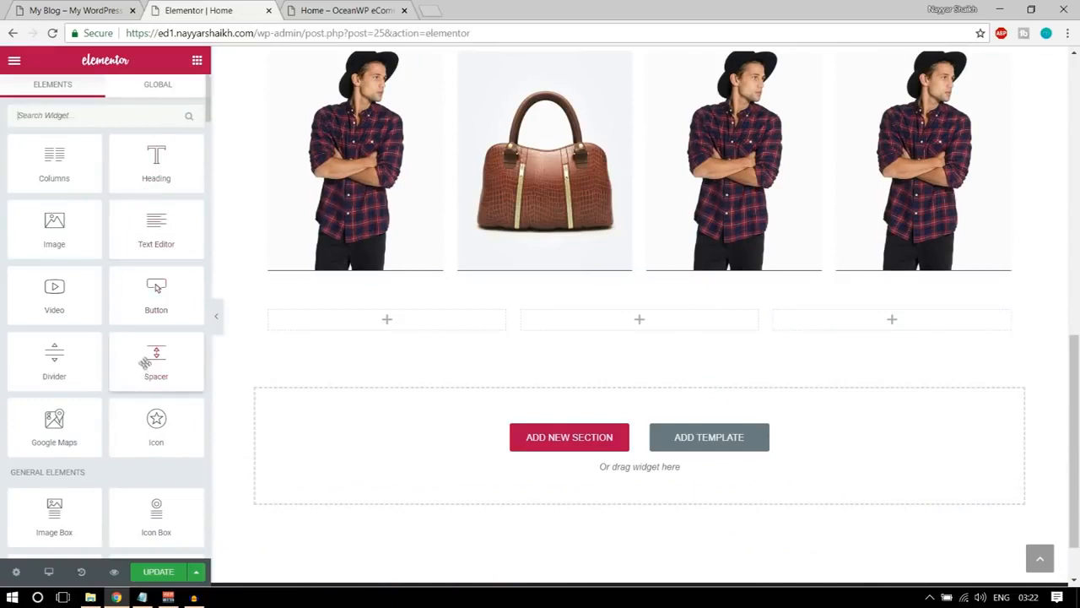
scroll(184, 396, "down", 1)
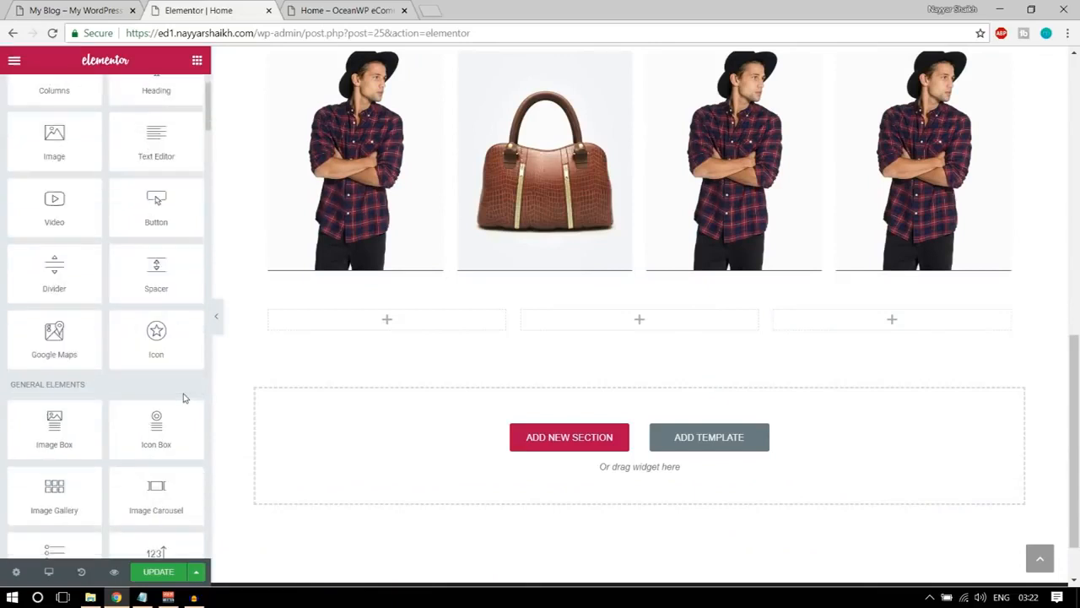
left_click_drag(154, 432, 436, 332)
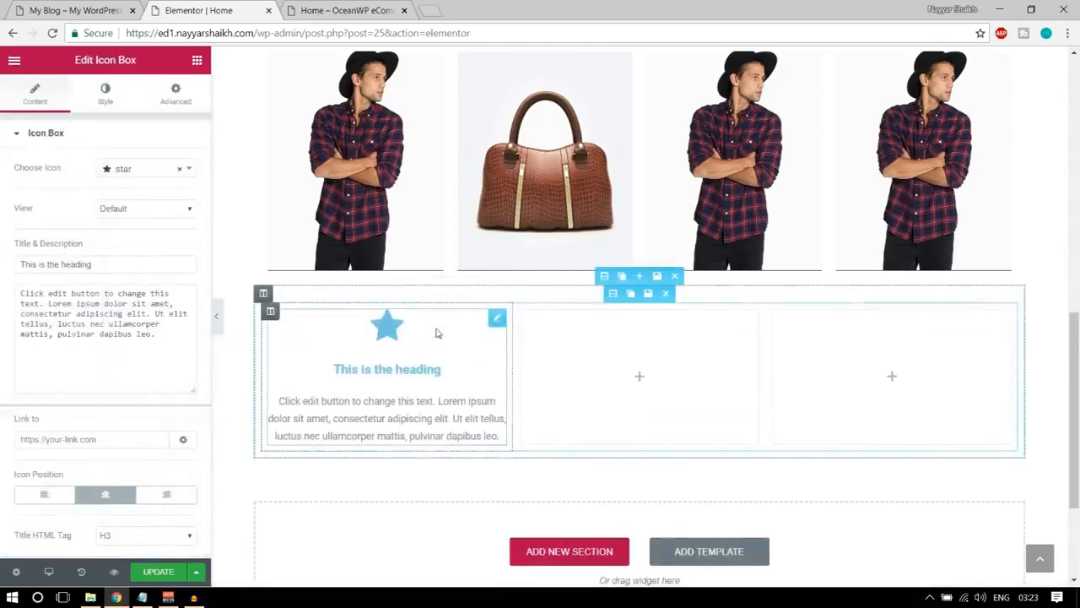
Change the icon box's icon to magnet, matching the demo page's first box.
left_click(34, 10)
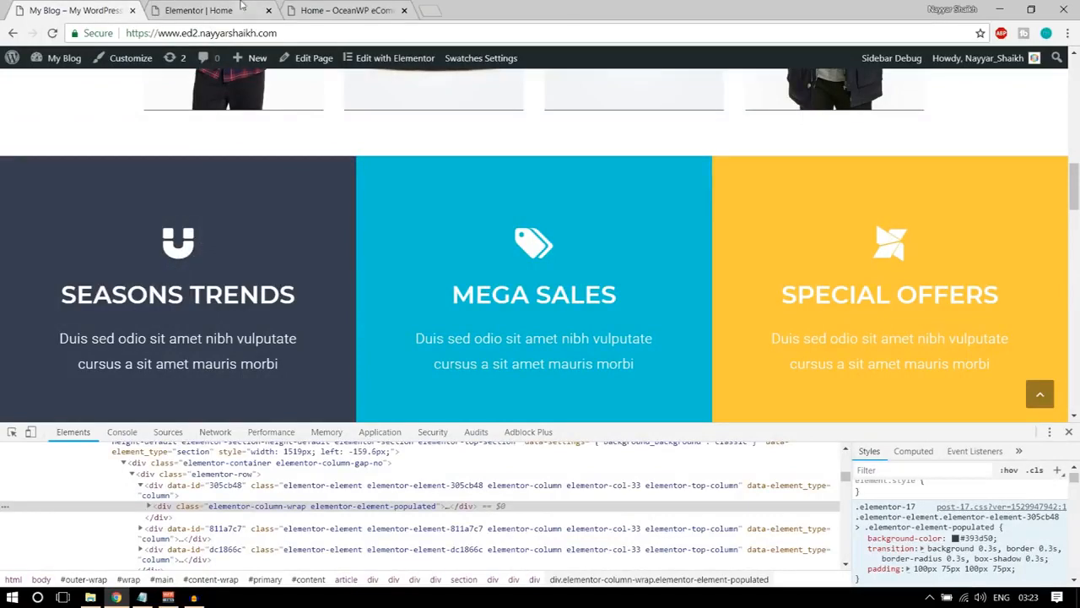
left_click(241, 6)
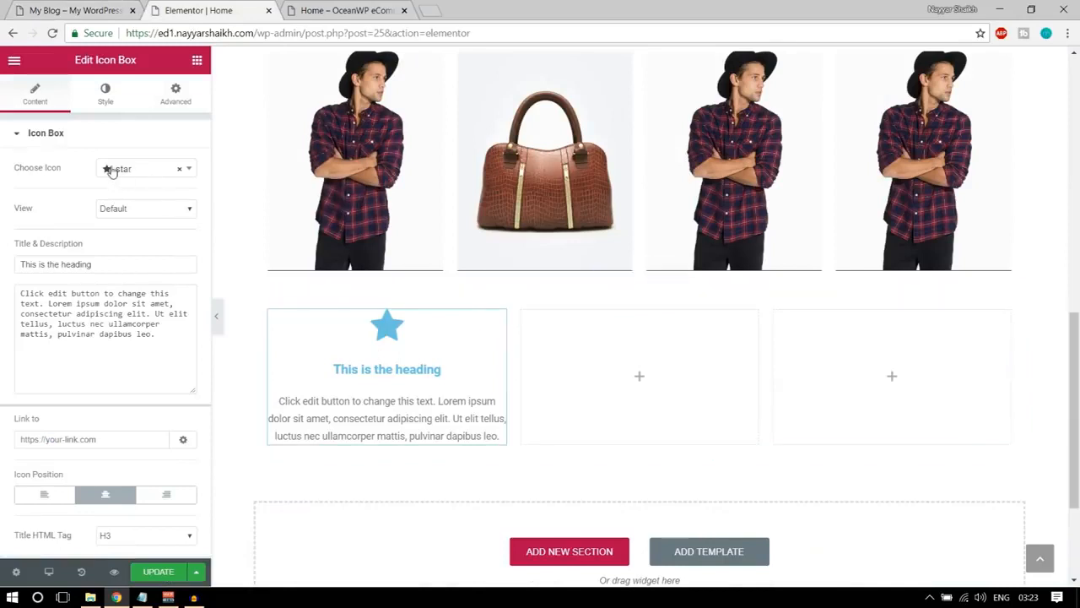
left_click(137, 170)
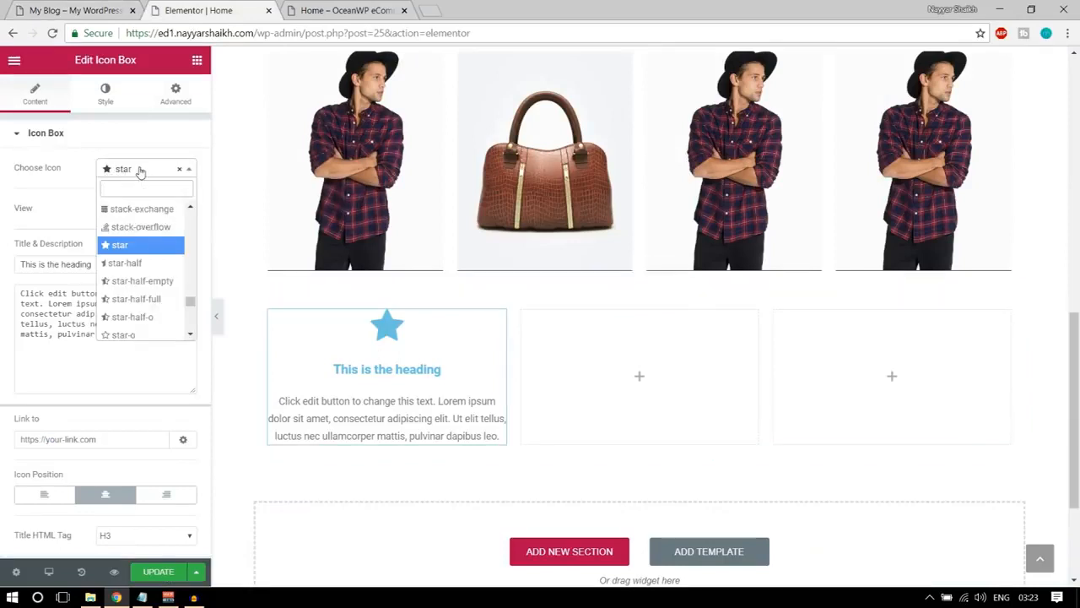
type("magn")
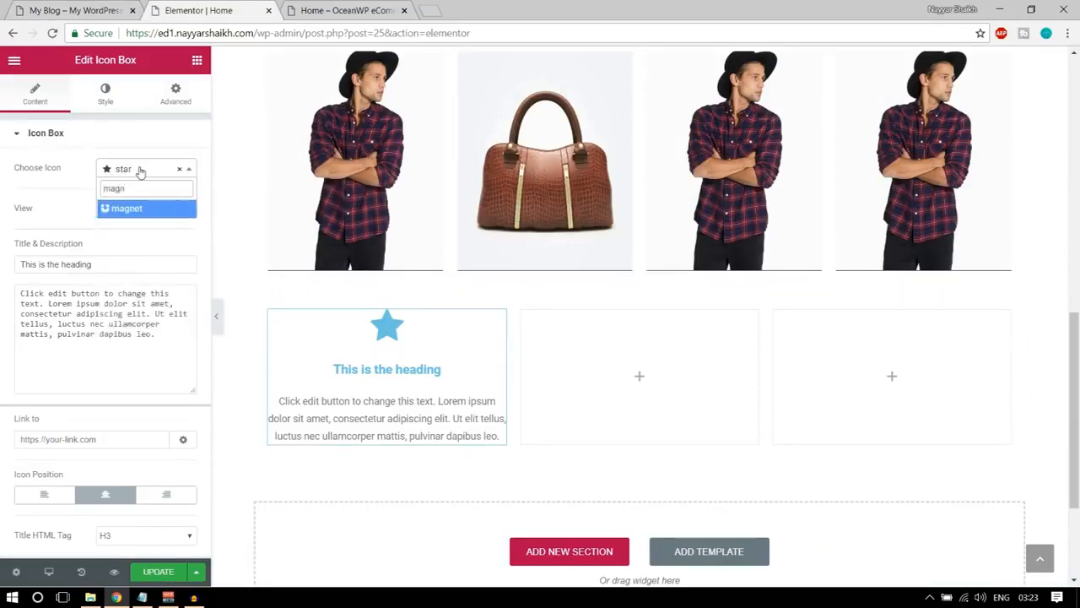
left_click(142, 215)
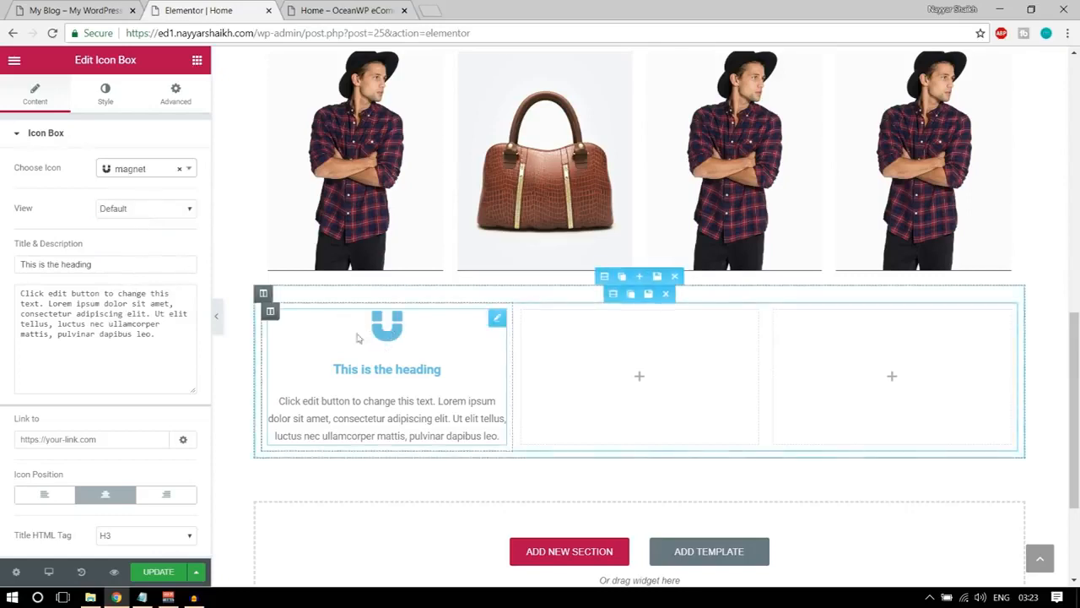
Copy the demo page's first box heading and replace the icon box's title with SEASONS TRENDS.
left_click(93, 9)
left_click_drag(54, 294, 297, 294)
key("ctrl+c")
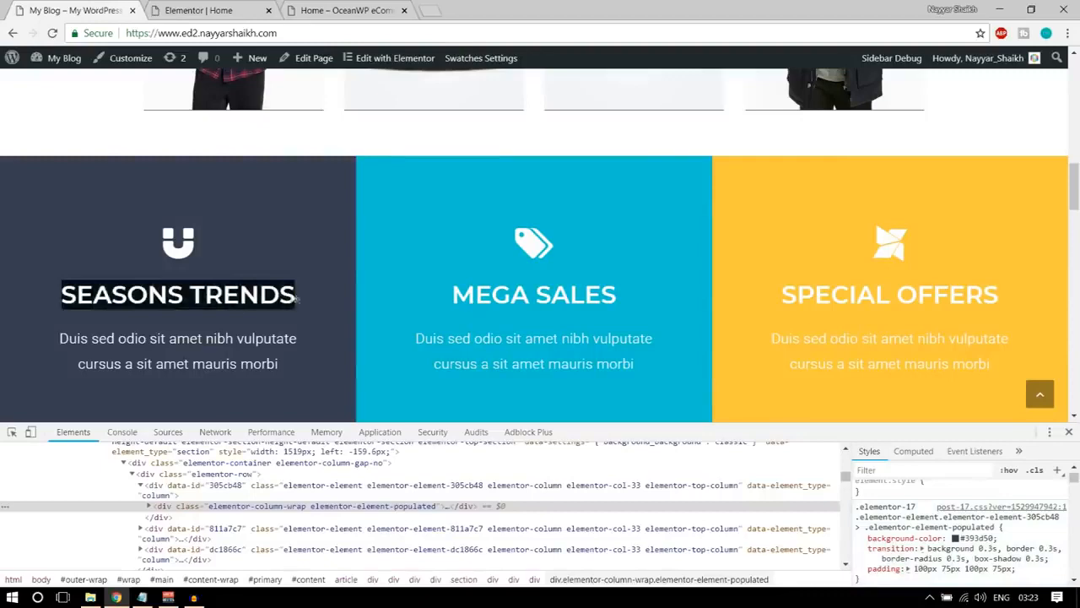
left_click(199, 10)
triple_click(108, 263)
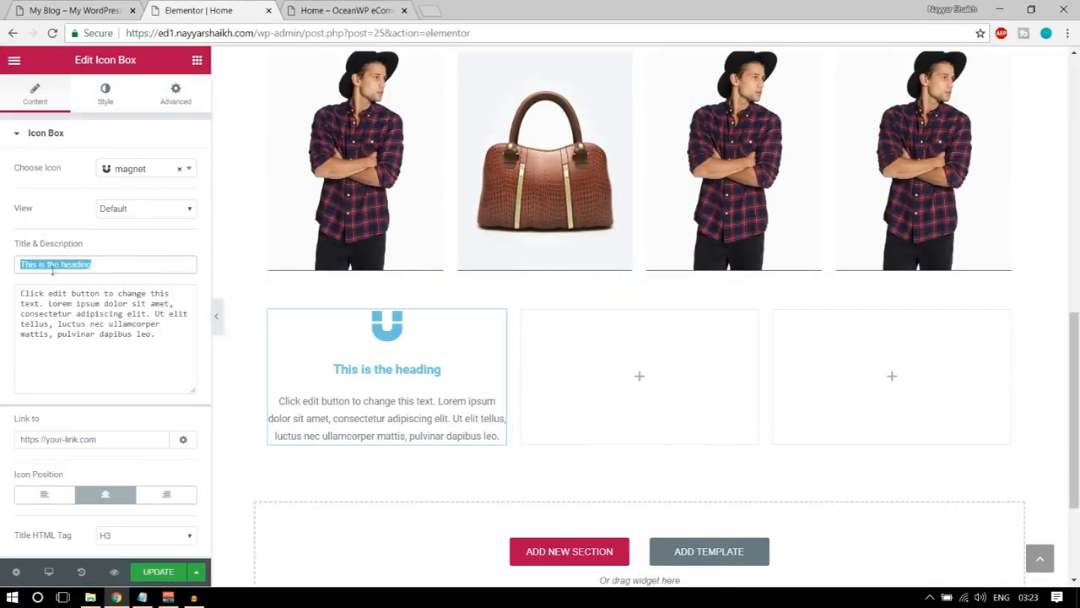
key("ctrl+v")
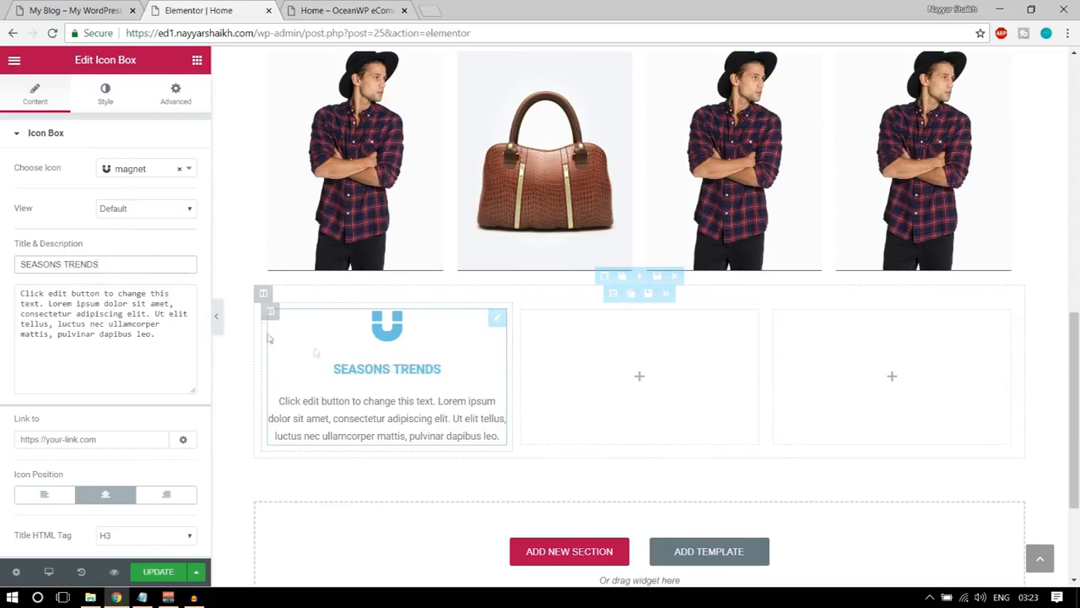
Replace the icon box's description with the demo text "Duis sed odio sit amet nibh vulputate cursus a sit amet mauris morbi".
left_click(64, 8)
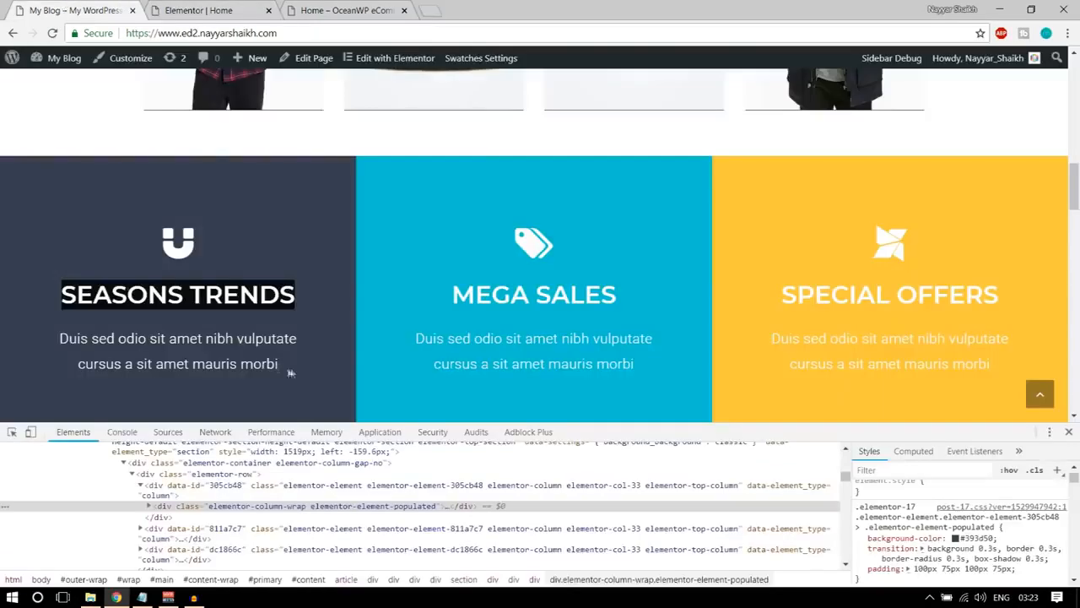
left_click_drag(290, 373, 59, 334)
key("ctrl+c")
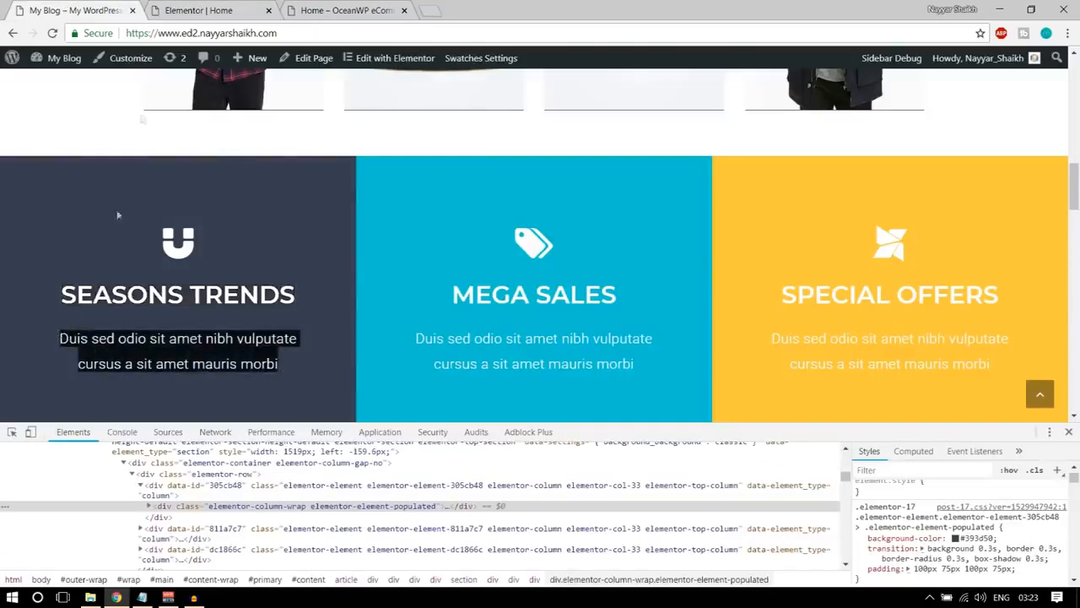
left_click(176, 11)
left_click(100, 309)
key("ctrl+a")
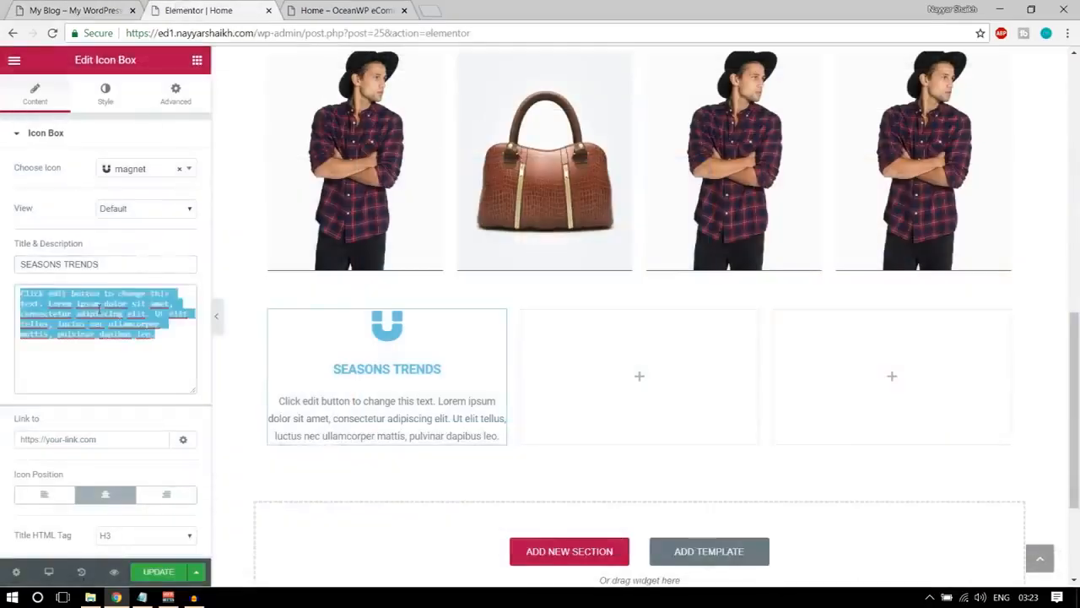
key("ctrl+v")
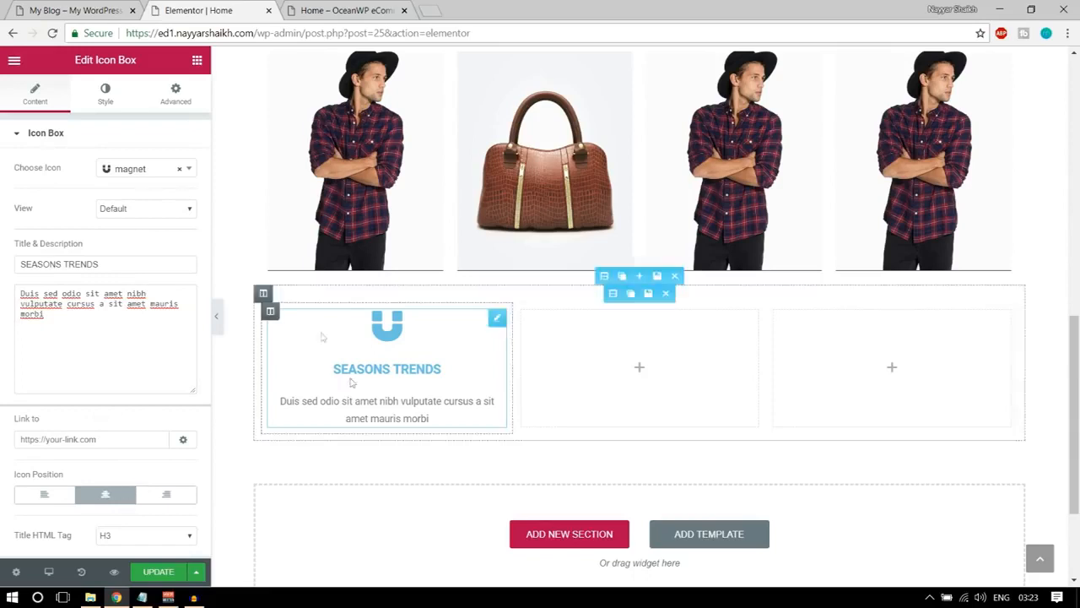
Set the magnet icon's primary colour to white (#ffffff), matching the demo page's first box.
left_click(98, 100)
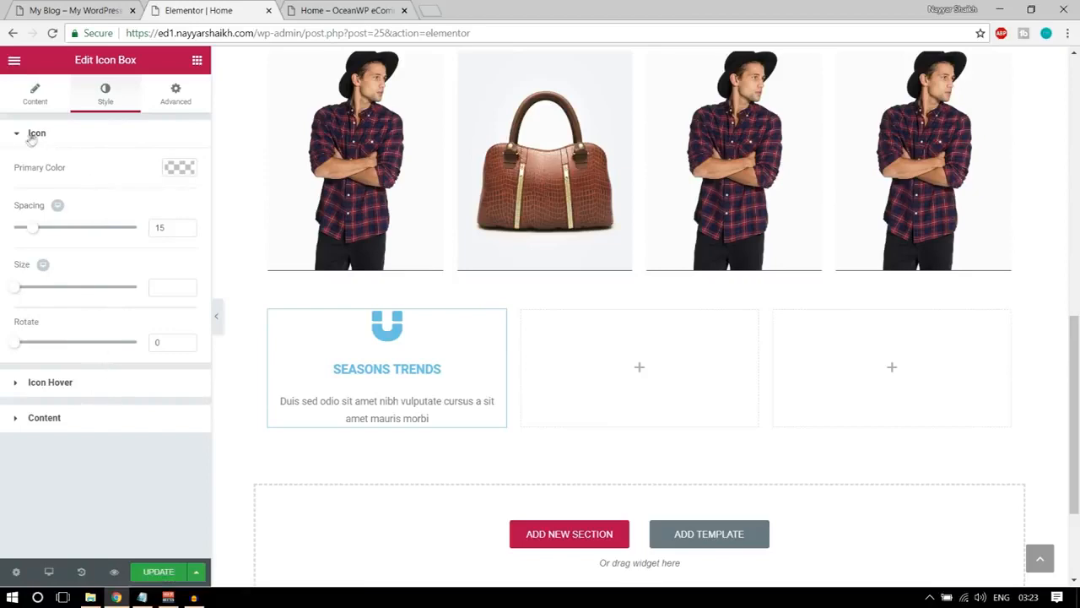
left_click(52, 12)
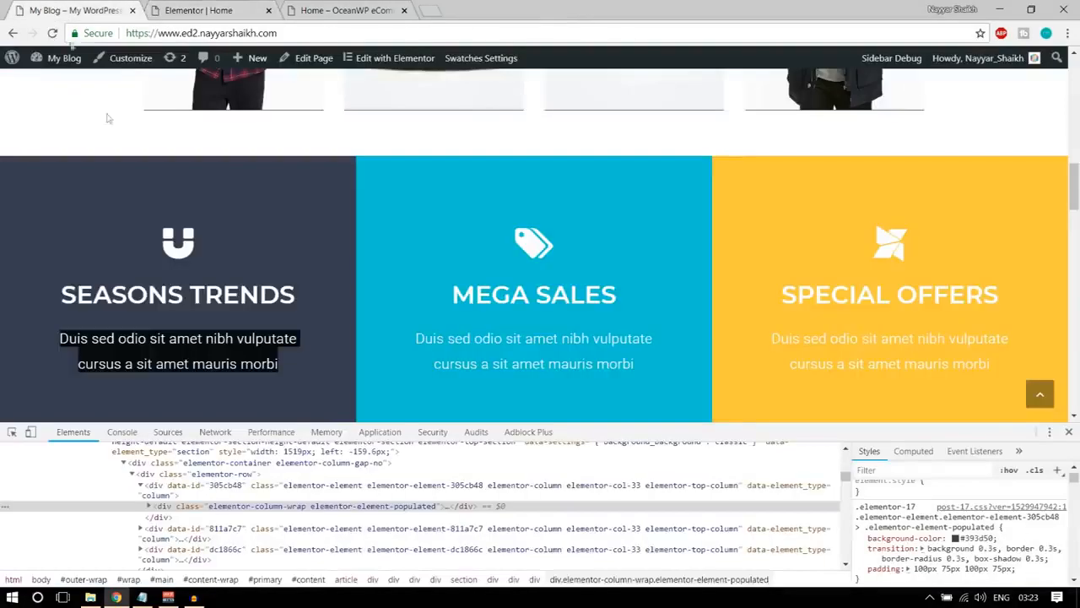
left_click(171, 251)
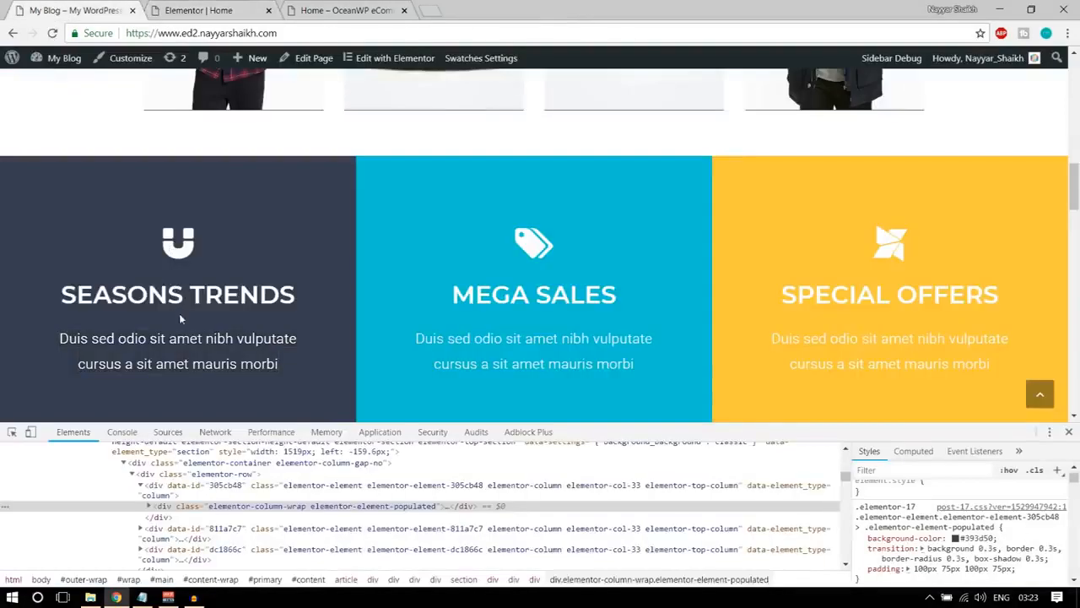
left_click(200, 11)
left_click(178, 167)
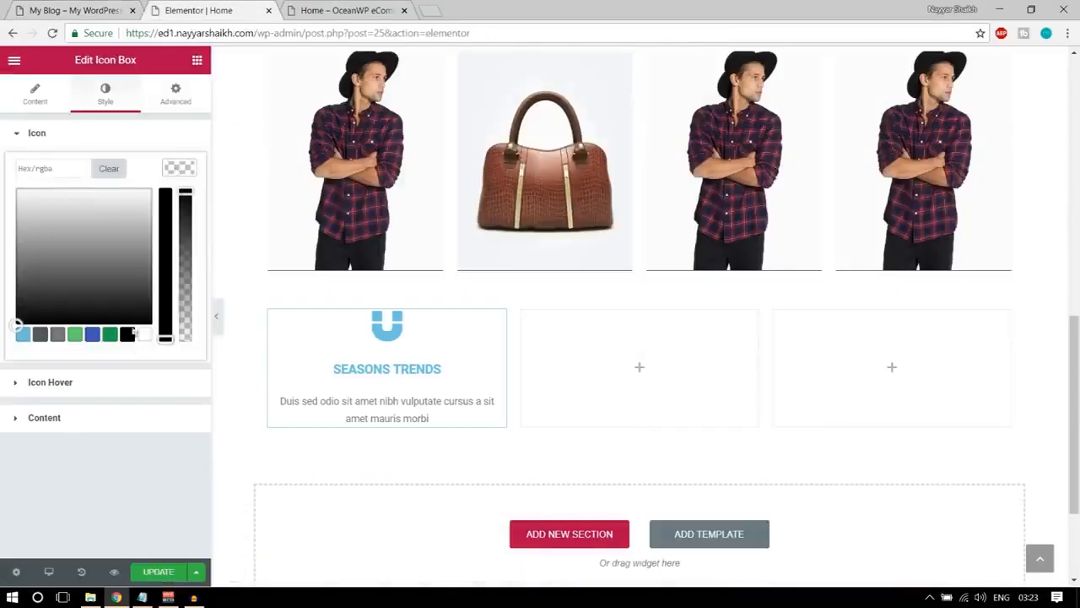
left_click(145, 334)
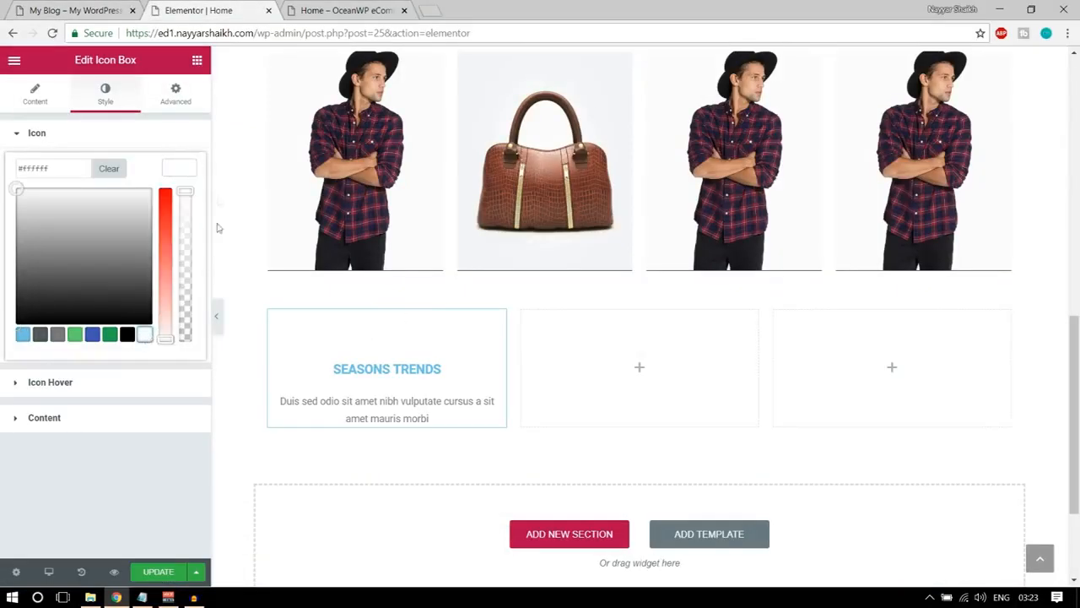
left_click(179, 167)
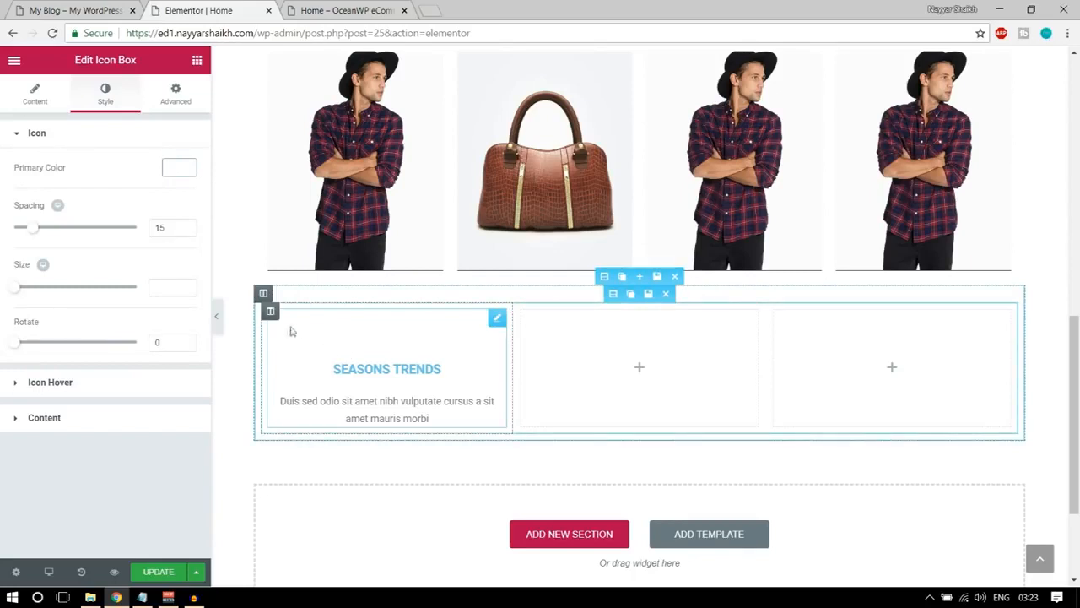
Copy the demo box's background colour value and give the icon box a classic background of #393d50.
mouse_move(272, 319)
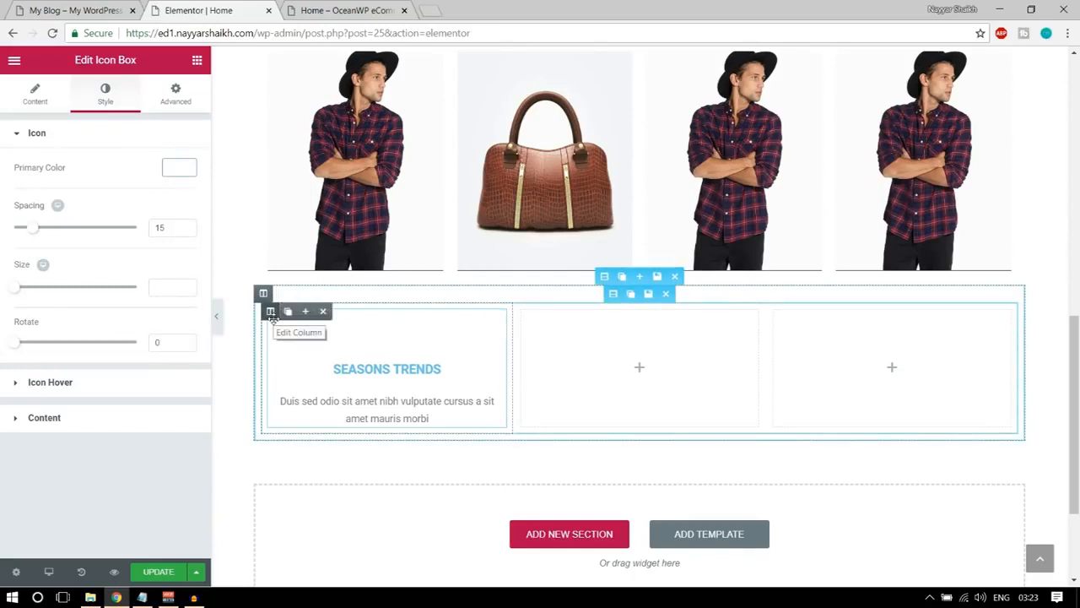
left_click(74, 10)
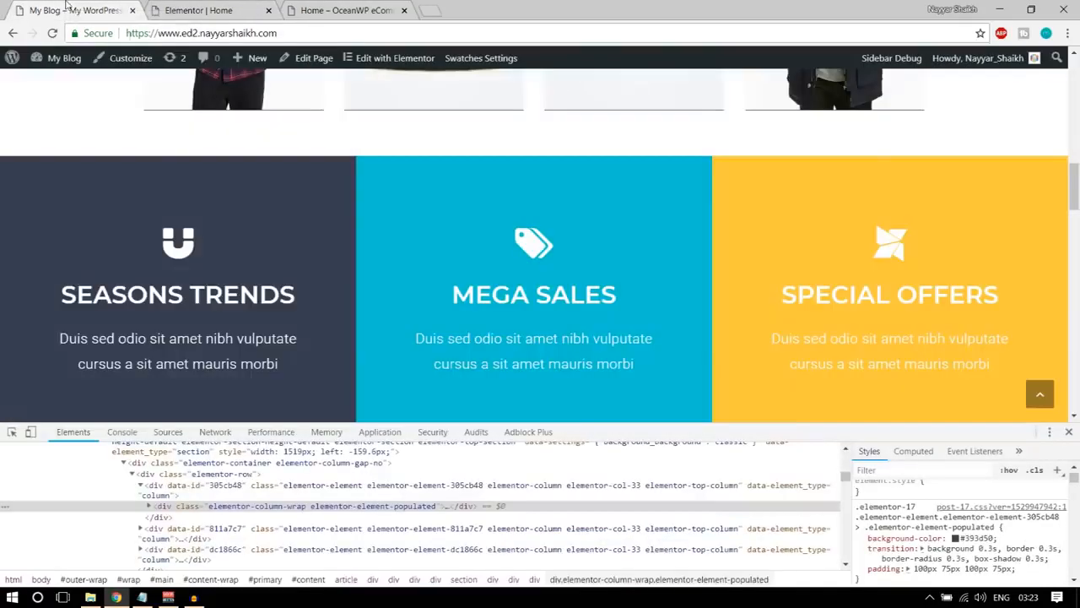
left_click(971, 538)
key("ctrl+c")
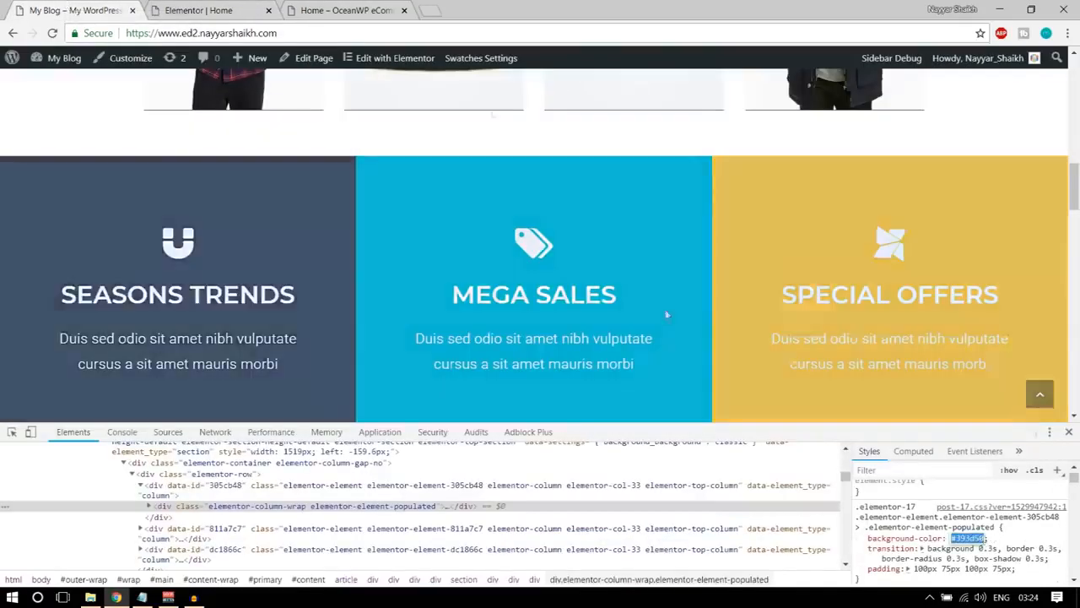
left_click(247, 6)
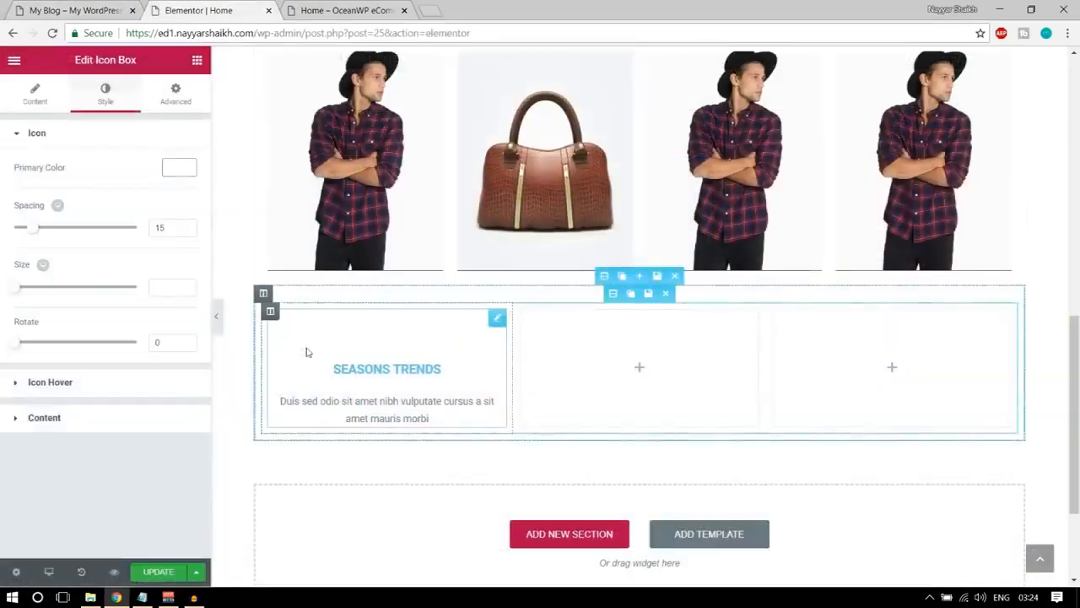
left_click(184, 100)
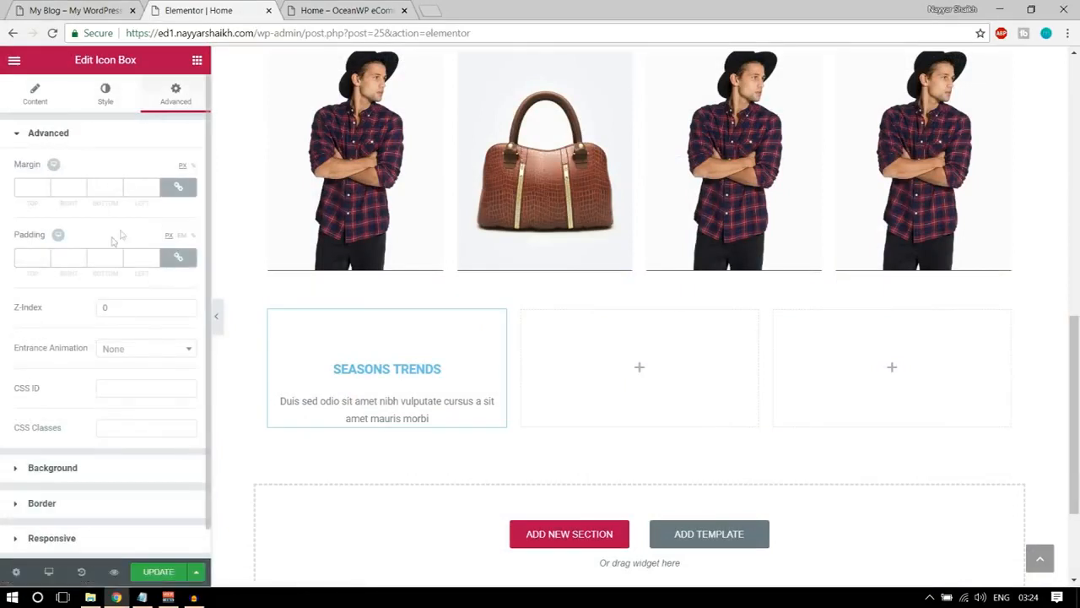
left_click(113, 471)
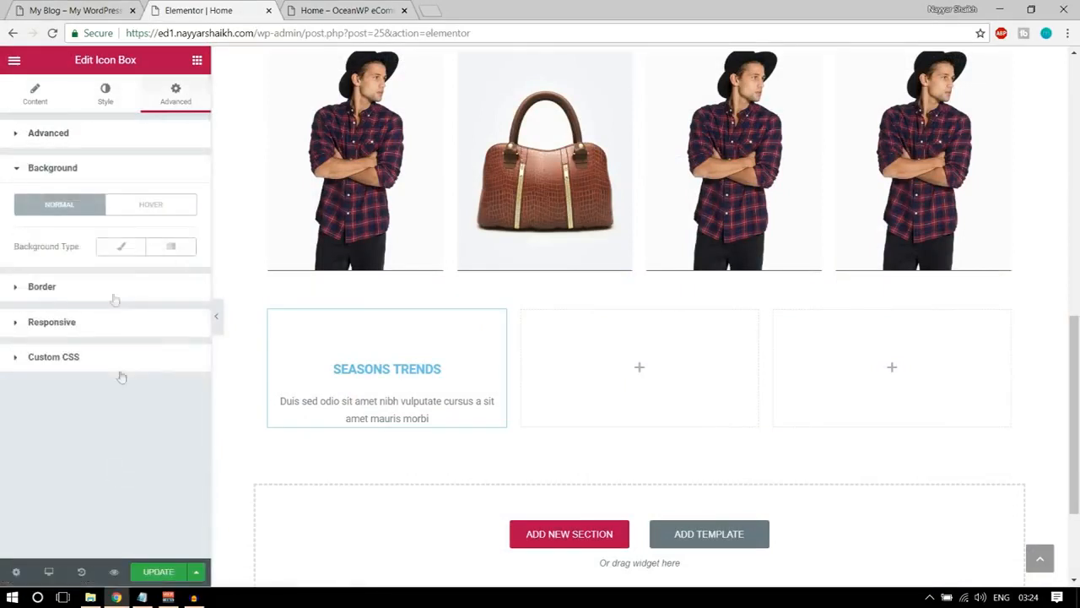
left_click(116, 249)
left_click(188, 288)
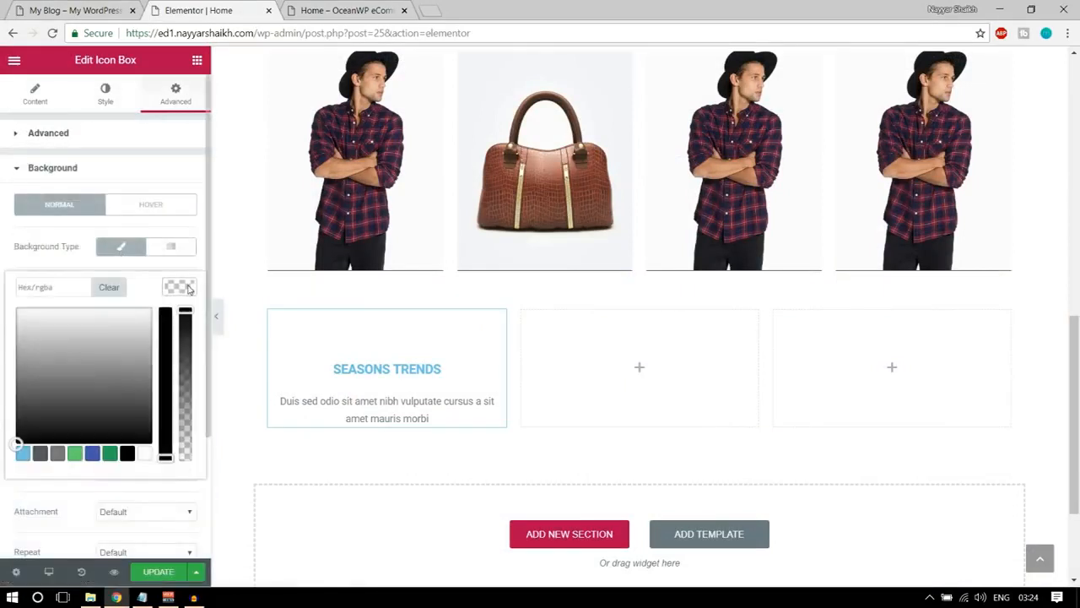
left_click(79, 287)
key("ctrl+v")
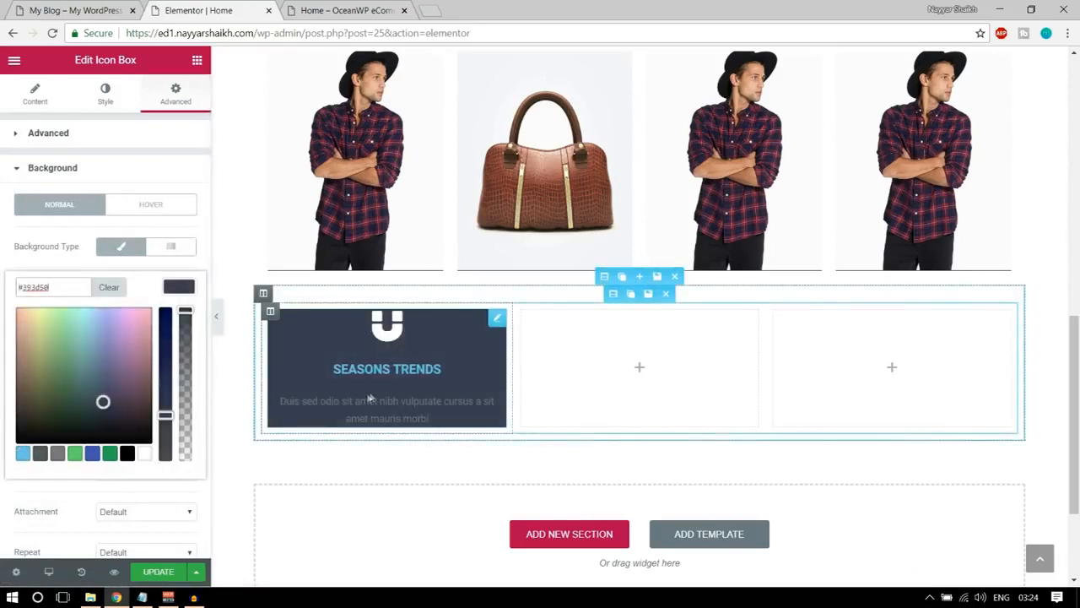
Set the magnet icon's spacing to 16, and try a larger icon size before clearing it and checking the demo box.
left_click(104, 94)
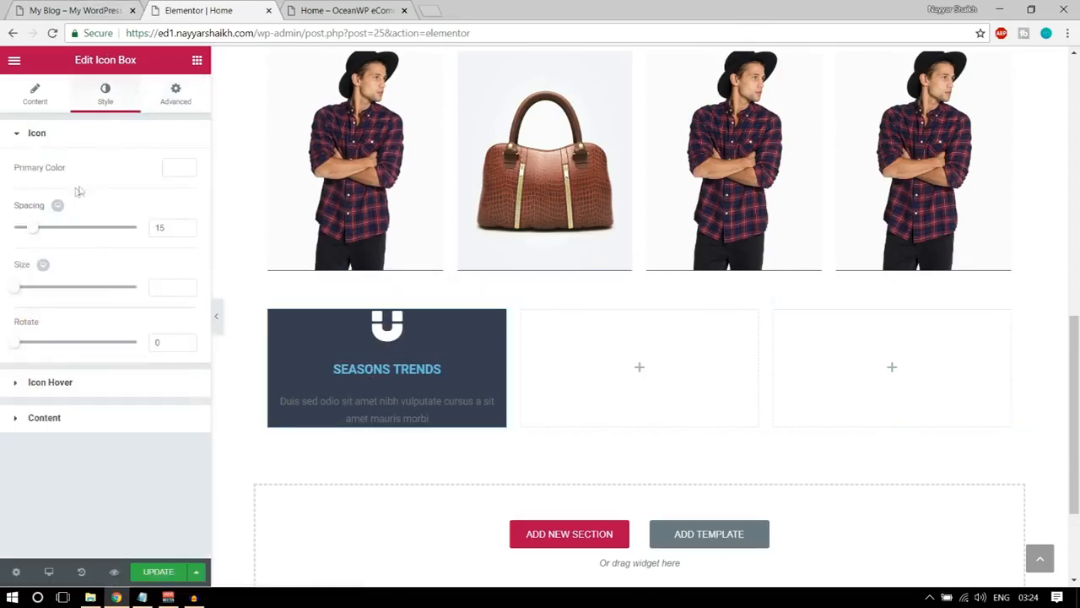
left_click_drag(32, 236, 33, 237)
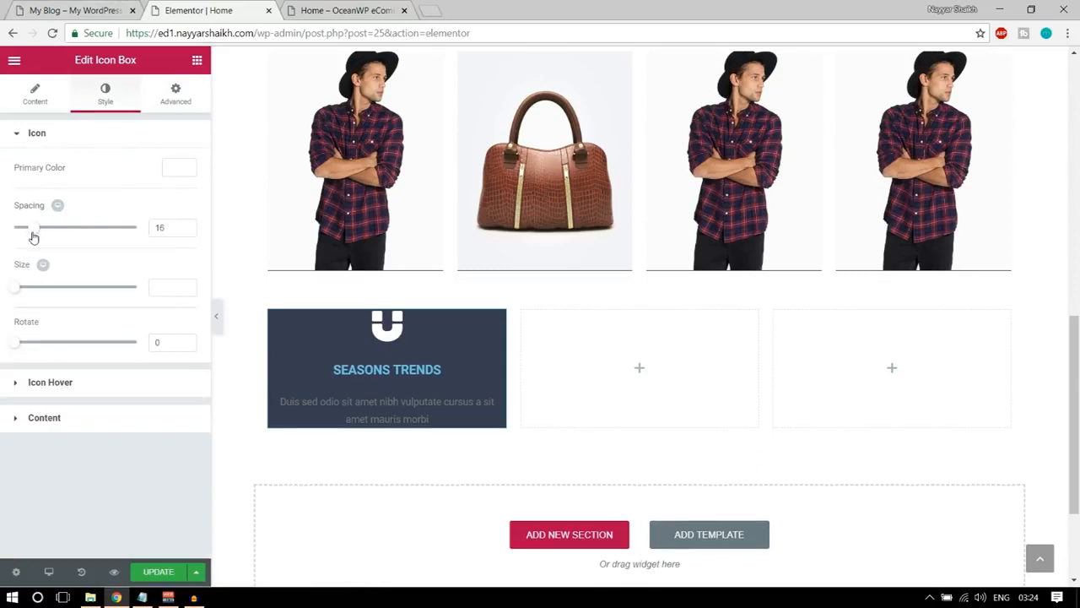
left_click_drag(17, 289, 61, 299)
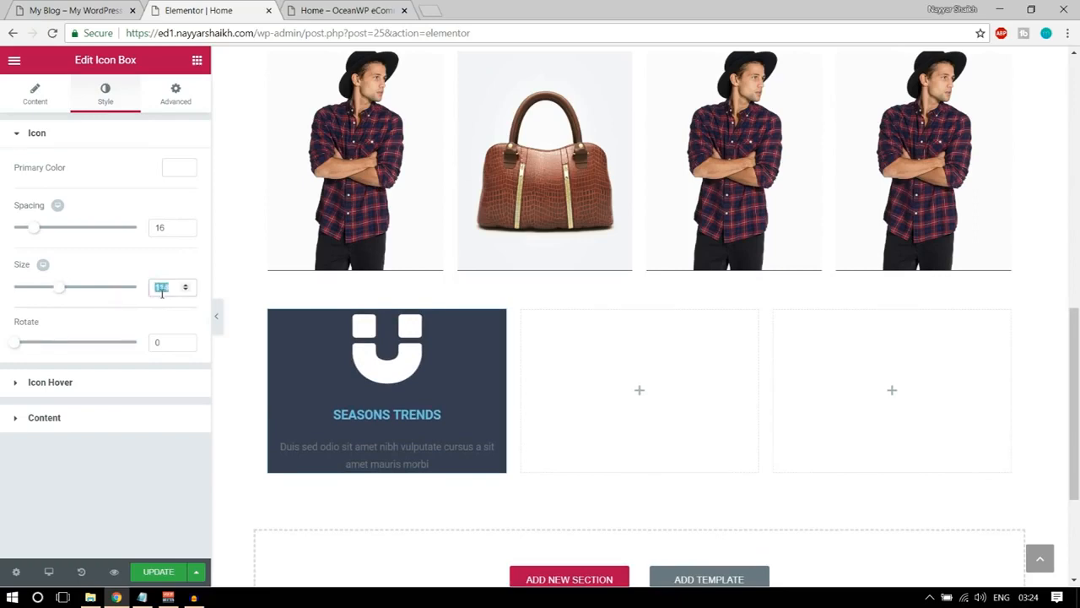
key("BackSpace")
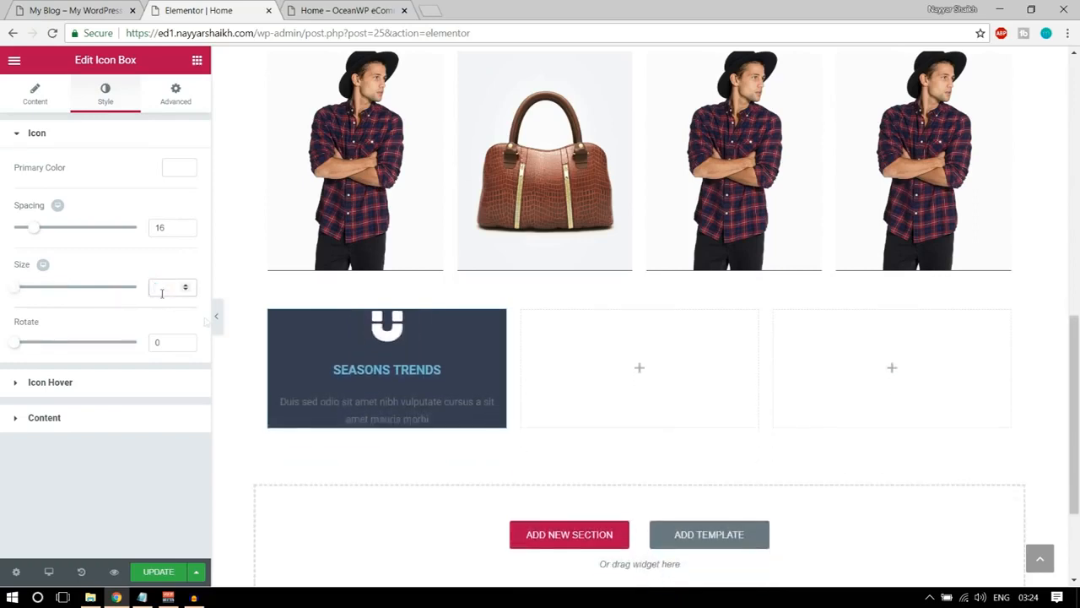
left_click(66, 10)
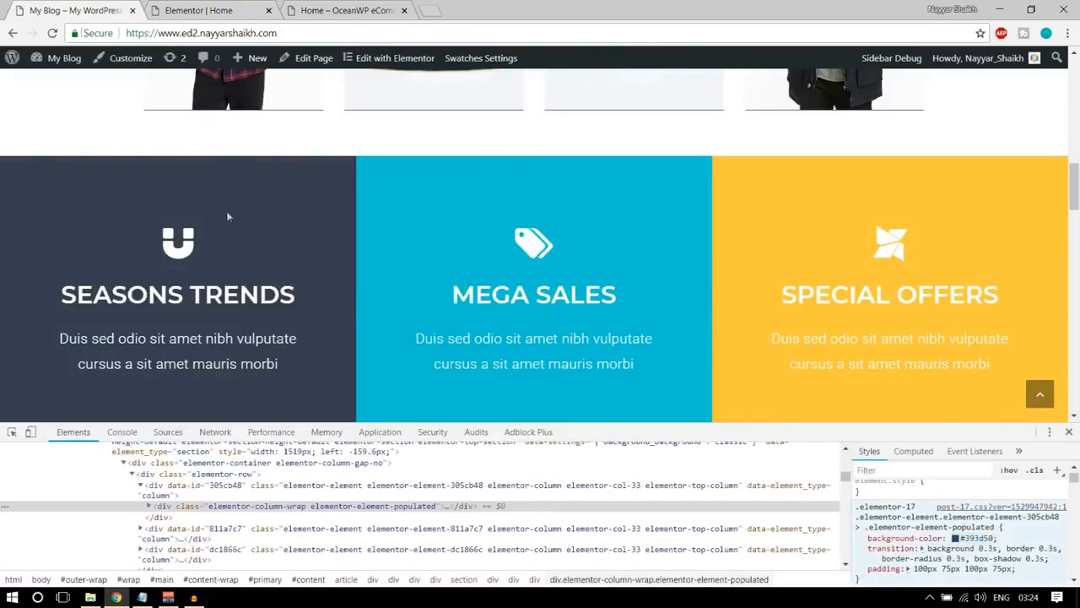
left_click(168, 9)
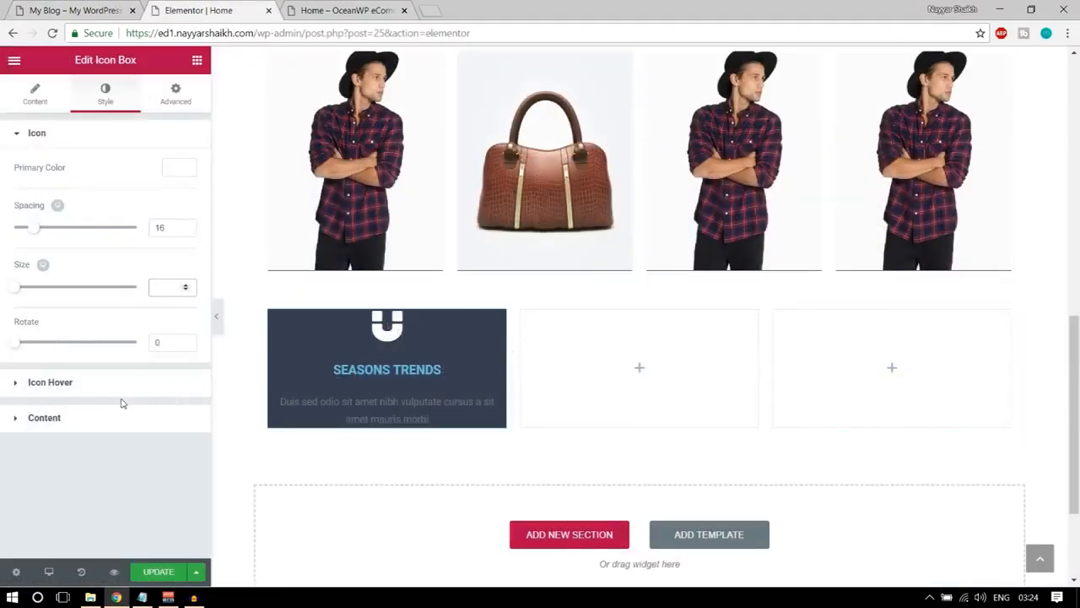
Set the icon box's title colour to white, matching the SEASONS TRENDS heading on the demo page.
left_click(86, 426)
left_click(95, 10)
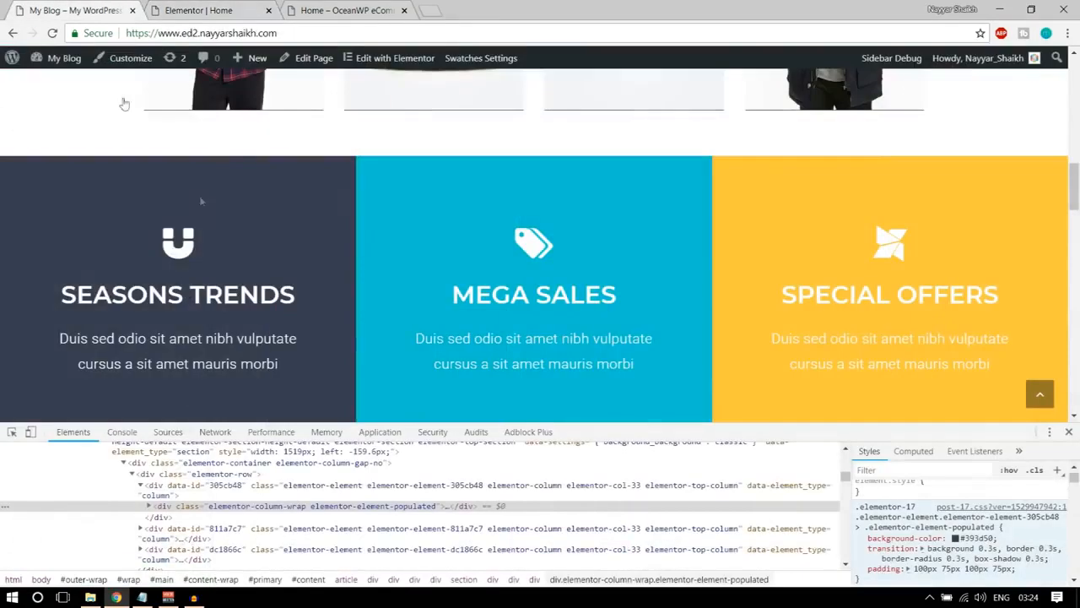
left_click_drag(64, 289, 299, 300)
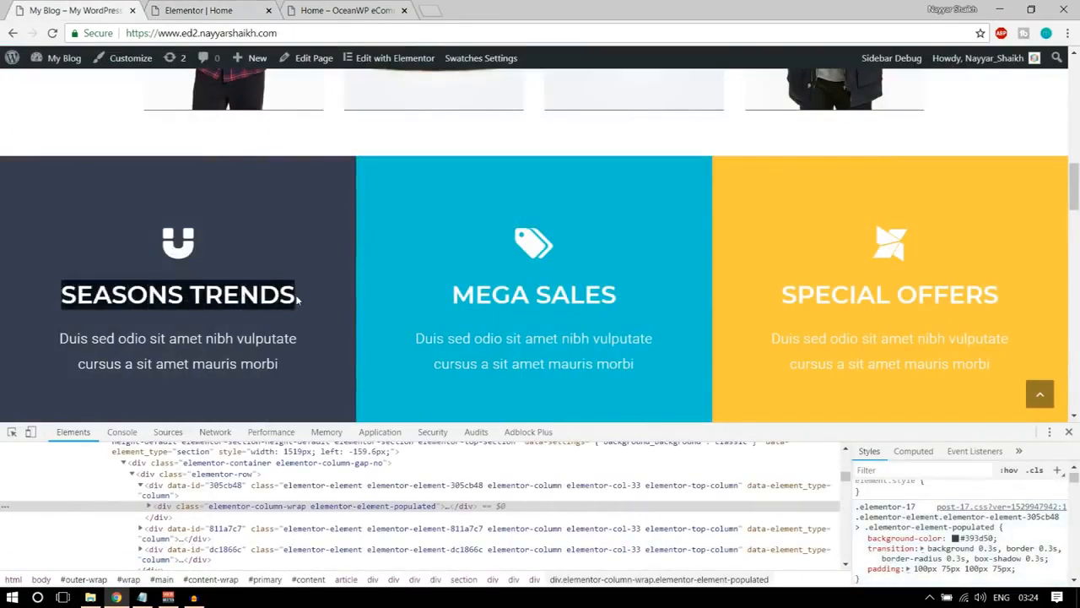
left_click(299, 300)
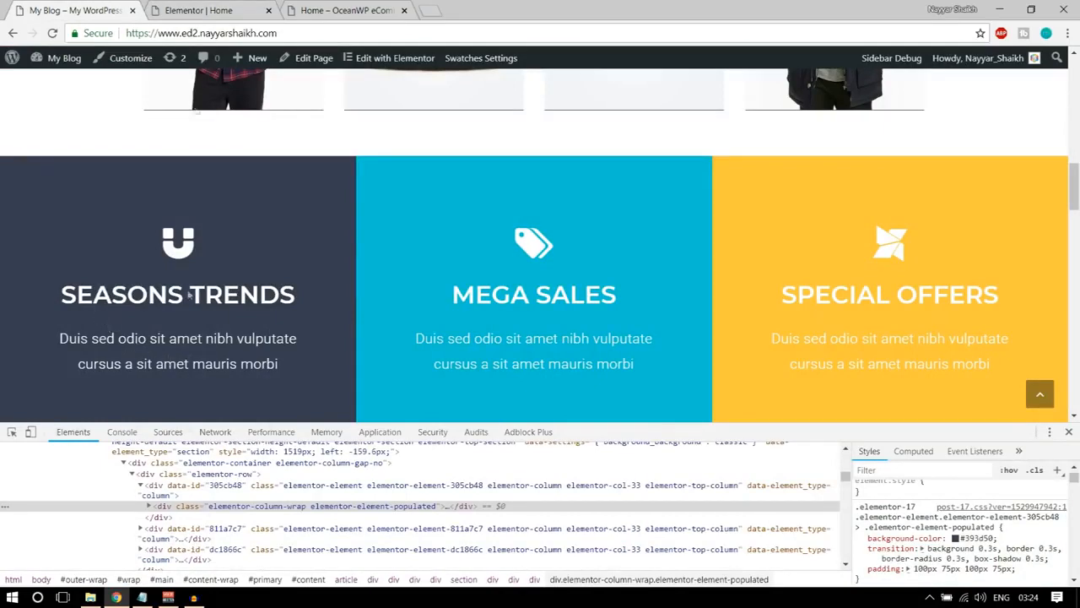
left_click(196, 10)
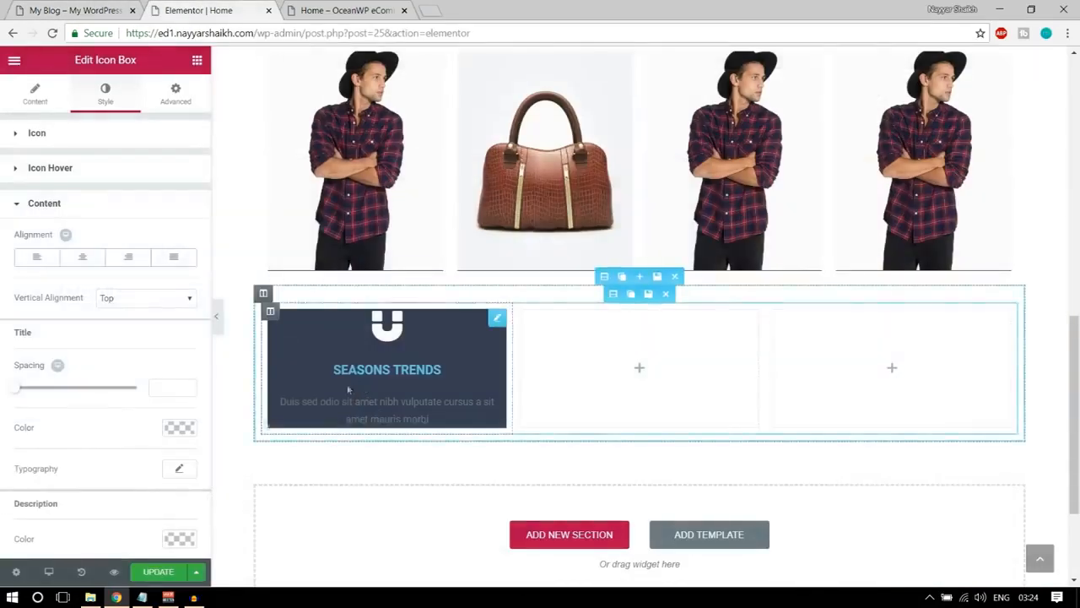
scroll(146, 349, "down", 1)
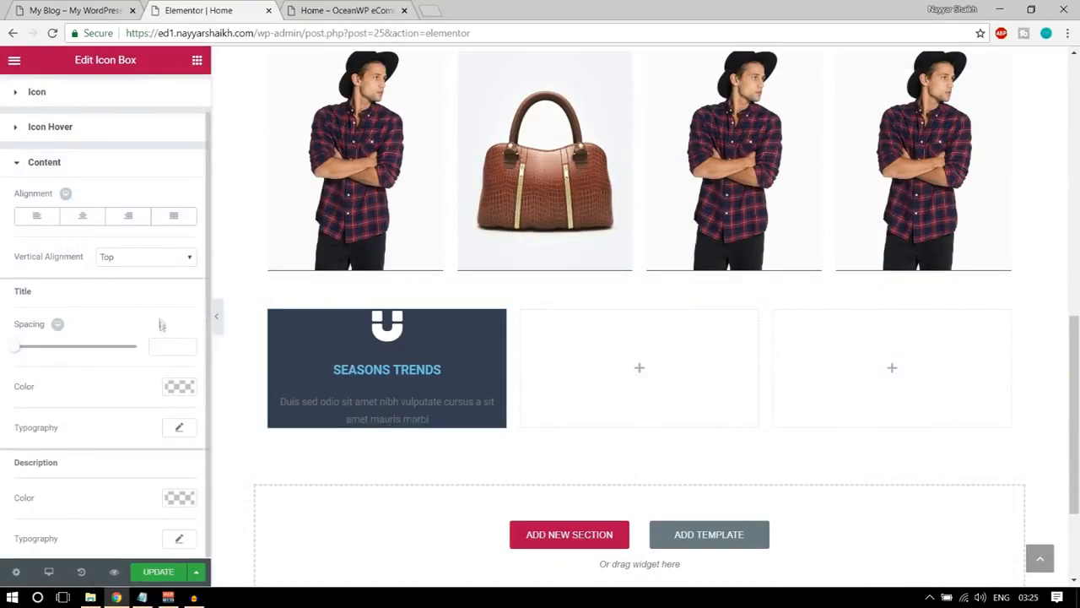
left_click(170, 387)
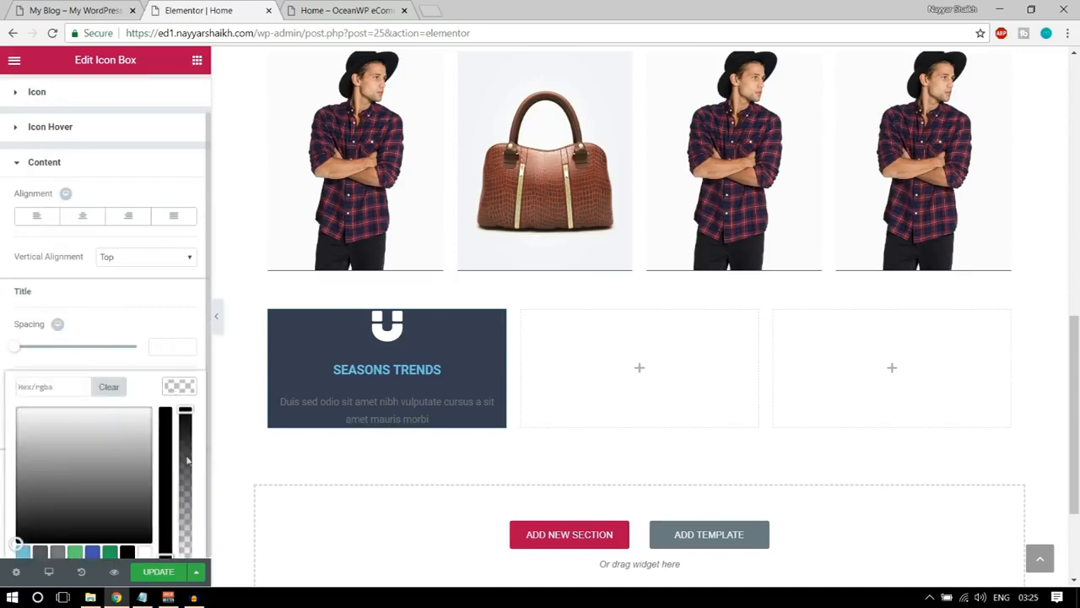
left_click(145, 552)
left_click(169, 389)
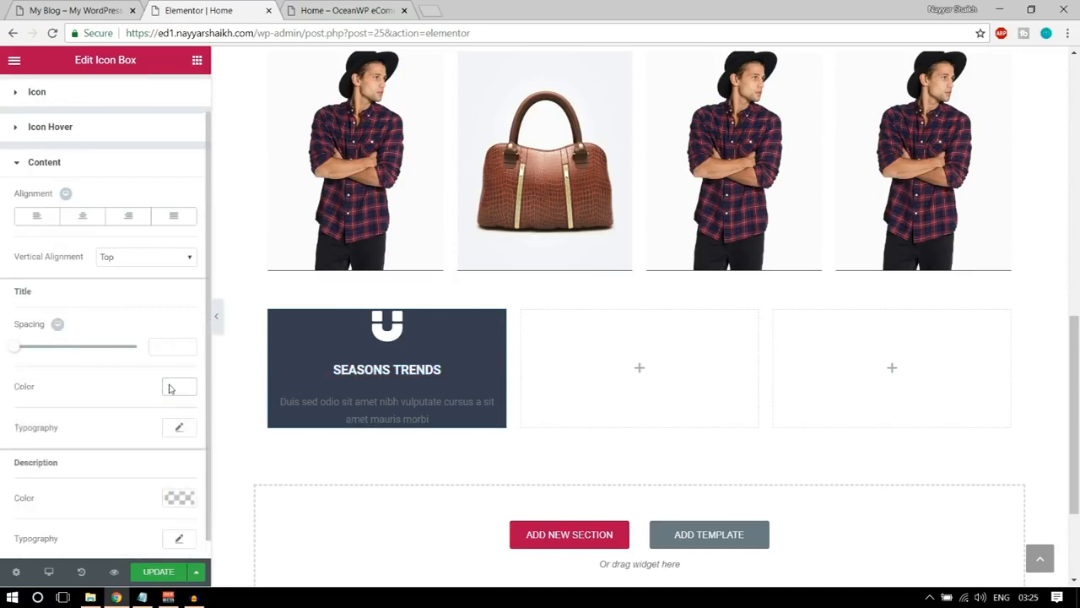
Set the font family of the icon box's SEASONS TRENDS title to Montserrat.
left_click(179, 429)
scroll(161, 432, "down", 3)
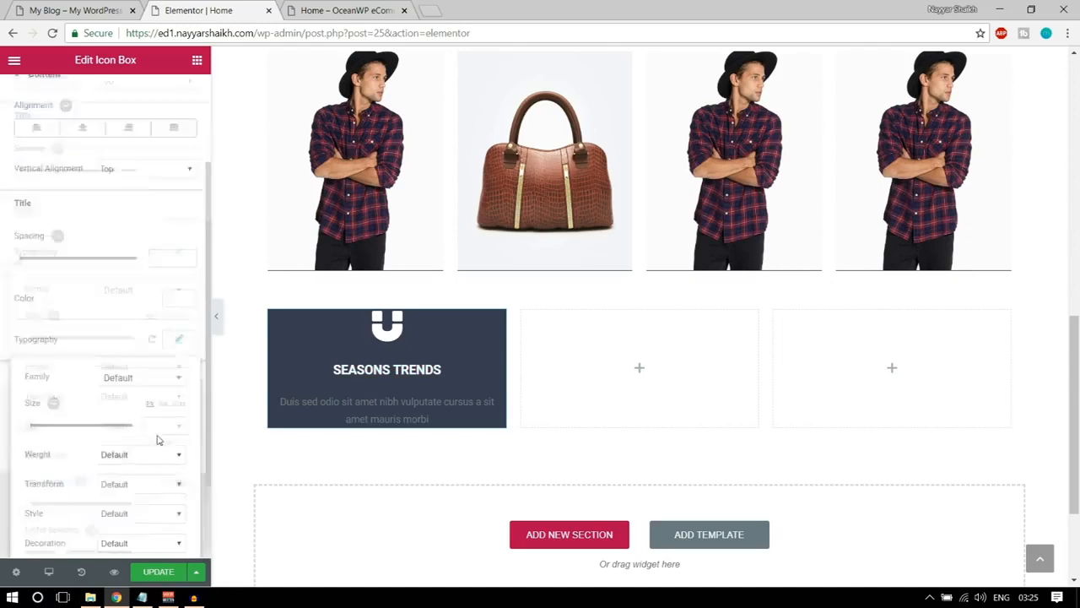
left_click(140, 277)
type("m")
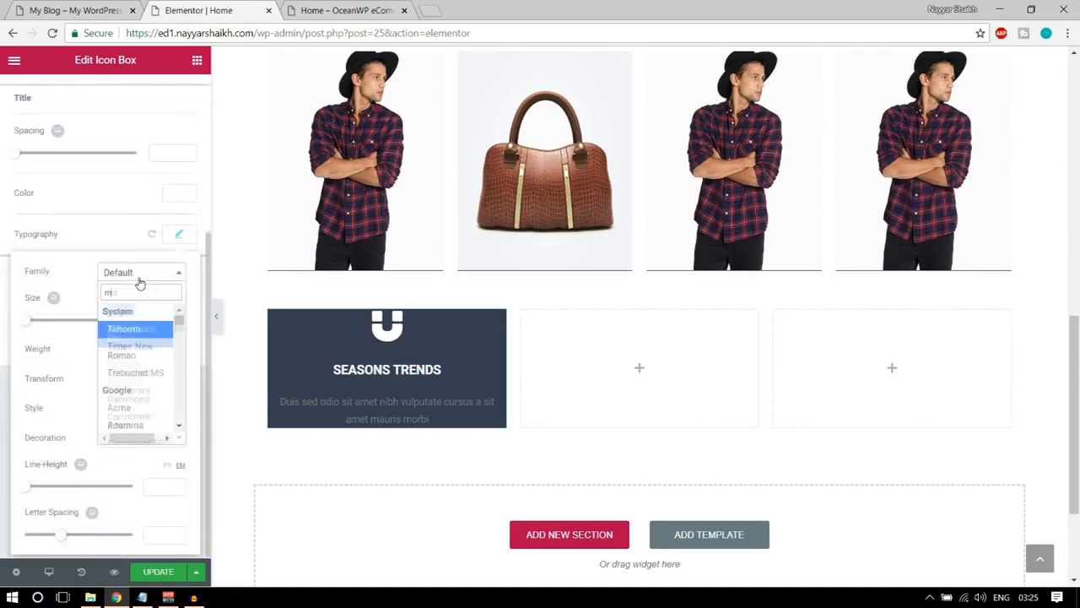
type("onts")
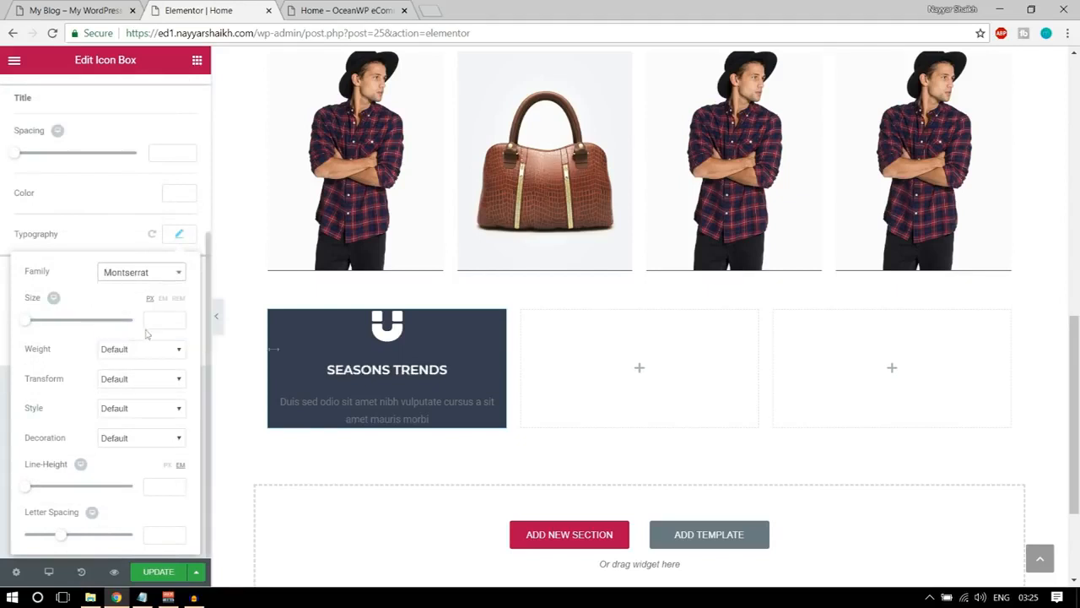
Try a title font size of 40 px, and settle on 45 px for the icon box's title.
left_click(159, 322)
type("40")
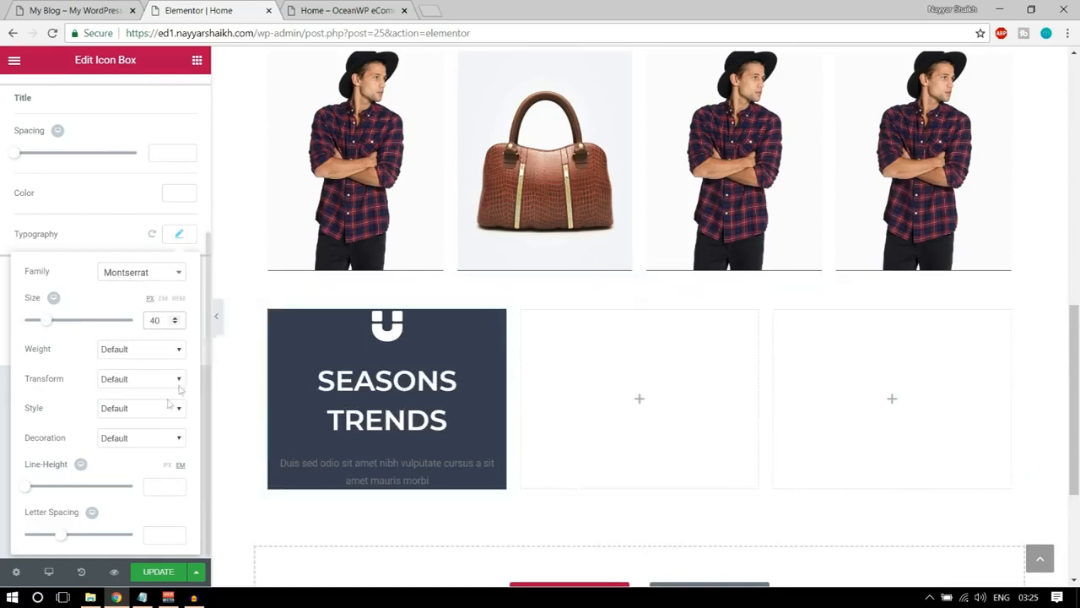
key("ctrl+a")
type("45")
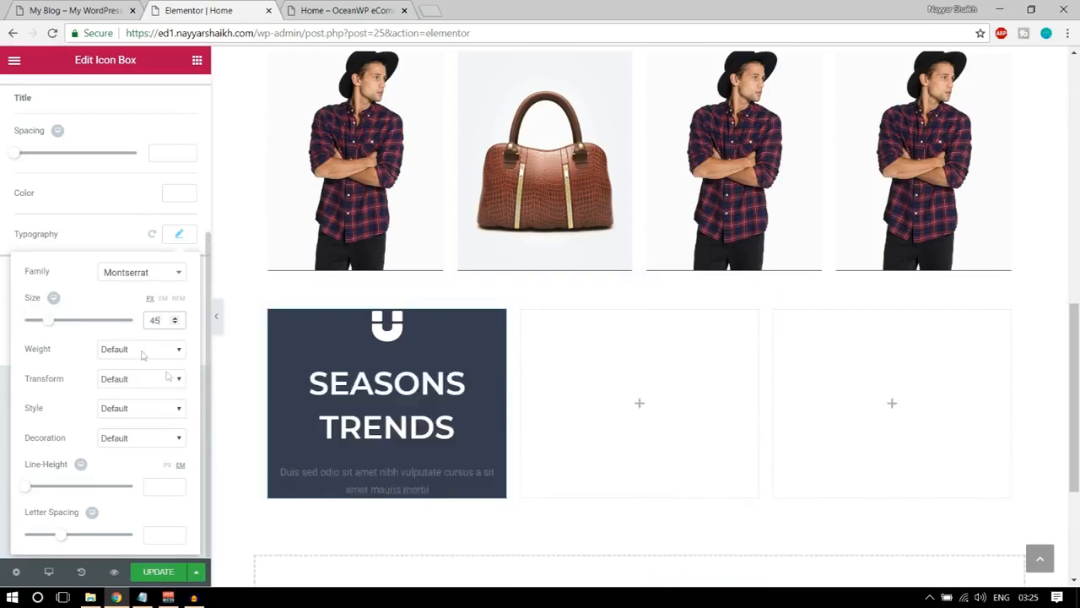
left_click(179, 242)
left_click(181, 242)
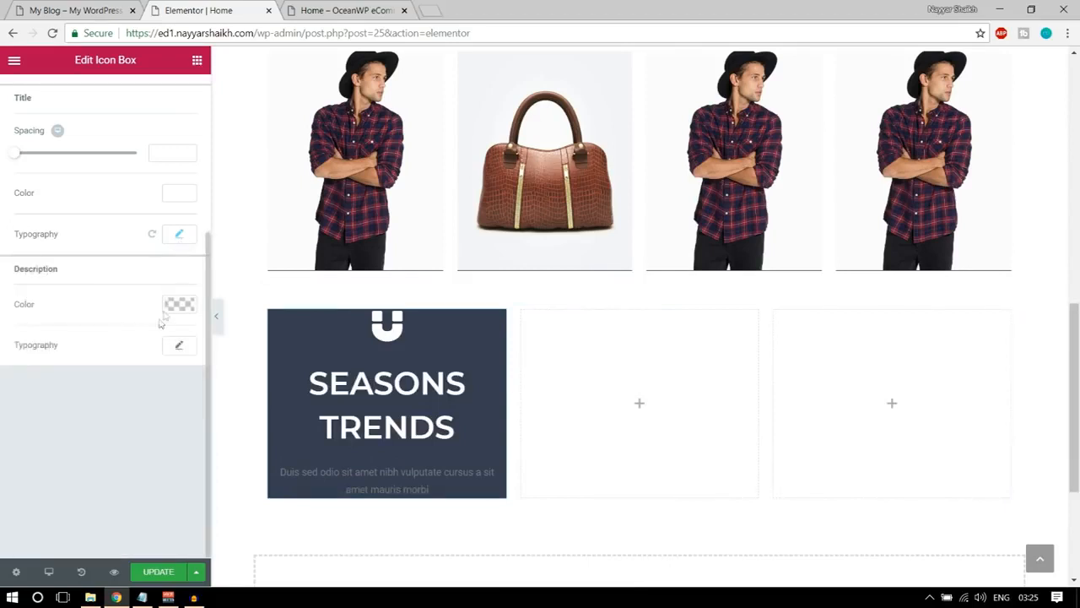
Set the icon box's description text colour to white.
left_click_drag(14, 271, 70, 272)
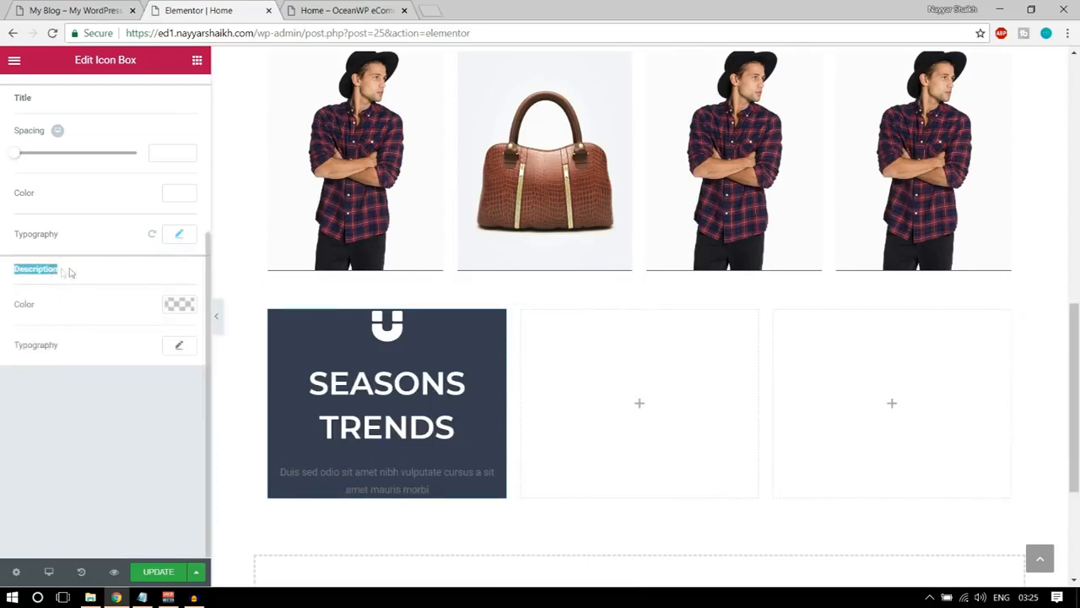
left_click(179, 304)
left_click(144, 470)
scroll(185, 388, "up", 1)
left_click(179, 368)
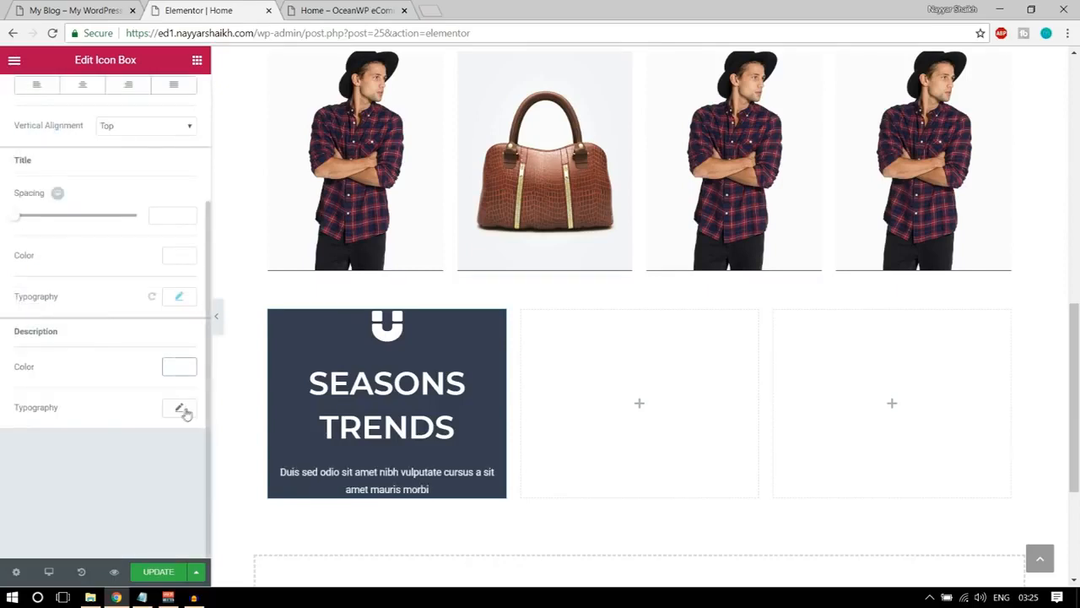
Set the font family of the icon box's description text to Roboto.
left_click(180, 408)
scroll(179, 412, "down", 2)
left_click(133, 274)
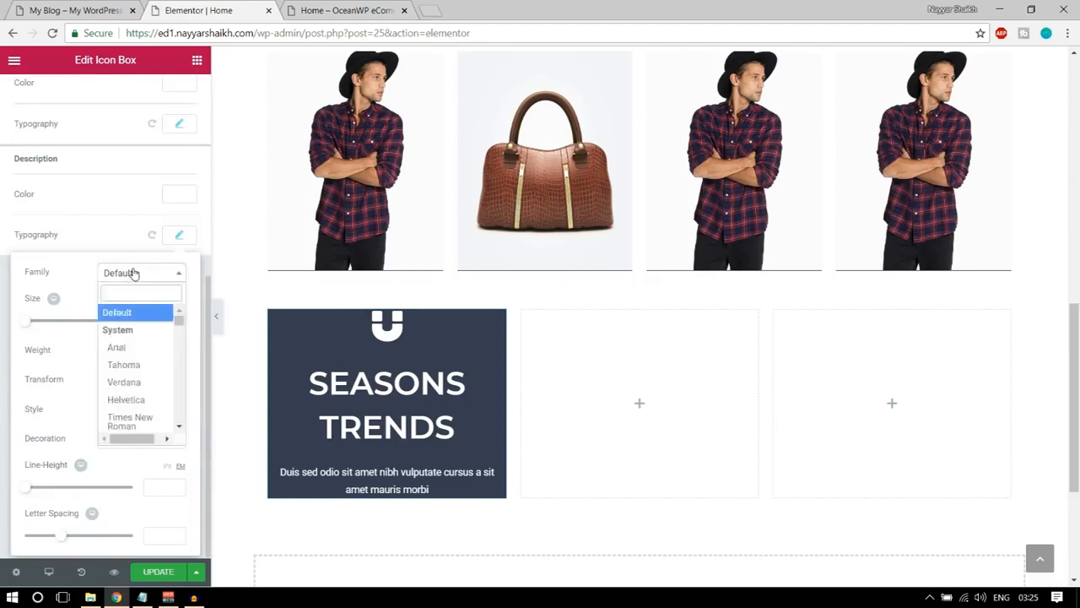
type("robo")
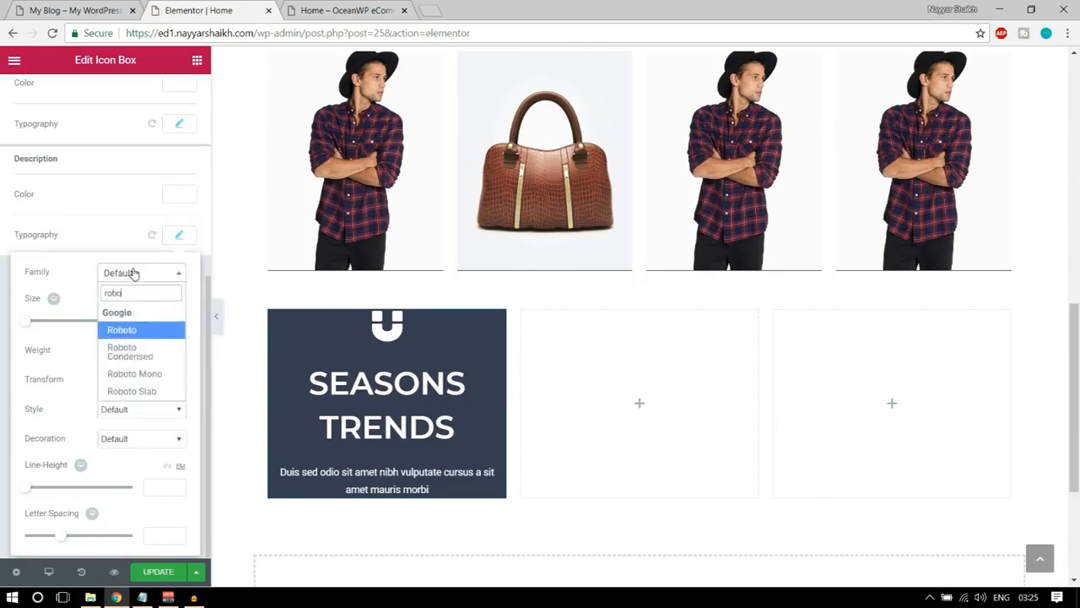
key("Return")
Try the description text at a size of 30 px with font weights of 400 and 200.
left_click_drag(24, 321, 38, 325)
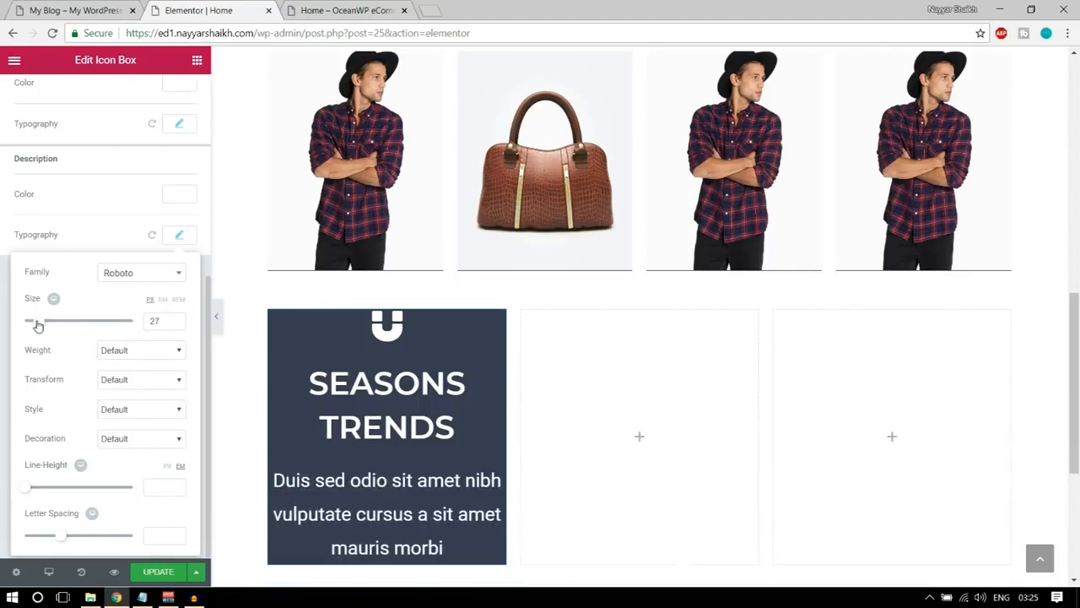
type("30")
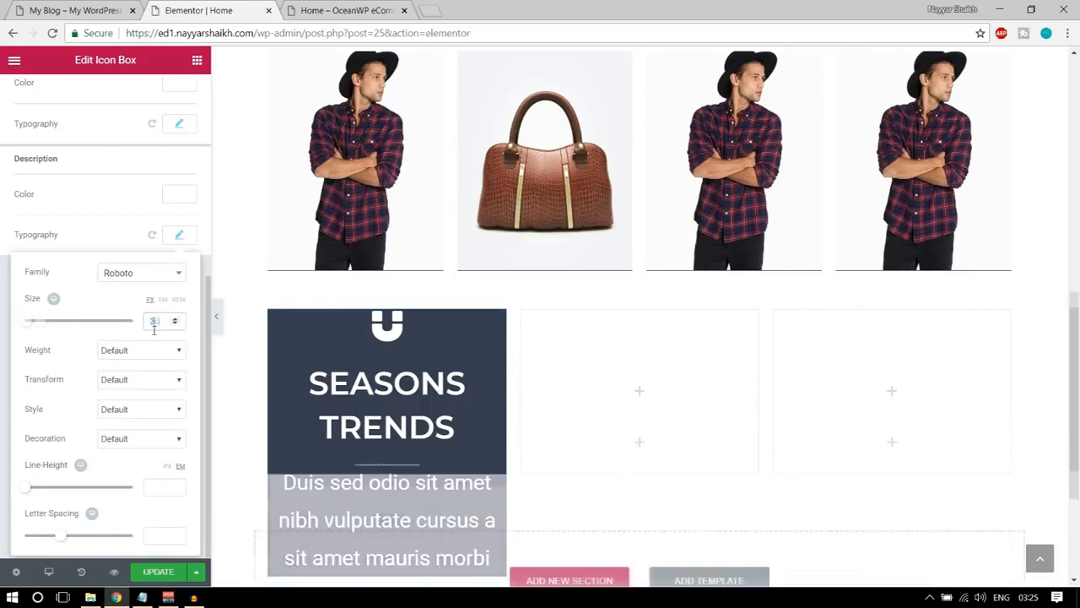
left_click(140, 350)
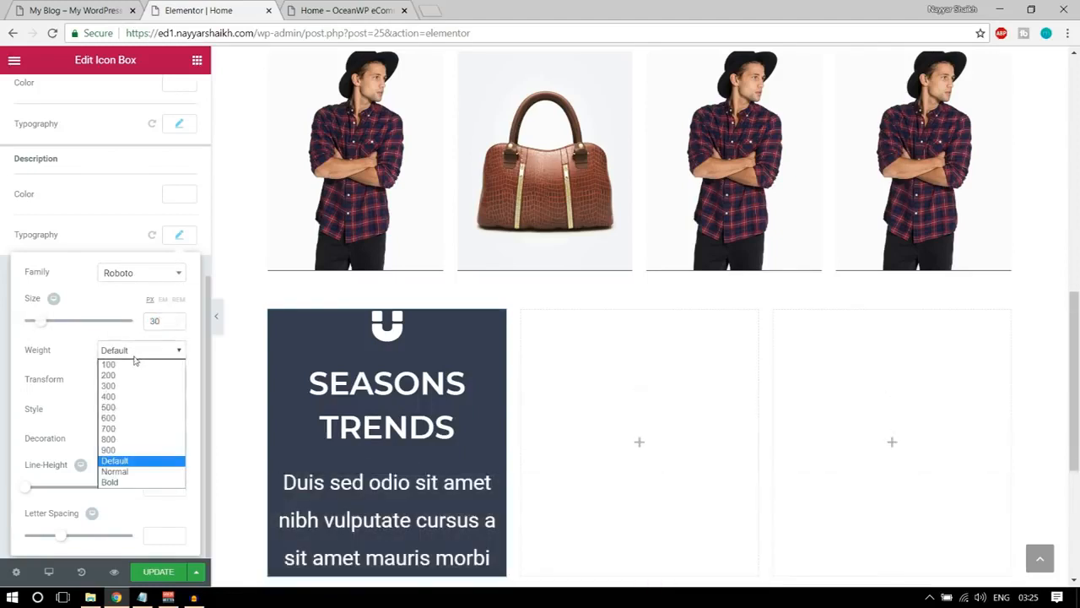
left_click(129, 397)
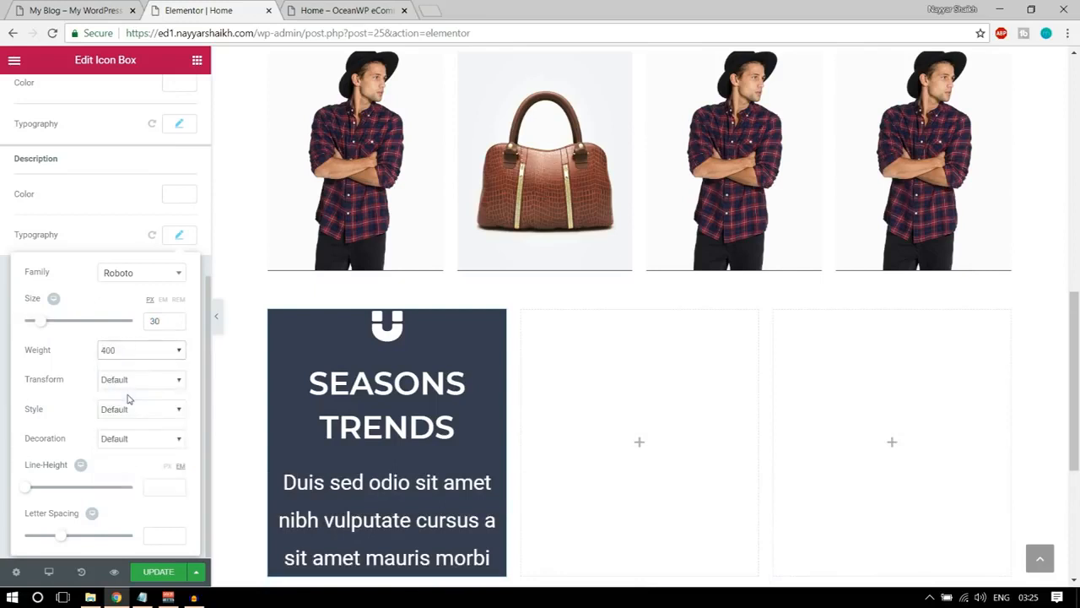
left_click(146, 355)
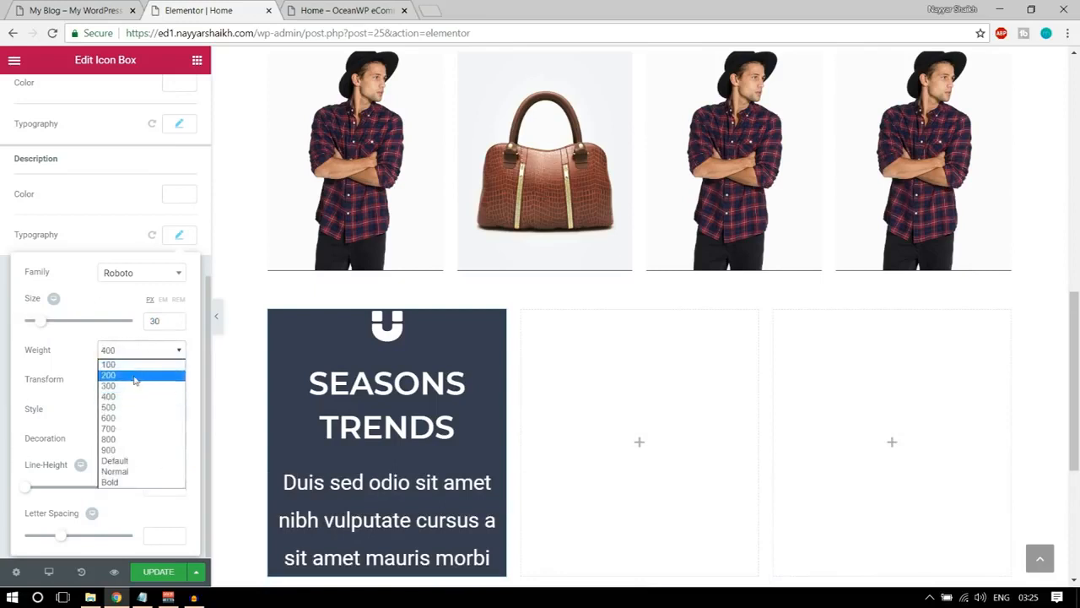
left_click(135, 377)
Set the description text's font size to 20 px and its weight to 400.
left_click(175, 318)
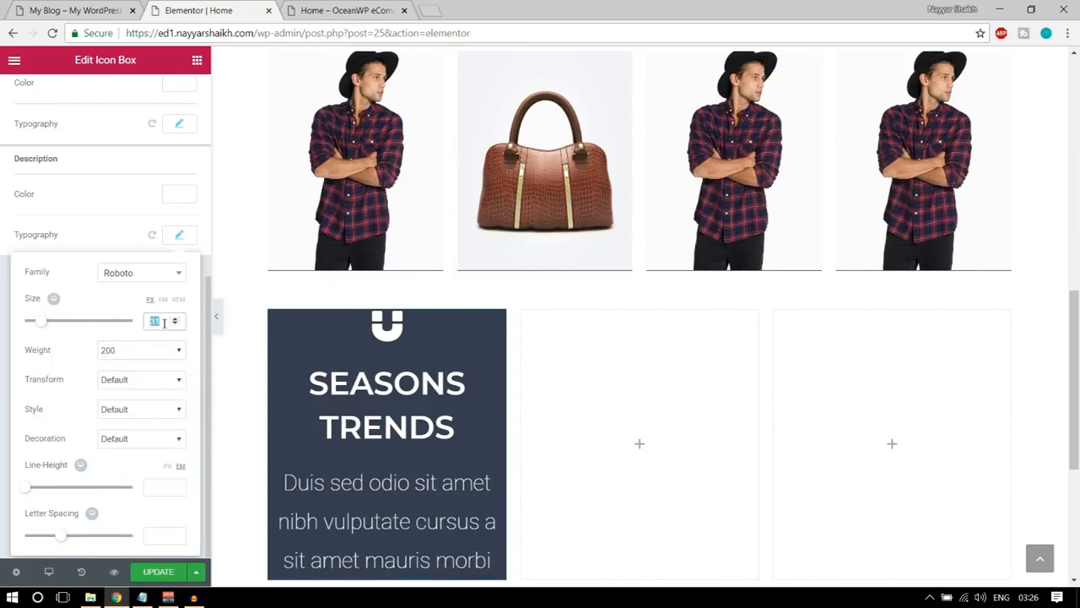
type("20")
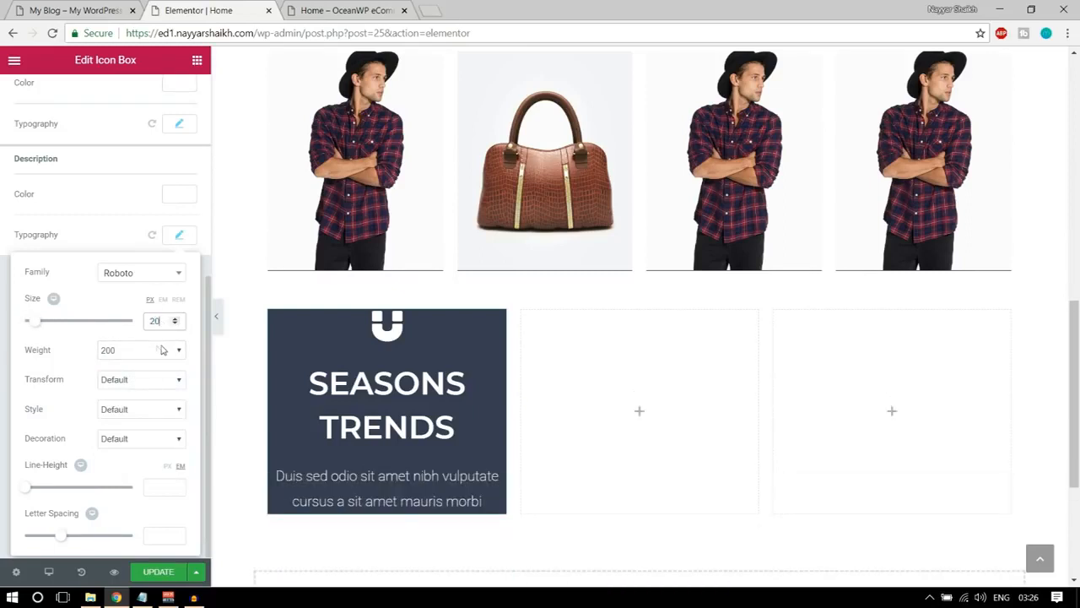
left_click(153, 351)
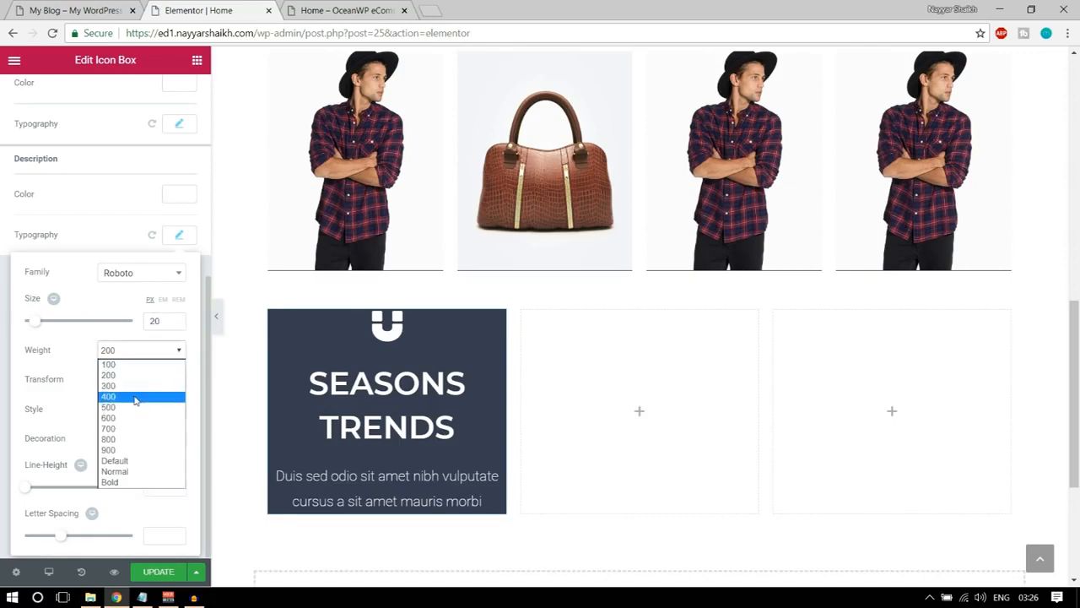
left_click(135, 397)
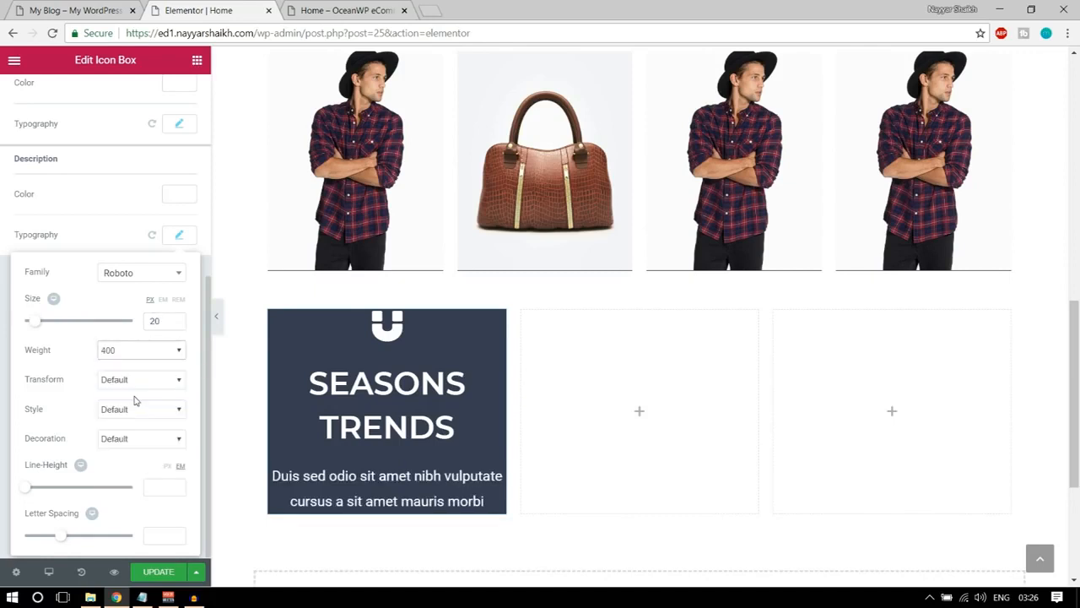
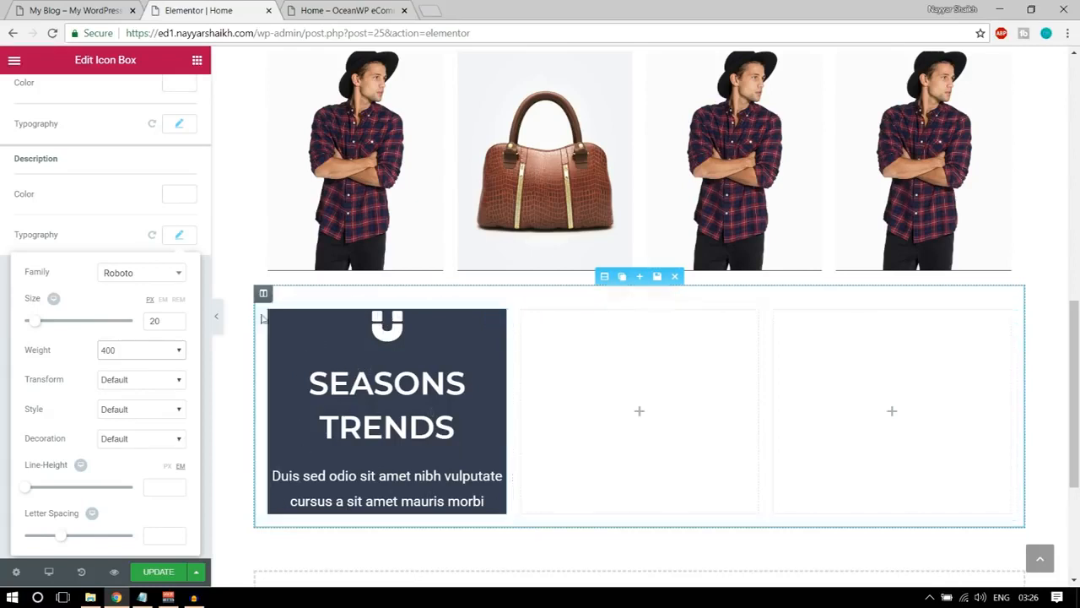
Set the SEASONS TRENDS icon box's padding to unlinked values of 100 top, 75 right, 100 bottom and 75 left px.
left_click(364, 344)
scroll(225, 299, "up", 11)
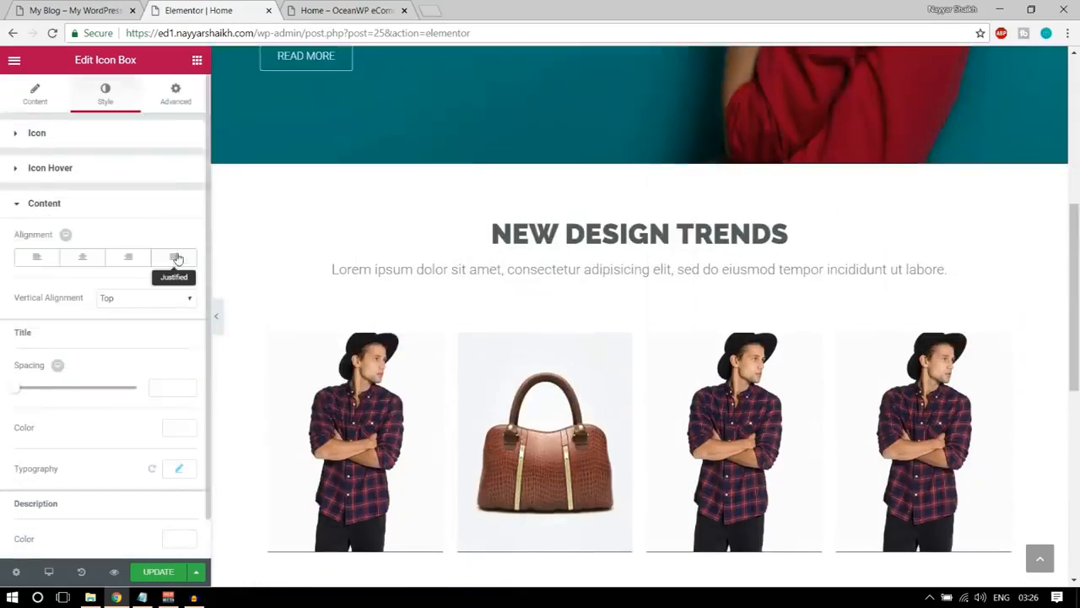
scroll(287, 279, "down", 6)
left_click(176, 93)
left_click(183, 258)
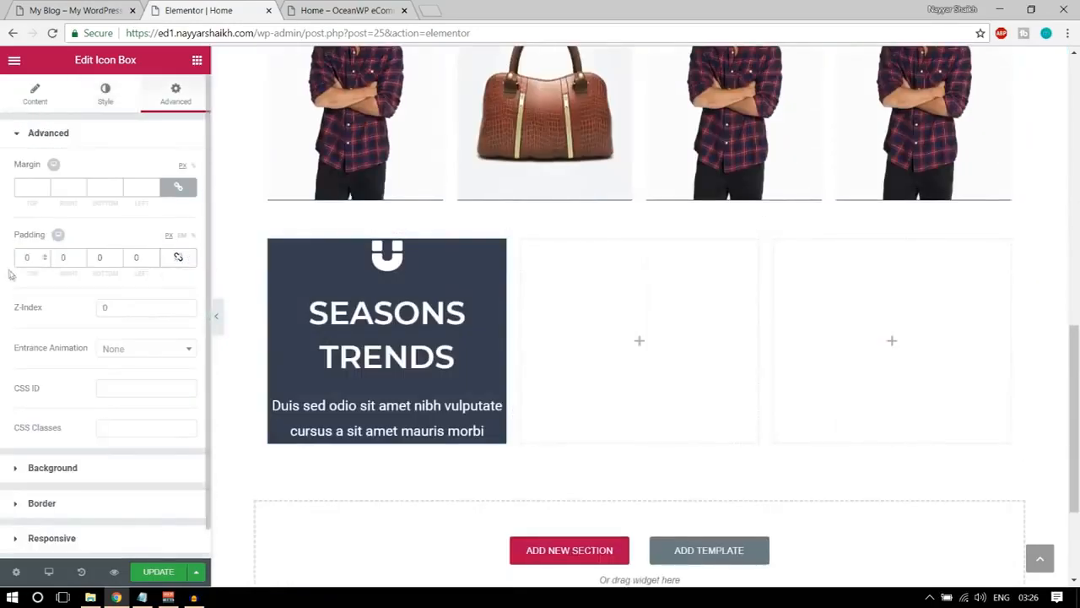
type("100")
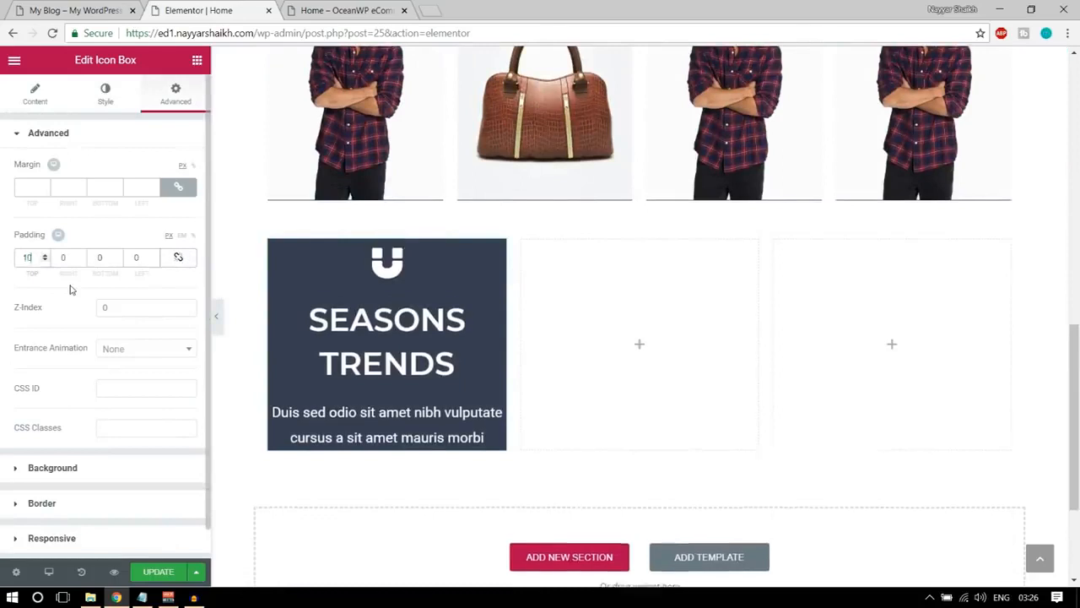
key("Tab")
type("75")
key("Tab")
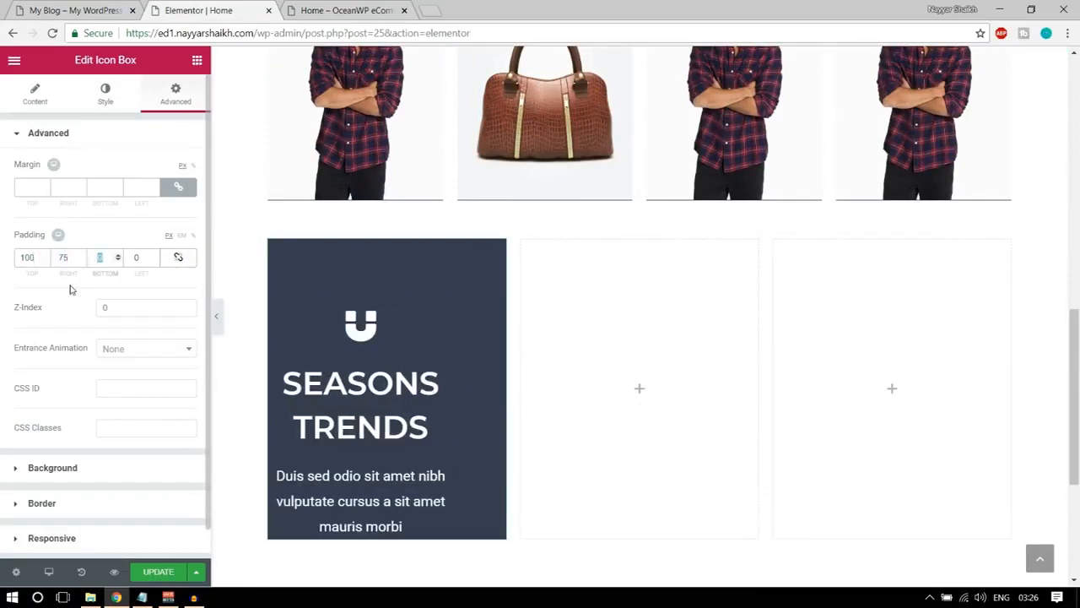
type("100")
key("Tab")
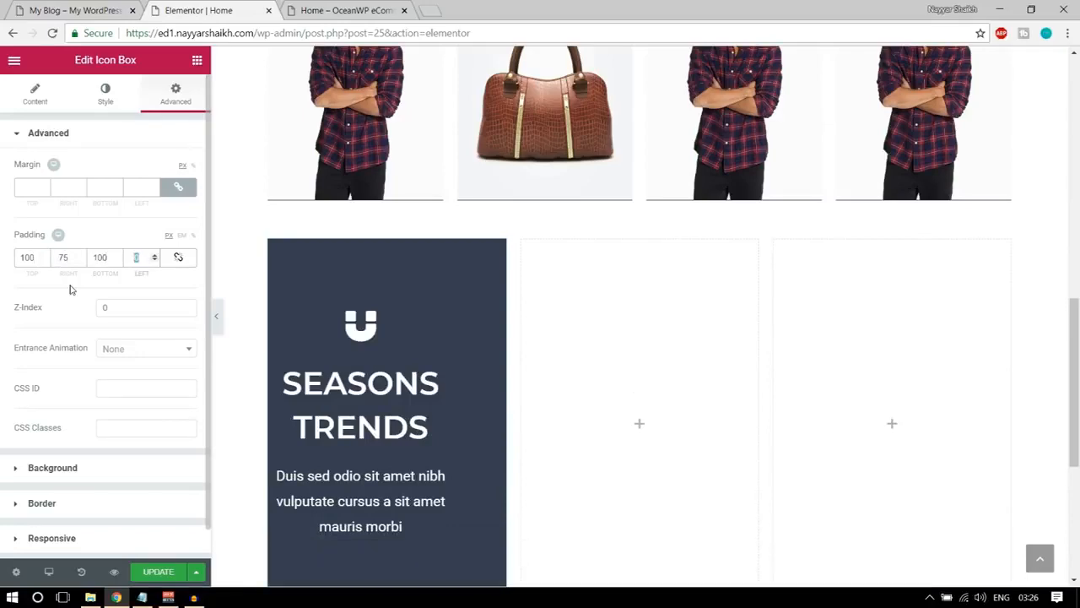
type("75")
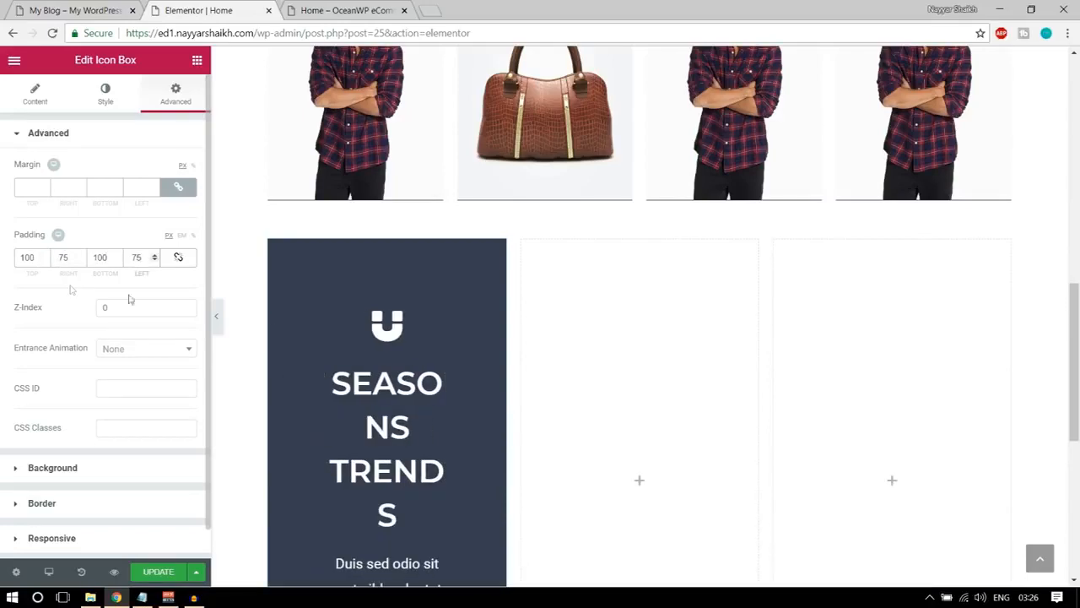
scroll(415, 333, "down", 2)
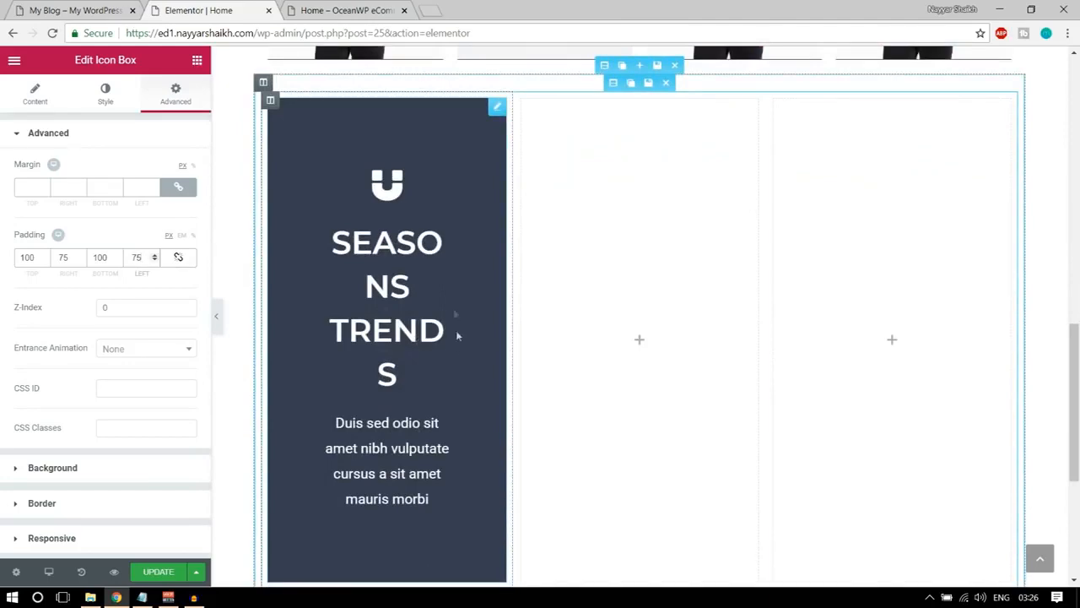
scroll(456, 341, "down", 1)
scroll(456, 341, "up", 2)
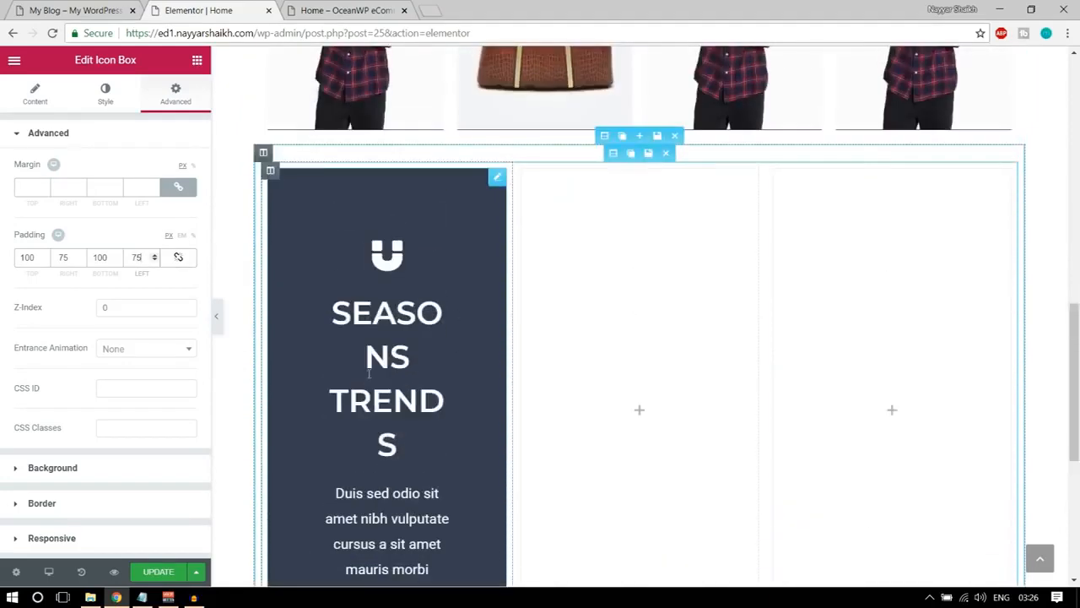
scroll(368, 374, "up", 1)
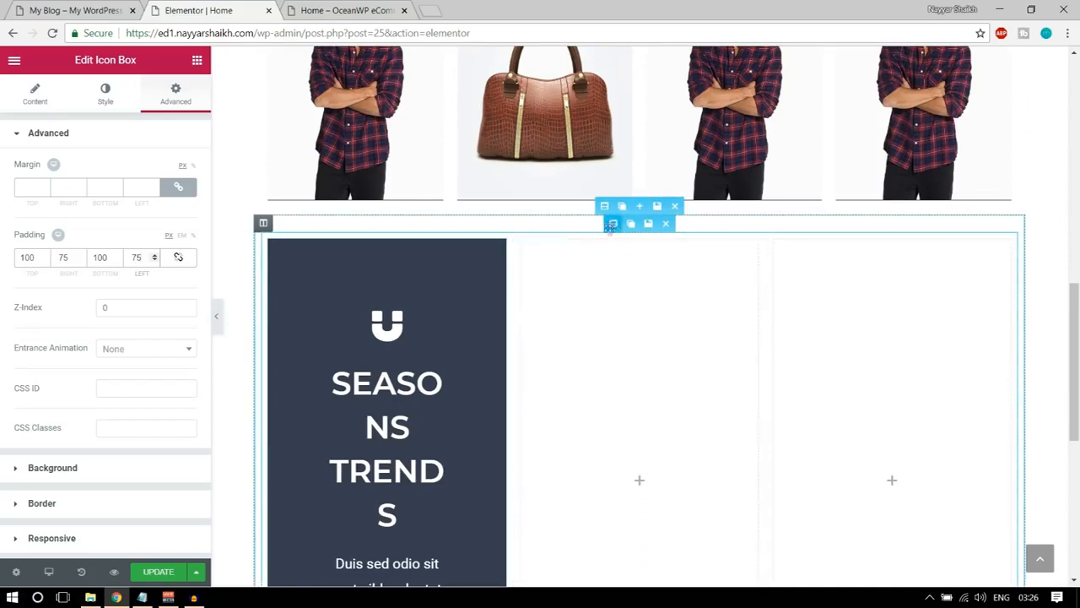
Set the content width of the inner three-column section to Full Width.
left_click(611, 223)
left_click(163, 169)
left_click(135, 192)
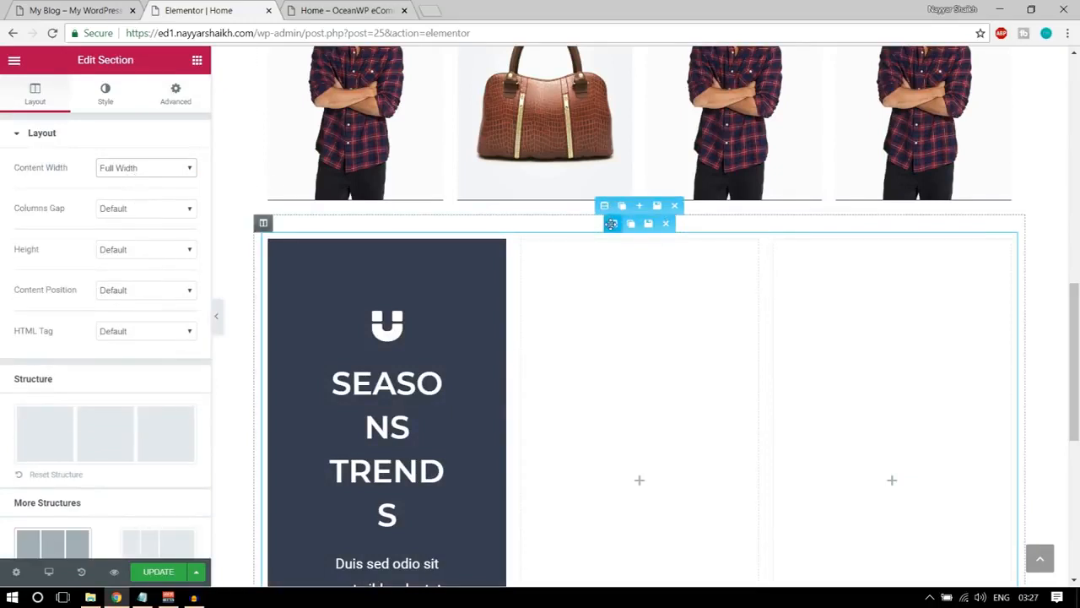
Stretch the outer section around the three columns across the page and set its content width to Full Width.
left_click(606, 206)
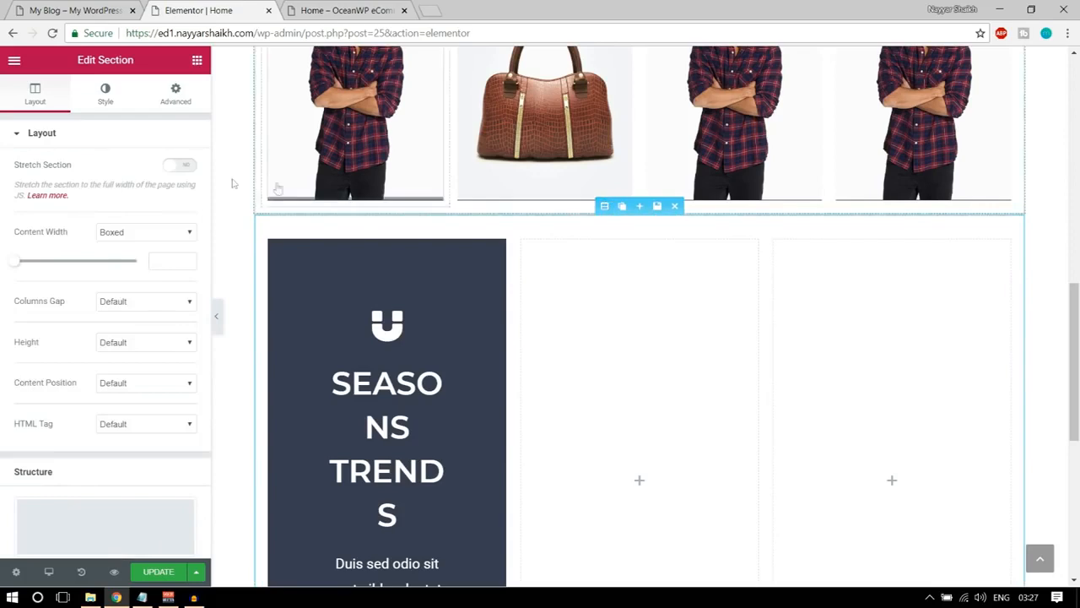
left_click(189, 167)
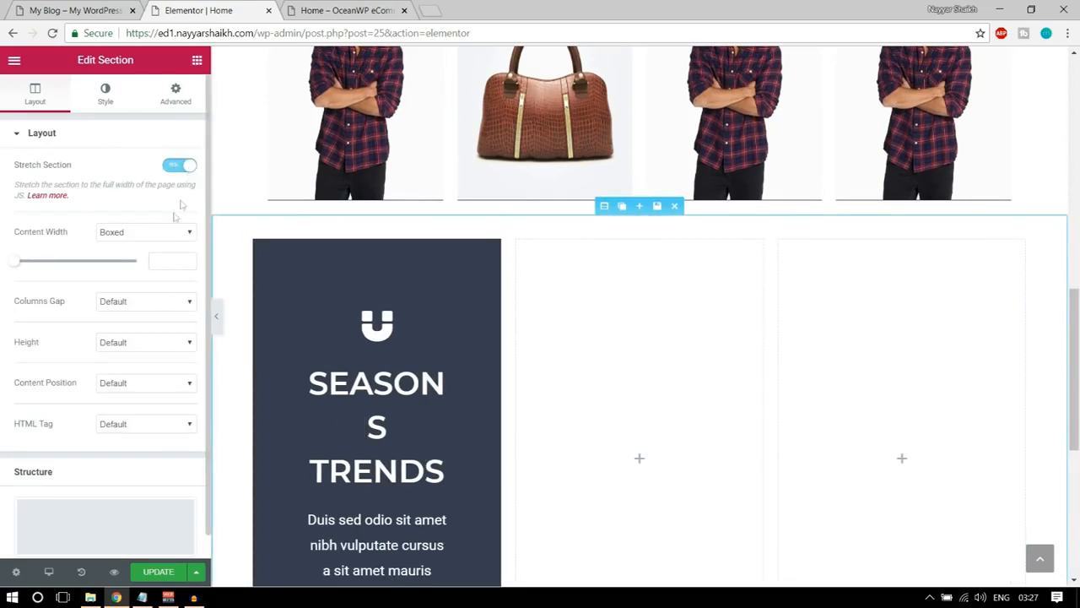
left_click(157, 233)
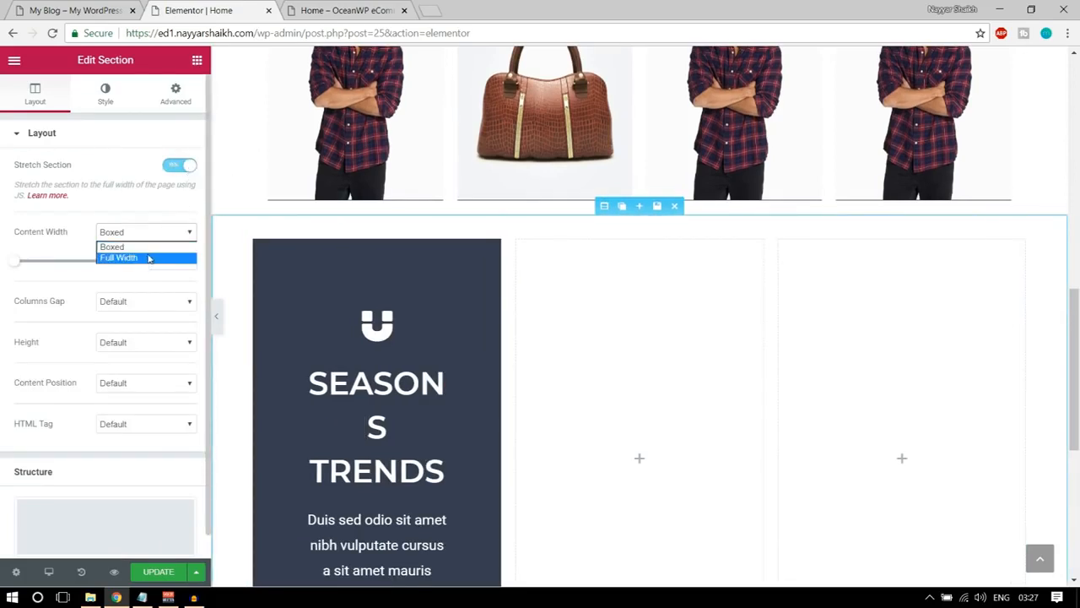
left_click(150, 258)
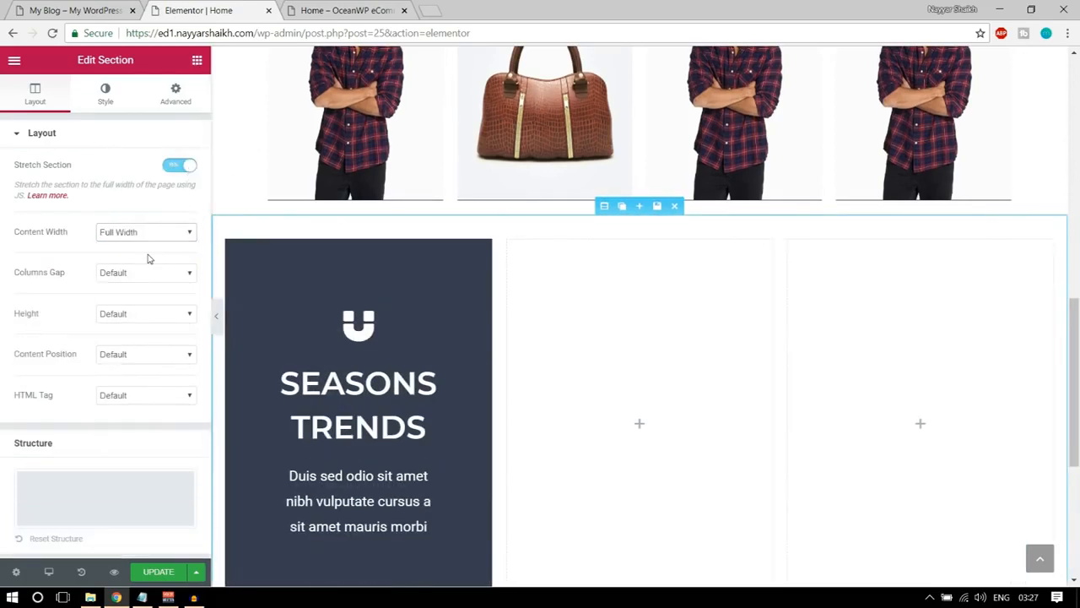
Preview the SEASONS TRENDS section without the editing panel and compare its width and spacing with the demo homepage.
left_click(215, 319)
left_click(6, 321)
left_click(379, 326)
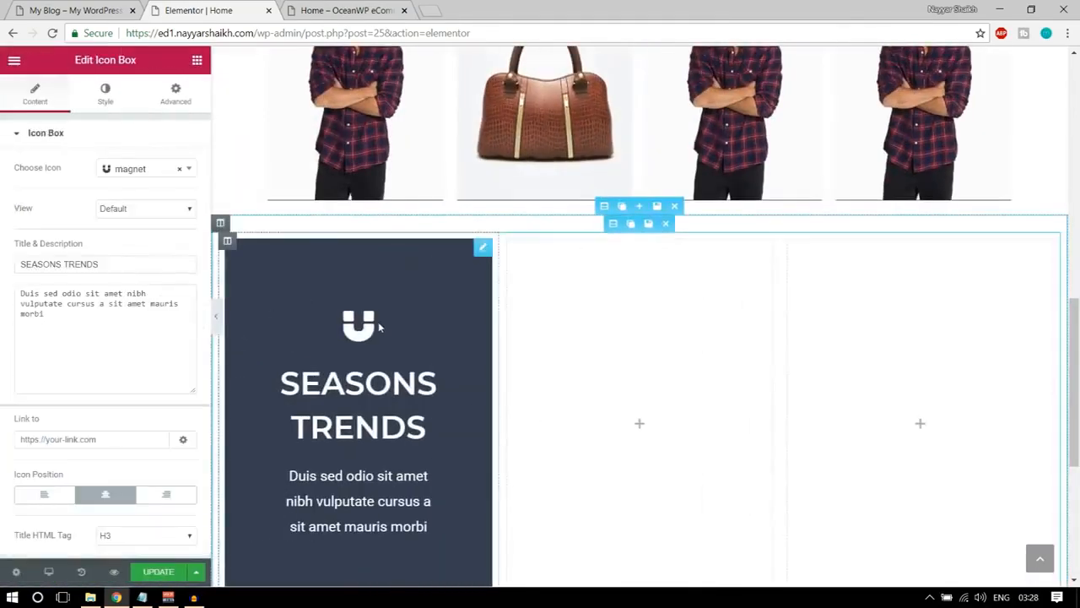
left_click(215, 319)
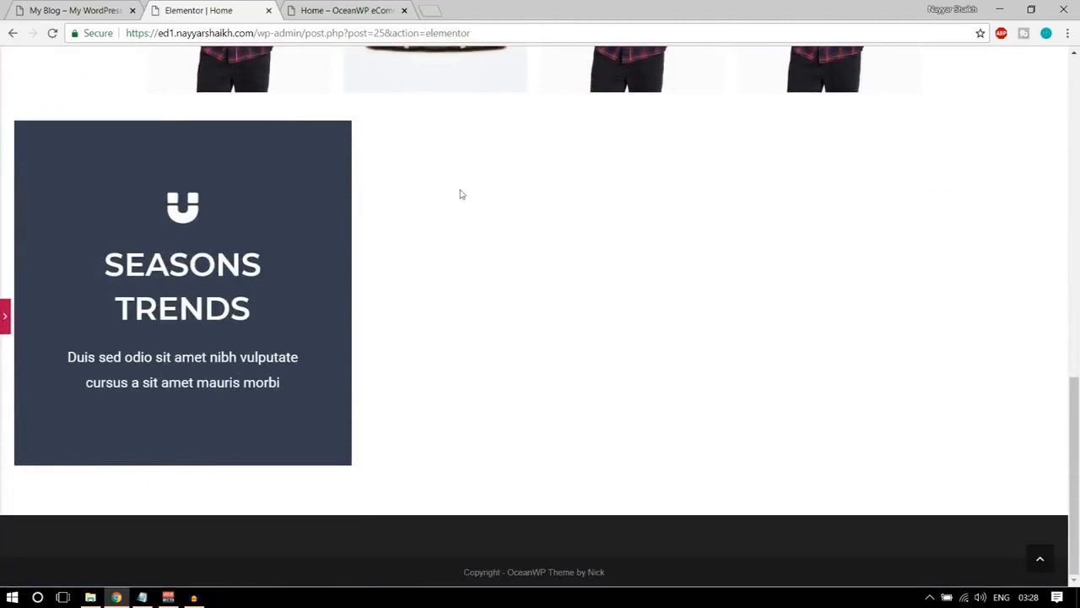
left_click(84, 8)
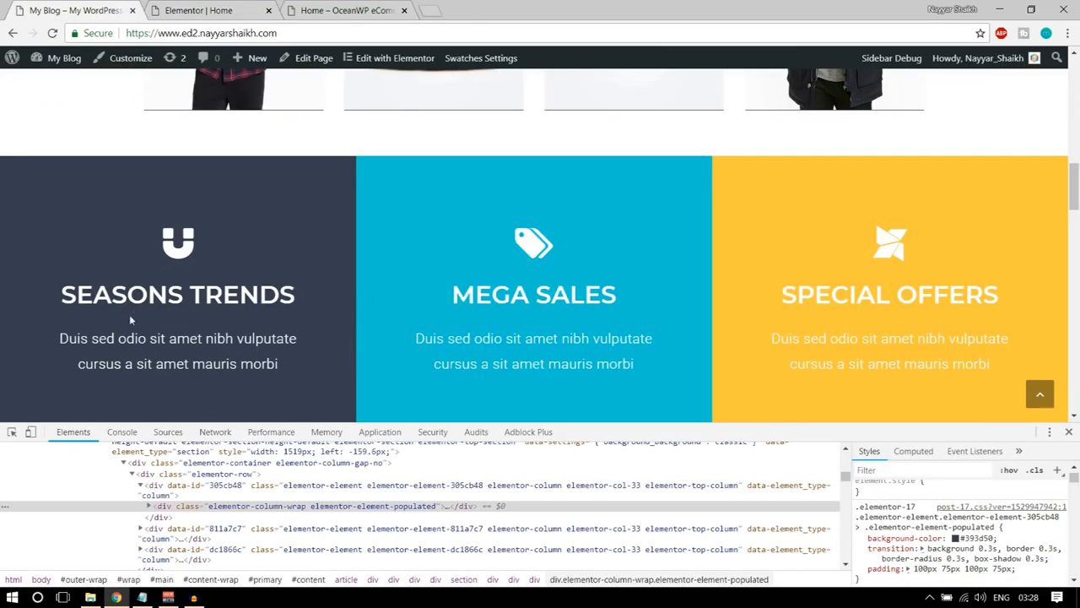
left_click(250, 6)
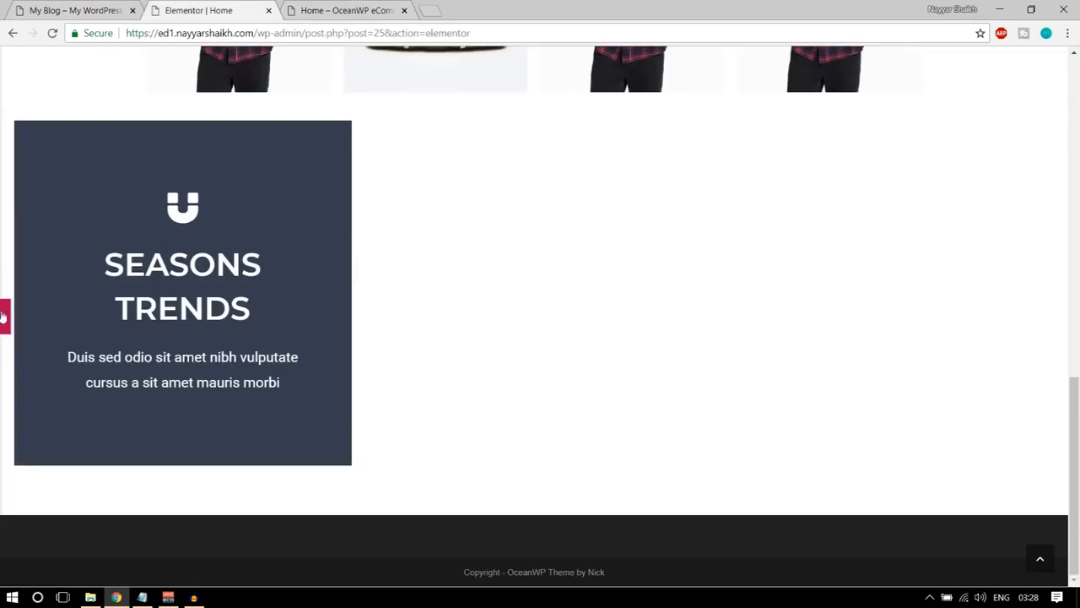
left_click(6, 317)
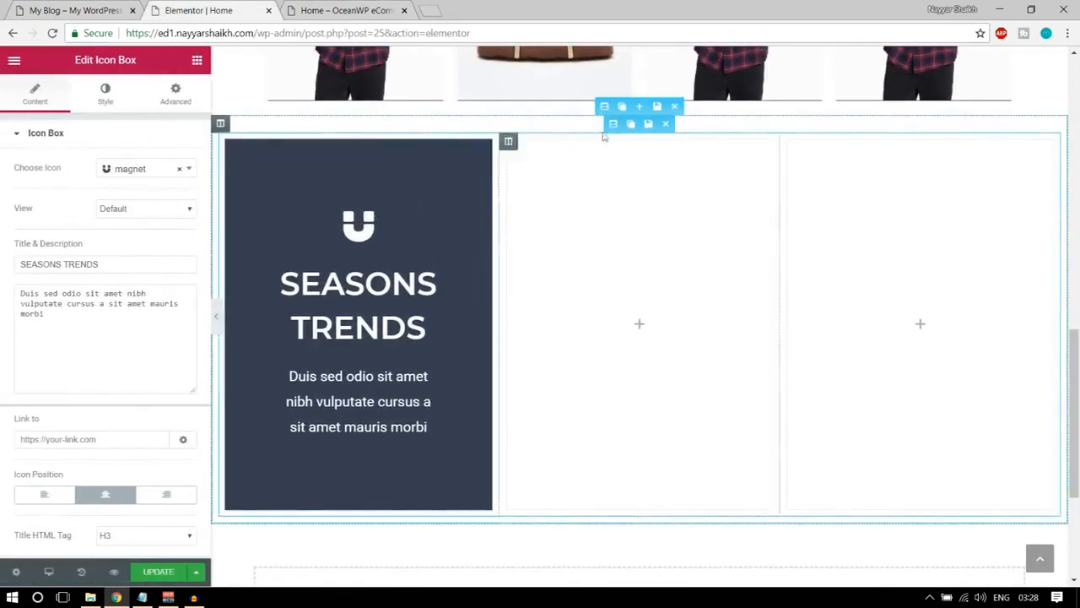
Set the columns gap of the inner three-column section to No Gap.
left_click(614, 125)
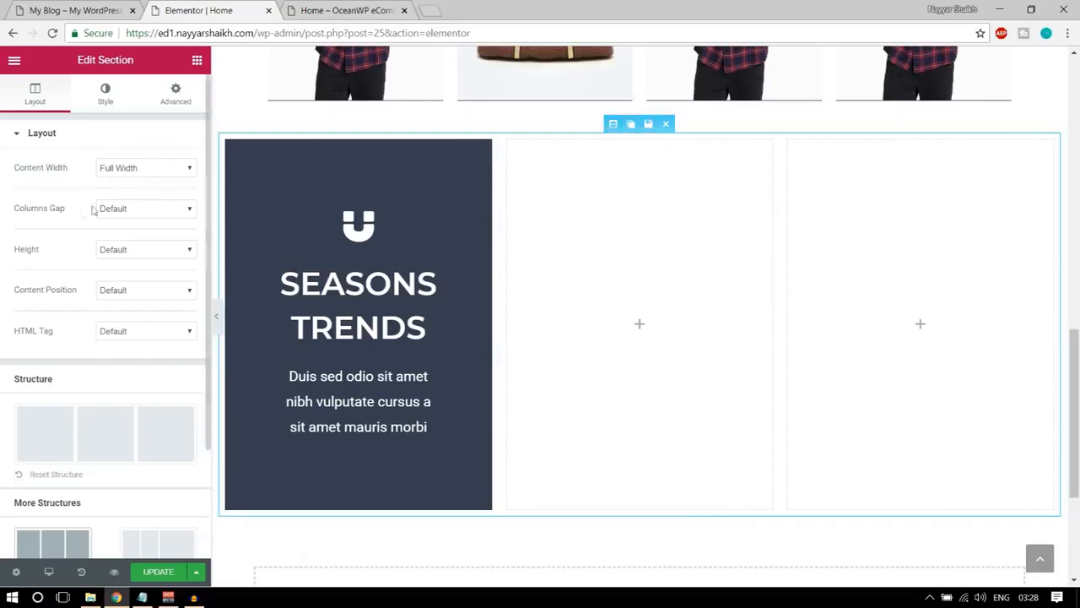
left_click(125, 209)
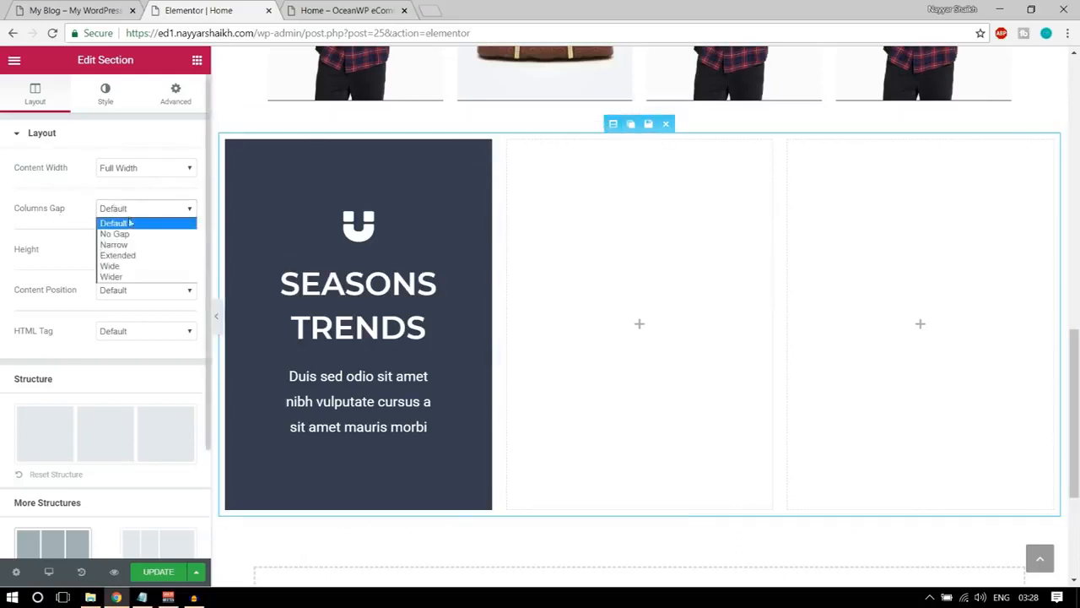
left_click(130, 232)
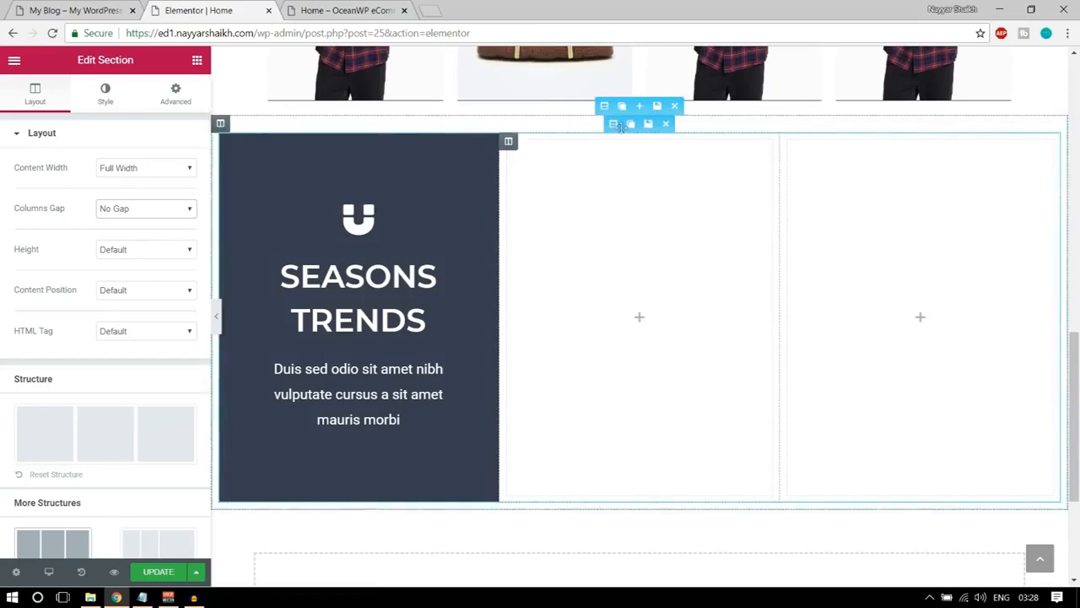
Set the outer section's columns gap to No Gap and preview the page without the editing panel.
left_click(606, 107)
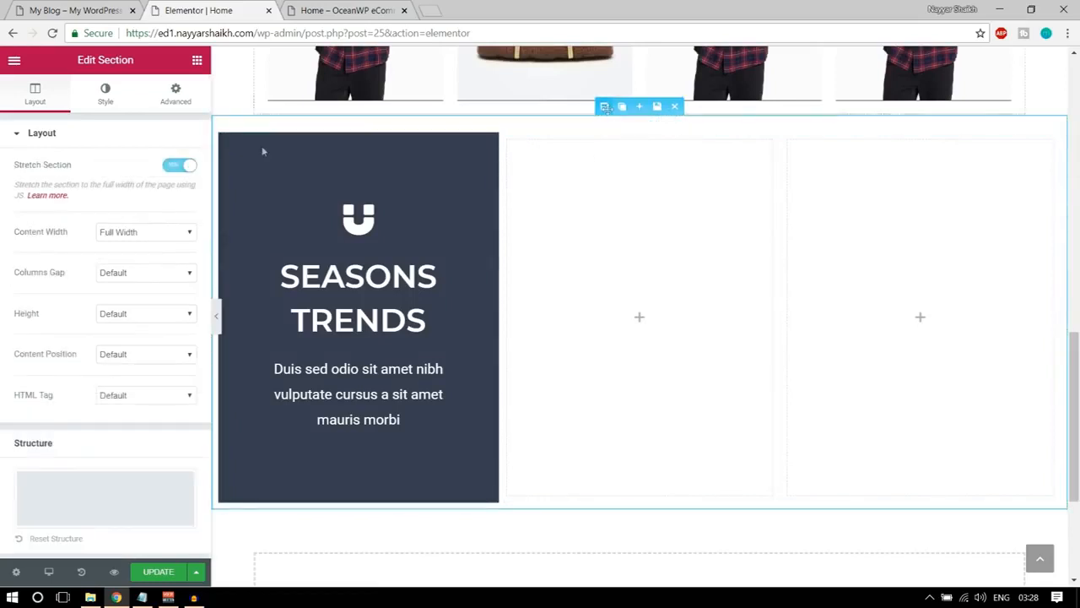
left_click(140, 274)
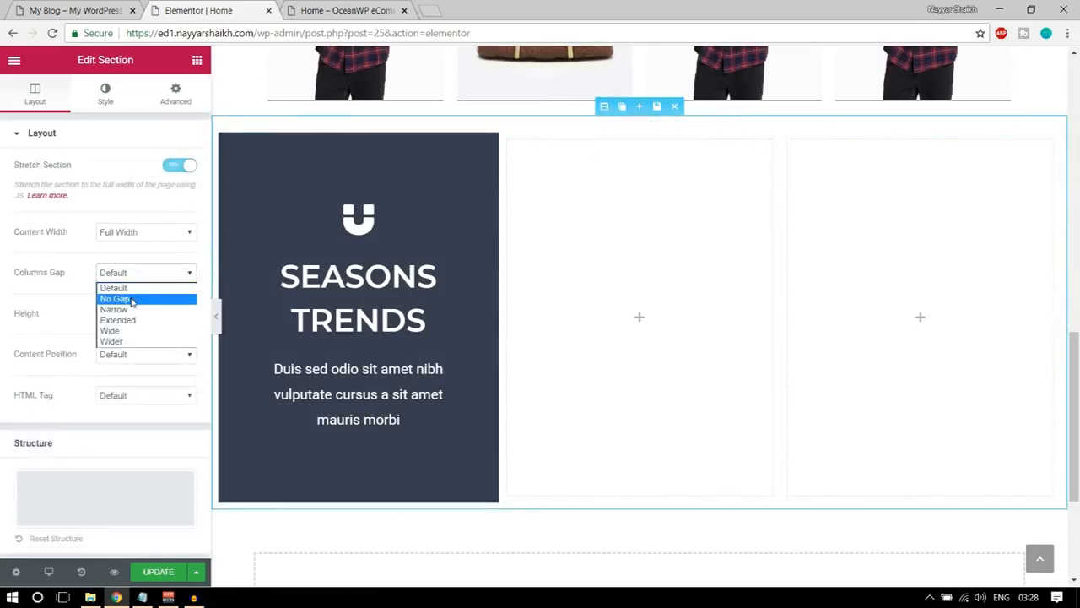
left_click(114, 299)
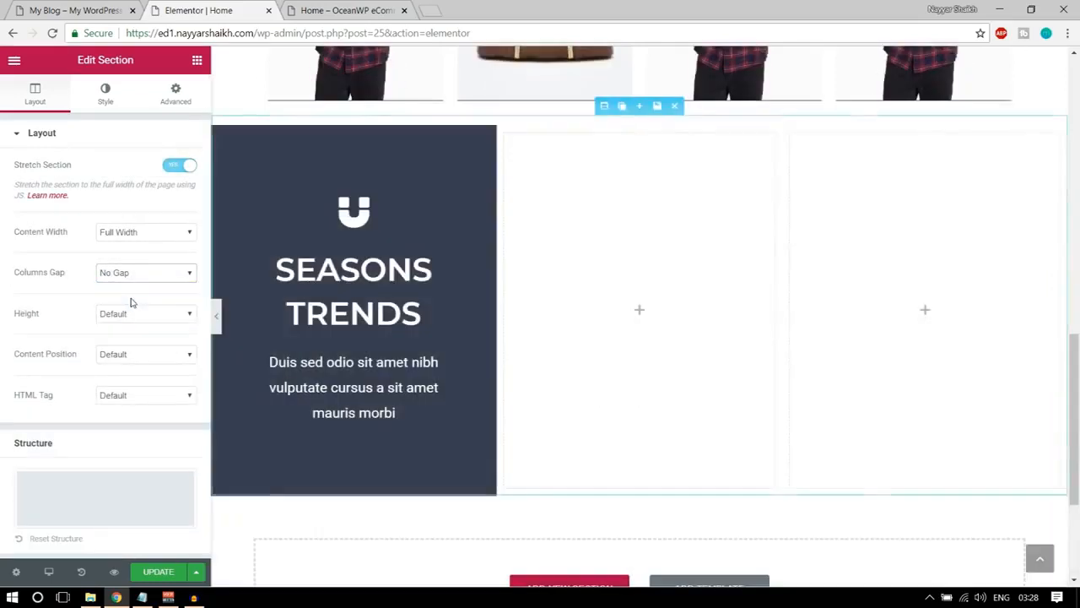
left_click(218, 318)
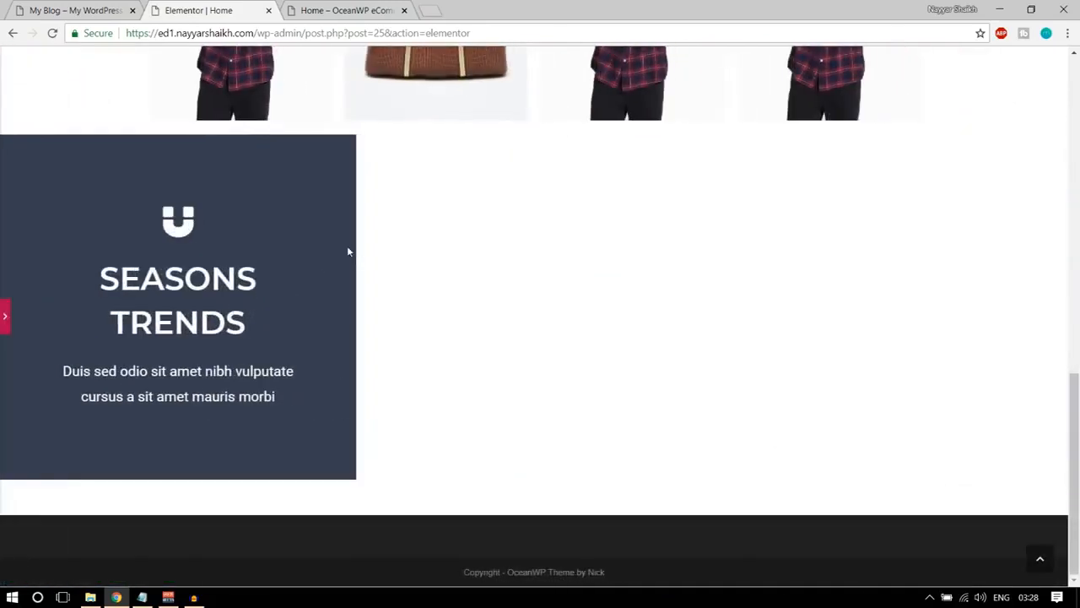
left_click(4, 319)
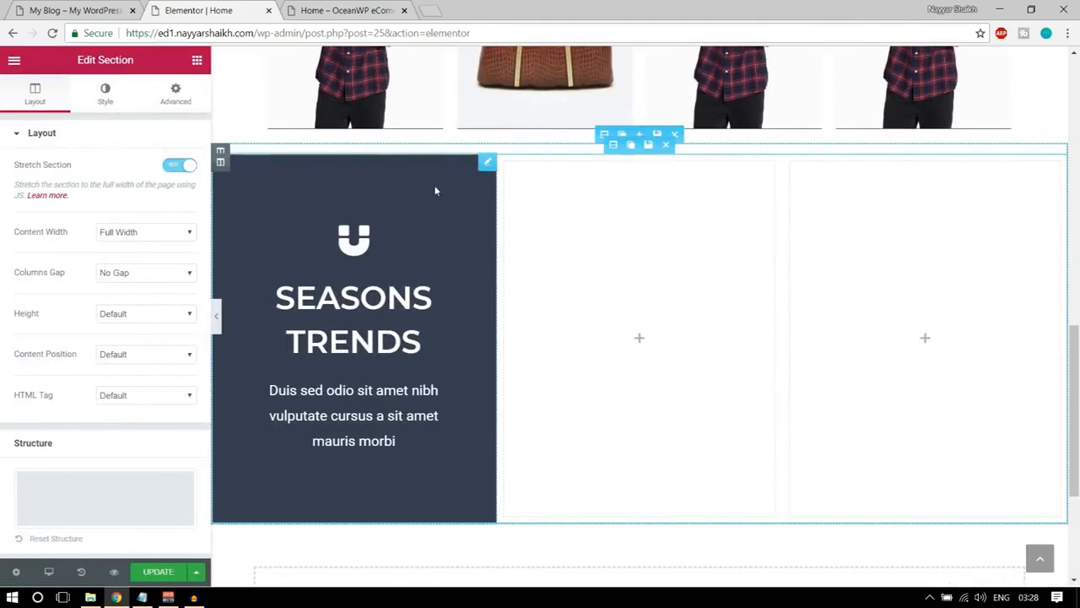
Duplicate the SEASONS TRENDS column twice and delete the two empty columns.
left_click(238, 163)
left_click(238, 163)
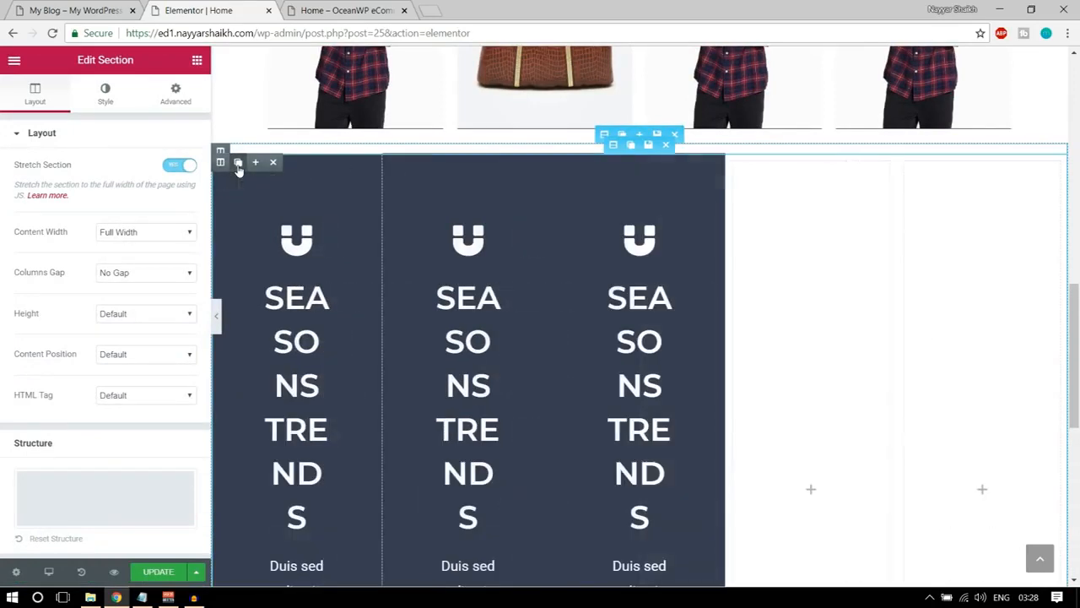
left_click(785, 164)
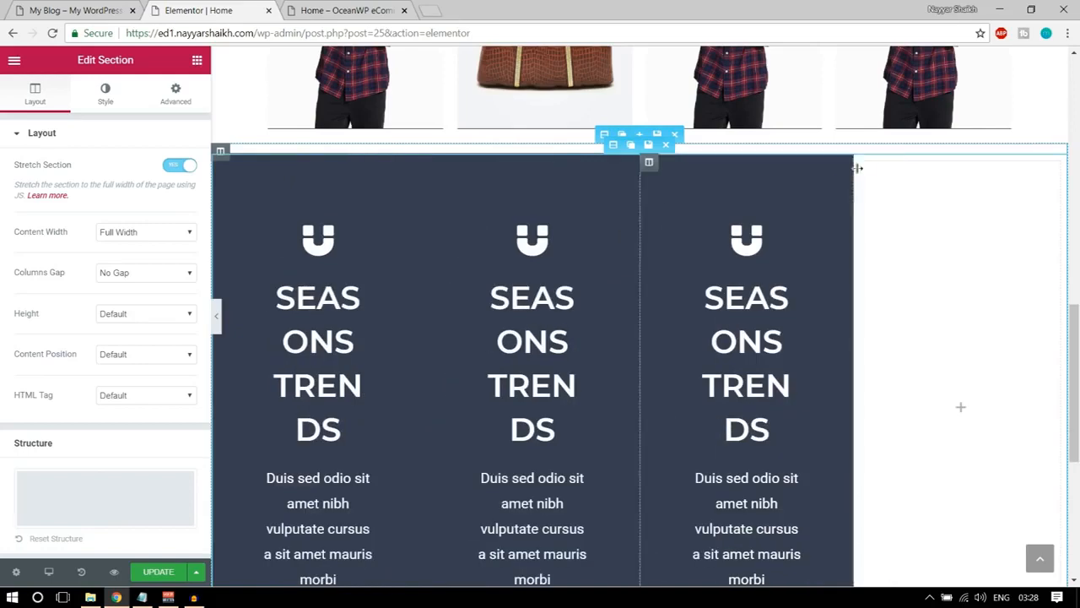
left_click(918, 166)
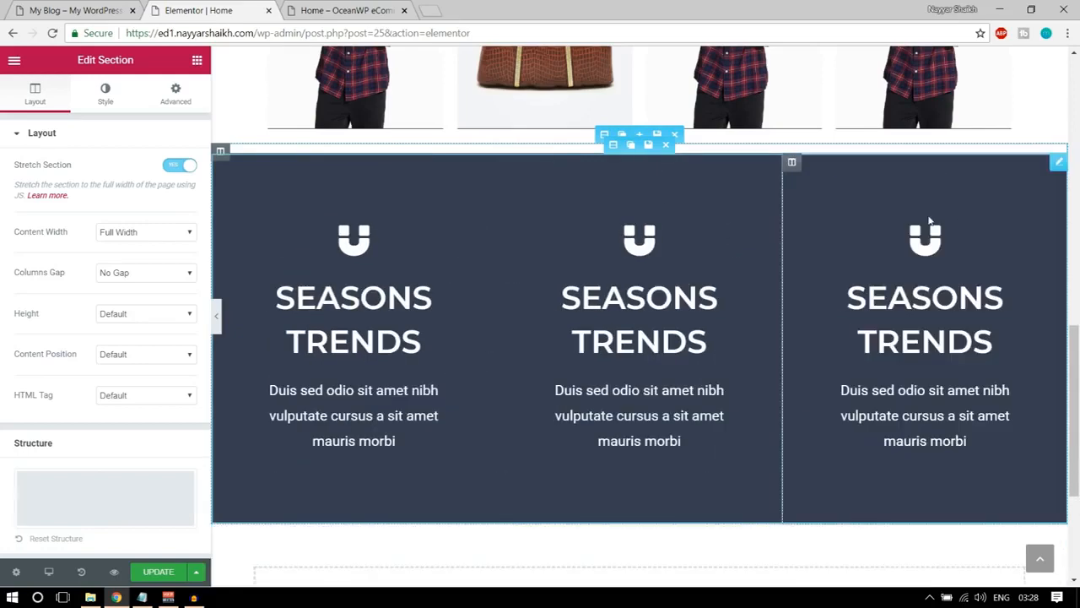
Change the middle icon box's icon to tags, matching the MEGA SALES box on the demo homepage.
left_click(635, 243)
left_click(138, 177)
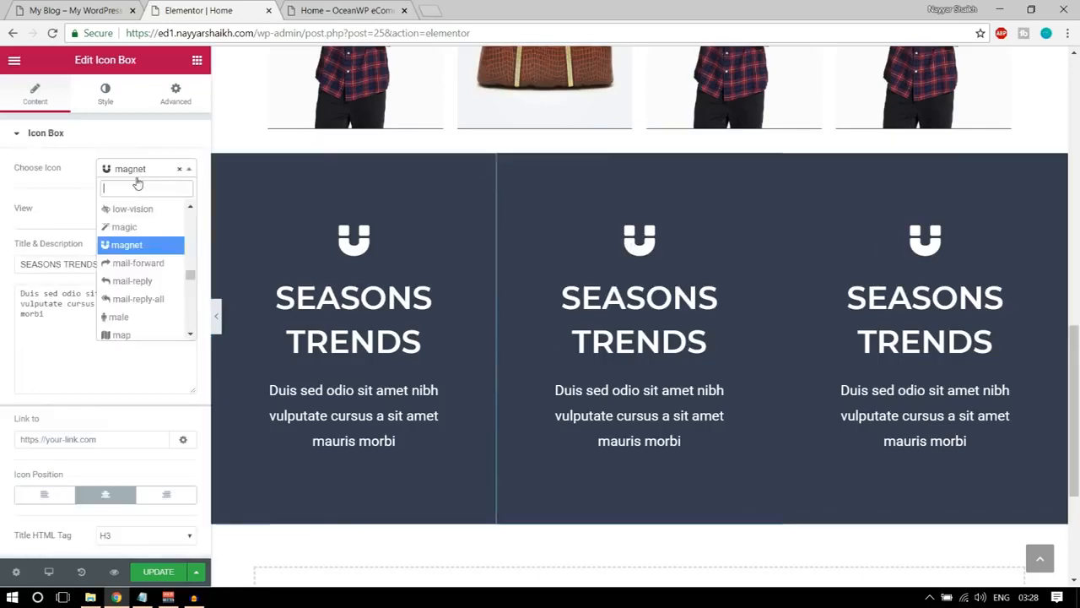
left_click(78, 12)
left_click(209, 10)
type("tag")
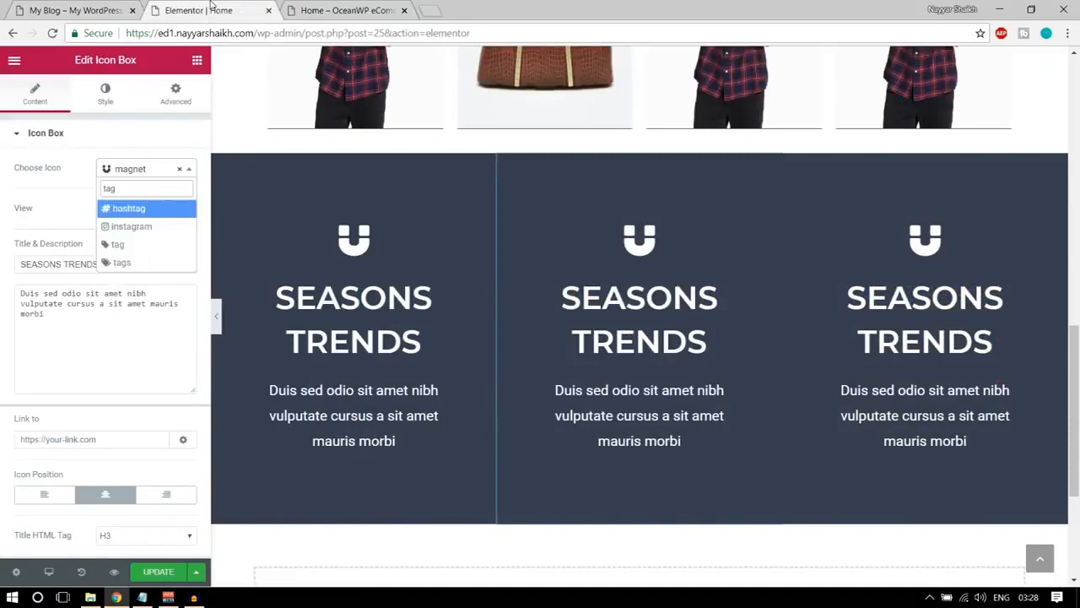
left_click(133, 264)
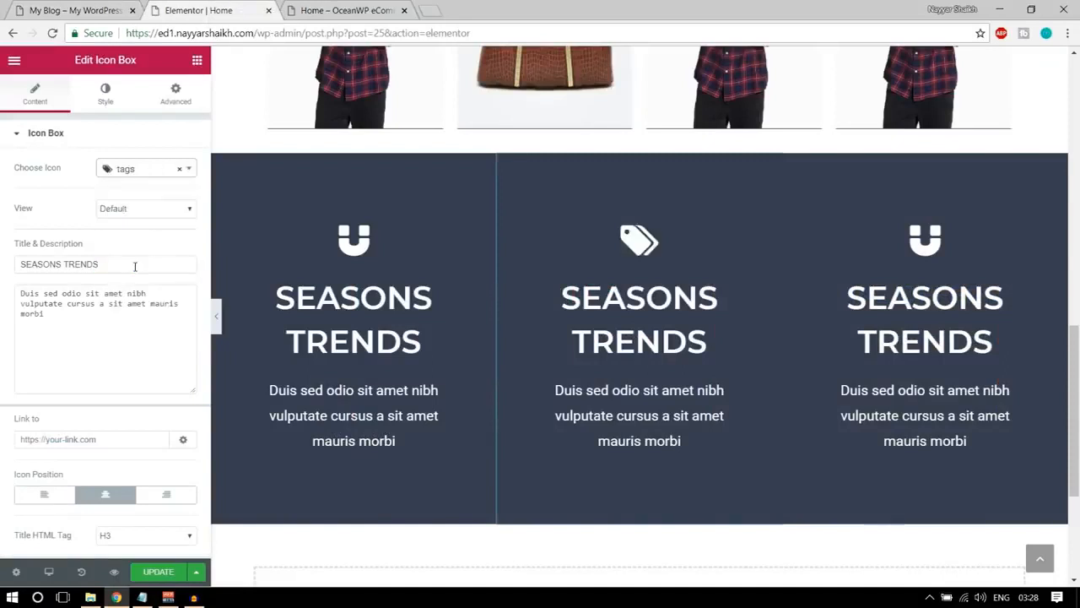
Change the middle icon box's title to MEGA SALES, matching the middle box on the demo homepage.
left_click(95, 6)
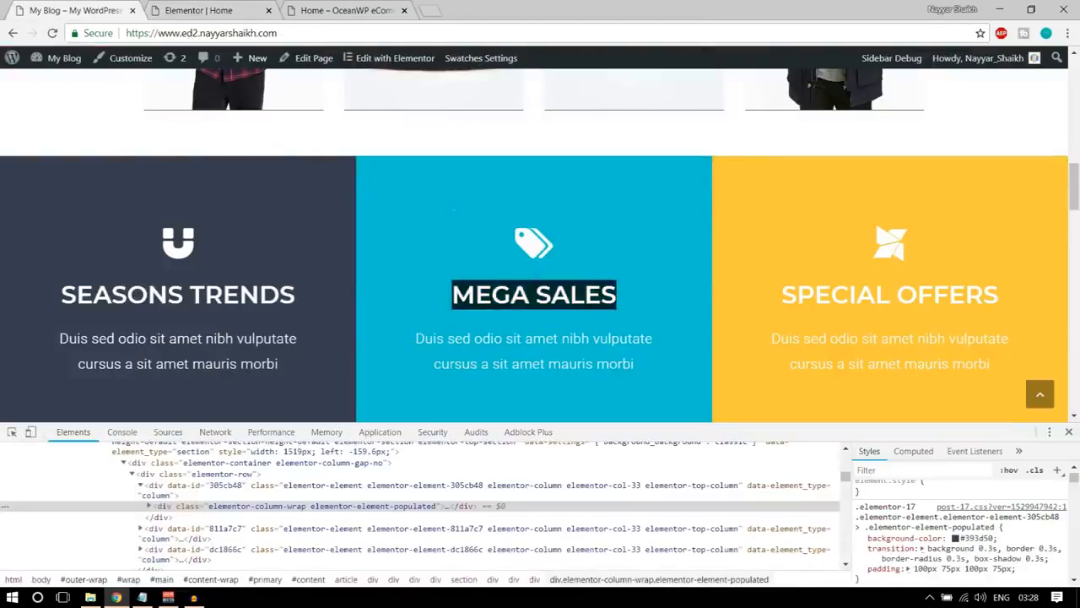
left_click(199, 10)
triple_click(582, 317)
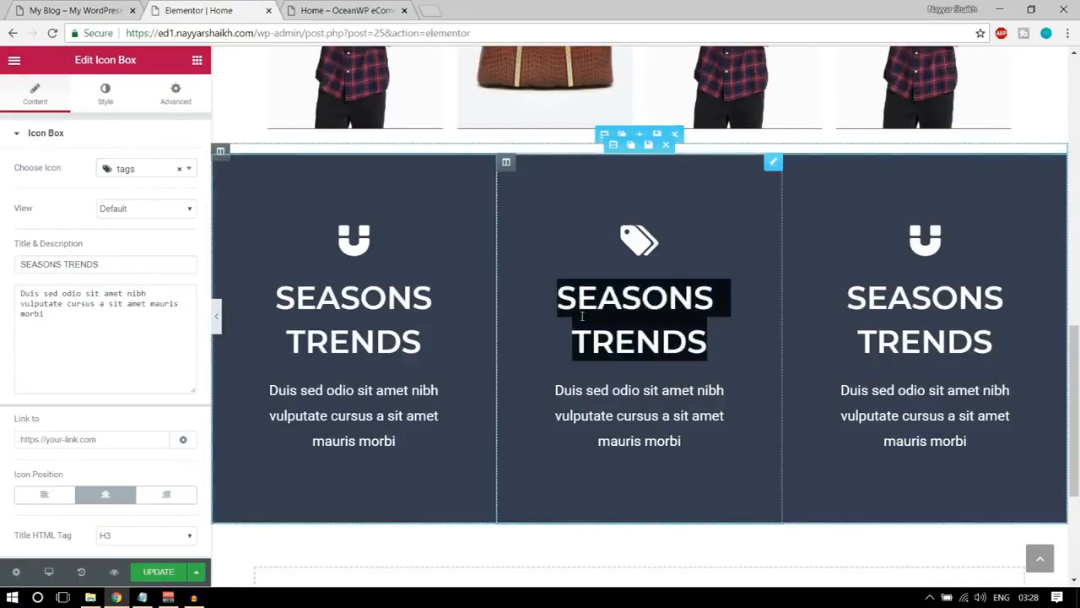
type("MEGA SALES")
triple_click(107, 264)
type("MEGA SALES")
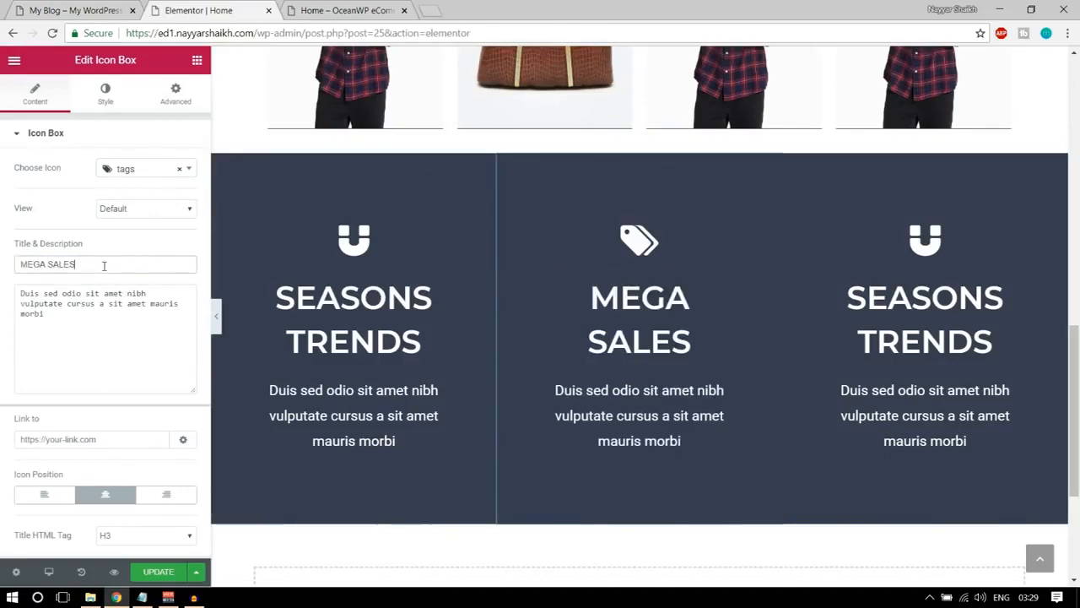
Inspect the MEGA SALES column on the demo homepage and copy its background colour code.
left_click(76, 8)
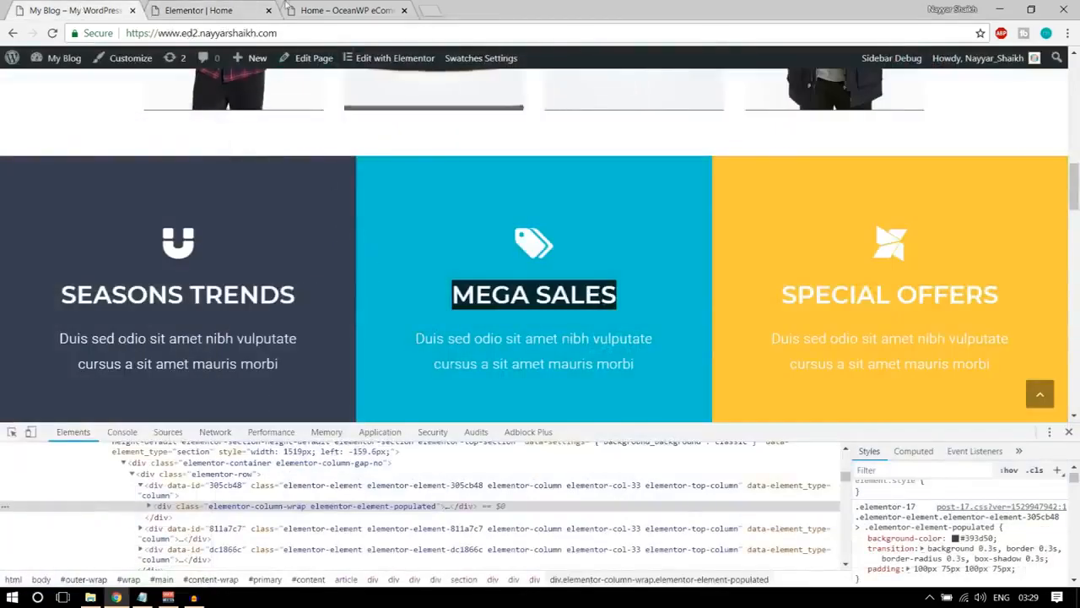
left_click(203, 10)
left_click(92, 10)
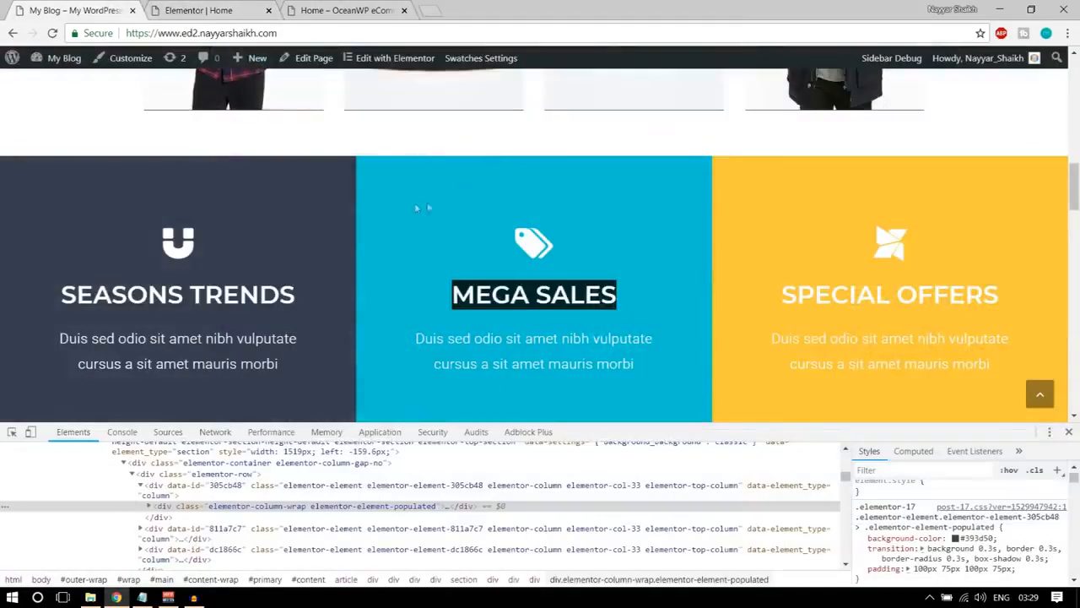
right_click(394, 190)
left_click(430, 354)
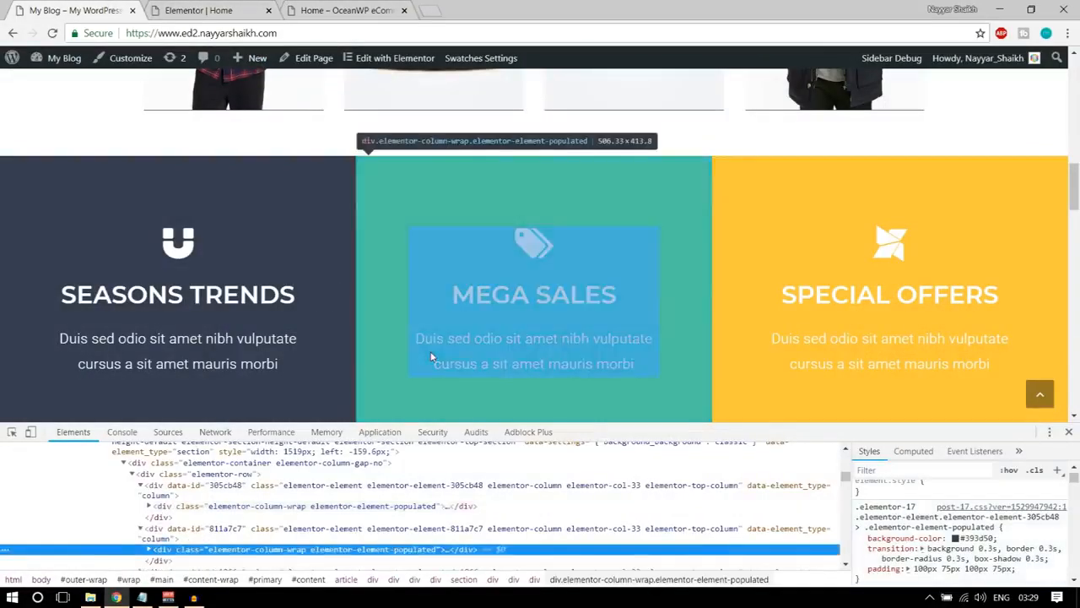
left_click(969, 537)
key("ctrl+c")
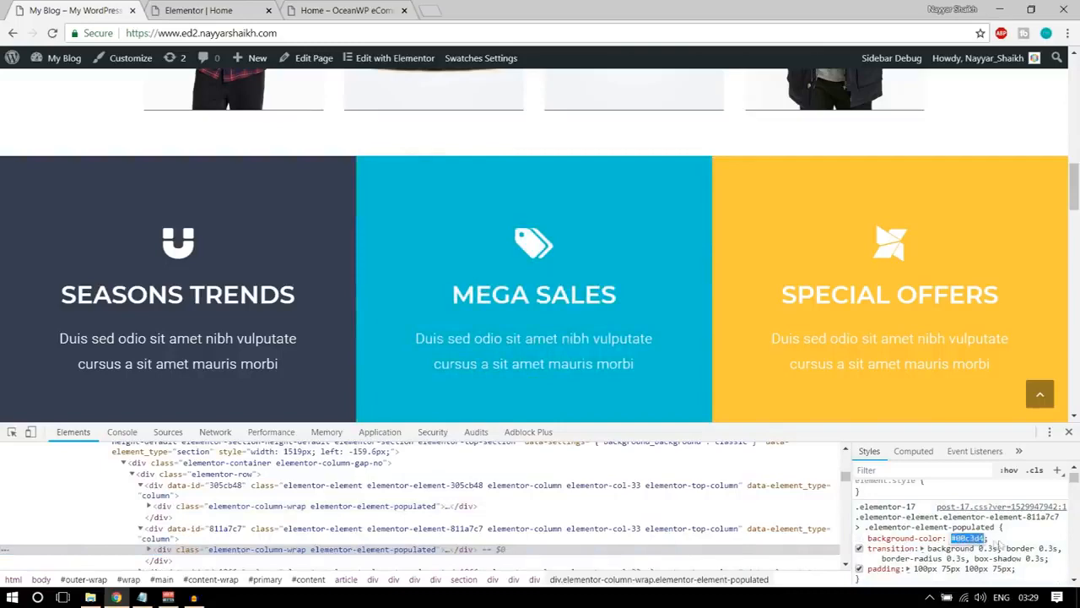
left_click(202, 10)
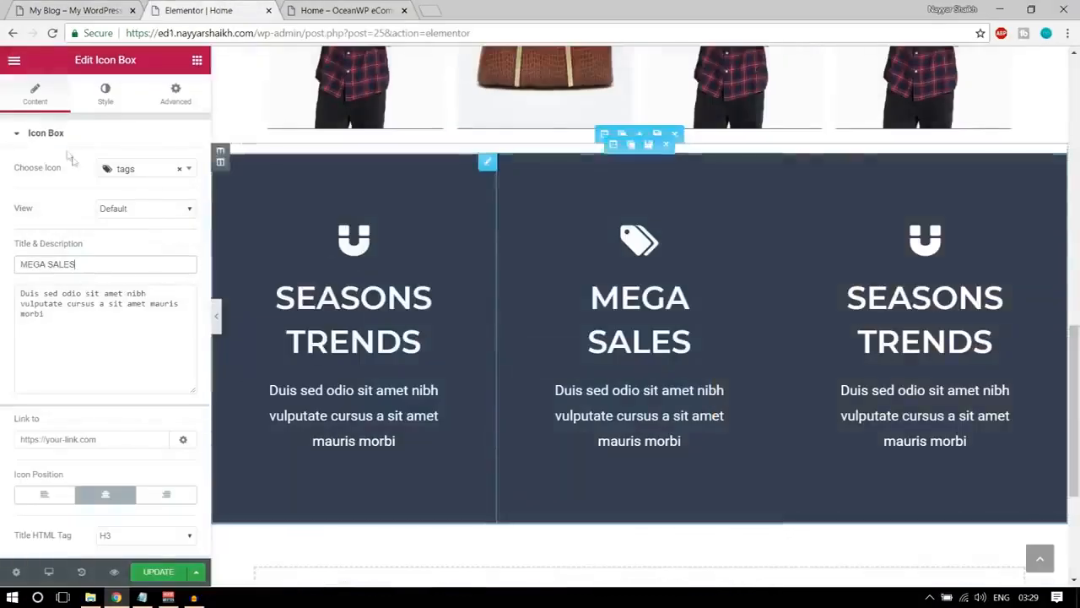
Set the MEGA SALES icon box's background to the colour code copied from the demo homepage.
left_click(105, 93)
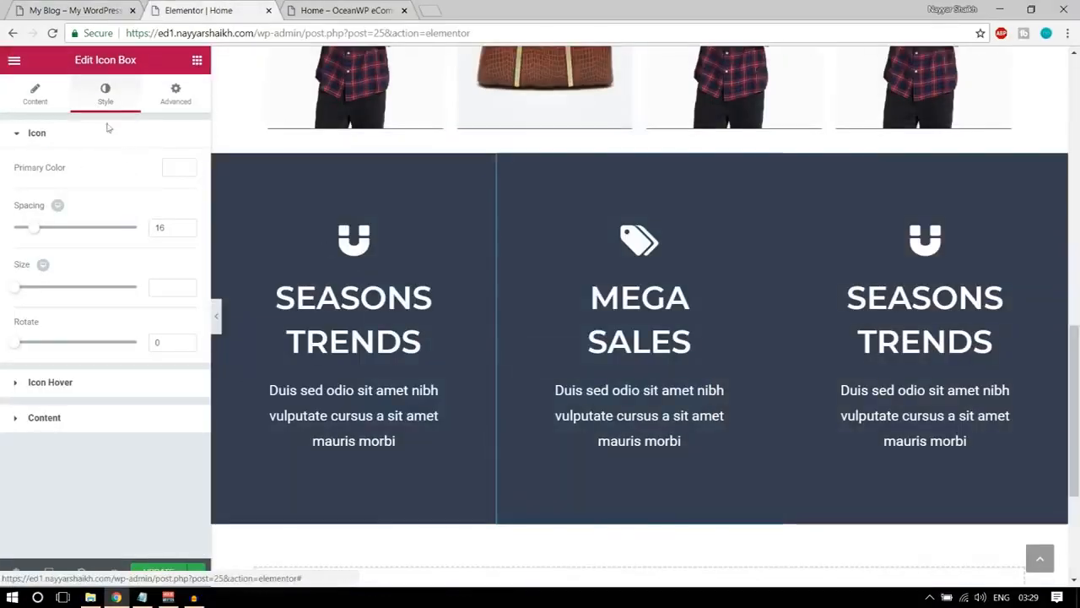
left_click(187, 99)
scroll(89, 447, "down", 1)
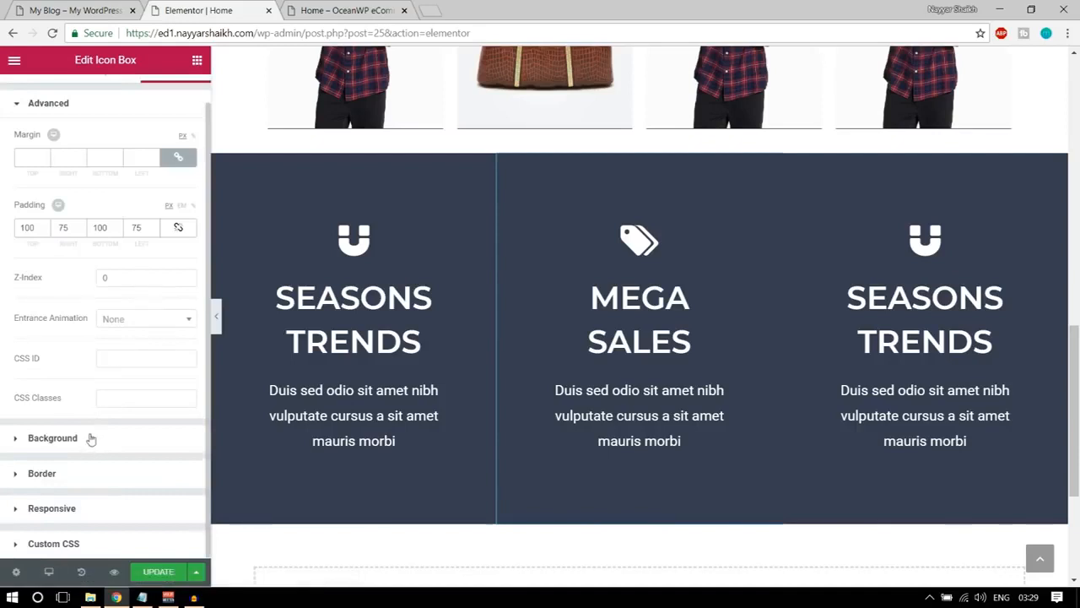
left_click(52, 438)
left_click(178, 287)
left_click(50, 288)
key("ctrl+a")
key("ctrl+v")
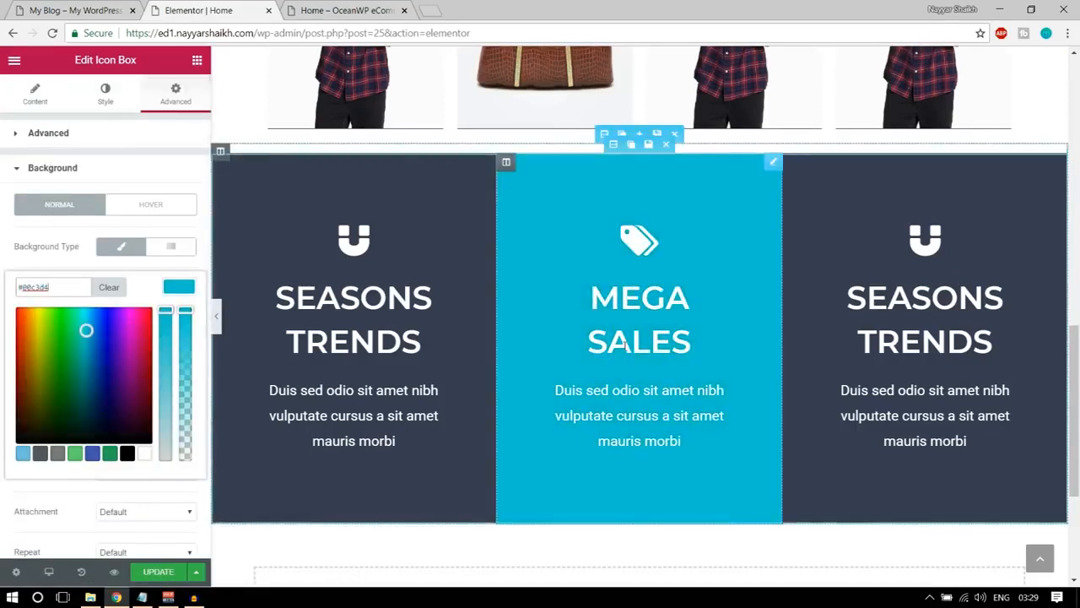
Preview the three icon boxes at full page width without the editing panel.
left_click(37, 100)
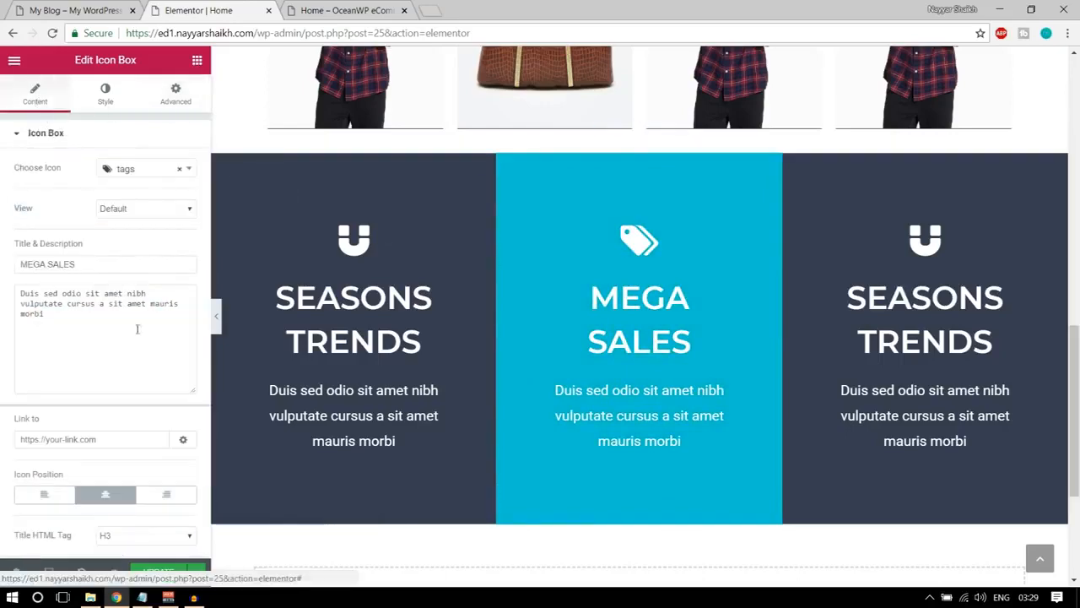
left_click(217, 321)
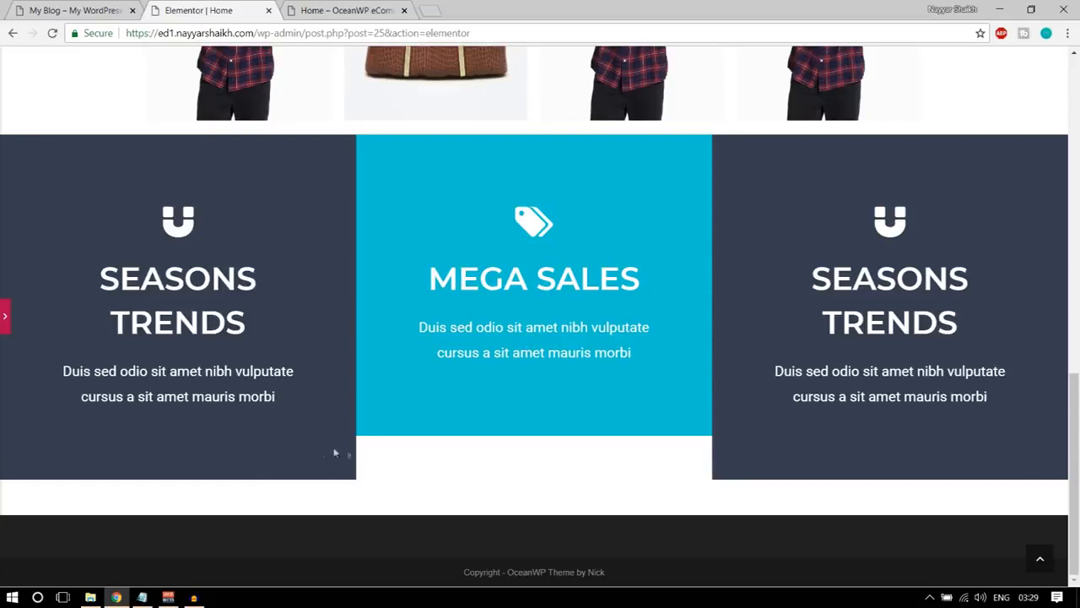
left_click(6, 321)
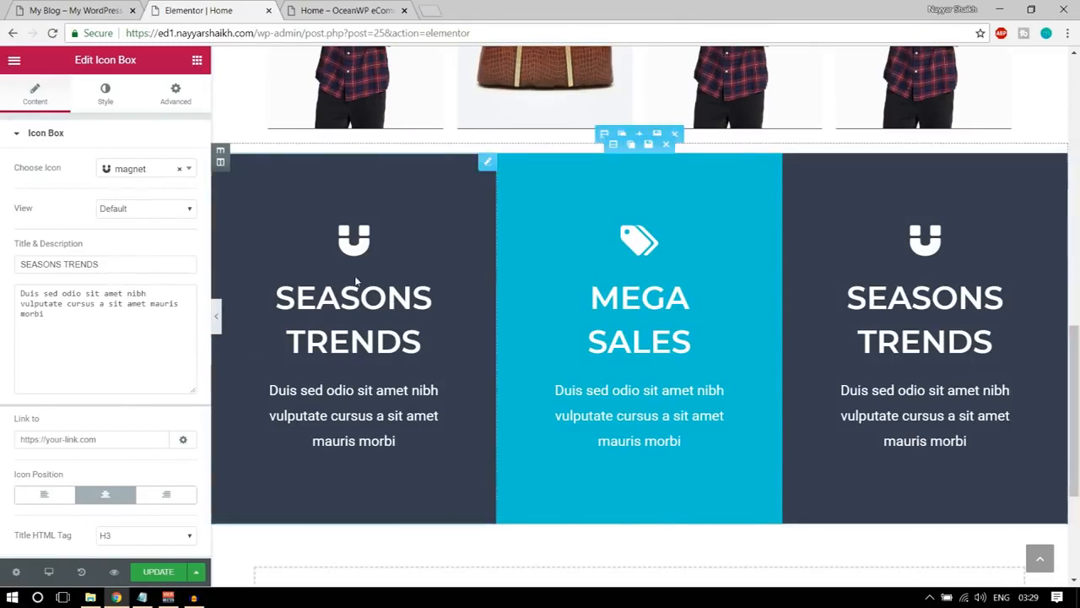
left_click(363, 306)
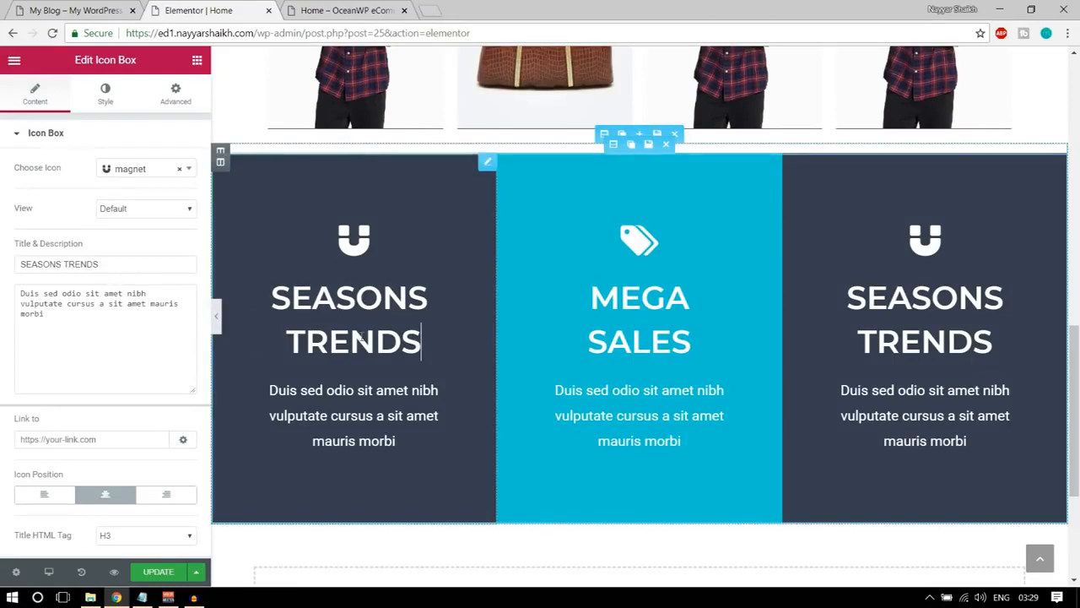
key("BackSpace")
key("BackSpace")
key("BackSpace")
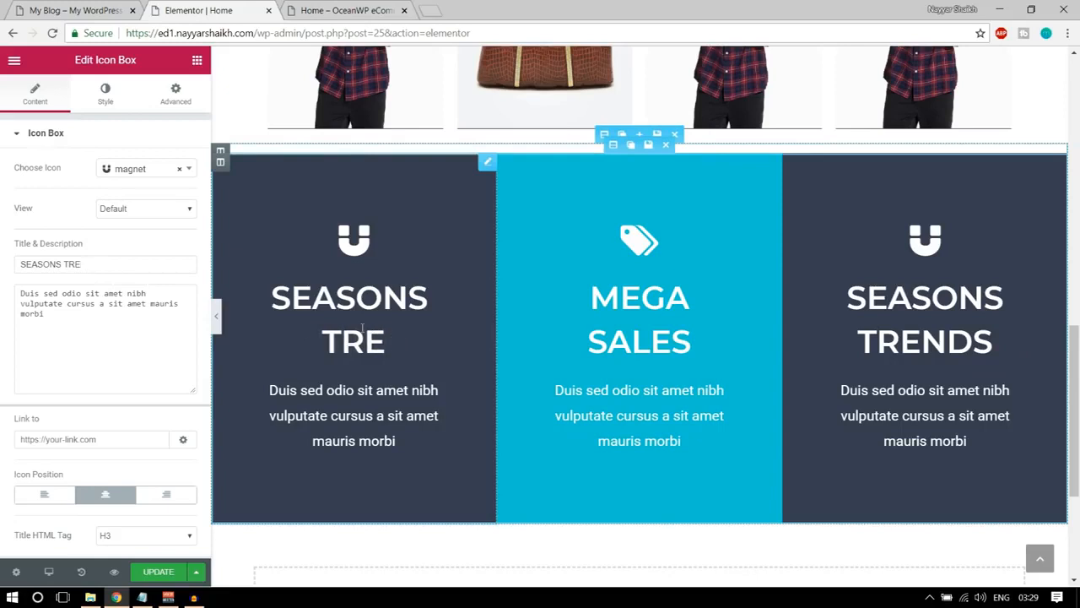
type("NDS")
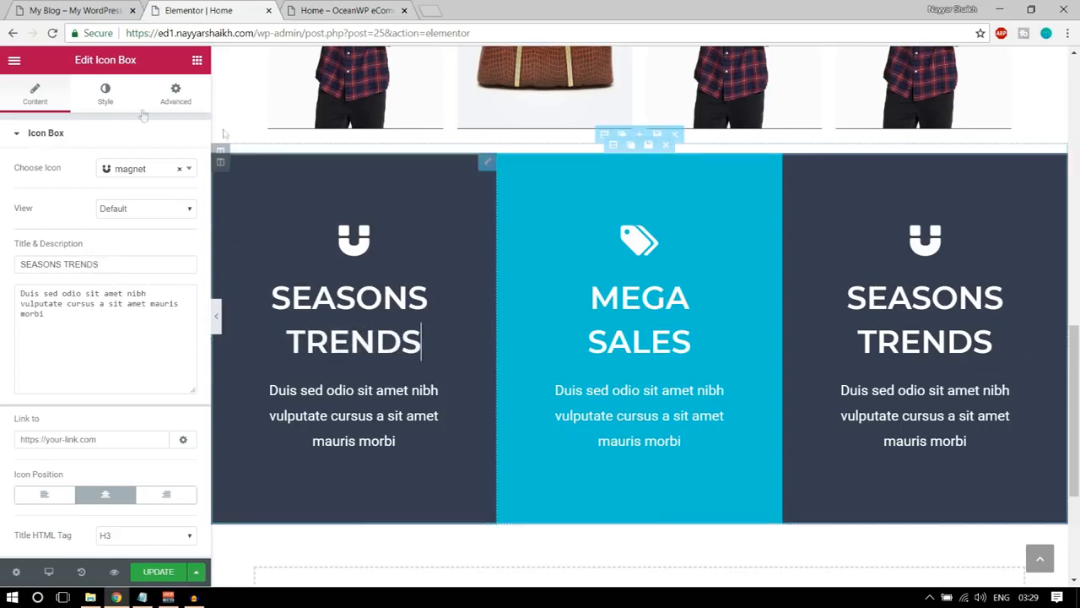
Try a title font size of 40 px on the first SEASONS TRENDS box and preview it without the editing panel.
left_click(105, 93)
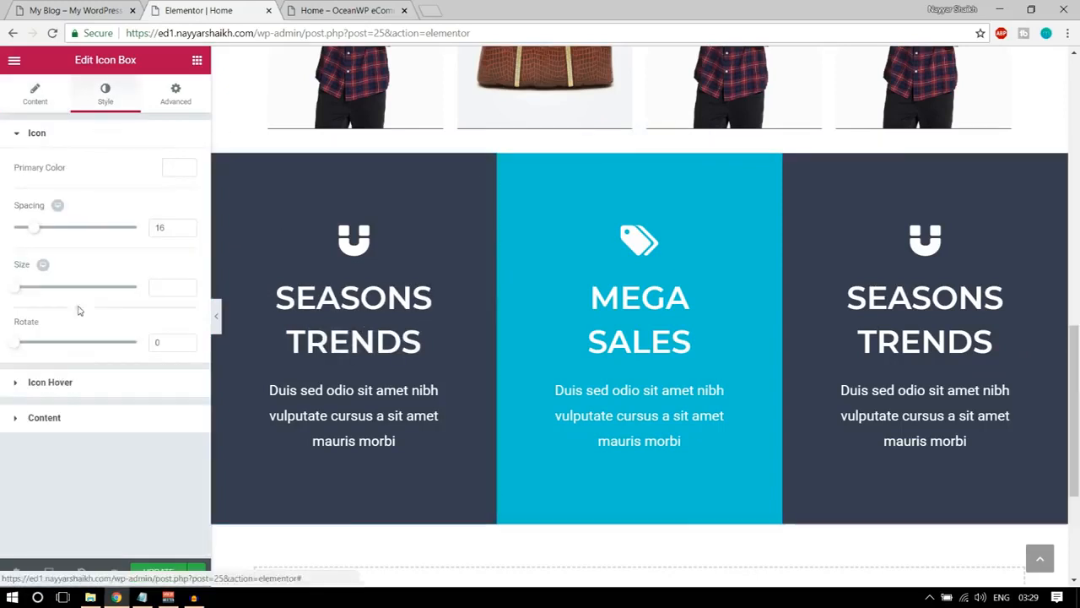
left_click(51, 381)
left_click(51, 299)
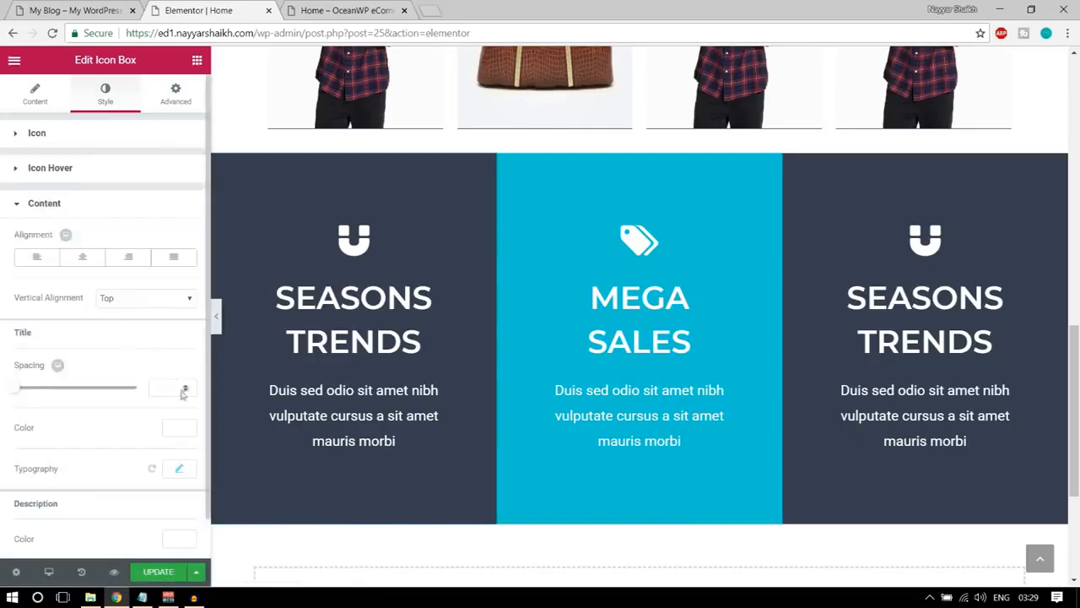
scroll(184, 393, "down", 1)
left_click(179, 429)
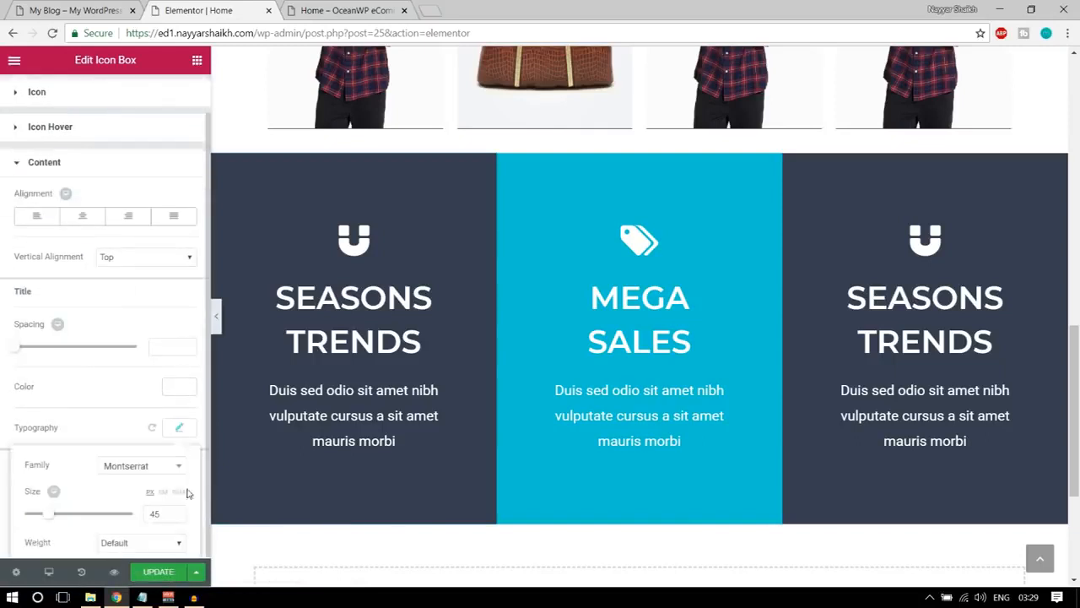
scroll(168, 473, "down", 2)
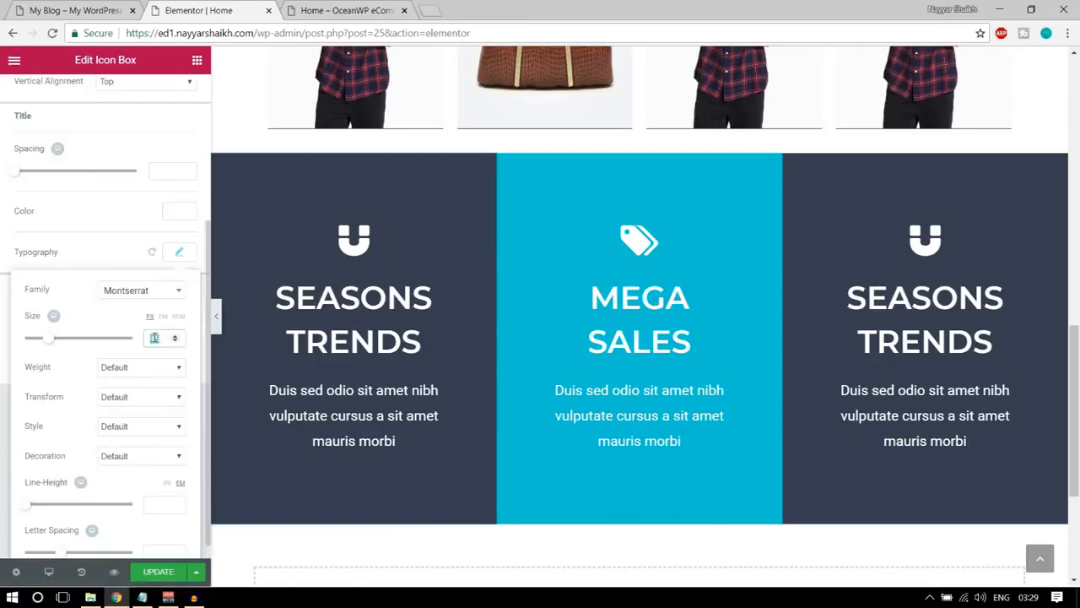
left_click(216, 316)
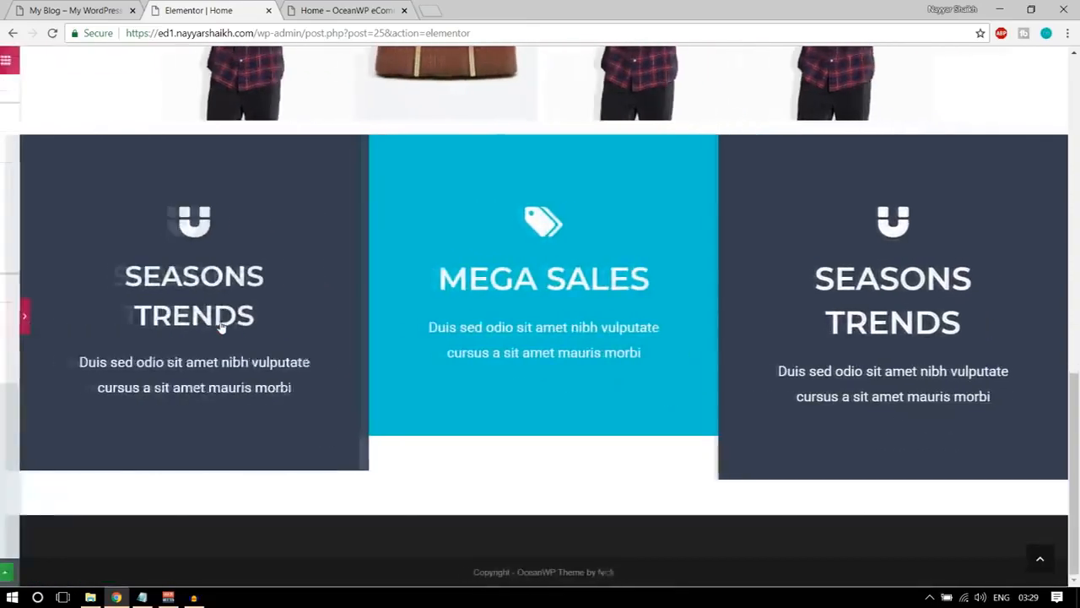
left_click(5, 318)
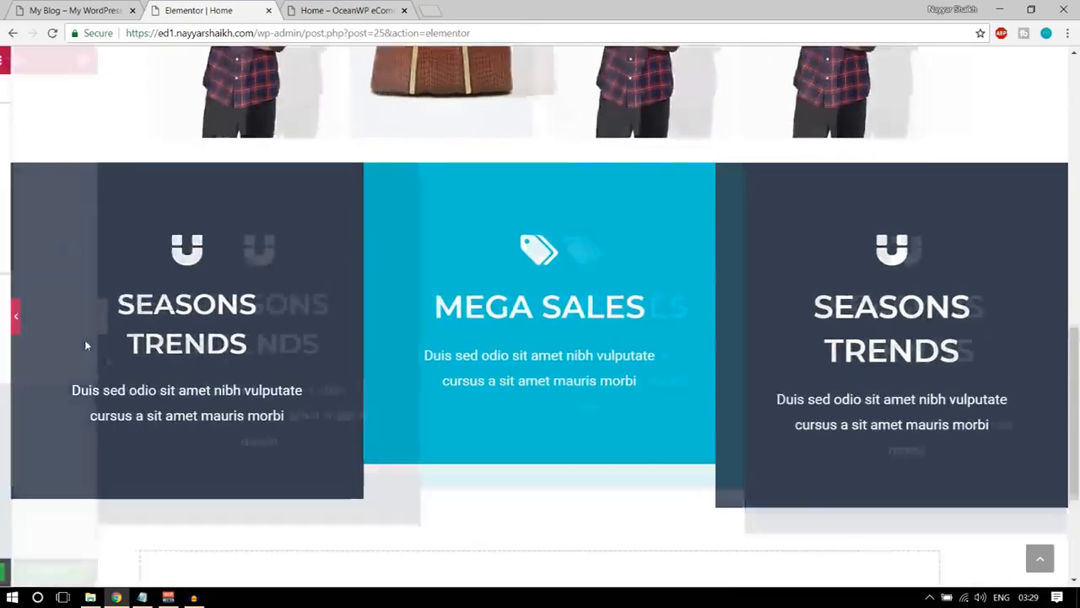
Try a title font size of 35 px on the first SEASONS TRENDS box and preview it without the editing panel.
left_click(178, 364)
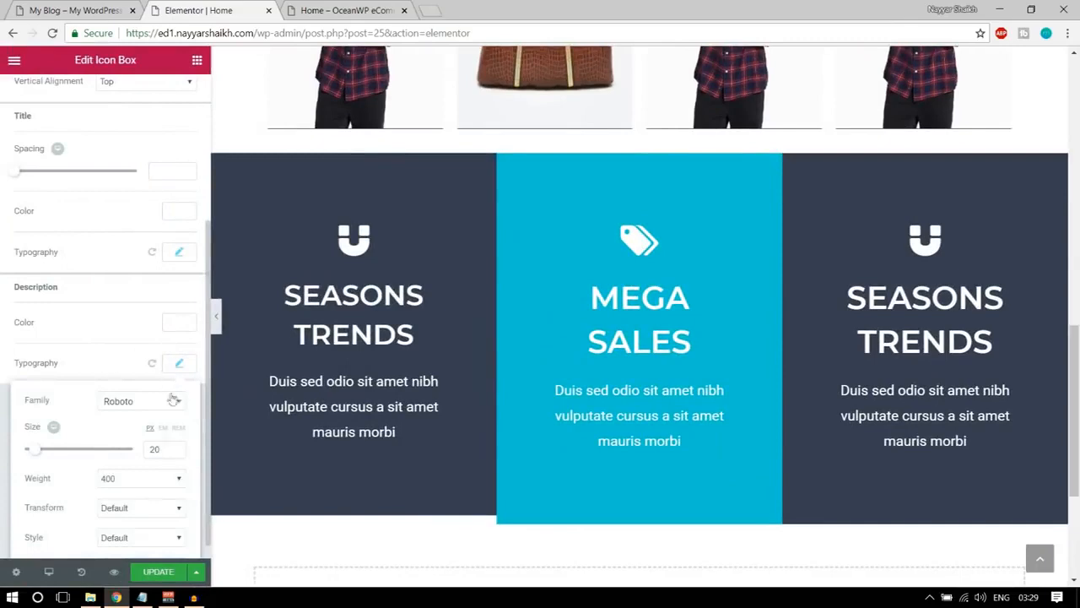
scroll(155, 472, "down", 1)
left_click(179, 147)
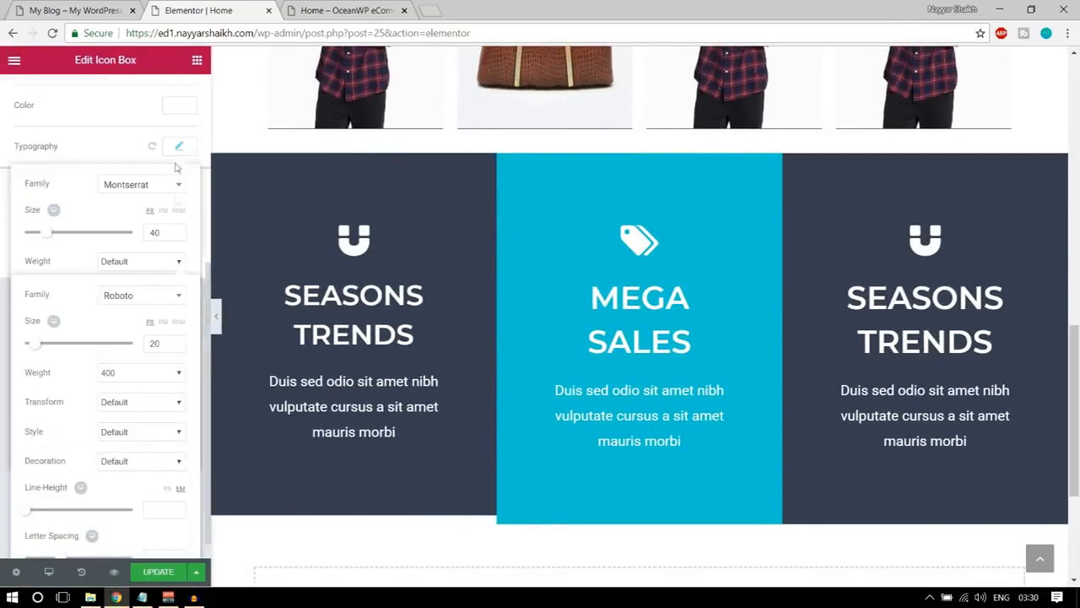
double_click(163, 237)
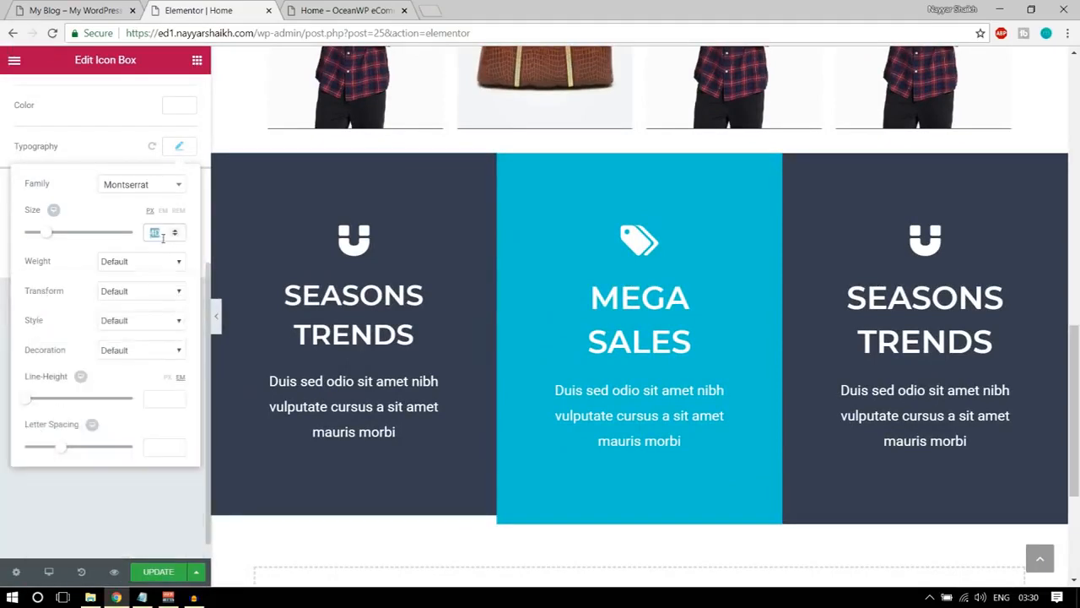
type("3")
scroll(163, 239, "up", 1)
type("5")
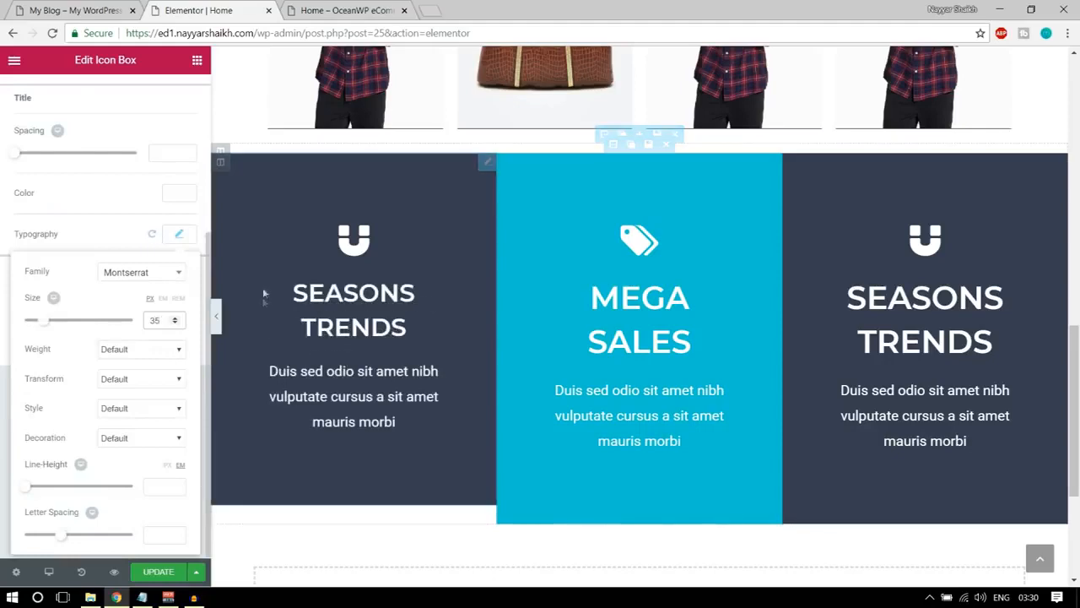
left_click(212, 318)
left_click(214, 318)
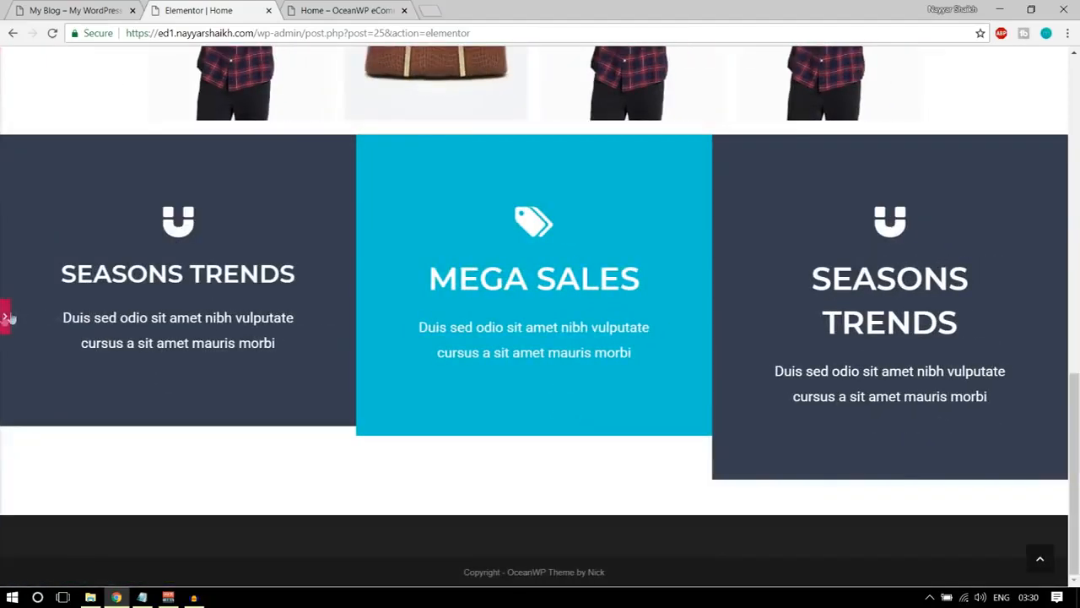
left_click(8, 318)
Set the first SEASONS TRENDS box's title font size to 45 px and update the page.
left_click(179, 233)
double_click(156, 324)
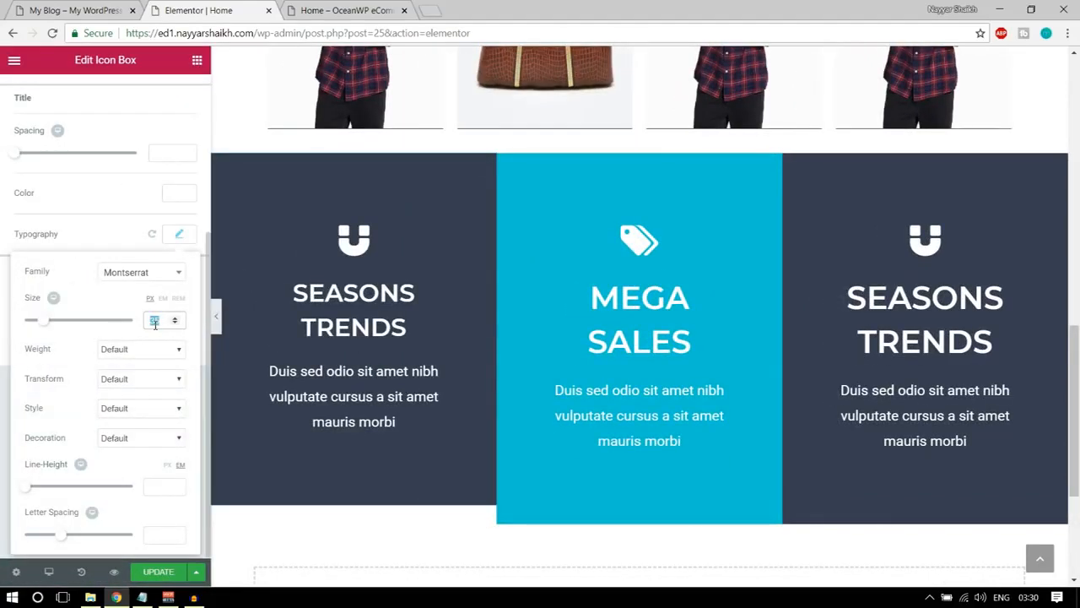
type("45")
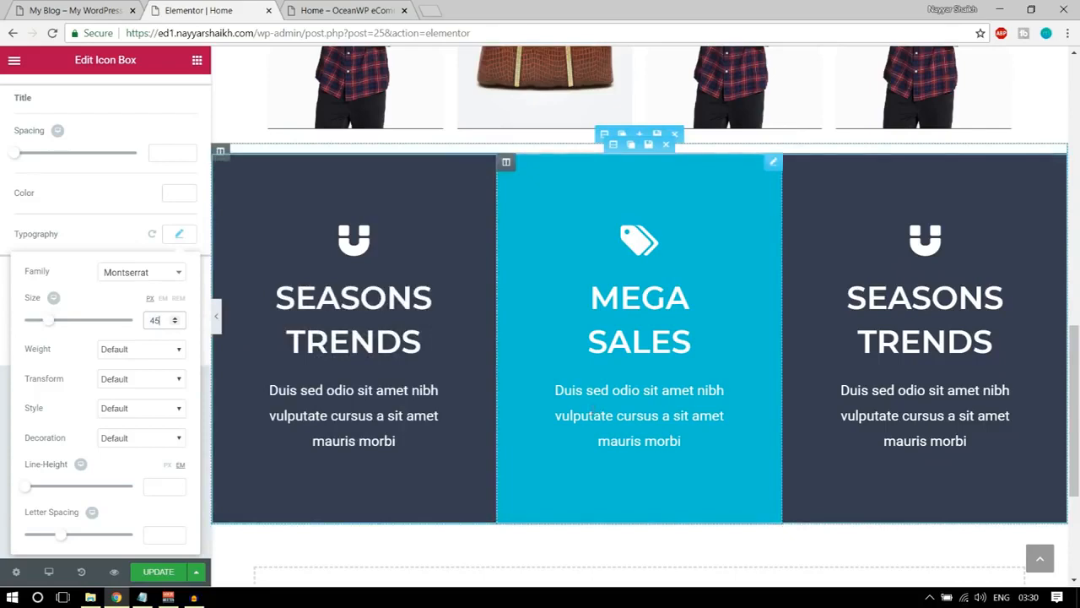
left_click(167, 576)
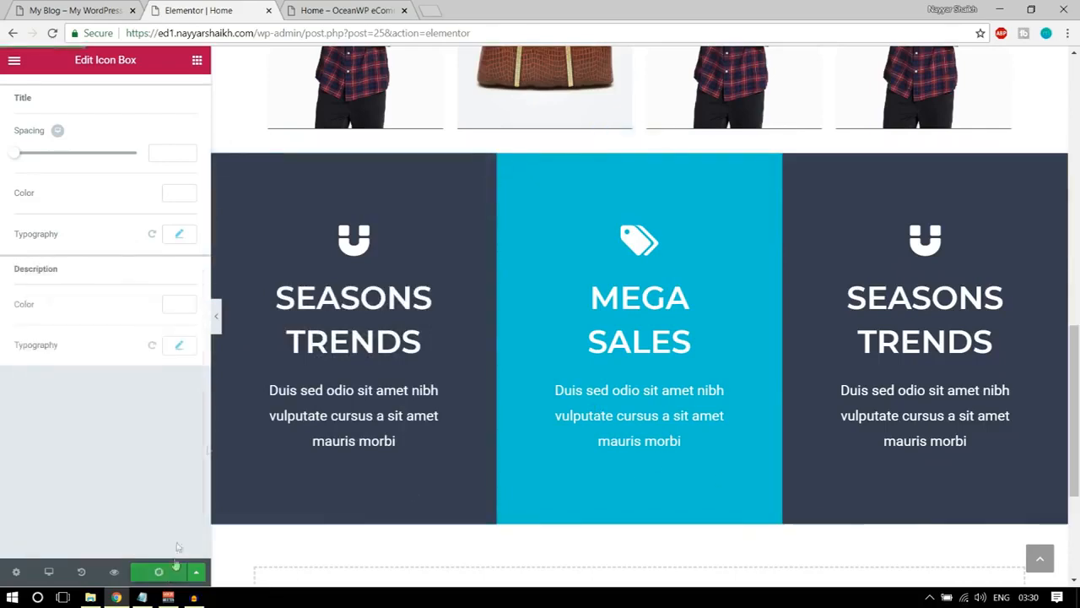
Check the heights of the three icon boxes without the editing panel and on the store's Home preview page.
left_click(217, 315)
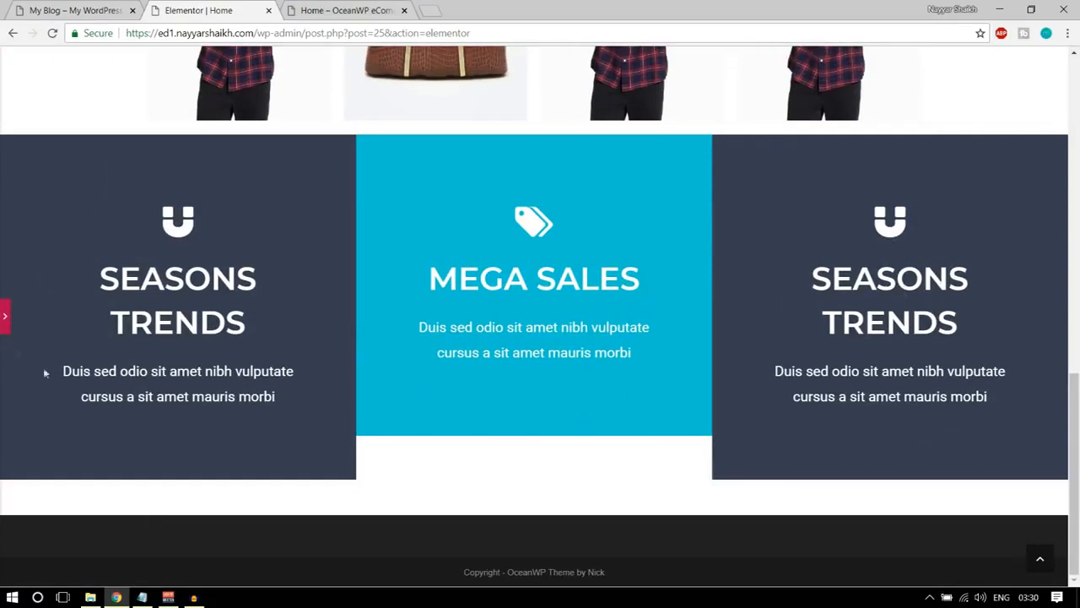
left_click(3, 319)
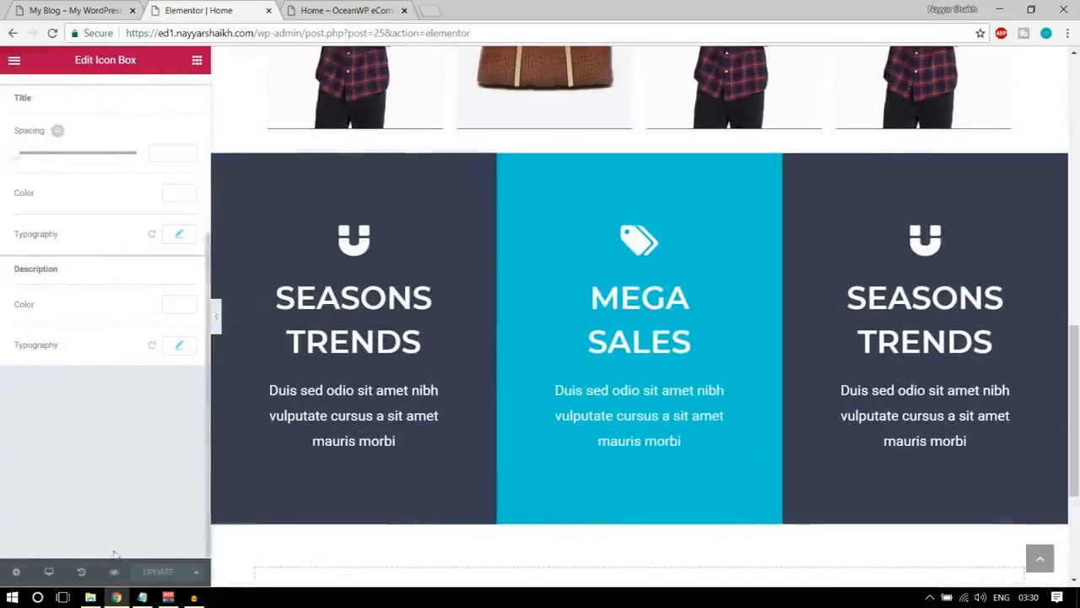
left_click(330, 10)
scroll(554, 321, "down", 10)
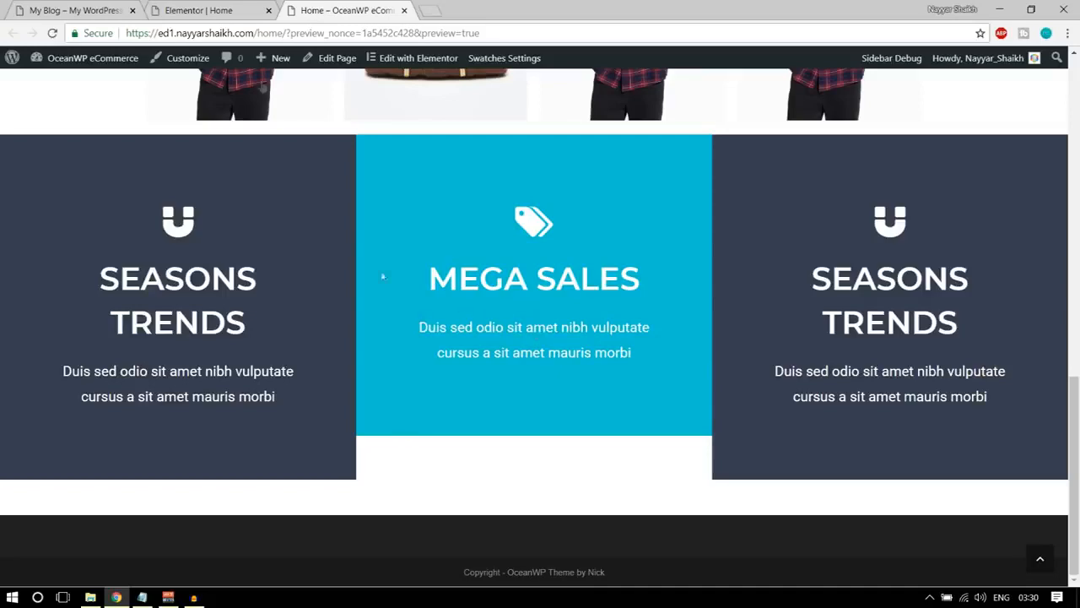
left_click(206, 9)
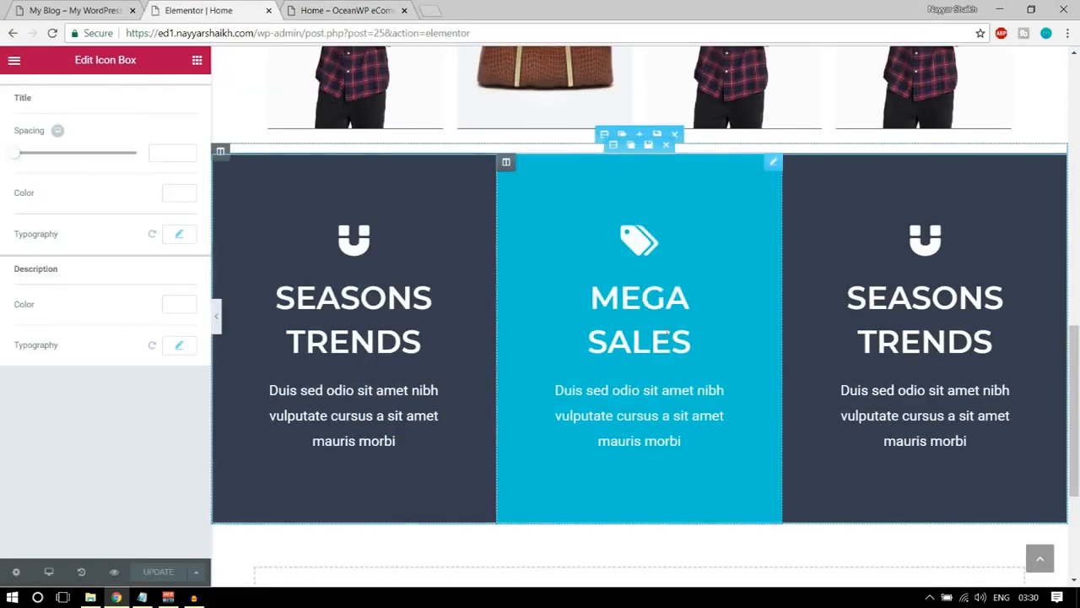
Change the middle icon box's title to SUPER MEGA SALES and update the page.
left_click(692, 341)
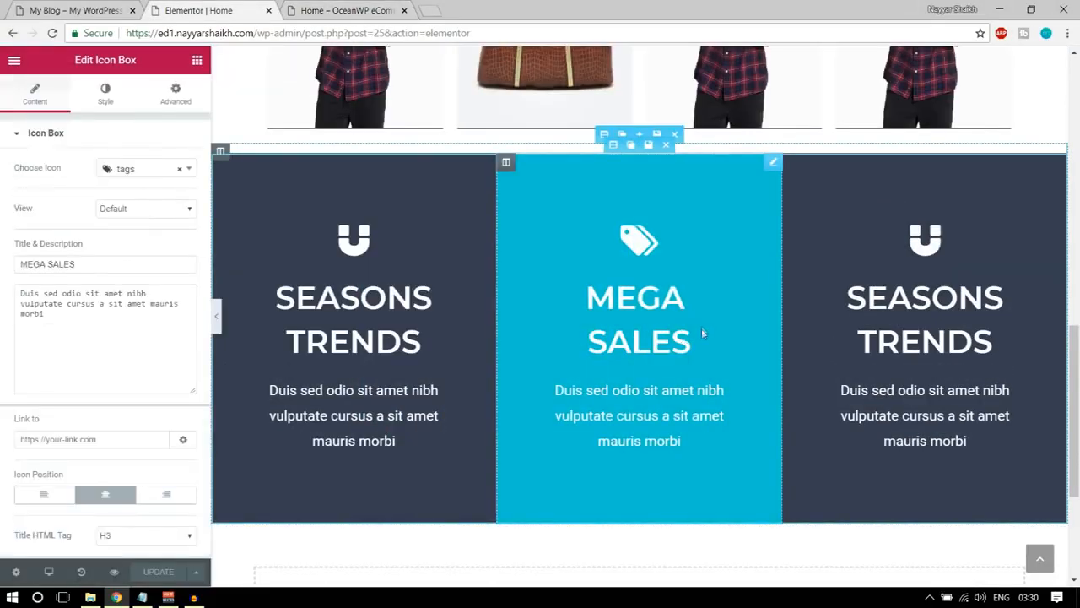
type("SUPER")
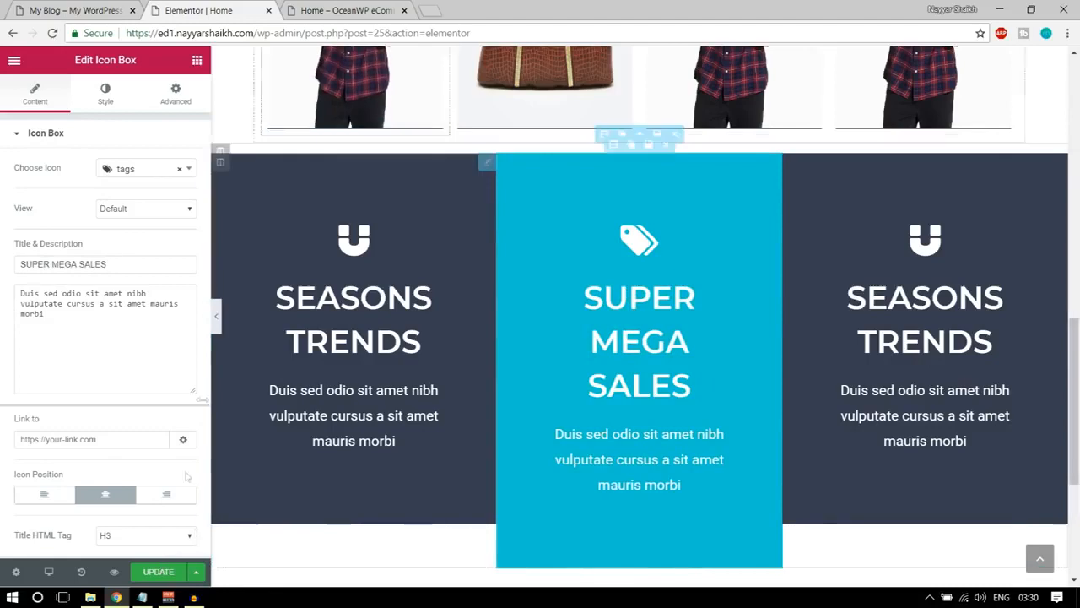
left_click(165, 574)
Compare the middle and first icon boxes' title wrapping and heights on the store's Home preview page.
left_click(346, 10)
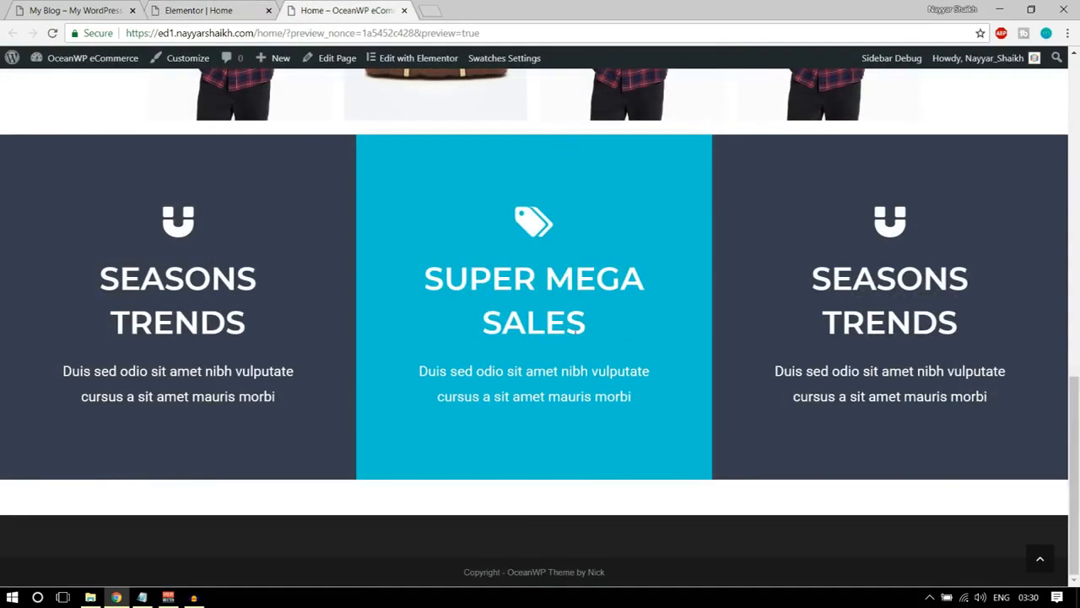
left_click_drag(421, 277, 627, 319)
left_click(627, 319)
left_click_drag(91, 282, 240, 278)
left_click_drag(425, 277, 605, 318)
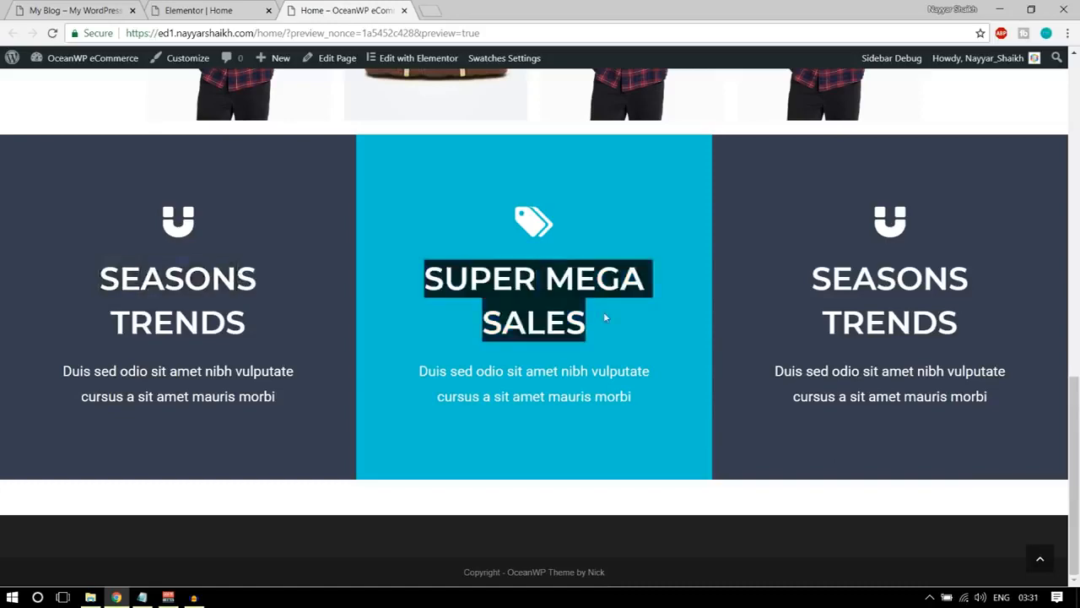
left_click(706, 309)
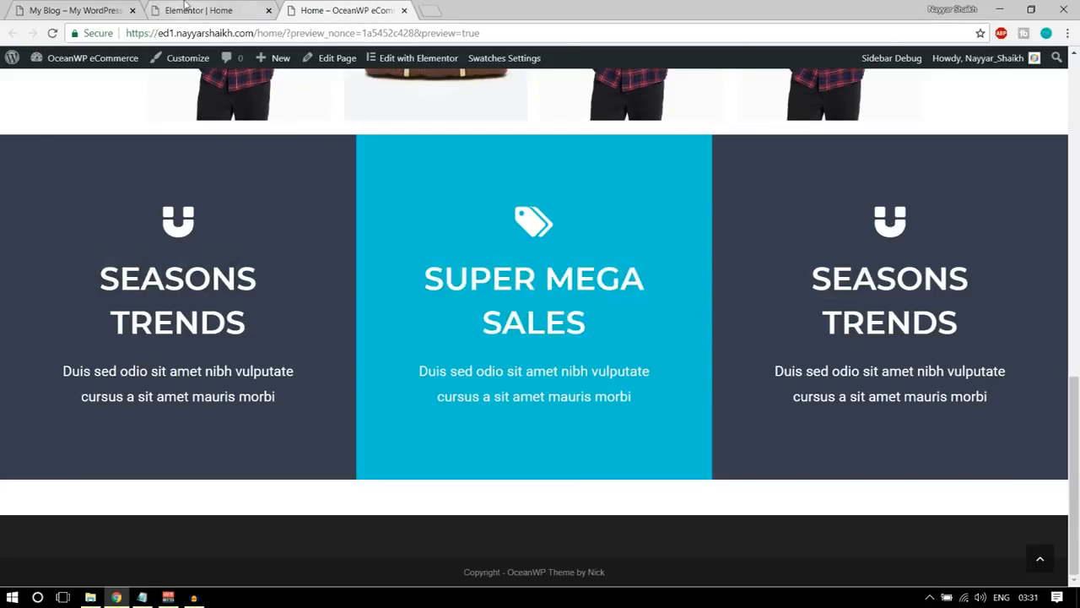
Compare the gap between the category images and the icon boxes on the Home preview page and the demo homepage.
left_click(199, 11)
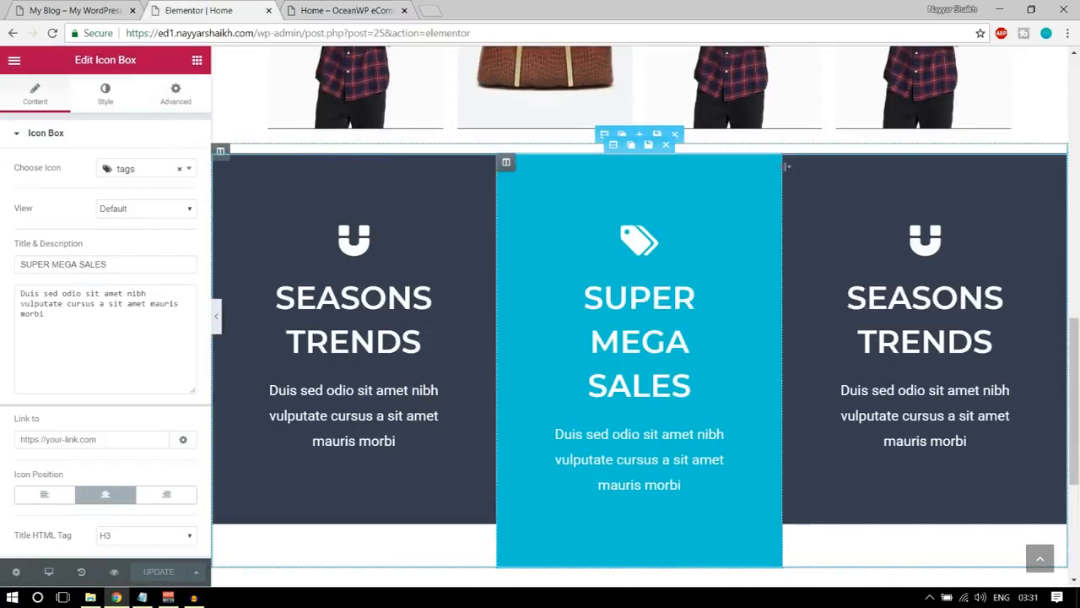
left_click(905, 246)
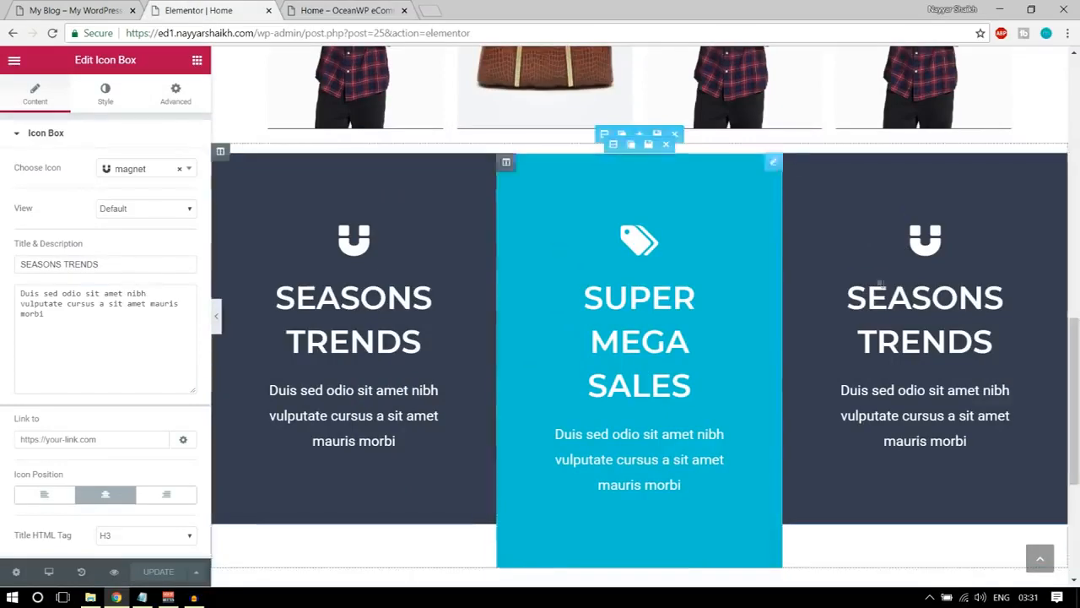
left_click(307, 10)
scroll(564, 341, "up", 3)
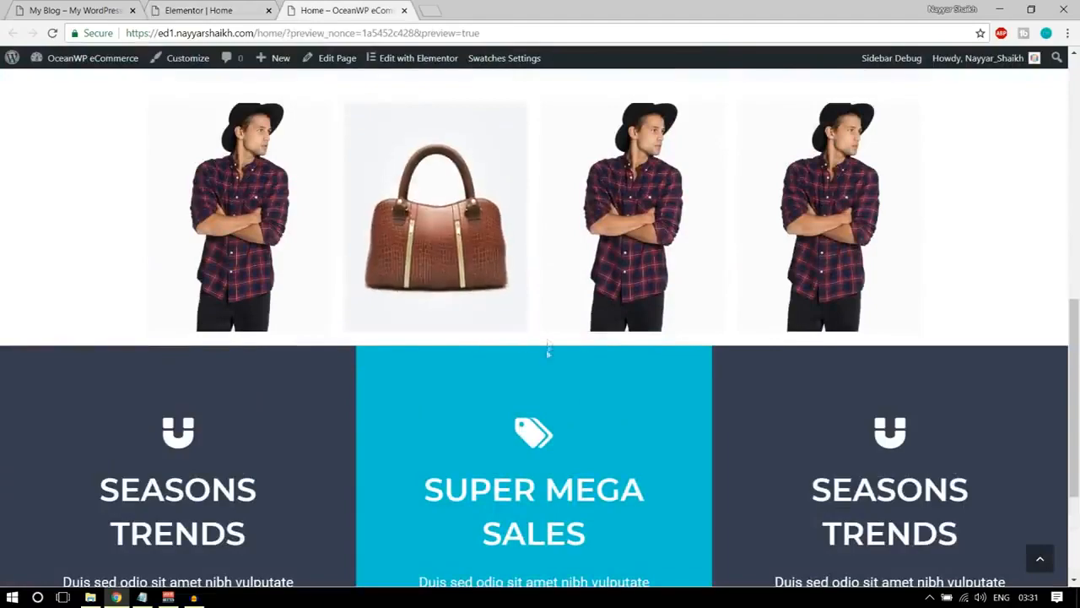
left_click(109, 9)
scroll(518, 362, "up", 3)
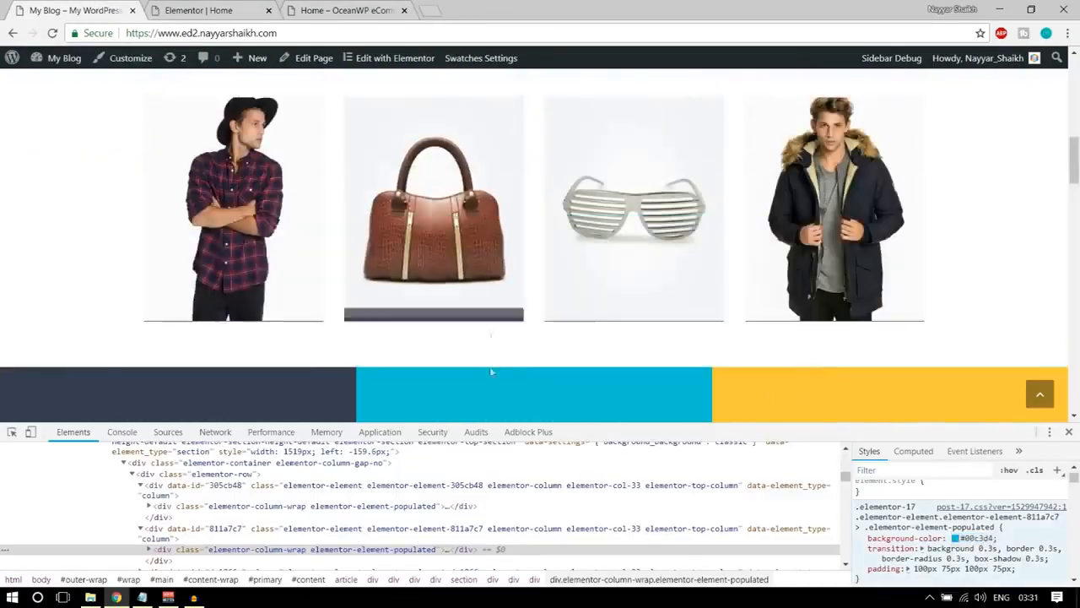
scroll(500, 355, "down", 5)
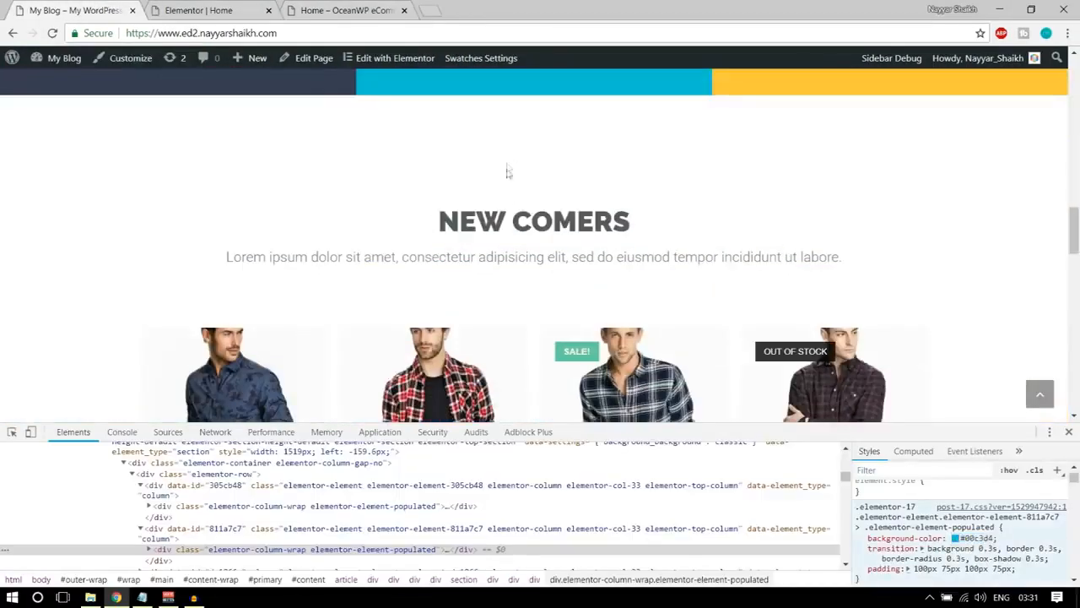
scroll(494, 203, "up", 5)
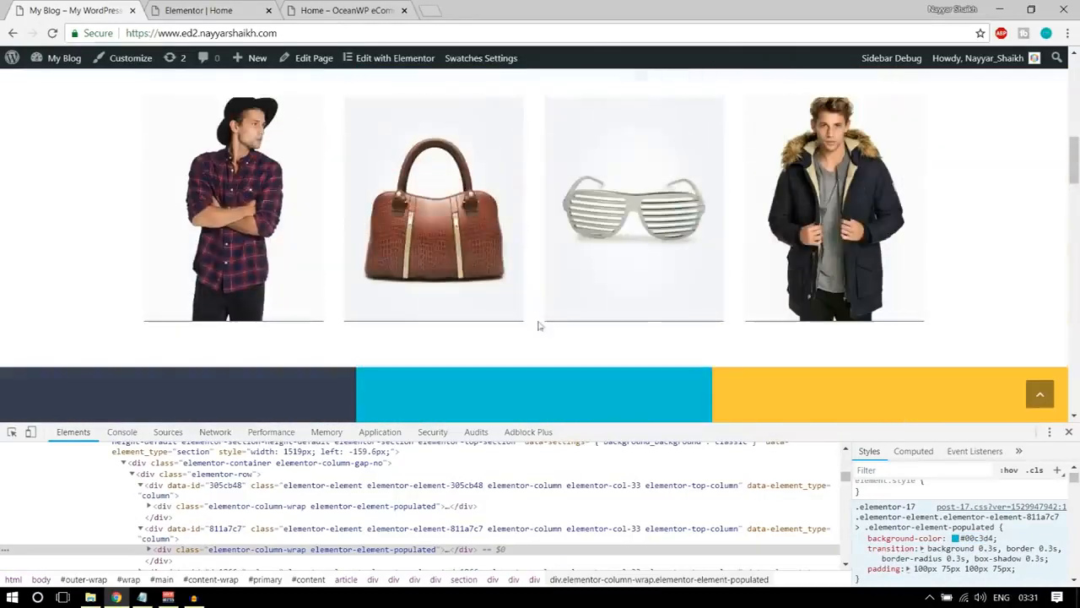
left_click(342, 11)
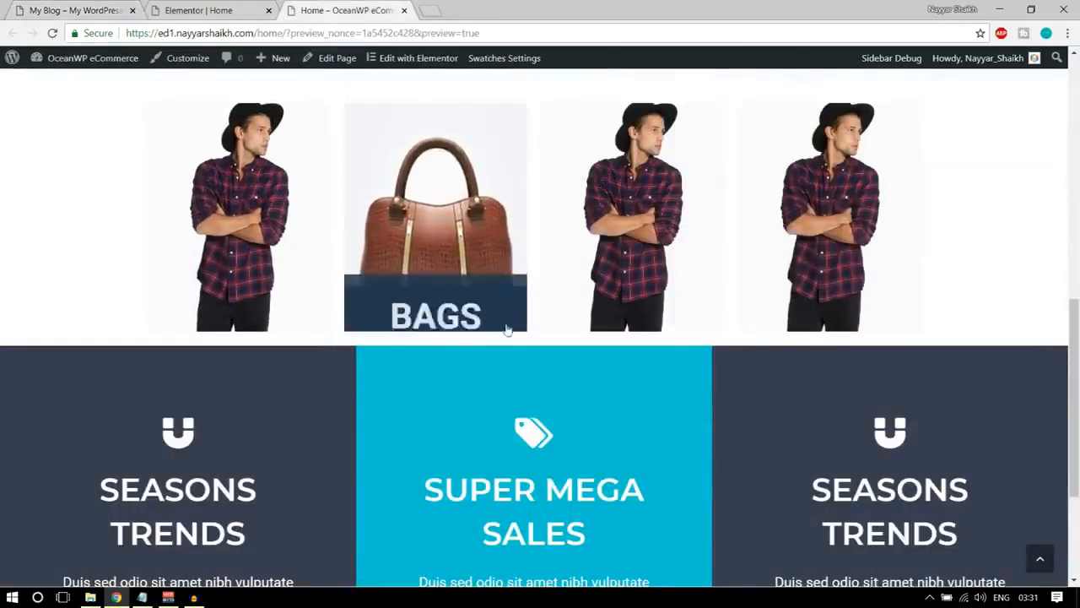
left_click(207, 10)
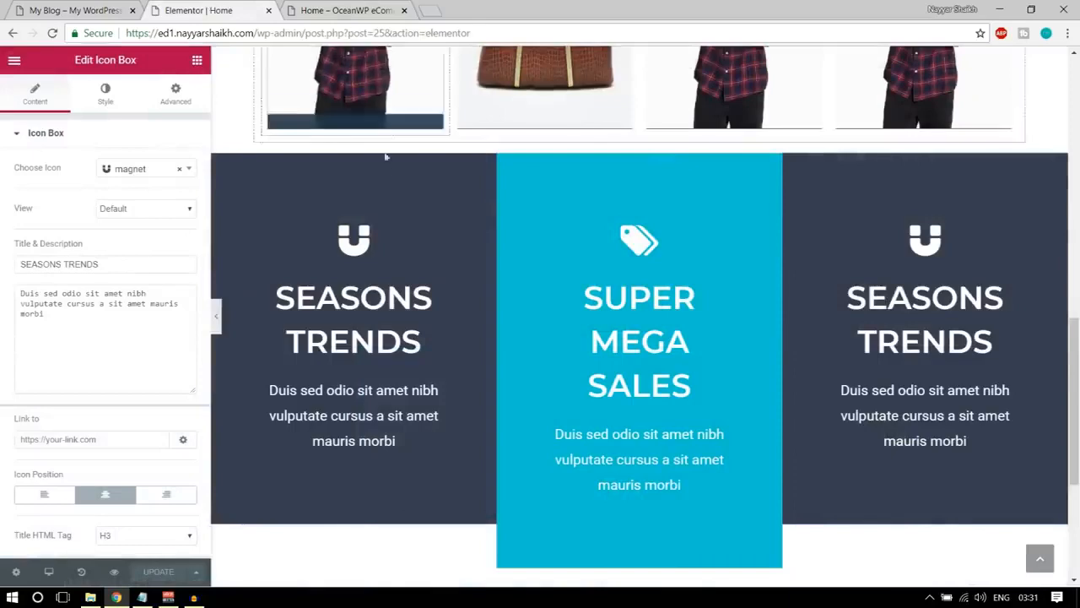
scroll(591, 244, "up", 1)
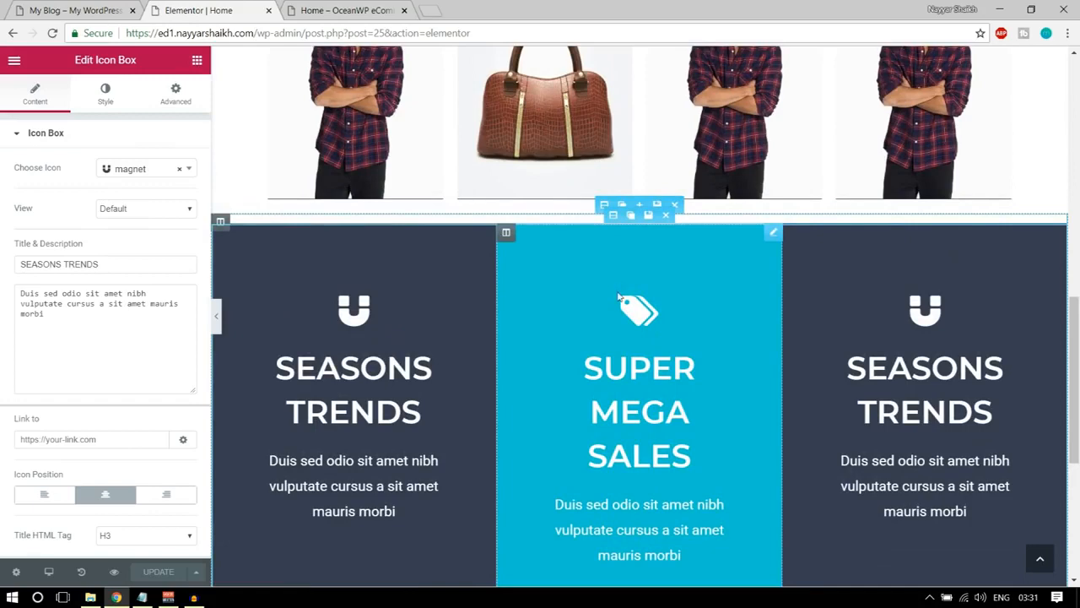
scroll(618, 297, "up", 1)
left_click(196, 61)
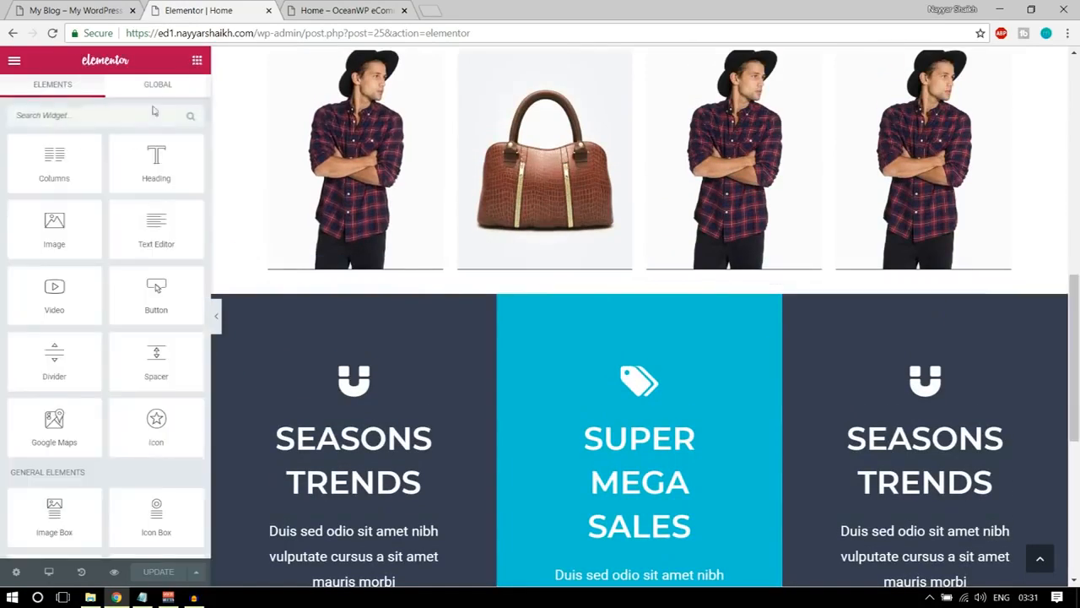
left_click_drag(159, 356, 101, 295)
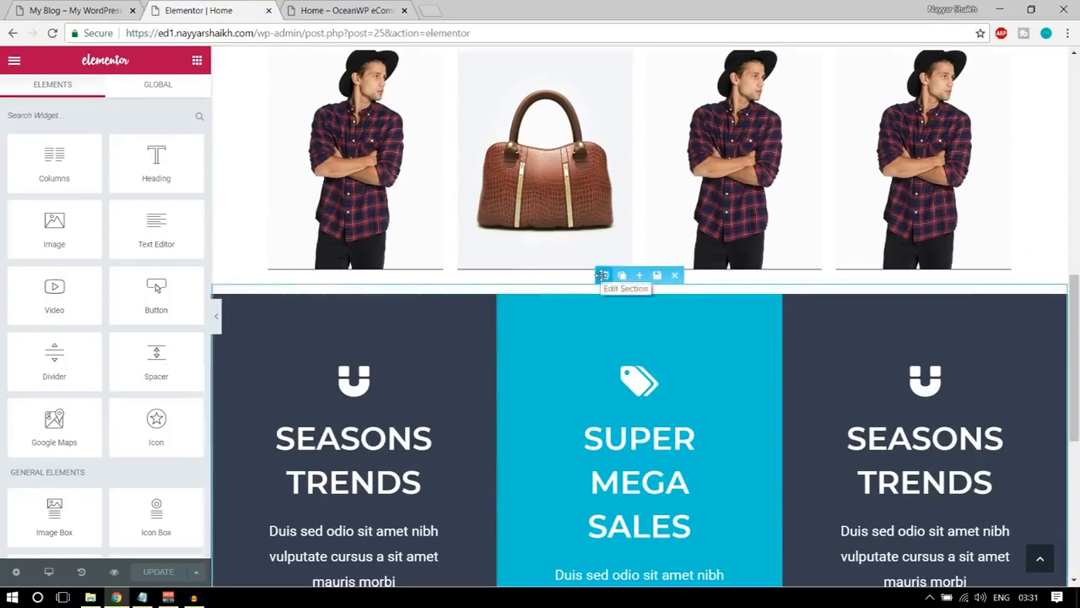
Unlink the icon box section's padding values, set its top padding to 100 px and update the page.
scroll(608, 287, "up", 3)
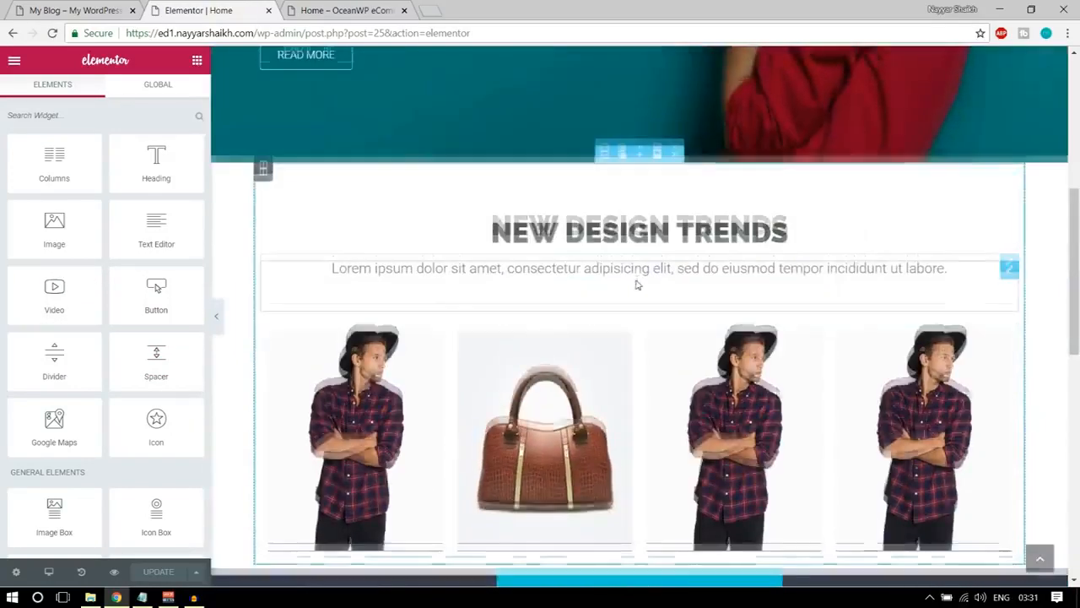
scroll(637, 285, "down", 1)
scroll(637, 284, "up", 1)
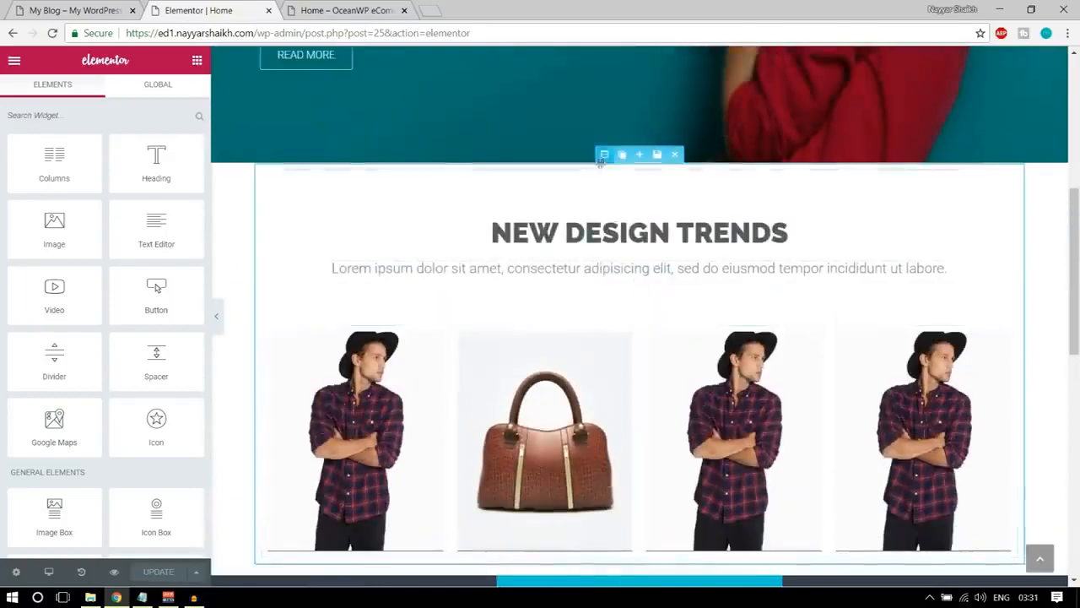
scroll(632, 320, "down", 4)
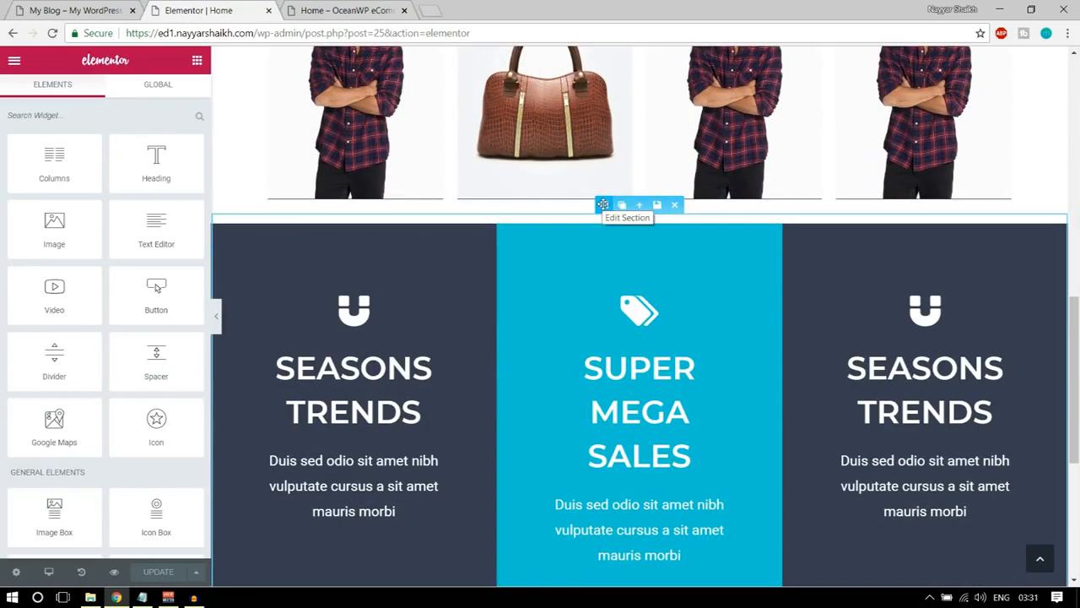
left_click(603, 204)
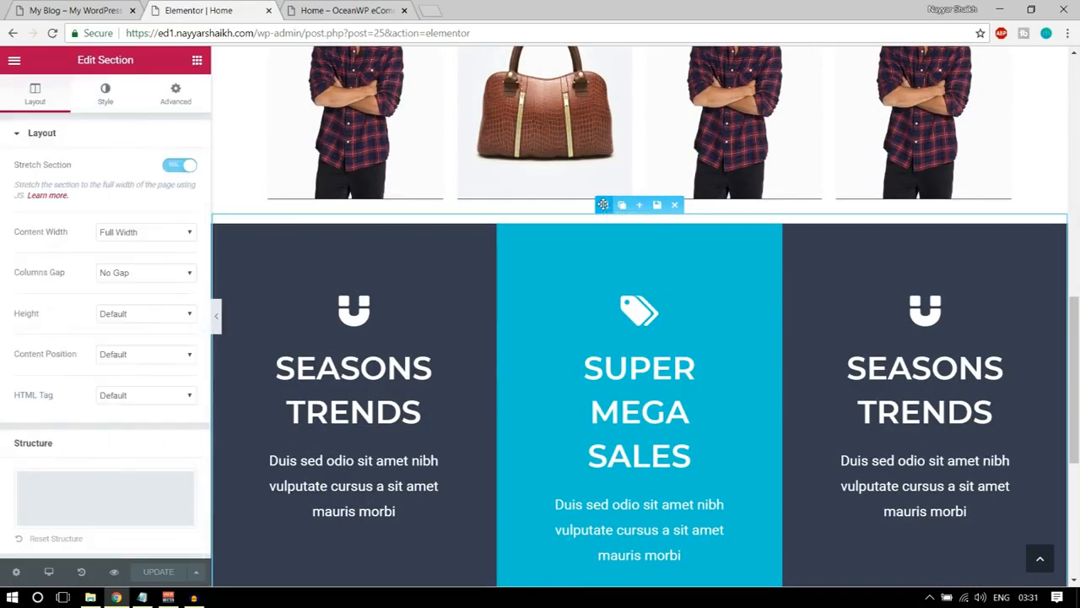
left_click(174, 95)
left_click(178, 256)
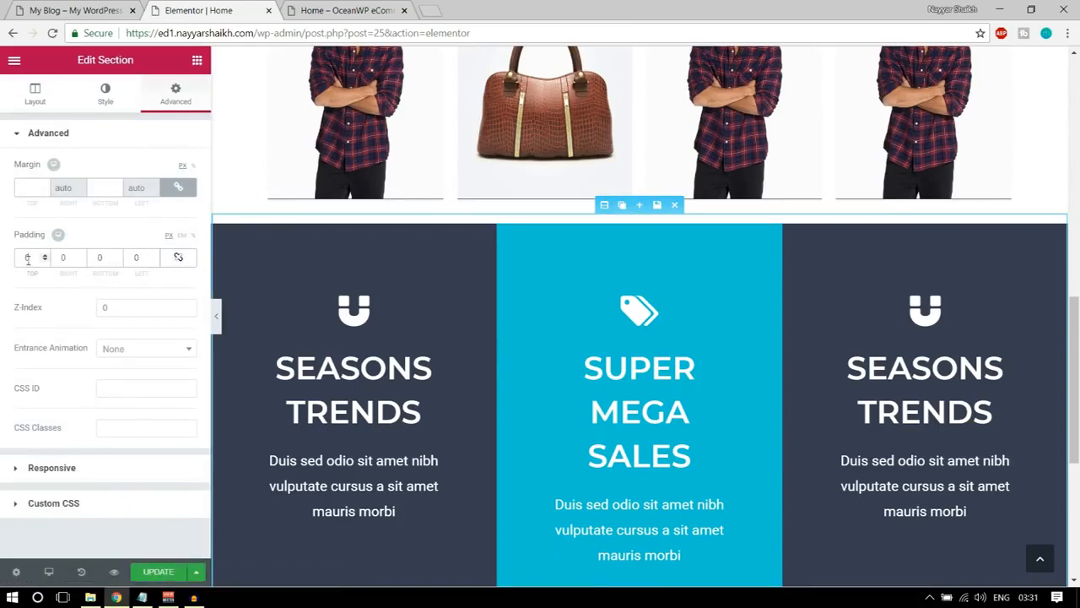
type("100")
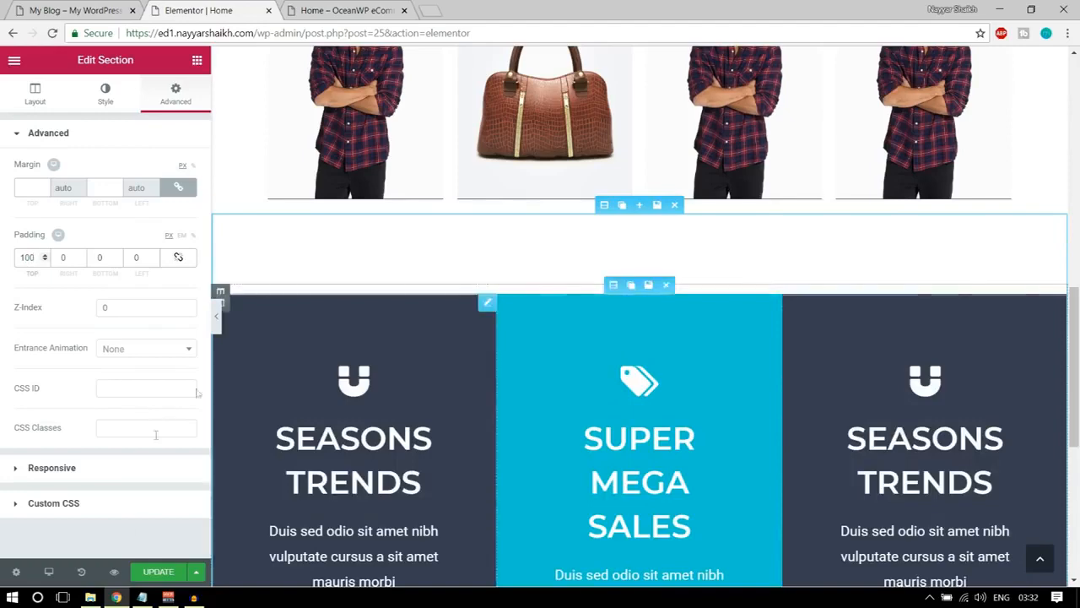
left_click(341, 10)
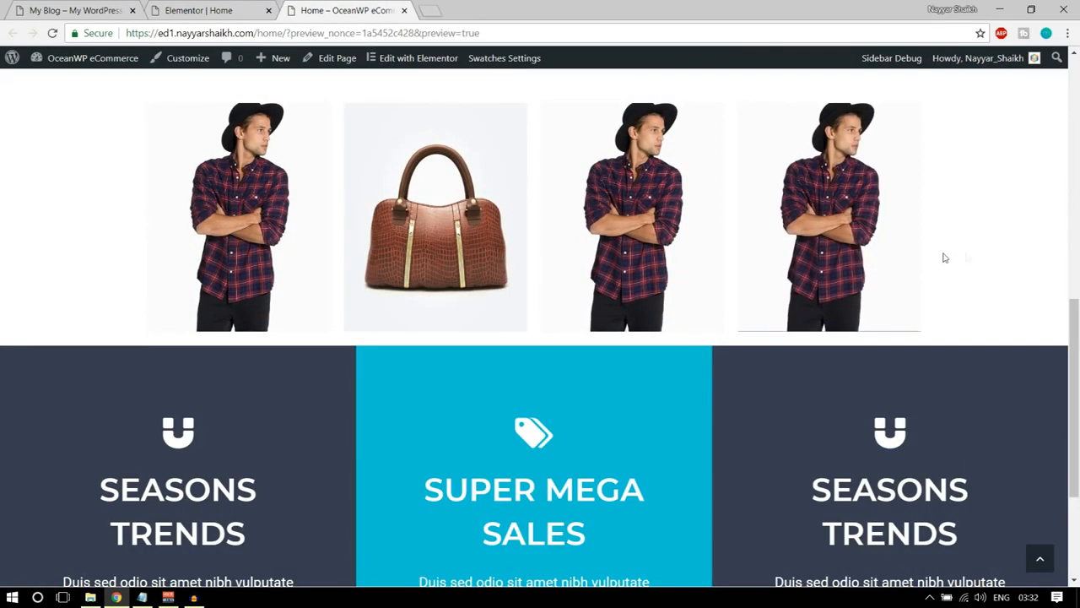
left_click(207, 10)
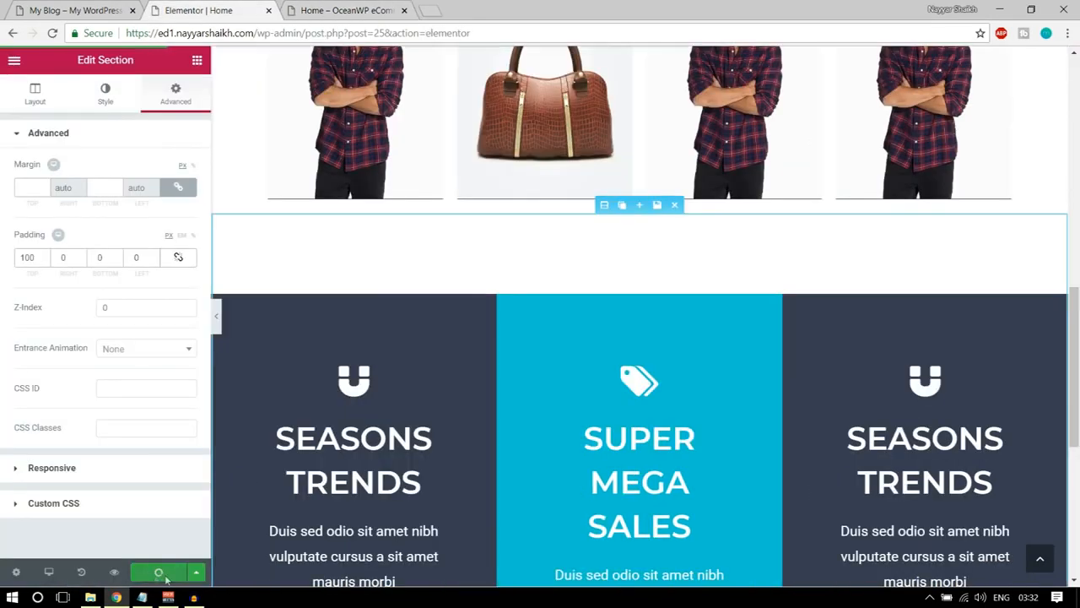
Check the gap above the icon boxes on the Home preview page and examine the demo homepage's NEW COMERS section.
left_click(347, 10)
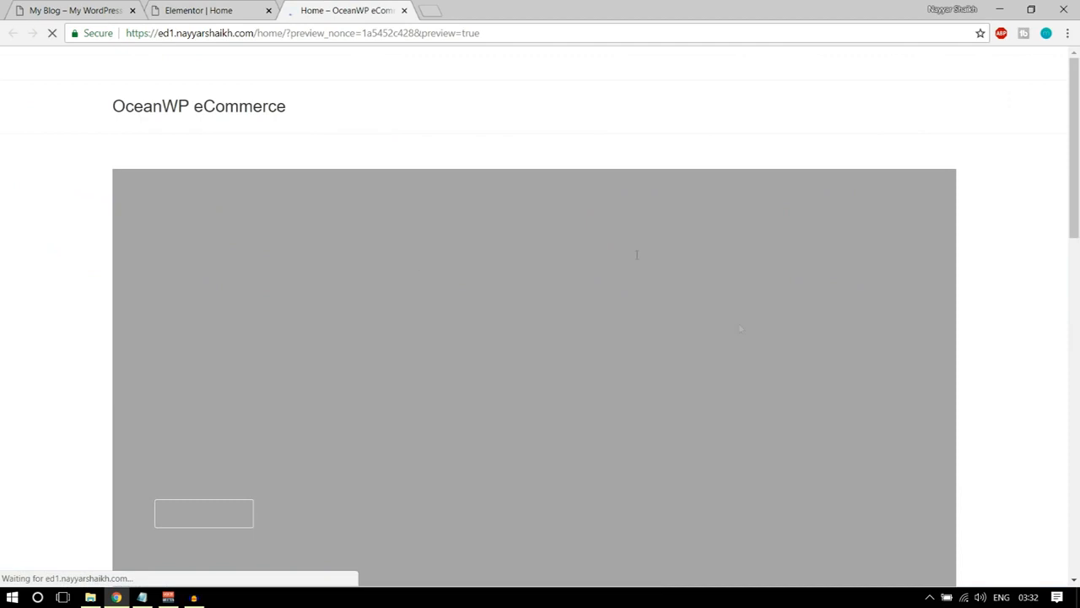
scroll(742, 358, "down", 12)
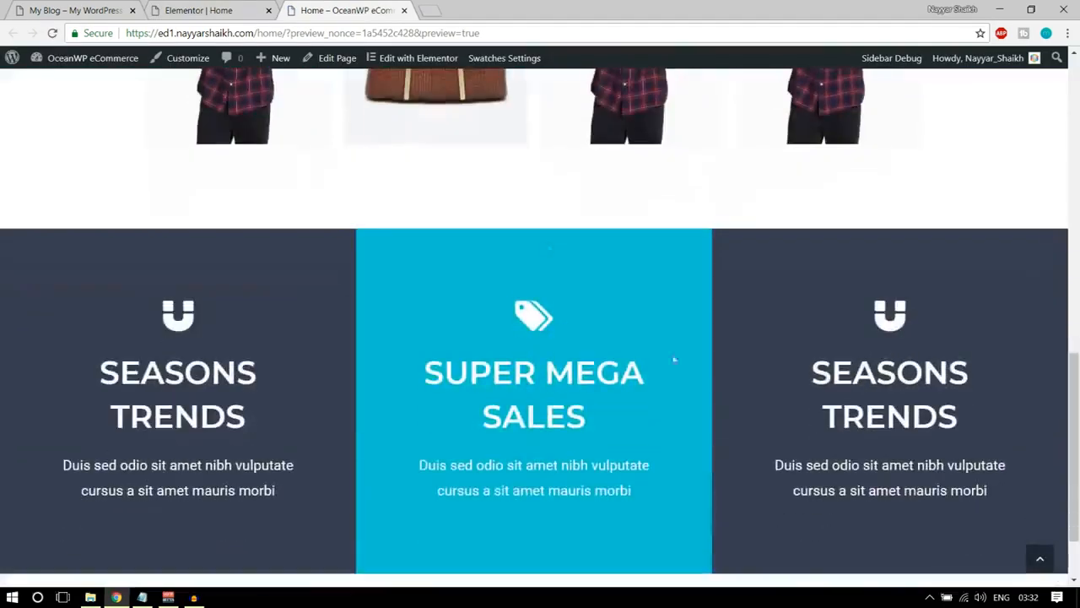
scroll(556, 232, "up", 2)
scroll(535, 345, "down", 3)
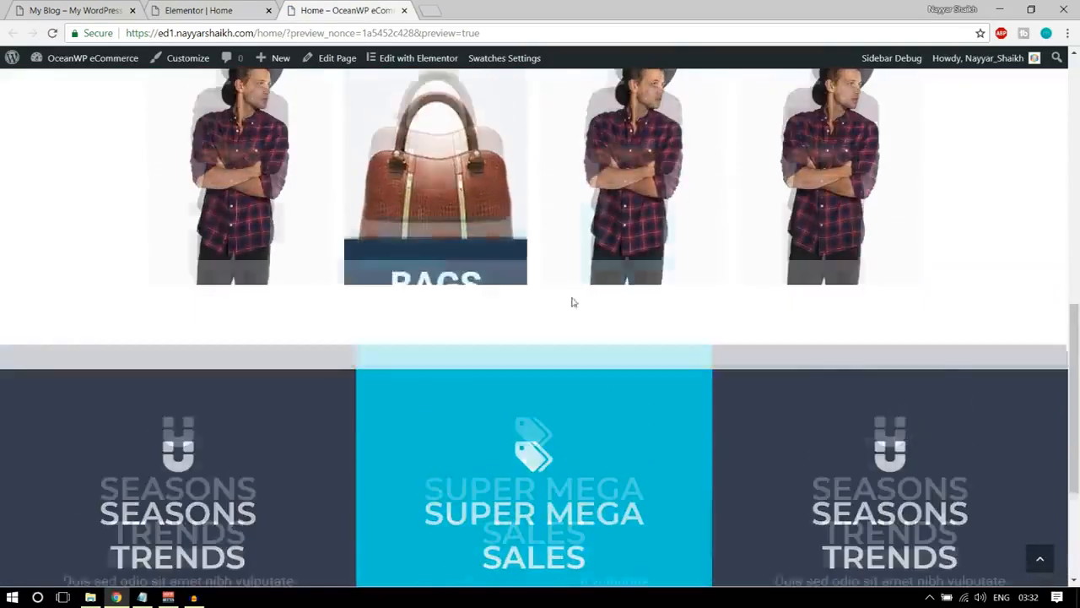
left_click(203, 10)
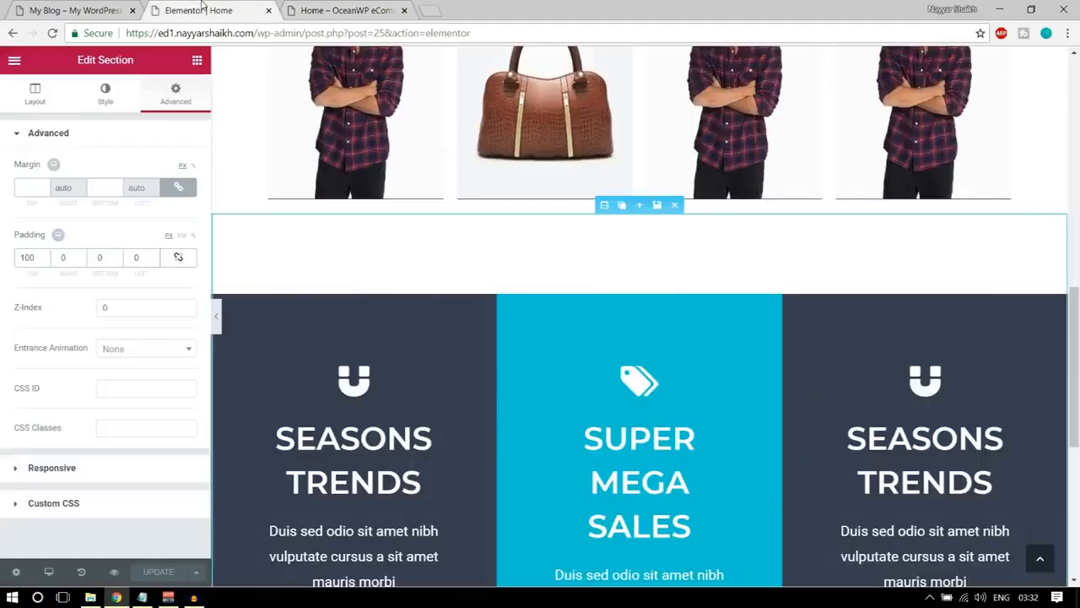
scroll(485, 363, "down", 5)
left_click(76, 10)
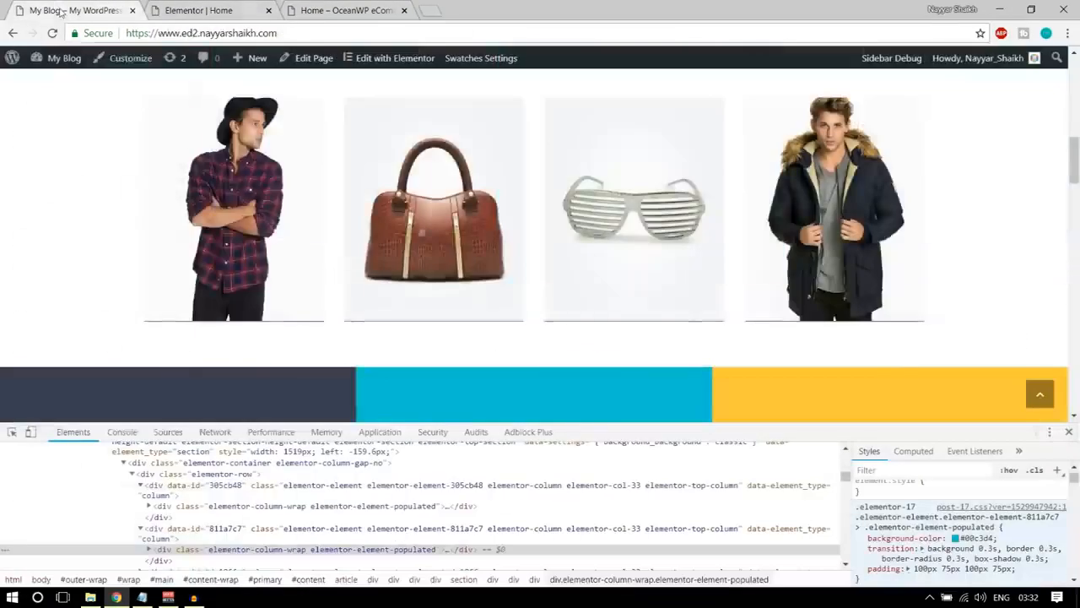
scroll(639, 351, "down", 6)
scroll(639, 350, "up", 3)
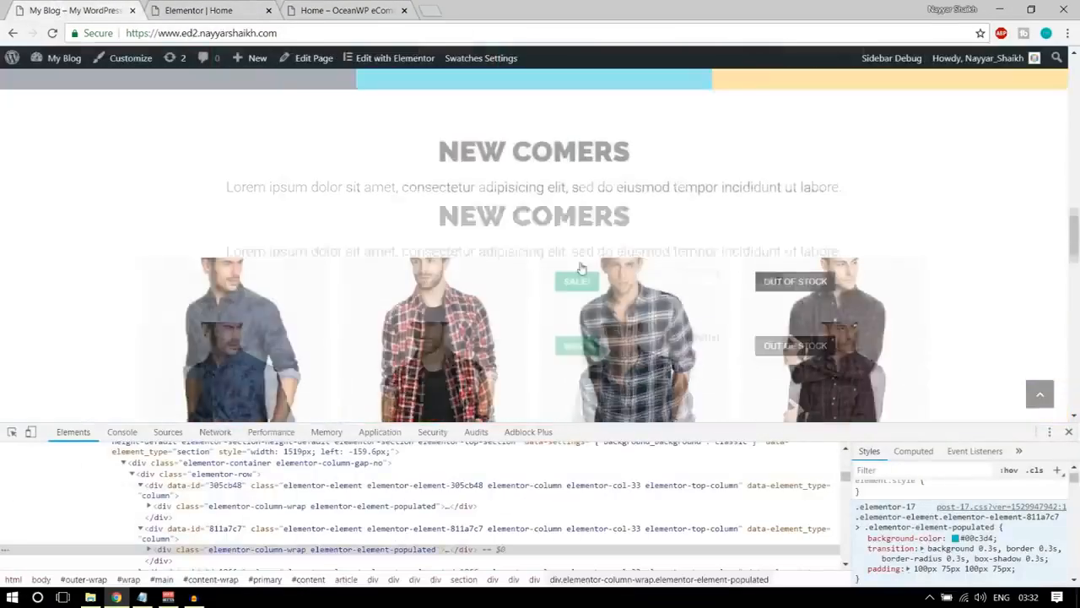
scroll(639, 351, "down", 2)
Insert the saved Title section template below the icon boxes on the Home page in Elementor.
left_click(233, 7)
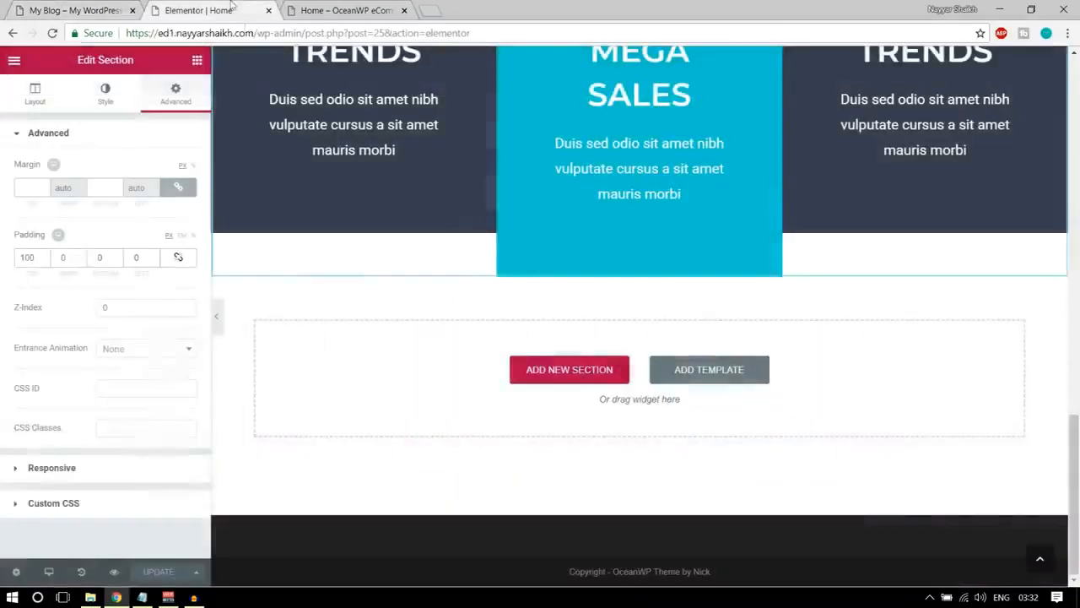
scroll(693, 422, "up", 12)
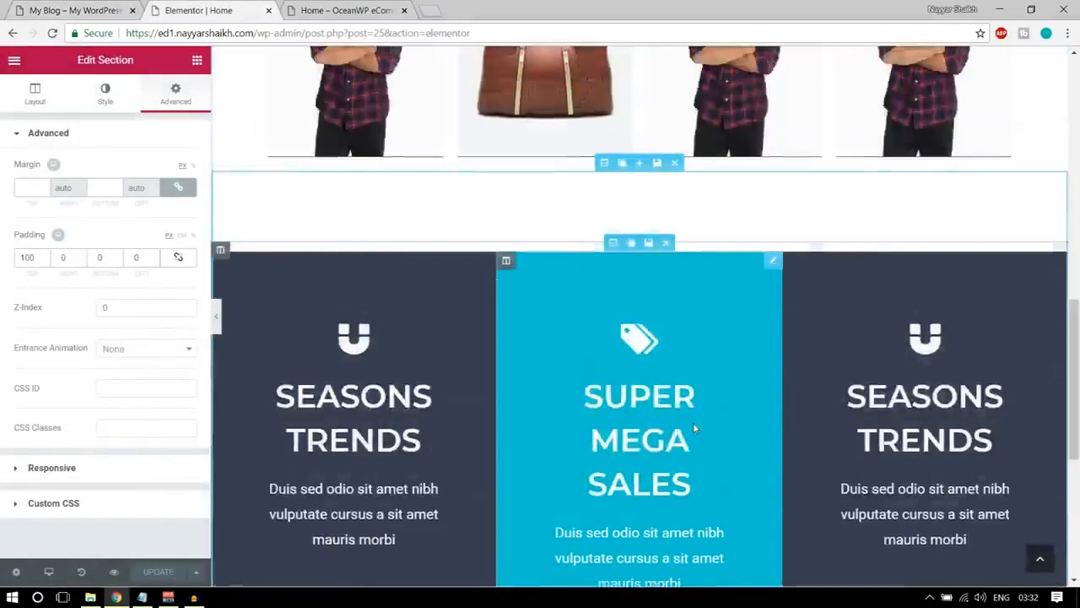
scroll(690, 419, "down", 4)
scroll(691, 419, "down", 10)
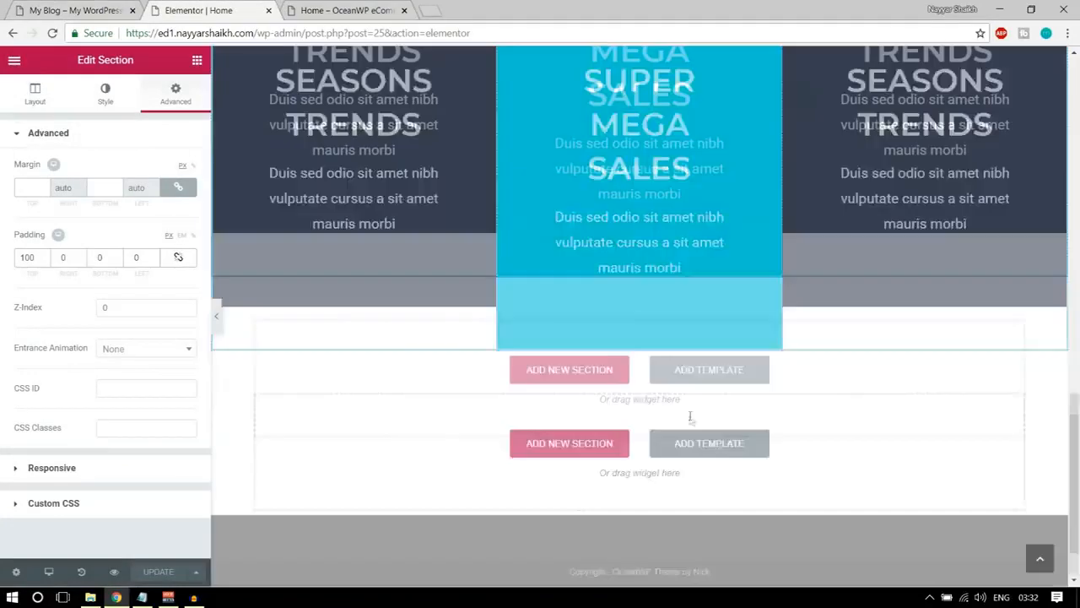
left_click(722, 380)
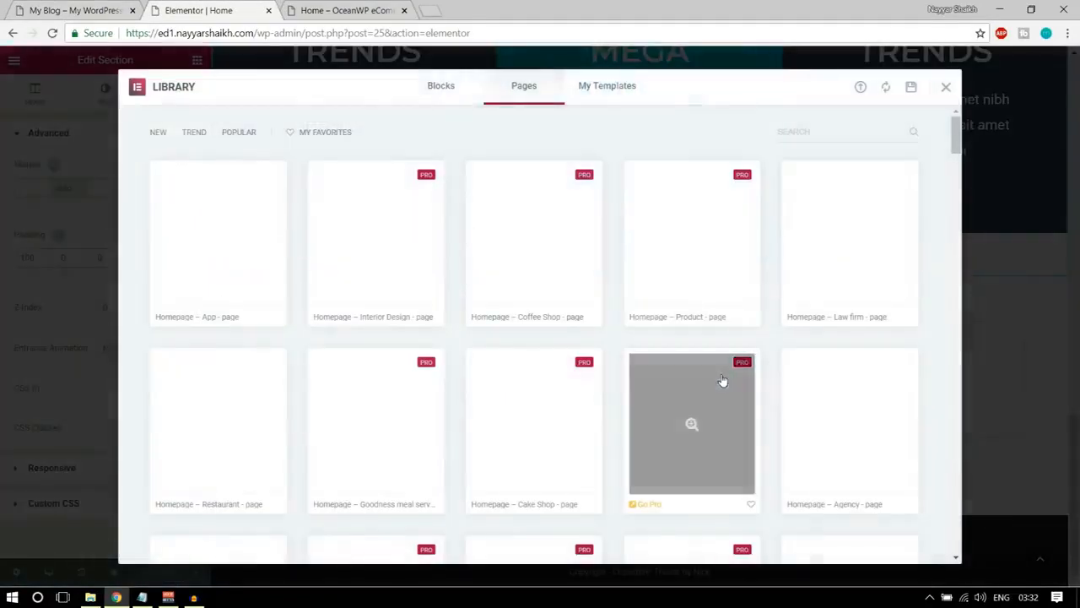
left_click(609, 89)
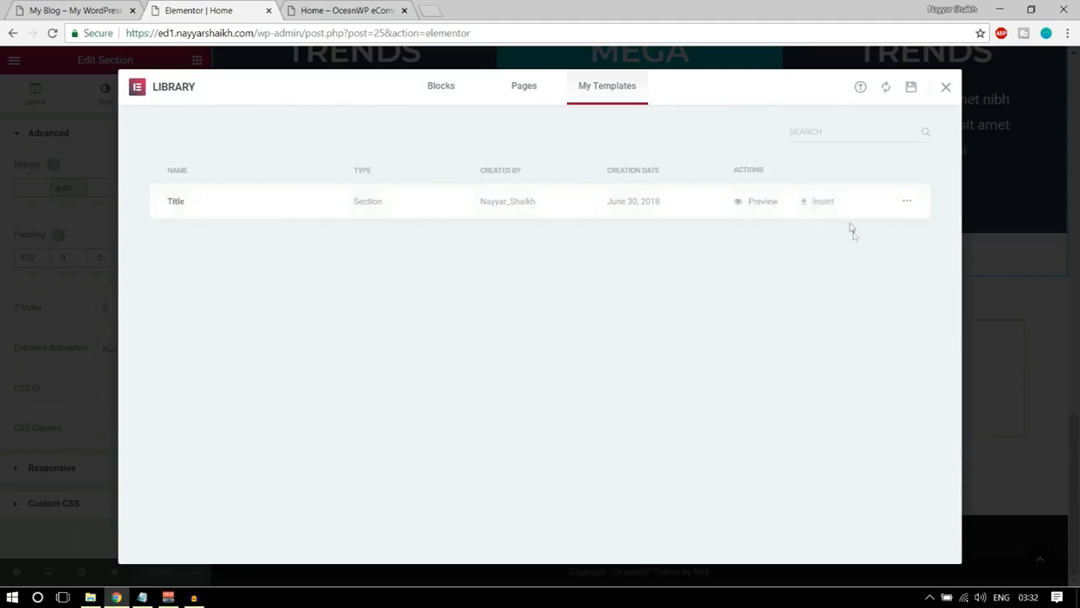
left_click(819, 203)
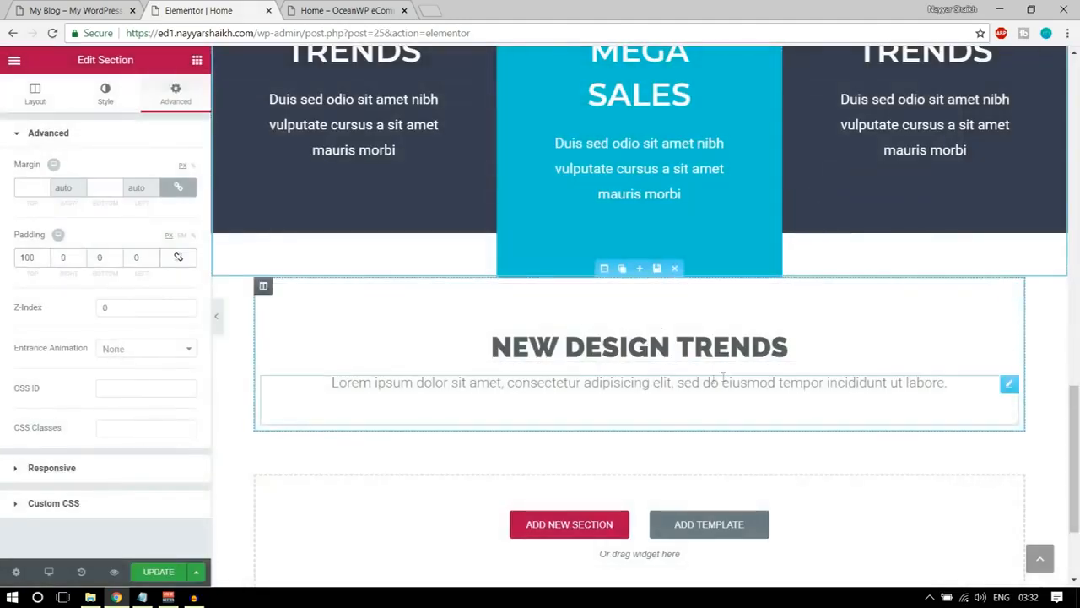
Change the inserted section's heading to NEW COMERS, matching the demo homepage.
left_click(76, 11)
scroll(497, 369, "down", 3)
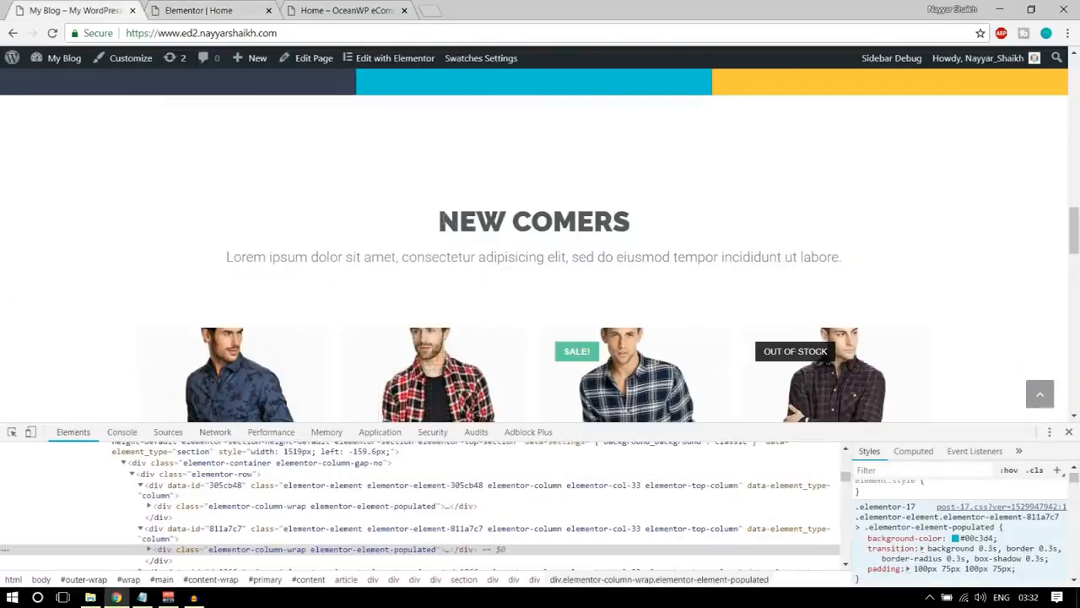
left_click(211, 10)
triple_click(561, 353)
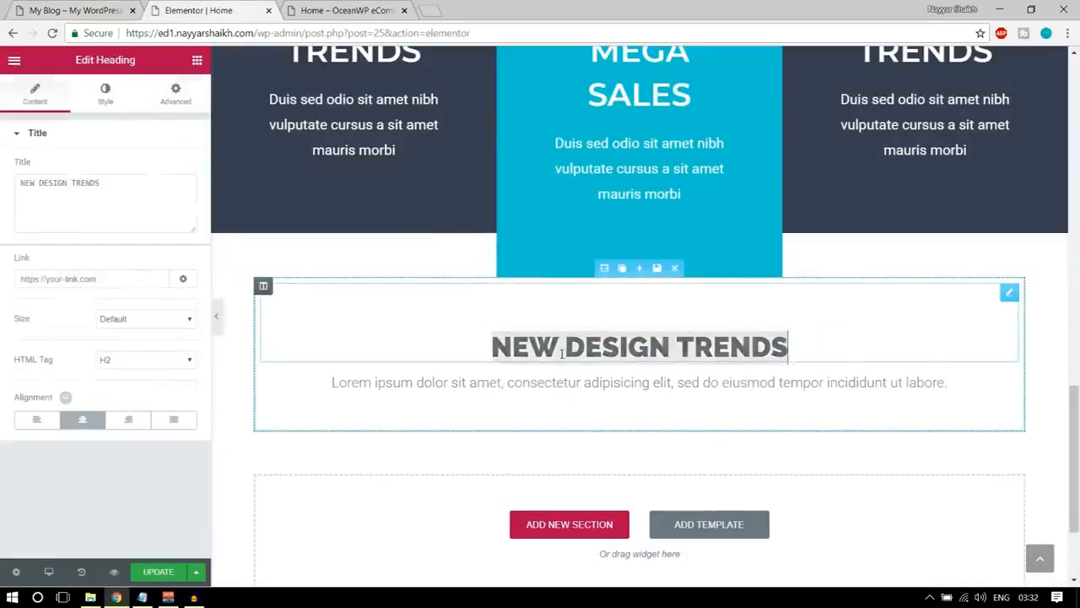
type("NEW CO")
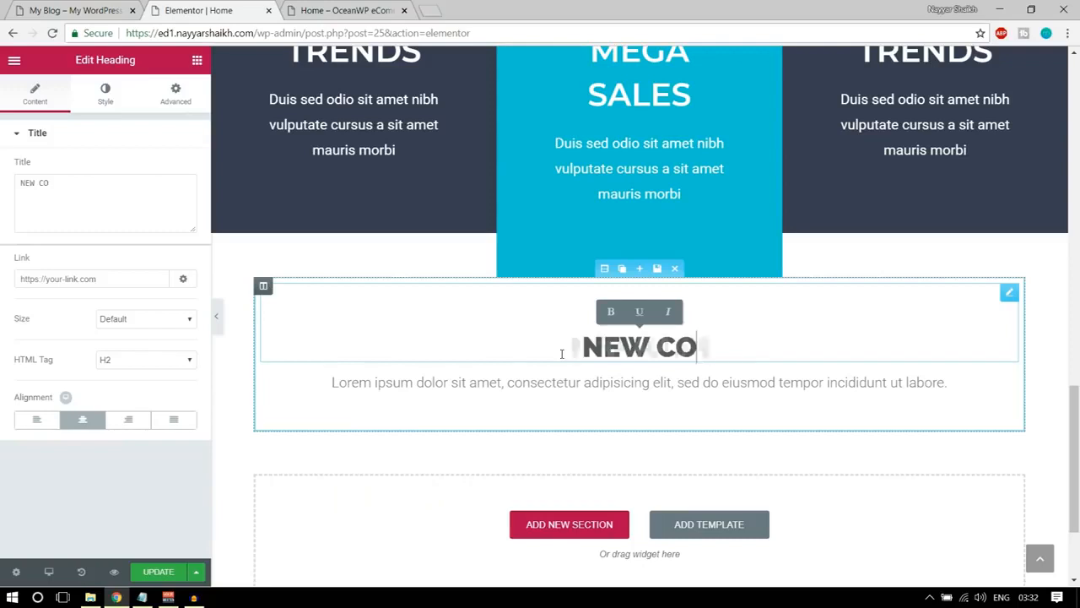
type("MERS")
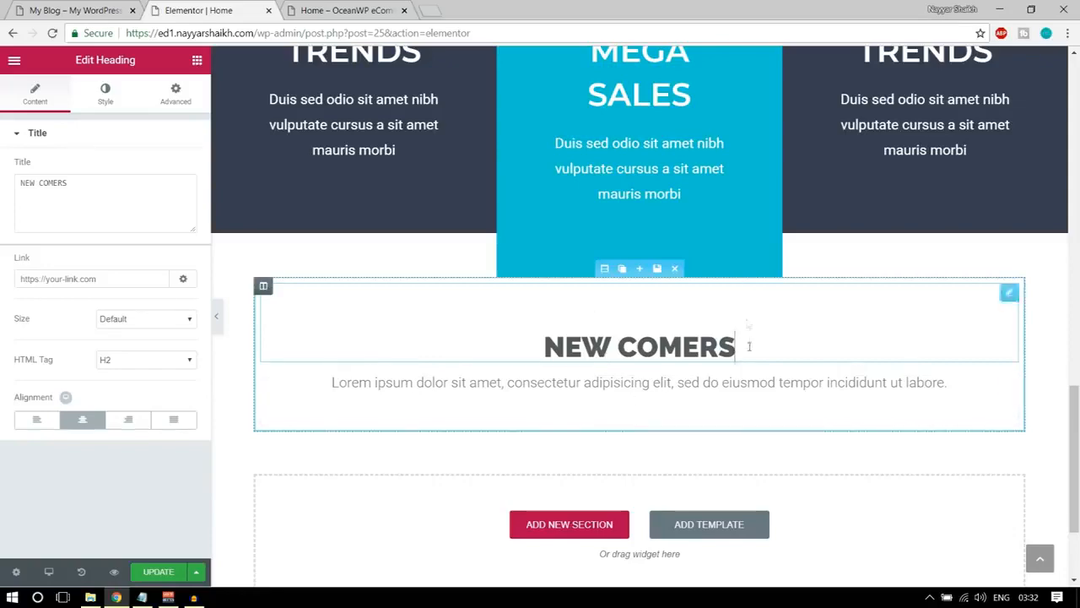
Close the developer tools on the demo homepage and examine the product row under NEW COMERS.
left_click(80, 8)
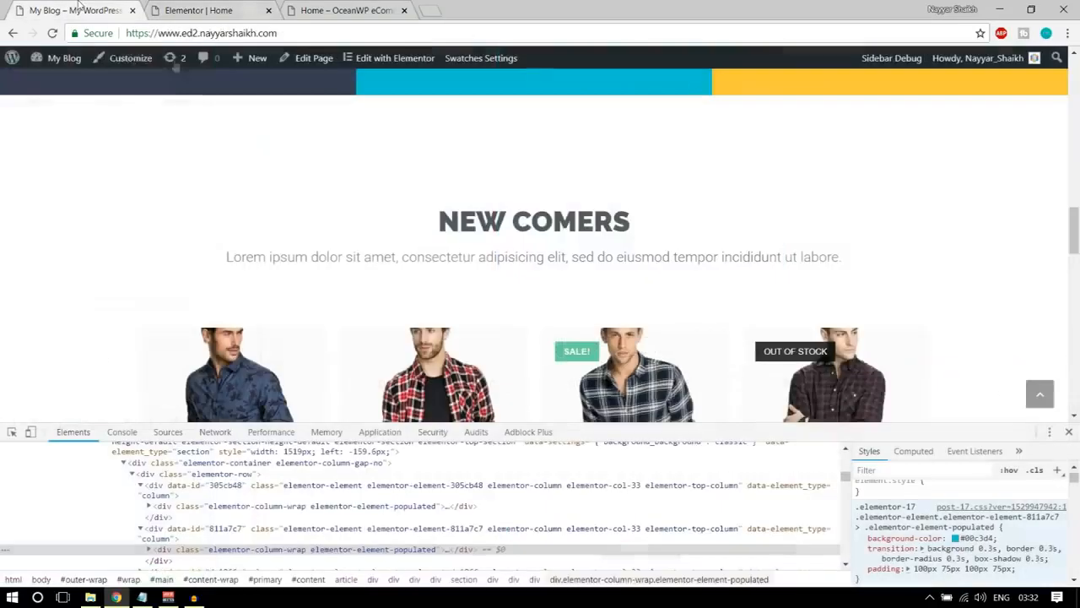
left_click(1068, 432)
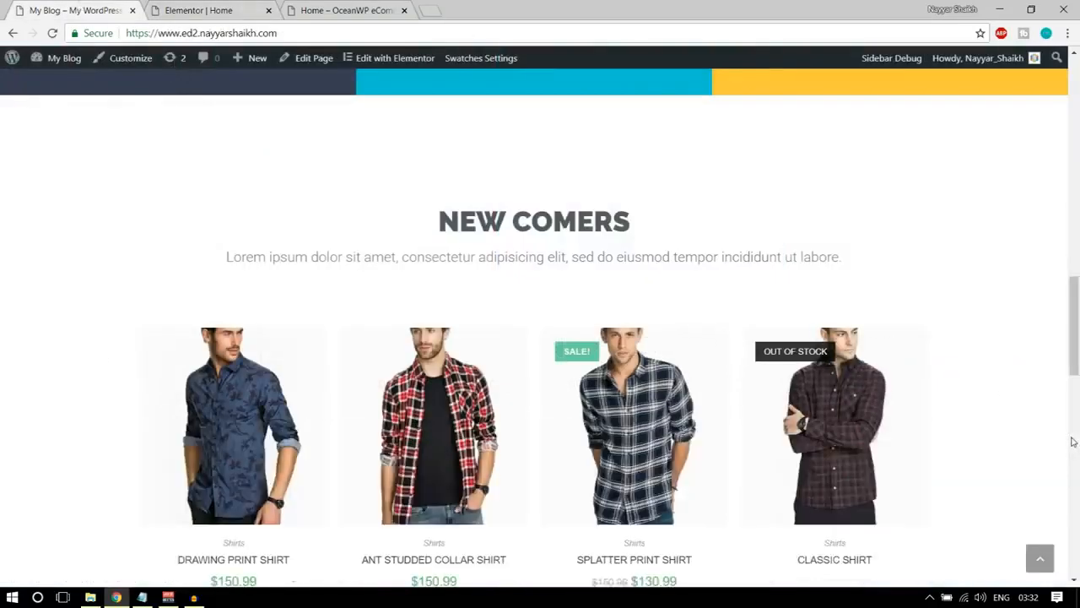
scroll(1075, 442, "down", 2)
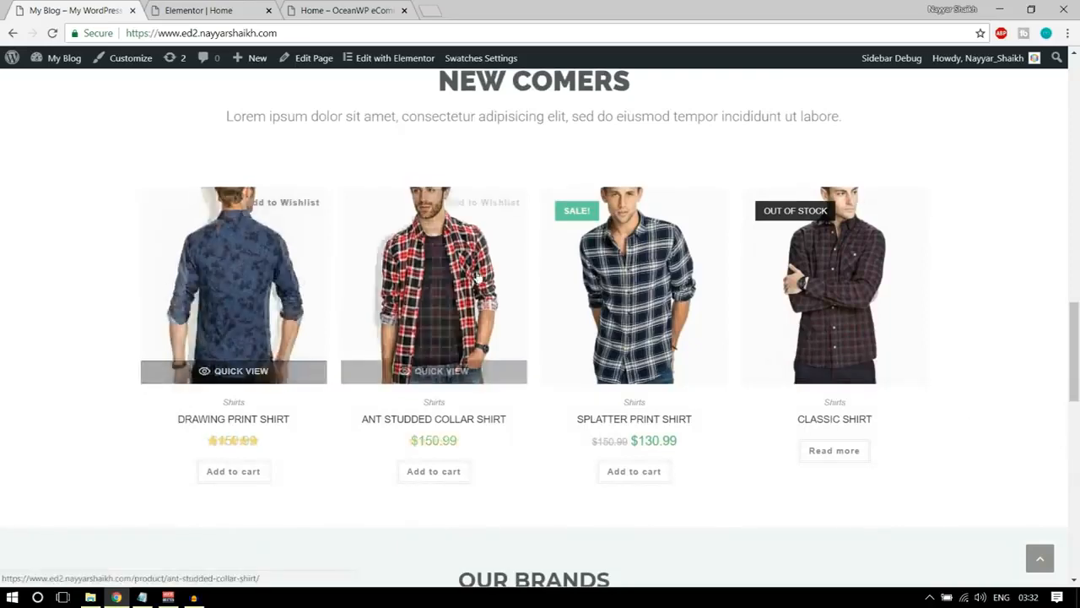
scroll(924, 336, "up", 1)
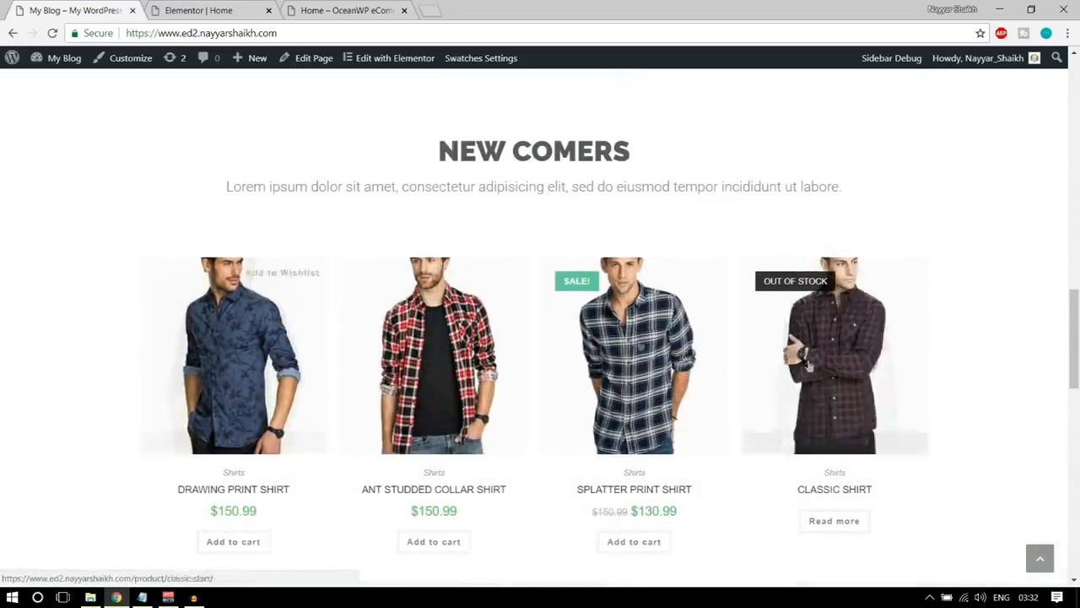
Add a Woo Recent Products widget below the description text of the NEW COMERS section in Elementor.
left_click(199, 10)
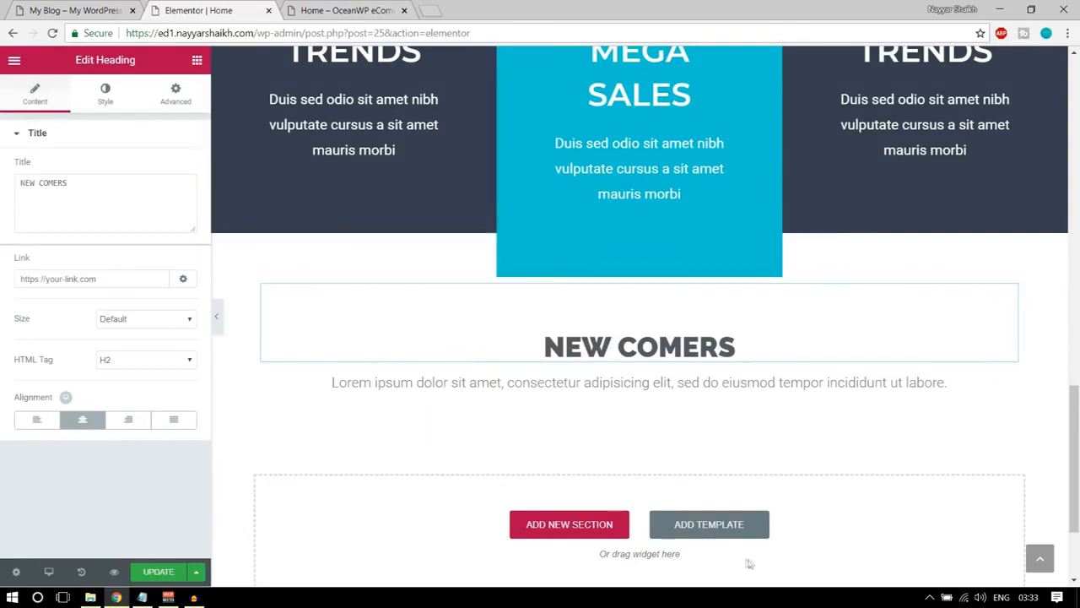
left_click(197, 60)
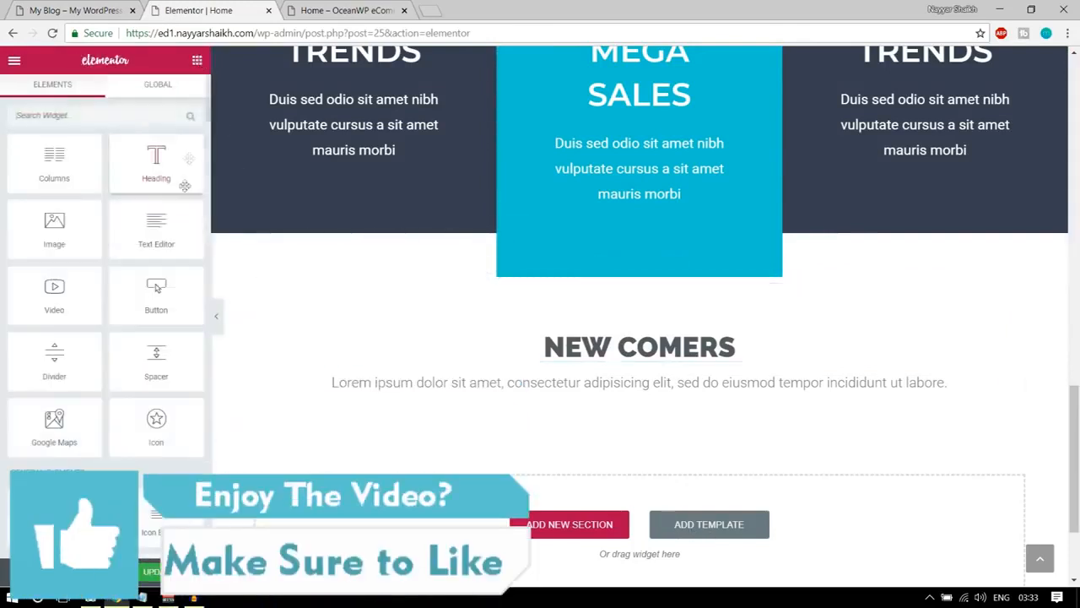
scroll(143, 337, "down", 10)
scroll(144, 410, "down", 12)
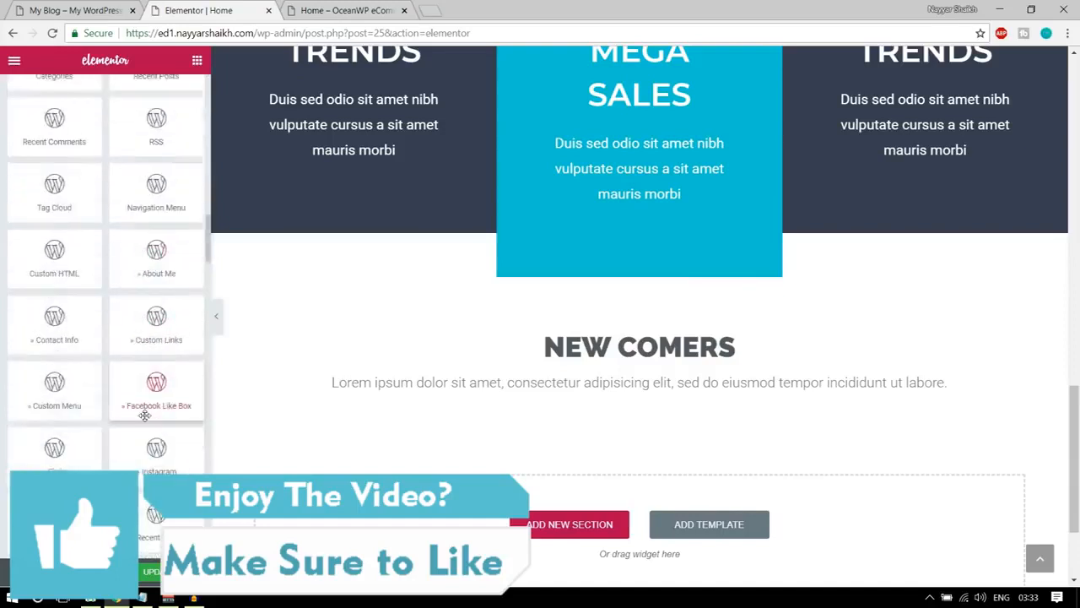
scroll(145, 432, "up", 10)
scroll(144, 432, "up", 2)
scroll(50, 296, "down", 3)
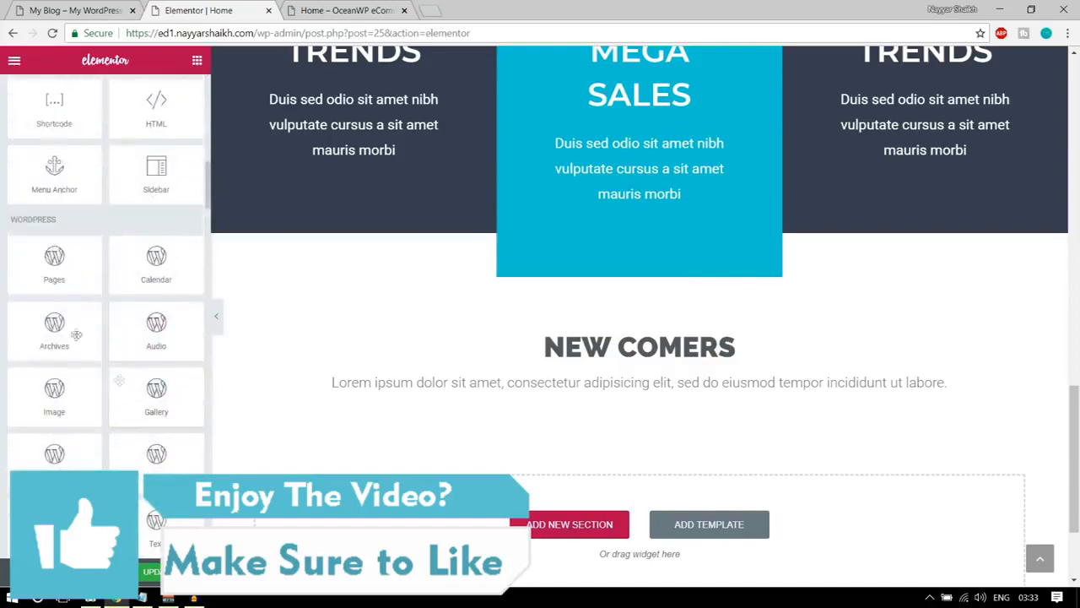
scroll(113, 352, "down", 12)
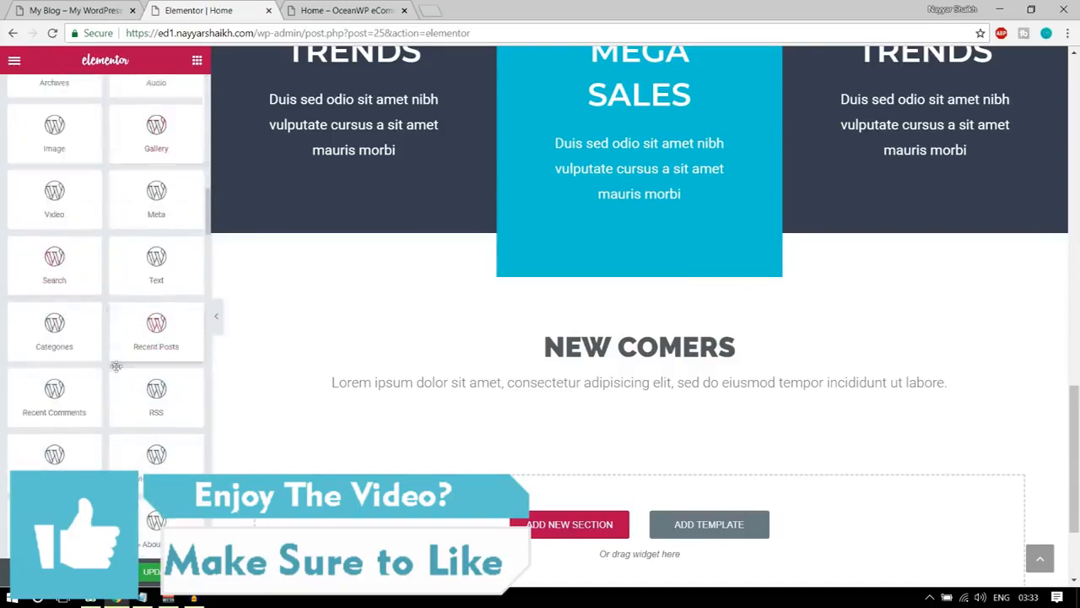
scroll(115, 384, "down", 1)
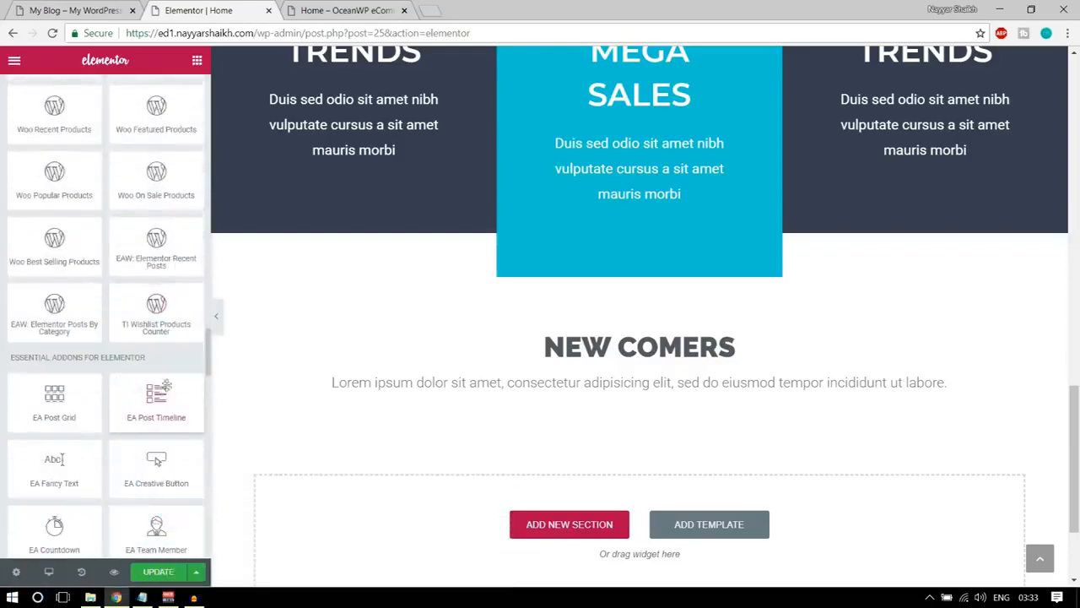
scroll(168, 372, "up", 3)
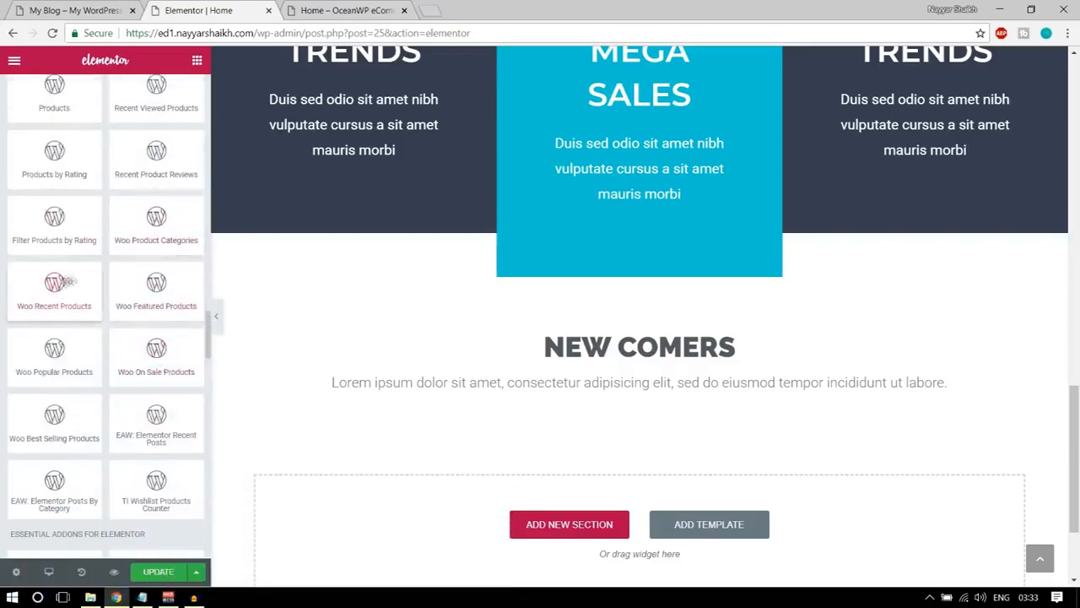
left_click_drag(52, 286, 592, 422)
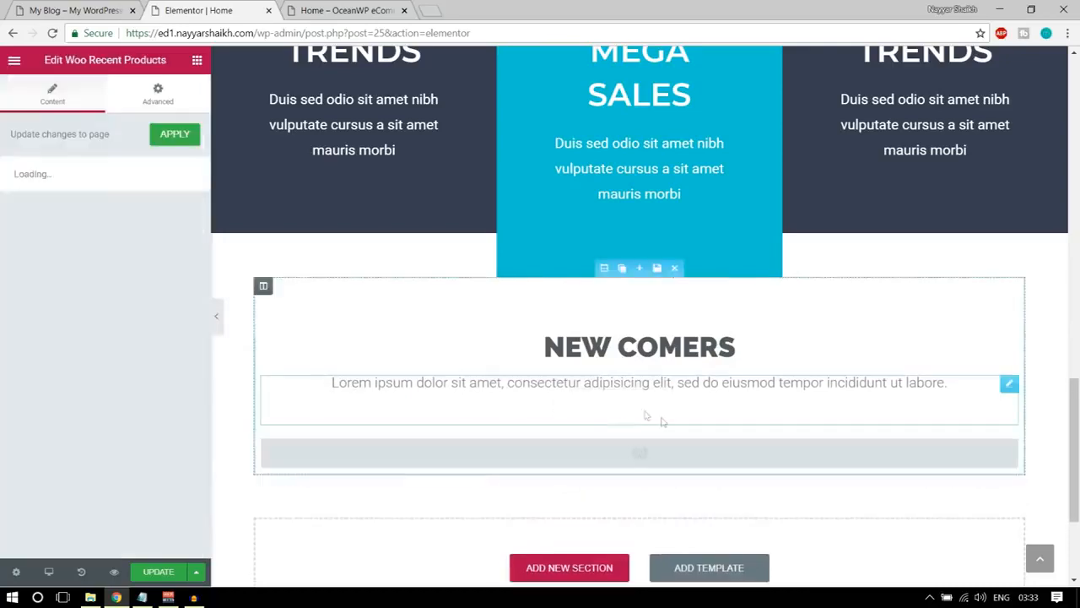
scroll(683, 407, "down", 3)
scroll(524, 338, "down", 2)
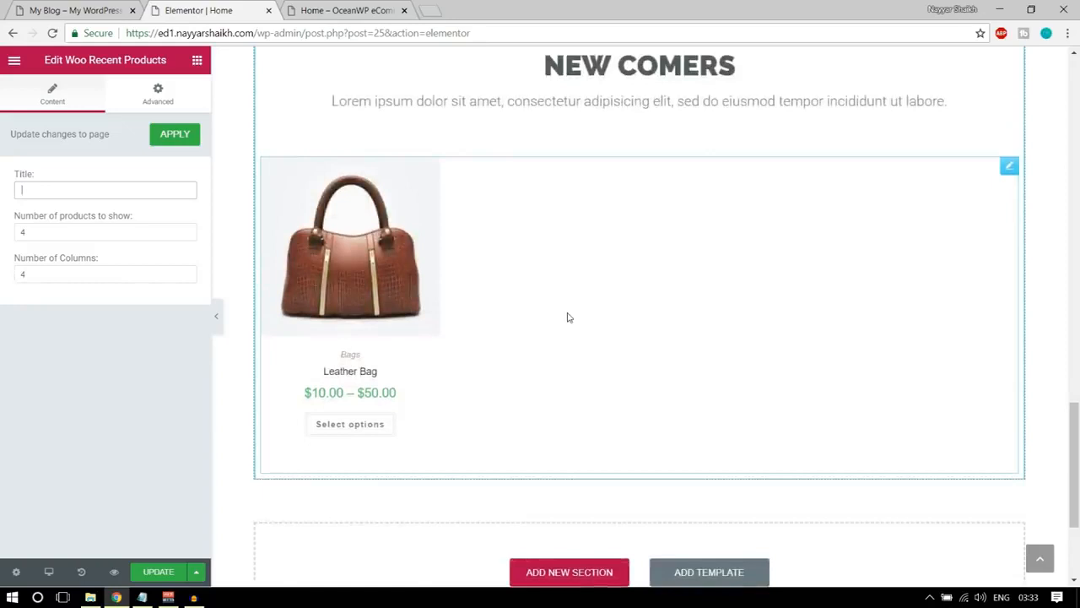
Compare the Woo Recent Products widget's product count and column settings with the demo homepage's product row.
scroll(567, 313, "up", 1)
left_click(18, 232)
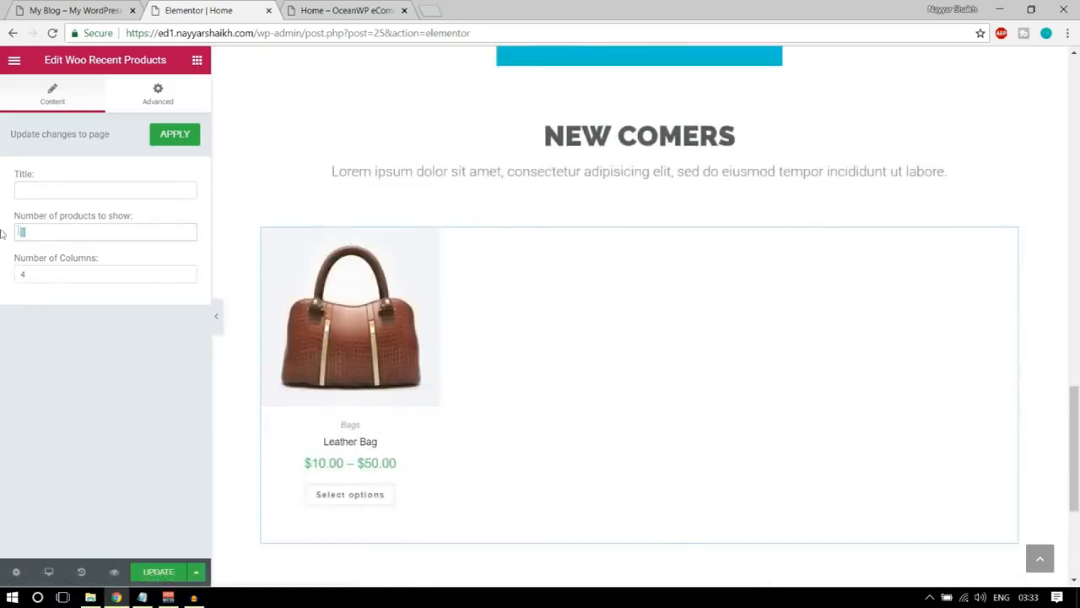
key("Tab")
key("shift+Tab")
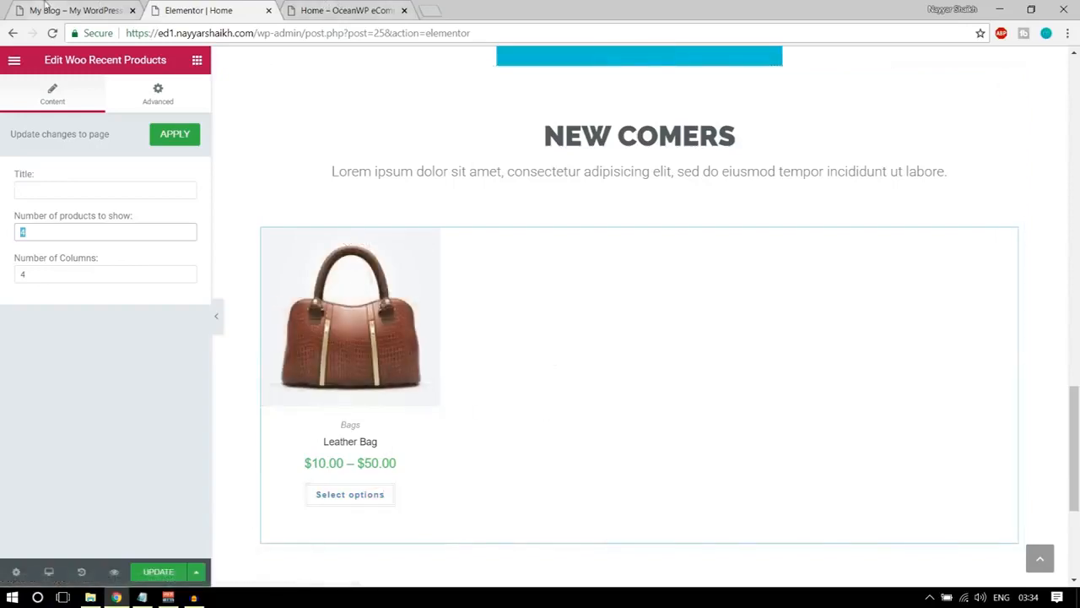
left_click(76, 10)
scroll(734, 296, "down", 4)
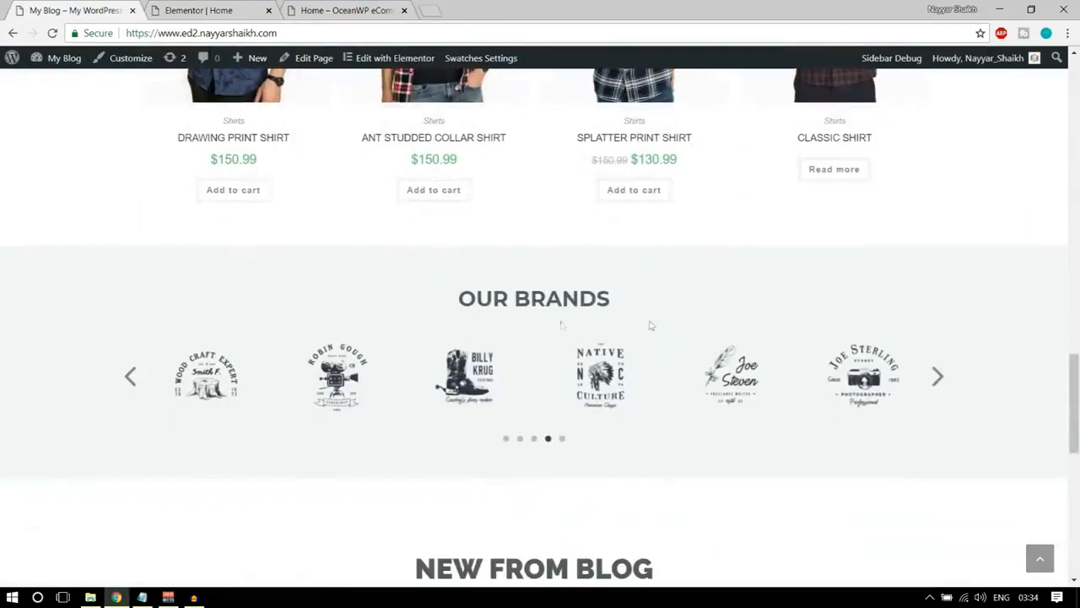
scroll(540, 338, "up", 3)
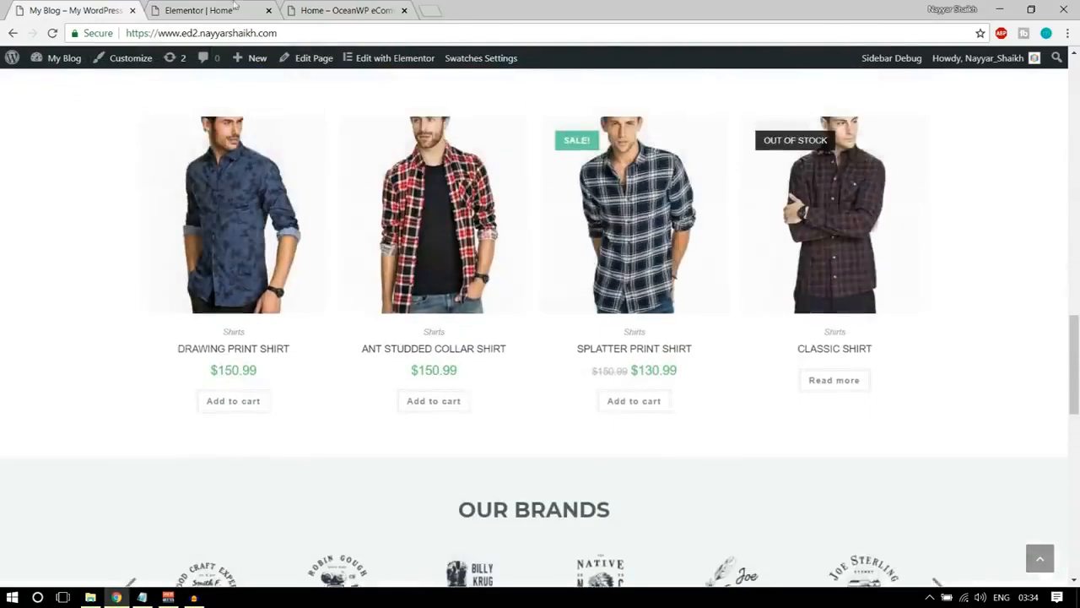
left_click(217, 10)
left_click(122, 7)
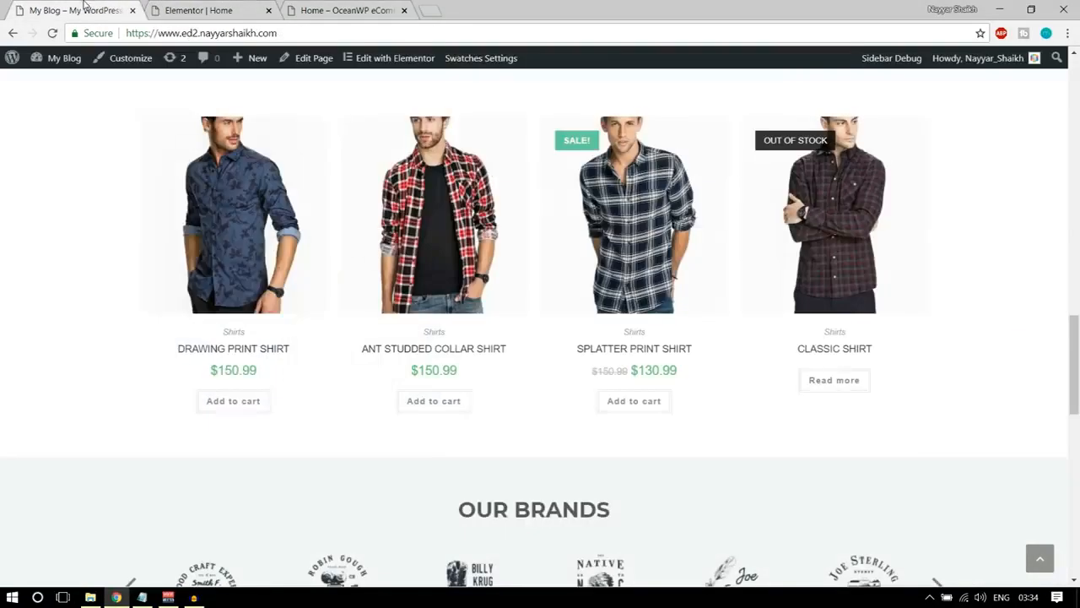
Update the Home page in Elementor and reload its preview to check the recent products.
left_click(198, 7)
left_click(161, 576)
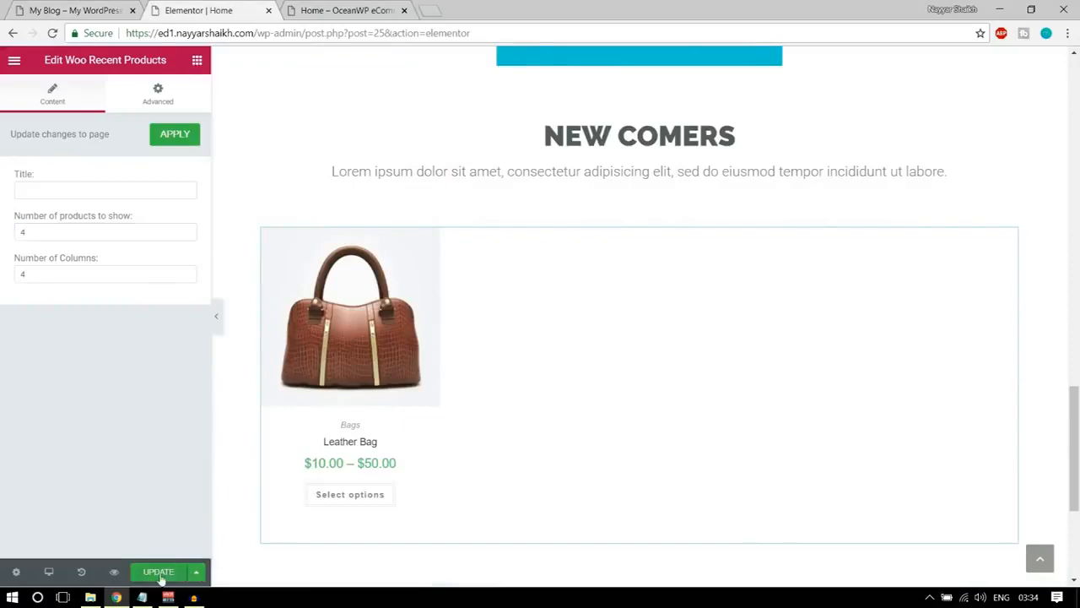
left_click(309, 10)
key("F5")
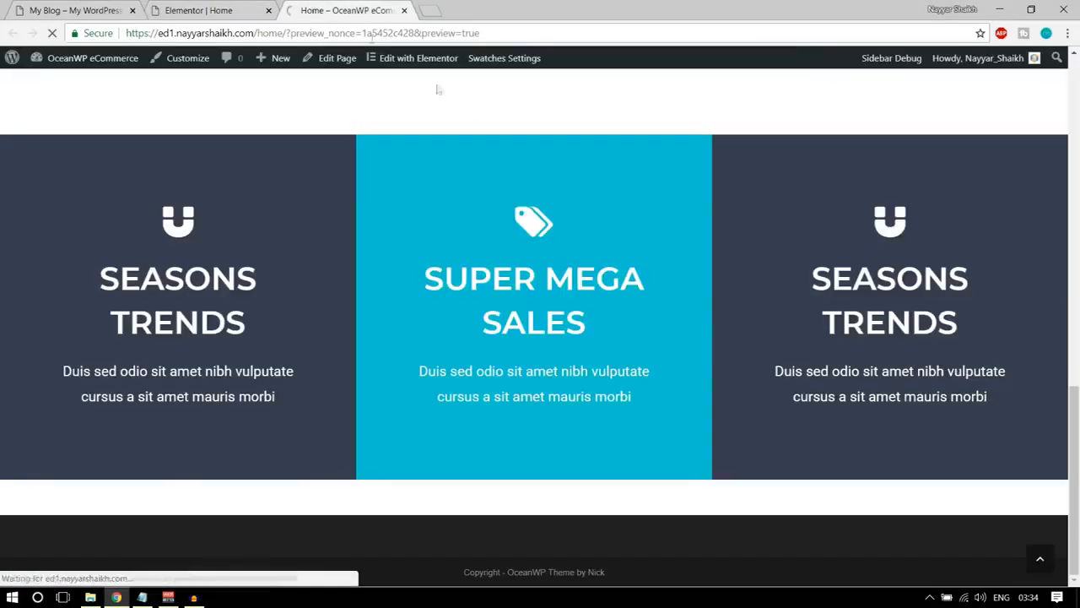
scroll(570, 315, "down", 15)
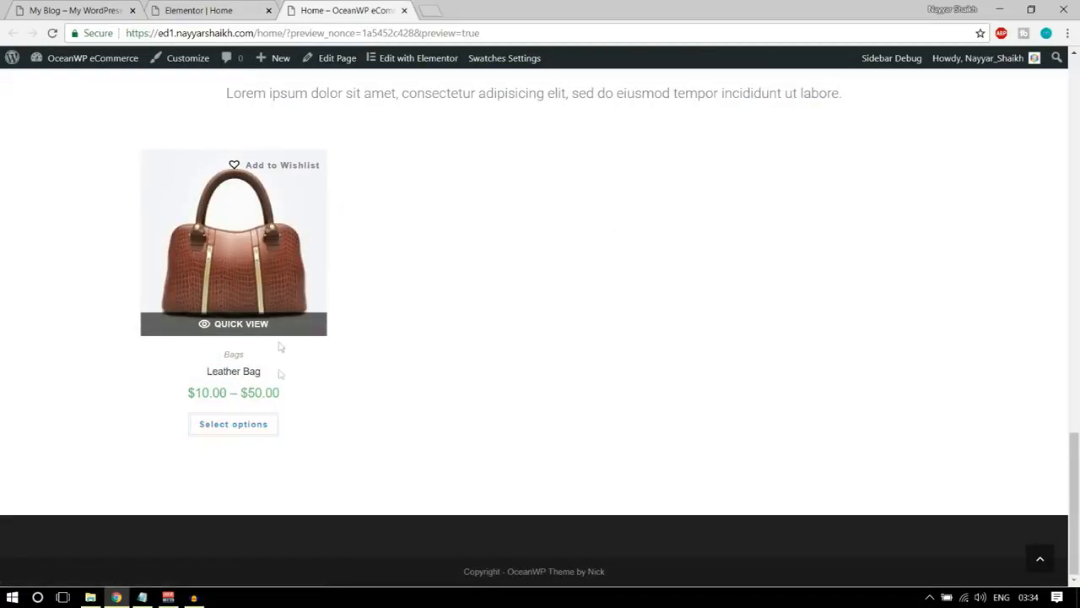
Examine the demo homepage's OUR BRANDS section and return to the empty area below the recent products in Elementor.
left_click(187, 6)
left_click(91, 7)
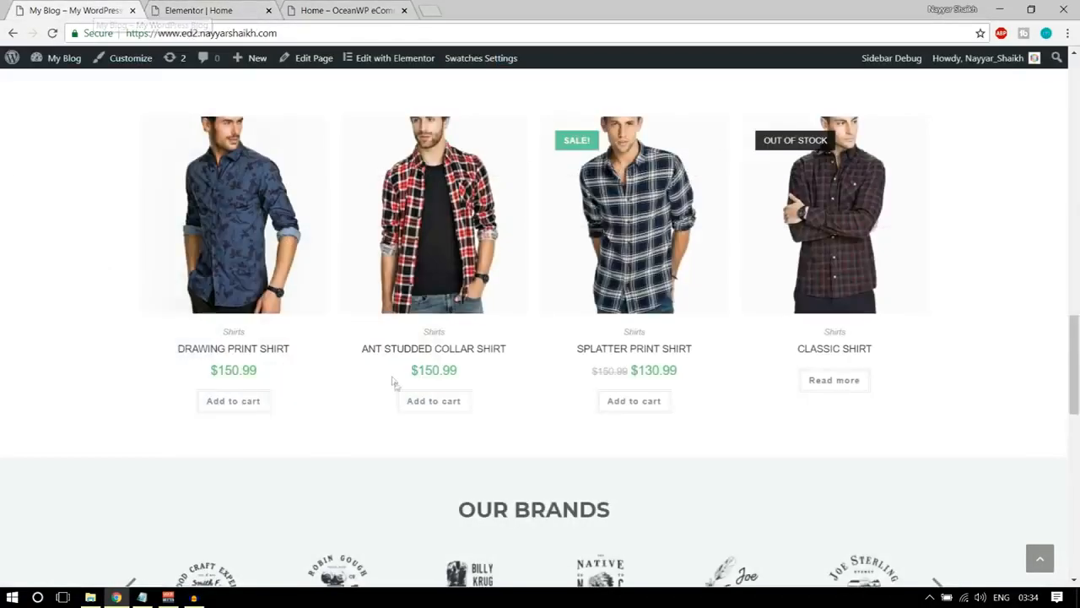
scroll(395, 383, "down", 4)
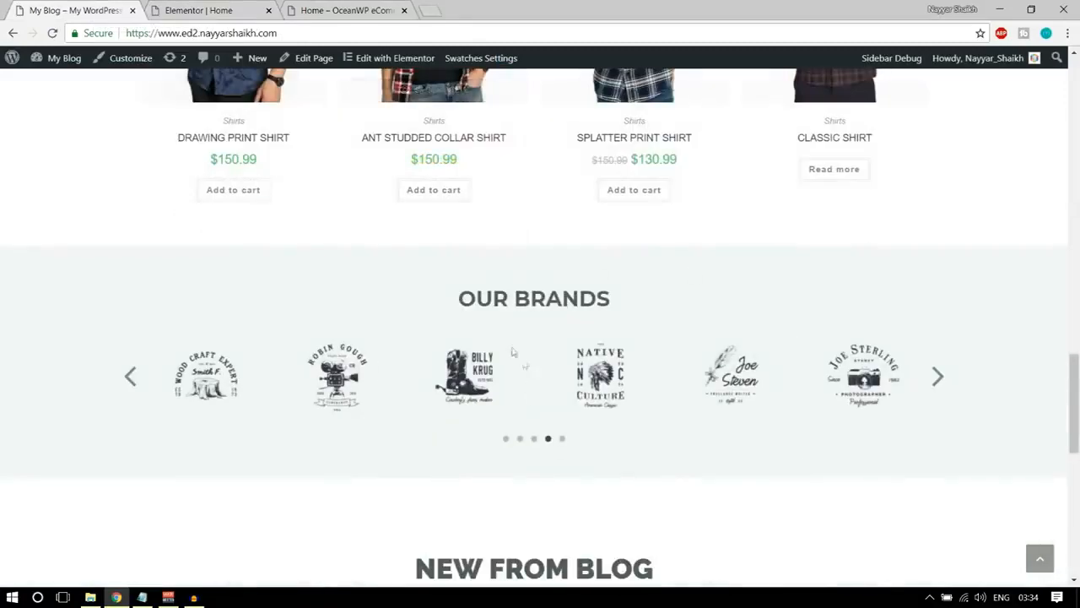
left_click(198, 10)
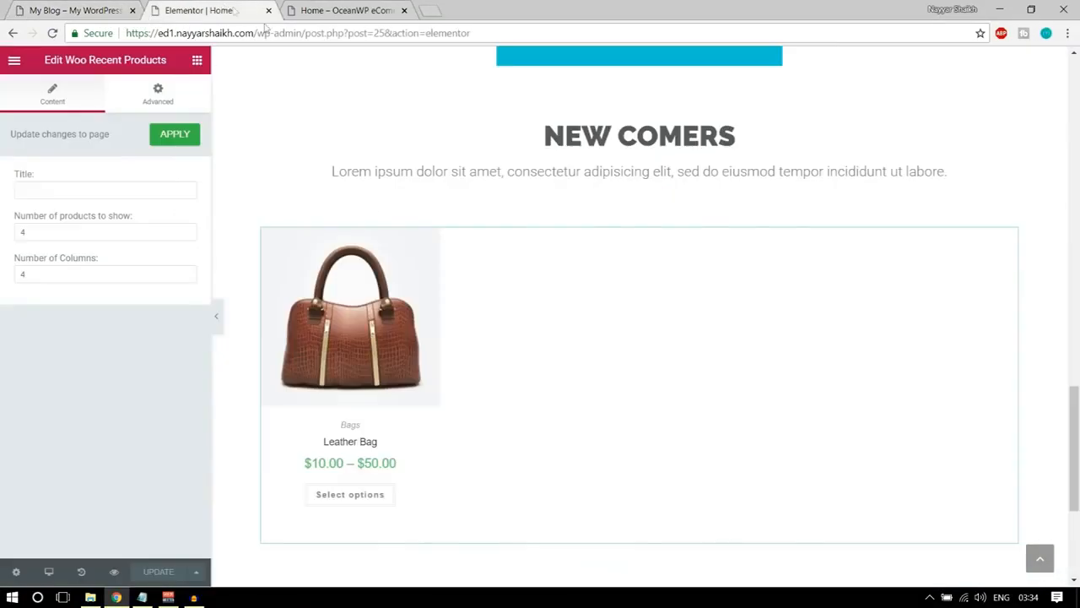
scroll(591, 398, "down", 3)
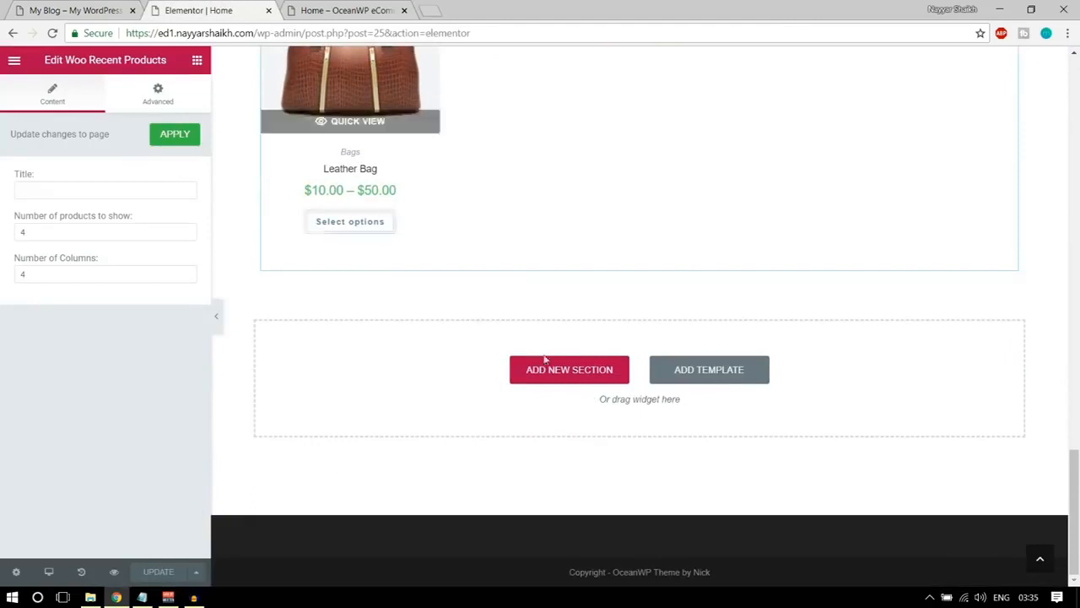
Add an Image Carousel widget to the empty area below the recent products.
left_click(197, 61)
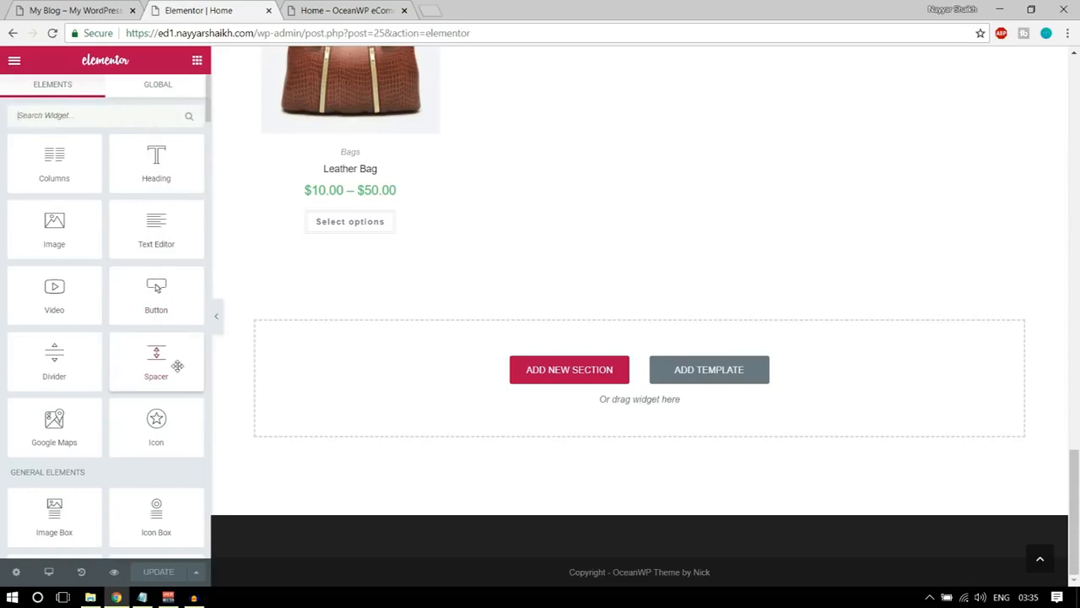
scroll(177, 365, "down", 4)
scroll(81, 401, "down", 1)
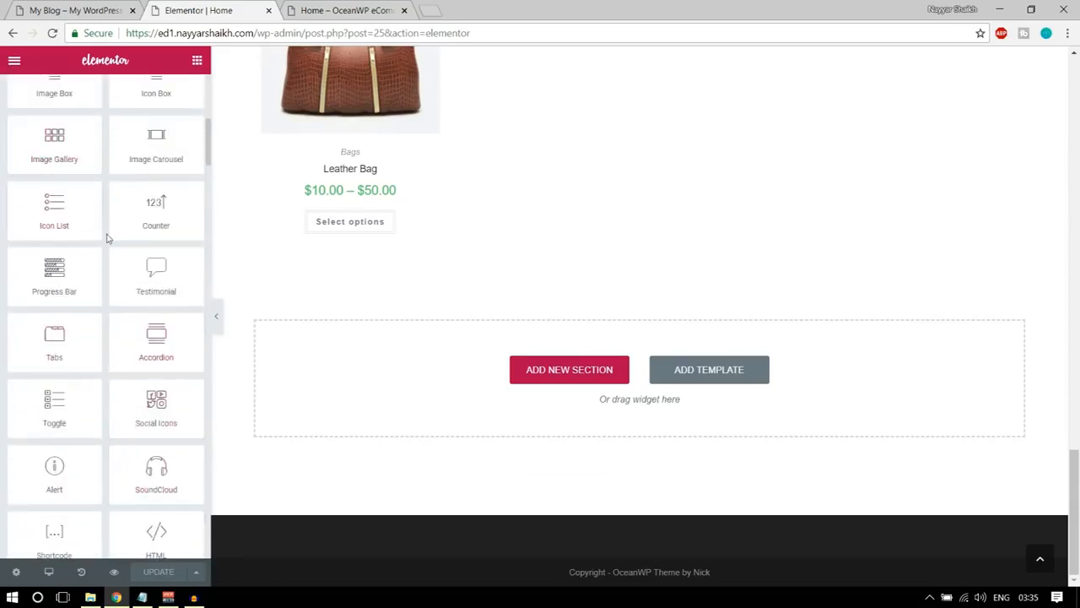
left_click_drag(149, 141, 499, 378)
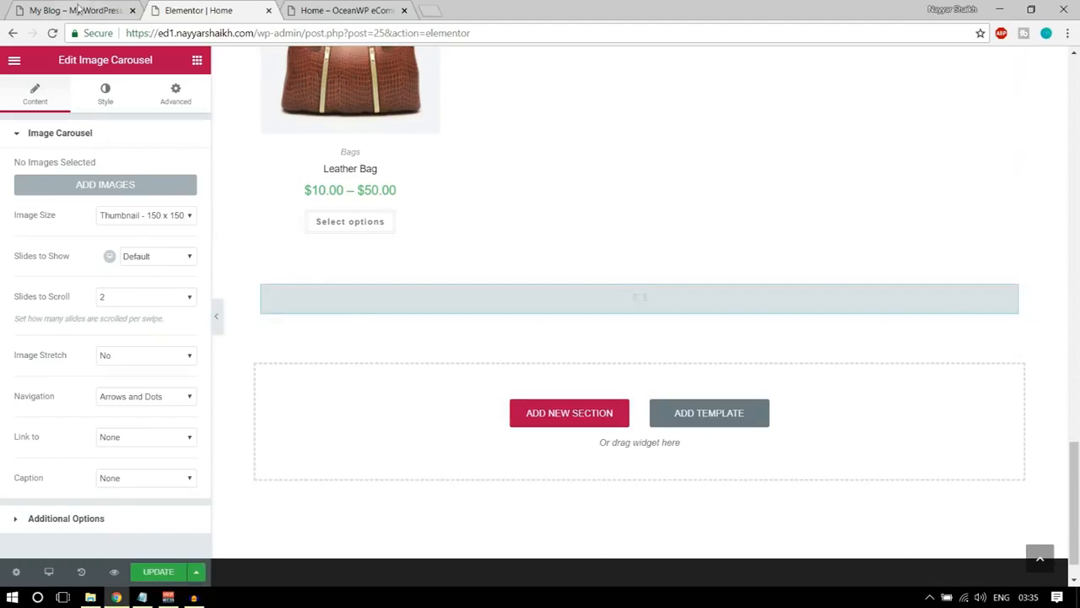
Upload all the Client-Logo images from the Media folder, including Client-Logo-20, for the carousel's gallery.
left_click(76, 10)
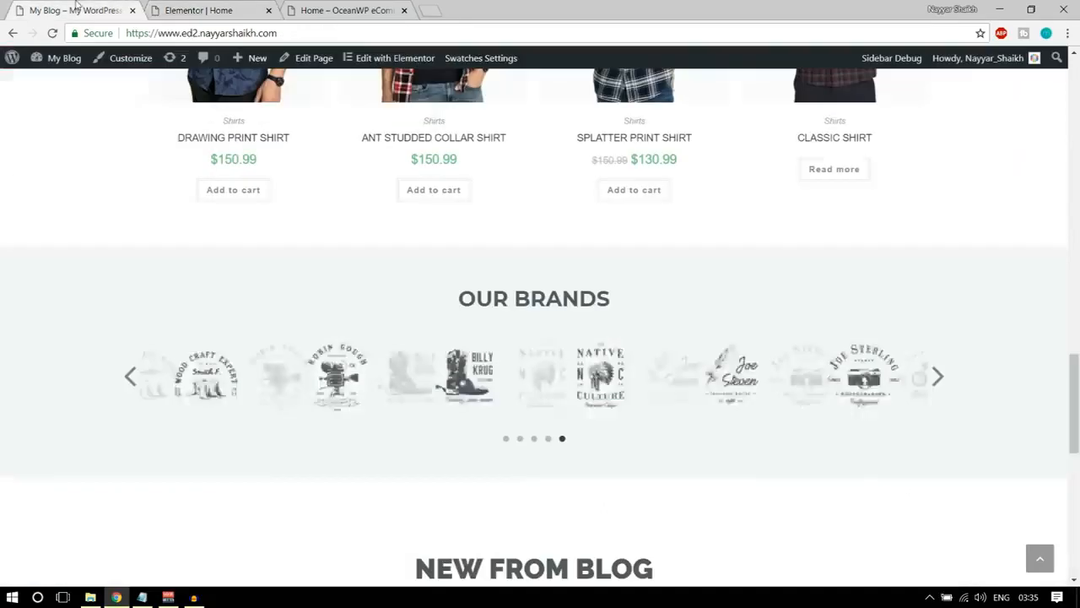
left_click(213, 9)
left_click(121, 185)
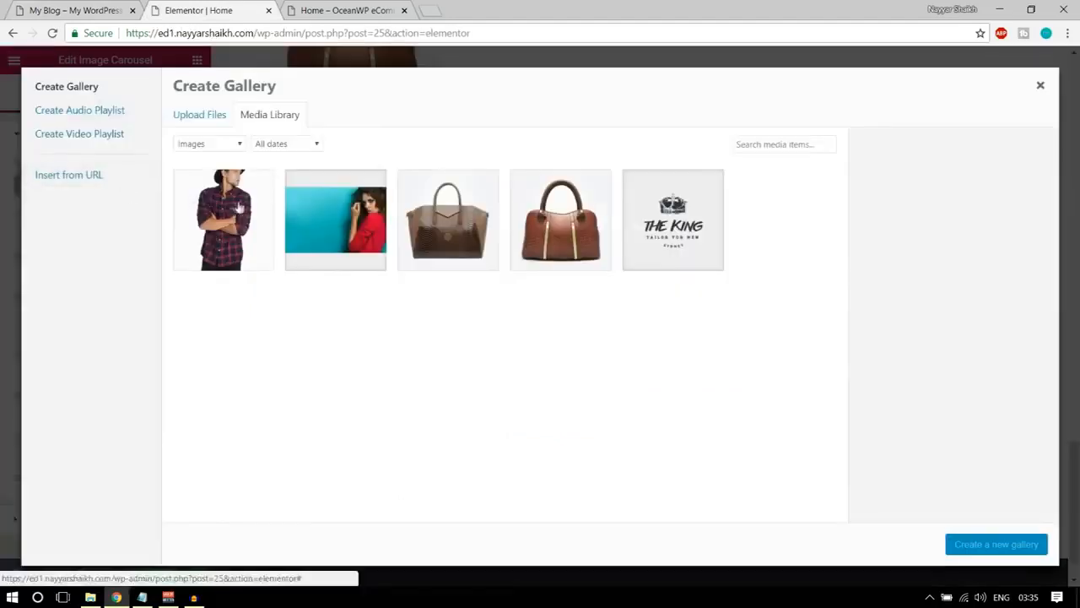
left_click(200, 114)
left_click(610, 319)
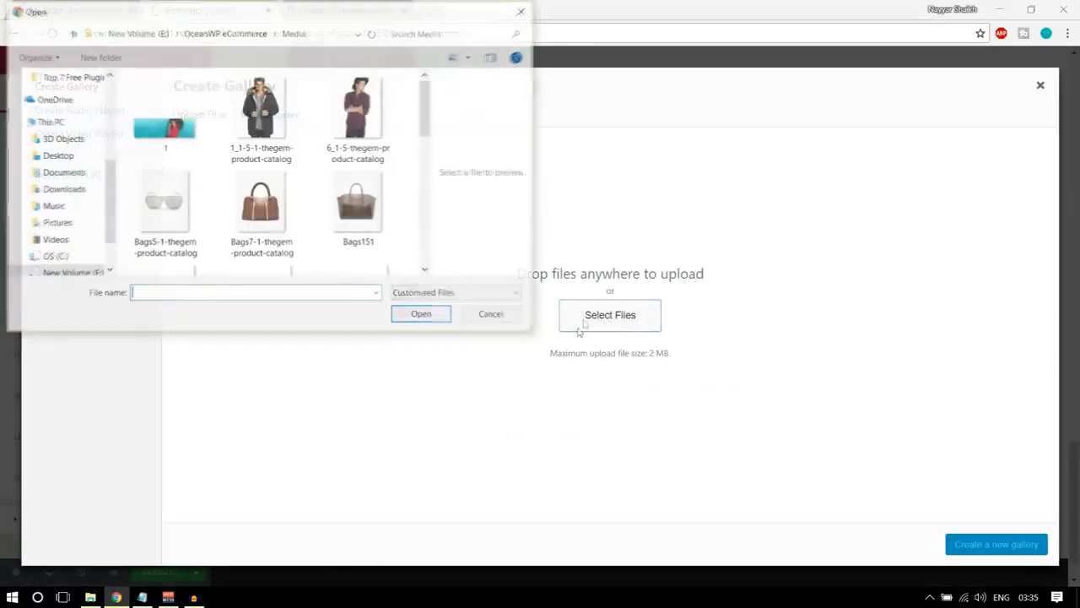
scroll(255, 235, "down", 5)
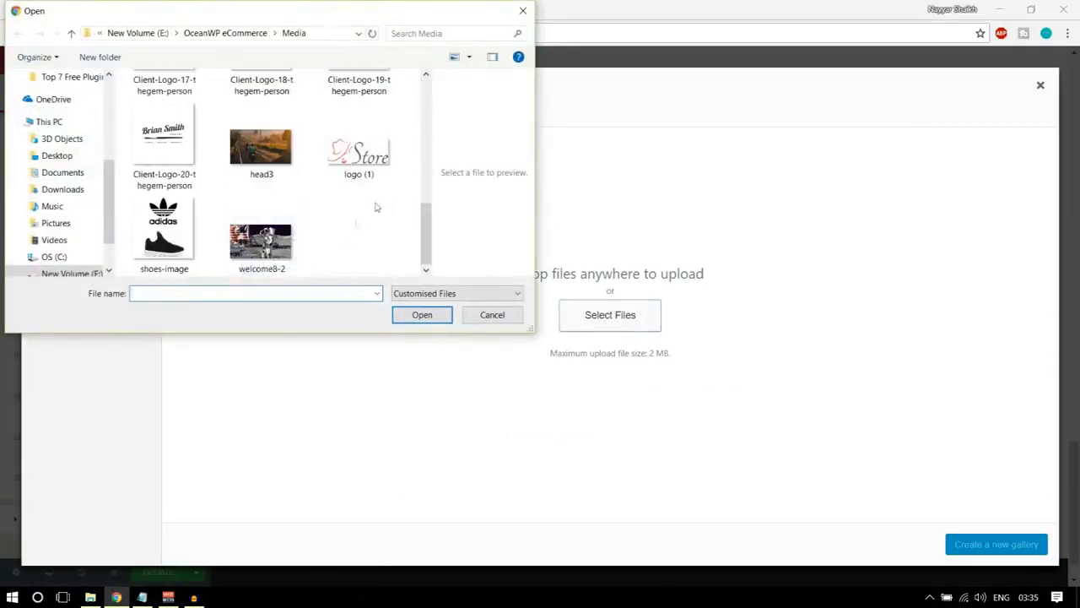
scroll(374, 205, "up", 1)
left_click_drag(413, 151, 136, 255)
scroll(266, 258, "down", 5)
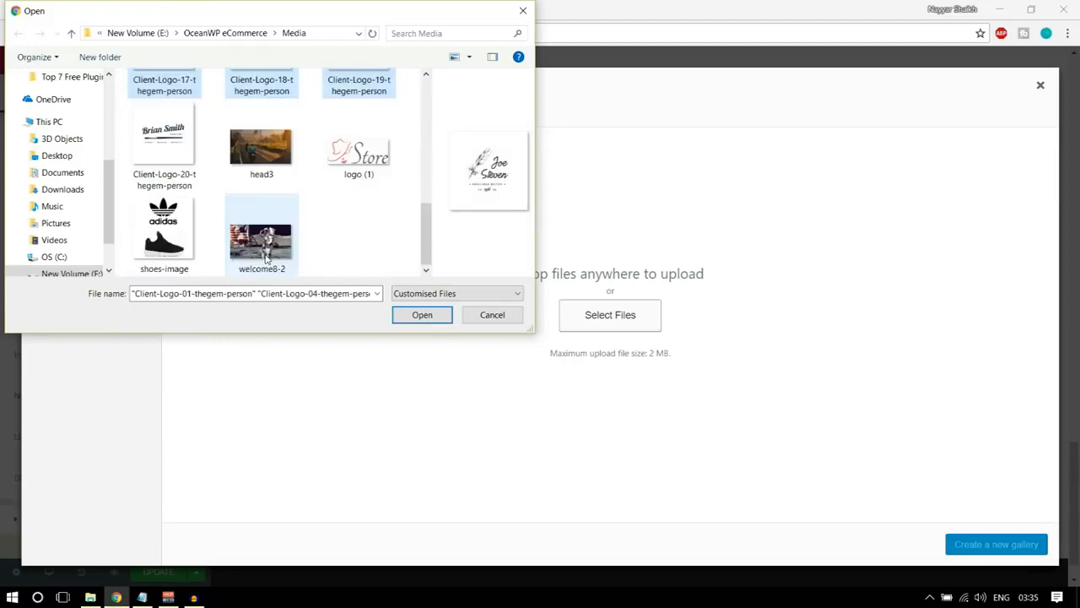
left_click(164, 142, "ctrl")
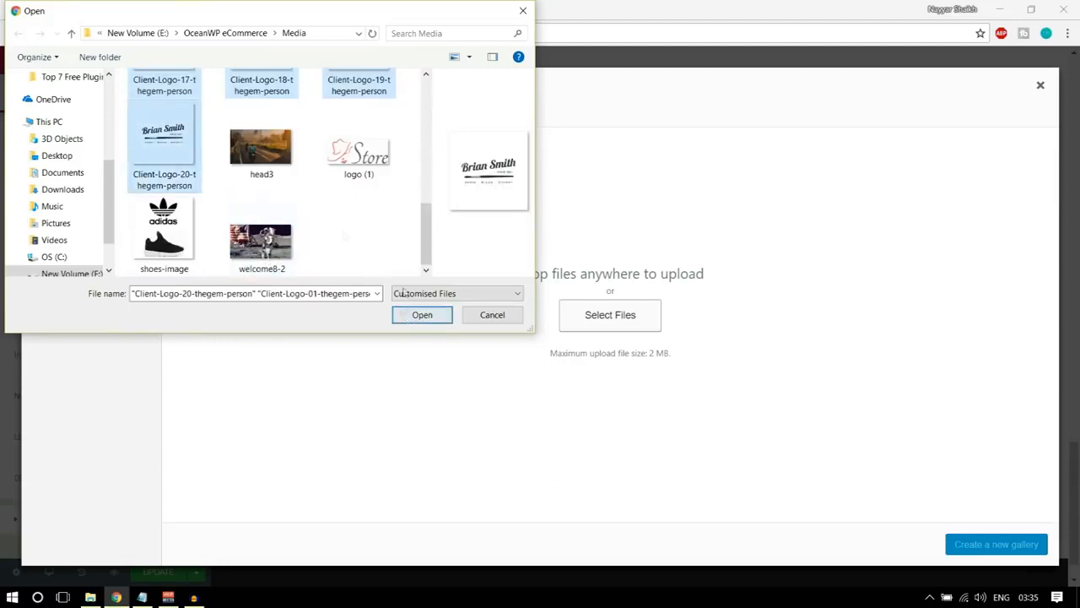
left_click(406, 315)
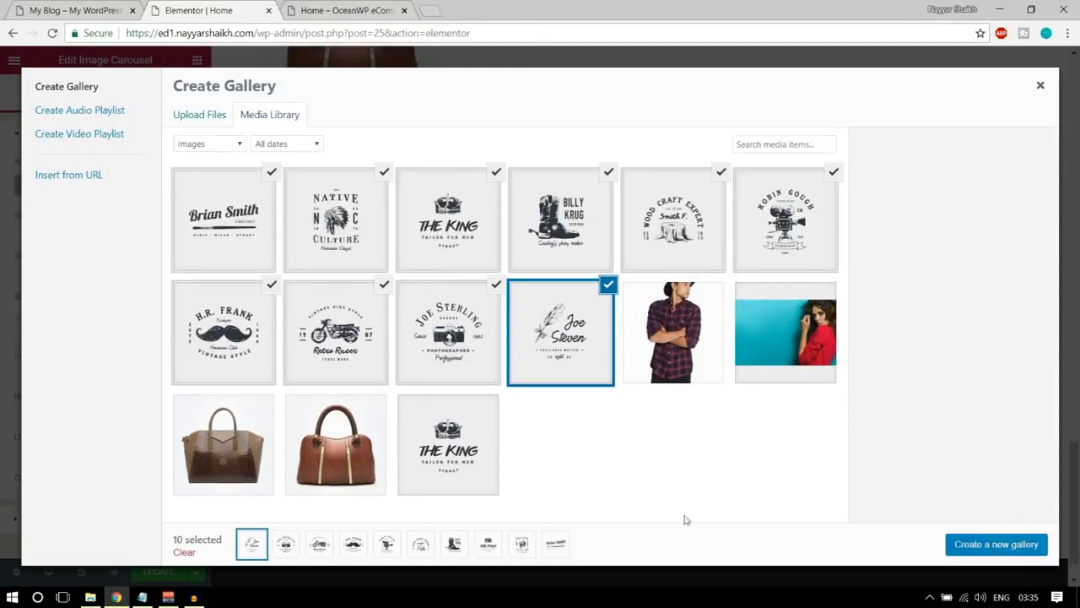
Add the existing THE KING logo to the selected images and insert them into the carousel as a new gallery.
left_click(460, 456)
left_click(971, 546)
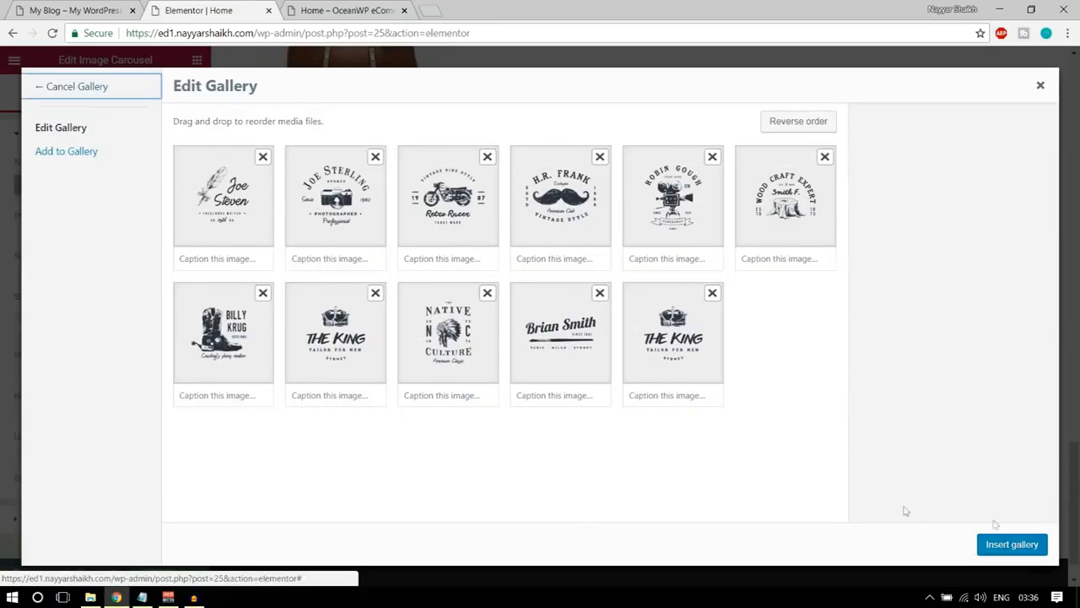
left_click(1012, 544)
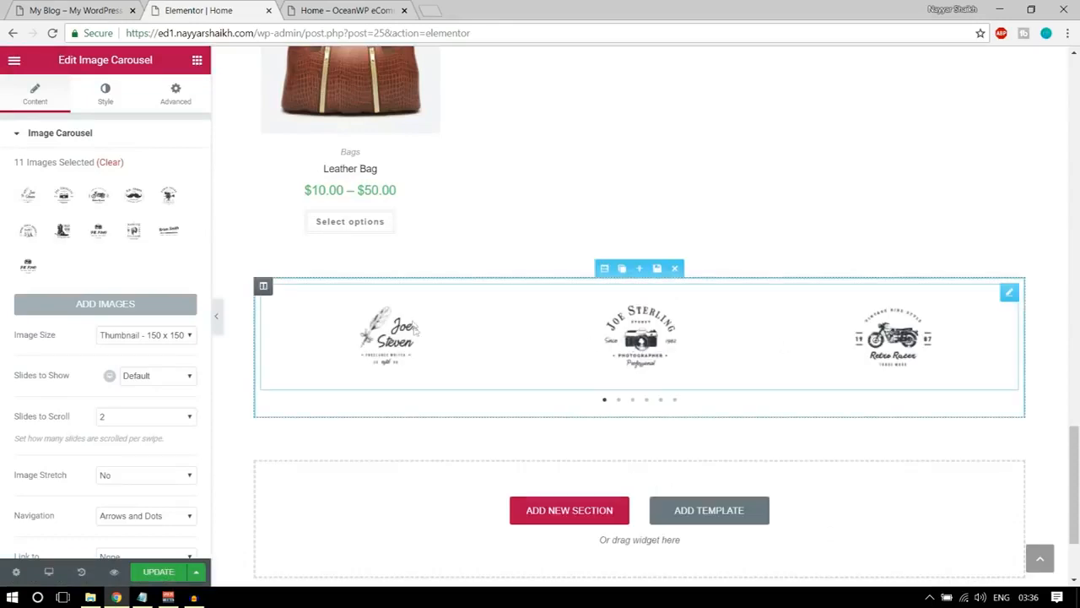
Set the image carousel's Slides to Show to 6 and compare it with the demo homepage's OUR BRANDS row.
scroll(163, 340, "down", 2)
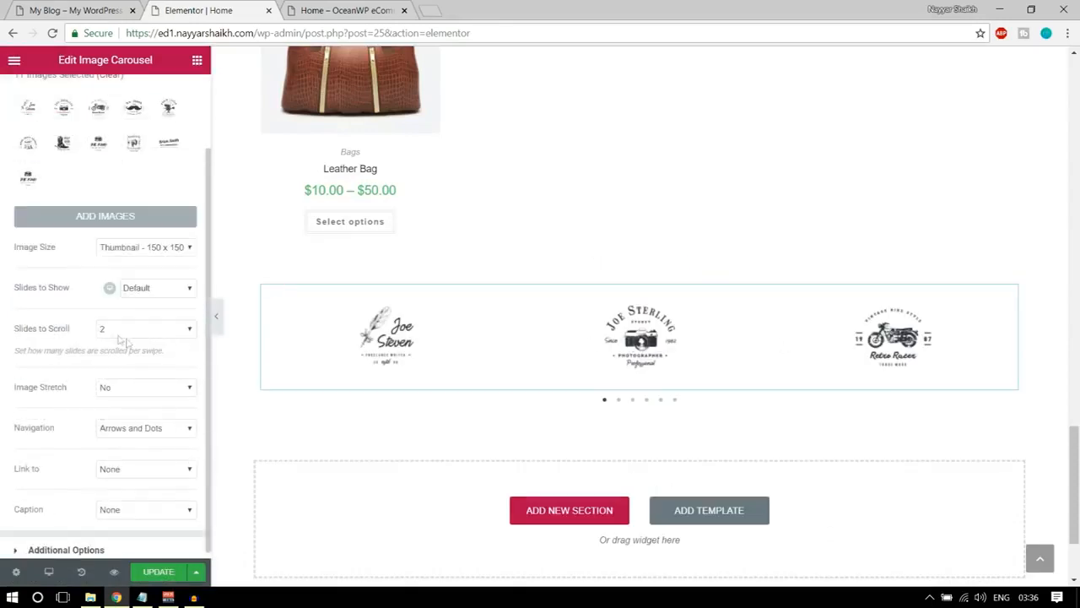
left_click(148, 289)
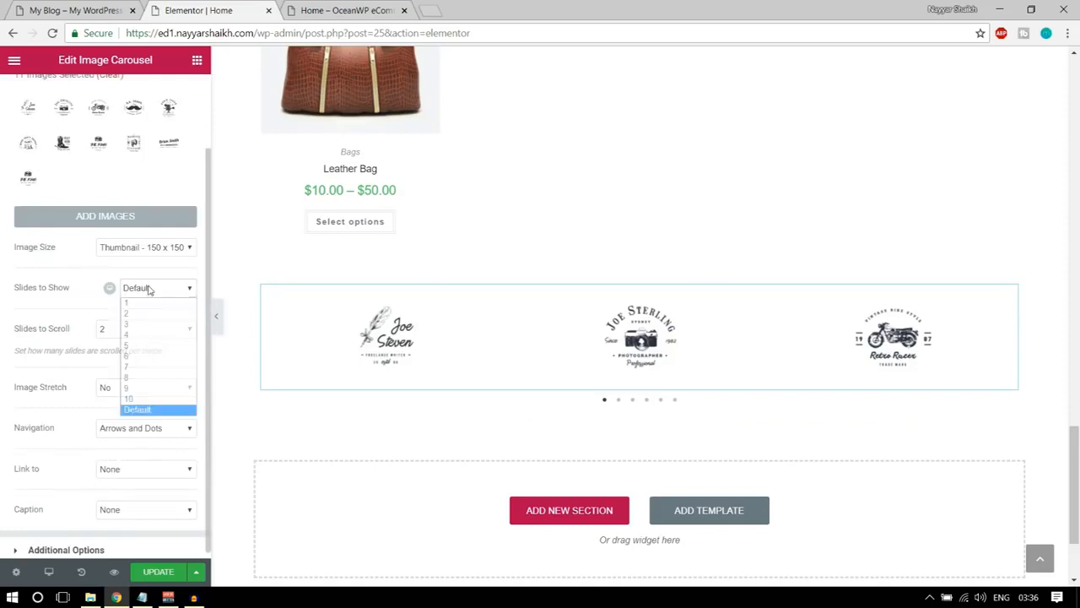
left_click(140, 357)
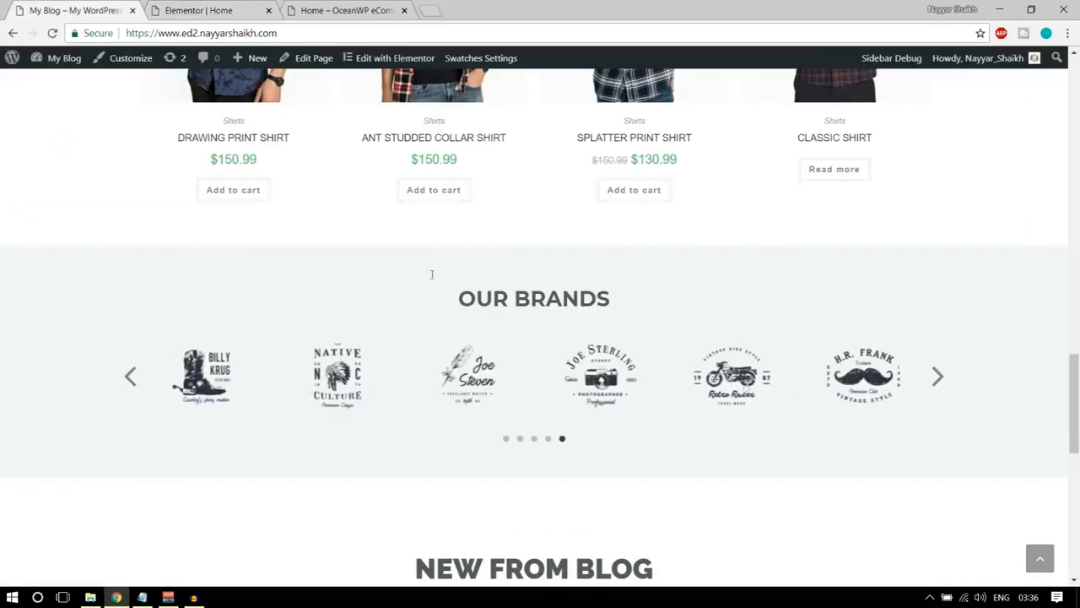
left_click(187, 8)
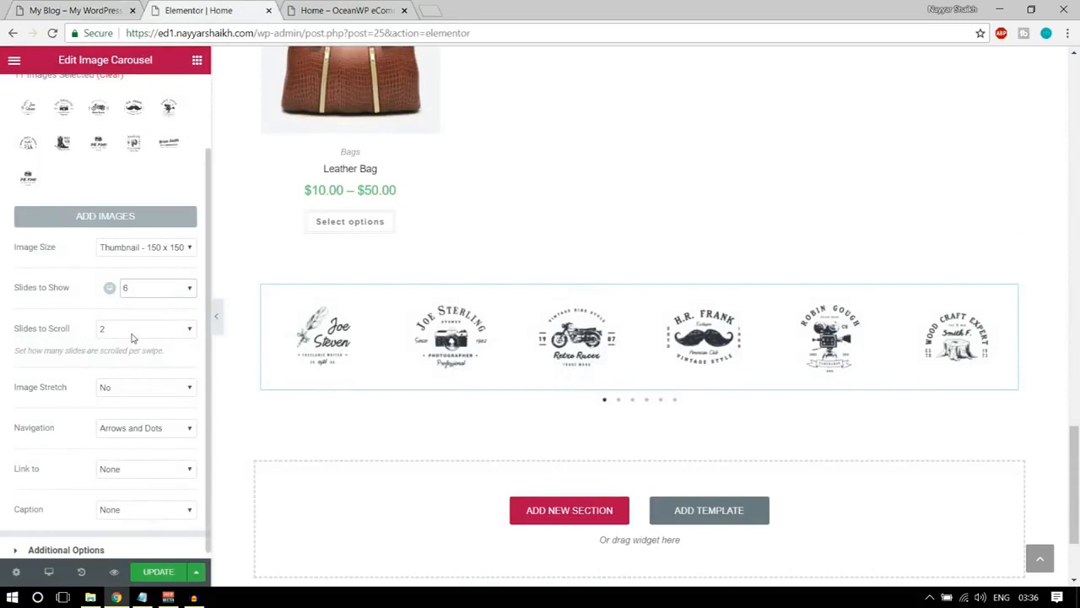
Compare the carousel's navigation with the demo's OUR BRANDS slider and review the carousel's additional options.
scroll(144, 363, "down", 1)
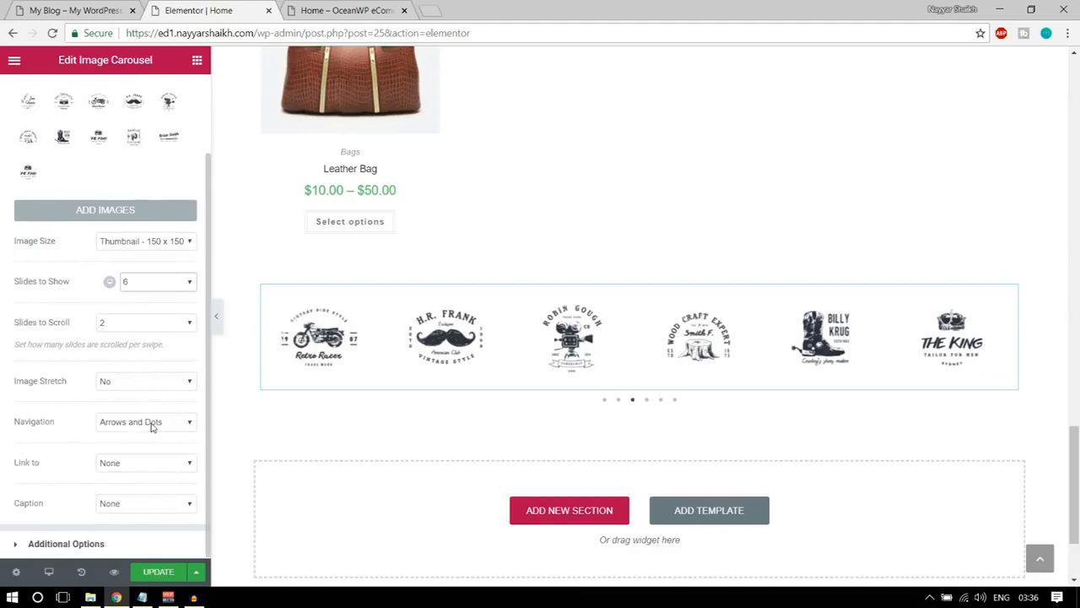
left_click(38, 10)
left_click(131, 382)
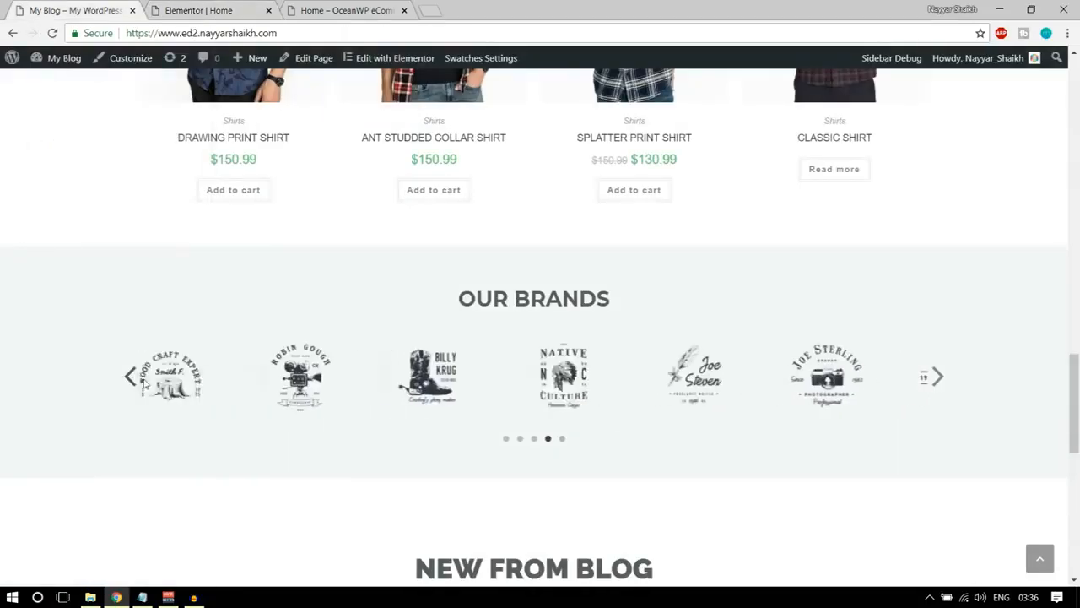
left_click(199, 10)
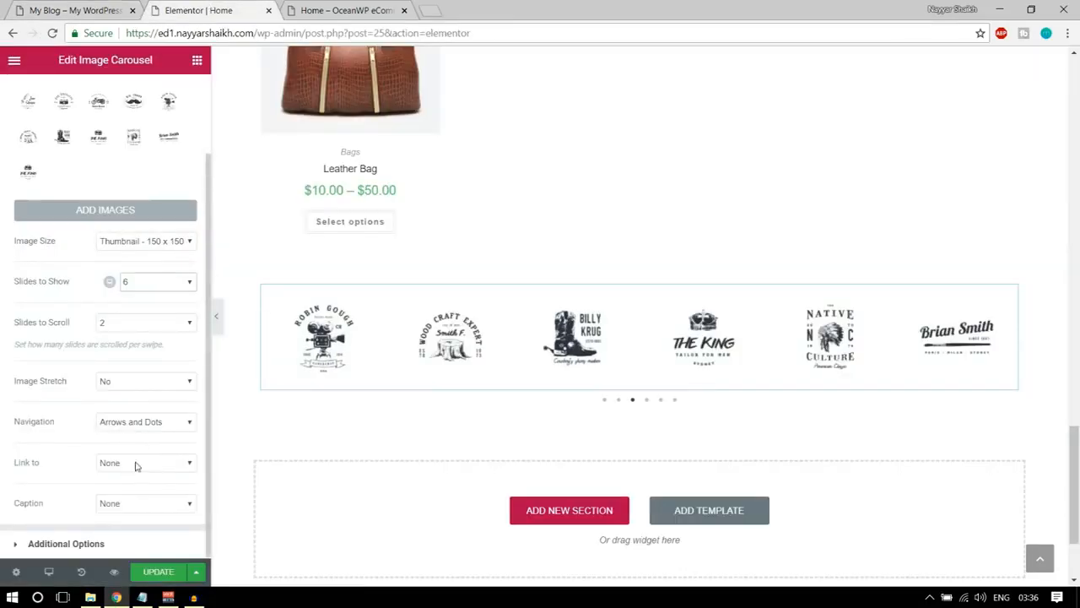
left_click(133, 546)
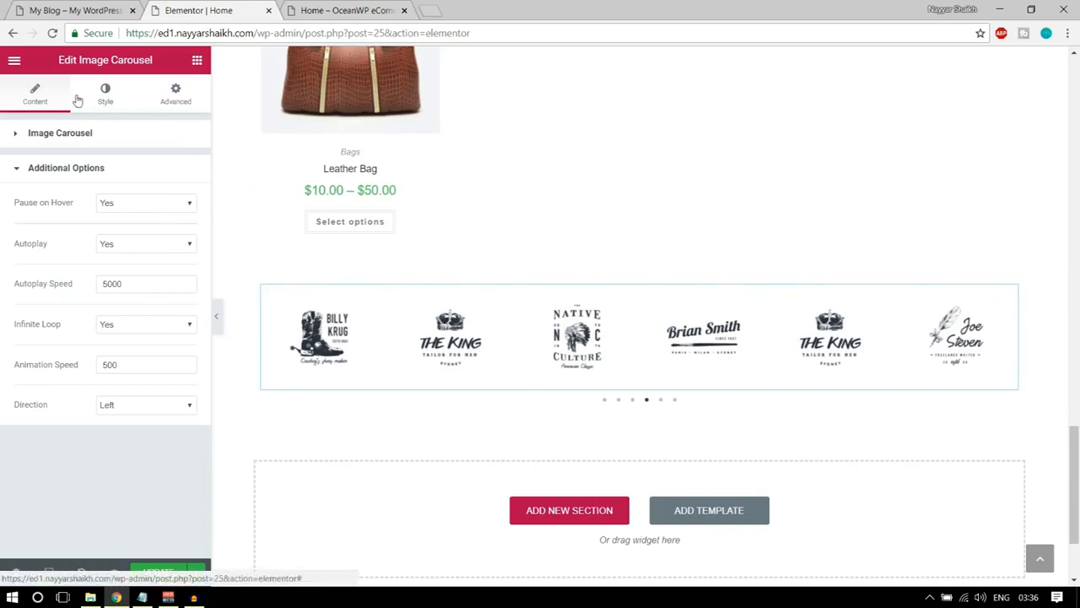
Set the carousel's navigation arrows to black and their position to Outside.
left_click(105, 94)
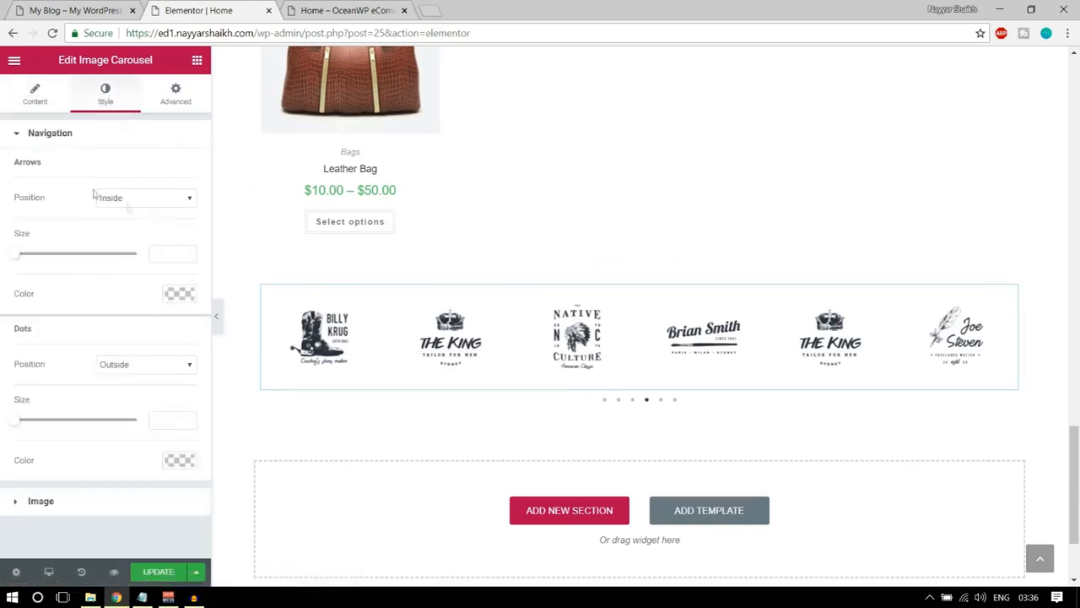
left_click(179, 297)
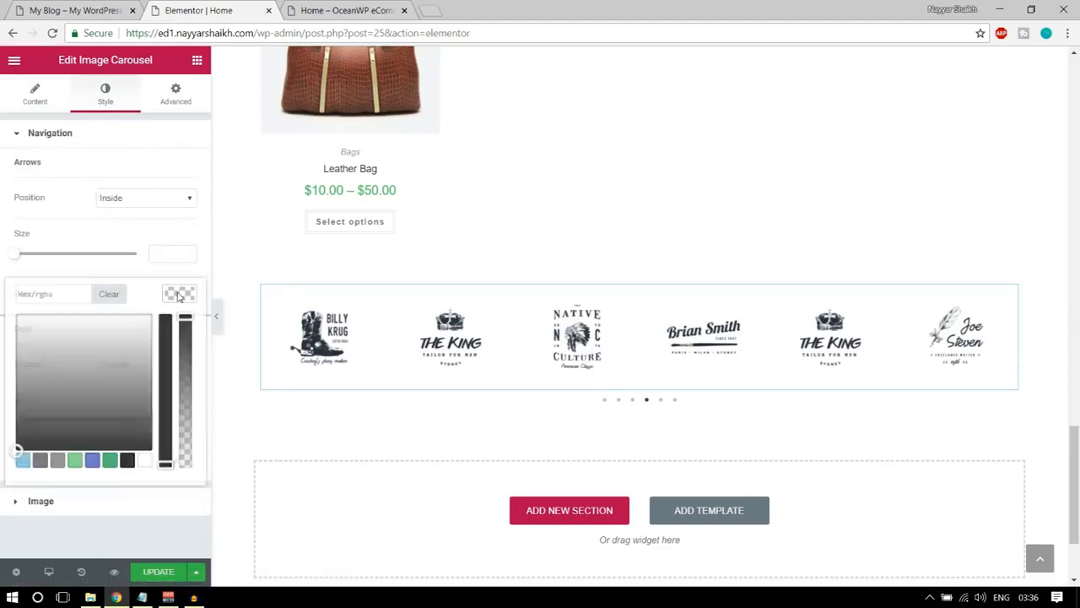
left_click(127, 461)
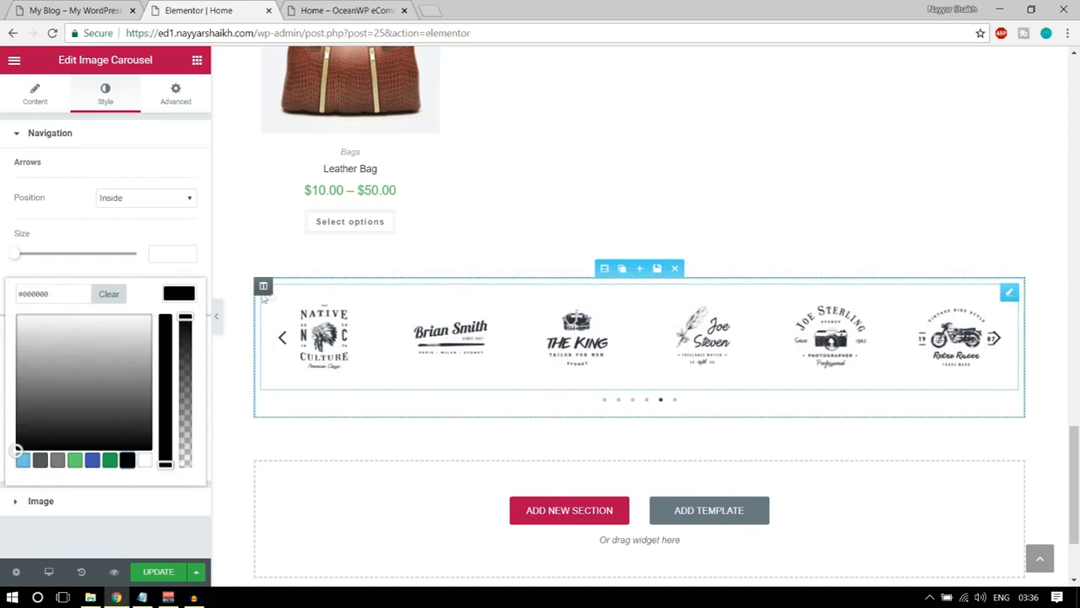
left_click(180, 297)
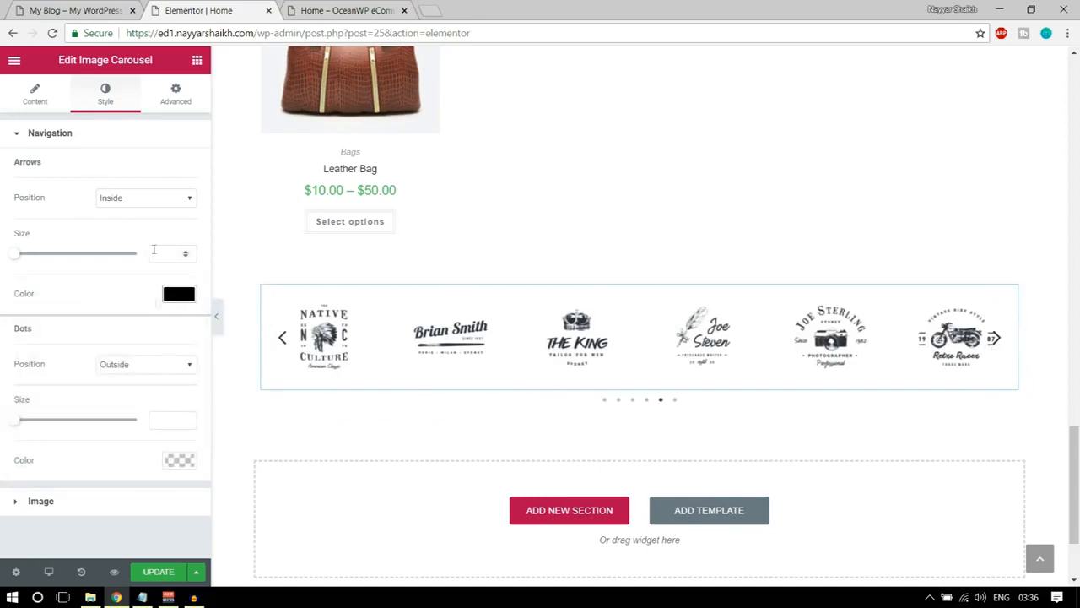
left_click(145, 200)
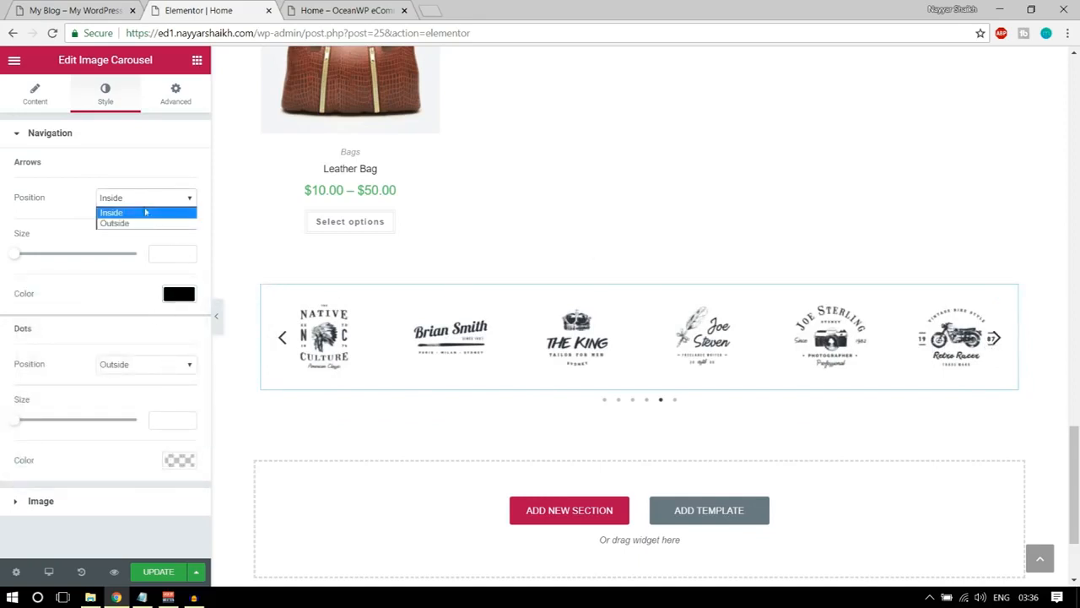
left_click(141, 223)
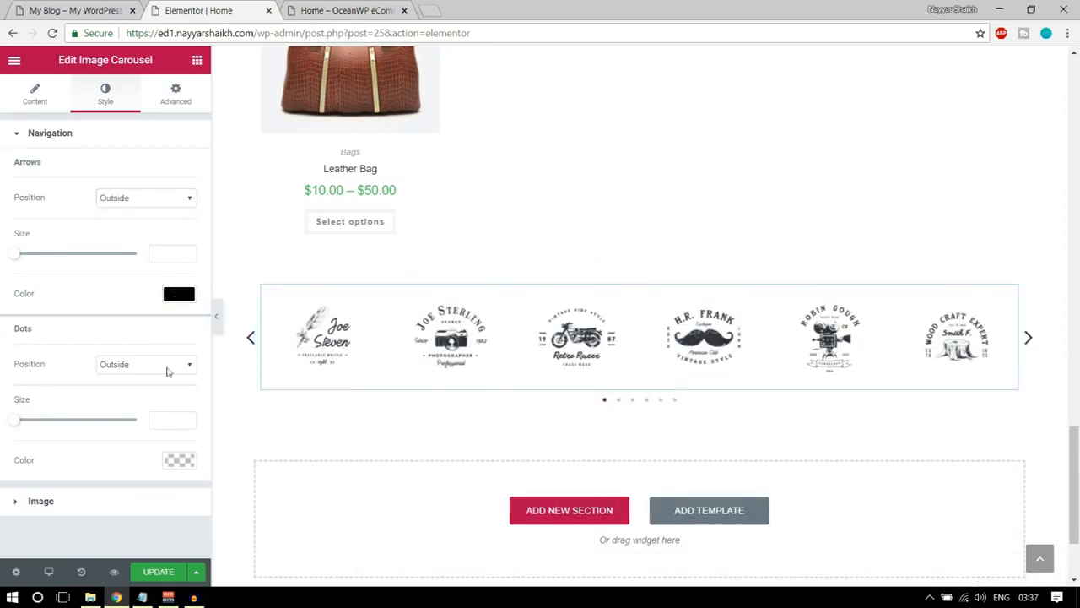
Set the carousel's navigation dots to black with a size of 10.
left_click(179, 461)
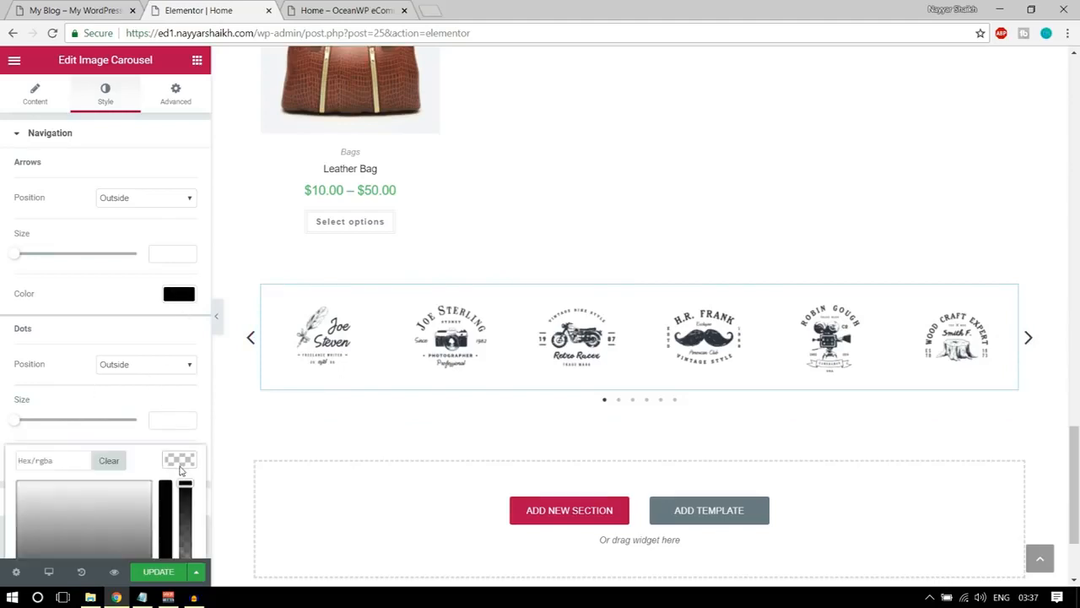
scroll(182, 472, "down", 1)
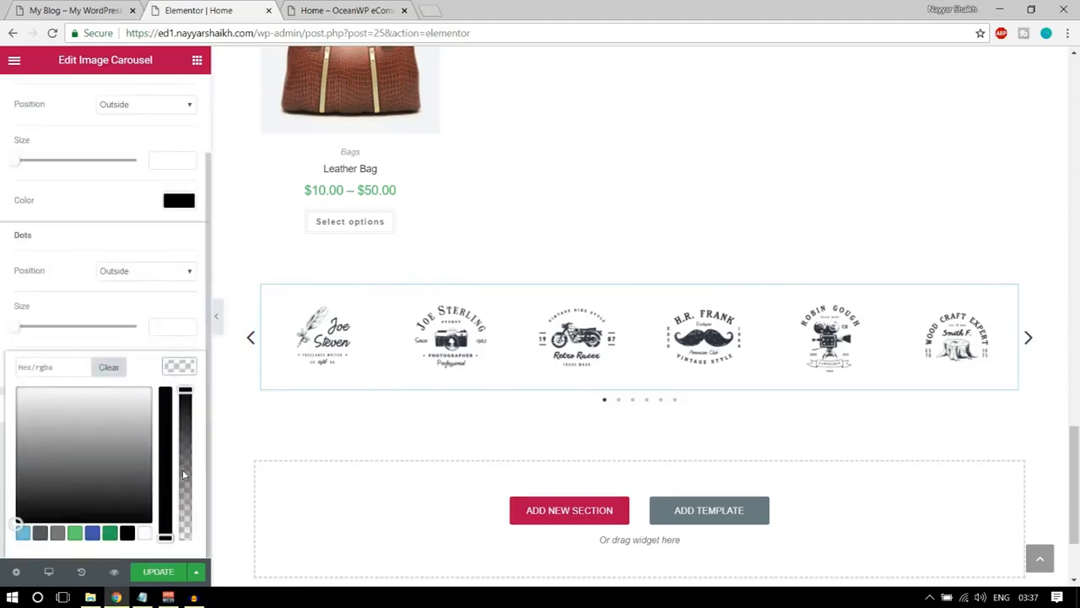
left_click(128, 532)
left_click(36, 332)
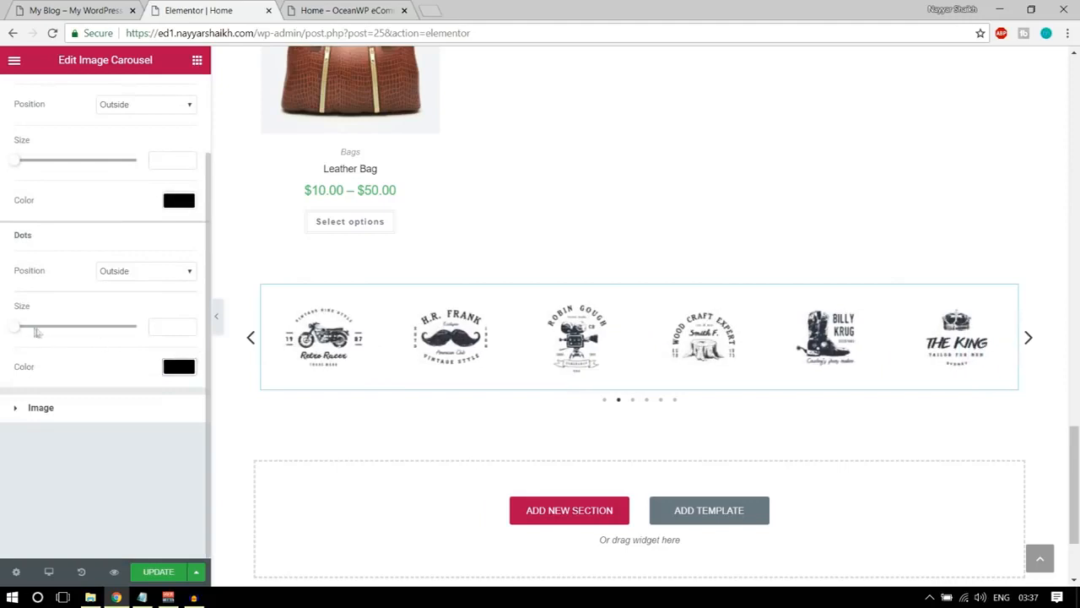
left_click_drag(18, 330, 41, 330)
Set the carousel's arrow size to 60 and update the page.
scroll(41, 333, "up", 1)
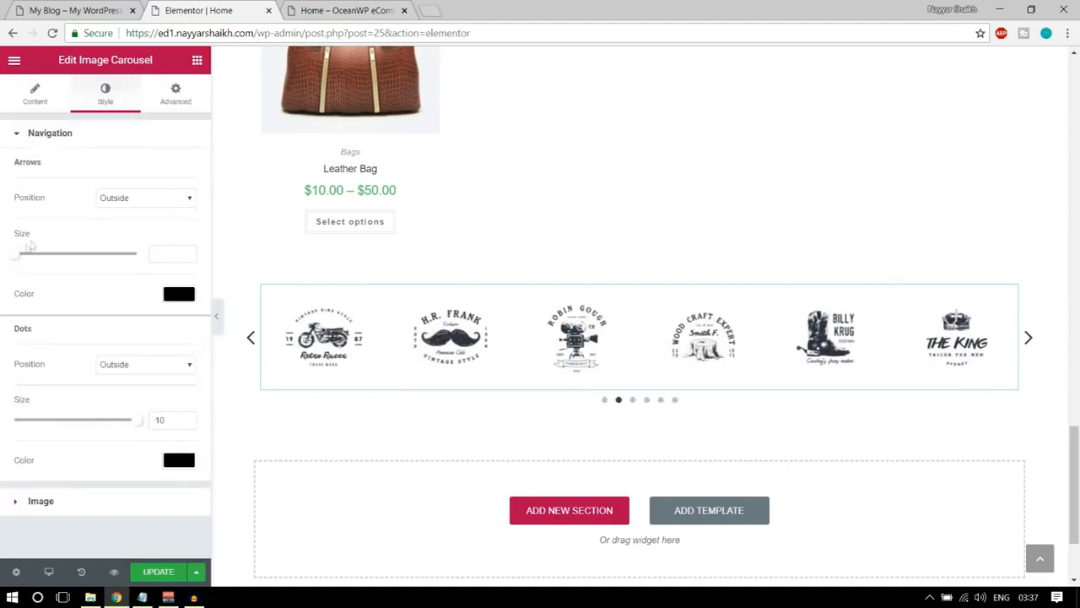
left_click_drag(19, 258, 122, 267)
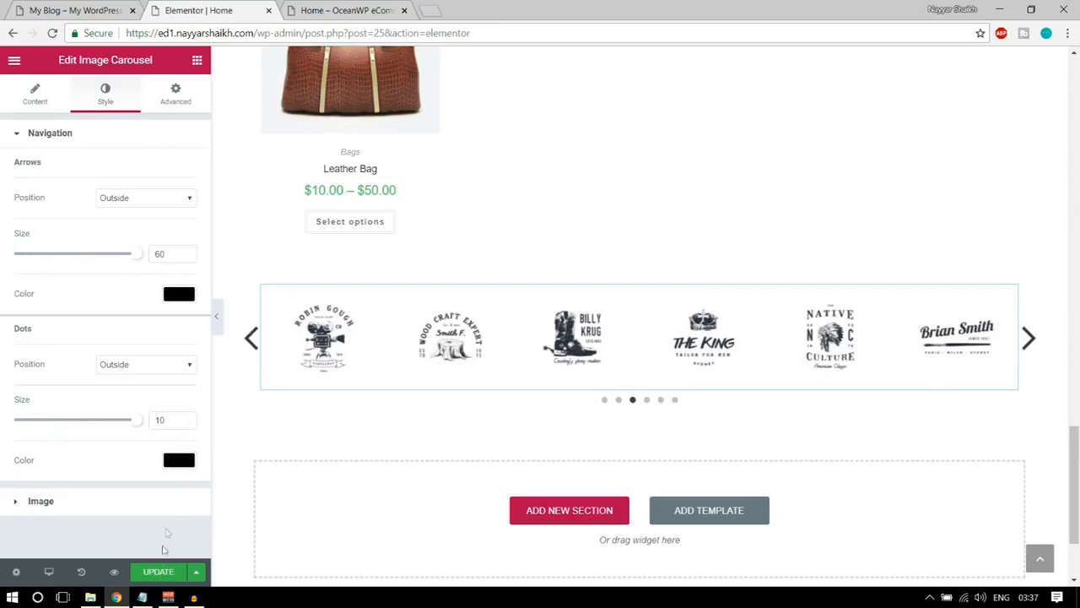
left_click(159, 572)
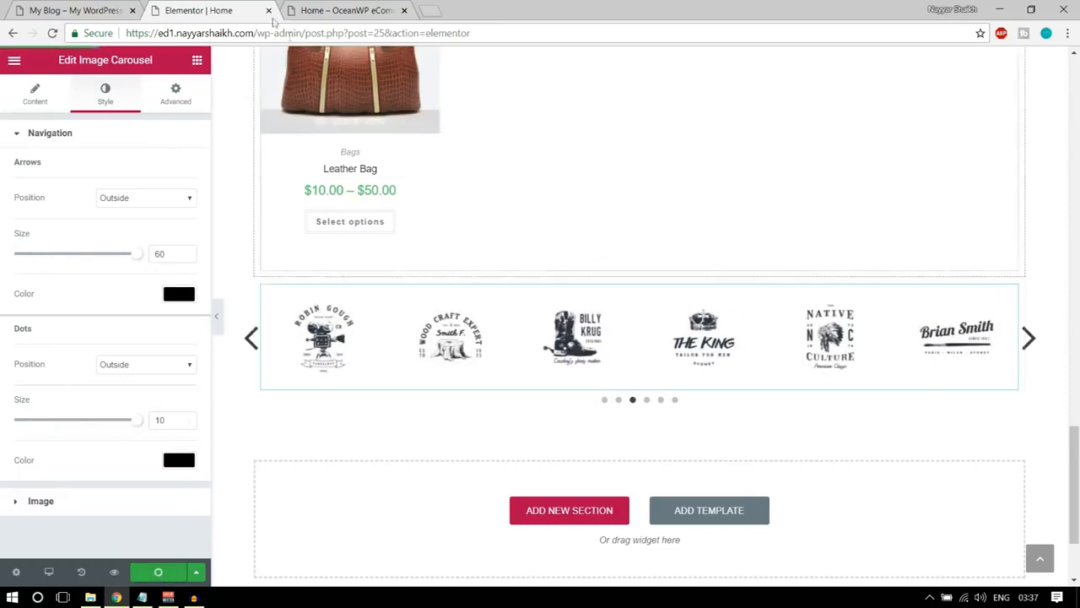
Give the logo carousel's section a classic background in light grey #f2f2f2, modelled on the demo's OUR BRANDS section.
left_click(18, 8)
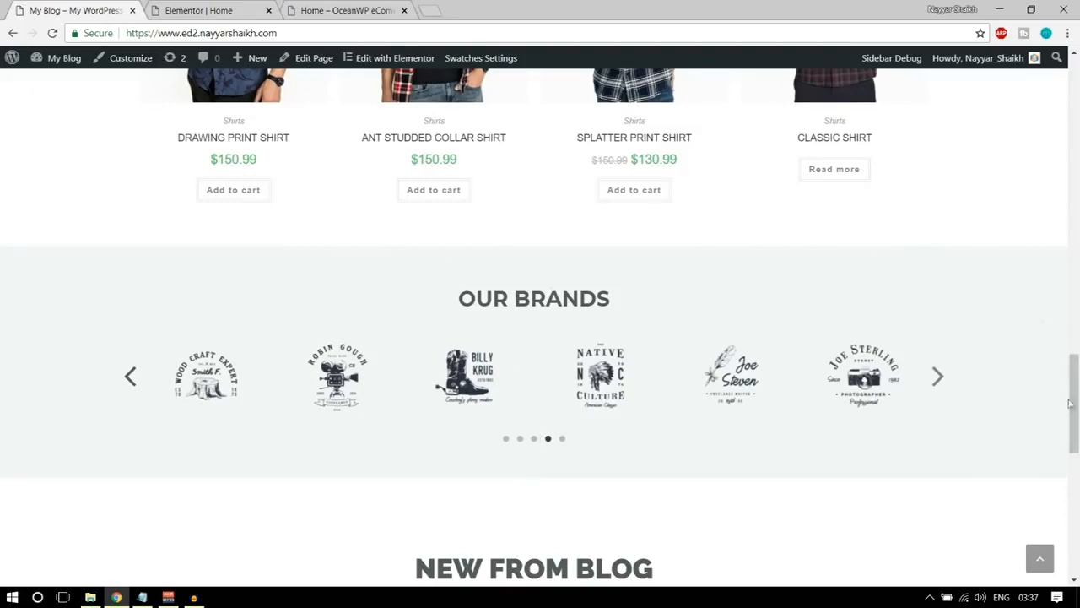
left_click(207, 11)
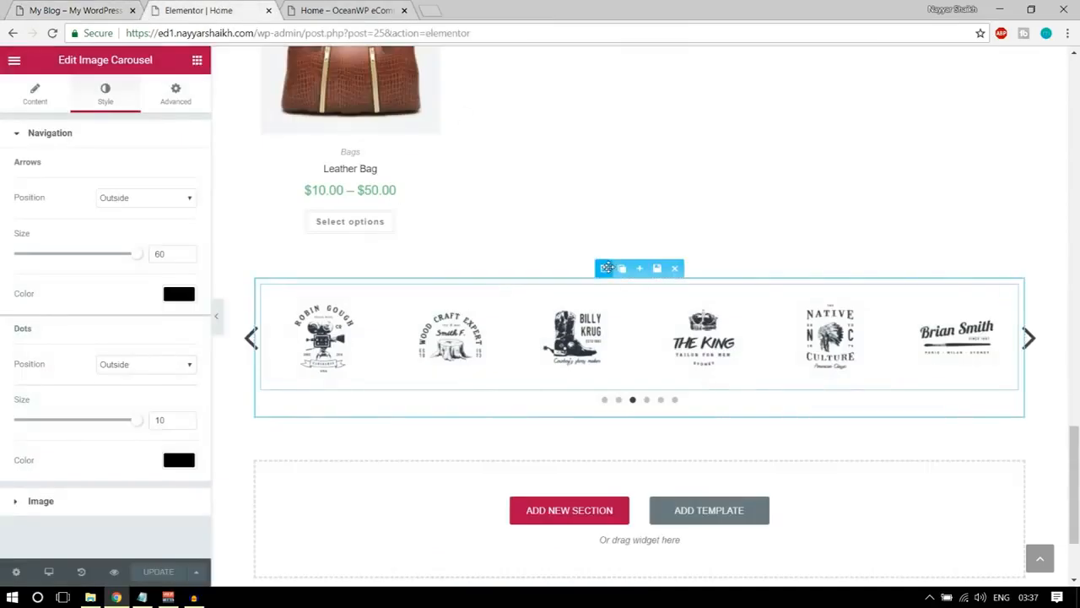
left_click(606, 267)
left_click(110, 93)
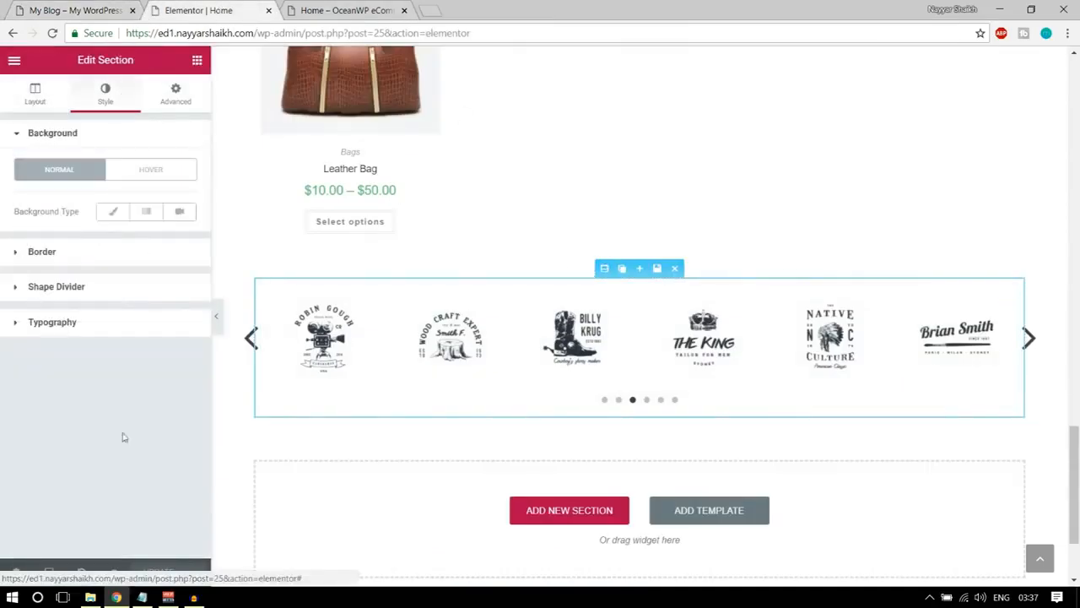
left_click(114, 212)
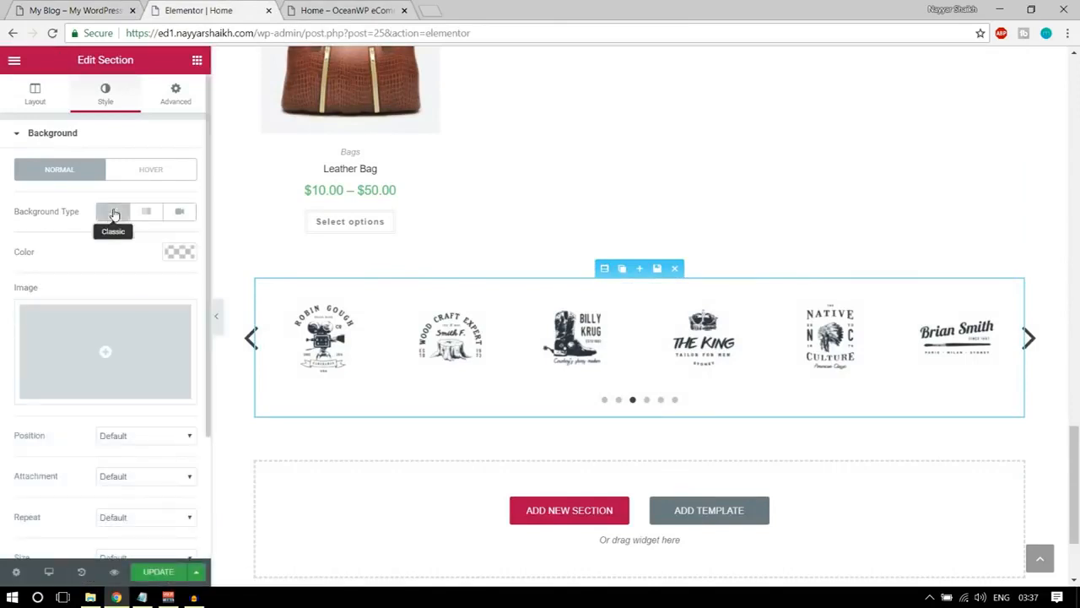
left_click(181, 253)
left_click(57, 419)
left_click_drag(19, 339, 7, 283)
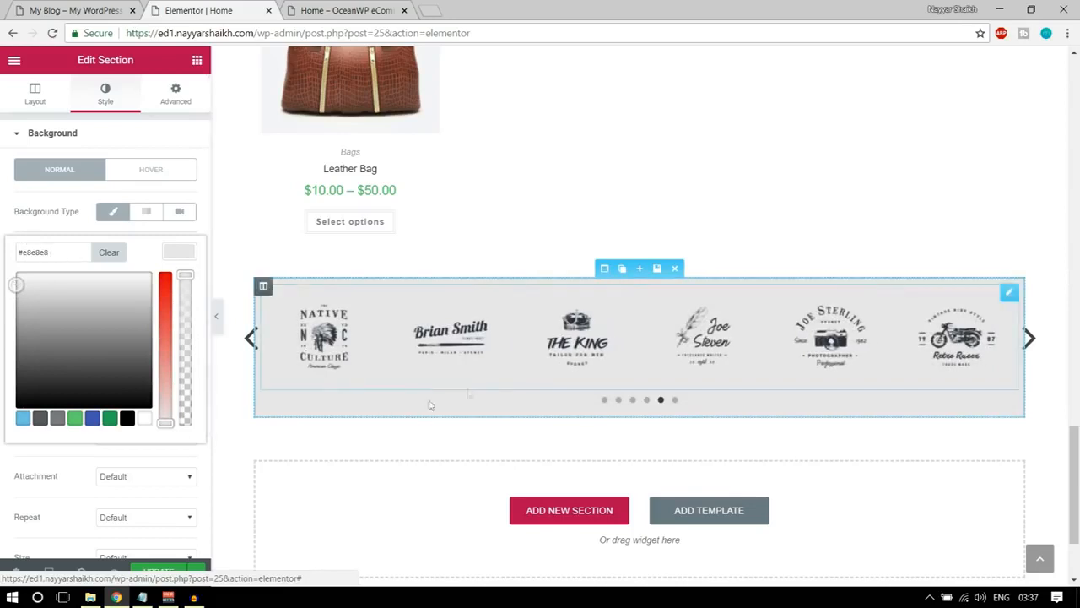
left_click(42, 5)
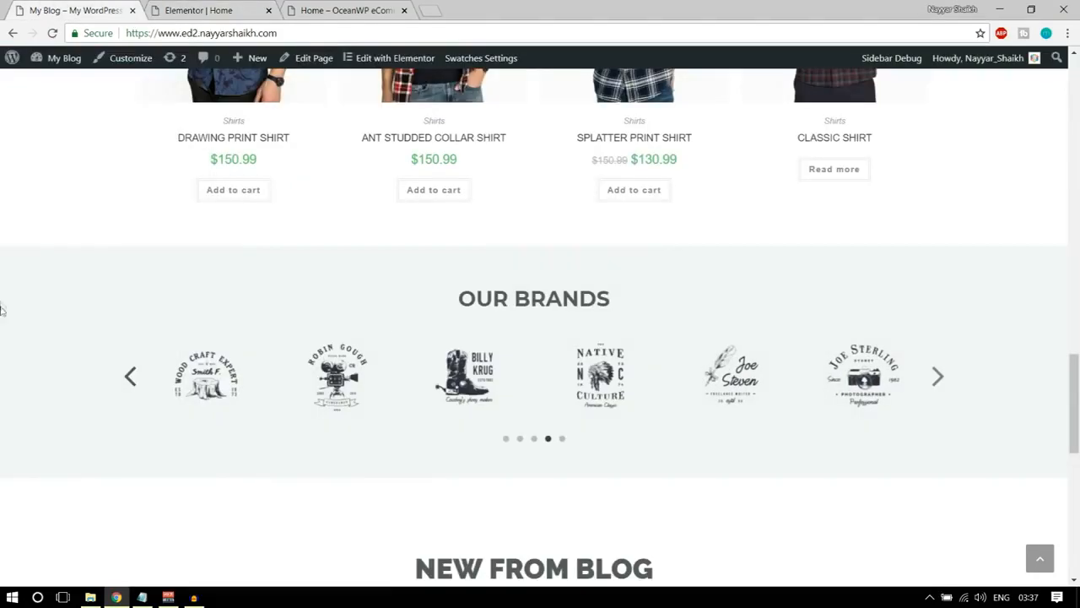
left_click(208, 10)
left_click_drag(15, 283, 17, 279)
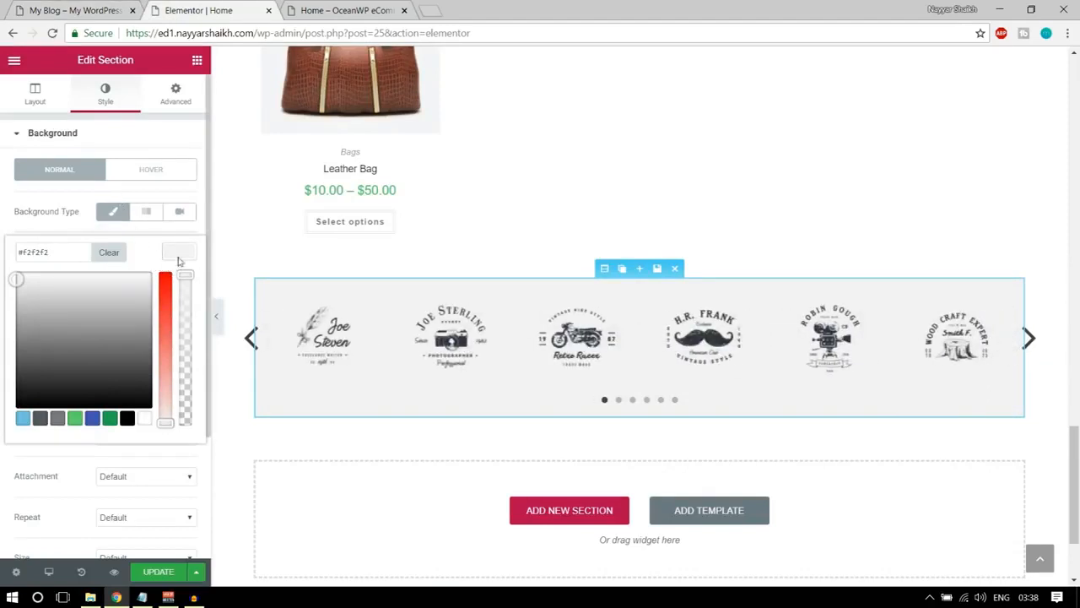
Stretch the carousel section to full page width and set its unlinked padding to 100 px top and 50 px bottom.
left_click(34, 95)
left_click(188, 168)
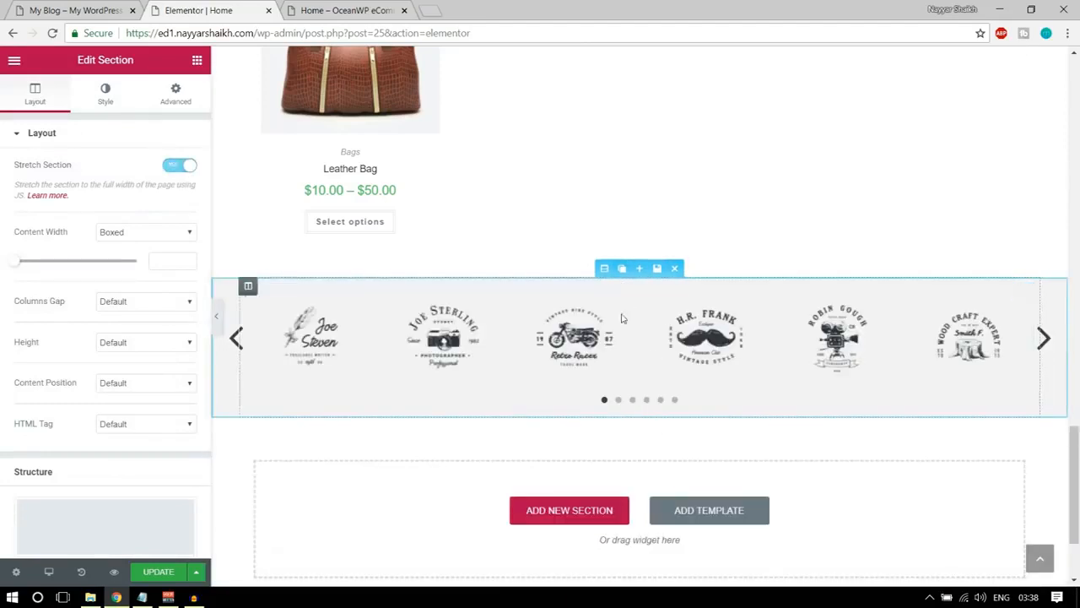
left_click(176, 97)
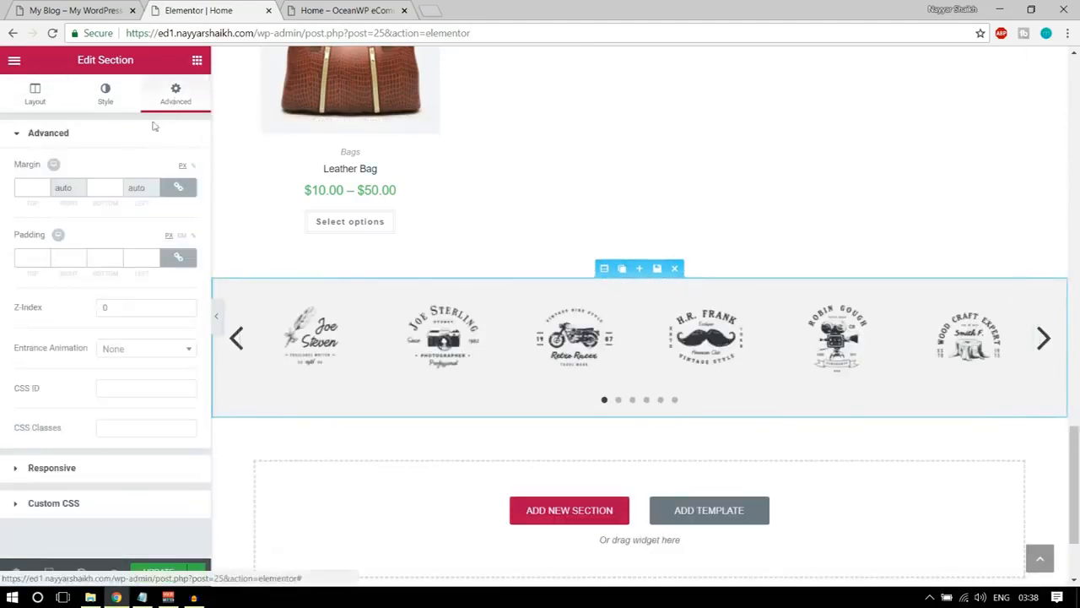
left_click(175, 261)
left_click(40, 254)
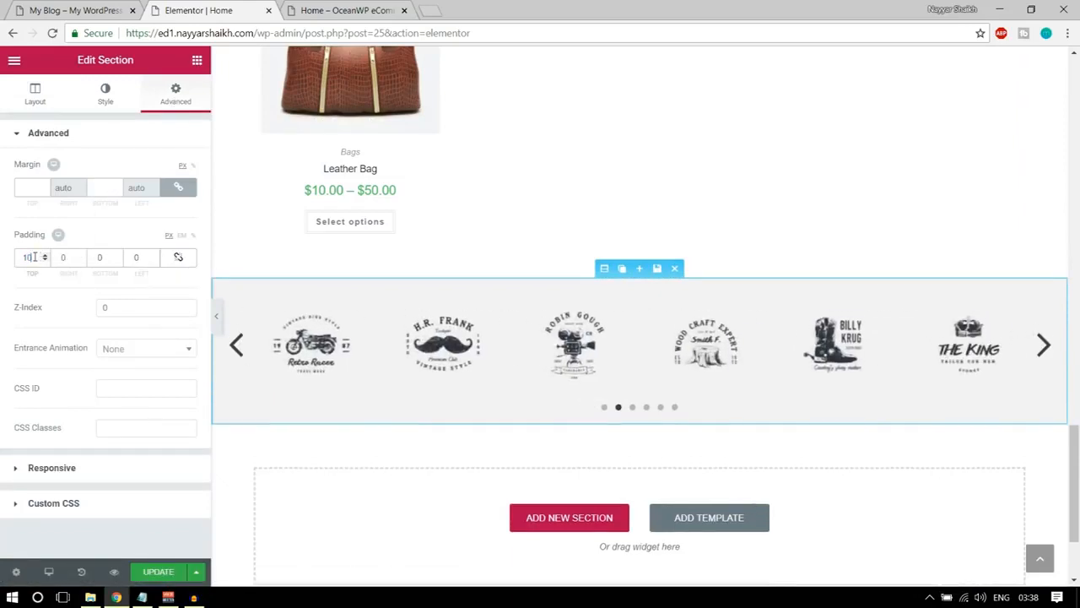
type("00")
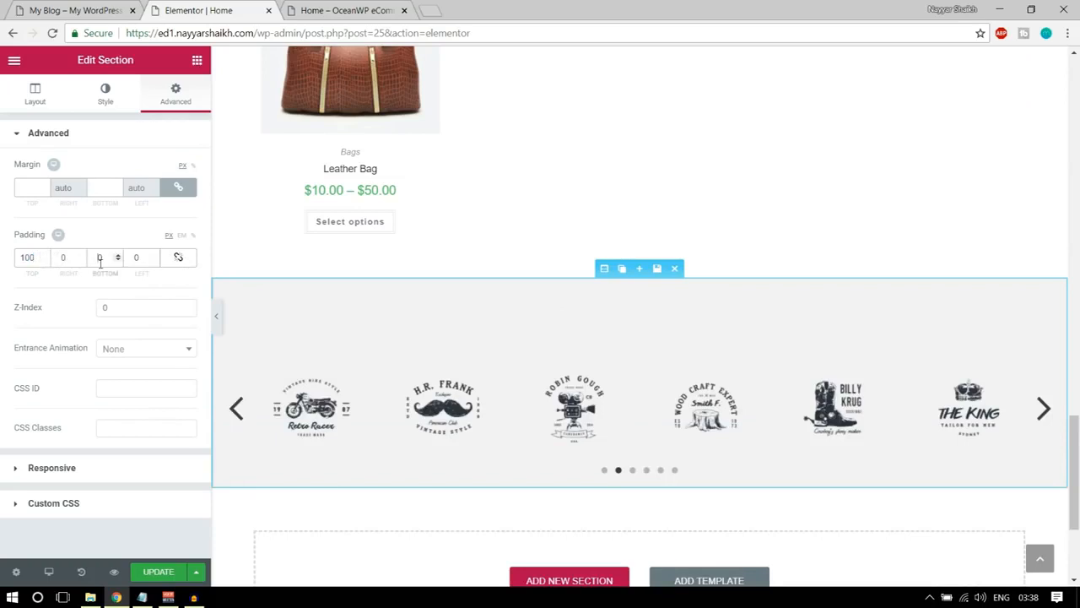
type("50")
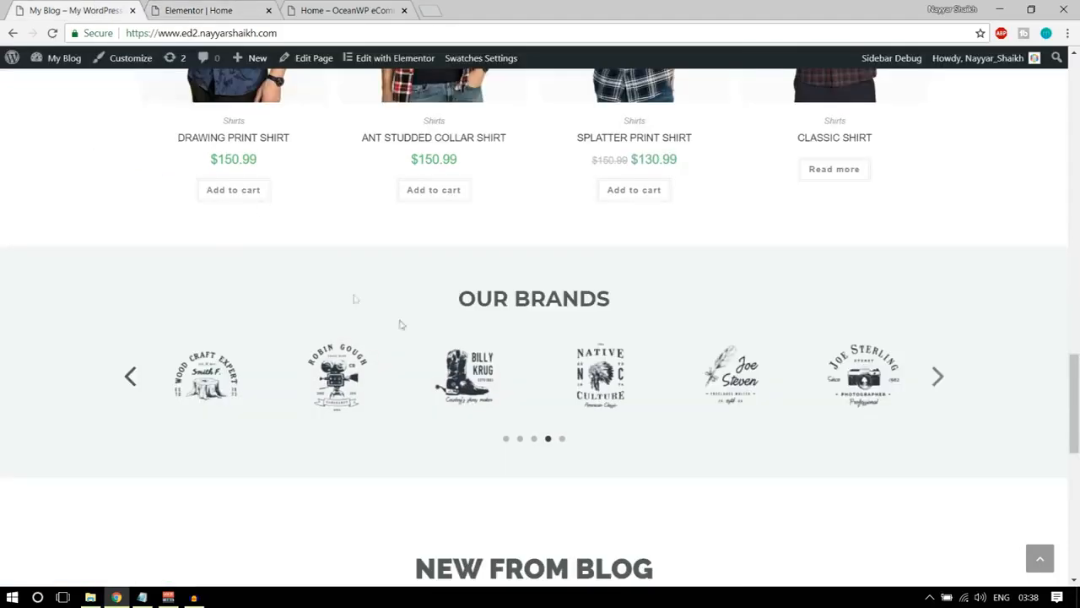
Add a centred heading above the logo carousel with the title OUR BRANDS, copied from the demo homepage.
left_click_drag(464, 299, 671, 300)
key("ctrl+c")
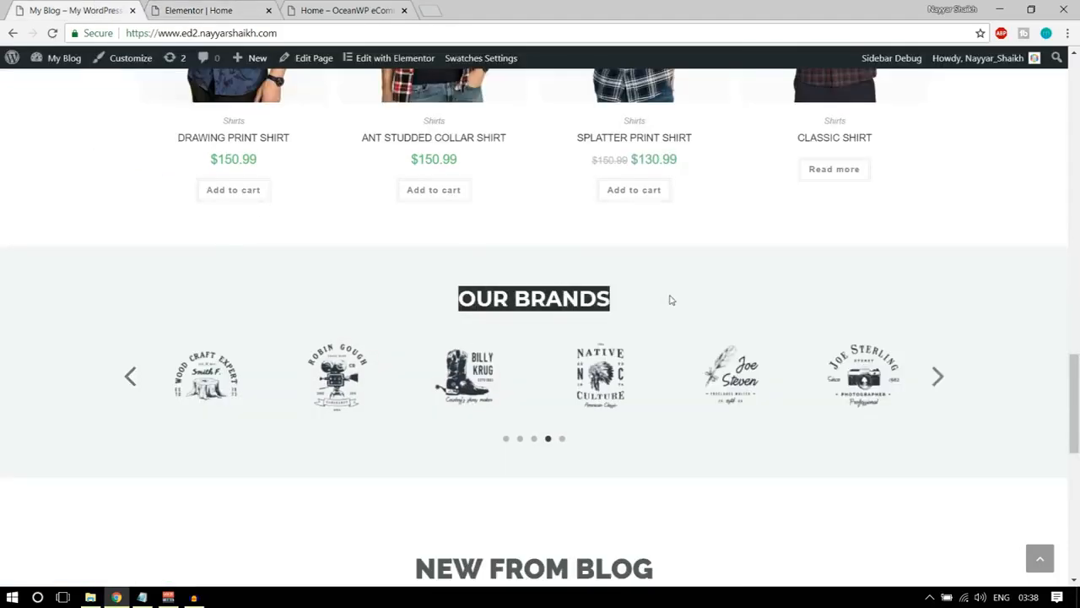
left_click(217, 7)
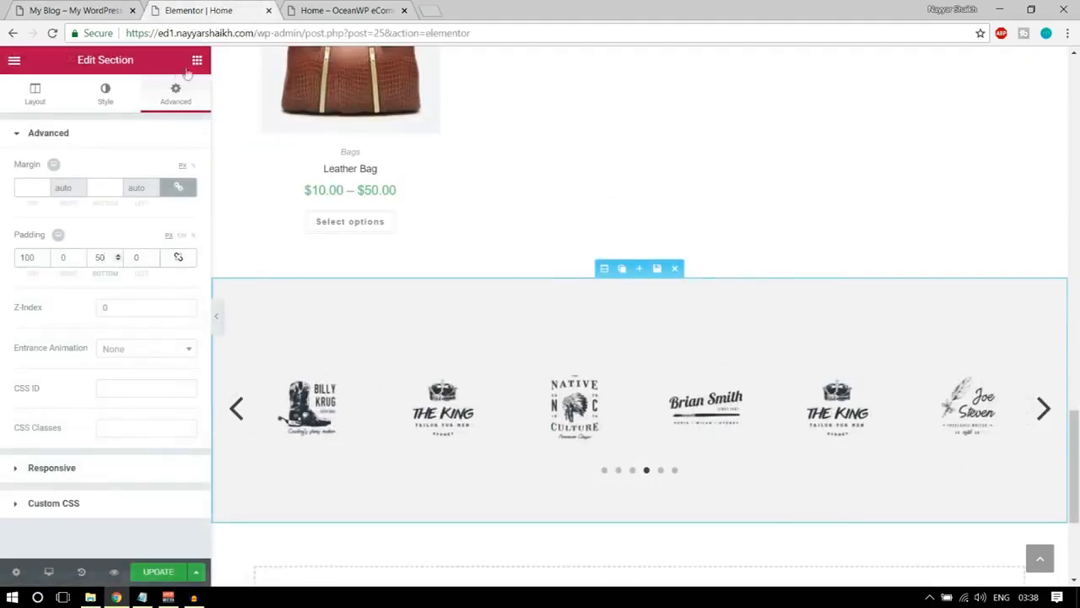
left_click(196, 60)
left_click_drag(171, 170, 616, 388)
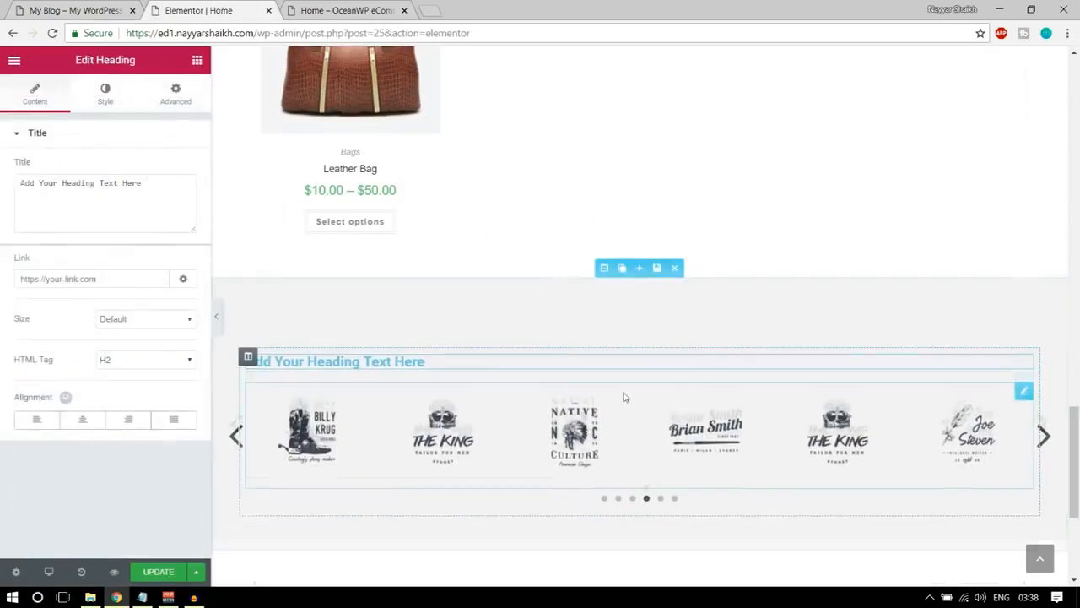
triple_click(98, 200)
key("ctrl+v")
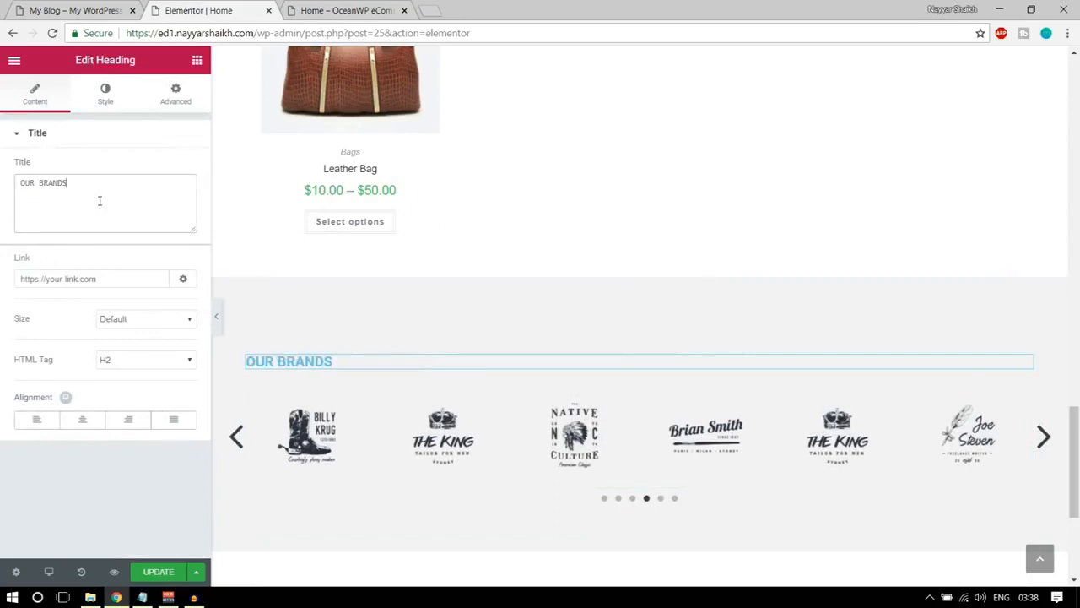
left_click(83, 425)
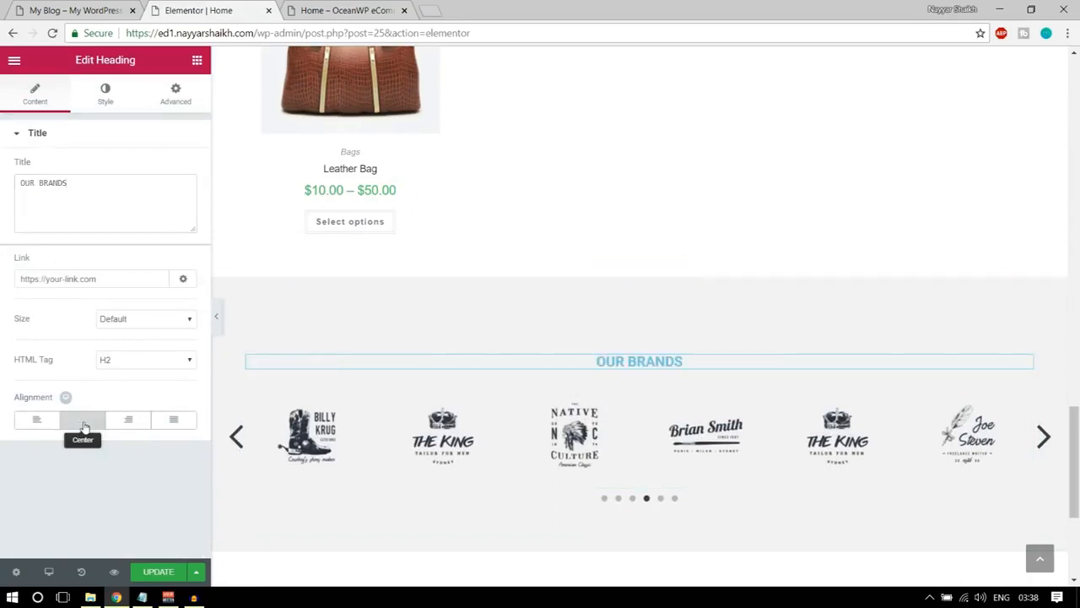
Set the OUR BRANDS heading's text color to dark grey #54595f.
left_click(100, 91)
left_click(179, 167)
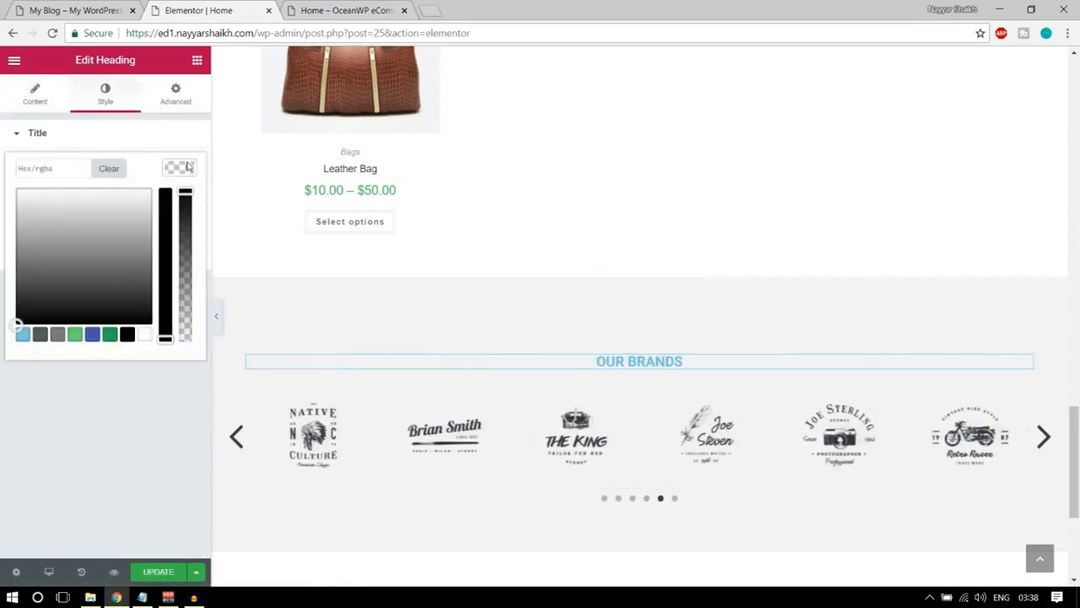
left_click(39, 335)
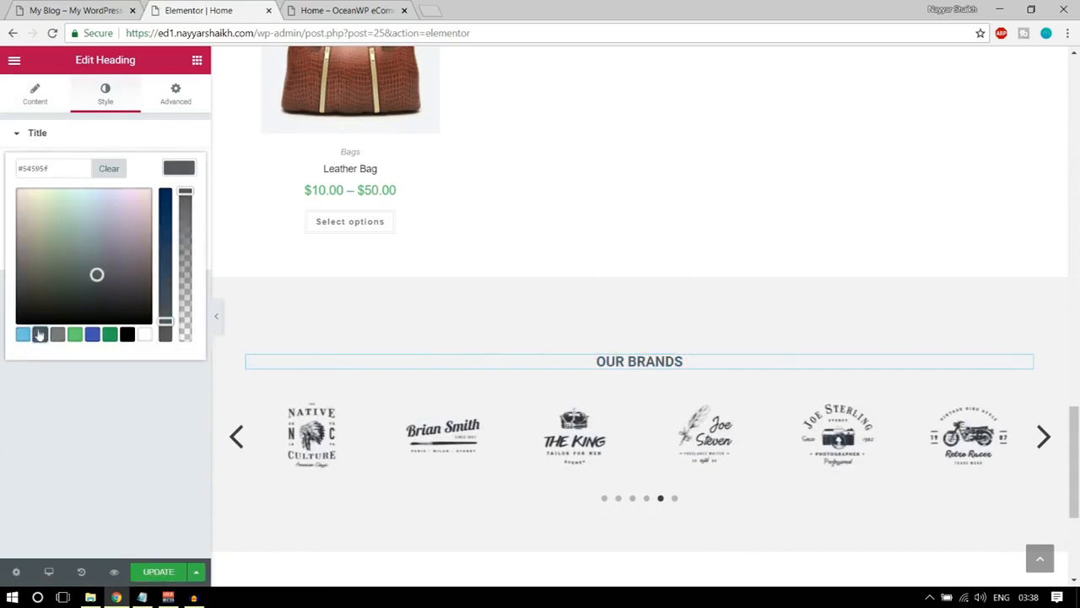
left_click(189, 170)
Set the OUR BRANDS heading's font family to Raleway.
left_click(178, 210)
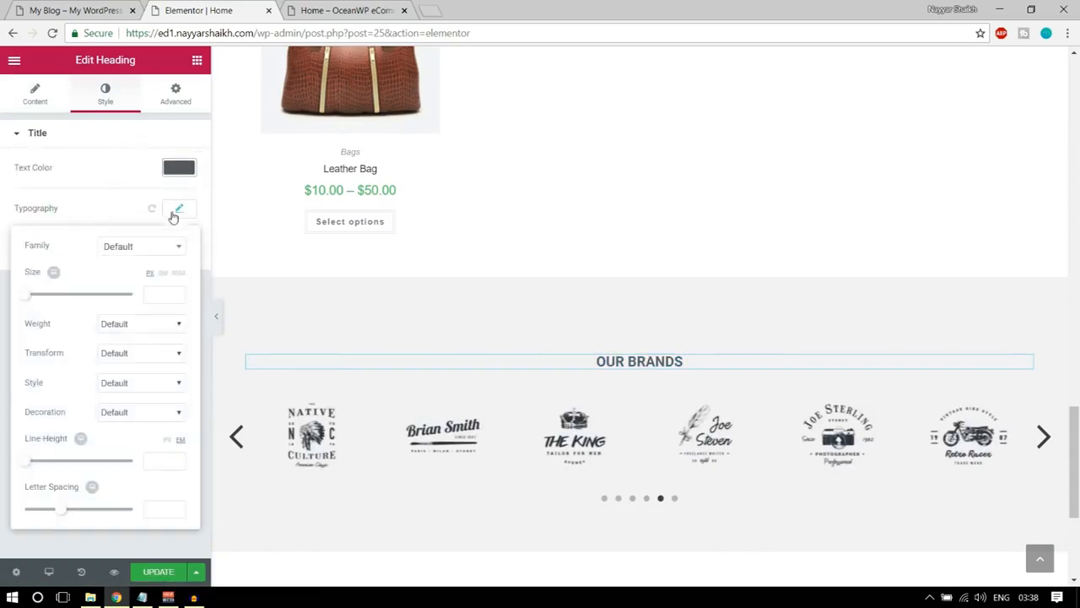
left_click(133, 247)
type("rale")
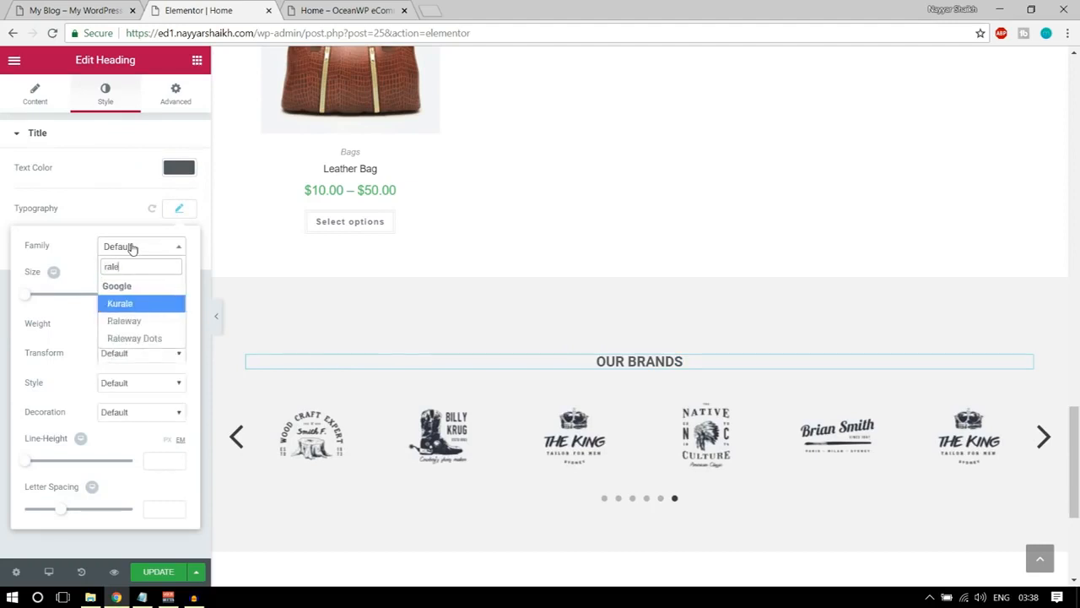
left_click(133, 326)
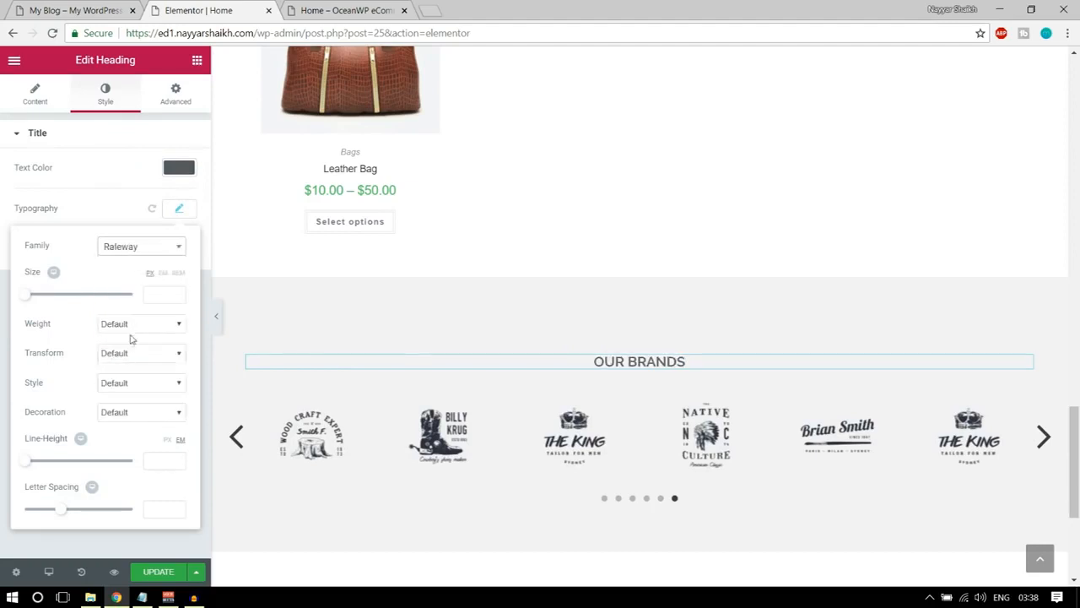
Set the OUR BRANDS heading's font weight to 800 and size to 31 px, and update the page.
left_click(135, 325)
left_click(141, 393)
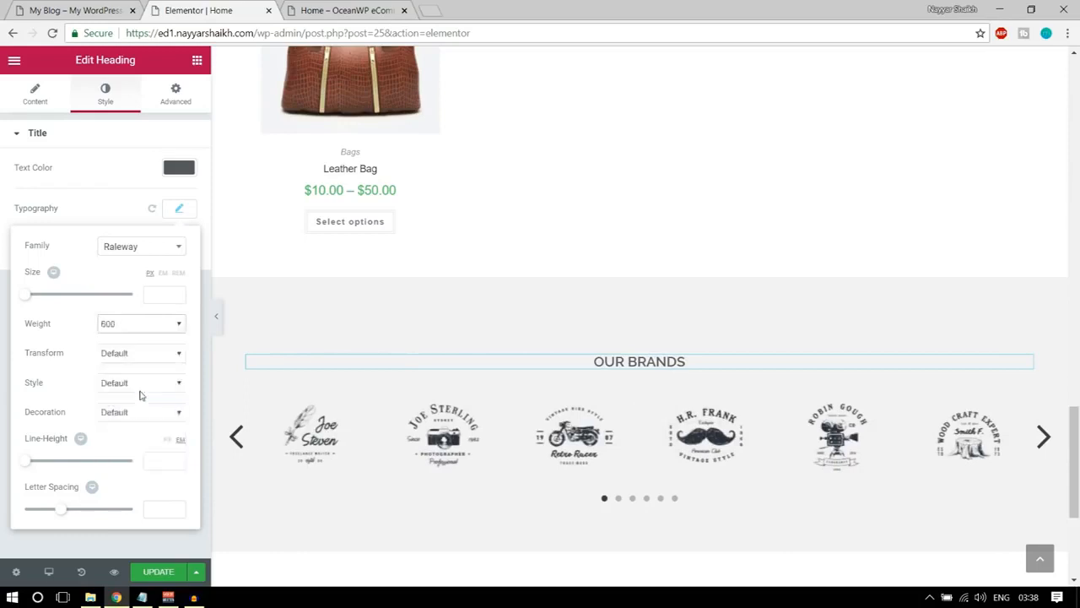
left_click(135, 323)
left_click(132, 413)
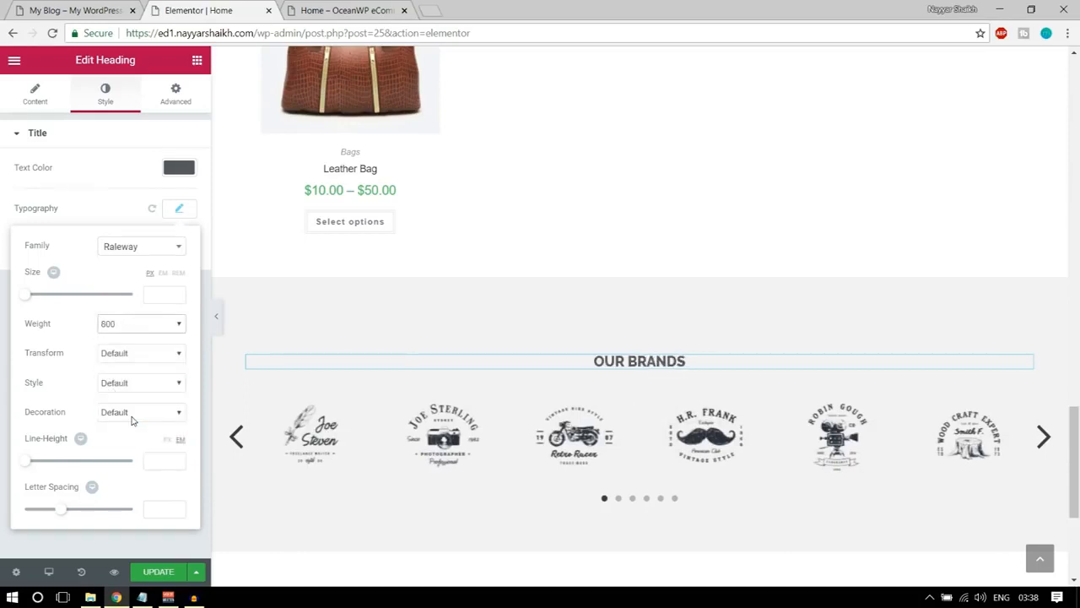
left_click_drag(27, 299, 44, 302)
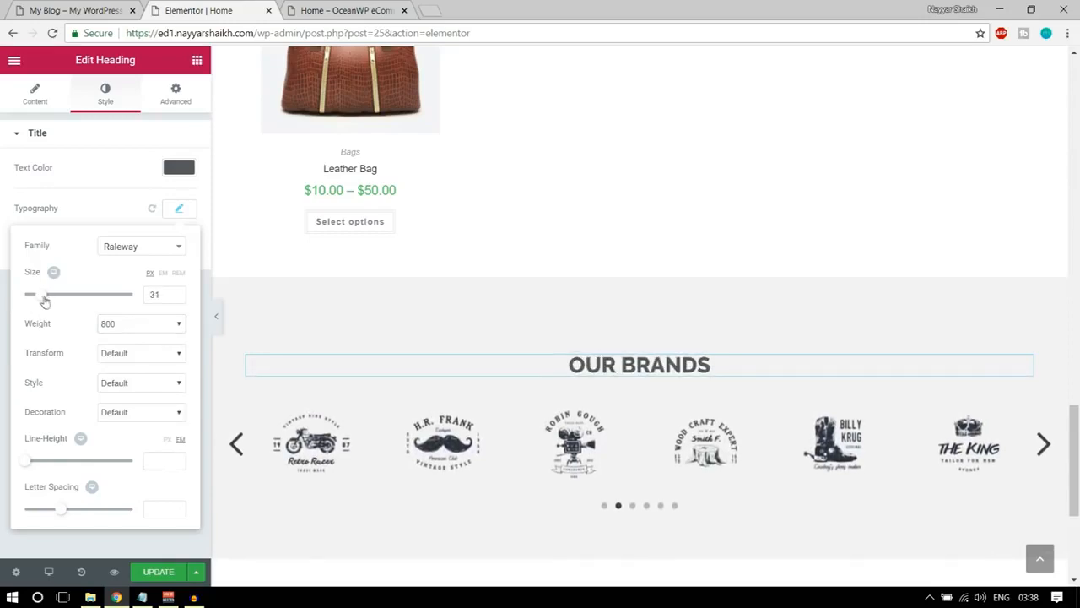
left_click(150, 574)
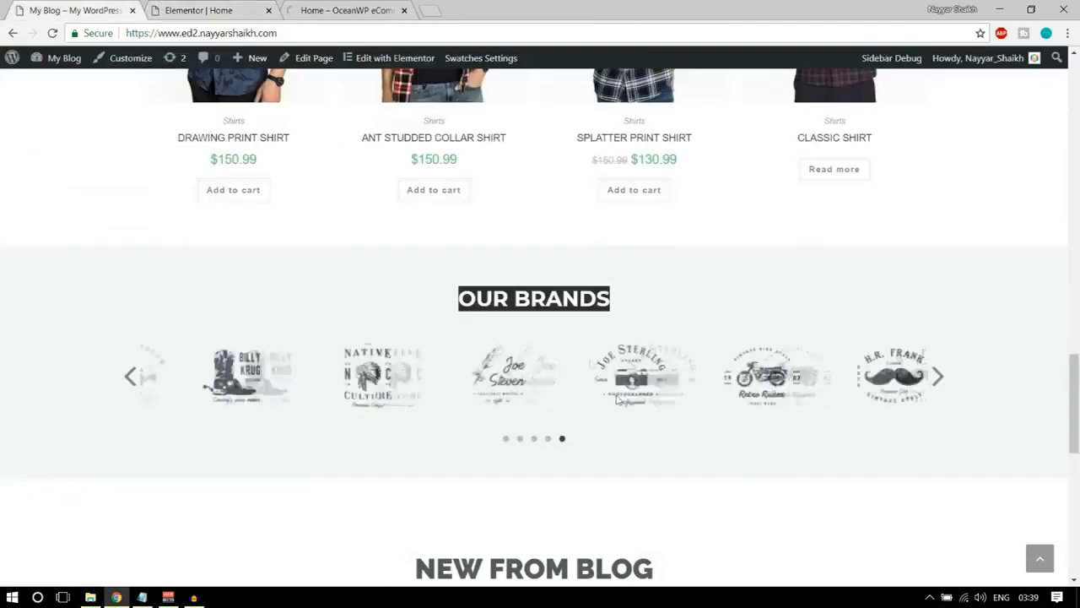
Check the demo's NEW FROM BLOG section and insert the saved Title template below the OUR BRANDS section.
scroll(617, 399, "down", 5)
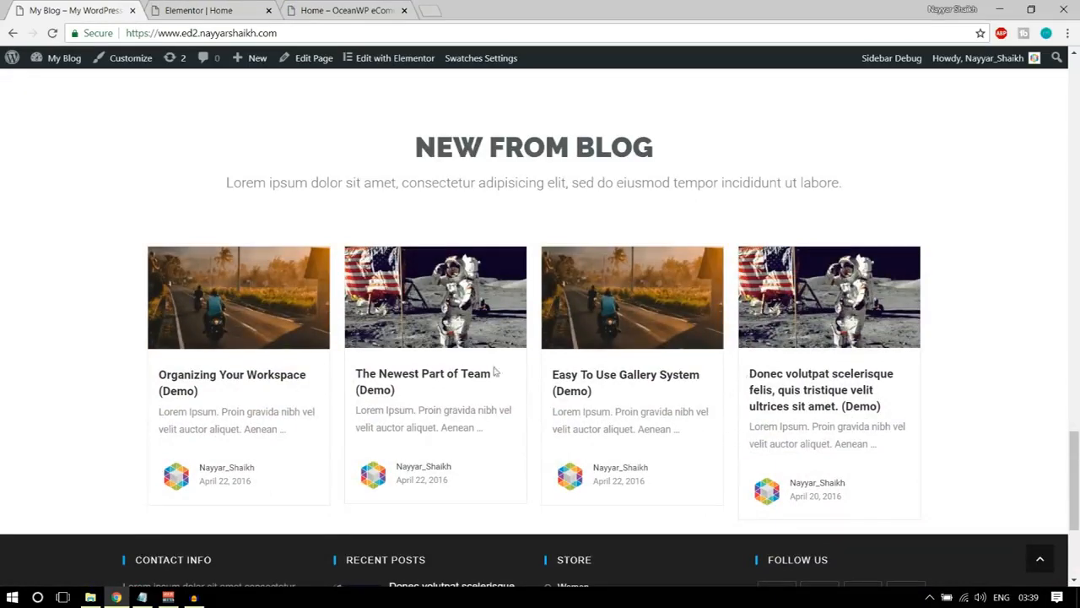
scroll(456, 321, "up", 2)
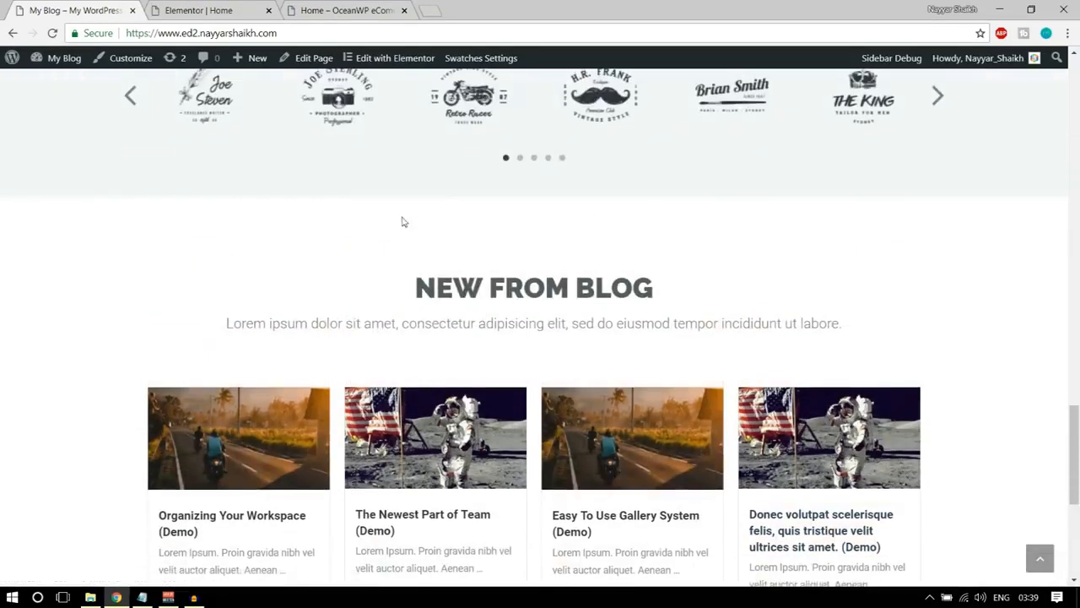
left_click_drag(416, 289, 654, 292)
left_click(203, 10)
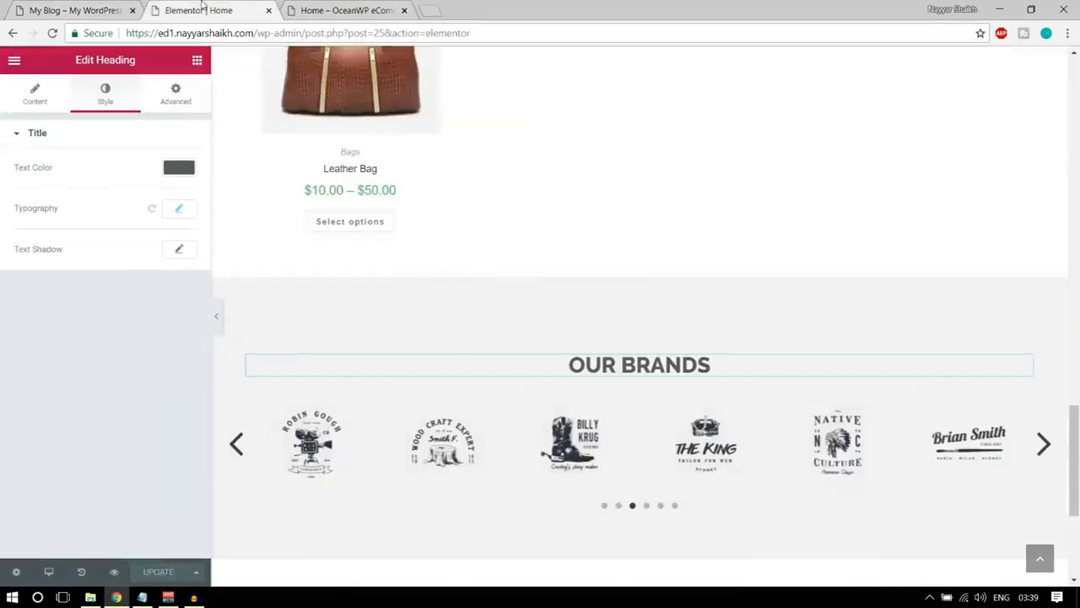
scroll(720, 424, "down", 3)
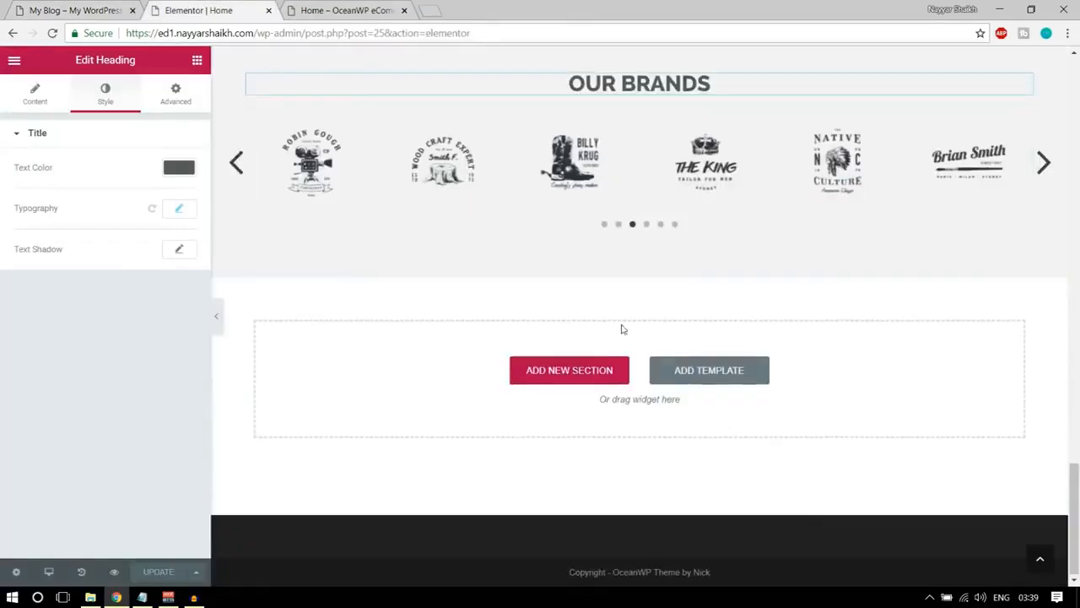
left_click(715, 372)
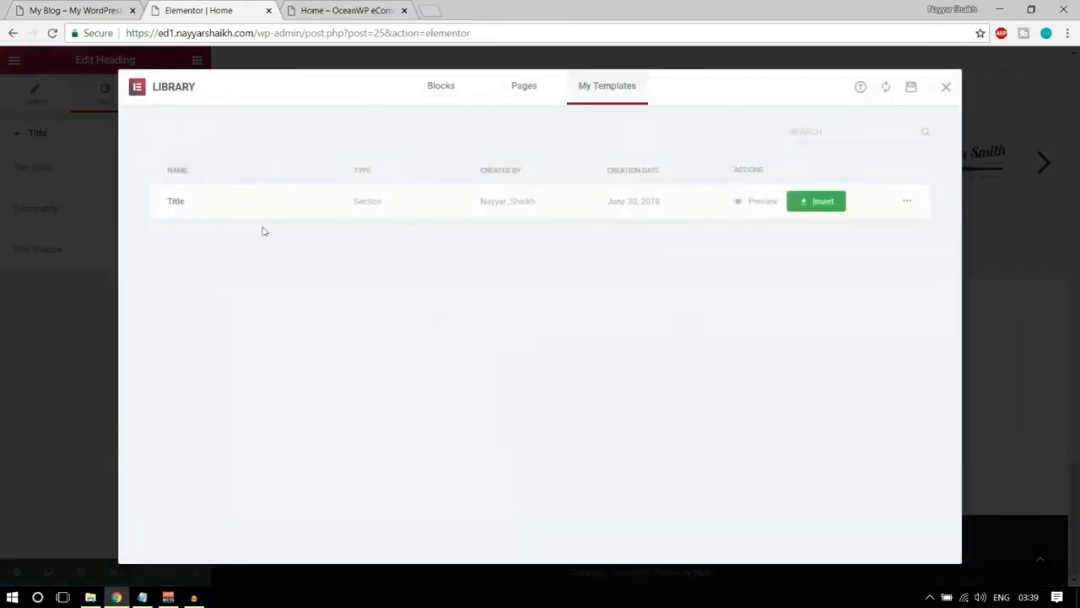
left_click(816, 201)
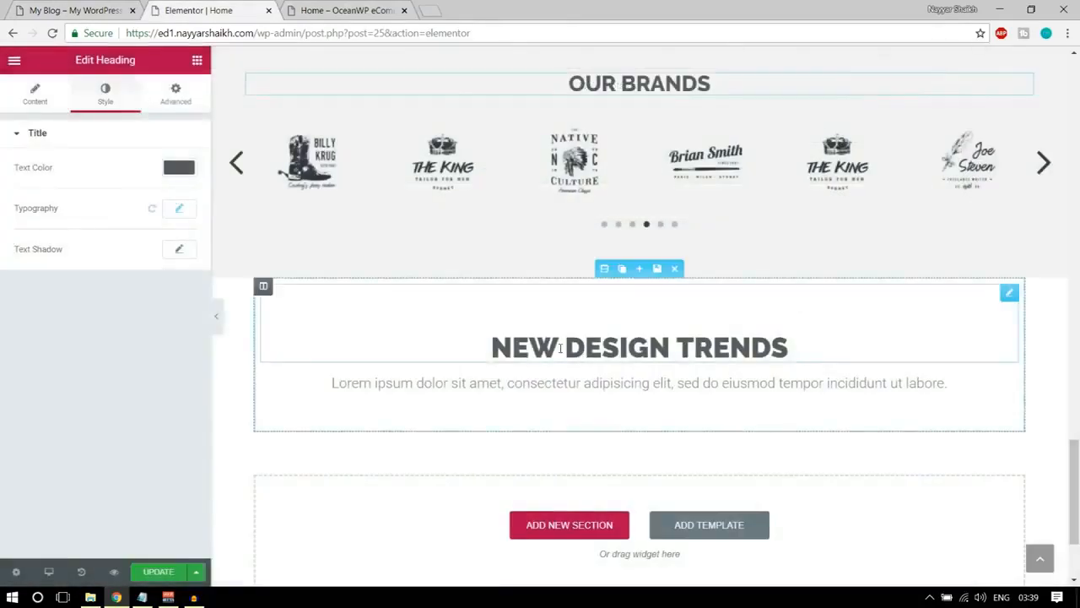
Change the inserted template's heading from NEW DESIGN TRENDS to NEW FROM BLOG, matching the demo's blog section.
left_click(106, 9)
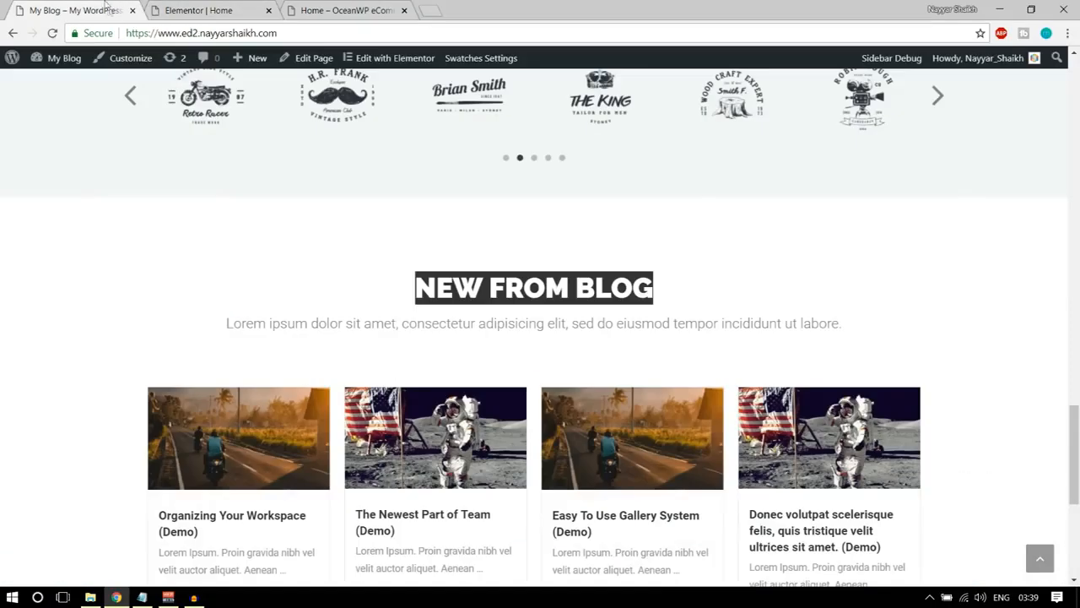
left_click(253, 9)
left_click(596, 345)
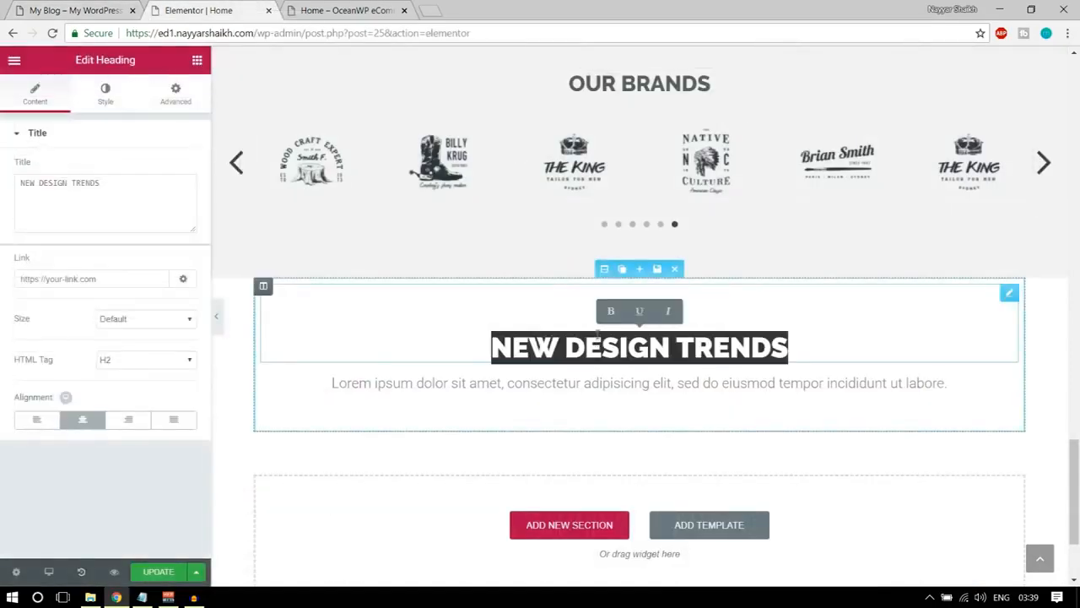
type("NEW")
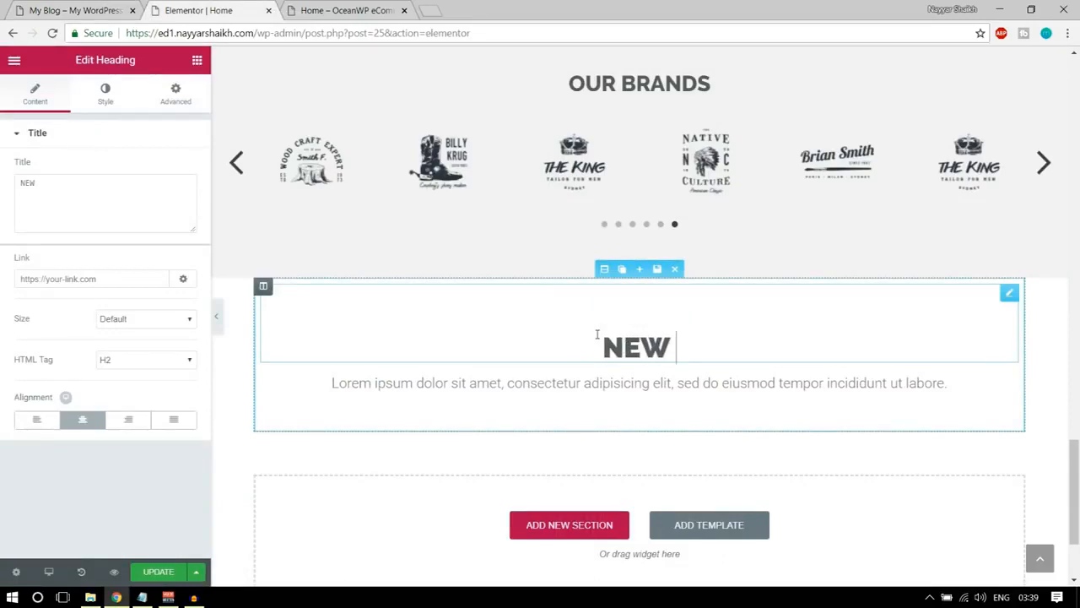
type(" FROM BLOG")
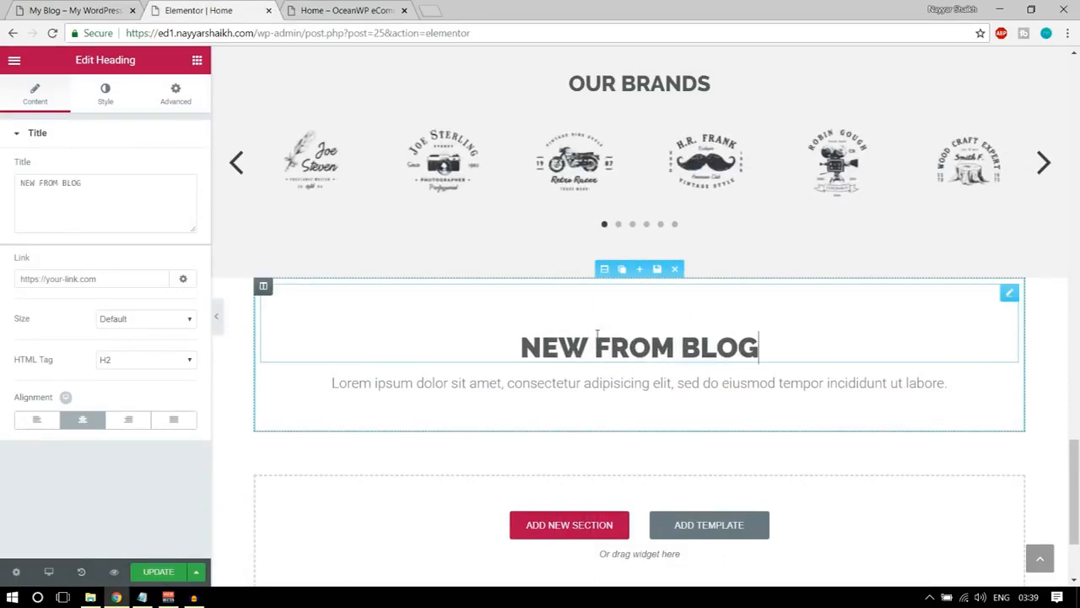
Check the demo's blog post cards and open the OceanWP eCommerce site's WordPress dashboard in a new browser tab.
left_click(76, 10)
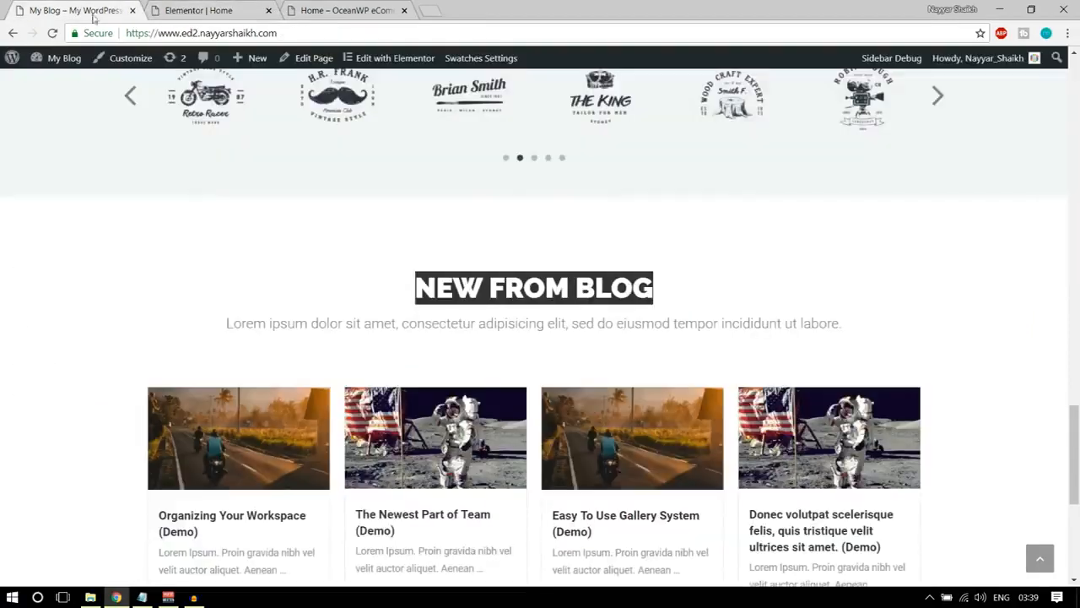
scroll(347, 376, "down", 2)
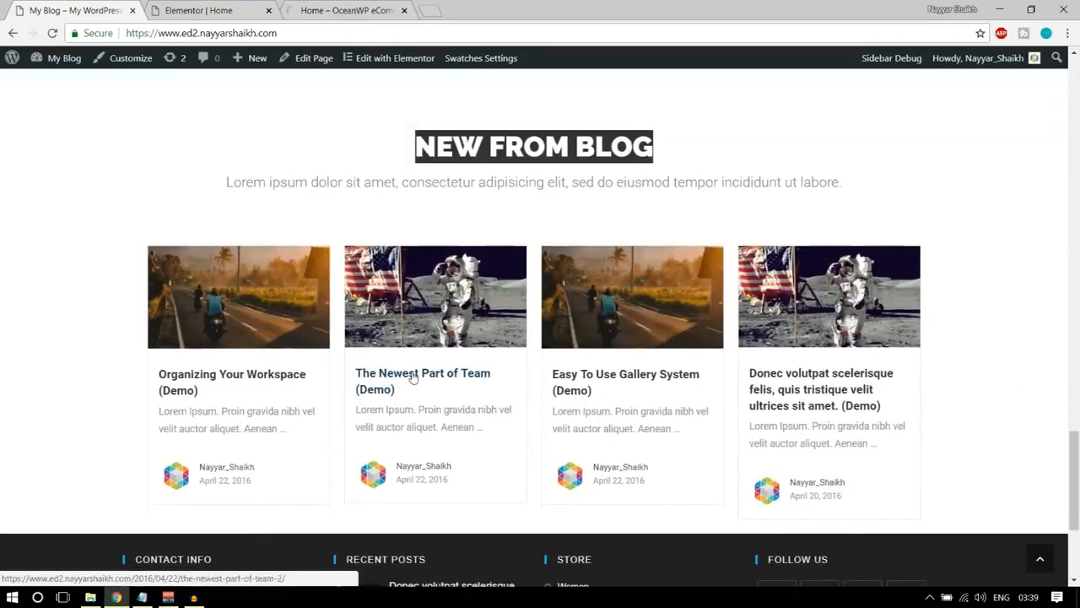
left_click(196, 10)
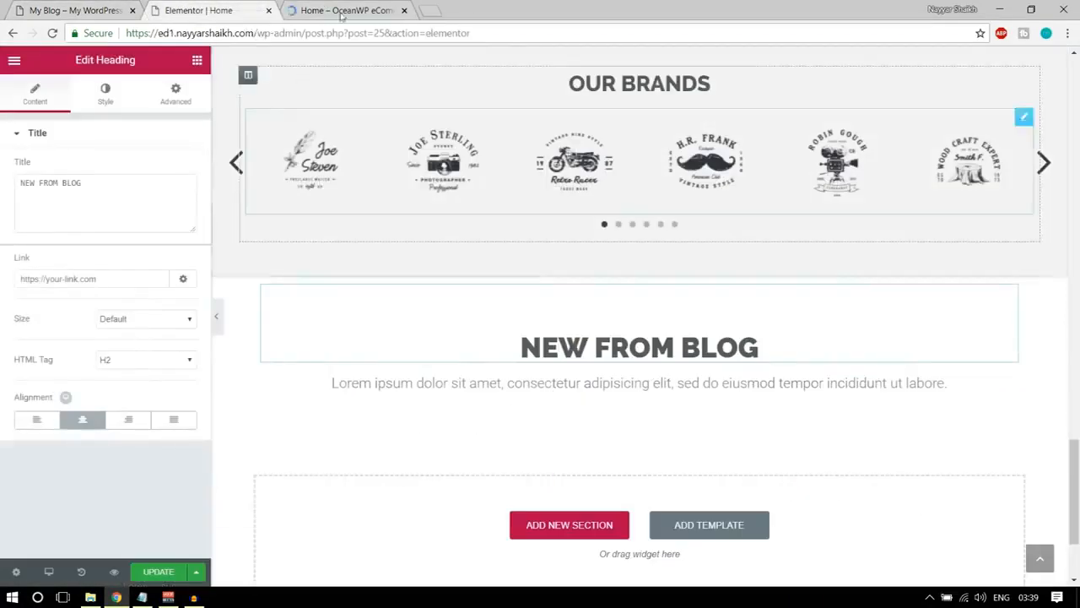
left_click(342, 12)
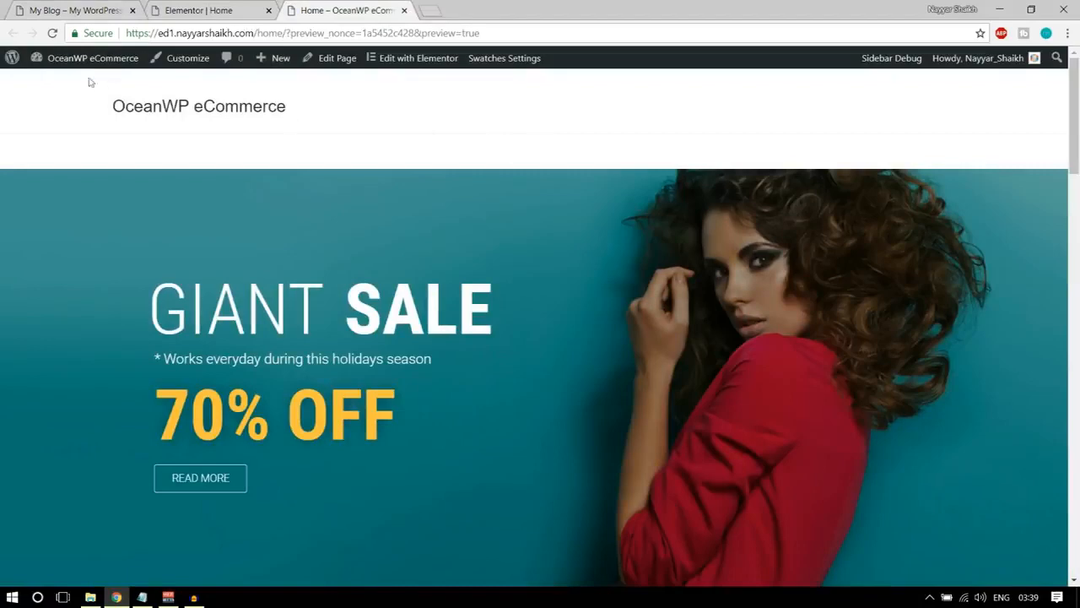
mouse_move(82, 63)
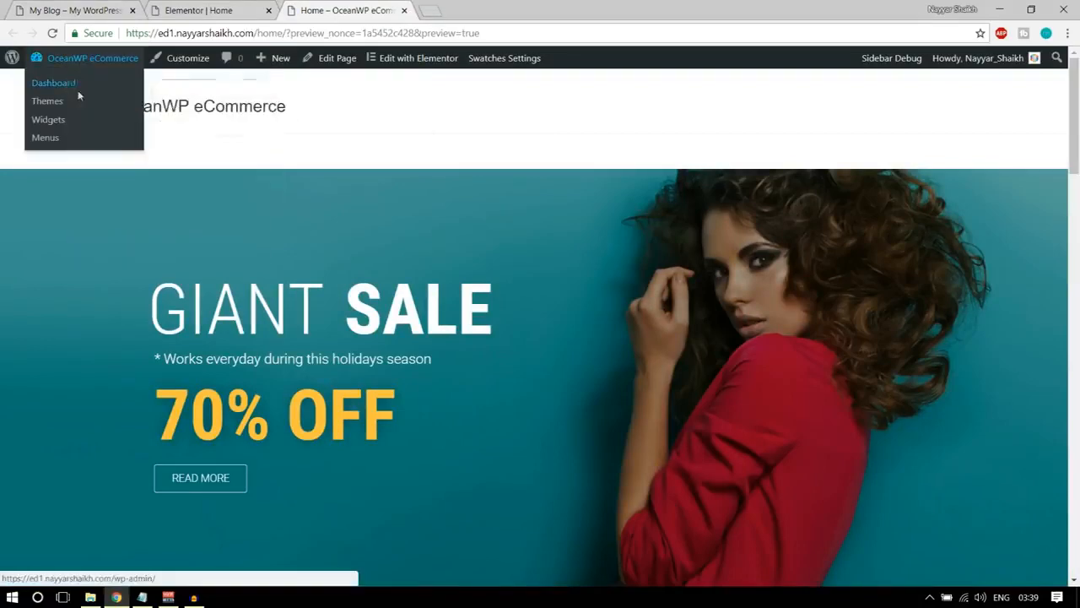
middle_click(78, 93)
left_click(481, 10)
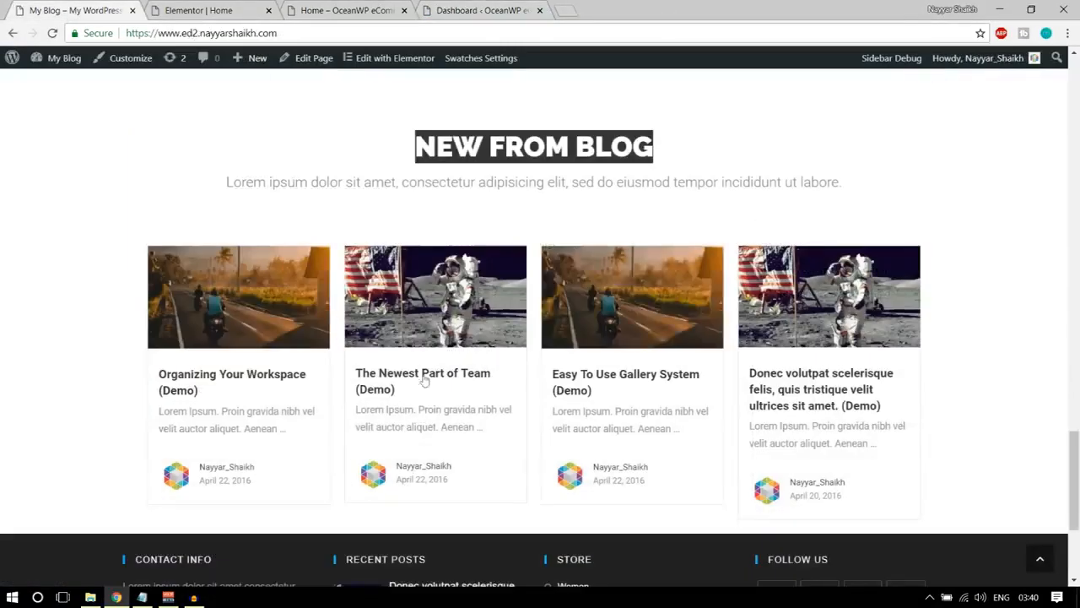
Open the demo's Organizing Your Workspace post and review its featured image, title, meta line and body content.
left_click(234, 378)
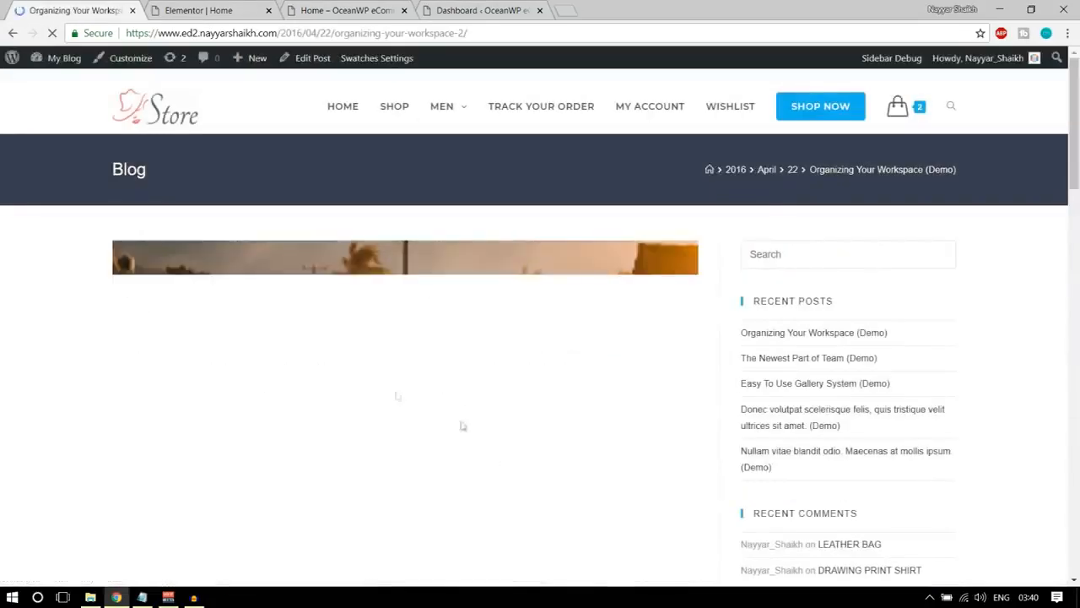
scroll(560, 349, "down", 7)
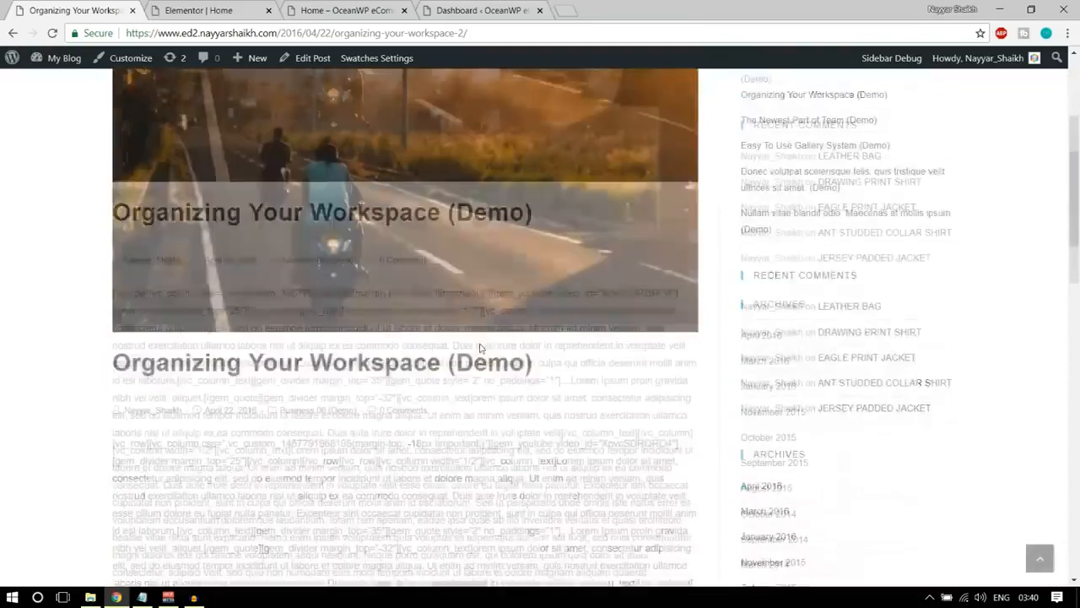
scroll(329, 362, "down", 6)
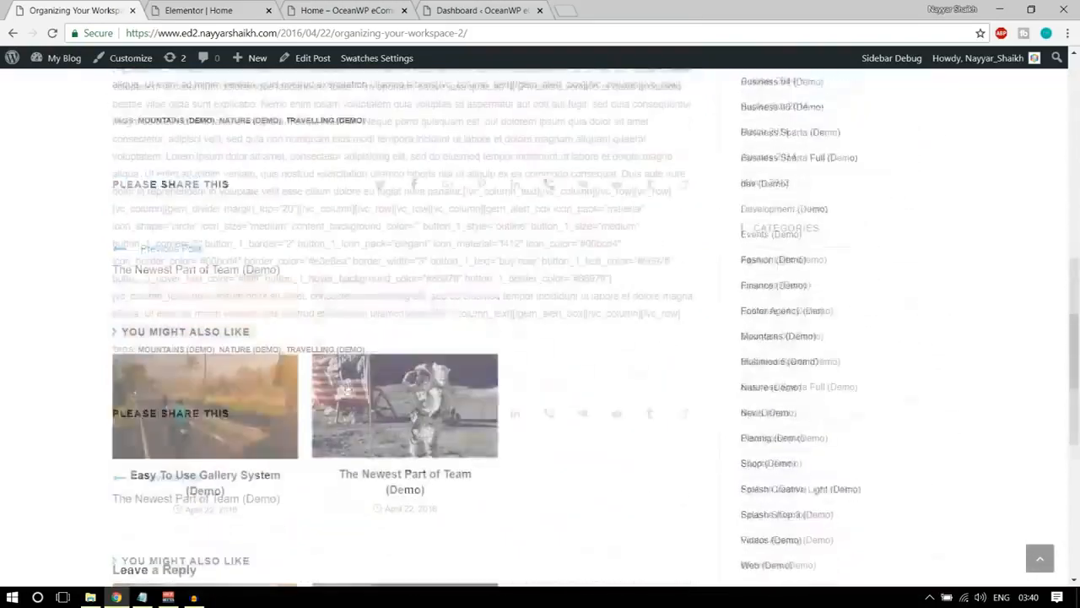
scroll(285, 357, "up", 10)
scroll(356, 214, "up", 1)
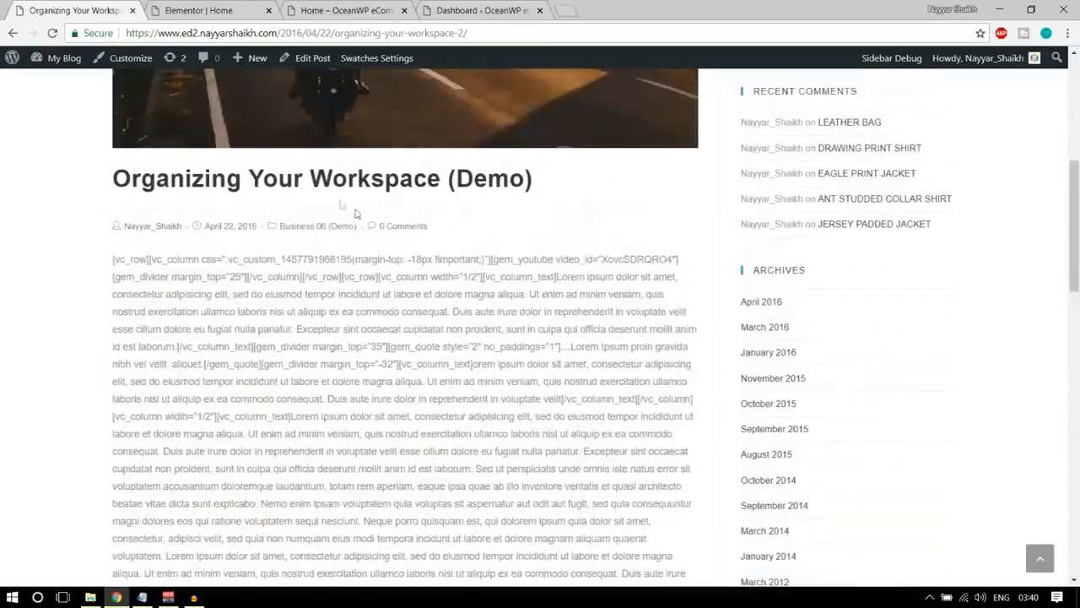
Create a new blog post in the store's WordPress dashboard with the title "Blog title comes here".
left_click(484, 6)
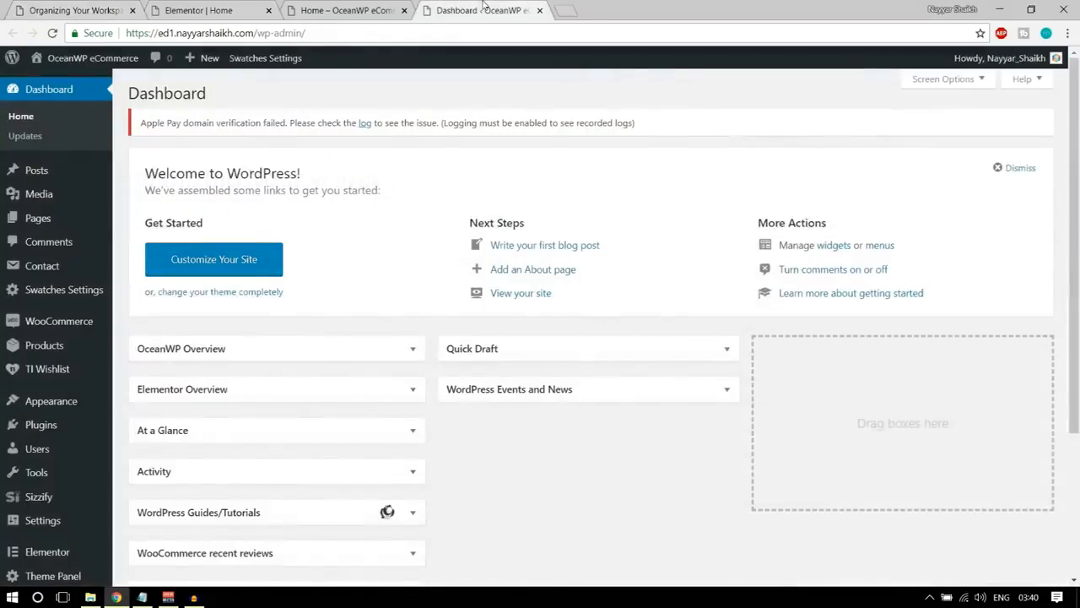
mouse_move(29, 171)
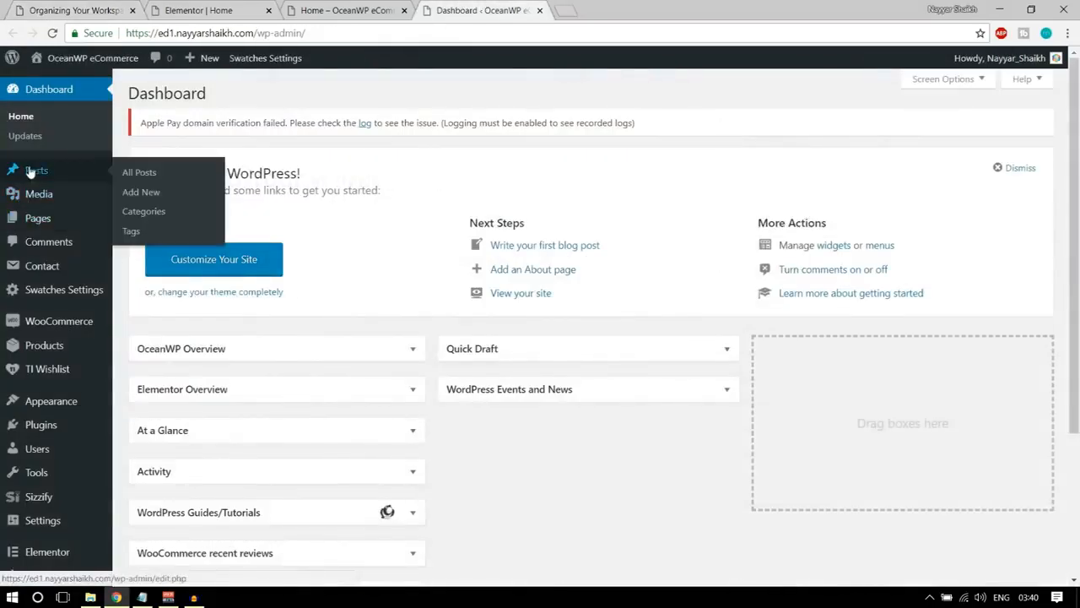
left_click(153, 194)
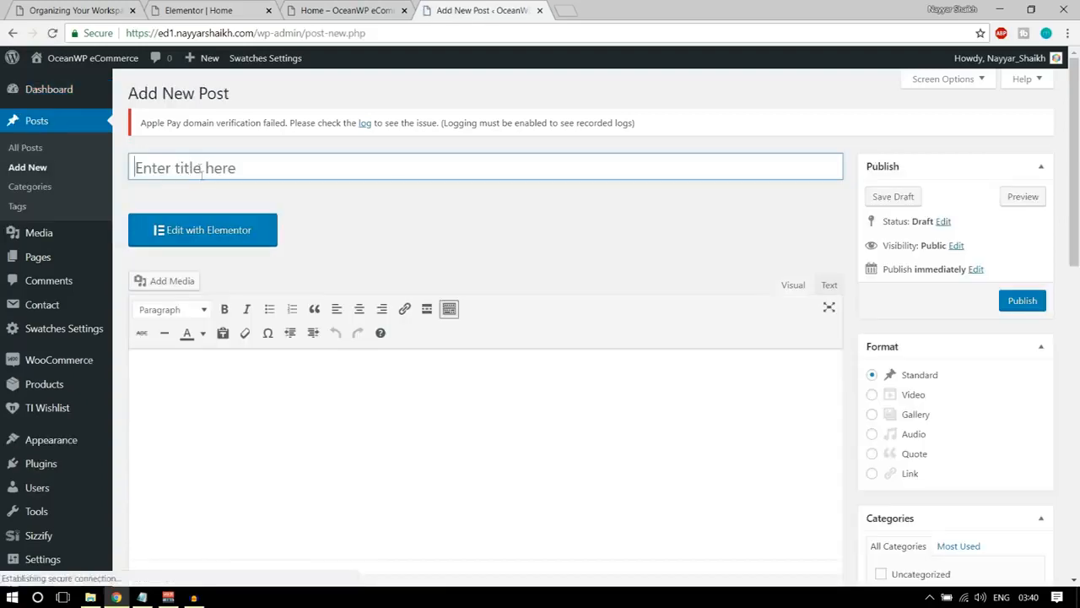
type("B")
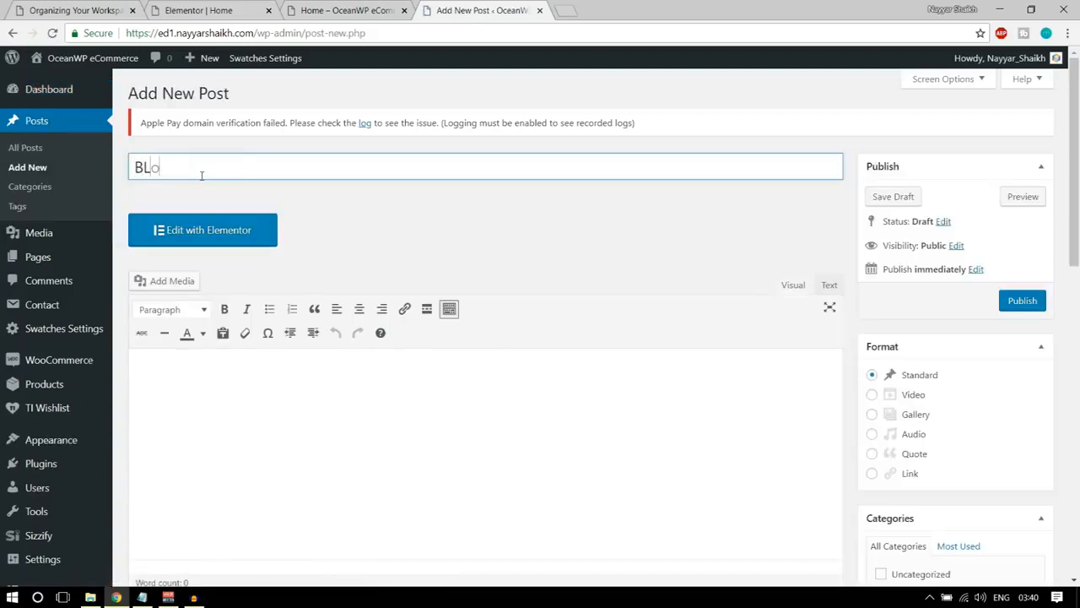
type("log title comes here")
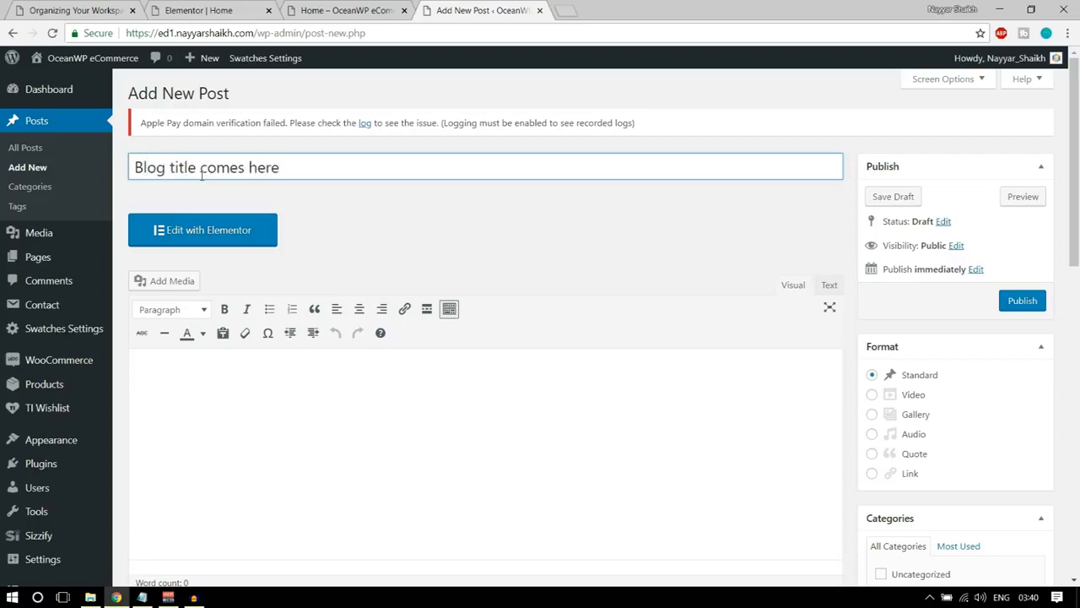
Enter "Content Comes Here" as the new post's body text.
scroll(253, 355, "down", 2)
left_click(278, 386)
type("C")
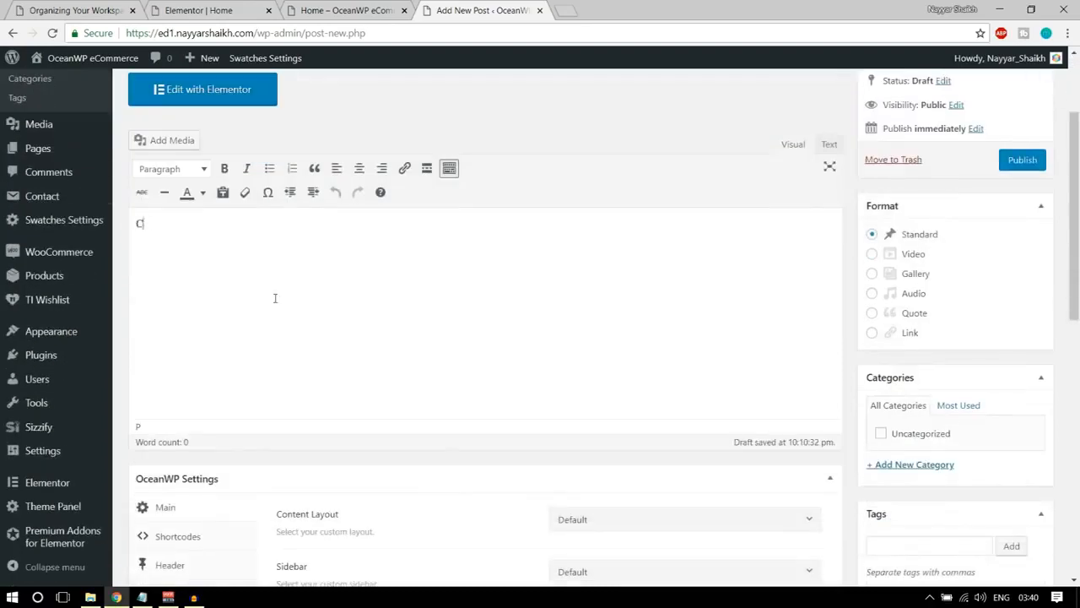
type("ontent Comes Here")
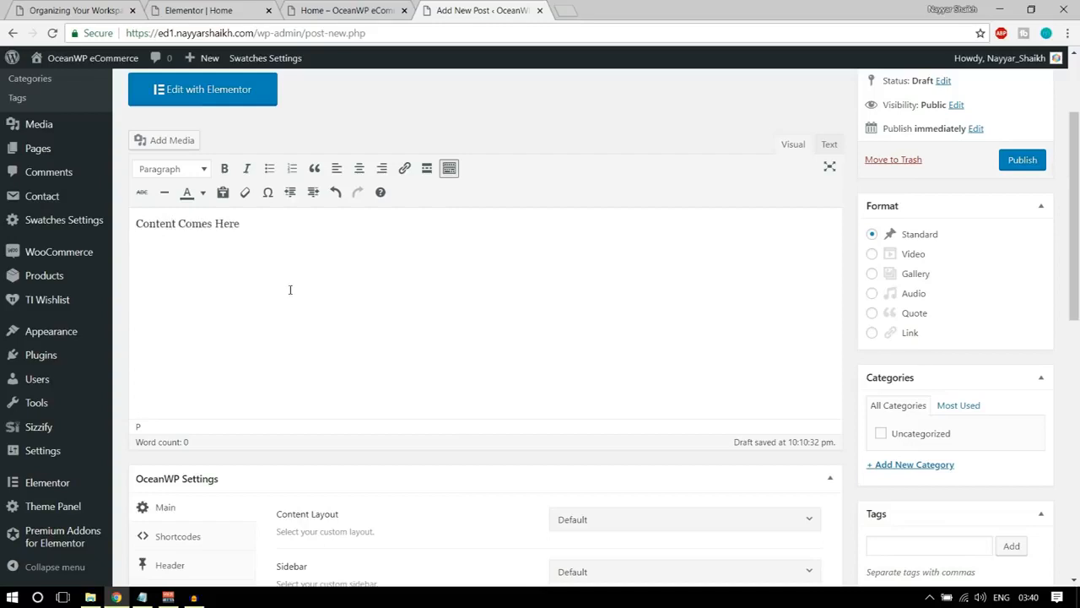
key("shift+Left")
key("shift+Left")
key("shift+Left")
key("shift+Left")
key("shift+Left")
key("shift+Left")
key("shift+Left")
Add a new category named Technology to the post.
scroll(847, 368, "down", 2)
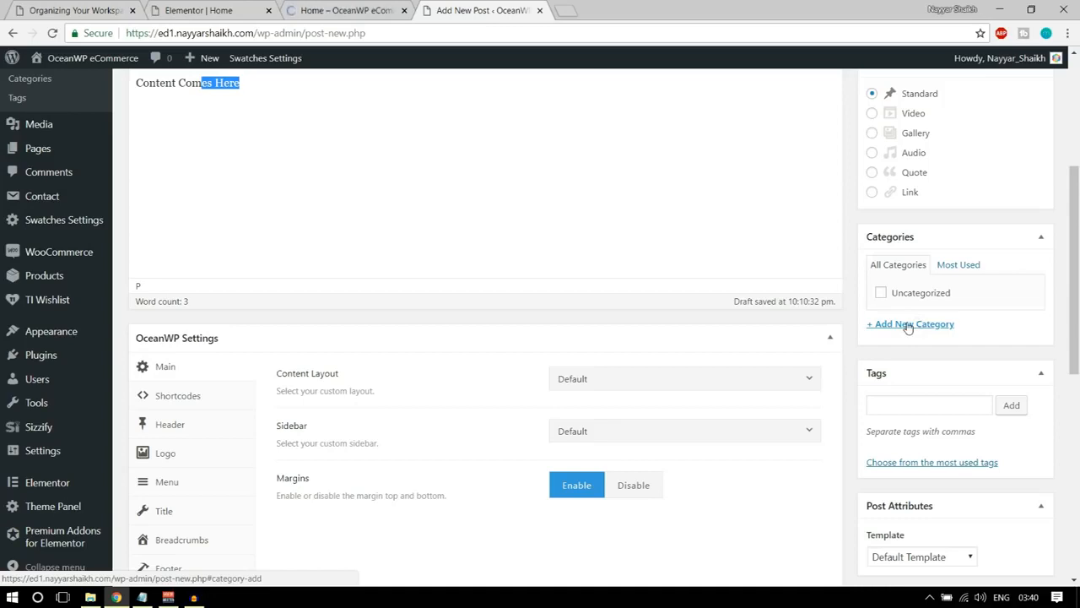
left_click(908, 326)
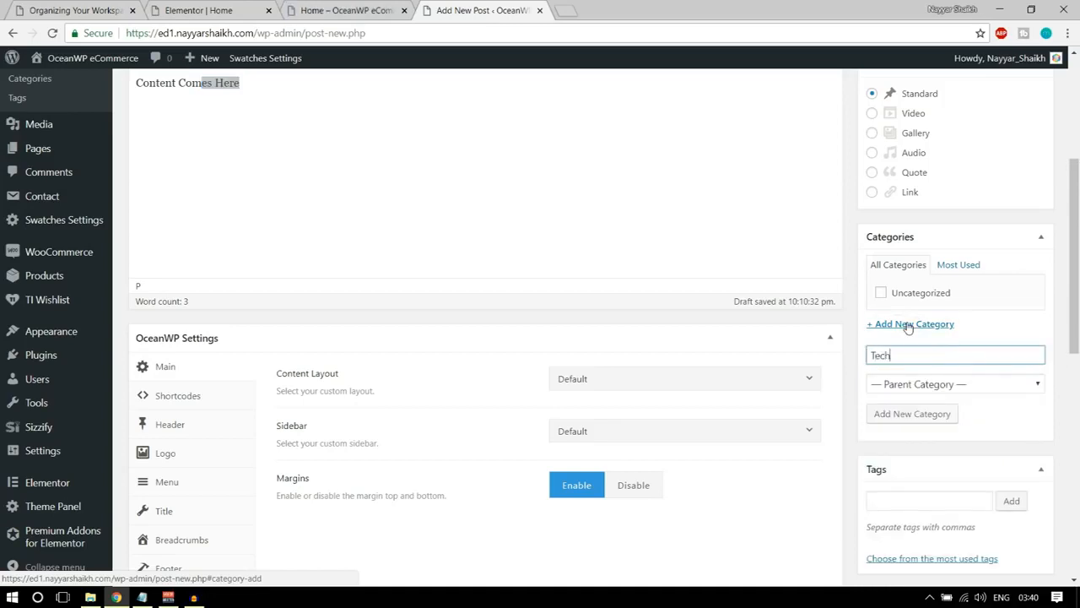
left_click(911, 414)
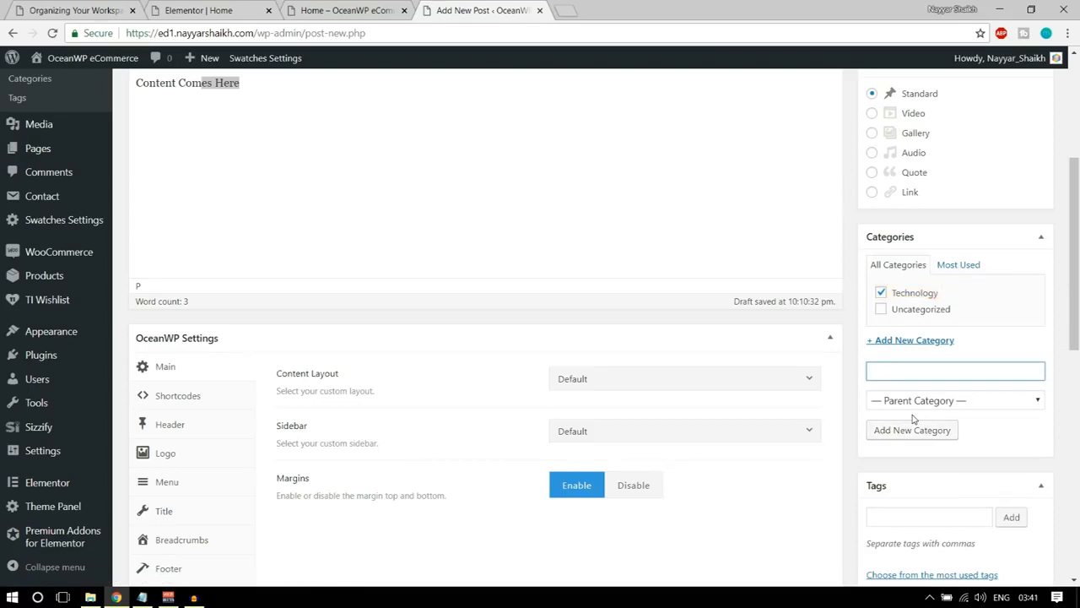
Upload the sunset road photo from the Media folder as the post's featured image and publish the post.
scroll(982, 464, "down", 3)
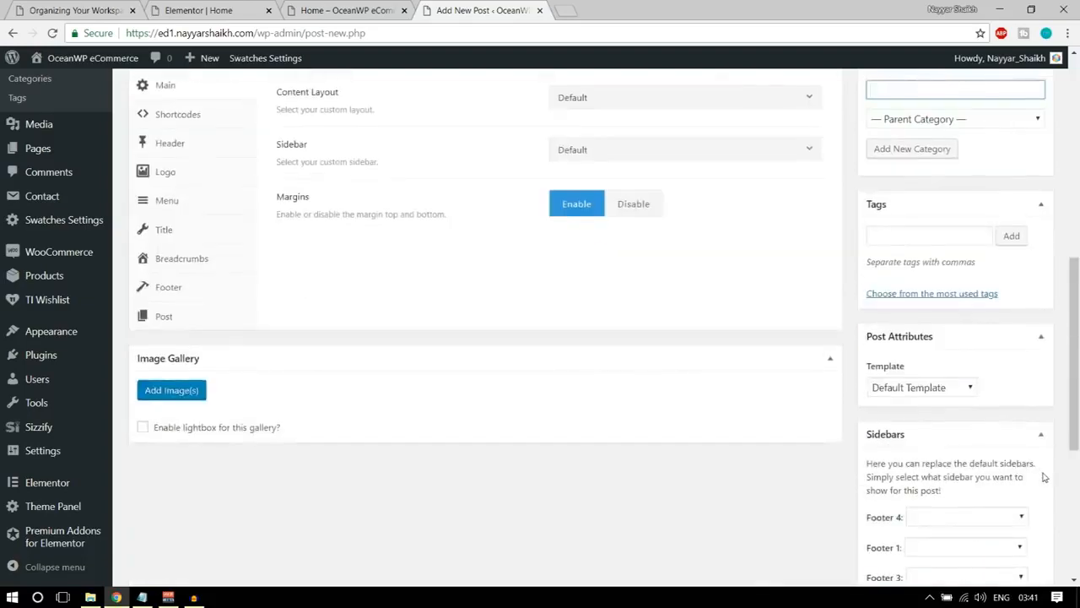
scroll(1043, 477, "down", 4)
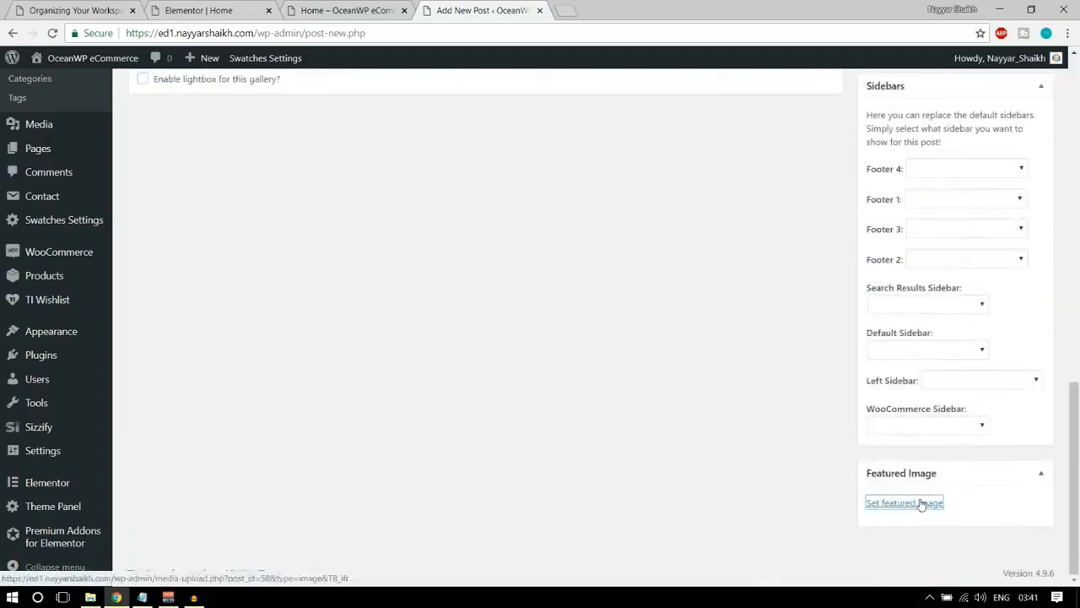
left_click(920, 504)
left_click(58, 122)
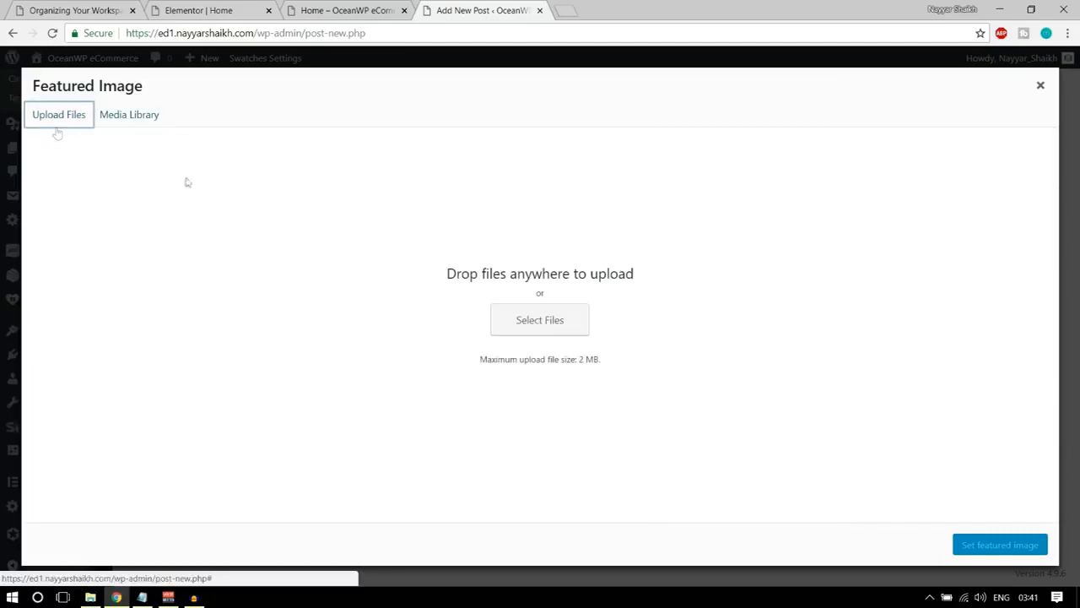
left_click(544, 330)
scroll(260, 169, "down", 10)
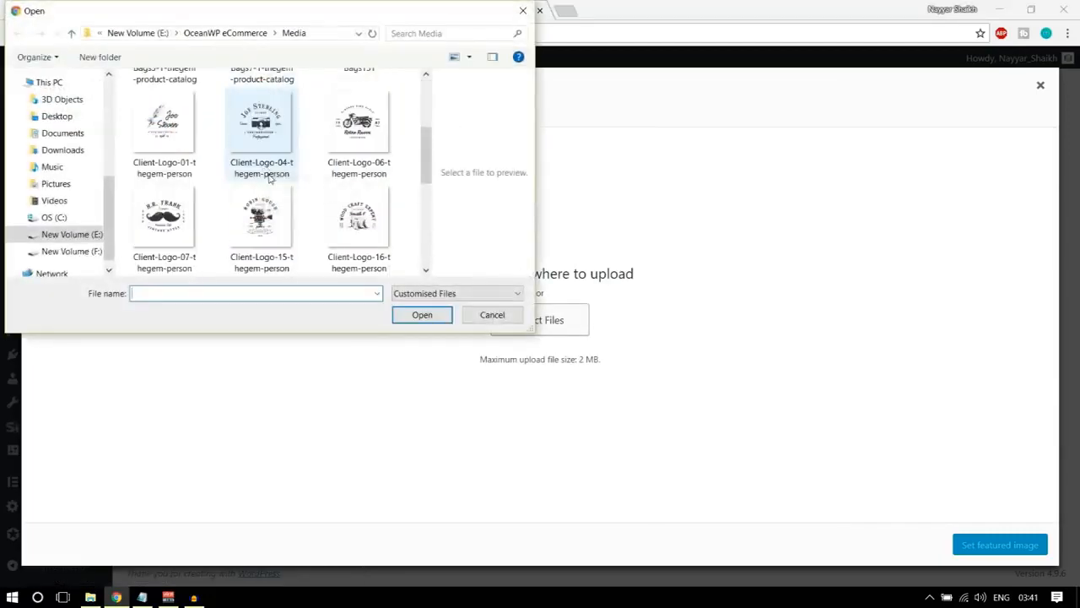
left_click(261, 143)
left_click(411, 320)
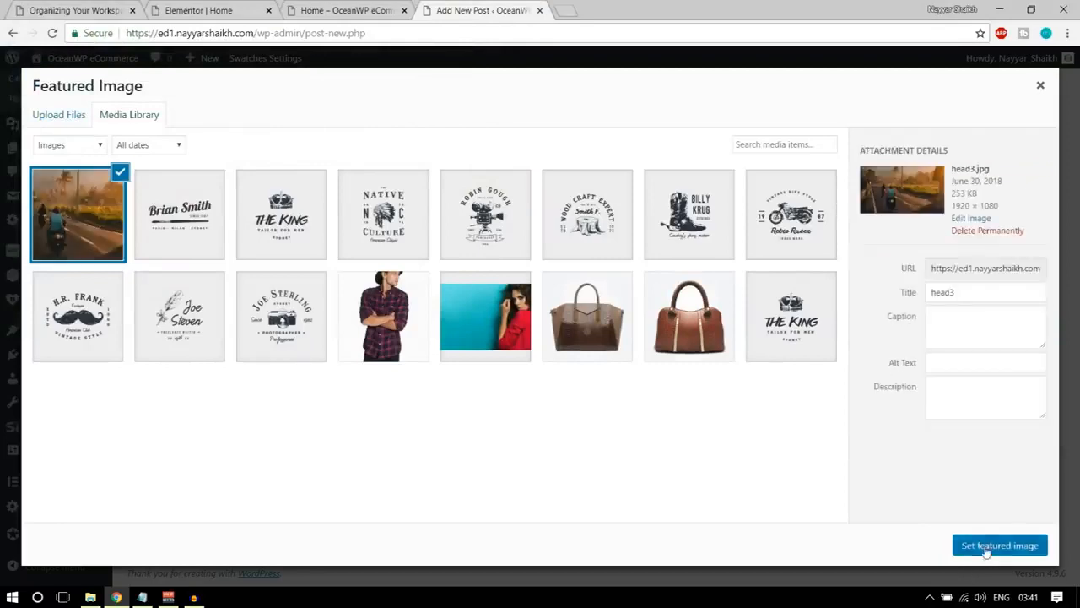
left_click(989, 547)
scroll(984, 549, "up", 10)
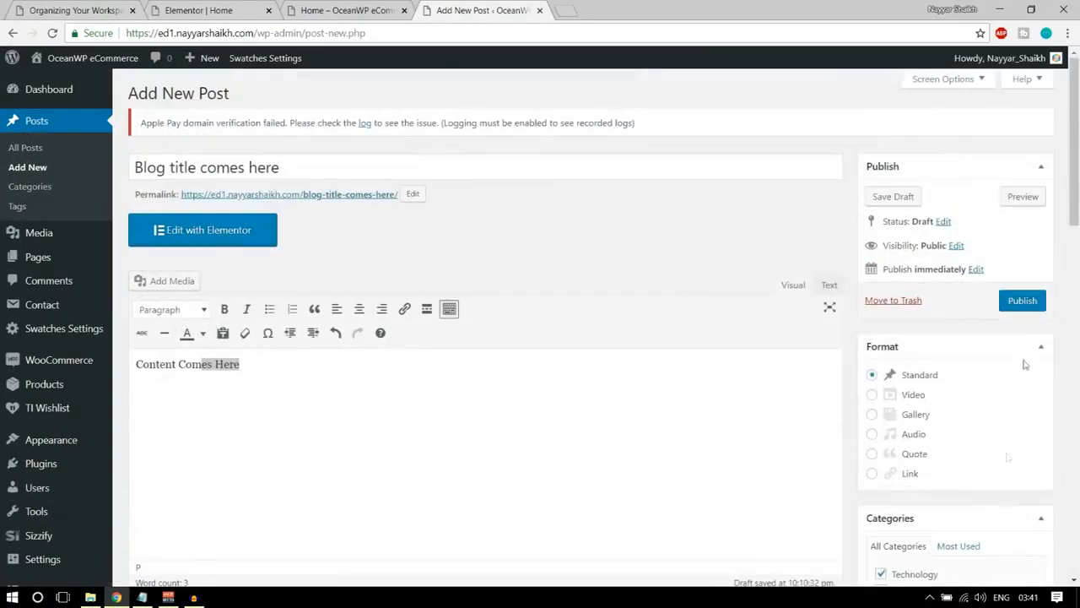
left_click(1027, 304)
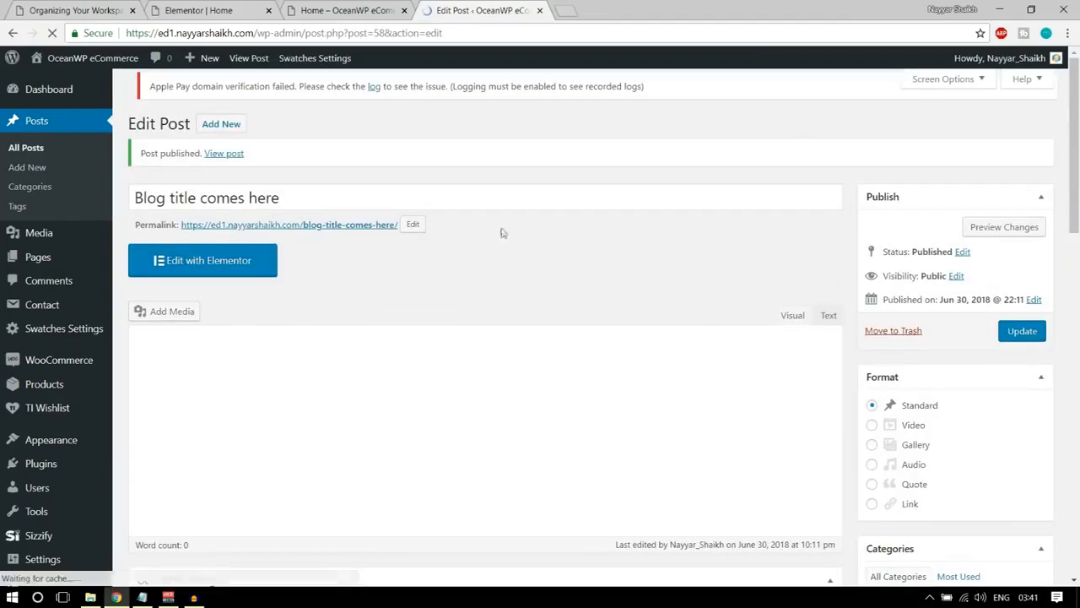
Return to the Home page's Elementor editor and update the page with the NEW FROM BLOG heading.
left_click(363, 7)
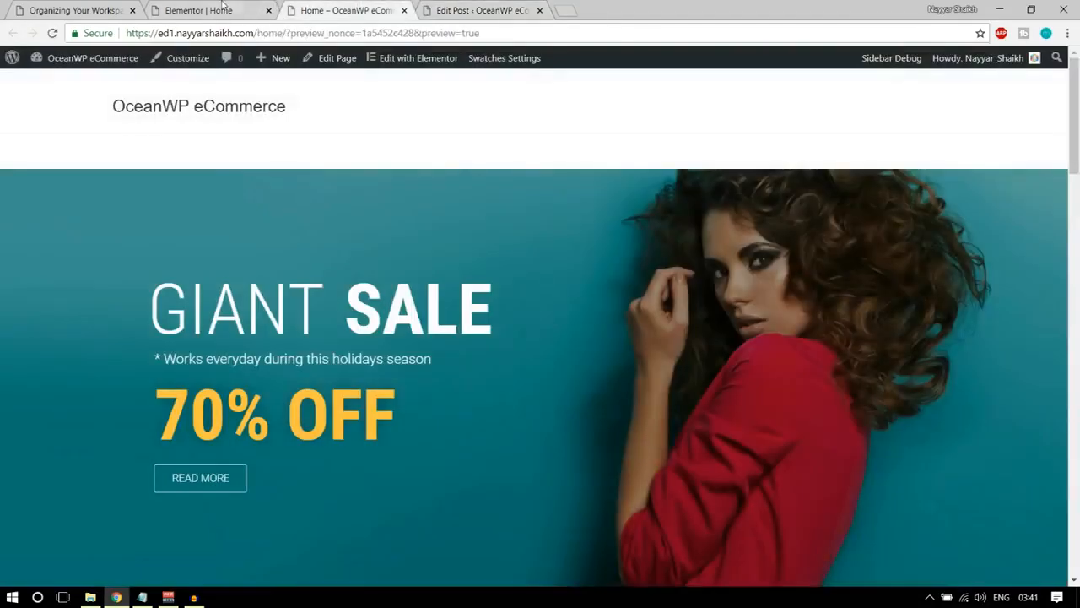
left_click(229, 7)
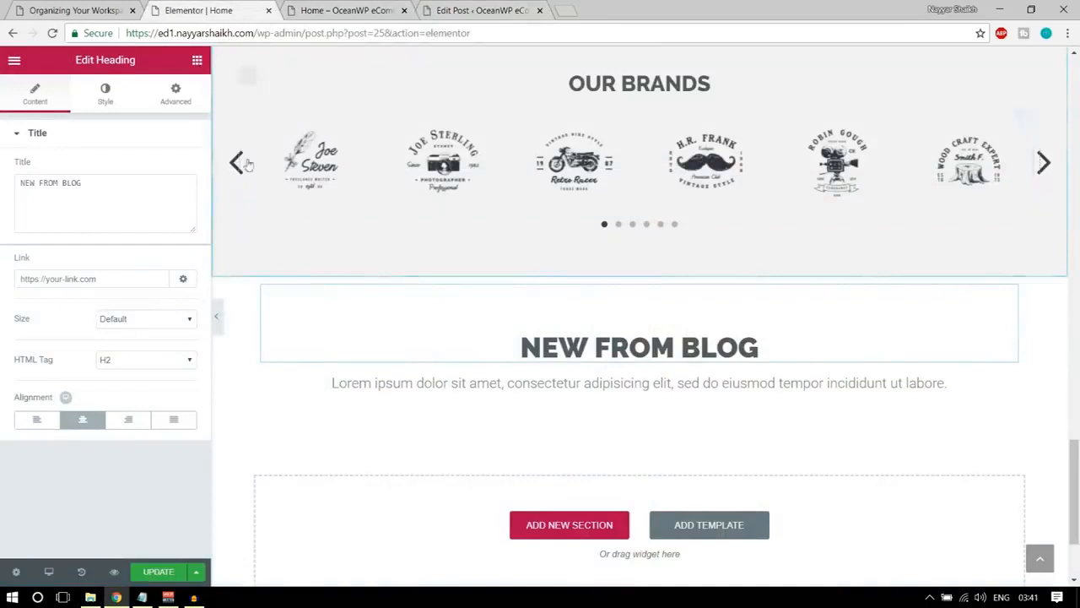
left_click(51, 33)
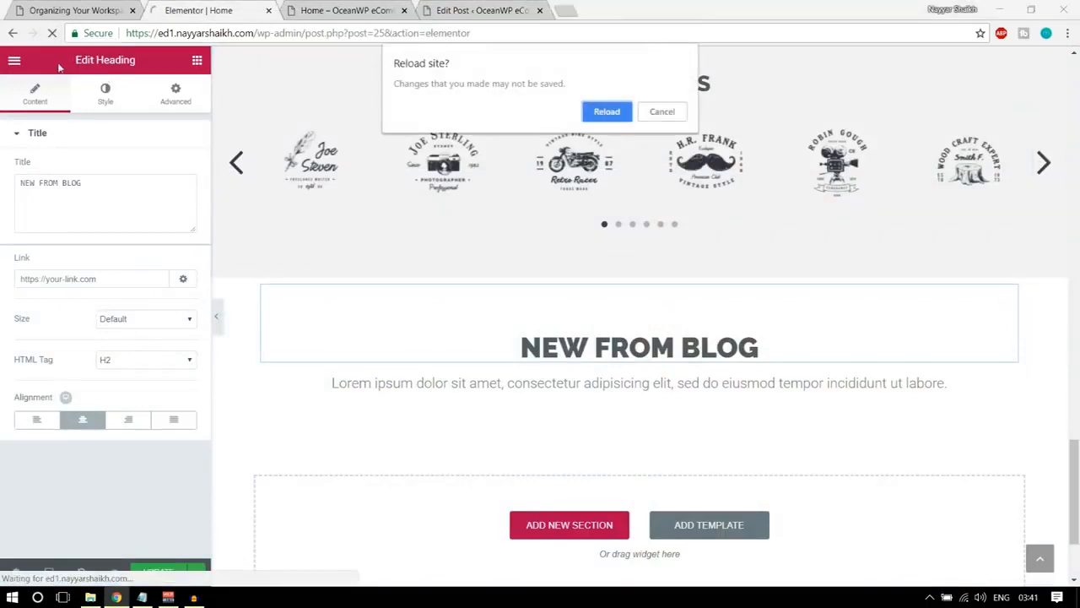
left_click(685, 113)
left_click(144, 573)
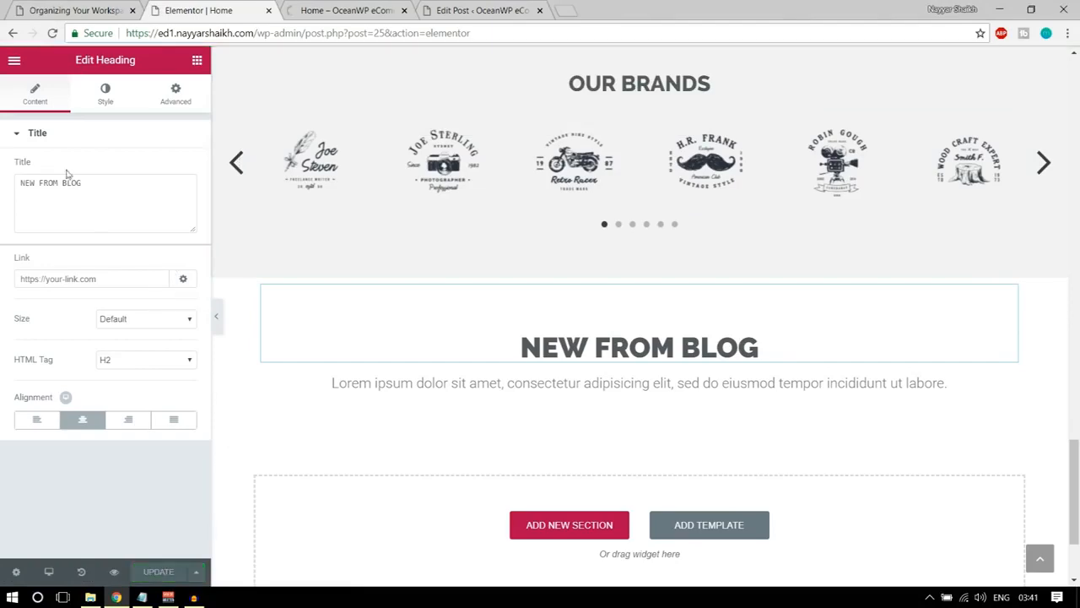
Reload the Elementor editor, add an EA Post Grid widget in a new section below the NEW FROM BLOG text, and update the page.
left_click(52, 33)
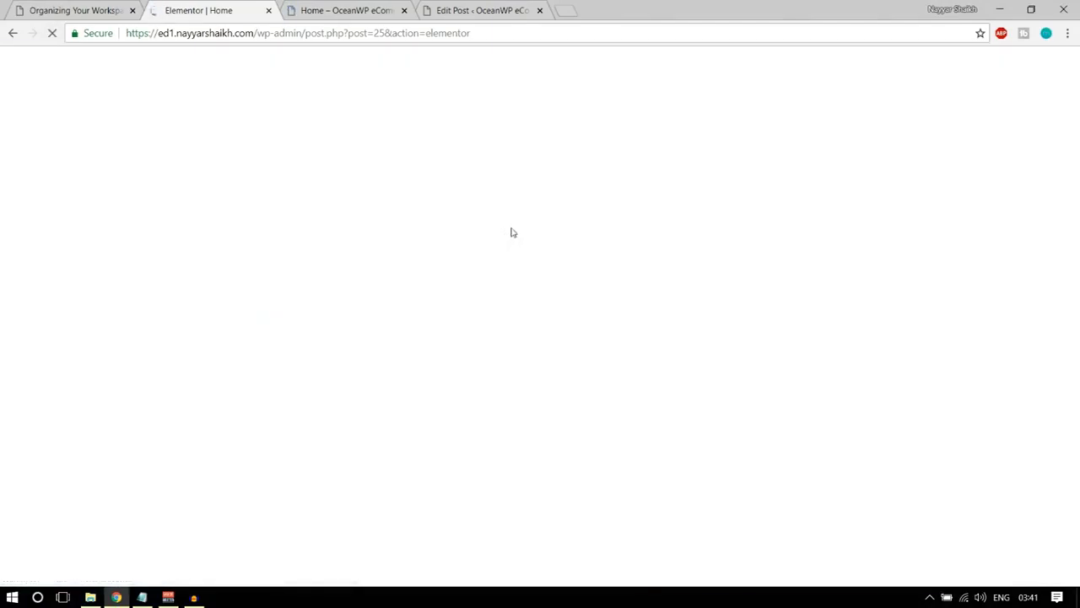
scroll(401, 443, "down", 20)
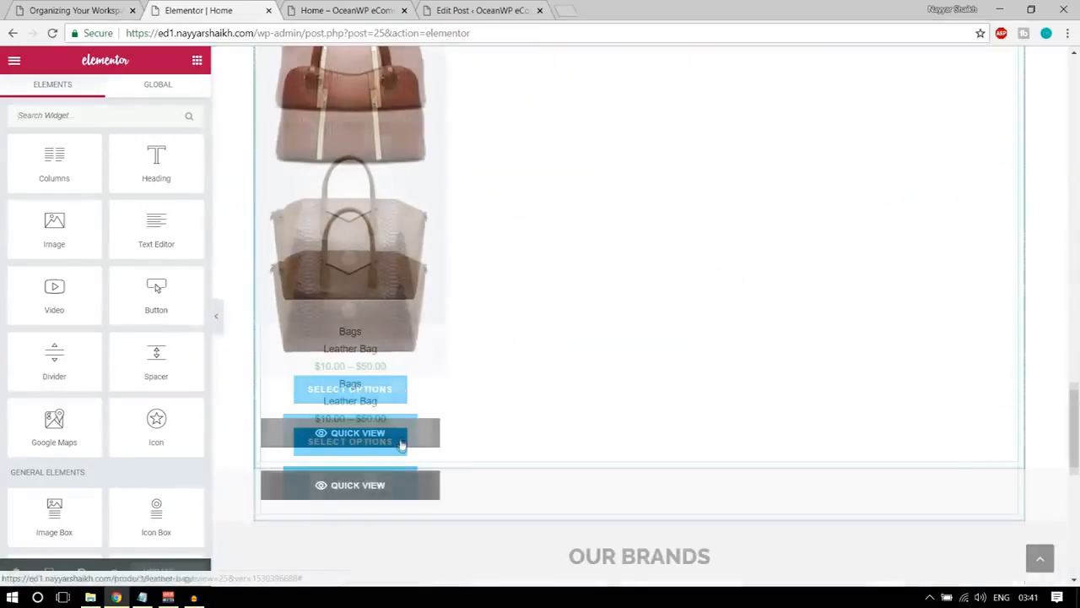
scroll(401, 443, "down", 8)
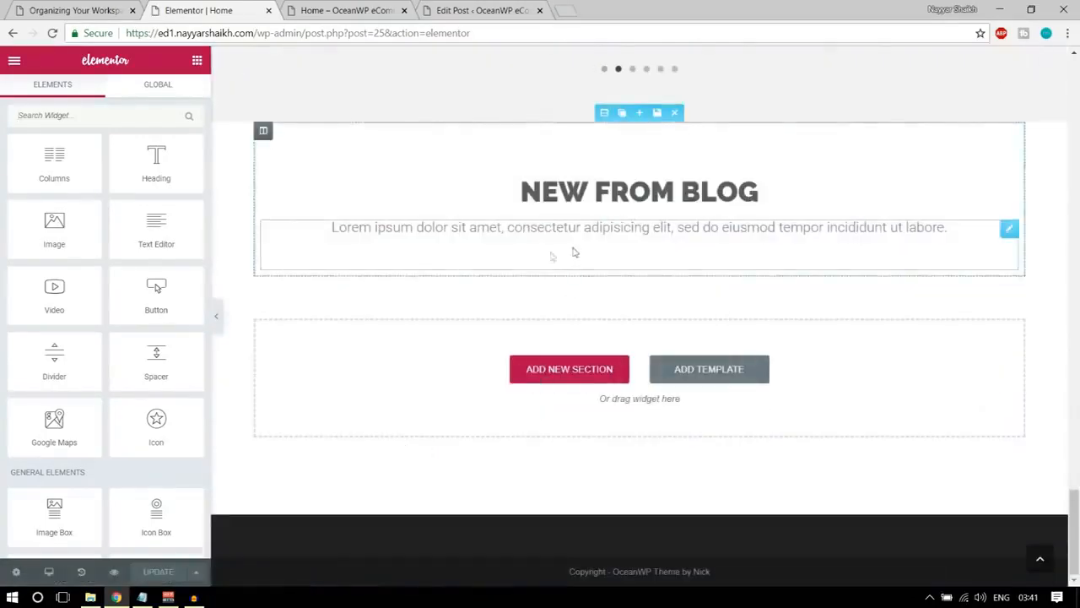
scroll(182, 181, "down", 10)
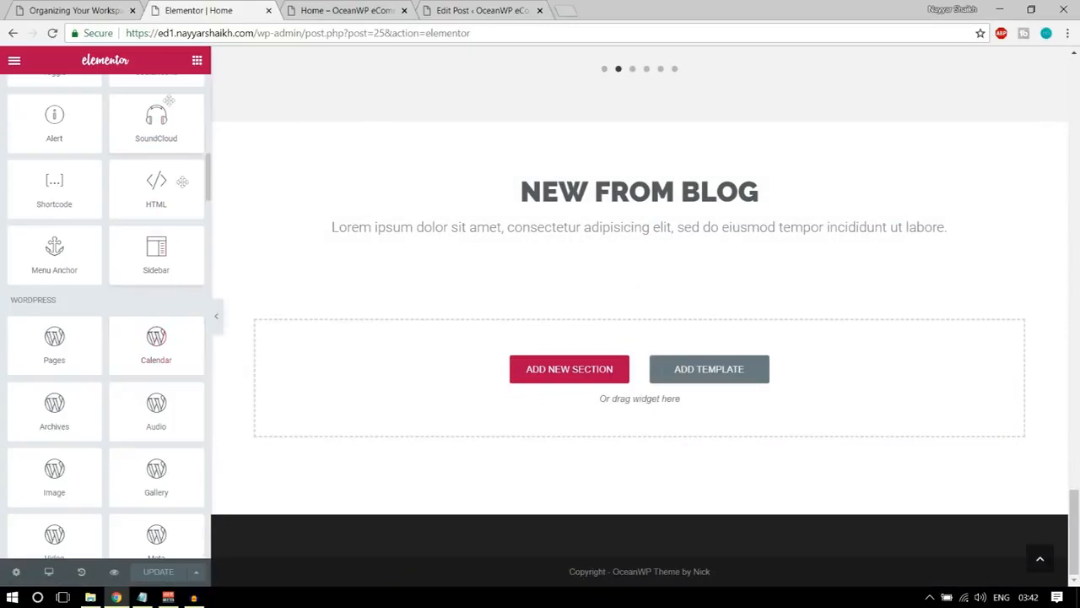
scroll(157, 337, "down", 15)
scroll(156, 337, "down", 8)
left_click_drag(11, 175, 118, 175)
left_click(130, 174)
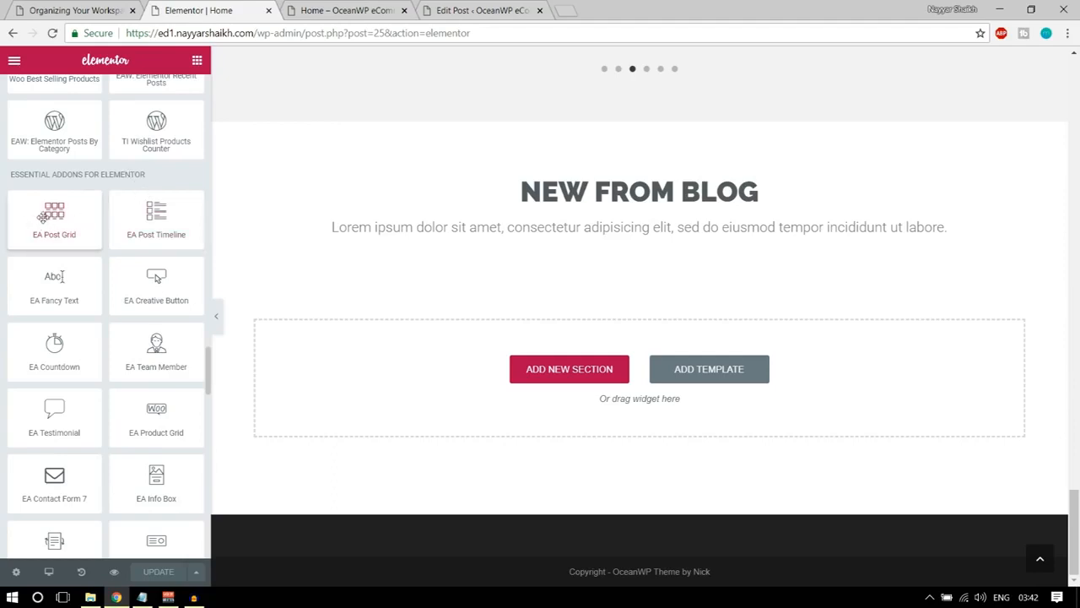
left_click_drag(42, 216, 500, 364)
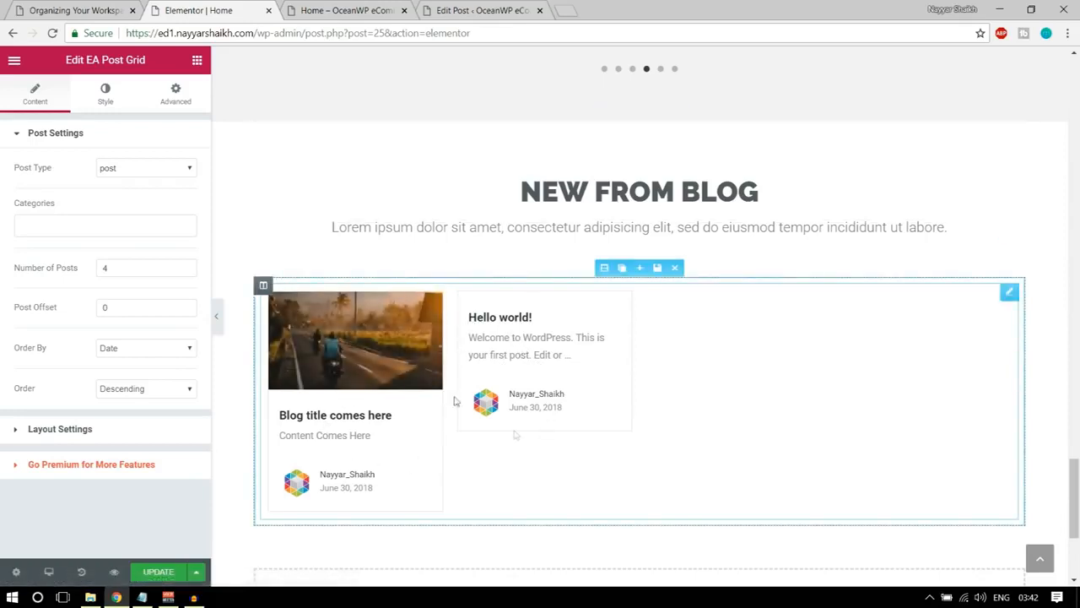
left_click(167, 573)
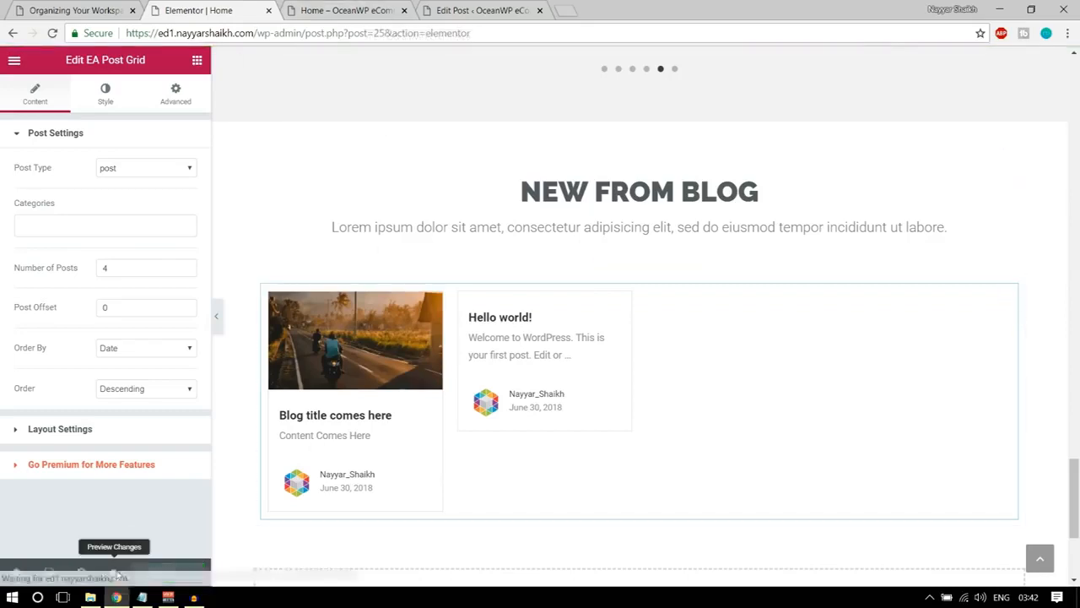
Preview the Home page and check the OUR BRANDS carousel and the post grid under NEW FROM BLOG.
left_click(114, 571)
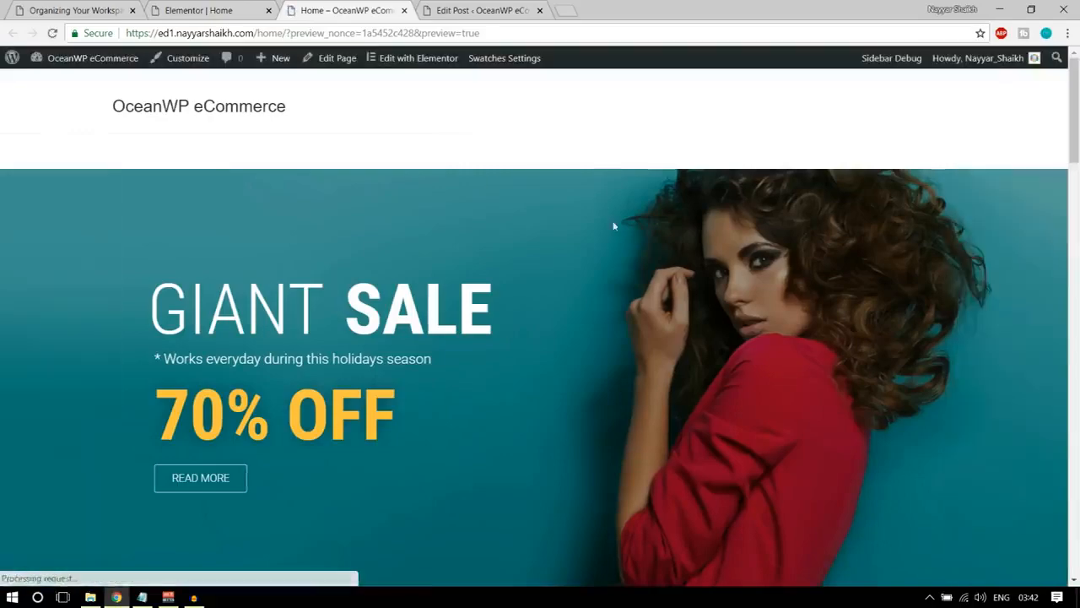
scroll(613, 395, "down", 8)
scroll(613, 399, "down", 15)
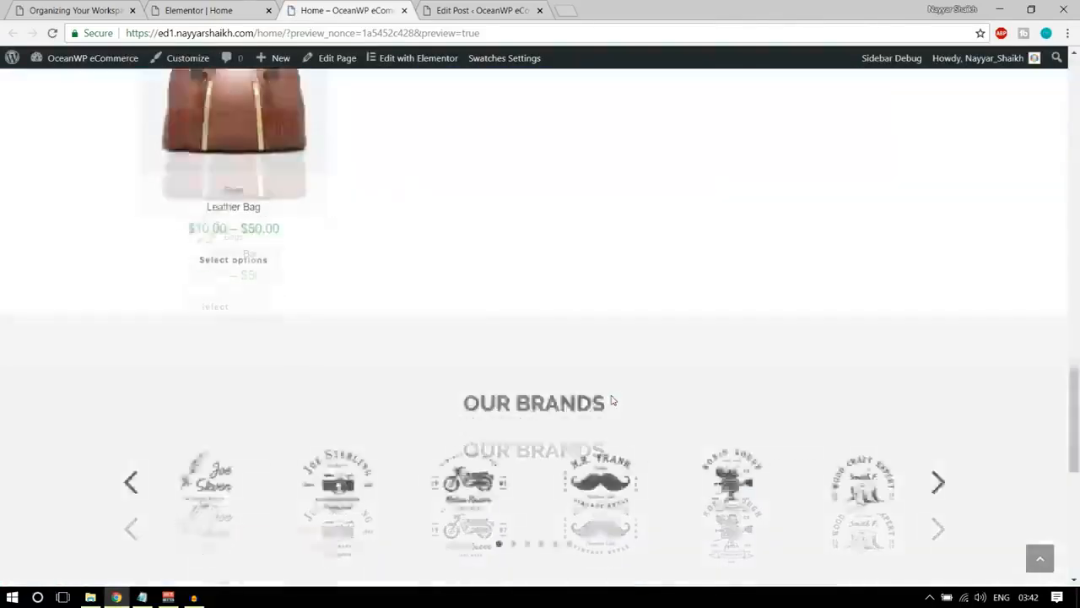
scroll(518, 339, "up", 4)
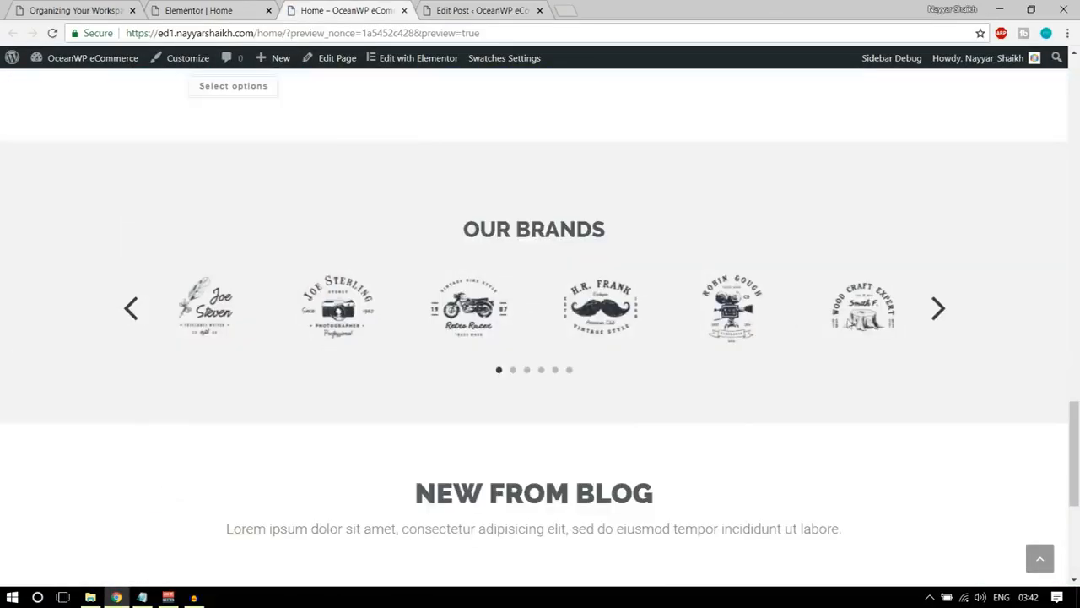
left_click(936, 308)
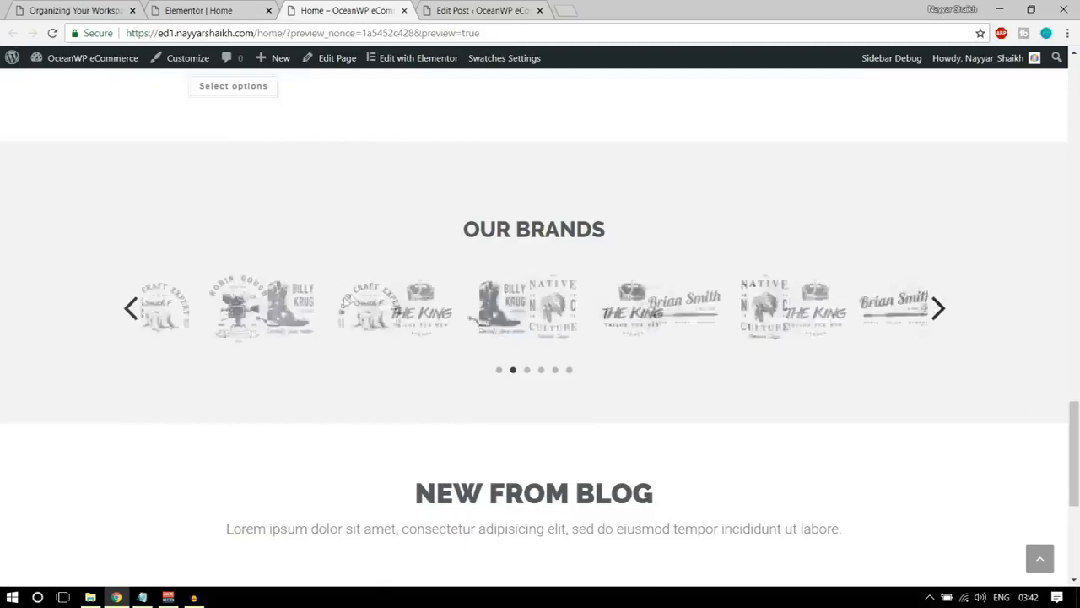
scroll(602, 297, "down", 4)
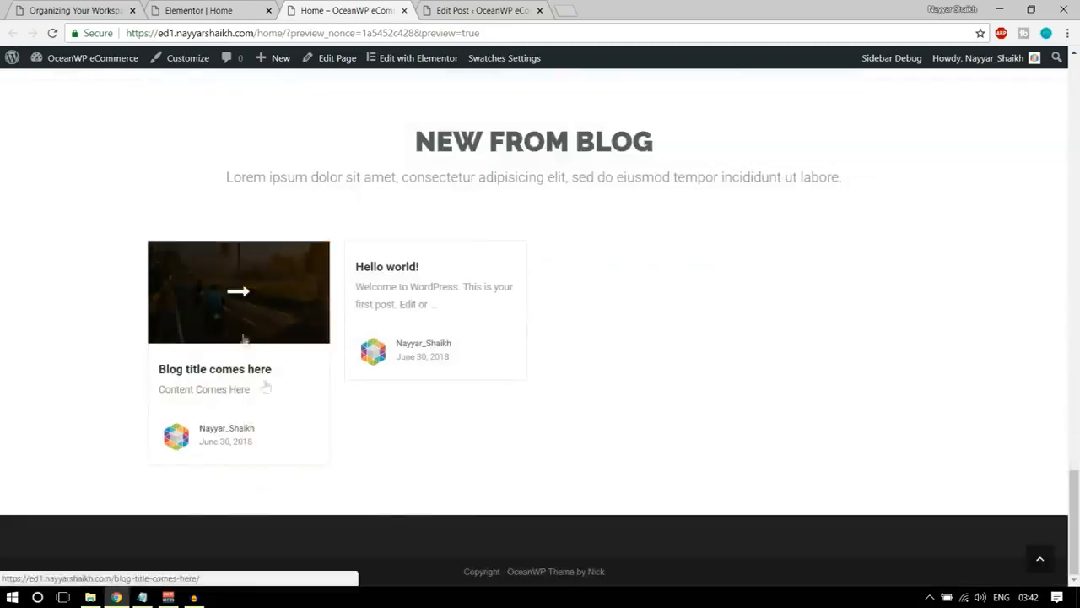
Compare the blog section and footer of the demo site's homepage with the Home page preview.
left_click(221, 7)
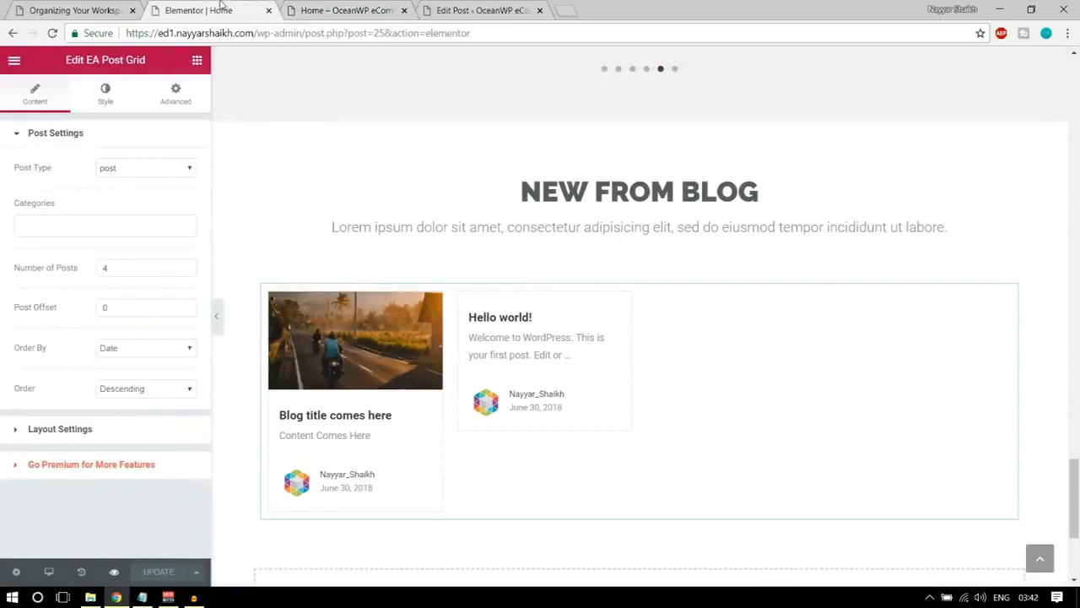
left_click(75, 9)
scroll(533, 293, "down", 1)
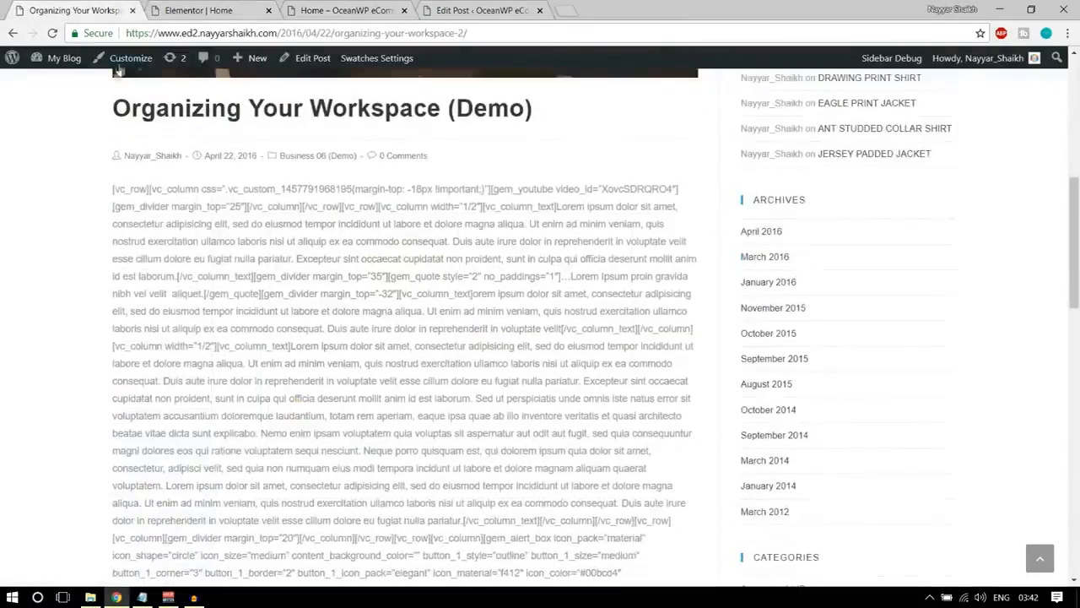
key("F5")
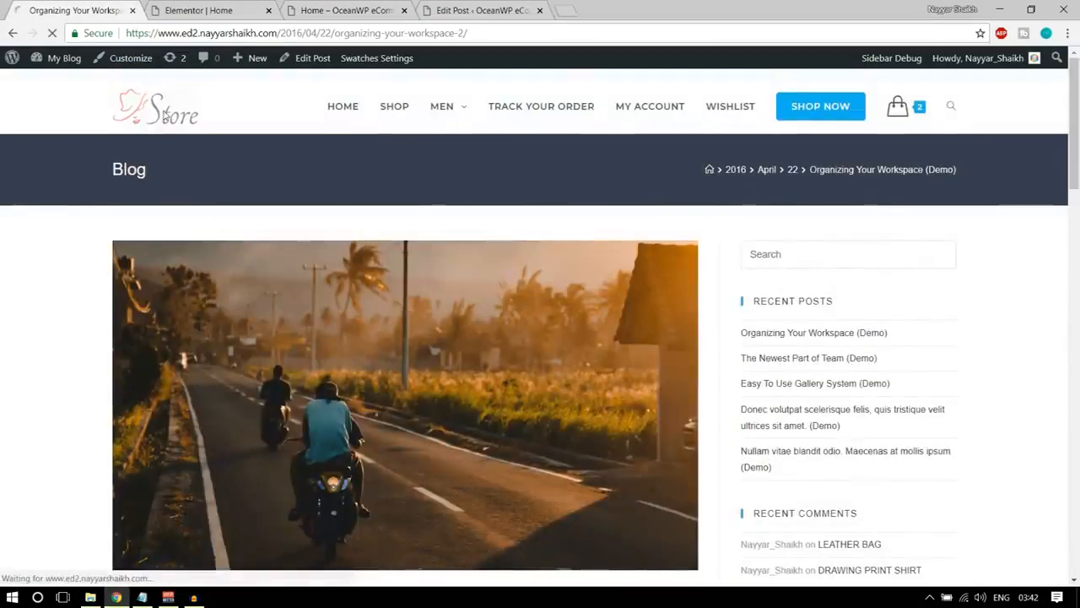
scroll(451, 280, "down", 20)
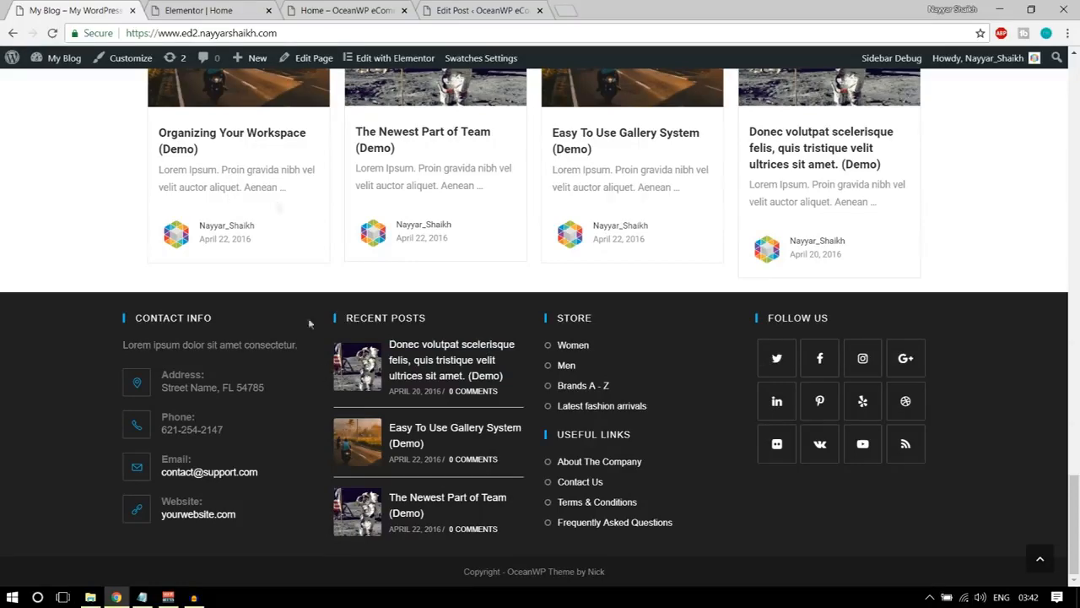
left_click(226, 12)
left_click(347, 10)
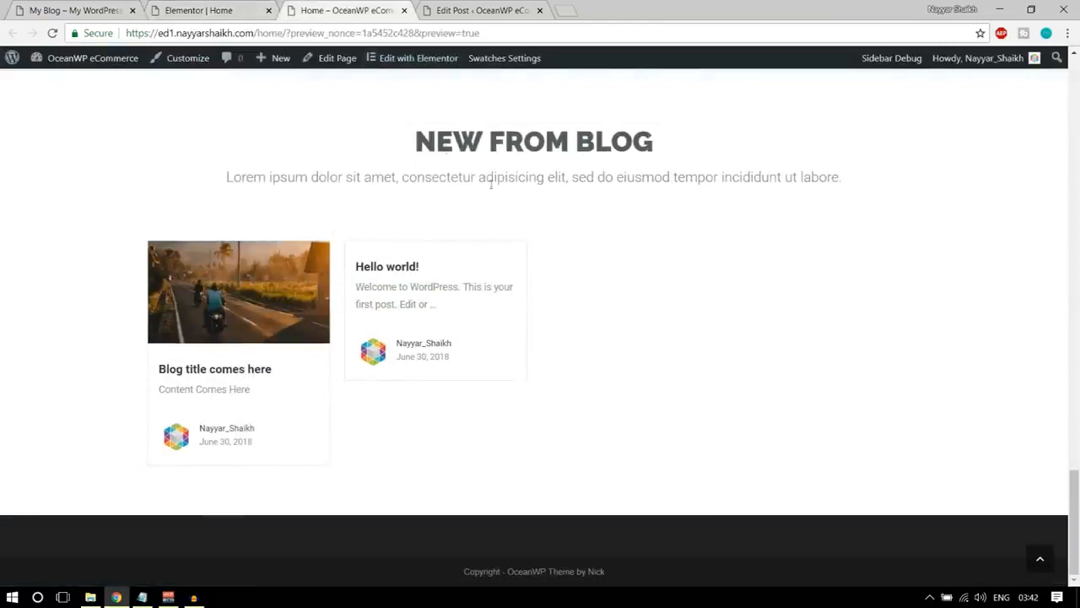
left_click(211, 10)
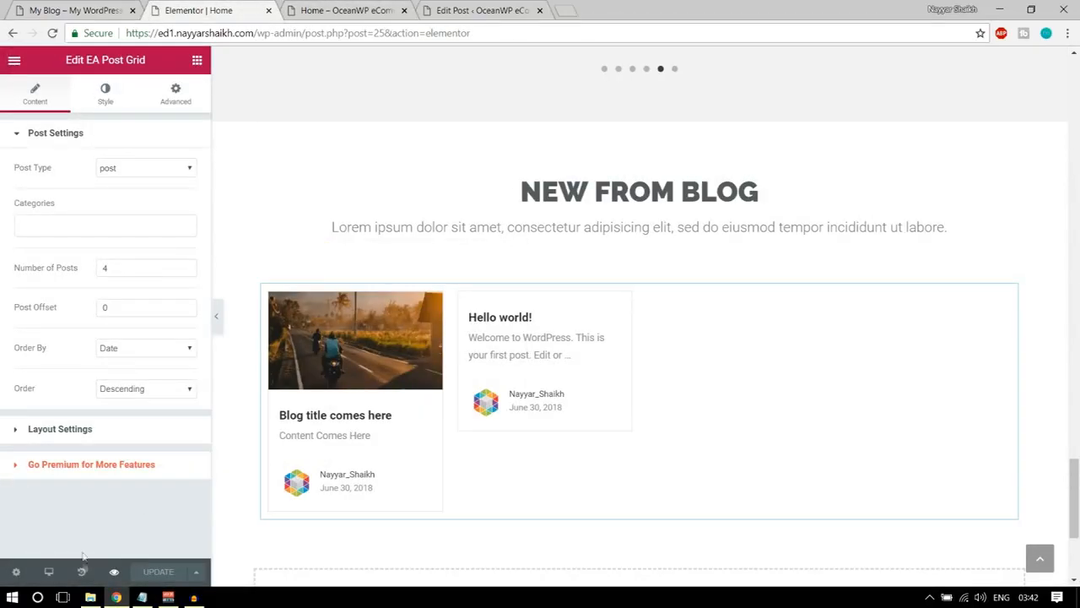
Load the site's root address without the admin path and compare its front page with the Home page preview.
left_click_drag(254, 33, 571, 31)
key("BackSpace")
key("Return")
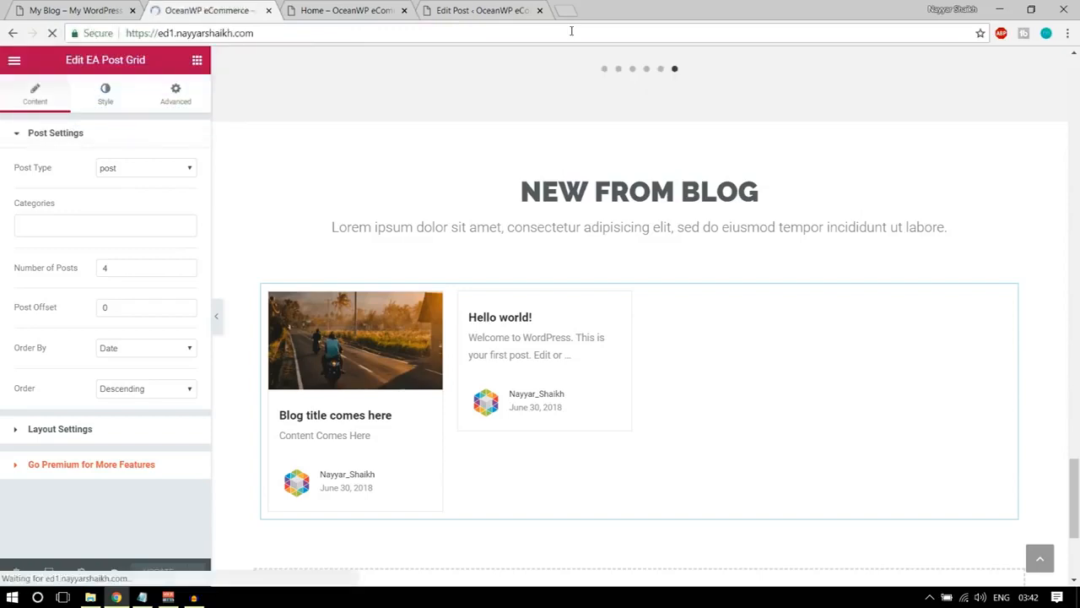
scroll(673, 390, "down", 5)
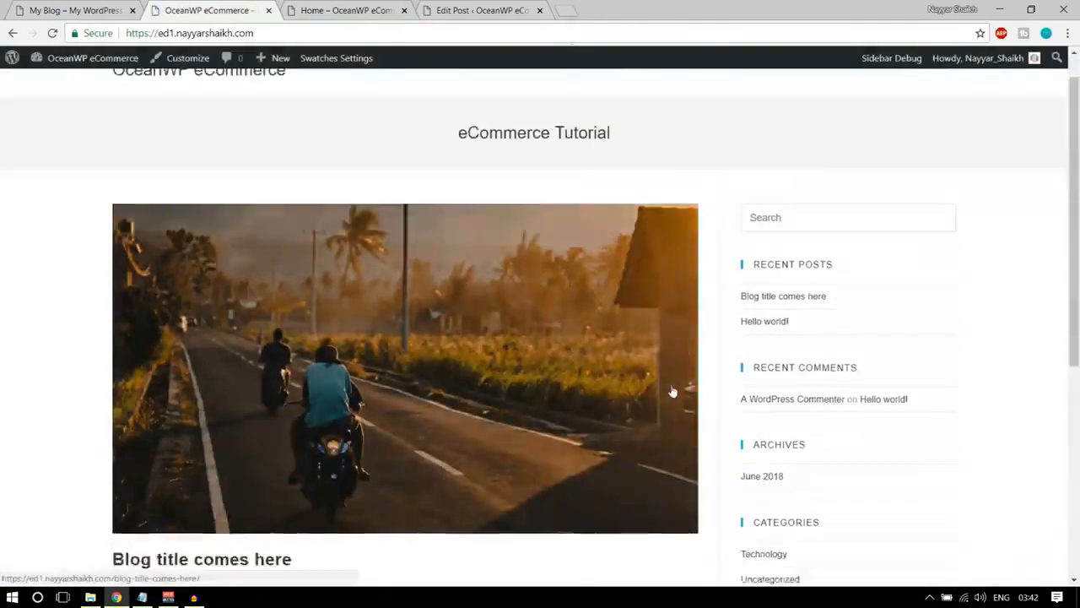
scroll(672, 390, "up", 6)
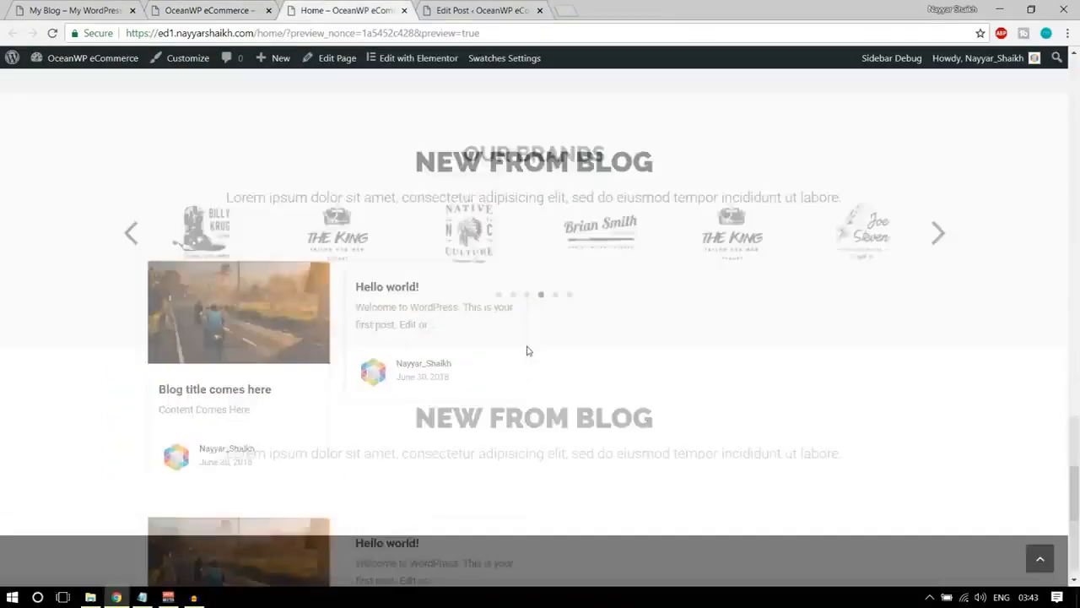
scroll(524, 405, "down", 10)
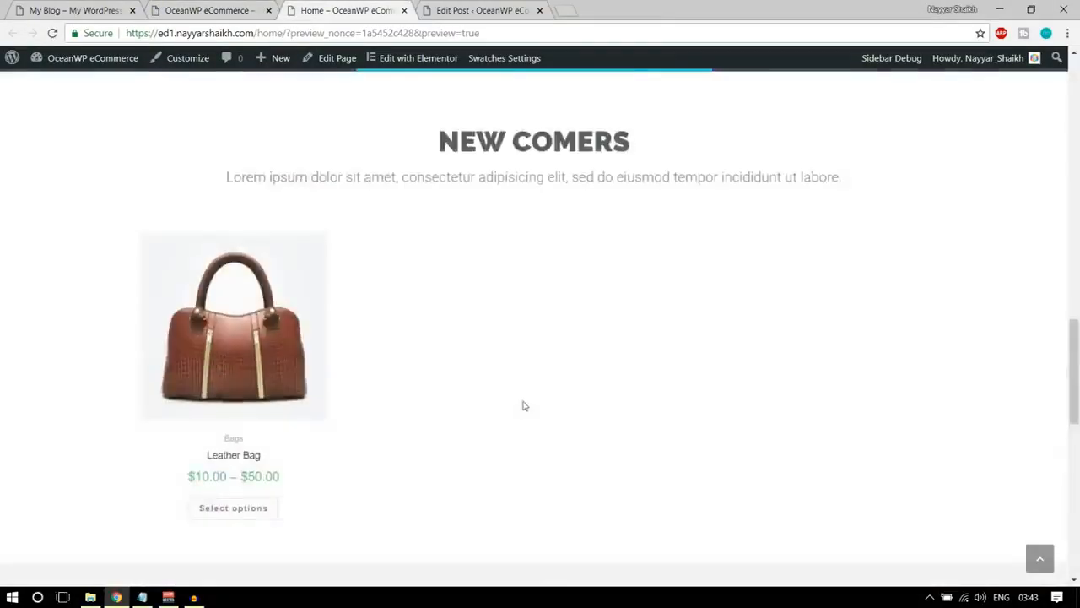
scroll(523, 407, "up", 10)
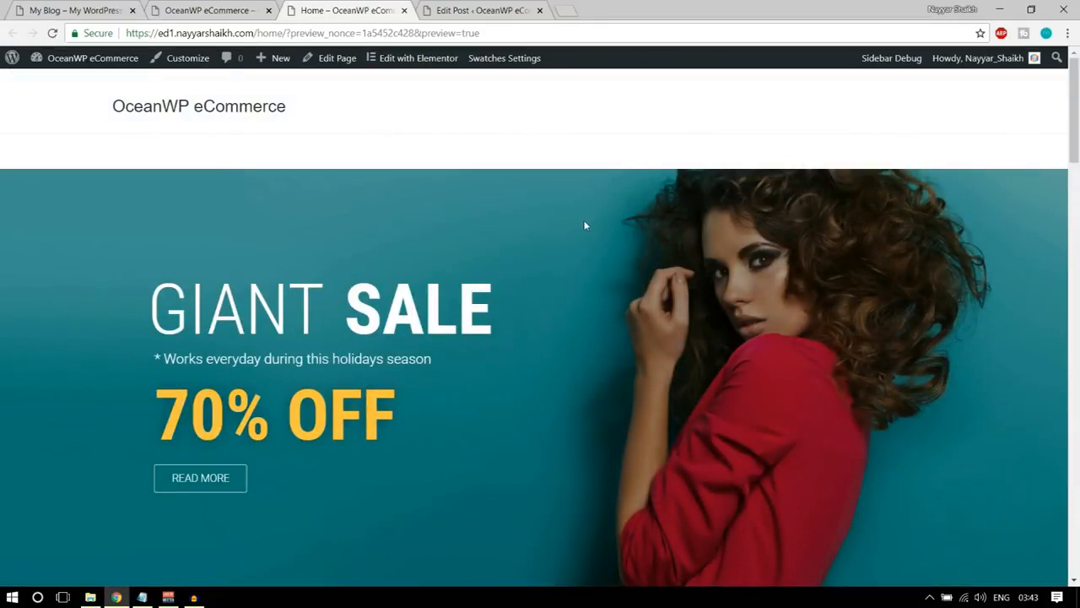
left_click(207, 10)
left_click(222, 113)
left_click_drag(174, 33, 292, 34)
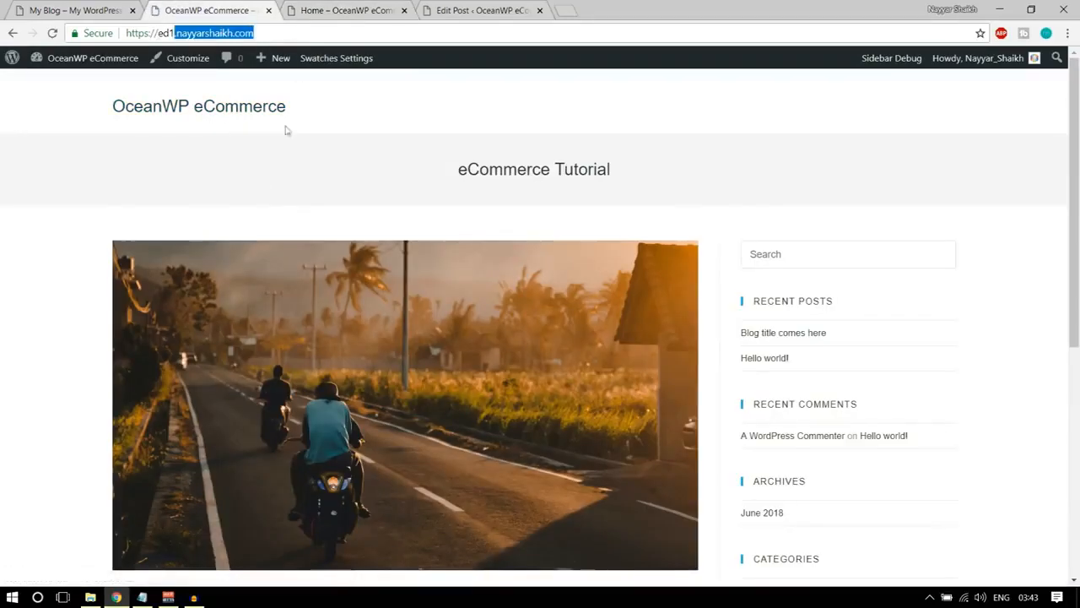
left_click(365, 7)
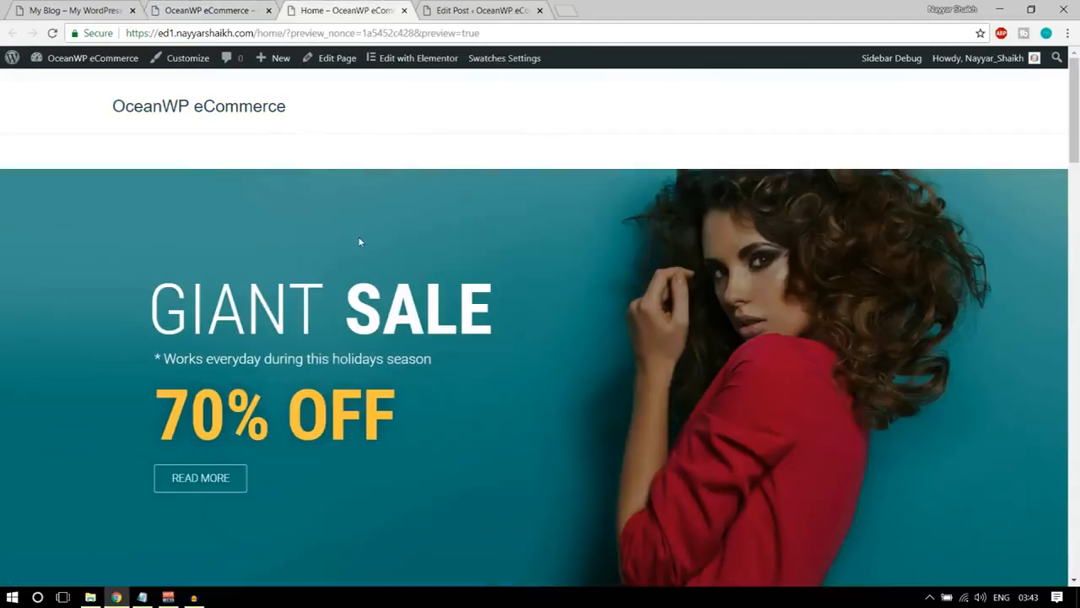
In the WordPress Reading settings, make the homepage display a static page, choose Home as the homepage, and save the changes.
left_click(203, 10)
mouse_move(72, 68)
left_click(75, 86)
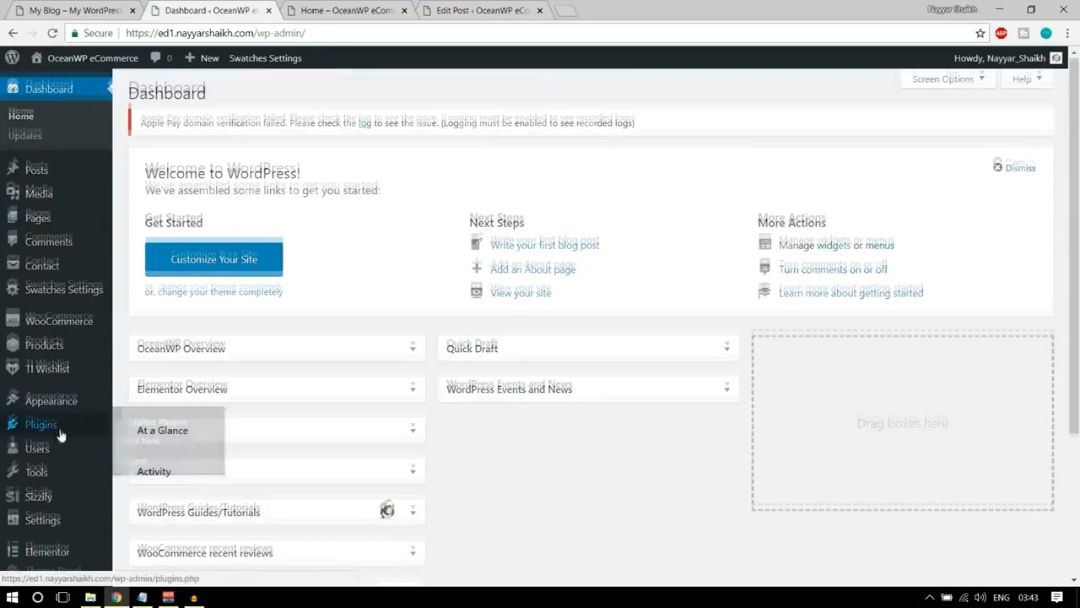
scroll(63, 456, "down", 3)
mouse_move(62, 464)
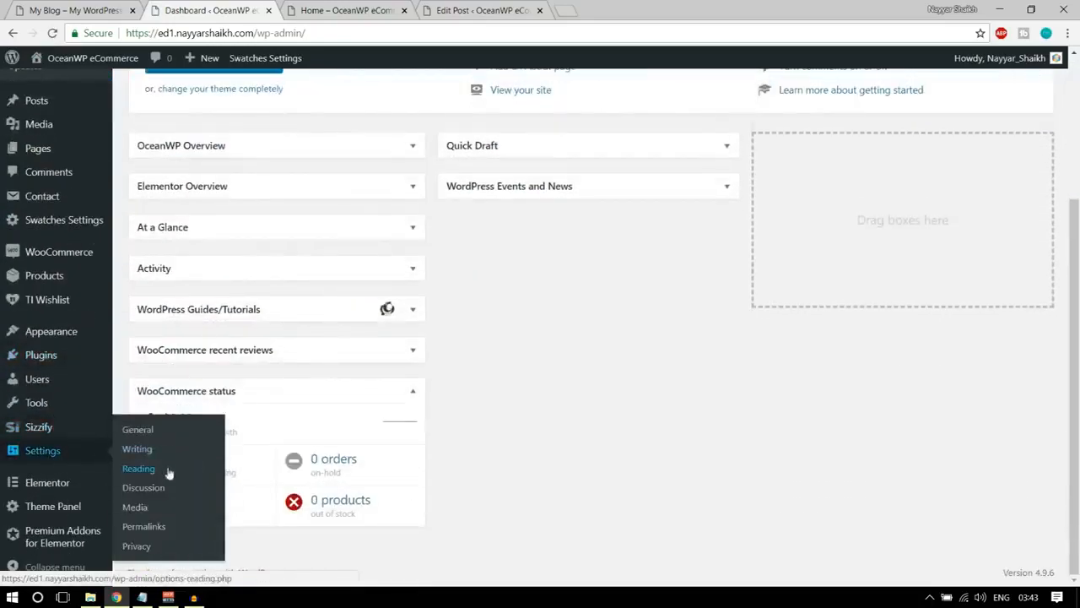
left_click(143, 441)
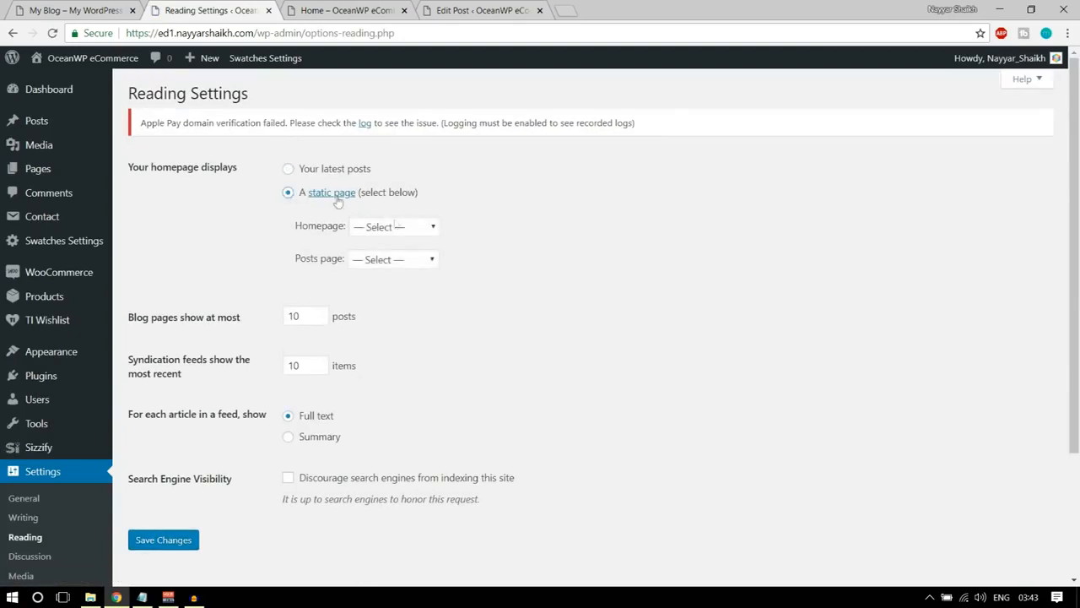
left_click(419, 231)
left_click(403, 288)
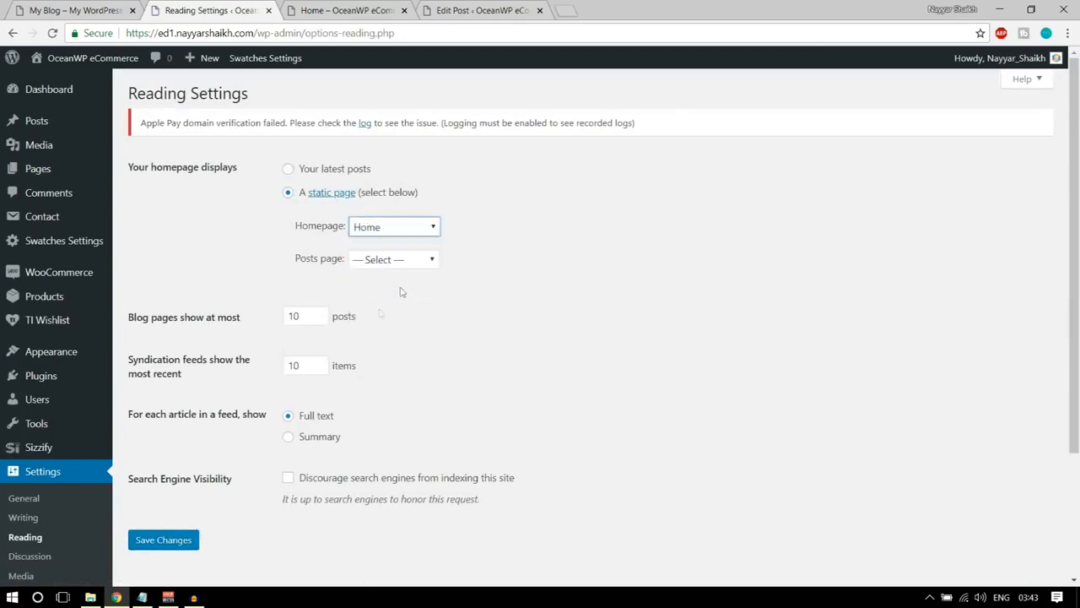
left_click(173, 543)
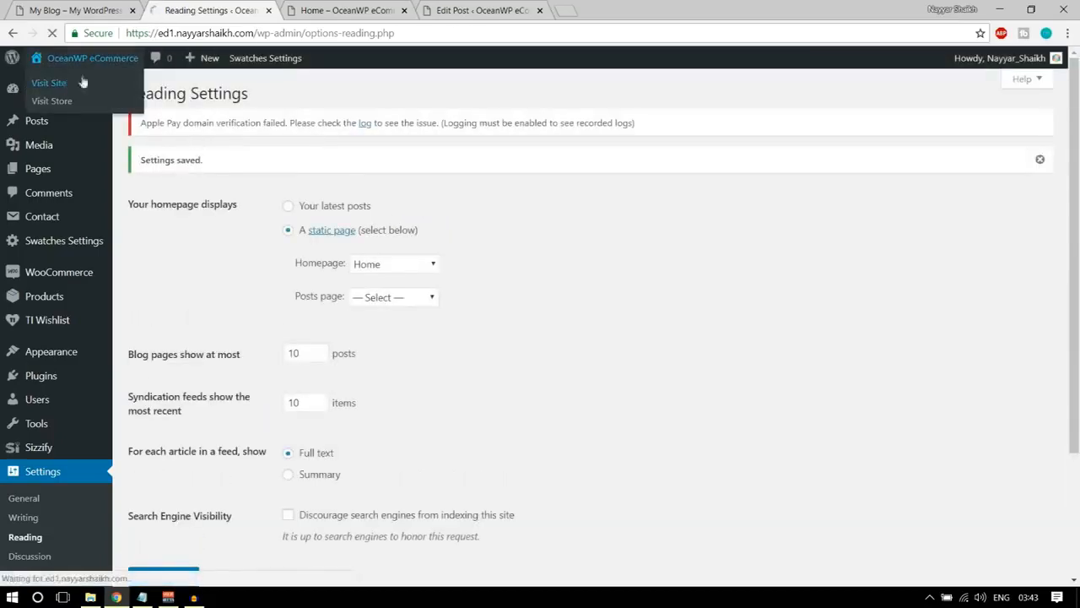
Visit the site's front page and open its Home page for editing in a separate browser tab.
left_click(59, 81)
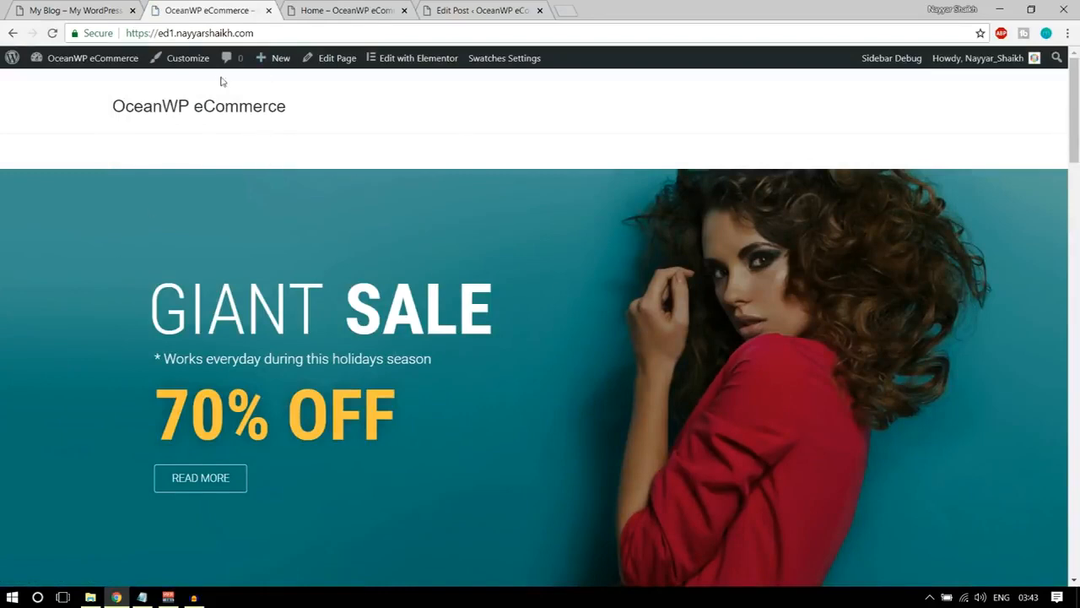
right_click(340, 65)
left_click(344, 74)
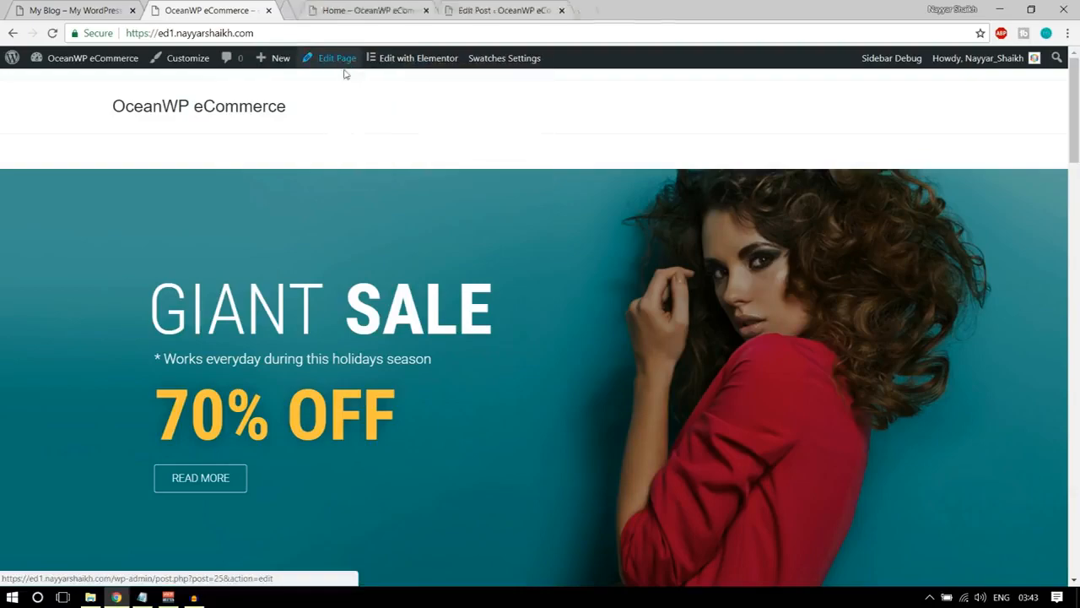
left_click(346, 10)
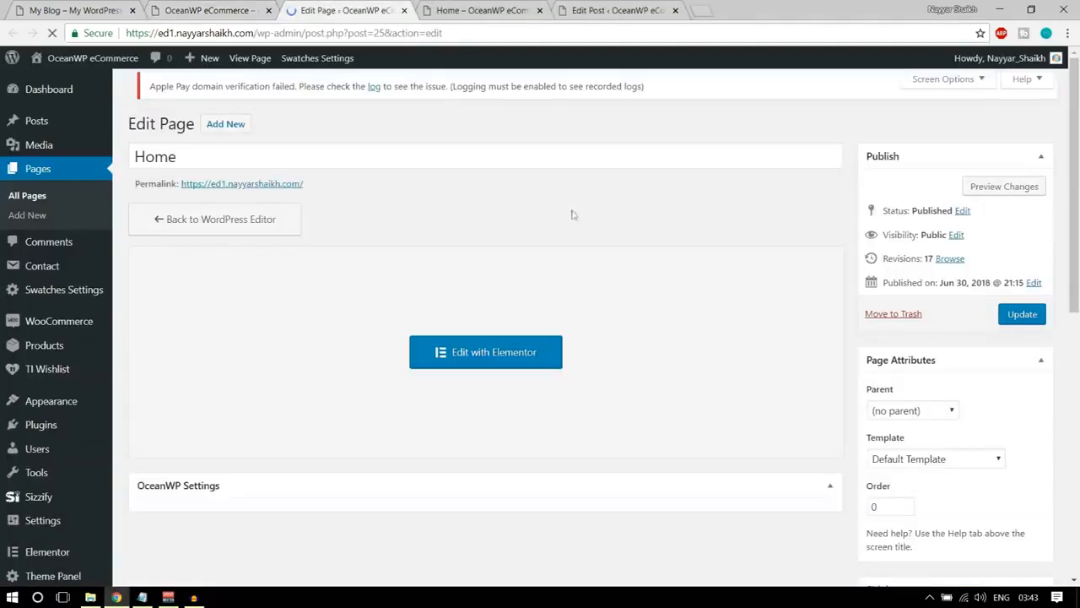
Disable the Margins option in the Home page's main OceanWP Settings and update the page.
scroll(650, 337, "down", 5)
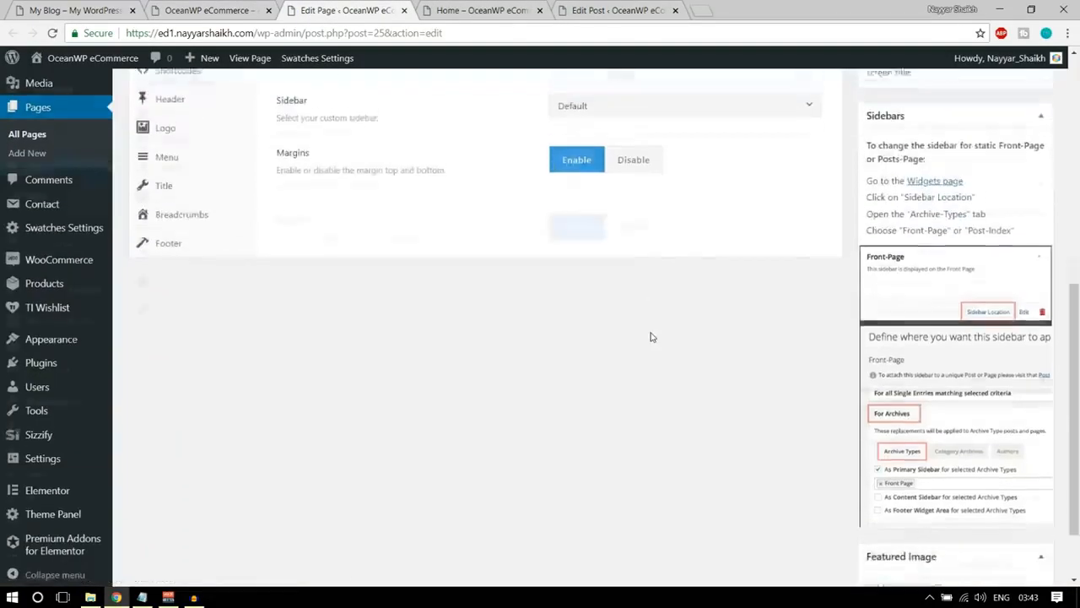
scroll(439, 354, "up", 3)
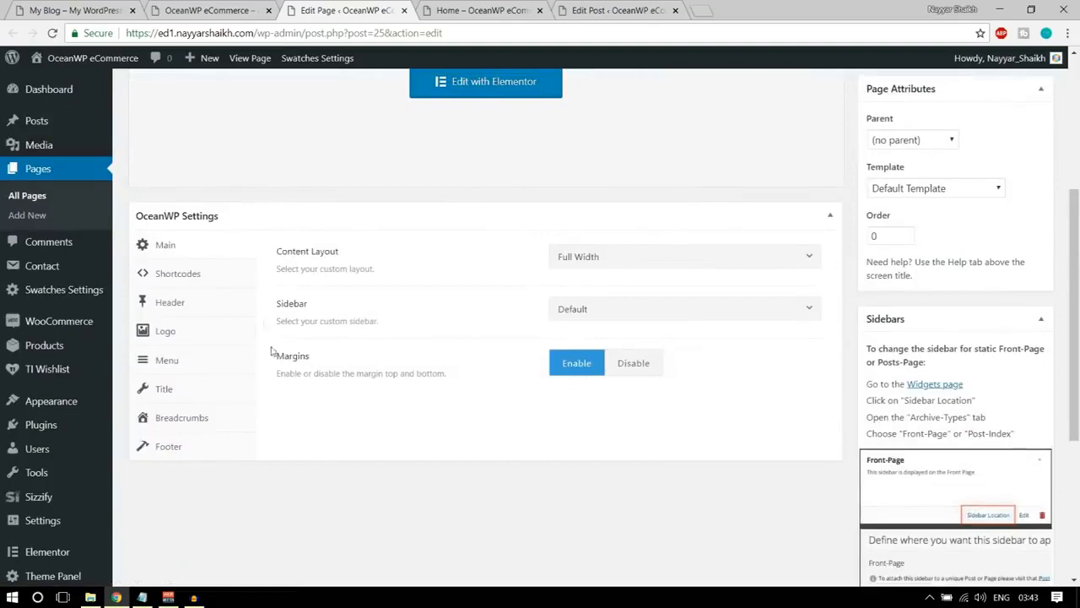
left_click(631, 363)
scroll(632, 363, "up", 4)
left_click(1017, 326)
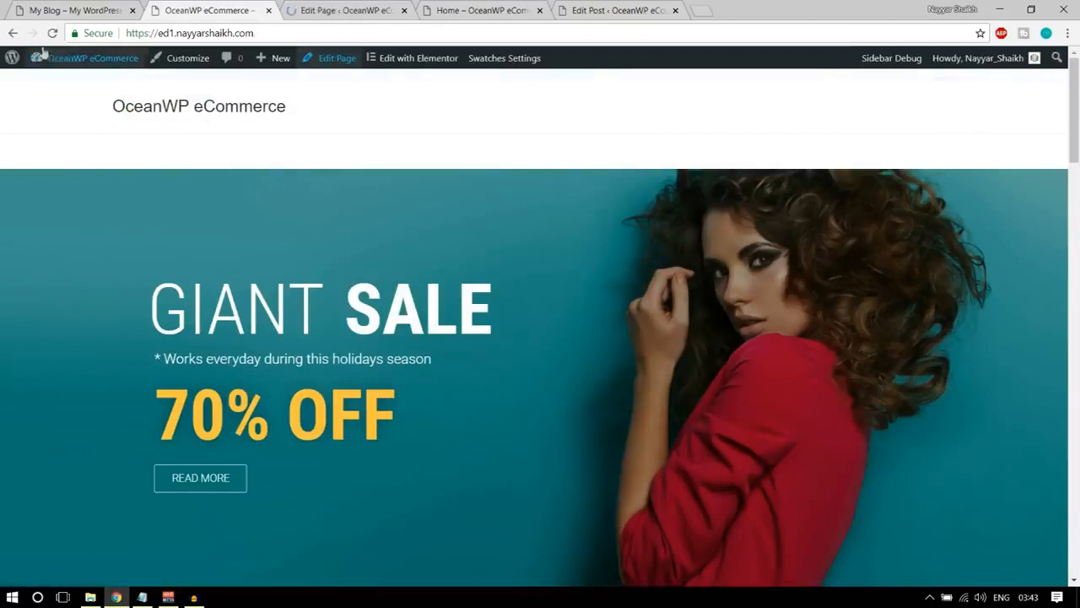
Reload the store's front page, review it from the banner to the footer, and compare its footer with the demo site's.
left_click(48, 34)
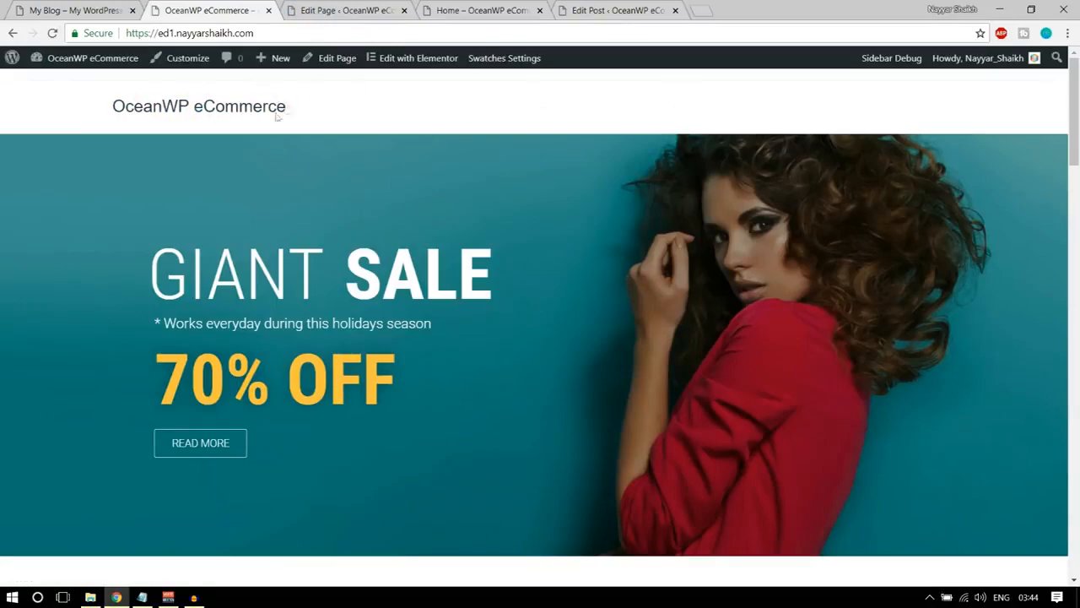
scroll(685, 201, "down", 15)
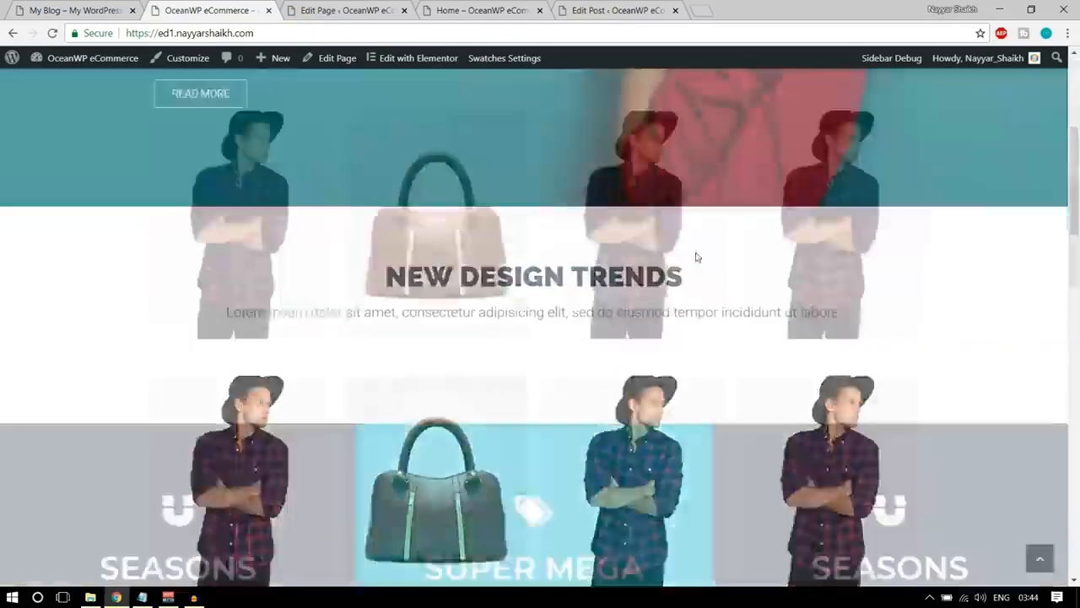
scroll(696, 257, "down", 8)
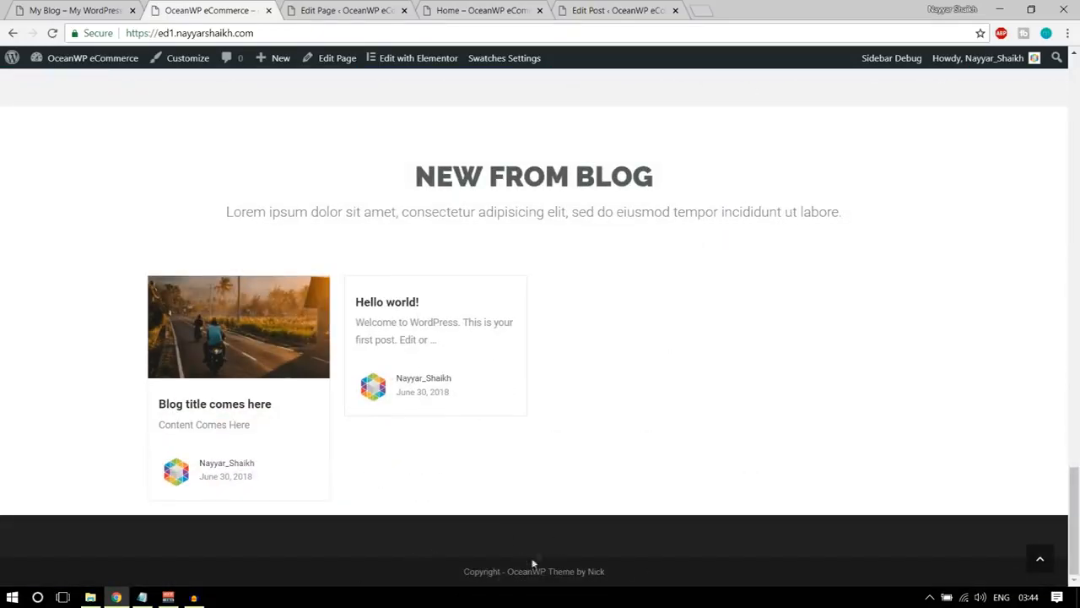
left_click(31, 10)
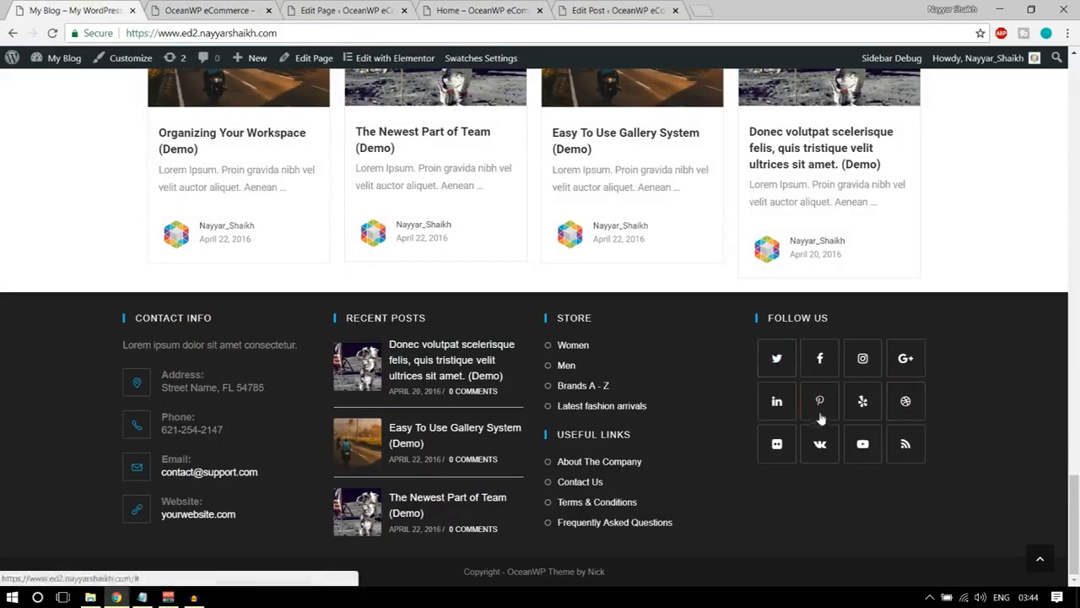
left_click(208, 7)
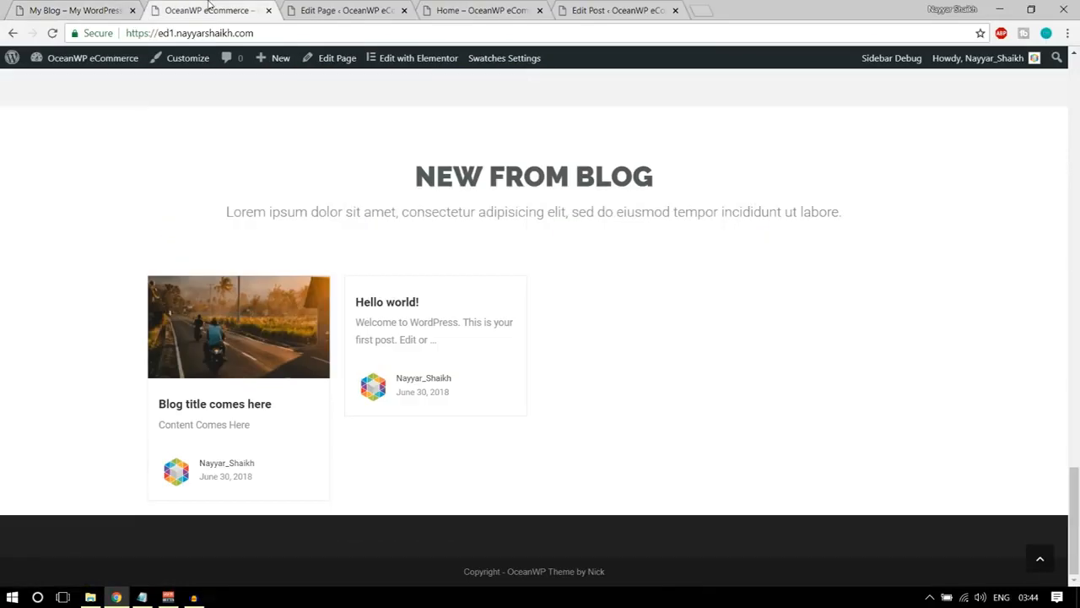
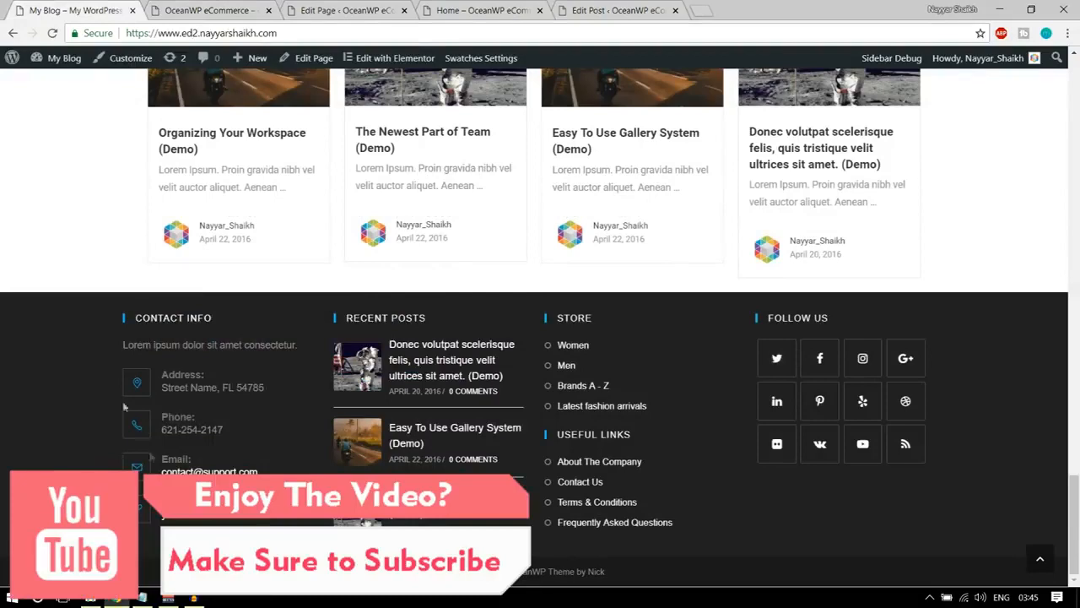
Open the store's widget management page and find its footer widget areas.
left_click(211, 7)
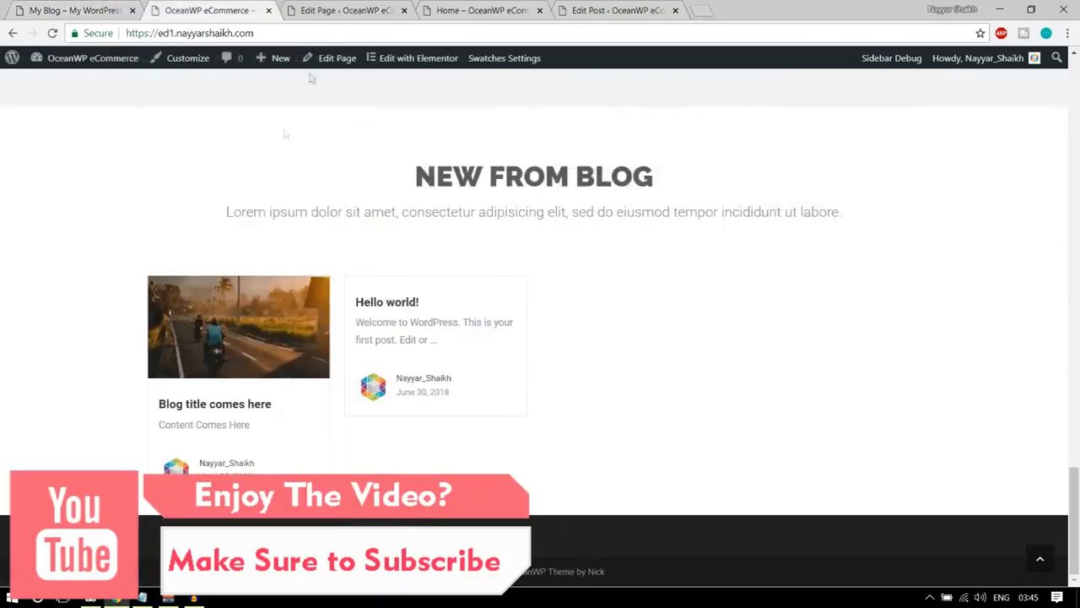
left_click(325, 12)
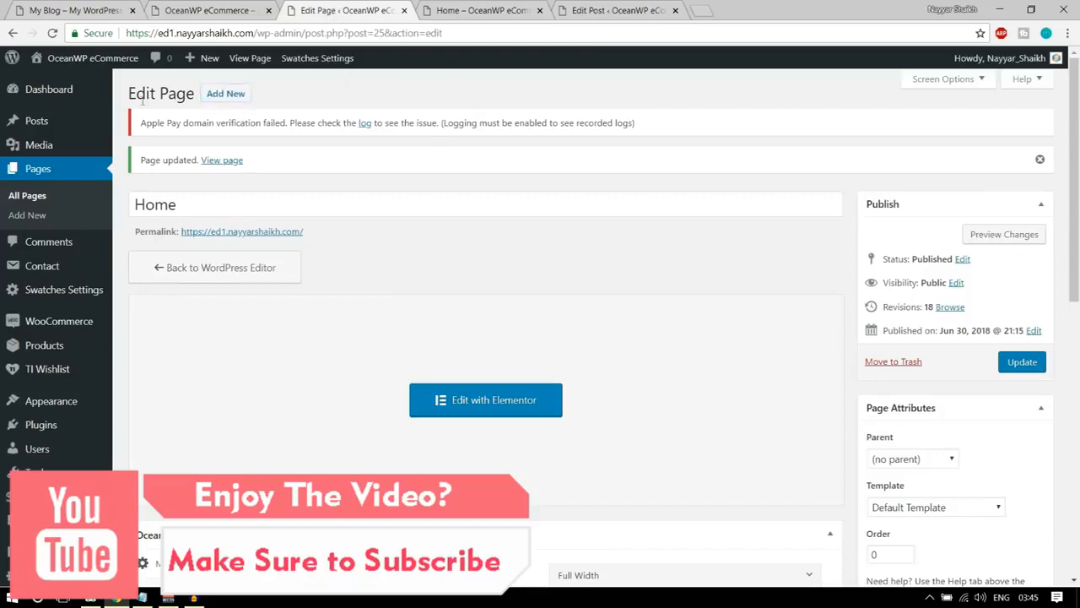
scroll(34, 354, "down", 3)
mouse_move(48, 334)
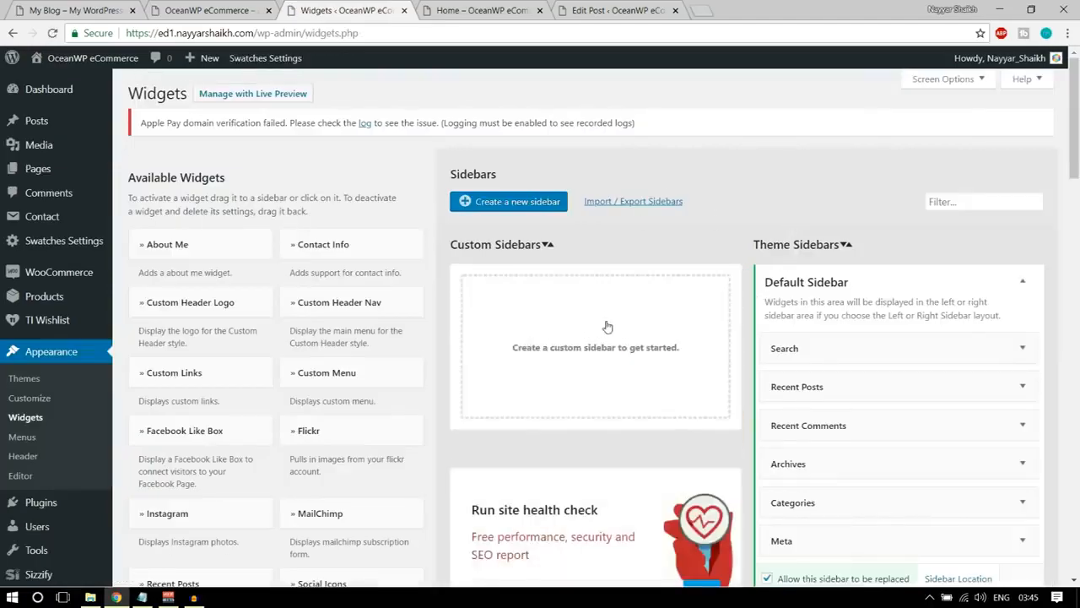
scroll(605, 326, "down", 3)
scroll(437, 238, "down", 3)
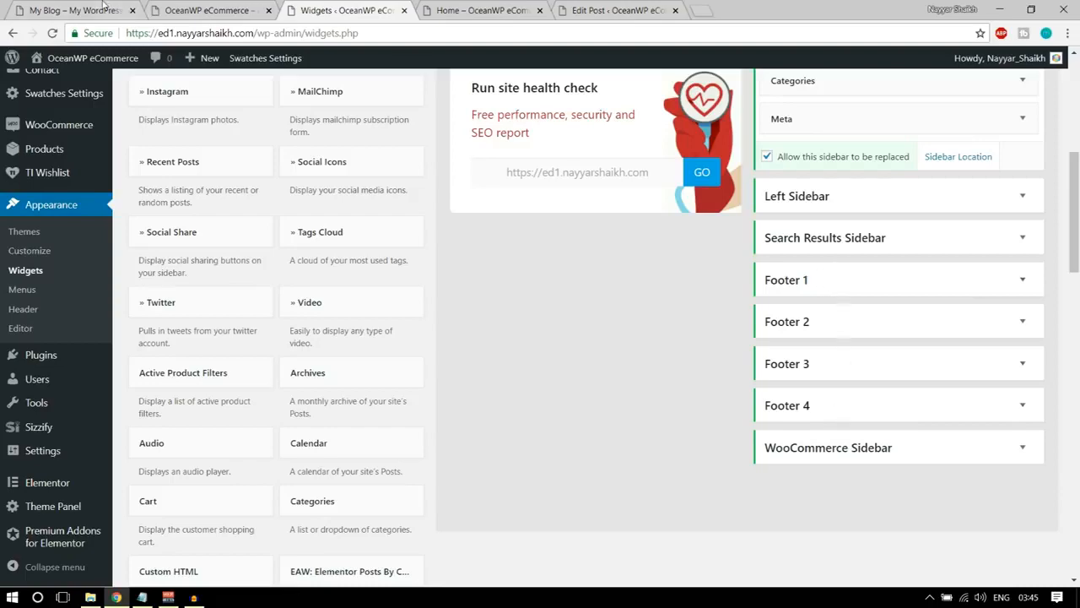
Check the first column of the demo footer and add the Contact Info widget to the store's Footer 1 area.
left_click(103, 8)
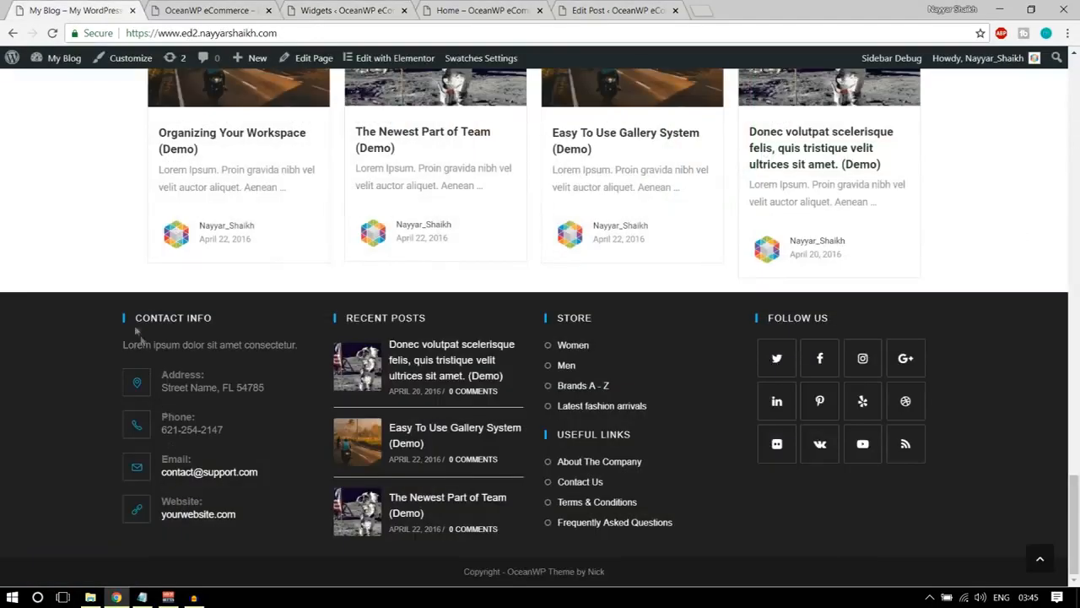
left_click(250, 12)
left_click(365, 9)
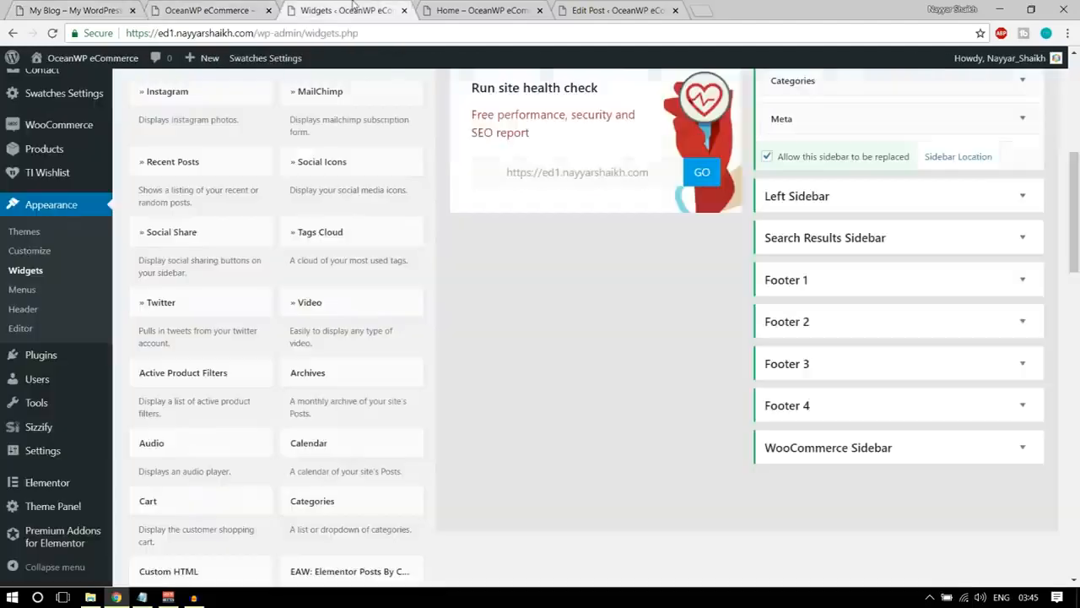
scroll(503, 289, "up", 3)
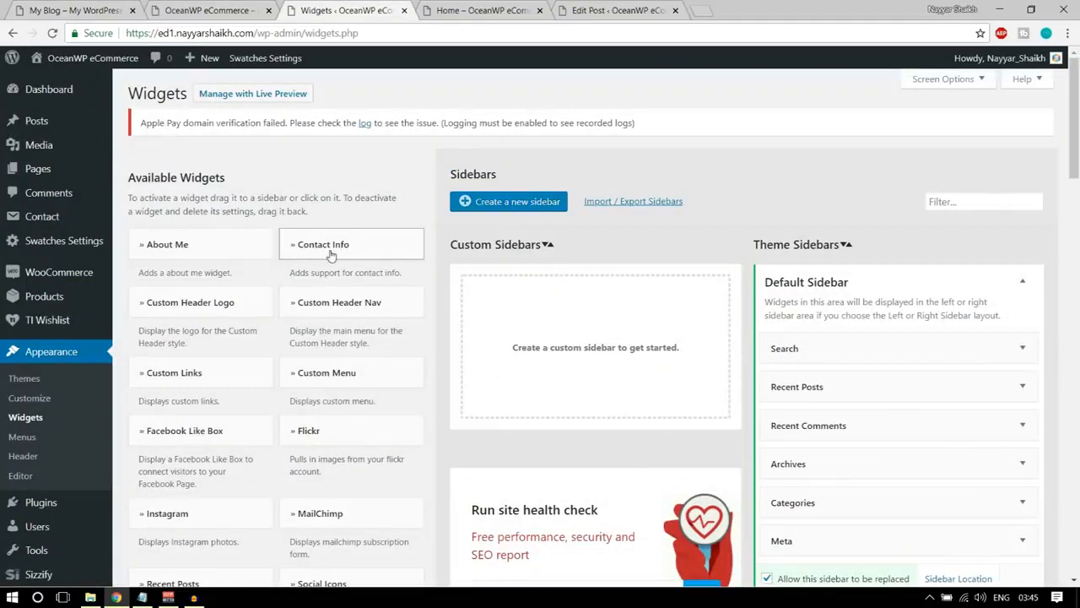
left_click_drag(328, 250, 844, 540)
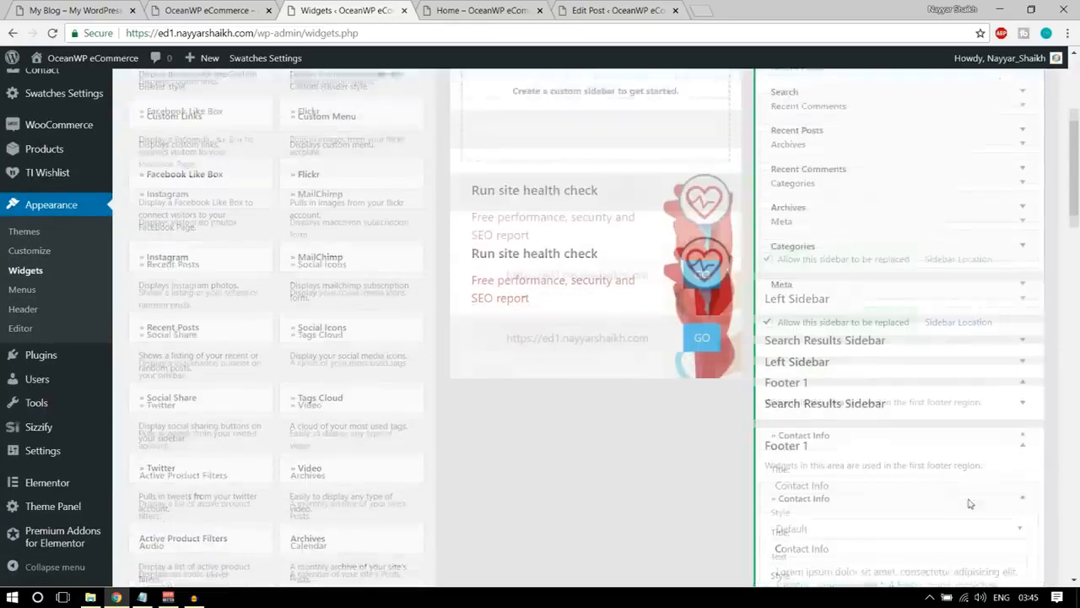
scroll(825, 335, "down", 2)
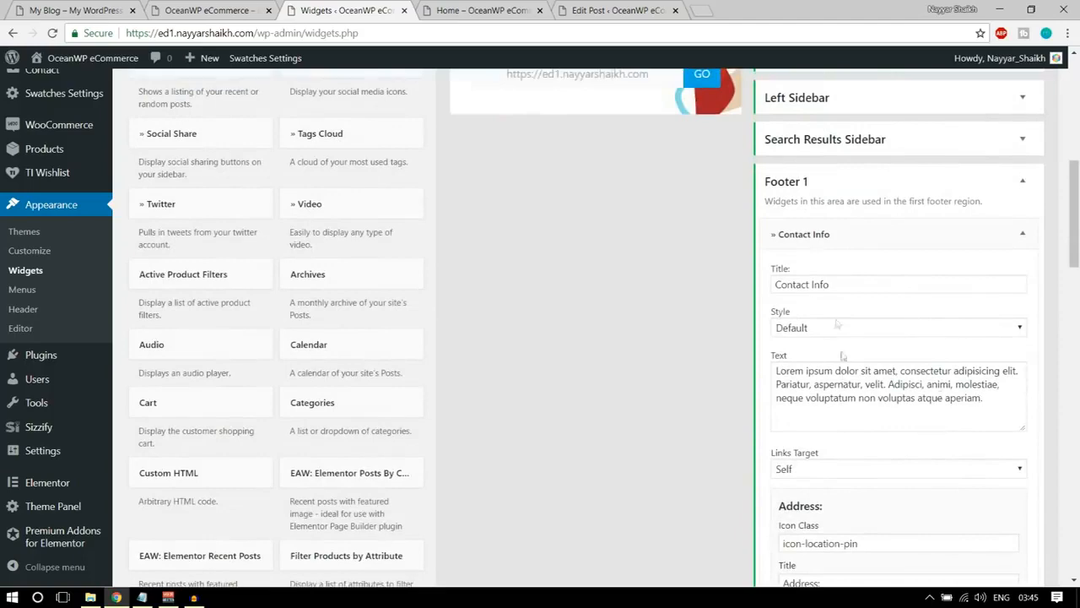
Compare the Contact Info widget's title with the contact column's heading and intro text in the demo footer.
left_click_drag(849, 286, 762, 290)
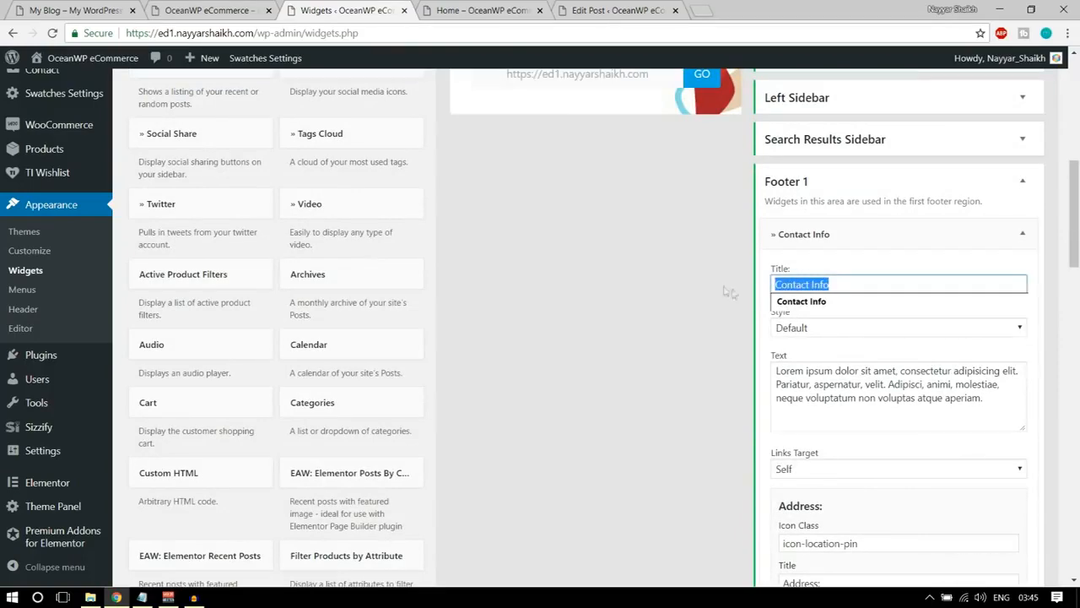
left_click(60, 9)
left_click_drag(137, 314, 237, 314)
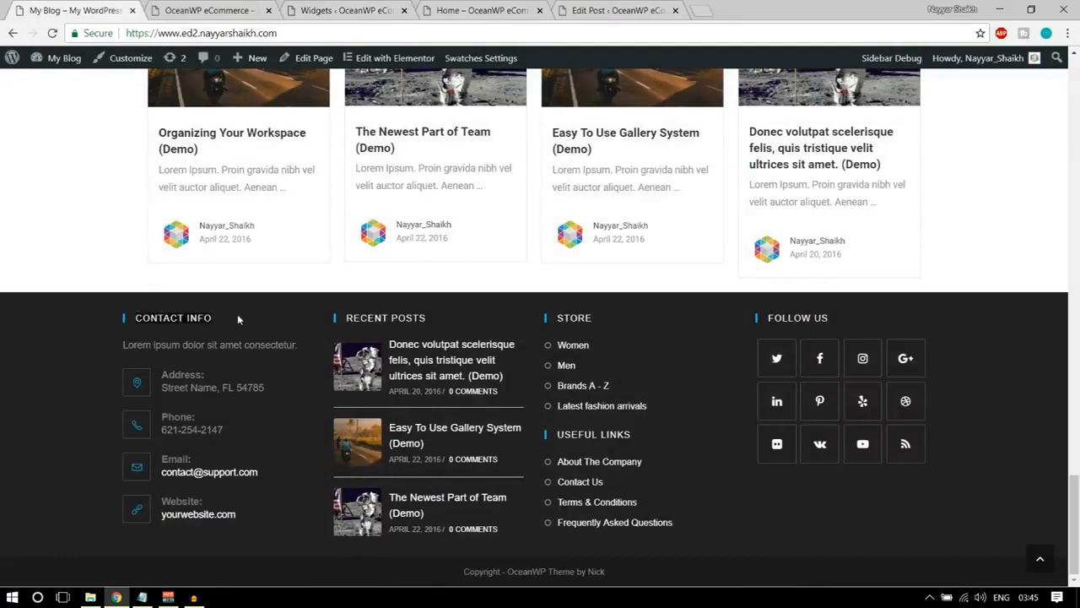
left_click_drag(124, 346, 298, 345)
Return to the store's Widgets page and move its browser tab directly beside the demo site's tab.
left_click(172, 8)
left_click(471, 8)
left_click(369, 8)
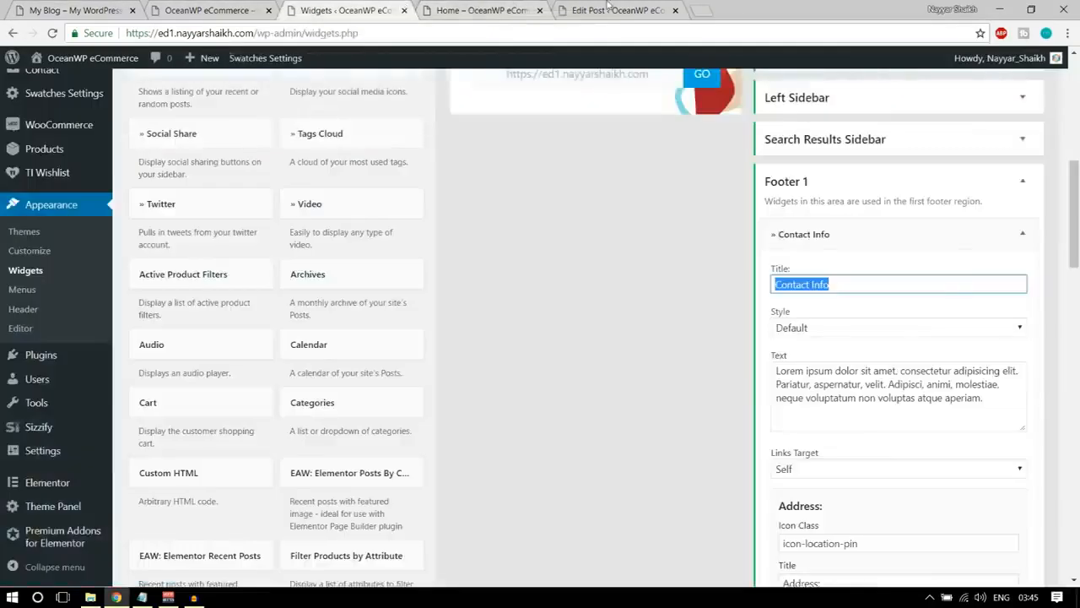
left_click(608, 8)
left_click(207, 8)
left_click(369, 8)
left_click_drag(369, 8, 234, 10)
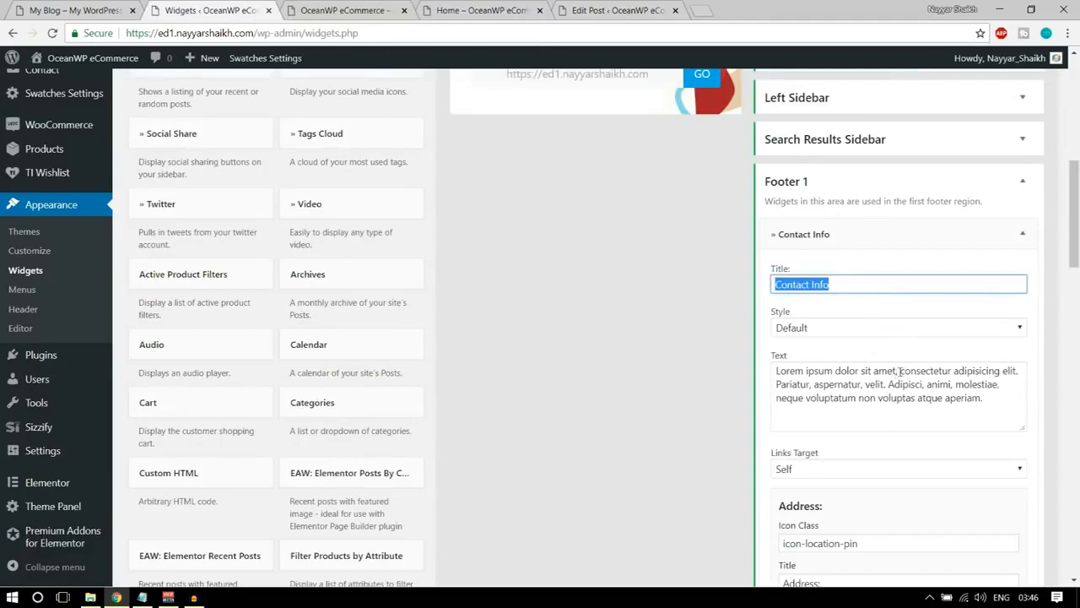
Shorten the Contact Info widget's text to "Lorem ipsum dolor sit amet" and review its Address and Phone entries.
left_click_drag(900, 371, 998, 442)
key("BackSpace")
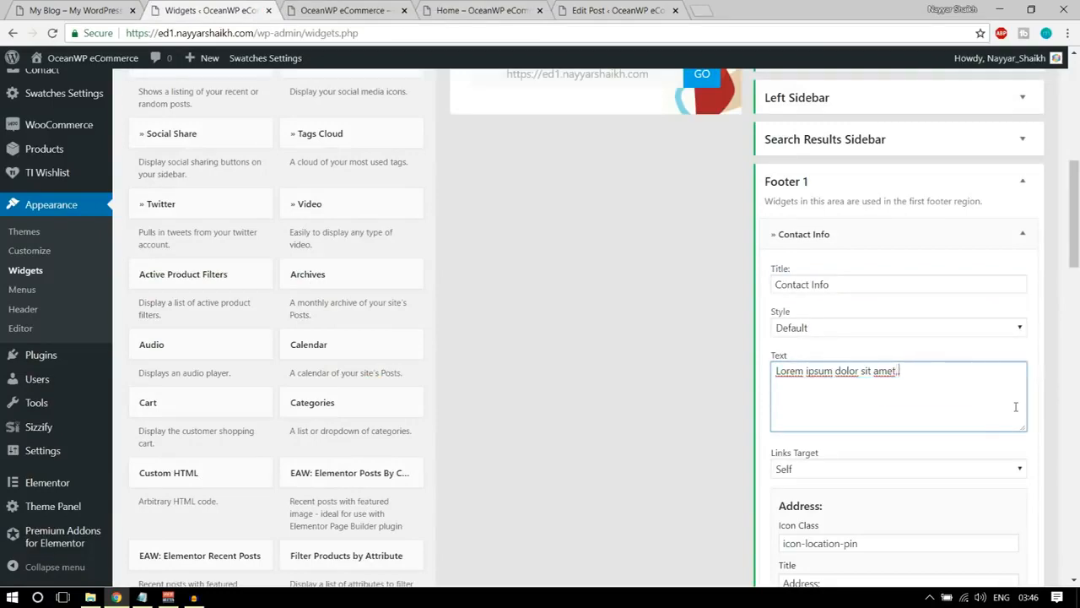
scroll(1016, 406, "down", 3)
triple_click(887, 336)
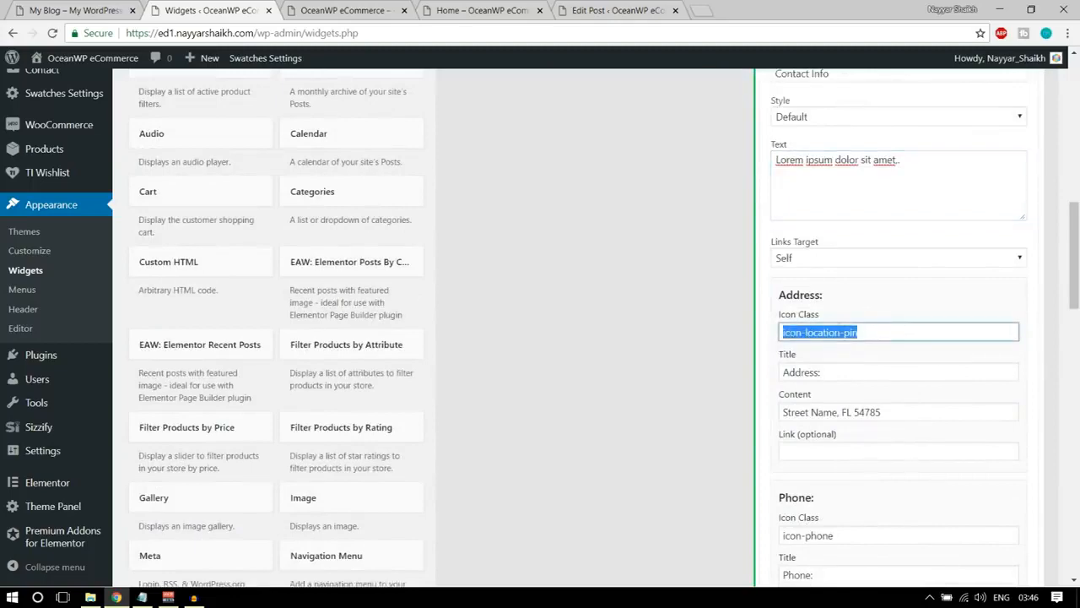
scroll(855, 302, "down", 2)
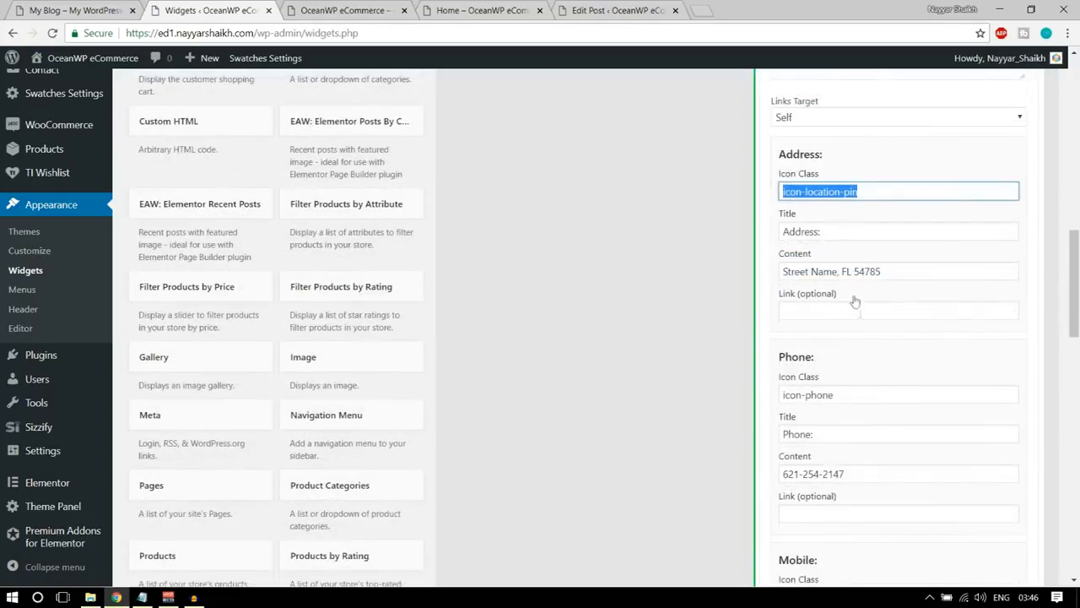
triple_click(812, 271)
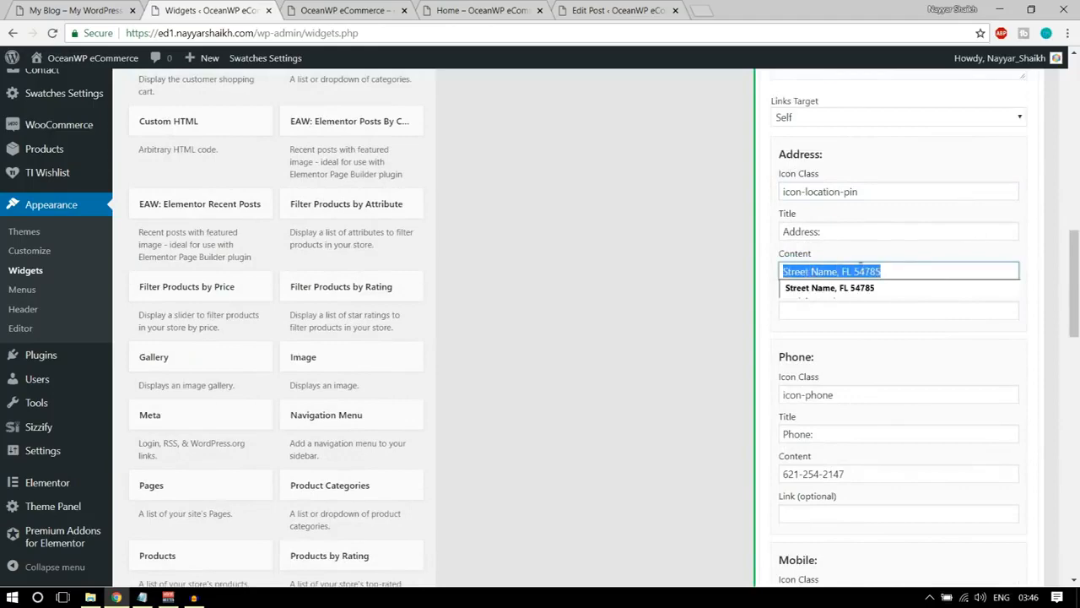
left_click(893, 330)
scroll(899, 355, "down", 2)
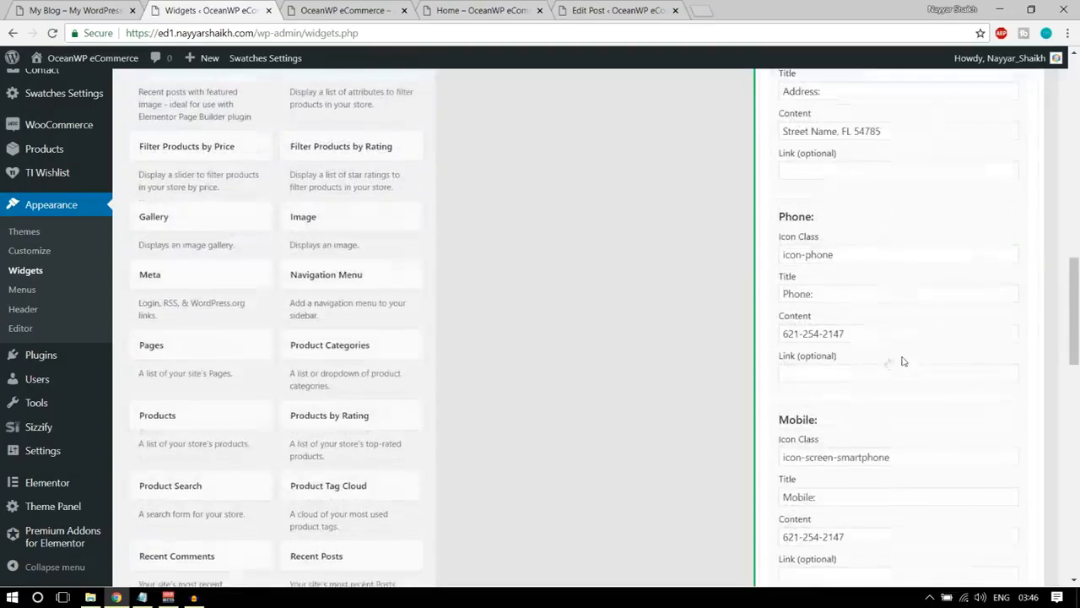
scroll(829, 251, "down", 2)
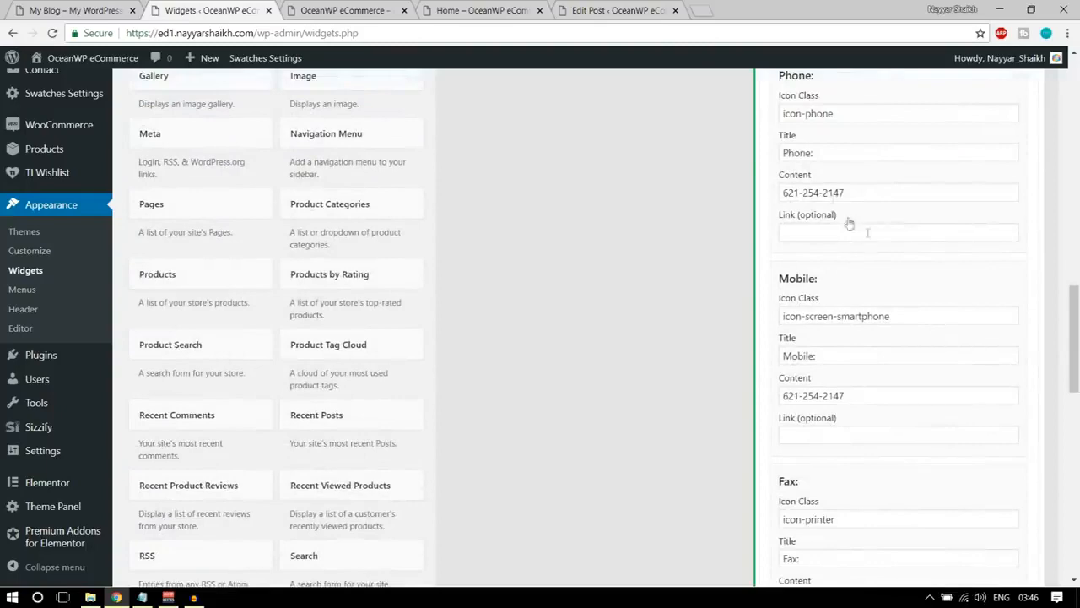
Clear the Phone section's icon class and content, and remove the word Phone from its title.
scroll(869, 325, "up", 3)
triple_click(810, 325)
key("BackSpace")
double_click(802, 365)
key("BackSpace")
double_click(832, 404)
key("BackSpace")
key("BackSpace")
key("BackSpace")
key("BackSpace")
key("BackSpace")
key("BackSpace")
key("BackSpace")
Clear the icon class, title and content of the Contact Info widget's Fax section.
scroll(870, 338, "down", 4)
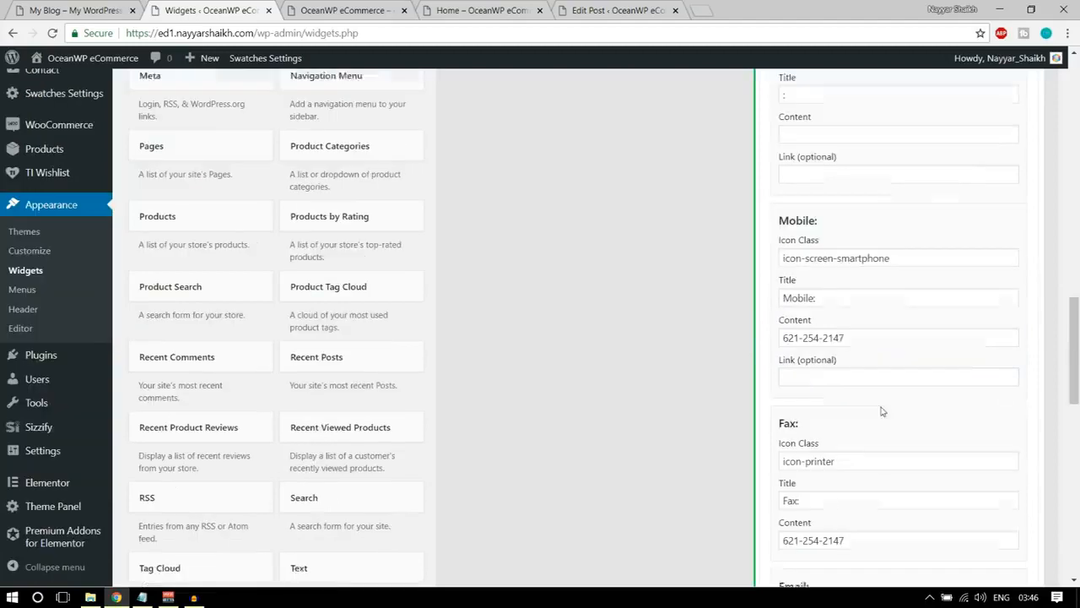
scroll(861, 296, "down", 2)
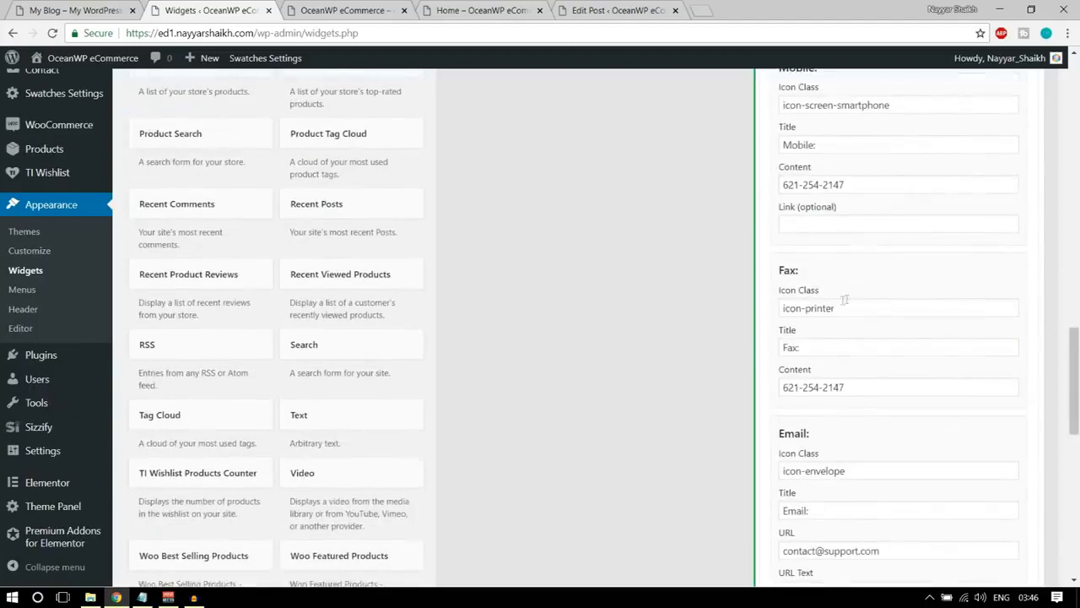
left_click_drag(840, 308, 744, 313)
key("BackSpace")
left_click_drag(819, 347, 724, 344)
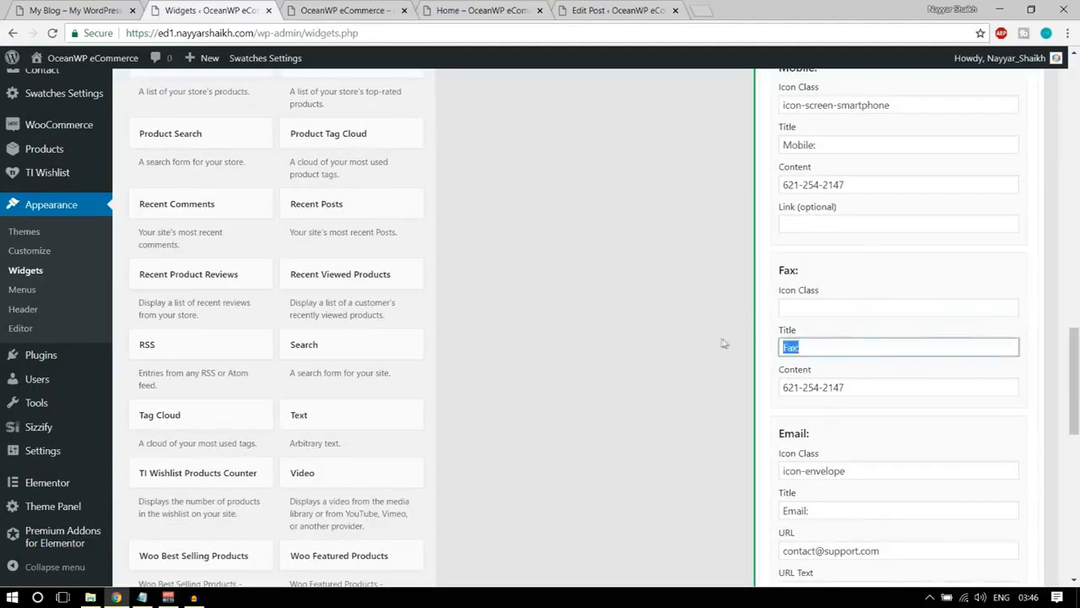
left_click_drag(885, 390, 768, 390)
key("BackSpace")
Clear the username and text of the Contact Info widget's Skype section and save the widget.
scroll(899, 388, "down", 4)
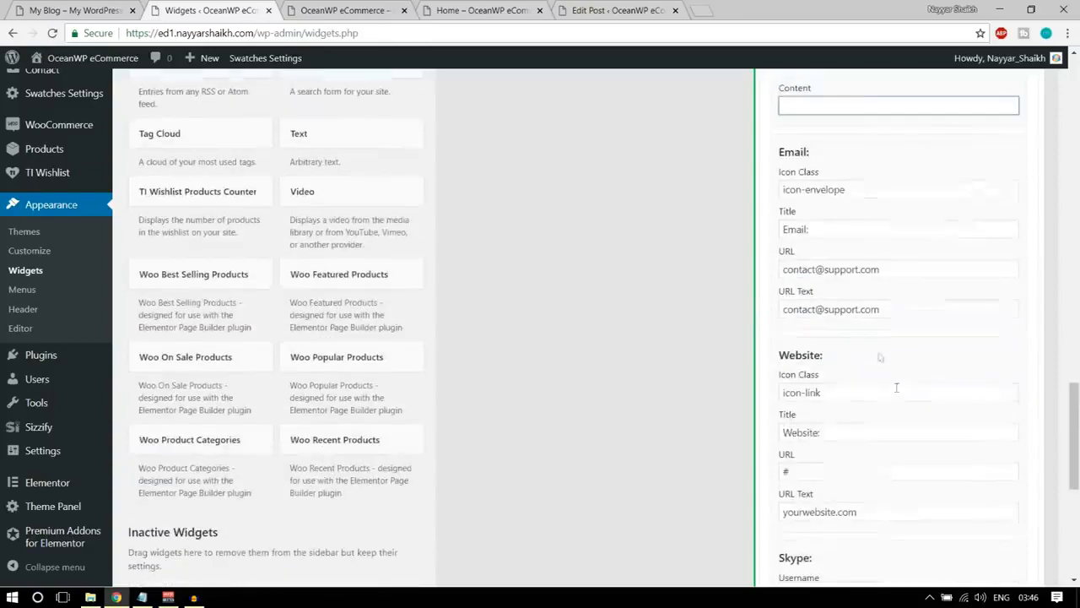
scroll(834, 261, "down", 4)
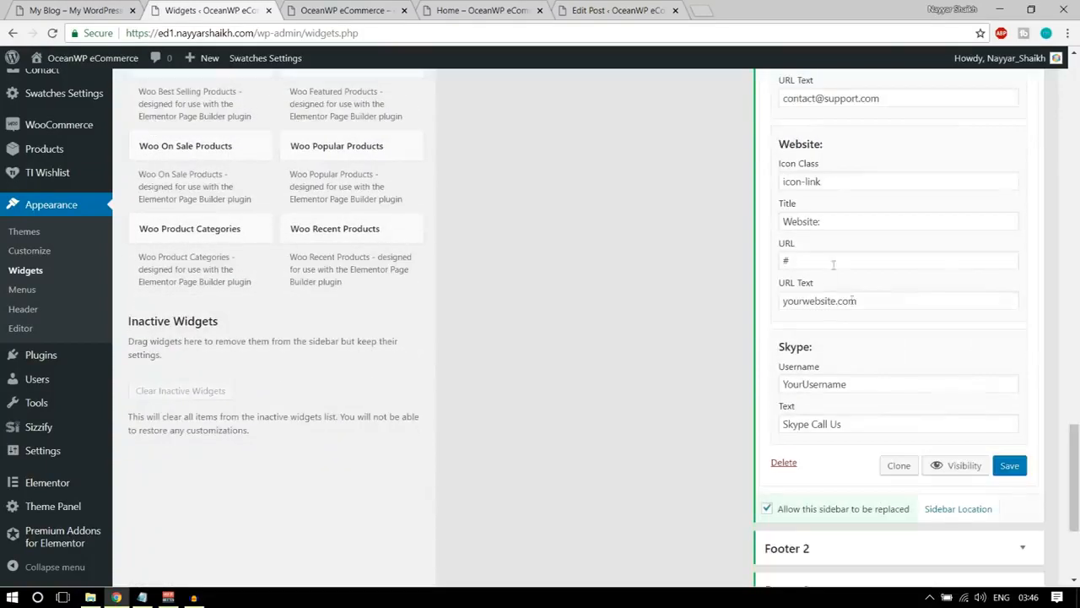
scroll(852, 272, "up", 2)
scroll(853, 271, "down", 1)
left_click_drag(861, 384, 735, 379)
key("BackSpace")
left_click_drag(878, 419, 767, 426)
key("BackSpace")
left_click(1021, 473)
Collapse the Footer 1 area and reload the store's front page to check the contact column in its footer.
scroll(1025, 481, "up", 10)
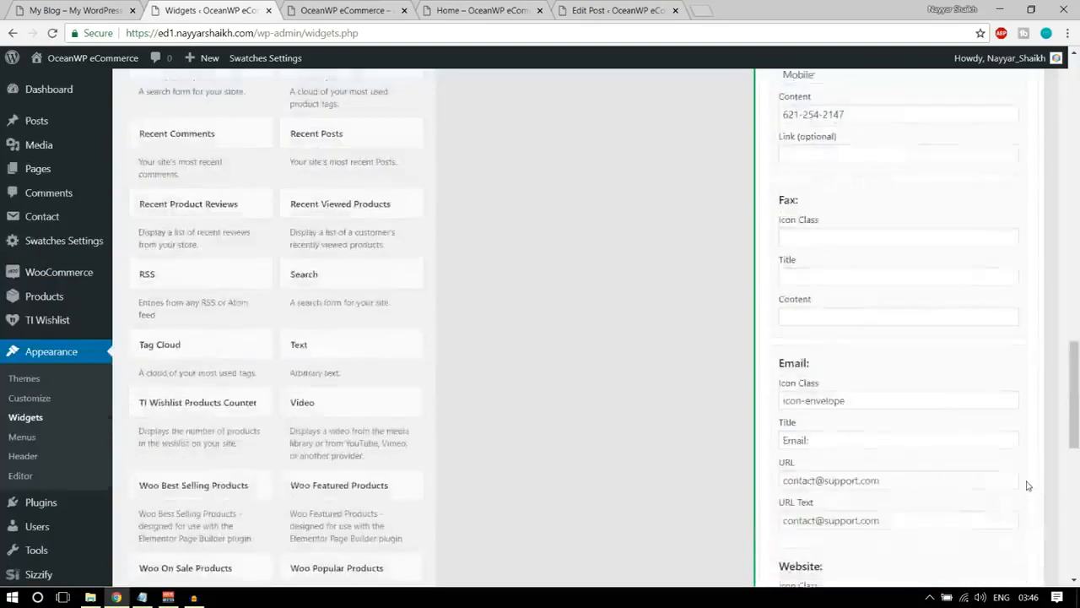
scroll(1028, 485, "up", 3)
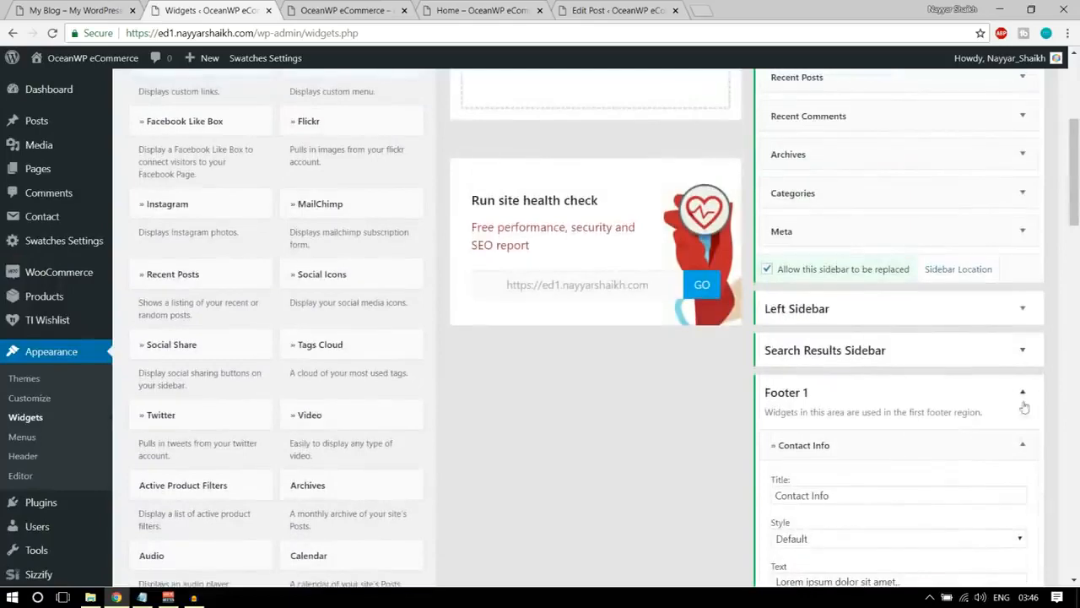
left_click(1022, 393)
left_click(358, 9)
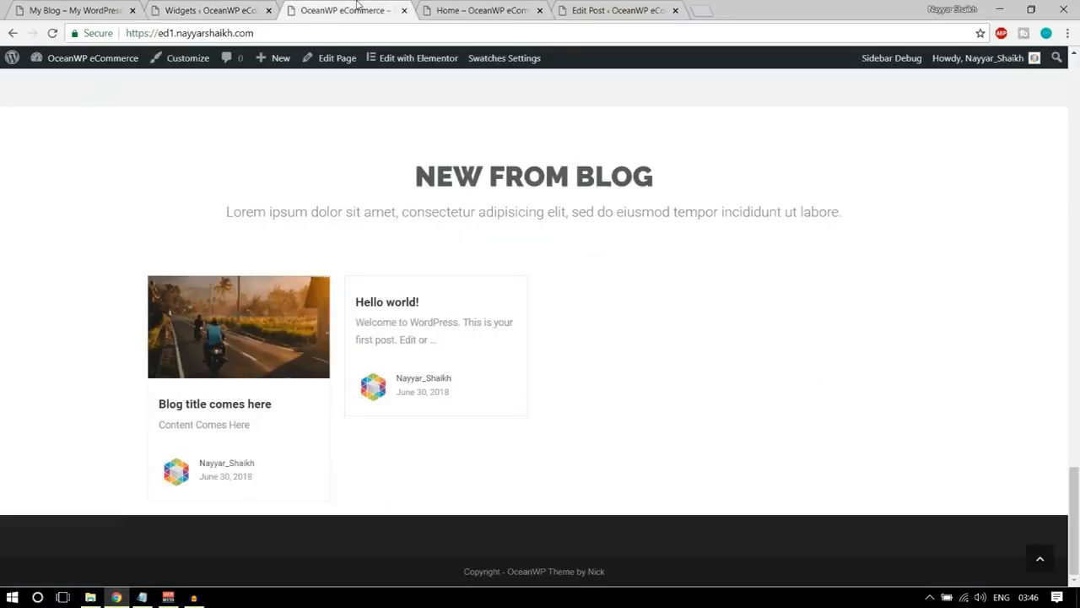
left_click(56, 33)
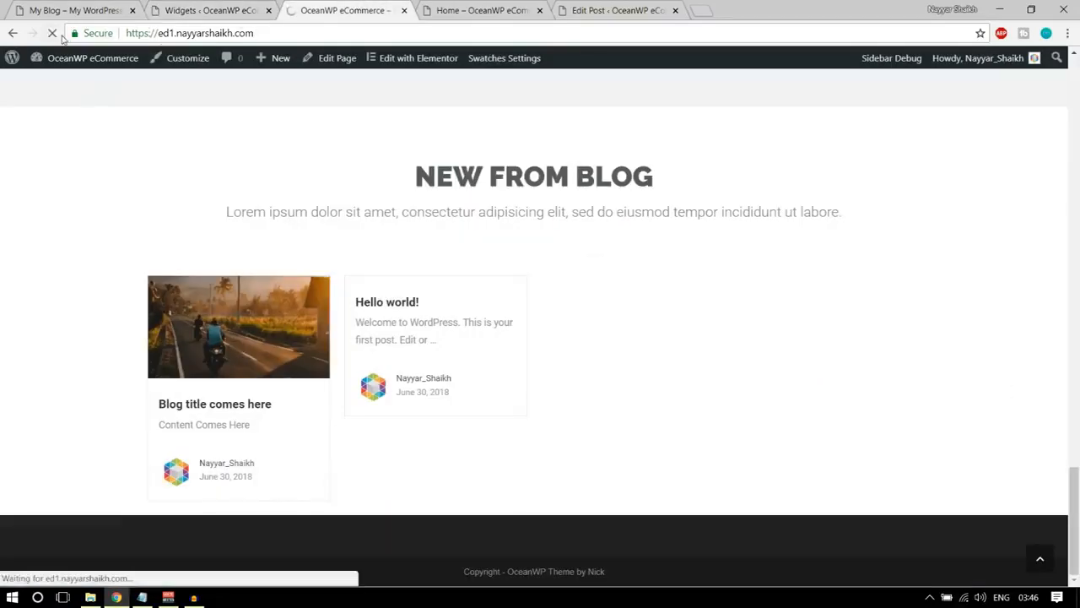
scroll(314, 352, "down", 3)
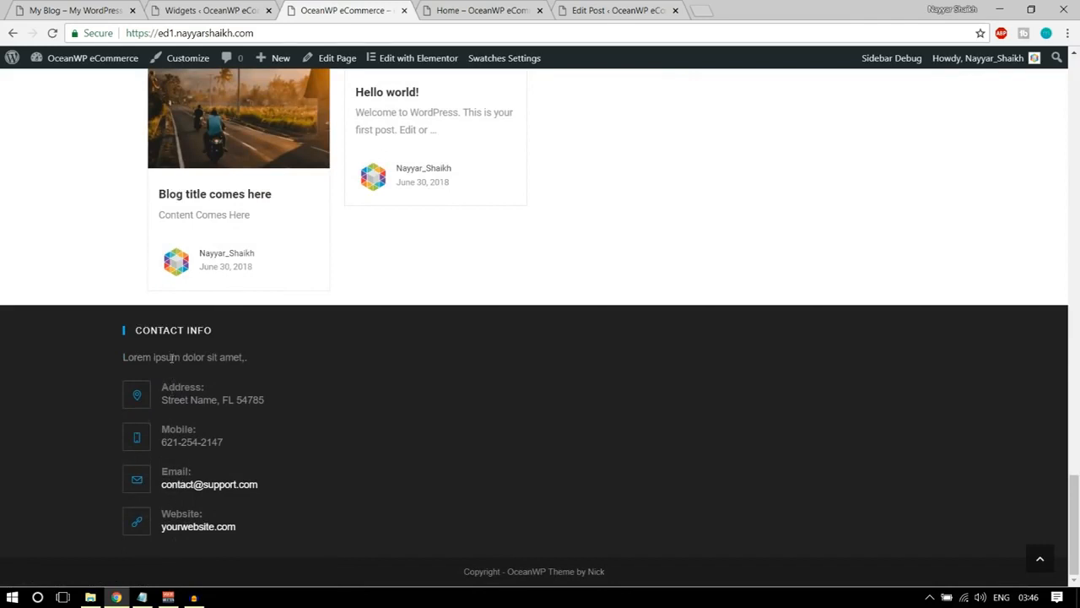
Review the Address, Mobile and Email entries of Footer 1's Contact Info widget, collapse the area and return to the demo footer.
left_click(246, 14)
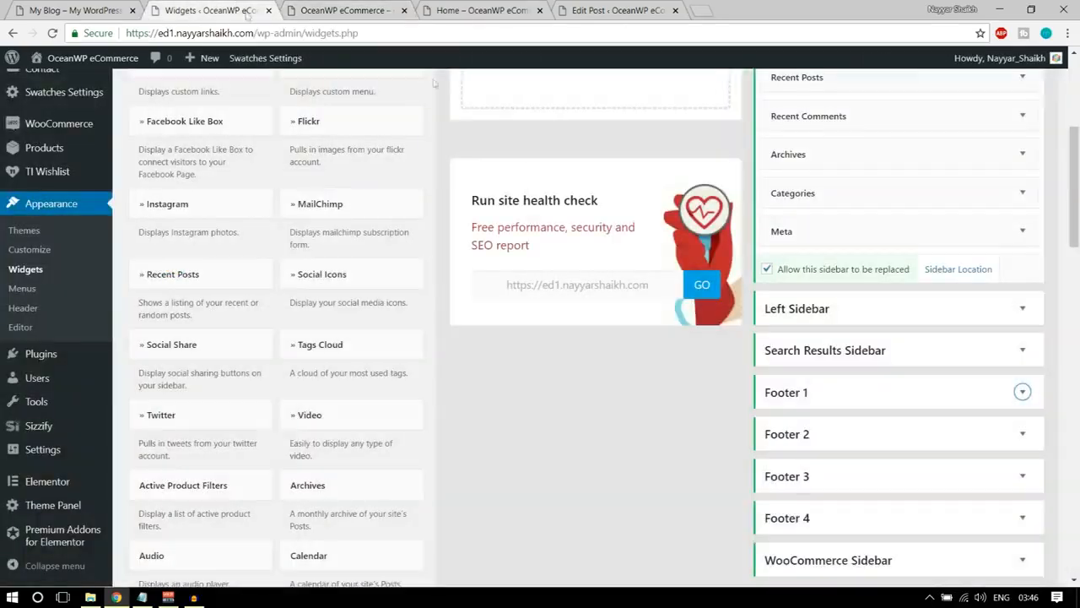
scroll(996, 352, "down", 2)
left_click(906, 249)
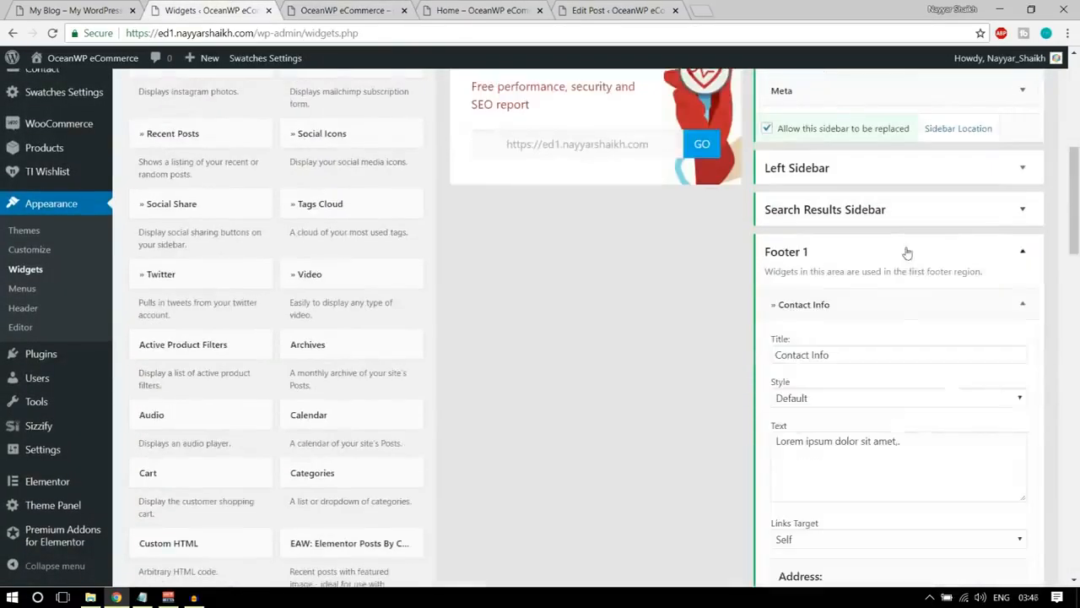
scroll(979, 362, "down", 1)
scroll(904, 422, "down", 2)
left_click_drag(870, 412, 775, 419)
scroll(861, 410, "down", 4)
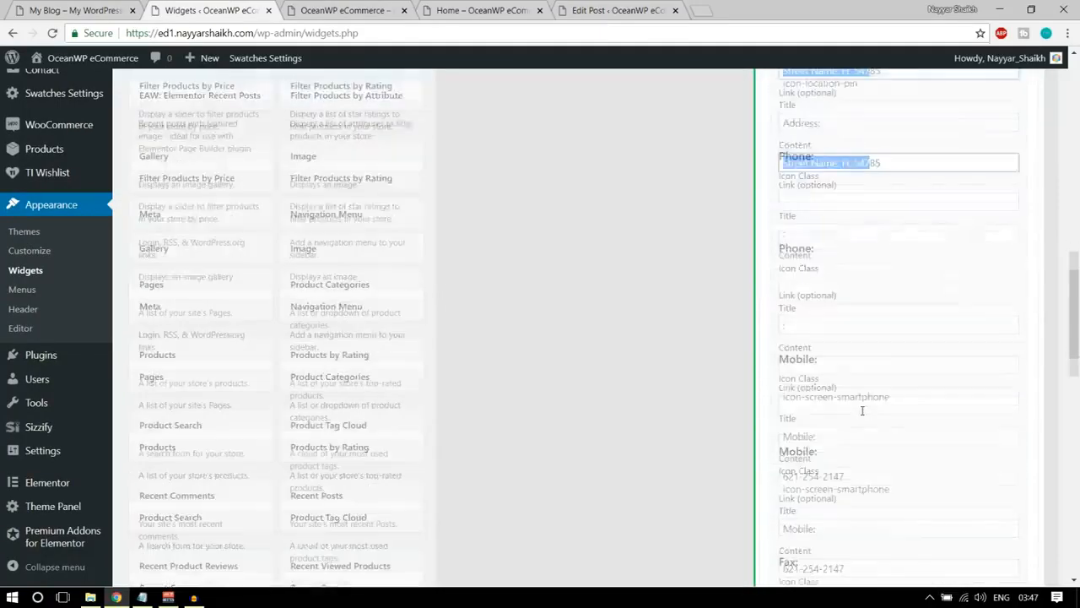
left_click_drag(853, 396, 750, 399)
scroll(862, 421, "down", 4)
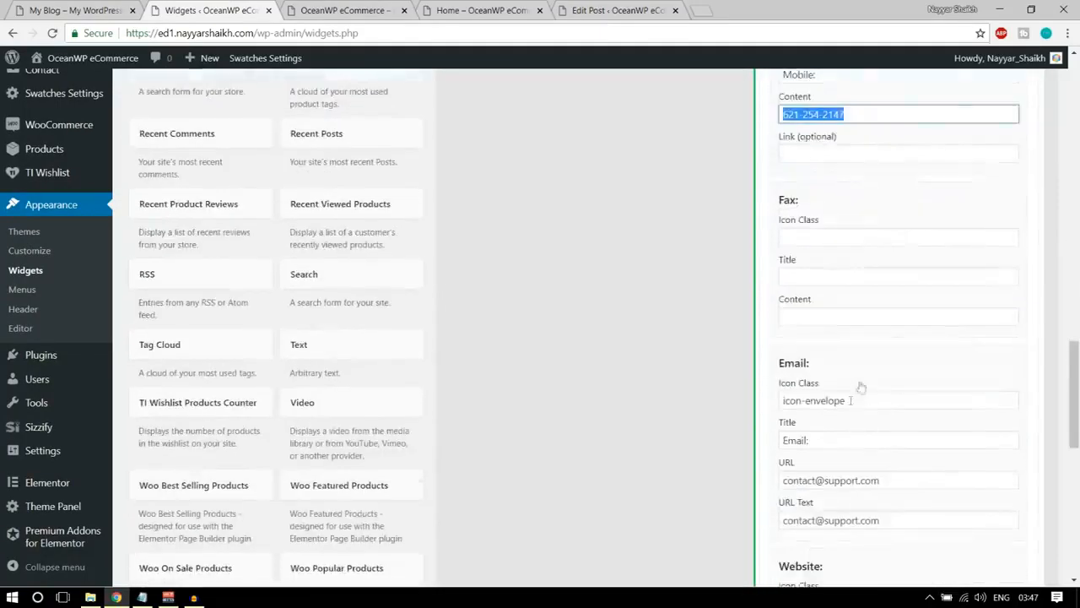
scroll(882, 413, "up", 3)
scroll(884, 422, "up", 8)
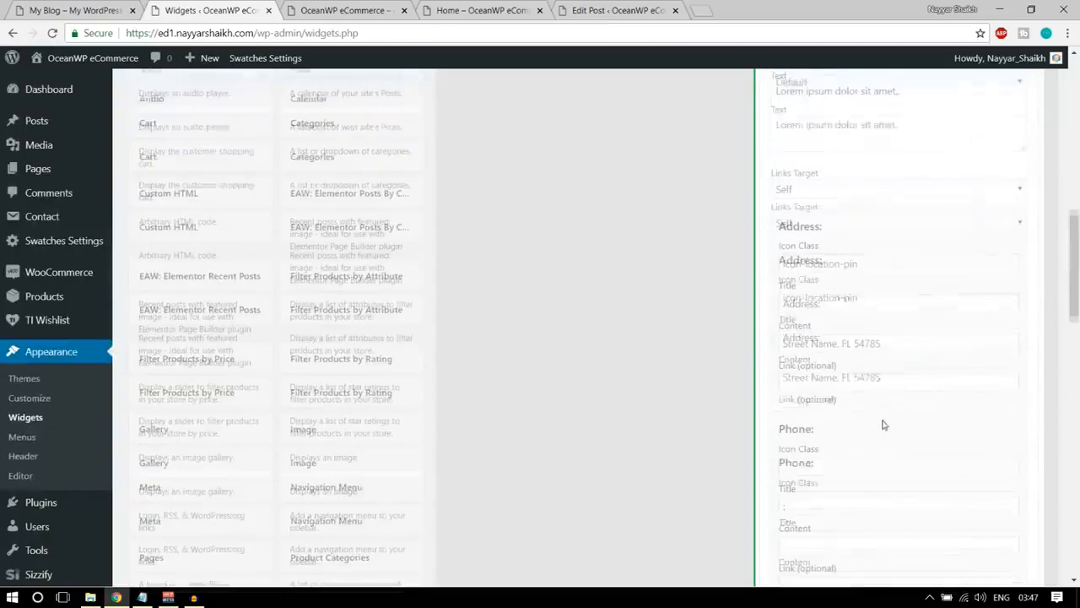
left_click(995, 236)
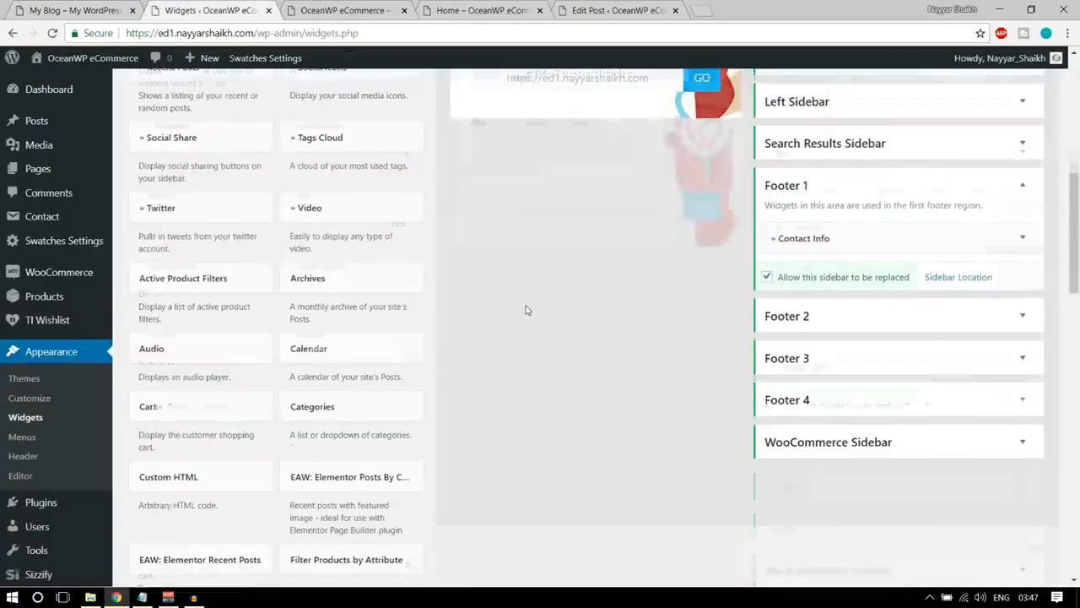
Add a Recent Posts widget to the Footer 2 area.
scroll(526, 309, "up", 3)
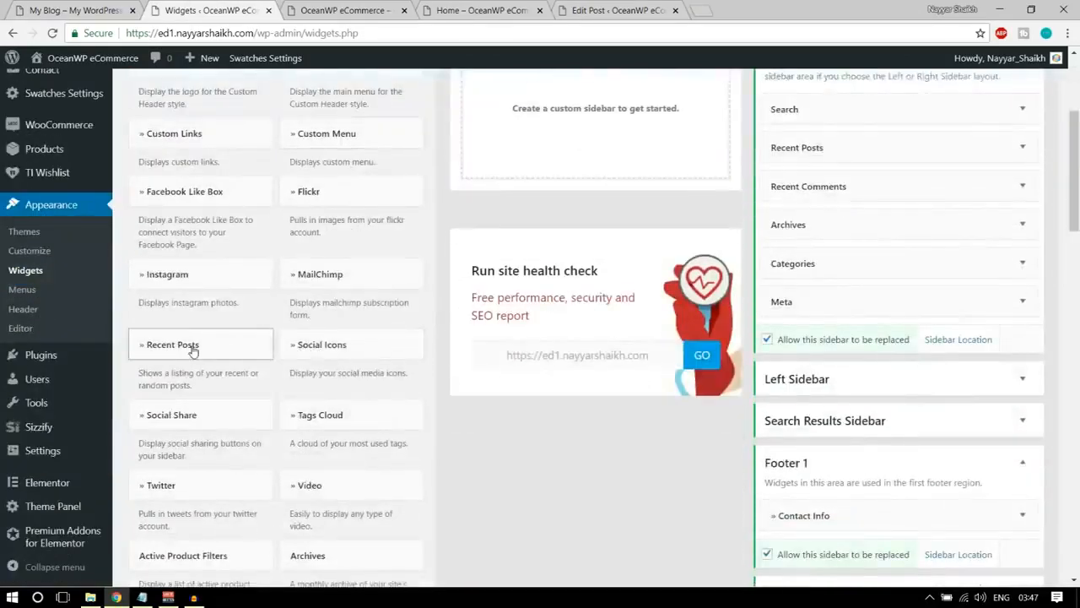
left_click(193, 351)
scroll(236, 358, "down", 3)
left_click(223, 314)
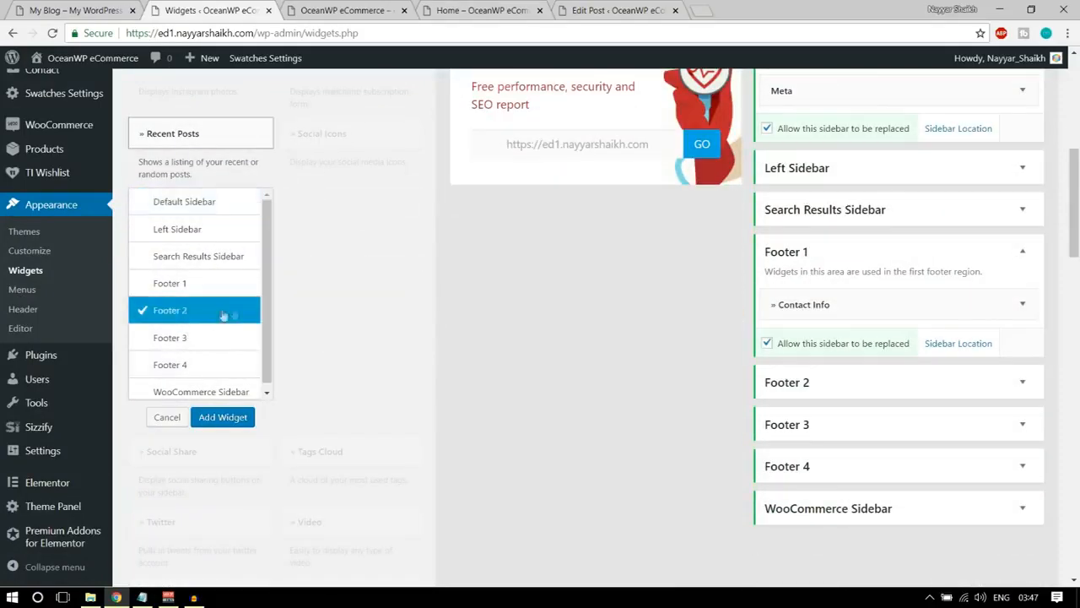
left_click(223, 417)
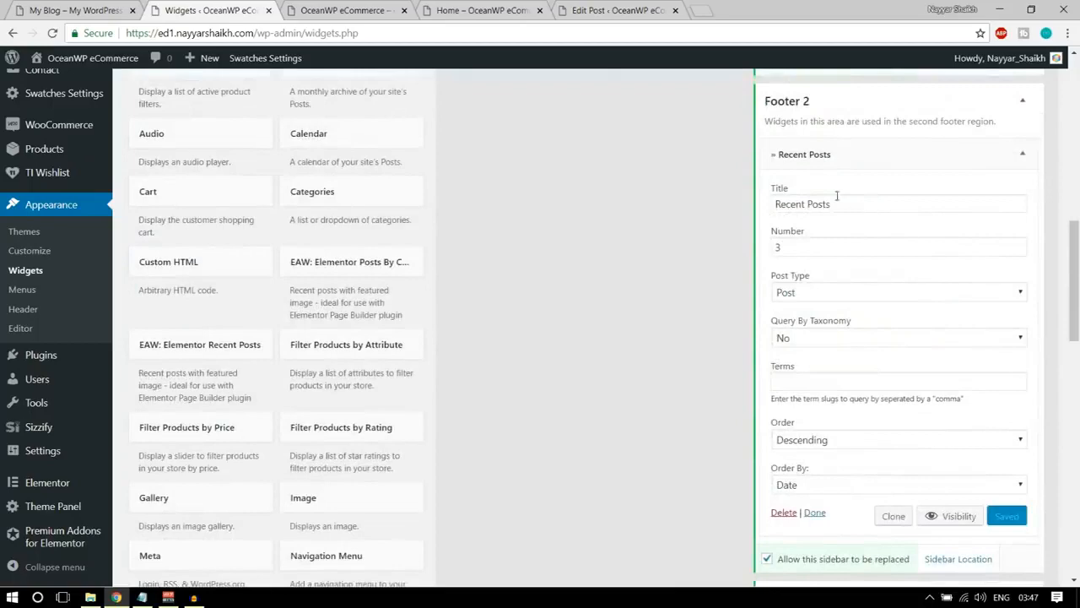
Check the Recent Posts widget's post number against the demo footer, collapse the widget and reload the store's front page to view the column.
left_click(88, 10)
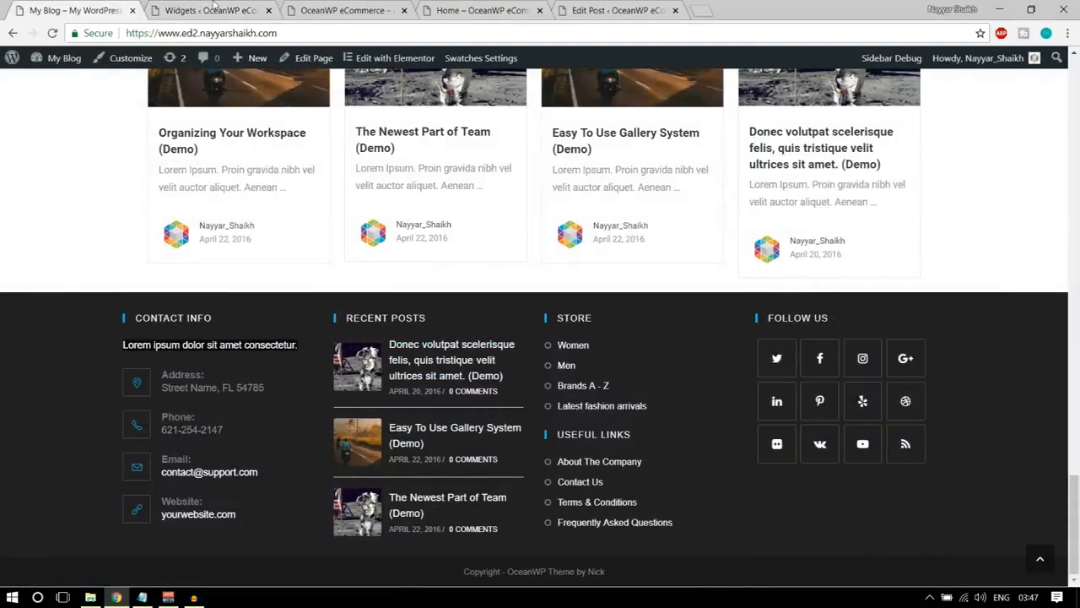
key("ctrl+Tab")
left_click(778, 244)
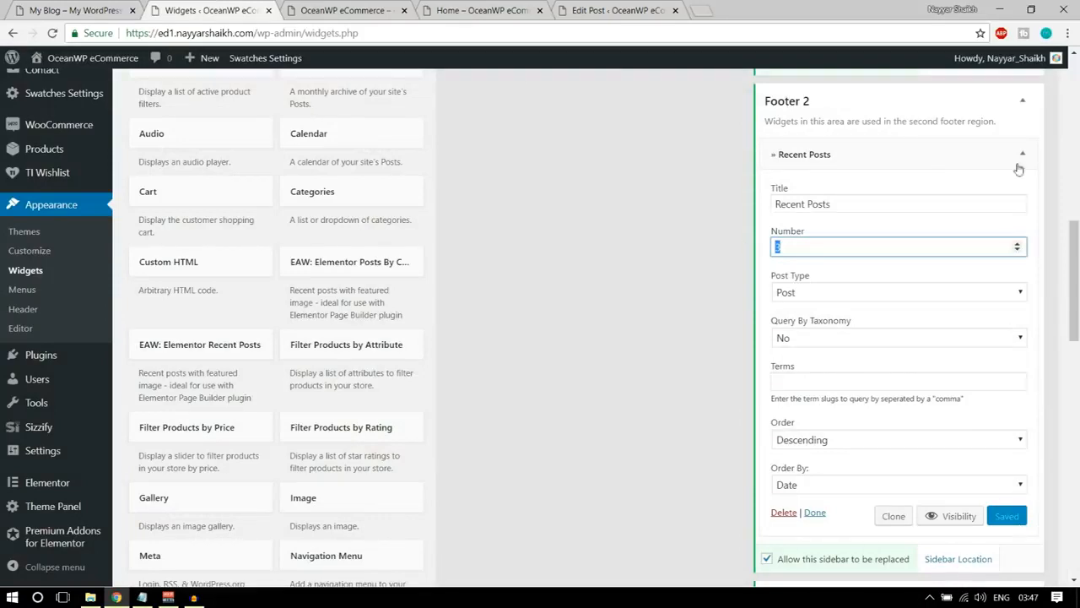
left_click(1021, 154)
left_click(342, 10)
left_click(52, 33)
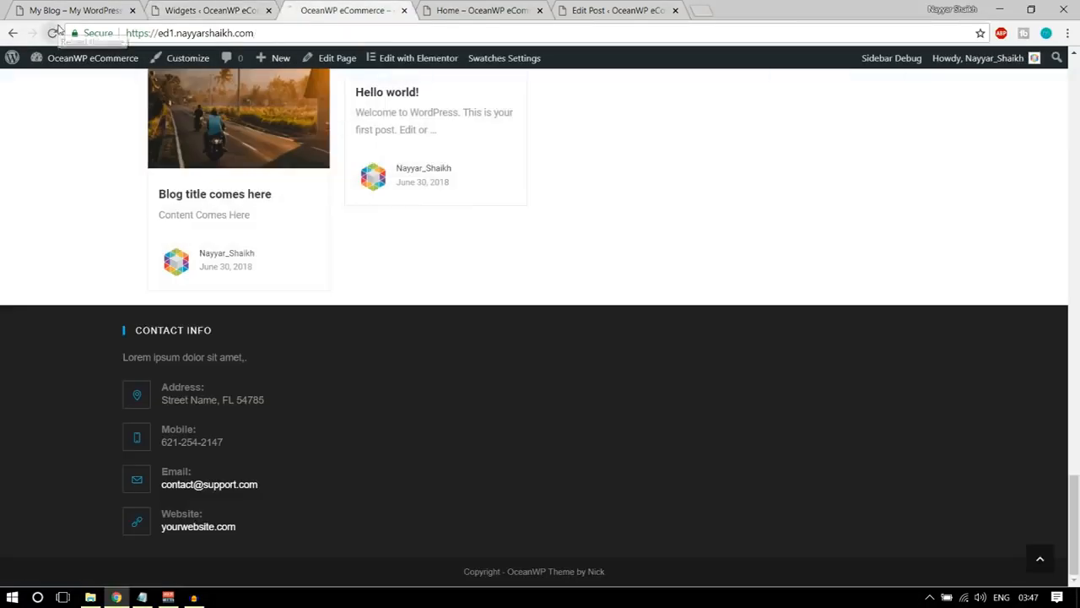
left_click(54, 33)
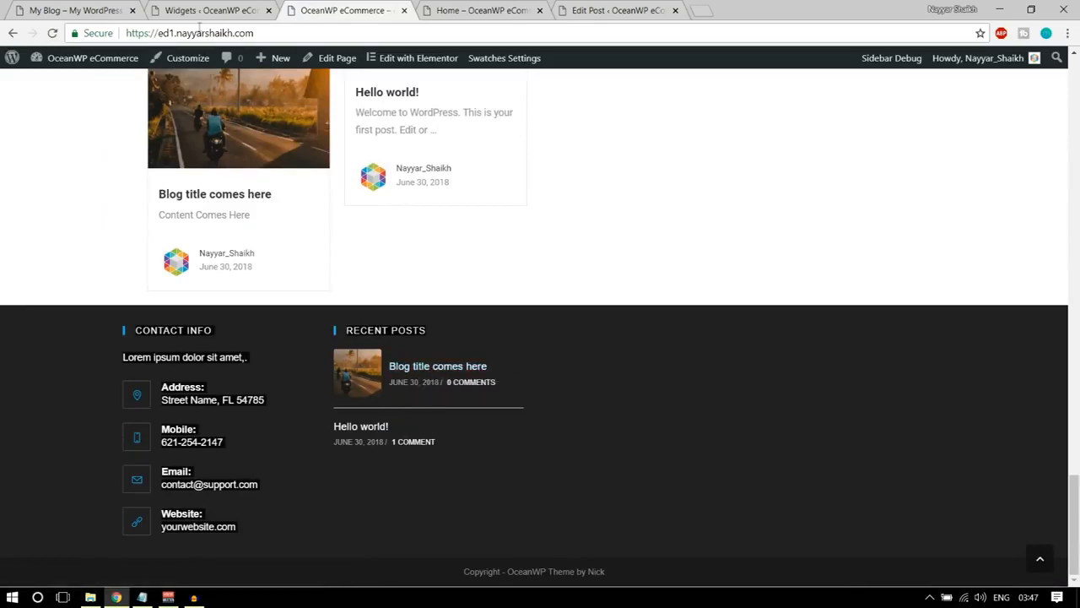
Consult the third column of the demo footer and add a Custom Links widget to the Footer 3 area.
left_click(85, 10)
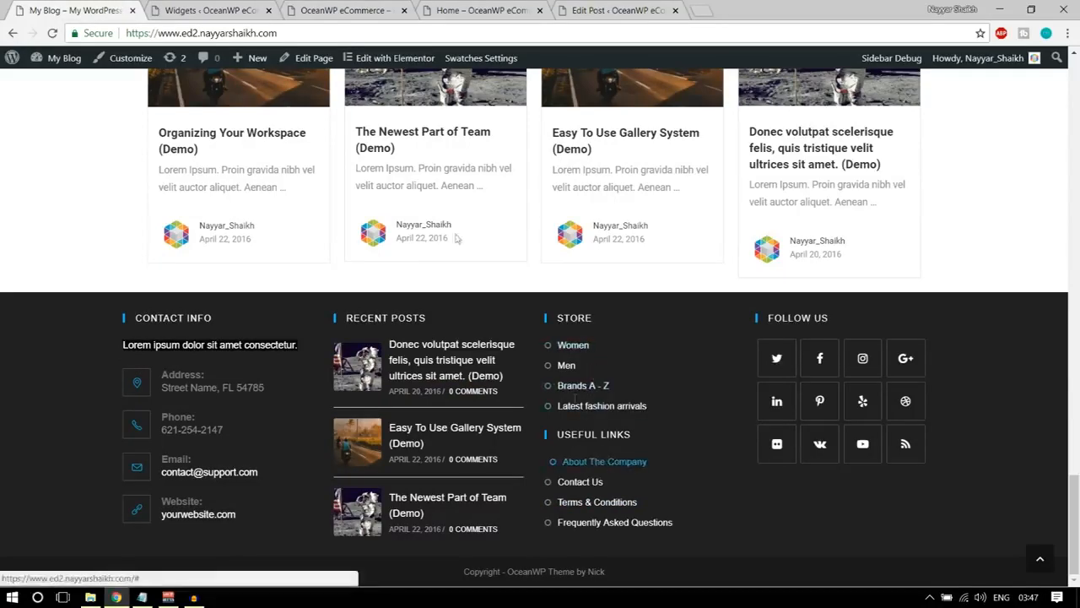
key("ctrl+Tab")
scroll(460, 317, "up", 3)
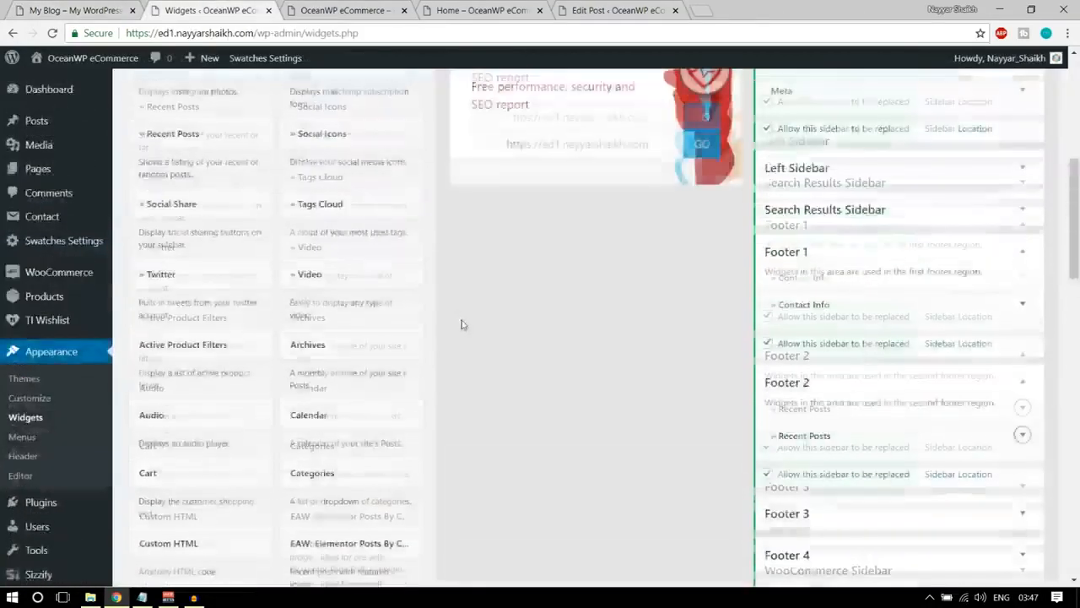
scroll(462, 324, "up", 5)
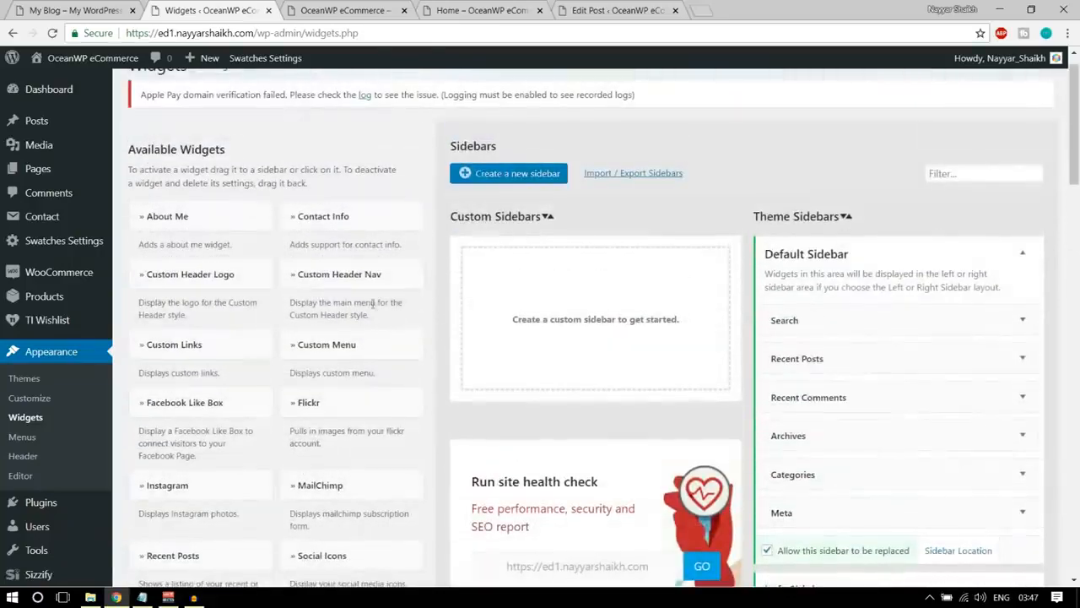
left_click(210, 350)
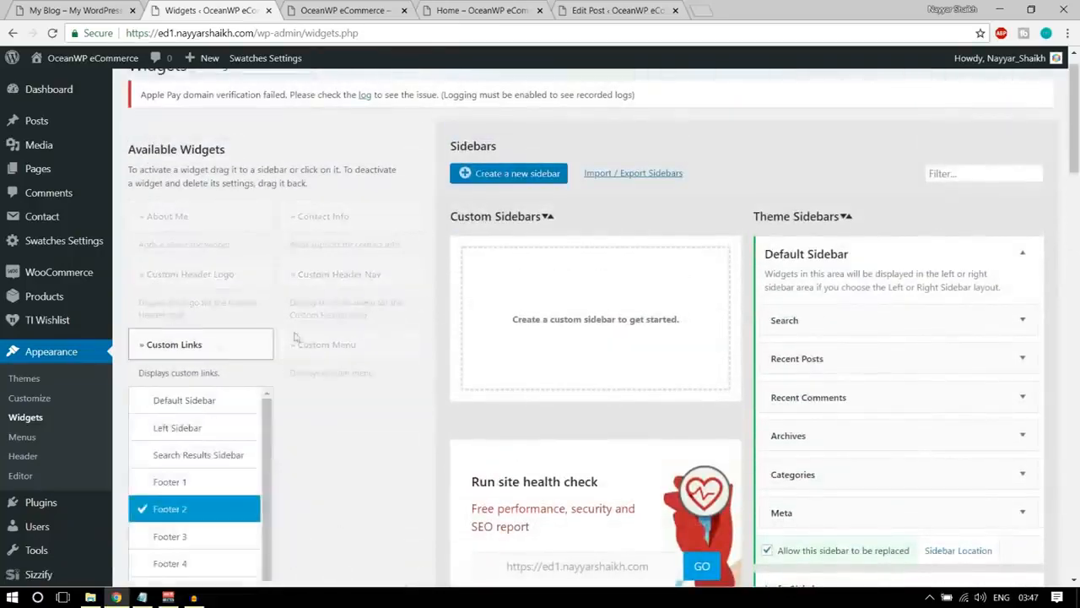
scroll(202, 338, "down", 2)
left_click(182, 255)
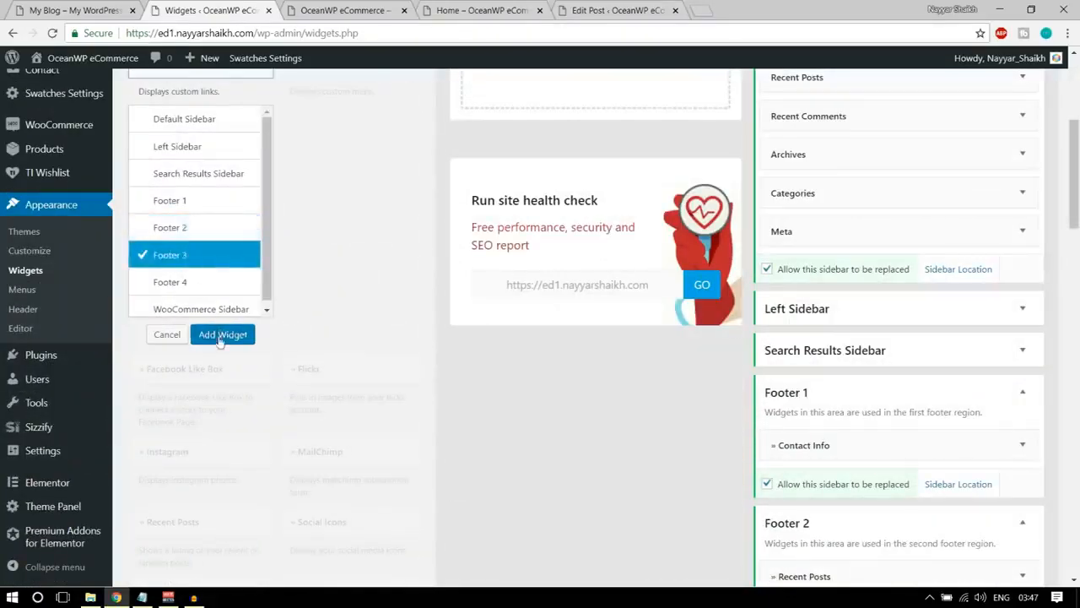
left_click(221, 335)
scroll(692, 361, "down", 1)
scroll(875, 321, "up", 1)
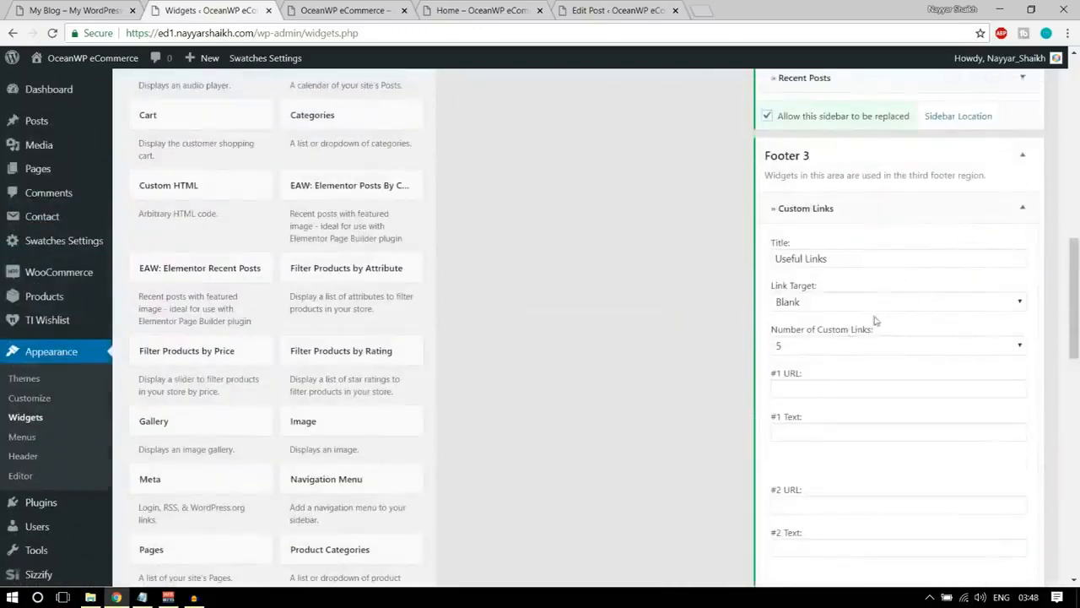
Title Footer 3's Custom Links widget STORE, as in the demo footer, and set its number of custom links to 4.
left_click(108, 6)
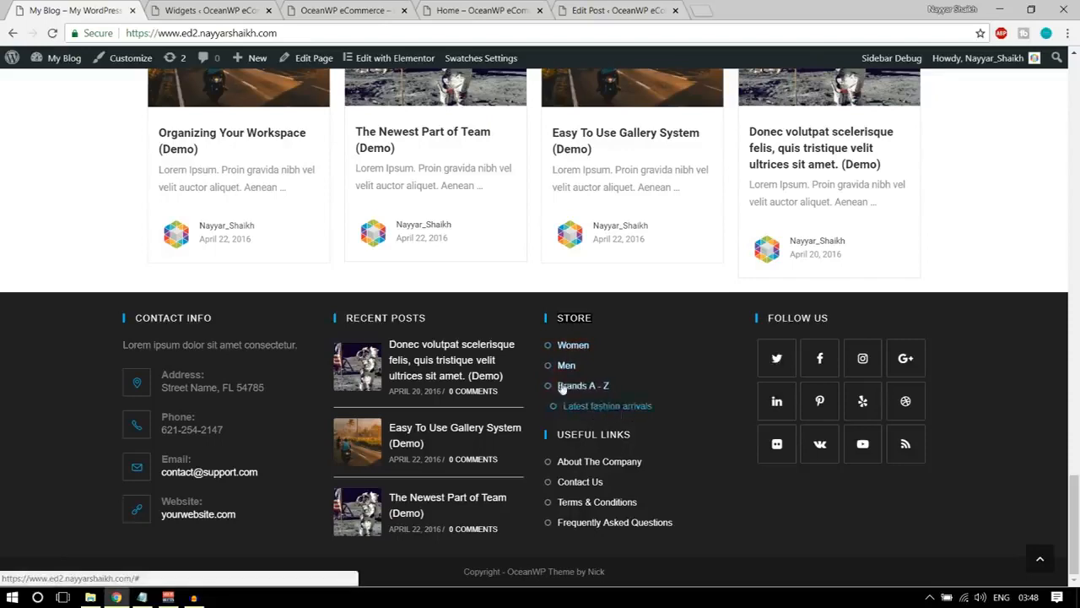
key("ctrl+Tab")
left_click(848, 260)
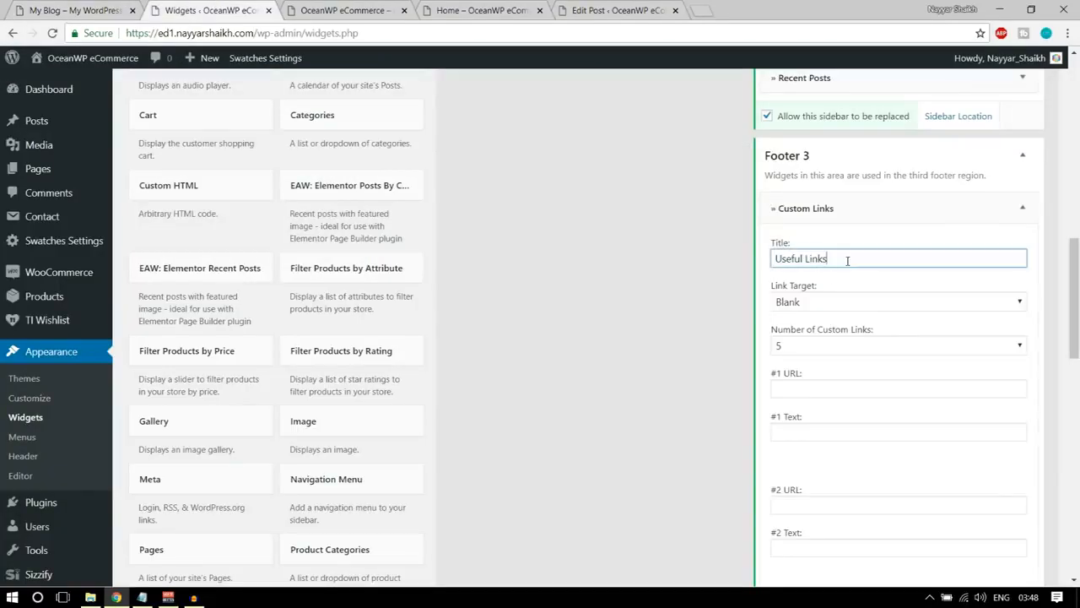
key("ctrl+a")
type("STORE")
left_click(861, 315)
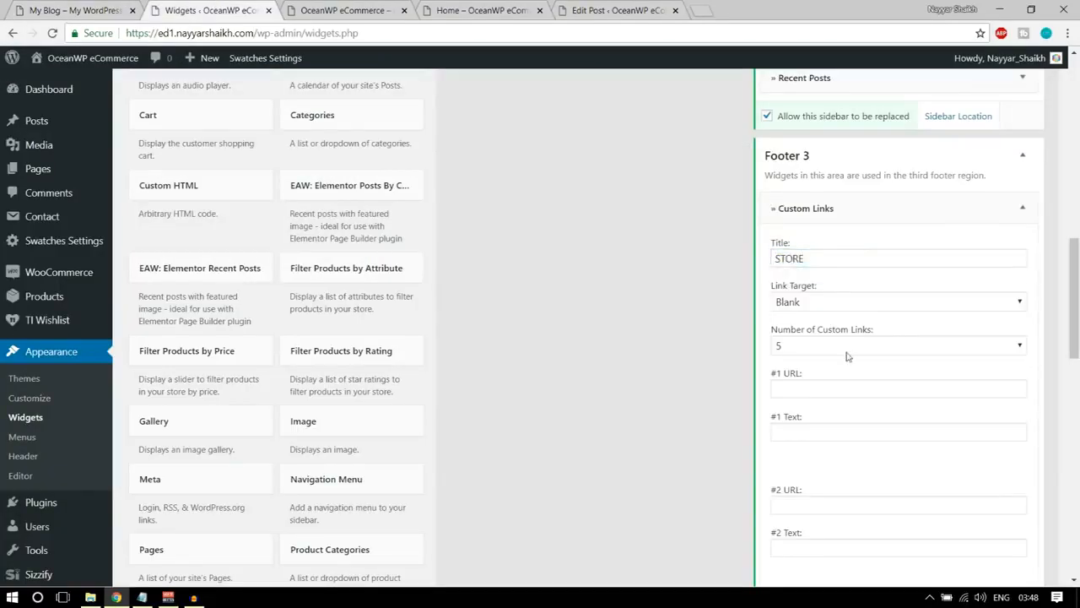
scroll(848, 354, "down", 1)
left_click(836, 281)
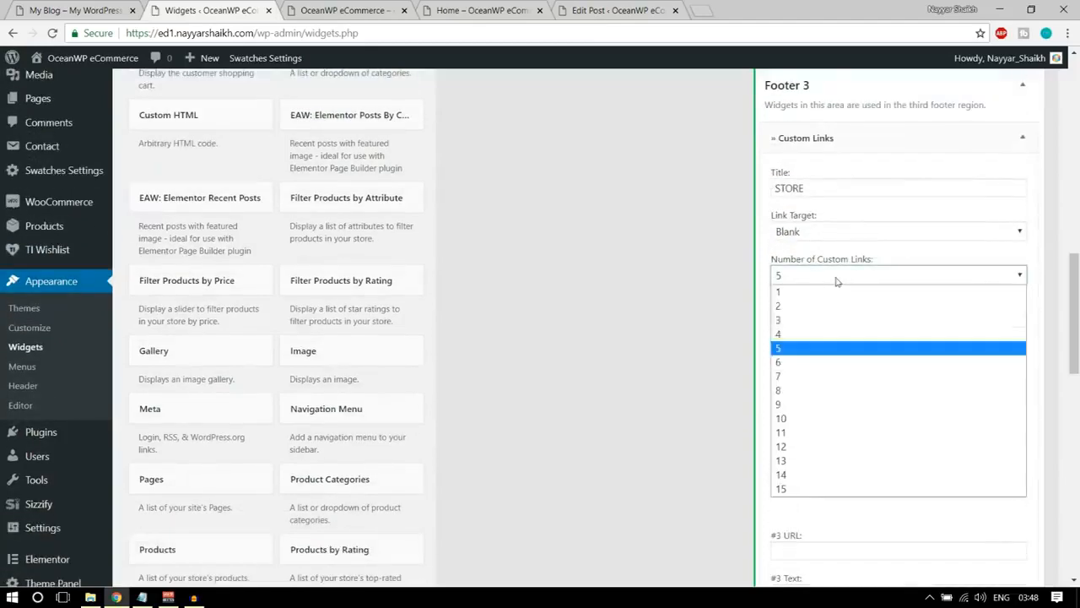
left_click(822, 332)
Fill in the first custom link with the URL # and the text Women, matching the demo footer.
left_click(833, 319)
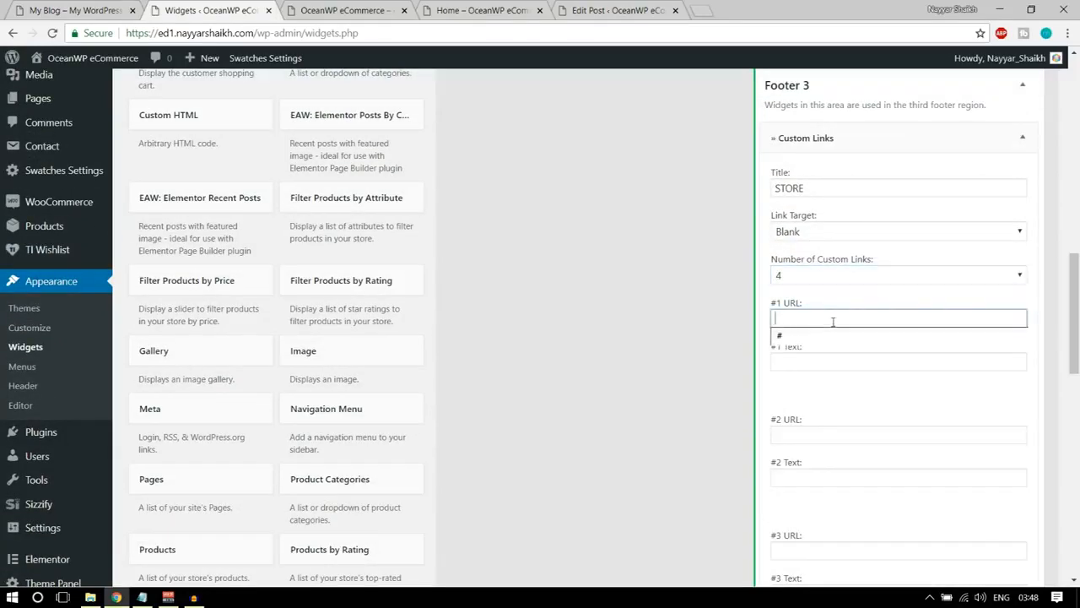
scroll(832, 322, "down", 1)
type("#")
key("Tab")
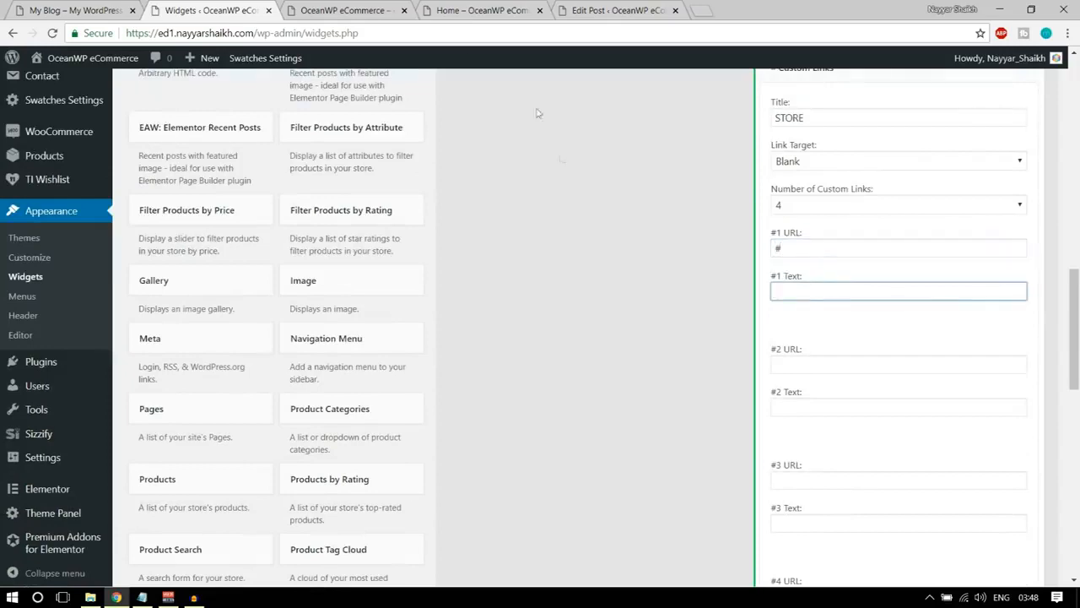
left_click(76, 8)
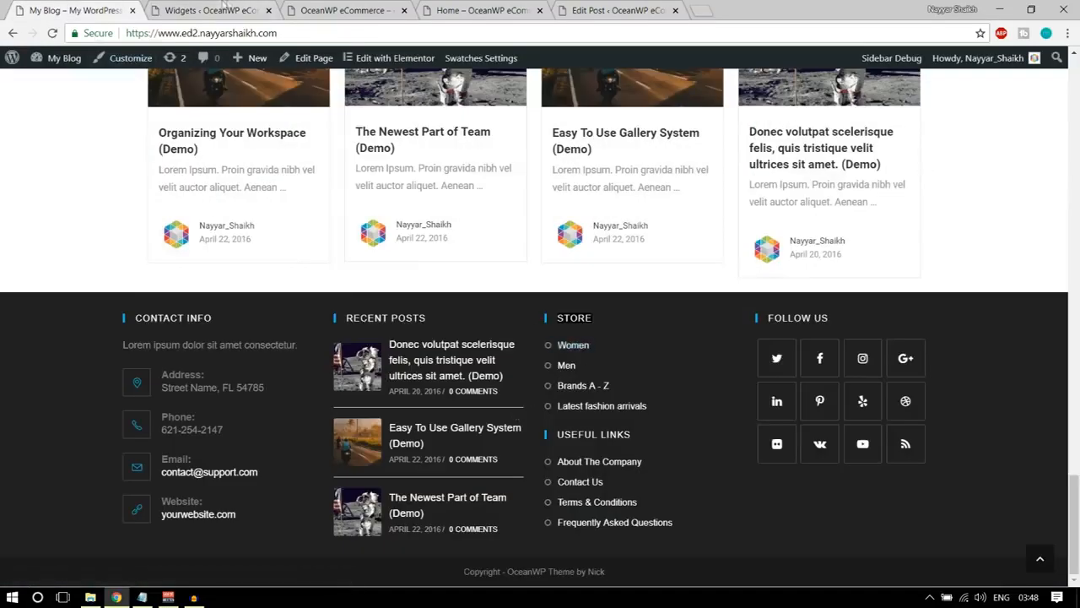
left_click(221, 8)
type("W")
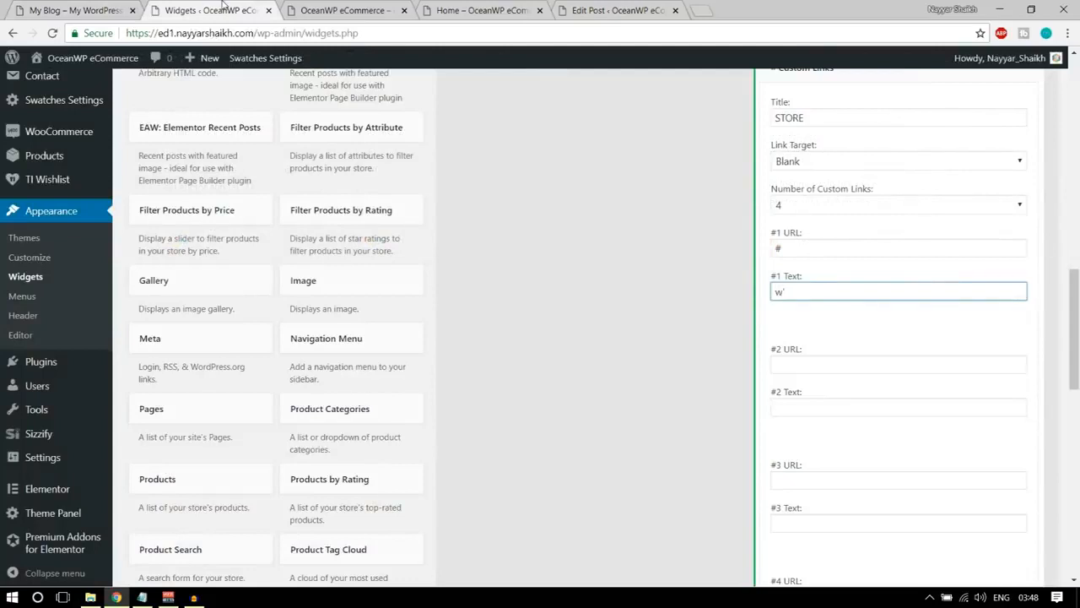
key("ctrl+a")
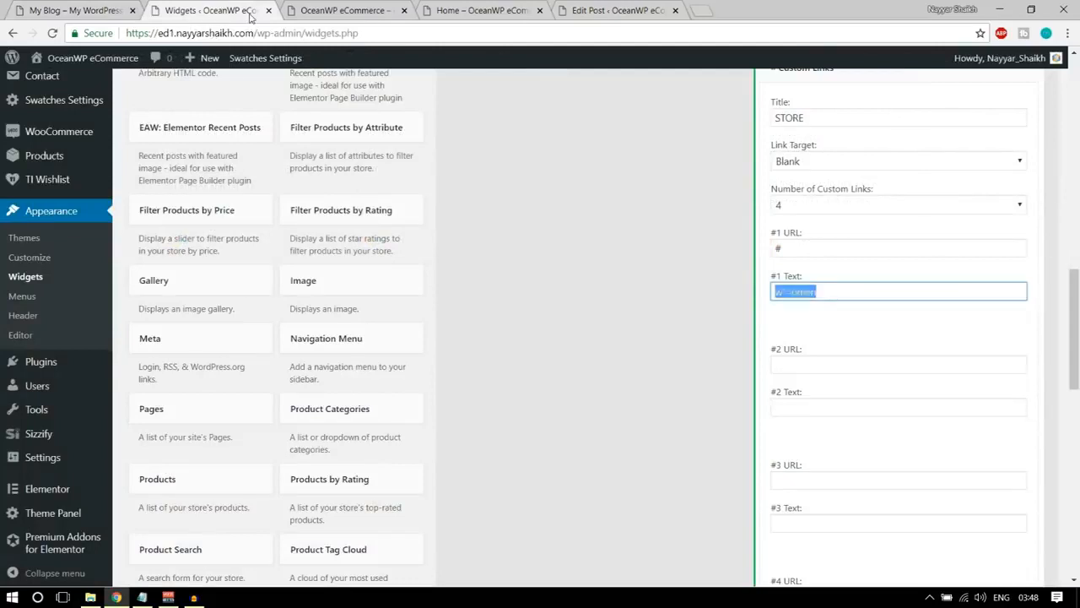
type("W")
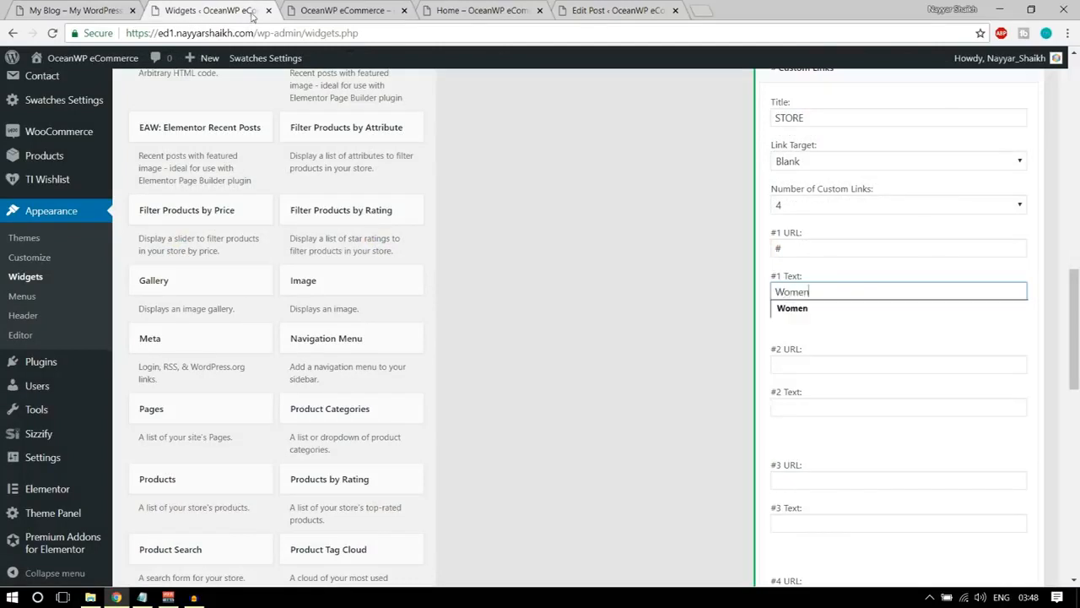
Fill in the second custom link as Men and the third as Brands A - Z, both with the URL #.
left_click(817, 363)
left_click(811, 380)
left_click(813, 407)
left_click(813, 429)
scroll(823, 439, "down", 2)
left_click(806, 339)
left_click(806, 356)
left_click(806, 380)
left_click(810, 393)
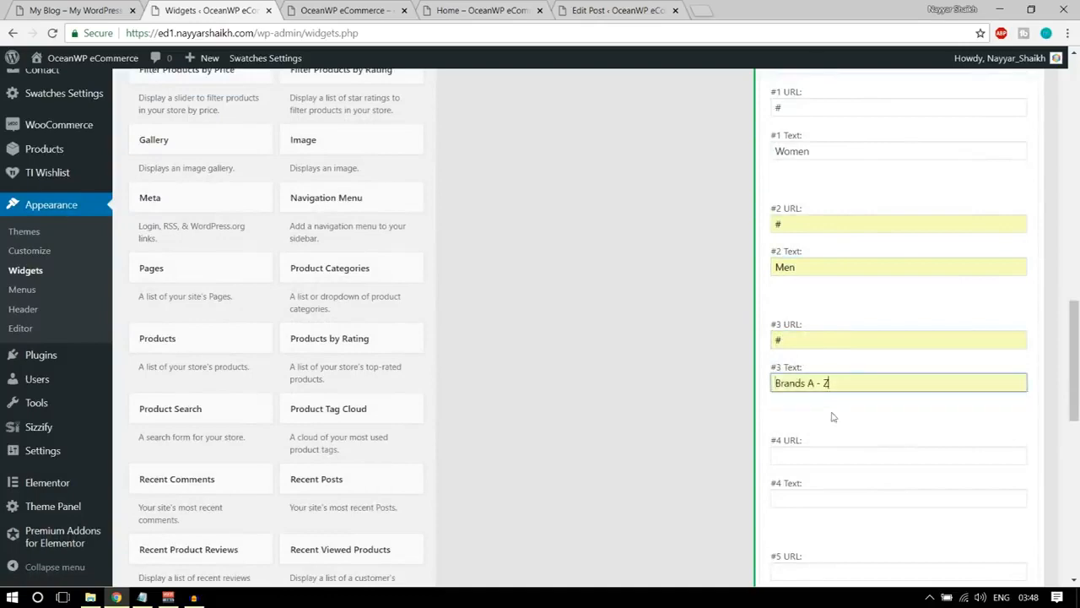
Fill in the fourth custom link with the URL # and the text Latest fashion arrivals, and save the widget.
scroll(829, 414, "down", 2)
left_click(804, 313)
left_click(810, 333)
left_click(810, 358)
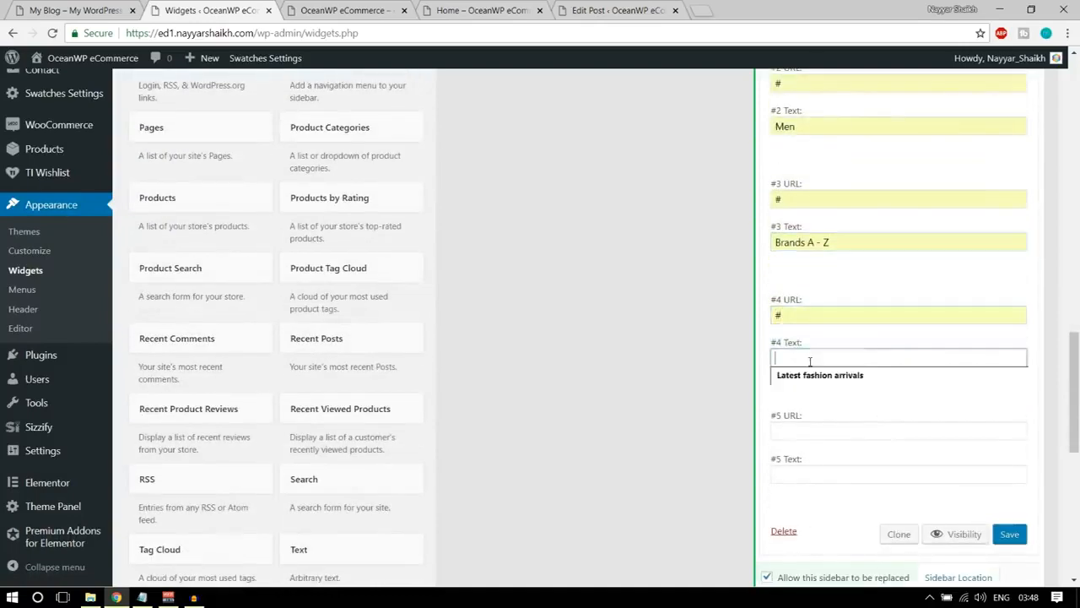
left_click(814, 377)
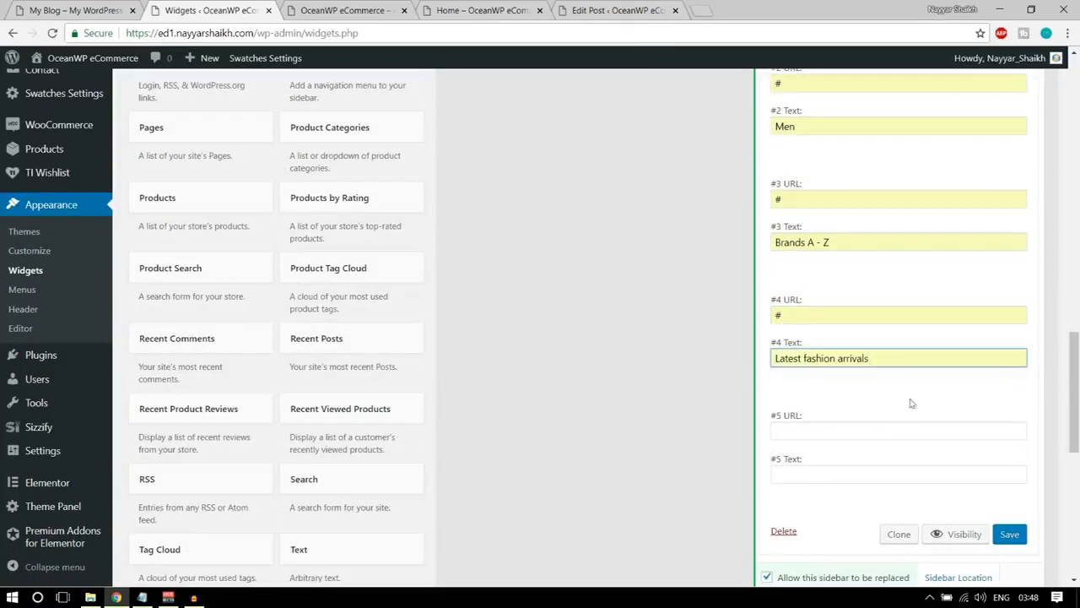
left_click(1010, 538)
Reload the store's front page to check the STORE column, and review the Useful Links section of the demo footer.
left_click(362, 10)
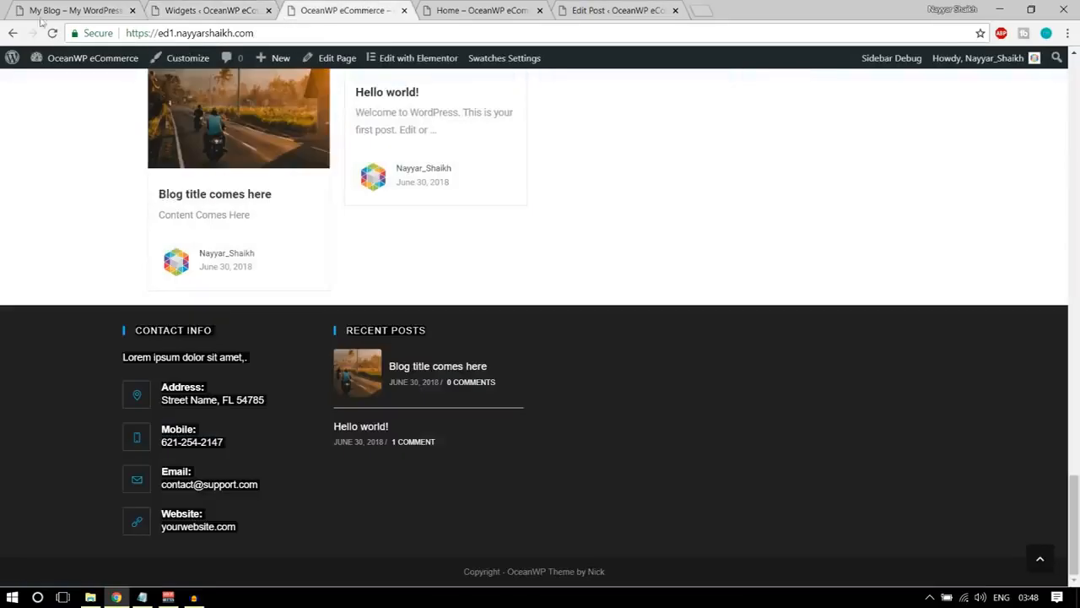
left_click(52, 32)
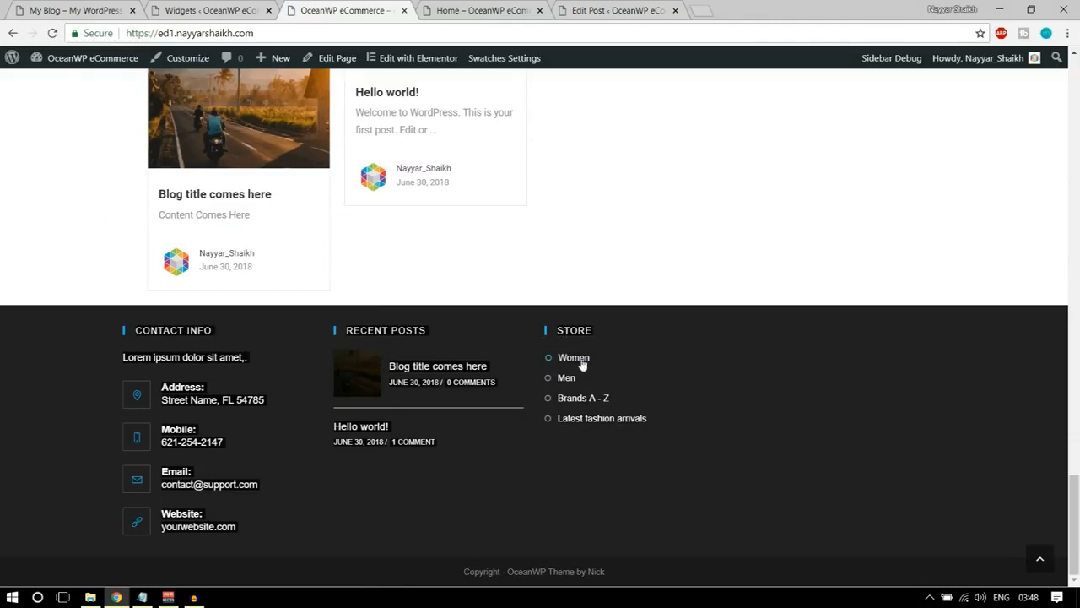
key("ctrl+1")
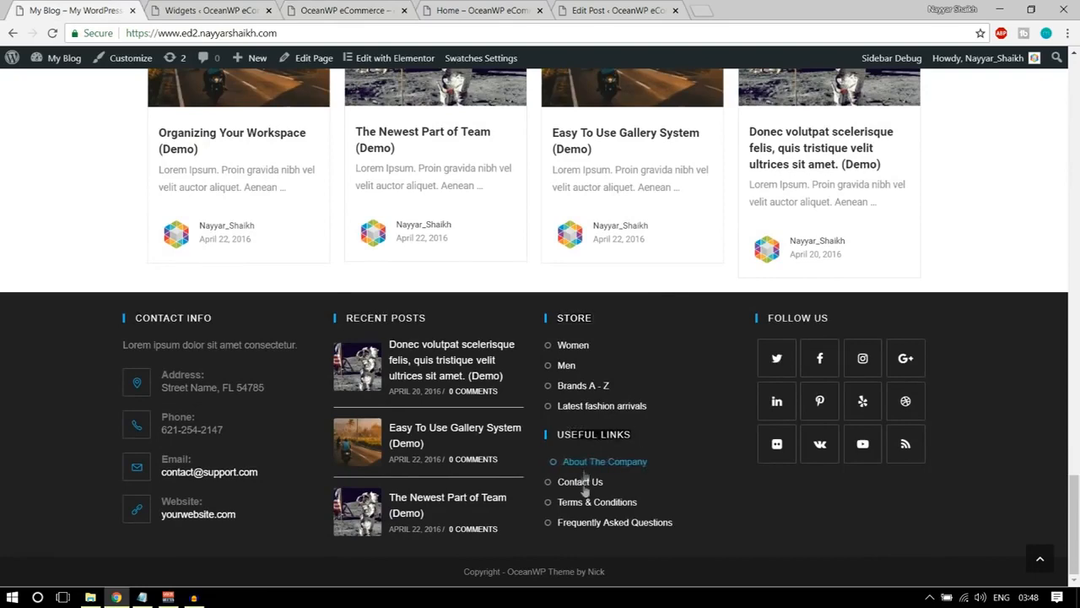
Add a second Custom Links widget to the Footer 3 widget area.
left_click(218, 8)
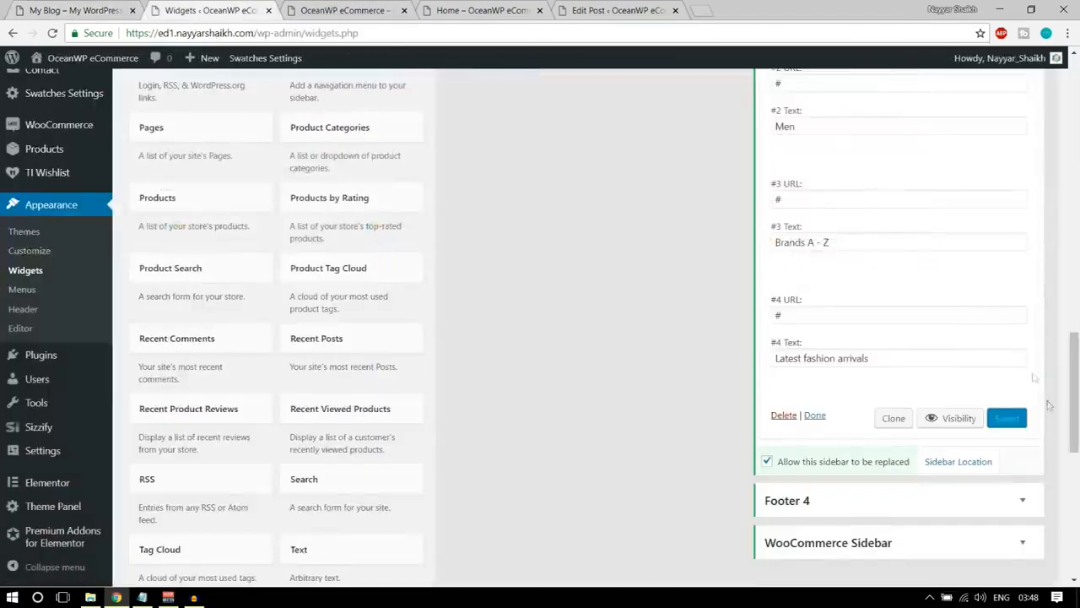
scroll(1048, 405, "up", 10)
left_click(1031, 443)
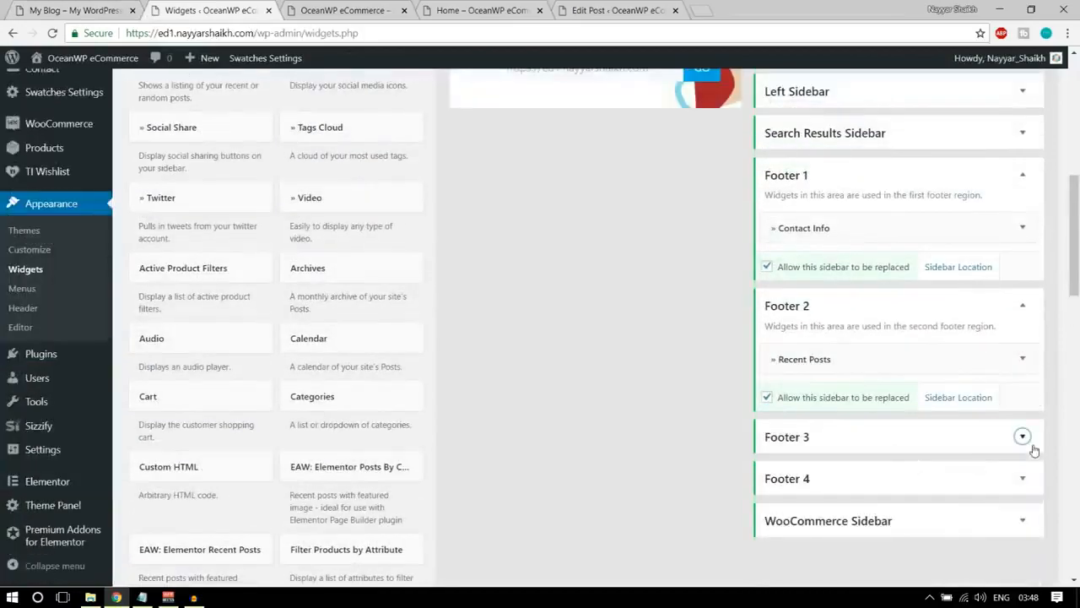
scroll(494, 302, "up", 4)
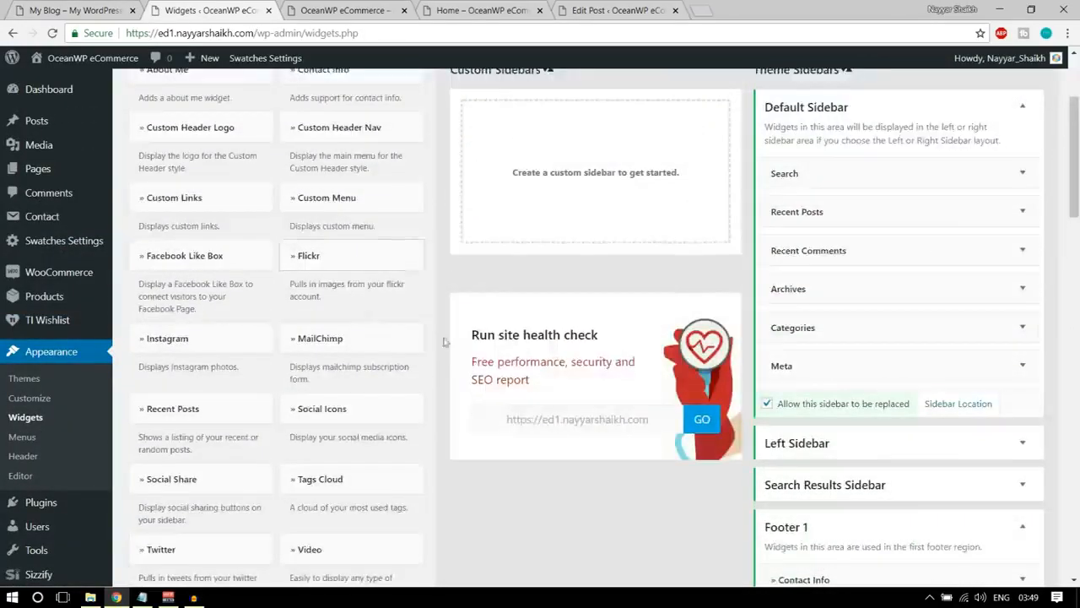
scroll(355, 264, "up", 2)
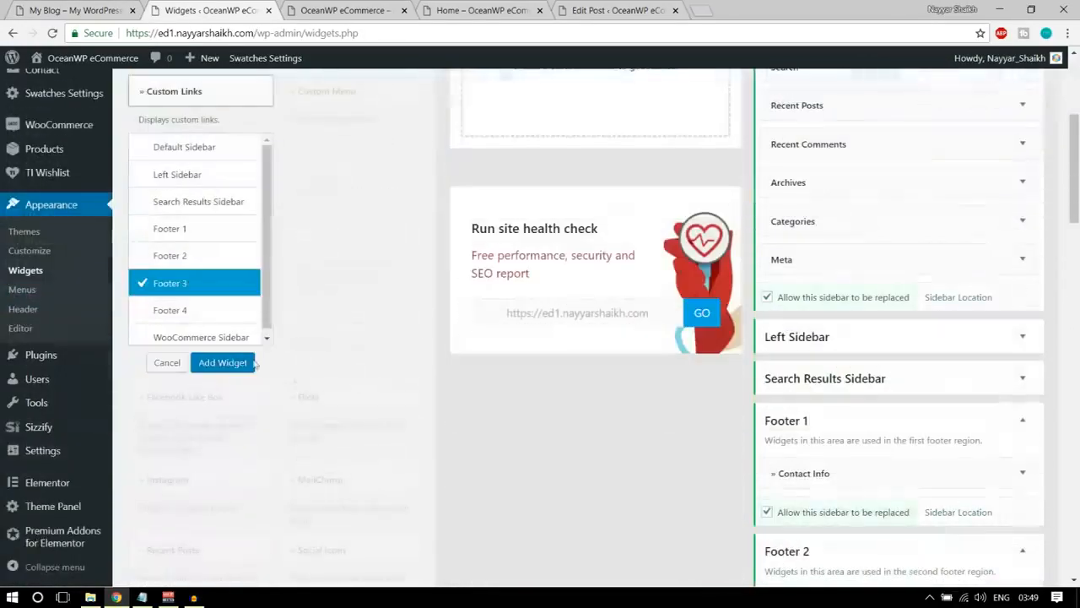
left_click(222, 362)
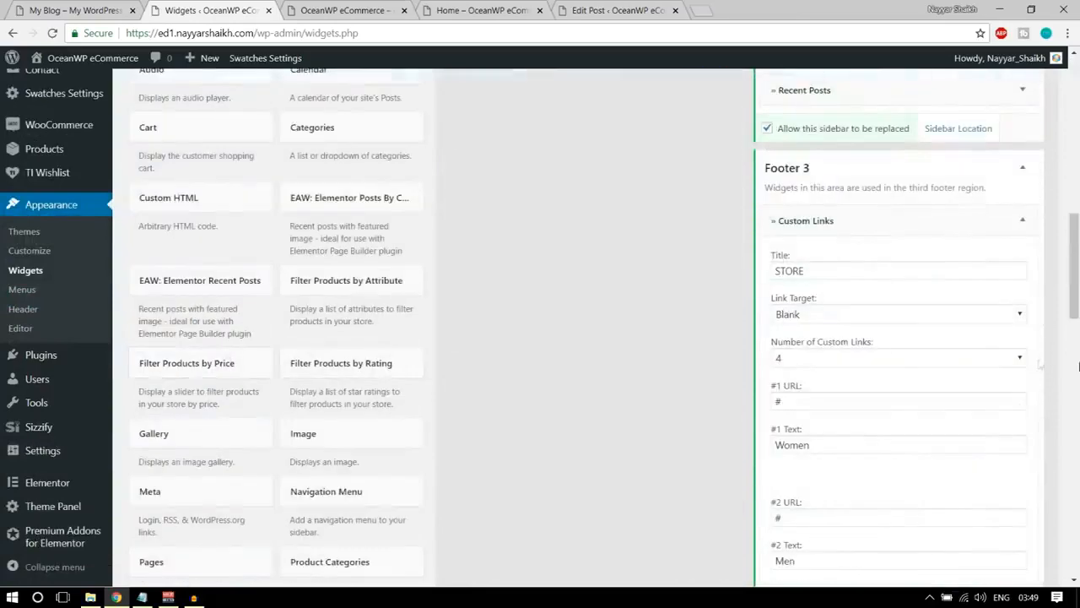
left_click_drag(862, 270, 734, 274)
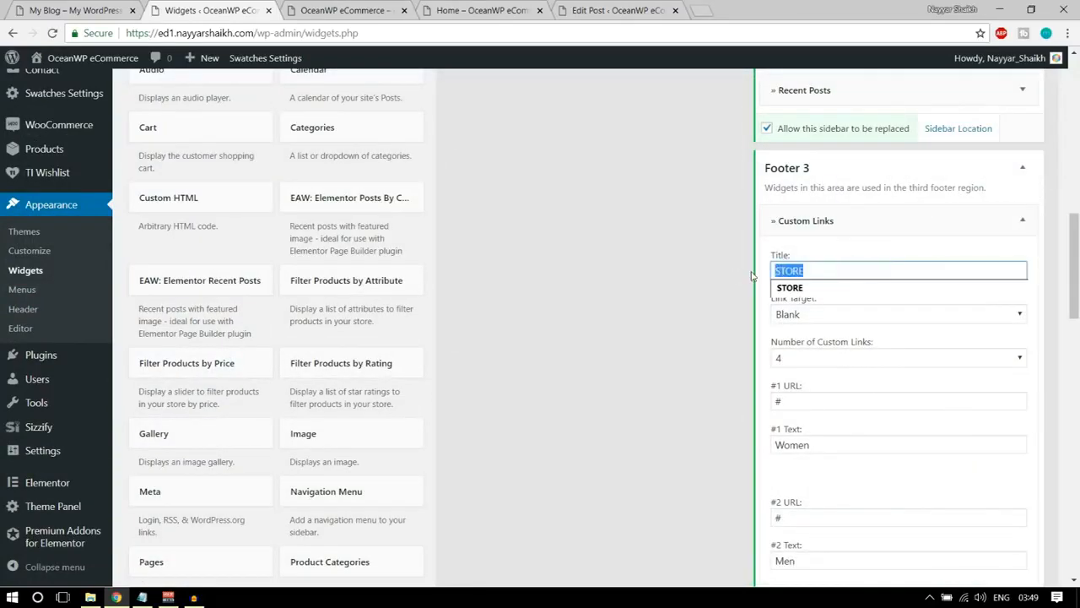
key("BackSpace")
left_click(869, 272)
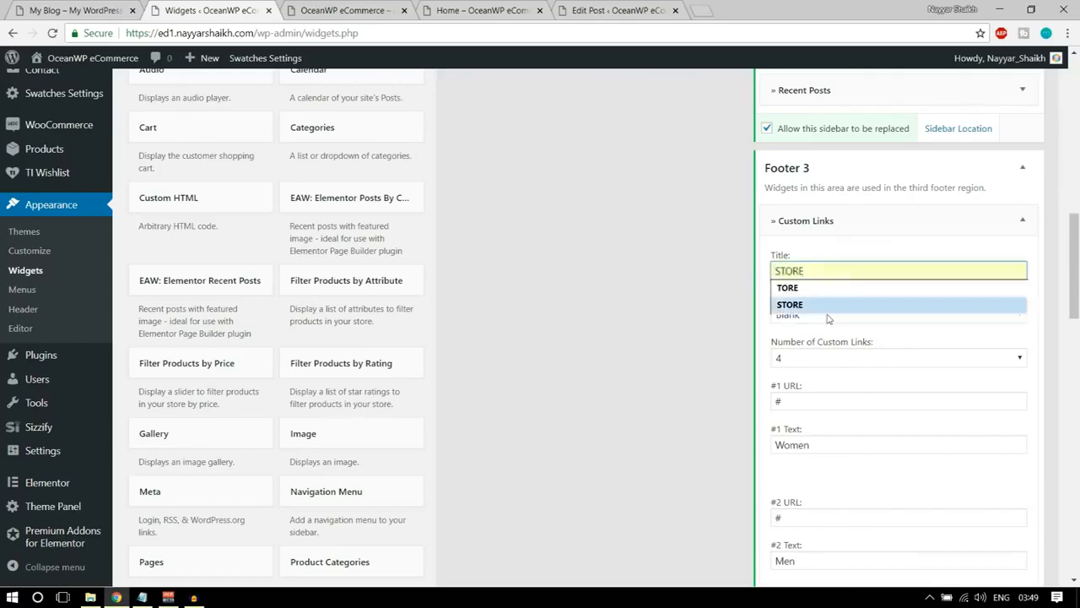
type("u")
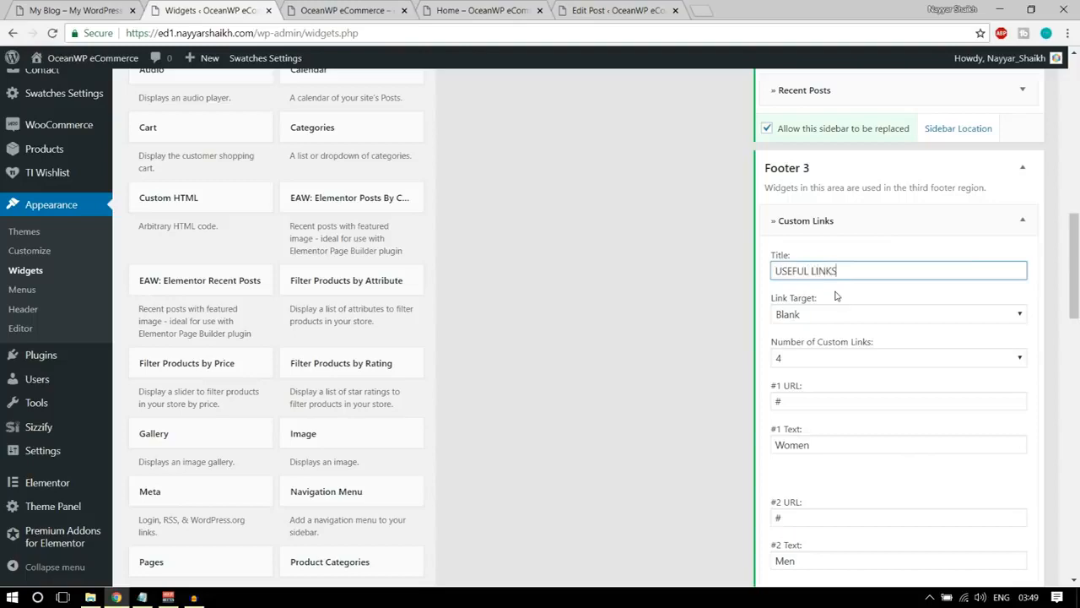
scroll(836, 332, "down", 3)
left_click(120, 9)
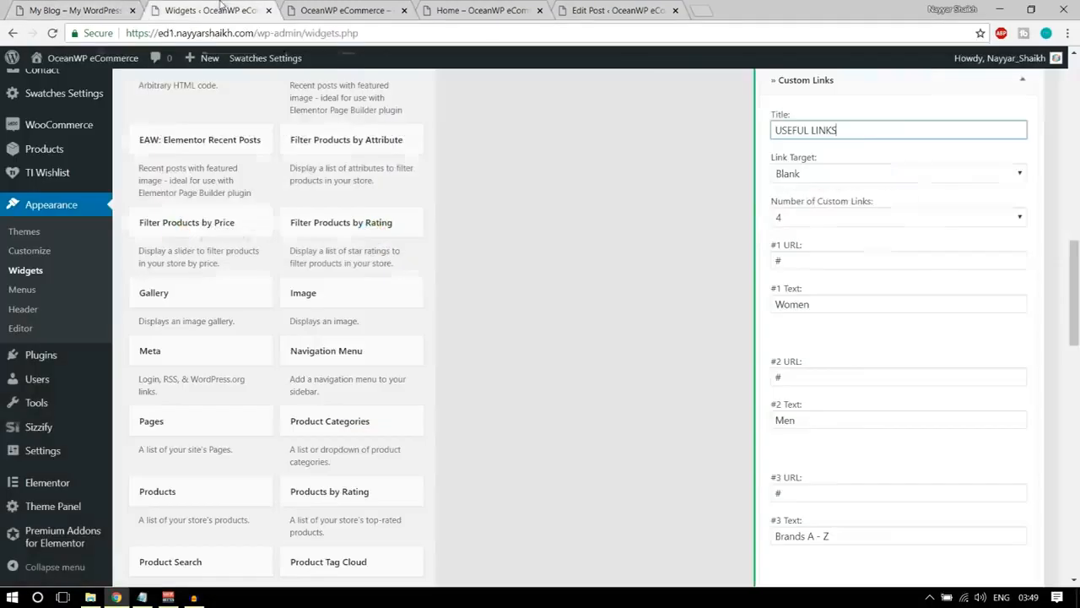
left_click(211, 10)
scroll(909, 347, "up", 2)
left_click(989, 282)
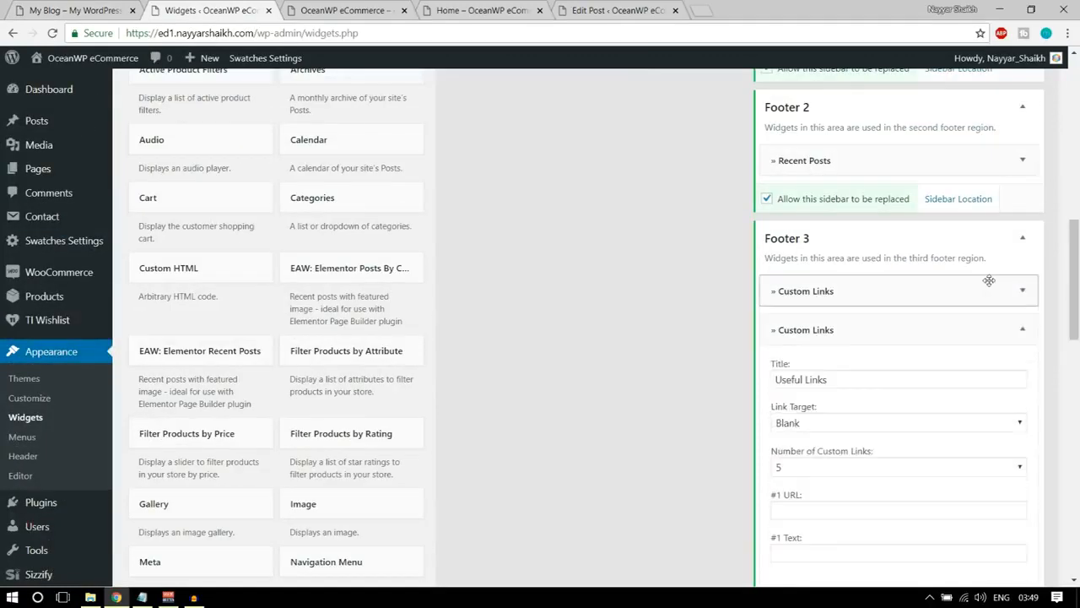
Set the number of custom links to 4 in the new Useful Links widget.
scroll(929, 270, "down", 2)
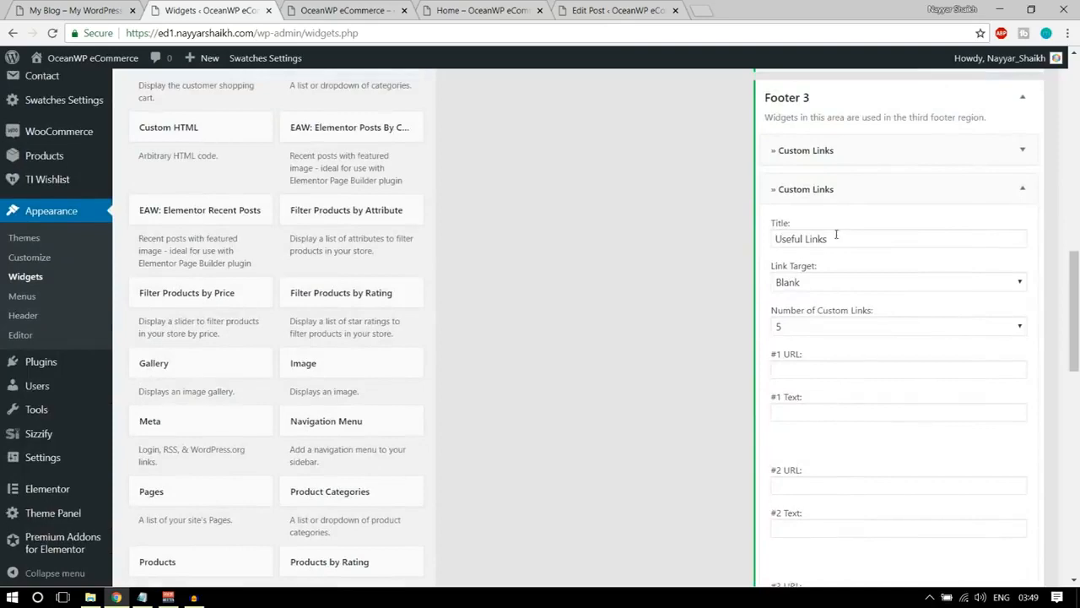
scroll(869, 304, "down", 1)
left_click(851, 257)
left_click(810, 317)
Fill in the first useful link with the URL # and the text About the Compnay, save the widget and collapse Footer 3.
left_click(864, 302)
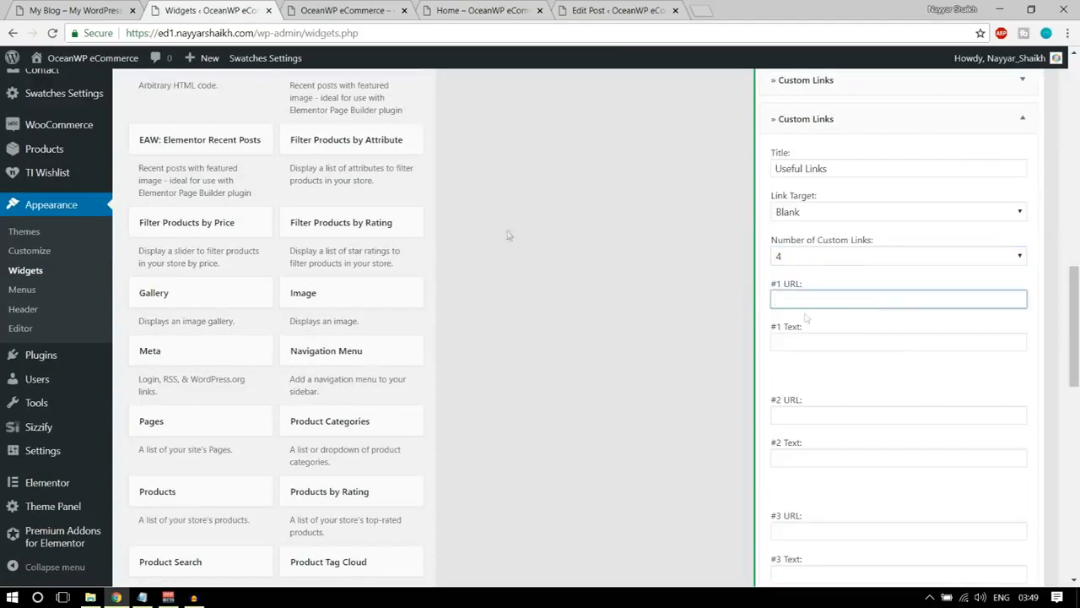
left_click(15, 7)
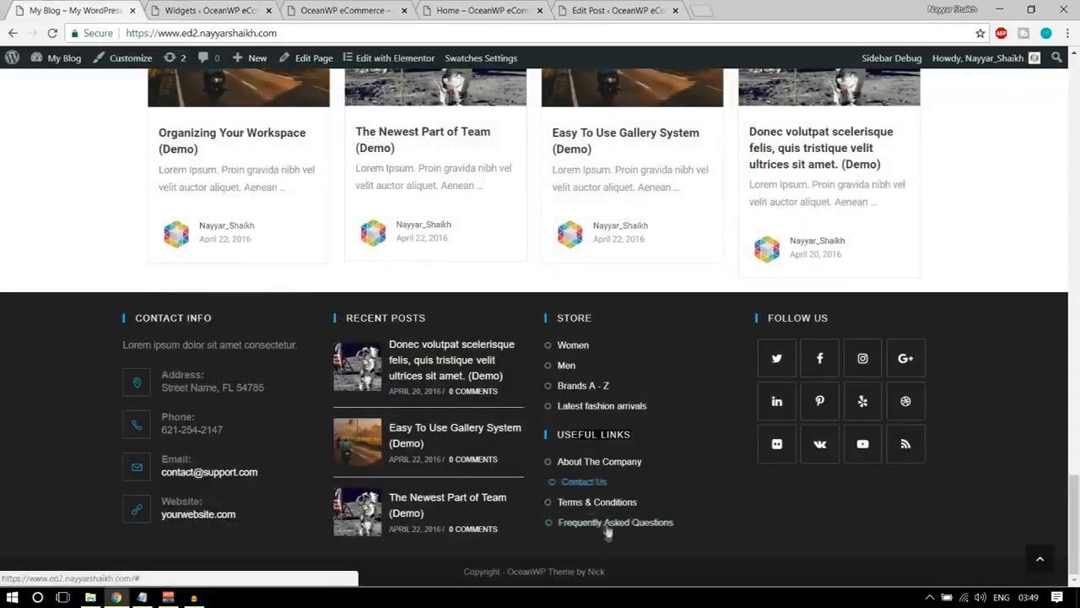
left_click(227, 13)
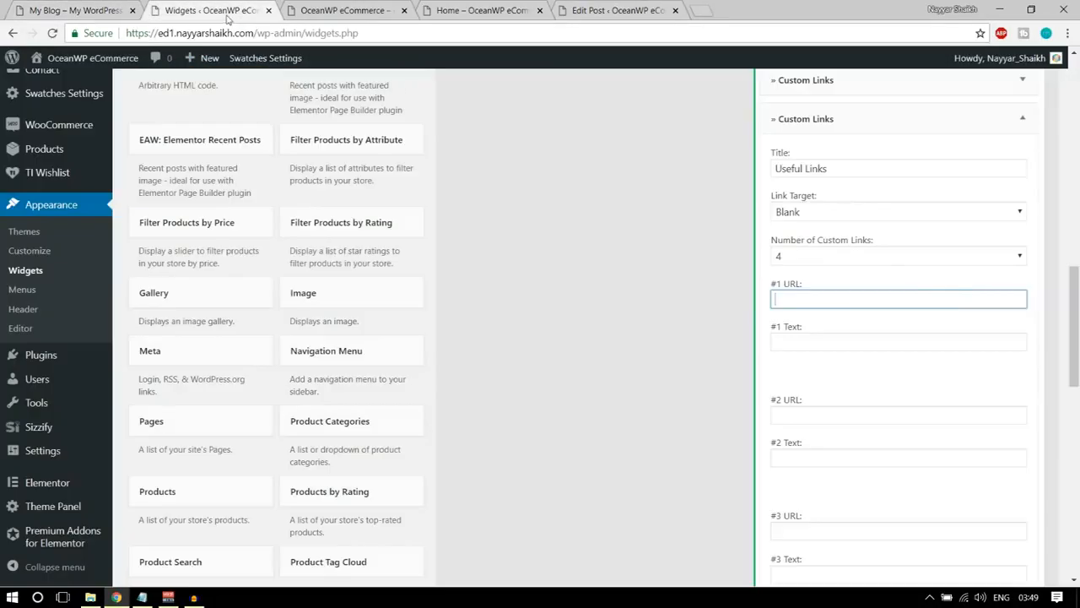
key("shift+Tab")
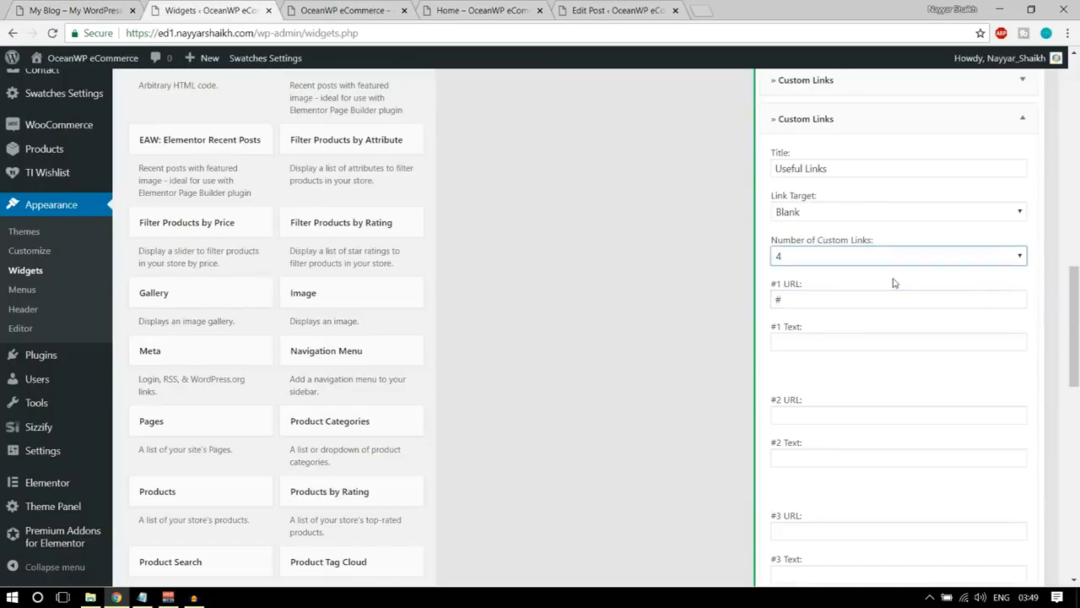
left_click(855, 341)
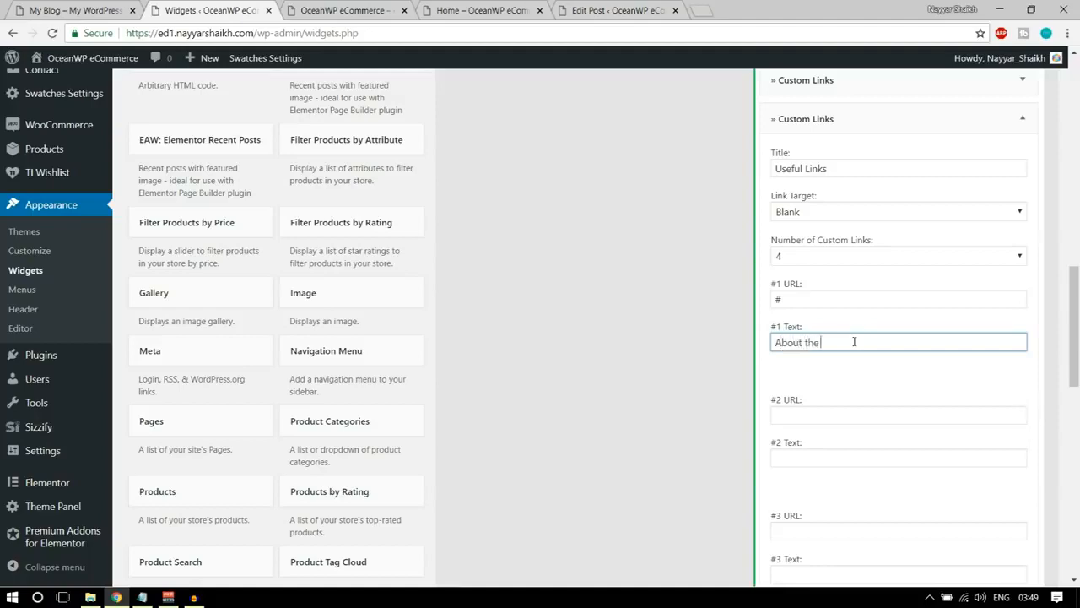
type("About the Compnay")
scroll(872, 362, "down", 7)
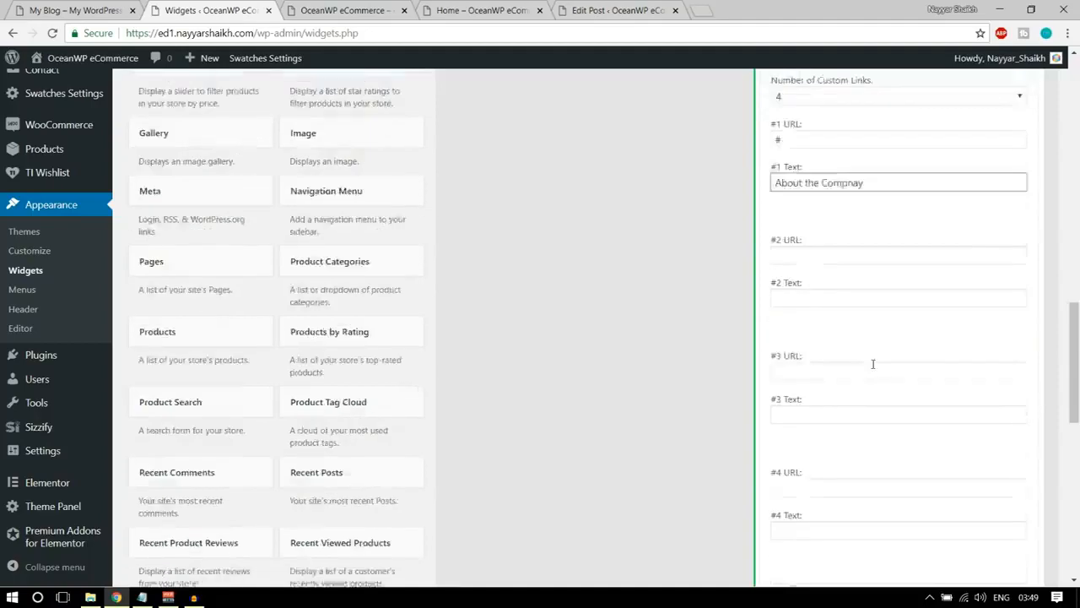
left_click(1010, 304)
scroll(1025, 379, "up", 10)
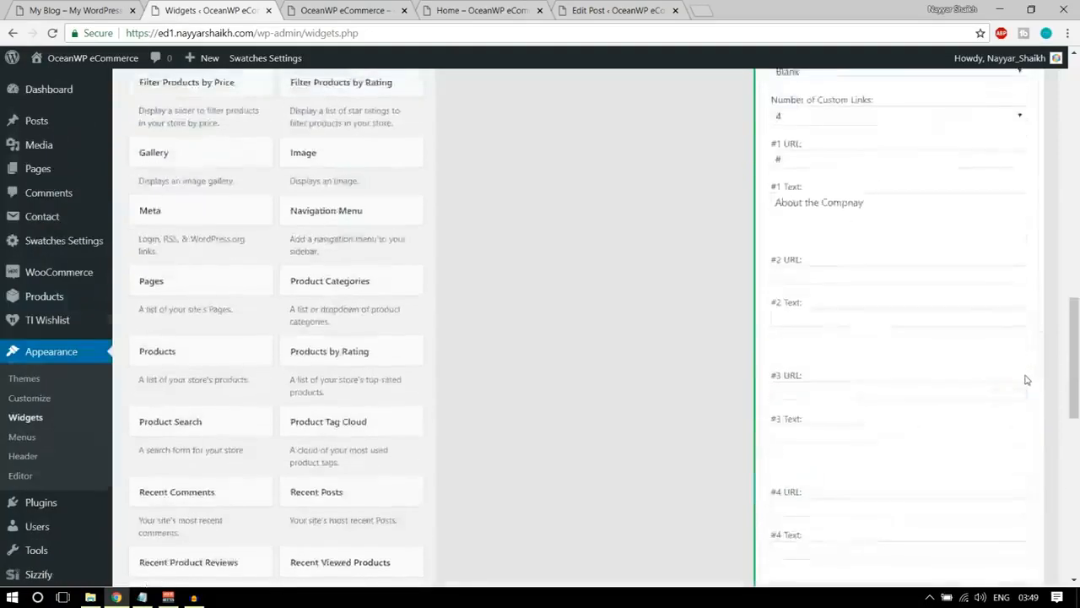
left_click(1023, 308)
Reload the store's front page to check the Useful Links section, and compare it with the demo footer.
left_click(305, 10)
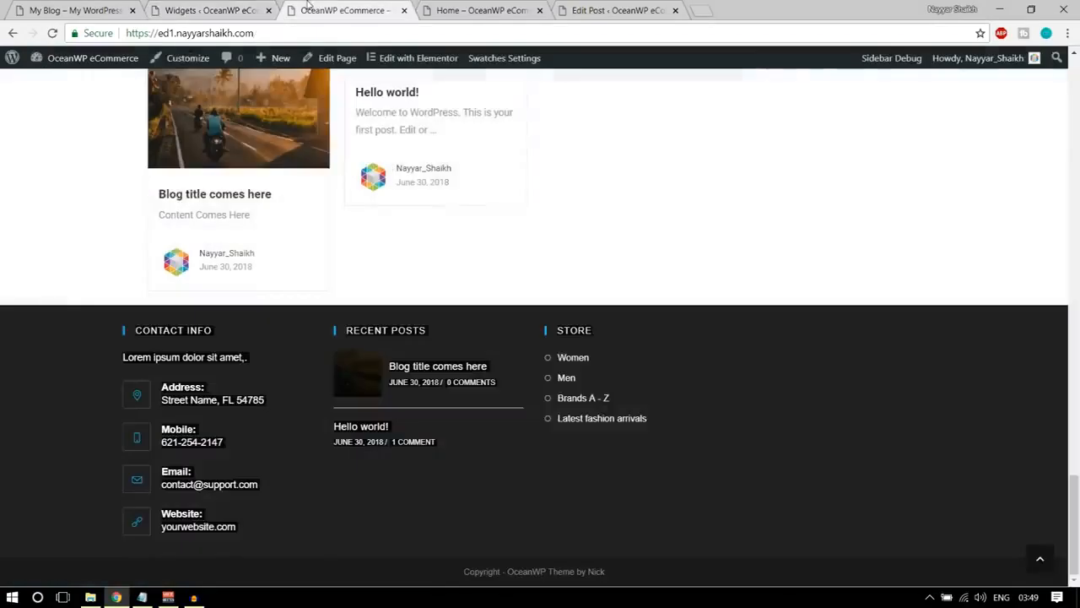
left_click(52, 34)
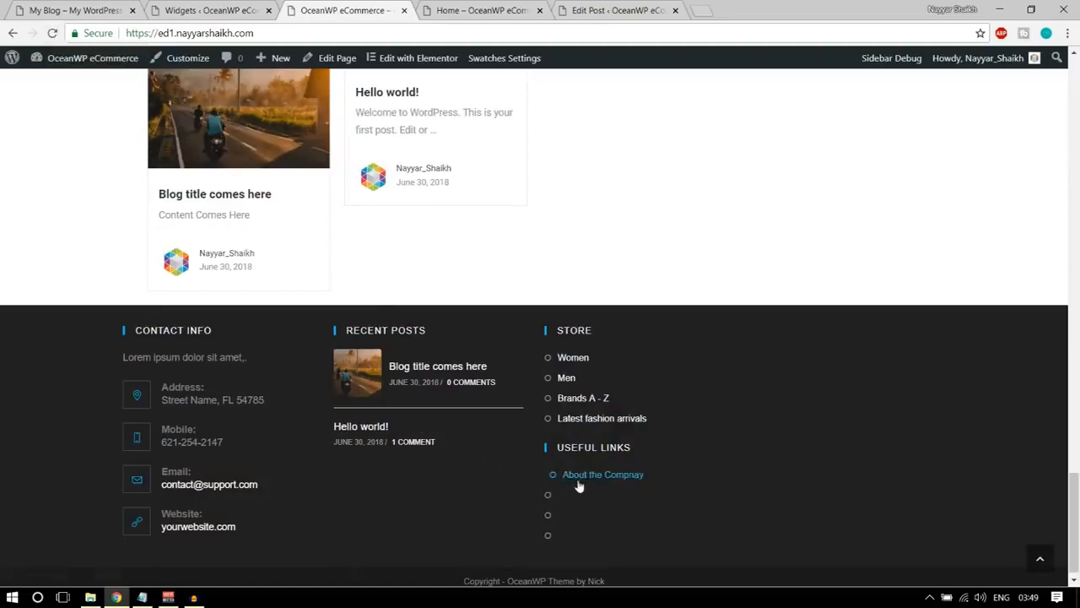
key("ctrl+1")
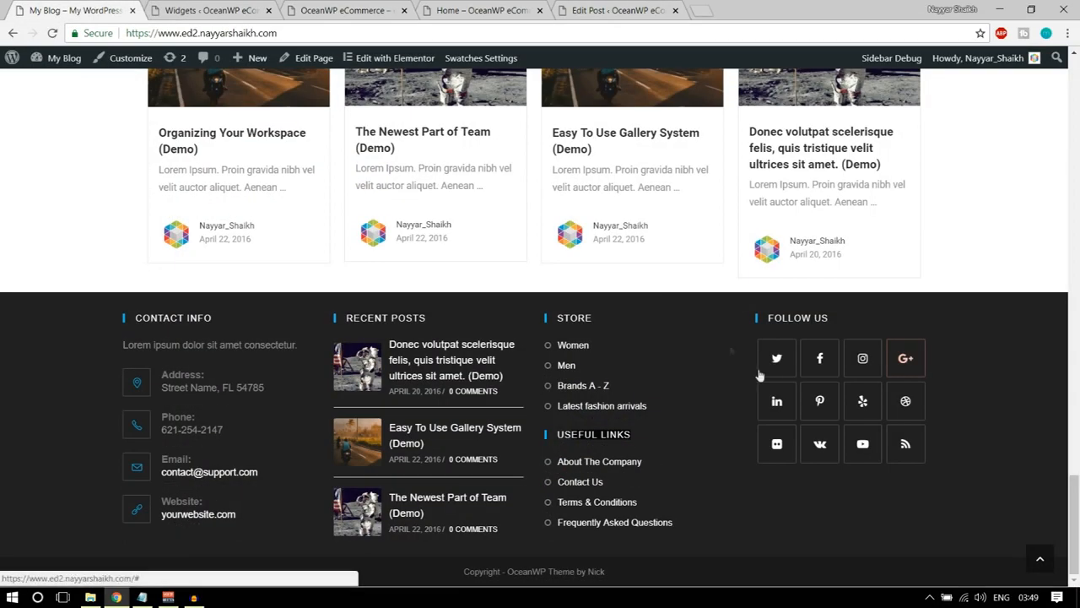
Add a Social Icons widget to the Footer 4 widget area.
left_click(161, 9)
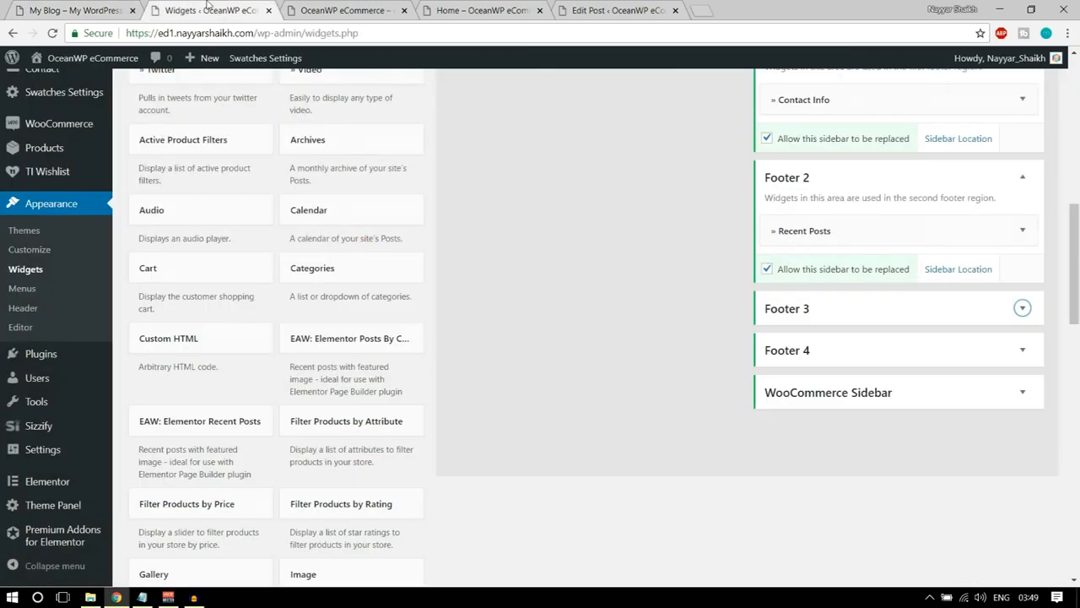
scroll(427, 258, "up", 15)
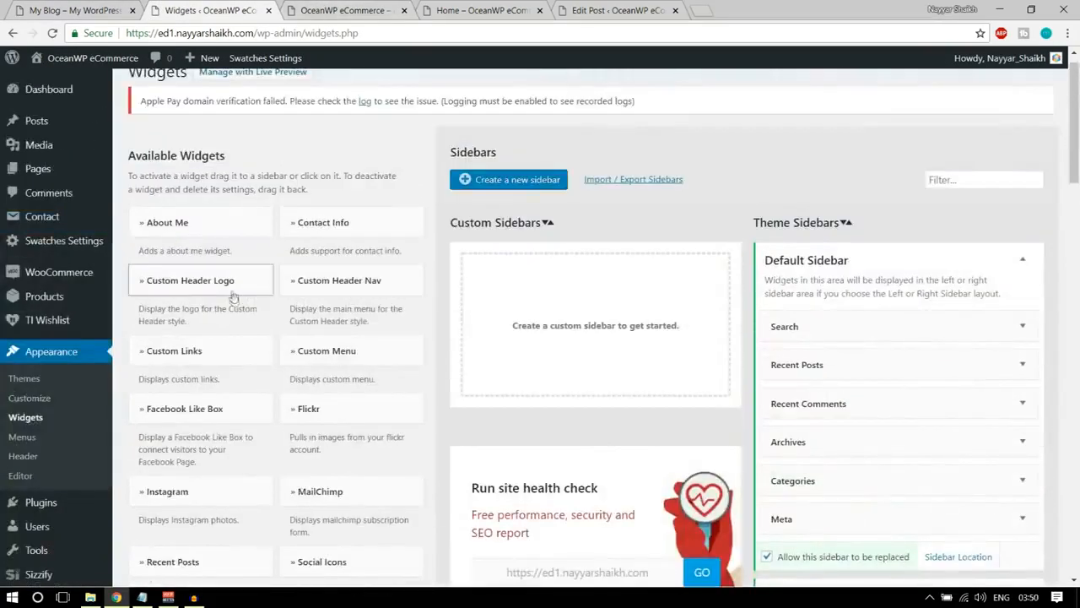
scroll(237, 300, "down", 1)
scroll(354, 296, "down", 2)
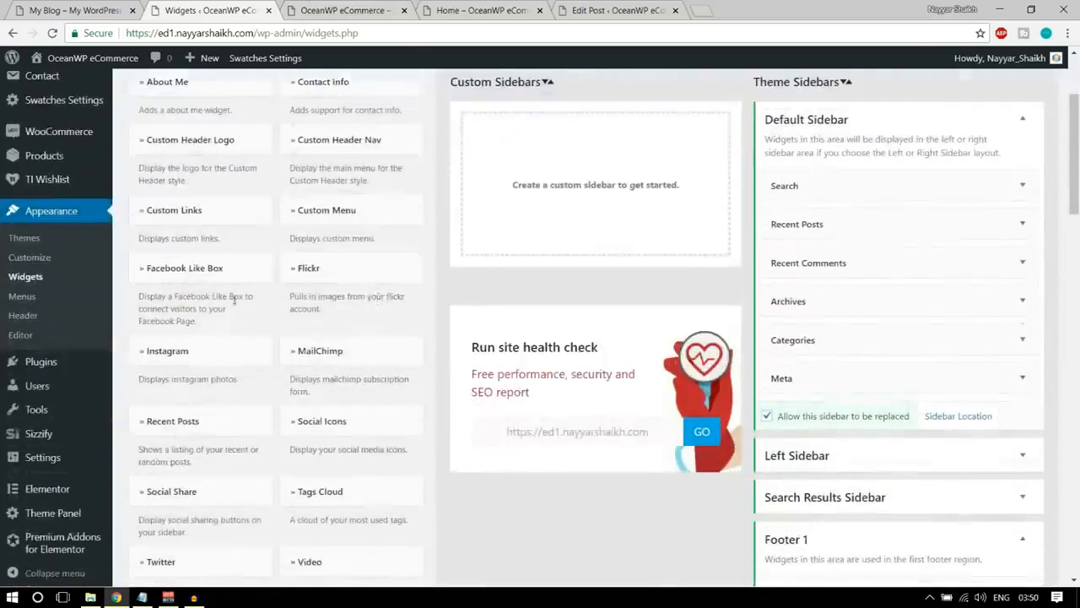
scroll(372, 291, "down", 2)
left_click(351, 282)
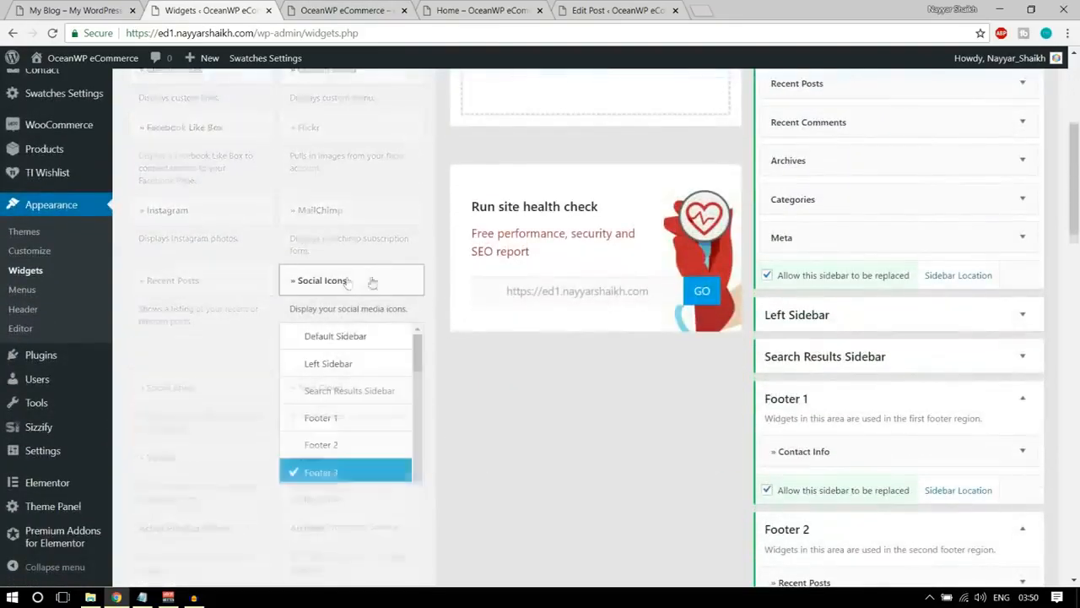
scroll(389, 279, "down", 2)
left_click(377, 361)
left_click(395, 413)
Keep the Follow Us title and enter # as the Twitter, Facebook and Instagram links of the Social Icons widget.
scroll(541, 366, "down", 8)
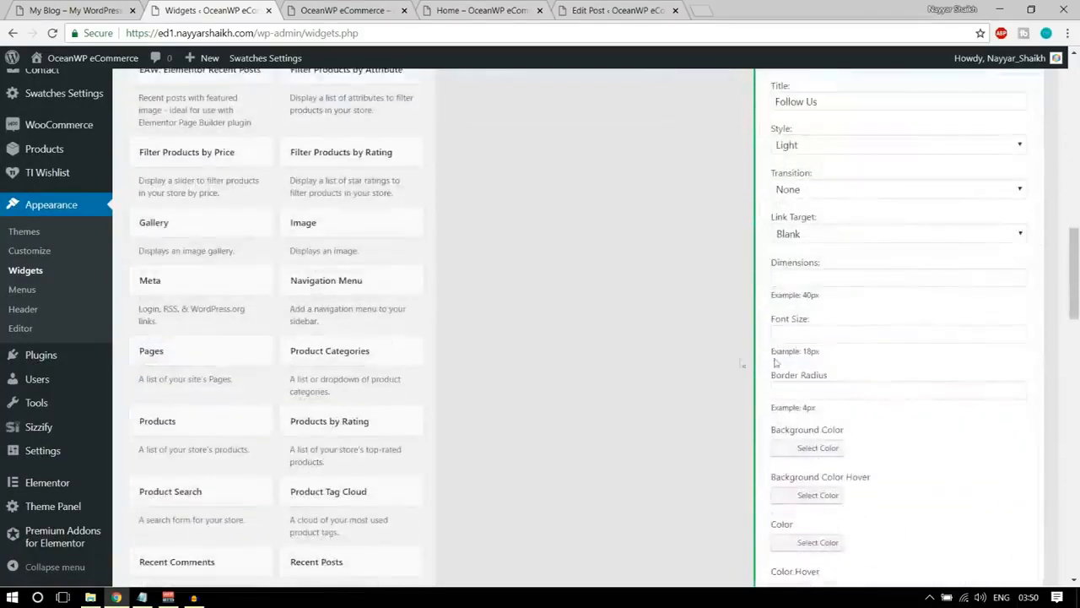
scroll(844, 353, "up", 3)
left_click_drag(862, 318, 752, 317)
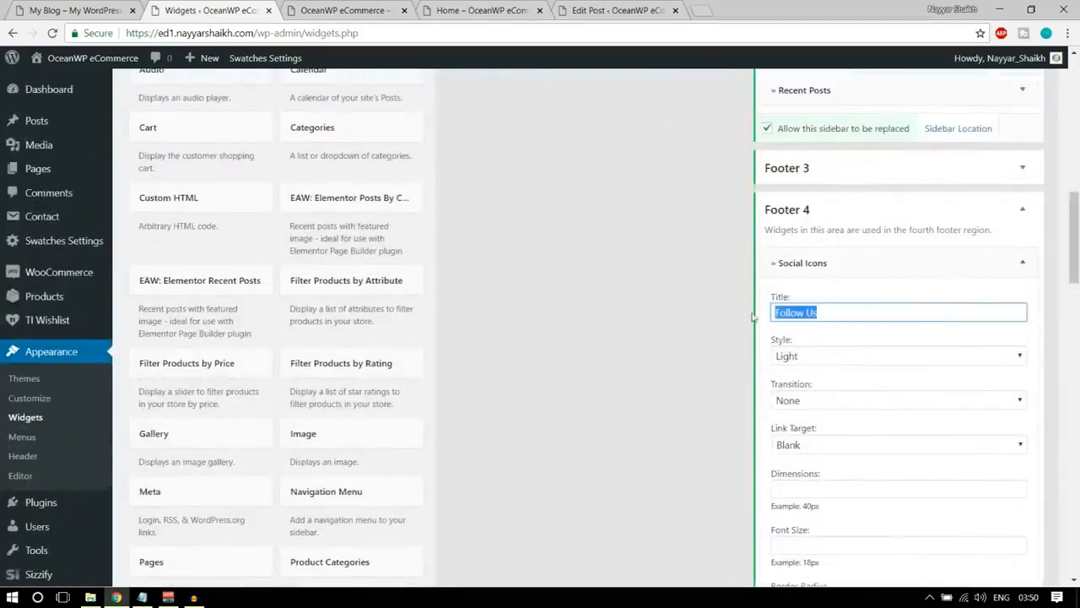
scroll(878, 338, "down", 9)
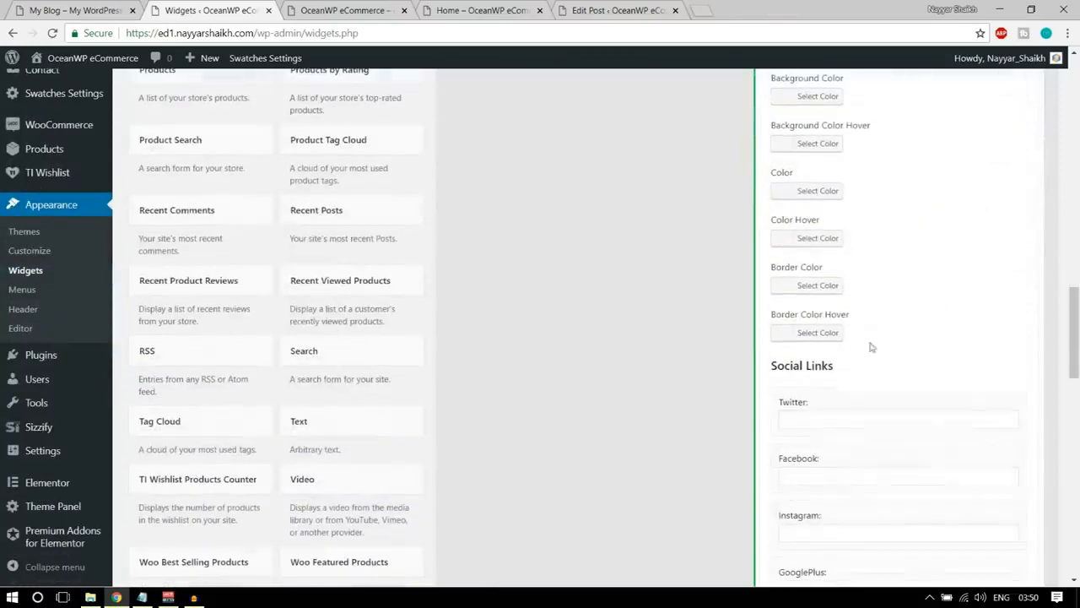
scroll(826, 359, "down", 2)
left_click(806, 283)
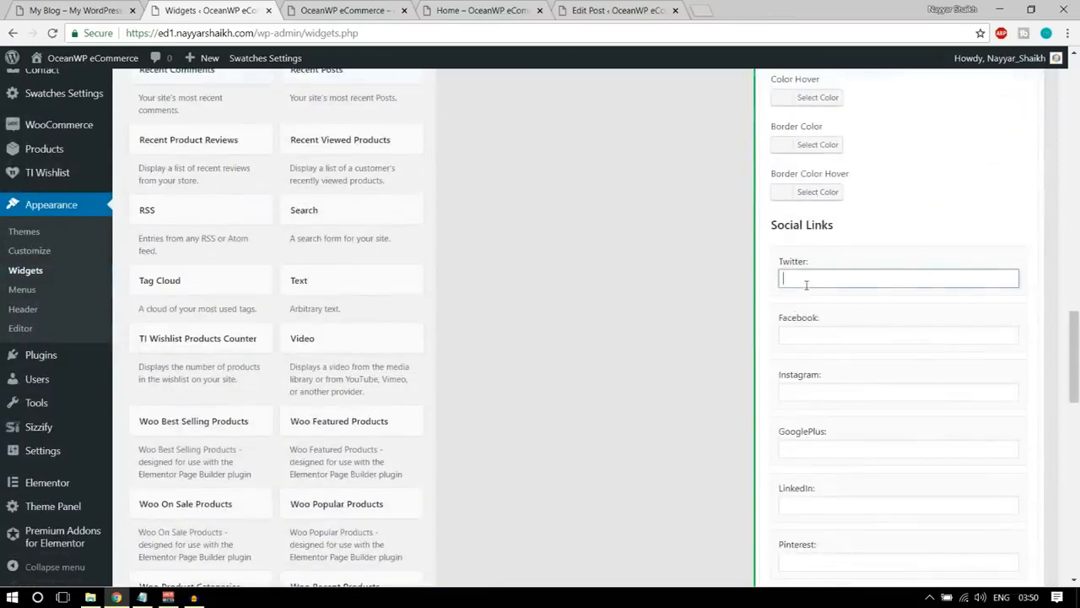
key("Tab")
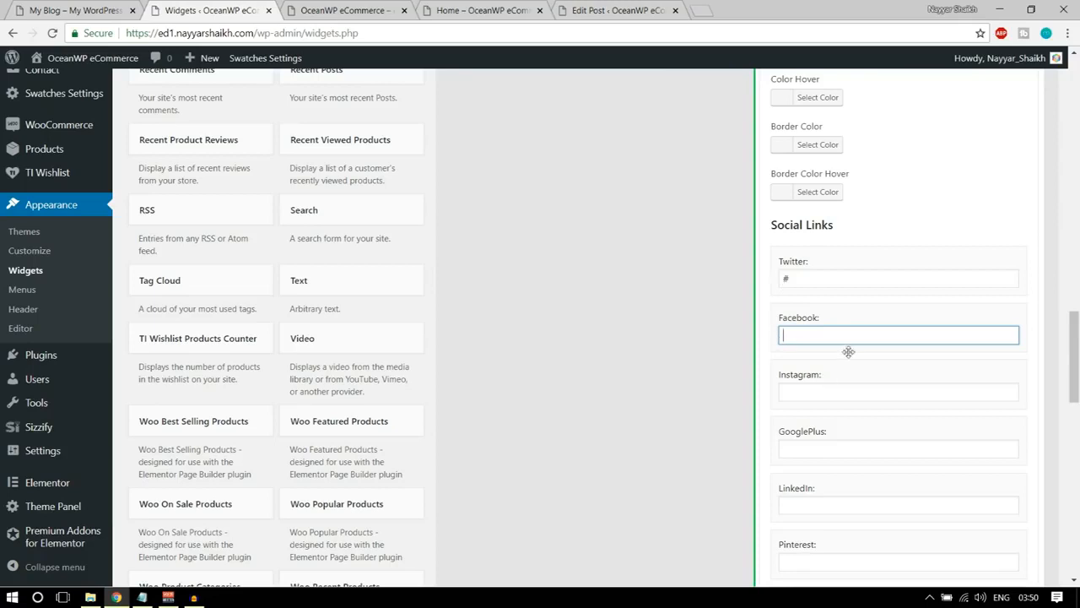
double_click(784, 278)
left_click_drag(815, 325, 816, 335)
type("#")
key("Tab")
type("#")
key("shift+Tab")
Enter # as the GooglePlus, LinkedIn and Pinterest links of the Social Icons widget.
scroll(900, 431, "down", 2)
left_click(817, 308)
type("#")
left_click(821, 365)
type("#")
left_click(825, 420)
type("#")
Enter # as the Yelp, Dribbble, Flickr and VK links of the Social Icons widget.
left_click(815, 478)
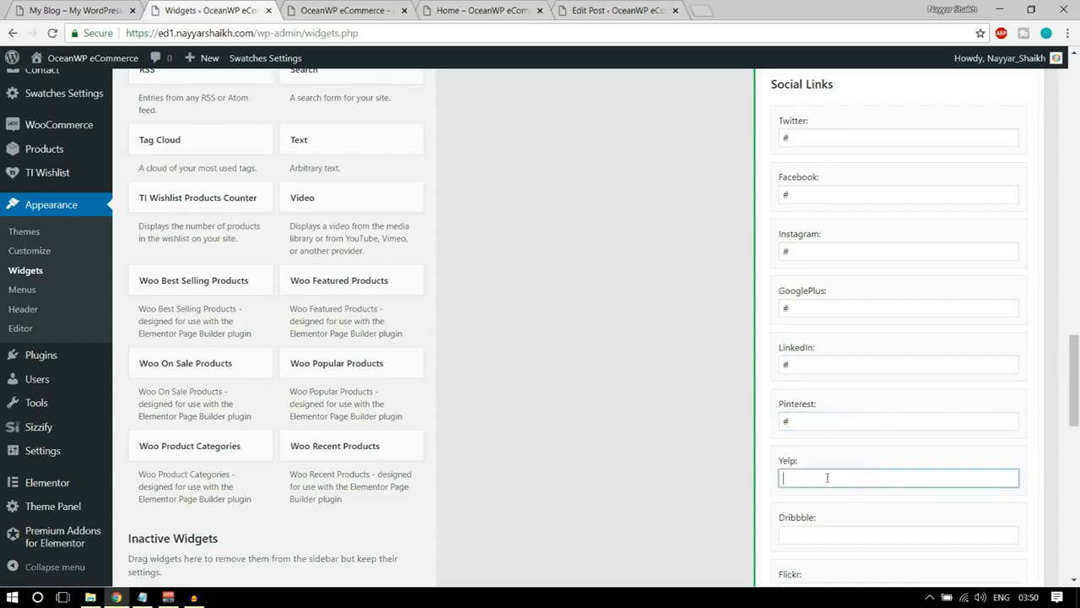
scroll(923, 479, "down", 3)
left_click(803, 262)
left_click(820, 310)
type("#")
left_click(819, 365)
type("#")
left_click(818, 422)
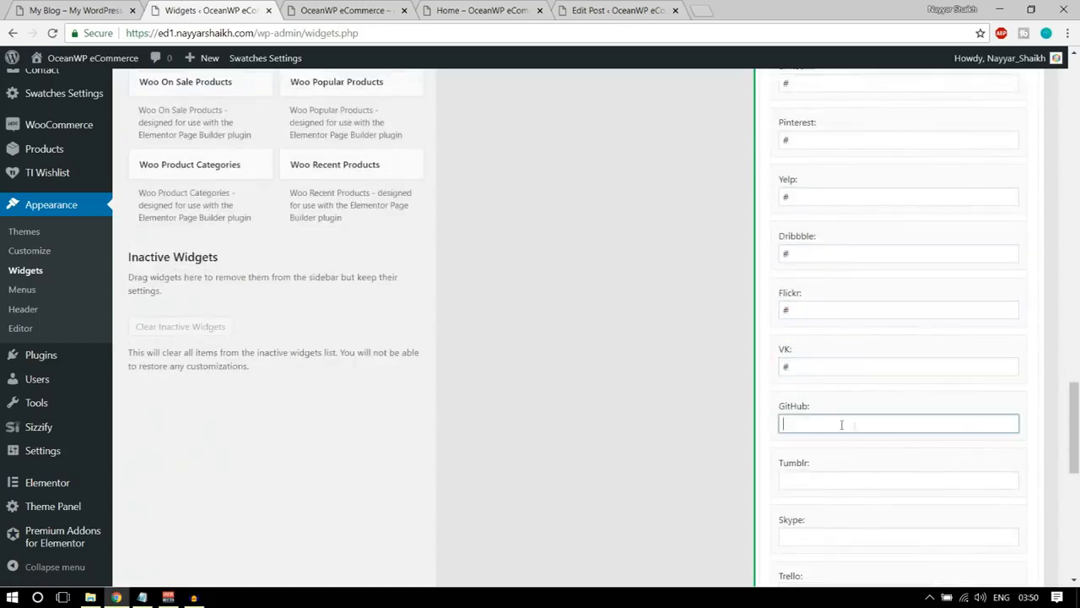
Save the Social Icons widget and return to the store's front page to check the footer.
scroll(856, 434, "down", 10)
left_click(1010, 374)
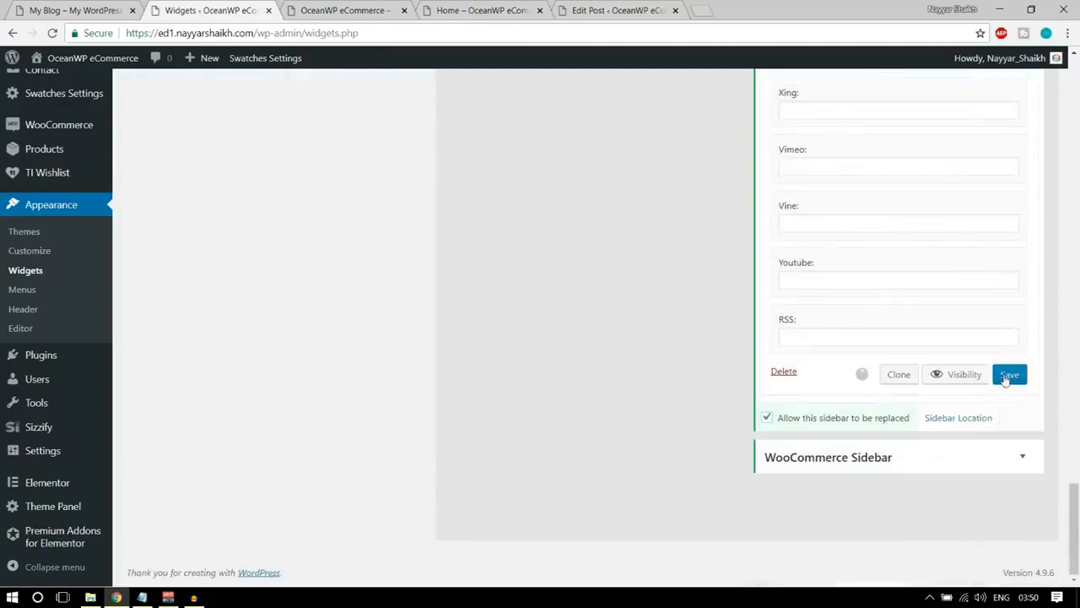
left_click(346, 10)
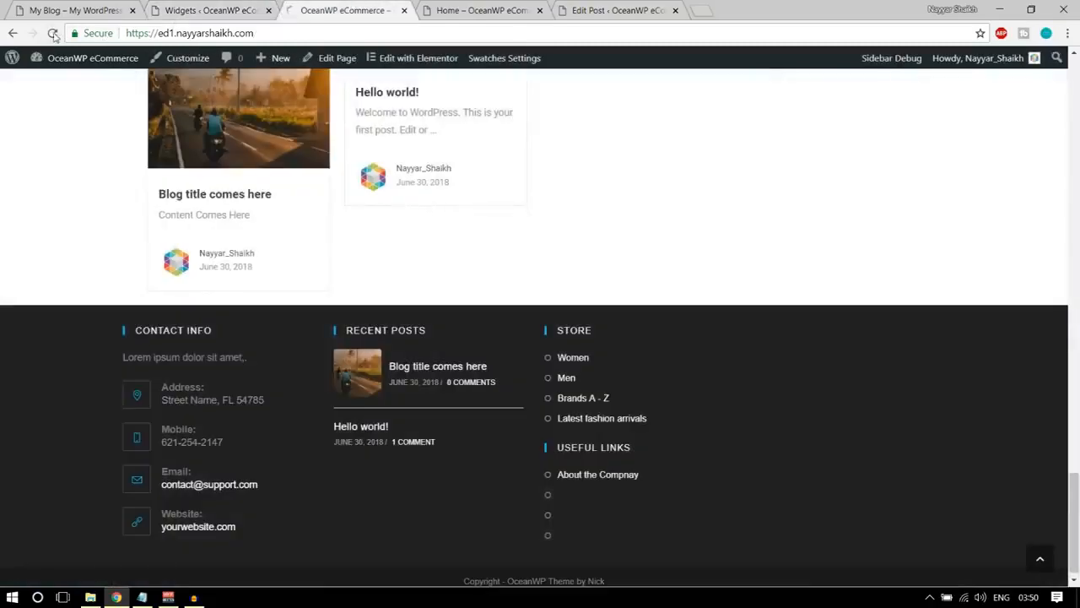
Reload the store's front page to check the footer, and open the Footer Bottom settings in the site customizer.
left_click(52, 33)
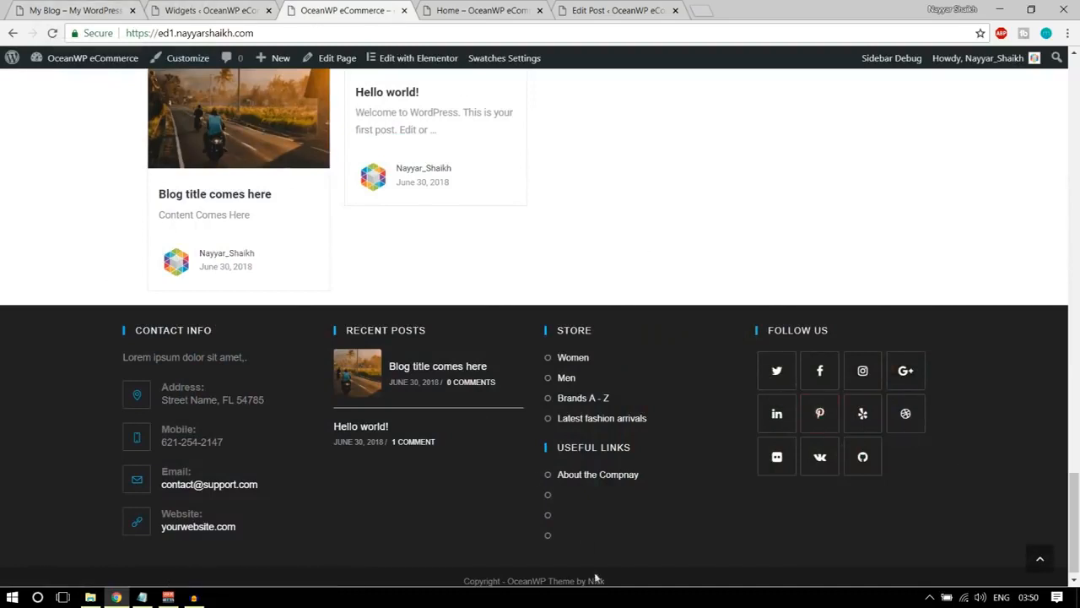
scroll(802, 519, "down", 1)
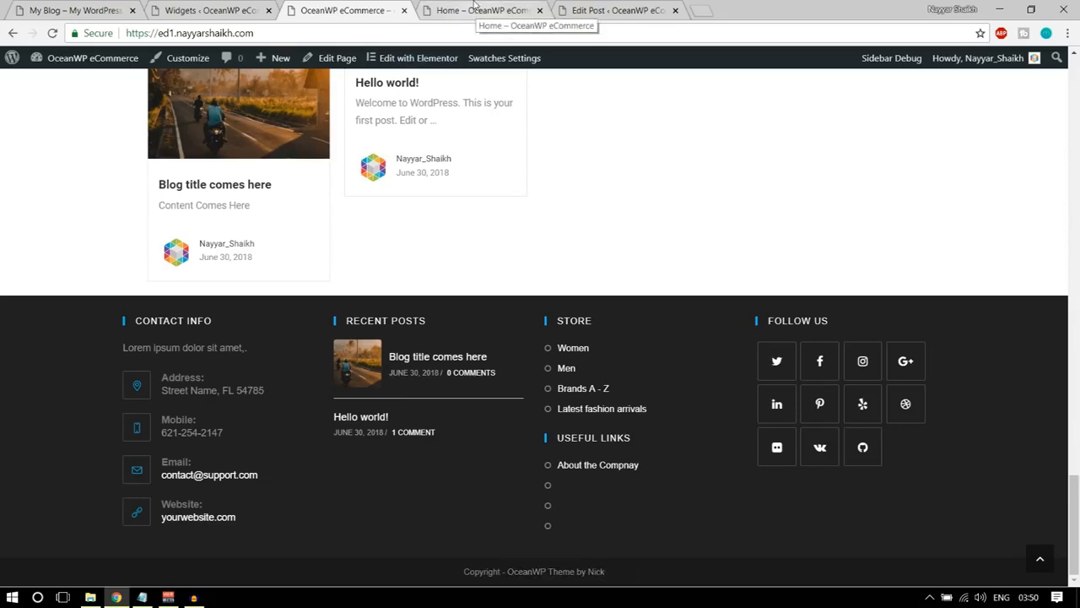
left_click(170, 64)
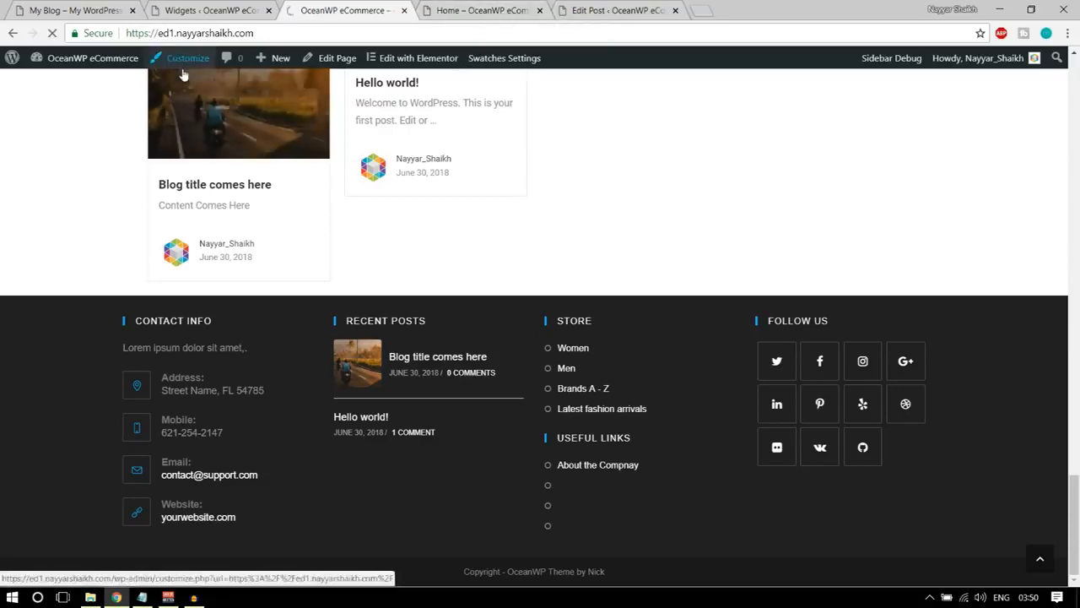
scroll(157, 441, "down", 3)
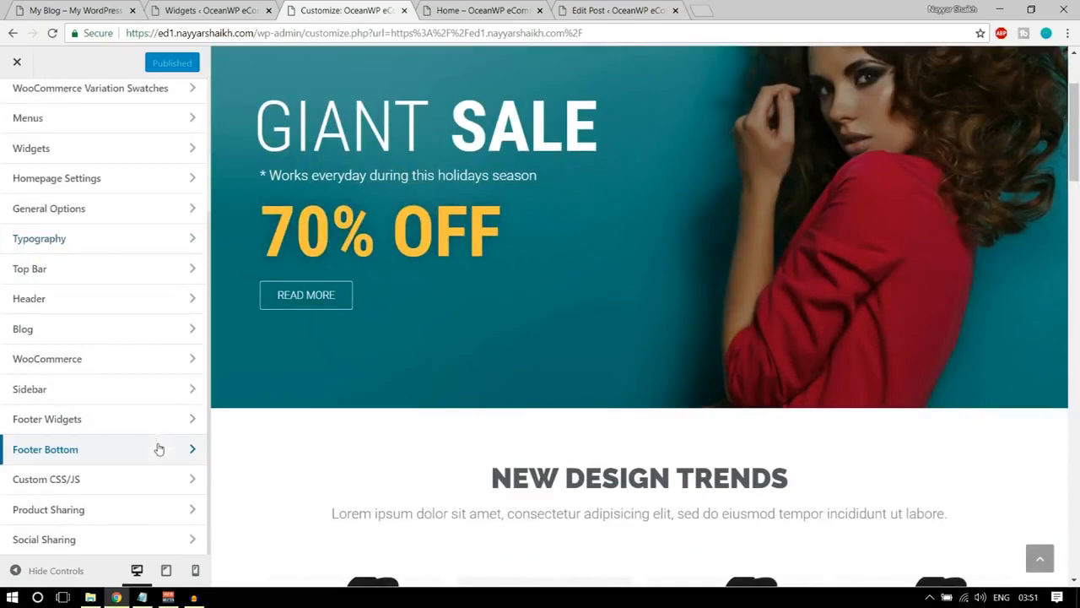
left_click(71, 452)
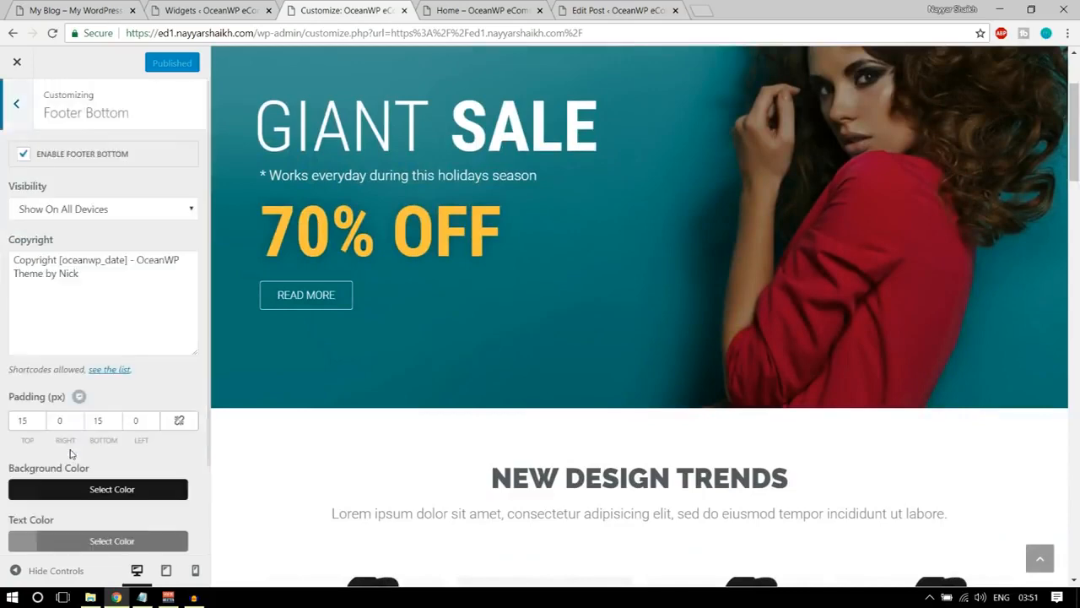
Replace OceanWP with BloggDude in the footer's copyright text while previewing the bottom of the page.
left_click(61, 274)
scroll(88, 272, "down", 2)
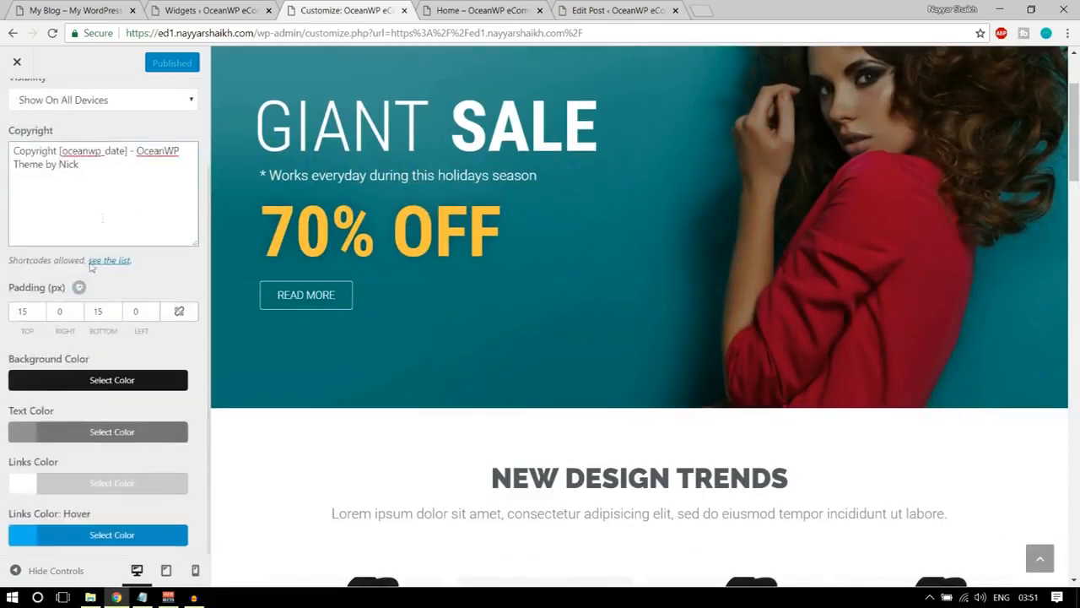
scroll(396, 409, "down", 3)
scroll(396, 410, "down", 5)
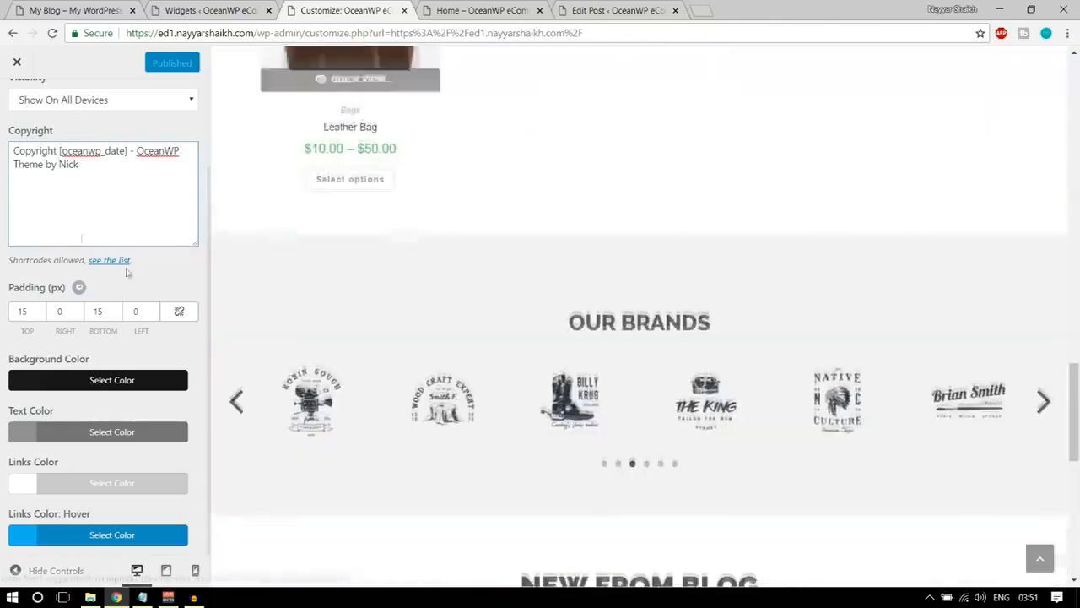
scroll(676, 380, "down", 3)
scroll(733, 391, "down", 3)
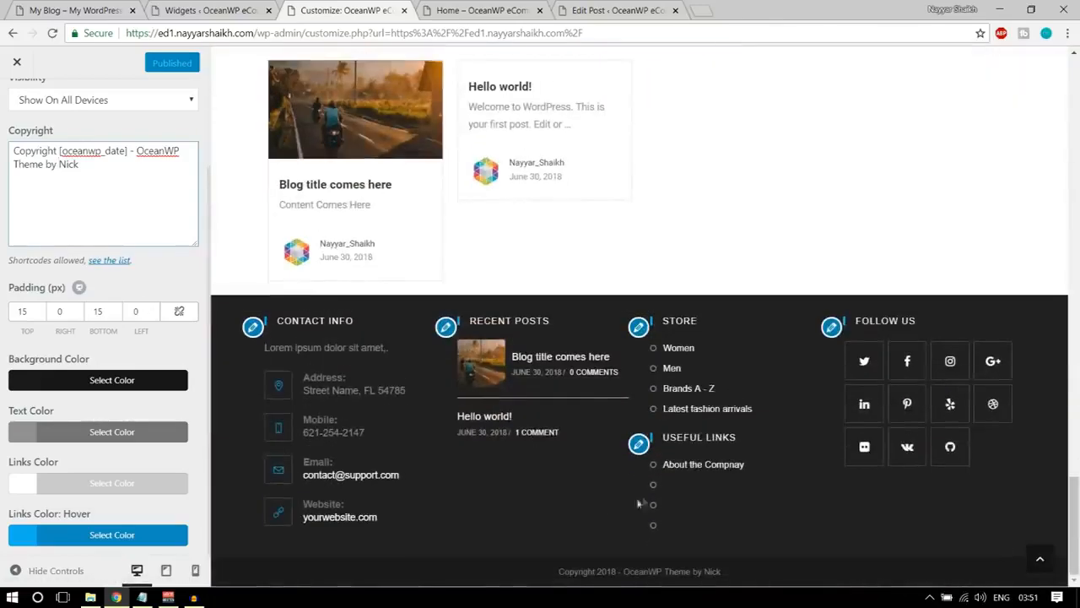
left_click_drag(138, 150, 174, 151)
type("BloggDude")
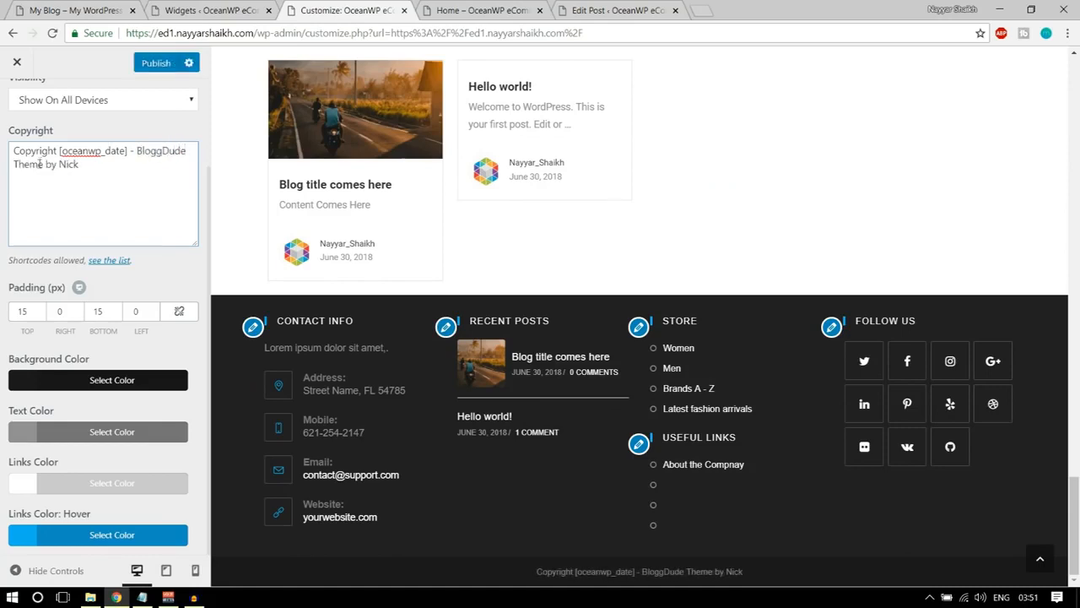
Change Theme to Website in the copyright text, replace the credited name with the site author's full name, and publish the changes.
left_click_drag(60, 164, 81, 166)
type("Nayyar Shaikh")
left_click_drag(48, 164, 17, 165)
type("Website")
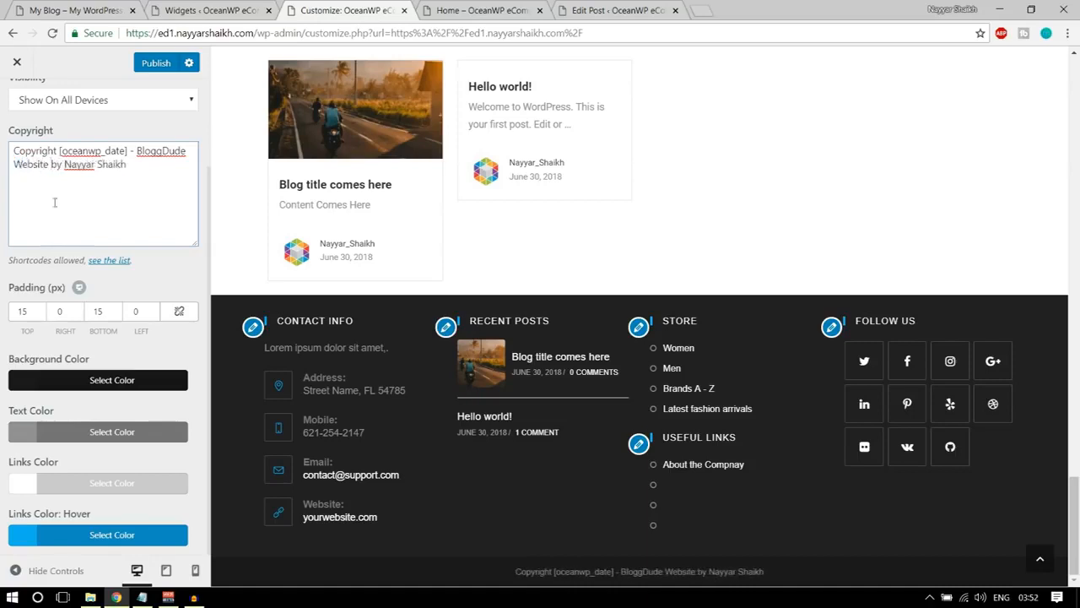
left_click(160, 70)
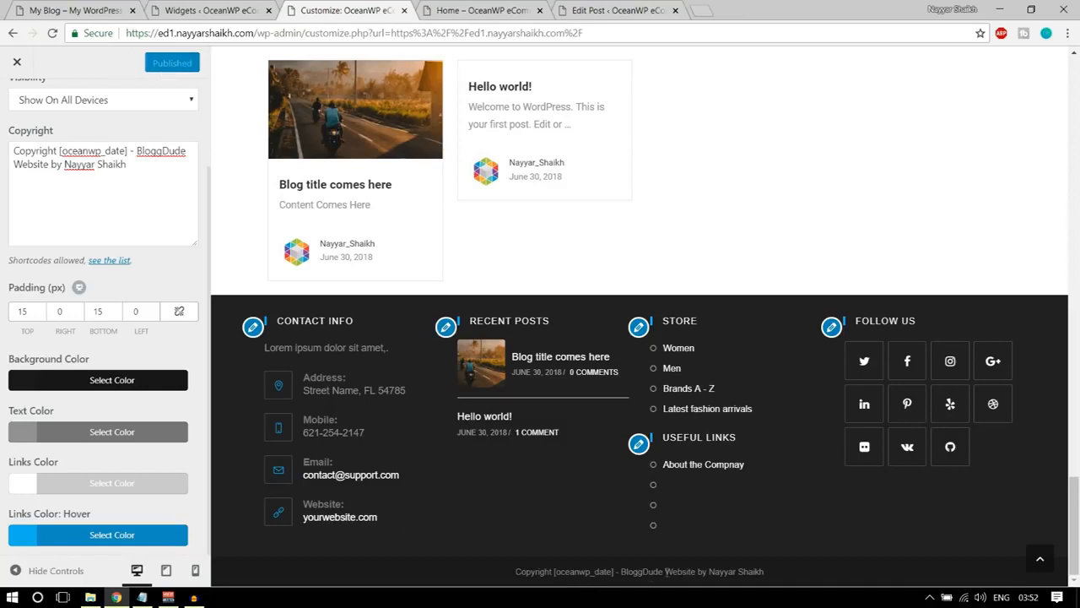
Close the customizer, check the copyright line in the front page's footer, and return to the top of the page.
left_click(17, 62)
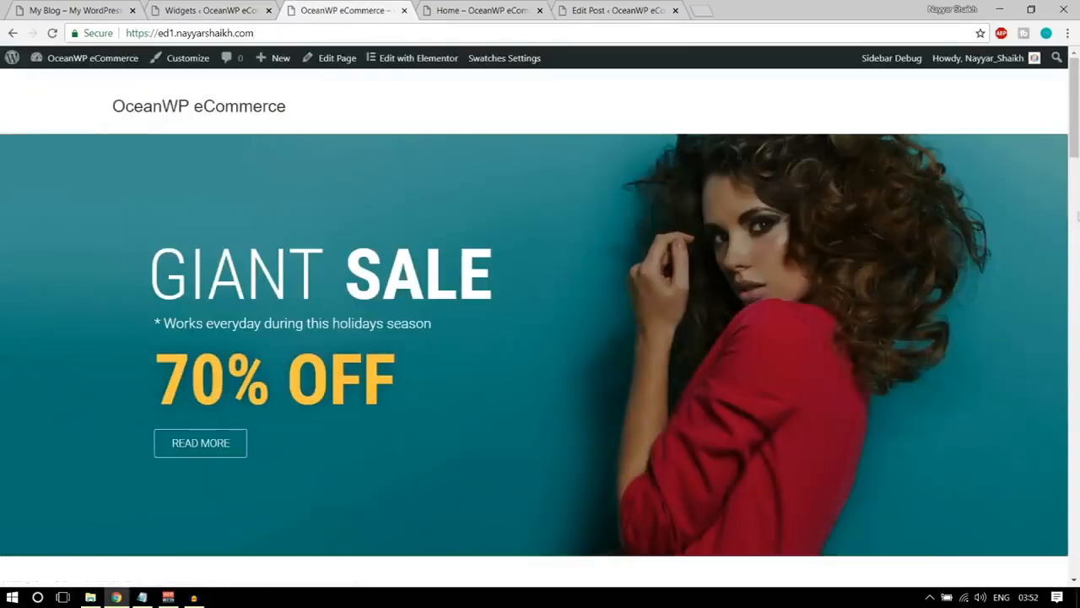
left_click_drag(1078, 133, 1076, 553)
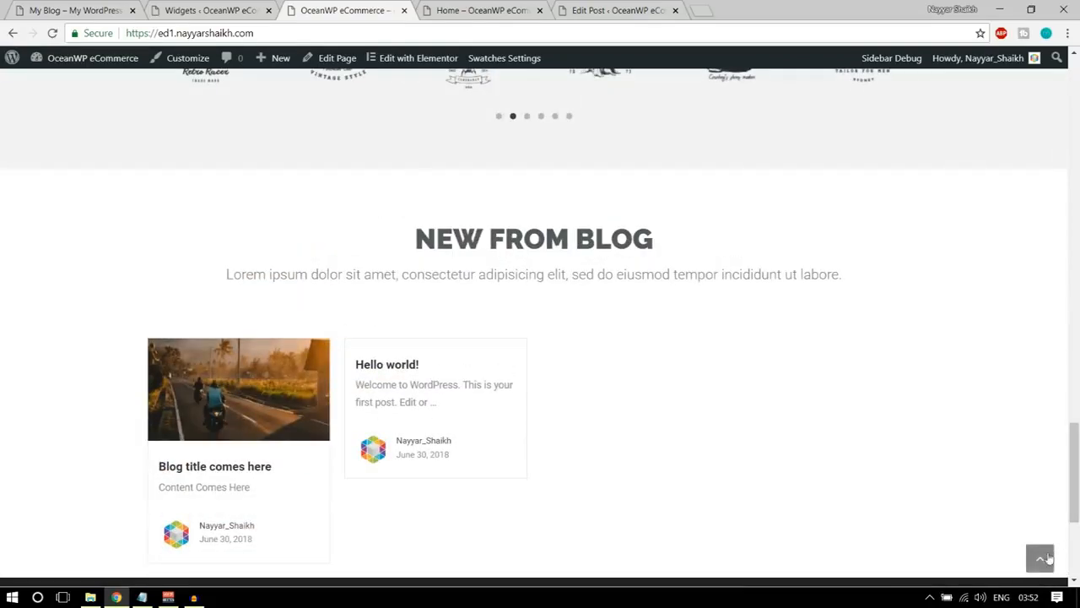
left_click(1042, 557)
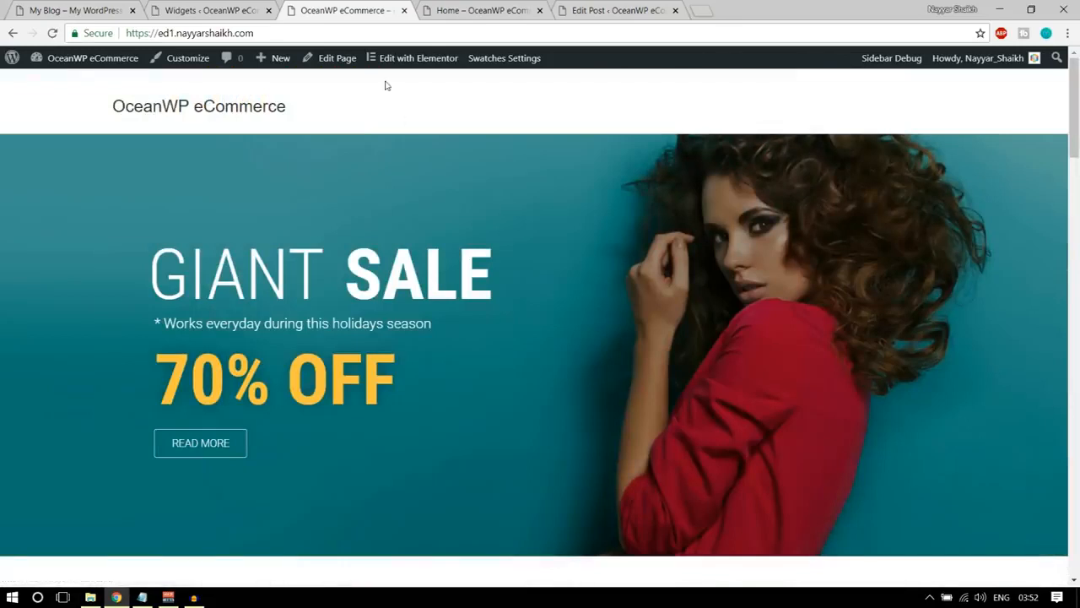
Open the store's shop page by adding /shop to the site address and look over its sidebar and products.
left_click(257, 33)
left_click(268, 32)
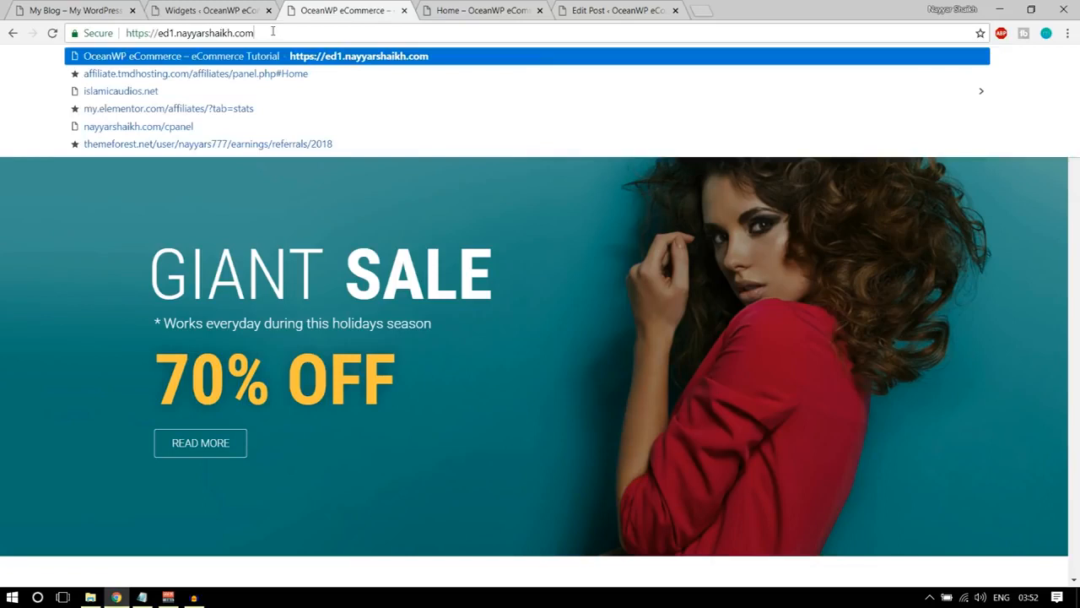
type("/shop")
key("Return")
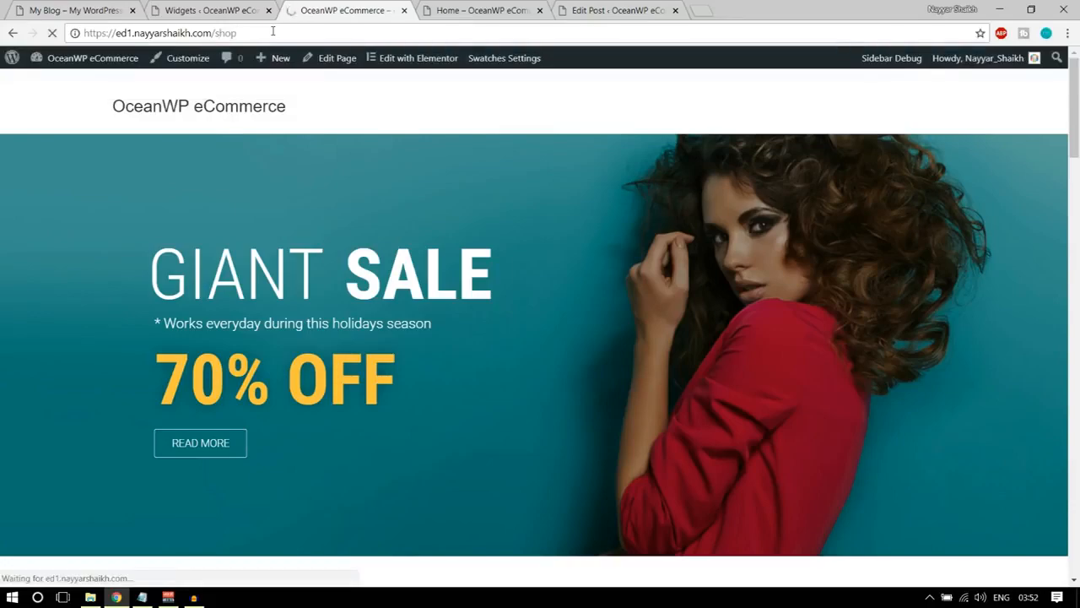
scroll(712, 295, "down", 6)
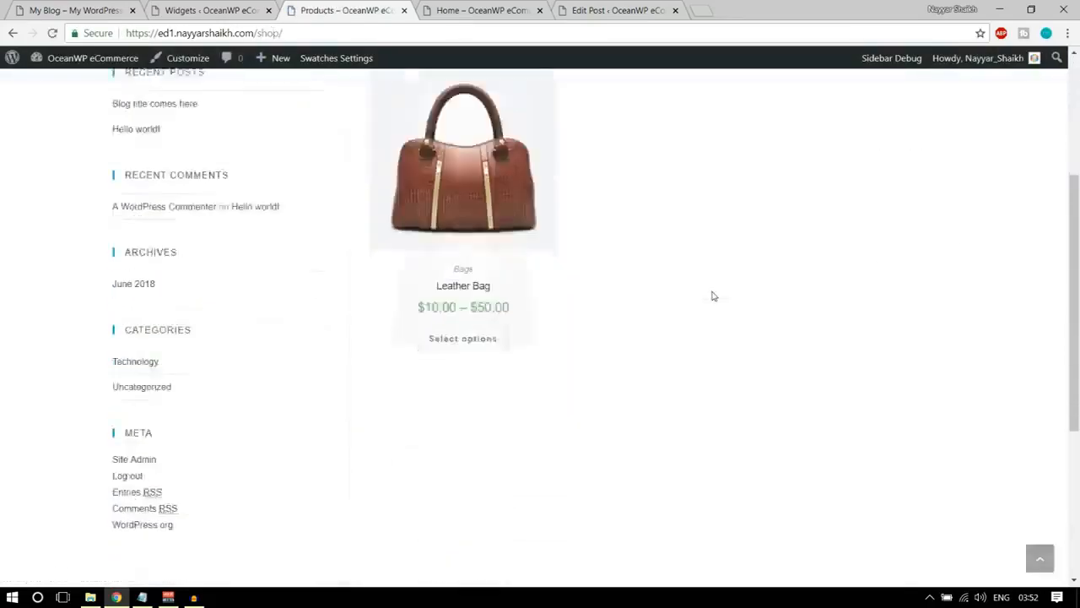
scroll(701, 335, "up", 5)
scroll(433, 346, "up", 1)
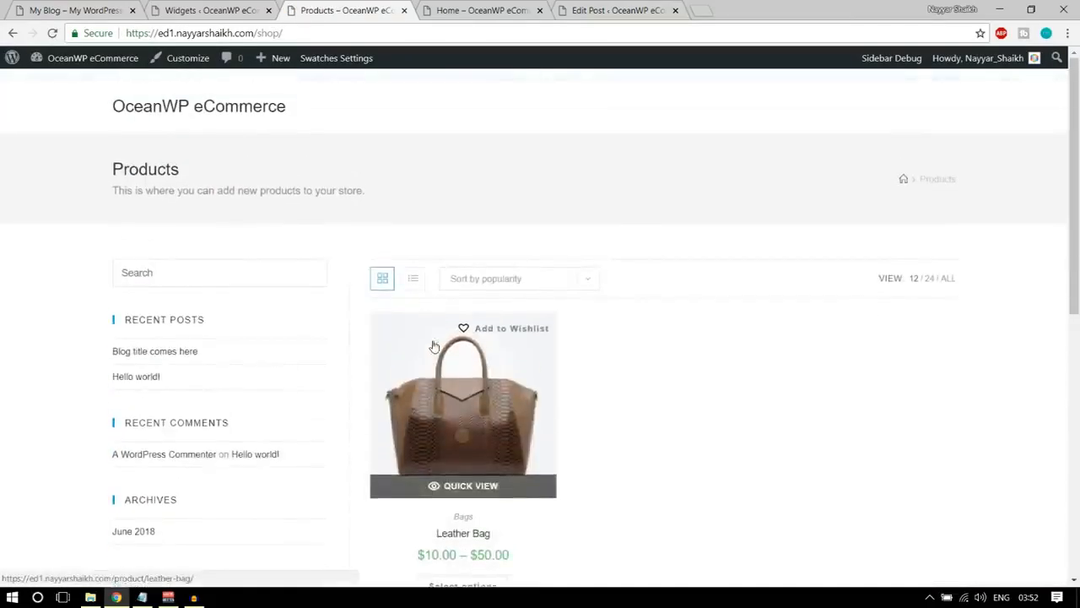
Open the Shop page of the demo site to compare it with the store's shop page.
key("ctrl+1")
scroll(530, 378, "up", 5)
scroll(530, 377, "up", 5)
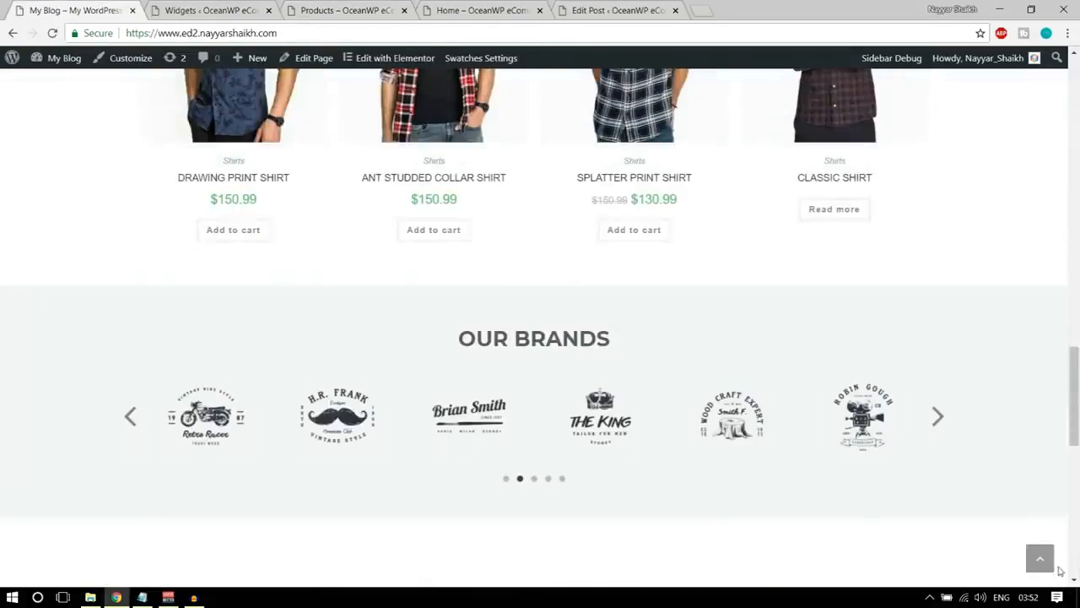
scroll(530, 377, "up", 10)
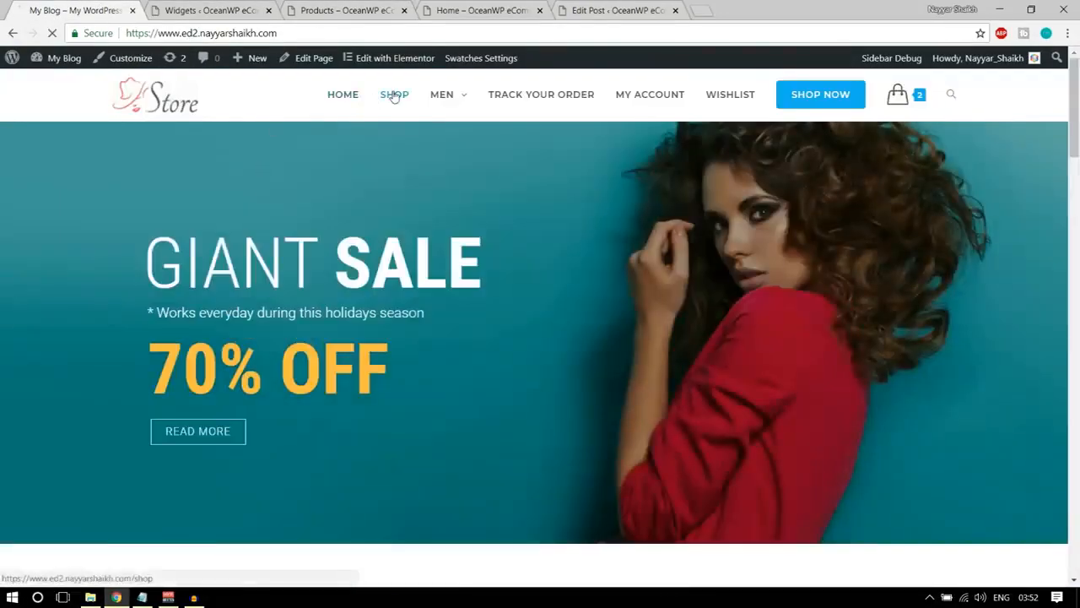
left_click(394, 96)
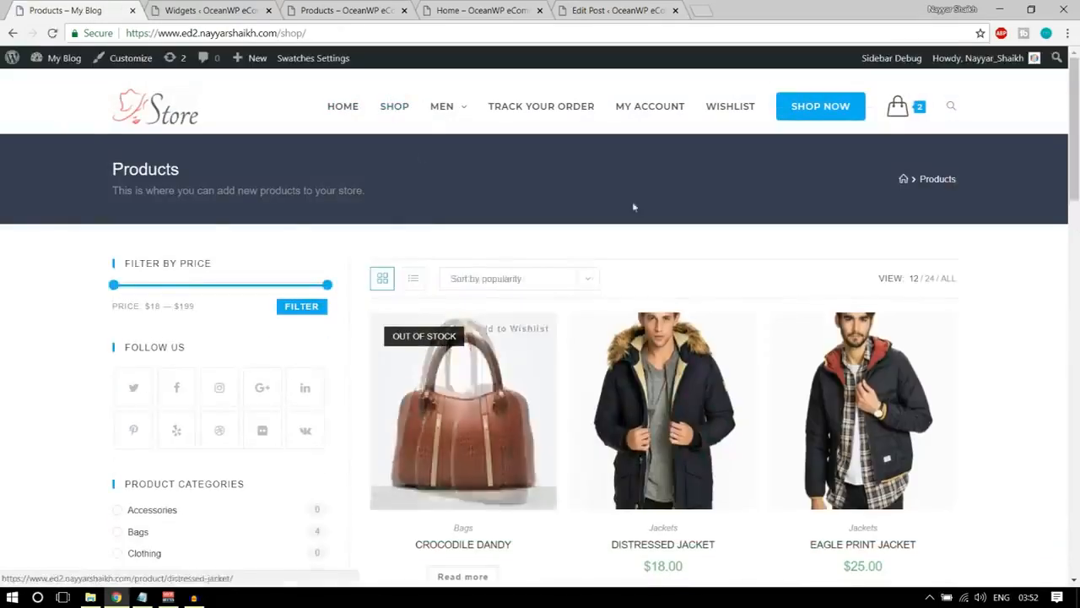
Close the open Widgets admin page, choosing to leave it, and return to the store's own shop page.
left_click(281, 6)
left_click(316, 9)
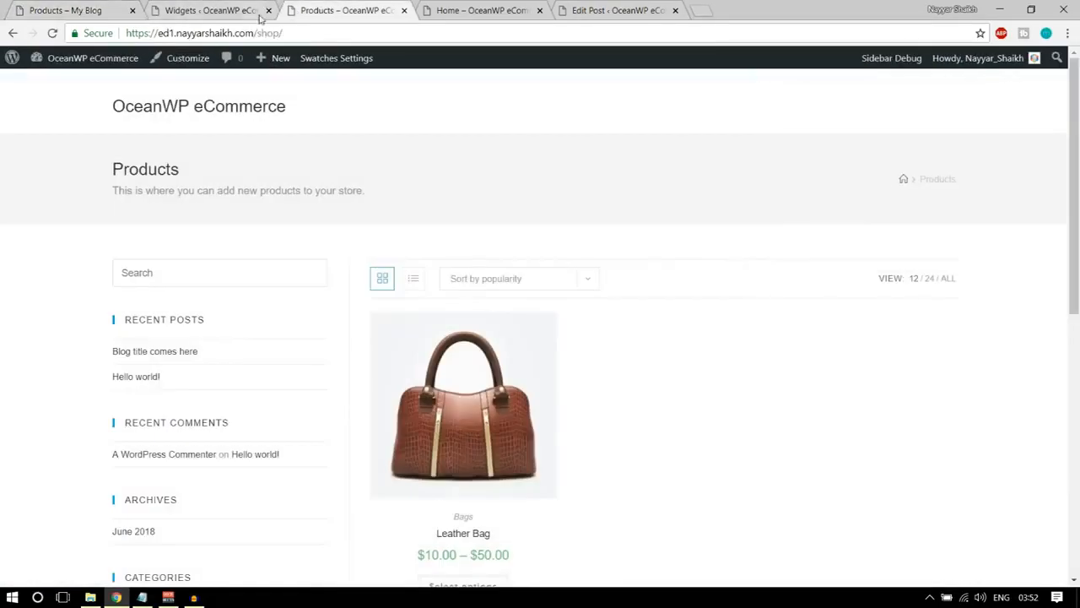
left_click(269, 11)
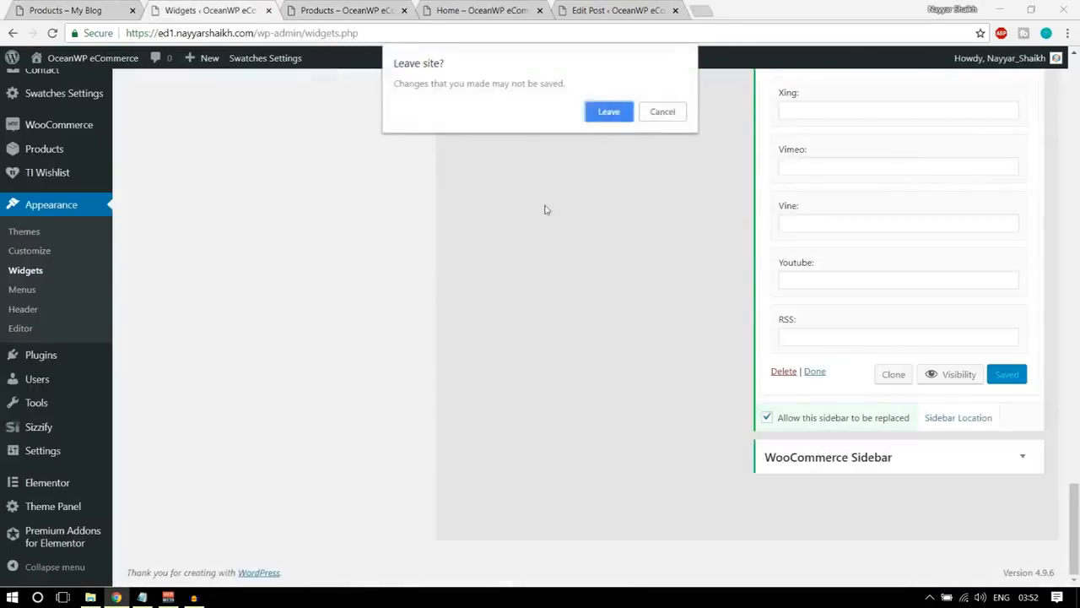
left_click(608, 113)
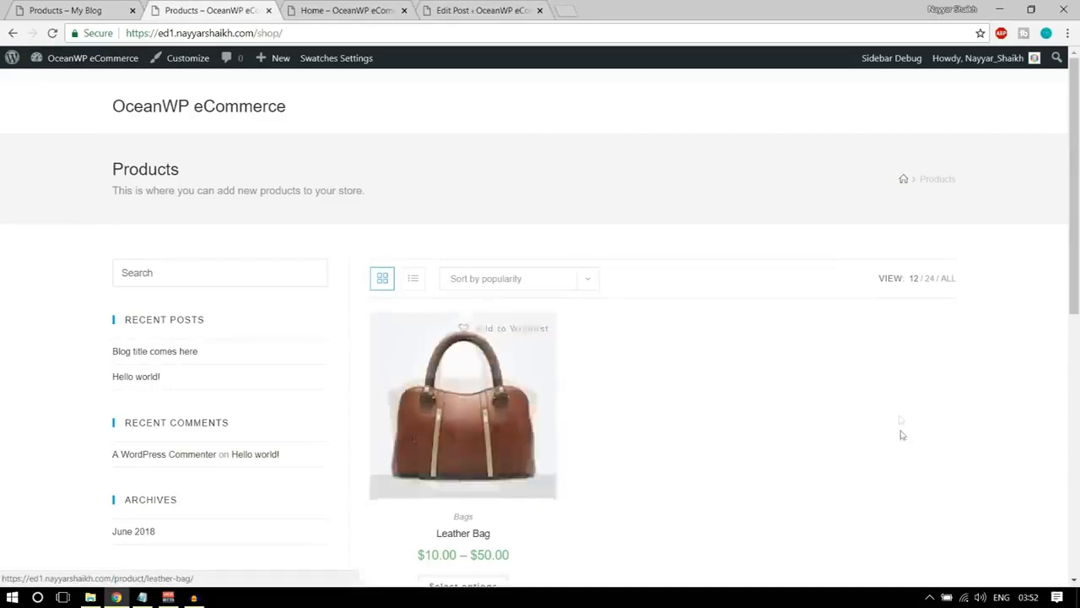
scroll(529, 284, "down", 4)
scroll(726, 347, "up", 4)
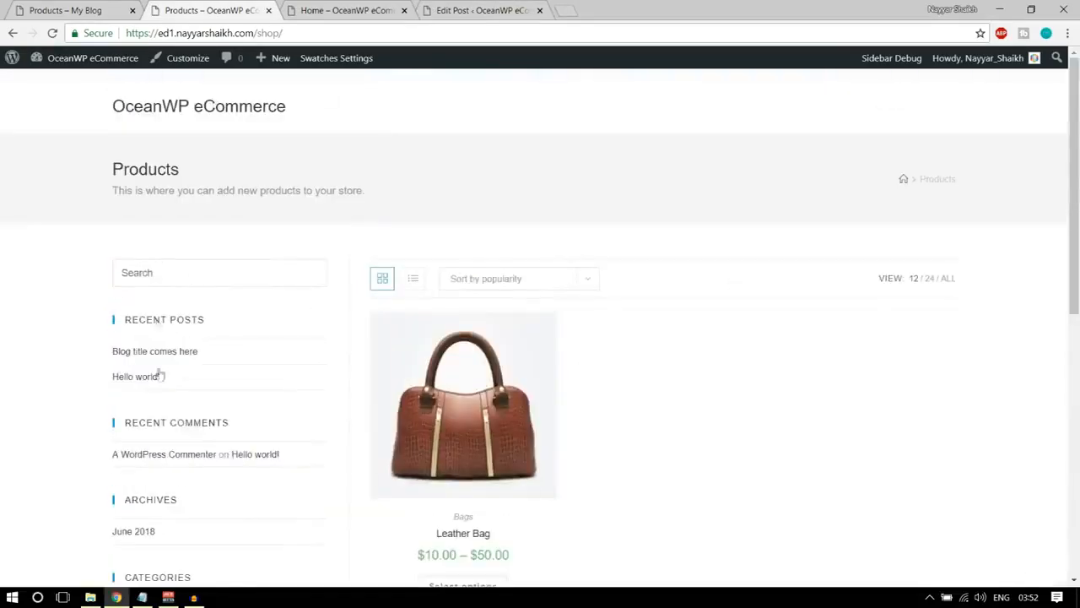
Examine which widgets the demo shop page's sidebar contains and in what order.
left_click(48, 8)
scroll(218, 380, "down", 4)
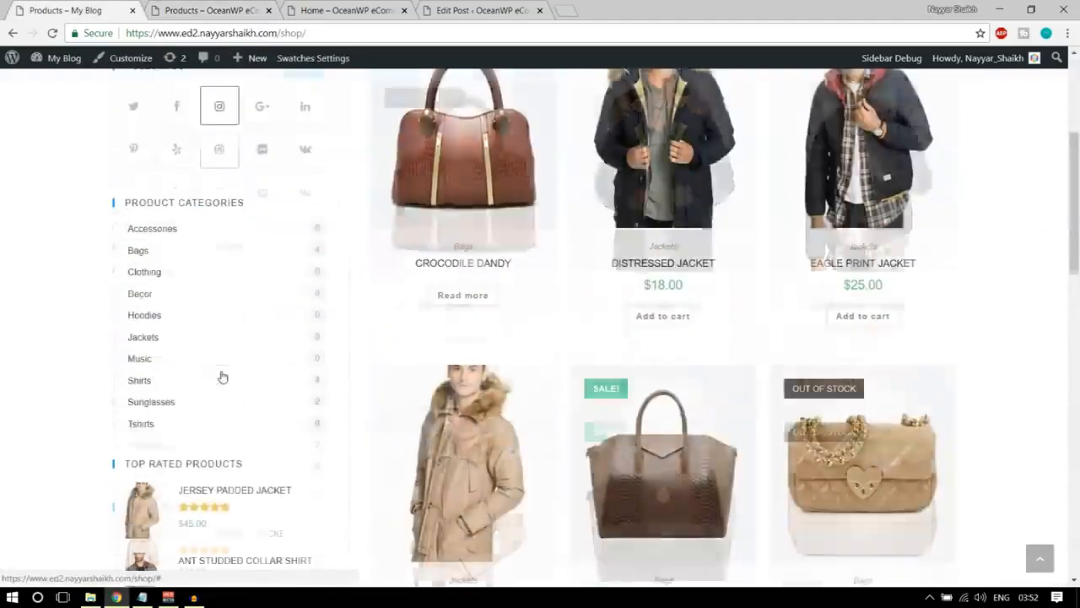
scroll(207, 321, "up", 2)
scroll(253, 279, "up", 3)
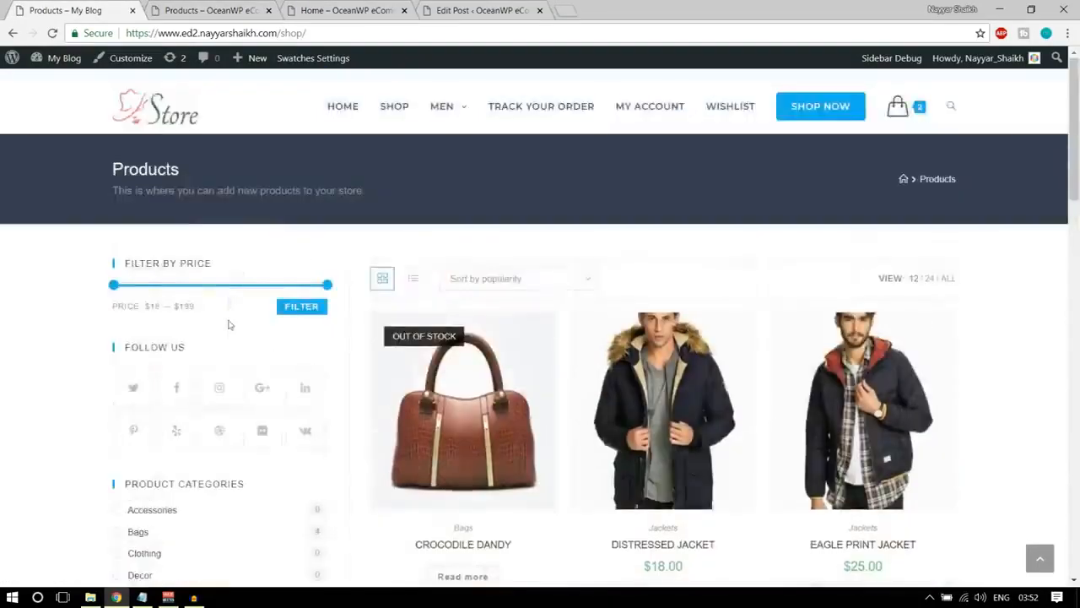
scroll(212, 309, "down", 3)
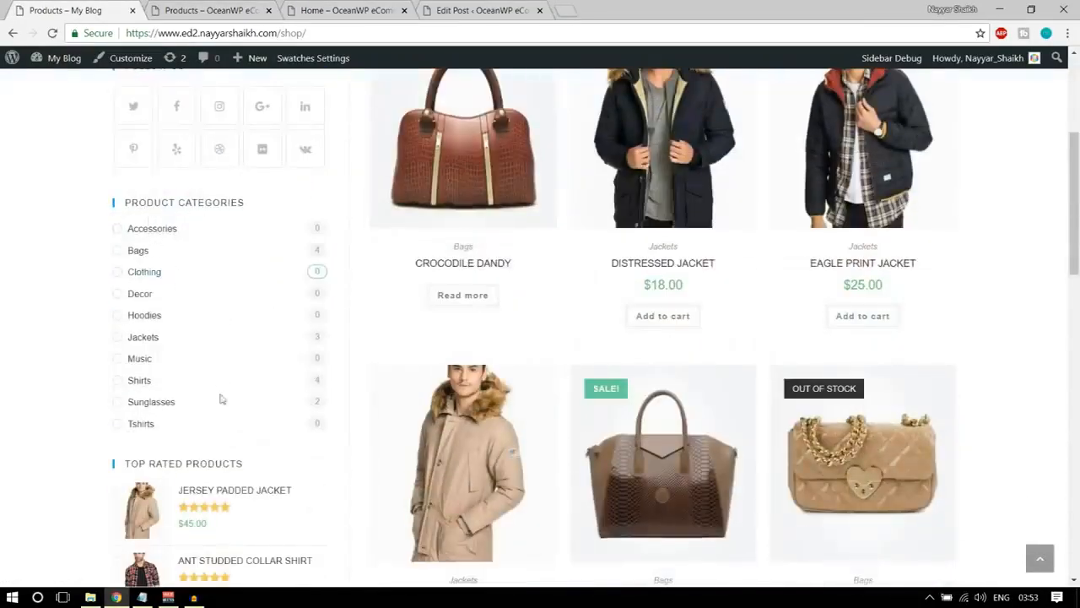
scroll(222, 399, "down", 3)
scroll(262, 355, "up", 3)
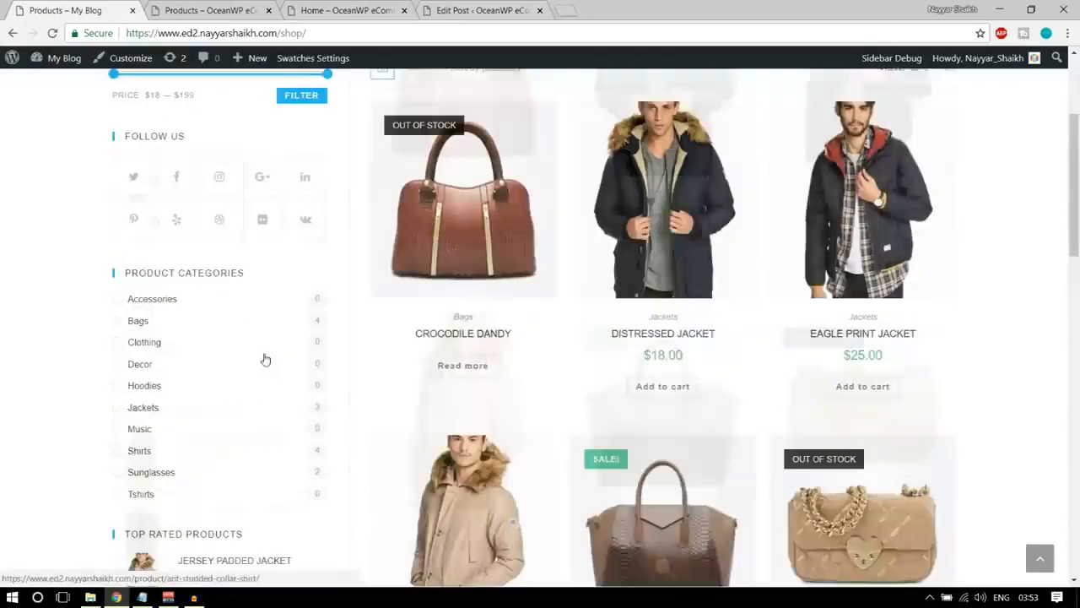
scroll(264, 359, "up", 3)
scroll(229, 292, "down", 1)
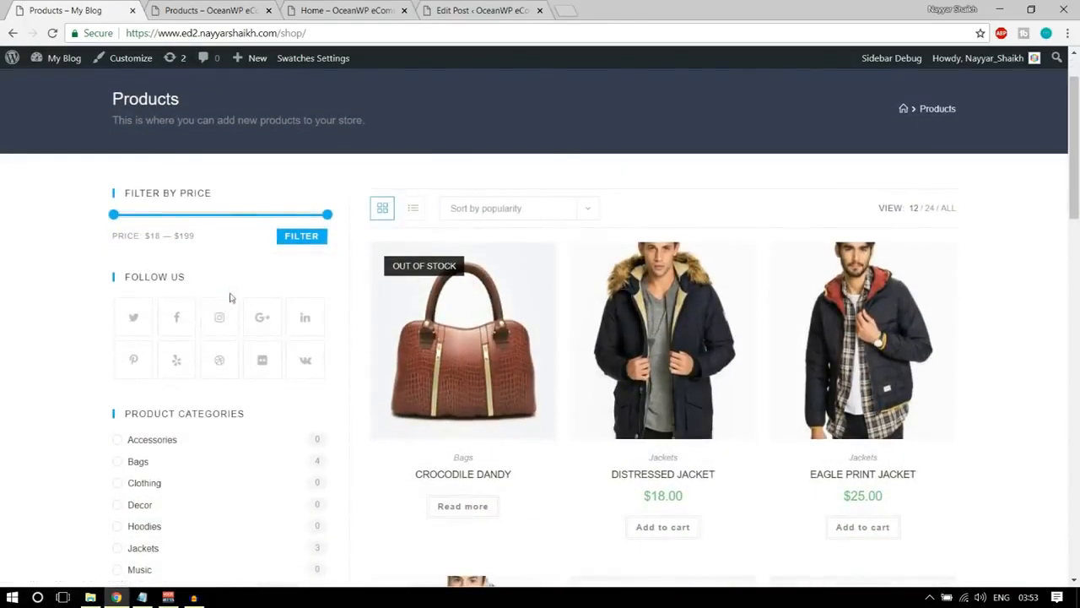
scroll(250, 358, "up", 1)
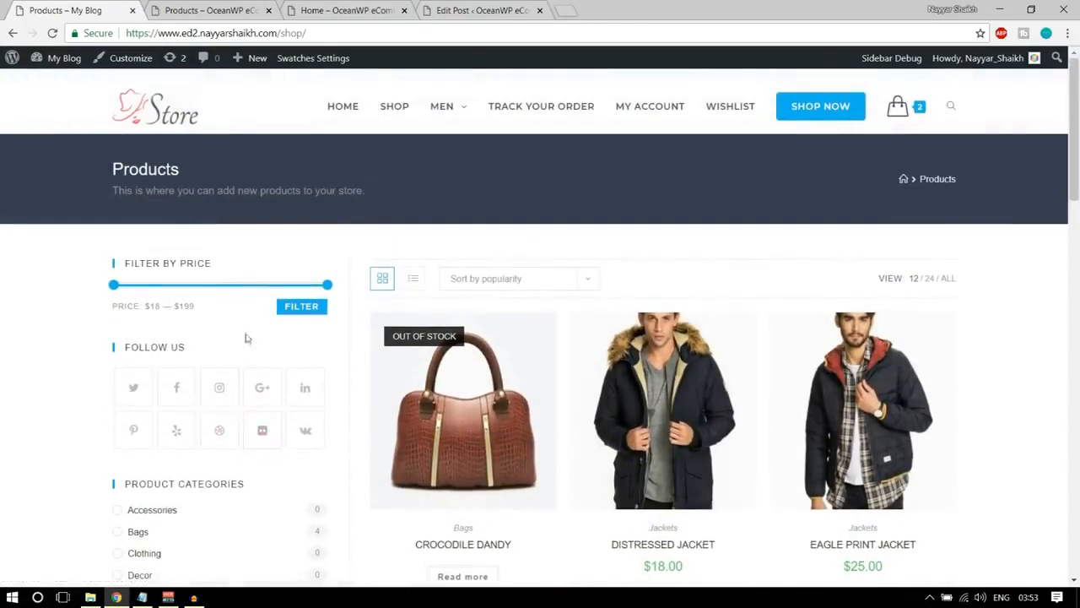
Open the store's Widgets admin page in a new tab, and go back to the demo shop page to consult its sidebar.
left_click(203, 10)
mouse_move(119, 64)
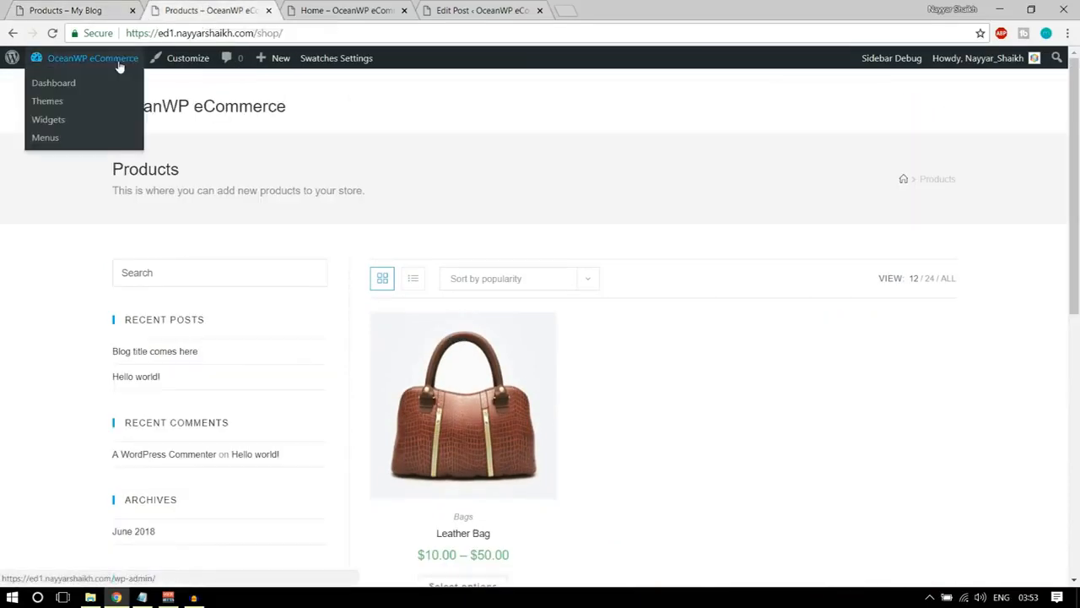
right_click(48, 120)
left_click(97, 132)
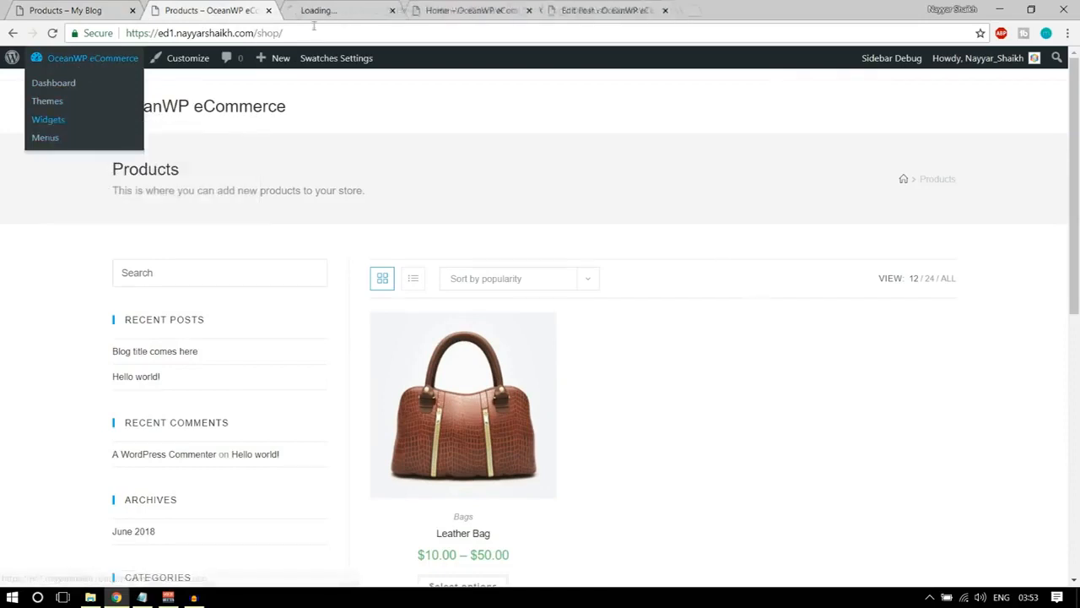
left_click(340, 8)
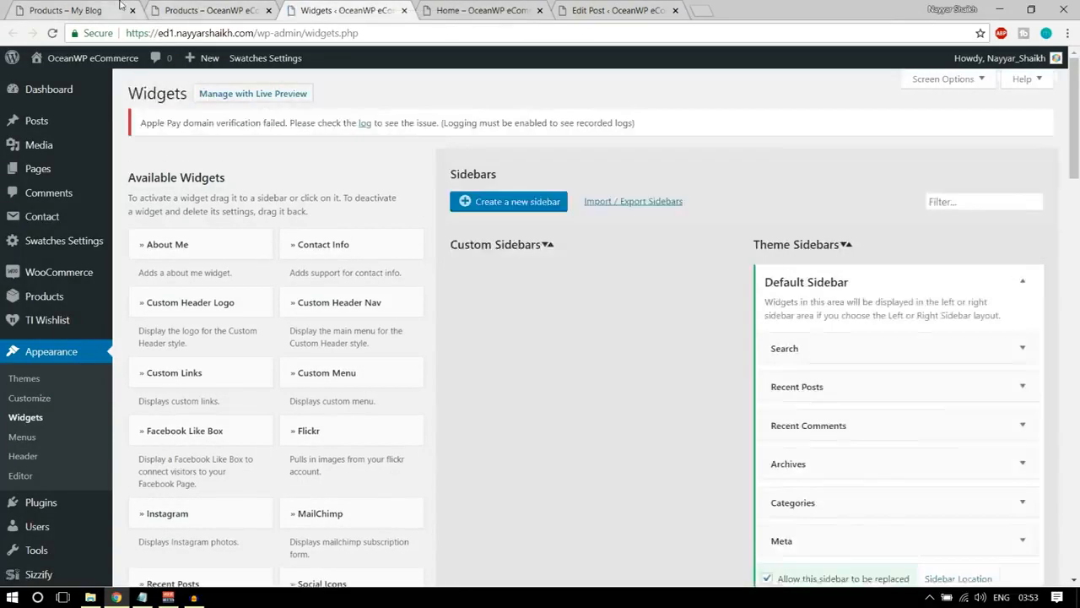
left_click(92, 10)
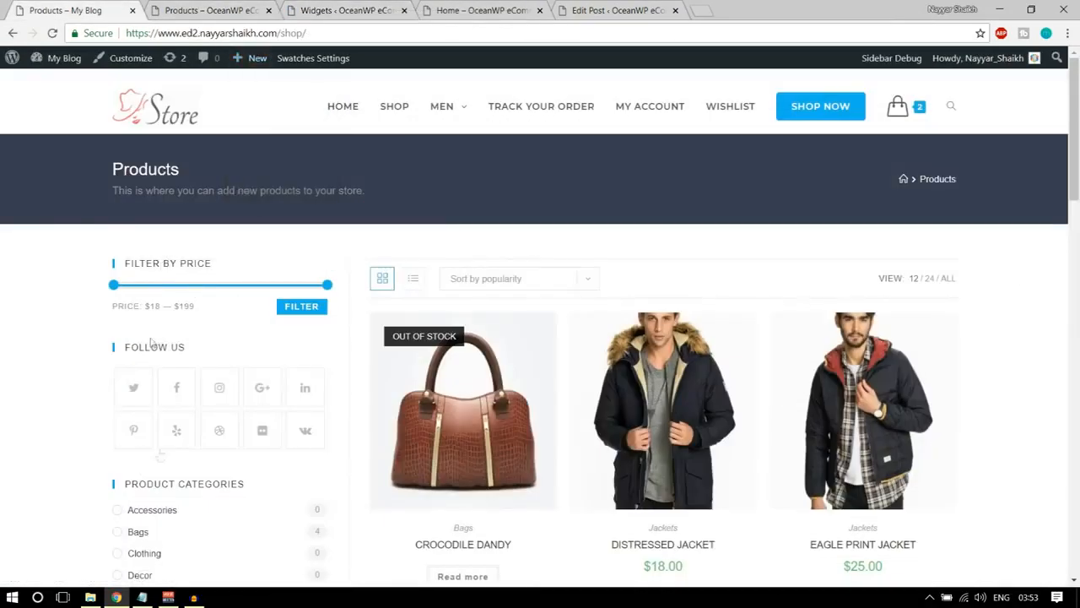
On the store's Widgets admin page, add the Filter Products by Price widget to the WooCommerce Sidebar.
key("ctrl+3")
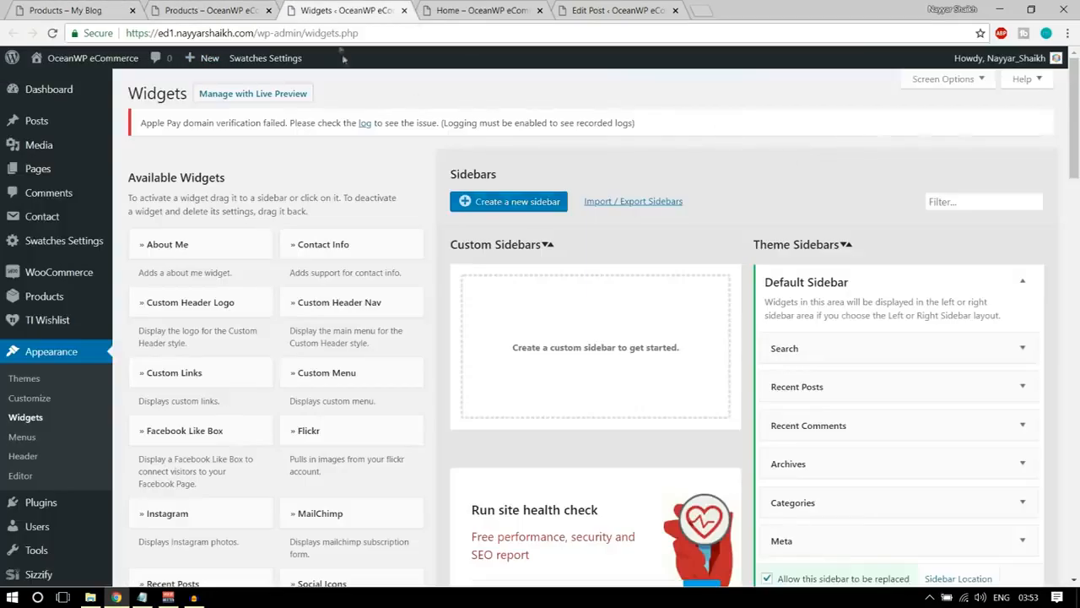
scroll(979, 186, "down", 1)
left_click(1020, 213)
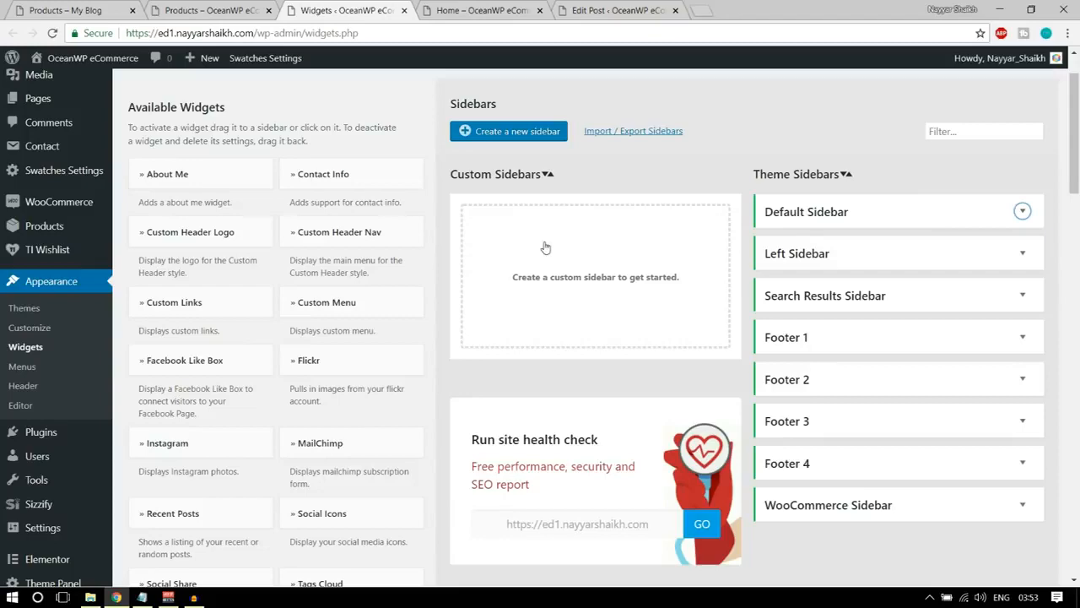
scroll(645, 287, "down", 1)
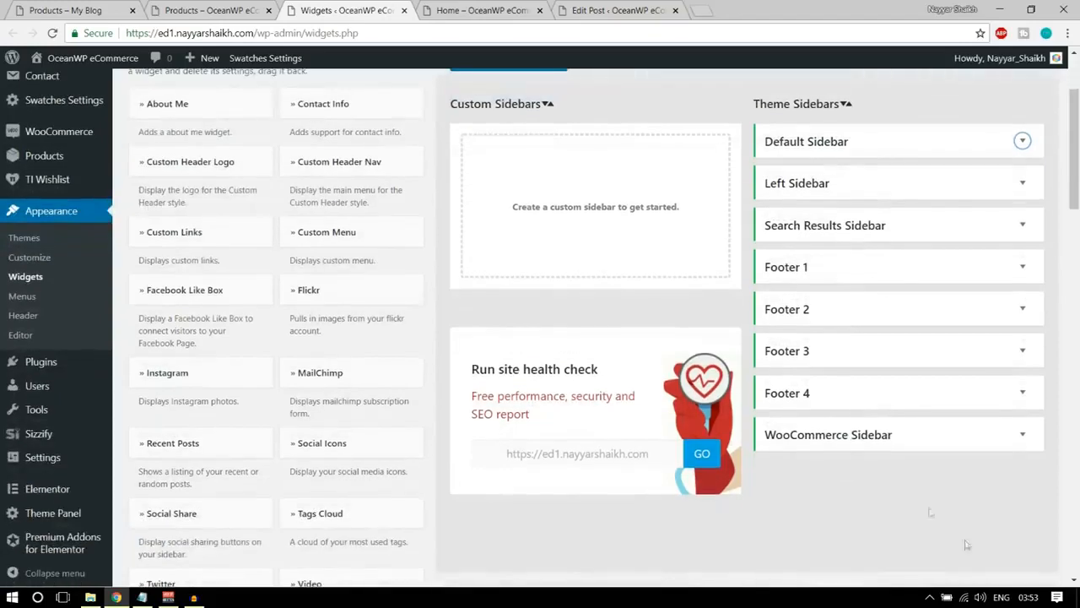
scroll(481, 354, "down", 9)
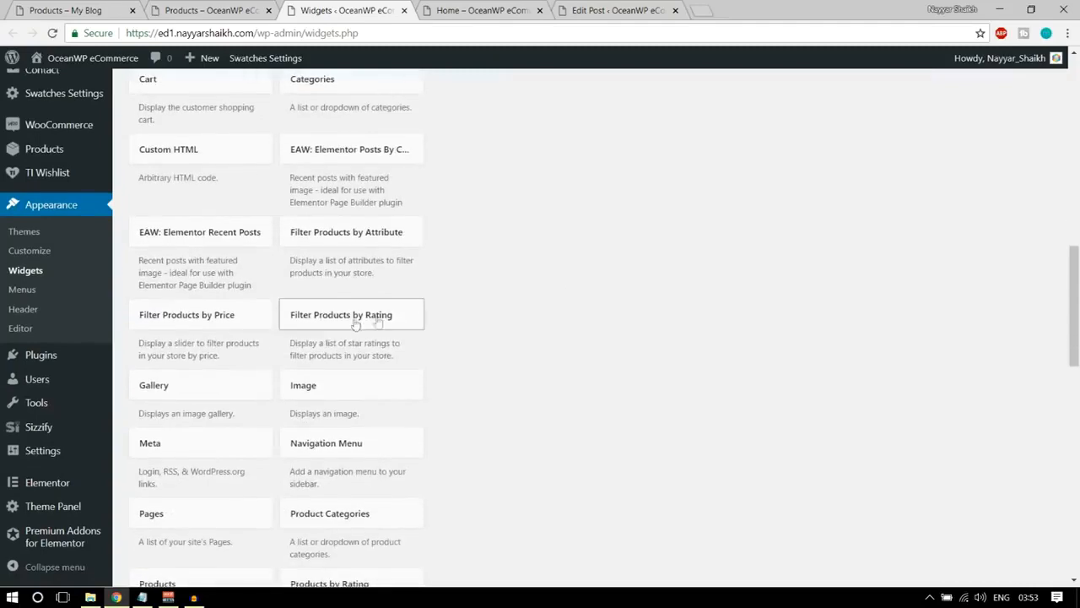
scroll(405, 332, "down", 1)
left_click(229, 243)
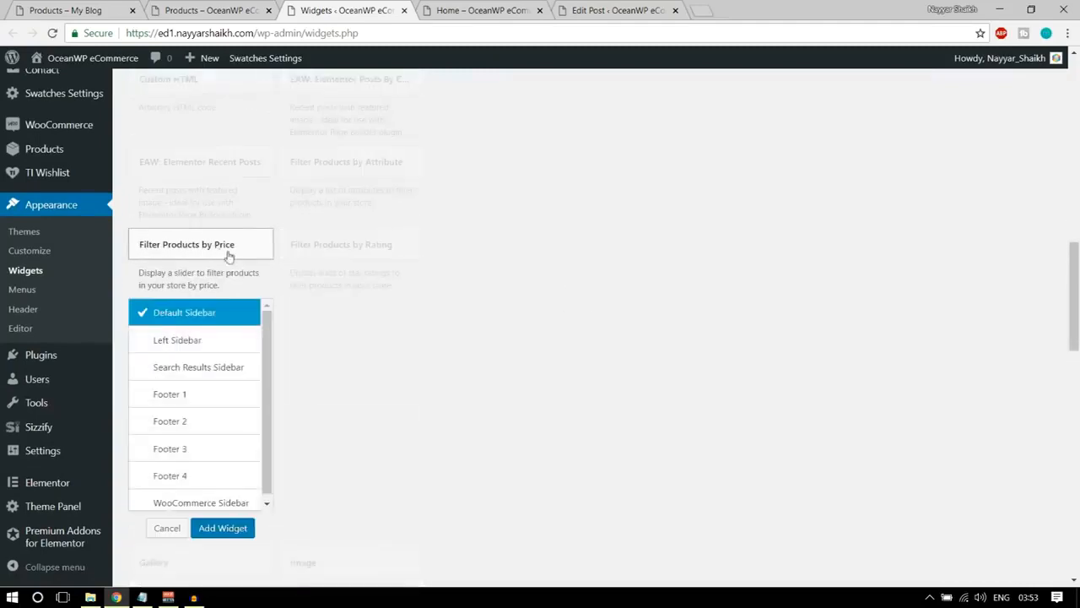
scroll(195, 372, "down", 1)
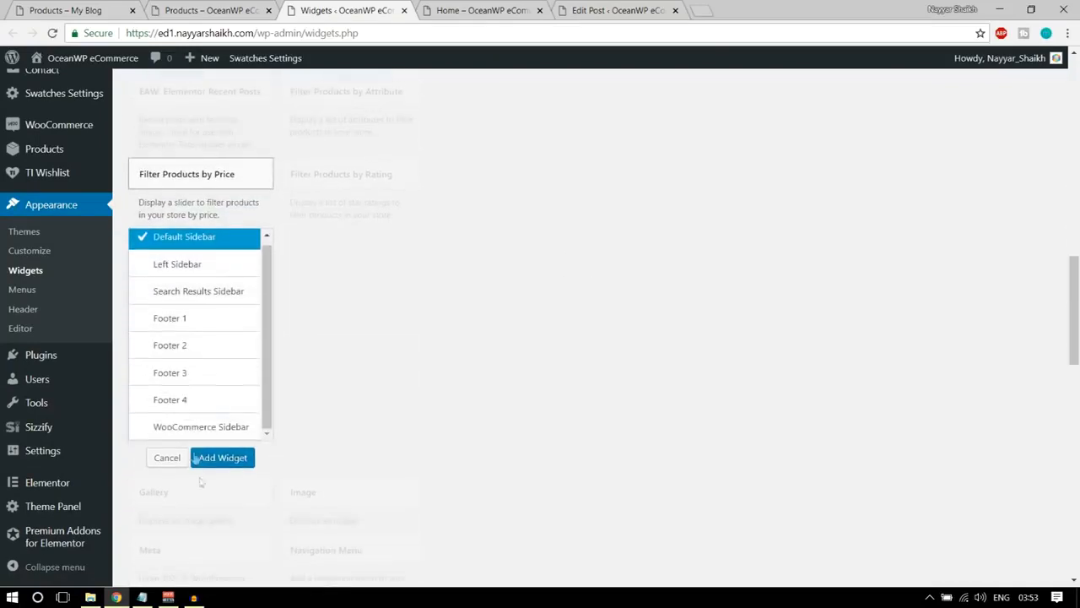
left_click(211, 427)
left_click(224, 458)
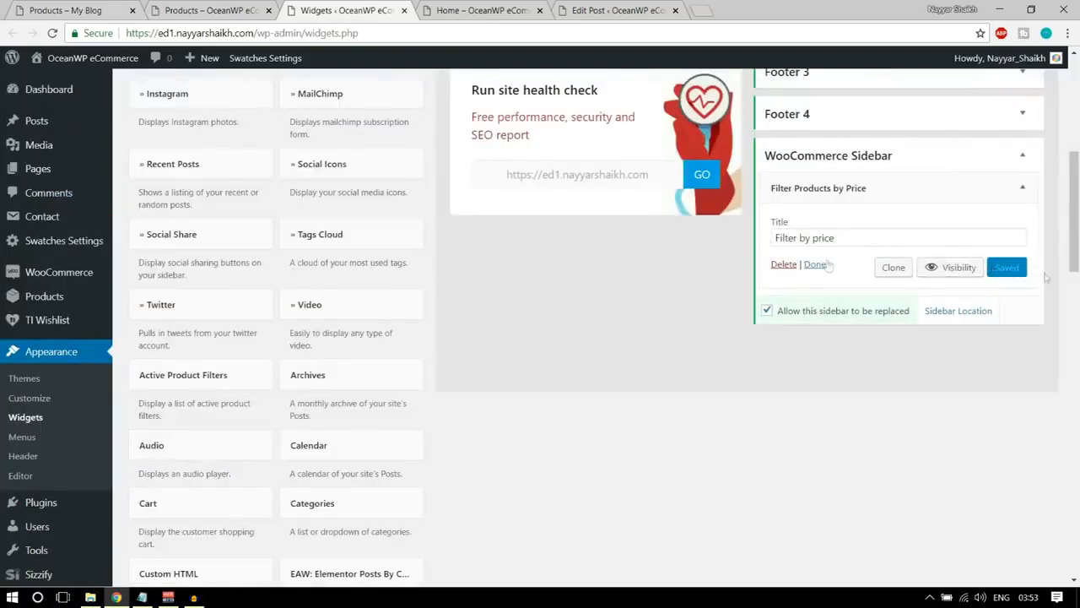
double_click(857, 237)
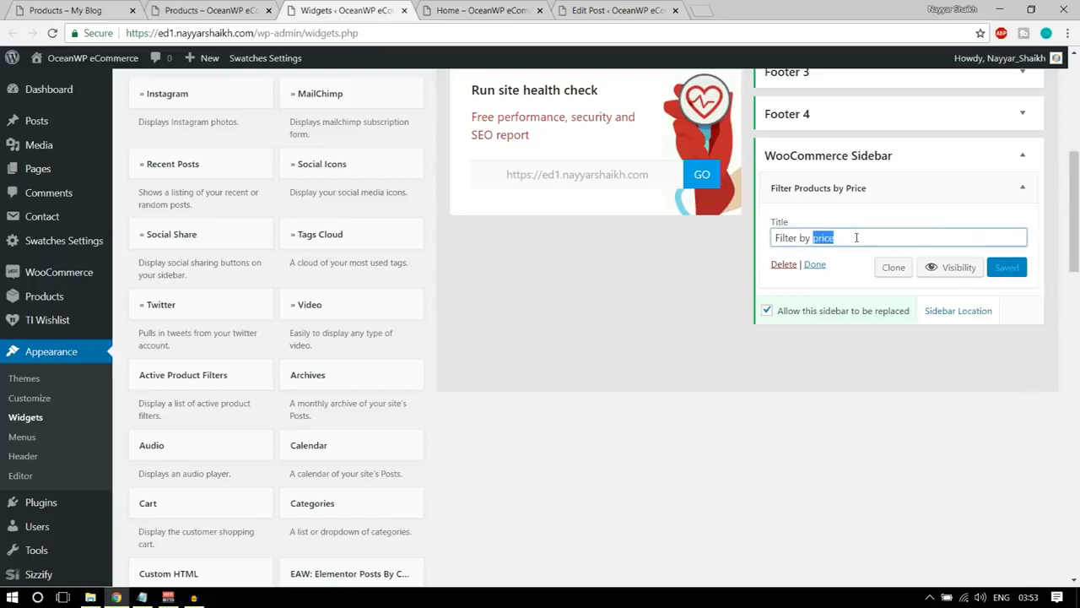
Reload the store's shop page to check the price filter, and consult the demo shop page for the next sidebar widget.
left_click(194, 9)
left_click(52, 33)
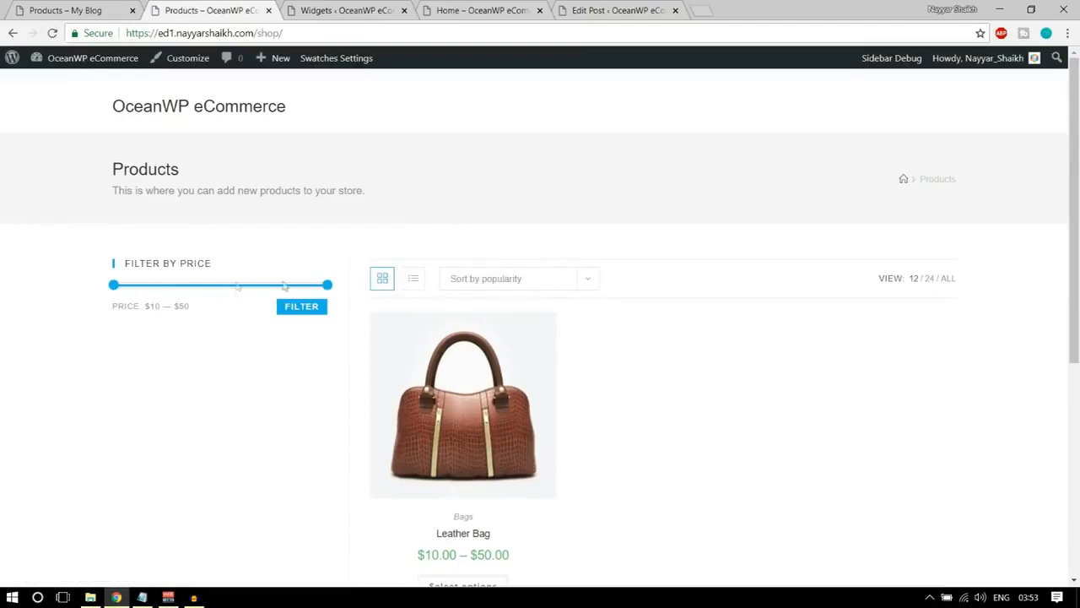
left_click(101, 8)
scroll(281, 412, "down", 2)
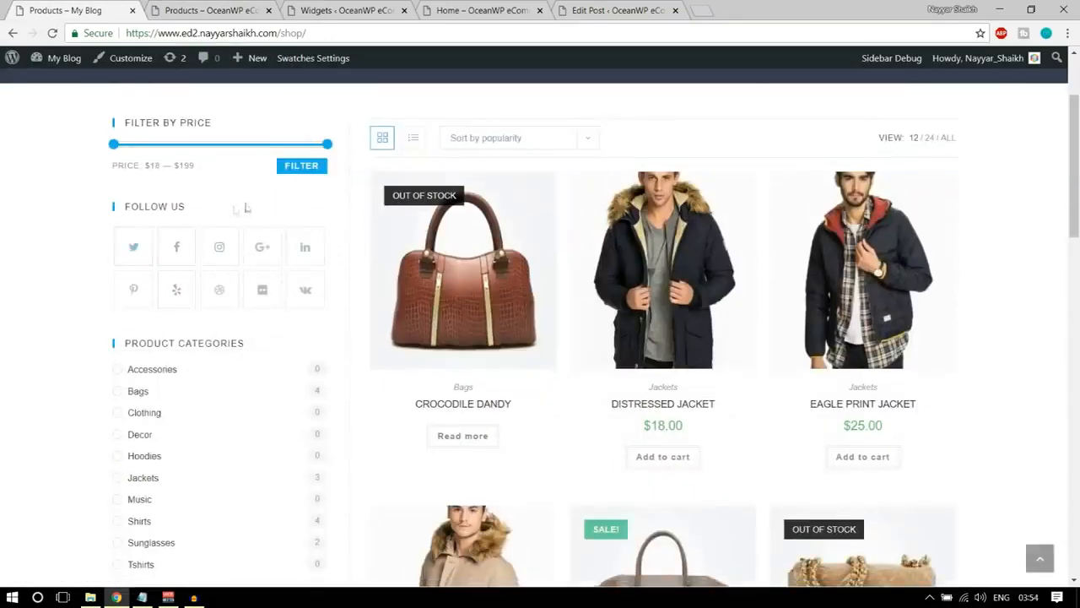
Add the Social Icons widget to the WooCommerce Sidebar on the Widgets admin page.
left_click(346, 9)
scroll(355, 253, "up", 5)
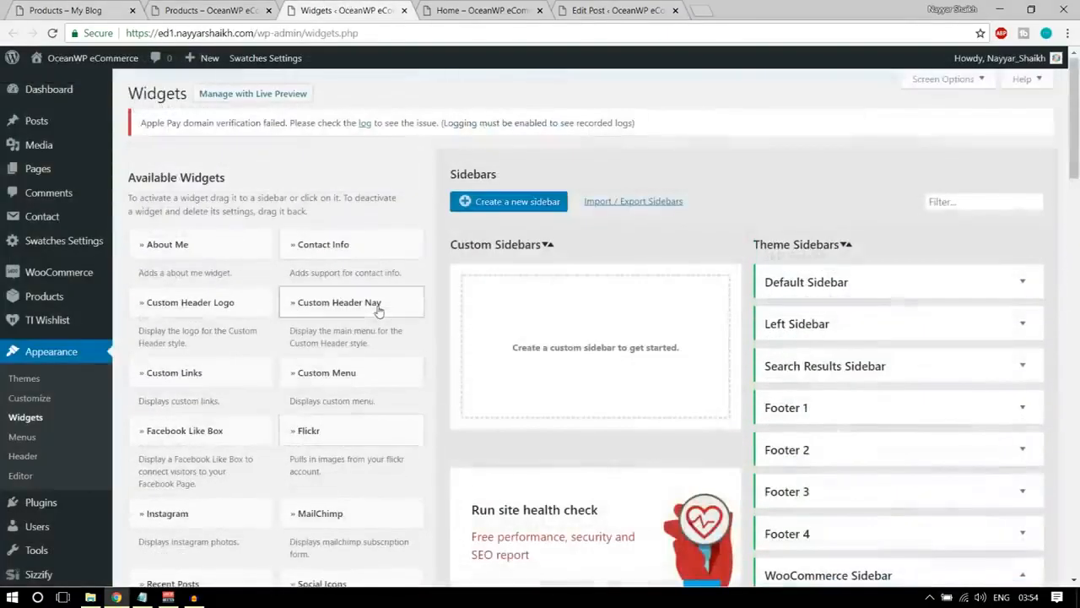
scroll(366, 322, "down", 2)
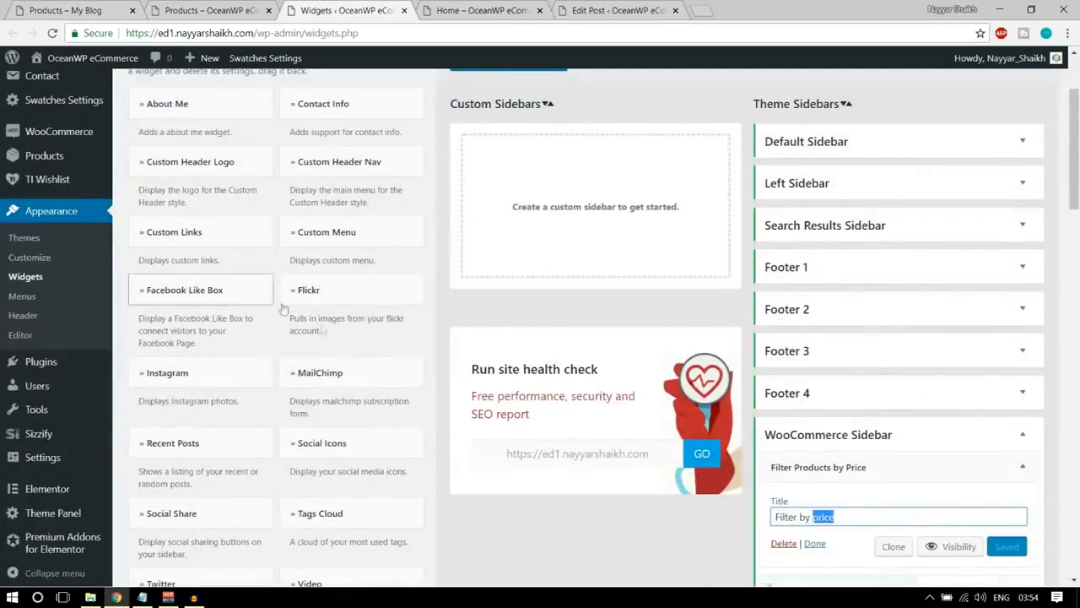
left_click(352, 442)
scroll(358, 439, "down", 9)
scroll(401, 320, "up", 1)
scroll(401, 320, "up", 3)
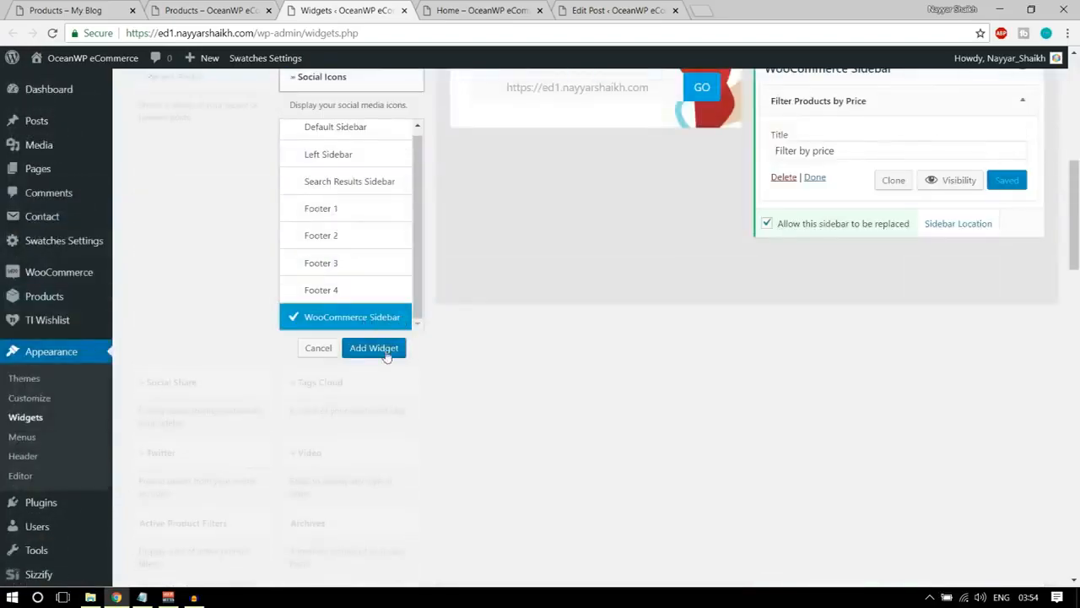
left_click(374, 349)
Set the Twitter, Facebook, Instagram, GooglePlus and LinkedIn links of the sidebar's Social Icons widget to #.
scroll(868, 324, "down", 8)
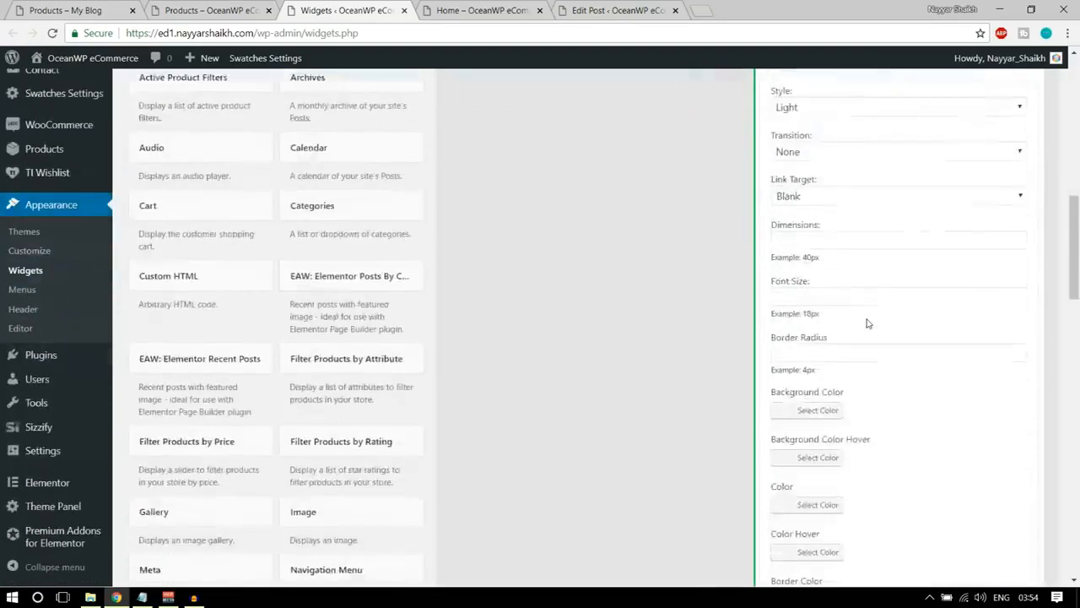
left_click(807, 237)
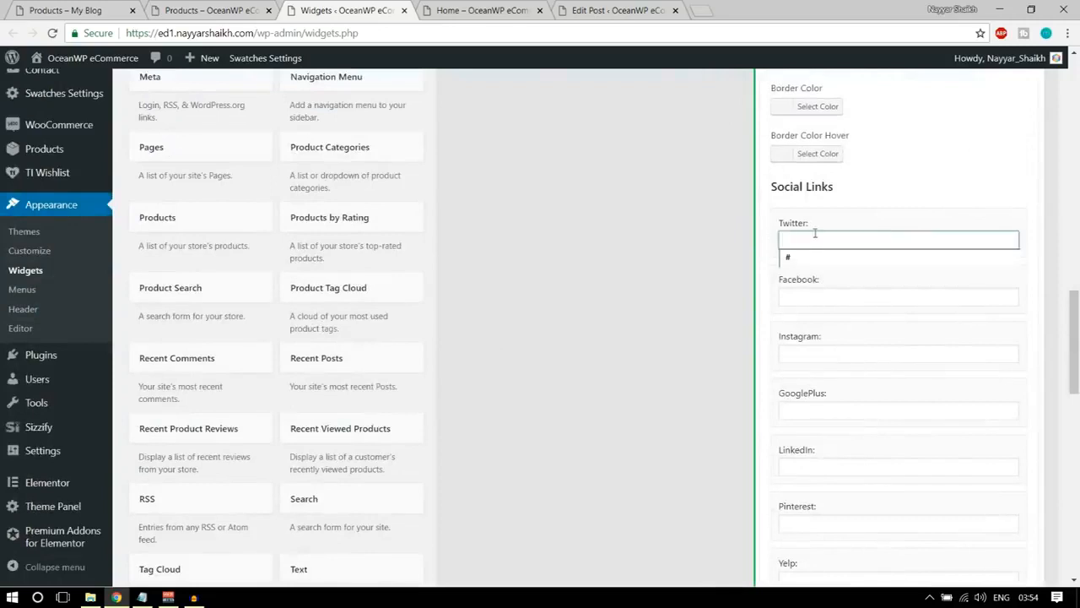
left_click(805, 255)
left_click(806, 296)
left_click(807, 312)
left_click(805, 352)
left_click(806, 368)
left_click(815, 410)
left_click(813, 427)
left_click(813, 466)
left_click(815, 484)
Set the Pinterest, Yelp, Dribbble, VK and Flickr links of the Social Icons widget to #.
scroll(815, 388, "down", 2)
left_click(815, 382)
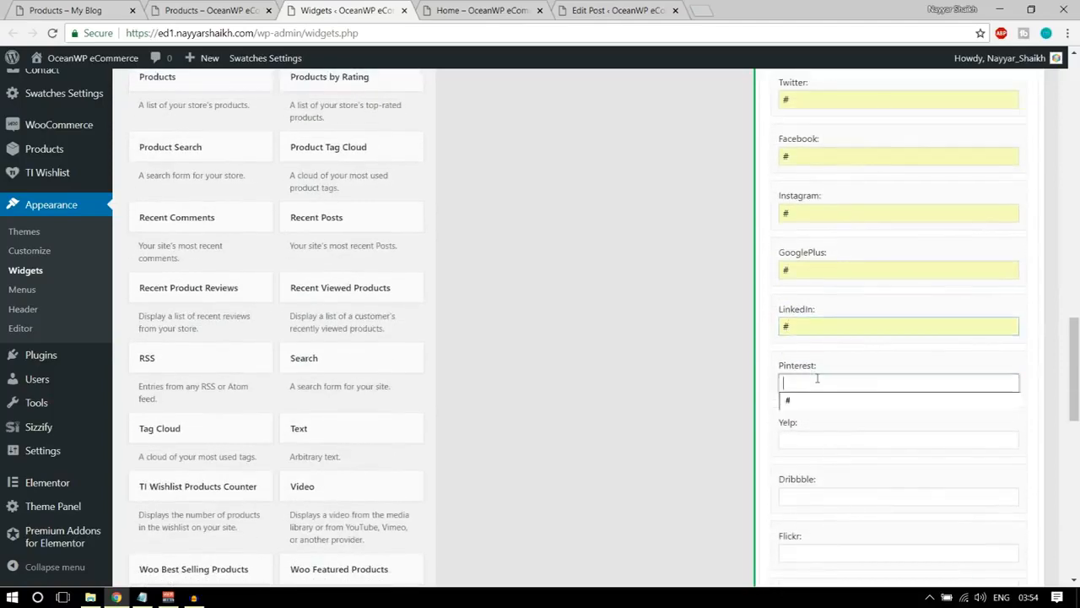
left_click(815, 400)
left_click(815, 440)
left_click(819, 457)
left_click(811, 496)
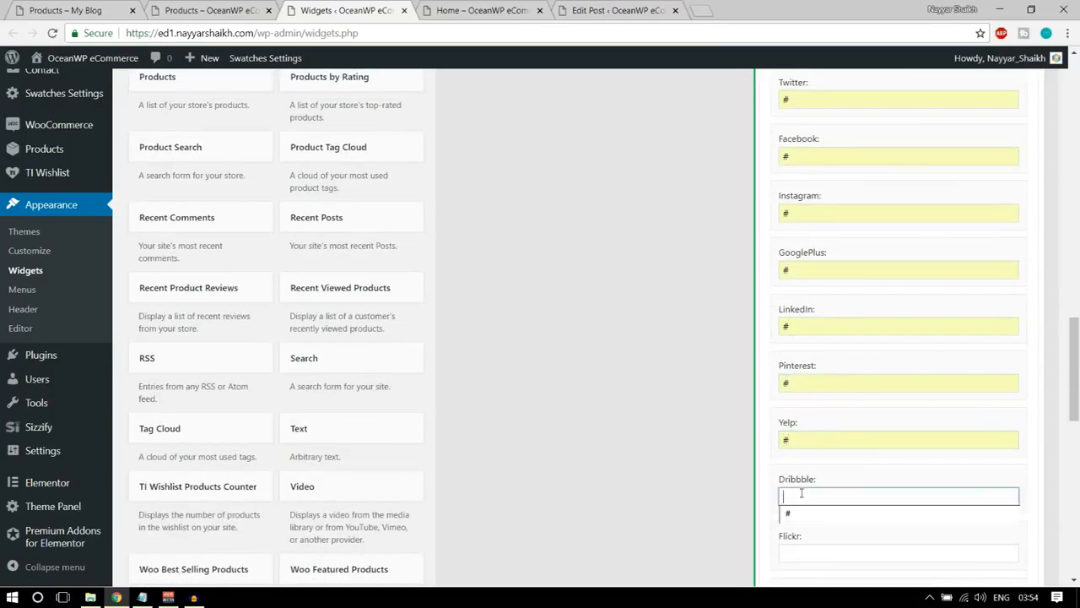
left_click(808, 513)
scroll(811, 472, "down", 3)
left_click(810, 398)
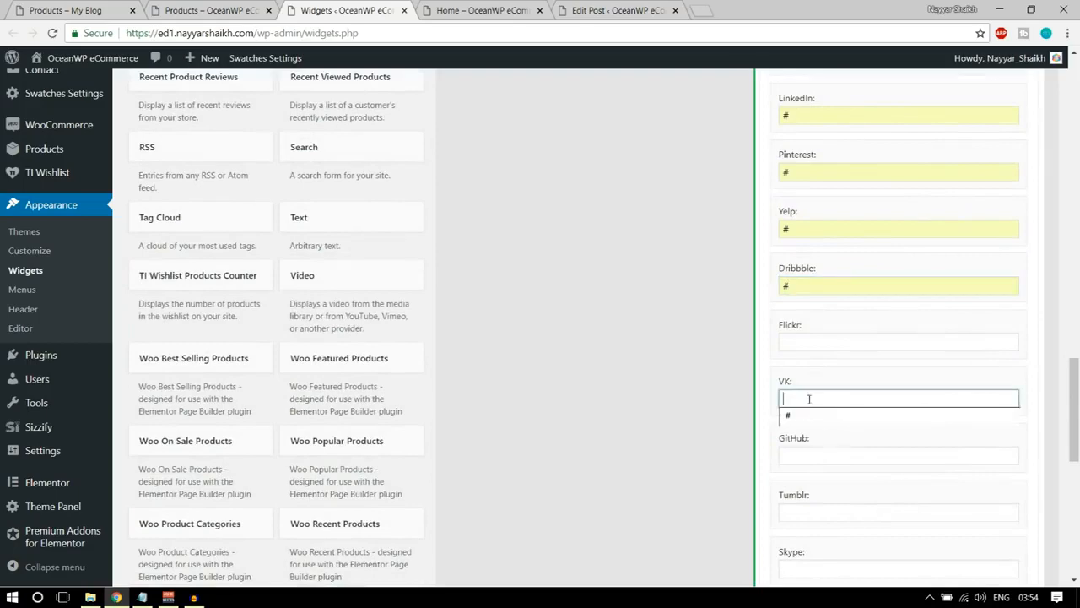
left_click(810, 419)
left_click(813, 454)
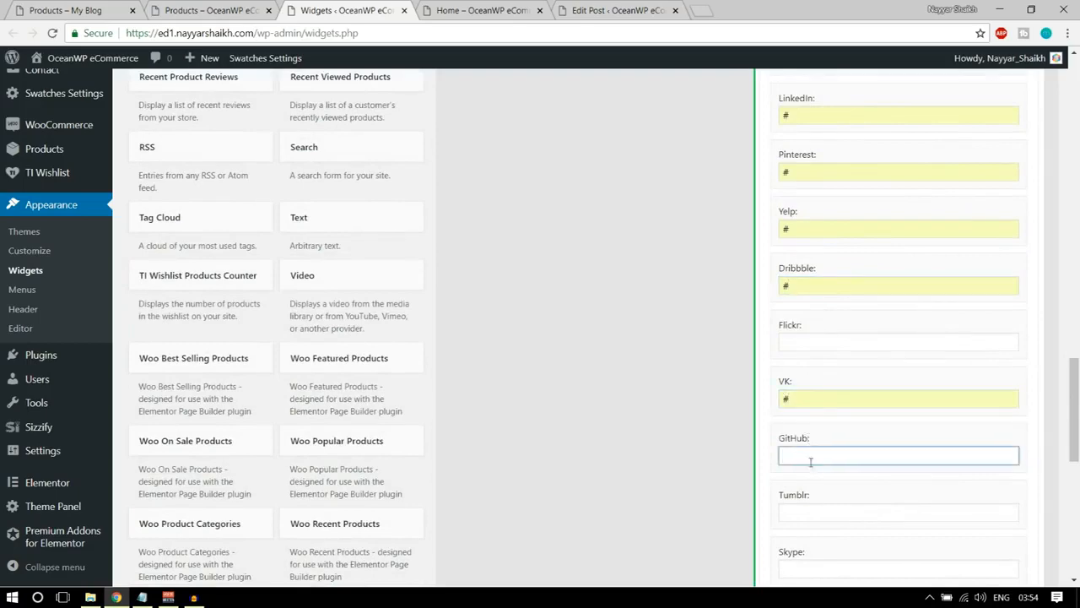
left_click(809, 341)
left_click(819, 365)
Save the Social Icons widget and collapse its settings in the WooCommerce Sidebar.
scroll(928, 422, "down", 10)
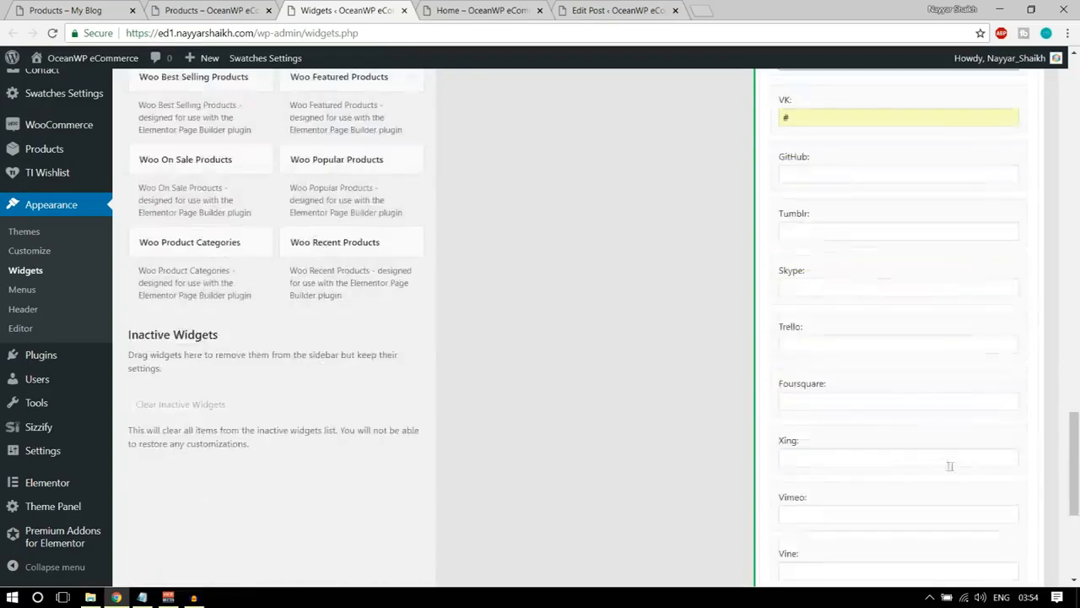
scroll(985, 481, "down", 1)
scroll(1008, 456, "up", 15)
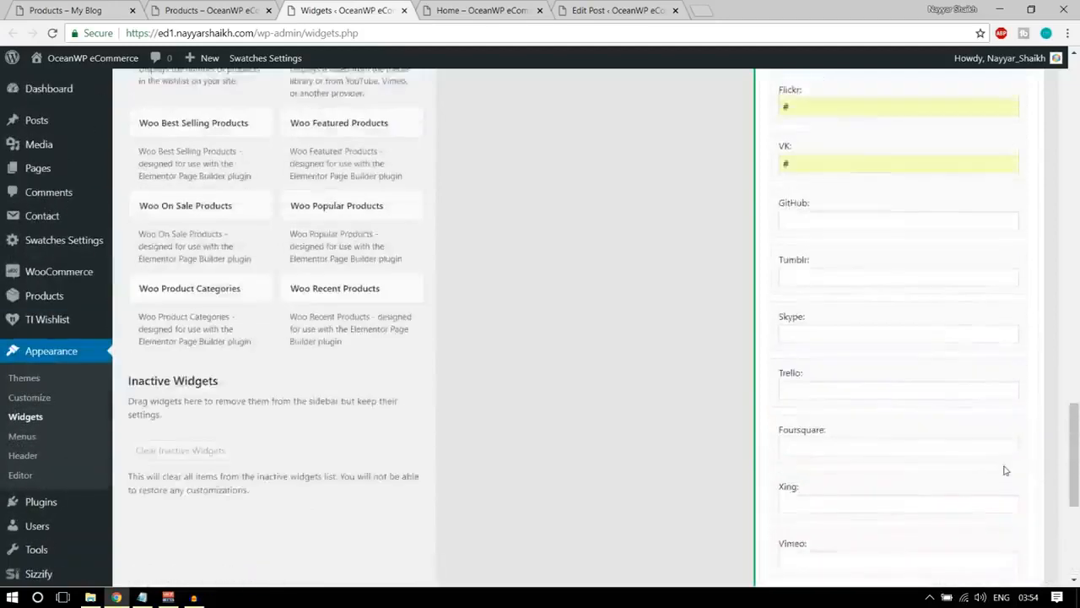
left_click(1021, 200)
Reload the store's shop page to check the social icons, and examine the demo sidebar below its Follow Us section.
left_click(182, 11)
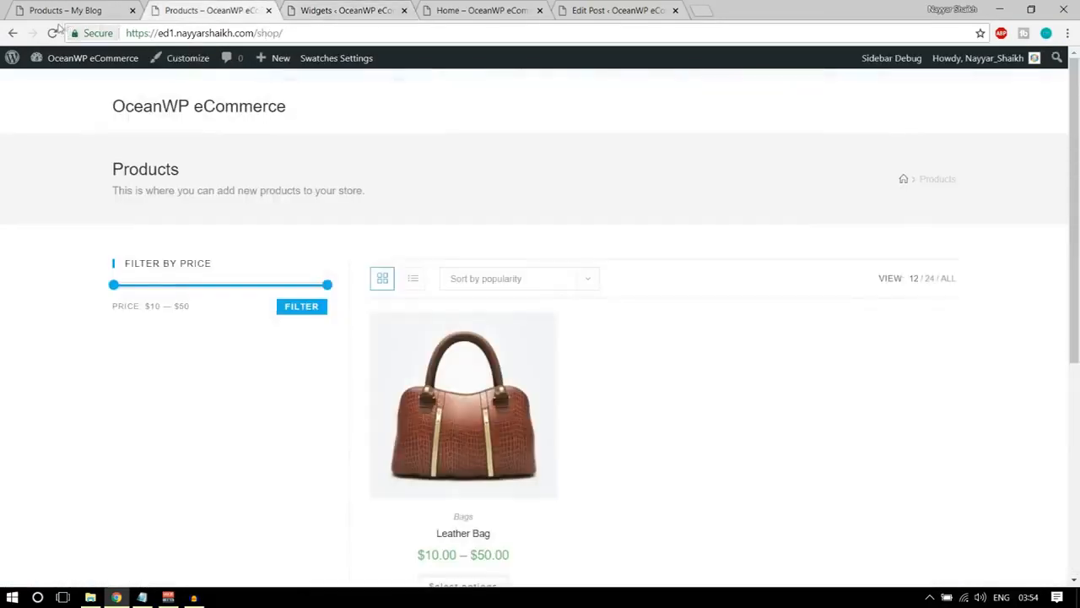
left_click(53, 33)
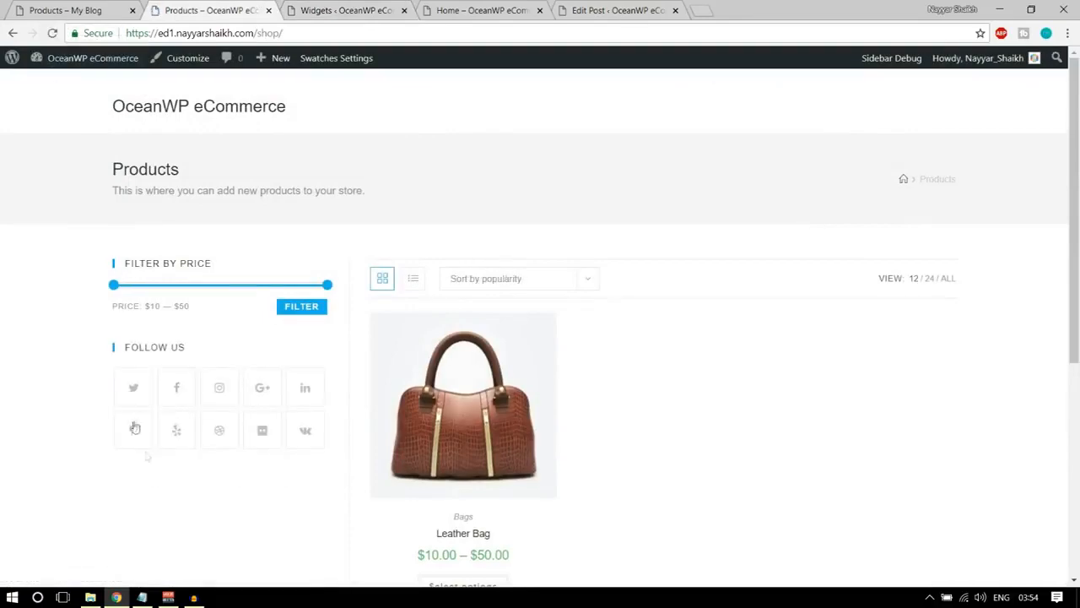
left_click(40, 21)
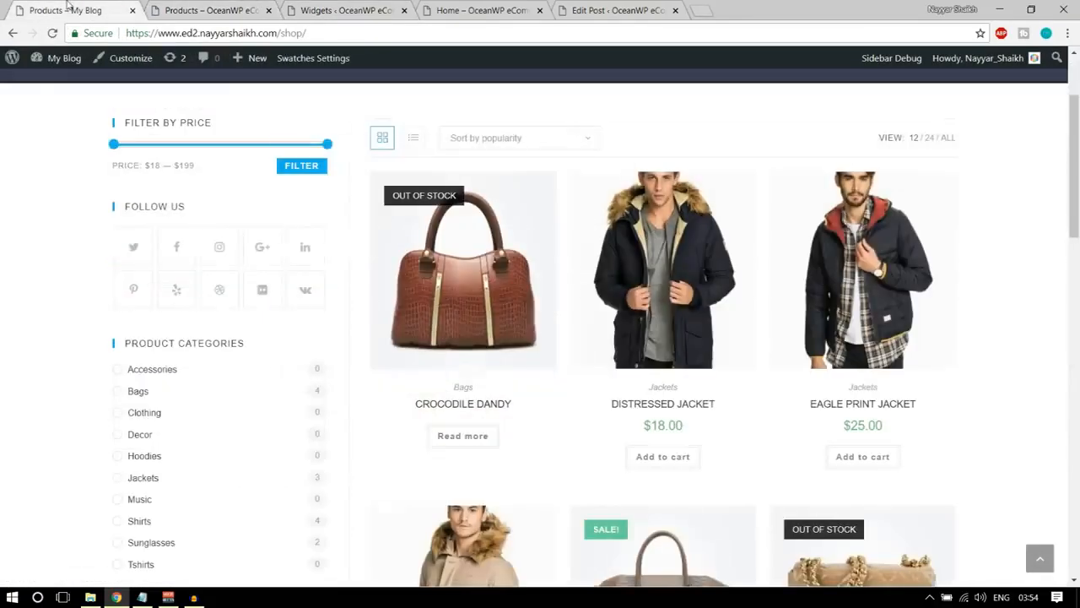
scroll(249, 301, "down", 2)
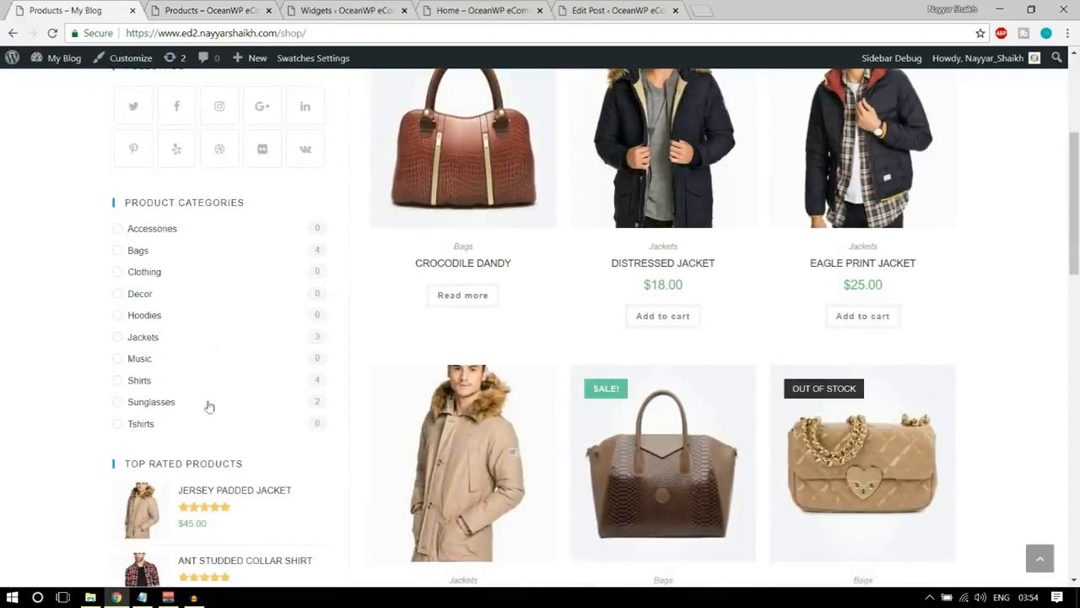
Add the Product Categories widget to the WooCommerce Sidebar on the Widgets admin page.
left_click(339, 7)
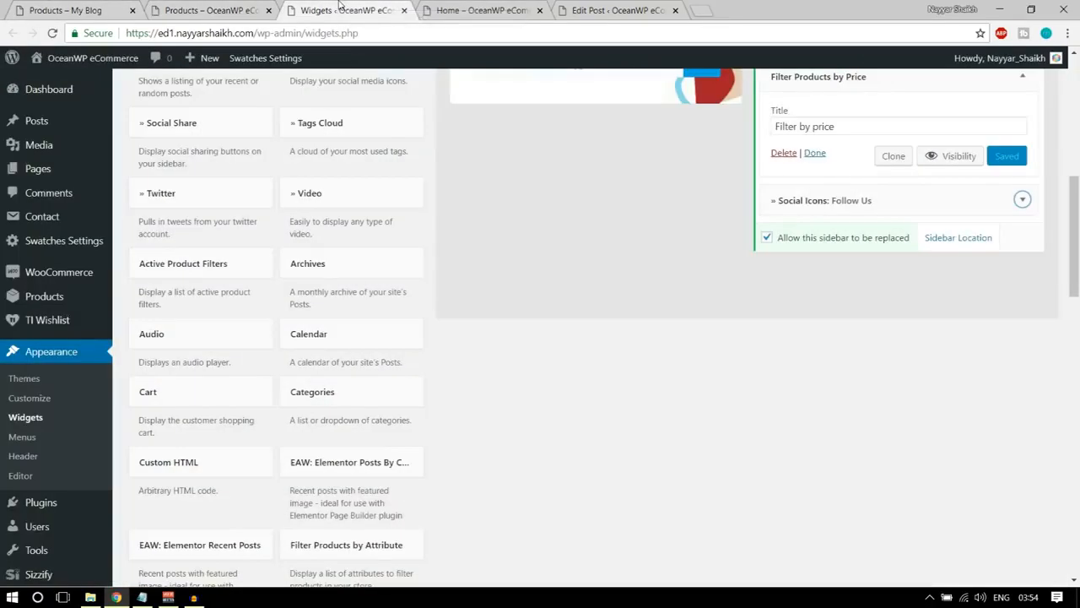
scroll(582, 368, "down", 5)
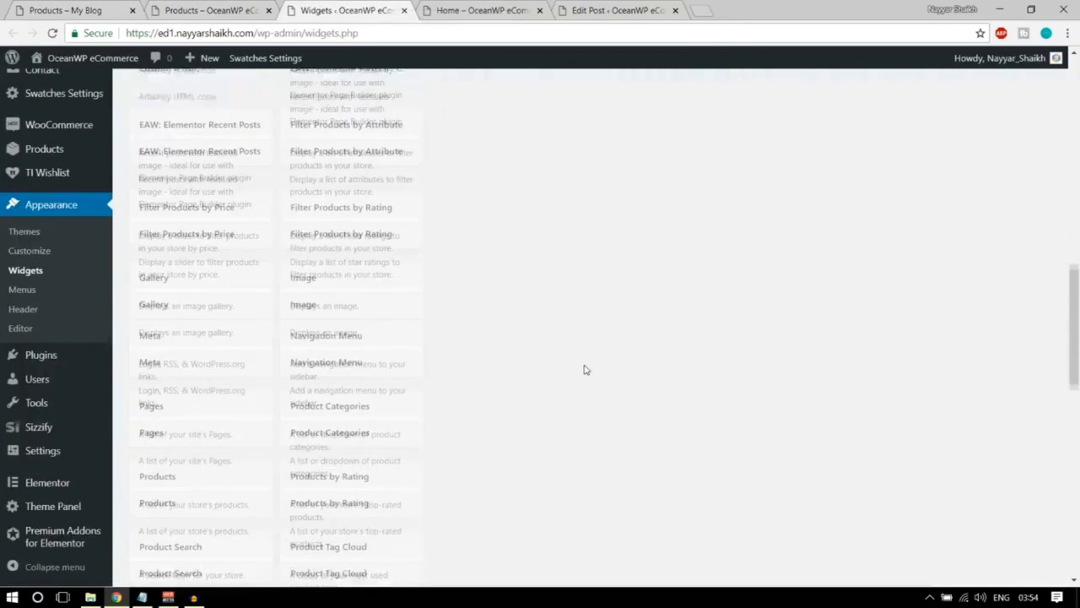
scroll(451, 295, "down", 6)
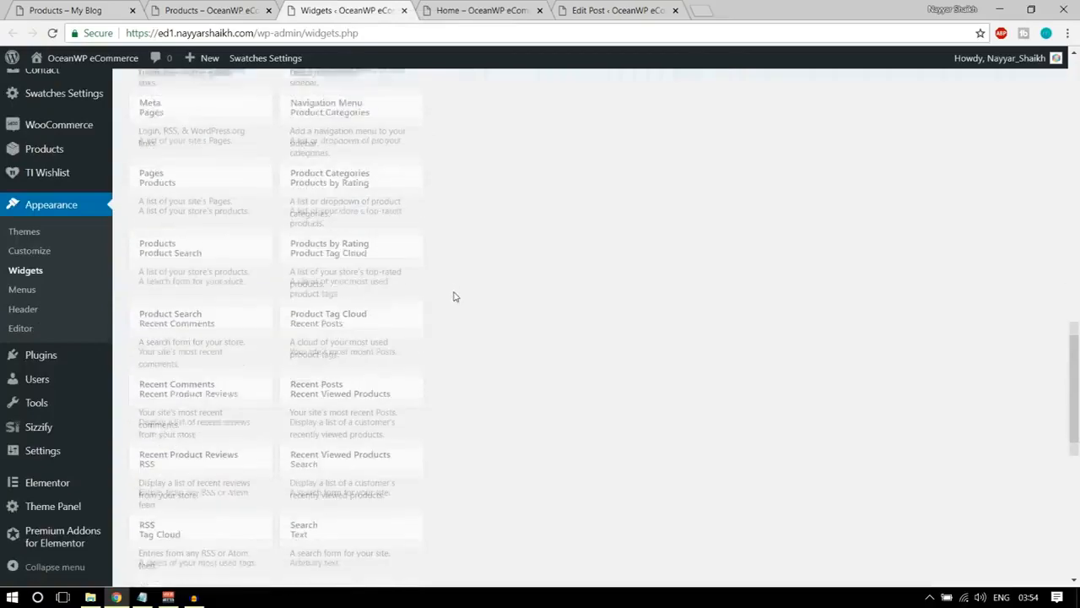
scroll(453, 296, "up", 3)
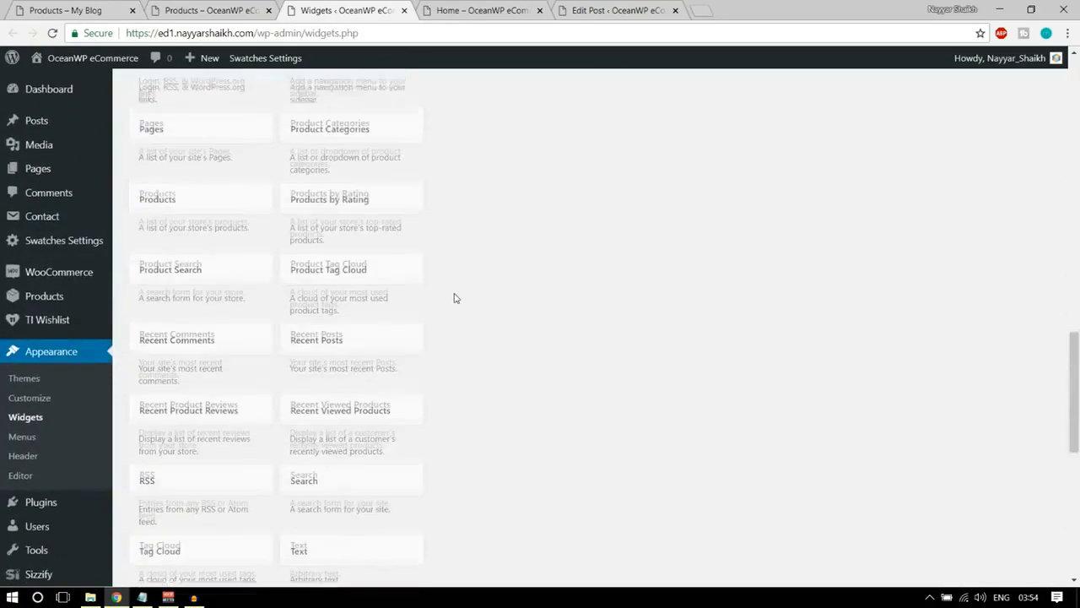
left_click(344, 190)
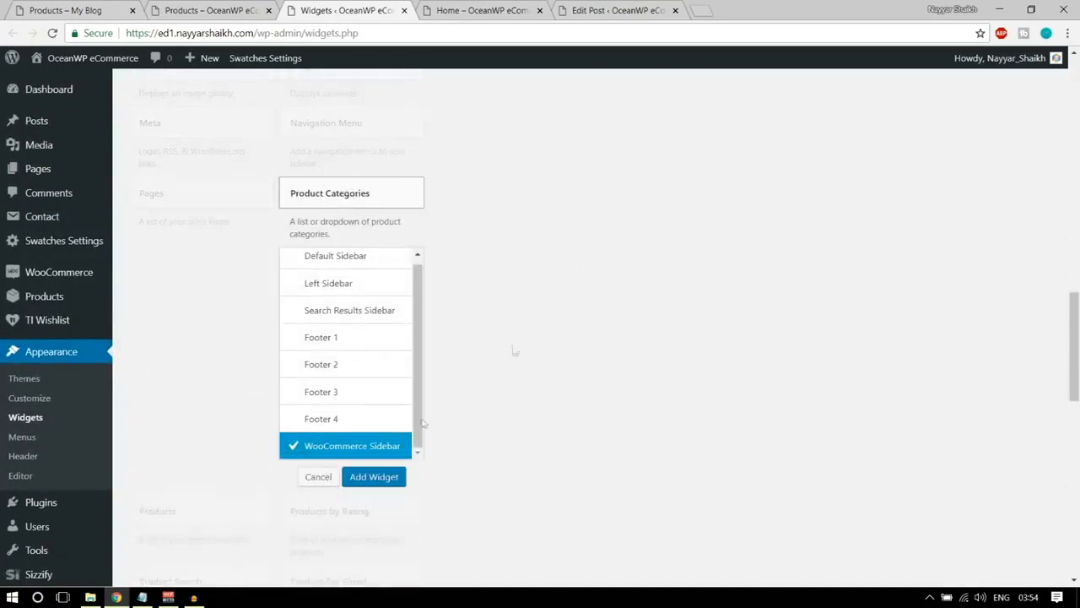
left_click(357, 477)
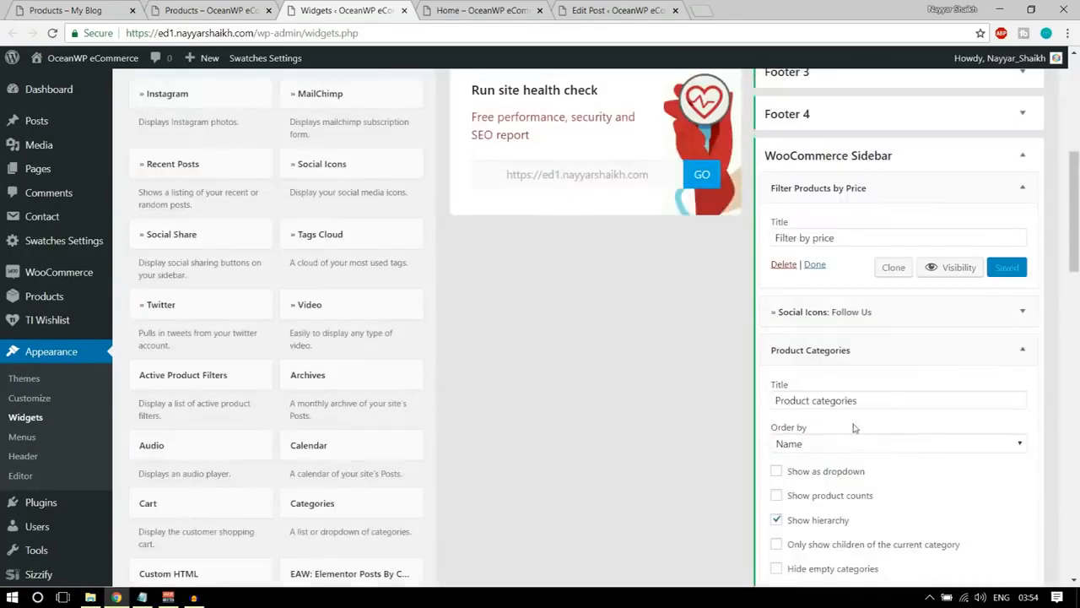
Turn off Show hierarchy and turn on Show product counts in the Product Categories widget, matching the demo sidebar, and save it.
scroll(786, 427, "down", 3)
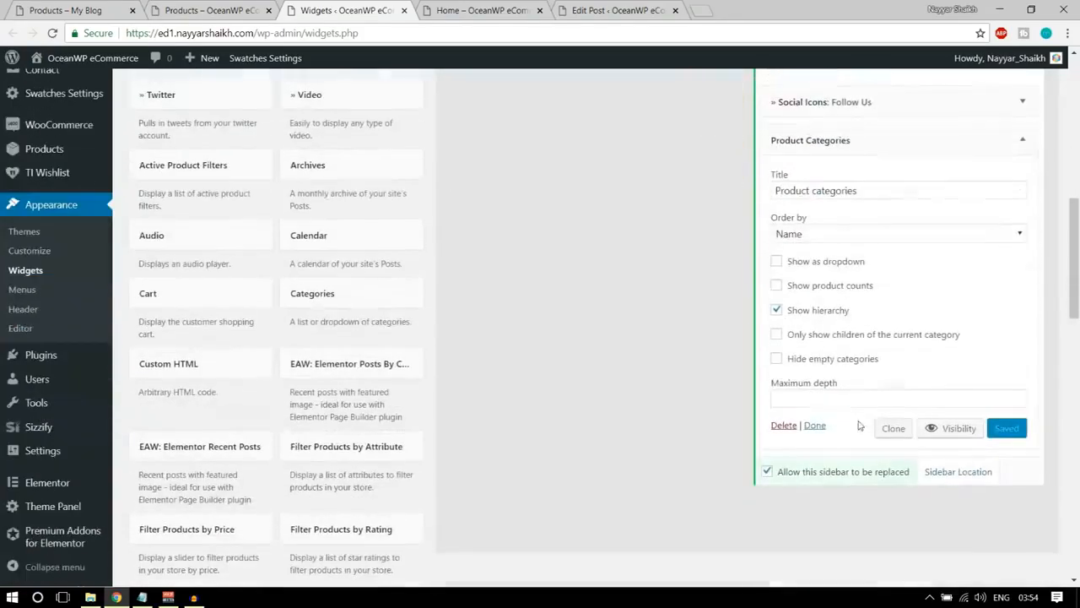
left_click(812, 312)
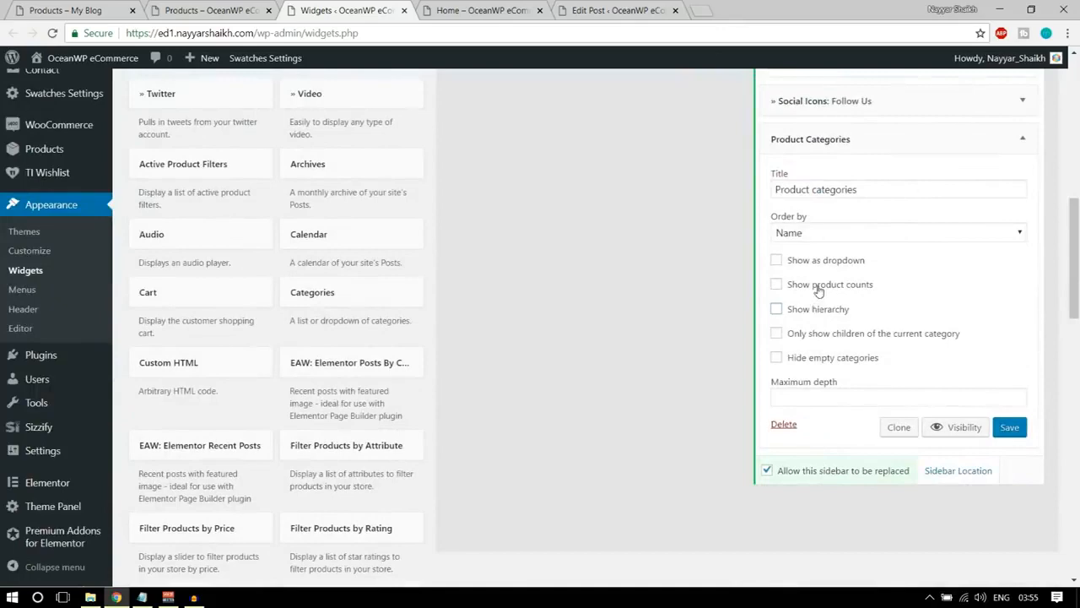
left_click(13, 7)
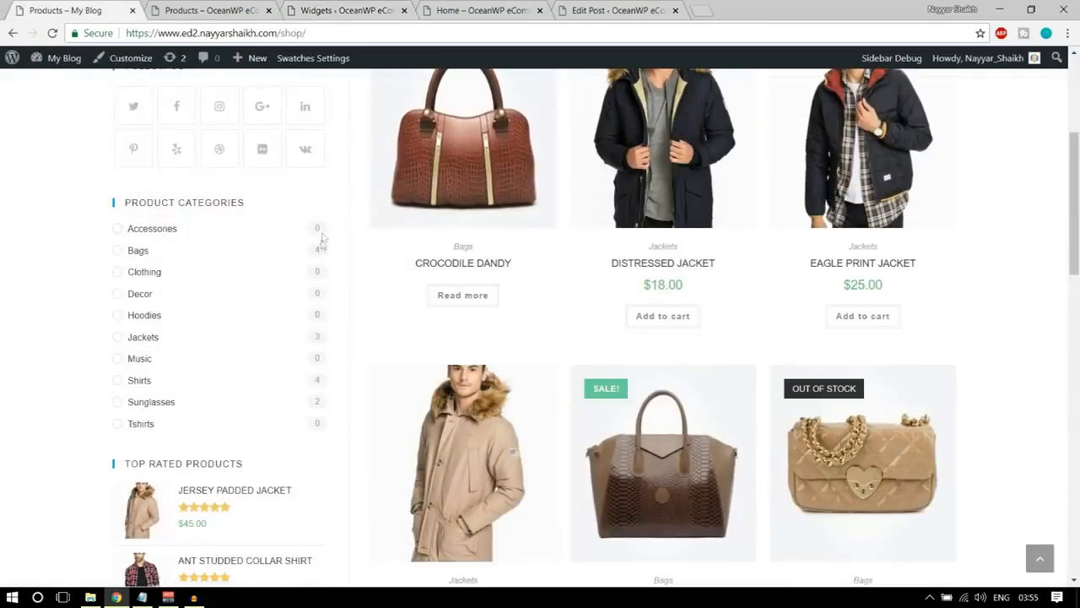
left_click(329, 9)
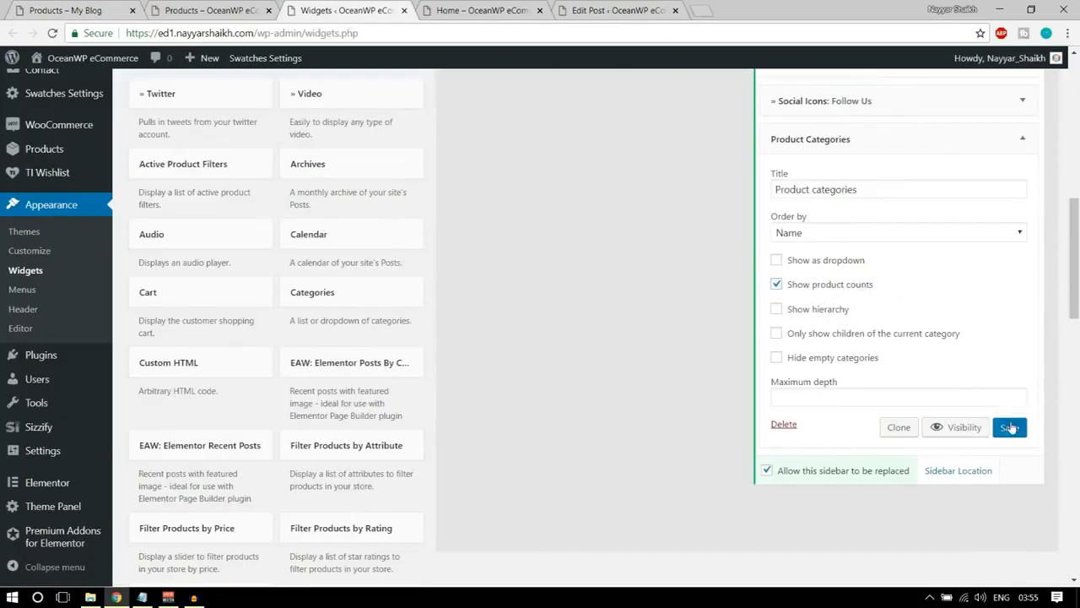
Reload the store's shop page to check the product categories, and examine the demo sidebar below its category list.
left_click(161, 10)
left_click(52, 33)
scroll(351, 228, "down", 3)
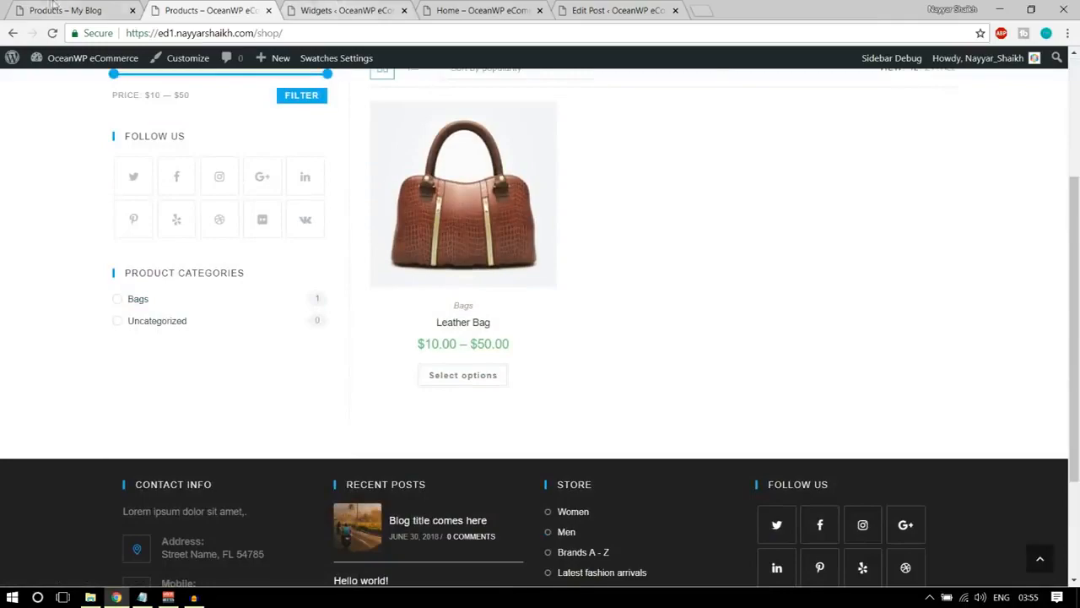
left_click(66, 10)
scroll(211, 304, "down", 1)
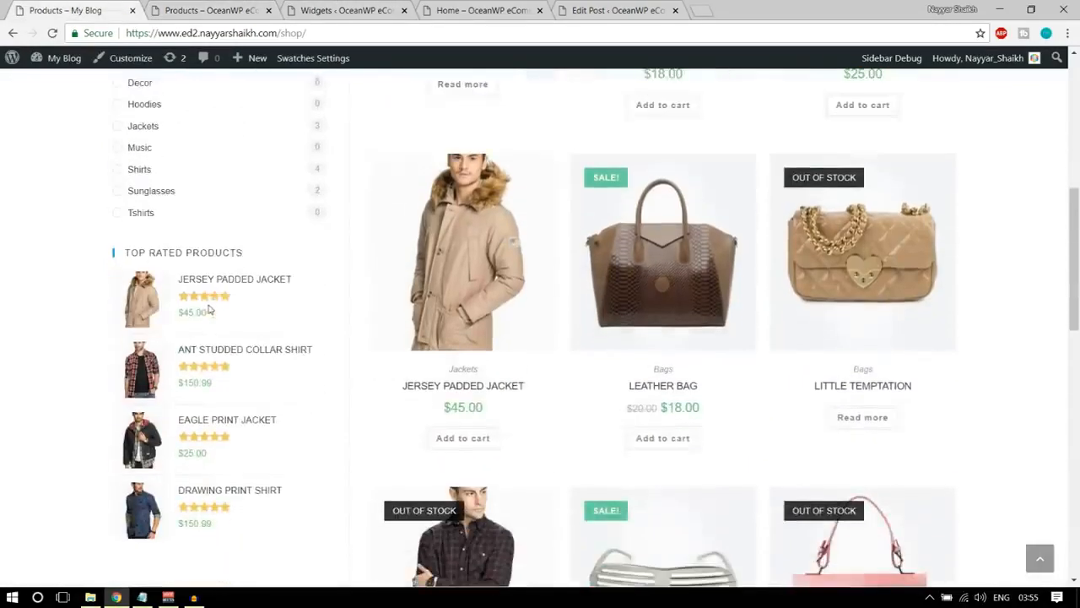
Add the Filter Products by Rating widget to the WooCommerce Sidebar on the Widgets admin page.
left_click(393, 7)
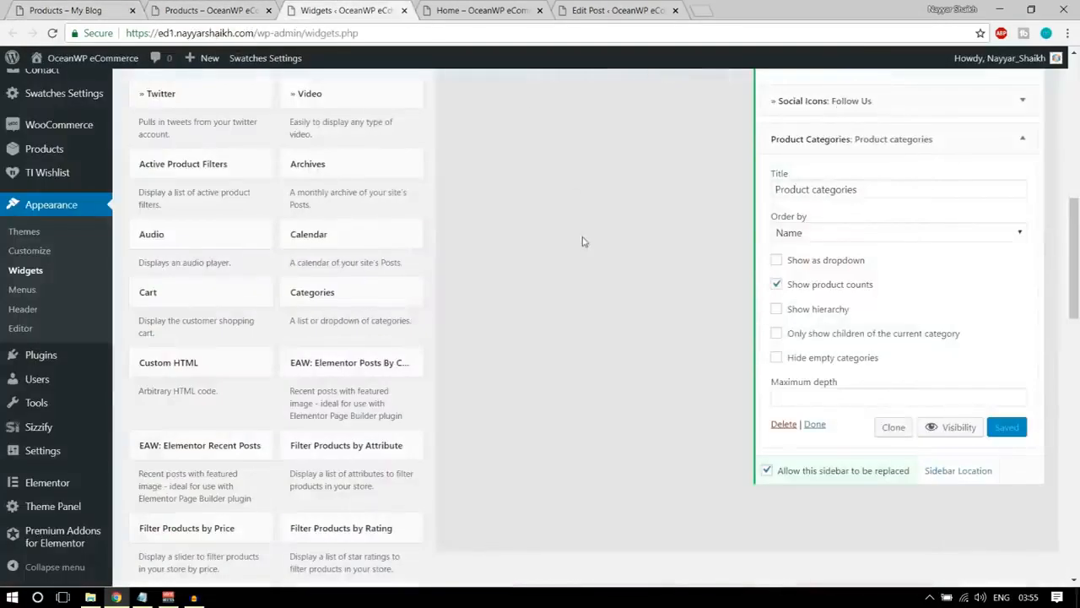
scroll(582, 241, "down", 4)
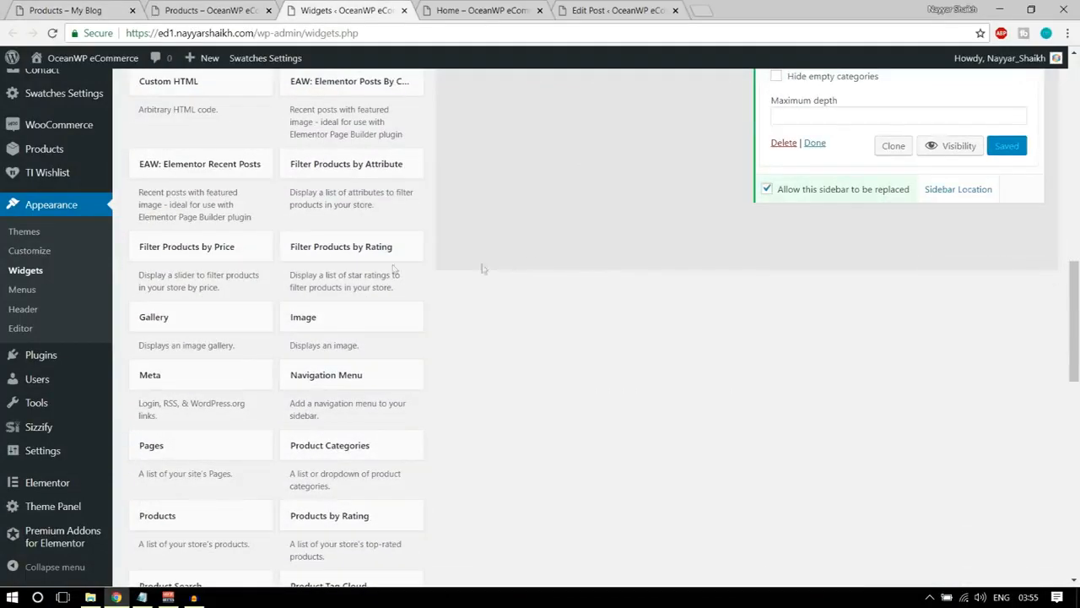
left_click(341, 249)
left_click(363, 320)
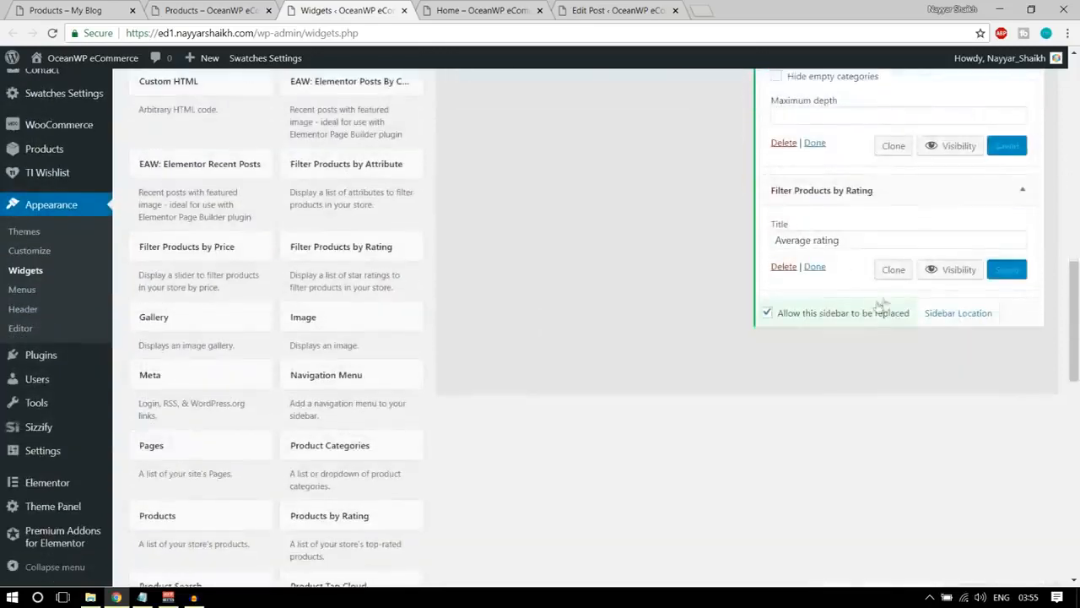
Reload the store's shop page and open the Leather Bag product page.
left_click(196, 12)
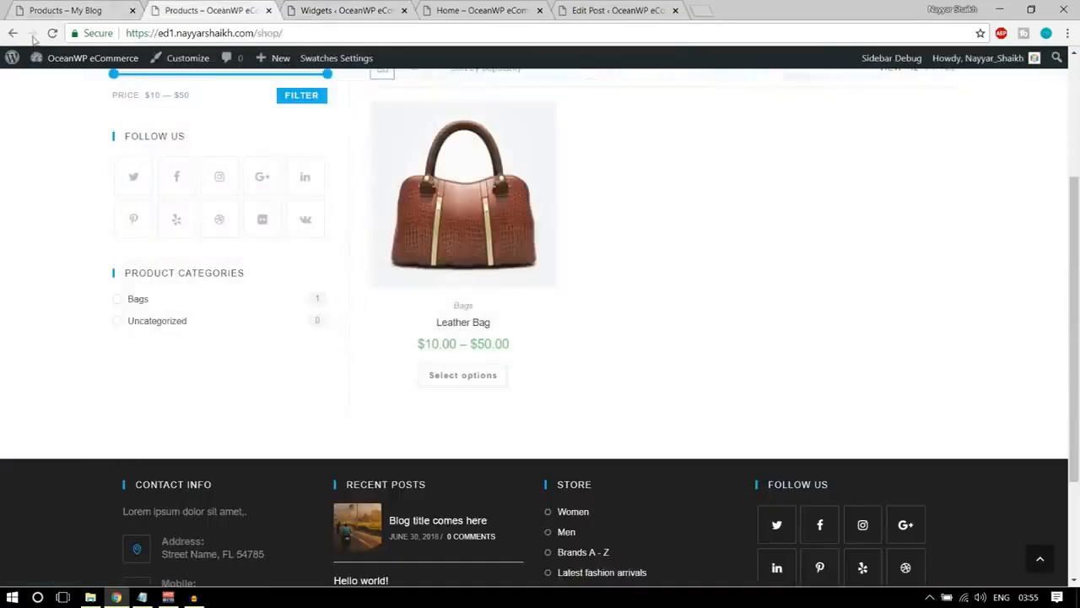
left_click(52, 34)
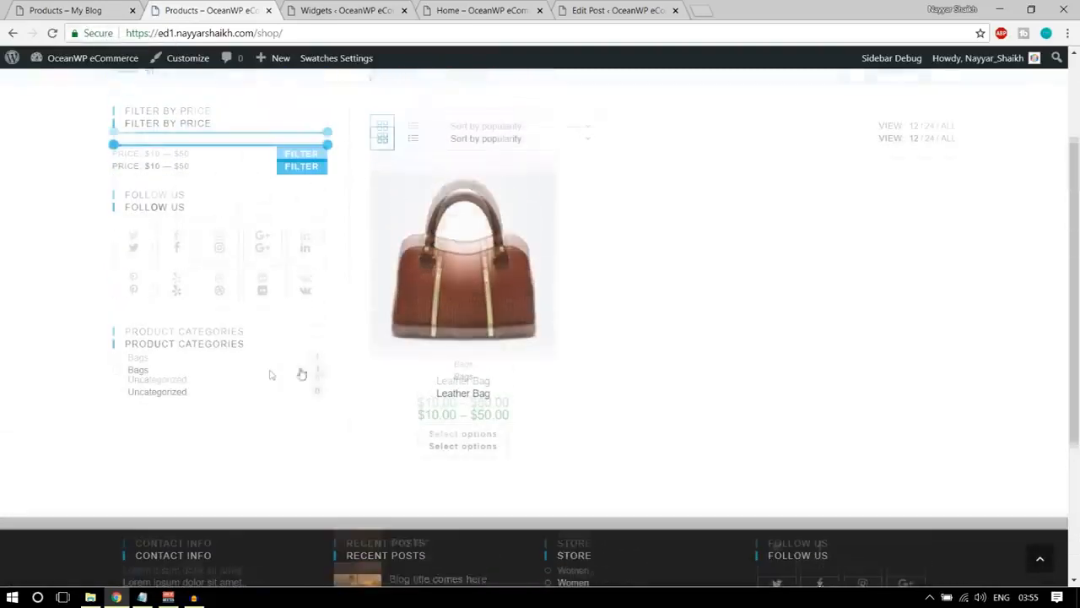
left_click(470, 309)
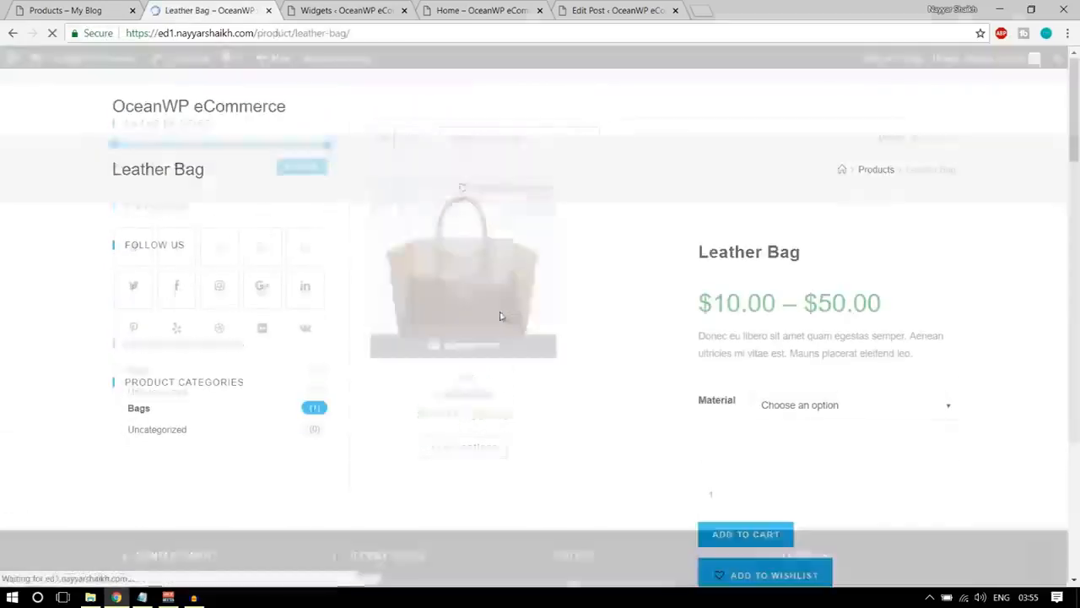
scroll(793, 309, "down", 4)
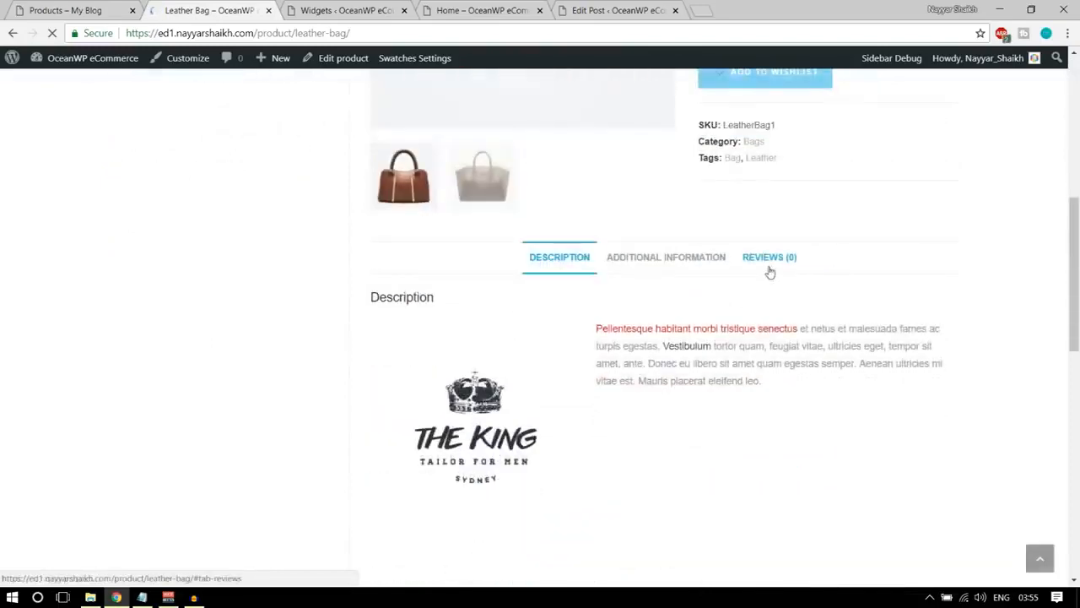
Submit a five-star review for the Leather Bag with a short text beginning "Good Prod".
left_click(768, 261)
scroll(655, 365, "down", 3)
left_click(595, 202)
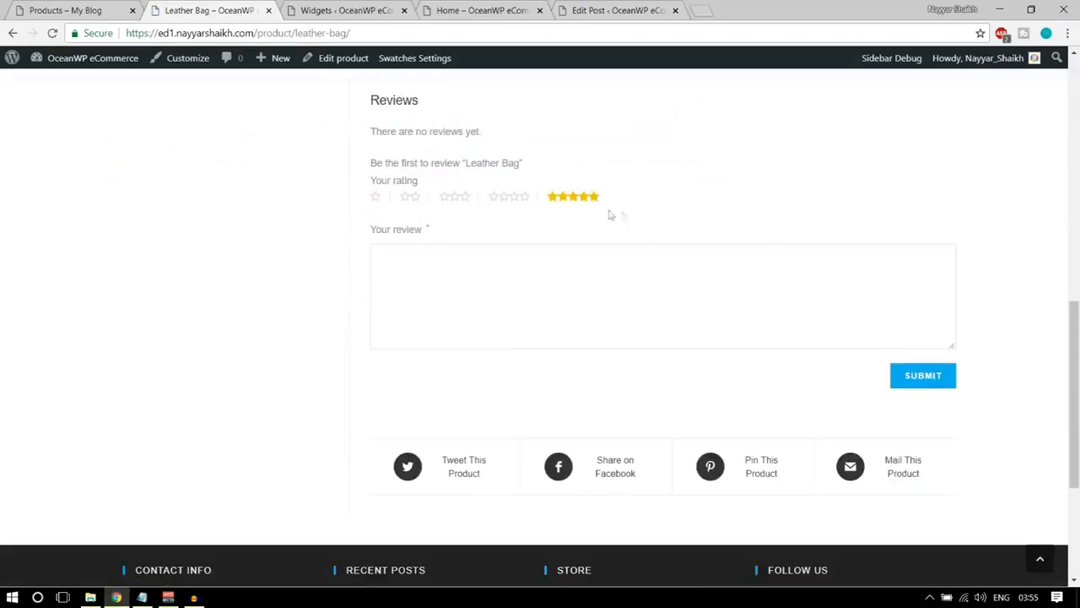
left_click(640, 294)
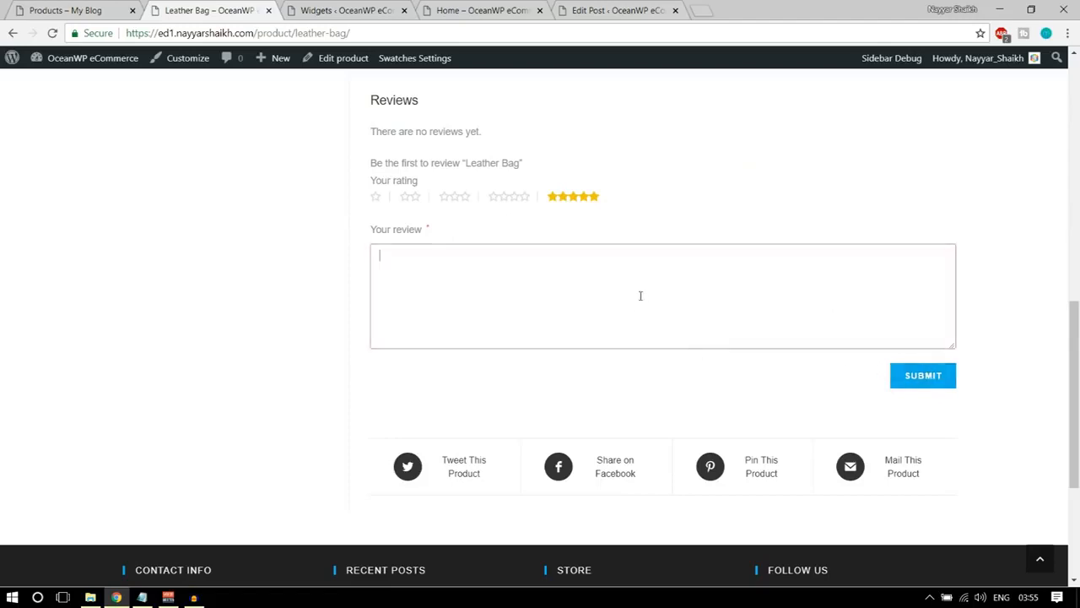
type("Good Product")
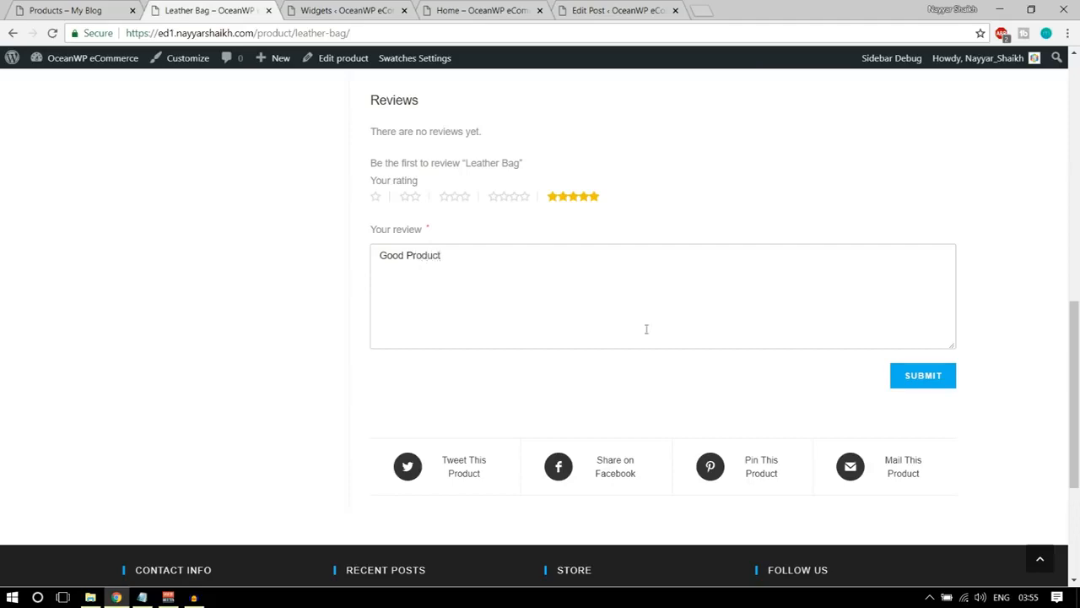
left_click(940, 380)
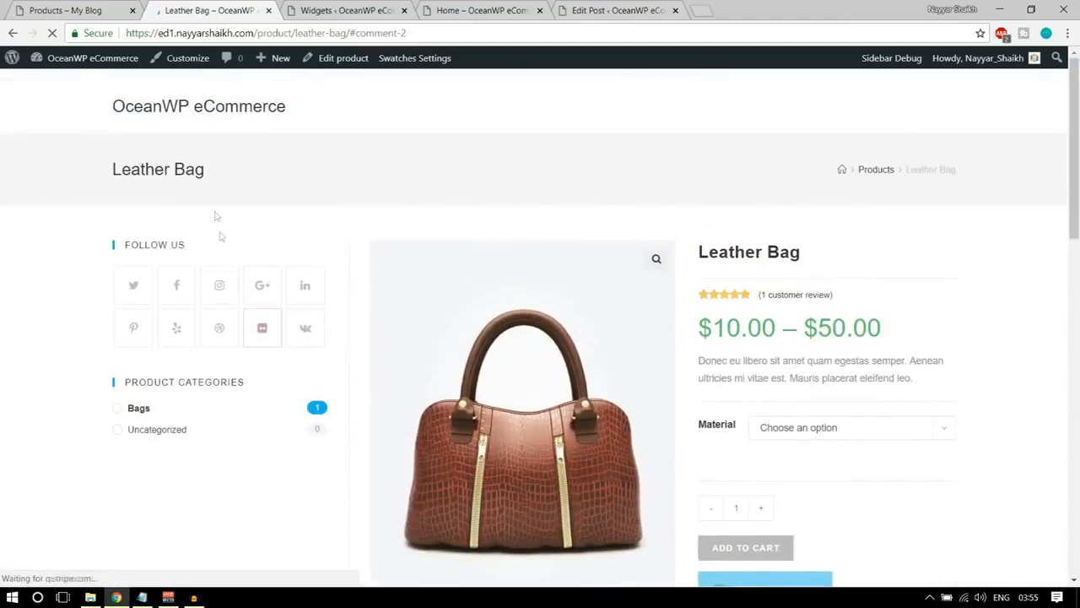
Return to the store's shop page at ed1.nayyarshaikh.com/shop and check the rating filter in the sidebar.
left_click_drag(257, 32, 450, 26)
type("shop")
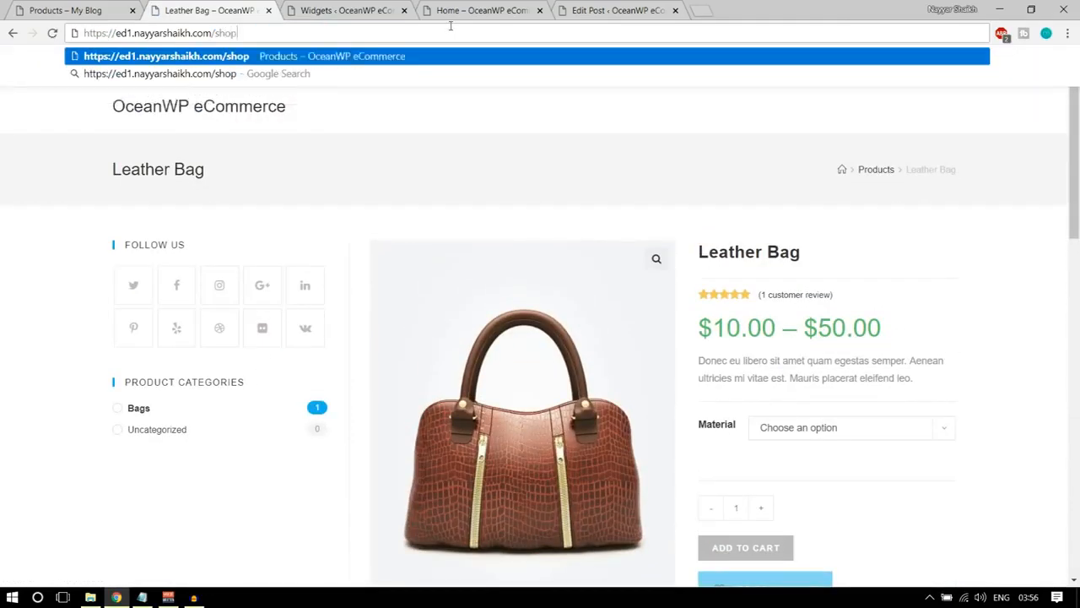
key("Return")
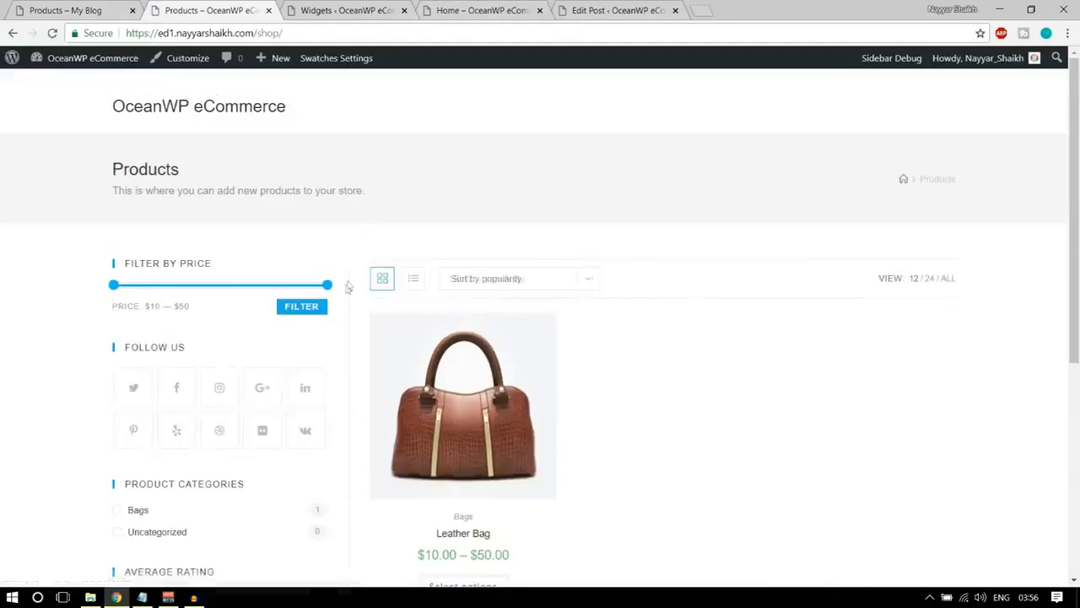
scroll(346, 291, "down", 5)
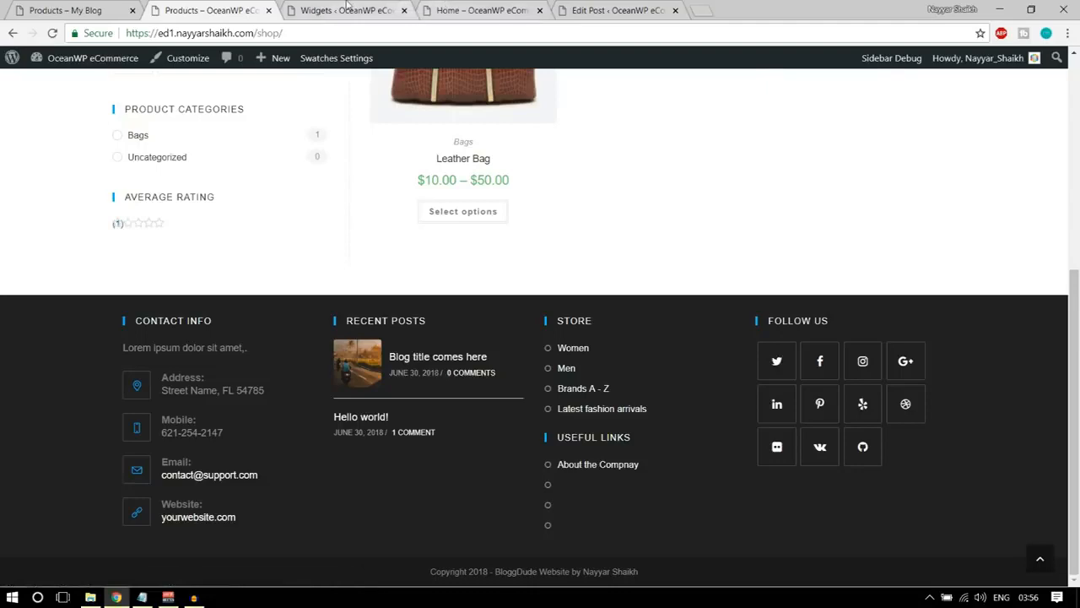
Delete the Filter Products by Rating widget from the WooCommerce Sidebar on the Widgets admin page.
left_click(346, 8)
scroll(844, 465, "up", 3)
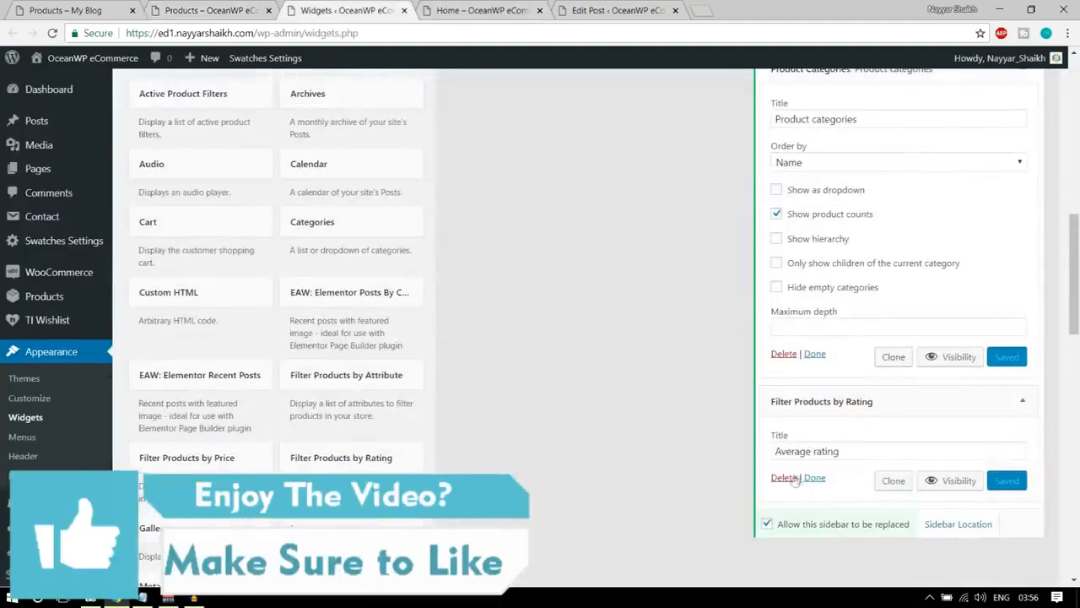
left_click(783, 478)
Collapse the Filter Products by Price and Product Categories widgets, keeping the WooCommerce Sidebar expanded.
scroll(832, 459, "up", 5)
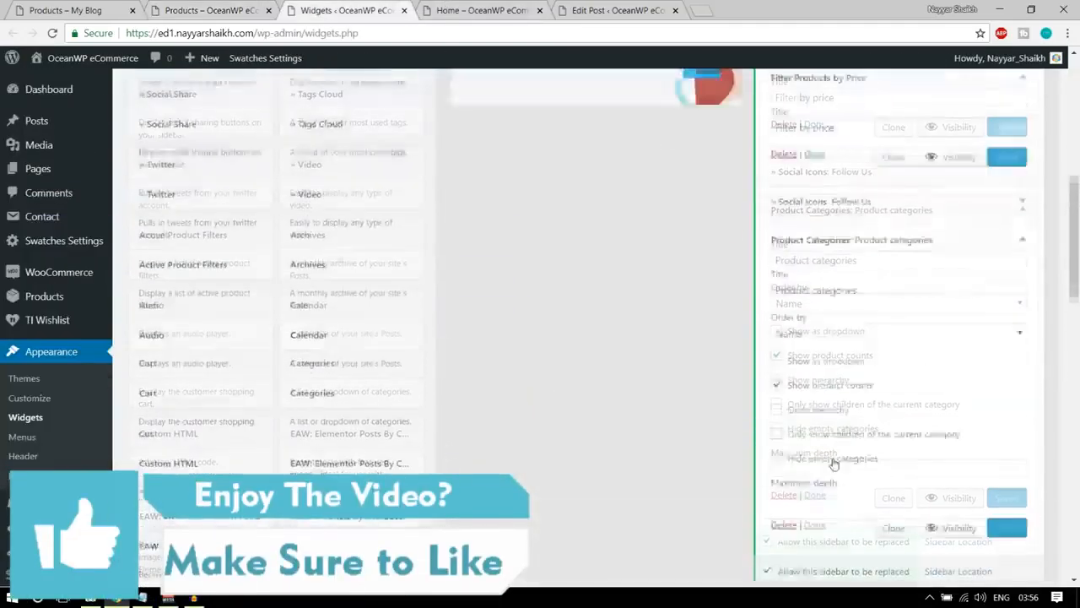
left_click(1017, 323)
left_click(1020, 308)
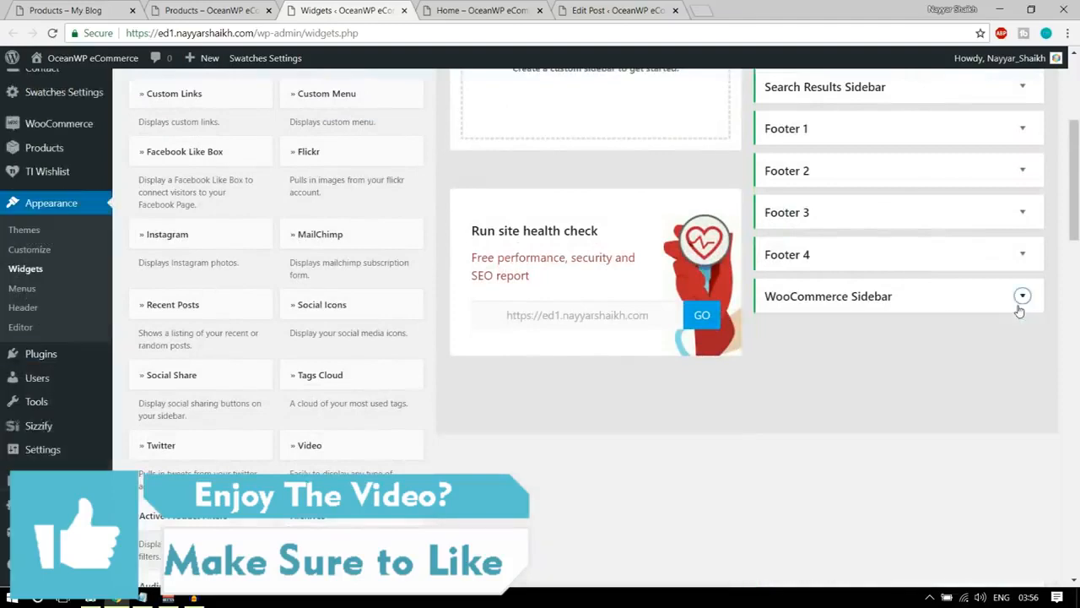
left_click(1019, 310)
left_click(1018, 402)
Add the Products by Rating widget to the WooCommerce Sidebar, keeping 5 products to show.
scroll(560, 436, "down", 3)
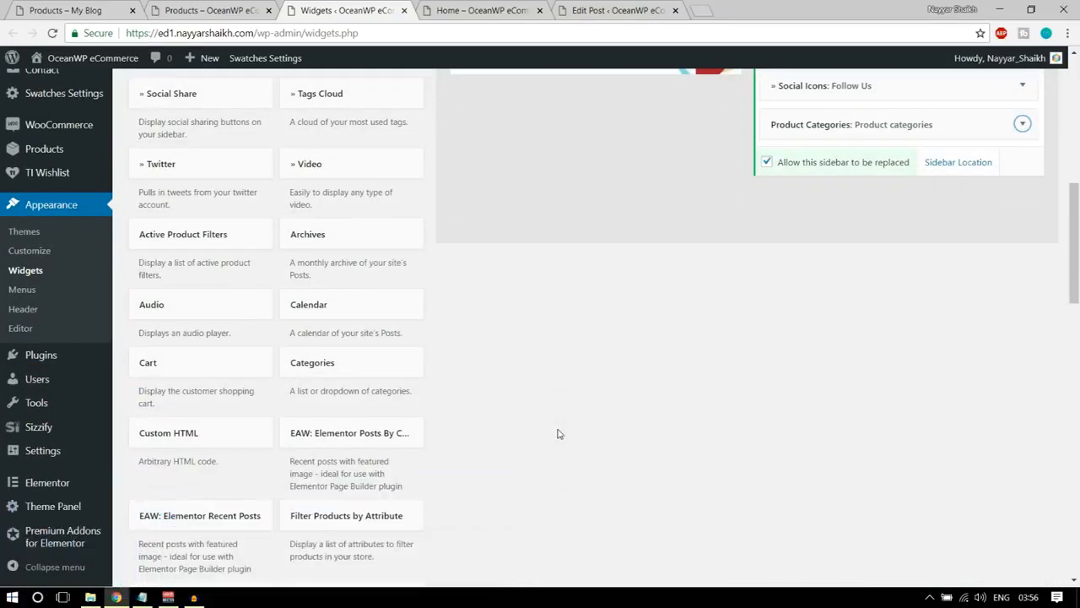
scroll(558, 433, "down", 3)
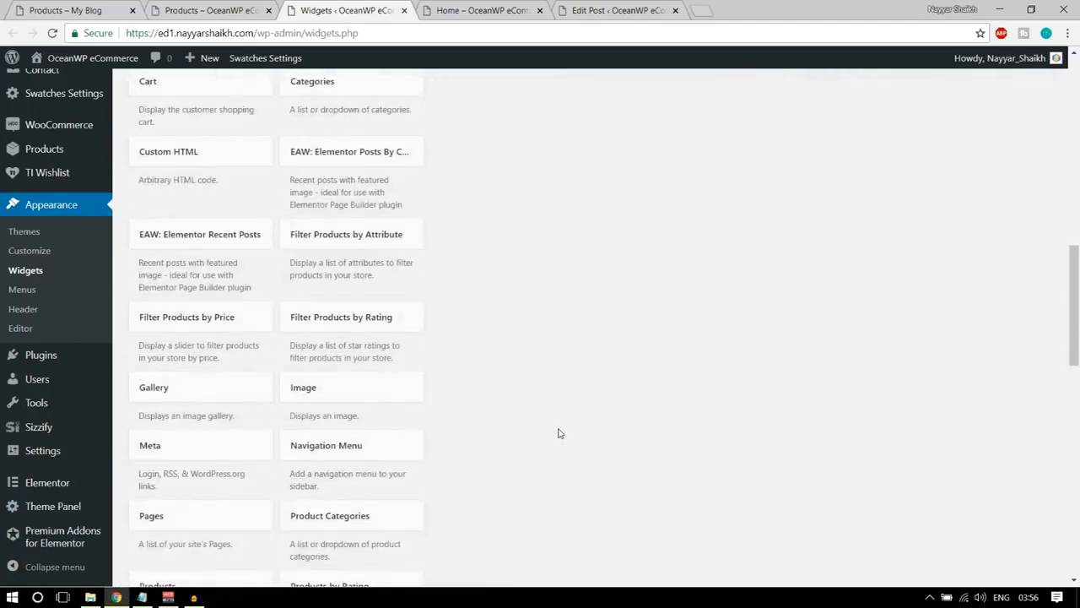
scroll(558, 434, "down", 3)
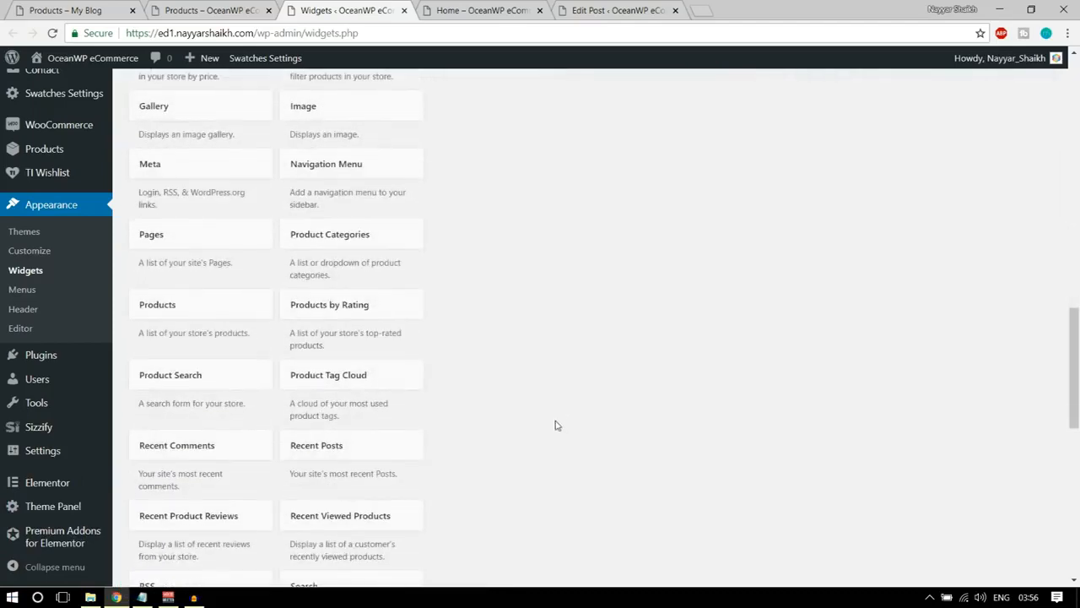
left_click(354, 306)
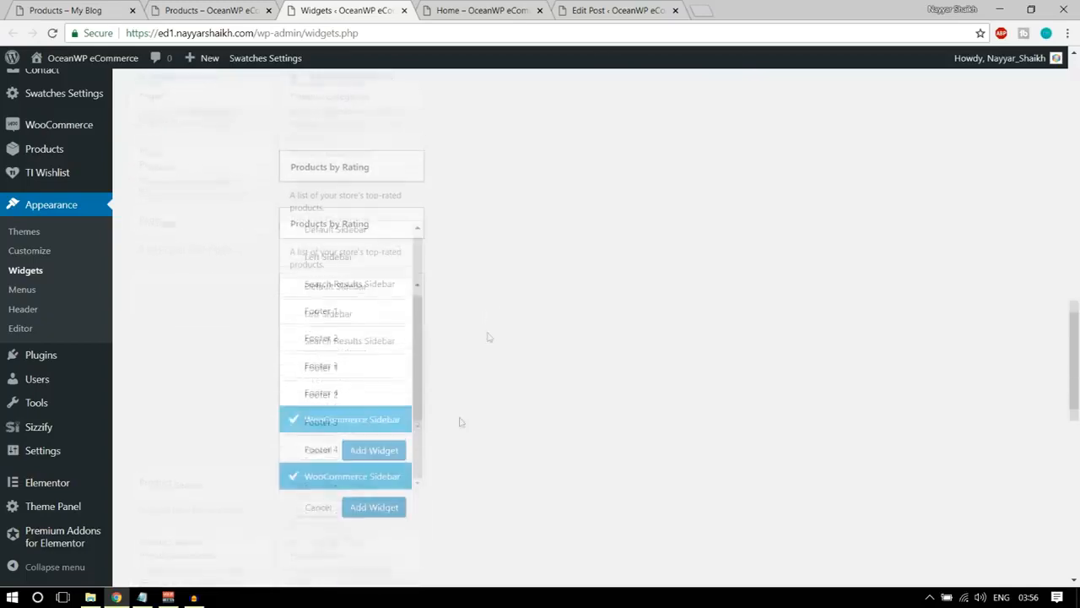
left_click(364, 452)
left_click(895, 396)
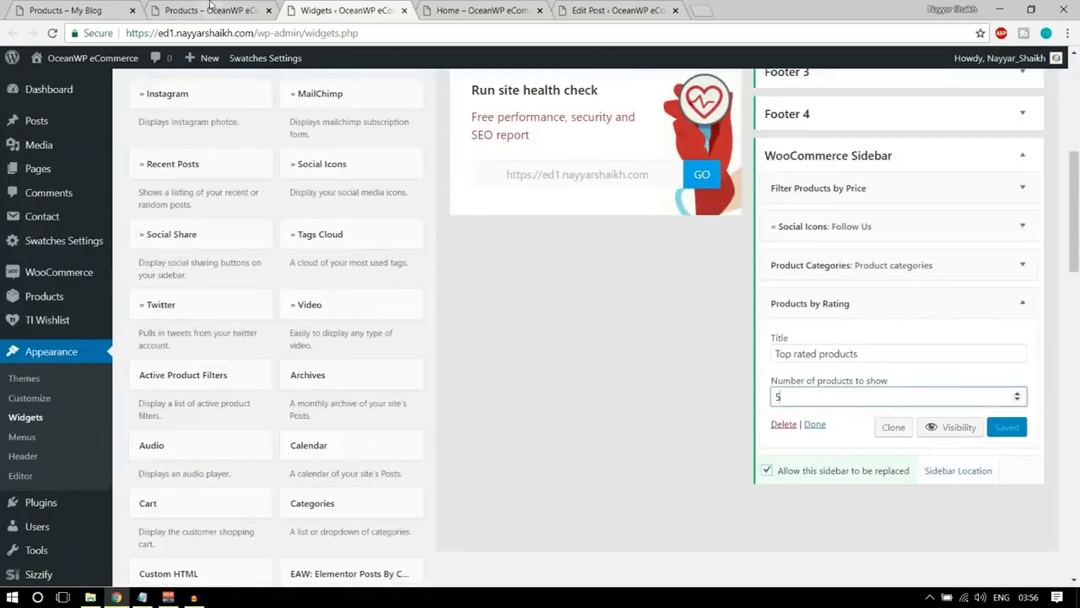
Reload the store's shop page and check the top rated products list and the rest of the layout.
left_click(210, 10)
left_click(52, 34)
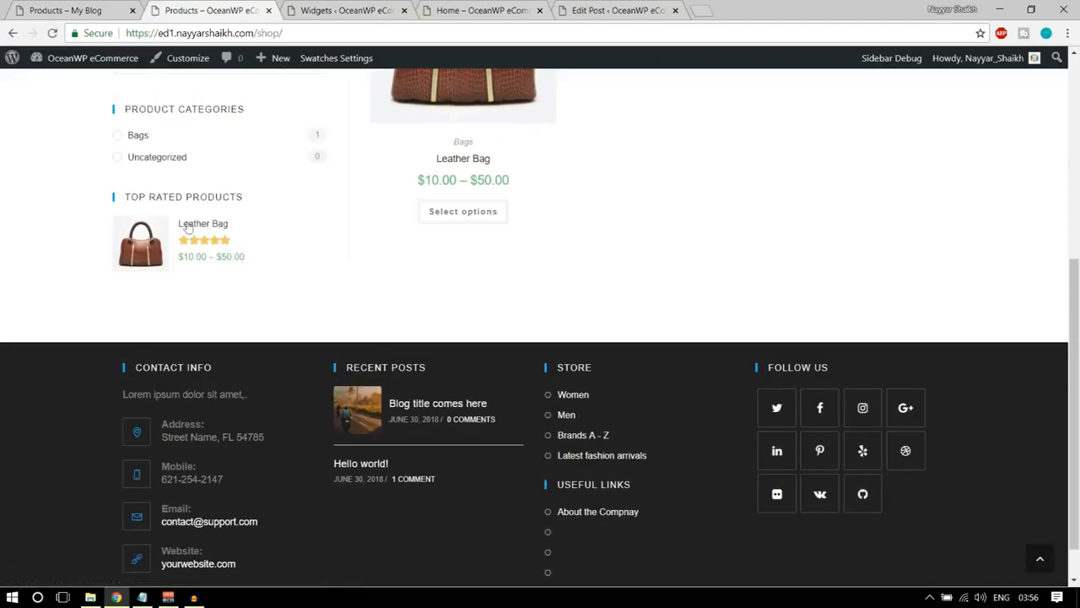
scroll(361, 310, "up", 10)
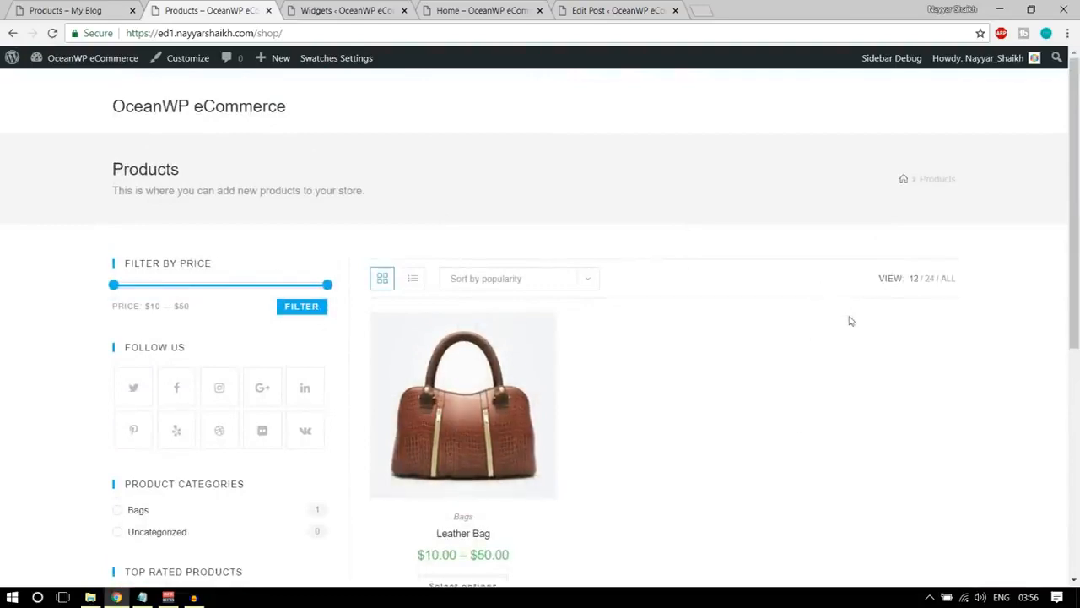
scroll(851, 321, "down", 3)
scroll(750, 321, "up", 4)
mouse_move(540, 331)
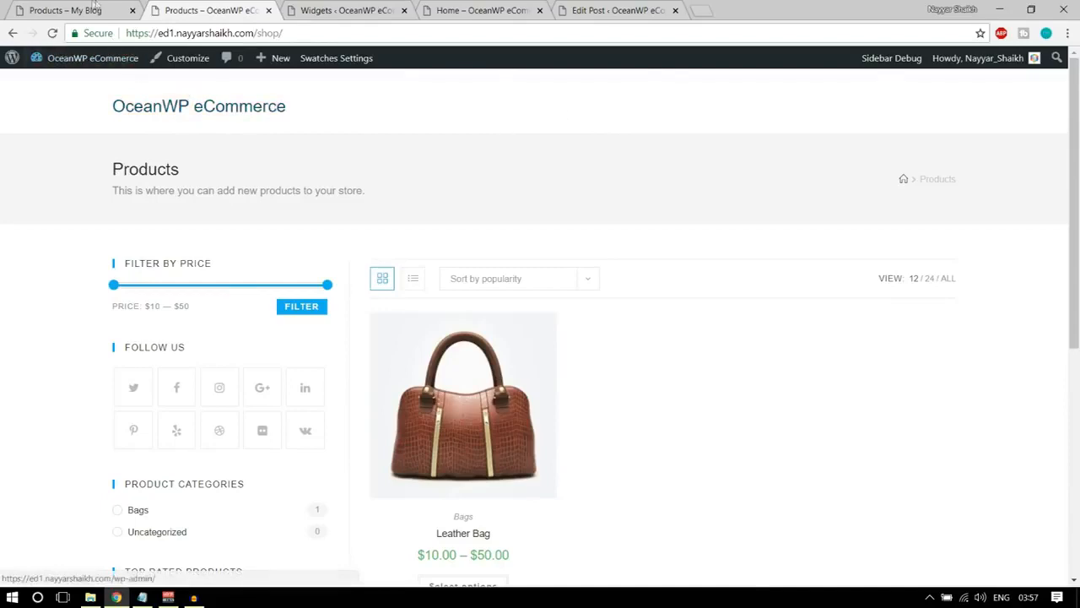
Examine the logo and navigation menu in the demo shop's header, and return to the store's Widgets admin page.
key("ctrl+shift+Tab")
scroll(498, 287, "up", 6)
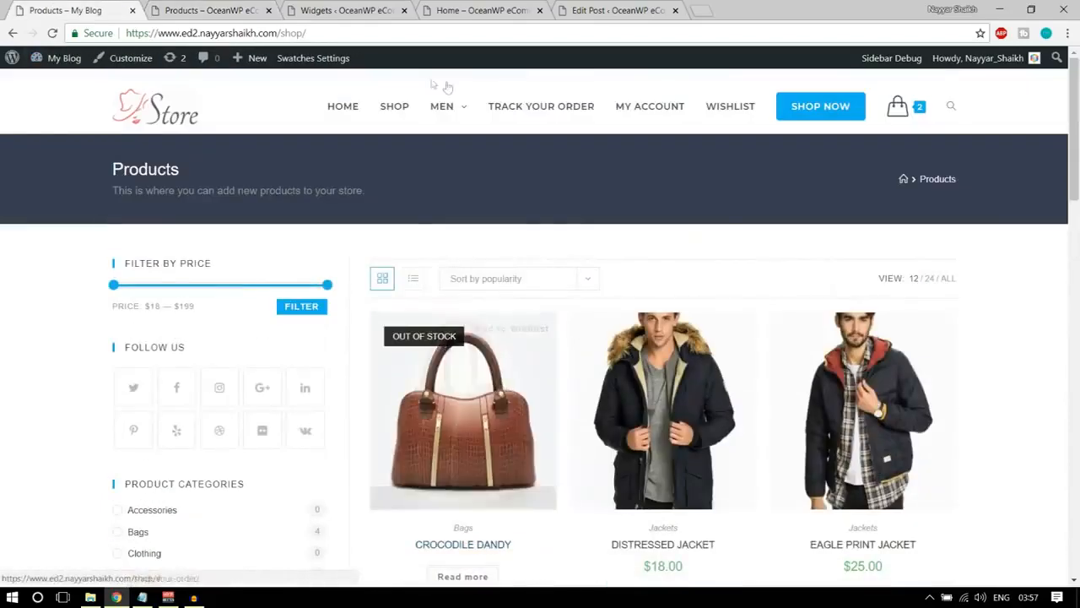
mouse_move(465, 117)
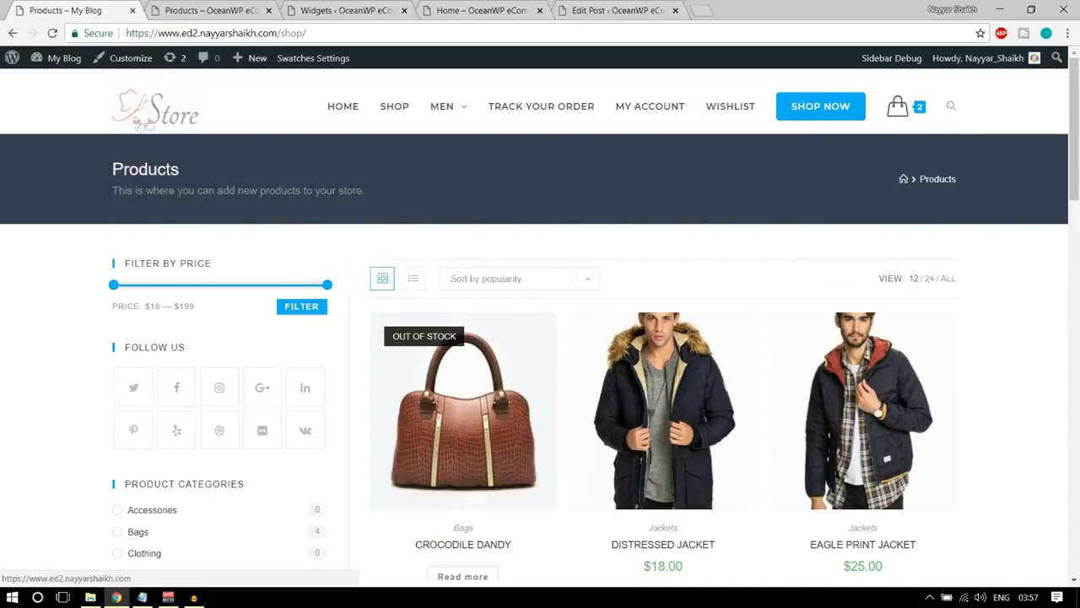
left_click(342, 11)
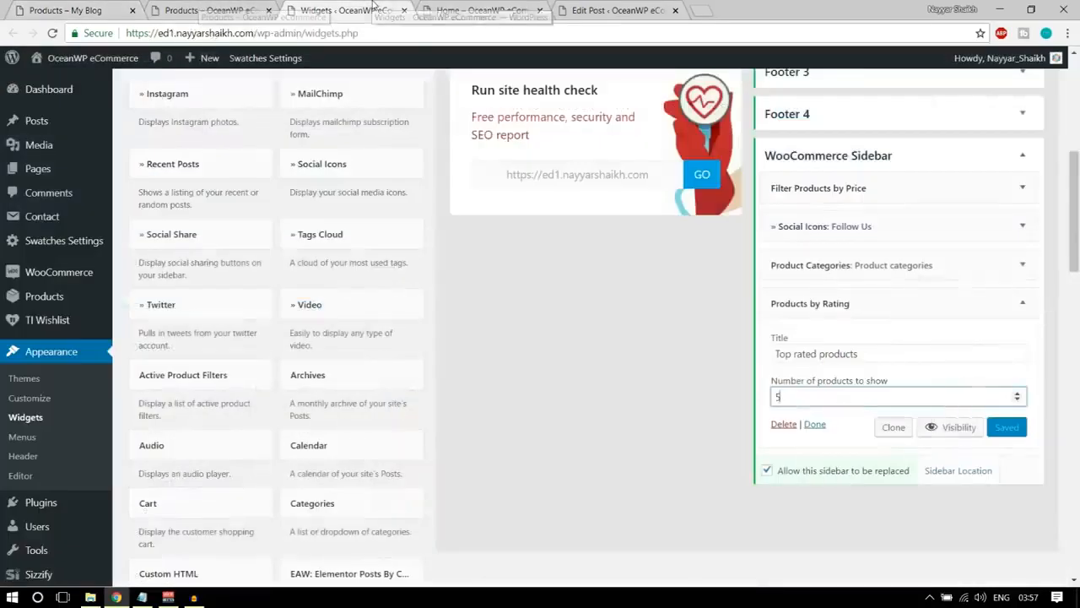
scroll(598, 299, "up", 5)
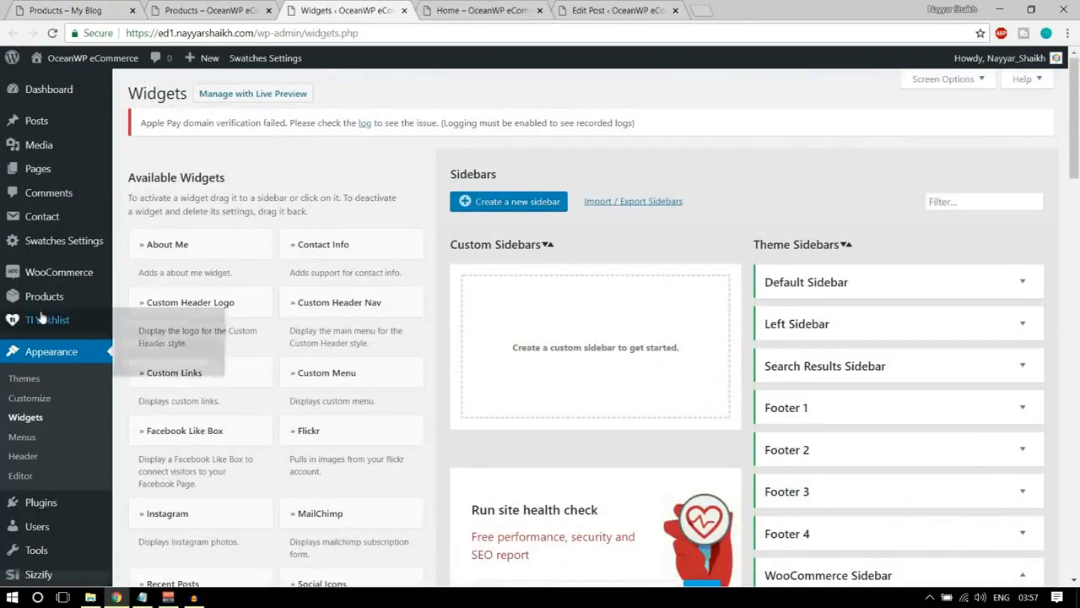
Create a navigation menu named Main Menu, assign it to the Main display location, and save it.
left_click(23, 438)
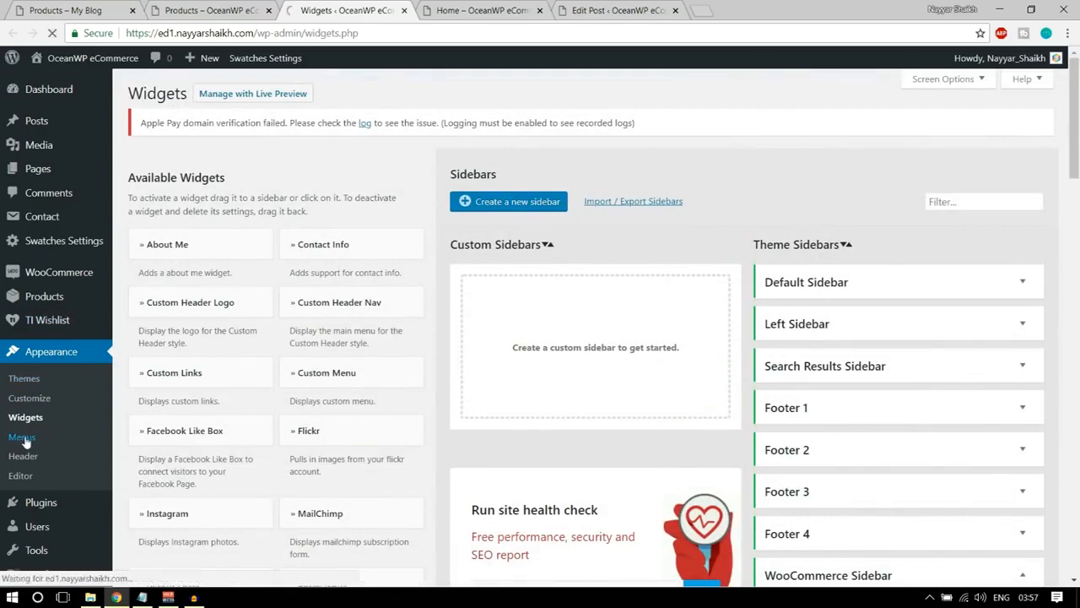
left_click(517, 257)
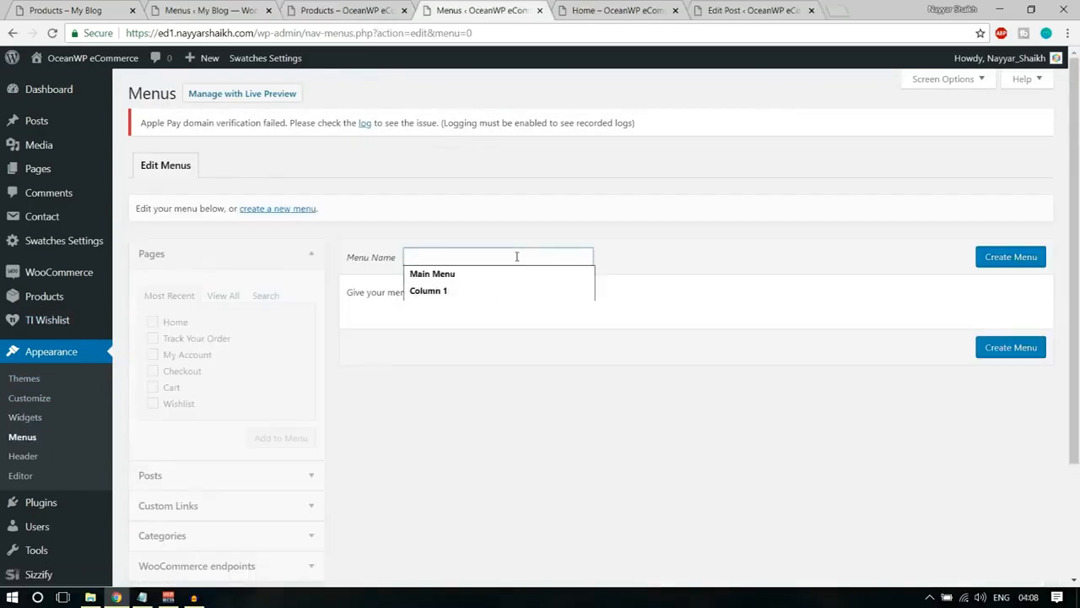
left_click(504, 275)
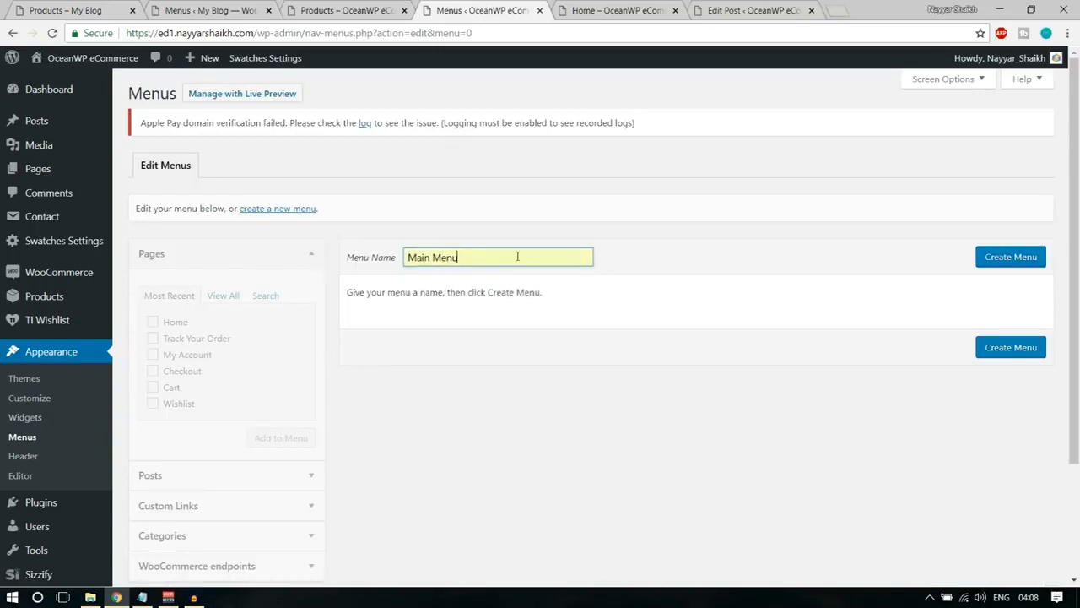
left_click(998, 262)
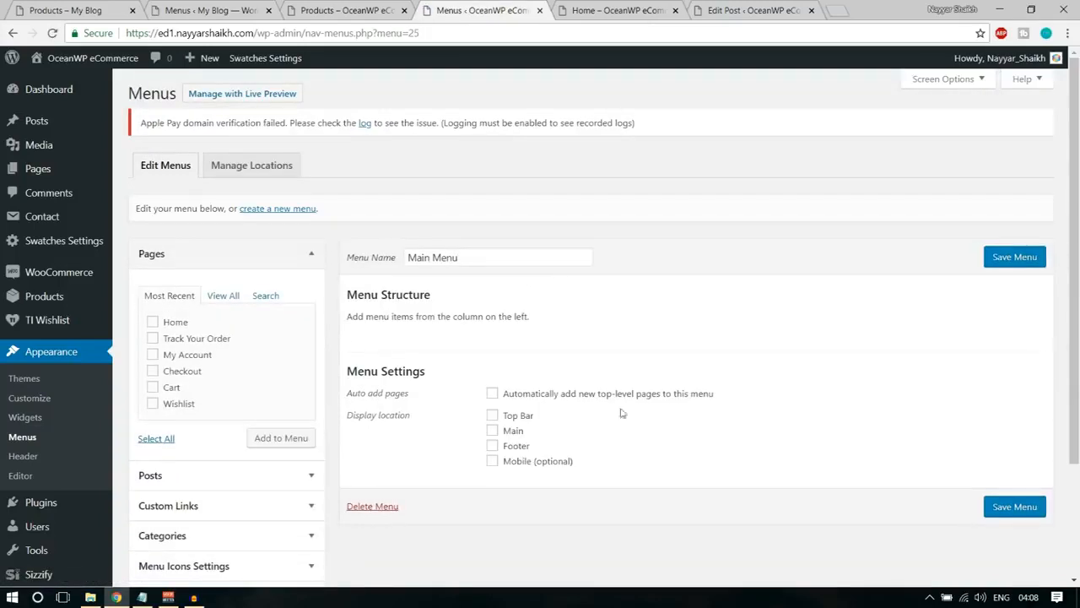
left_click(514, 432)
left_click(1004, 509)
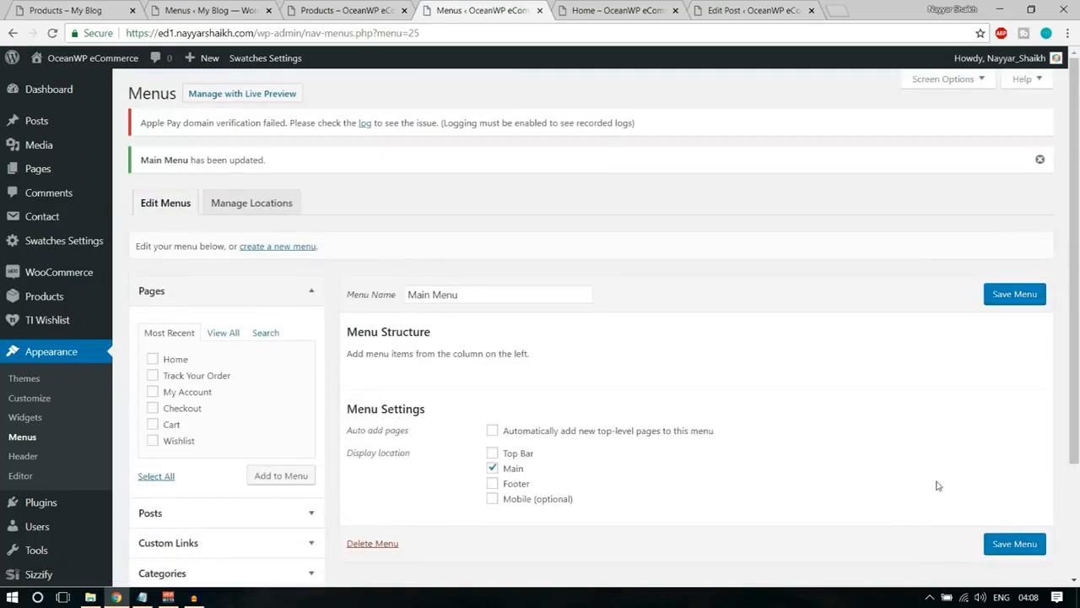
Add the Home, Track Your Order, My Account, Checkout, Cart and Wishlist pages to Main Menu and save it.
scroll(453, 326, "down", 1)
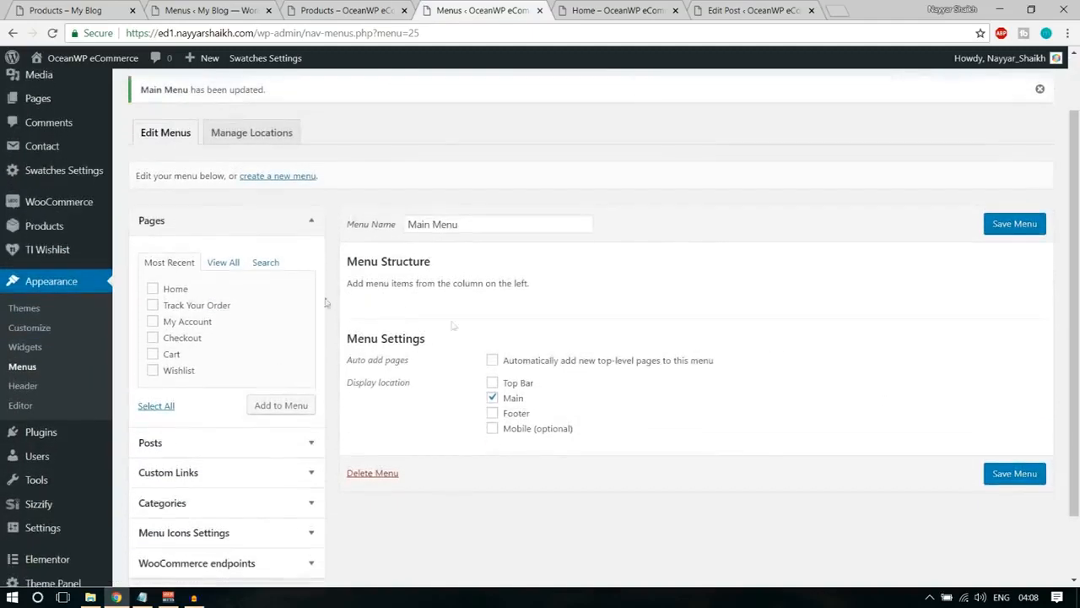
left_click(184, 290)
left_click(187, 307)
left_click(187, 323)
left_click(186, 339)
left_click(183, 355)
left_click(178, 371)
left_click(268, 413)
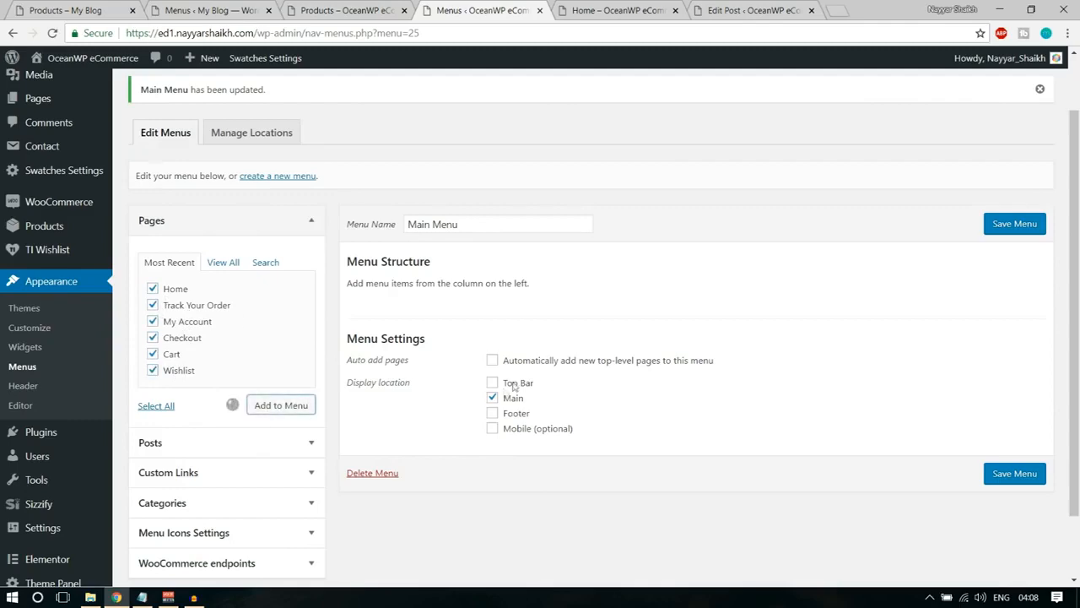
scroll(591, 396, "down", 2)
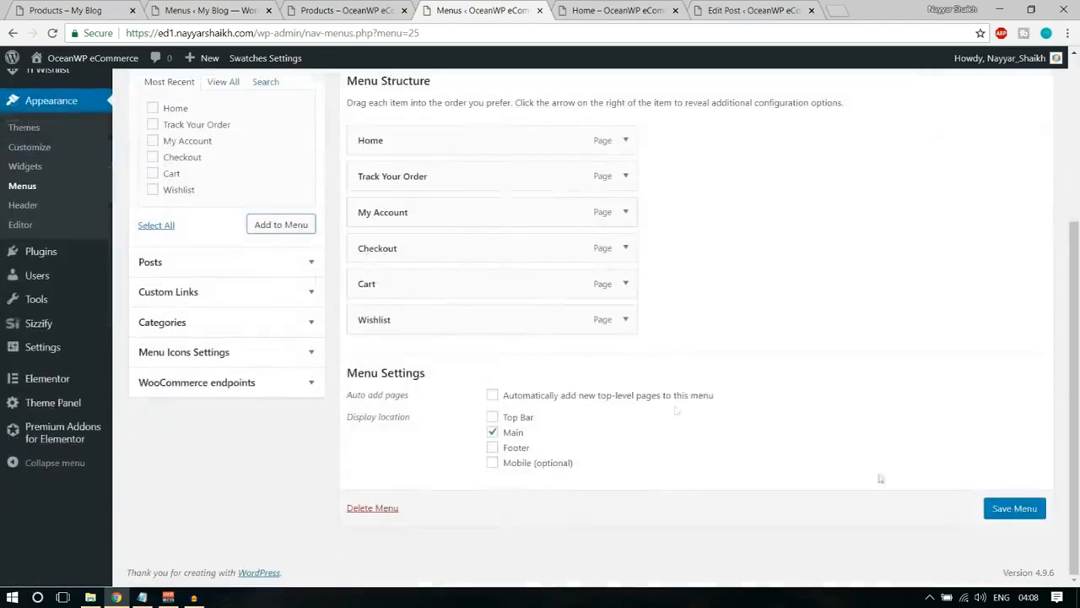
left_click(1016, 513)
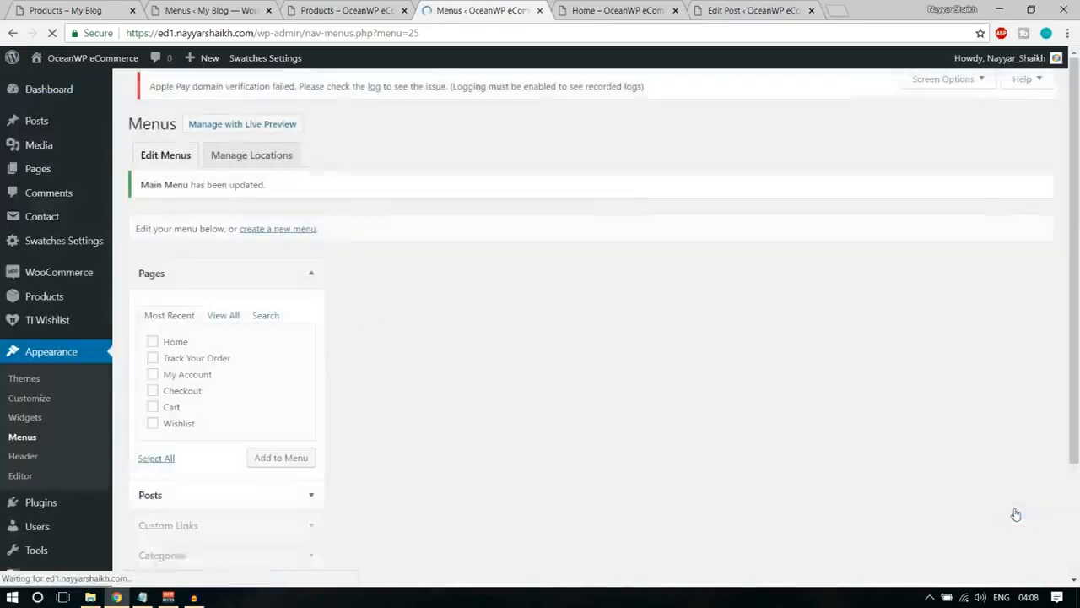
Reload the store's shop page, check the page links in its header, and return to the menu editor.
left_click(346, 10)
left_click(52, 33)
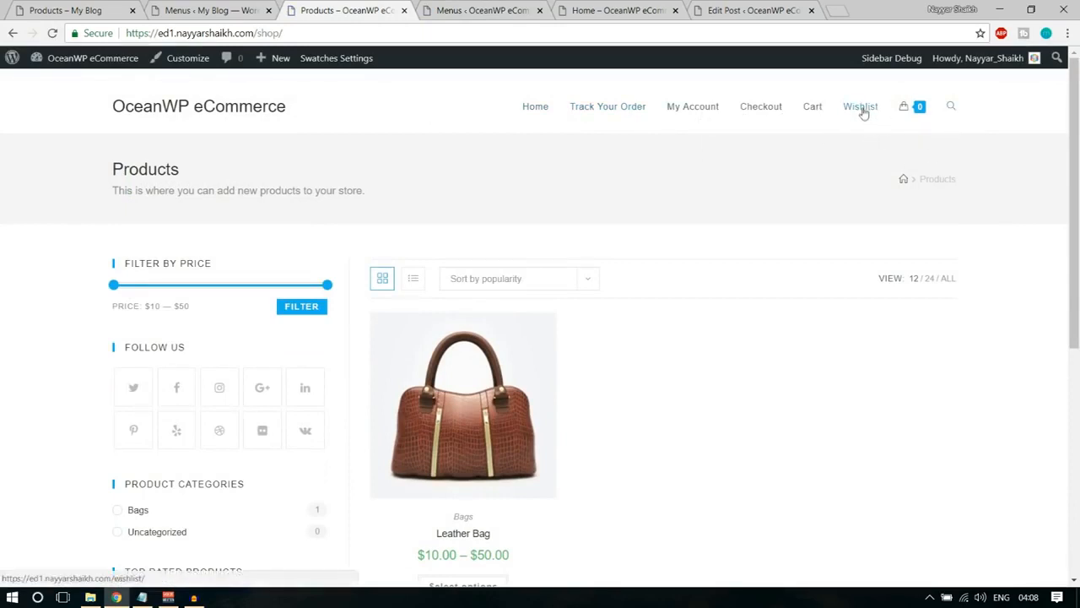
left_click(481, 10)
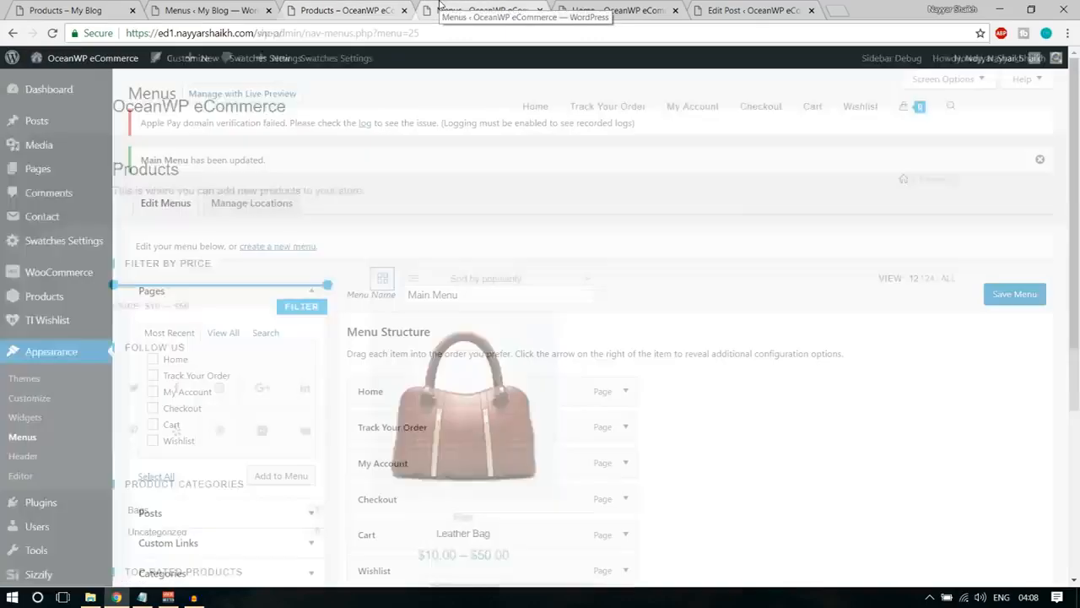
Give the Wishlist menu item the CSS class btn and save the menu.
scroll(633, 229, "down", 3)
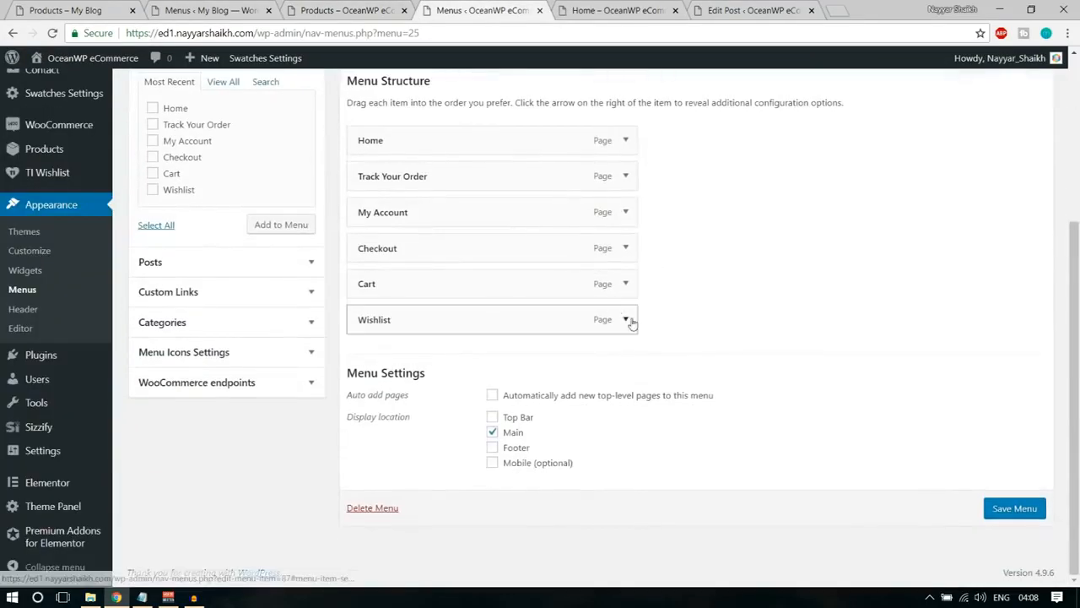
left_click(626, 319)
scroll(852, 320, "down", 3)
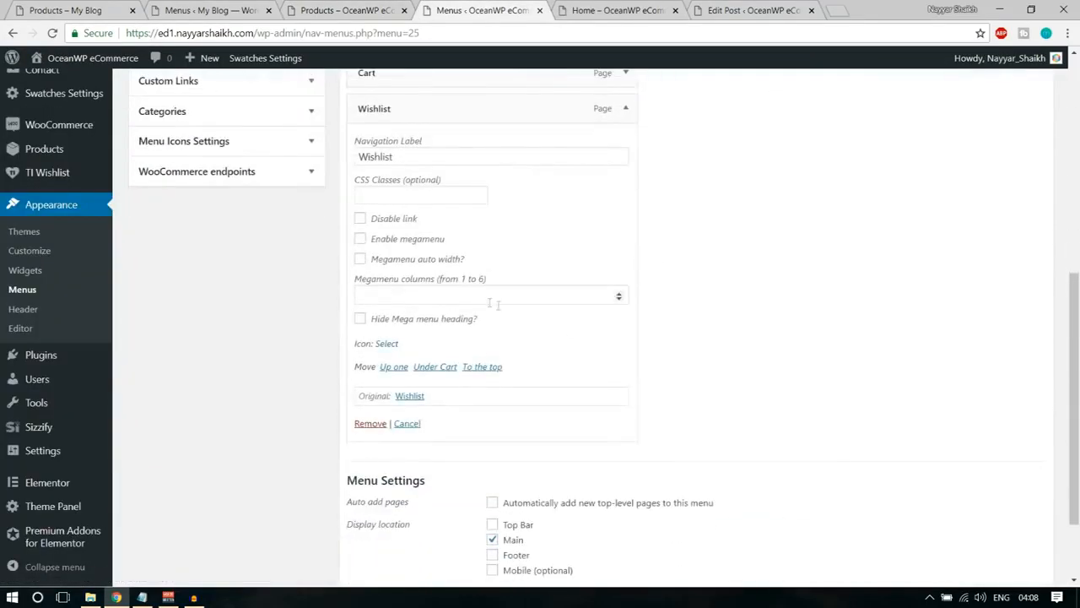
left_click(482, 295)
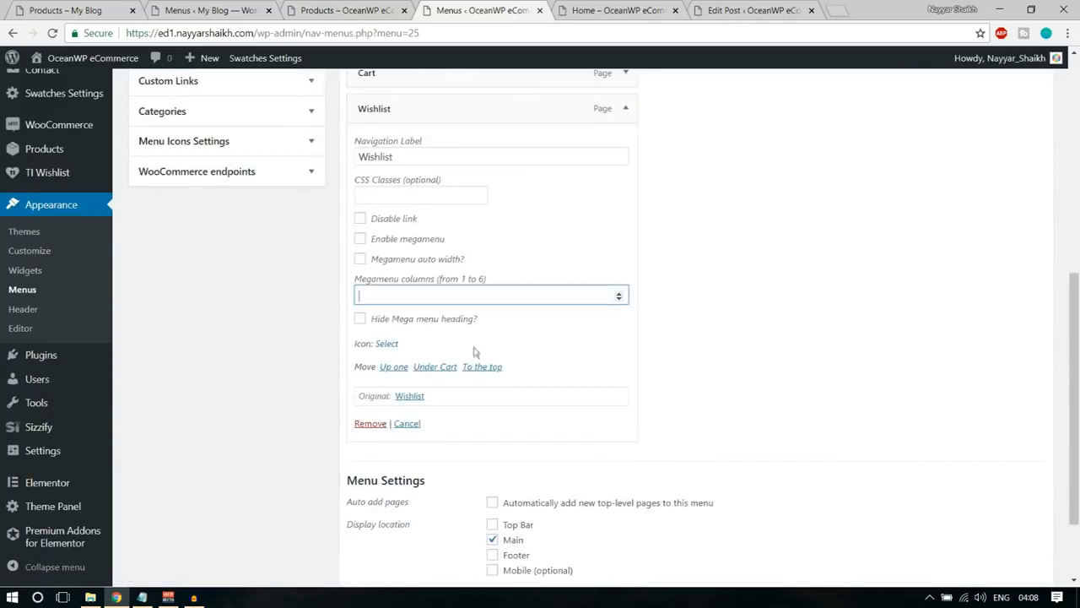
left_click(400, 191)
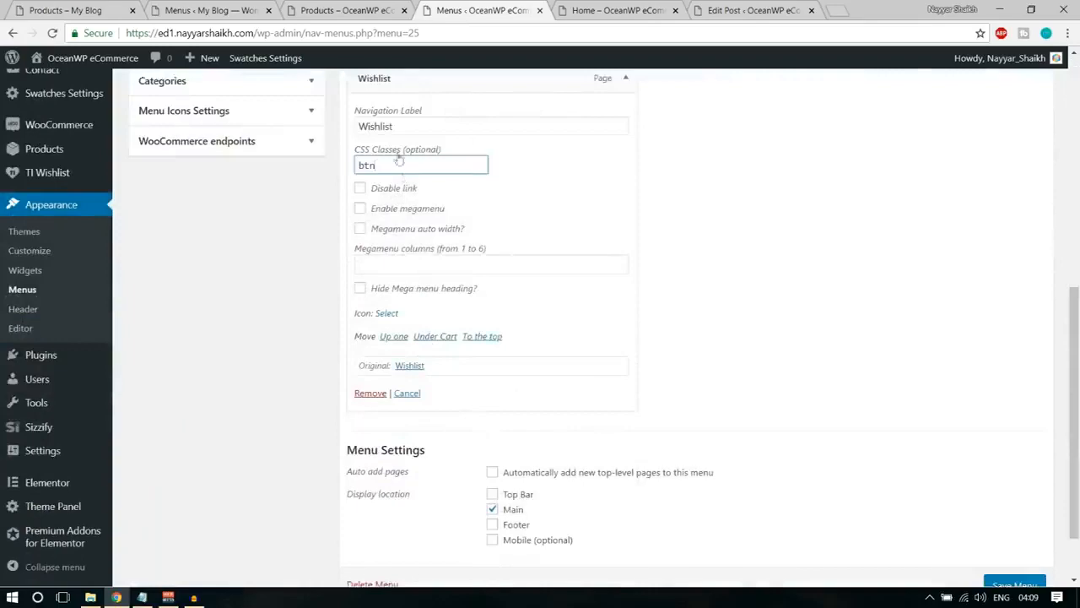
left_click_drag(355, 151, 488, 148)
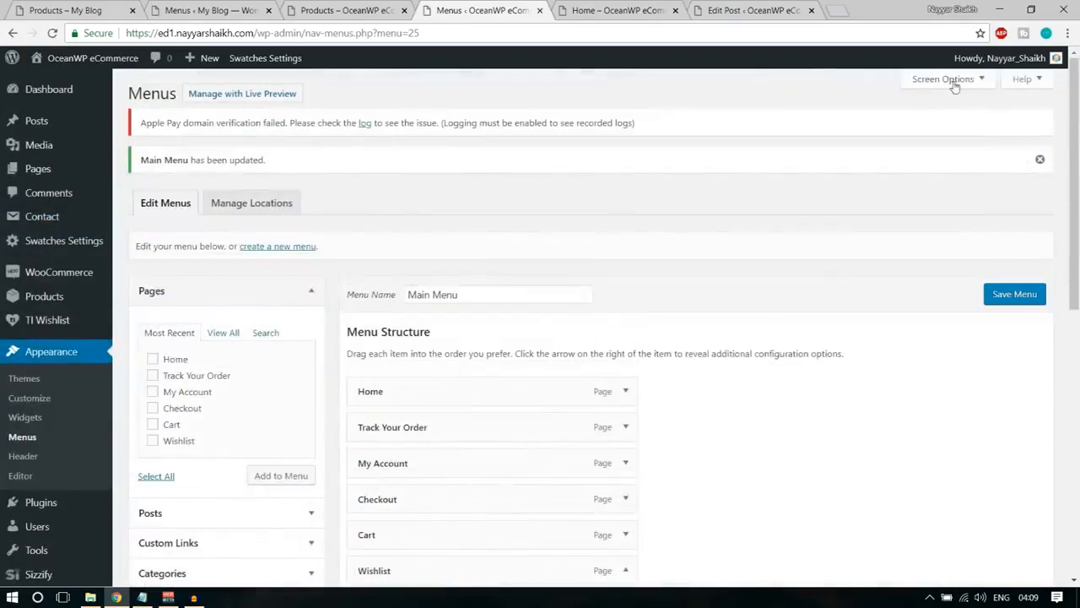
left_click(945, 80)
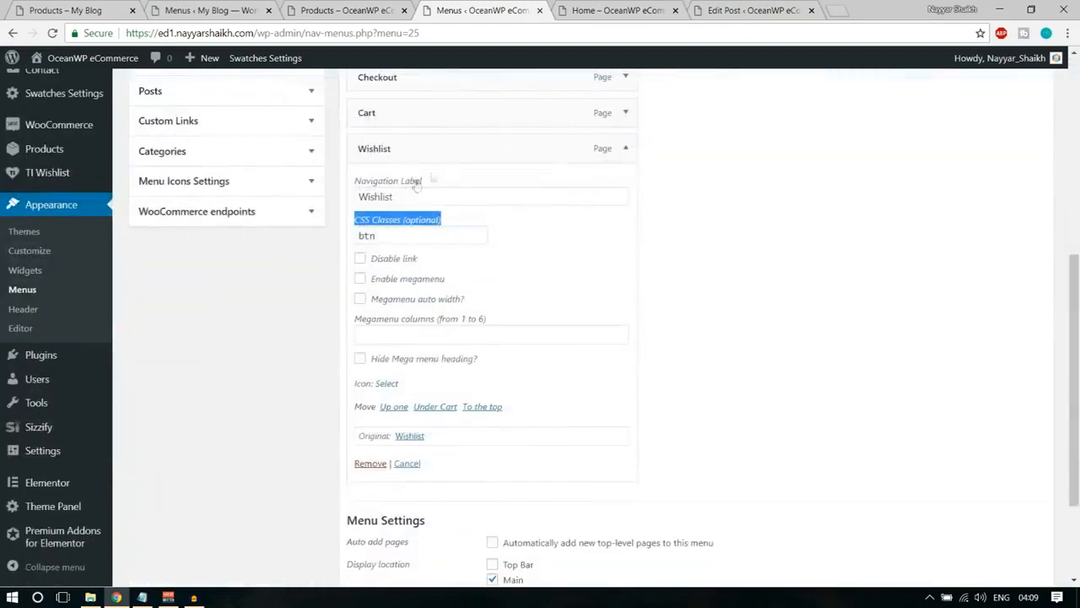
left_click(391, 233)
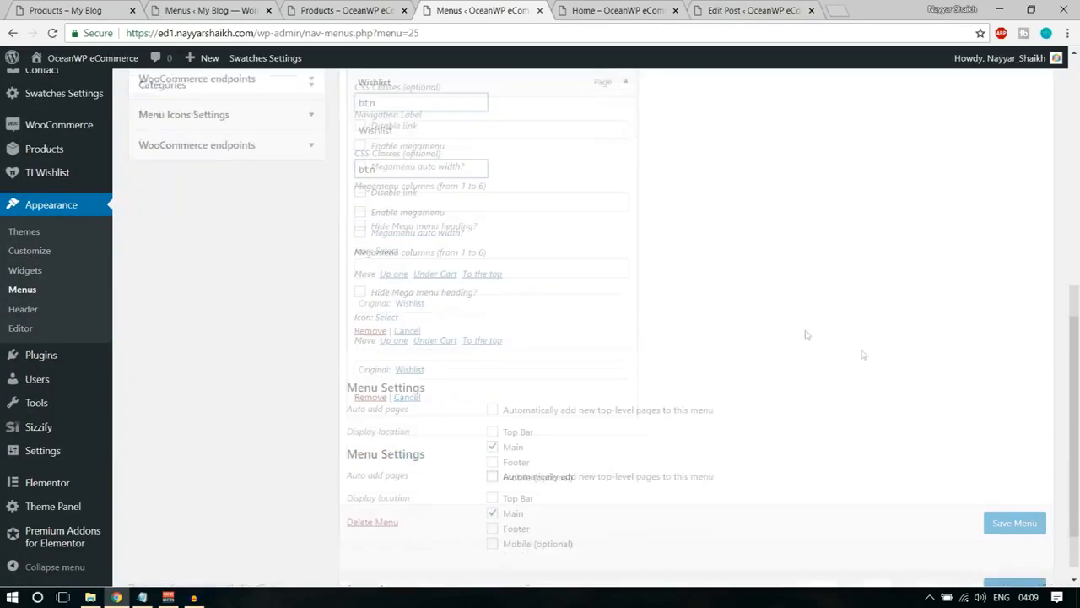
left_click(1015, 509)
Reload the shop page, check how the Wishlist link is styled in the header, and return to the menu editor.
left_click(347, 10)
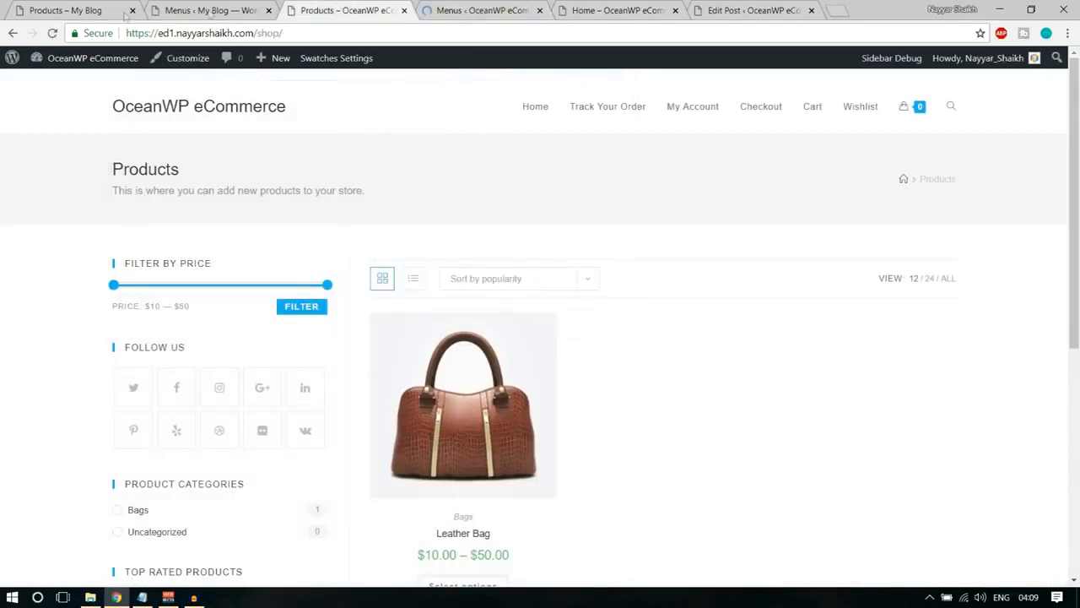
left_click(52, 34)
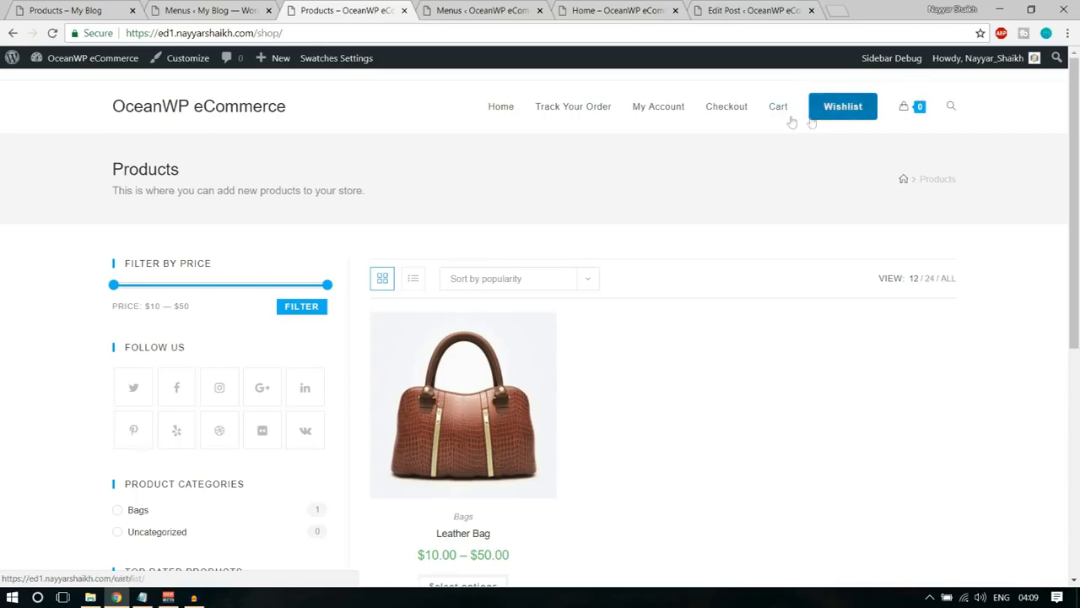
left_click(441, 5)
Add a custom link to Main Menu with the URL # and the link text Bags.
scroll(814, 305, "down", 3)
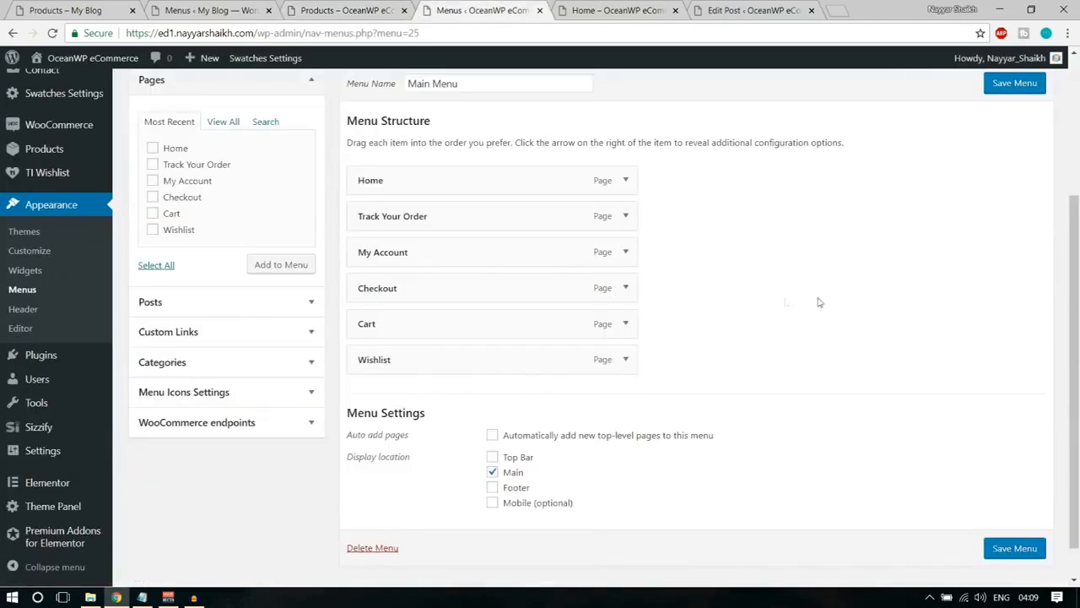
left_click(309, 82)
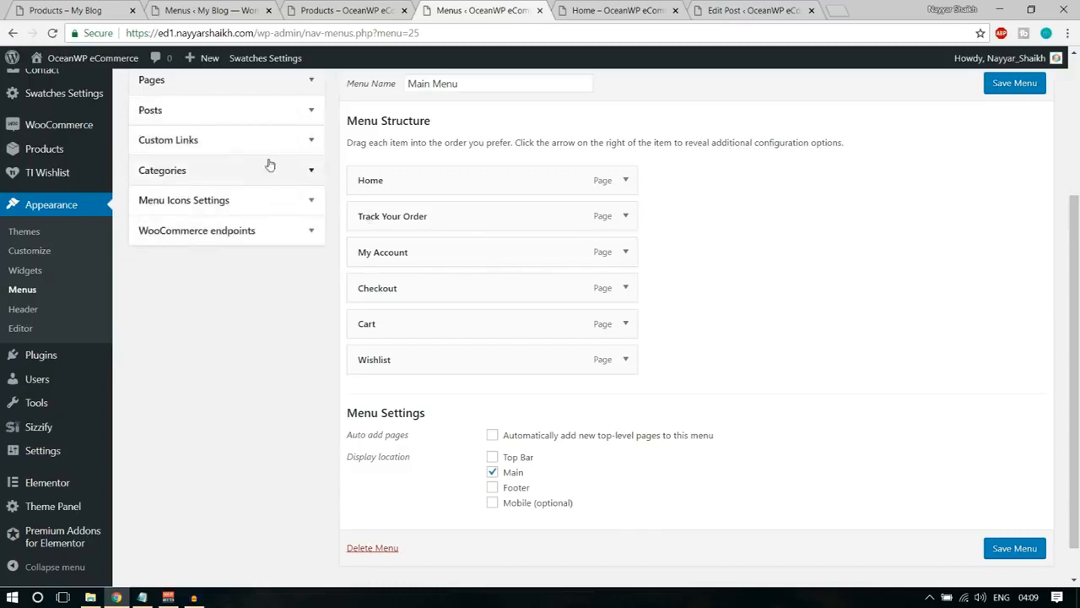
left_click(259, 144)
left_click(254, 184)
key("ctrl+a")
type("#")
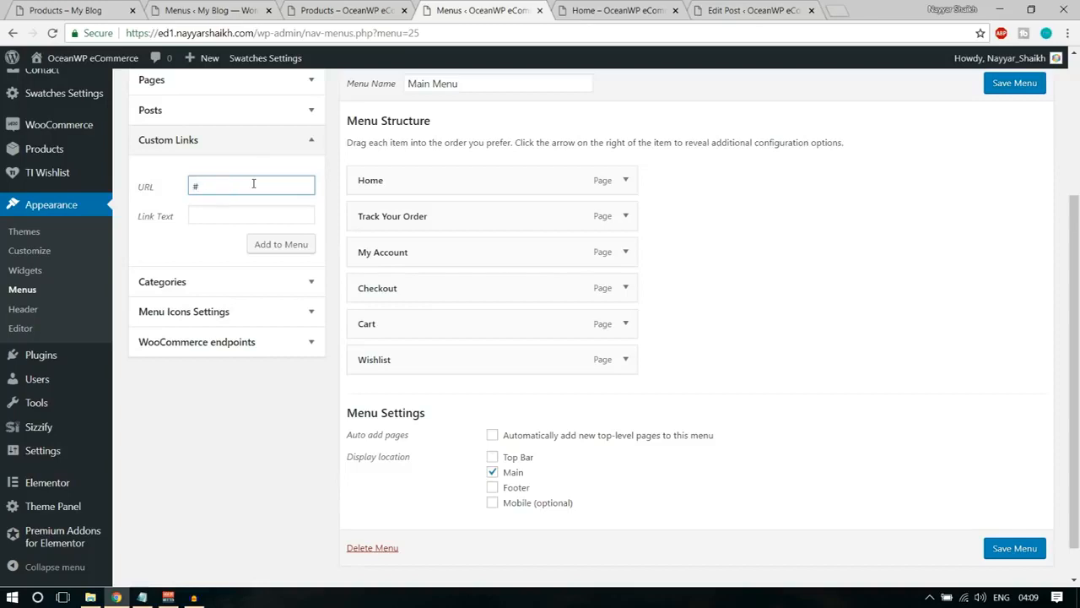
key("Tab")
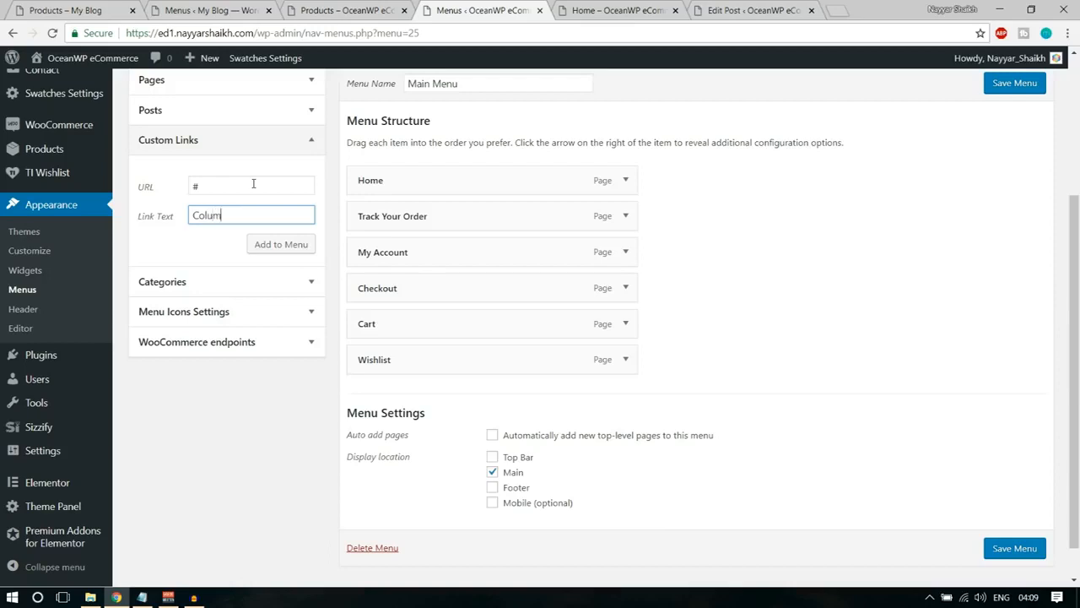
key("ctrl+a")
type("Ba")
left_click(272, 244)
Add a custom link to Main Menu with the URL # and the link text Shirts.
left_click(252, 184)
type("#")
key("Tab")
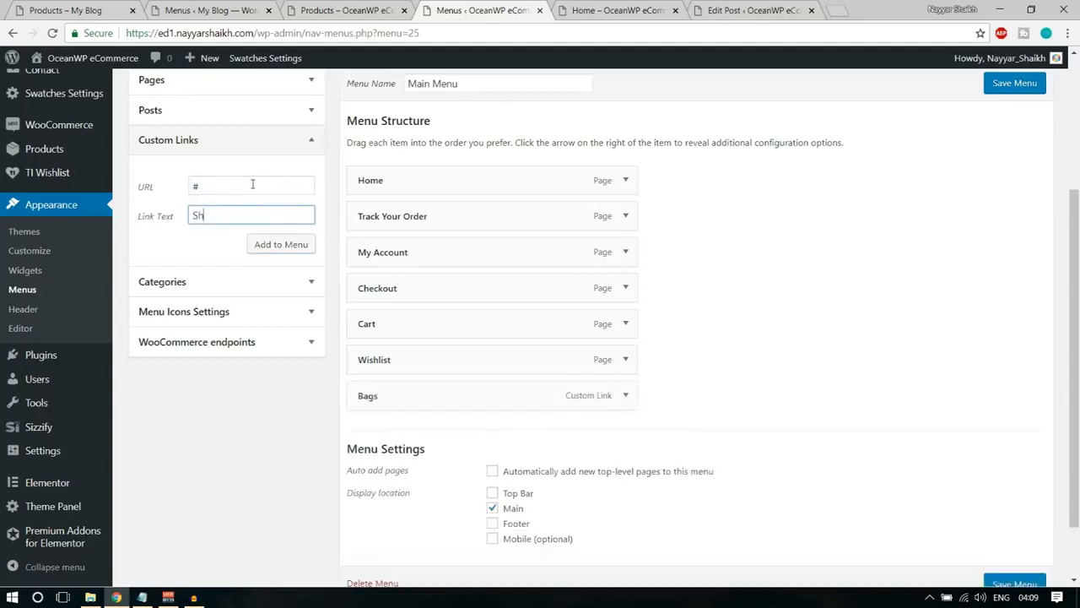
type("Shirts")
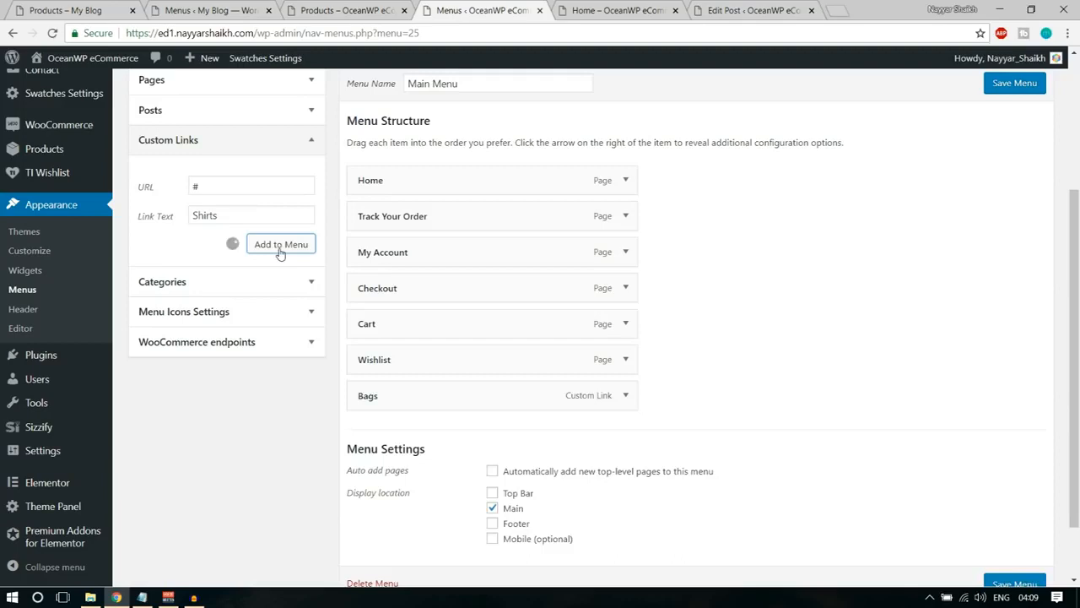
left_click(281, 248)
Add a custom link to Main Menu with the URL # and the link text Image.
left_click(242, 194)
type("#")
key("Tab")
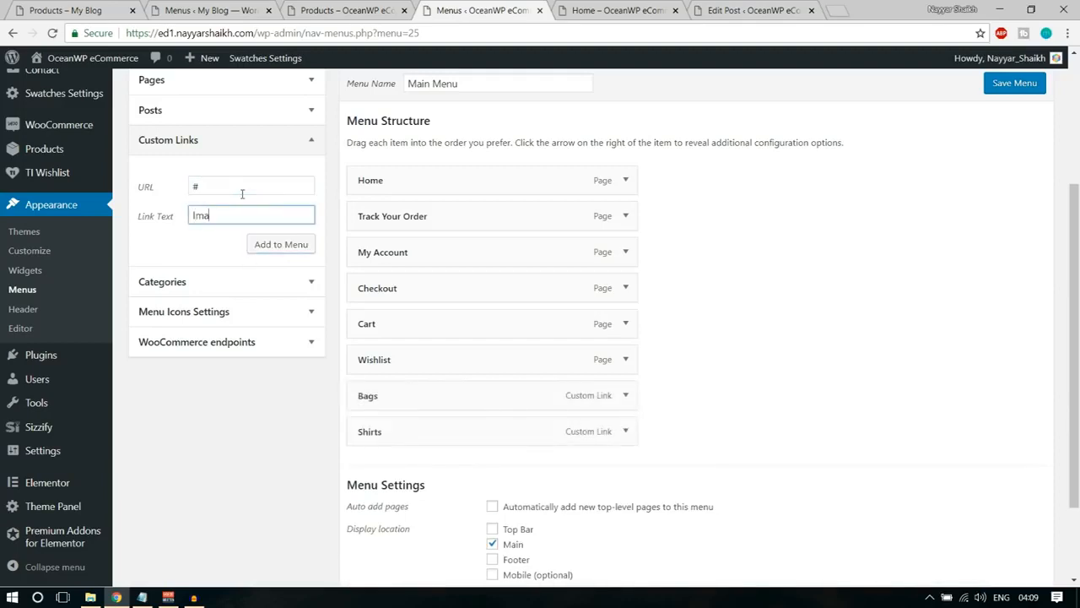
left_click(287, 244)
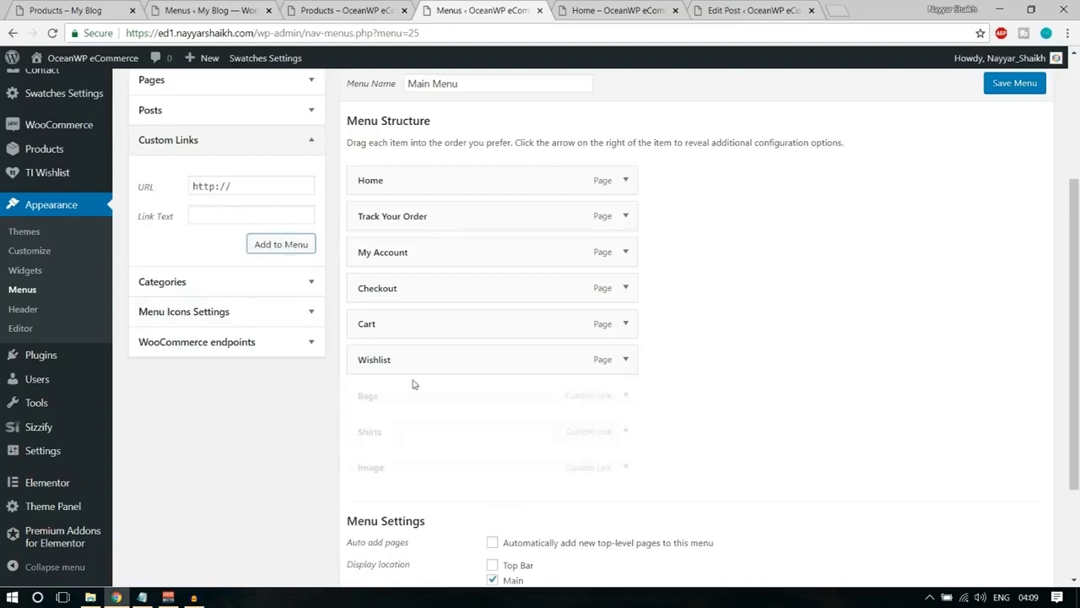
Nest the Bags, Shirts and Image links, in that order, as sub items of My Account.
left_click_drag(393, 401, 417, 279)
left_click_drag(403, 424, 495, 321)
left_click_drag(405, 475, 445, 364)
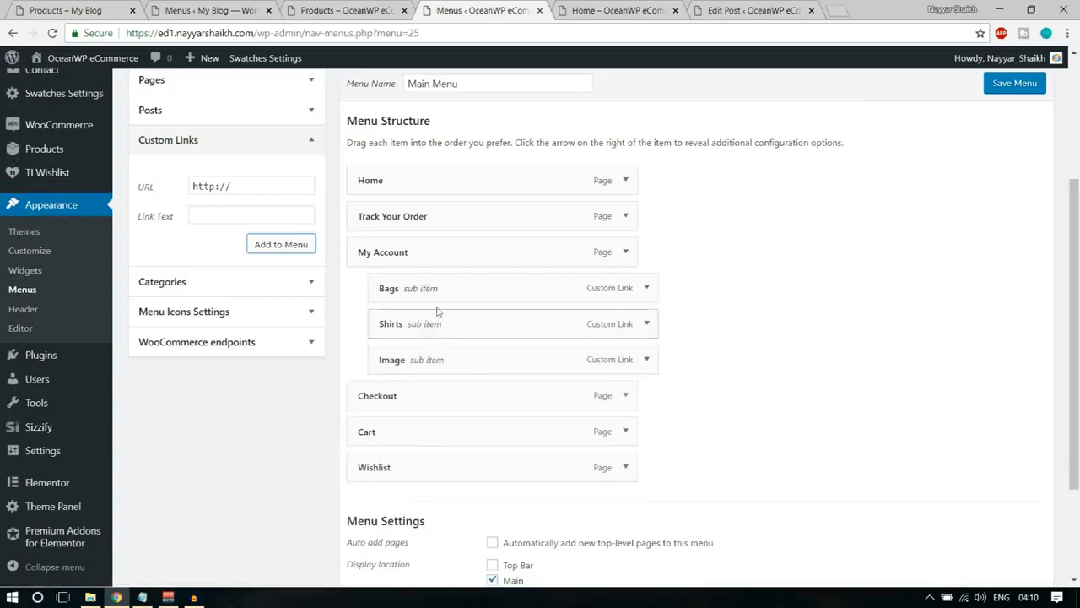
Enable the megamenu for the My Account menu item and collapse the item's settings.
left_click(626, 253)
scroll(687, 295, "down", 2)
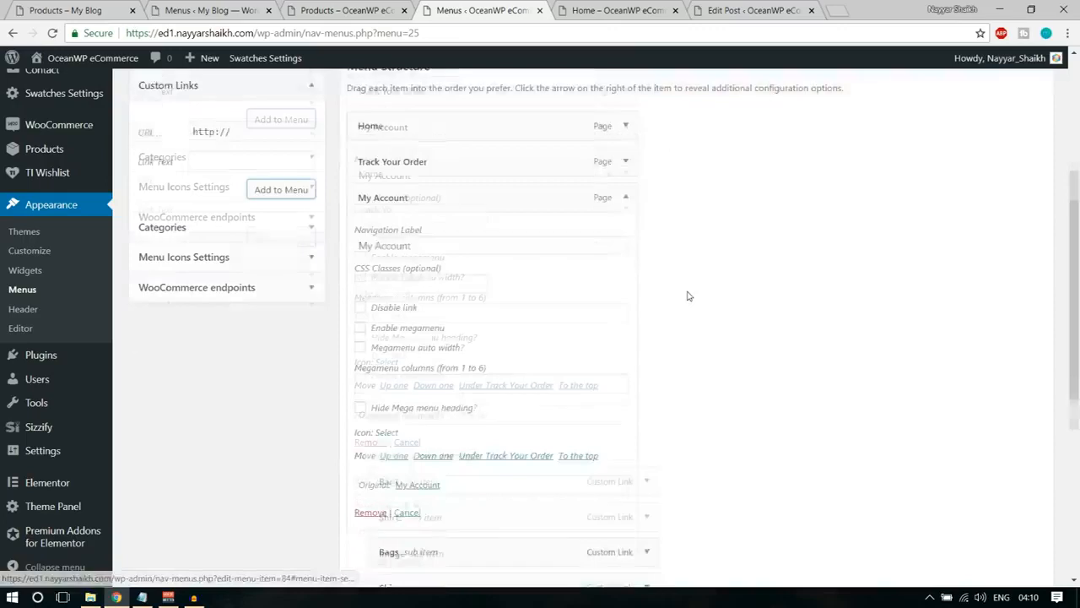
left_click(406, 242)
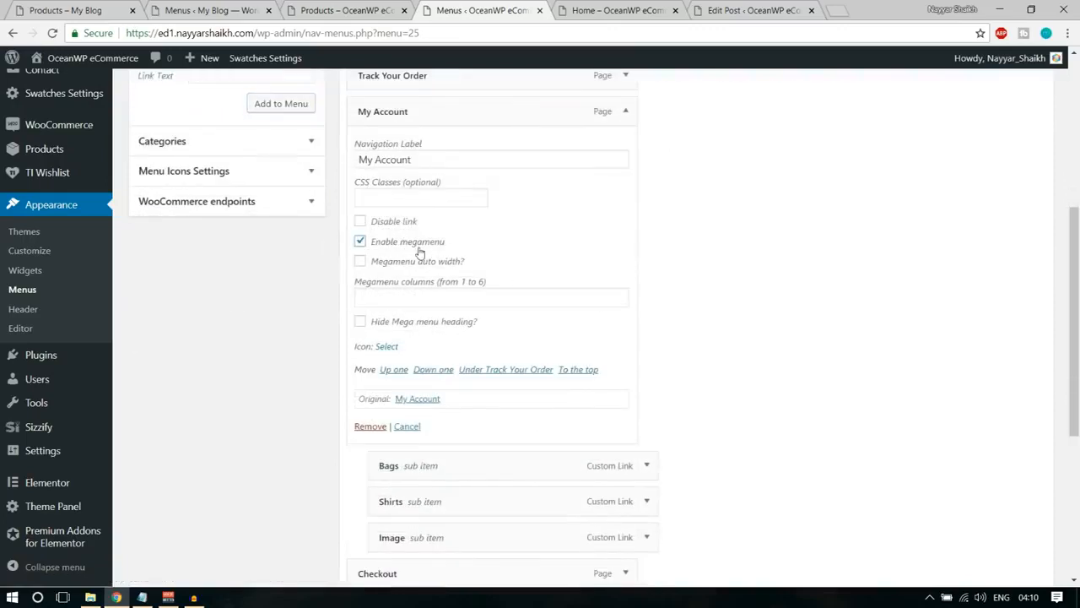
left_click(425, 294)
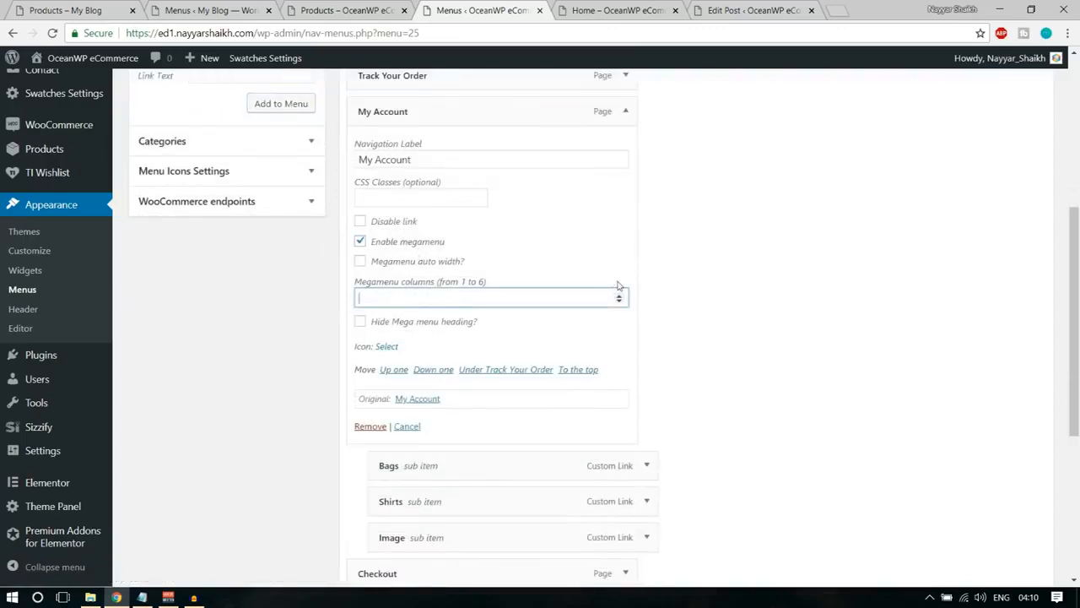
left_click(628, 115)
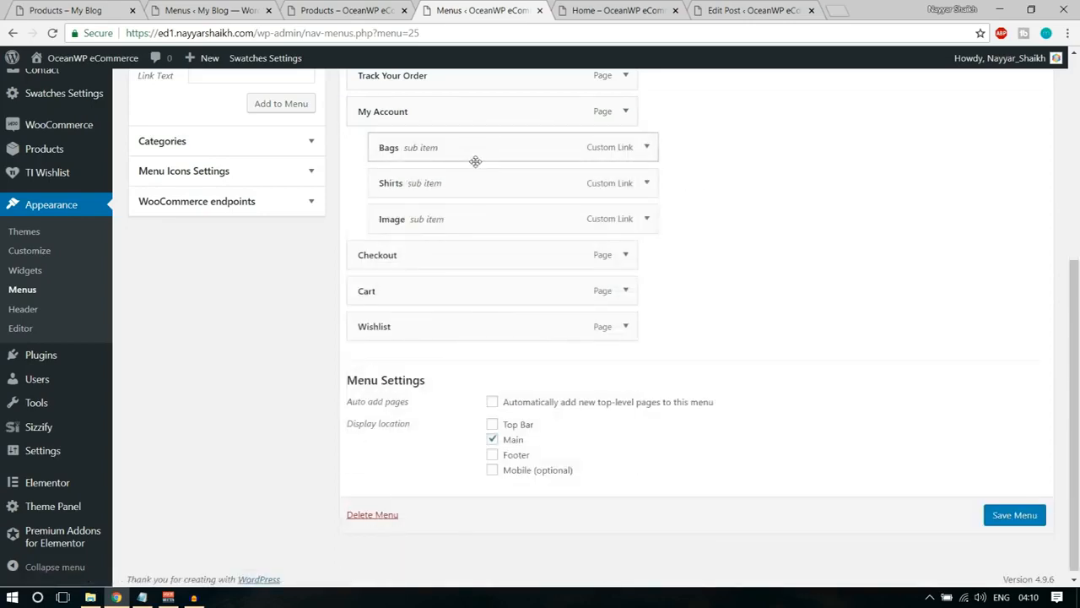
Add a custom link to Main Menu with the URL # and the link text Leather Bag.
scroll(474, 161, "up", 1)
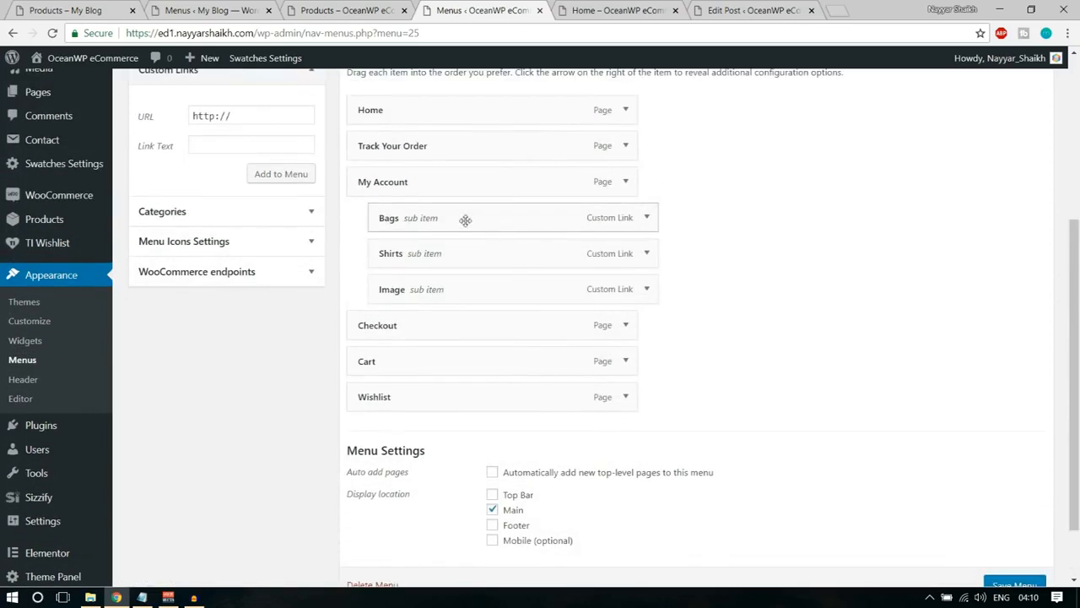
left_click(270, 115)
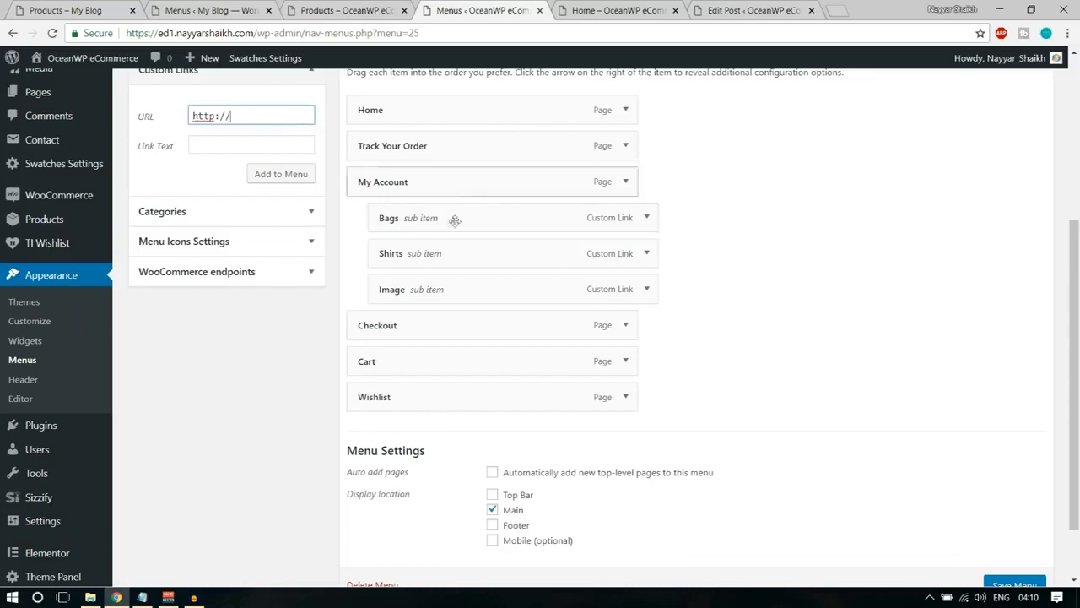
key("ctrl+a")
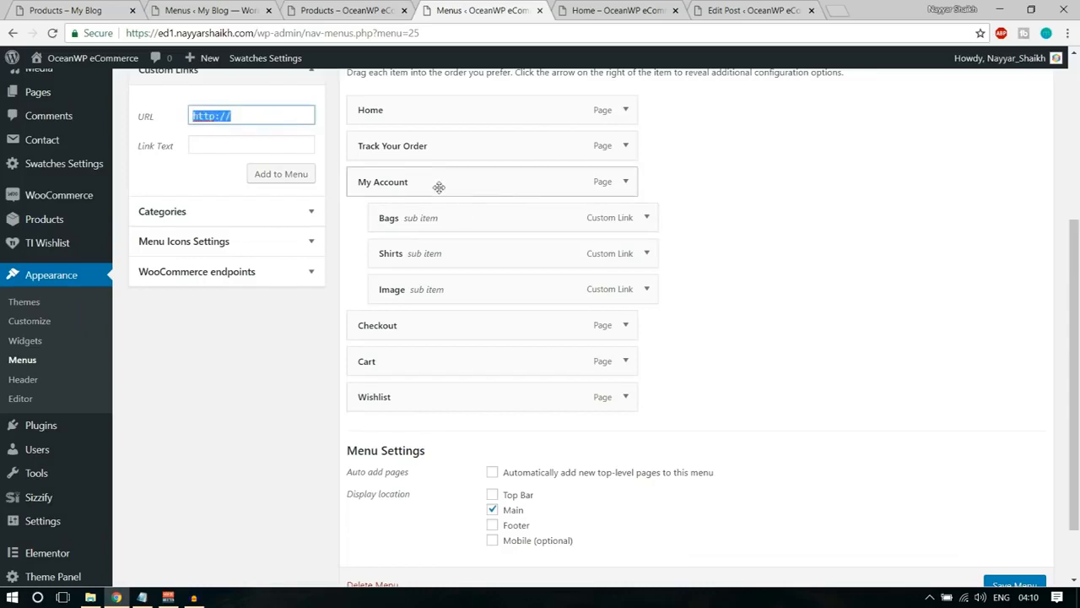
type("#")
key("Tab")
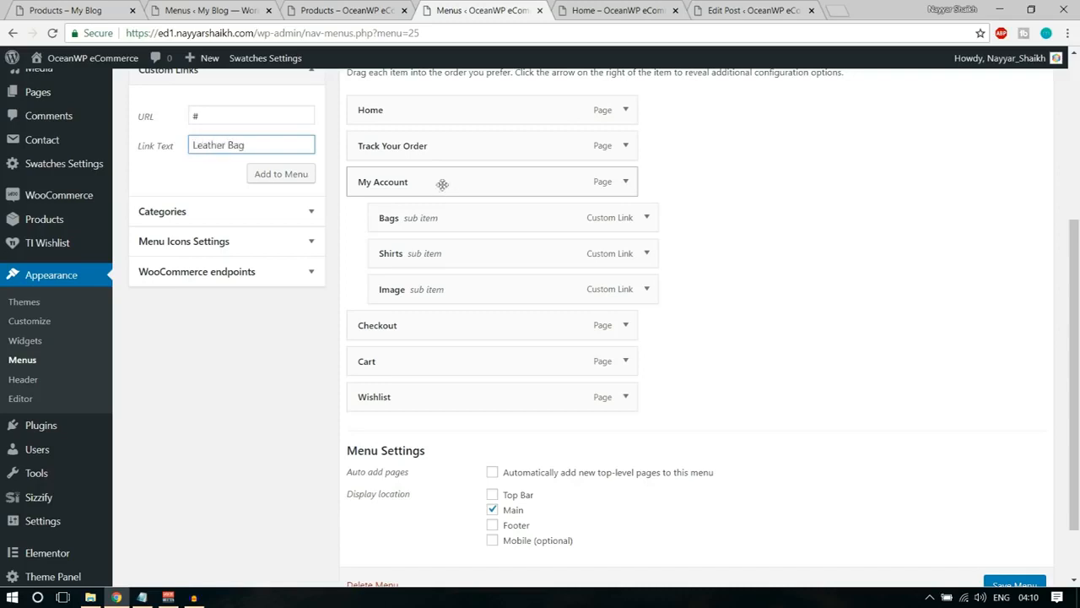
left_click(278, 174)
Fill in a custom link with the URL # and the link text PU Bags.
left_click(262, 114)
key("ctrl+a")
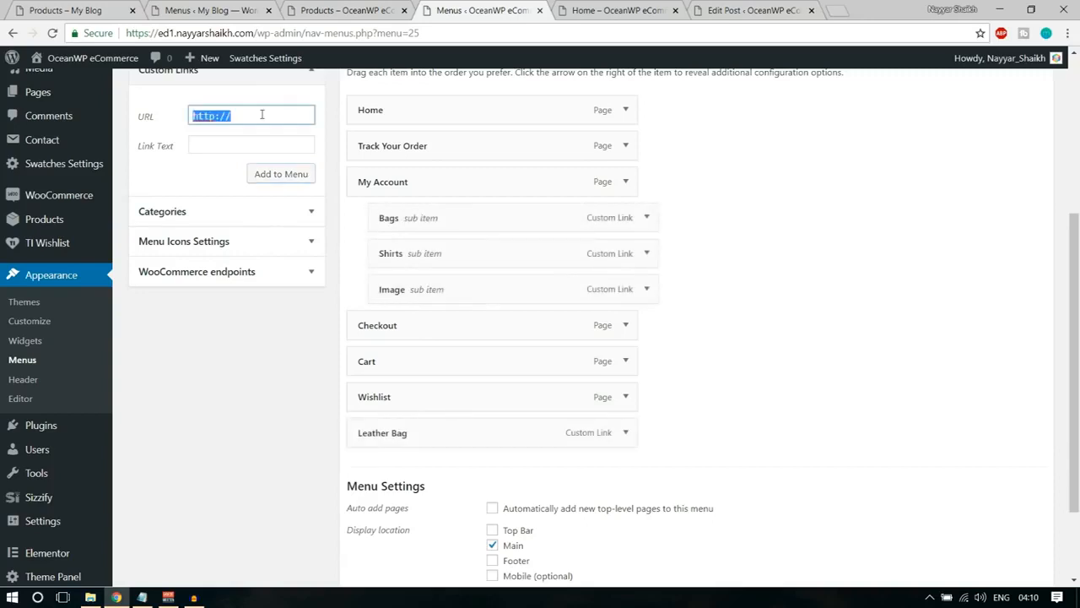
type("#")
key("Tab")
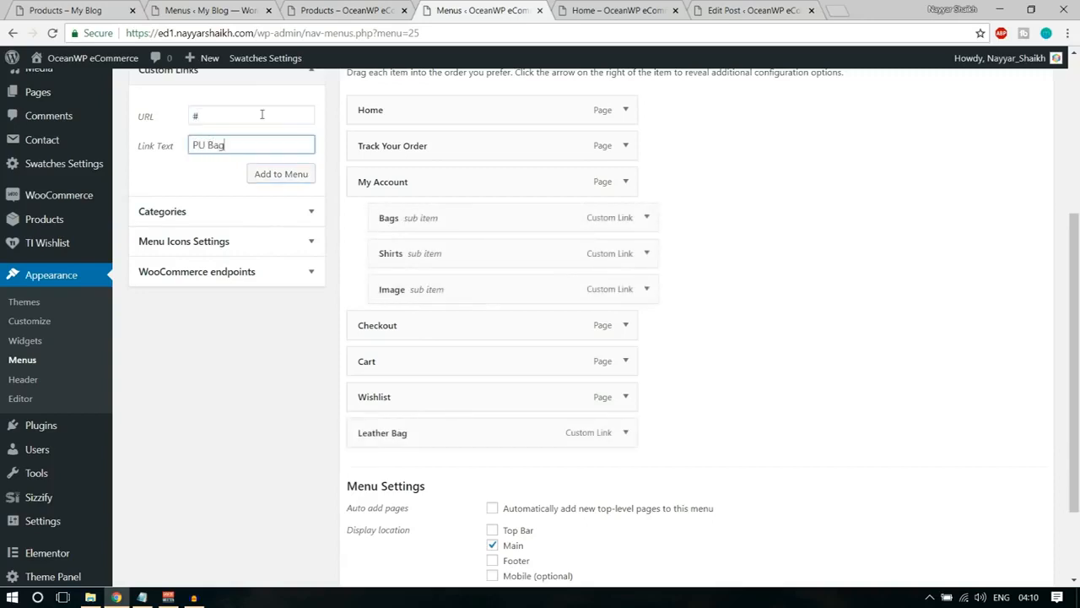
Check the Jackets product category link on the demo site's shop page and return to the OceanWP eCommerce menu editor.
left_click_drag(208, 117, 174, 122)
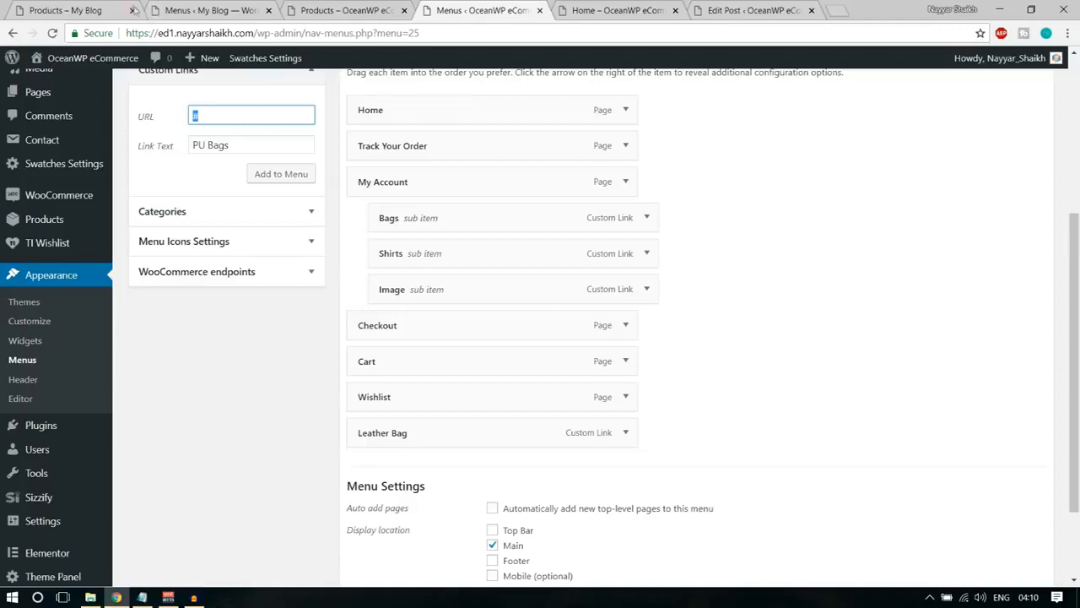
left_click(127, 10)
scroll(126, 338, "down", 3)
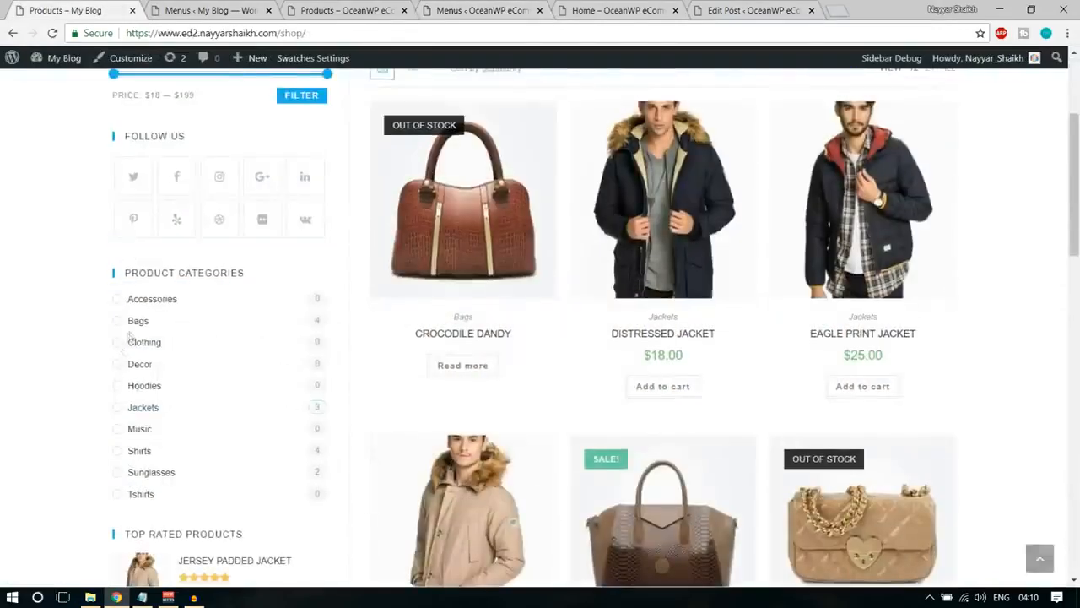
right_click(142, 407)
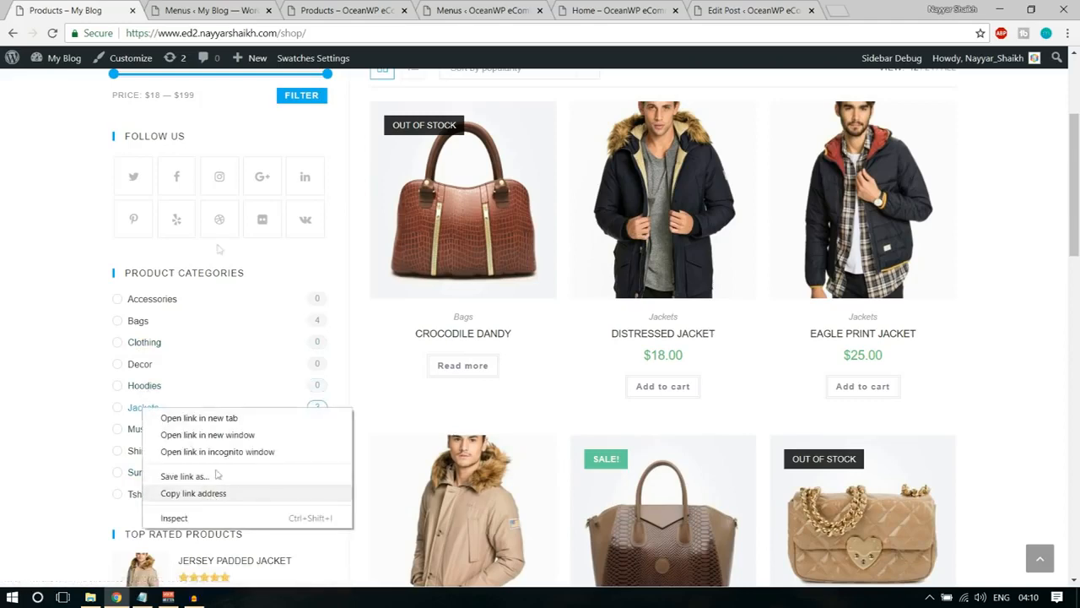
left_click(173, 8)
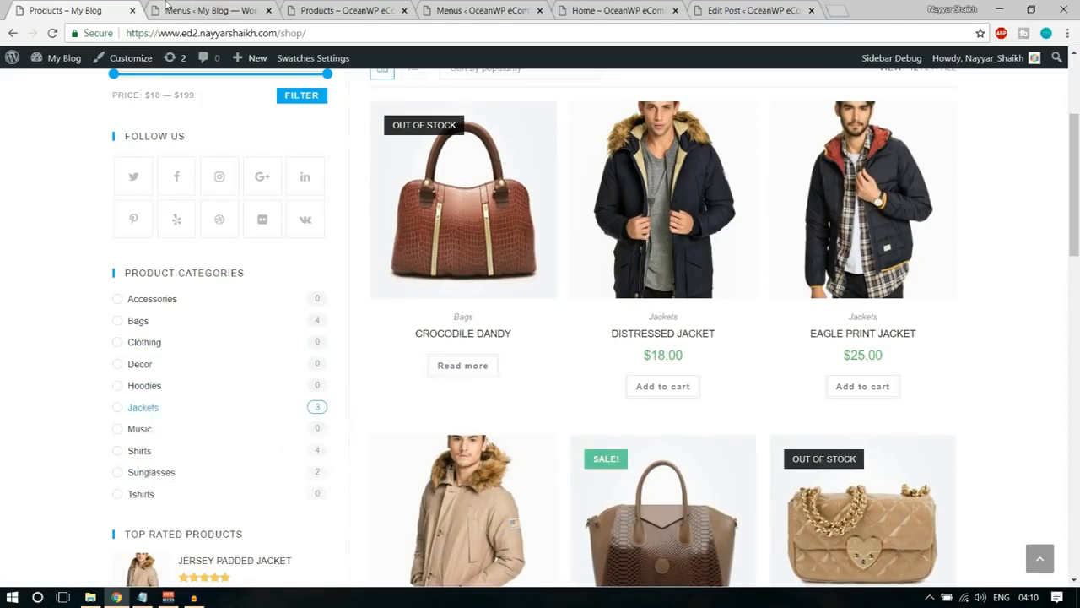
left_click(329, 8)
left_click(209, 8)
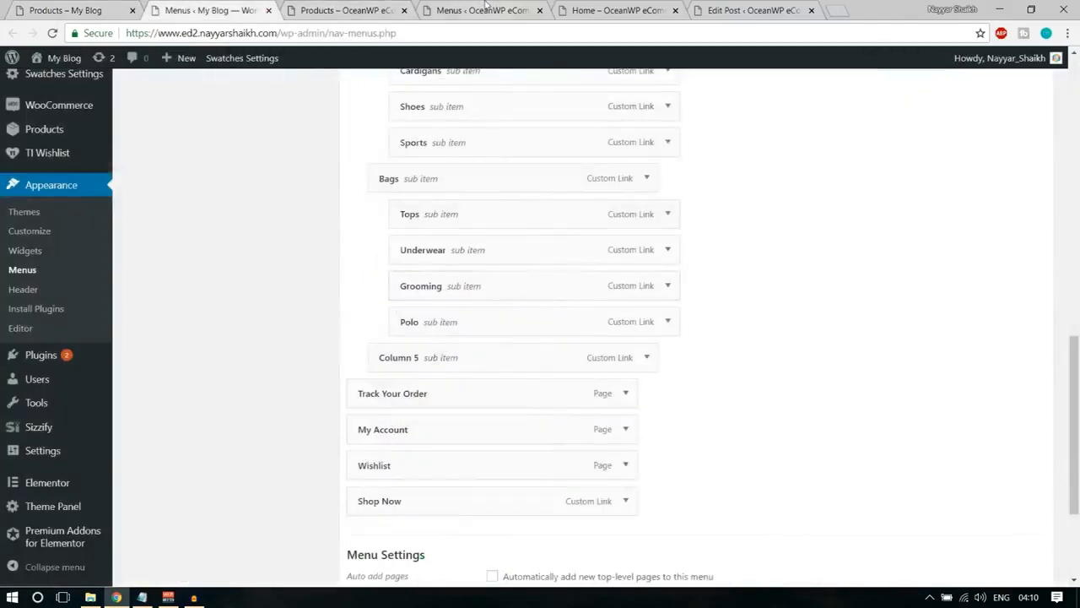
left_click(477, 8)
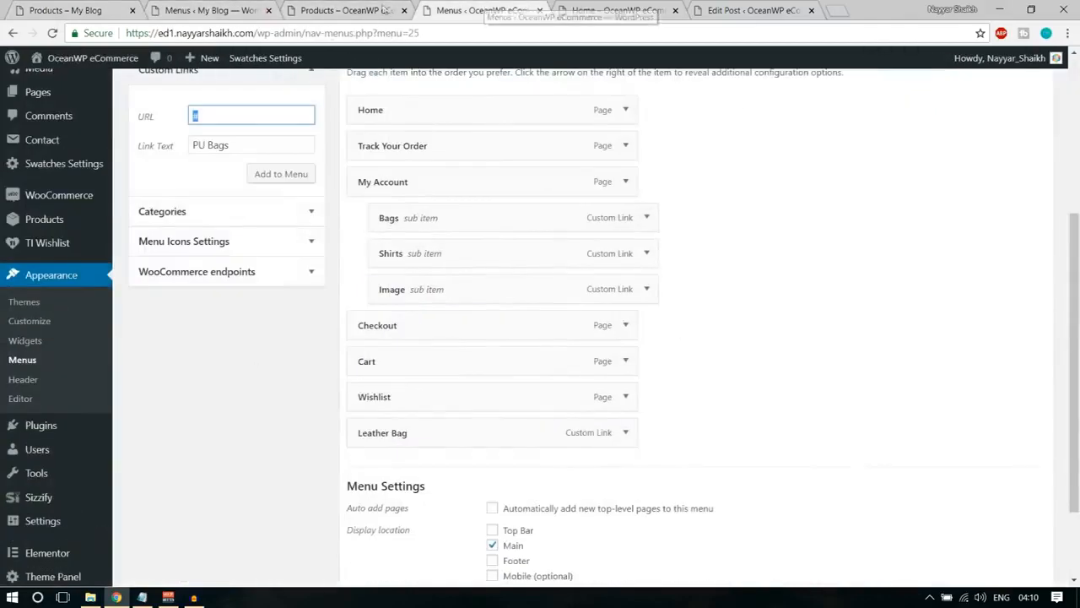
Add the prepared PU Bags link to Main Menu, followed by a custom link More Bags with the URL #.
left_click(287, 174)
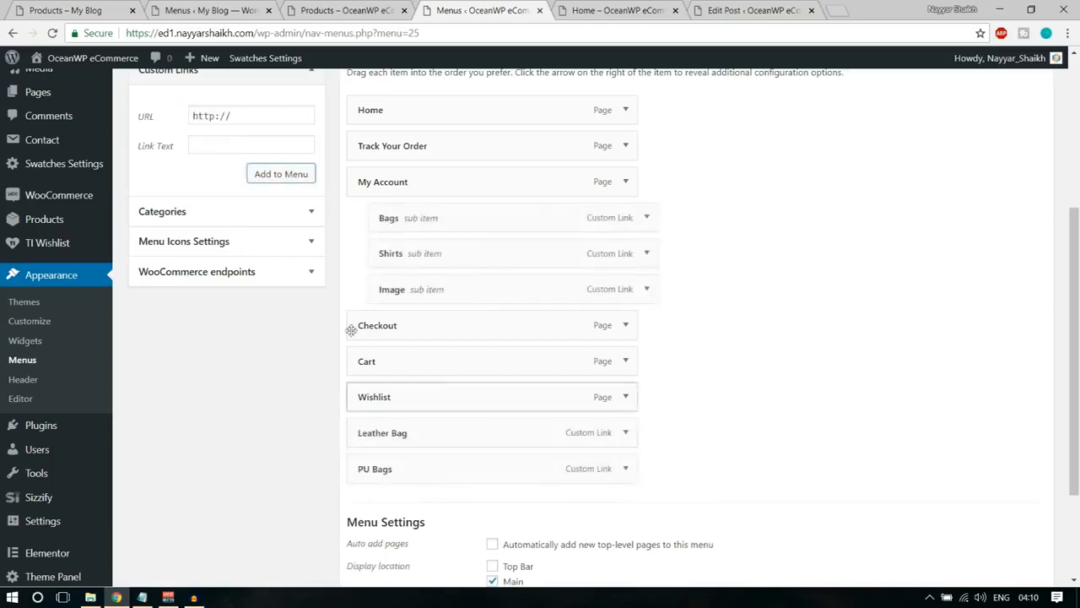
left_click(270, 112)
key("Tab")
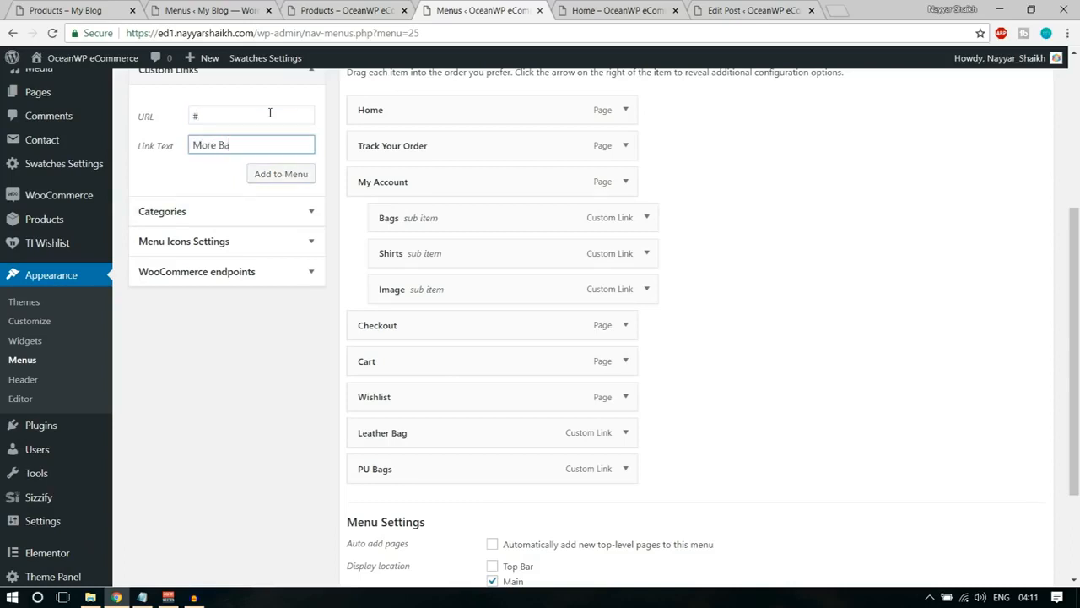
left_click(269, 178)
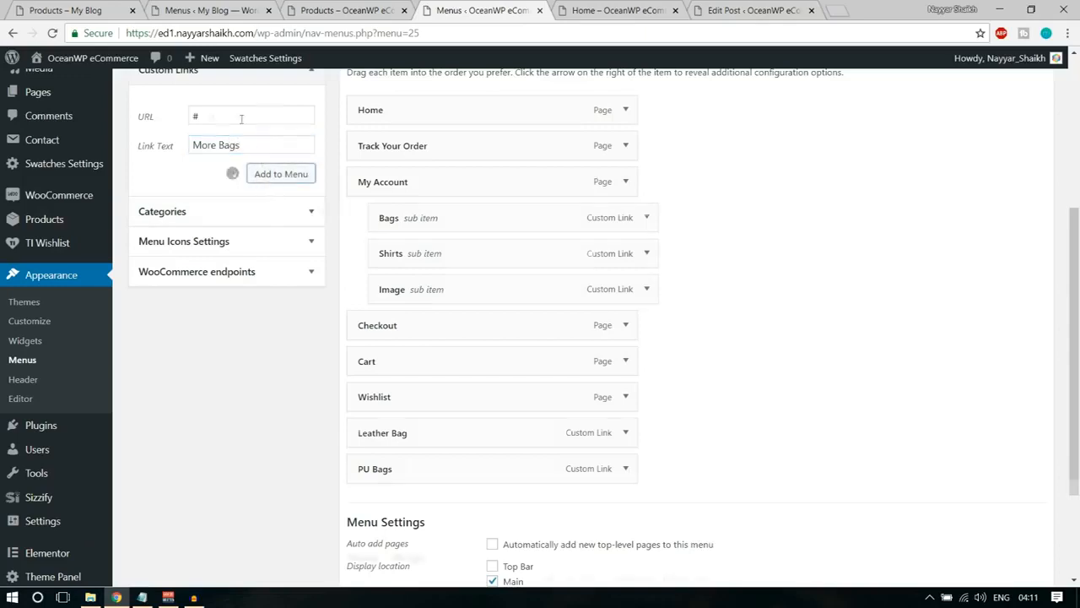
Add a custom link to Main Menu with the URL # and the link text Etc.
left_click(235, 113)
key("Tab")
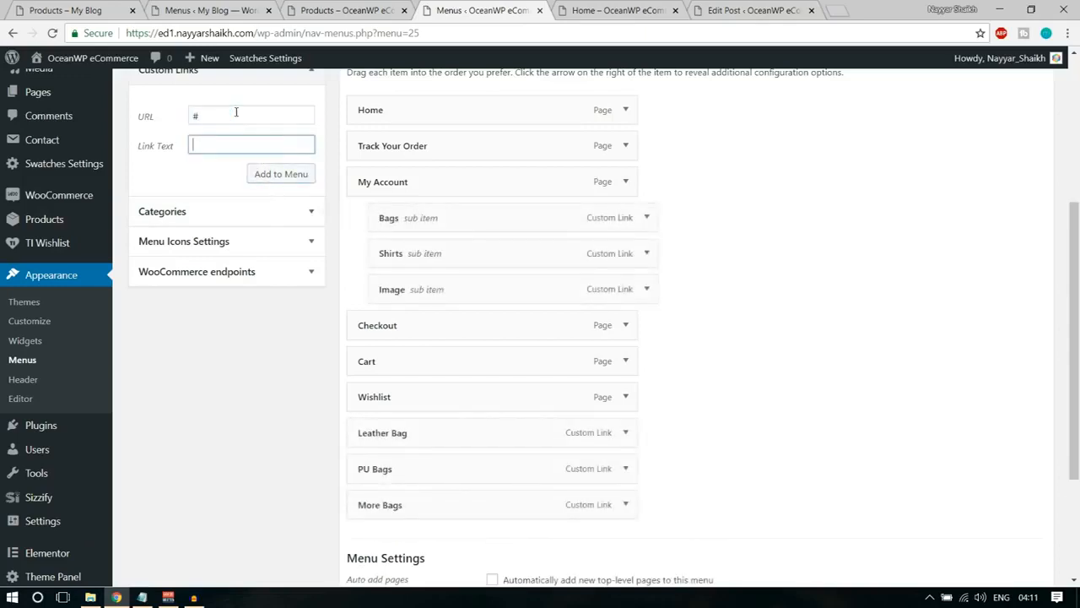
left_click(274, 173)
Nest Leather Bag, PU Bags, More Bags and Etc., in that order, as sub items of Bags and save the menu.
left_click_drag(444, 437, 477, 253)
left_click_drag(422, 472, 461, 317)
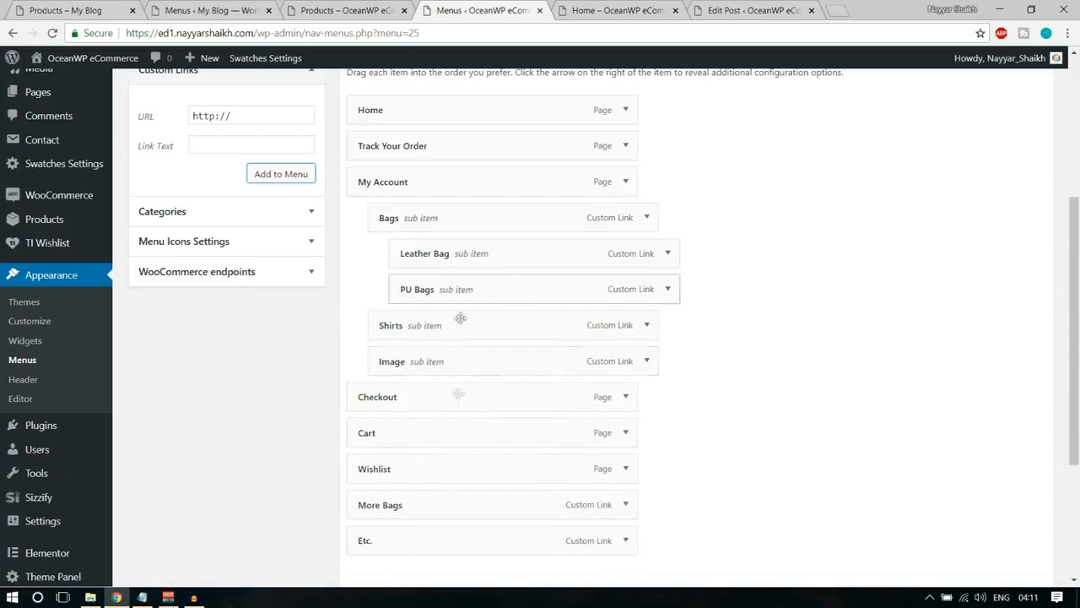
left_click_drag(432, 504, 489, 325)
left_click_drag(434, 546, 495, 362)
scroll(849, 424, "down", 3)
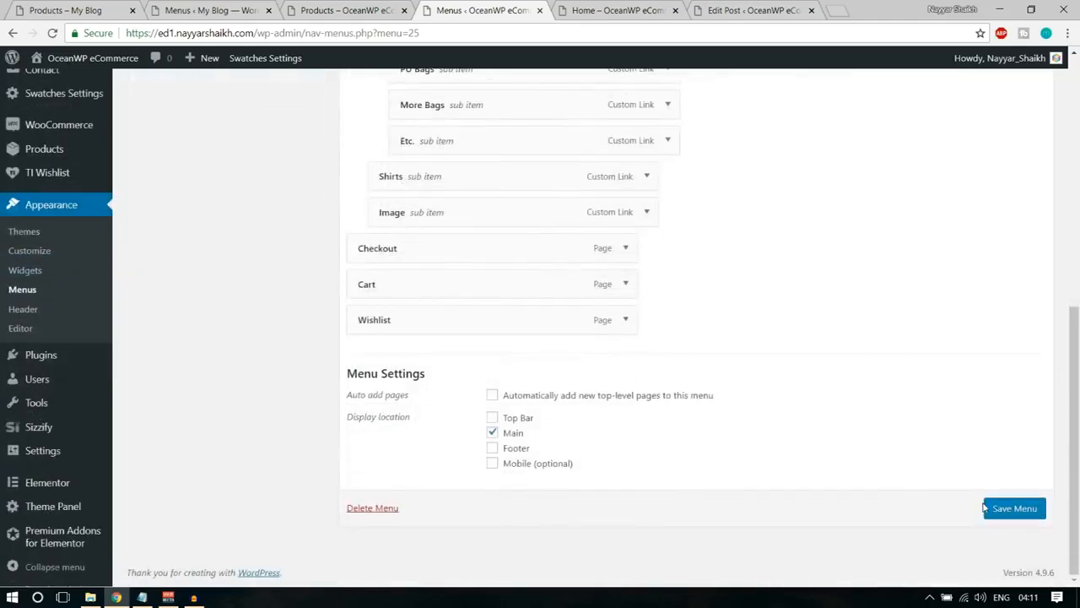
left_click(1015, 510)
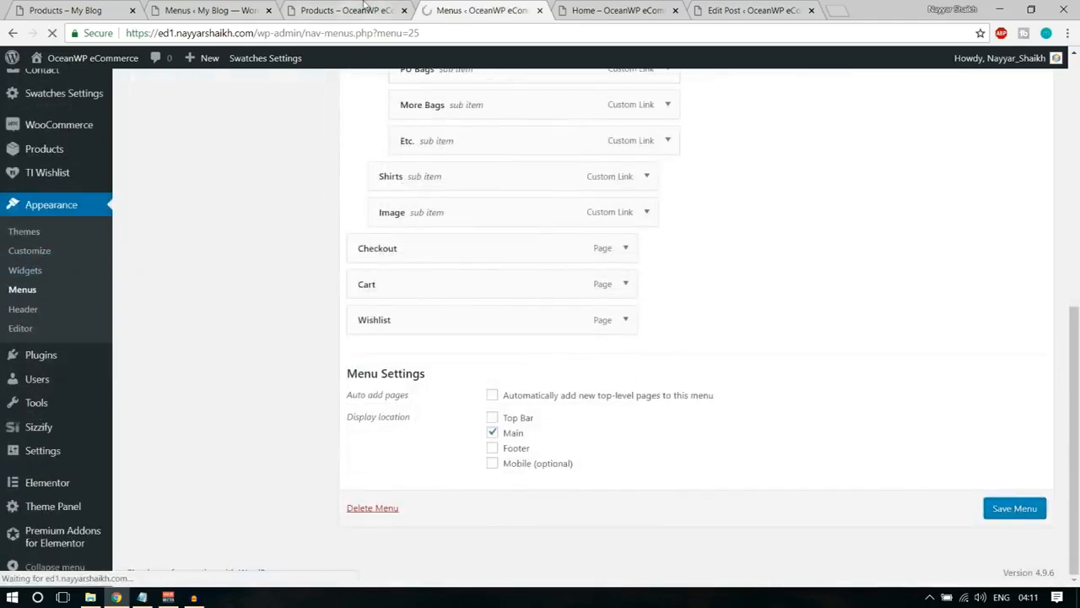
Reload the OceanWP eCommerce Products page and expand the My Account megamenu in the header to check its columns.
left_click(364, 8)
left_click(54, 32)
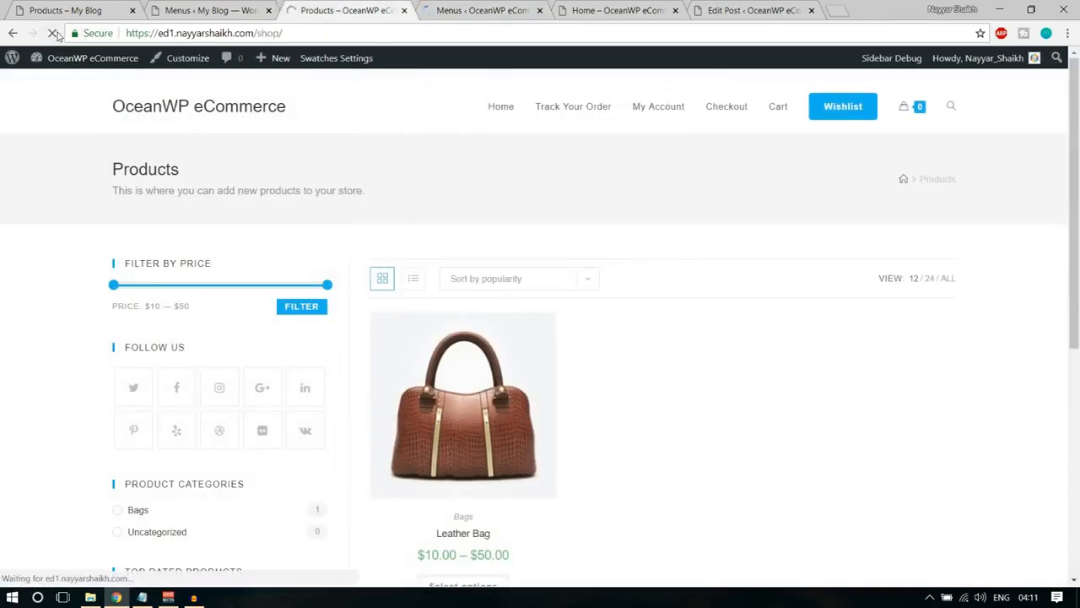
mouse_move(646, 107)
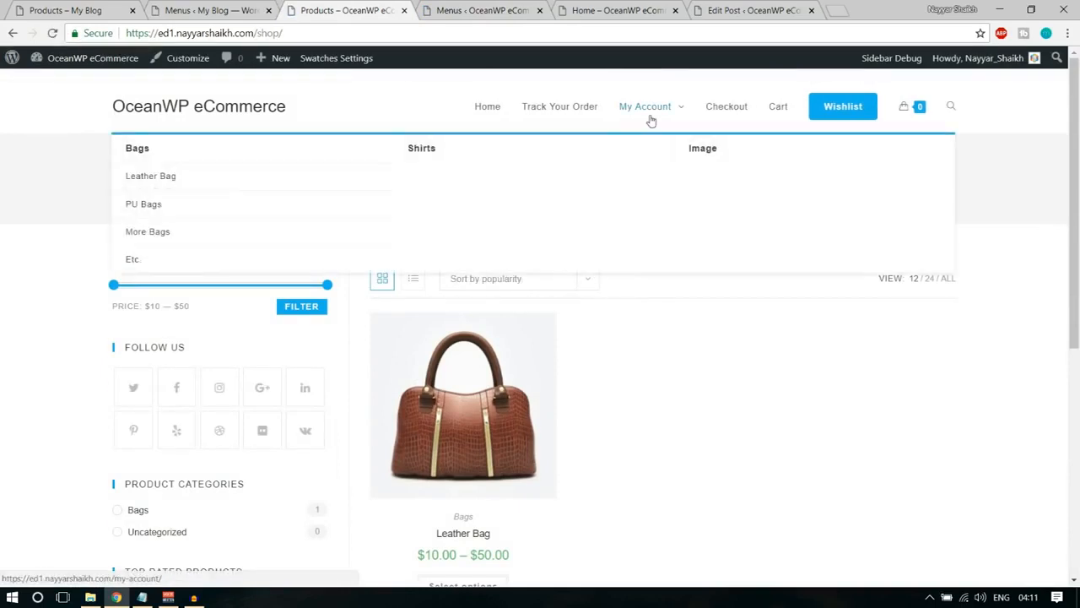
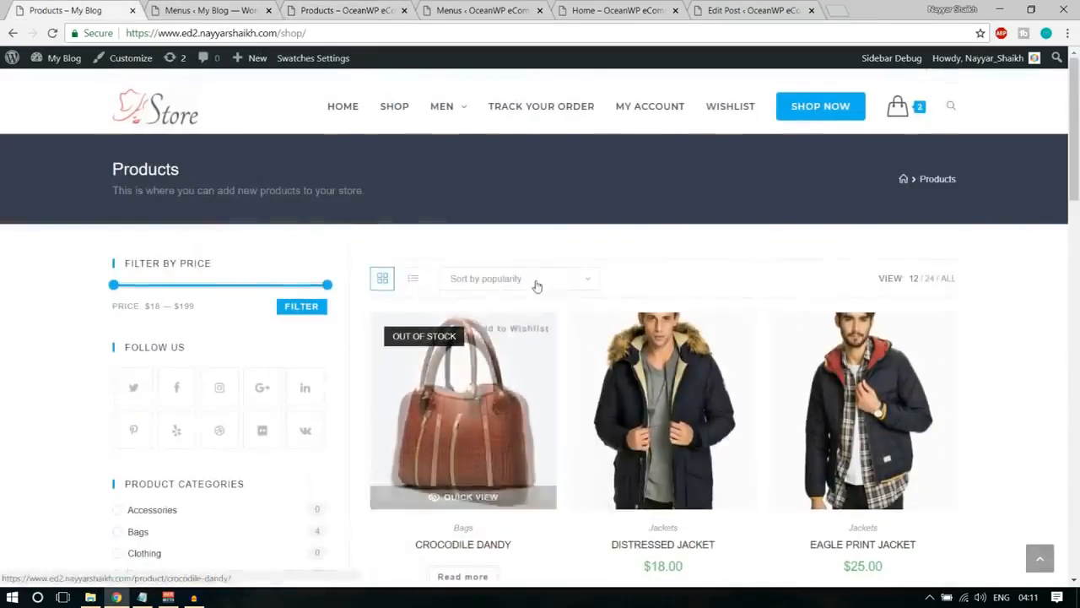
Open the Widgets admin page of the OceanWP eCommerce site in a separate browser tab.
mouse_move(442, 105)
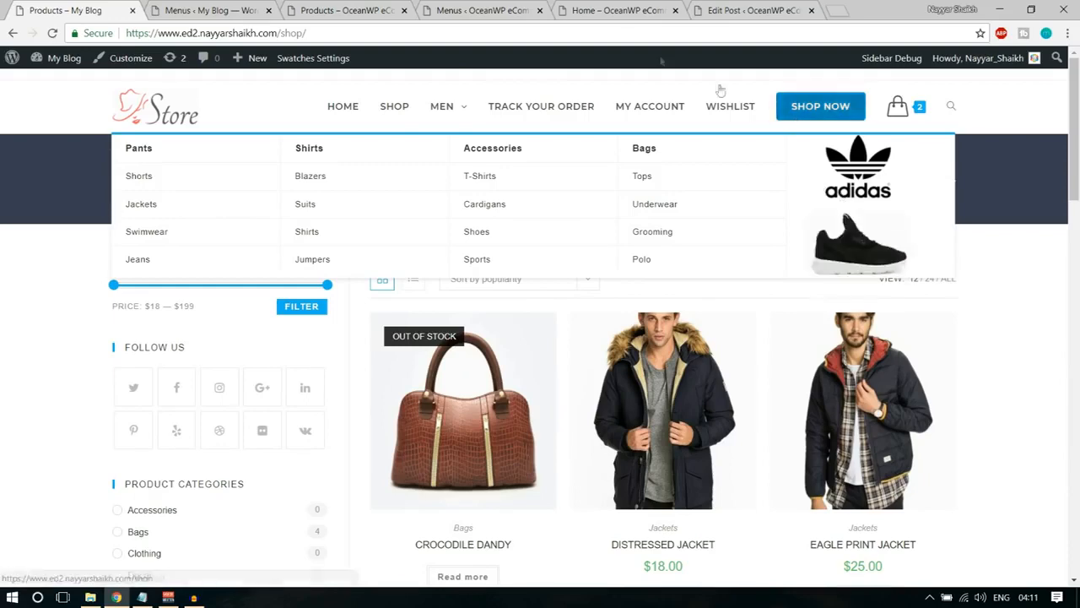
left_click(483, 10)
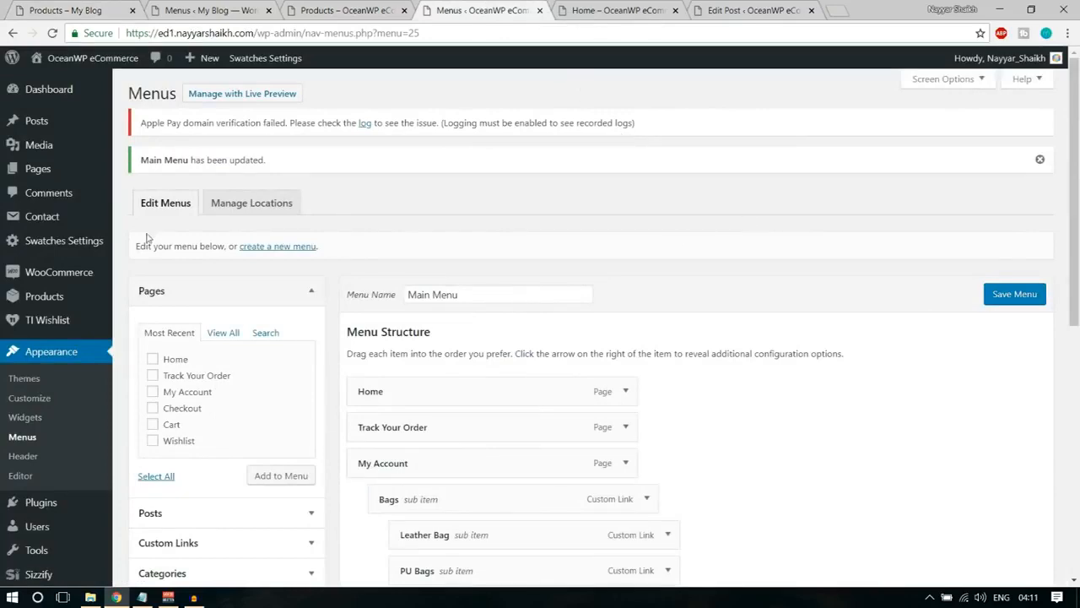
scroll(149, 233, "down", 1)
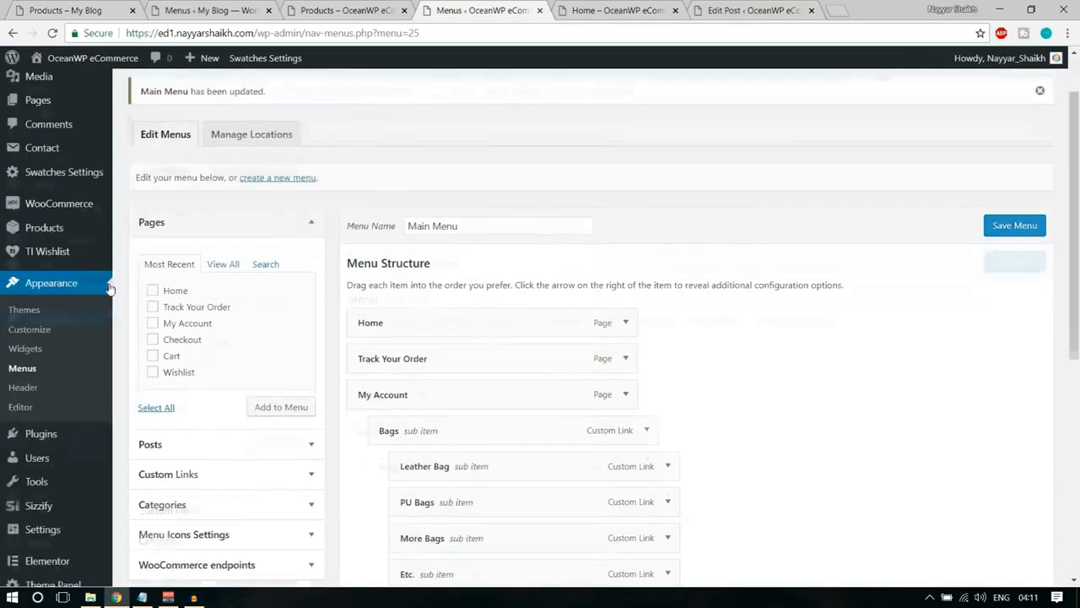
right_click(36, 351)
left_click(47, 356)
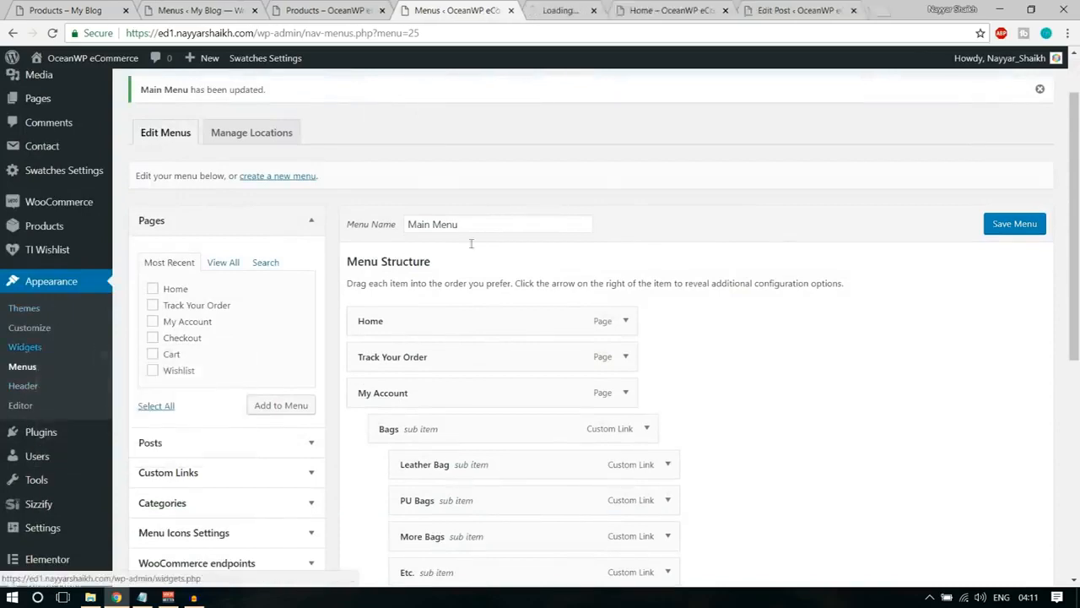
left_click(554, 10)
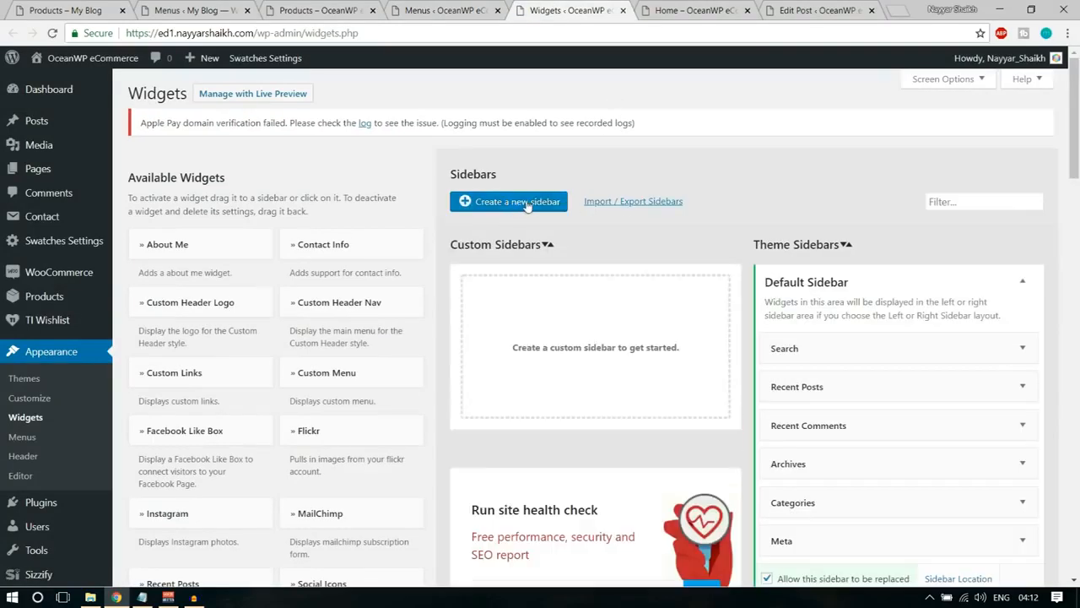
Create a custom sidebar named "Menu Image" and reload the Widgets page.
left_click(526, 204)
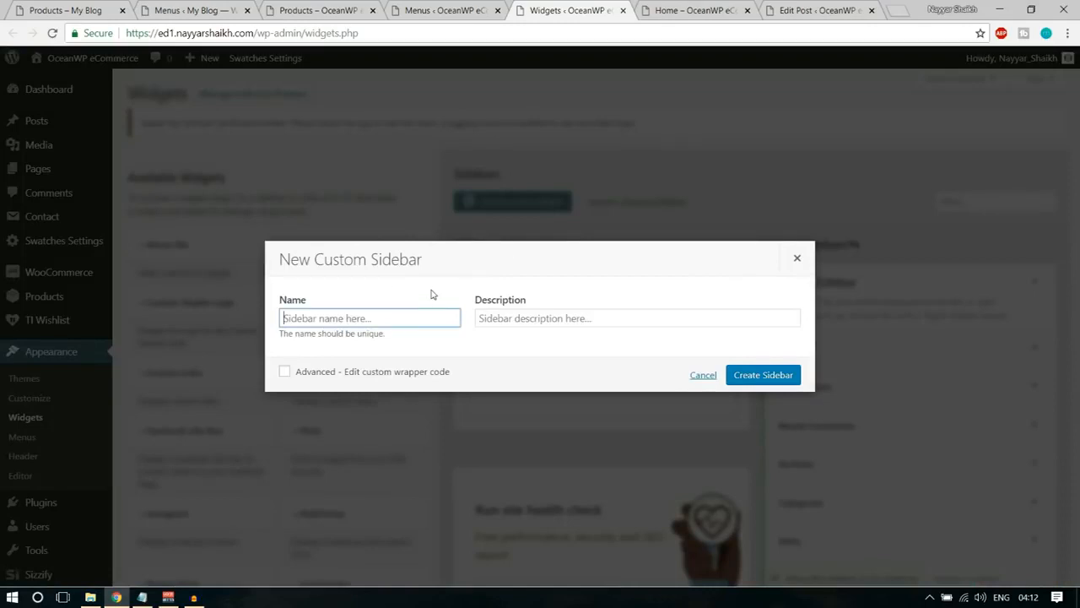
type("Menu")
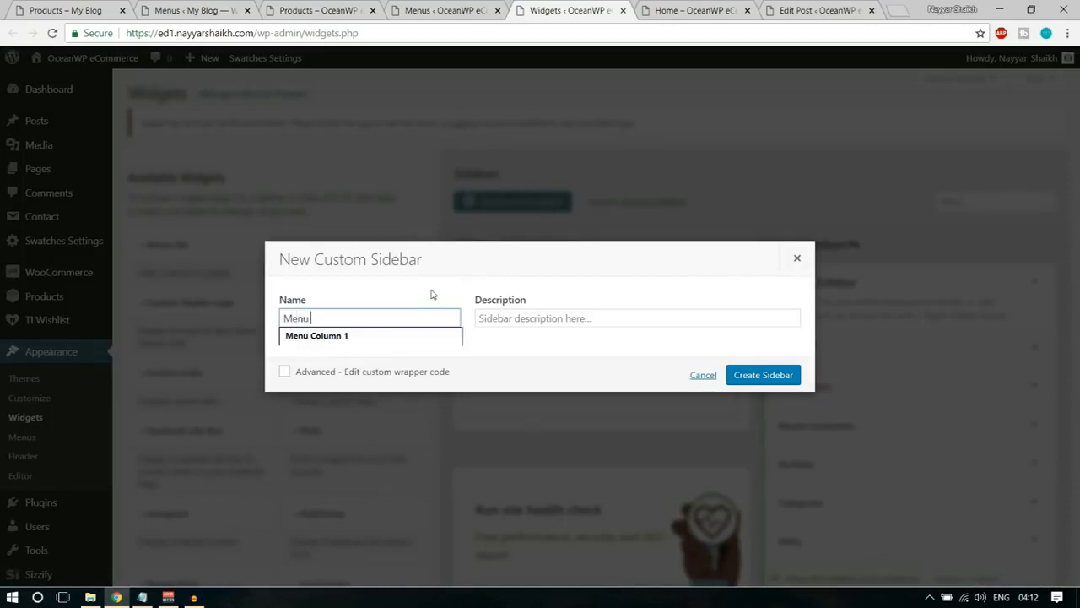
type(" Image")
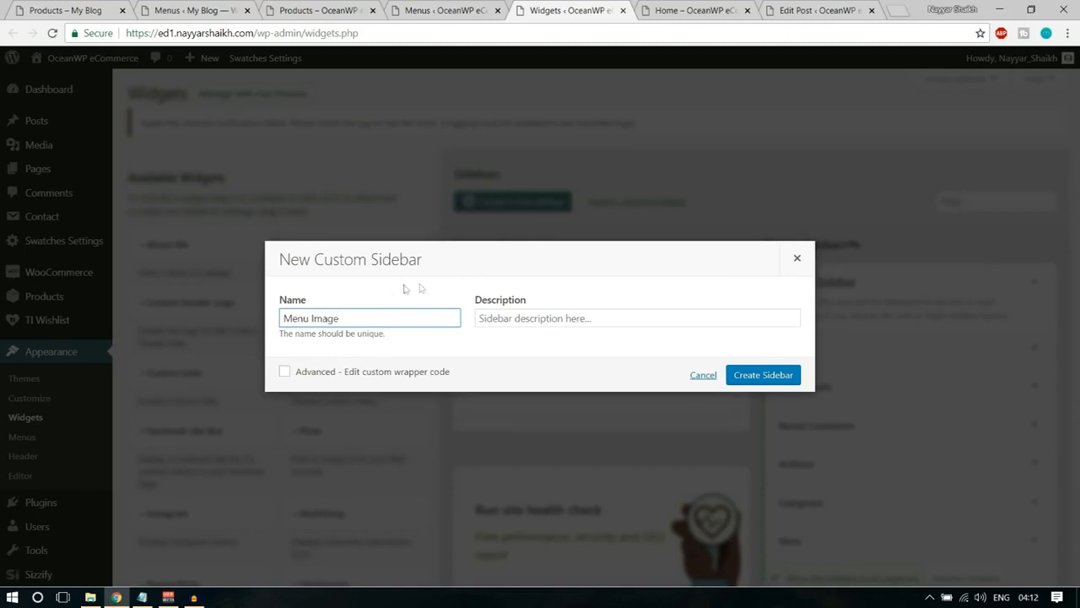
left_click(762, 374)
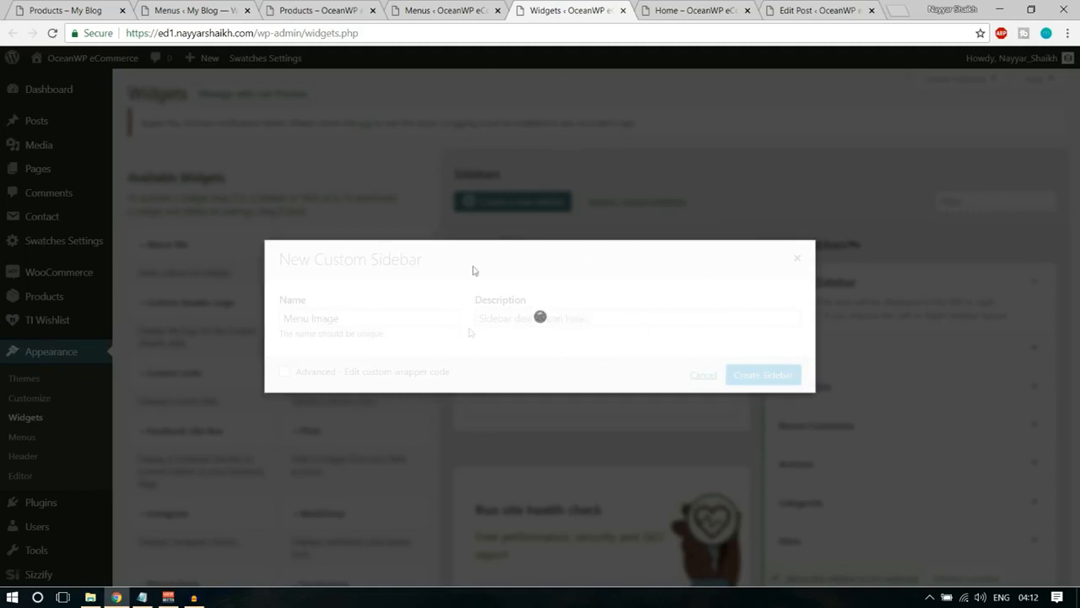
left_click(607, 33)
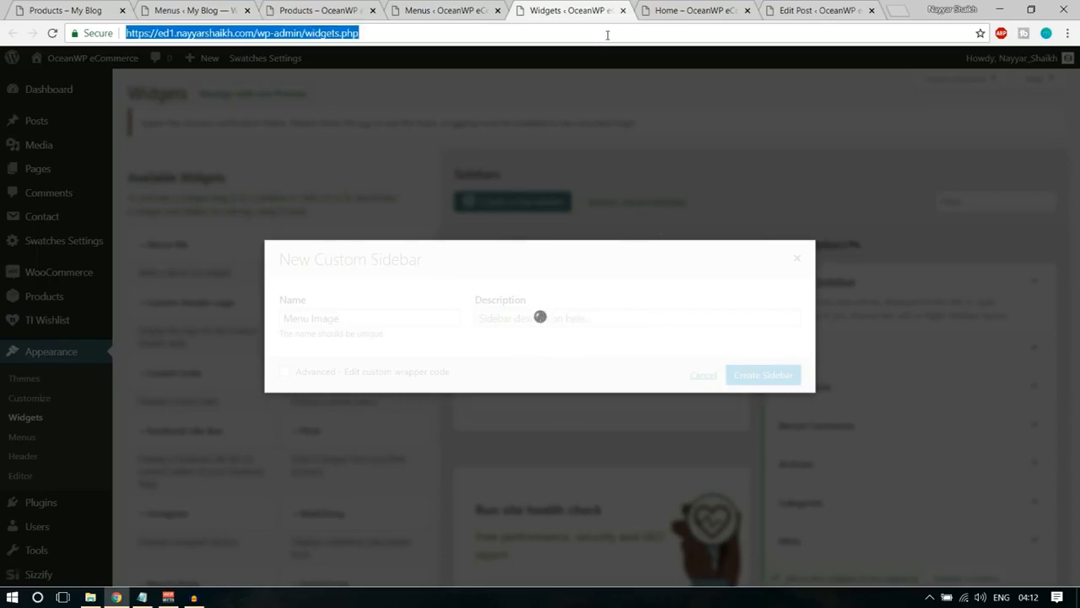
key("Return")
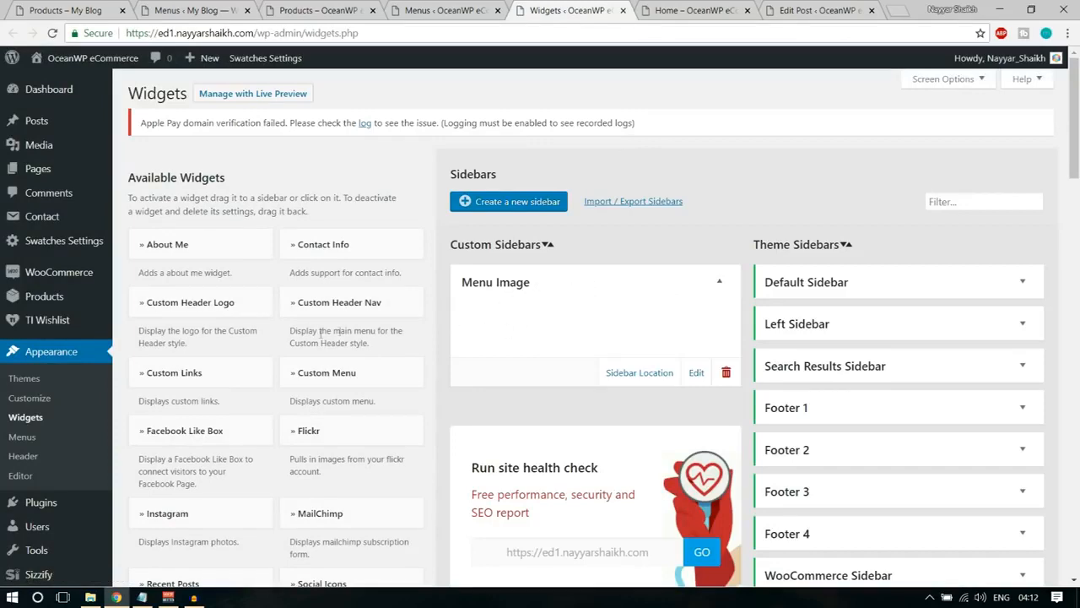
Add an Image widget to the Menu Image sidebar.
scroll(430, 320, "down", 1)
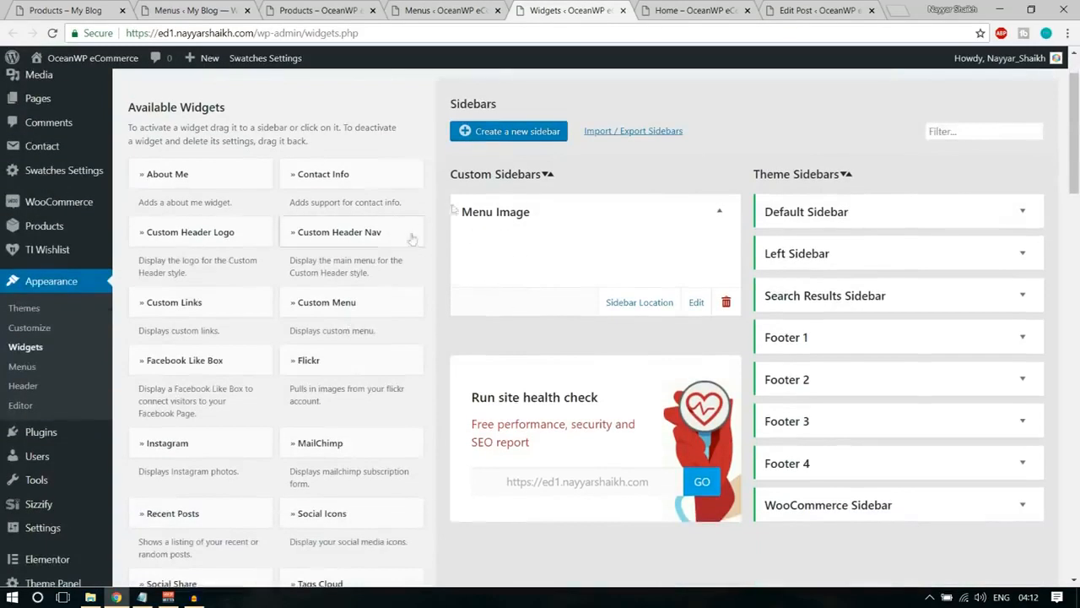
scroll(355, 316, "down", 7)
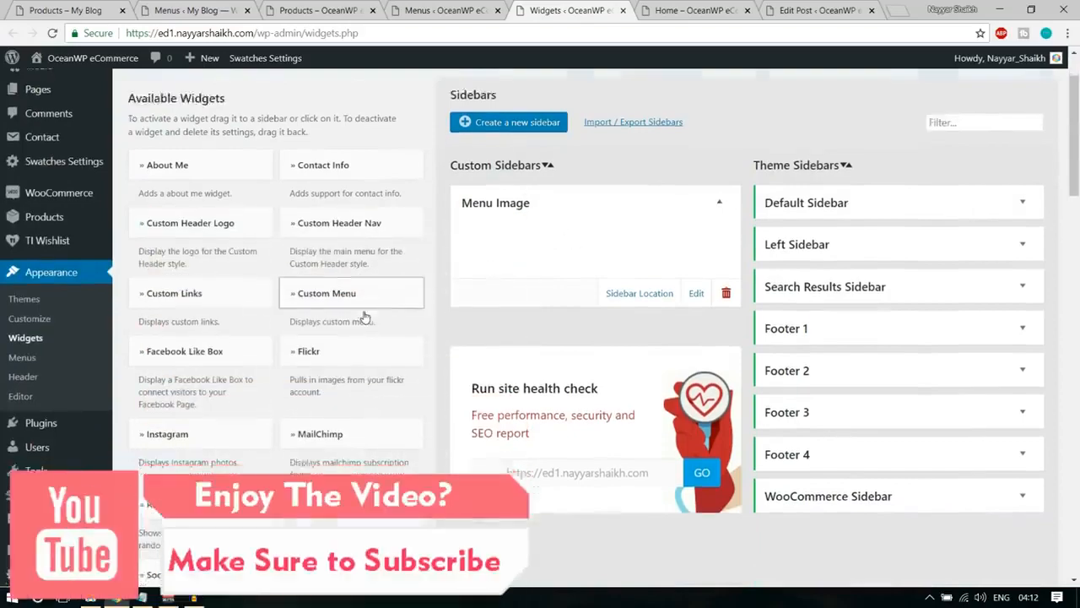
scroll(365, 317, "down", 7)
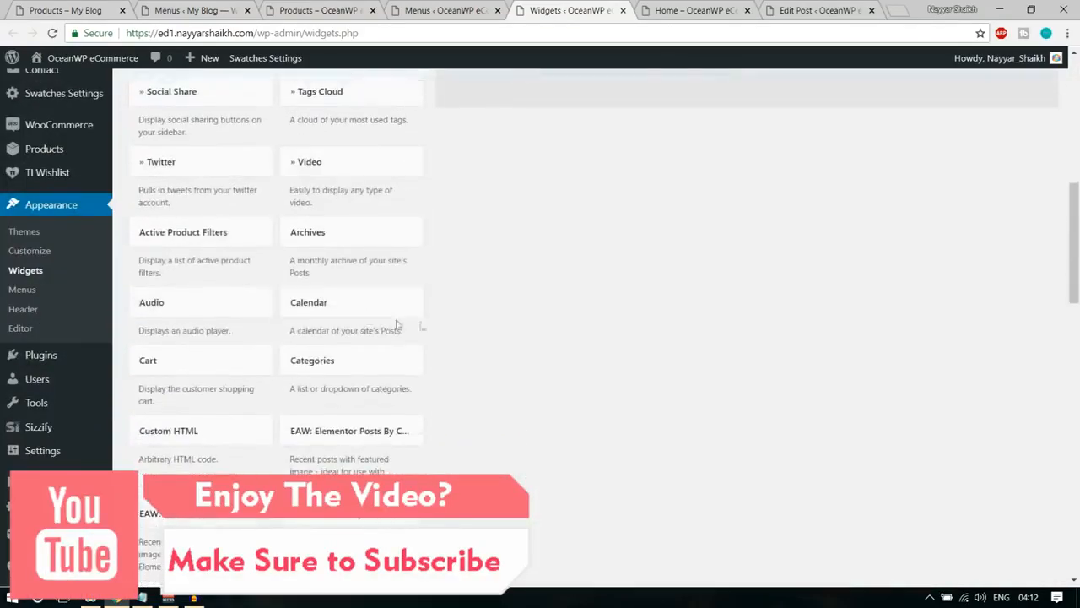
left_click(384, 251)
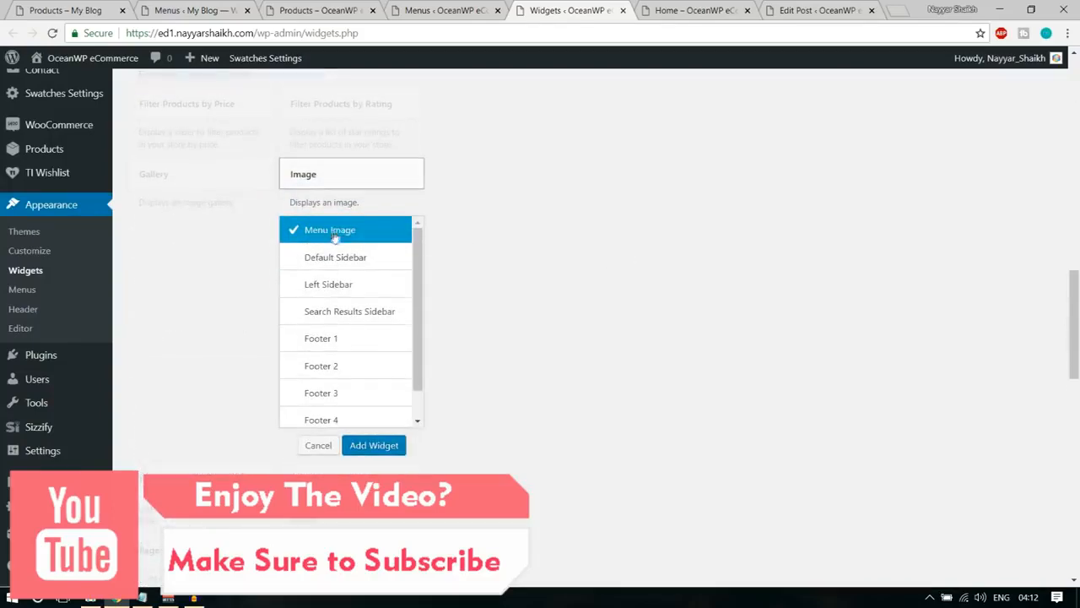
left_click(382, 446)
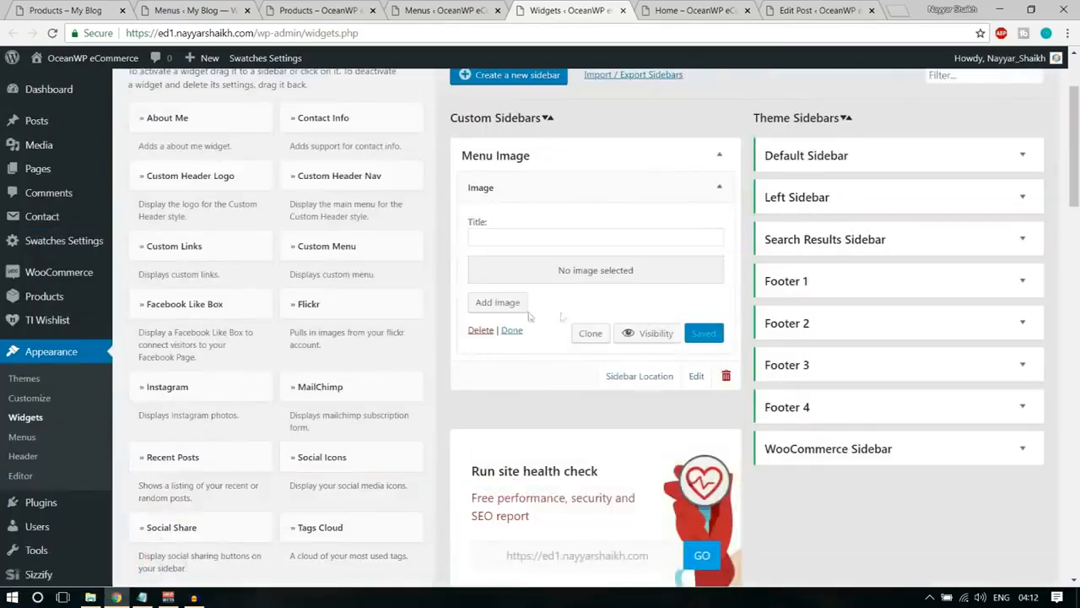
Upload the shoes-image file from the Media folder into the Image widget and save the widget.
left_click(518, 312)
left_click(196, 118)
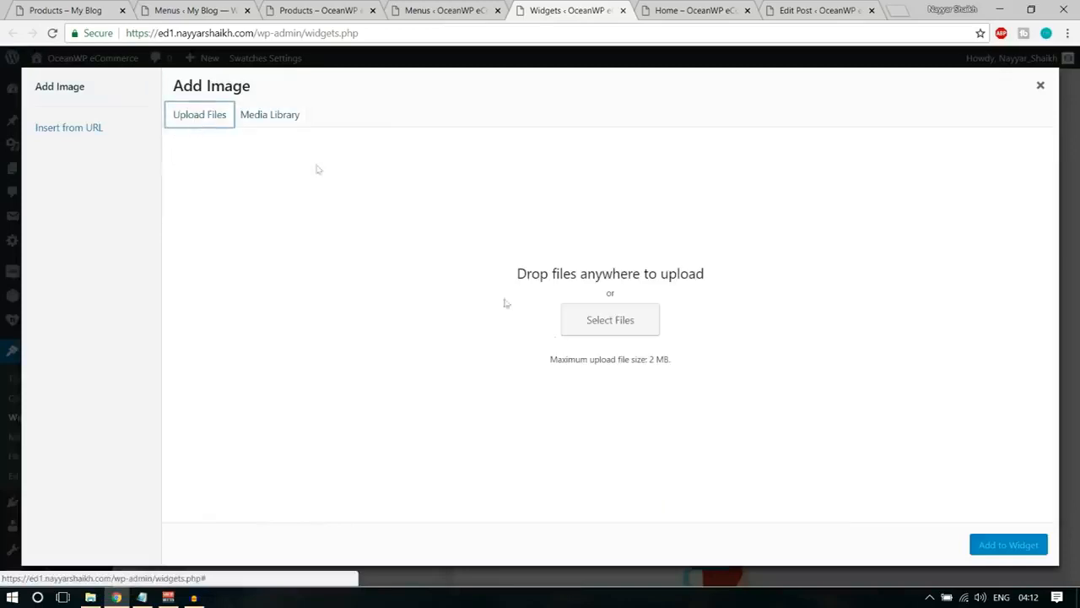
left_click(610, 320)
scroll(344, 207, "down", 10)
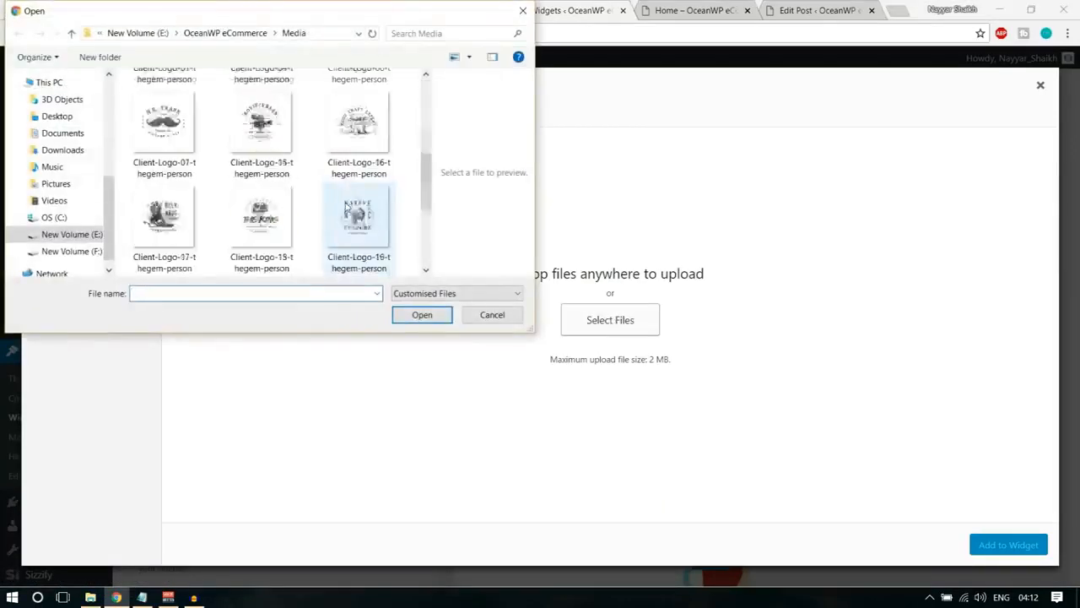
left_click(163, 232)
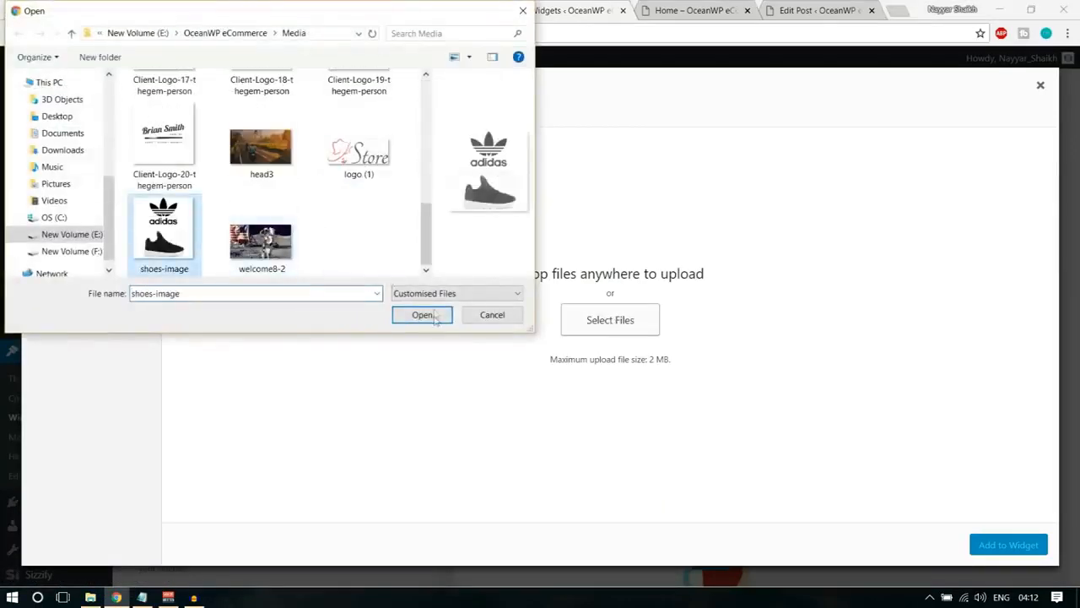
left_click(422, 315)
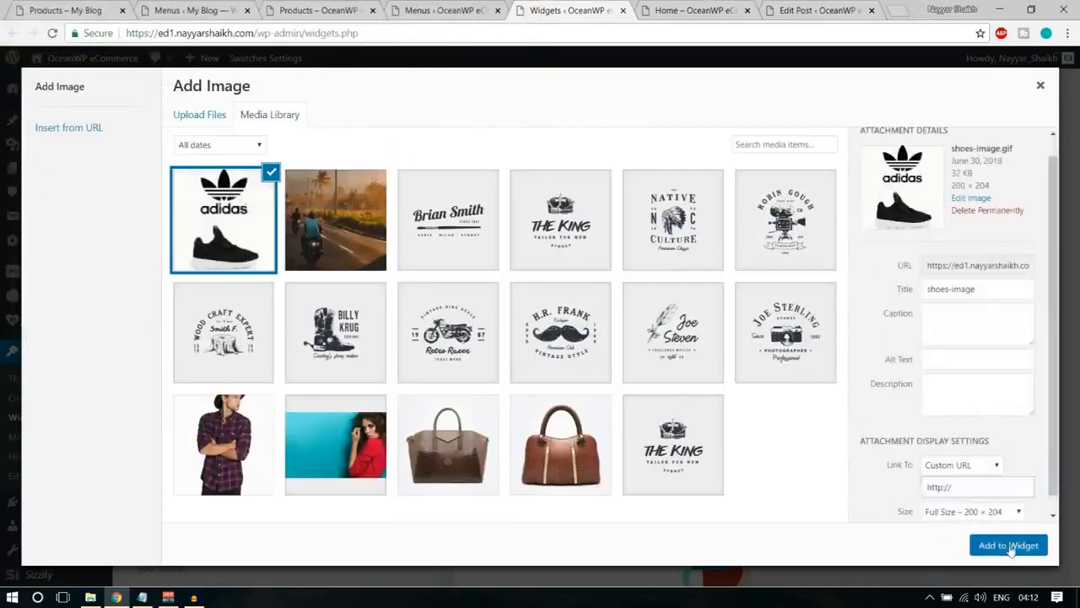
left_click(1004, 544)
left_click(707, 491)
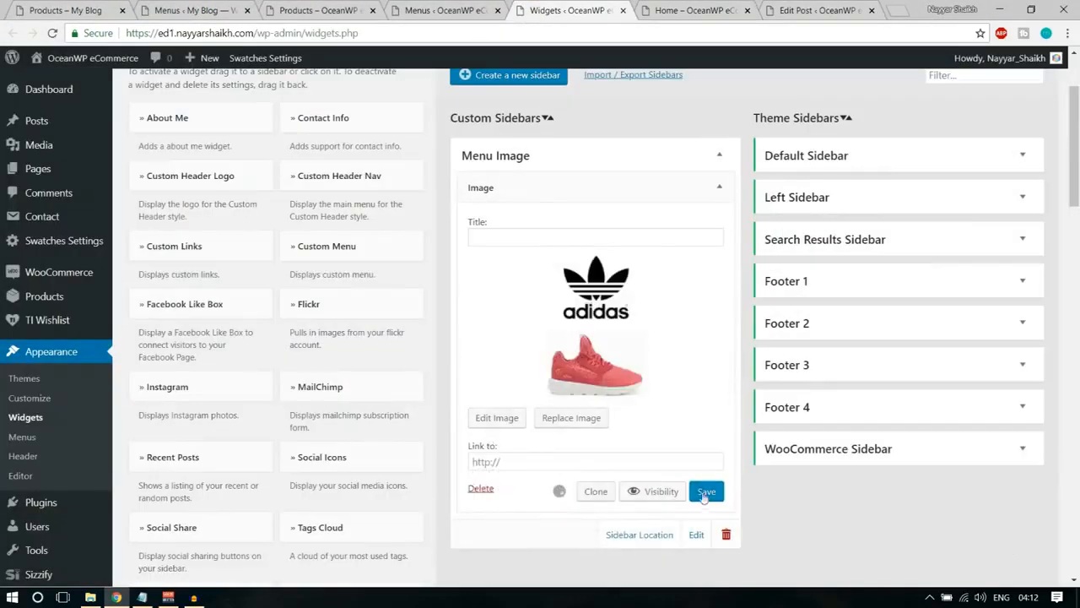
Reload the Main Menu editor and expand the settings of the Image sub item under My Account.
left_click(488, 8)
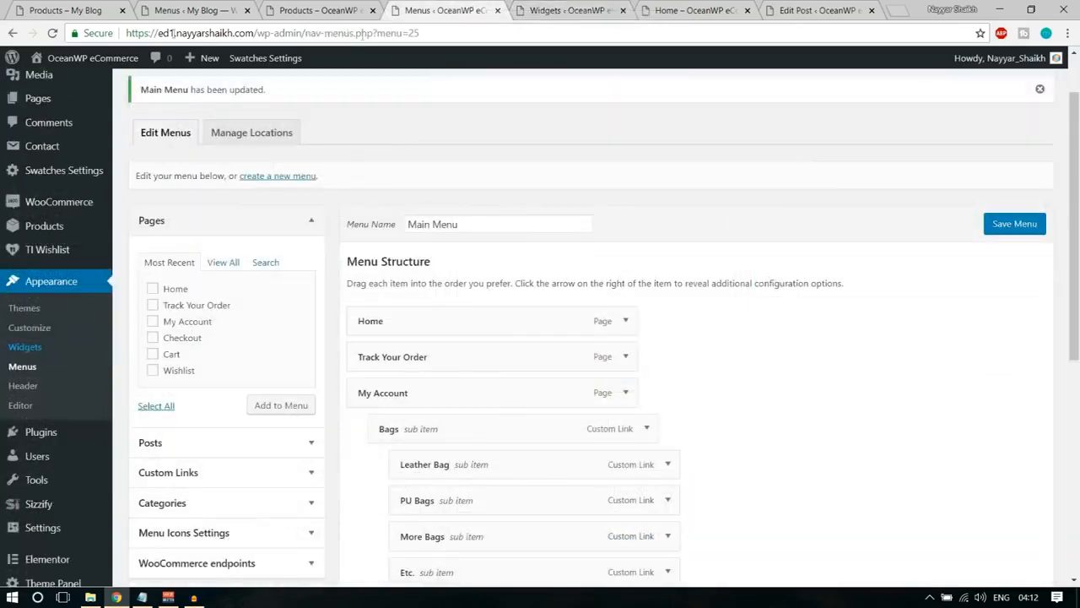
left_click(49, 35)
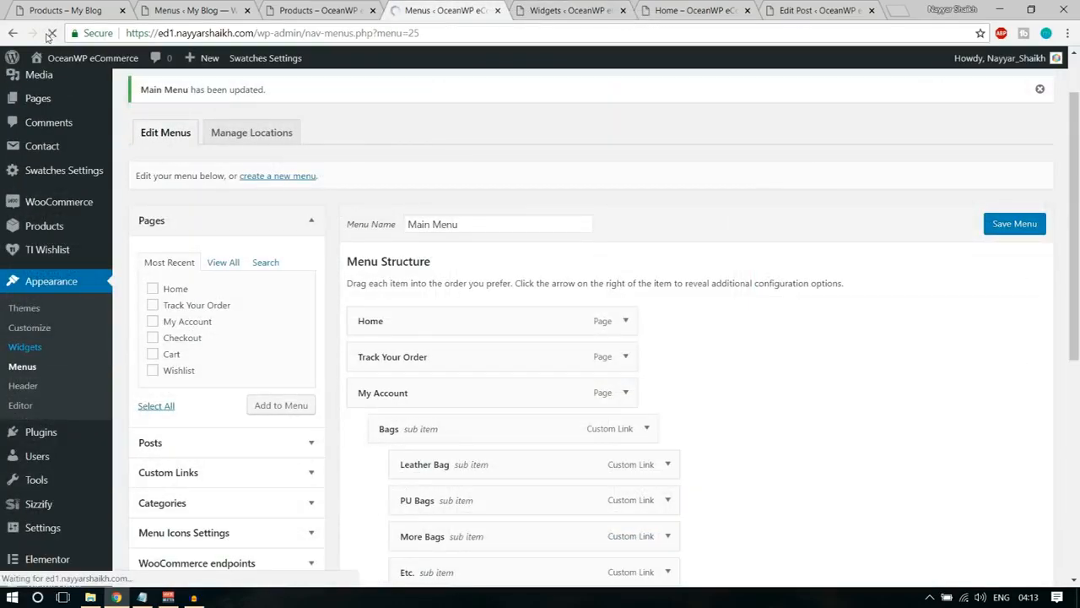
scroll(781, 287, "down", 5)
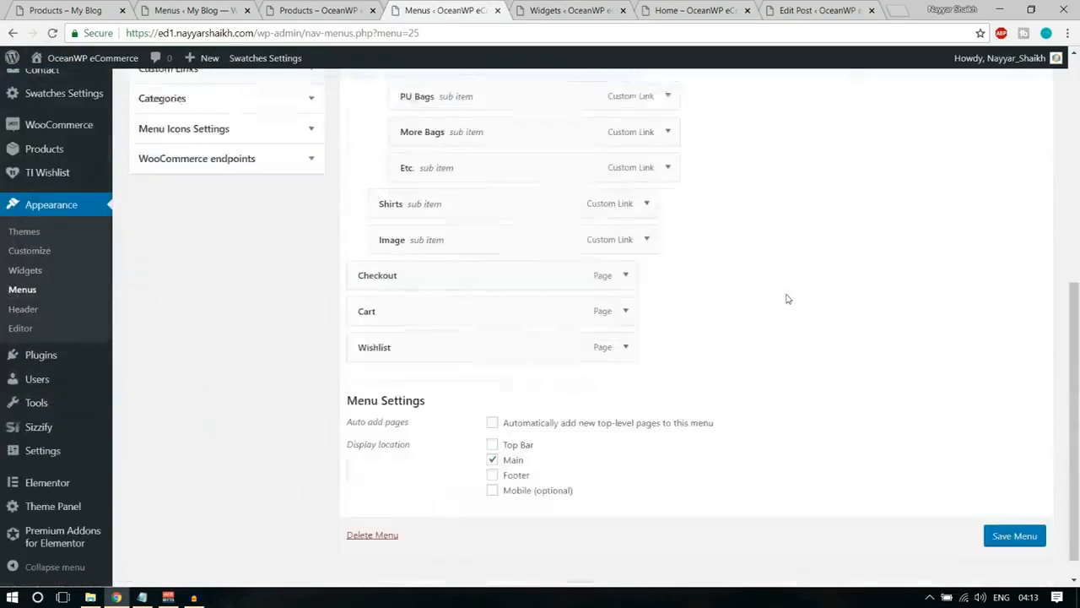
scroll(787, 299, "down", 1)
scroll(651, 314, "up", 3)
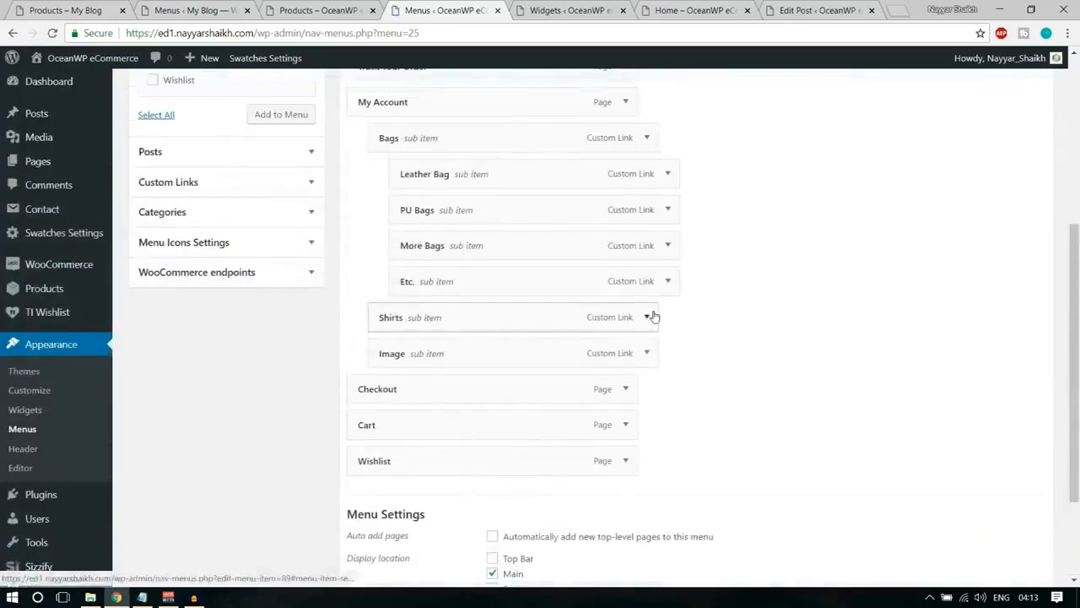
left_click(646, 354)
left_click(646, 354)
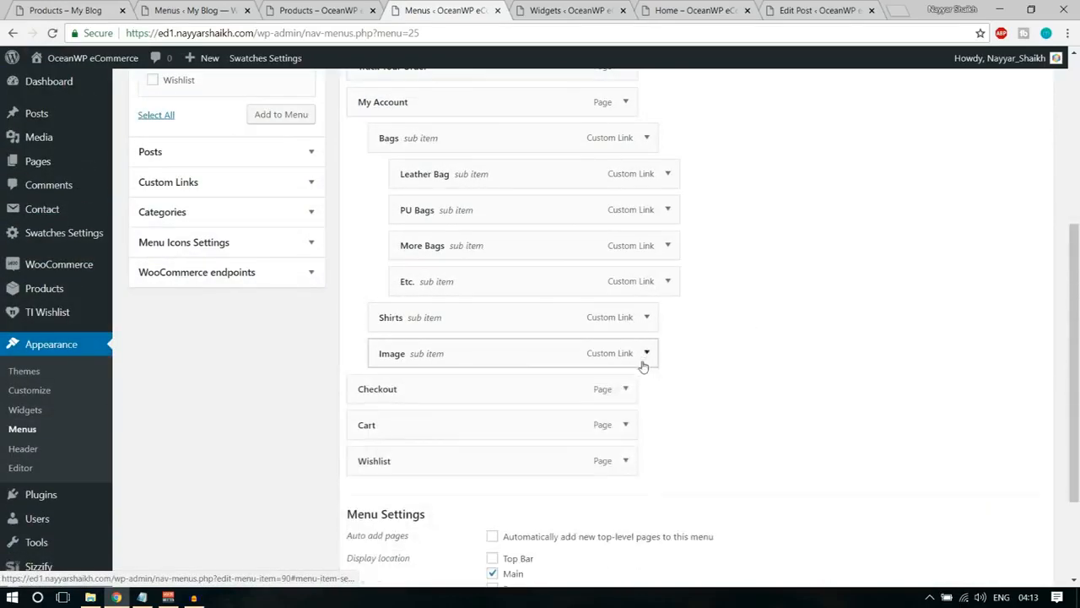
left_click(647, 354)
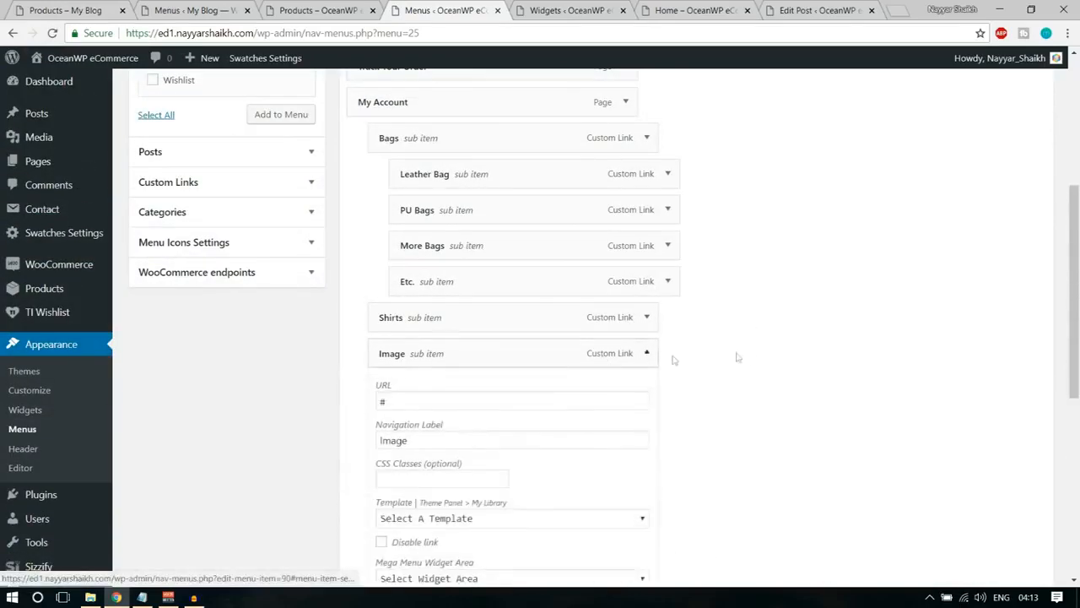
scroll(743, 356, "down", 3)
Set the Image sub item's Mega Menu Widget Area to Menu Image and save the menu.
left_click(521, 240)
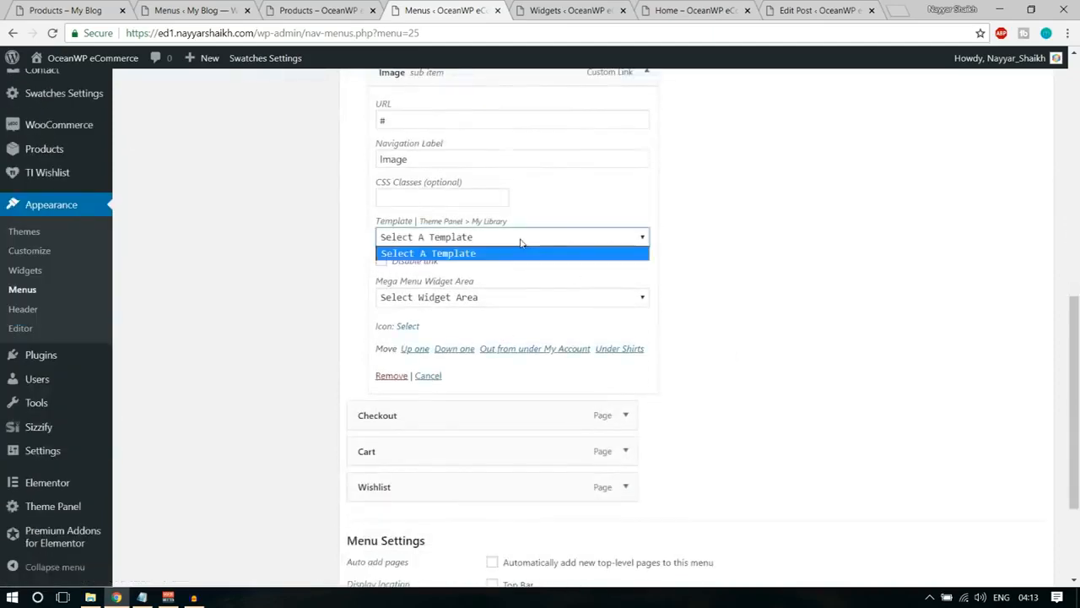
left_click(521, 239)
left_click(481, 301)
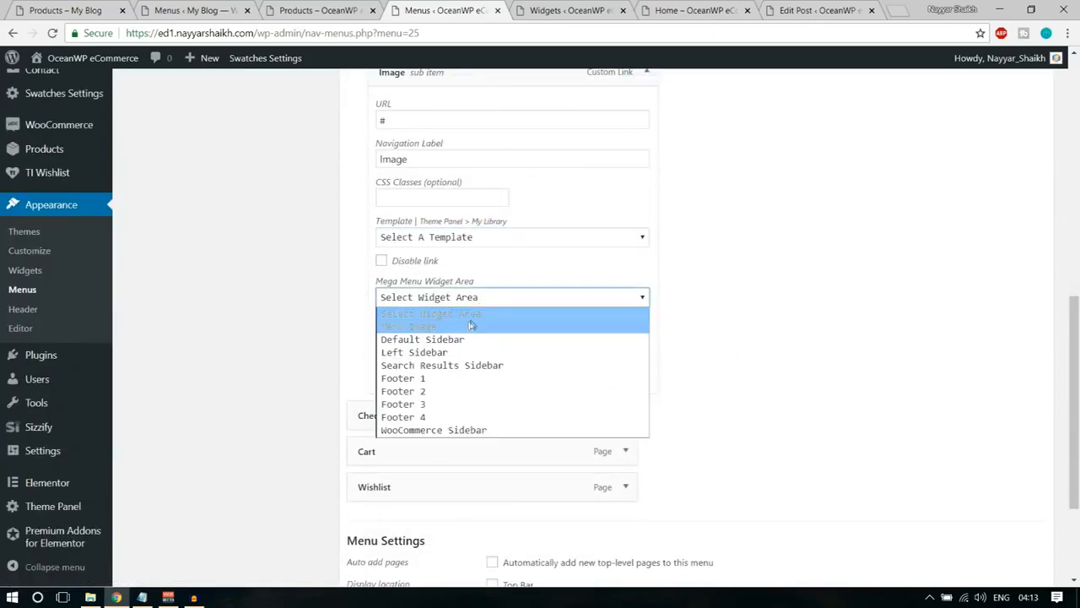
left_click(453, 324)
scroll(801, 345, "down", 2)
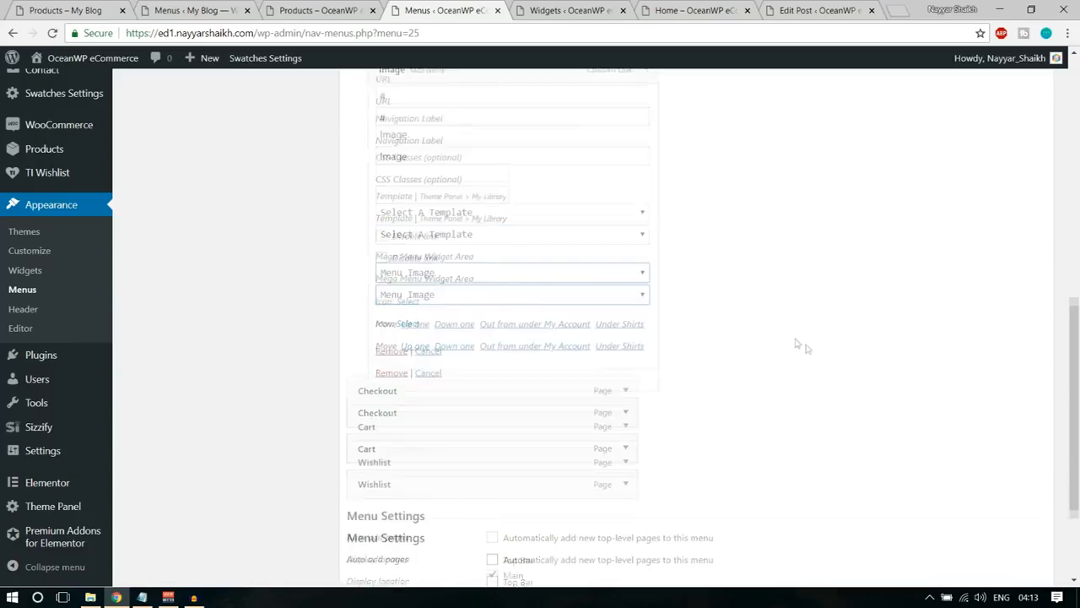
left_click(1027, 535)
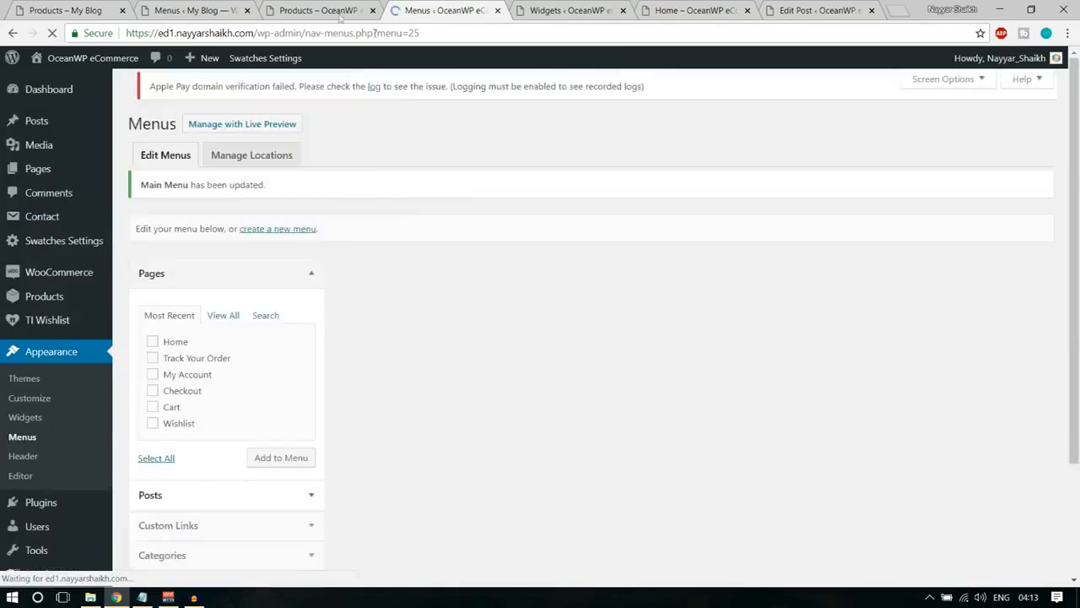
Check the Image column of the My Account mega menu on the OceanWP eCommerce shop page.
left_click(340, 14)
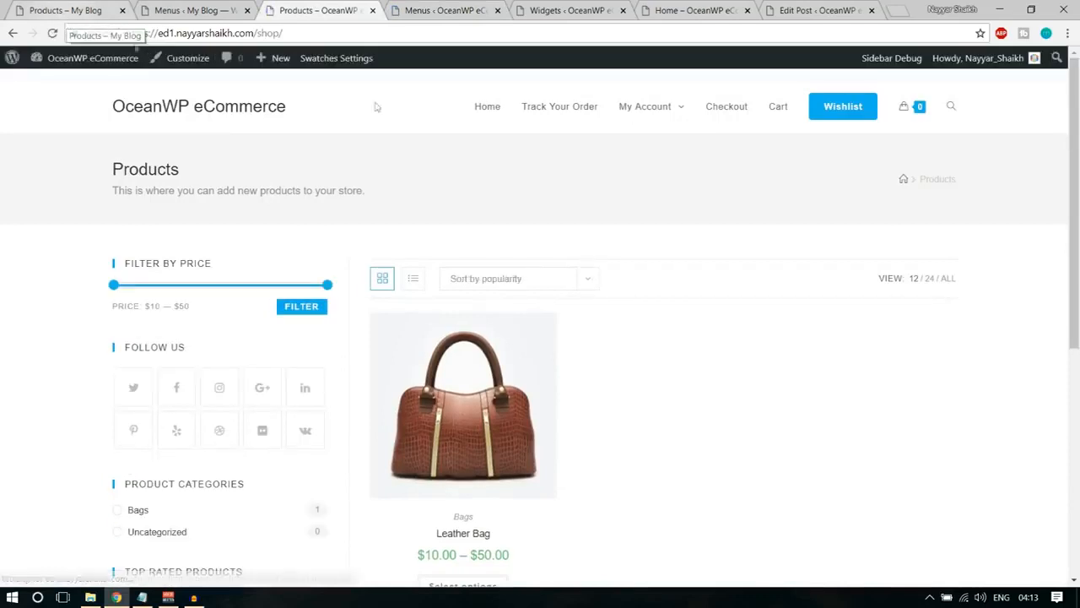
mouse_move(663, 118)
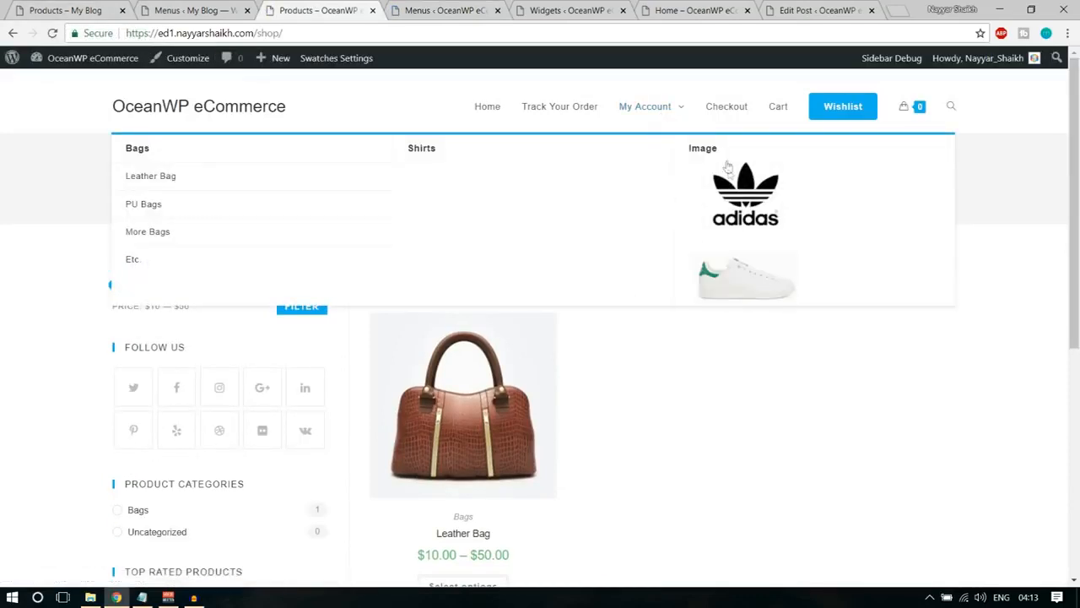
mouse_move(719, 152)
left_mouse_down()
mouse_move(702, 148)
mouse_move(701, 160)
left_mouse_up()
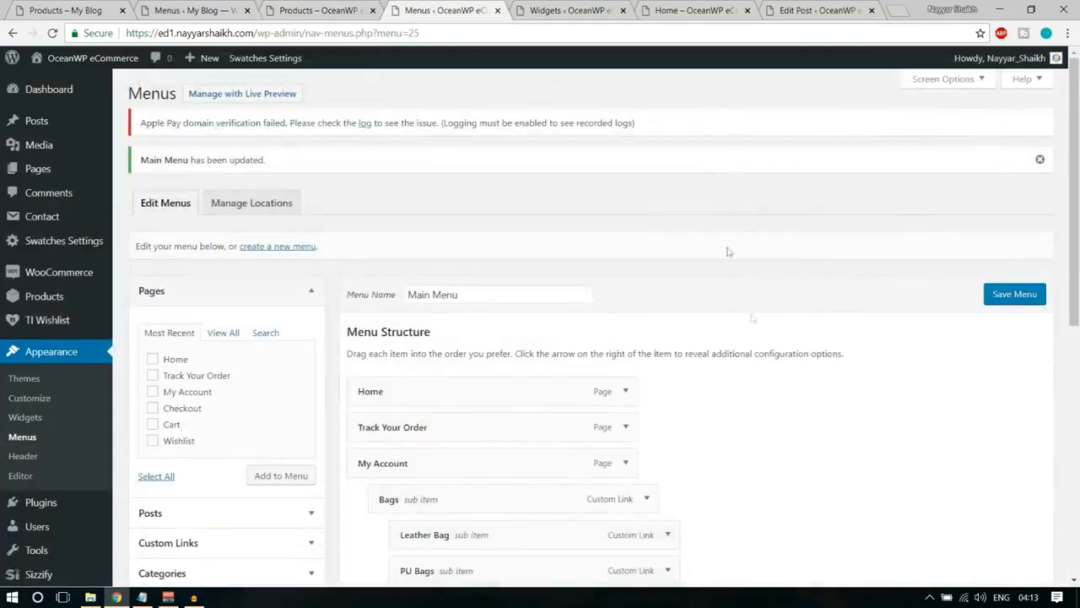
Give the Image sub item under My Account a heading-hiding CSS class beginning with hide-head, and save the menu.
scroll(760, 337, "down", 6)
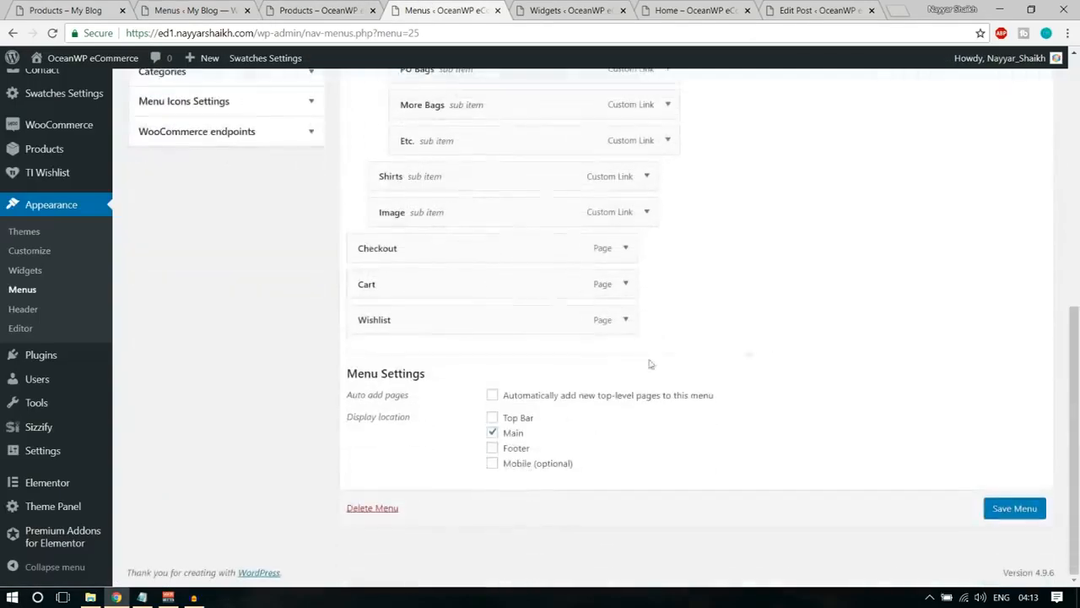
scroll(647, 273, "up", 1)
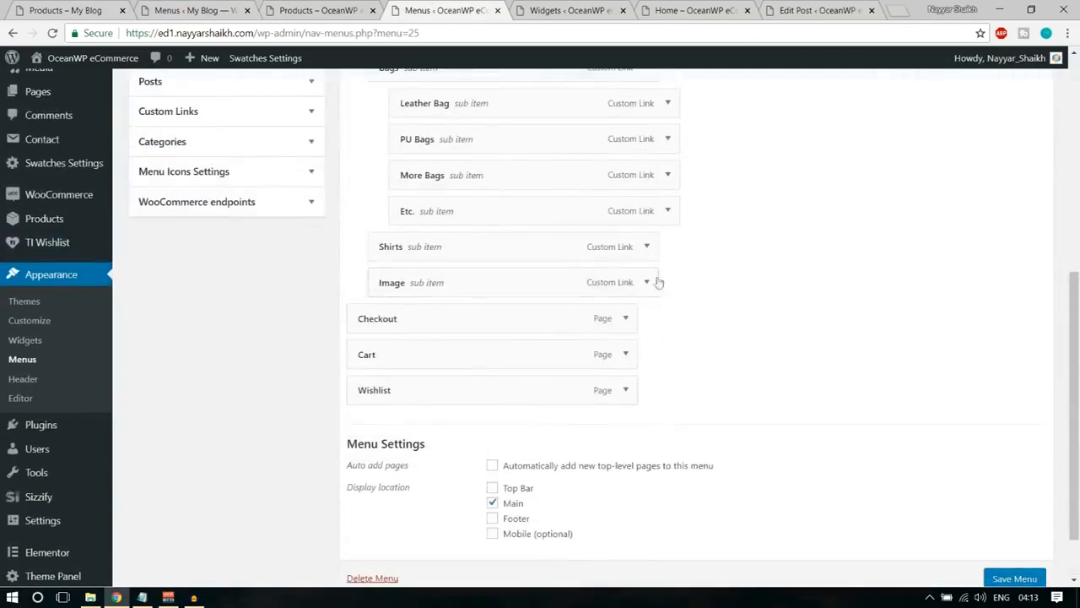
left_click(647, 282)
scroll(728, 302, "down", 2)
left_click(444, 264)
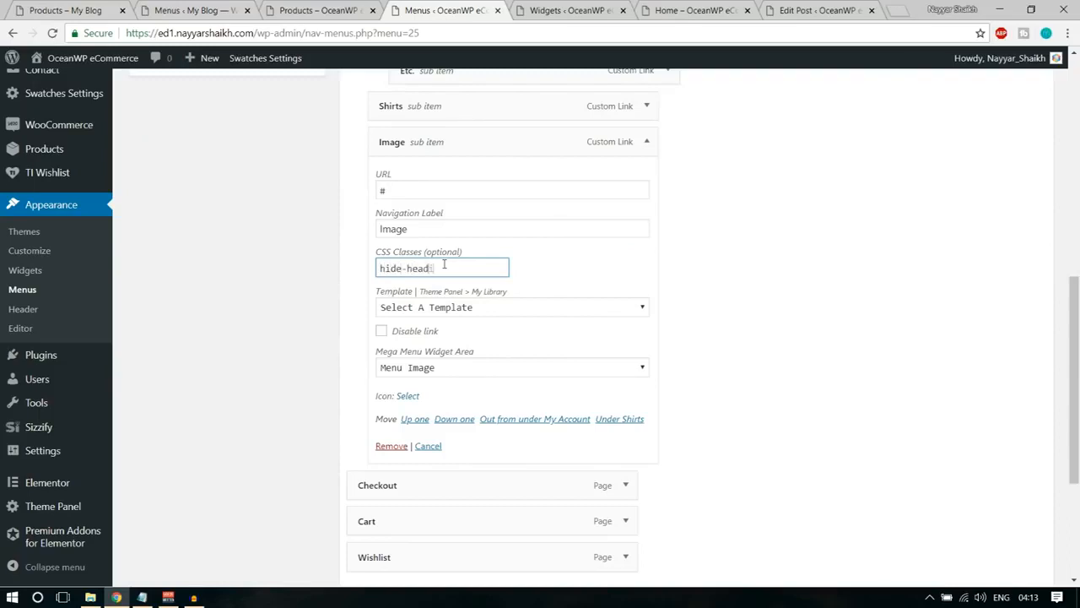
scroll(541, 323, "down", 3)
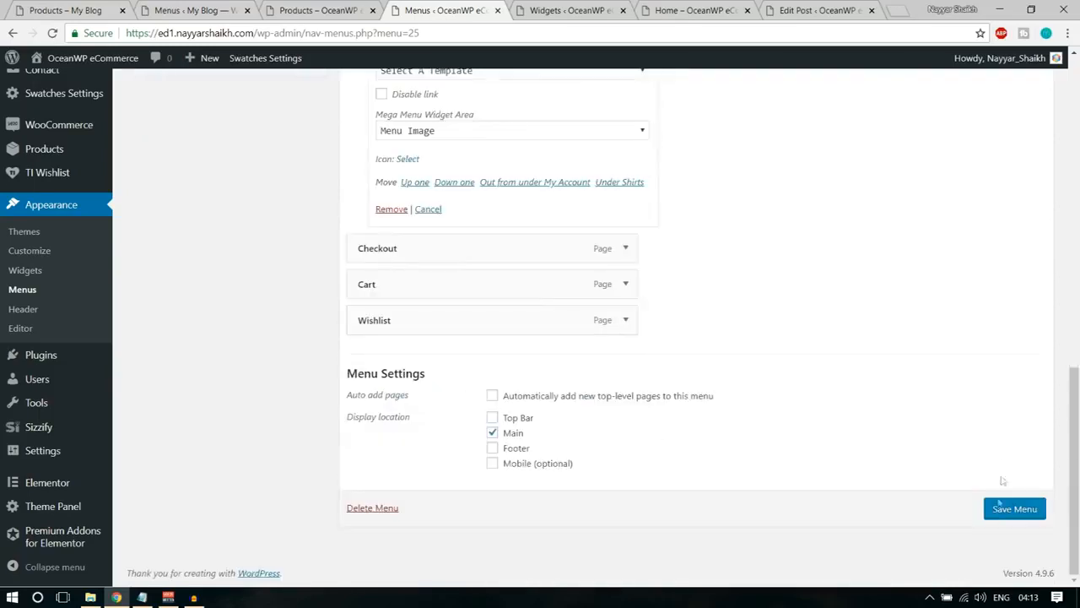
left_click(1001, 512)
Reload the OceanWP eCommerce shop page and check the heading of the Image column in the My Account mega menu.
left_click(332, 7)
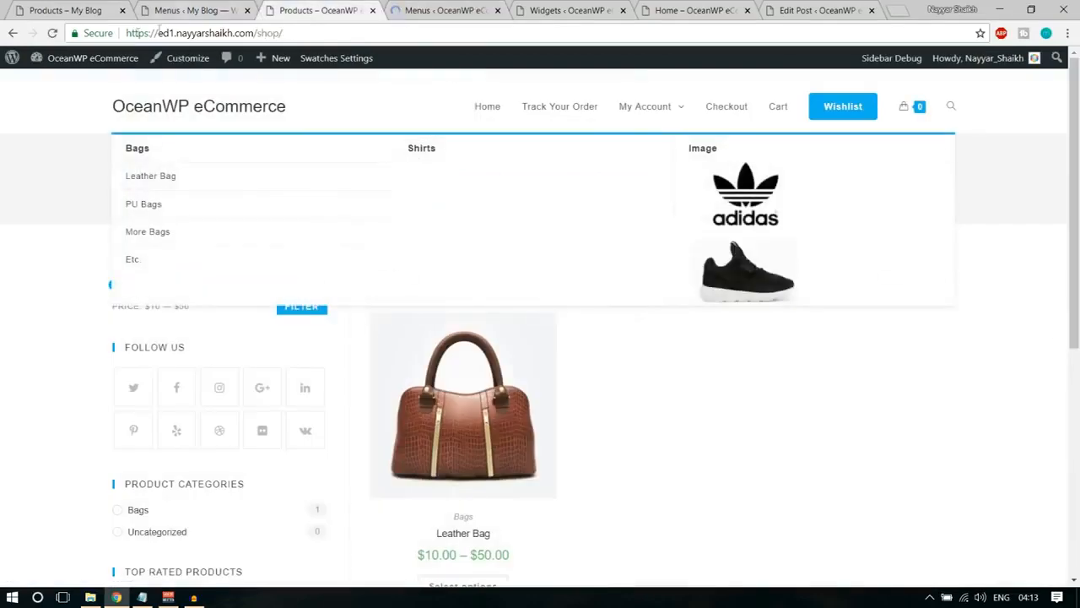
left_click(52, 33)
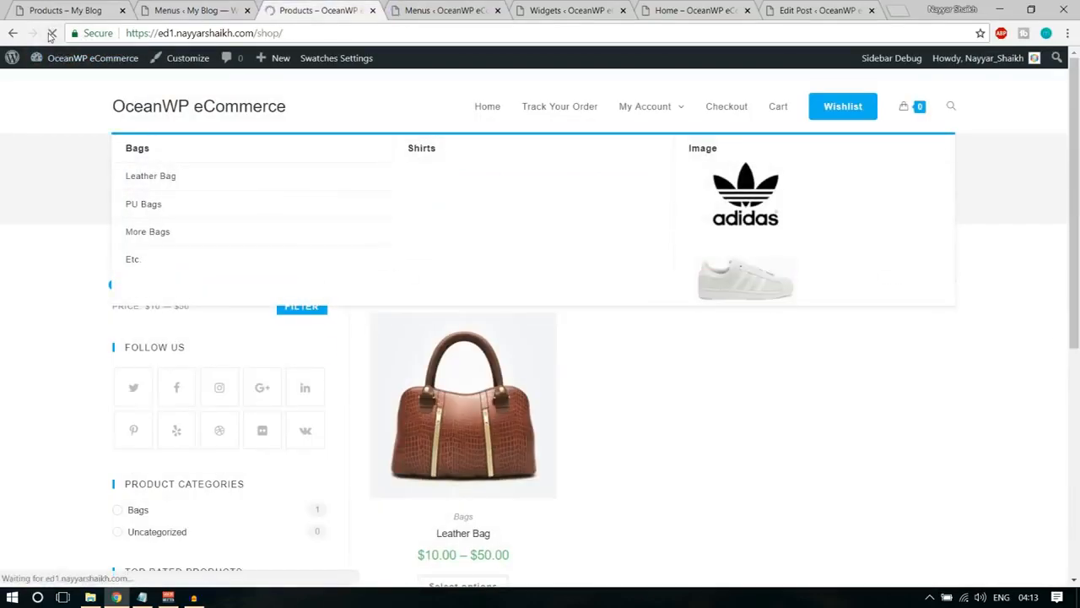
mouse_move(674, 114)
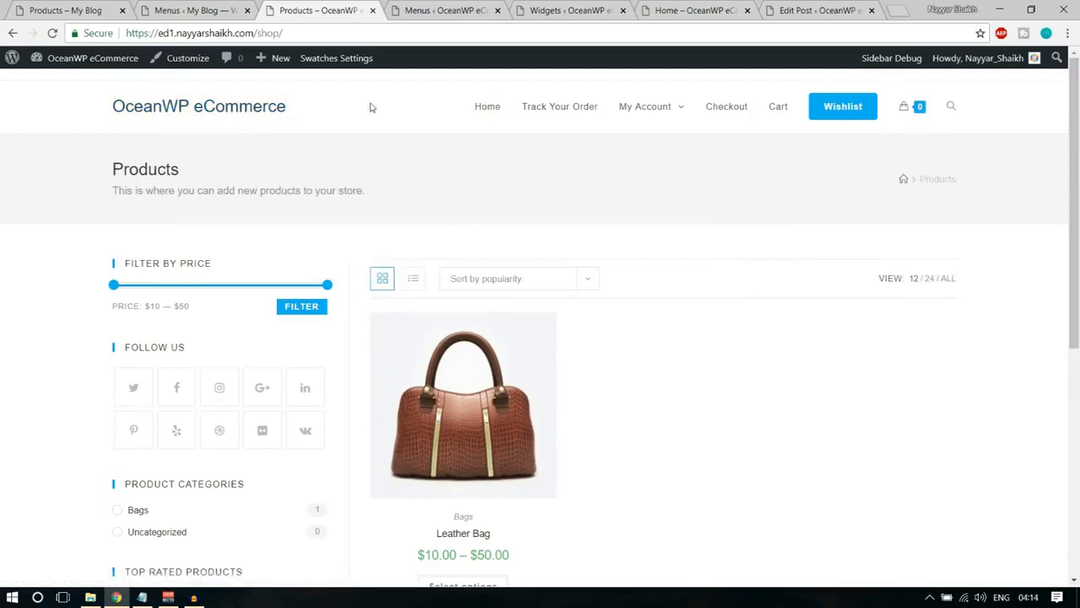
Open the header's Logo settings in the Customizer for the shop page.
left_click(180, 64)
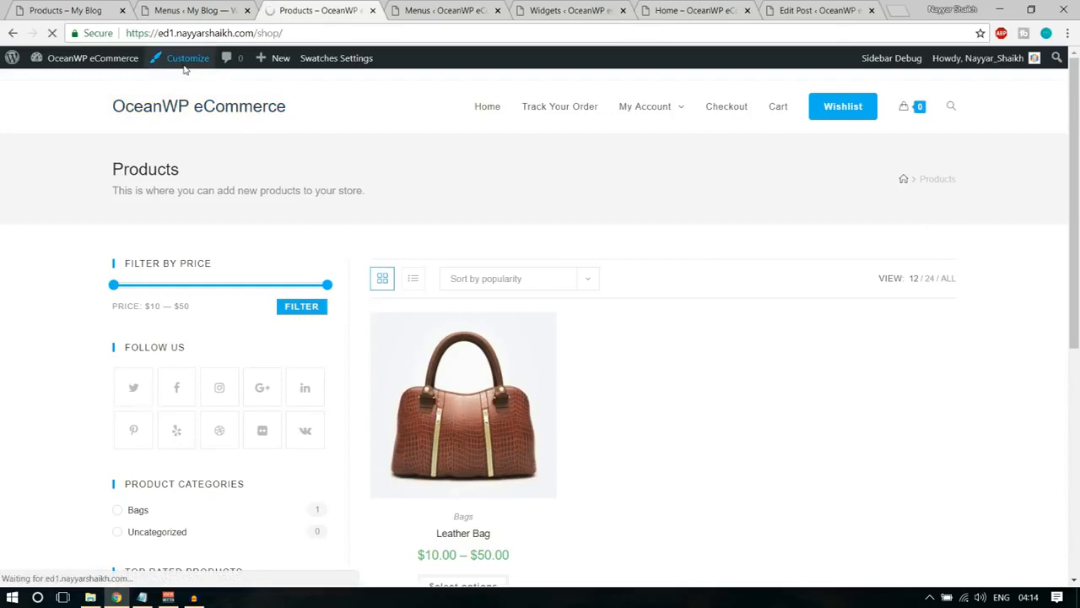
scroll(135, 373, "down", 2)
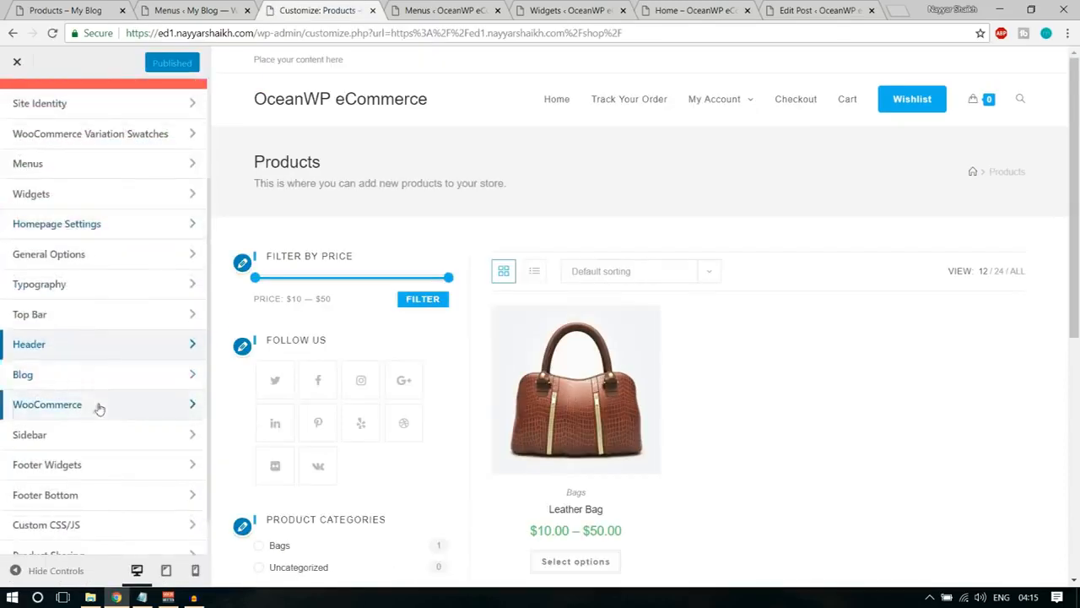
left_click(59, 346)
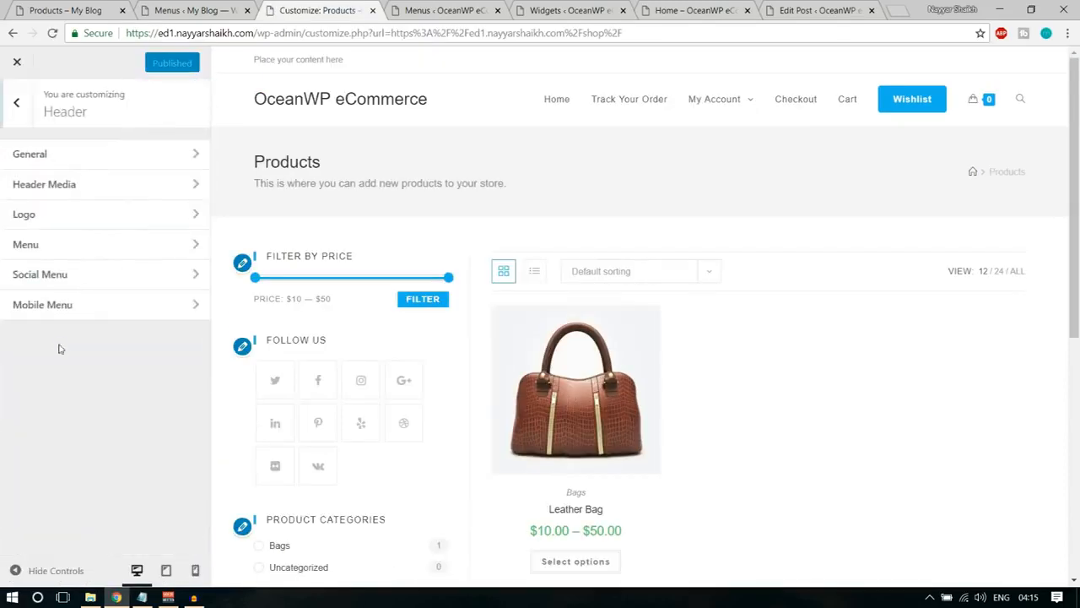
left_click(82, 224)
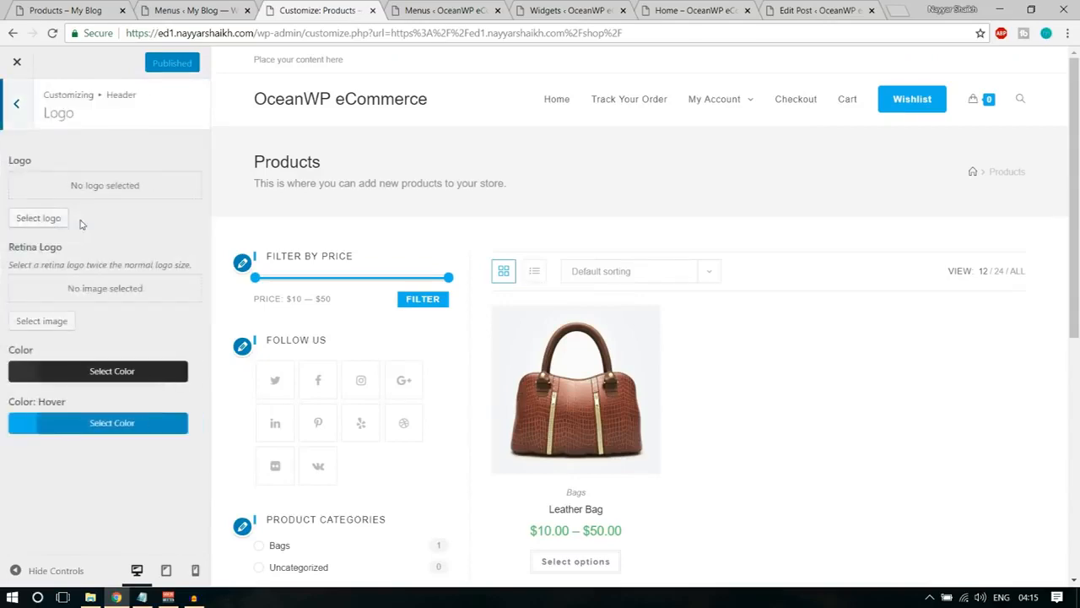
Upload the logo (1) file from the Media folder and use it as the header logo without cropping.
left_click(50, 220)
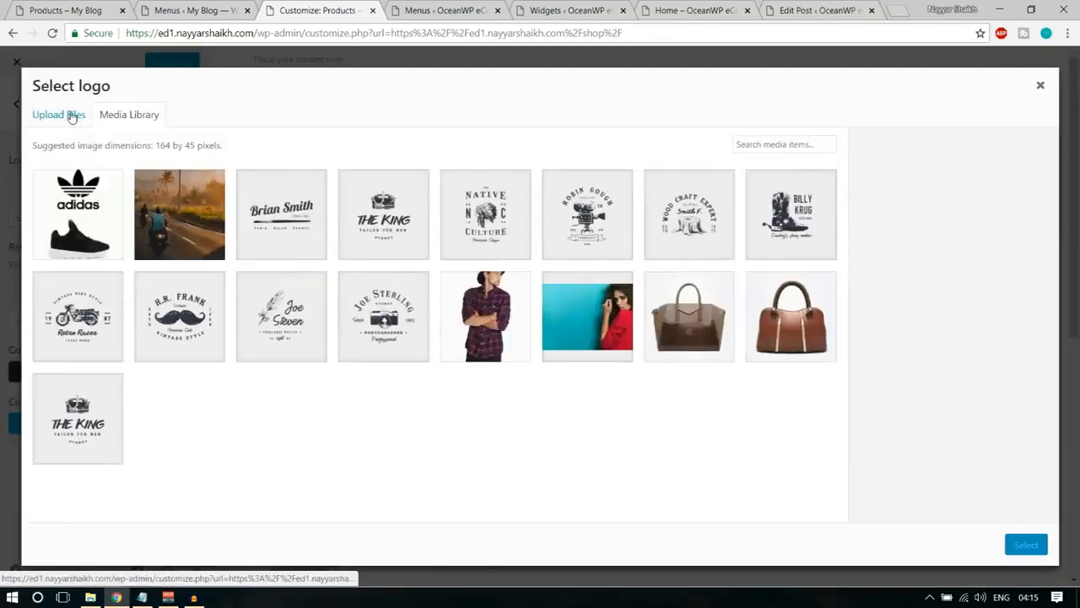
left_click(74, 121)
left_click(540, 317)
scroll(312, 200, "down", 3)
scroll(312, 201, "down", 2)
left_click(371, 151)
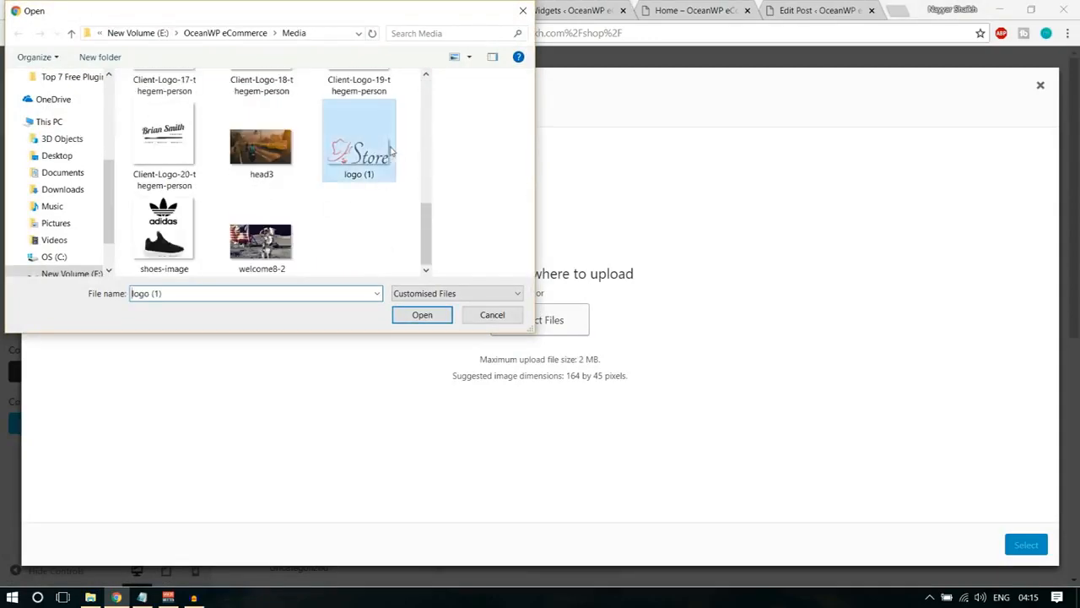
left_click(412, 317)
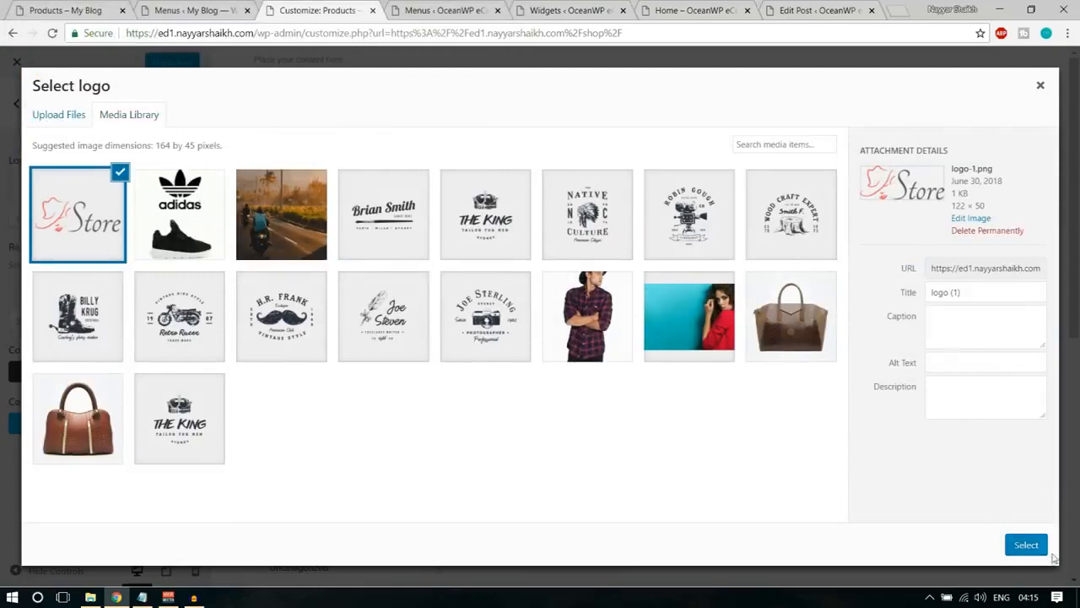
left_click(1030, 546)
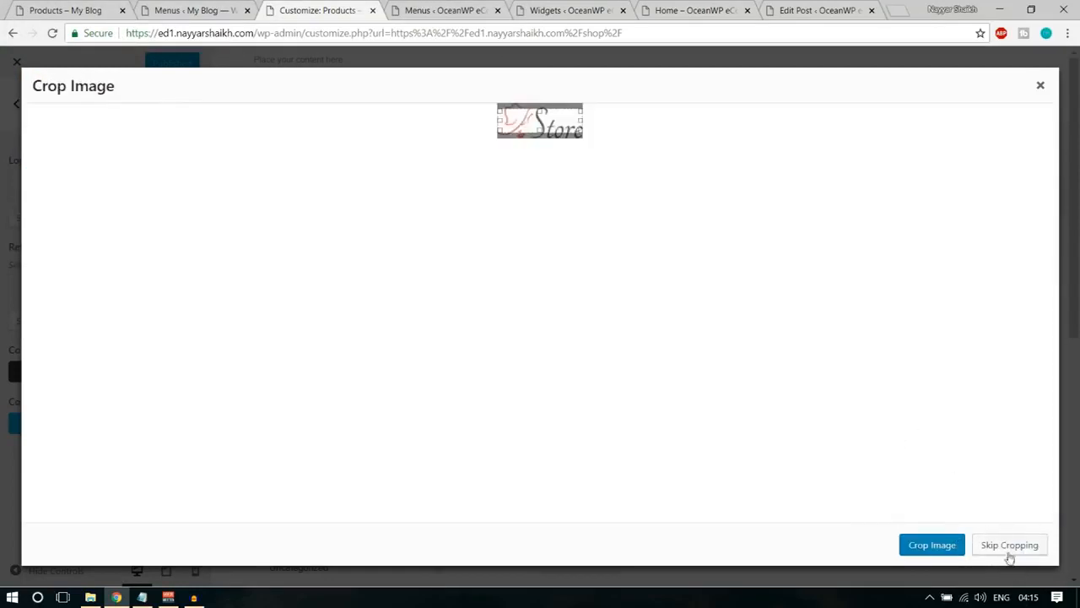
left_click(1009, 547)
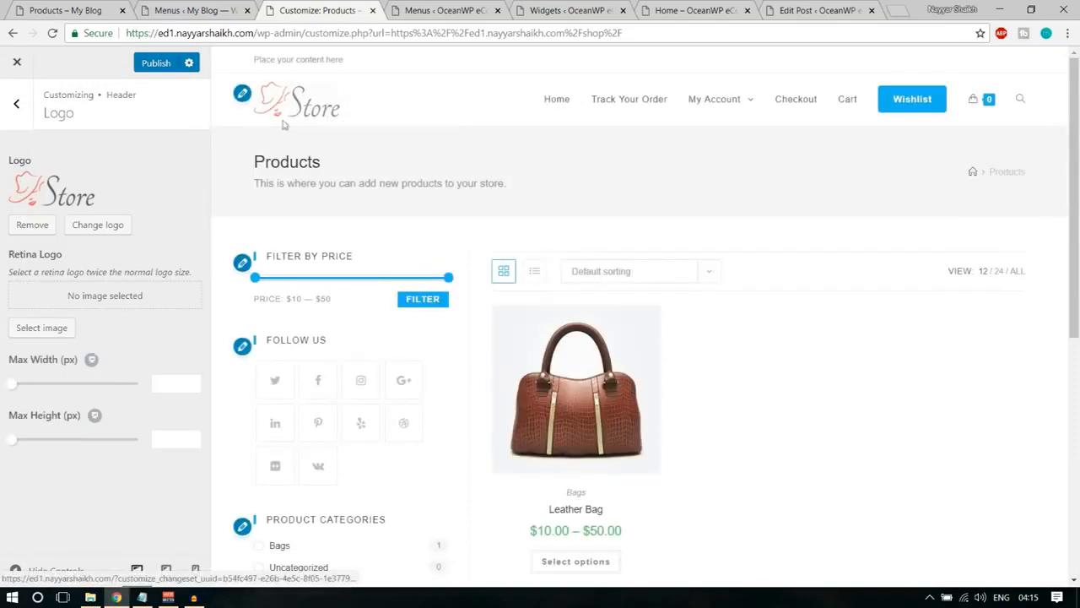
Compare the header menu styling with the My Blog demo store and return to the Customizer.
left_click(37, 5)
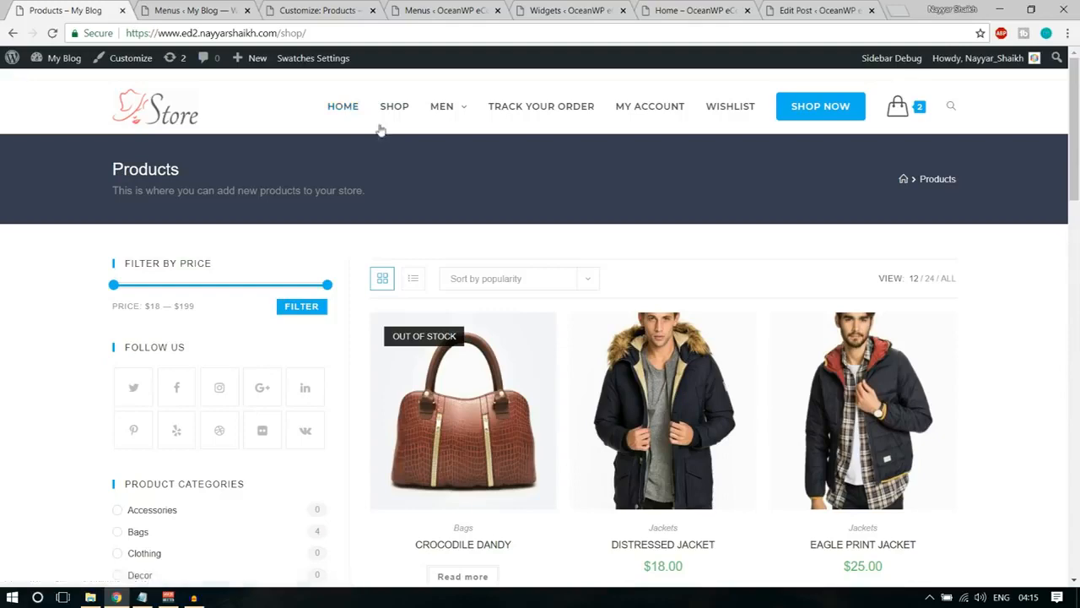
left_click(180, 9)
left_click(317, 10)
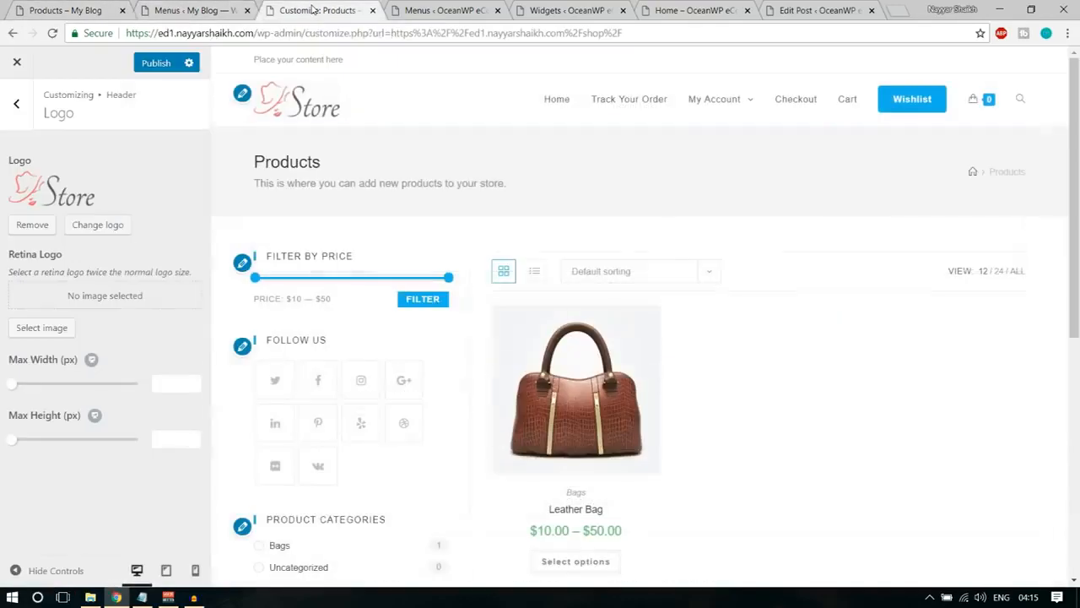
Set the font family of the Main Menu typography to Montserrat.
left_click(12, 110)
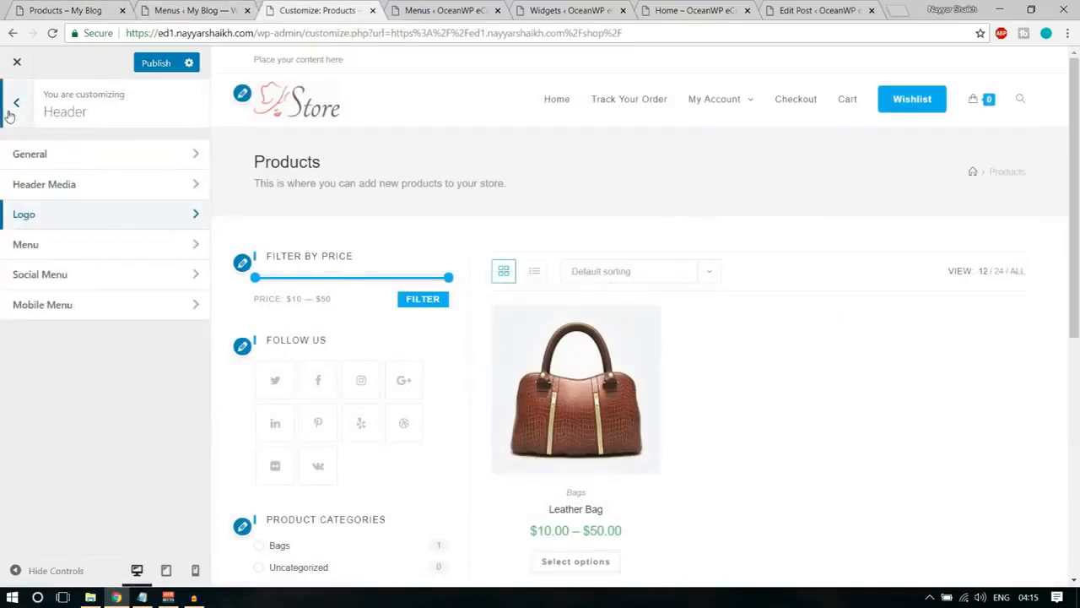
left_click(15, 108)
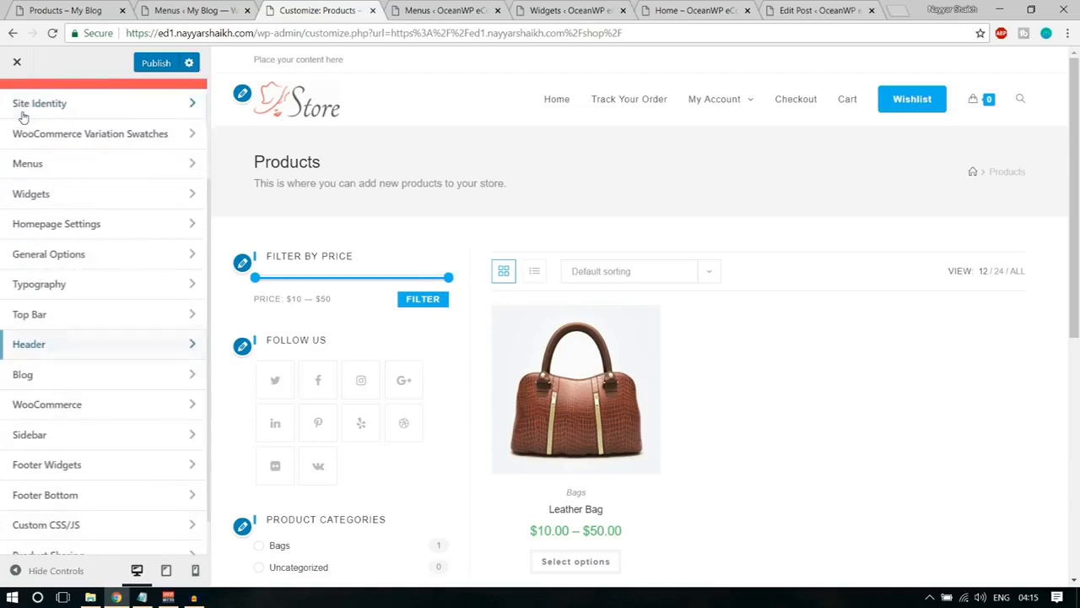
left_click(86, 287)
scroll(115, 254, "down", 2)
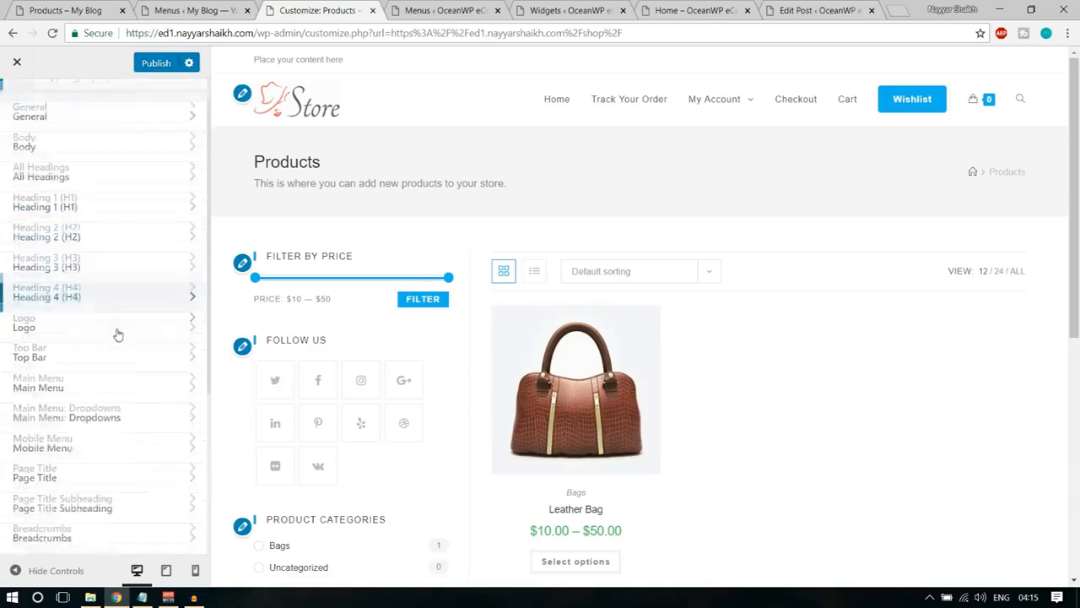
left_click(85, 358)
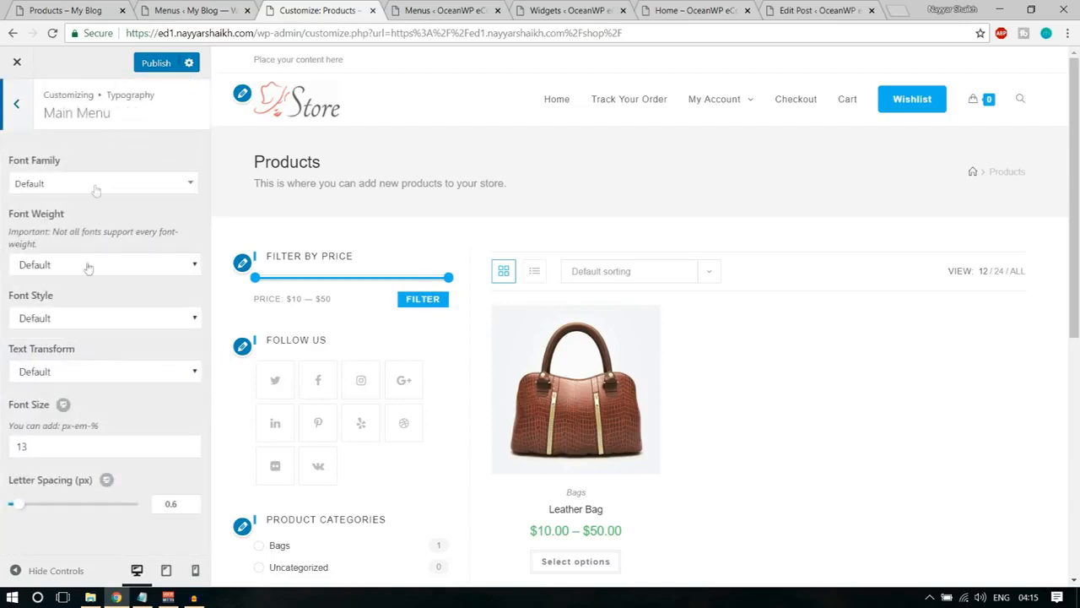
left_click(96, 184)
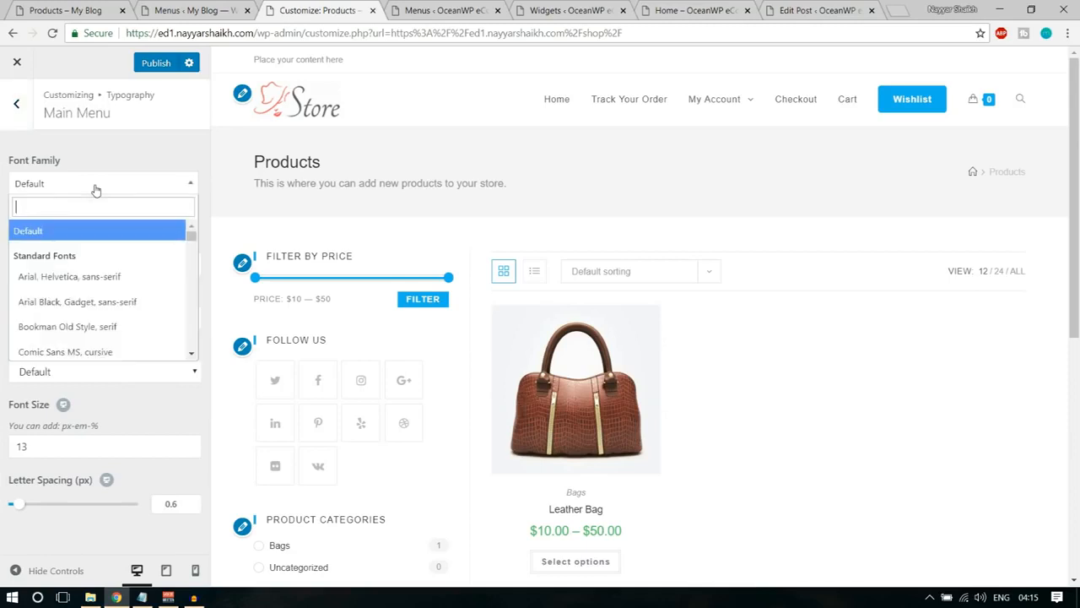
type("mont")
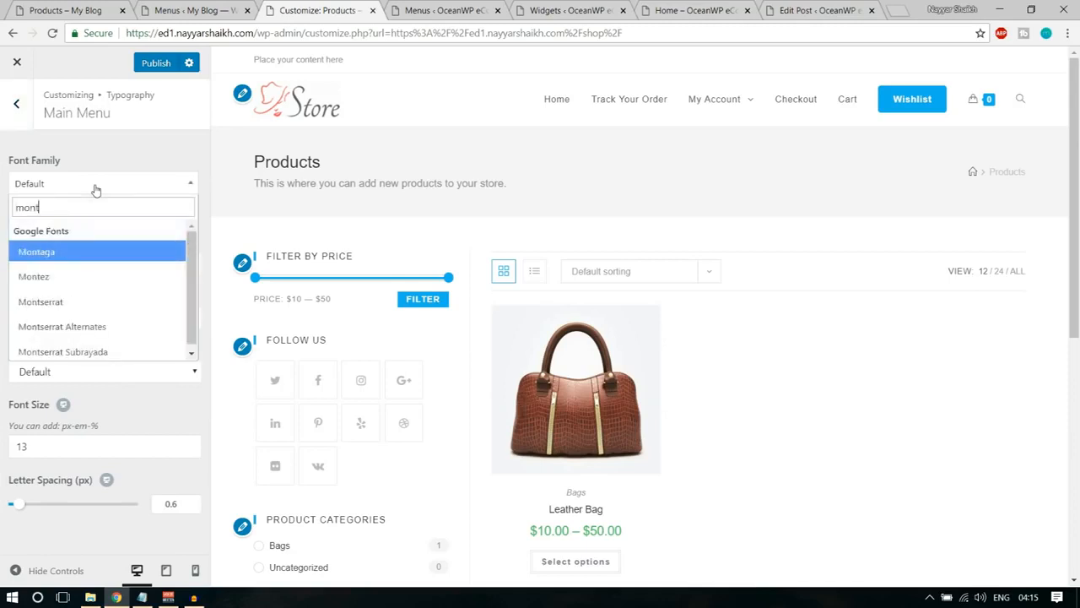
type("se")
key("Return")
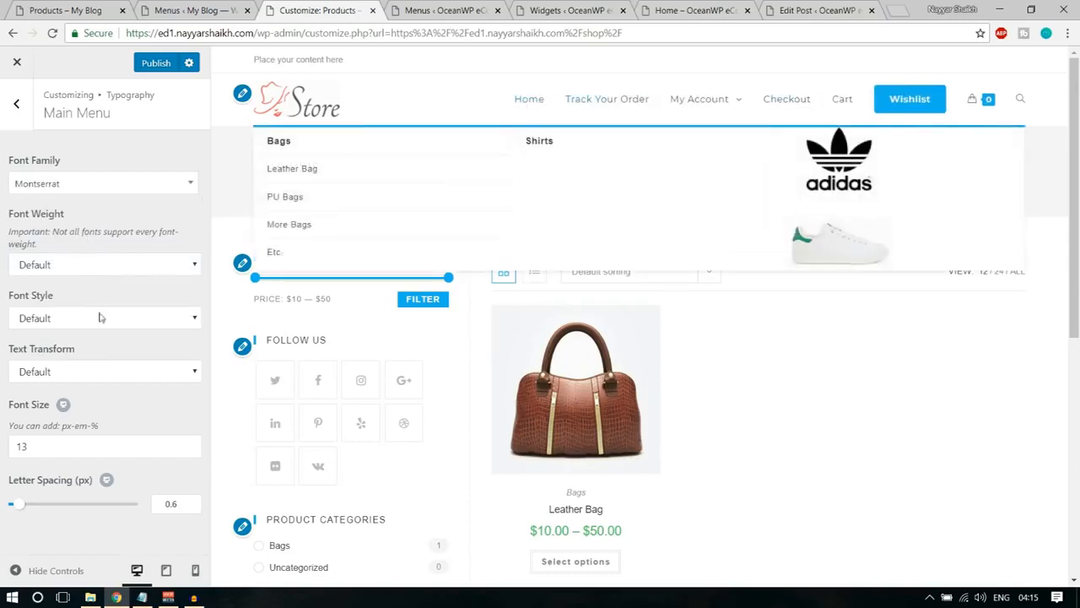
Try a Main Menu font size of 15, and settle on 20.
left_click_drag(44, 452, 2, 456)
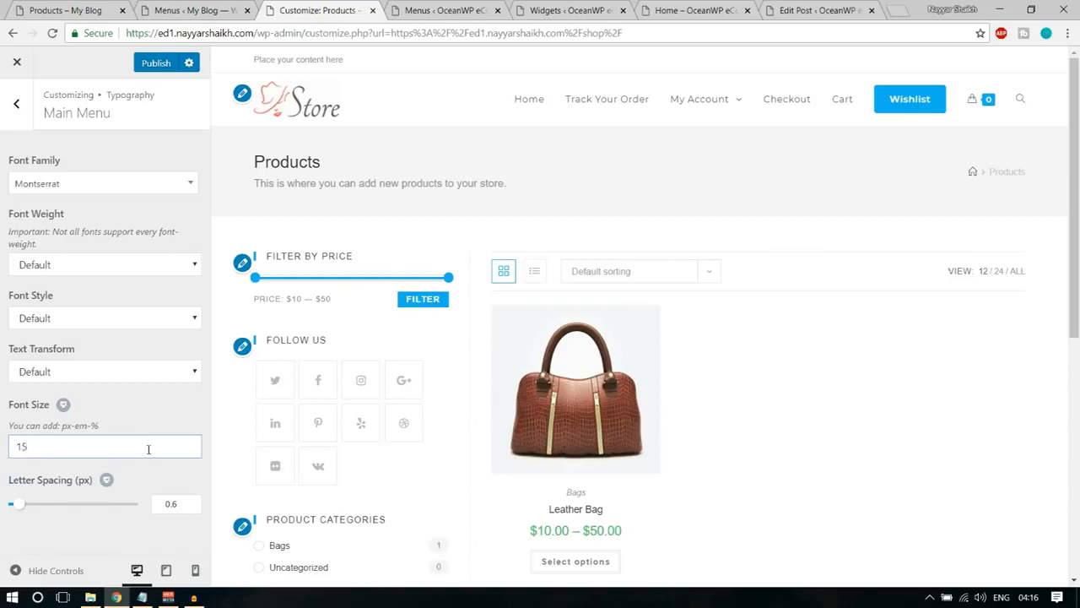
left_click(162, 419)
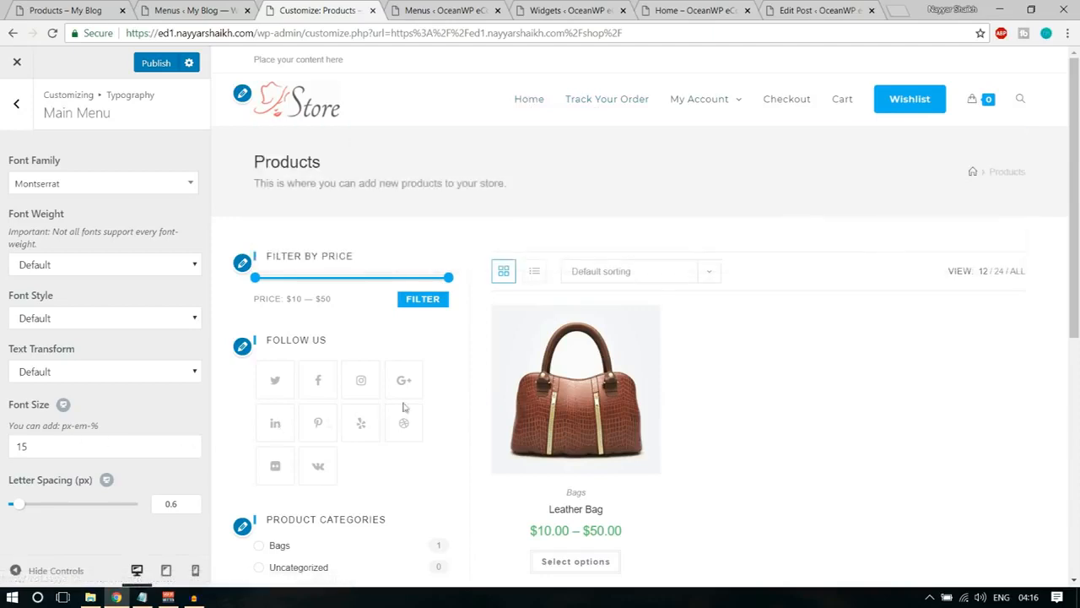
left_click_drag(66, 445, 1, 446)
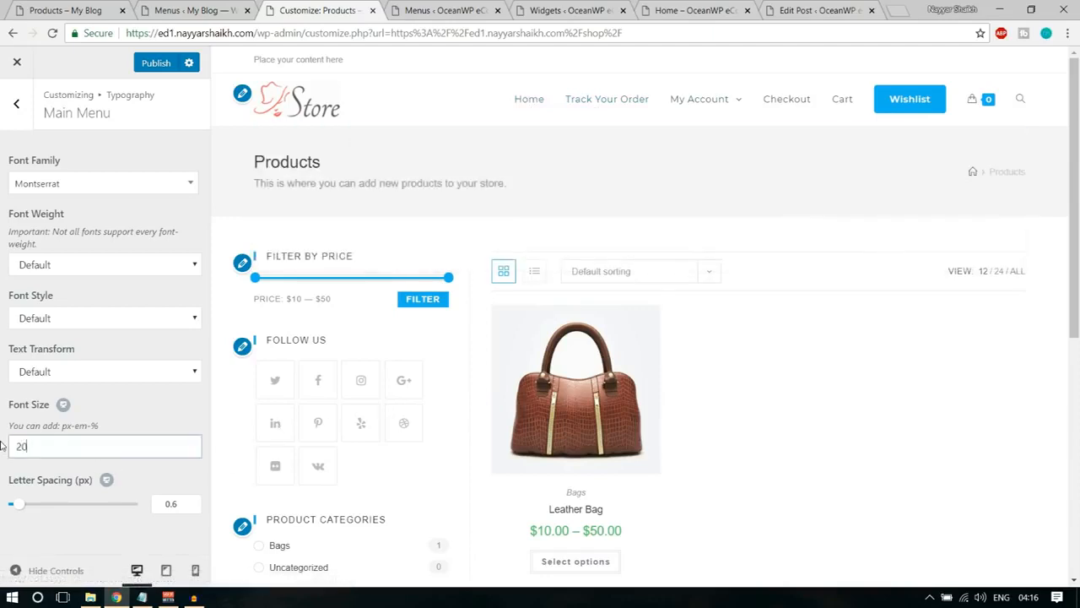
left_click(145, 428)
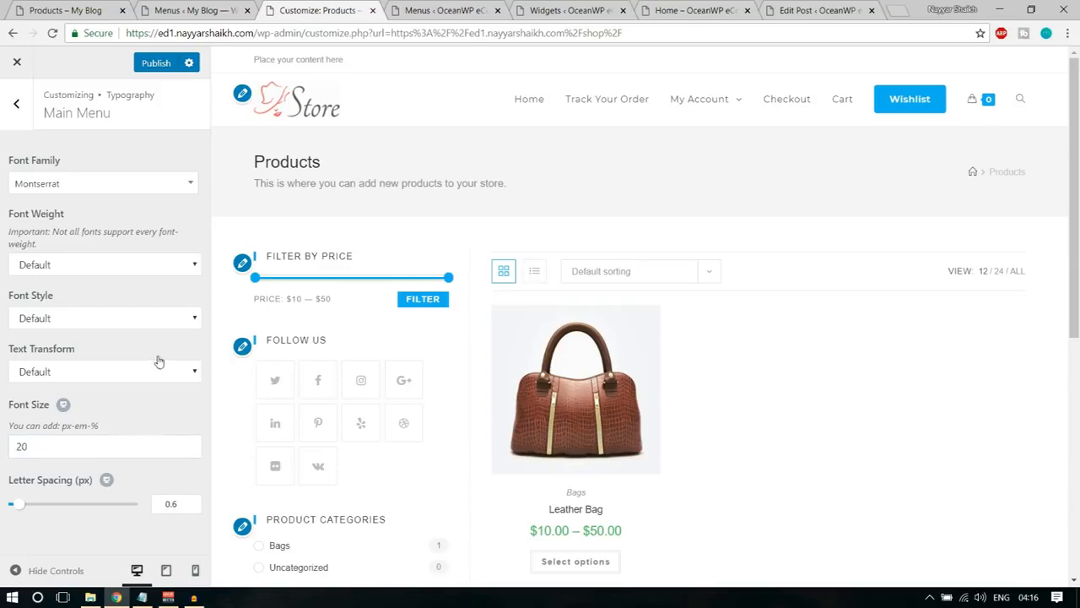
Set the Main Menu text transform to Uppercase, leaving the font style at Default.
left_click(81, 323)
left_click(81, 336)
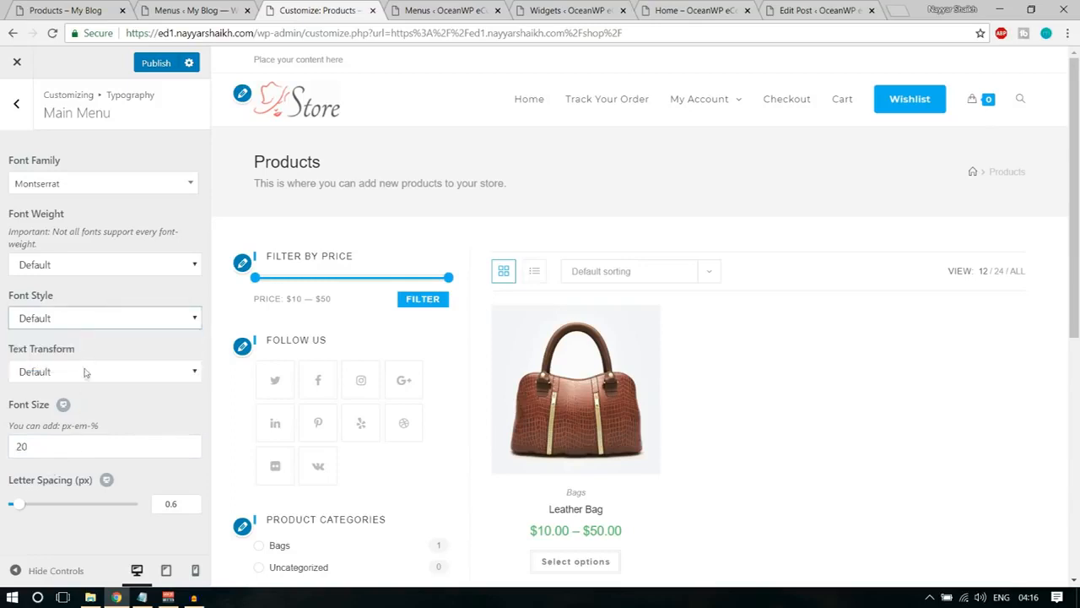
left_click(86, 370)
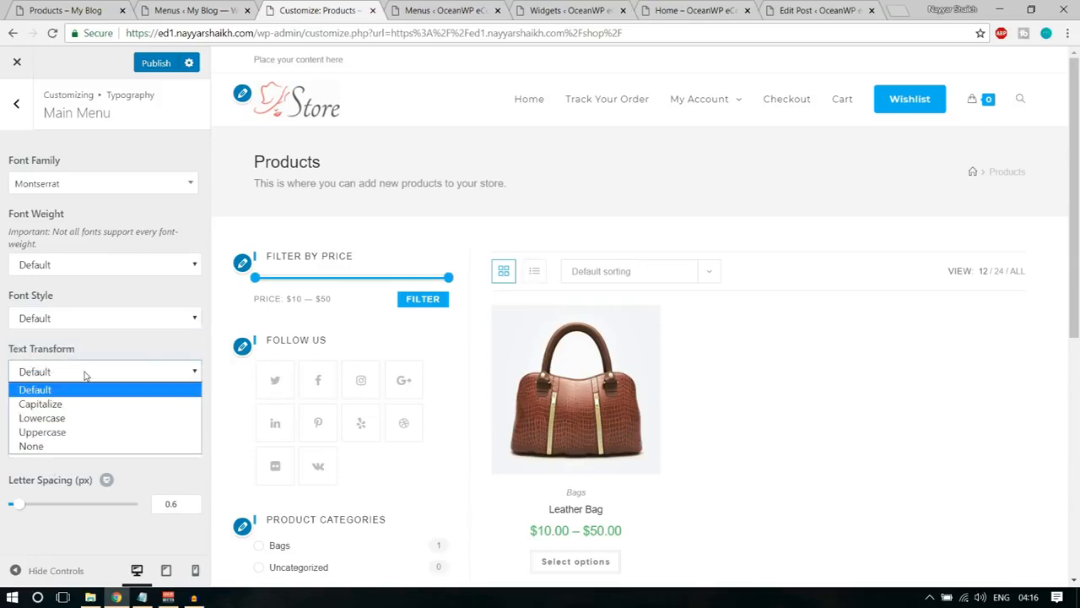
left_click(76, 433)
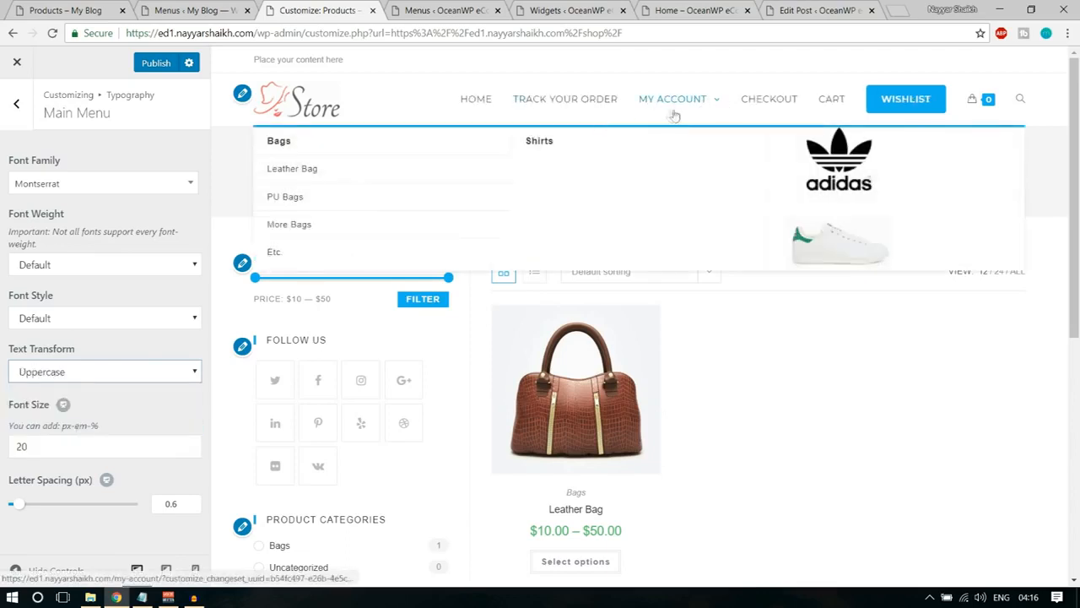
Set the Main Menu font weight to Semibold: 600 and return to the Typography sections list.
left_click(83, 319)
left_click(83, 264)
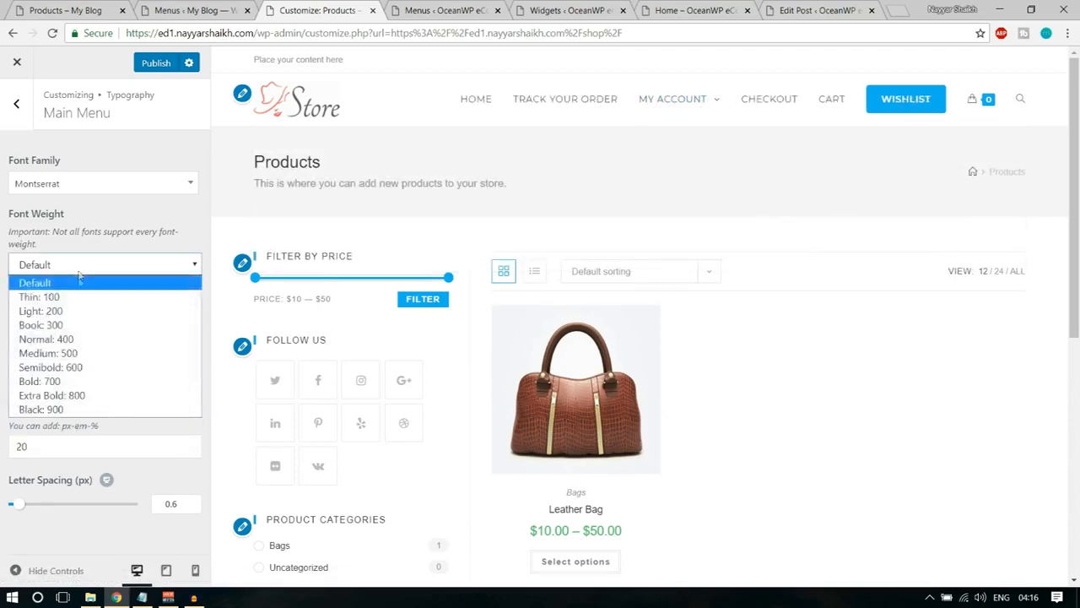
left_click(87, 368)
mouse_move(713, 124)
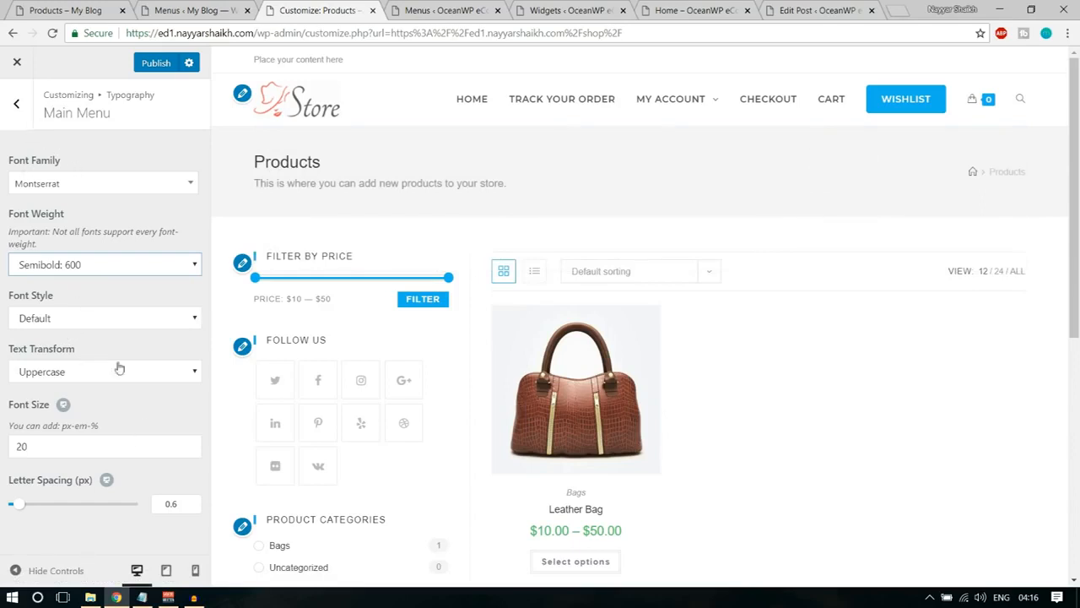
left_click(16, 103)
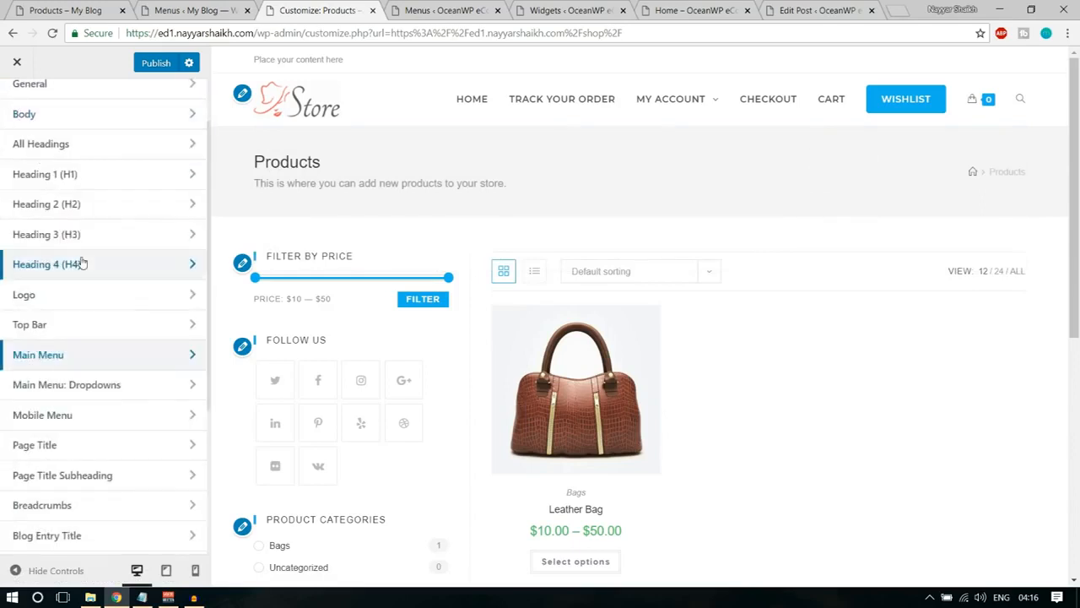
Examine the Header Media and General header settings, and return from the Top Bar sections to the main customizer list.
scroll(33, 168, "up", 2)
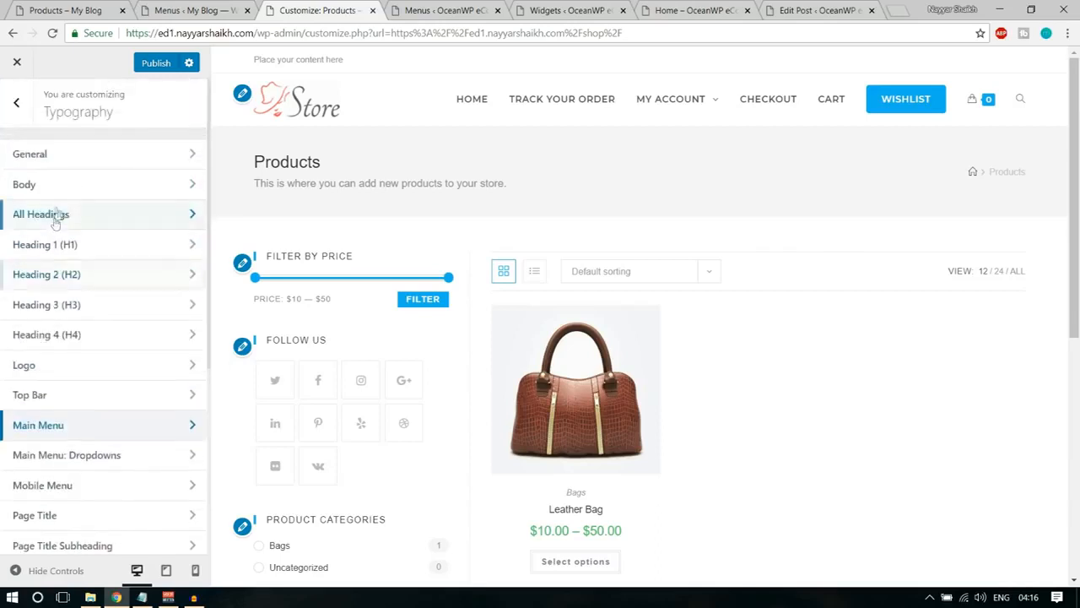
left_click(17, 101)
mouse_move(984, 114)
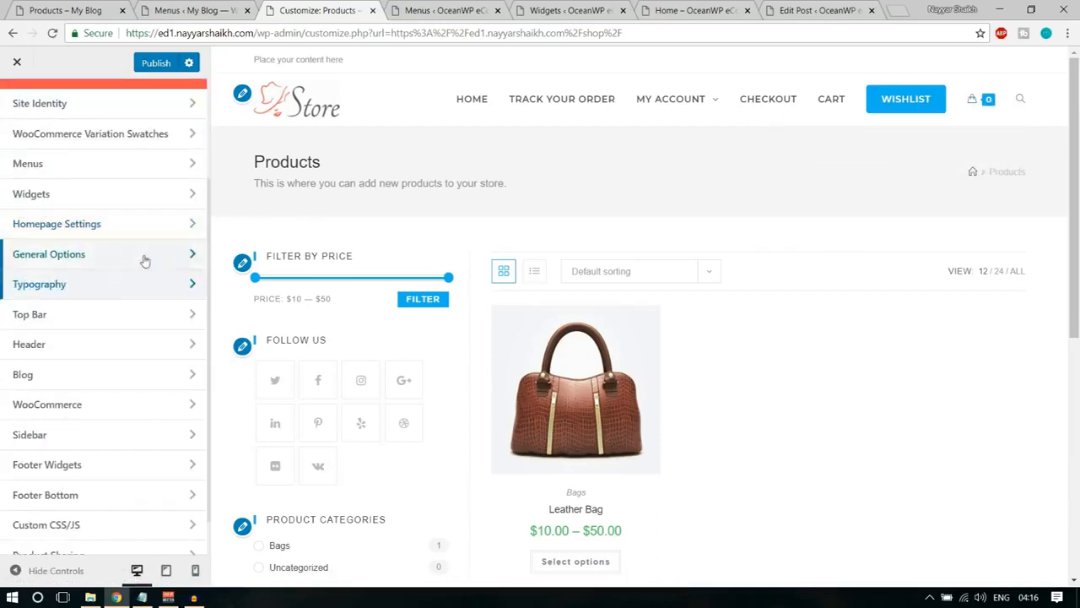
scroll(93, 360, "down", 1)
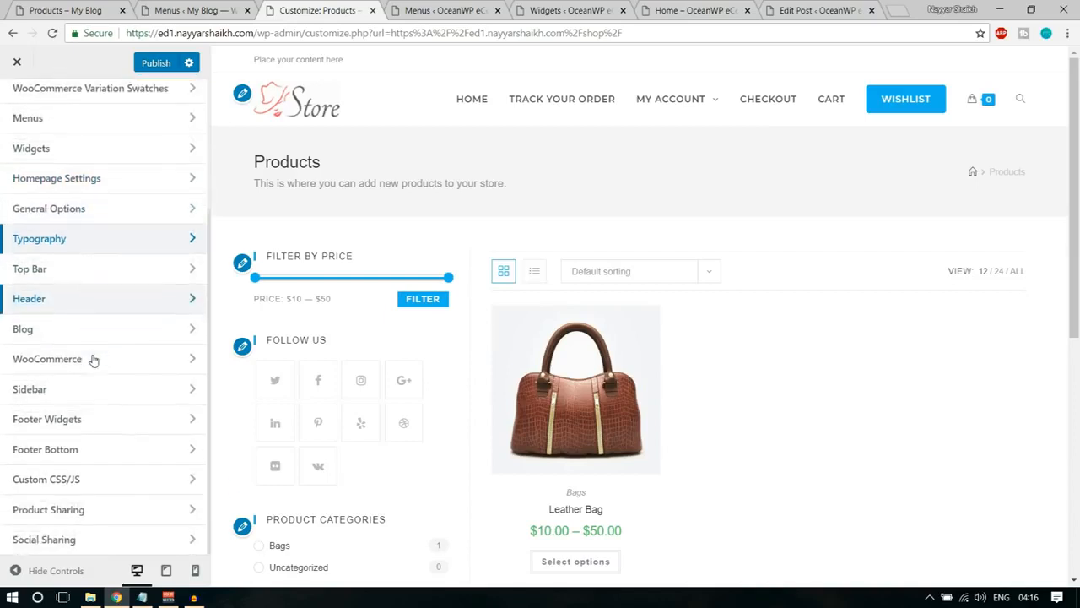
scroll(94, 360, "up", 3)
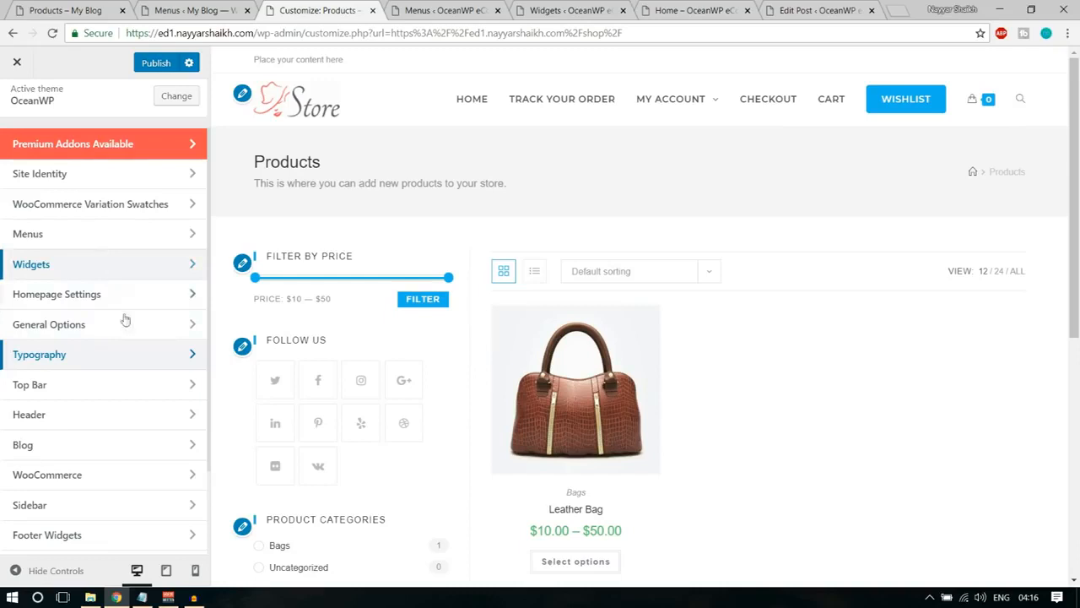
scroll(125, 321, "down", 2)
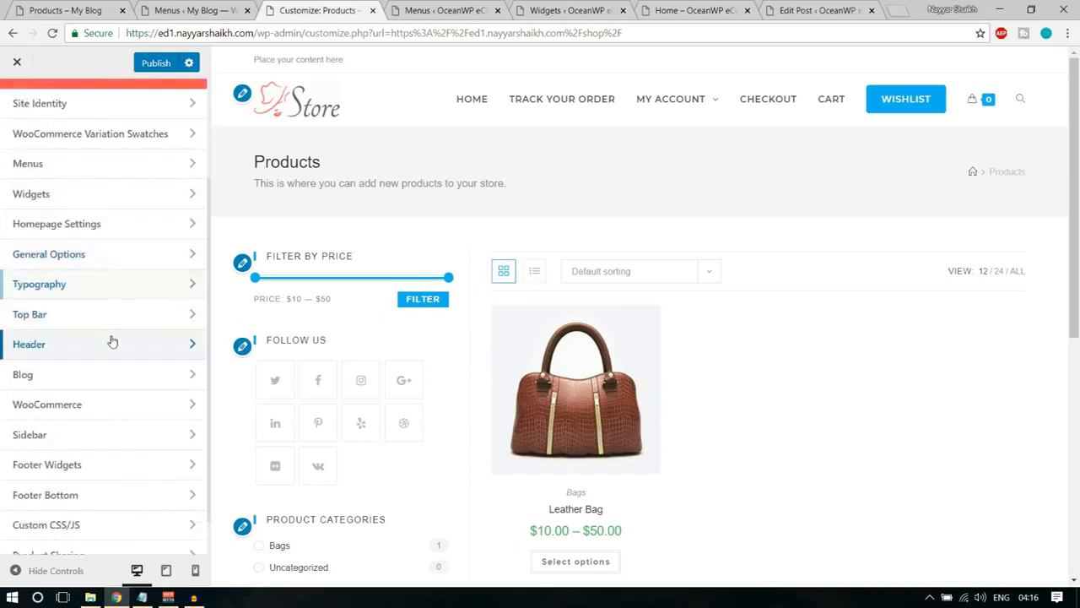
left_click(110, 340)
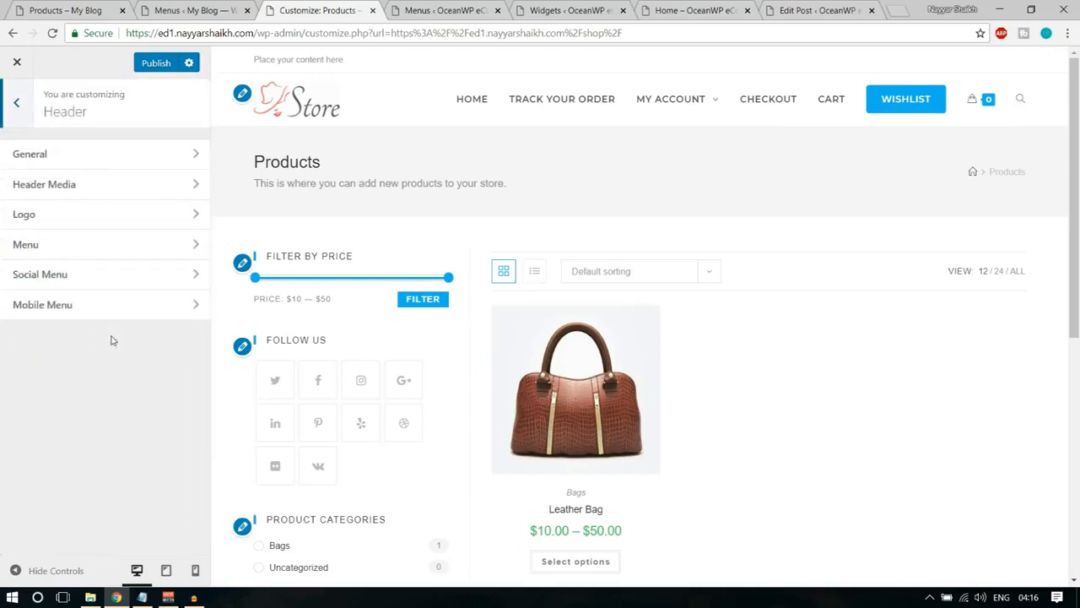
left_click(96, 185)
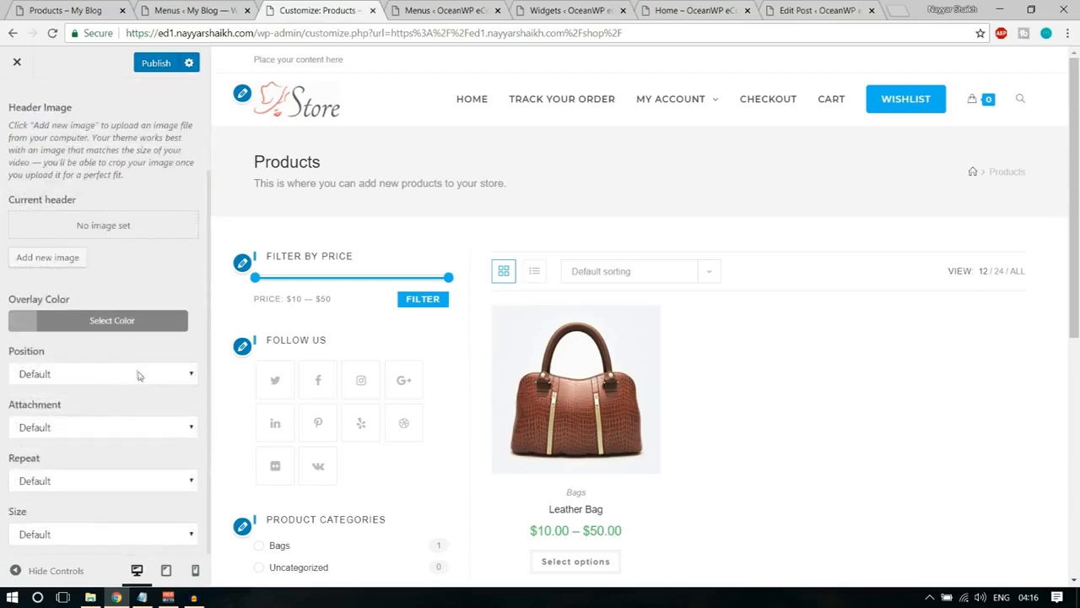
left_click(22, 118)
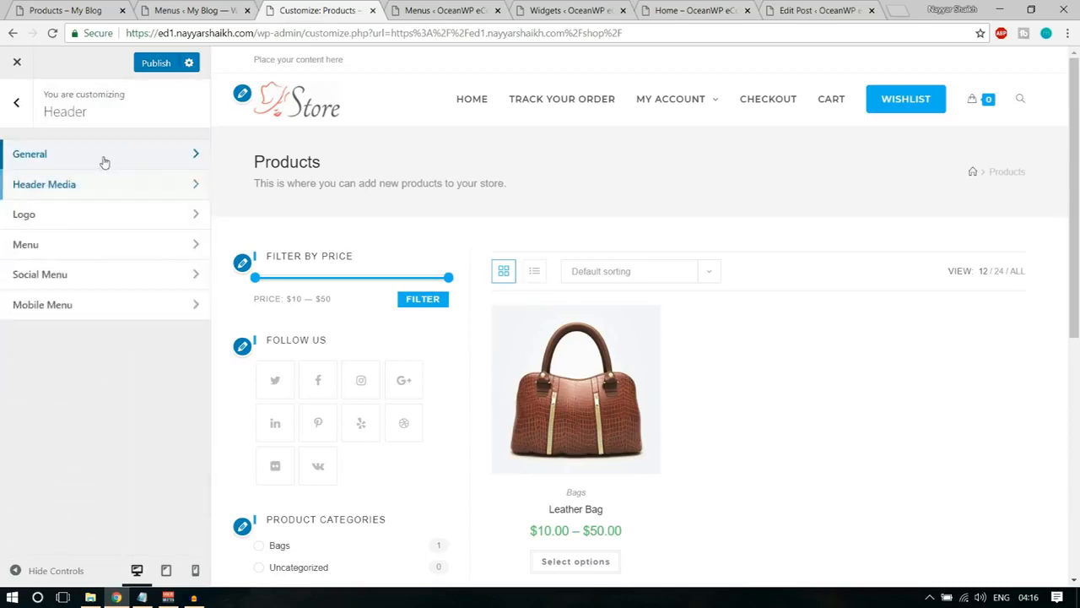
left_click(101, 160)
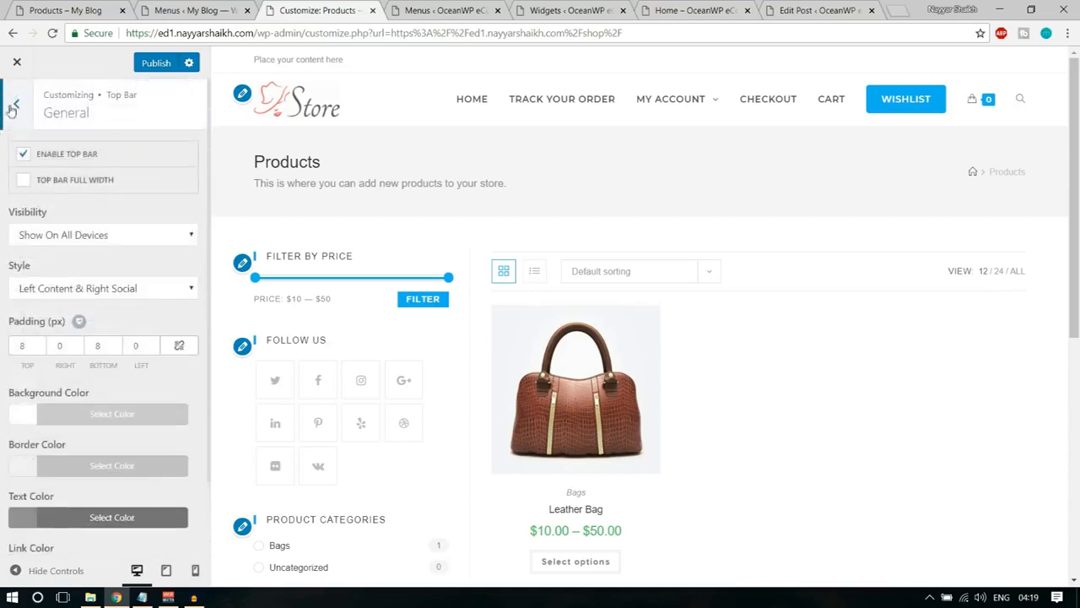
left_click(11, 110)
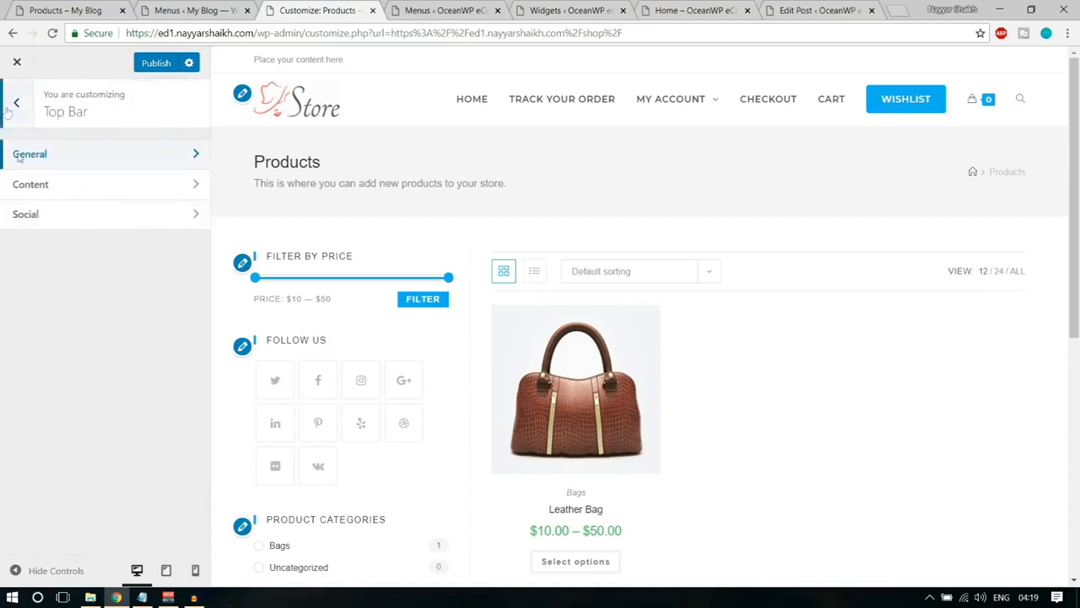
left_click(7, 112)
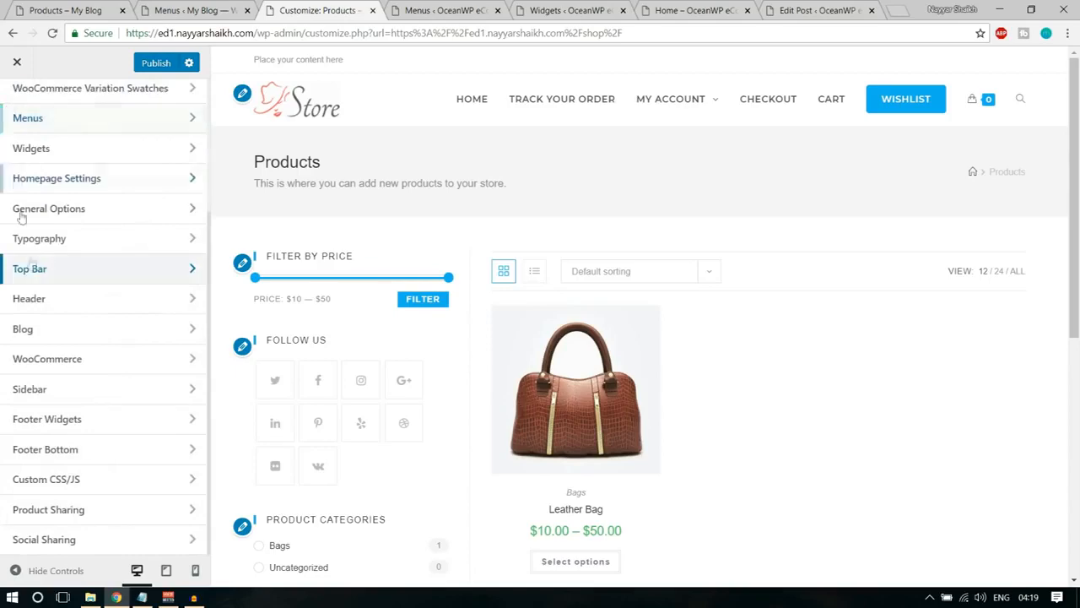
scroll(48, 331, "up", 1)
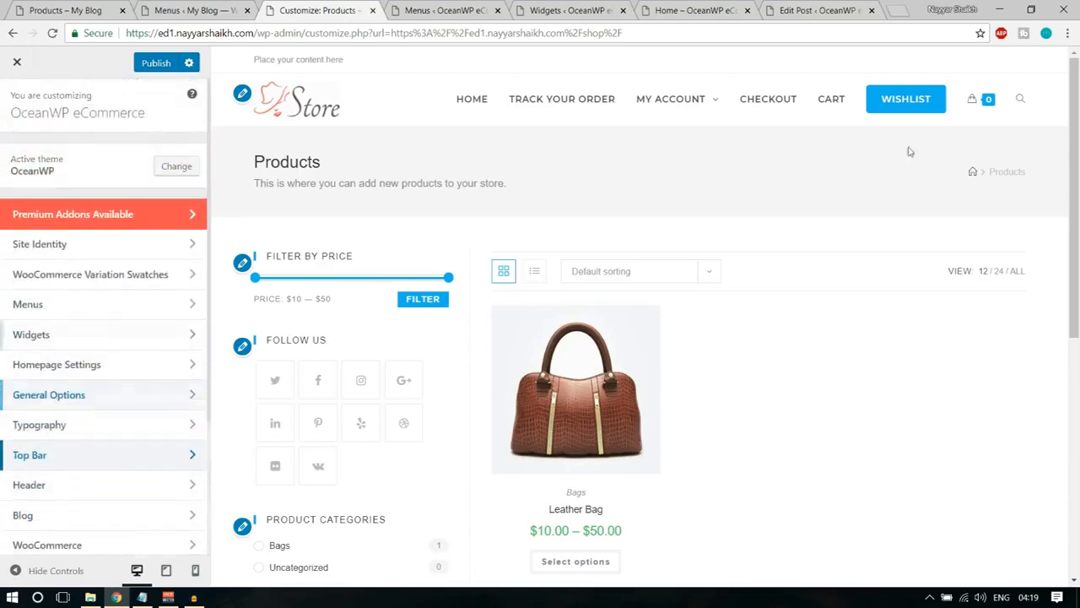
Compare the demo store's header cart icon and Products page with the customizer preview, checking the demo's menu structure as well.
left_click(140, 8)
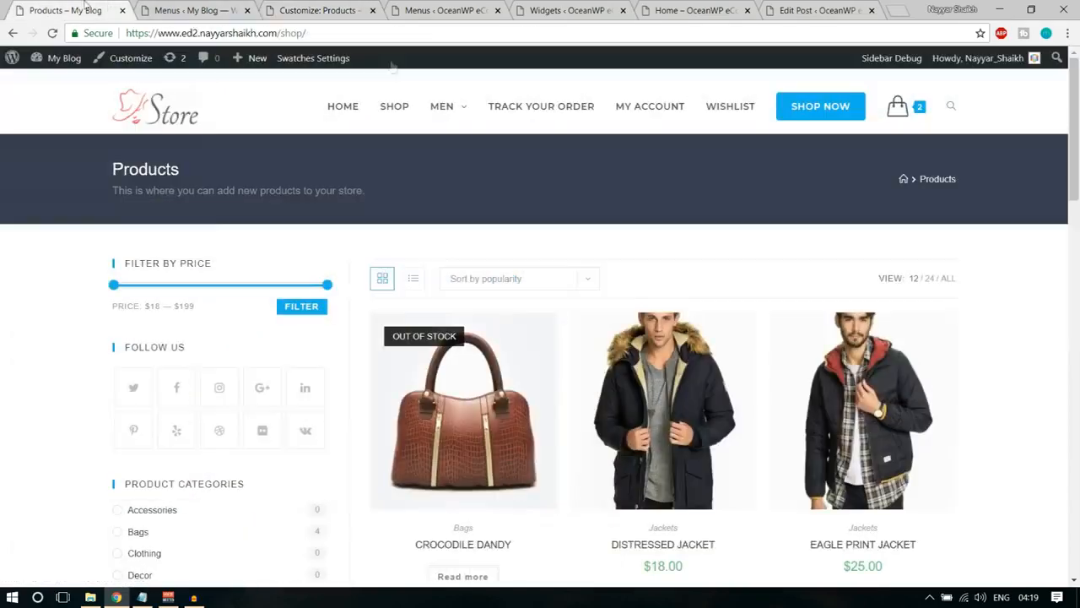
mouse_move(894, 117)
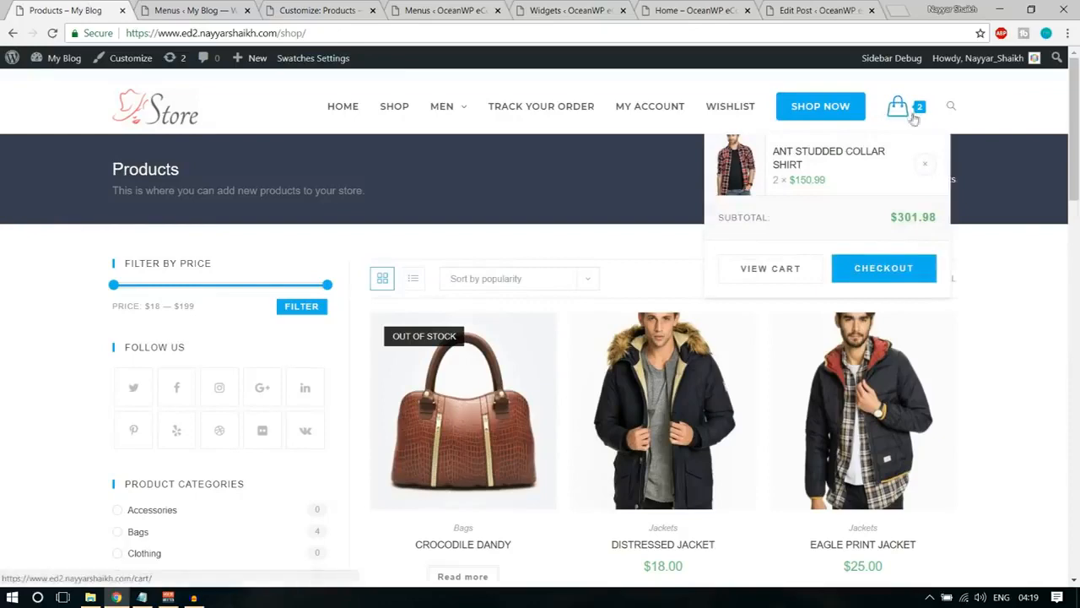
left_click(184, 9)
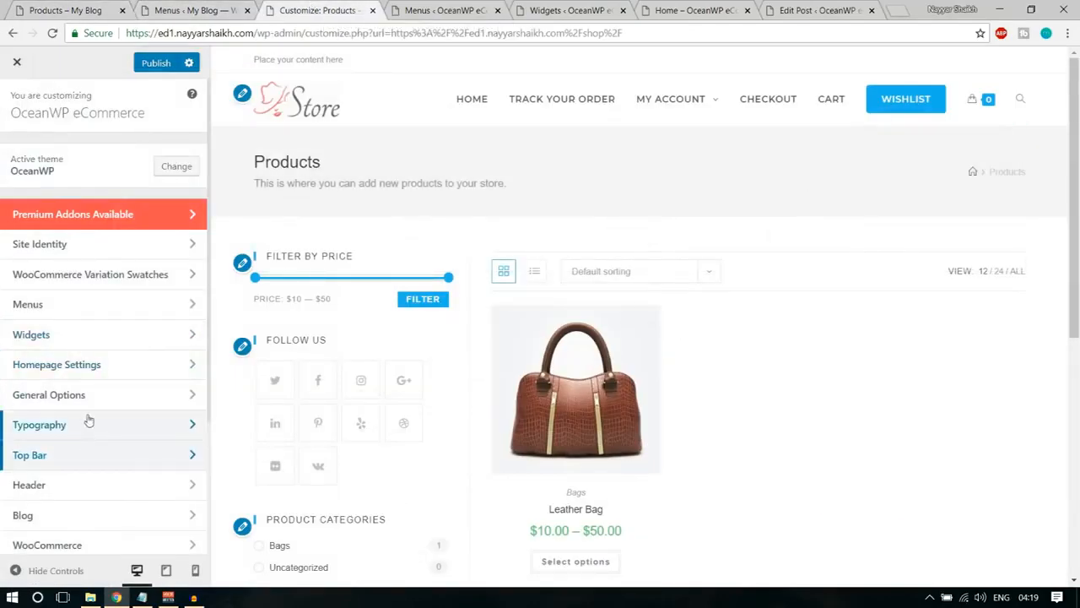
scroll(89, 435, "down", 2)
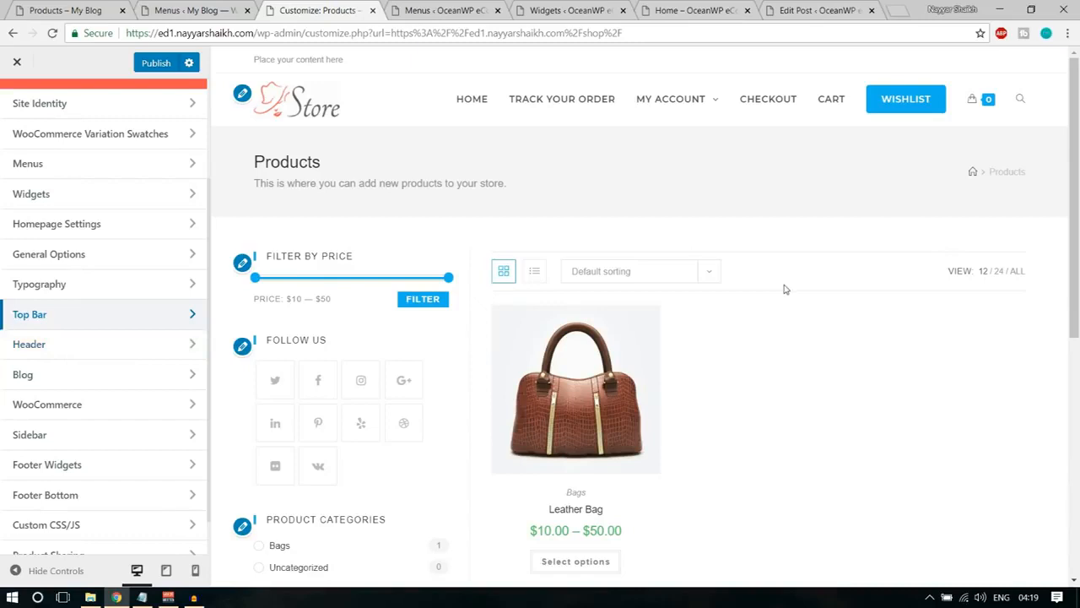
left_click(106, 9)
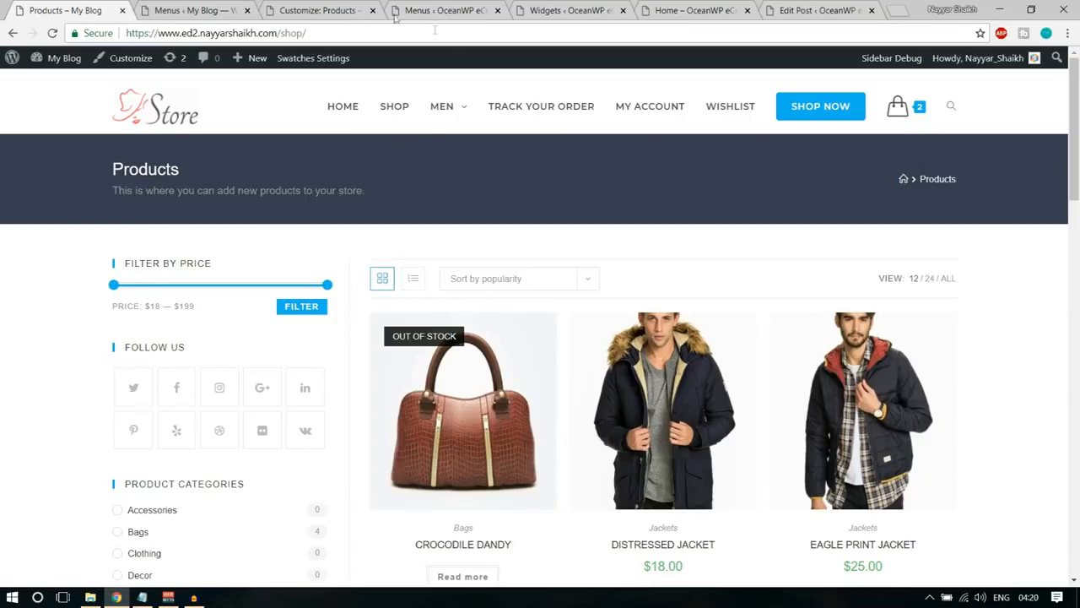
key("ctrl+Tab")
key("ctrl+Tab")
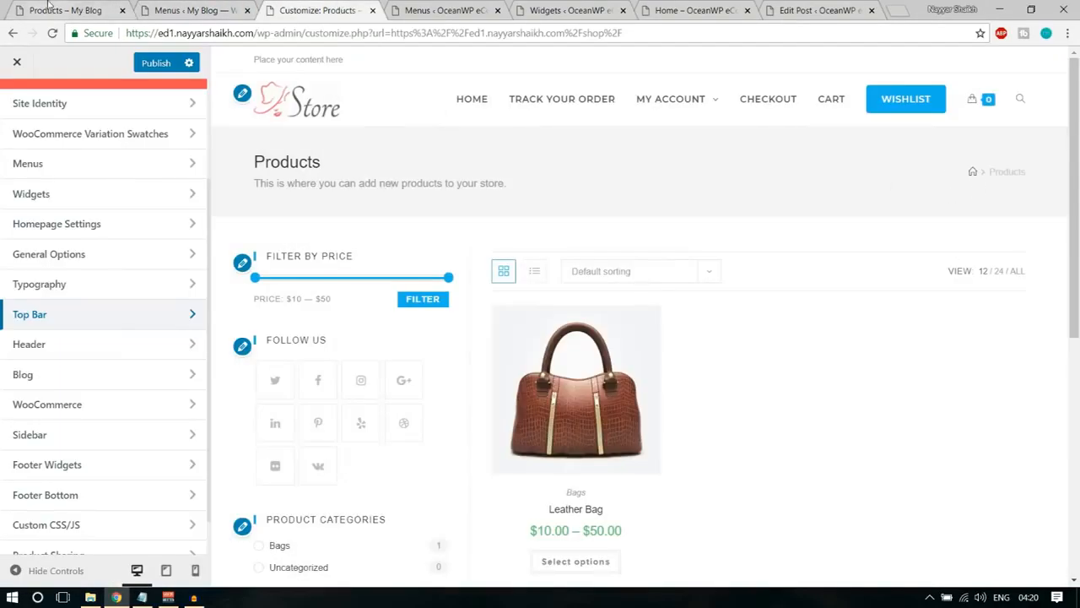
key("ctrl+shift+Tab")
key("ctrl+shift+Tab")
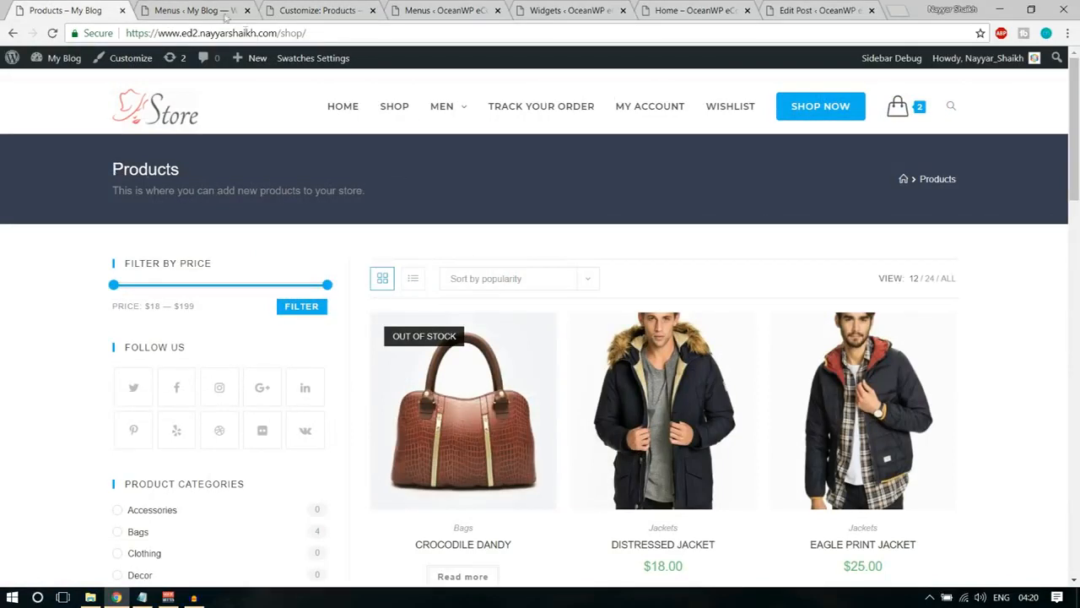
left_click(197, 10)
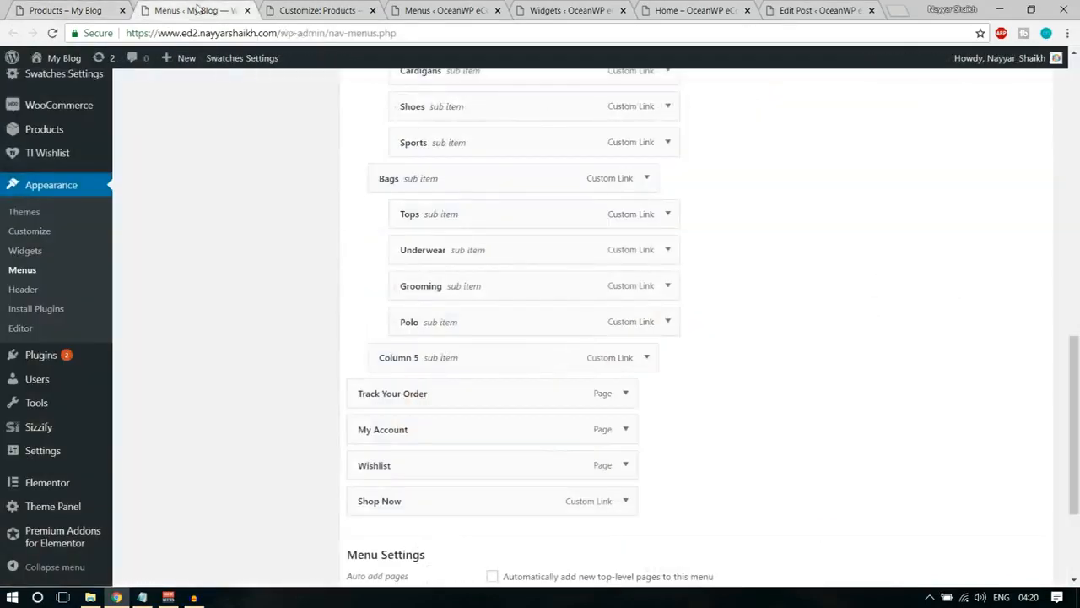
left_click(293, 9)
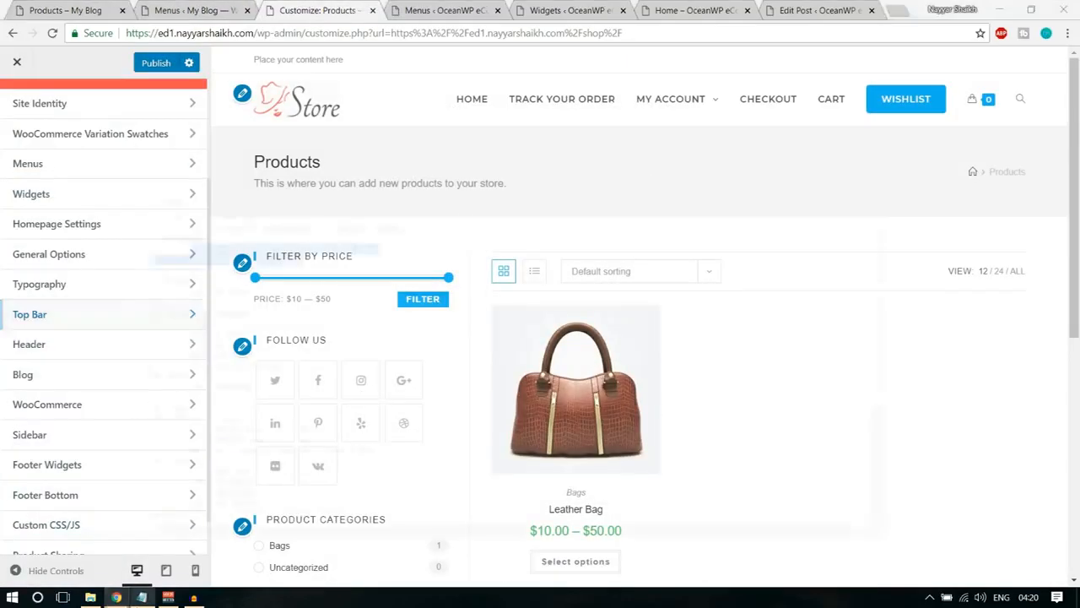
Set the Page Title background color to dark teal #00262d in General Options.
scroll(152, 369, "up", 2)
scroll(152, 367, "down", 1)
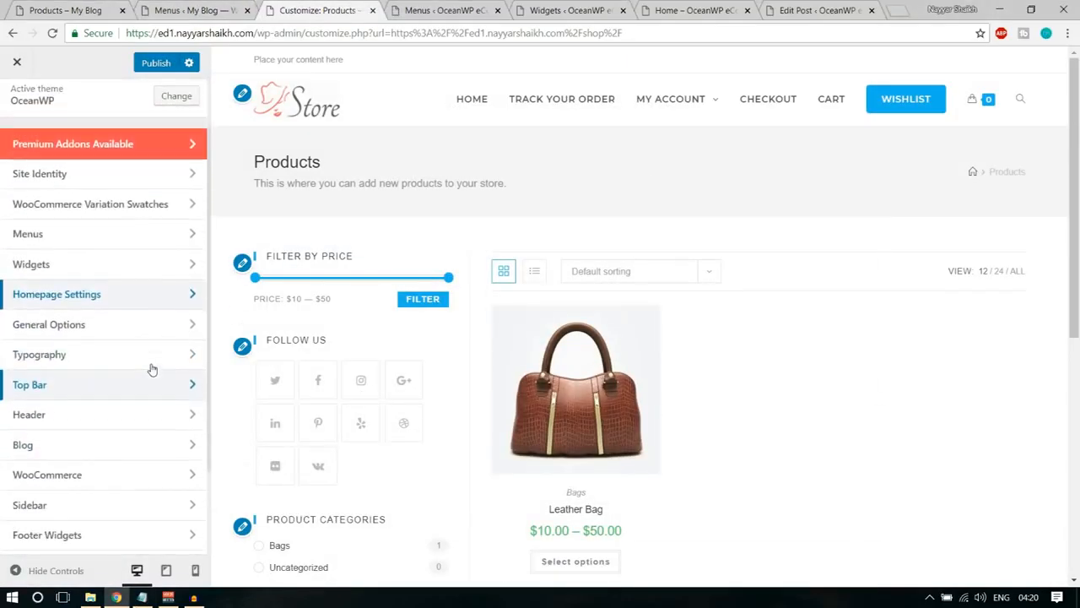
left_click(110, 326)
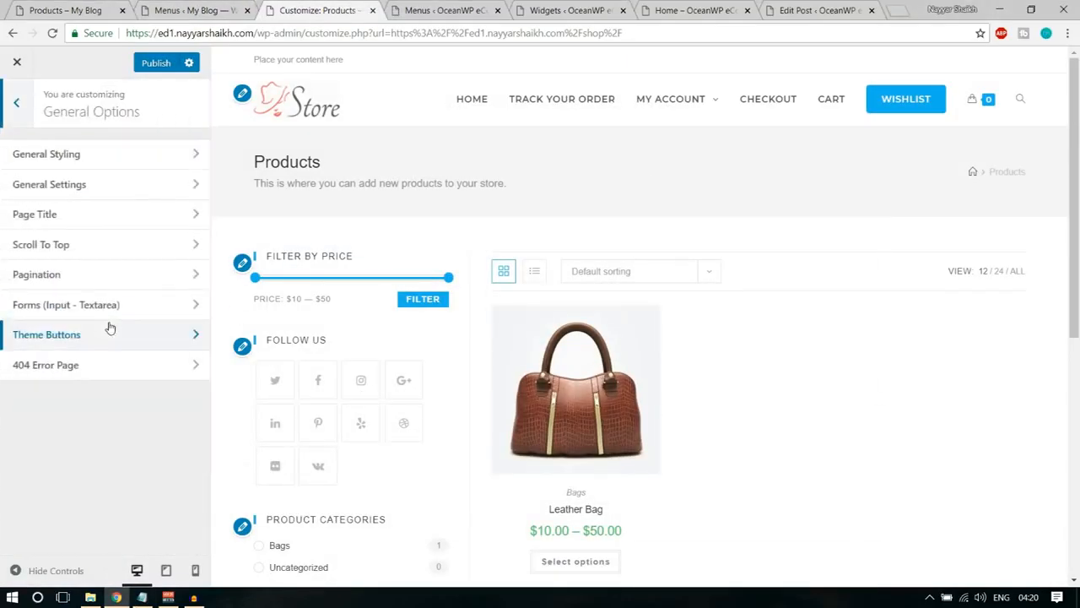
left_click(82, 218)
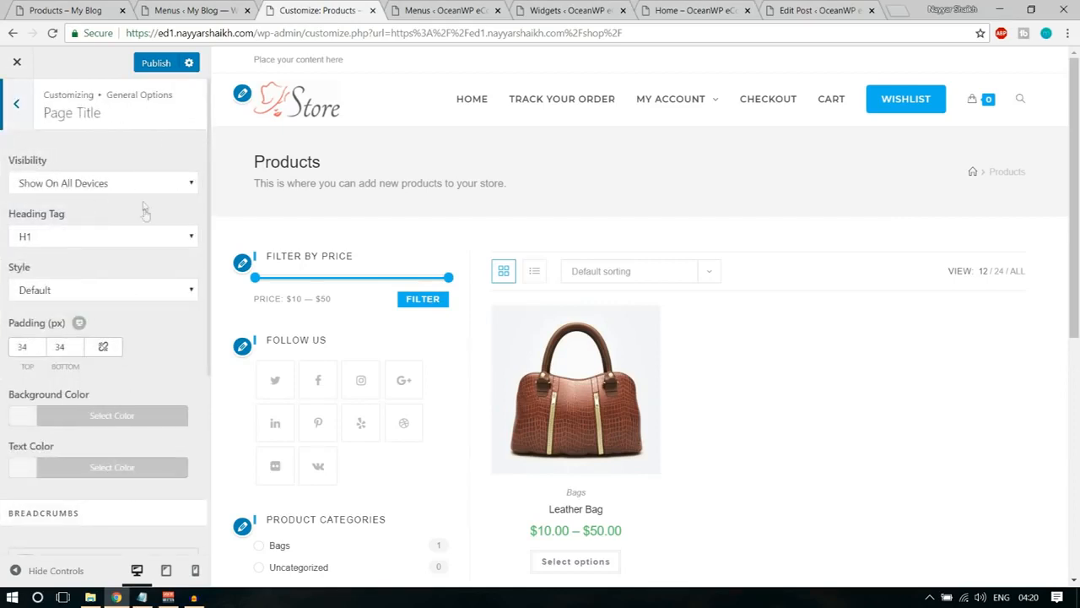
left_click(125, 417)
scroll(117, 439, "down", 3)
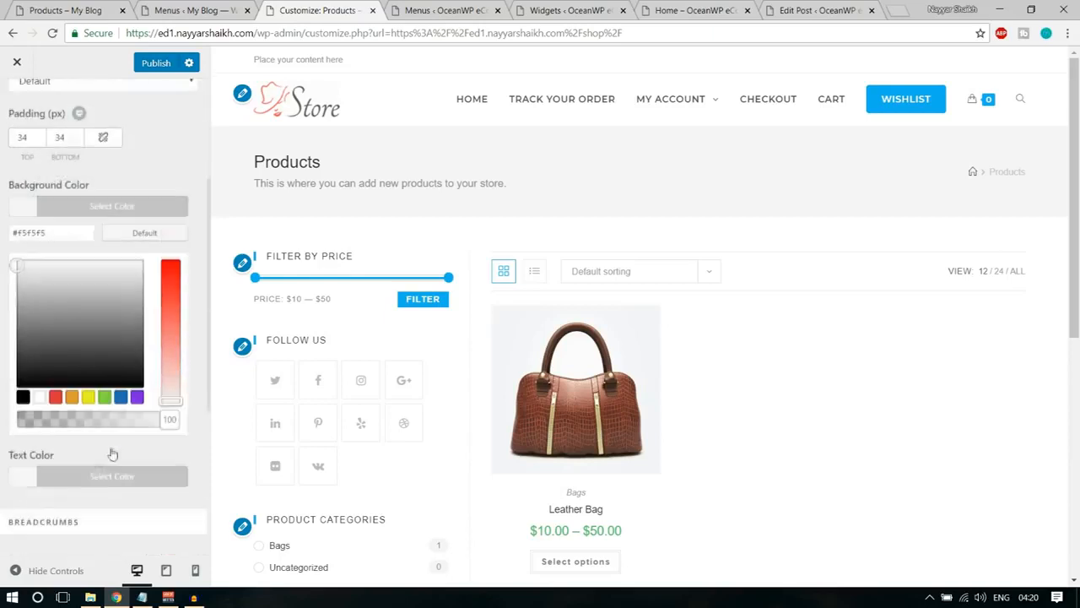
left_click(24, 395)
mouse_move(95, 336)
left_mouse_down()
mouse_move(104, 303)
mouse_move(107, 322)
mouse_move(53, 288)
mouse_move(84, 364)
left_mouse_up()
left_click(121, 396)
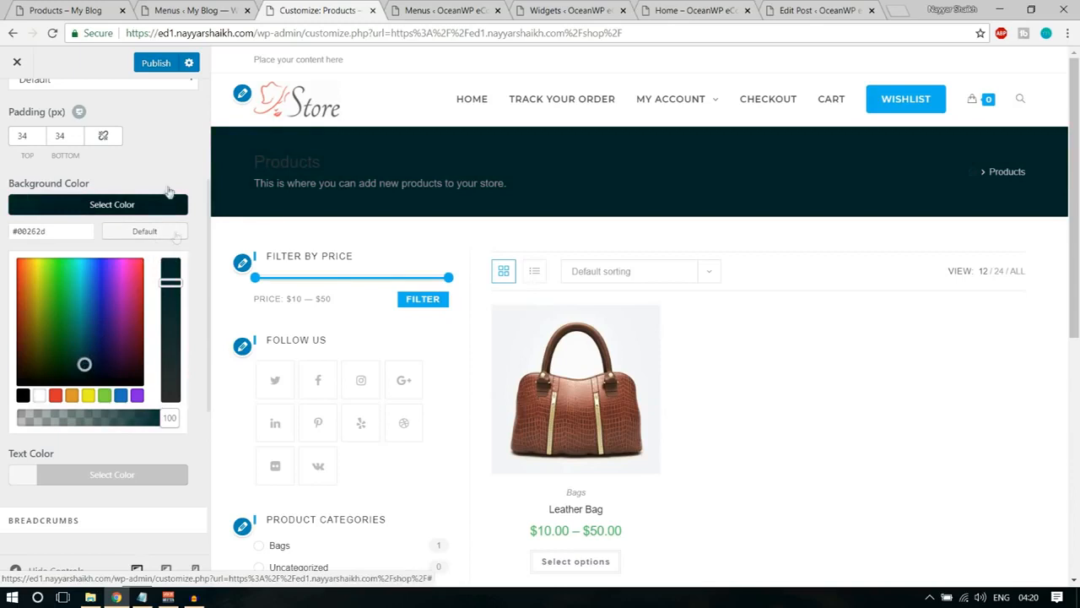
left_click(155, 204)
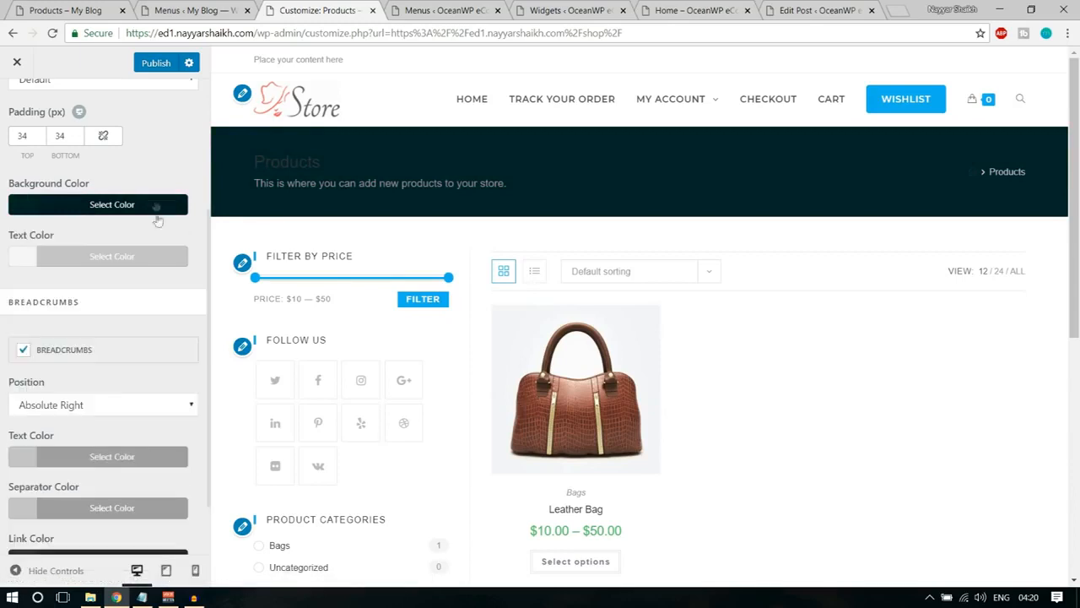
Set the Page Title text color to white (#ffffff).
scroll(176, 323, "up", 1)
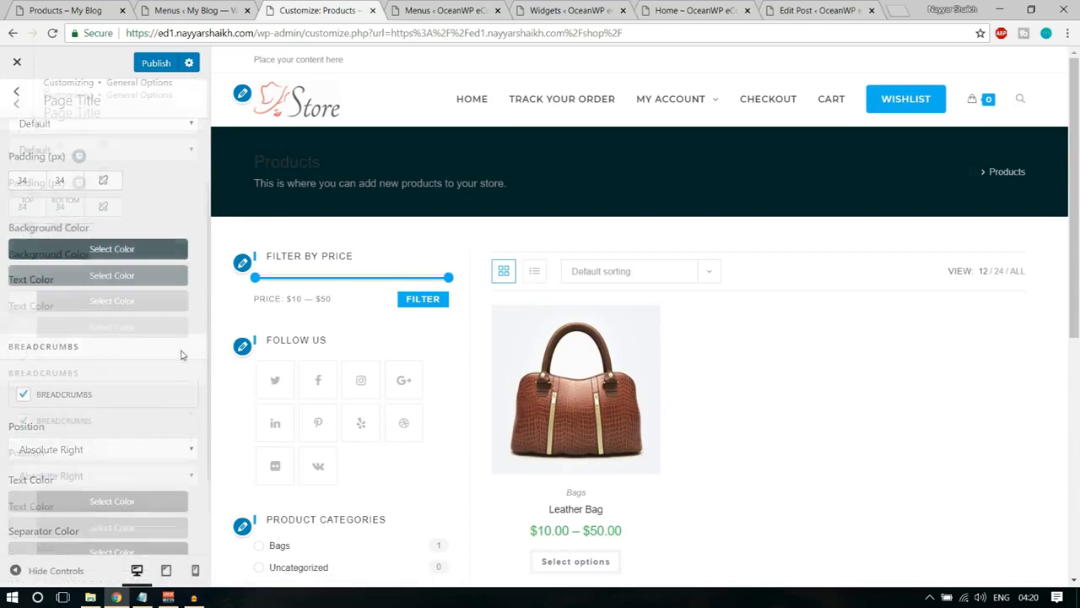
left_click(121, 328)
left_click(39, 517)
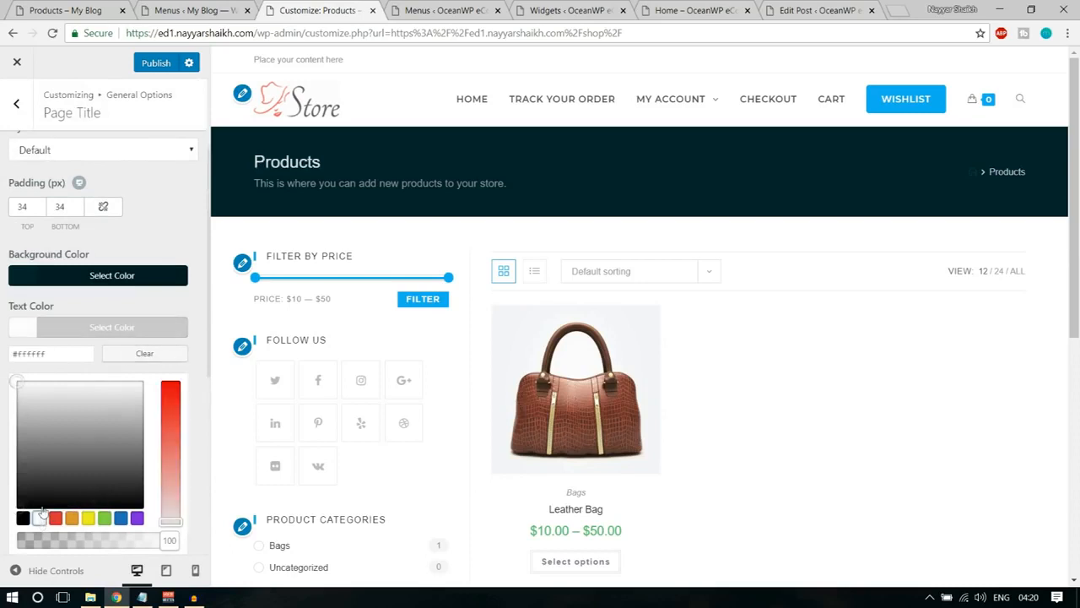
left_click(153, 329)
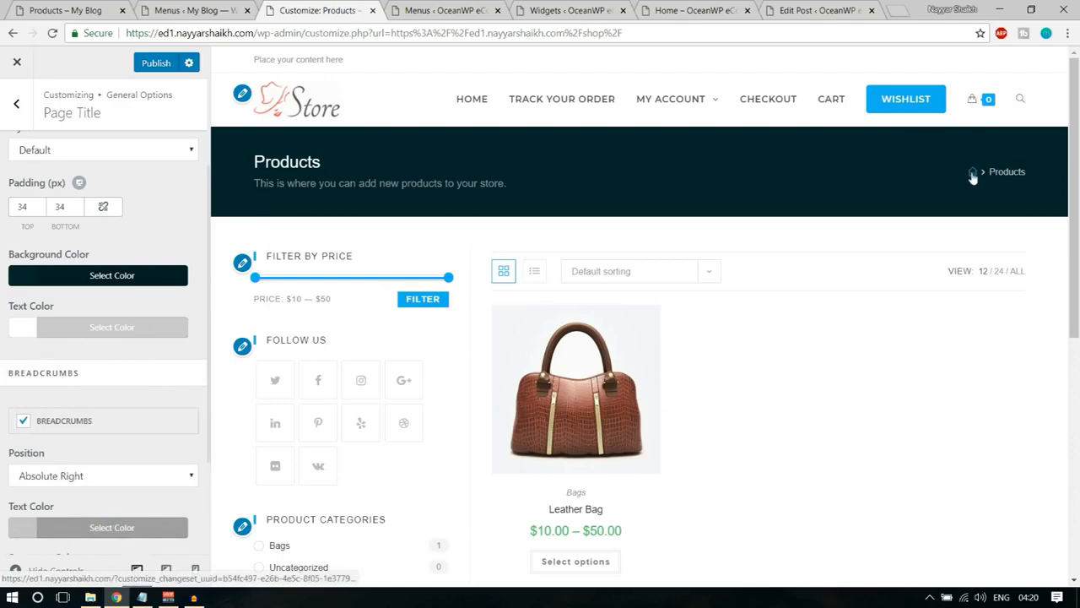
Set the Breadcrumbs text color to white (#ffffff) in the Page Title settings.
scroll(173, 394, "down", 1)
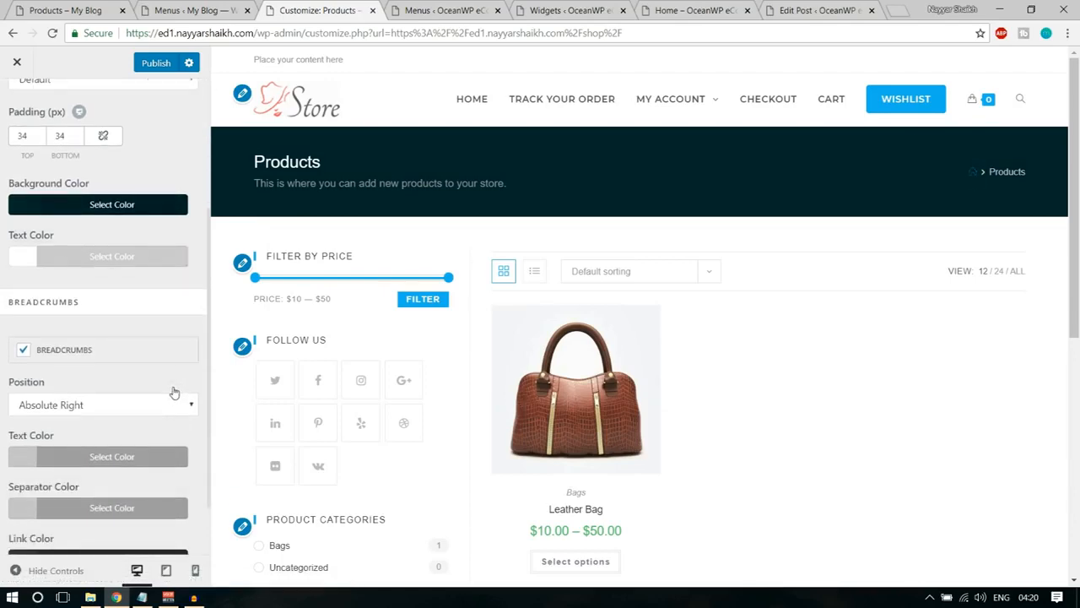
scroll(173, 390, "up", 3)
scroll(165, 338, "down", 3)
scroll(167, 345, "down", 1)
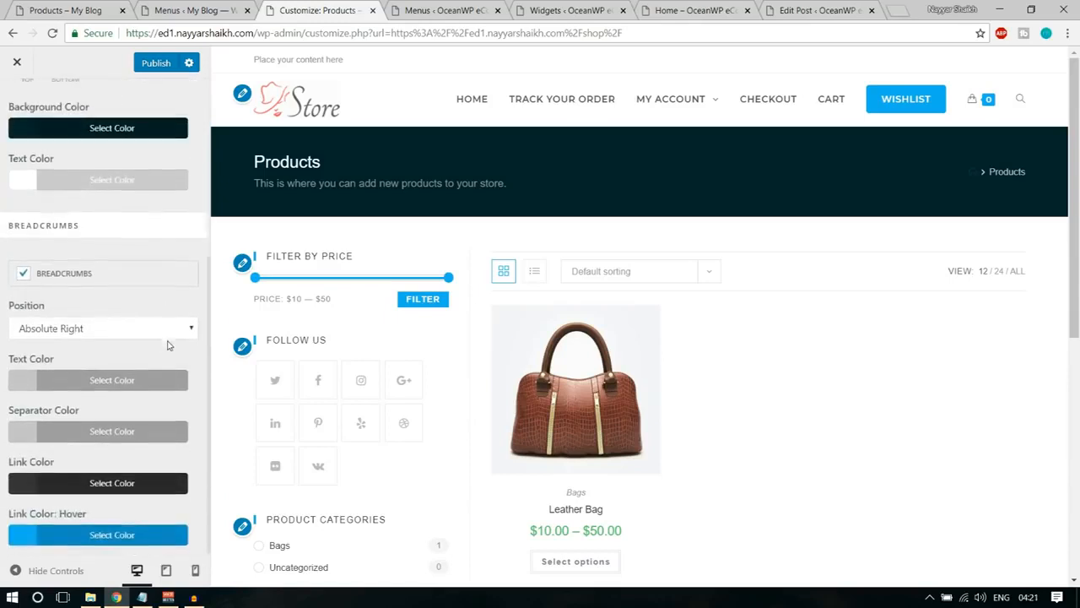
left_click(104, 383)
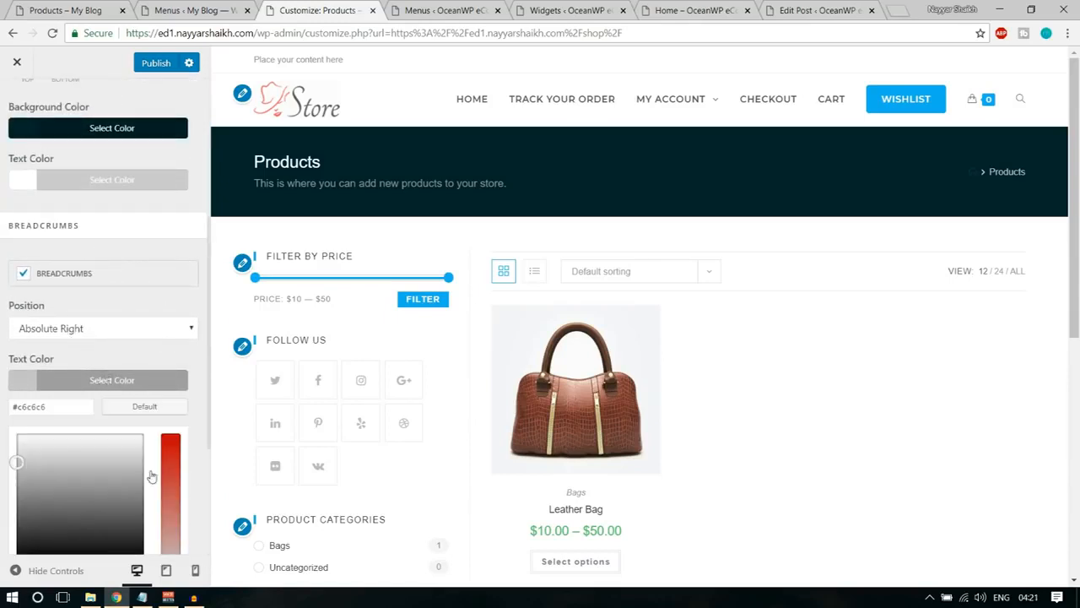
scroll(74, 416, "down", 3)
left_click(37, 362)
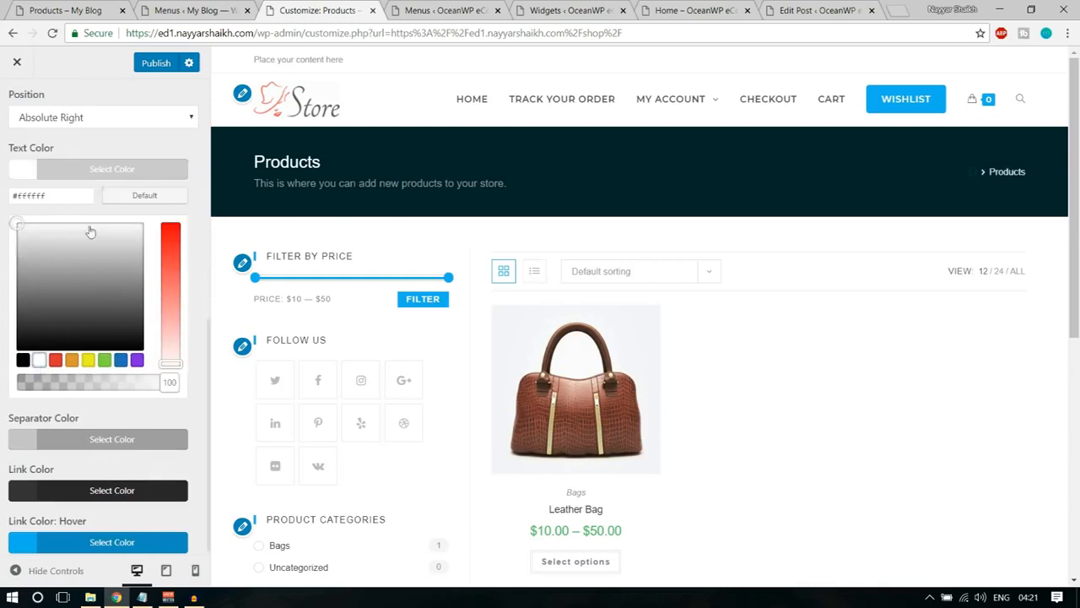
left_click(107, 169)
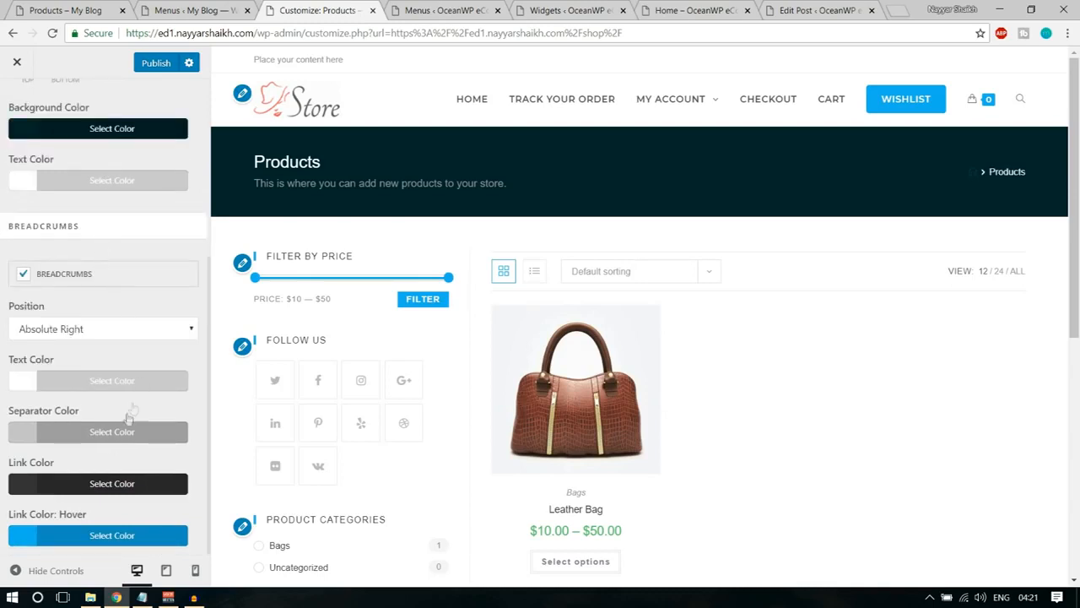
Set the Breadcrumbs separator color to white (#ffffff) in the Page Title settings.
left_click(113, 434)
scroll(84, 488, "down", 2)
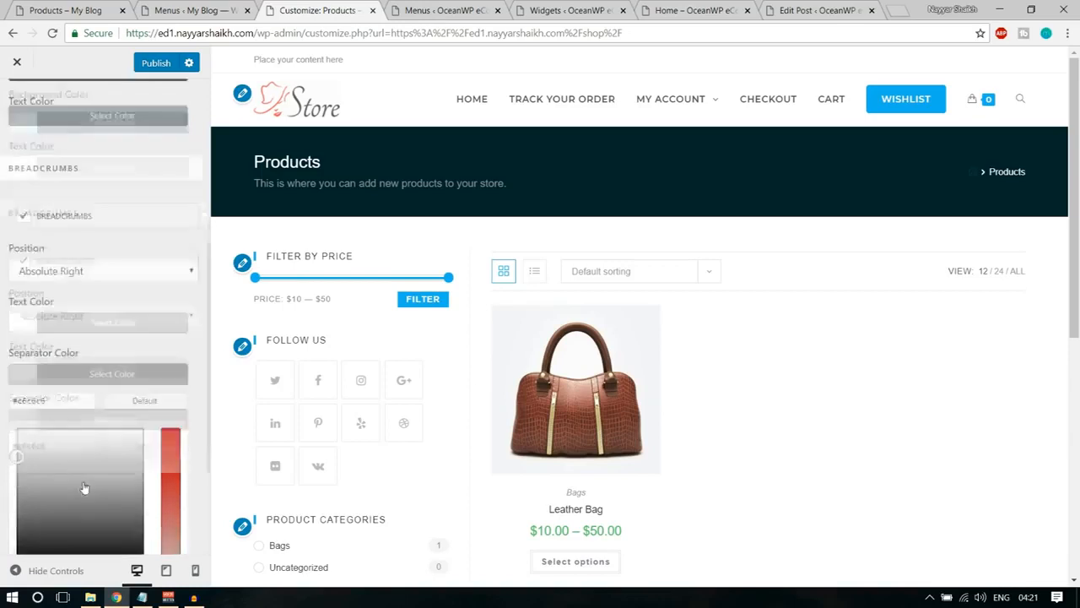
left_click(39, 412)
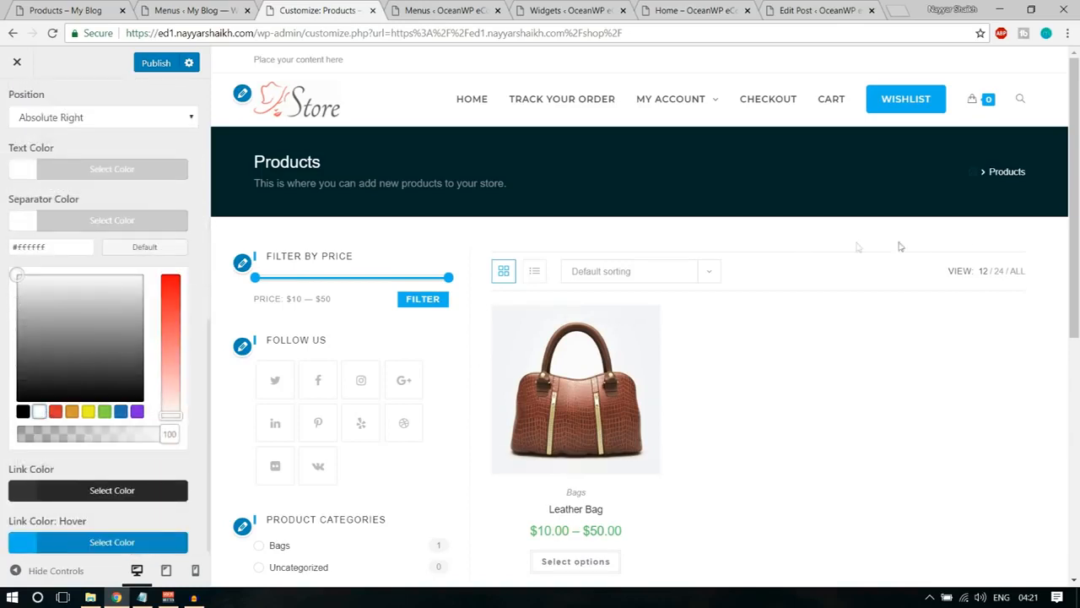
left_click(139, 266)
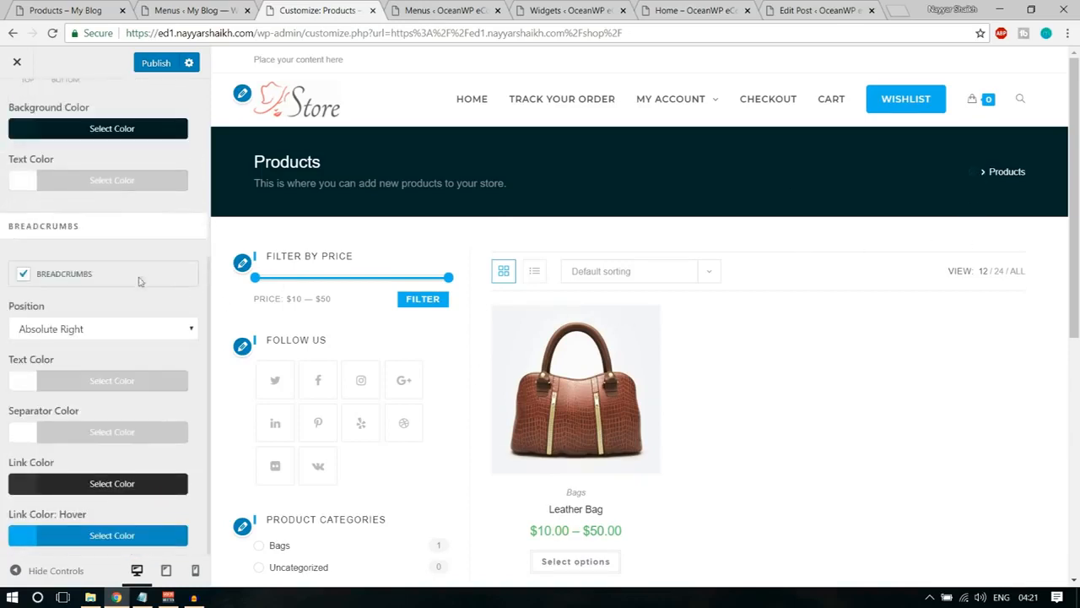
Set the Breadcrumbs link color to red (#dd3333), after trying blue, and publish the customizer changes.
left_click(106, 484)
scroll(103, 482, "down", 3)
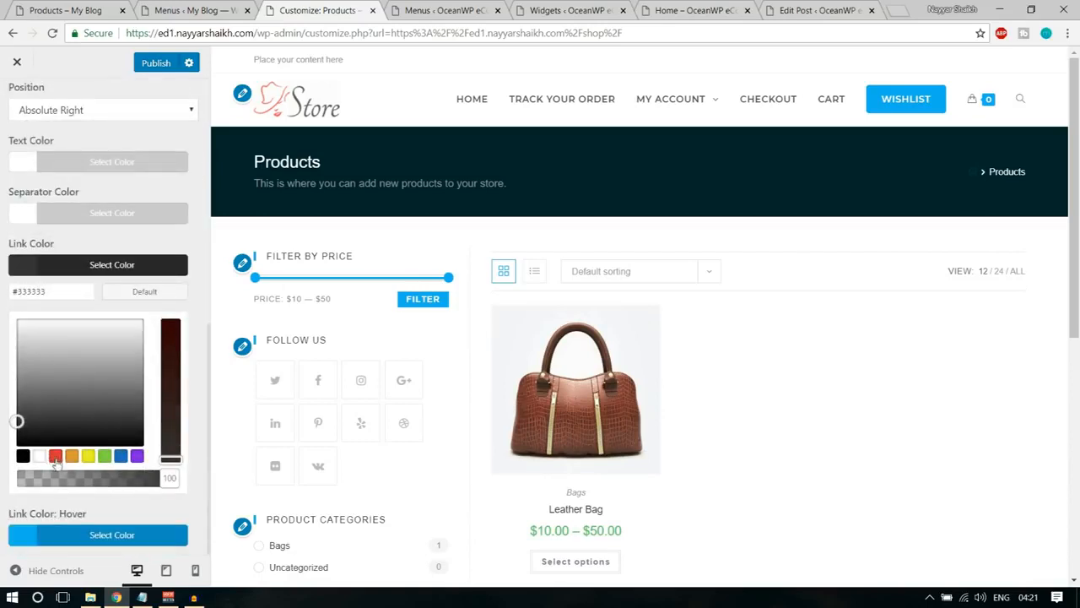
left_click(121, 456)
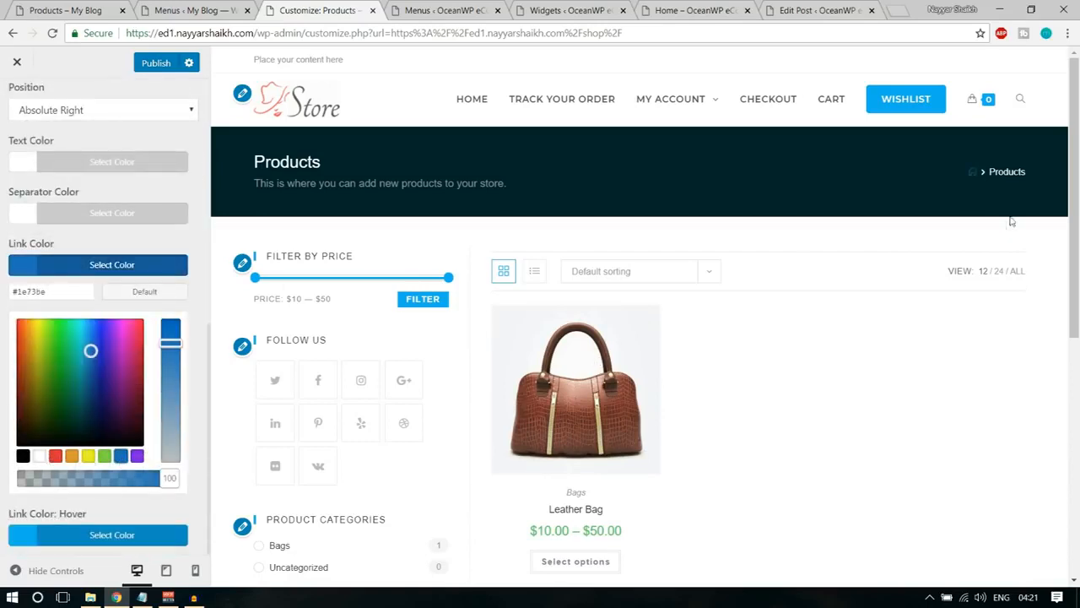
left_click(55, 455)
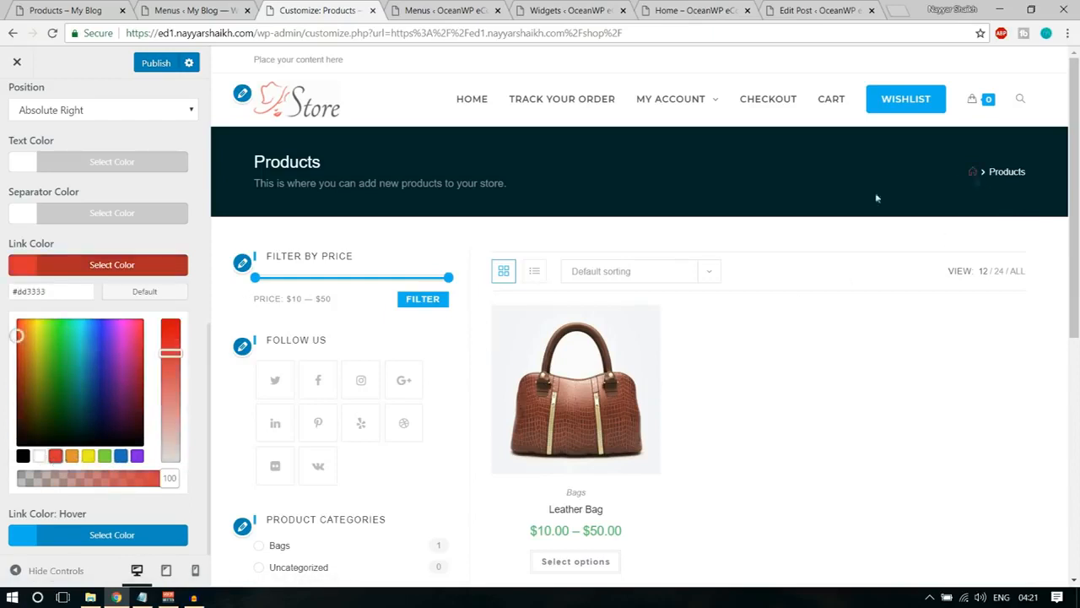
left_click(158, 265)
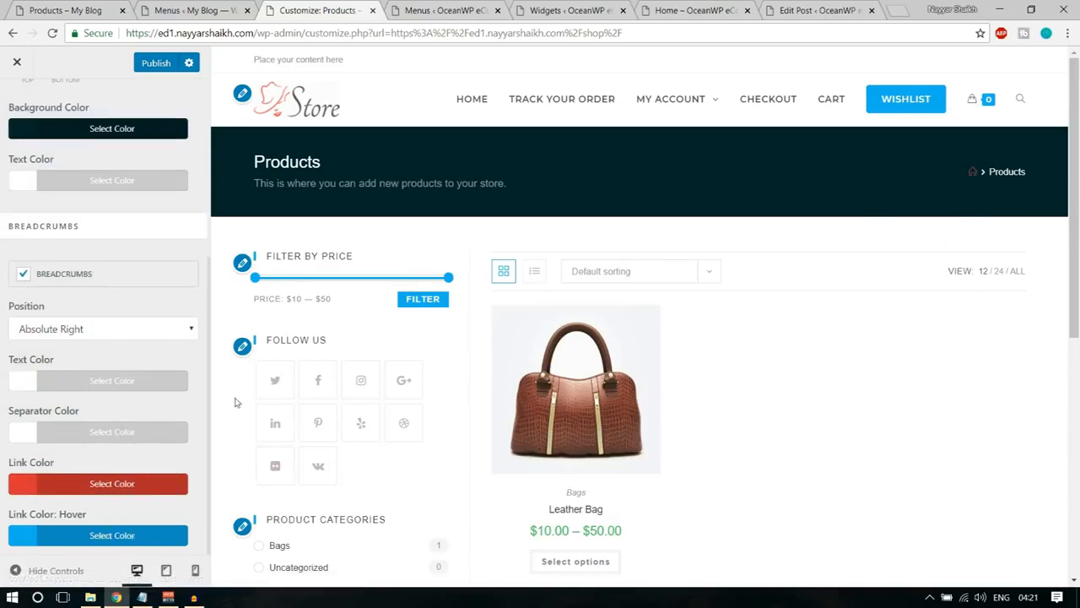
scroll(122, 276, "up", 3)
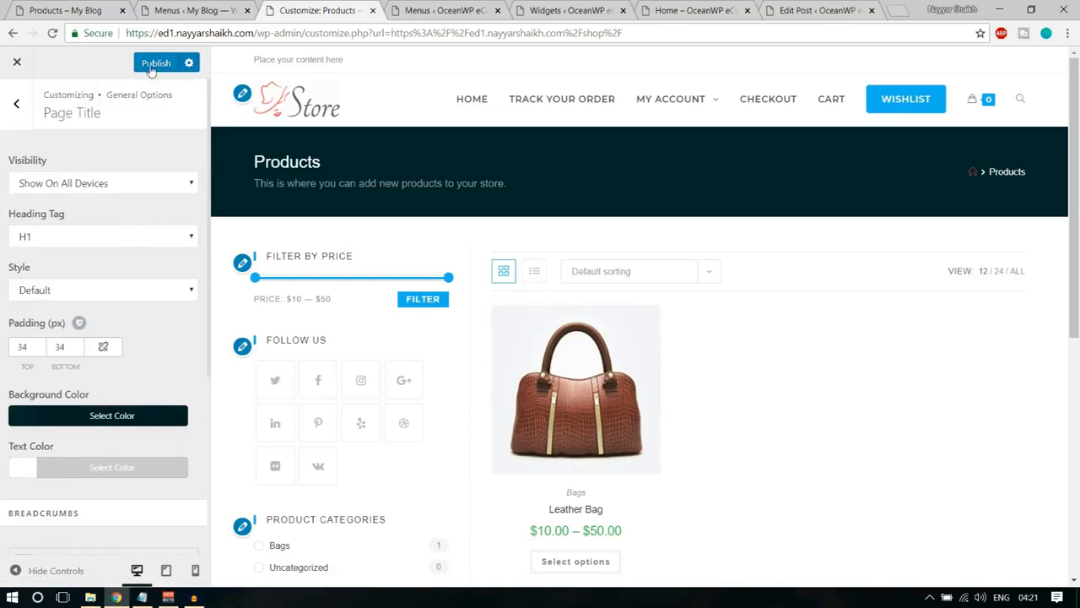
left_click(152, 64)
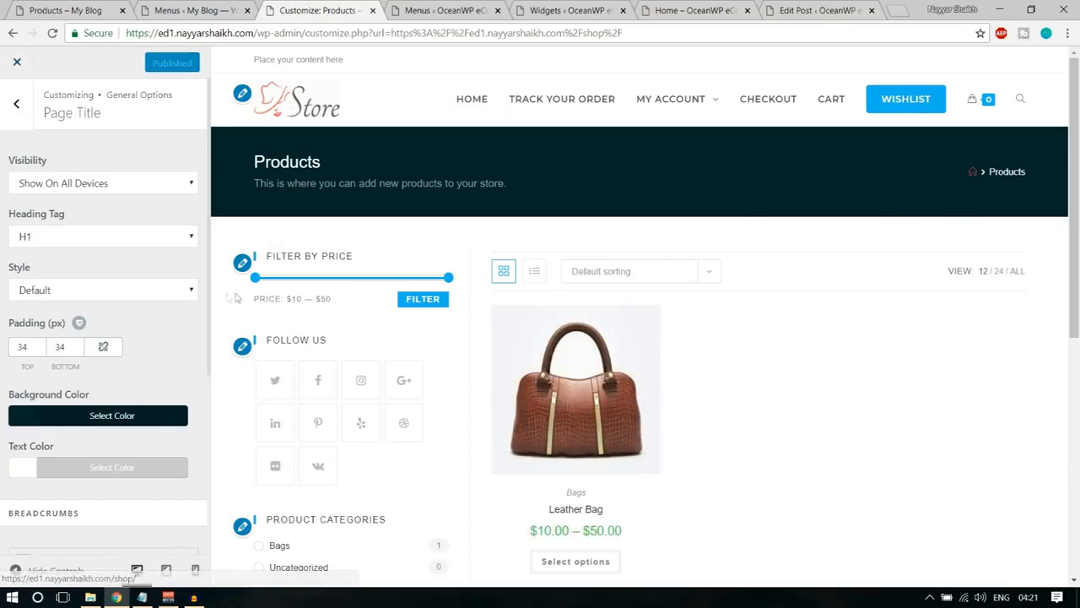
left_click(16, 103)
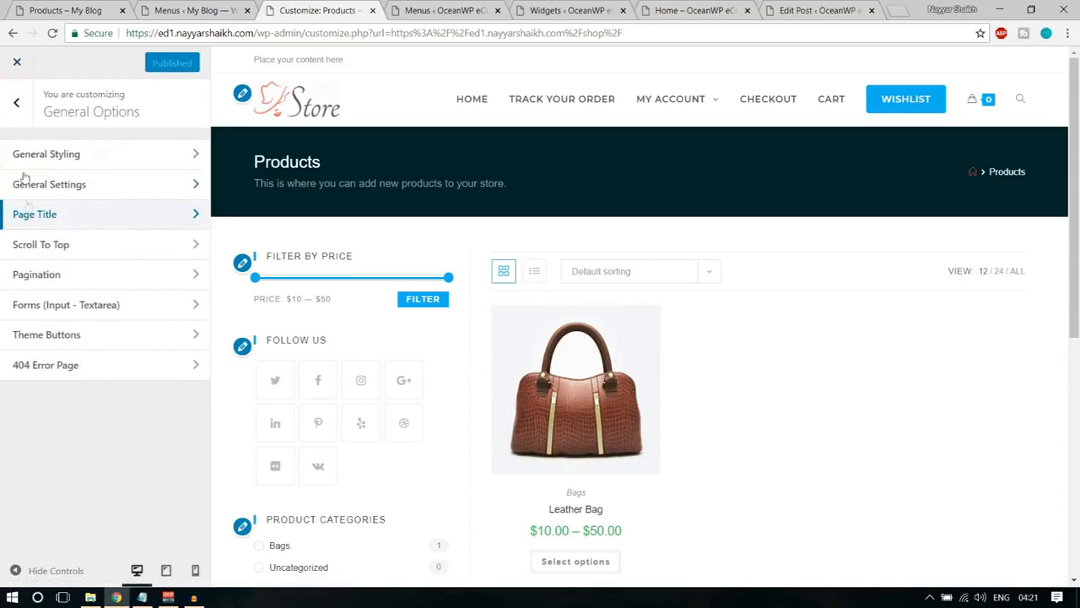
left_click(71, 281)
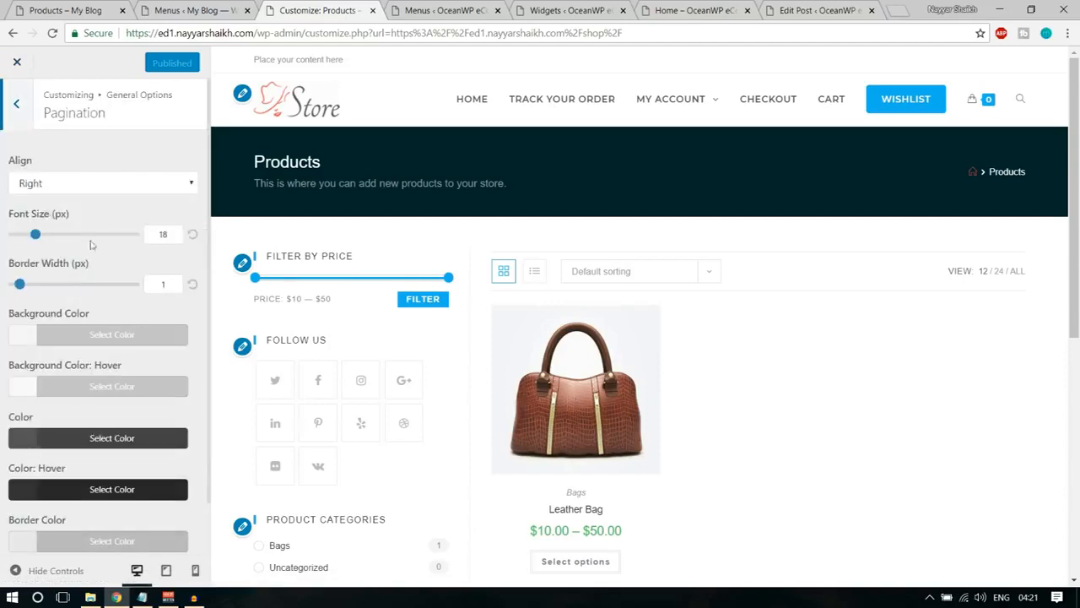
left_click(12, 107)
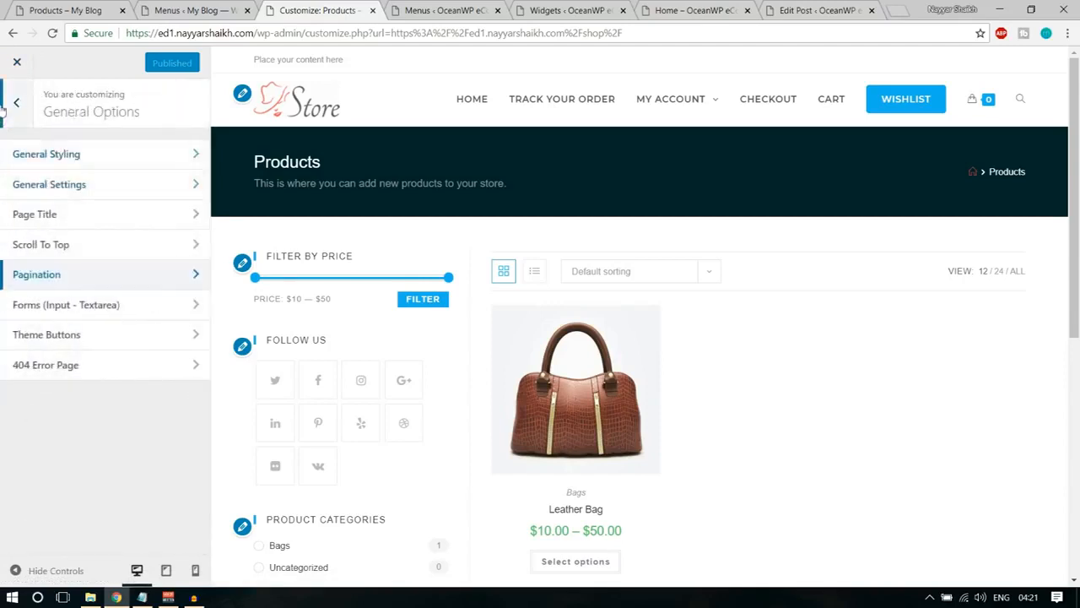
left_click(16, 103)
scroll(84, 384, "down", 2)
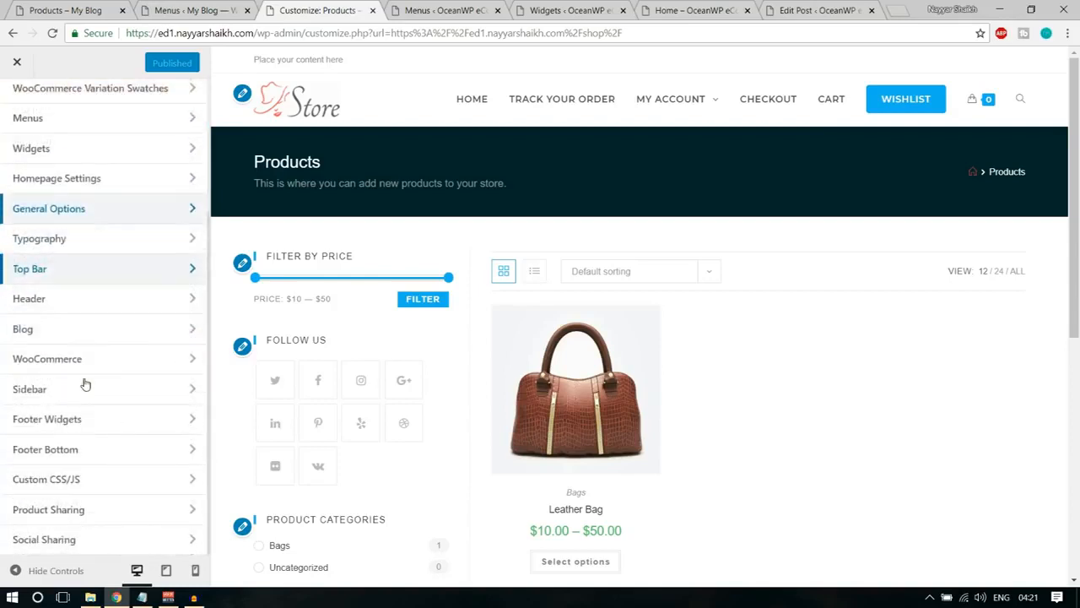
scroll(102, 368, "up", 3)
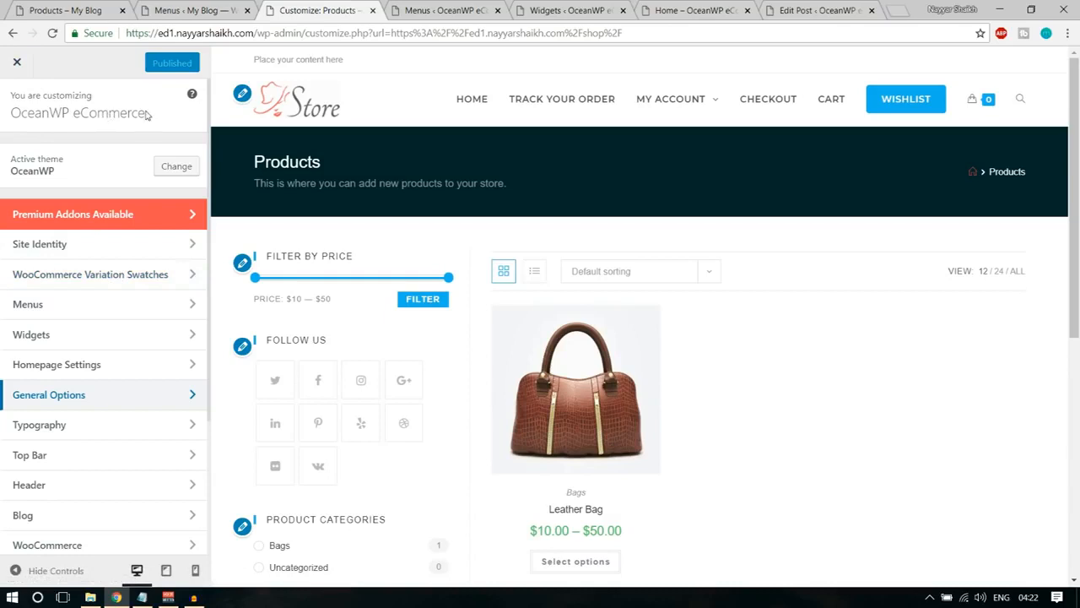
Exit the customizer and review the live Products page and the store's home page, comparing with the demo store.
left_click(18, 63)
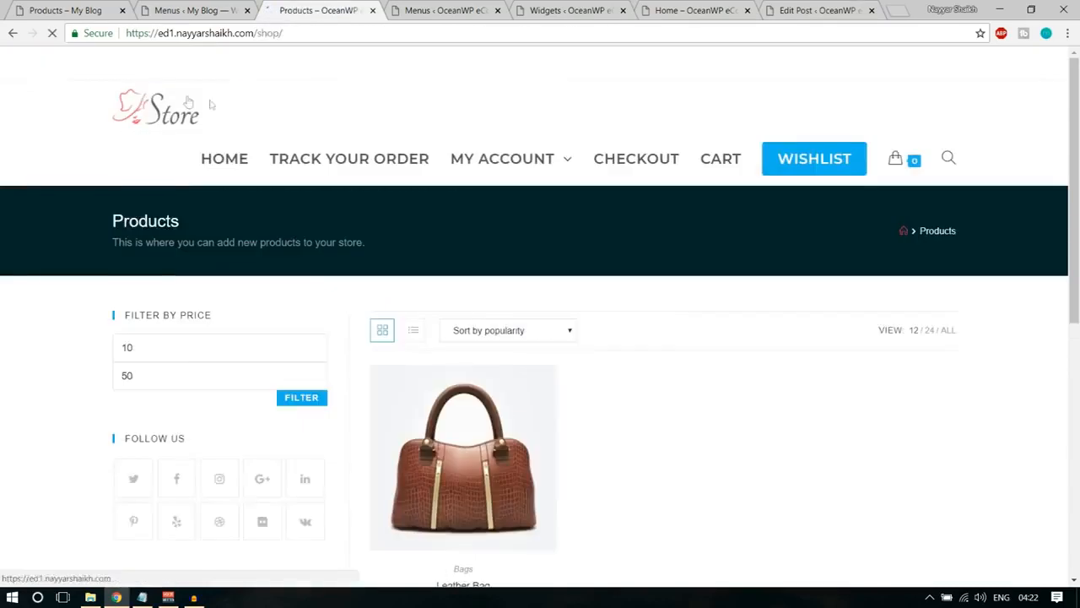
scroll(845, 394, "down", 6)
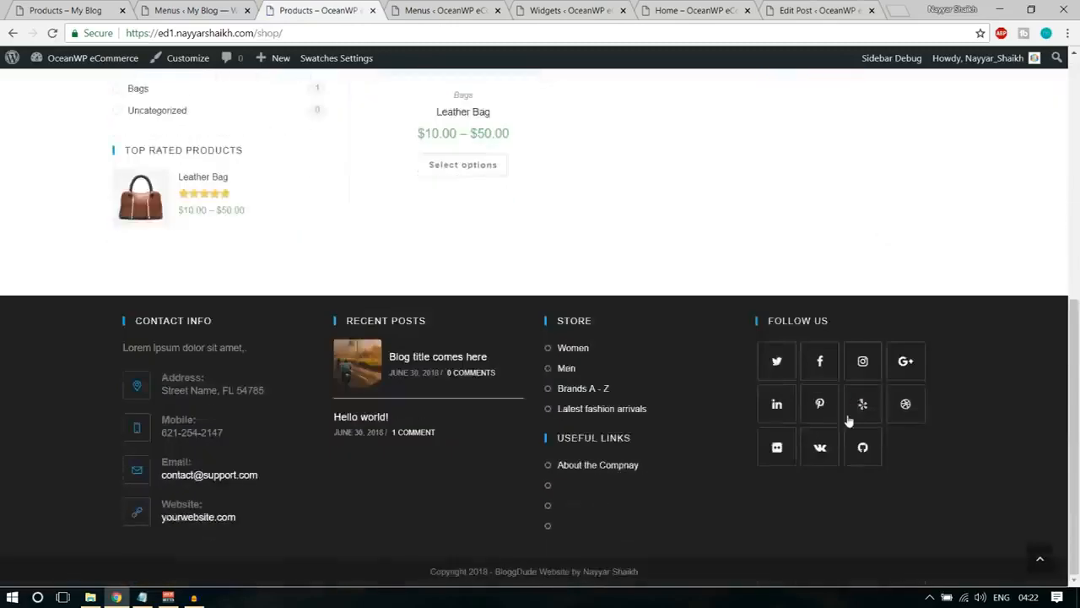
scroll(844, 406, "up", 5)
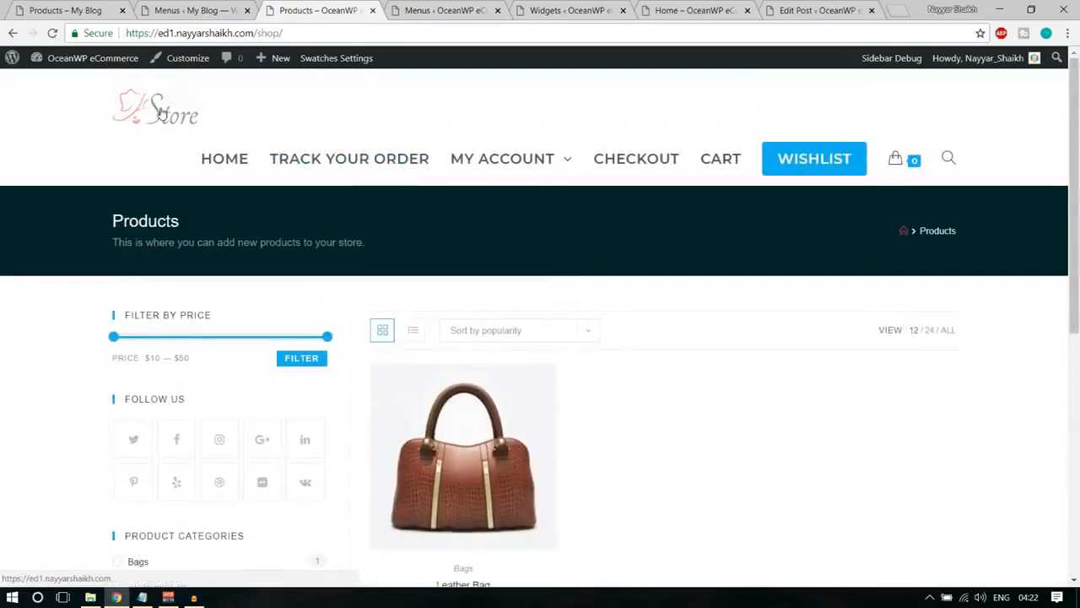
key("ctrl+minus")
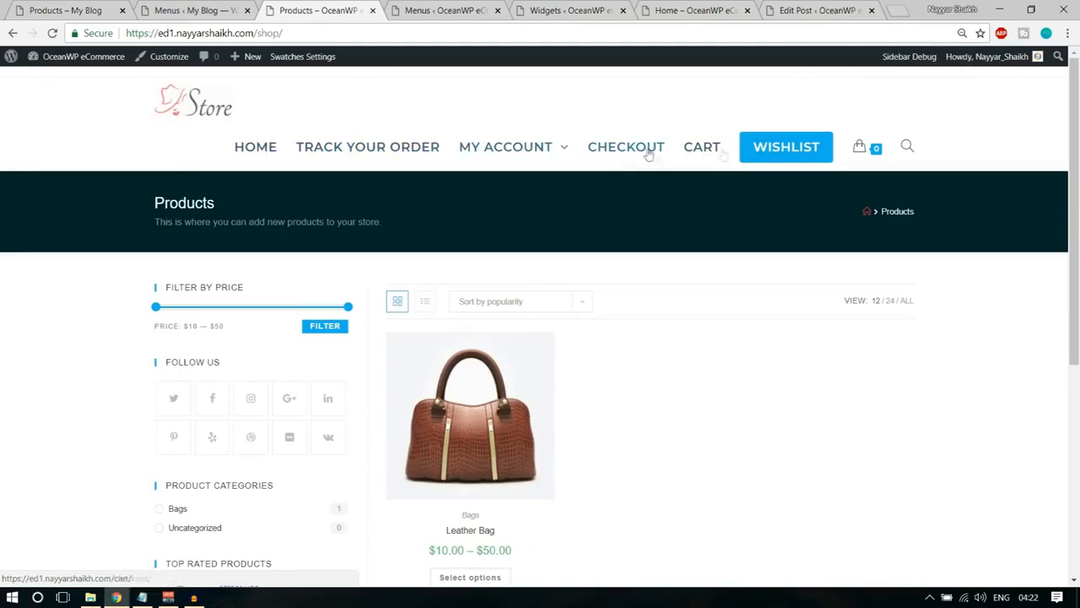
left_click(66, 10)
left_click(380, 7)
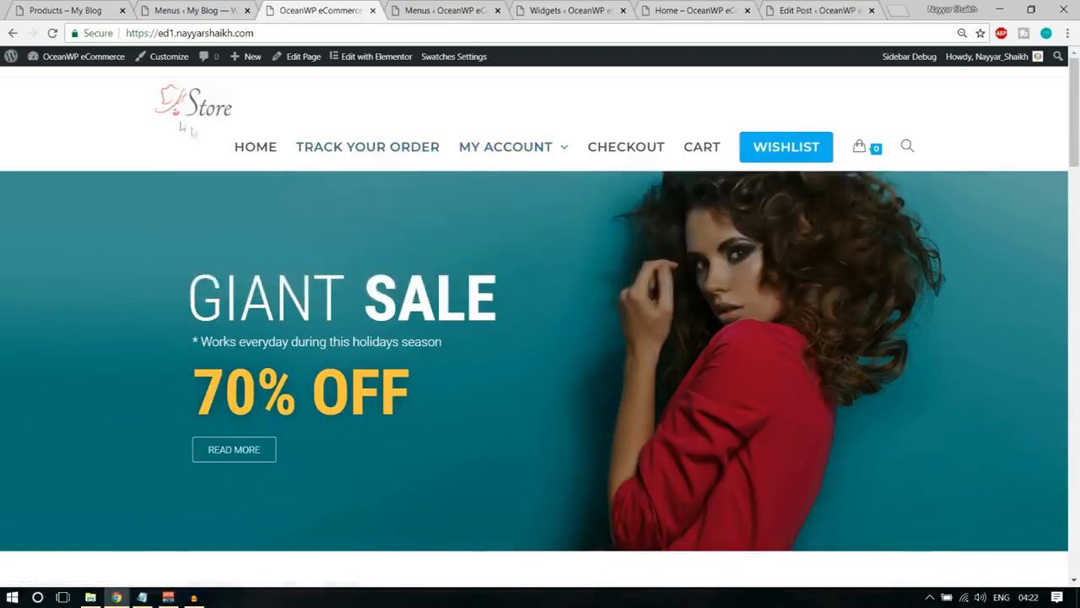
scroll(267, 346, "down", 1)
scroll(540, 338, "down", 20)
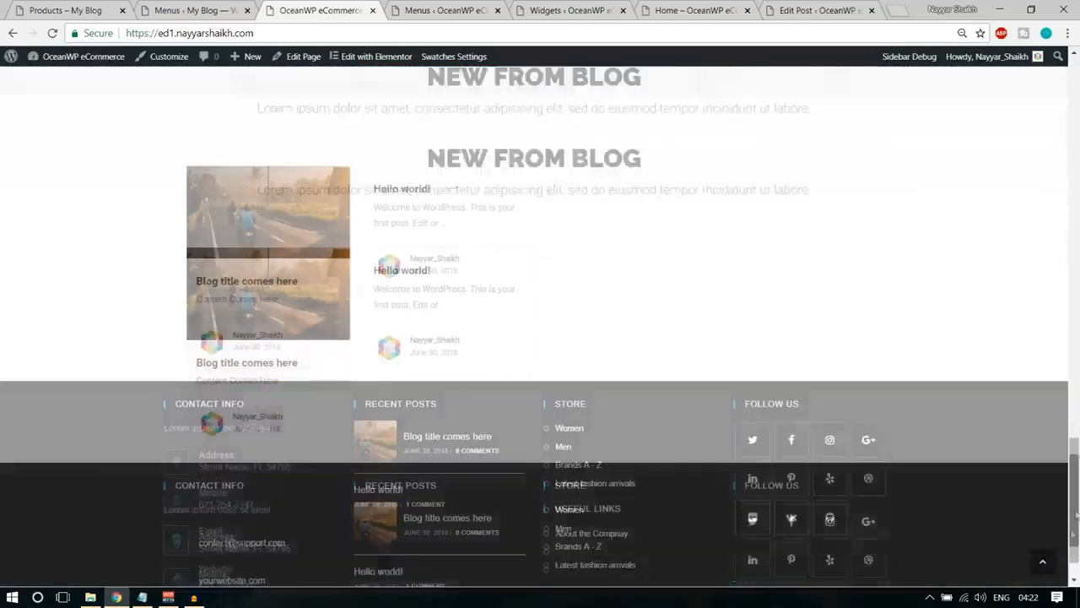
left_click_drag(1077, 515, 1079, 127)
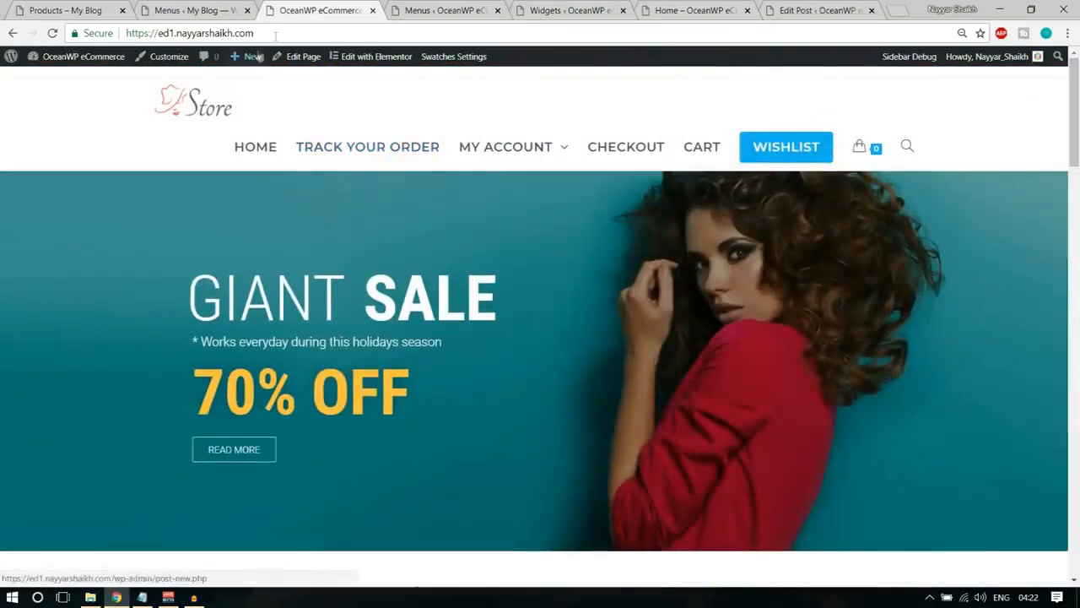
Go to the store's /shop address and look over the live Products page down to its footer.
left_click(291, 34)
left_click(291, 34)
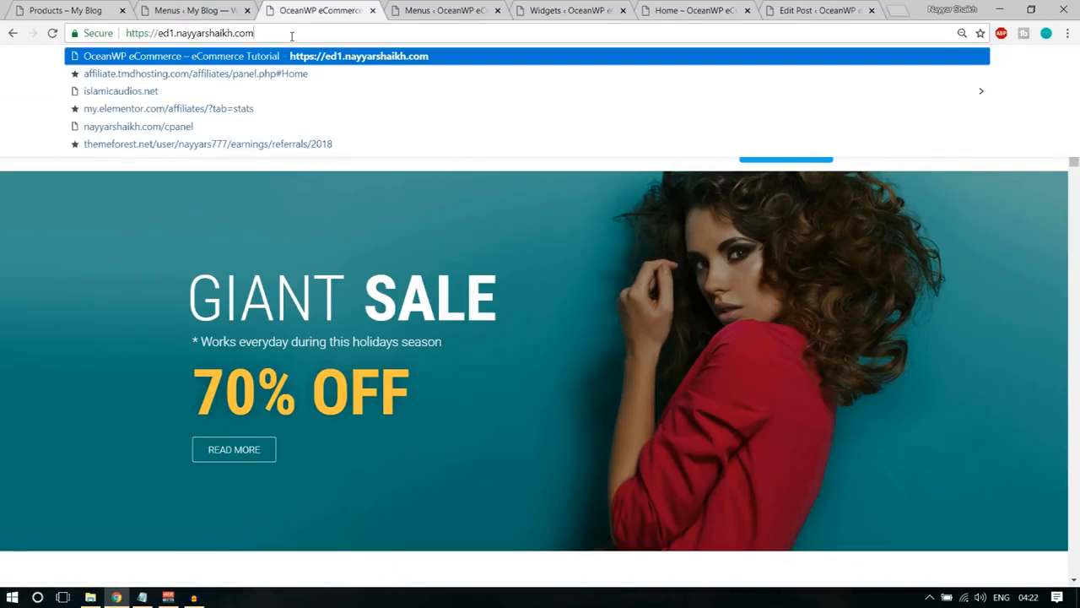
left_click(395, 314)
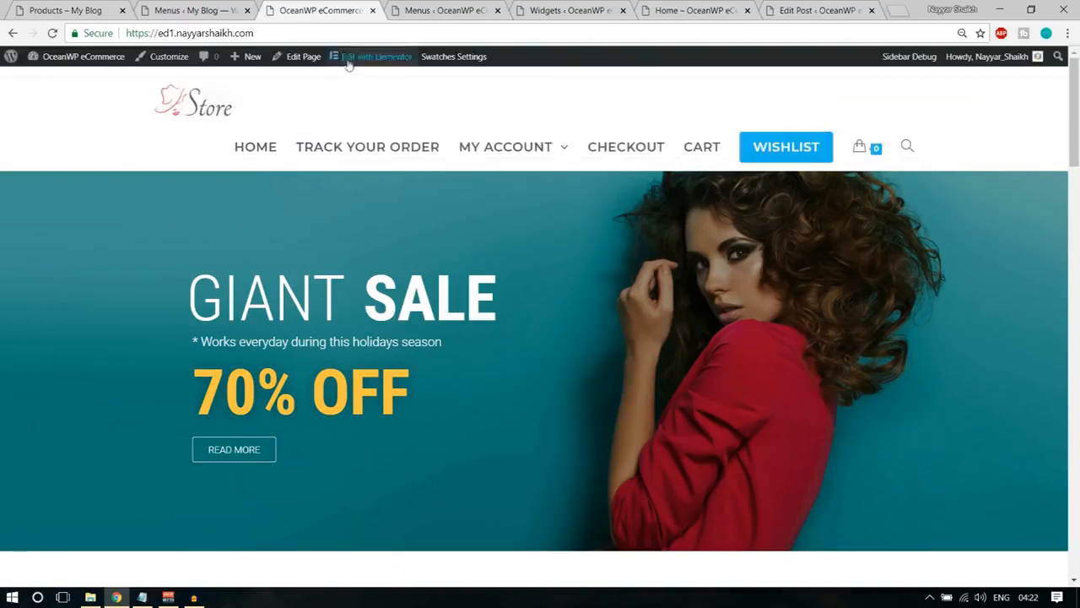
left_click(281, 35)
left_click(281, 36)
type("shop")
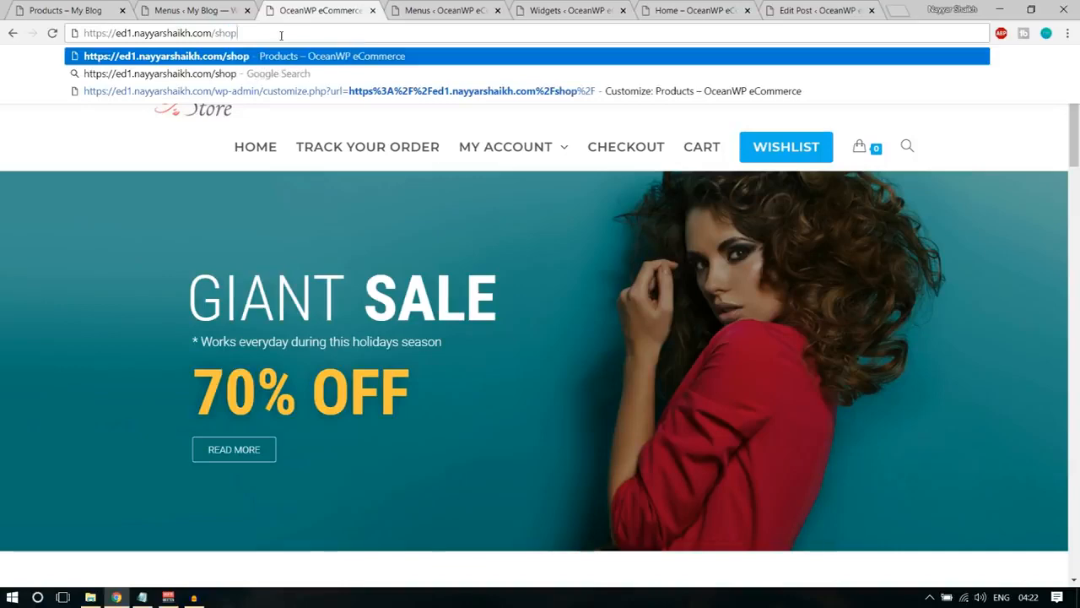
key("Return")
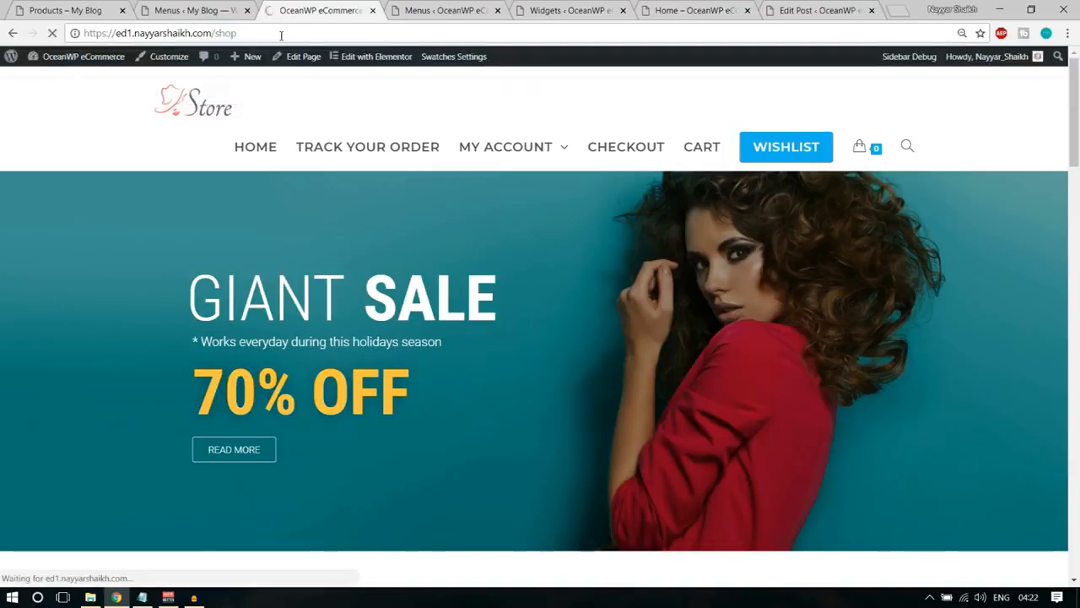
scroll(258, 405, "down", 5)
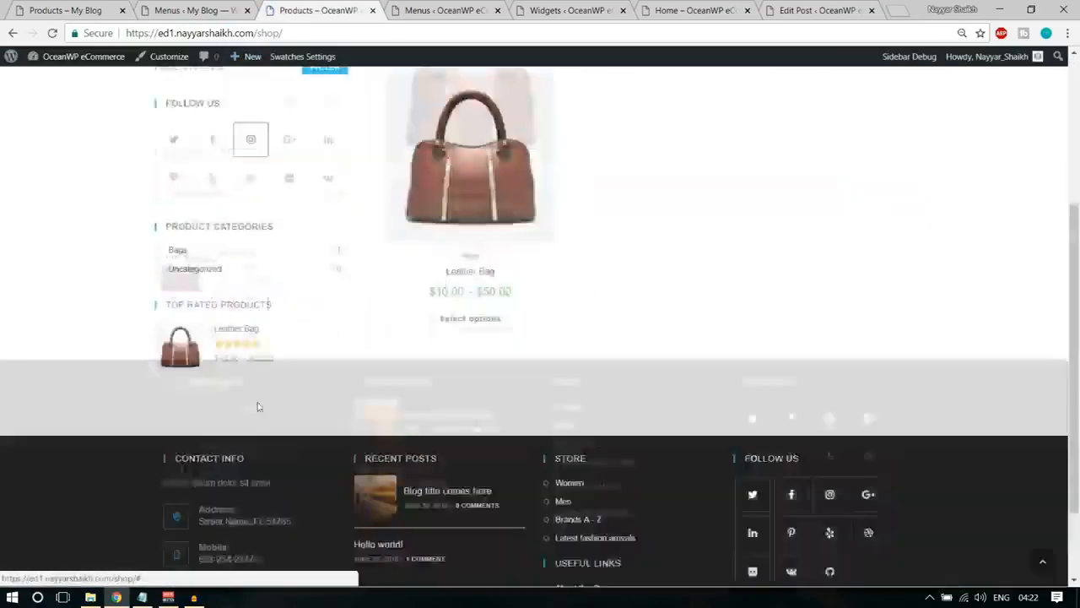
scroll(255, 425, "up", 5)
Open the store's Track Your Order page and look over its layout and sidebar.
left_click(366, 149)
scroll(911, 374, "down", 5)
scroll(911, 393, "up", 5)
scroll(770, 374, "down", 1)
scroll(770, 374, "down", 2)
scroll(767, 503, "up", 3)
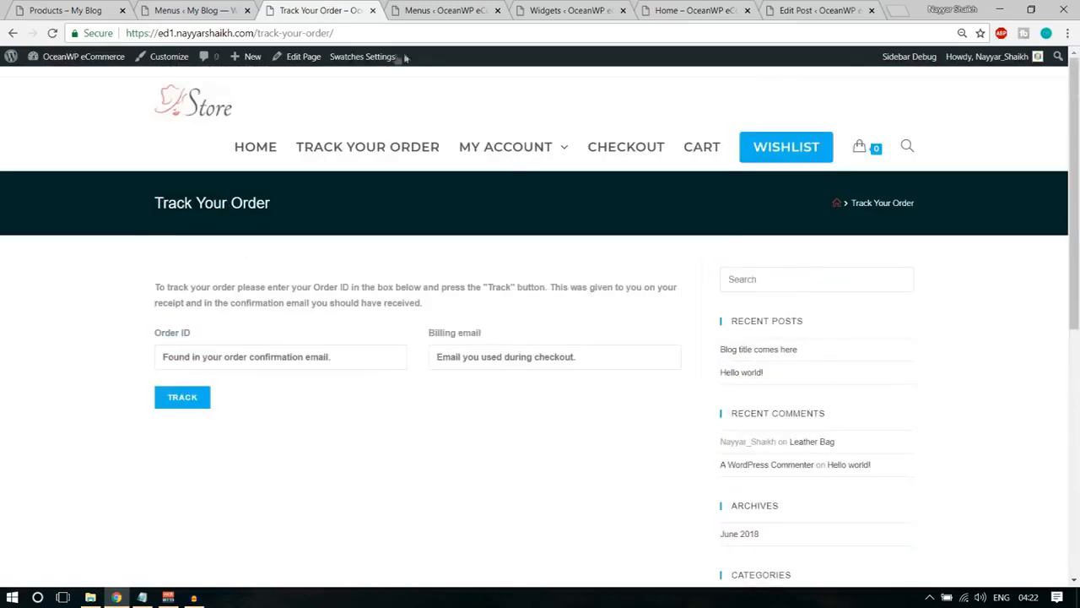
Set the Track Your Order page's Content Layout to Full Width, update it and reload the live page.
right_click(303, 57)
left_click(312, 68)
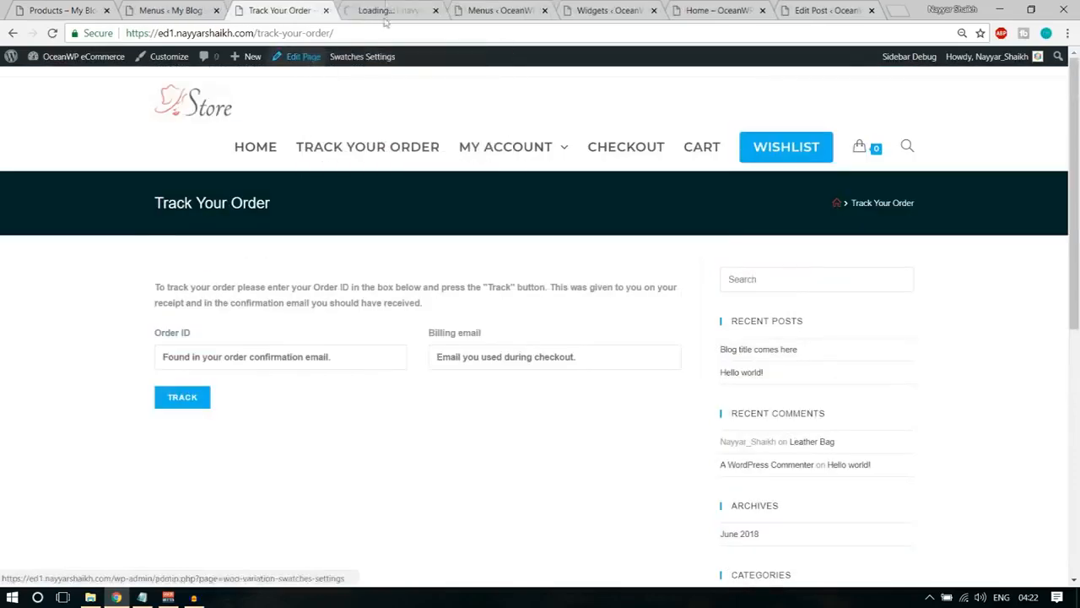
left_click(385, 12)
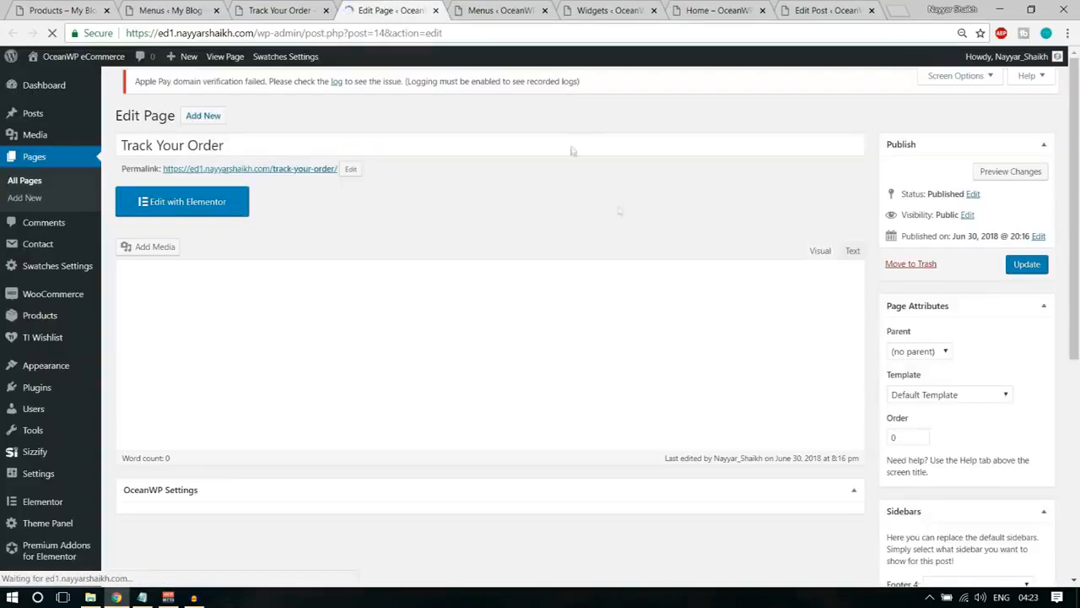
scroll(644, 268, "down", 5)
left_click(598, 205)
left_click(615, 302)
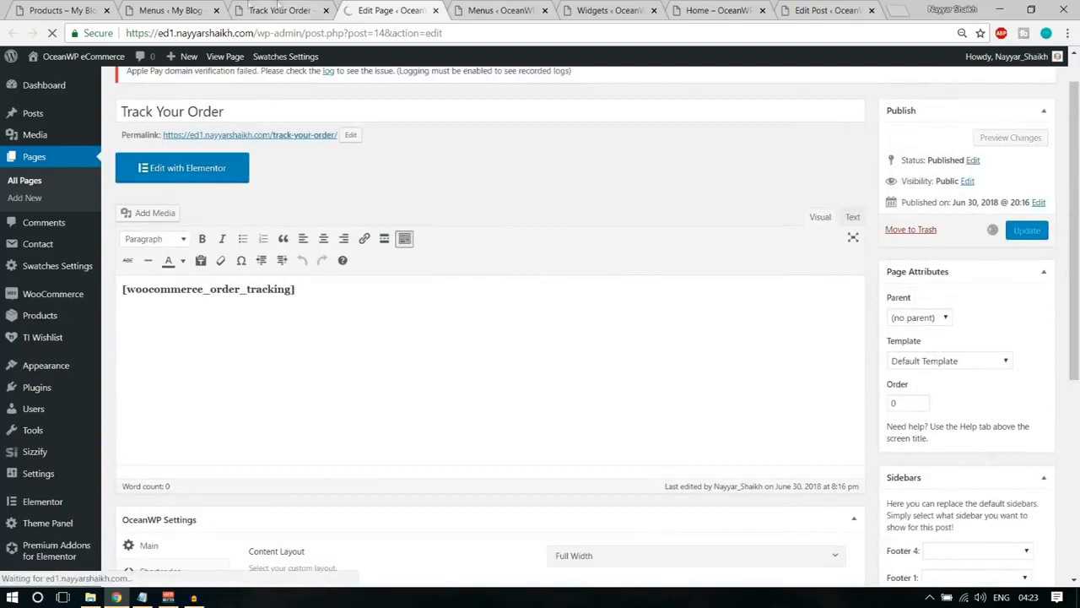
left_click(278, 10)
left_click(52, 33)
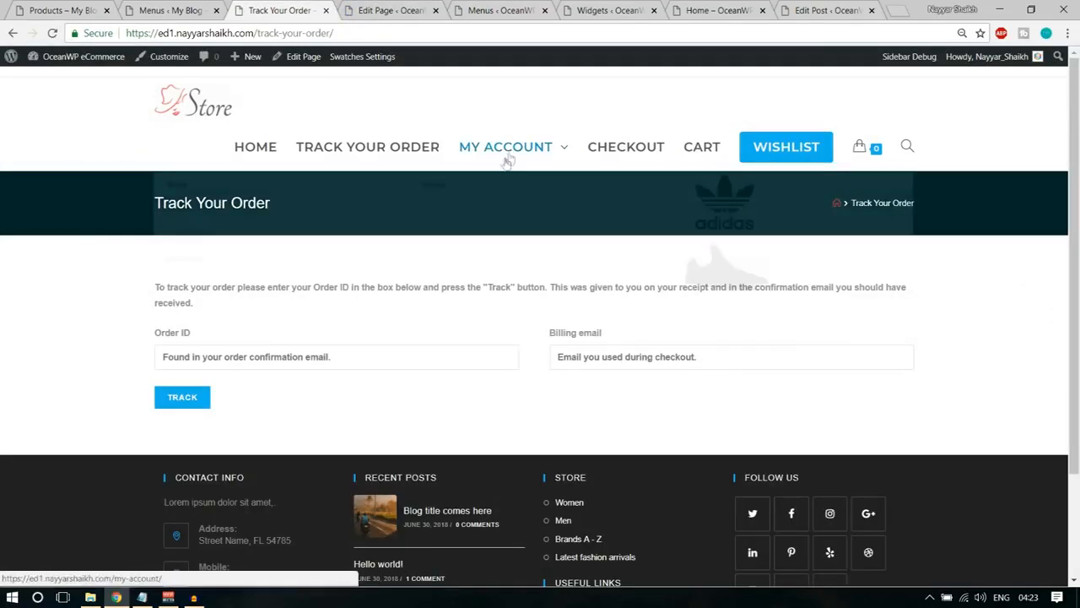
Open the store's My Account page and bring up its page editor in a new tab, closing the previous editor tab.
left_click(517, 154)
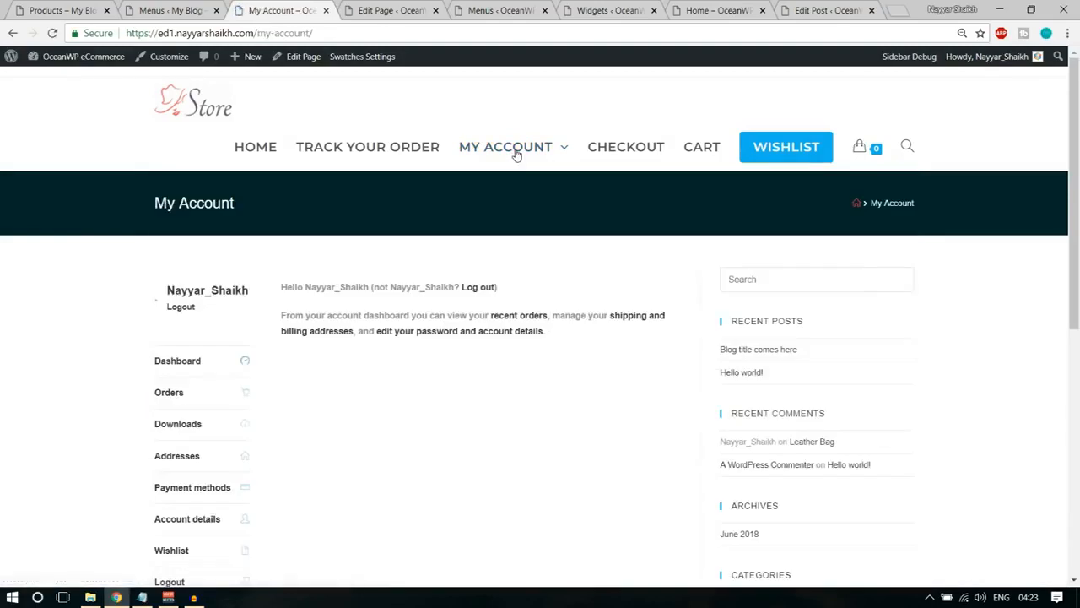
left_click(436, 10)
right_click(291, 57)
left_click(323, 70)
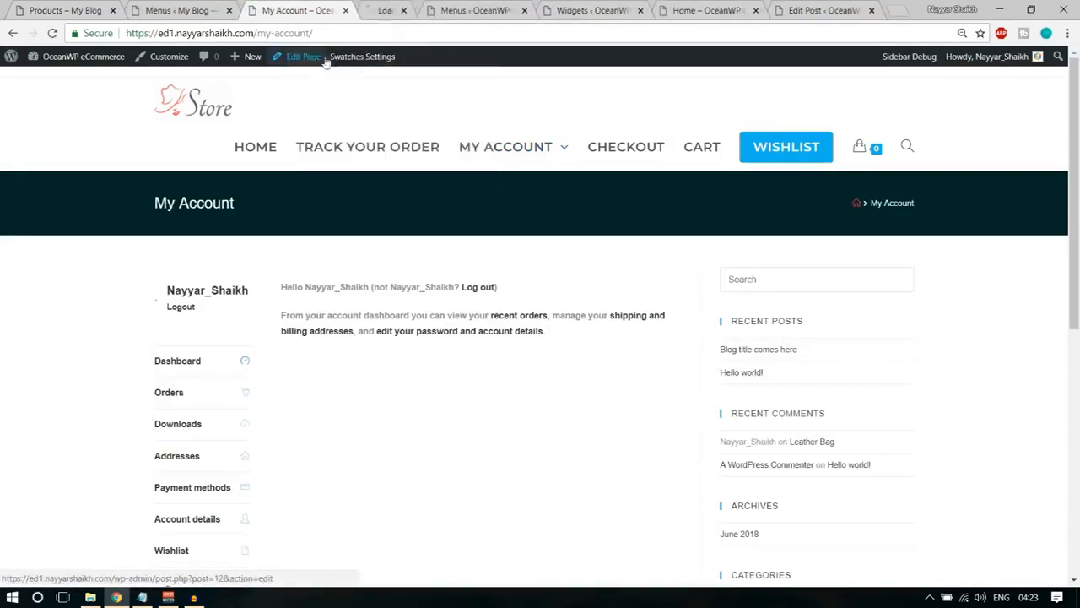
left_click(412, 7)
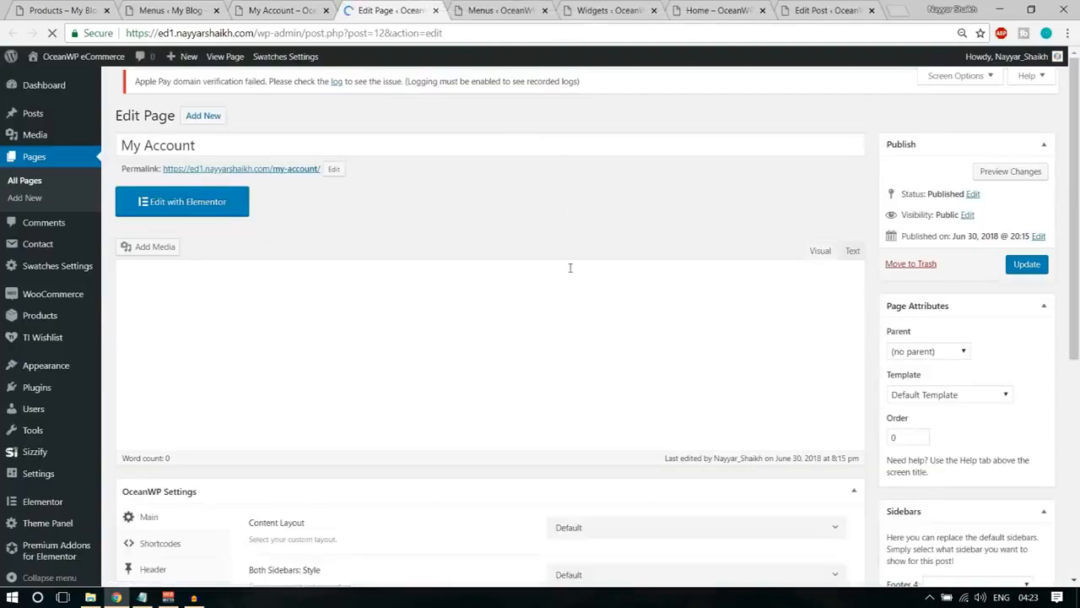
Set the My Account page's Content Layout to Full Width, update it and reload the live page.
scroll(570, 272, "down", 3)
scroll(569, 272, "down", 2)
left_click(579, 203)
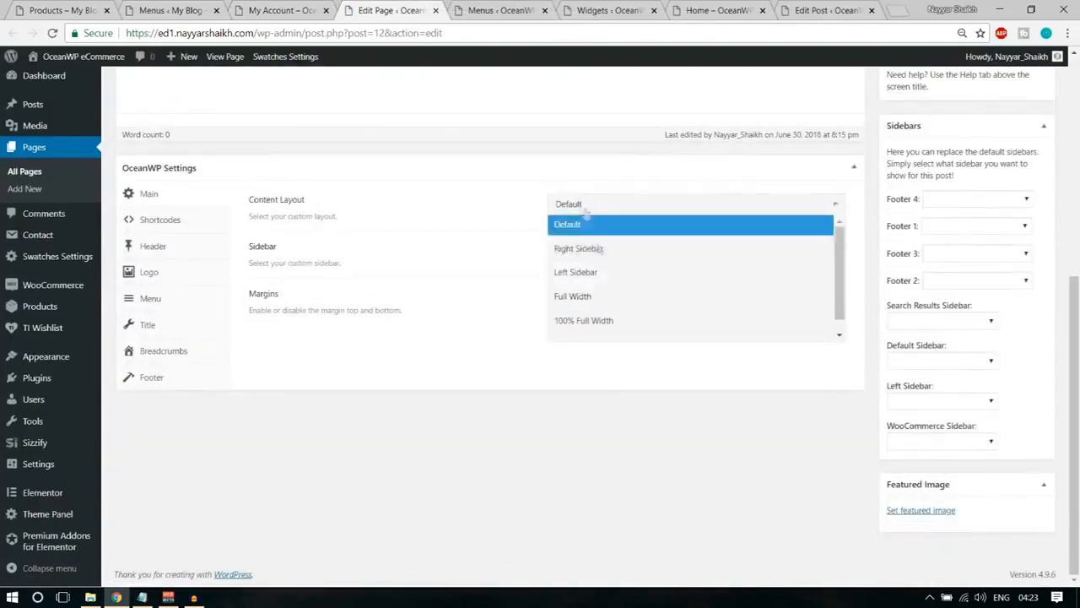
left_click(605, 298)
scroll(647, 298, "up", 5)
left_click(1028, 273)
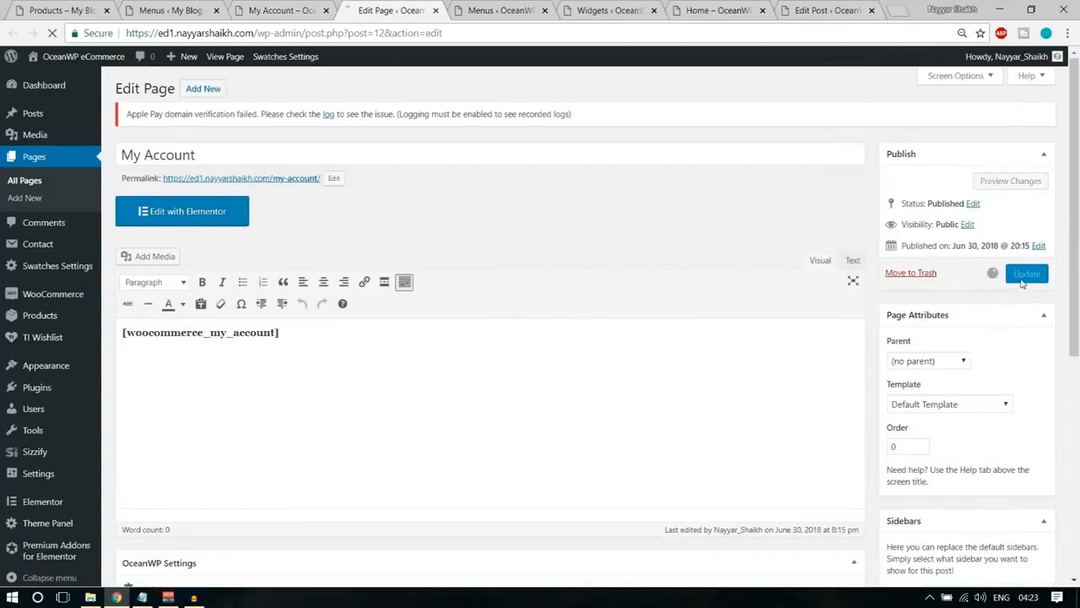
left_click(315, 6)
left_click(51, 33)
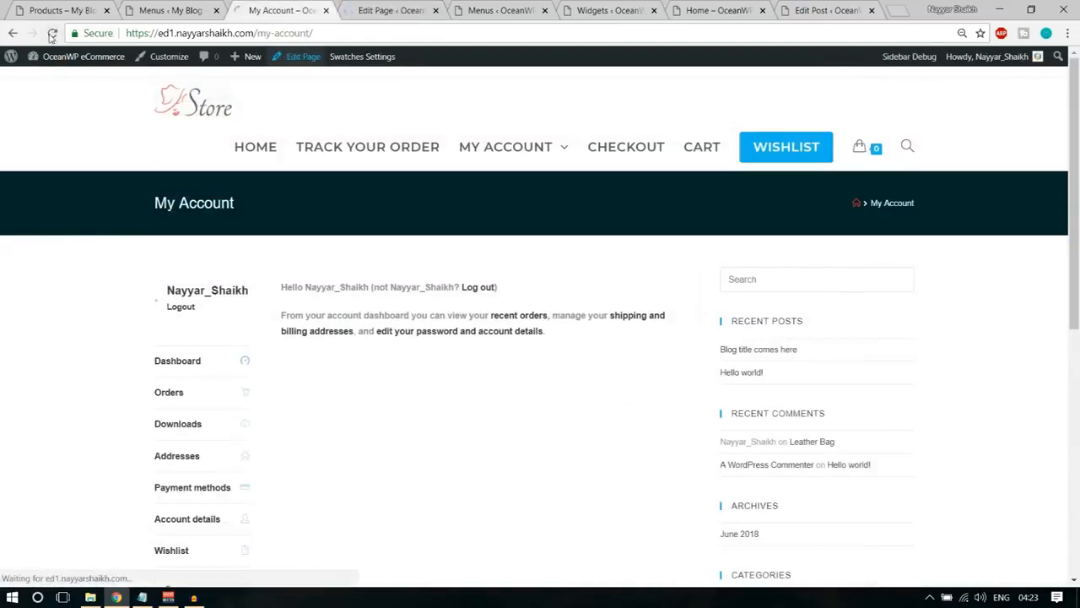
Follow the store's Checkout link and bring up the resulting Cart page's editor in a new tab.
left_click(643, 163)
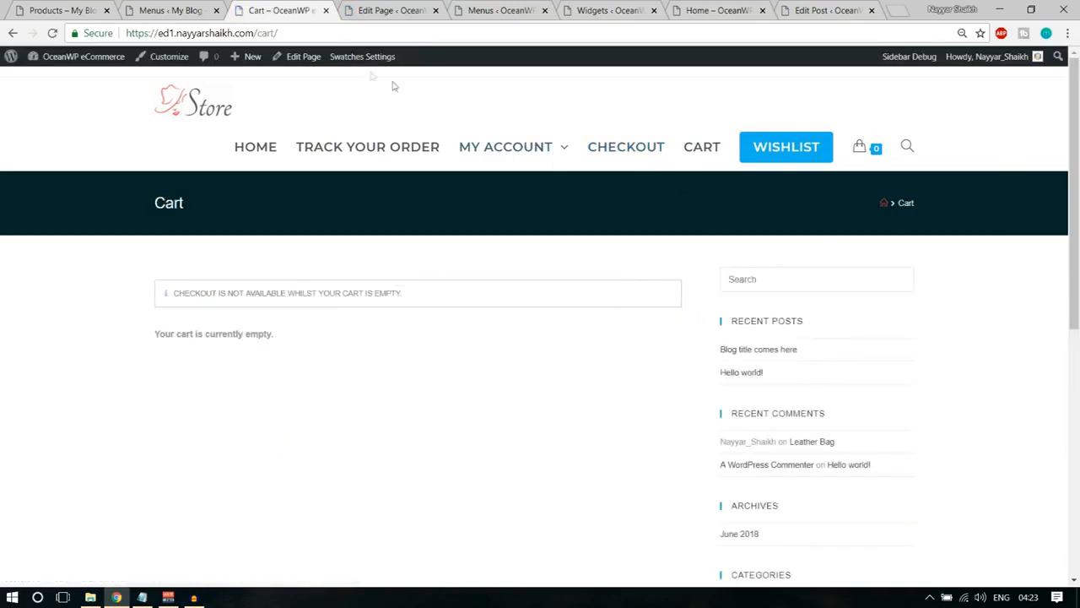
right_click(309, 56)
left_click(329, 65)
left_click(337, 10)
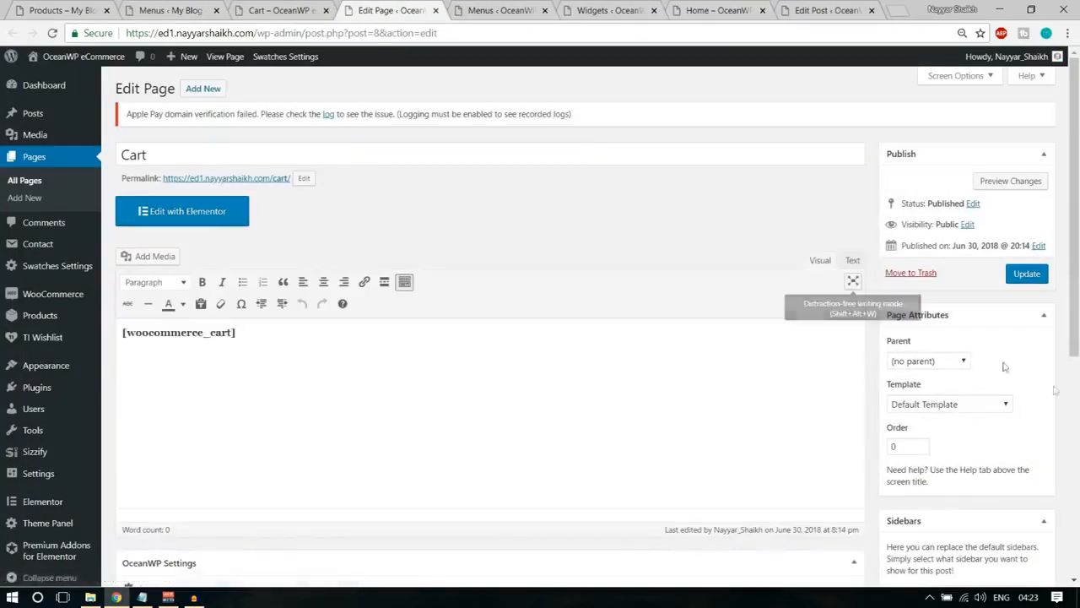
Set the Cart page's Content Layout to Full Width, update it and reload the live page.
scroll(735, 380, "down", 5)
left_click(647, 207)
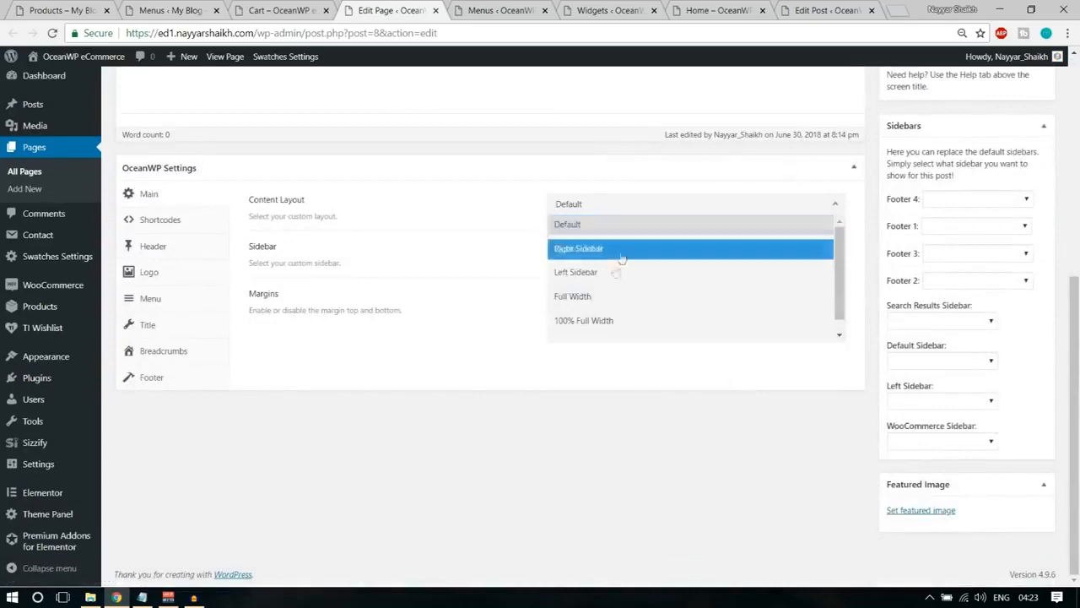
left_click(605, 296)
scroll(646, 386, "up", 4)
left_click(1027, 233)
left_click(295, 11)
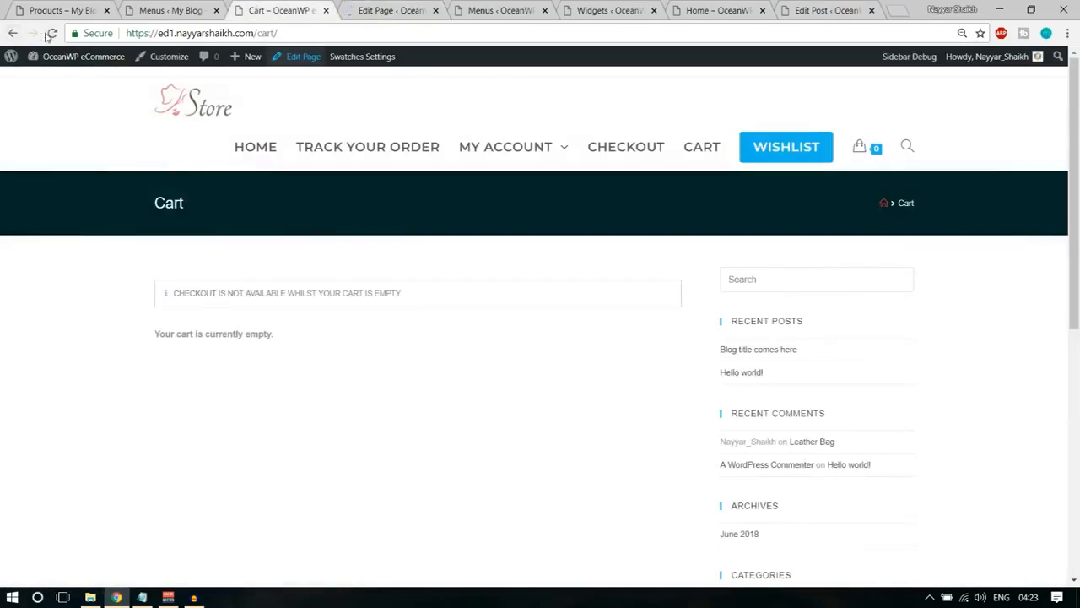
left_click(51, 34)
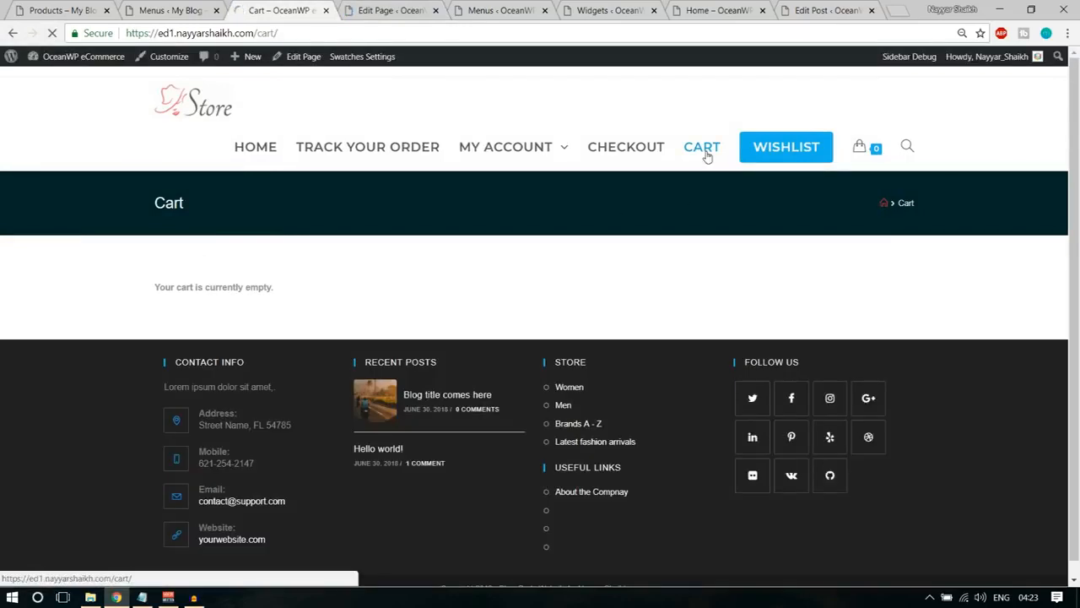
Open the store's Wishlist page and bring up its page editor in a new tab, closing the previous editor tab.
left_click(789, 151)
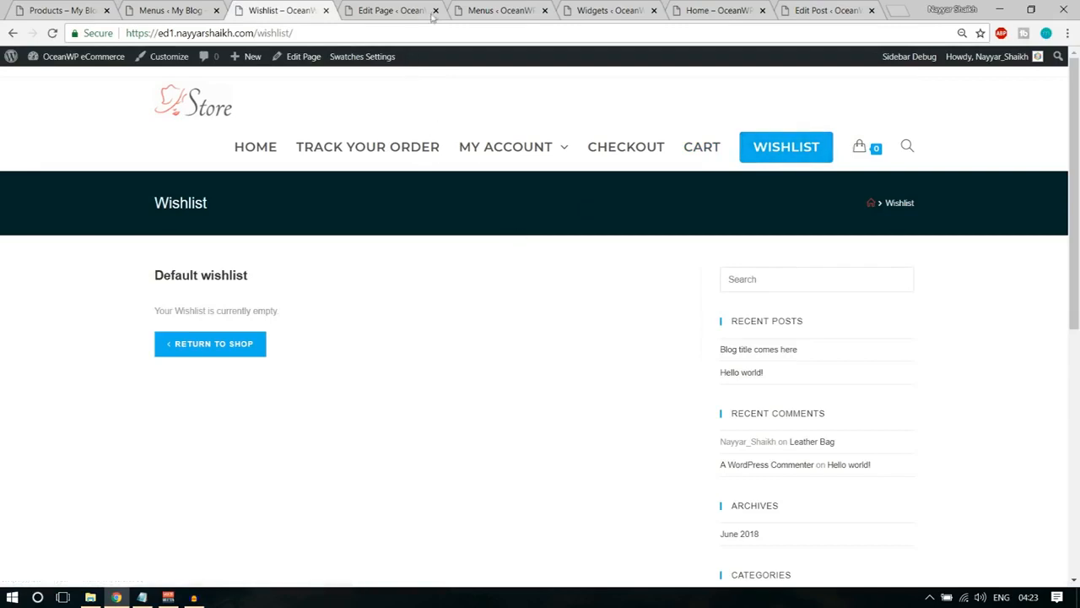
left_click(435, 10)
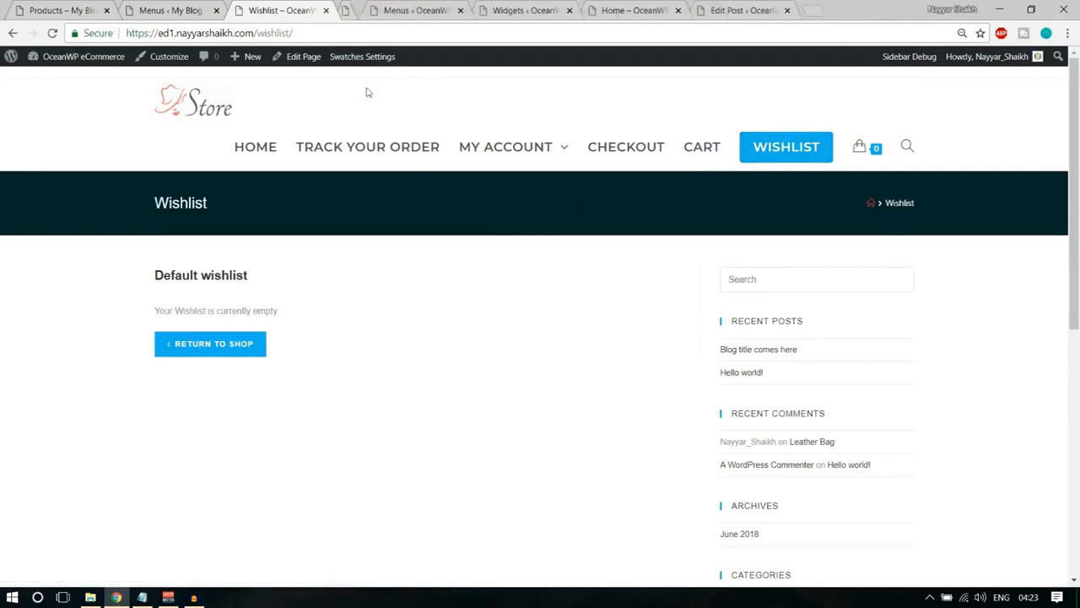
right_click(316, 64)
left_click(325, 77)
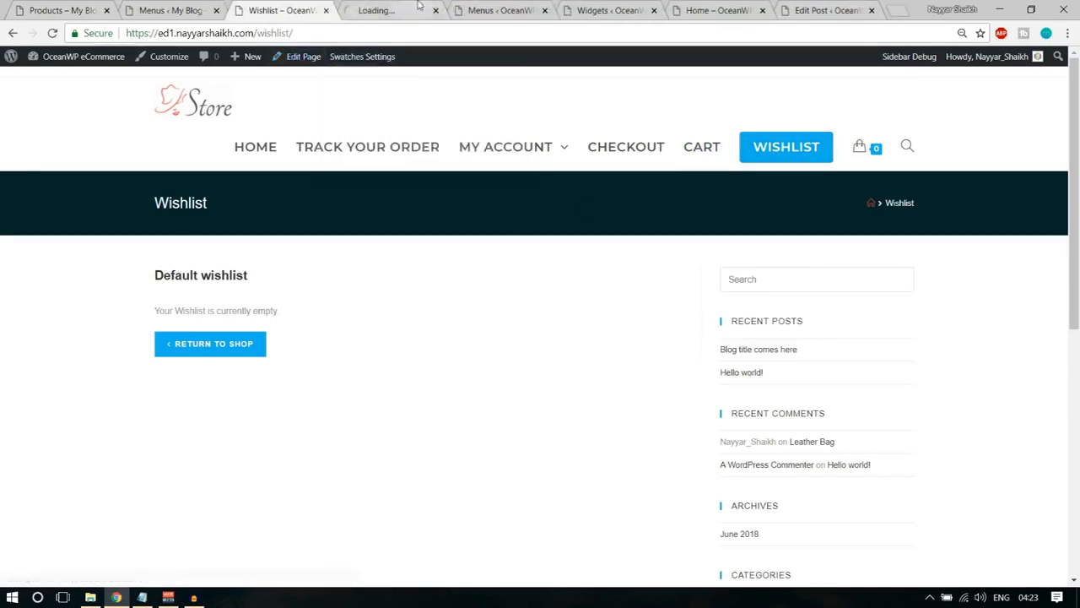
left_click(388, 11)
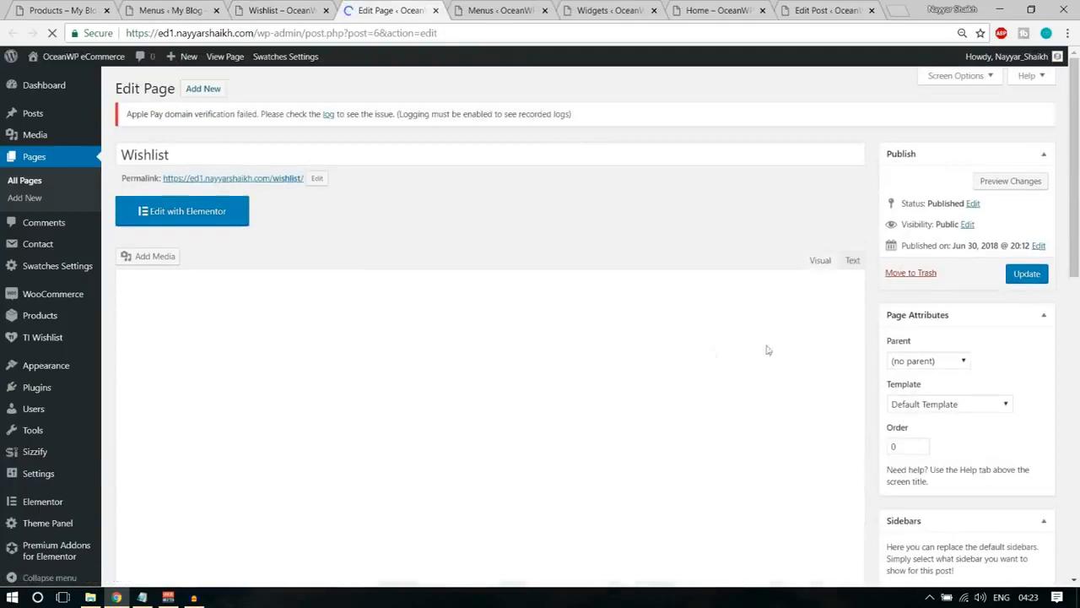
Set the Wishlist page's Content Layout to Full Width, update it and reload the live page.
scroll(707, 344, "down", 4)
left_click(637, 206)
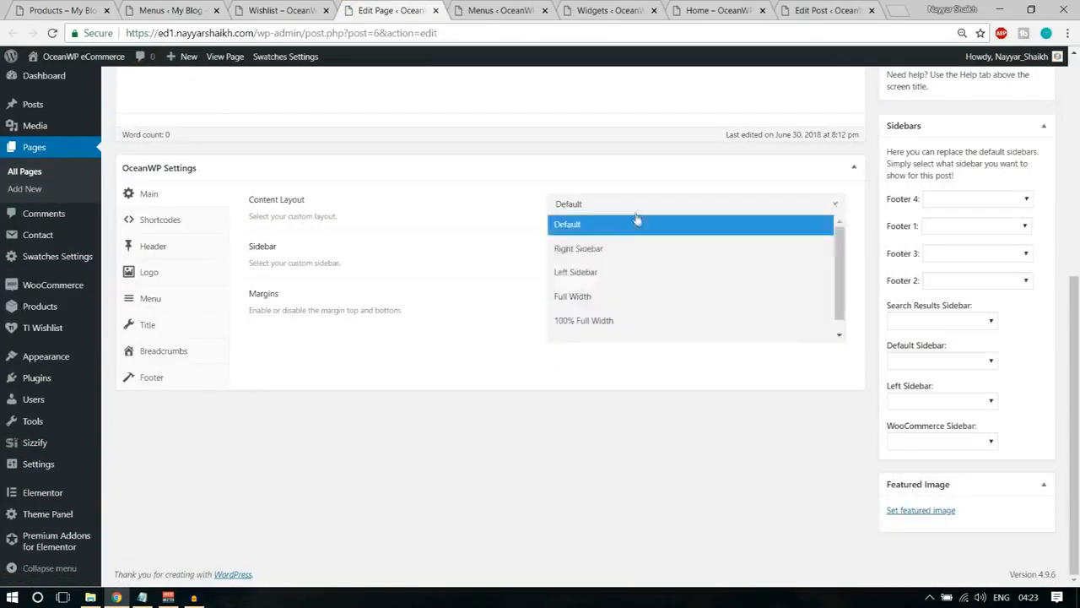
left_click(625, 296)
scroll(760, 253, "up", 4)
left_click(1041, 236)
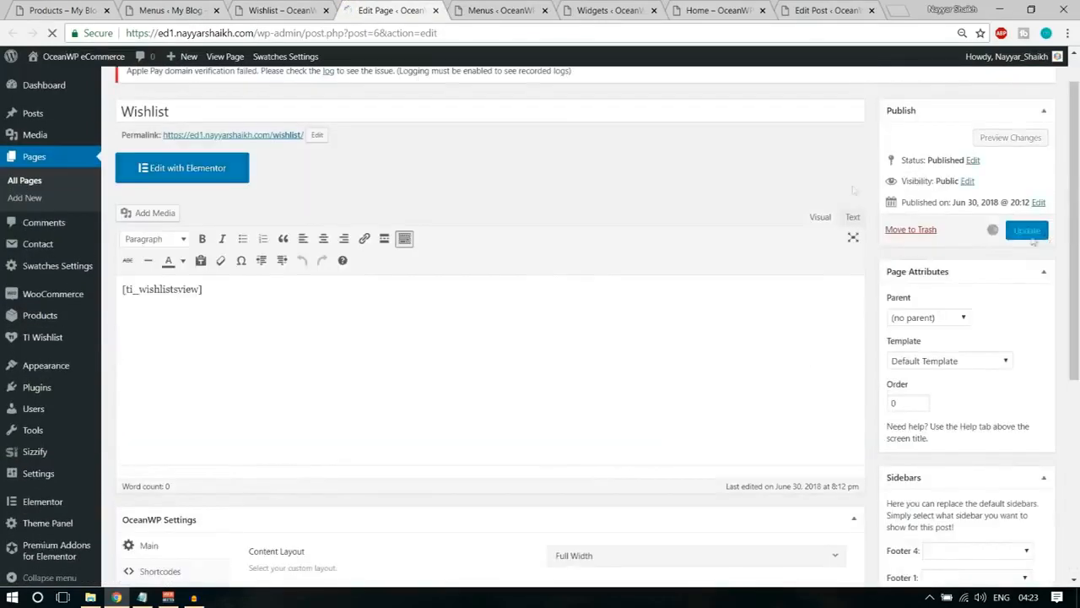
left_click(278, 10)
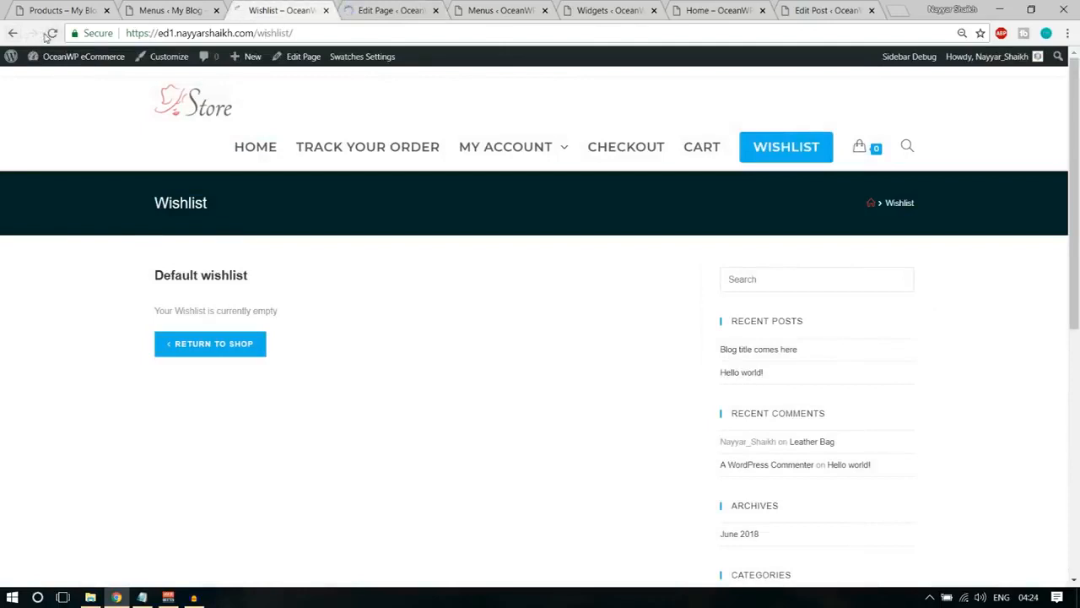
left_click(49, 34)
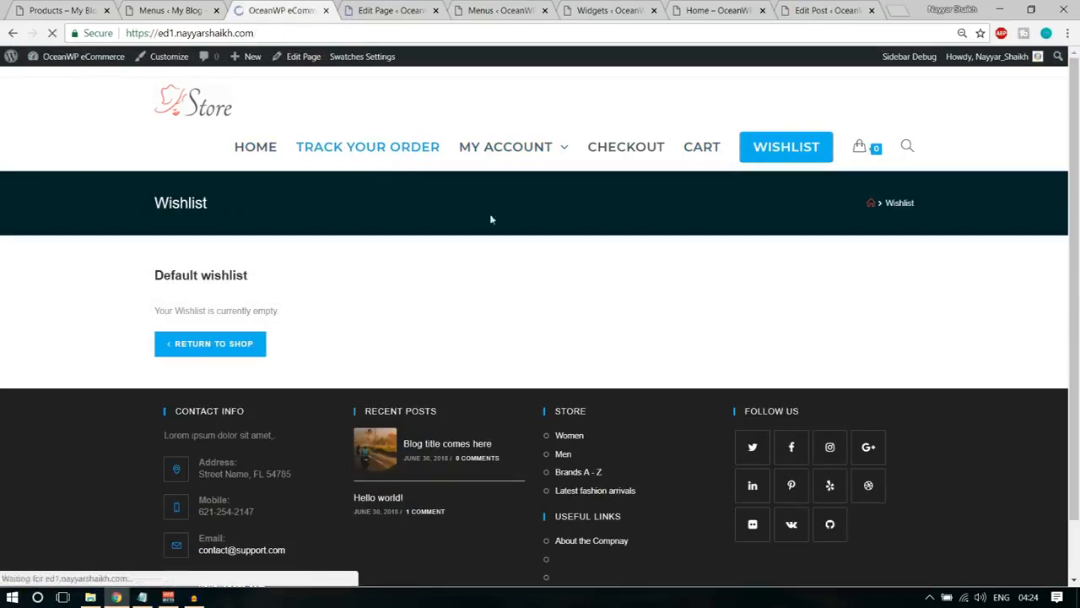
Open the Leather Bag product from the store's home page and add it to the cart with the Leather material.
scroll(588, 284, "down", 7)
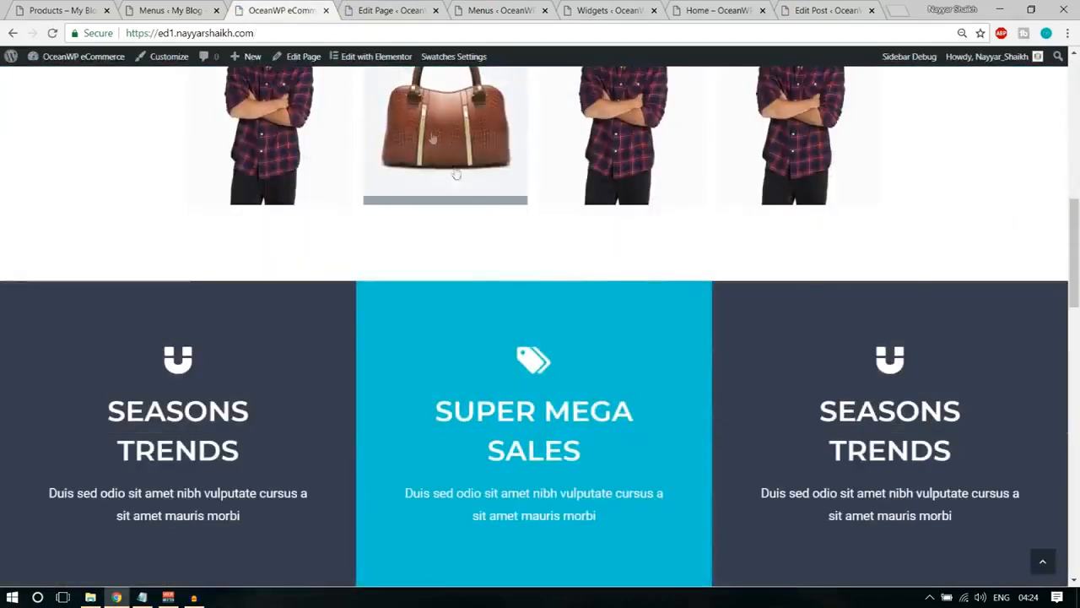
scroll(490, 233, "down", 5)
left_click(289, 213)
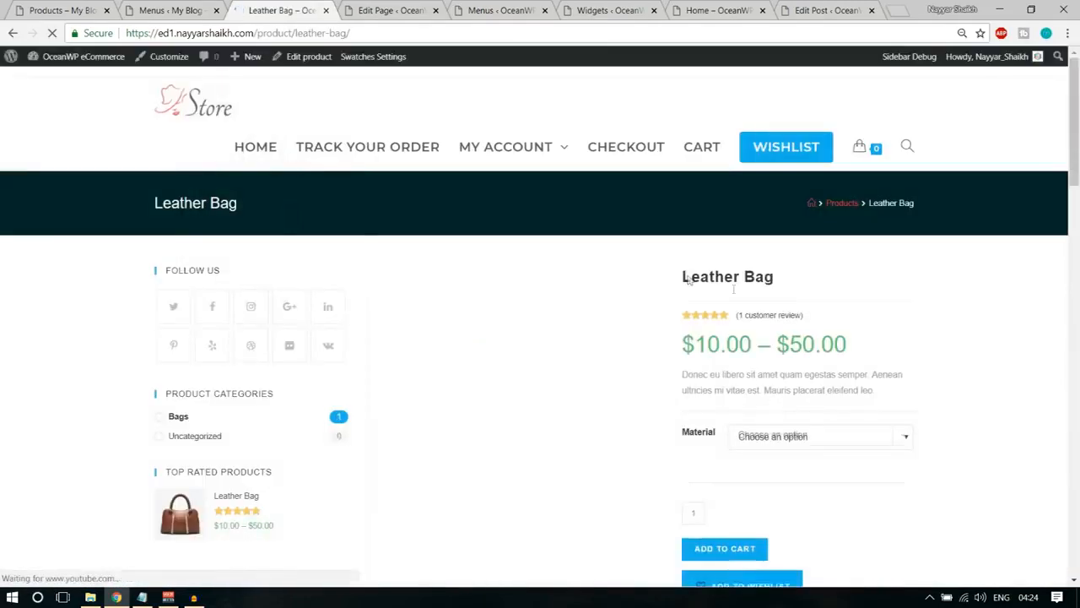
scroll(783, 301, "down", 3)
left_click(821, 224)
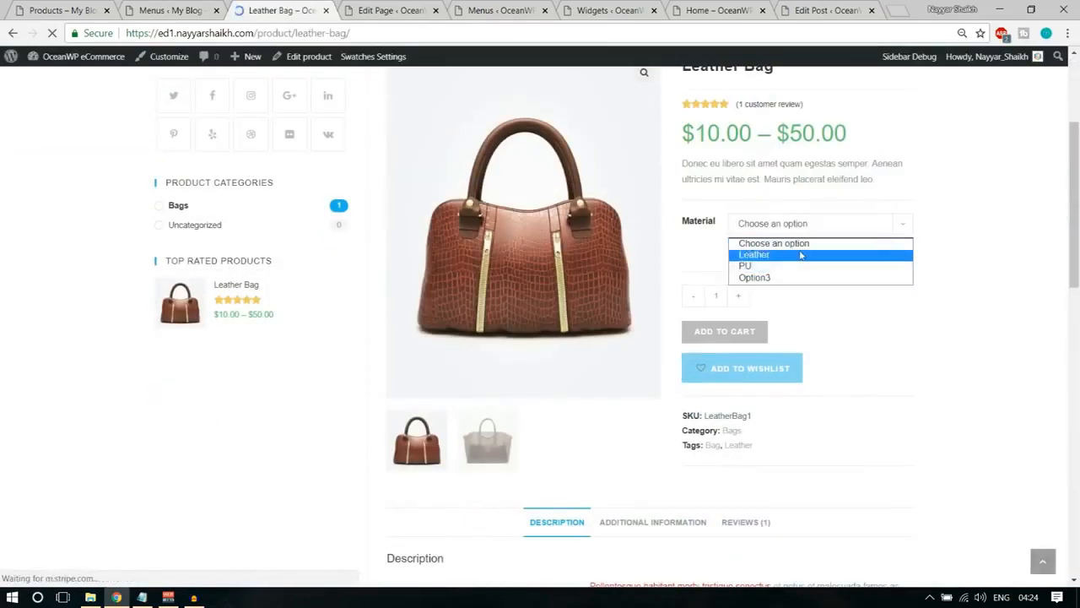
left_click(802, 254)
left_click(736, 383)
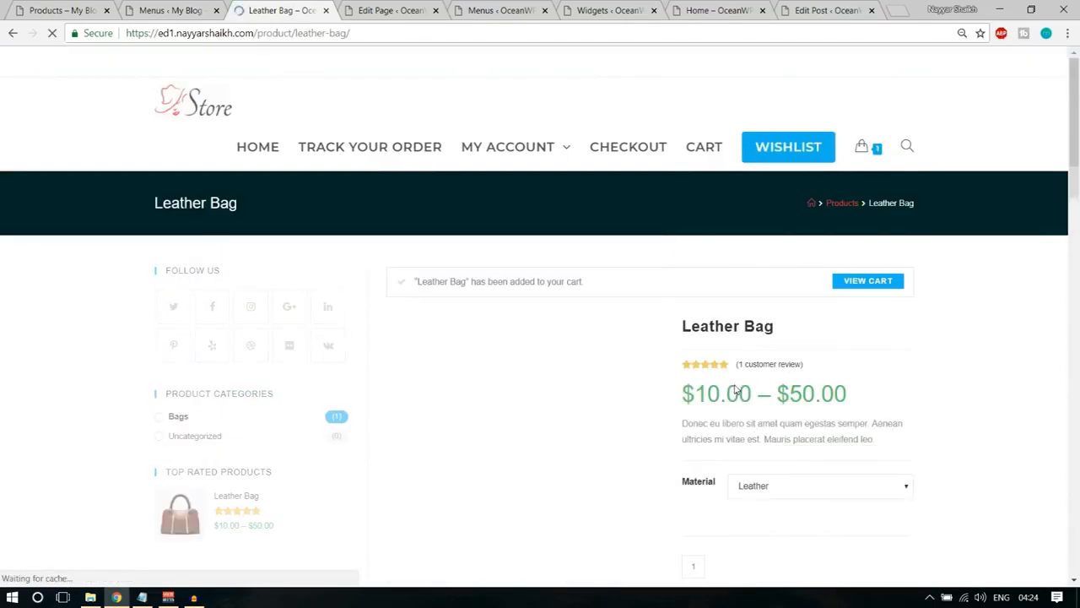
Proceed to checkout, fill in the billing details from the first saved autofill profile, and check the order's shipping cost.
mouse_move(860, 159)
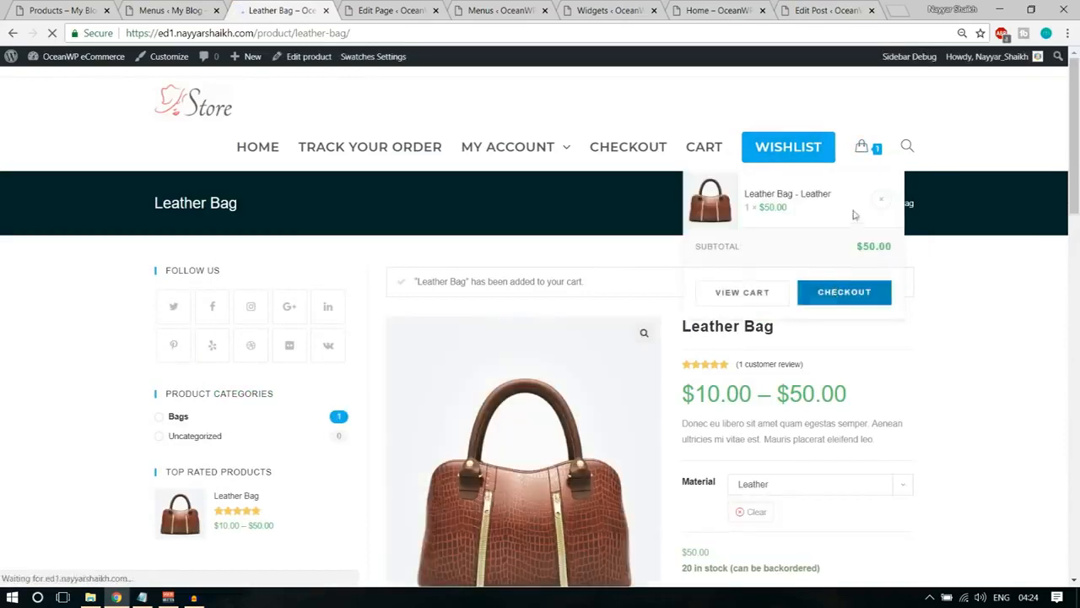
left_click(844, 292)
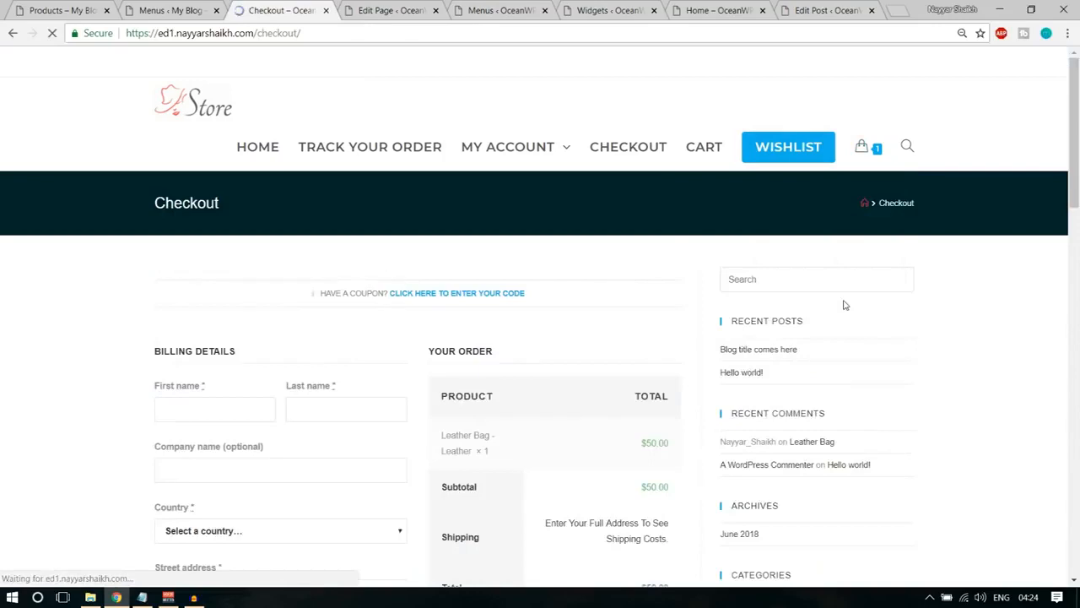
scroll(202, 257, "down", 2)
left_click(203, 266)
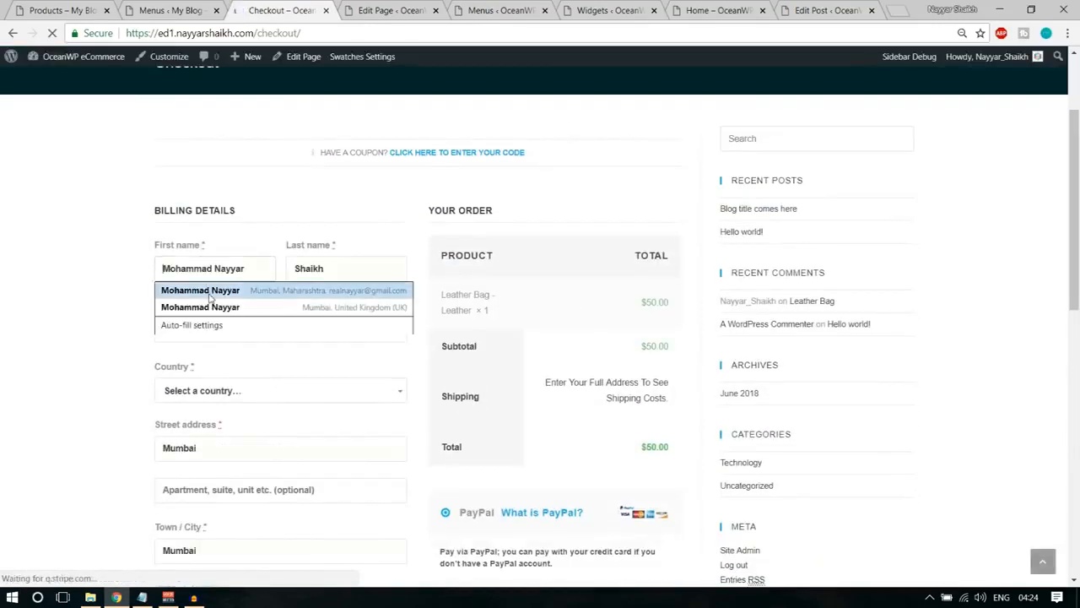
left_click(213, 291)
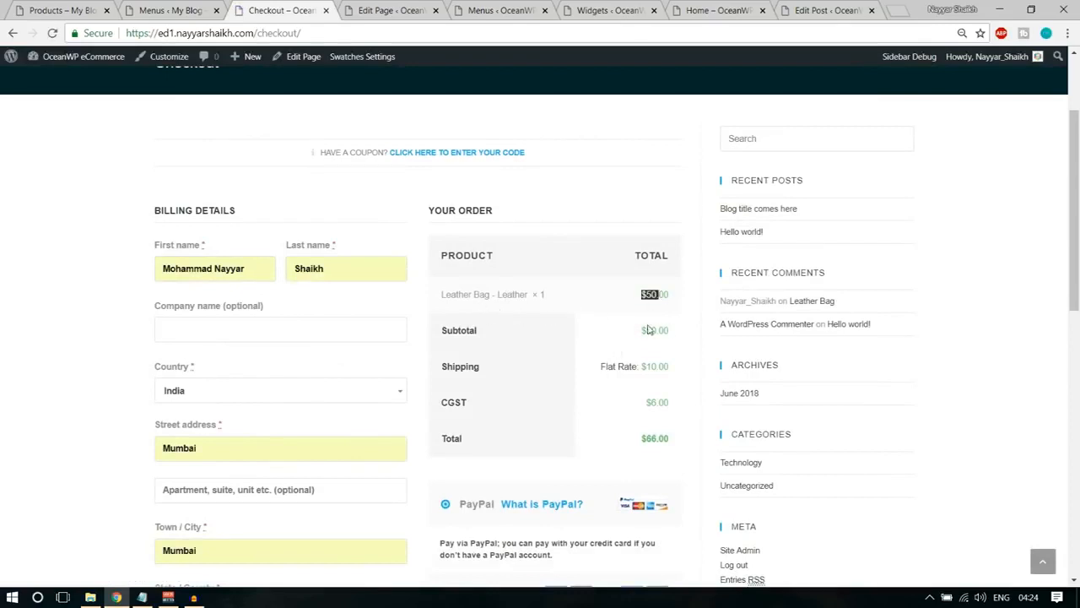
left_click_drag(630, 369, 677, 372)
Choose Credit Card payment, enter the test card number, expiry date and card code, accept the terms and try to place the order.
scroll(563, 455, "down", 3)
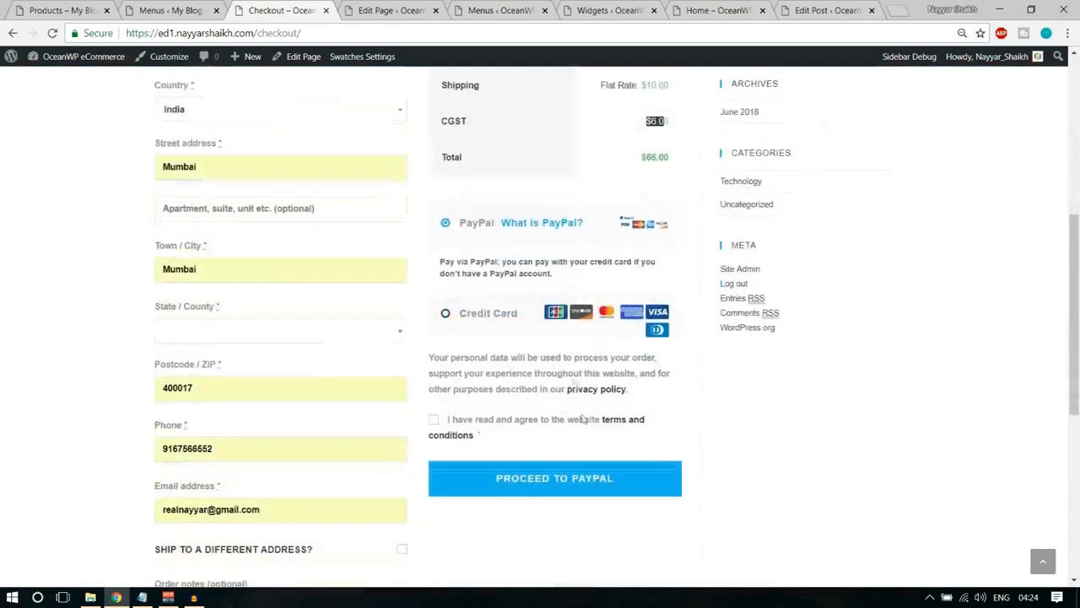
left_click(458, 315)
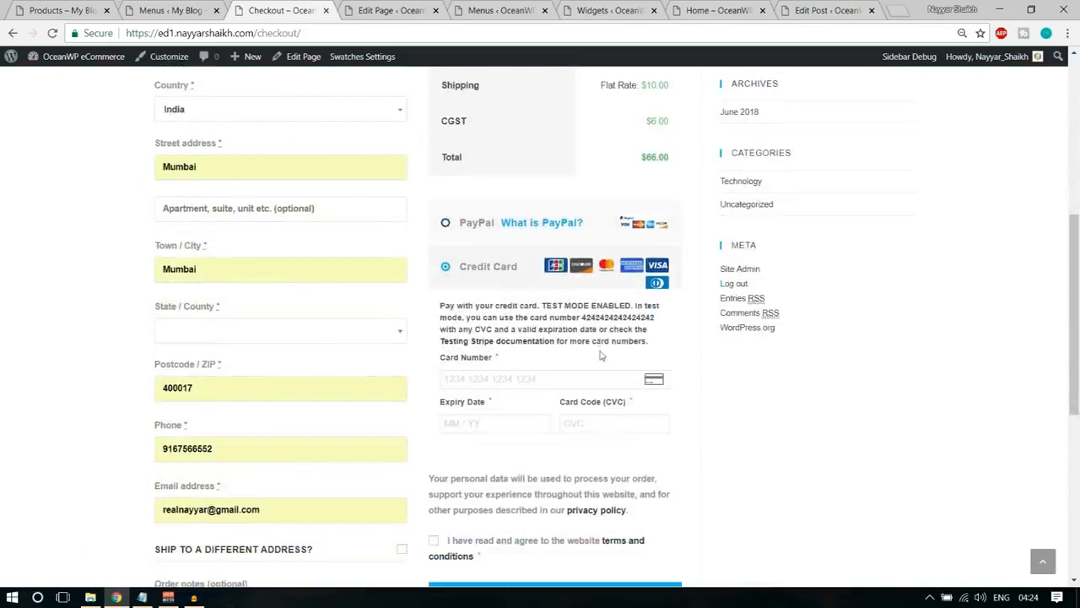
scroll(557, 337, "down", 1)
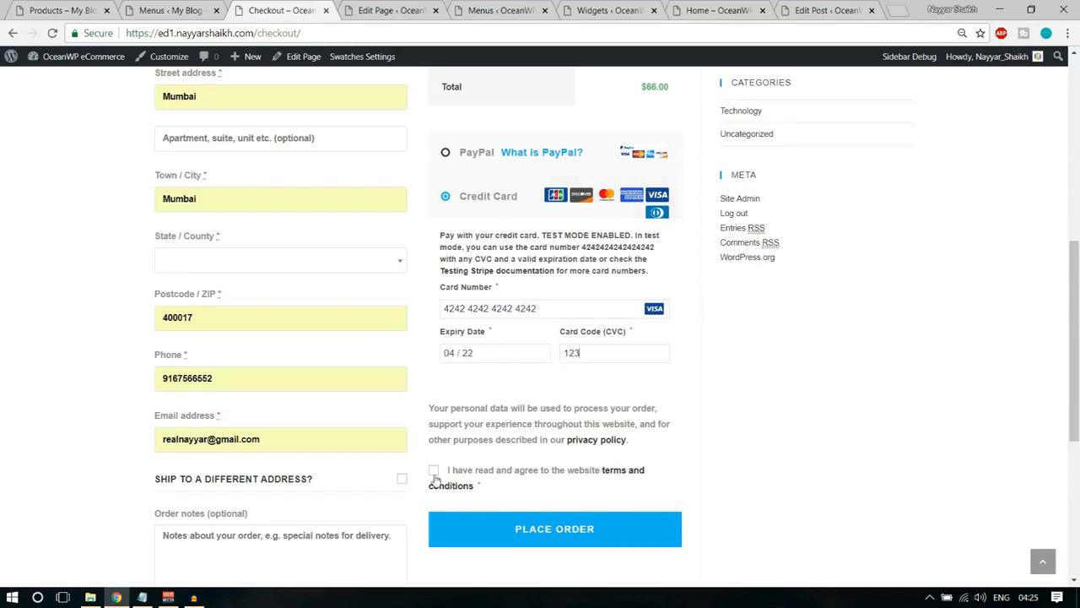
left_click(554, 521)
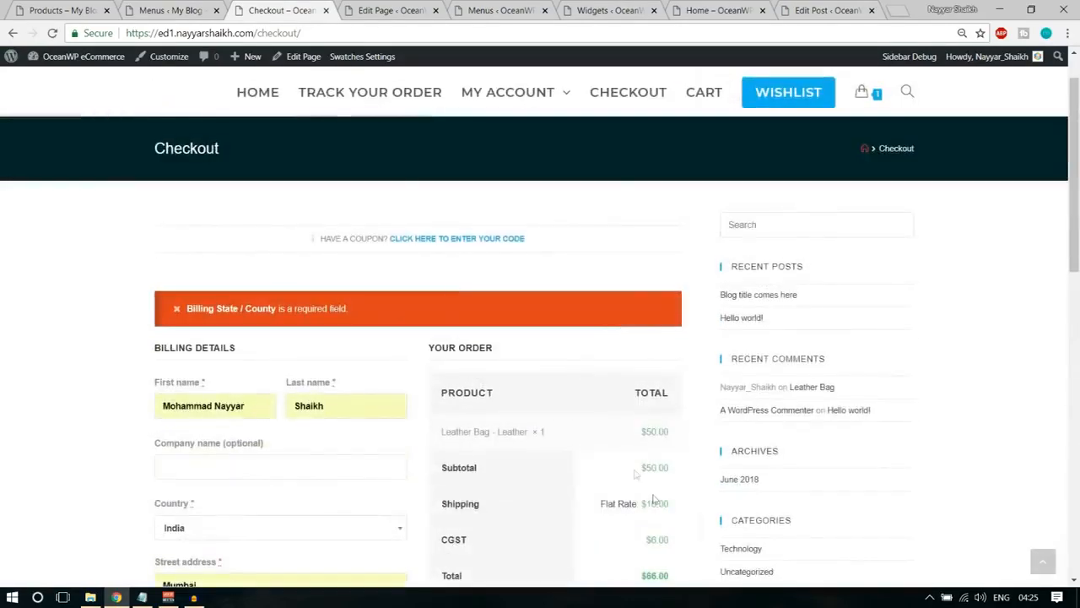
Reselect India as the country in the billing details.
scroll(325, 338, "down", 3)
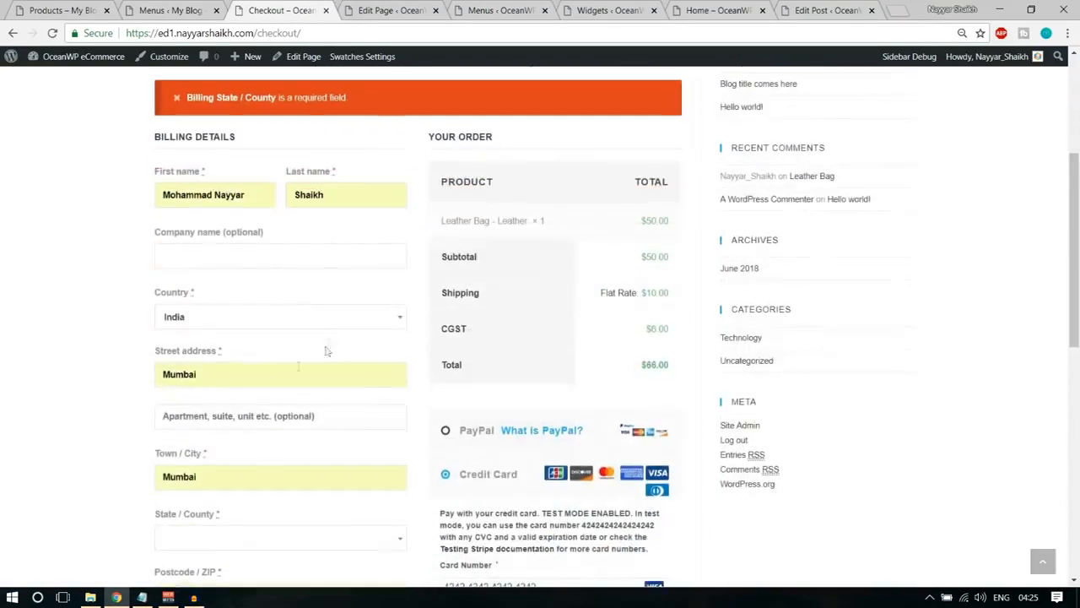
left_click(242, 317)
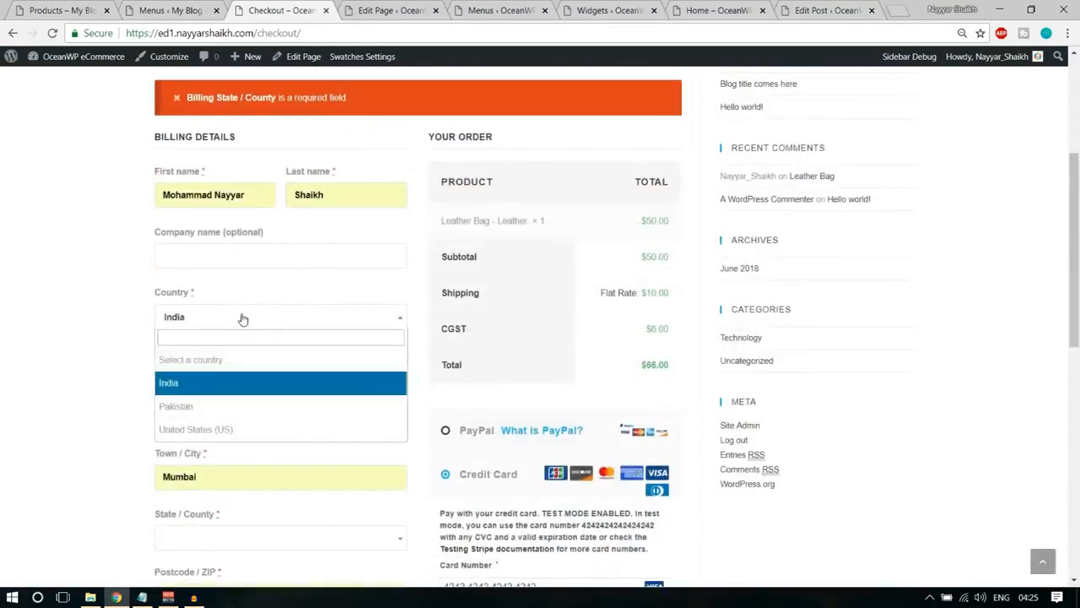
left_click(229, 384)
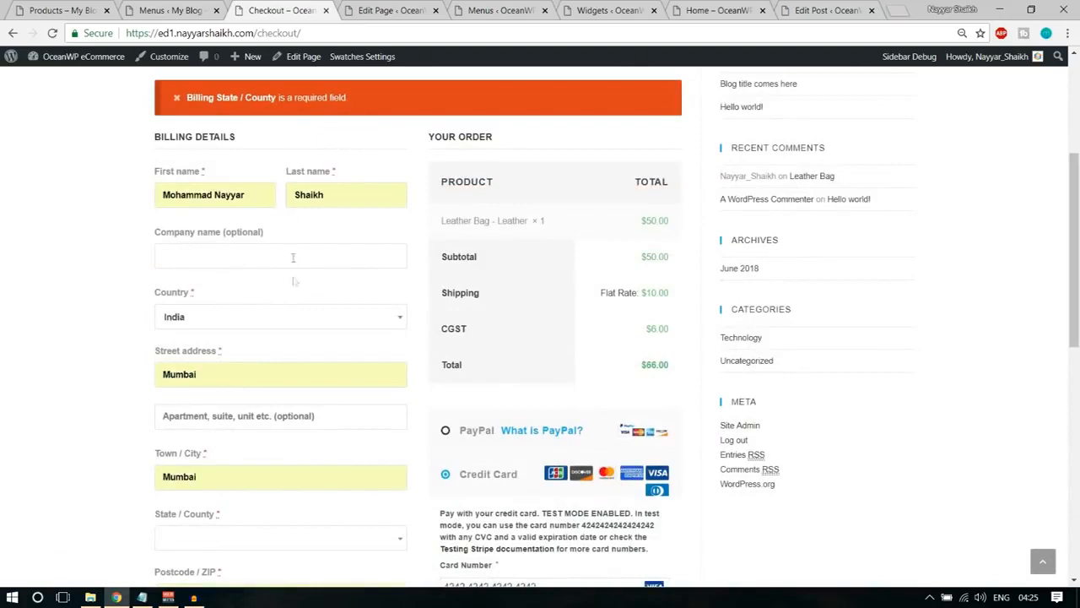
Search the State / County list in the billing details and select Maharashtra.
scroll(296, 336, "down", 2)
scroll(296, 336, "down", 2)
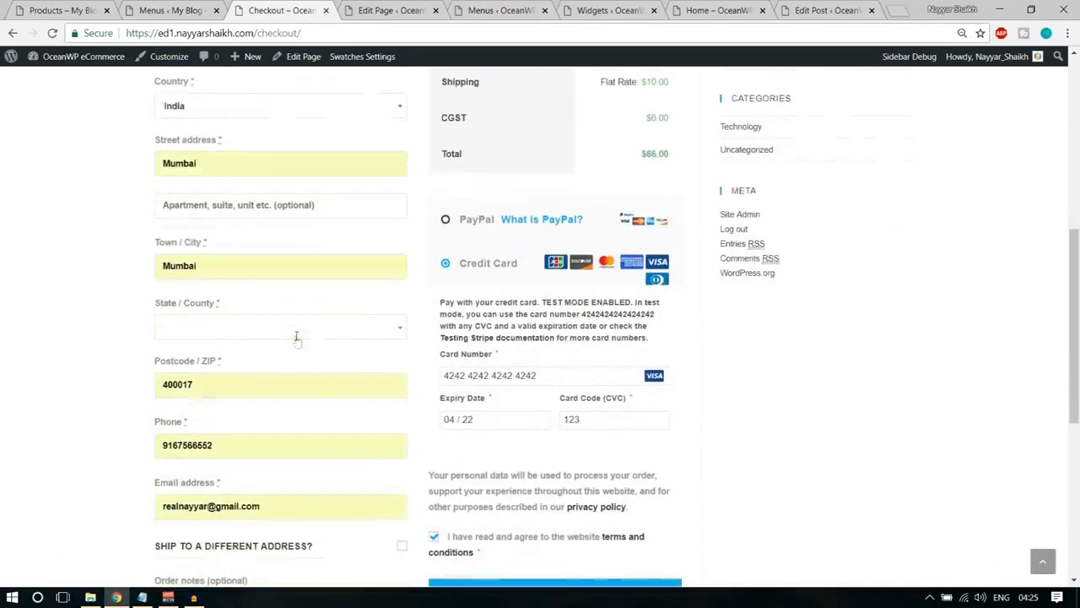
left_click(251, 258)
type("mum")
key("BackSpace")
key("BackSpace")
key("BackSpace")
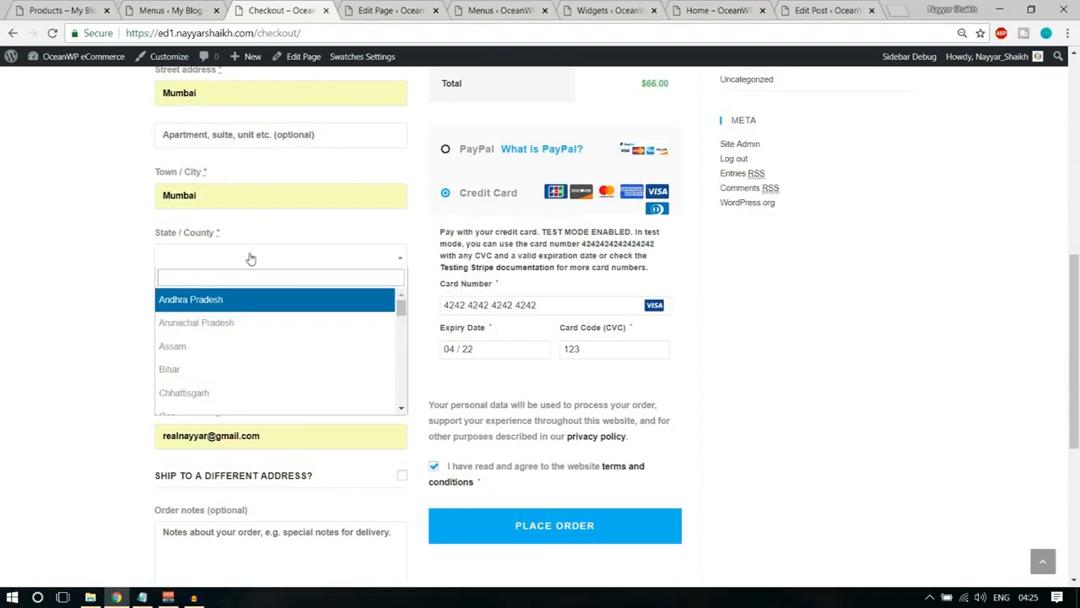
type("mag")
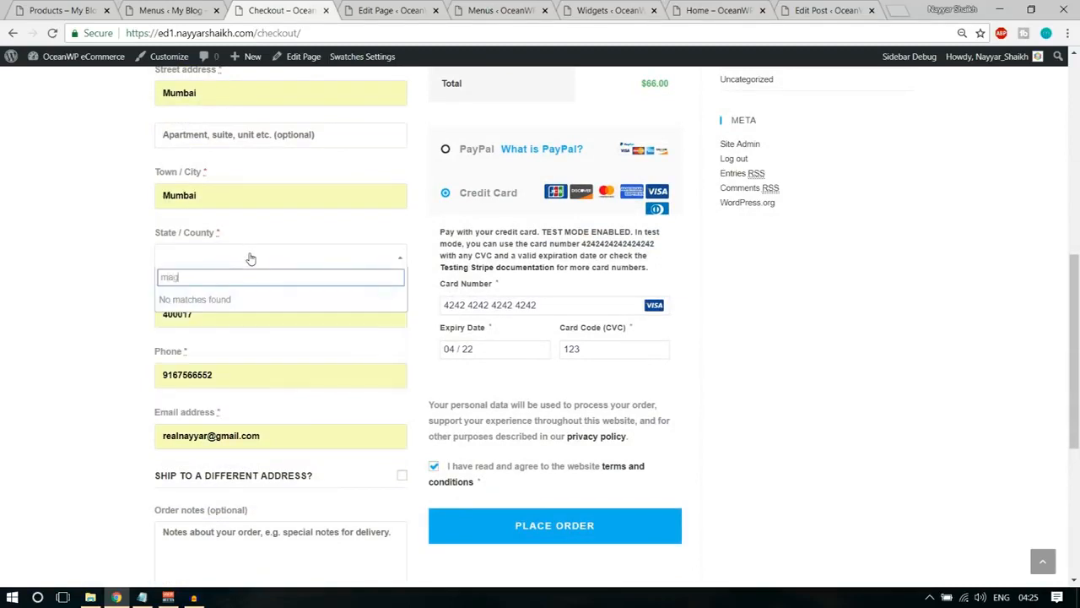
key("BackSpace")
type("ha")
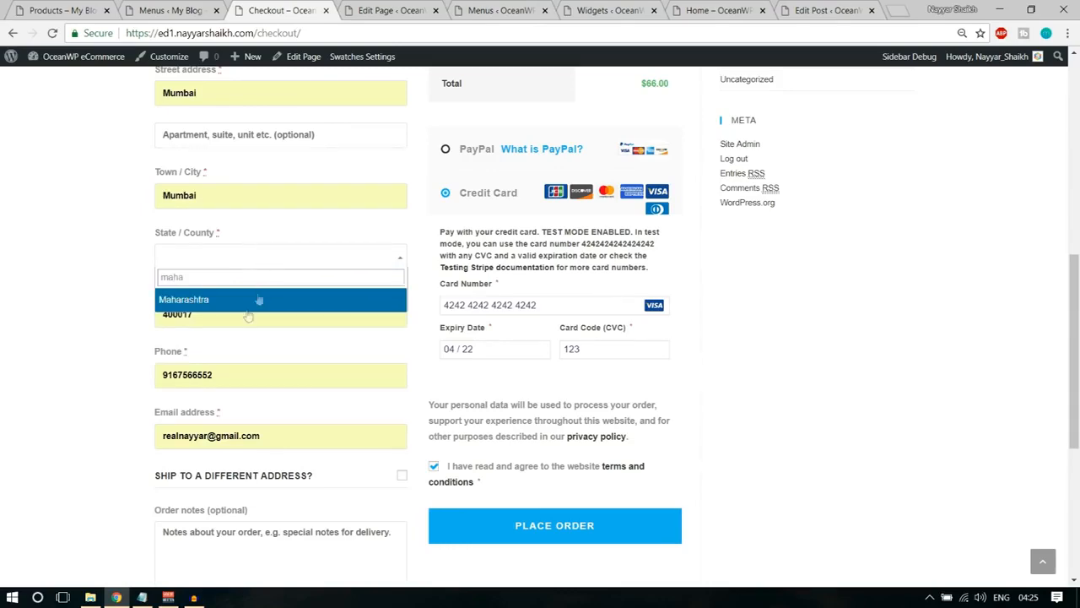
left_click(247, 301)
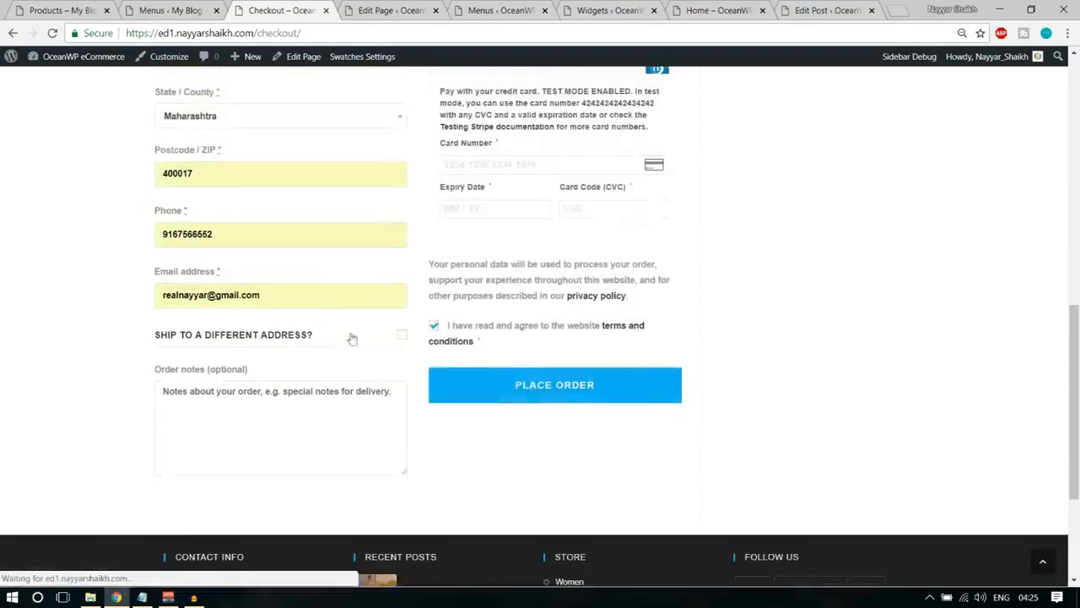
Re-enter the test card number, expiry date and card code for the Credit Card payment and place the order.
type("4242 4242 4242 4242")
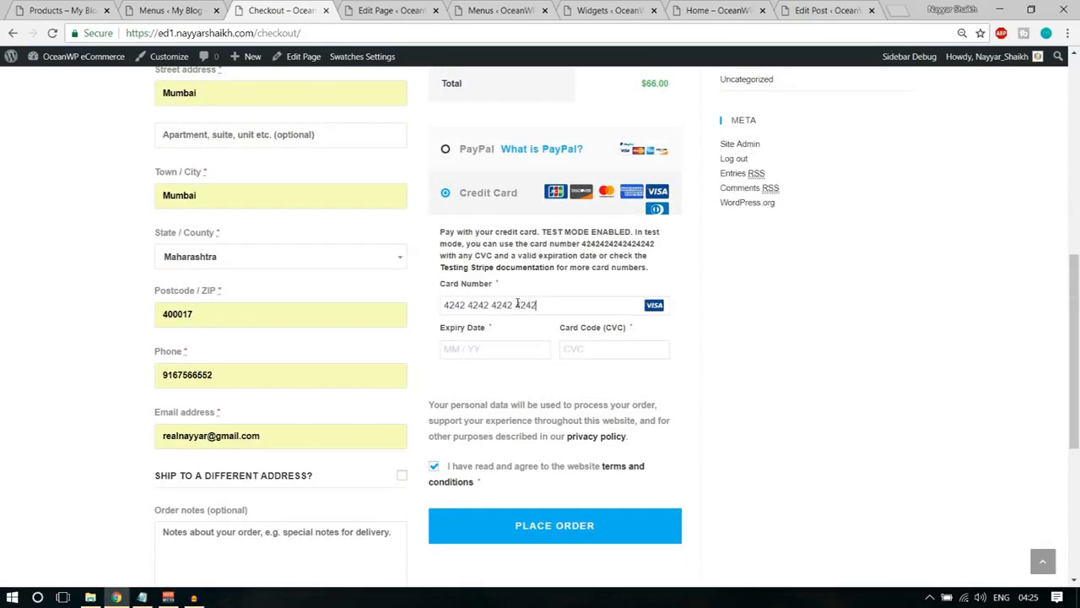
type("04 / 22")
left_click(526, 516)
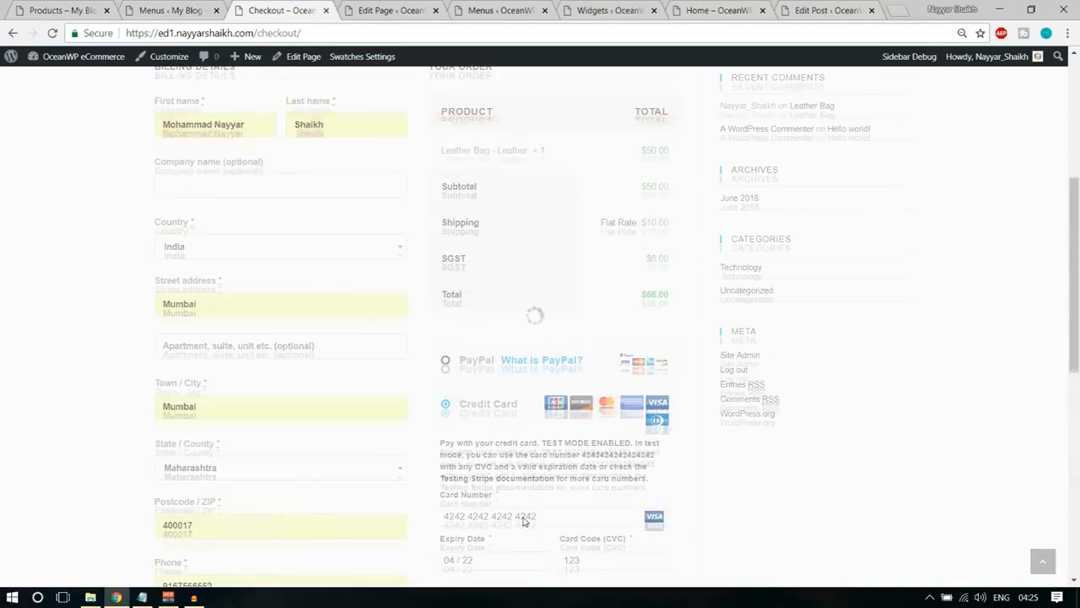
scroll(523, 522, "up", 2)
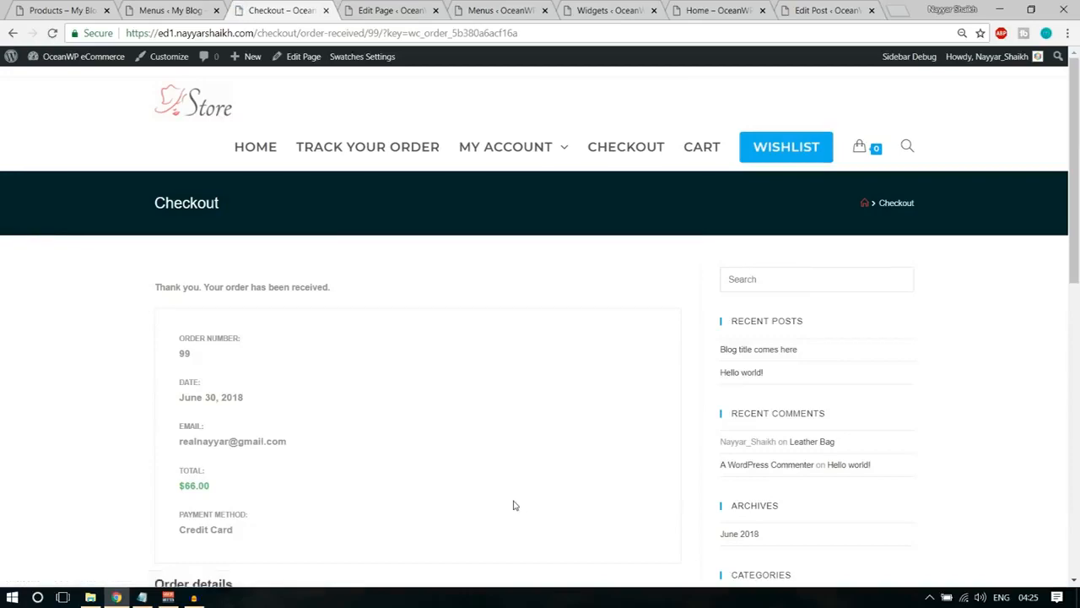
Review the received order's details, totals, and billing and shipping addresses on the confirmation page.
scroll(515, 504, "down", 5)
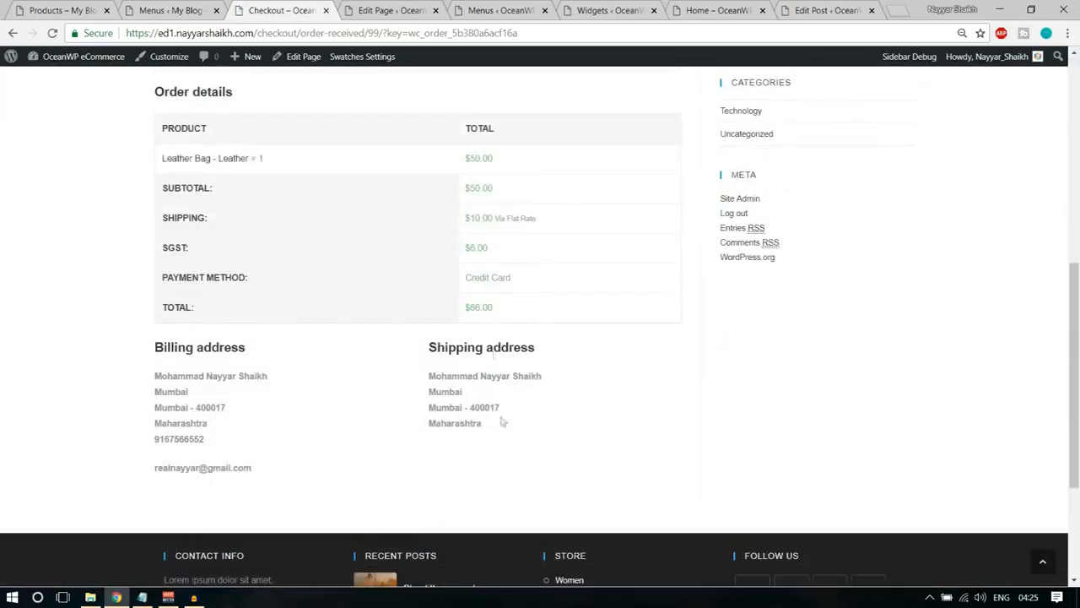
scroll(569, 387, "up", 5)
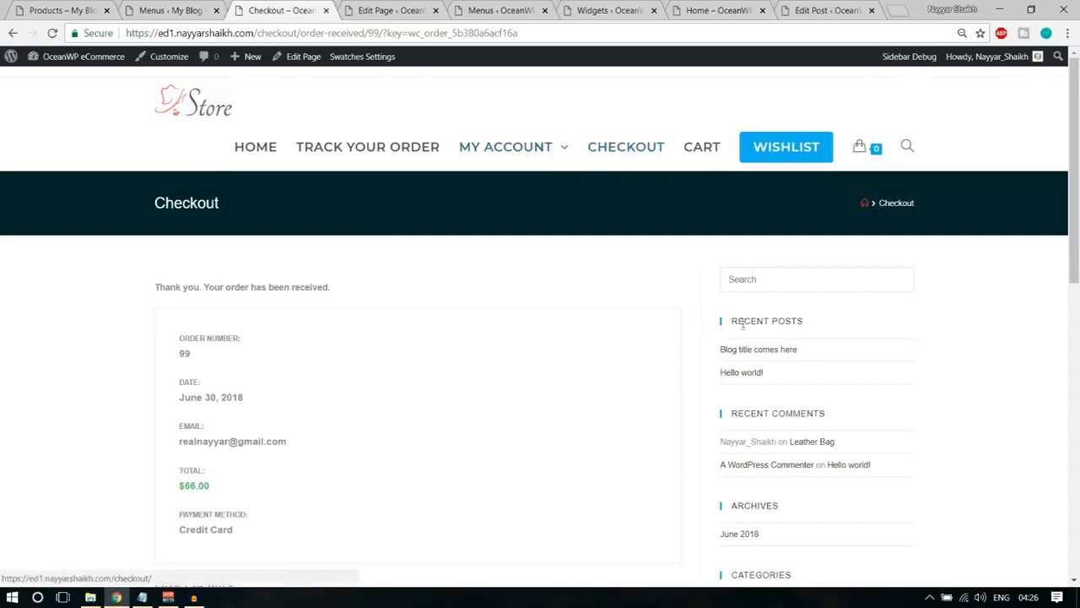
scroll(779, 410, "down", 3)
scroll(673, 330, "up", 3)
Open the Checkout page for editing in a new tab and close the Wishlist page's editing tab.
right_click(310, 62)
left_click(362, 75)
left_click(378, 14)
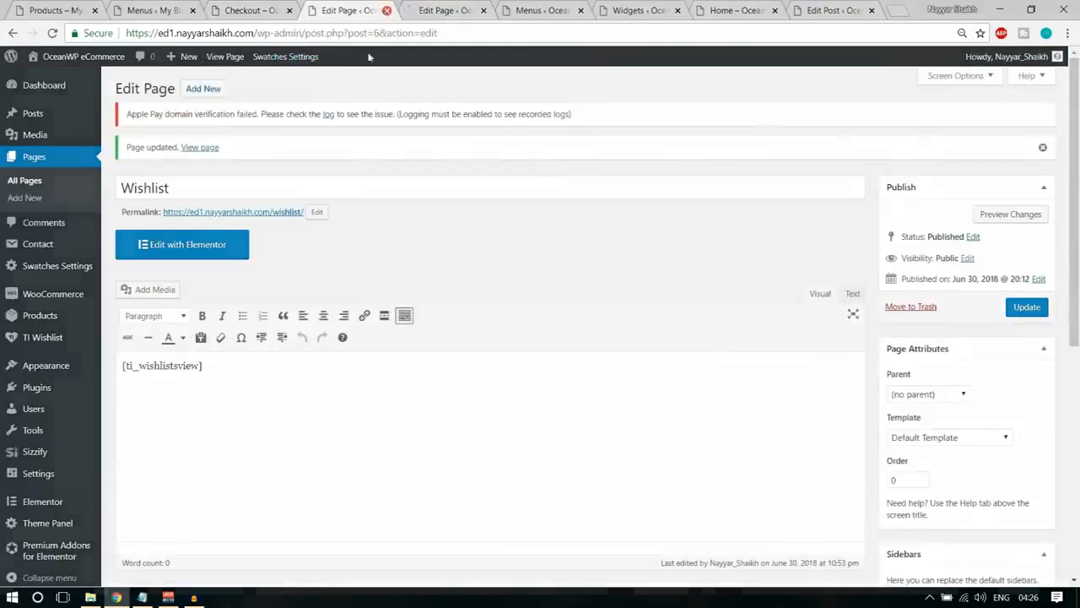
left_click(386, 10)
Set the Checkout page's Content Layout to Full Width in the OceanWP Settings and update the page.
scroll(593, 225, "down", 5)
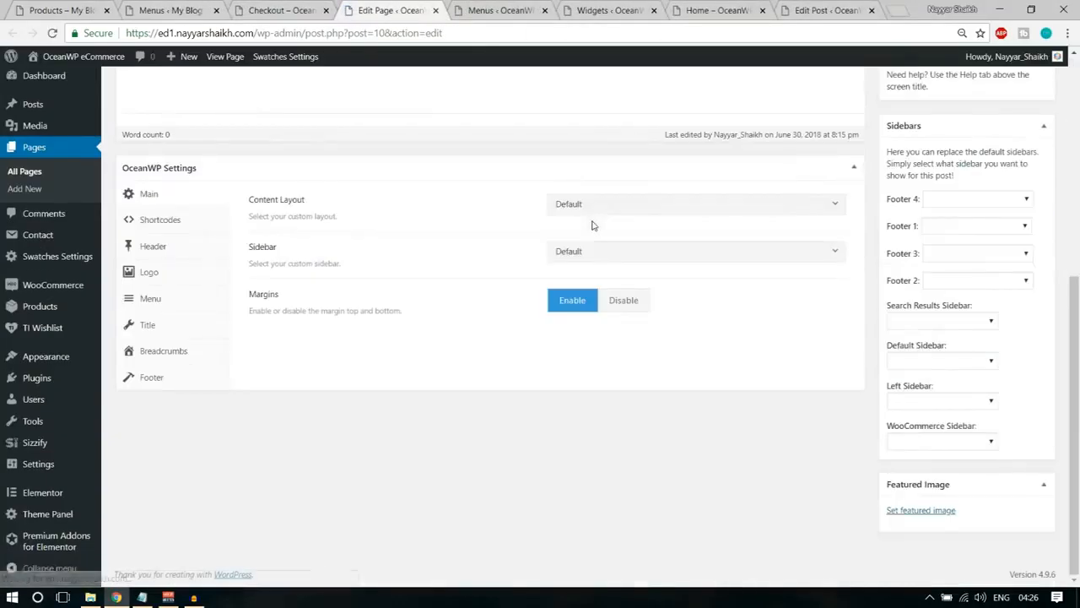
left_click(622, 208)
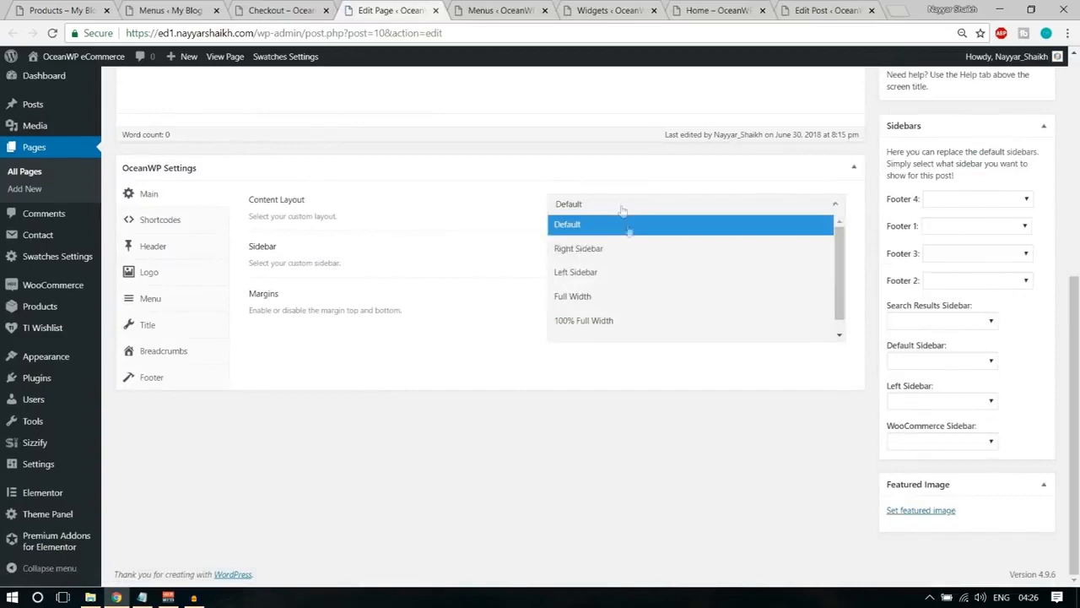
left_click(627, 297)
scroll(634, 321, "up", 5)
left_click(1027, 231)
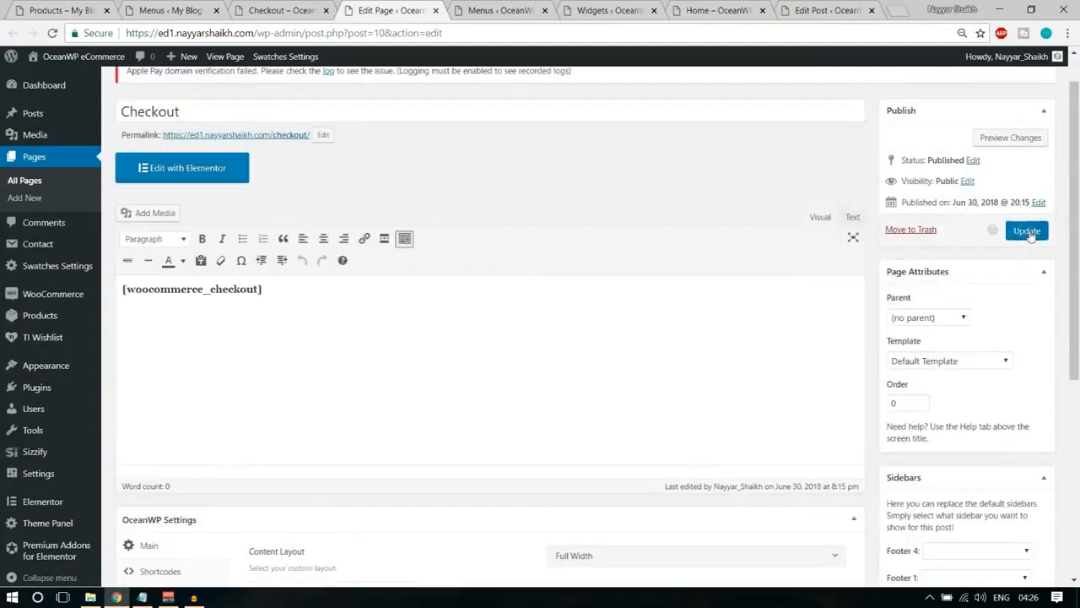
Reload the order confirmation page and check its layout.
left_click(283, 10)
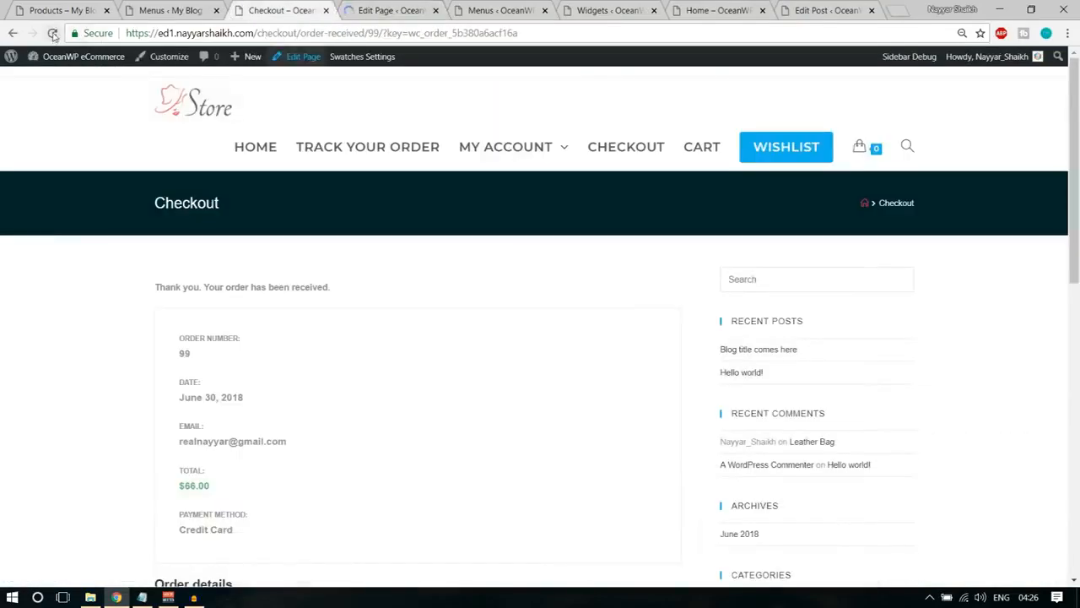
left_click(52, 33)
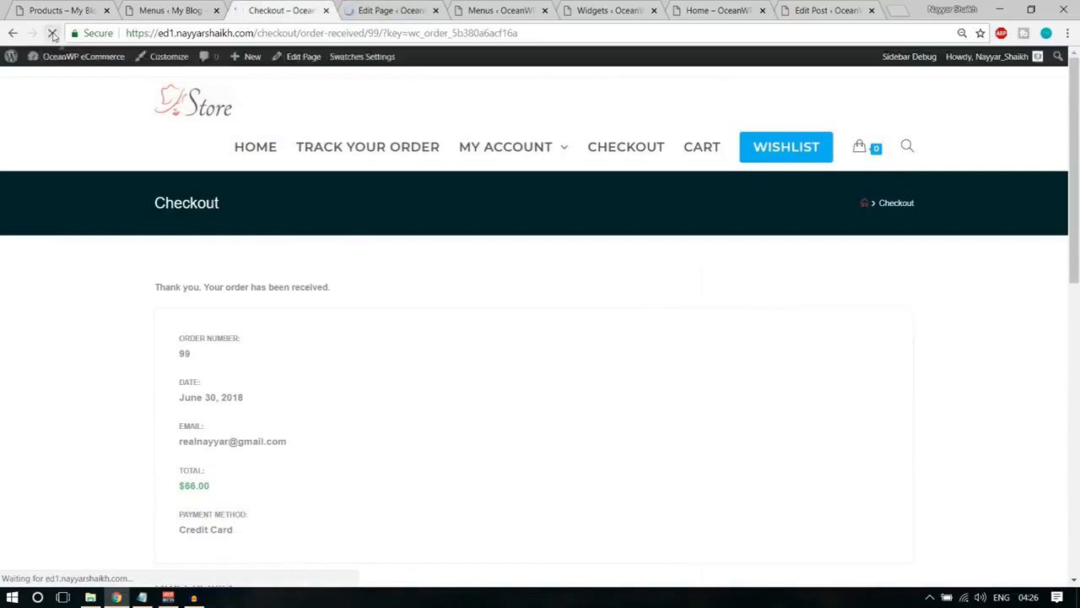
scroll(326, 357, "down", 5)
scroll(334, 392, "up", 6)
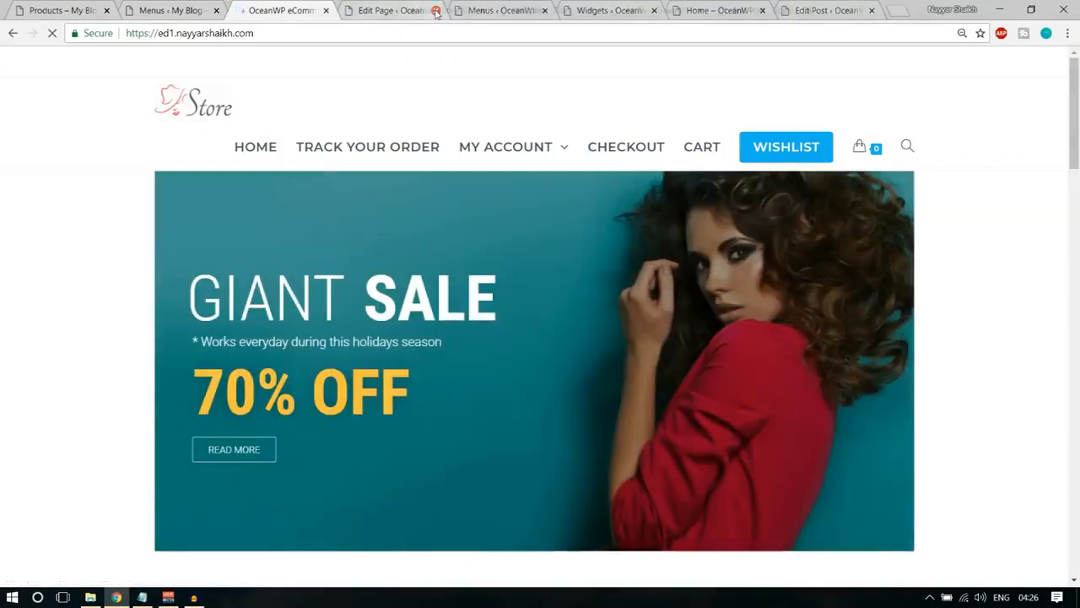
Close the leftover page, menu, widget, home and post tabs of the store and return to its home page.
left_click(436, 12)
left_click(437, 12)
left_click(436, 12)
left_click(436, 12)
left_click(437, 11)
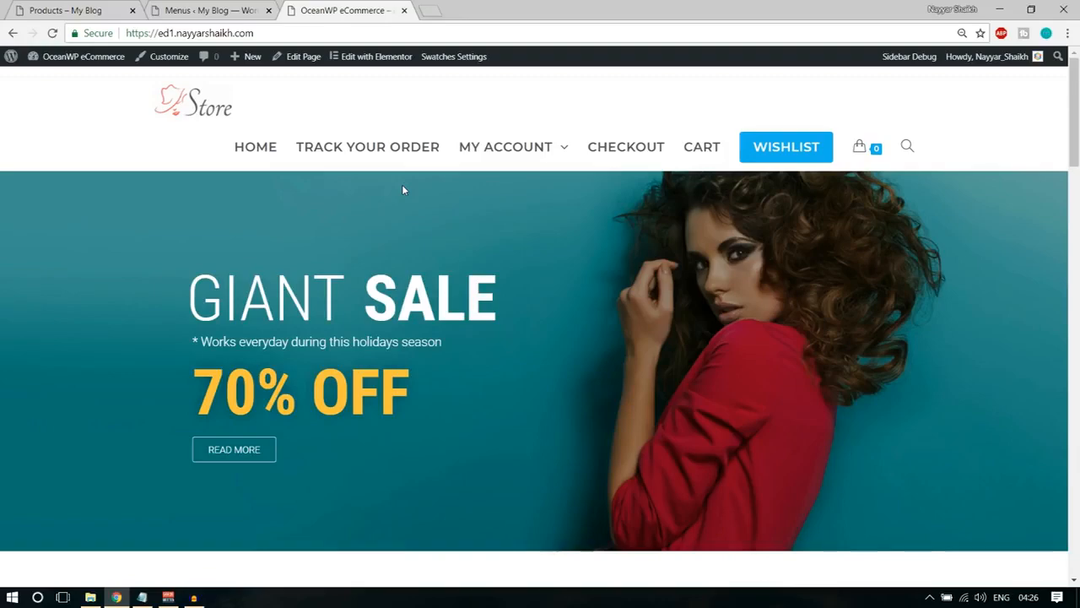
Look through the finished store home page from the sale banner down to the footer.
scroll(402, 189, "down", 4)
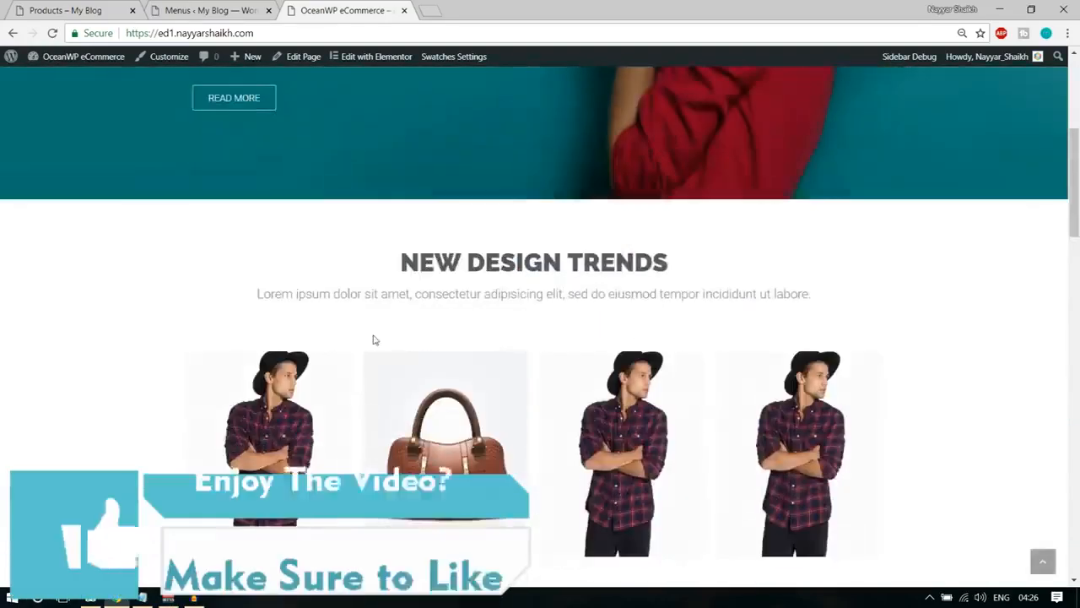
scroll(375, 340, "down", 20)
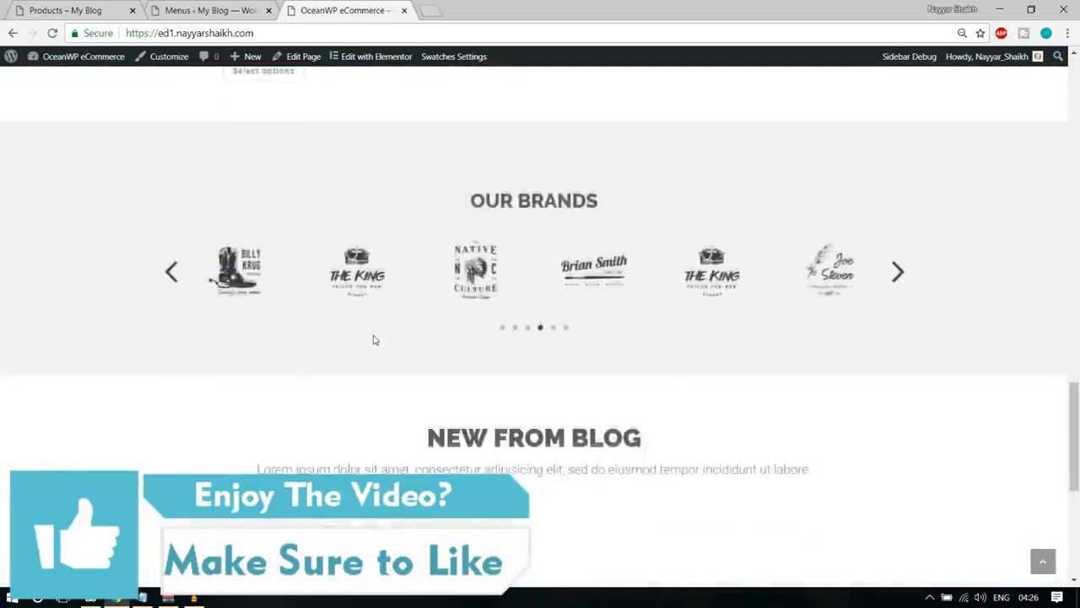
scroll(375, 339, "down", 6)
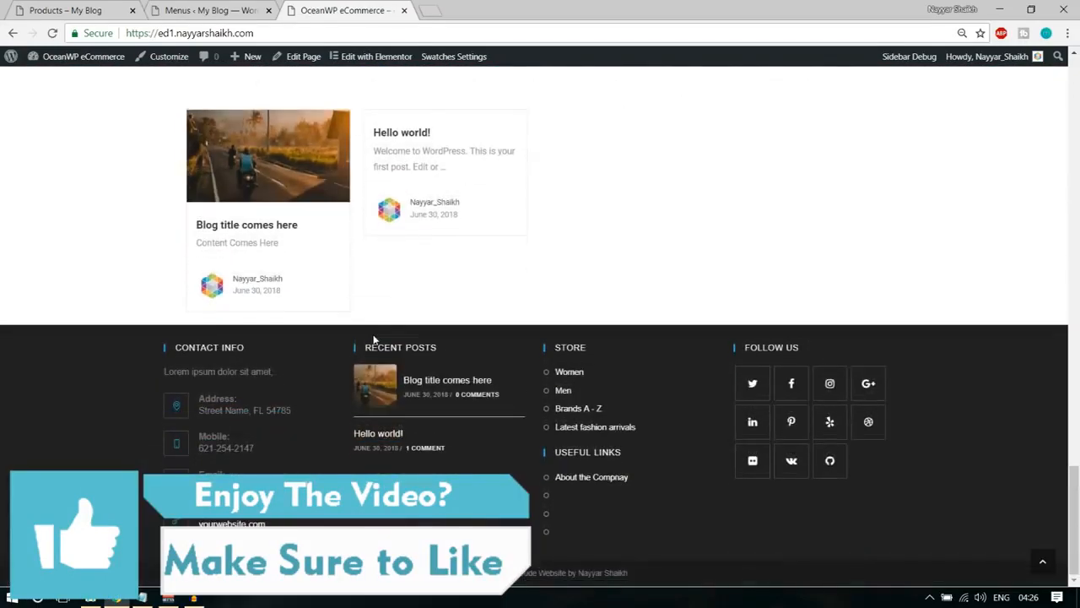